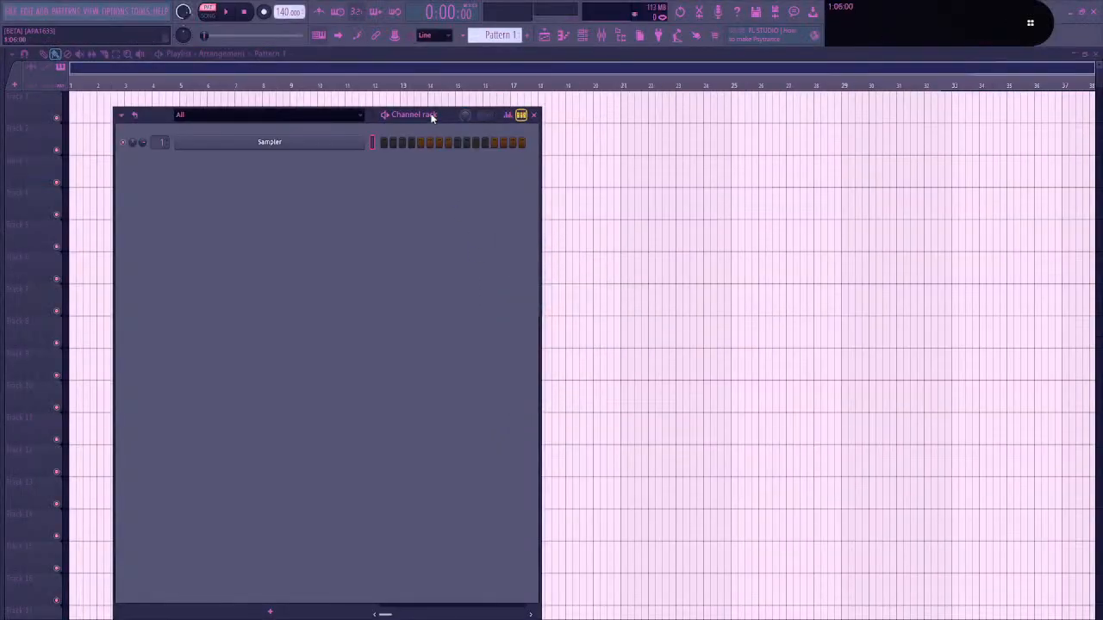
Reposition the channel rack, switch to the YouTube browser window and open your own channel page
left_click_drag(448, 123, 485, 85)
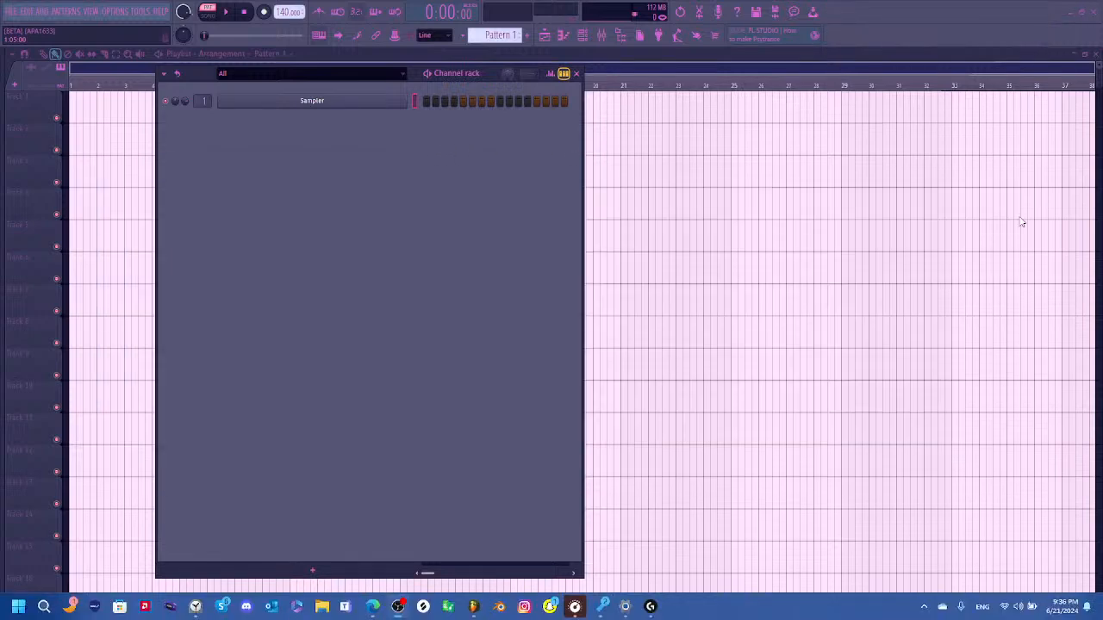
key("alt+Tab")
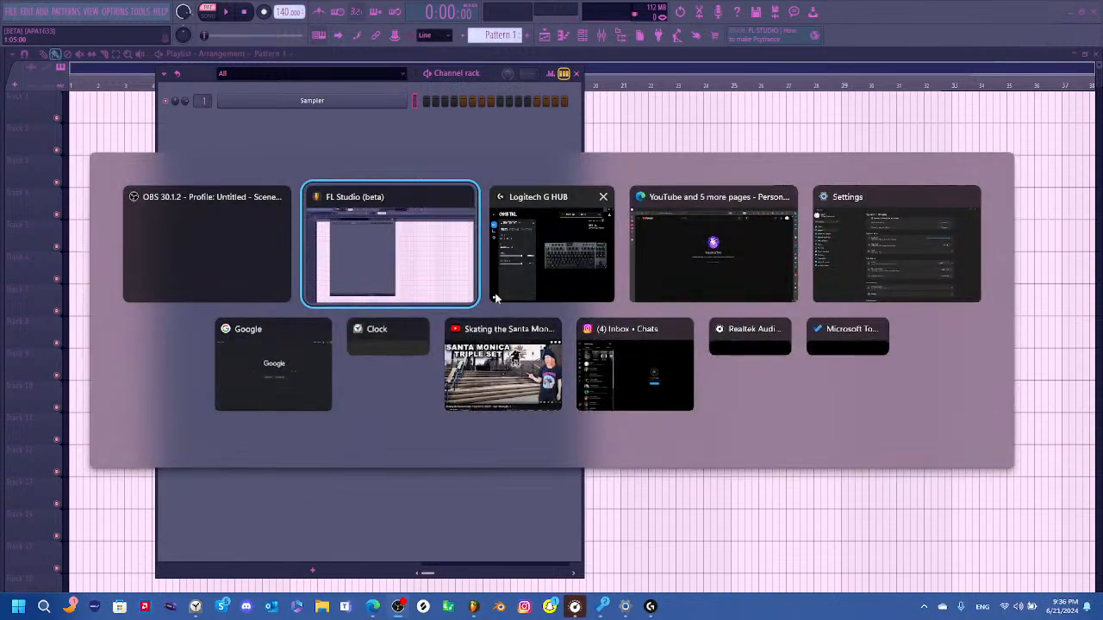
left_click(467, 360)
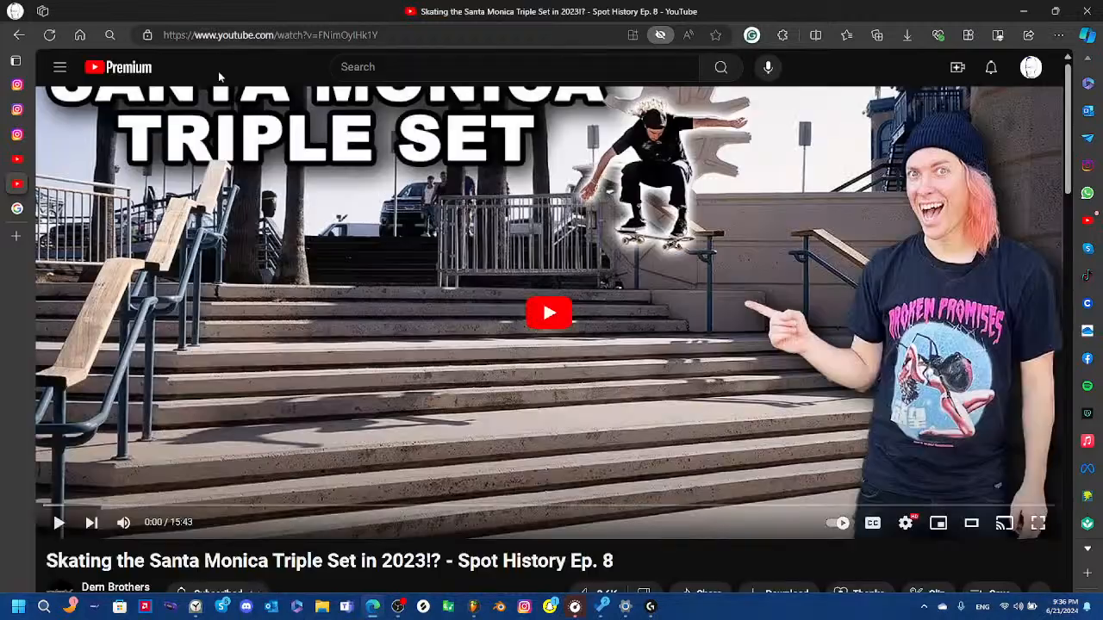
left_click(1030, 66)
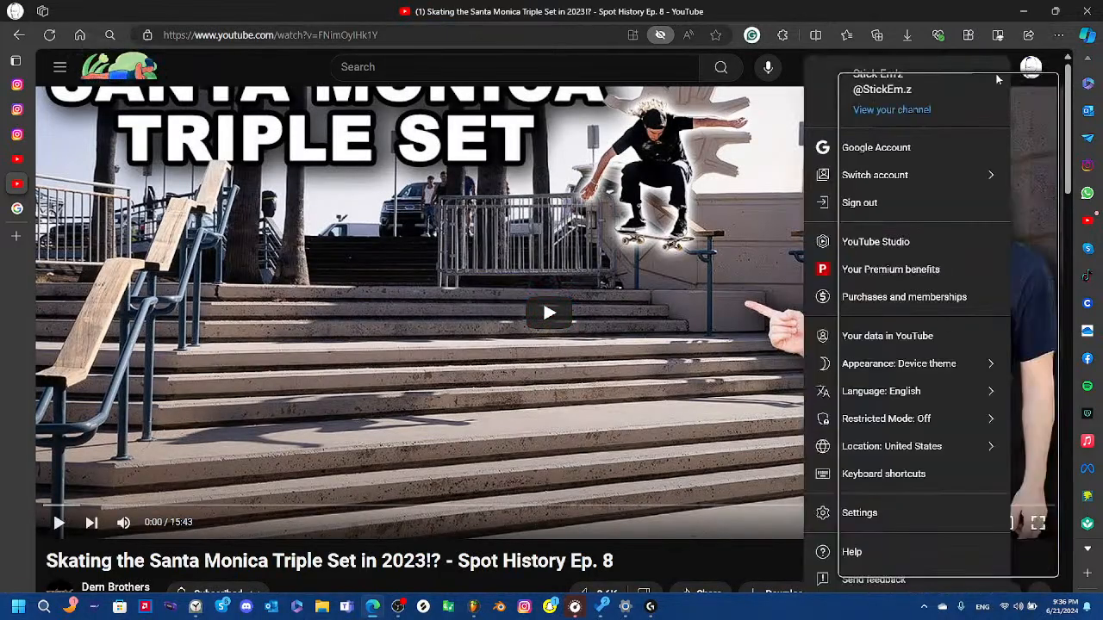
left_click(858, 111)
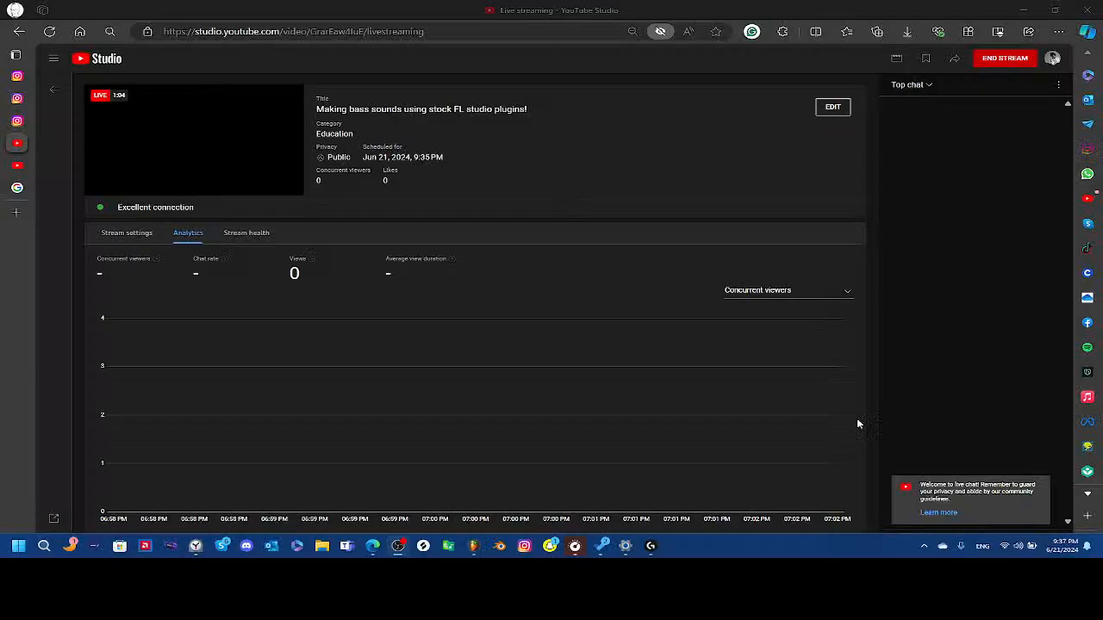
Switch from the live stream dashboard to FL Studio and open the recent project "i was feeling sick youtube (autosaved at 1h16)_2.flp"
key("alt+Tab")
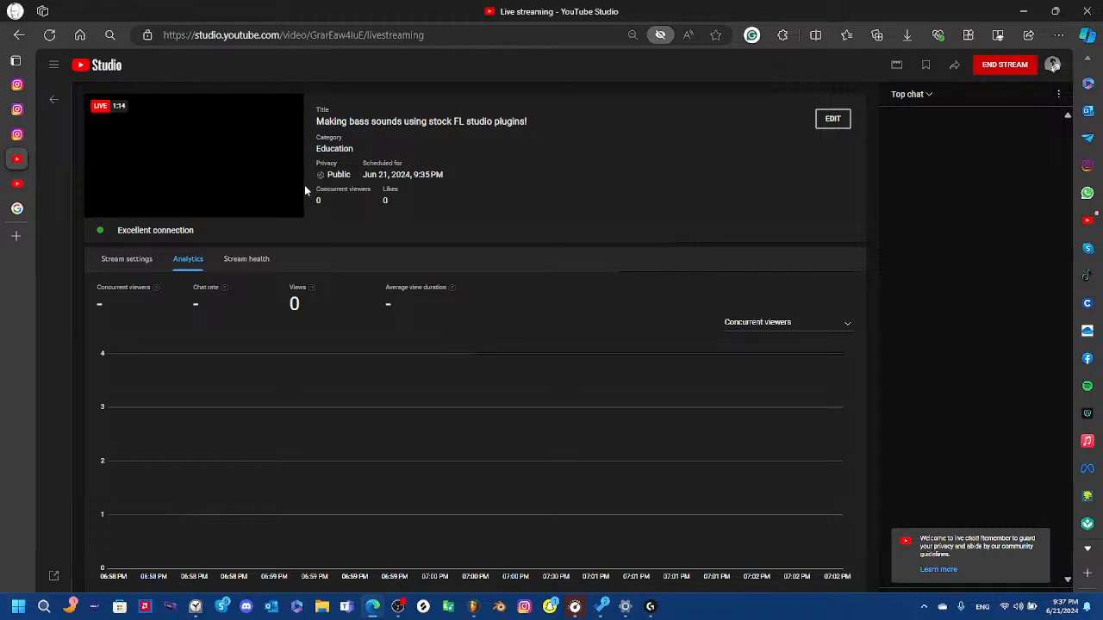
mouse_move(226, 189)
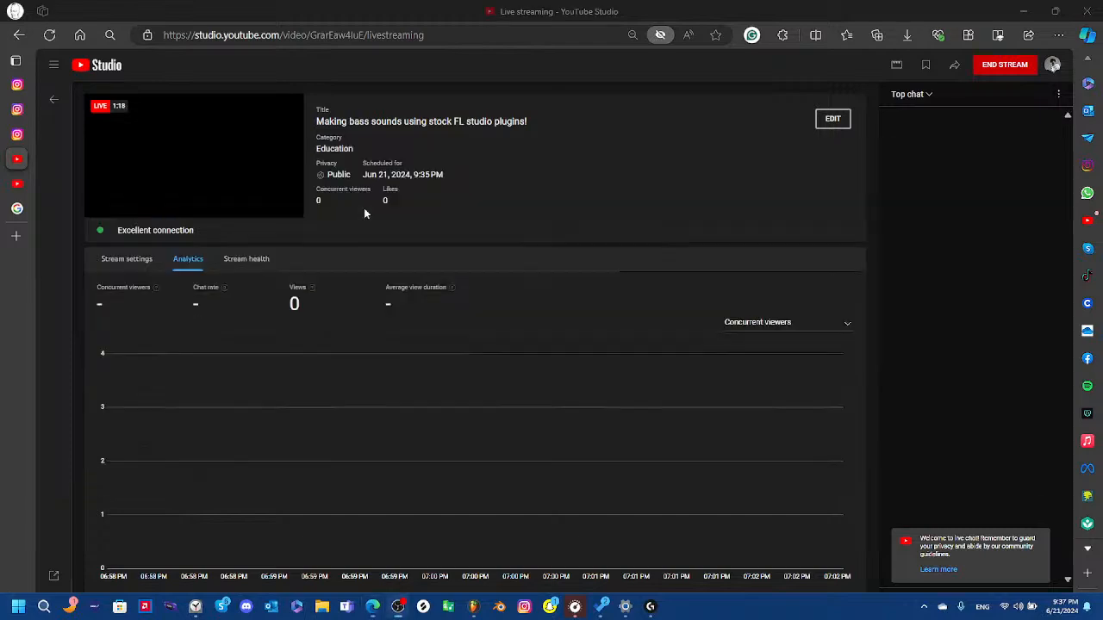
key("alt+Tab")
key("alt+Tab")
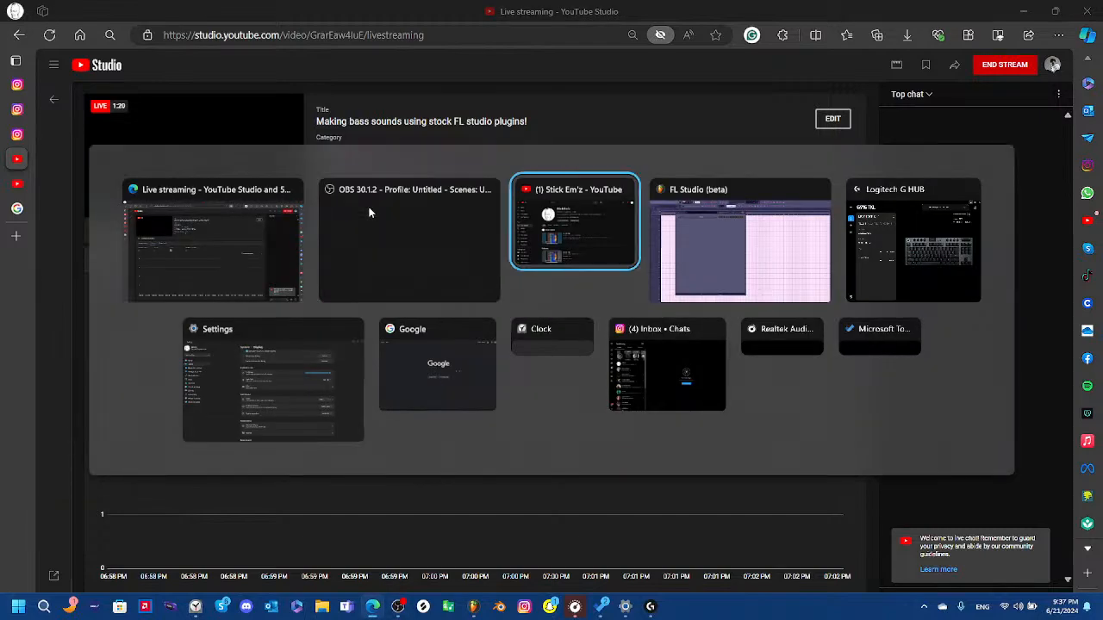
key("alt+Tab")
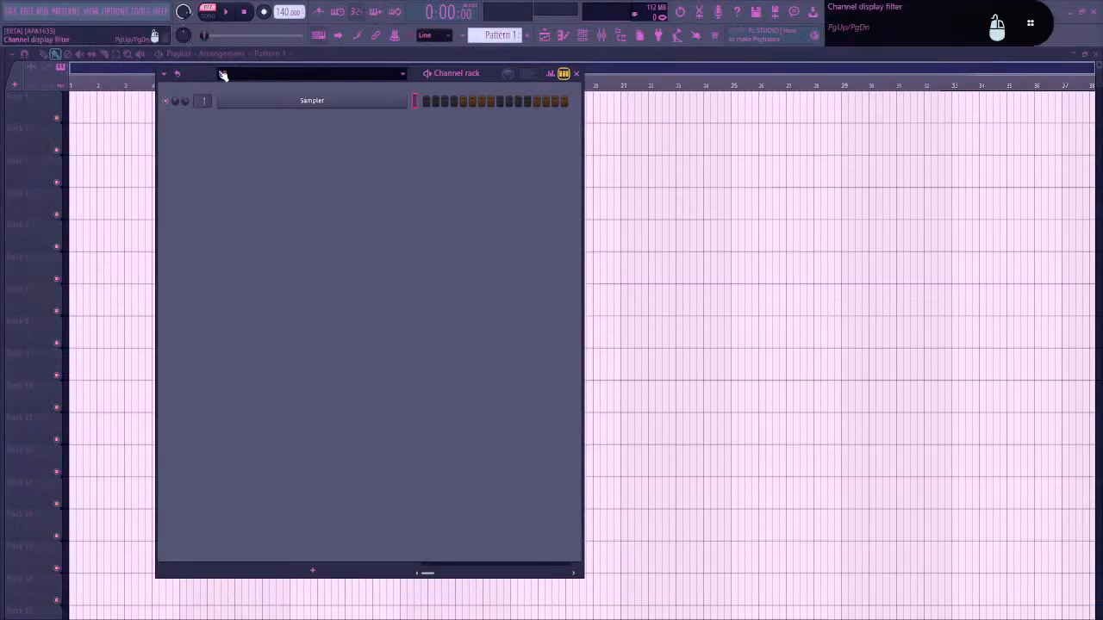
left_click(11, 11)
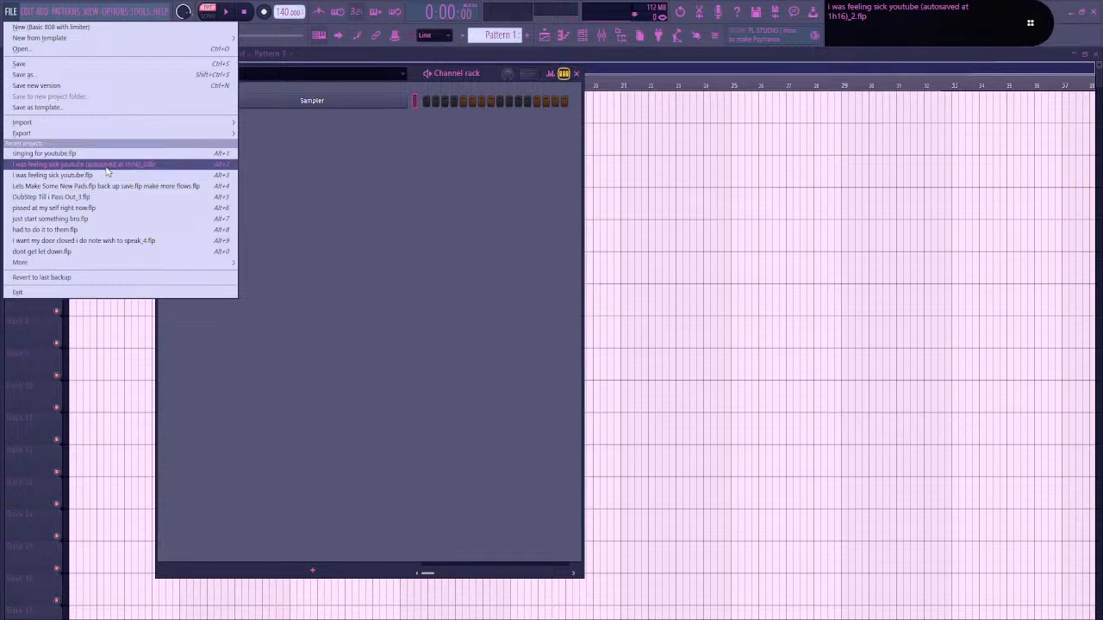
left_click(107, 165)
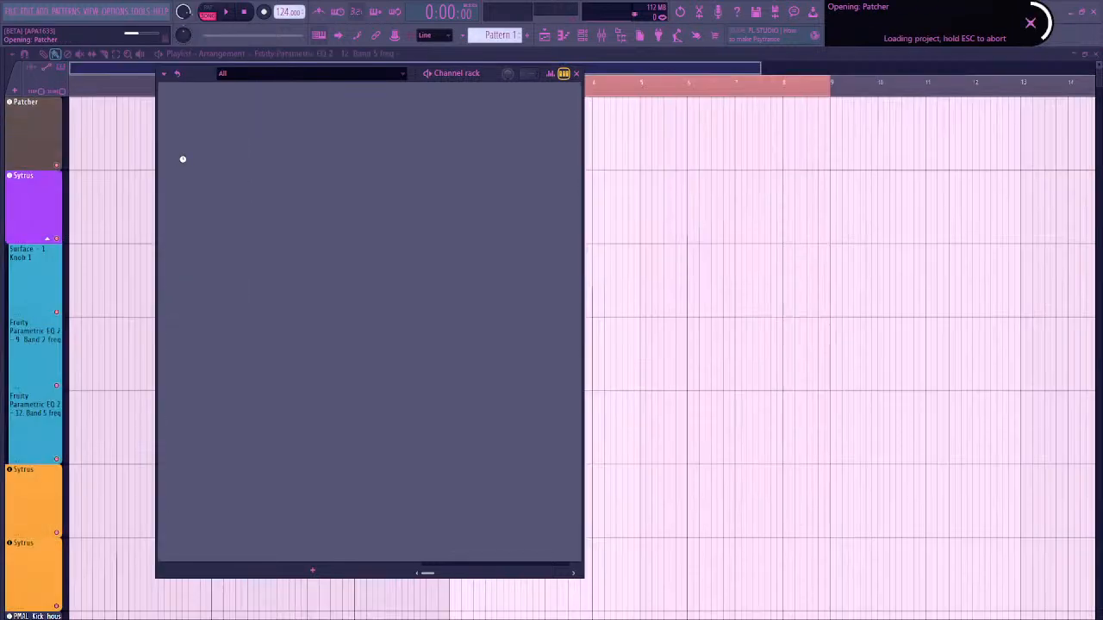
Switch to the browser and close the YouTube Studio live streaming tab
key("alt+Tab")
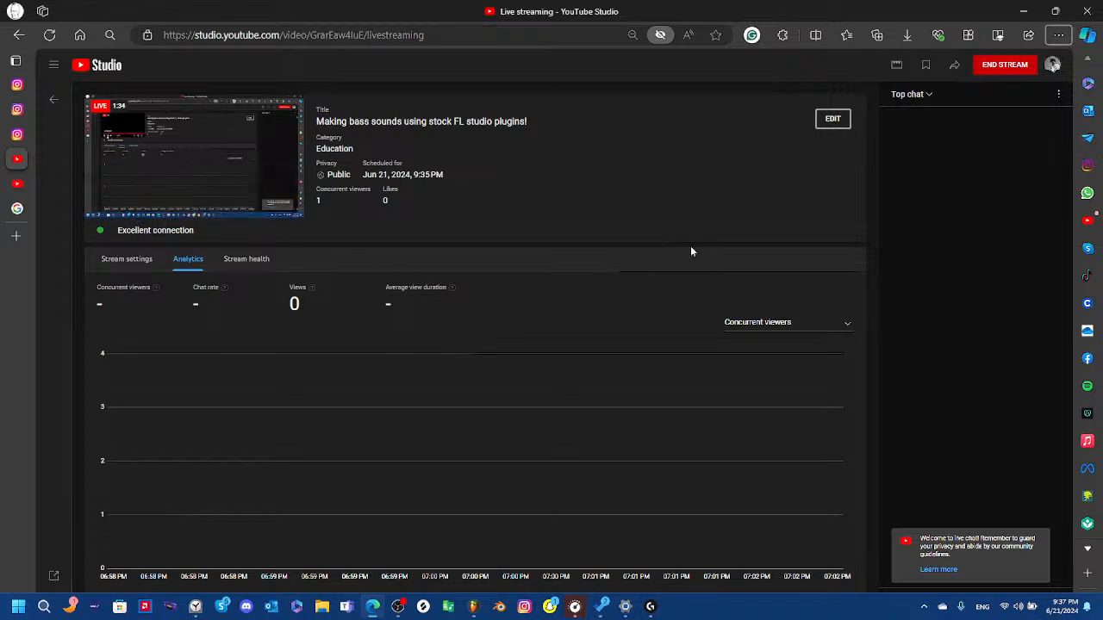
mouse_move(17, 158)
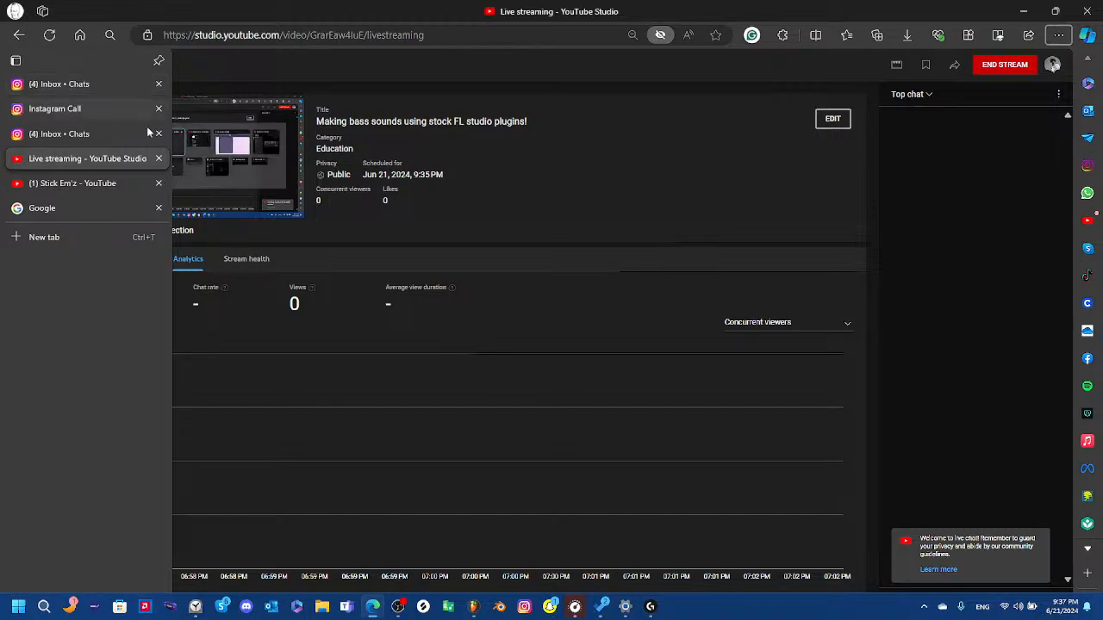
left_click(158, 159)
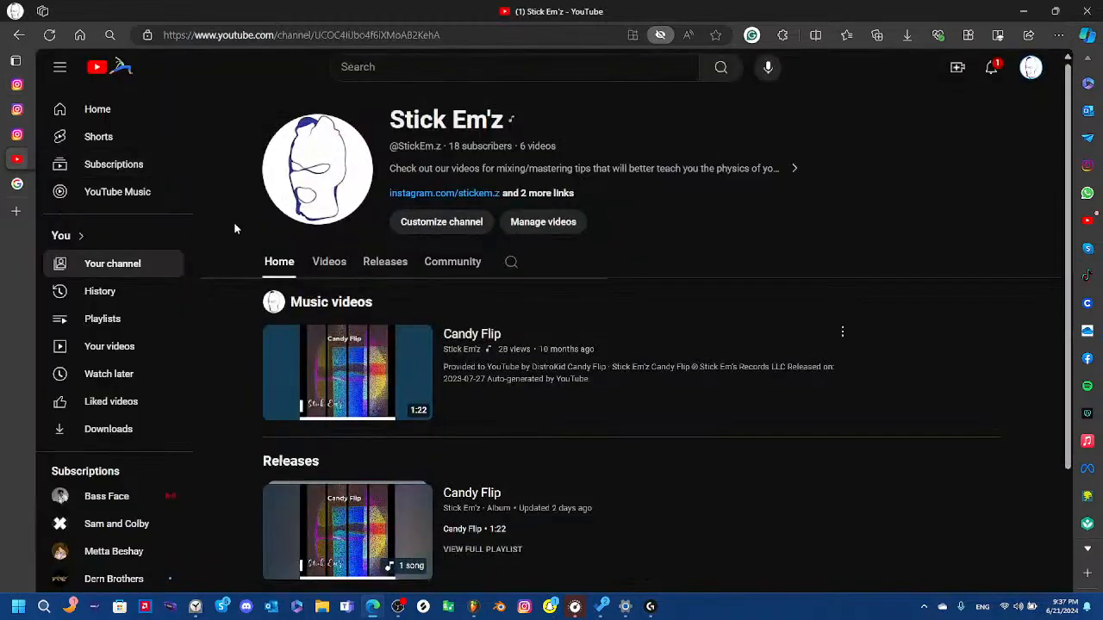
Switch back to FL Studio, bring the playlist in front of the plugin windows and briefly play the arrangement
key("alt+Tab")
key("alt+Tab")
key("alt+Tab")
key("alt+Tab")
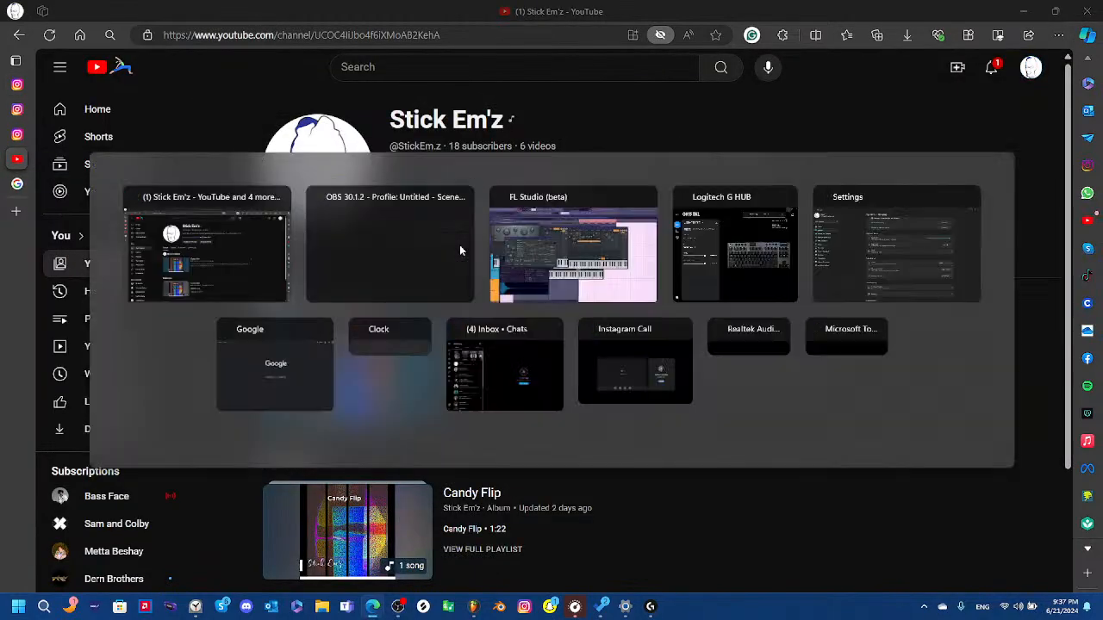
key("alt+Tab")
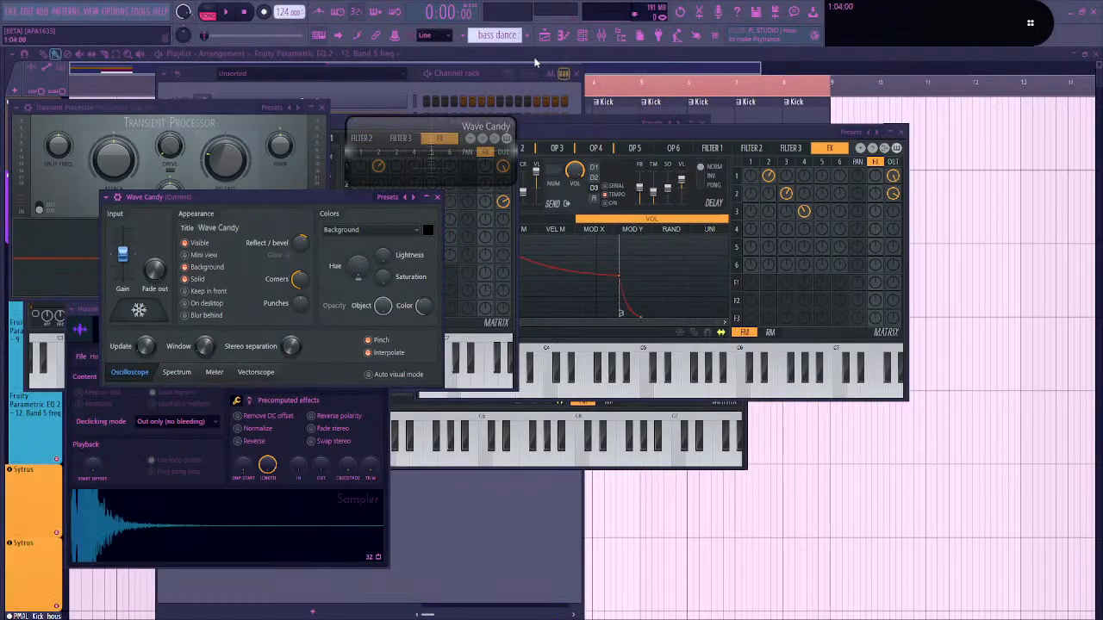
left_click(624, 60)
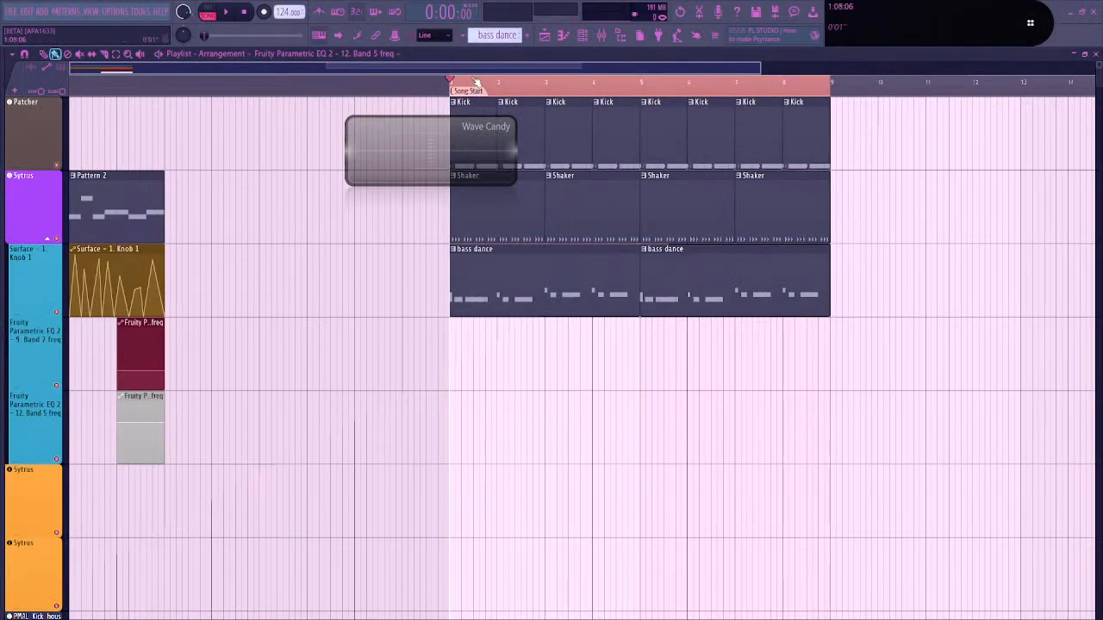
key("space")
key("space")
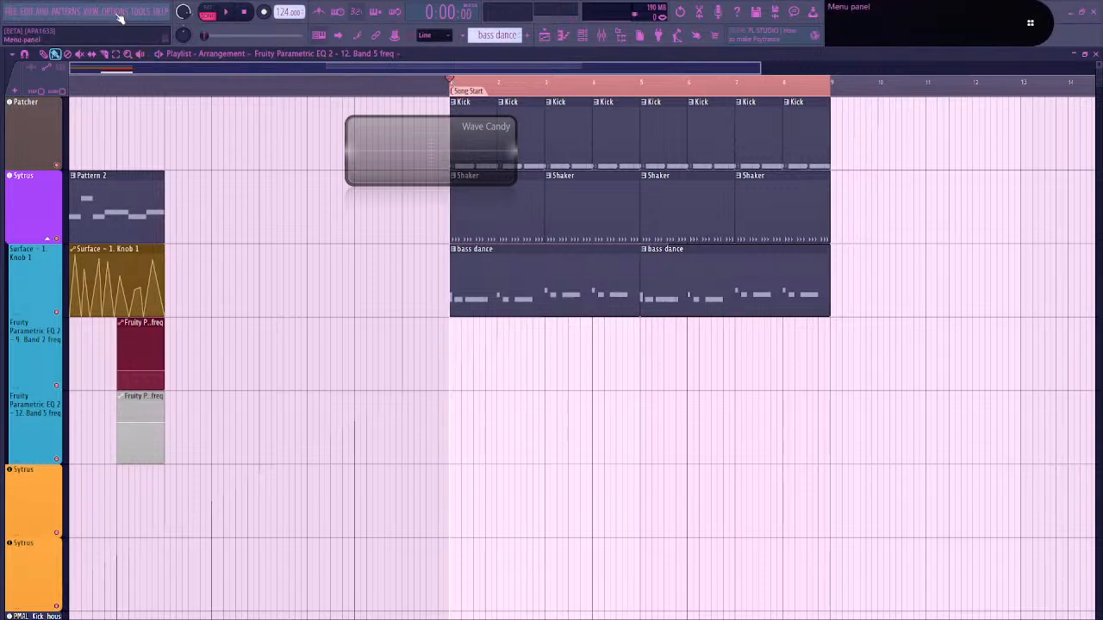
Check the available Windows sound output devices in the quick settings
key("super+a")
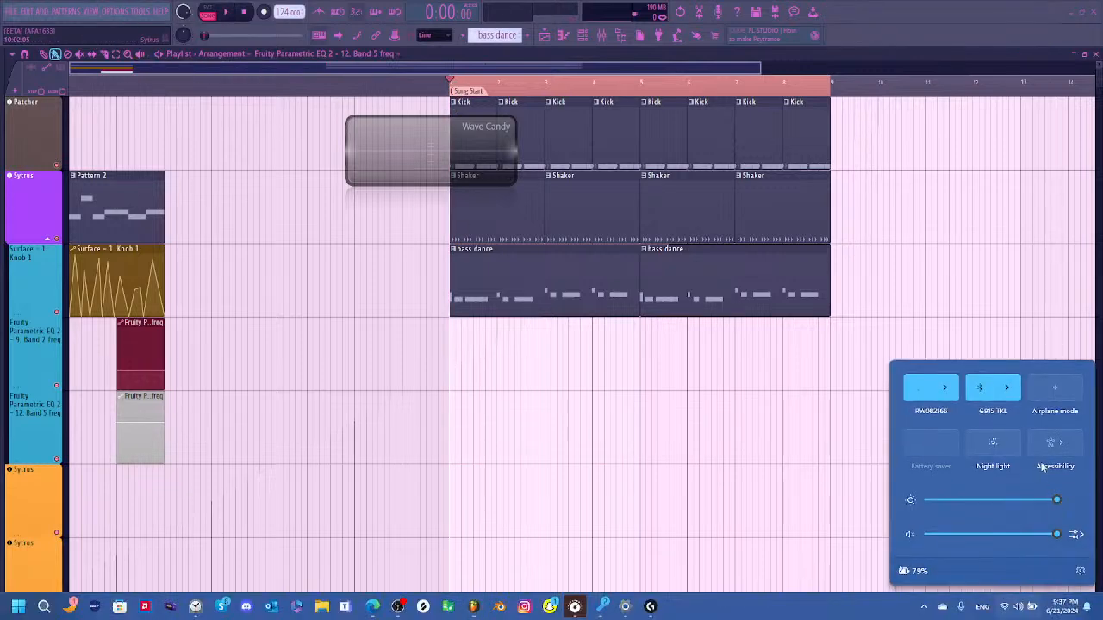
left_click(1076, 534)
scroll(953, 454, "down", 1)
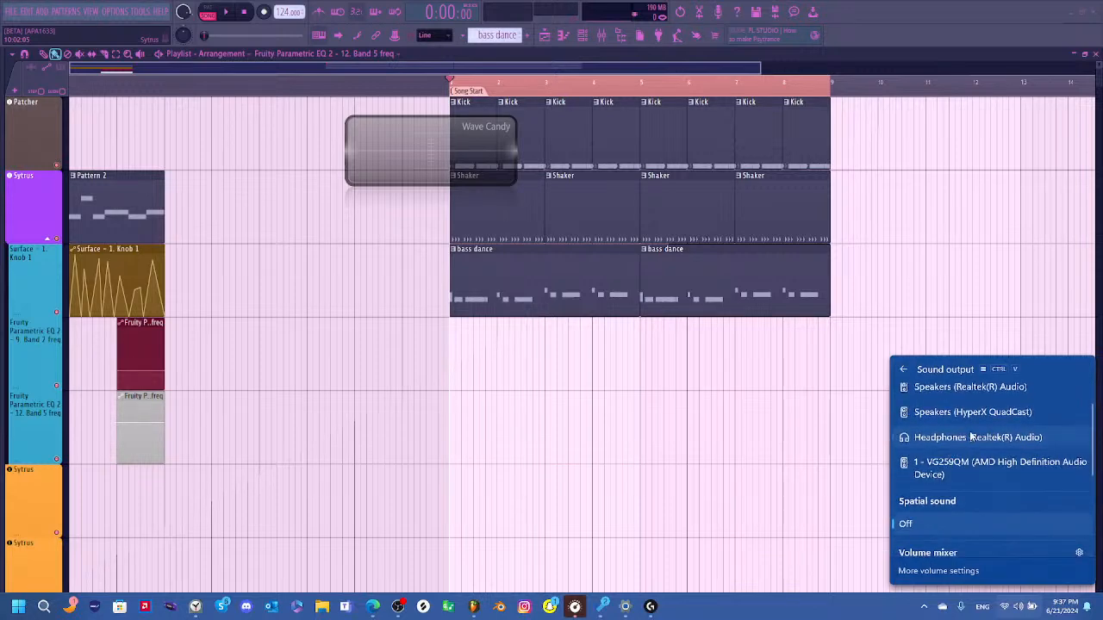
left_click(108, 33)
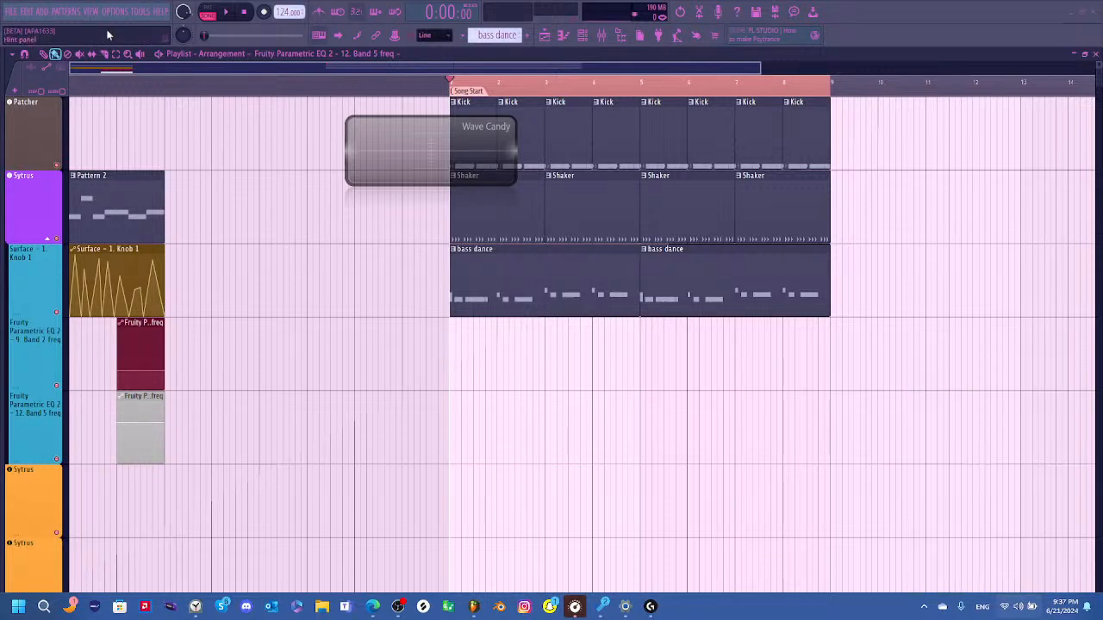
Set the FL Studio ASIO driver's output to [Default output] in the audio settings and close them
key("F10")
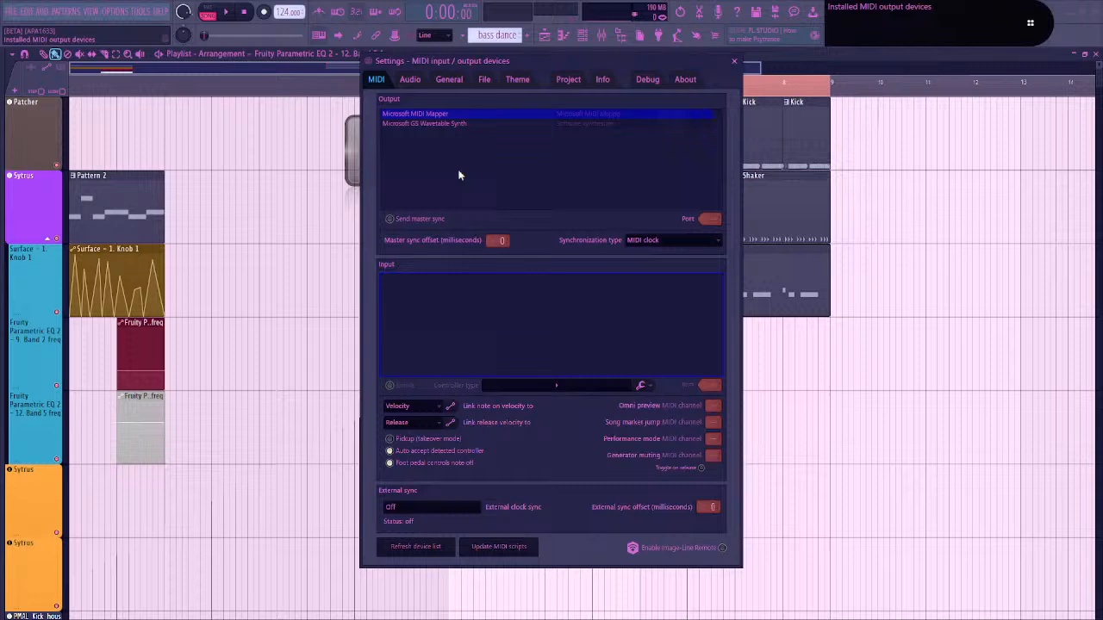
left_click(409, 79)
left_click(430, 207)
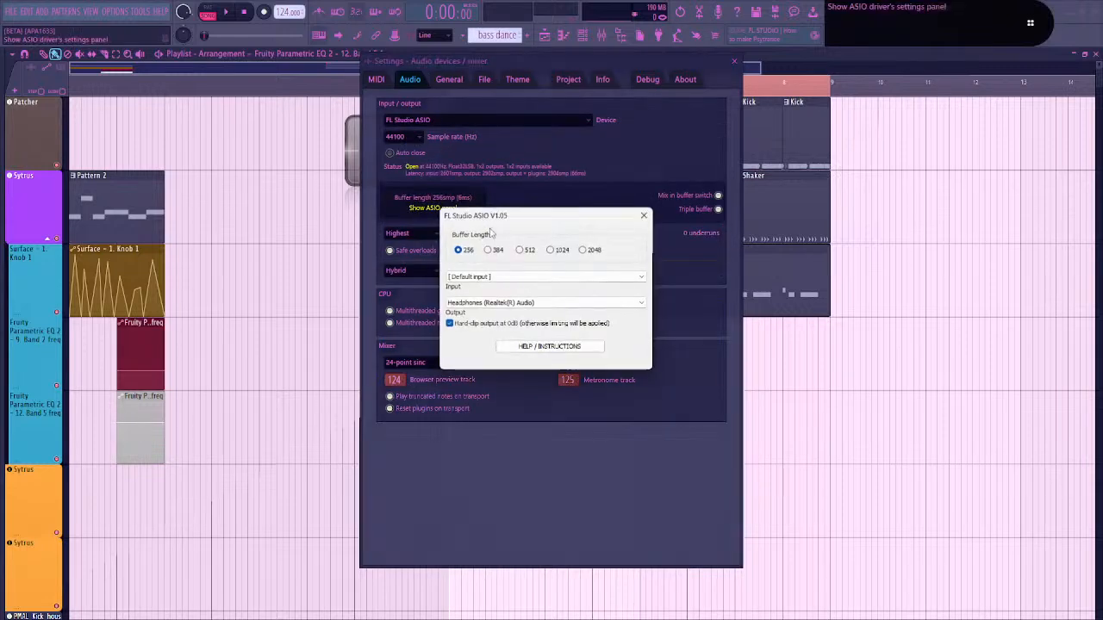
left_click(526, 305)
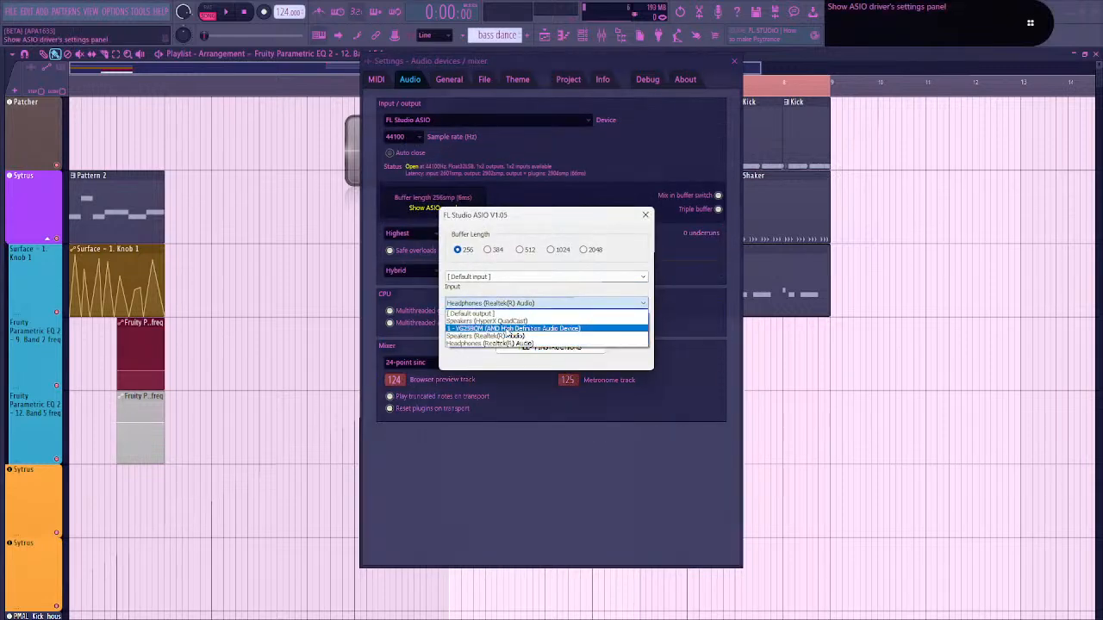
left_click(508, 314)
left_click(645, 215)
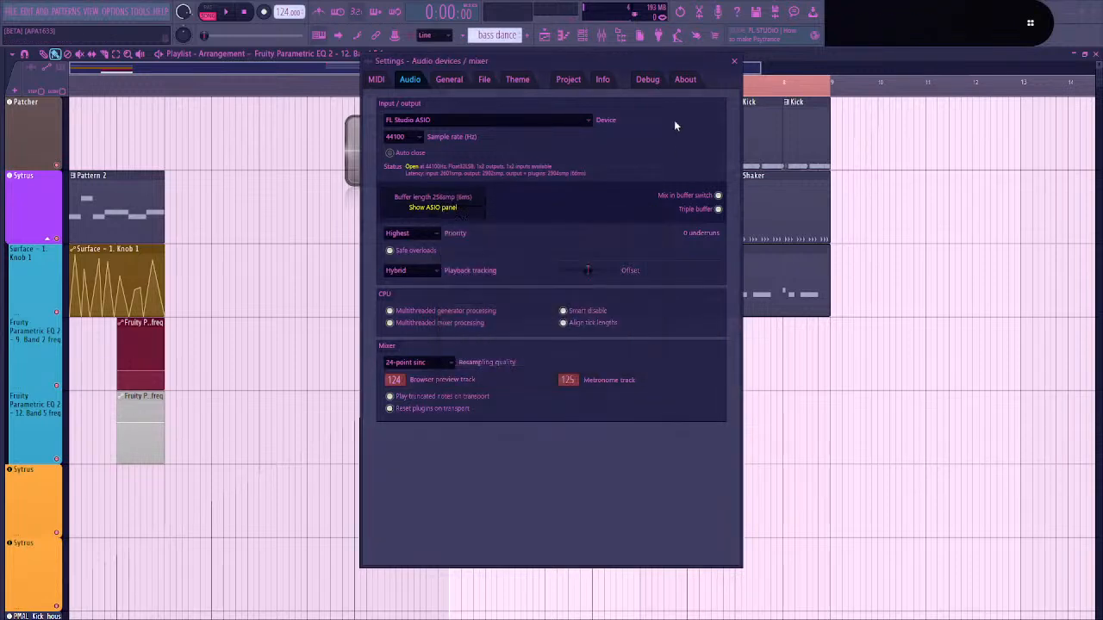
left_click(732, 59)
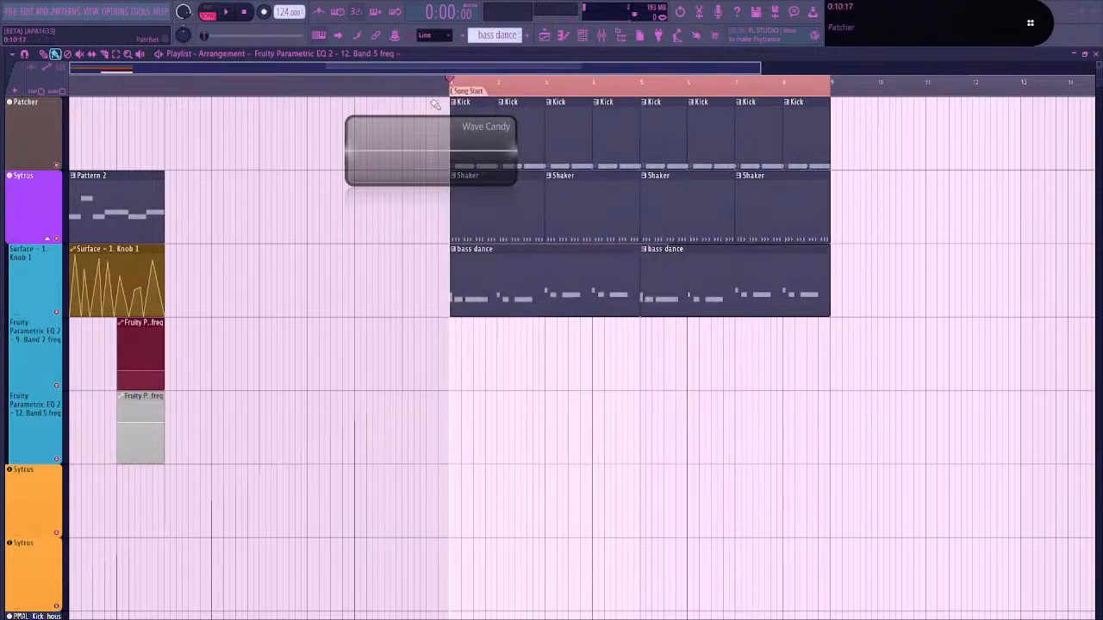
Open the recent project "i was feeling sick youtube.flp", bring its playlist to the front and play through the arrangement
left_click(11, 11)
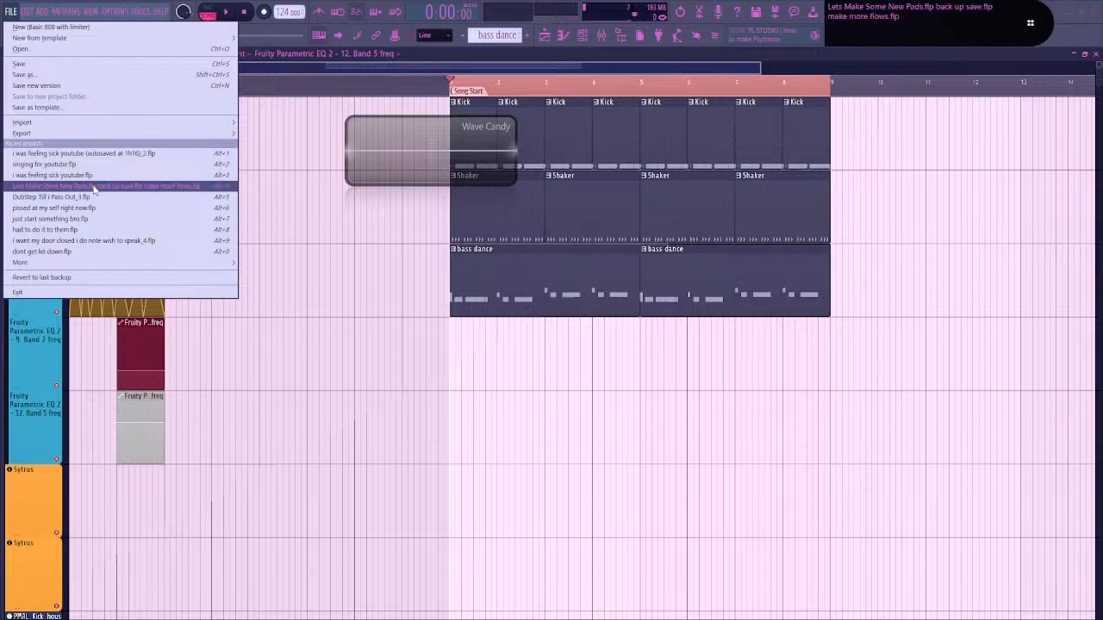
left_click(86, 153)
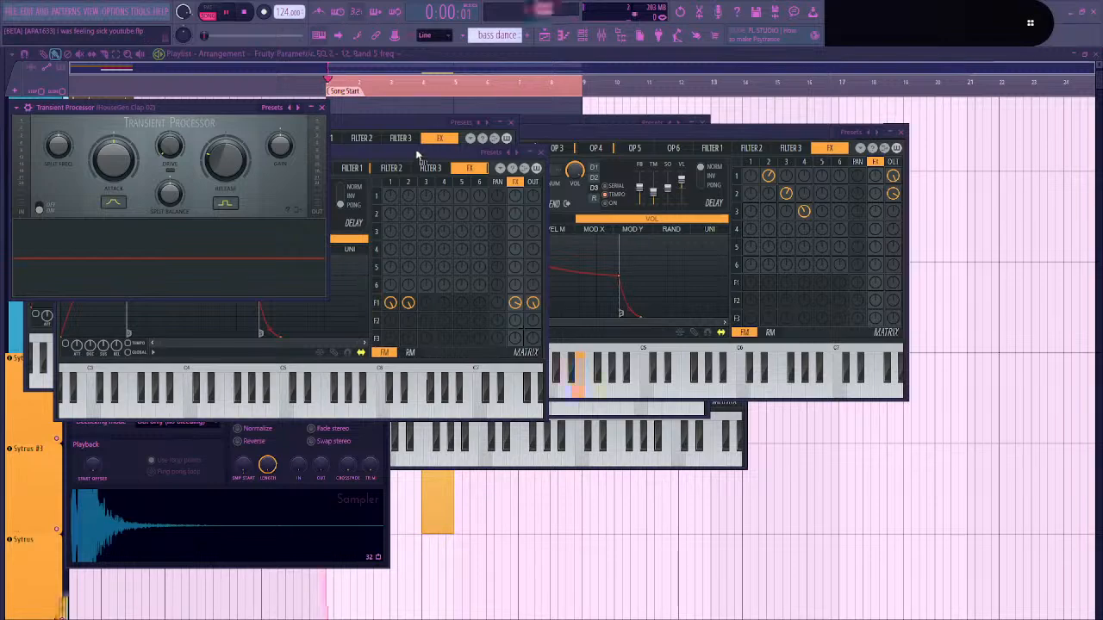
left_click(386, 71)
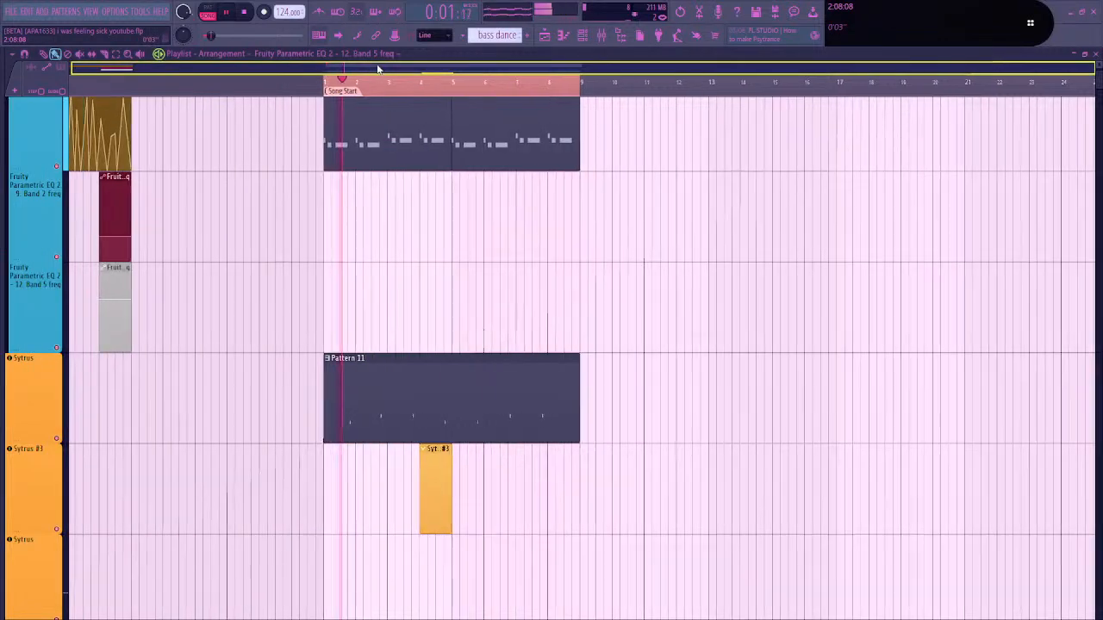
key("alt+Tab")
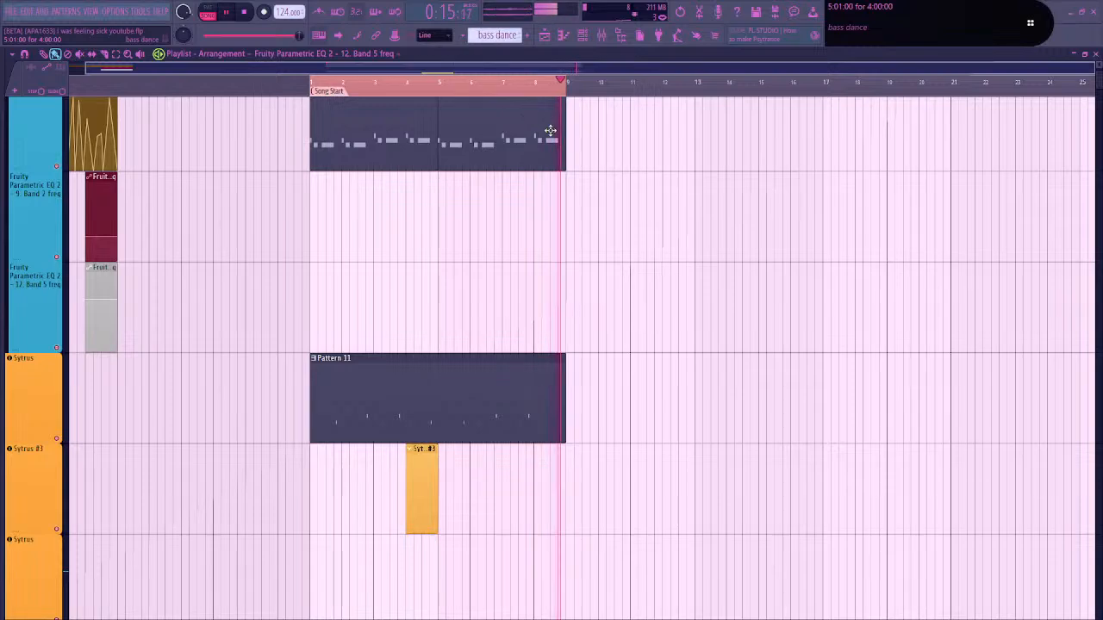
key("space")
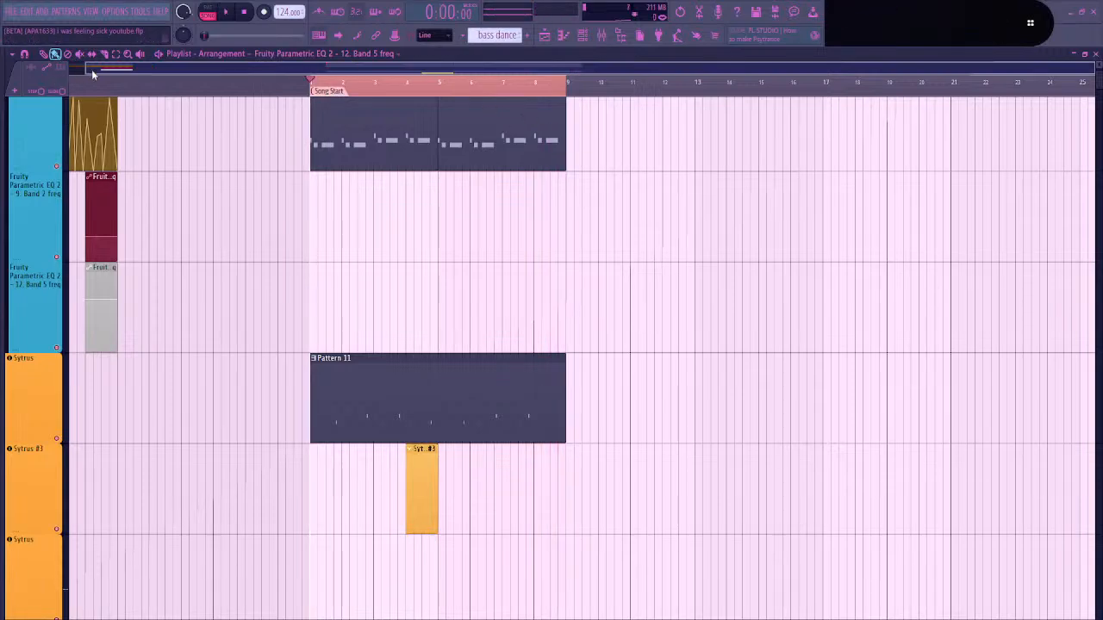
Open the Sytrus #3 clip in the piano roll, audition the G4 key and return to the playlist
left_click_drag(86, 71, 118, 67)
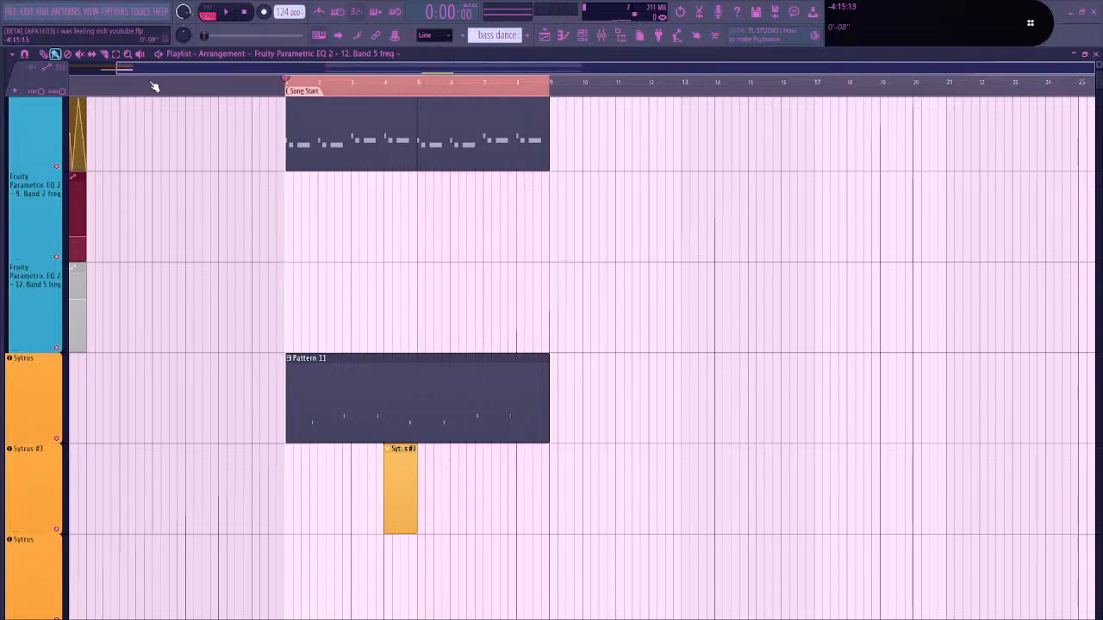
double_click(403, 489)
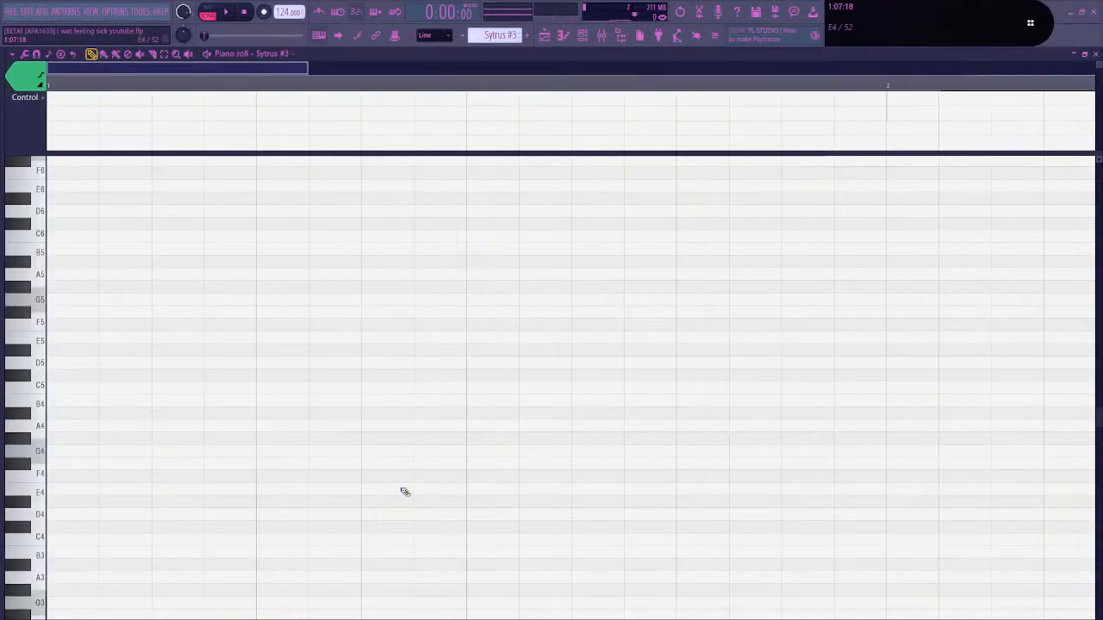
left_click(39, 454)
key("F5")
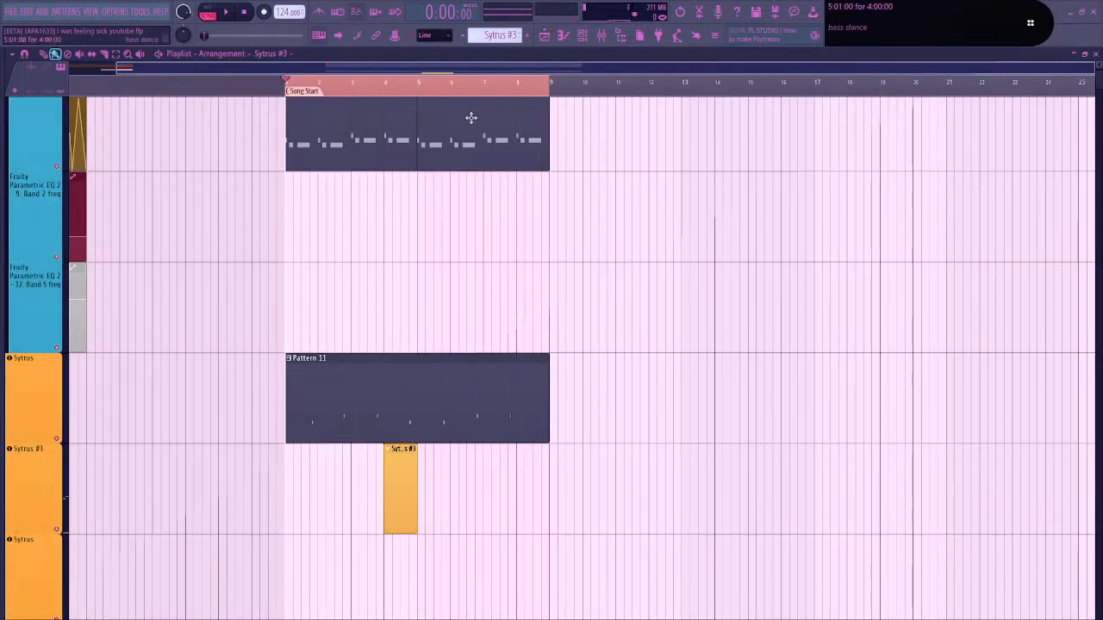
scroll(357, 312, "up", 3)
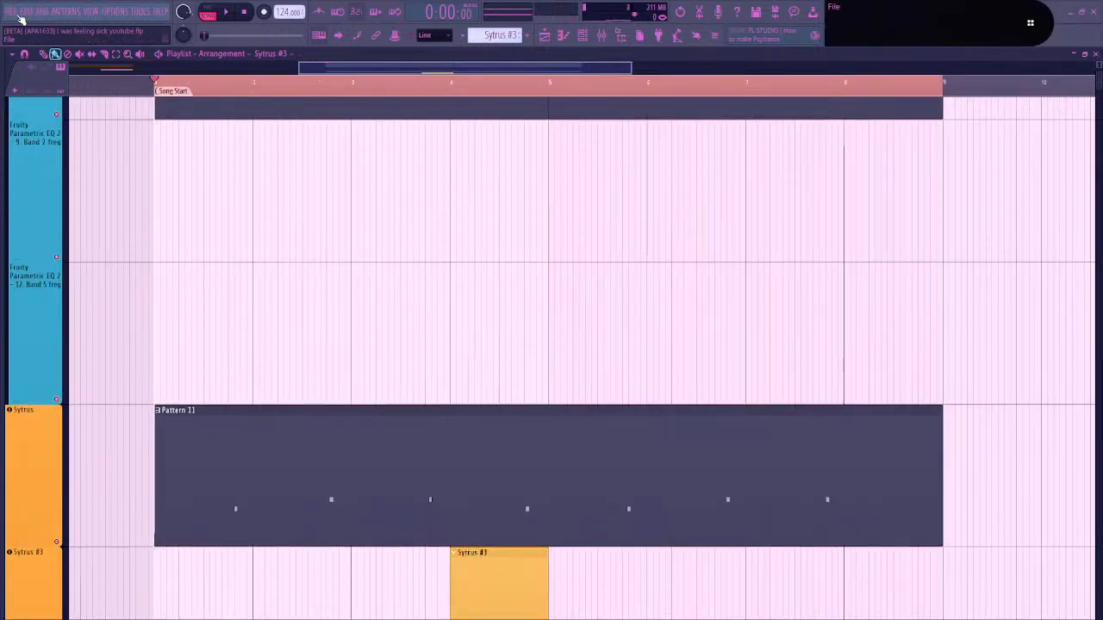
Reopen the project "i was feeling sick youtube.flp" without saving the current changes
left_click(11, 11)
left_click(12, 26)
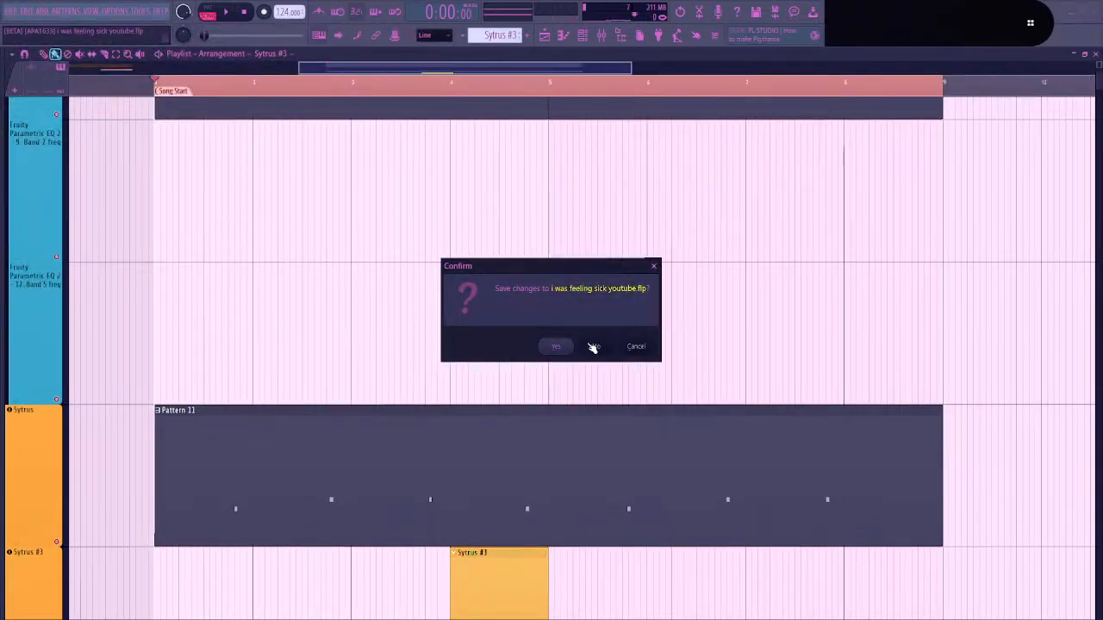
left_click(593, 347)
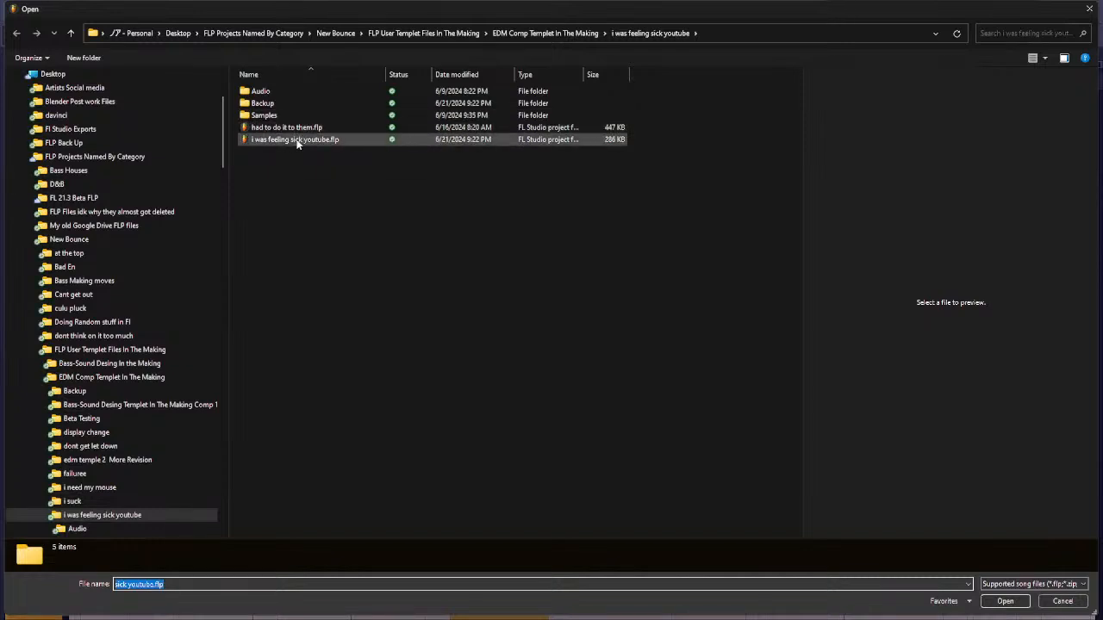
double_click(347, 140)
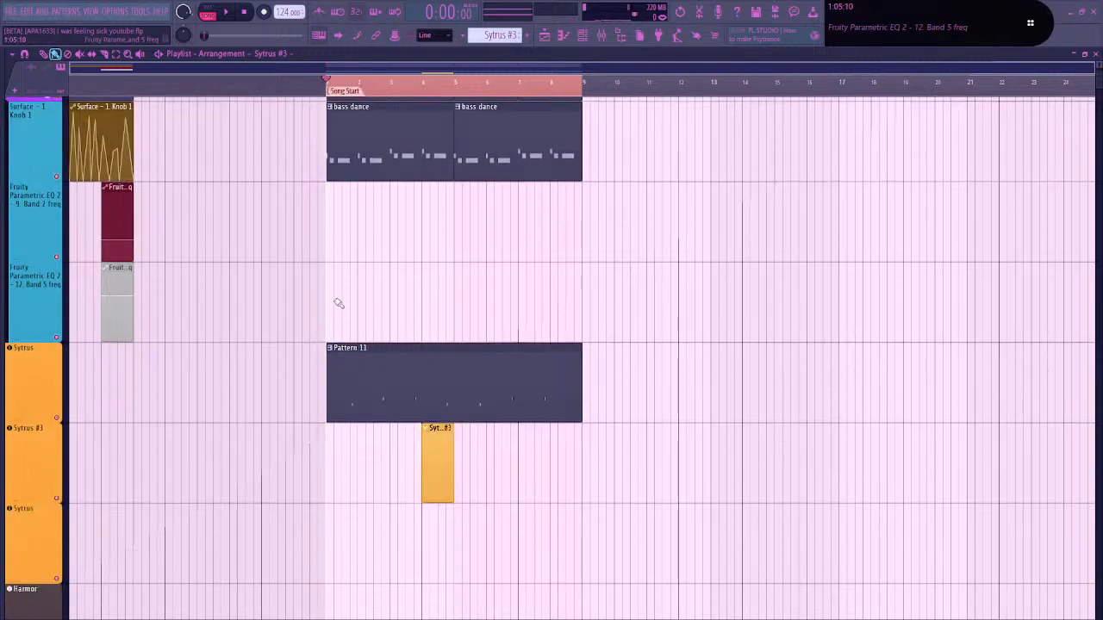
key("alt+Tab")
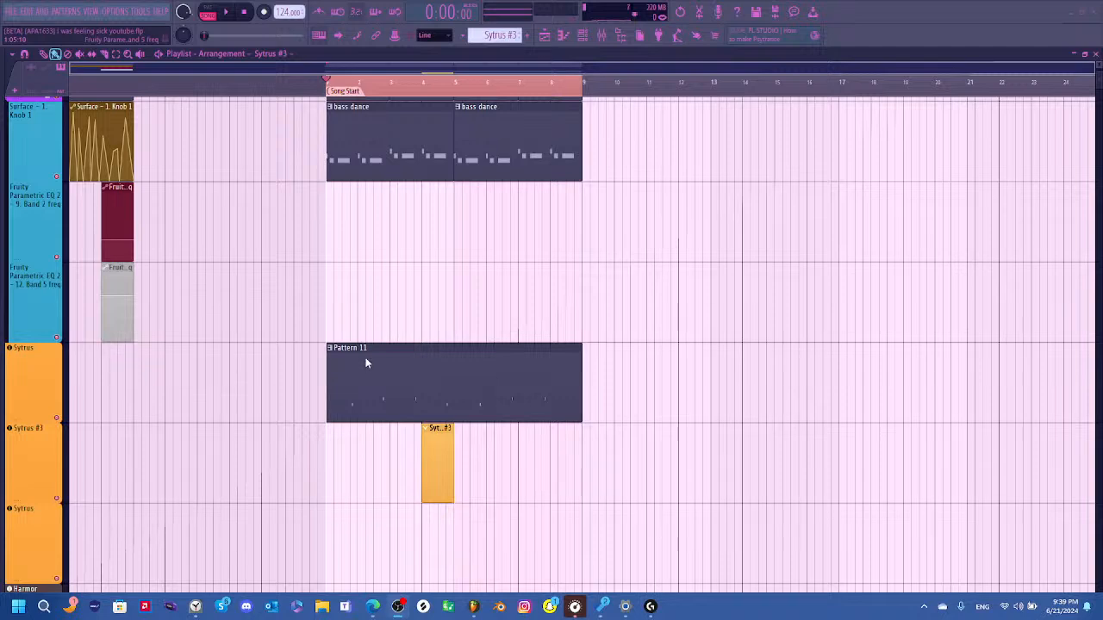
left_click(366, 357)
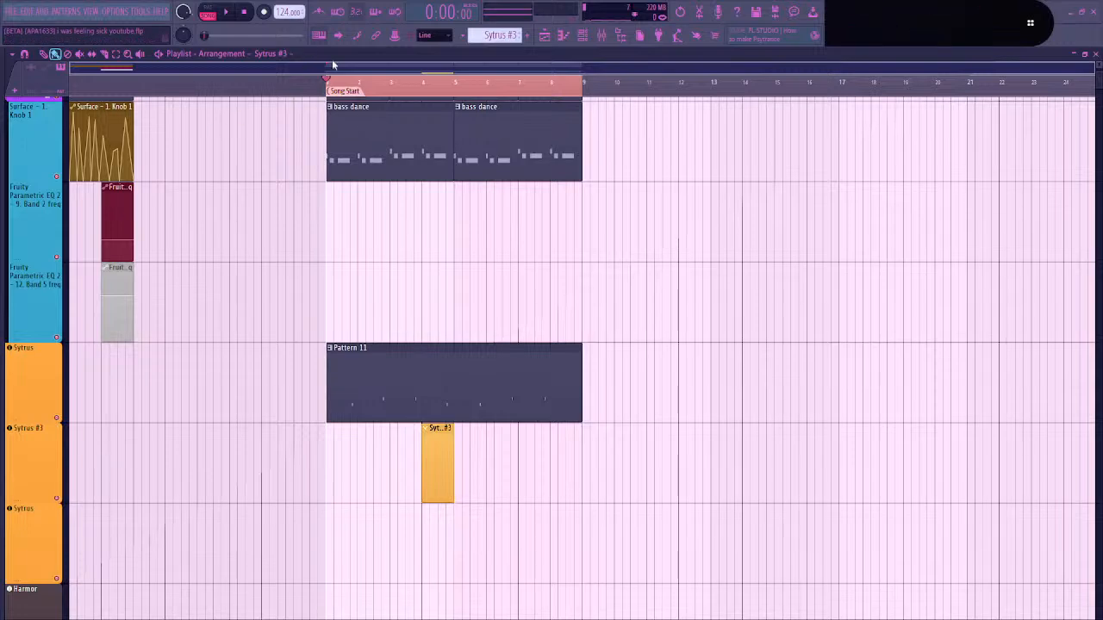
Solo the purple Sytrus track holding the Shaker clips and release the solo again
left_click_drag(332, 67, 206, 82)
scroll(399, 204, "up", 3)
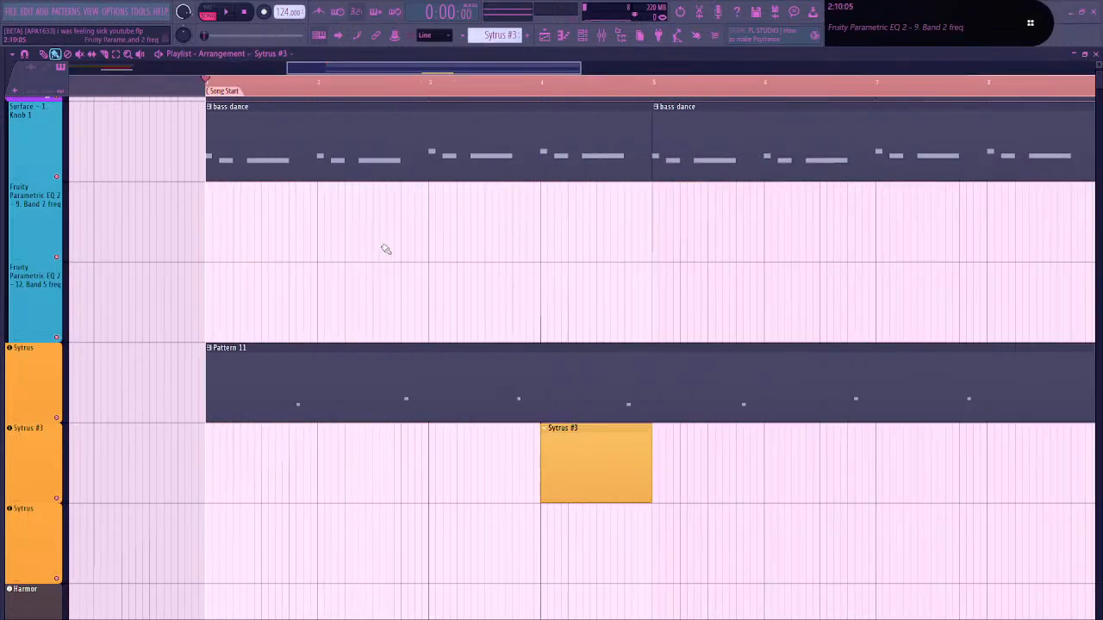
scroll(384, 249, "up", 3)
scroll(374, 320, "down", 3)
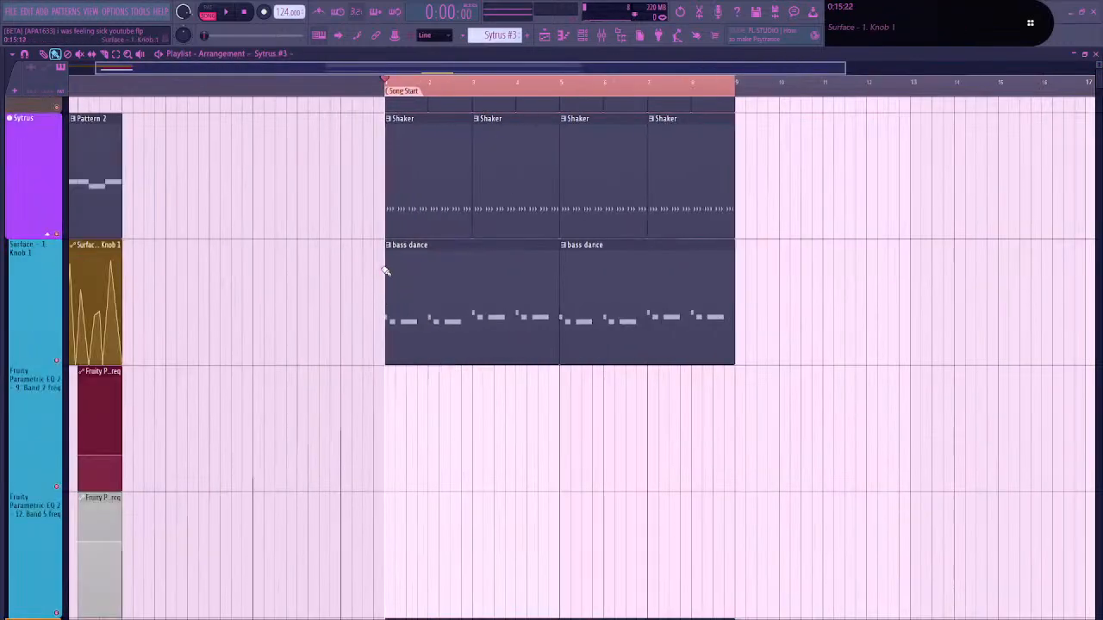
scroll(405, 223, "down", 3)
scroll(379, 256, "up", 1)
scroll(372, 213, "down", 2)
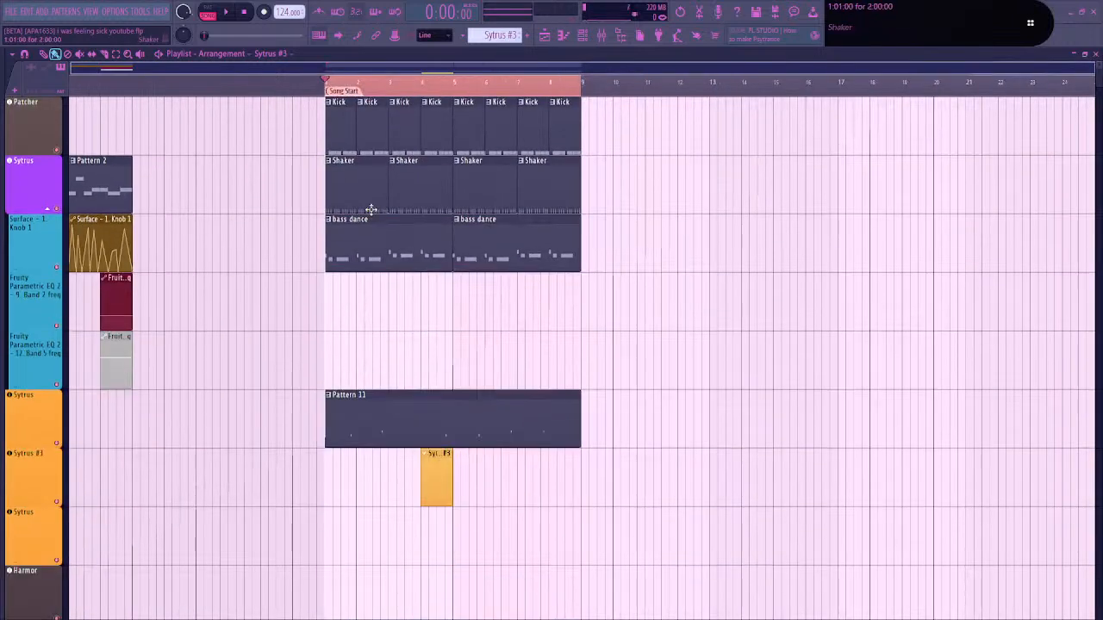
right_click(58, 209)
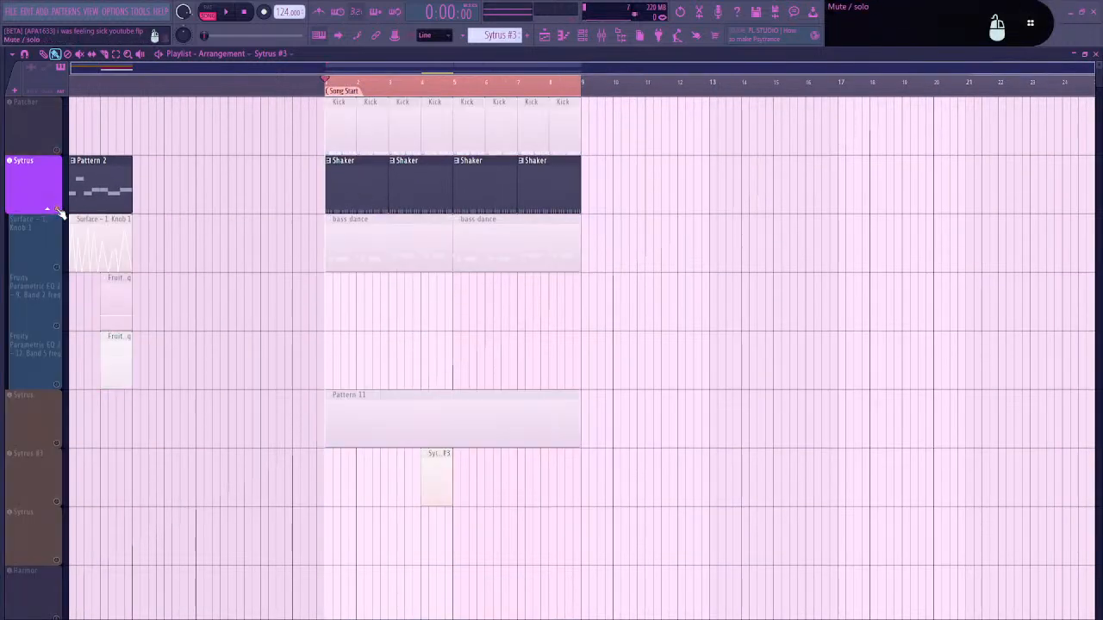
scroll(296, 170, "right", 1)
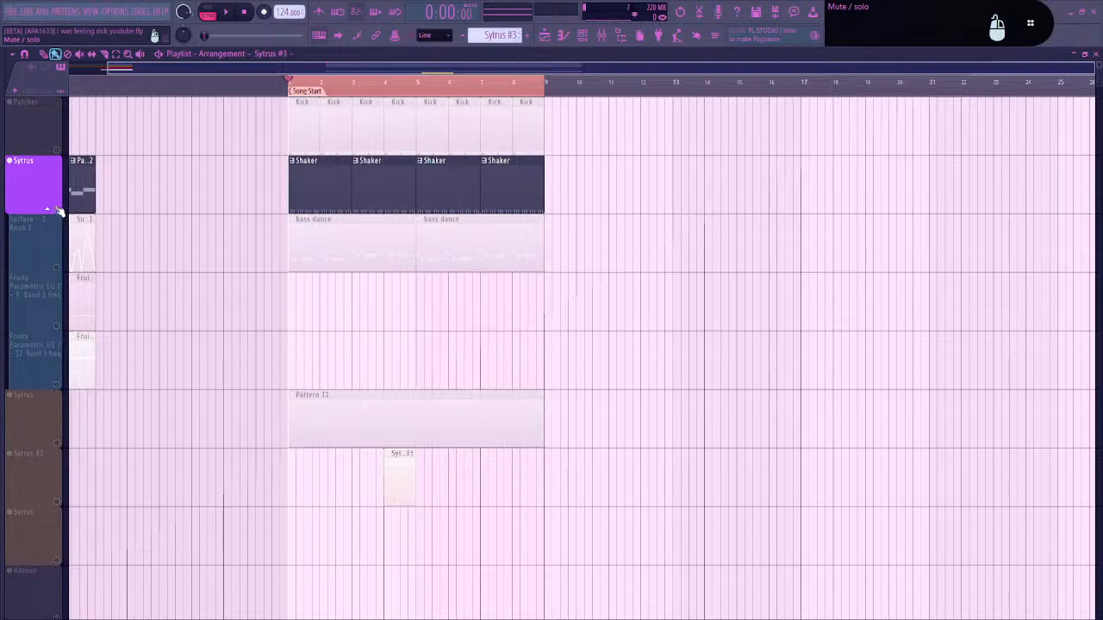
left_click(57, 209, "ctrl")
Switch to the Logitech G software and open the button assignments of the G305 mouse
key("alt+Tab")
key("alt+Tab")
key("alt+Tab")
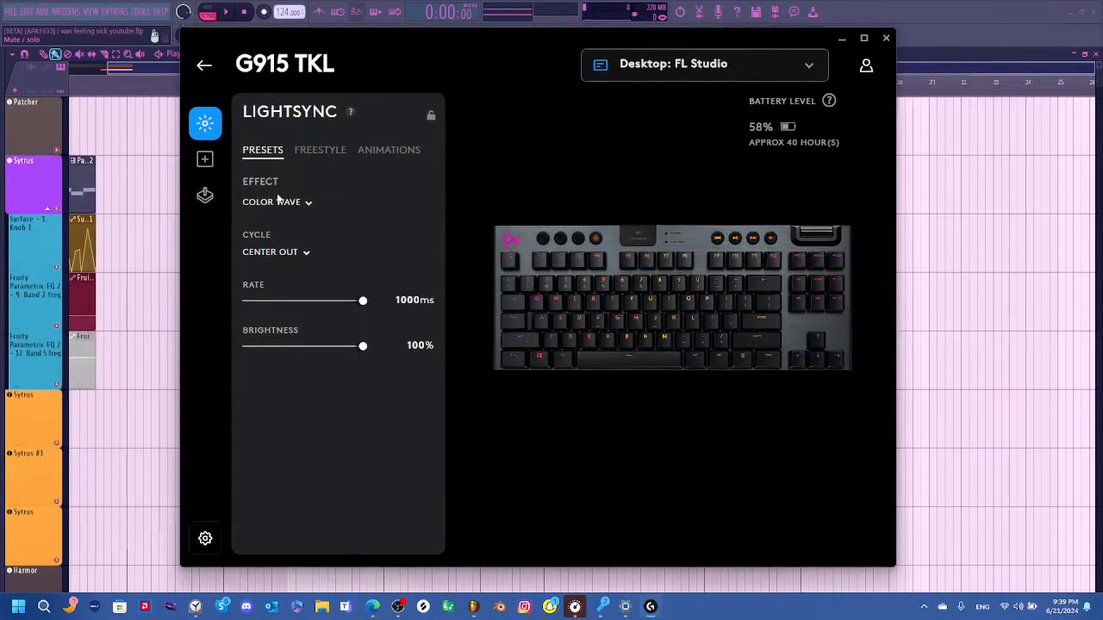
left_click(204, 66)
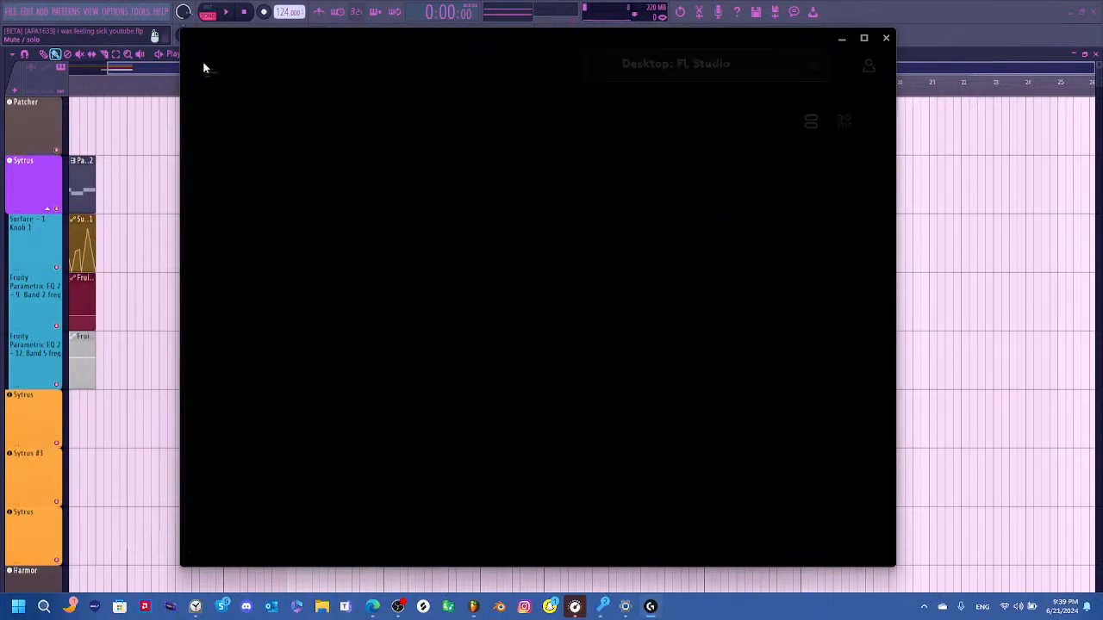
left_click(480, 243)
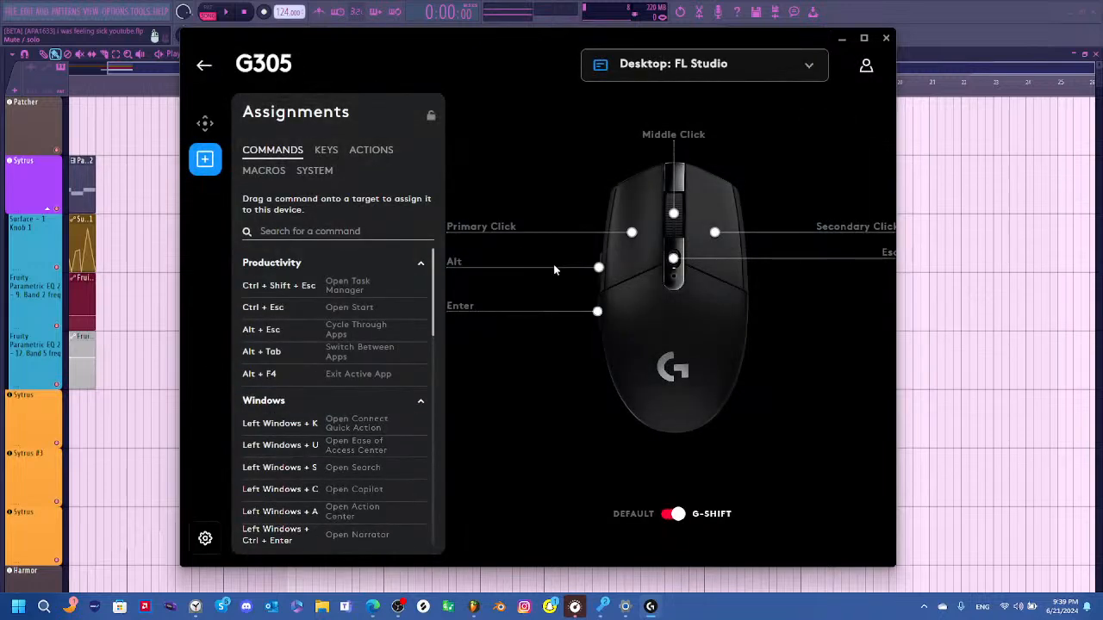
Find Alt among the assignable keys and assign it to the G305's G5 side button in the G-Shift layer
left_click(326, 149)
scroll(314, 401, "down", 10)
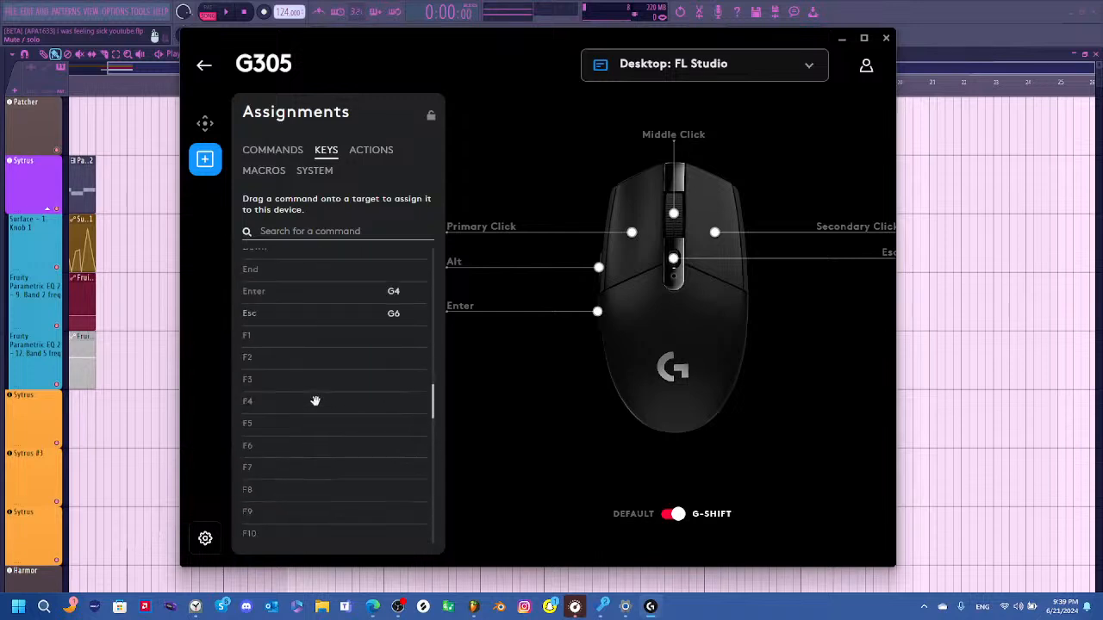
scroll(316, 400, "up", 3)
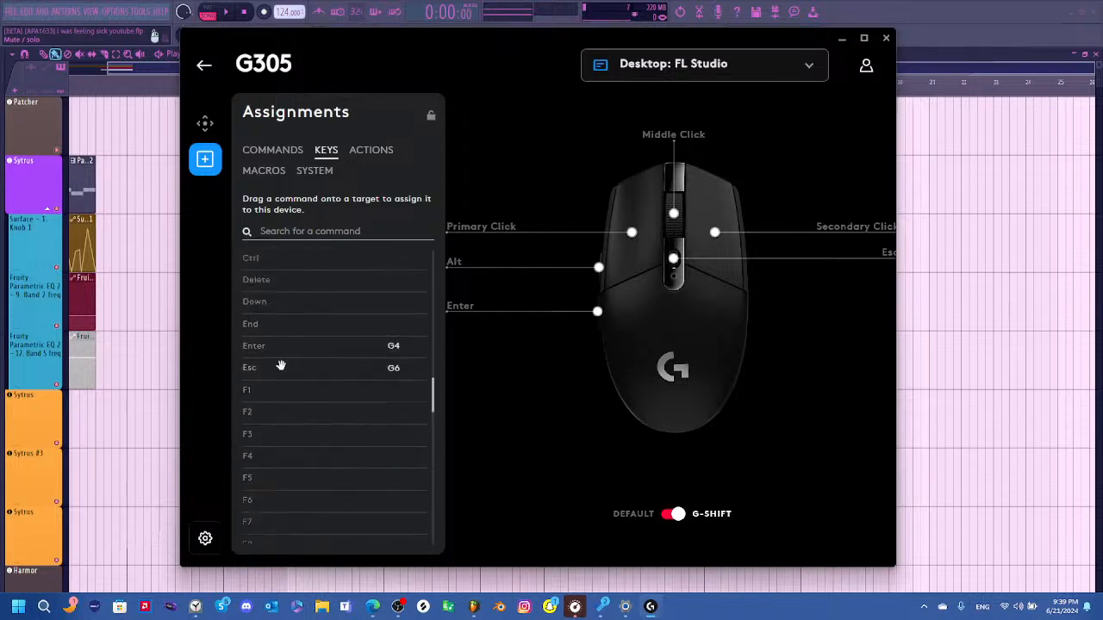
scroll(284, 366, "down", 15)
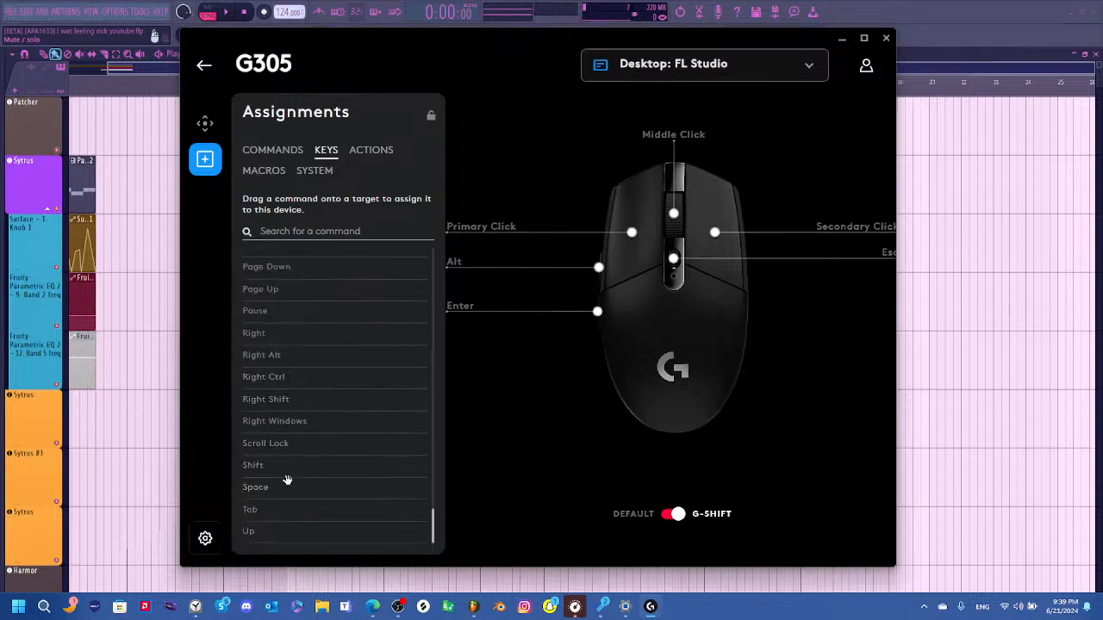
scroll(270, 488, "up", 6)
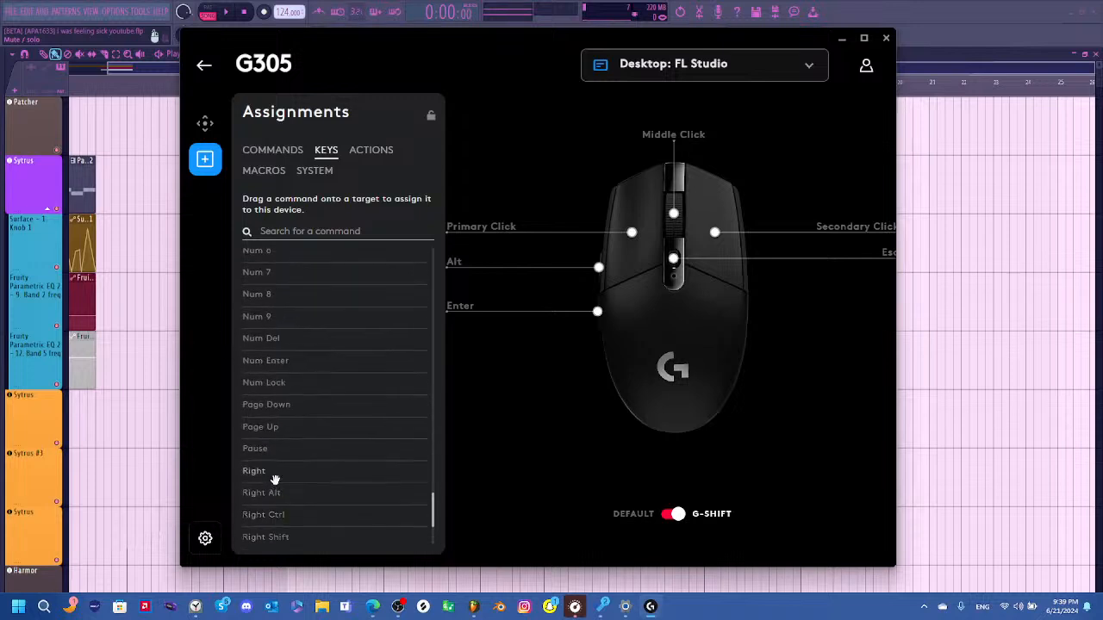
scroll(278, 478, "up", 1)
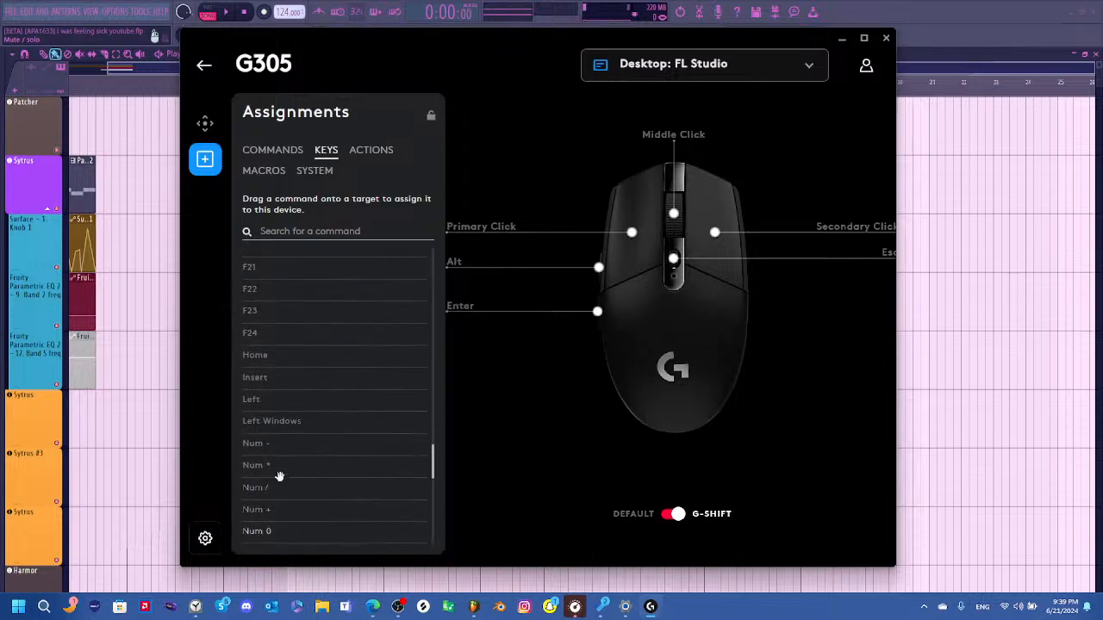
scroll(279, 475, "up", 6)
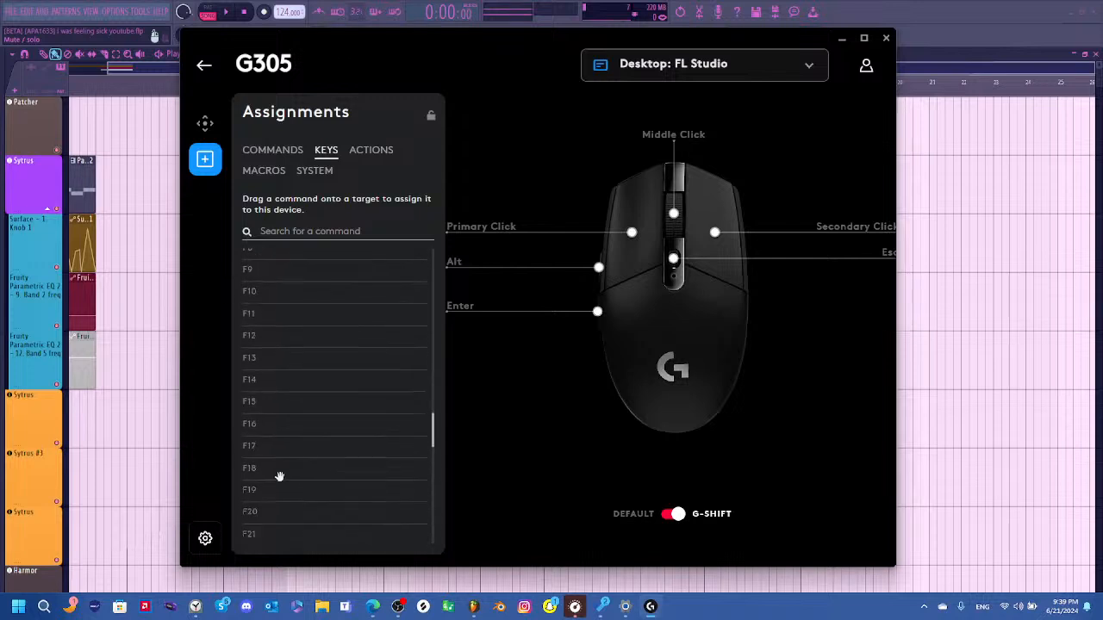
scroll(280, 477, "up", 4)
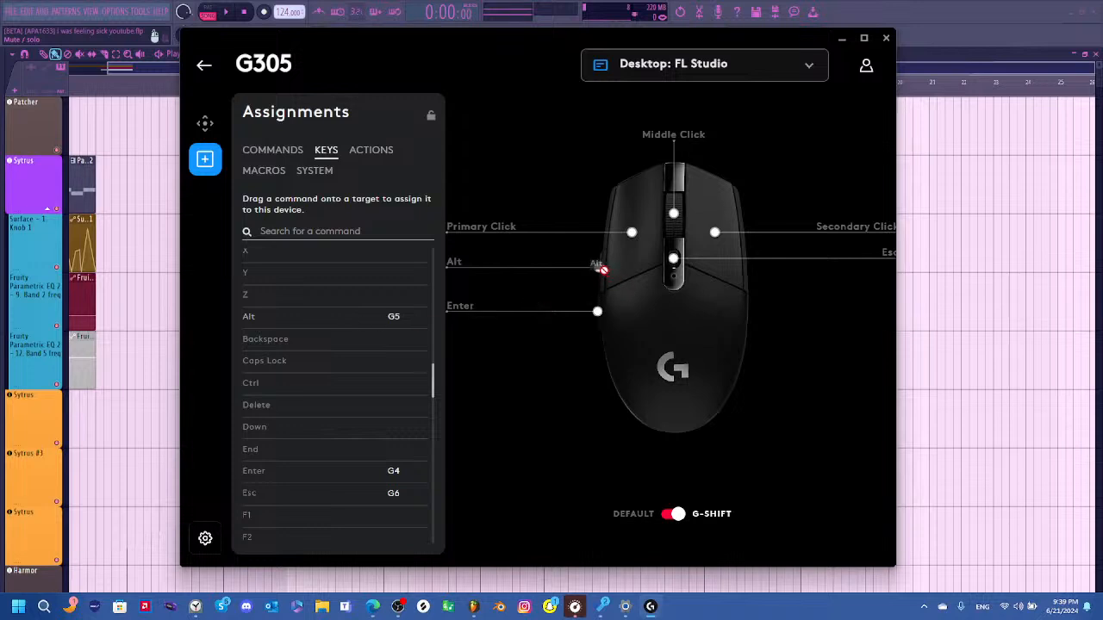
left_click_drag(599, 268, 599, 268)
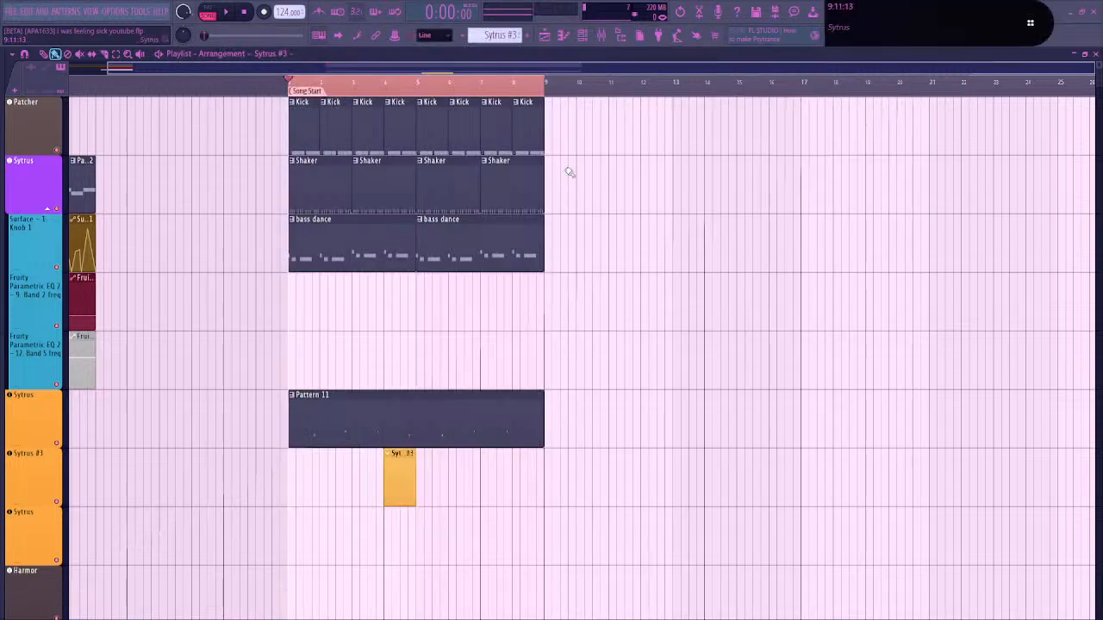
In FL Studio, delete the first Shaker clip on the Sytrus track and place it back at bar 1
right_click(329, 164)
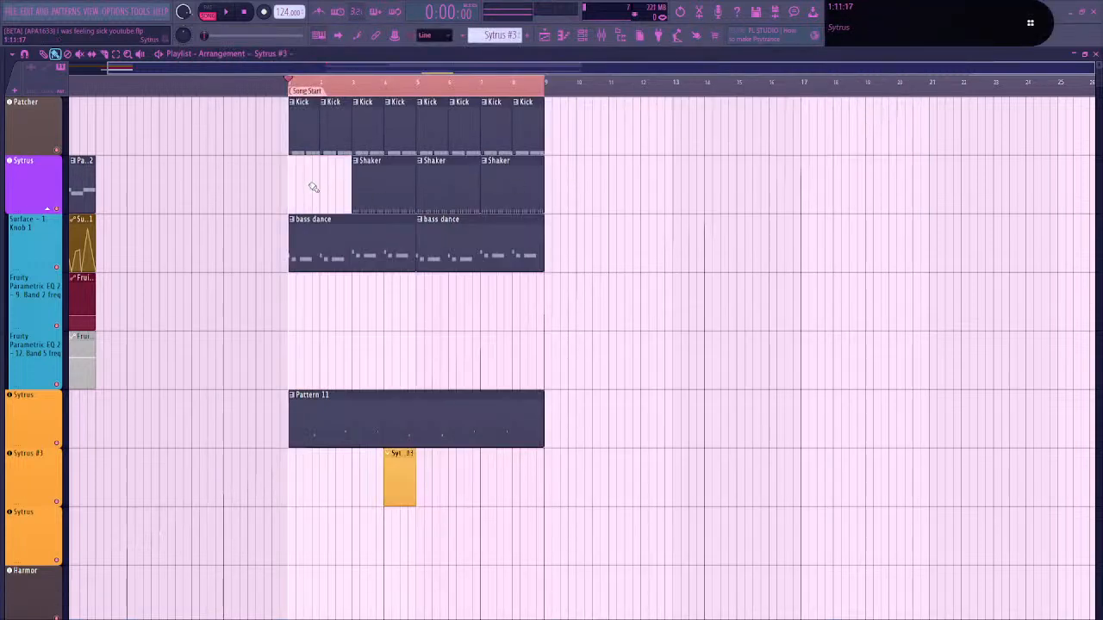
left_click(308, 183)
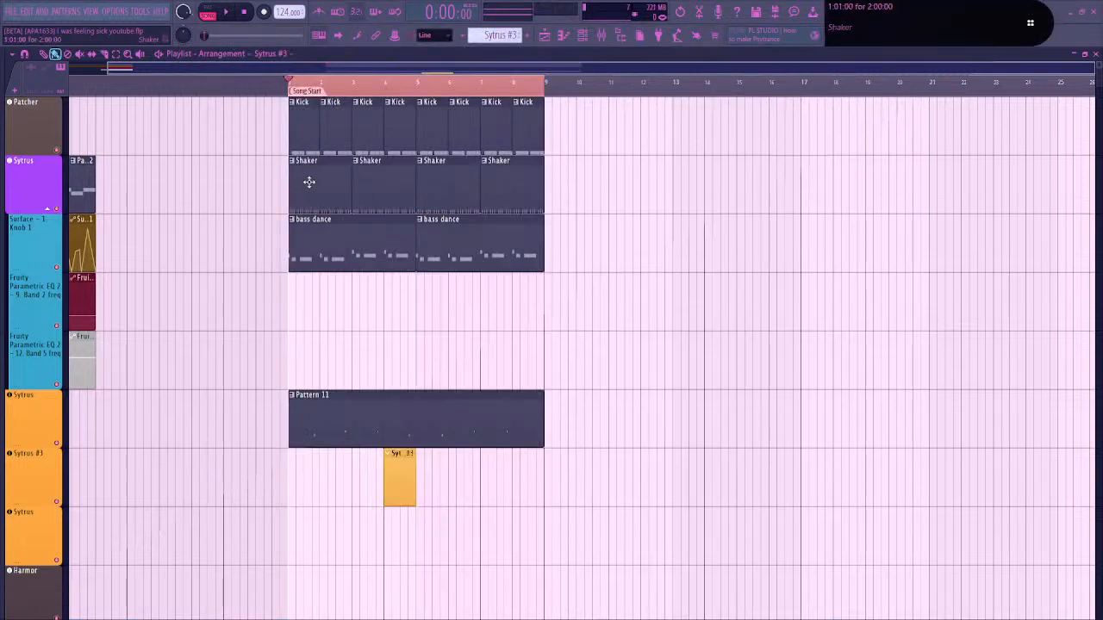
right_click(309, 183, "alt")
right_click(303, 183, "alt")
Play the arrangement from the song start and toggle the Patcher track off and on
scroll(305, 187, "up", 4)
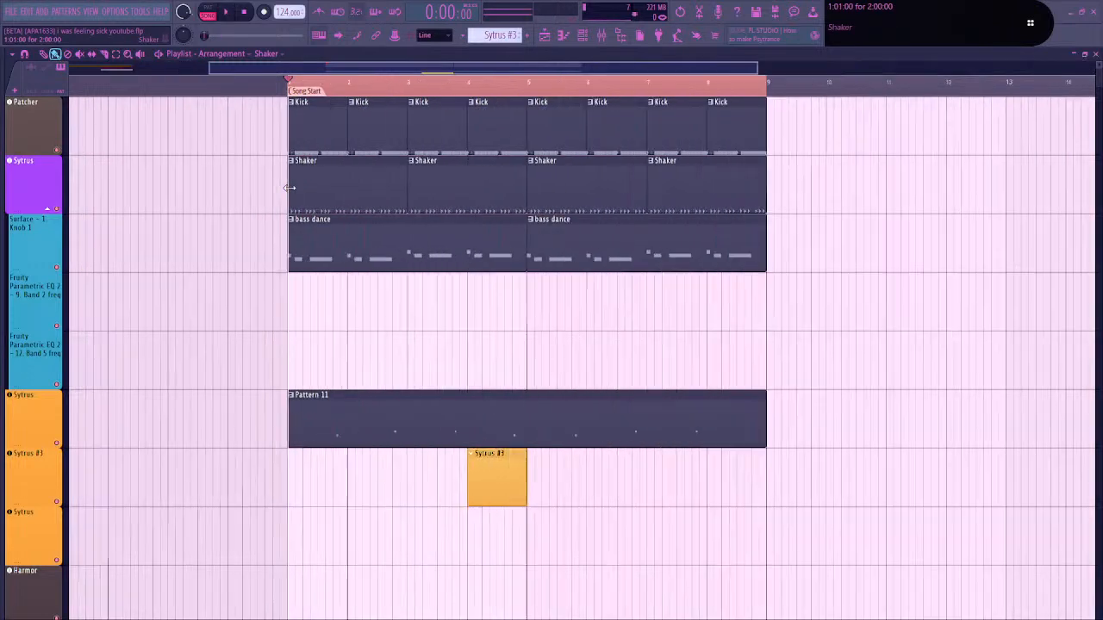
scroll(305, 186, "up", 3)
left_click_drag(340, 197, 257, 271)
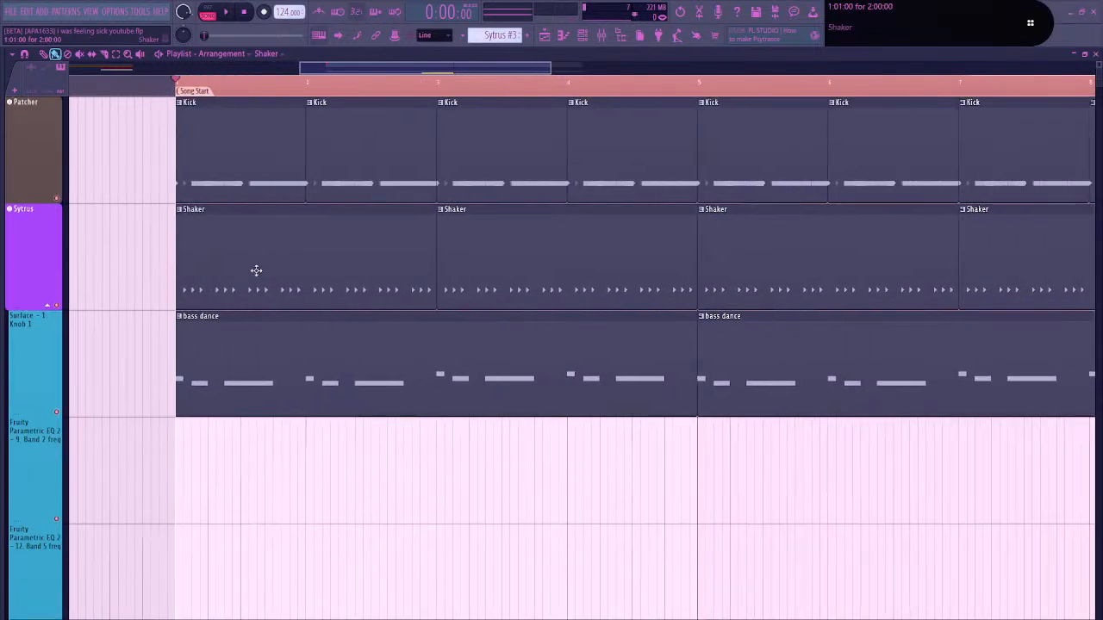
scroll(261, 264, "down", 3)
scroll(263, 264, "up", 4)
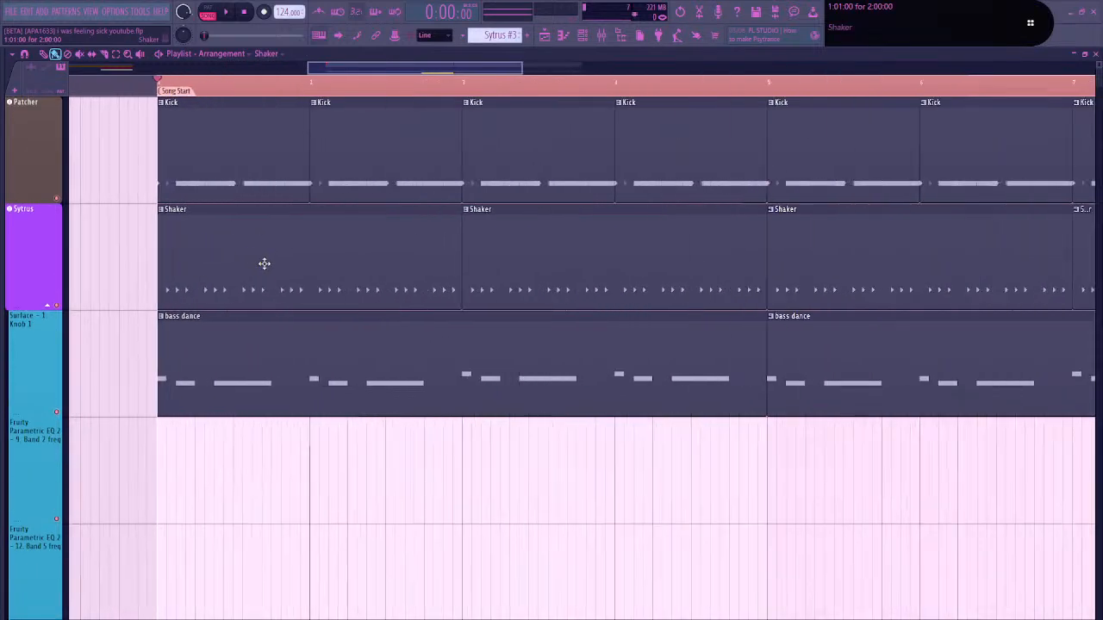
scroll(258, 266, "up", 1)
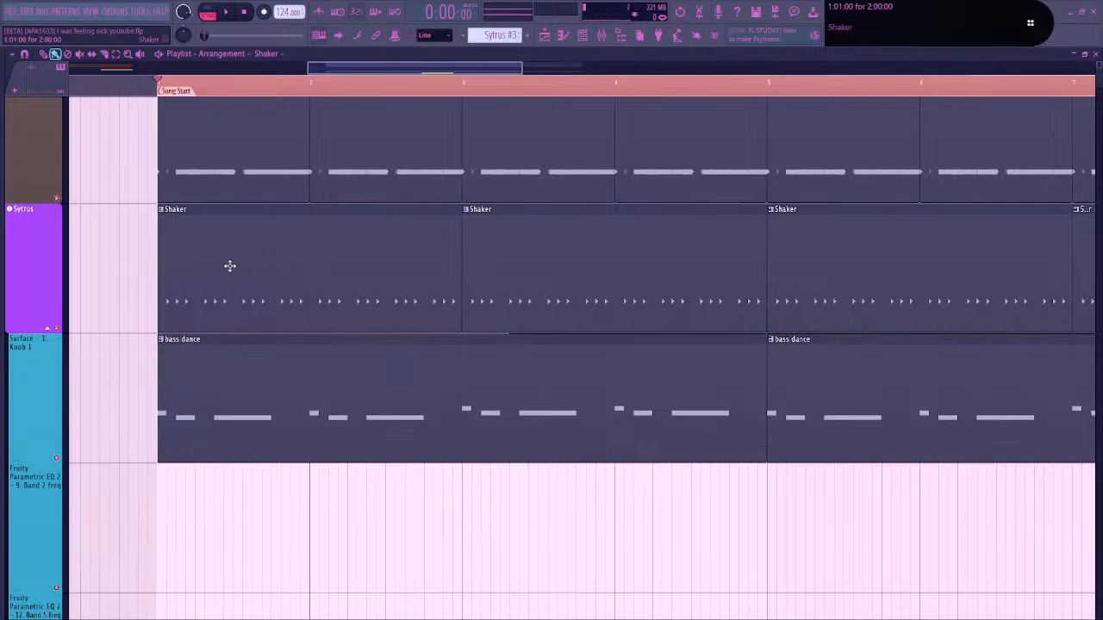
left_click_drag(343, 69, 287, 79)
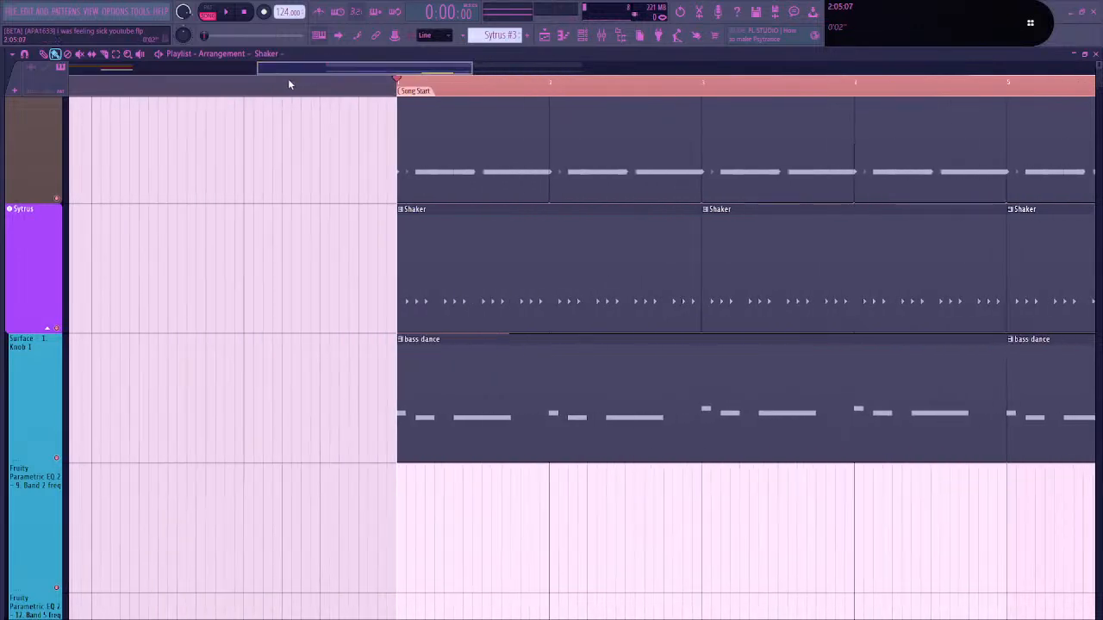
key("space")
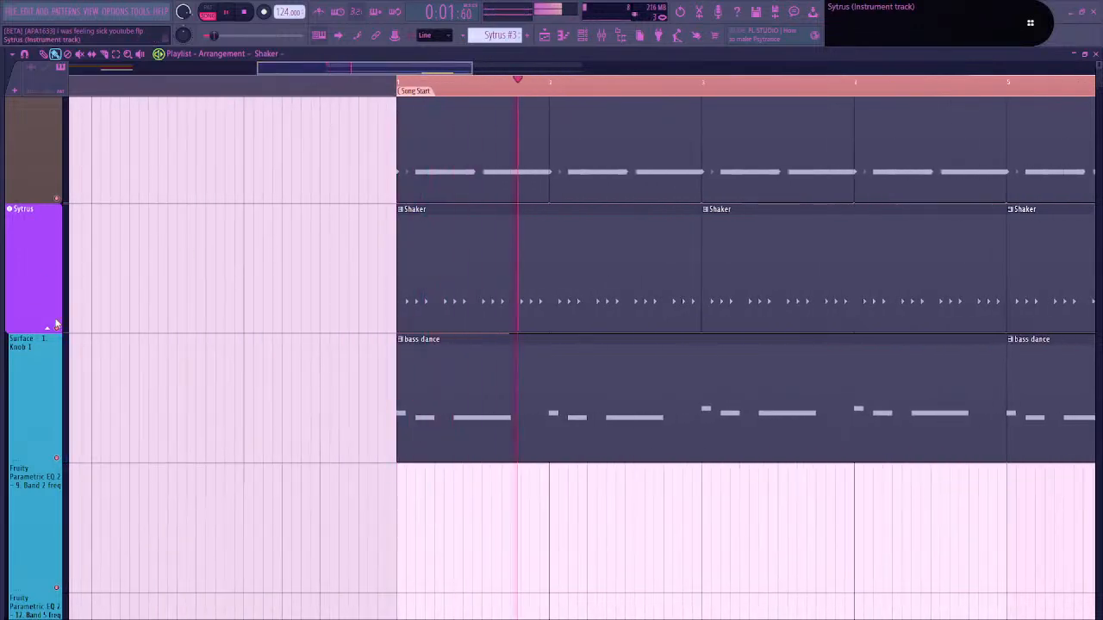
left_click(56, 199)
left_click(56, 198)
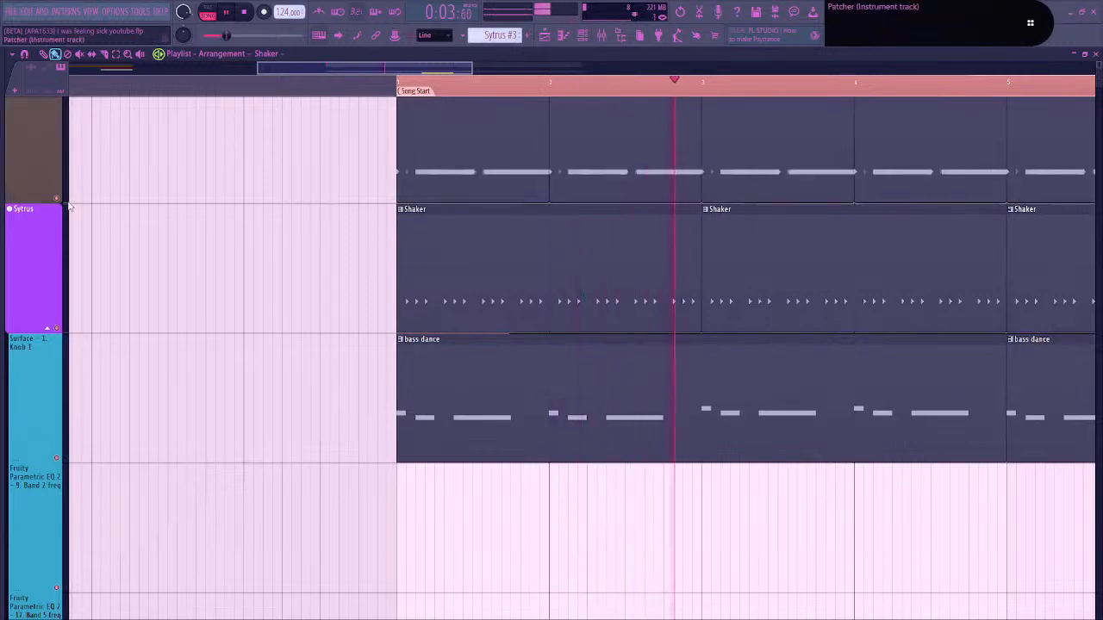
Mute every track except Patcher and the purple Sytrus track, and separate the three automation tracks from the Sytrus group
scroll(209, 268, "down", 1)
scroll(209, 268, "down", 3)
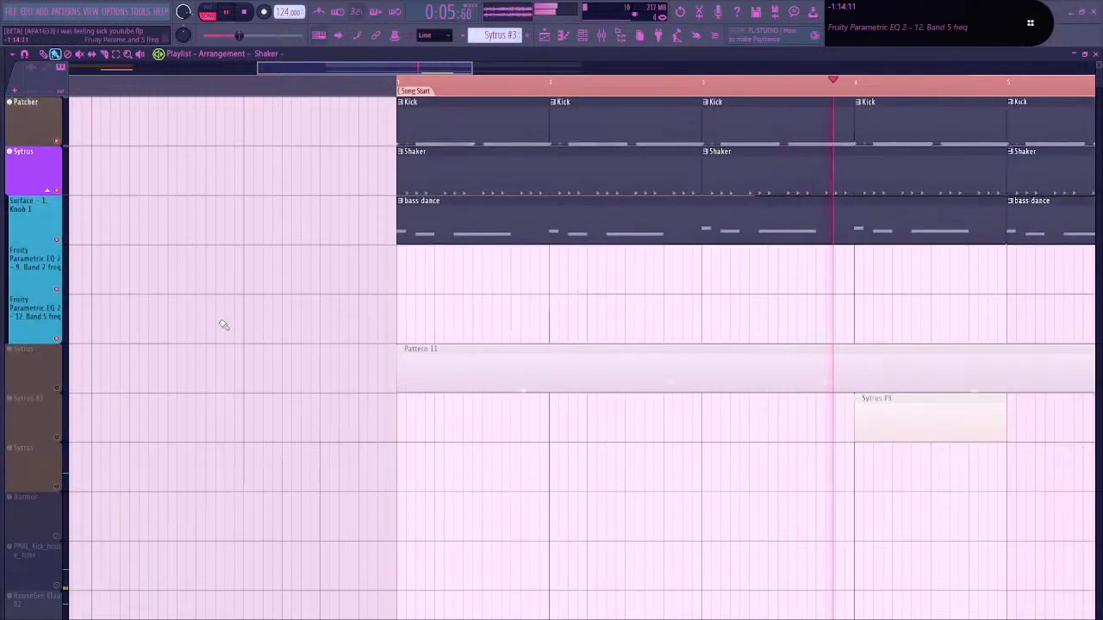
left_click(57, 190)
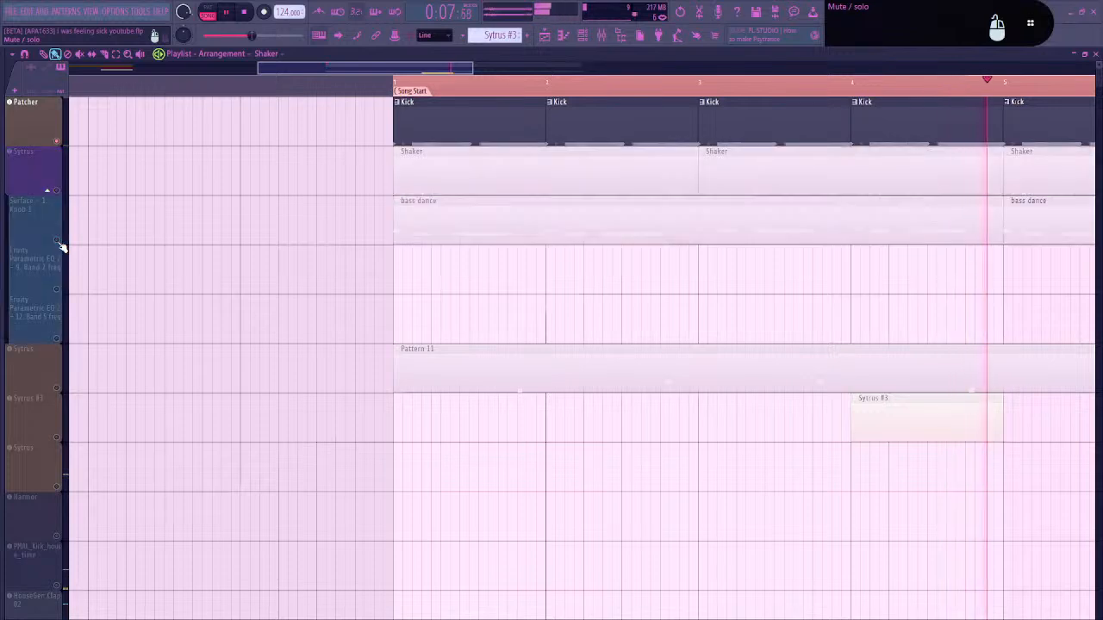
left_click(56, 190)
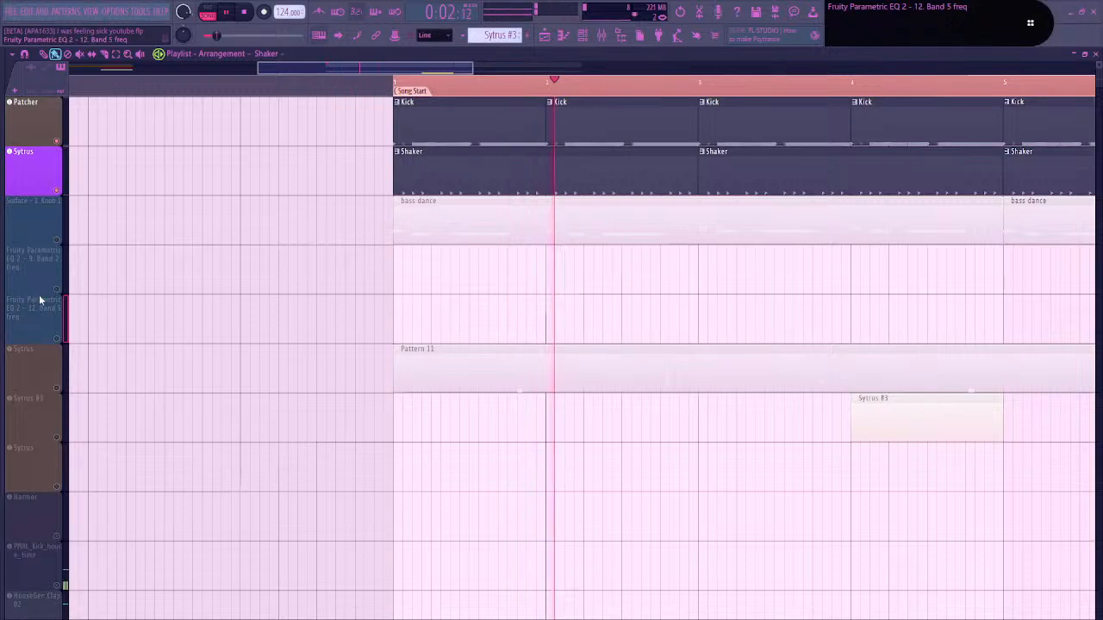
Insert an empty track above the "Surface - 1. Knob 1" track and stop playback
right_click(27, 226)
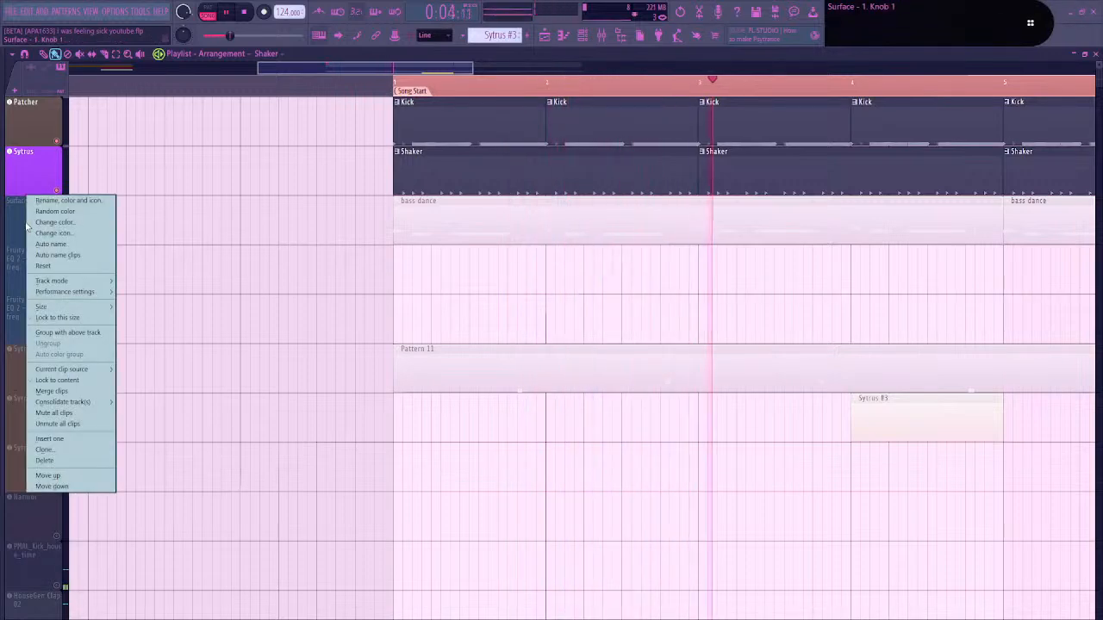
key("i")
key("space")
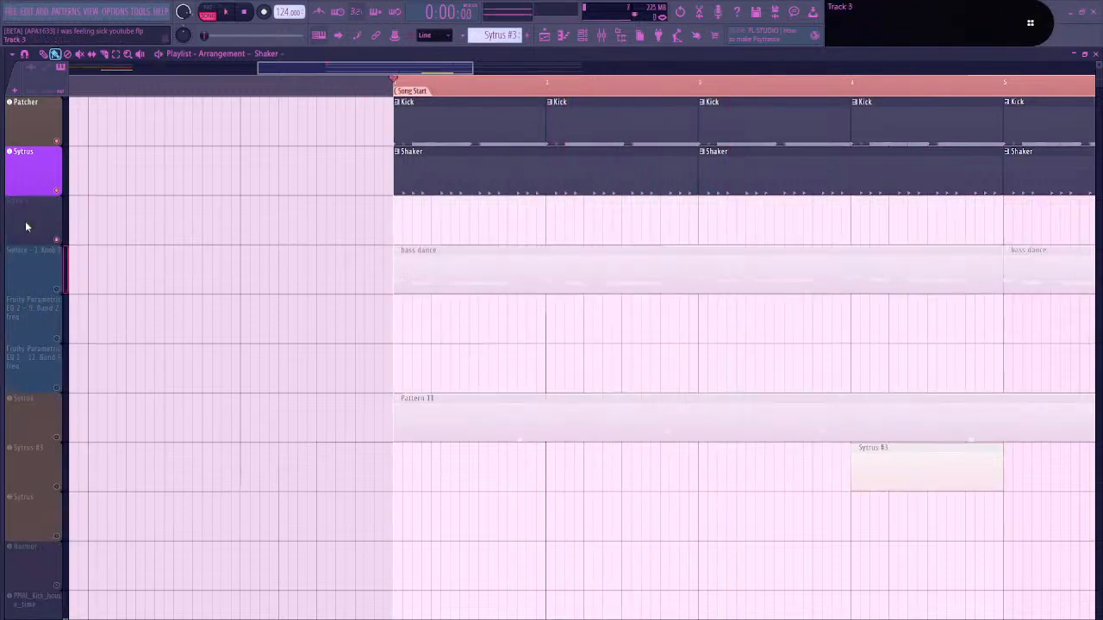
Browse the mixer tracks available for linking the empty track below the purple Sytrus track, and look over the mixer's unused inserts
right_click(25, 228)
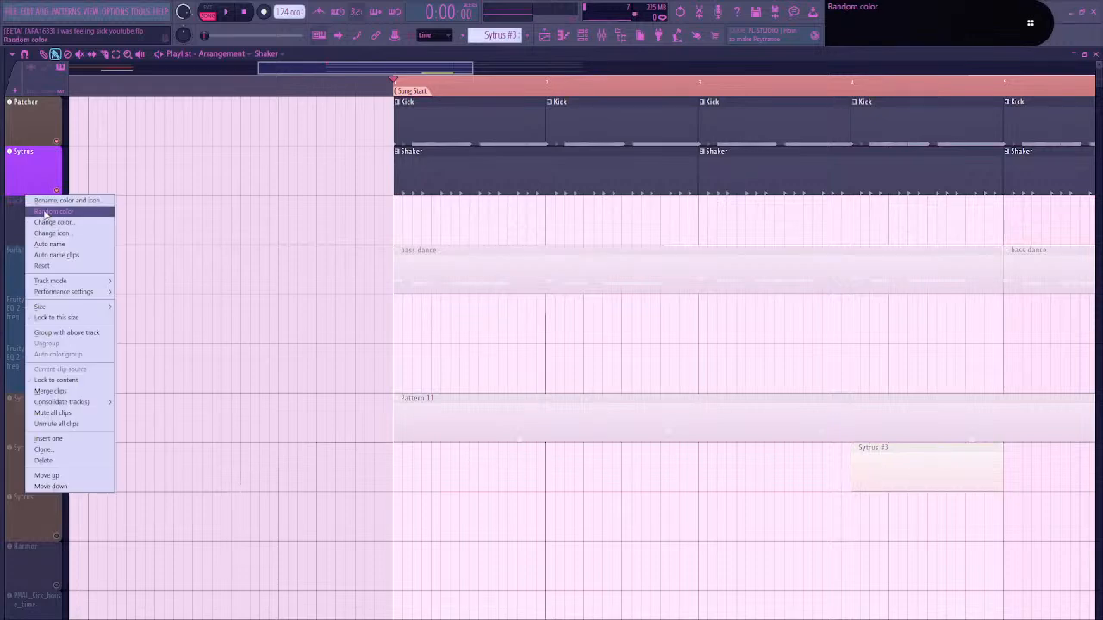
left_click(41, 212)
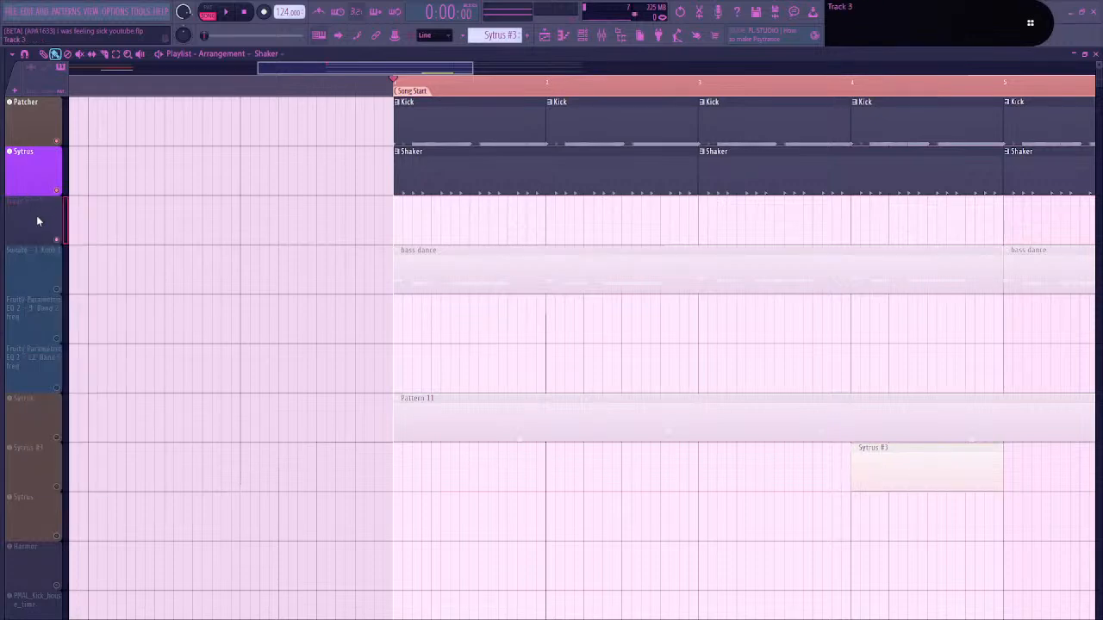
right_click(37, 222)
mouse_move(77, 281)
mouse_move(168, 303)
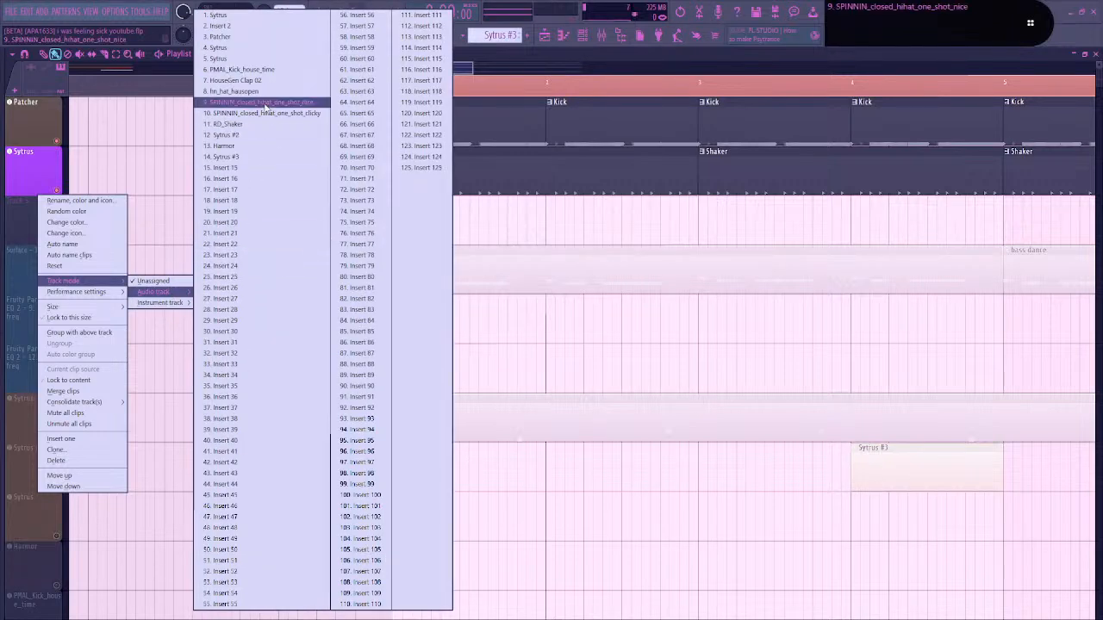
left_click(226, 157)
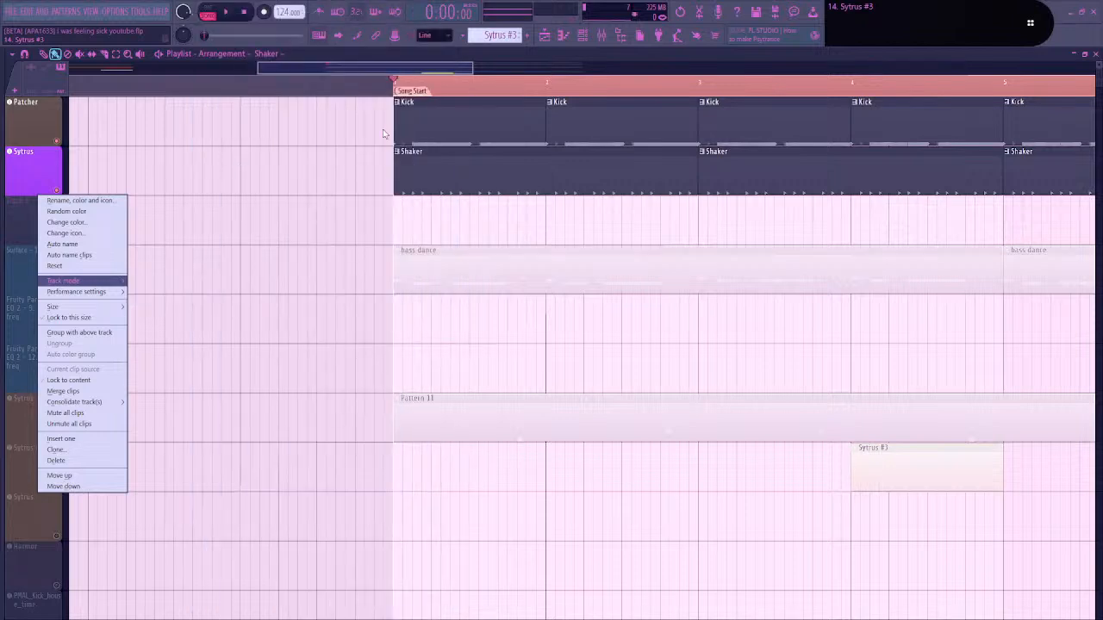
left_click(615, 36)
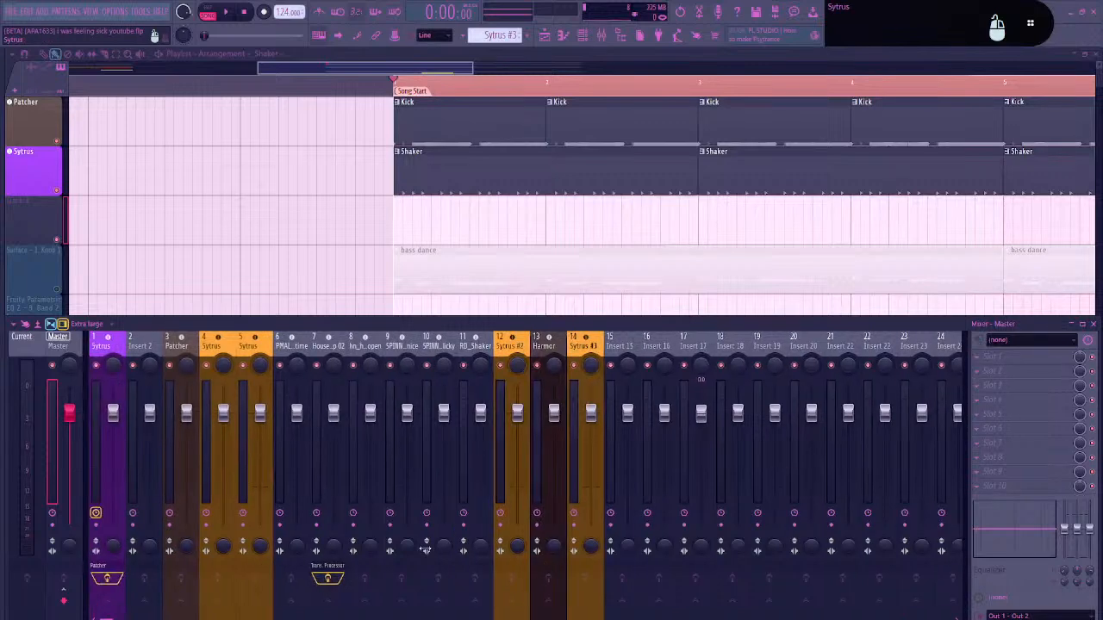
left_click_drag(464, 562, 4, 564)
Open the project "had to do it to them.flp"
left_click(14, 12)
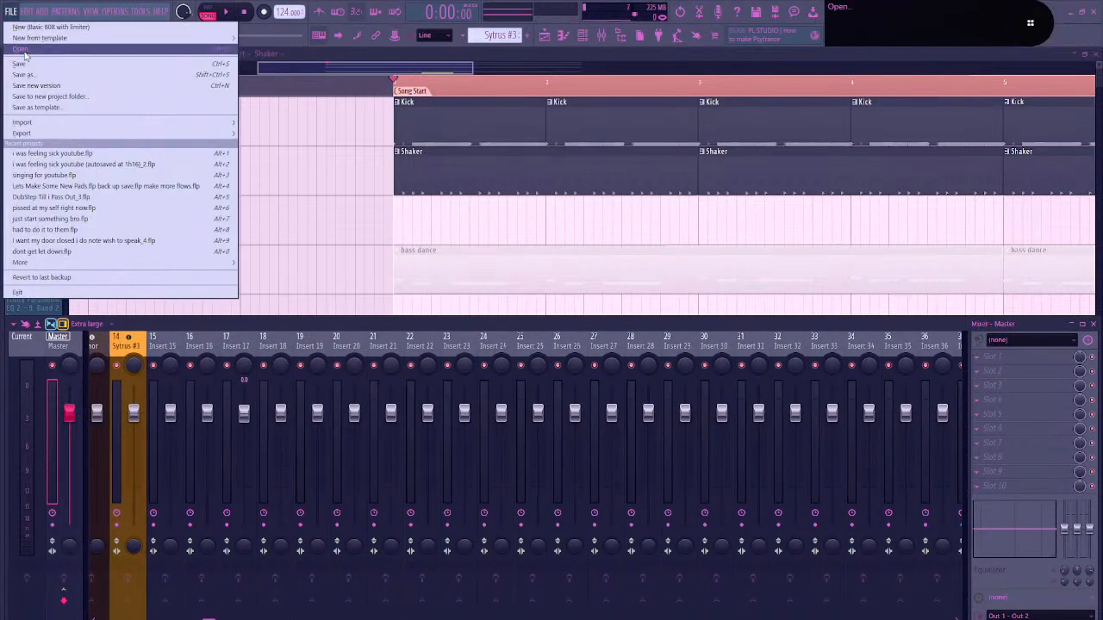
left_click(54, 59)
left_click(596, 347)
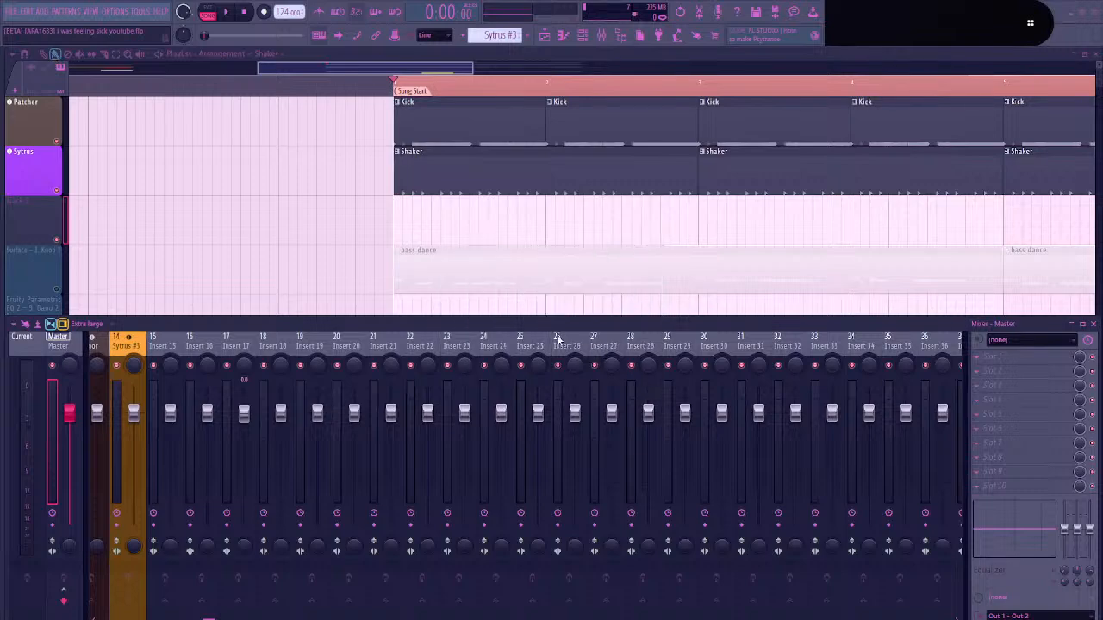
double_click(268, 129)
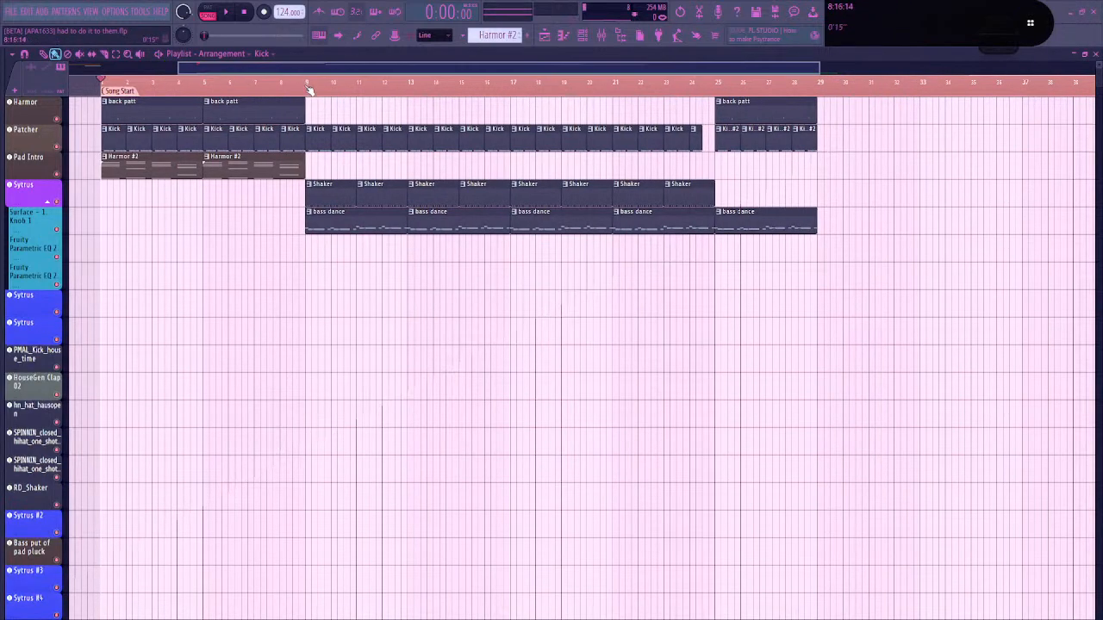
Play the arrangement from bar 9, switching briefly to the G305 mouse assignments window and back to FL Studio
left_click(309, 89)
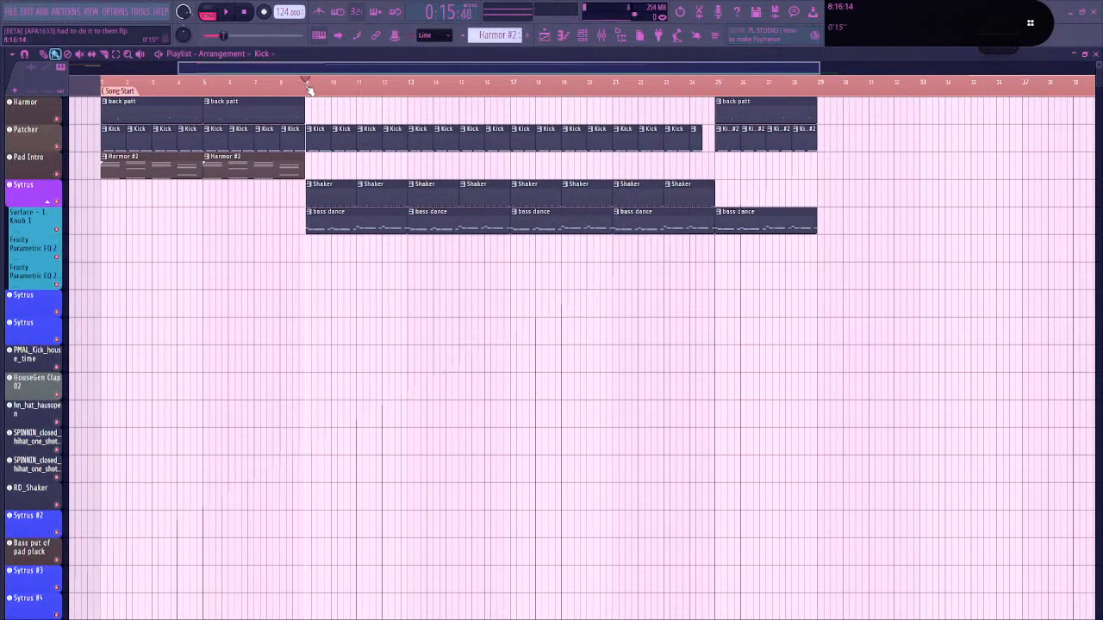
key("space")
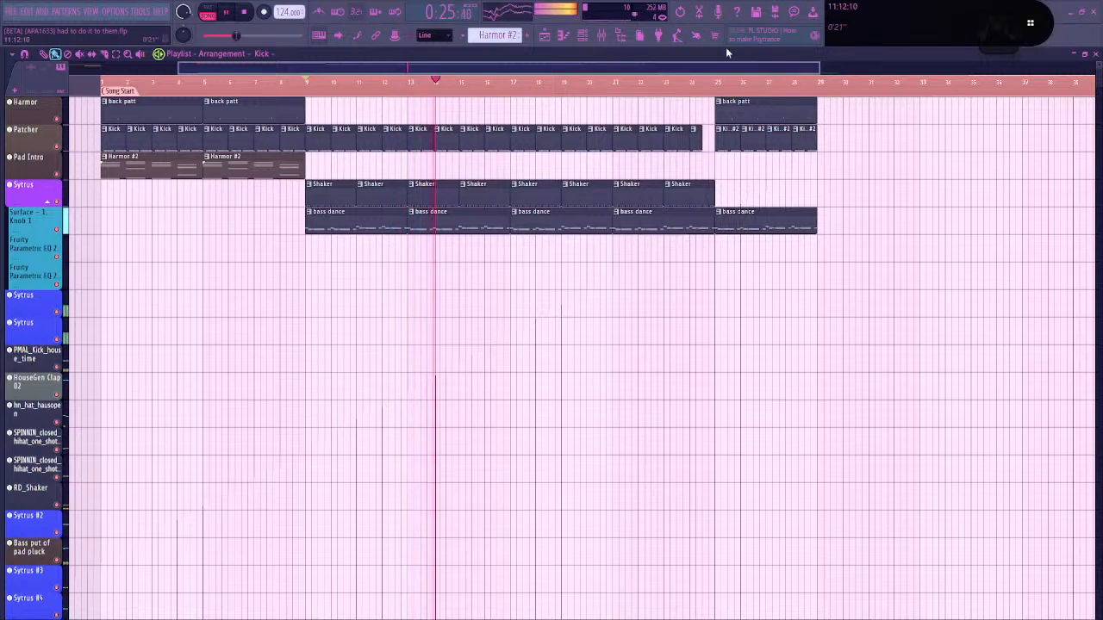
key("alt+Tab")
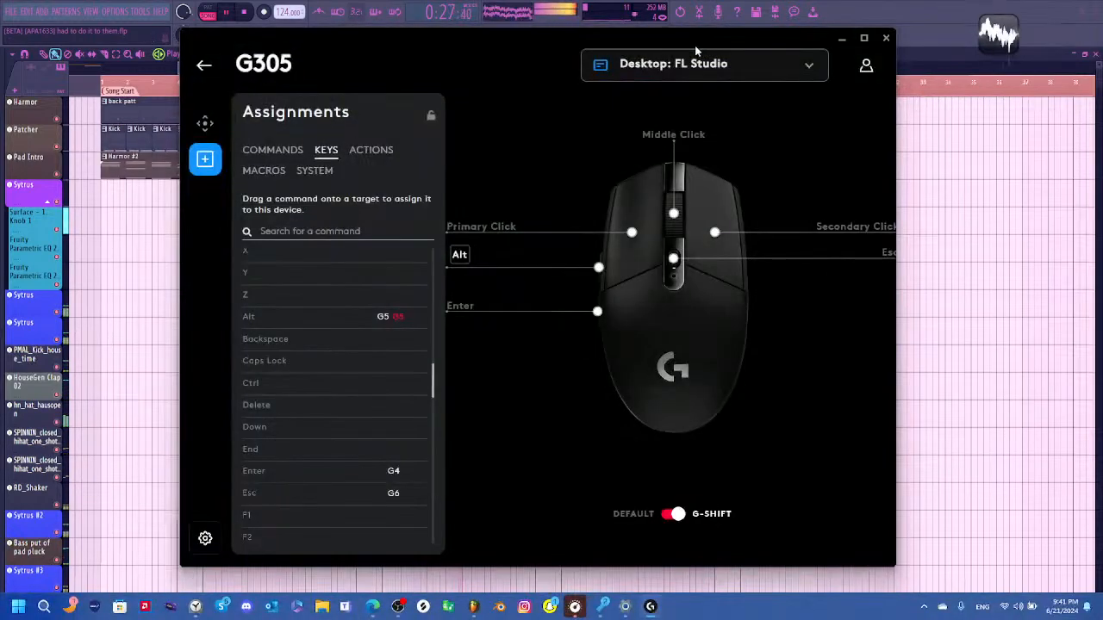
key("alt+Tab")
key("alt+Tab")
key("Tab")
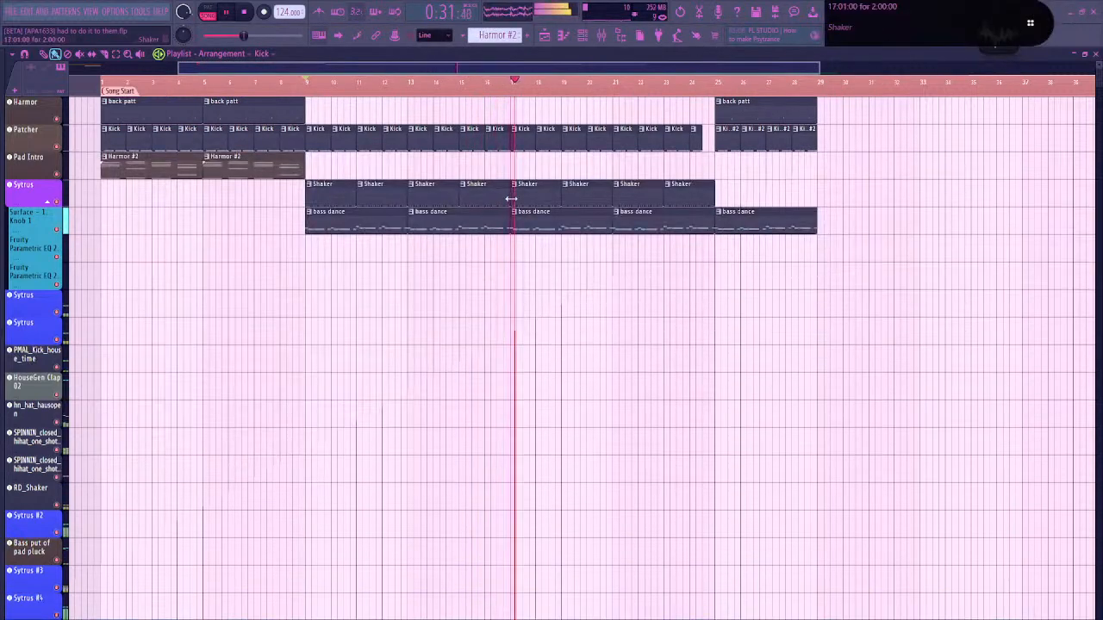
Examine the Shaker, bass dance and Kick clips up close while the arrangement plays, and stop playback
scroll(511, 195, "up", 2)
scroll(510, 193, "down", 1)
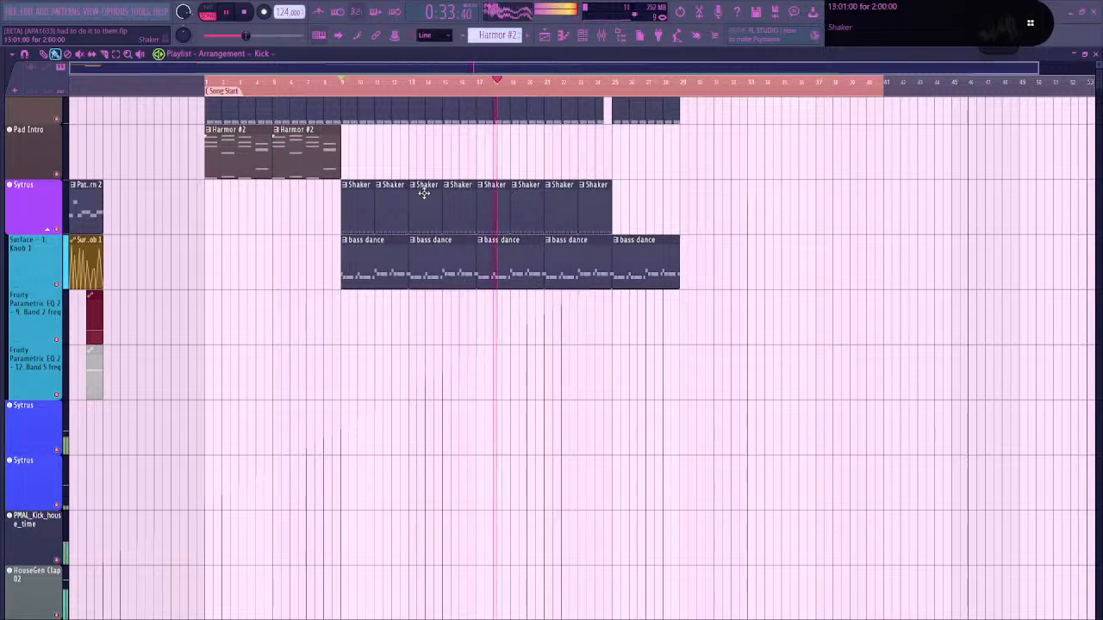
scroll(421, 188, "down", 1)
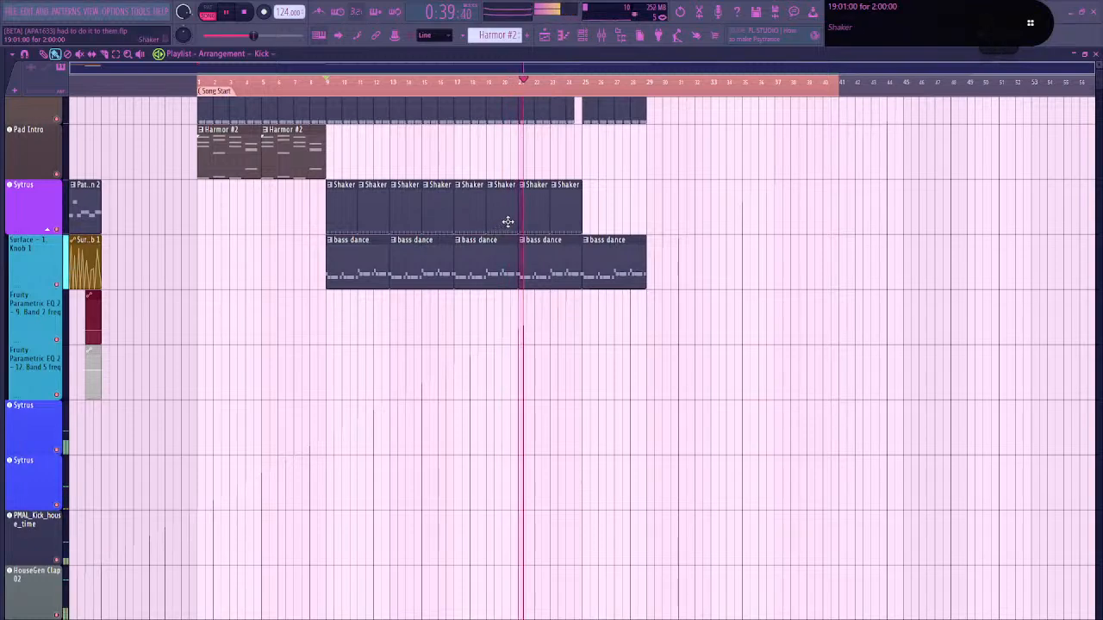
scroll(507, 222, "up", 2)
scroll(534, 226, "up", 3)
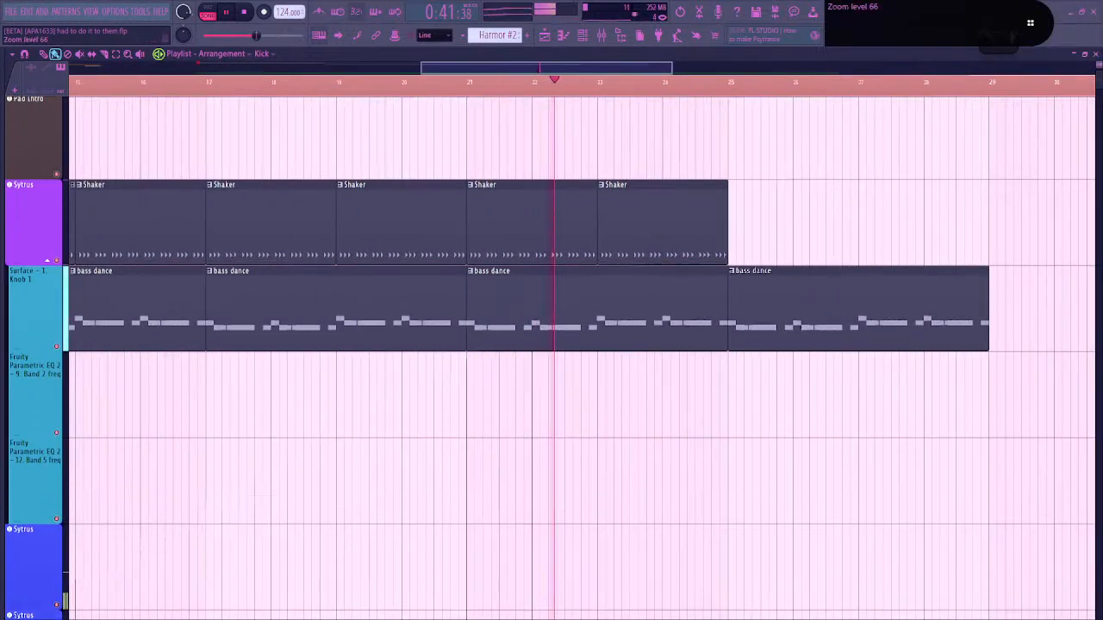
scroll(499, 462, "up", 2)
scroll(505, 342, "down", 3)
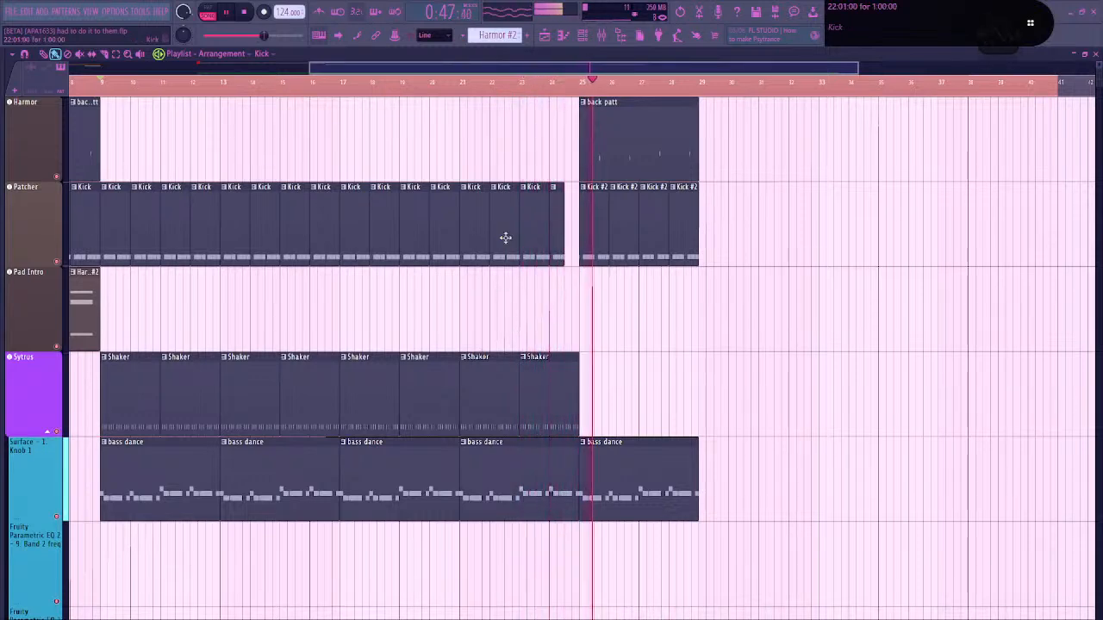
left_click_drag(325, 70, 288, 73)
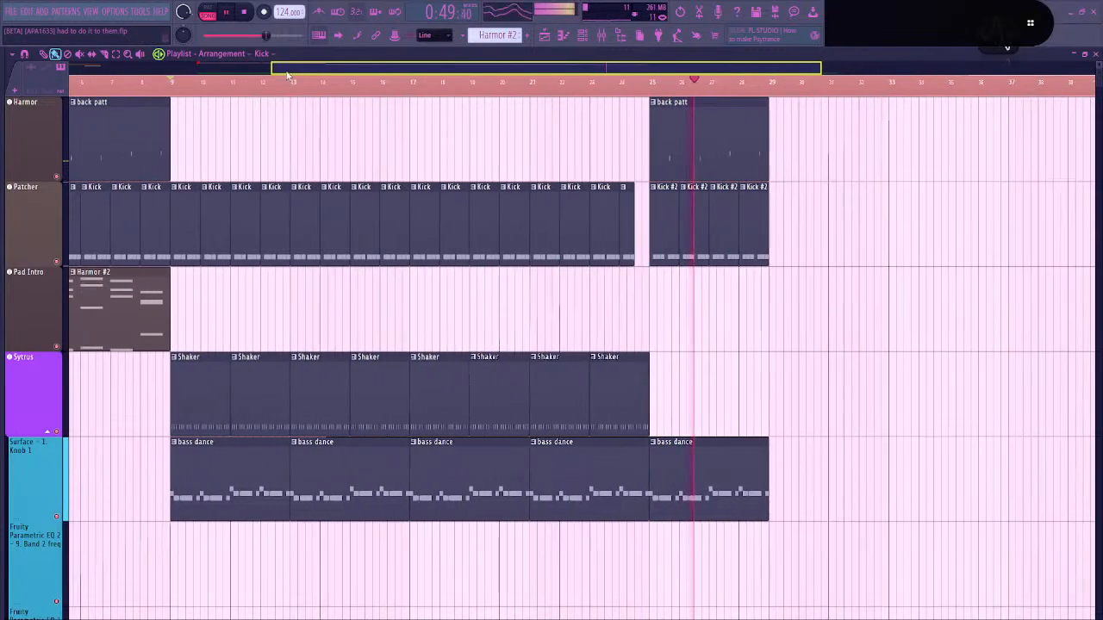
key("space")
Look over the mixer's Sytrus, bass buss and side-chain tracks, and close the mixer
left_click(604, 38)
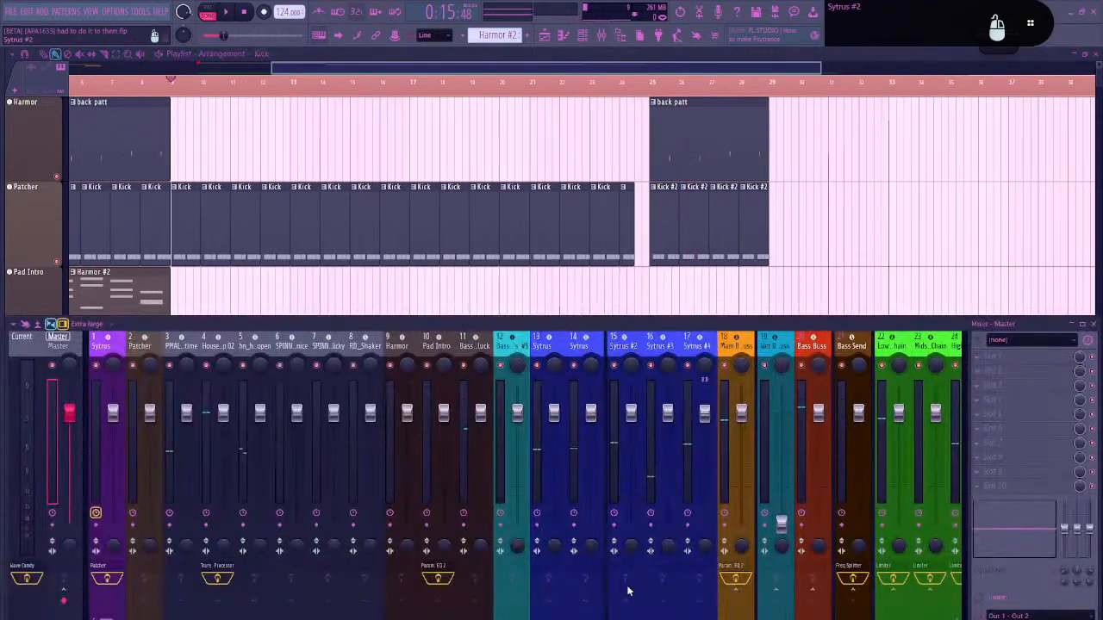
scroll(627, 591, "right", 4)
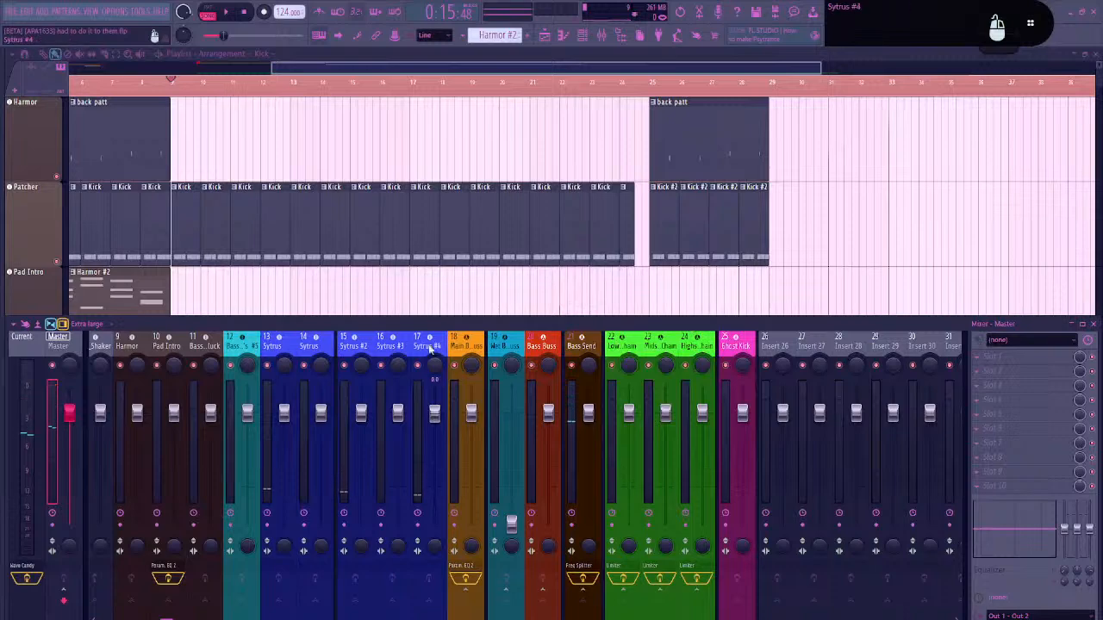
key("F9")
Insert an empty track between the purple Sytrus track and the "Surface - 1. Knob 1" track
scroll(169, 269, "down", 4)
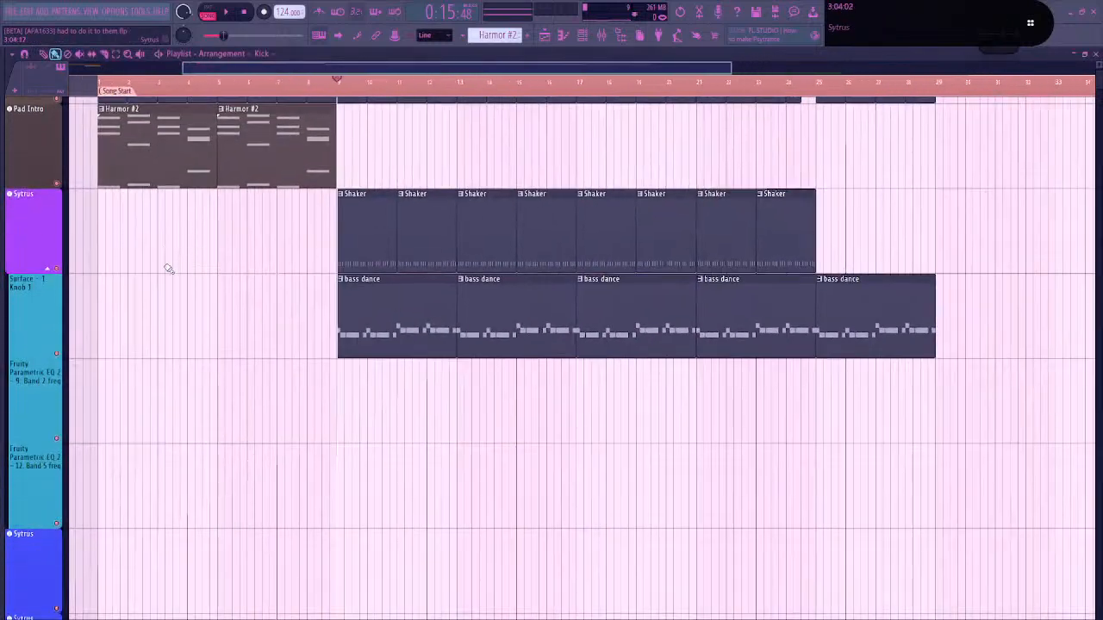
right_click(35, 276)
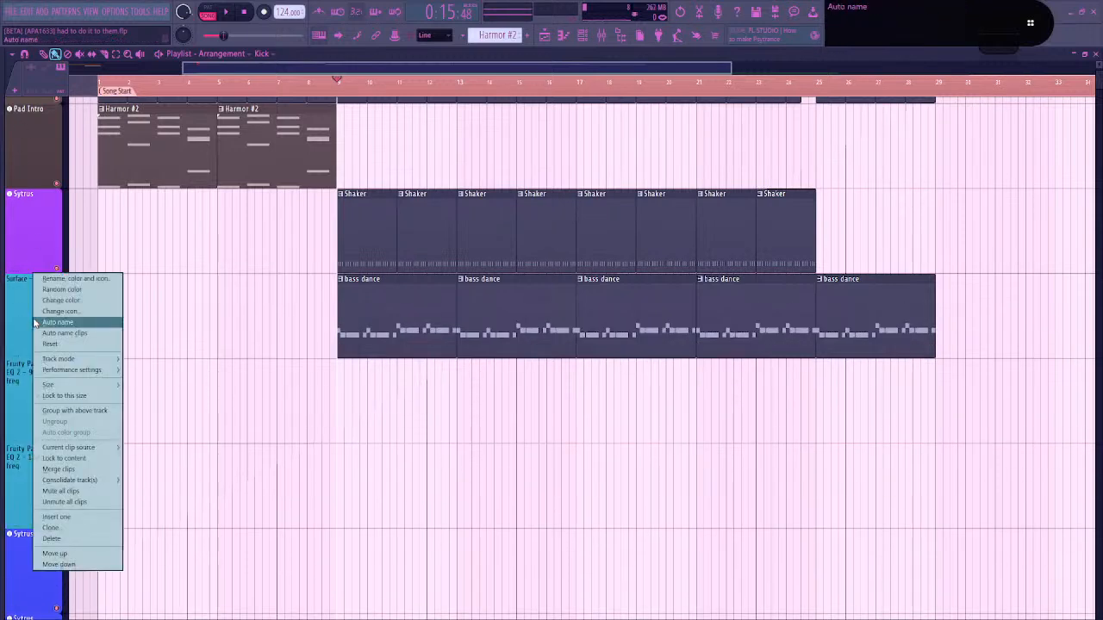
left_click(34, 322)
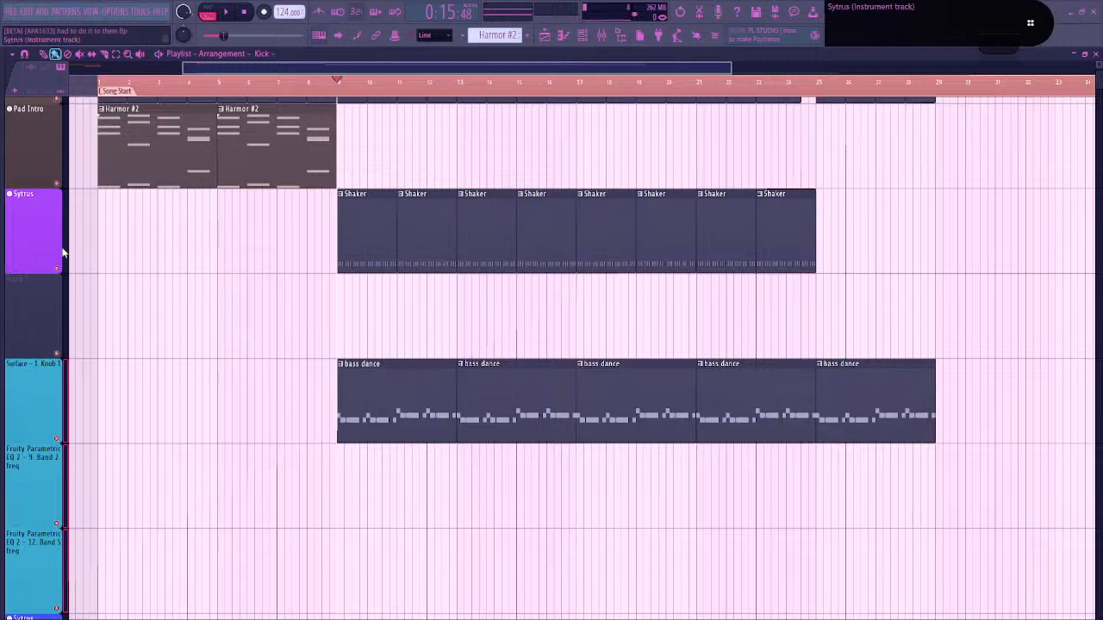
Browse the mixer tracks that the new empty track could be linked to as an audio track, without choosing one
right_click(24, 274)
mouse_move(102, 360)
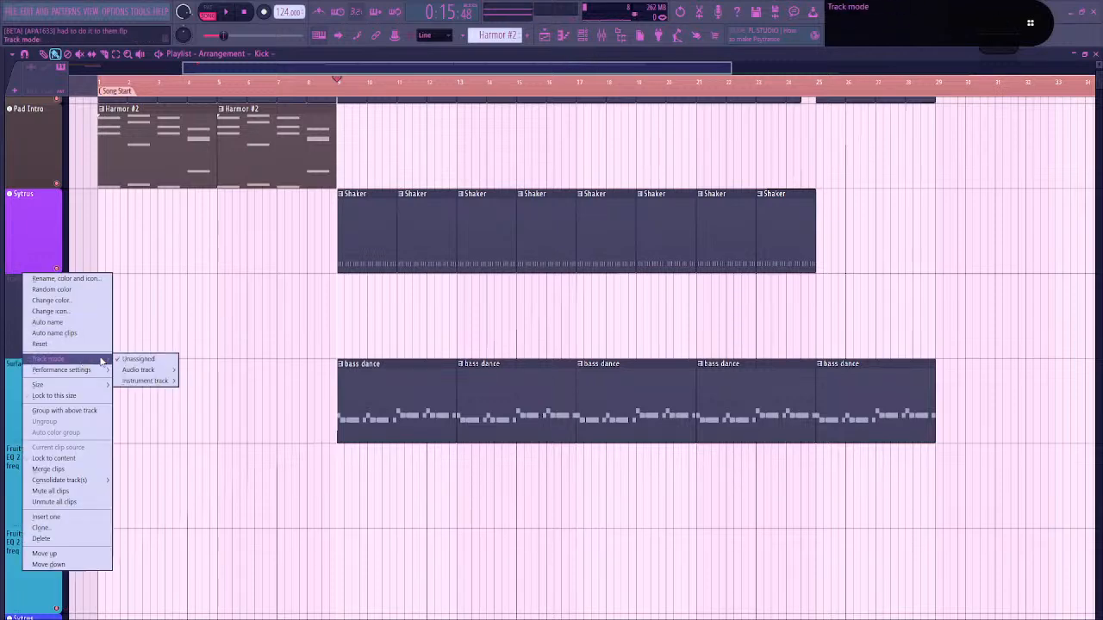
mouse_move(146, 372)
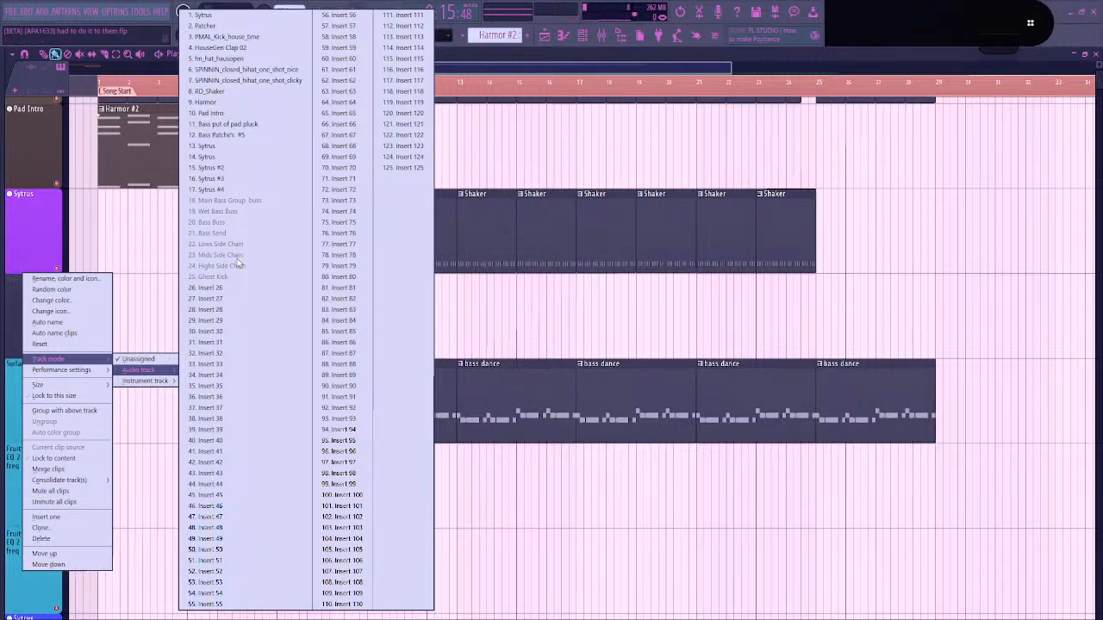
key("Escape")
key("Escape")
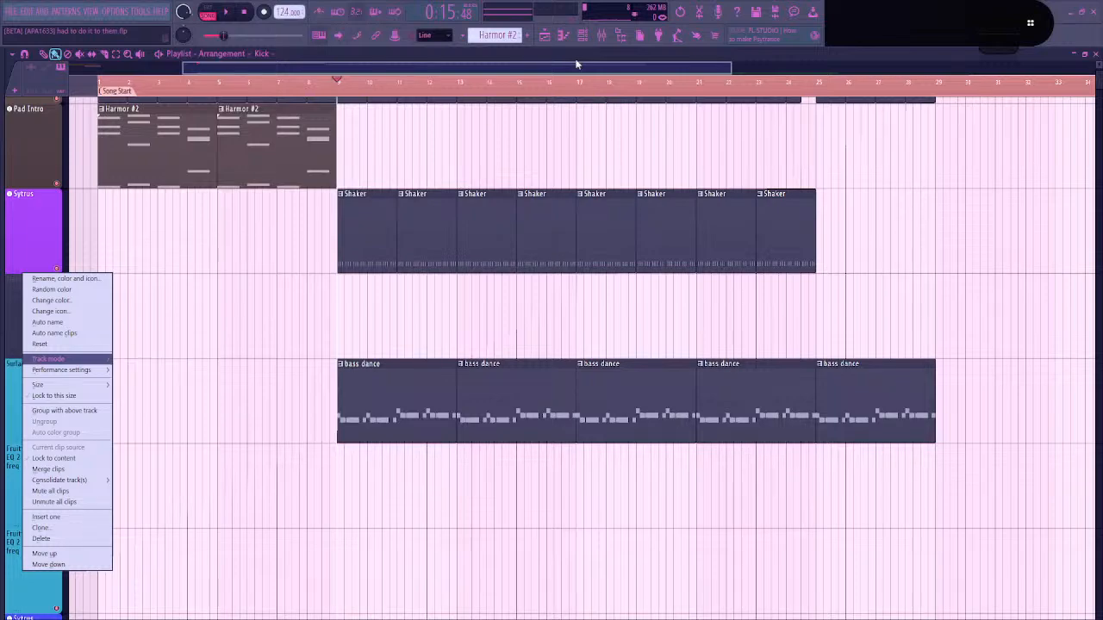
Inspect the Bass Buss and Bass Send tracks in the mixer
left_click(603, 36)
left_click(603, 37)
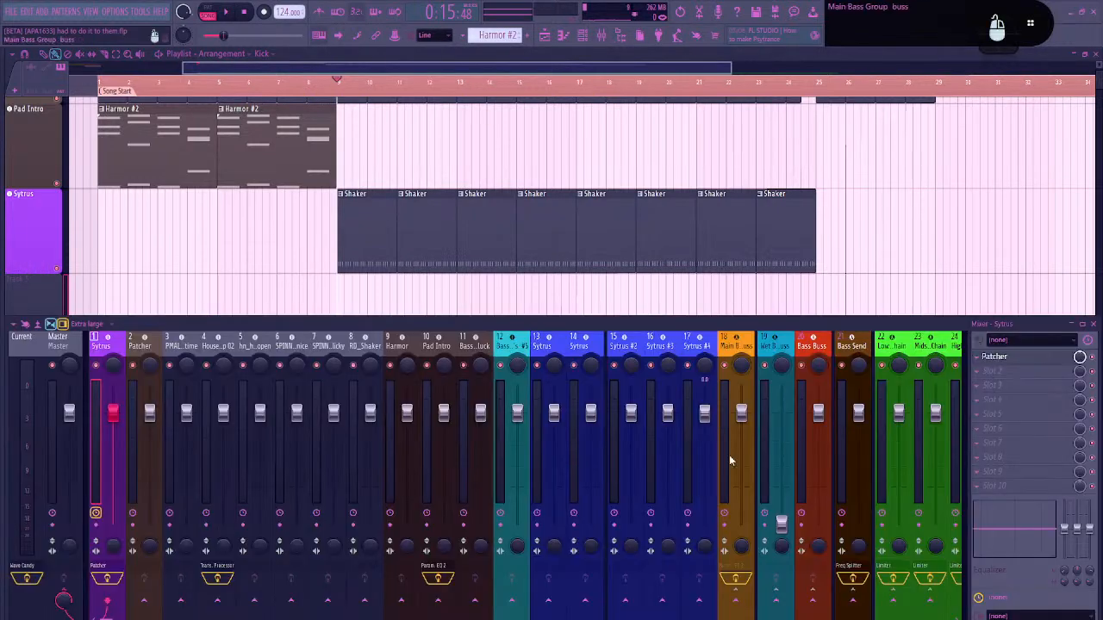
left_click(813, 347)
left_click(851, 347)
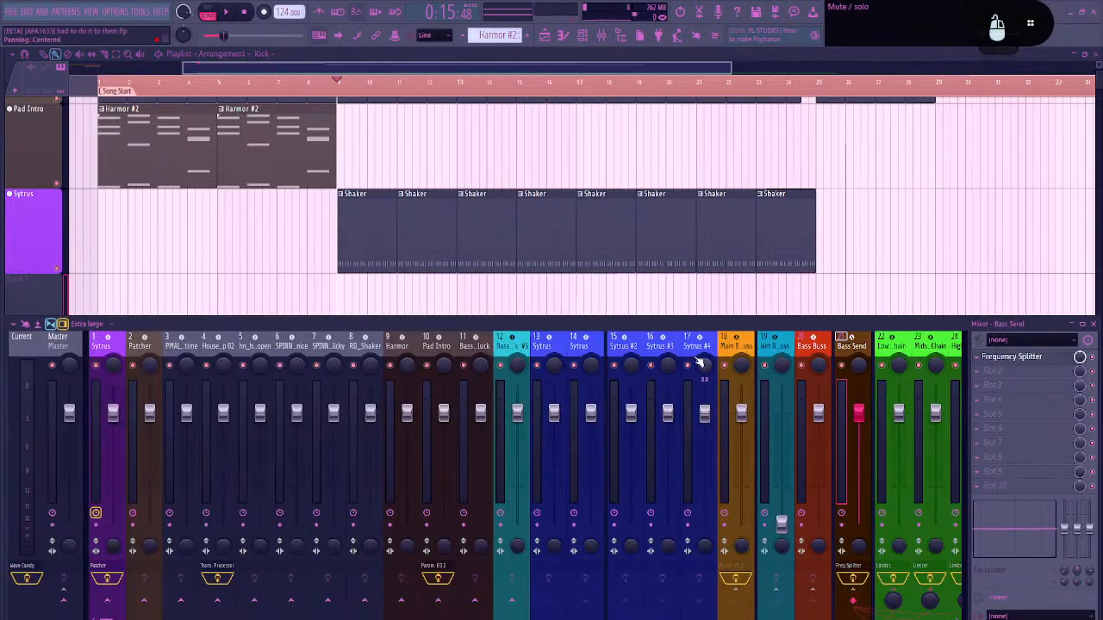
Move the new empty track down the playlist past the Sytrus, bass buss and side-chain tracks to below Ghost Kick
left_click(26, 308)
scroll(60, 326, "down", 3)
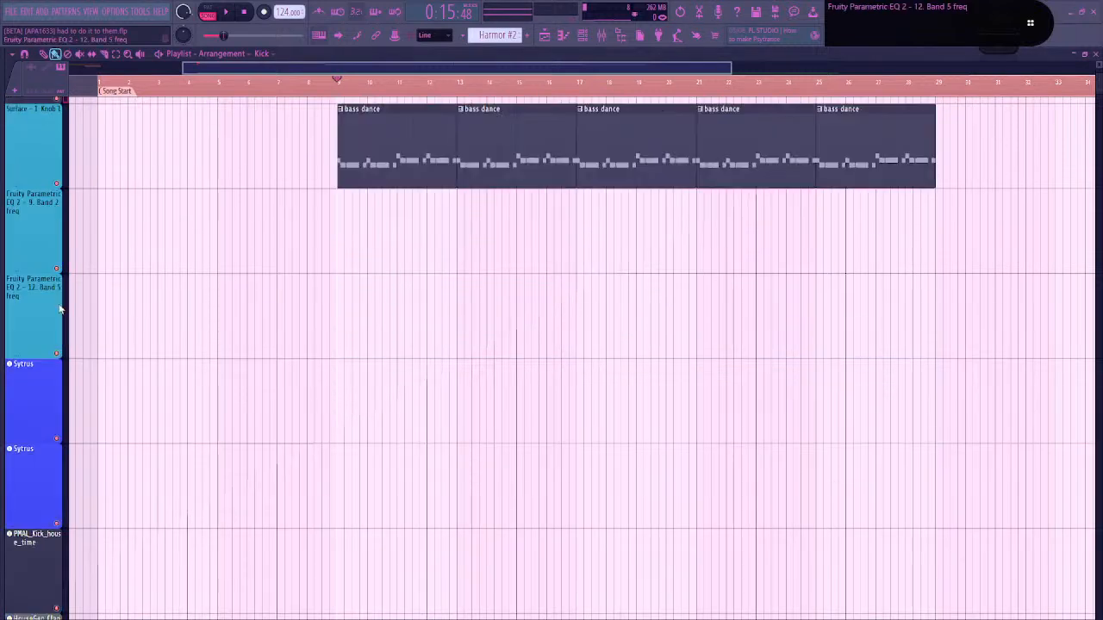
scroll(34, 293, "up", 3)
scroll(35, 570, "down", 8)
scroll(38, 572, "down", 11)
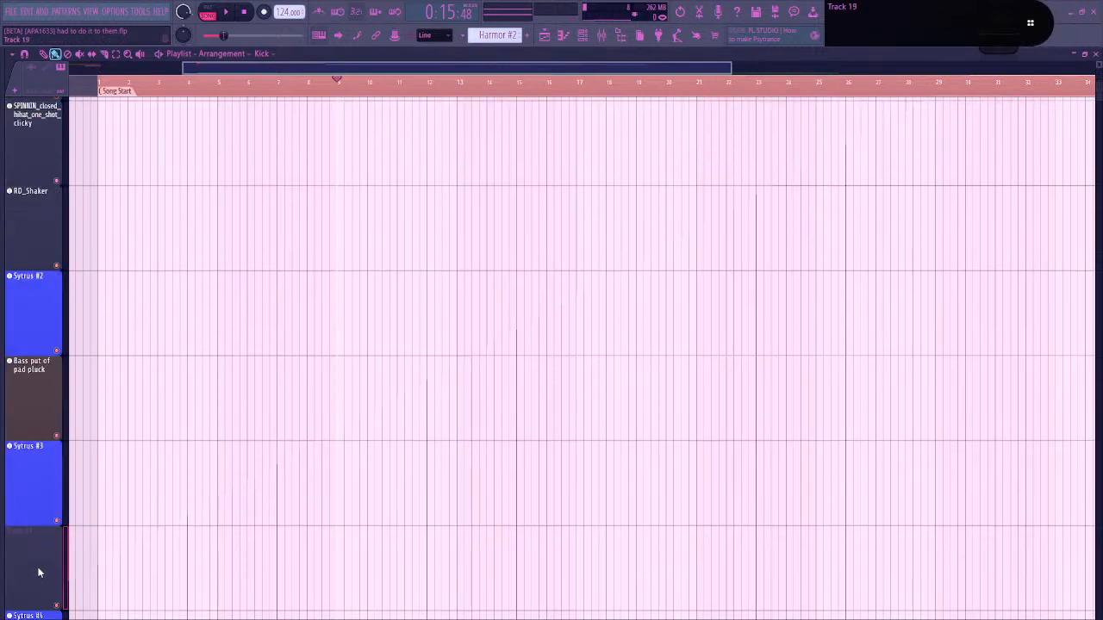
scroll(38, 572, "down", 6)
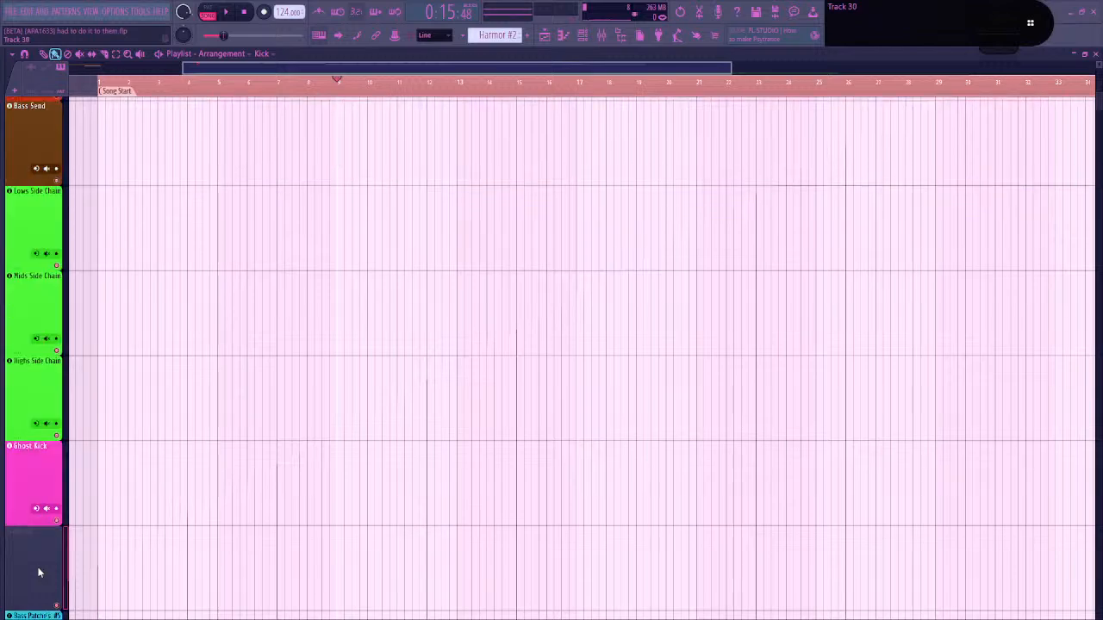
scroll(47, 561, "down", 4)
Move the Main Bass Group buss, Wet Bass Buss, Bass Buss and Bass Send tracks directly below Patcher and expand the main group
scroll(159, 470, "up", 8)
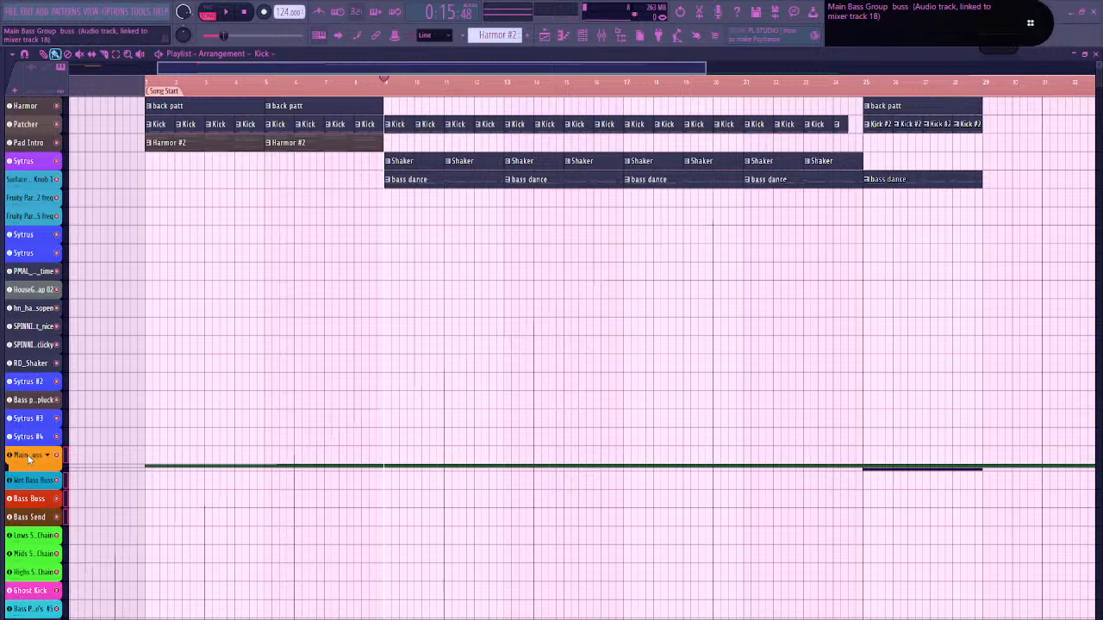
left_click_drag(28, 458, 30, 144)
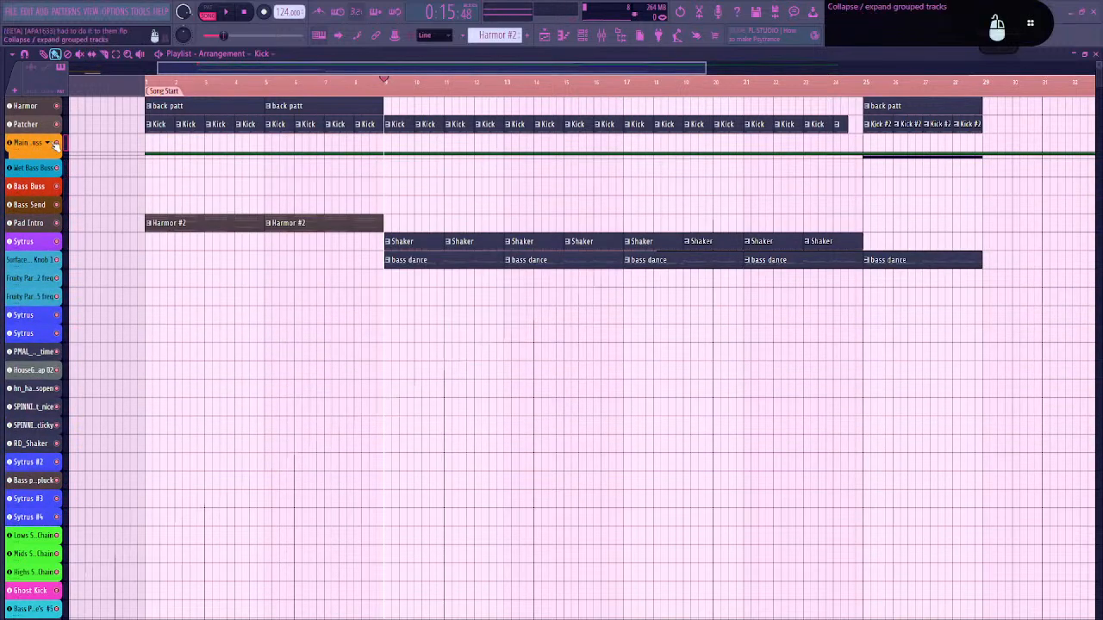
left_click(50, 144)
scroll(68, 147, "up", 5)
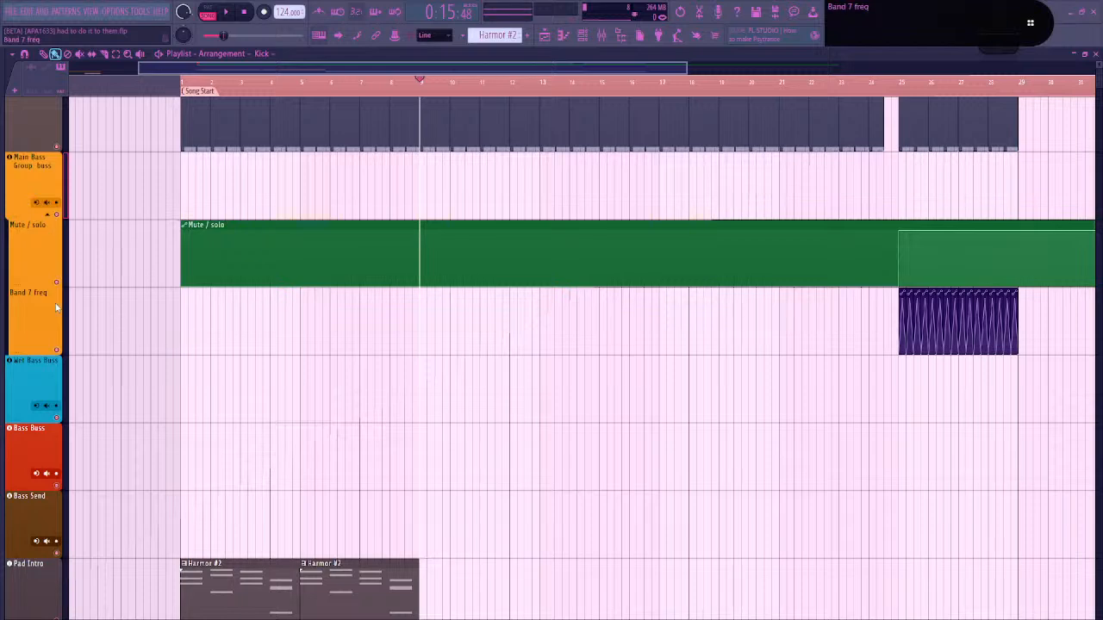
Show the mixer track linked to the Bass Buss playlist track and select it
left_click(37, 450)
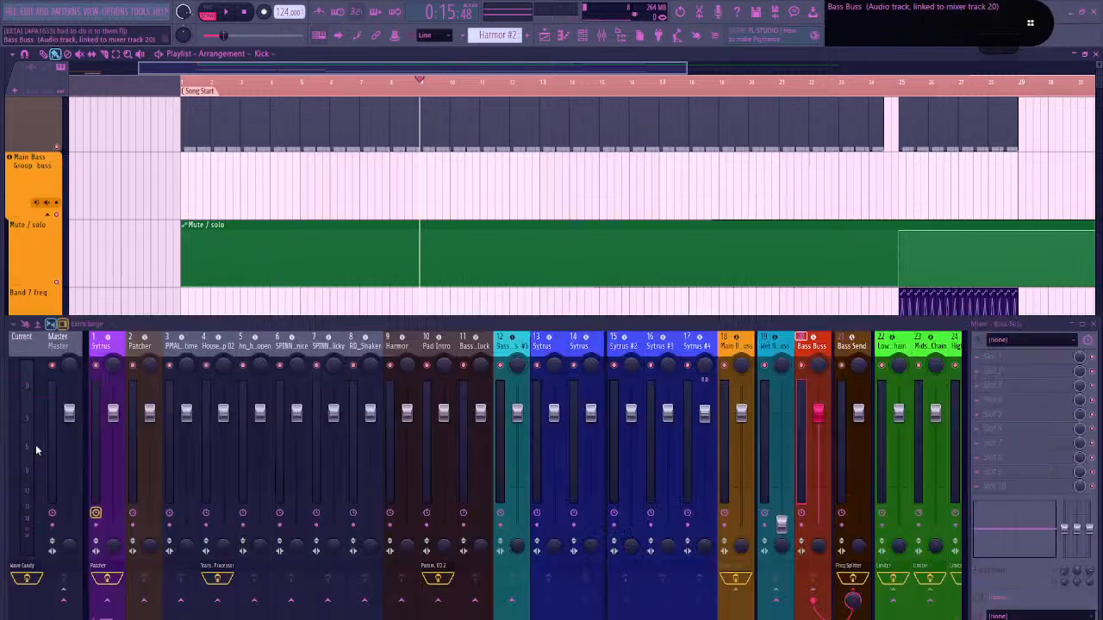
left_click(819, 344)
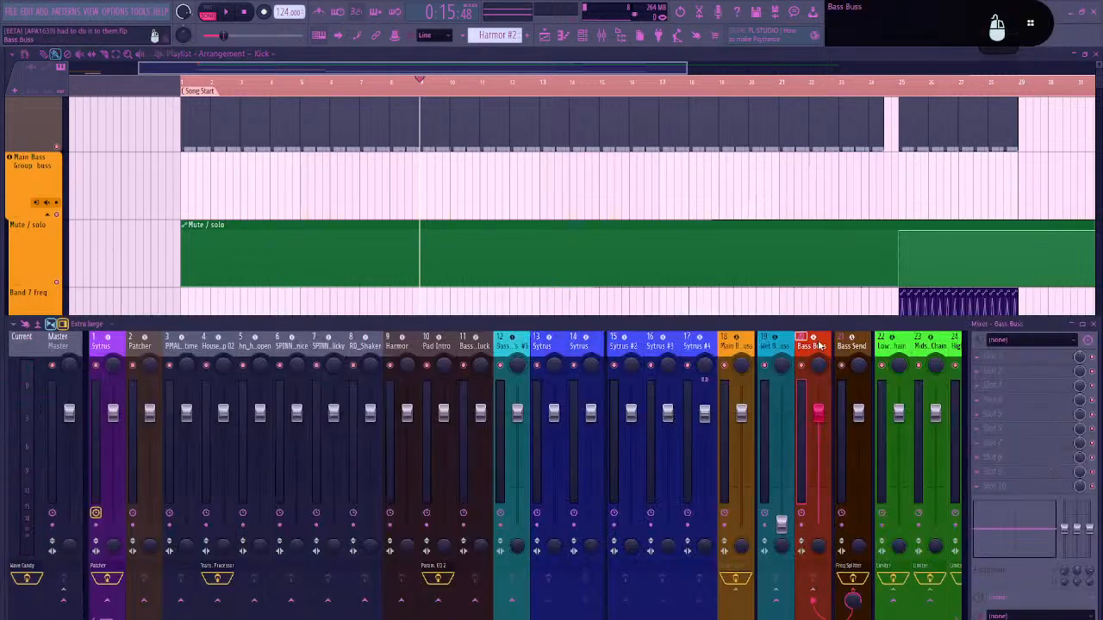
Inspect the Main Bass Group buss mixer track, then hide the mixer to show the two blue Sytrus playlist tracks
left_click(735, 347)
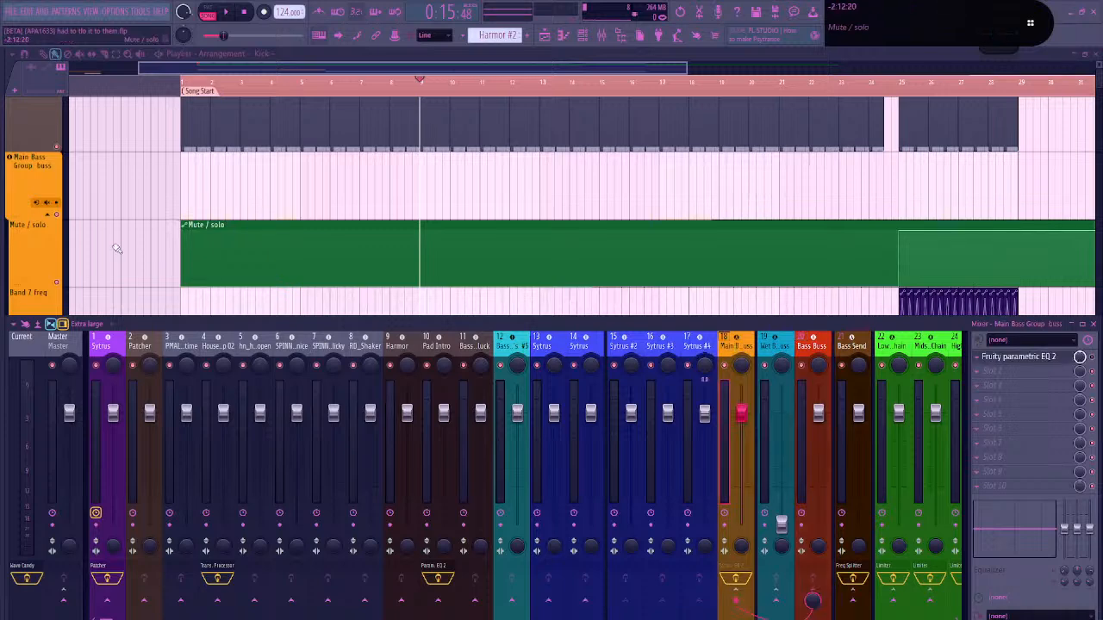
scroll(149, 242, "down", 5)
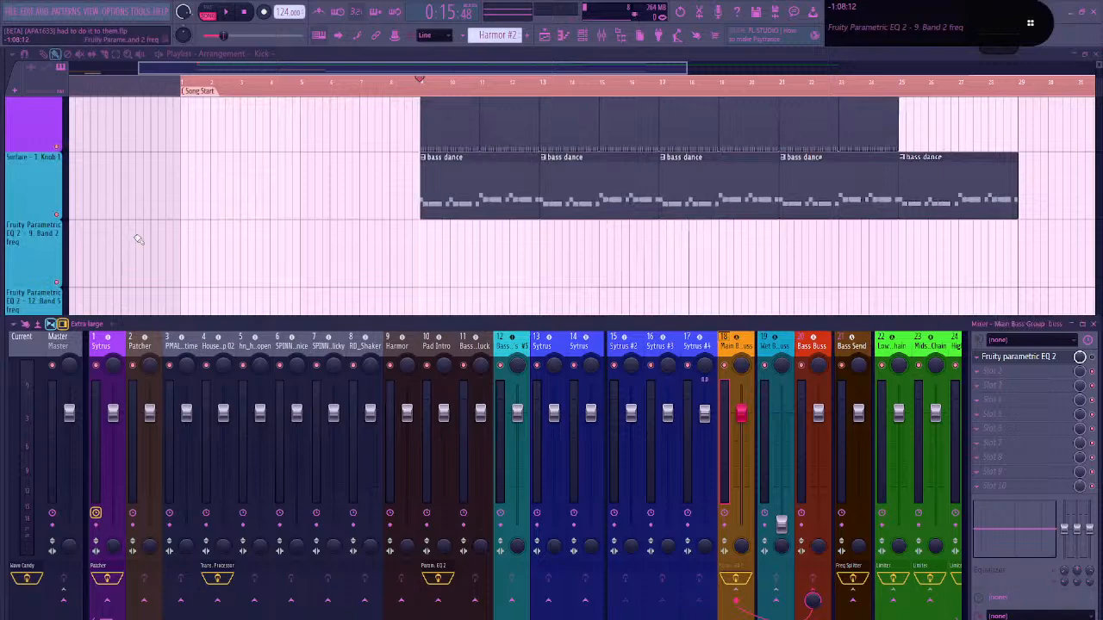
scroll(138, 240, "down", 2)
key("F9")
scroll(551, 345, "down", 1)
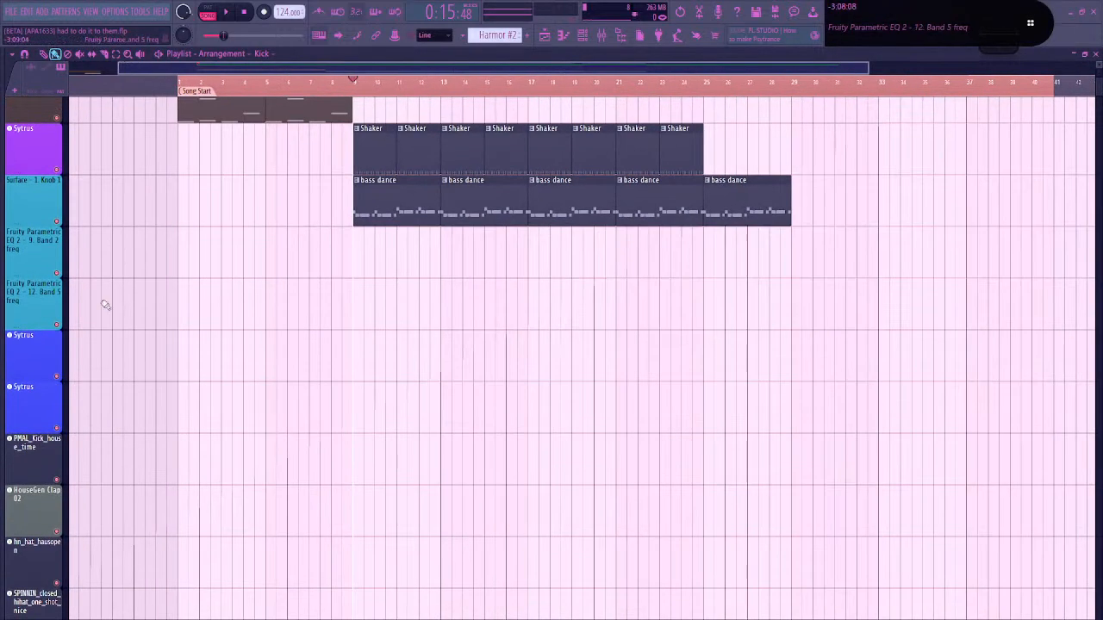
Audition the song with the two blue Sytrus tracks and the bass dance track muted, then unmute them all
left_click(64, 375)
left_click(63, 428)
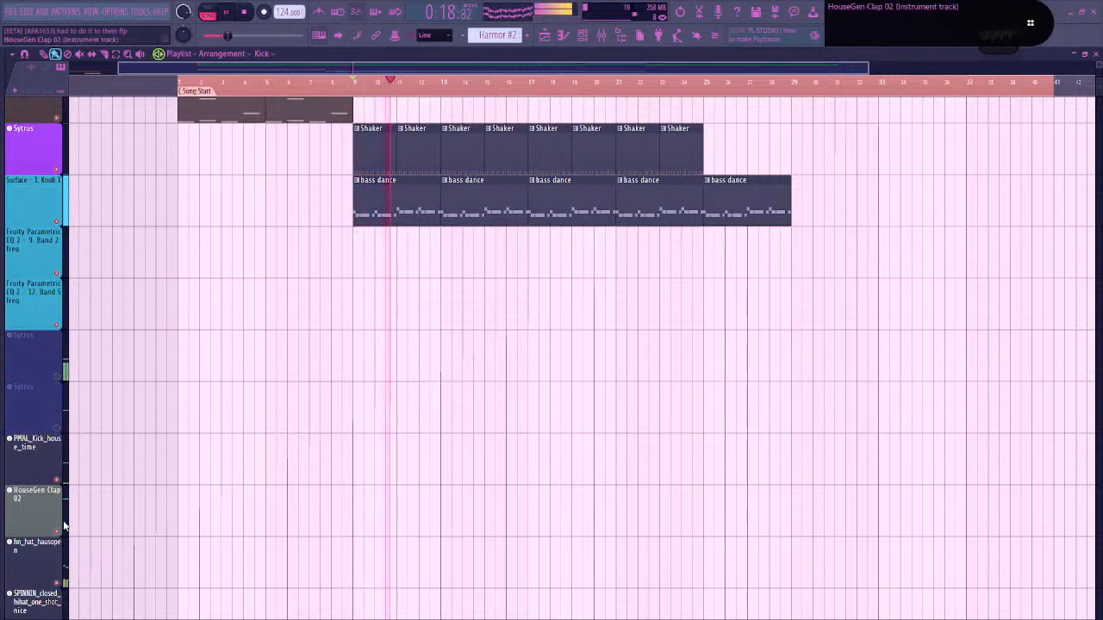
left_click(62, 222)
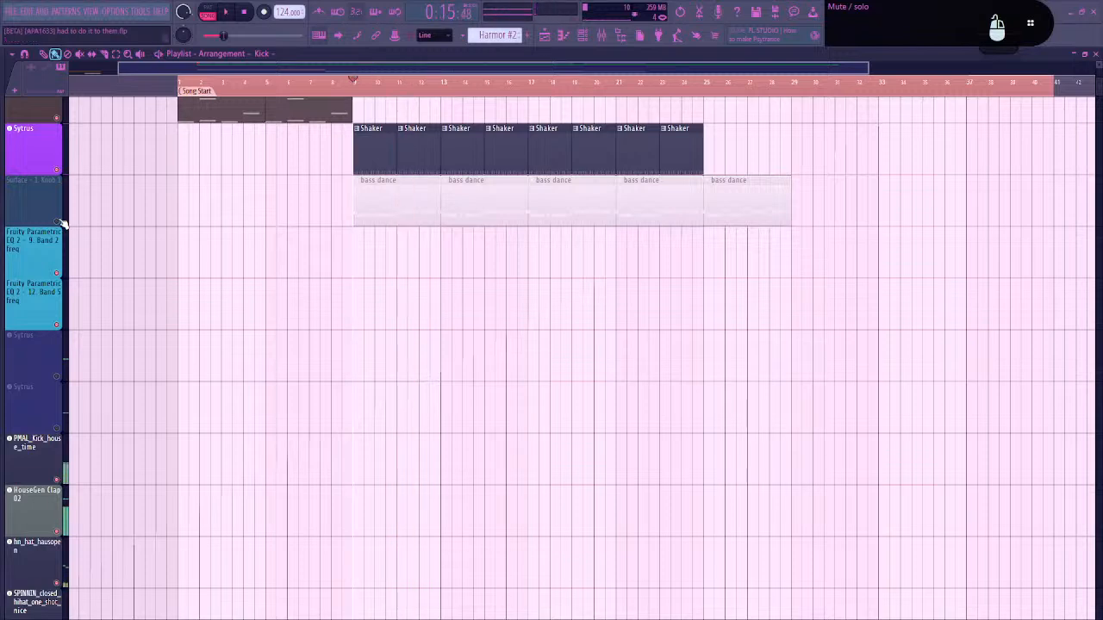
left_click(60, 223)
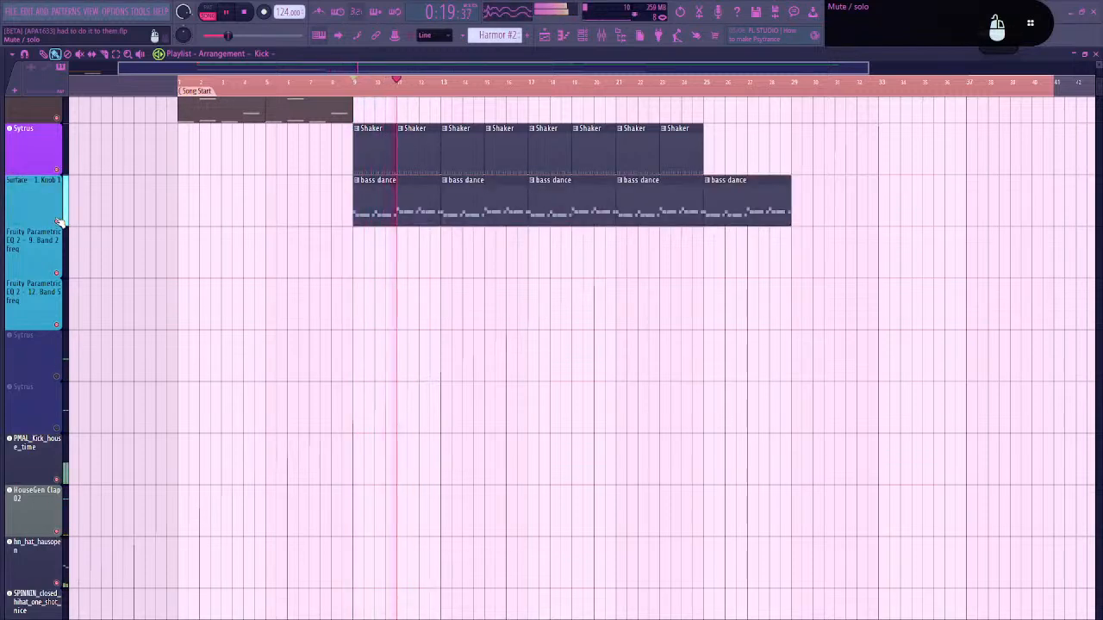
left_click(62, 377)
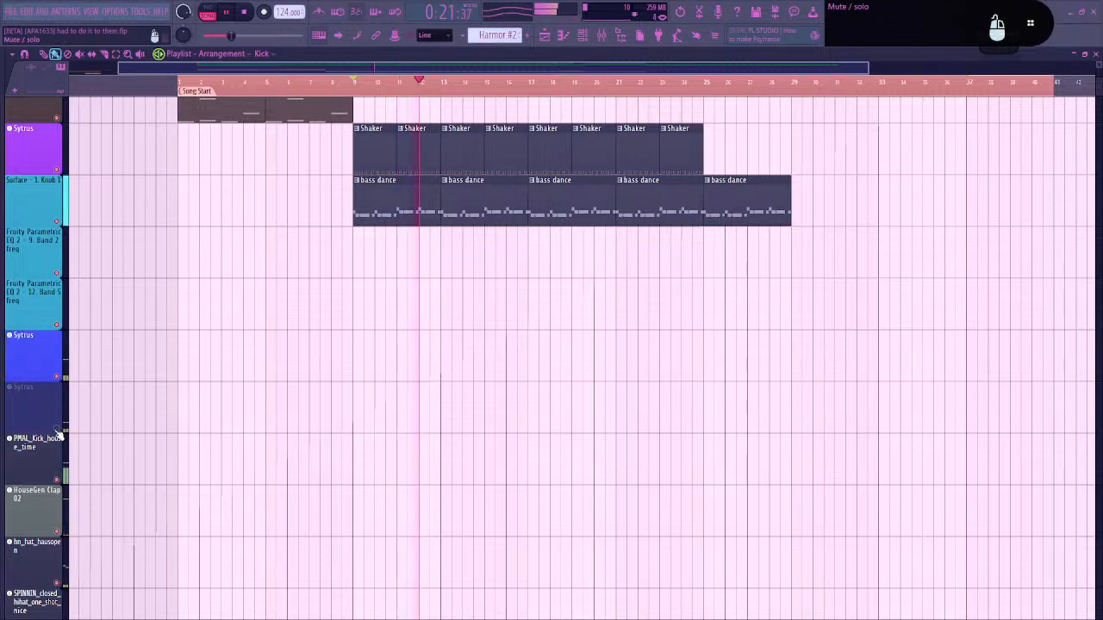
left_click(62, 428)
Check the upper blue Sytrus during playback, toggle the bass dance track's mute on and off, and stop the song
left_click(37, 346)
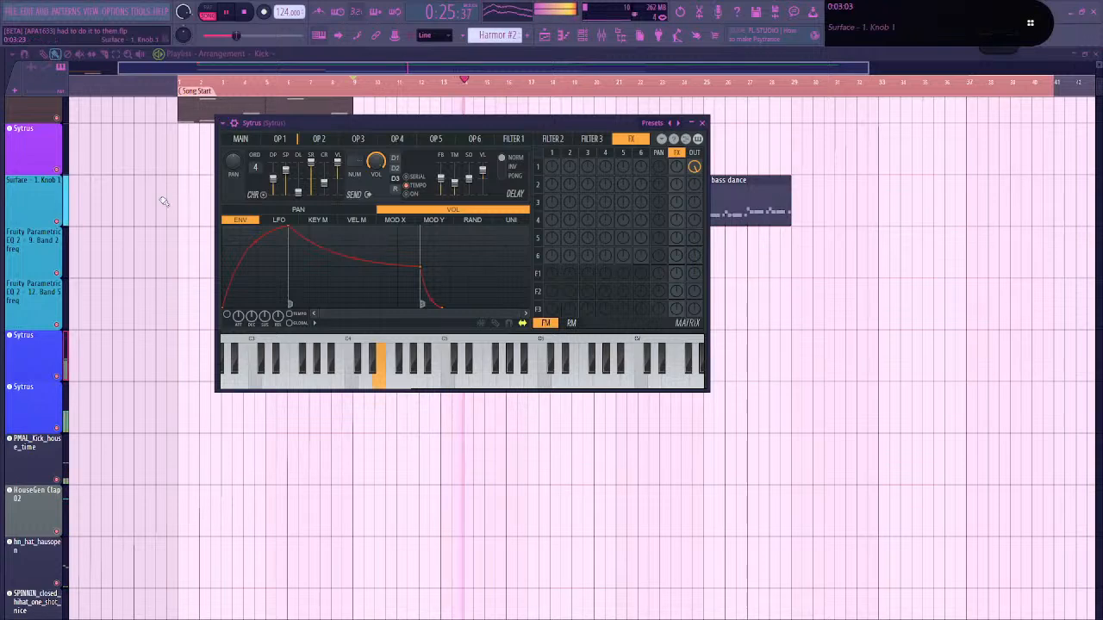
left_click(61, 224)
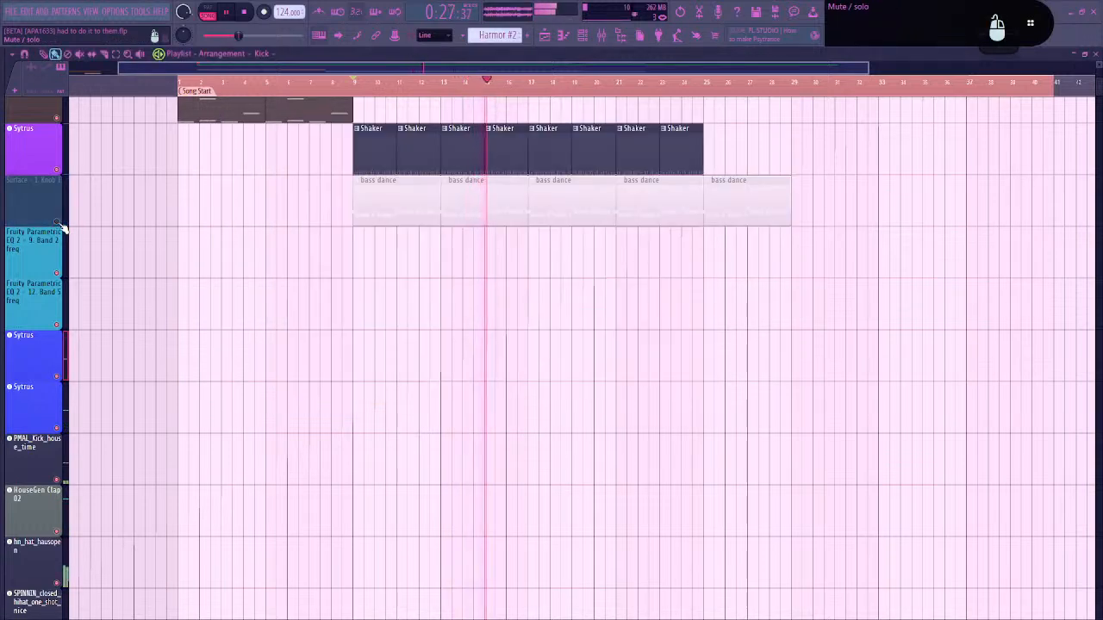
key("space")
left_click(59, 224)
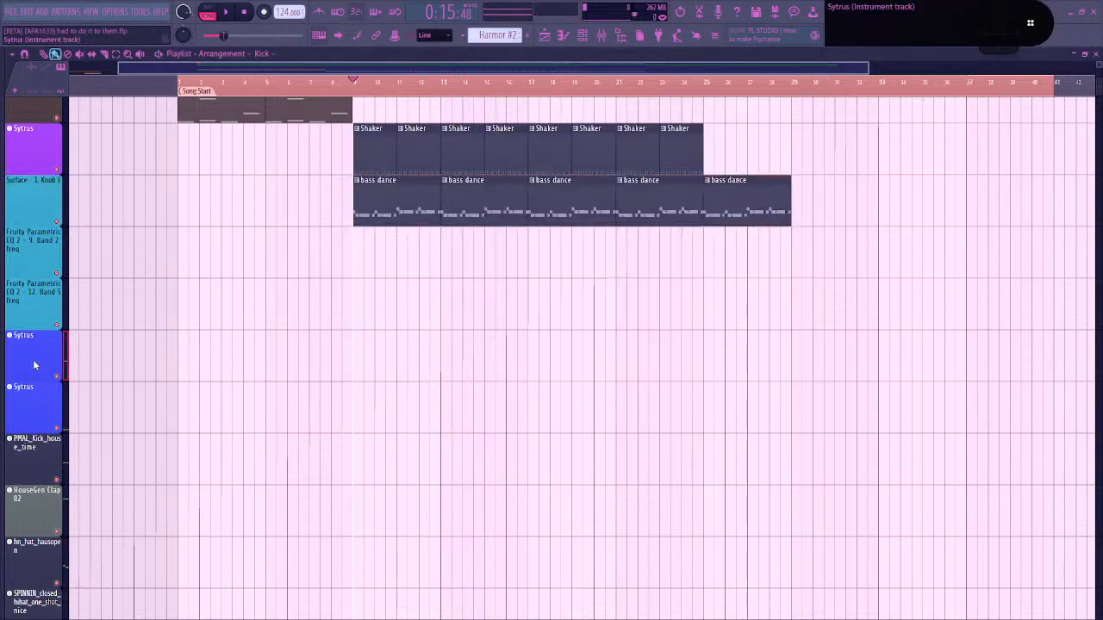
Show the mixer track linked to the upper blue Sytrus and inspect the neighbouring Sytrus track's routing
left_click(39, 359)
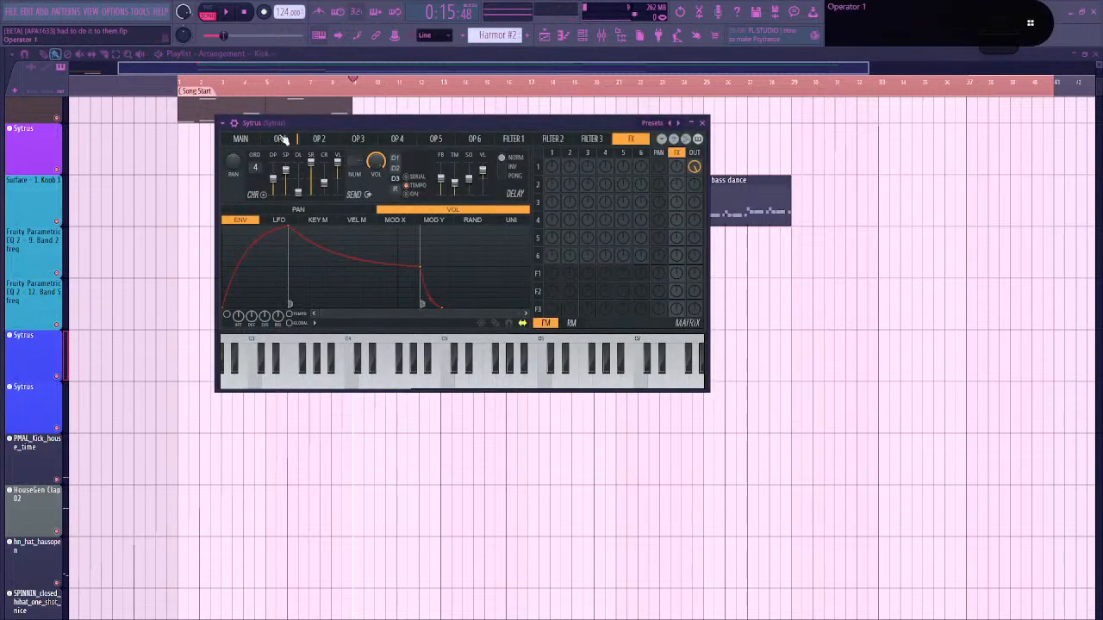
left_click(690, 140)
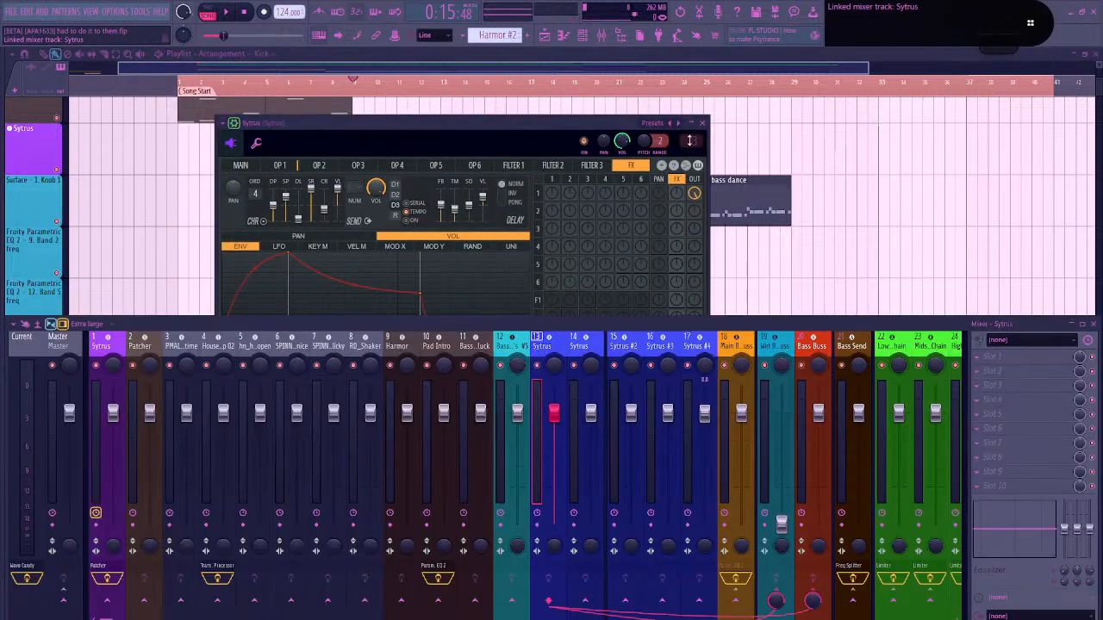
left_click(575, 346)
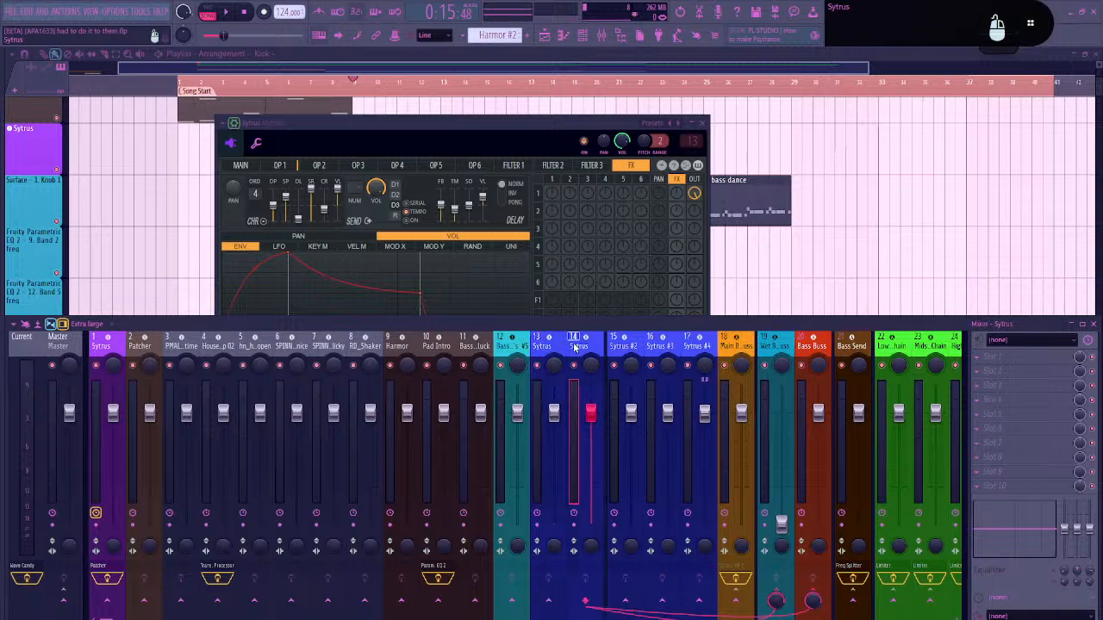
Separate the Bass Patche's #5 mixer track from the Sytrus tracks with a divider
left_click(517, 348)
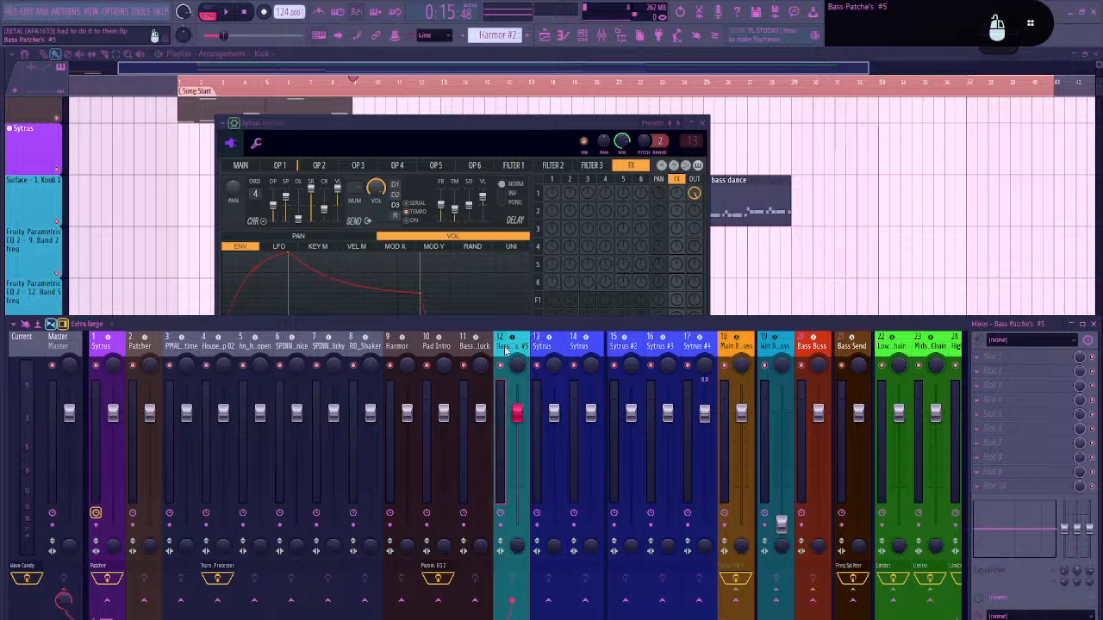
right_click(517, 348)
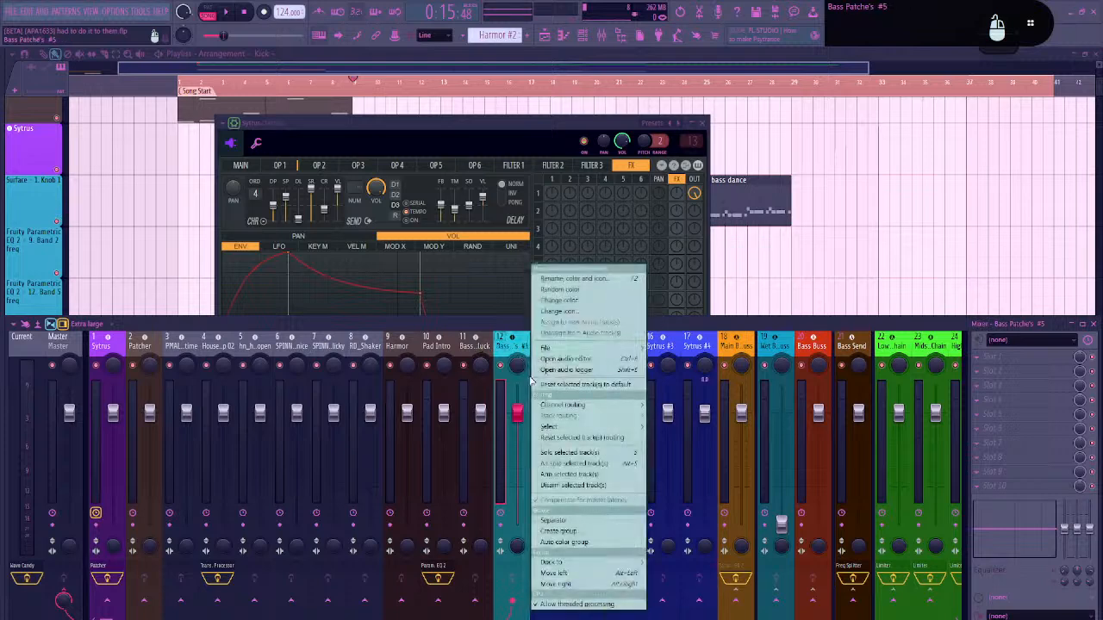
left_click(566, 528)
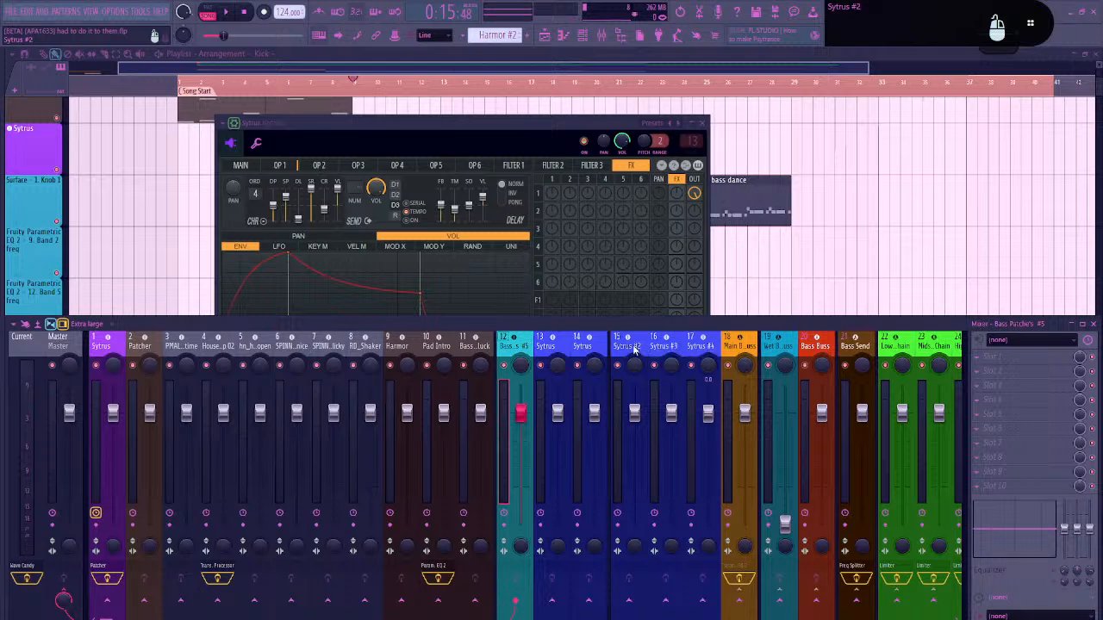
Apply the Lead name preset to the Sytrus #2, Sytrus #3 and Sytrus #4 mixer tracks together
left_click_drag(634, 348, 666, 346)
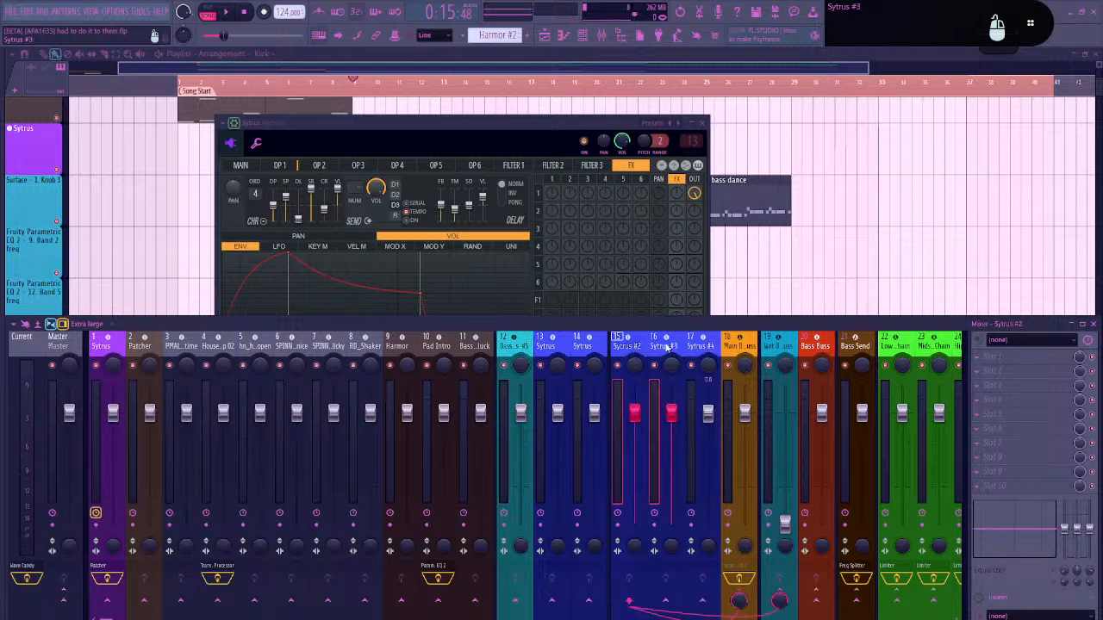
double_click(618, 340)
left_click(614, 334)
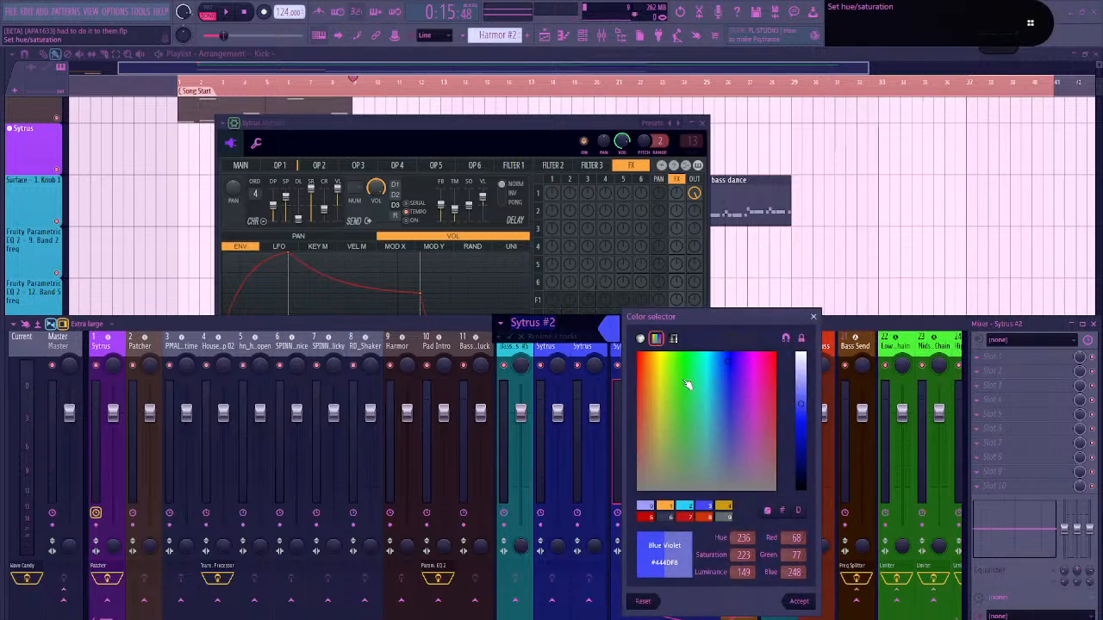
key("Return")
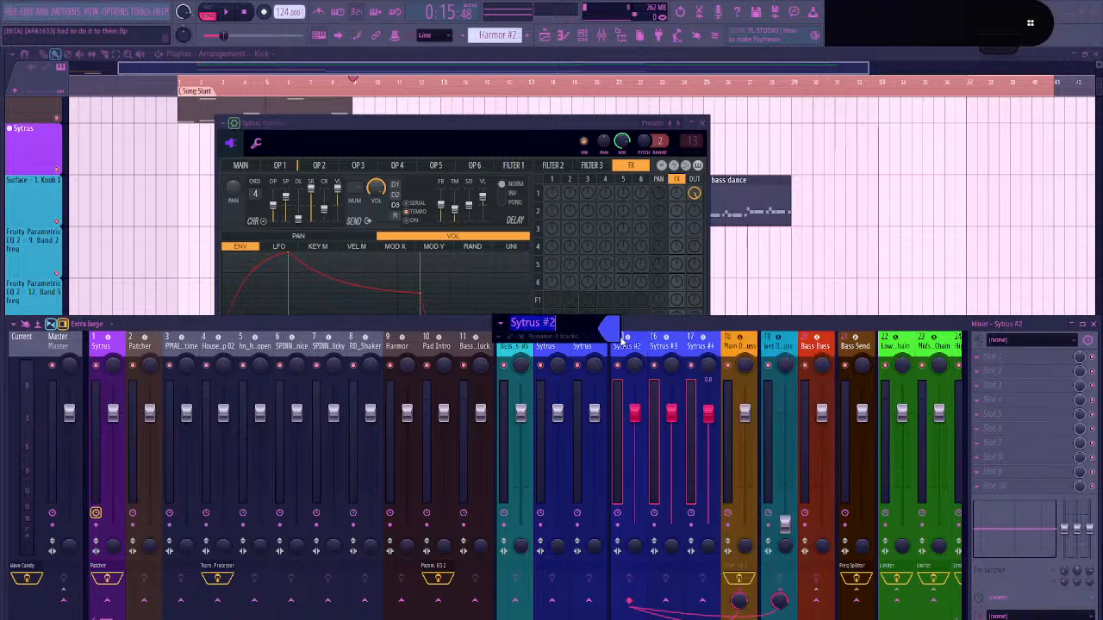
left_click(614, 334)
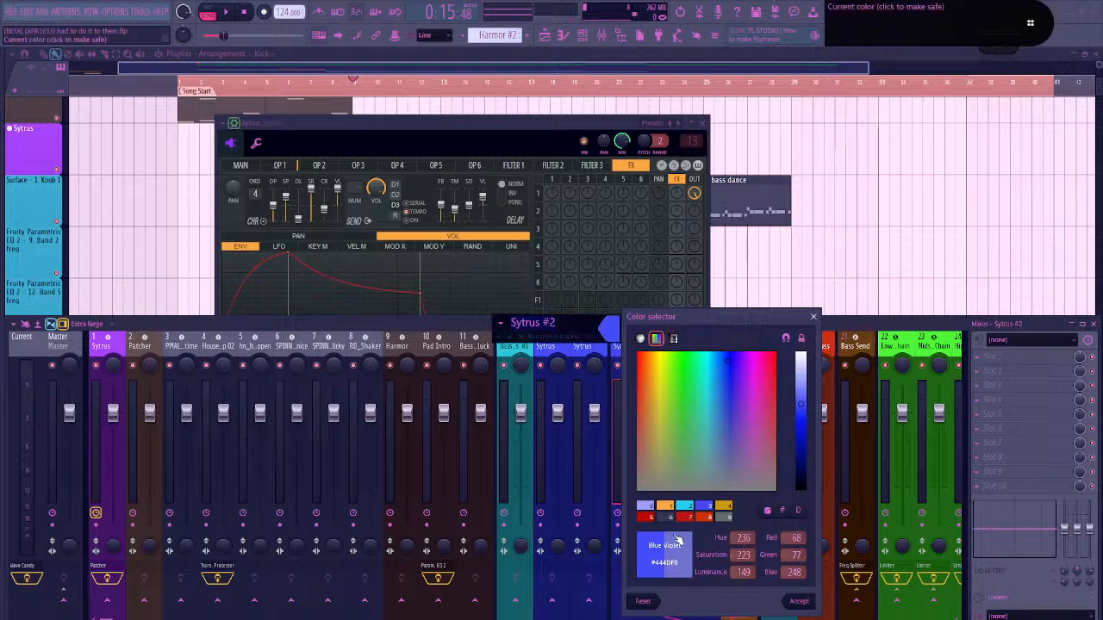
left_click(500, 338)
left_click(500, 338)
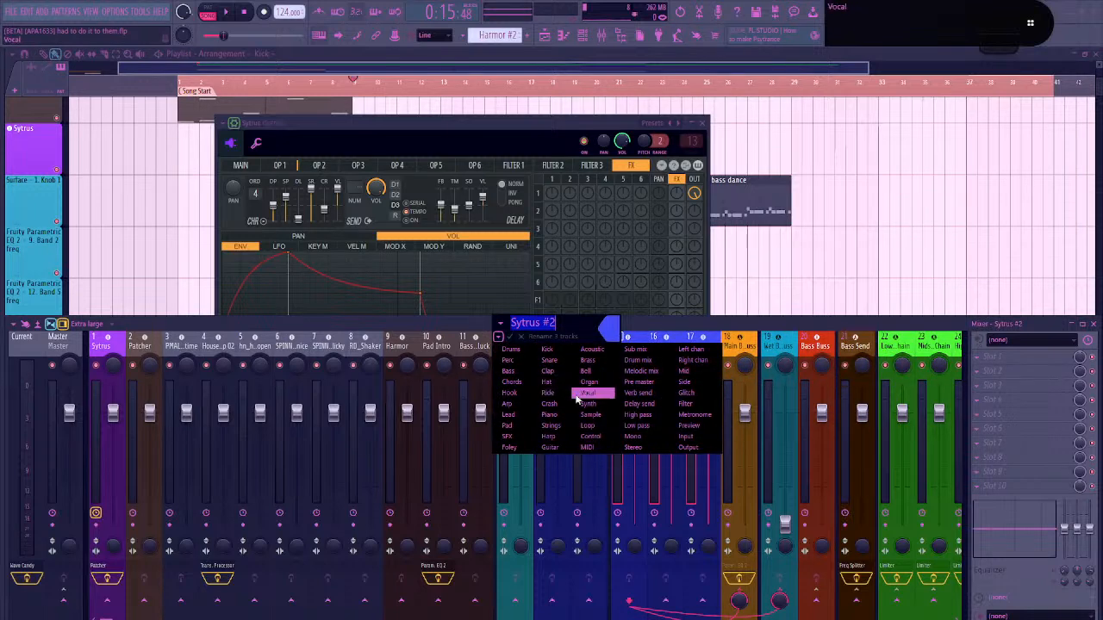
left_click(510, 415)
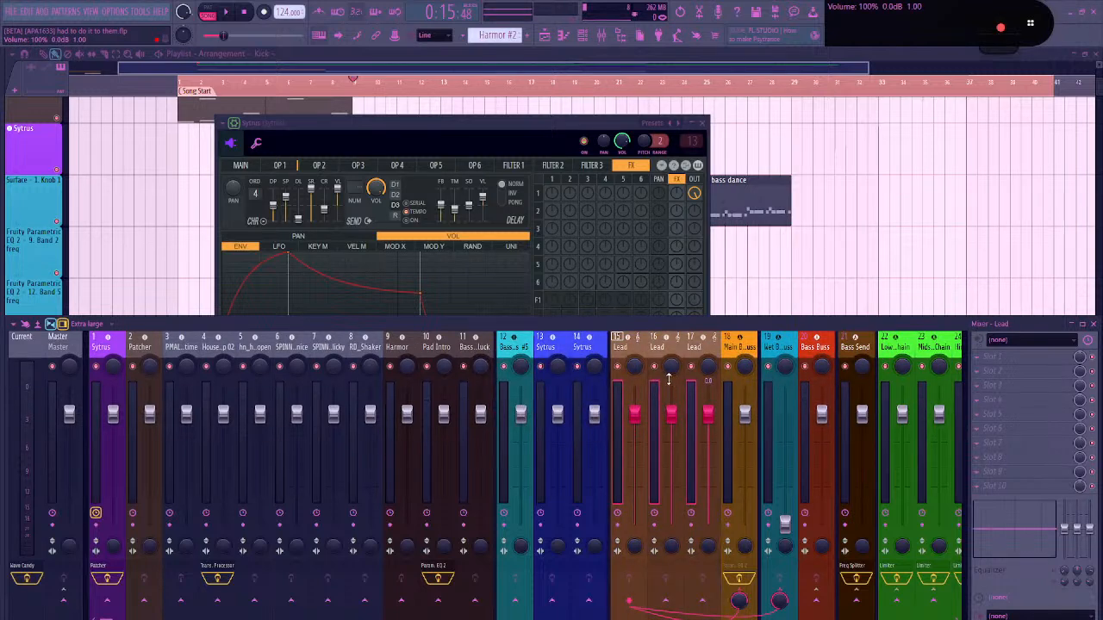
Enable a send from Main Bass Group buss to Wet Bass Buss, then check the Wet Bass Buss and Bass Buss routing
left_click(740, 346)
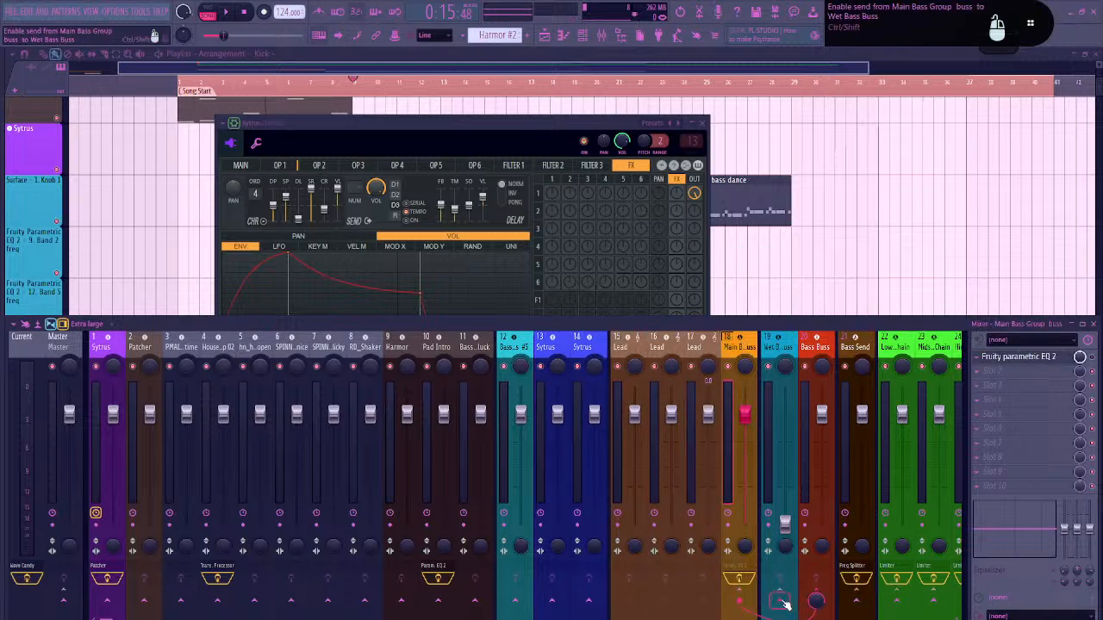
left_click(784, 605)
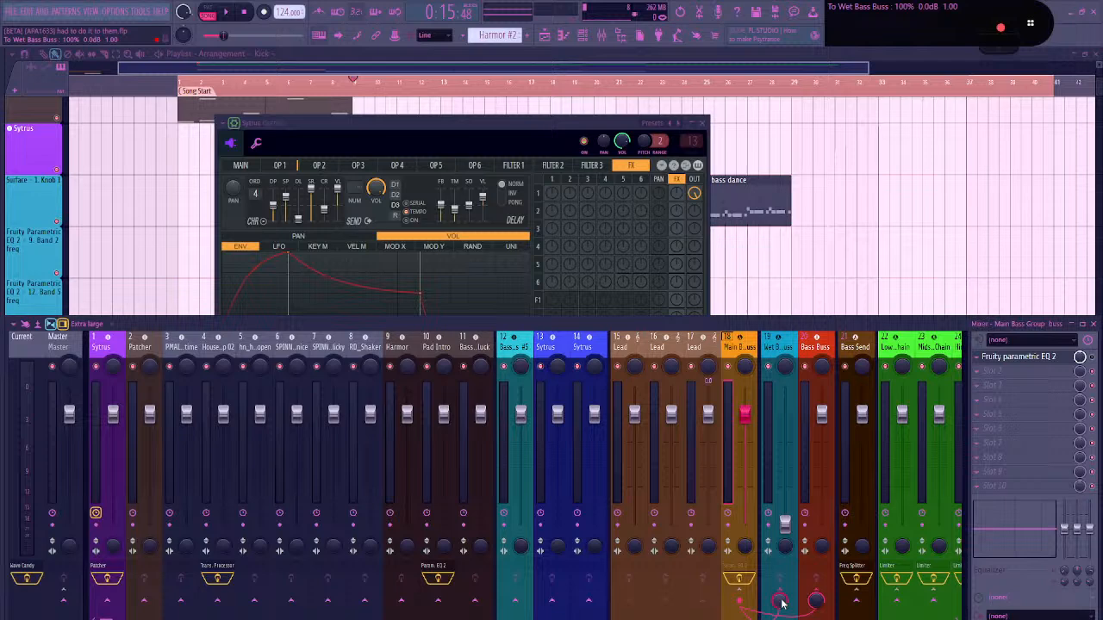
left_click(781, 347)
left_click(815, 348)
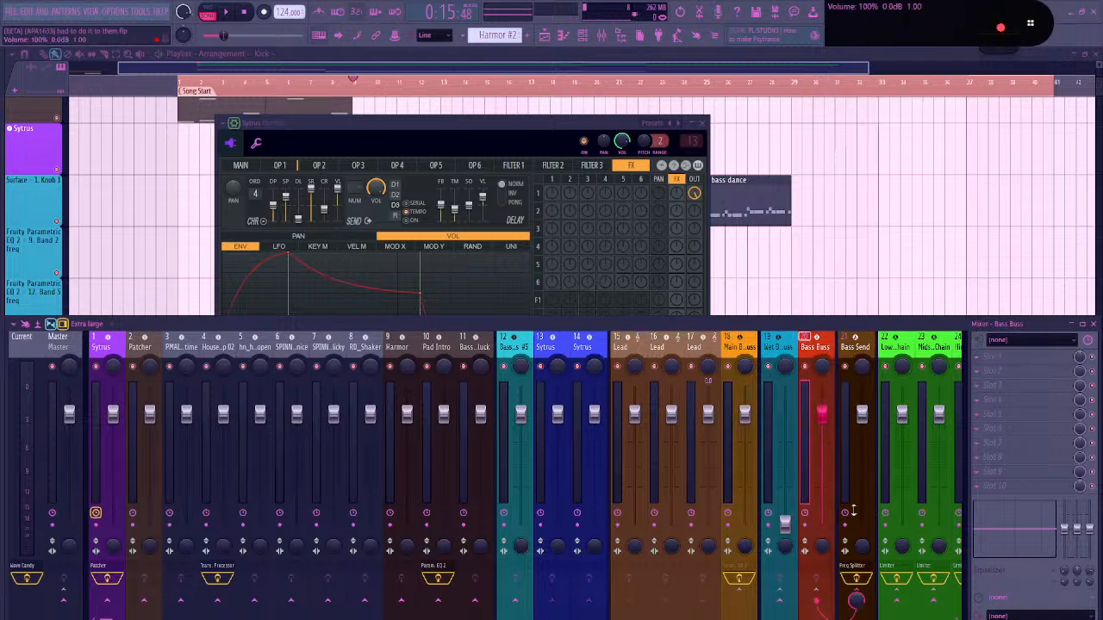
Inspect the Lows, Mids and Highs Side Chain tracks and the Ghost Kick track in the mixer
scroll(613, 539, "right", 8)
left_click(595, 348)
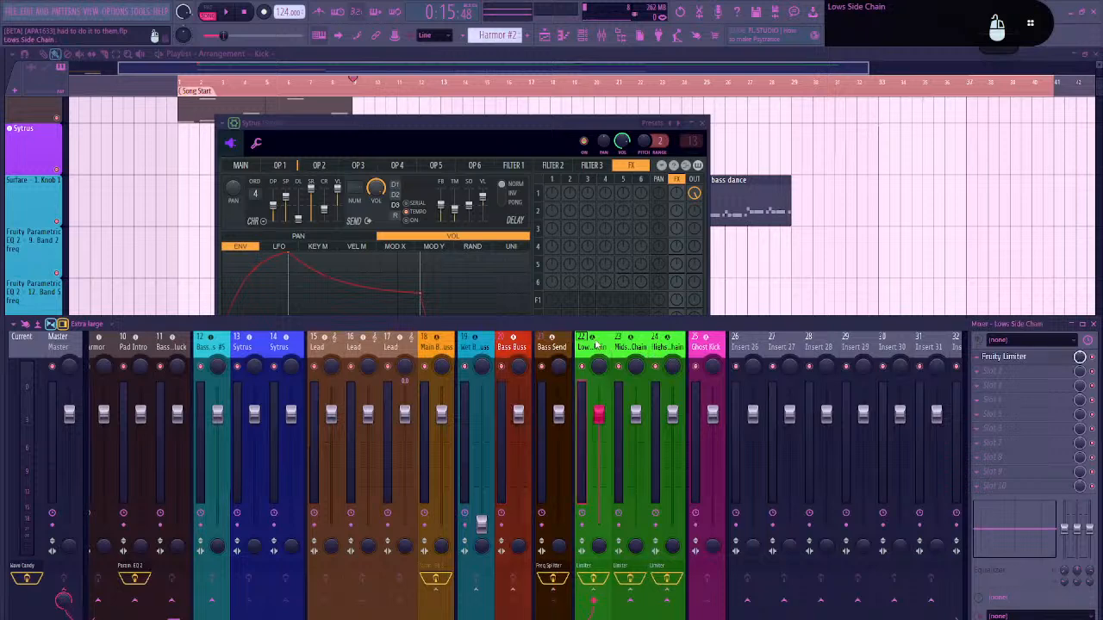
left_click(630, 347)
left_click(671, 347)
left_click(707, 347)
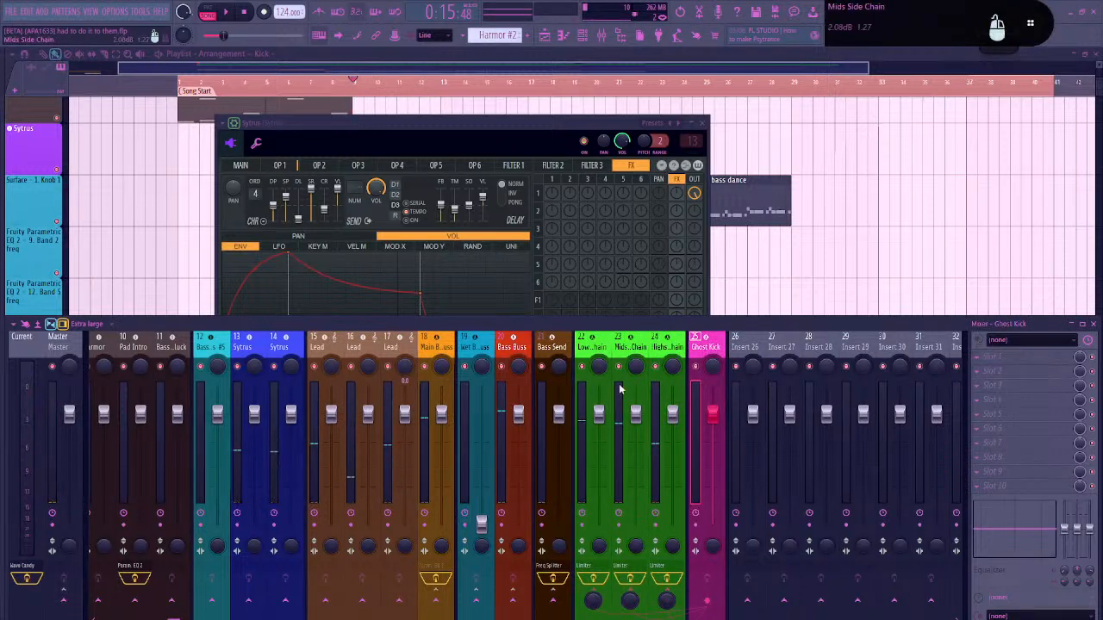
Open the Frequency Splitter on Bass Send, move its window clear of the playlist track names and start playback
left_click(552, 566)
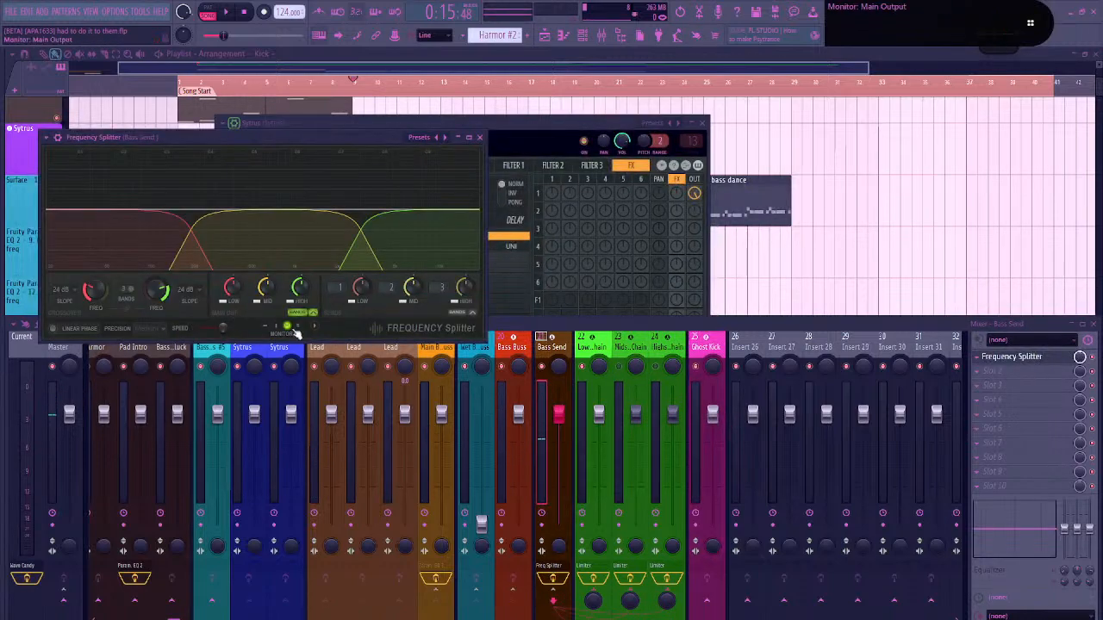
key("alt+Tab")
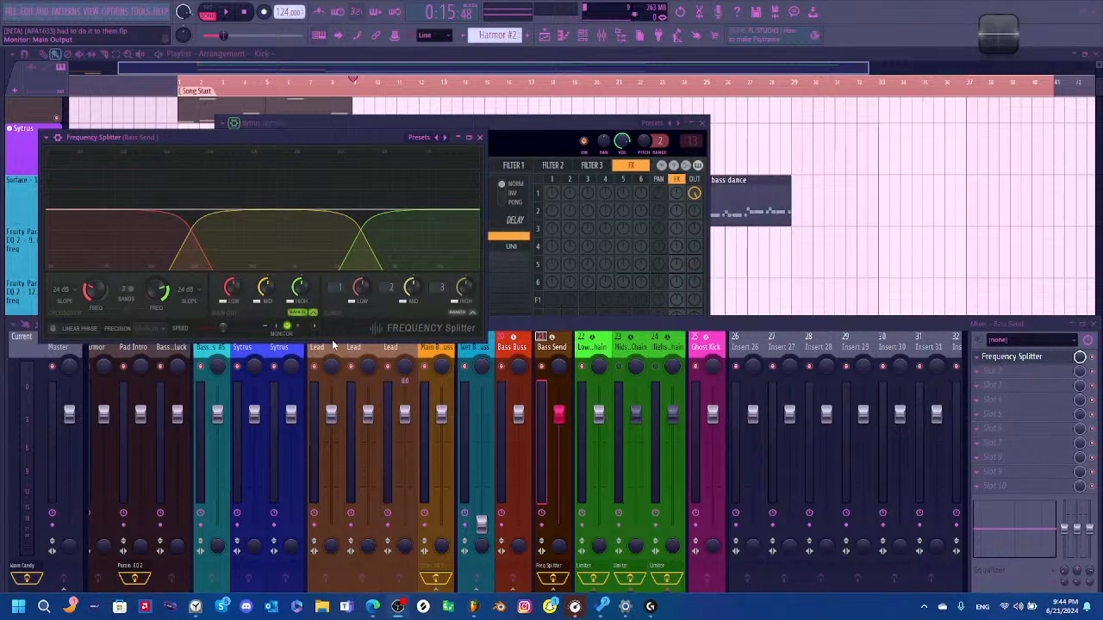
key("alt+Tab")
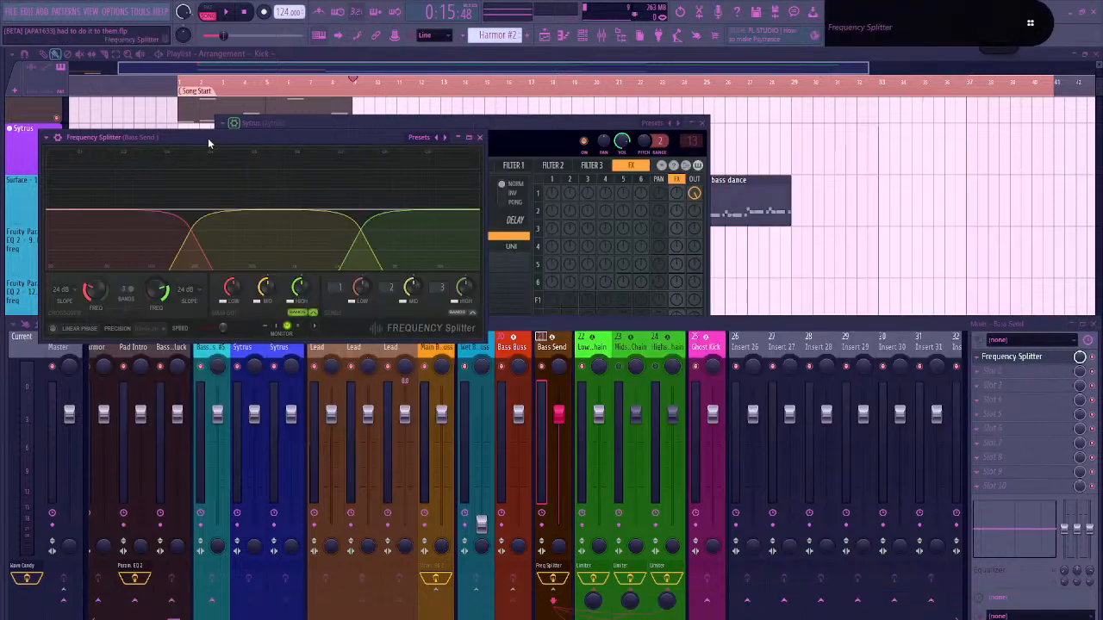
left_click_drag(208, 138, 316, 137)
key("space")
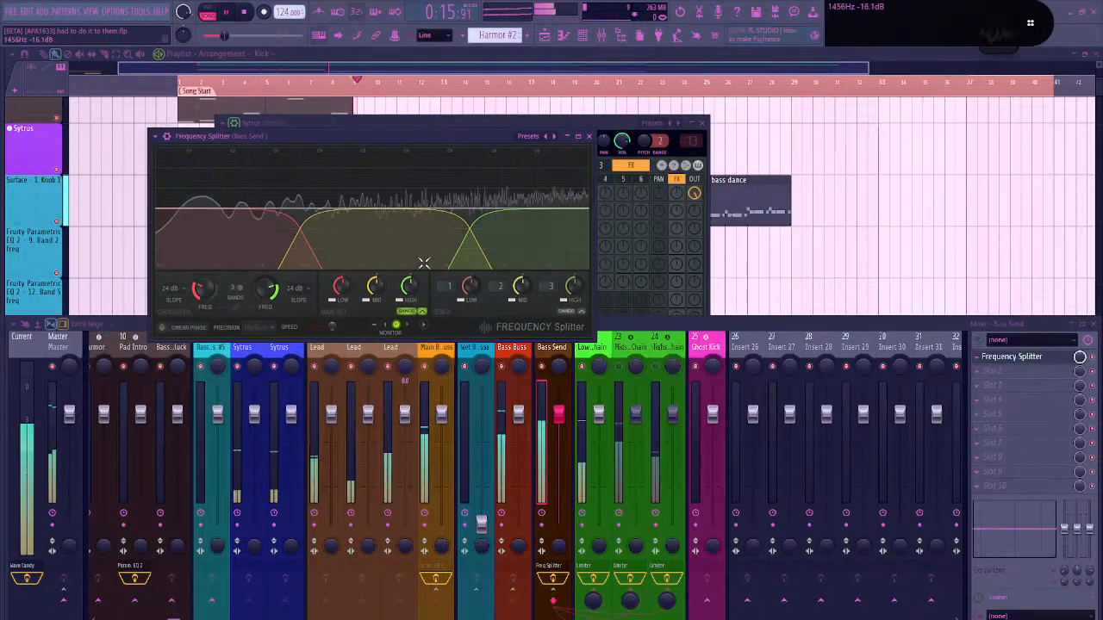
Mute the Lows Side Chain track and unmute the Mids and Highs Side Chain tracks while auditioning the split bass
left_click(582, 366)
key("space")
left_click(619, 367)
key("space")
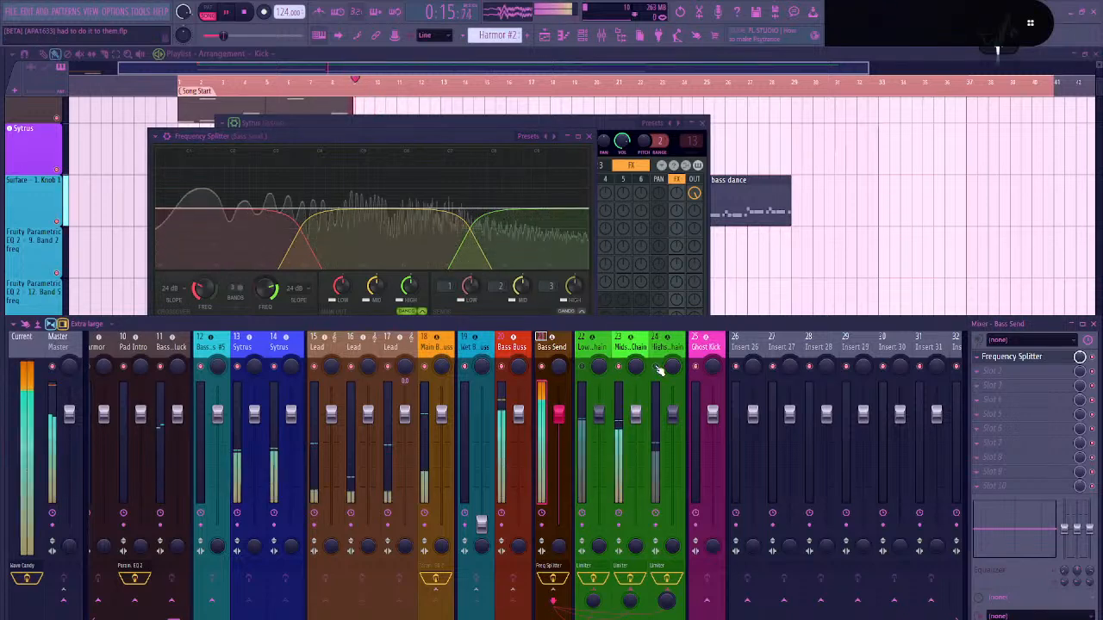
left_click(658, 368)
key("space")
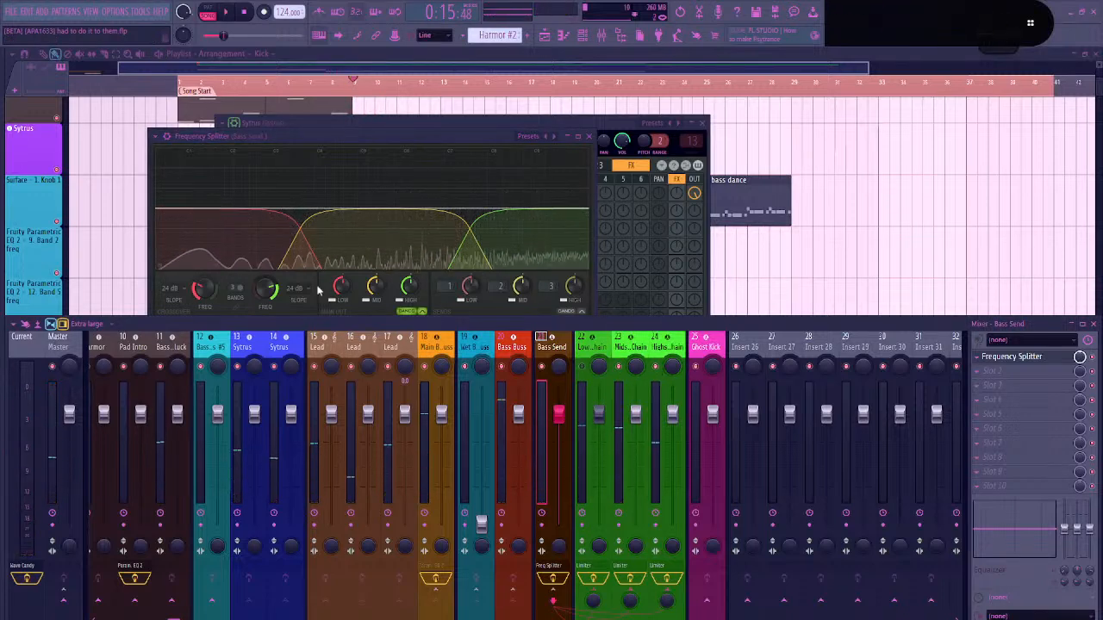
Set the Frequency Splitter's low/mid crossover to 129.2 Hz with a 48 dB slope
left_click_drag(205, 291, 205, 312)
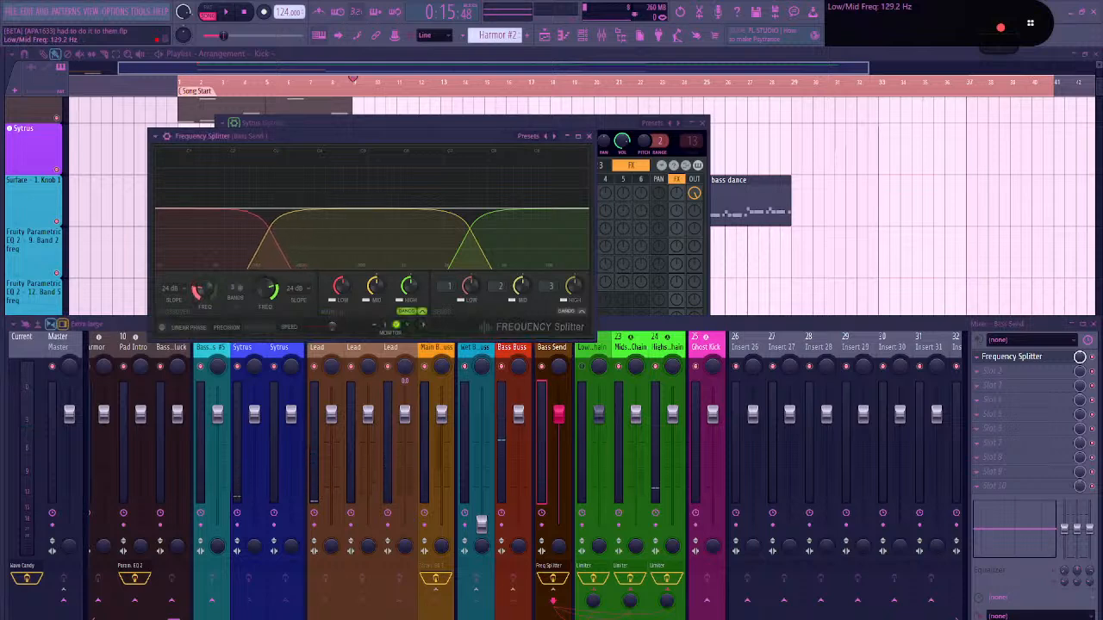
left_click(170, 289)
left_click(173, 356)
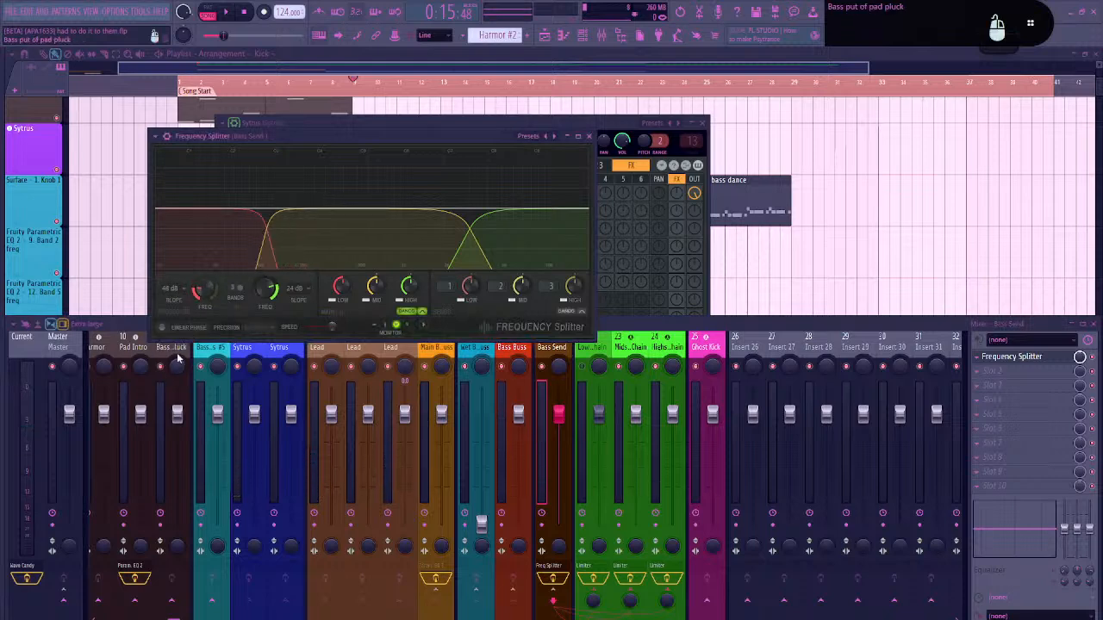
Enable linear phase in the Frequency Splitter on Bass Send and set its precision to Highest
left_click(259, 329)
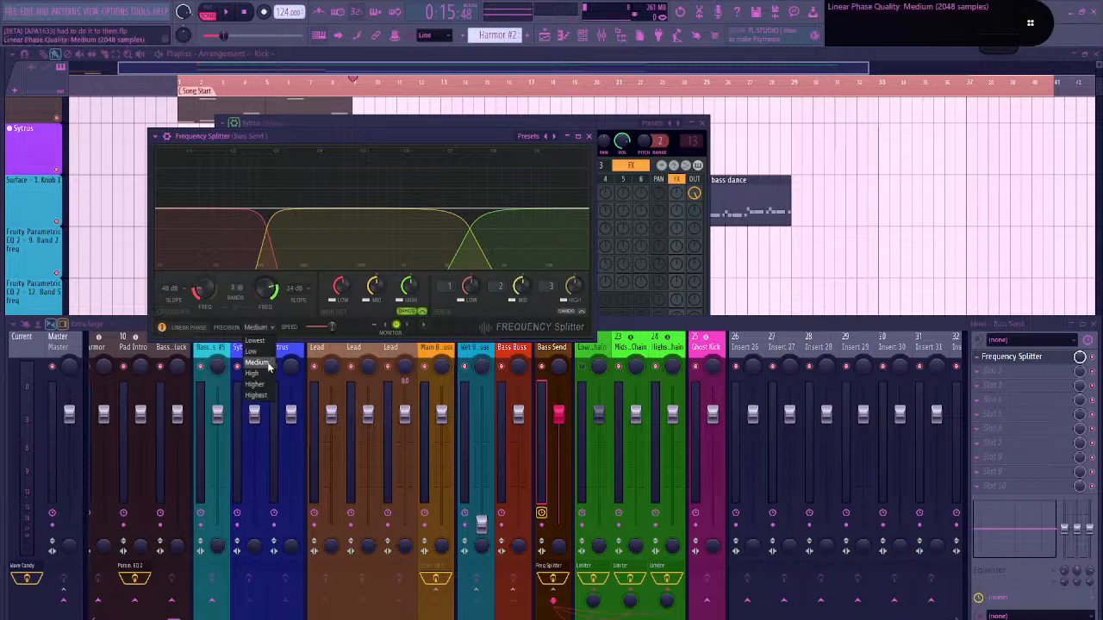
left_click(259, 396)
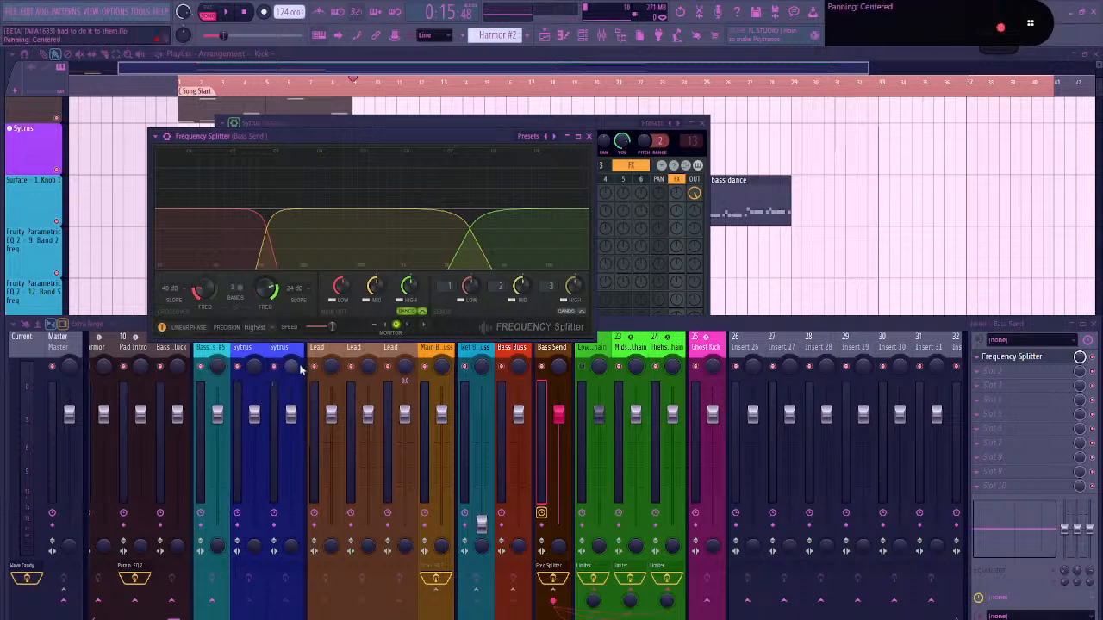
Set the low/mid crossover slope to 36 dB with a slightly higher frequency and the mid/high slope to 72 dB
left_click(179, 294)
left_click(175, 347)
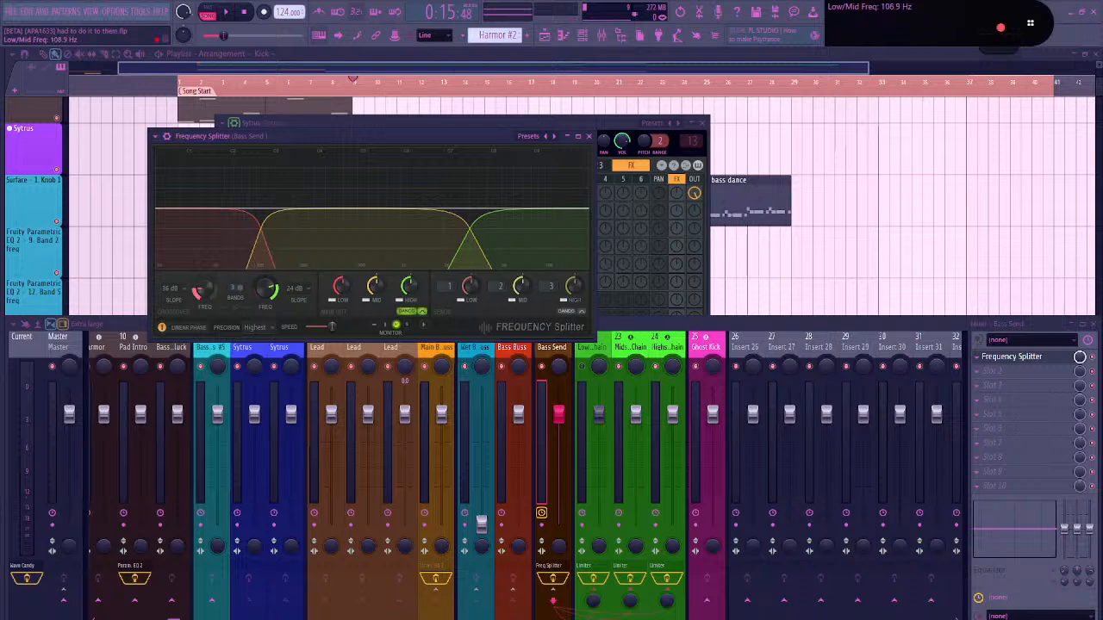
left_click(172, 289)
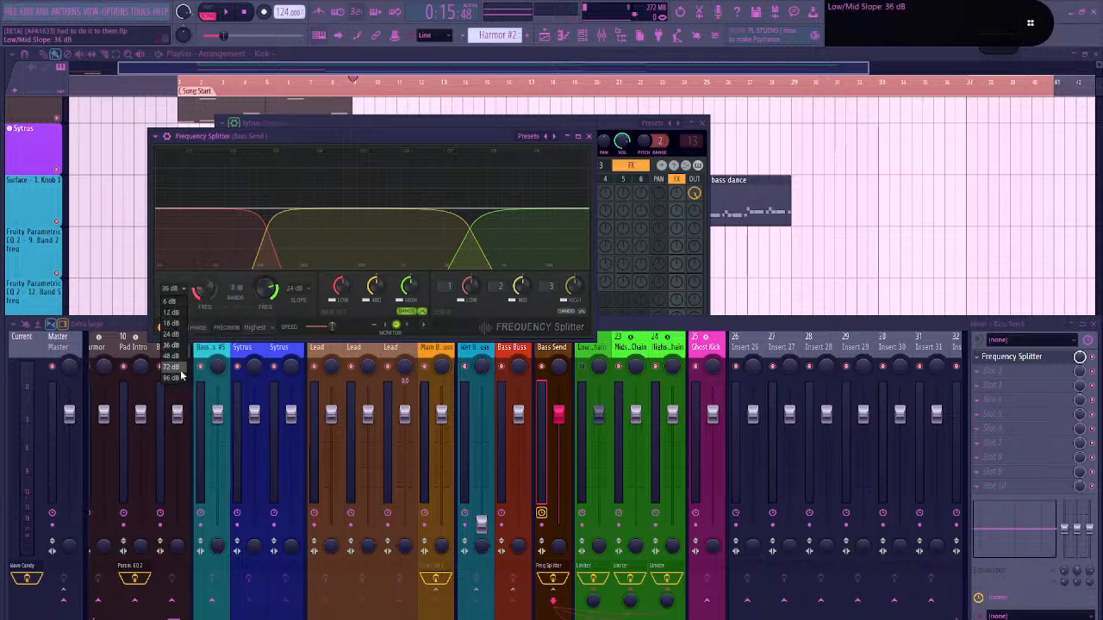
left_click(171, 289)
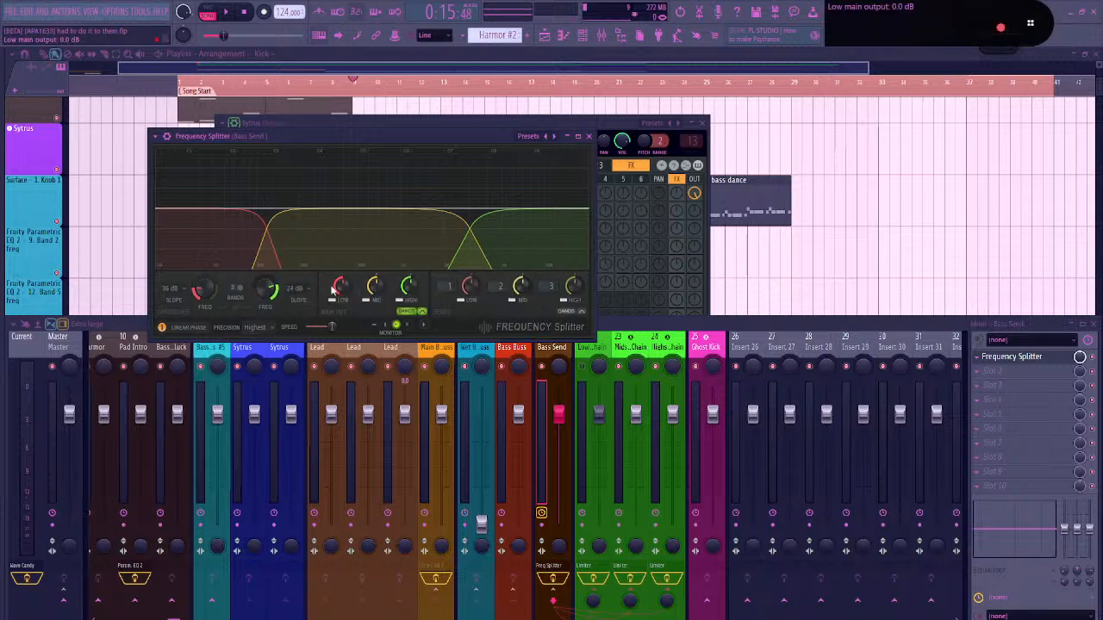
left_click_drag(198, 292, 198, 284)
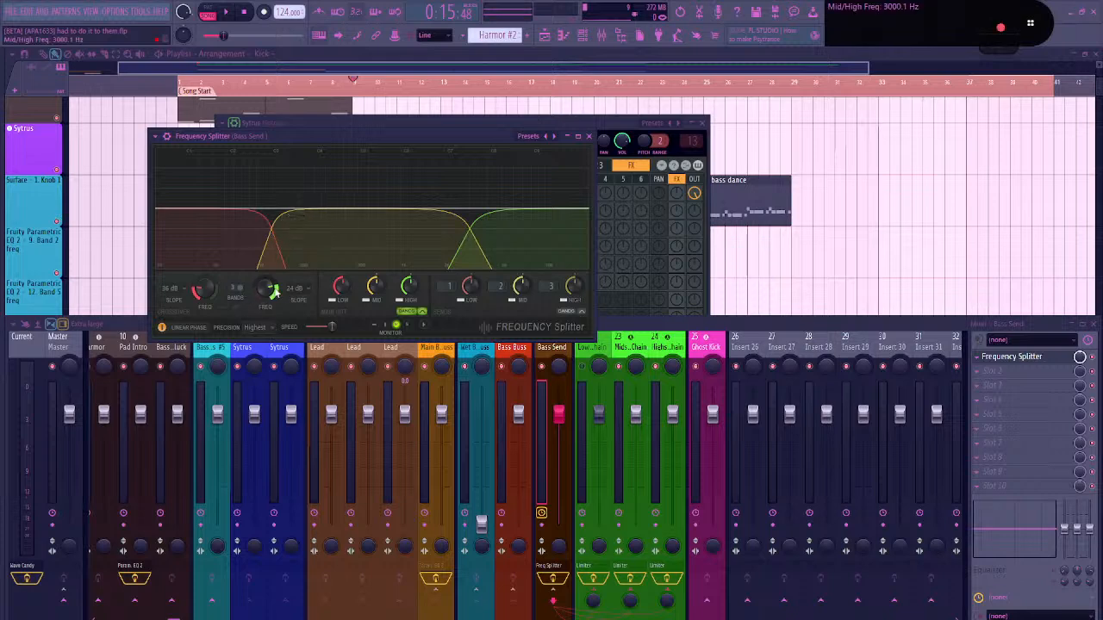
left_click(296, 289)
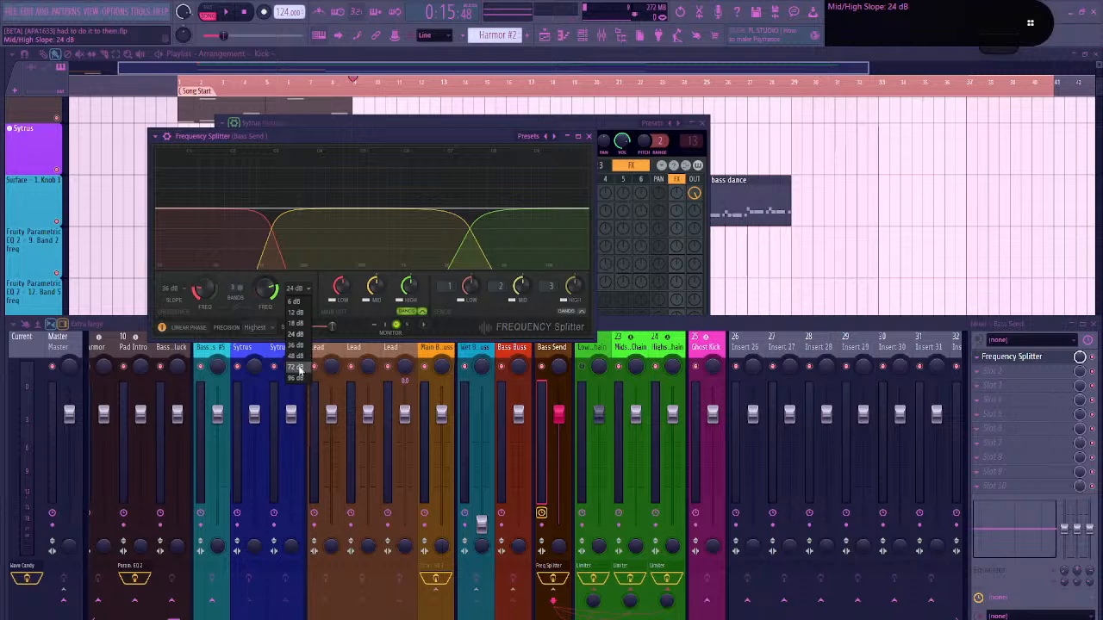
left_click(296, 367)
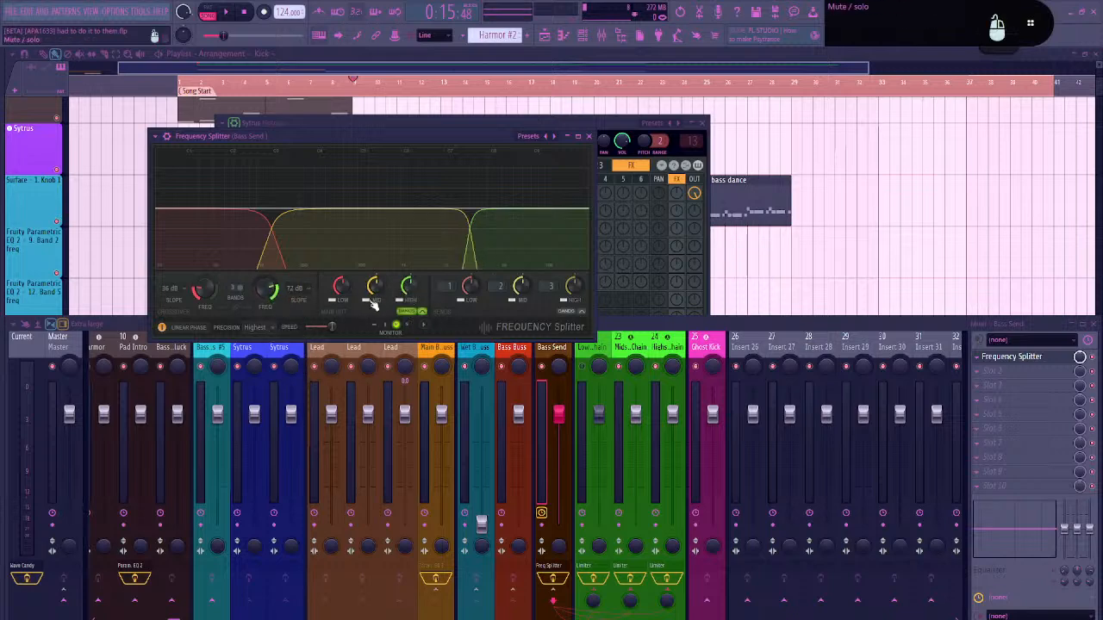
Mute and solo the Frequency Splitter's main-output bands in turn, restoring all bands and briefly playing the song
right_click(403, 300)
left_click(390, 304)
left_click(401, 301)
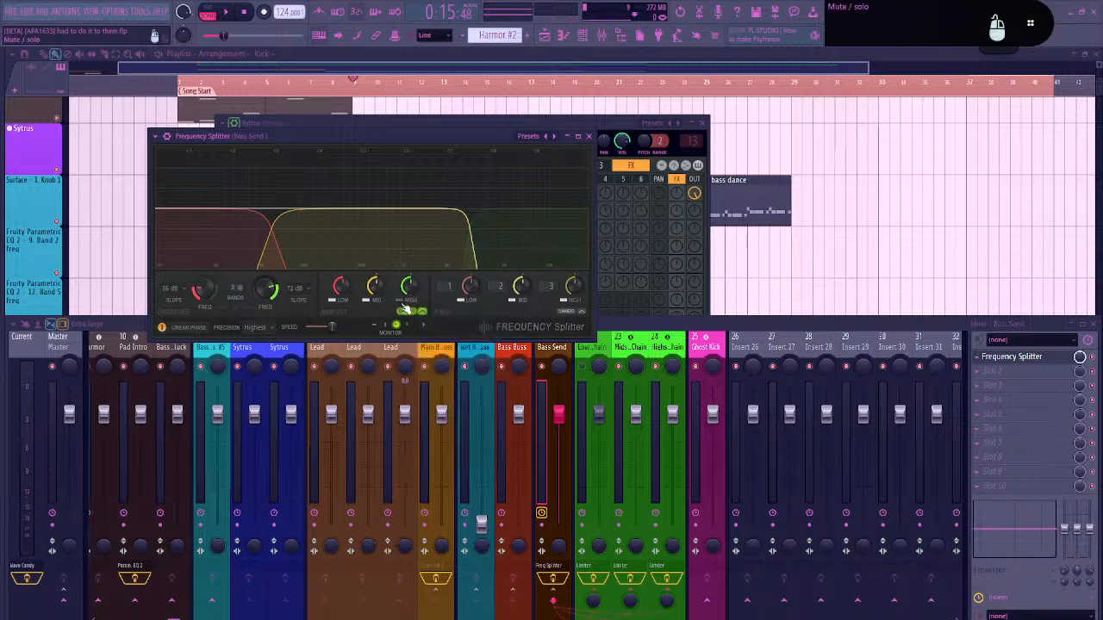
left_click(401, 301)
left_click(370, 302)
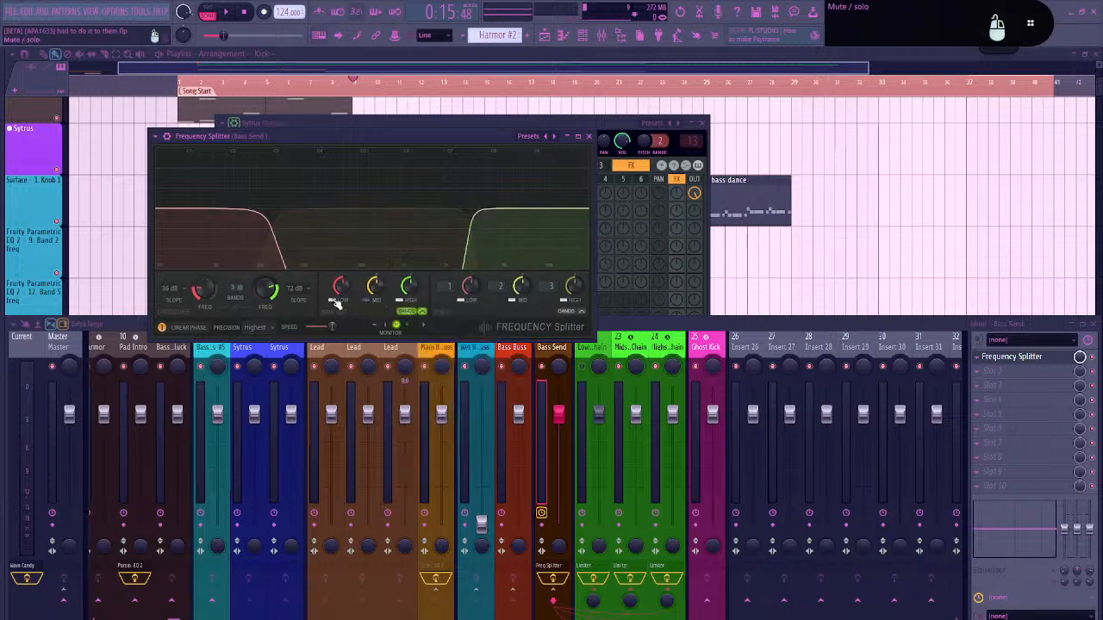
key("super")
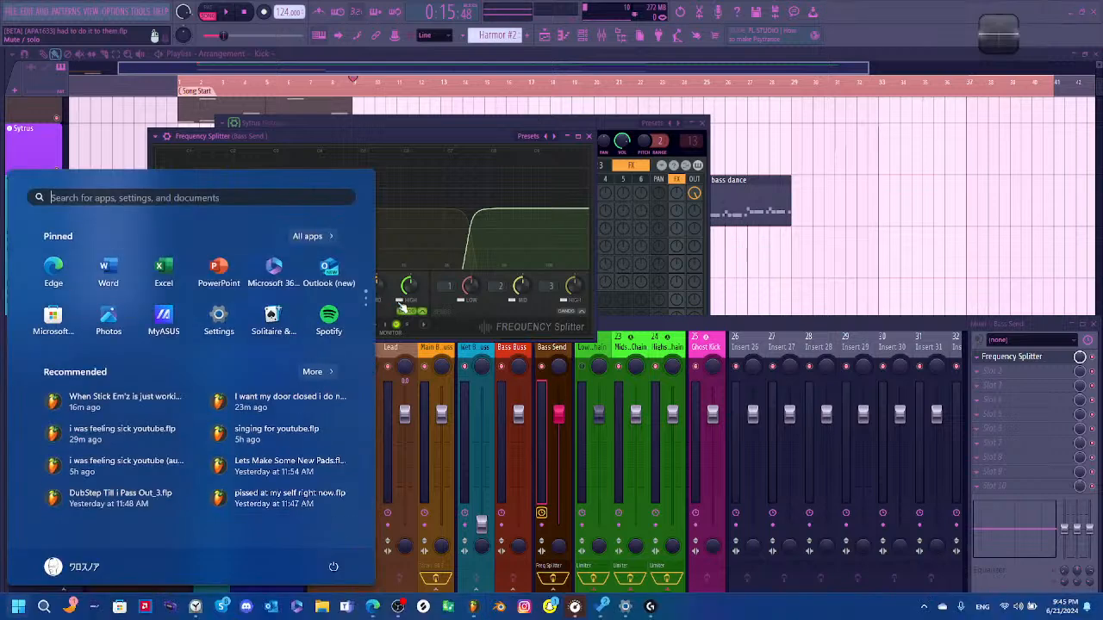
key("super")
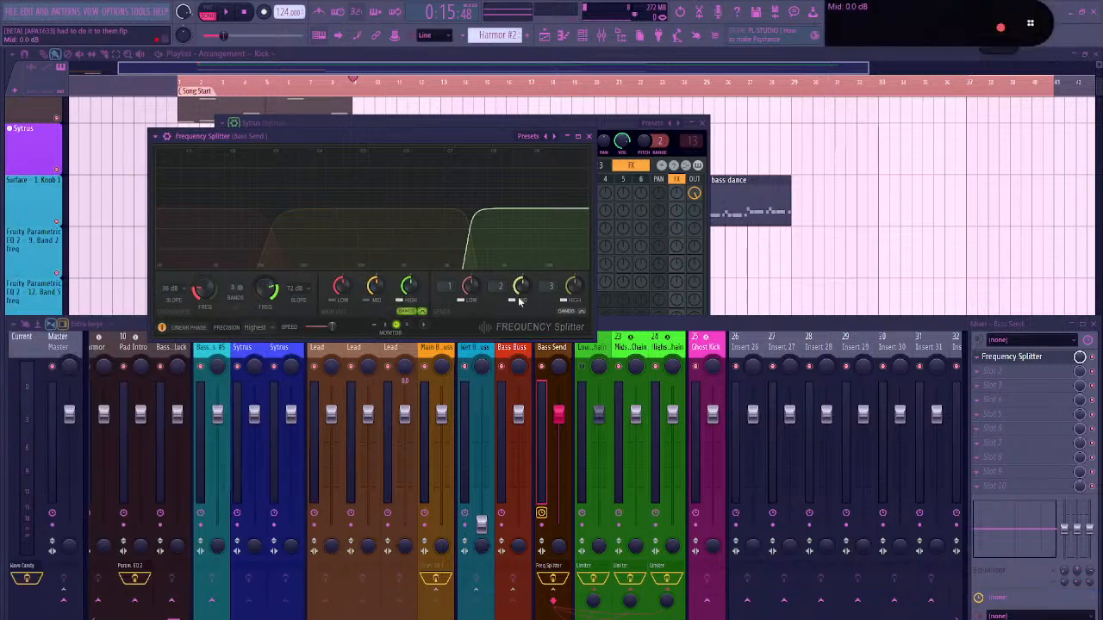
key("space")
right_click(404, 302)
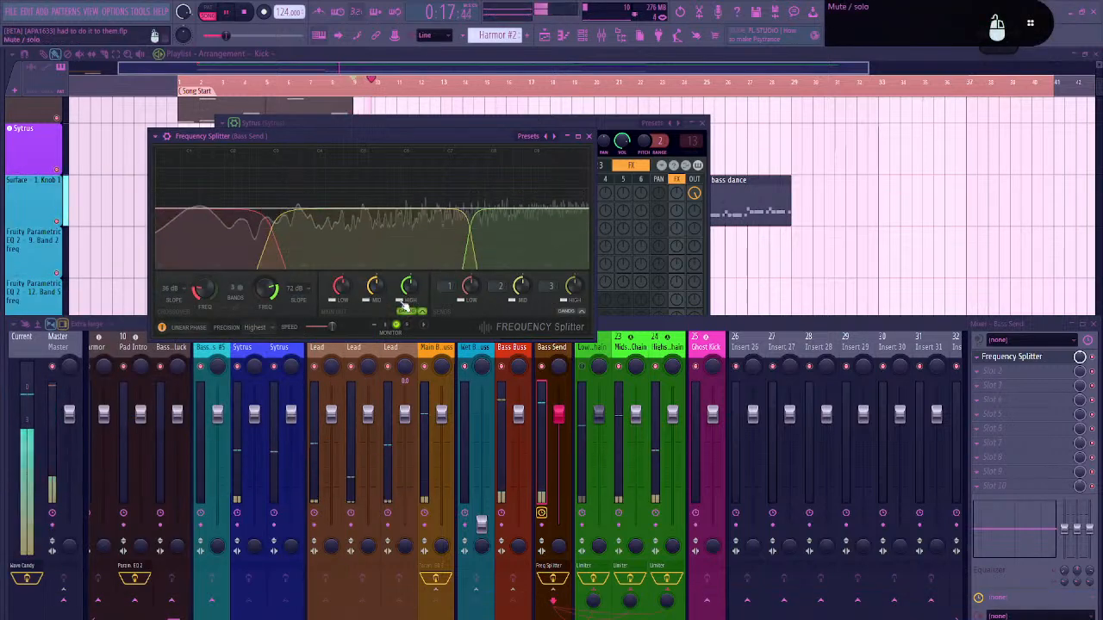
key("space")
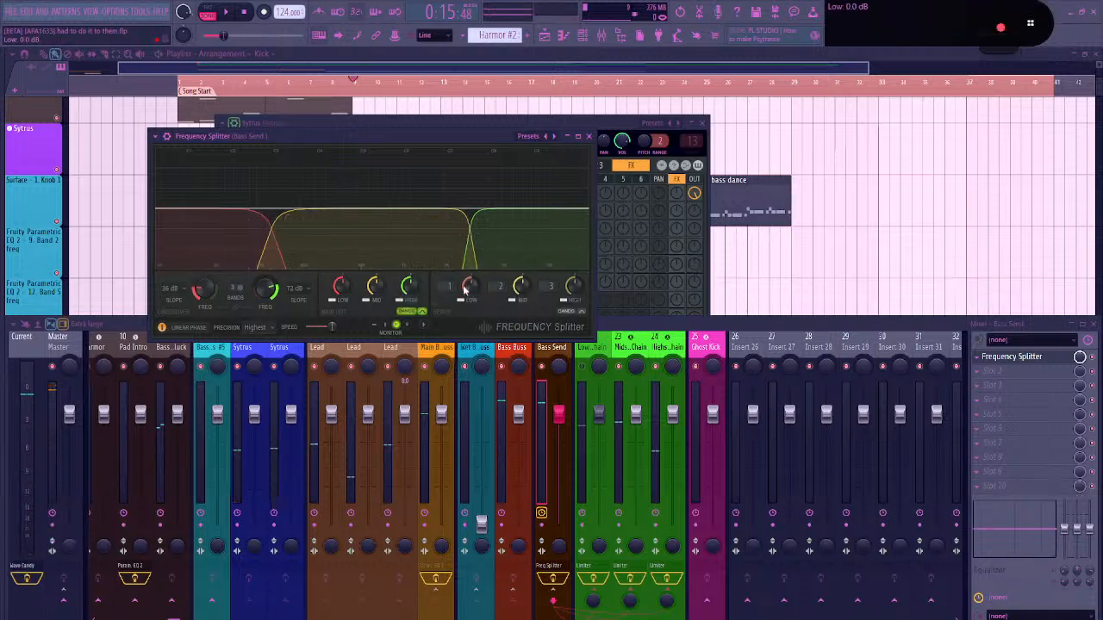
Solo the Frequency Splitter's low main-output band, start playback and unmute the Lows Side Chain mixer track
key("alt+Tab")
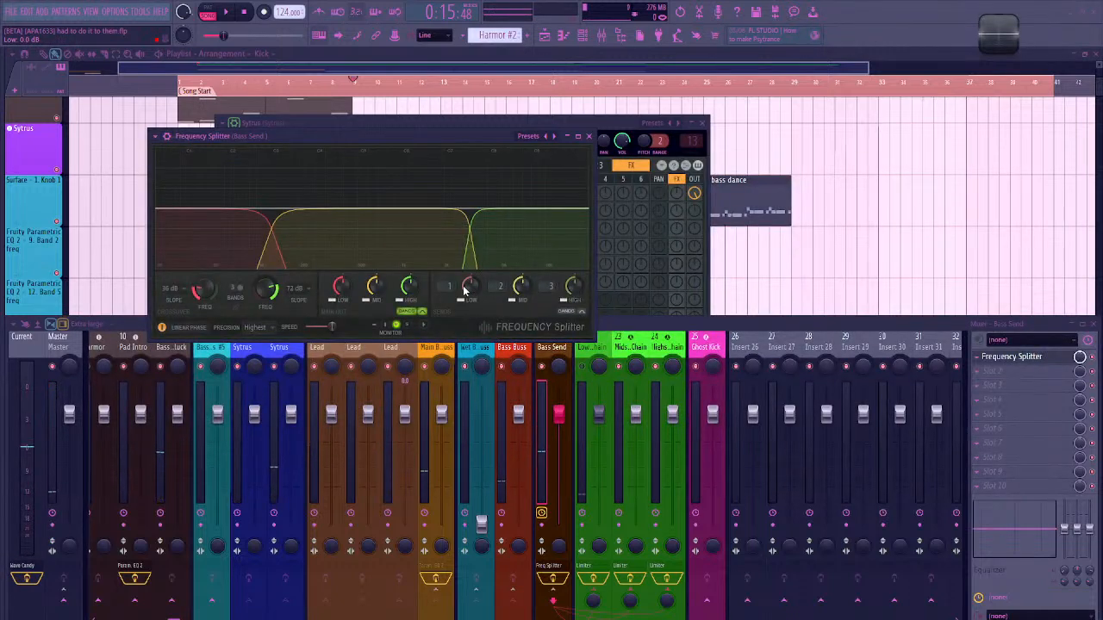
left_click(372, 301)
left_click(372, 302)
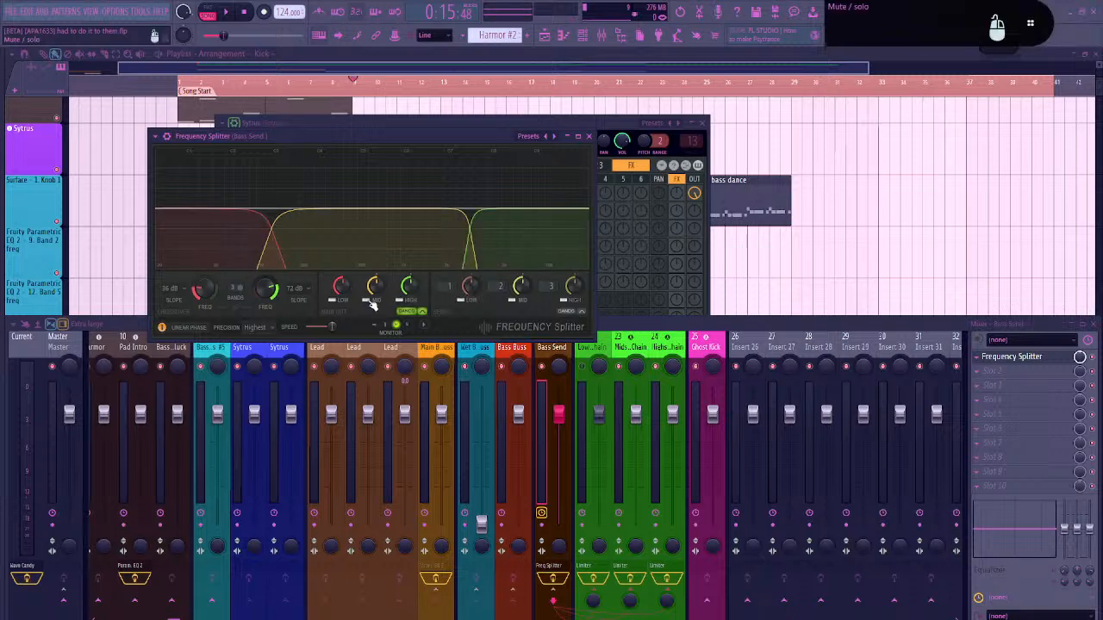
left_click(334, 301)
key("space")
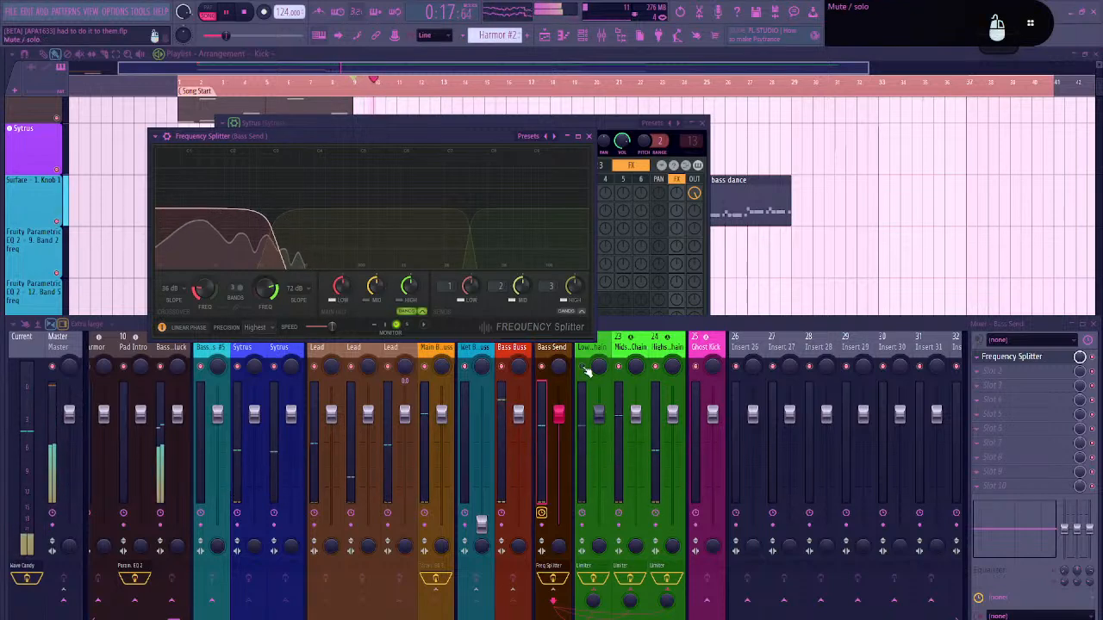
left_click(582, 367)
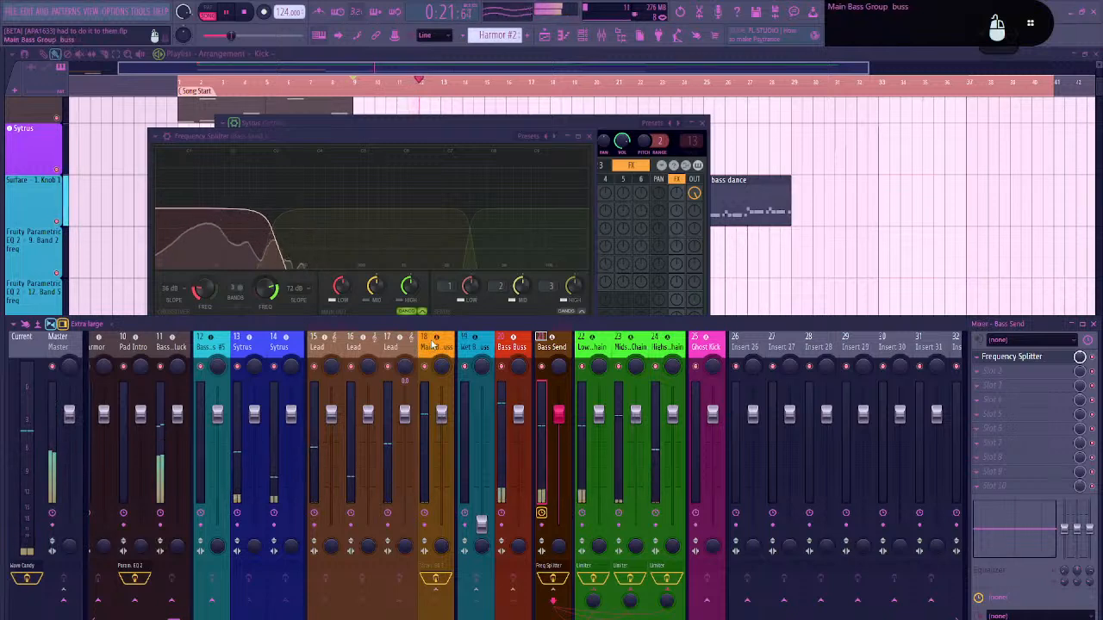
Mute the Main Bass Group buss and check the routing of the Bass Buss, Wet Bass Buss and first Sytrus mixer tracks
left_click(432, 346)
left_click(502, 351)
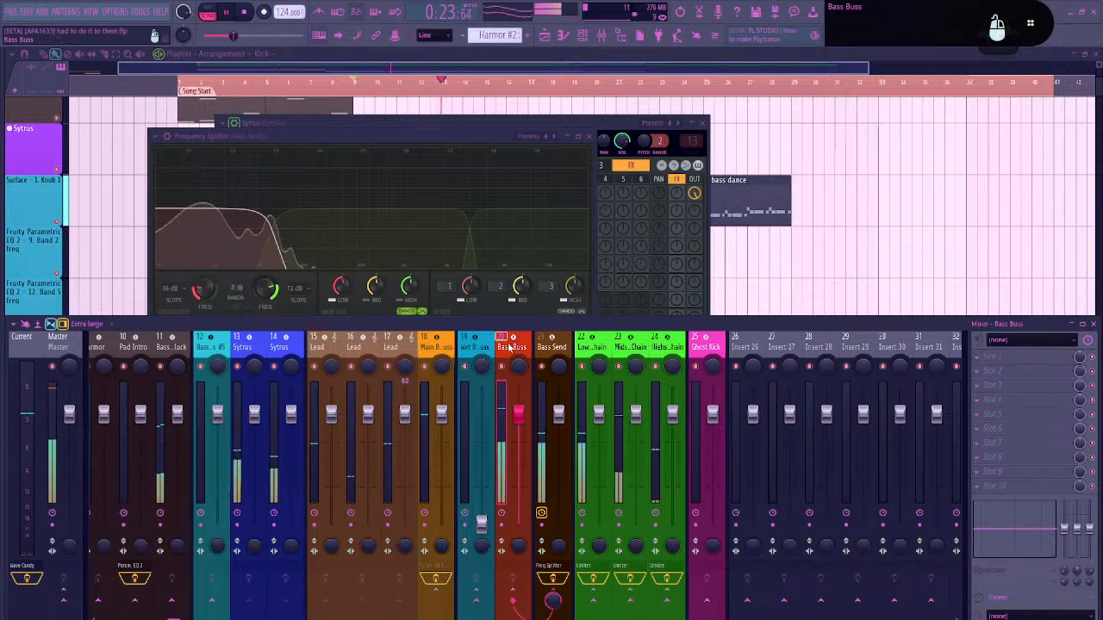
left_click(479, 348)
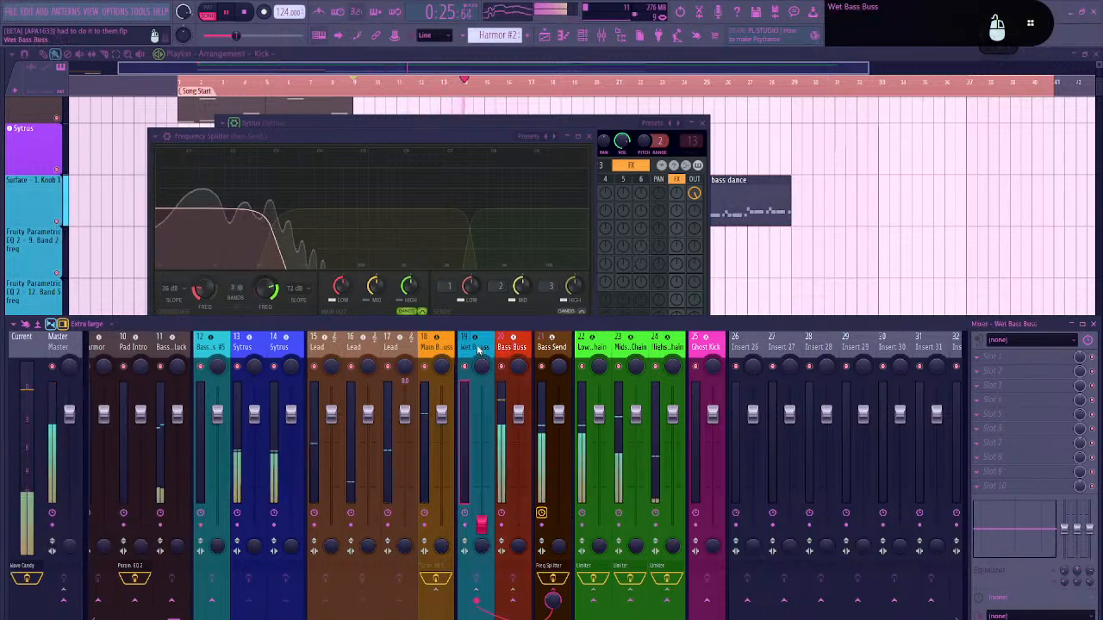
left_click(425, 367)
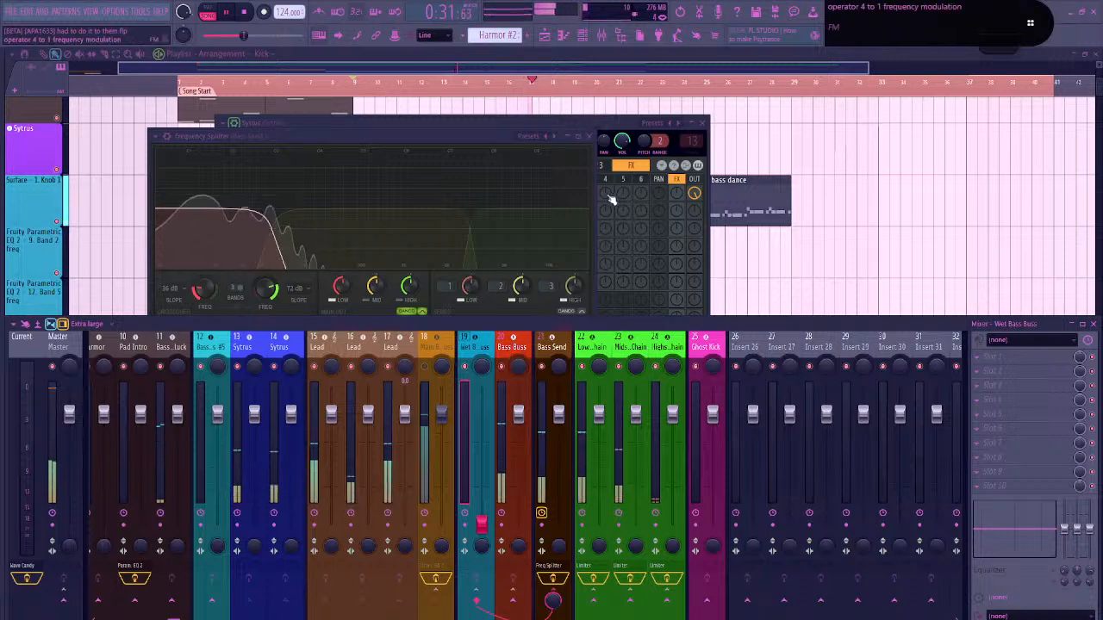
left_click(241, 347)
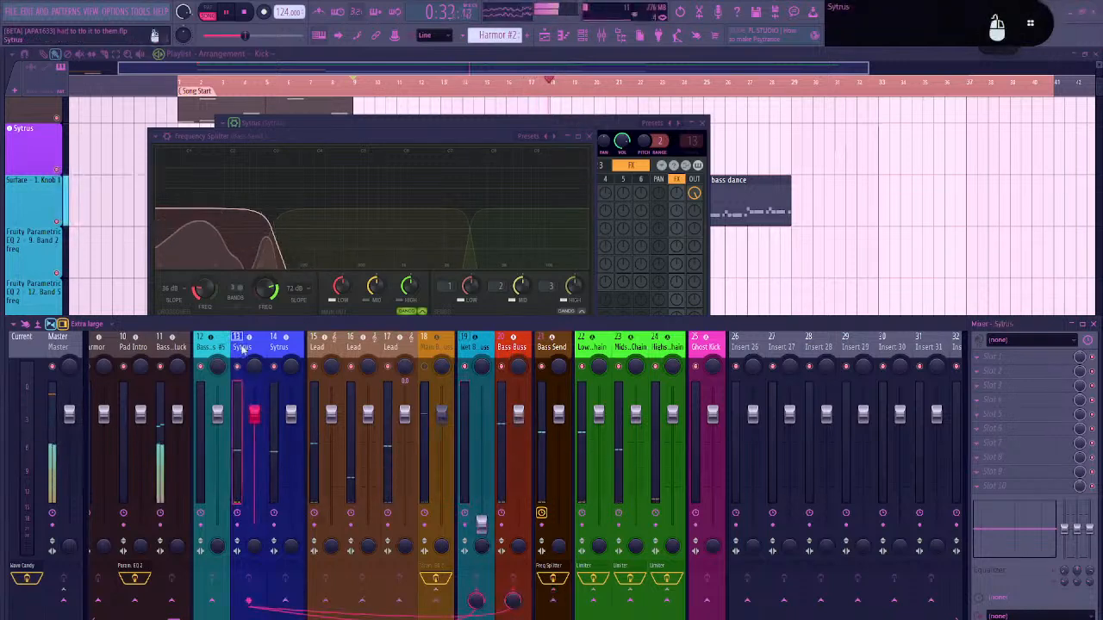
Stop playback and look through the playlist's pad, shaker, bass dance, automation and drum tracks
left_click(536, 56)
key("space")
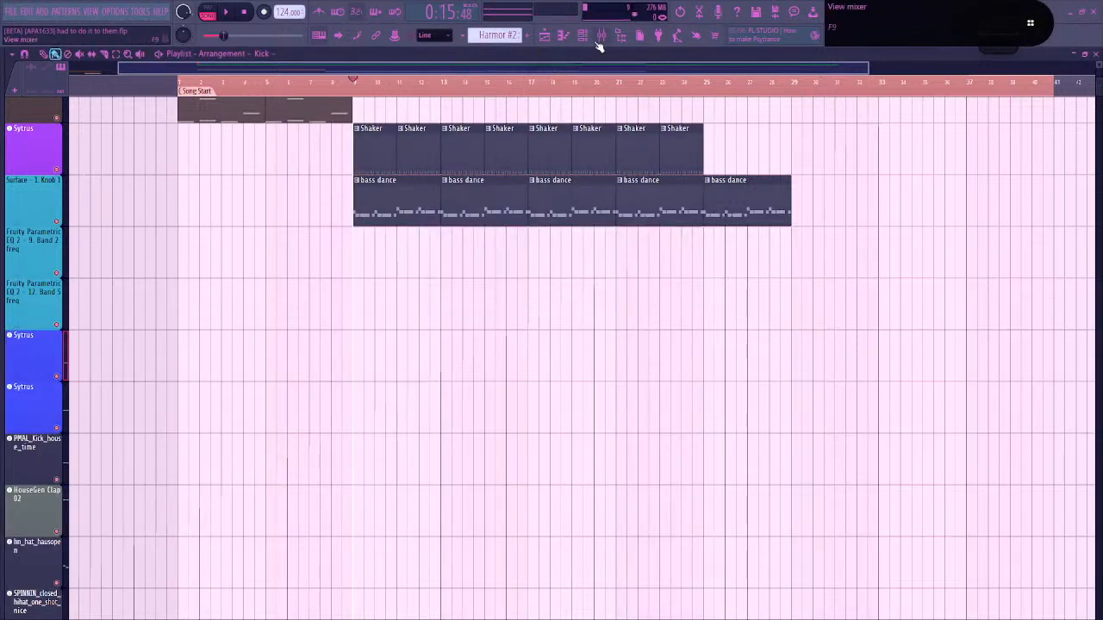
scroll(207, 315, "down", 2)
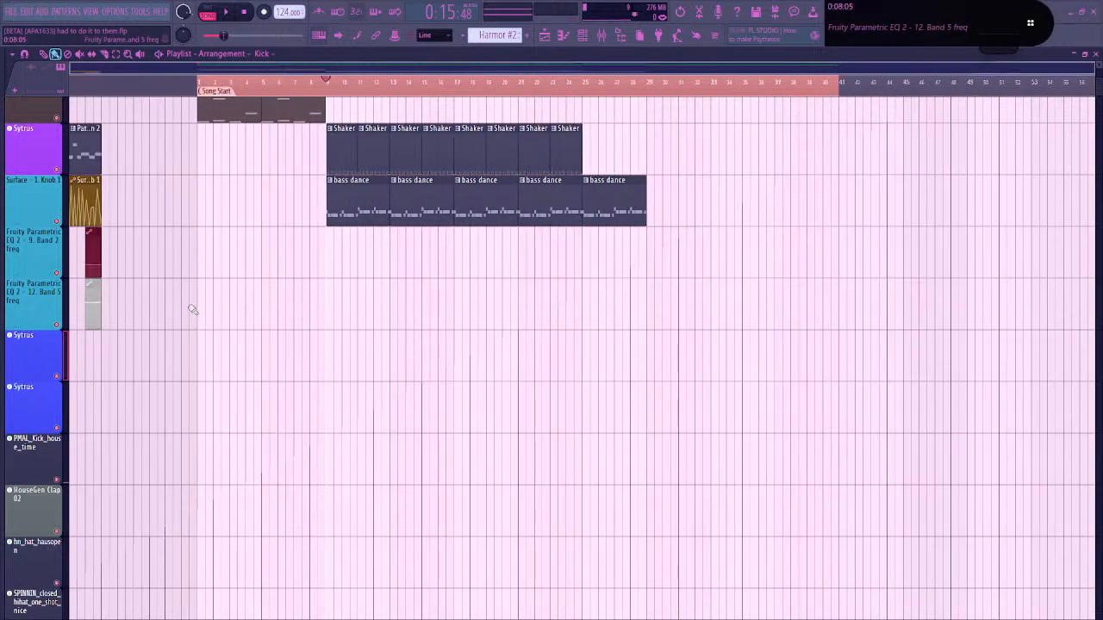
scroll(190, 289, "down", 2)
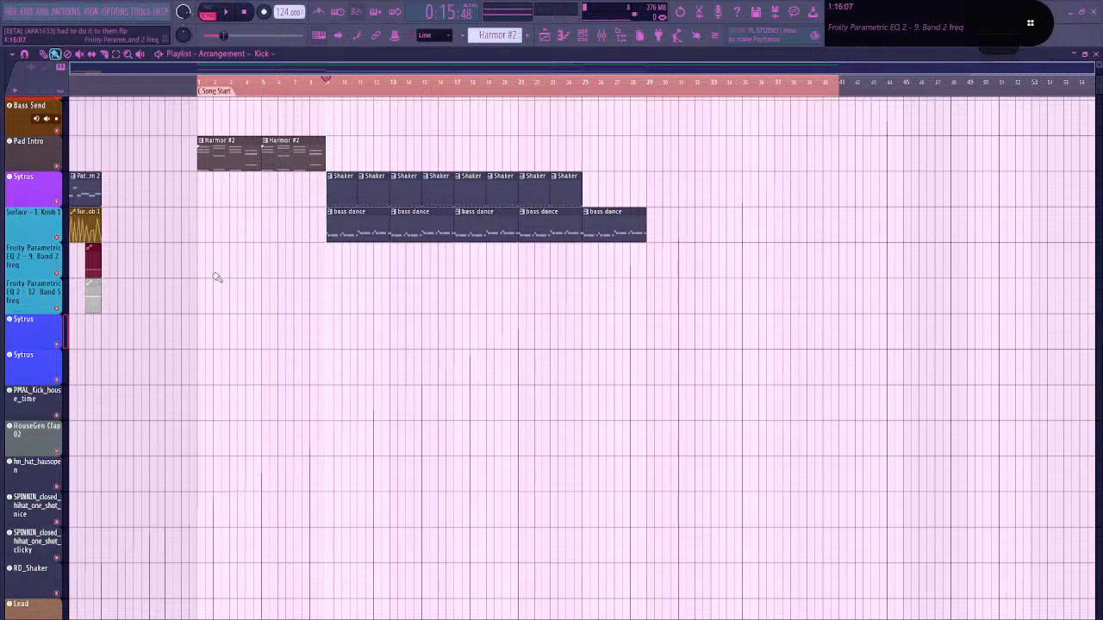
scroll(217, 278, "up", 4)
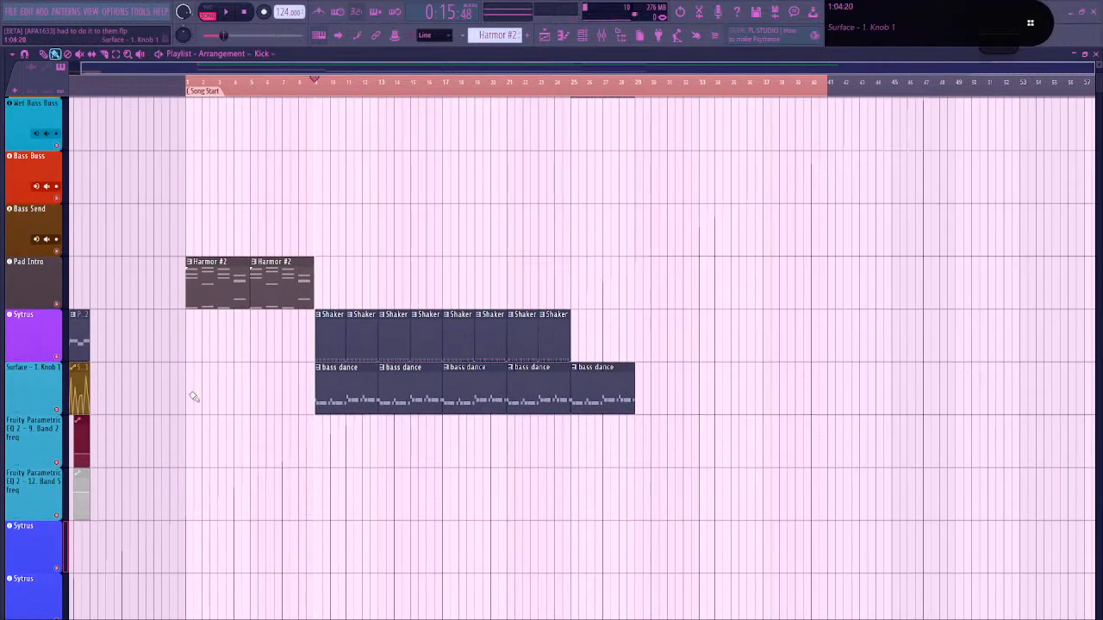
scroll(239, 369, "up", 2)
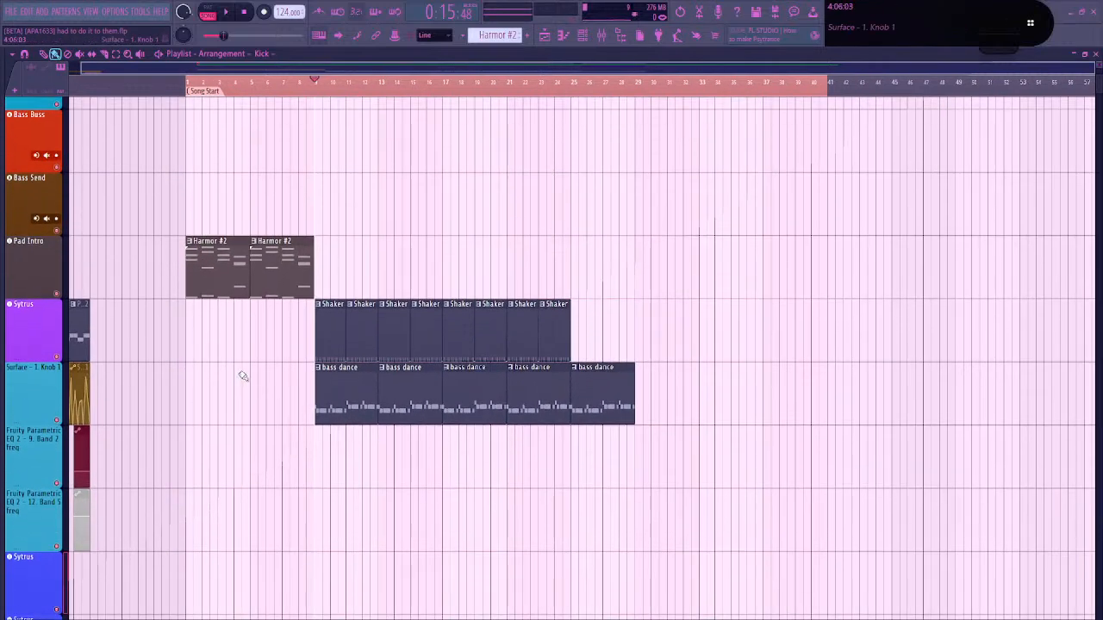
scroll(246, 375, "up", 2)
scroll(263, 353, "left", 2)
scroll(264, 352, "down", 1)
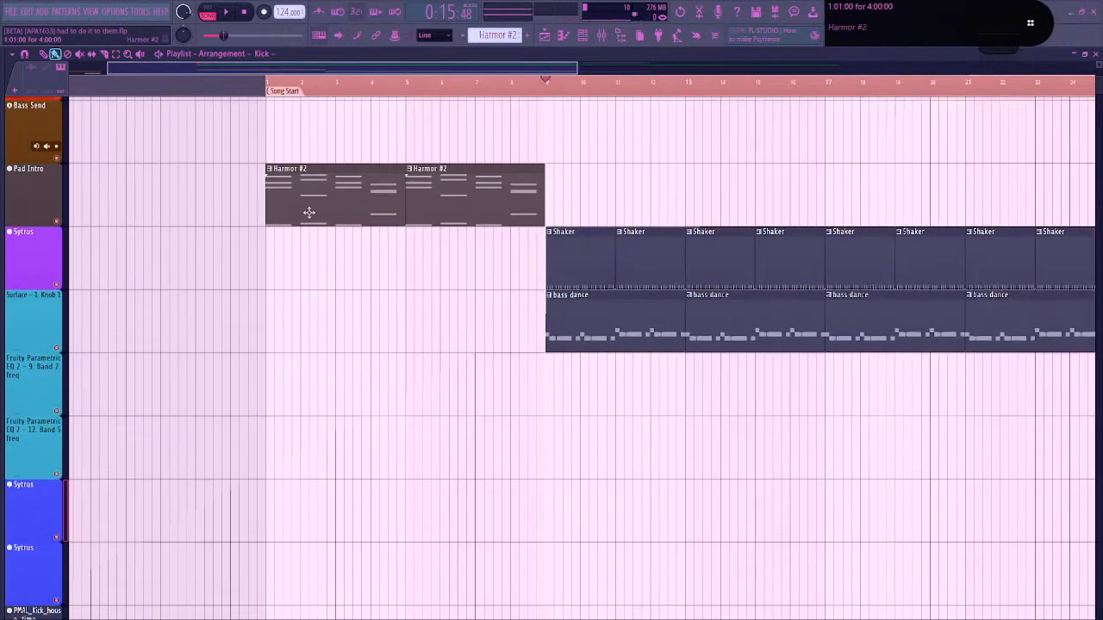
key("alt+Tab")
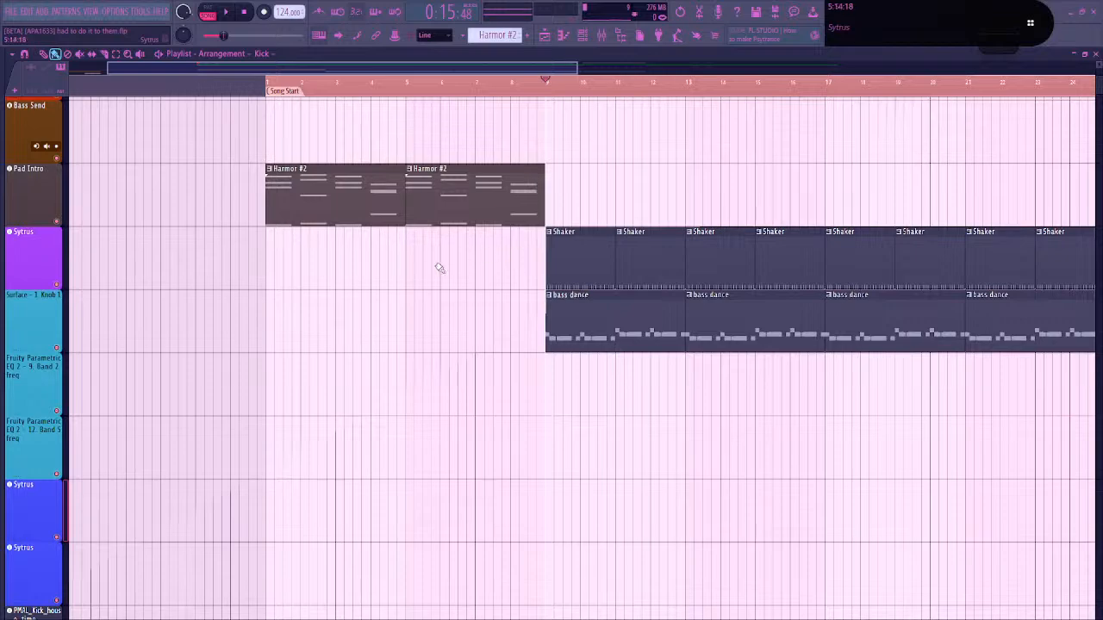
scroll(323, 335, "right", 4)
scroll(323, 335, "down", 1)
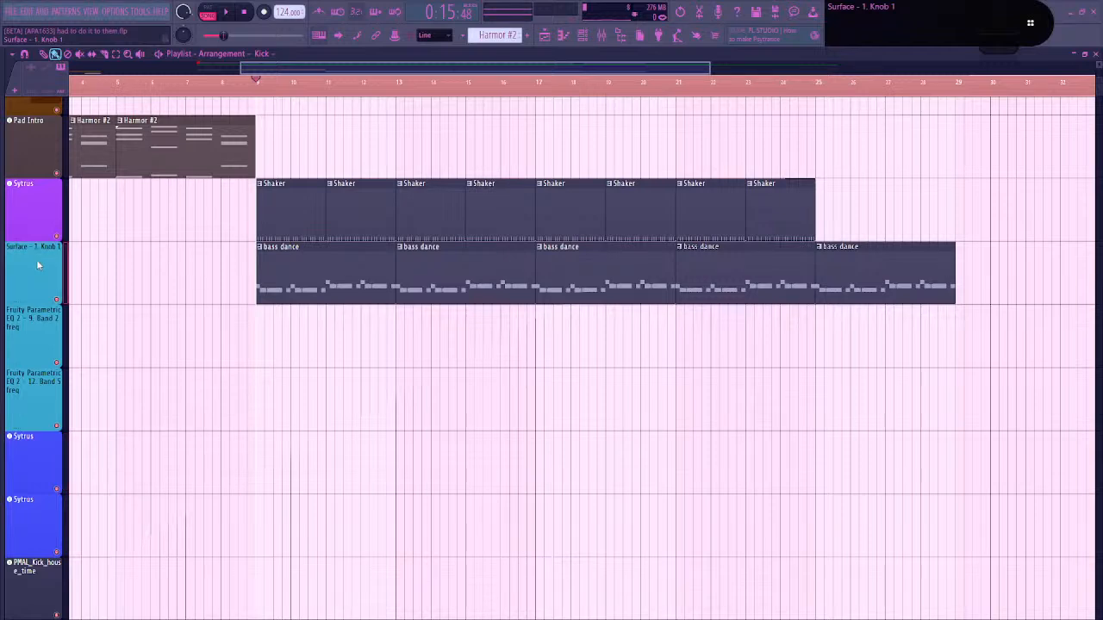
scroll(54, 290, "down", 4)
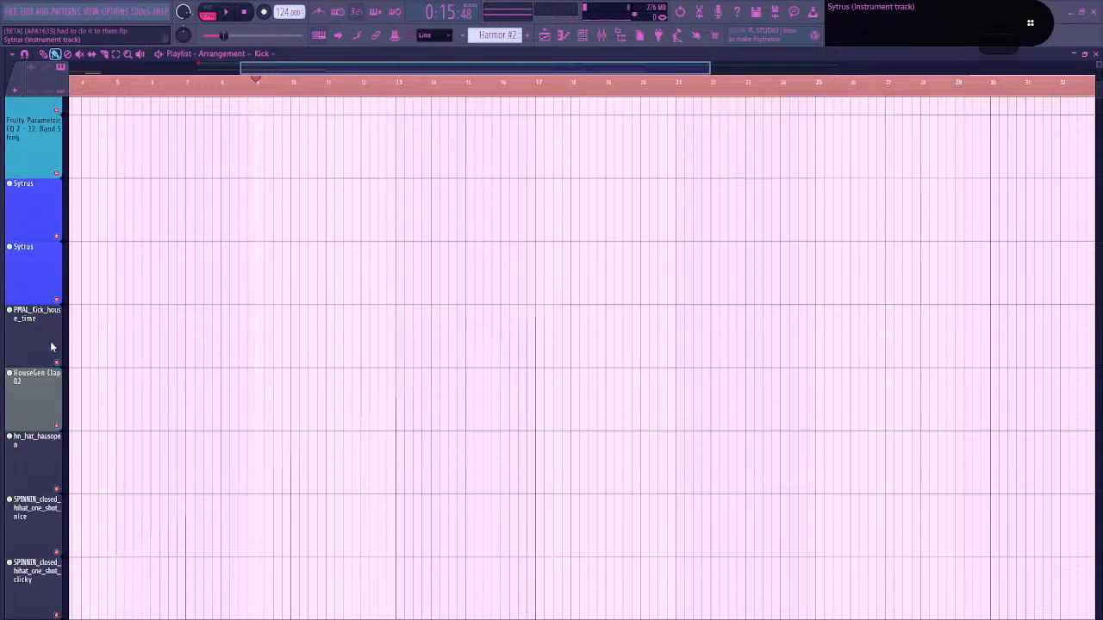
Start playback and delete the opening note of each of the four bars in the bass dance pattern's Sytrus part
key("space")
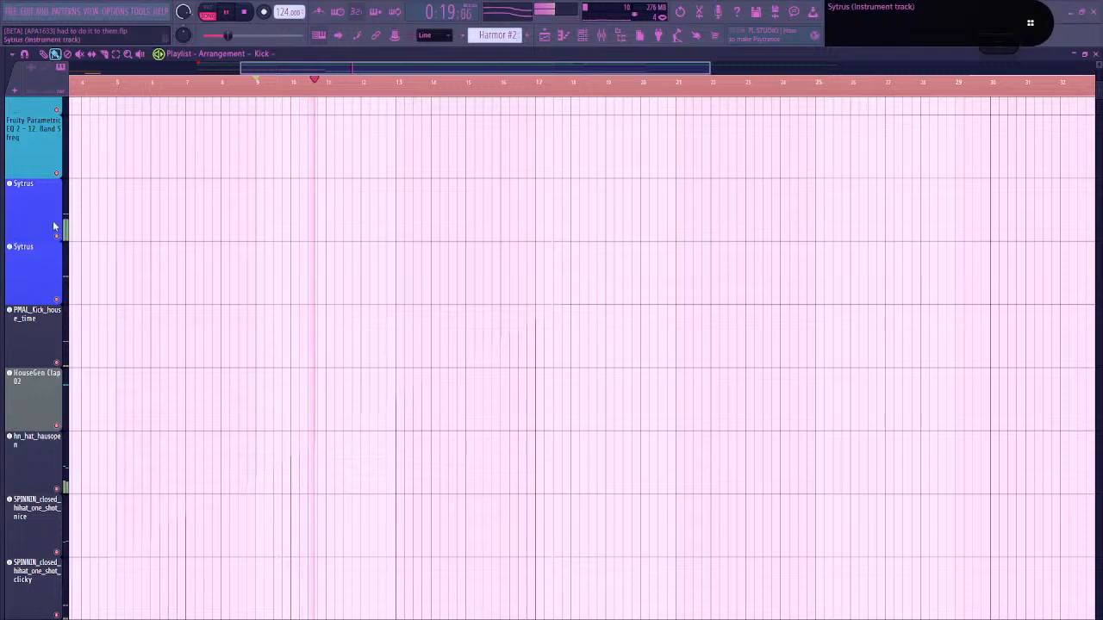
scroll(247, 431, "up", 3)
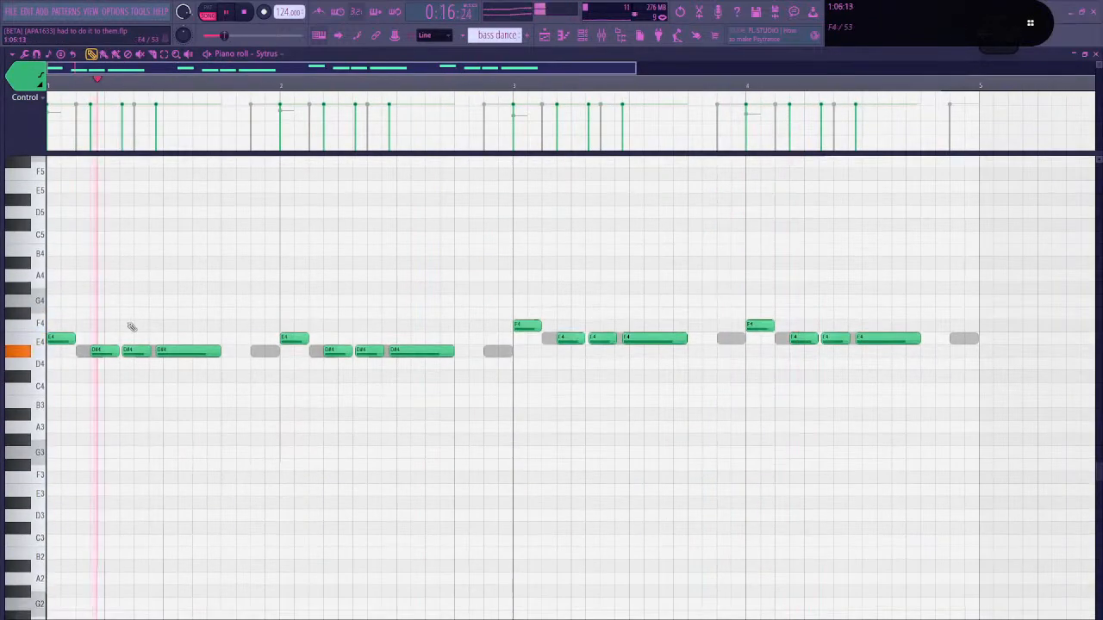
right_click(54, 338)
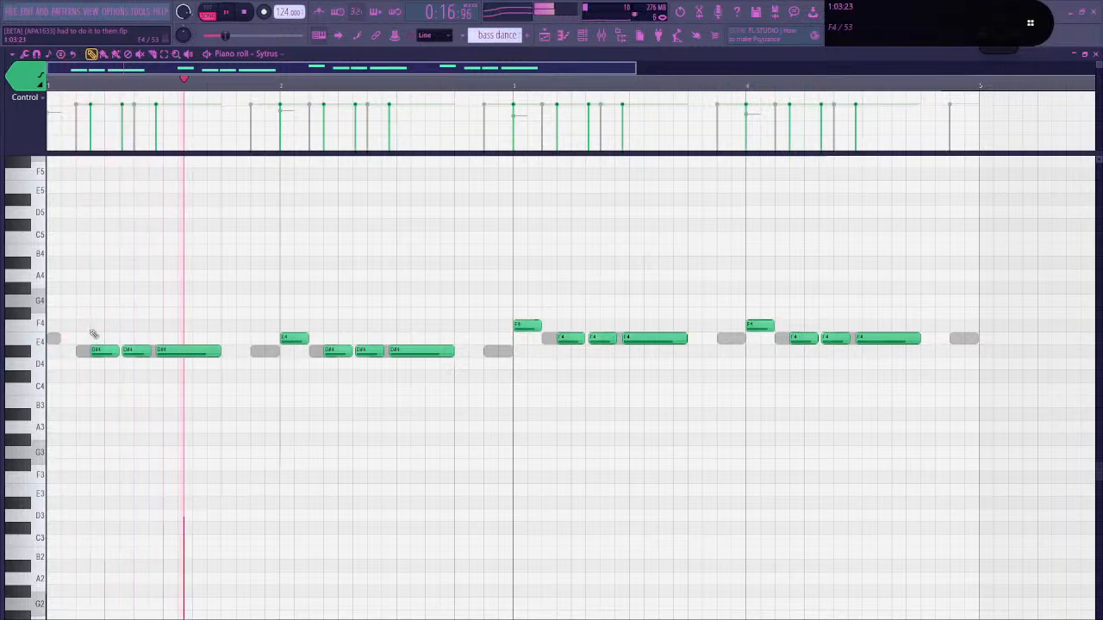
right_click(294, 337)
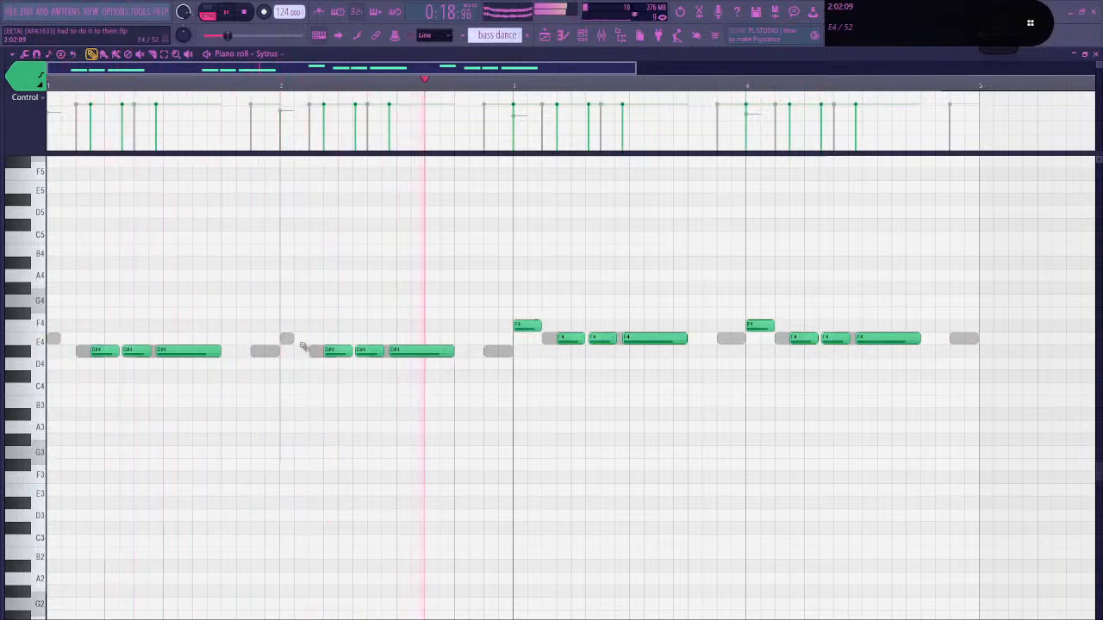
right_click(527, 324)
right_click(757, 326)
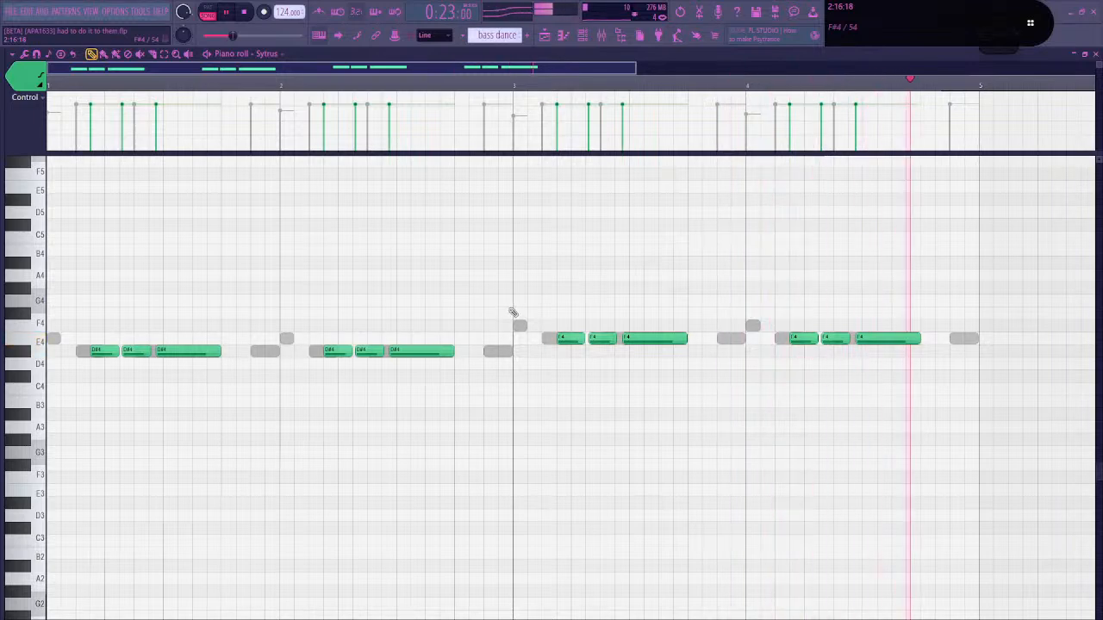
left_click(586, 37)
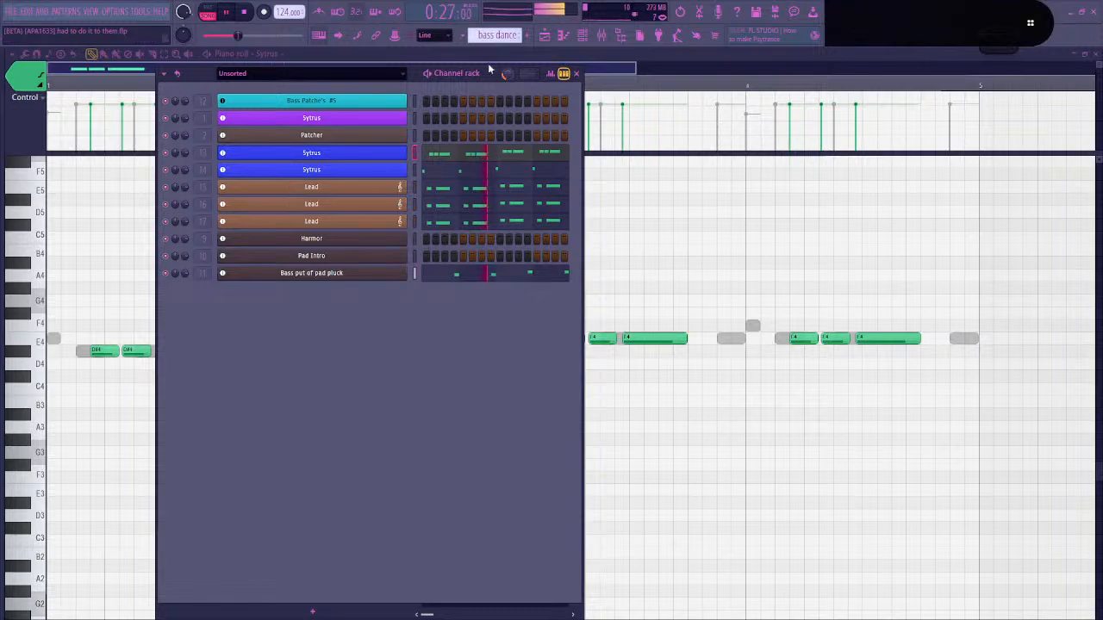
Solo the playlist track holding the bass dance clips, stop playback, then solo the Lows Side Chain track and restore all tracks
left_click(544, 37)
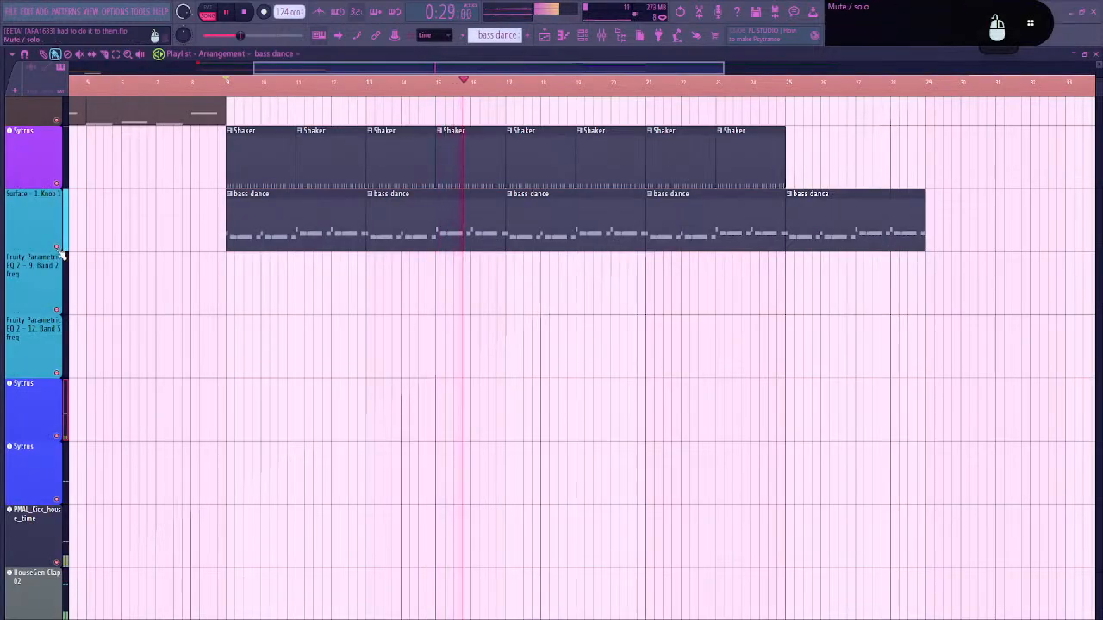
right_click(57, 247)
left_click_drag(139, 197, 138, 397)
key("space")
scroll(136, 360, "down", 8)
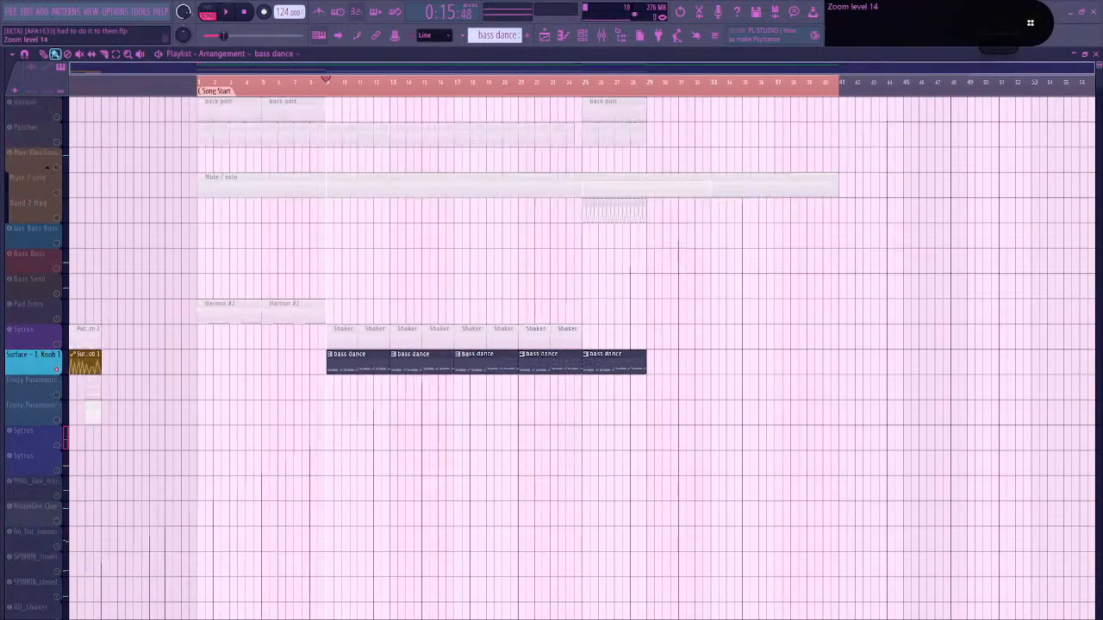
left_click_drag(169, 495, 175, 310)
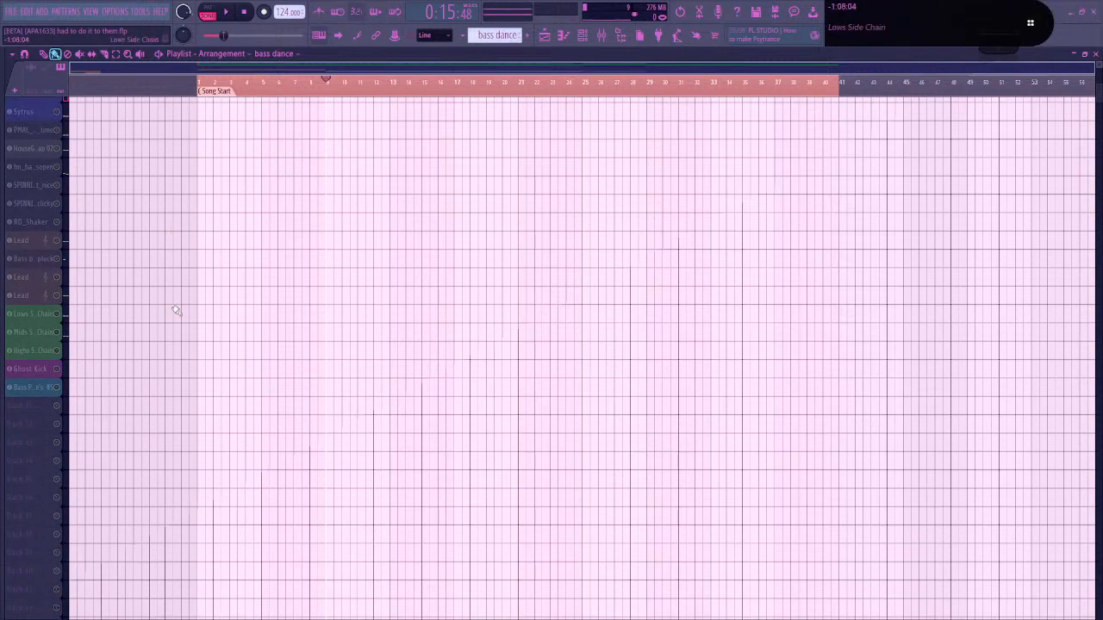
right_click(57, 313)
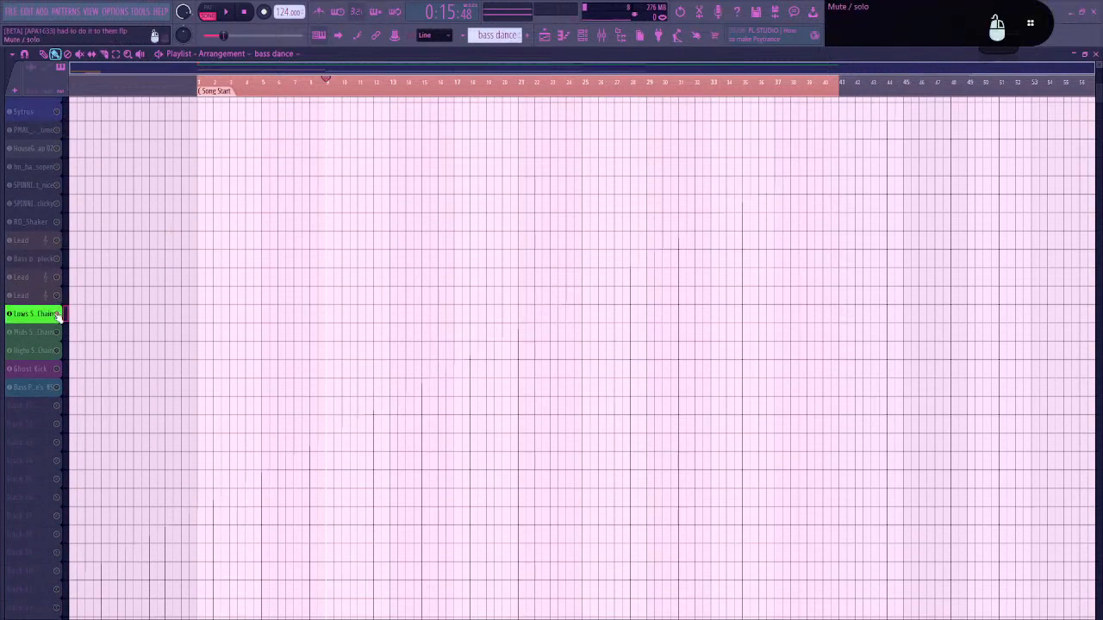
right_click(56, 313)
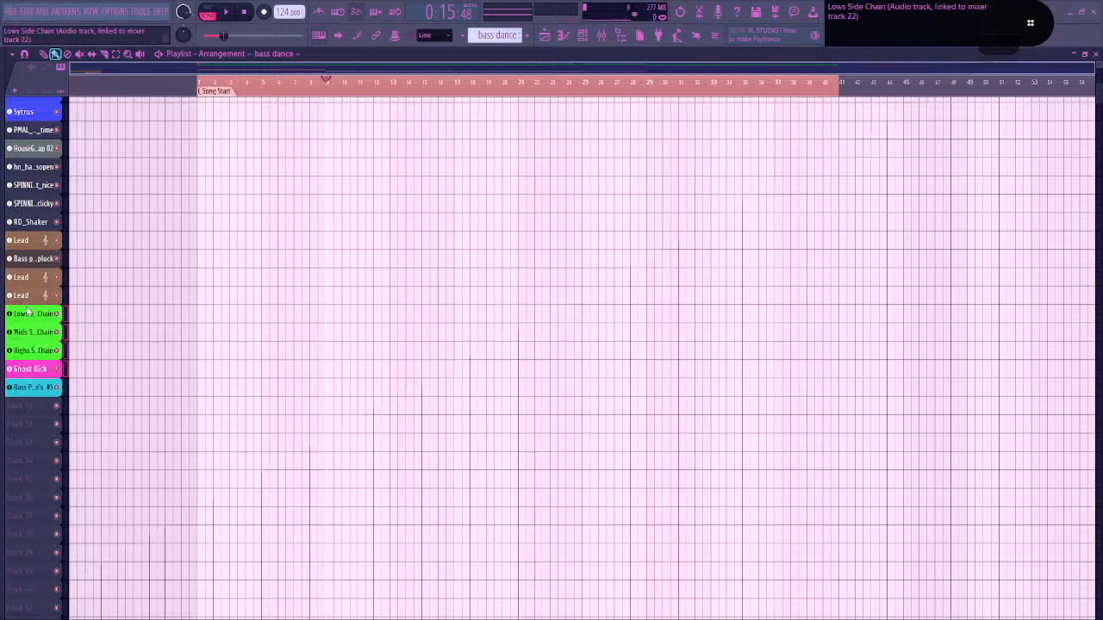
Add an empty playlist track above Lows Side Chain and group the three side-chain tracks and Ghost Kick under it
left_click_drag(32, 407, 37, 315)
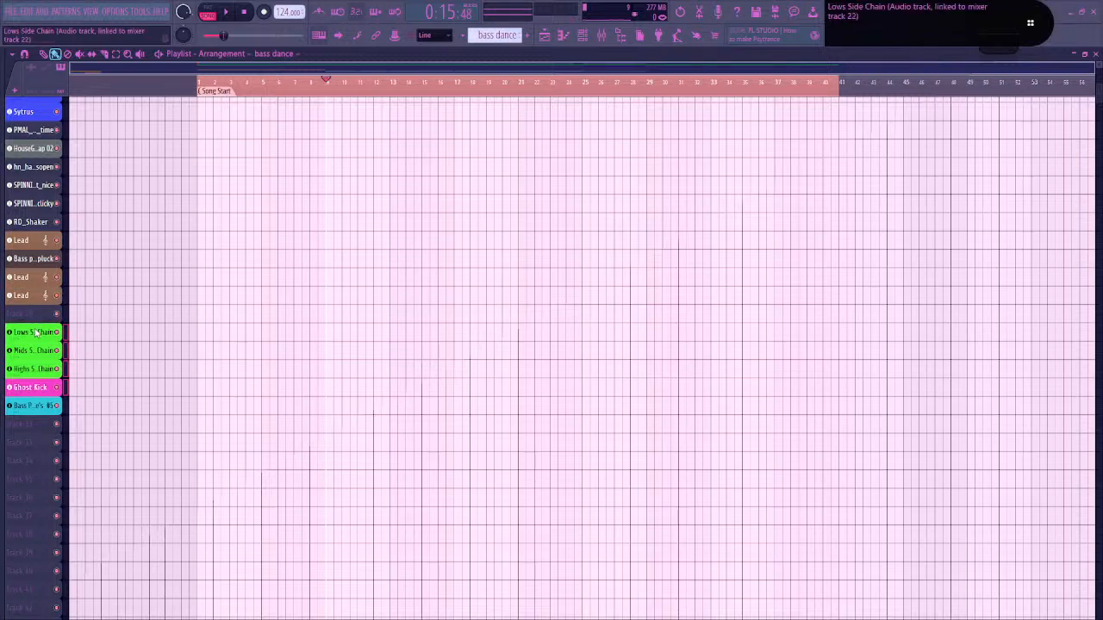
key("shift+g")
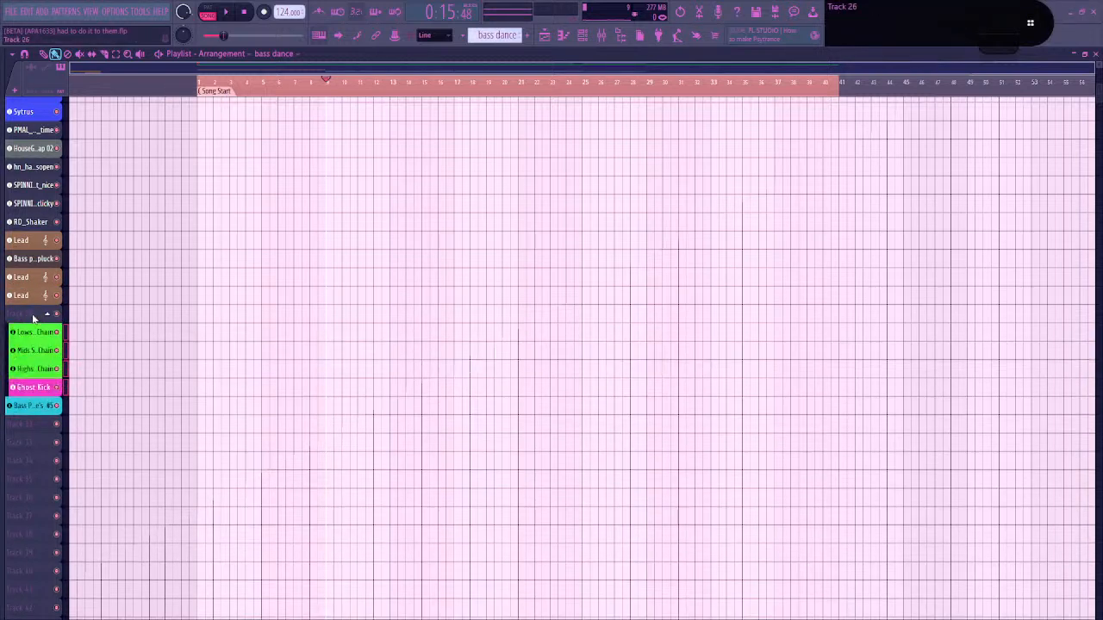
right_click(33, 318)
key("s")
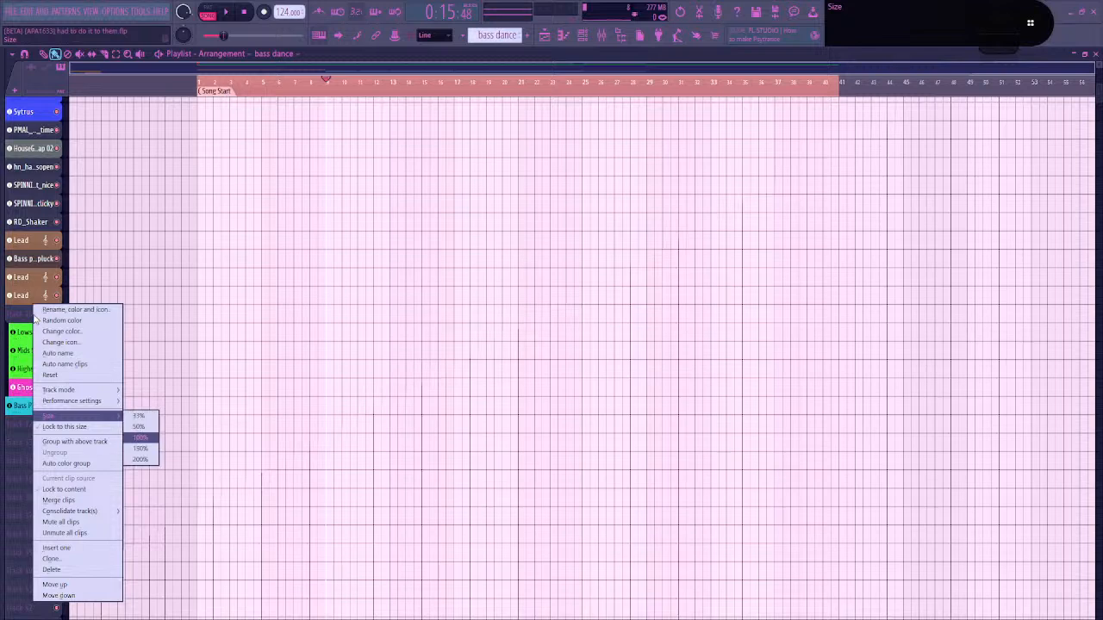
key("Escape")
key("Escape")
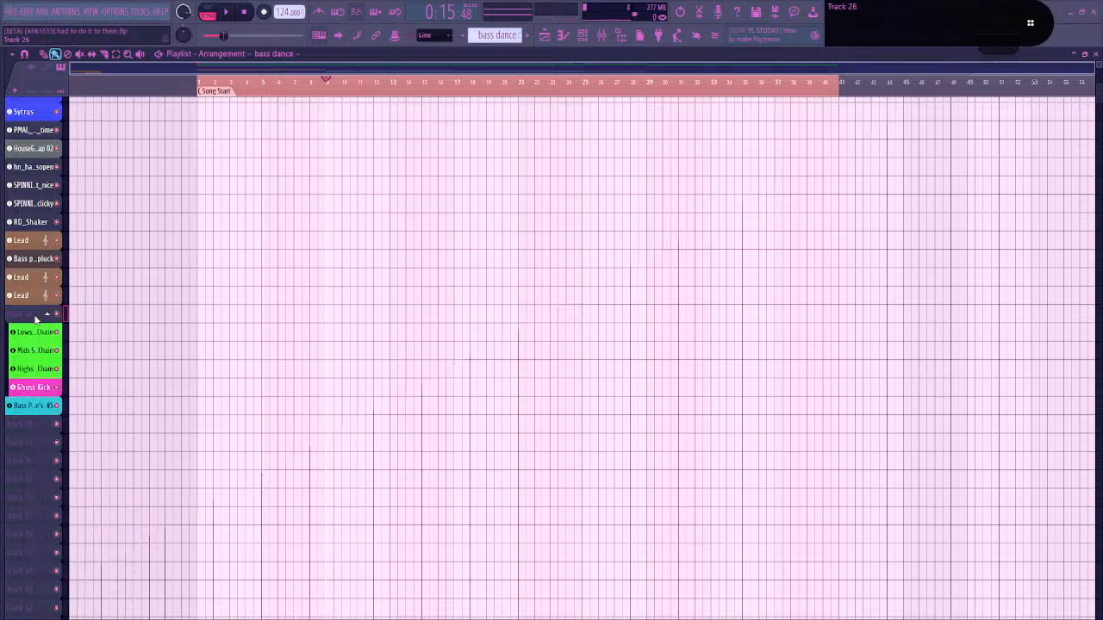
Name the empty group parent track "Sidechain Track" and colour it golden yellow (#CB9A0E)
double_click(29, 321)
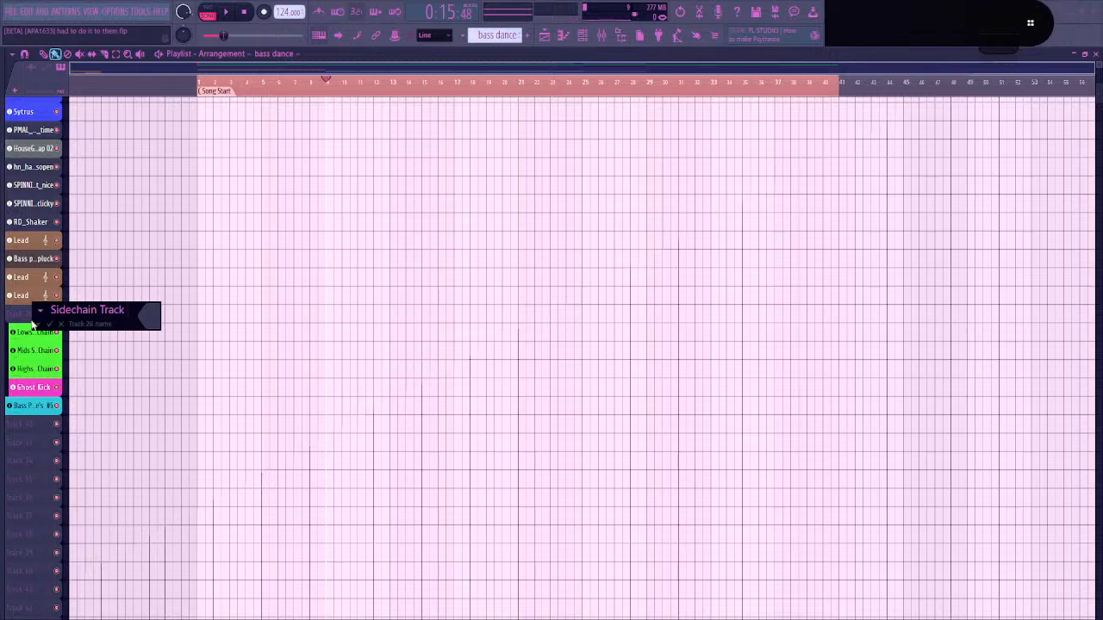
left_click(149, 319)
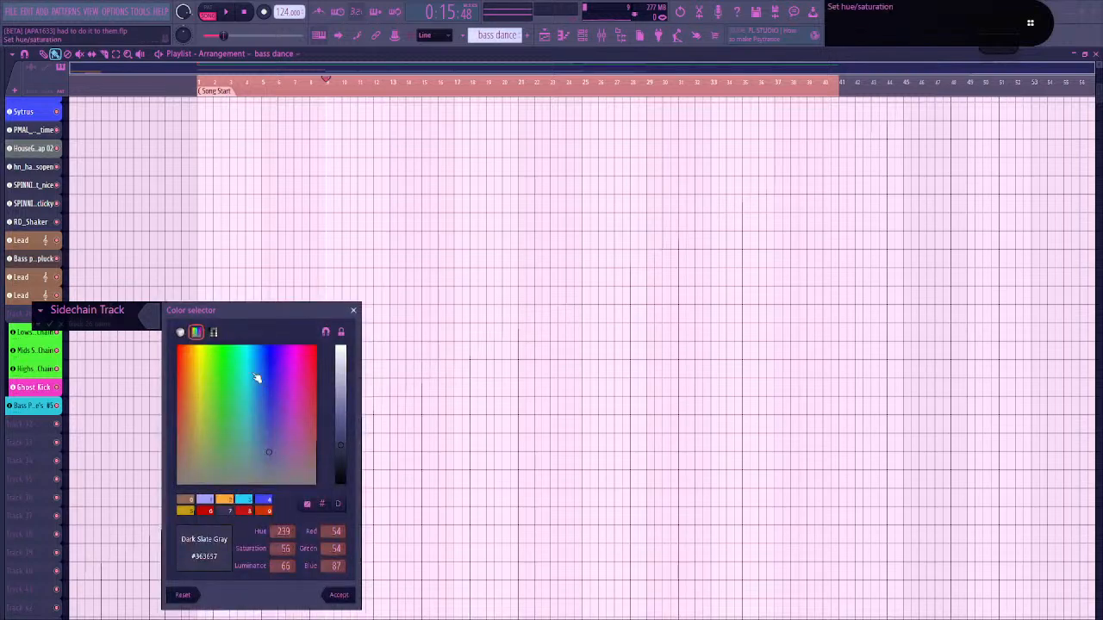
left_click_drag(207, 356, 193, 356)
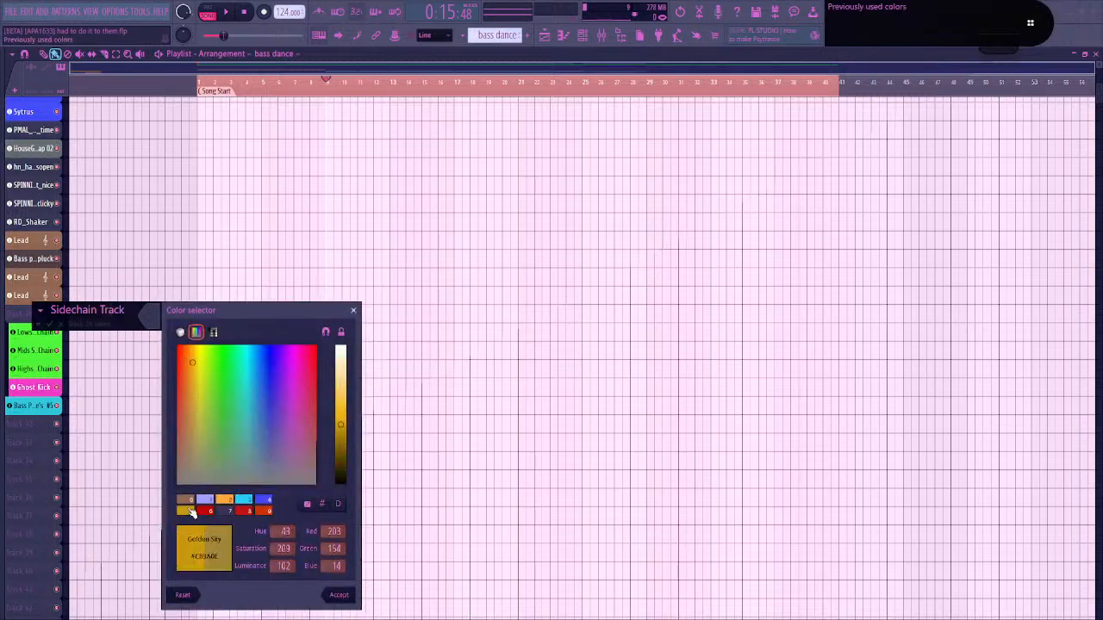
left_click(204, 544)
key("Return")
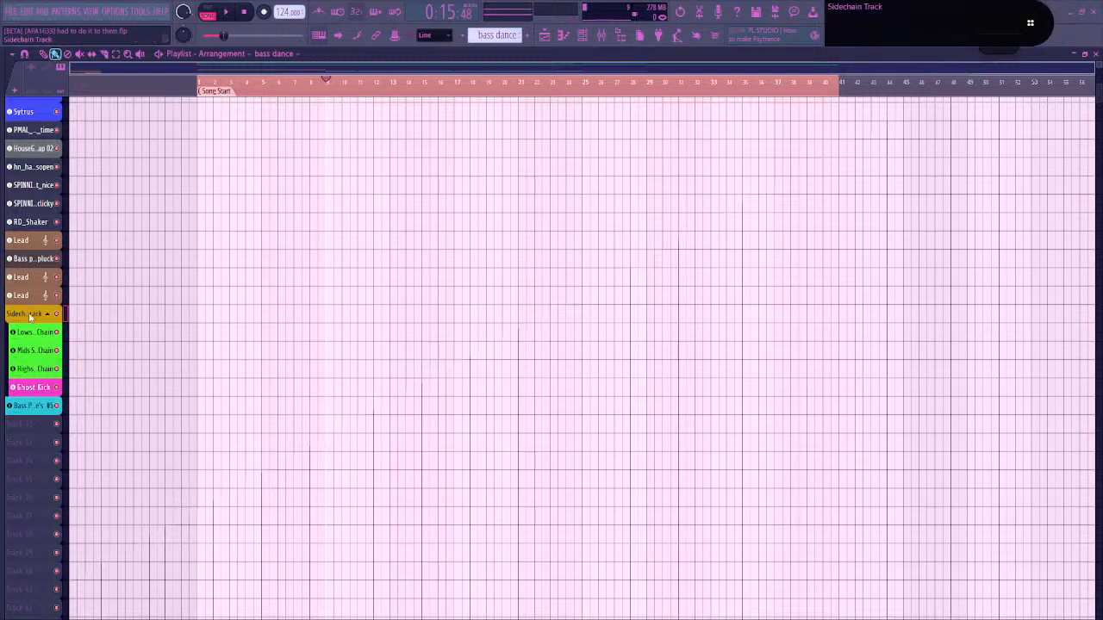
Move the Sidechain Track group to the start of the playlist, above Harmor, and collapse it
left_click_drag(31, 320, 32, 107)
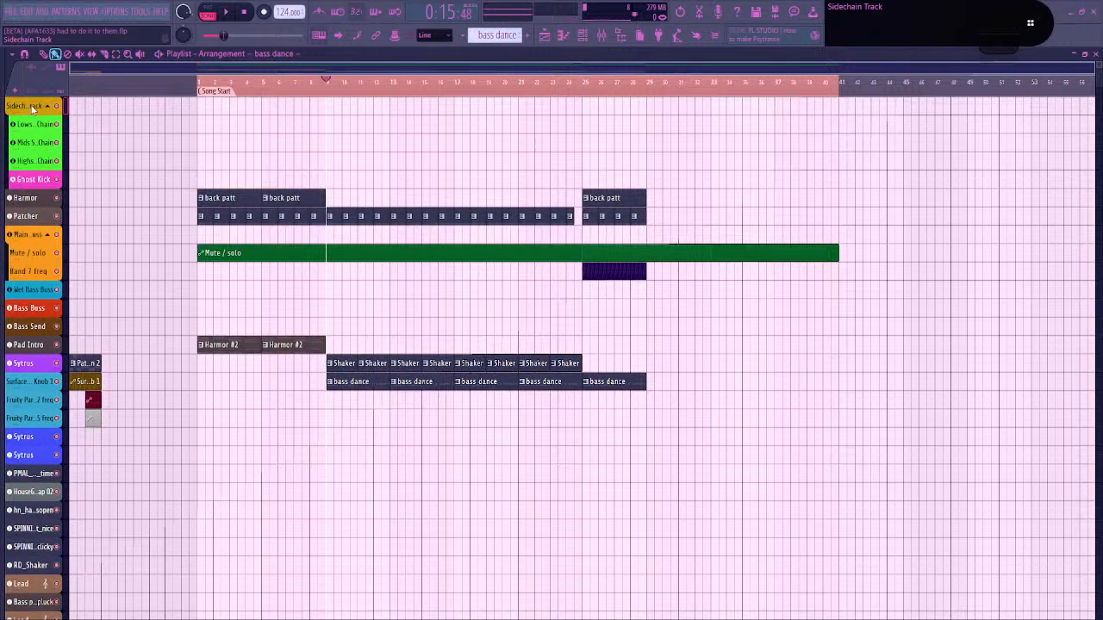
left_click(48, 106)
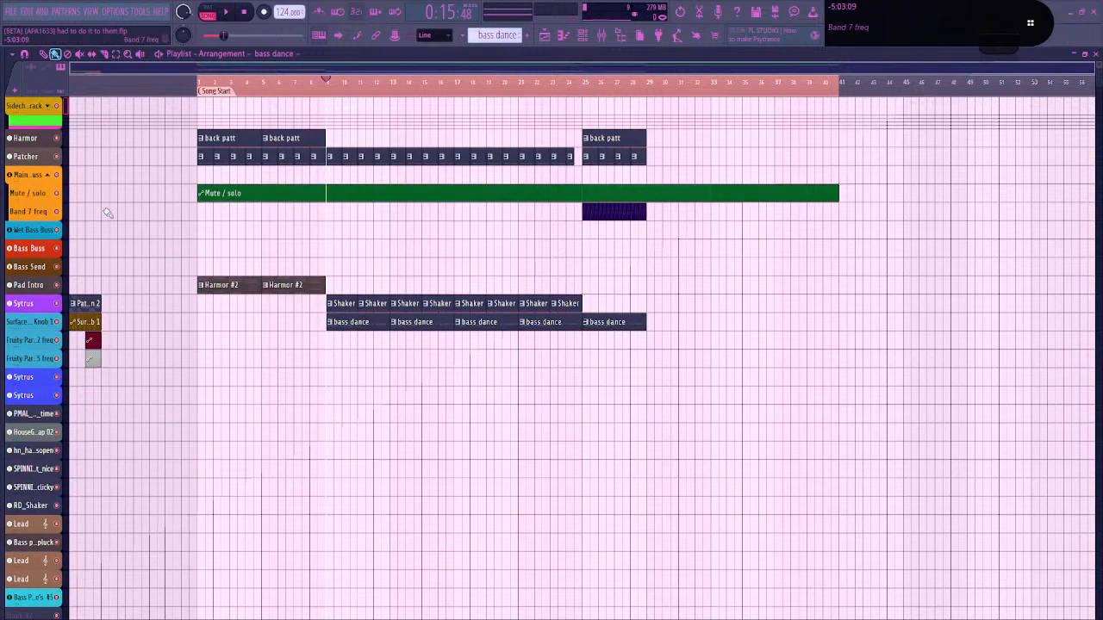
scroll(108, 213, "up", 4)
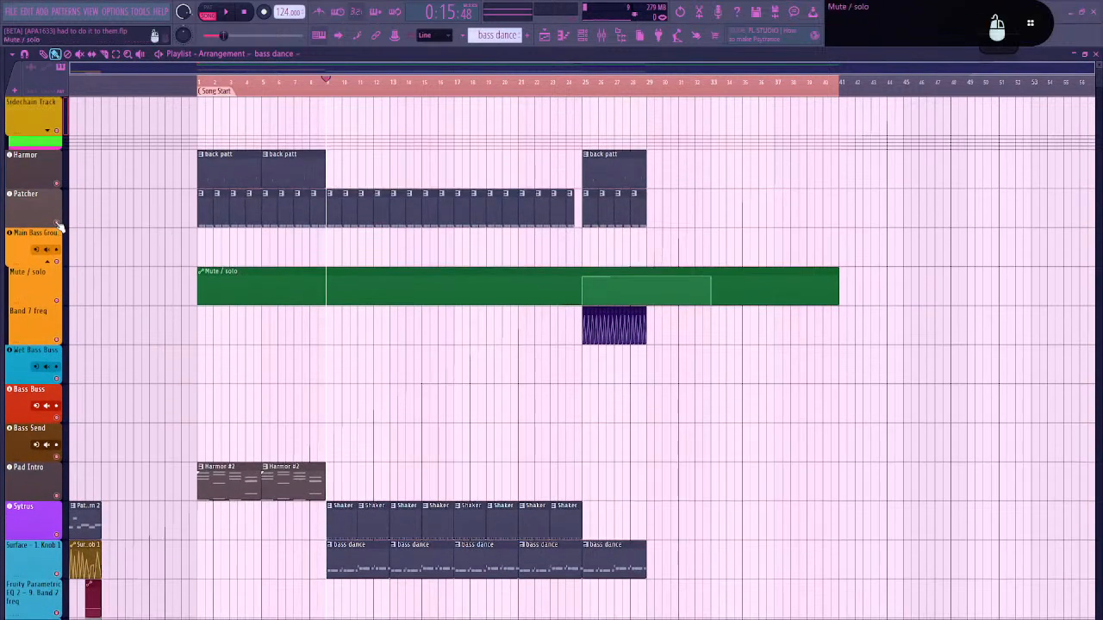
Insert an empty playlist track directly above the PMAL_Kick_house_time track
right_click(204, 216, "alt")
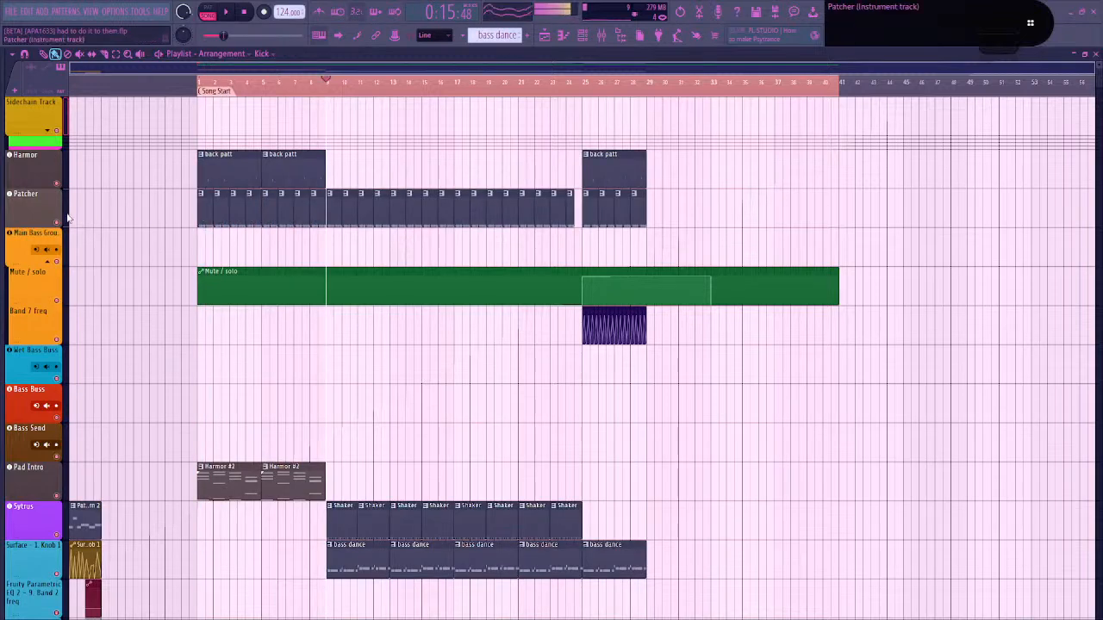
scroll(109, 351, "down", 6)
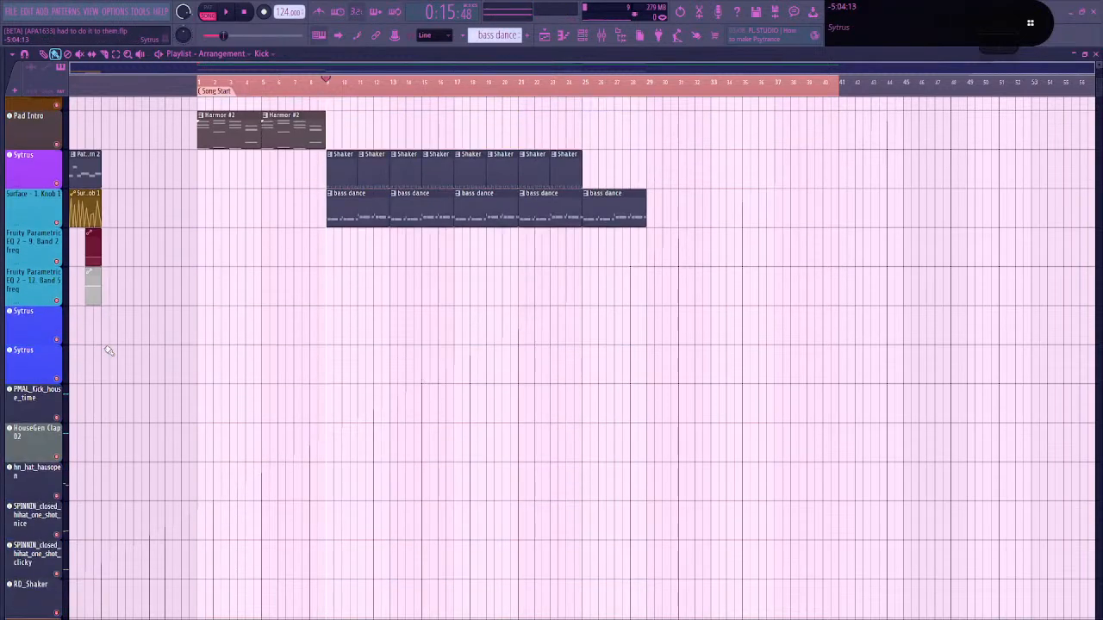
scroll(109, 351, "down", 3)
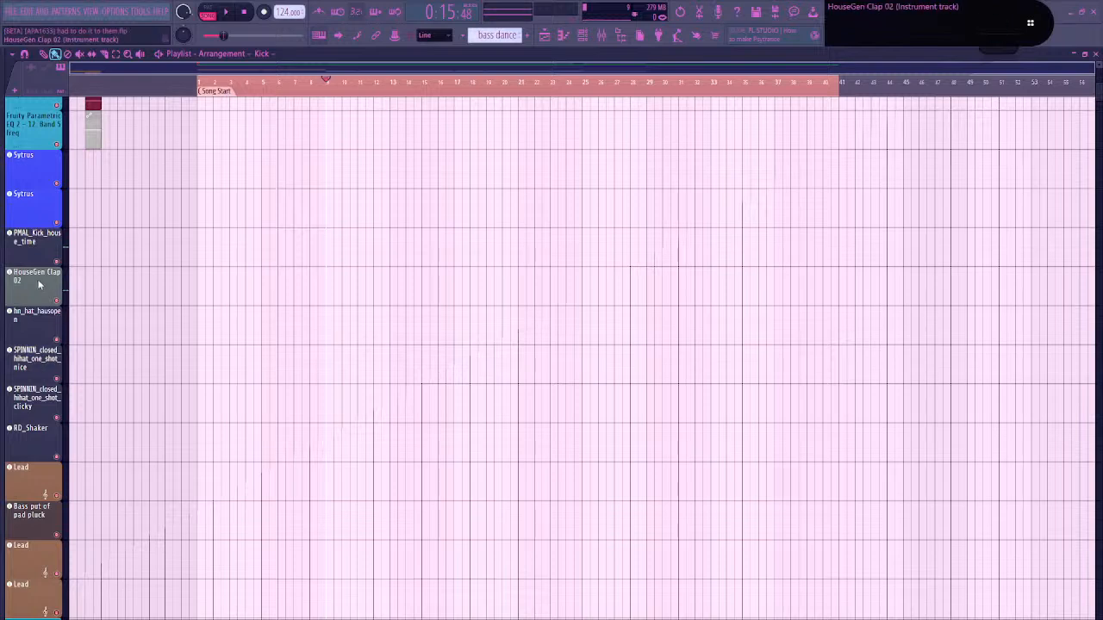
double_click(31, 255)
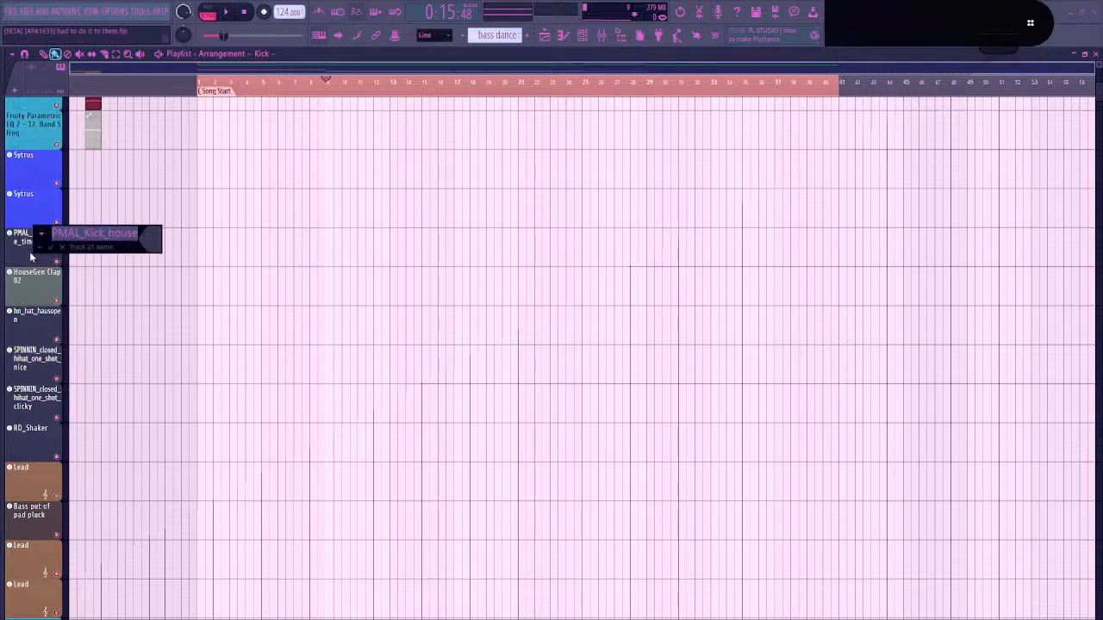
key("Escape")
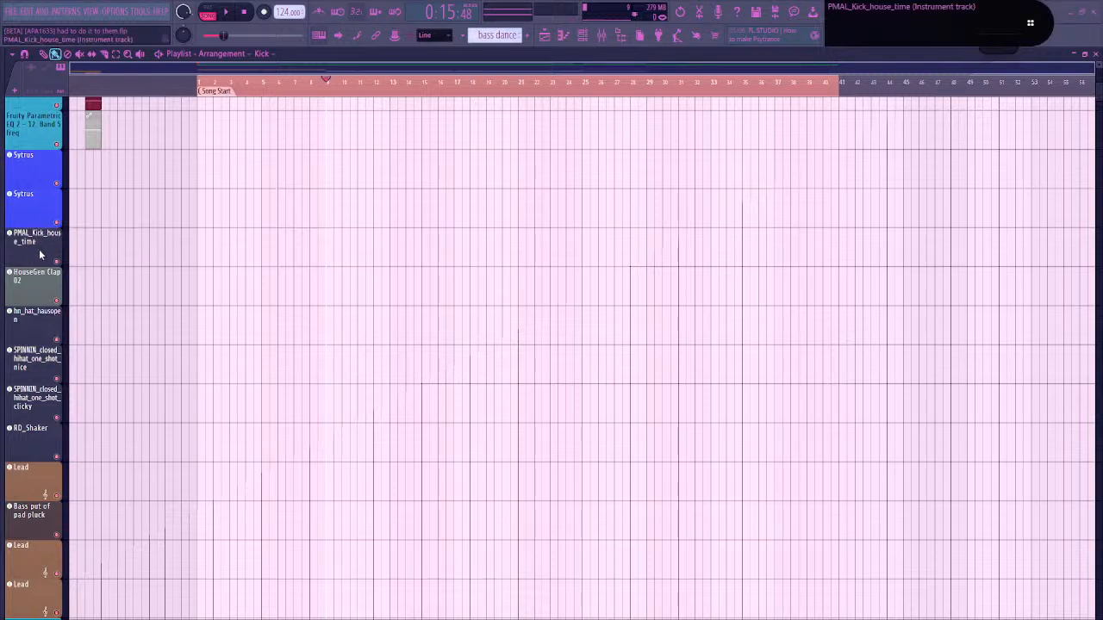
right_click(35, 245)
key("i")
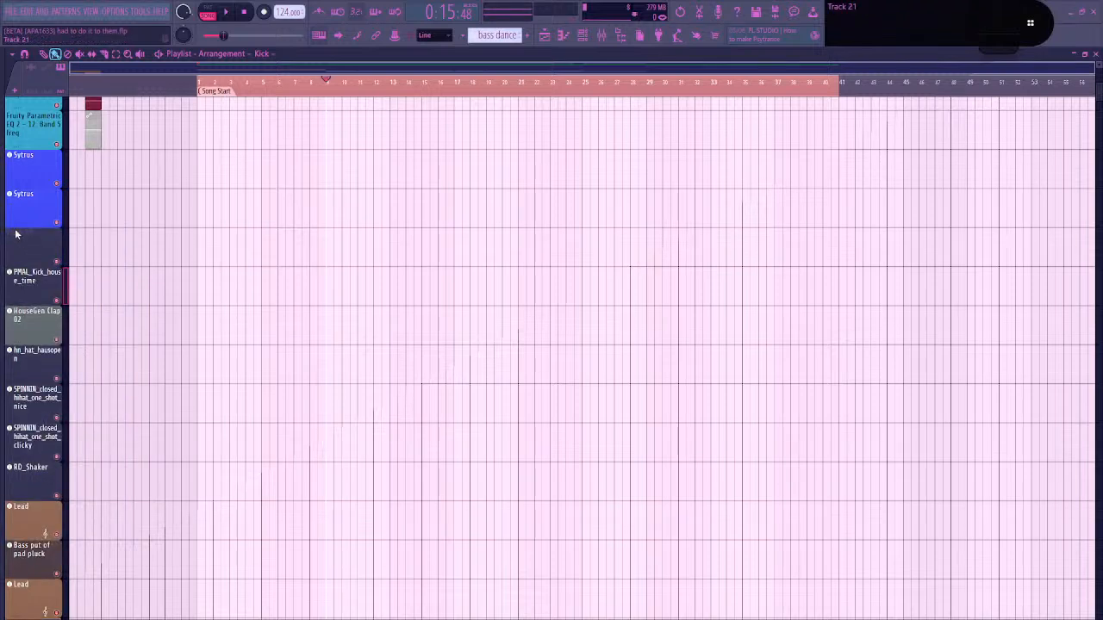
Name the empty track above the kick track "Drum Groupe"
middle_click(35, 253)
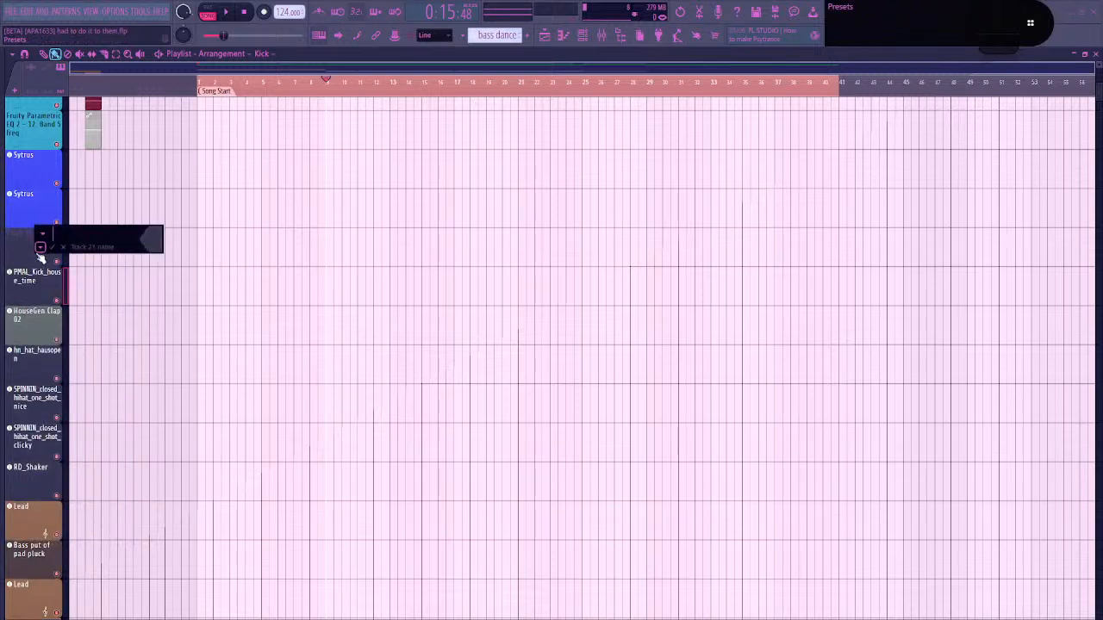
type("Drum Tr")
key("BackSpace")
key("BackSpace")
key("BackSpace")
type("Cgroup")
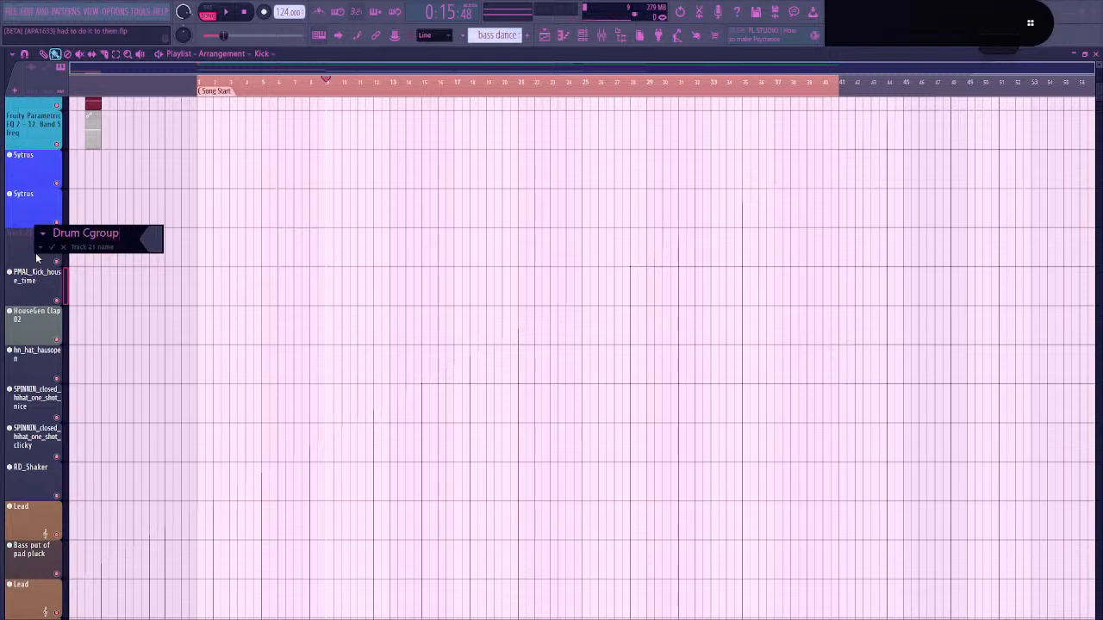
key("BackSpace")
key("BackSpace")
key("BackSpace")
key("BackSpace")
key("BackSpace")
key("BackSpace")
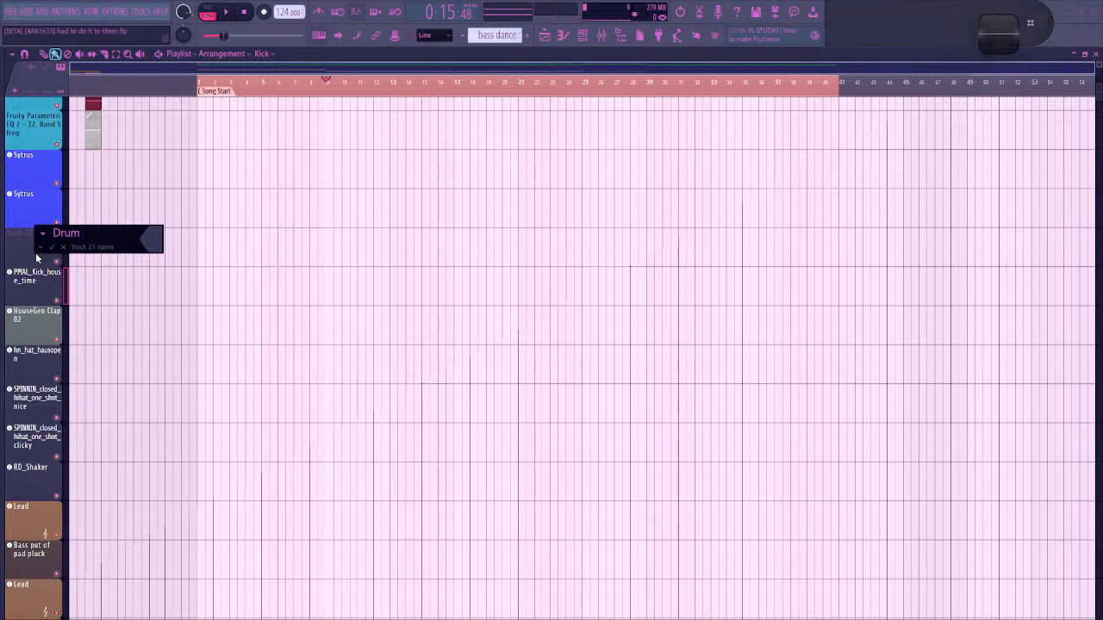
type("Groupe")
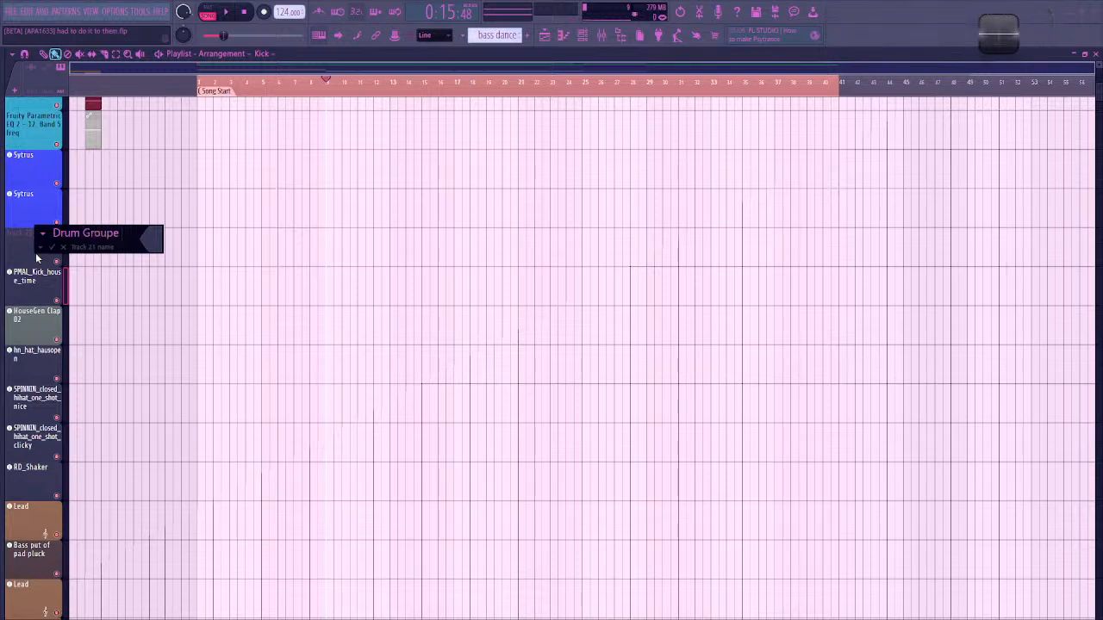
key("Return")
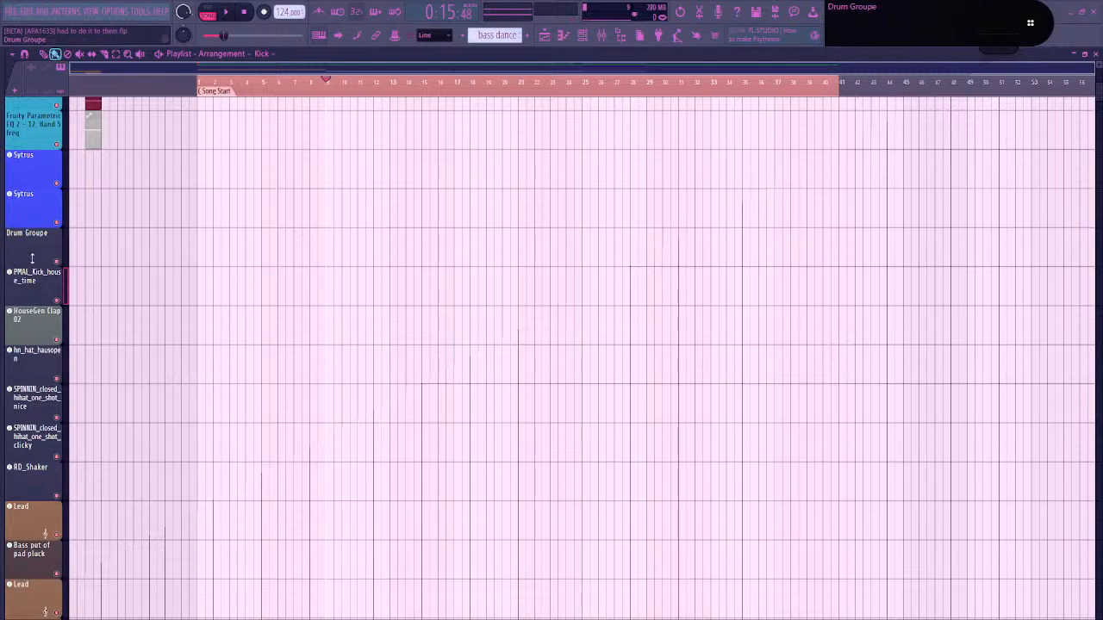
Colour the Drum Groupe track red using a previously used colour
double_click(35, 252)
left_click(145, 239)
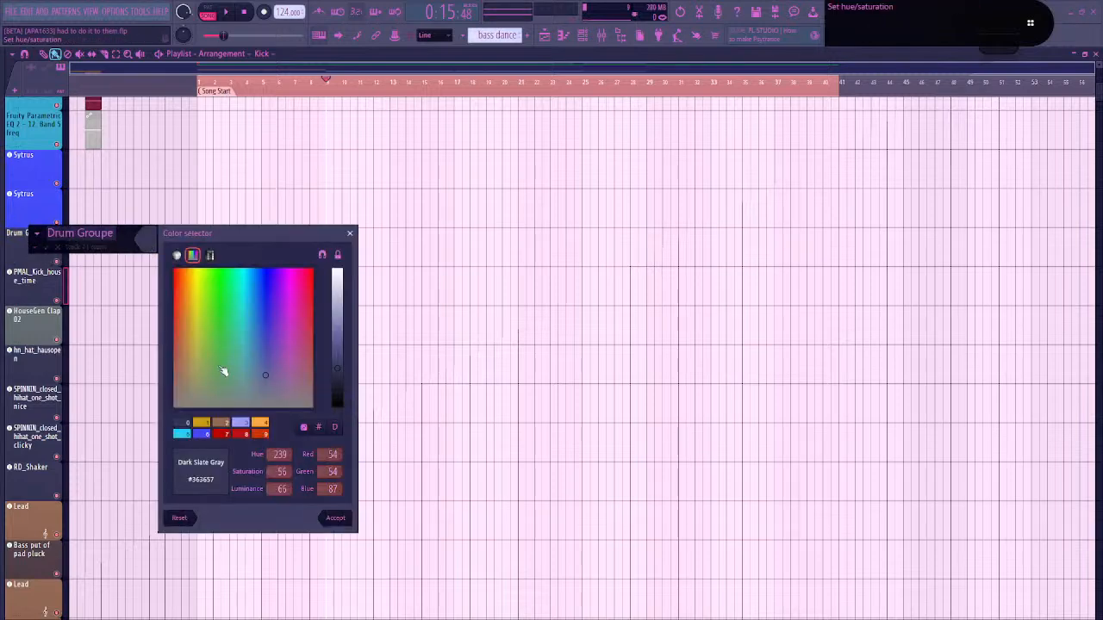
left_click(227, 435)
key("Return")
key("Return")
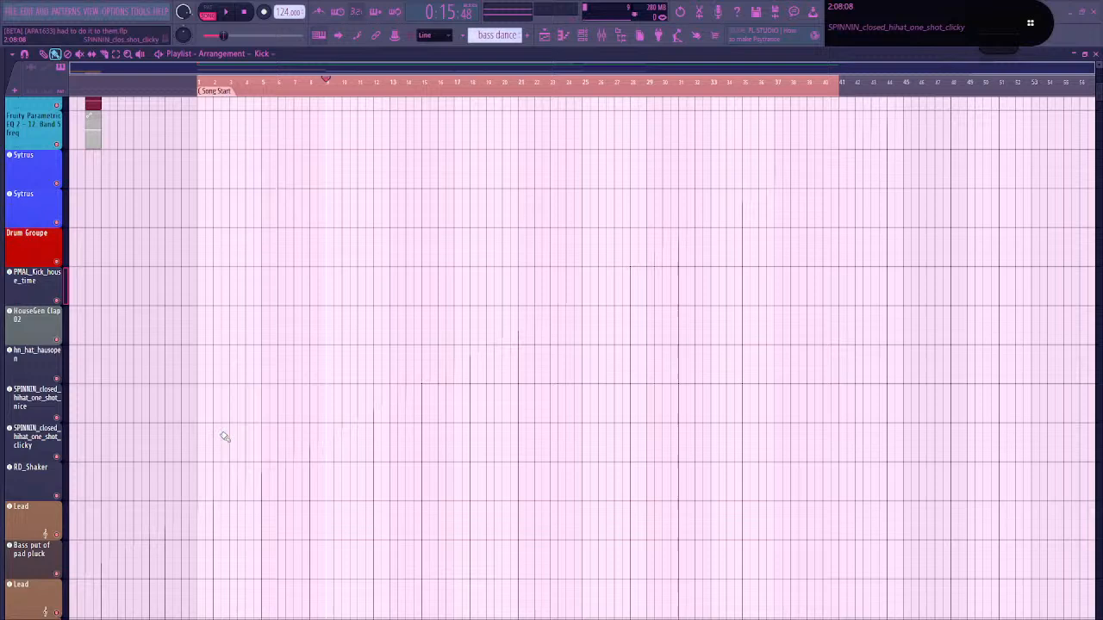
Colour the tracks from PMAL_Kick_house_time to RD_Shaker in a gradient starting with orange #C14402 and group them under Drum Groupe
middle_click(54, 288)
left_click(68, 318)
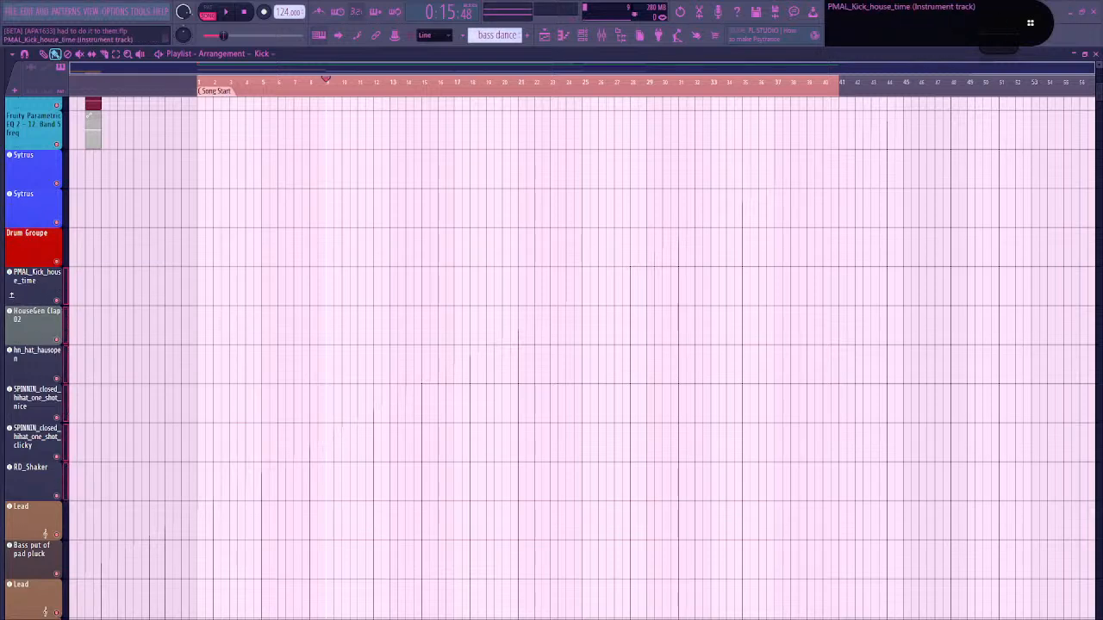
middle_click(19, 293)
left_click(148, 286)
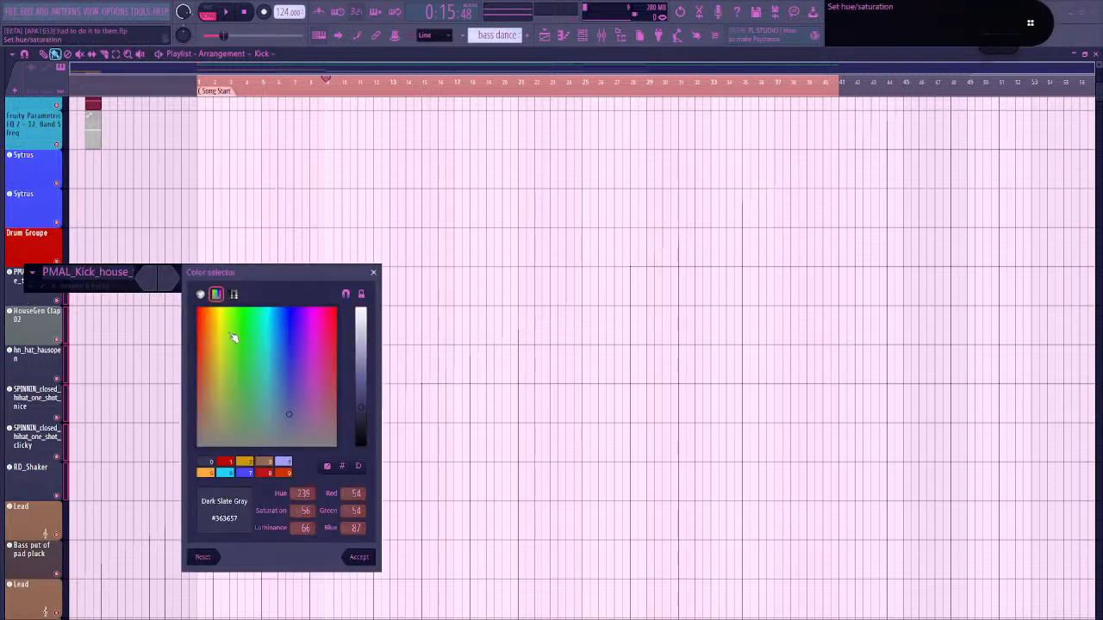
left_click(227, 462)
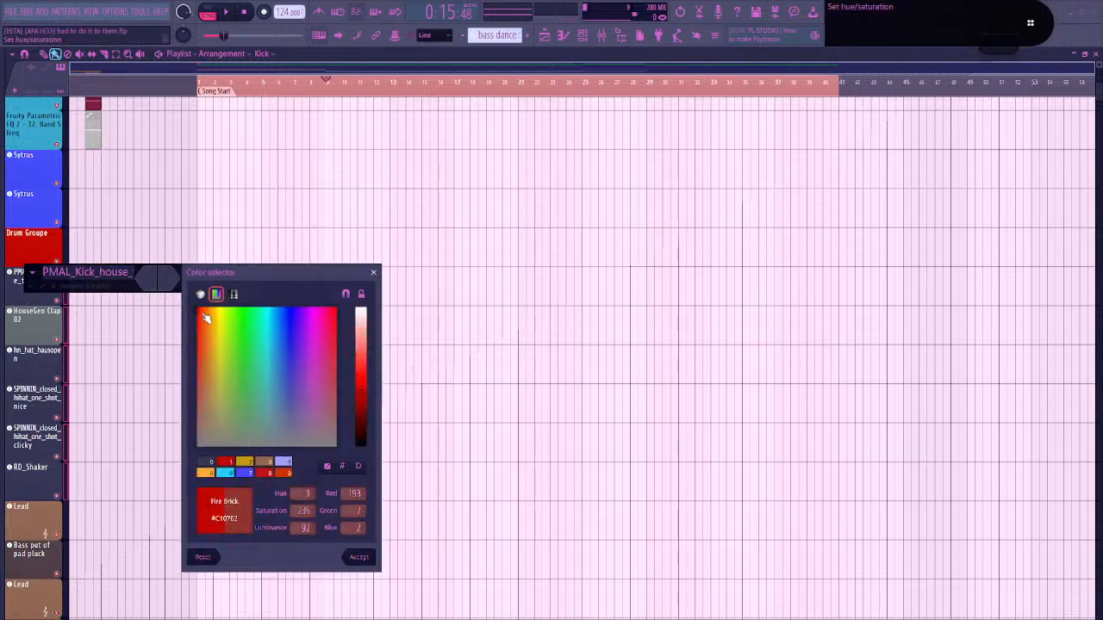
left_click_drag(206, 318, 208, 315)
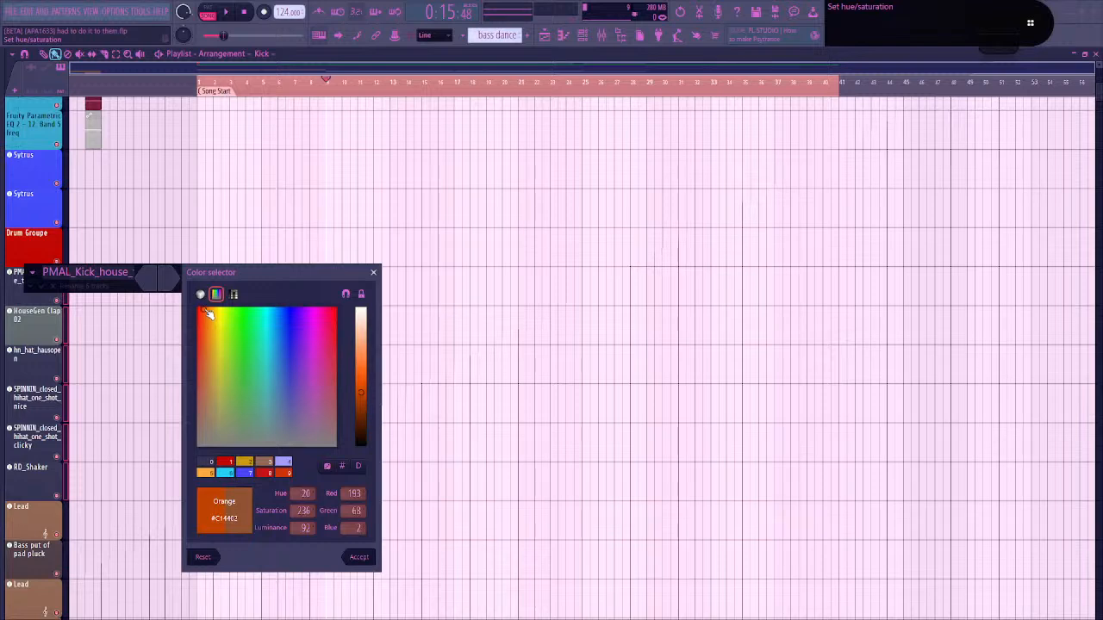
key("Return")
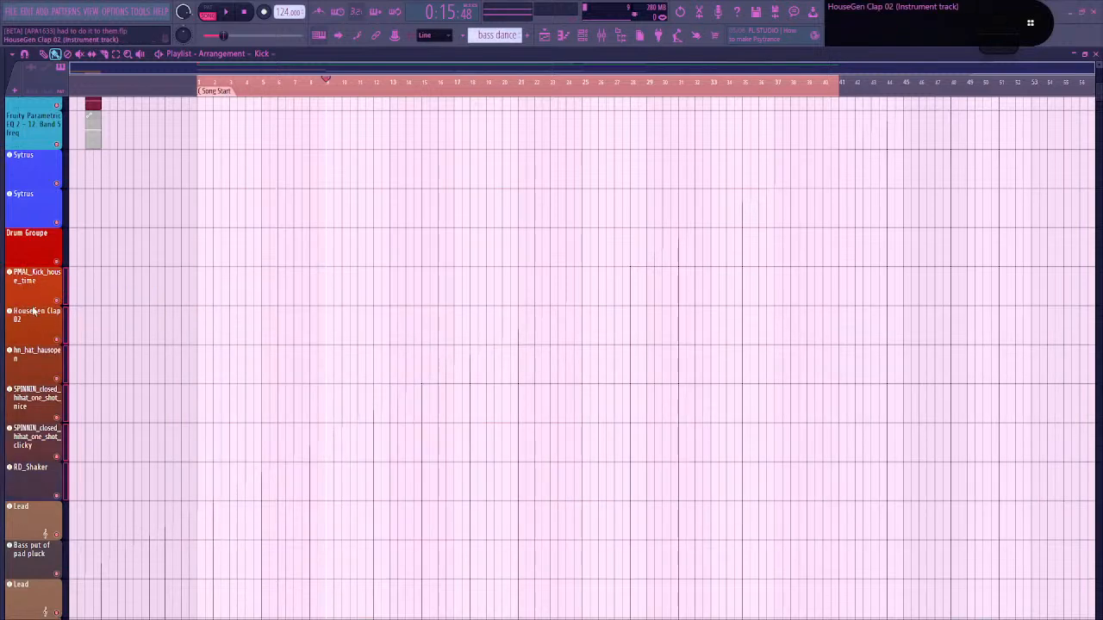
key("shift+g")
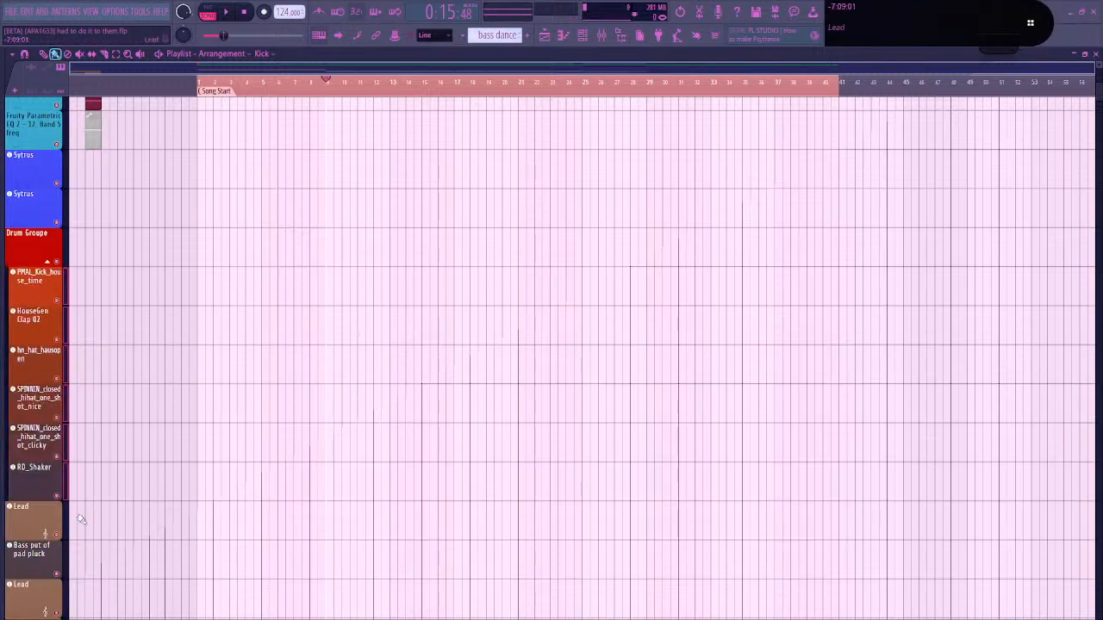
Move the Bass Patche's #5 playlist track up to directly above the first Sytrus track
scroll(41, 474, "down", 2)
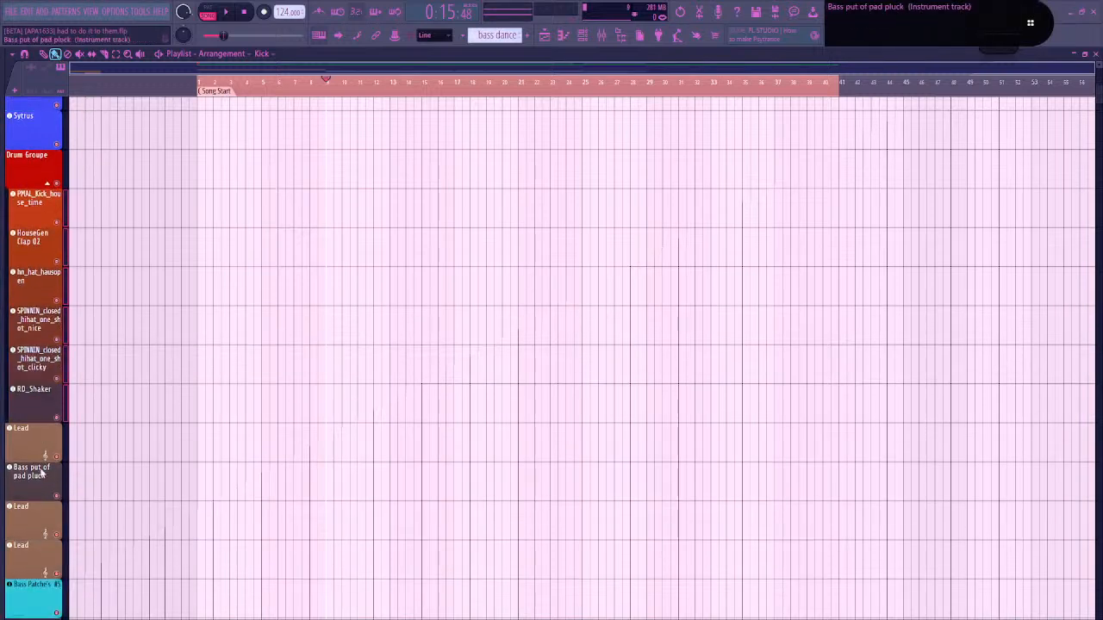
scroll(43, 485, "down", 2)
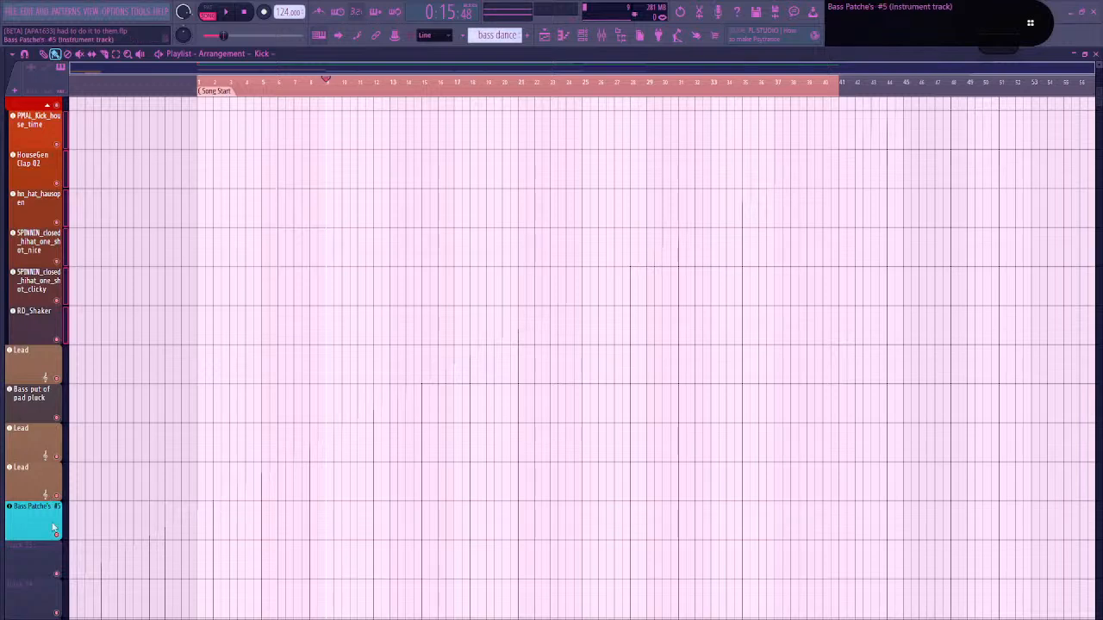
left_click_drag(39, 522, 41, 250)
Insert an empty playlist track between Bass Patche's #5 and the first Sytrus track
right_click(37, 258)
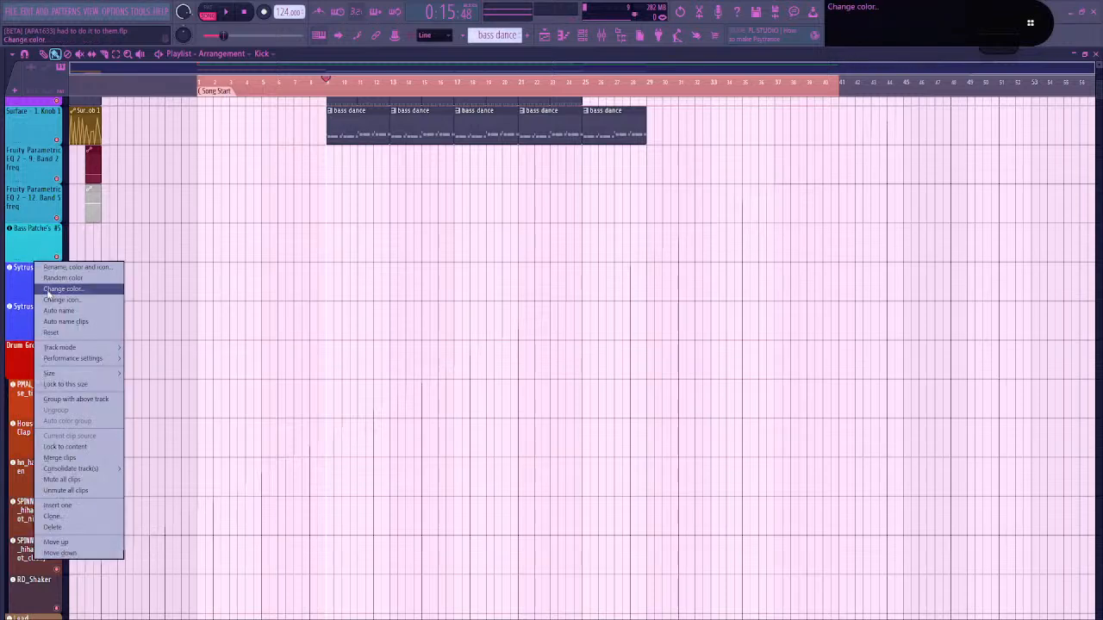
left_click(48, 289)
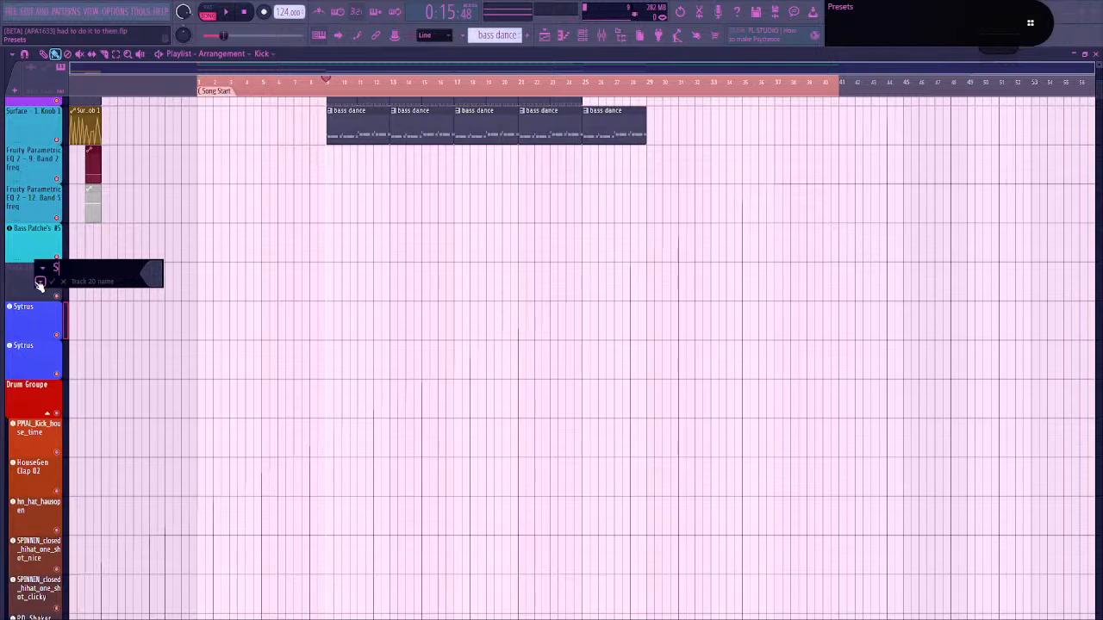
left_click(37, 285)
middle_click(34, 286)
key("Escape")
key("Escape")
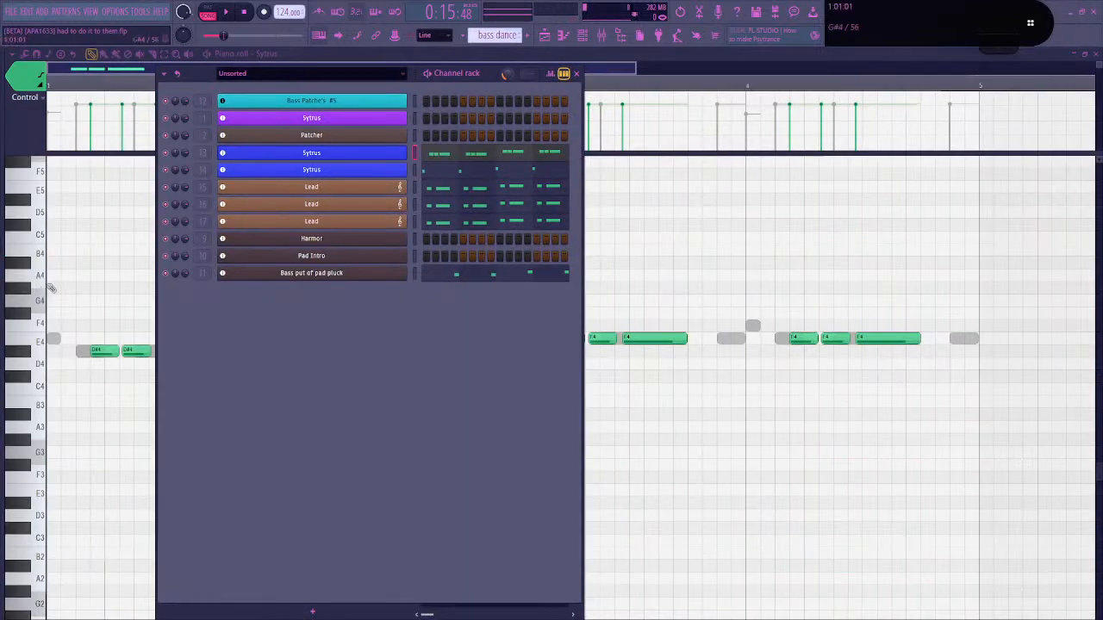
key("F5")
Turn the empty playlist track above Sytrus into an audio track linked to mixer Insert 26
right_click(45, 287)
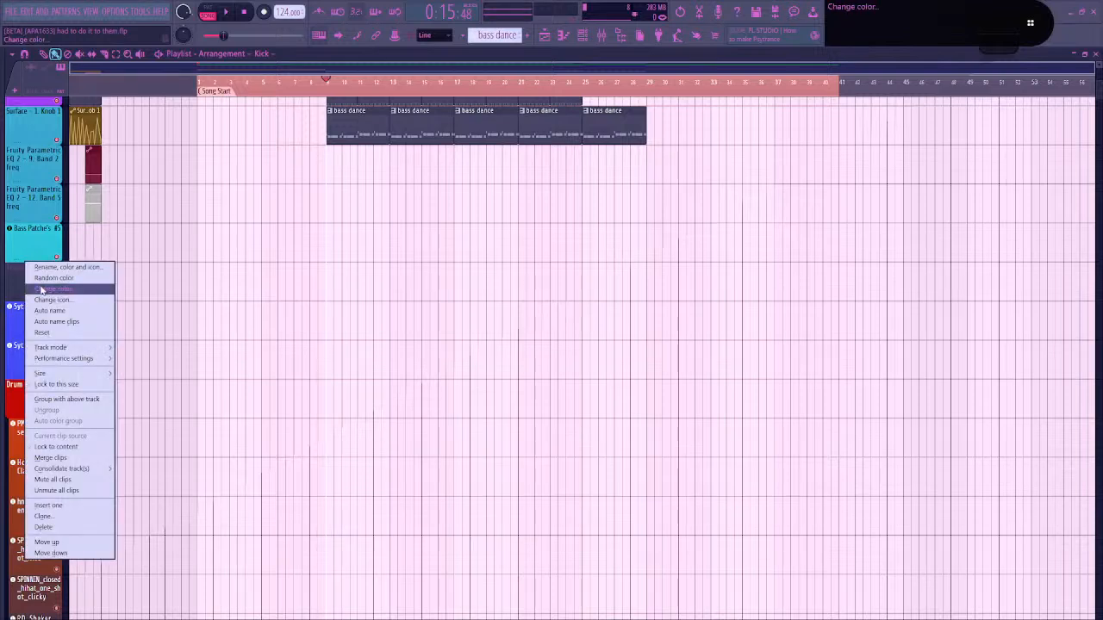
key("t")
key("a")
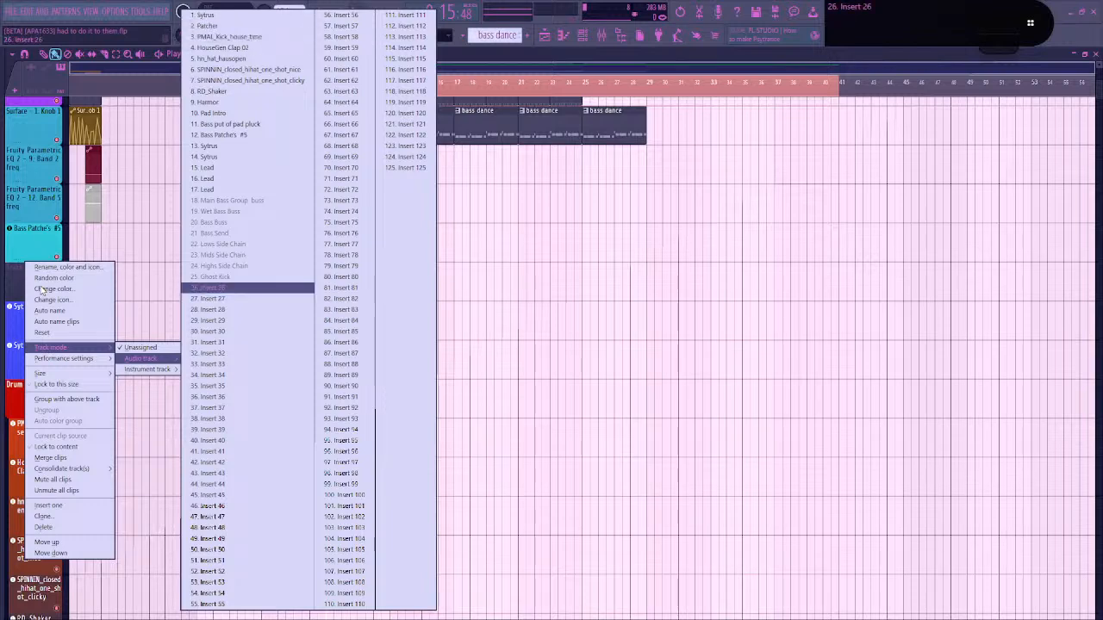
key("Return")
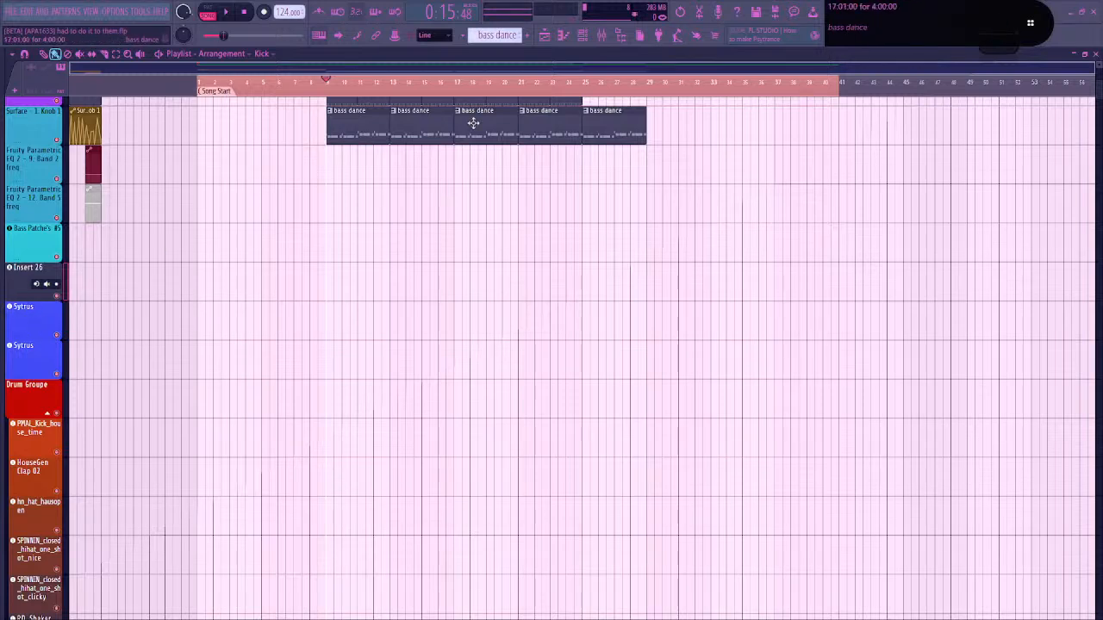
Start playback and move the Bass Patche's #5 and both Sytrus mixer tracks directly behind Insert 26
left_click(615, 41)
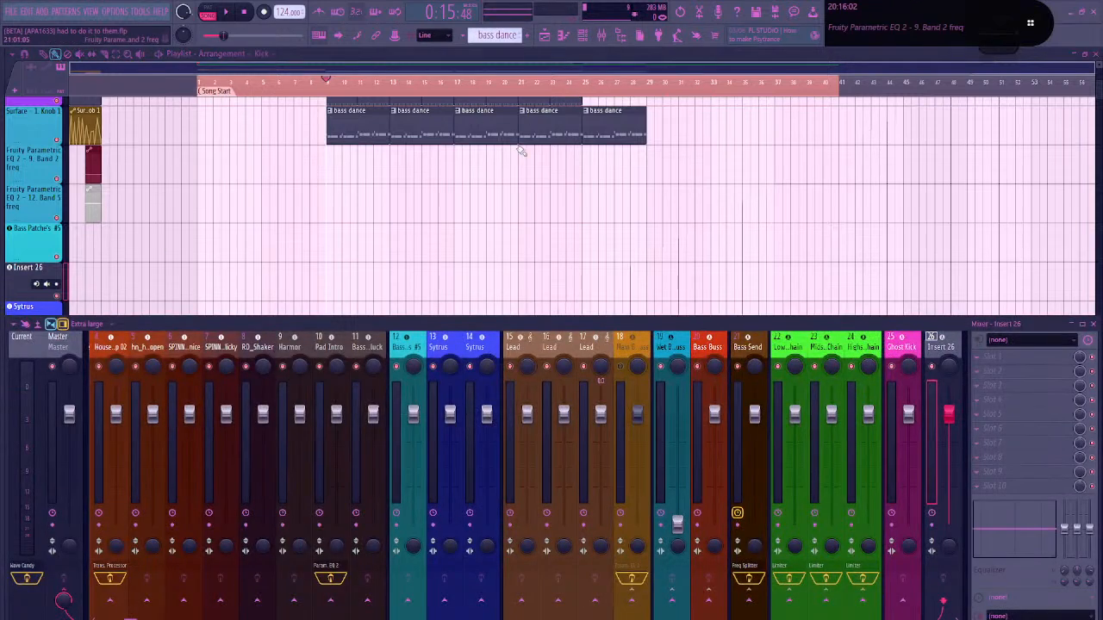
left_click(439, 346)
left_click(405, 348, "ctrl")
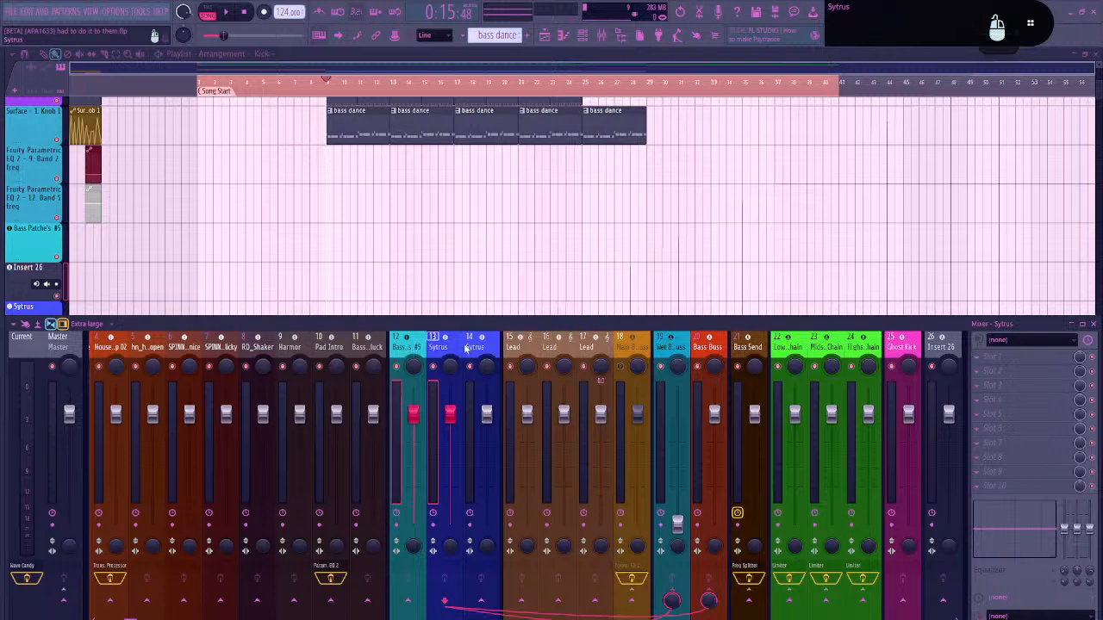
left_click(467, 355, "ctrl")
key("space")
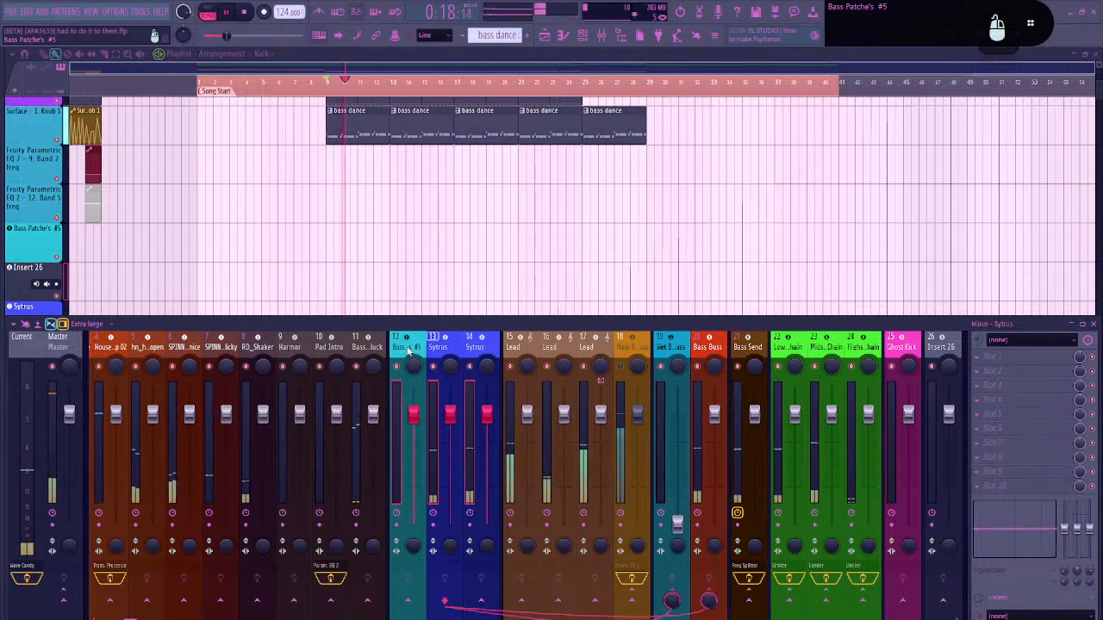
scroll(231, 241, "up", 4)
scroll(184, 245, "up", 10)
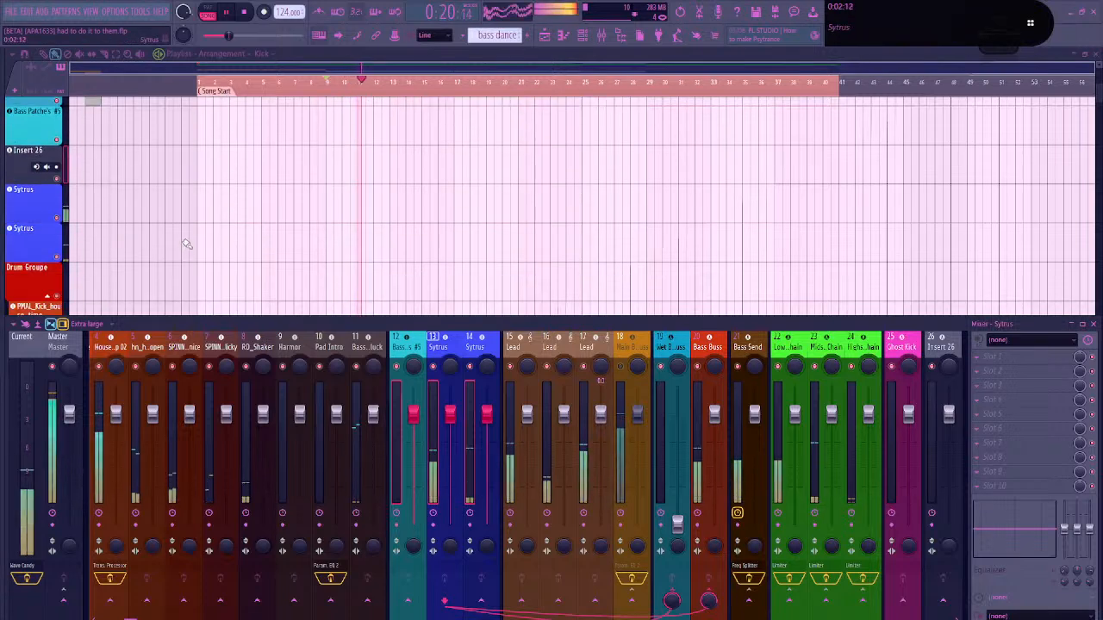
scroll(379, 285, "up", 3)
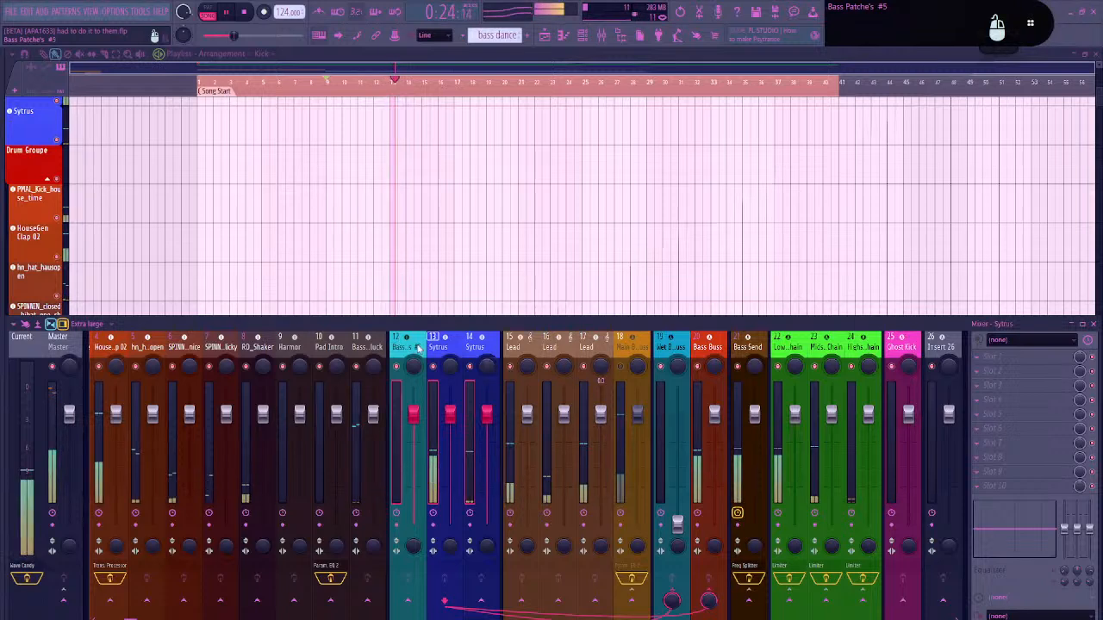
left_click_drag(416, 347, 870, 347)
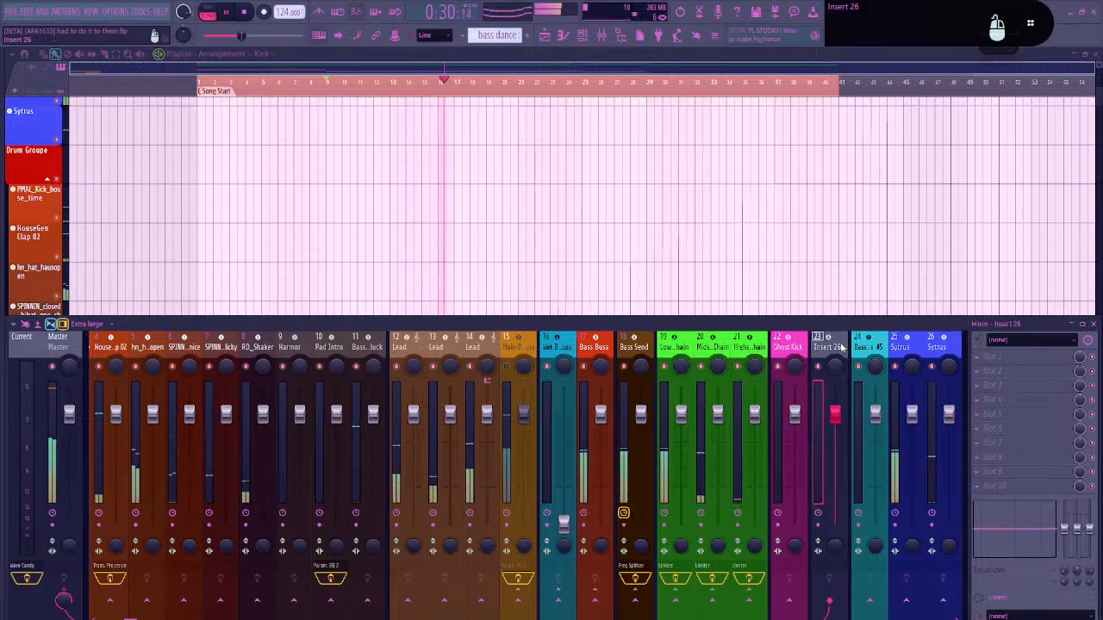
Remove the separators at Bass Patche's #5 and Insert 26, and move both with the two Sytrus mixer tracks ahead of the Lead tracks
right_click(883, 347)
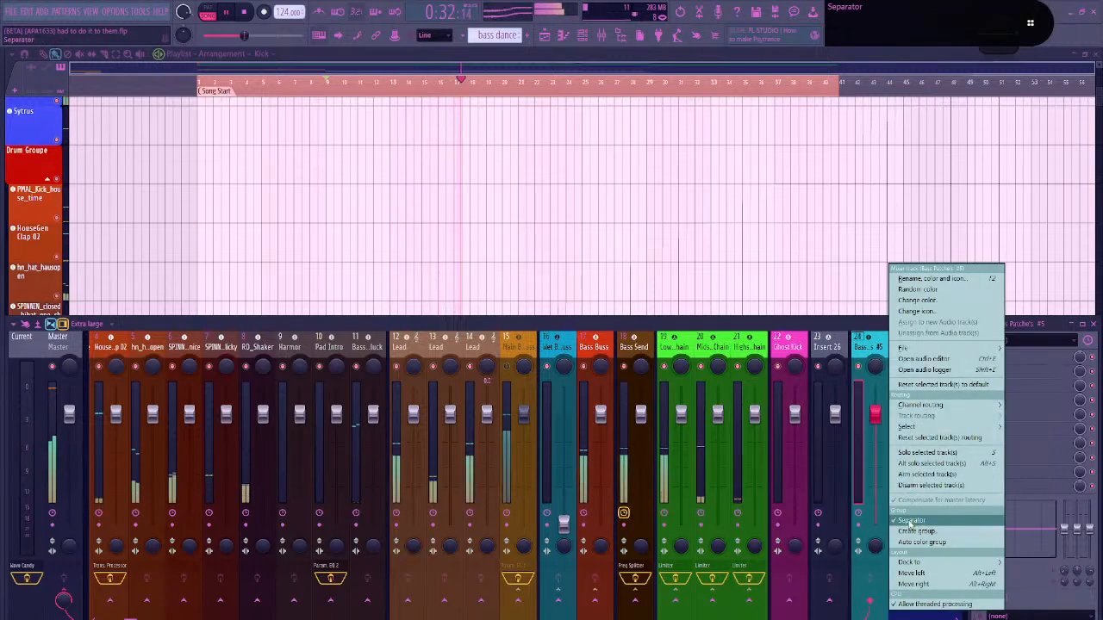
left_click(911, 521)
right_click(834, 349)
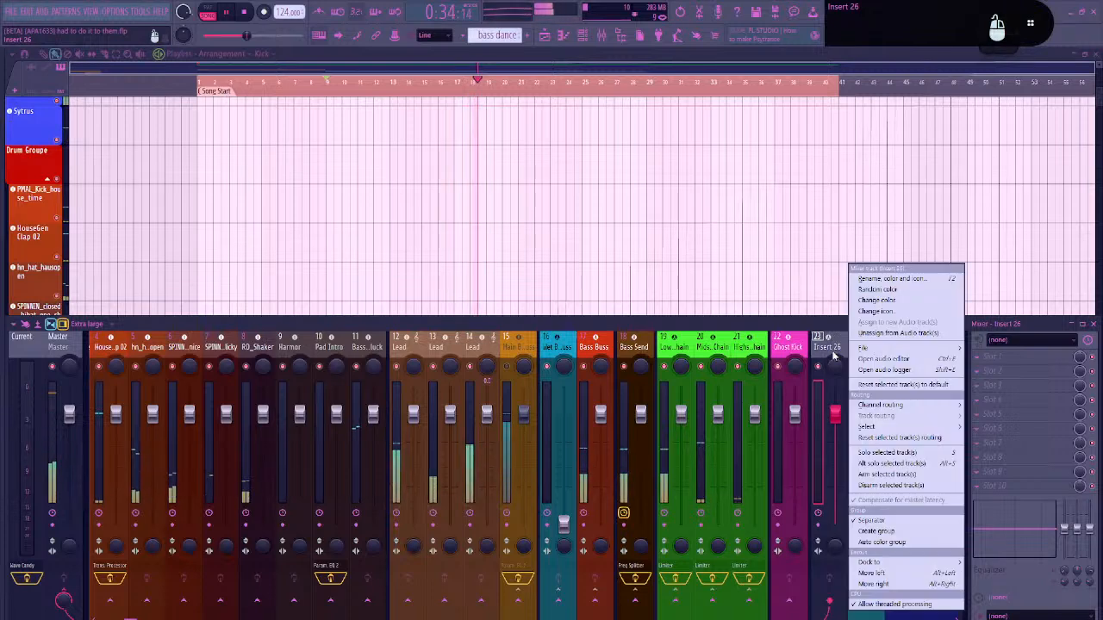
left_click(882, 510)
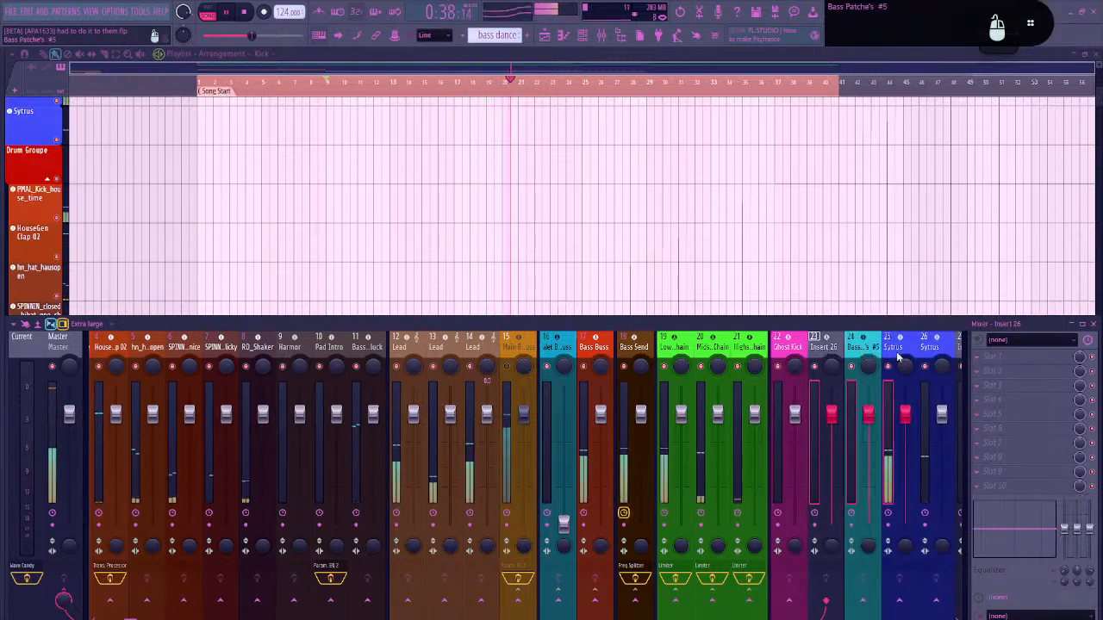
left_click_drag(861, 354, 406, 349)
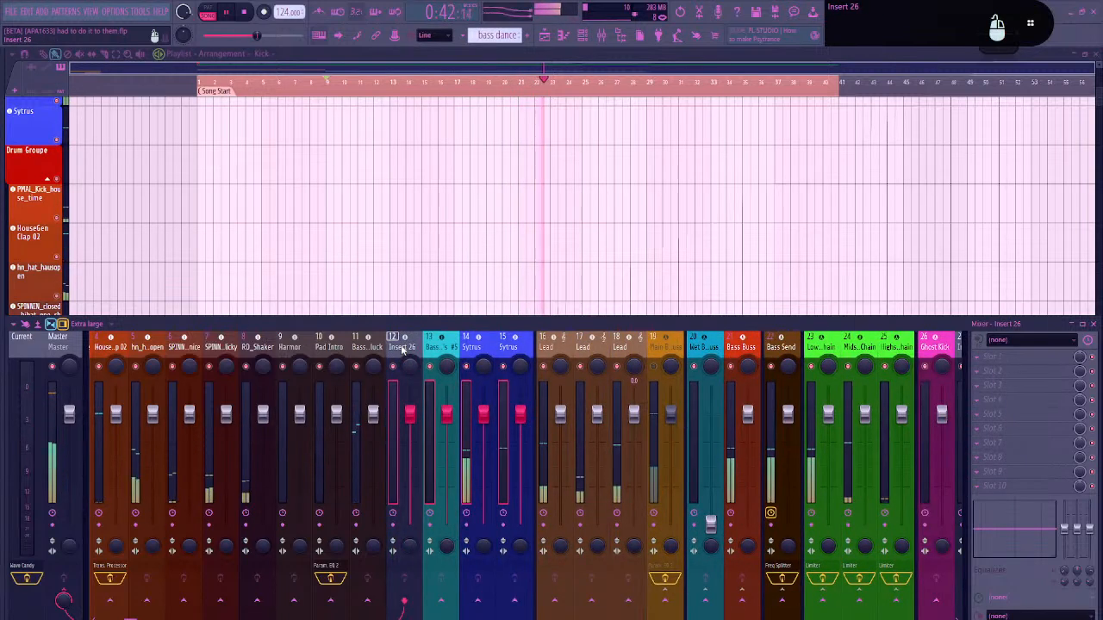
Try separators on the Insert 26, Bass Patche's #5 and both Sytrus mixer tracks
right_click(407, 349)
left_click(468, 521)
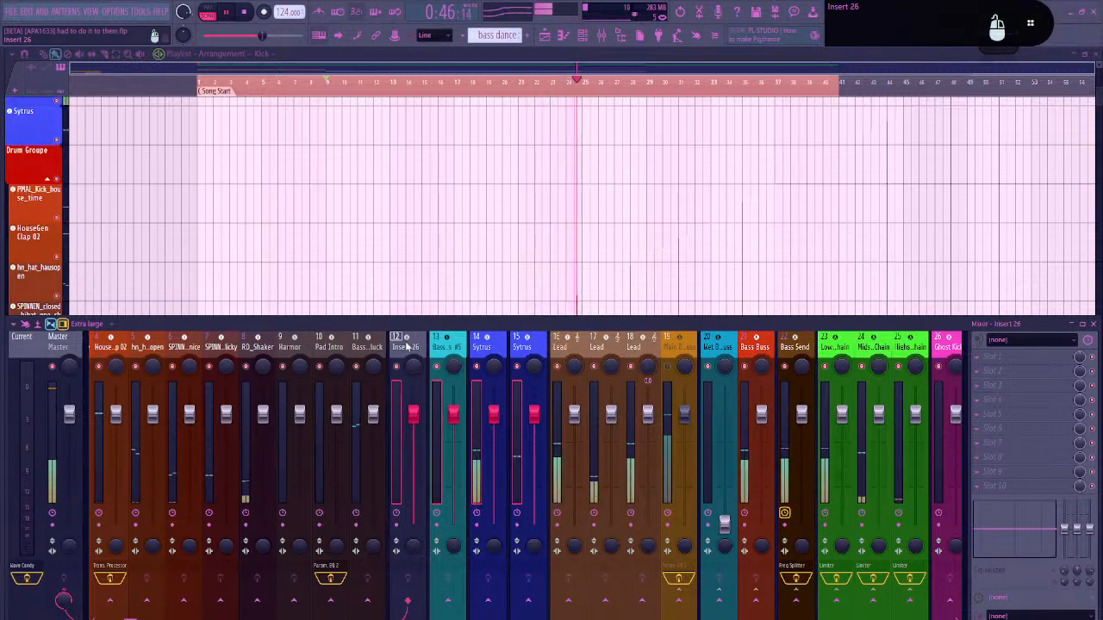
right_click(407, 347)
left_click(449, 518)
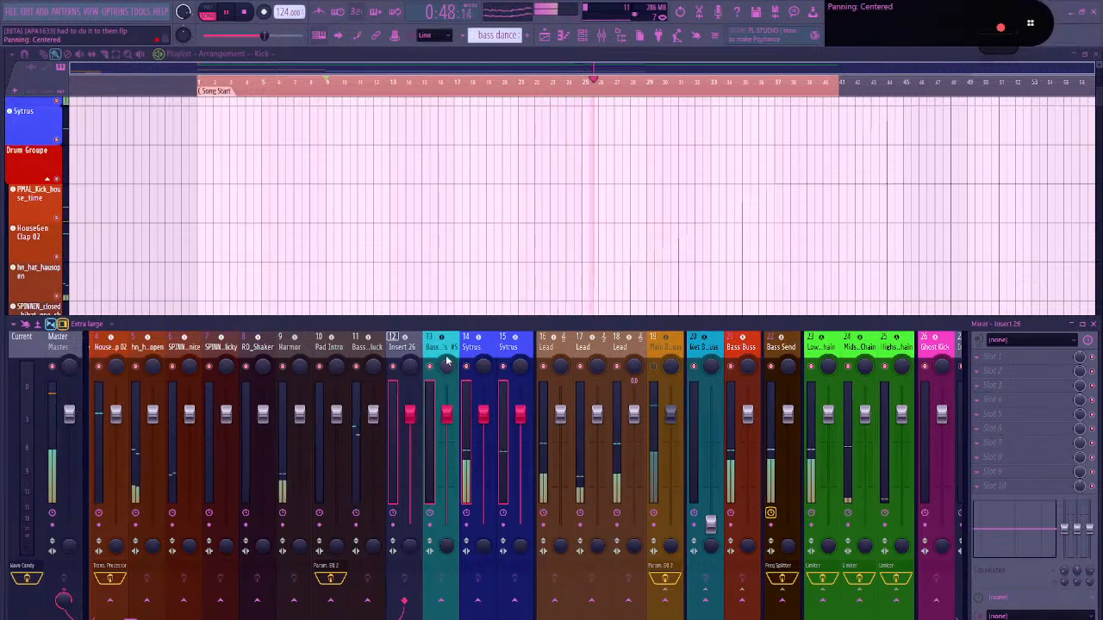
left_click(441, 352)
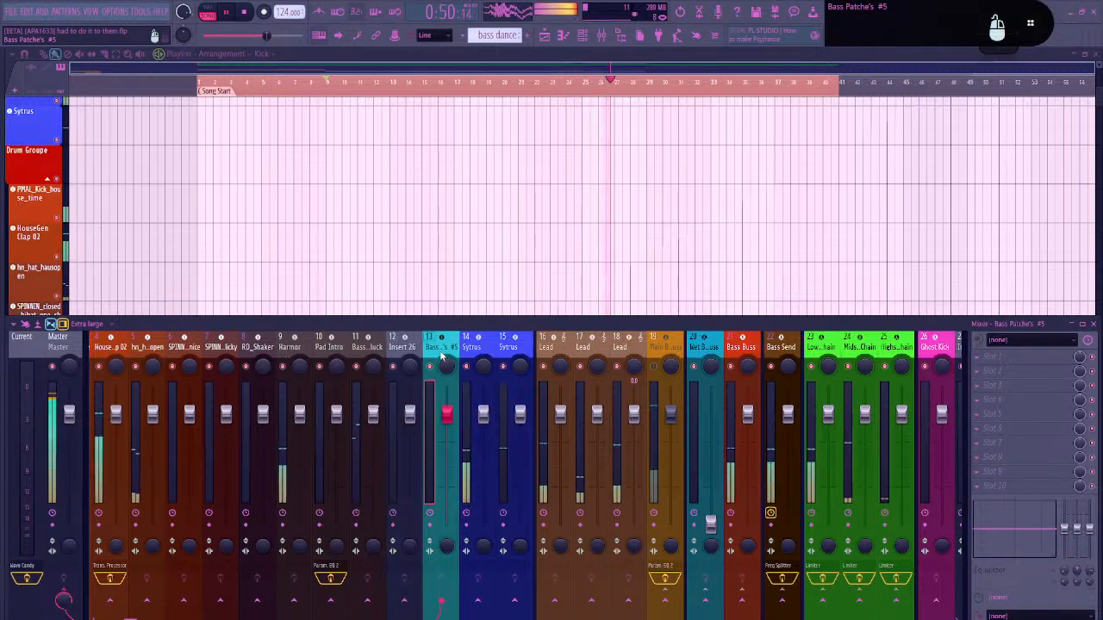
Move the Insert 26 mixer track behind the second Sytrus track and add a separator in front of Bass Patche's #5
scroll(402, 349, "down", 3)
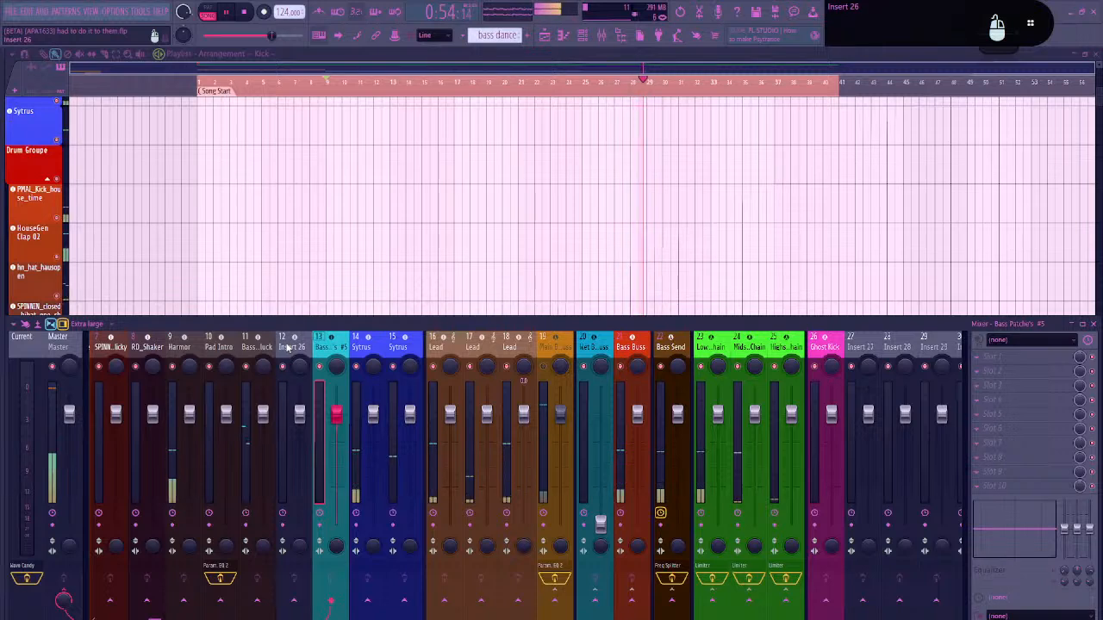
left_click_drag(286, 346, 404, 346)
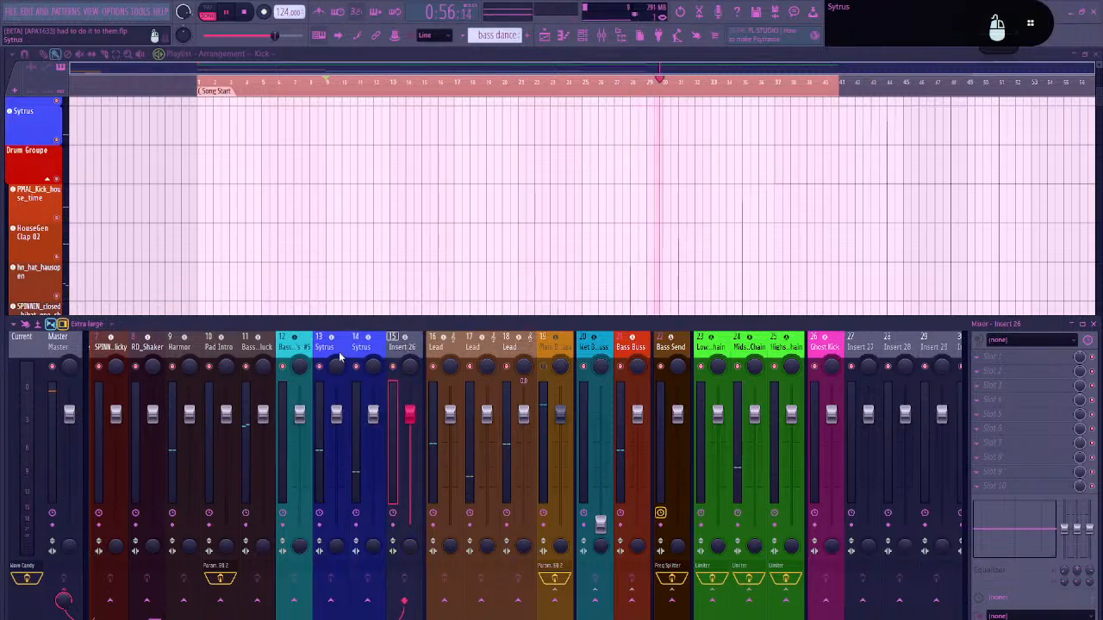
right_click(293, 348)
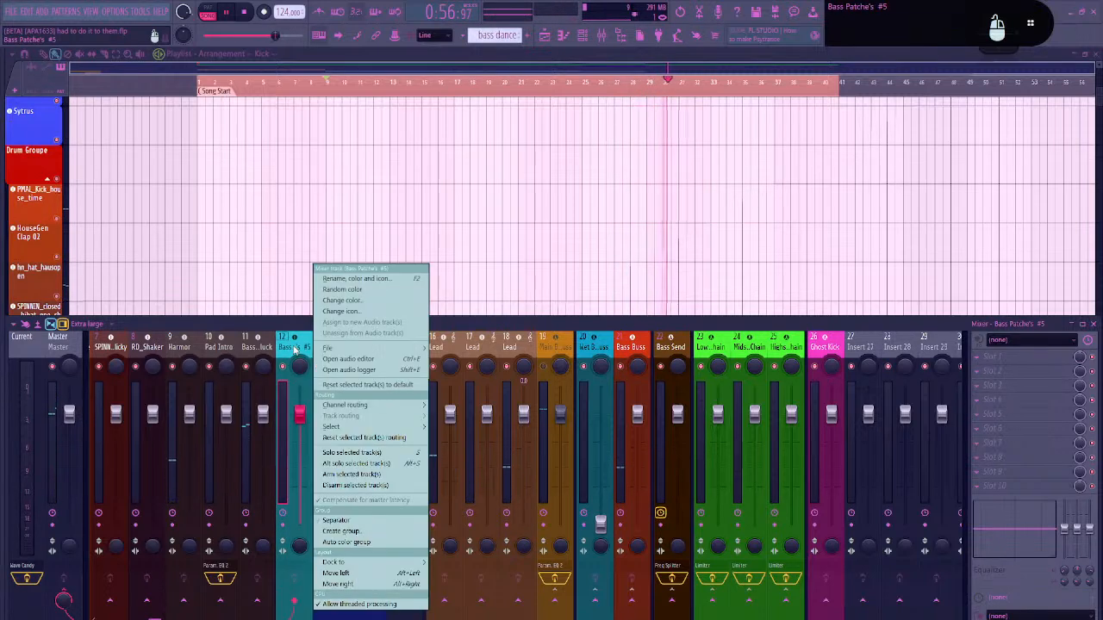
left_click(371, 523)
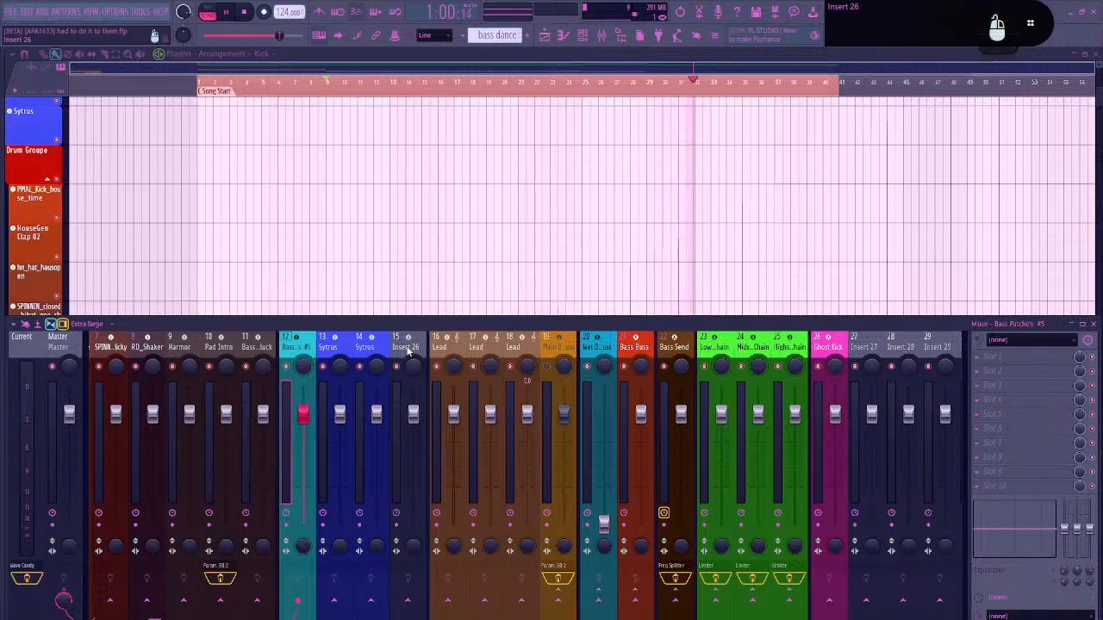
Rename the Insert 26 mixer track as "Sub Buss Track" and colour it golden yellow
double_click(408, 348)
type("Sub")
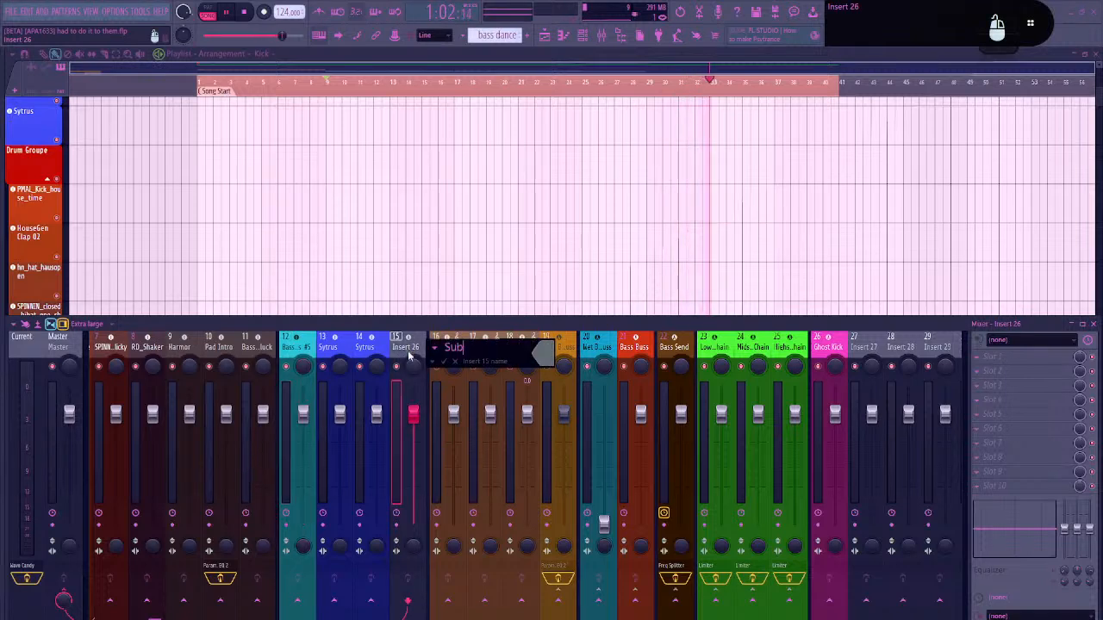
type(" Bass")
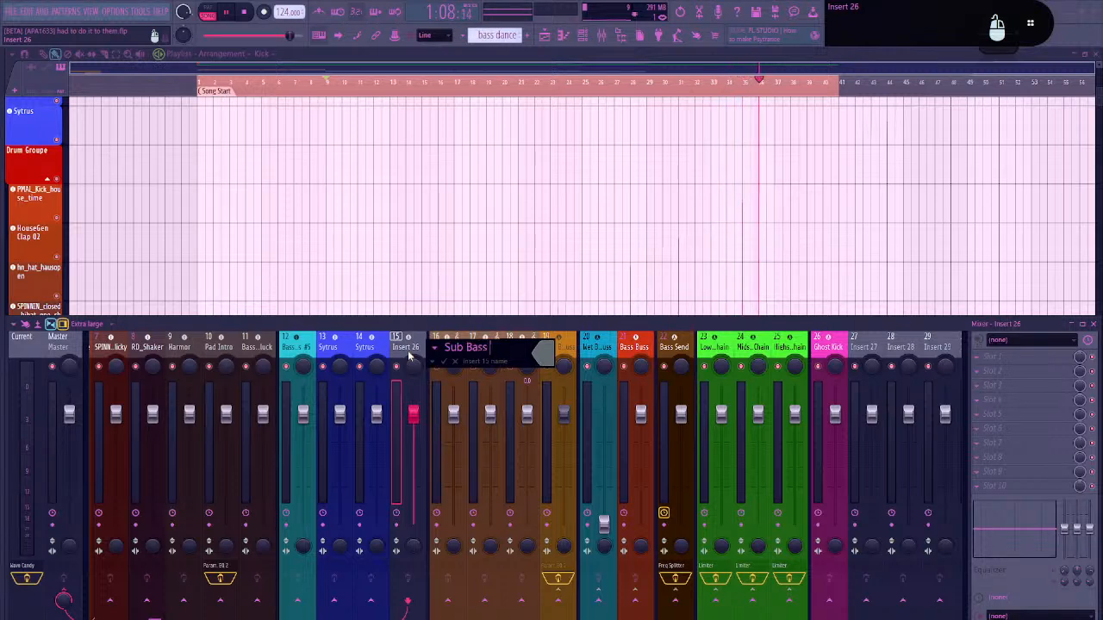
key("BackSpace")
key("BackSpace")
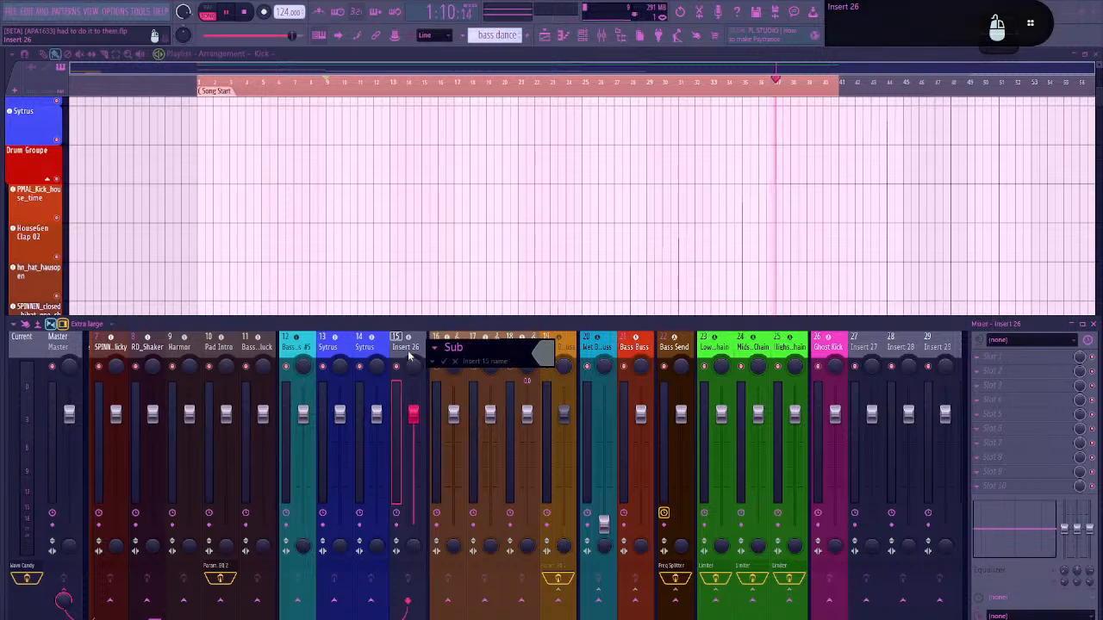
type("Bus")
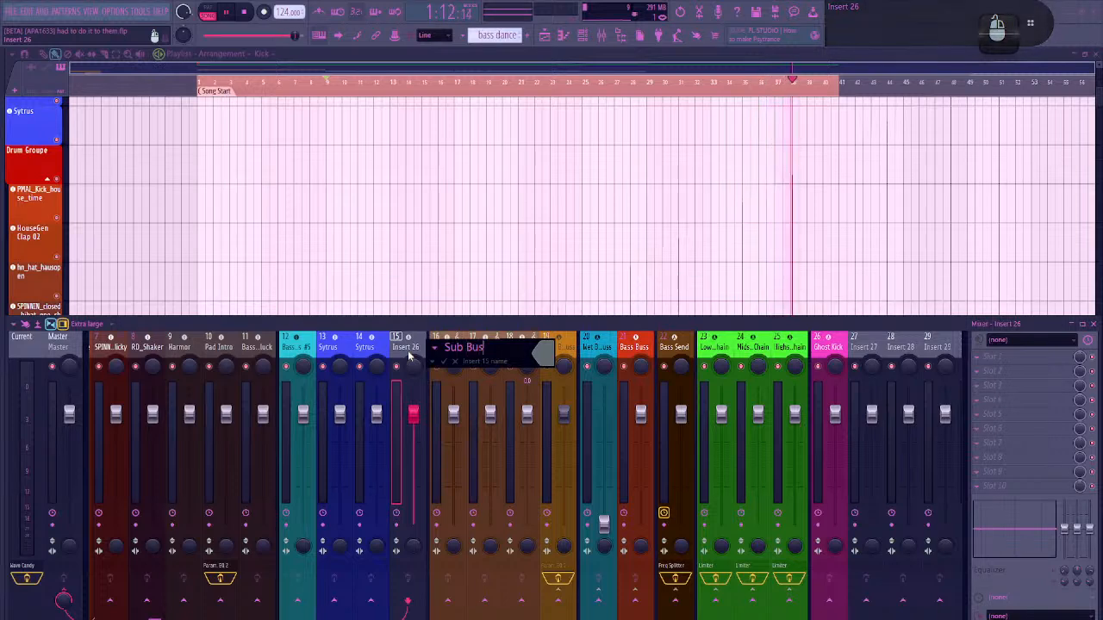
type("s Track")
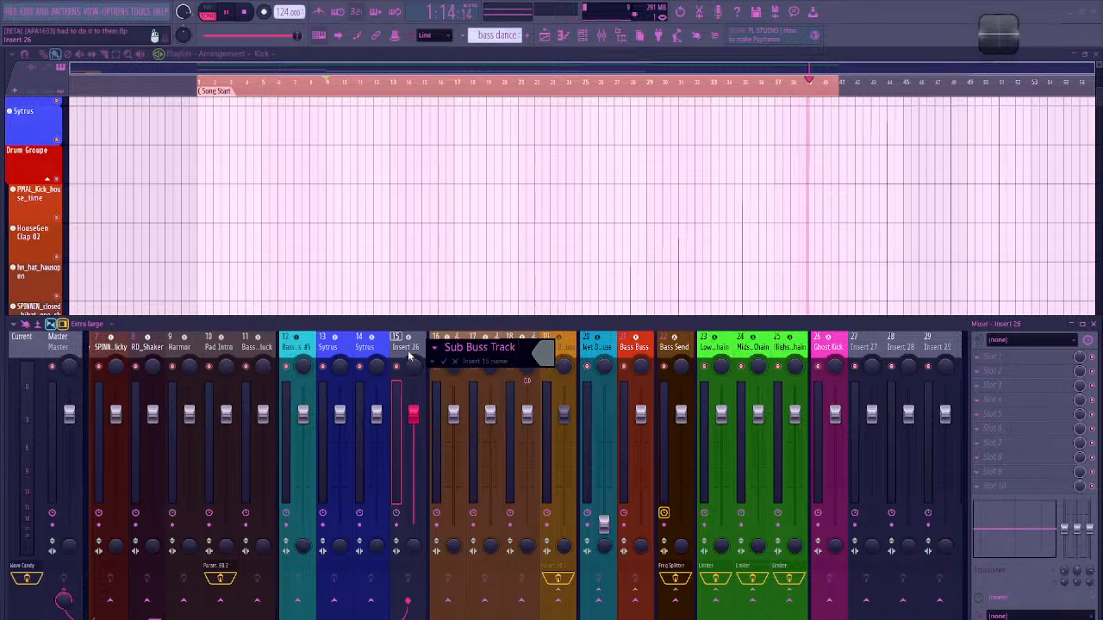
left_click(543, 354)
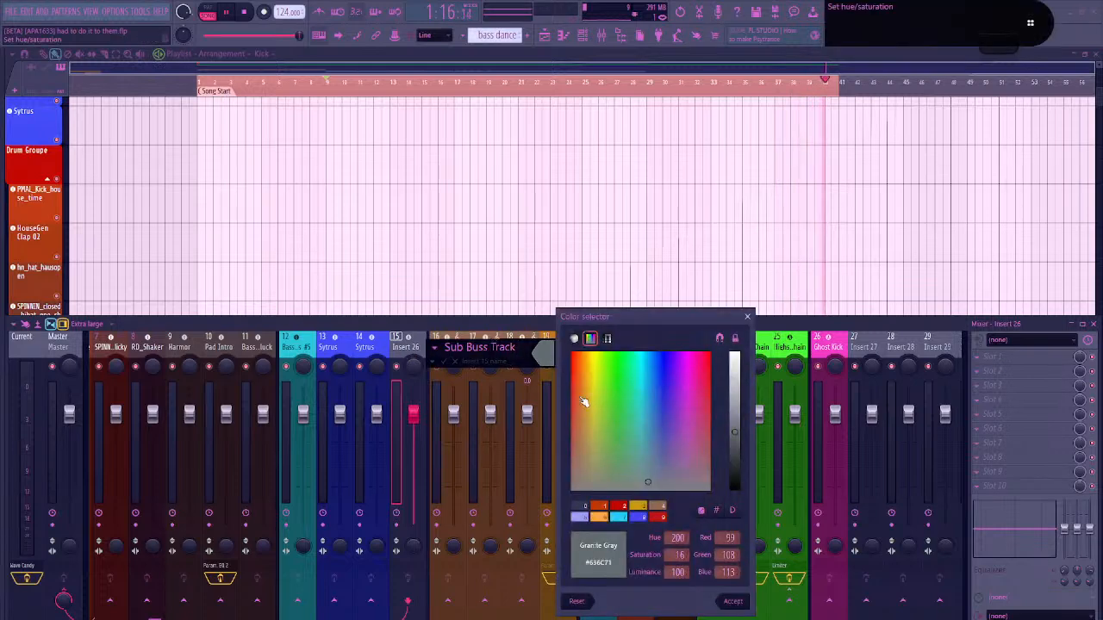
key("3")
key("Return")
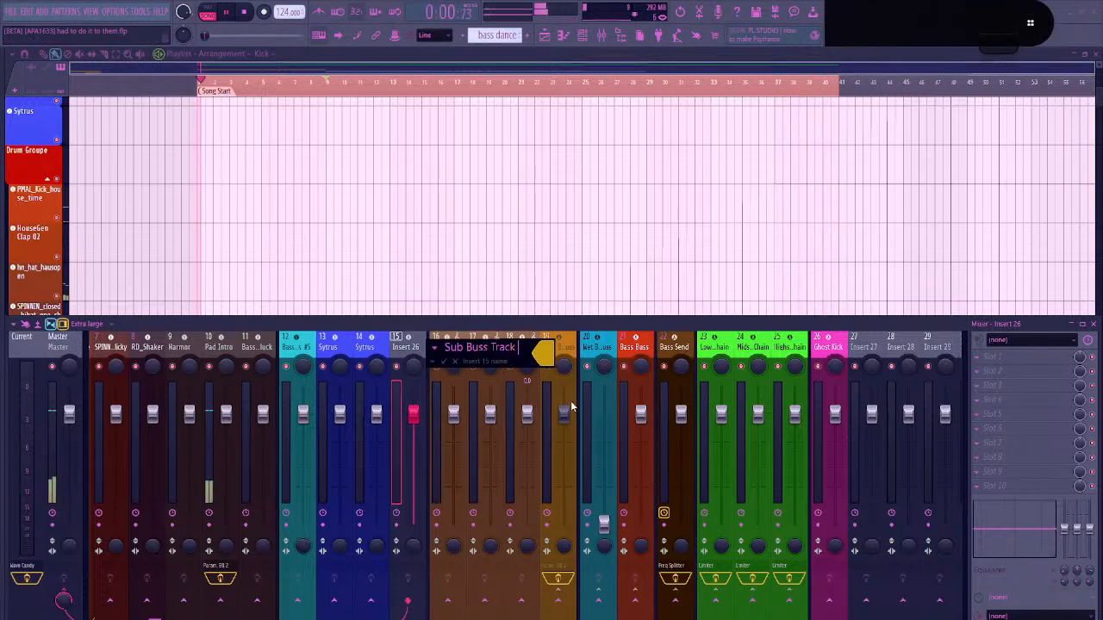
key("Return")
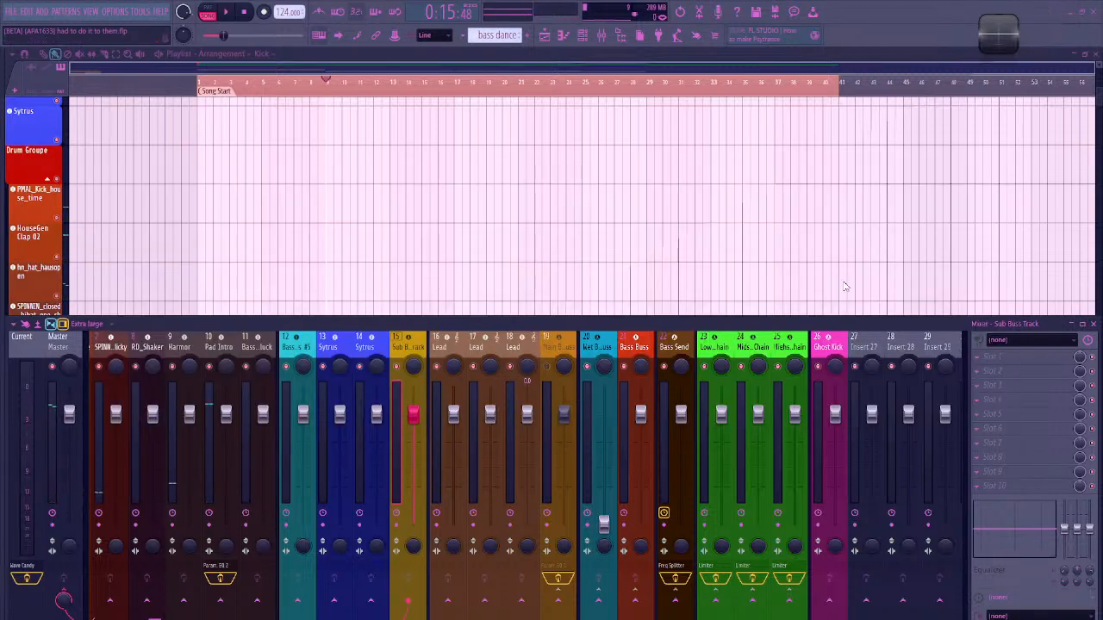
key("alt+Tab")
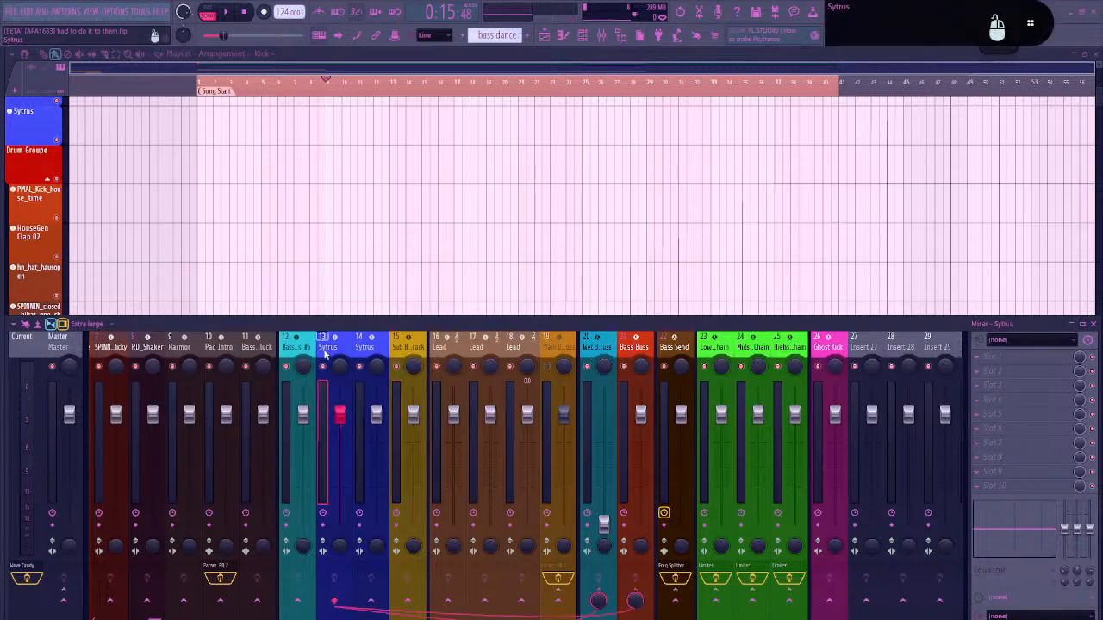
Route the Sub Buss Track only to the Bass Buss mixer track
left_click(331, 352)
left_click(412, 349)
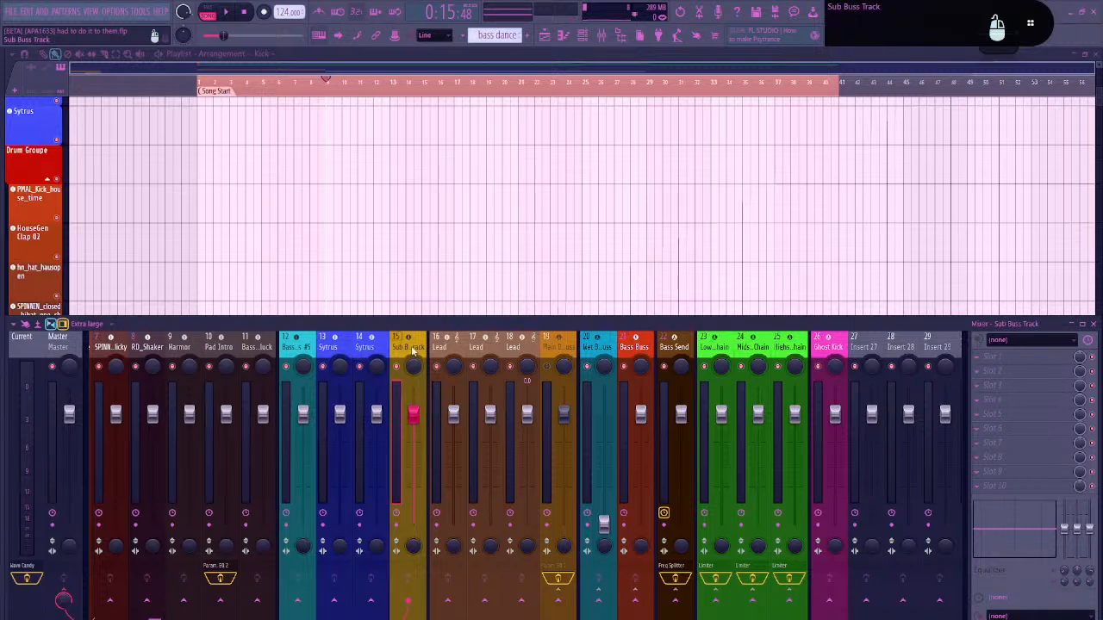
right_click(635, 596)
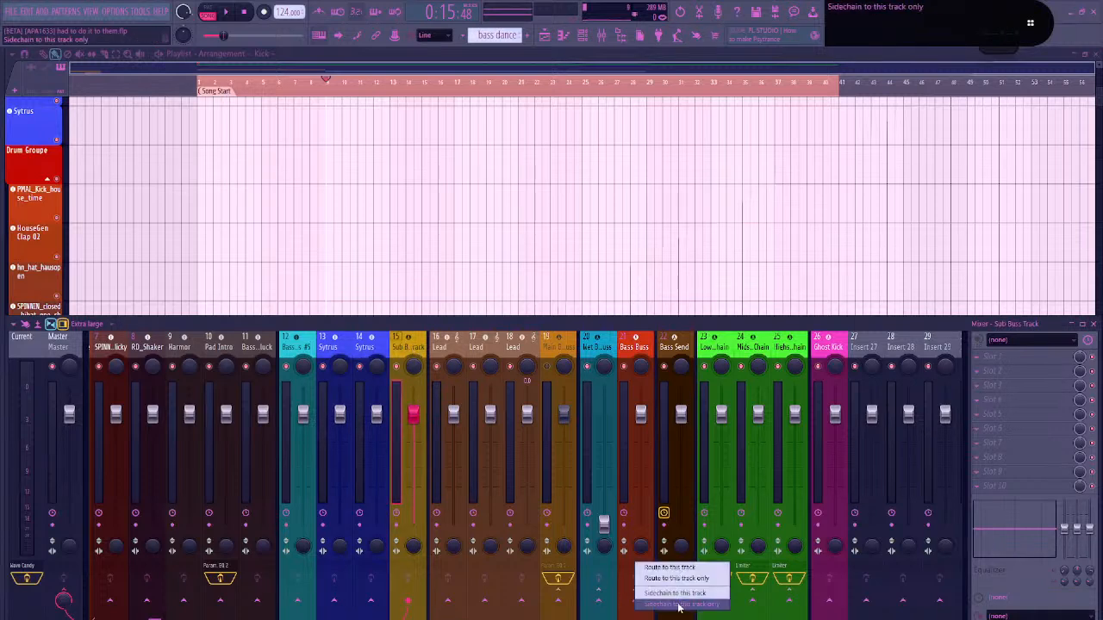
left_click(680, 584)
Route the Bass Patche's #5 and both Sytrus mixer tracks only to the Sub Buss Track
left_click(327, 347)
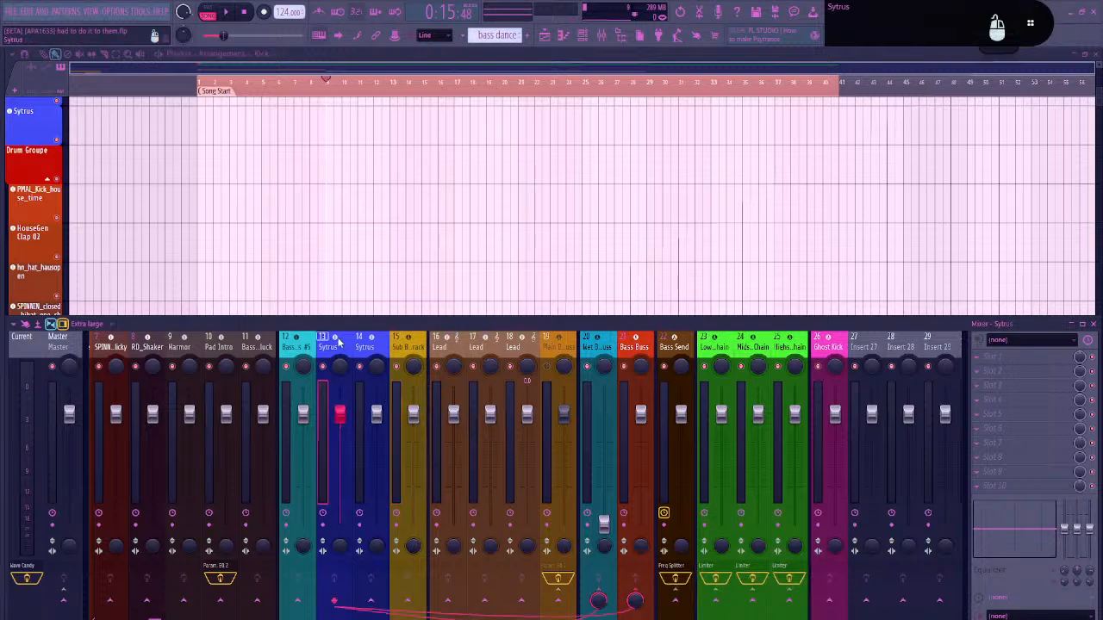
left_click(359, 338)
left_click(331, 344)
left_click(302, 348)
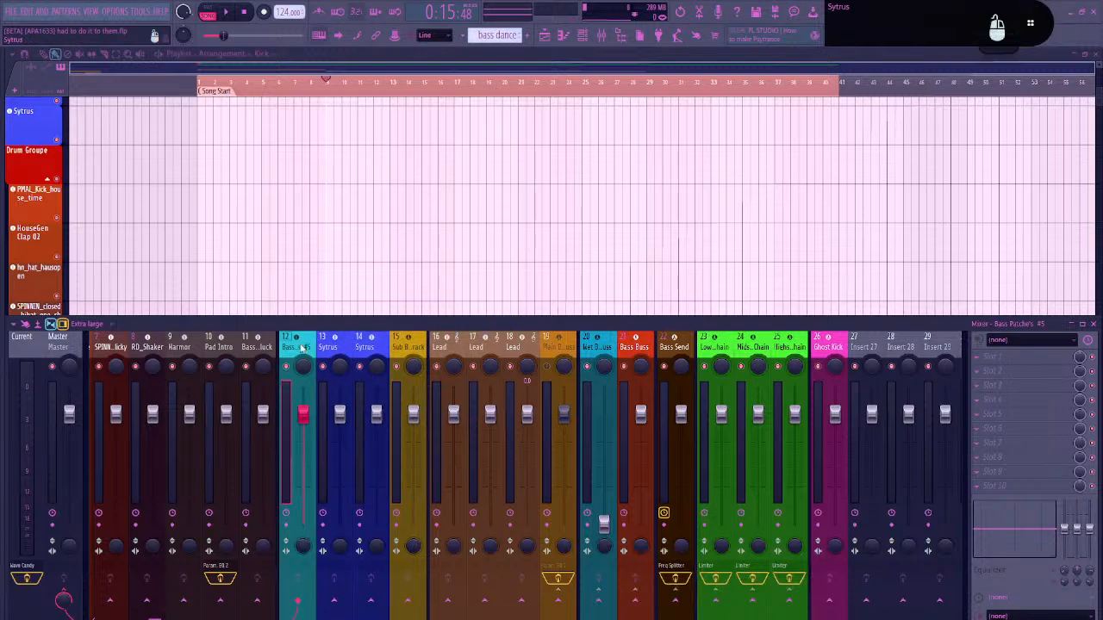
left_click(335, 347)
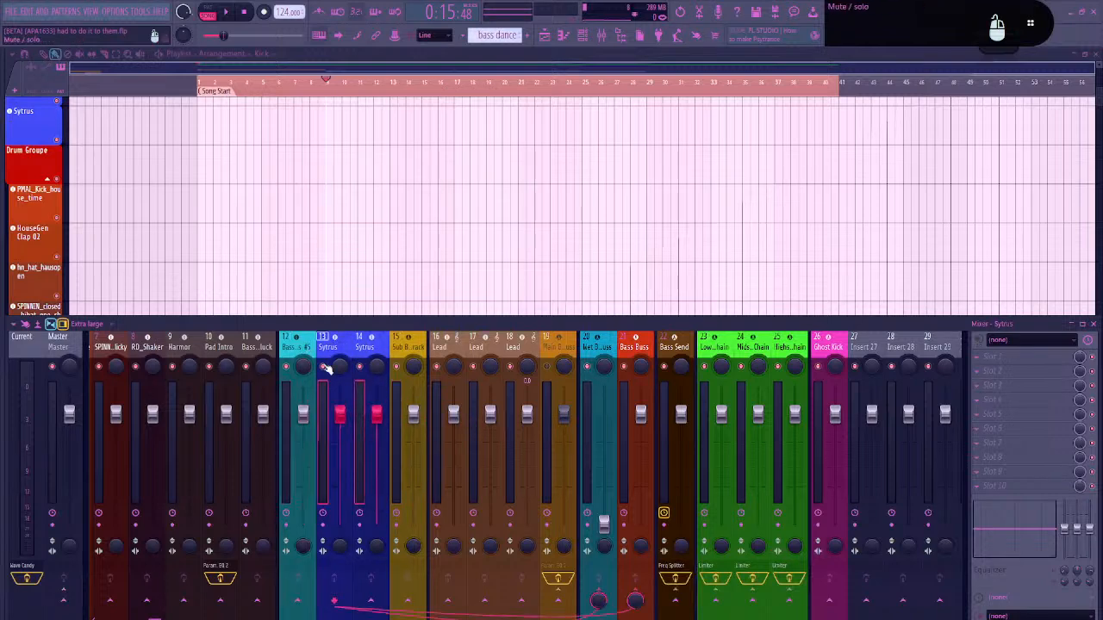
right_click(406, 601)
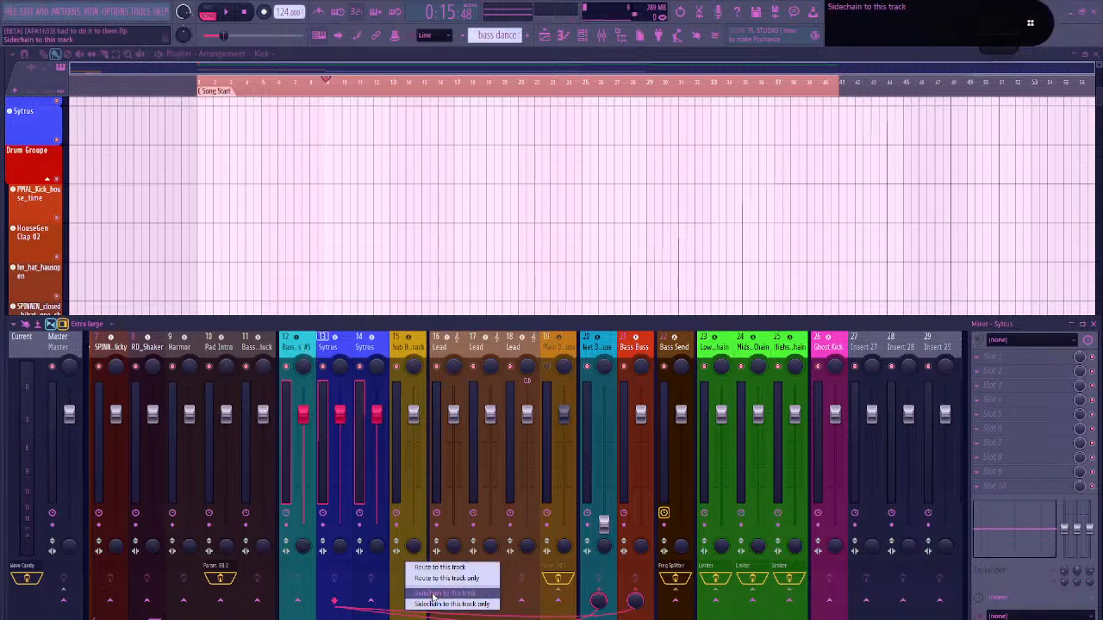
left_click(437, 584)
left_click(410, 343)
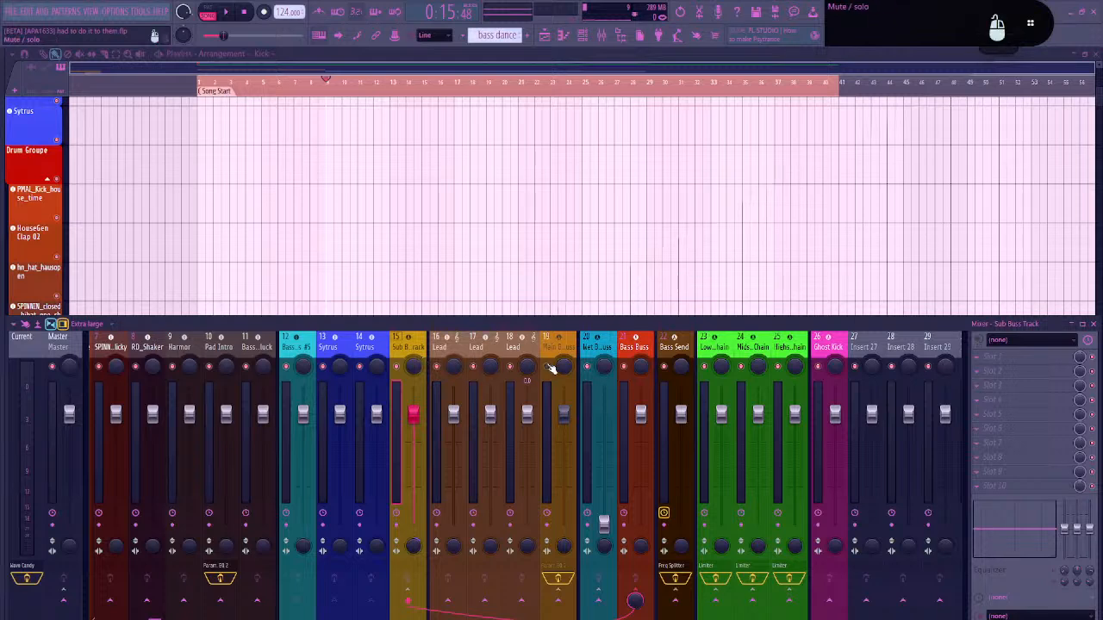
Play the song, solo the Main Bass Group buss and open its Fruity parametric EQ 2
key("space")
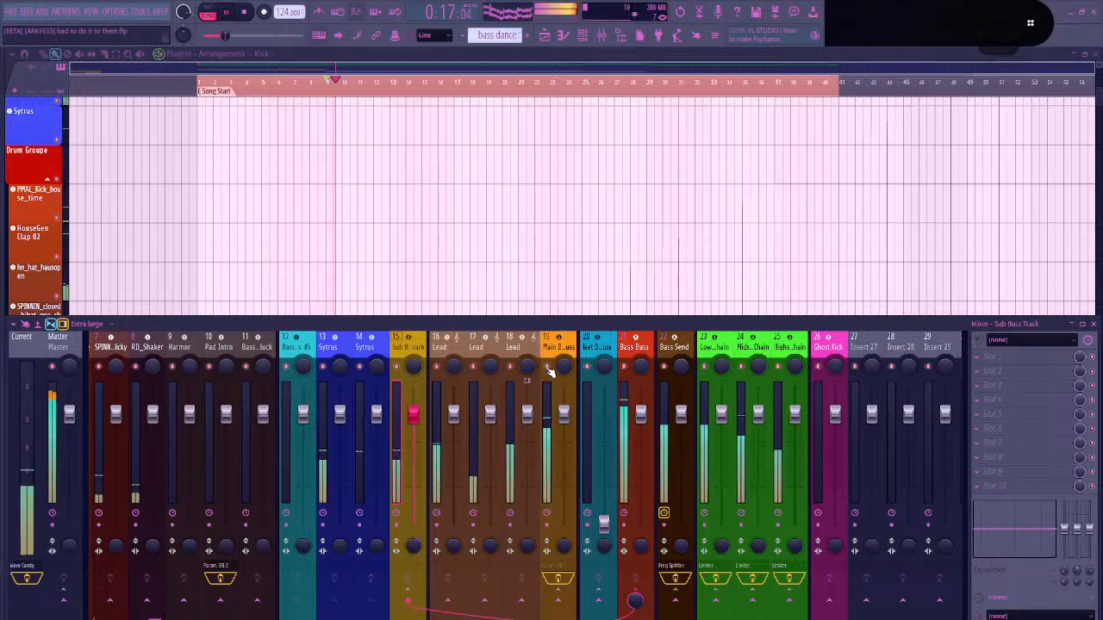
left_click(548, 368)
key("space")
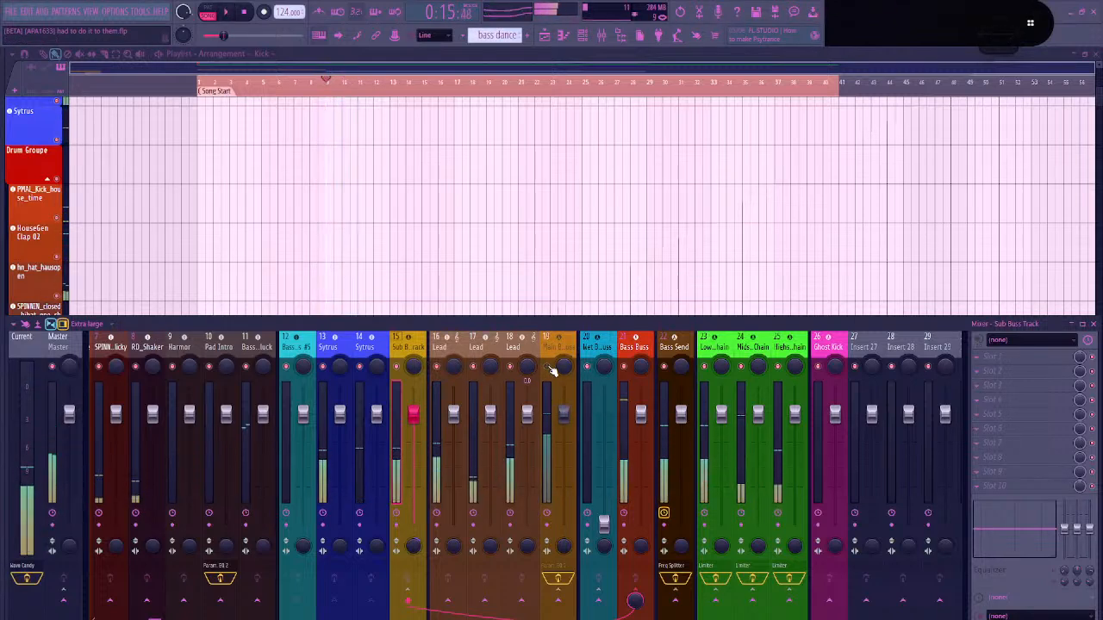
left_click(550, 368)
key("space")
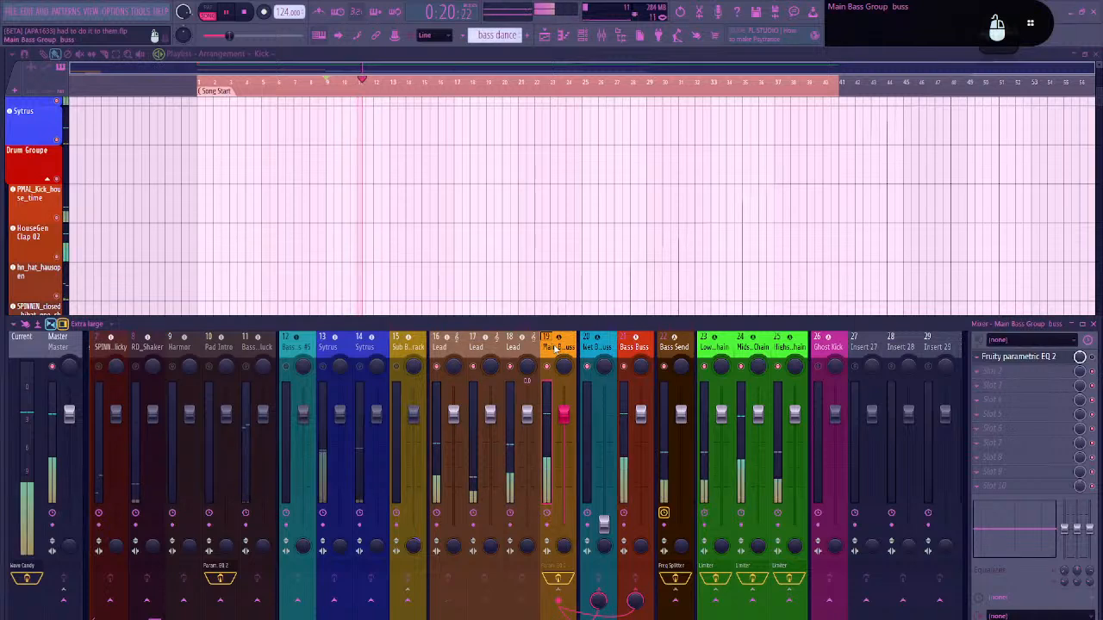
left_click(554, 570)
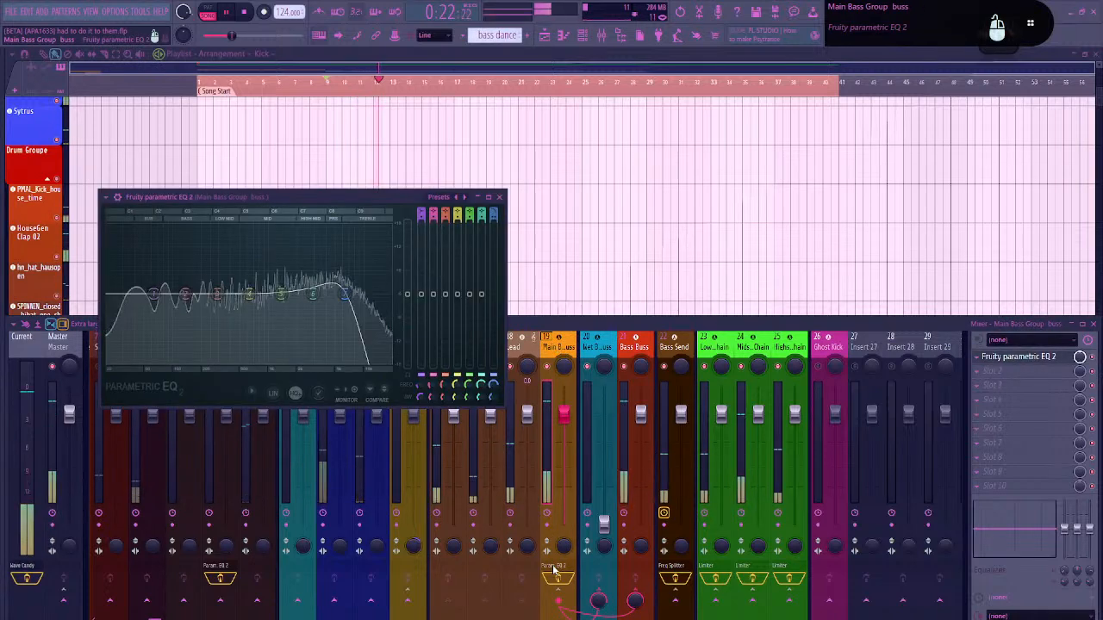
Move EQ band 7's low pass to about 9807 Hz and make band 1 a linear-phase high pass at about 134 Hz
left_click_drag(345, 294, 362, 294)
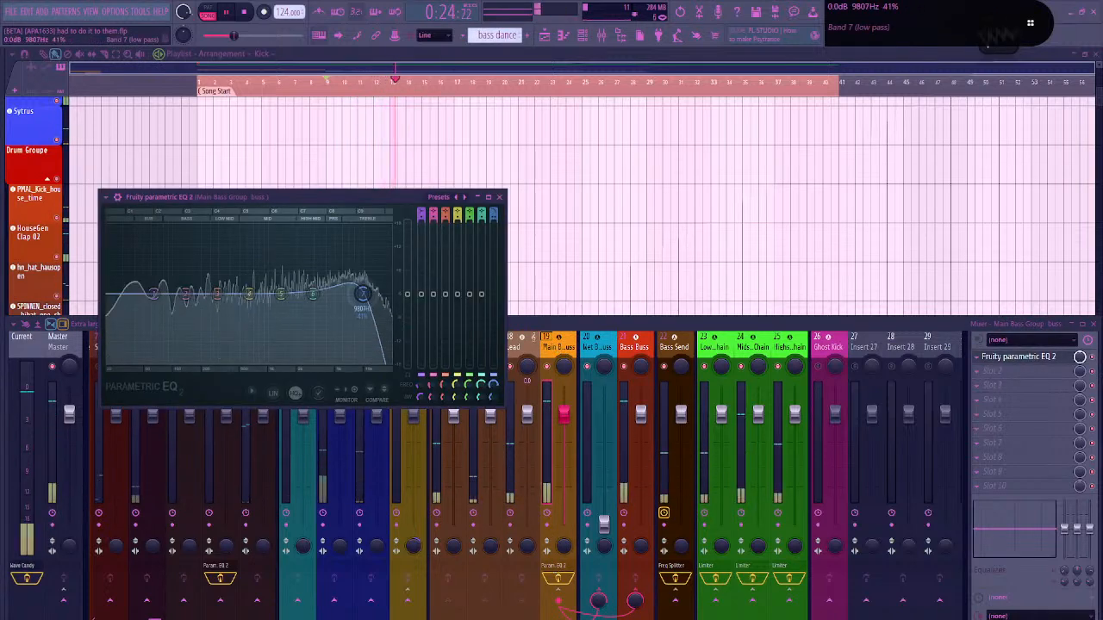
right_click(153, 294)
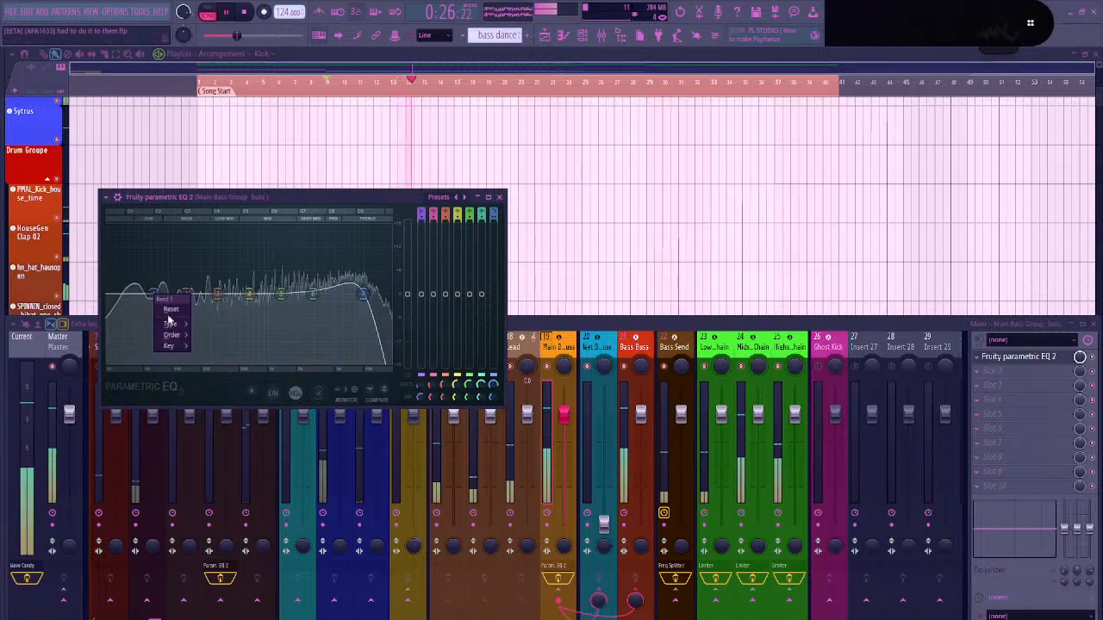
mouse_move(172, 324)
left_click(221, 358)
right_click(153, 295)
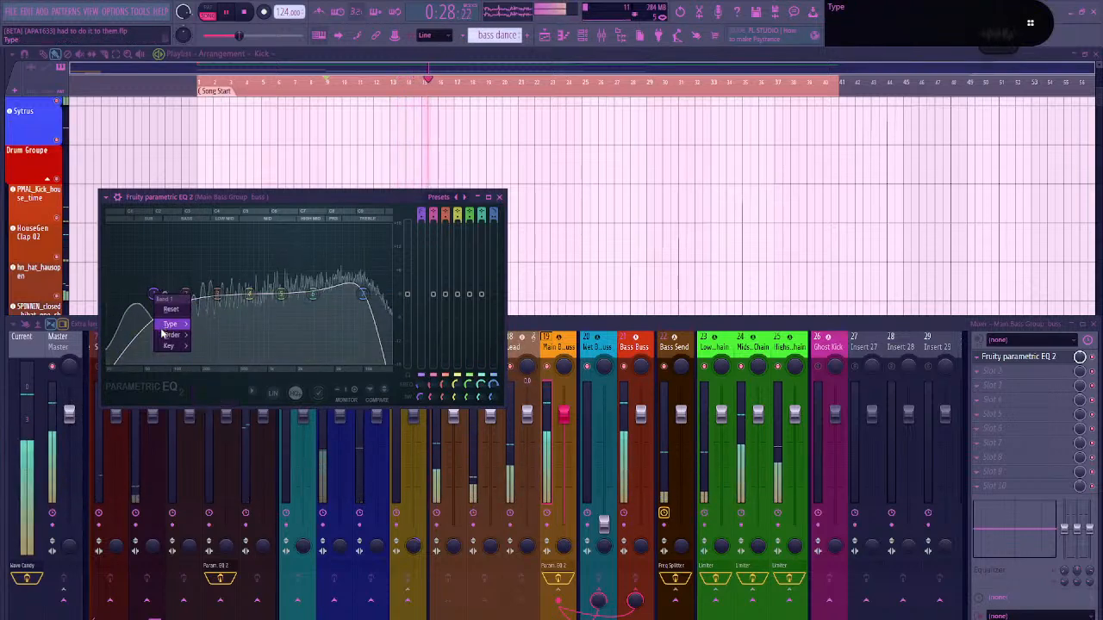
left_click(216, 401)
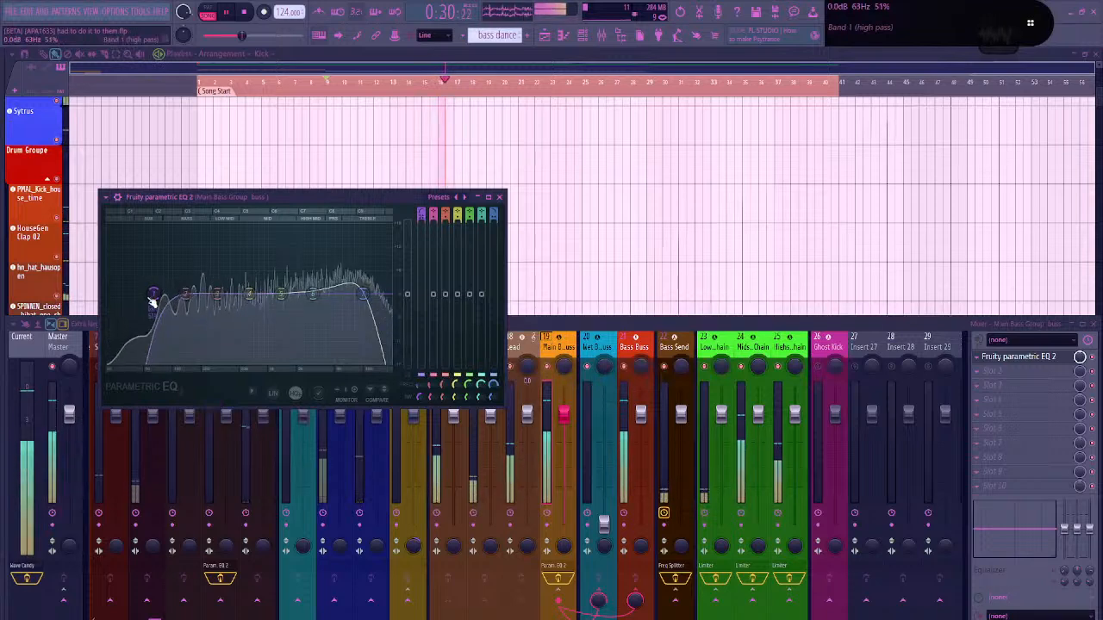
right_click(153, 295)
left_click(210, 376)
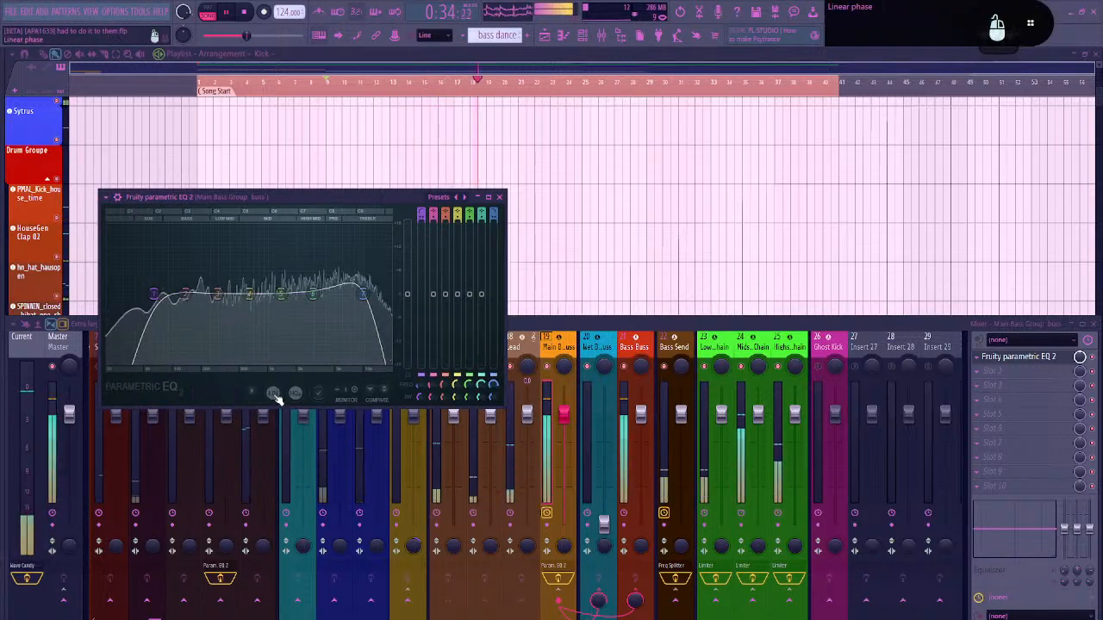
left_click_drag(153, 296, 184, 293)
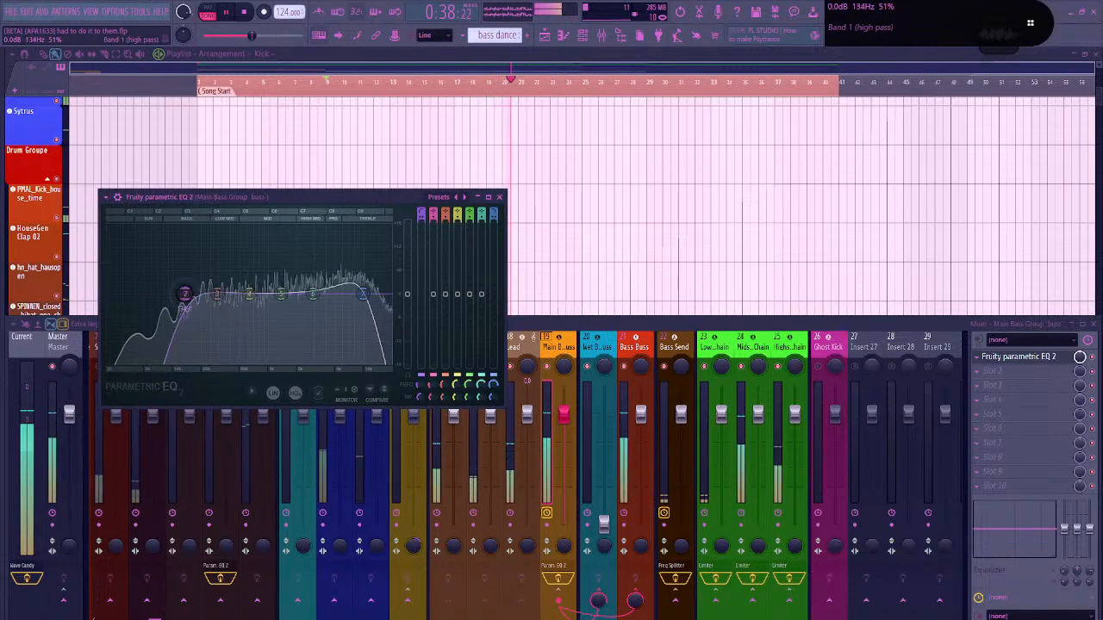
Boost band 3 and cut band 6 in the Main Bass Group buss's EQ
left_click_drag(186, 294, 211, 272)
left_click_drag(282, 294, 322, 311)
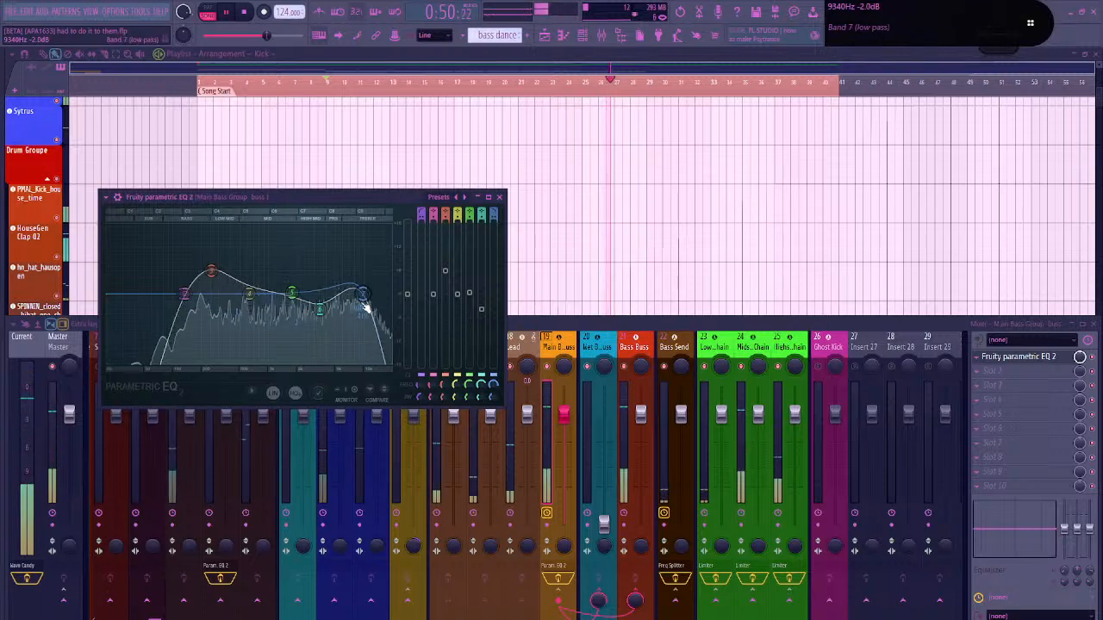
left_click(370, 379)
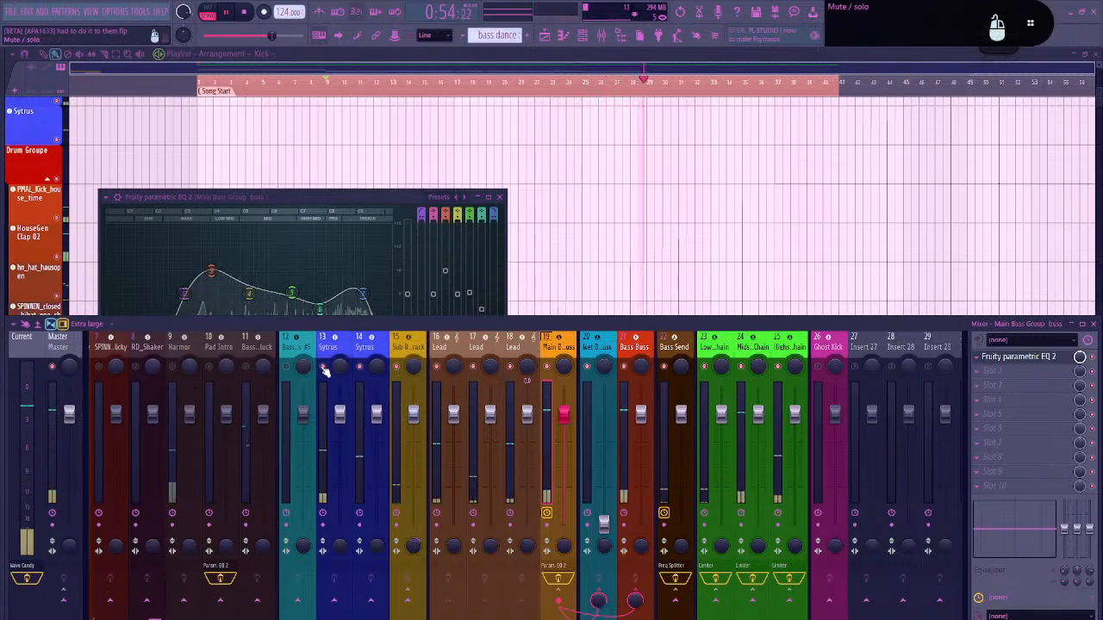
Play the song to audition the bass tracks and buses, and stop it
key("space")
key("space")
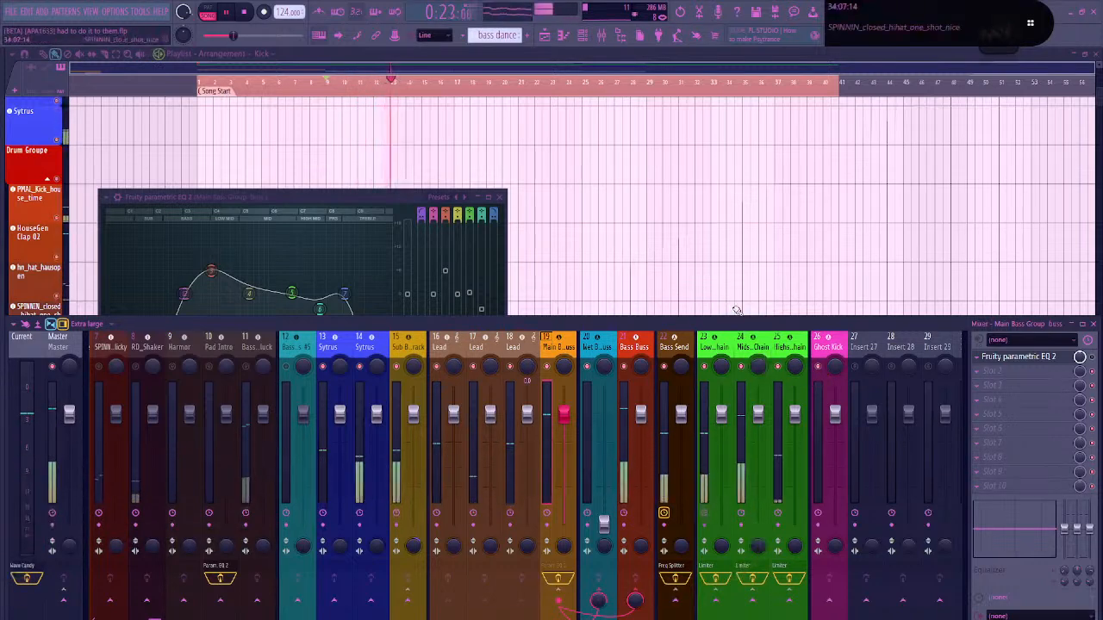
key("space")
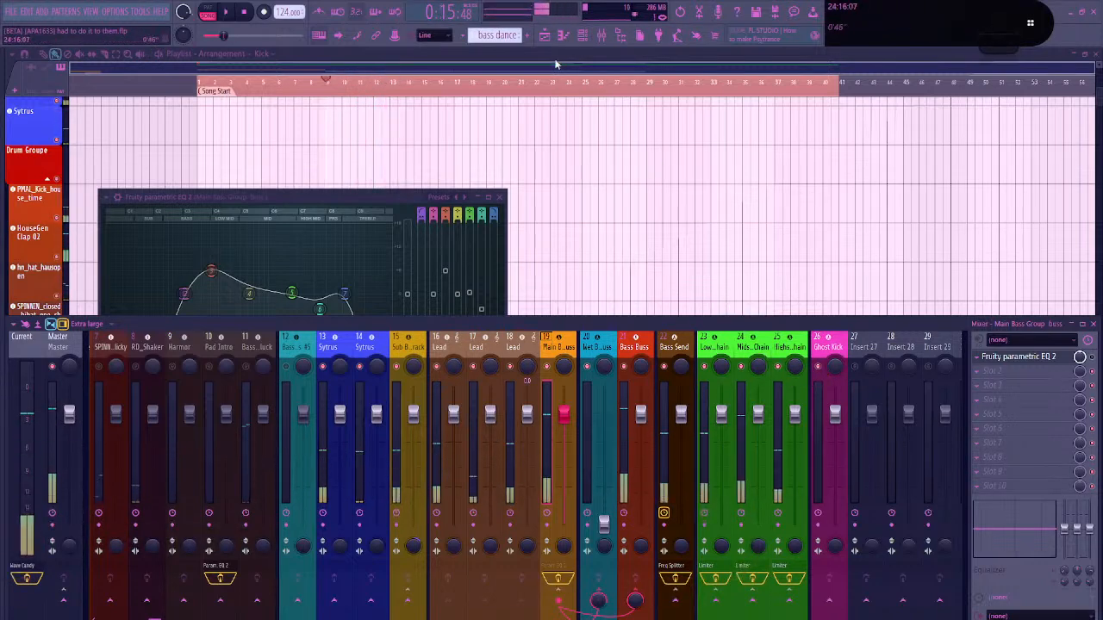
Bring up the playlist and show only the Drums channels in the channel rack
left_click(568, 68)
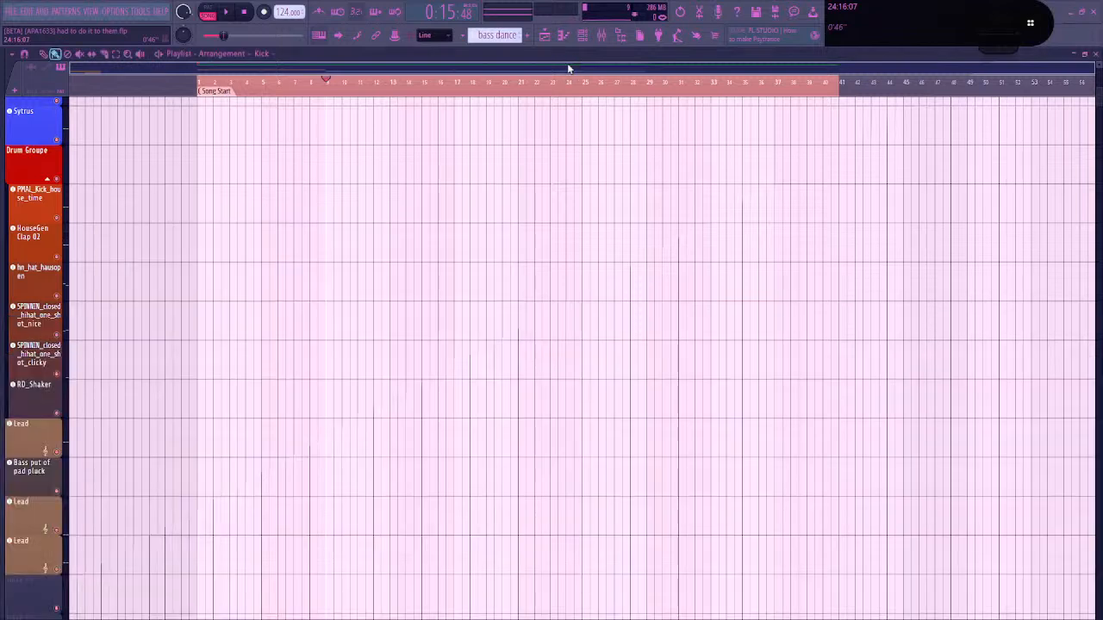
left_click(584, 36)
left_click(312, 74)
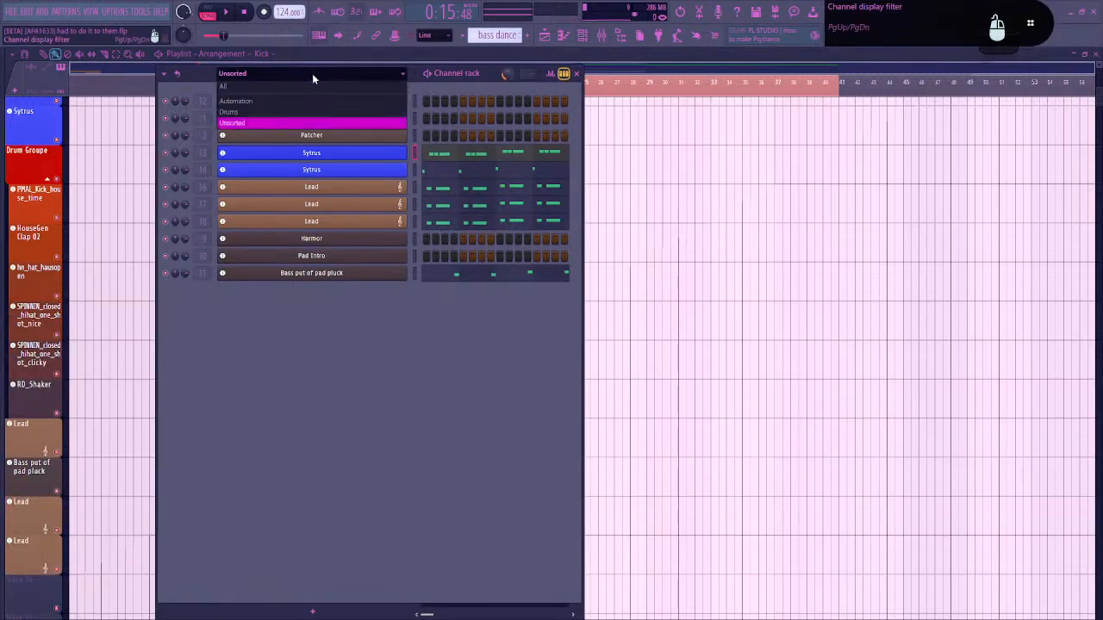
left_click(284, 112)
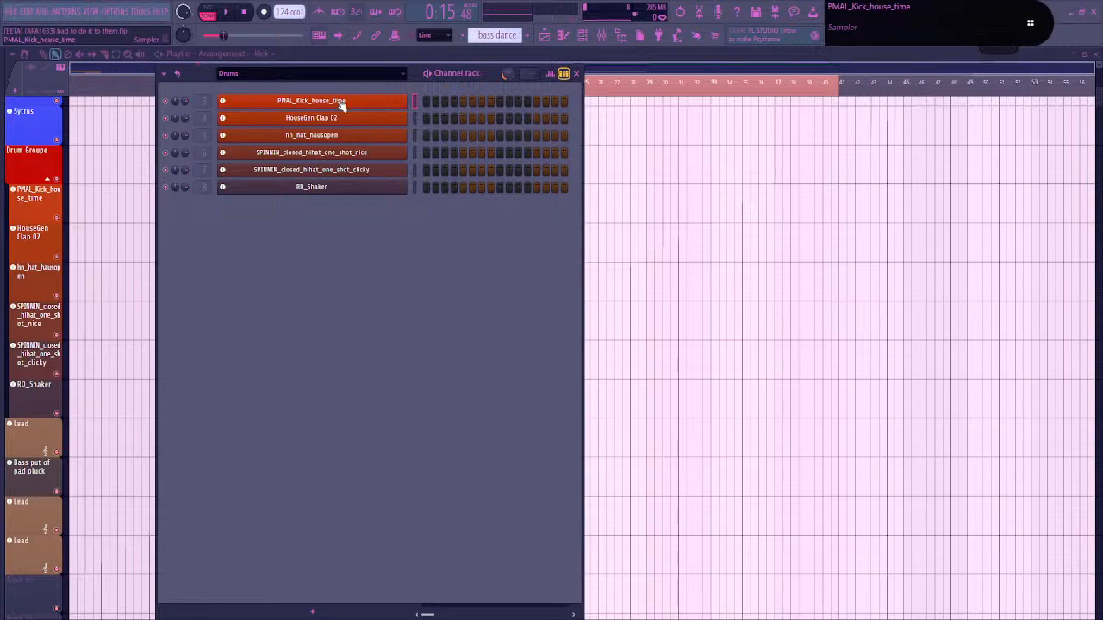
Clone the PMAL_Kick_house_time channel and place the clone at the top of the Drums channels
left_click(341, 102)
right_click(341, 102)
left_click(444, 234)
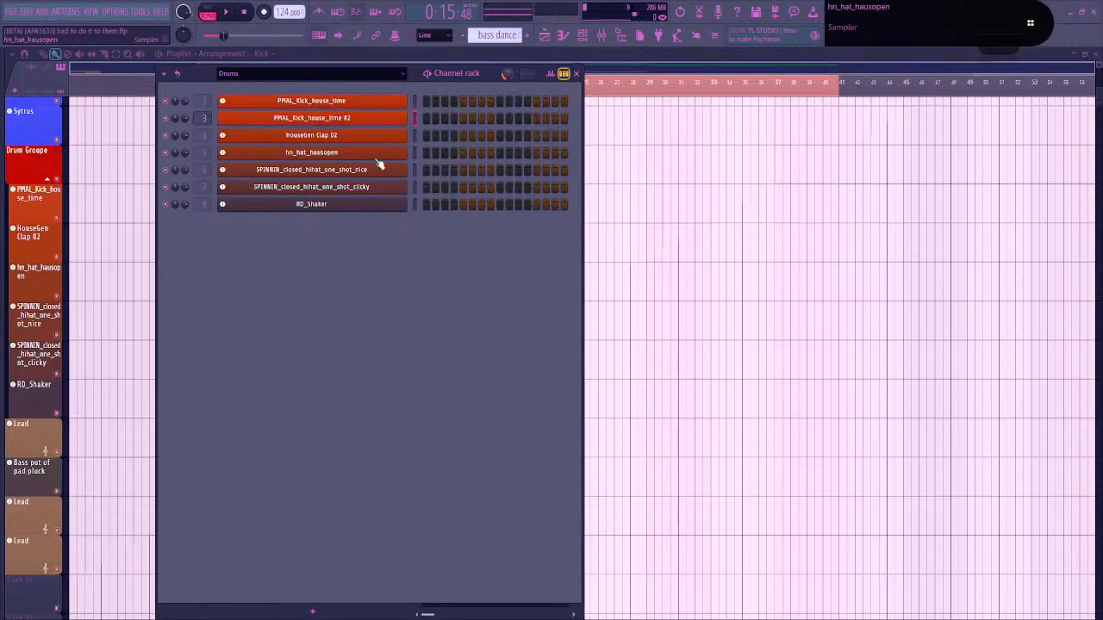
Rename the cloned kick channel as Ghost Kick and colour it bright pink
right_click(343, 100)
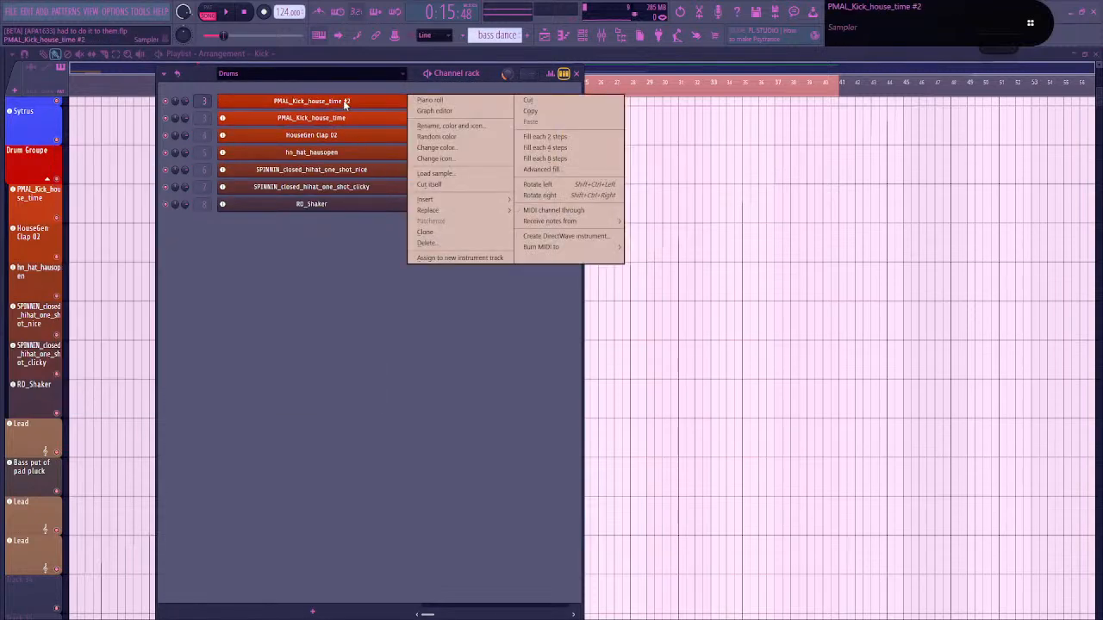
key("F2")
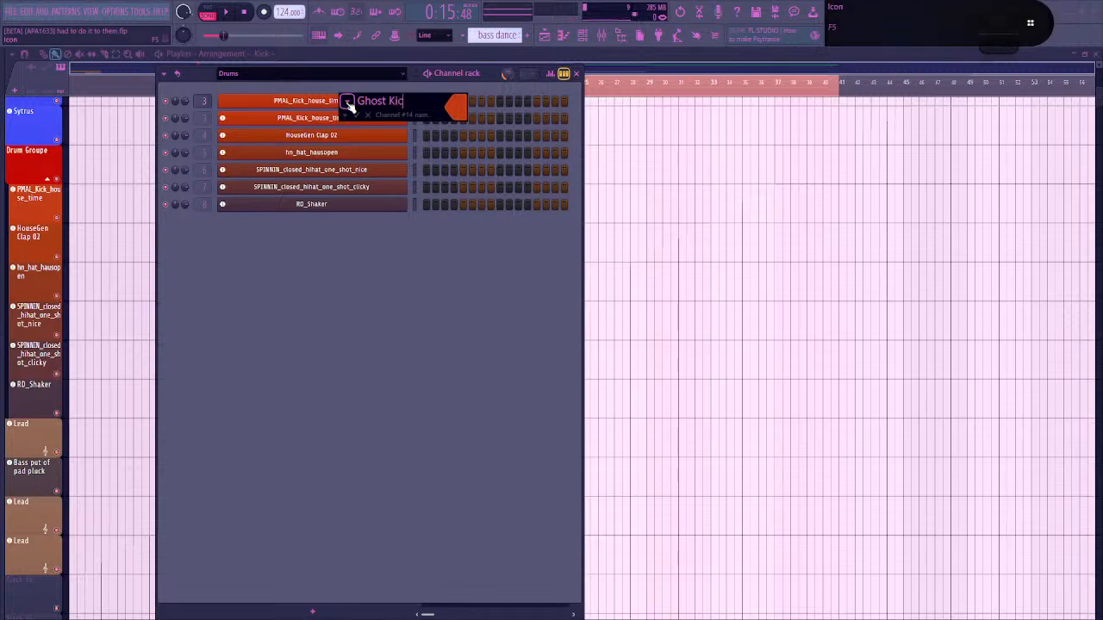
left_click(464, 110)
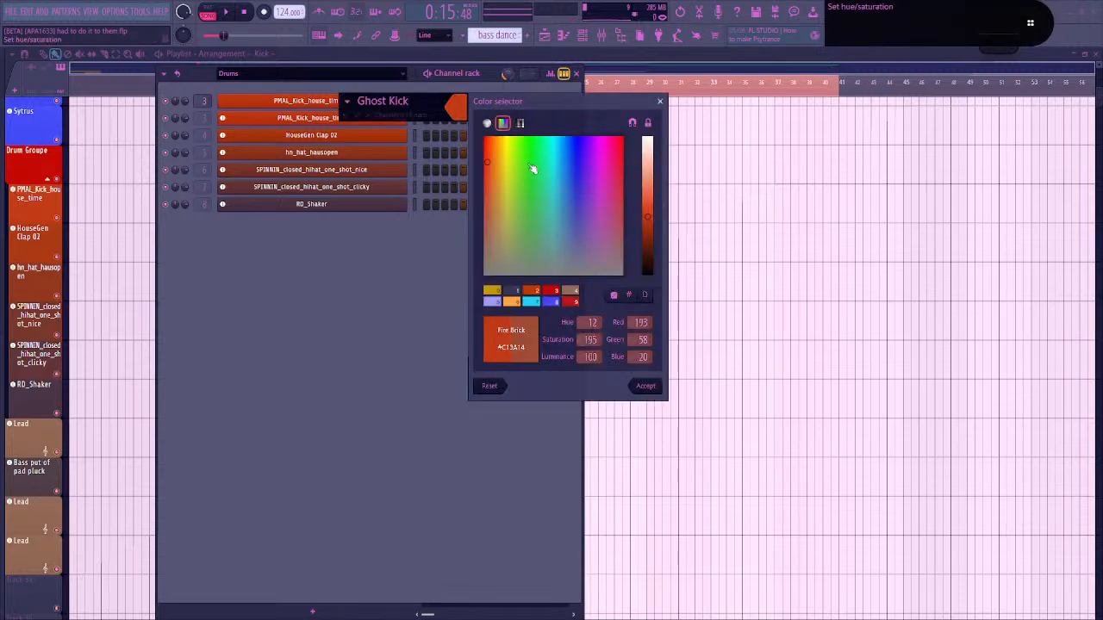
left_click_drag(500, 170, 597, 166)
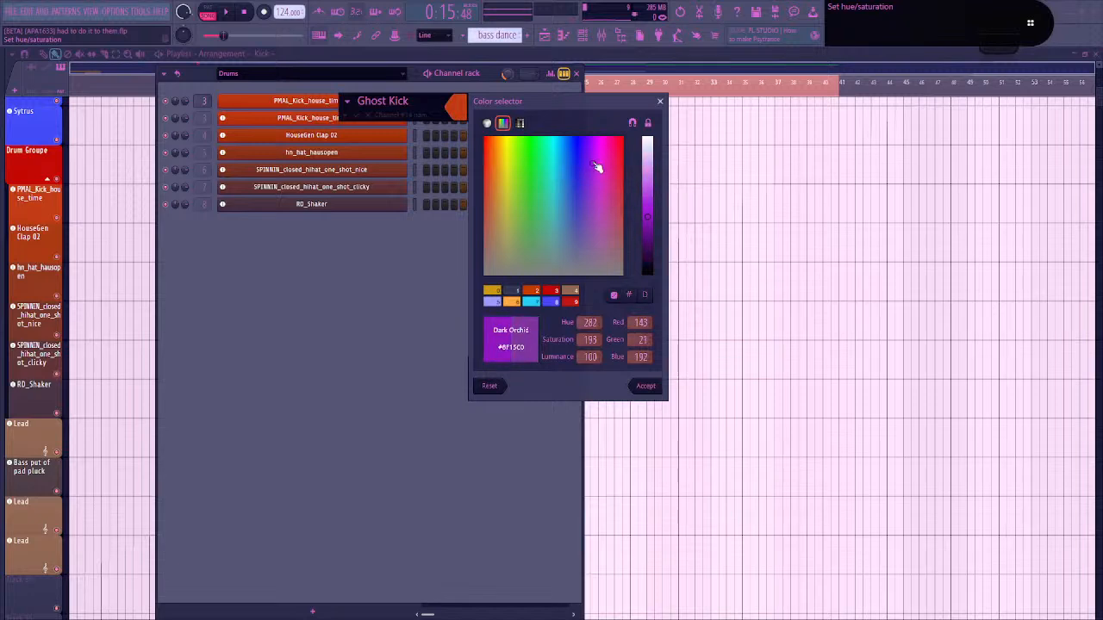
mouse_move(648, 215)
left_mouse_down()
mouse_move(651, 188)
mouse_move(649, 200)
left_mouse_up()
key("Return")
key("Return")
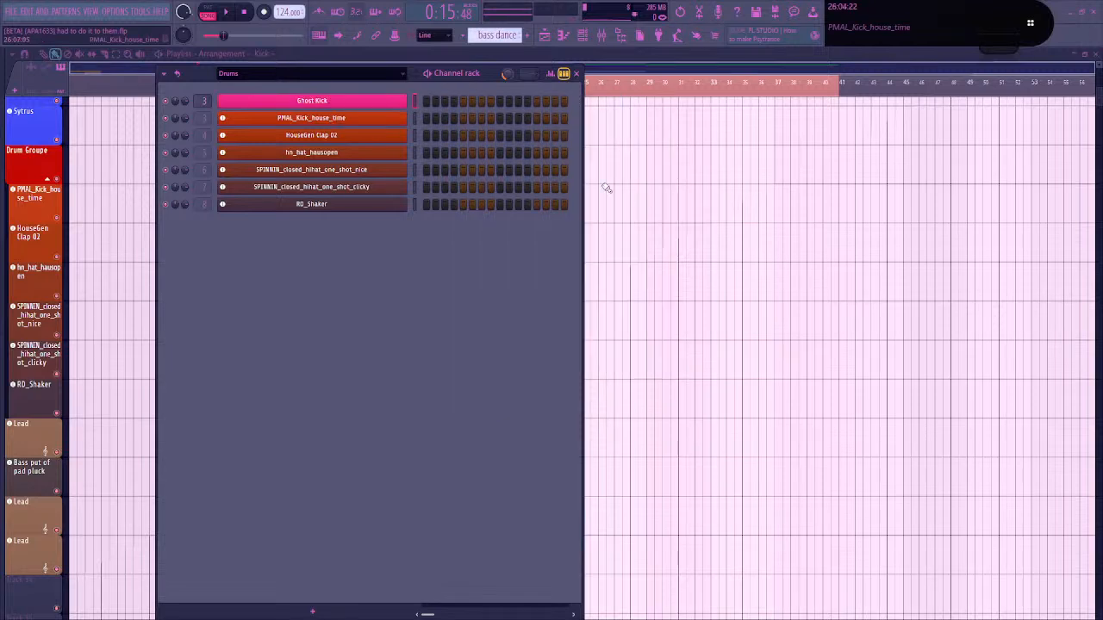
Bring up the mixer and route the Ghost Kick channel to the Ghost Kick mixer track, number 26
left_click(608, 40)
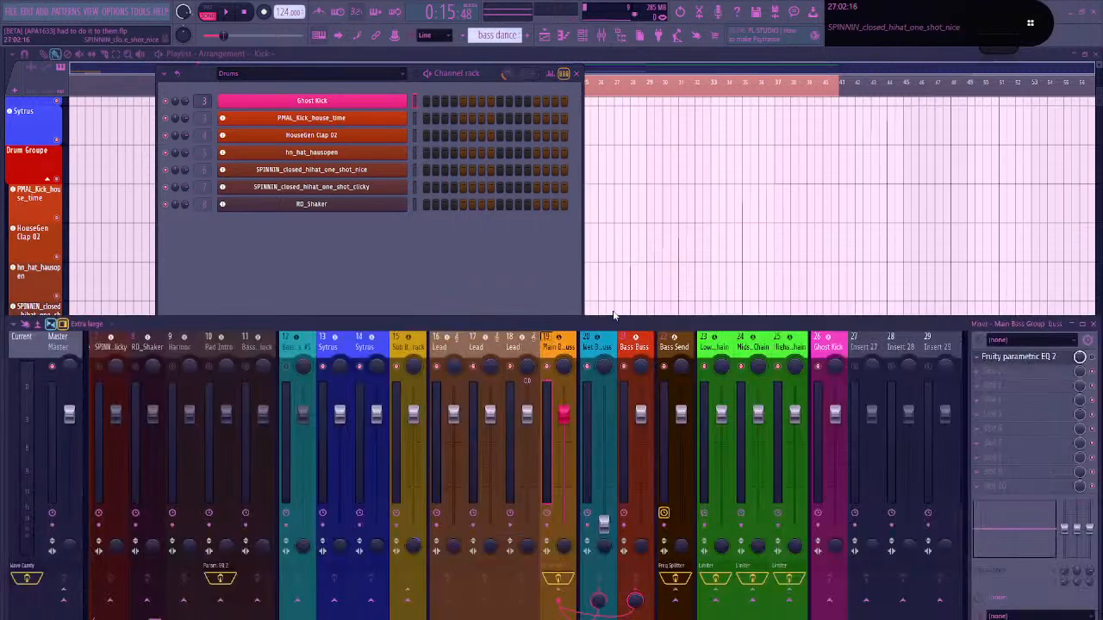
left_click(827, 349)
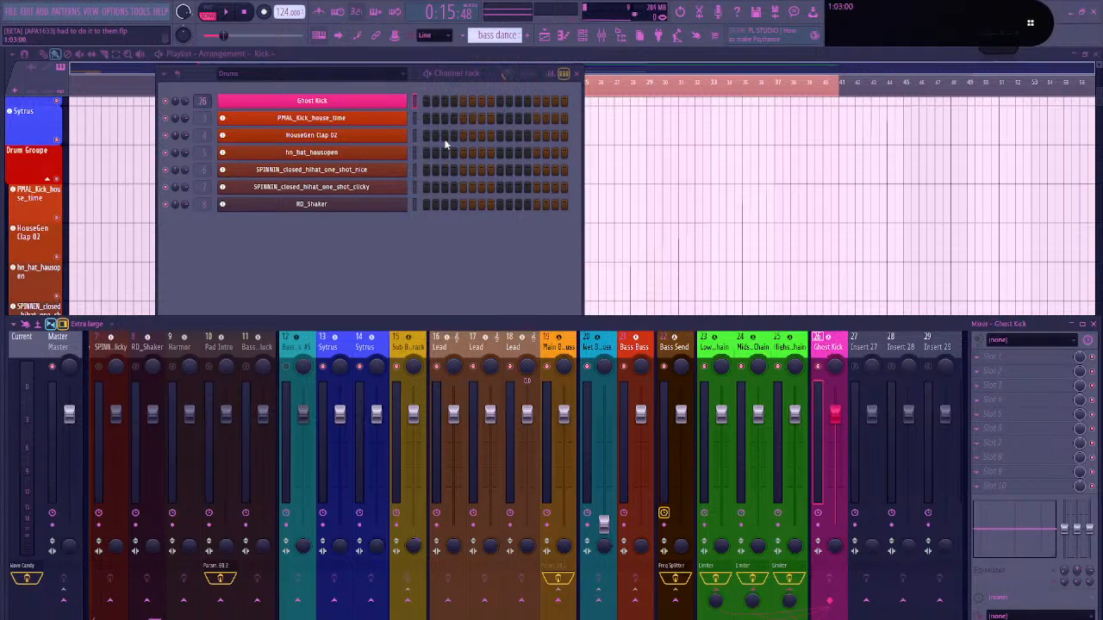
right_click(403, 101)
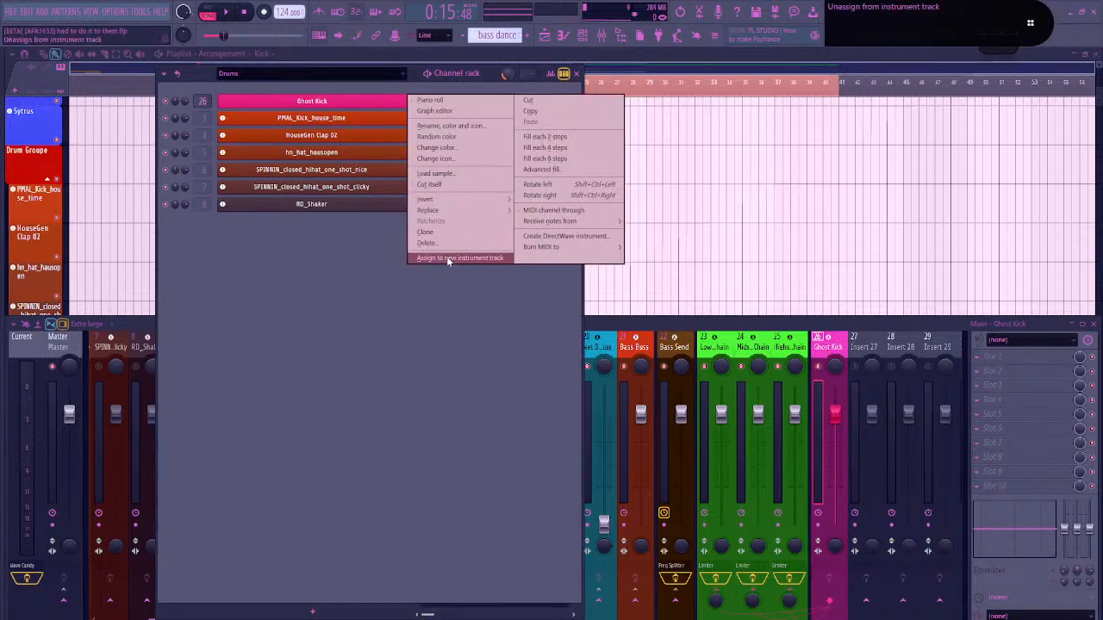
left_click(212, 234)
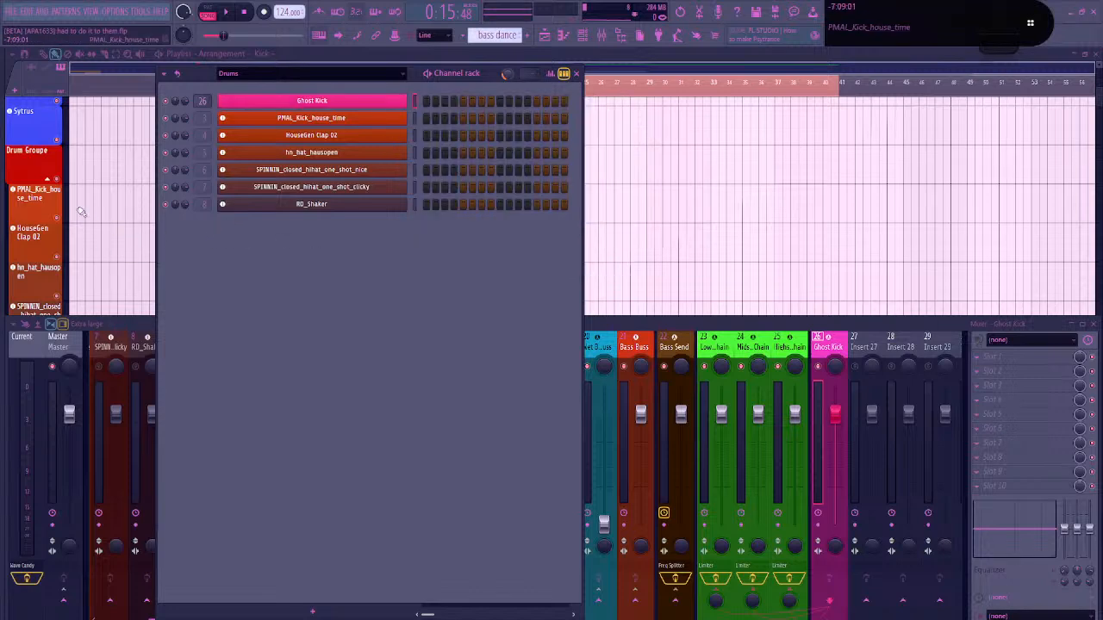
scroll(36, 206, "down", 6)
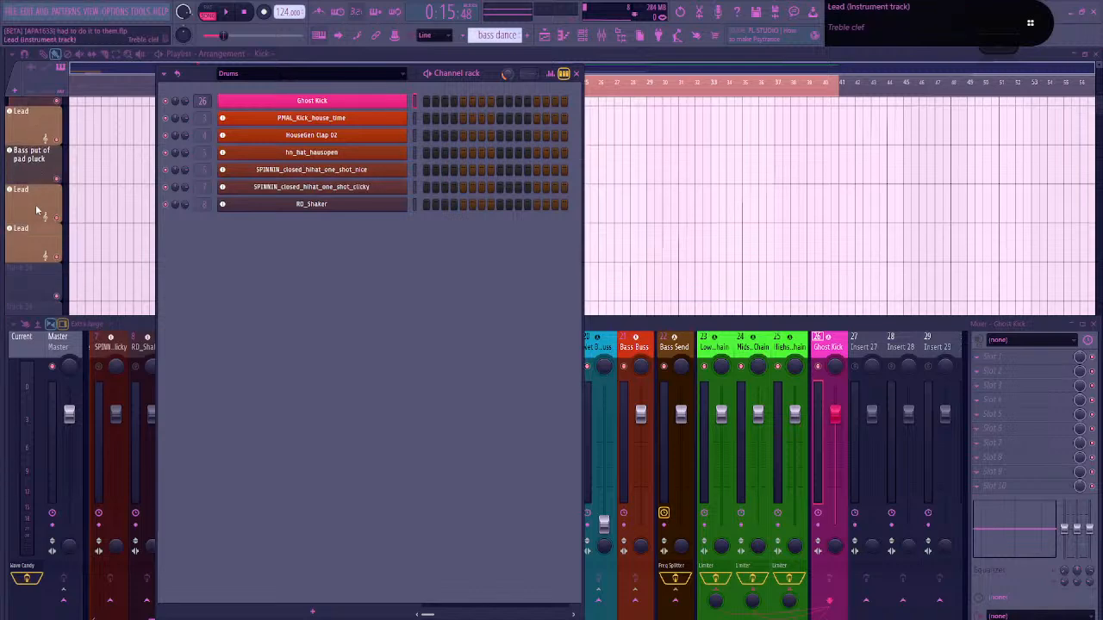
scroll(35, 204, "up", 4)
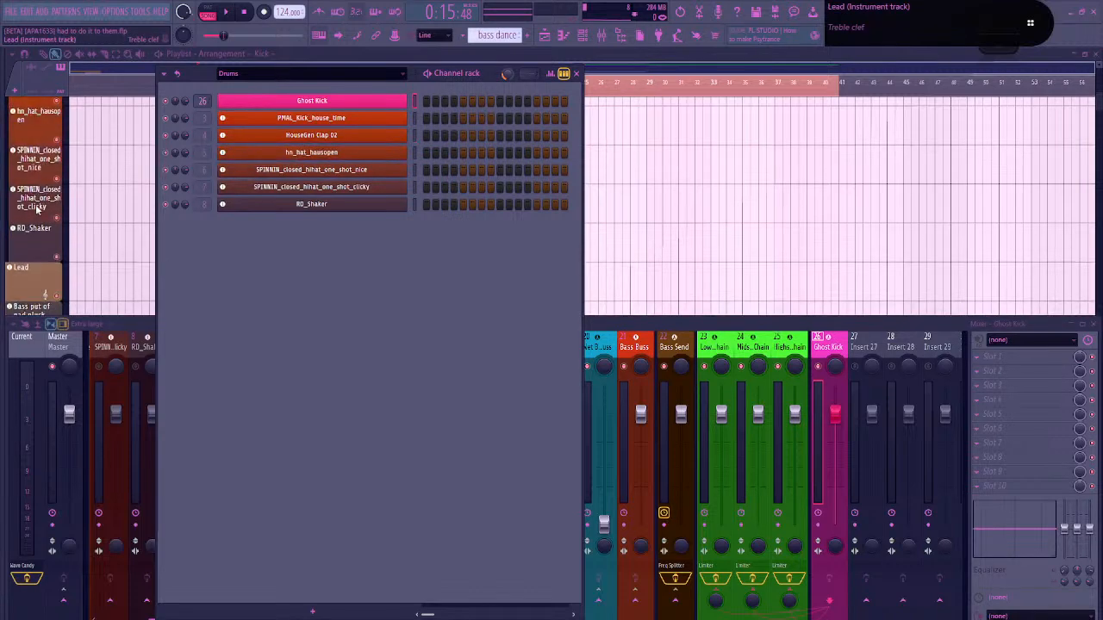
scroll(37, 209, "up", 3)
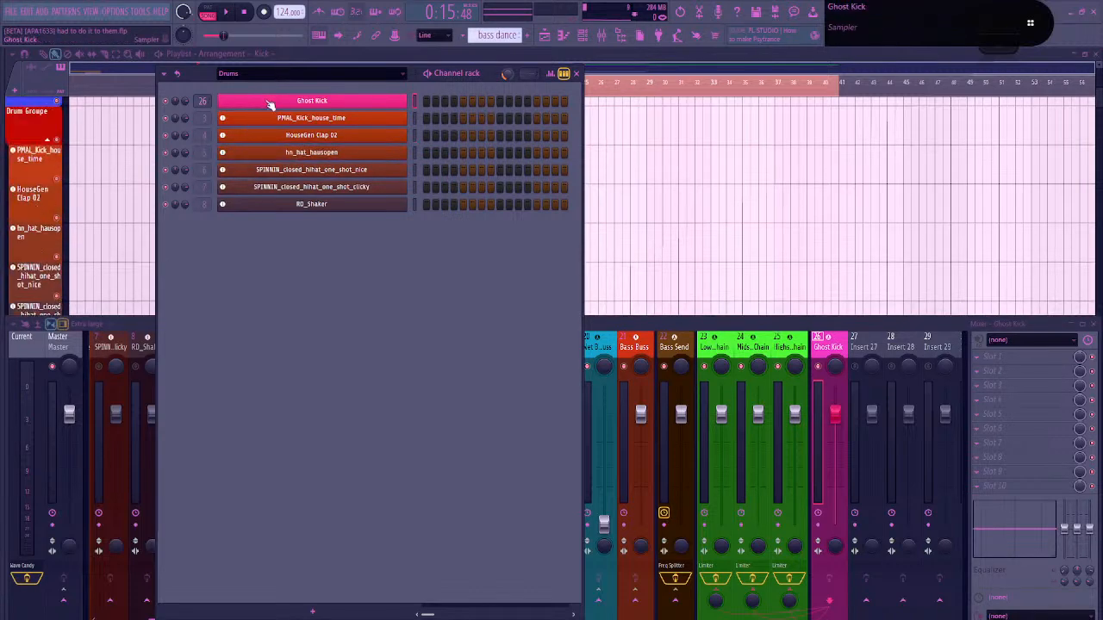
right_click(202, 101)
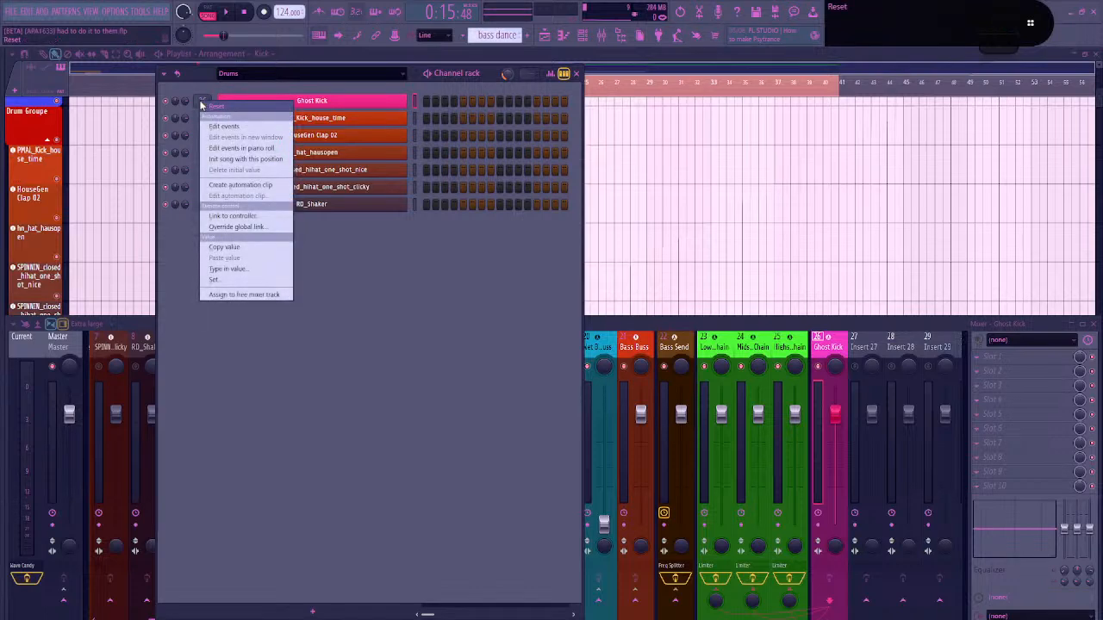
key("t")
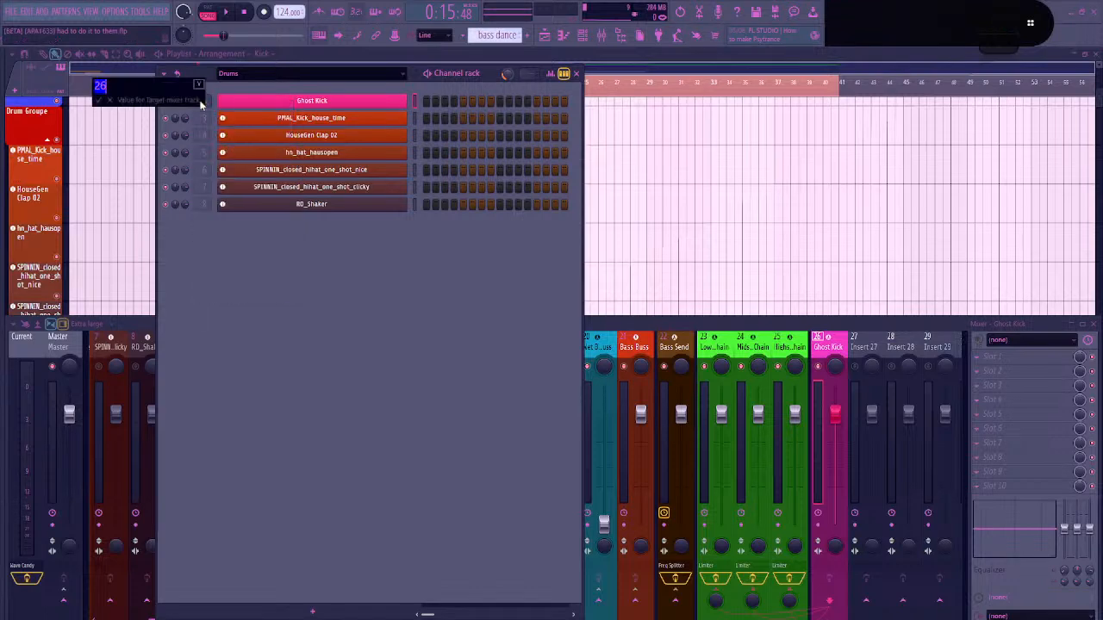
key("Return")
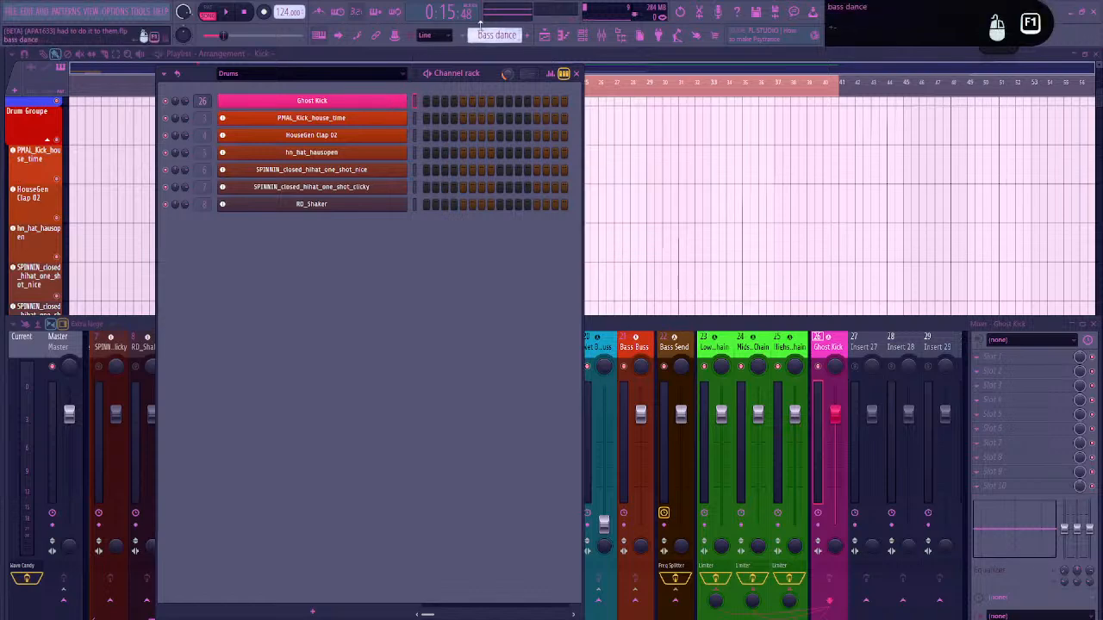
Create a new pattern named Ghost Kick Trig with a pink colour
left_click(478, 26)
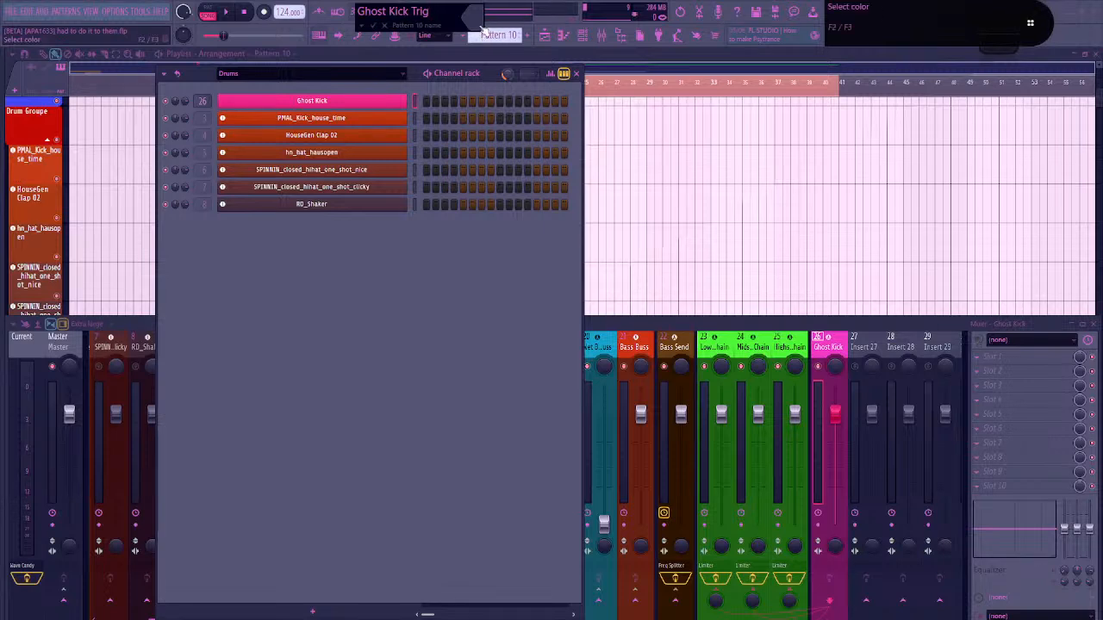
key("Return")
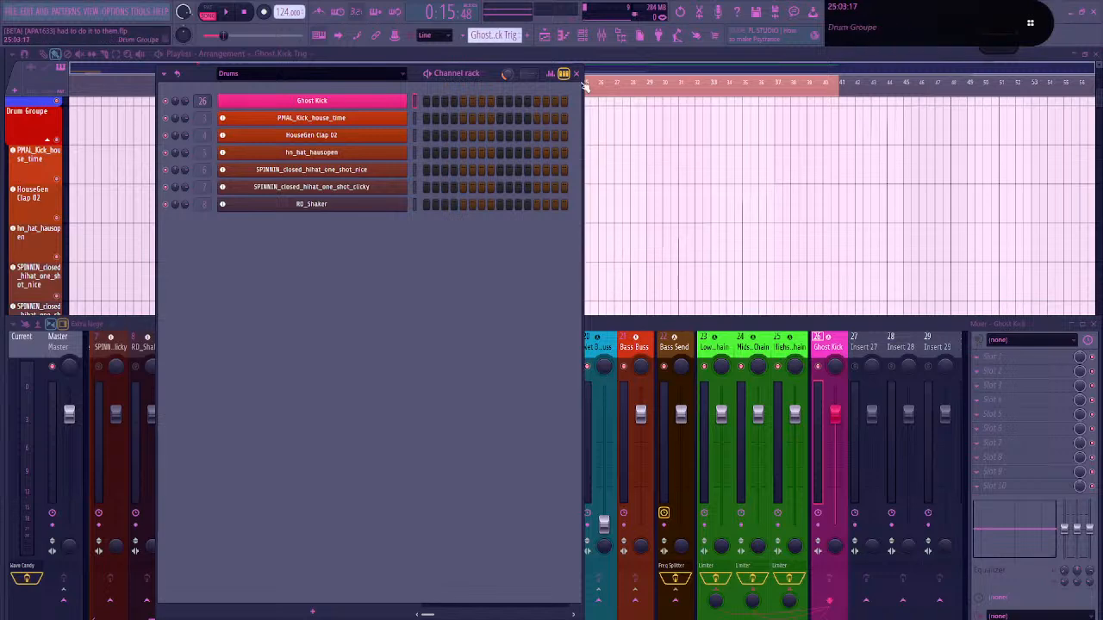
Expand the Sidechain Track group in the playlist and paint Ghost Kick Trig clips along the Ghost Kick track from bar 1 through bar 40
left_click(593, 58)
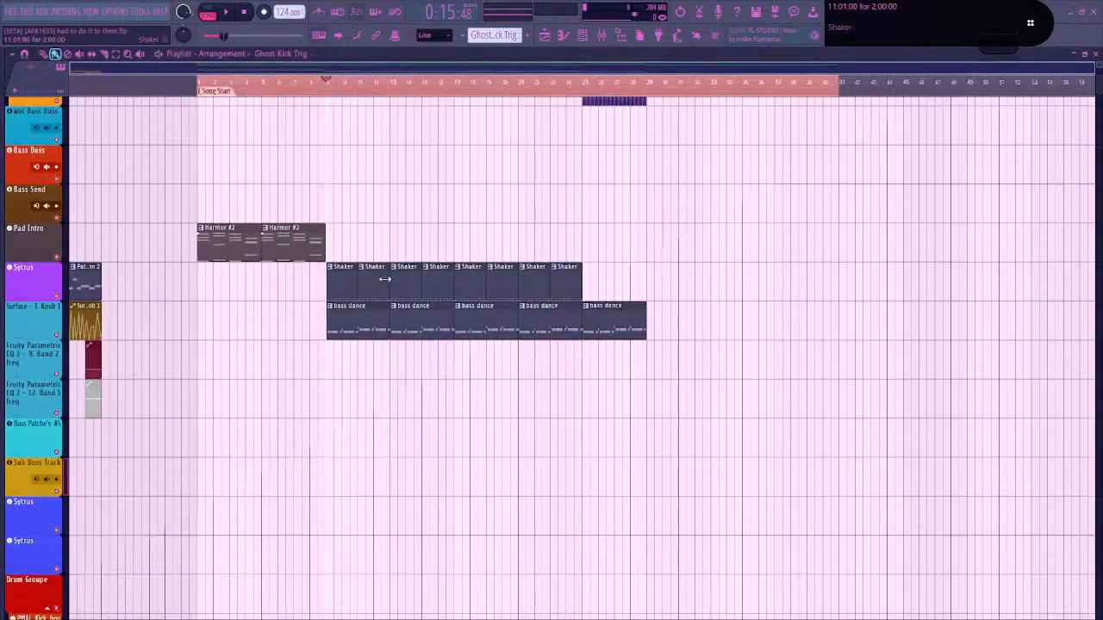
scroll(373, 284, "up", 3)
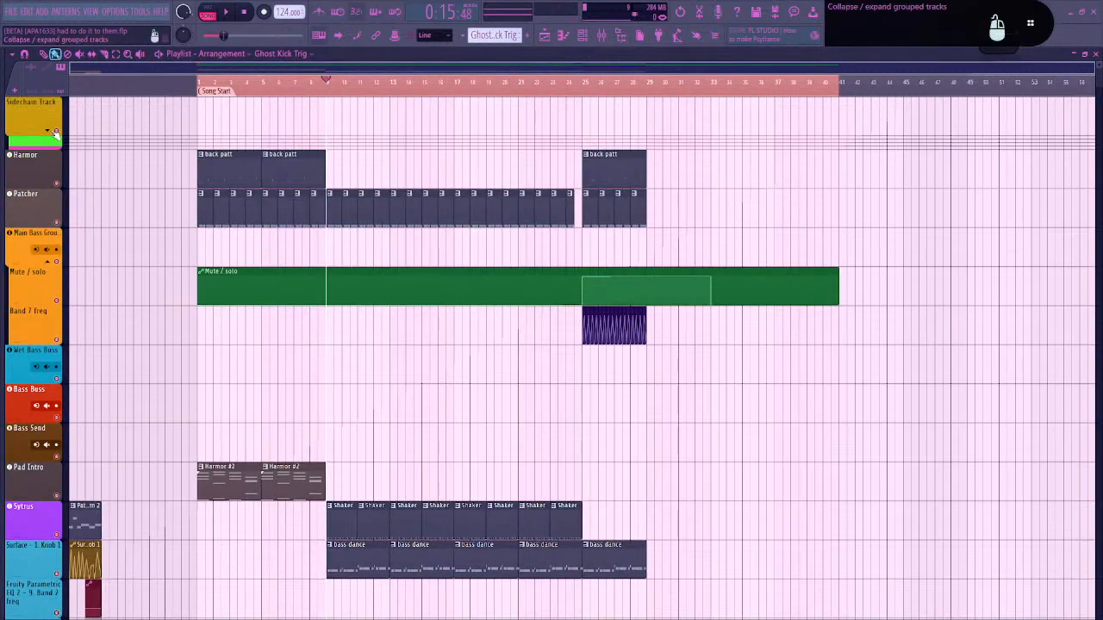
scroll(98, 148, "up", 4)
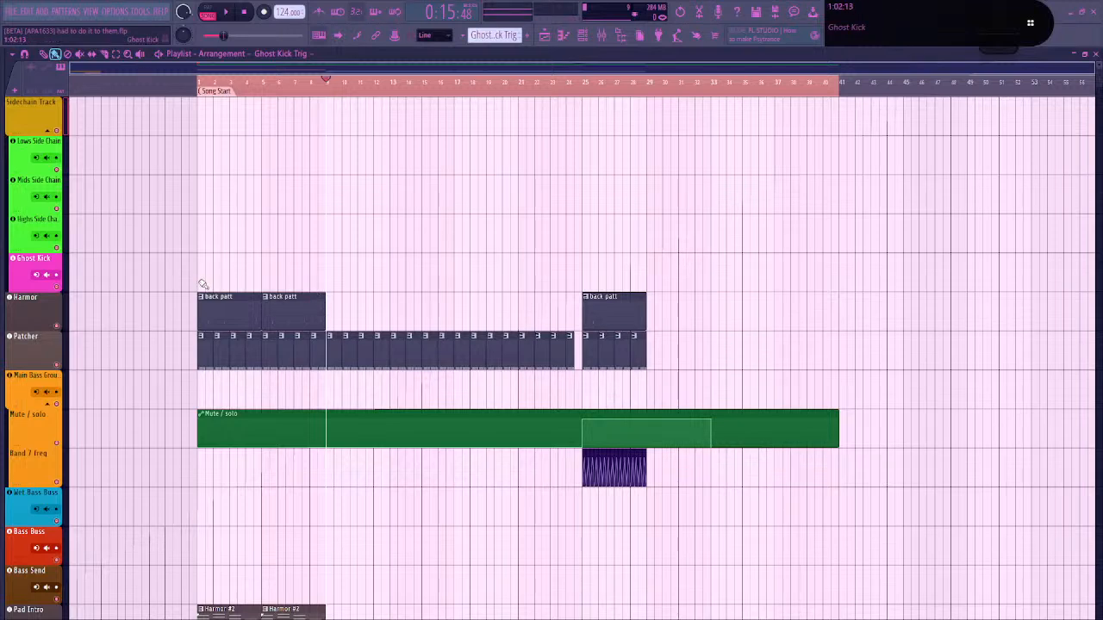
left_click_drag(203, 283, 619, 267)
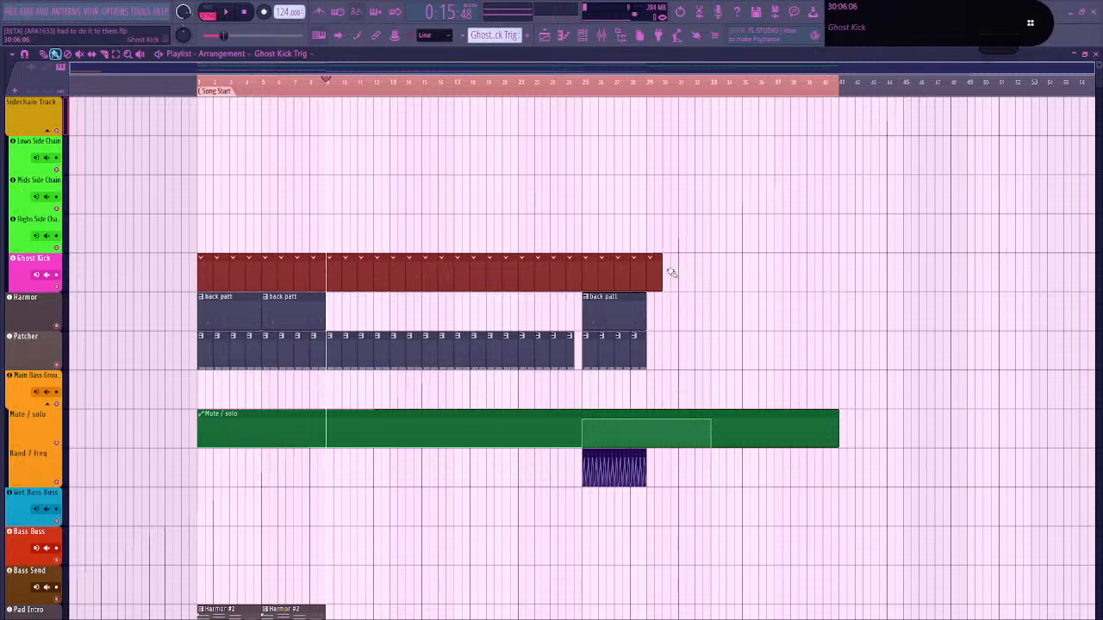
left_click_drag(671, 273, 827, 272)
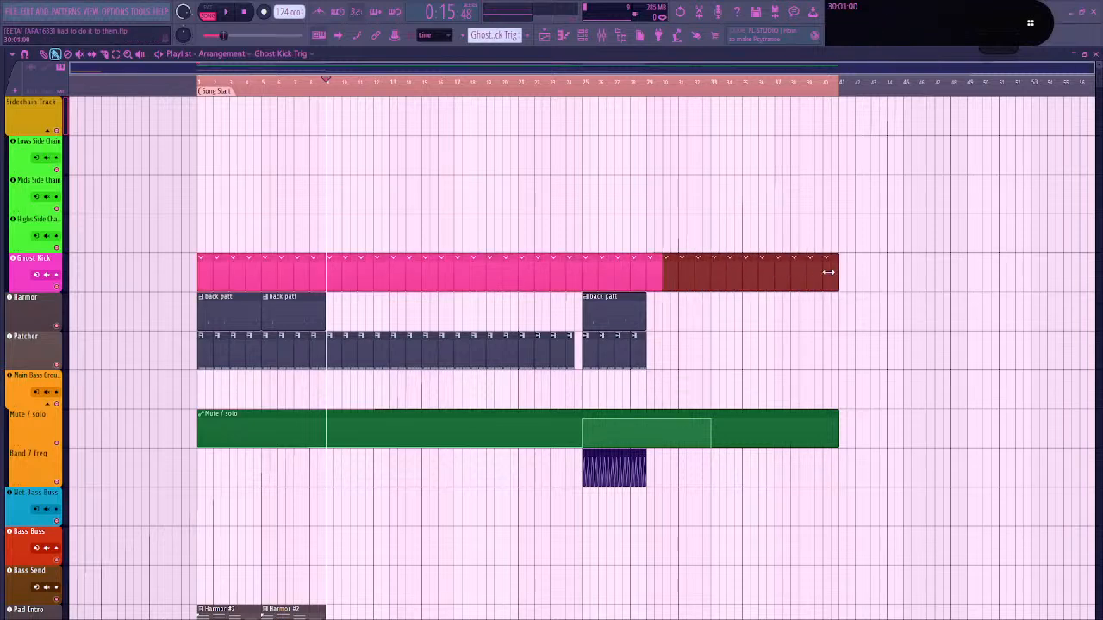
scroll(256, 295, "up", 4)
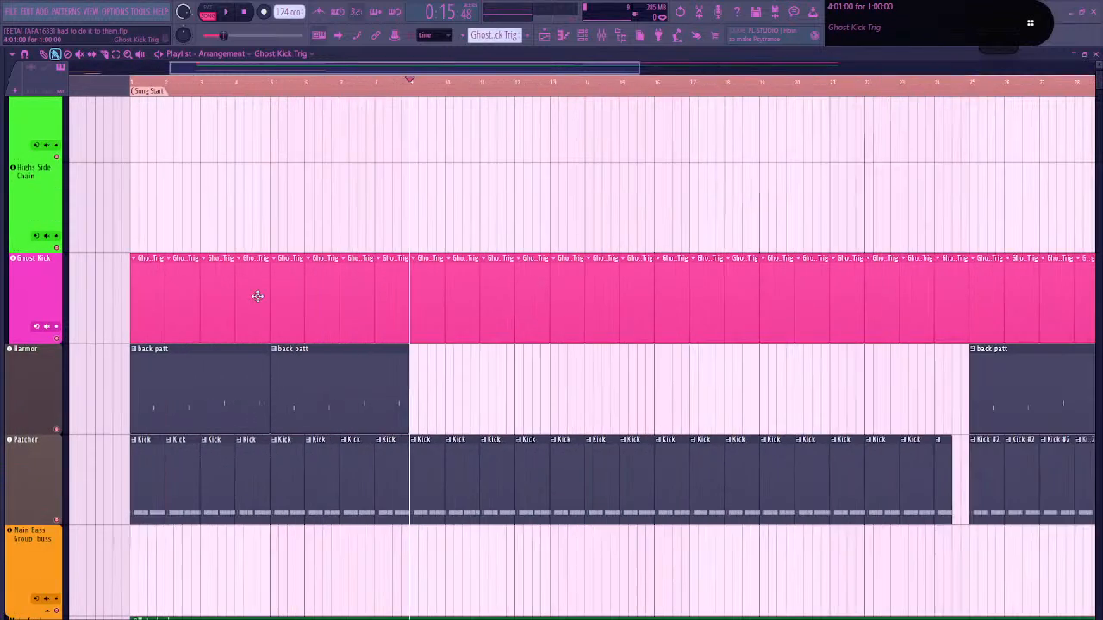
Examine the Fruity Limiter on the Lows Side Chain mixer track and close it
left_click(599, 38)
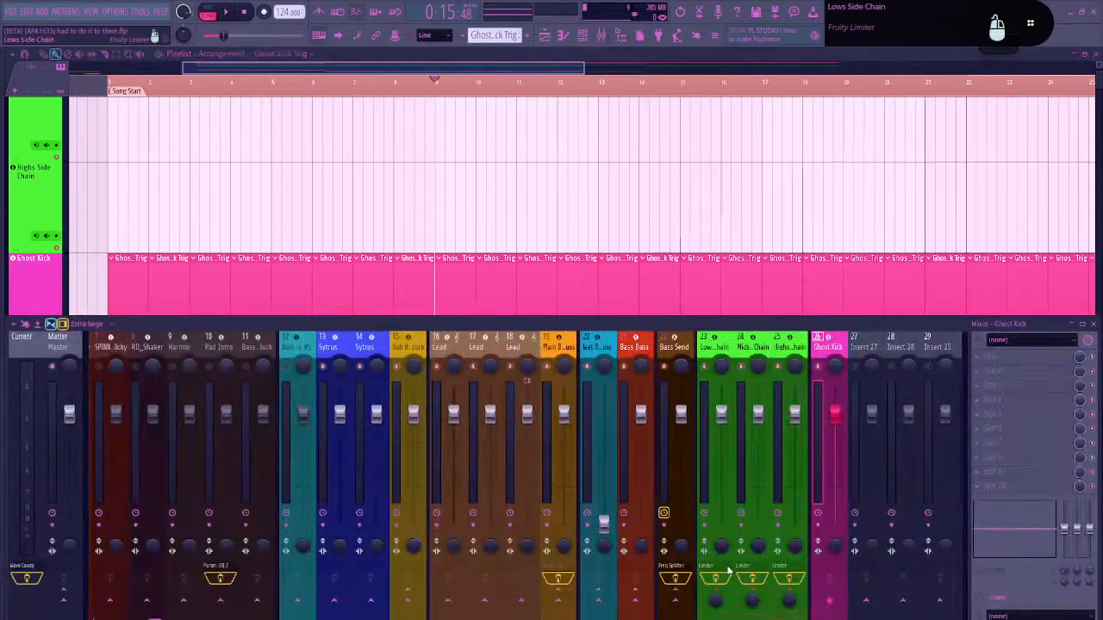
left_click(724, 571)
left_click(724, 571)
left_click(725, 571)
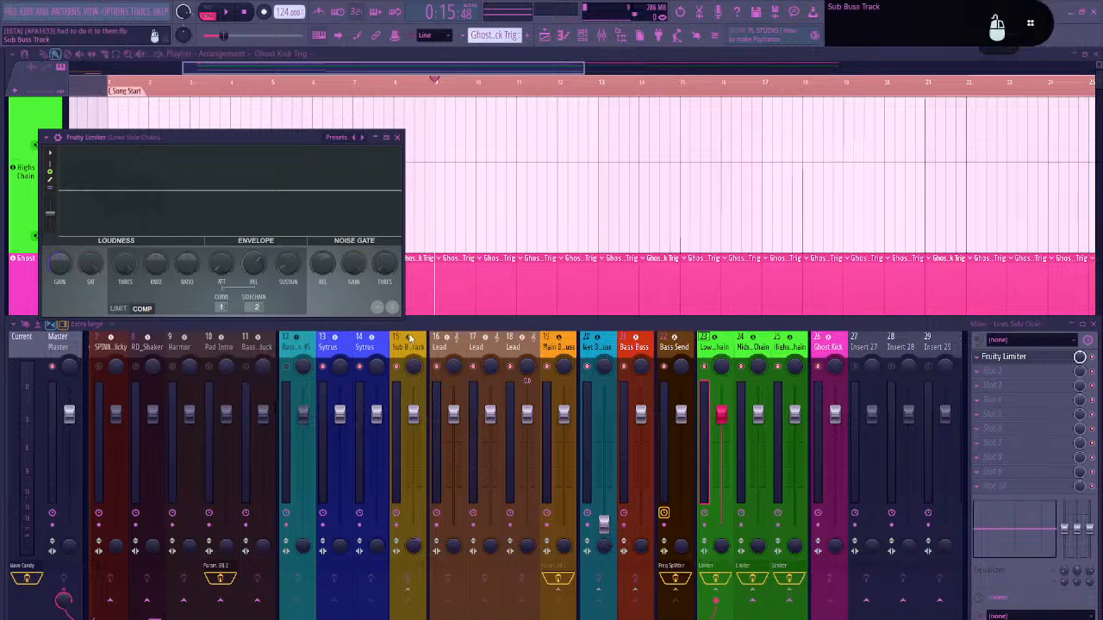
key("Escape")
Sidechain the Ghost Kick mixer track only to the Lows, Mids and Highs Side Chain tracks, without a send to Master
left_click(836, 351)
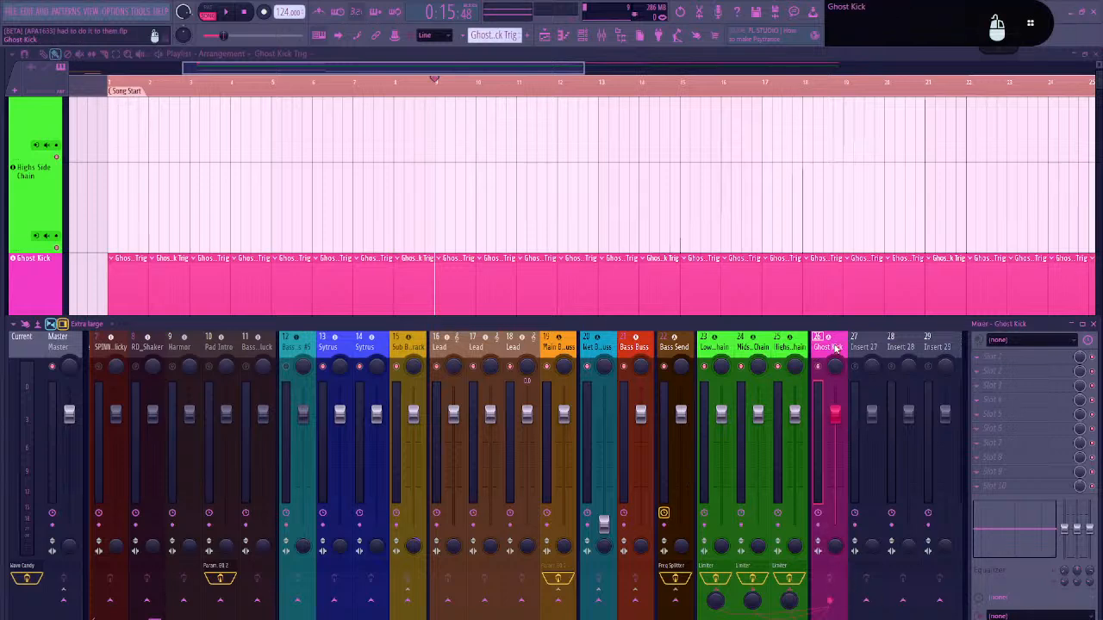
left_click(63, 602)
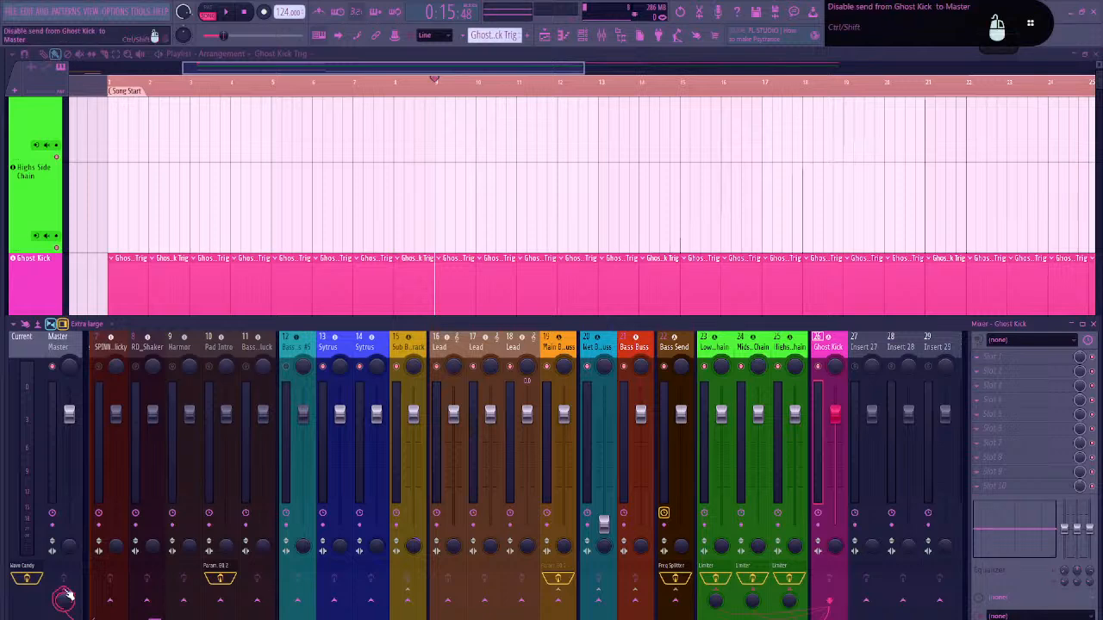
right_click(716, 596)
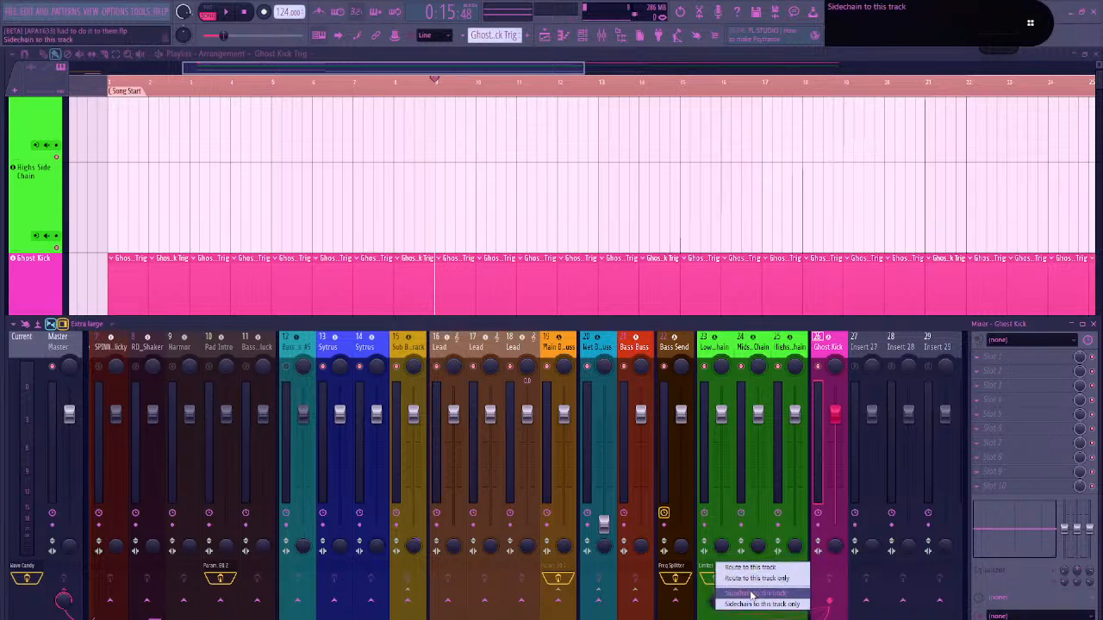
left_click(748, 606)
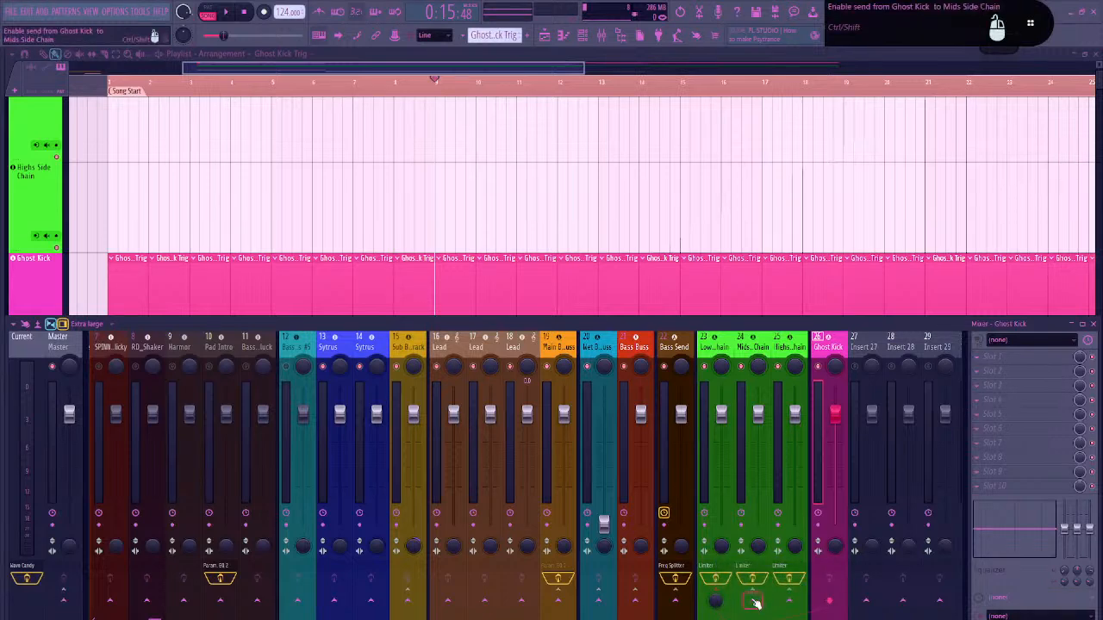
right_click(752, 602)
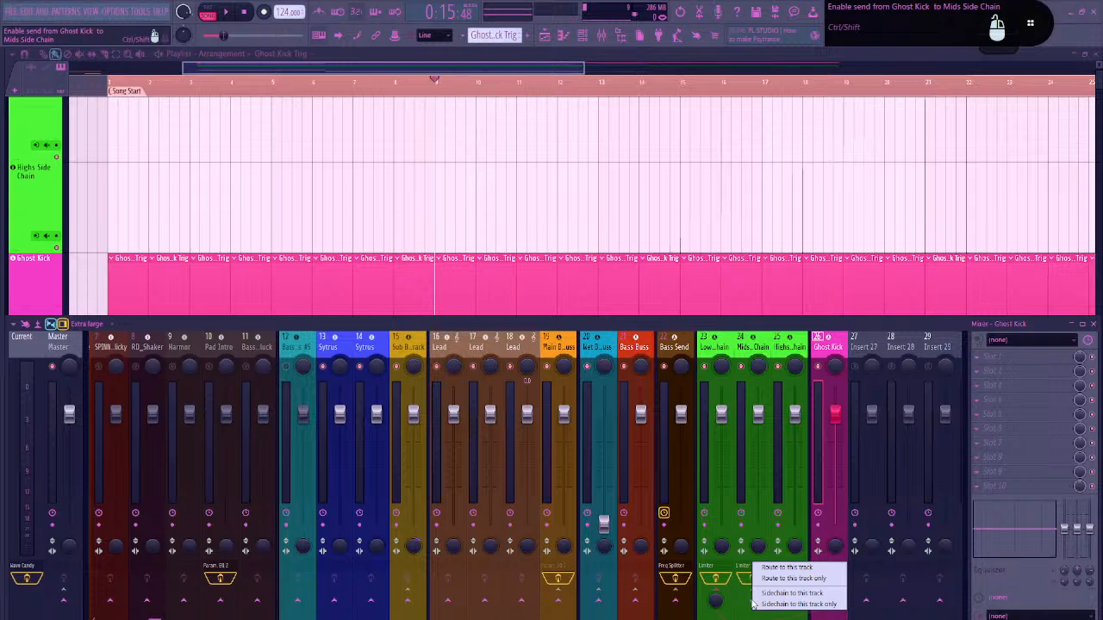
left_click(753, 604)
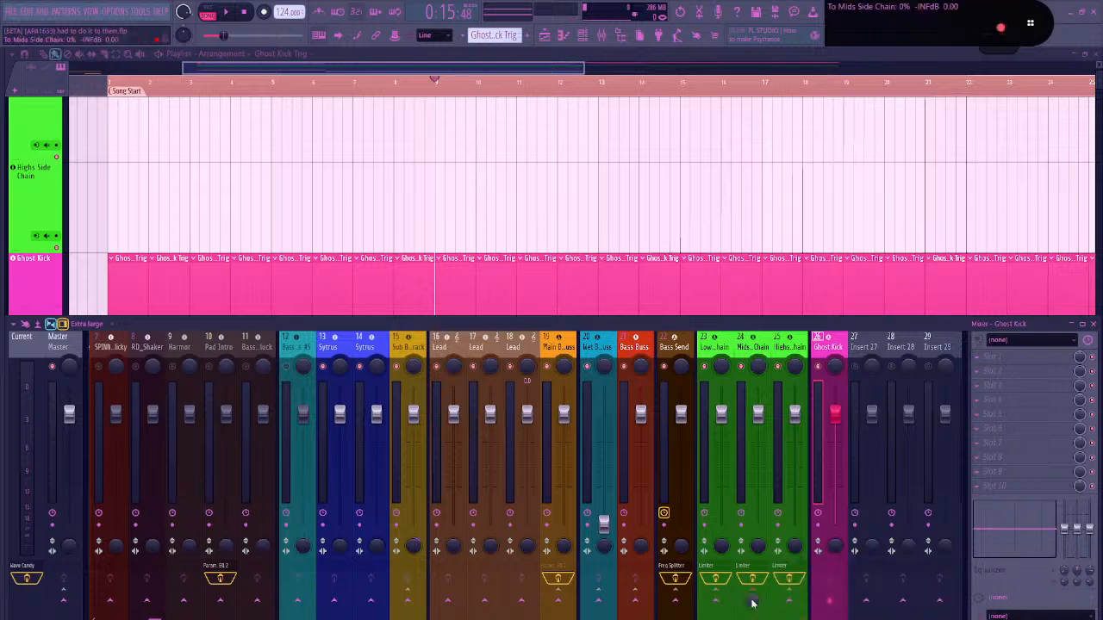
right_click(712, 603)
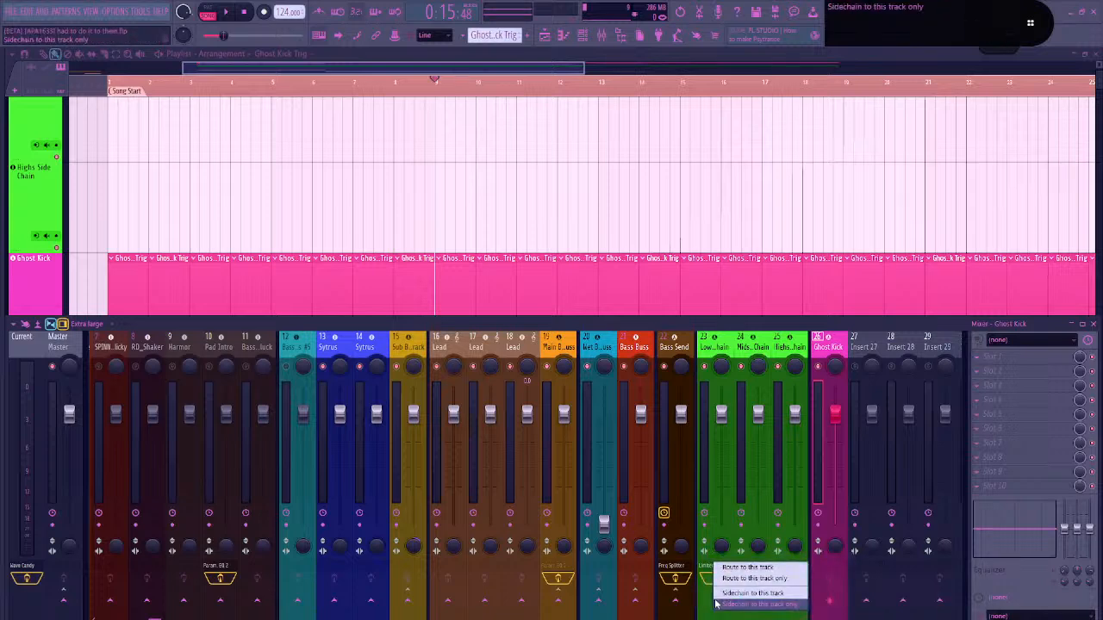
left_click(717, 603)
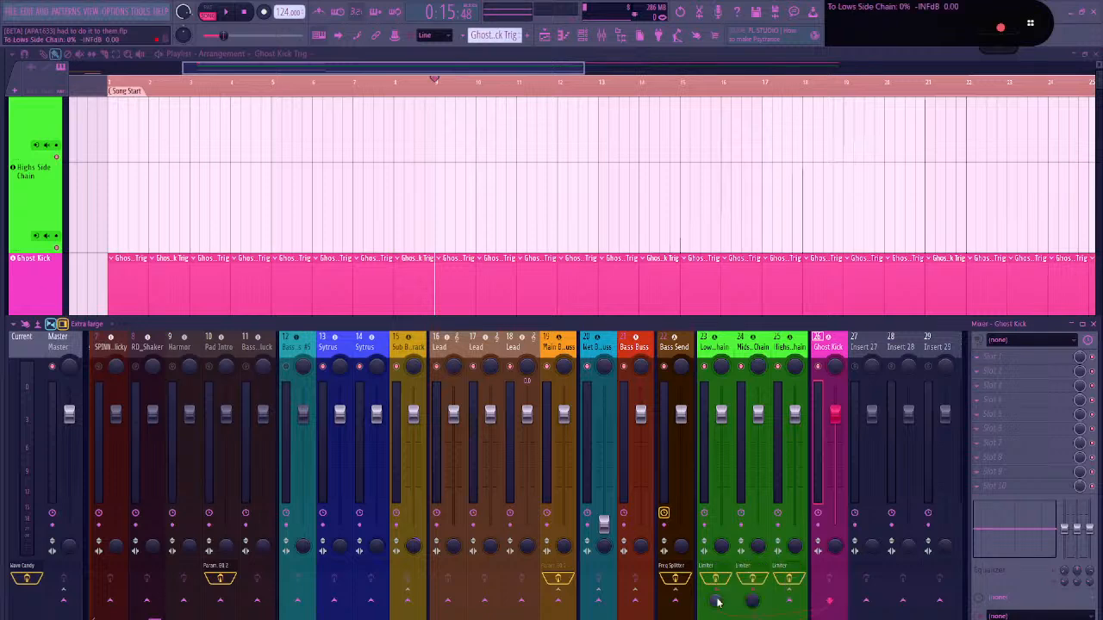
right_click(789, 603)
left_click(801, 594)
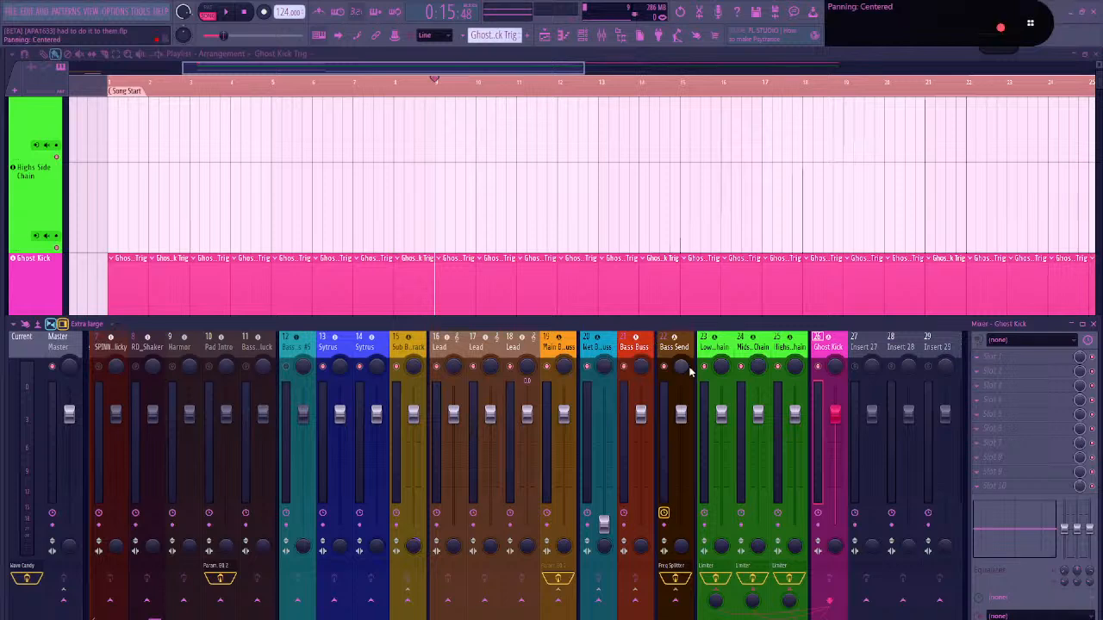
Start playback and fill every fourth step of the Ghost Kick channel in the Ghost Kick Trig pattern
key("space")
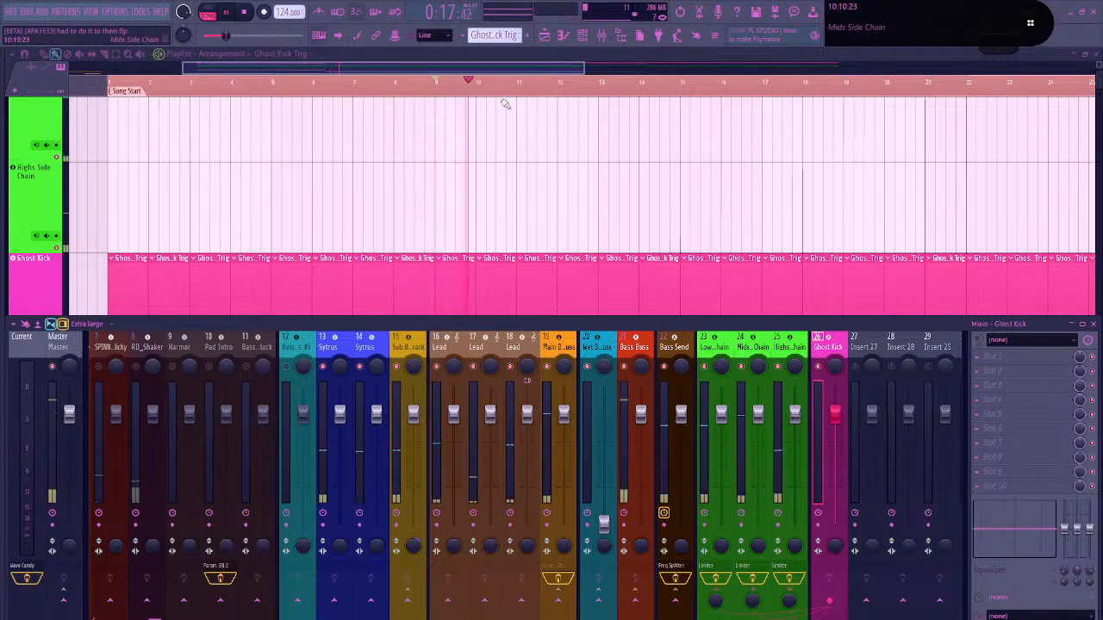
key("F6")
right_click(403, 101)
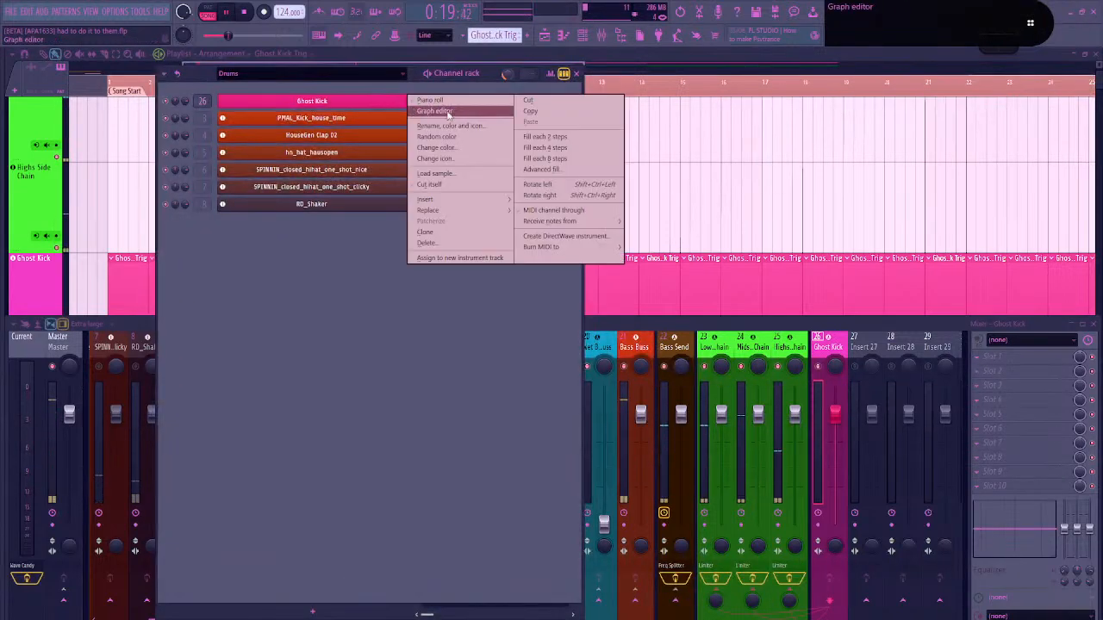
left_click(543, 148)
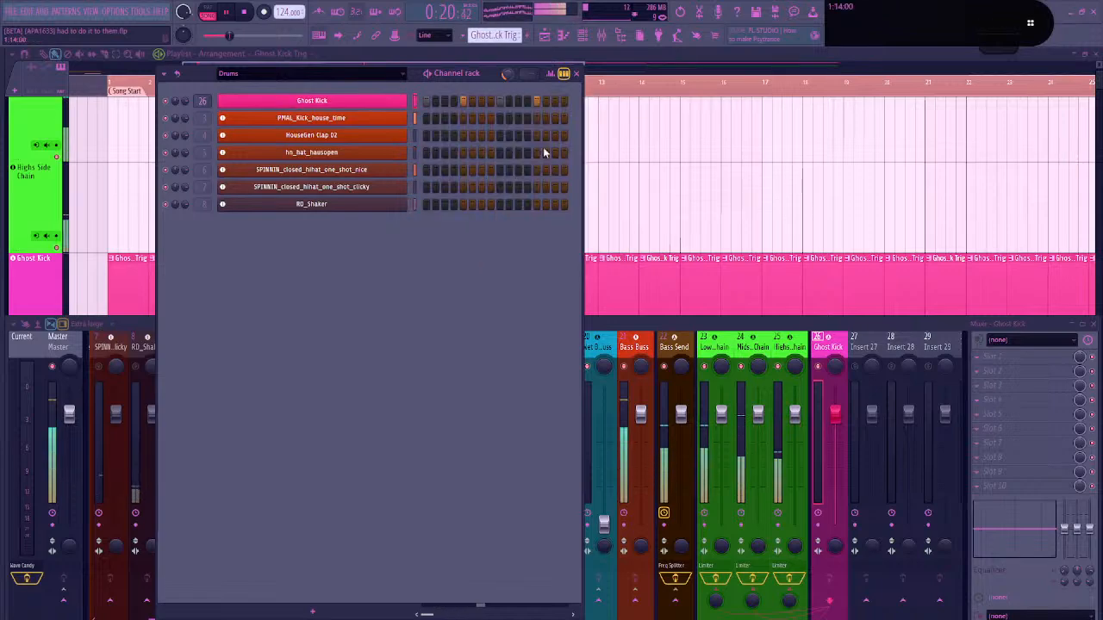
Try to extend the last Ghost Kick Trig clip past bar 41, and undo the change
right_click(726, 218)
scroll(835, 305, "down", 4)
scroll(829, 273, "up", 5)
left_click_drag(829, 269, 749, 273)
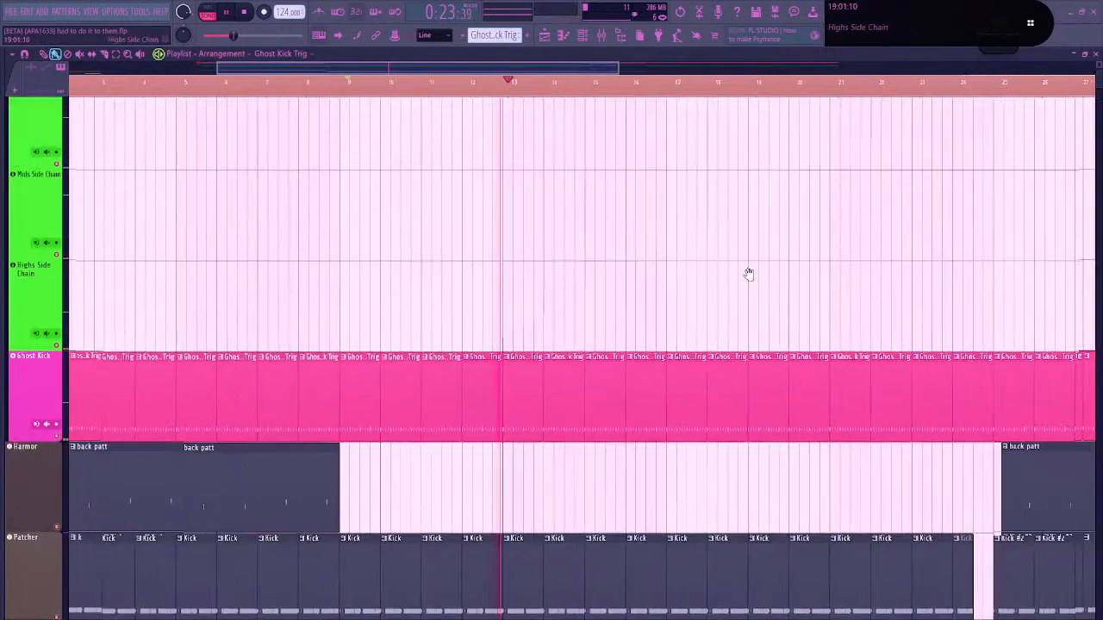
scroll(748, 273, "right", 10)
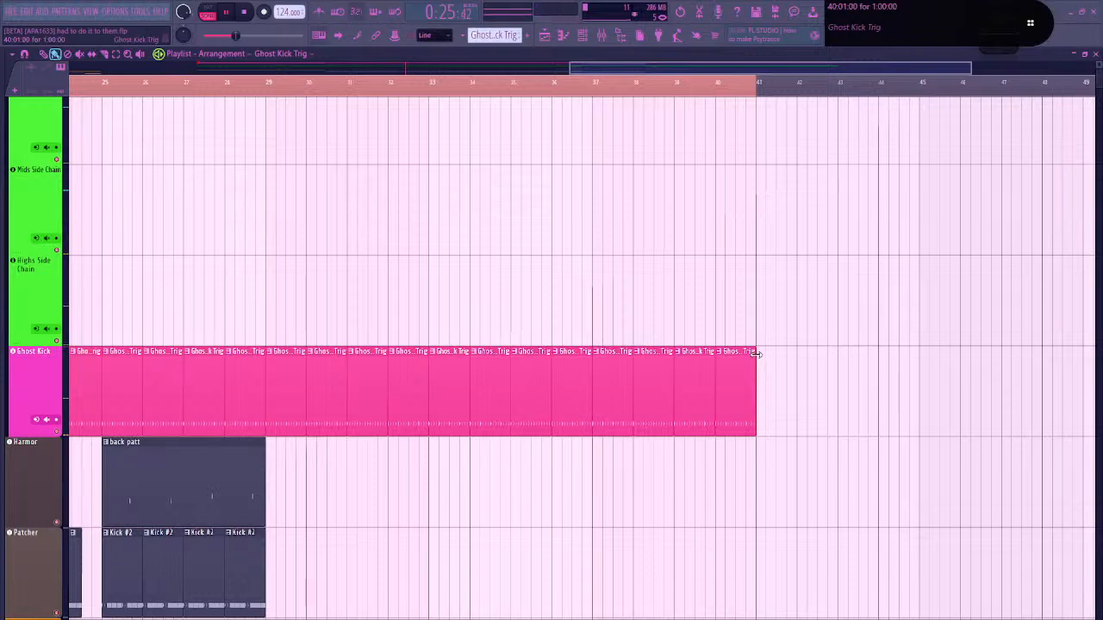
left_click_drag(755, 354, 833, 354)
key("ctrl+z")
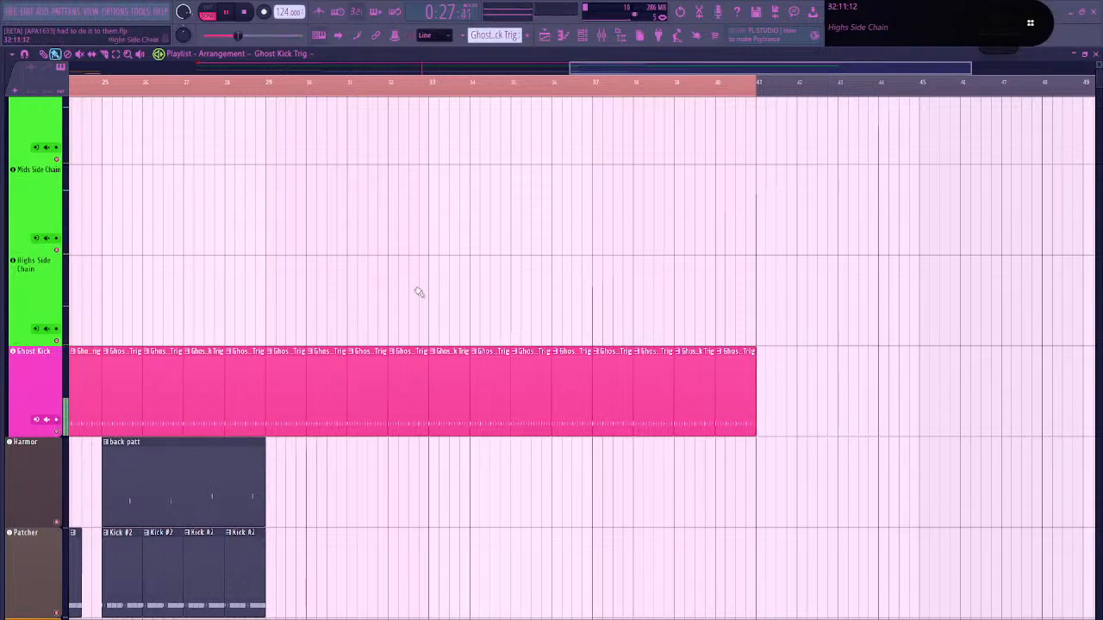
Open the Fruity Limiter on the Lows Side Chain mixer track while the song plays
right_click(519, 178, "ctrl")
left_click(602, 36)
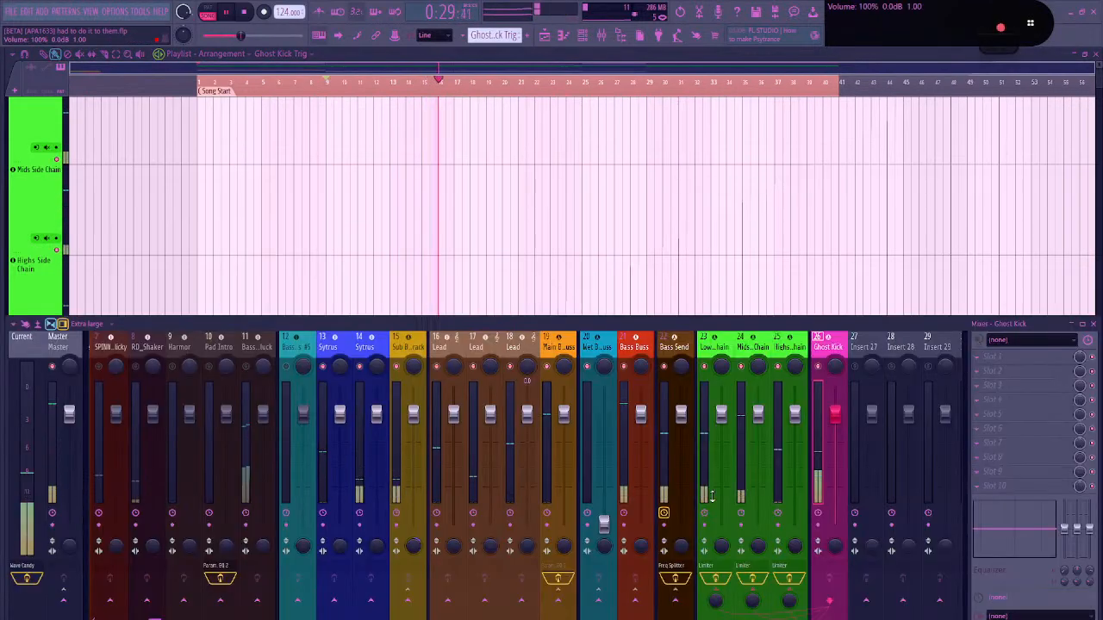
left_click(713, 574)
left_click(713, 573)
left_click(713, 573)
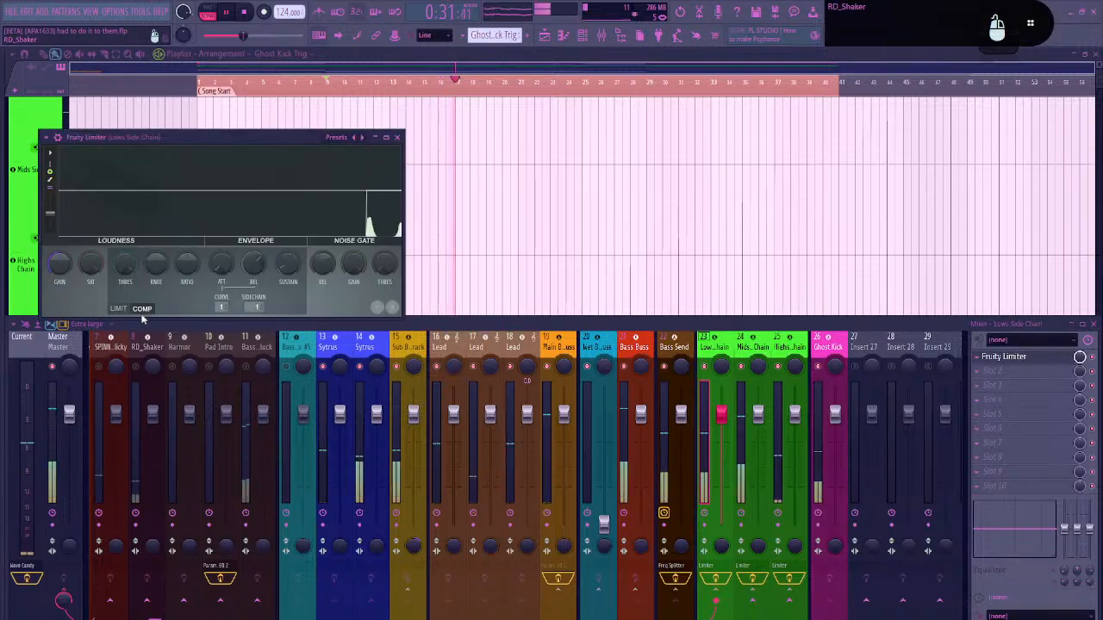
Lower the Lows Side Chain compressor threshold to about -38.1 dB, reduce the knee and raise the ratio
left_click_drag(125, 264, 125, 336)
left_click_drag(159, 256, 158, 229)
left_click_drag(189, 262, 188, 211)
left_click_drag(156, 263, 156, 364)
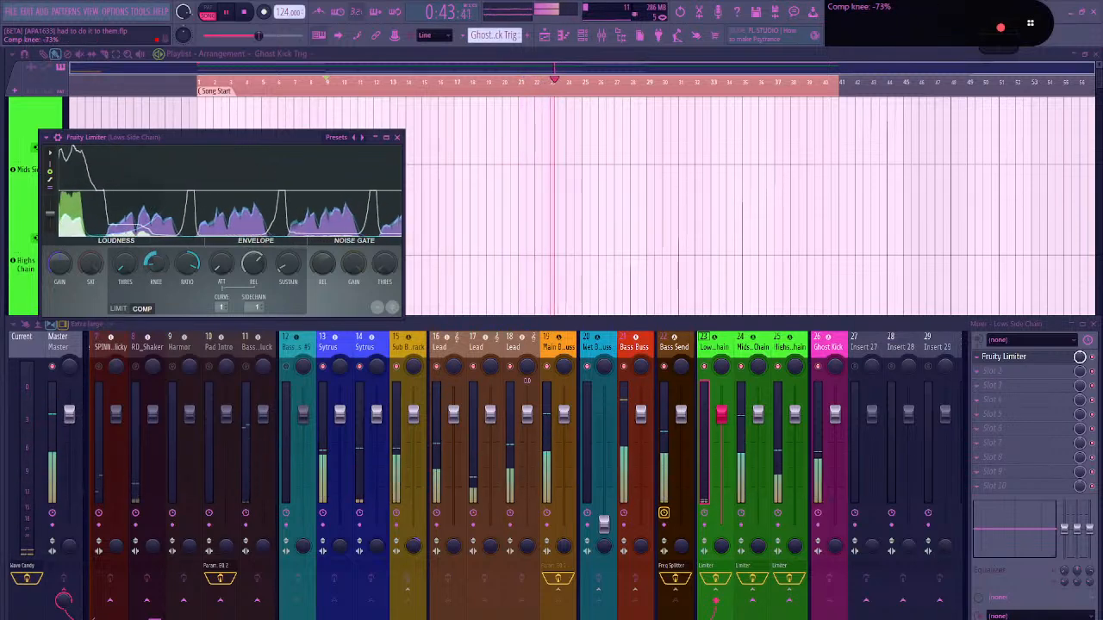
left_click_drag(148, 269, 125, 284)
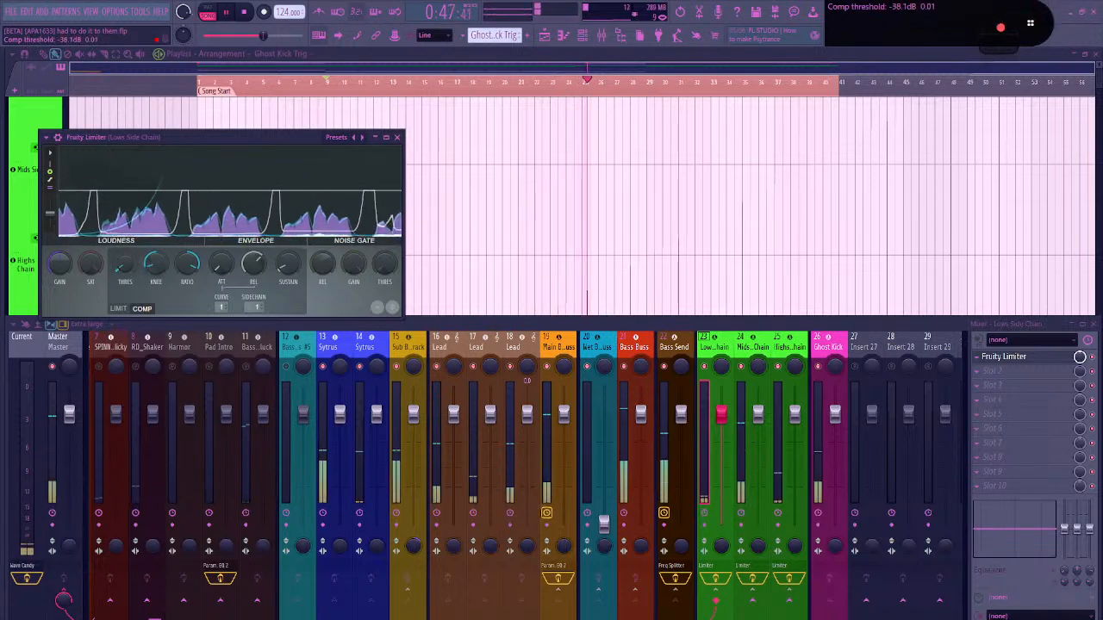
Restart playback and fine-tune the Lows Side Chain compressor's threshold and knee with a shorter release time
key("space")
key("space")
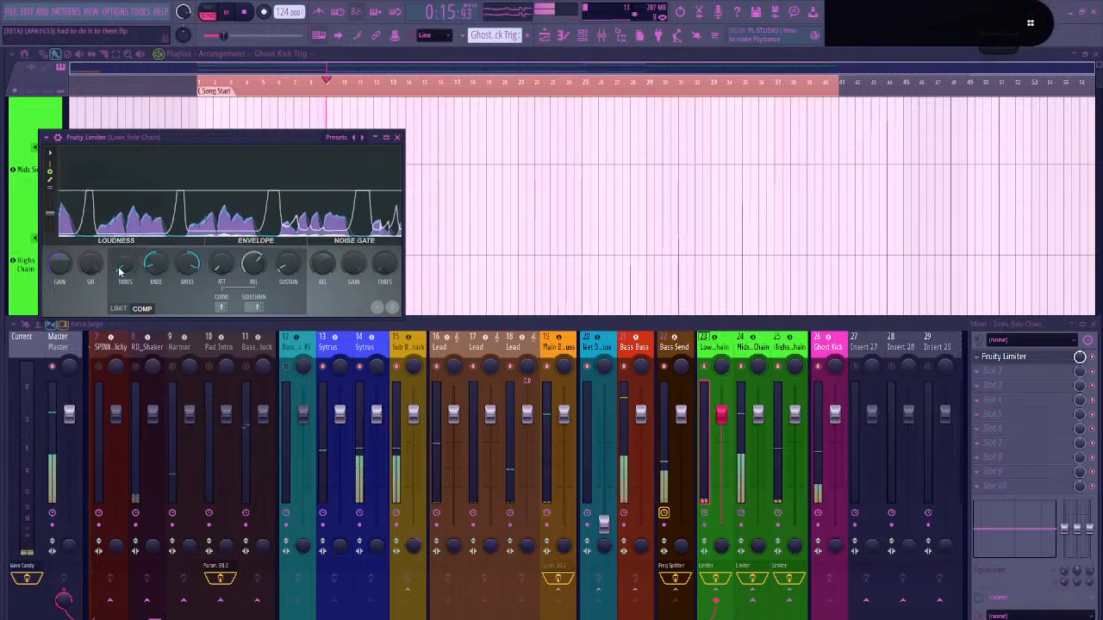
left_click_drag(119, 272, 120, 279)
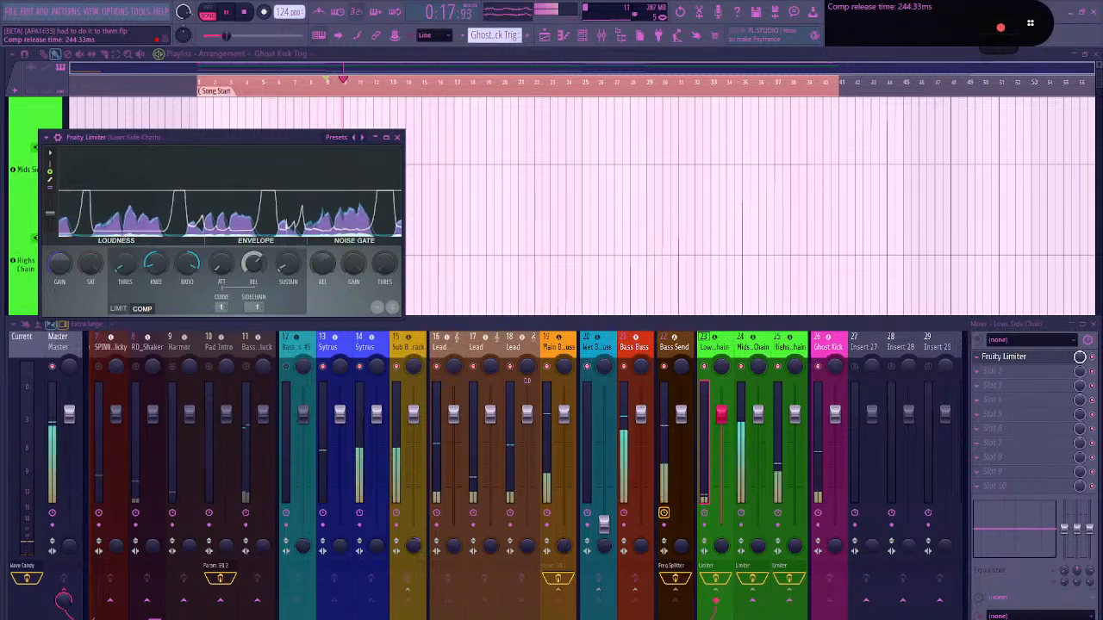
left_click_drag(253, 263, 253, 272)
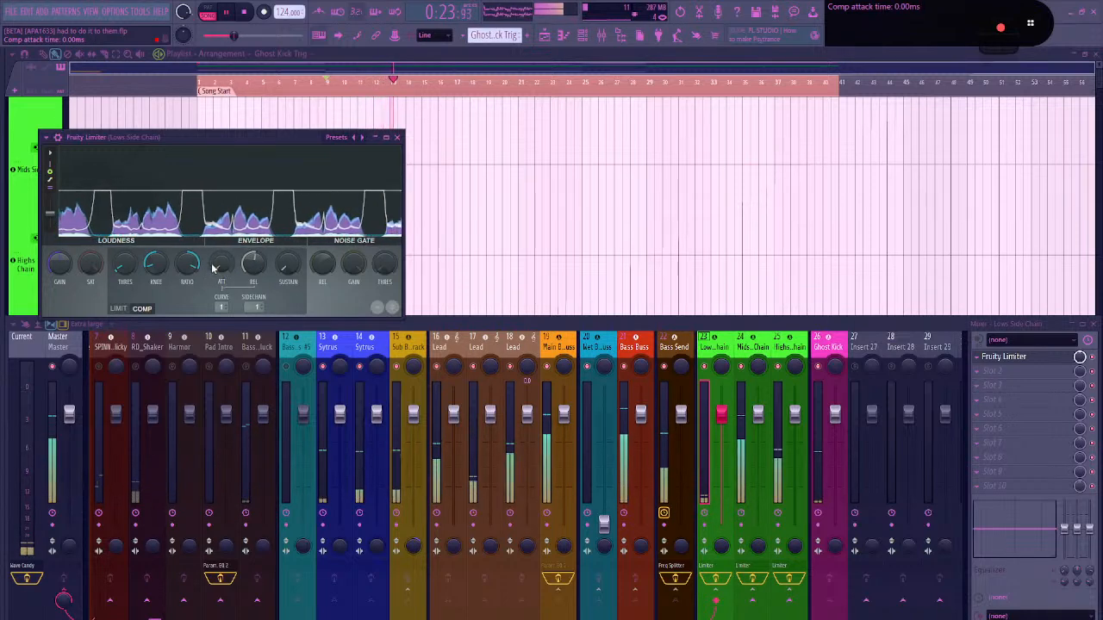
left_click_drag(161, 270, 162, 272)
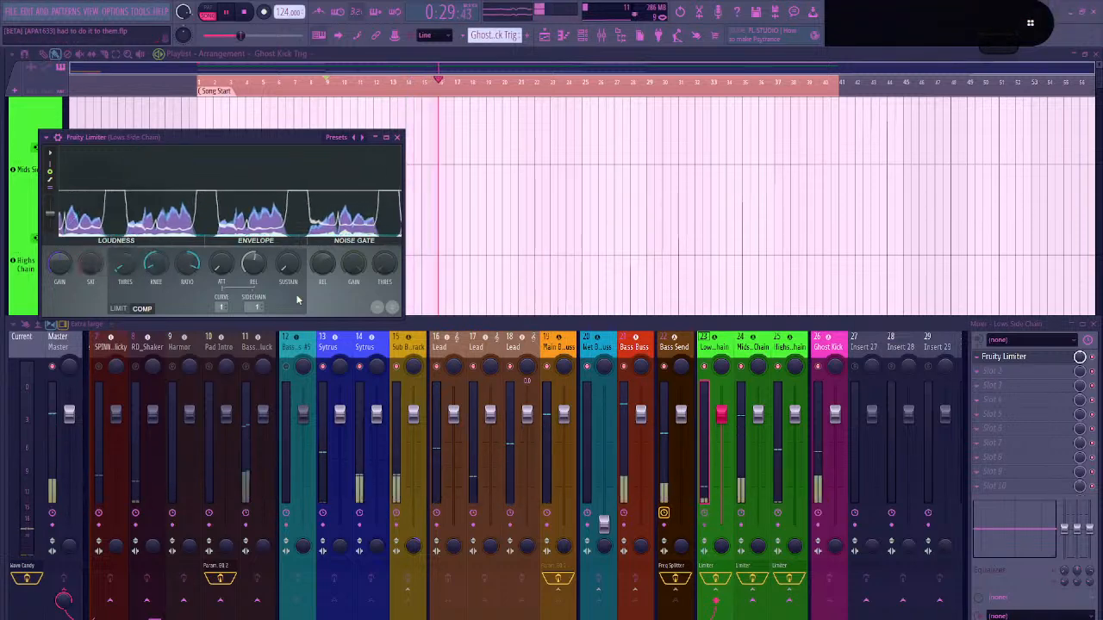
Raise the Lows Side Chain limiter's gain and compare the compressed sound against the spare A/B state
left_click_drag(73, 274, 72, 264)
left_click(395, 309)
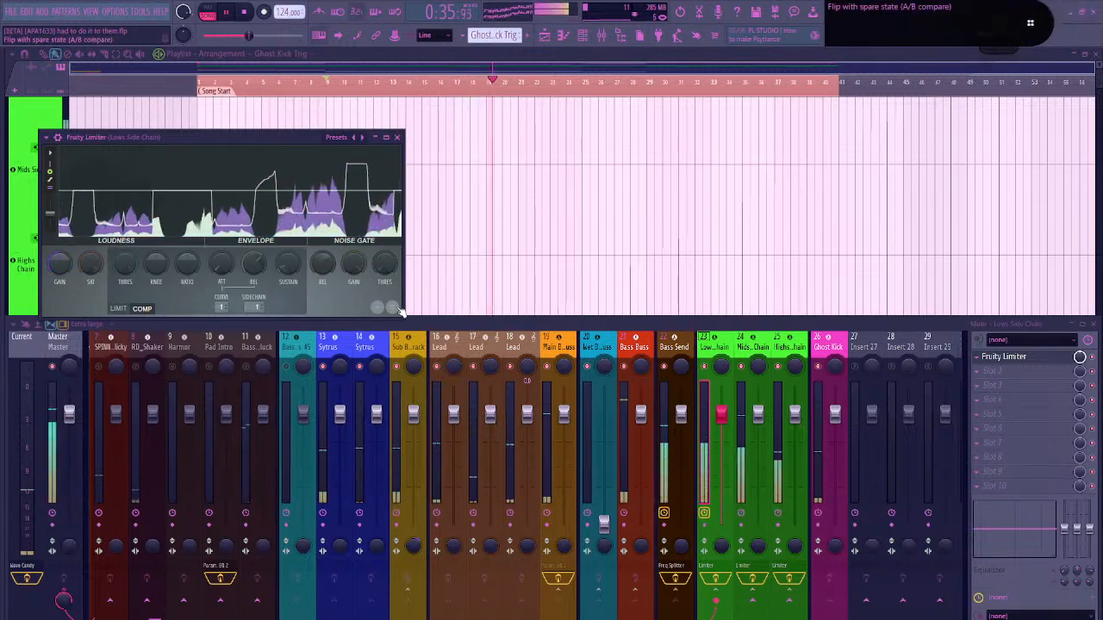
left_click(395, 309)
left_click_drag(71, 274, 70, 267)
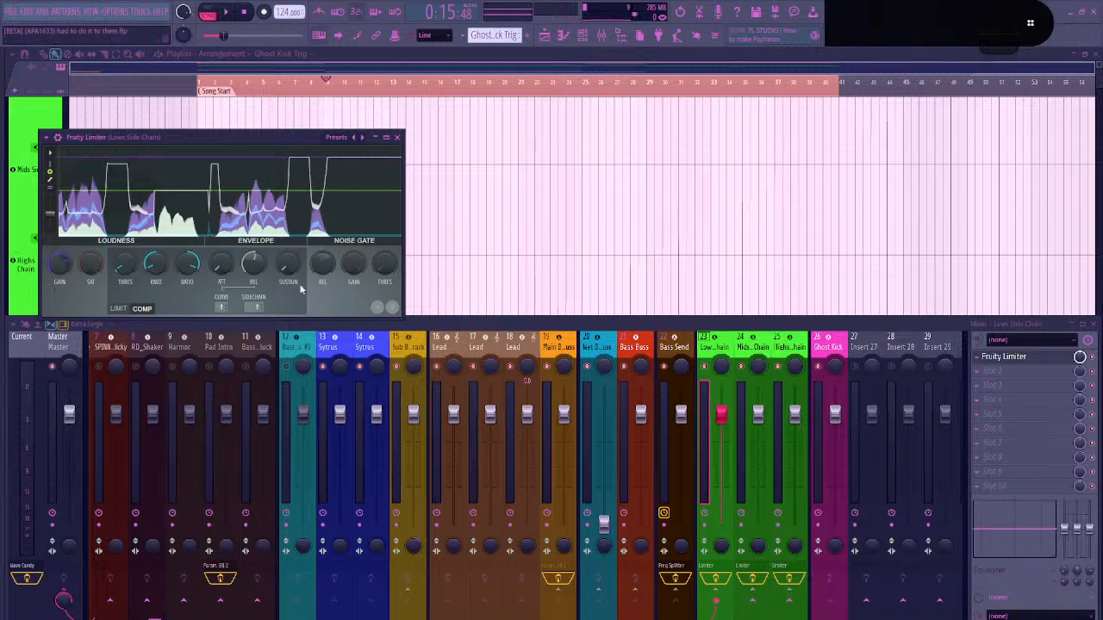
key("alt+Tab")
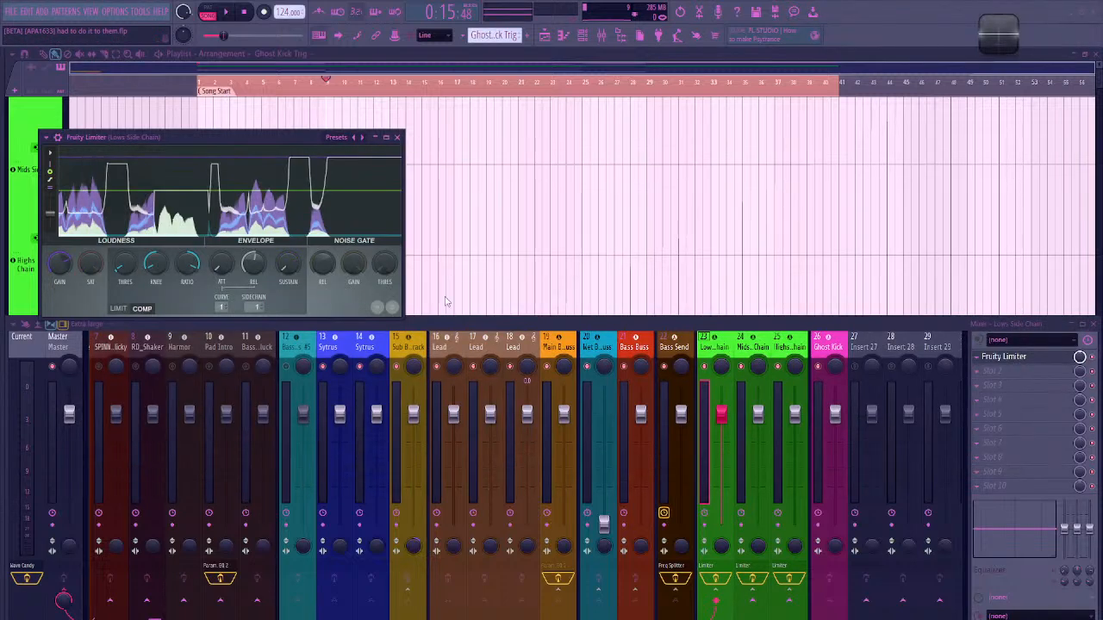
key("alt+Tab")
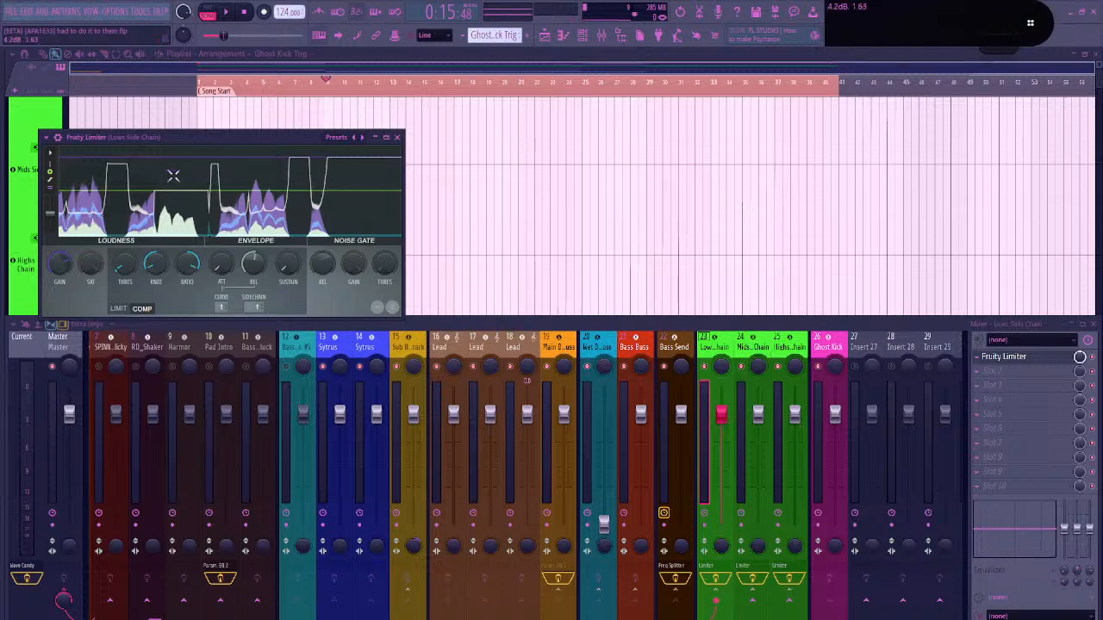
Move the Fruity Limiter window aside and reshape the floating Wave Candy display into a tall, narrow strip
left_click_drag(200, 138, 290, 88)
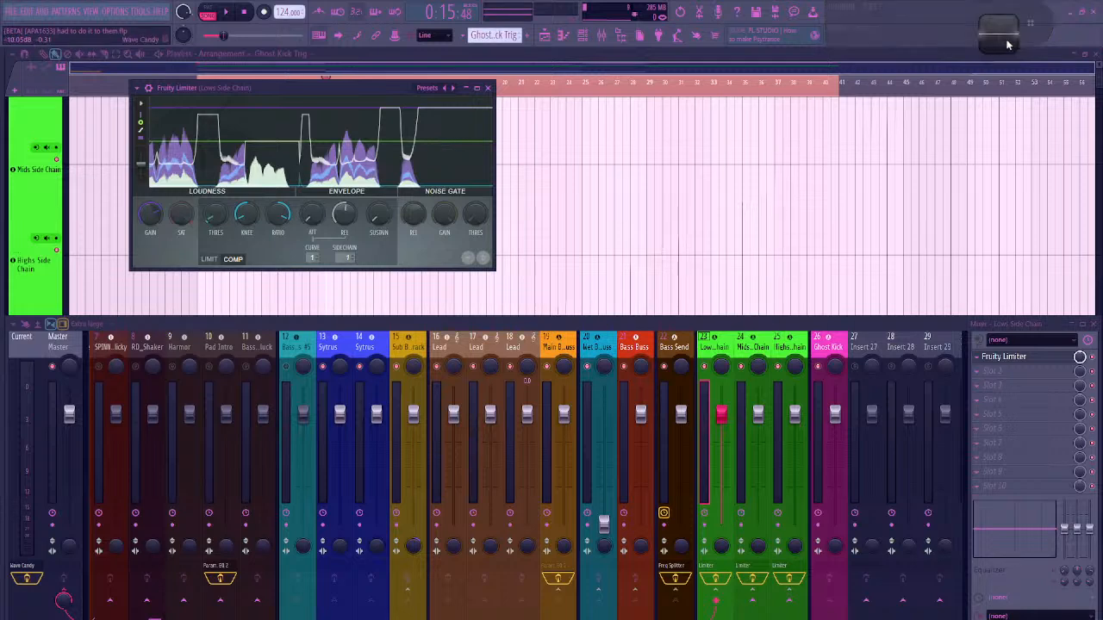
left_click(997, 32)
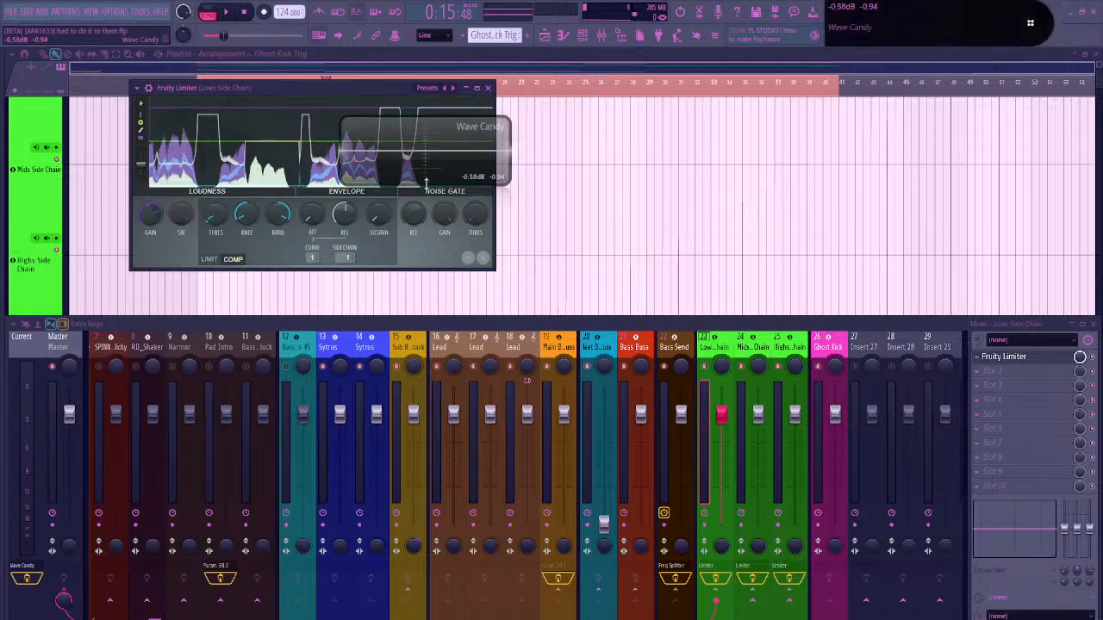
left_click_drag(427, 184, 374, 452)
left_click_drag(341, 313, 498, 312)
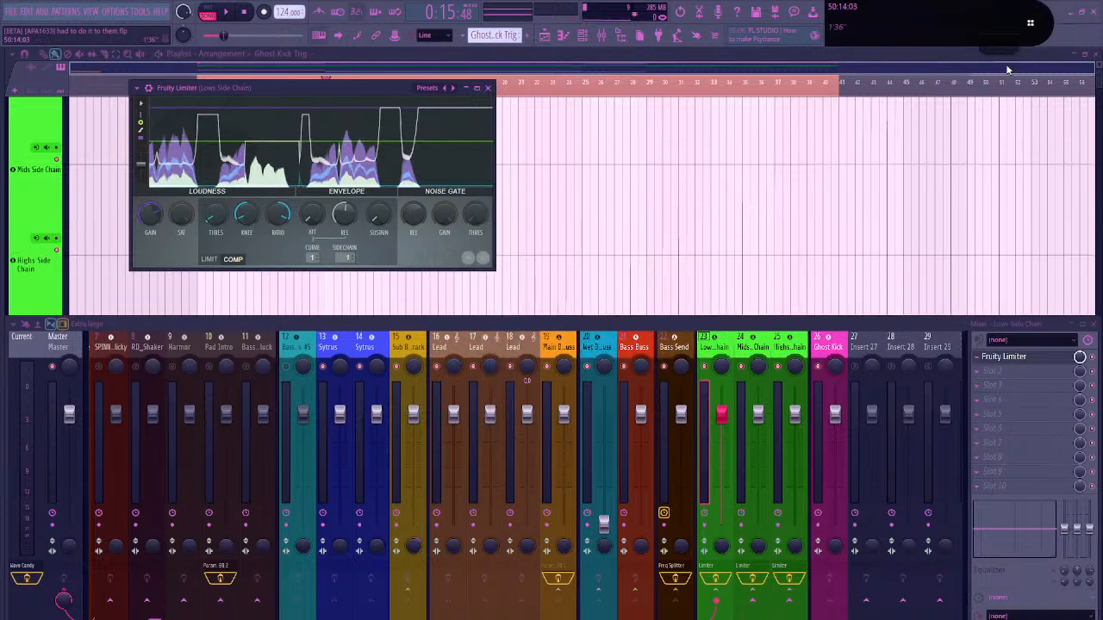
Adjust the Wave Candy display's appearance in its view settings, switch it to Meter mode and move it back to the toolbar area
left_click(998, 31)
right_click(498, 236)
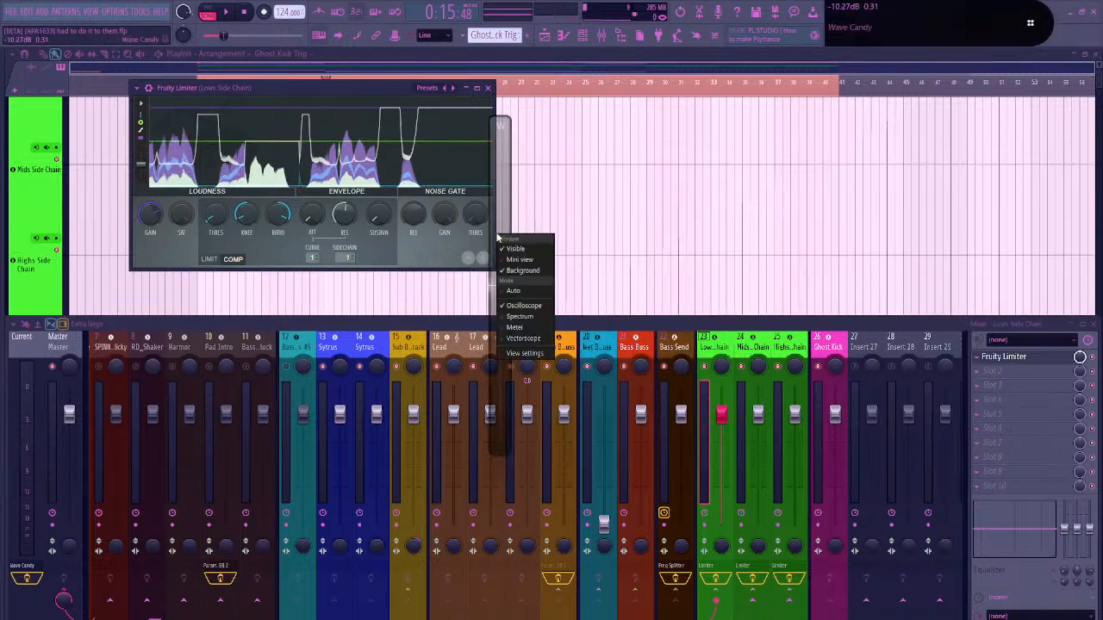
left_click(525, 354)
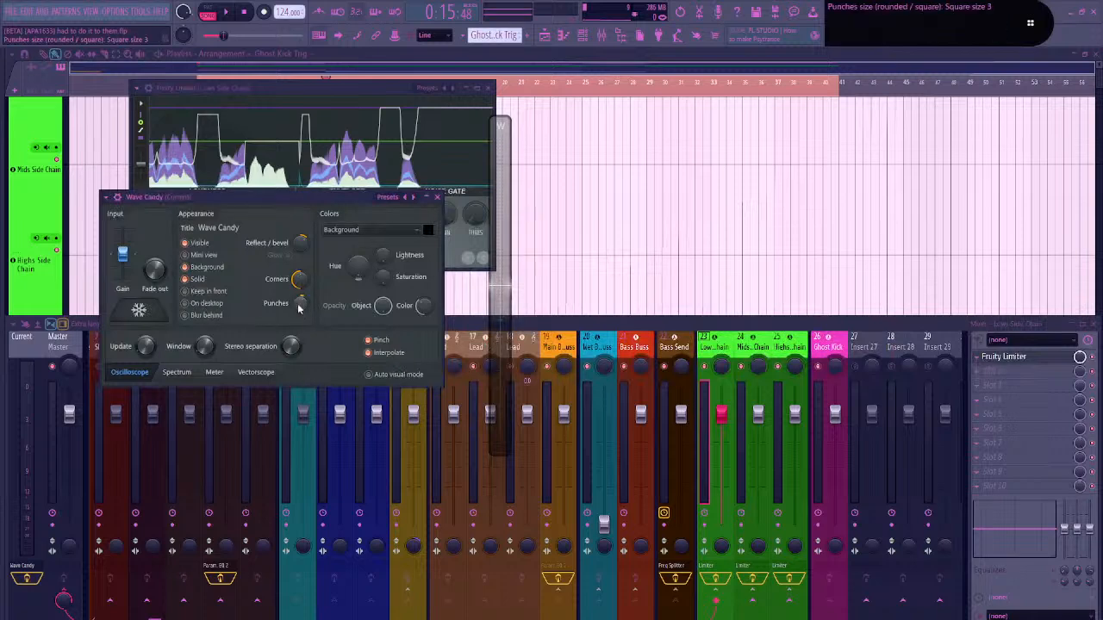
left_click_drag(299, 277, 301, 243)
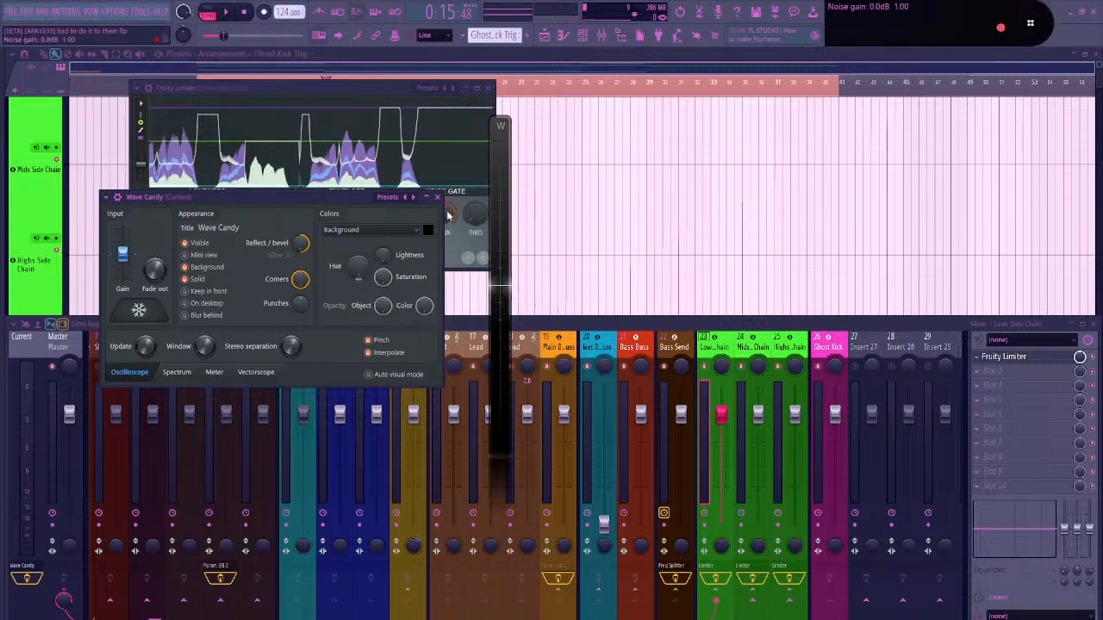
left_click(215, 375)
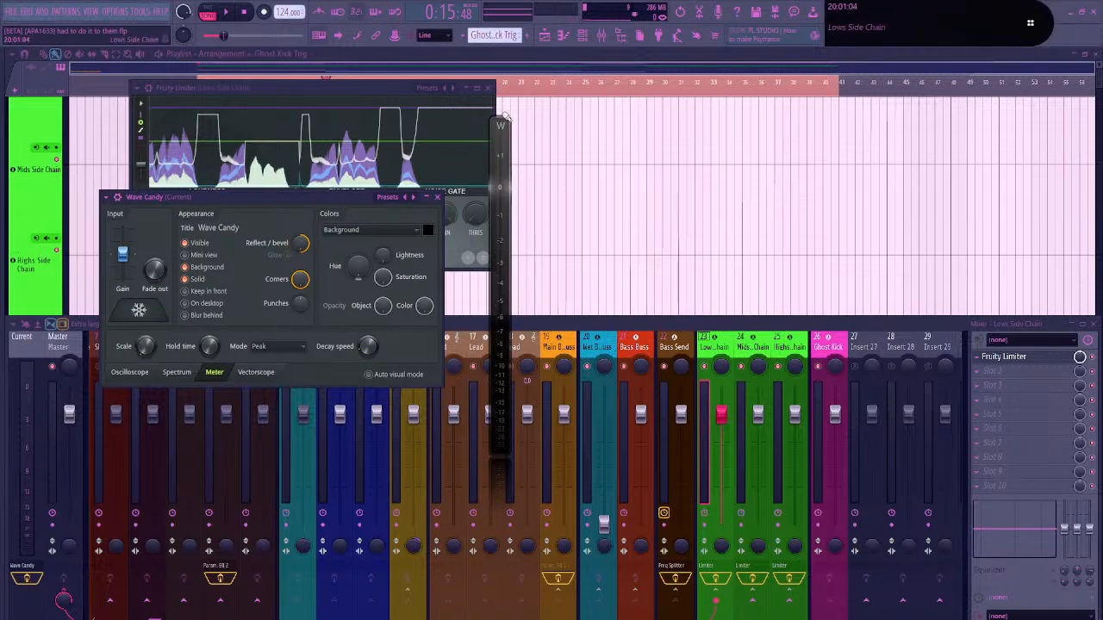
left_click_drag(508, 126, 986, 17)
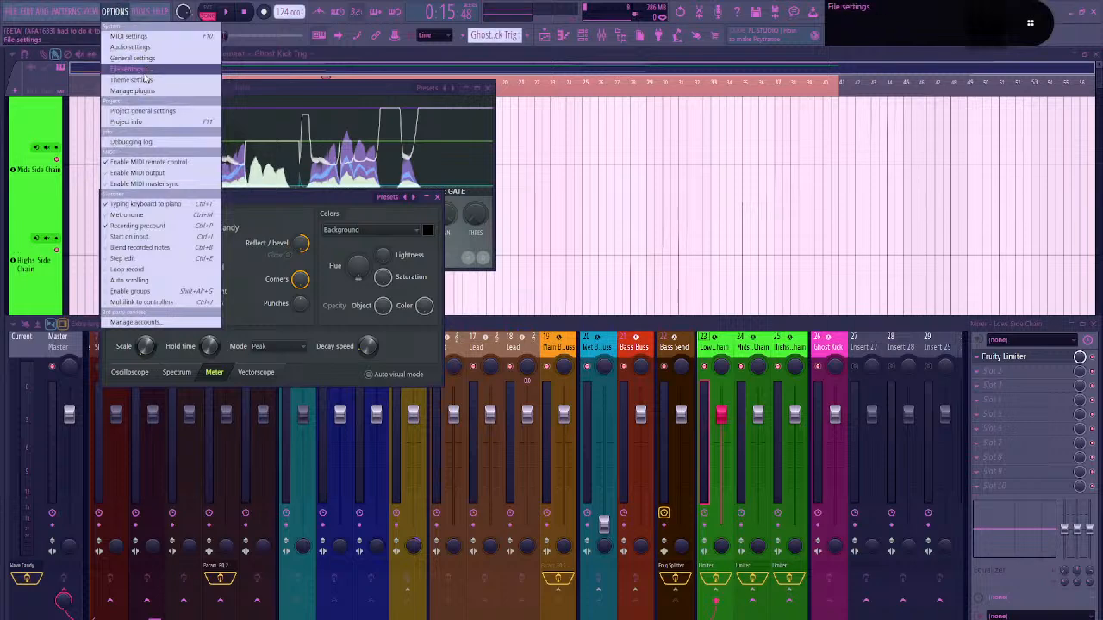
mouse_move(139, 11)
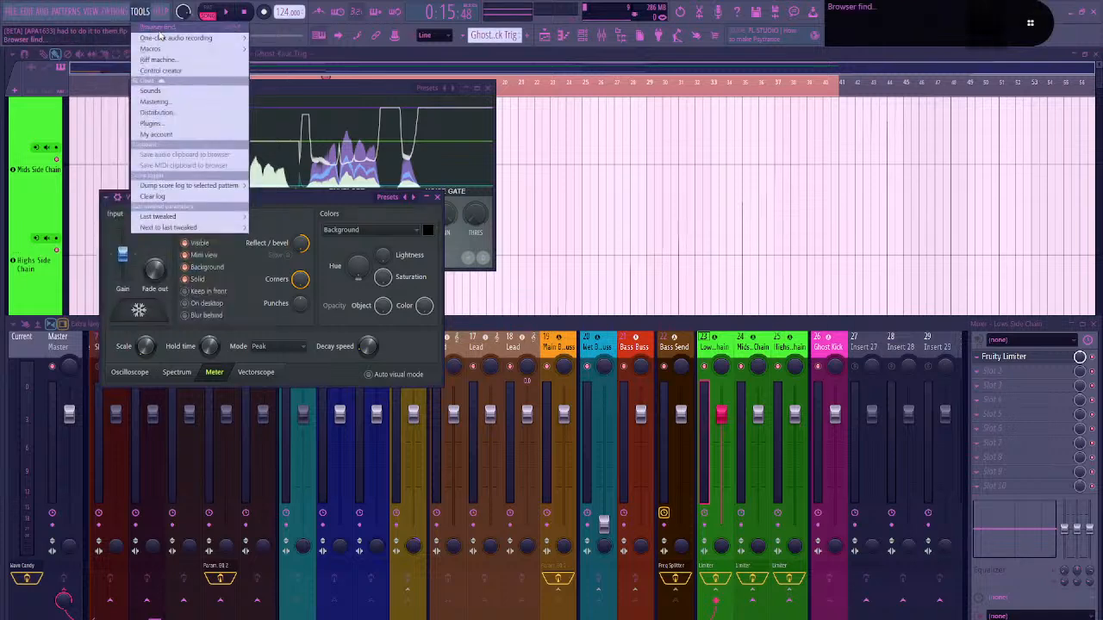
mouse_move(182, 51)
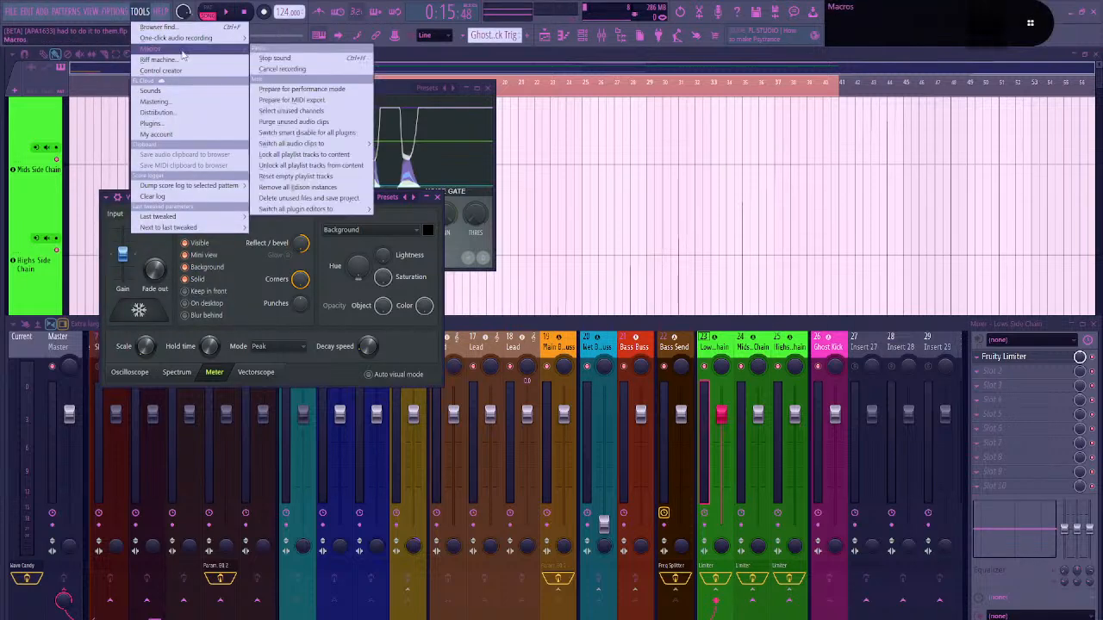
mouse_move(90, 12)
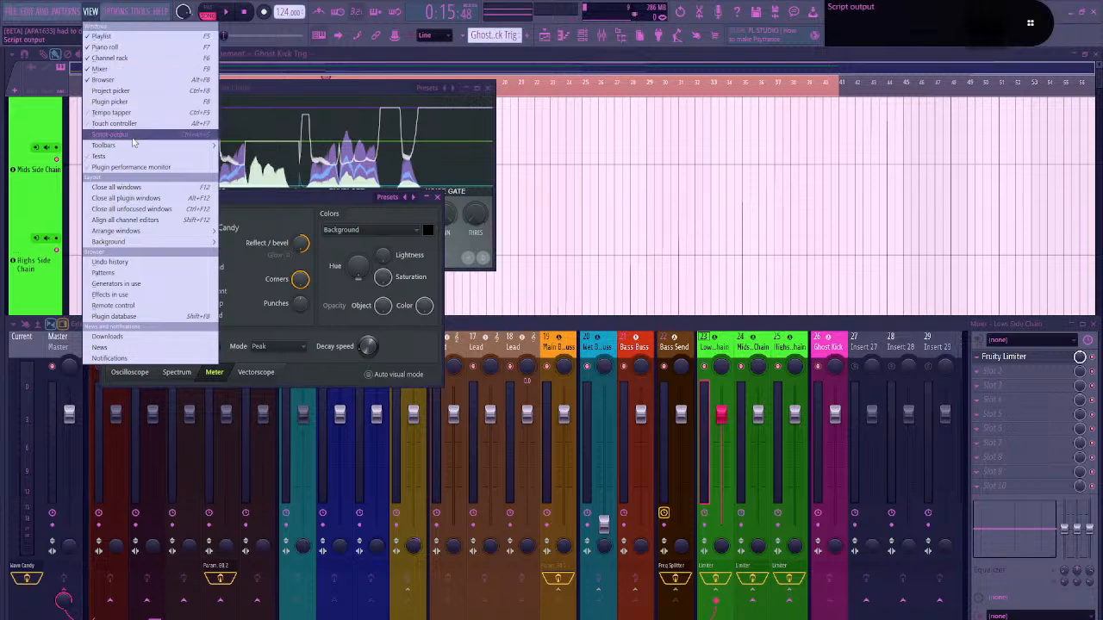
mouse_move(131, 149)
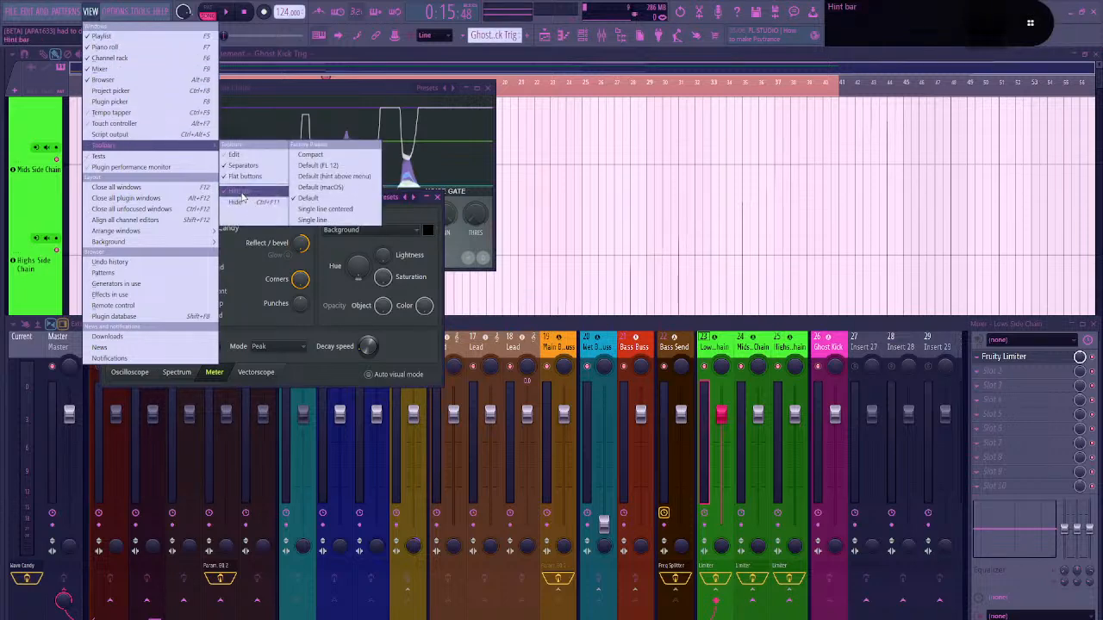
left_click(241, 191)
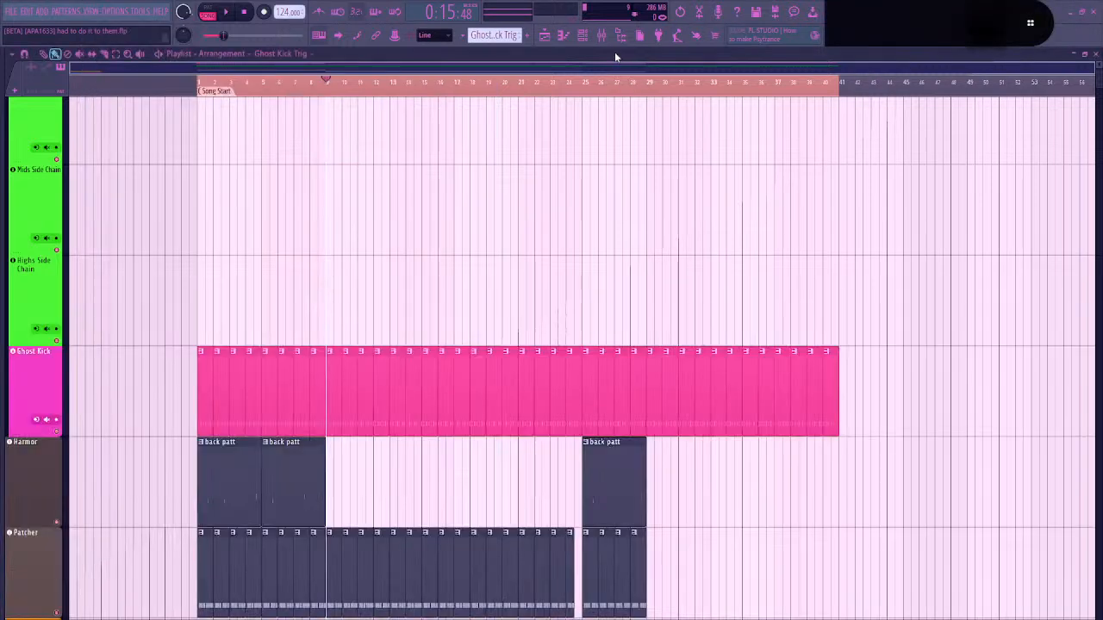
left_click(614, 52)
left_click(584, 39)
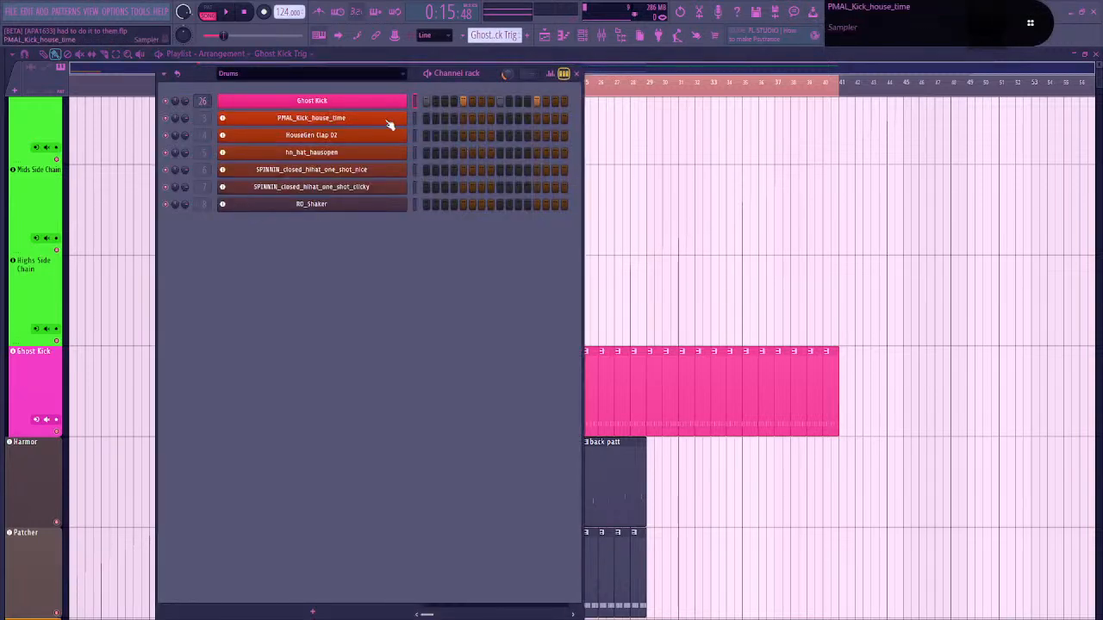
right_click(352, 121)
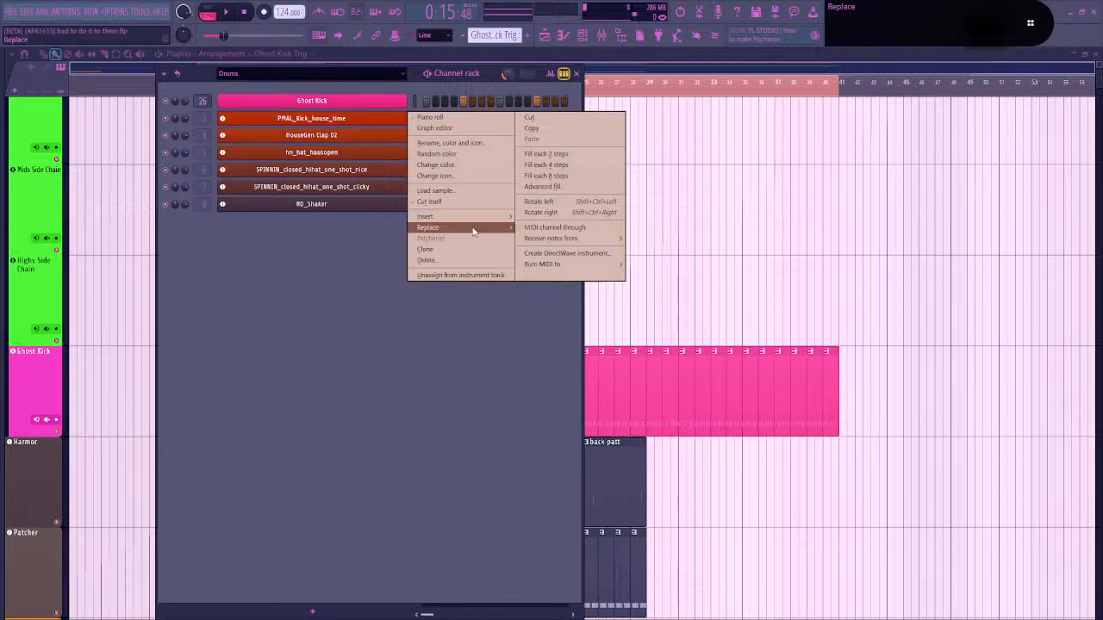
key("Escape")
key("Escape")
Close the Wave Candy settings and the Lows Side Chain Fruity Limiter
left_click(545, 35)
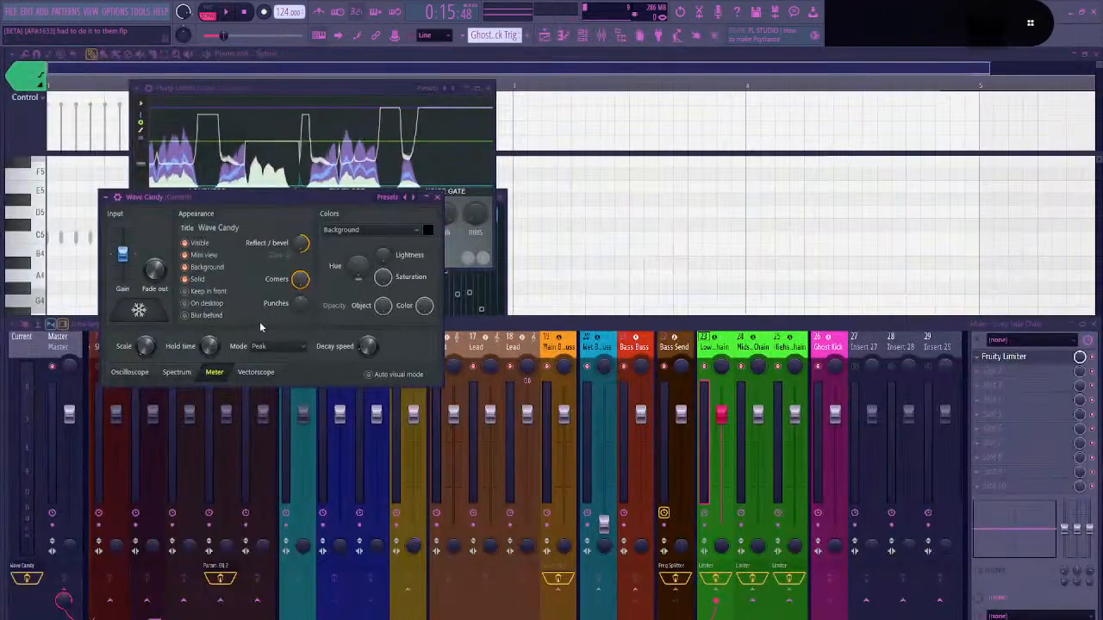
left_click(437, 196)
left_click(489, 87)
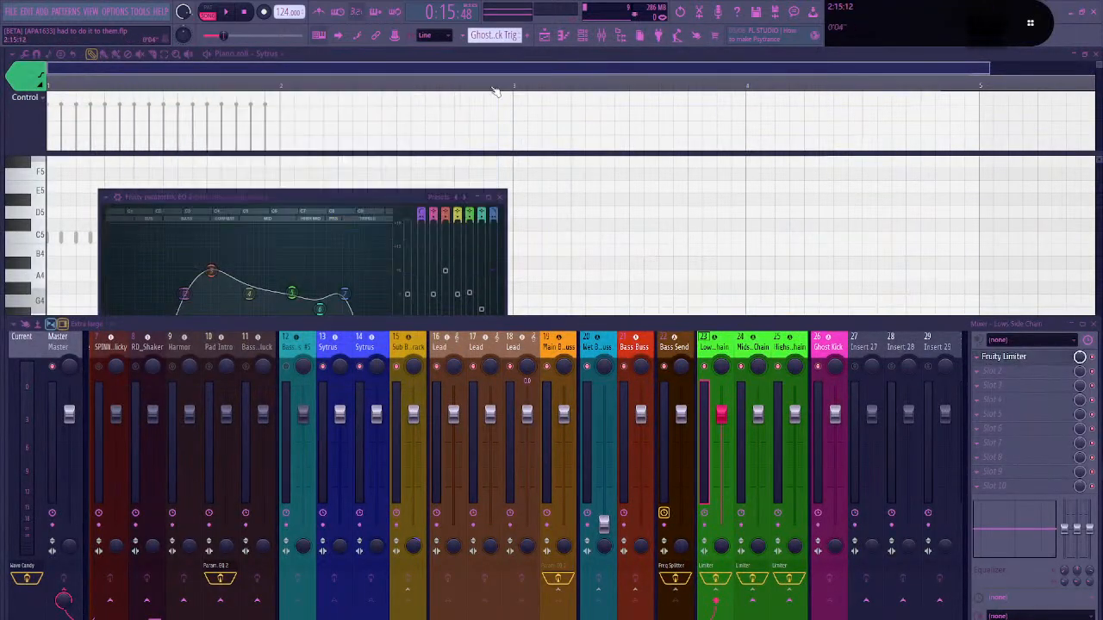
Close the Fruity Parametric EQ 2 window and select only the Sytrus track on mixer insert 13
left_click(499, 199)
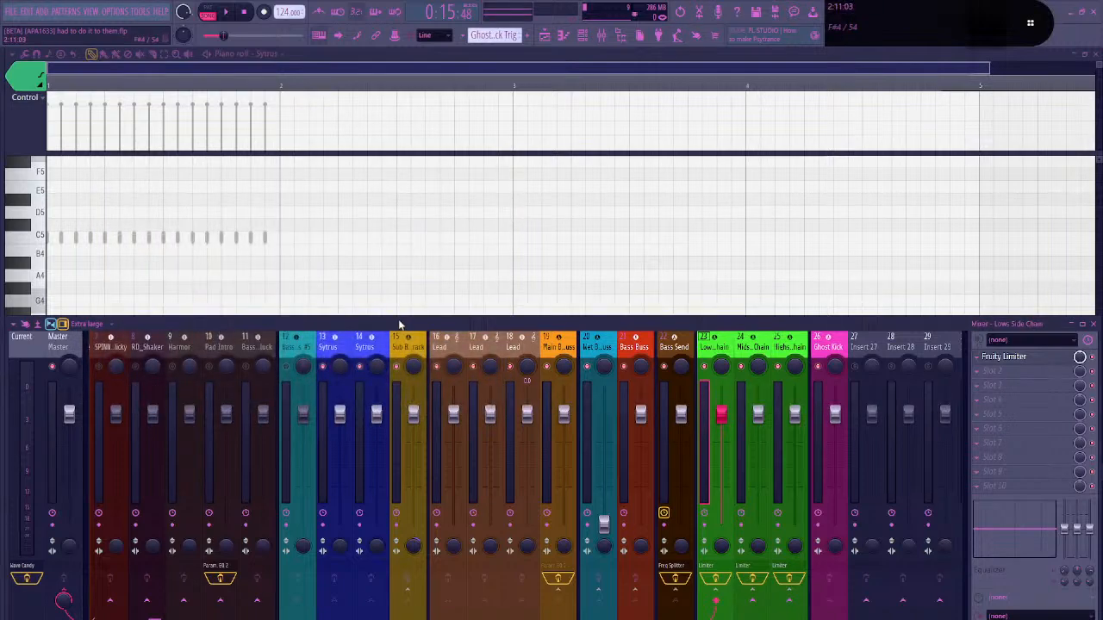
mouse_move(384, 325)
left_mouse_down()
mouse_move(386, 315)
mouse_move(382, 326)
left_mouse_up()
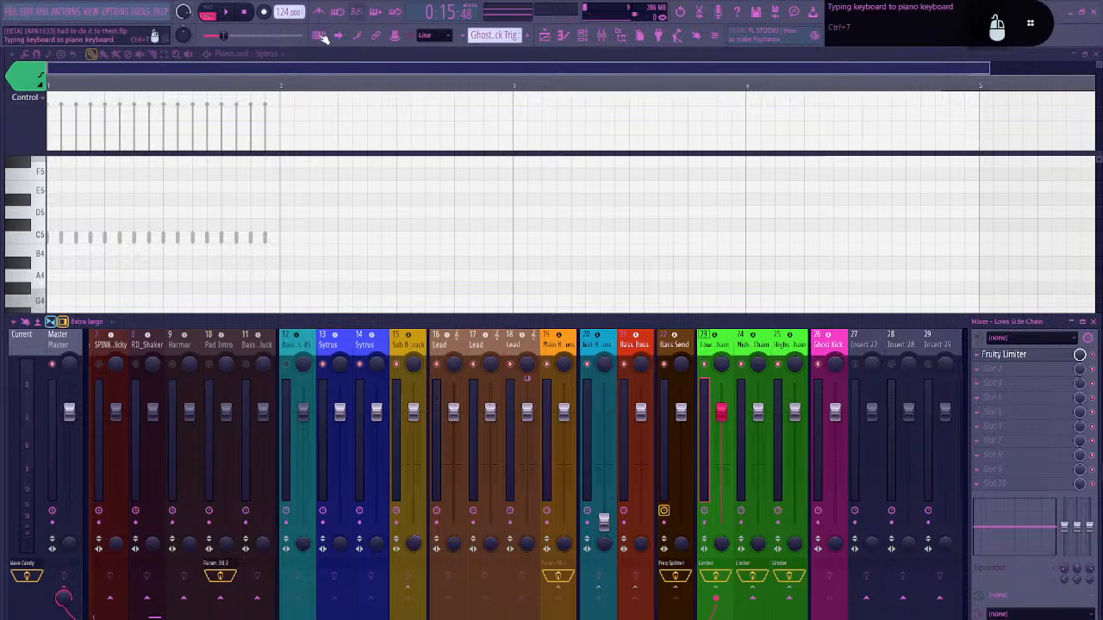
key("ctrl+a")
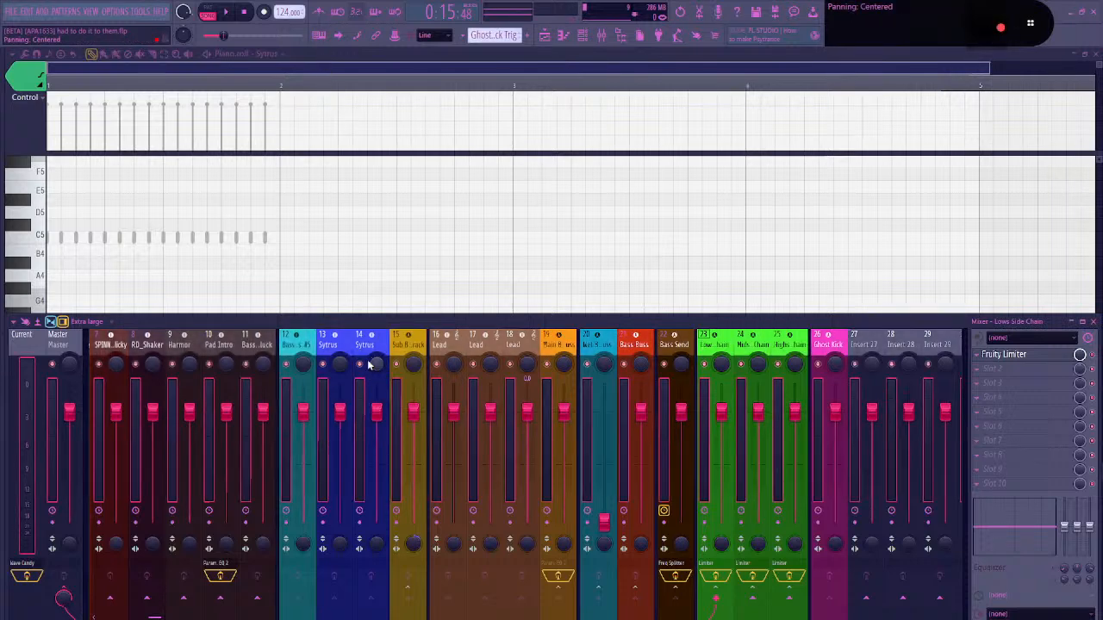
left_click(336, 345)
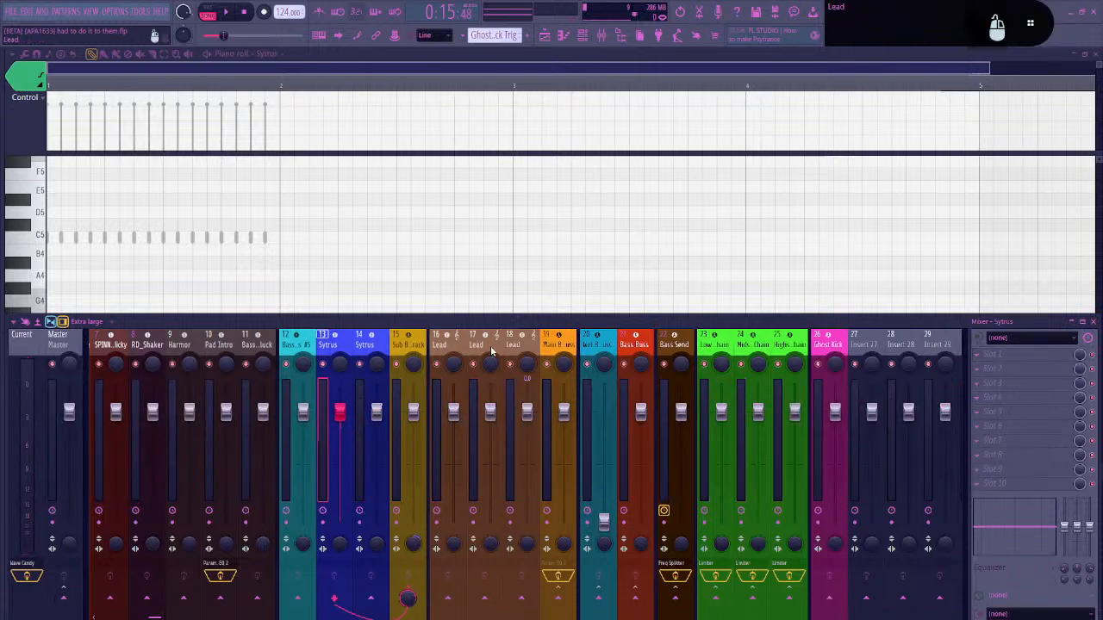
Hide the mixer and bring up the playlist, showing the Side Chain, Ghost Kick and bass group tracks together
key("F9")
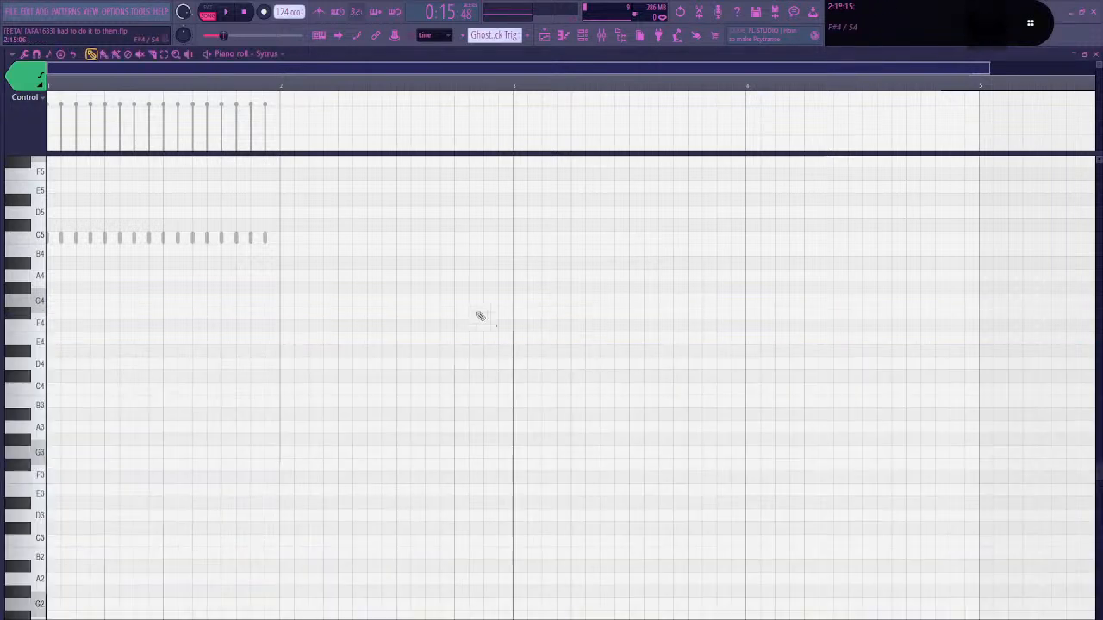
left_click(546, 37)
key("alt+Tab")
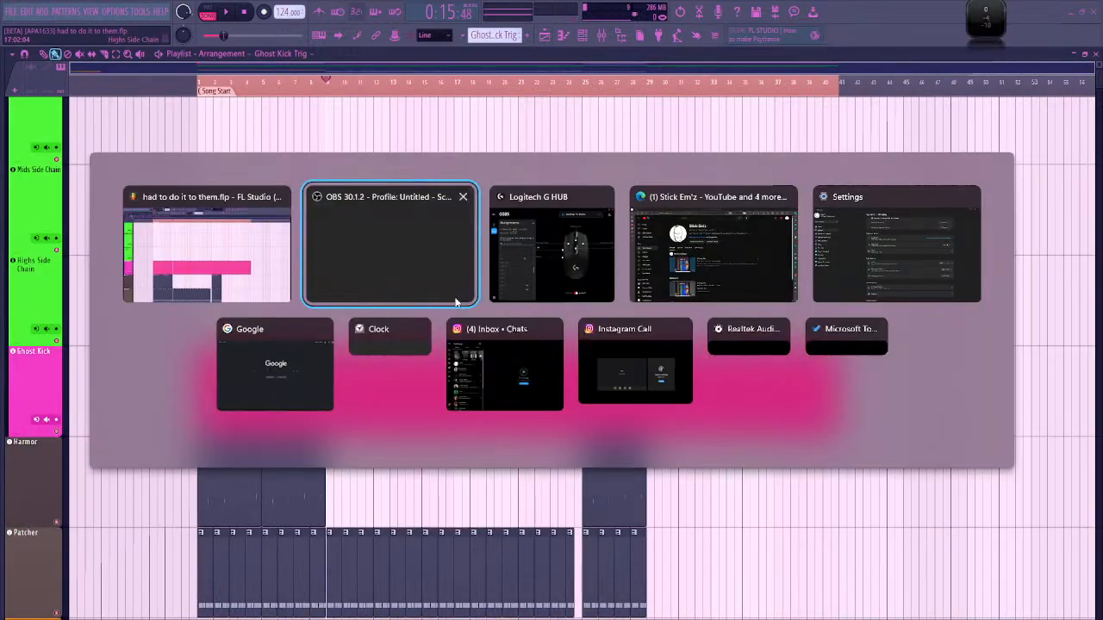
key("Escape")
key("alt+Tab")
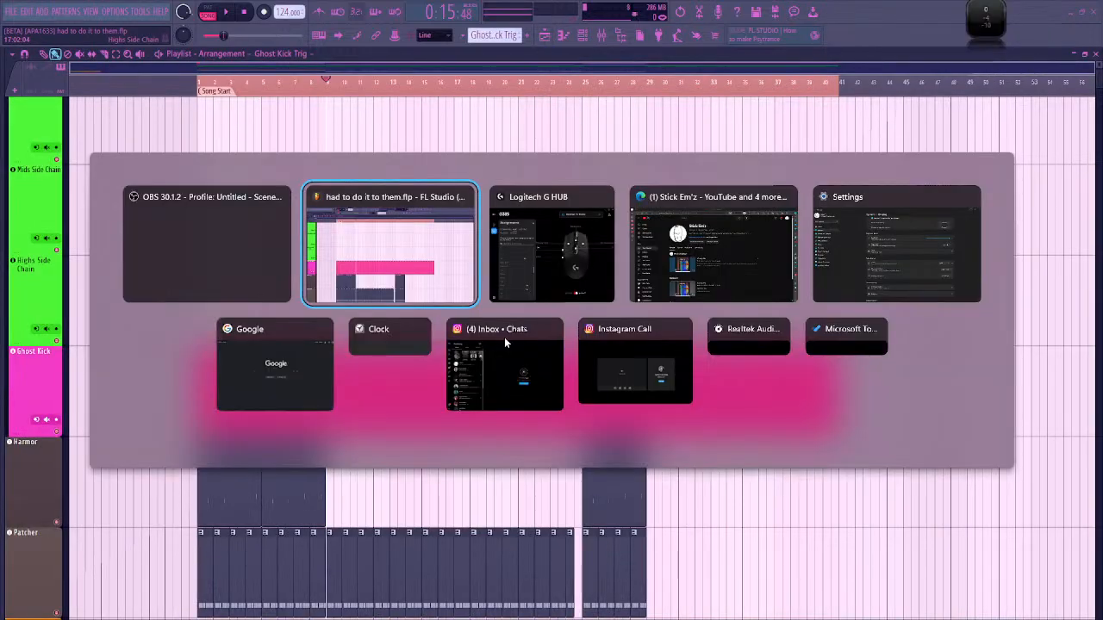
scroll(321, 284, "down", 3)
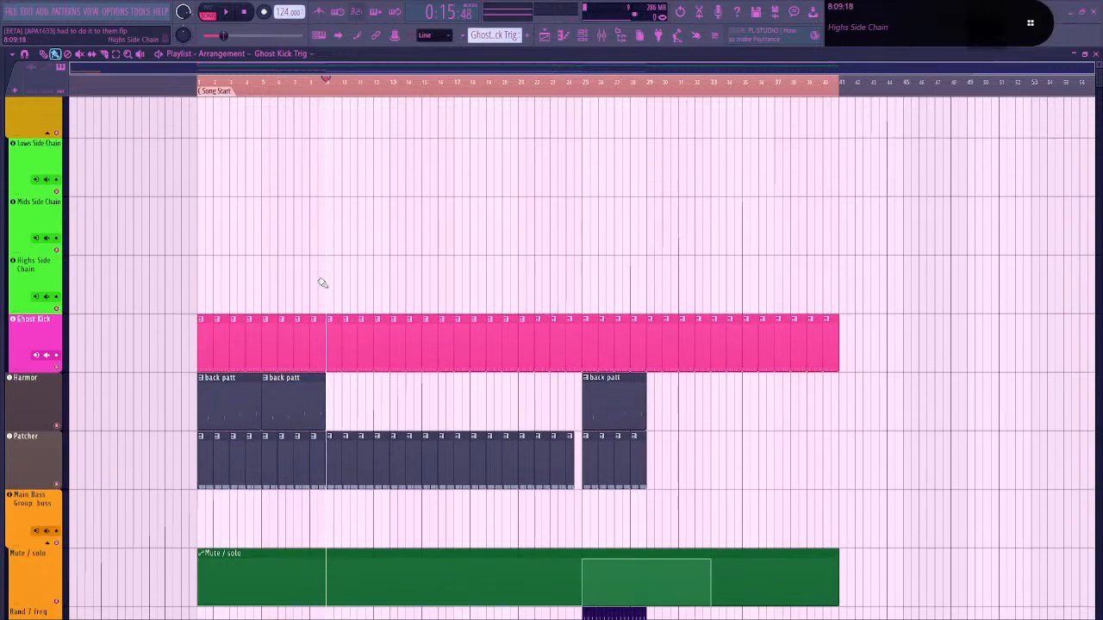
Play the arrangement, reopen the mixer over the playlist and solo the Bass Buss track
key("space")
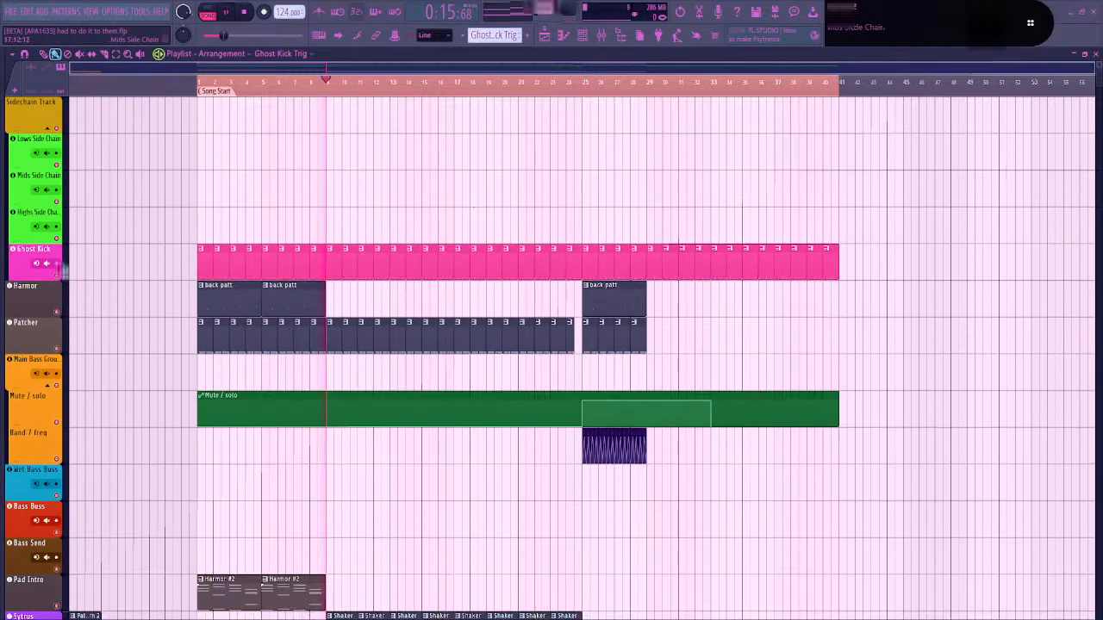
left_click(603, 35)
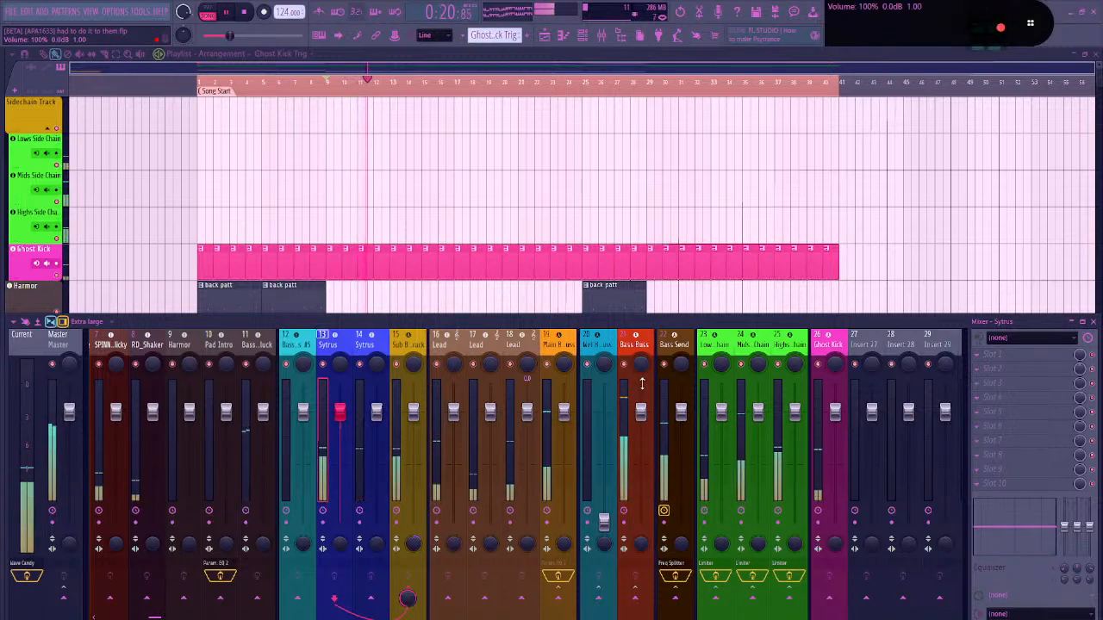
right_click(624, 364)
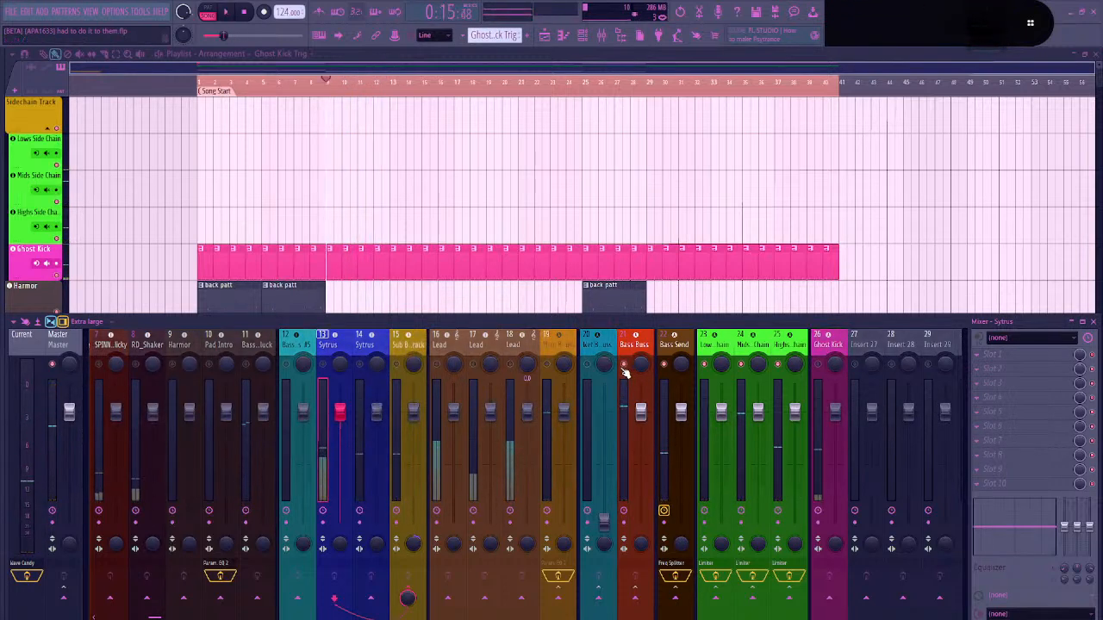
Bypass the Fruity Limiter on the Lows, Mids and Highs Side Chain tracks
right_click(719, 565)
right_click(746, 565)
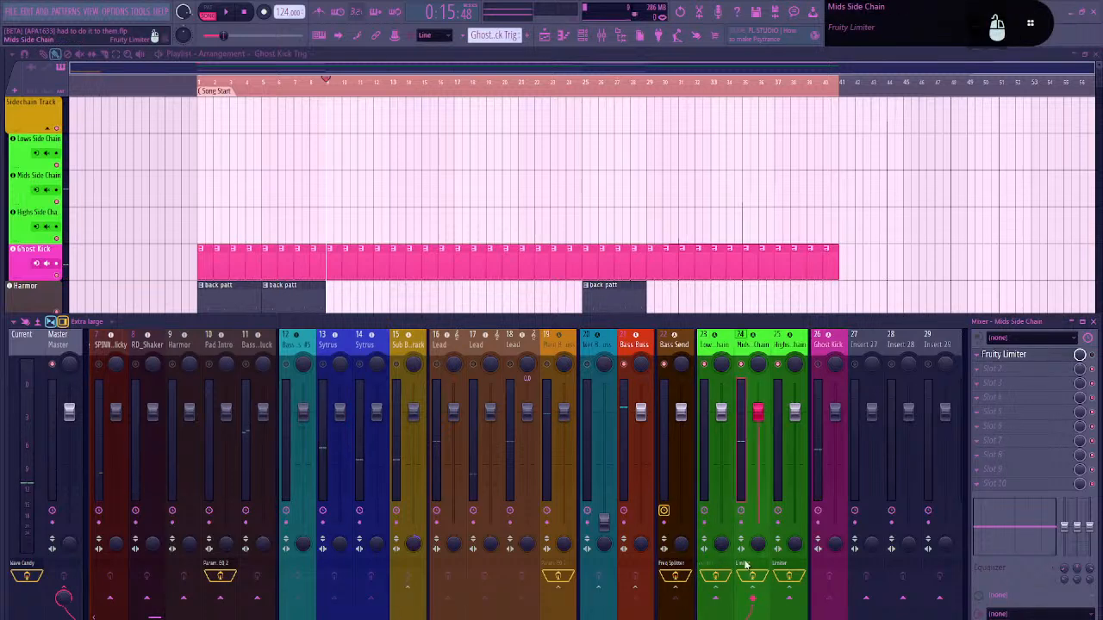
right_click(782, 565)
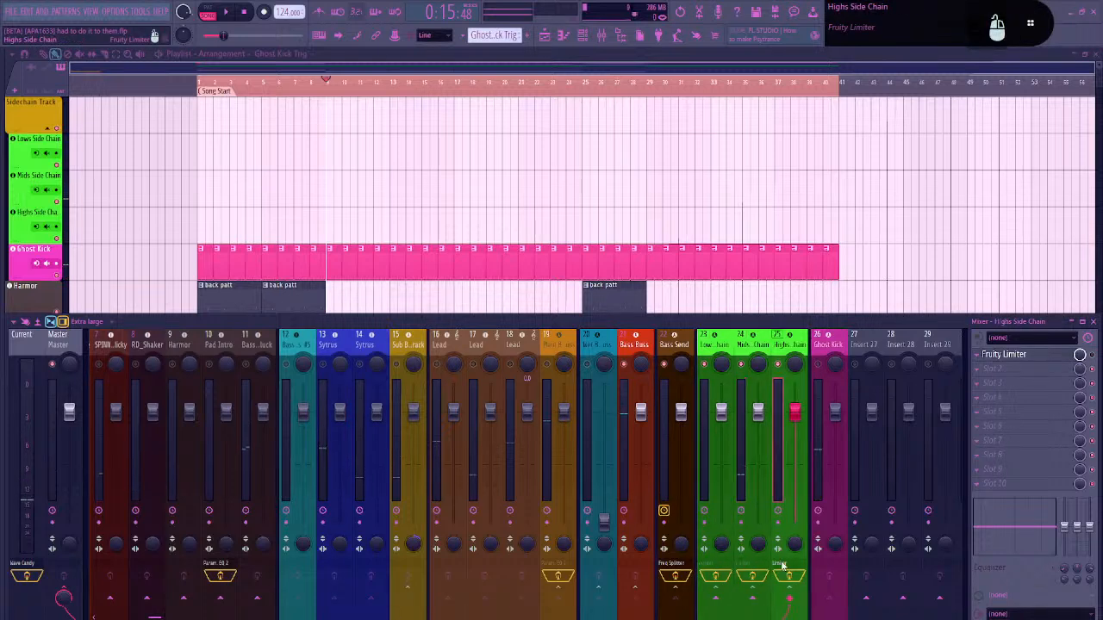
Select the Main Bass Group bus, stop playback and solo the Sytrus track on insert 13 with its routing
left_click(569, 570)
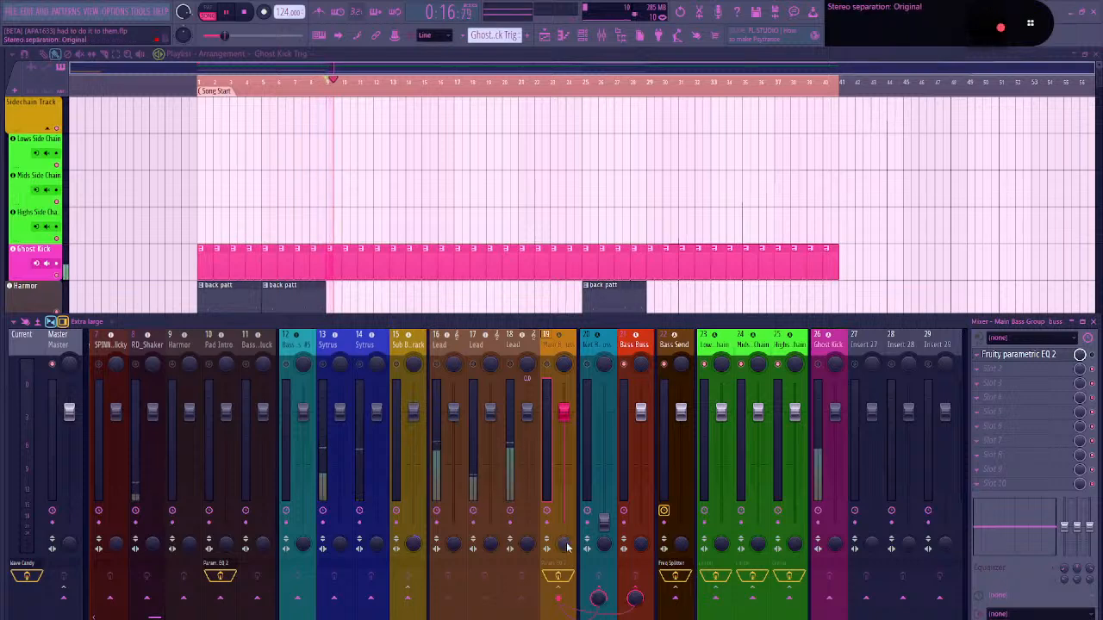
key("space")
right_click(324, 365)
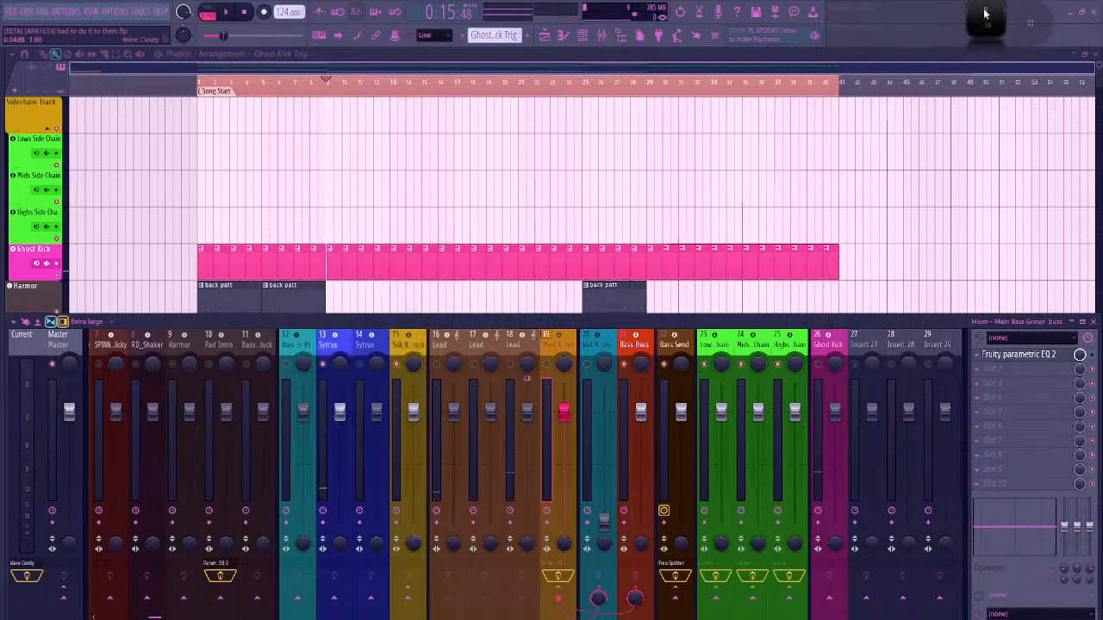
Move the Wave Candy meter over the playlist and play the soloed Sytrus track on insert 13 to check its level
left_click(984, 13)
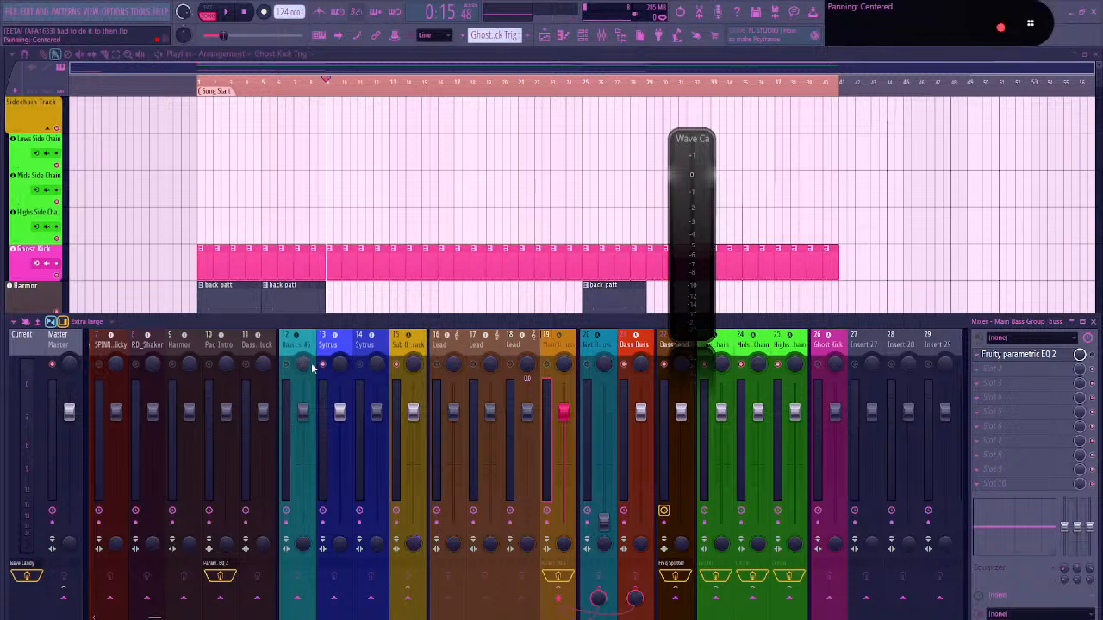
key("space")
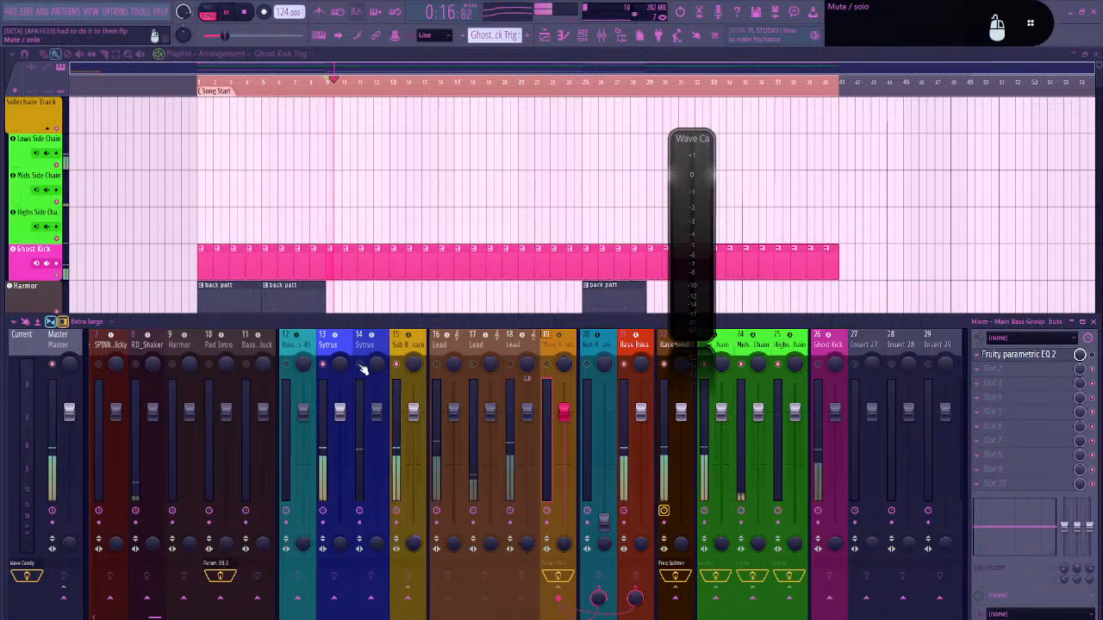
left_click(340, 379)
key("space")
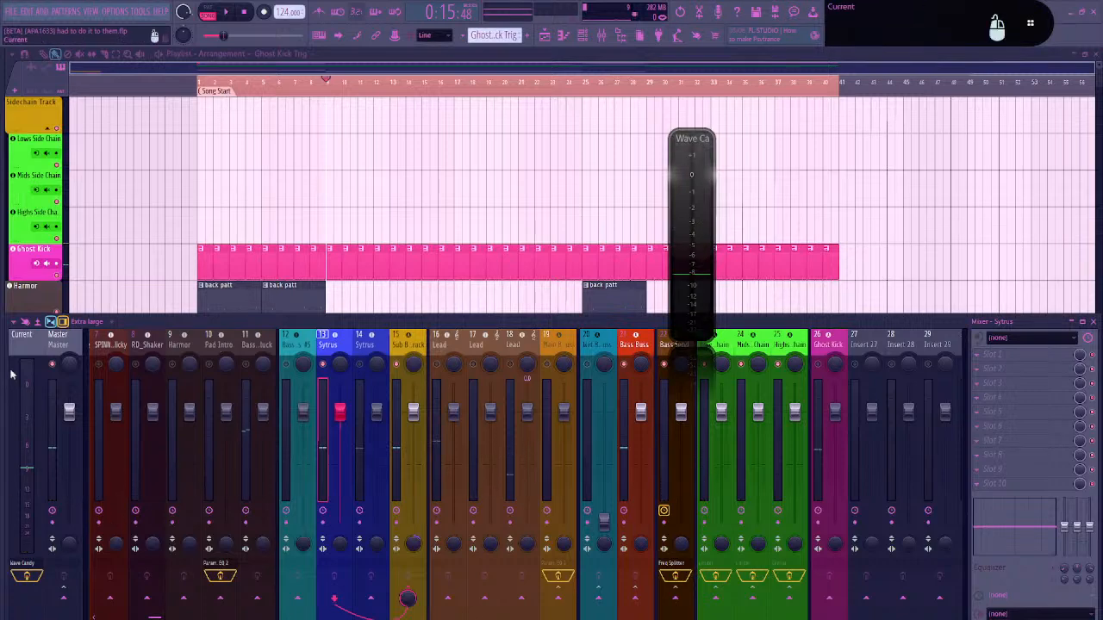
Make the mixer slightly taller and select the Lead track on insert 18 and the Sytrus track on insert 14 to compare levels during playback
left_click(33, 388)
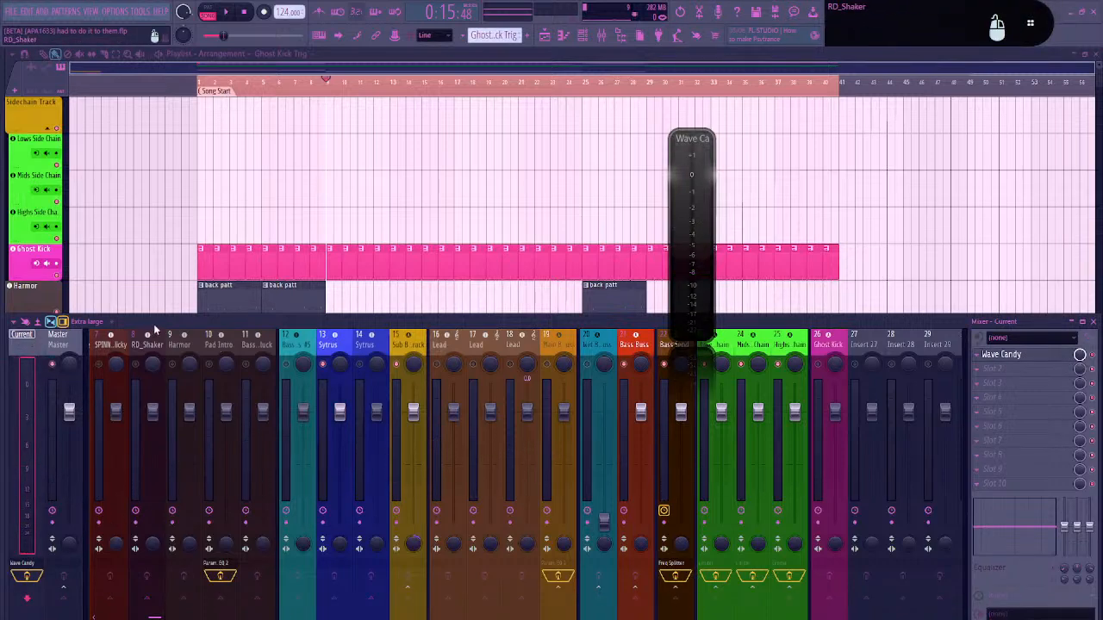
mouse_move(155, 325)
left_mouse_down()
mouse_move(166, 291)
mouse_move(156, 315)
left_mouse_up()
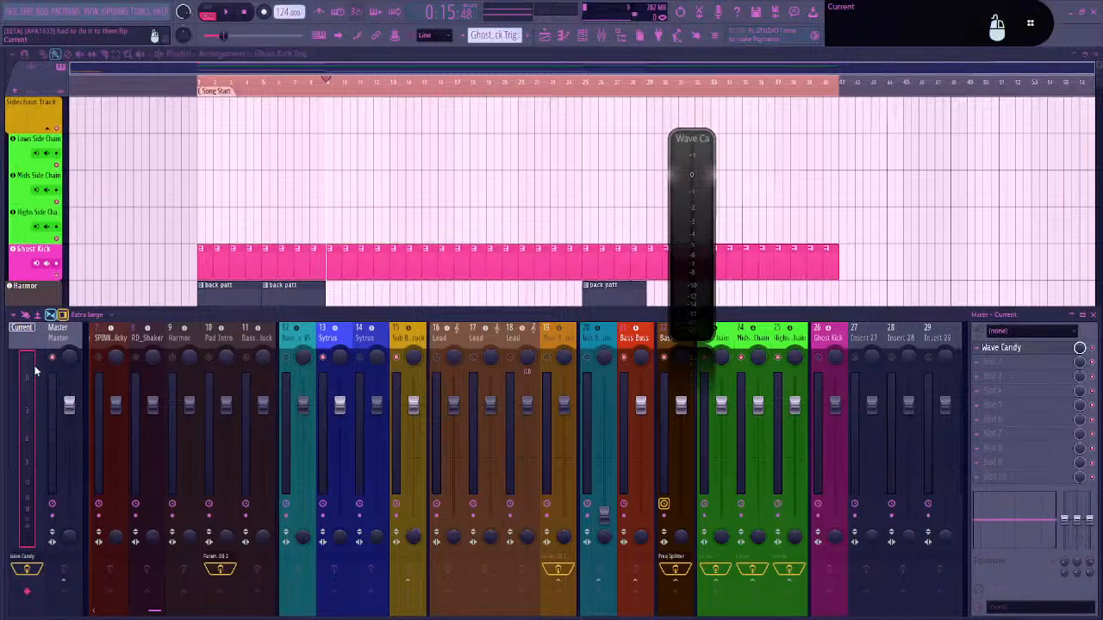
left_click(217, 338)
left_click(515, 342)
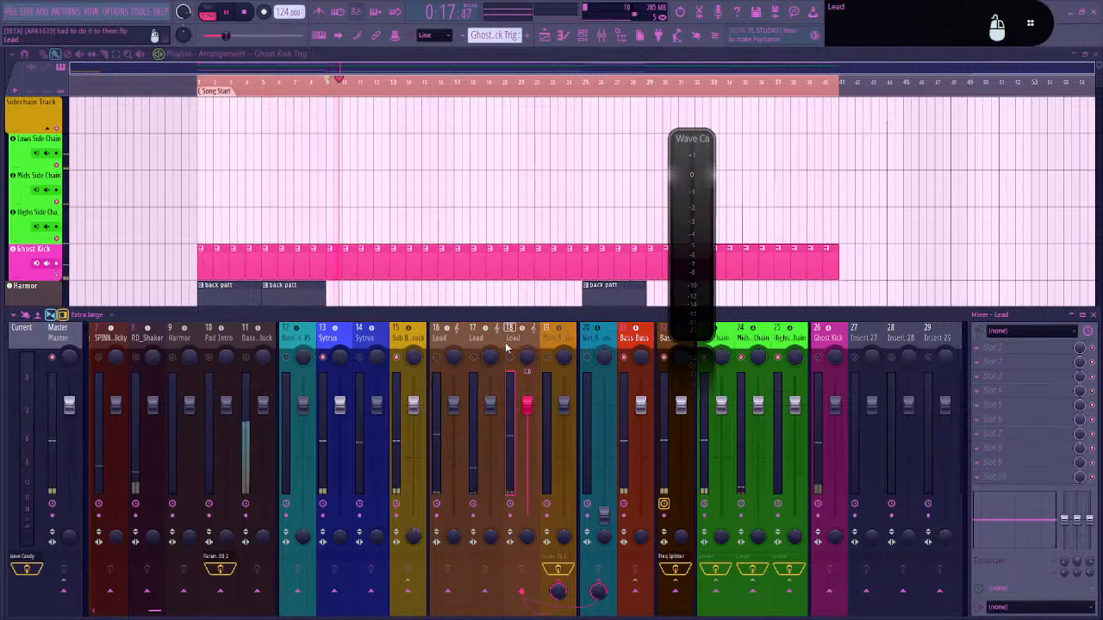
left_click(373, 341)
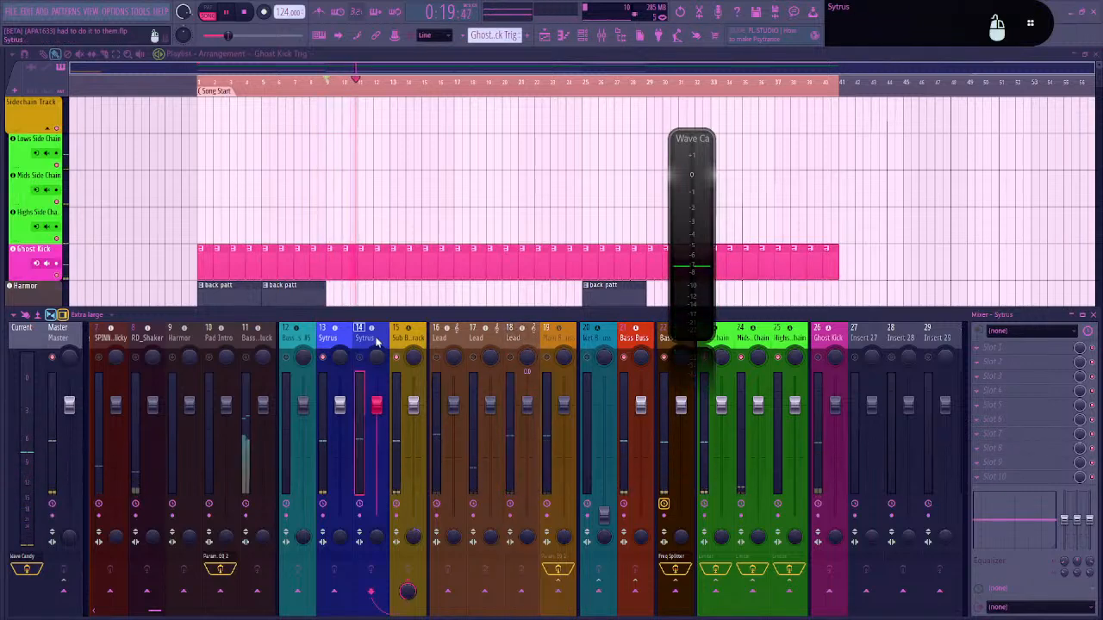
Restart the song playback and select the Sytrus track 13 in the mixer
key("space")
left_click(71, 341)
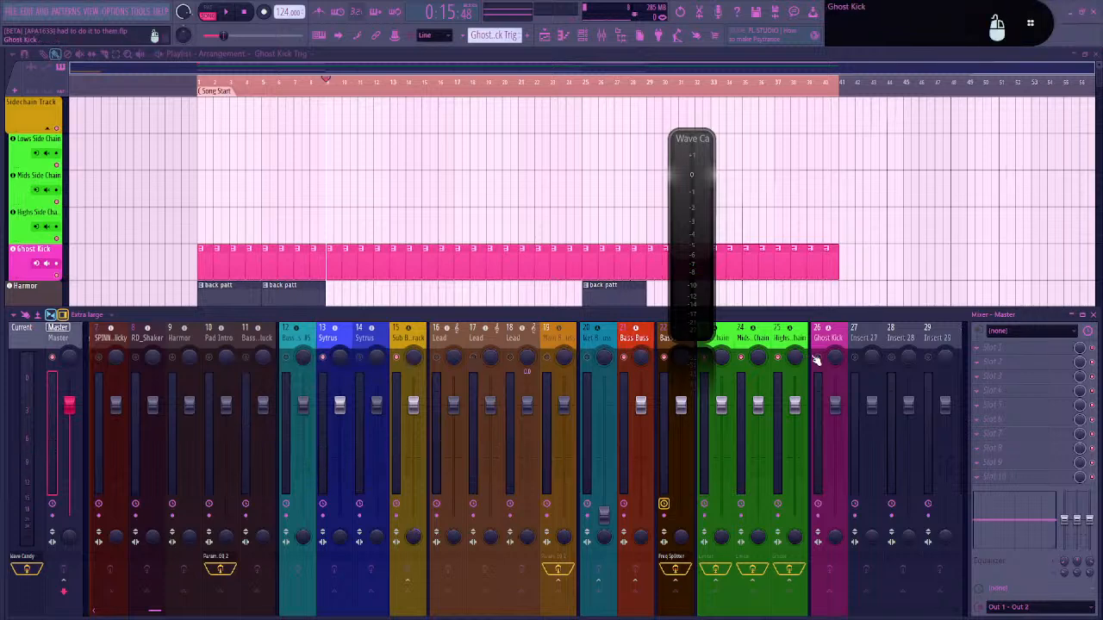
key("space")
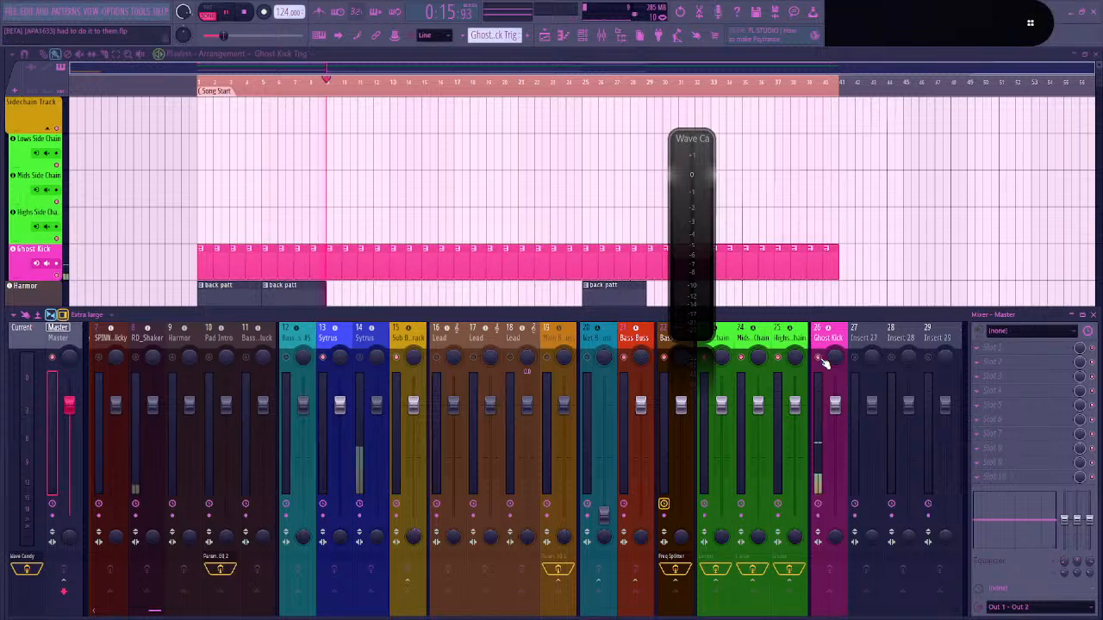
left_click(334, 379)
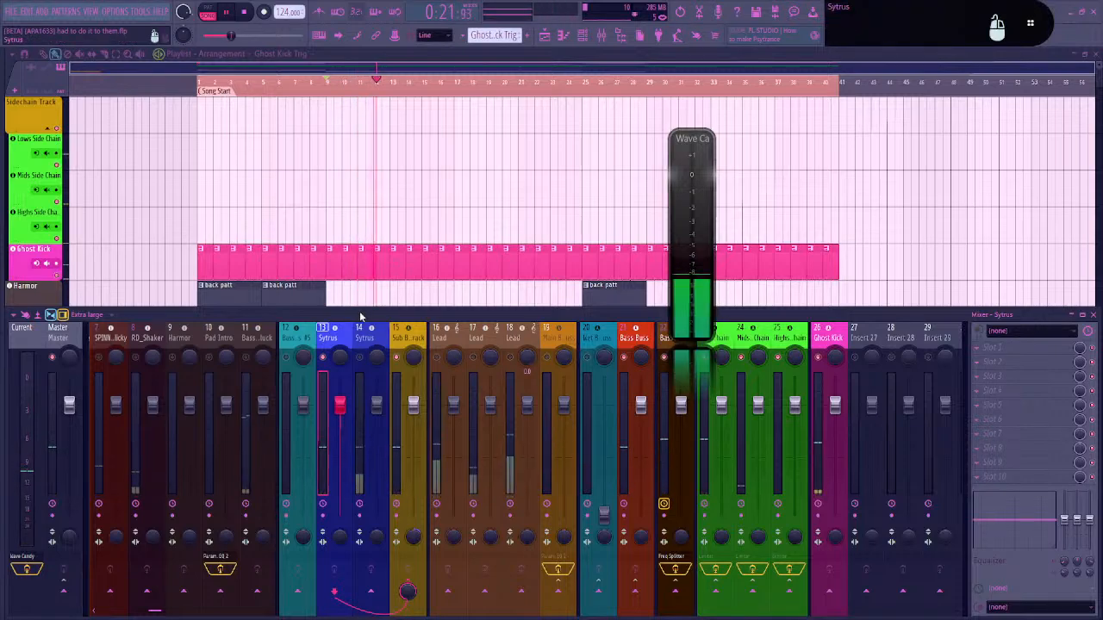
Bring up the Sytrus plugin window for mixer track 13 and place it clear of the level meter
key("alt+Tab")
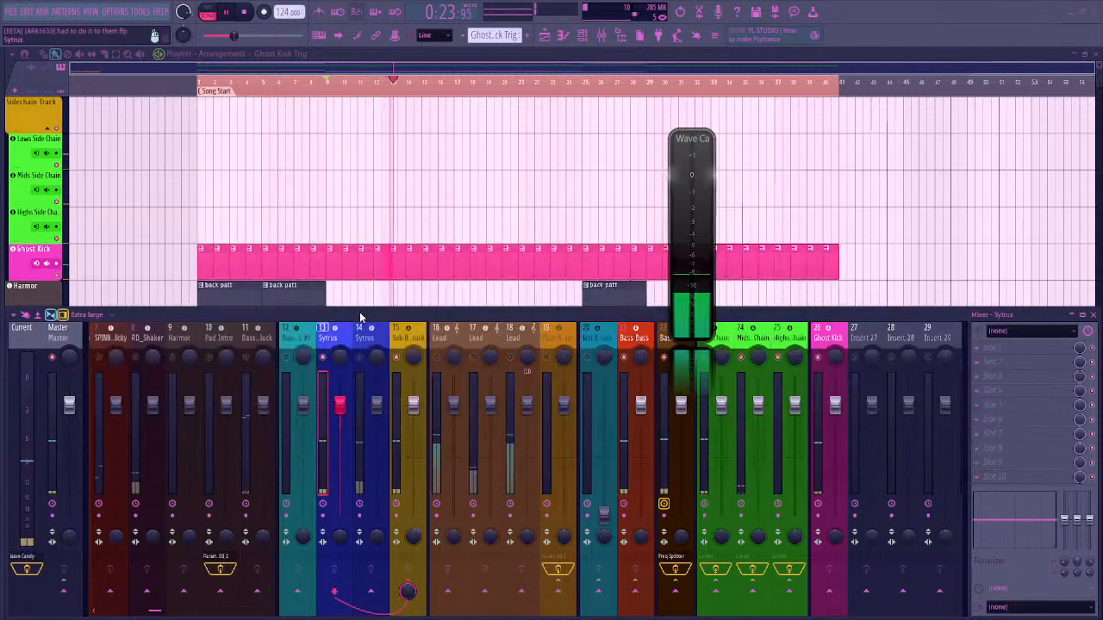
key("Tab")
key("Tab")
key("Tab")
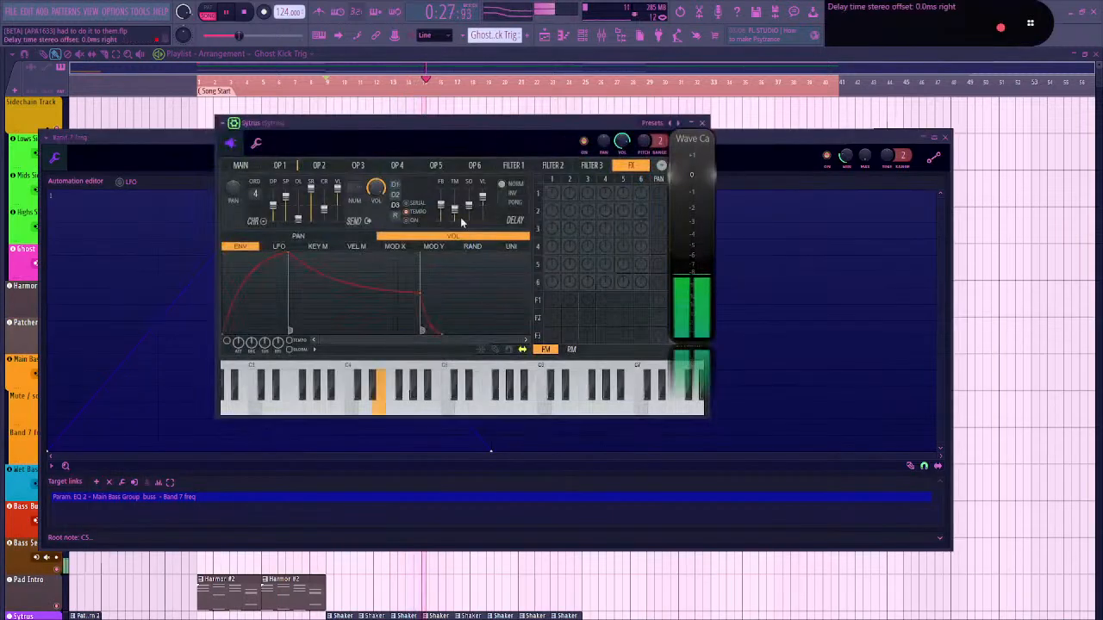
left_click_drag(432, 124, 308, 133)
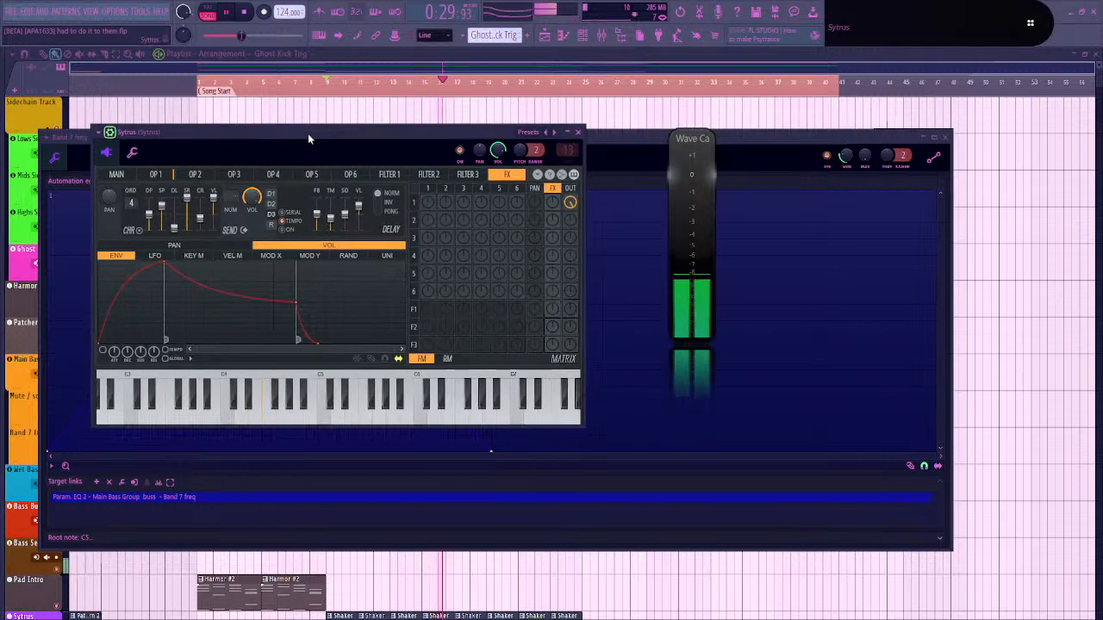
Show the Main page of the Sytrus editor and check the channel volume
left_click(132, 154)
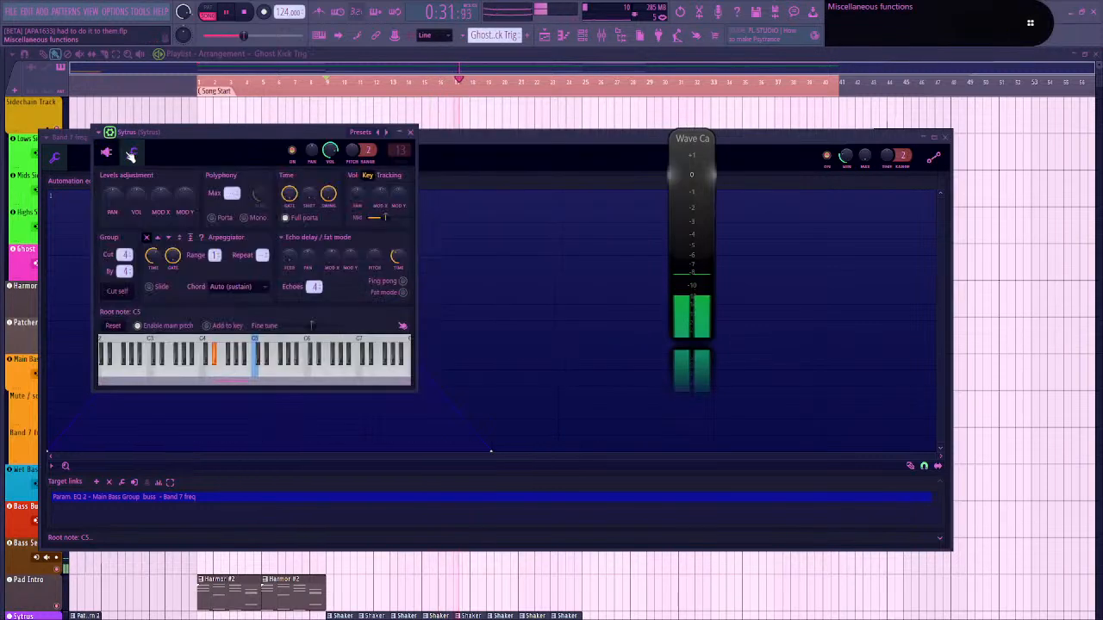
left_click(111, 156)
left_click(135, 155)
left_click(108, 154)
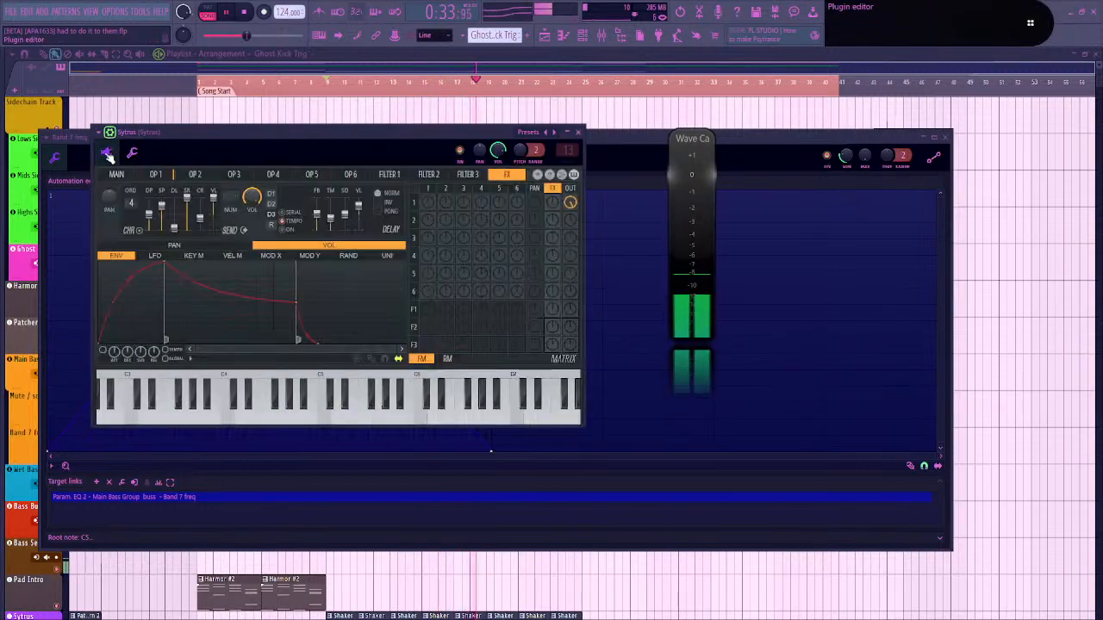
left_click(120, 179)
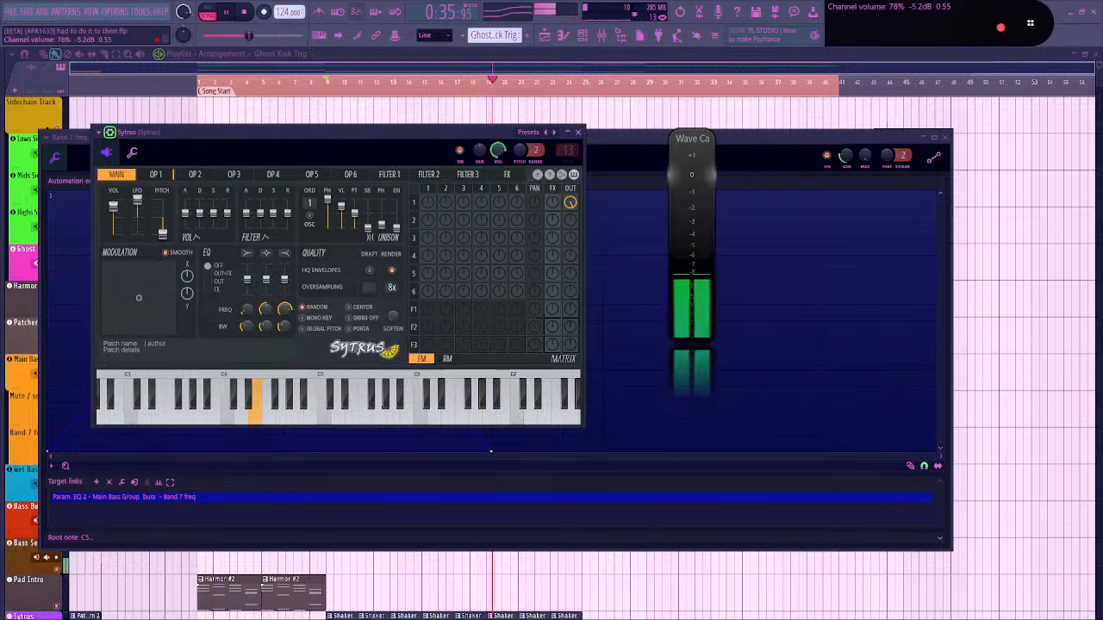
left_click_drag(498, 150, 498, 169)
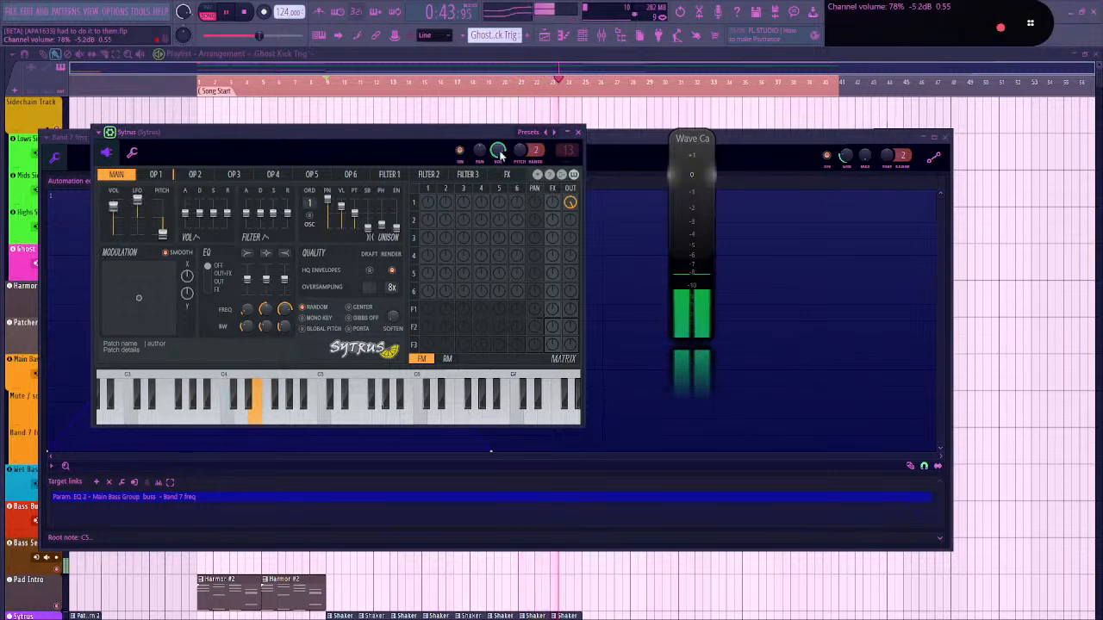
left_click_drag(484, 137, 502, 143)
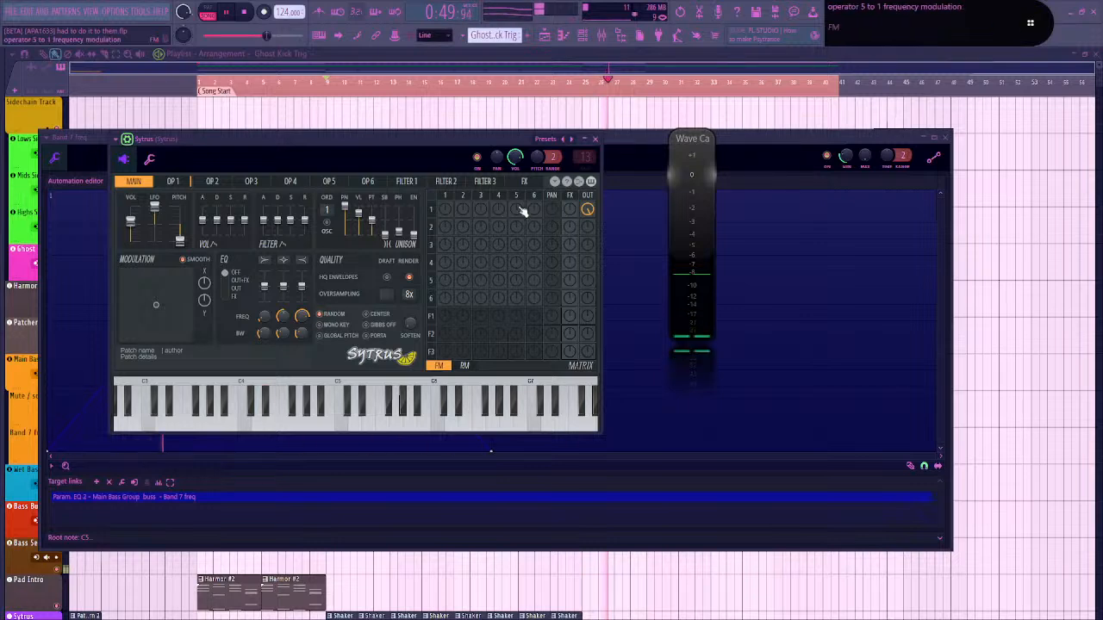
Examine the Filter 2, Filter 3 and FX pages of the Sytrus patch and return to its Main page
left_click(444, 182)
left_click(523, 182)
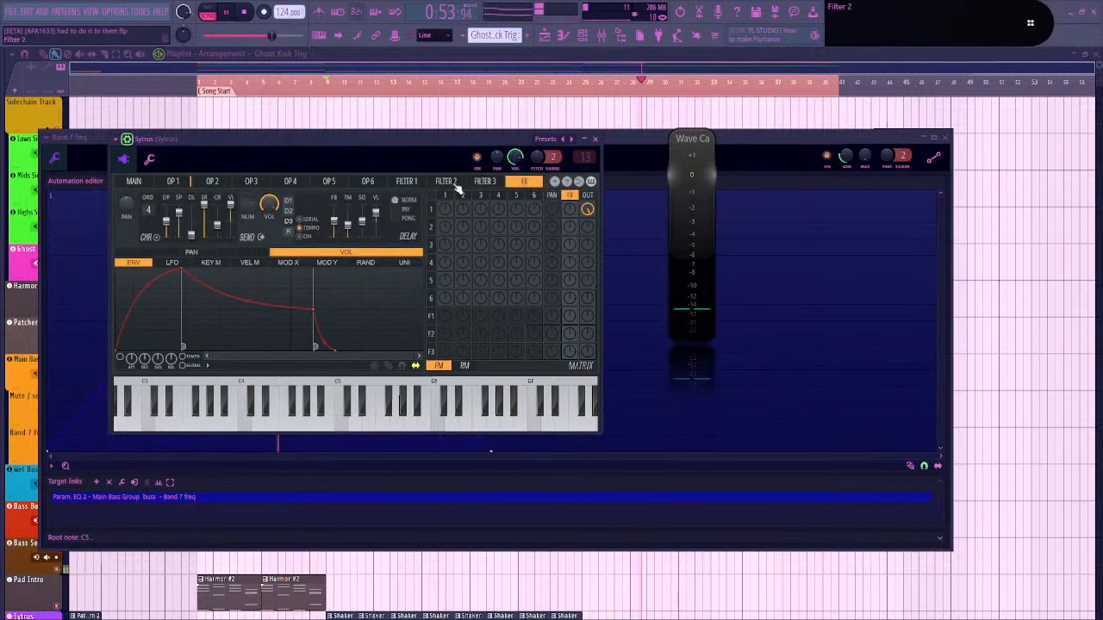
left_click(134, 181)
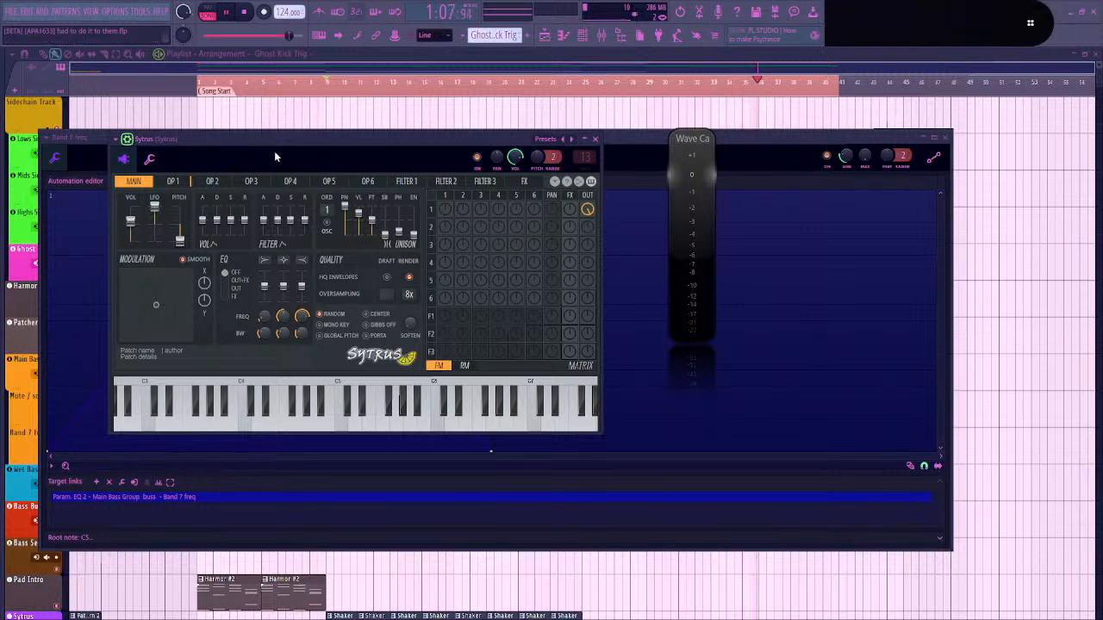
left_click(484, 184)
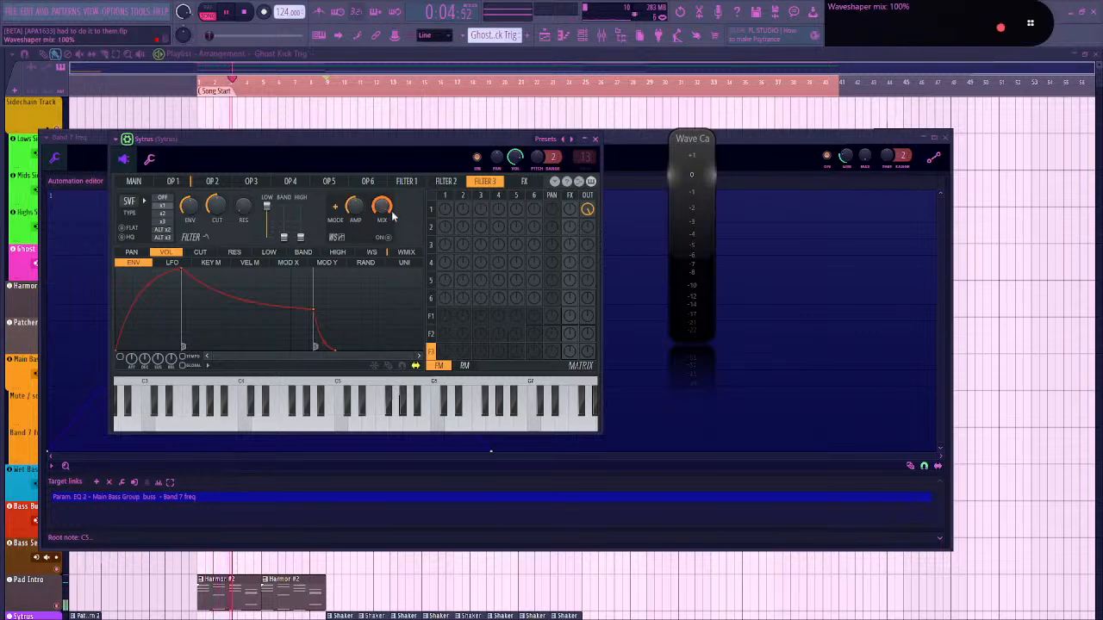
left_click(523, 182)
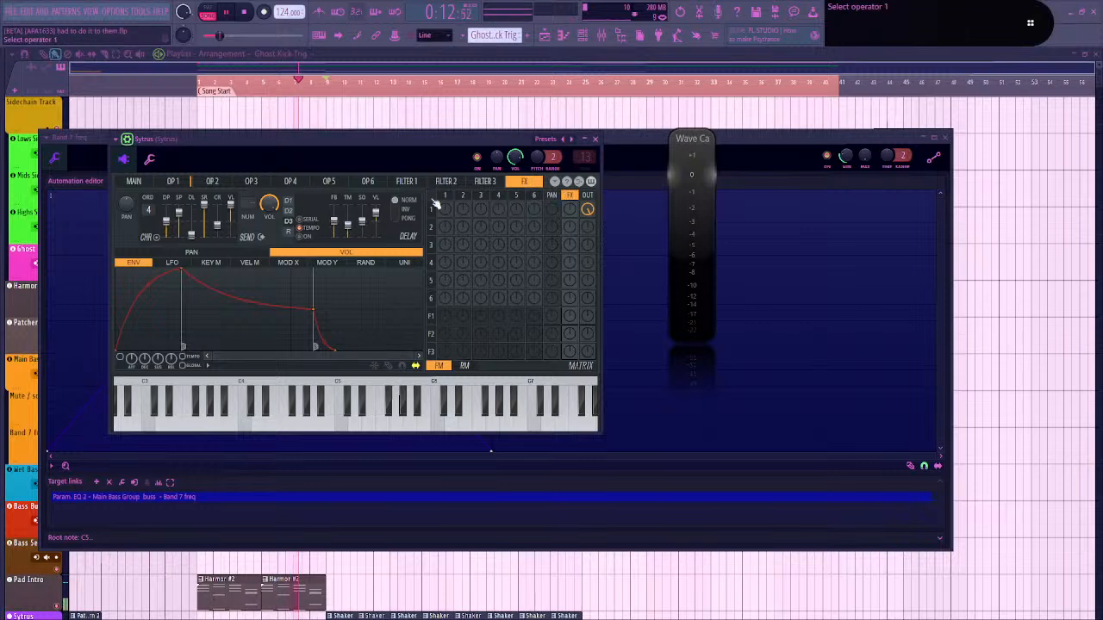
left_click(132, 184)
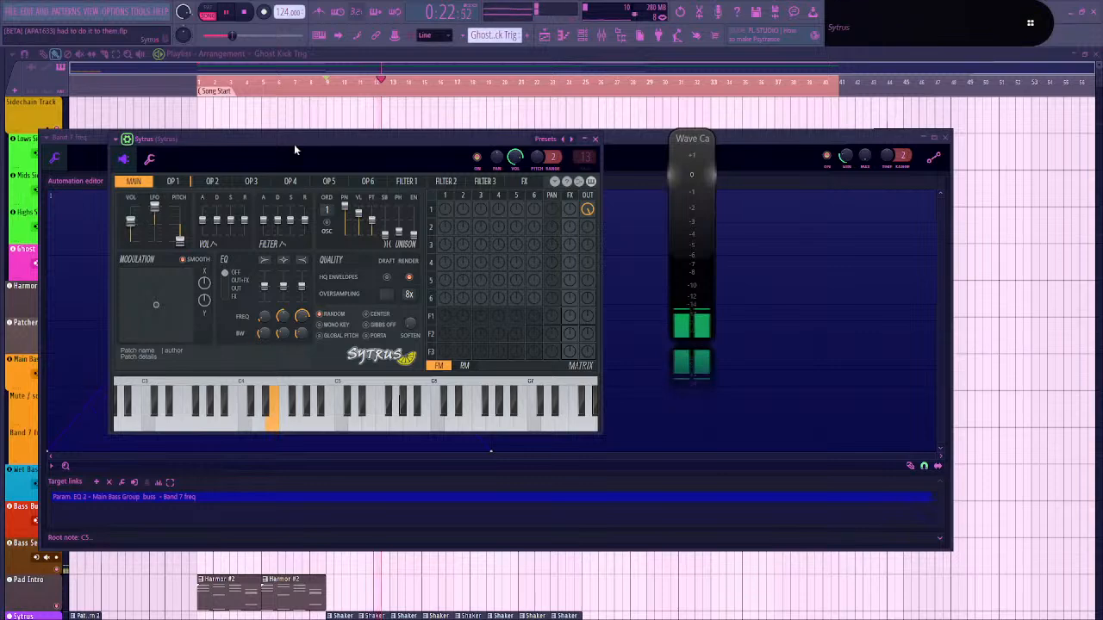
Shift the Sytrus window aside and close it
mouse_move(297, 140)
left_mouse_down()
mouse_move(312, 131)
mouse_move(291, 126)
left_mouse_up()
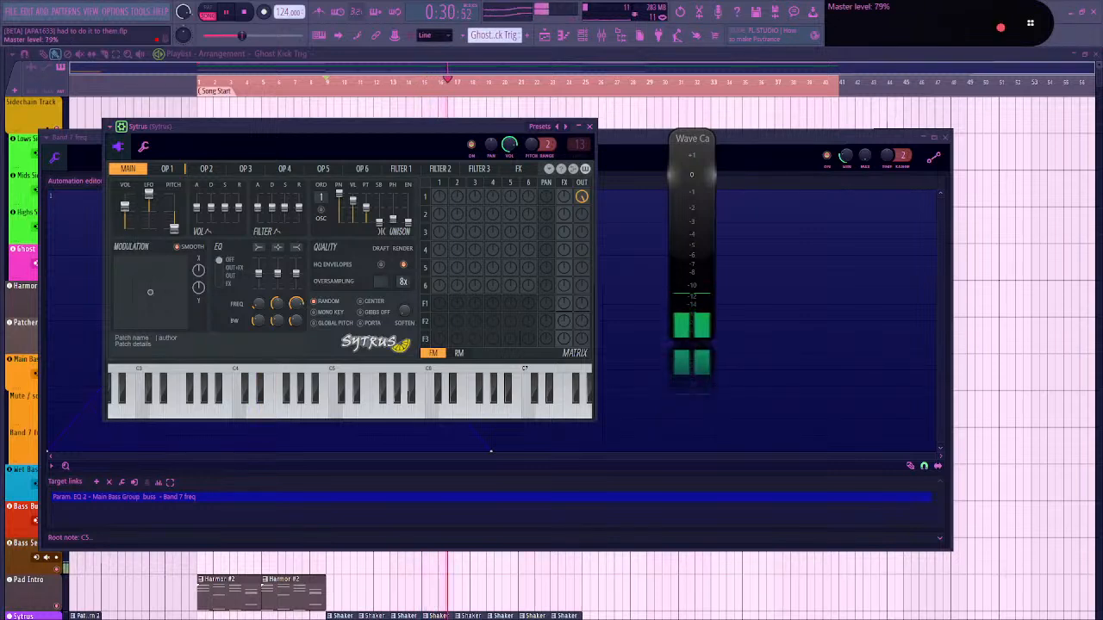
left_click_drag(369, 129, 352, 130)
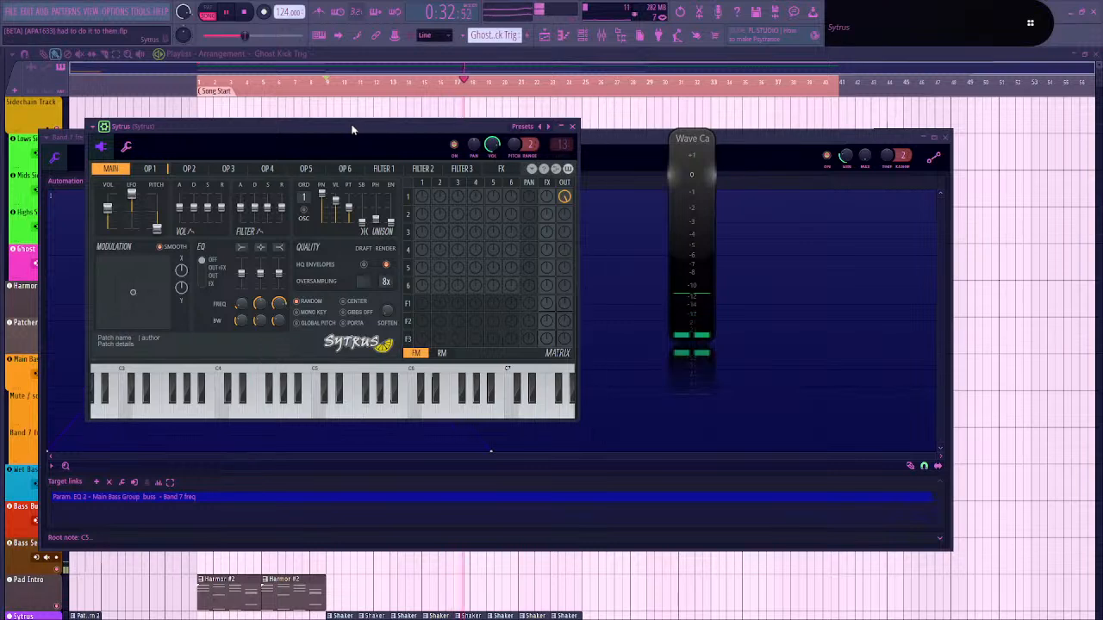
left_click(572, 125)
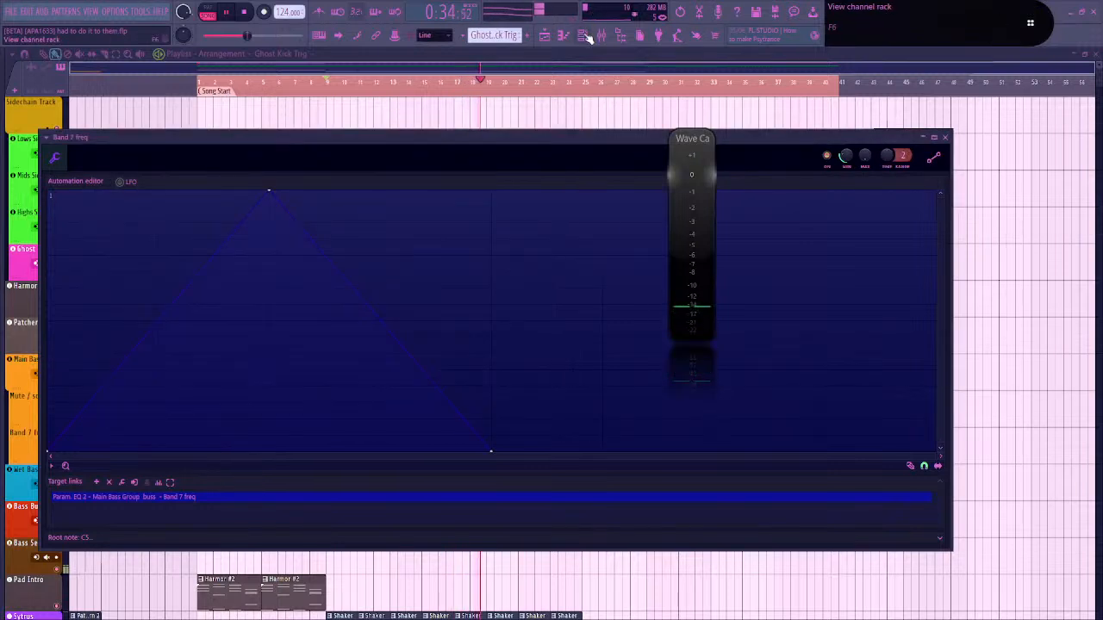
Show the channel rack and mixer, mute Sytrus track 13 and select Sytrus track 14
left_click(582, 35)
left_click(601, 36)
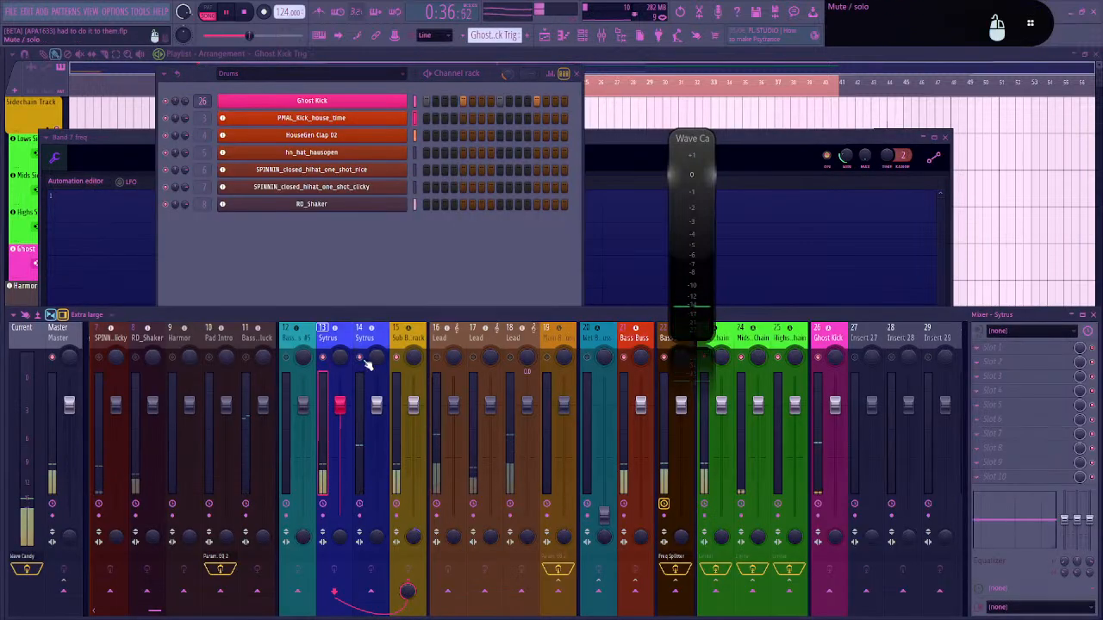
left_click(341, 366)
left_click(368, 338)
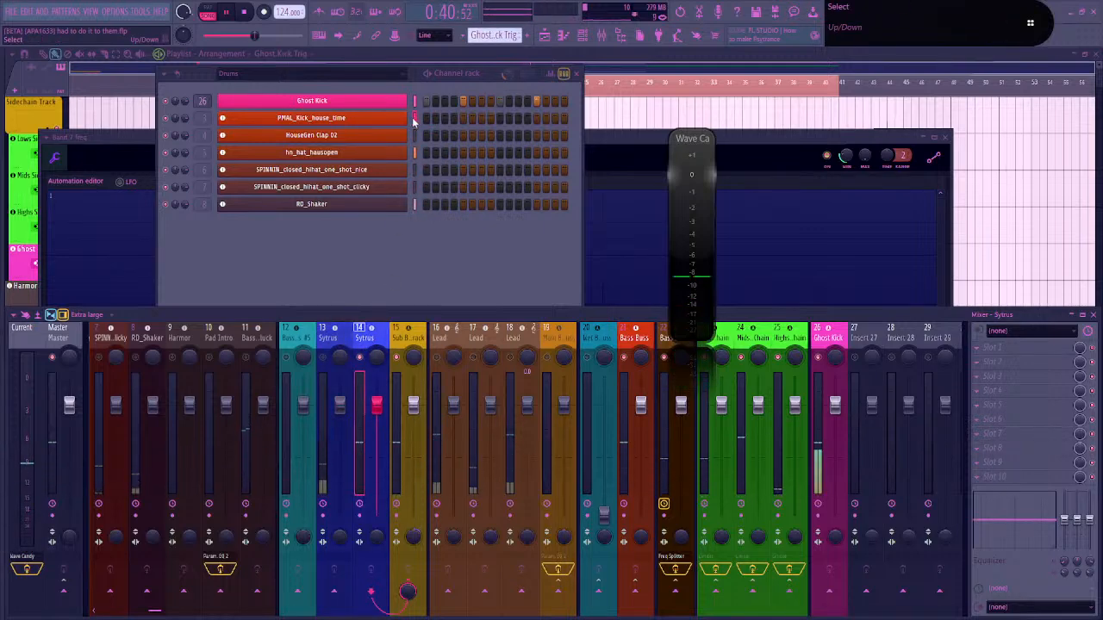
Display the Unsorted channel group in the channel rack and sort its channels by track number
left_click(333, 76)
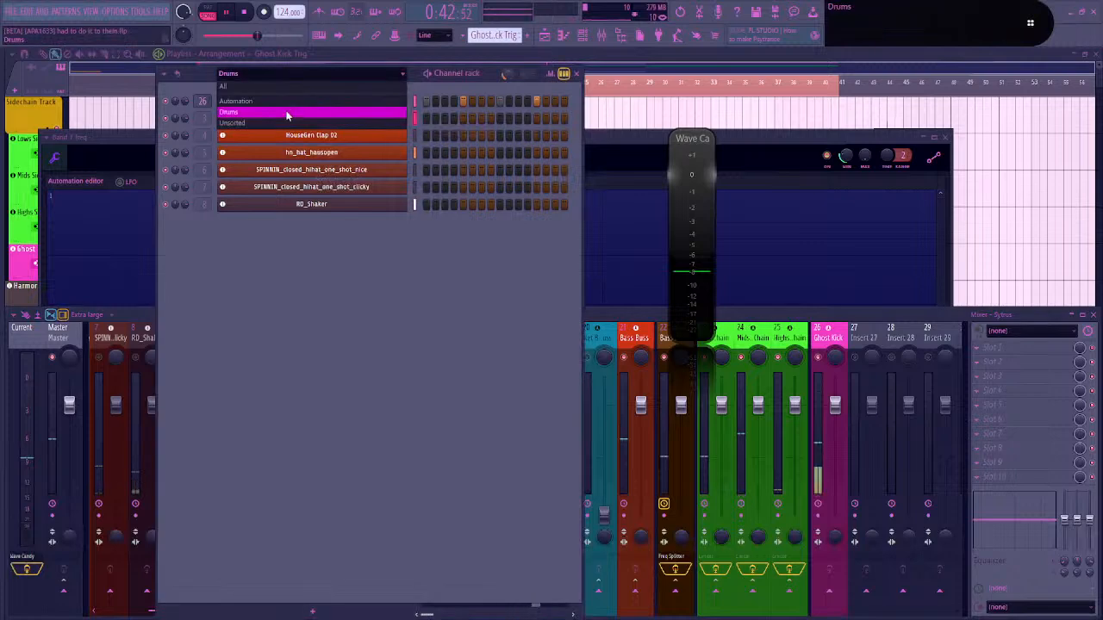
left_click(259, 123)
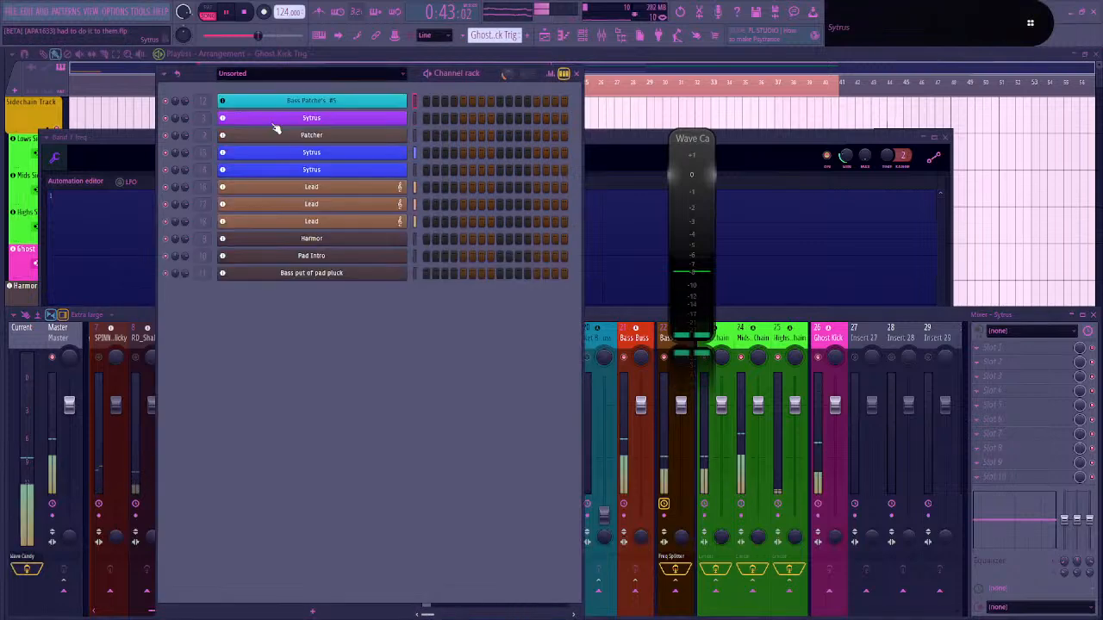
left_click(163, 74)
mouse_move(307, 166)
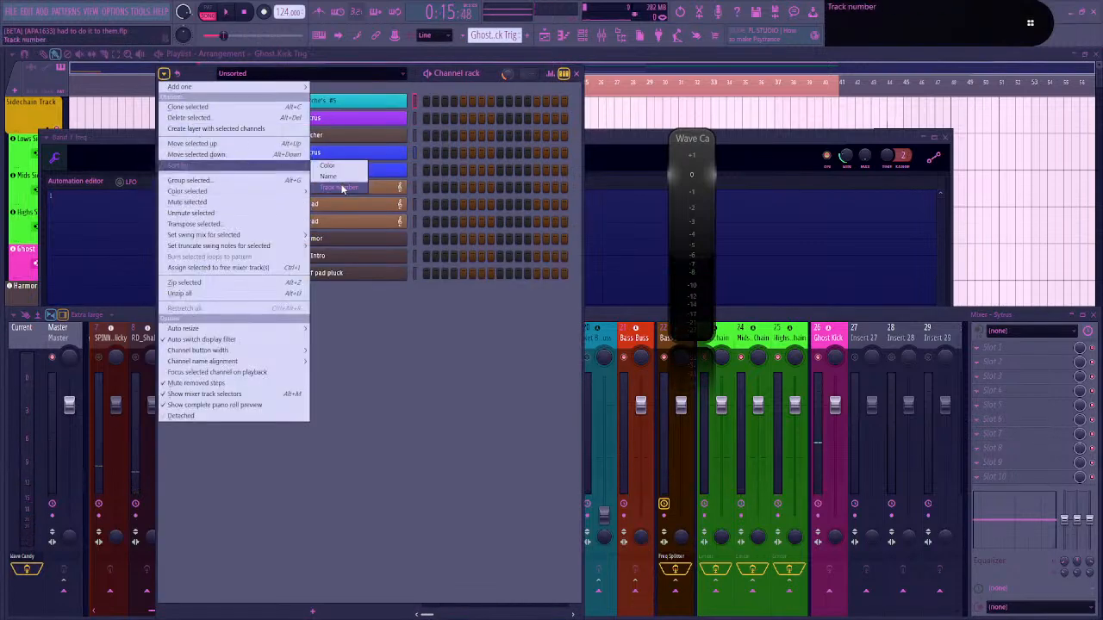
left_click(341, 189)
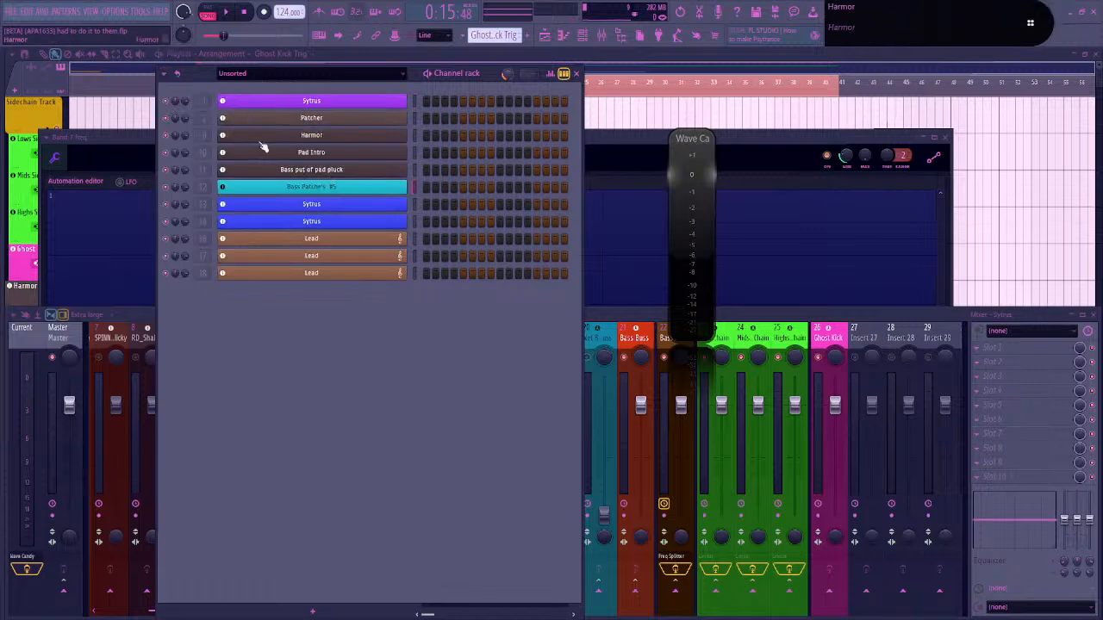
Resume playback, open the Sytrus channel routed to mixer track 14 and show its Main settings
key("space")
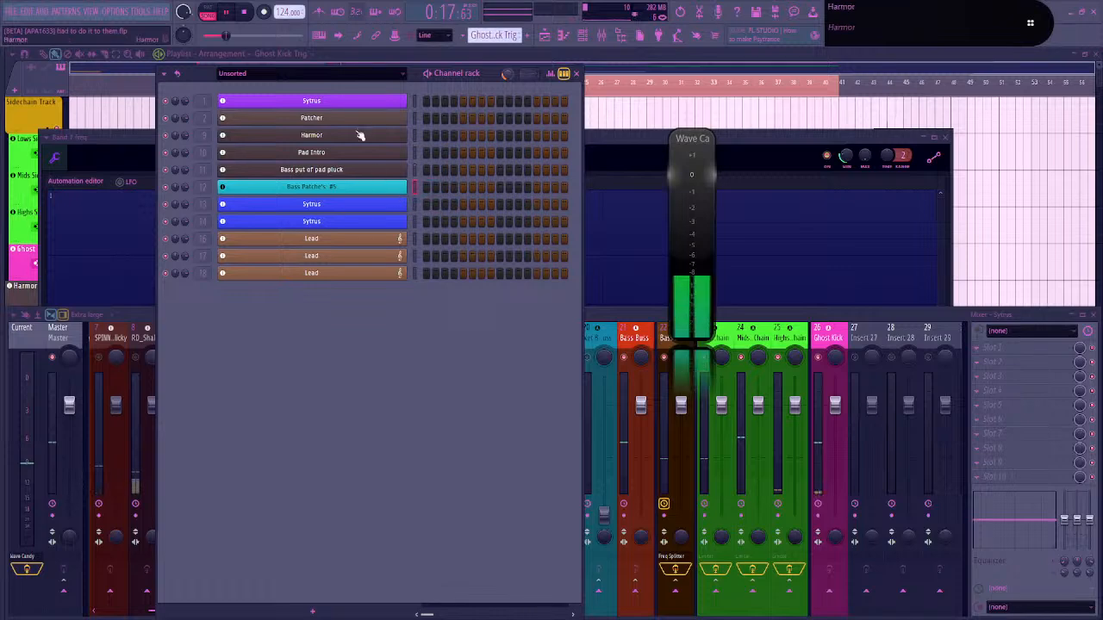
left_click_drag(482, 74, 569, 135)
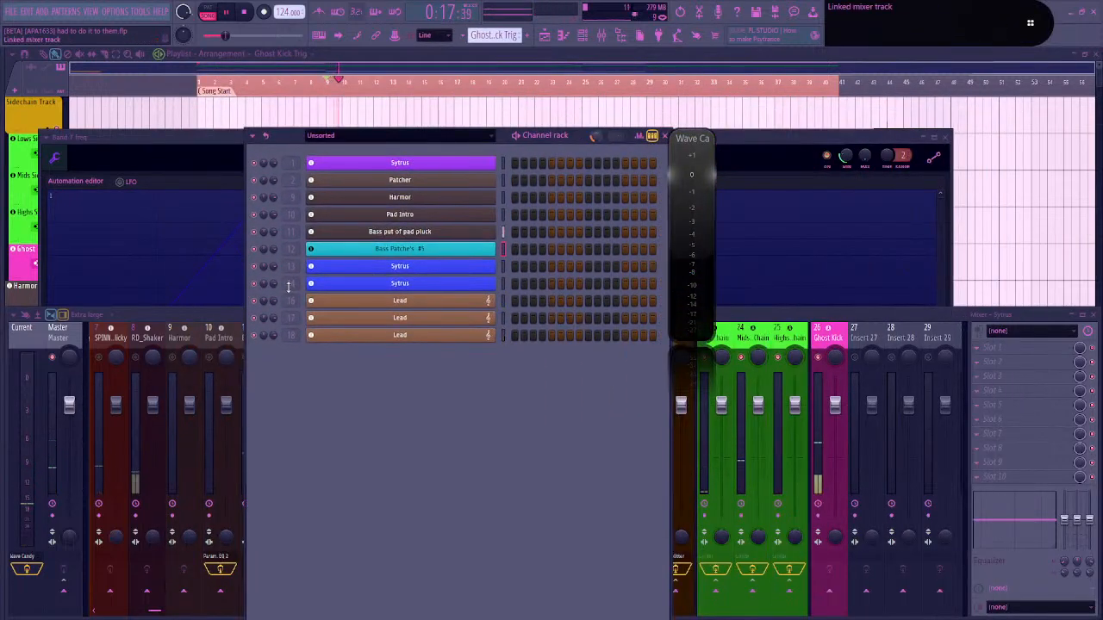
left_click(372, 283)
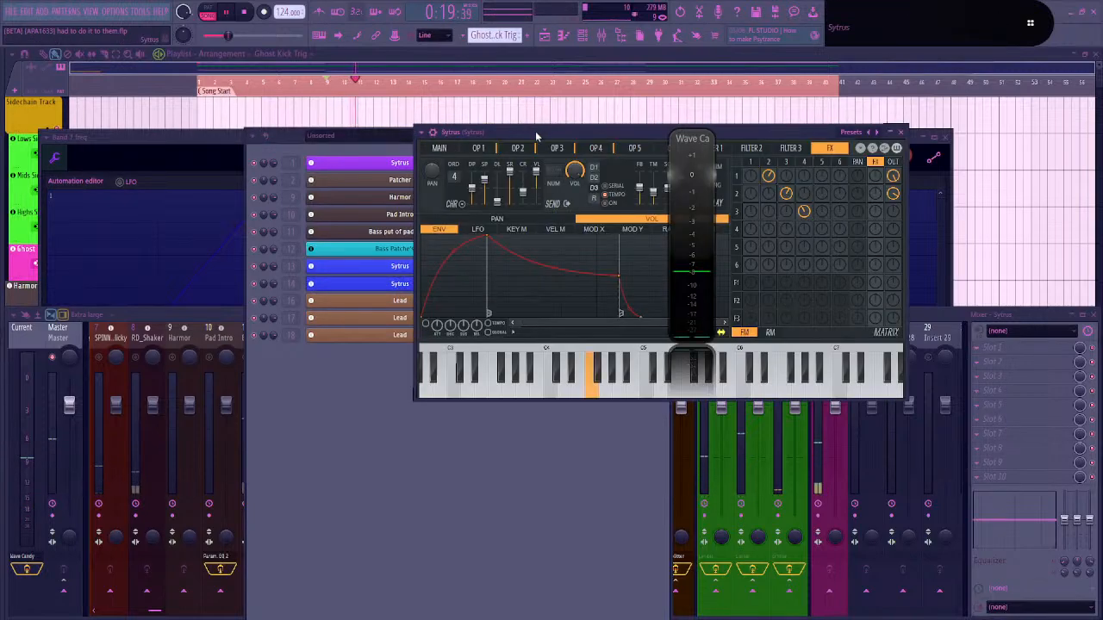
left_click_drag(536, 136, 367, 318)
left_click(485, 313)
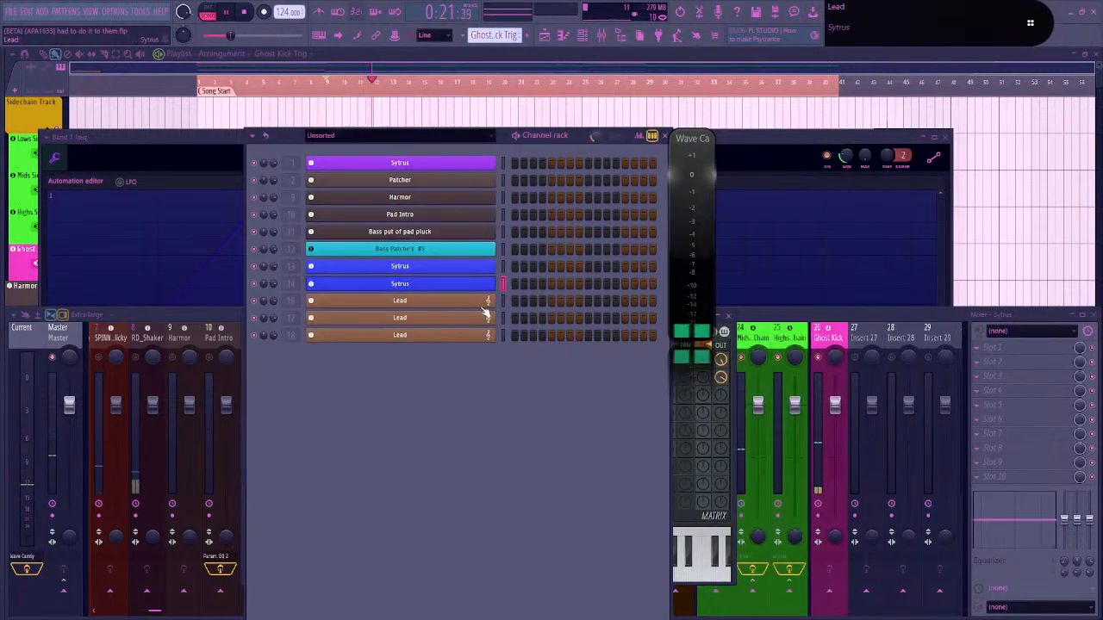
left_click(426, 284)
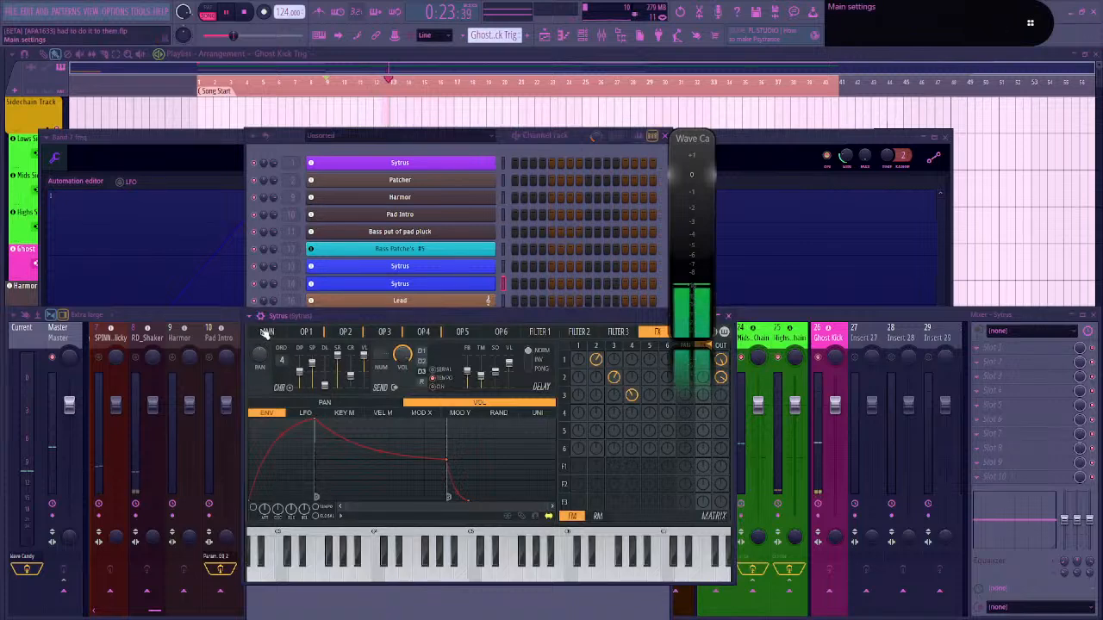
left_click(266, 333)
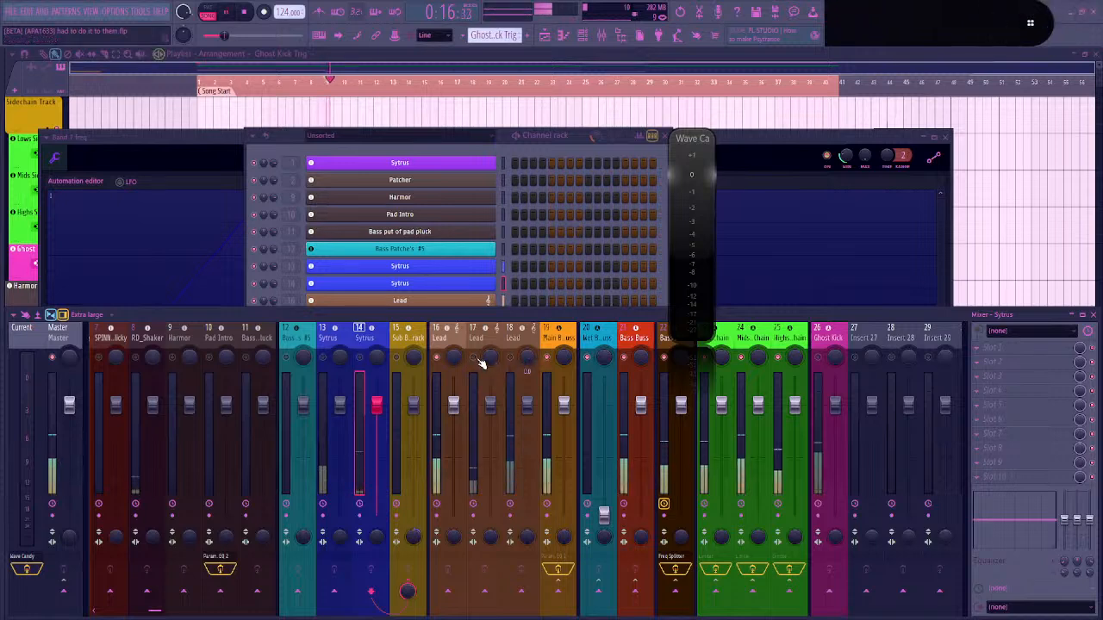
Select Lead mixer track 16, open its Lead channel and show the Main page with the channel controls expanded
left_click(444, 336)
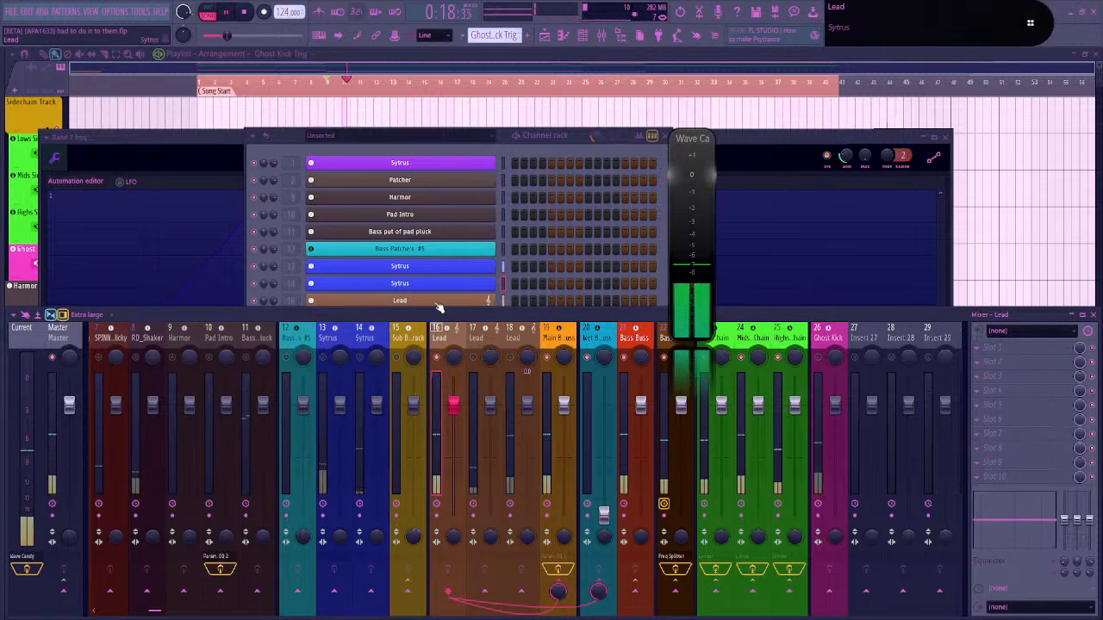
left_click(465, 303)
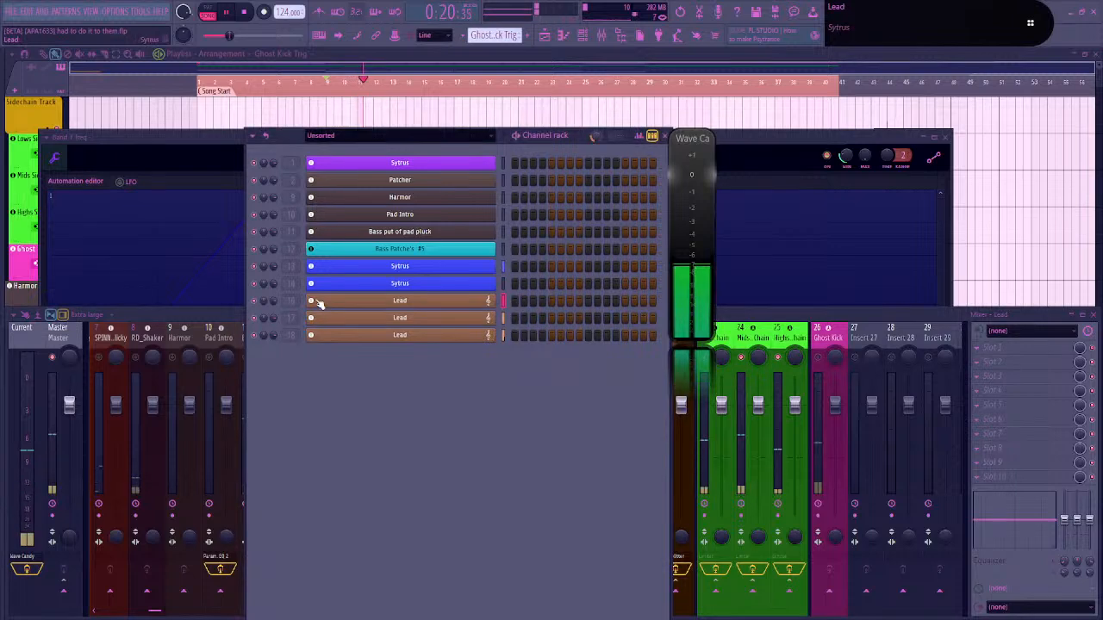
left_click(49, 138)
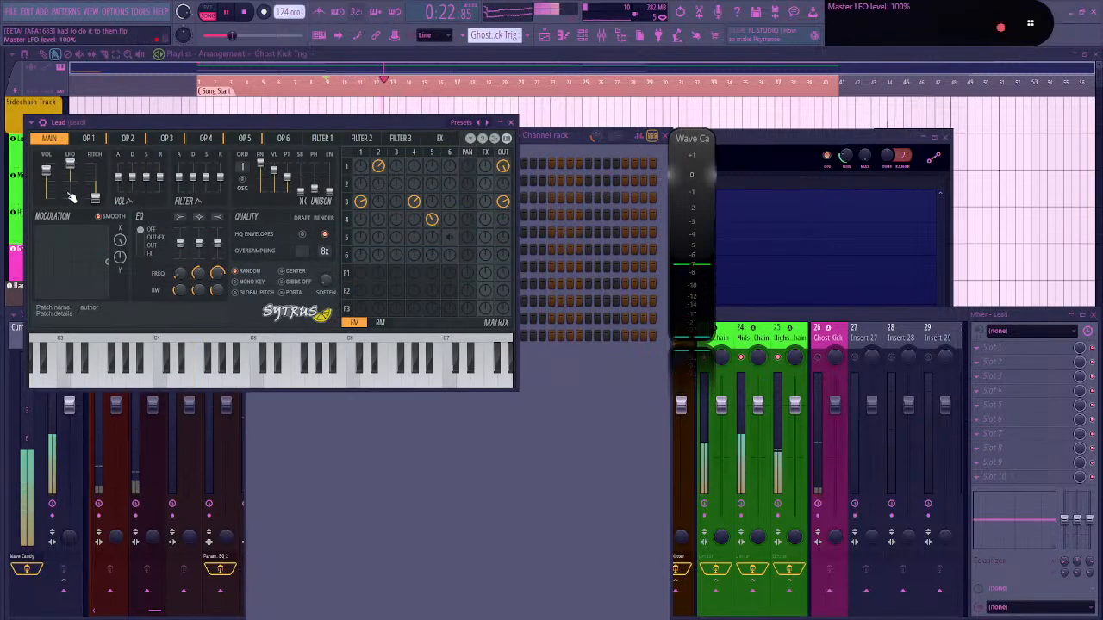
left_click(41, 122)
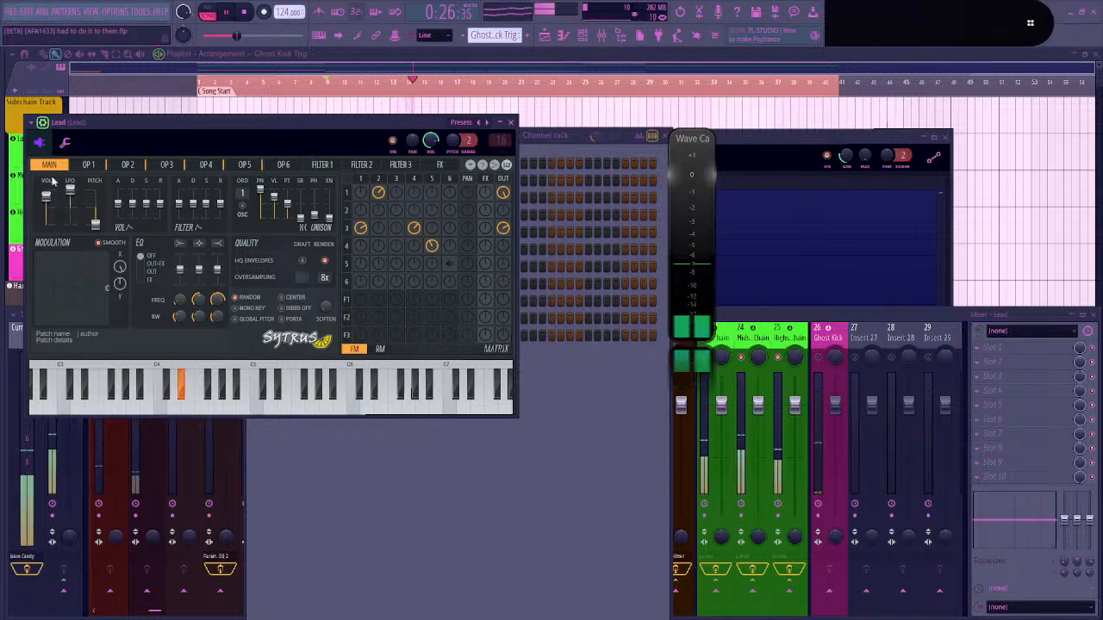
Lower the master level of the track 16 Lead patch to about 76% and close its window
left_click_drag(47, 198, 47, 211)
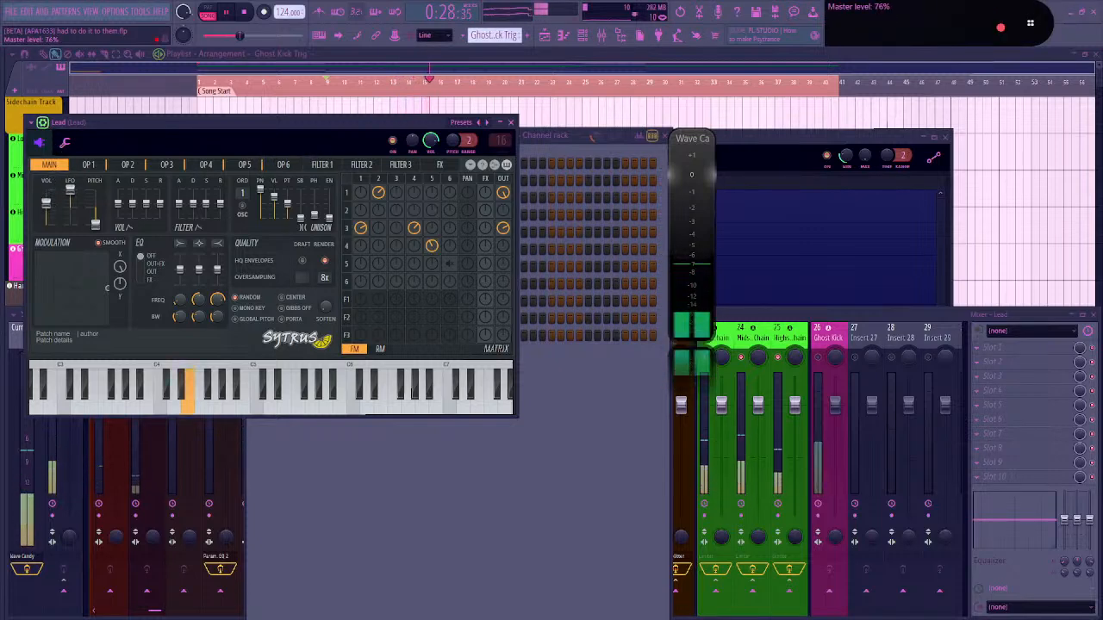
left_click_drag(47, 204, 46, 201)
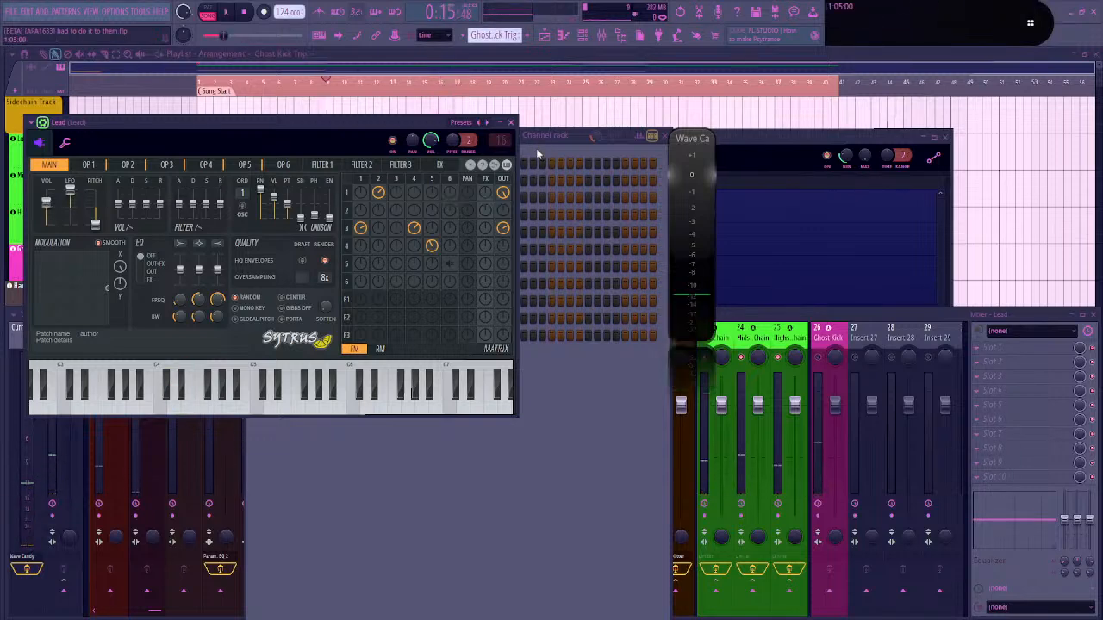
left_click(511, 123)
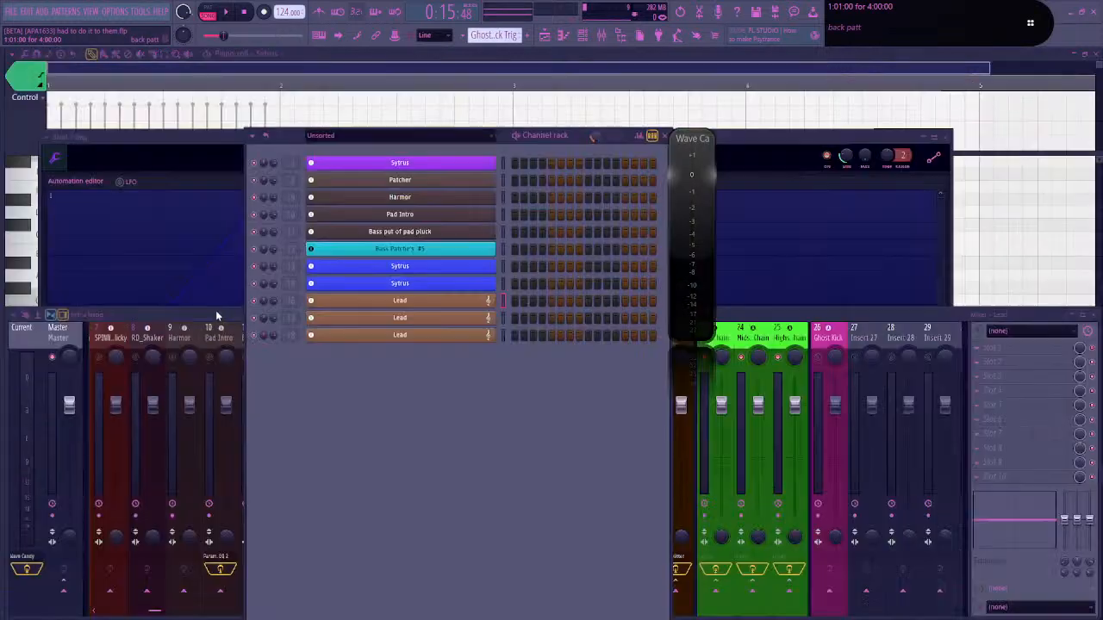
Set the channel rack's auto resize to Minimum height and place the rack above the mixer tracks
left_click(241, 325)
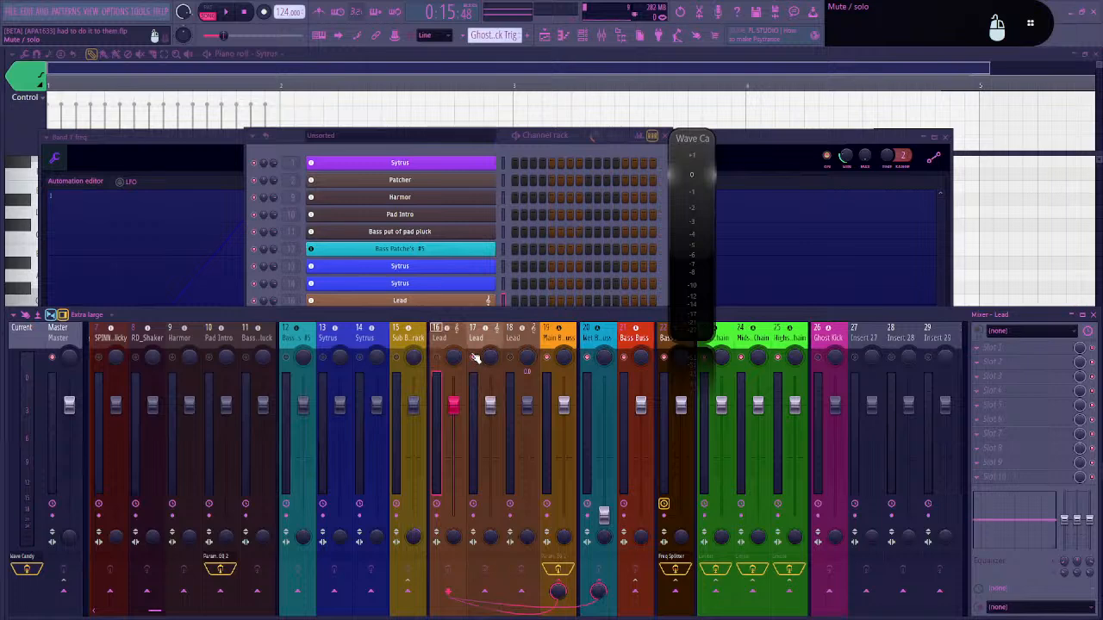
left_click_drag(583, 137, 360, 119)
key("space")
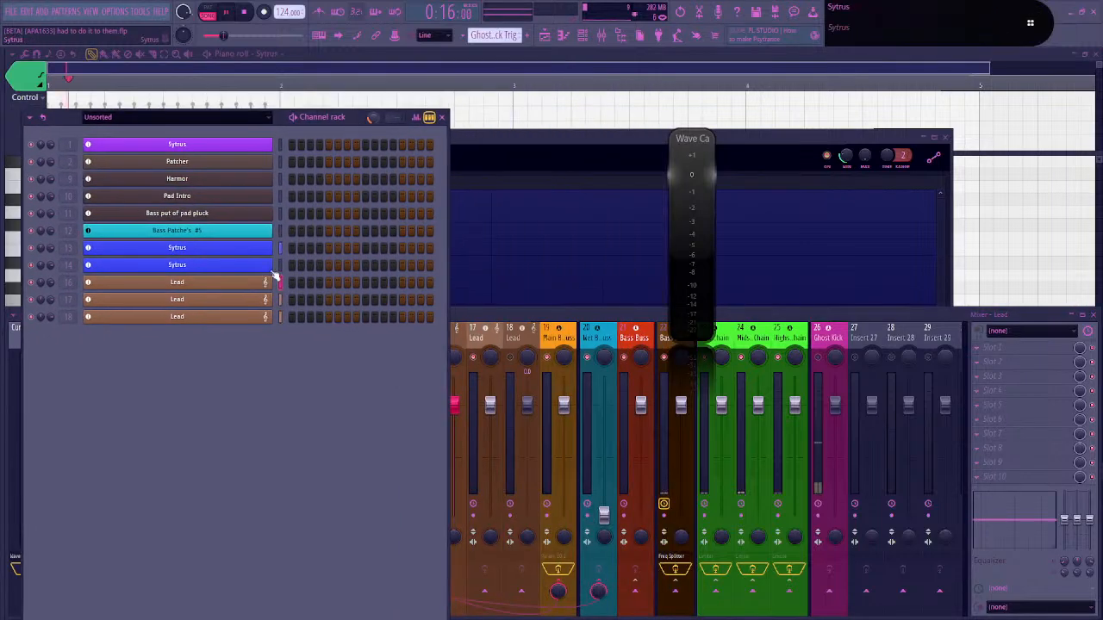
key("space")
left_click(31, 119)
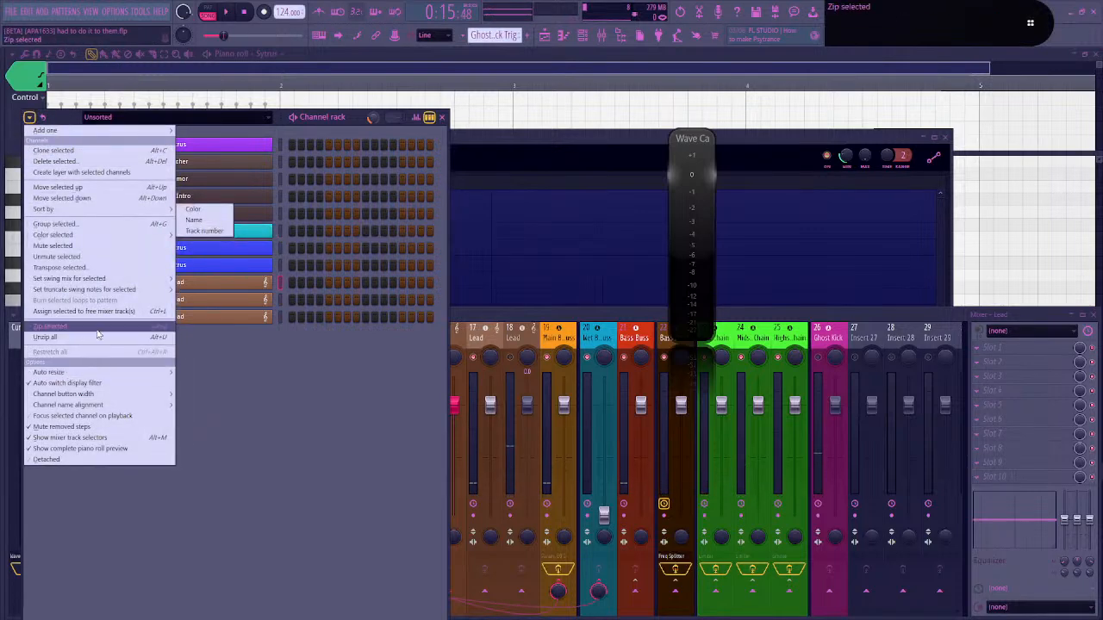
mouse_move(95, 372)
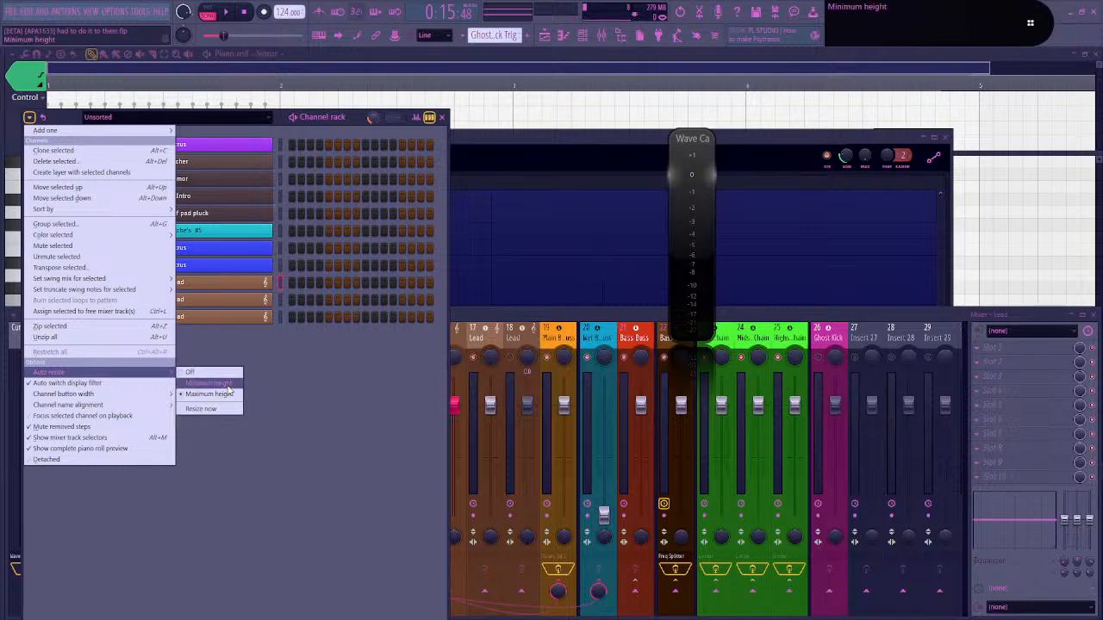
left_click(227, 384)
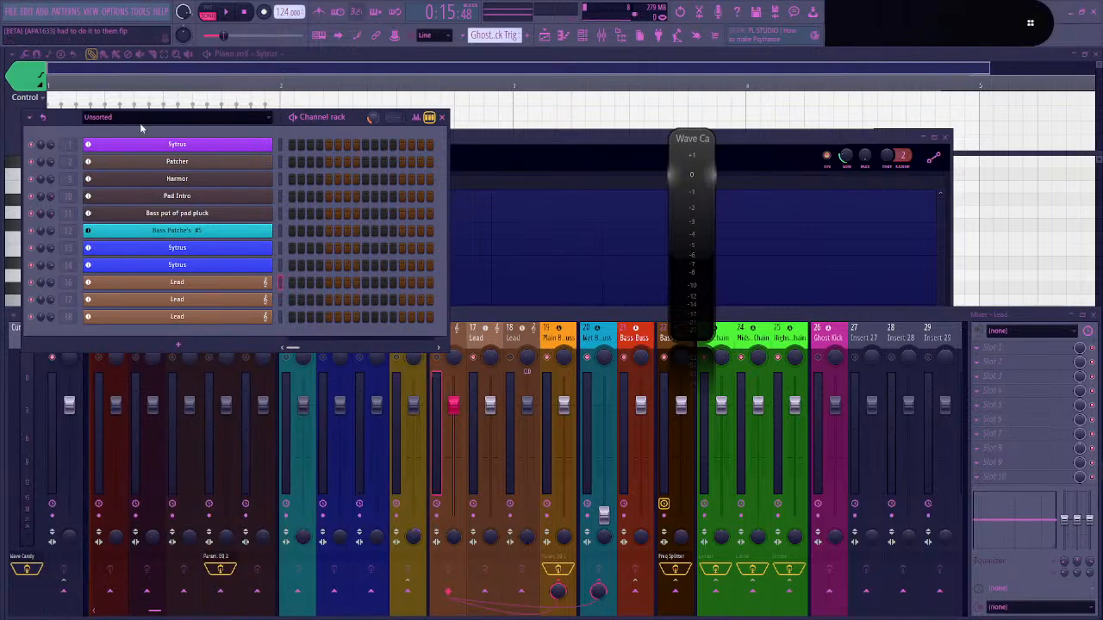
left_click_drag(67, 116, 62, 80)
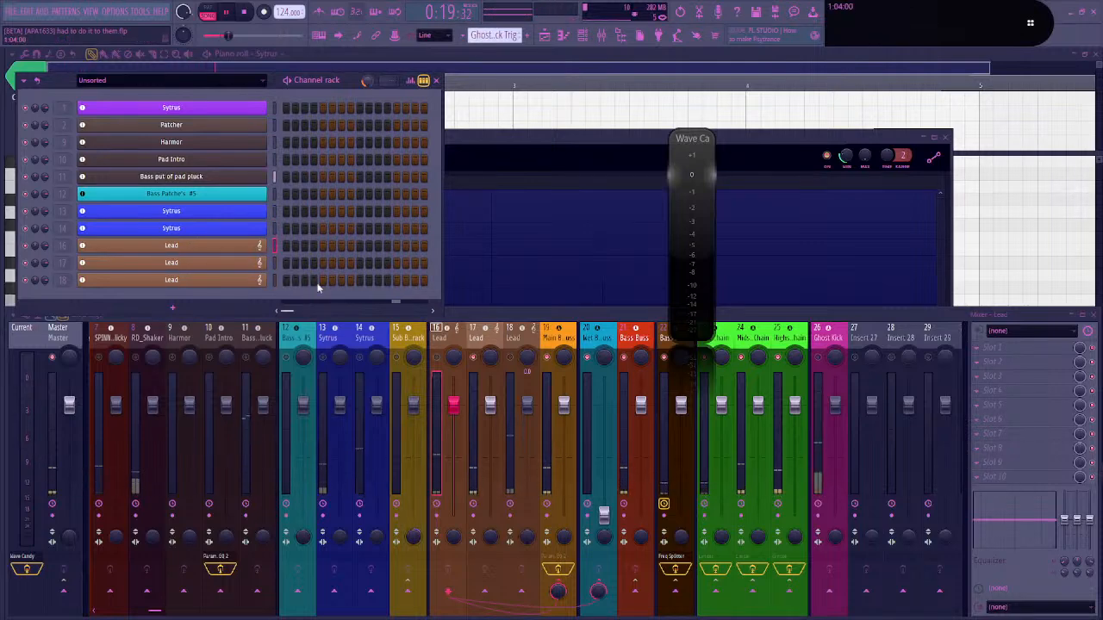
Select Lead mixer track 17, open its Lead channel and show the Main page with the channel controls expanded
left_click(496, 339)
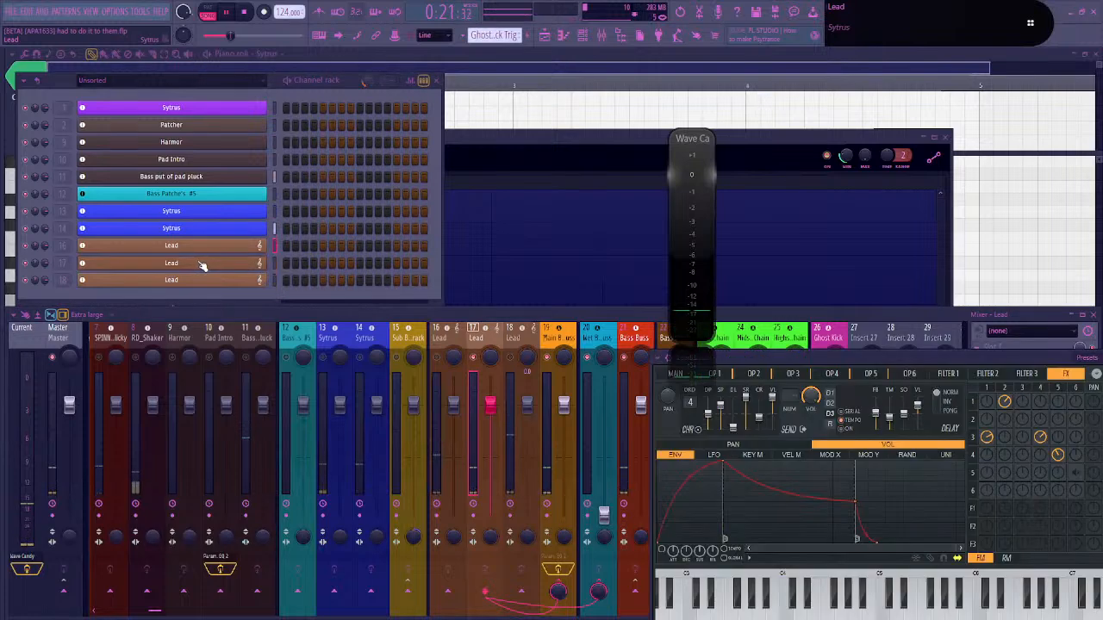
left_click(229, 264)
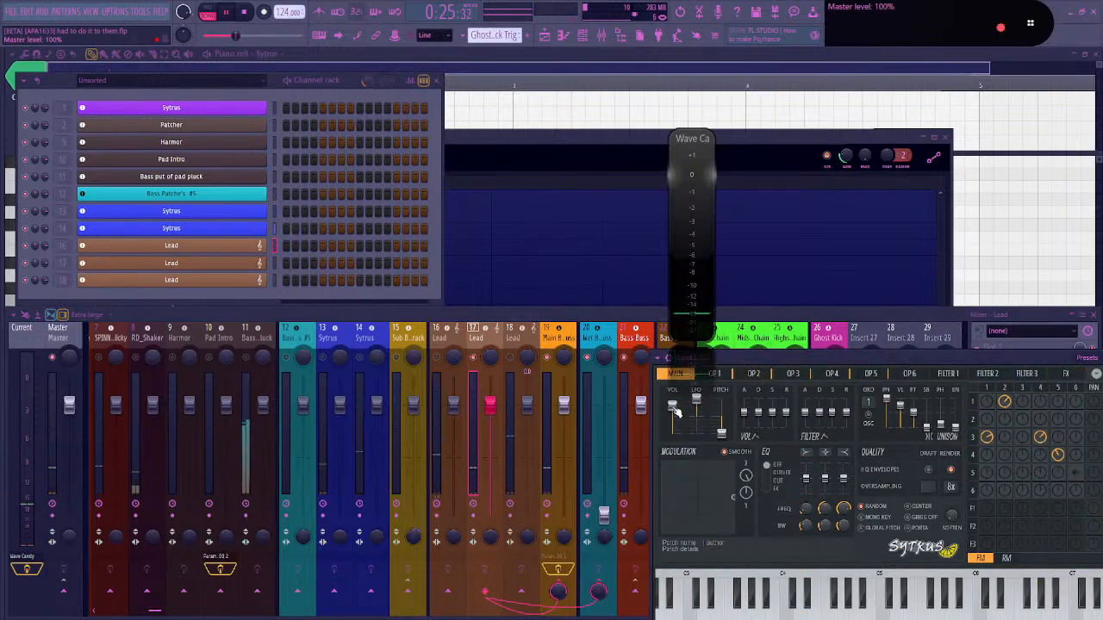
left_click_drag(836, 359, 570, 395)
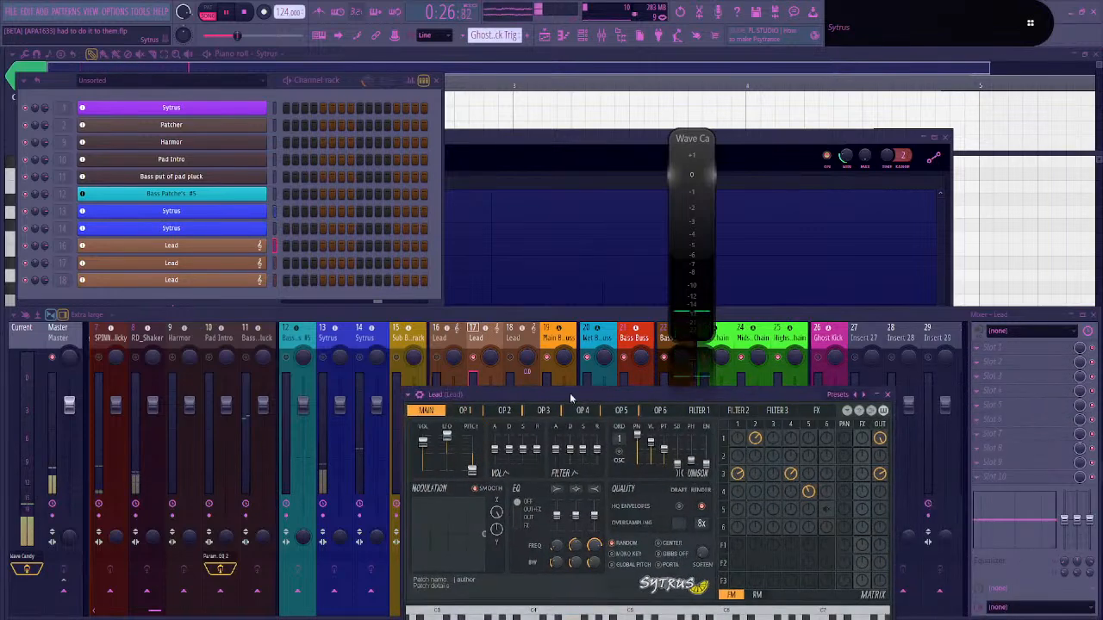
left_click(422, 396)
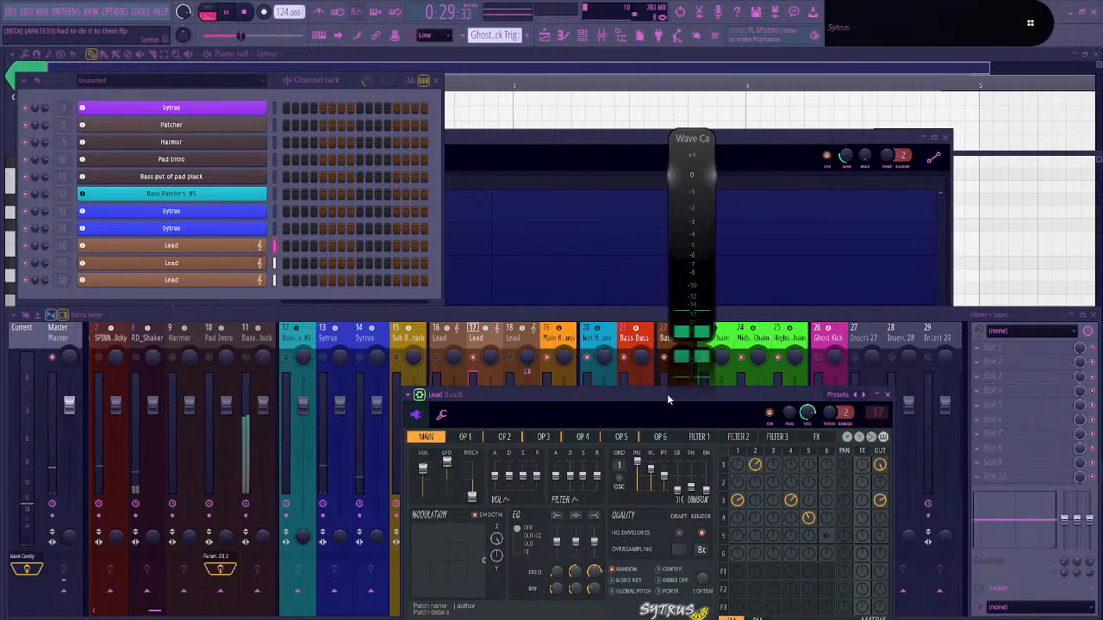
left_click_drag(570, 400, 461, 340)
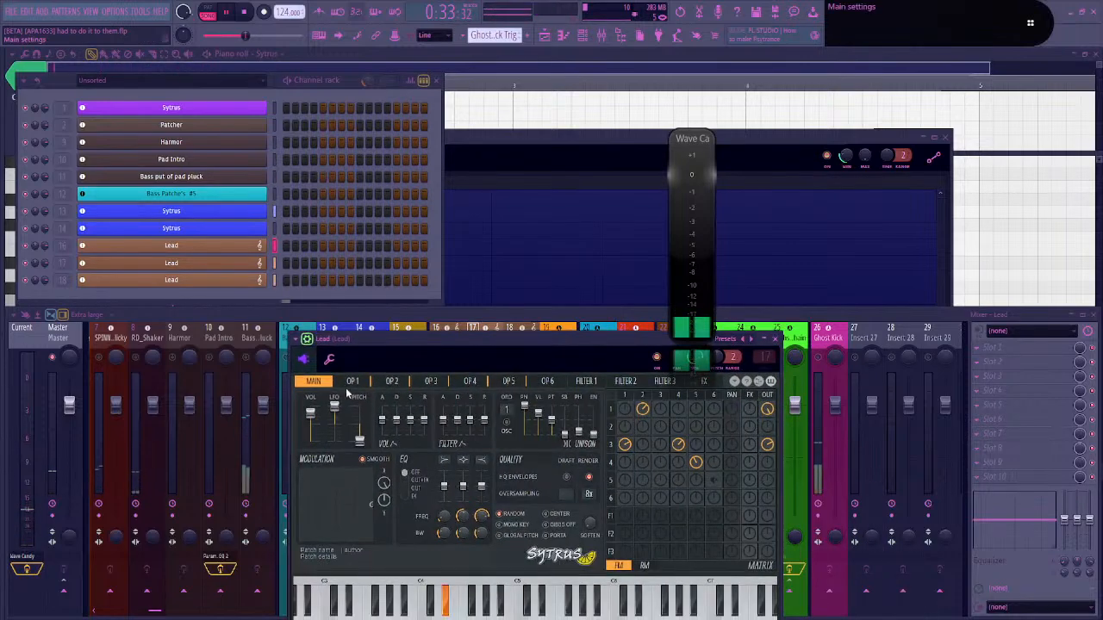
Look through the Operator 1 and Operator 2 pages of the track 17 Lead patch and return to Main
left_click(352, 381)
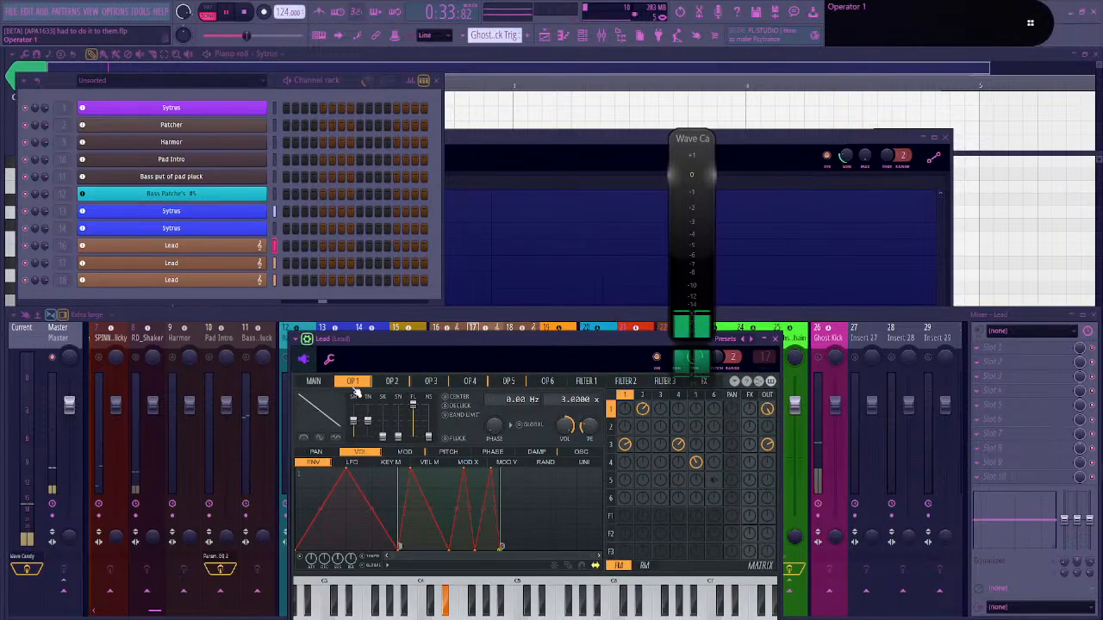
left_click_drag(712, 482, 715, 480)
right_click(715, 480)
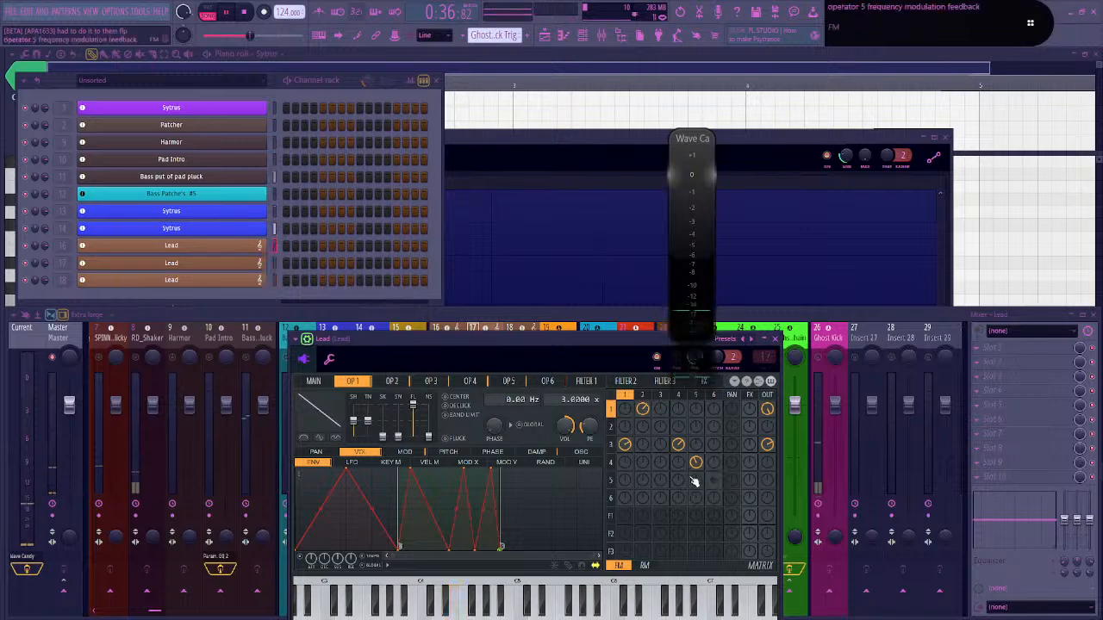
left_click(391, 382)
left_click(313, 380)
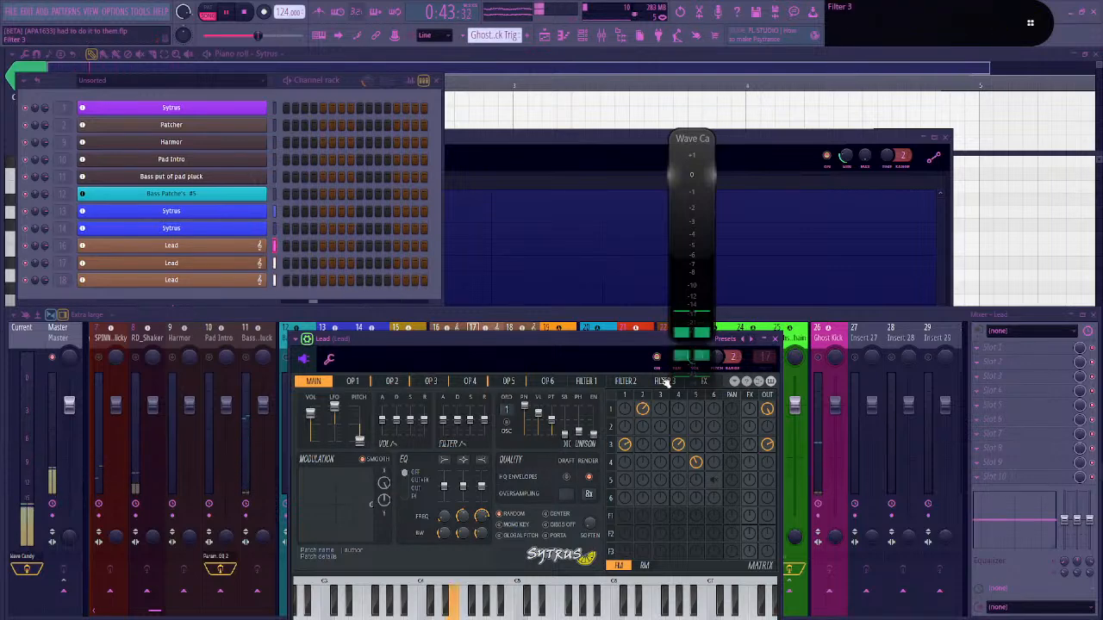
Route operators 1 and 3 through Filter 1, and set that filter to Cherry phaser with a lower cutoff frequency
left_click(704, 382)
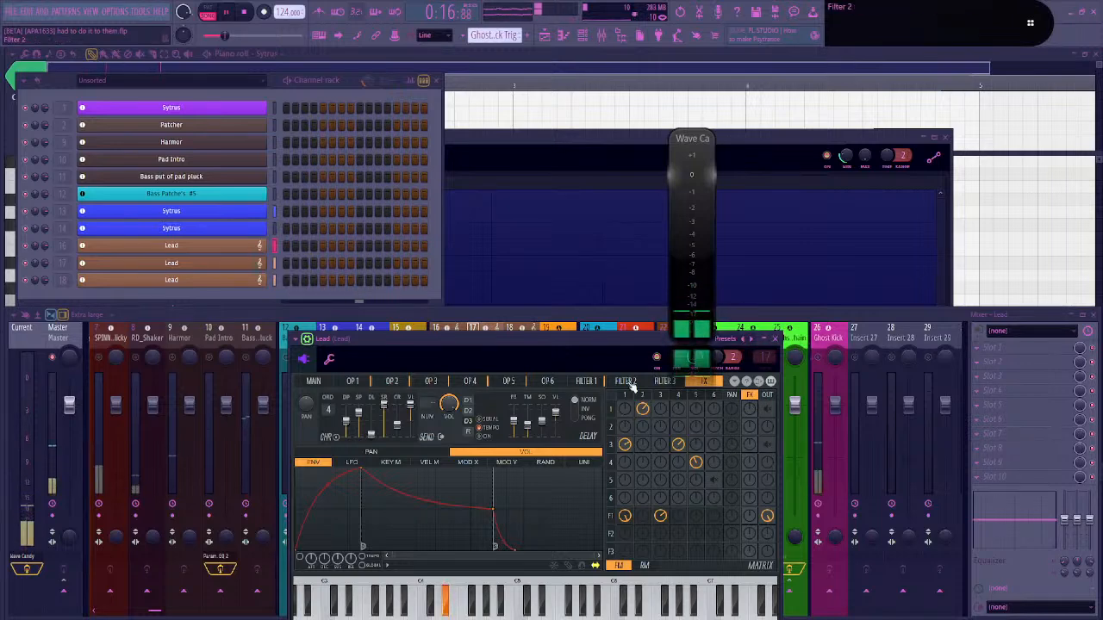
left_click(586, 381)
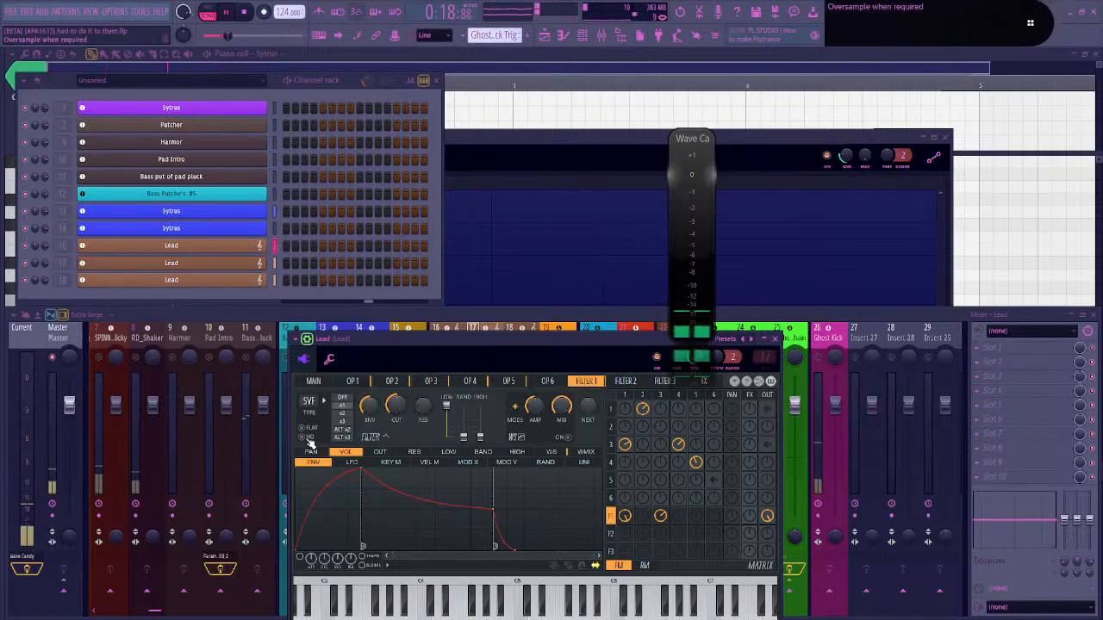
left_click(318, 401)
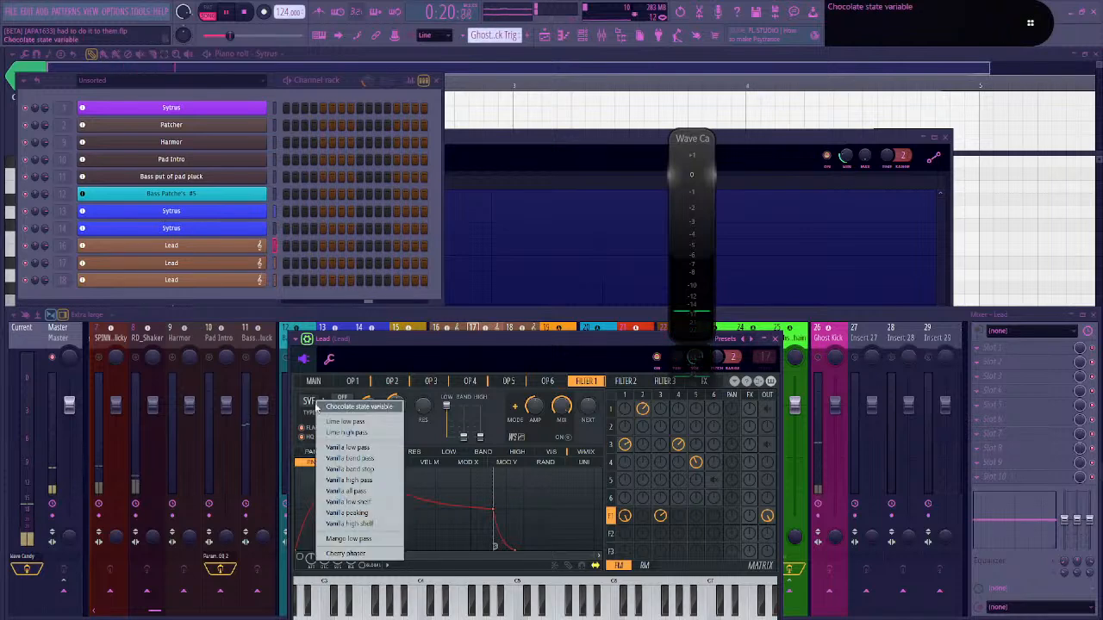
left_click(346, 553)
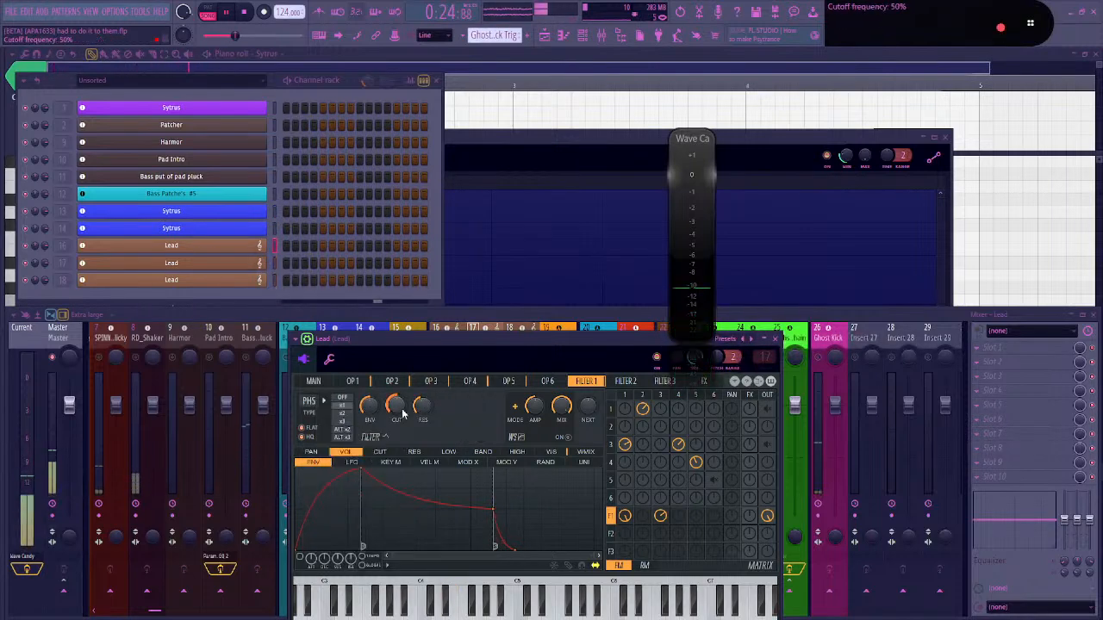
mouse_move(396, 406)
left_mouse_down()
mouse_move(396, 396)
mouse_move(396, 416)
left_mouse_up()
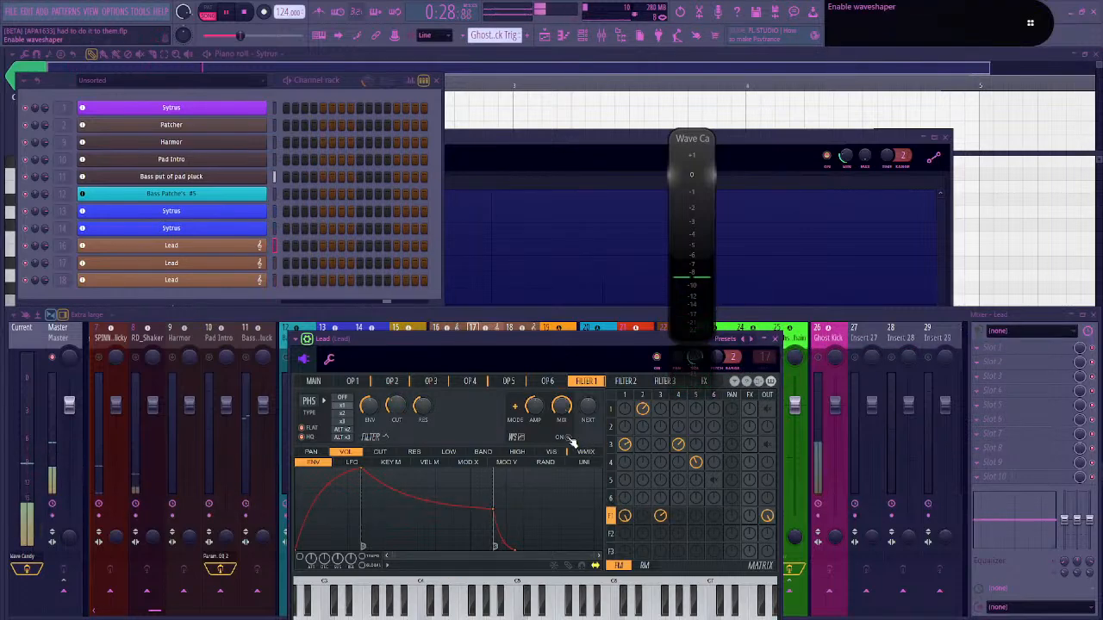
Lower the master level of the track 17 Lead patch and bring the mixer back to the front
left_click(315, 382)
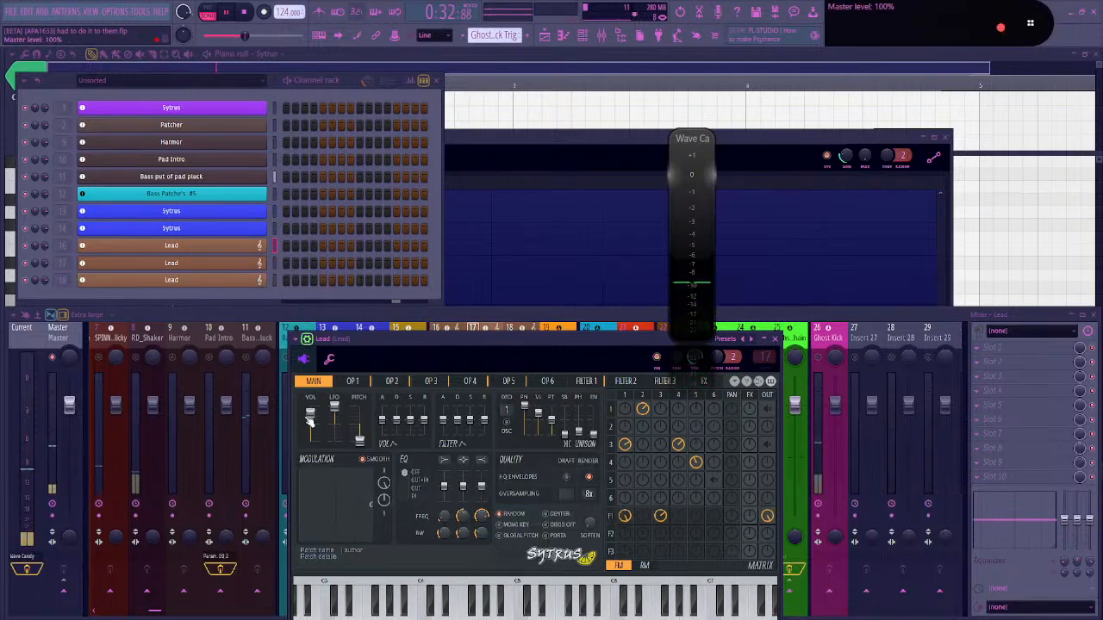
left_click_drag(311, 420, 311, 426)
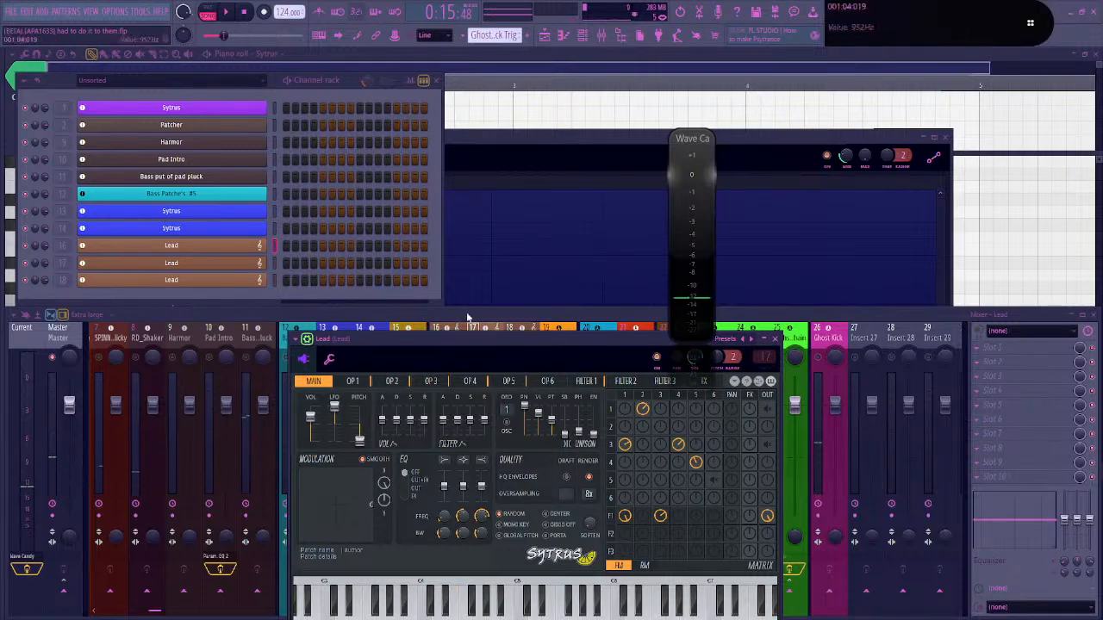
left_click(467, 318)
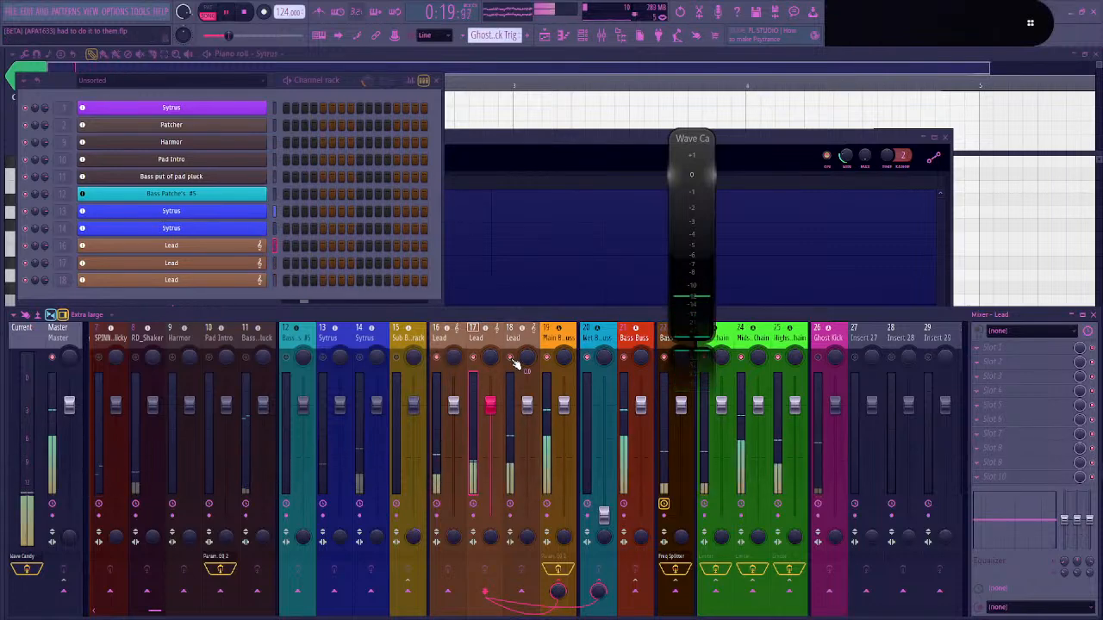
Select Lead mixer track 18, open its Lead channel and show the Main page during playback
left_click(517, 340)
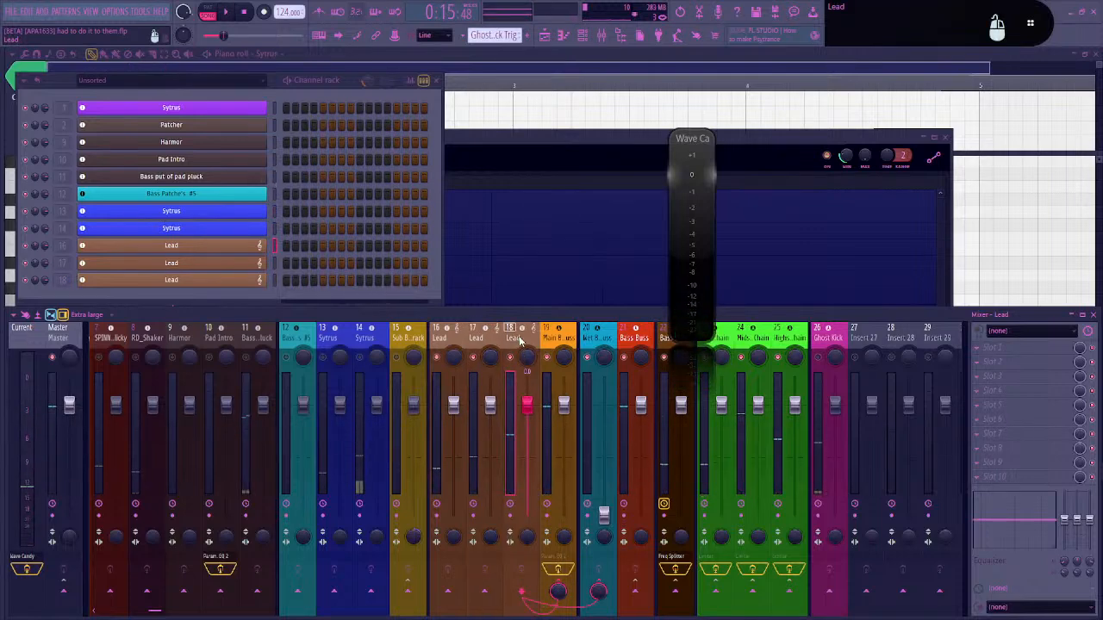
key("ctrl+l")
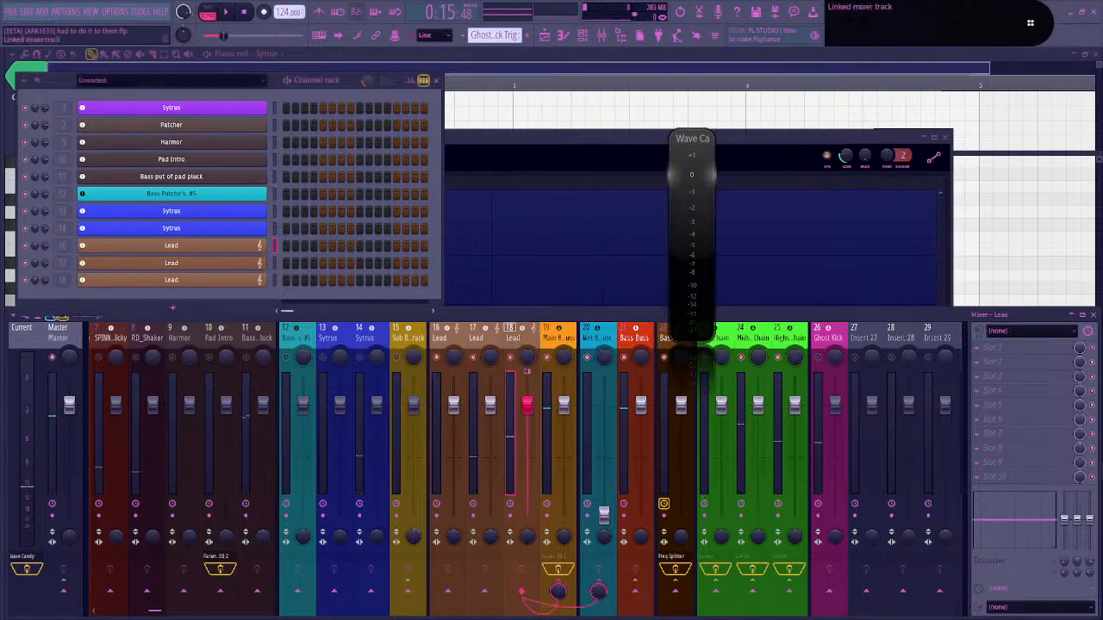
left_click(101, 280)
left_click_drag(588, 424, 273, 276)
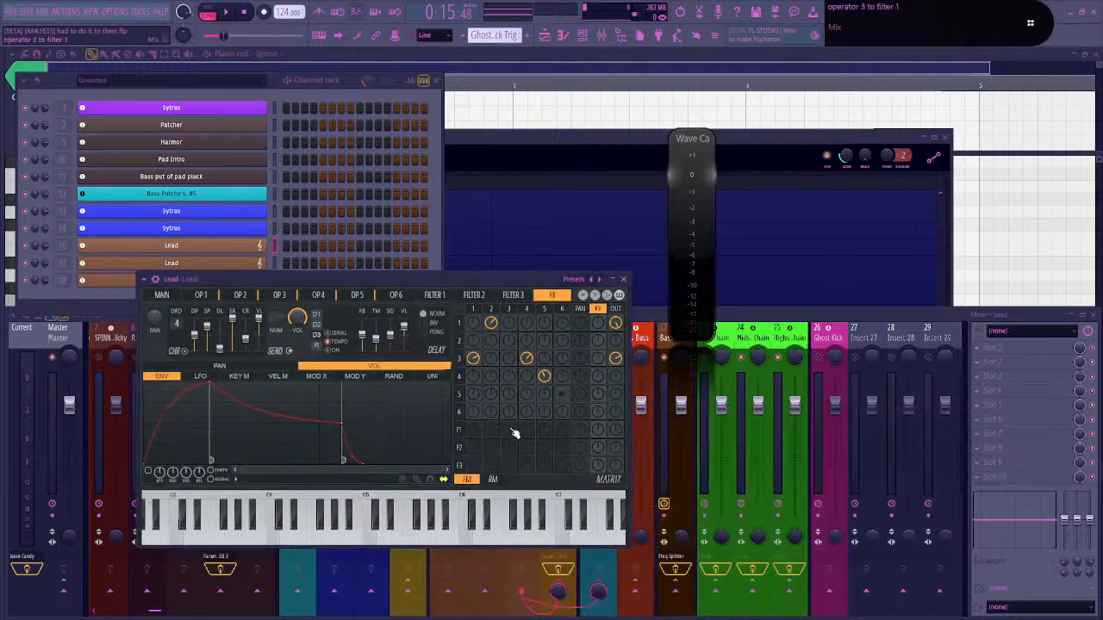
key("space")
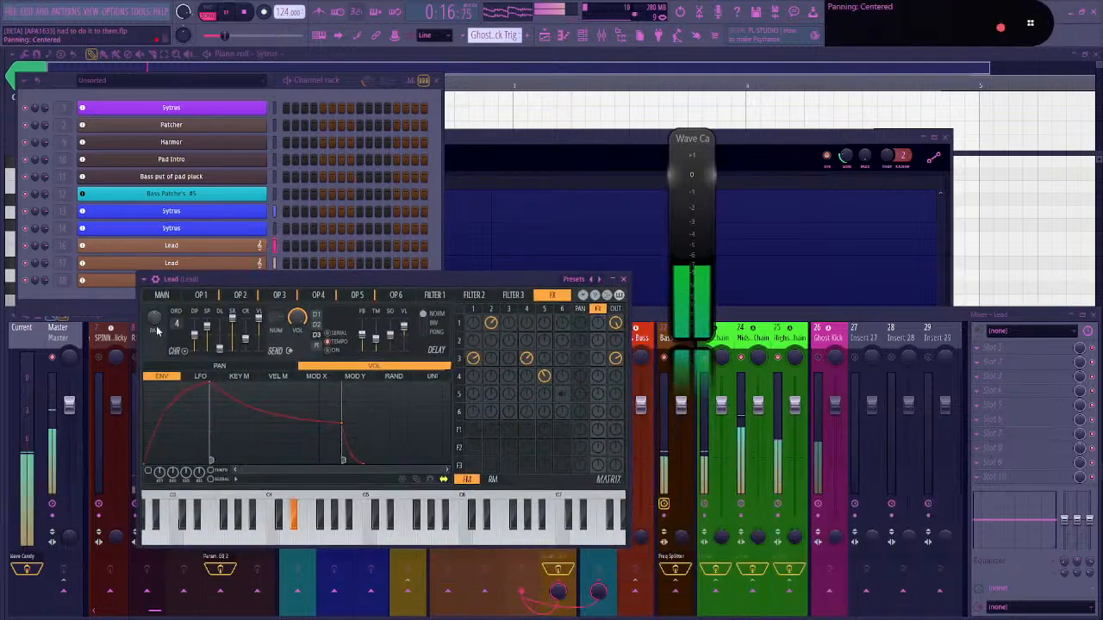
left_click(161, 296)
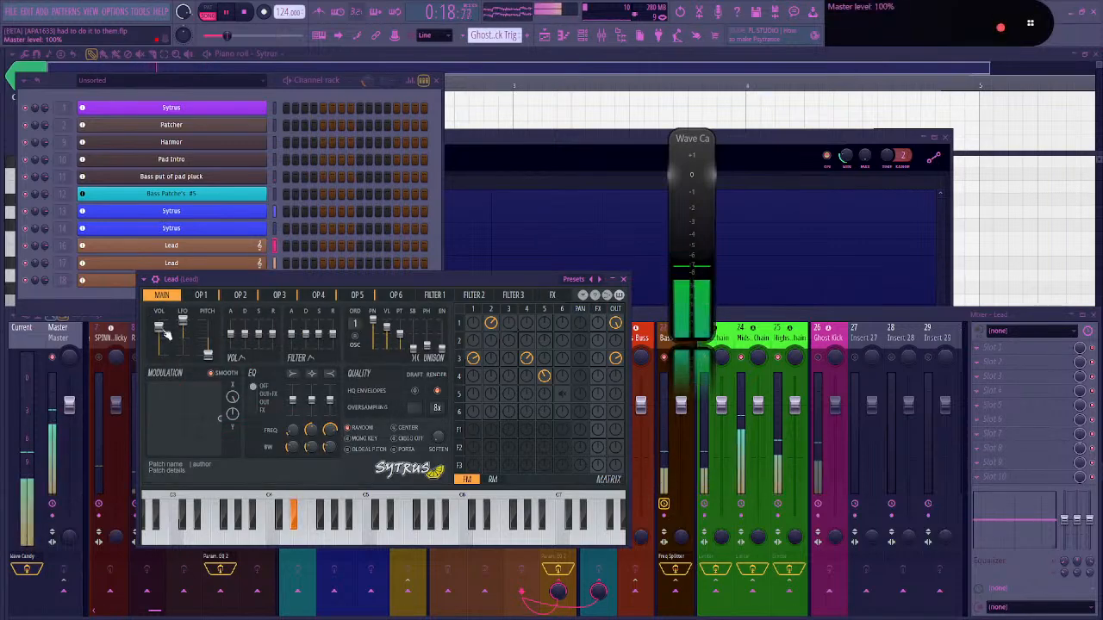
Lower the master level of the track 18 Lead patch to about 74% and close its window
left_click_drag(332, 278, 290, 304)
left_click_drag(117, 352, 117, 358)
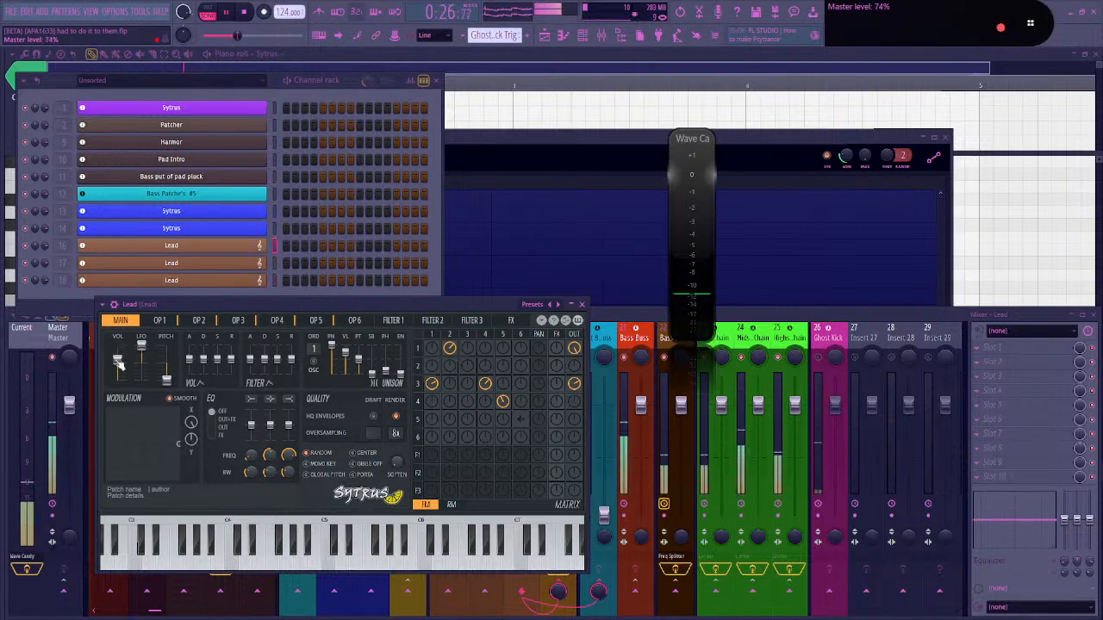
left_click(581, 304)
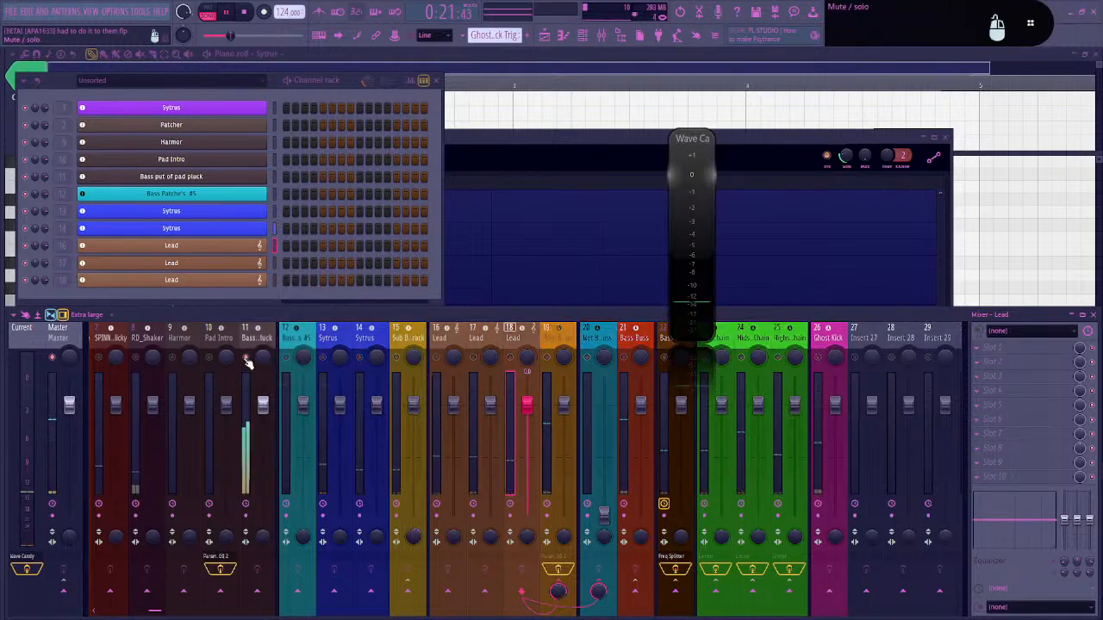
Take mixer track 11 out of solo, then select Lead track 16 followed by the Bass put of pad pluck track
left_click(247, 362)
left_click(246, 362)
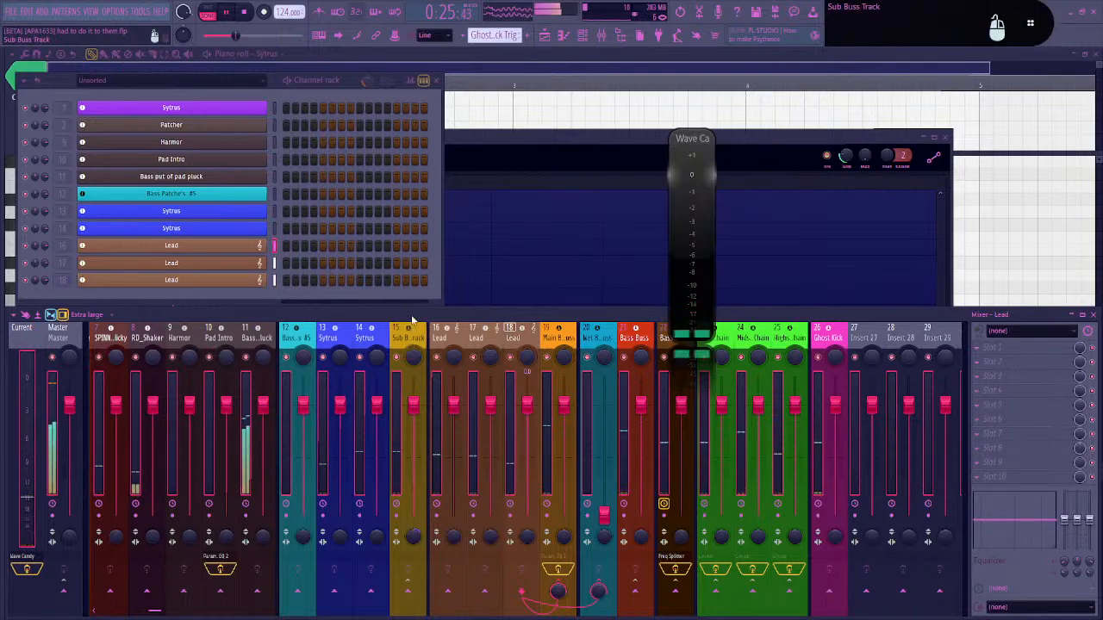
left_click(446, 340)
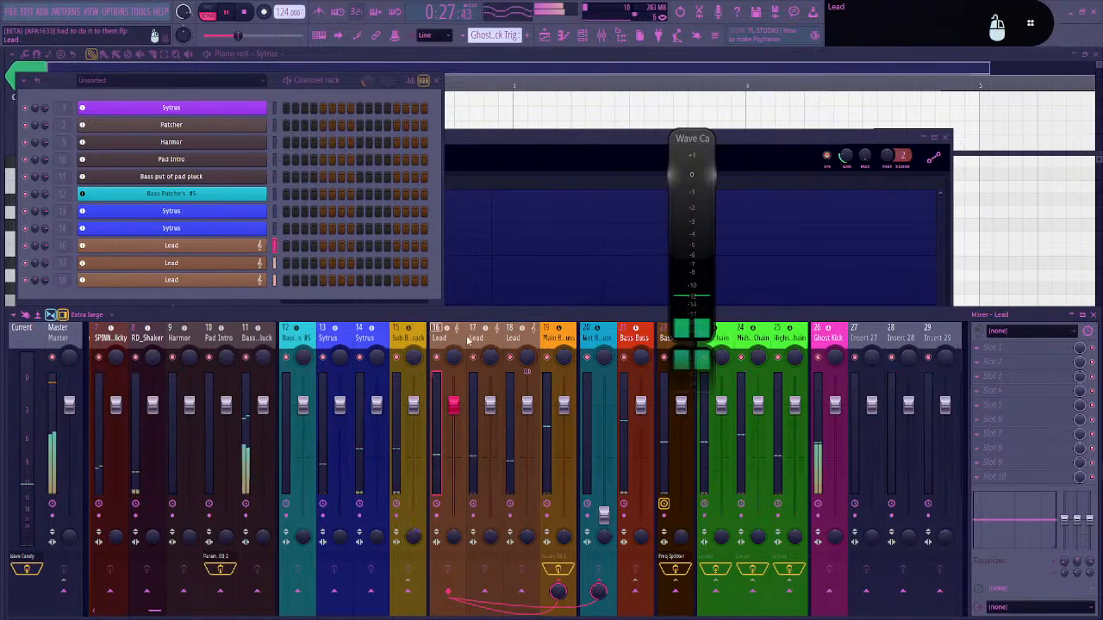
left_click(257, 339)
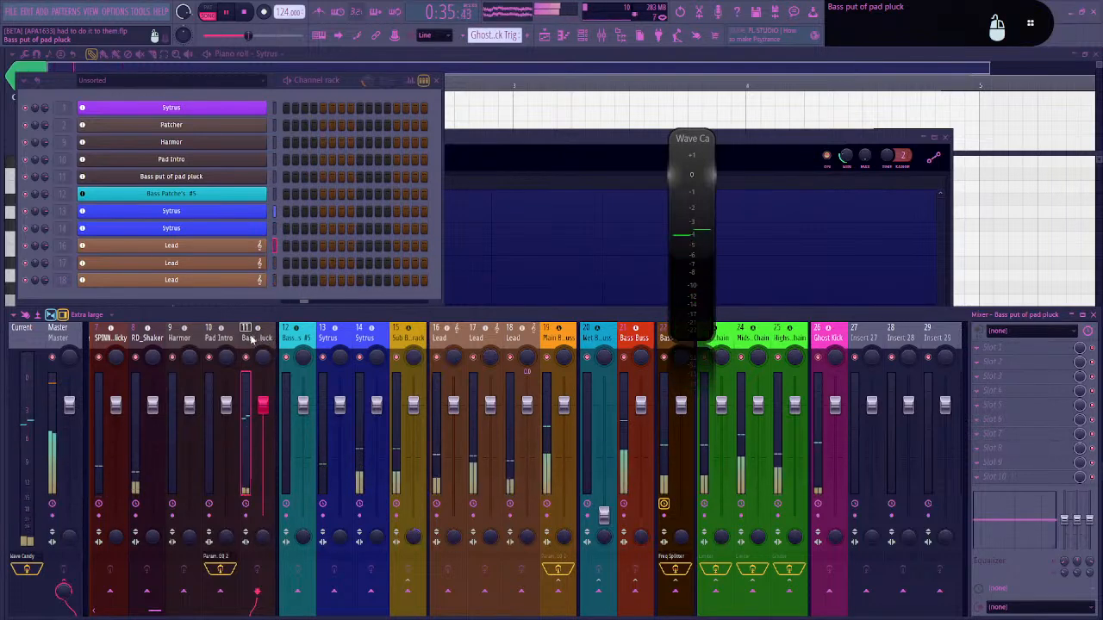
Move the Bass put of pad pluck mixer track to slot 15 and place a separator between it and the Lead tracks
left_click_drag(254, 338, 300, 338)
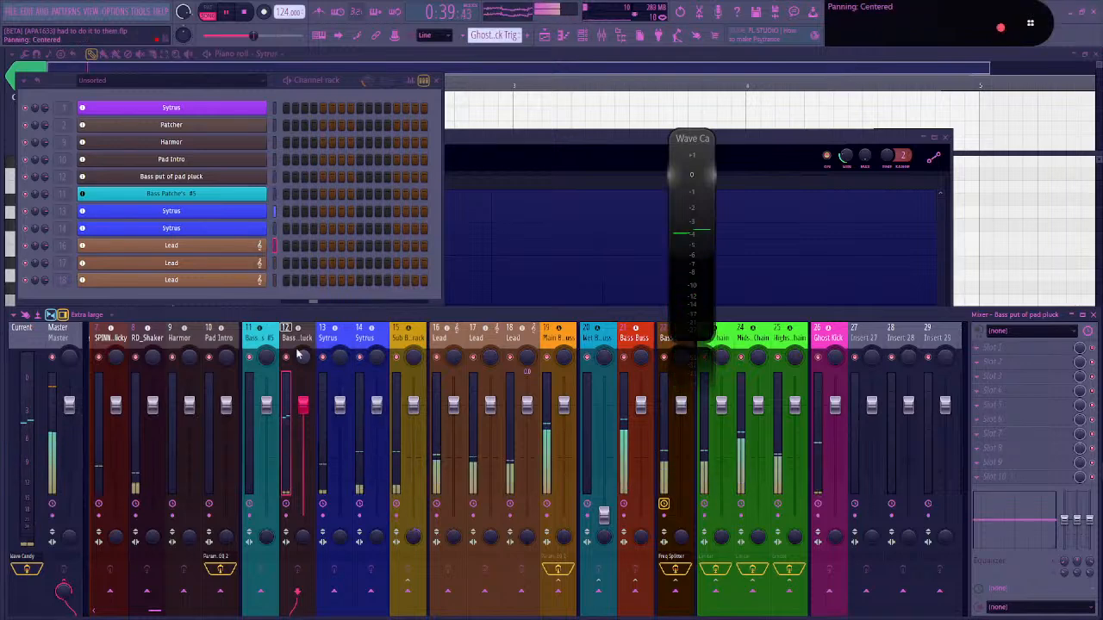
left_click_drag(298, 338, 420, 340)
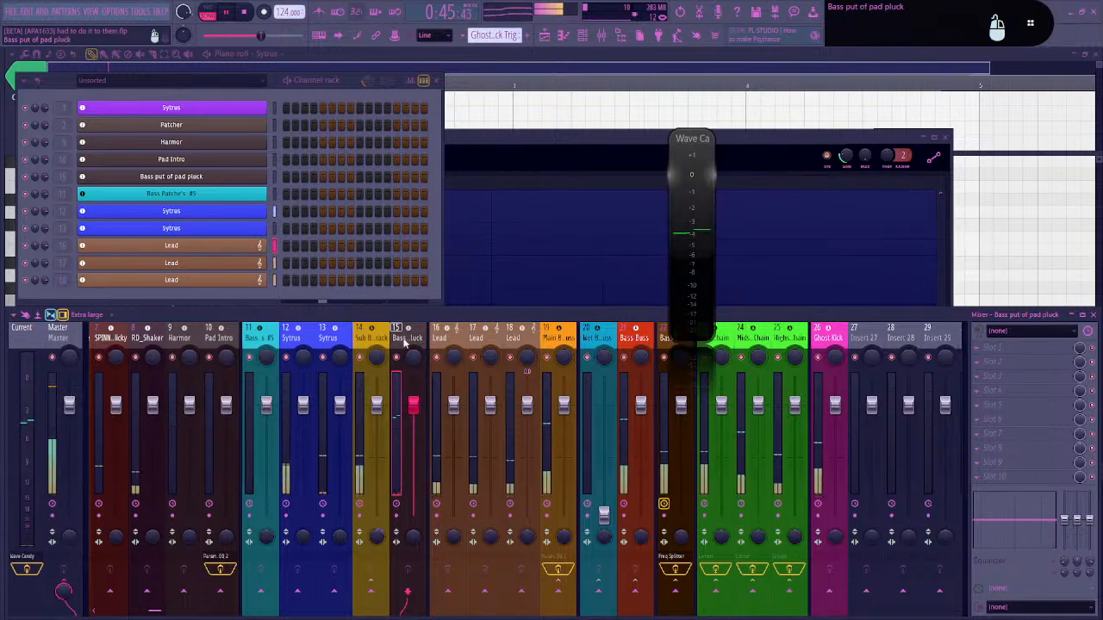
right_click(400, 342)
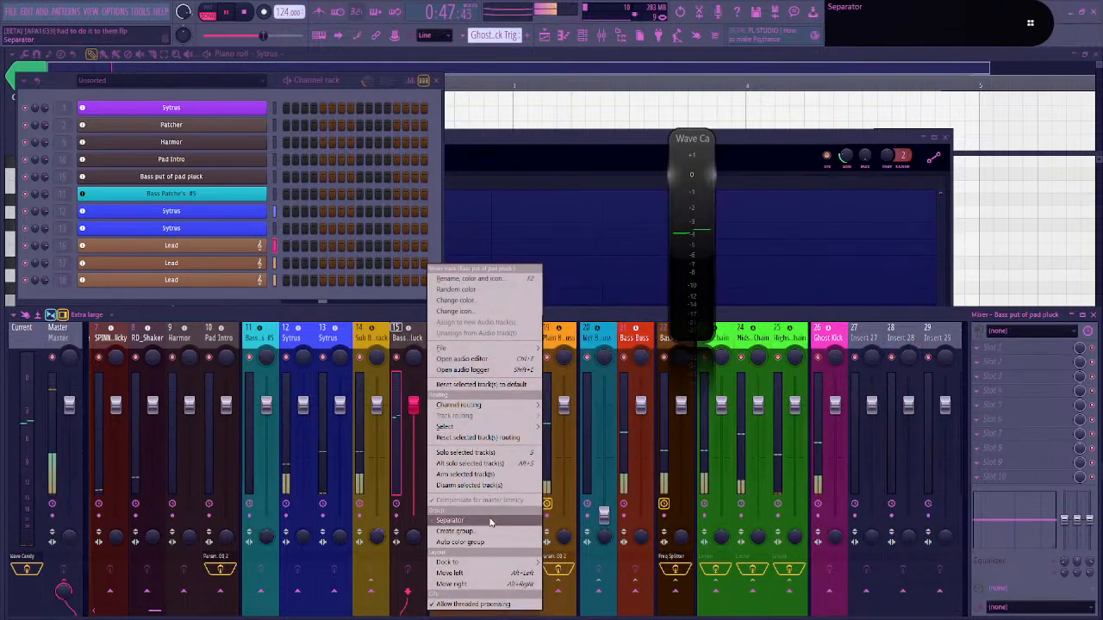
left_click(489, 522)
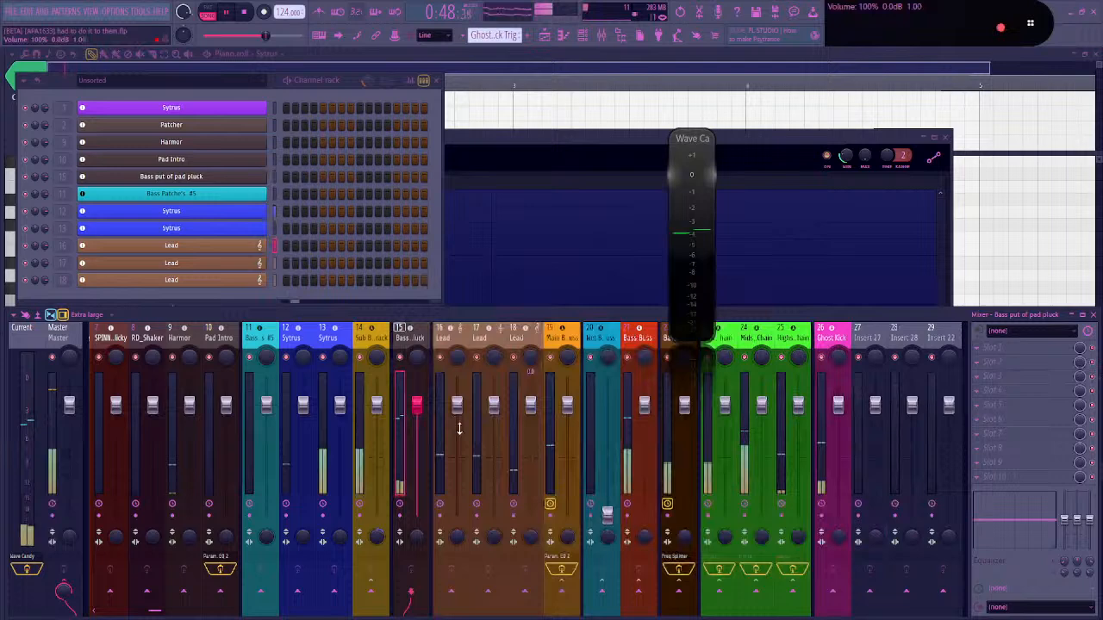
Enter Ending Bass Stab as the new name for mixer track 15
middle_click(415, 342)
key("BackSpace")
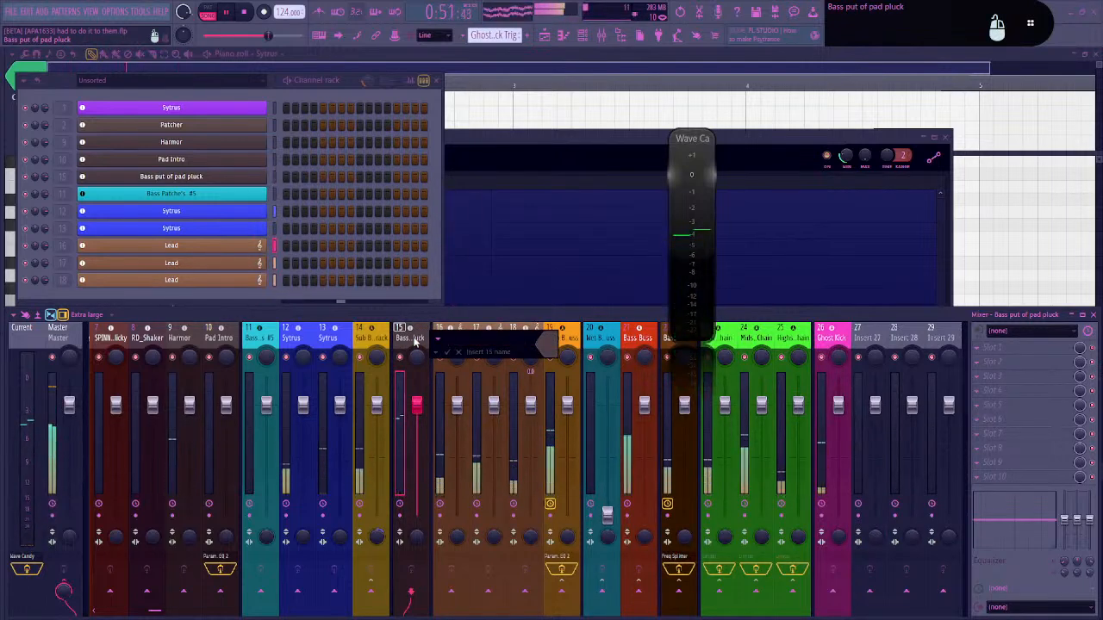
type("e")
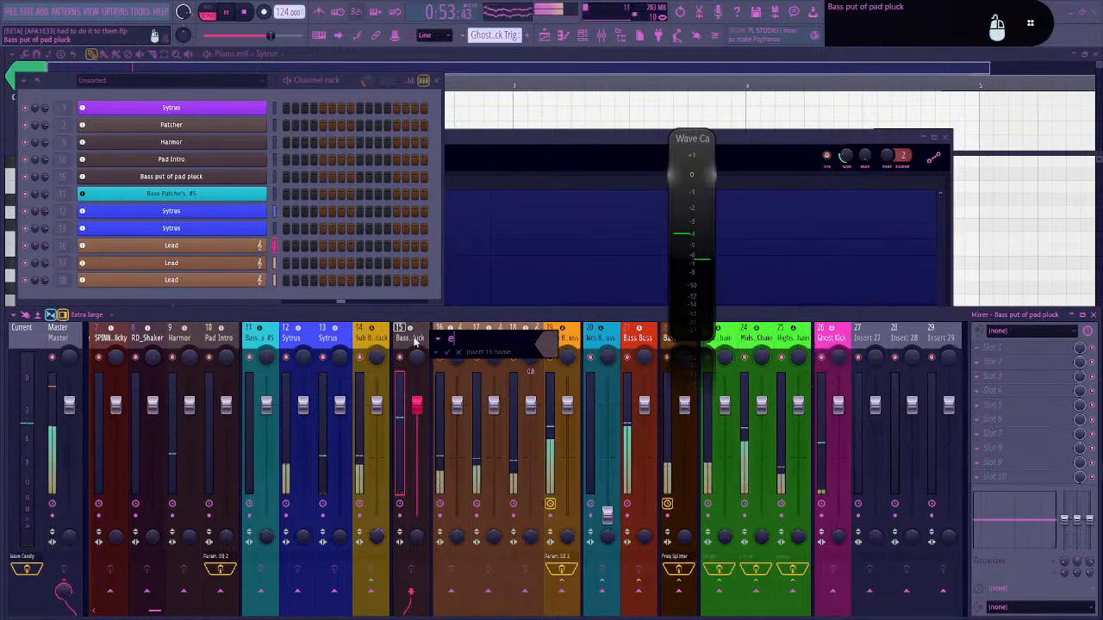
type("NDING")
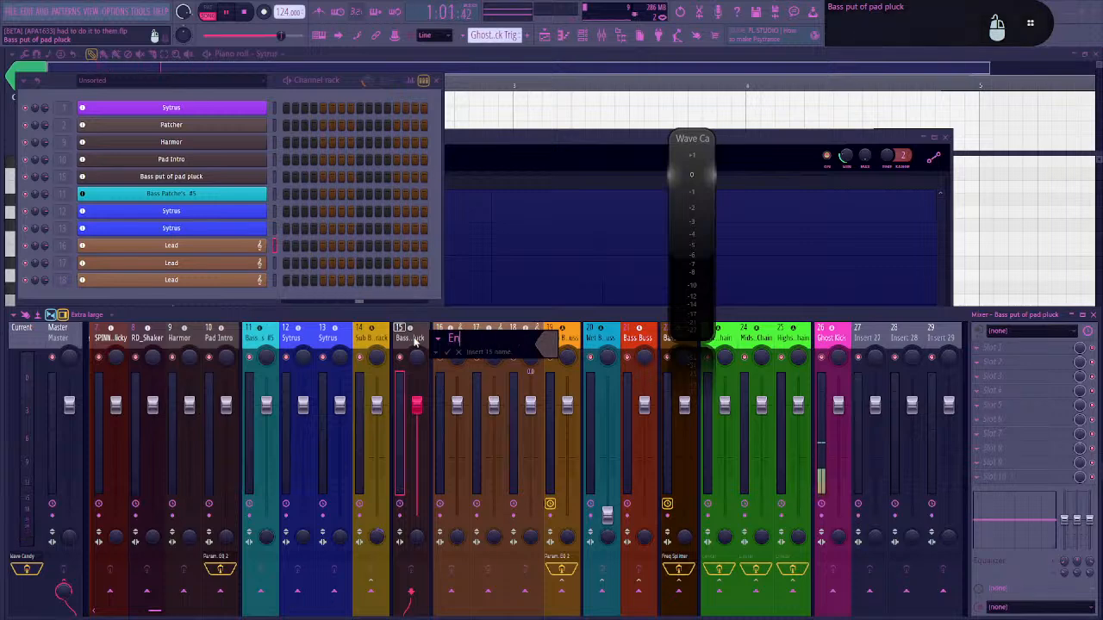
type("Bass Stab")
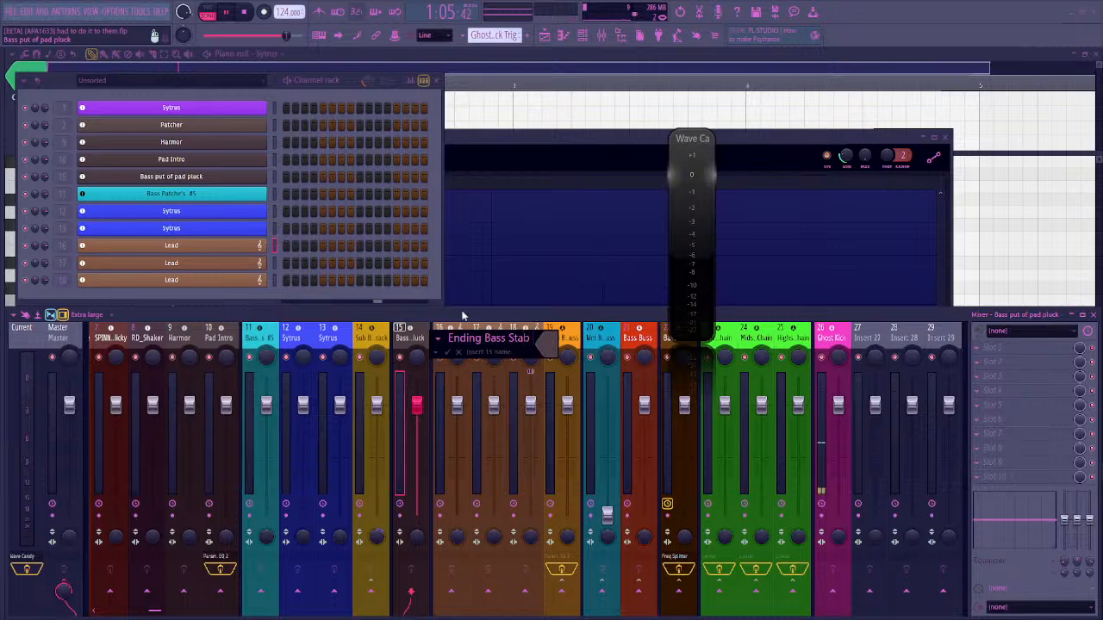
Color the Ending Bass Stab track Dodger Blue (red 63, green 130, blue 245) and apply the new name and color
left_click(556, 345)
left_click_drag(663, 391, 663, 373)
left_click_drag(739, 450, 748, 409)
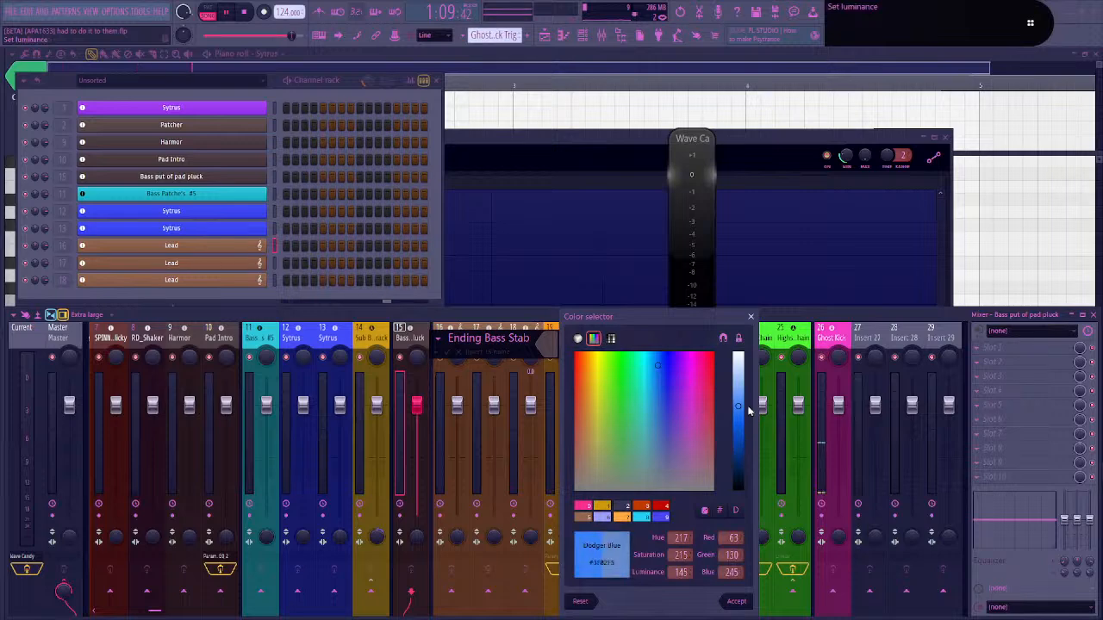
key("Return")
key("Return")
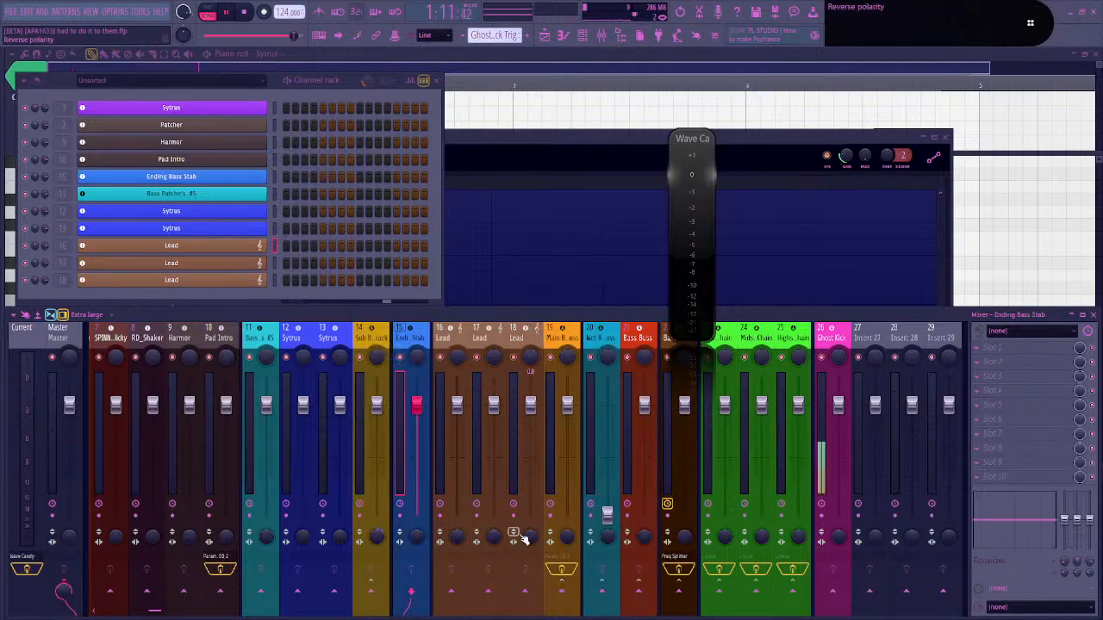
Route the Ending Bass Stab track only to Wet Bass Buss track 20, plus an additional route to Bass Buss track 21
right_click(604, 592)
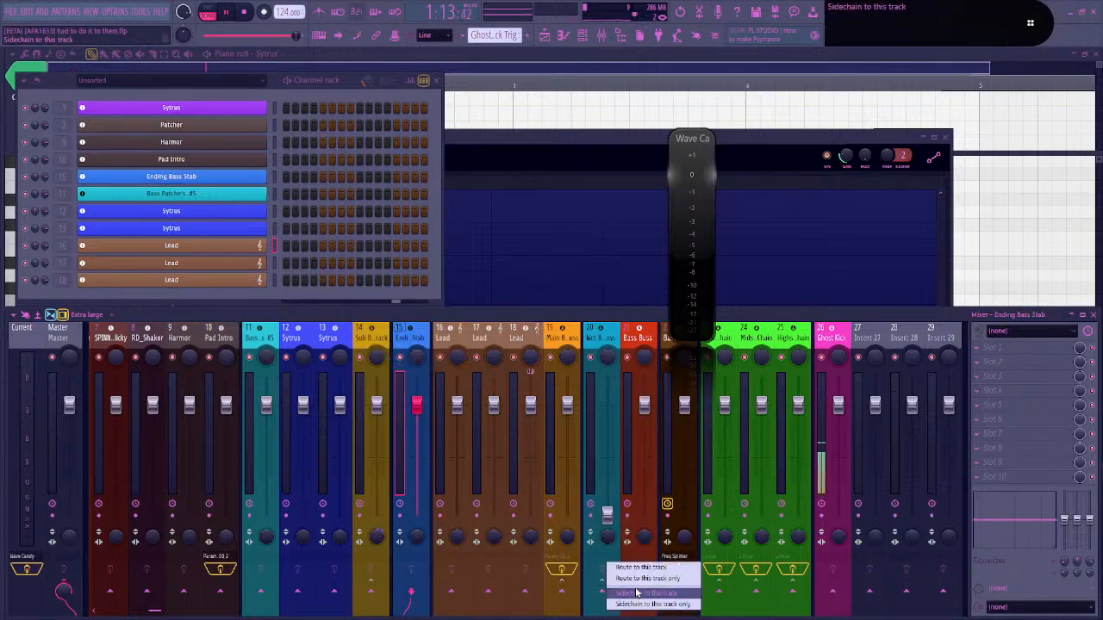
left_click(640, 580)
right_click(639, 592)
left_click(672, 571)
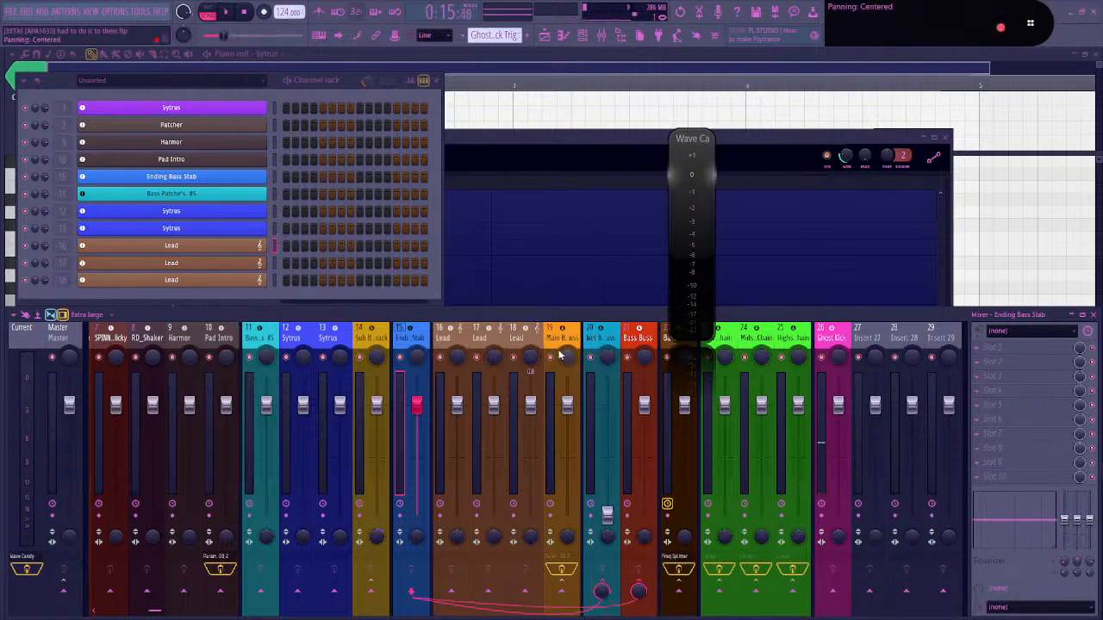
Listen to the project while inspecting the Lows, Mids and Highs Side Chain tracks one after another, ending with playback stopped
key("space")
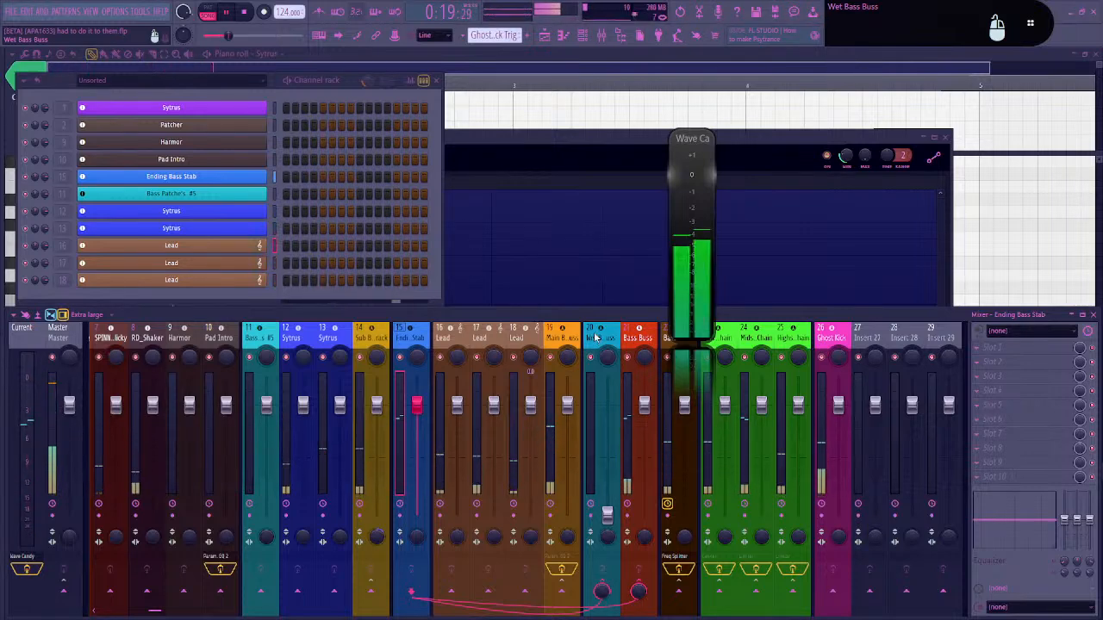
left_click(710, 558)
left_click(746, 558)
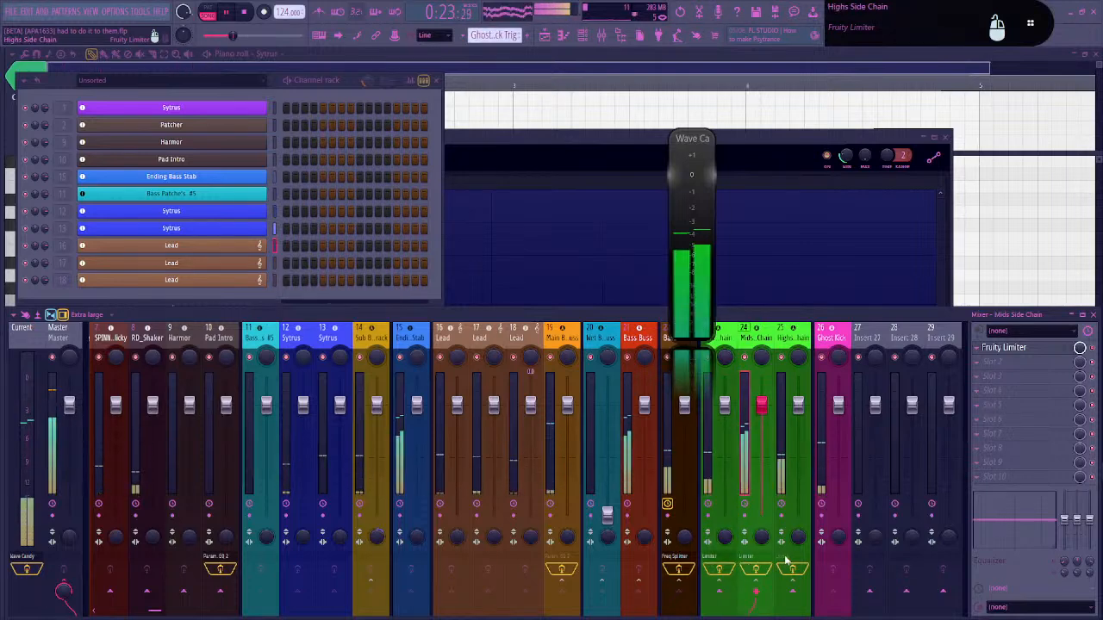
left_click(784, 559)
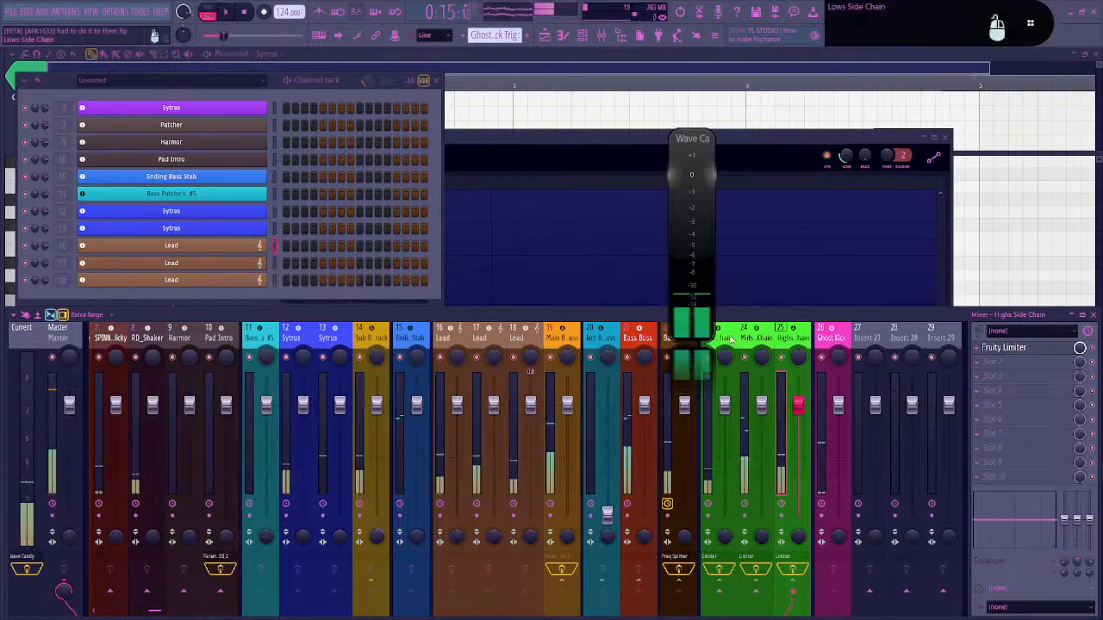
key("space")
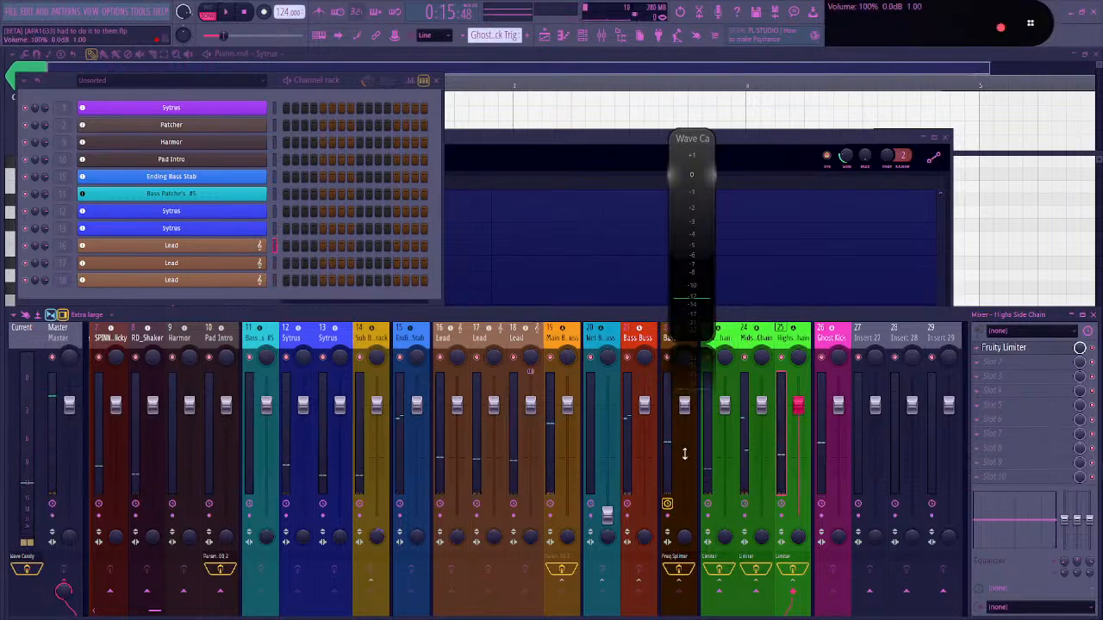
Open the Frequency Splitter on the Bass Send track and try boosting its Low band send to about 7.3 dB during playback
left_click(678, 564)
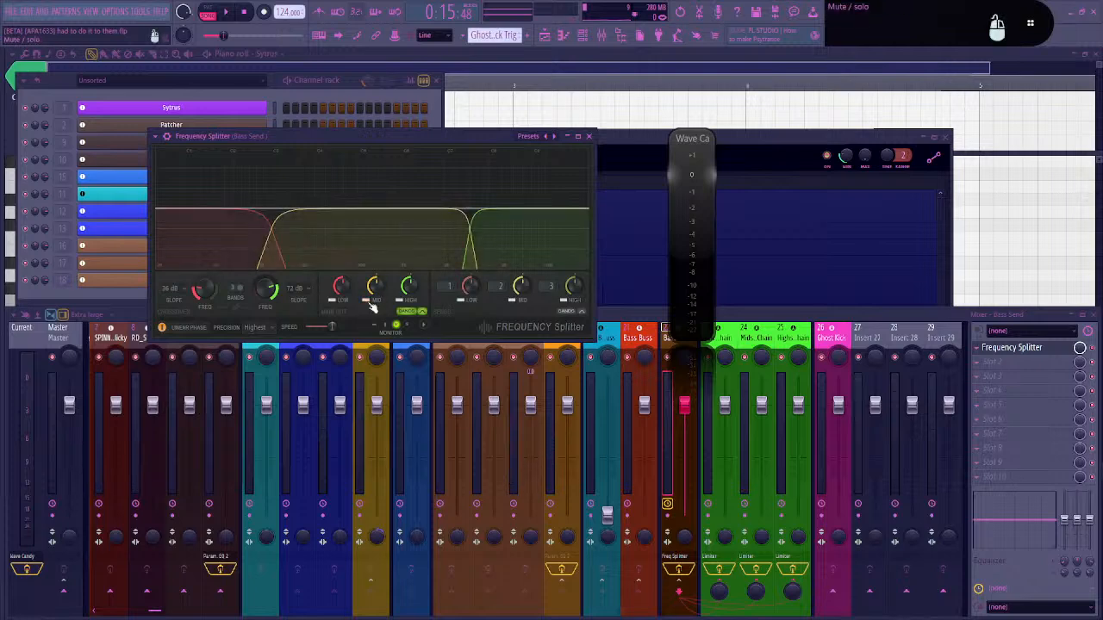
key("space")
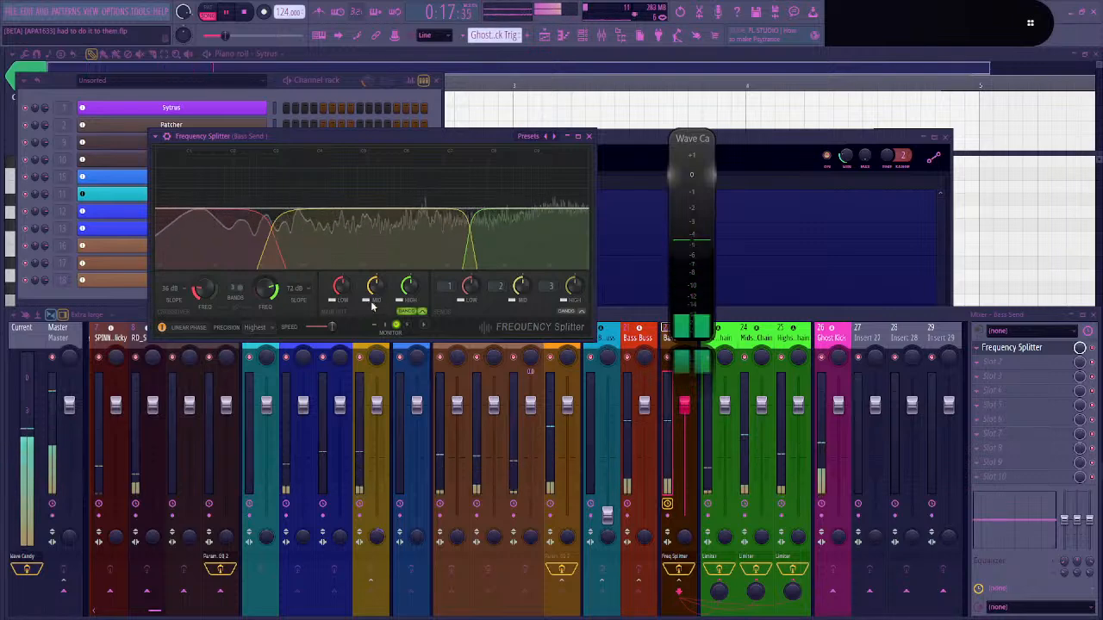
left_click(710, 361)
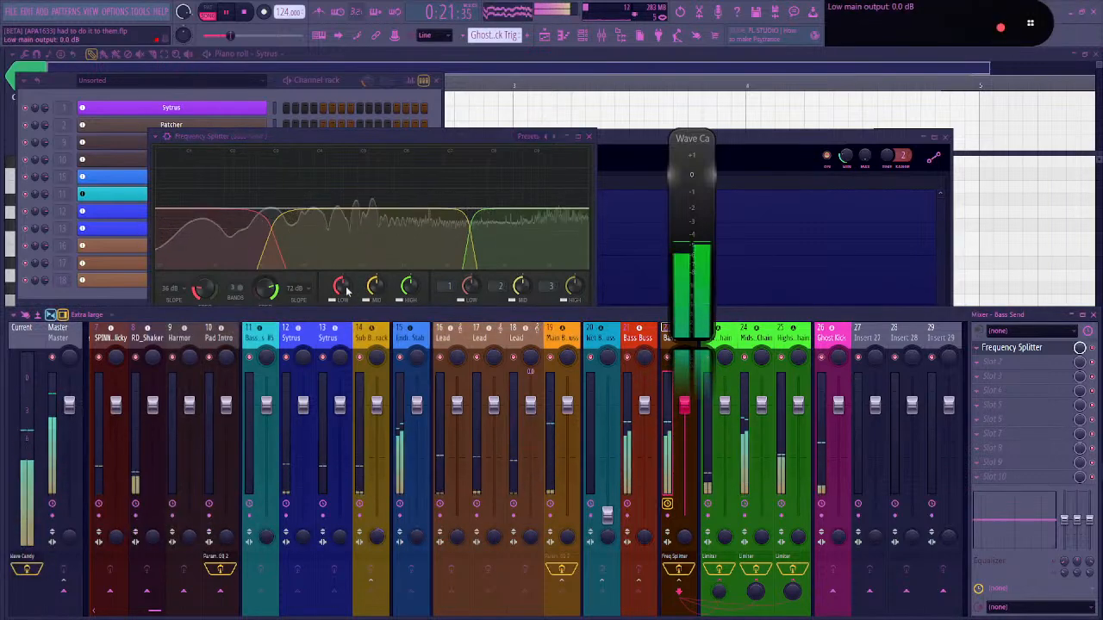
mouse_move(469, 287)
left_mouse_down()
mouse_move(470, 250)
mouse_move(470, 269)
left_mouse_up()
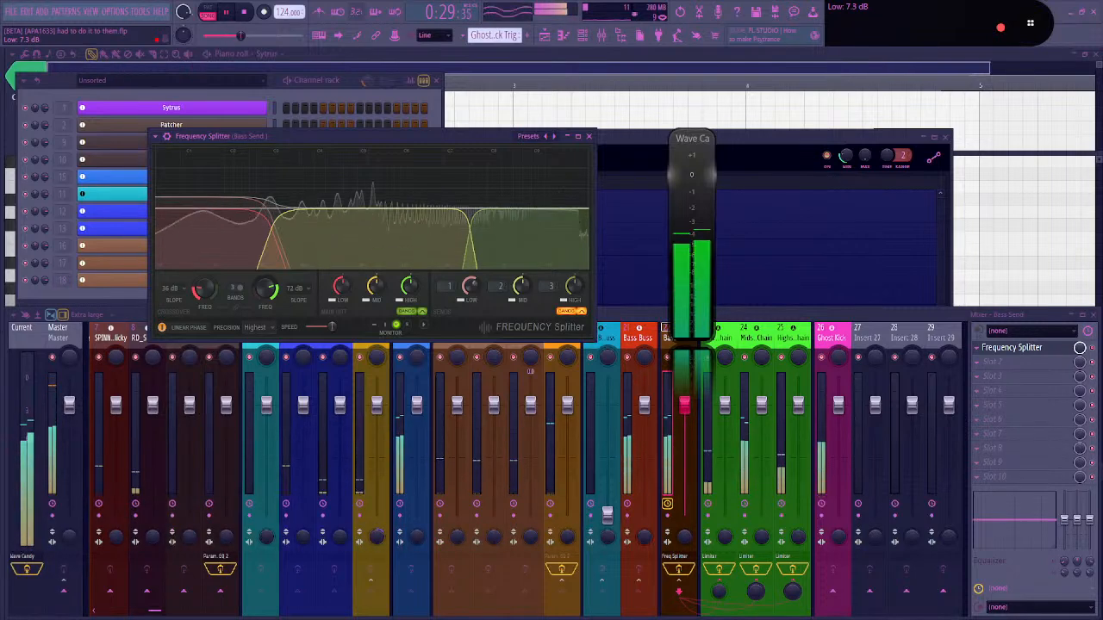
Solo the Lows Side Chain track and unmute Ghost Kick track 26 to audition them together
left_click(724, 345)
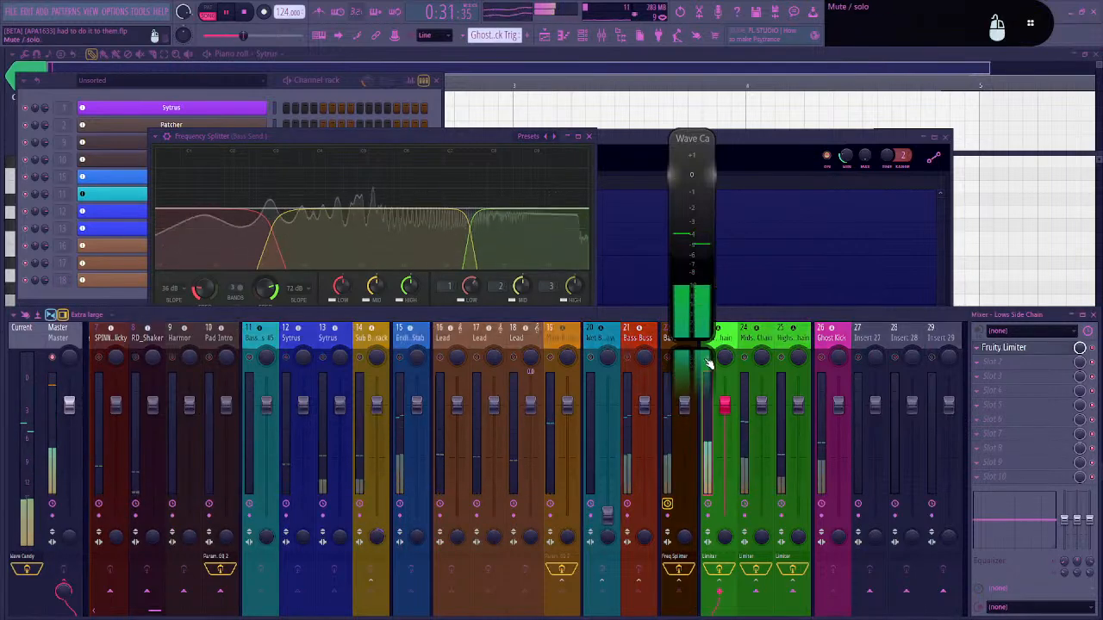
key("space")
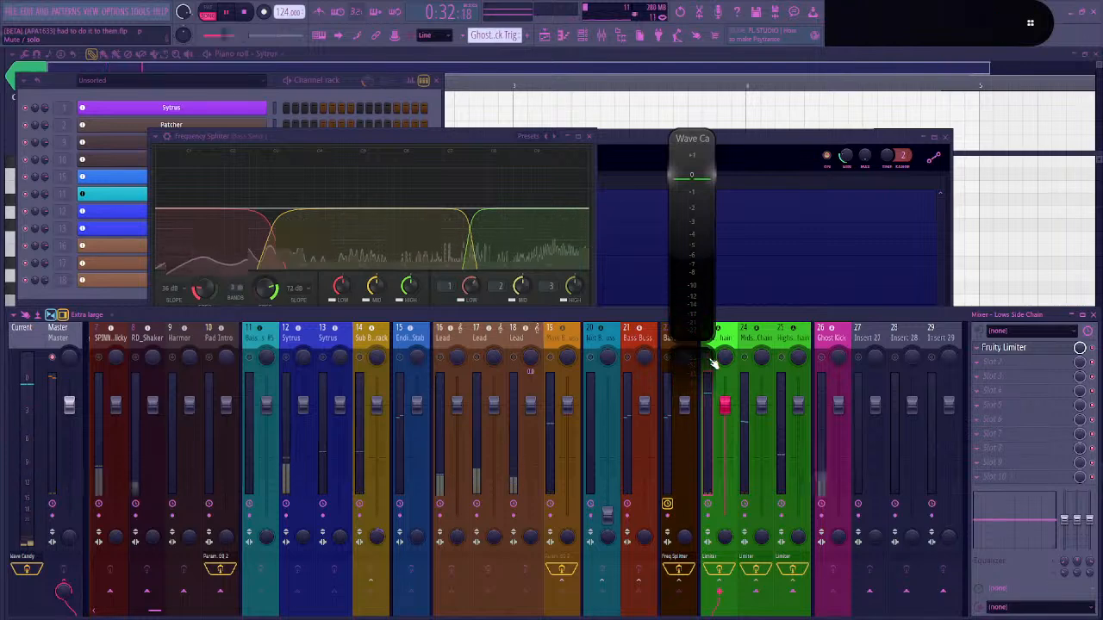
left_click(822, 358)
key("space")
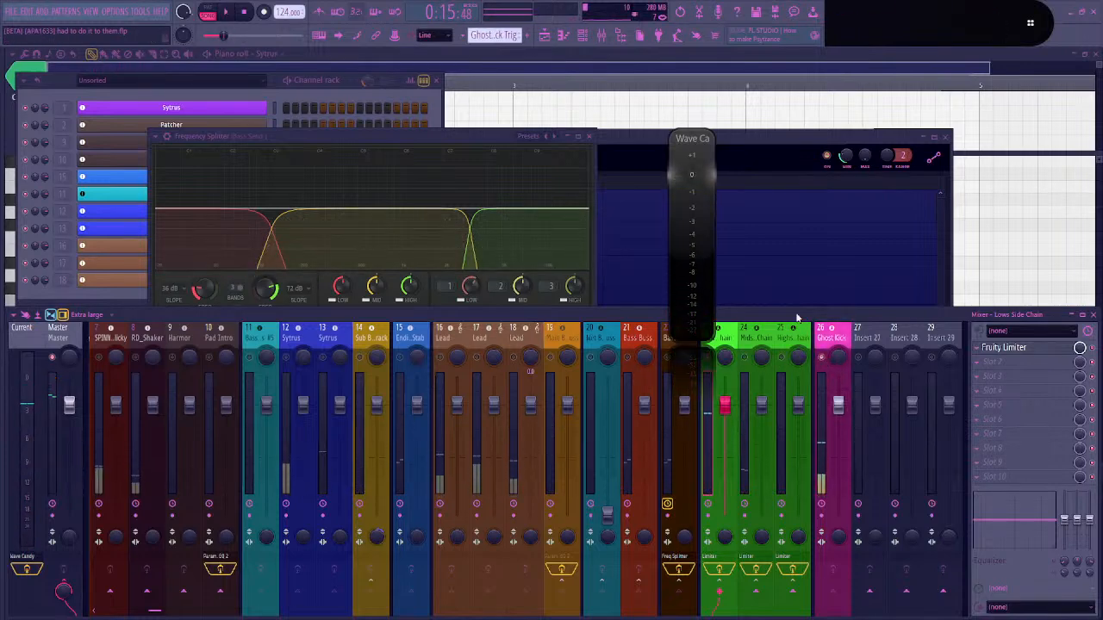
key("space")
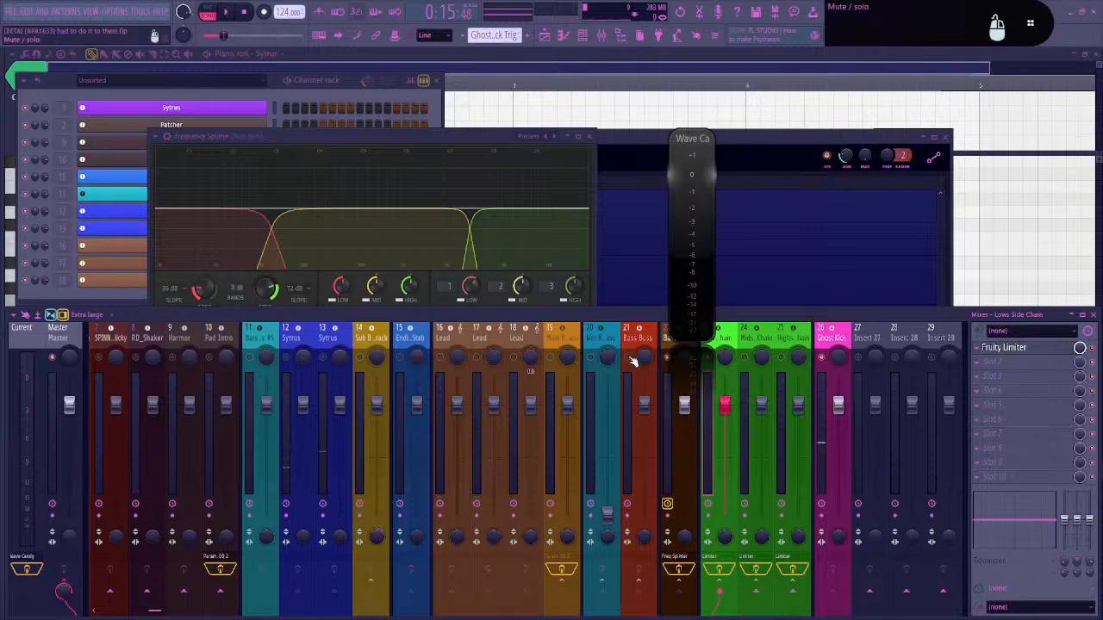
Toggle track 19 on and off, unmute the sub track 14, and solo track 14 together with its linked bass tracks
left_click(549, 360)
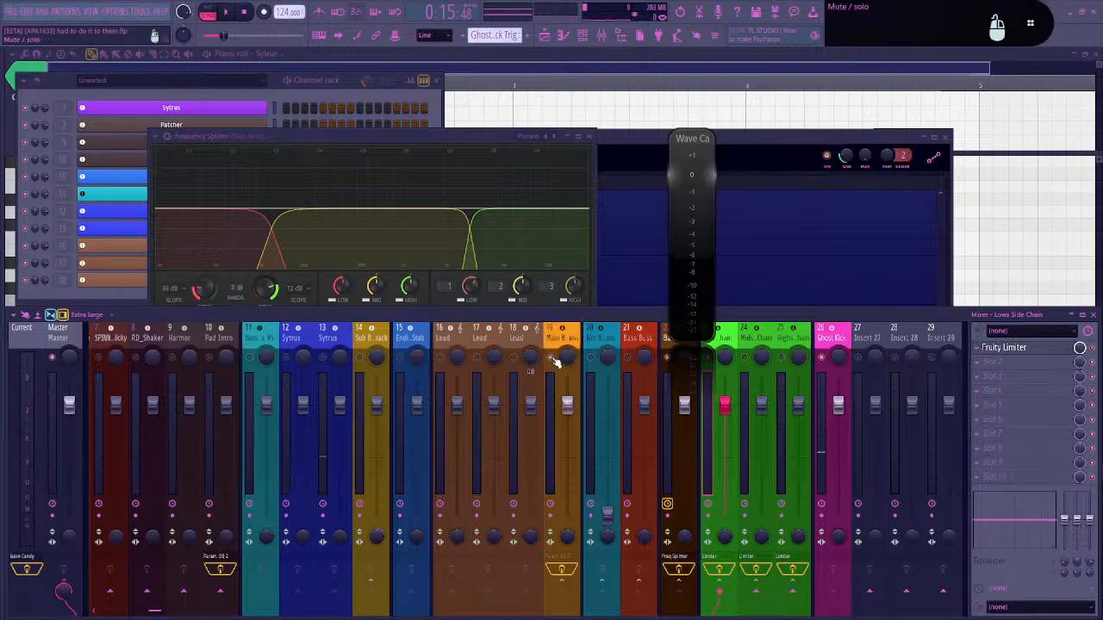
left_click(552, 358)
left_click(361, 359)
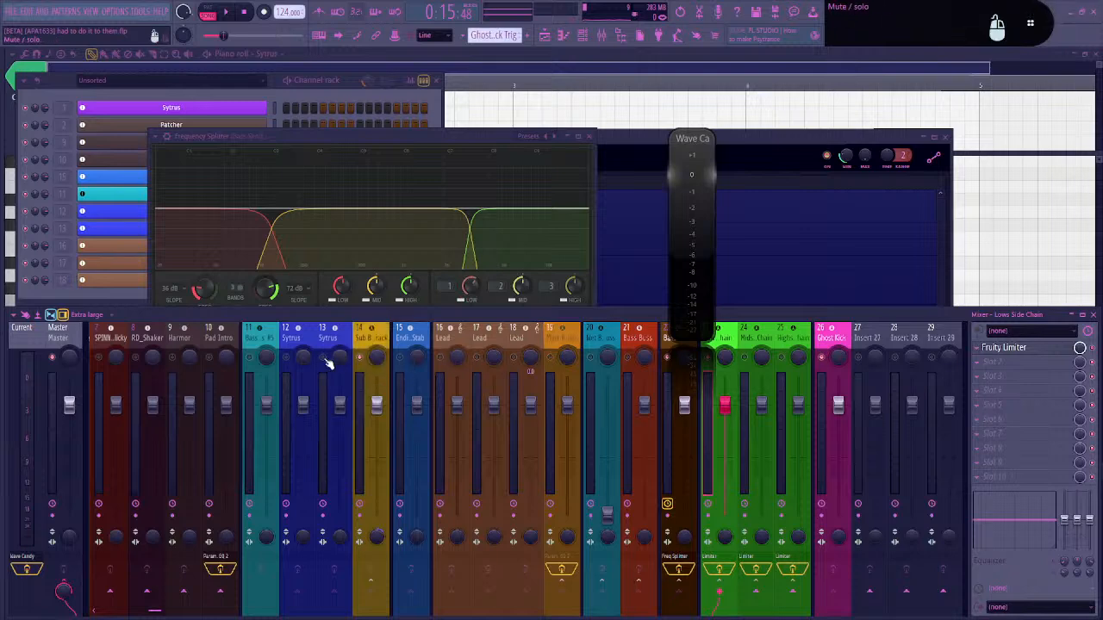
right_click(361, 358)
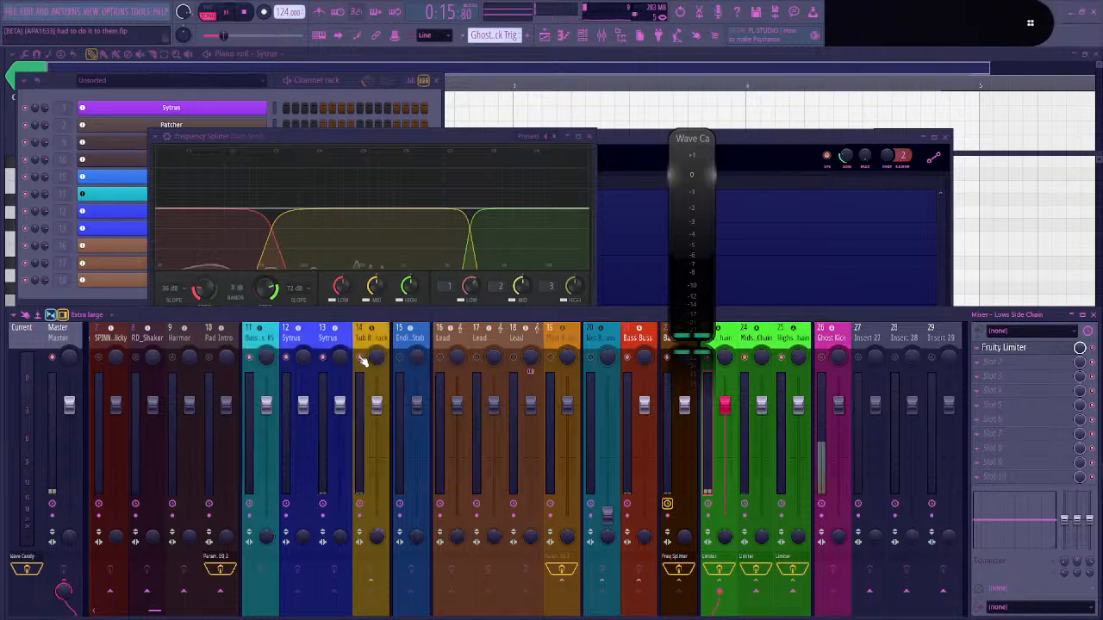
Move the mixer and Wave Candy meter clear, open the Lows Side Chain Fruity Limiter and set its gain to 10 dB
left_click_drag(622, 317, 571, 322)
left_click_drag(692, 138, 720, 83)
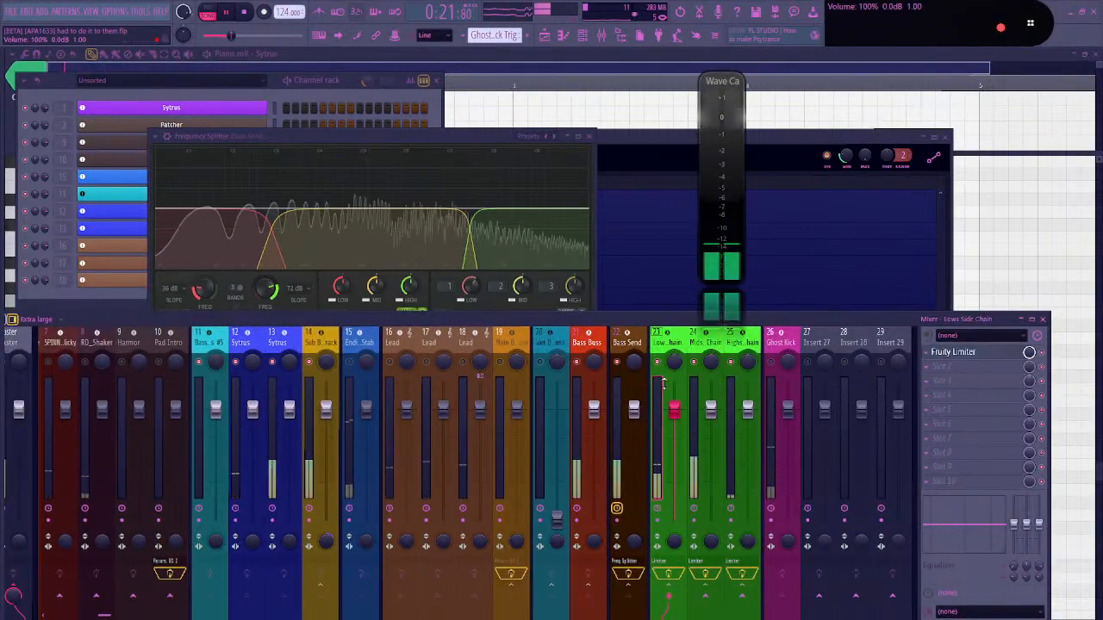
left_click(674, 561)
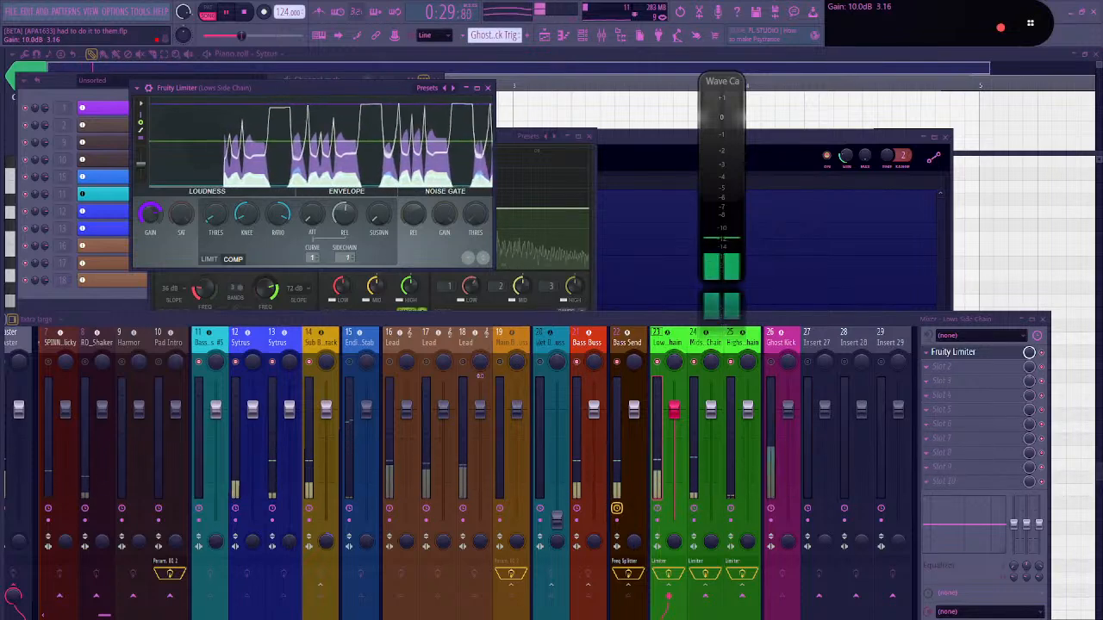
Select Mids Side Chain track 24 and unmute track 19 while the project plays
left_click(705, 342)
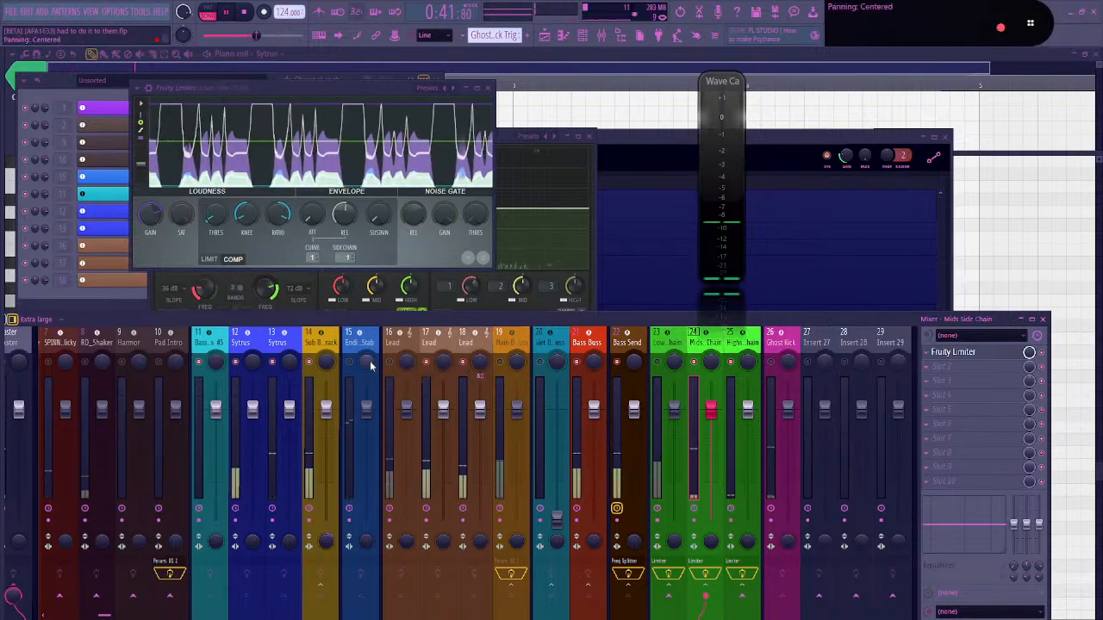
left_click(501, 363)
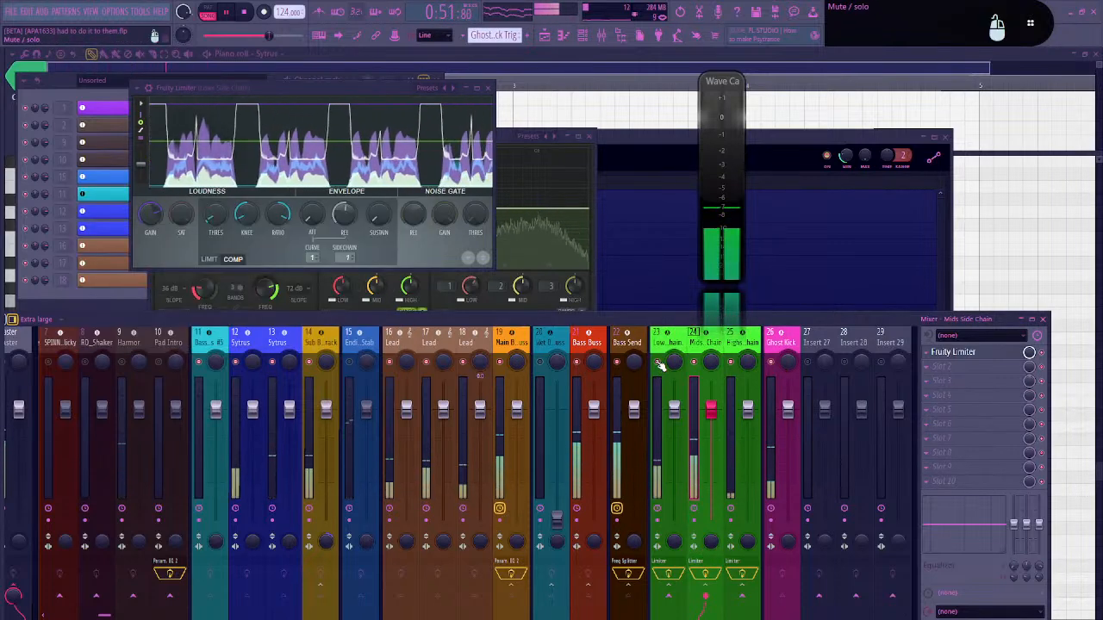
On the Lows Side Chain Fruity Limiter, set the gain to 7.5 dB, the limiter ceiling to about -12.1 dB and sustain to minimum
left_click(674, 338)
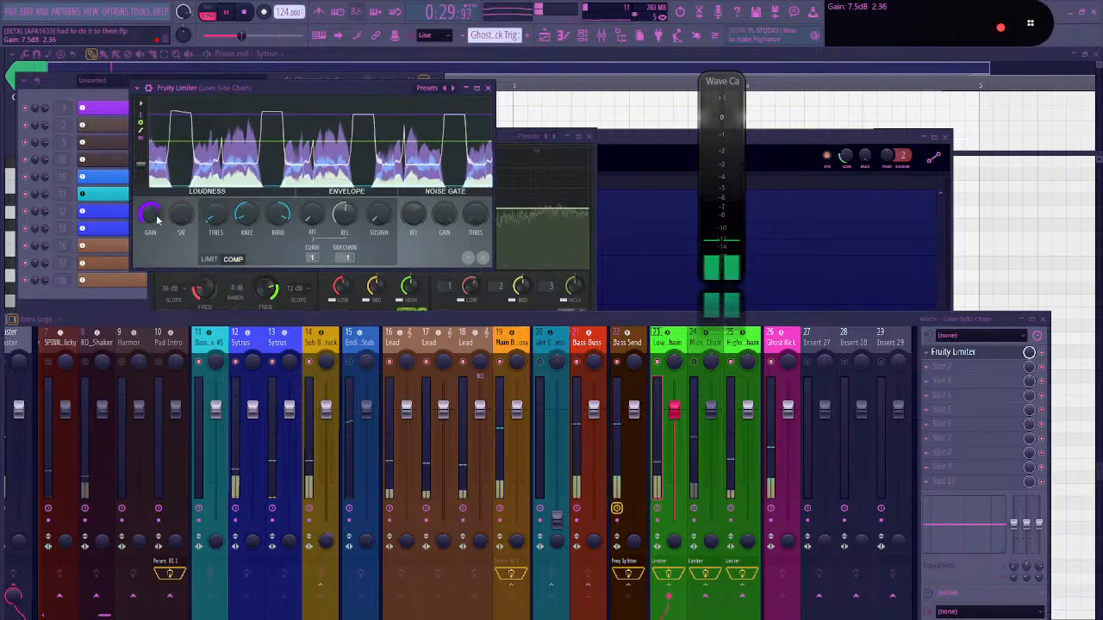
left_click(209, 259)
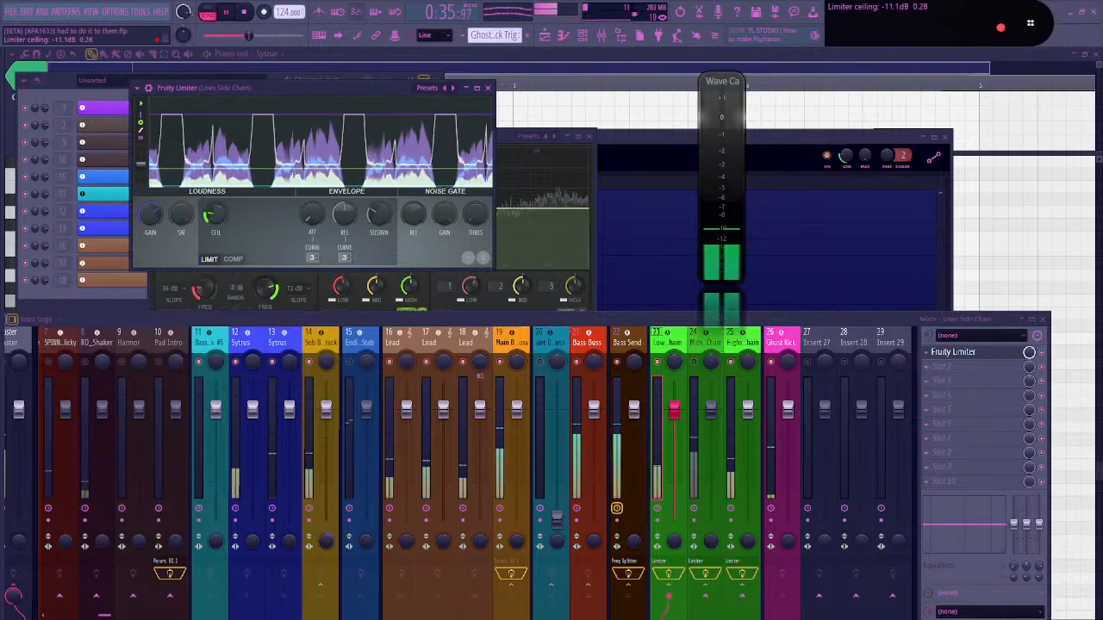
left_click_drag(214, 215, 214, 217)
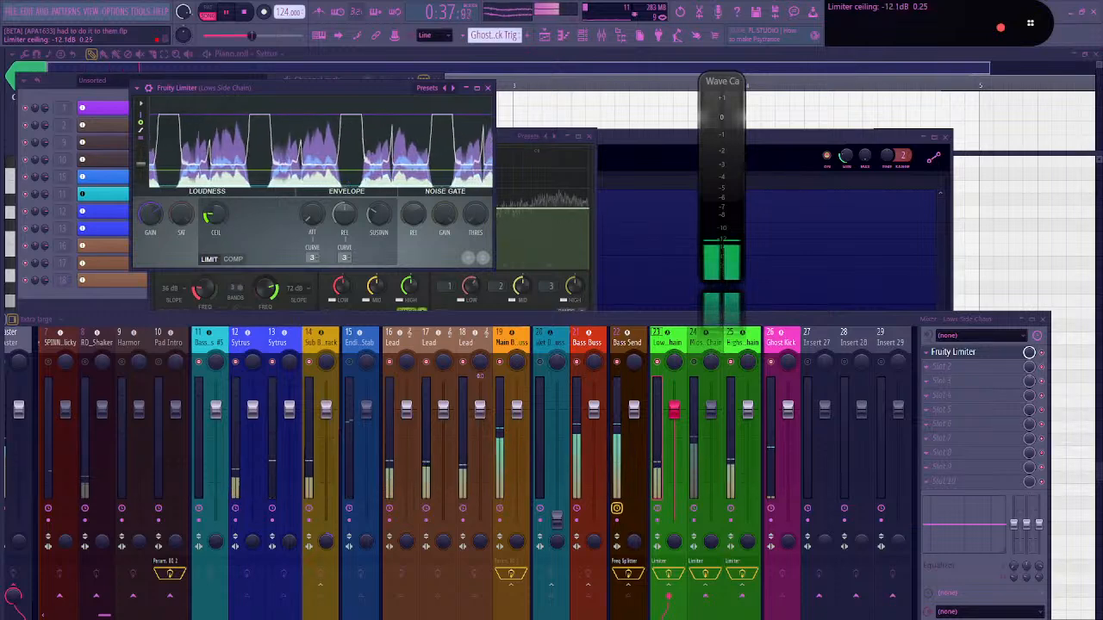
left_click_drag(379, 214, 379, 258)
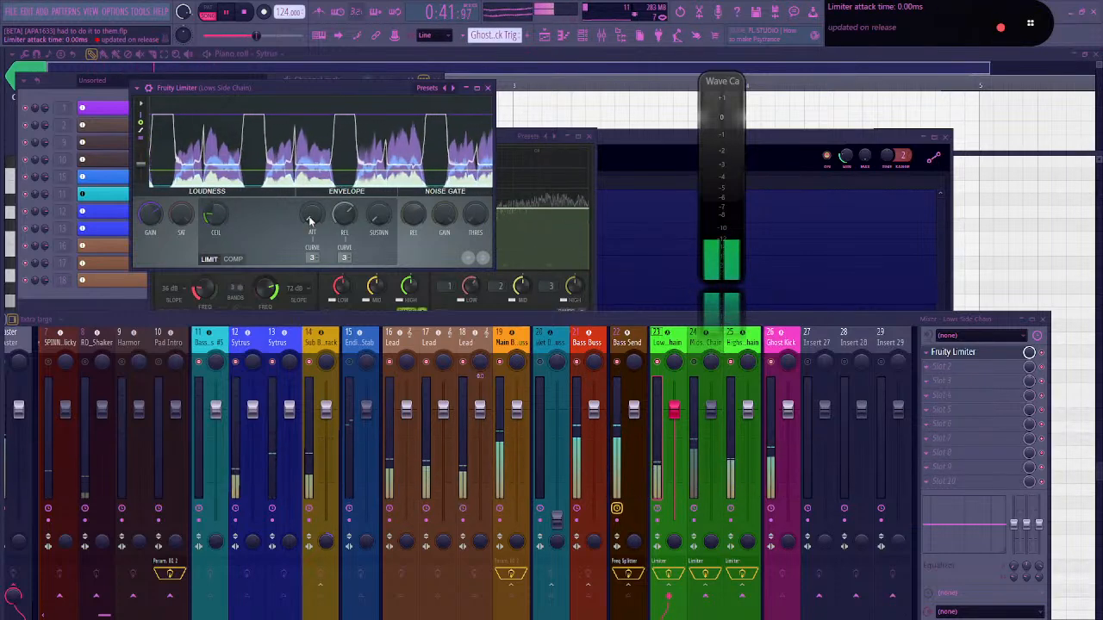
Fine-tune the attack time and raise the gain on the Lows Side Chain Fruity Limiter
left_click_drag(311, 215, 311, 212)
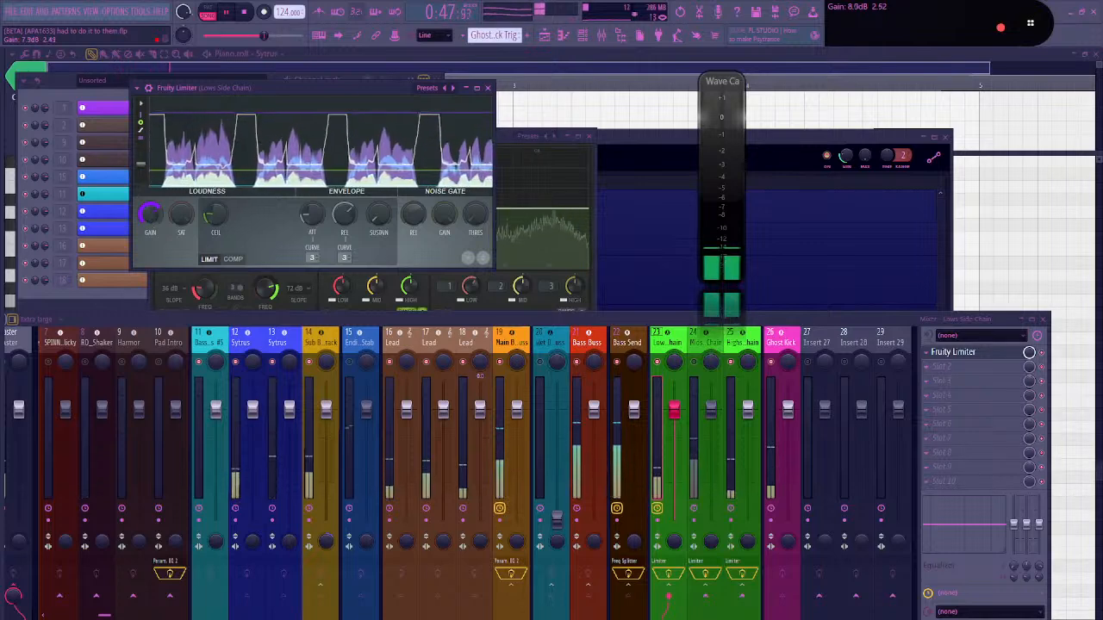
left_click_drag(150, 215, 150, 211)
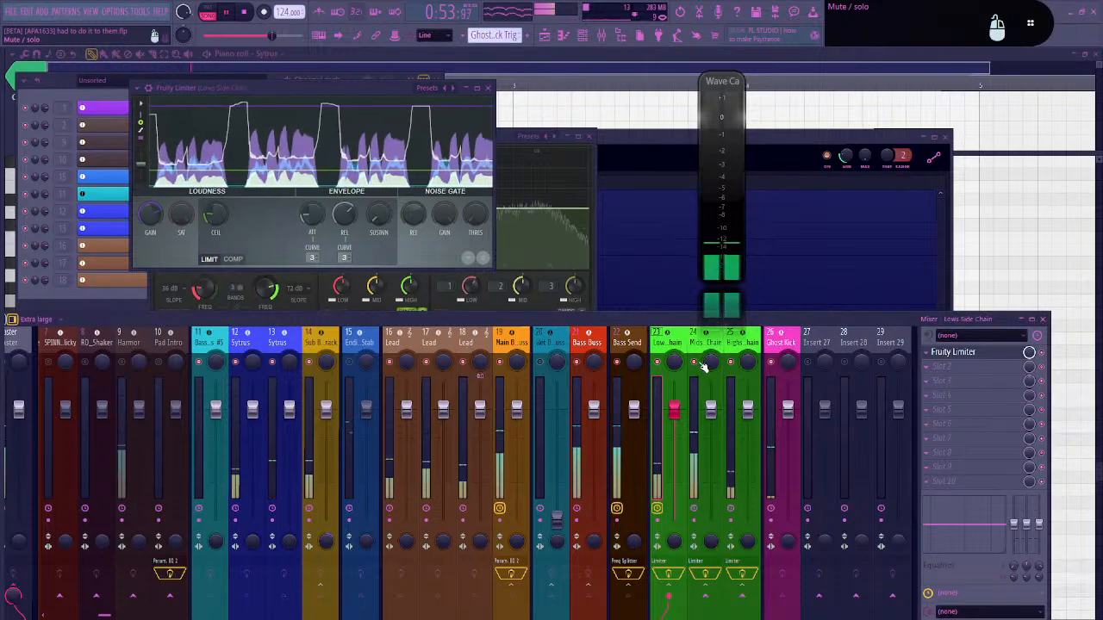
Toggle track 19 and unmute track 15, comparing it with Mids Side Chain track 24 during playback before reselecting track 15
left_click(501, 361)
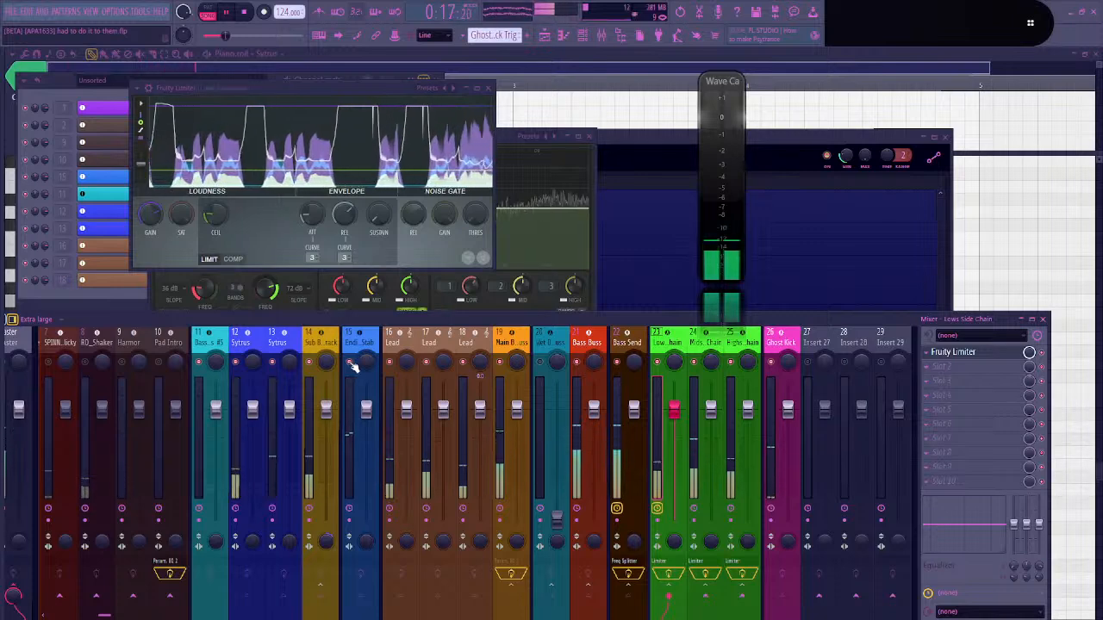
left_click(354, 366)
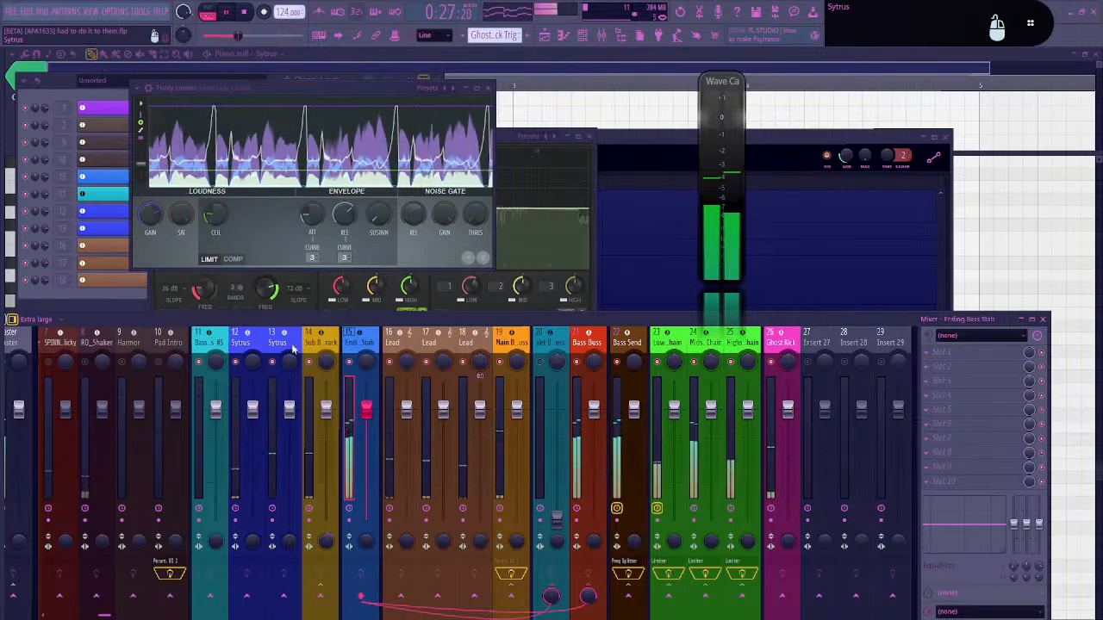
left_click(690, 340)
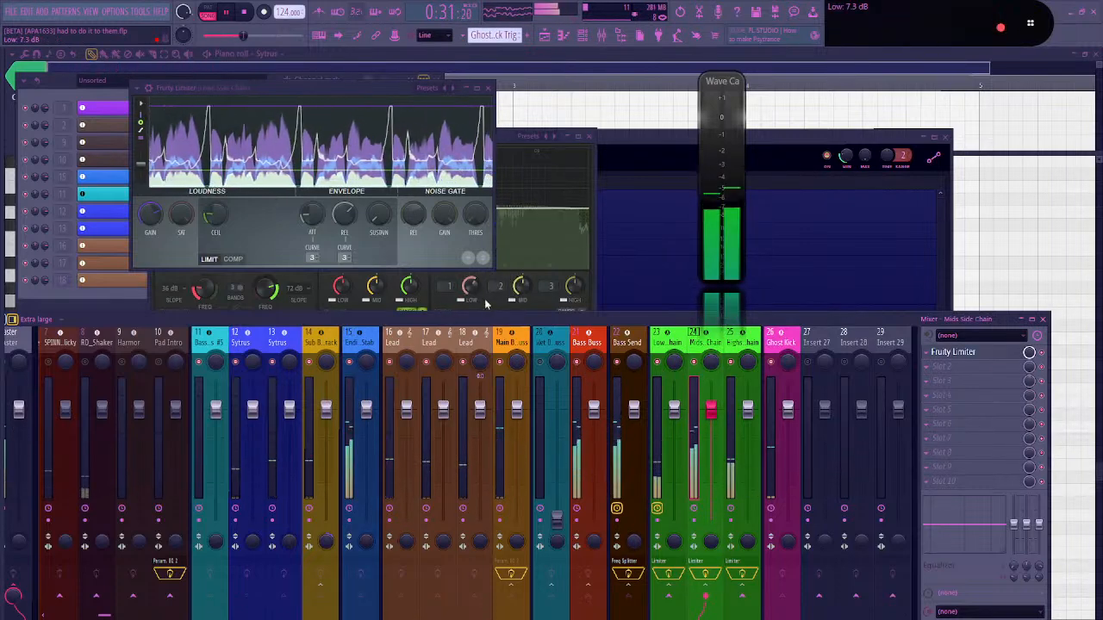
left_click(352, 343)
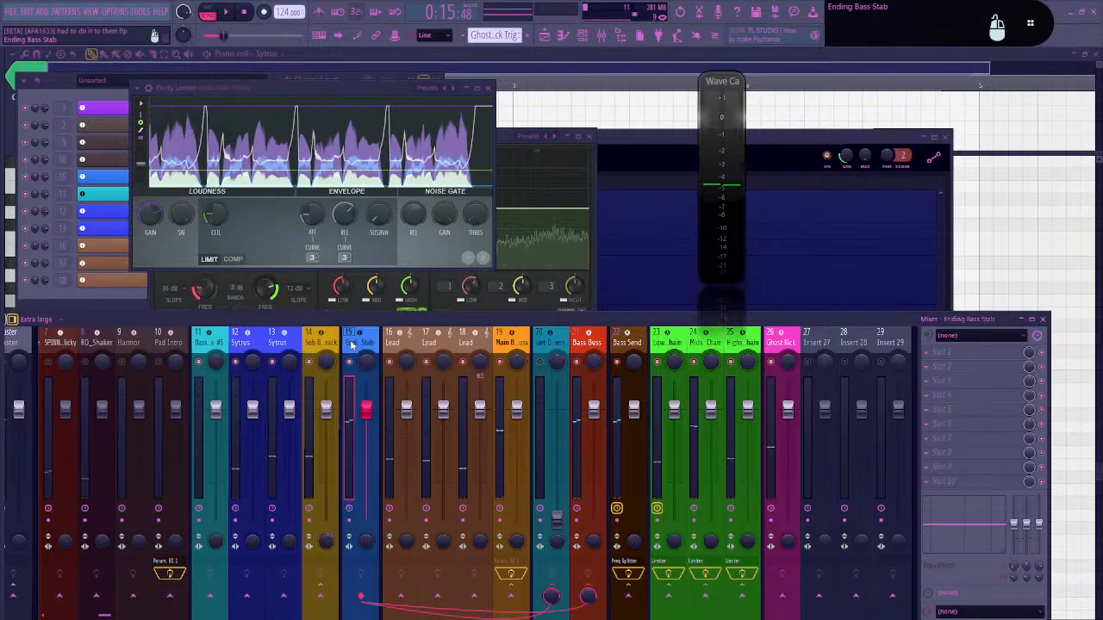
Open the Ending Bass Stab synth, play the project, and reposition its window to check the mixer and show the full interface
left_click(106, 179)
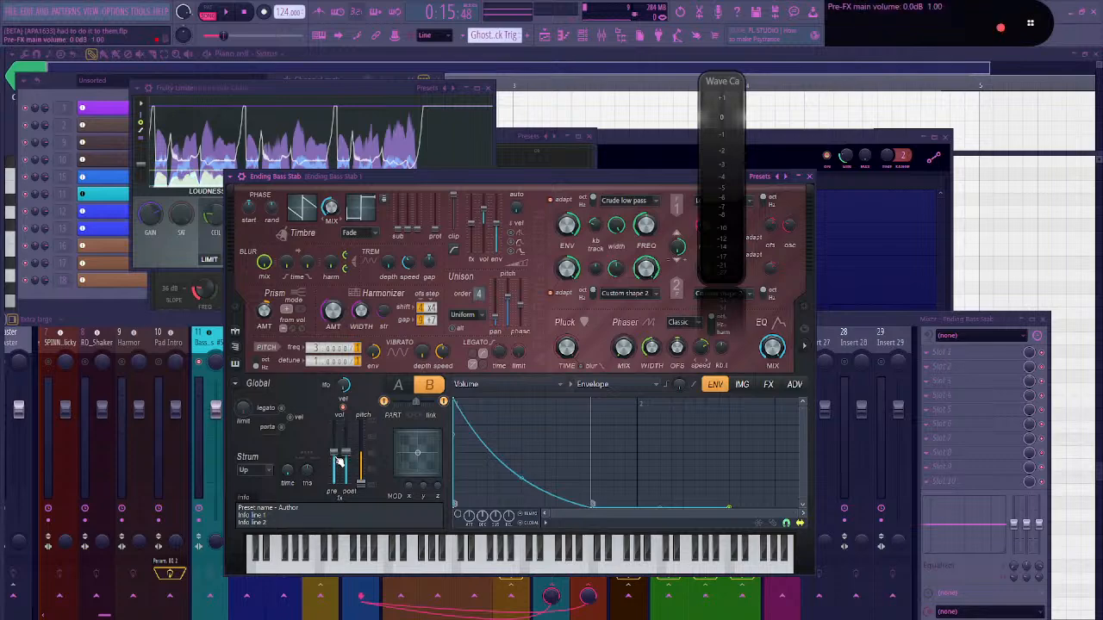
key("space")
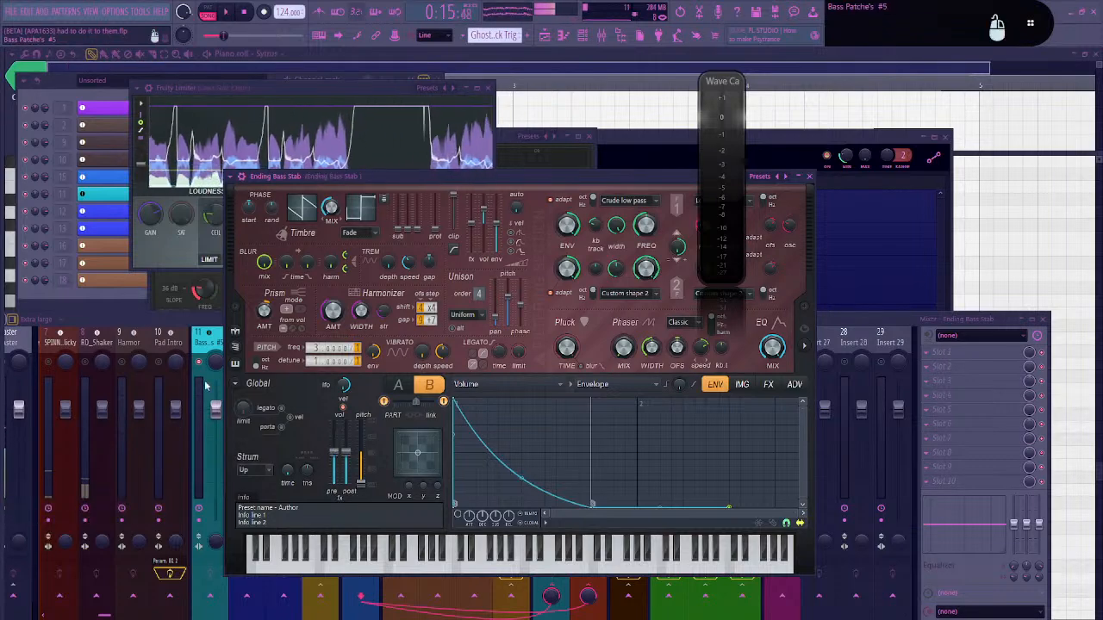
left_click_drag(426, 188, 688, 452)
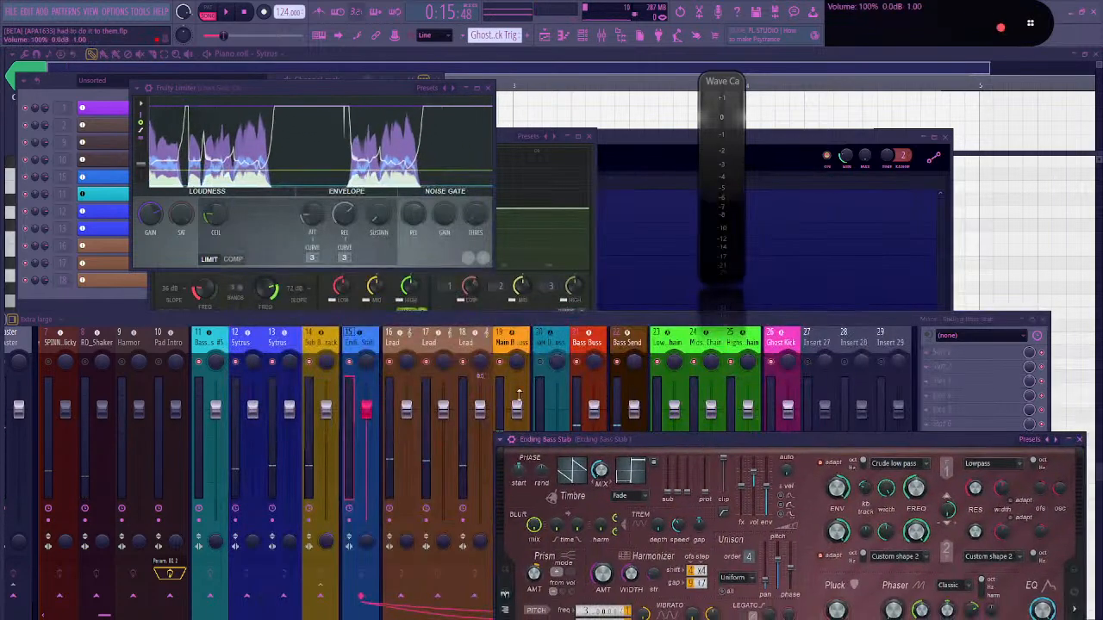
key("space")
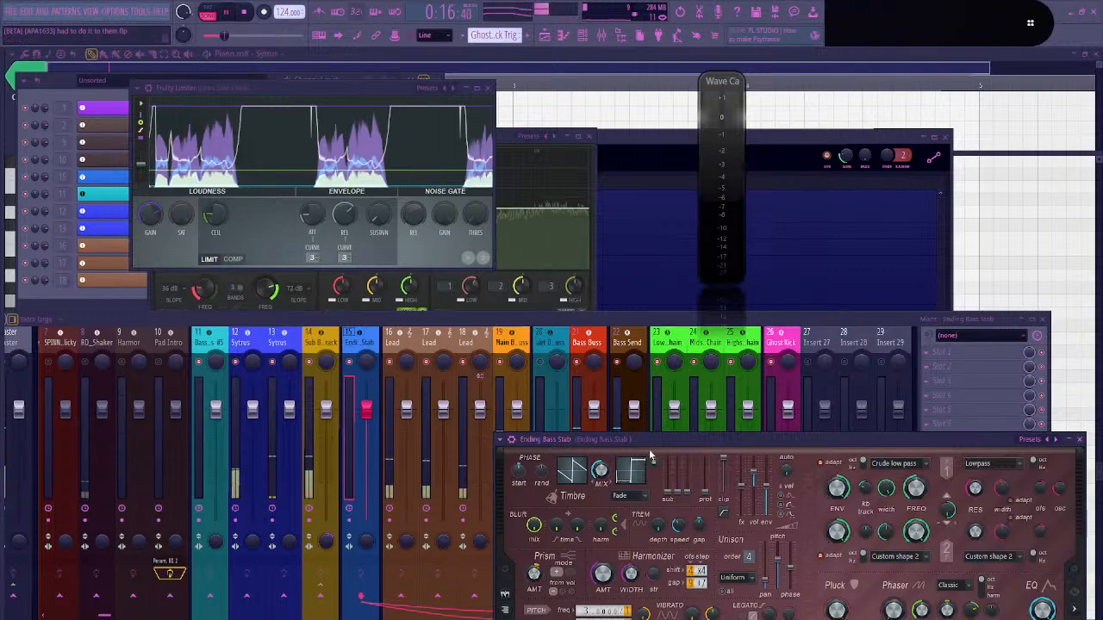
left_click_drag(660, 440, 501, 334)
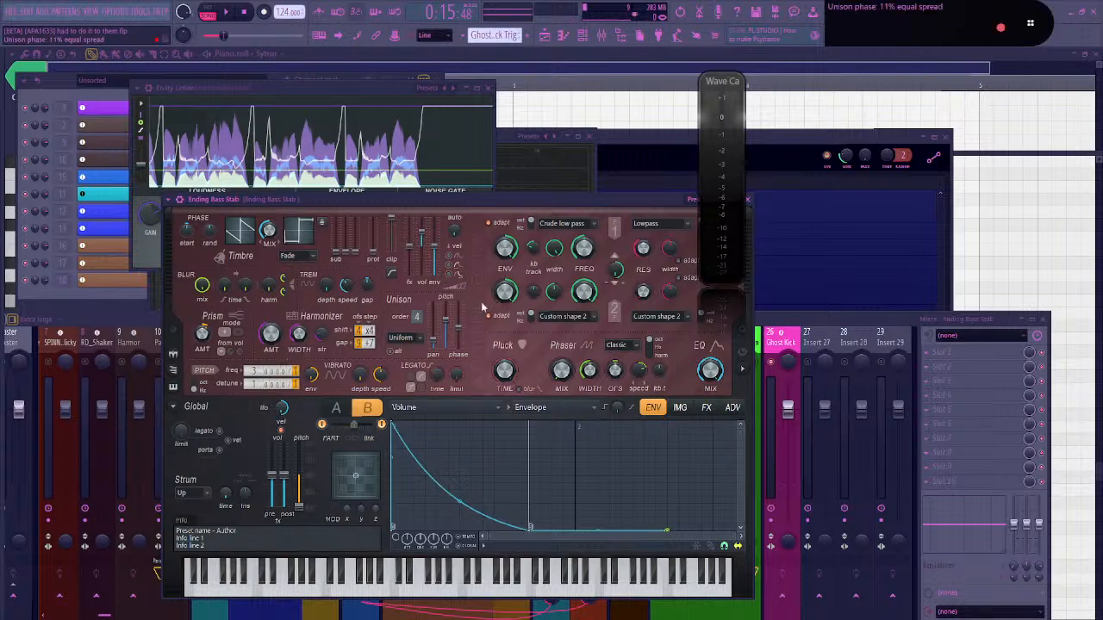
key("alt+Tab")
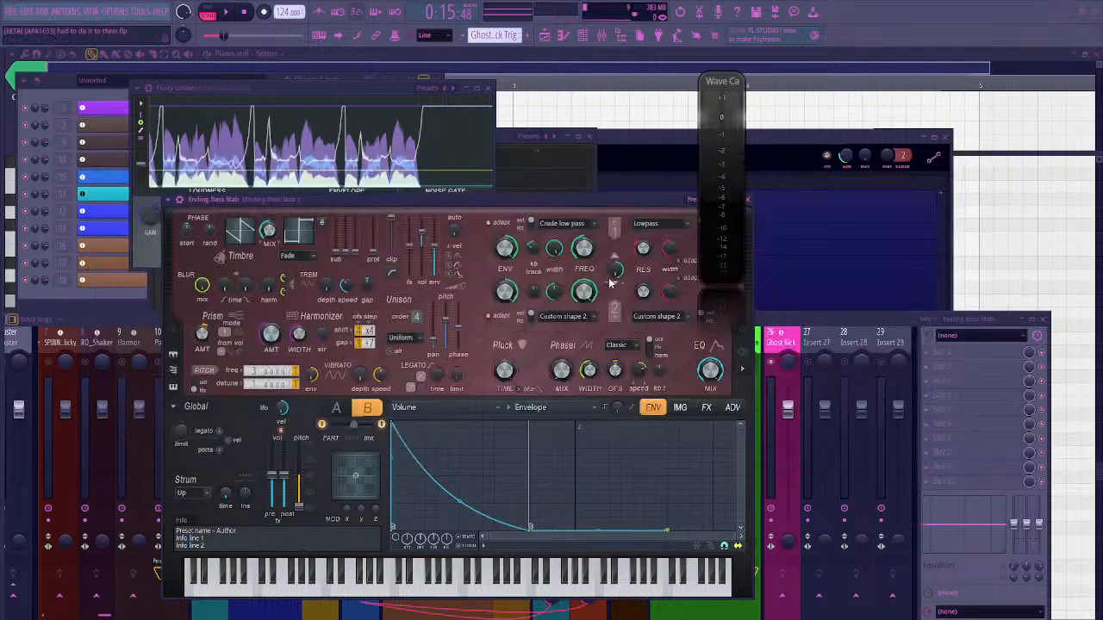
key("alt+Tab")
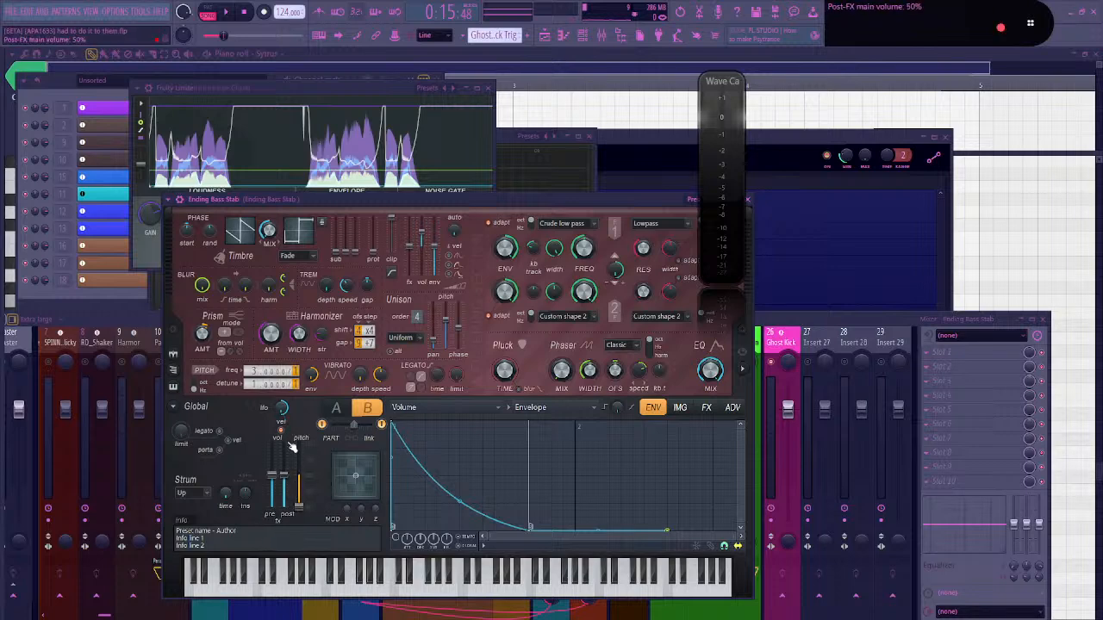
Inspect the advanced and effects pages of Ending Bass Stab, lower its pre-FX main volume, and close the synth
left_click(732, 408)
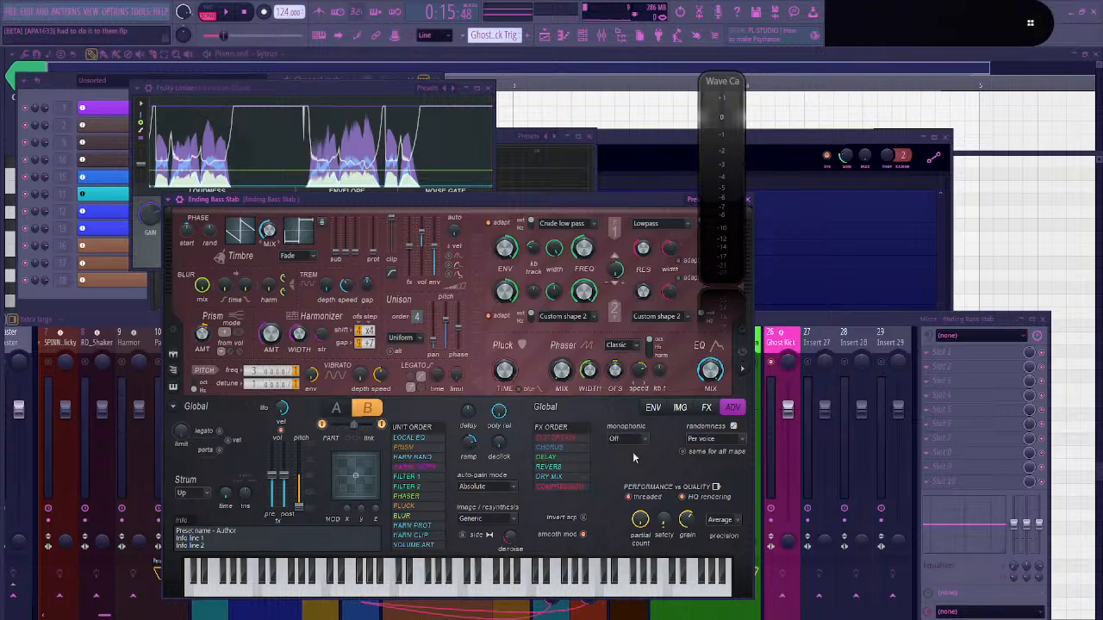
left_click(707, 407)
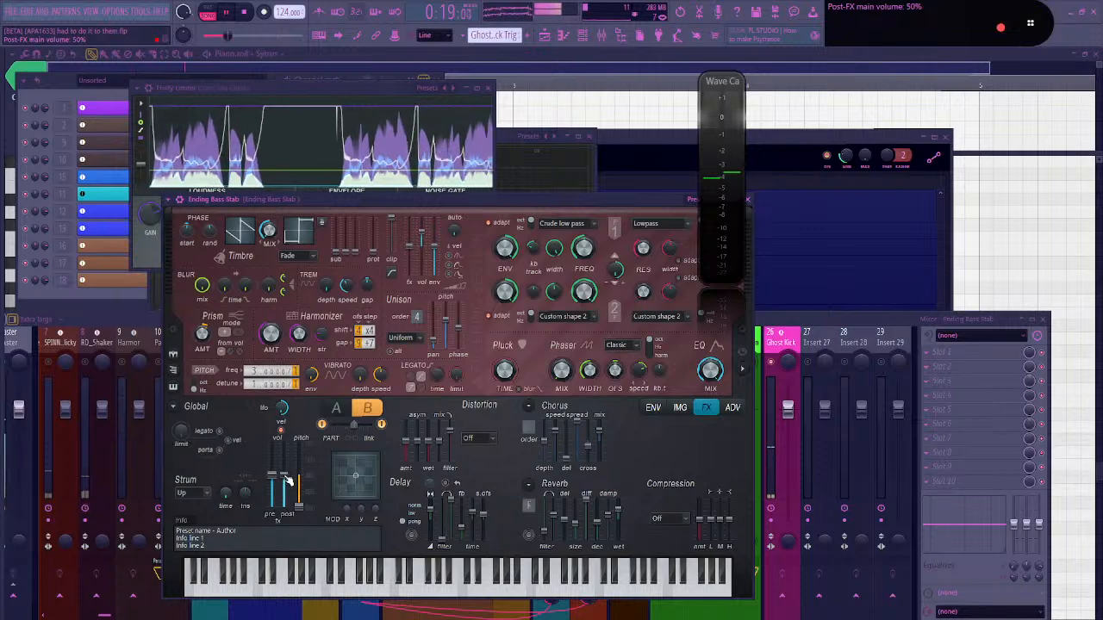
left_click_drag(273, 476, 274, 495)
left_click_drag(452, 204, 346, 201)
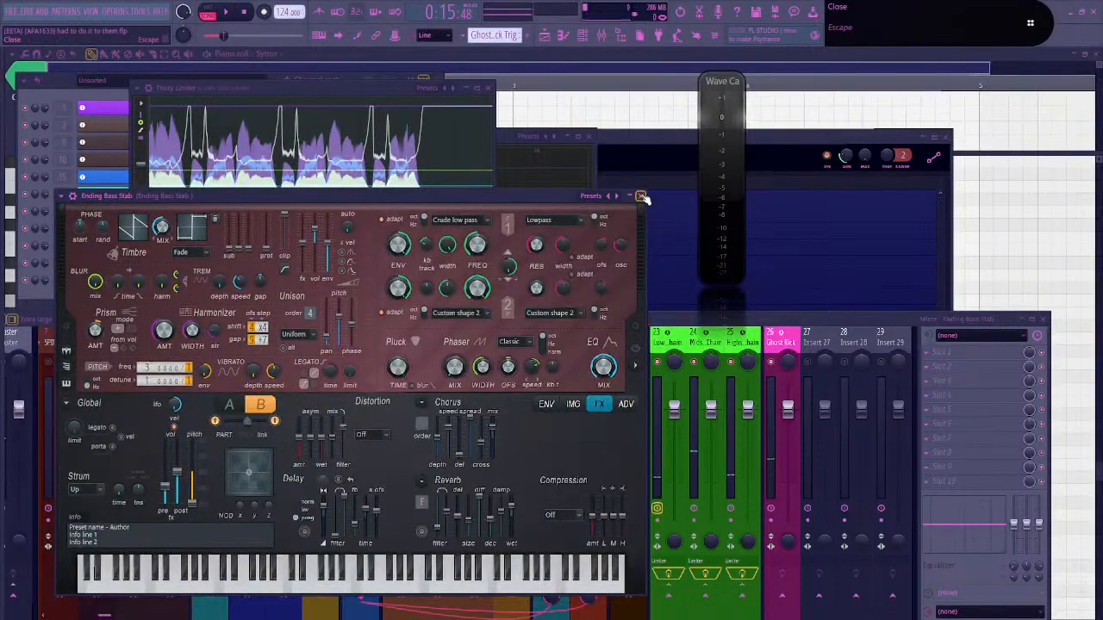
left_click(641, 198)
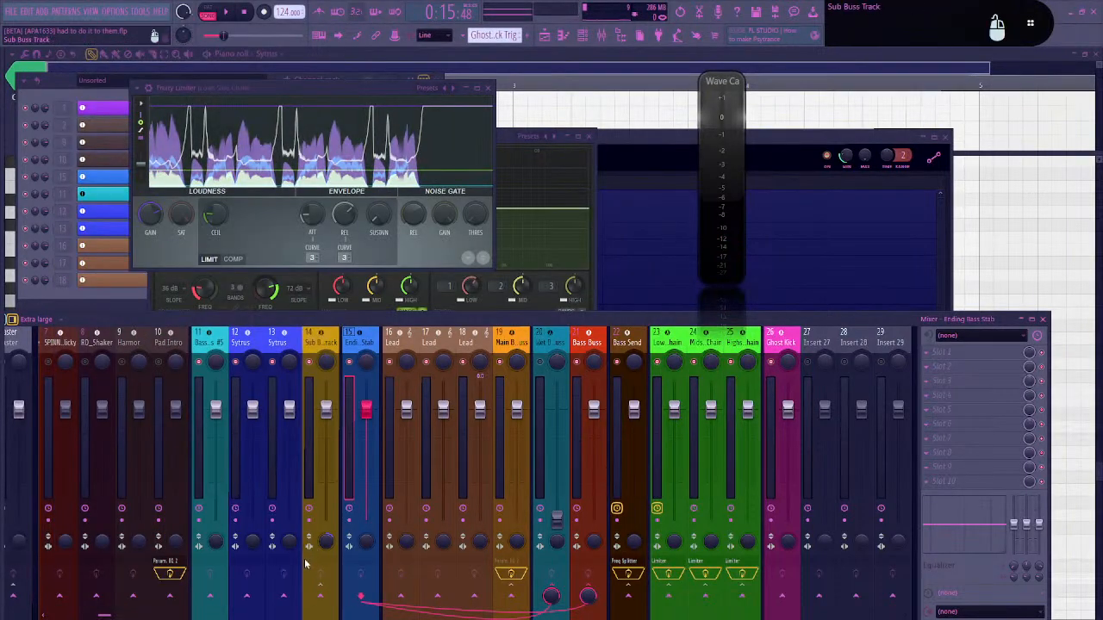
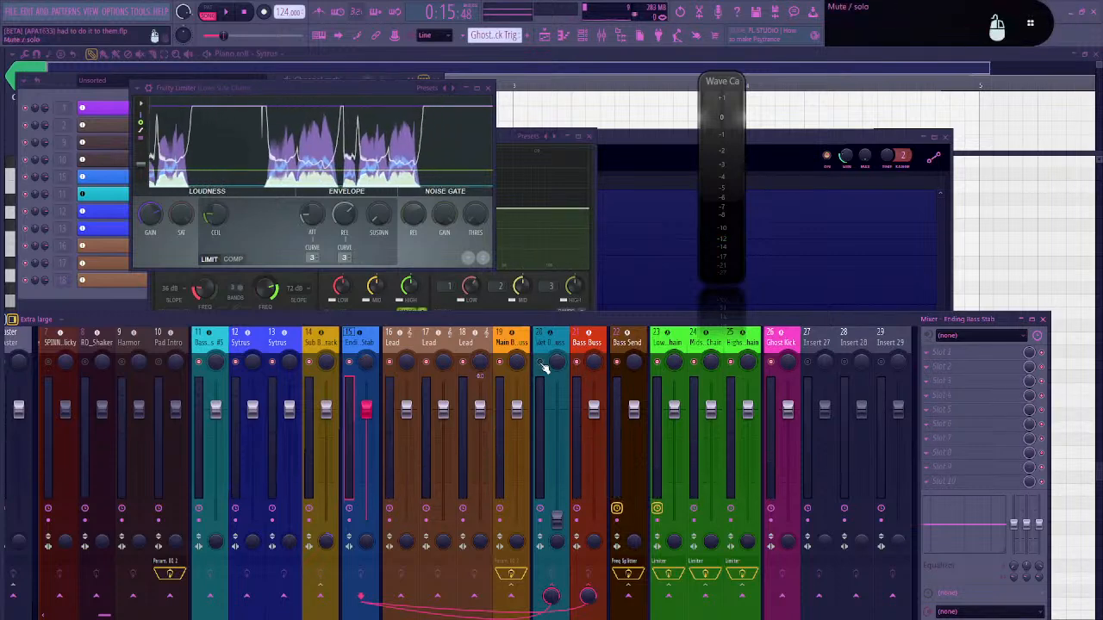
Unmute track 20, select all mixer tracks, and clear the solo so every track is active
left_click(542, 363)
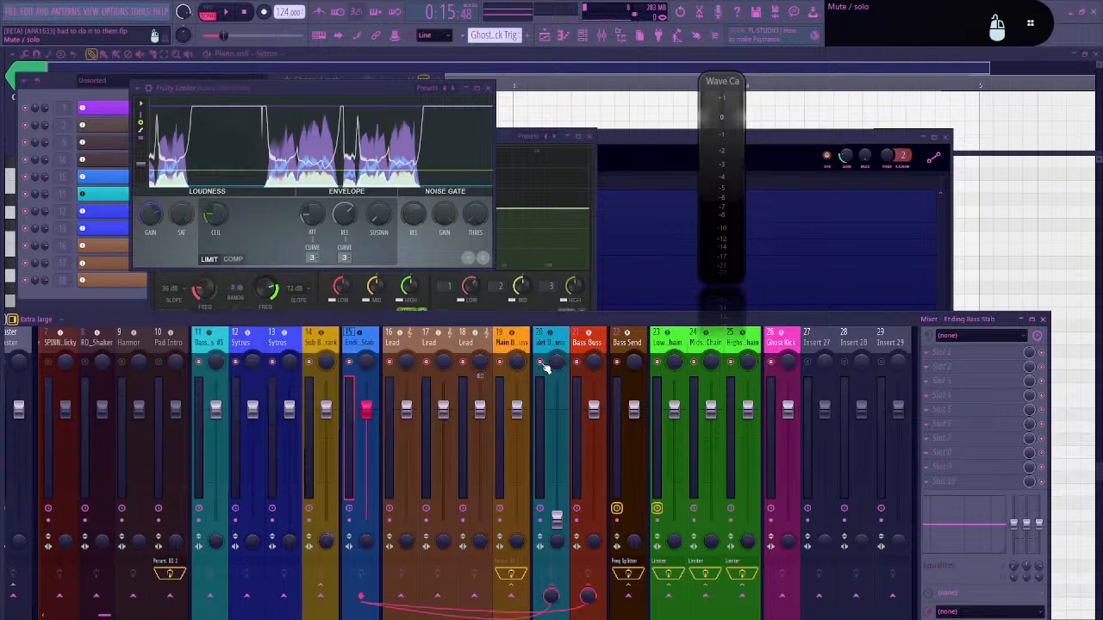
key("ctrl+a")
left_click(541, 368, "ctrl")
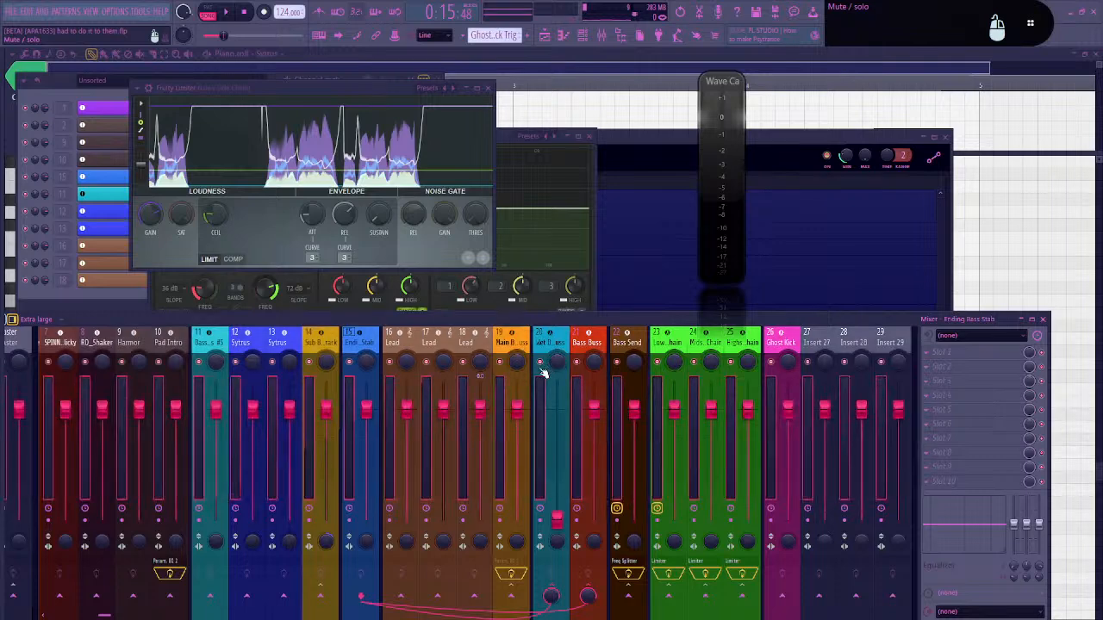
Examine the bass routing by selecting tracks 20, 21, 23 and 24 in turn while the project plays
left_click(552, 343)
left_click(583, 342)
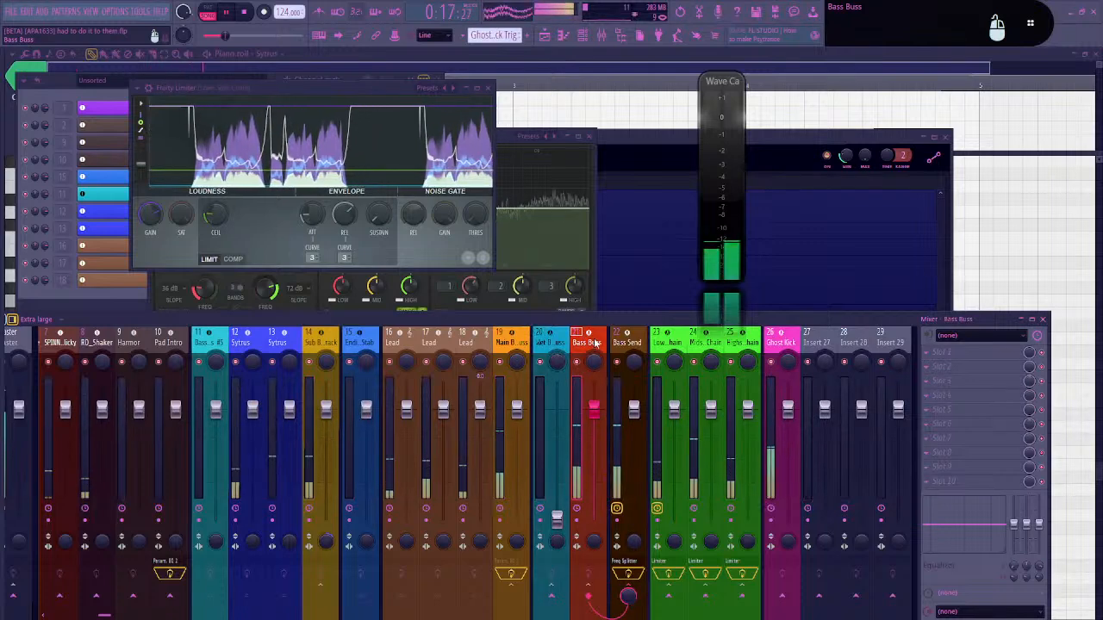
left_click(668, 342)
left_click(705, 342)
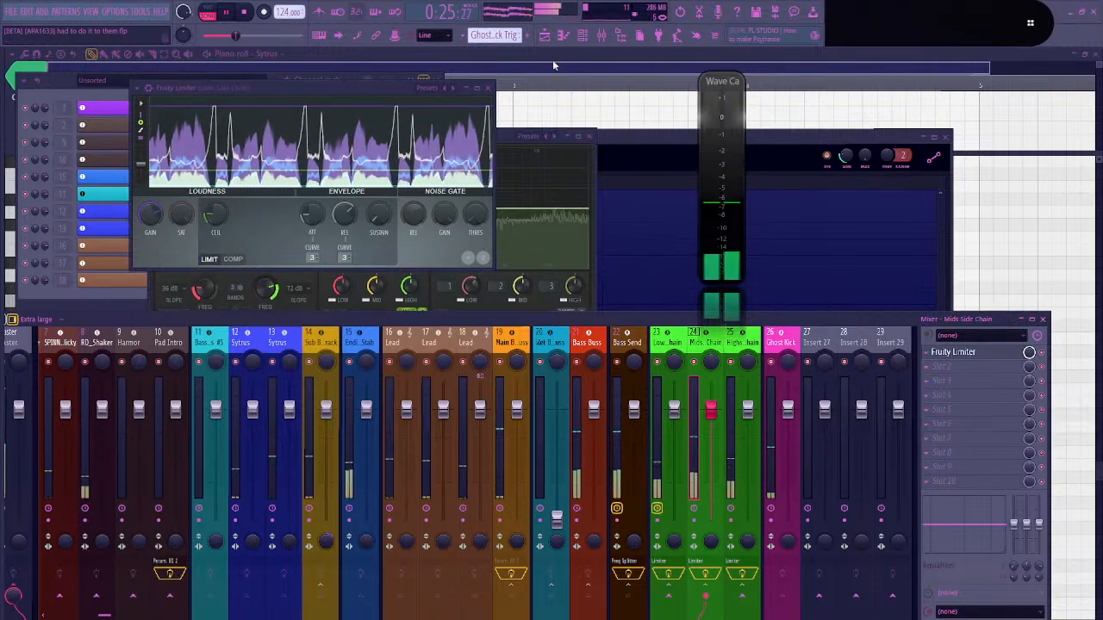
Check the Sytrus on track 13, open the Sytrus linked to track 12, and raise its master level slightly
left_click(276, 342)
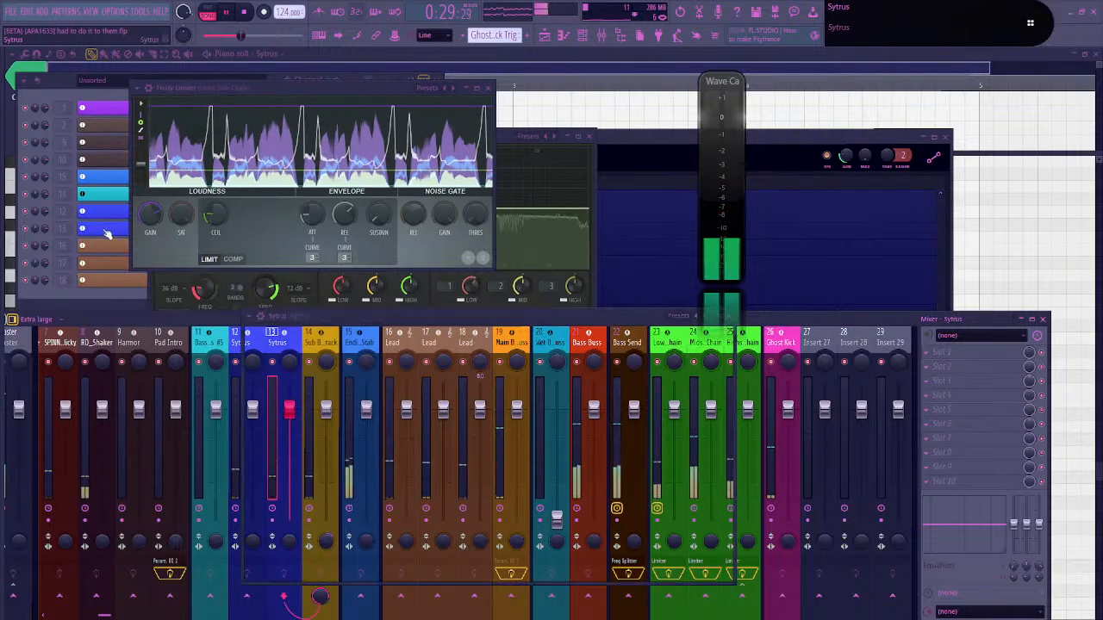
left_click(108, 230)
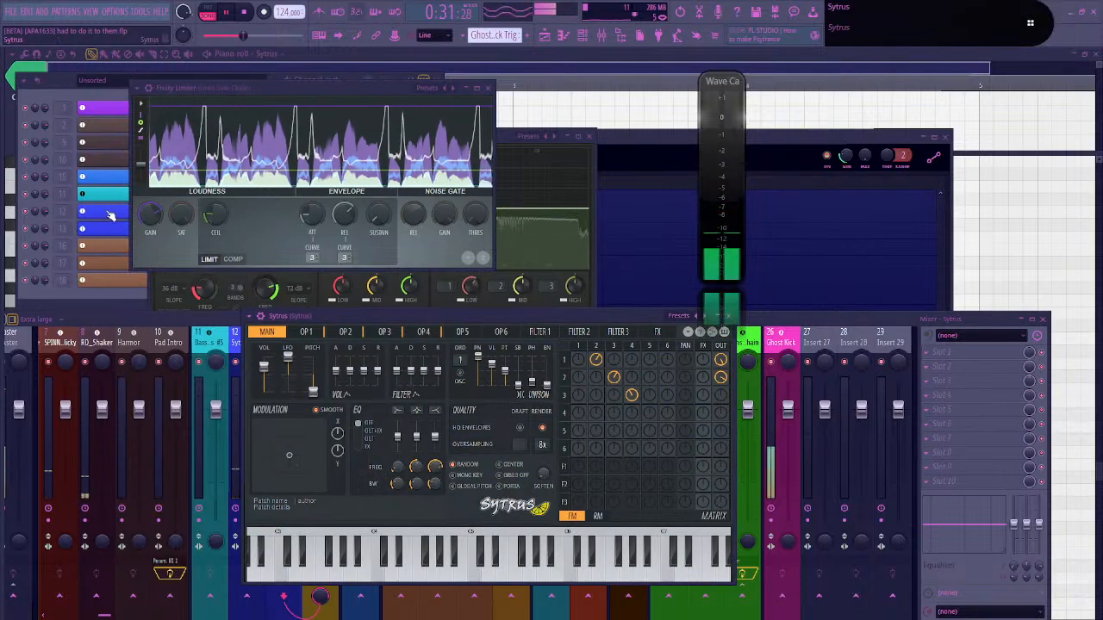
double_click(56, 216)
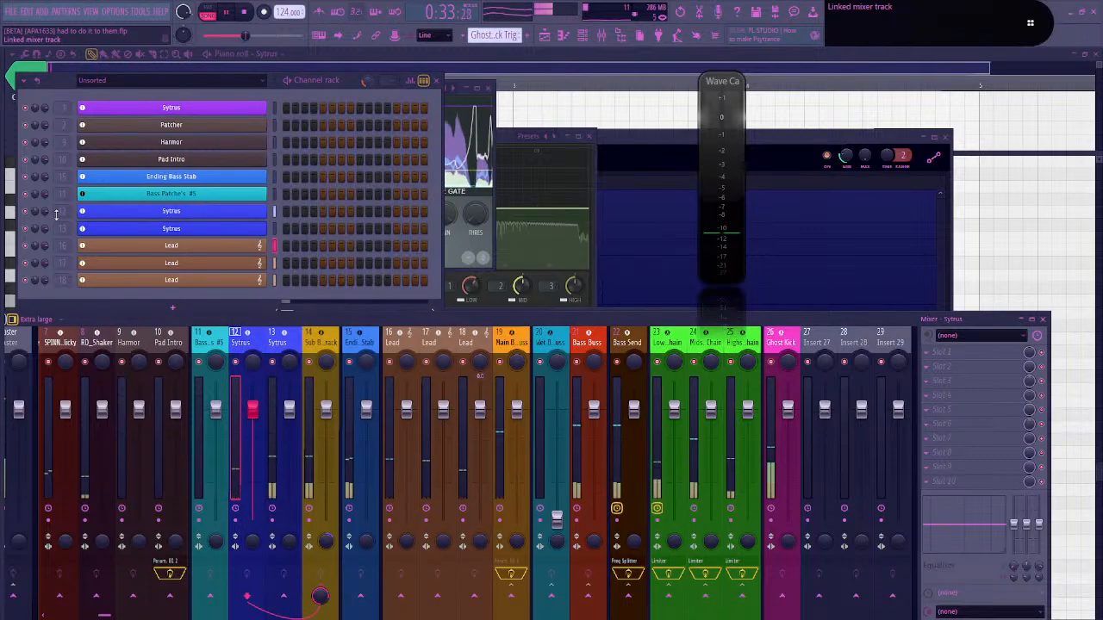
left_click(147, 211)
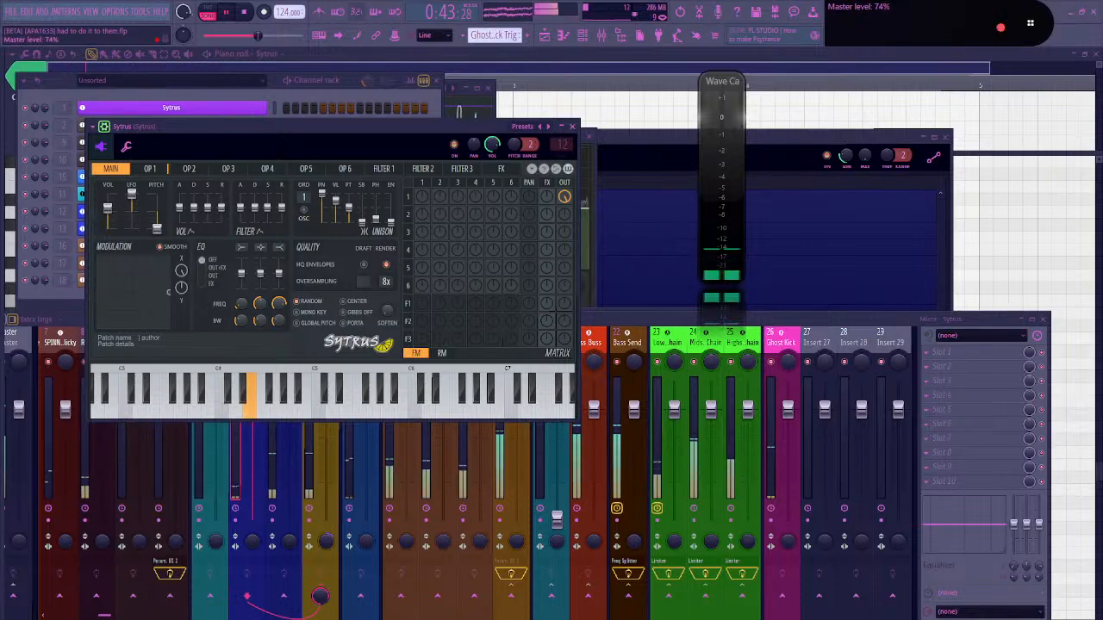
left_click_drag(108, 208, 108, 204)
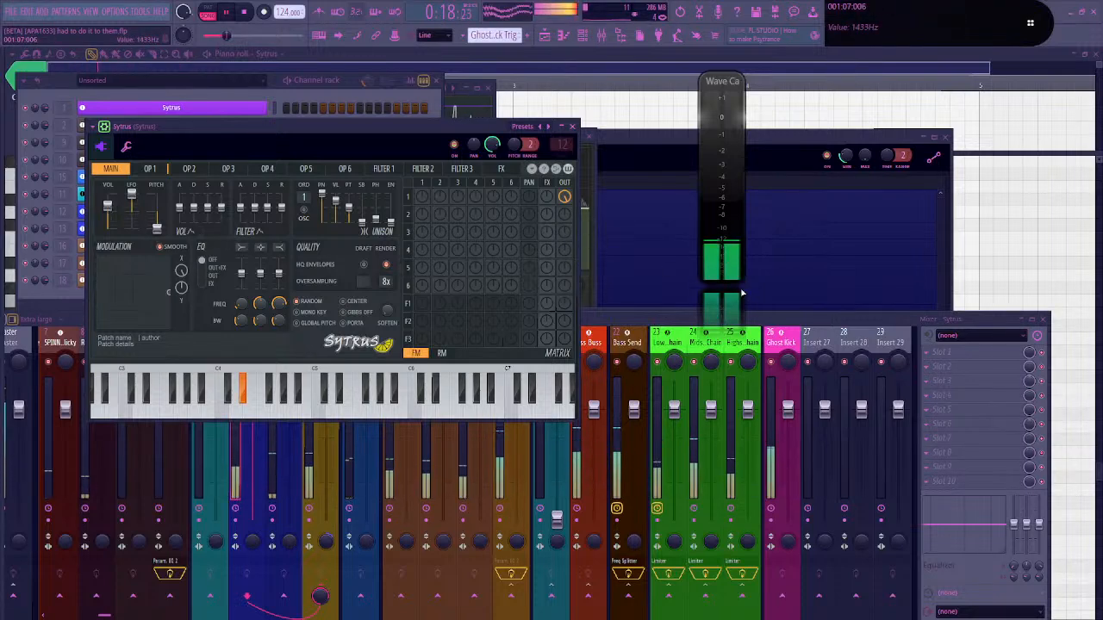
In the Wave Candy view settings, try the On desktop option, enable Keep in front, and close the settings
right_click(720, 238)
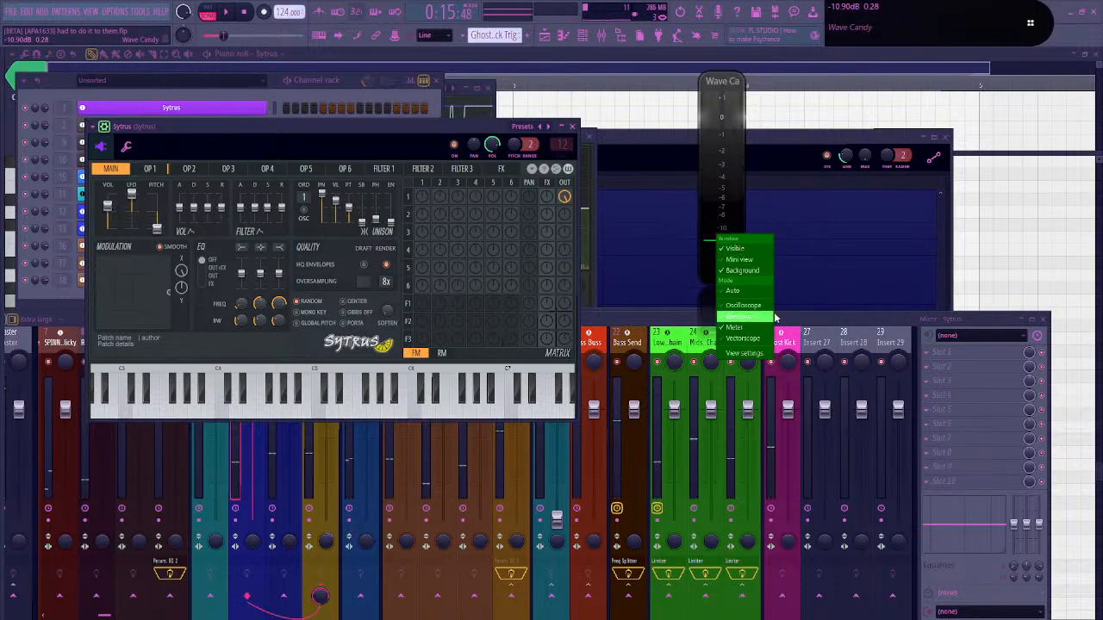
left_click(760, 357)
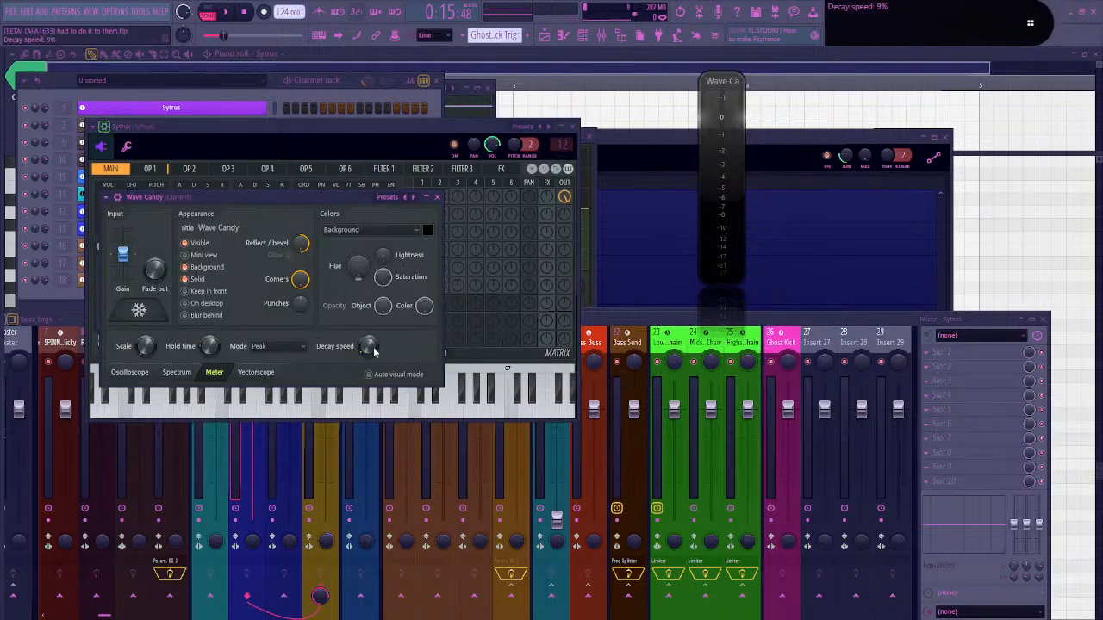
left_click(186, 305)
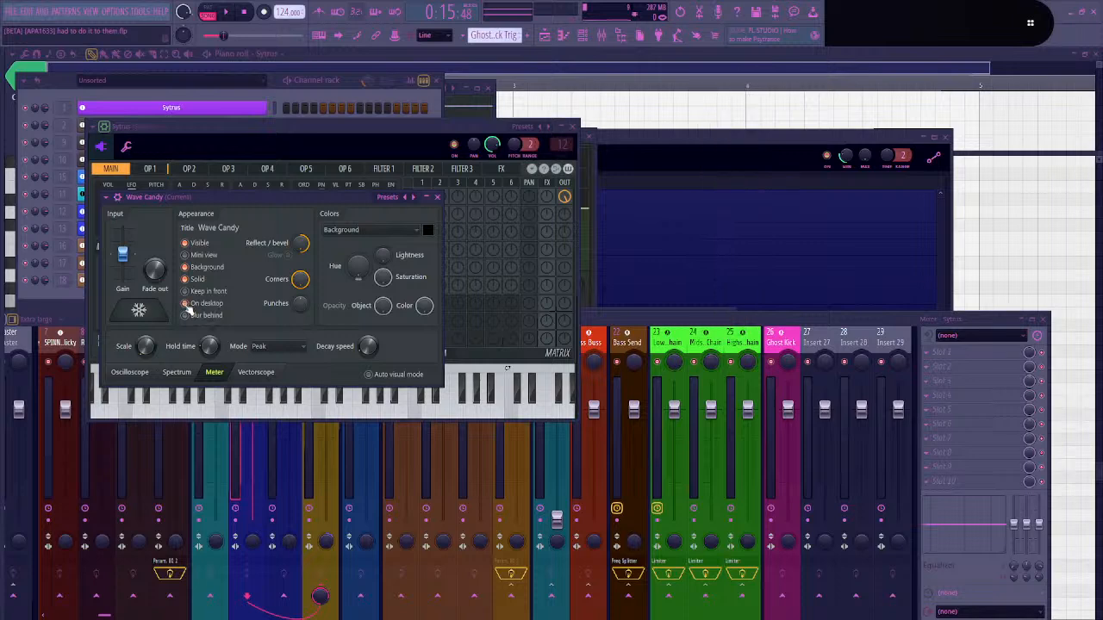
left_click(186, 305)
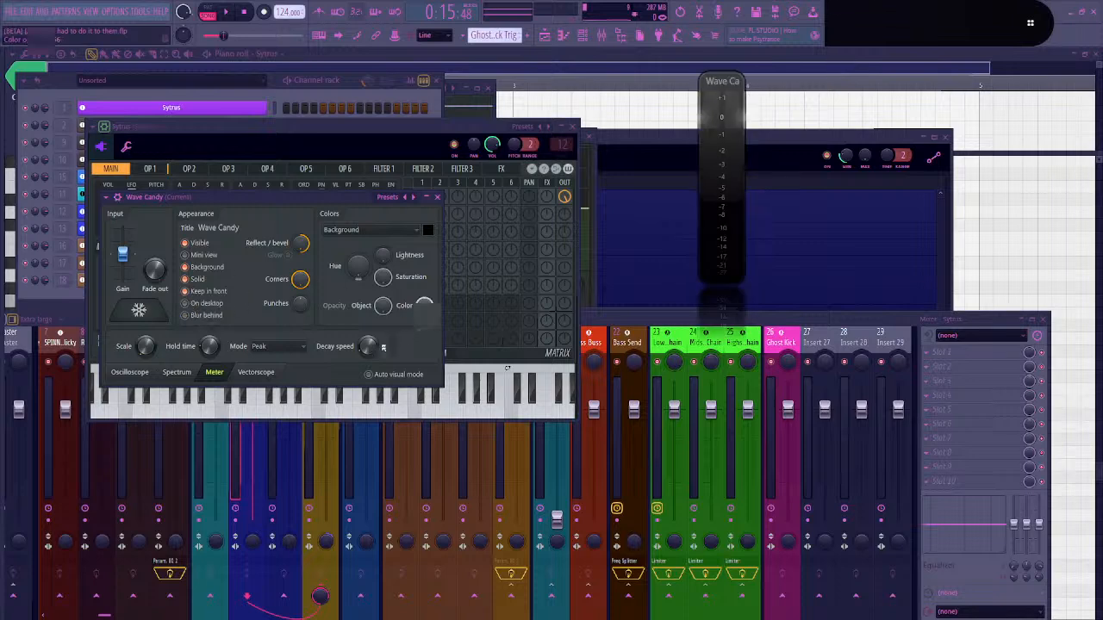
left_click(437, 196)
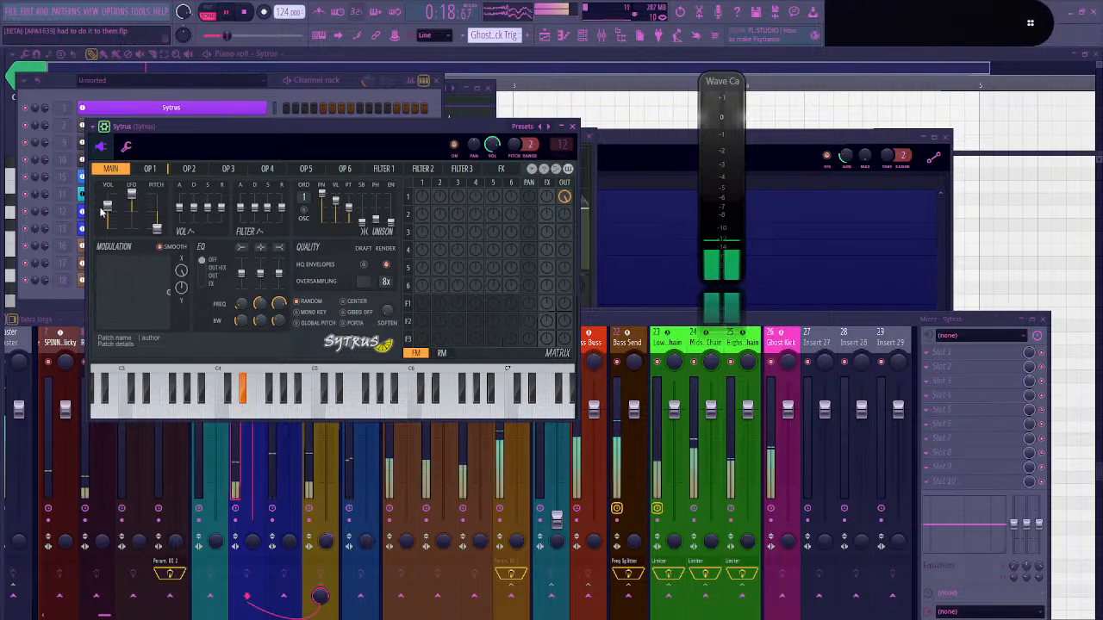
Fine-tune the track 12 Sytrus master level during playback and enlarge the synth's window
left_click_drag(111, 207, 110, 209)
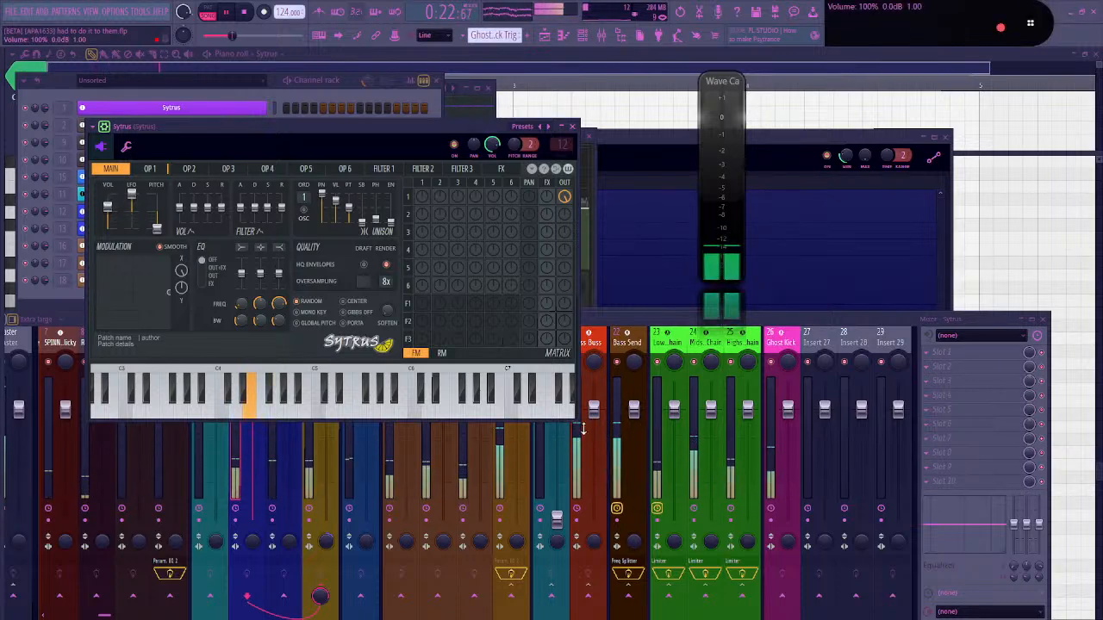
left_click_drag(578, 421, 715, 552)
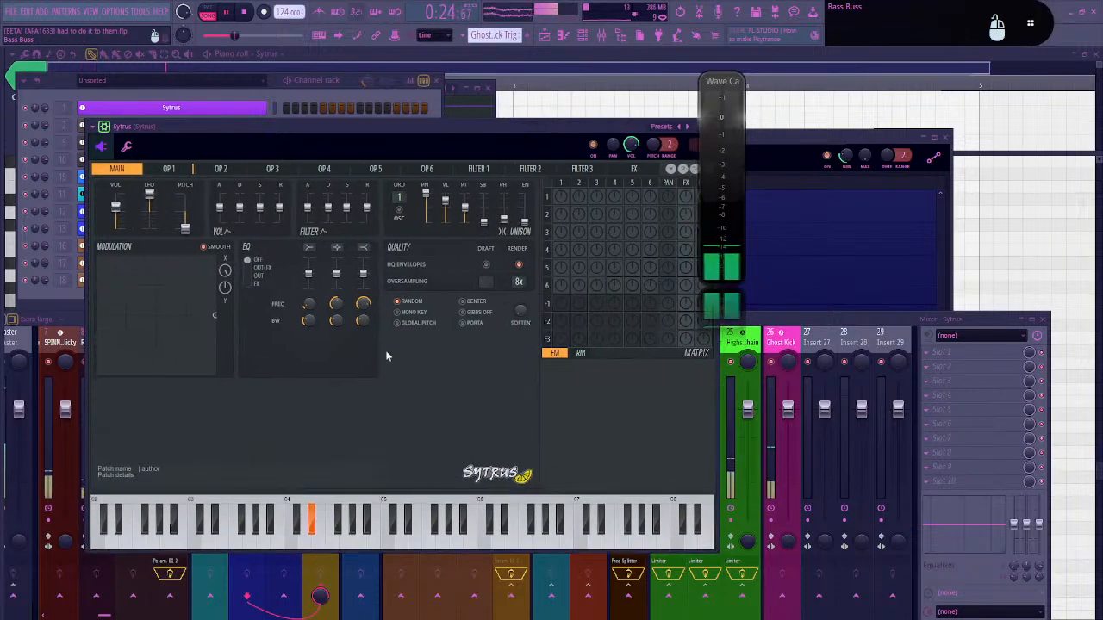
left_click_drag(119, 209, 119, 206)
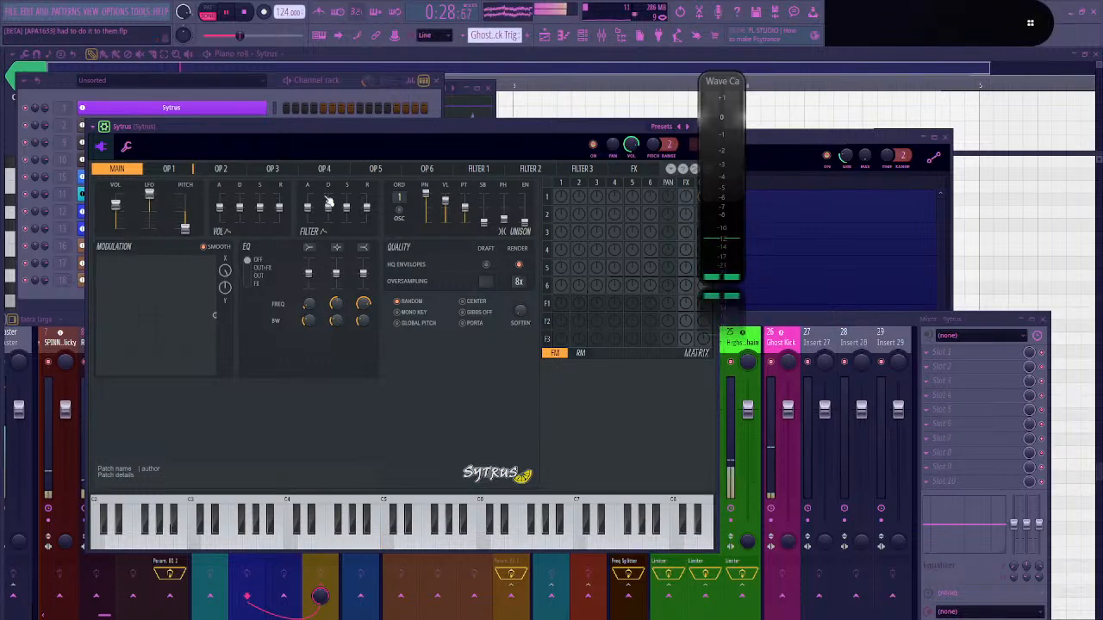
Move the track 12 Sytrus window aside, close it, and close the Wave Candy meter
left_click_drag(520, 135, 387, 145)
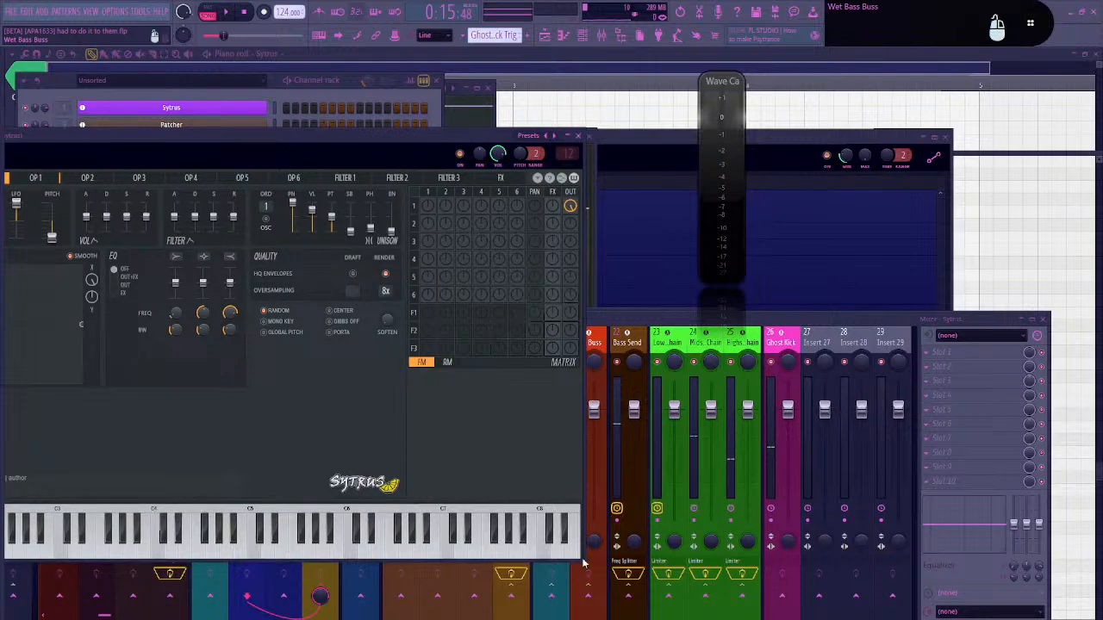
left_click_drag(584, 561, 478, 431)
left_click(471, 135)
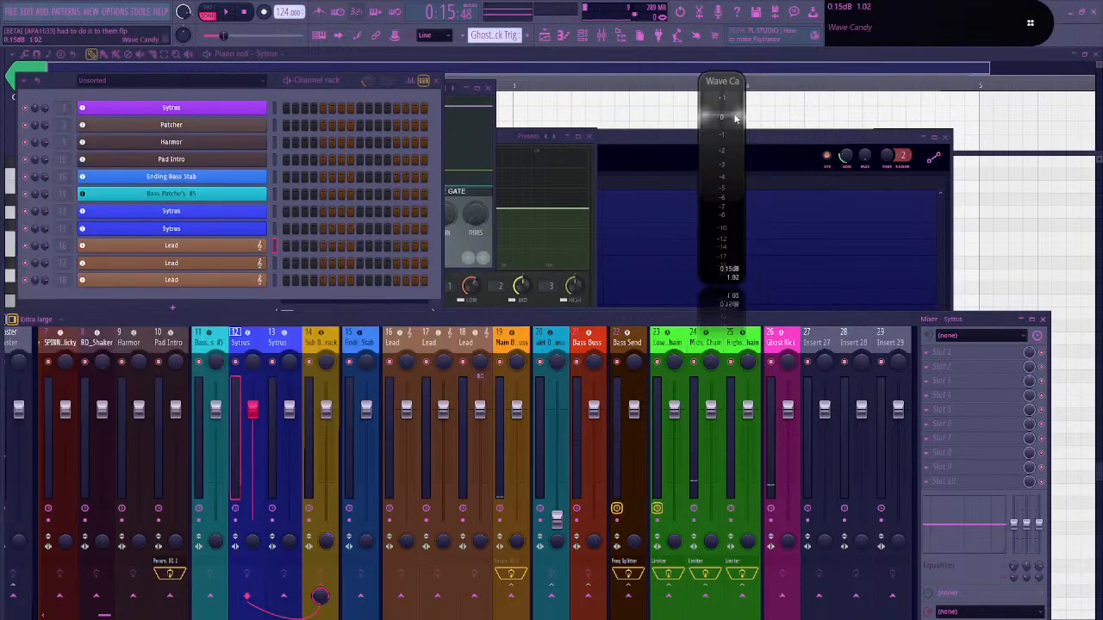
left_click(724, 87)
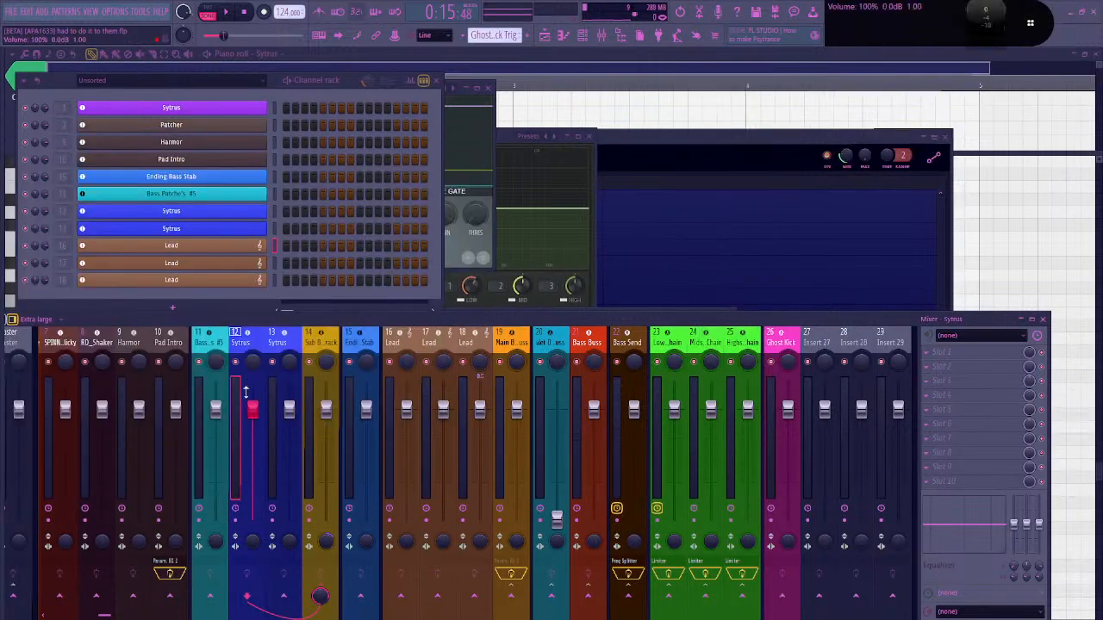
Examine how the bass tracks are laid out in the playlist arrangement and in the mixer
scroll(362, 572, "up", 4)
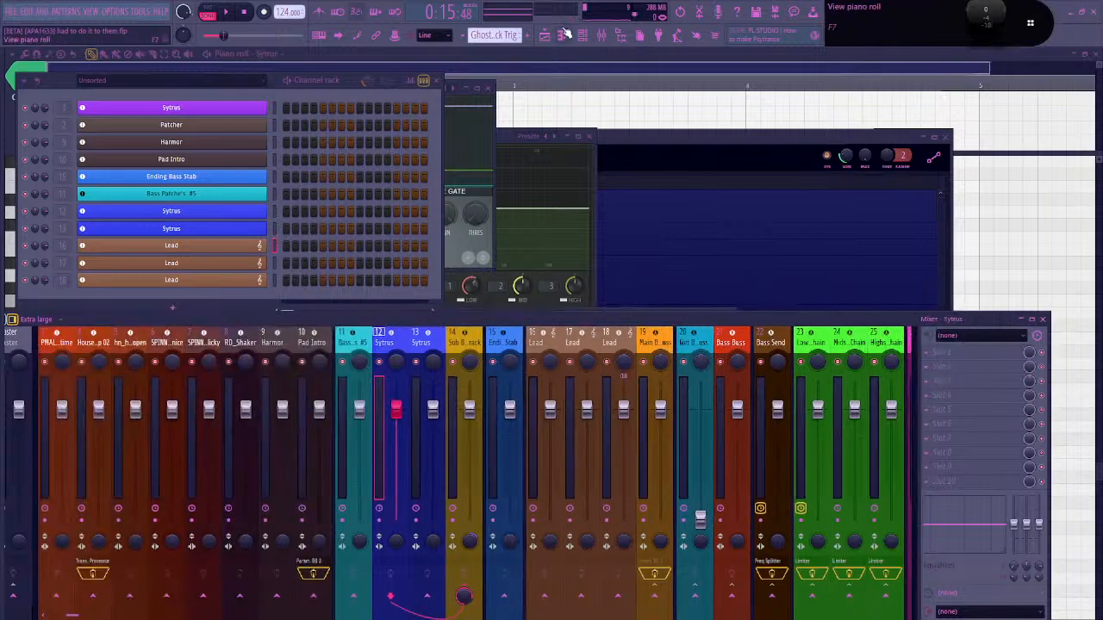
left_click(545, 36)
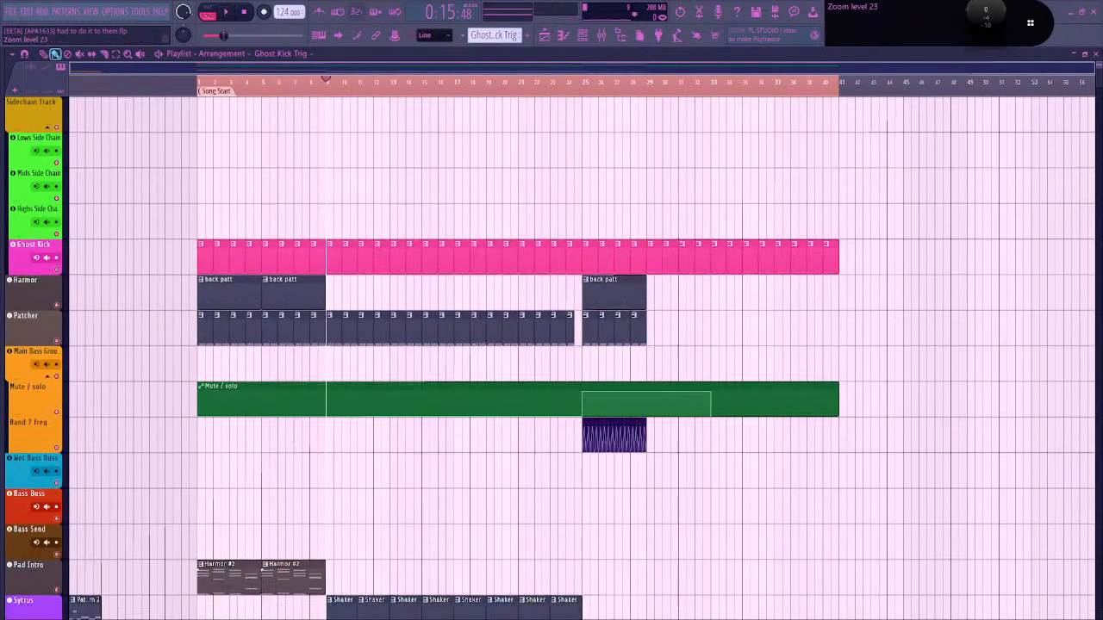
scroll(372, 210, "down", 2)
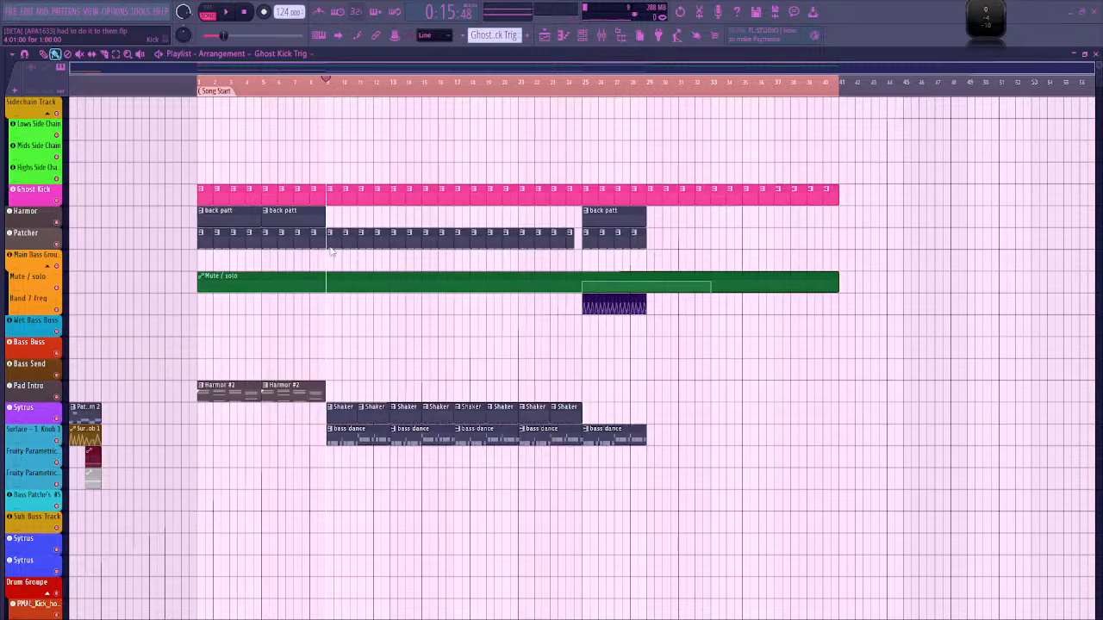
key("alt+Tab")
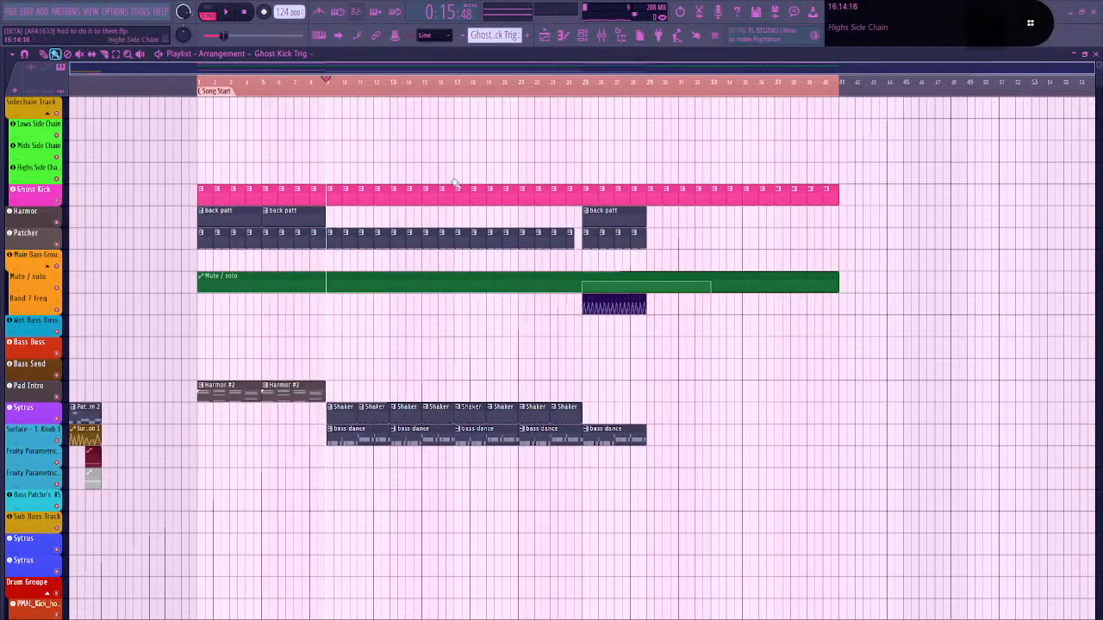
scroll(402, 352, "up", 4)
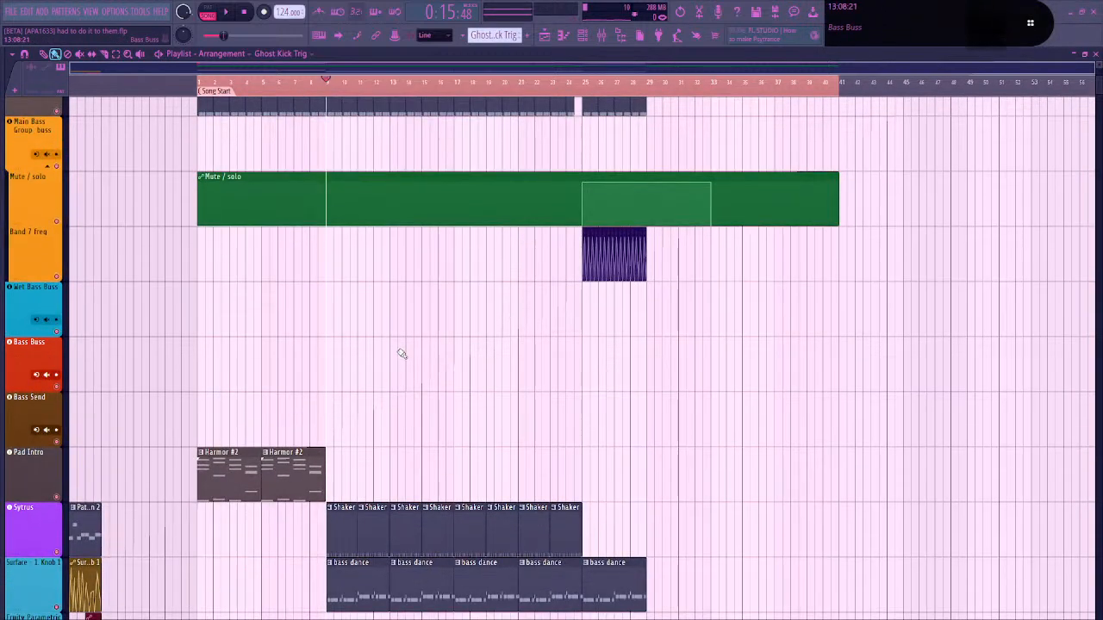
left_click(621, 35)
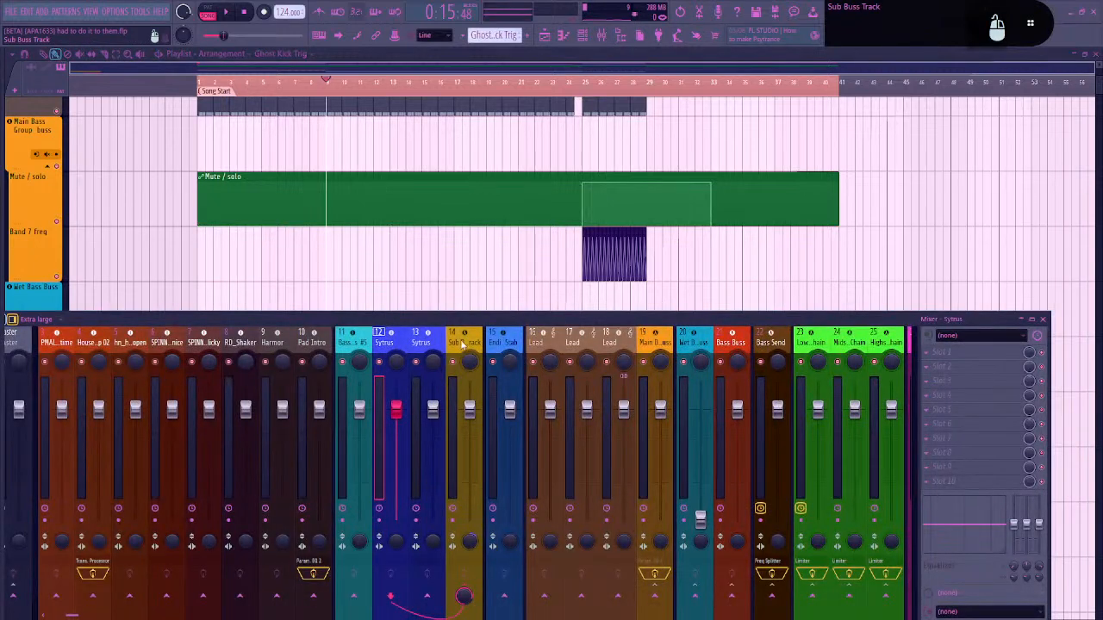
left_click_drag(471, 322, 520, 317)
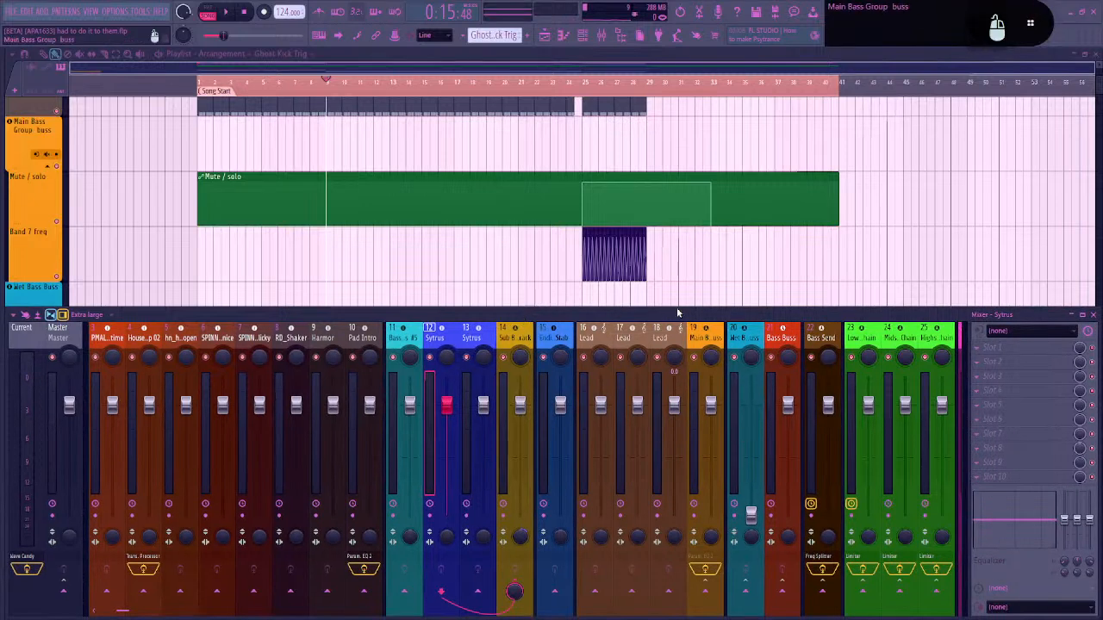
key("F9")
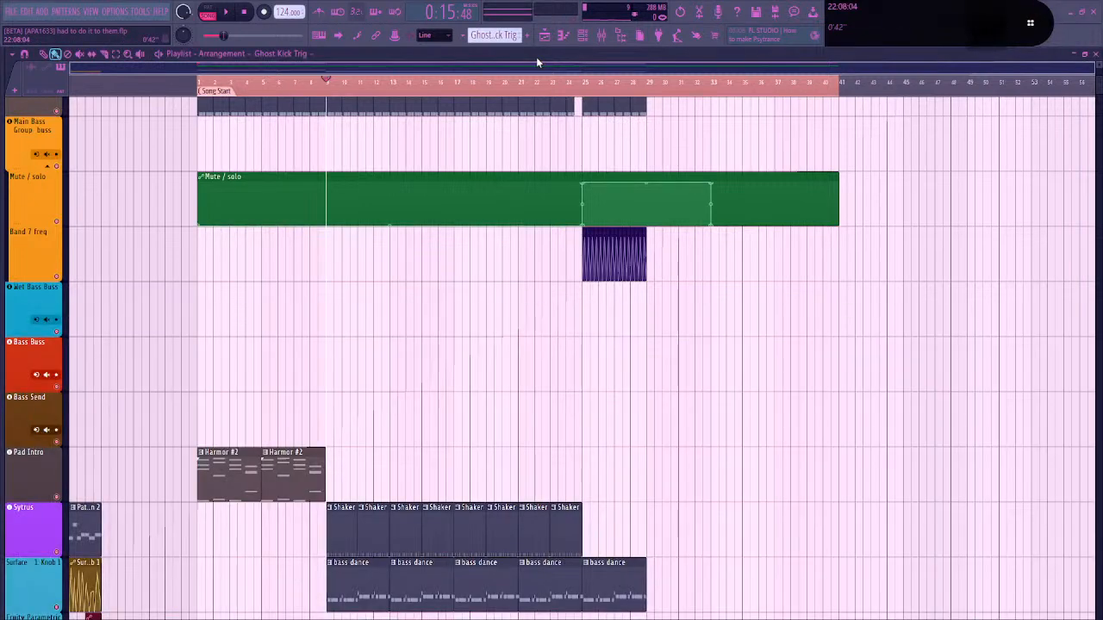
scroll(400, 154, "up", 5)
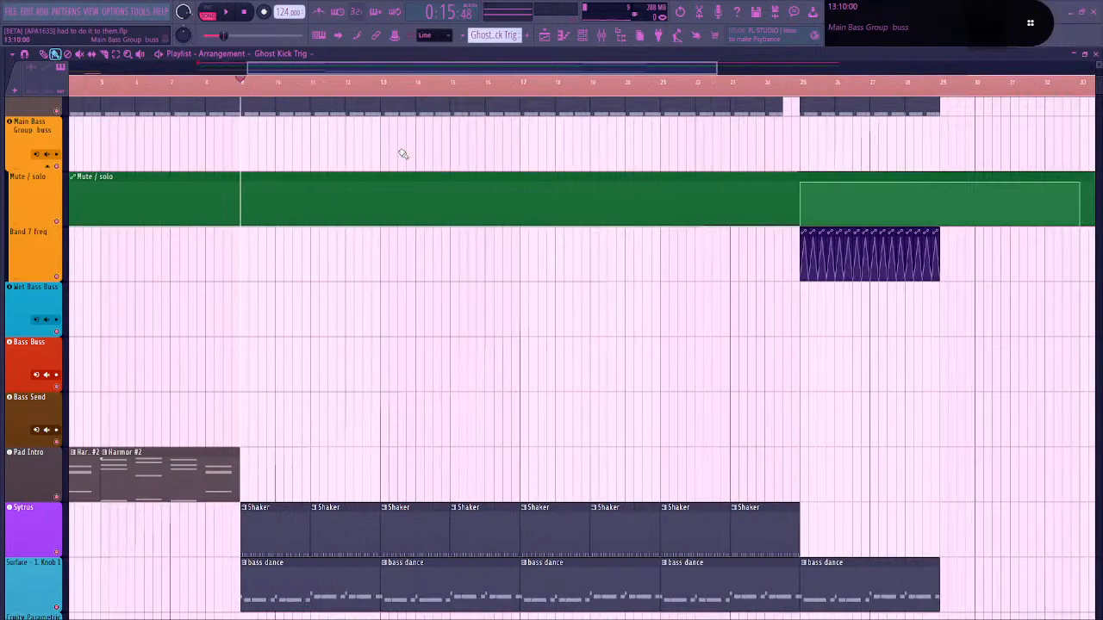
Collapse the Main Bass Group buss and Sidechain Track groups in the playlist
scroll(413, 176, "down", 5)
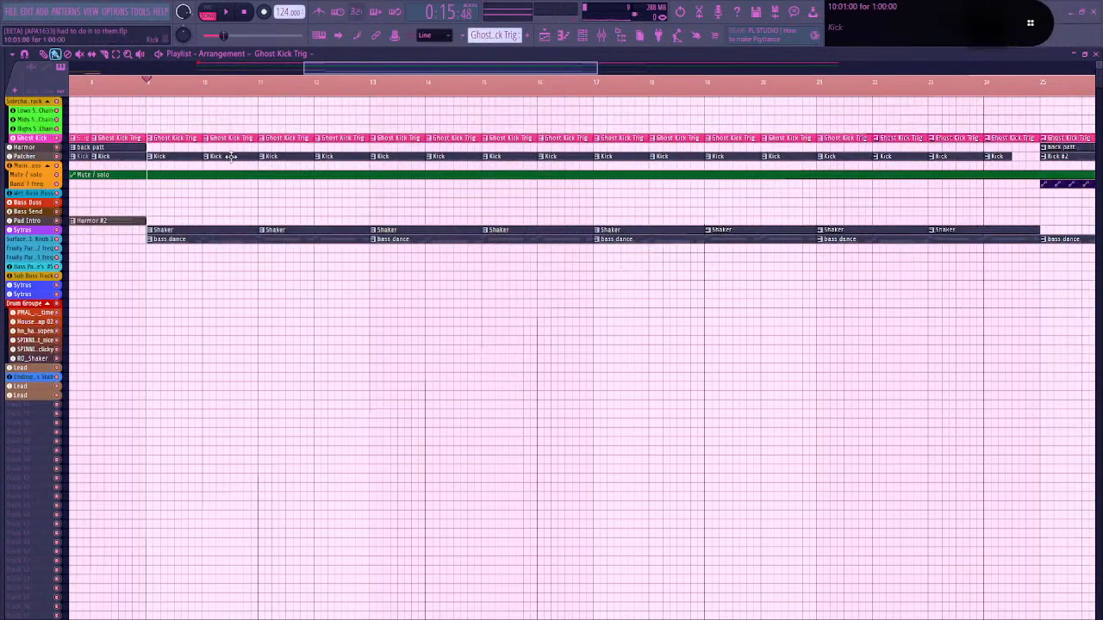
left_click(54, 168)
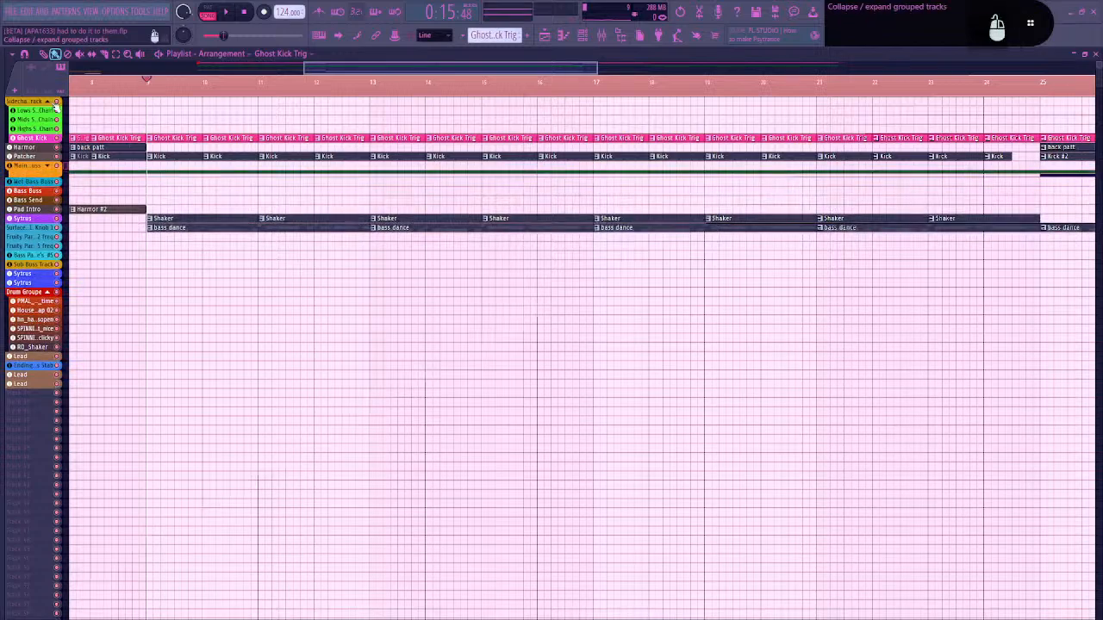
left_click(47, 101)
Solo the Sytrus and Pad Intro playlist tracks in turn and unmute all tracks again
scroll(411, 182, "up", 5)
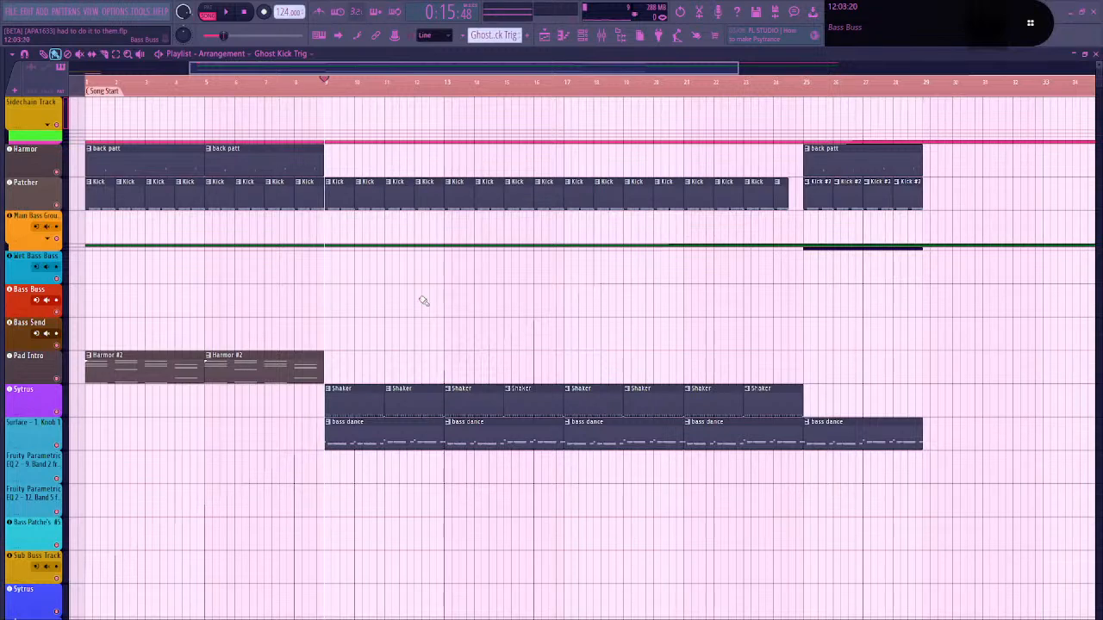
scroll(388, 325, "up", 2)
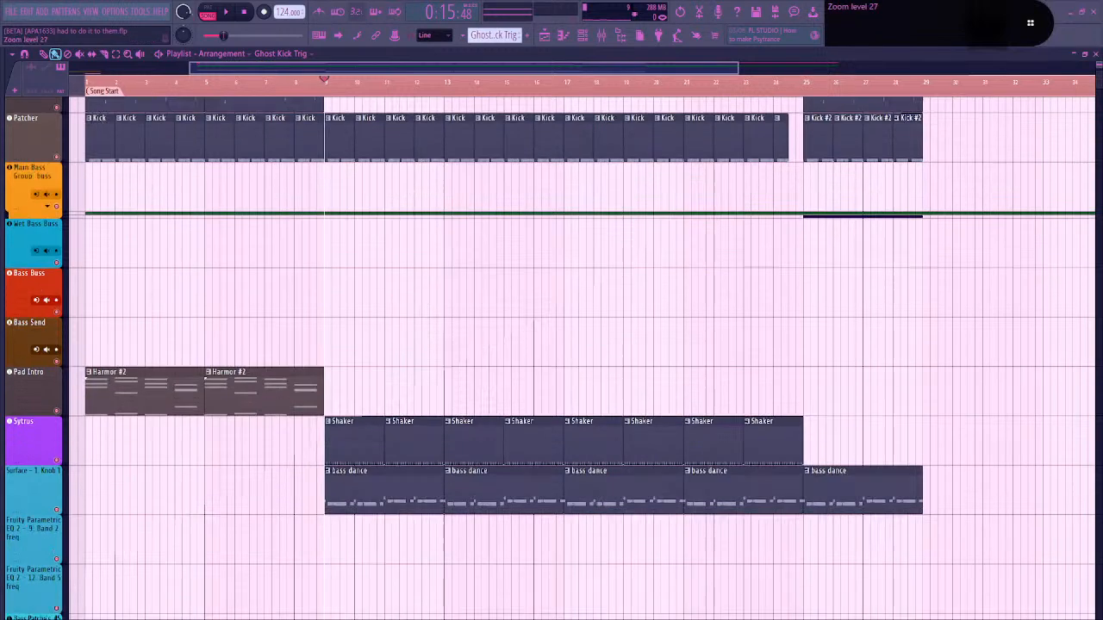
scroll(387, 332, "up", 3)
scroll(379, 350, "up", 2)
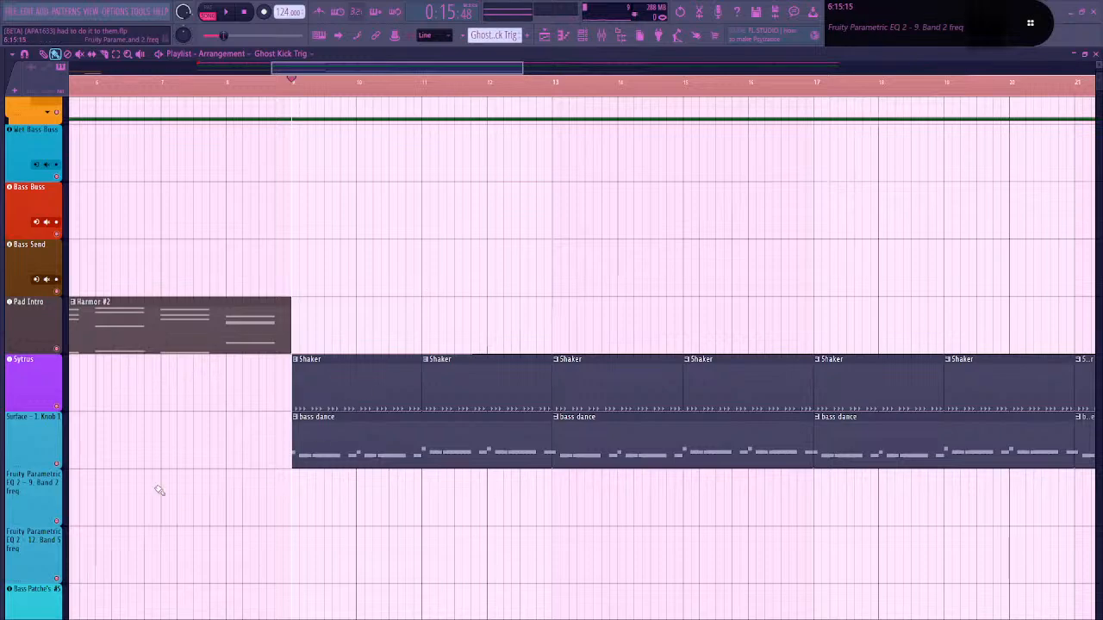
right_click(58, 407)
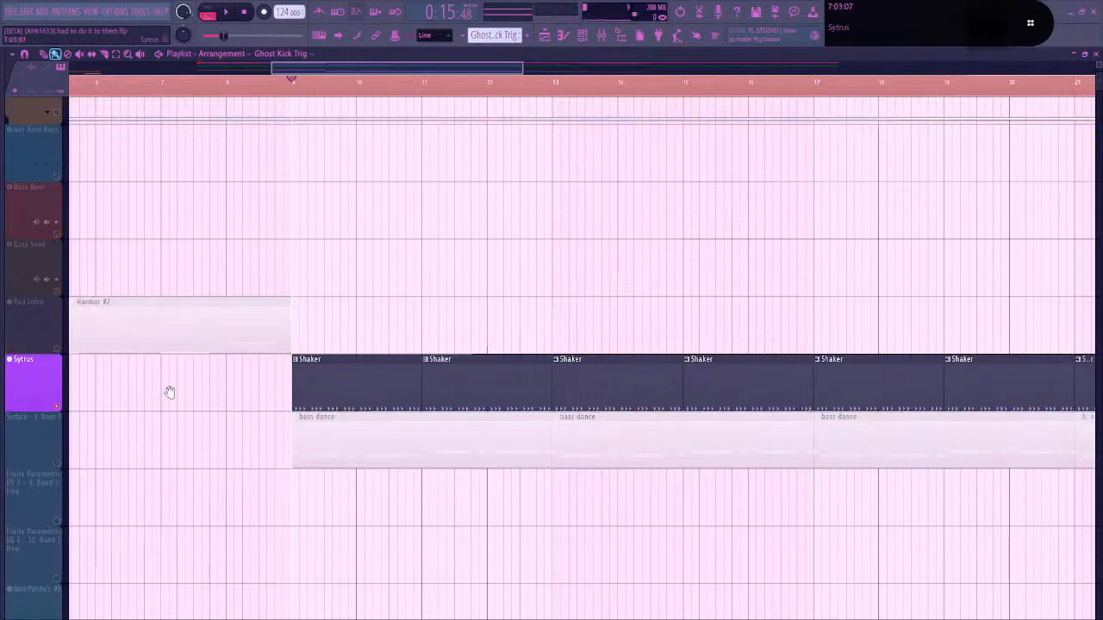
scroll(198, 431, "up", 3)
scroll(284, 387, "down", 3)
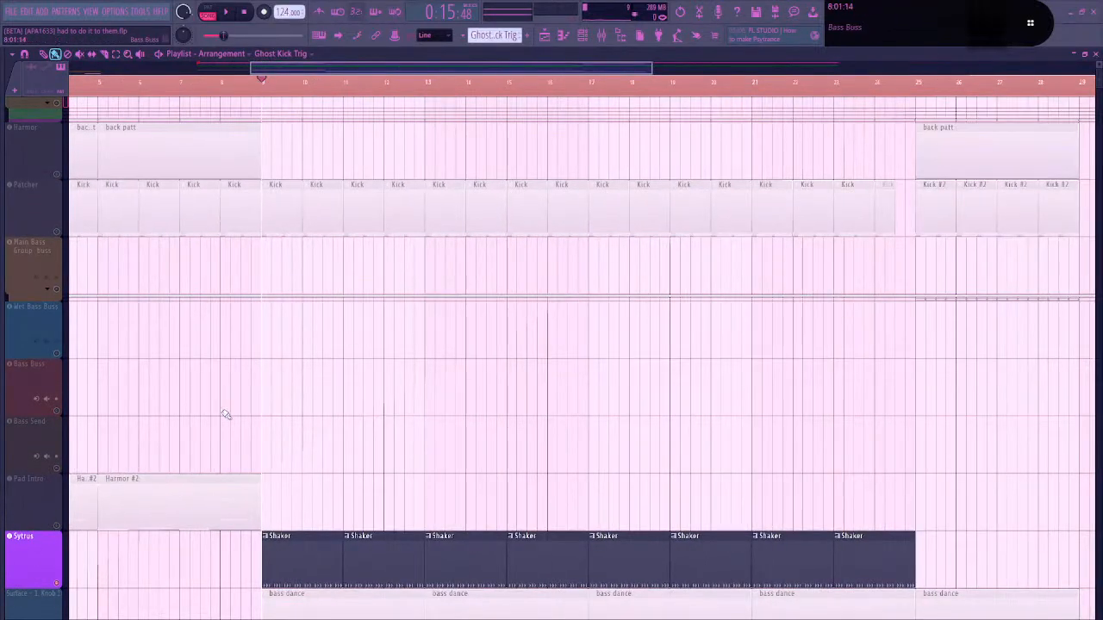
right_click(58, 526)
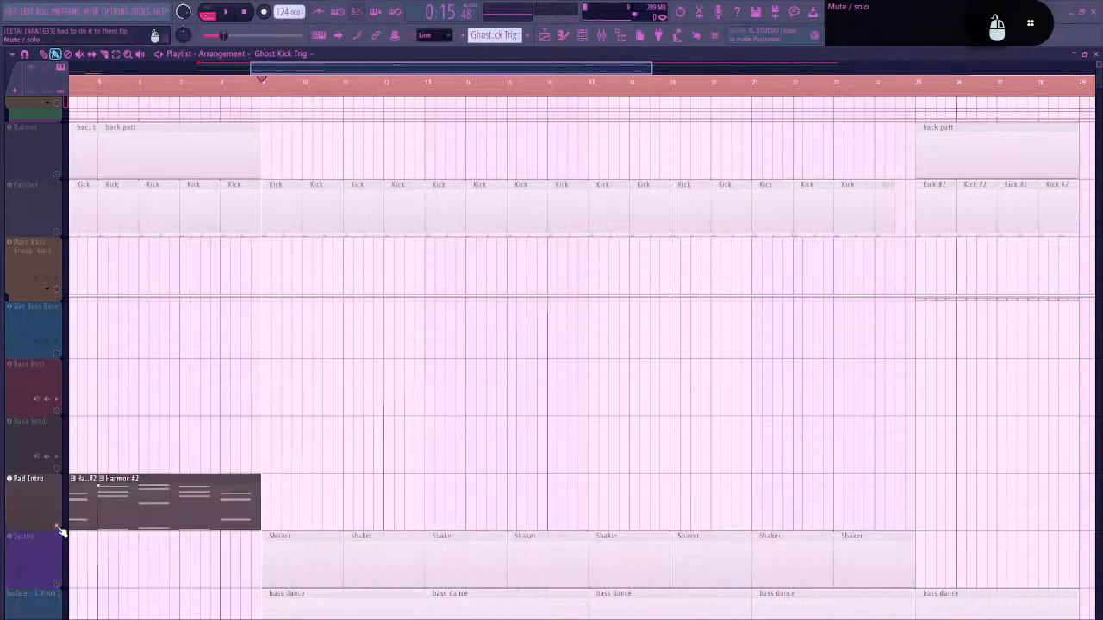
right_click(58, 526)
Select the bass dance pattern from its playlist clip and split it by channel
left_click_drag(397, 396, 429, 86)
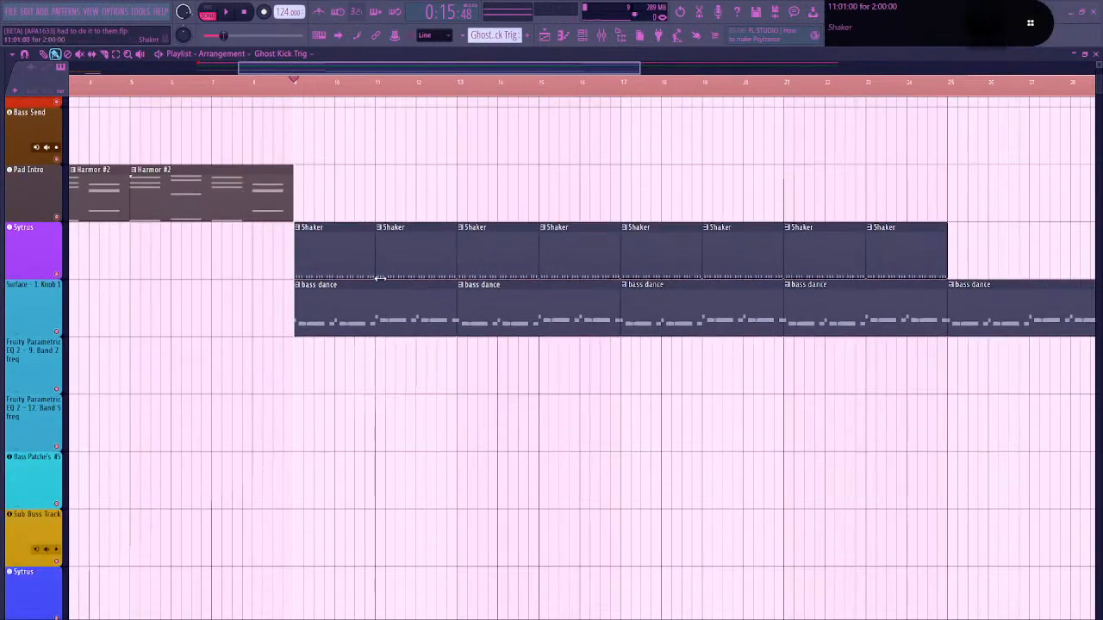
left_click(311, 289)
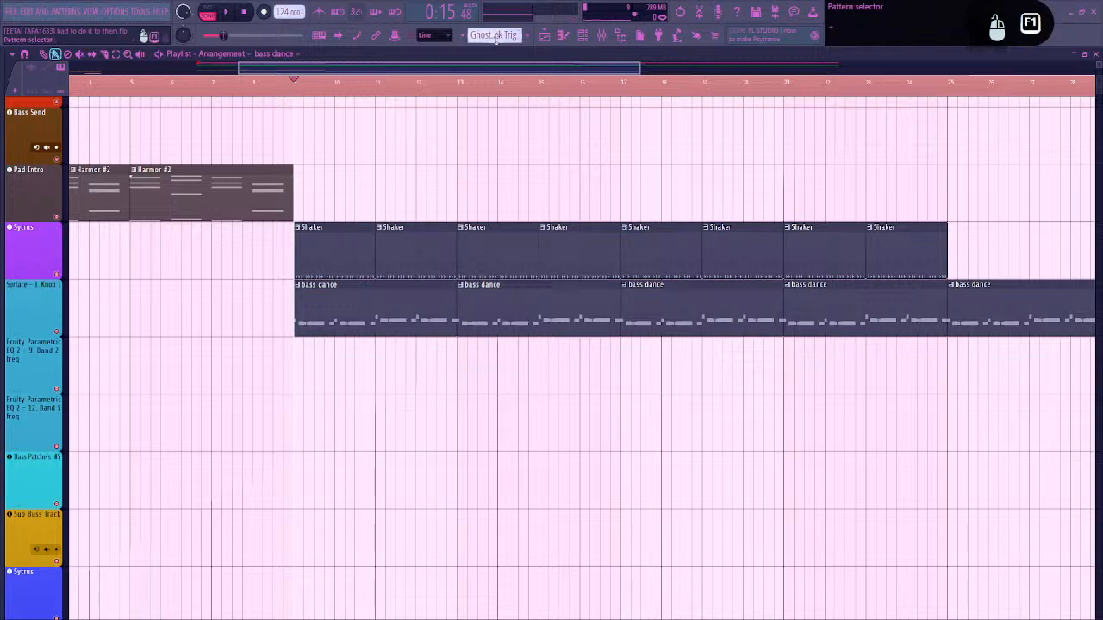
double_click(321, 290)
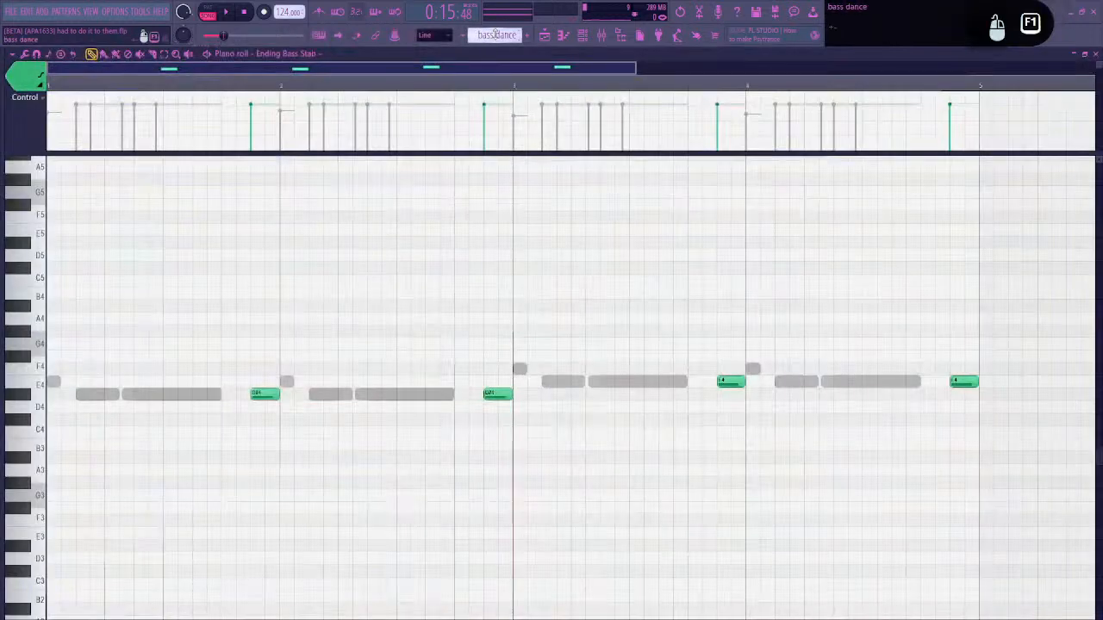
left_click(497, 36)
key("r")
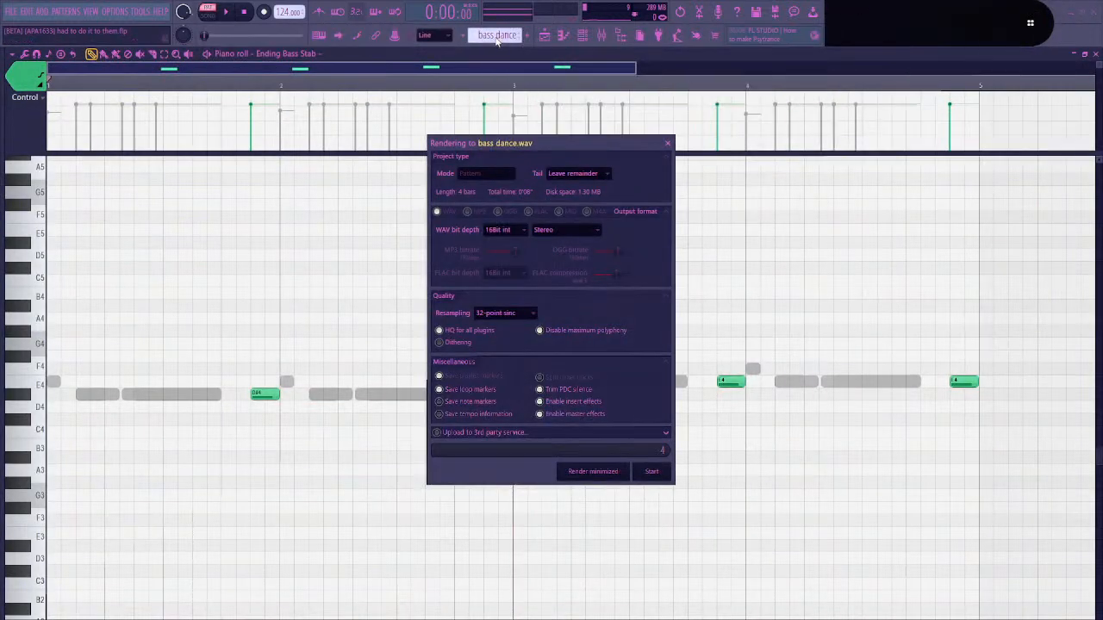
left_click(497, 41)
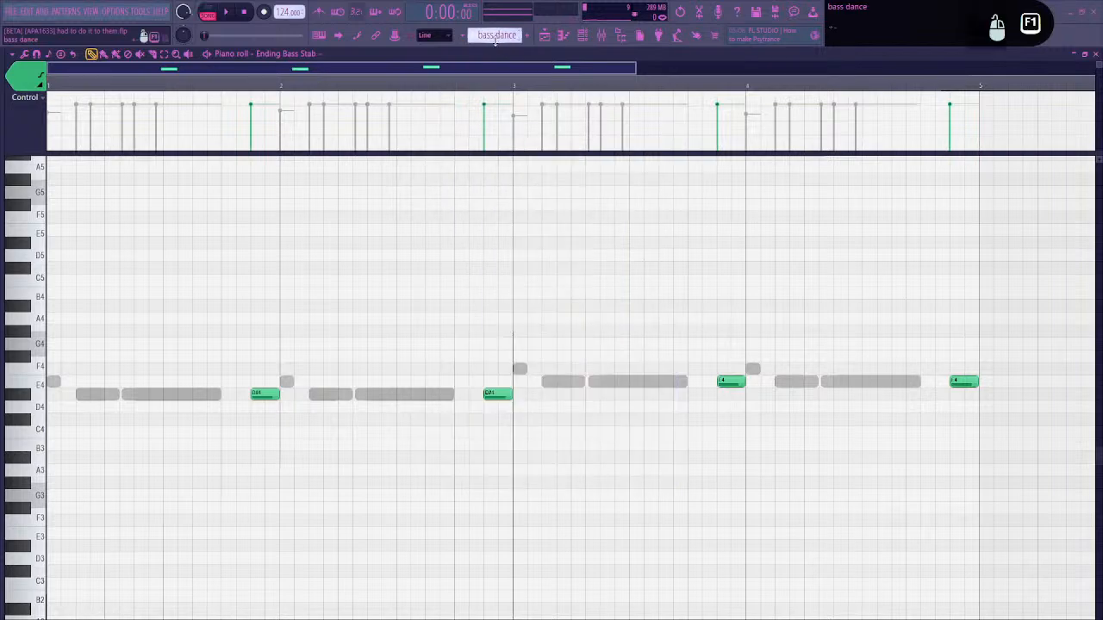
left_click(496, 36)
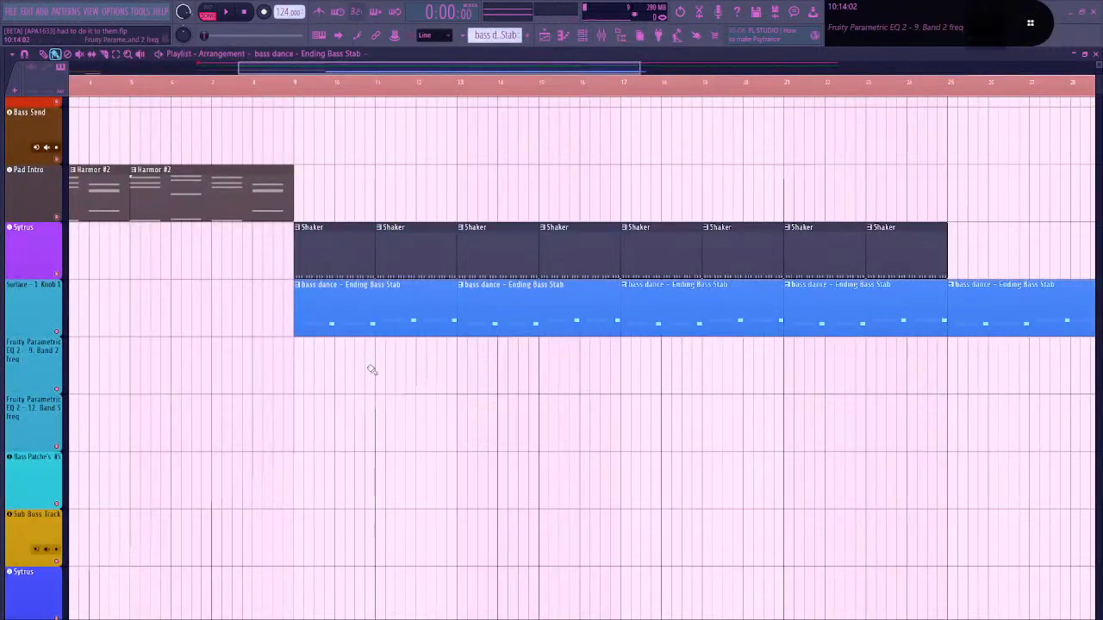
Move the bar 9 bass dance clips for Ending Bass Stab and both Sytrus channels onto separate tracks below
left_click_drag(331, 310, 330, 374)
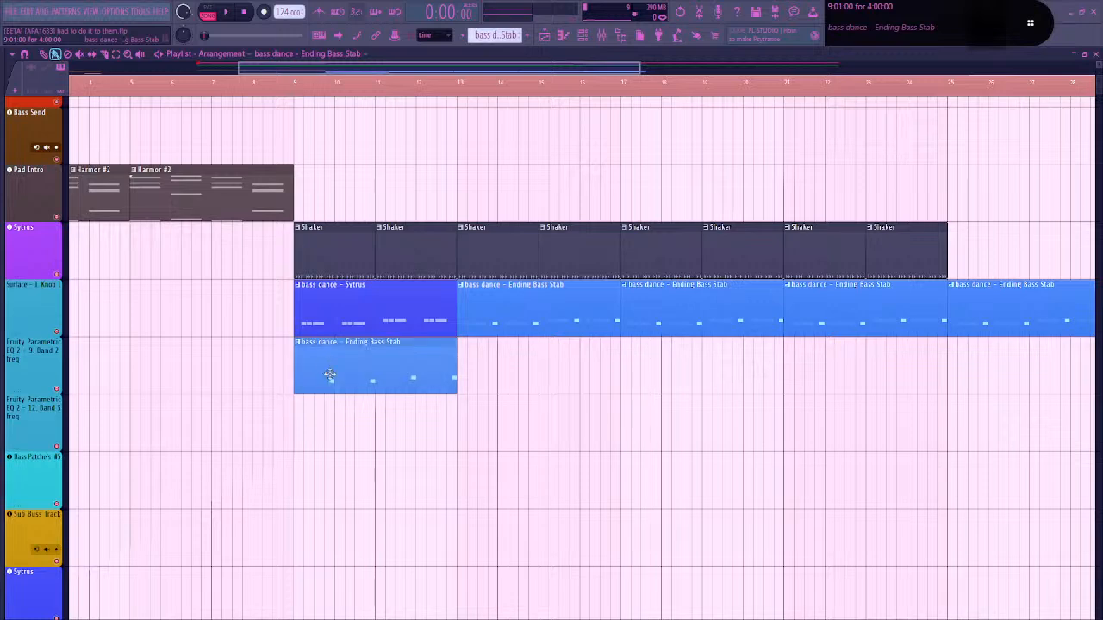
left_click_drag(339, 306, 379, 508)
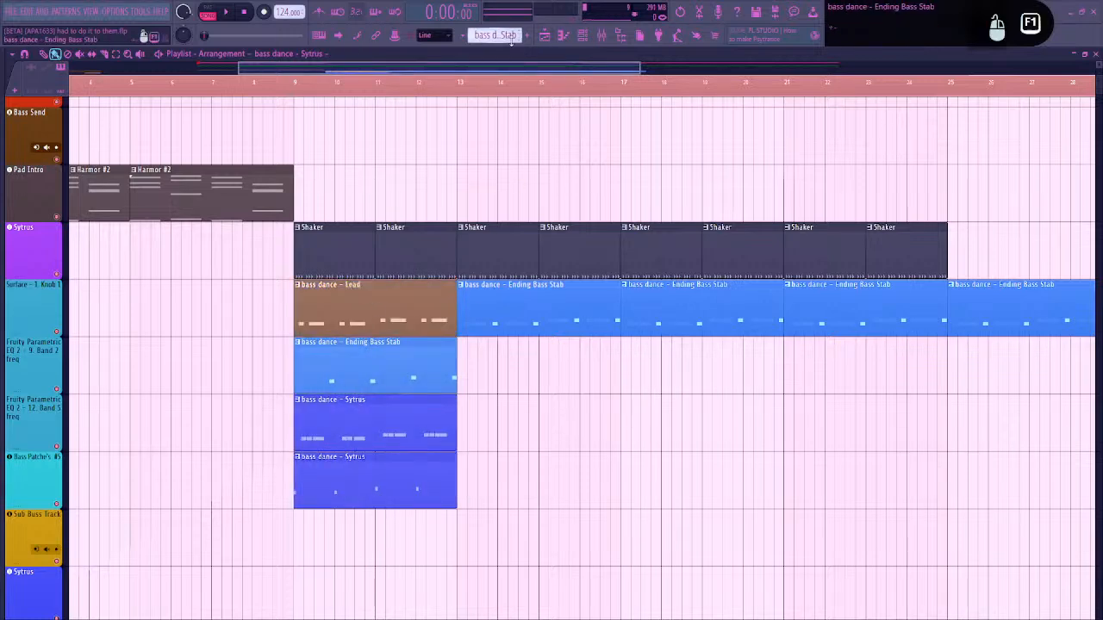
Create a new empty pattern and open its name field, cancelling without renaming it
right_click(496, 39)
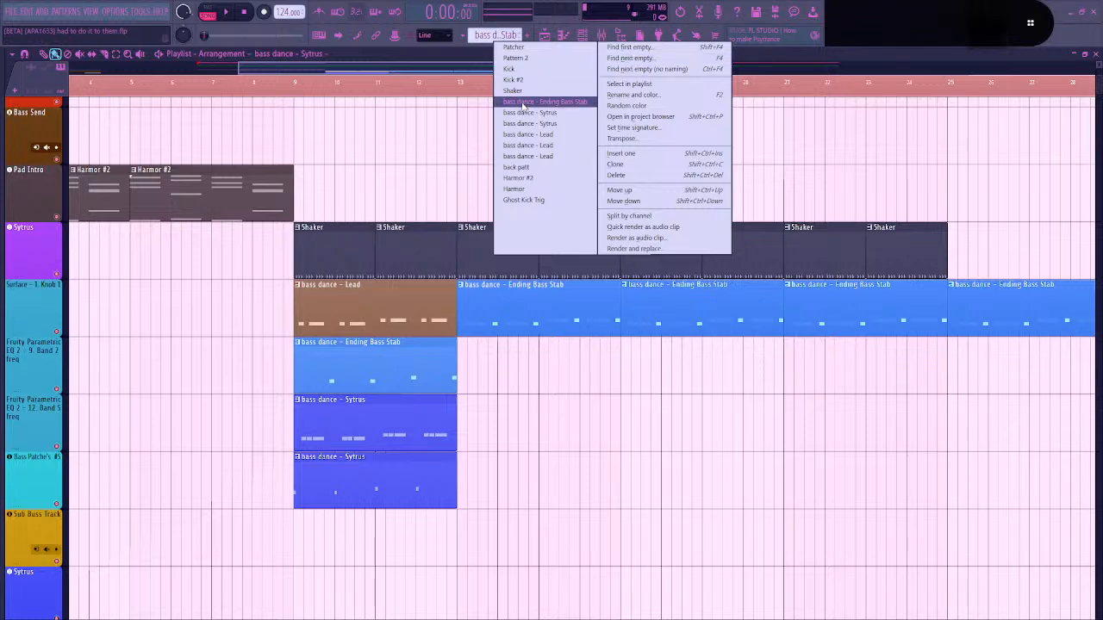
key("F4")
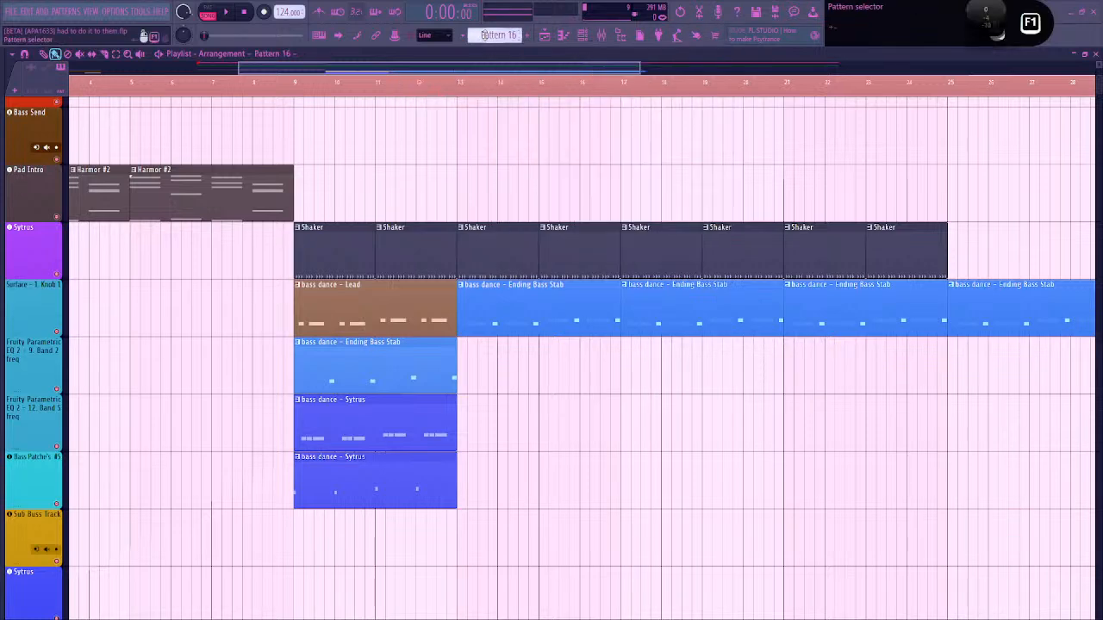
left_click(487, 36)
key("F2")
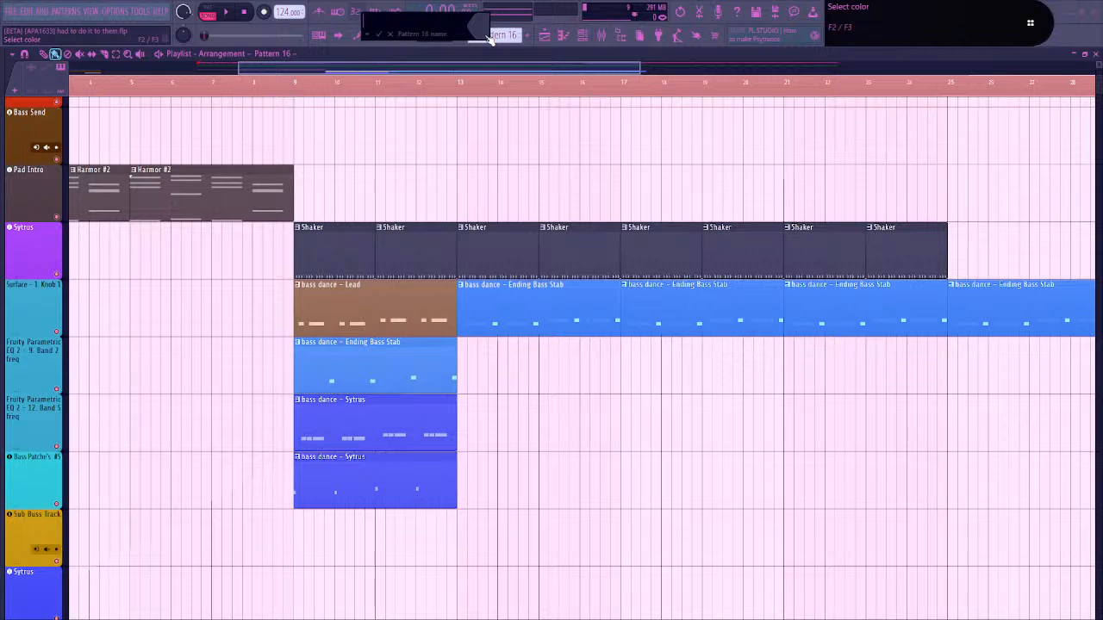
key("Escape")
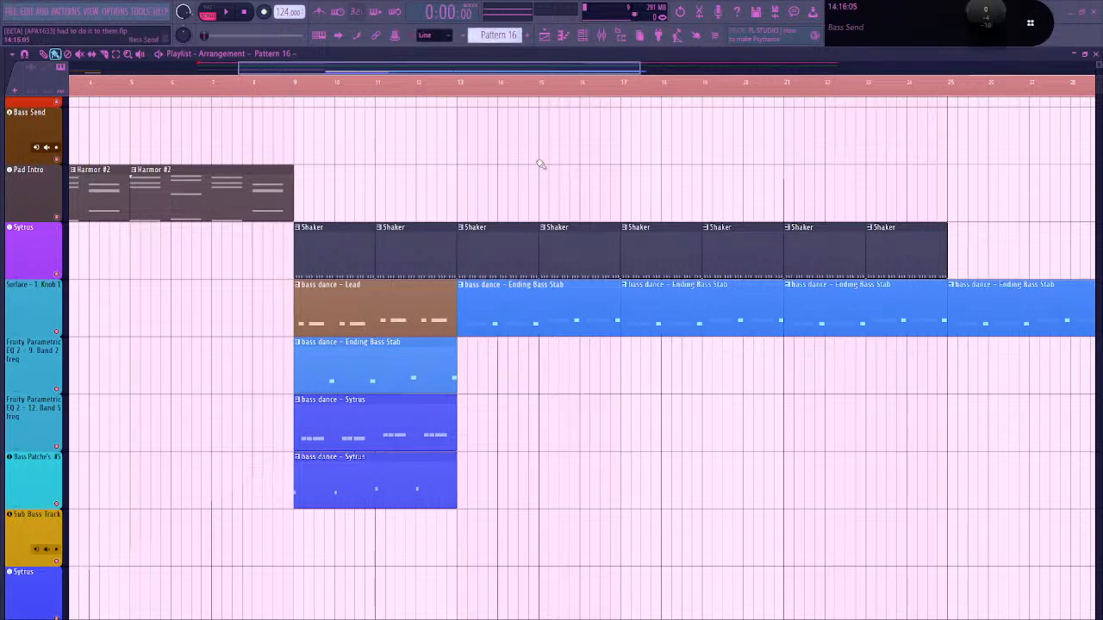
Move the bar 9 bass dance Lead clip down onto the Sub Bass Track row, below the two Sytrus clips
left_click_drag(392, 302, 392, 532)
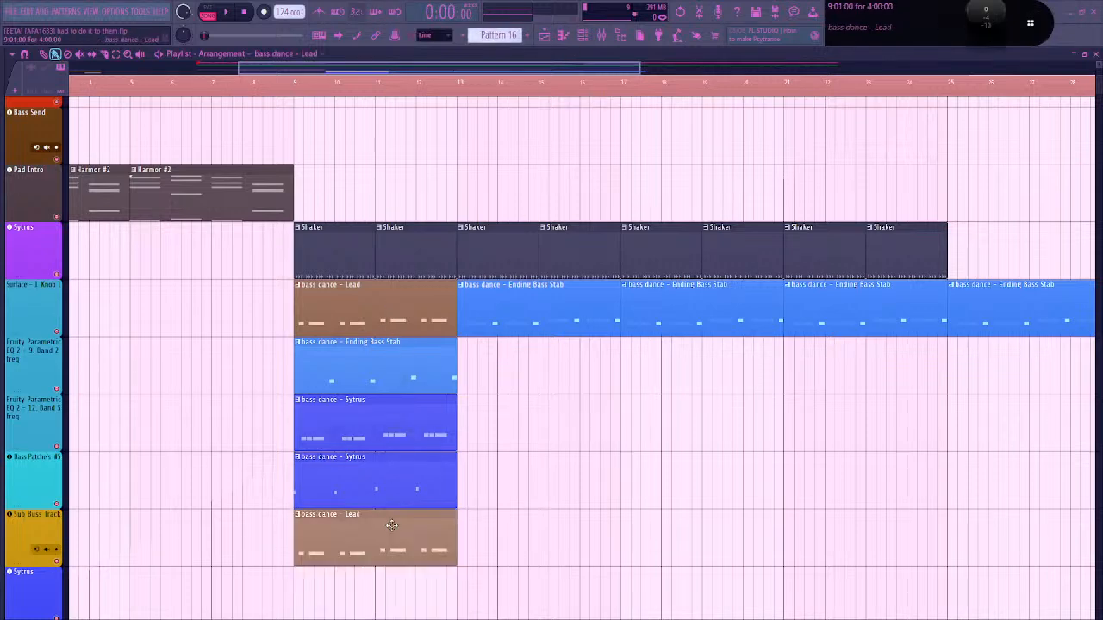
scroll(129, 448, "down", 10)
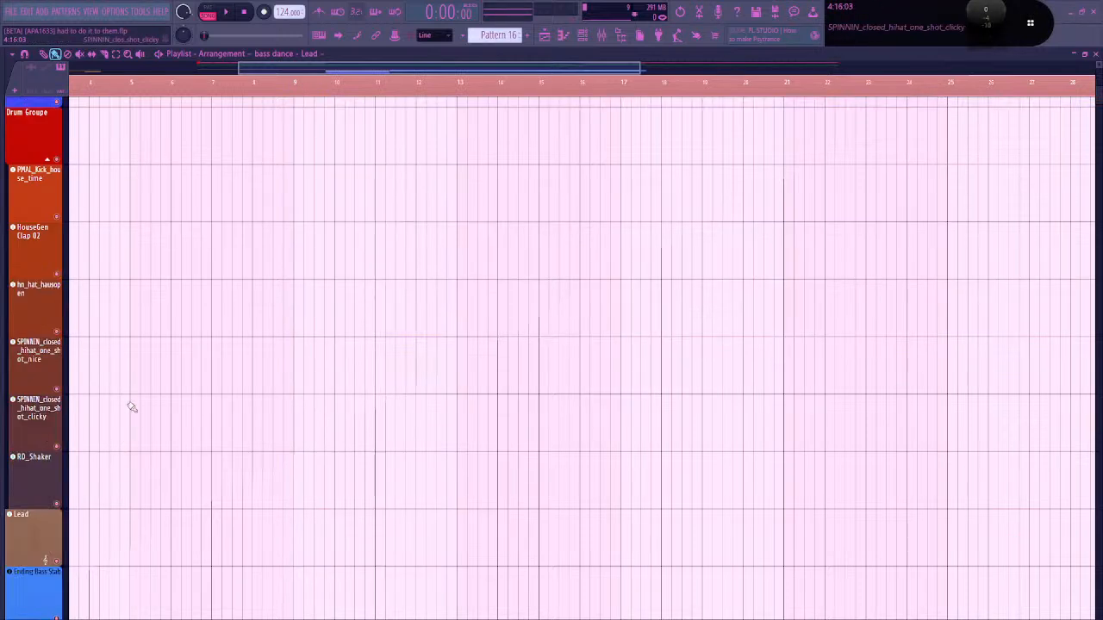
right_click(29, 297)
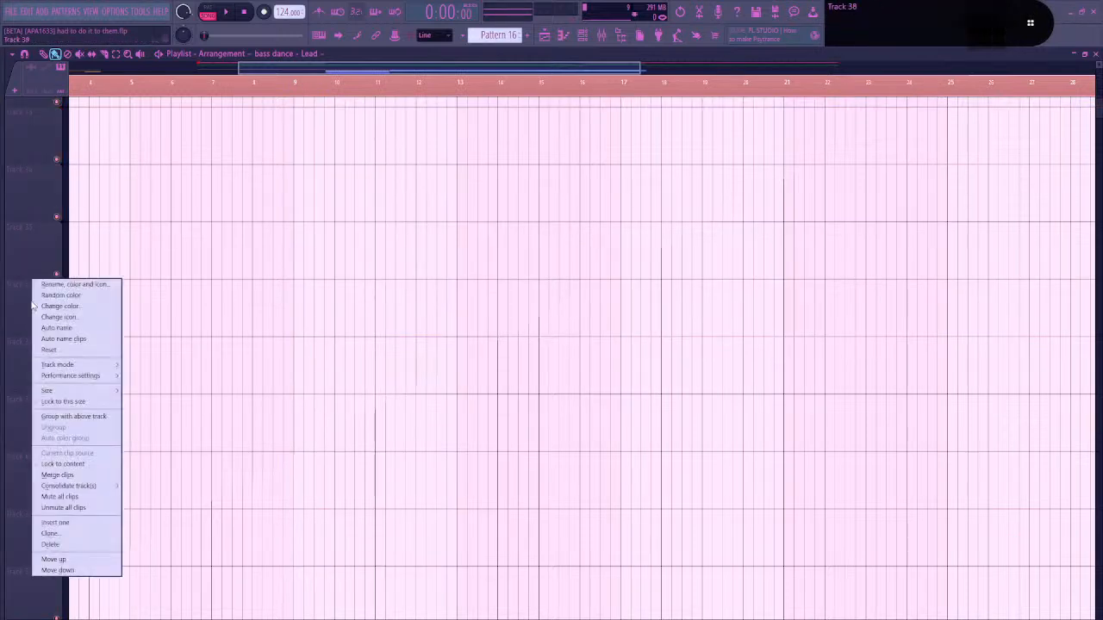
mouse_move(69, 365)
mouse_move(148, 376)
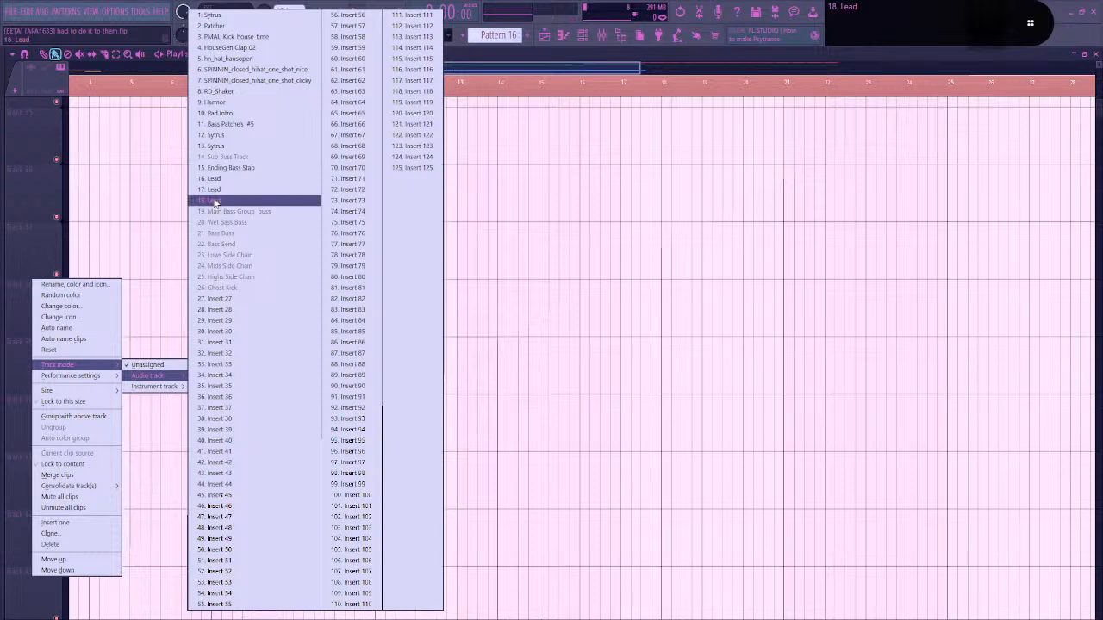
type("60. Insert 60")
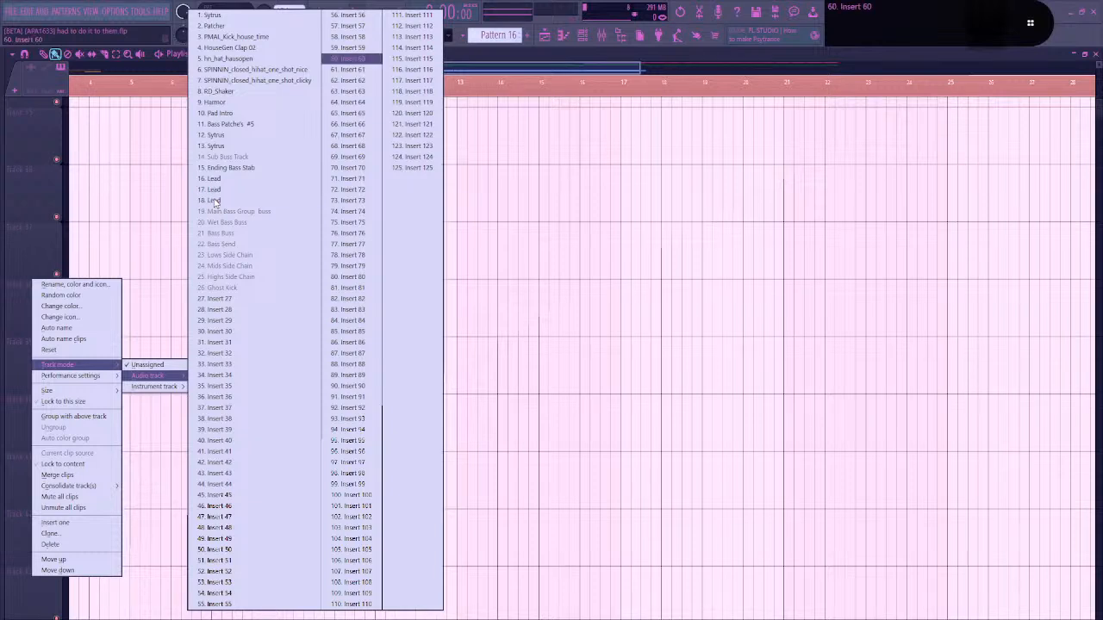
key("Down")
key("Down")
key("Down")
key("Down")
key("Down")
key("Down")
key("Down")
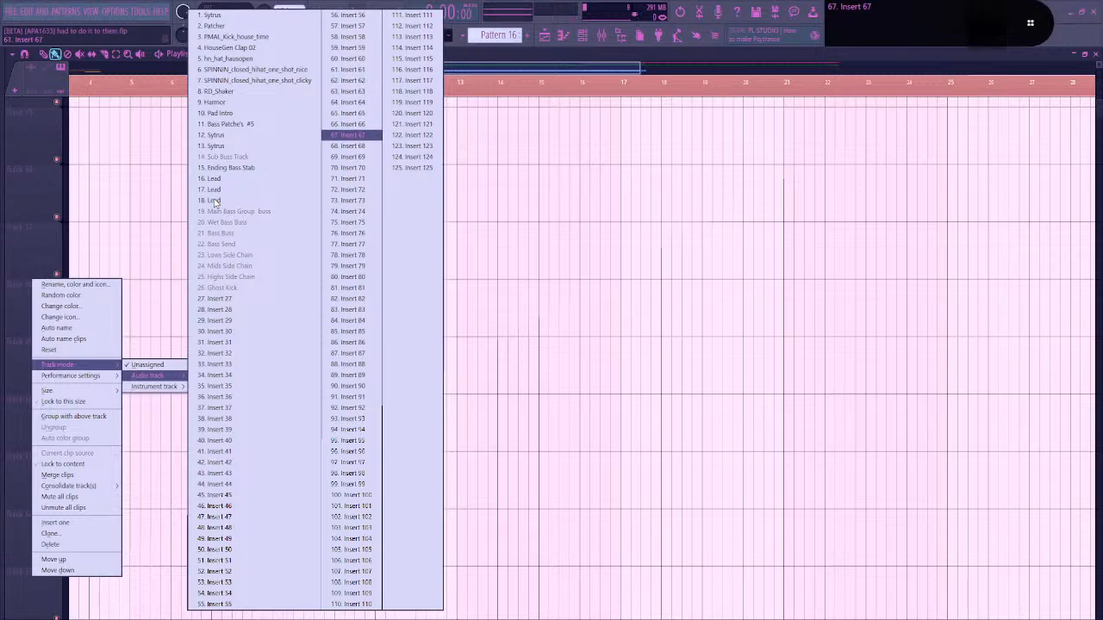
key("Down")
key("Down")
key("6")
key("Return")
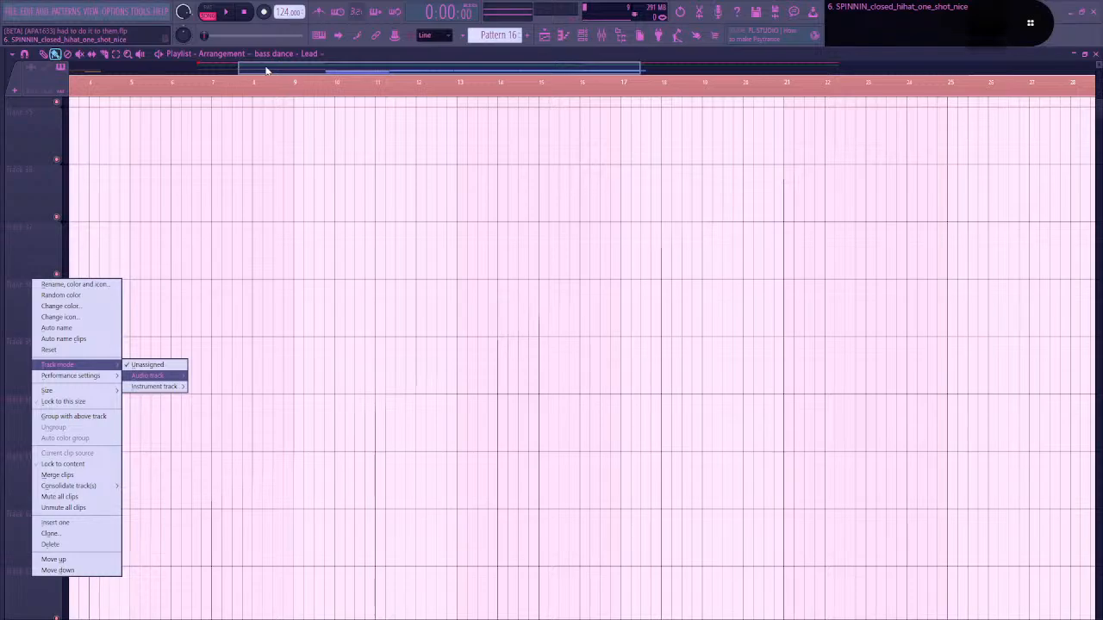
key("Escape")
Collapse the Drum Groupe track group in the playlist
scroll(266, 71, "down", 5)
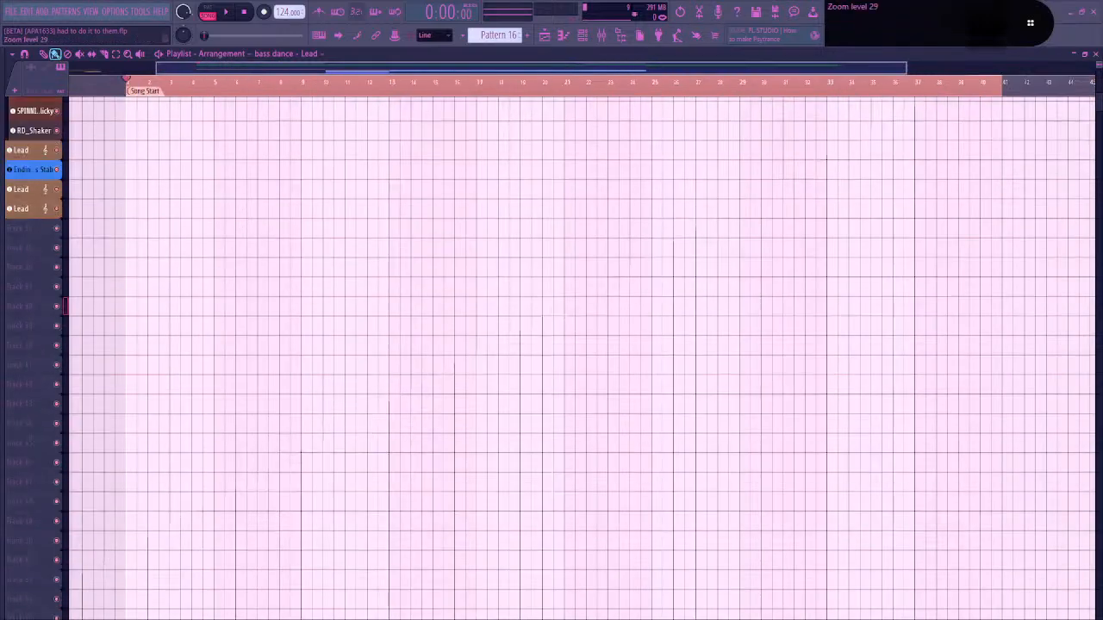
scroll(267, 327, "down", 4)
left_click_drag(251, 328, 268, 446)
scroll(292, 310, "up", 3)
left_click_drag(304, 307, 342, 495)
scroll(293, 275, "up", 4)
scroll(288, 300, "down", 1)
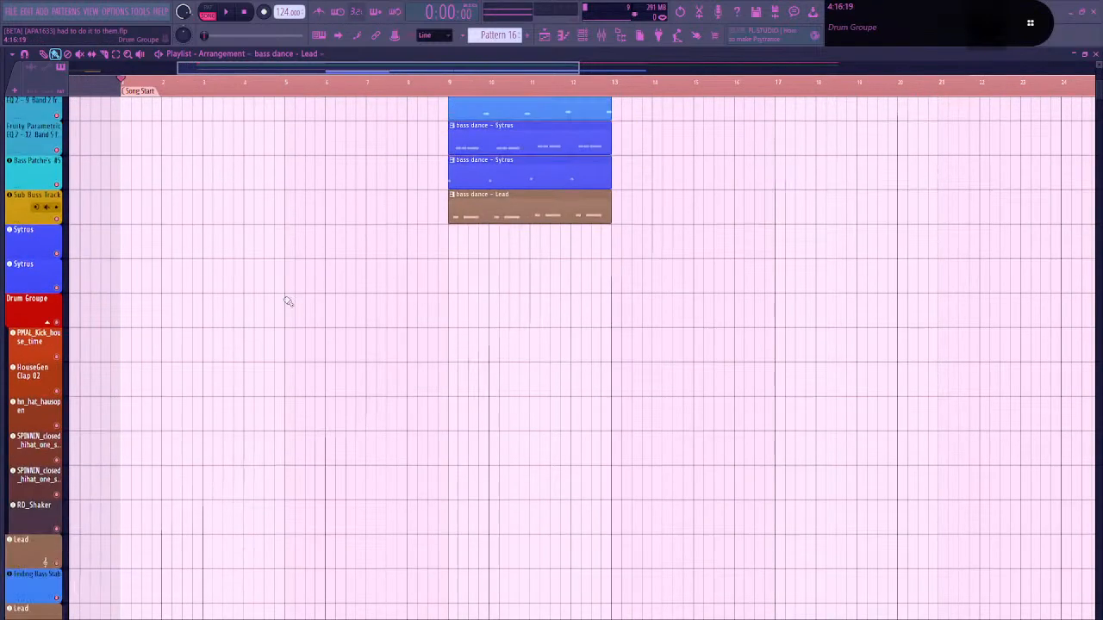
left_click(47, 321)
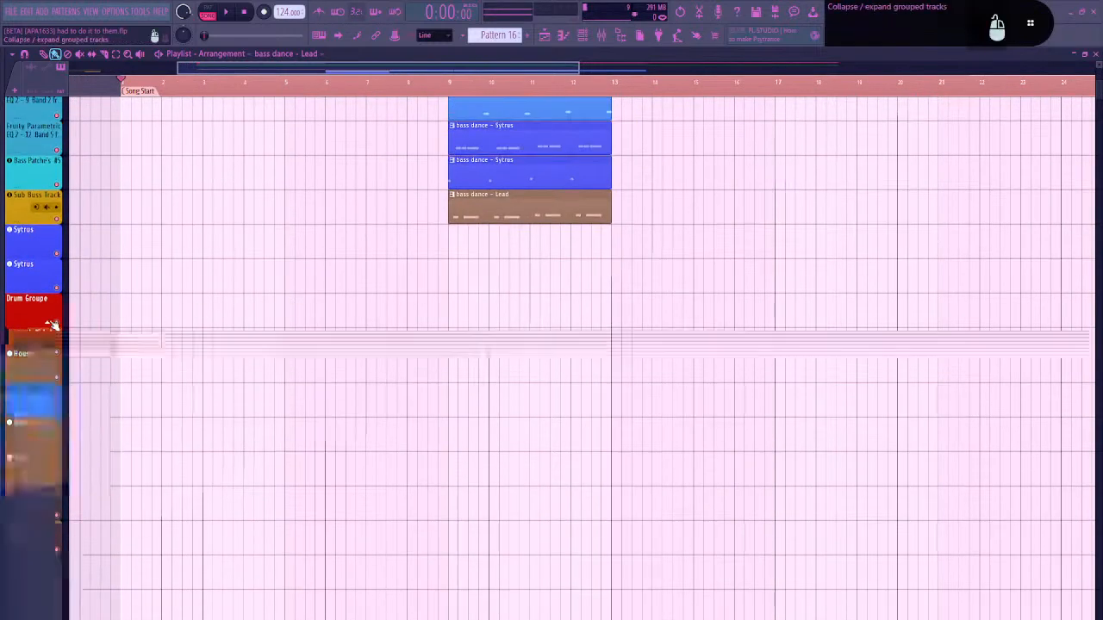
Open the Sytrus channel and examine operator 2's volume envelope, undo the accidental envelope change, and close the plugin
left_click(582, 36)
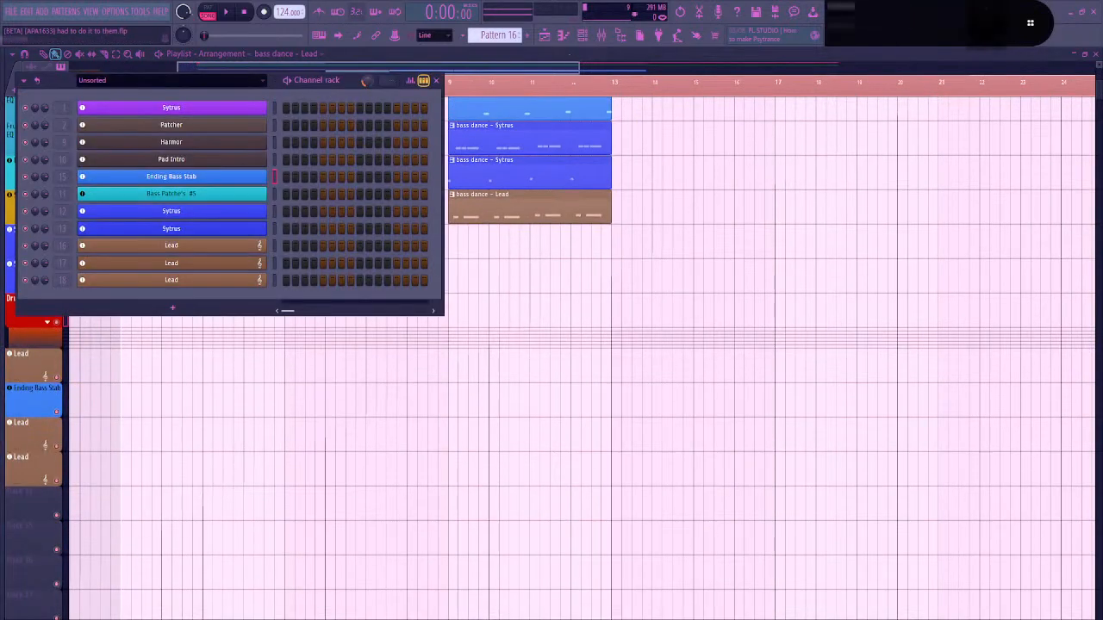
left_click(200, 218)
left_click(62, 179)
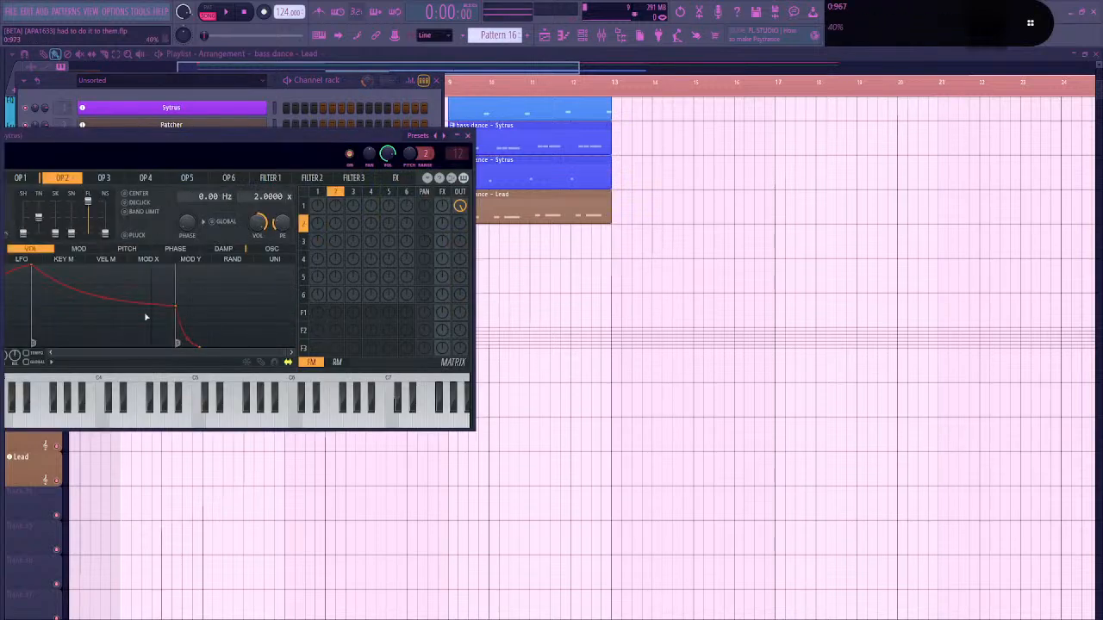
left_click_drag(218, 142, 428, 125)
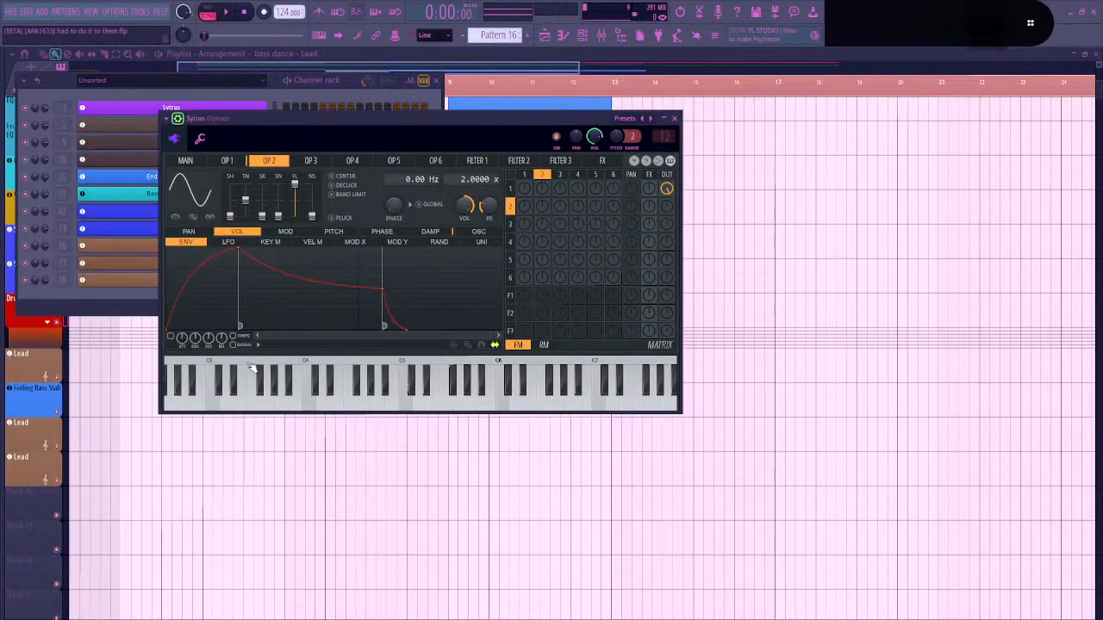
right_click(382, 289)
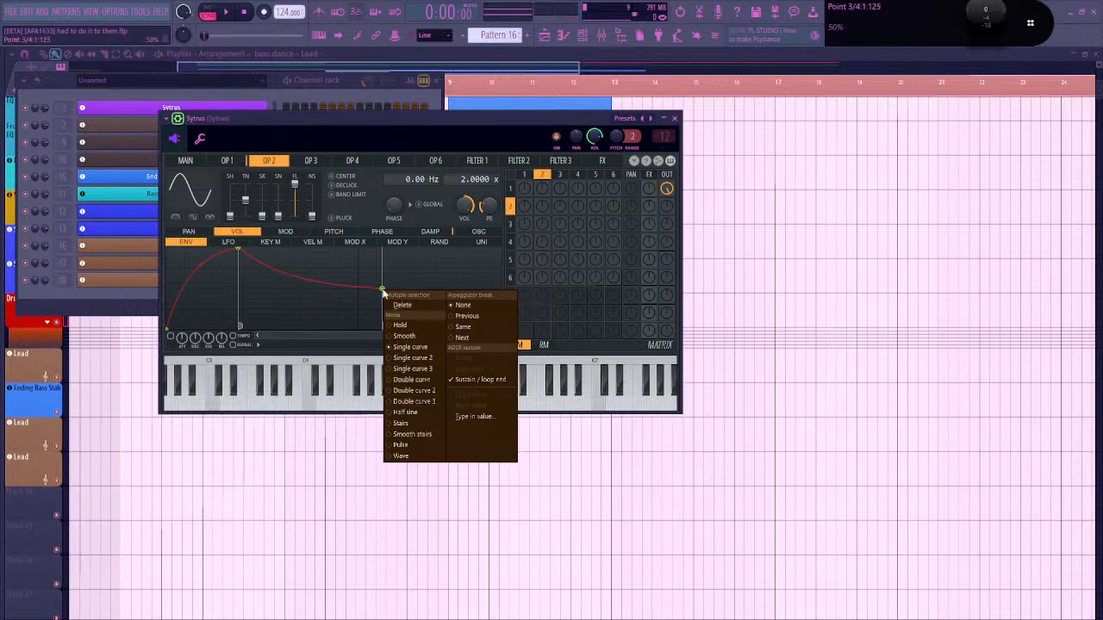
left_click(384, 293)
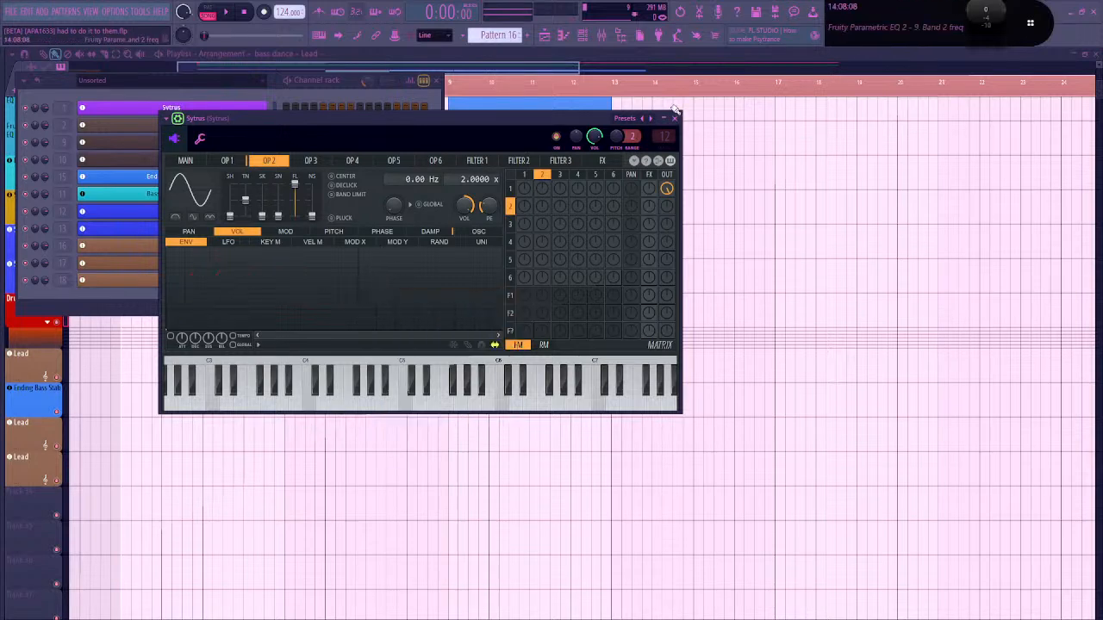
key("ctrl+z")
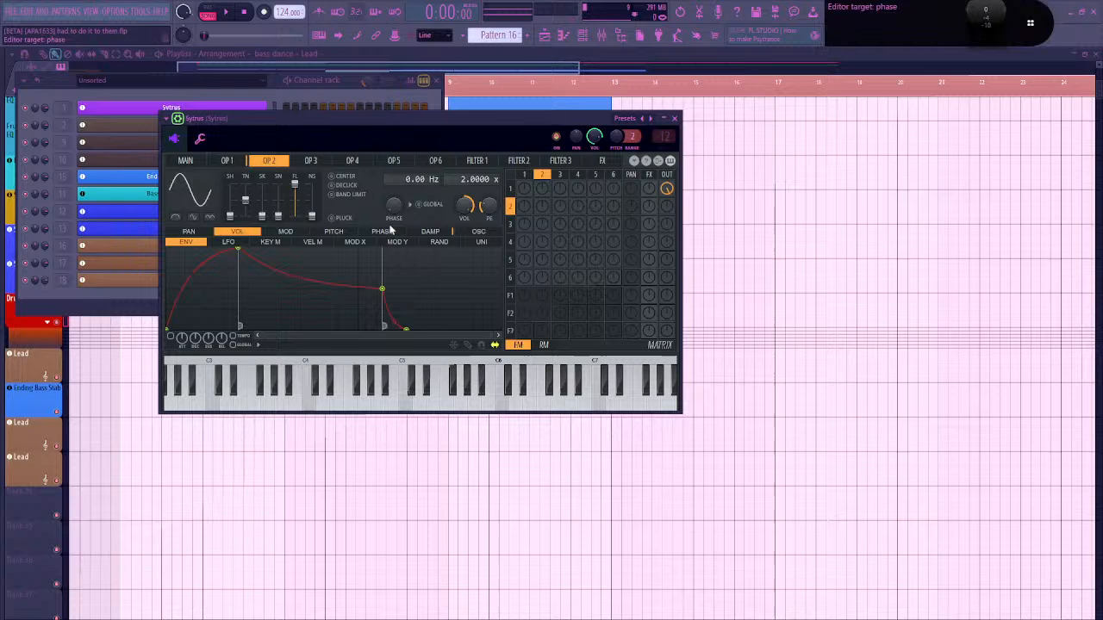
left_click(674, 119)
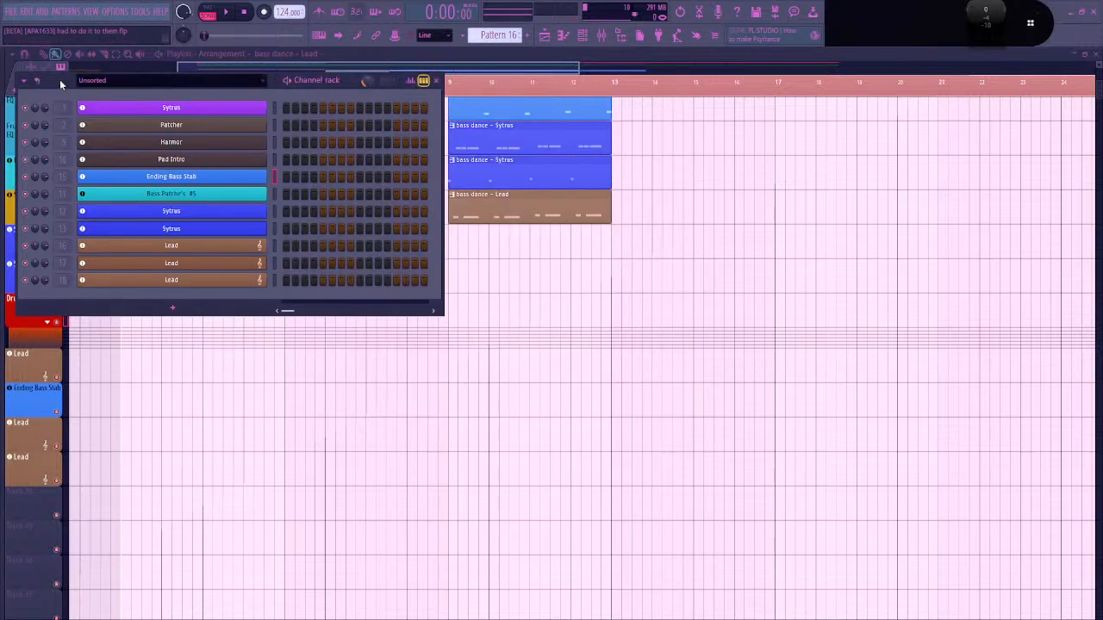
Move the collapsed Drum Groupe track group up to directly below the Pad Intro track
left_click_drag(60, 79, 208, 147)
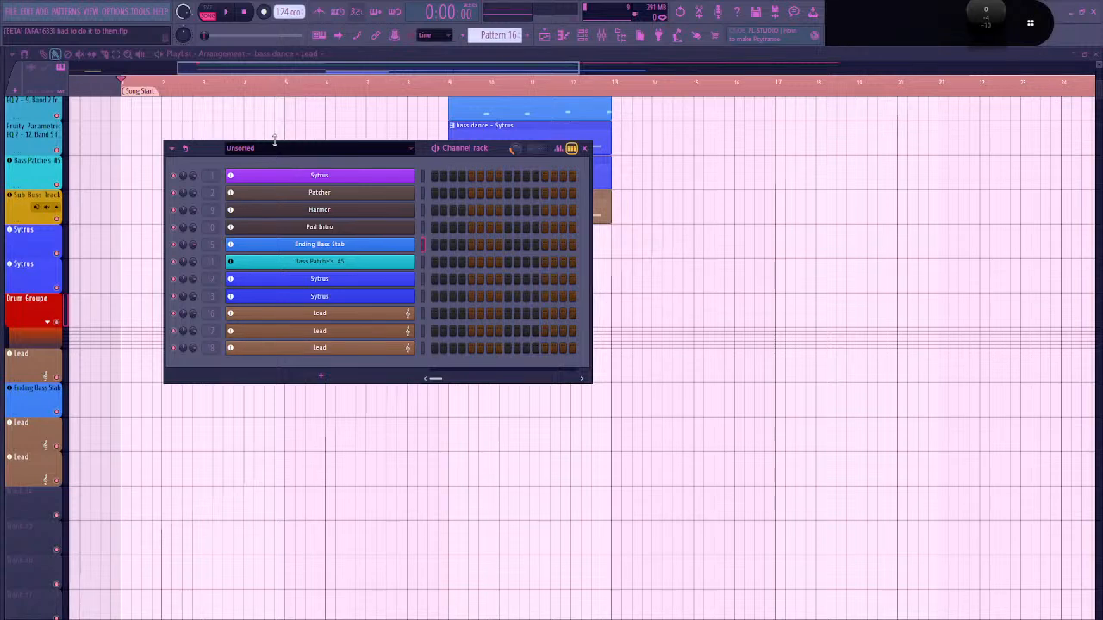
left_click_drag(274, 142, 332, 131)
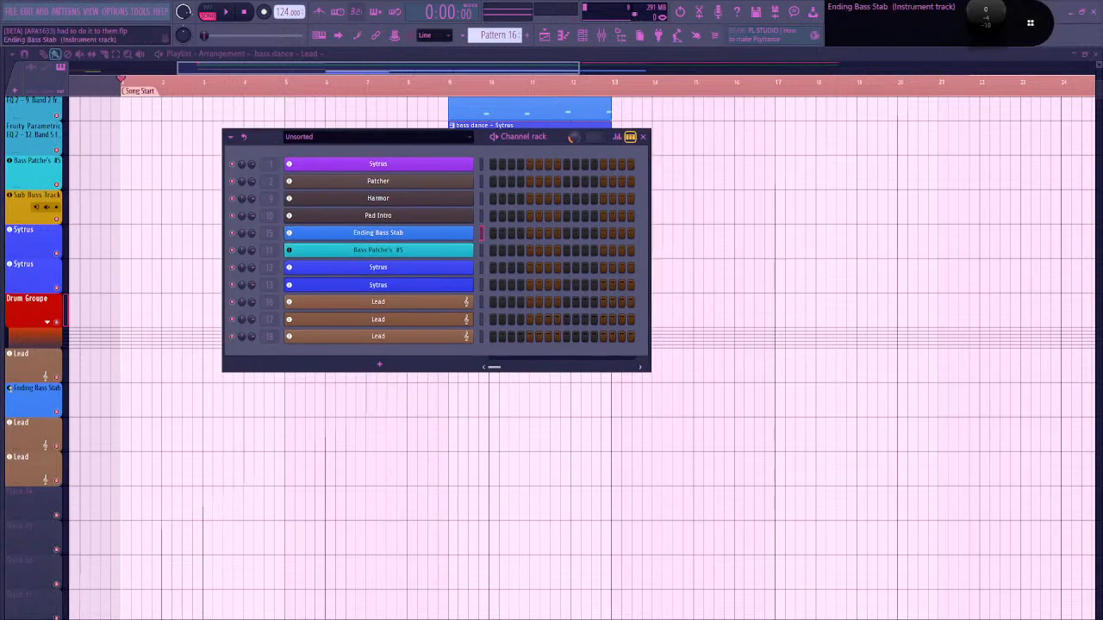
left_click(31, 316)
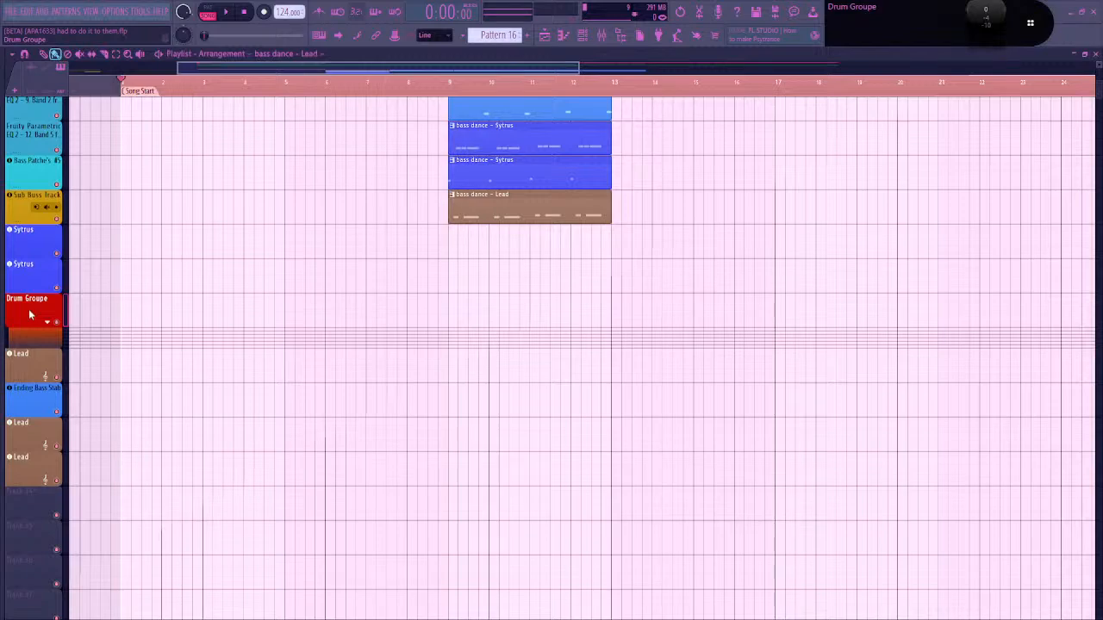
scroll(29, 315, "up", 8)
scroll(29, 126, "down", 1)
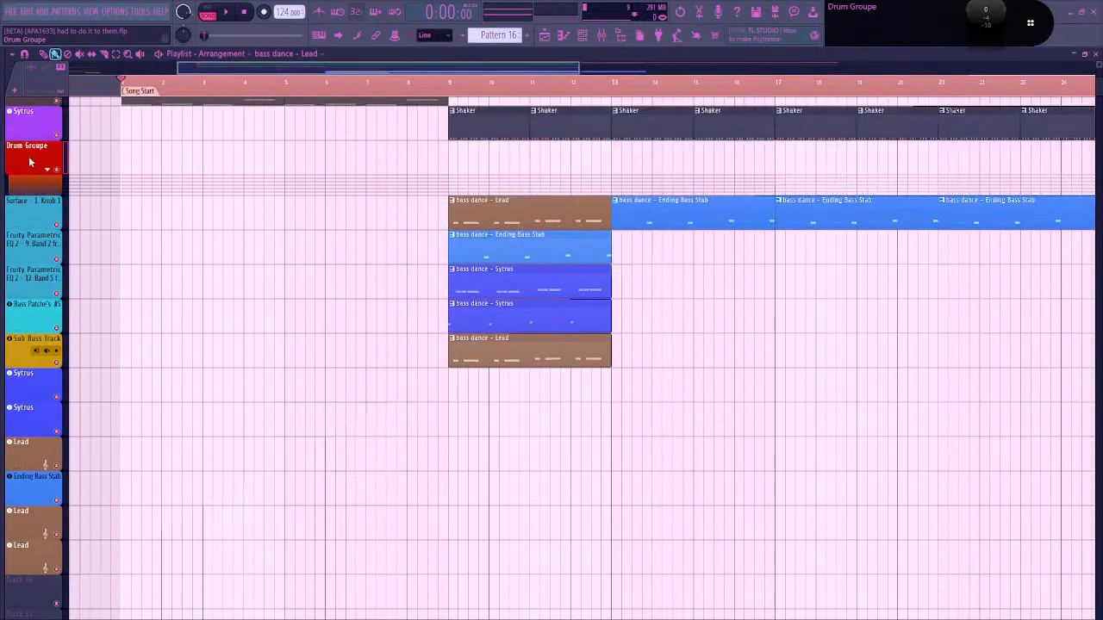
scroll(29, 164, "up", 1)
left_click_drag(234, 176, 195, 434)
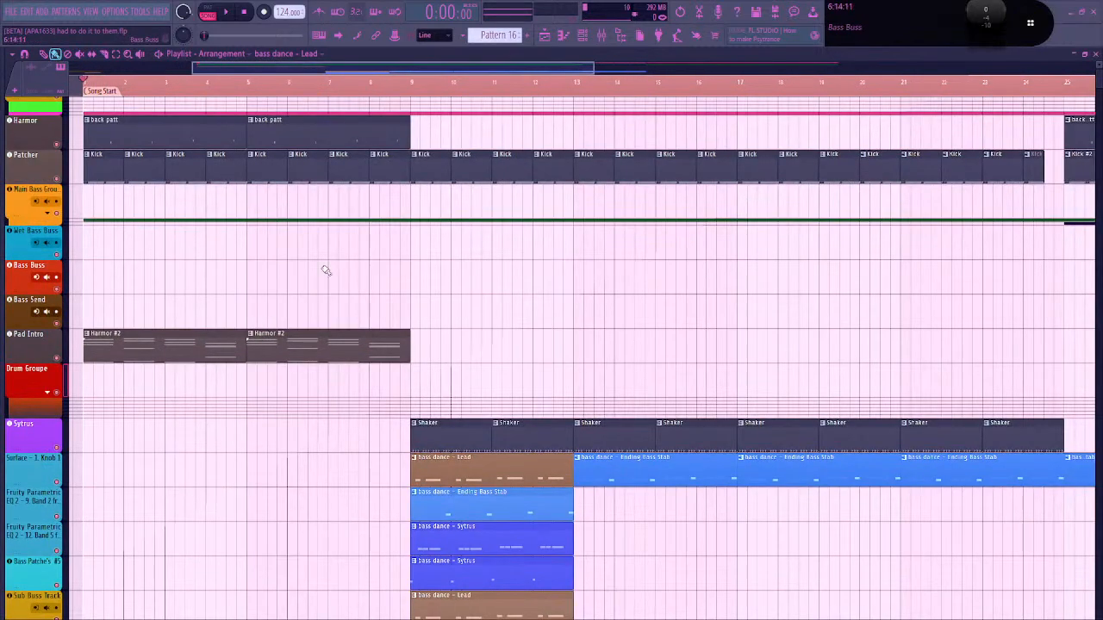
Select the back patt and Kick clips on the Harmor and Patcher tracks, and expand the Drum Groupe track group
scroll(337, 234, "down", 1)
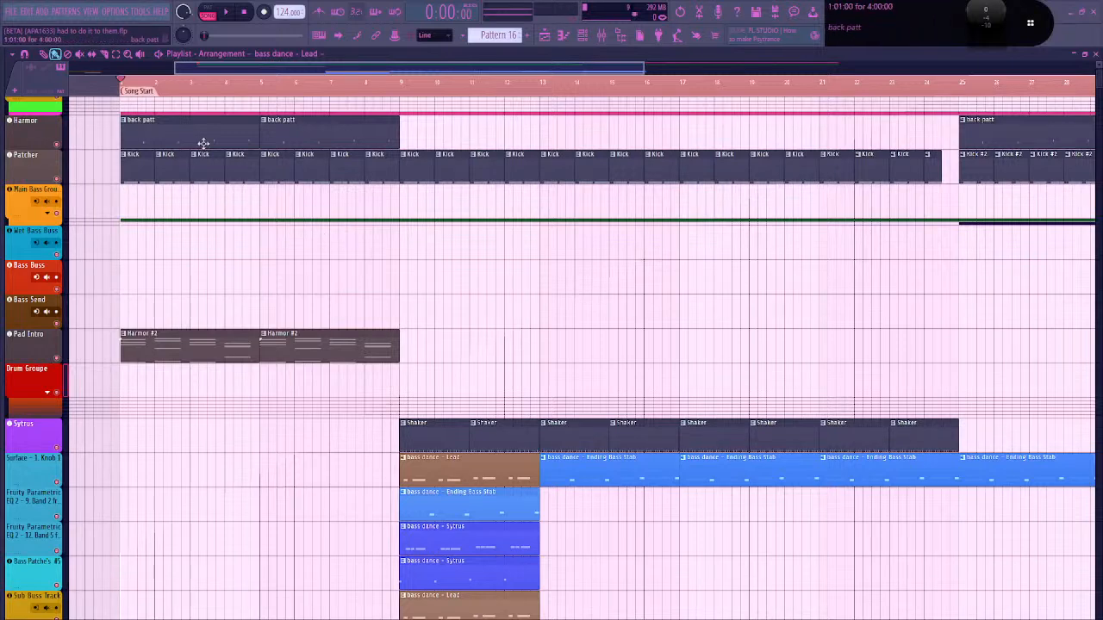
scroll(128, 156, "down", 2)
scroll(128, 156, "up", 1)
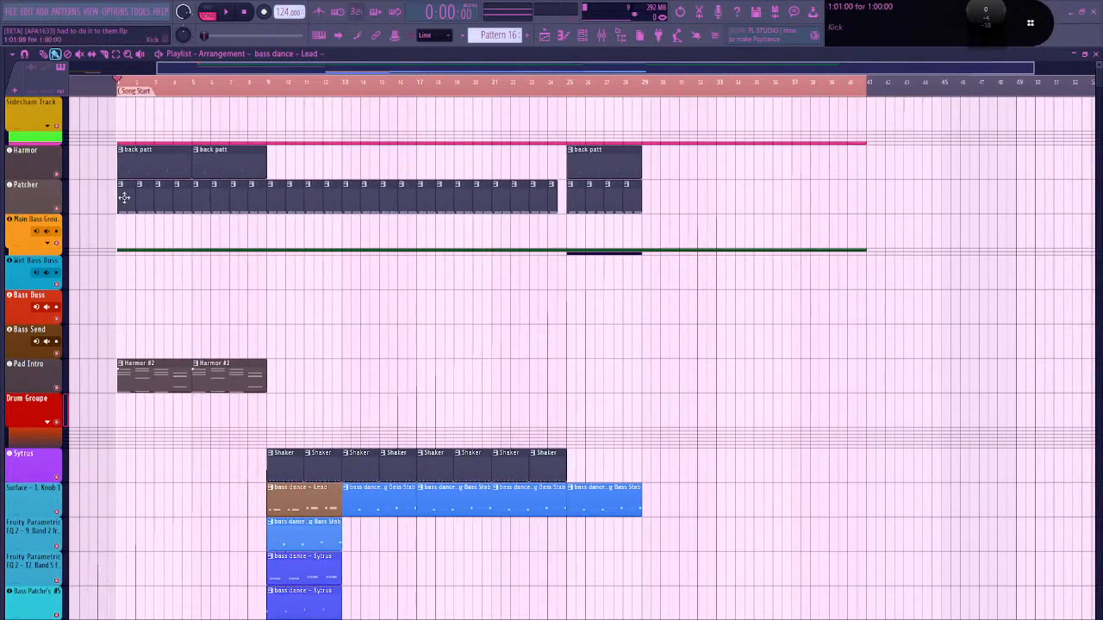
left_click(127, 169)
left_click_drag(128, 169, 657, 211)
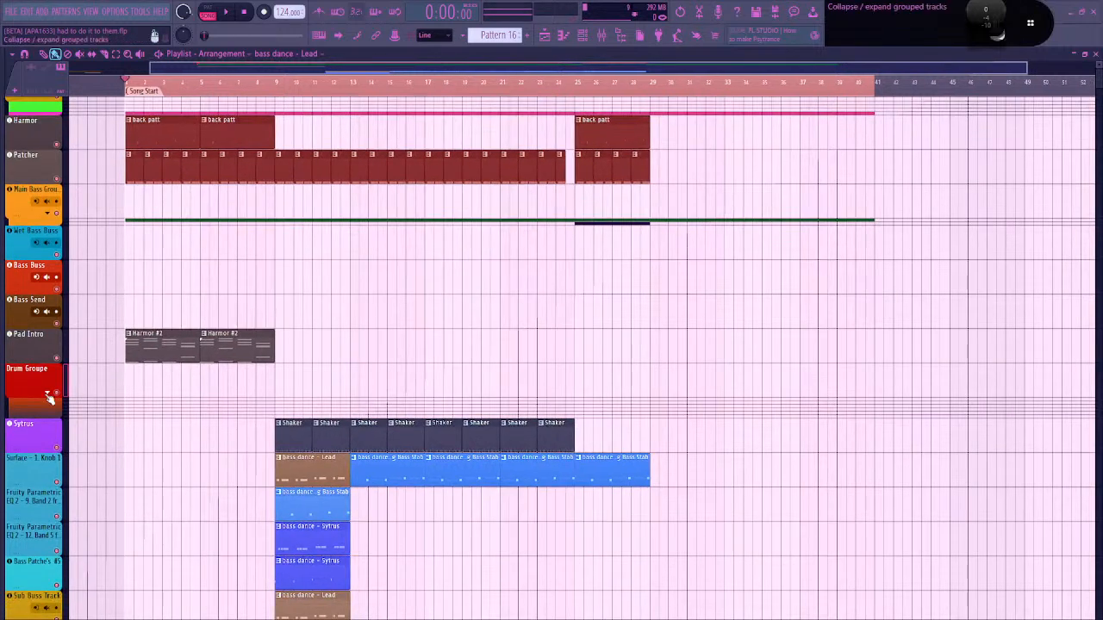
left_click(48, 392)
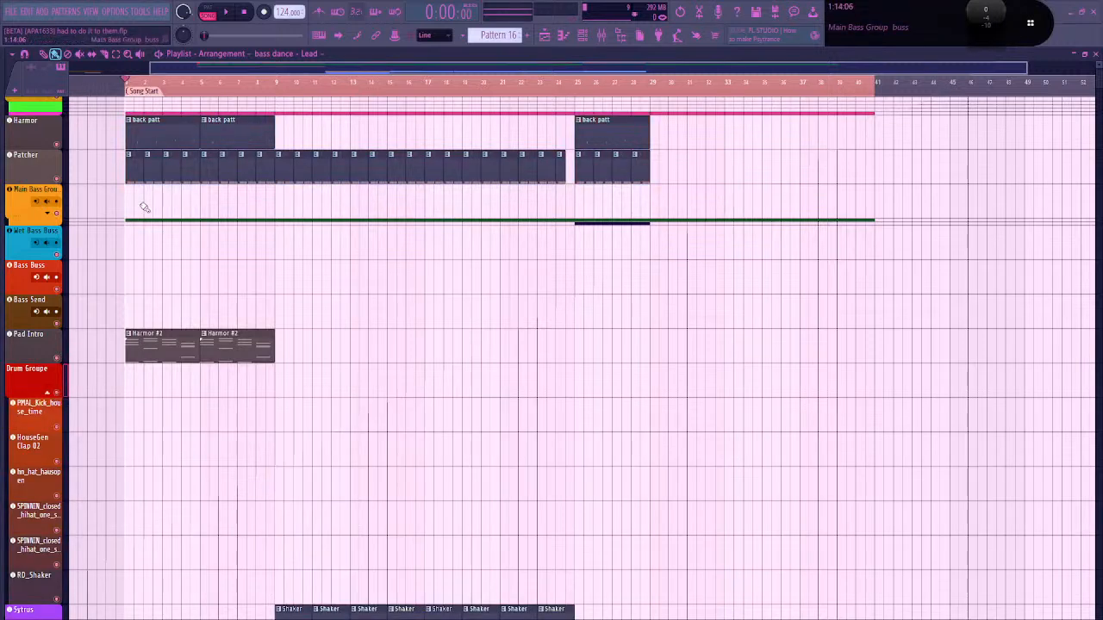
Select the Kick pattern from its playlist clip and split it by channel
double_click(134, 155)
left_click(507, 33)
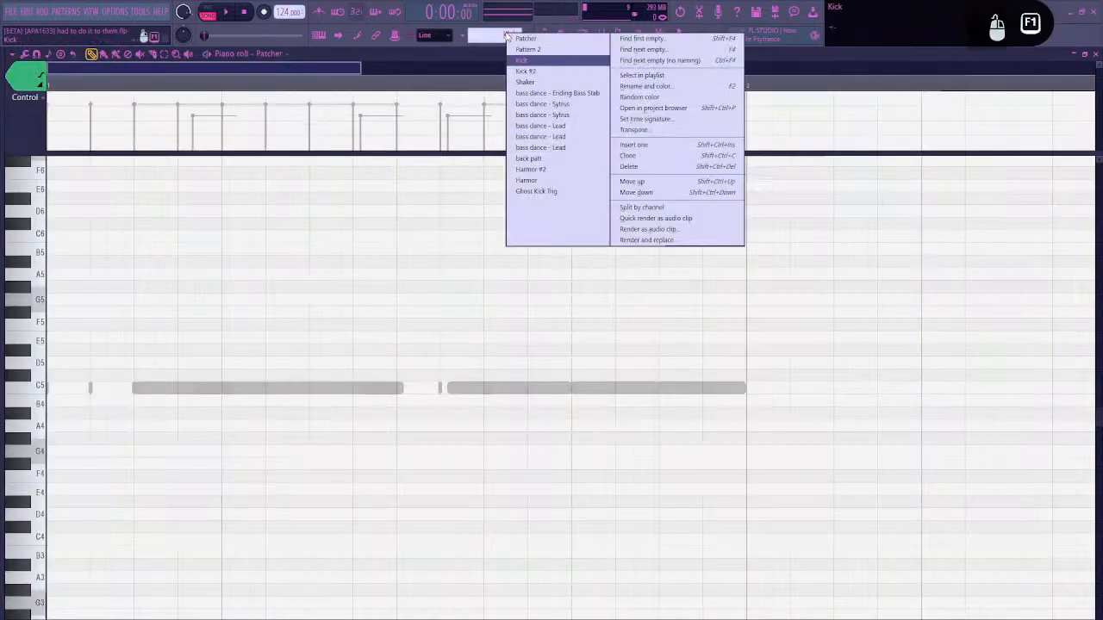
left_click(521, 59)
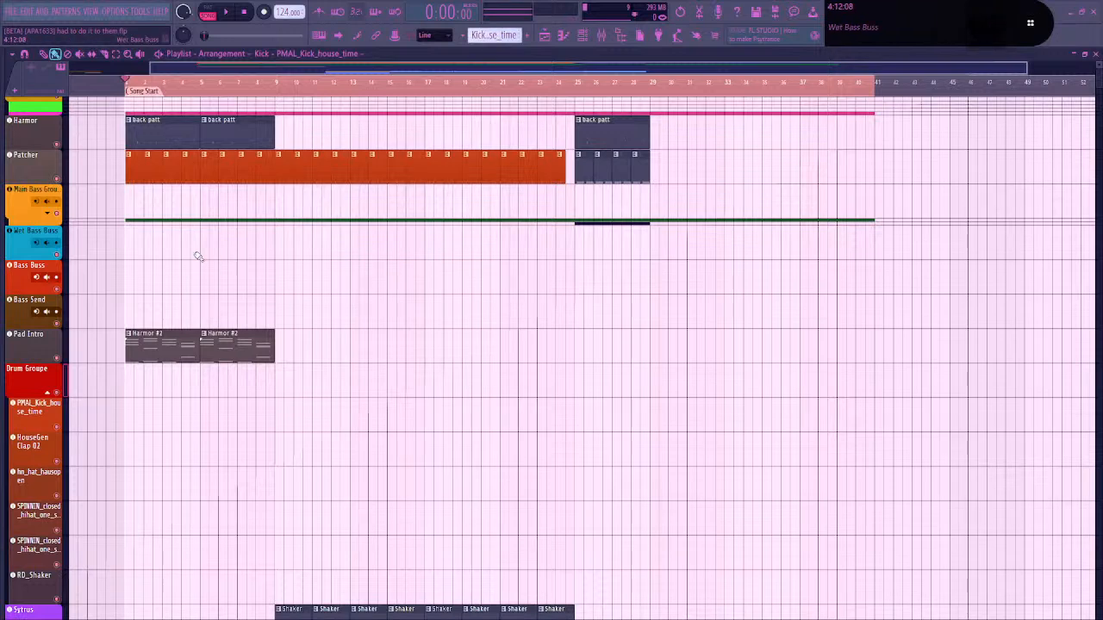
Move the five bar 1 Kick clips for kick, clap and hi-hats from the Patcher track onto successive rows starting at Drum Groupe
scroll(181, 272, "up", 2)
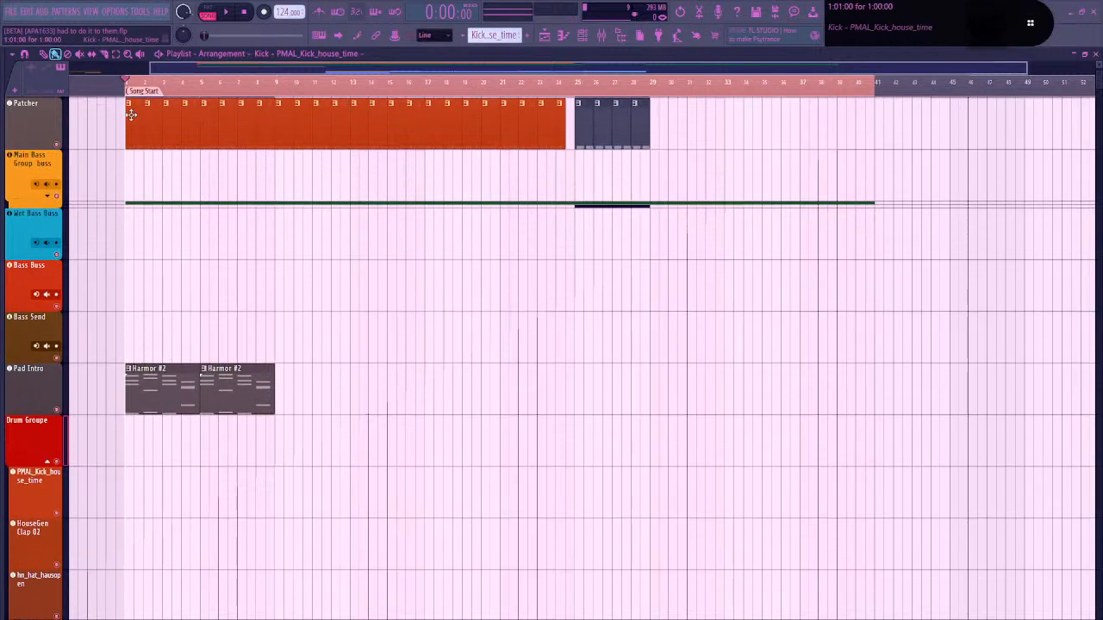
left_click_drag(131, 115, 131, 431)
left_click_drag(131, 115, 134, 476)
left_click_drag(131, 117, 135, 562)
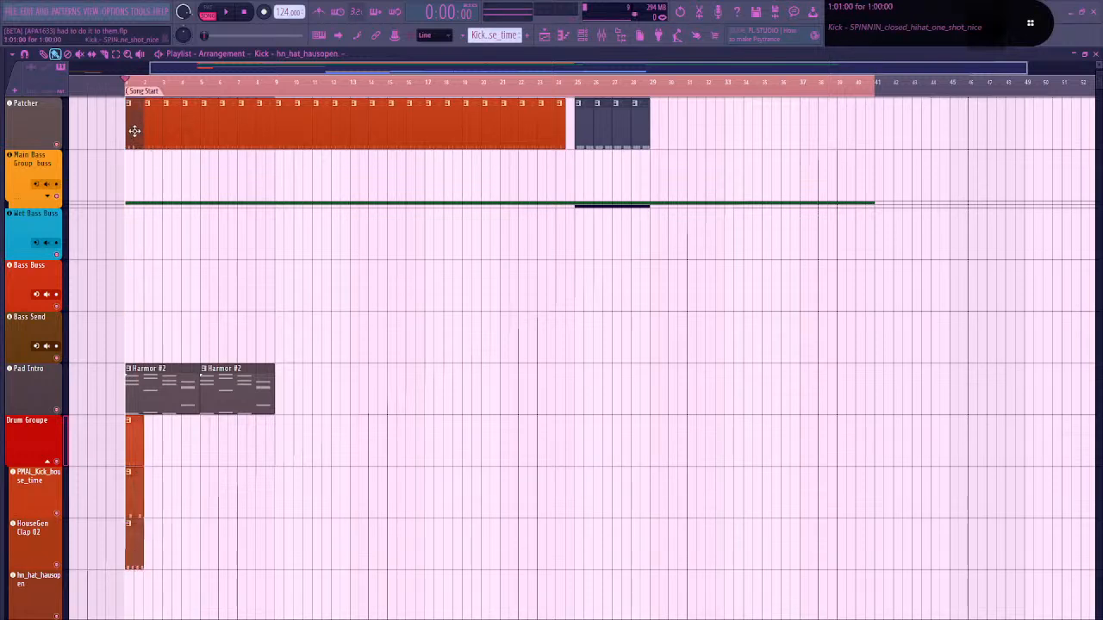
left_click_drag(133, 128, 136, 592)
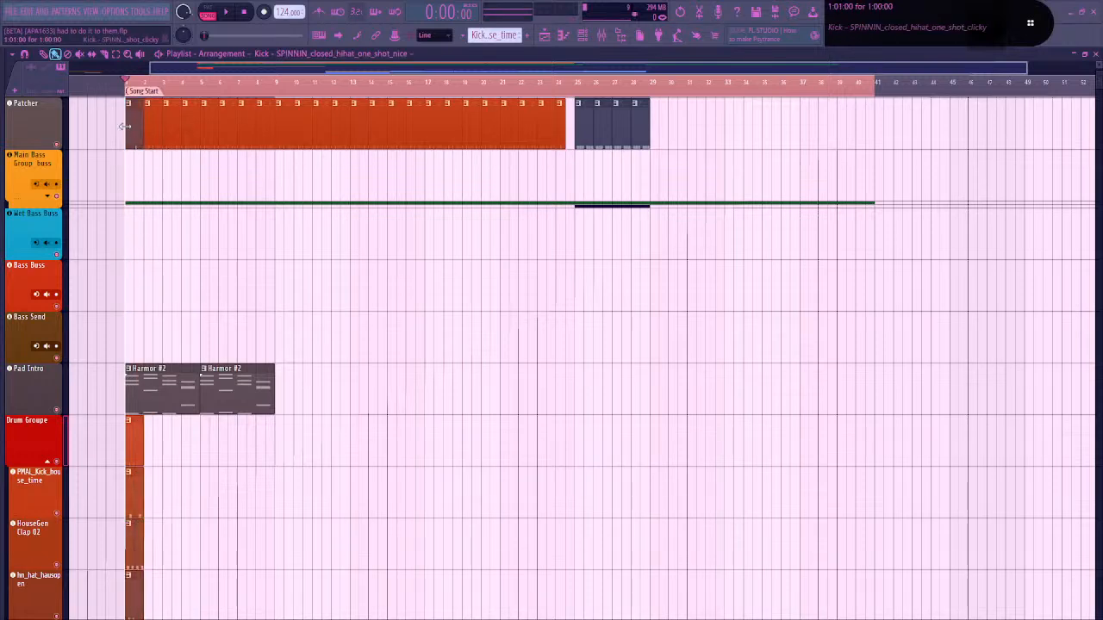
left_click_drag(133, 121, 136, 458)
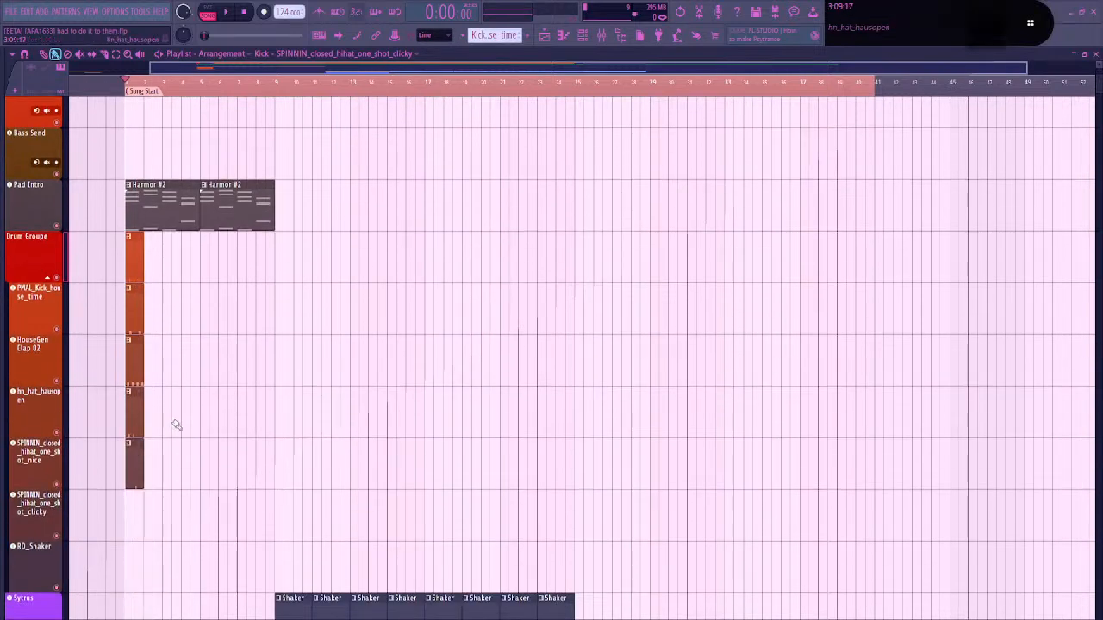
Look through the playlist's view options for the grid, clip content, track sizing, grouped tracks and mini playlist preview
scroll(176, 423, "up", 3)
left_click_drag(180, 396, 379, 430)
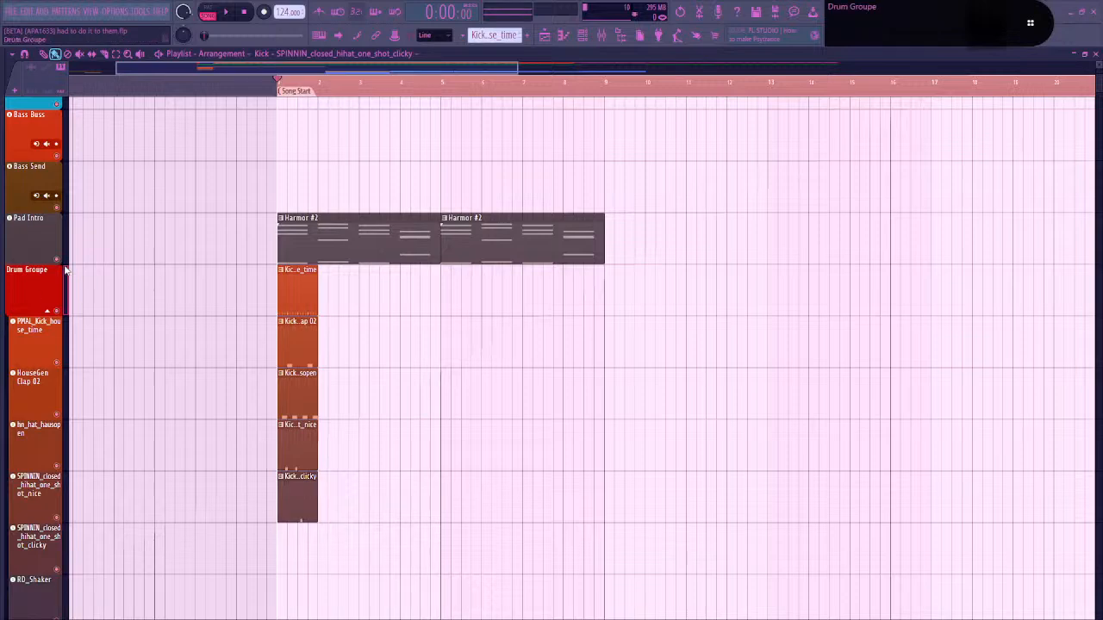
left_click(12, 54)
mouse_move(26, 89)
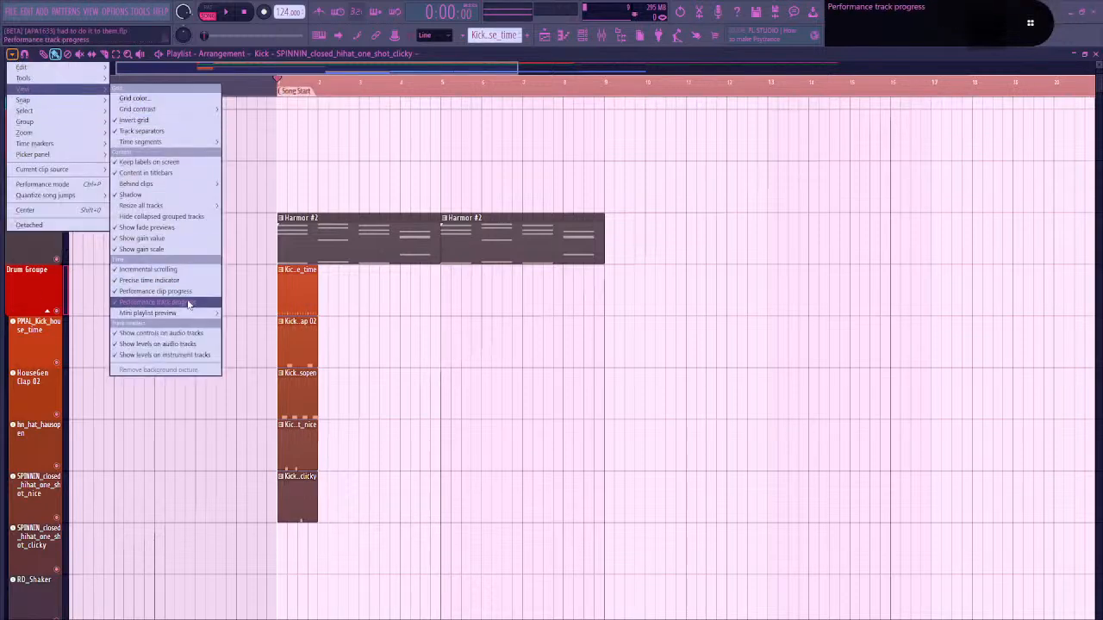
mouse_move(188, 316)
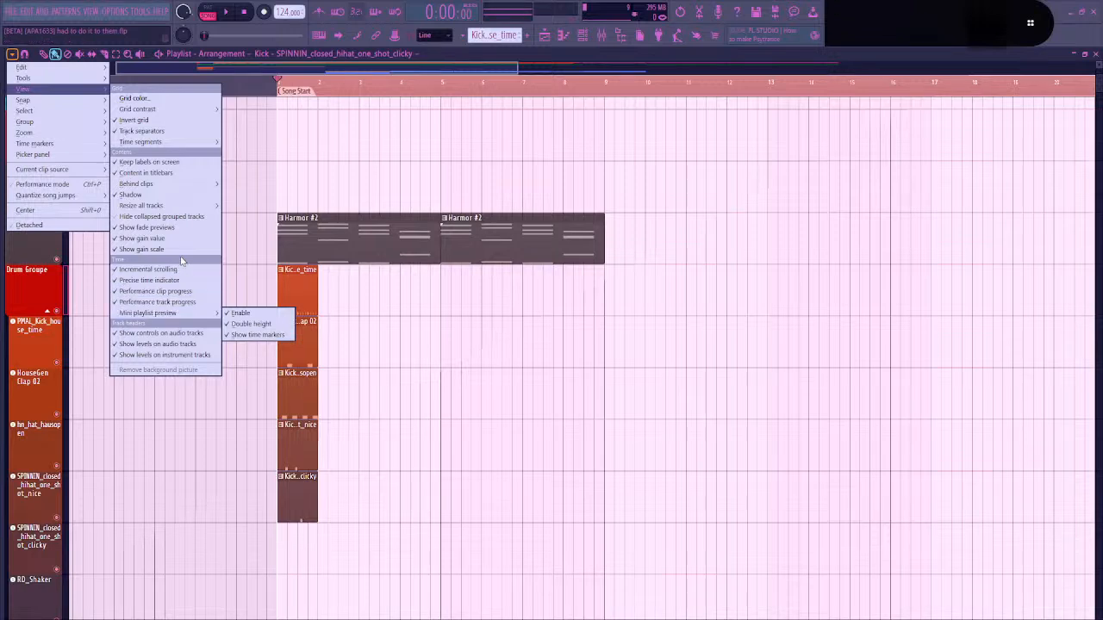
mouse_move(176, 207)
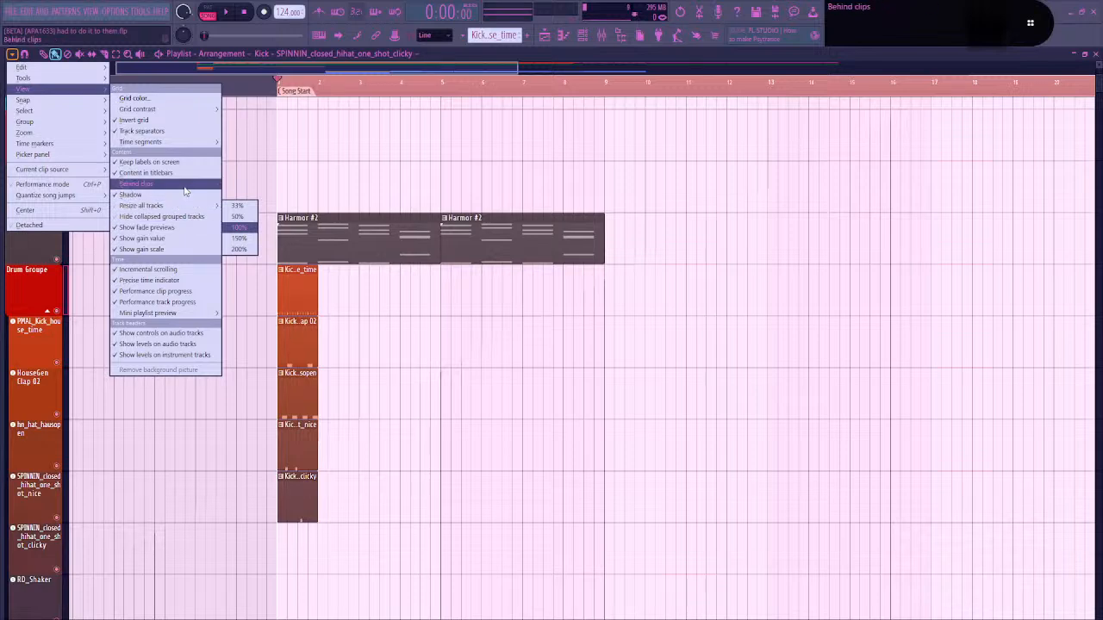
mouse_move(190, 184)
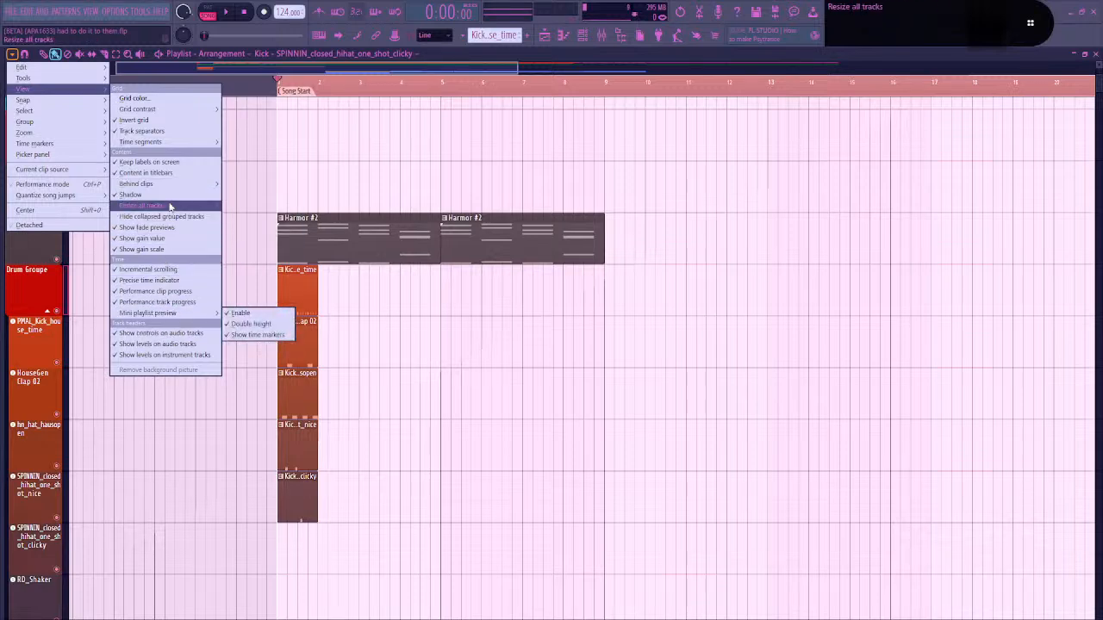
mouse_move(174, 140)
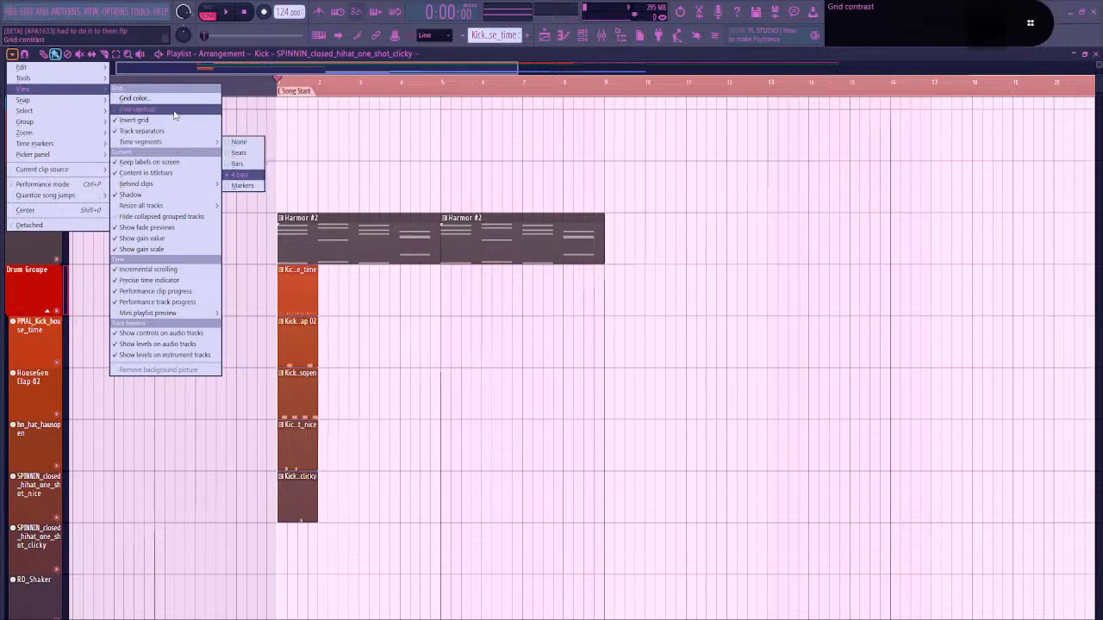
mouse_move(176, 109)
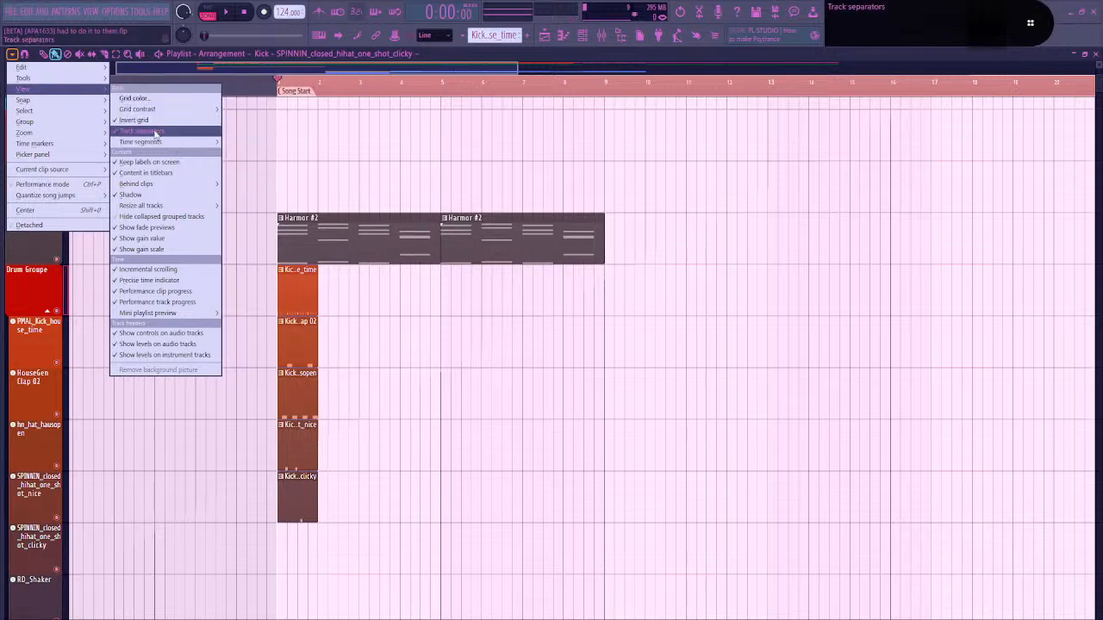
left_click(155, 218)
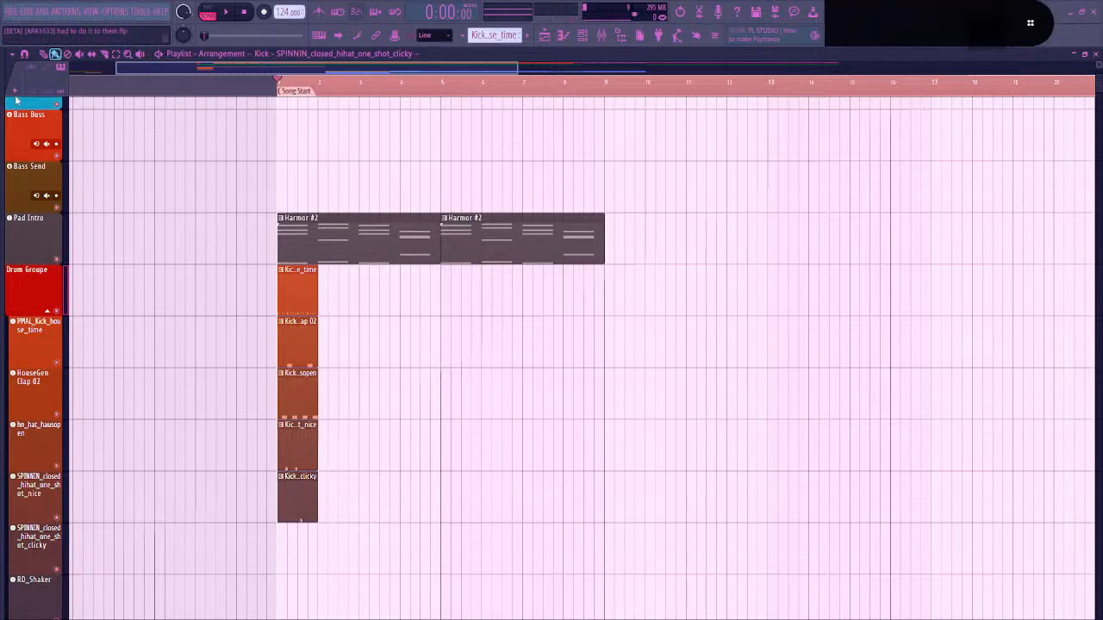
Move the PMAL_Kick_house_time clip down to the RD_Shaker track and shift the hn_hat_hausopen clip to bar 2
scroll(276, 382, "down", 1)
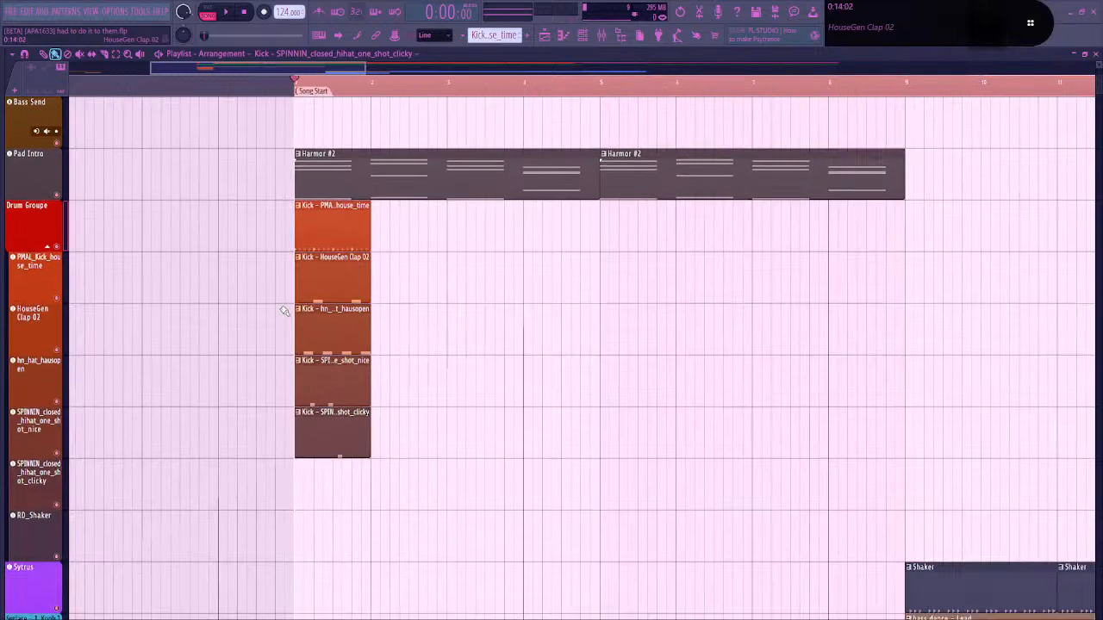
left_click_drag(327, 218, 328, 523)
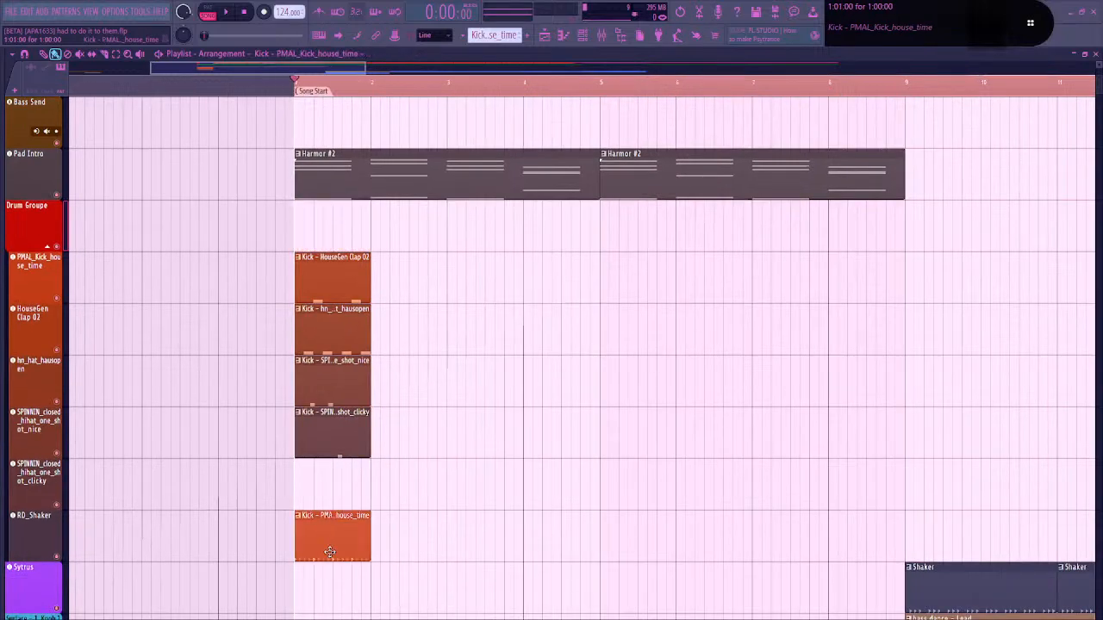
scroll(258, 534, "up", 1)
scroll(250, 465, "down", 1)
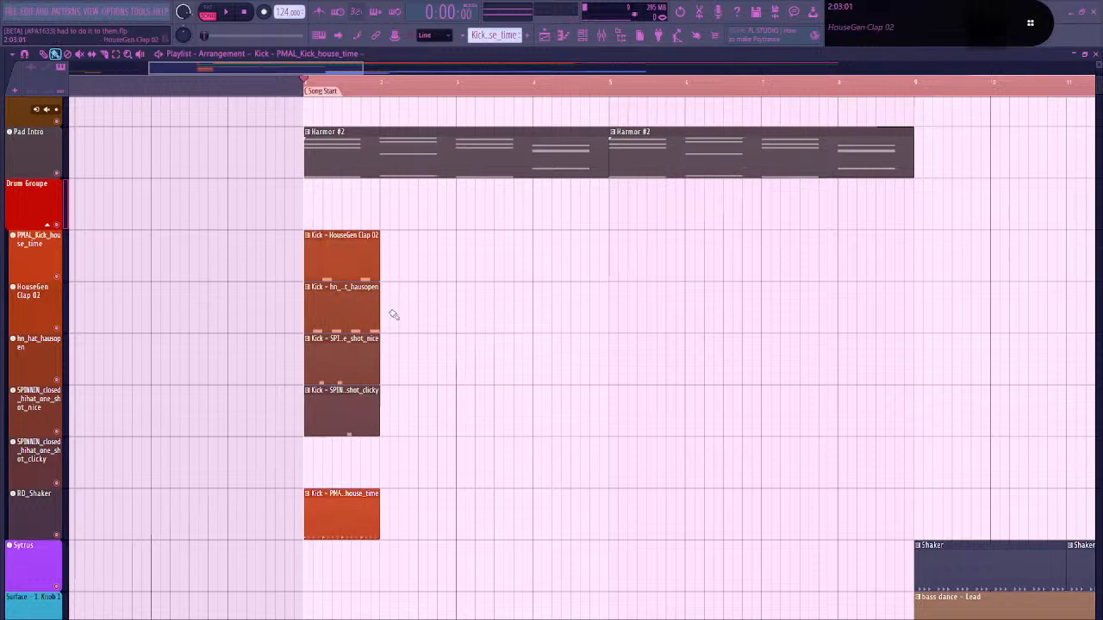
left_click(332, 308)
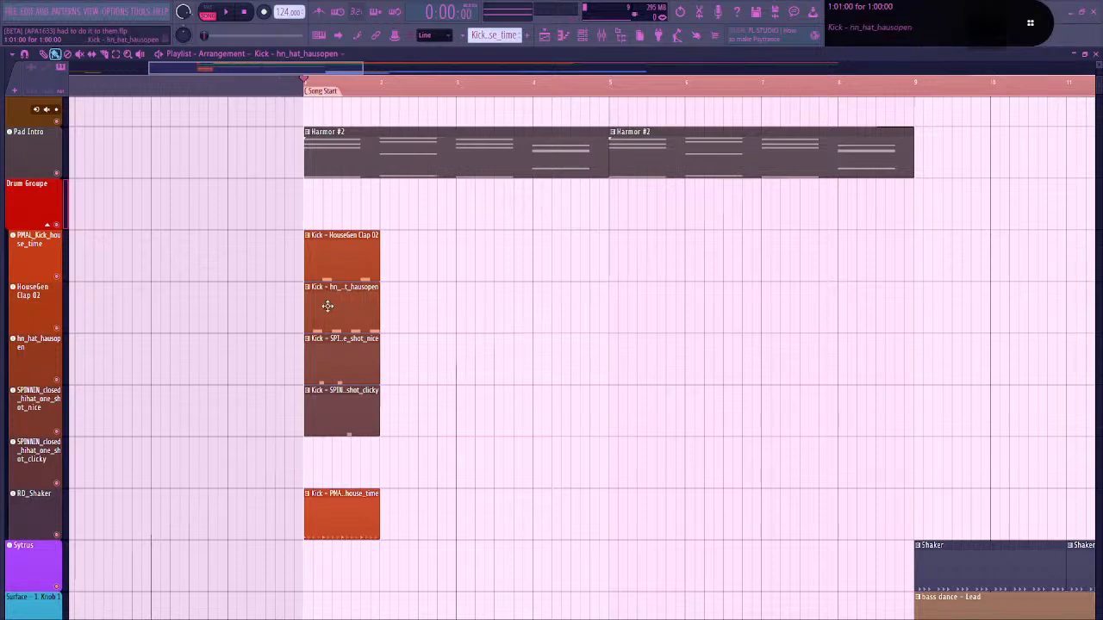
left_click_drag(342, 307, 419, 308)
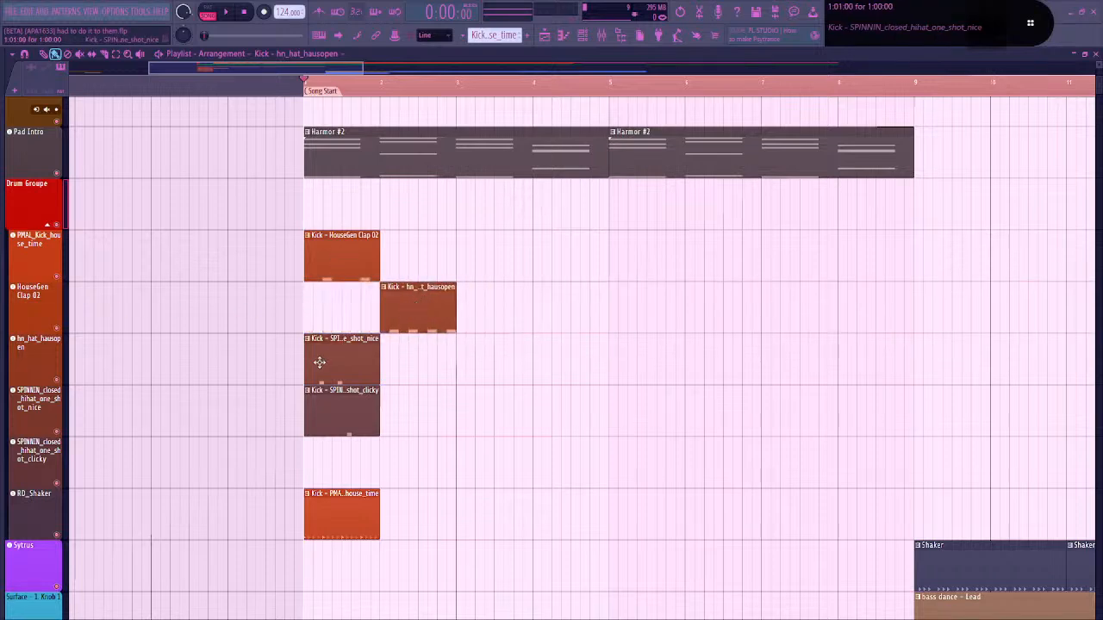
Move the clap and hn_hat_hausopen clips down to their matching tracks, and the closed hi-hat nice clip up to the PMAL_Kick_house_time track
scroll(425, 453, "down", 1)
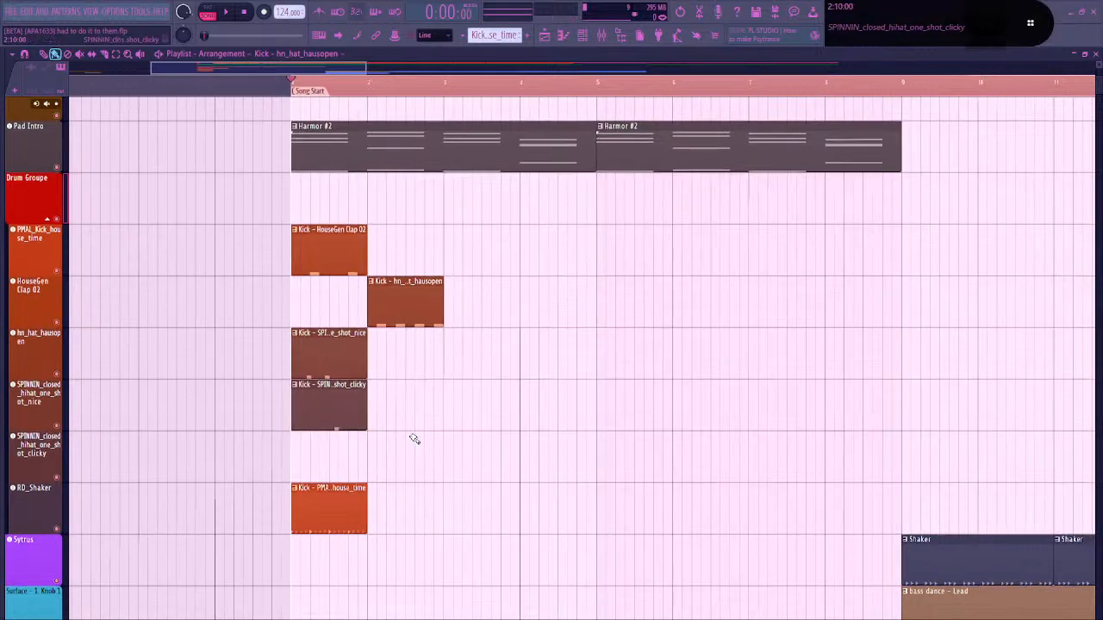
left_click_drag(336, 253, 337, 304)
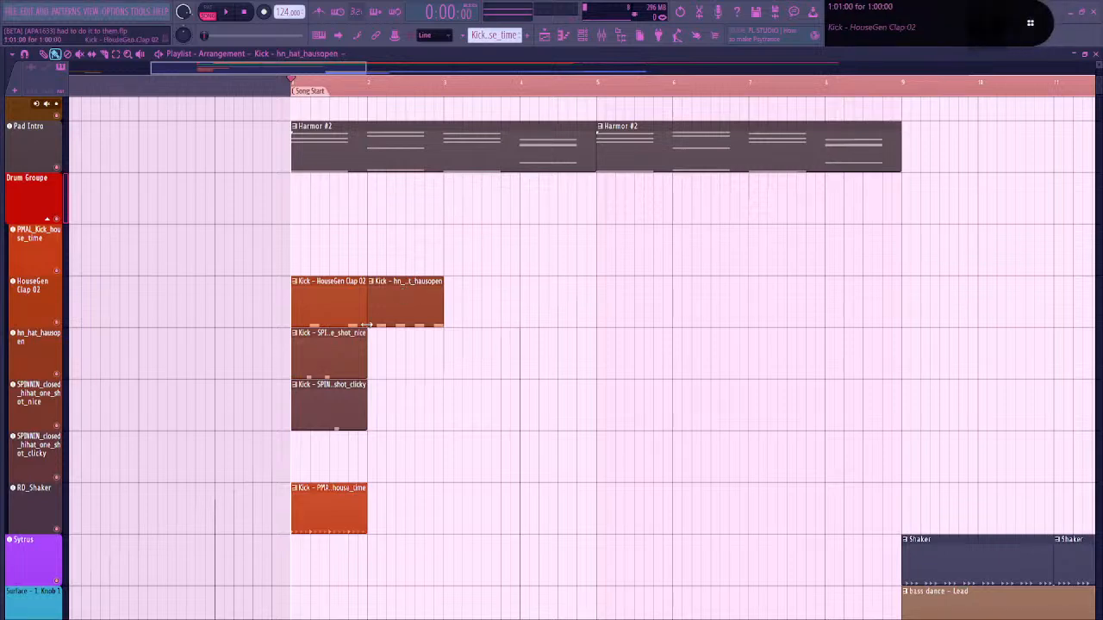
left_click_drag(401, 301, 399, 365)
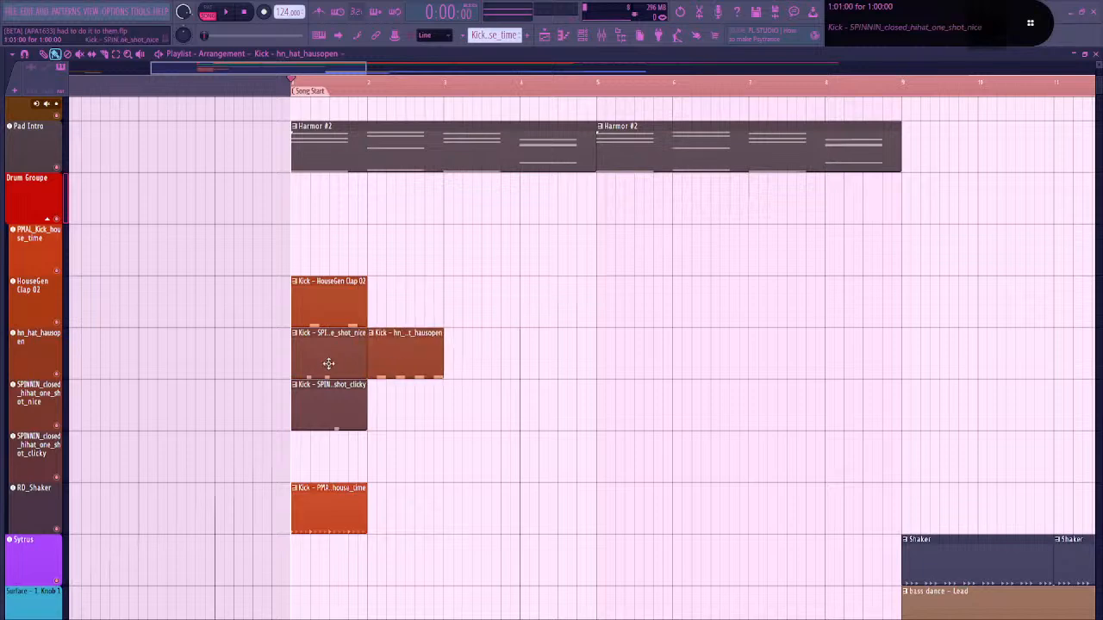
left_click_drag(325, 362, 321, 240)
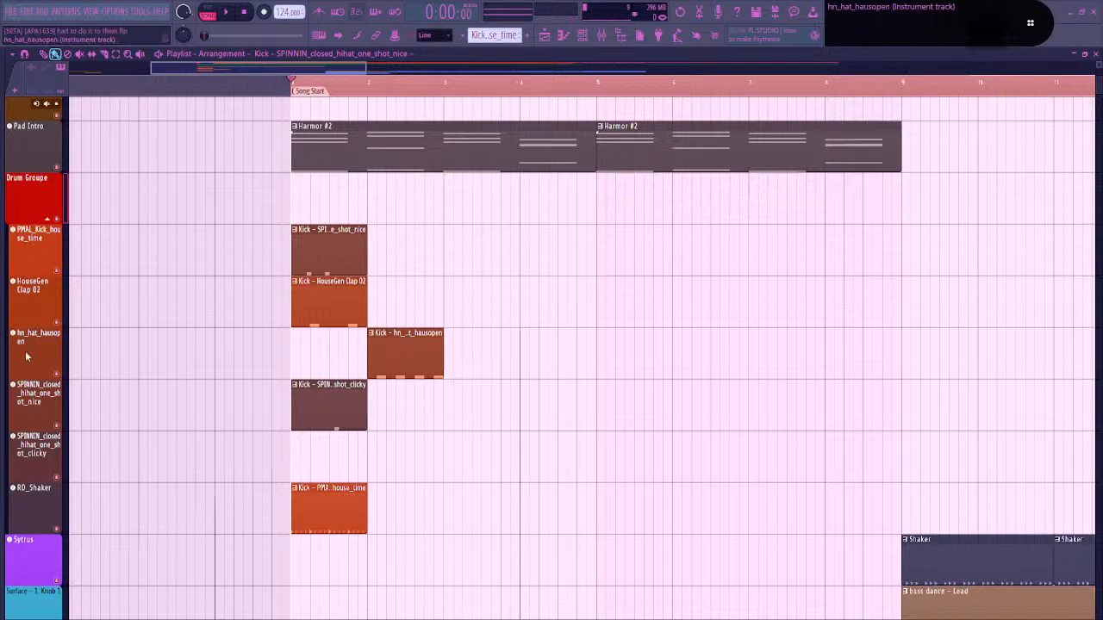
Check the notes and channels of the clicky hi-hat, house kick and nice hi-hat patterns in the piano roll and channel rack
double_click(330, 421)
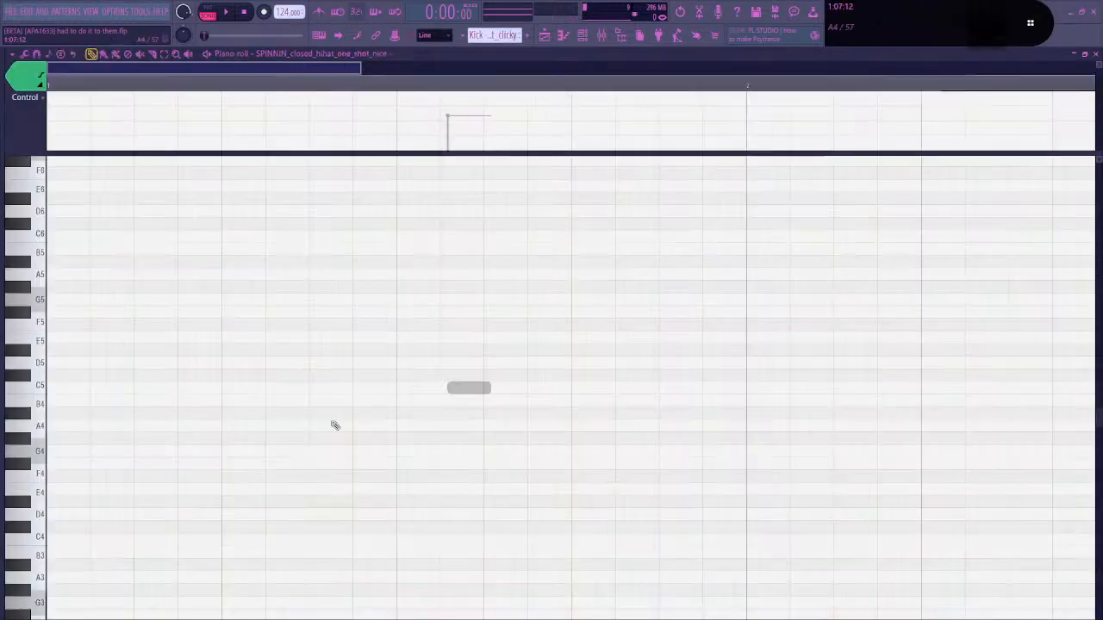
left_click(583, 36)
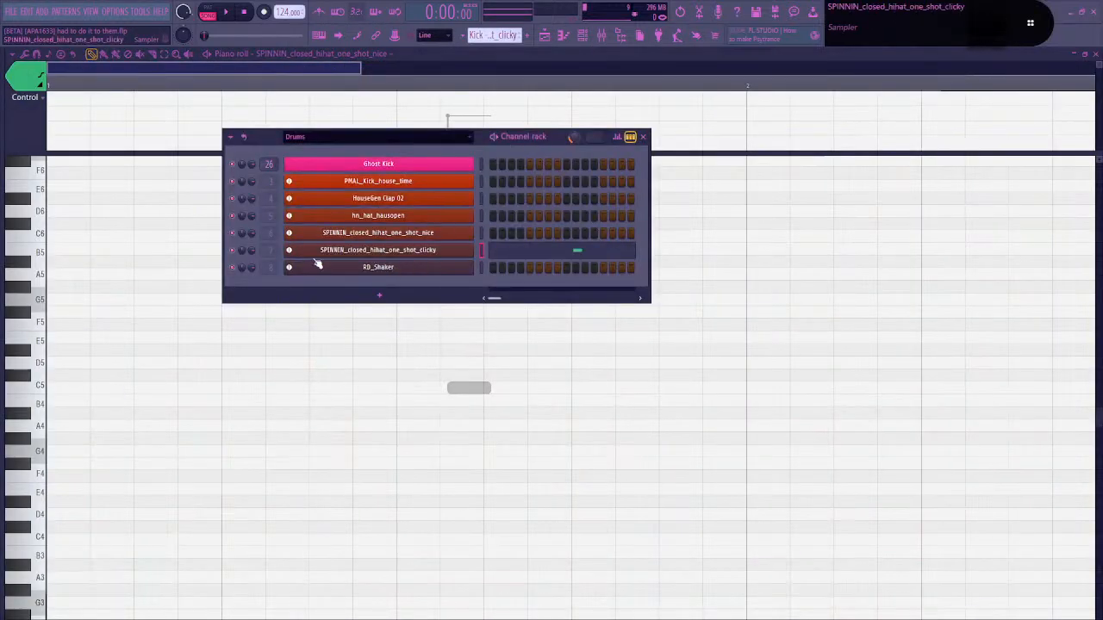
key("F6")
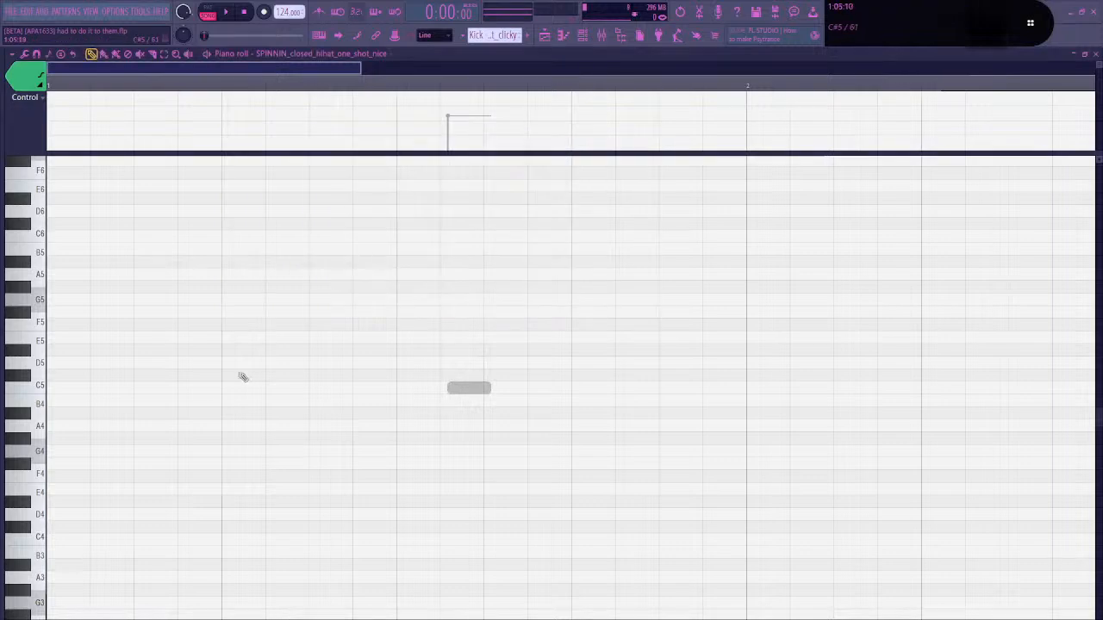
key("F9")
key("F5")
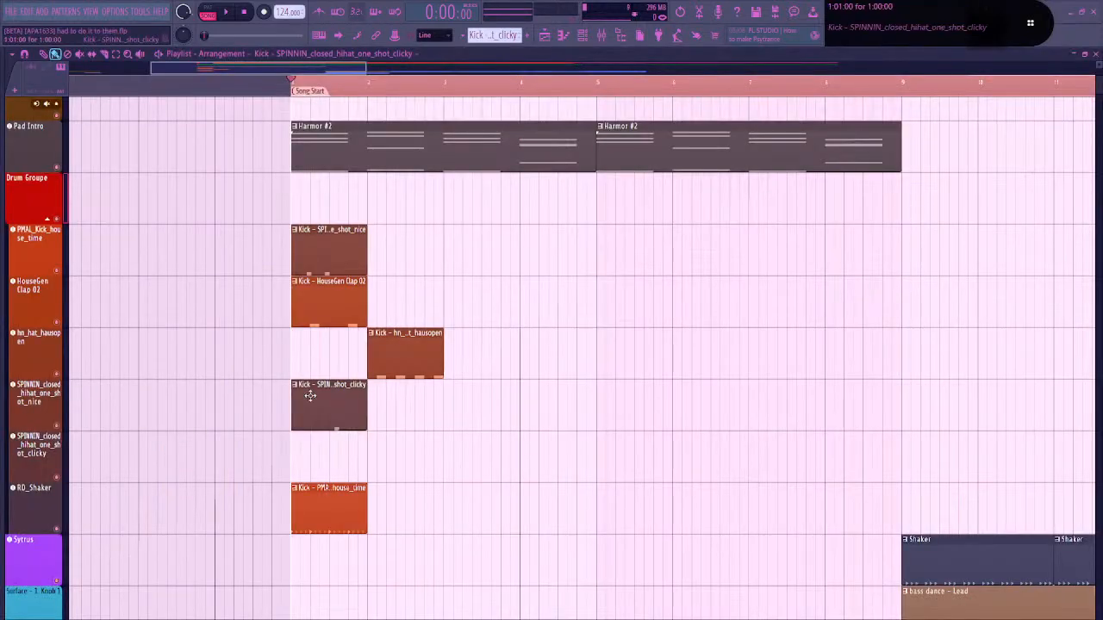
double_click(319, 506)
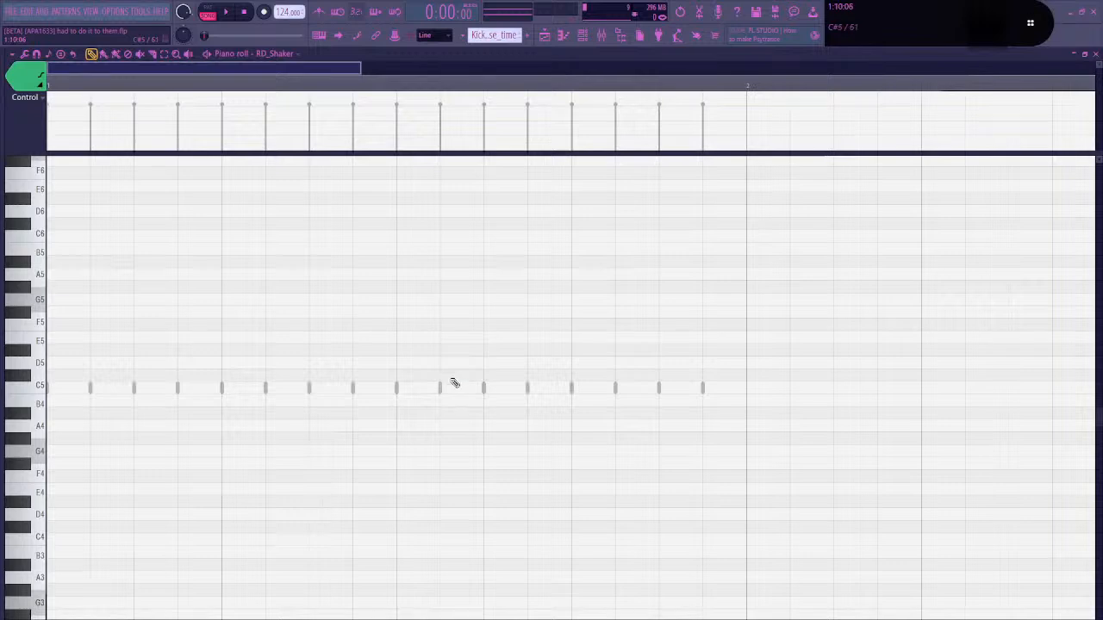
key("F6")
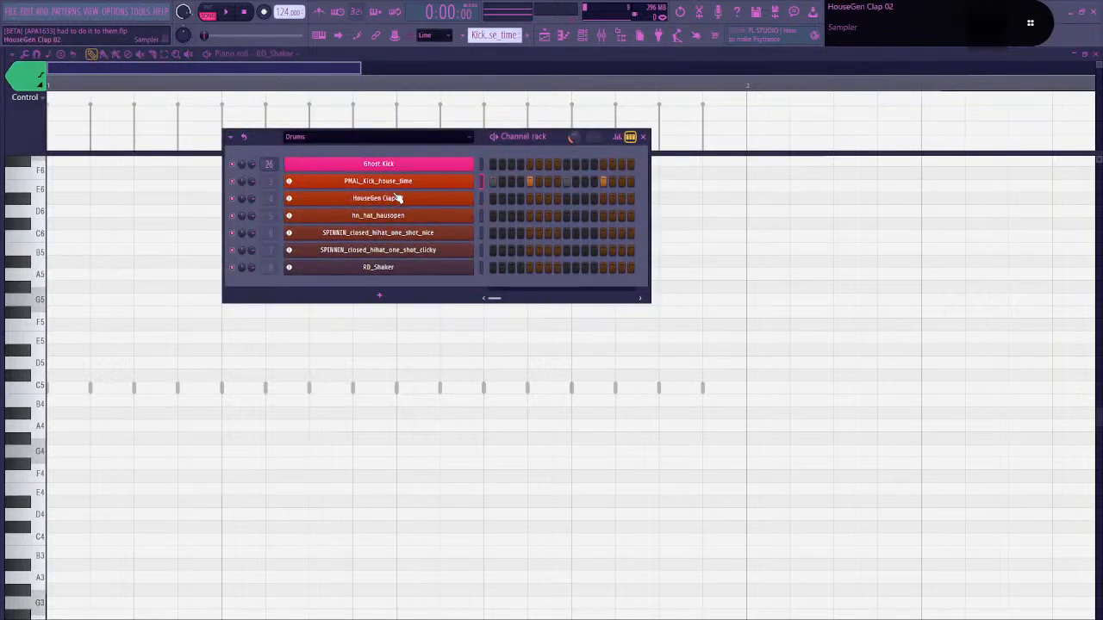
key("F6")
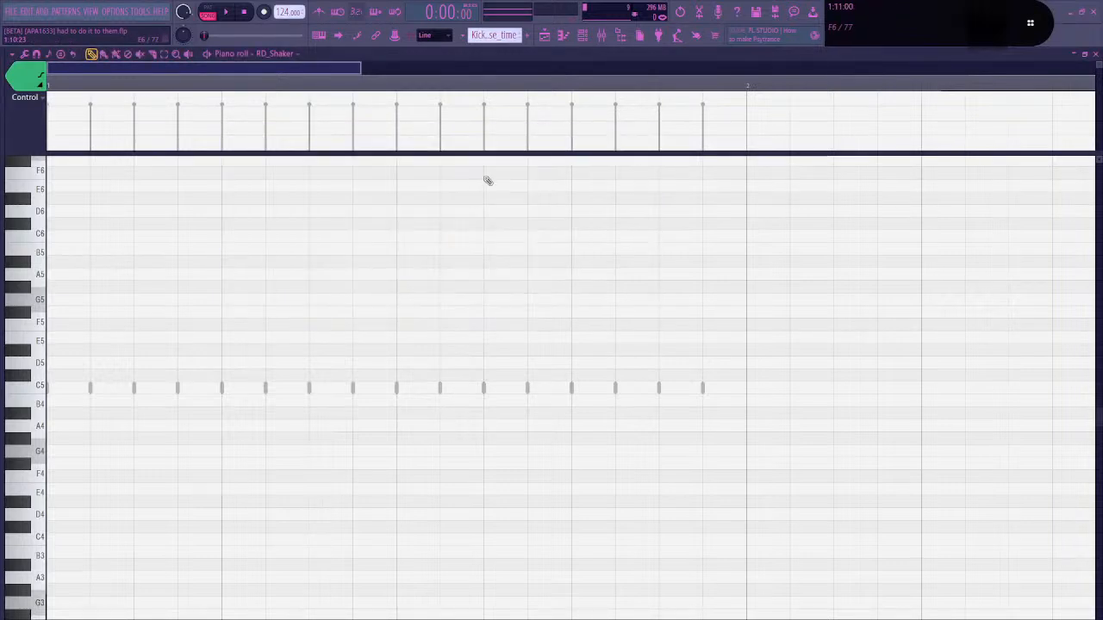
left_click(543, 34)
double_click(323, 266)
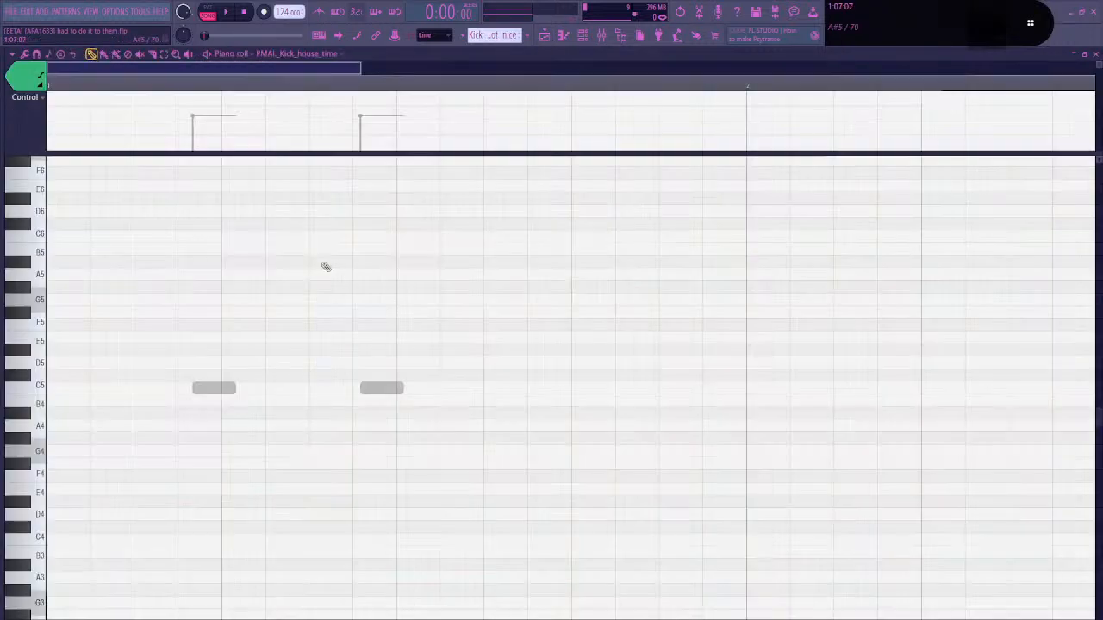
left_click(582, 36)
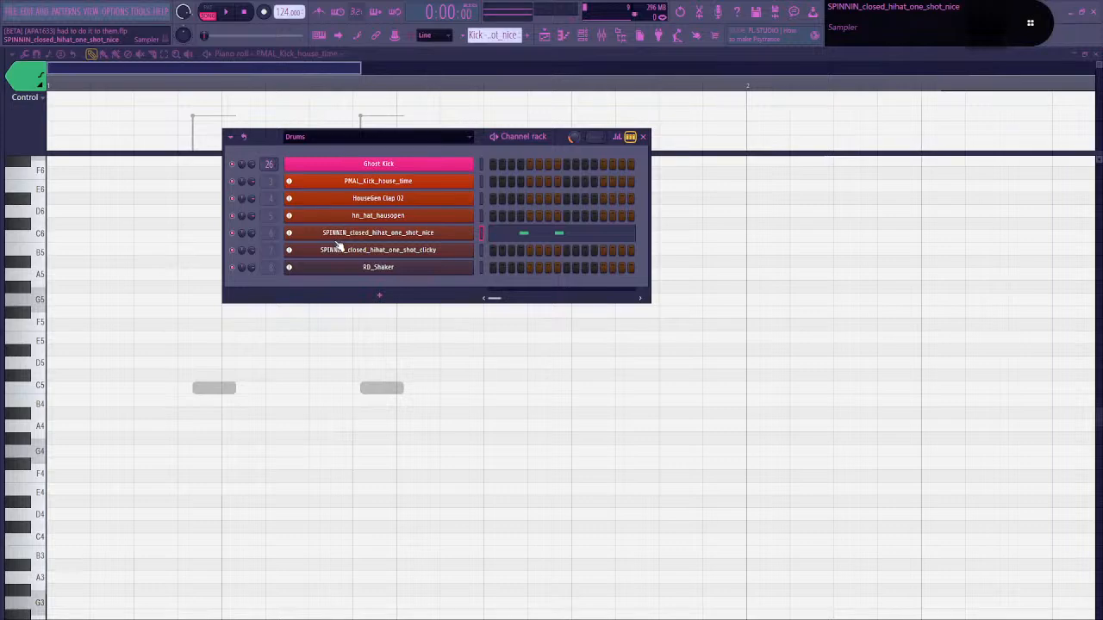
key("F6")
key("F5")
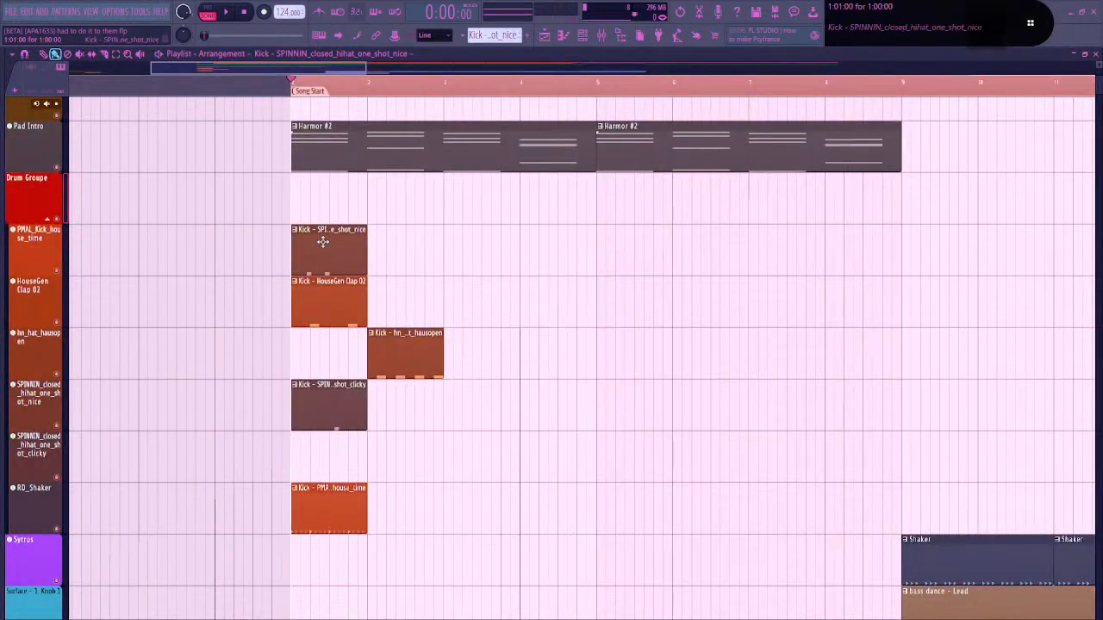
Place the kick, hn_hat_hausopen and both closed hi-hat clips at bar 1 on the tracks bearing their names
left_click_drag(322, 242, 323, 344)
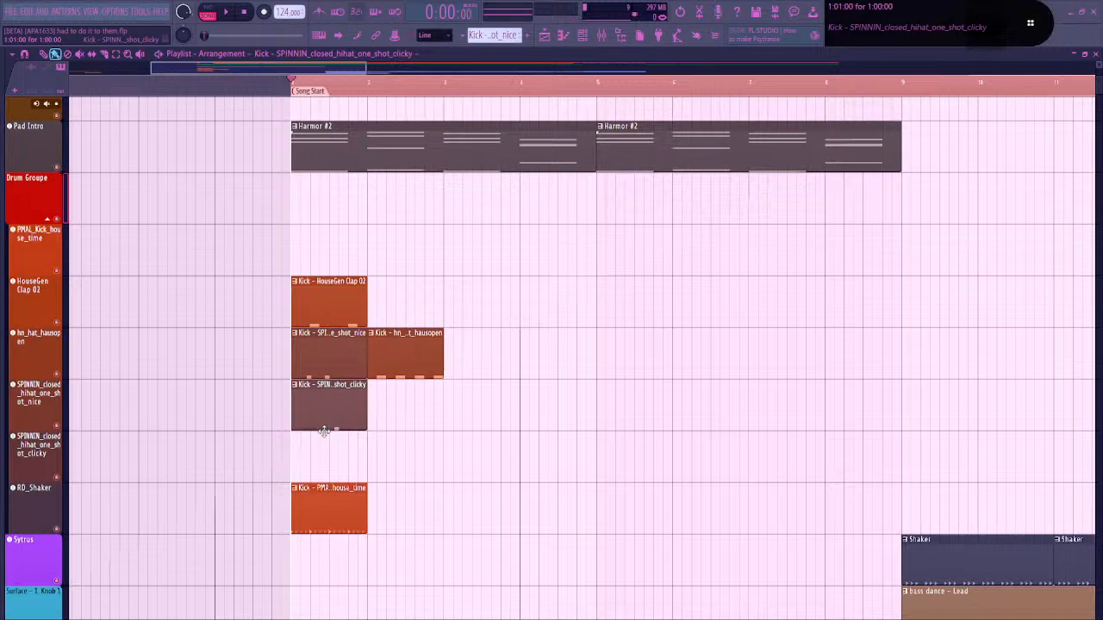
left_click_drag(328, 409, 318, 460)
left_click_drag(333, 392, 330, 419)
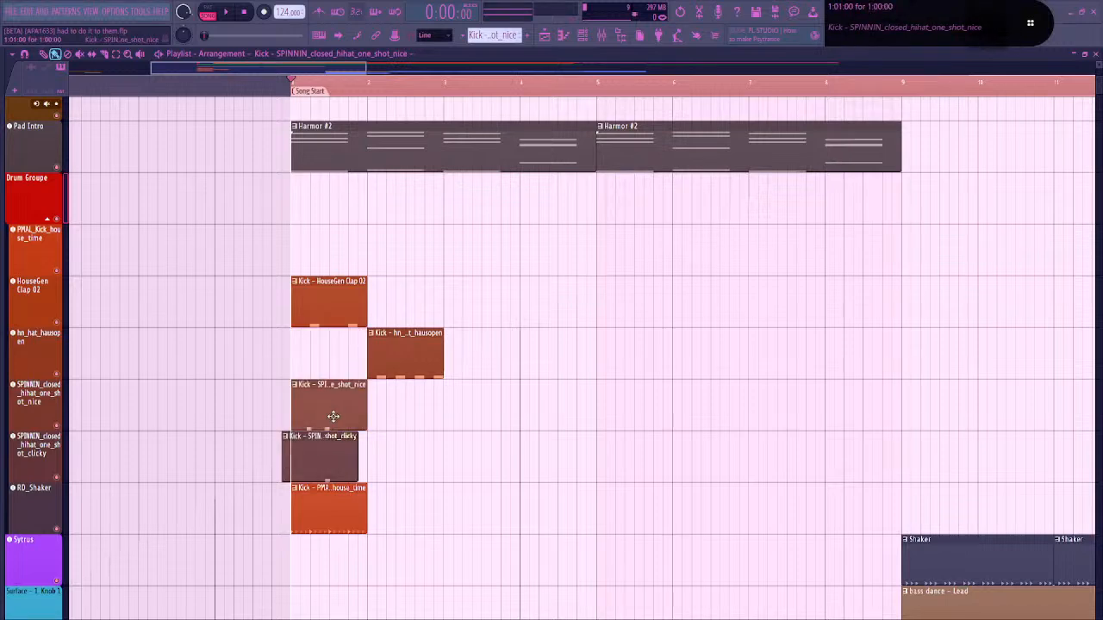
left_click_drag(318, 463, 330, 467)
left_click_drag(327, 517, 322, 254)
left_click_drag(405, 365, 329, 365)
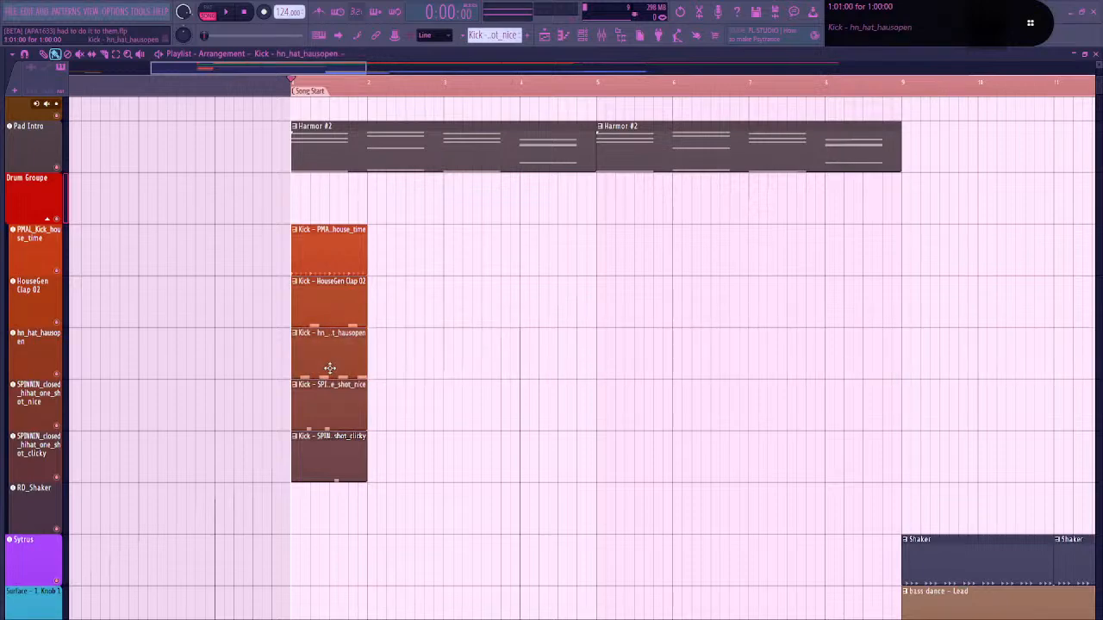
Select all remaining clips on the Patcher track and move them down to the RD_Shaker track without shifting their timing
scroll(244, 392, "up", 5)
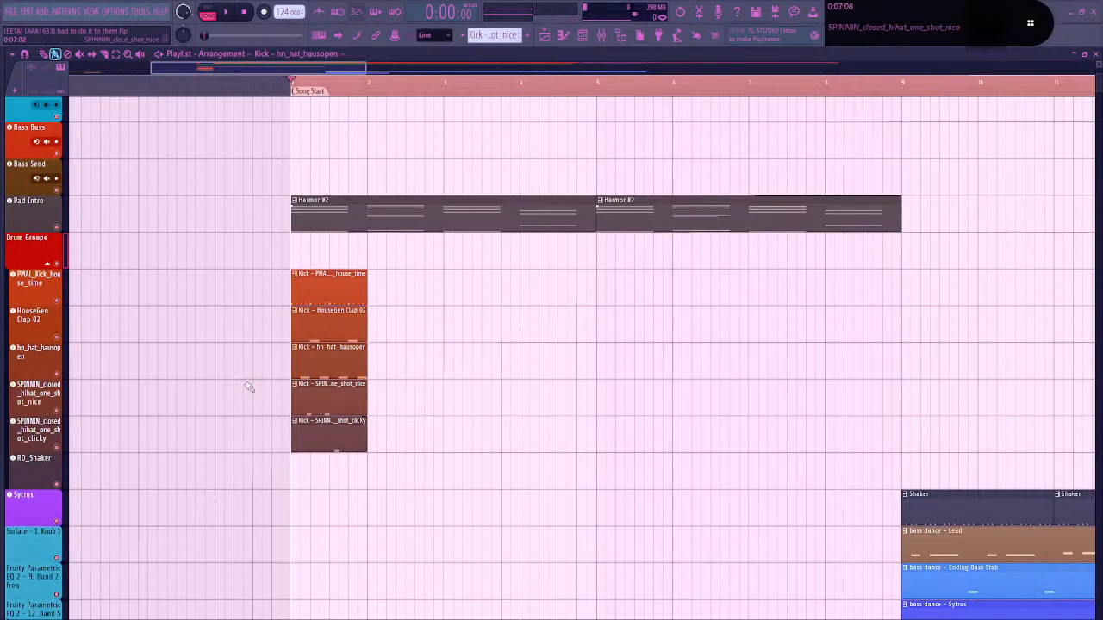
scroll(280, 192, "down", 2)
scroll(301, 144, "down", 3)
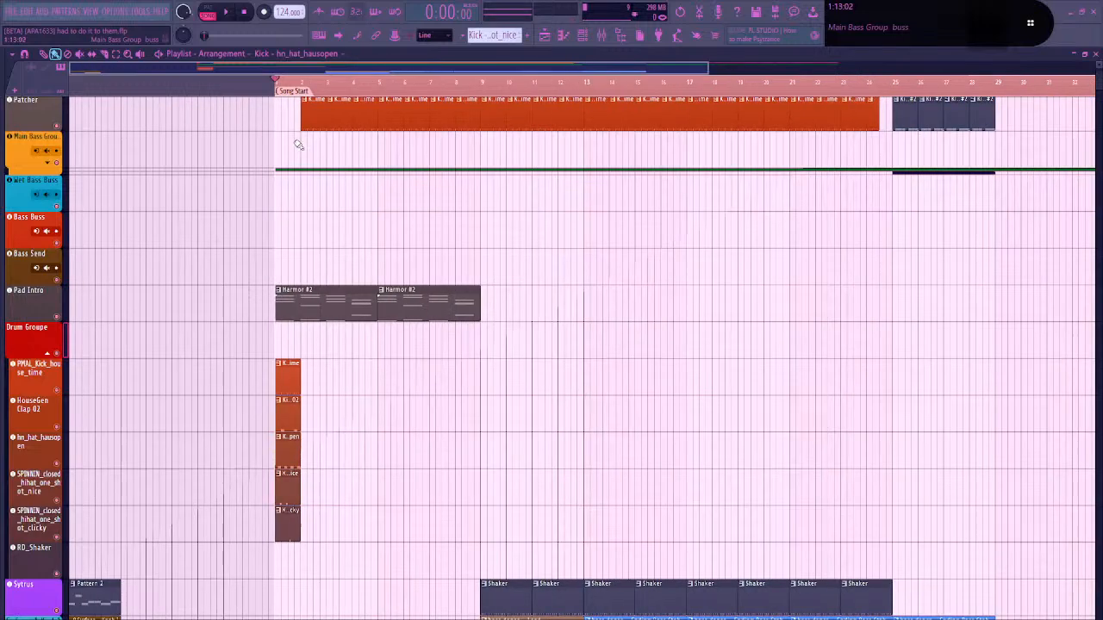
double_click(25, 140)
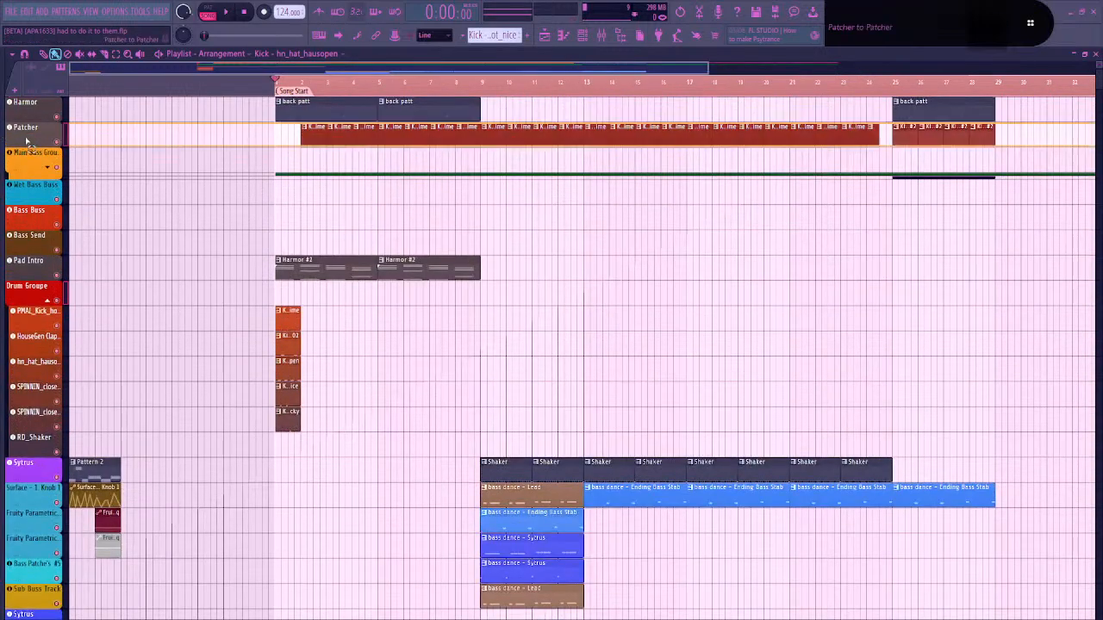
key("shift+Down")
key("shift+Down")
key("shift+Down")
key("shift+Down")
key("shift+Down")
key("shift+Down")
key("shift+Down")
key("shift+Down")
key("shift+Down")
key("shift+Down")
key("shift+Down")
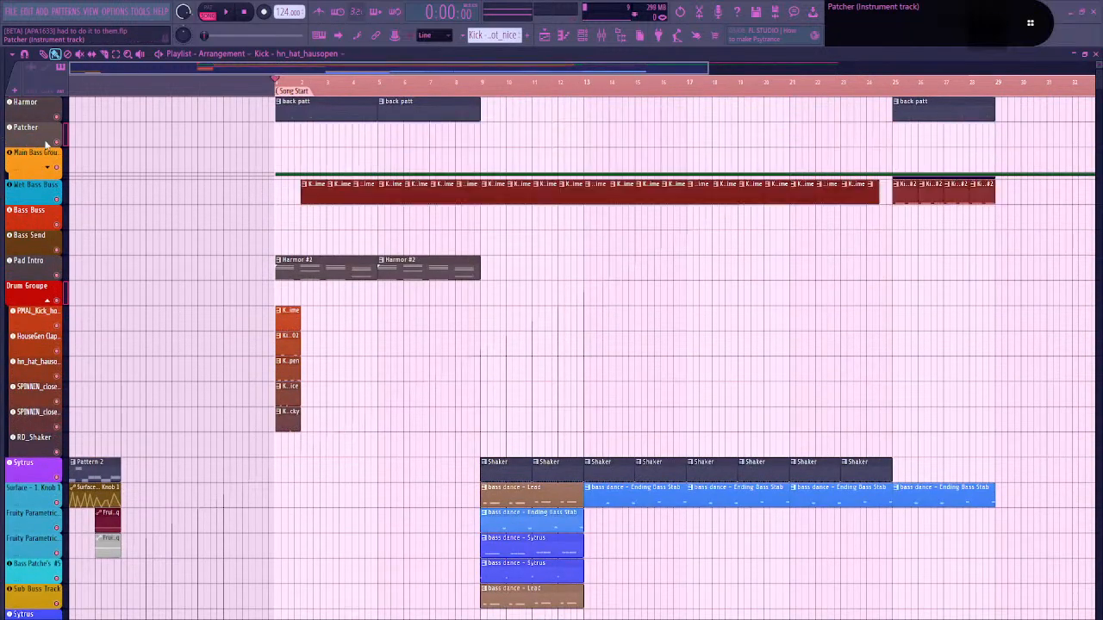
key("shift+Down")
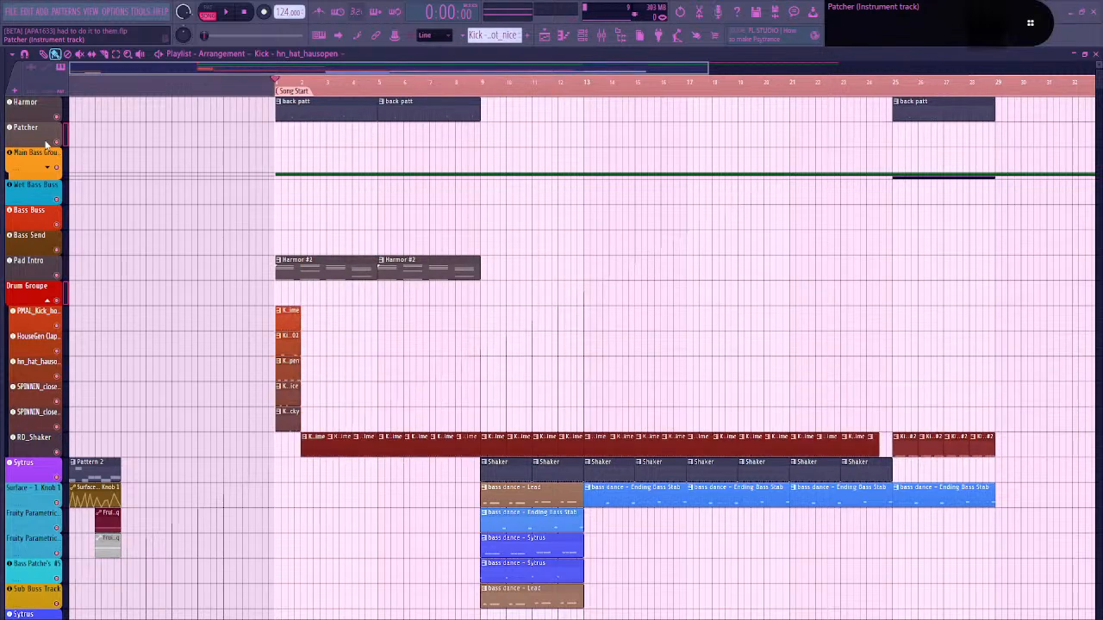
Fill bar 1 of the RD_Shaker track with a house kick clip, and repeat the five drum clips above it through bar 8
left_click(449, 354)
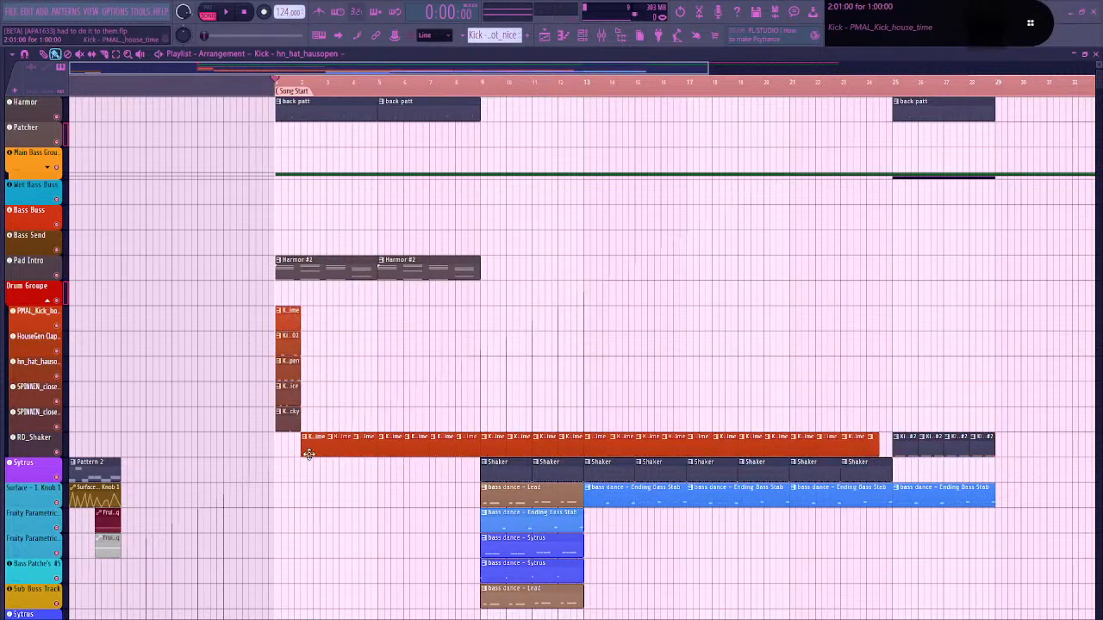
left_click_drag(303, 448, 289, 445)
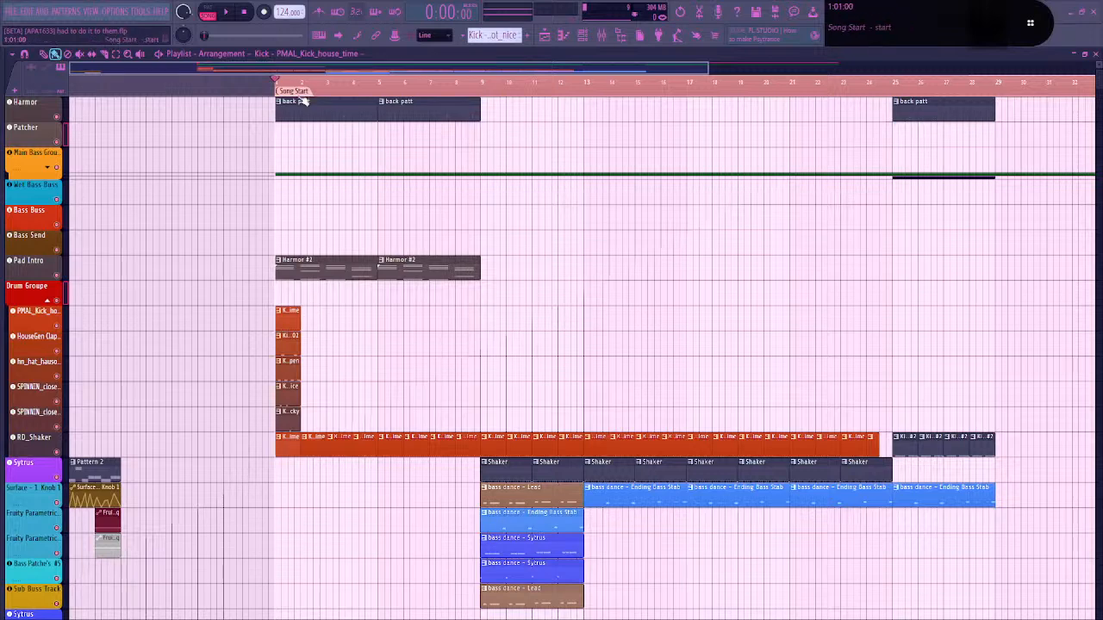
left_click_drag(317, 305, 272, 411)
key("ctrl+b")
key("ctrl+b")
key("ctrl+b")
key("ctrl+b")
key("ctrl+b")
key("ctrl+b")
key("ctrl+b")
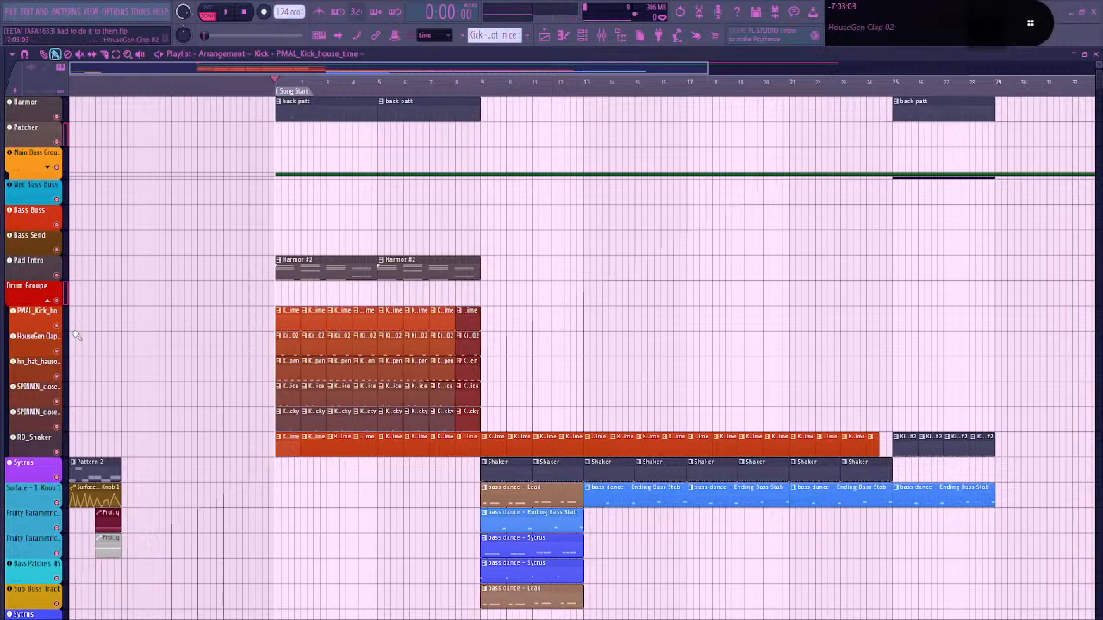
Select all clips on the five drum tracks and play the arrangement from bar 9, where the bass dance clips begin
left_click_drag(30, 312, 30, 427)
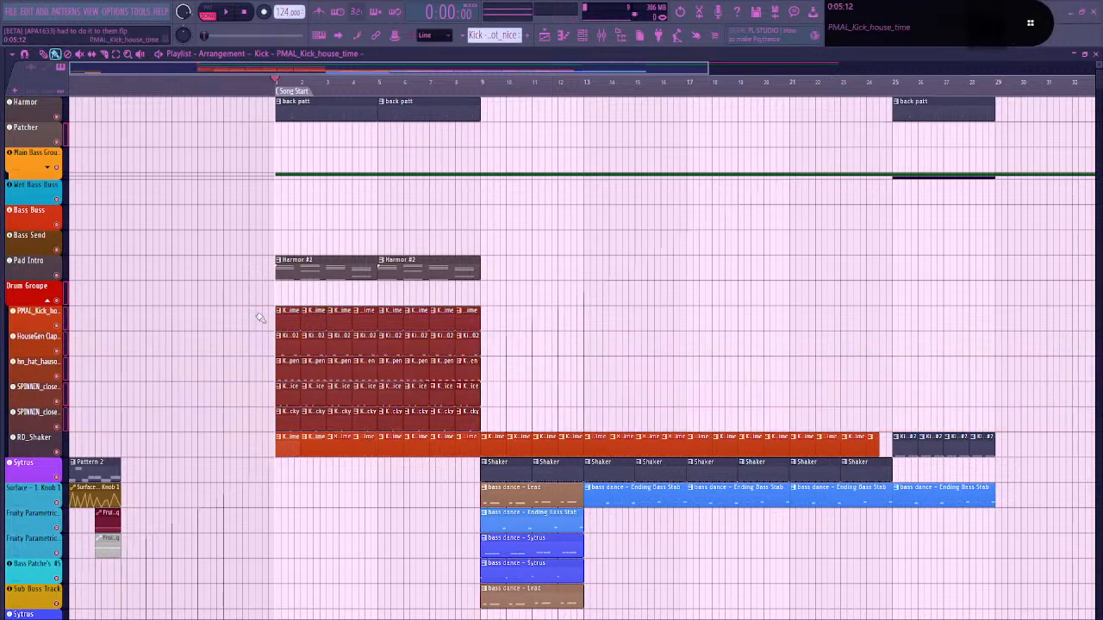
left_click_drag(541, 412, 464, 446)
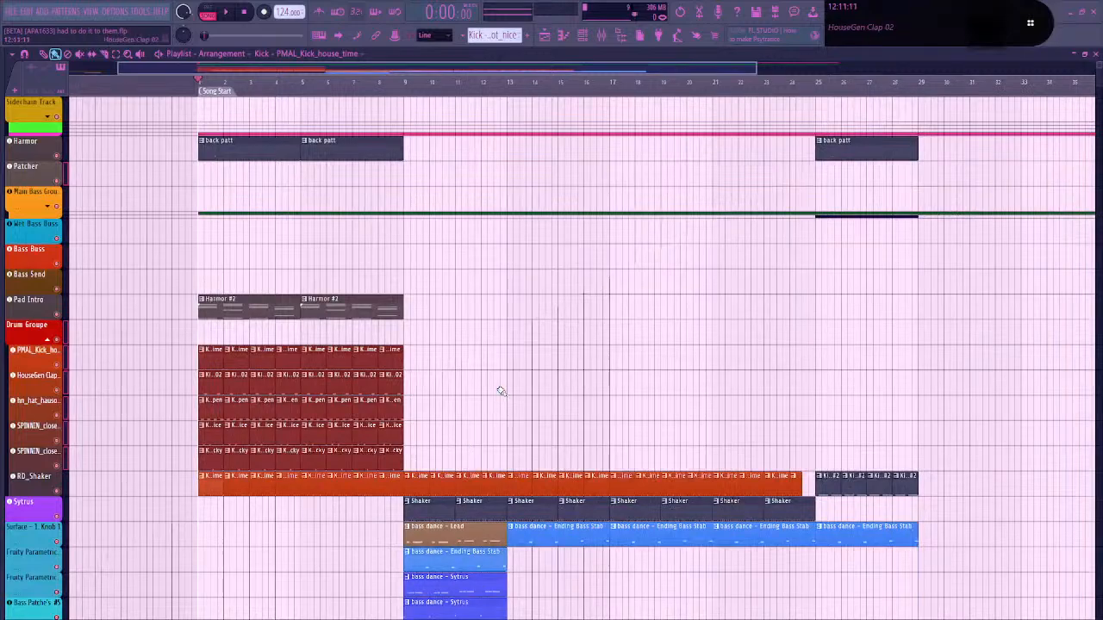
left_click_drag(507, 355, 490, 240)
left_click(401, 342)
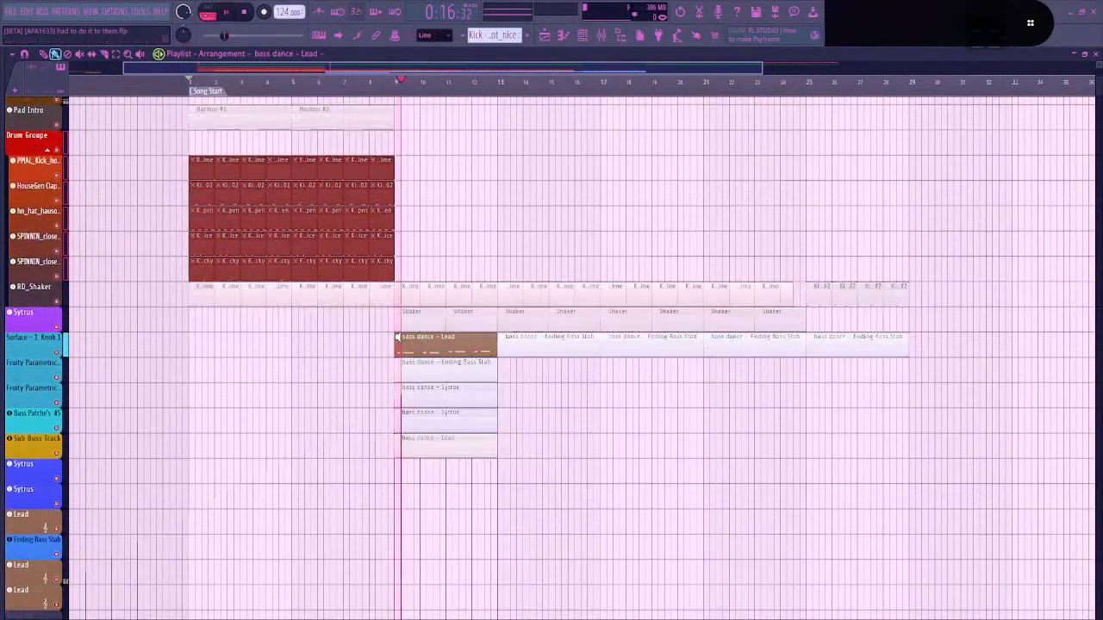
left_click(394, 82)
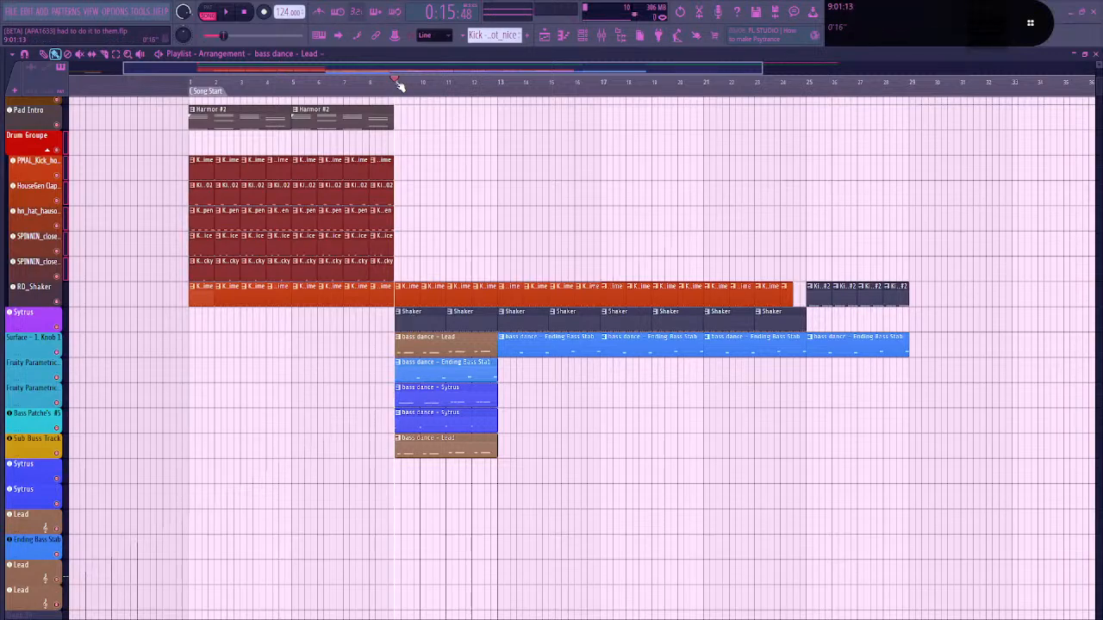
key("space")
left_click_drag(438, 183, 428, 402)
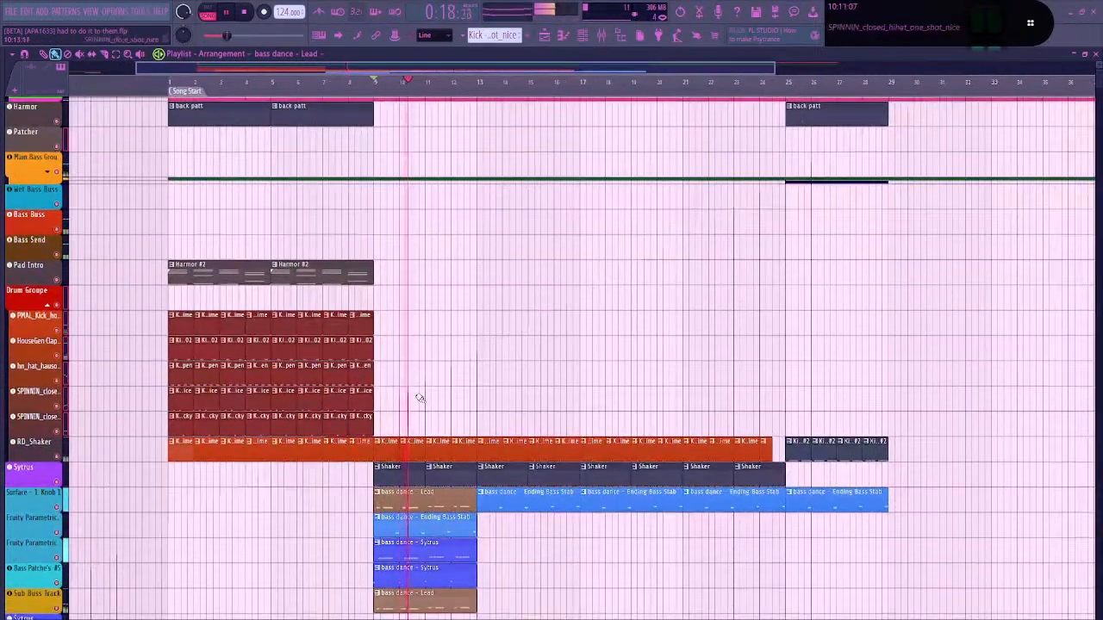
key("space")
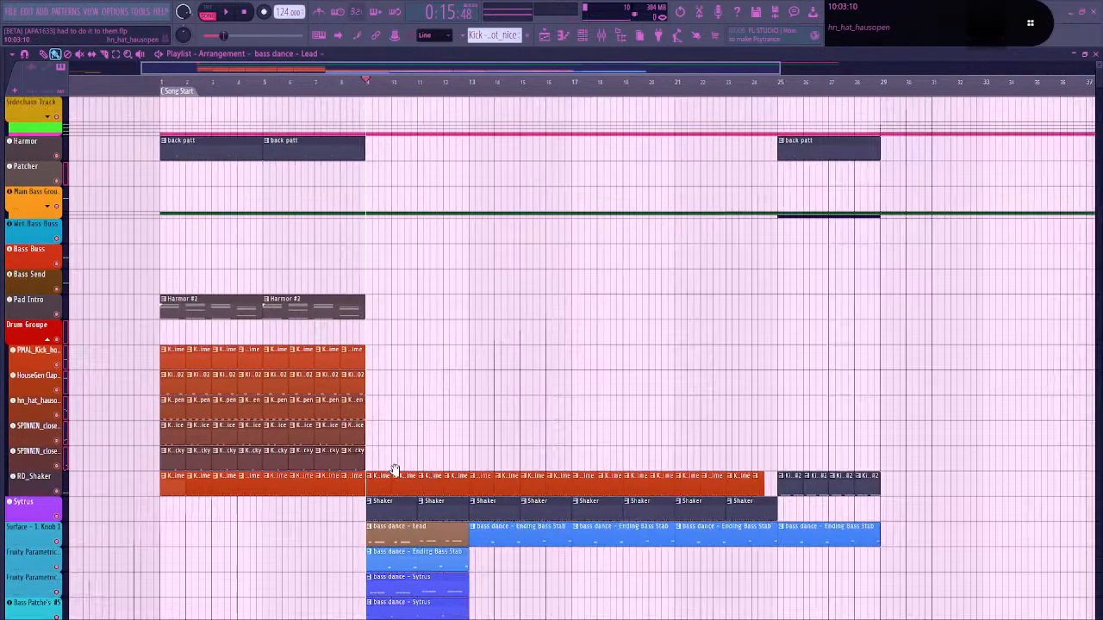
Duplicate the eight-bar drum block to bars 9–16 and delete the original clips in bars 1–8
left_click_drag(394, 447, 351, 447)
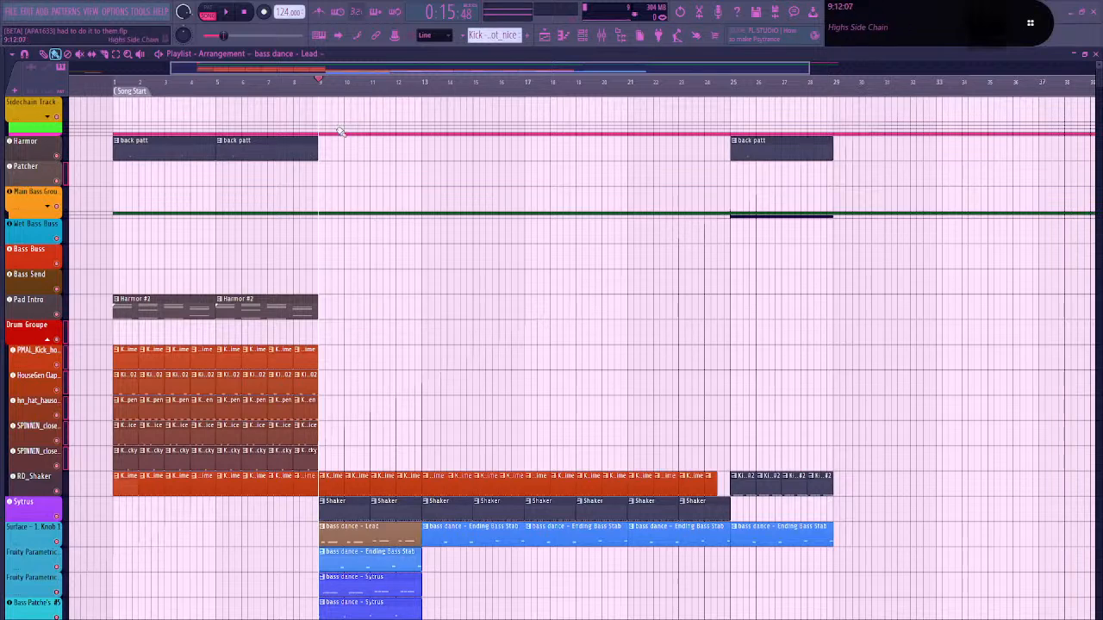
key("ctrl+b")
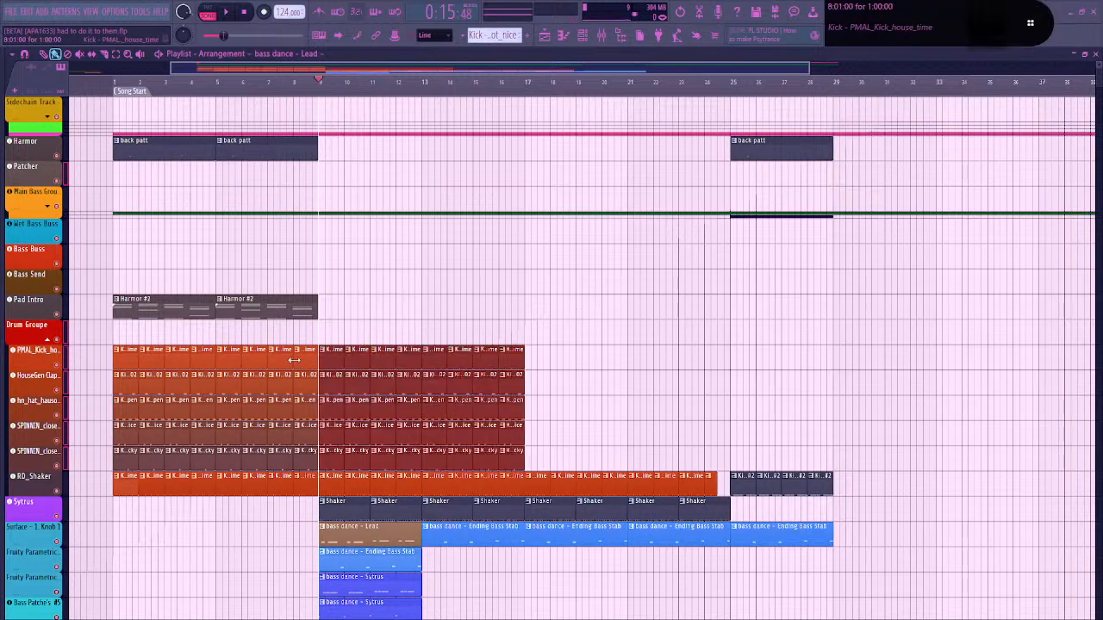
left_click_drag(303, 321, 126, 448)
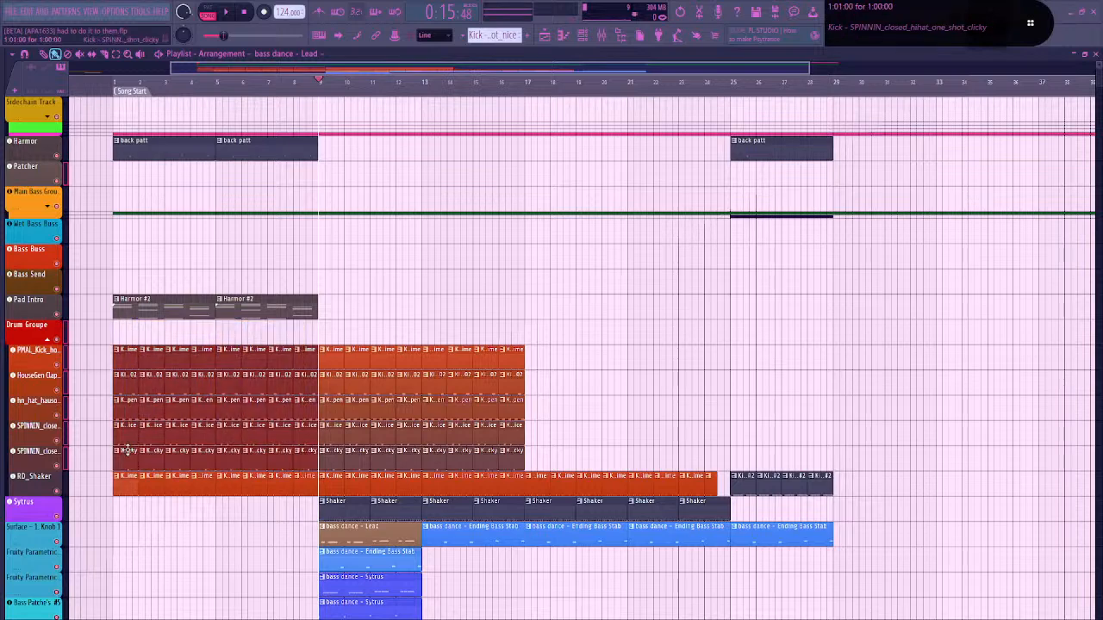
key("Delete")
Check the bar 9 Kick clip on the RD_Shaker track in the piano roll and delete the clips stacked there
double_click(338, 488)
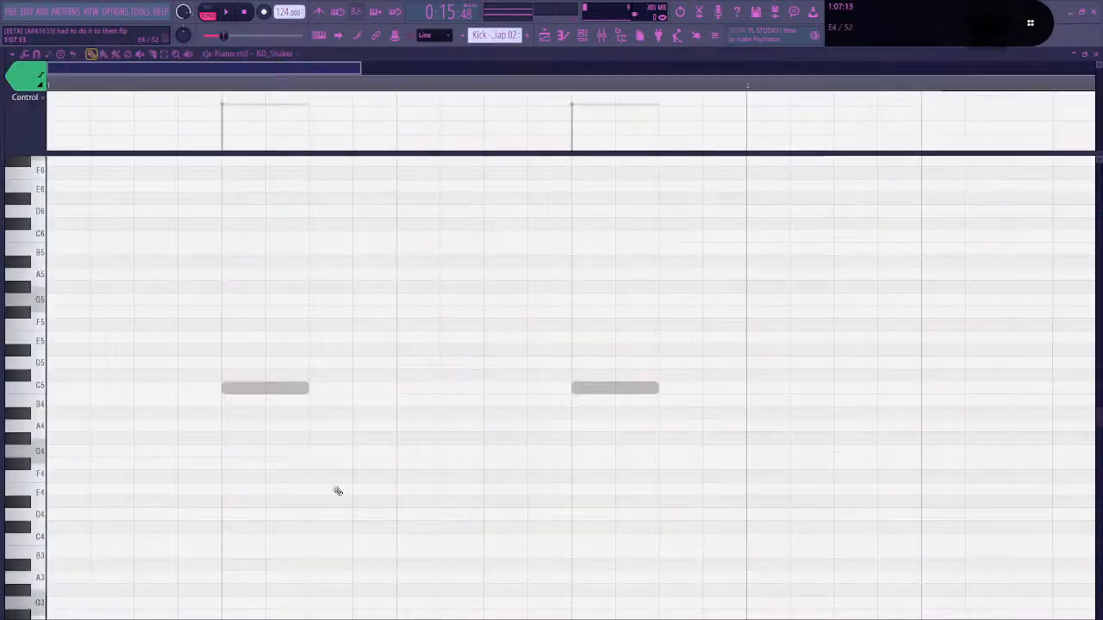
left_click(558, 36)
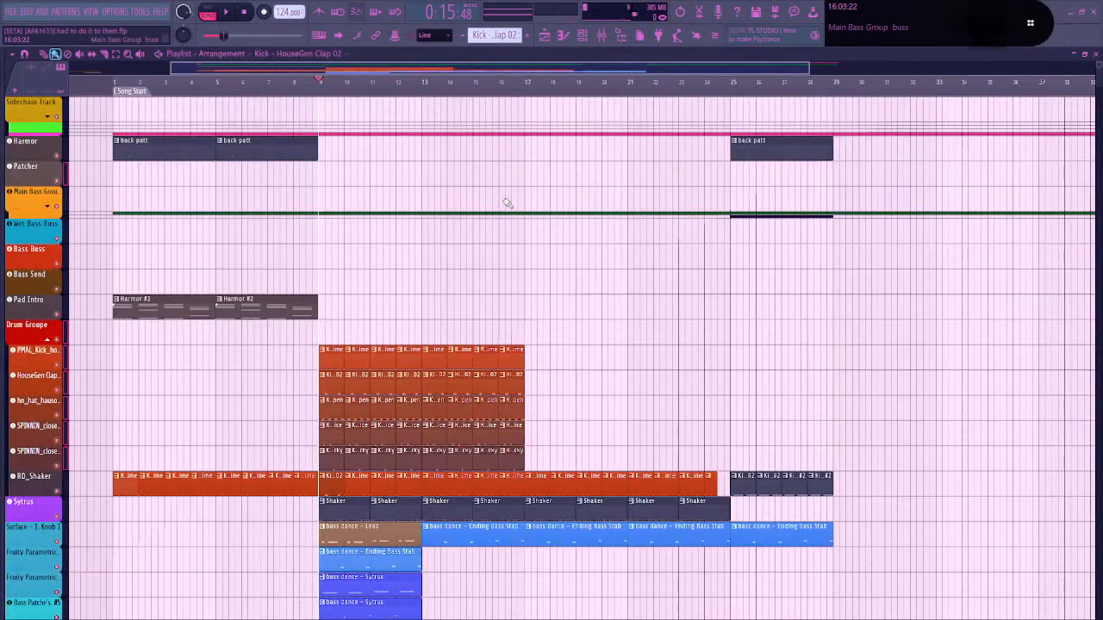
right_click(333, 488)
right_click(333, 488)
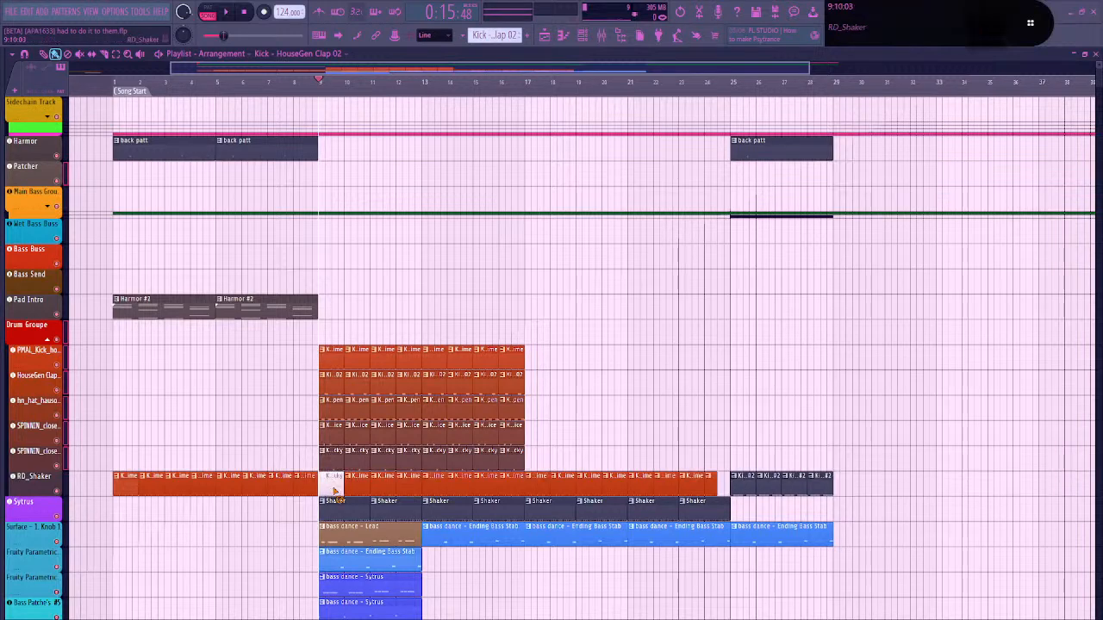
right_click(333, 488)
right_click(333, 488)
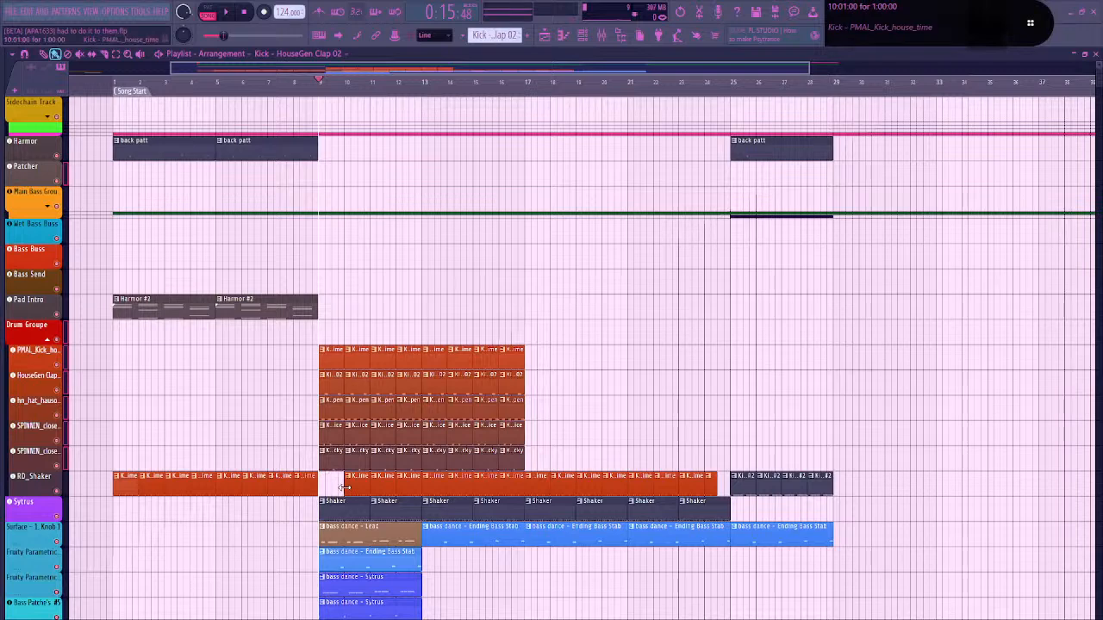
Separate the stacked Kick clips at bar 10 of the RD_Shaker track one by one and delete each of them
scroll(348, 487, "up", 3)
scroll(348, 487, "up", 3)
scroll(350, 485, "up", 3)
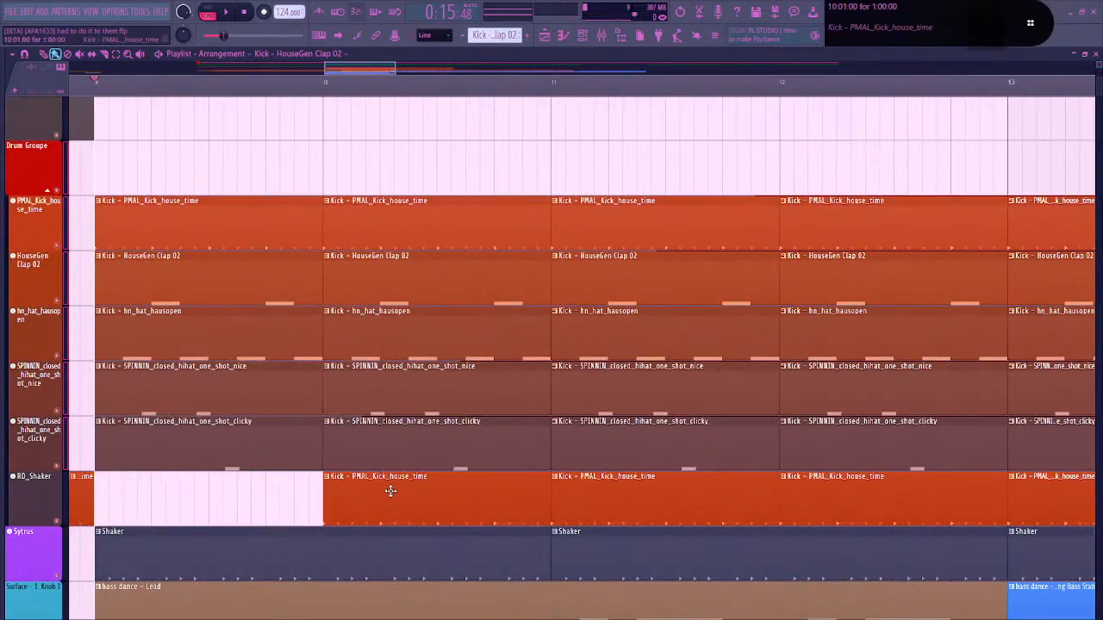
left_click_drag(388, 488, 182, 497)
right_click(291, 493)
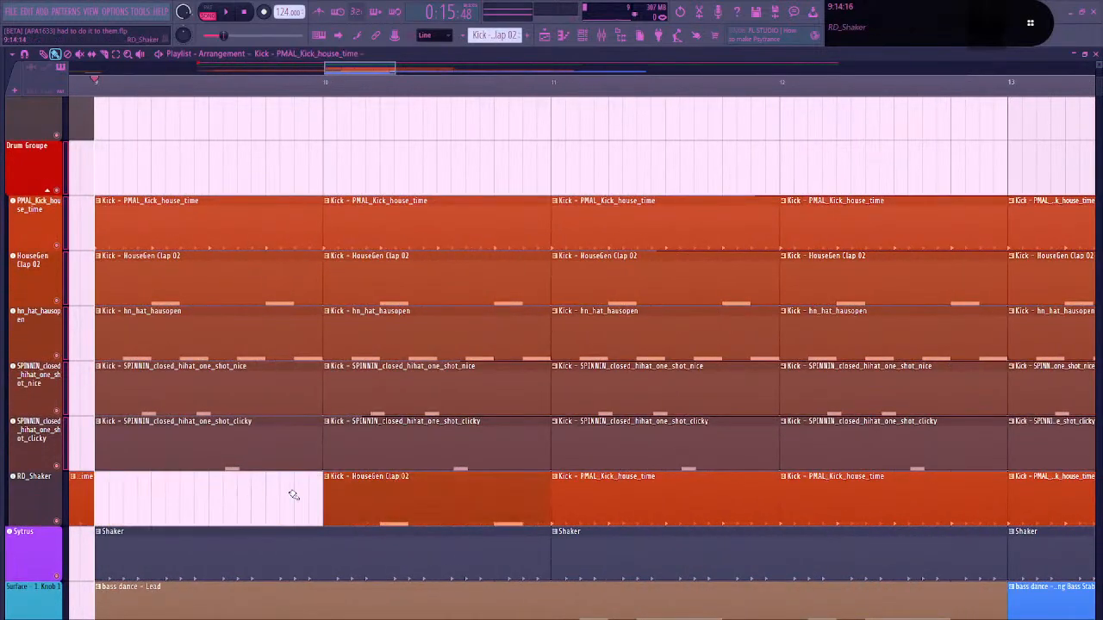
left_click_drag(404, 489, 198, 491)
right_click(203, 492)
left_click_drag(405, 491, 177, 492)
right_click(177, 492)
left_click_drag(428, 497, 197, 497)
right_click(198, 497)
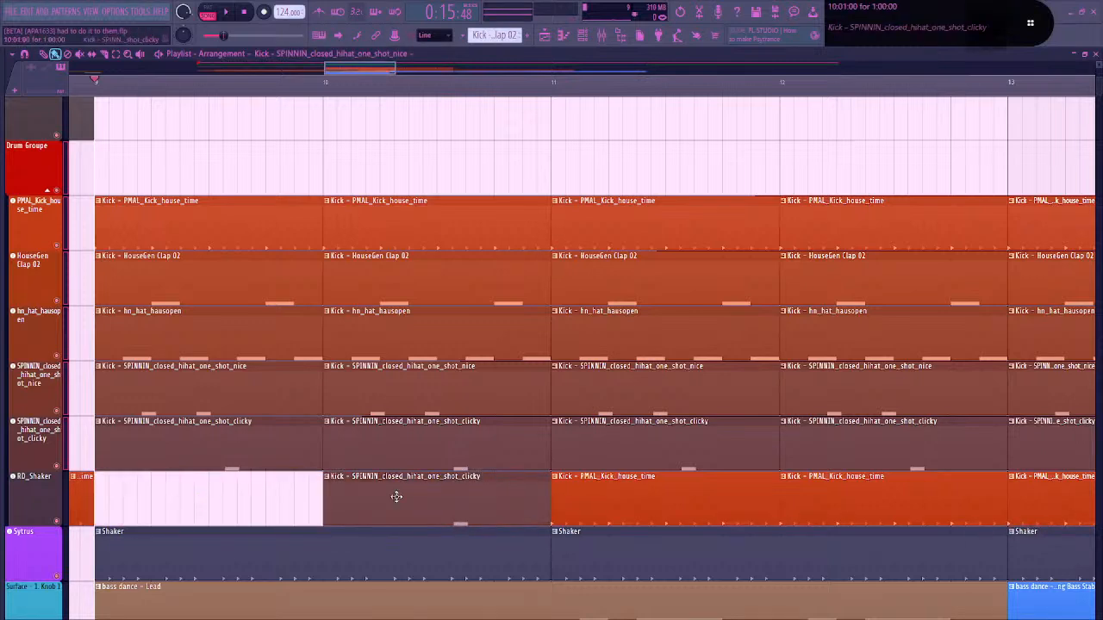
mouse_move(393, 497)
left_mouse_down()
mouse_move(215, 505)
mouse_move(406, 508)
left_mouse_up()
right_click(409, 504)
Select all remaining Kick clips on the RD_Shaker track and delete them
scroll(451, 198, "down", 5)
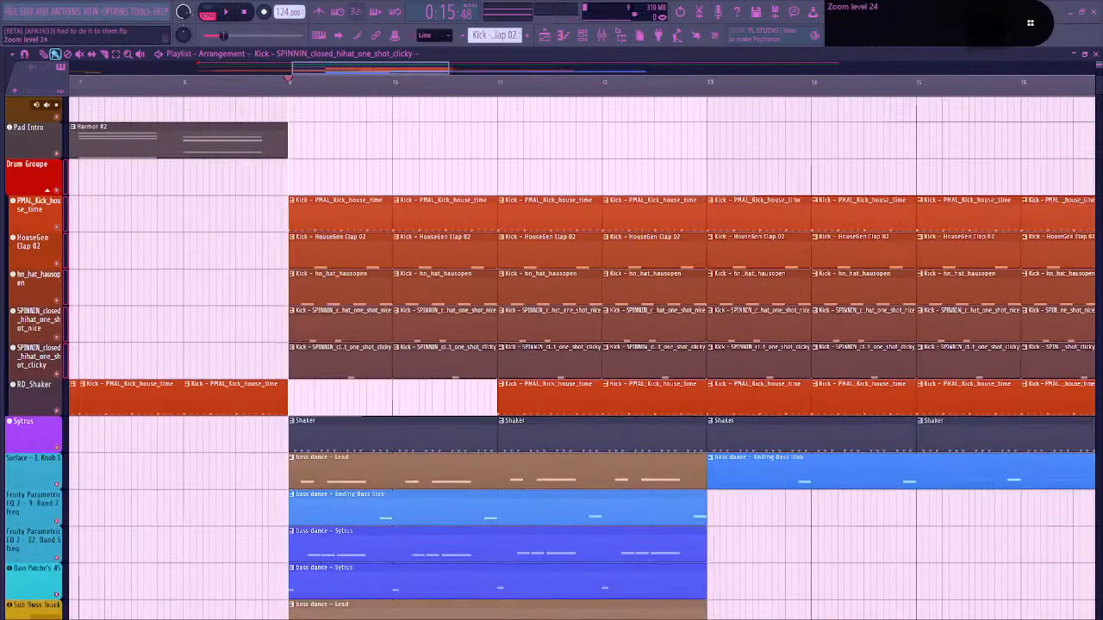
left_click_drag(450, 186, 426, 138)
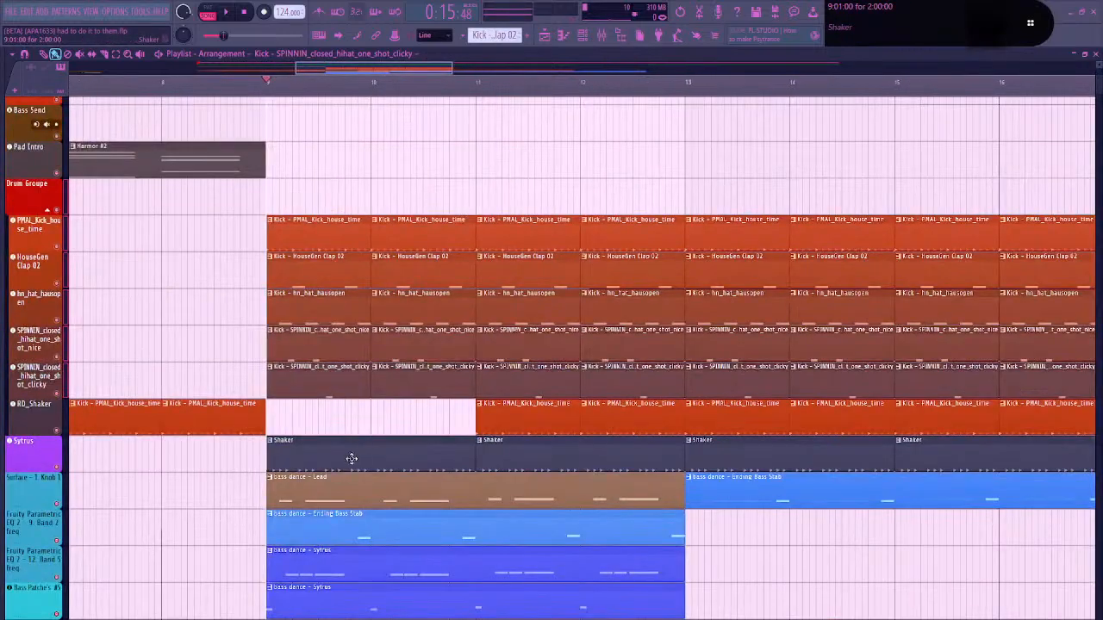
scroll(267, 435, "down", 3)
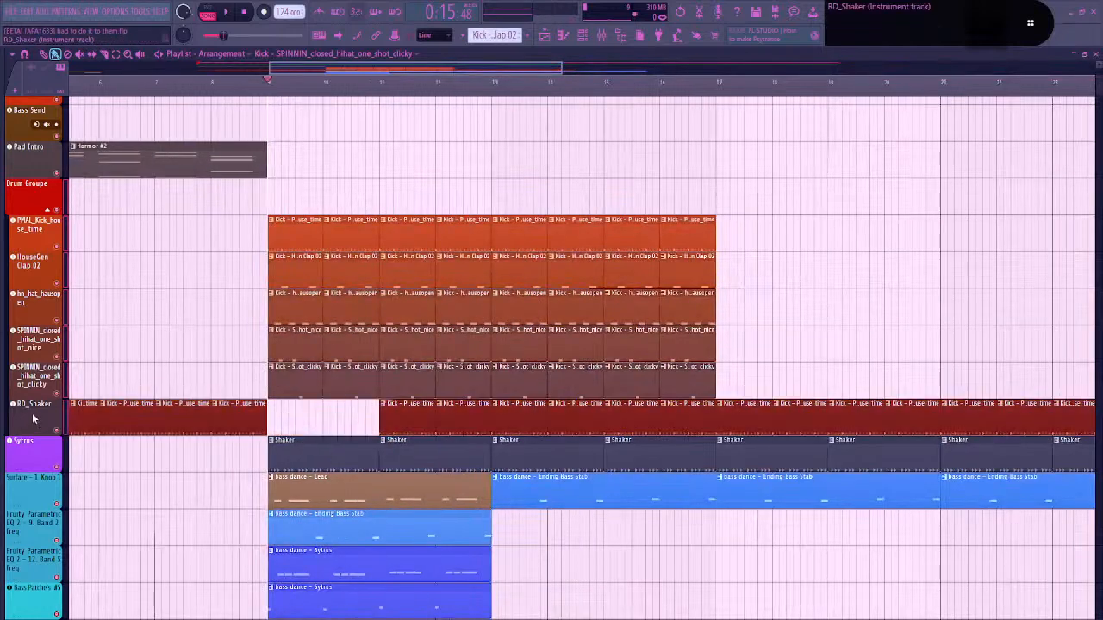
key("Delete")
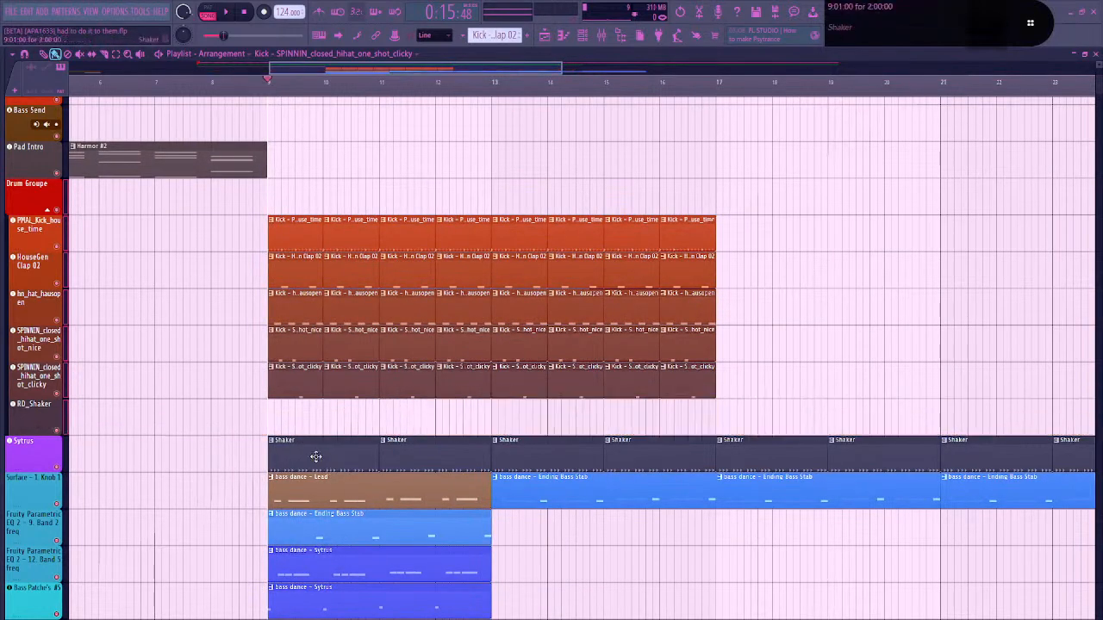
Move the clips on the Sytrus track up to the RD_Shaker track and delete the four Shaker clips from bar 17 onward
left_click(36, 455)
key("shift+Up")
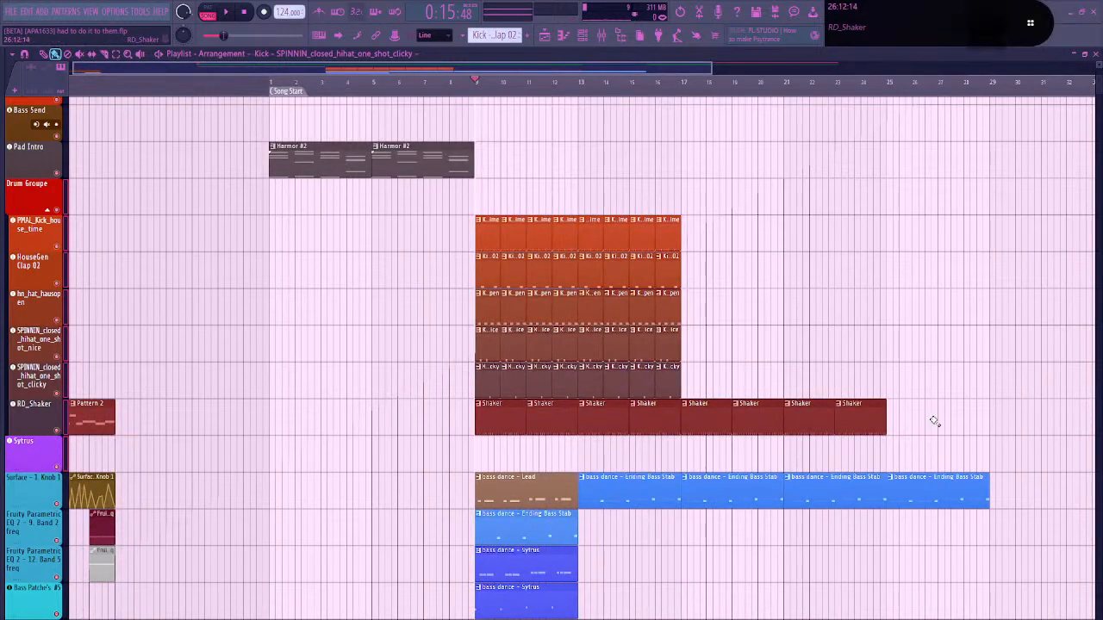
right_click(860, 429)
right_click(810, 428)
right_click(758, 428)
right_click(708, 422)
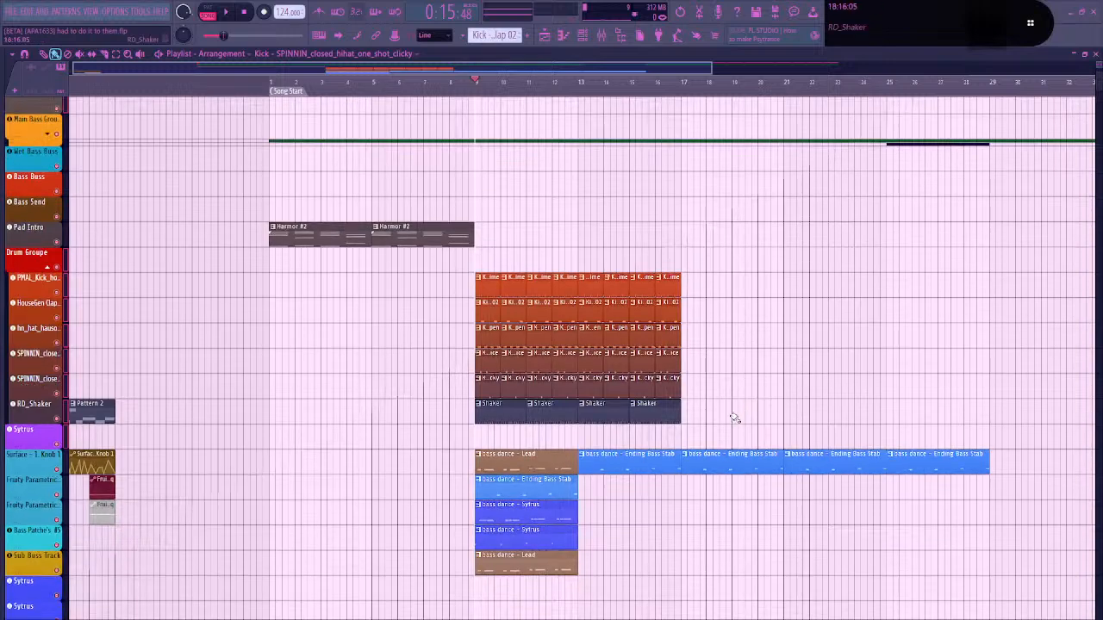
Move both bass dance - Sytrus clips down three tracks onto the two Sytrus tracks
scroll(591, 502, "up", 4)
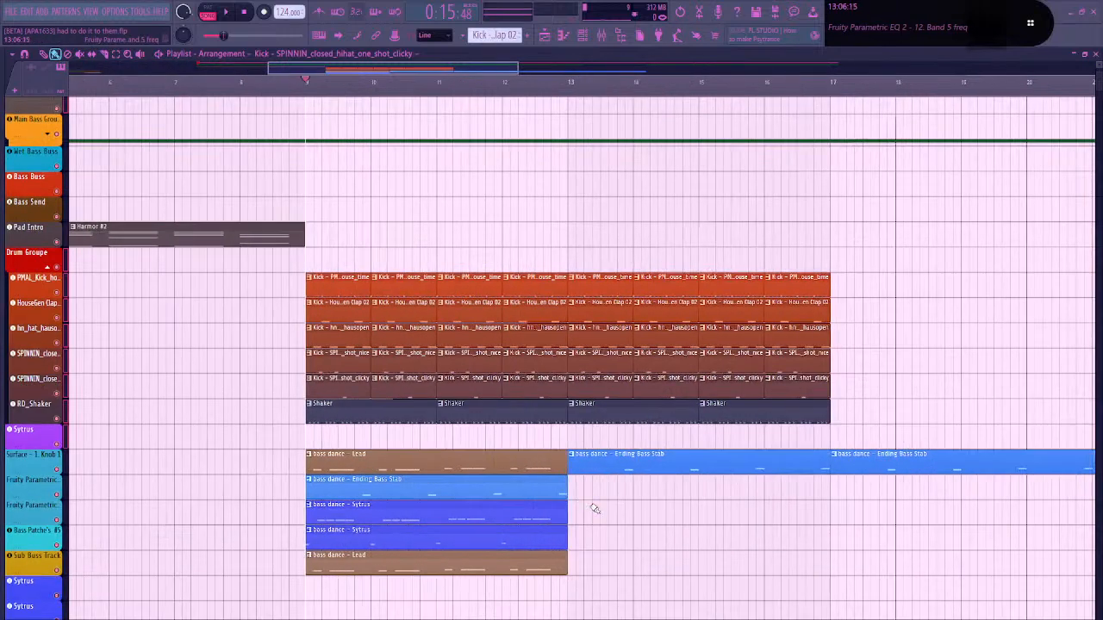
scroll(590, 448, "down", 2)
left_click_drag(390, 422, 391, 449)
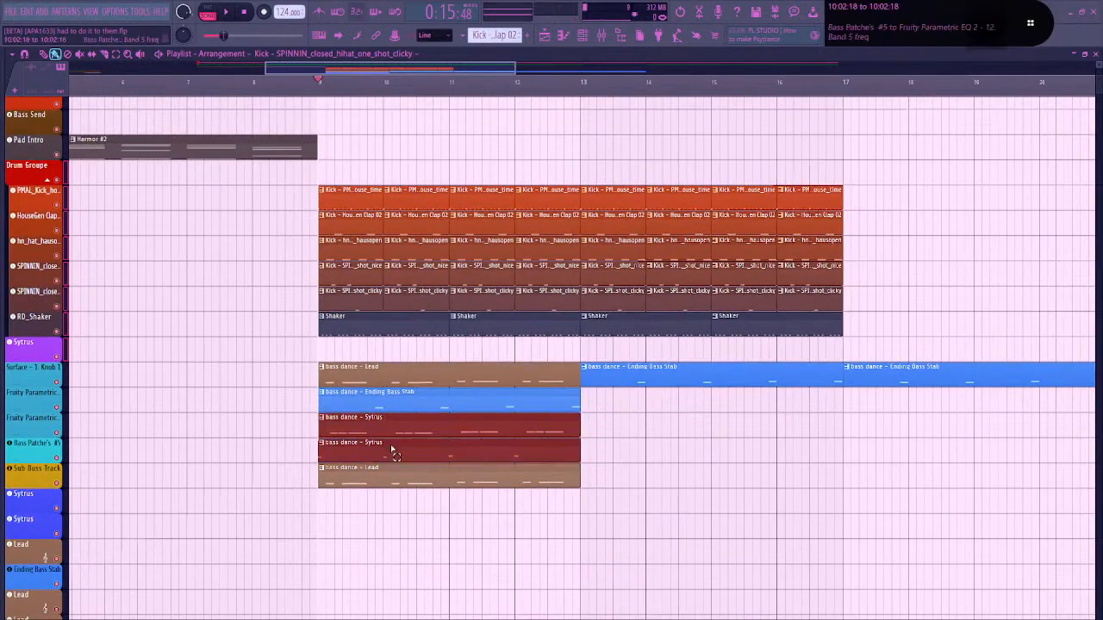
key("shift+Down")
key("shift+Down")
key("shift+Down")
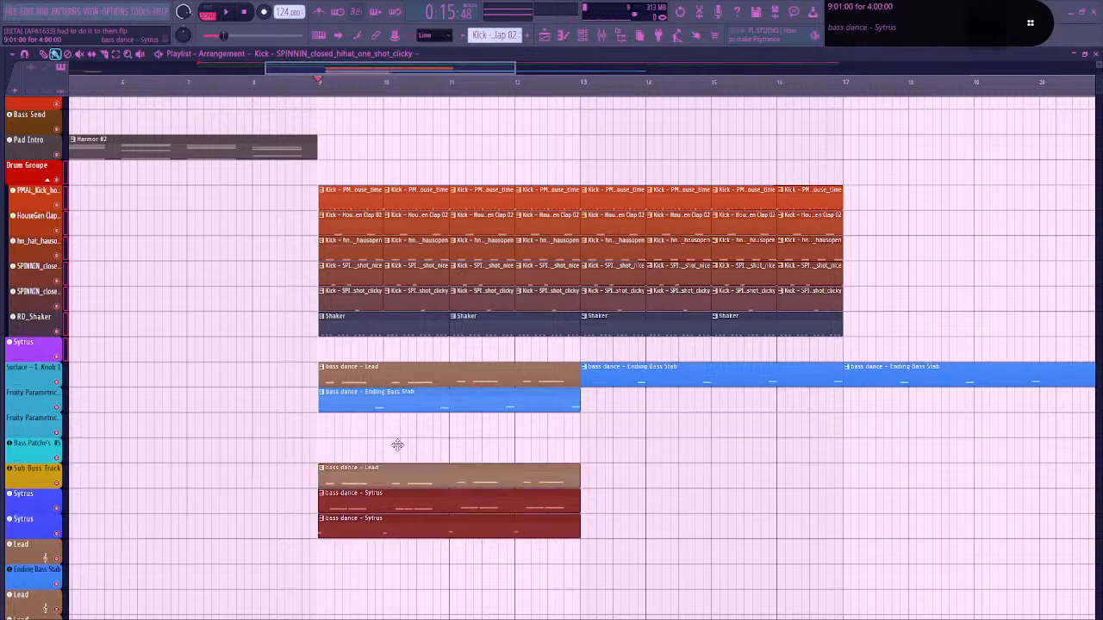
Deselect the Sytrus clips and place a copy of the bass dance - Lead clip at bar 9 on the Bass Patche's #5 track
left_click(411, 448, "ctrl")
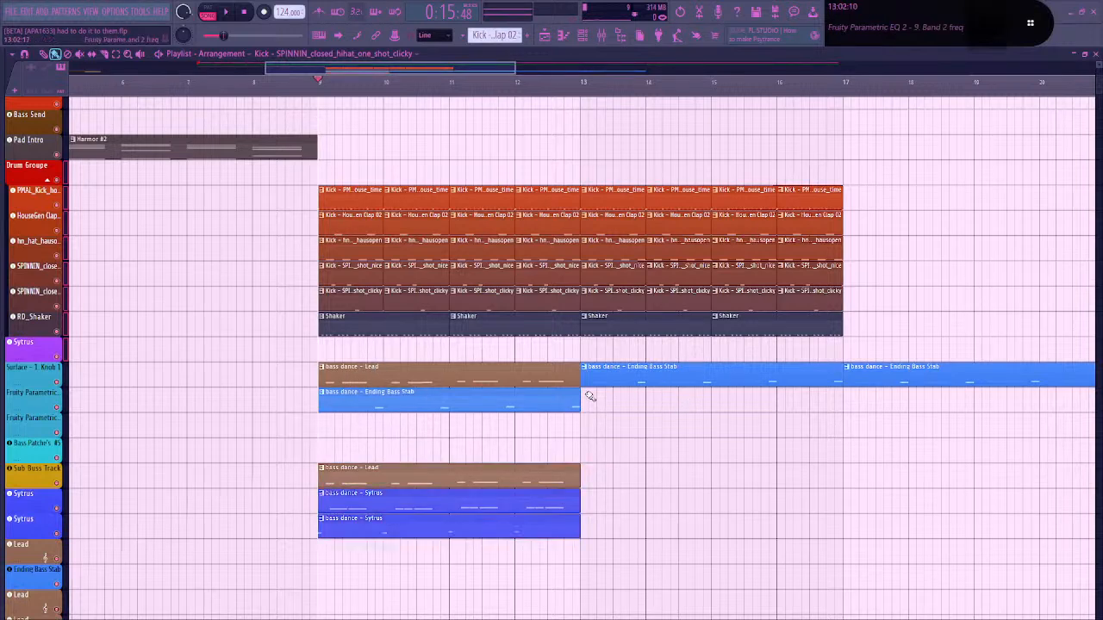
left_click_drag(486, 403, 455, 466)
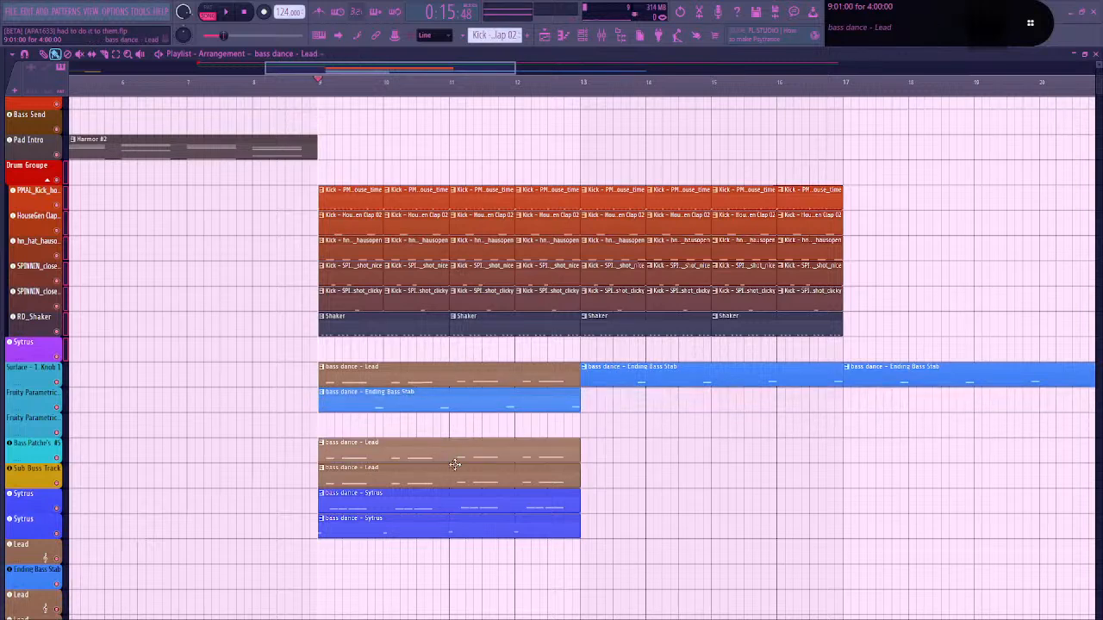
mouse_move(435, 380)
left_mouse_down()
mouse_move(434, 431)
mouse_move(437, 366)
left_mouse_up()
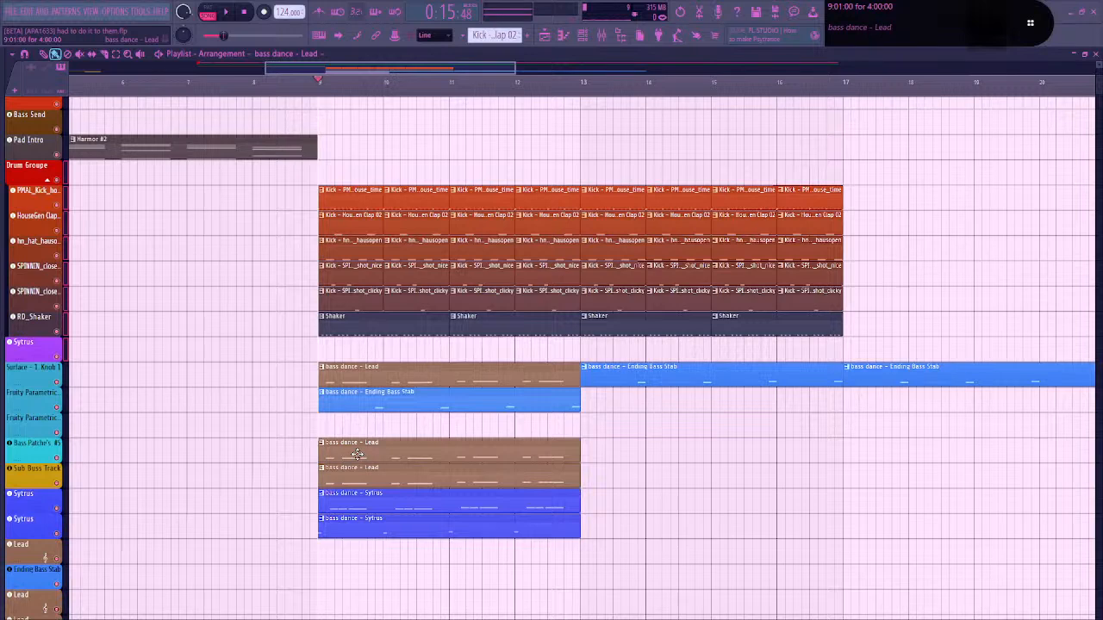
Move the four-bar bass dance - Ending Bass Stab clip at bar 9 down to the Ending Bass Stab track
scroll(357, 454, "down", 2)
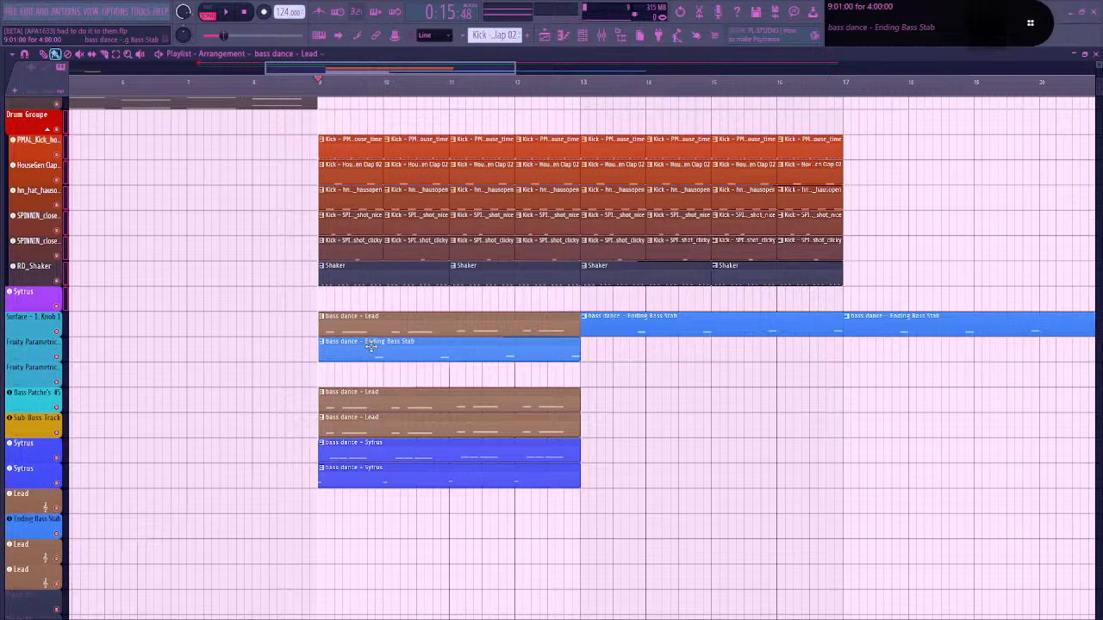
left_click(424, 353)
key("shift+Down")
key("shift+Down")
key("shift+Down")
key("shift+Down")
key("shift+Down")
key("shift+Down")
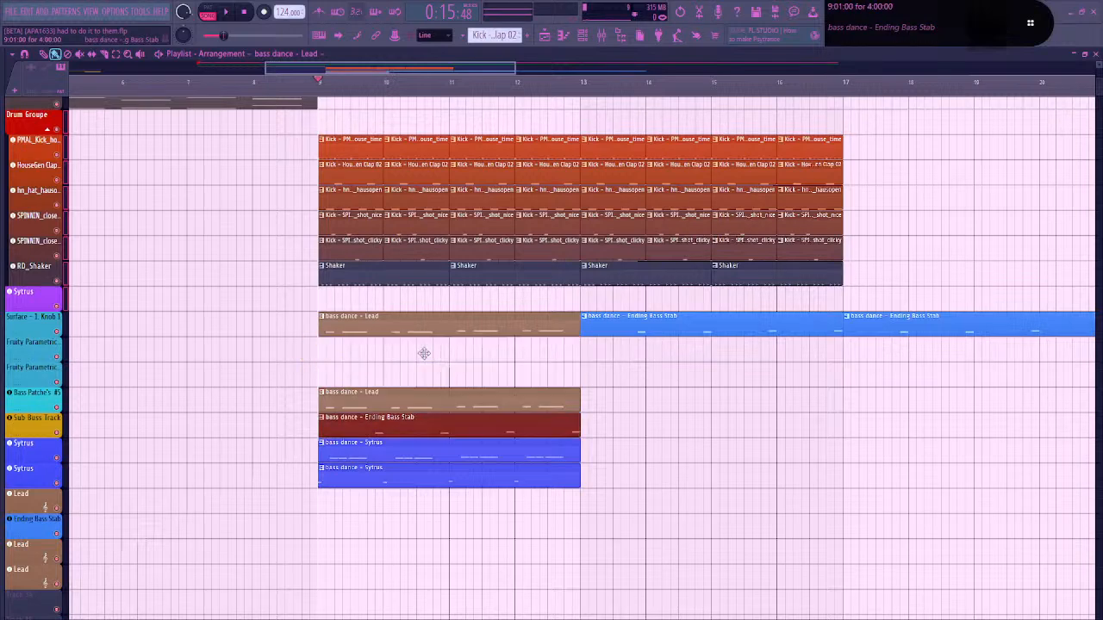
key("shift+Down")
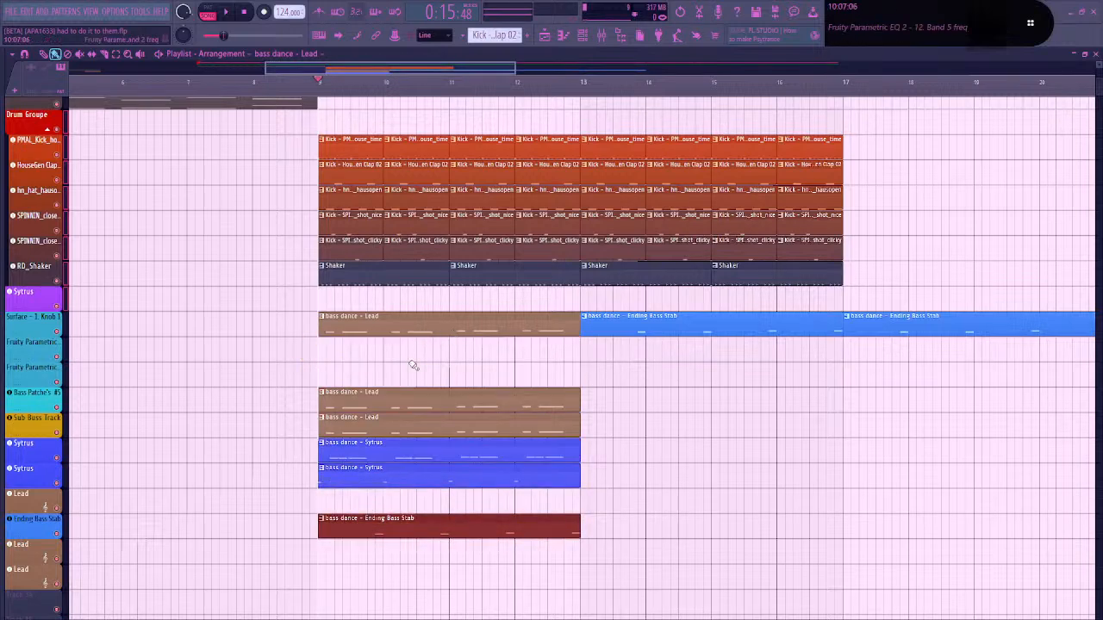
Select the three bass dance - Lead clips at bar 9 and move them down together toward the Lead tracks
left_click(407, 401)
left_click(564, 417, "shift")
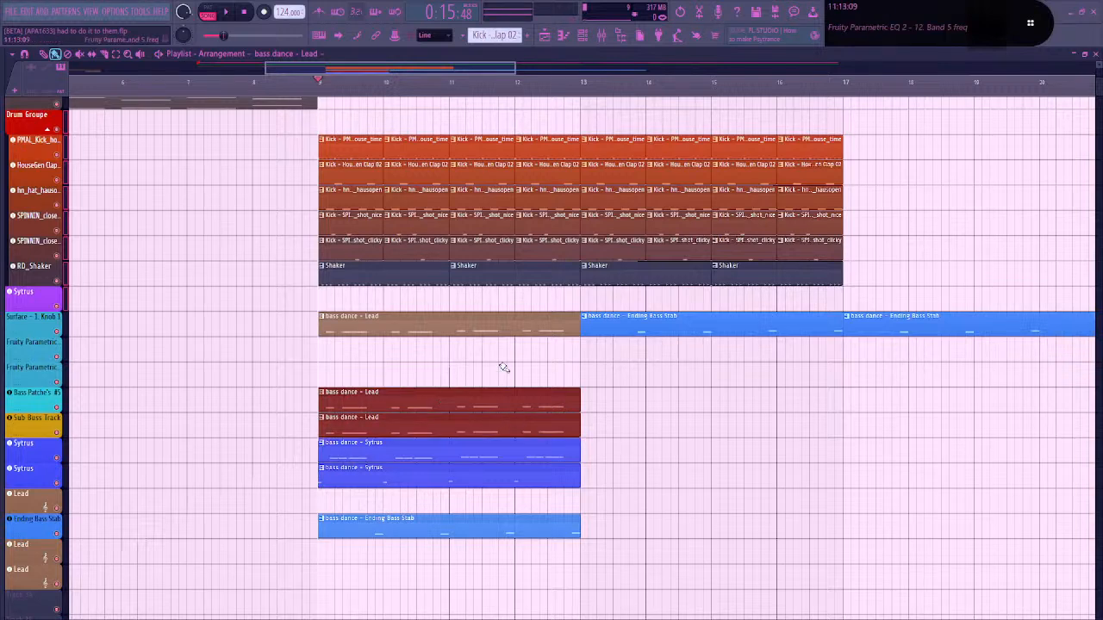
left_click(501, 315, "shift")
key("shift+Down")
key("shift+Down")
key("shift+Down")
key("shift+Down")
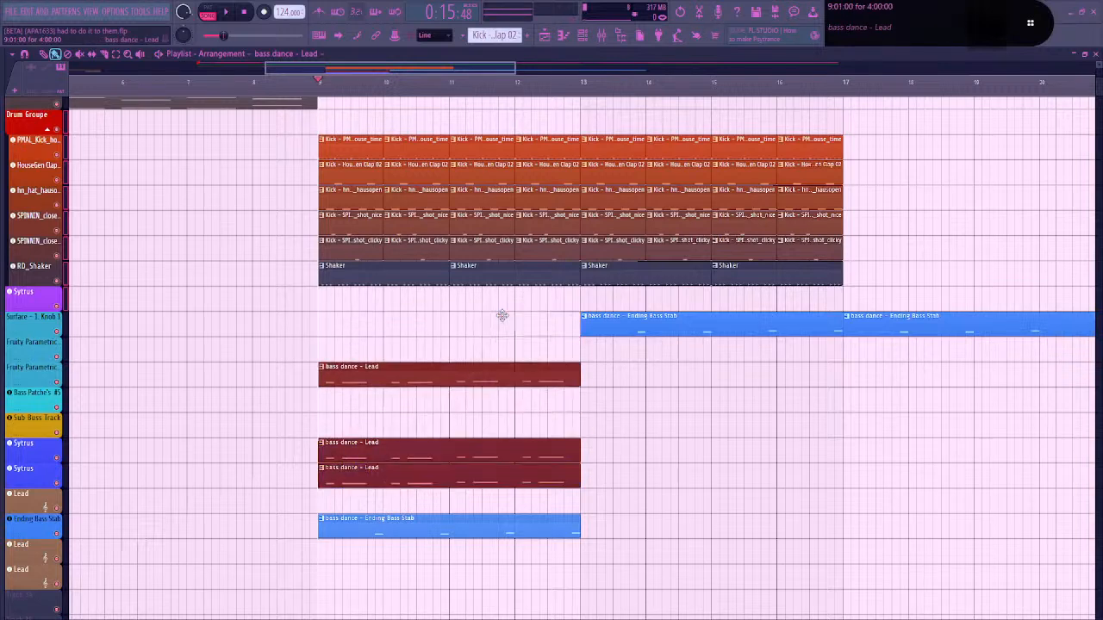
key("ctrl+z")
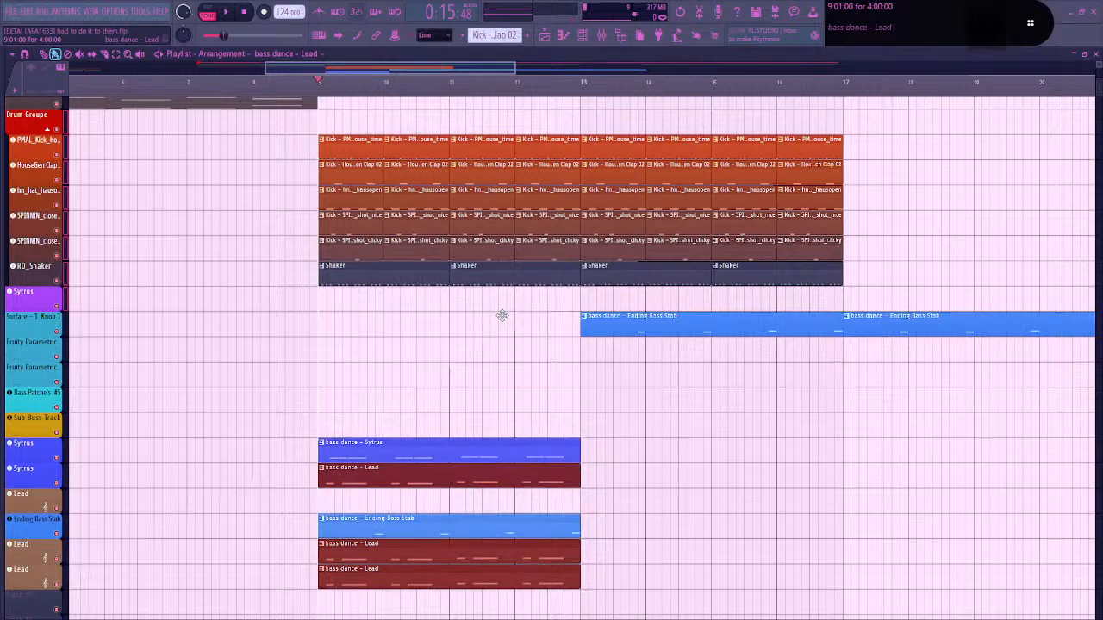
key("ctrl+z")
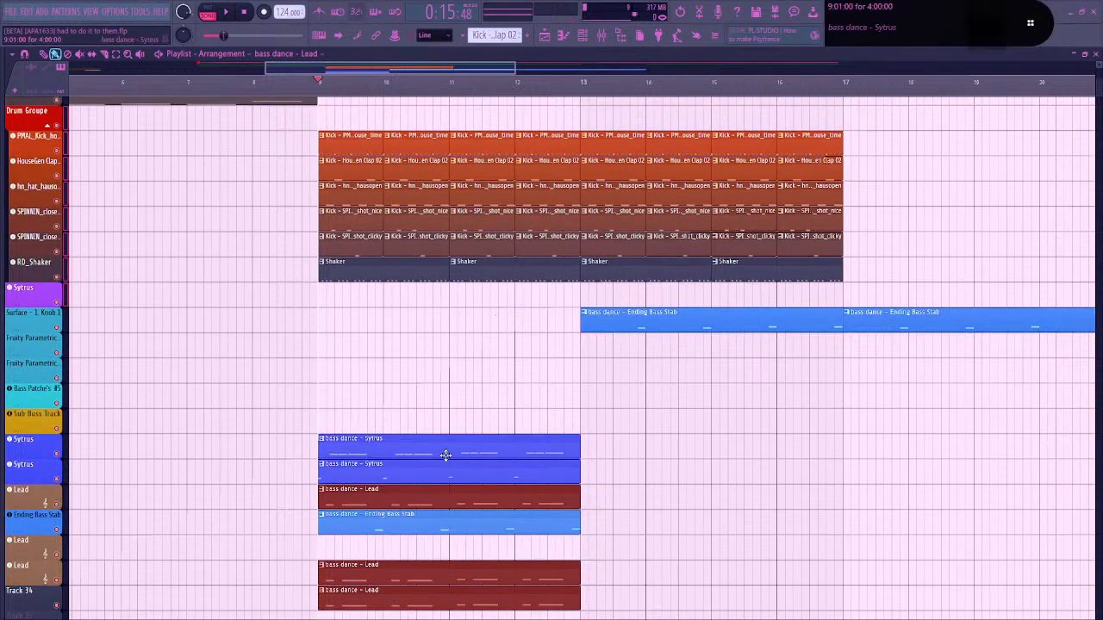
Place two of the bass dance - Lead clips on the last two Lead tracks and the third on the Bass Patche's #5 track
key("ctrl+z")
key("ctrl+z")
key("ctrl+z")
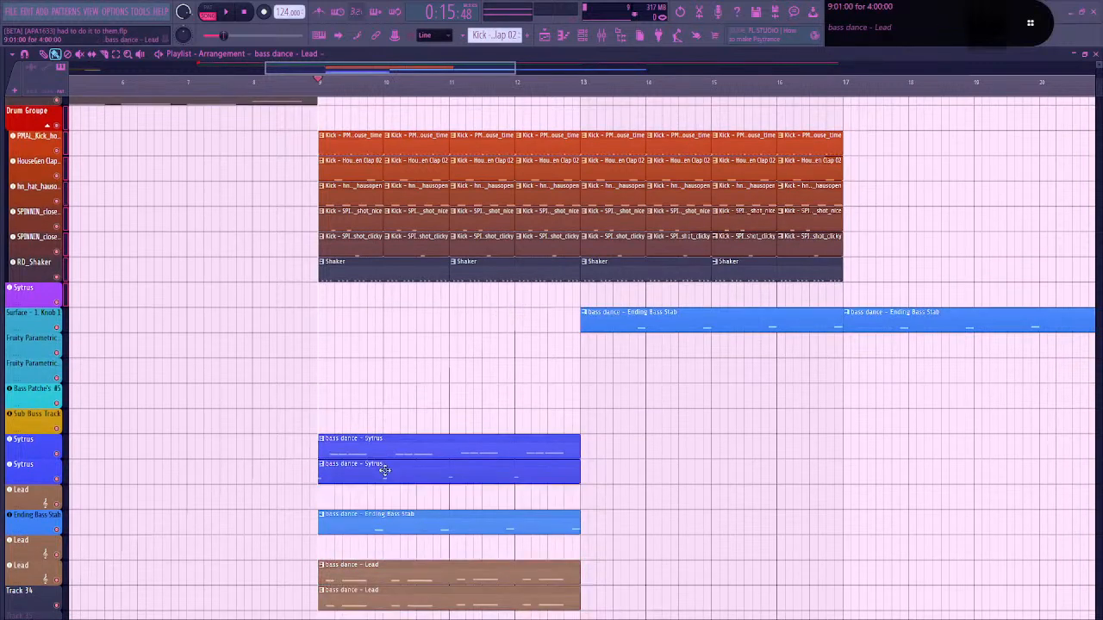
left_click_drag(379, 558, 382, 596)
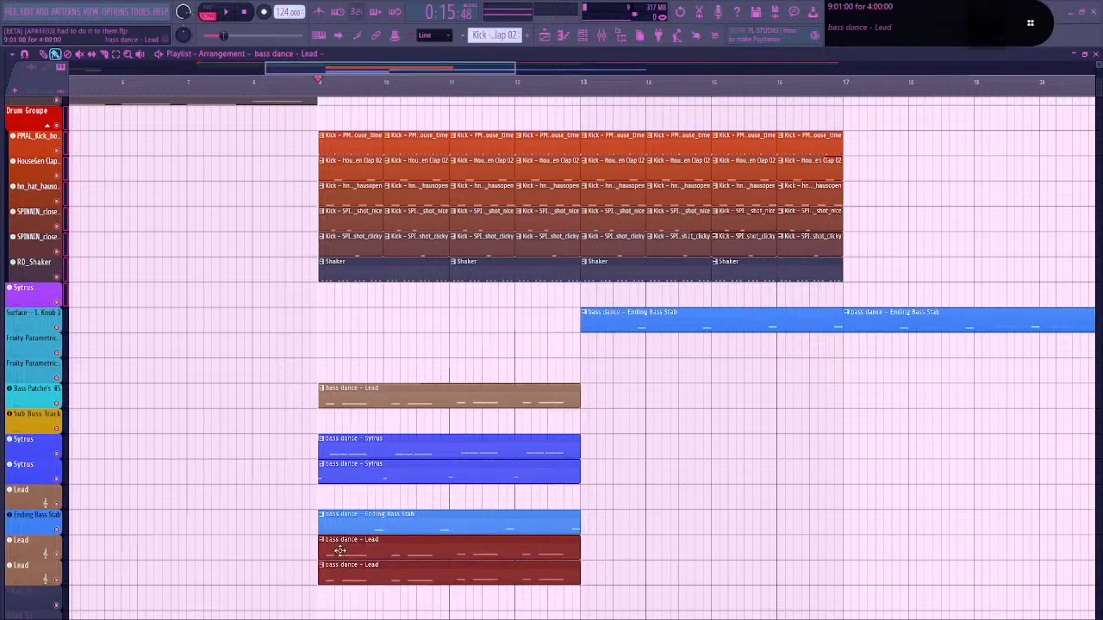
Check the channels of the Ending Bass Stab and Lead clips, and move the Lead clip on Bass Patche's #5 down to the empty Lead track
key("F7")
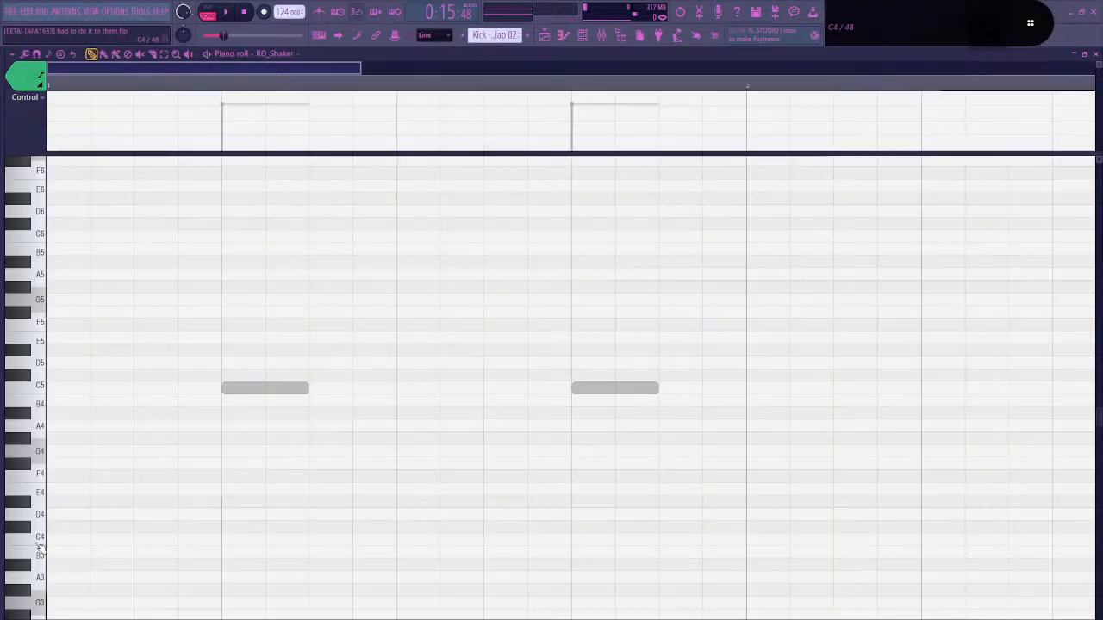
key("F7")
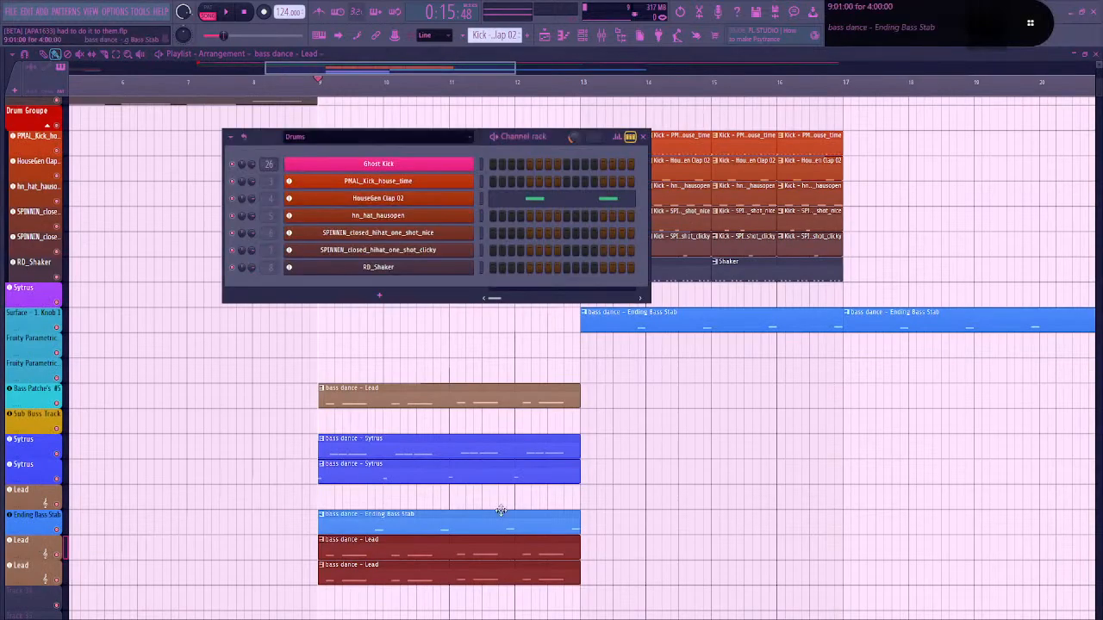
double_click(501, 532)
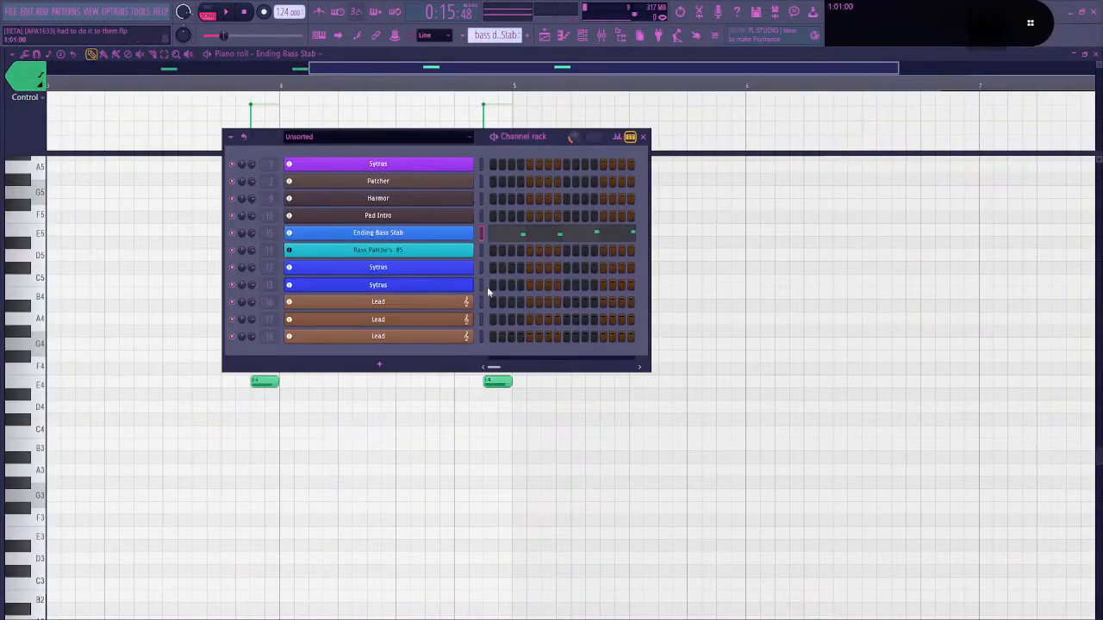
left_click(558, 38)
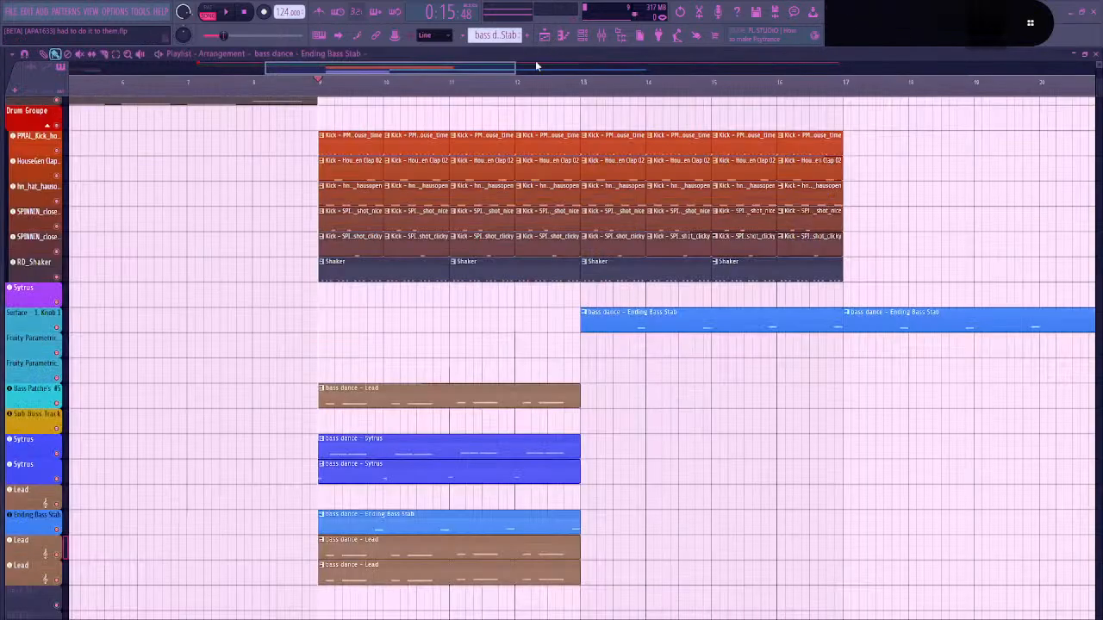
key("F6")
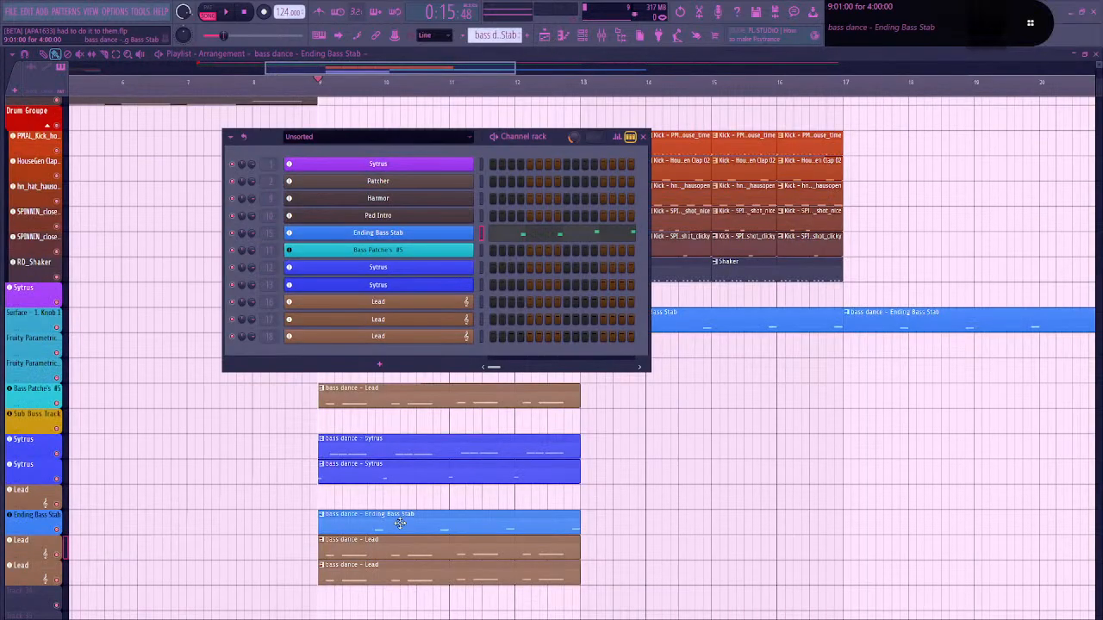
double_click(400, 559)
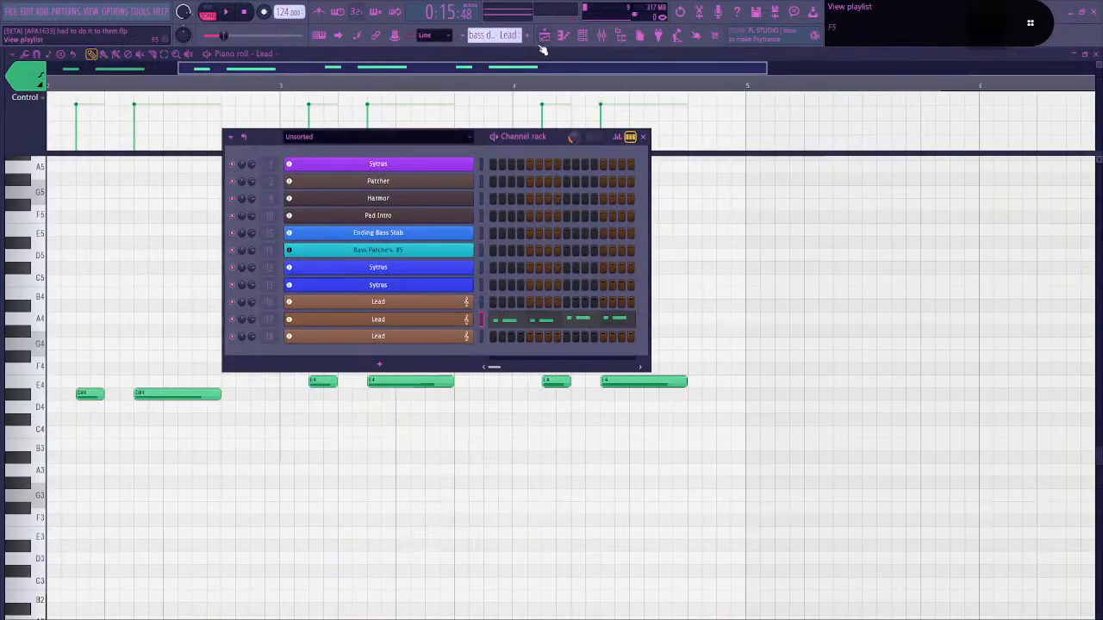
left_click(548, 35)
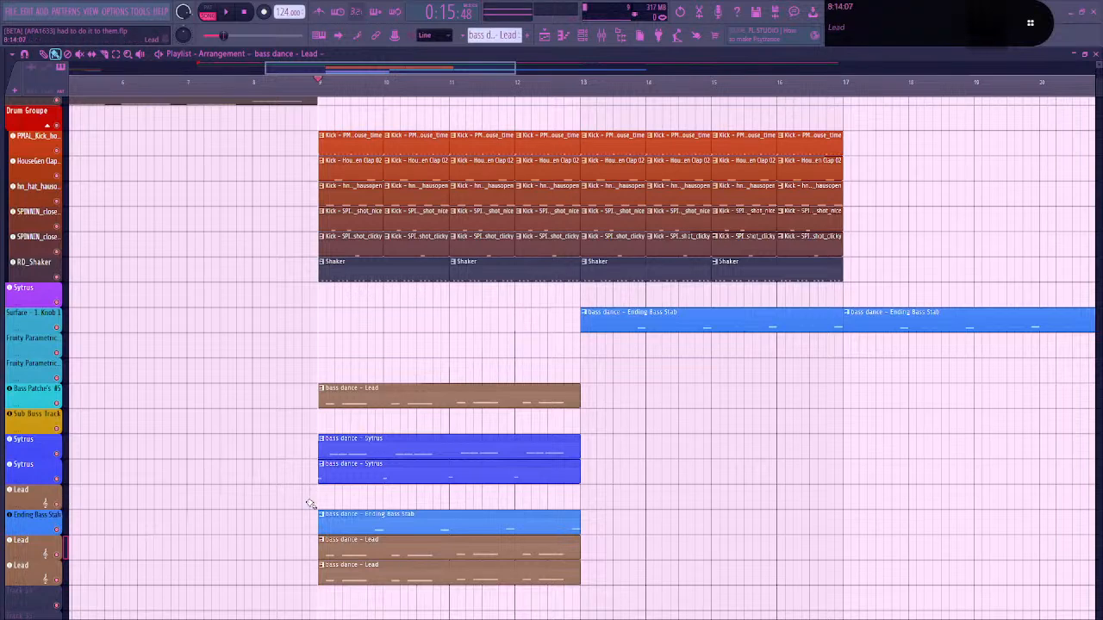
left_click_drag(368, 388, 399, 495)
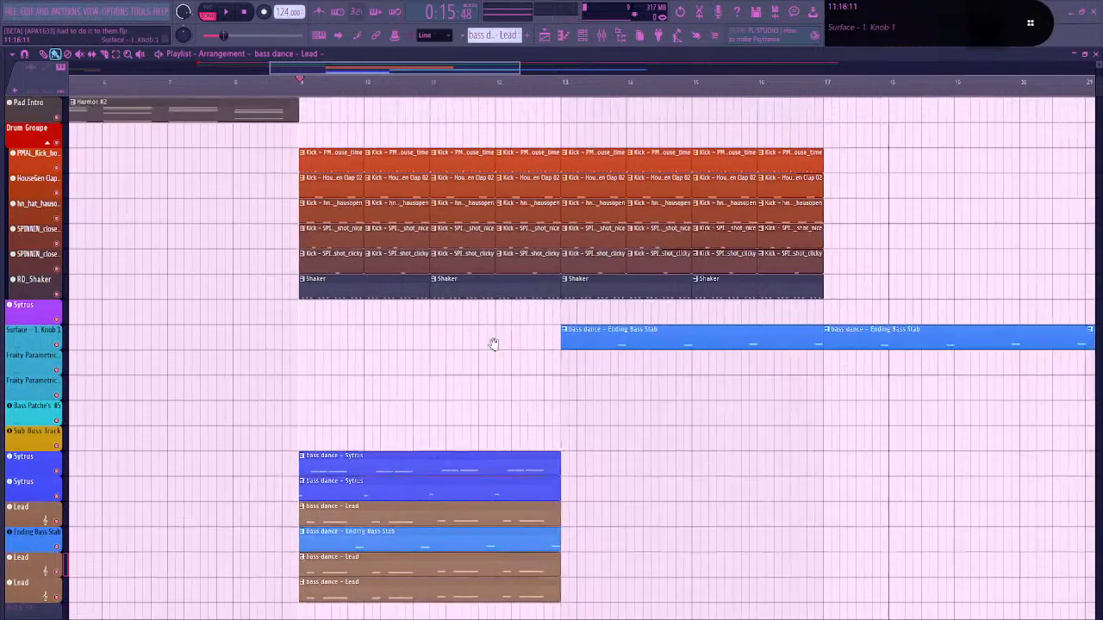
scroll(512, 405, "down", 2)
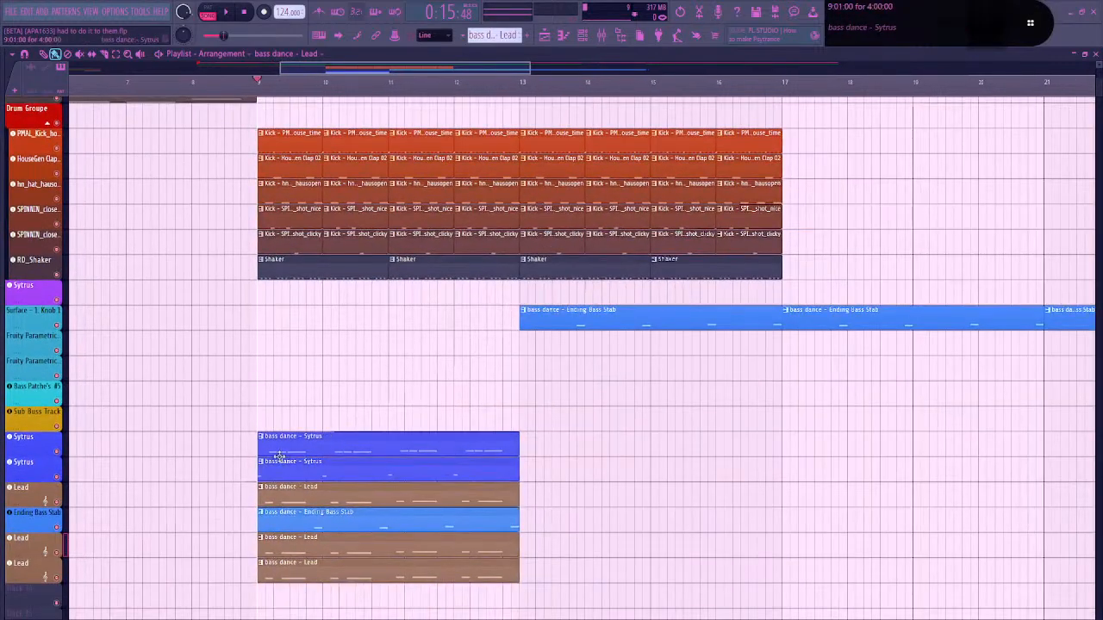
Examine the upper bass dance - Sytrus clip's notes and play from bar 9 with the second blue Sytrus track briefly muted
double_click(313, 451)
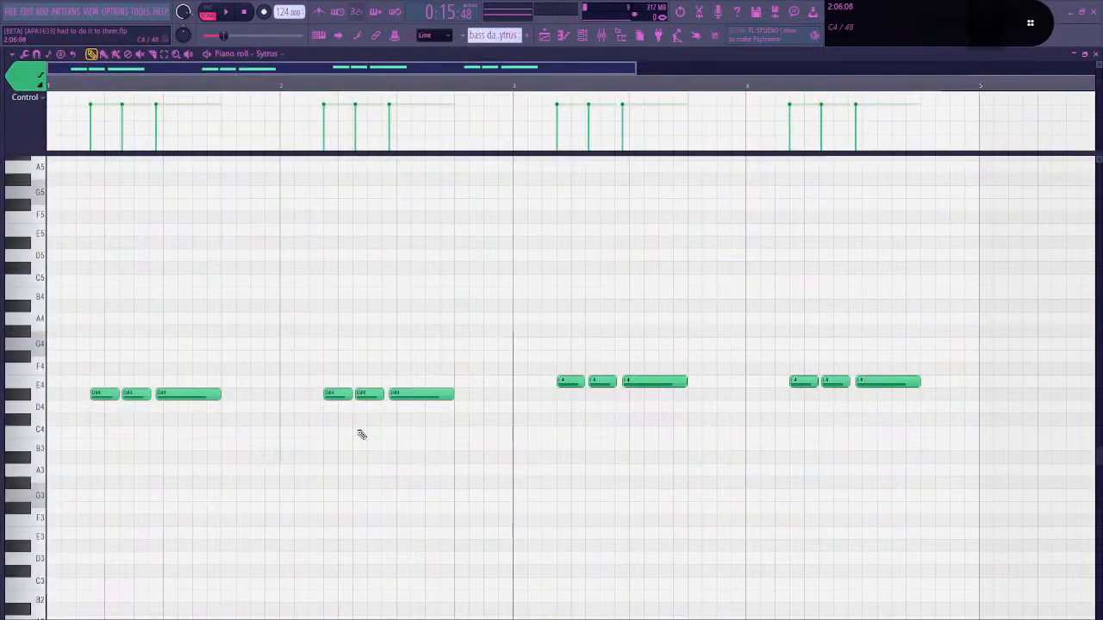
key("F6")
key("F6")
key("F5")
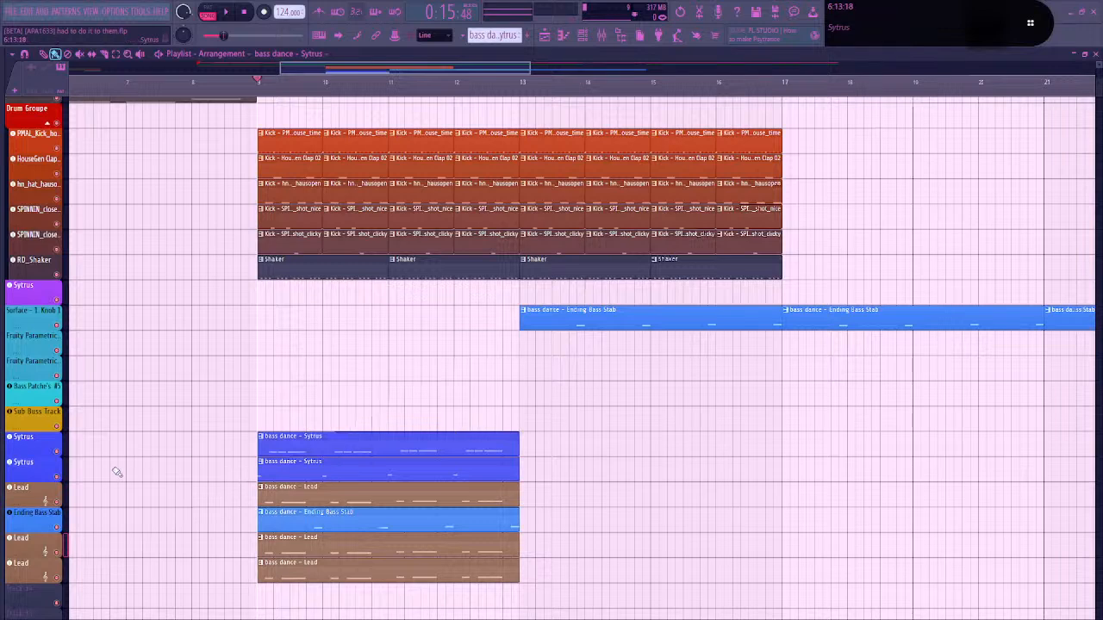
left_click(60, 479)
key("space")
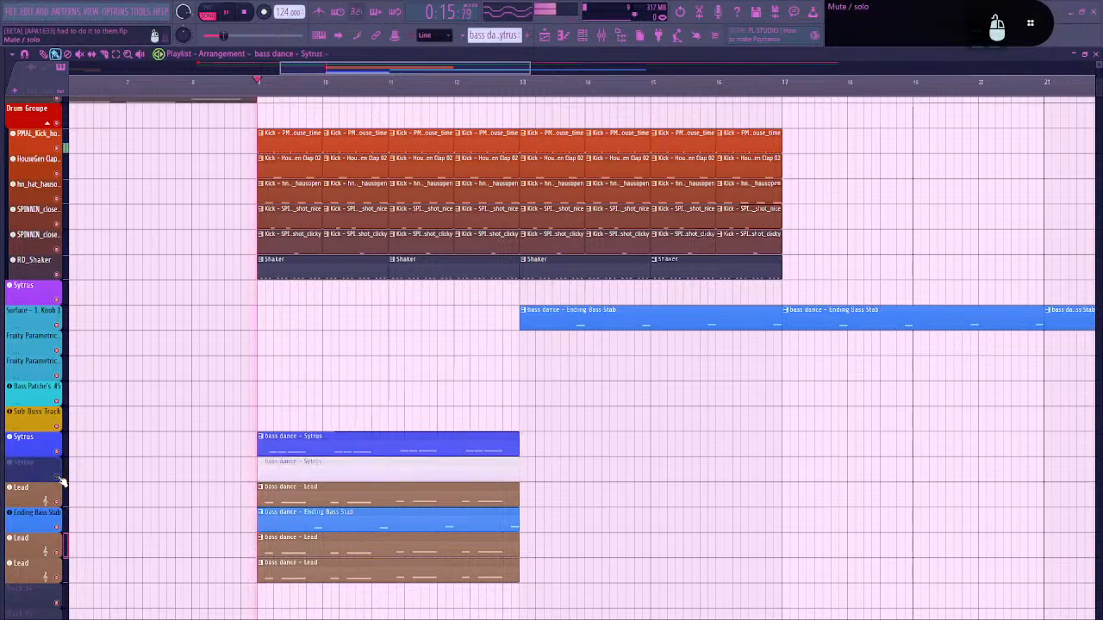
left_click(61, 479)
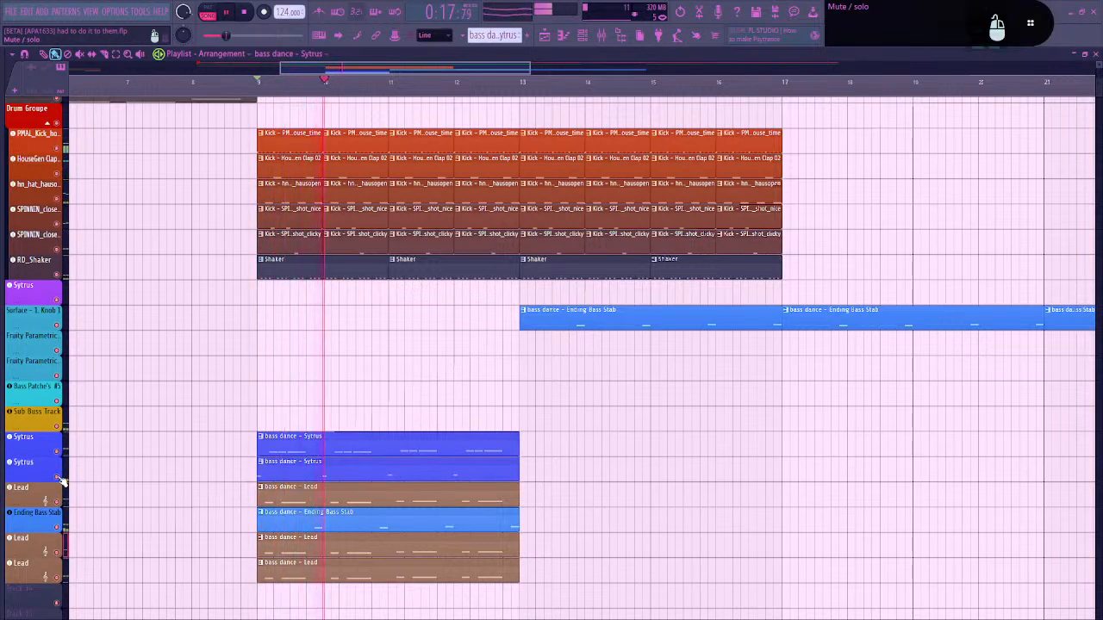
Stop playback and duplicate the six bass dance clips at bar 9 so the copies start at bar 13
scroll(565, 433, "down", 3)
key("space")
left_click_drag(587, 407, 416, 591)
key("ctrl+b")
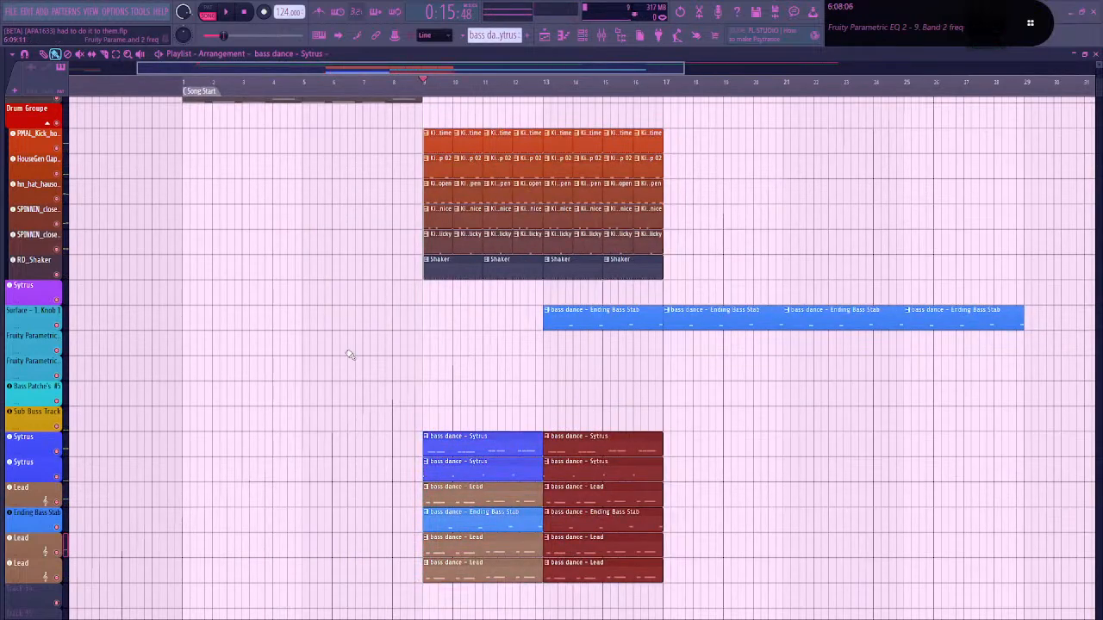
Delete only the four bass dance - Ending Bass Stab clips from bar 13 onward on the Surface - 1. Knob 1 track
left_click(65, 322)
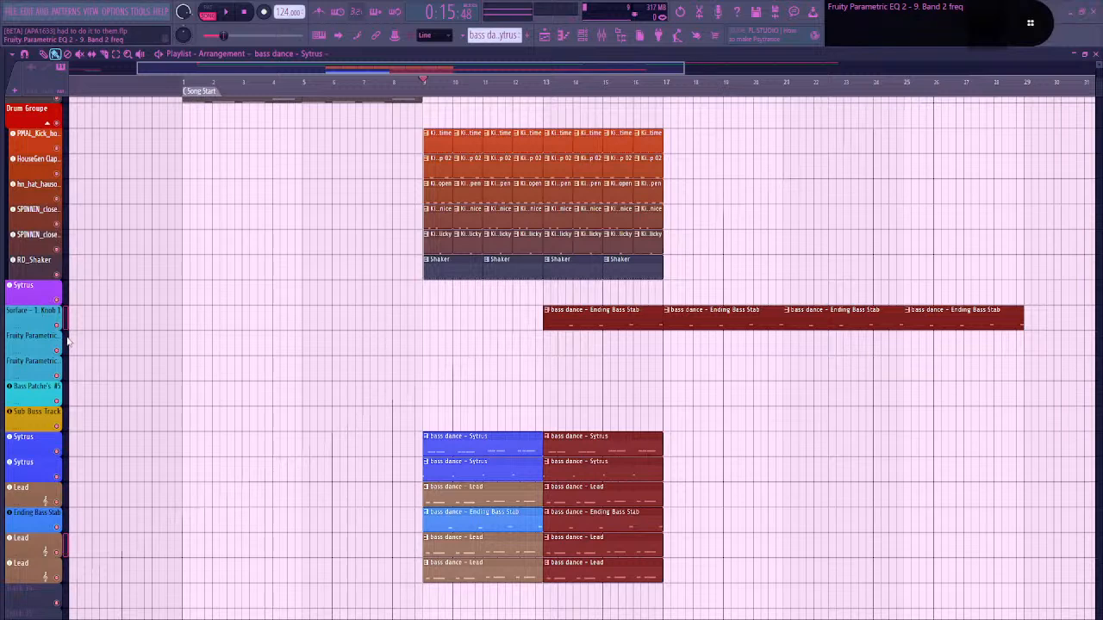
key("Delete")
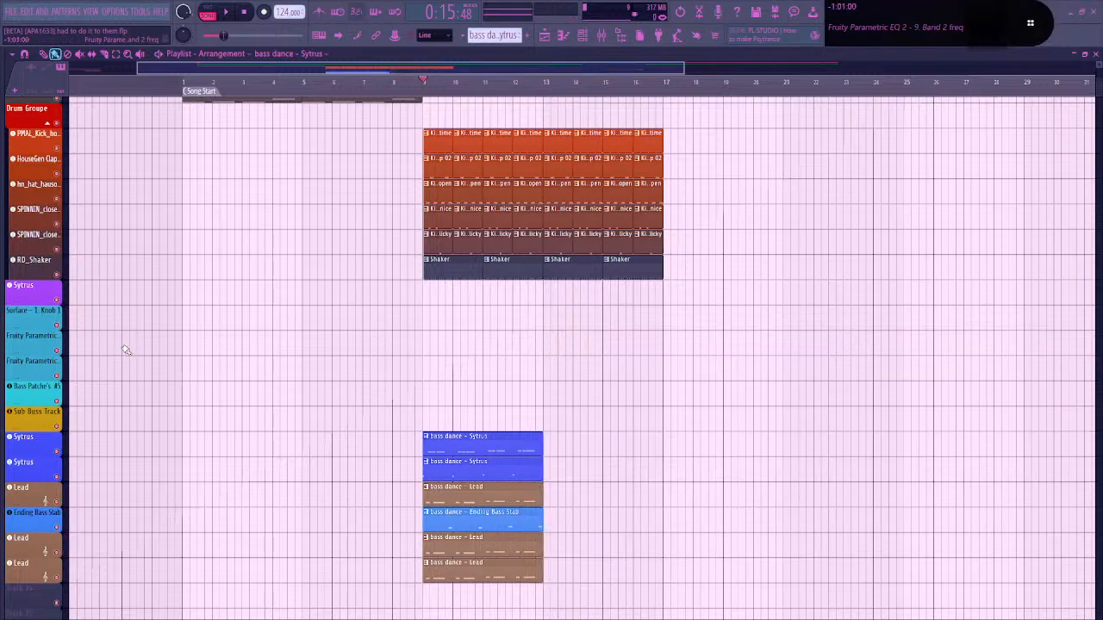
key("ctrl+z")
scroll(622, 593, "down", 1)
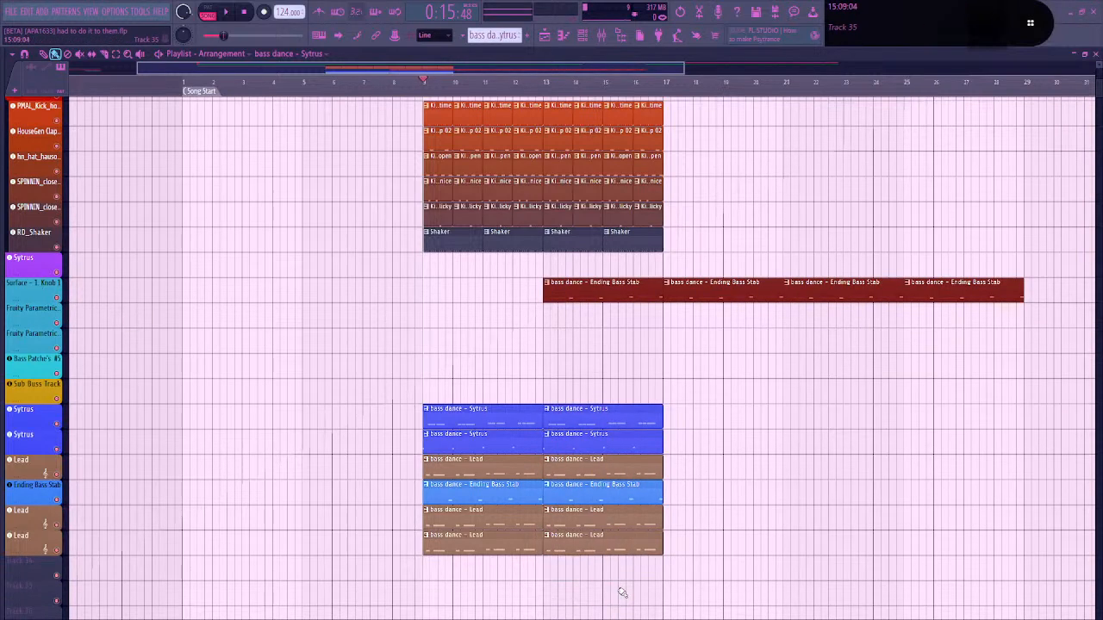
key("Delete")
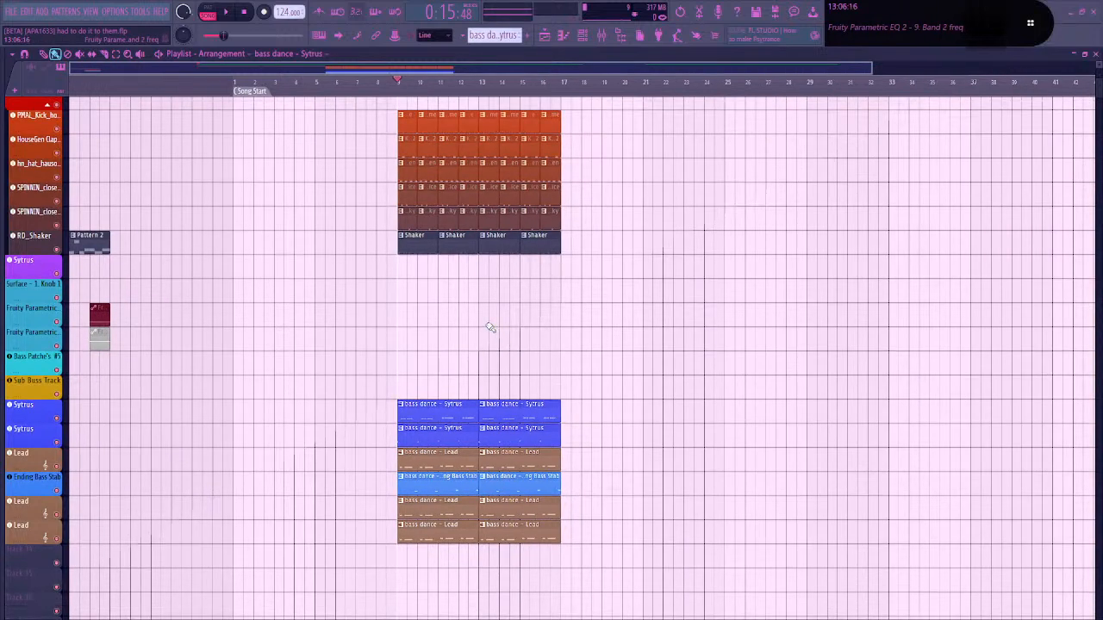
Try to recolour the Drum Groupe track together with its six drum tracks in the shared name and colour editor
left_click_drag(453, 321, 441, 444)
scroll(441, 445, "down", 1)
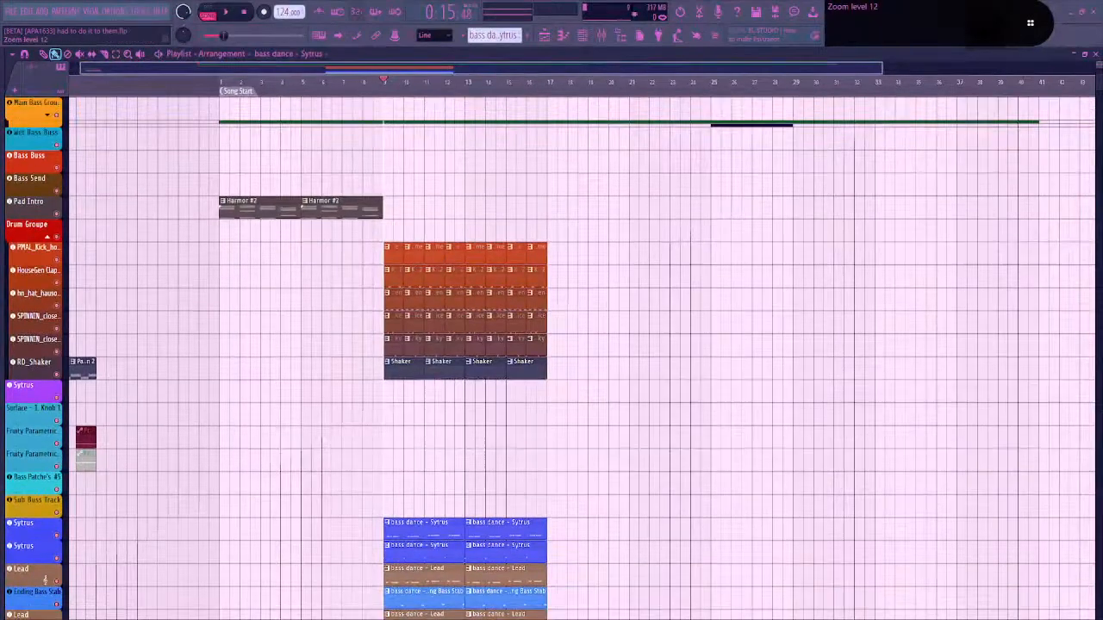
scroll(281, 345, "down", 2)
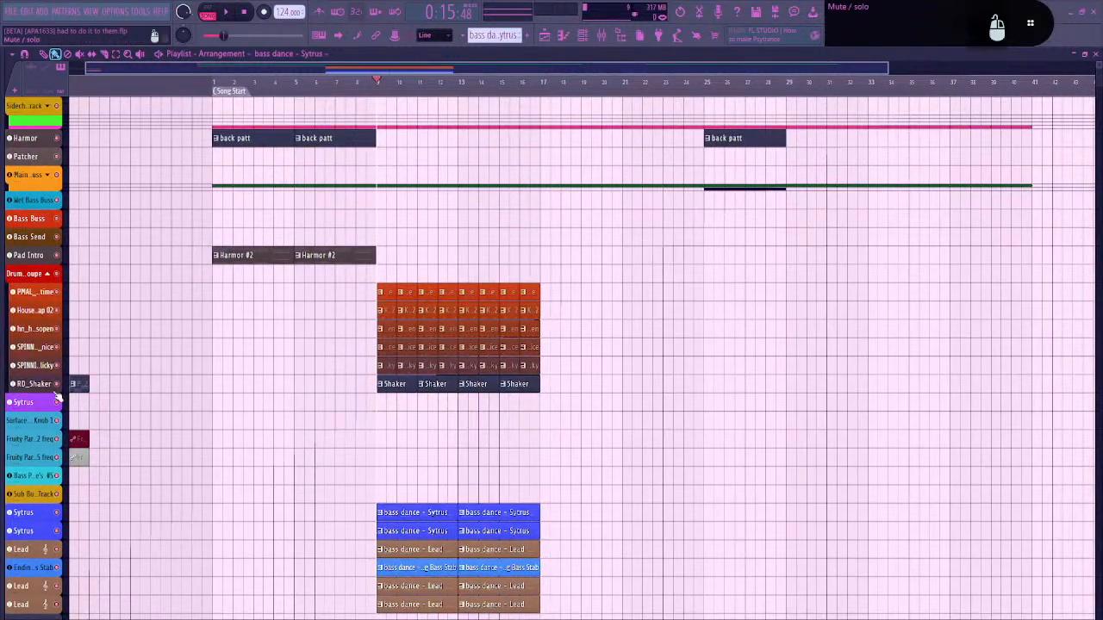
right_click(31, 273)
left_click(32, 270)
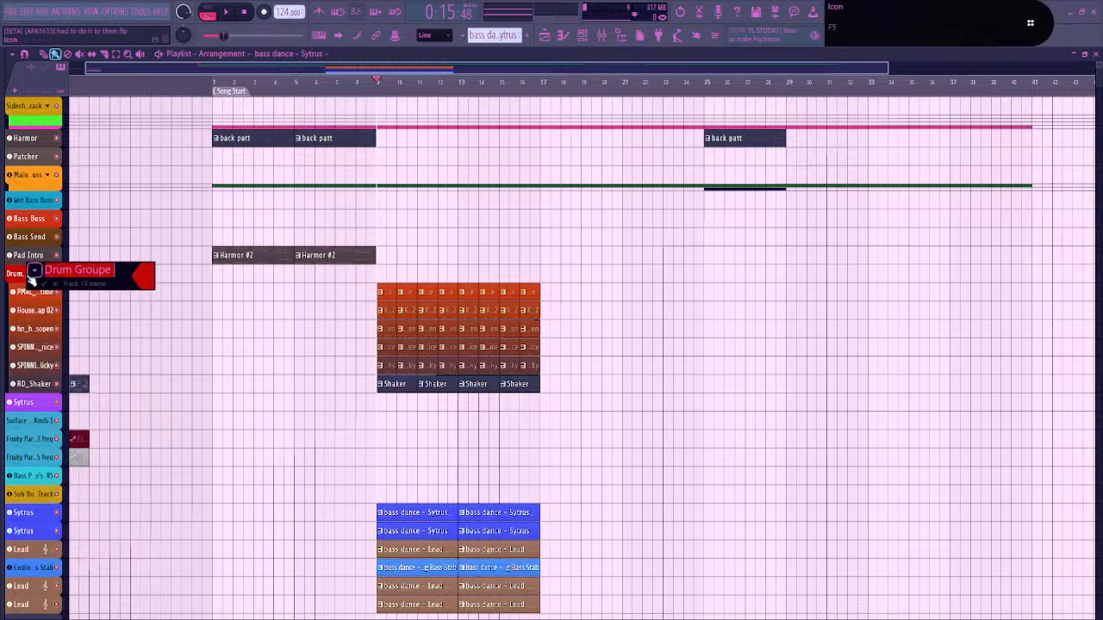
key("Return")
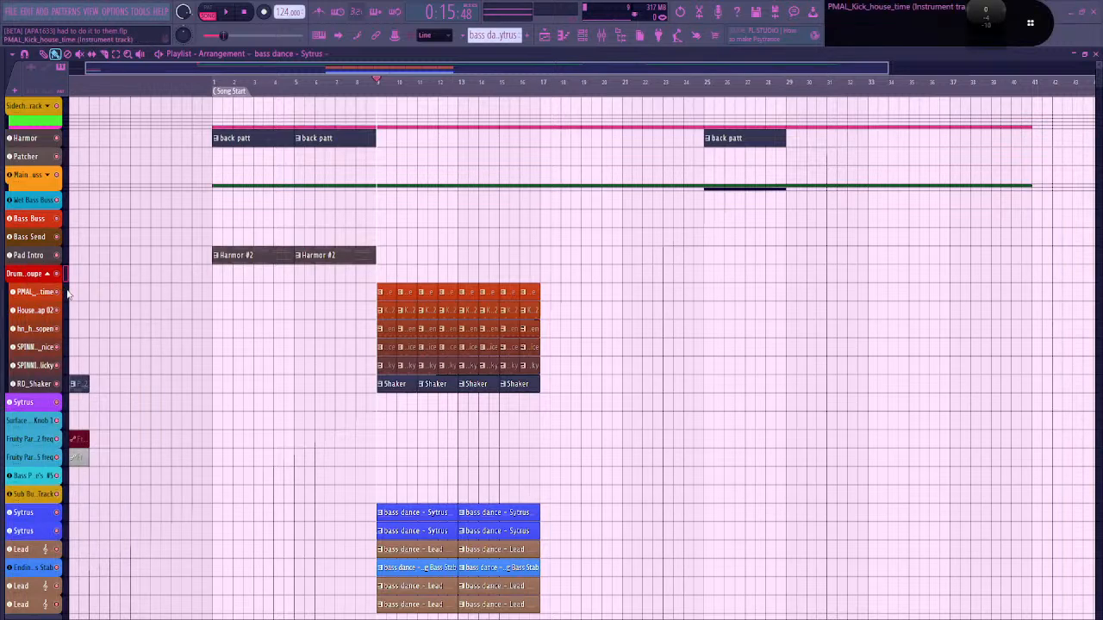
double_click(34, 275)
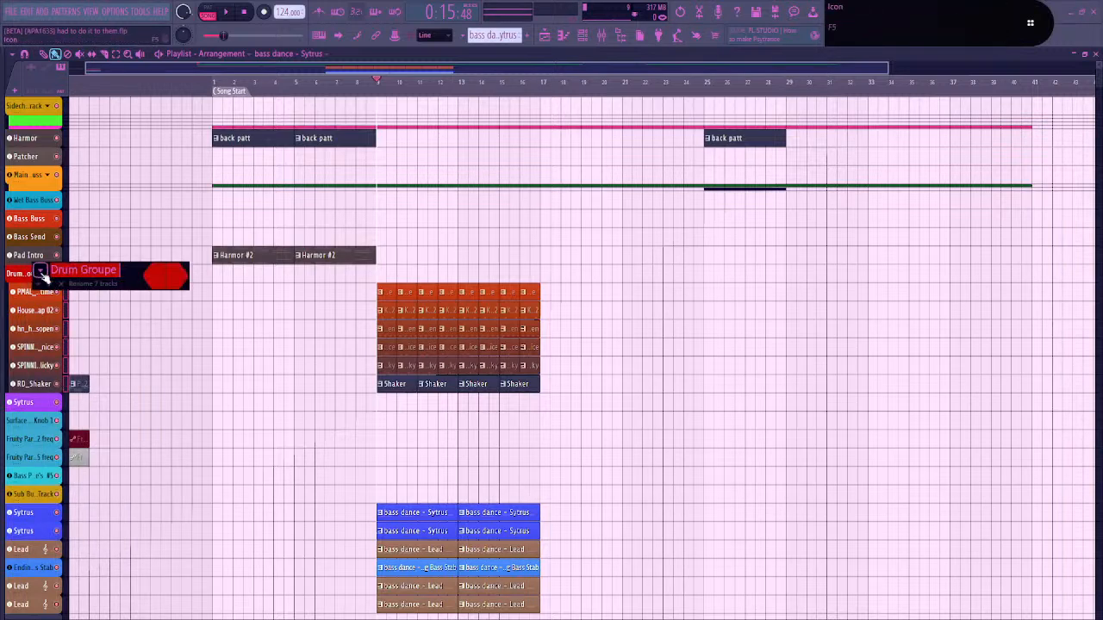
left_click(175, 277)
left_click_drag(369, 369, 368, 375)
key("Return")
key("Return")
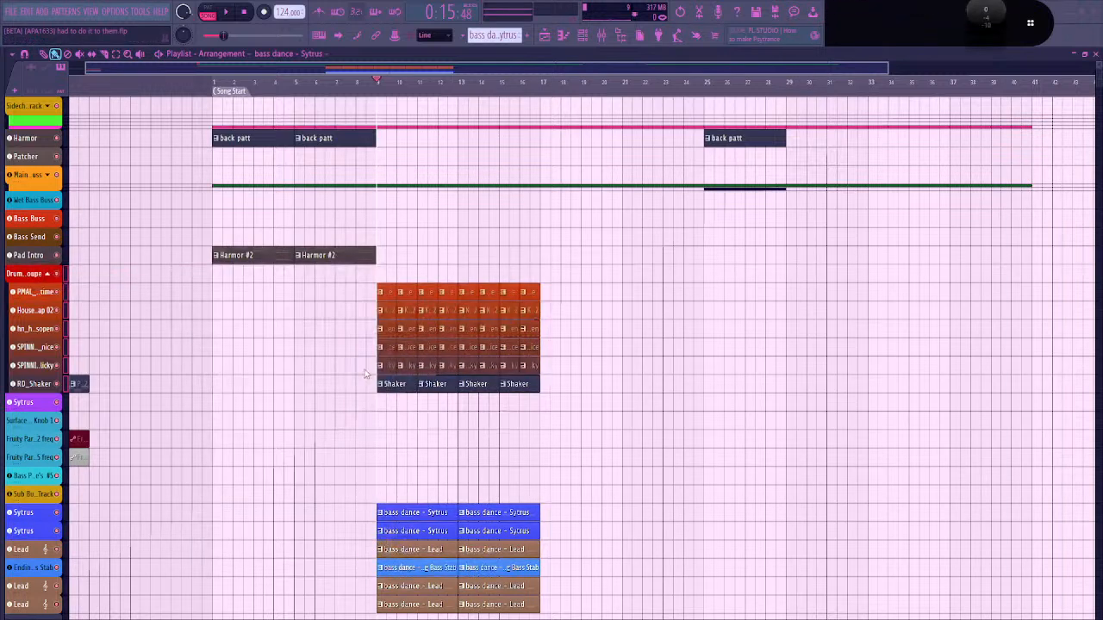
Collapse the Drum Groupe and move it up the track list to directly above the Harmor track
left_click(50, 275)
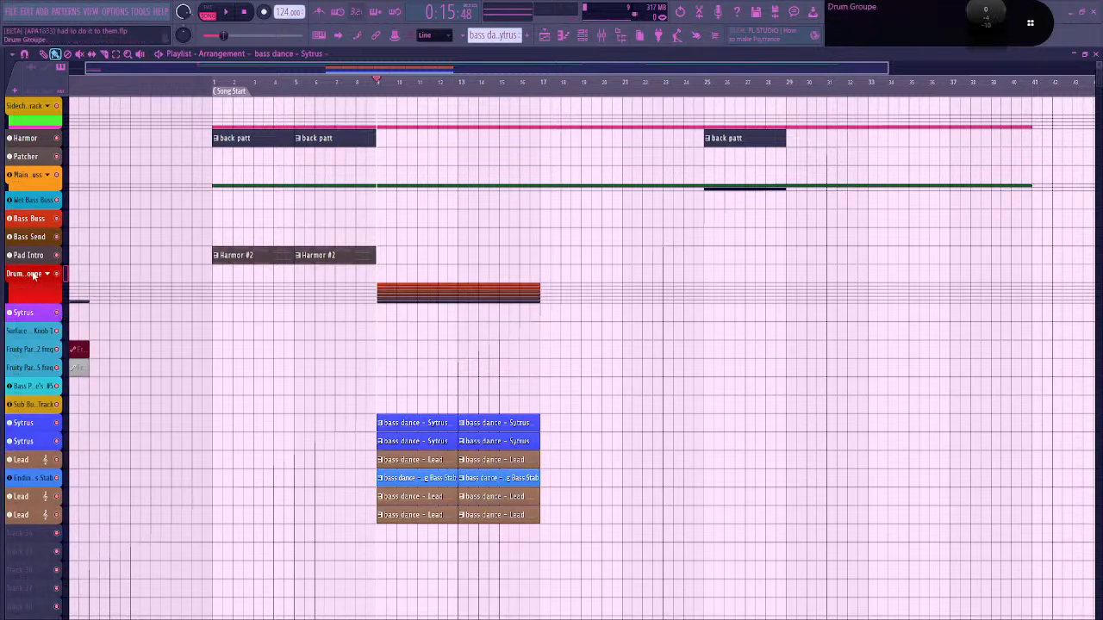
left_click_drag(32, 274, 33, 202)
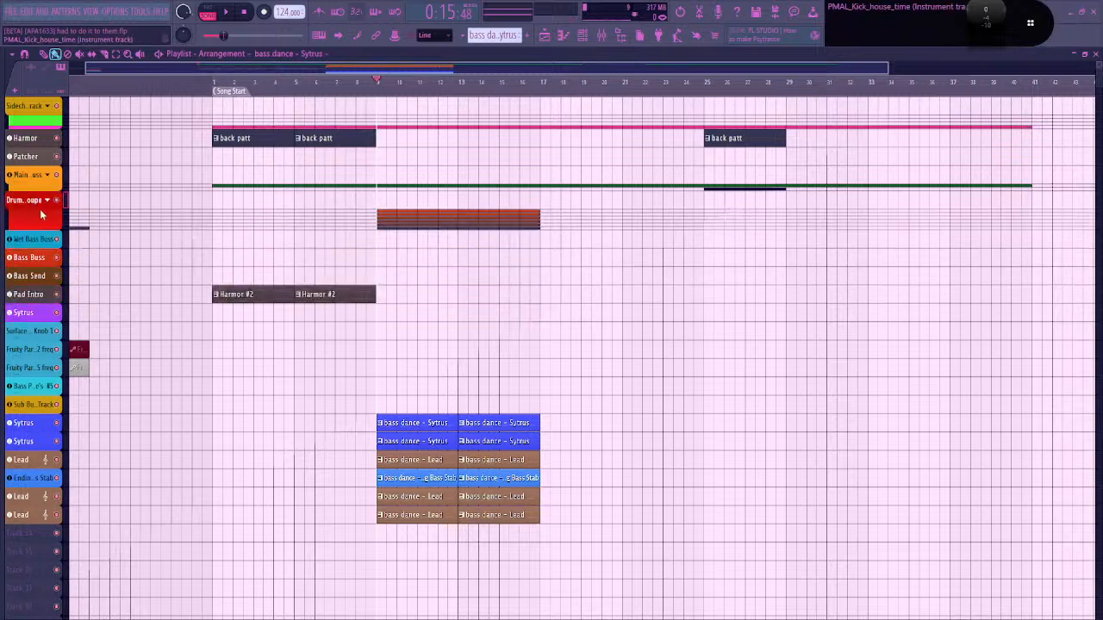
left_click_drag(40, 205, 41, 141)
scroll(184, 320, "left", 2)
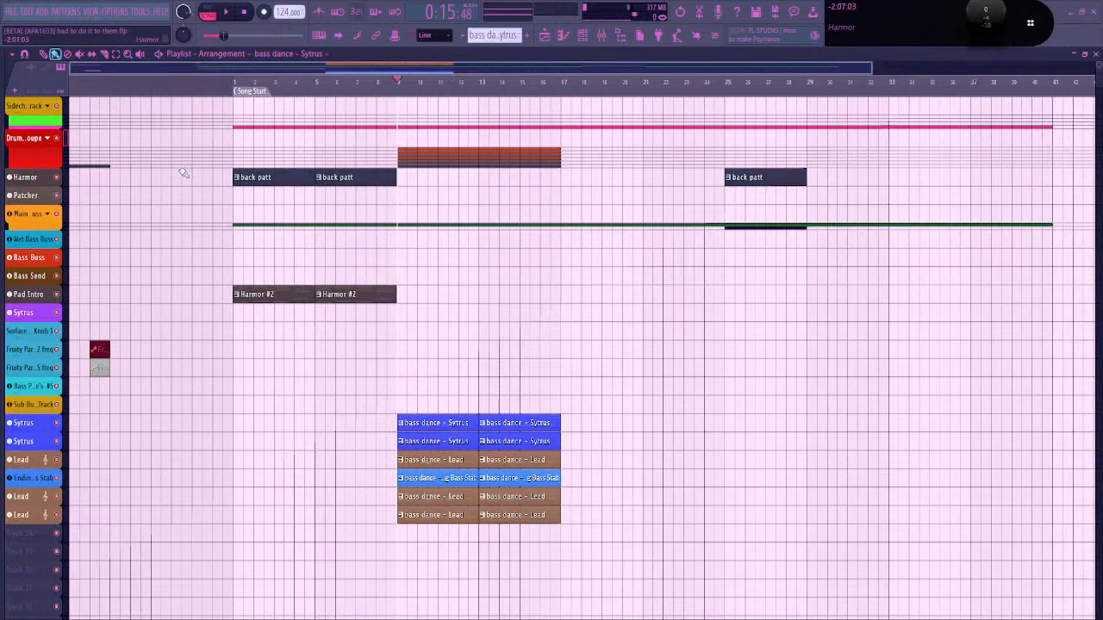
scroll(182, 173, "down", 2, "ctrl")
scroll(163, 177, "up", 2, "alt")
scroll(160, 190, "up", 1, "alt")
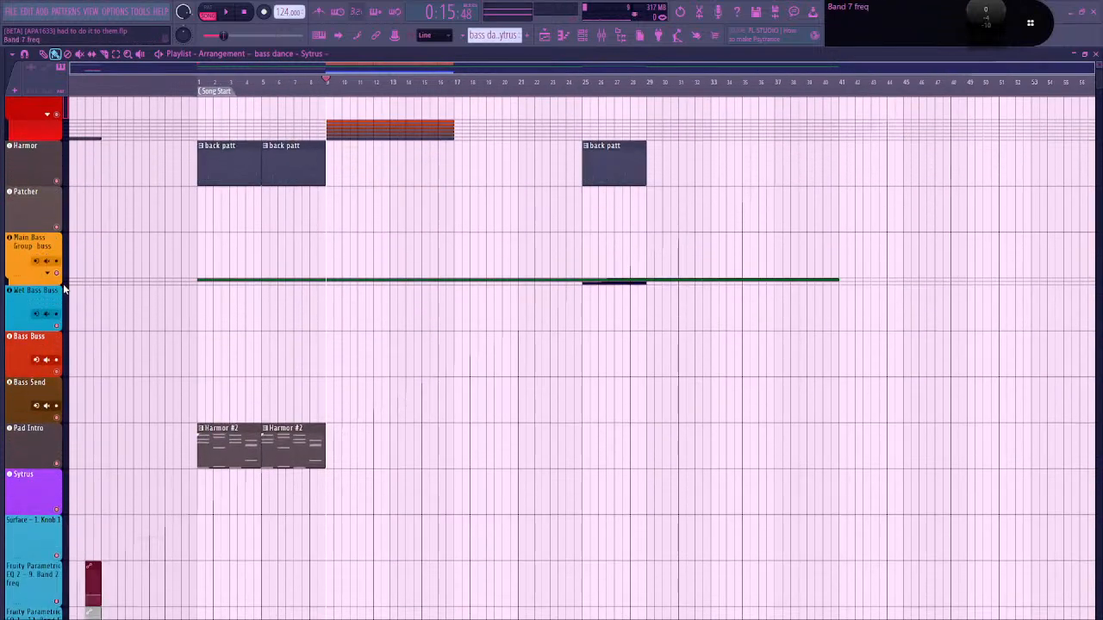
scroll(189, 344, "down", 1)
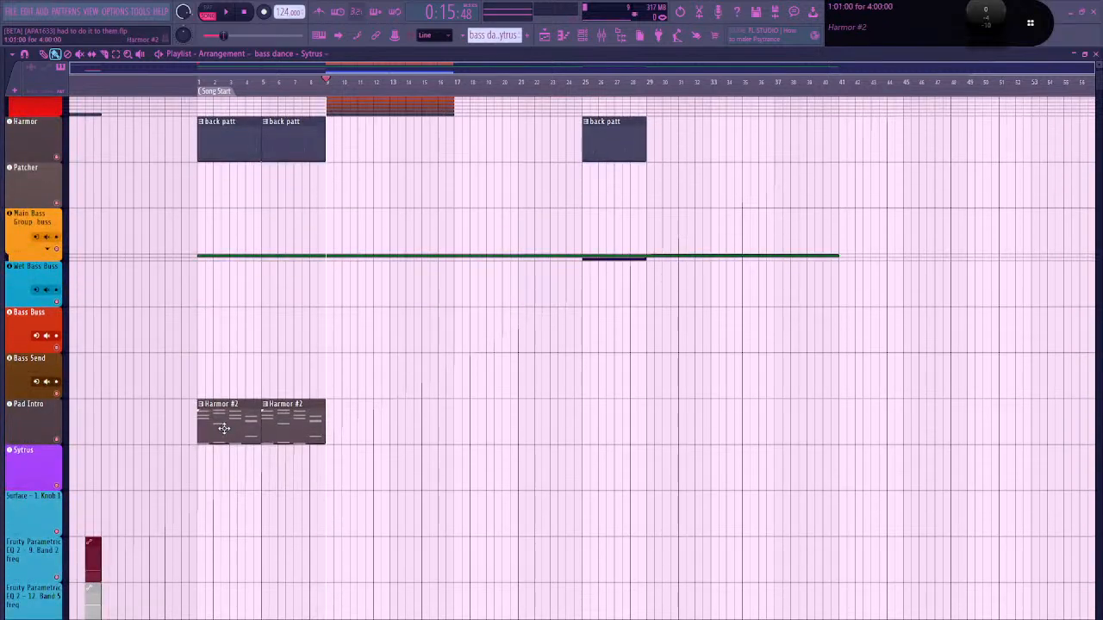
Audition the first Harmor #2 clip and examine its Pad Intro notes in the piano roll, including the channel rack, returning to the playlist
left_click(221, 420)
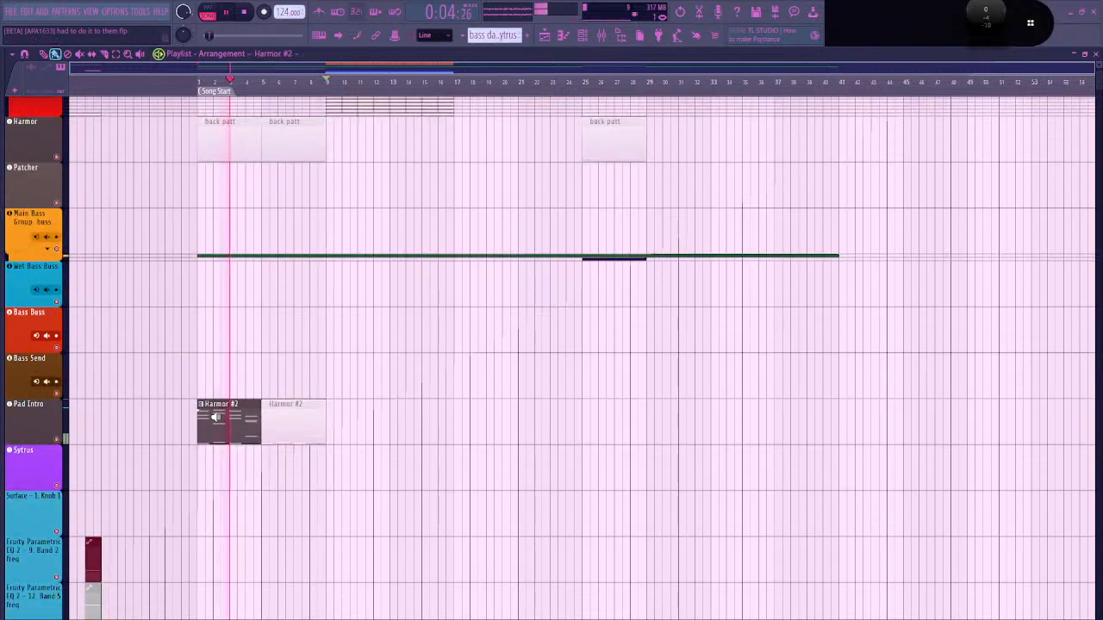
scroll(287, 300, "down", 2, "alt")
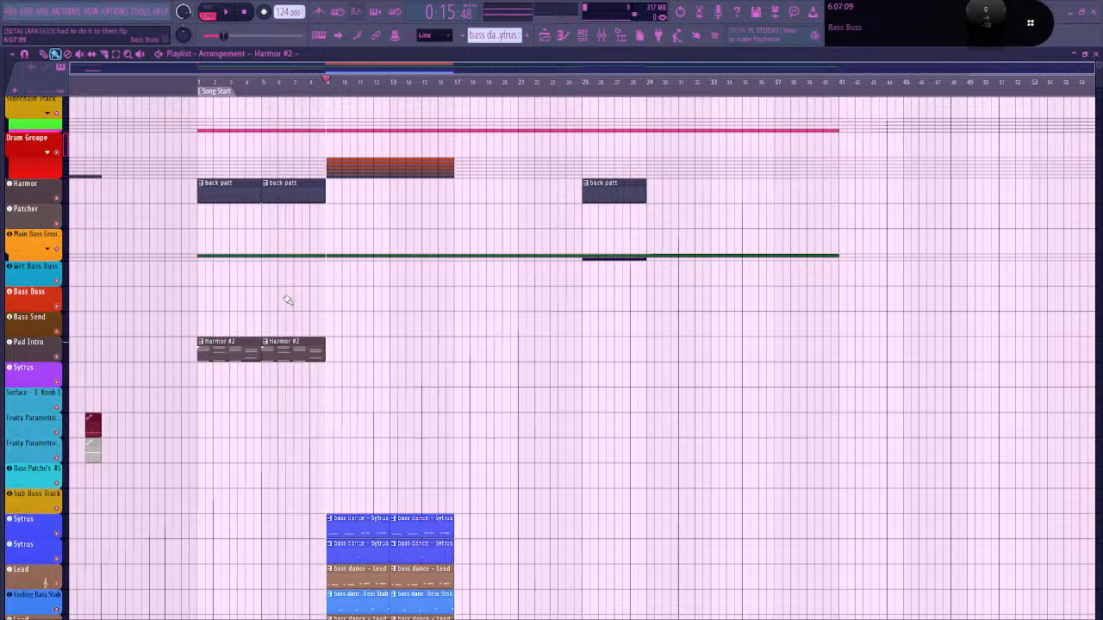
mouse_move(222, 342)
left_mouse_down()
mouse_move(222, 318)
mouse_move(222, 343)
left_mouse_up()
double_click(222, 348)
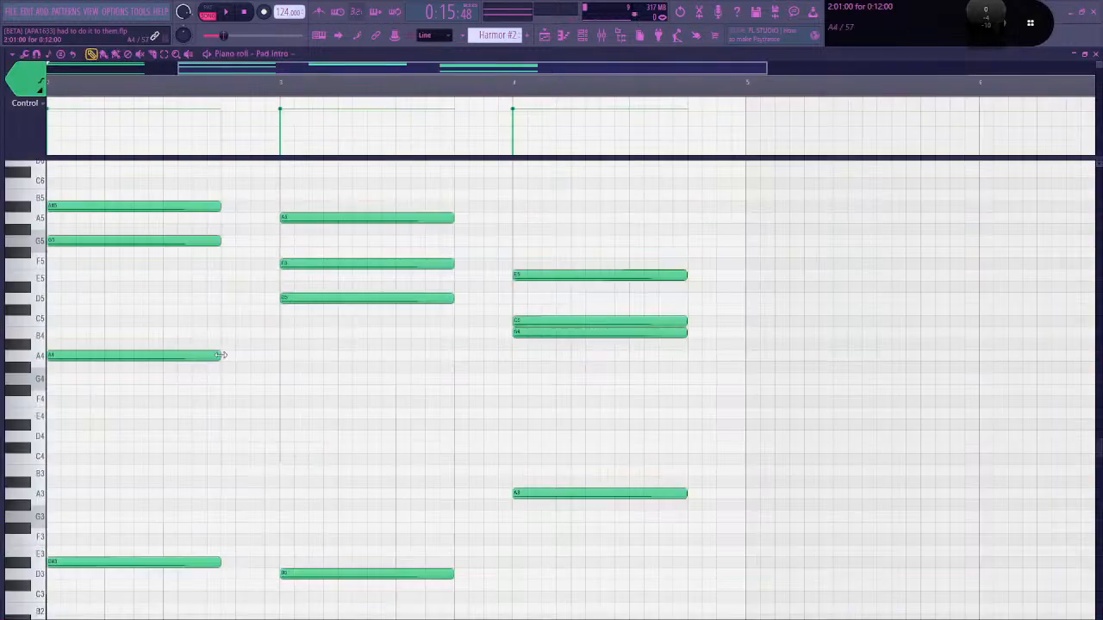
key("F6")
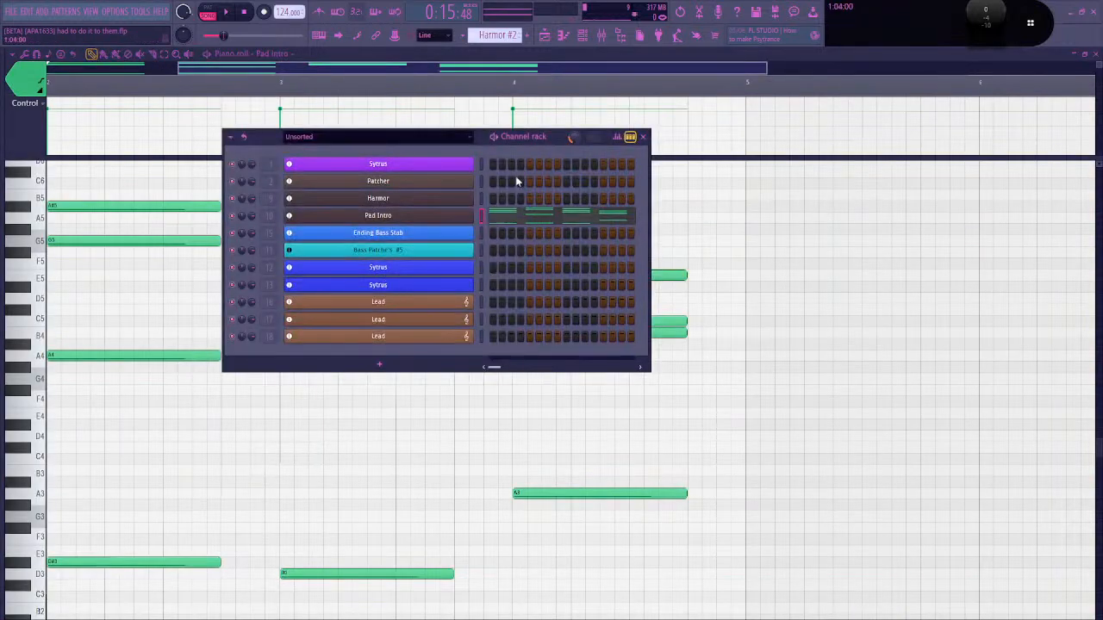
key("F6")
key("F5")
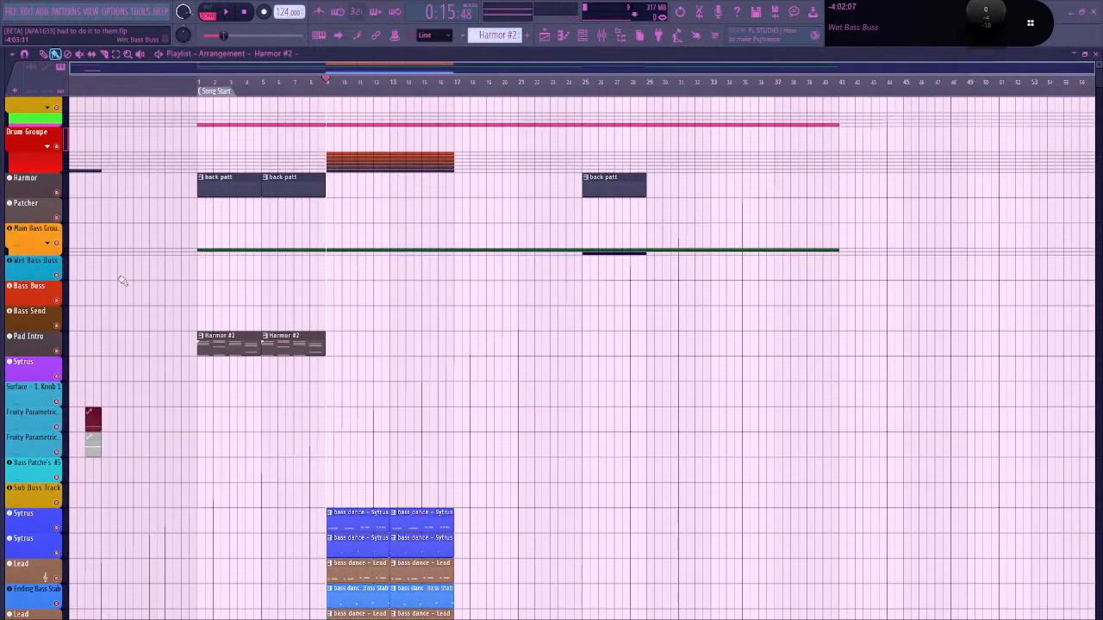
Expand the Main Bass Group buss track in the playlist and check the Fruity parametric EQ 2 on its mixer track
left_click(49, 248)
scroll(112, 280, "up", 3)
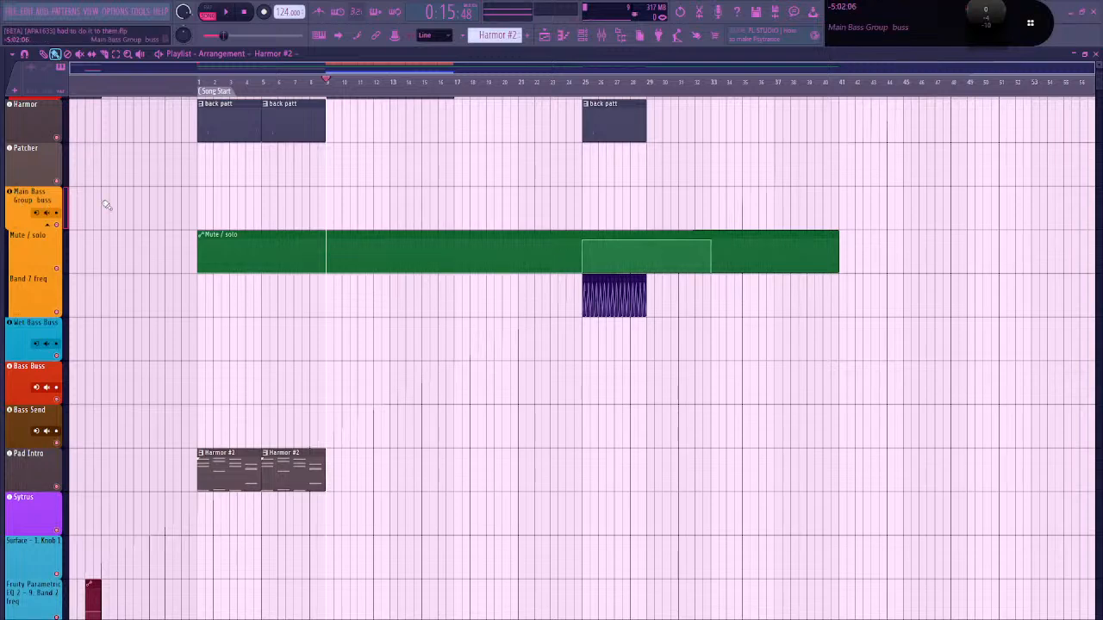
left_click(602, 35)
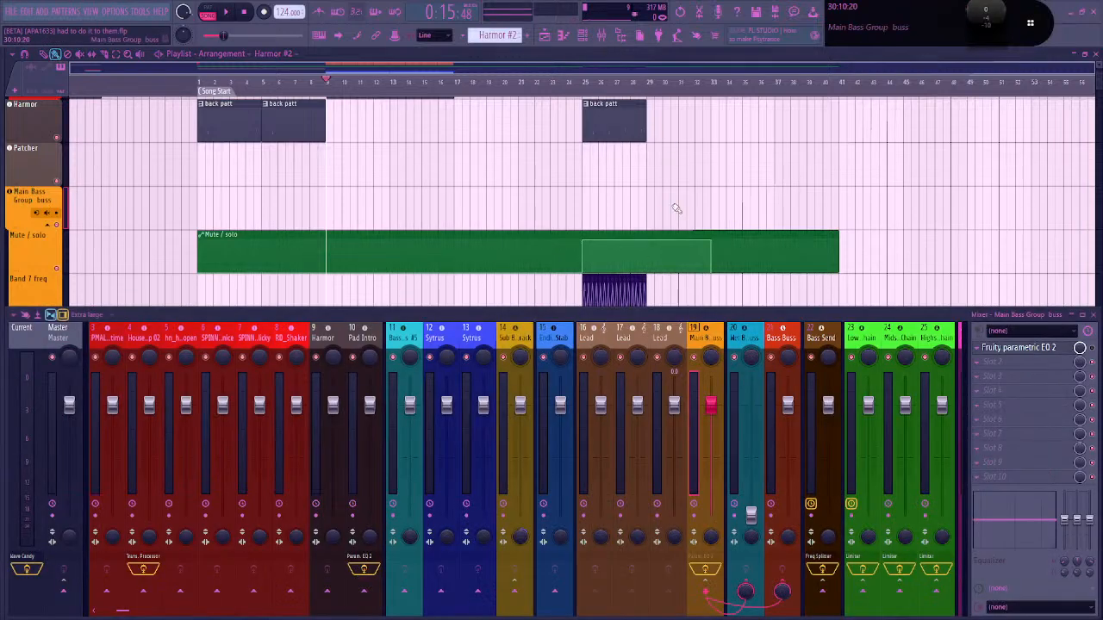
left_click(696, 561)
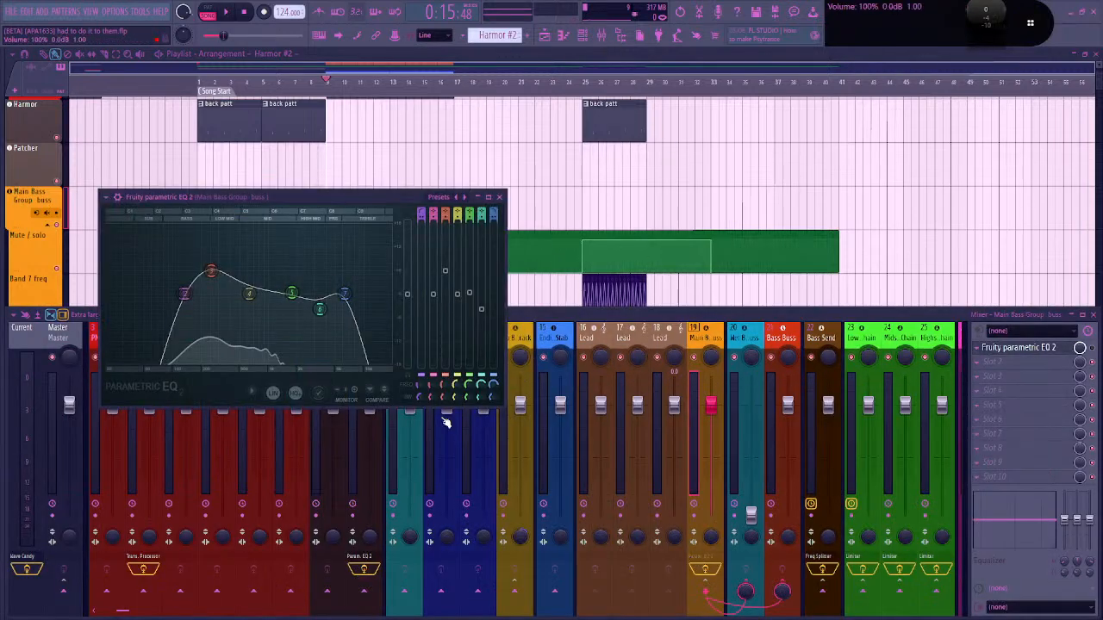
left_click_drag(361, 198, 409, 177)
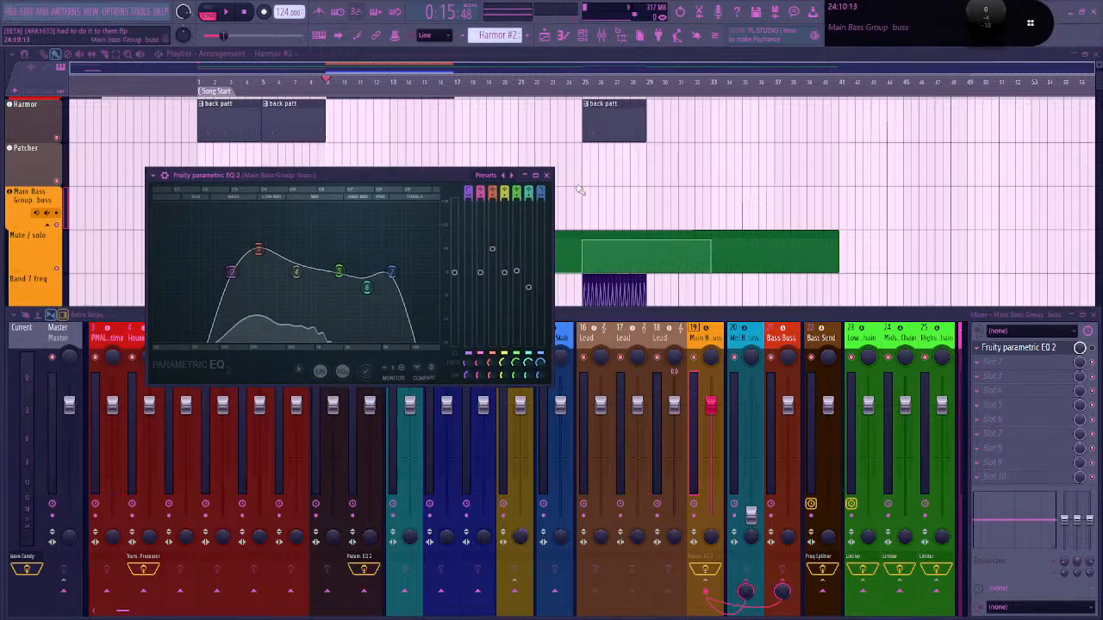
left_click(547, 176)
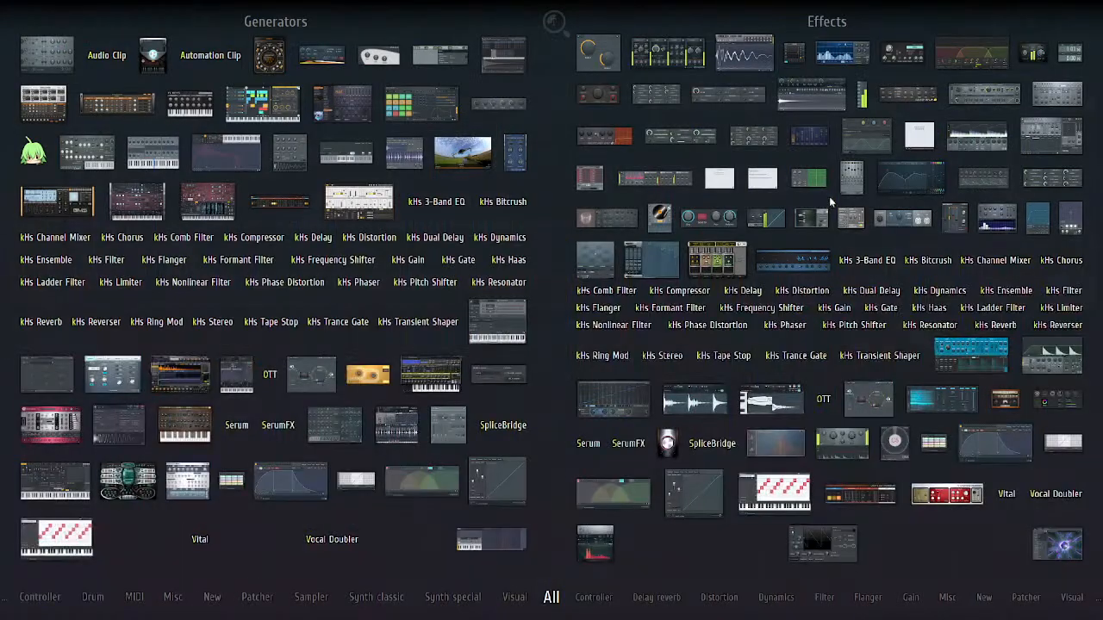
Add a second Fruity parametric EQ 2 in slot 2 of the Main Bass Group buss and make band 1 a High pass
left_click_drag(906, 190, 1006, 362)
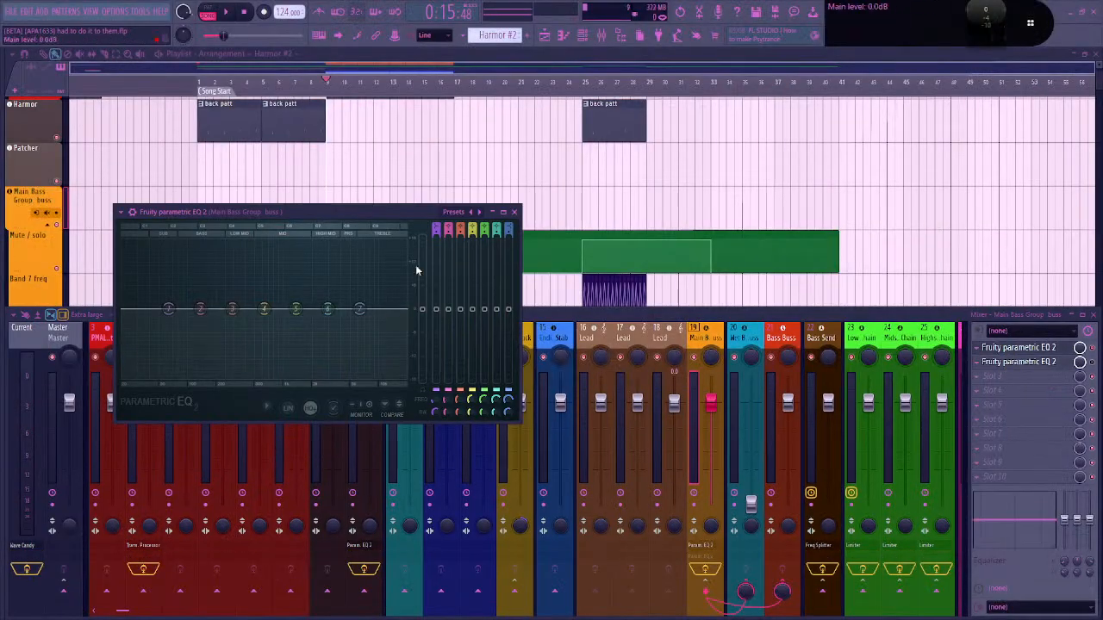
right_click(169, 312)
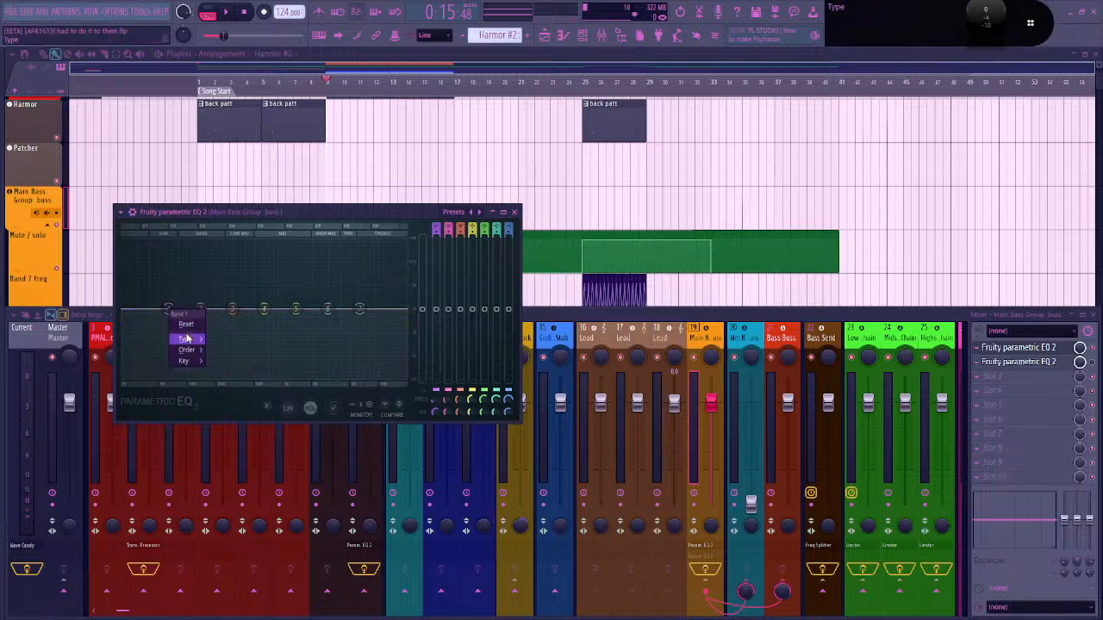
mouse_move(188, 338)
left_click(228, 371)
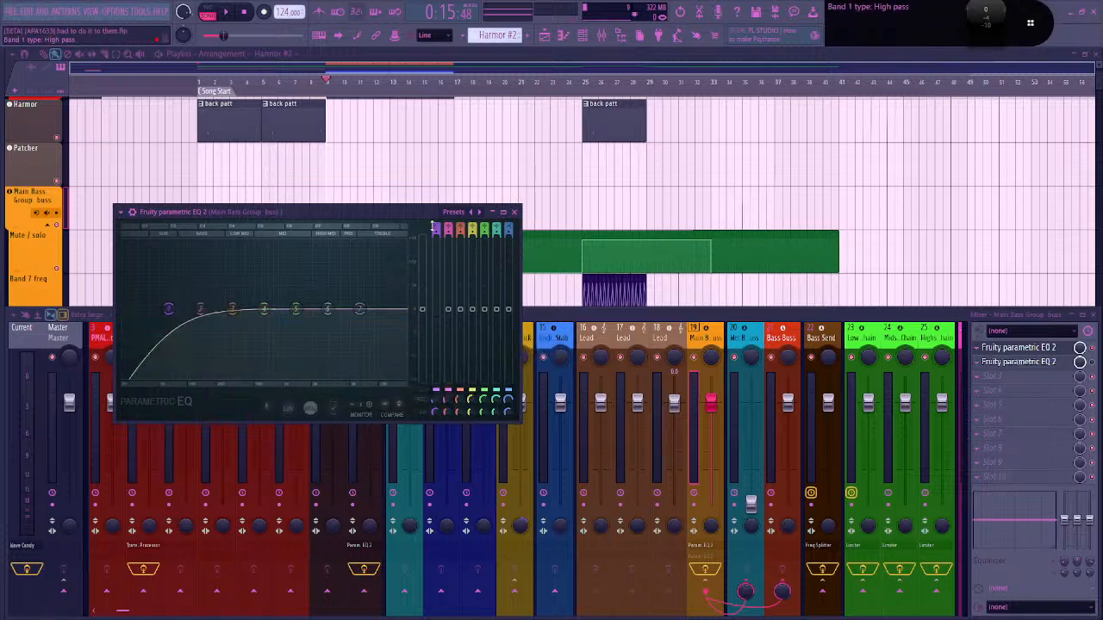
Adjust the high-pass band's frequency and slope while the loop plays, trying order Gentle 6 and settling on order 2
left_click_drag(435, 231, 442, 190)
scroll(168, 316, "down", 2)
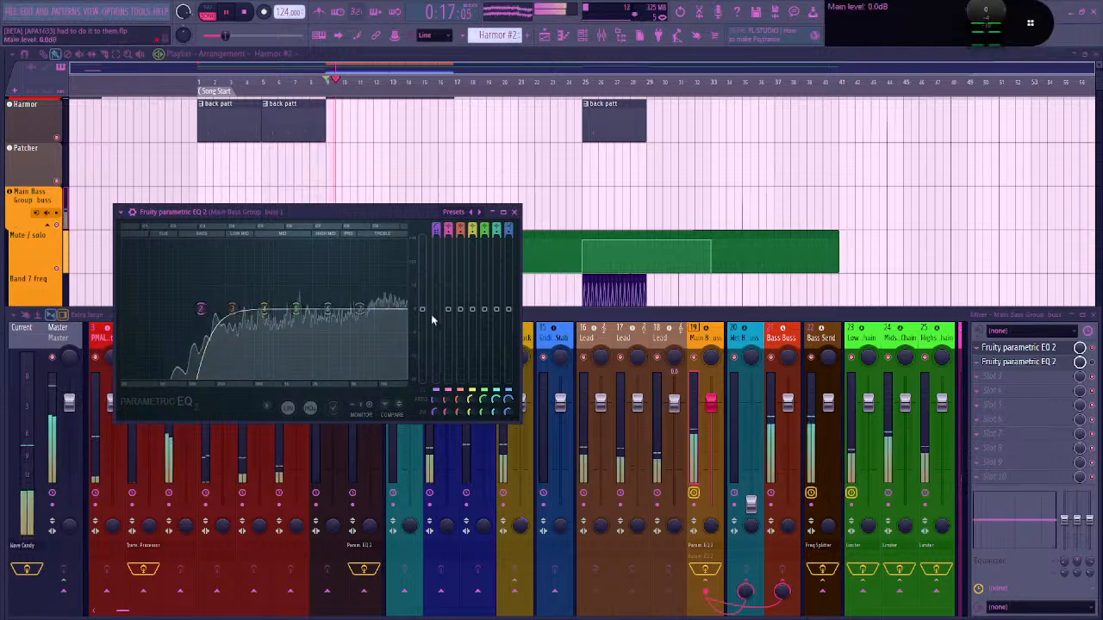
mouse_move(201, 310)
left_mouse_down()
mouse_move(215, 311)
mouse_move(199, 310)
left_mouse_up()
right_click(199, 312)
mouse_move(214, 350)
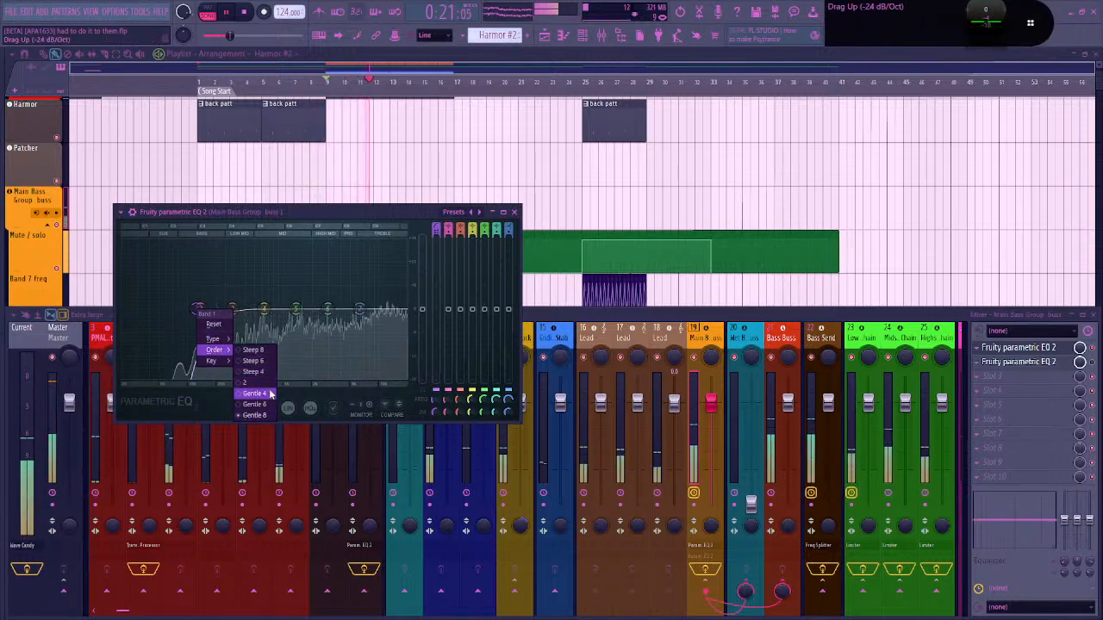
left_click(263, 404)
right_click(198, 310)
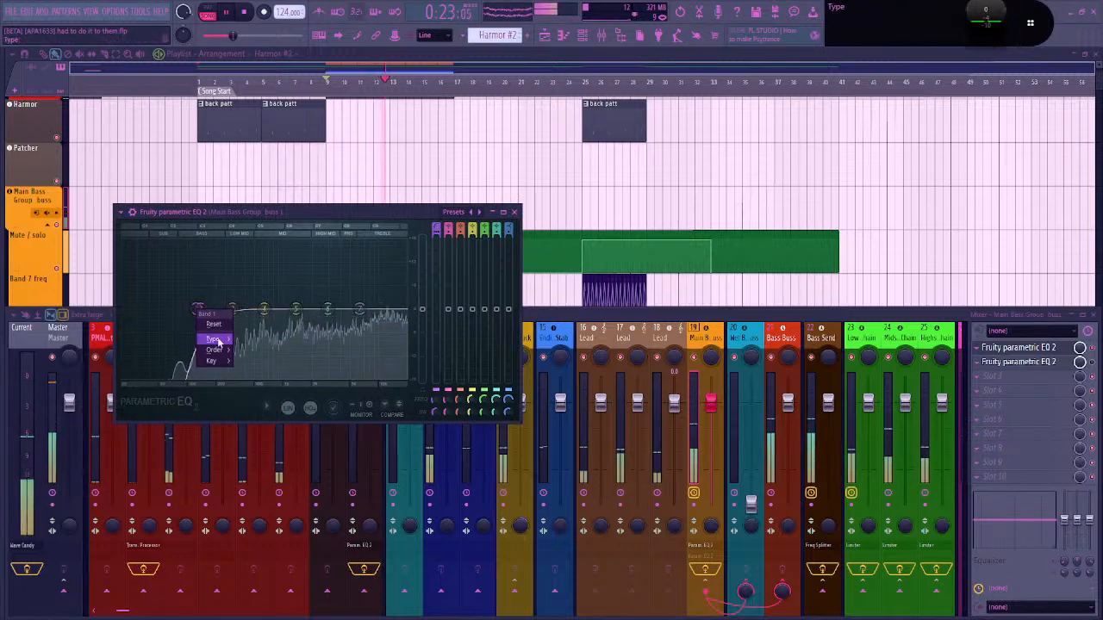
left_click(245, 382)
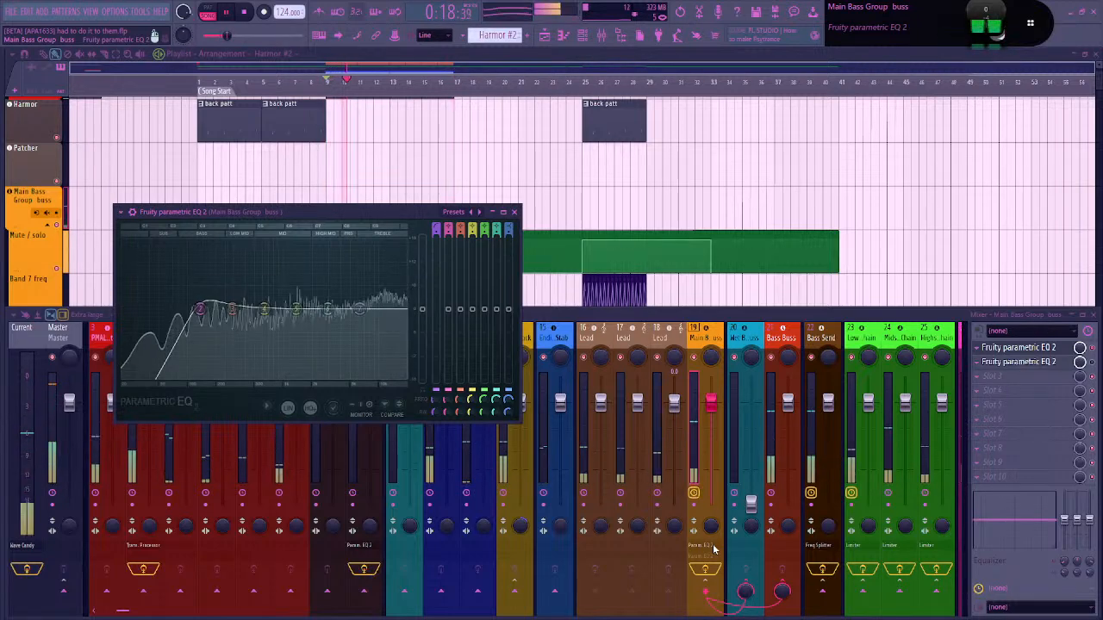
Stop playback, return to the Main Bass Group buss mixer track, and place the Wave Candy level meter over the playlist
left_click(607, 339)
key("space")
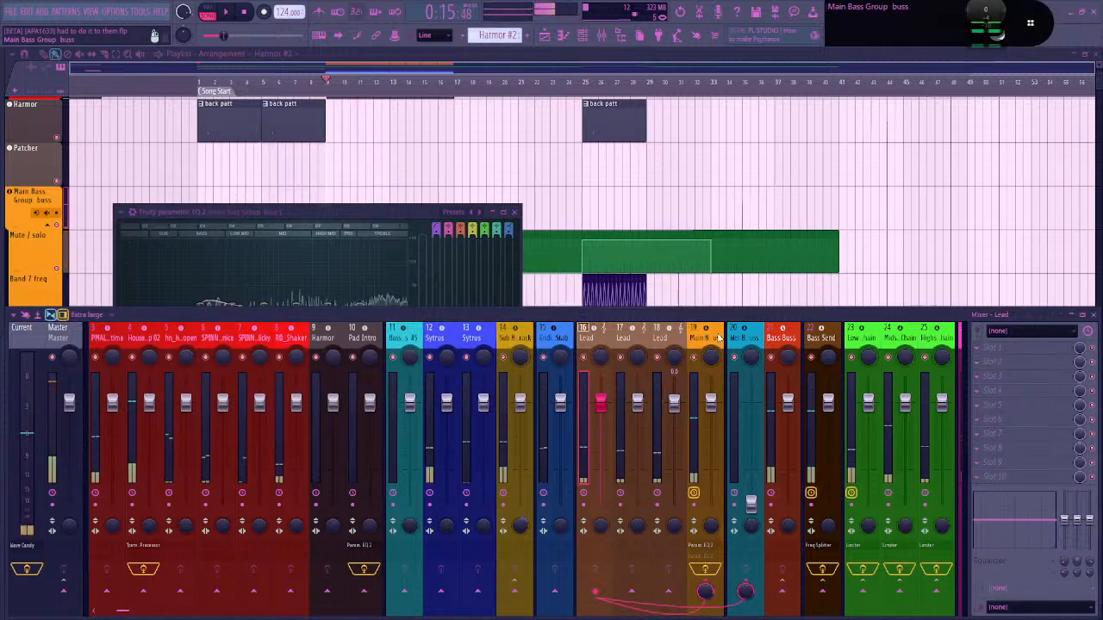
left_click(715, 337)
left_click(990, 10)
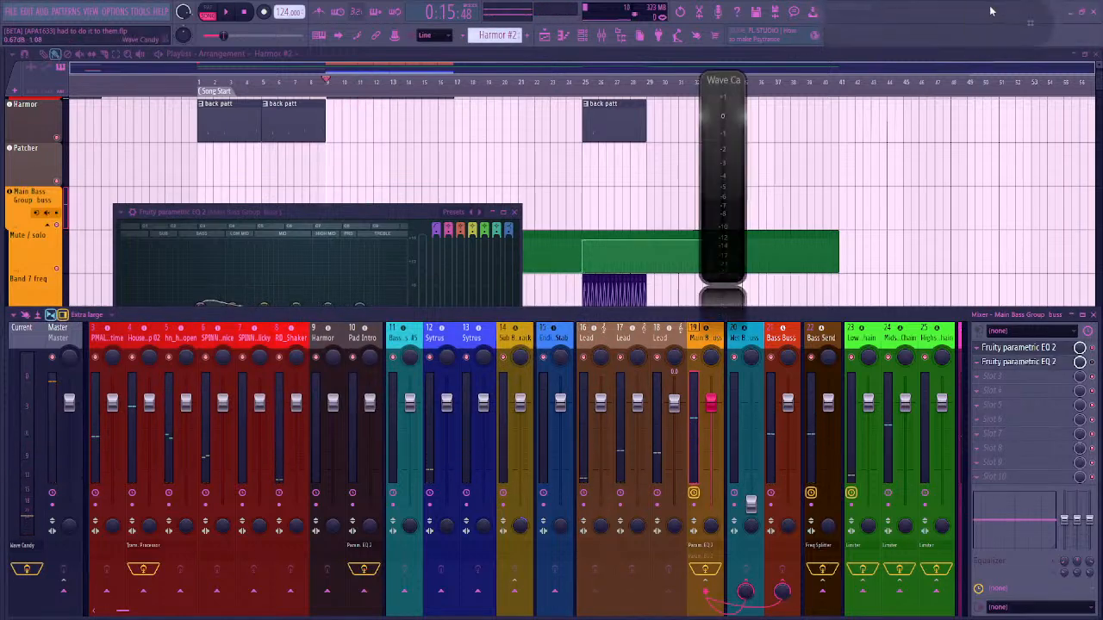
Audition the loop with the Lead on mixer track 17 soloed, then show the channel rack and lower the mixer window beneath it
key("space")
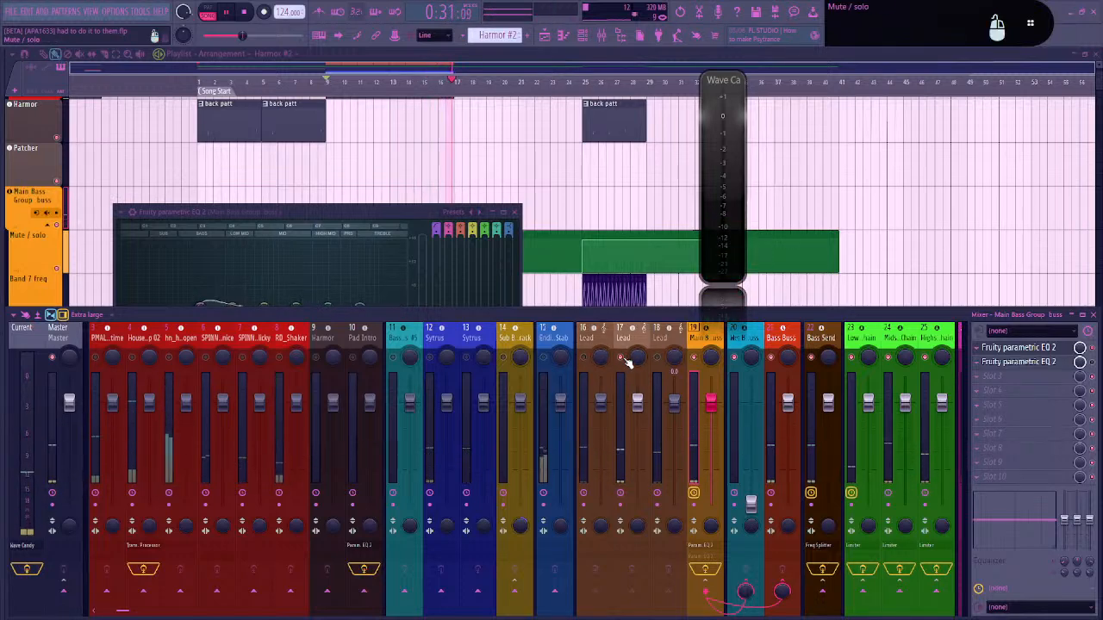
key("space")
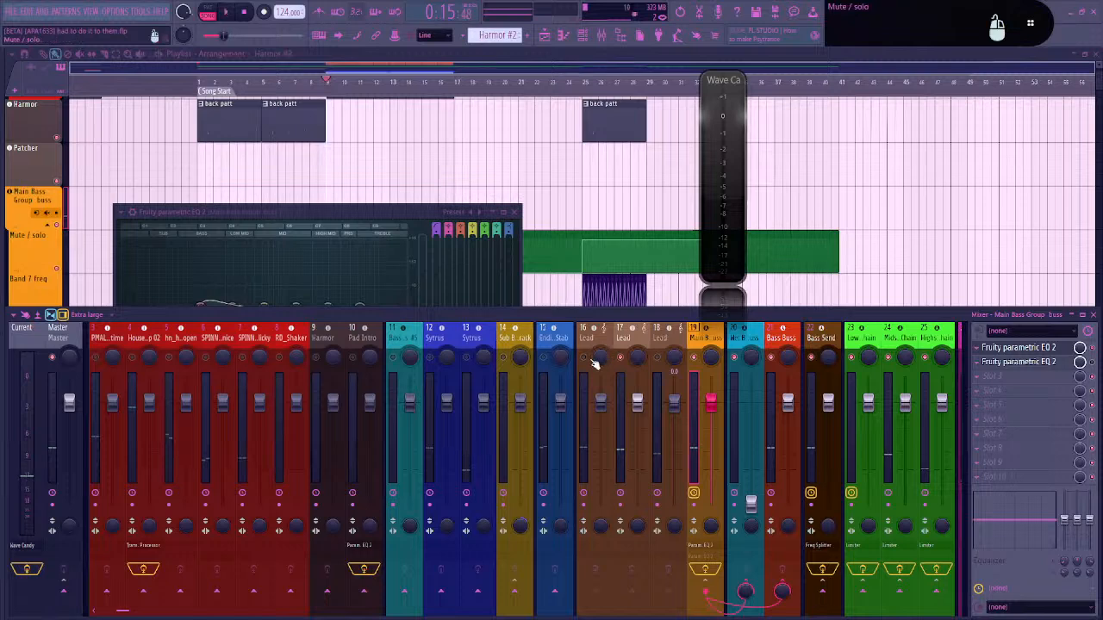
left_click(584, 36)
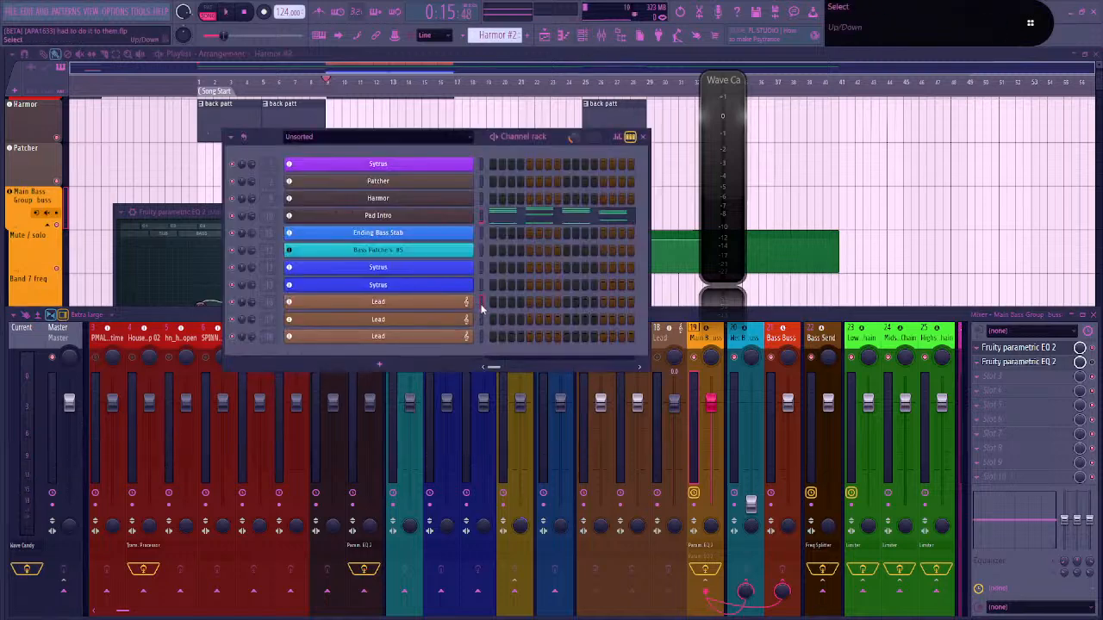
left_click(664, 317)
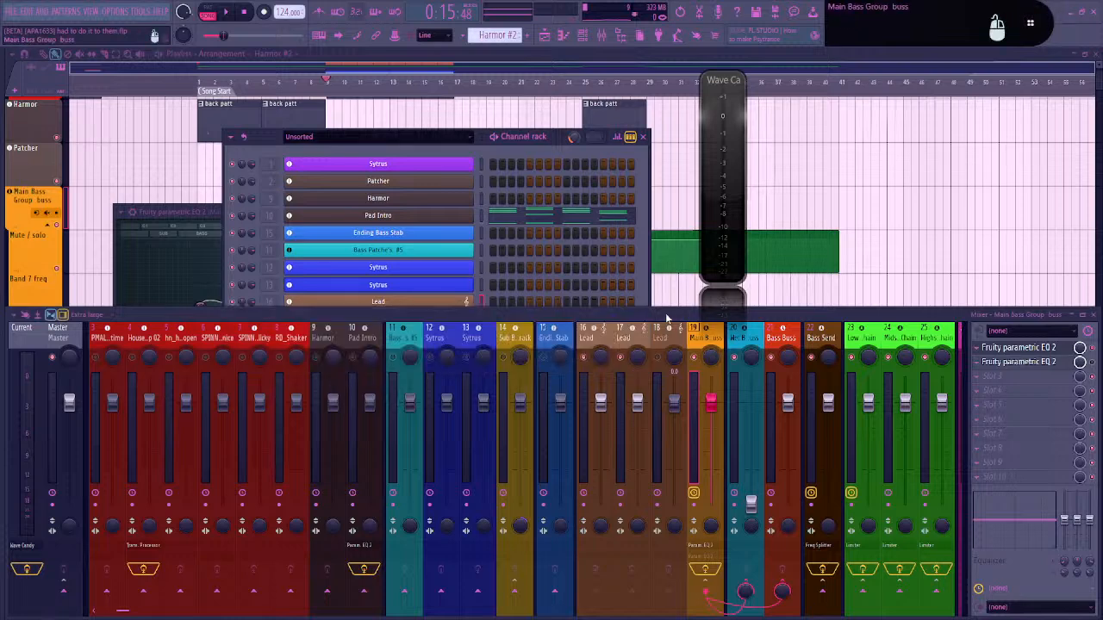
left_click_drag(568, 319, 574, 382)
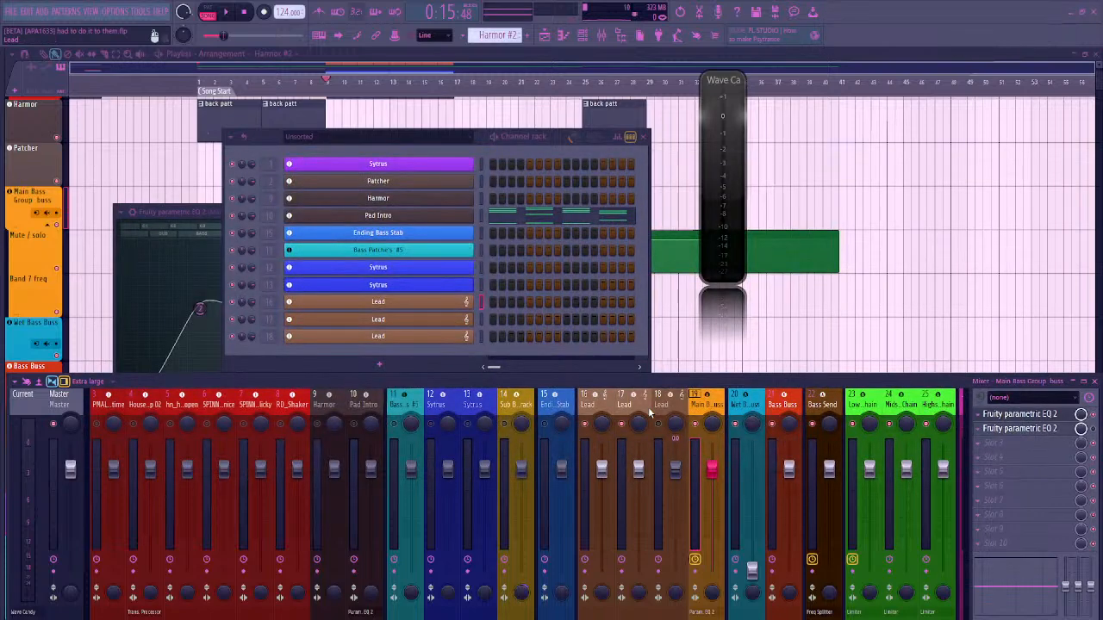
Switch to the Edge browser and look through the open Instagram tabs, ending on the YouTube channel page
key("super")
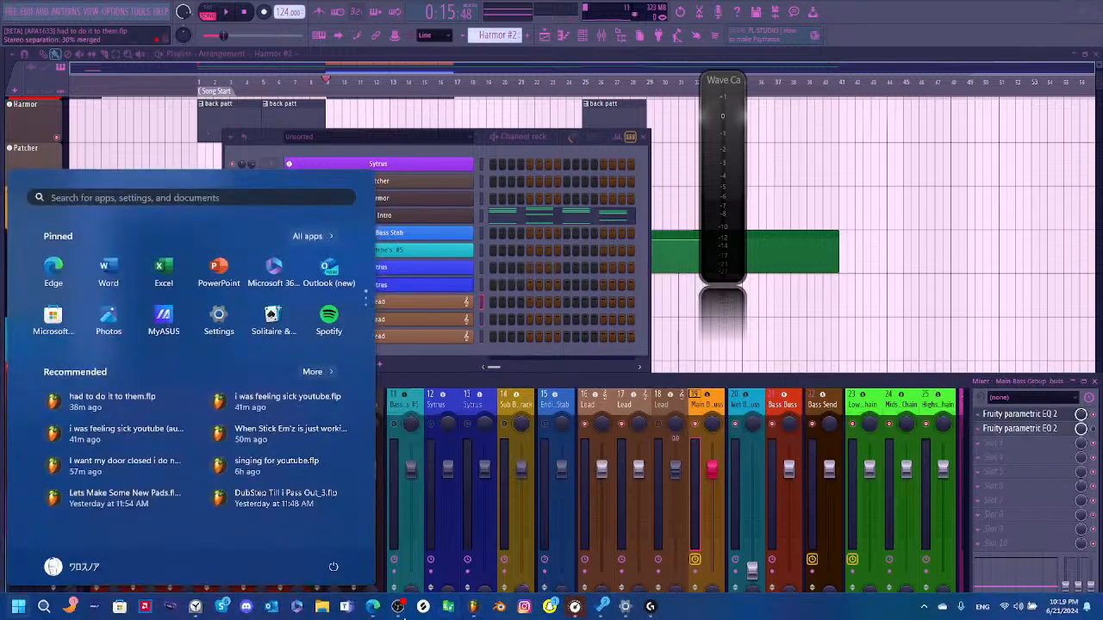
left_click(373, 606)
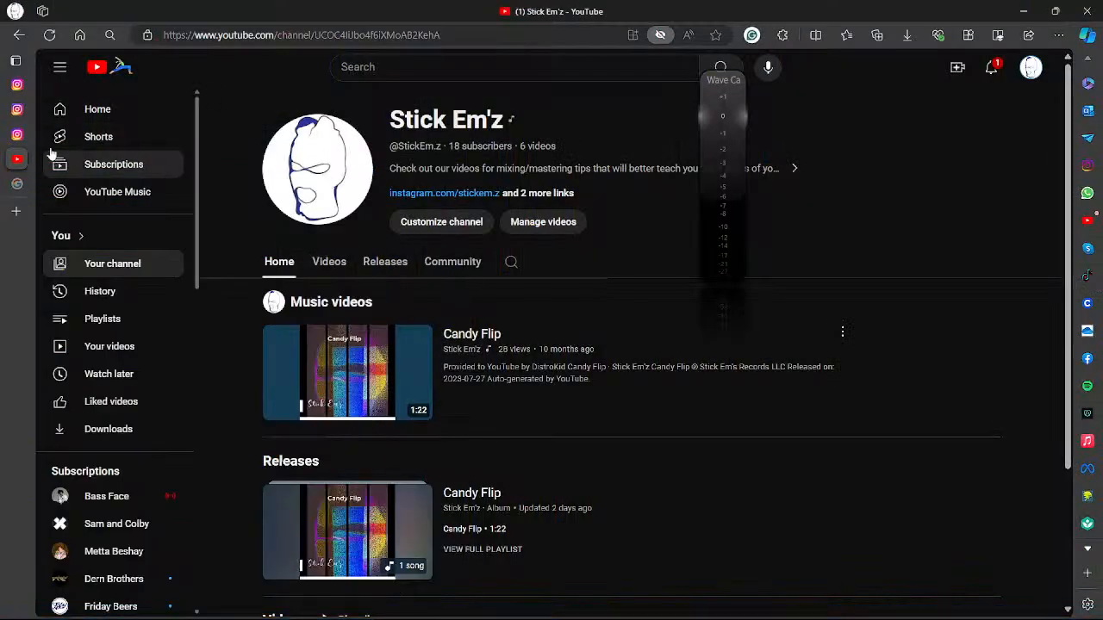
left_click(17, 134)
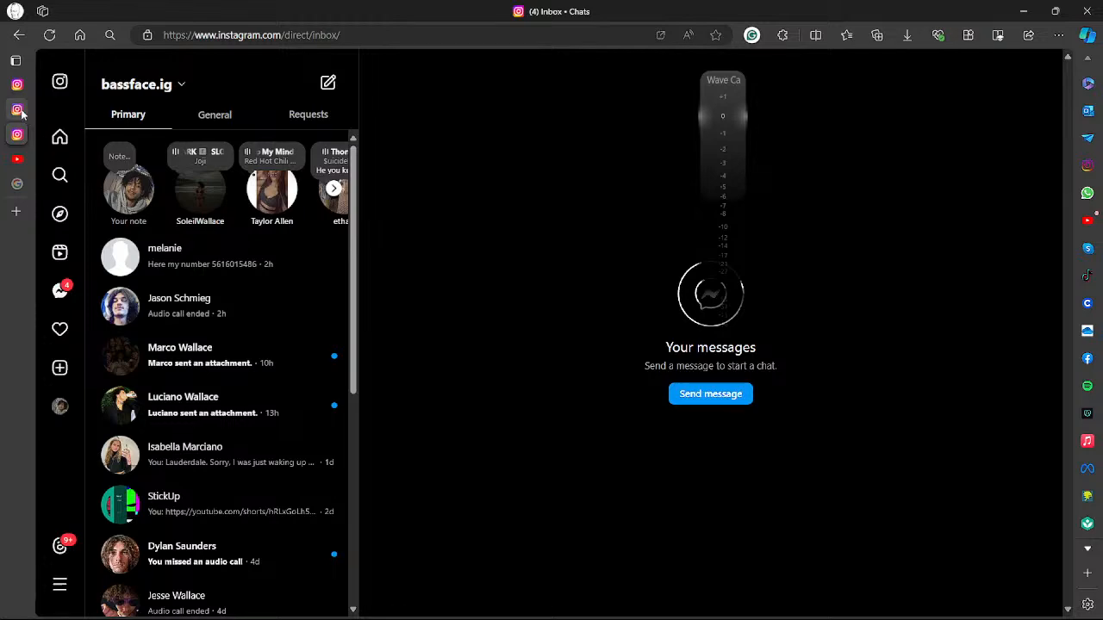
left_click(17, 109)
left_click(17, 158)
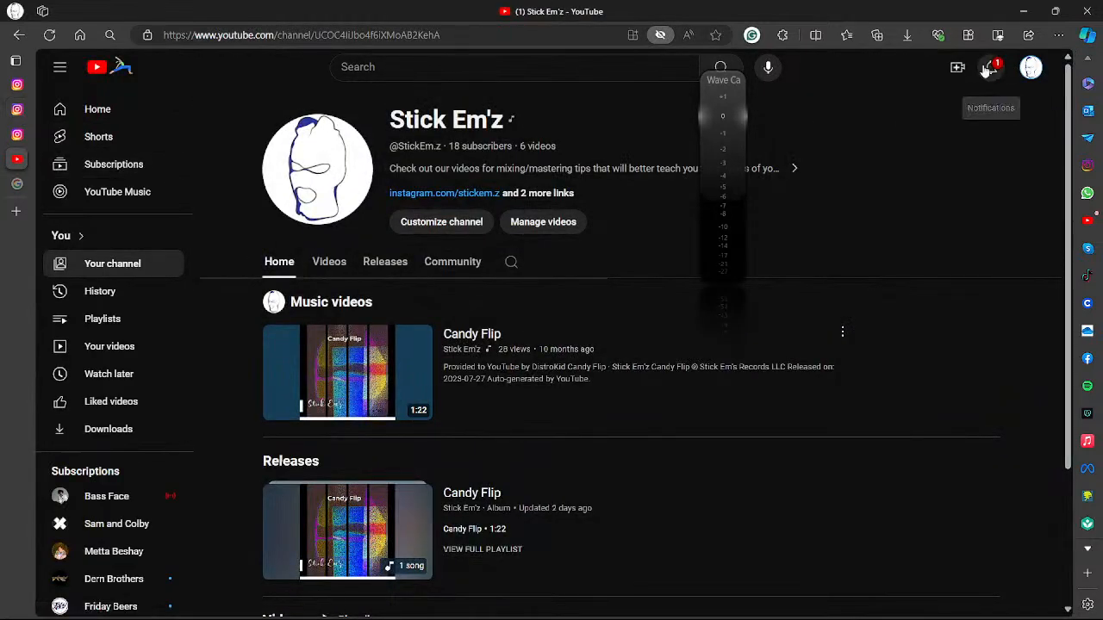
Switch YouTube to the Bass Face channel and open its current live stream, "Making bass sounds using stock FL studio plugins!", in YouTube Studio
left_click(1030, 67)
left_click(915, 183)
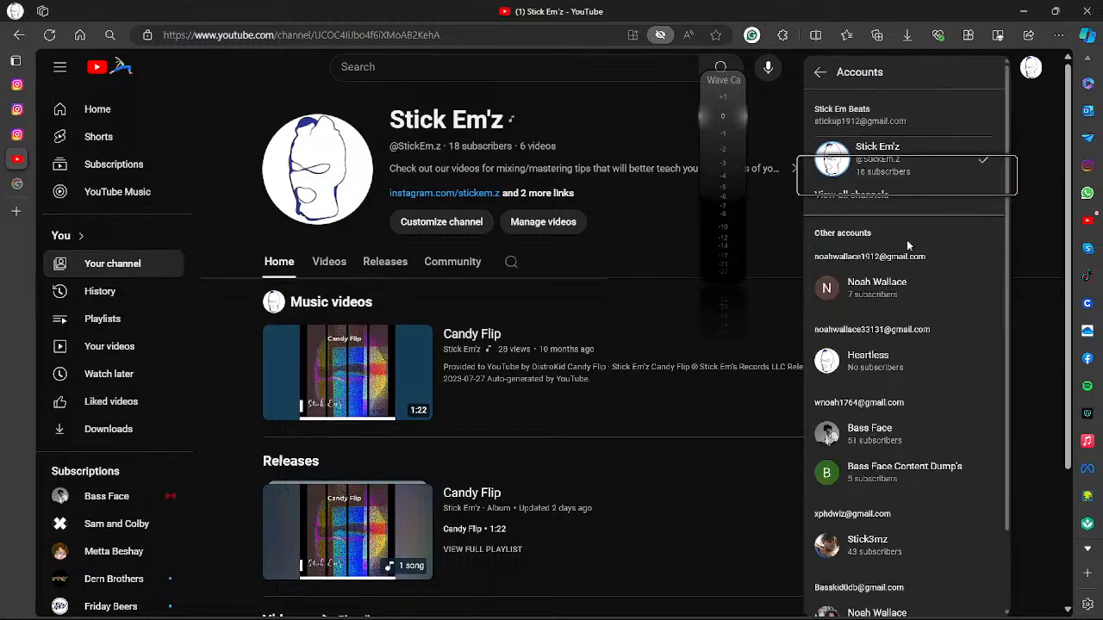
left_click(883, 434)
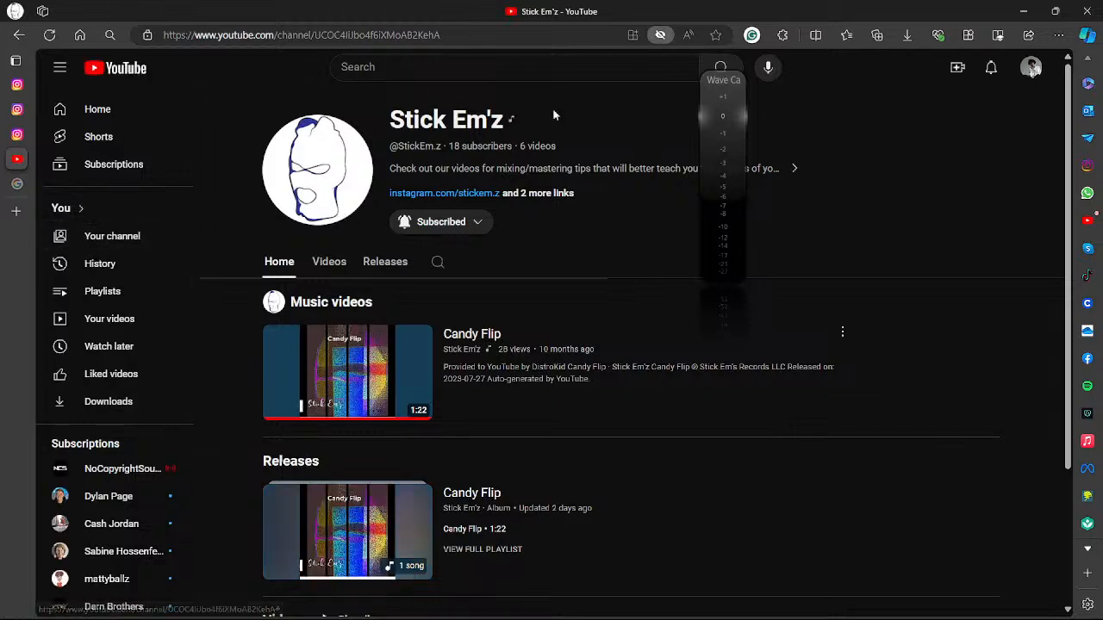
left_click(956, 67)
left_click(968, 127)
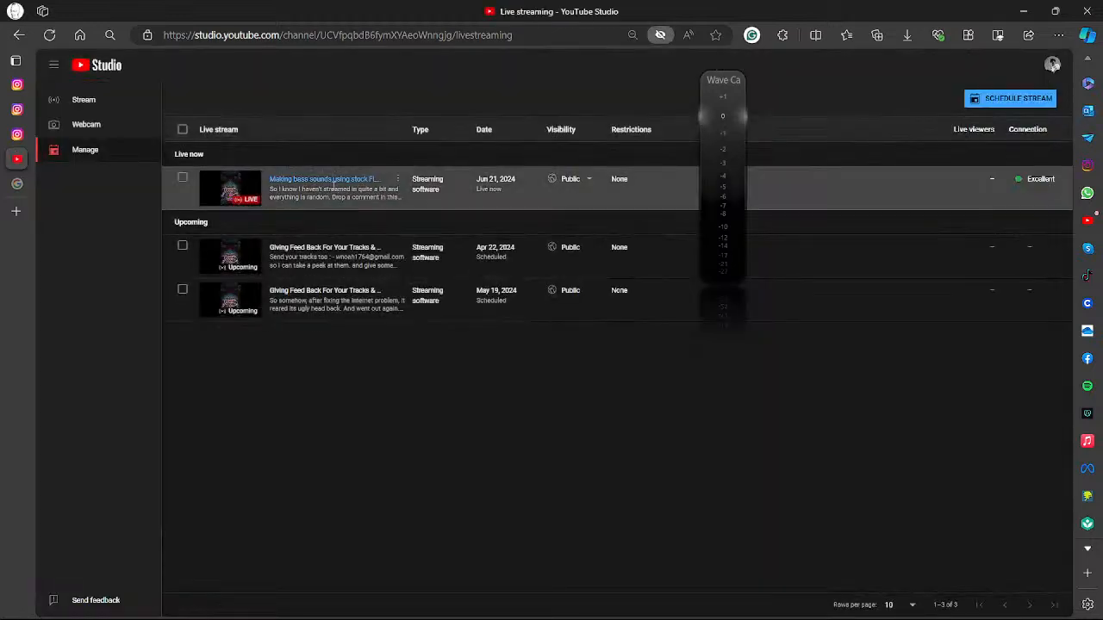
left_click(256, 185)
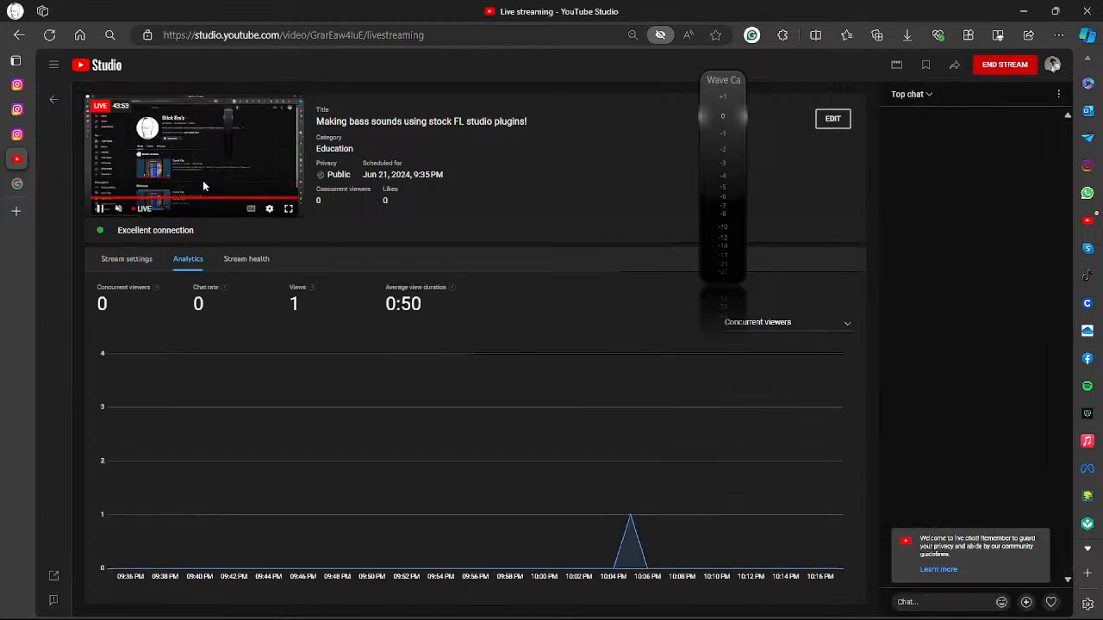
Close the three Instagram tabs and the Google tab, keeping only the YouTube Studio live streaming tab
mouse_move(4, 137)
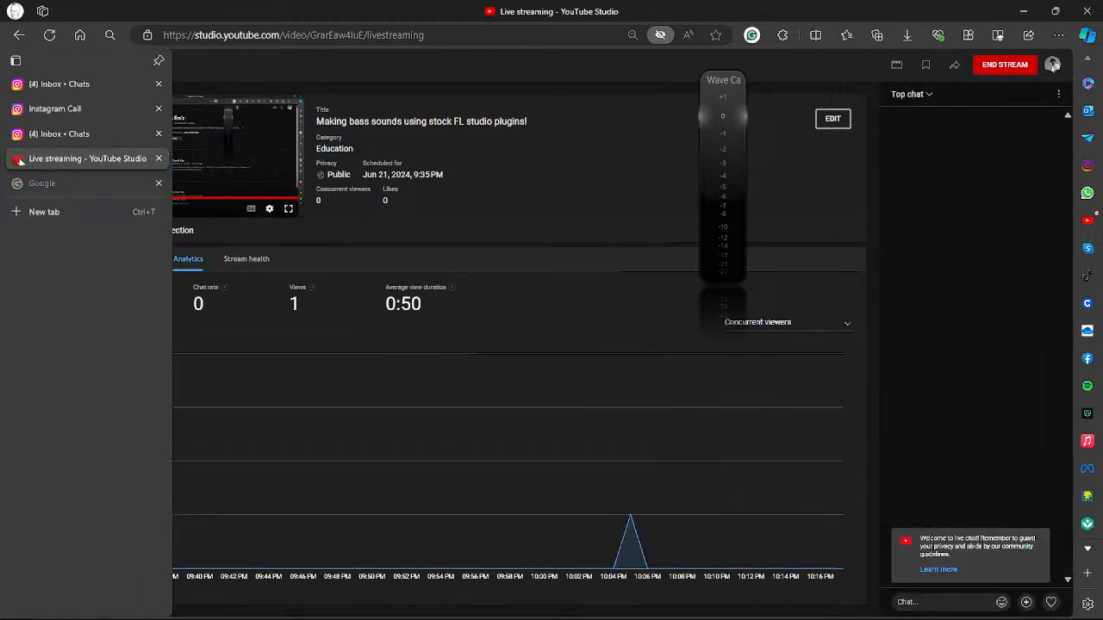
left_click(158, 110)
left_click(159, 84)
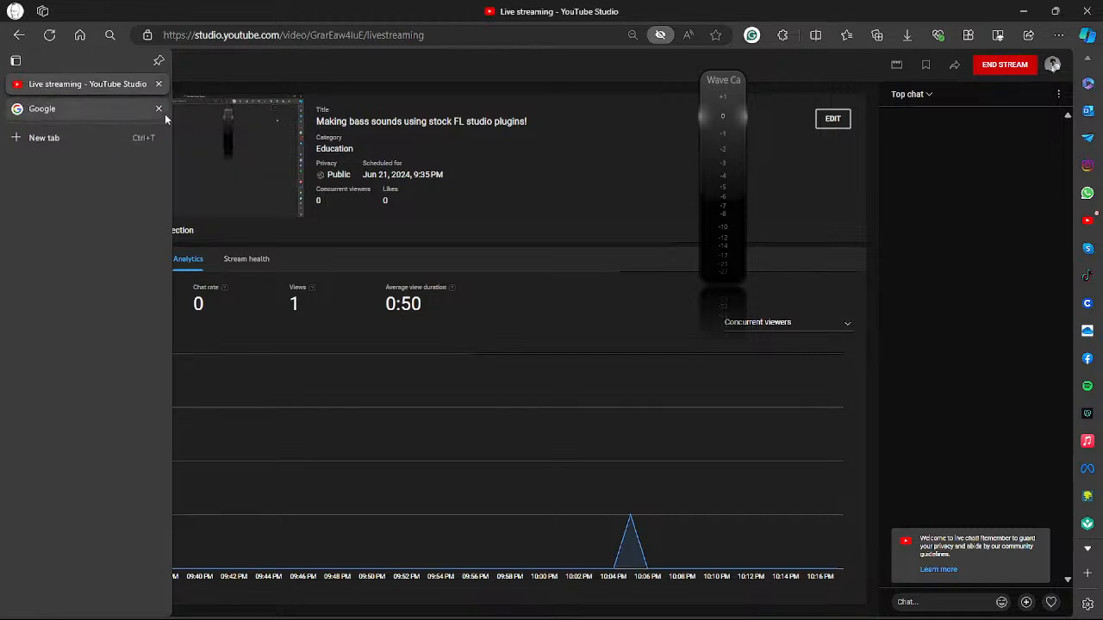
left_click(164, 109)
left_click(159, 109)
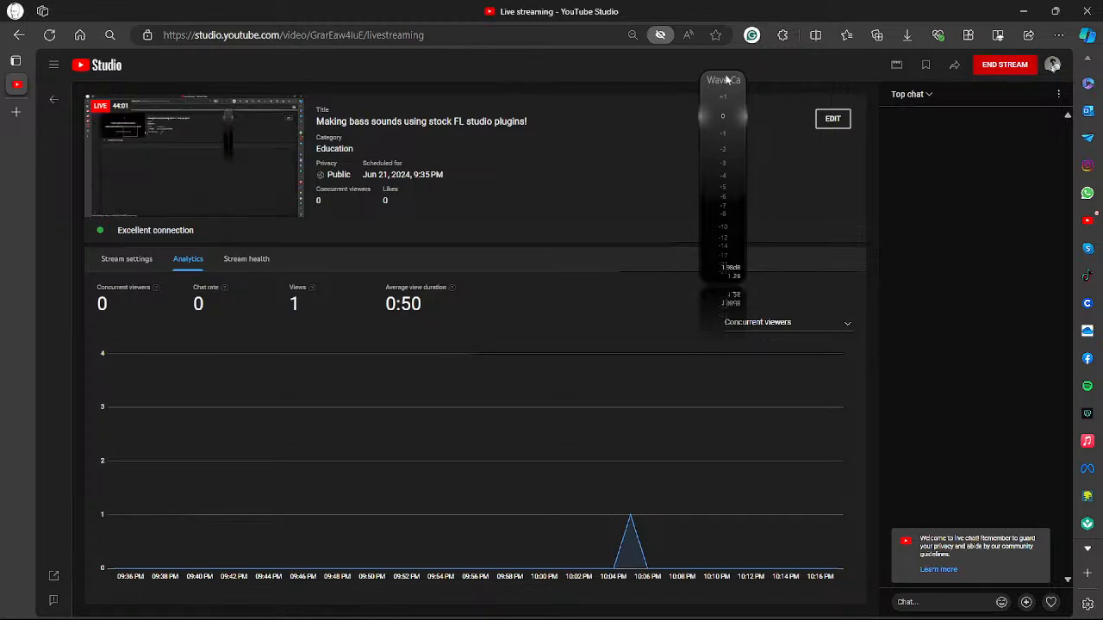
Look through the live stream's settings and stream health in YouTube Studio, ending on its analytics
key("alt+Tab")
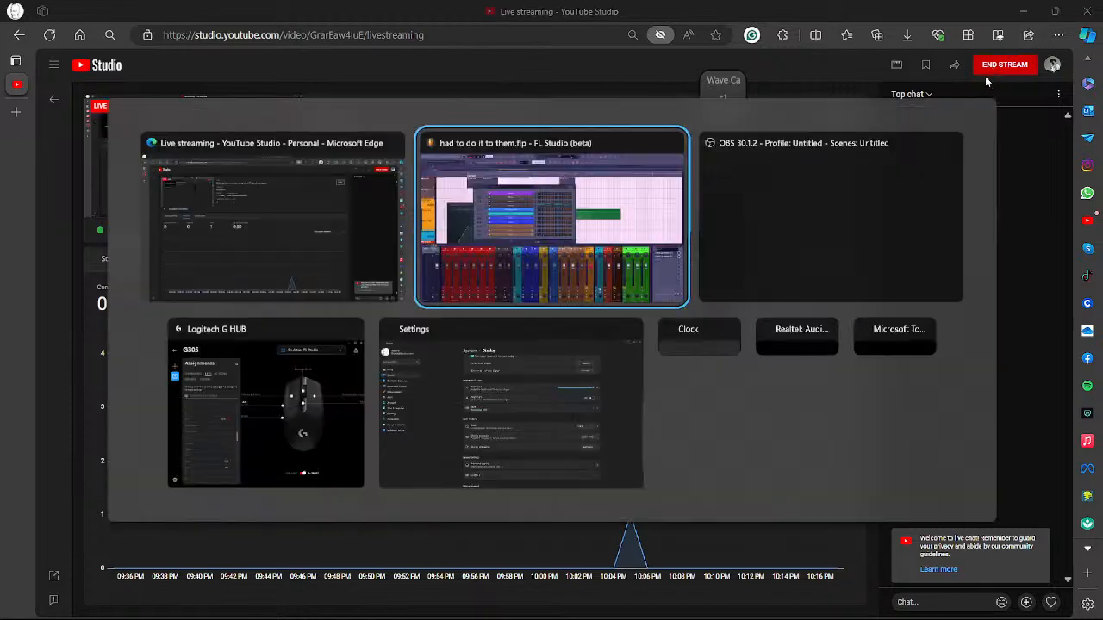
key("Escape")
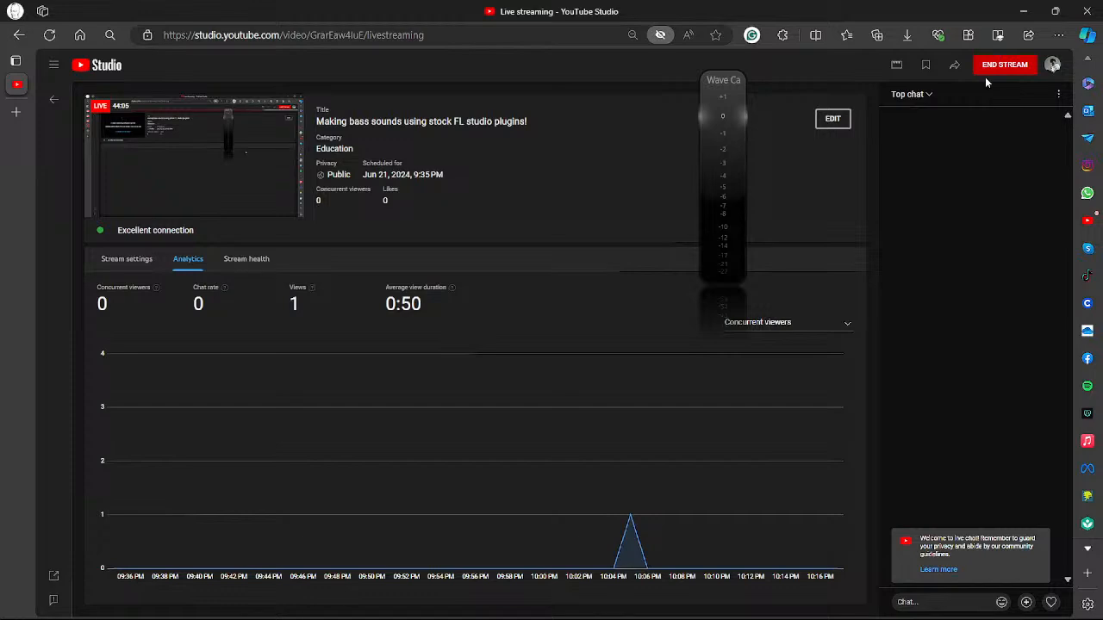
key("alt+Tab")
key("alt+Tab")
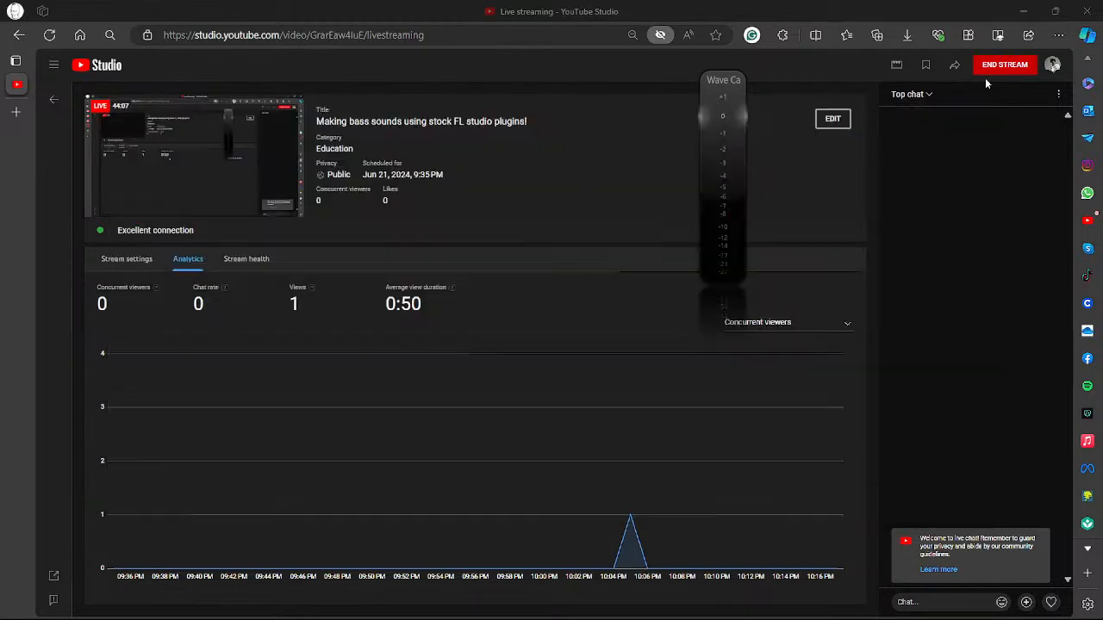
left_click(129, 262)
left_click(246, 259)
left_click(190, 262)
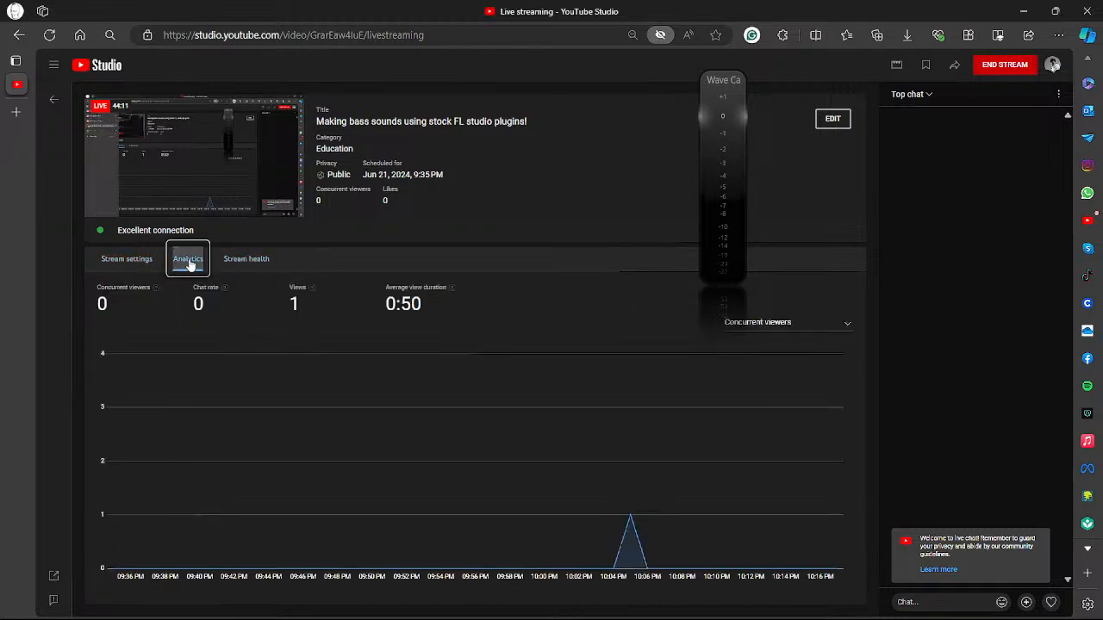
Switch to FL Studio and move the Wave Candy level meter further along the playlist, to around bar 47
key("alt+Tab")
key("alt+Tab")
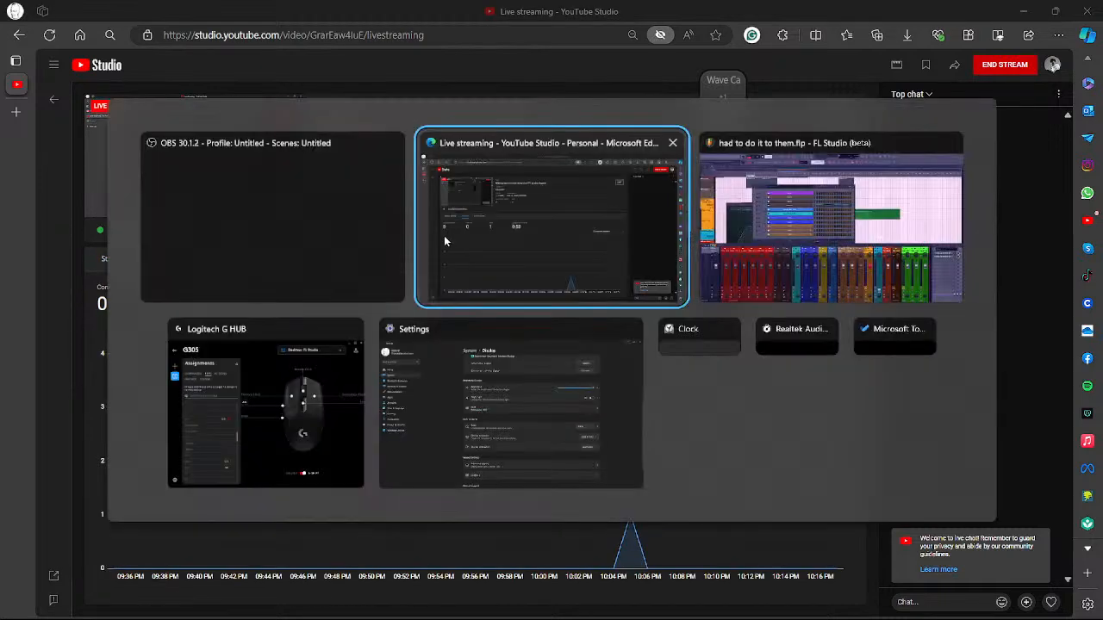
key("alt+Tab")
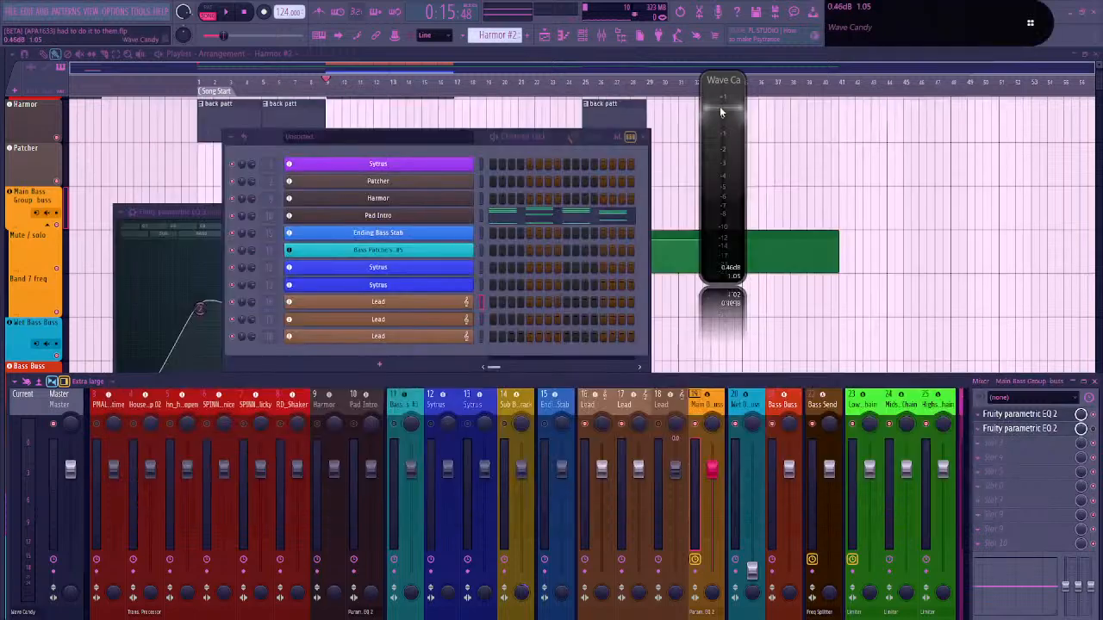
left_click_drag(731, 80, 944, 75)
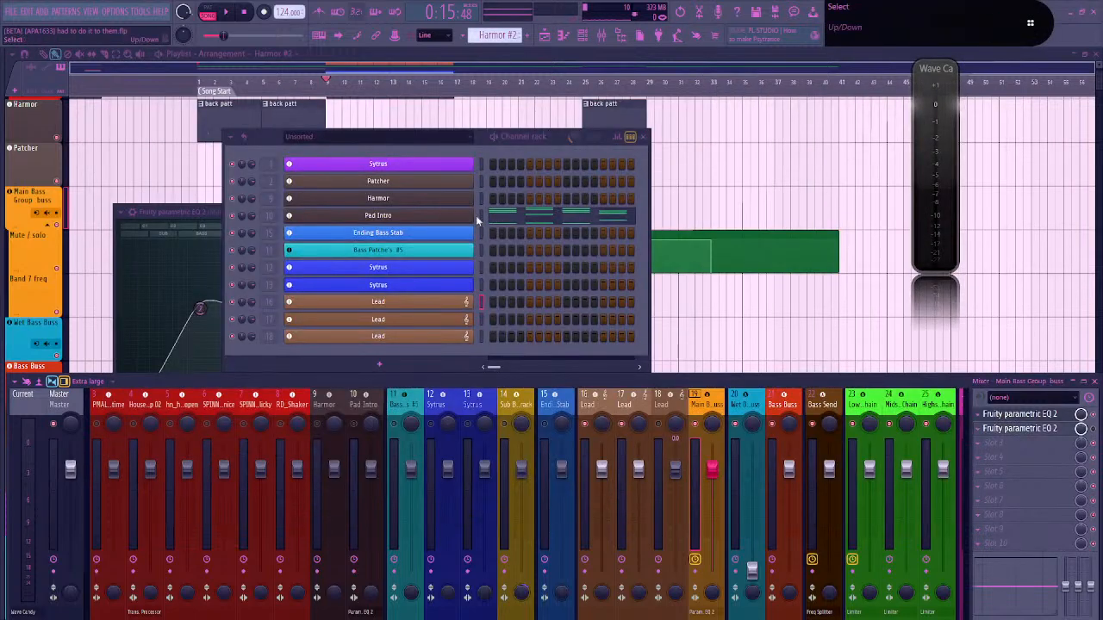
Audition the loop briefly and add a Fruity Parametric EQ 2 to the Lead on mixer track 16
key("space")
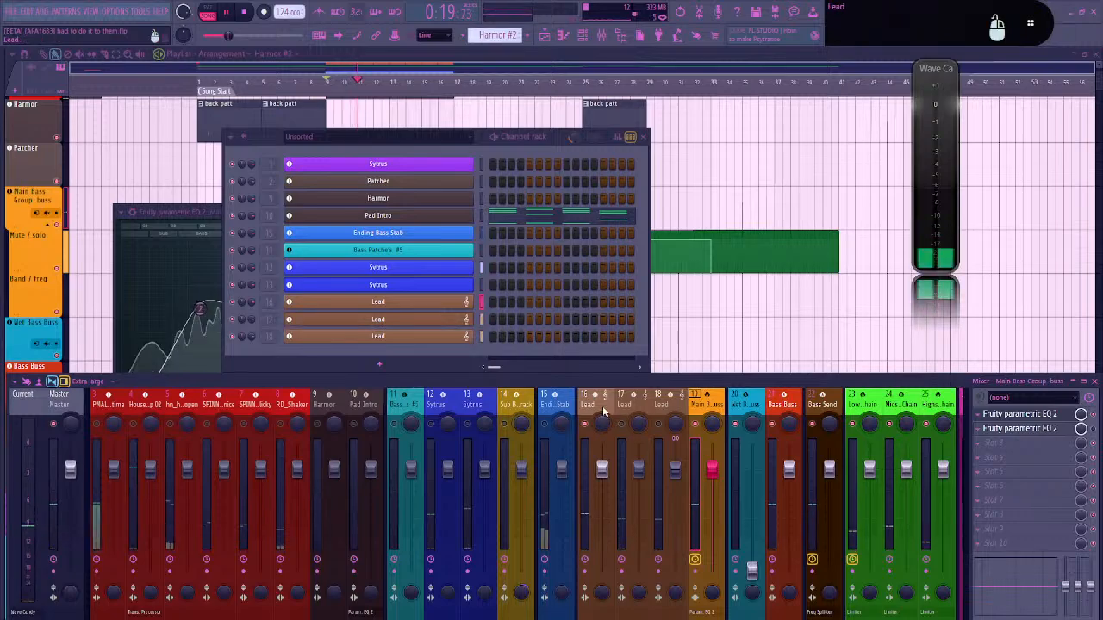
left_click(599, 412)
key("space")
key("F8")
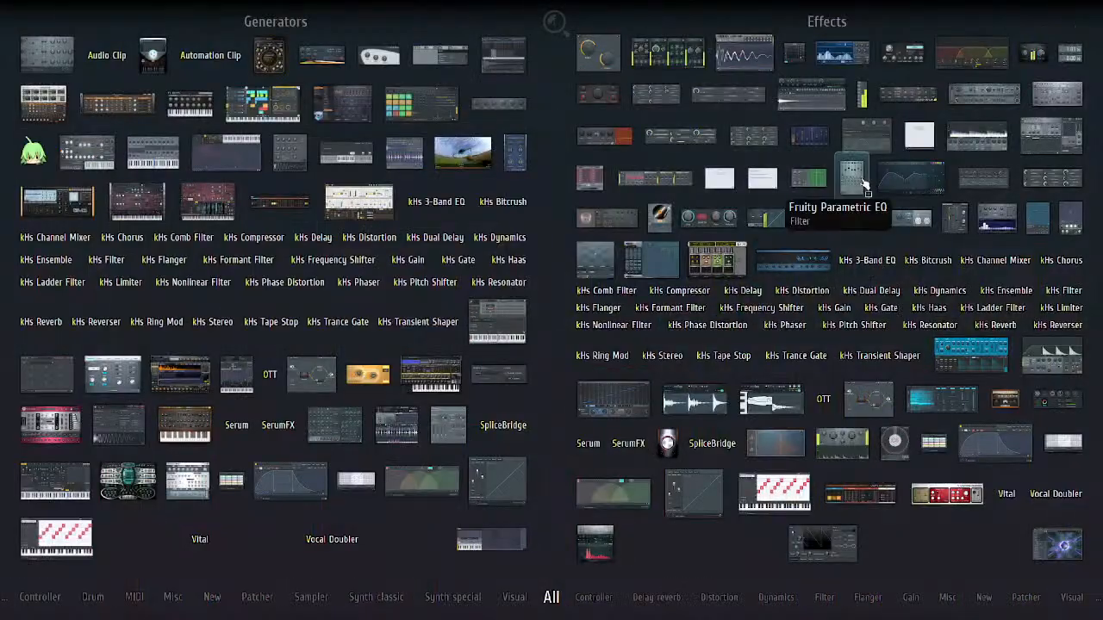
left_click_drag(864, 185, 613, 410)
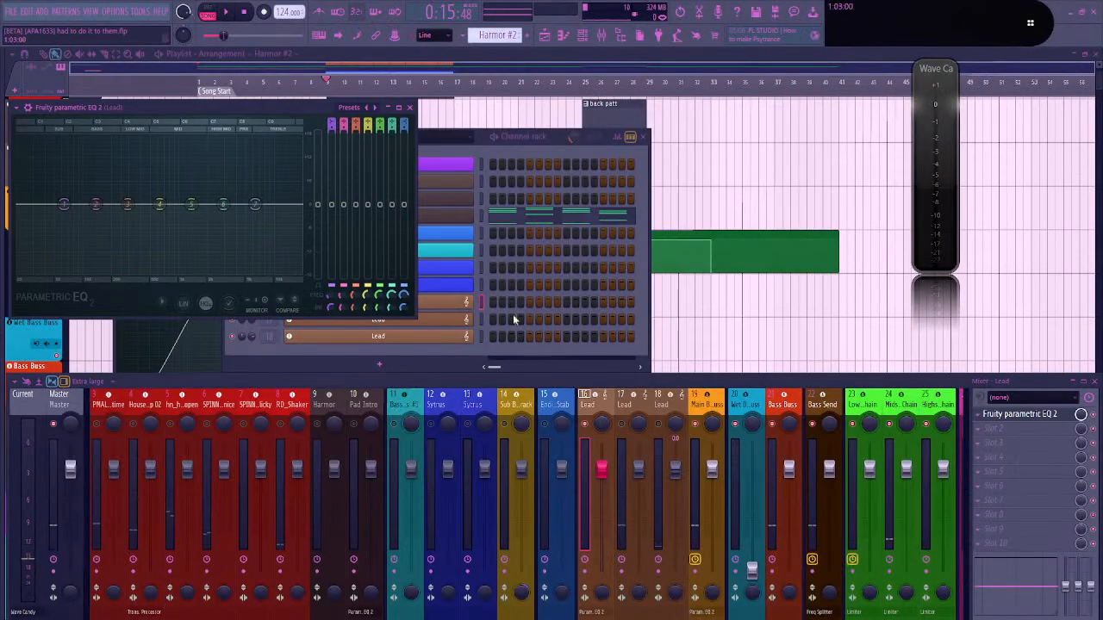
Clone the first Lead channel in the channel rack and close the clone's Sytrus window
left_click(550, 141)
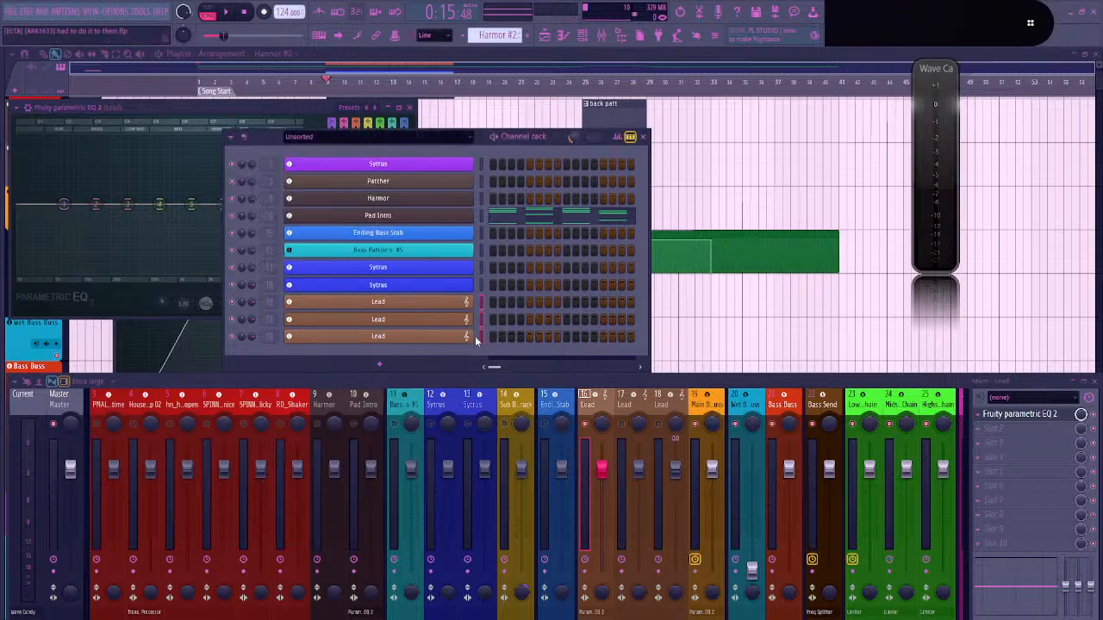
right_click(473, 303)
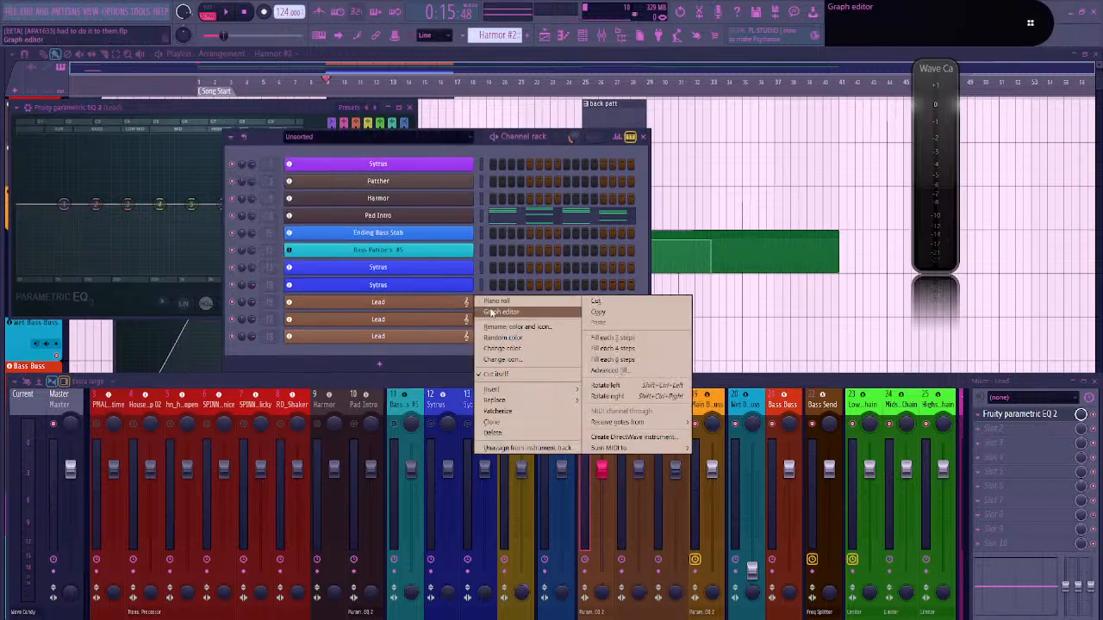
left_click(492, 421)
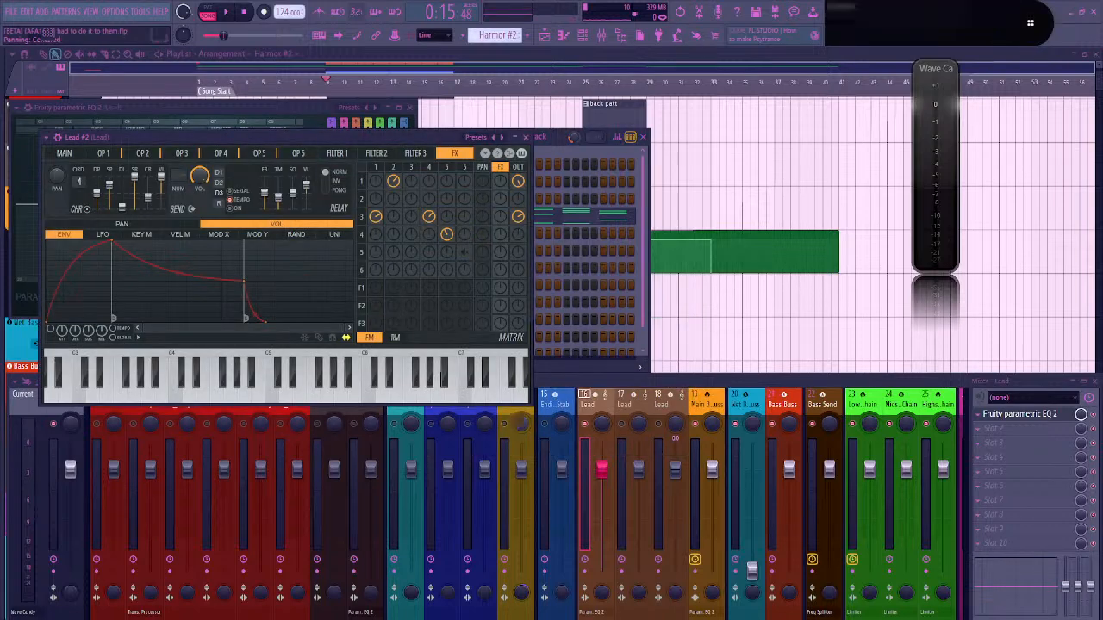
left_click(525, 137)
scroll(497, 296, "down", 1)
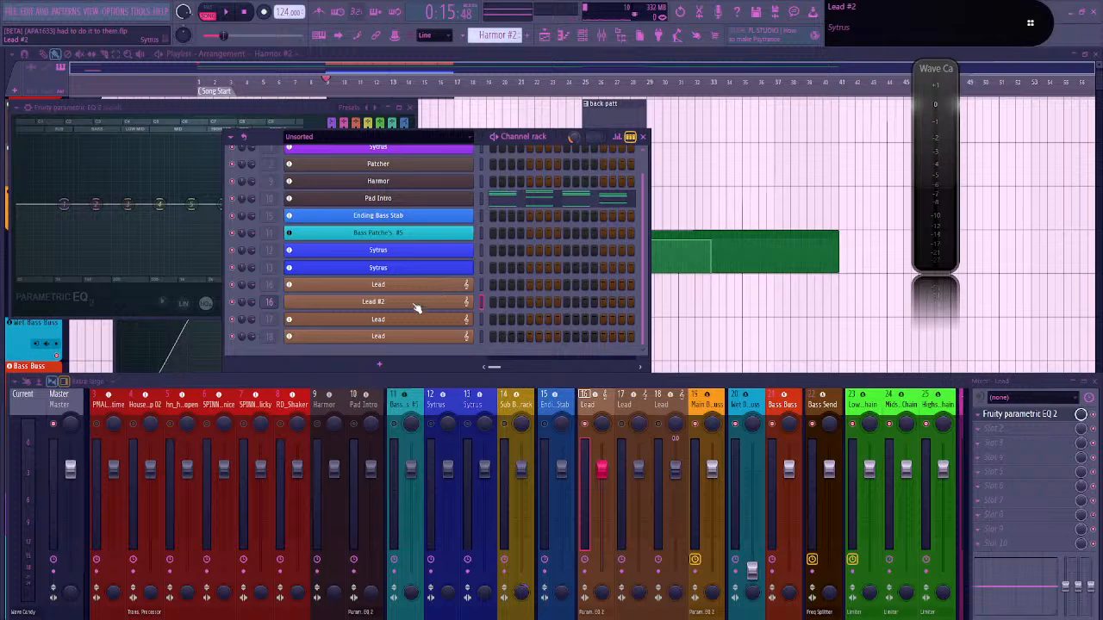
Rename the cloned Lead channel as "Lead Suss" and move it to the end of the channel rack
left_click_drag(416, 307, 414, 305)
left_click(470, 304)
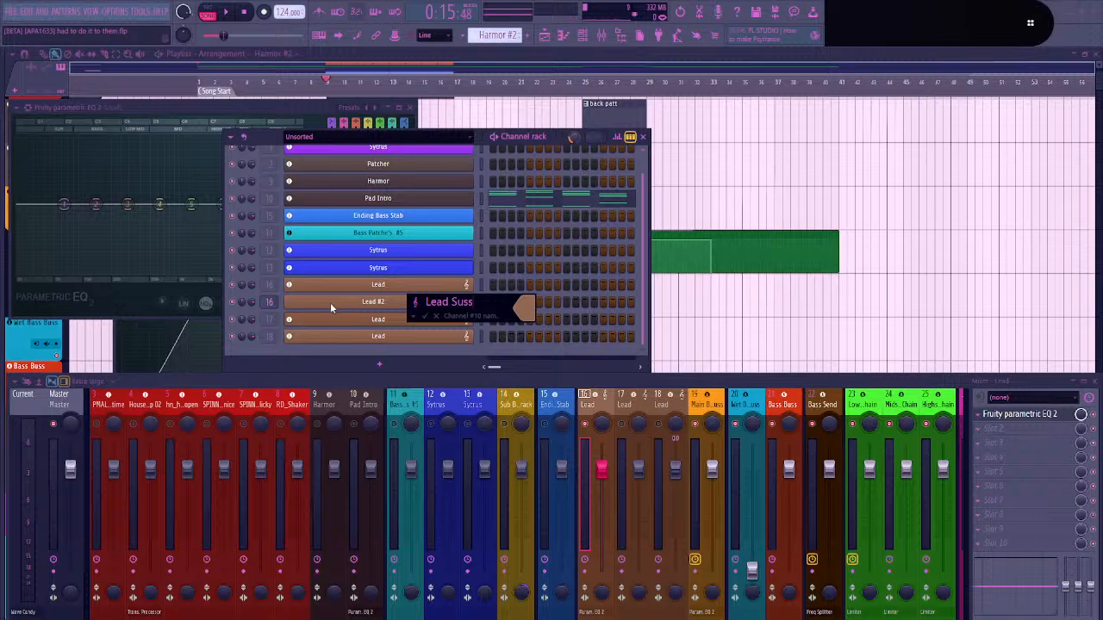
key("Return")
left_click_drag(336, 310, 336, 342)
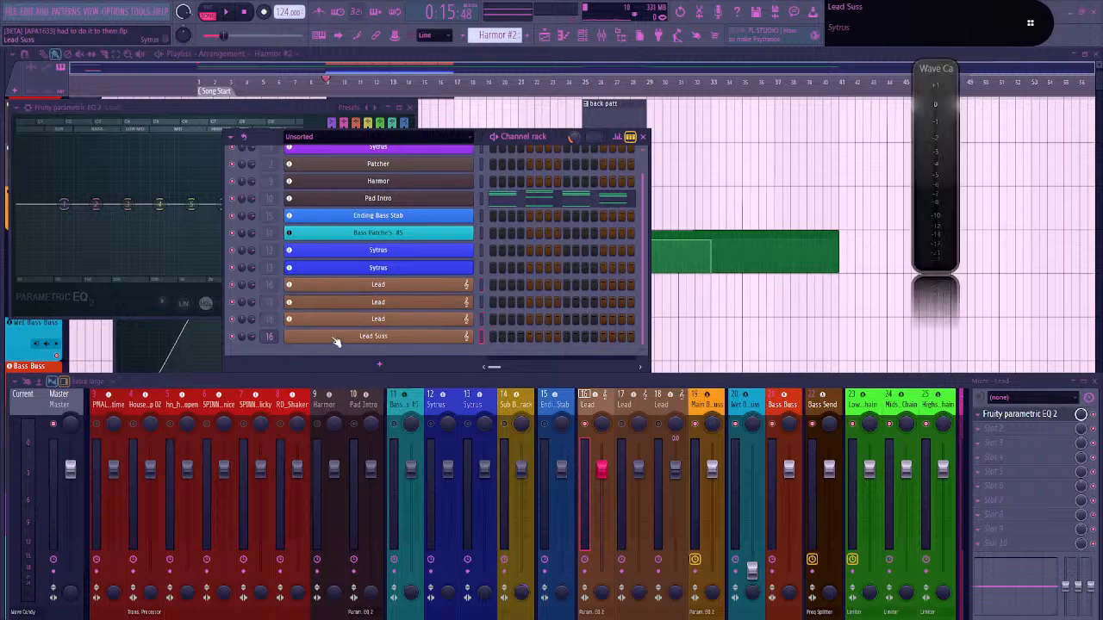
Assign the Lead Suss channel to a new mixer track, copying the settings of its current track
right_click(333, 342)
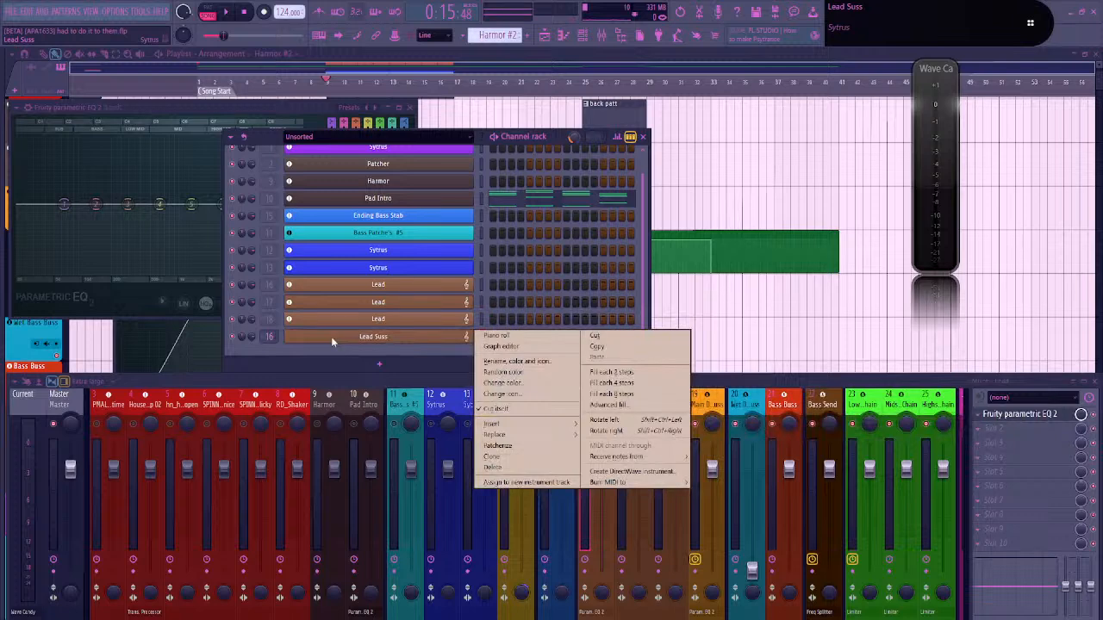
key("c")
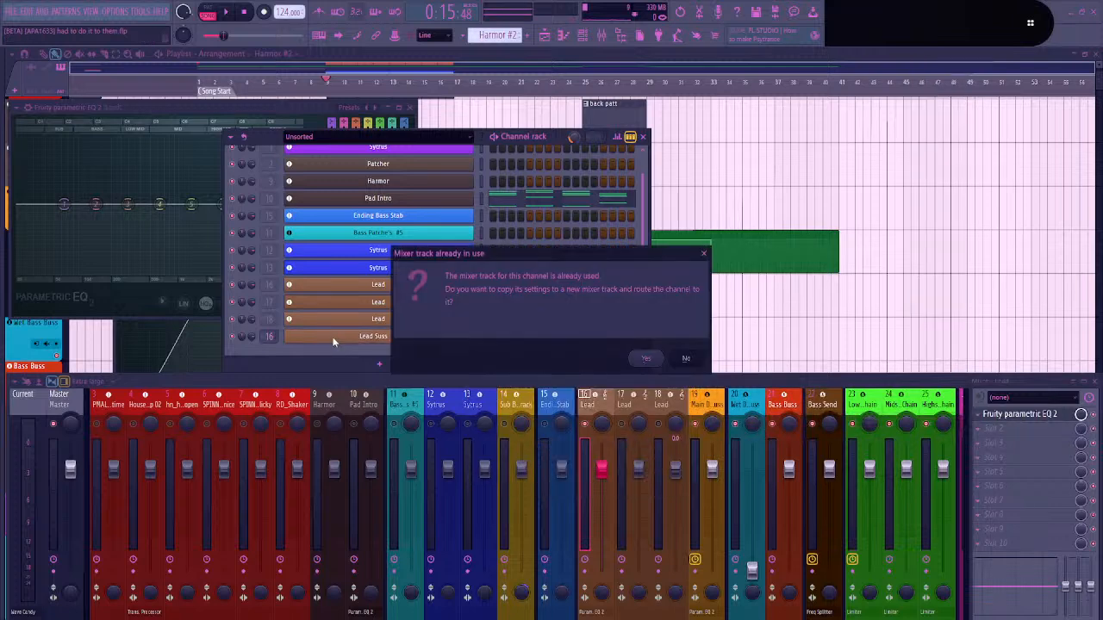
key("Return")
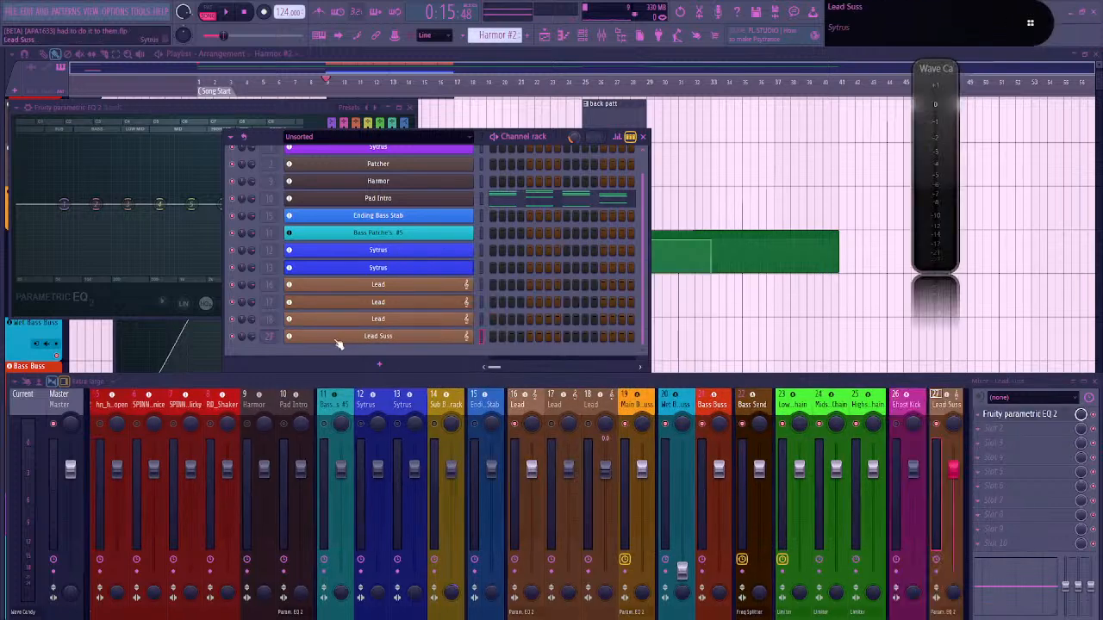
Clone the second and third Lead channels in the channel rack
right_click(390, 307)
left_click(522, 428)
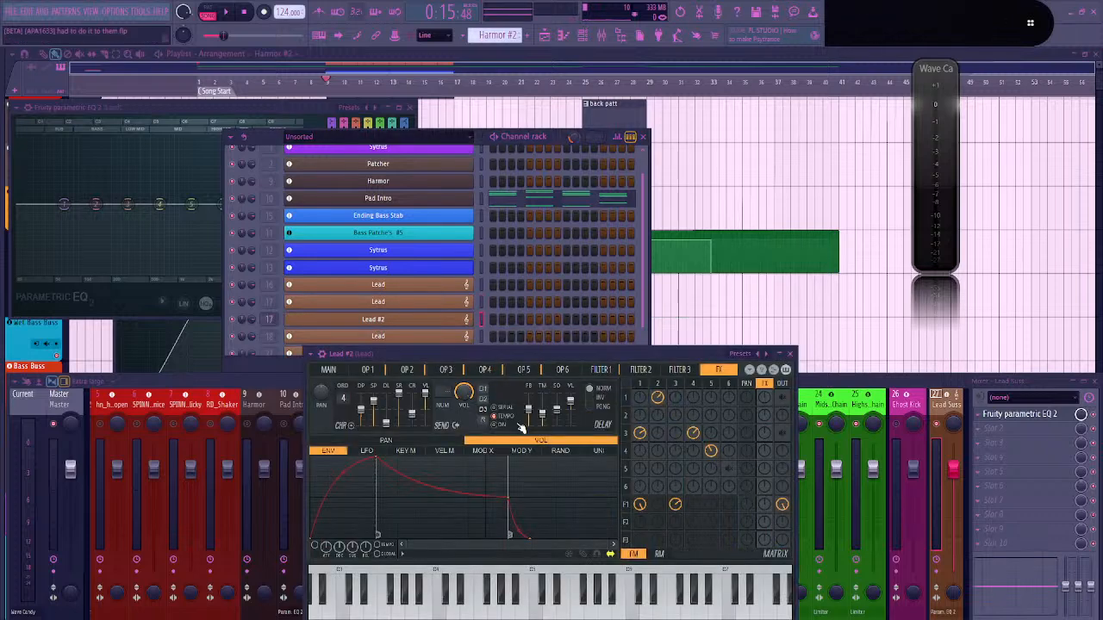
right_click(407, 338)
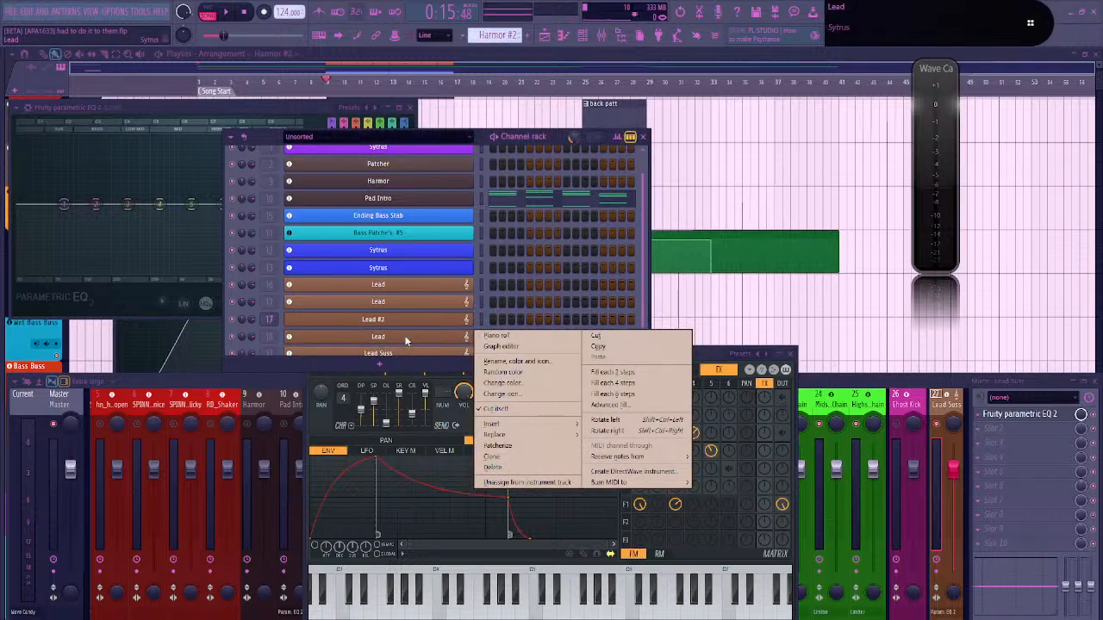
key("c")
left_click_drag(413, 320, 457, 476)
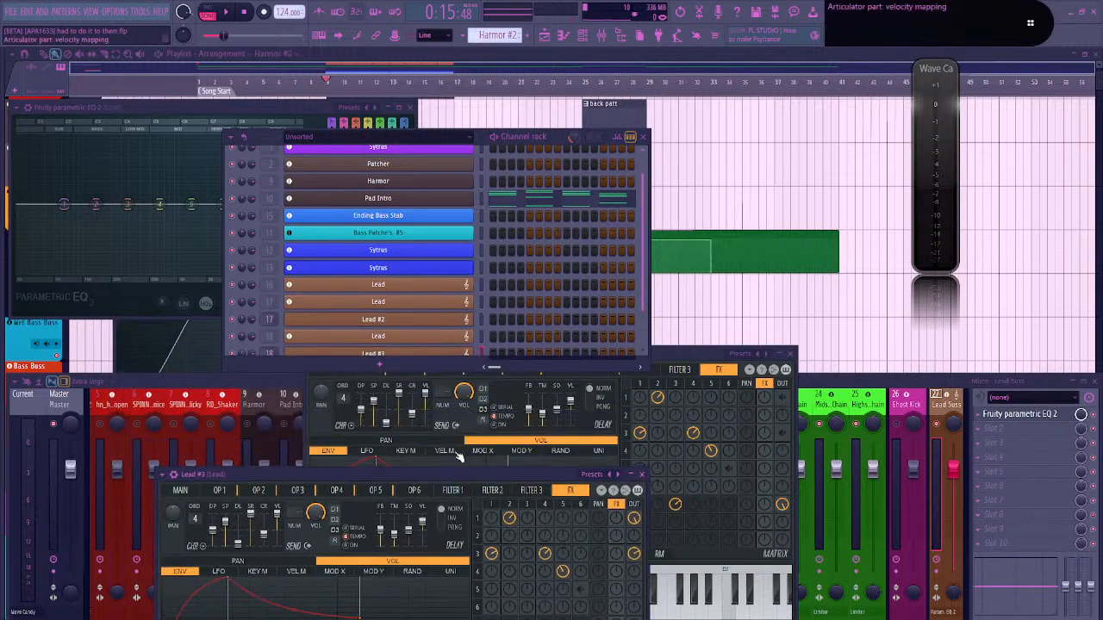
scroll(406, 318, "down", 2)
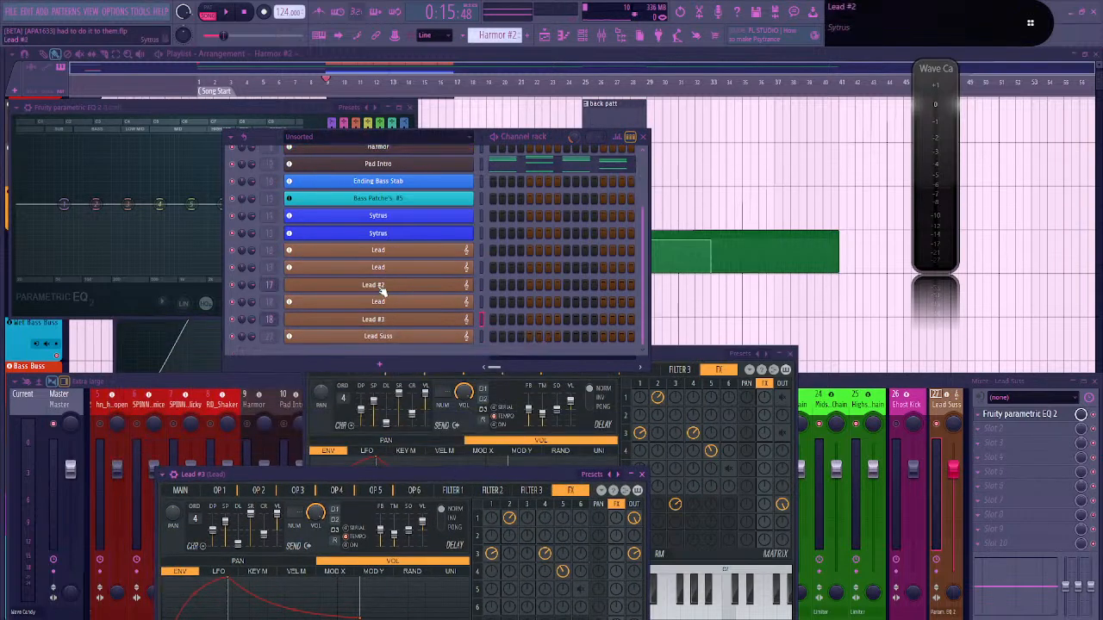
Rename the Lead #2 channel as Lead #2 Suss and move it down below Lead Suss
middle_click(381, 288)
left_click(429, 287)
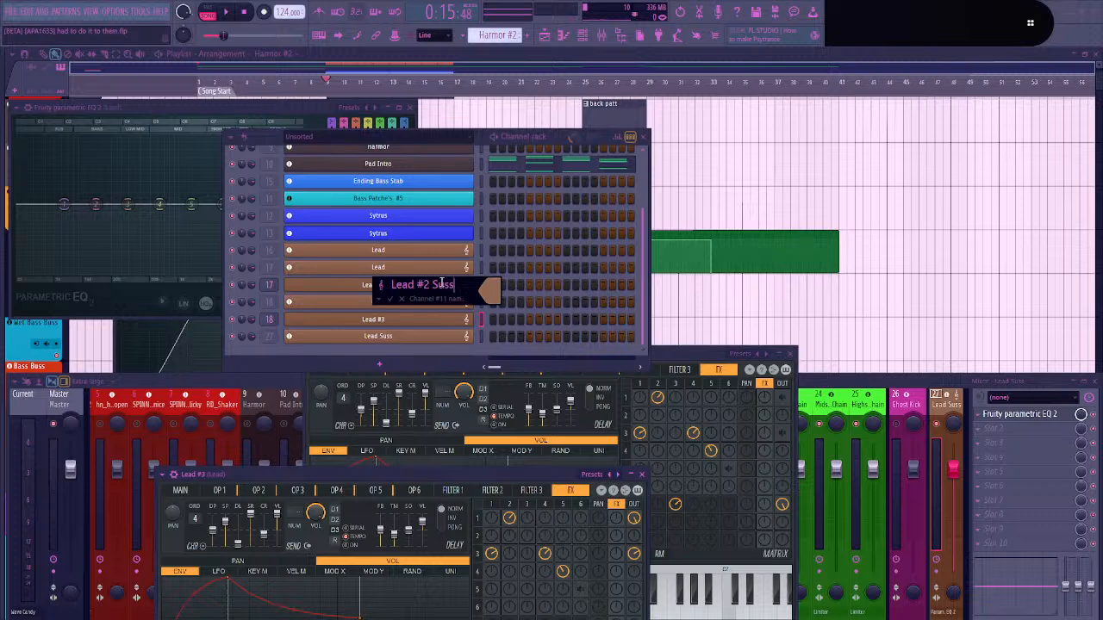
type("Suss")
key("Return")
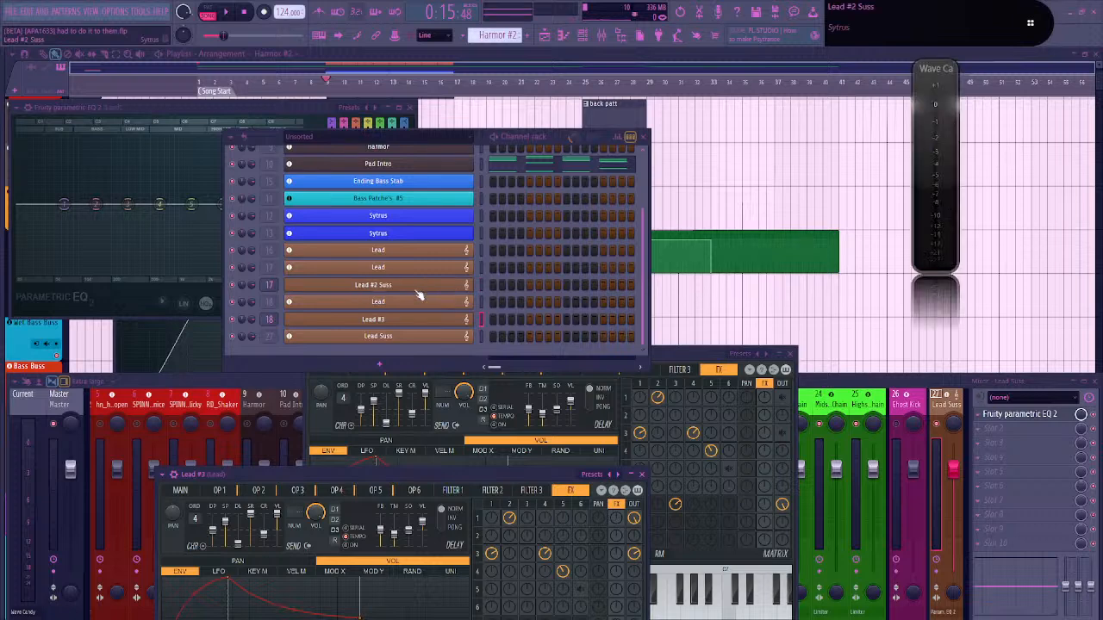
key("alt+Down")
key("alt+Down")
key("alt+Down")
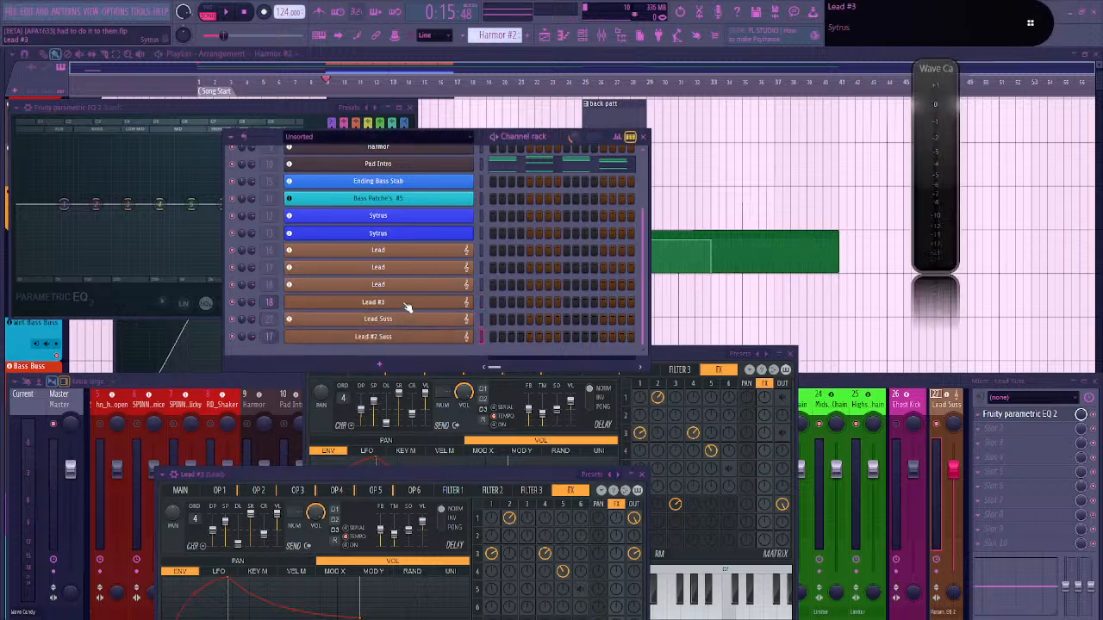
Rename the Lead #3 channel as Lead #3 Suss and move it to the end of the channel list
middle_click(405, 304)
key("Right")
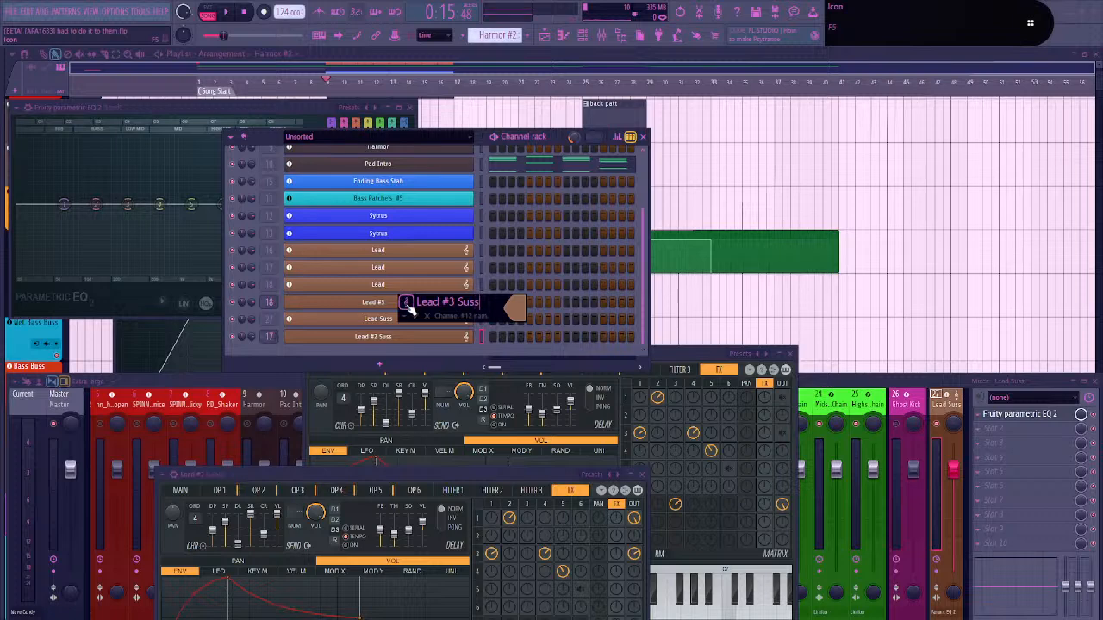
type("Suss")
key("Return")
left_click_drag(400, 307, 401, 338)
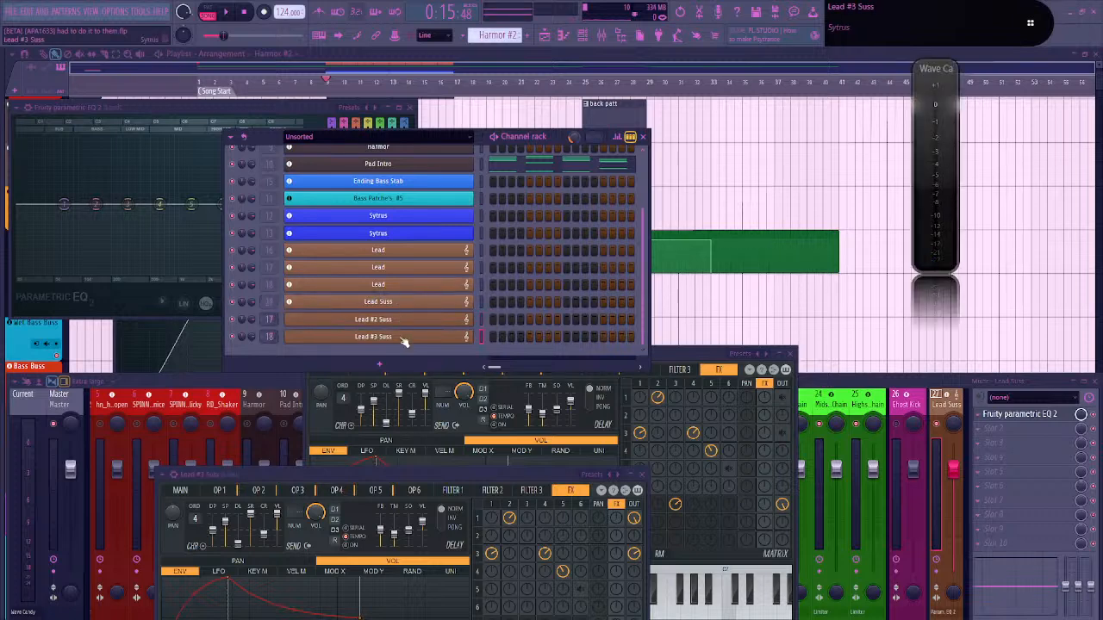
Assign Lead #2 Suss and Lead #3 Suss each to a new instrument track, accepting copied settings on new mixer tracks
right_click(381, 322)
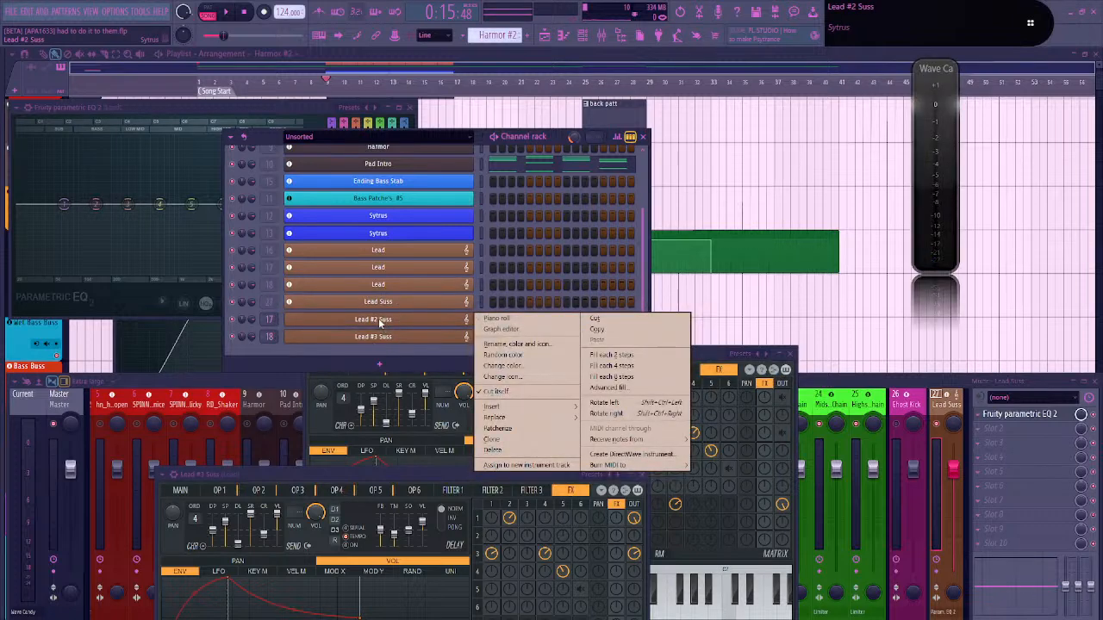
key("a")
key("Return")
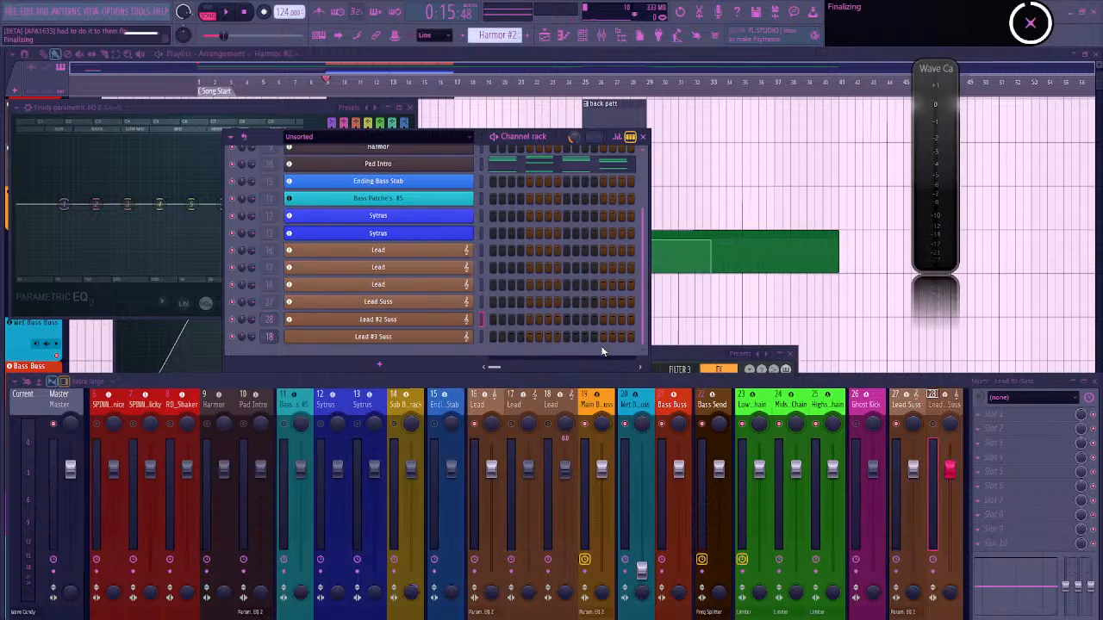
right_click(401, 341)
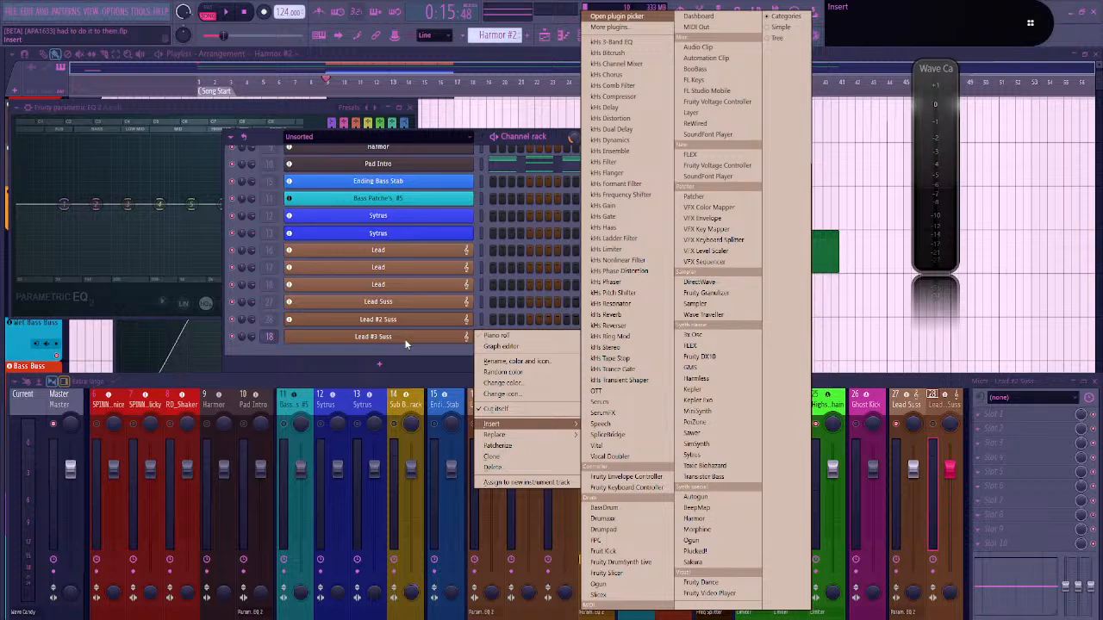
left_click(526, 481)
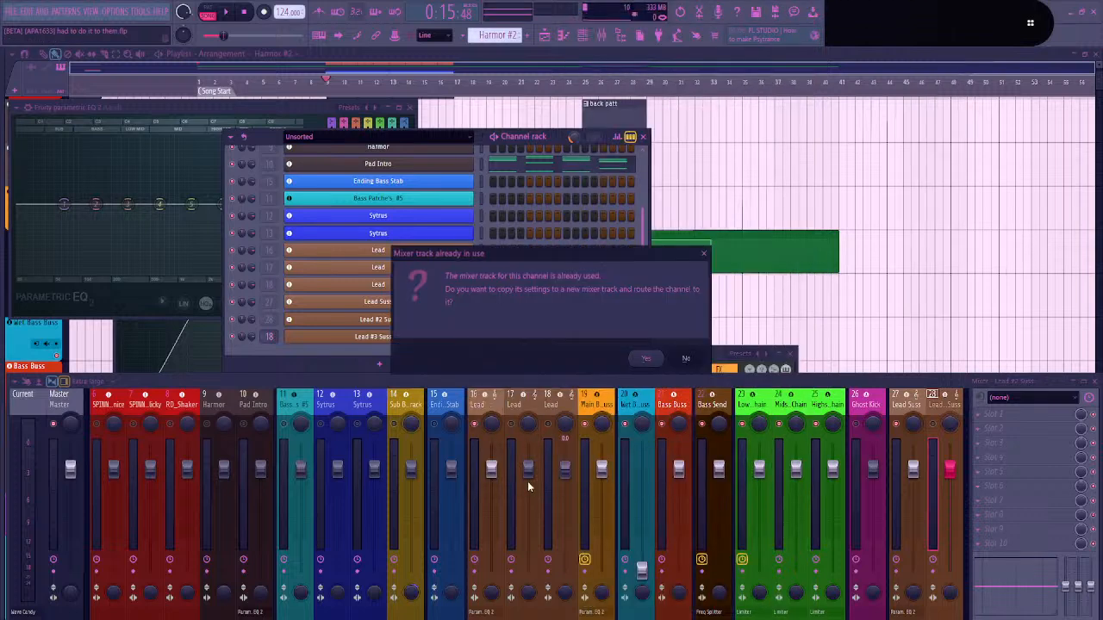
left_click(647, 360)
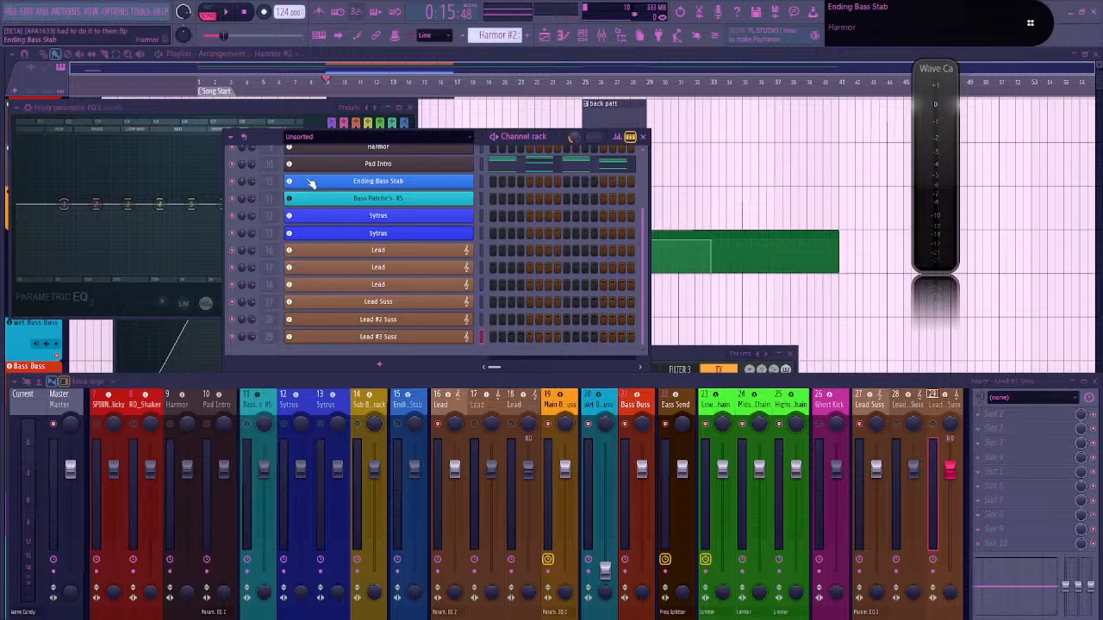
Open the synth of the purple Sytrus channel and move its window clear of the channel rack
scroll(379, 297, "up", 3)
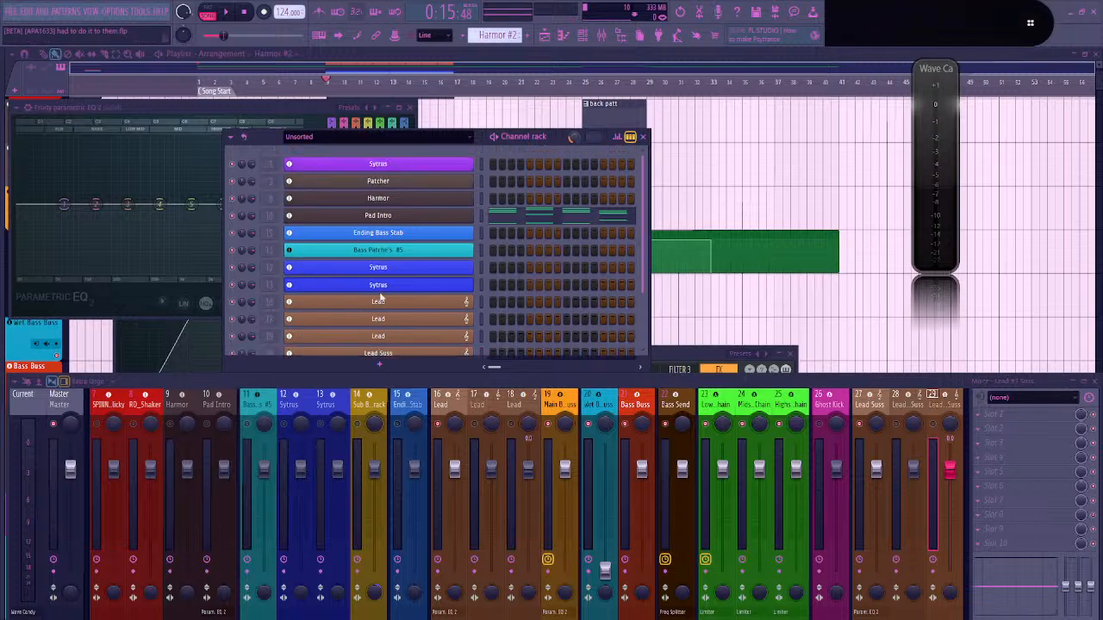
left_click(356, 166)
left_click(386, 165)
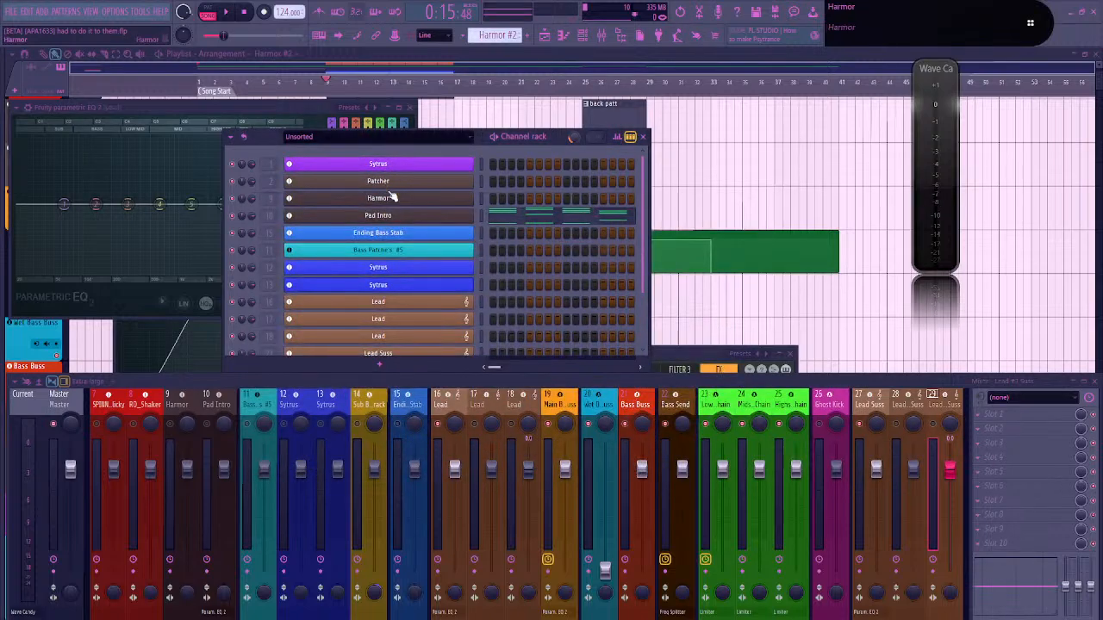
left_click(407, 165)
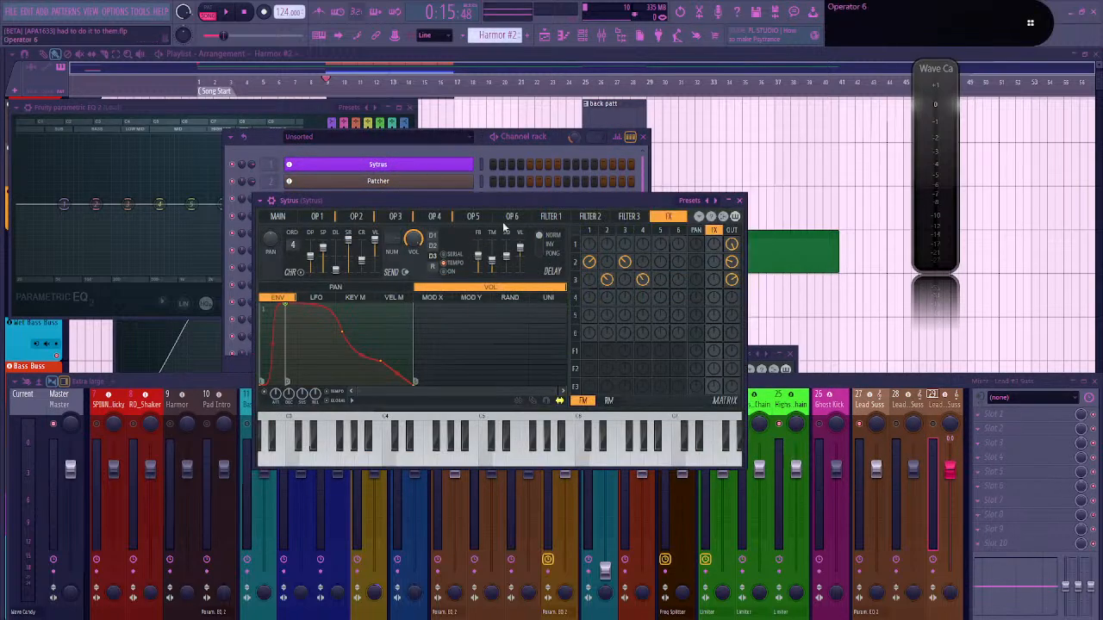
left_click_drag(547, 202, 548, 383)
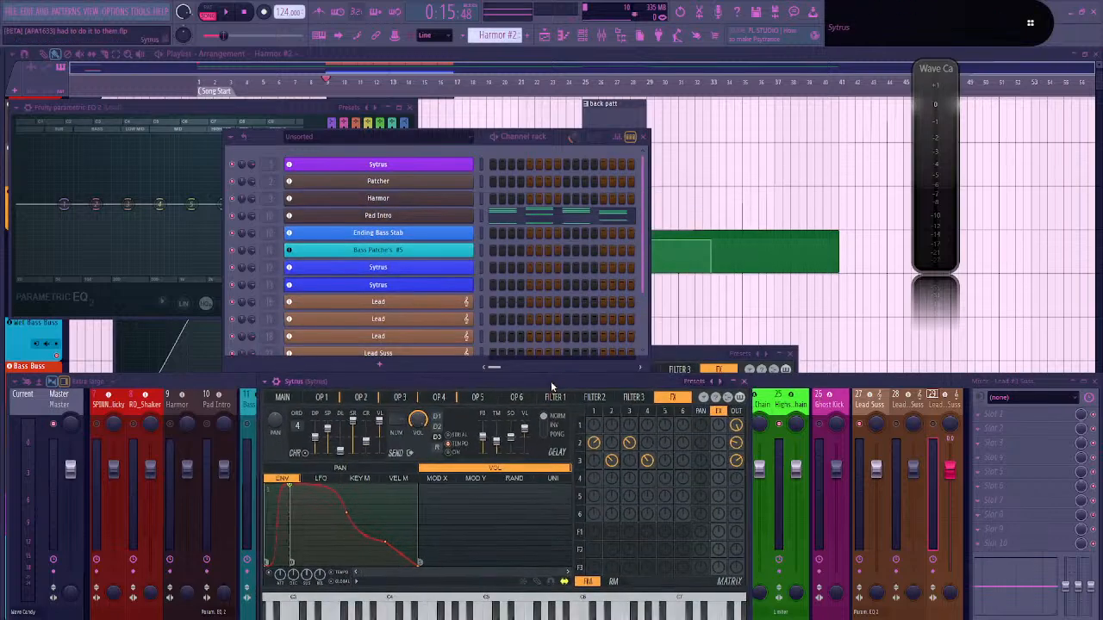
Filter the channel rack to the Automation group and close the Sytrus window
left_click(351, 138)
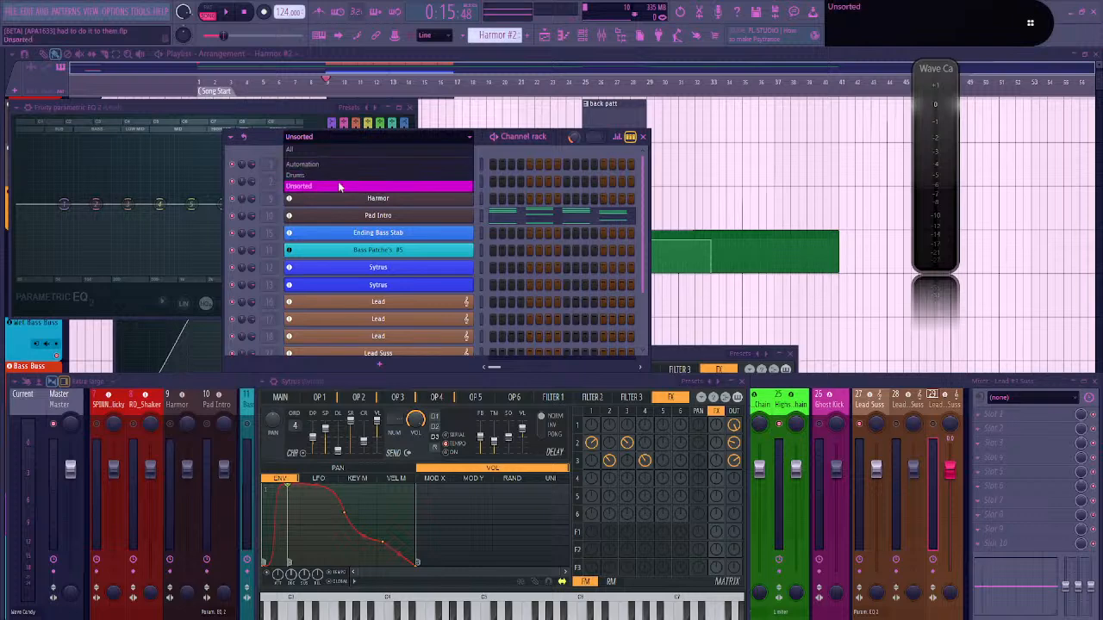
left_click(341, 186)
left_click(377, 139)
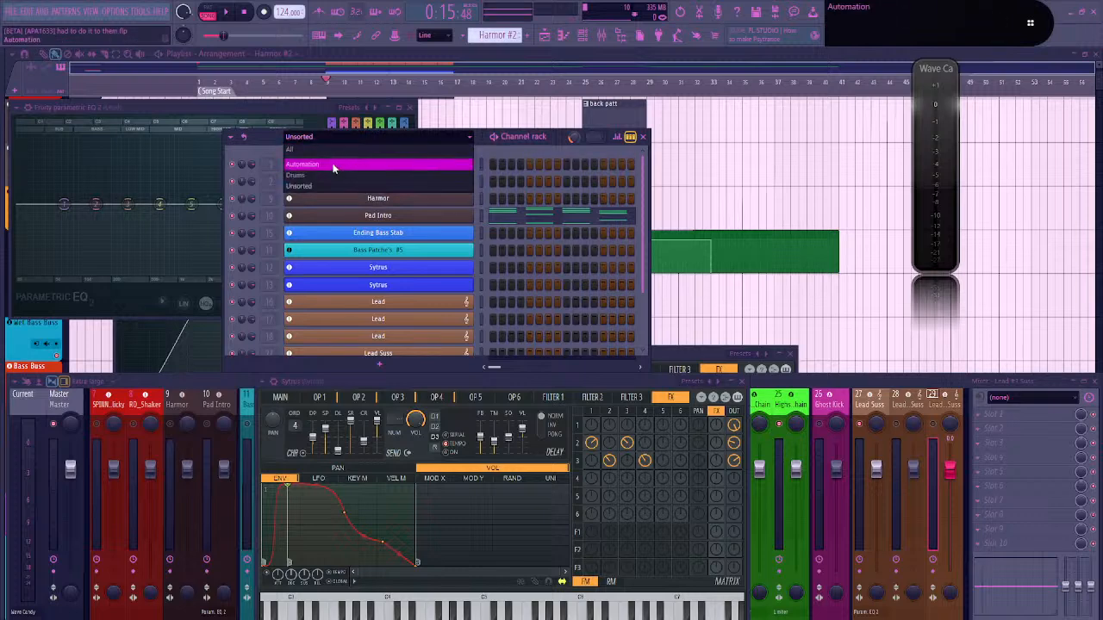
left_click(379, 165)
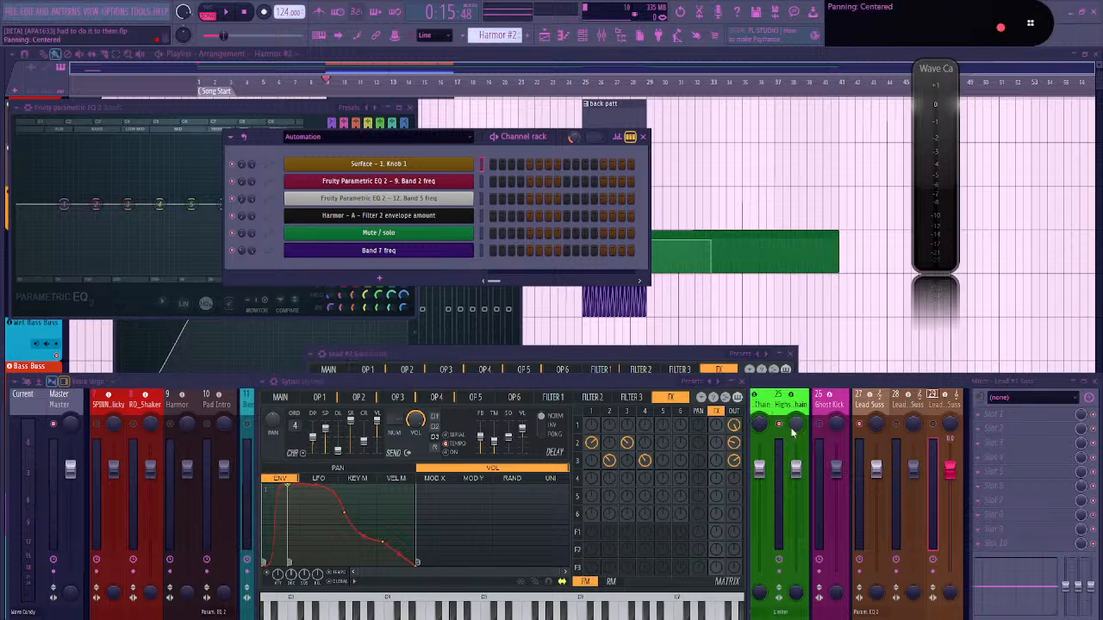
left_click(742, 383)
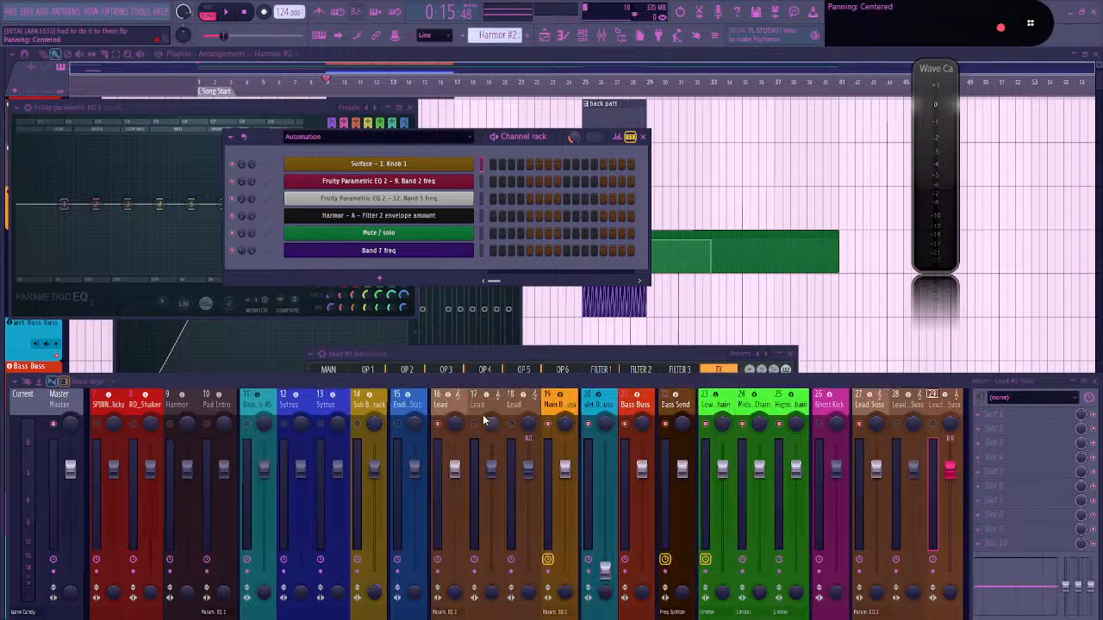
Check the Main Bass Group buss in the mixer and look through the playlist tracks down to the Sytrus and Lead tracks
left_click(516, 66)
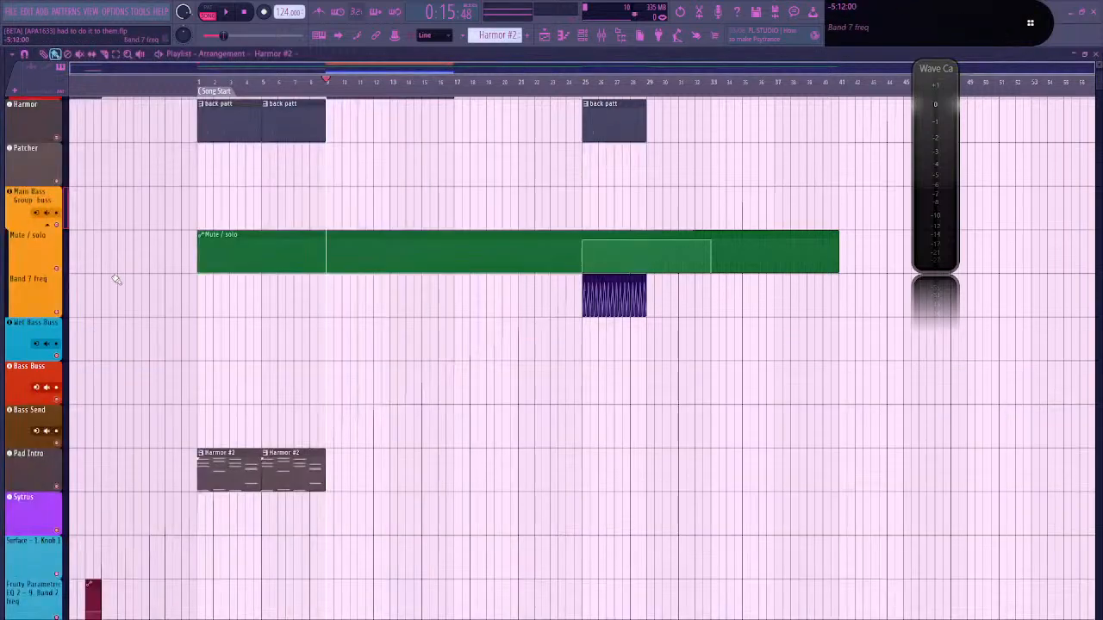
double_click(22, 213)
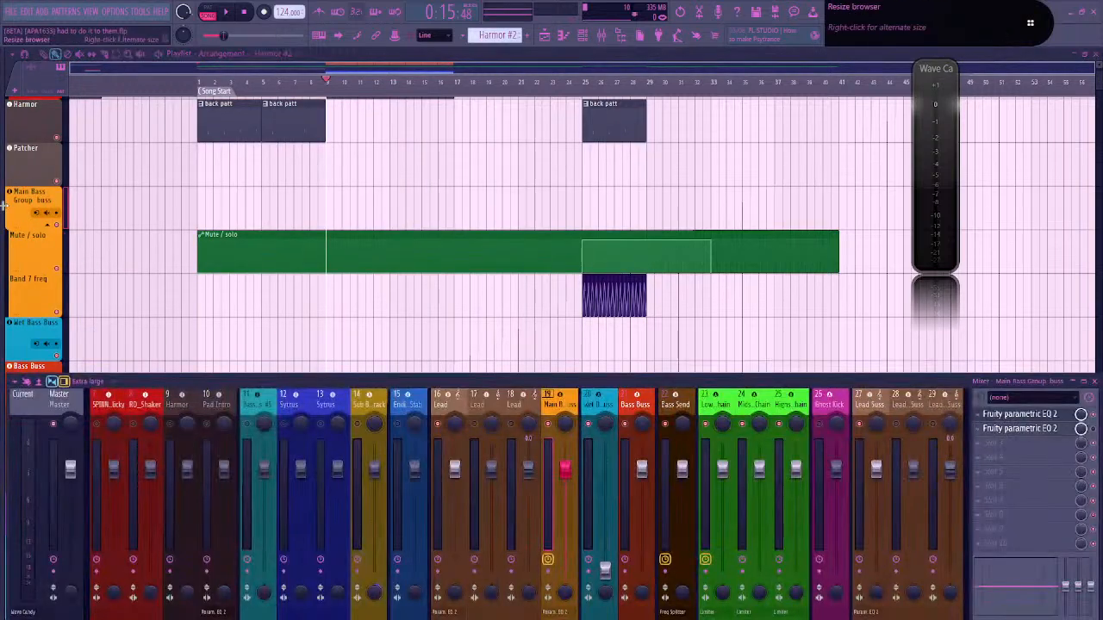
key("F9")
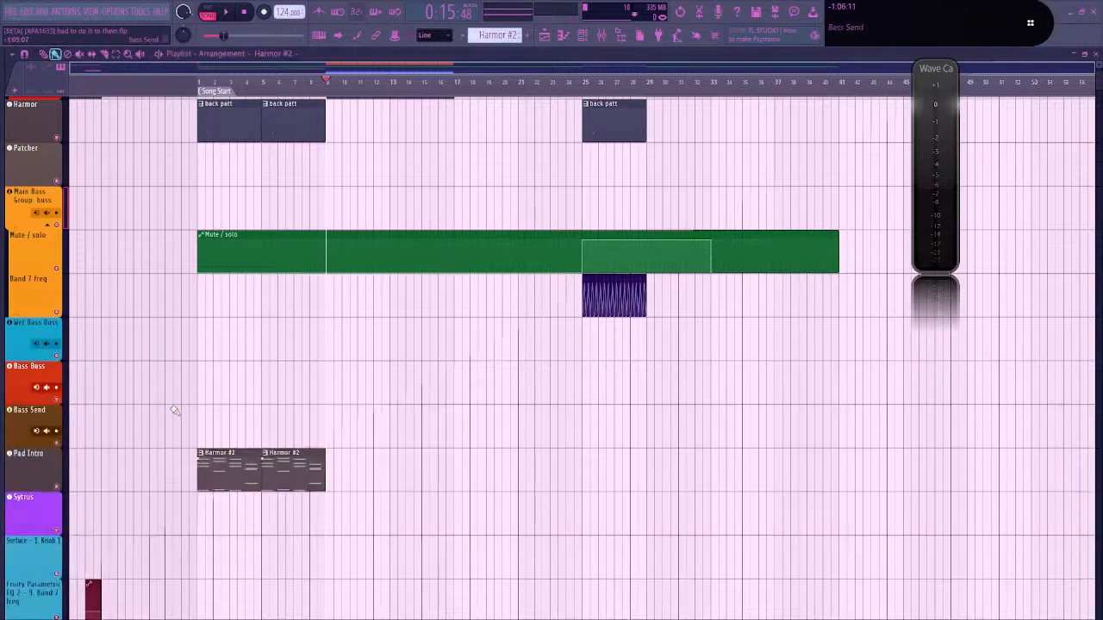
scroll(162, 399, "down", 3)
scroll(129, 422, "up", 5)
scroll(128, 423, "down", 11)
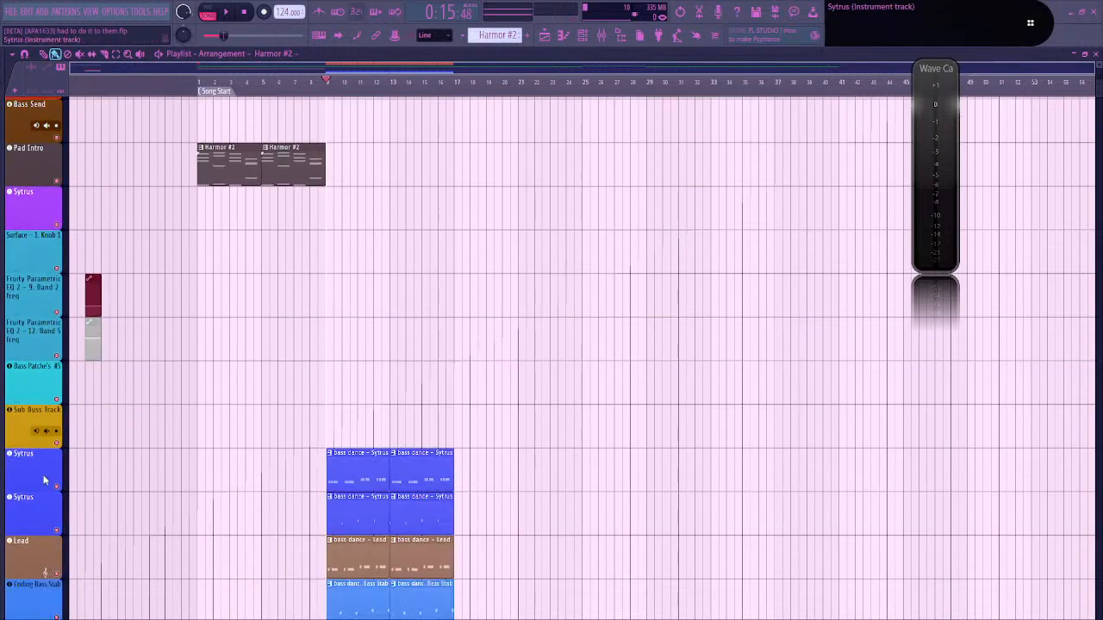
Open the synth of the first blue Sytrus playlist track and bring up the channel rack and mixer
left_click(24, 369)
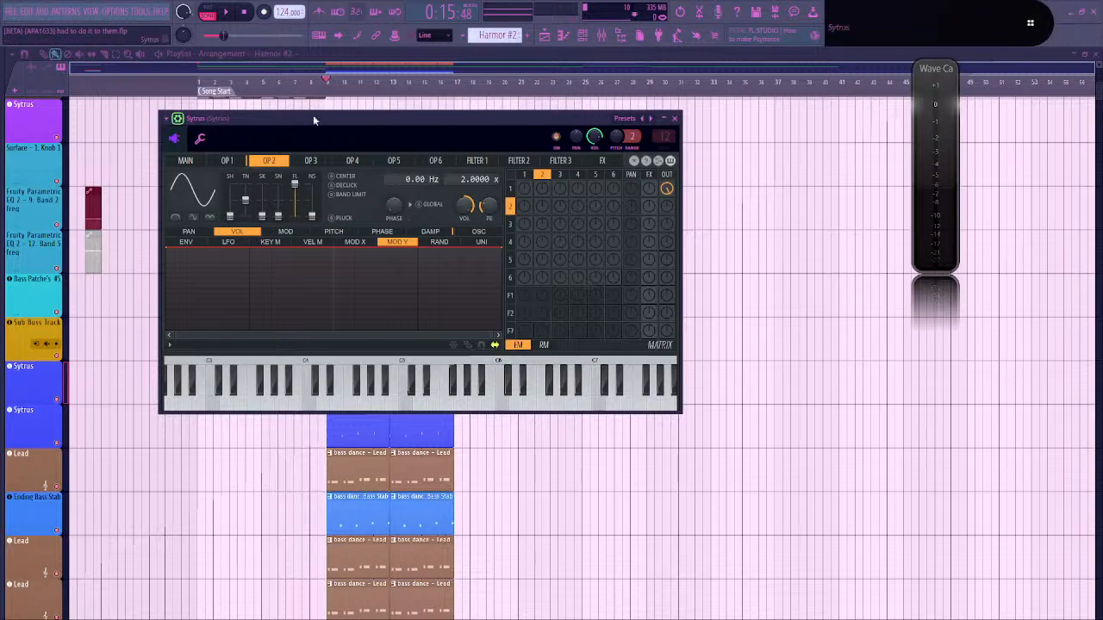
left_click_drag(318, 120, 437, 148)
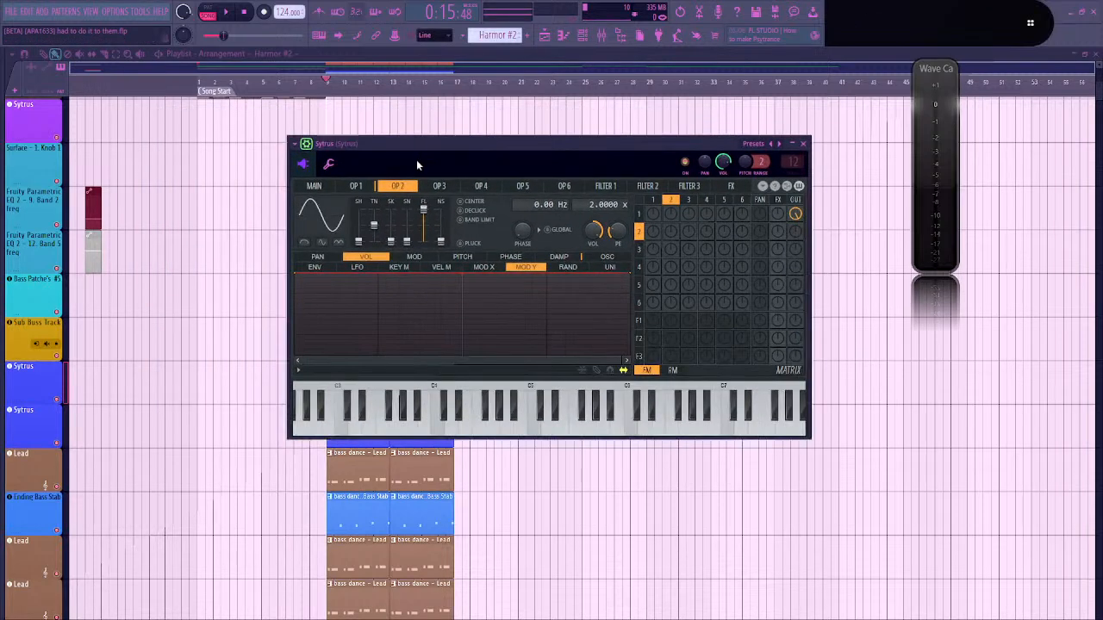
key("F6")
key("F6")
key("F6")
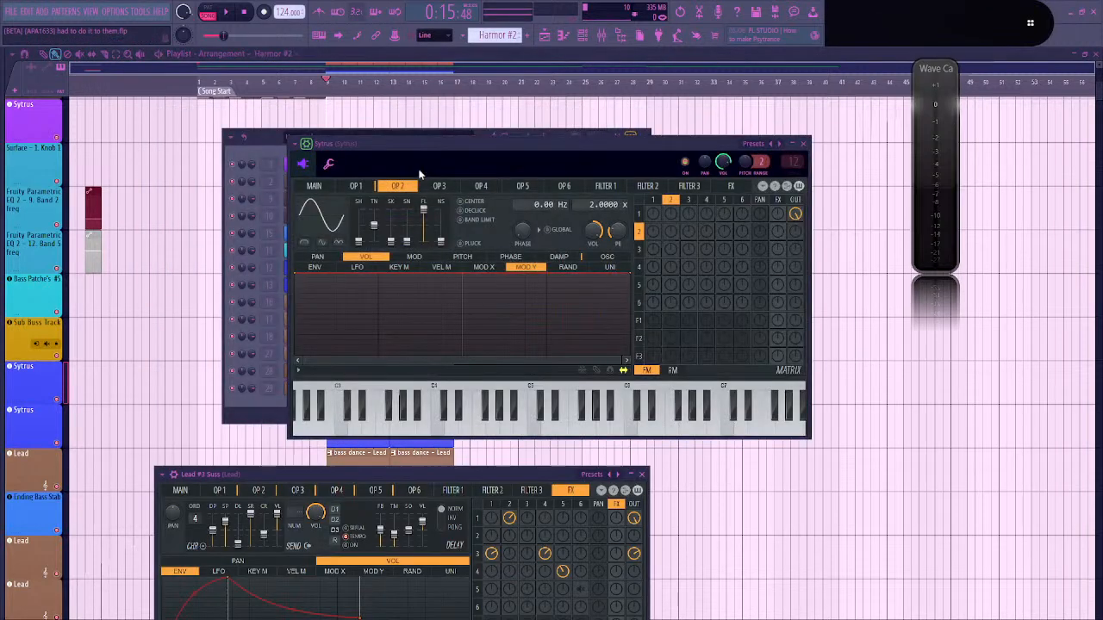
key("F9")
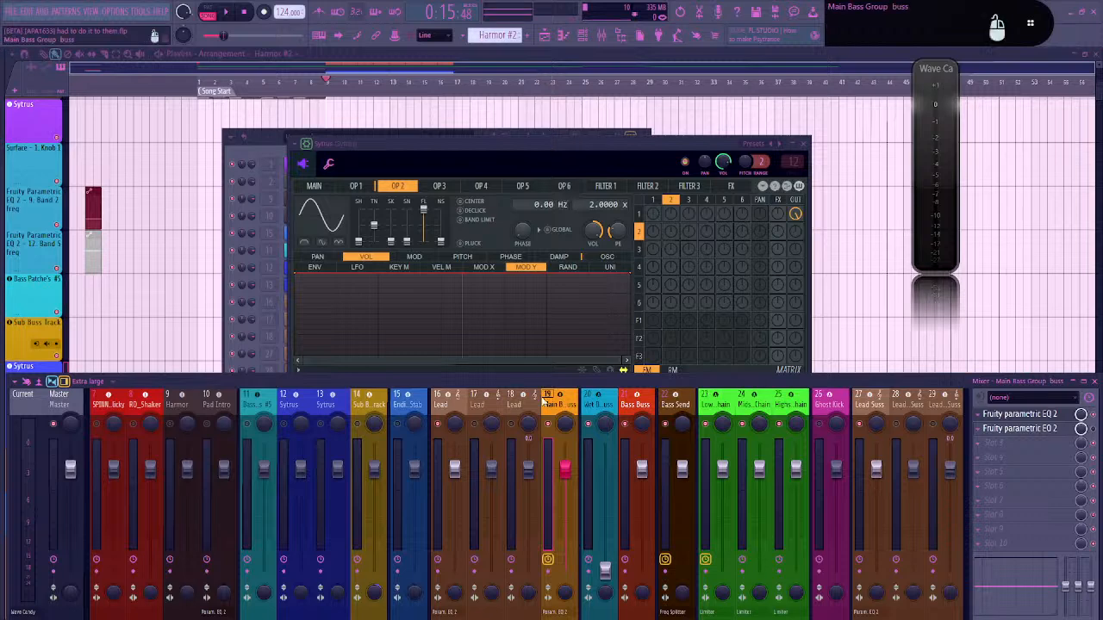
During playback, set band 1 of the first Lead mixer track's Parametric EQ 2 to high pass and raise its cutoff between bands 3 and 4
key("space")
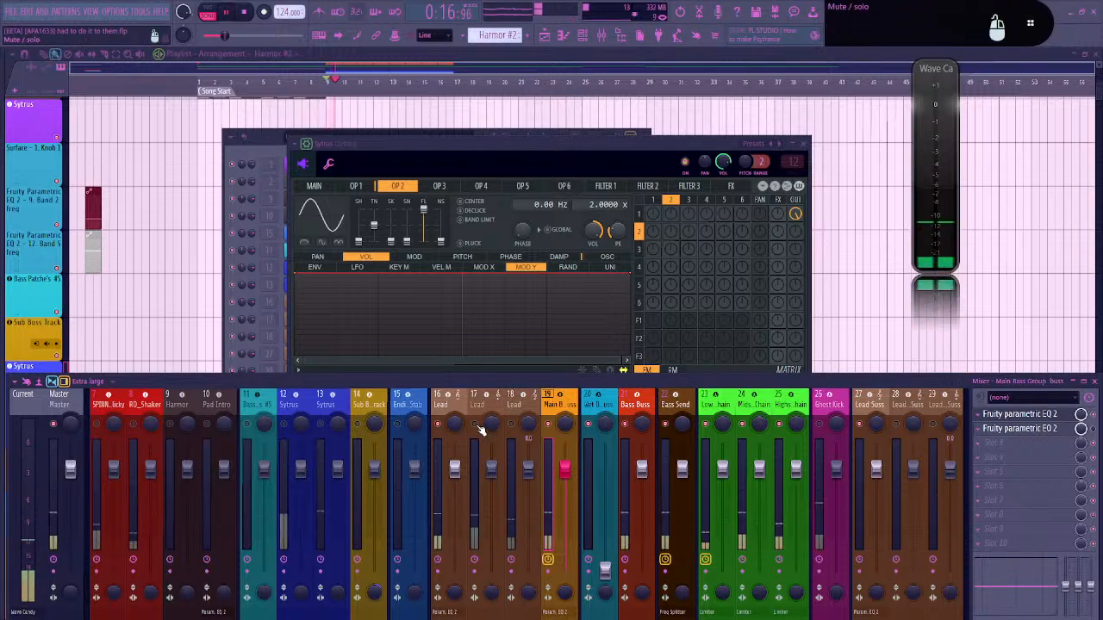
left_click(448, 612)
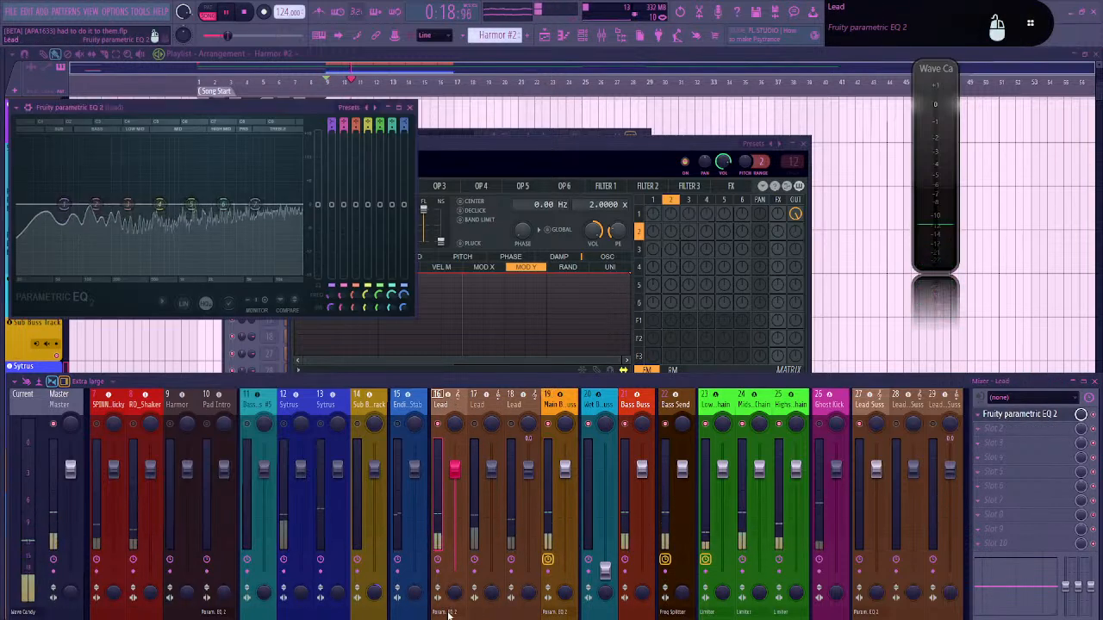
right_click(63, 205)
mouse_move(83, 234)
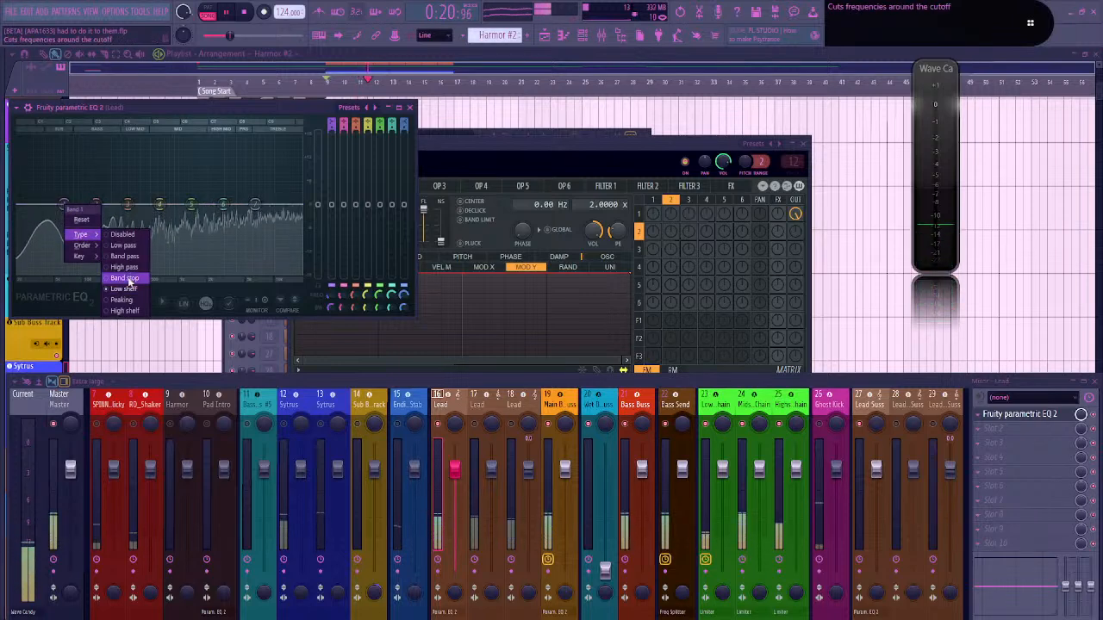
left_click(124, 267)
left_click_drag(63, 205, 158, 205)
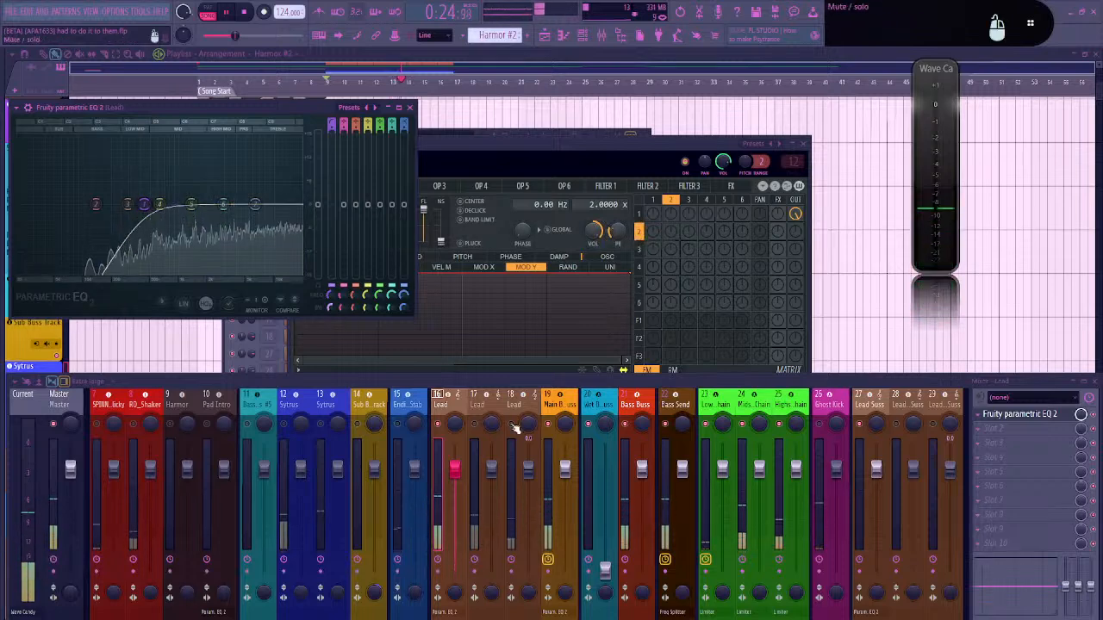
key("space")
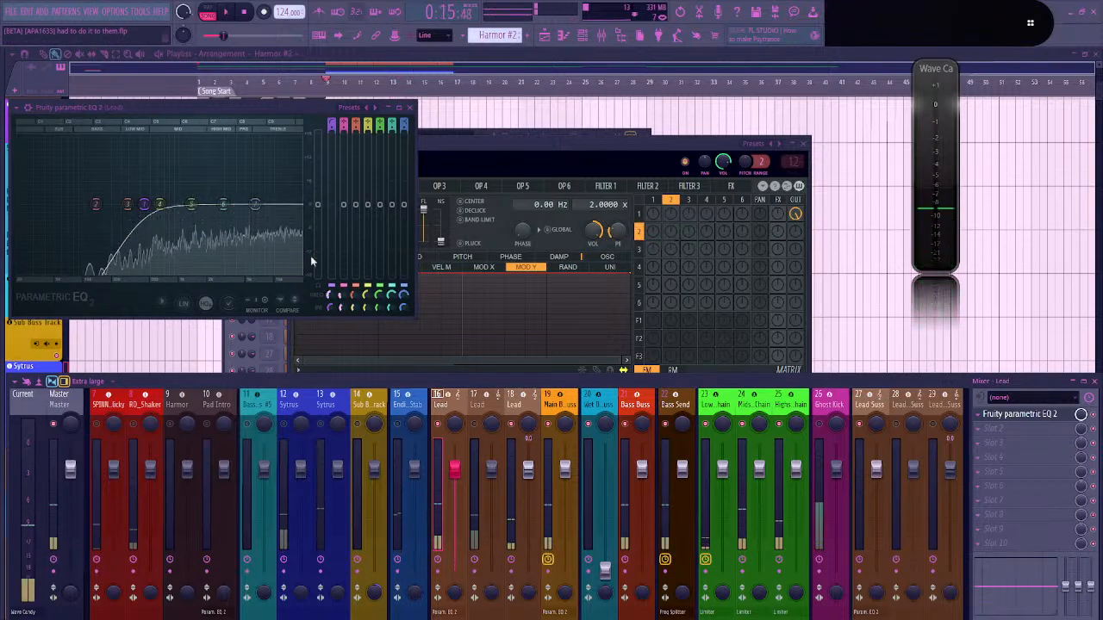
Set band 7 of the first Lead track's EQ to low pass with a steeper order, and pull band 6 down during playback
right_click(257, 206)
mouse_move(274, 232)
left_click(316, 254)
right_click(256, 206)
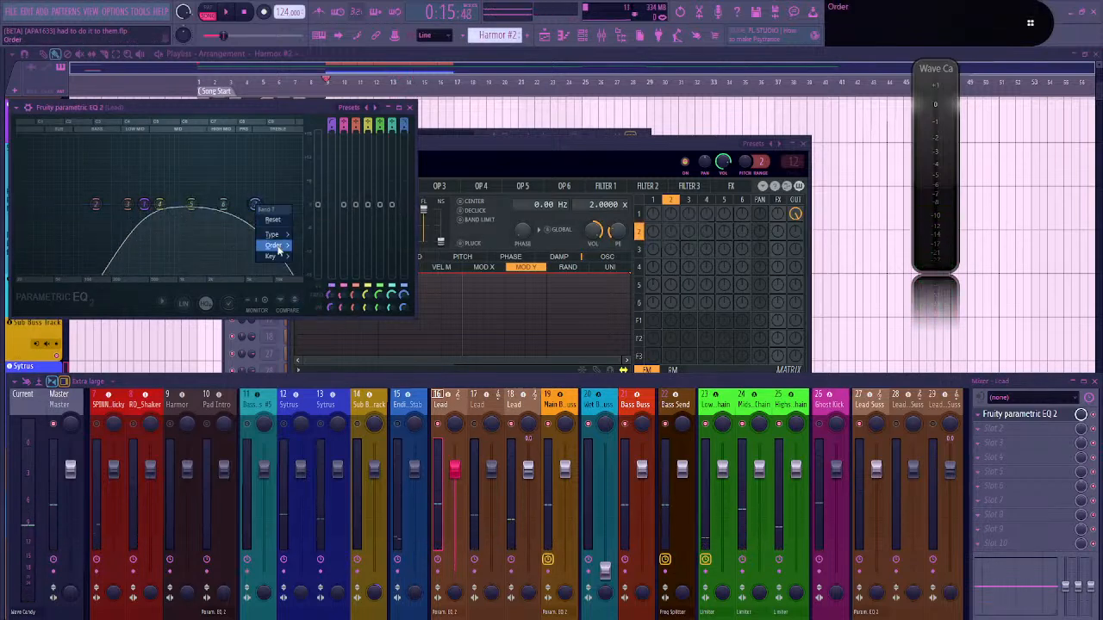
left_click(319, 249)
right_click(255, 207)
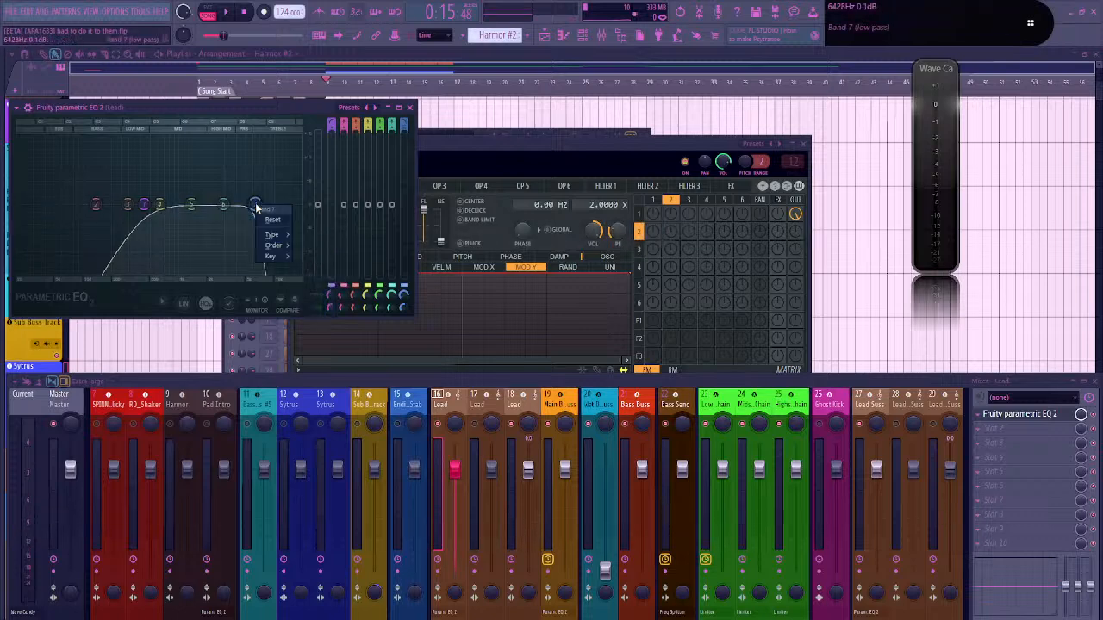
left_click(320, 294)
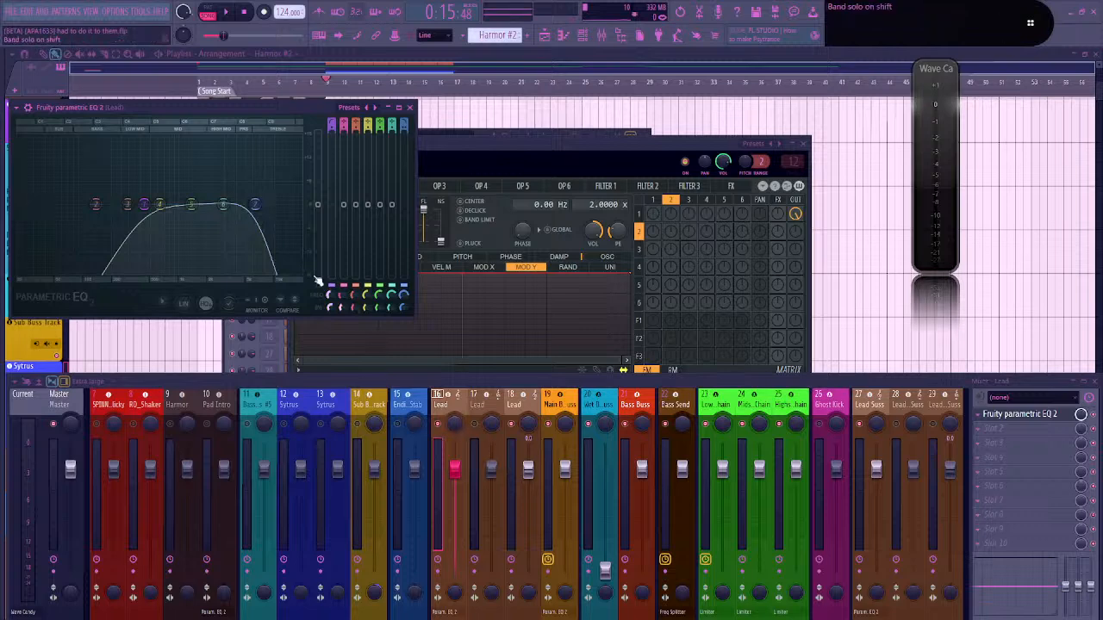
key("space")
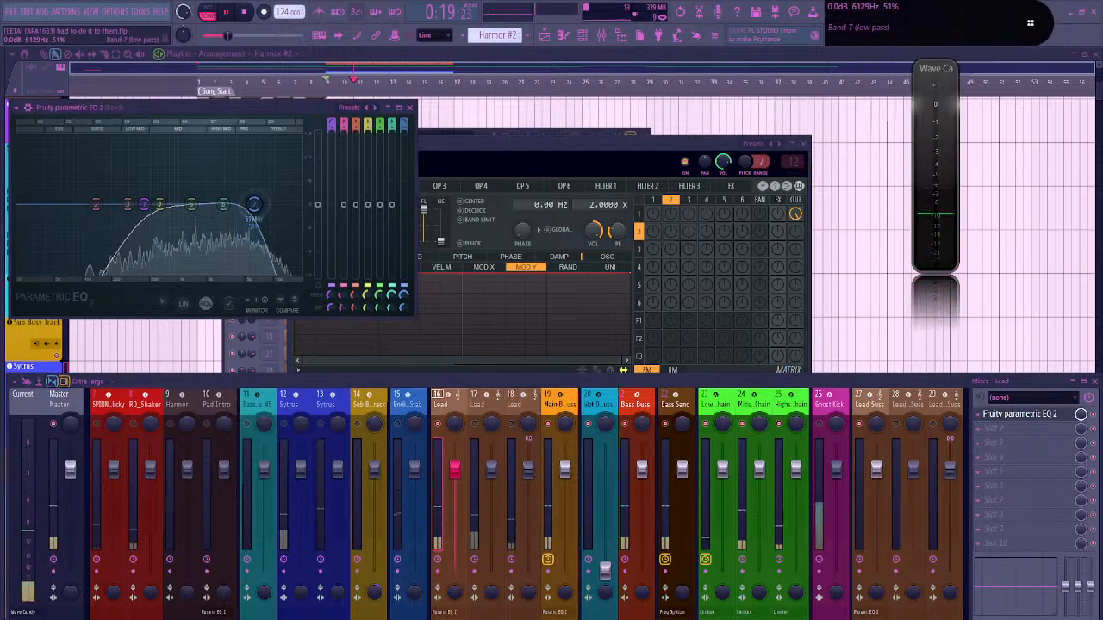
left_click_drag(223, 204, 223, 223)
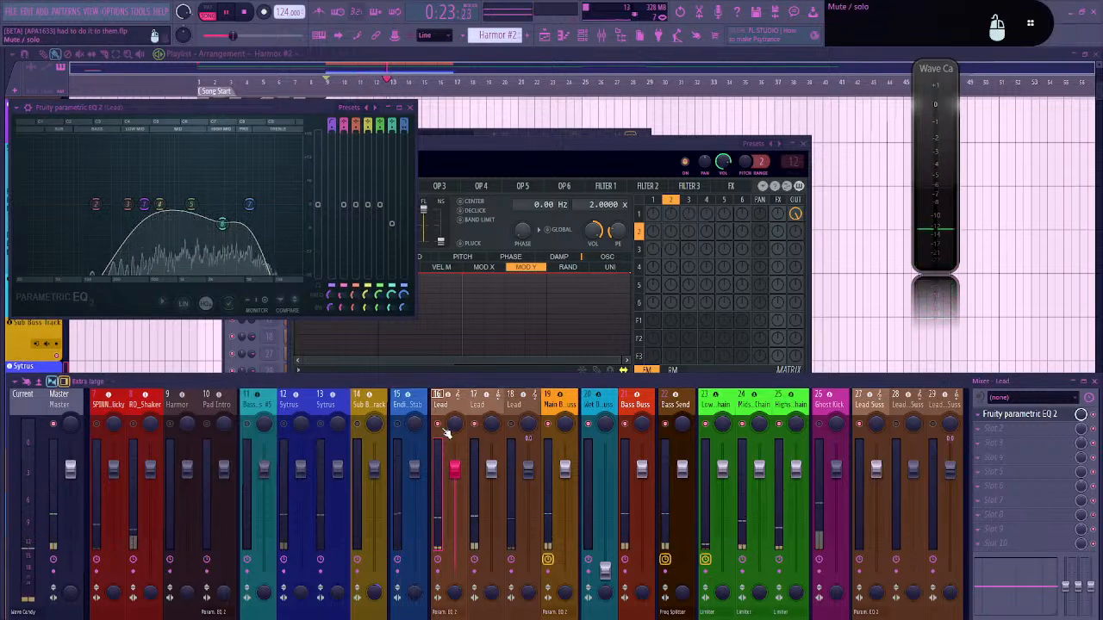
Stop playback and add Fruity Parametric EQ 2 to the second Lead mixer track, track 17
left_click(490, 406)
key("space")
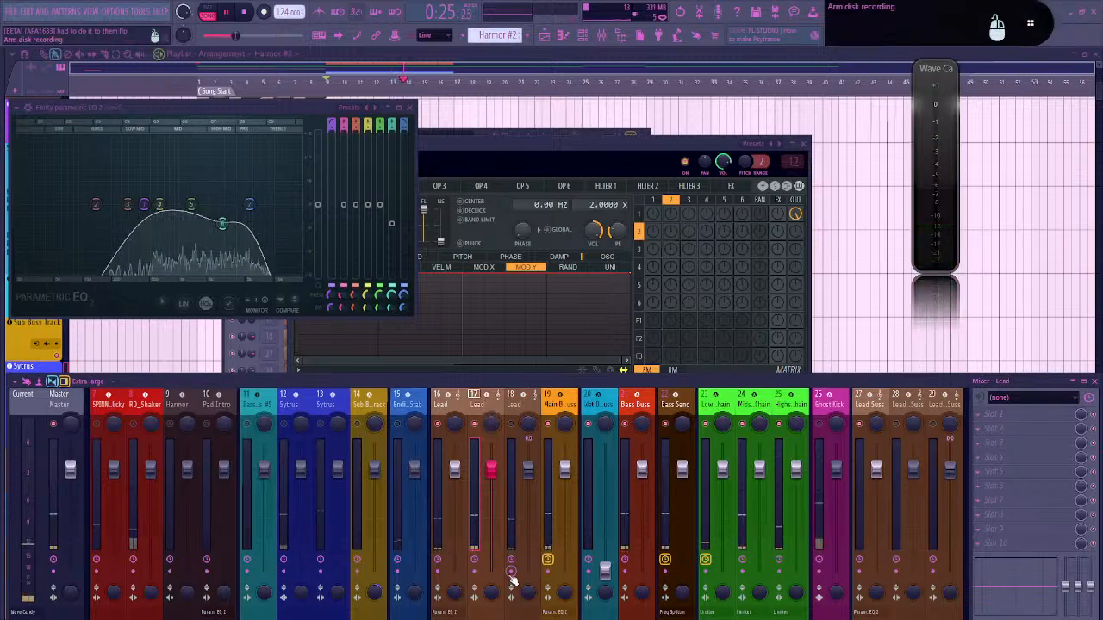
key("F8")
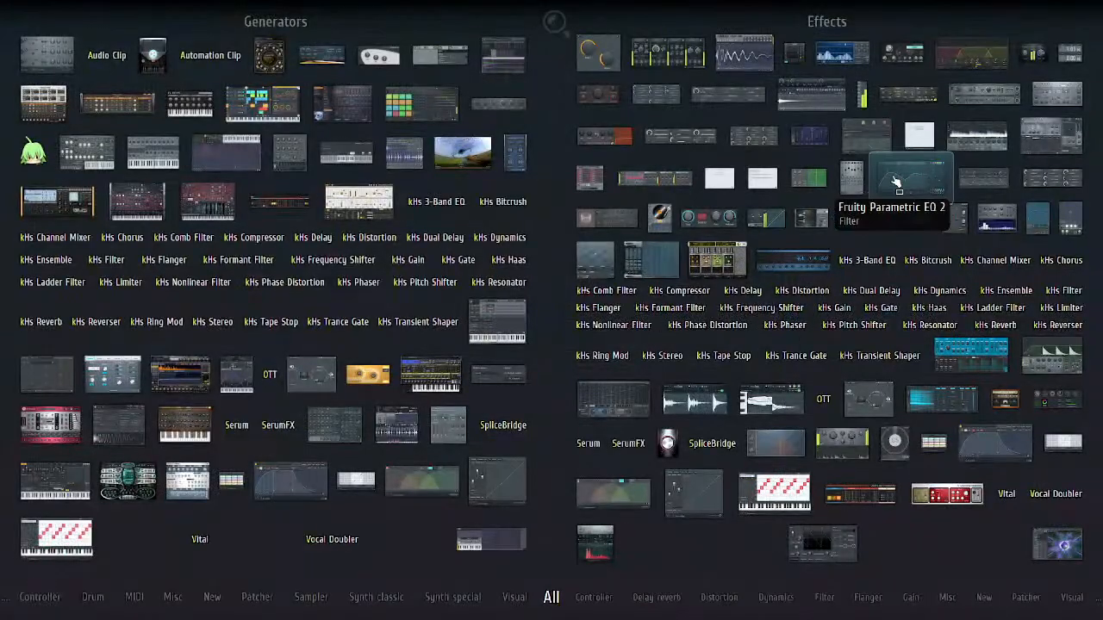
left_click(898, 183)
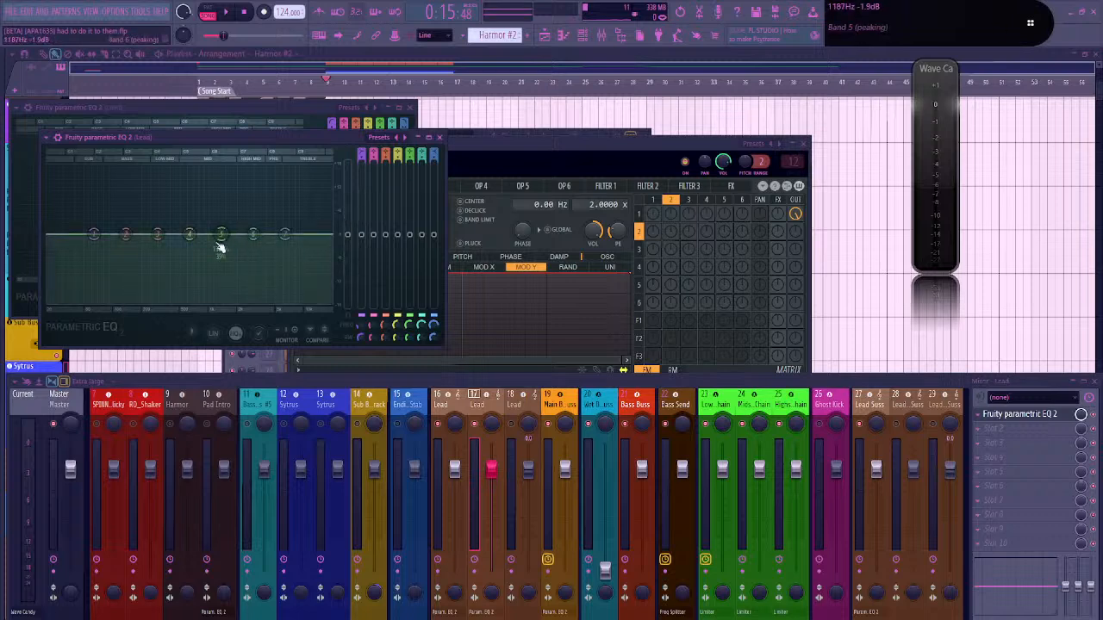
During playback, boost bands 3 and 4 and cut bands 5, 6 and 7 in the second Lead track's EQ
left_click_drag(250, 241, 252, 202)
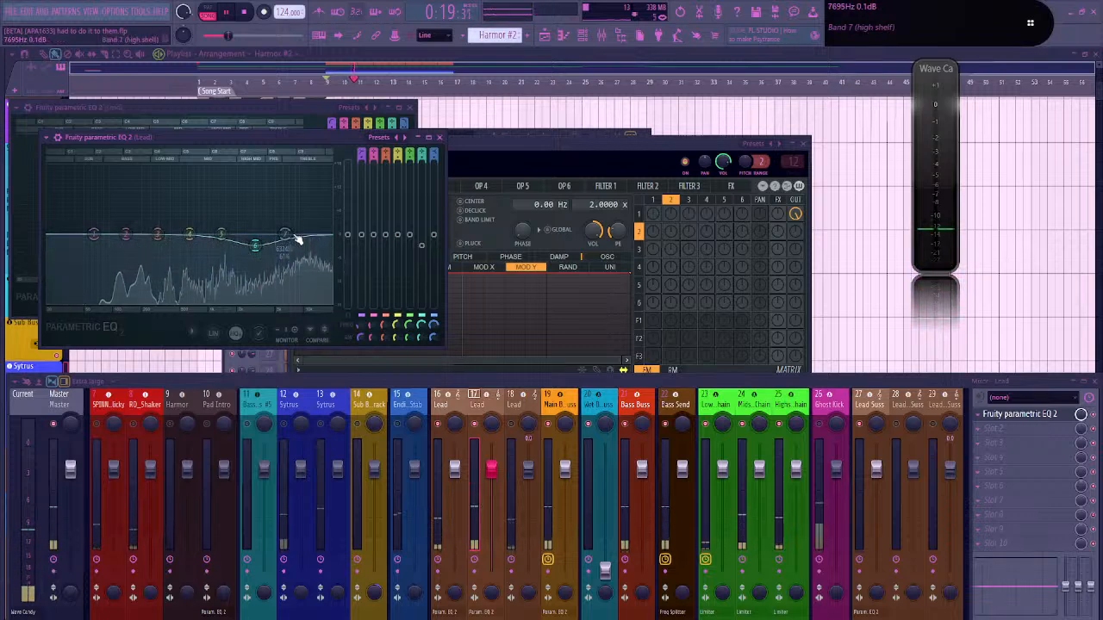
left_click_drag(302, 242, 301, 260)
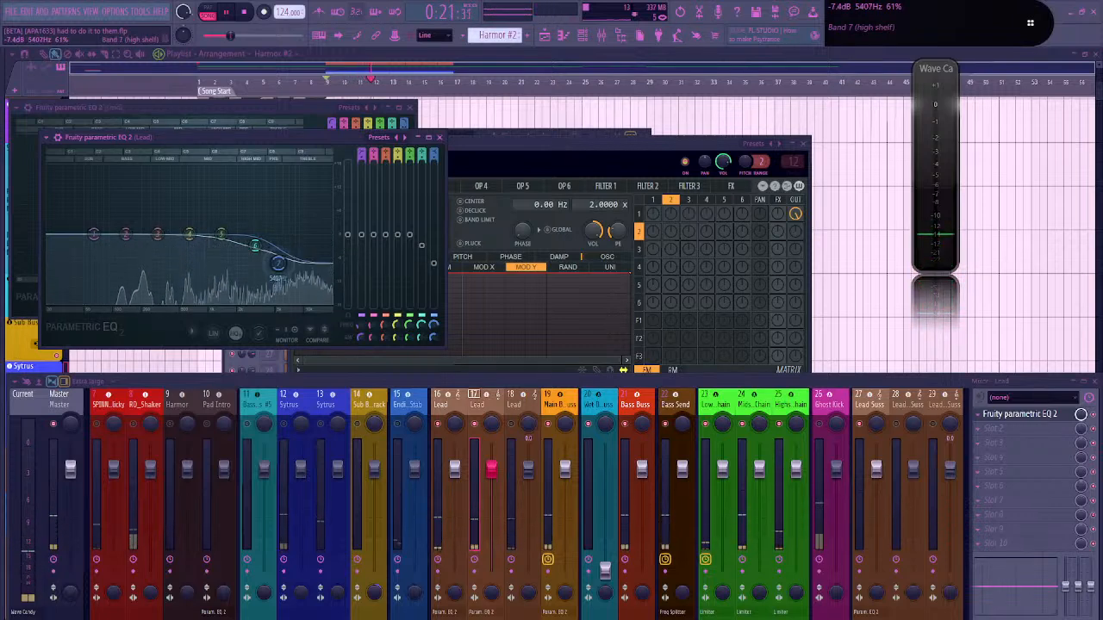
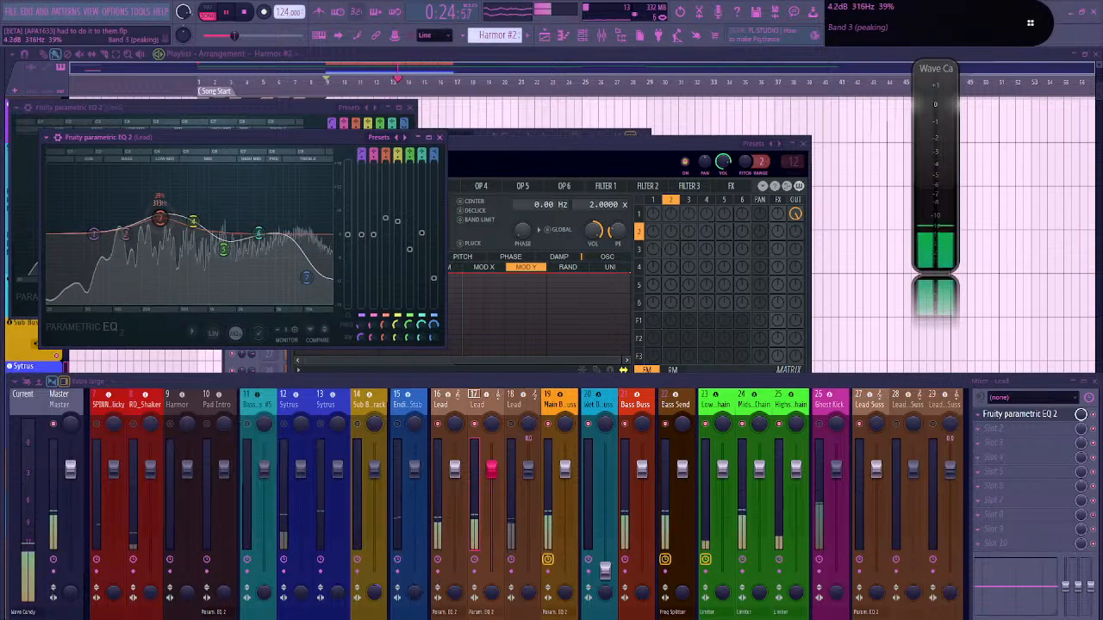
left_click_drag(196, 223, 285, 264)
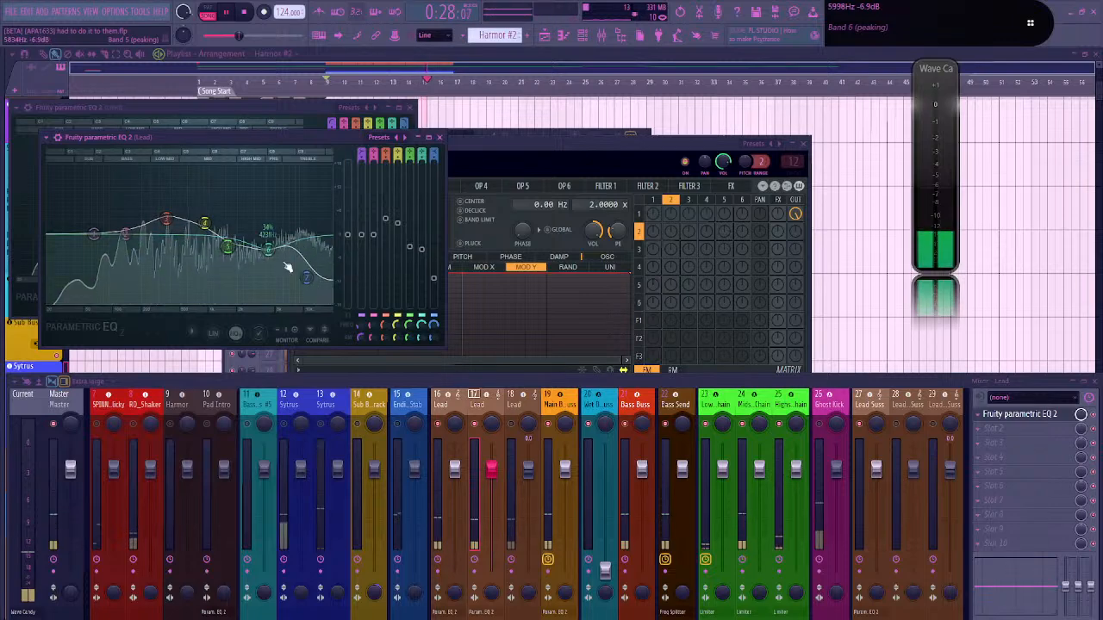
Add Fruity Parametric EQ 2 to the third Lead mixer track, track 18
left_click(521, 399)
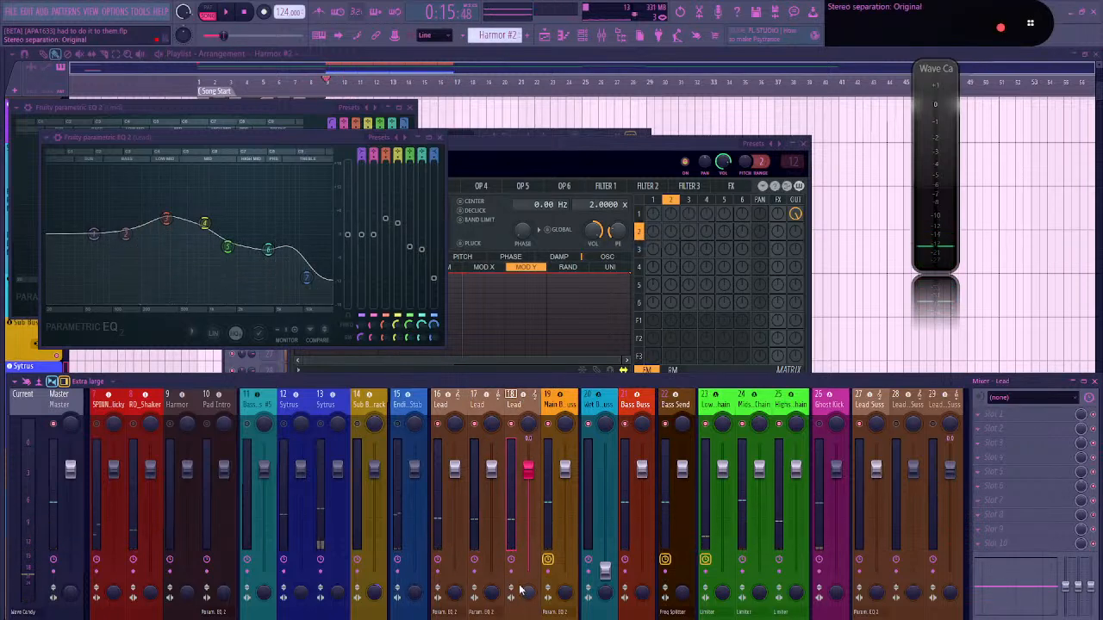
key("F8")
key("F8")
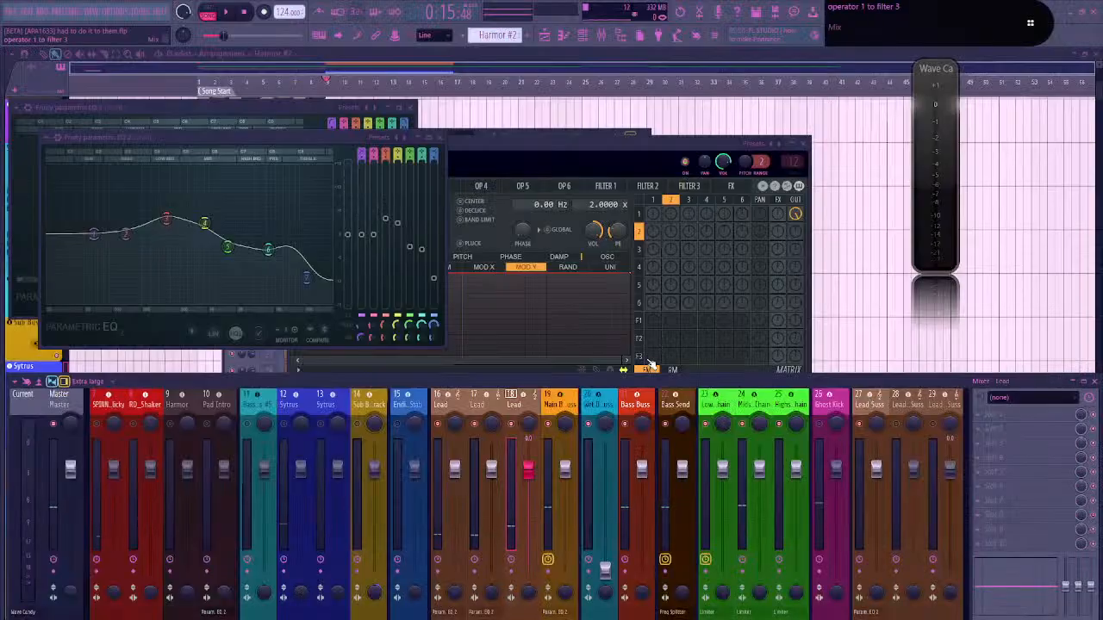
key("F8")
key("F8")
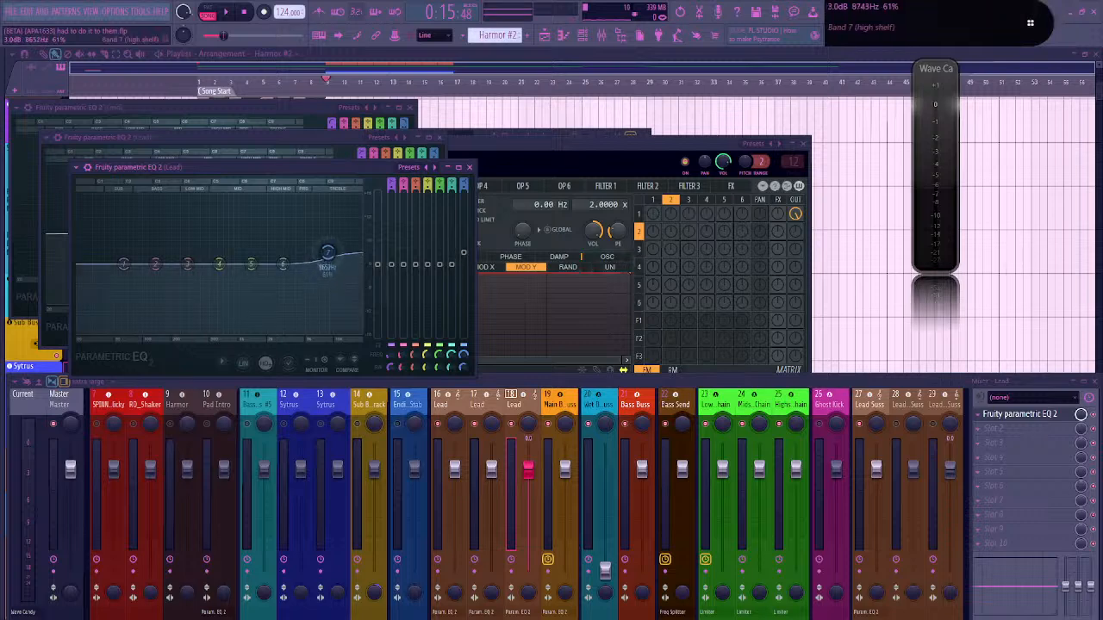
High-pass the third Lead track with band 1 up to band 5 and boost band 7, toggling the first Lead track's mute during playback
mouse_move(391, 185)
left_mouse_down()
mouse_move(391, 203)
mouse_move(389, 177)
left_mouse_up()
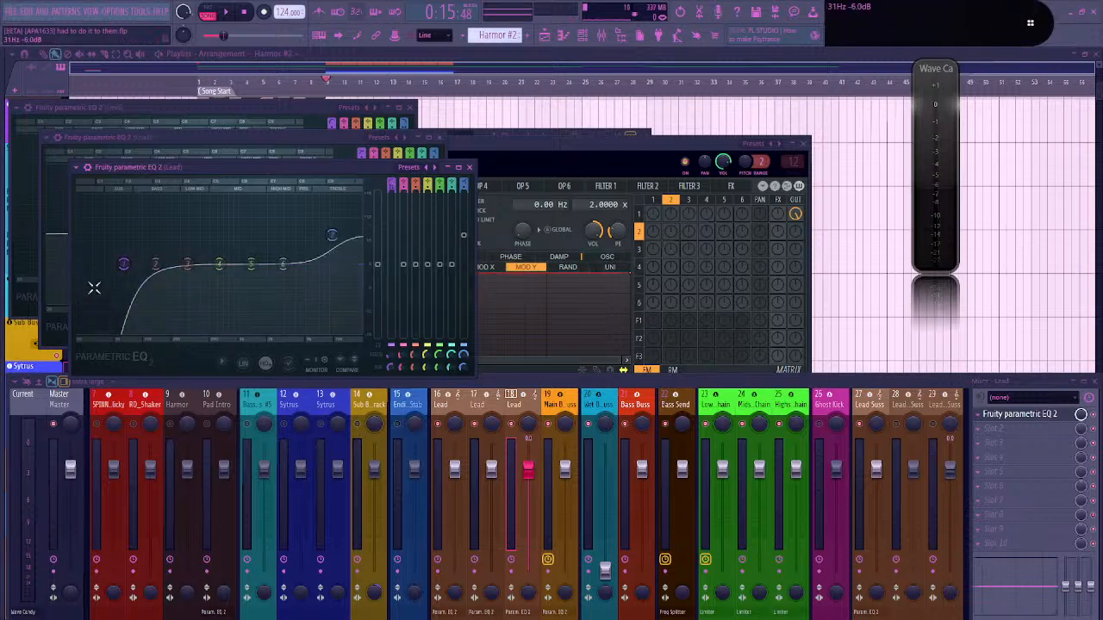
left_click(244, 365)
key("space")
left_click_drag(124, 265, 251, 264)
left_click(437, 425)
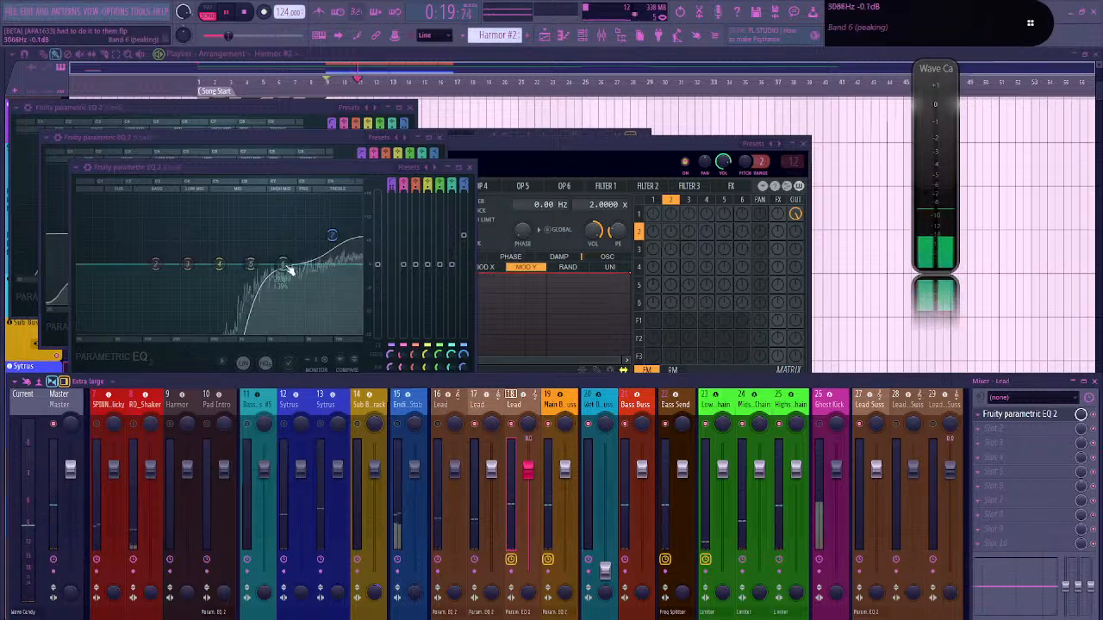
left_click(440, 426)
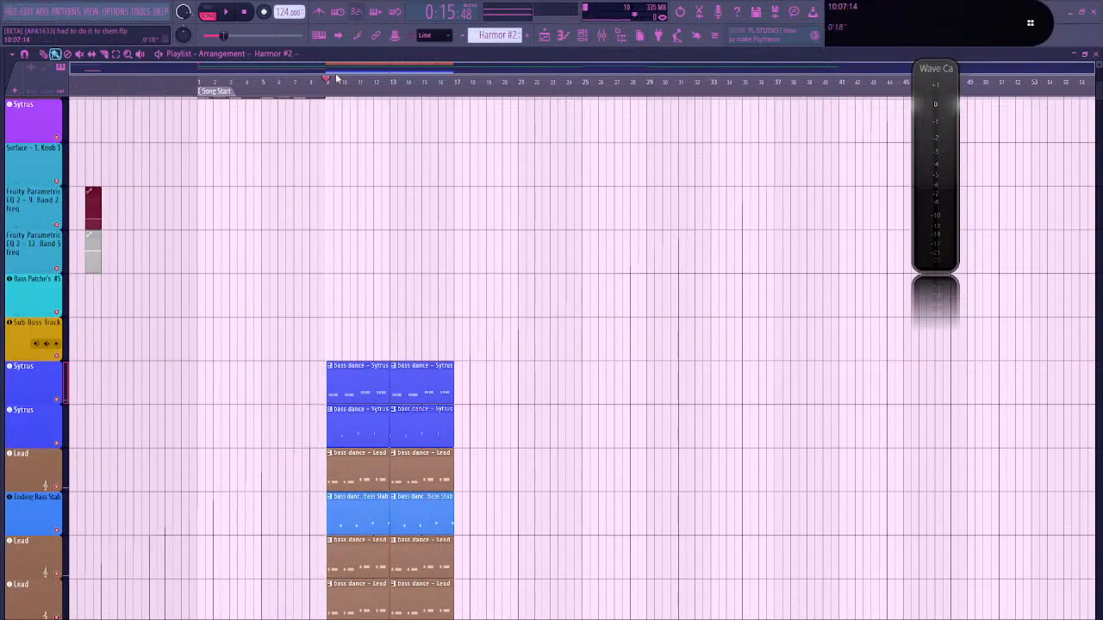
Select bars 9 to 17 across the playlist clips and briefly play from the start of the selection
scroll(340, 112, "up", 4)
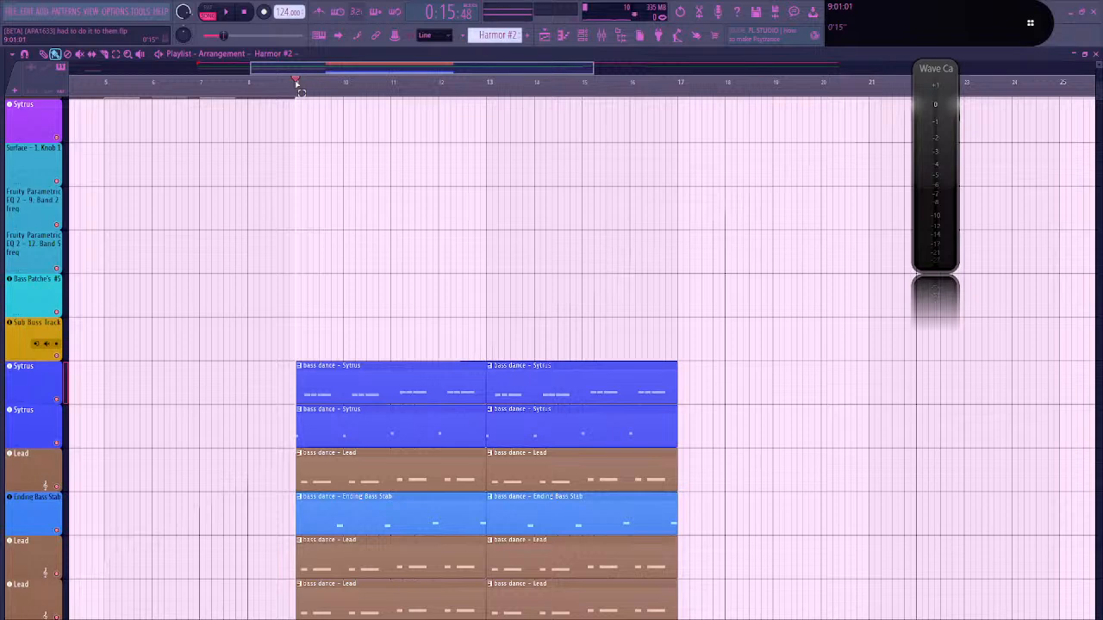
left_click_drag(297, 84, 692, 116)
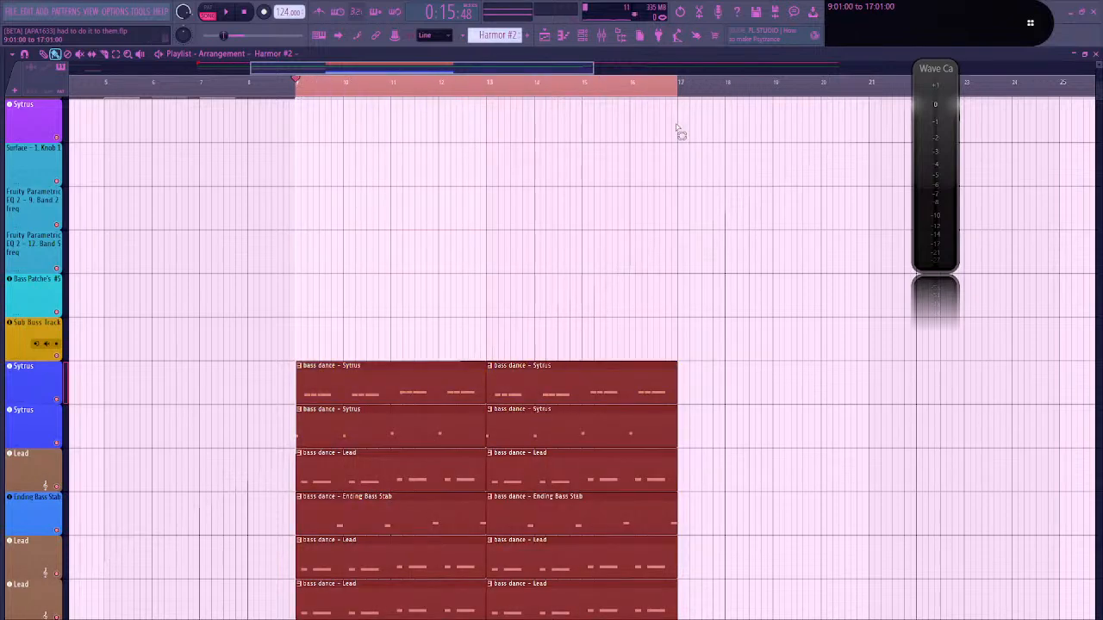
scroll(300, 167, "up", 5)
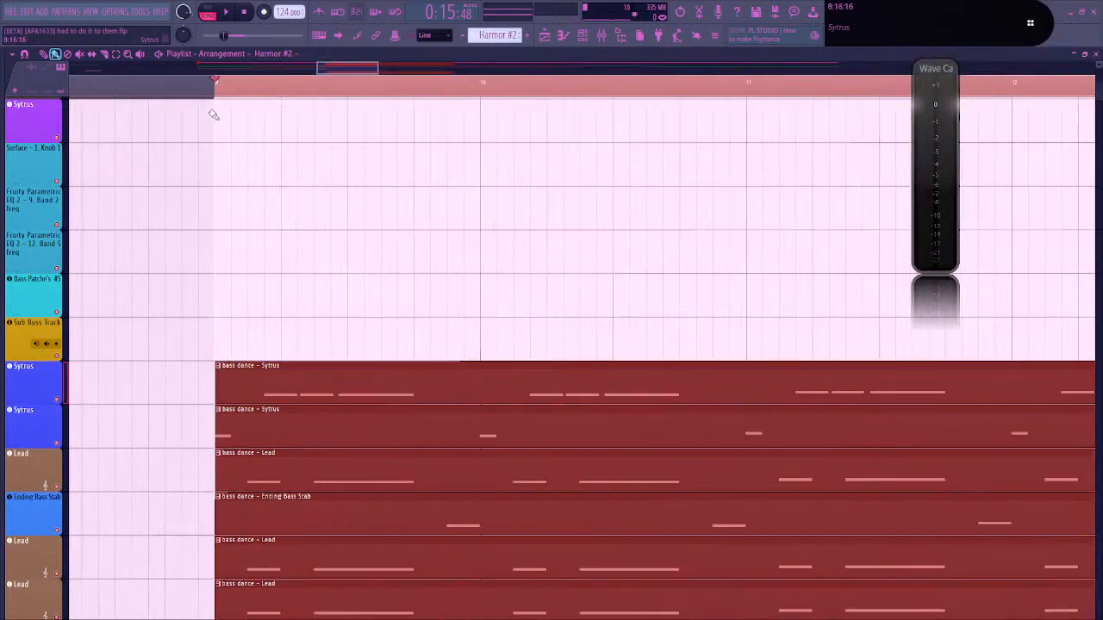
key("space")
key("space")
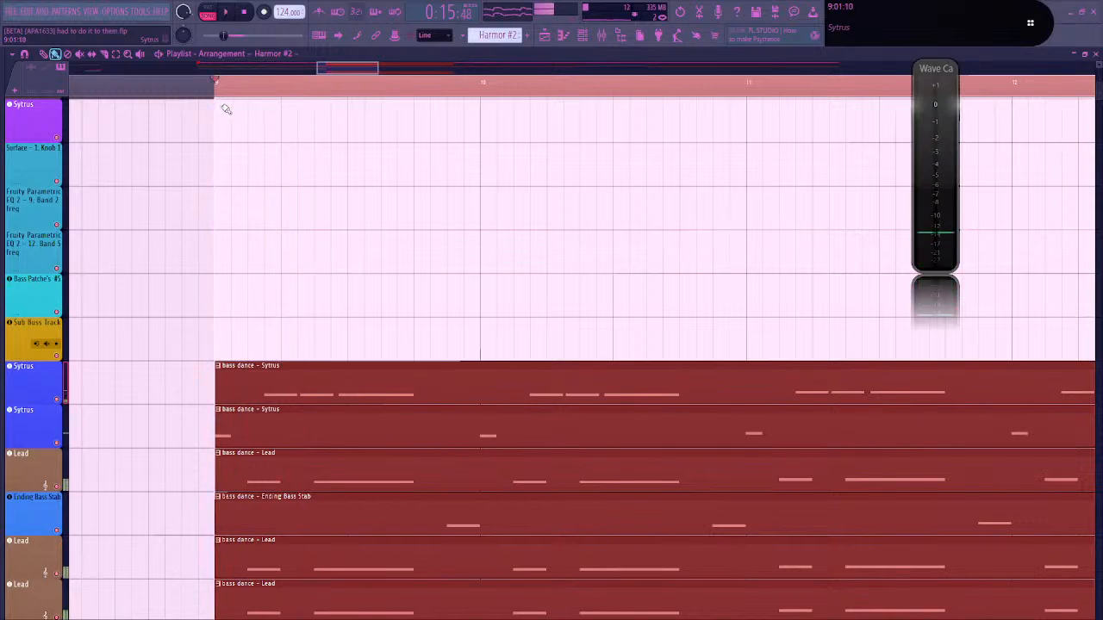
Play the selection with the mixer shown, toggle the third Lead track's EQ on and off, and open that EQ
key("F9")
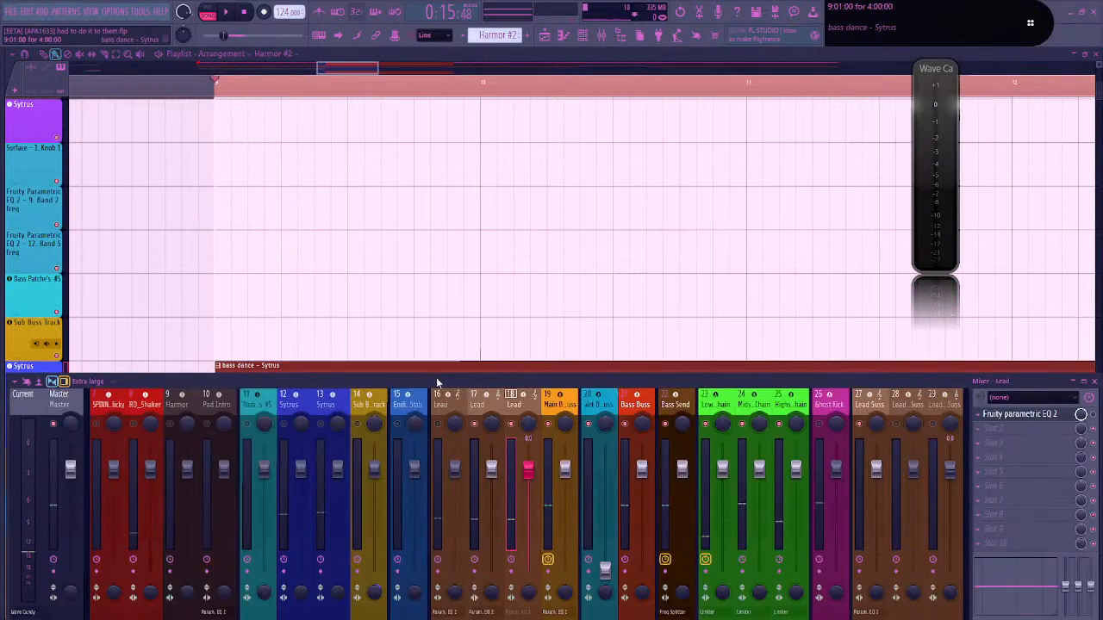
key("space")
left_click_drag(491, 376, 491, 303)
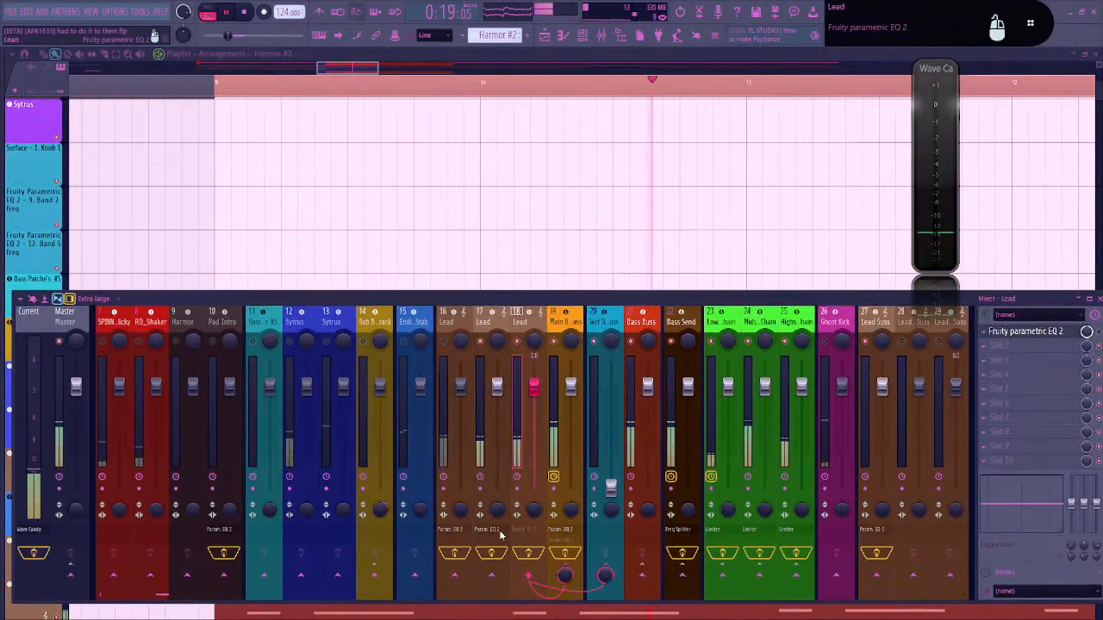
right_click(528, 533)
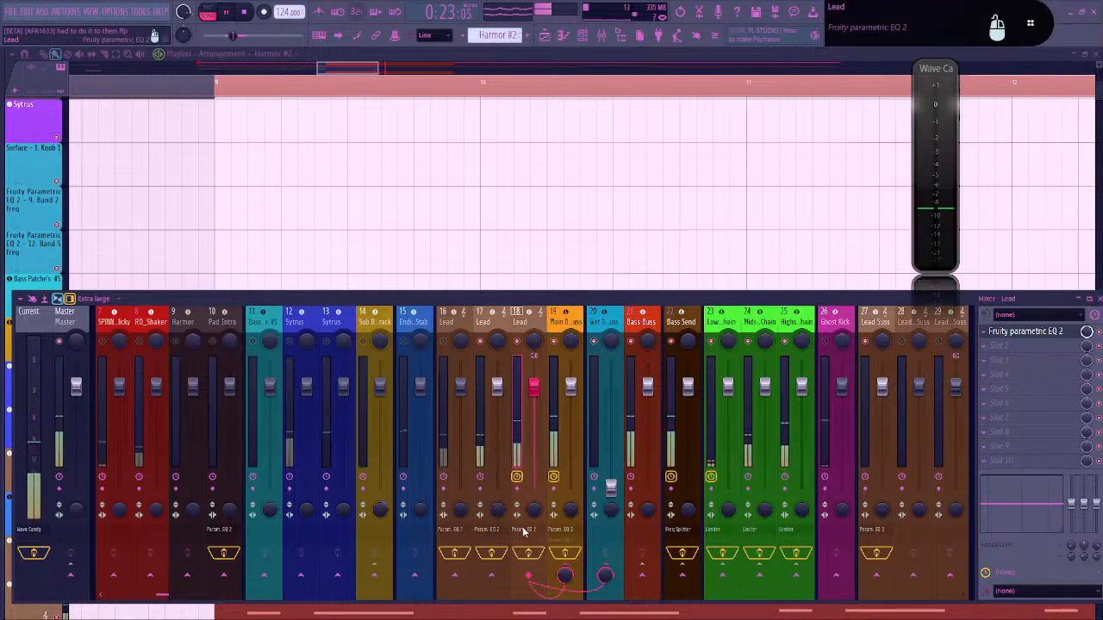
left_click(523, 532)
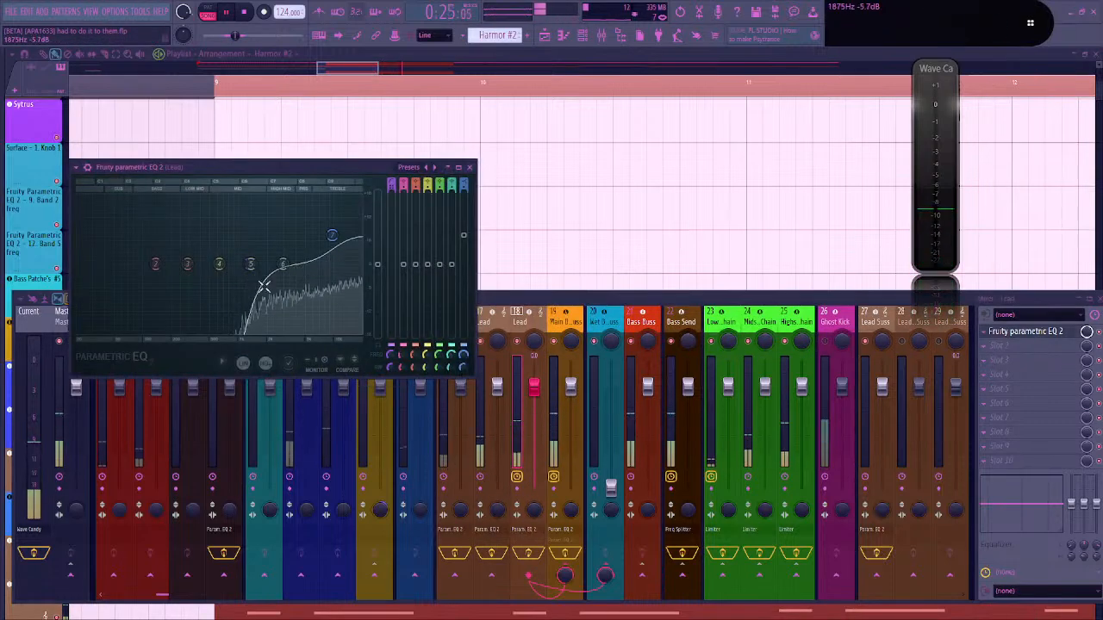
During playback, make band 7 a steeper low pass and boost band 6 toward the treble while reshaping bands 4 and 5
left_click_drag(249, 264, 265, 233)
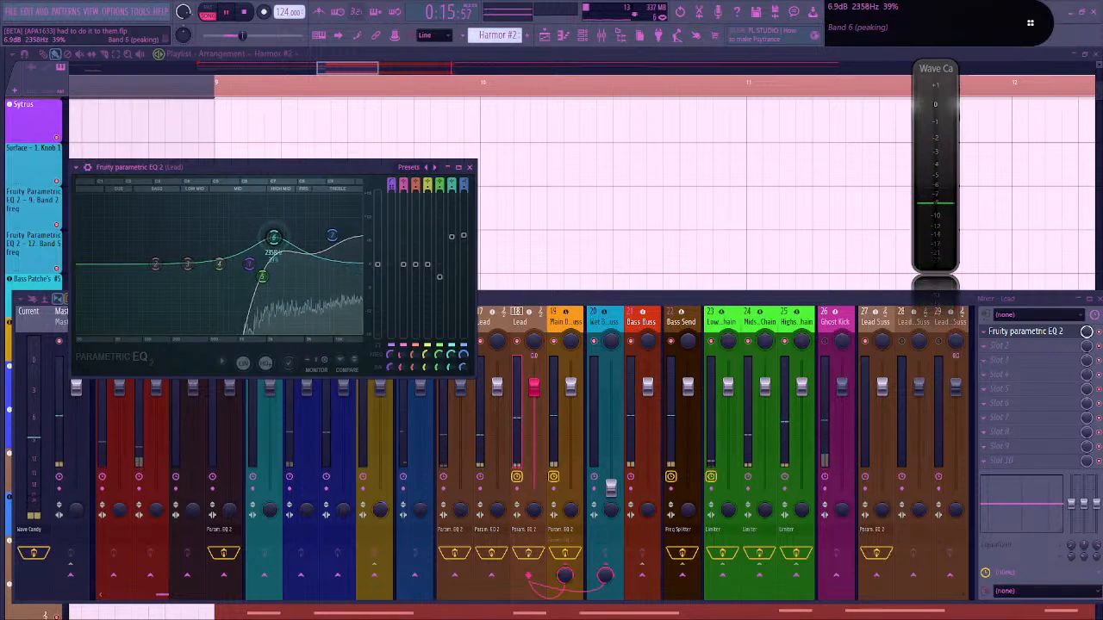
left_click_drag(334, 236, 345, 257)
right_click(346, 258)
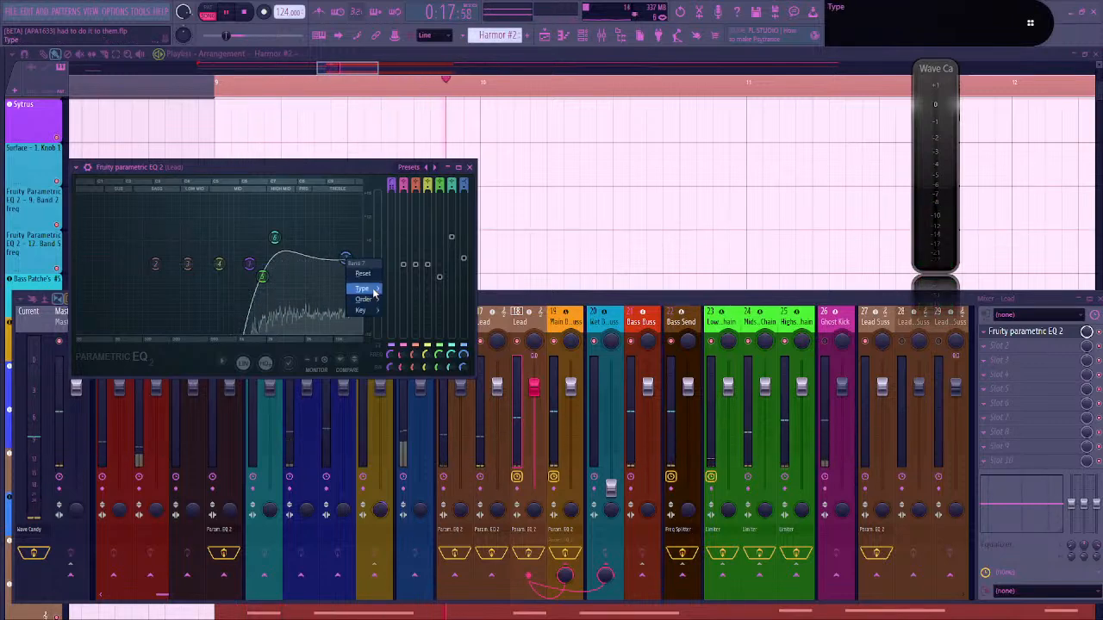
mouse_move(369, 290)
left_click(402, 303)
right_click(348, 262)
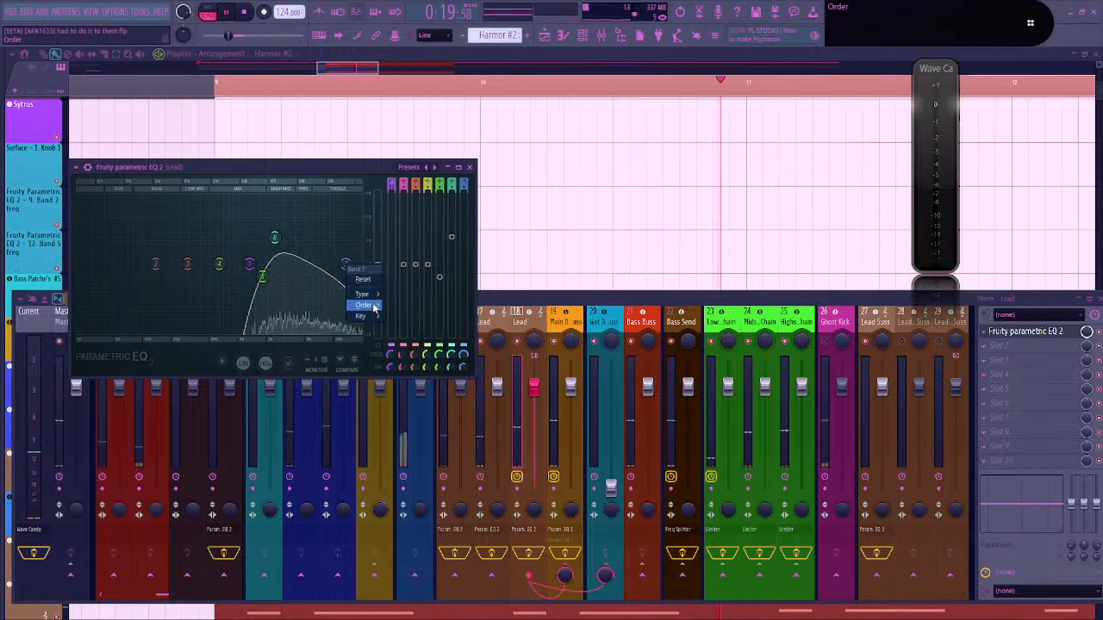
left_click(407, 308)
left_click_drag(345, 264, 351, 264)
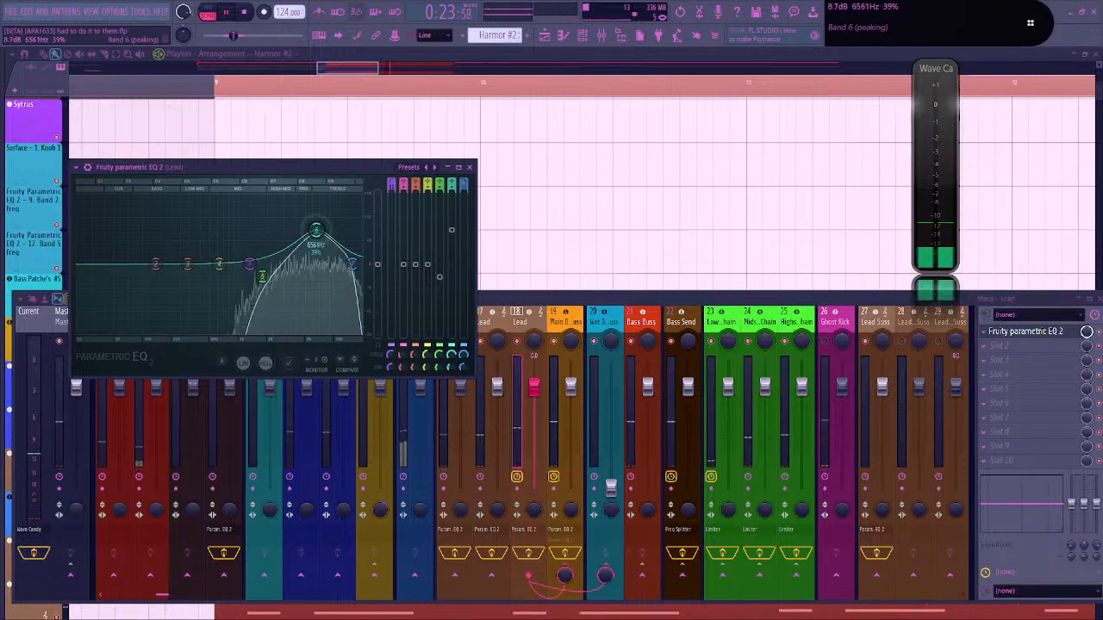
left_click_drag(262, 275, 272, 269)
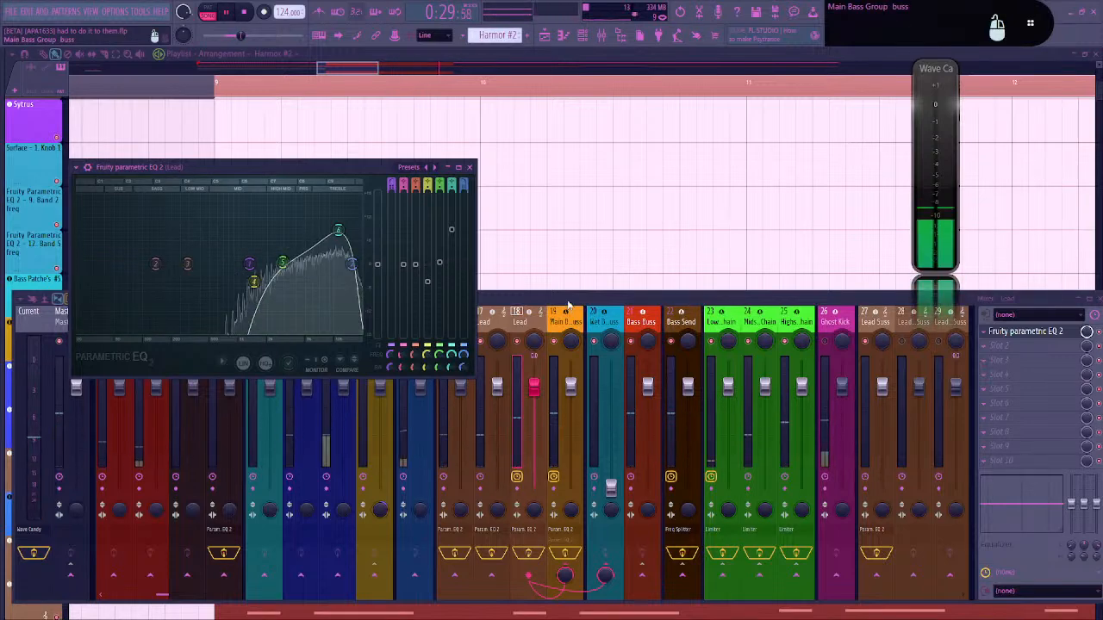
Open the Mids Side Chain track's Fruity Limiter during playback and set its sidechain input to Ghost Kick
left_click(569, 305)
key("space")
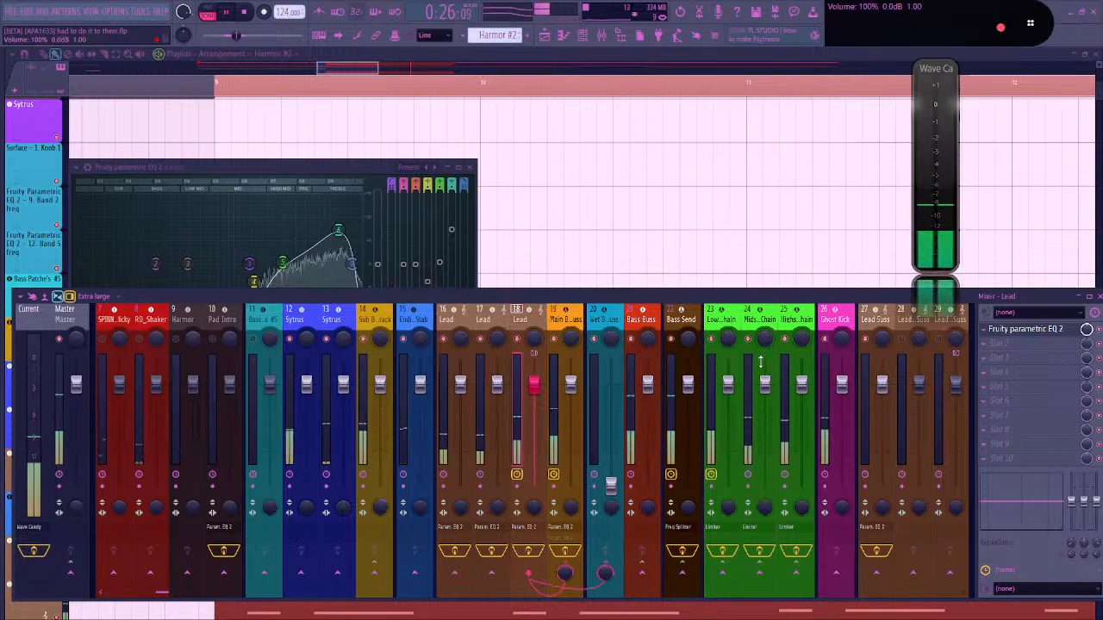
left_click(753, 318)
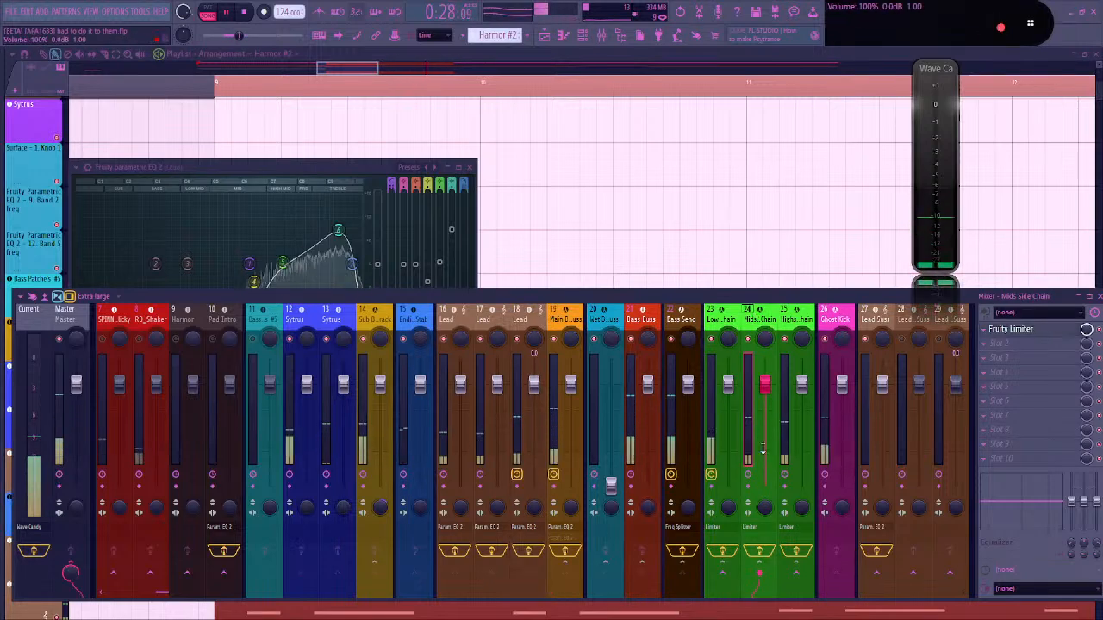
left_click(749, 522)
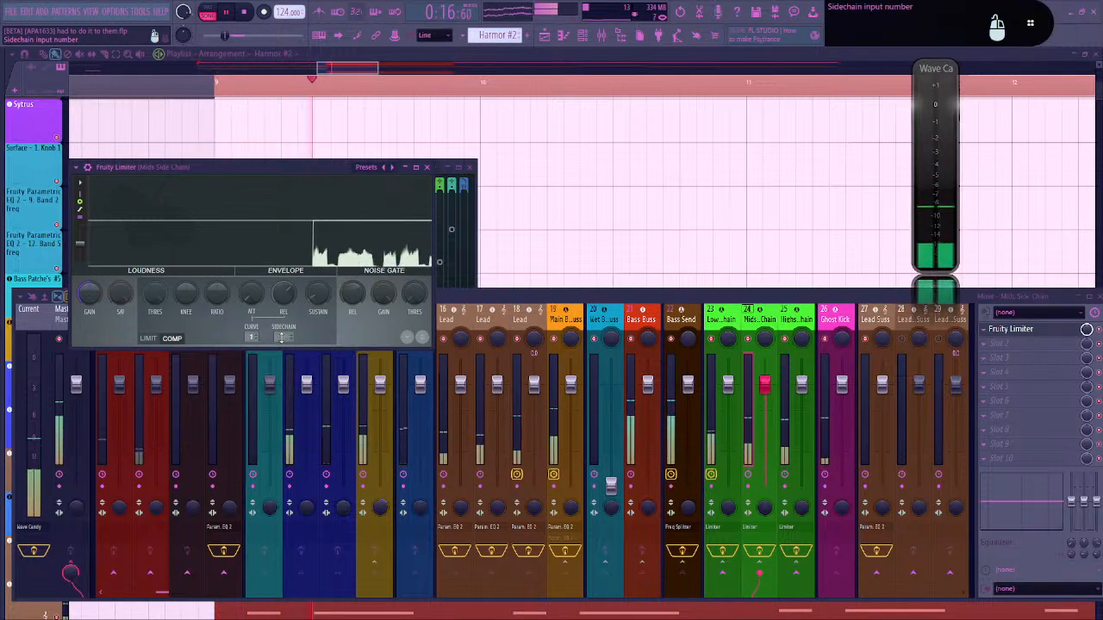
left_click(281, 337)
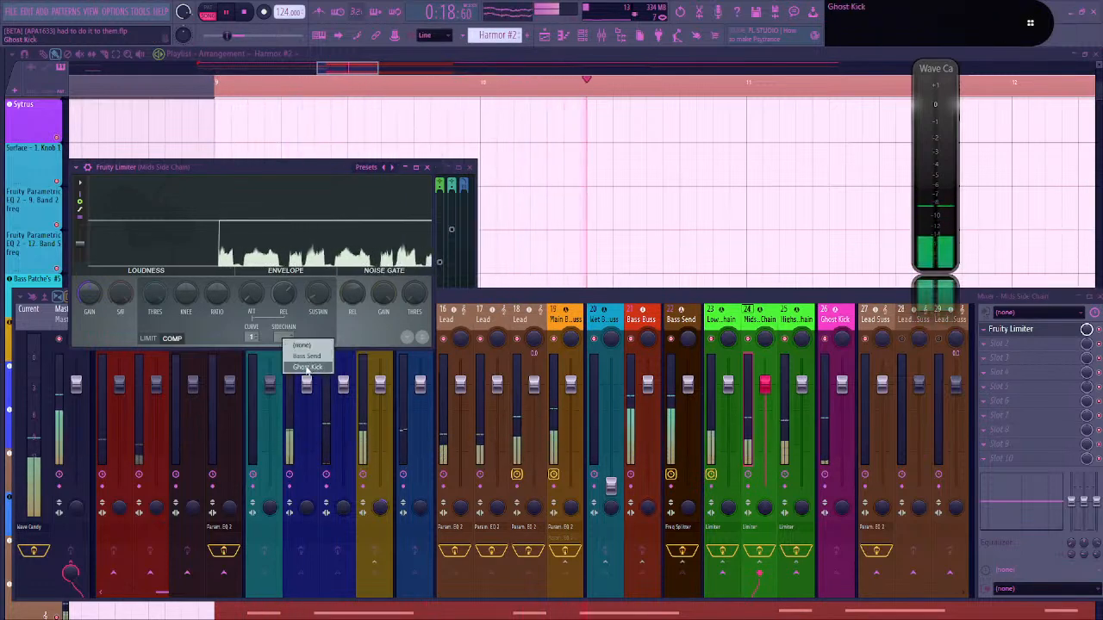
left_click(306, 368)
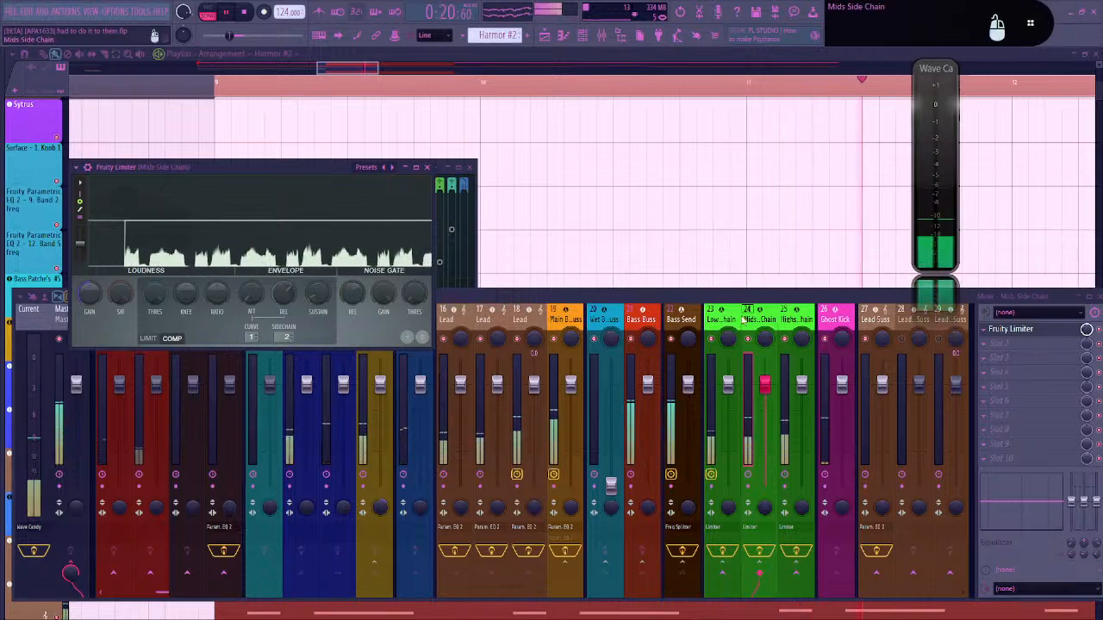
Check the Ghost Kick routing, and set the Mids Side Chain limiter's compression with a lower threshold and ratio and a 35% knee
left_click(833, 321)
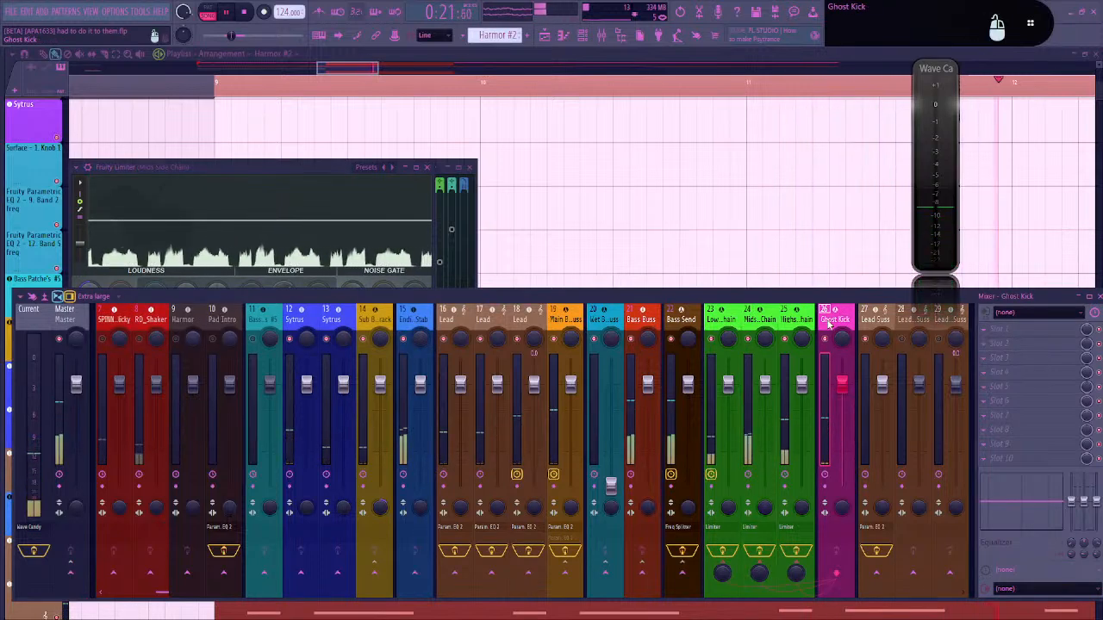
left_click(767, 321)
left_click(302, 172)
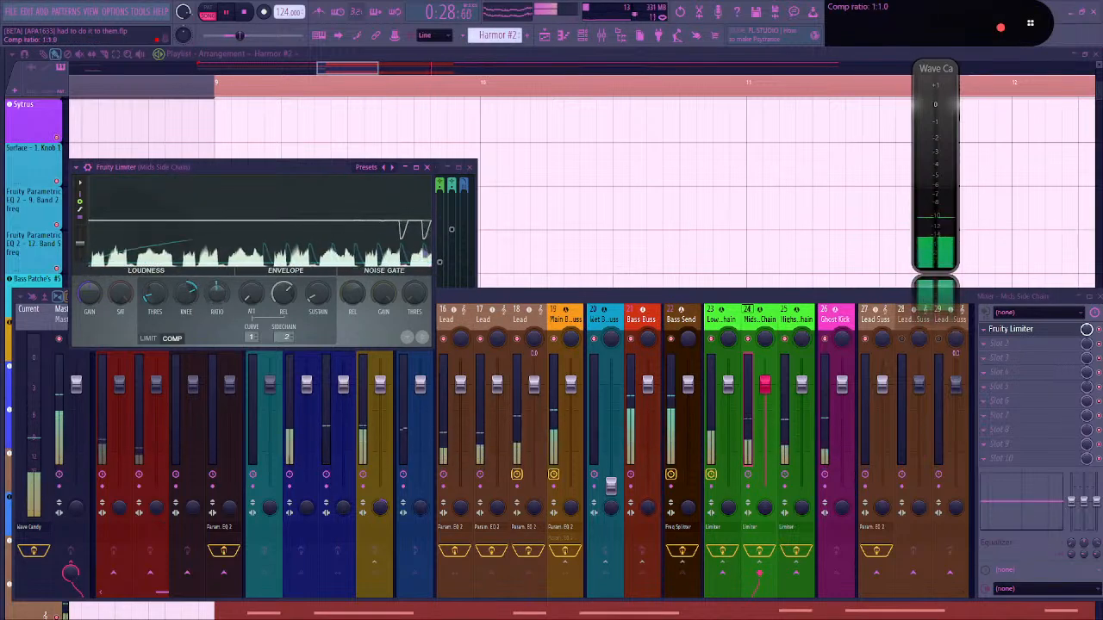
left_click_drag(154, 295, 154, 304)
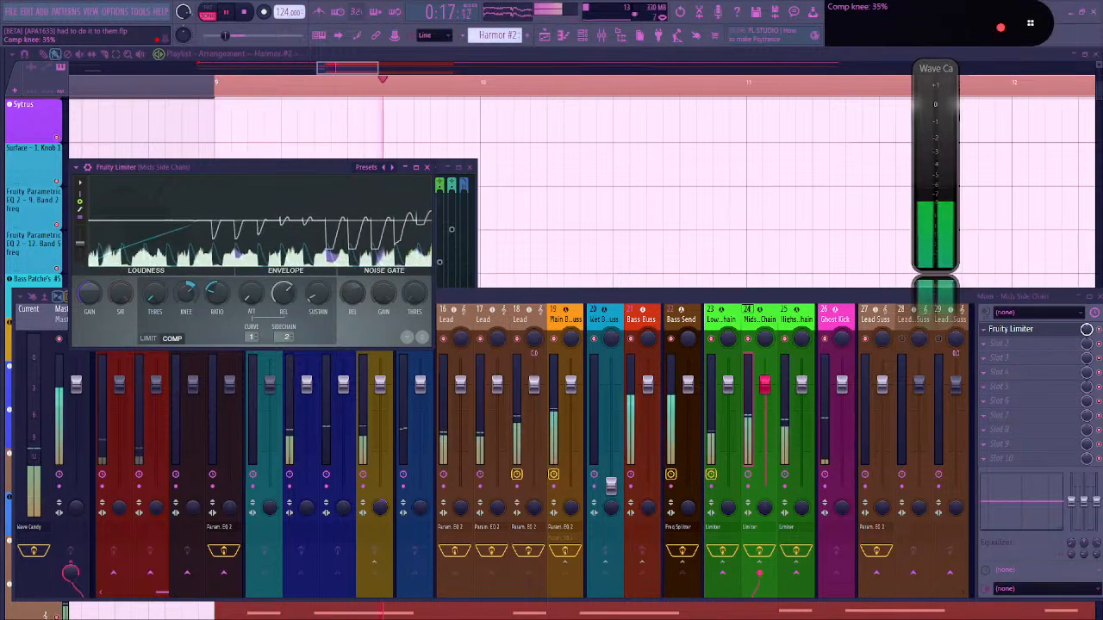
left_click(485, 345)
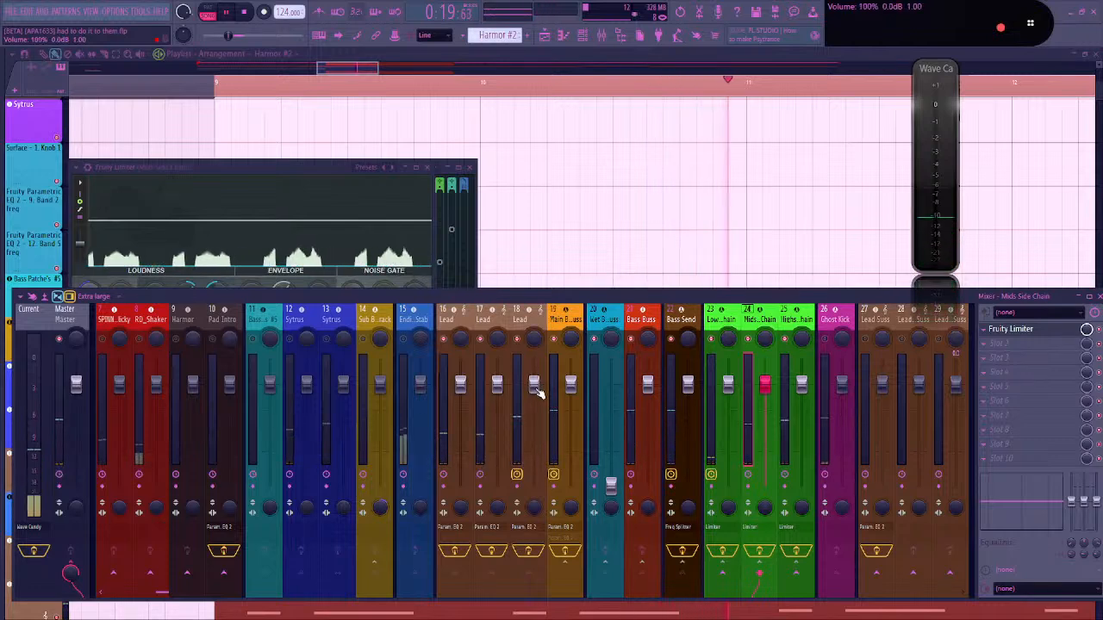
Open the third Lead track's EQ and lower its main level to about -4.0 dB during playback
left_click(527, 526)
key("space")
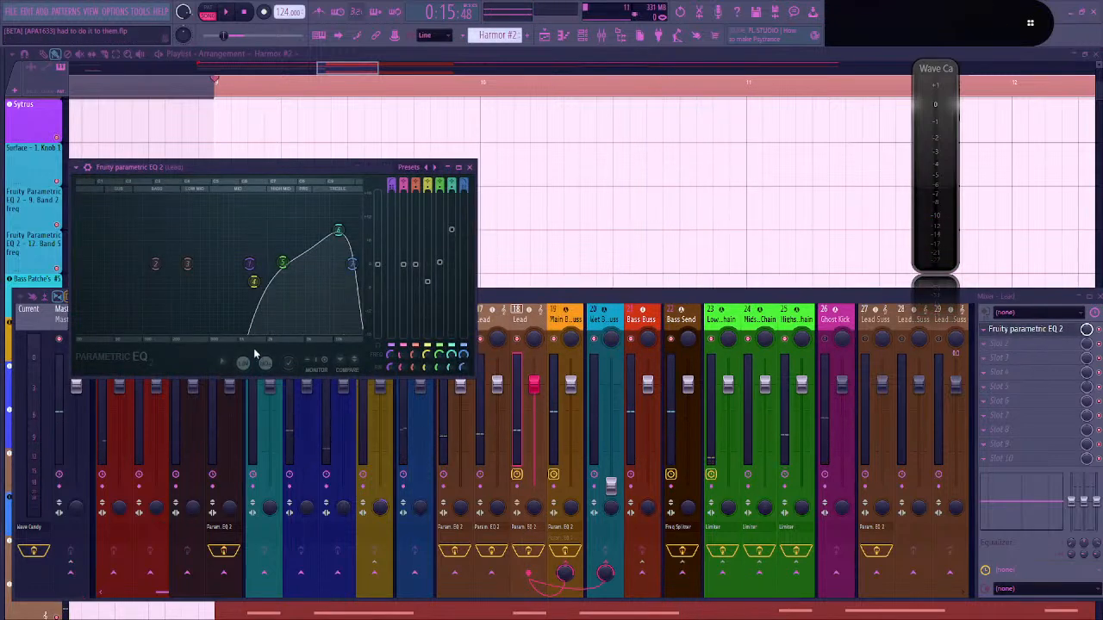
left_click_drag(376, 263, 377, 294)
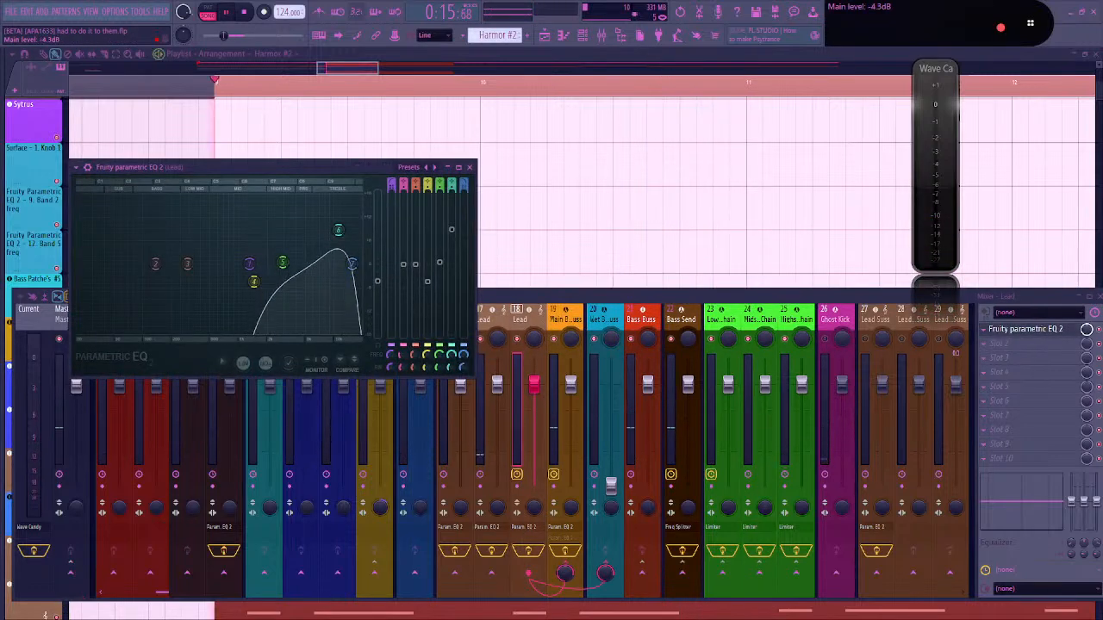
key("space")
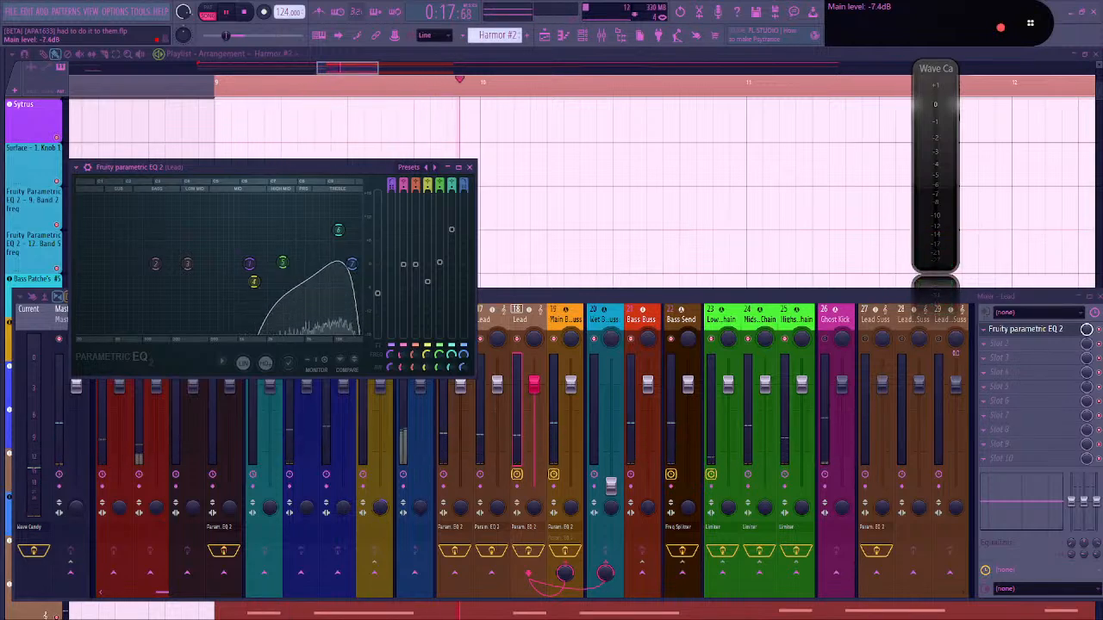
left_click_drag(377, 293, 377, 285)
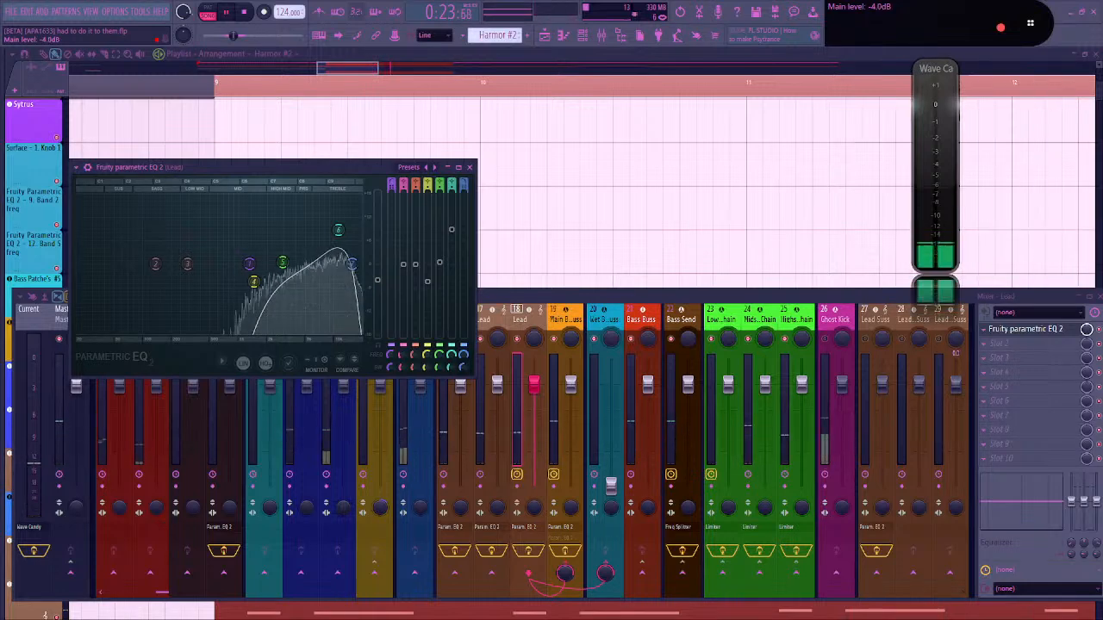
Open the second Lead track's EQ and raise its main level slightly above 0 dB during playback
left_click(492, 511)
key("space")
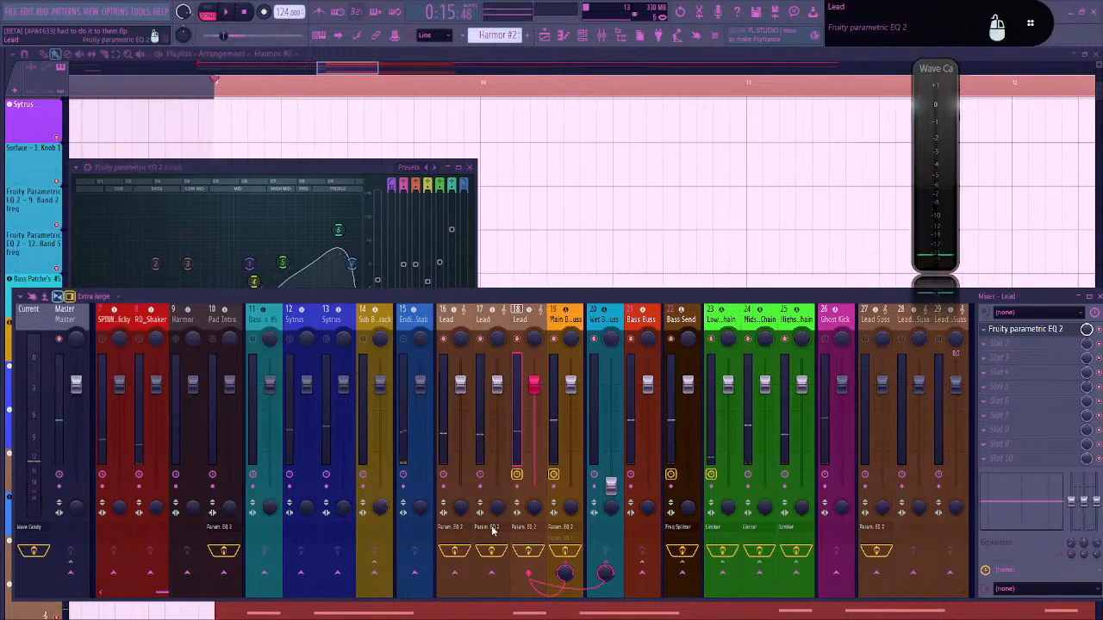
left_click(485, 312)
left_click(496, 529)
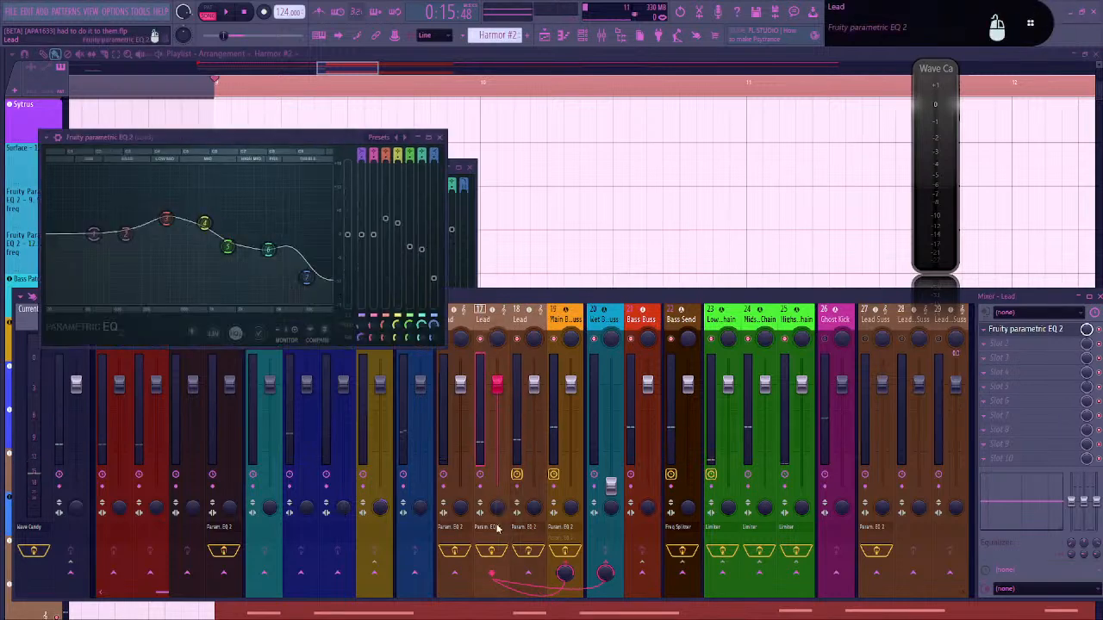
key("space")
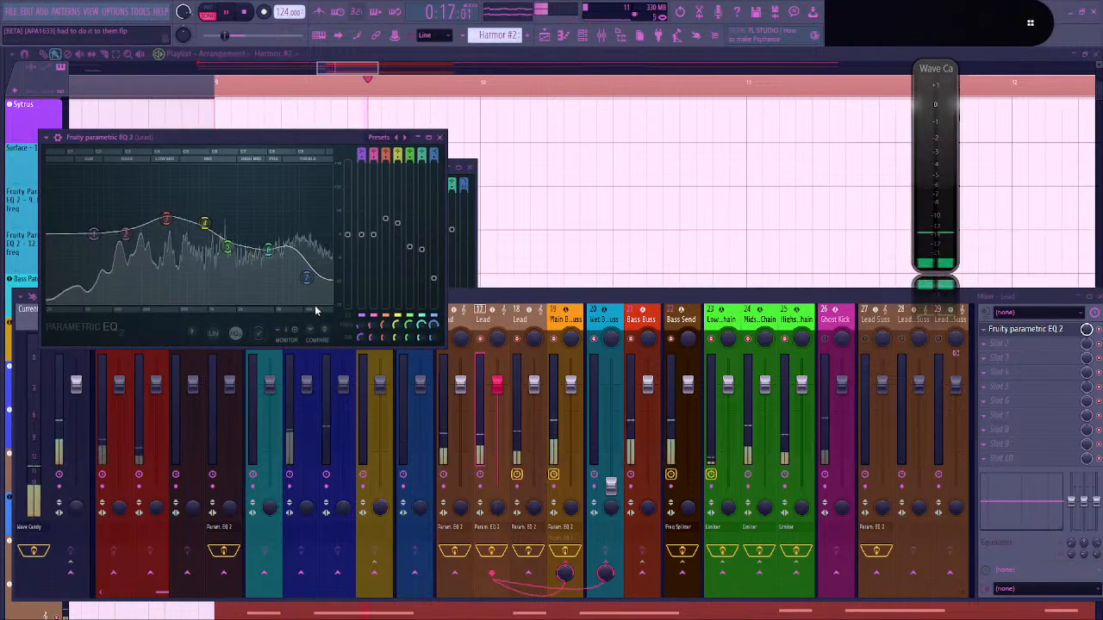
left_click_drag(347, 248, 349, 244)
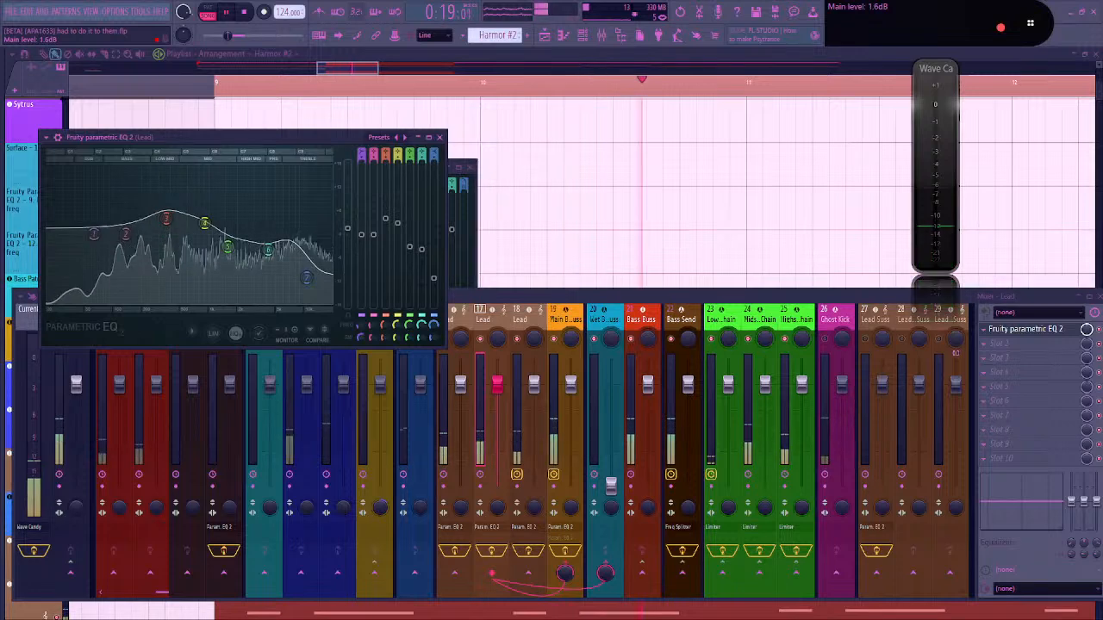
Open the first Lead track's EQ and solo that track during playback
left_click(456, 321)
key("space")
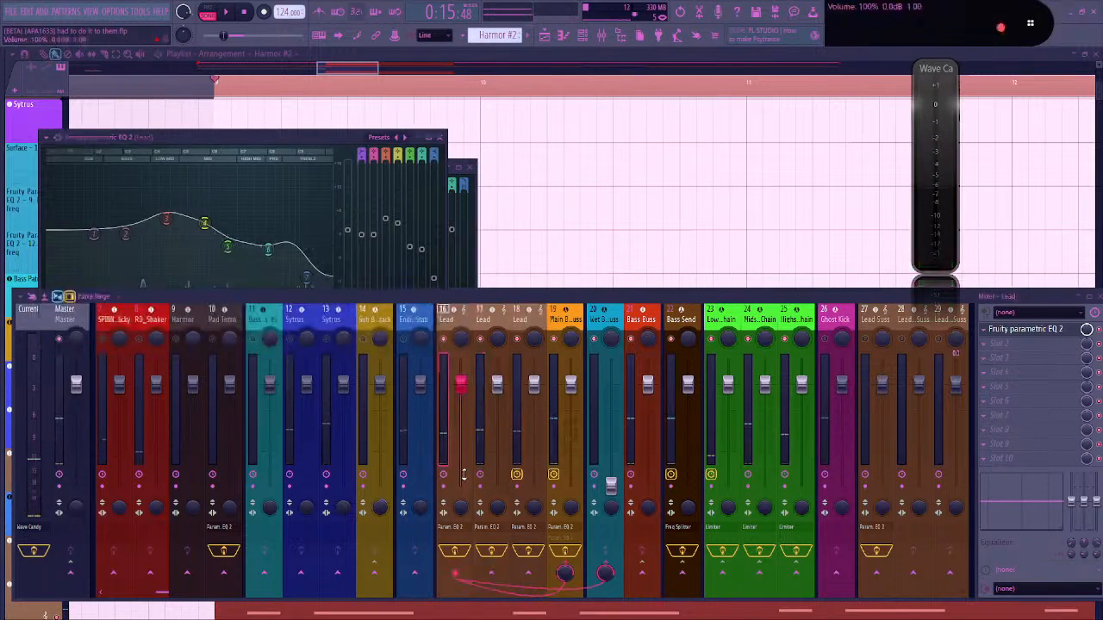
left_click(459, 533)
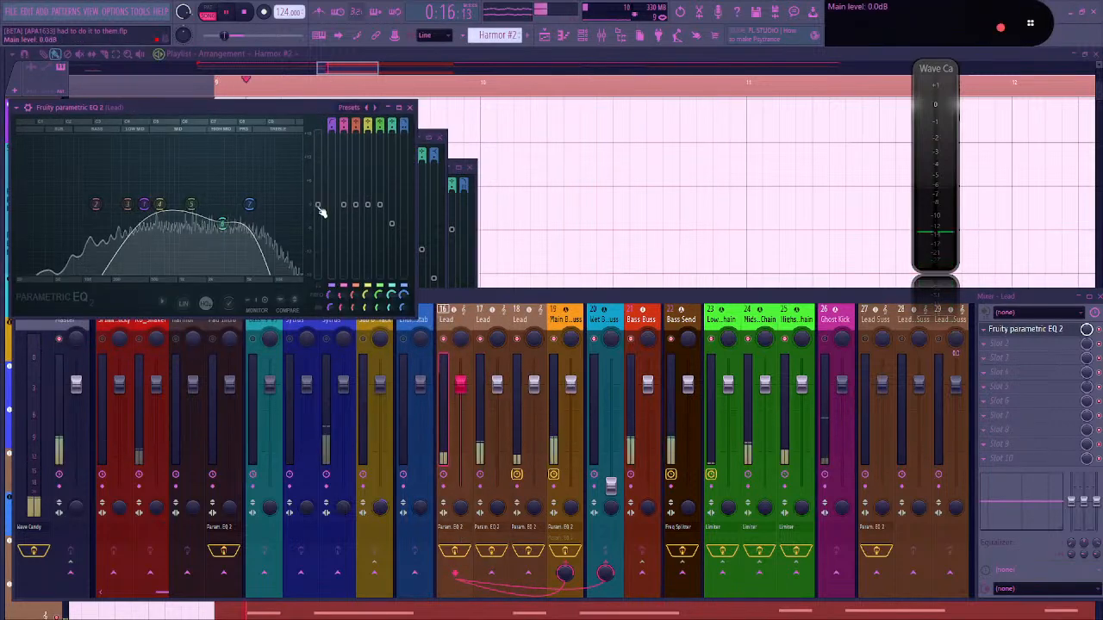
right_click(445, 339)
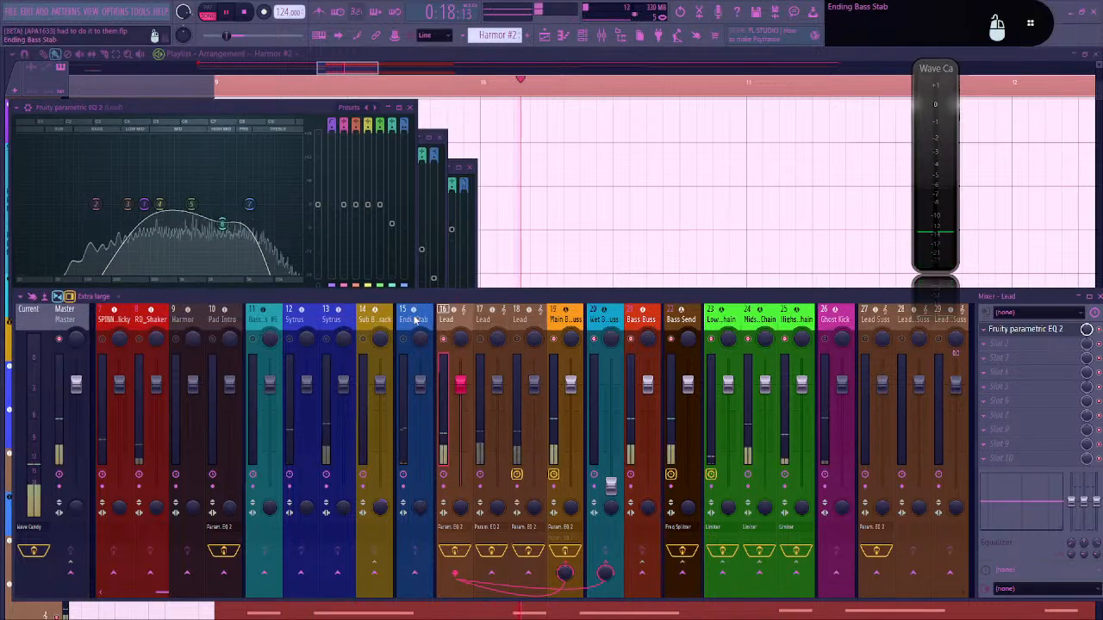
Steepen band 1's high pass and move it lower in the first Lead's EQ, and boost band 3 in the low mids
right_click(144, 209)
mouse_move(163, 245)
left_click(203, 299)
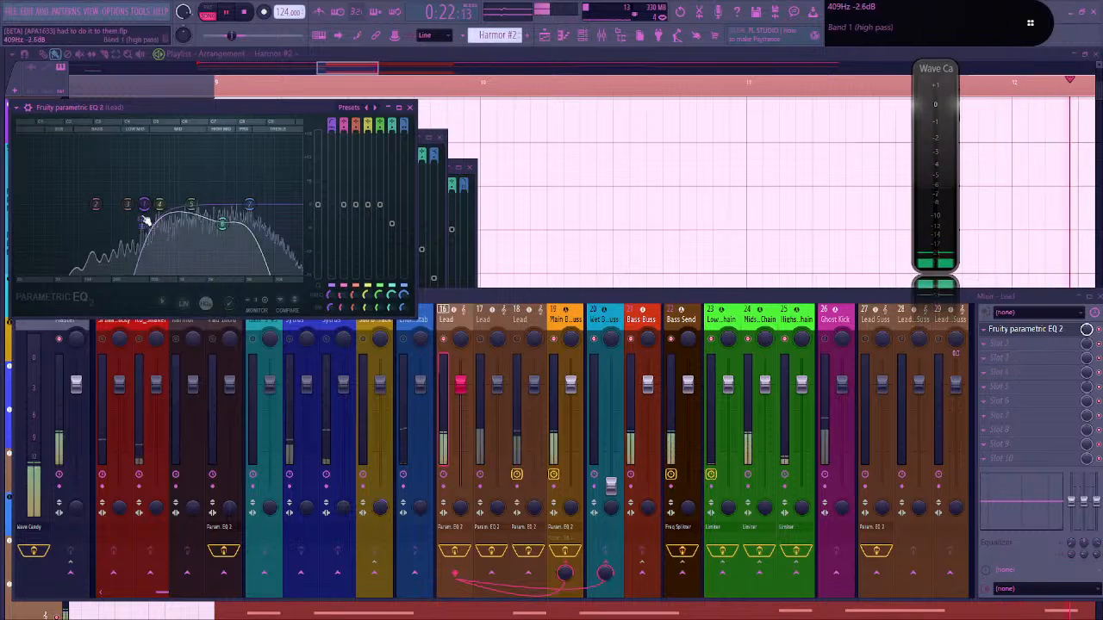
left_click_drag(133, 205, 121, 179)
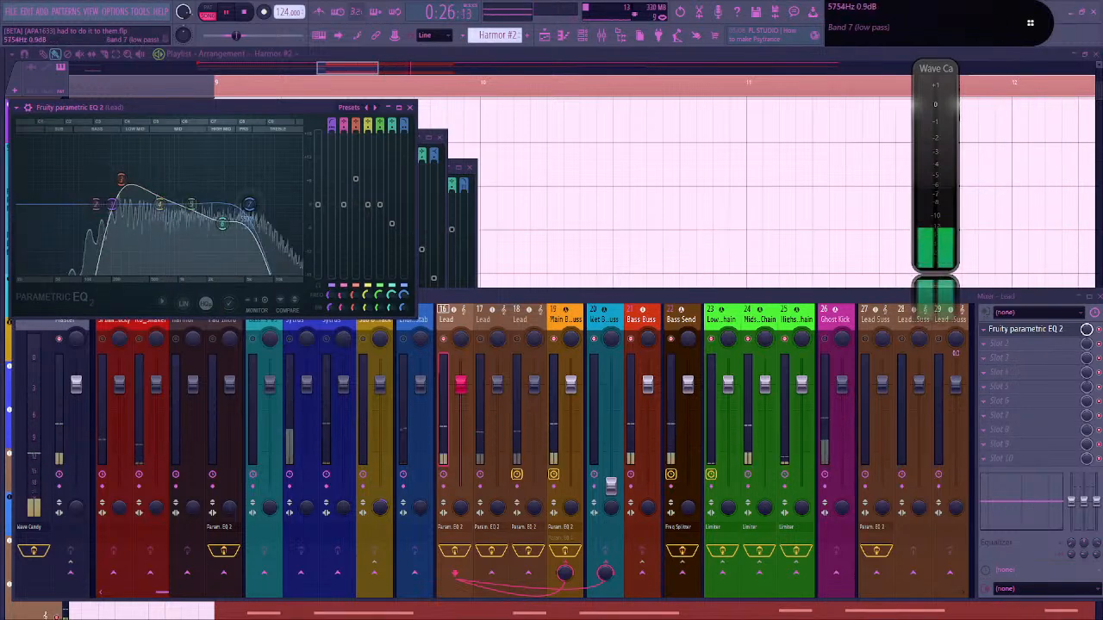
Move band 7's low pass to about 4623 Hz with a gentler slope and adjust band 6's filter setting
left_click_drag(250, 205, 242, 207)
right_click(248, 206)
mouse_move(267, 248)
left_click(304, 279)
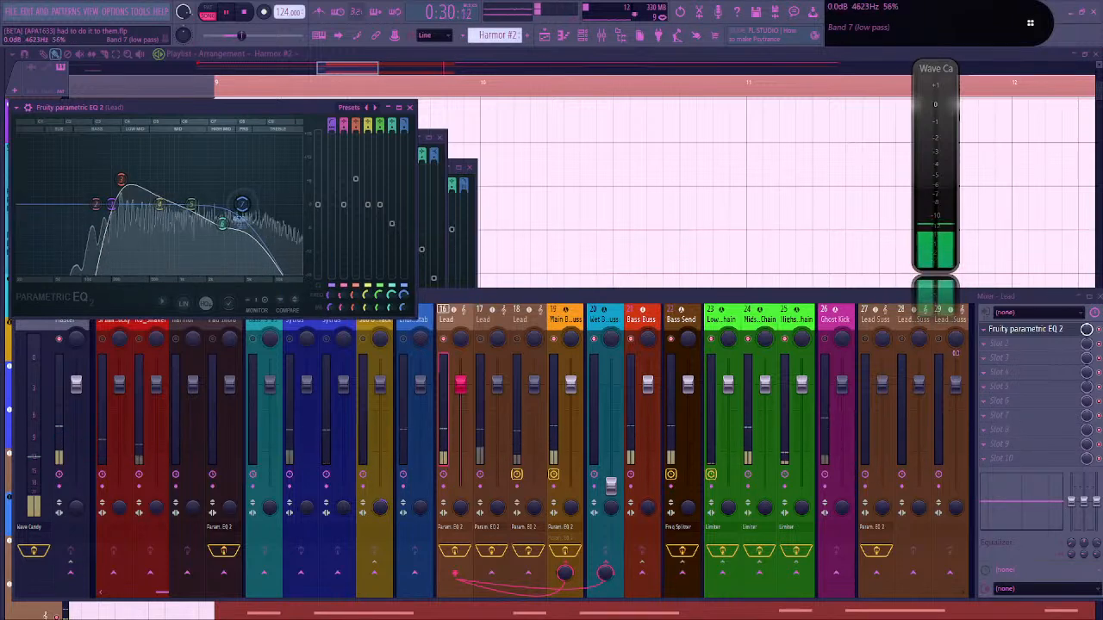
right_click(225, 229)
left_click(282, 316)
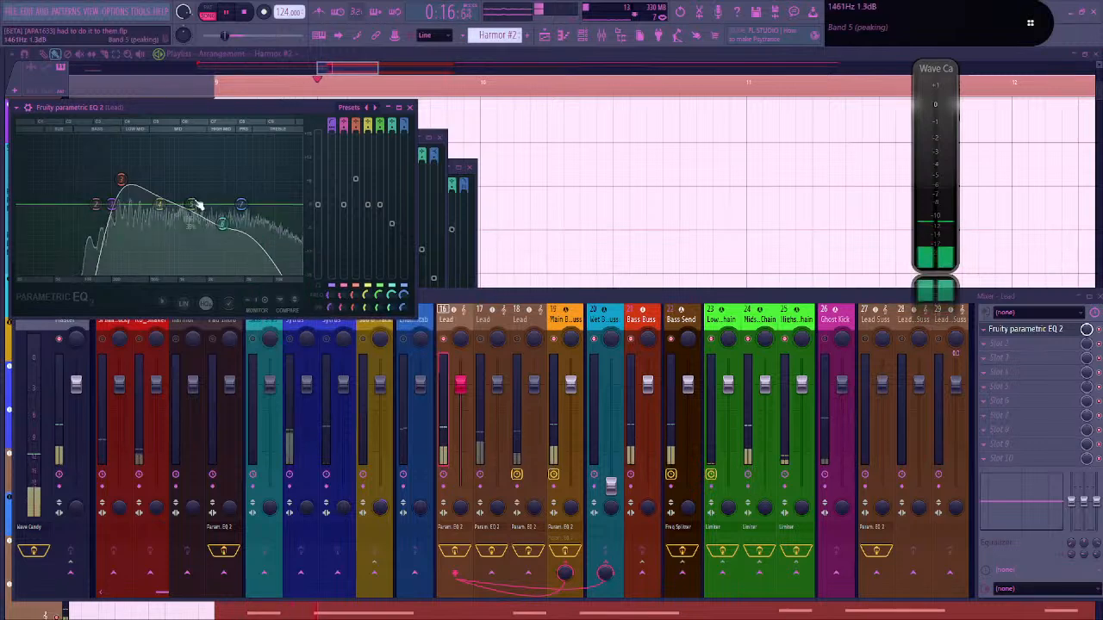
Reshape the first Lead's EQ by cutting bands 4 and 5 in the highs, raising band 6, and boosting band 2 in place of band 3
left_click_drag(191, 204, 242, 221)
left_click_drag(159, 203, 191, 193)
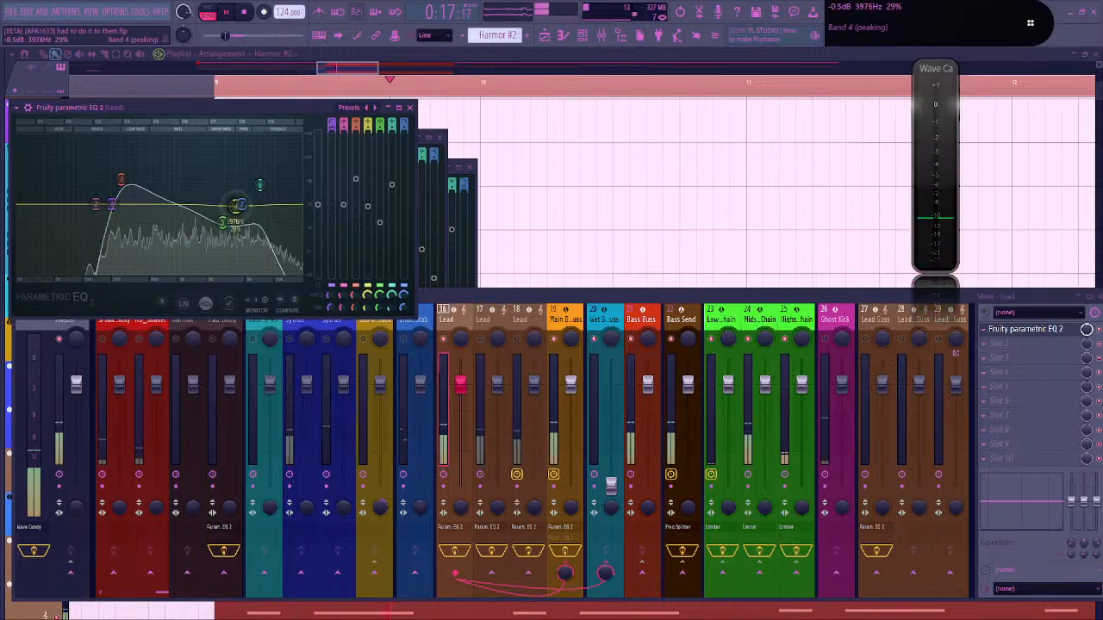
left_click_drag(214, 205, 254, 234)
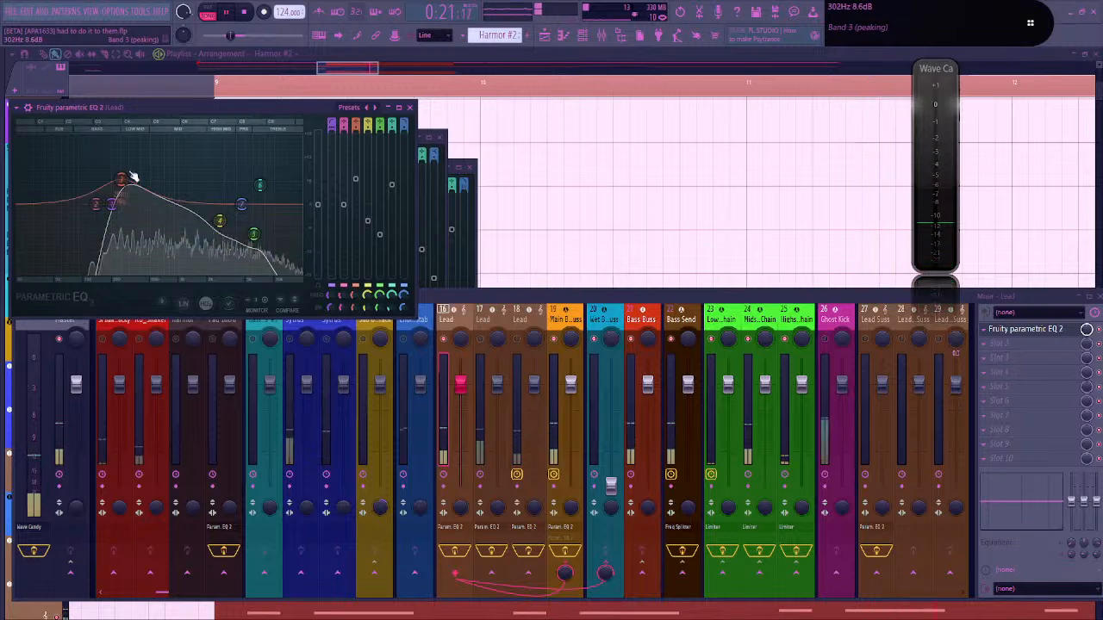
left_click_drag(123, 179, 176, 180)
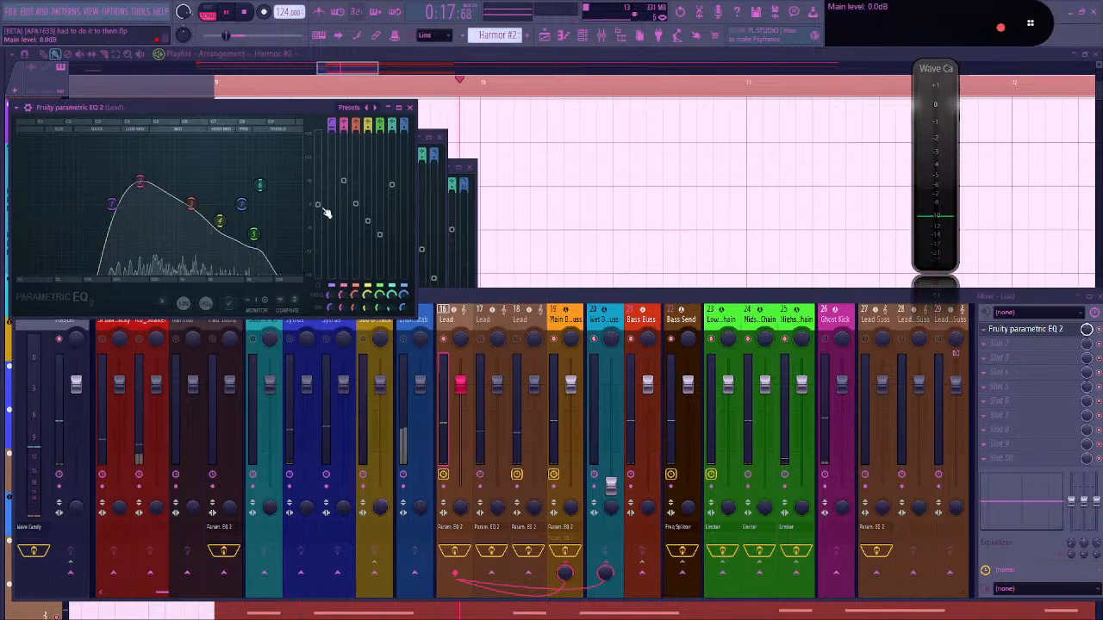
Lower the first Lead EQ's main level to about -2.1 dB and unmute the Ghost Kick and the other Lead tracks
left_click_drag(319, 206, 318, 219)
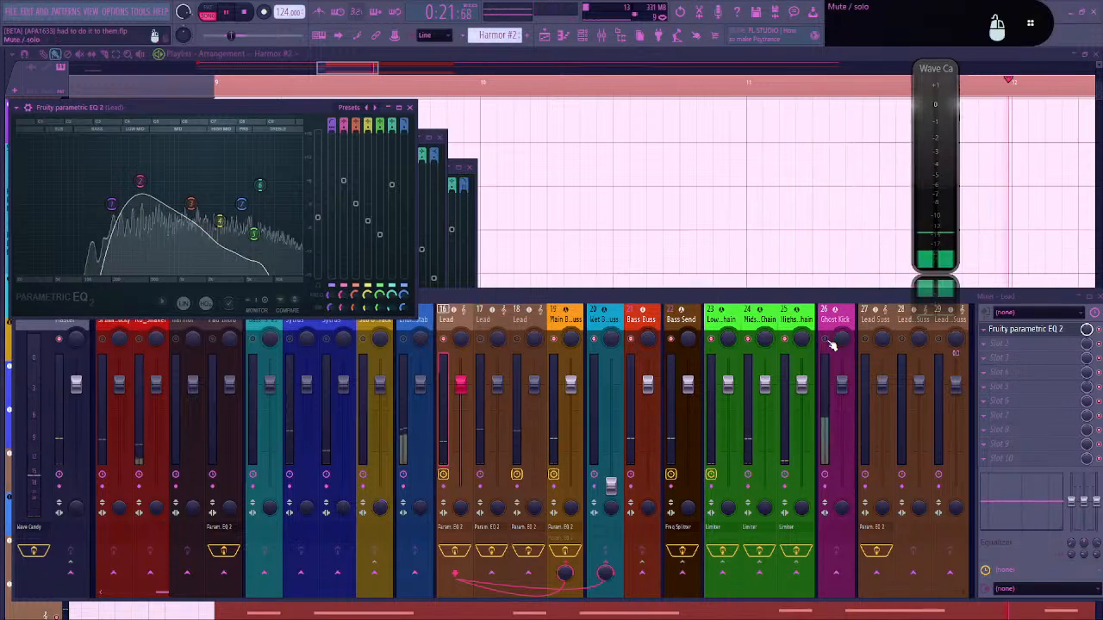
left_click(829, 343)
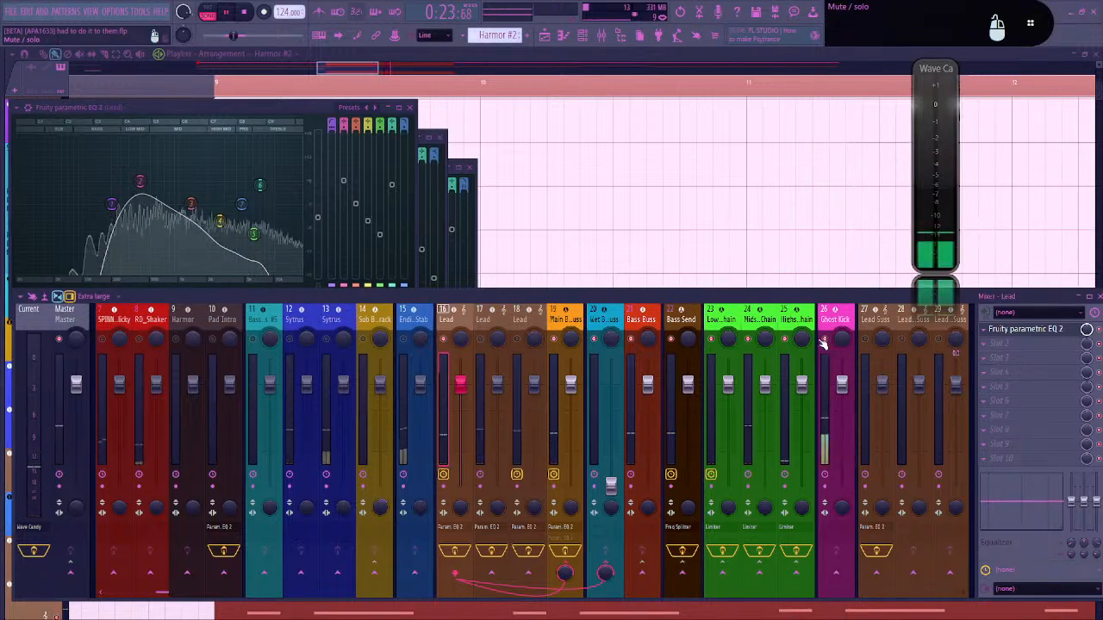
left_click(481, 340)
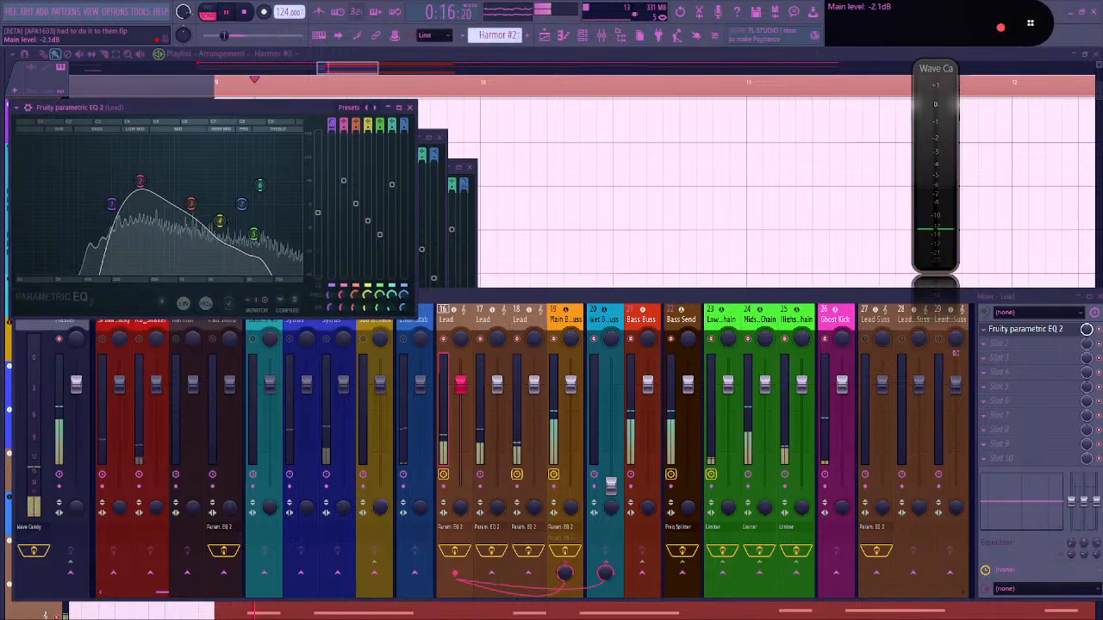
Lower the third Lead track's fader to -7.5 dB and the second Lead track's fader to -5.5 dB
left_click(487, 321)
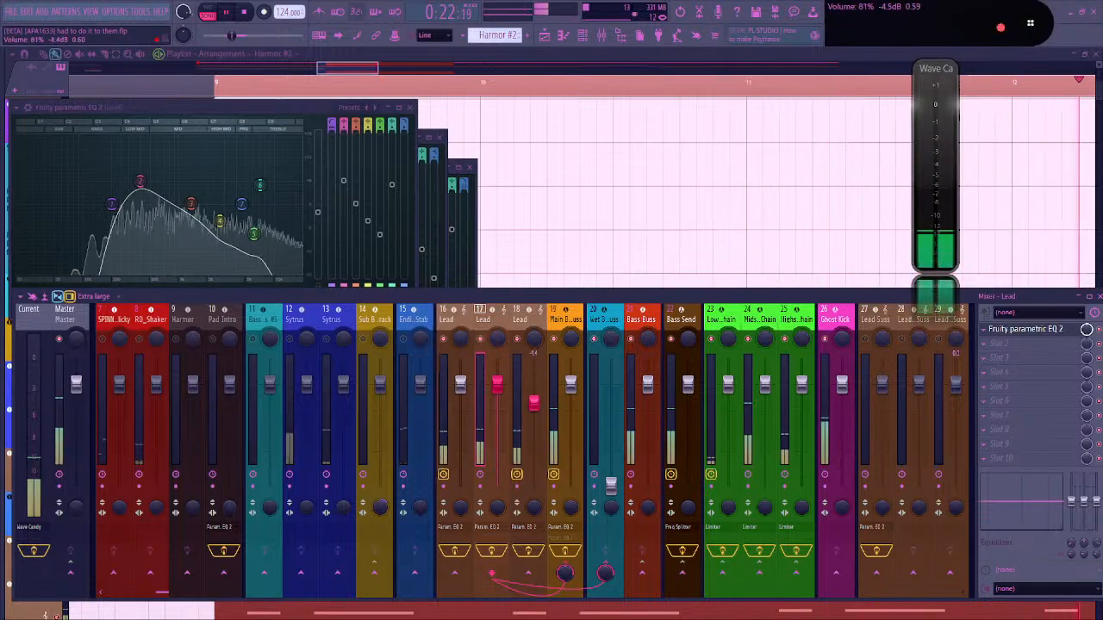
left_click_drag(534, 384, 533, 417)
left_click_drag(497, 384, 497, 405)
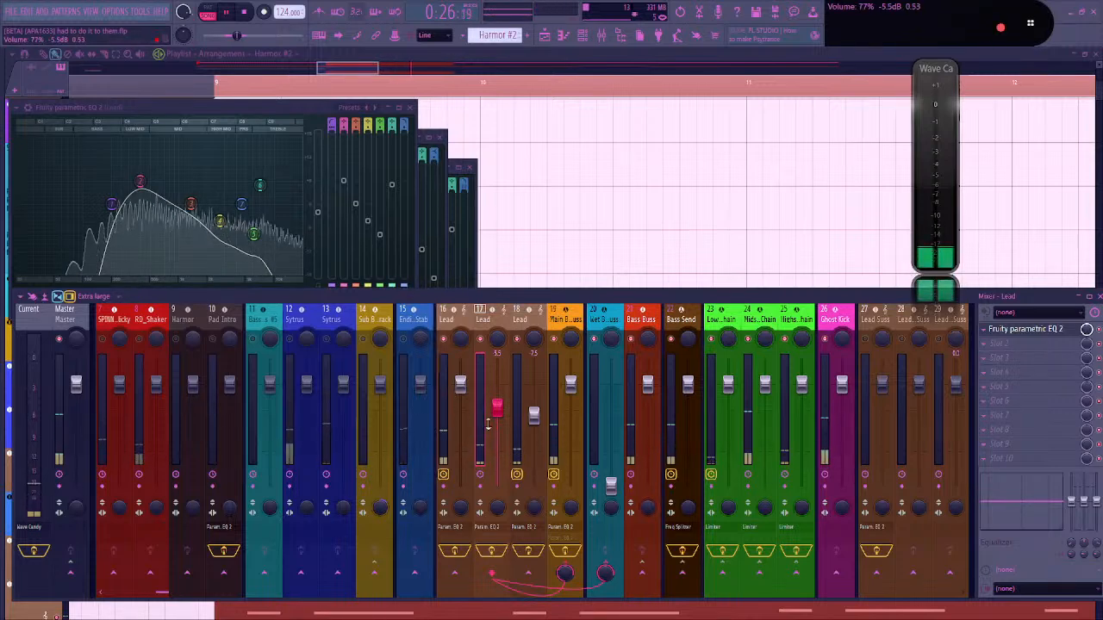
Add Fruity Fast Dist to slot 2 of the Main Bass Group buss and move its second parametric EQ to slot 10
left_click(564, 425)
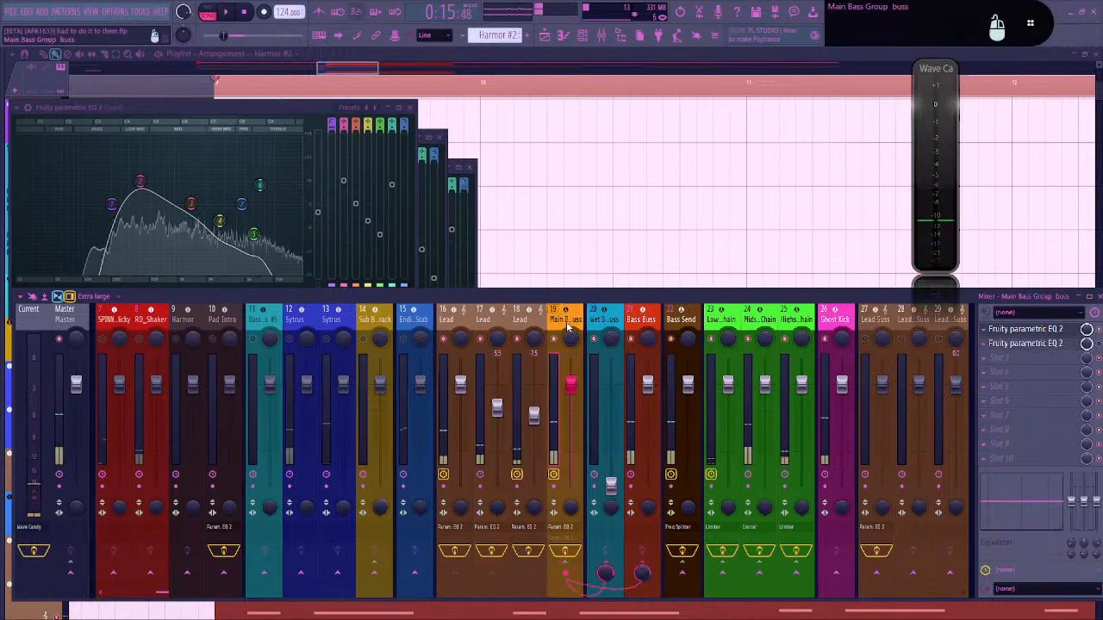
key("F8")
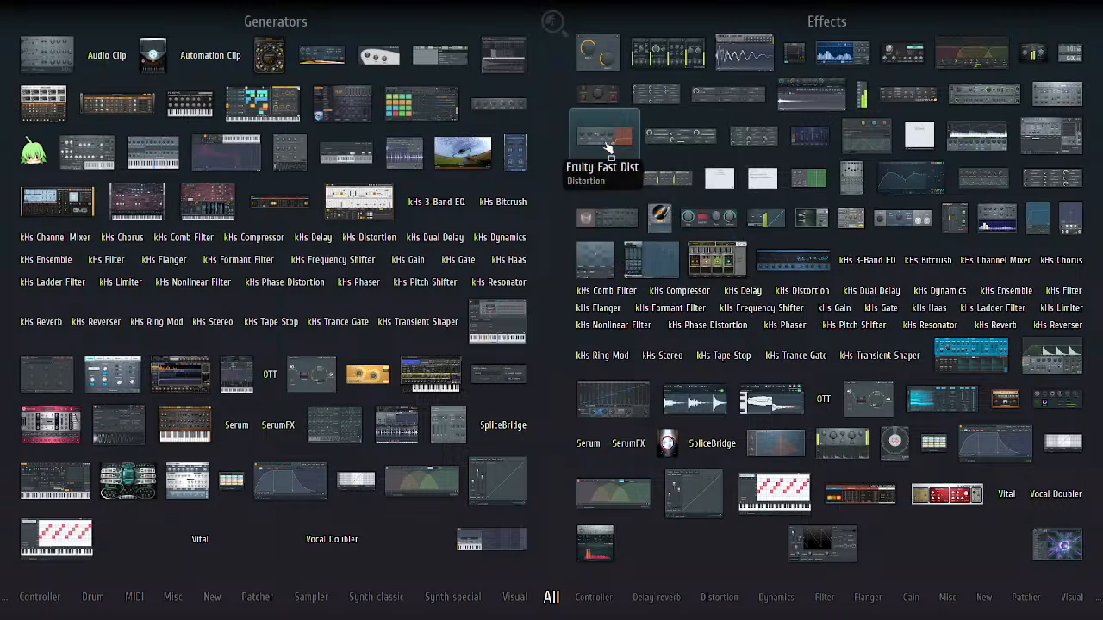
left_click_drag(606, 140, 758, 255)
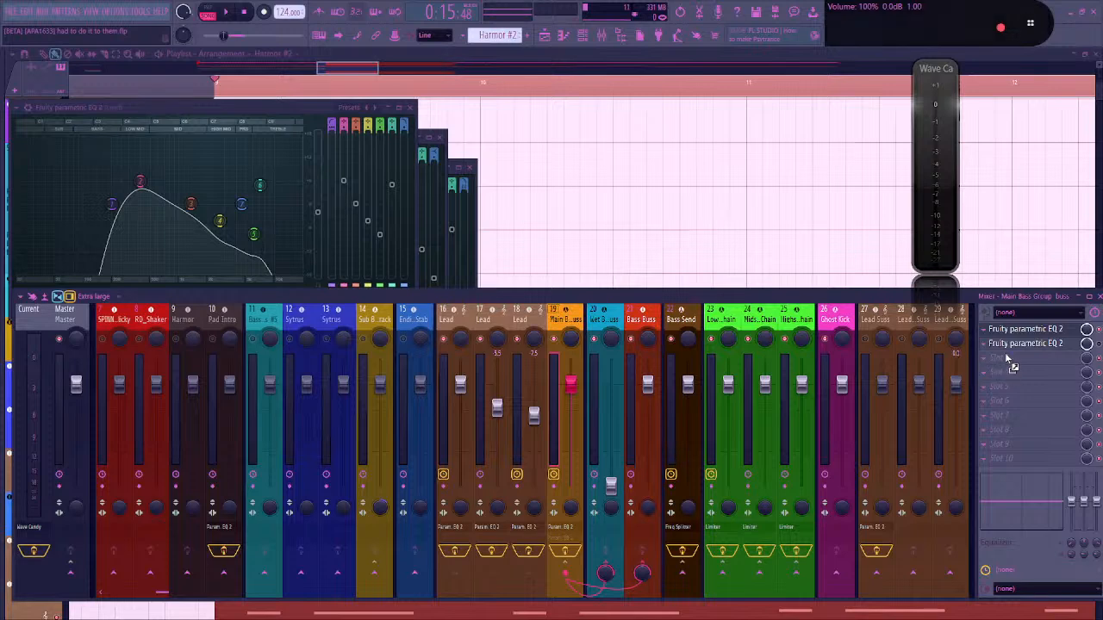
left_click_drag(1004, 352, 1008, 355)
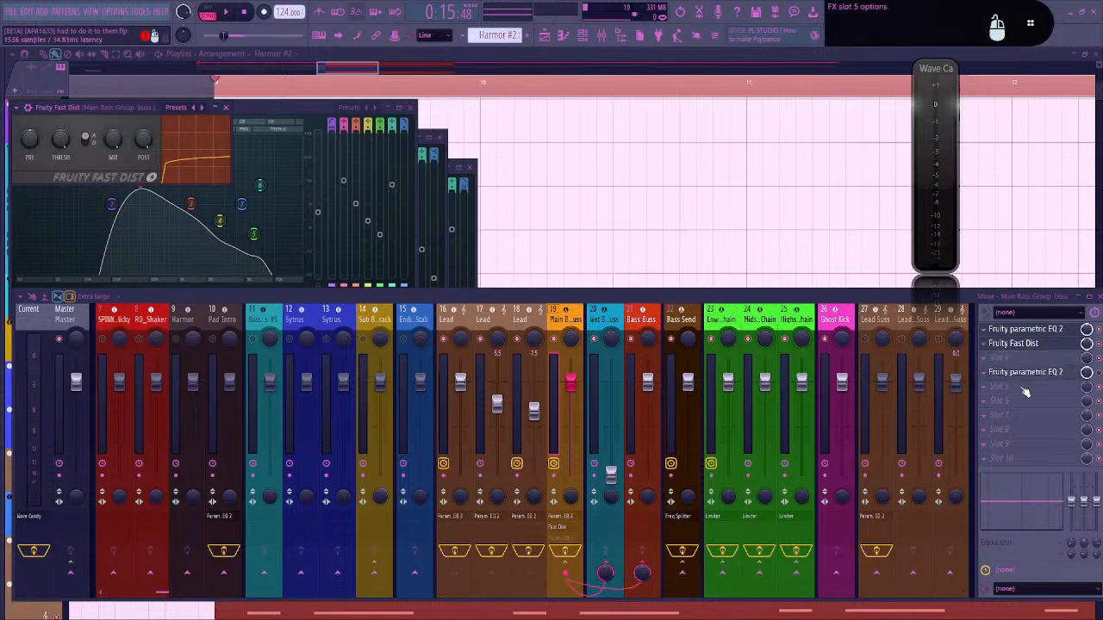
left_click_drag(1025, 392, 1030, 459)
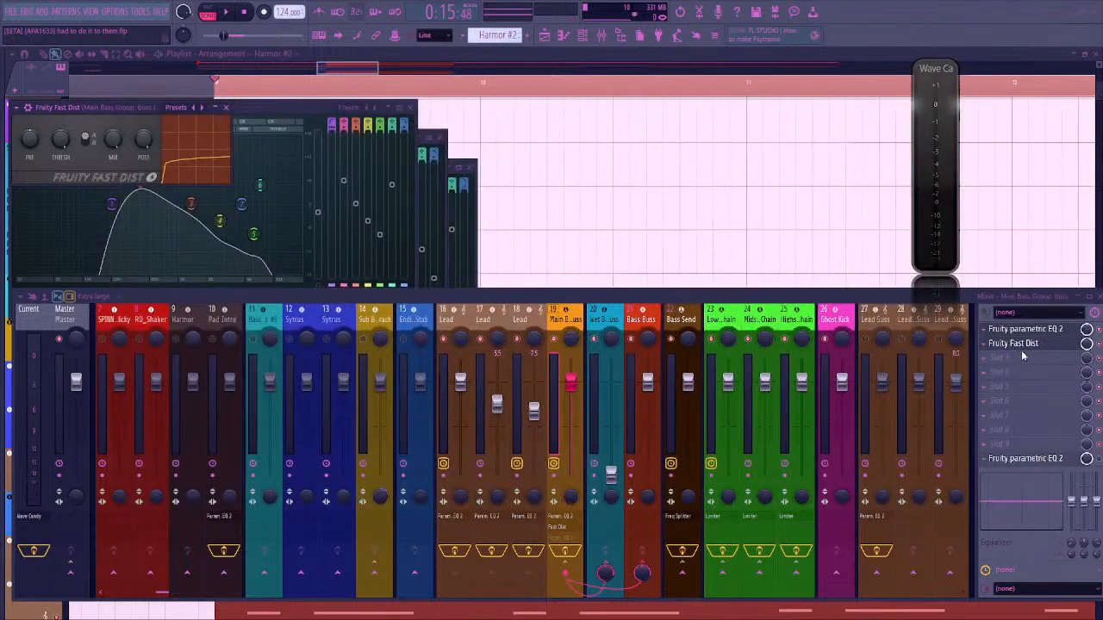
During playback, lower Fast Dist's pre amp, reduce its mix to about 78% and post gain to 95%, and select distortion type B
left_click(1042, 348)
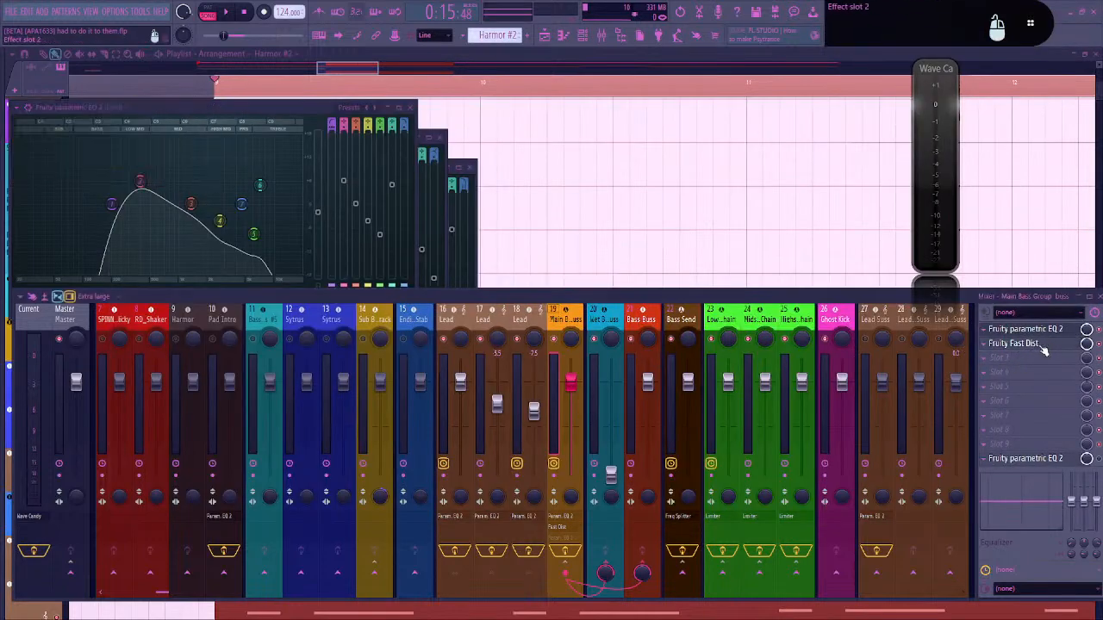
left_click(1041, 347)
left_click(1041, 346)
left_click(1042, 346)
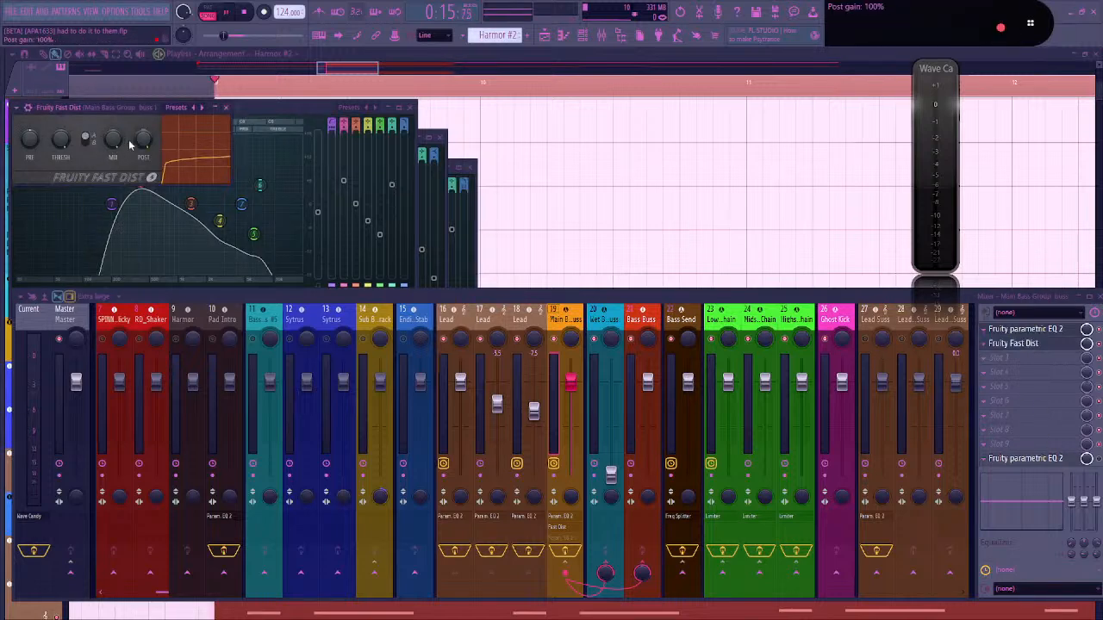
key("space")
left_click_drag(114, 140, 114, 176)
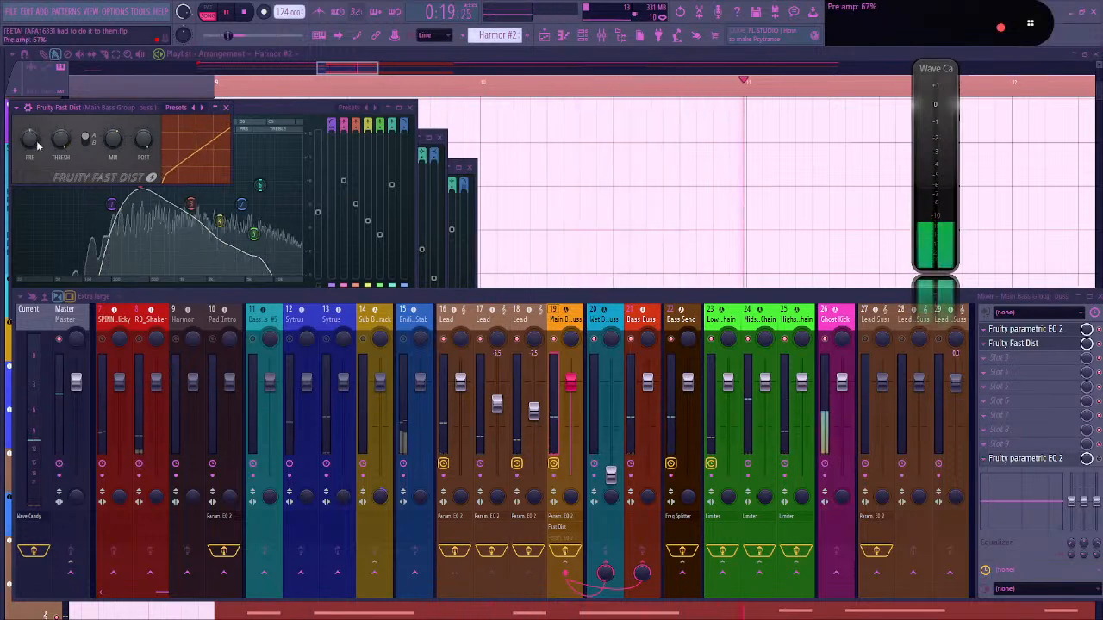
left_click_drag(36, 142, 36, 171)
left_click_drag(145, 142, 145, 146)
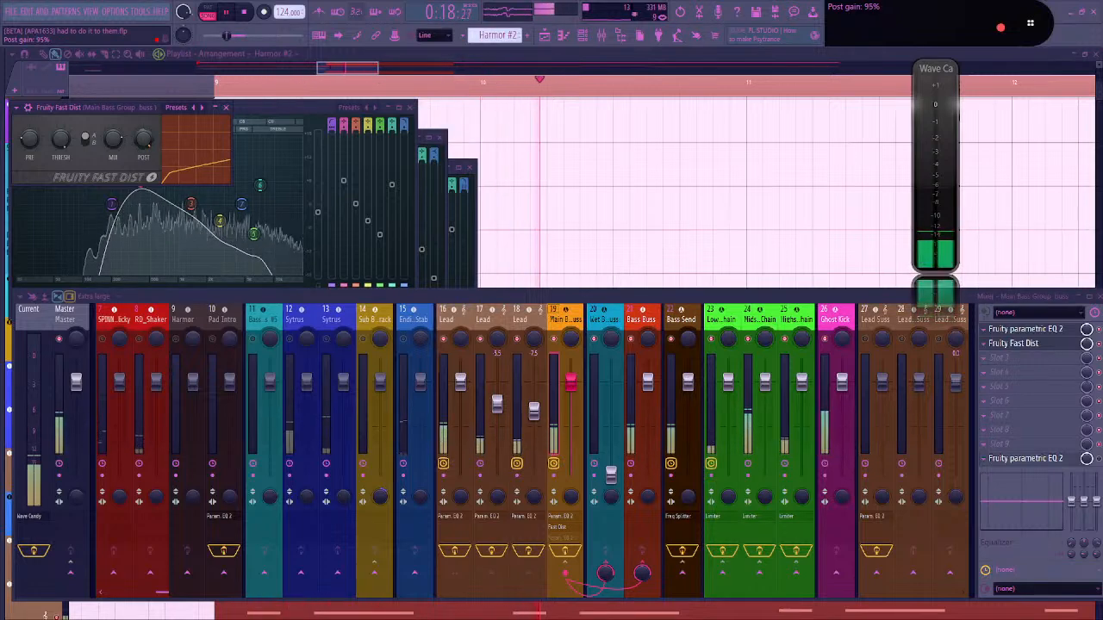
left_click(90, 140)
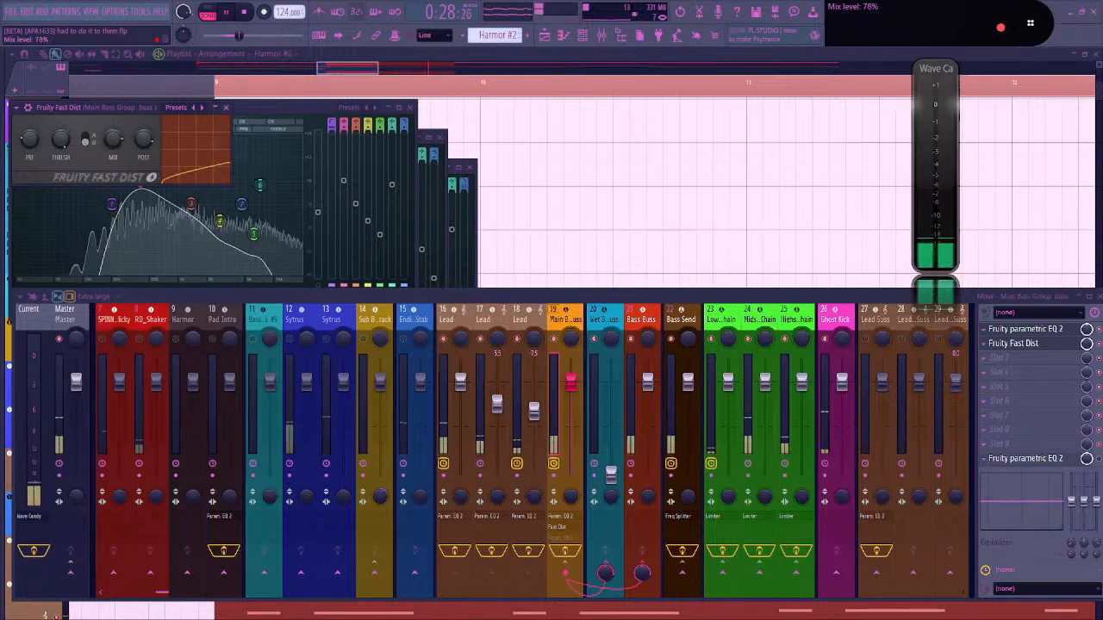
Move the Wave Candy meter lower and fine-tune Fast Dist's levels, bringing its post gain to 100%
left_click_drag(142, 148, 142, 138)
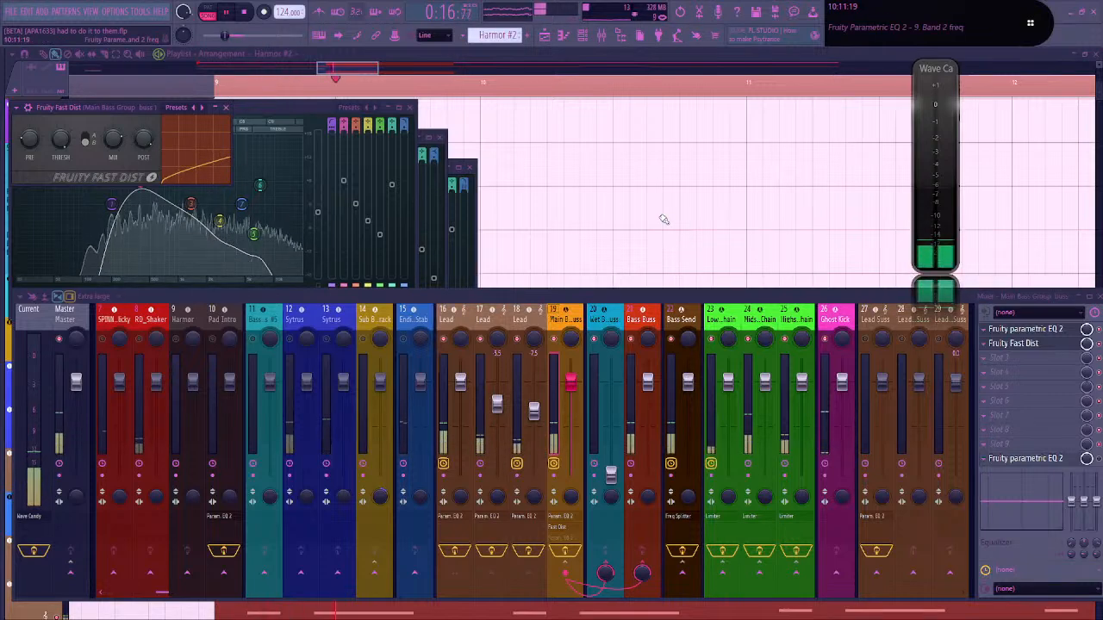
left_click_drag(939, 284, 938, 352)
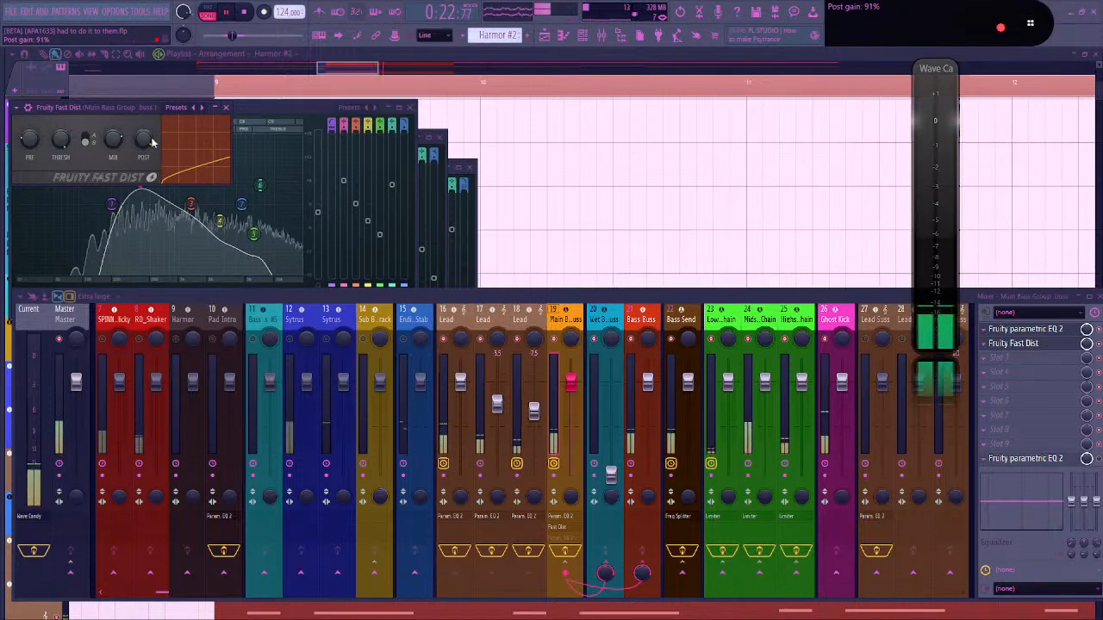
left_click_drag(144, 139, 113, 133)
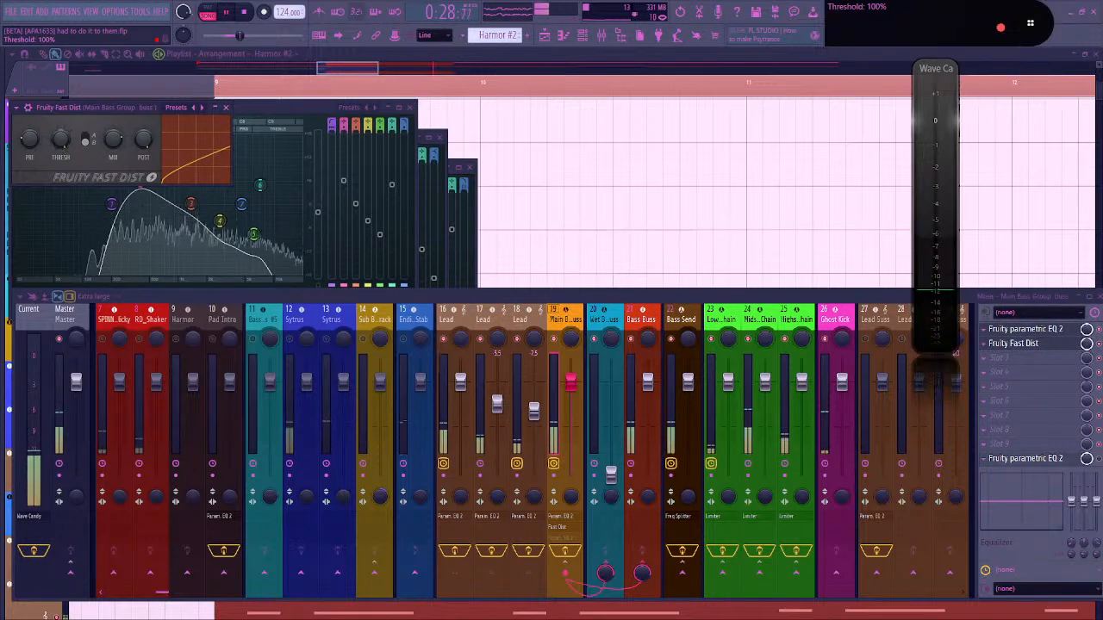
left_click_drag(61, 139, 115, 129)
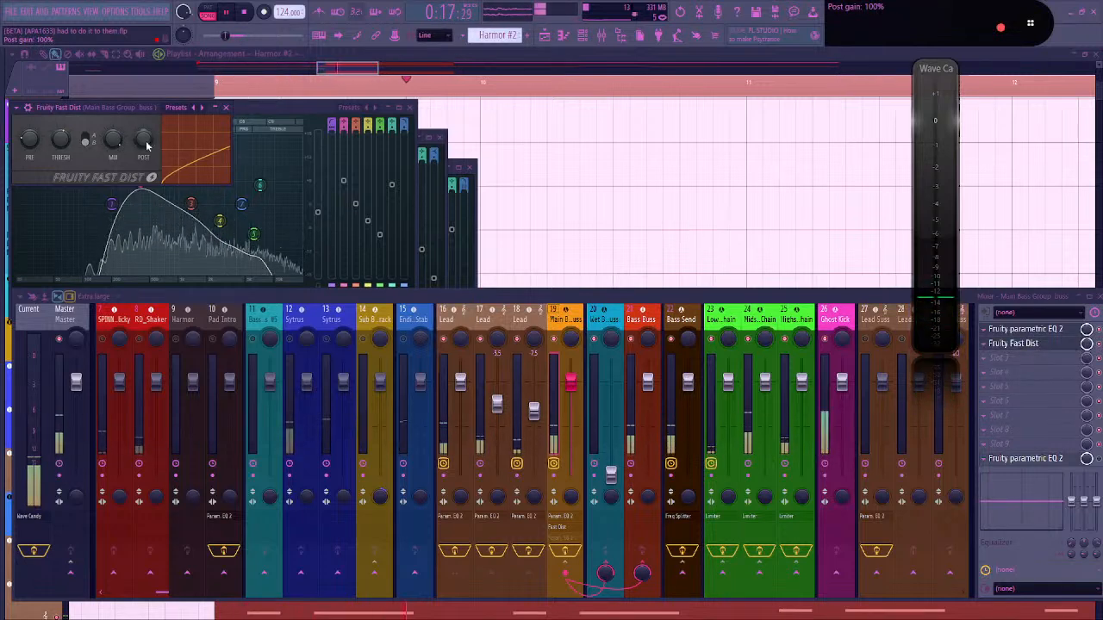
left_click_drag(30, 140, 30, 139)
Add Fruity Compressor to slot 3 of the Main Bass Group buss with a 4.5:1 ratio and 4.8 ms attack
key("F8")
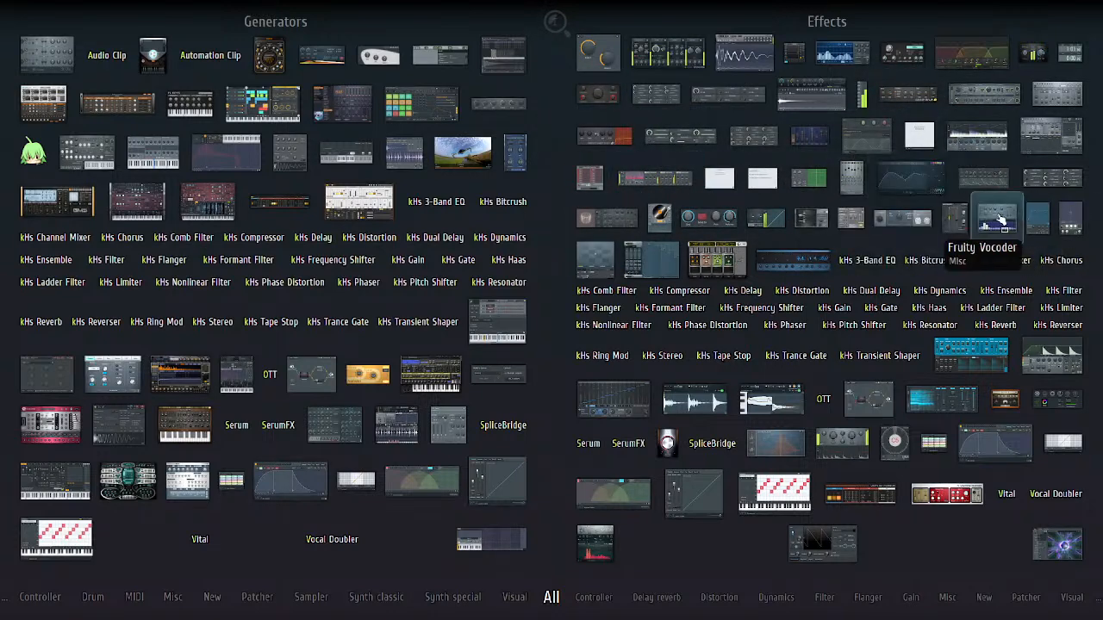
type("com")
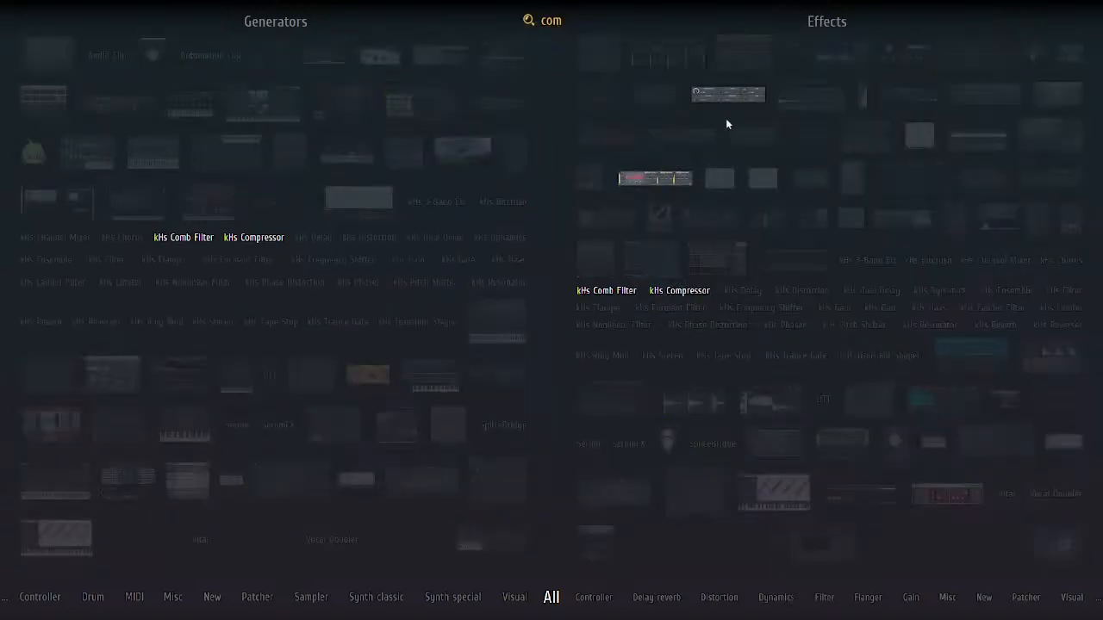
left_click(734, 98)
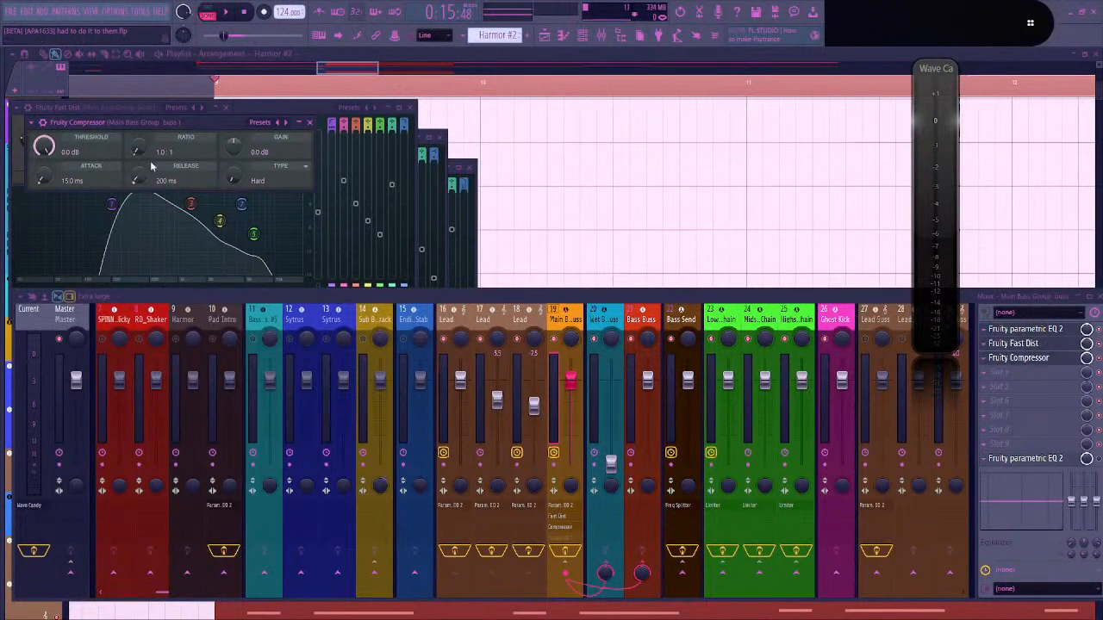
left_click_drag(190, 127, 298, 131)
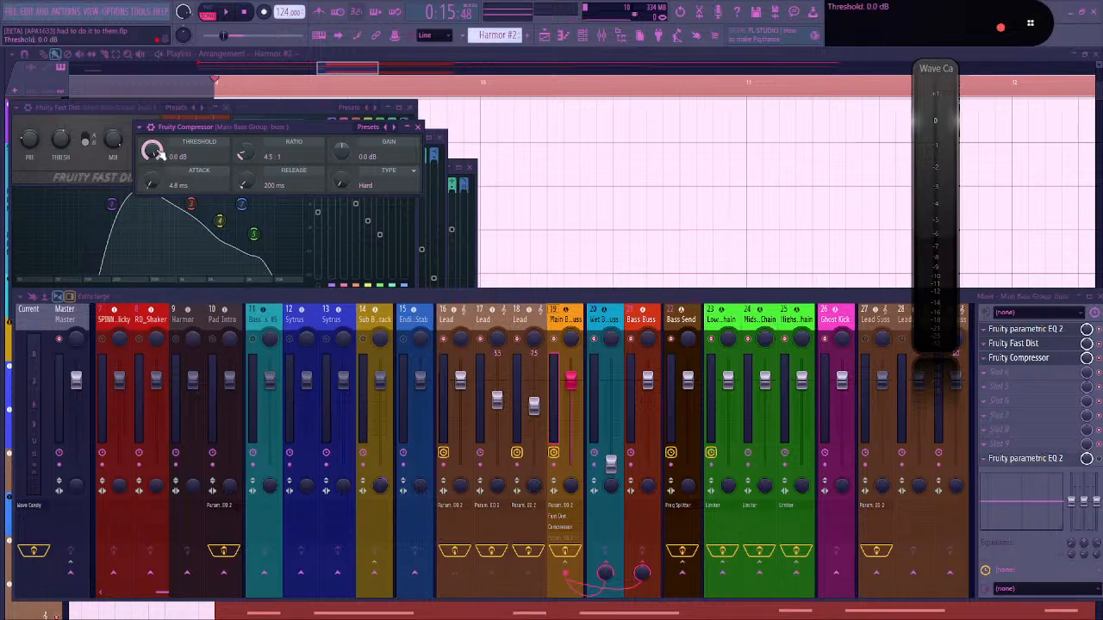
Set the compressor's threshold to -32.4 dB and its type to Vintage while the loop plays
key("space")
left_click_drag(158, 154, 158, 195)
left_click_drag(344, 182, 343, 162)
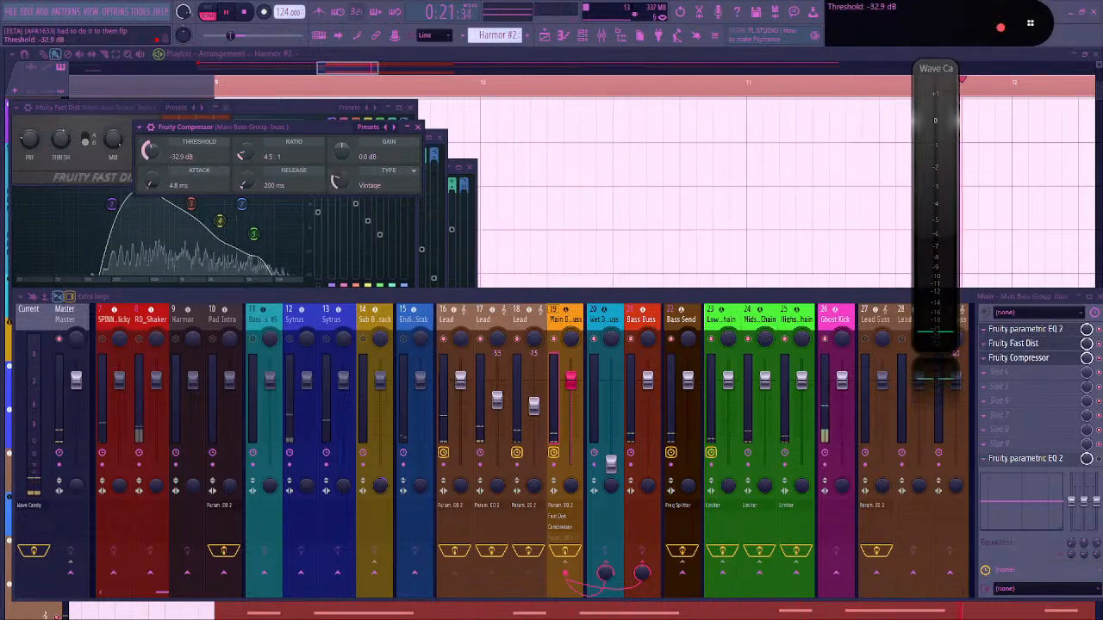
left_click_drag(153, 153, 152, 150)
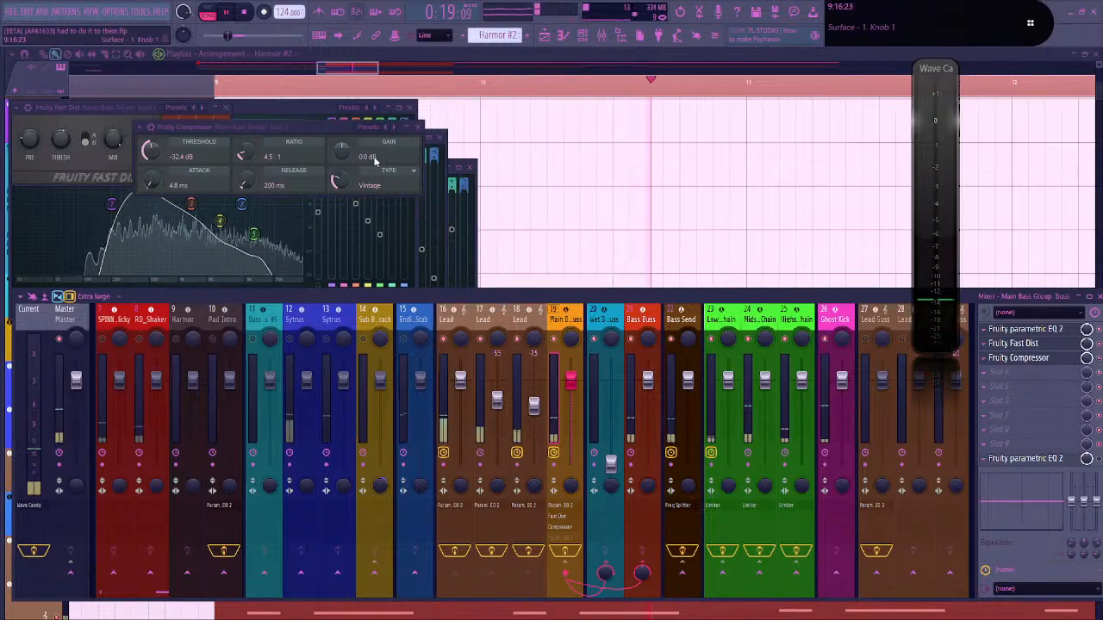
Raise the compressor's make-up gain to 9.1 dB and stop playback
left_click_drag(342, 152, 342, 134)
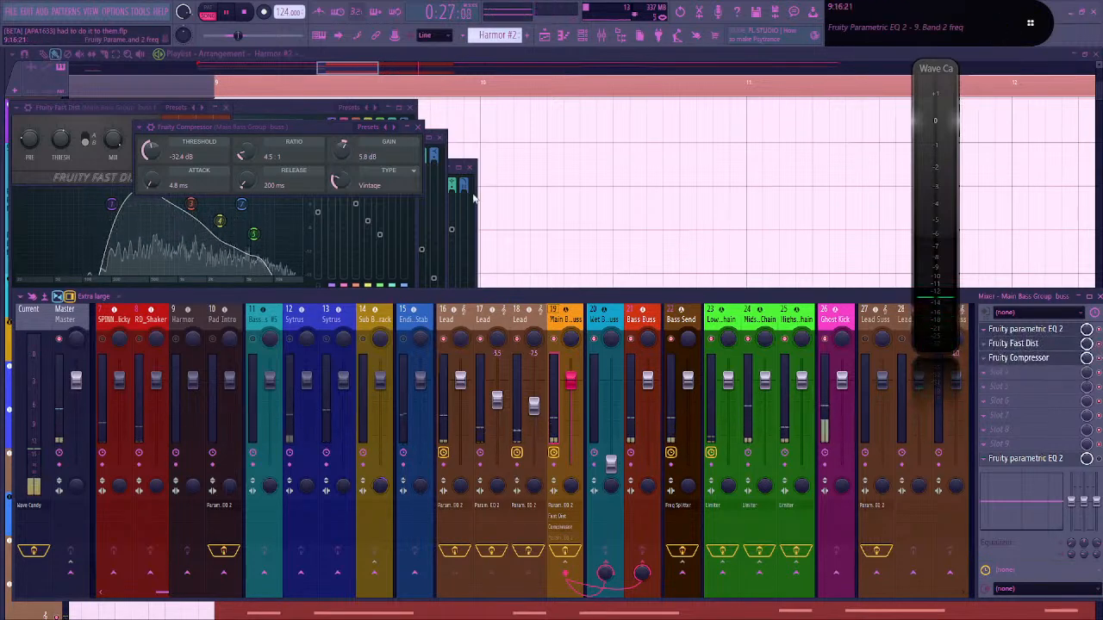
left_click_drag(344, 150, 344, 134)
key("space")
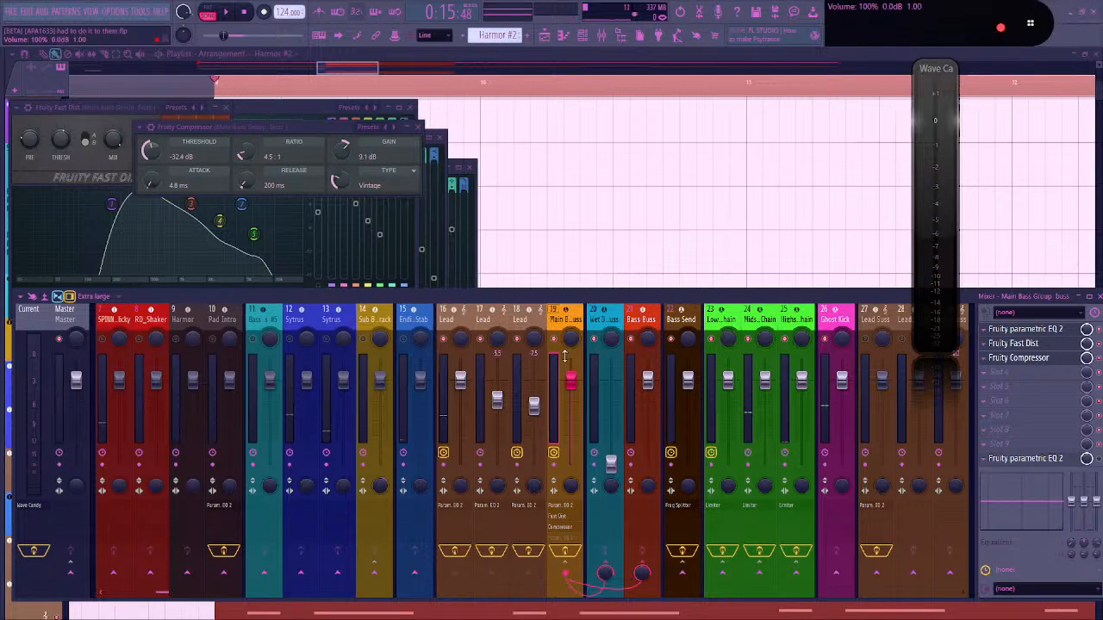
Select the third Lead mixer track and bring the playlist back into full view
key("ctrl+a")
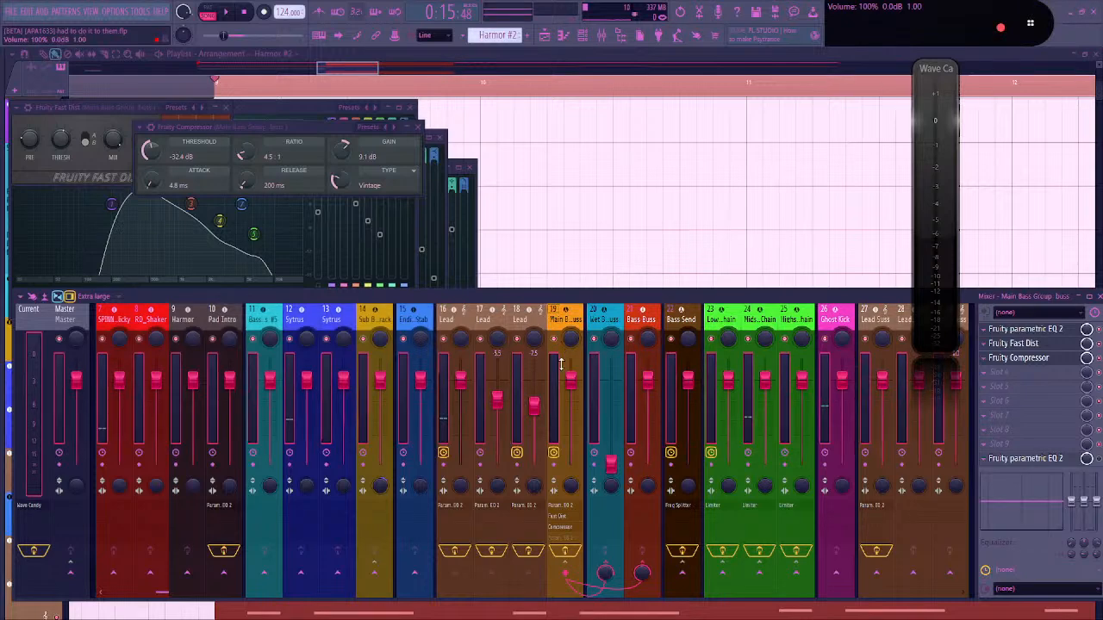
left_click(518, 318)
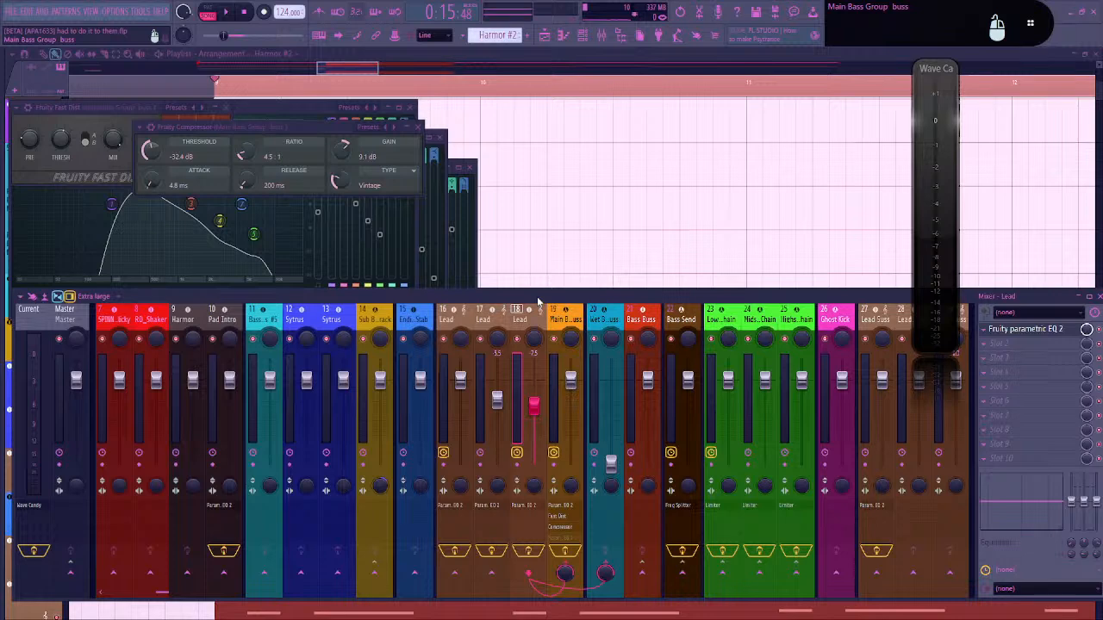
left_click(480, 57)
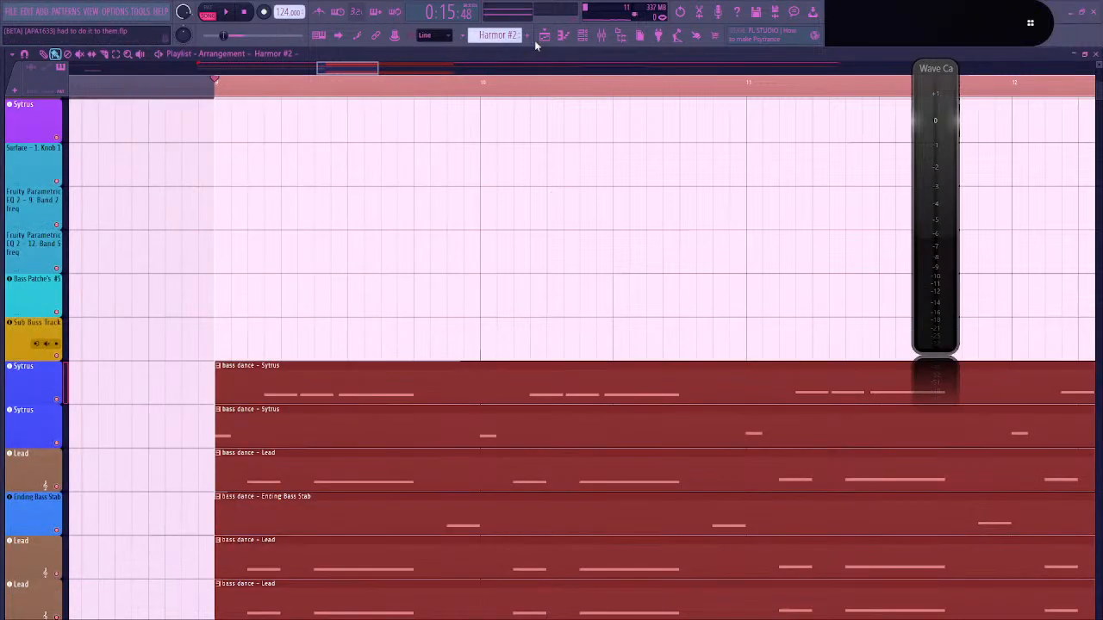
left_click(545, 41)
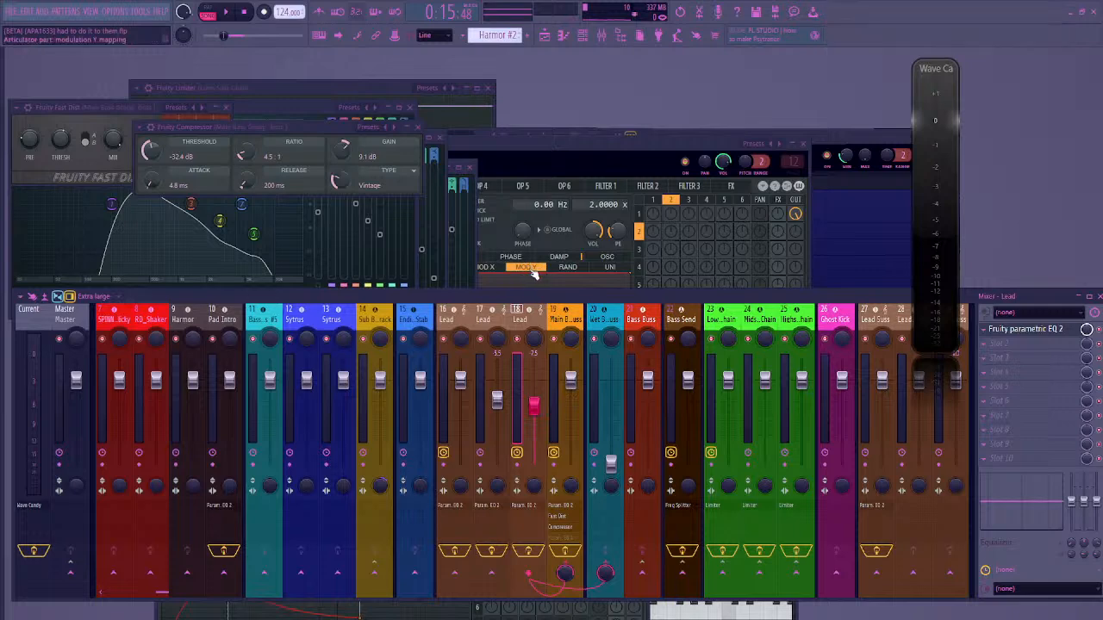
key("F12")
key("F5")
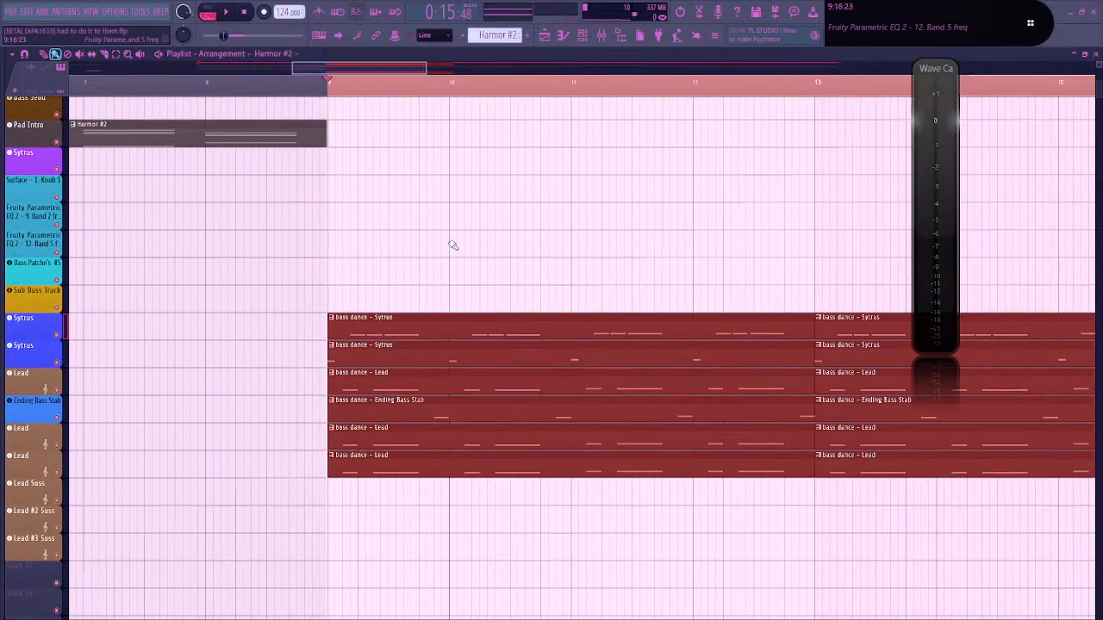
Look over the playlist arrangement around bar 9, from the Pad Intro clips to the bass dance clips
scroll(434, 226, "down", 2, "ctrl")
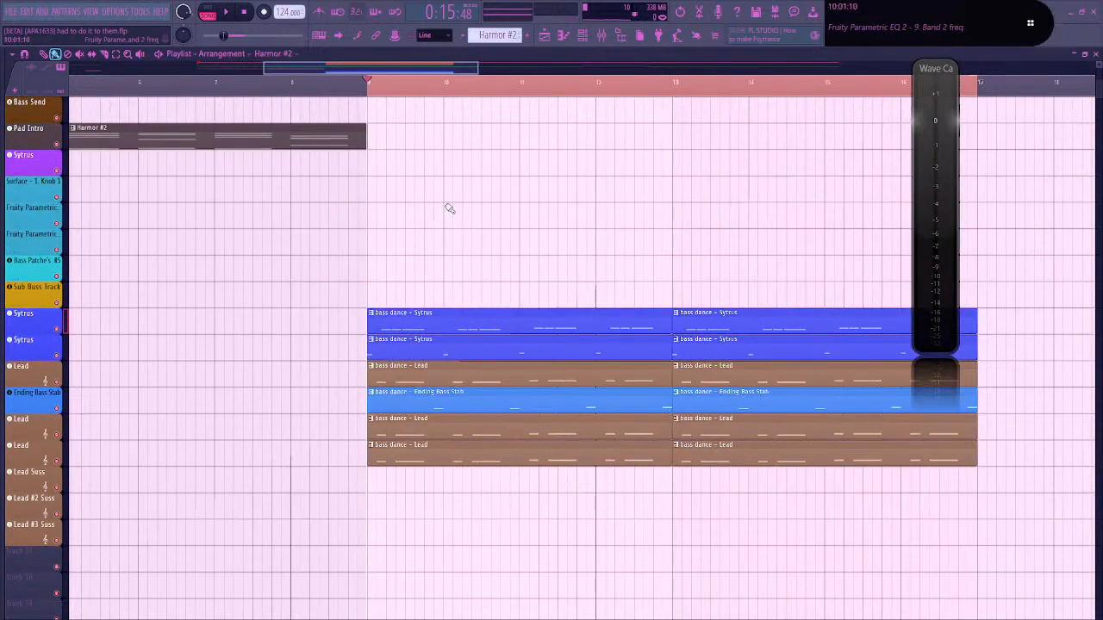
scroll(318, 271, "up", 3)
left_click_drag(324, 281, 608, 292)
left_click_drag(526, 240, 199, 242, "ctrl")
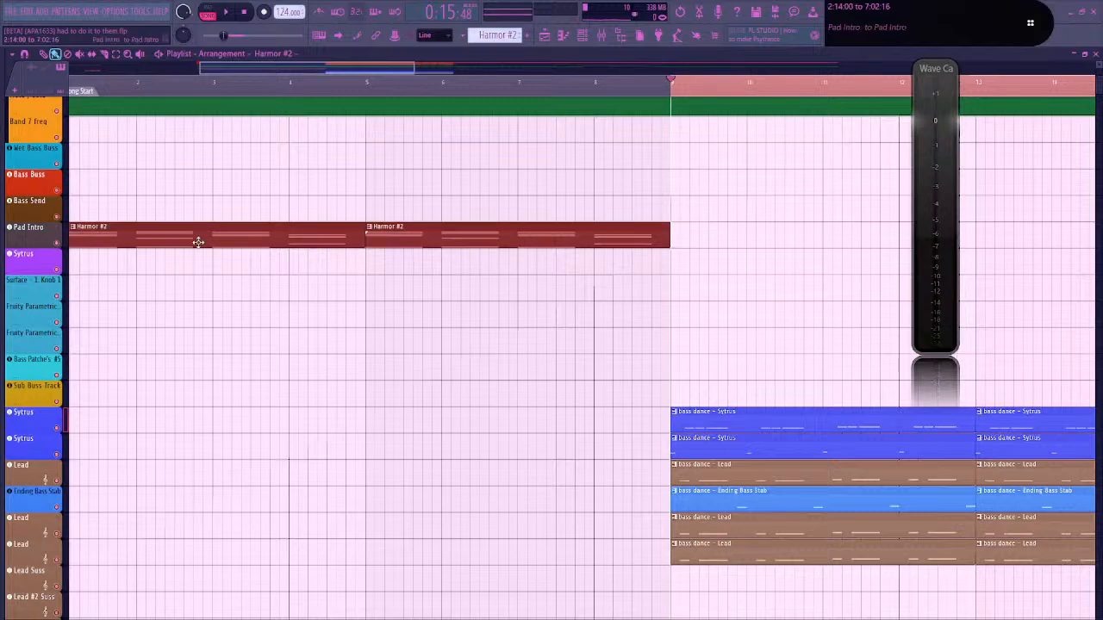
scroll(714, 301, "up", 4, "ctrl")
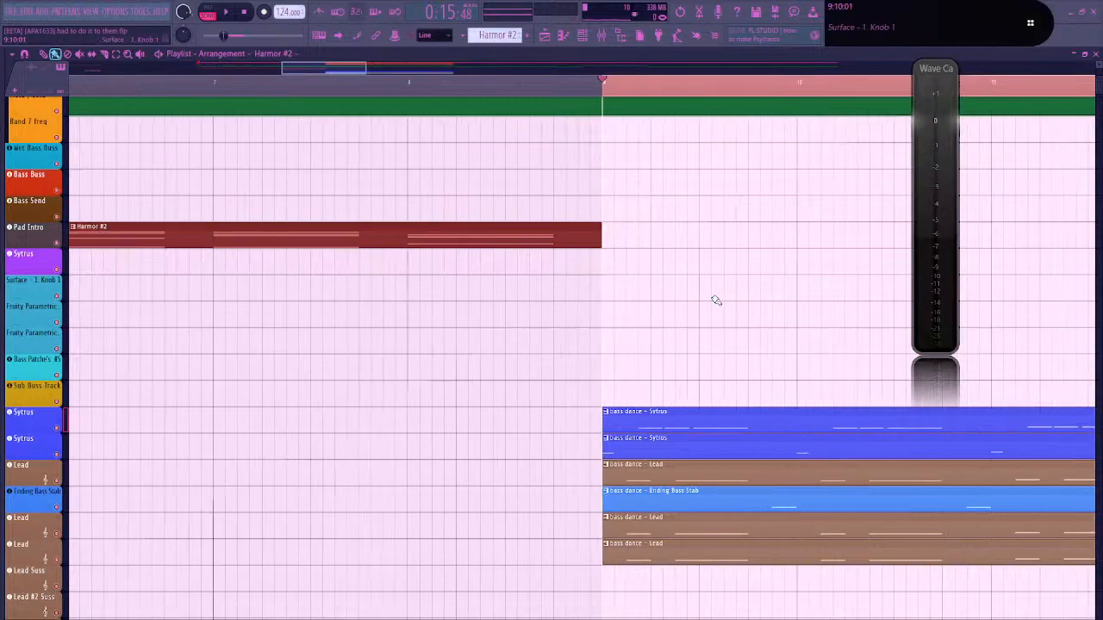
scroll(418, 272, "down", 6, "ctrl")
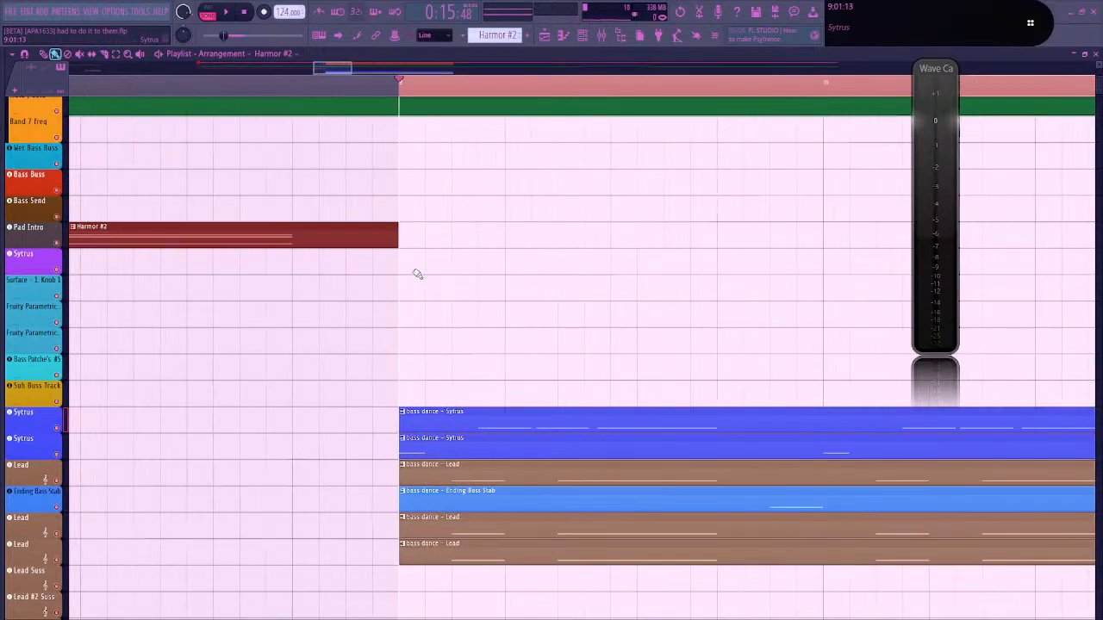
scroll(446, 376, "up", 3)
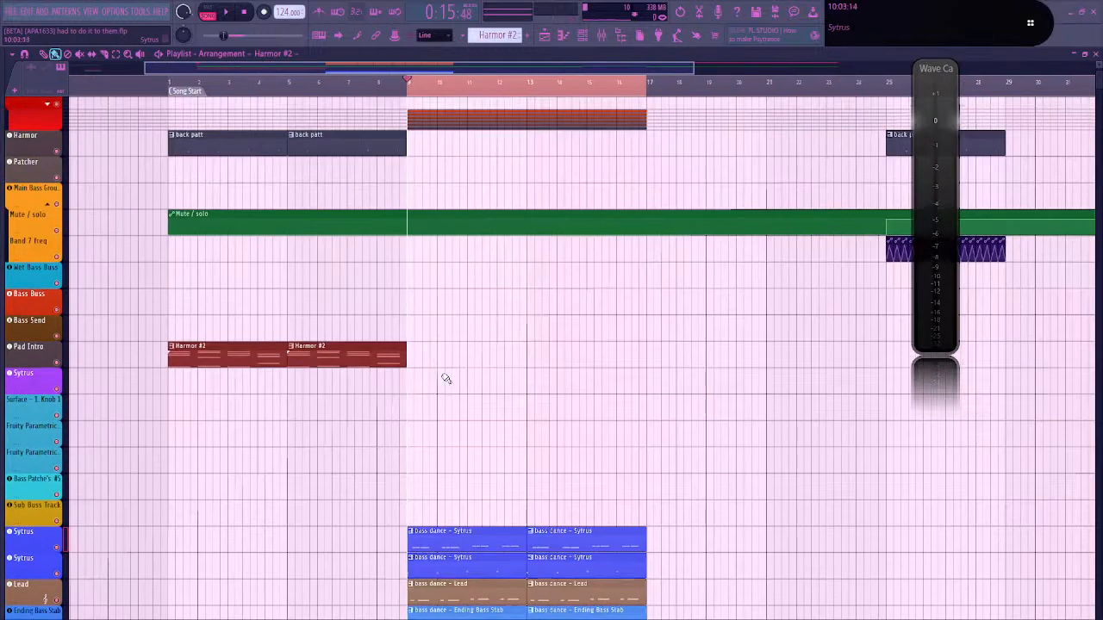
scroll(437, 335, "up", 5, "ctrl")
Clear the clip selection and the looped bar range, and play the arrangement from bar 9
left_click(302, 310)
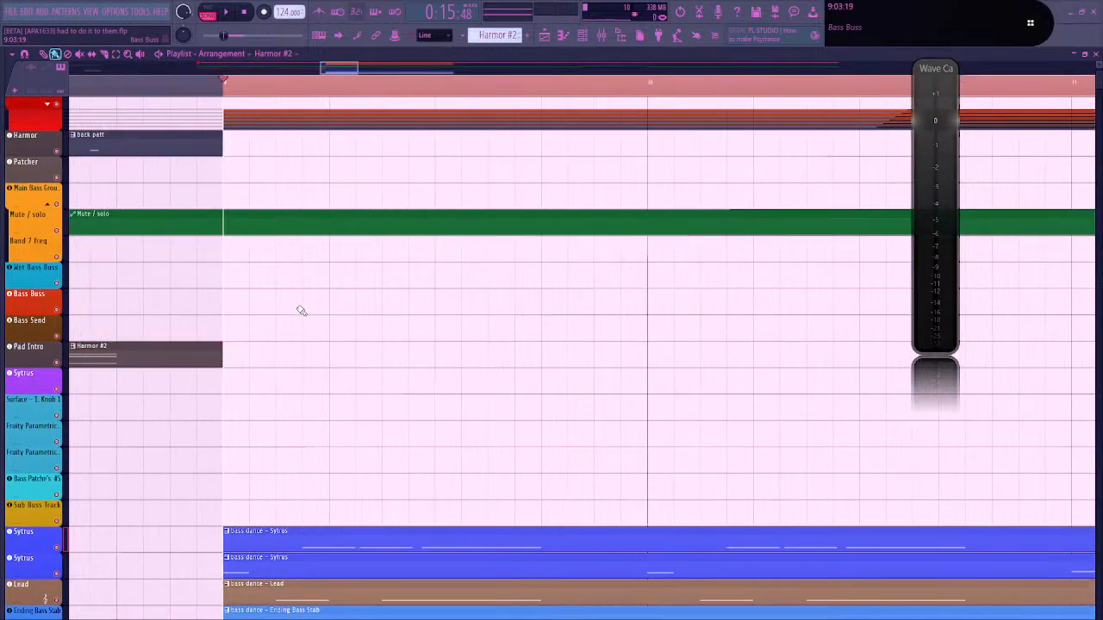
left_click(231, 89)
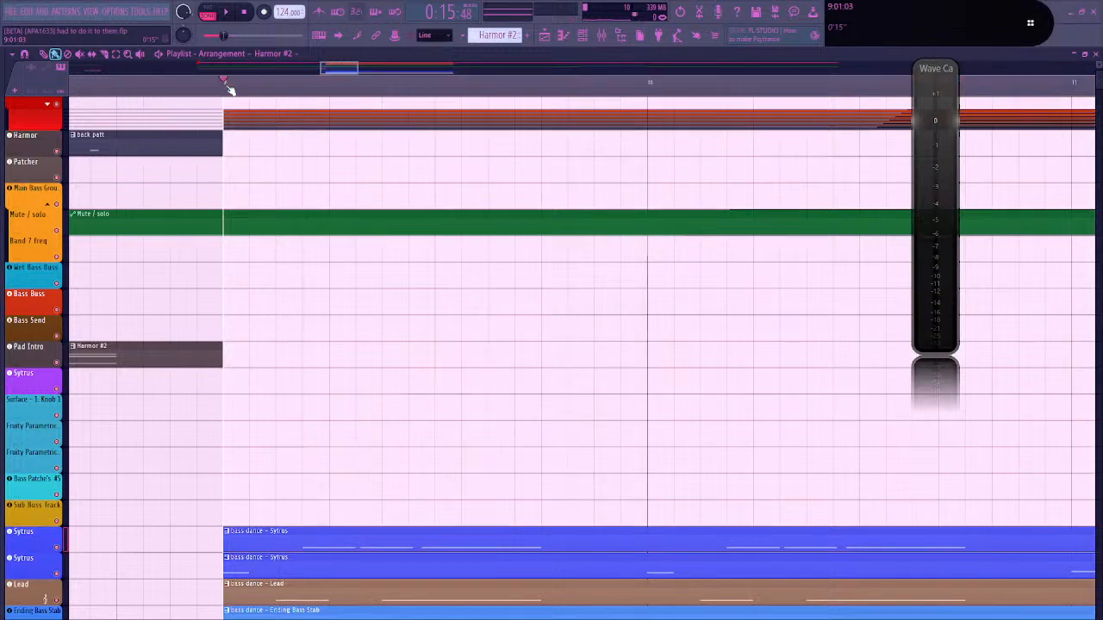
key("space")
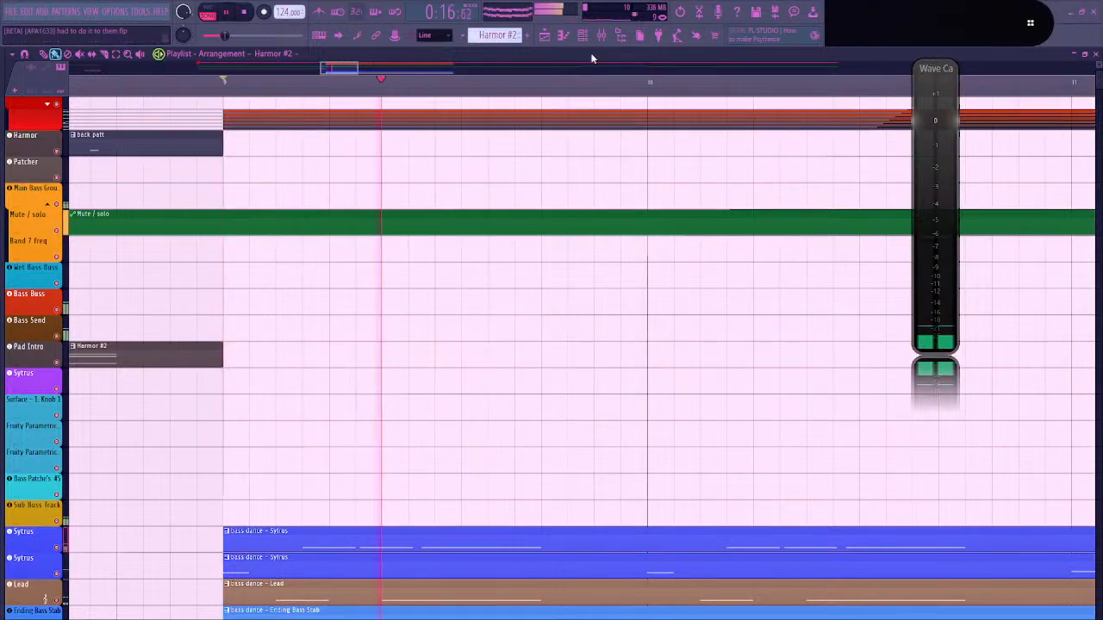
Look over the playlist during playback from the intro out to bar 29, stop playback, and bring up the mixer's first tracks
scroll(484, 156, "down", 4, "ctrl")
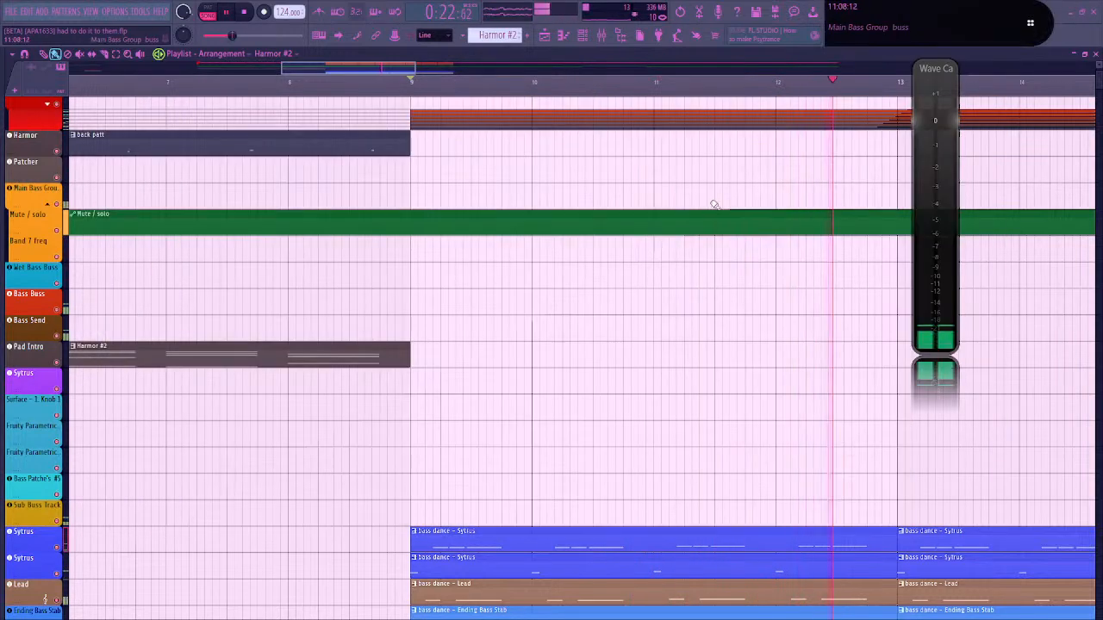
scroll(776, 248, "down", 3)
left_click(941, 74)
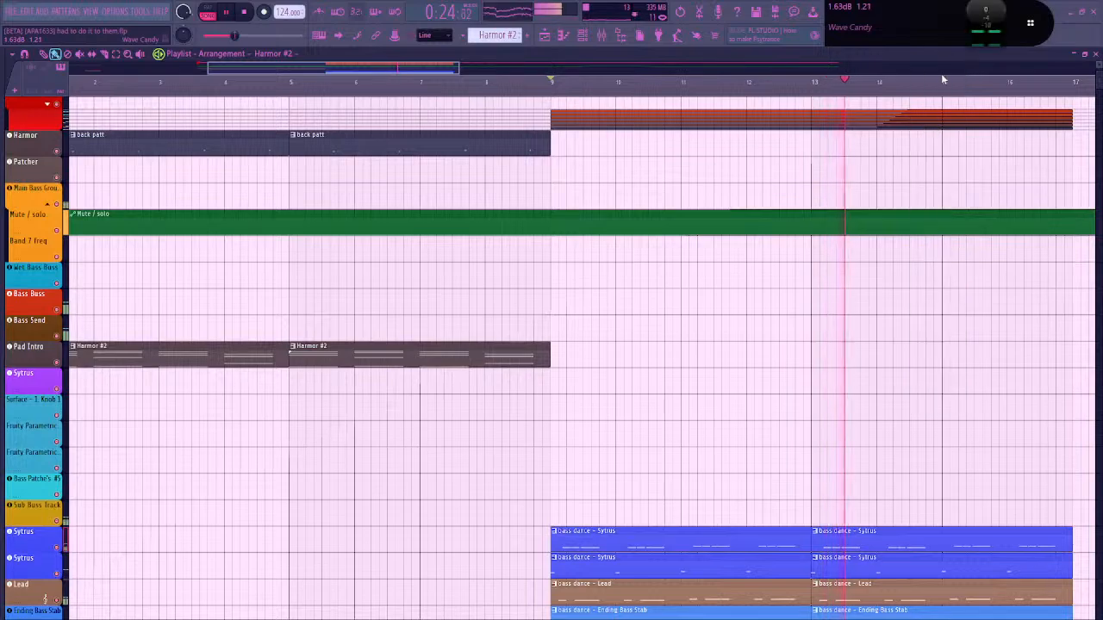
left_click_drag(766, 342, 611, 311)
scroll(623, 316, "down", 3)
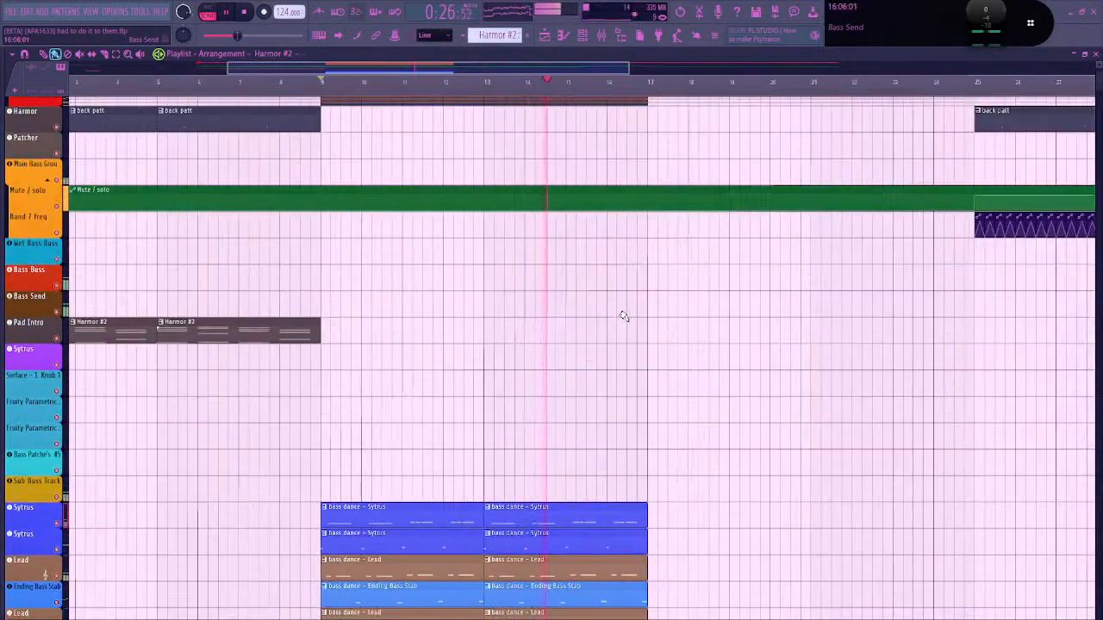
scroll(610, 311, "down", 5)
scroll(573, 262, "up", 3)
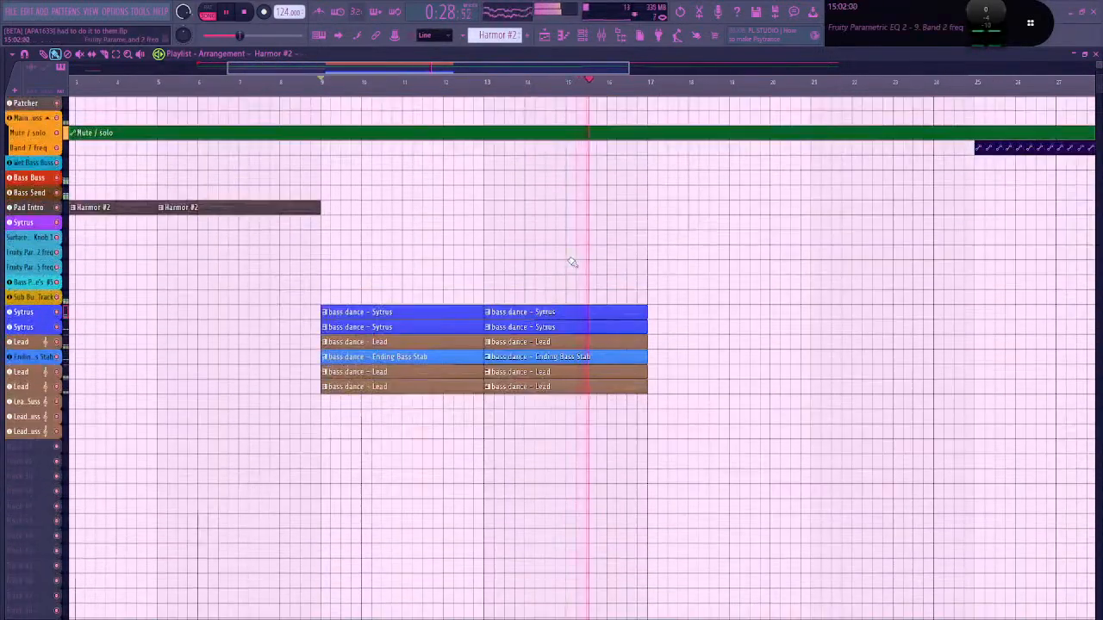
scroll(566, 260, "down", 3)
left_click_drag(514, 227, 520, 286)
key("space")
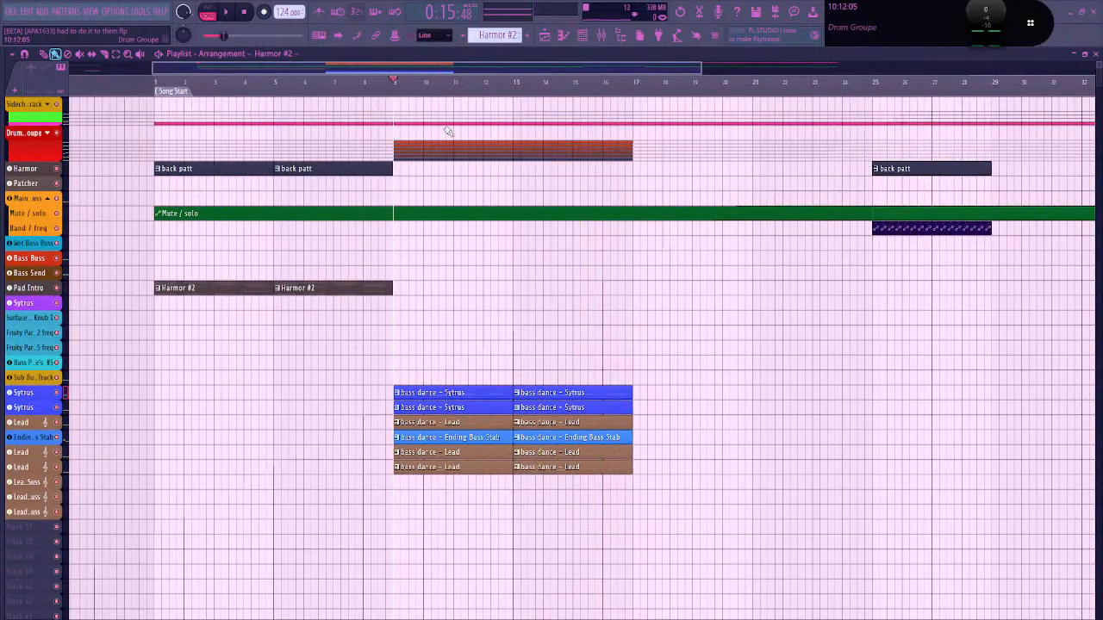
key("F9")
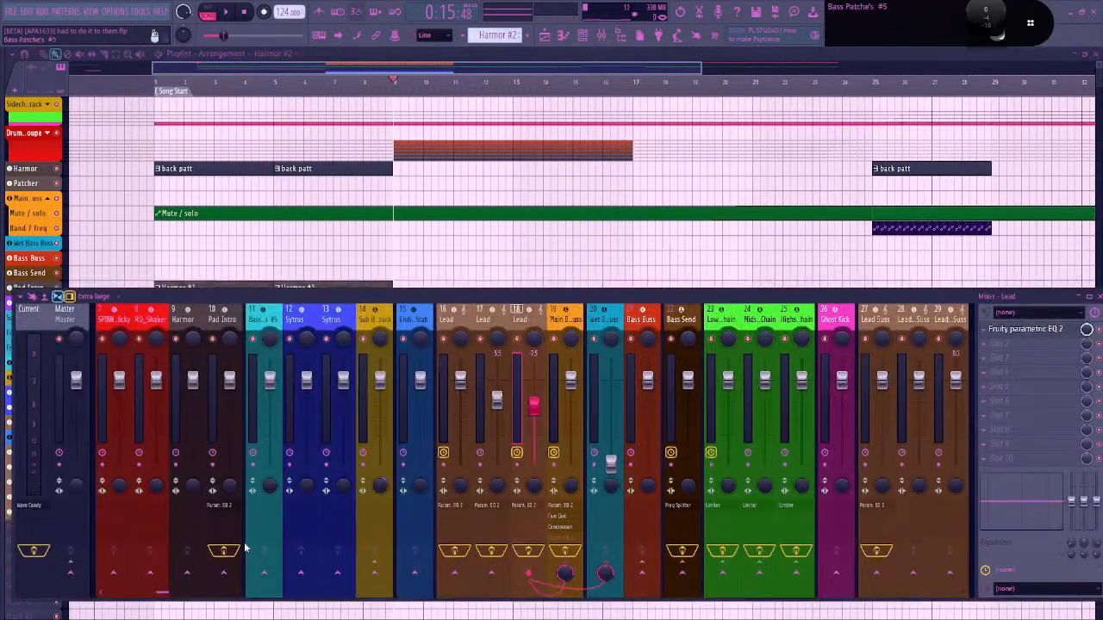
scroll(345, 529, "up", 3)
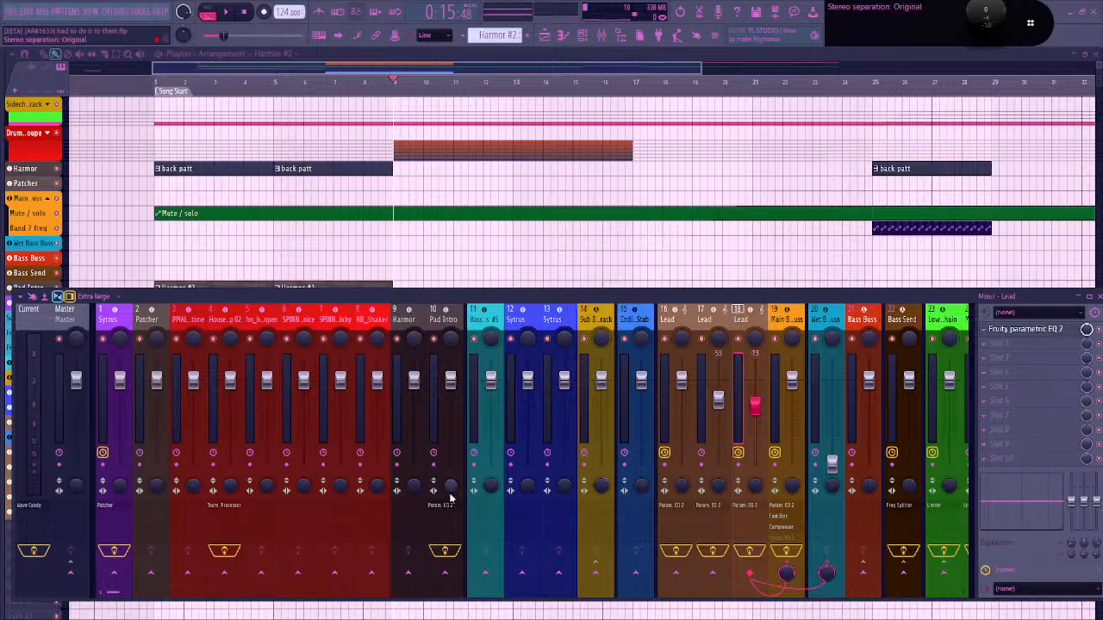
Switch to the Clock app and start a 25-minute focus session
key("alt+Tab")
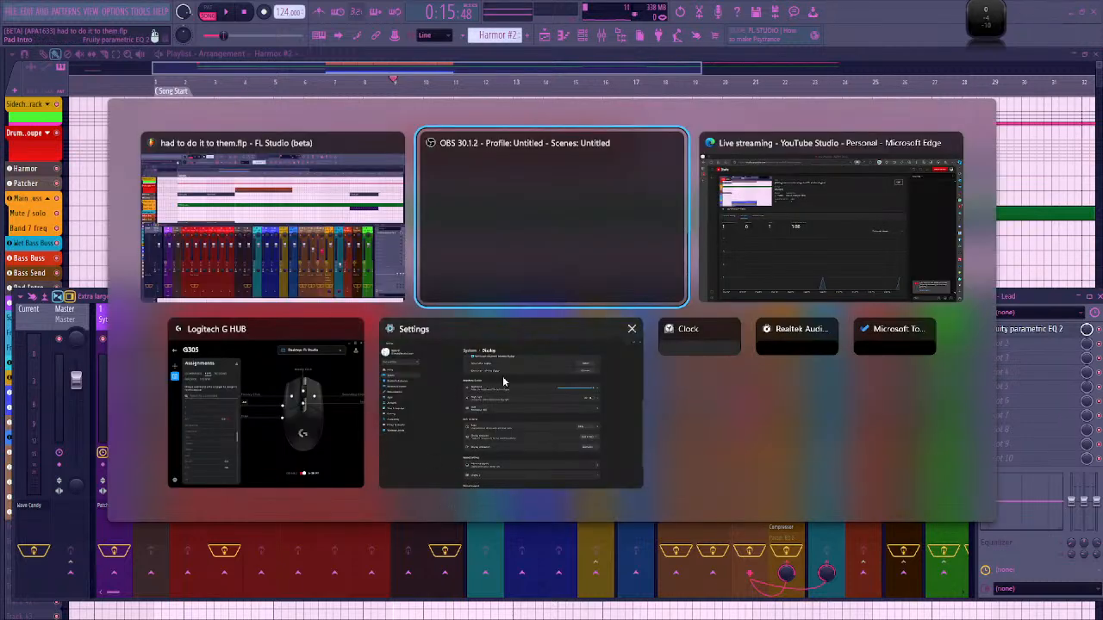
left_click(693, 329)
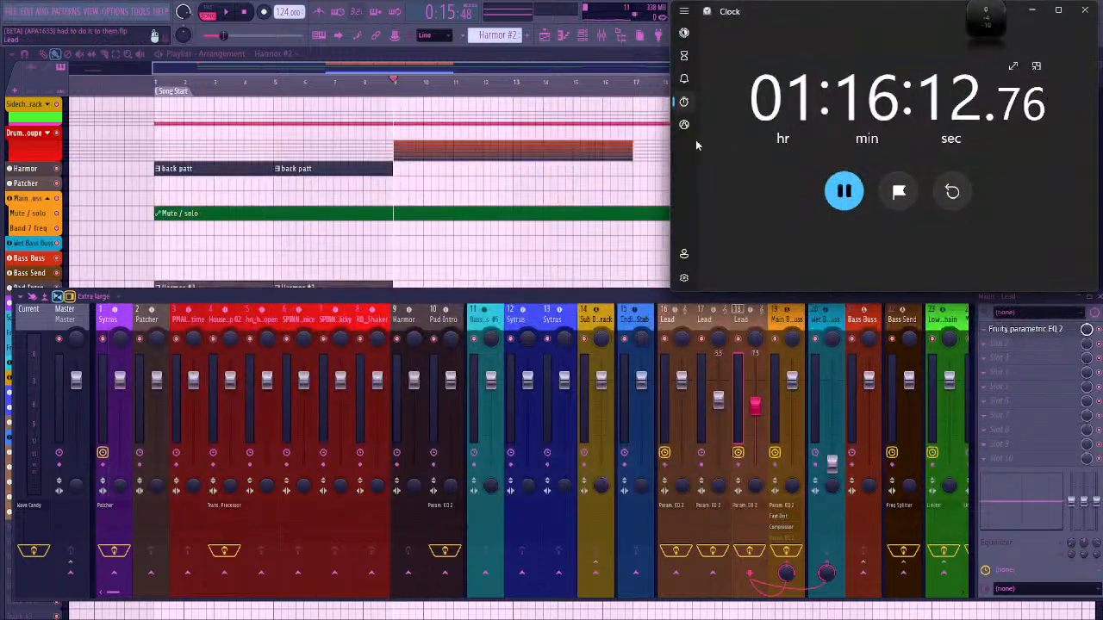
left_click(685, 57)
left_click(684, 33)
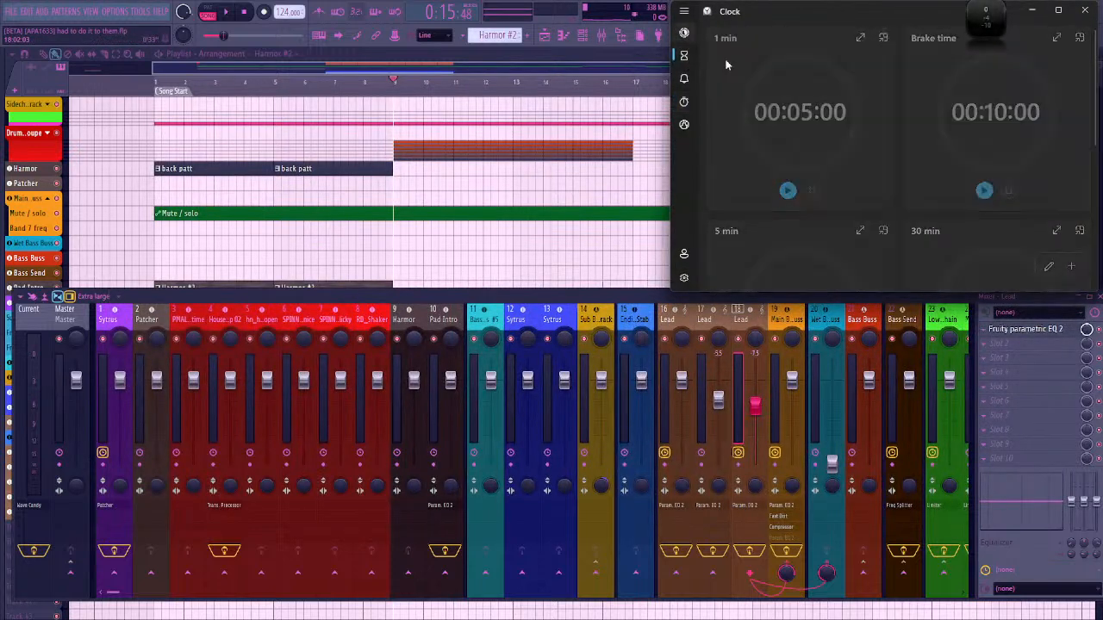
left_click(844, 173)
left_click(844, 173)
left_click(844, 173)
left_click(844, 173)
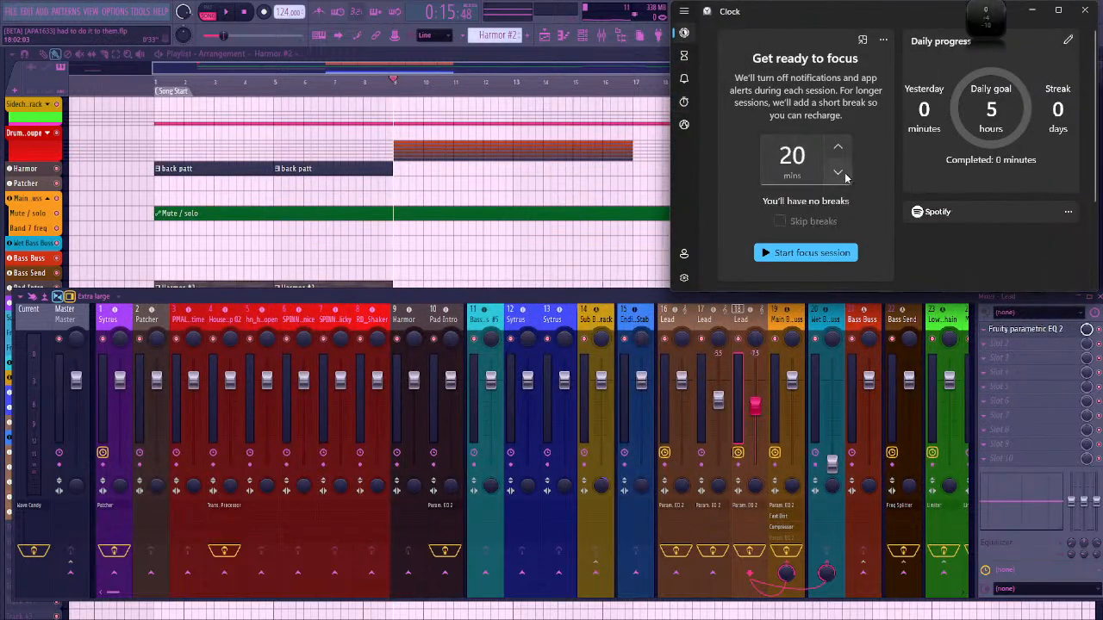
left_click(845, 142)
left_click(806, 253)
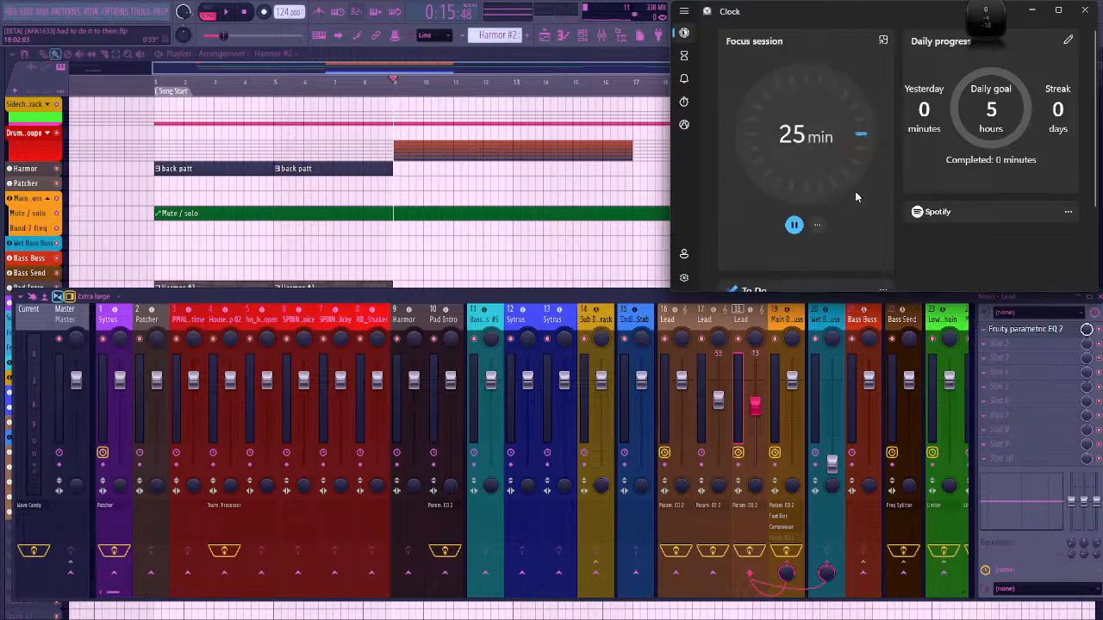
Switch back to FL Studio and look closely at the bass dance clips in the playlist from bar 9 to 17
left_click(498, 68)
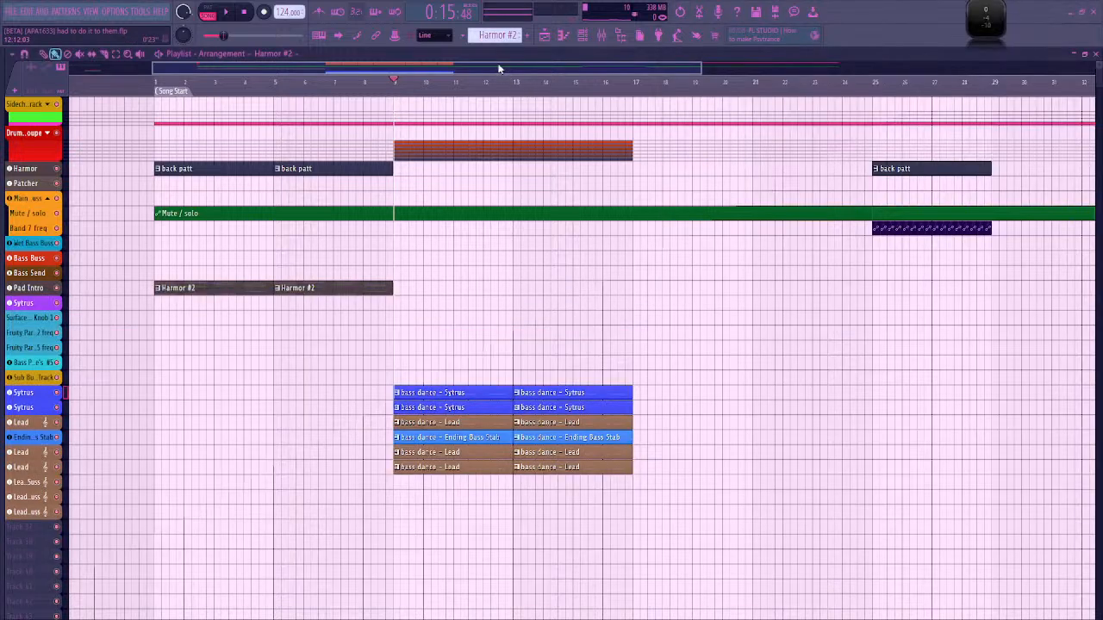
scroll(503, 333, "up", 3)
scroll(503, 333, "up", 2)
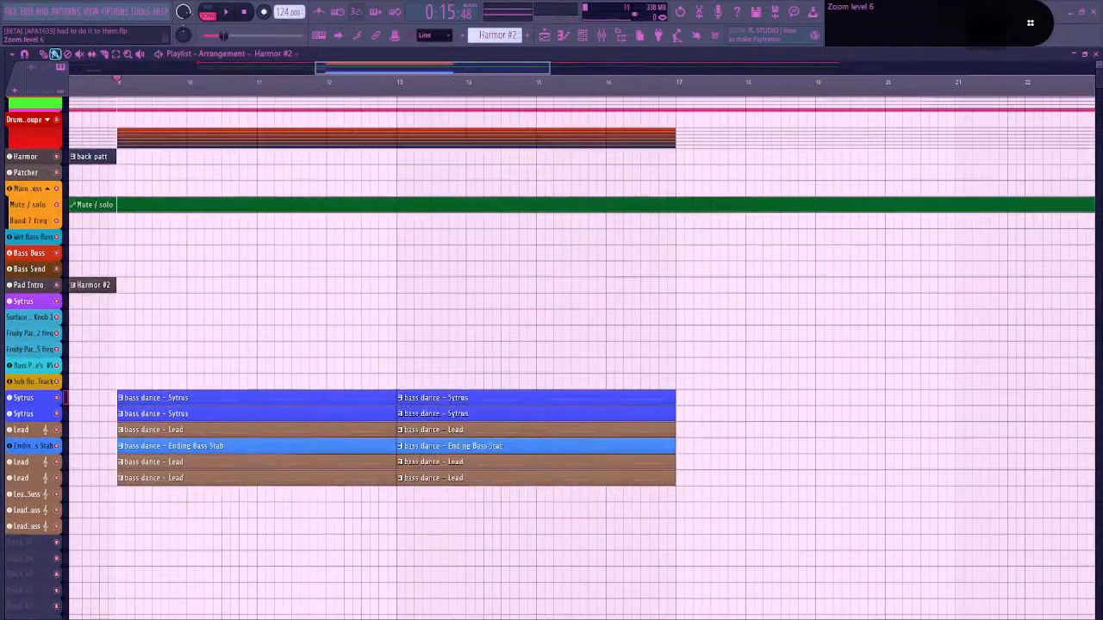
scroll(407, 323, "up", 3)
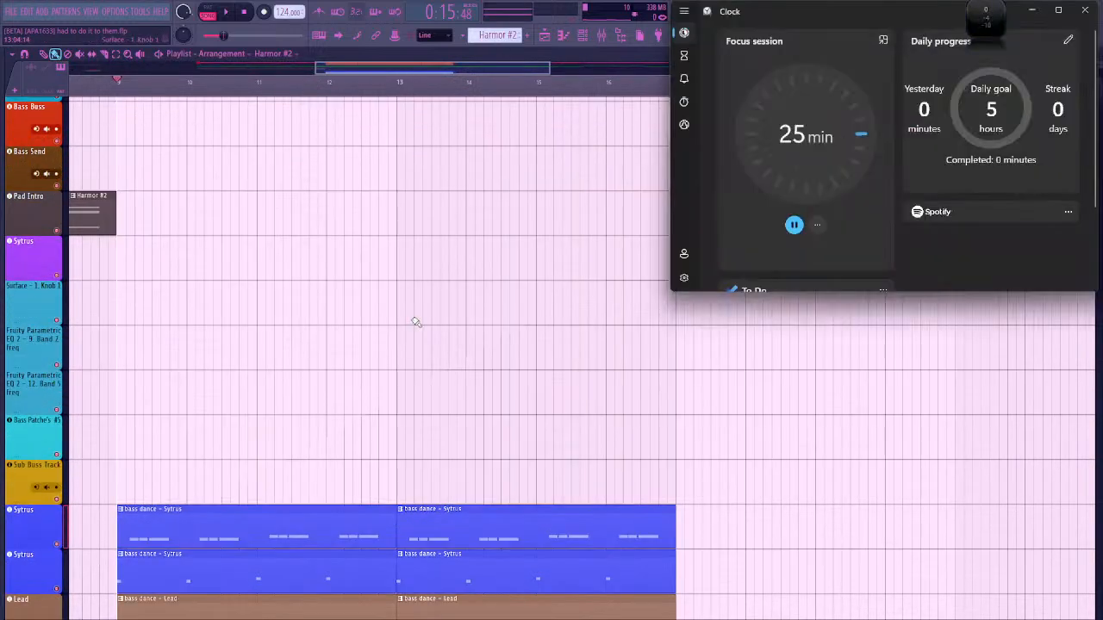
key("alt+Tab")
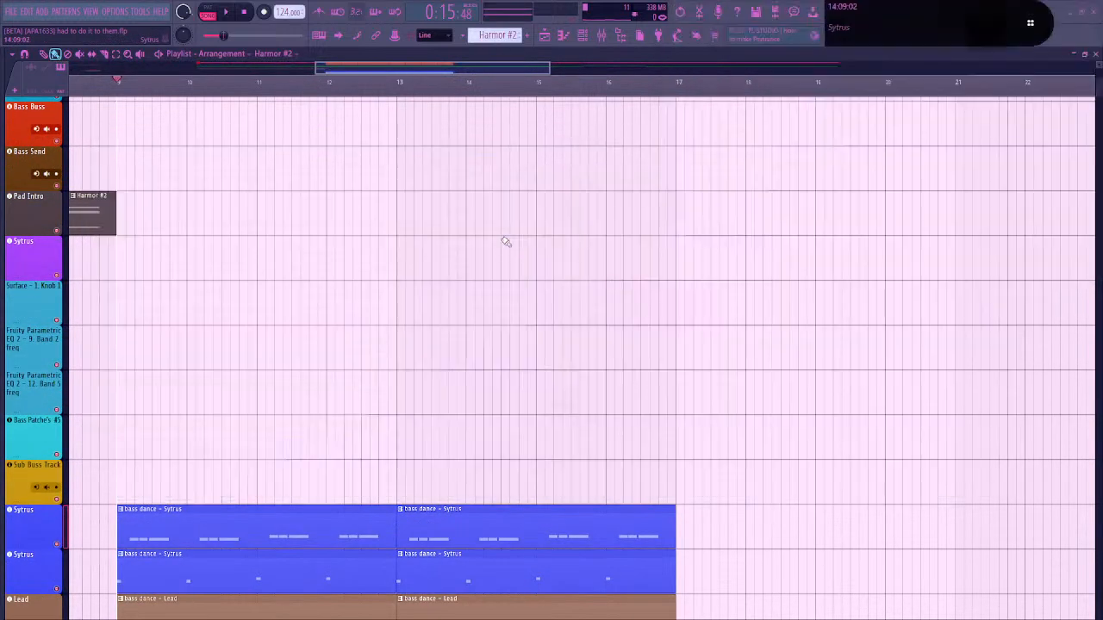
key("alt+Tab")
key("Escape")
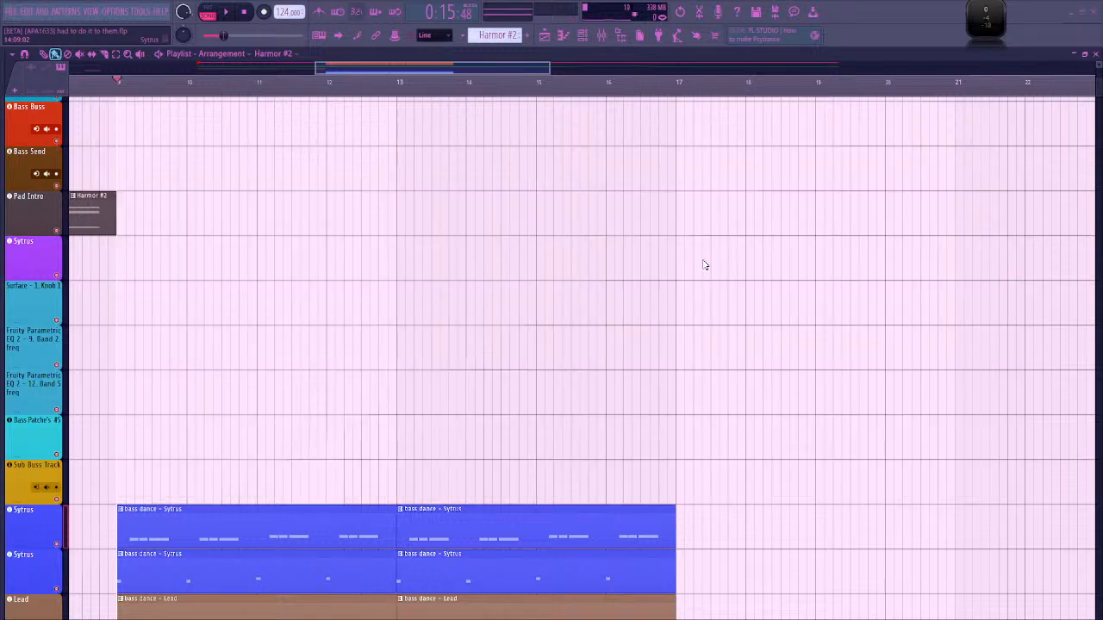
key("alt+Tab")
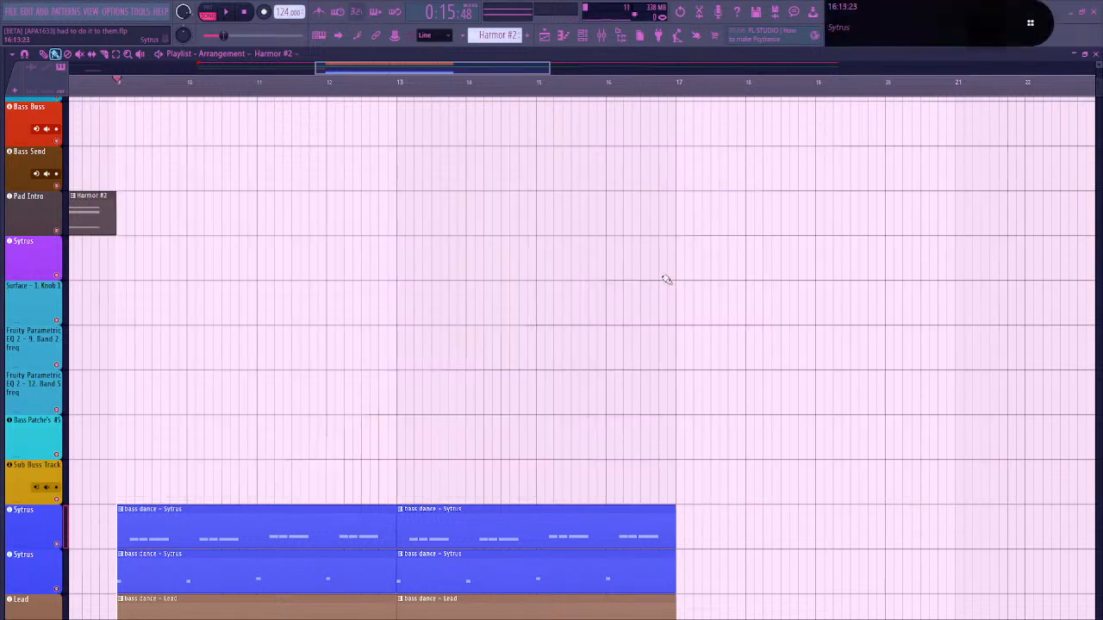
Move the two Harmor #2 clips on the Pad Intro track to the area before the Song Start marker
scroll(433, 298, "down", 2)
scroll(433, 298, "down", 2)
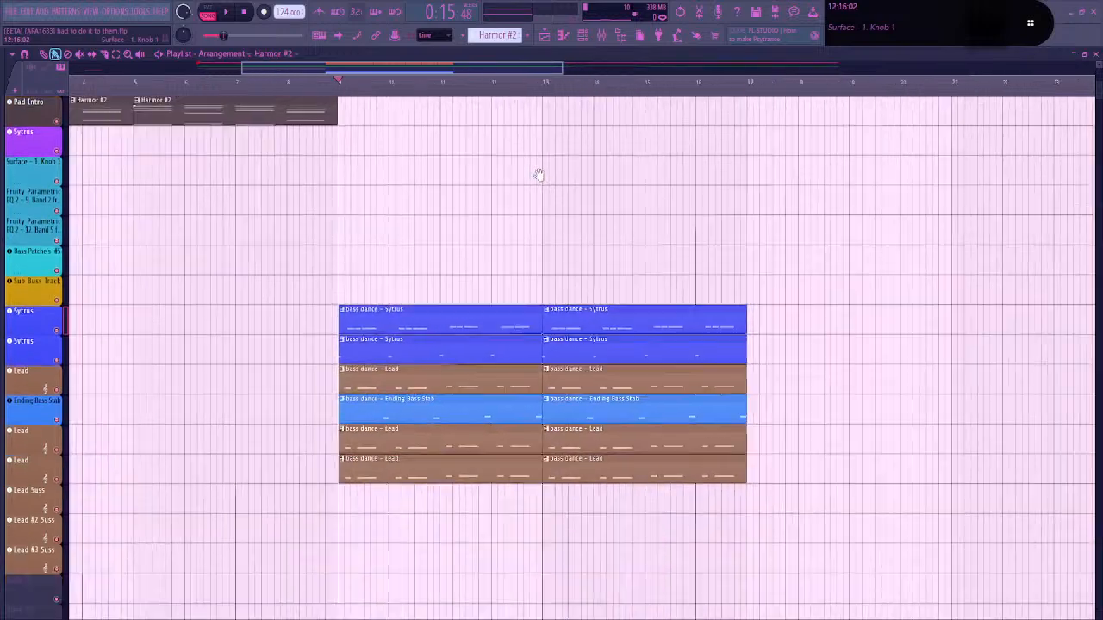
scroll(572, 184, "down", 2)
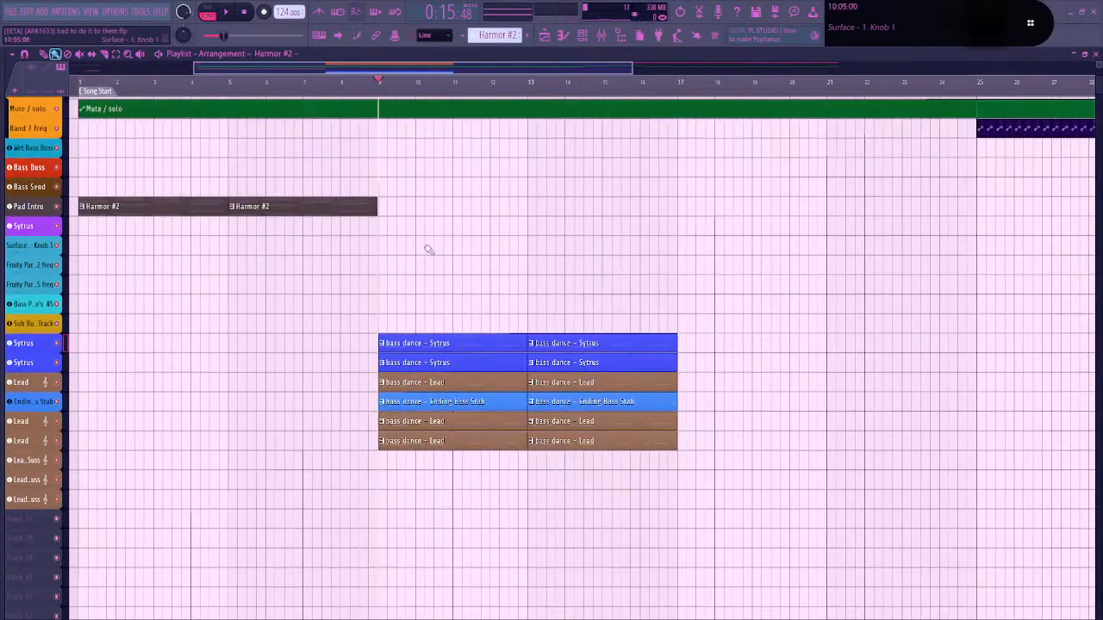
scroll(318, 240, "down", 2)
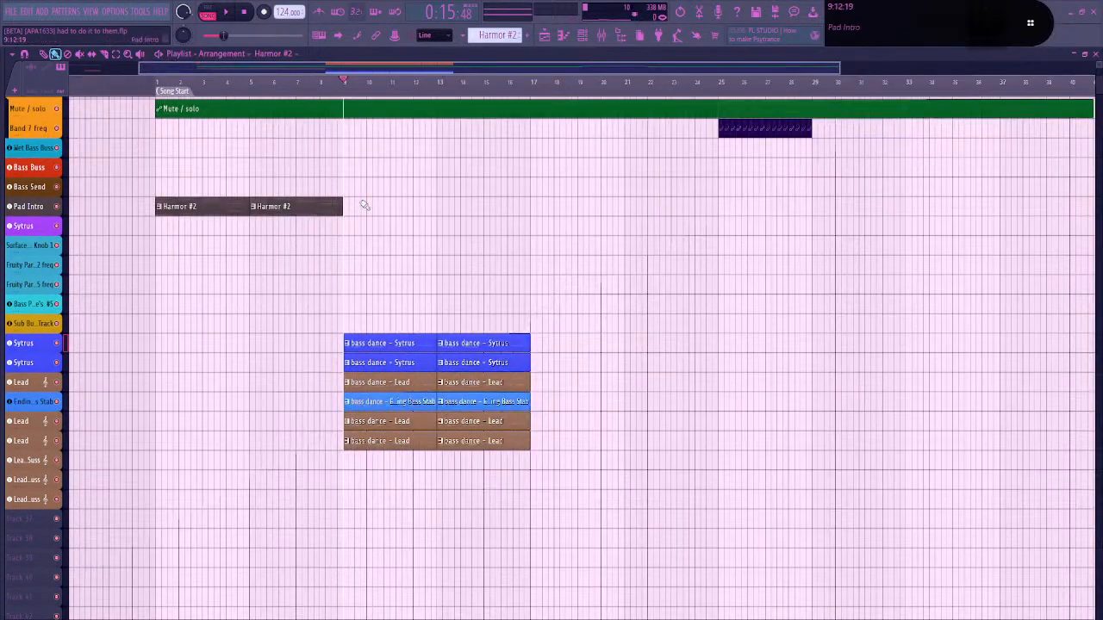
left_click_drag(216, 214, 4, 206)
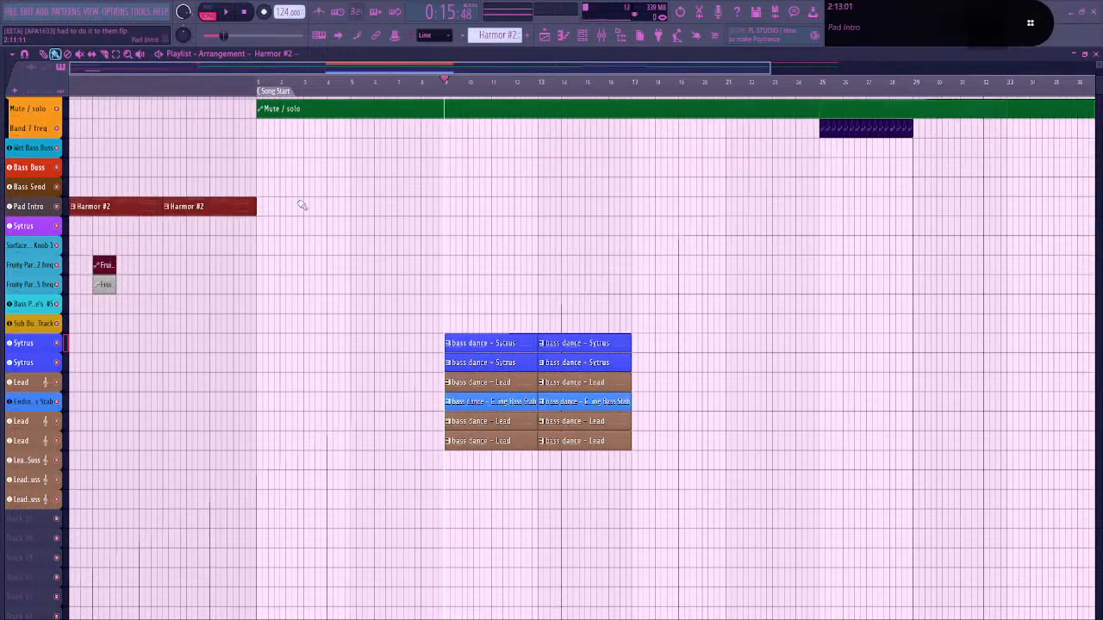
left_click_drag(382, 186, 480, 320)
Solo the Drum Groupe track in the playlist and expand it to show its individual drum tracks
scroll(462, 232, "down", 1)
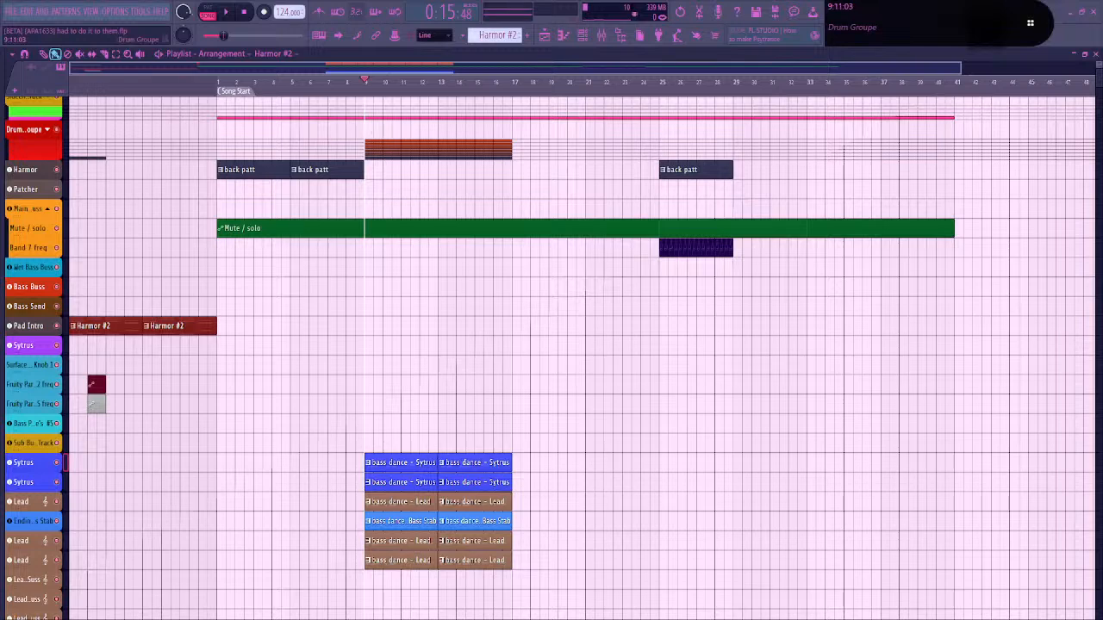
scroll(396, 179, "up", 2)
right_click(57, 162)
left_click_drag(368, 205, 349, 244)
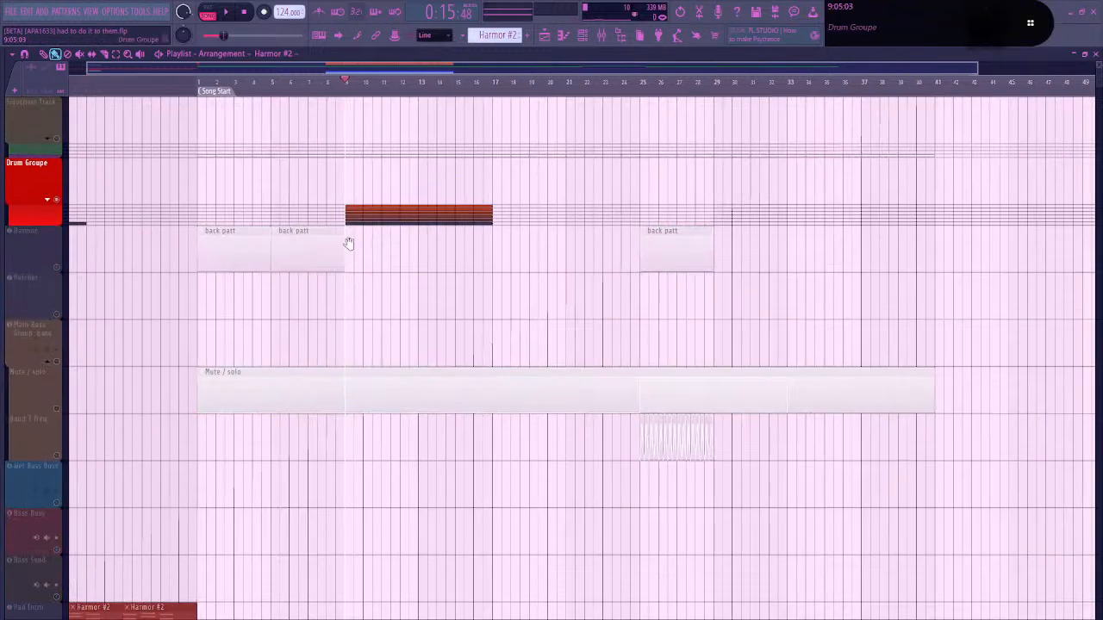
scroll(190, 212, "up", 2)
left_click(52, 205)
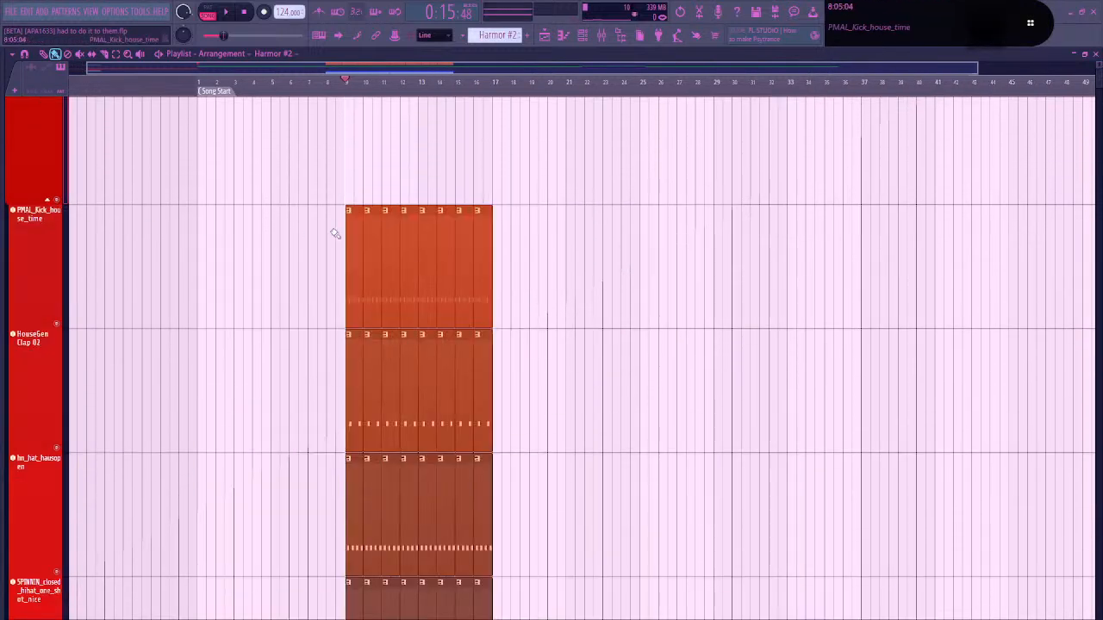
Play the arrangement and unmute both Sytrus bass dance tracks and the Sub Buss Track alongside the soloed drums
scroll(335, 233, "down", 4)
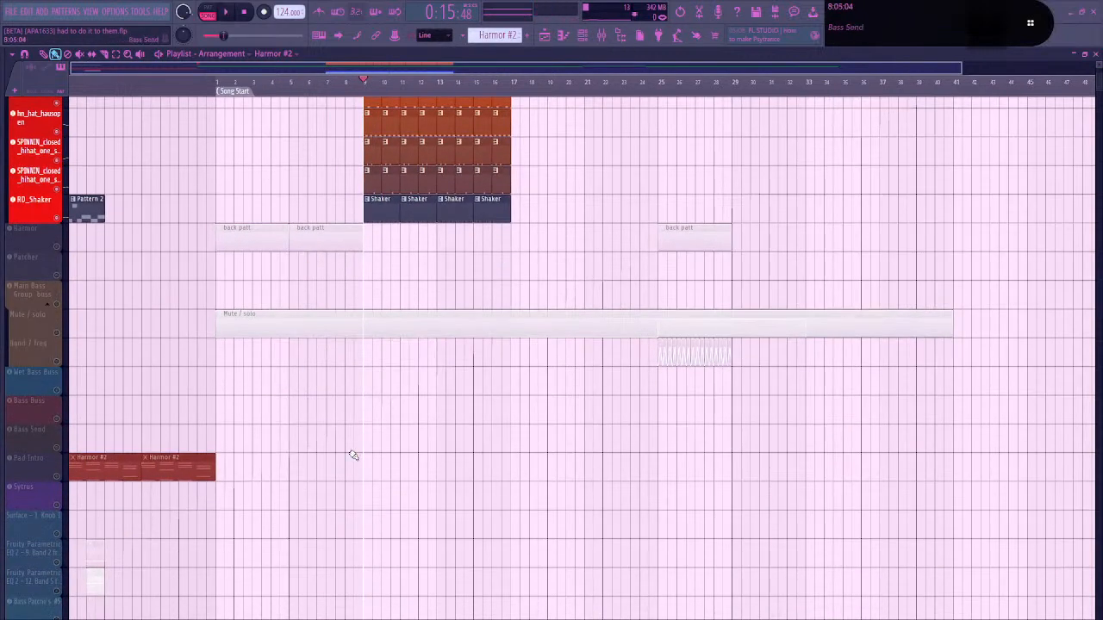
scroll(354, 455, "down", 6)
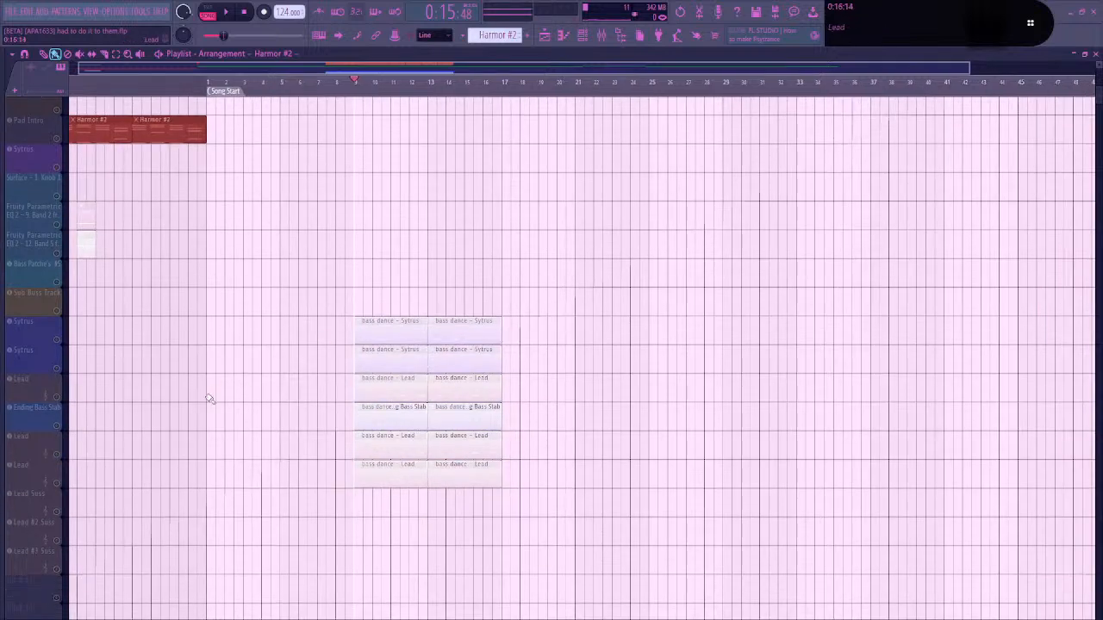
left_click(55, 364)
key("space")
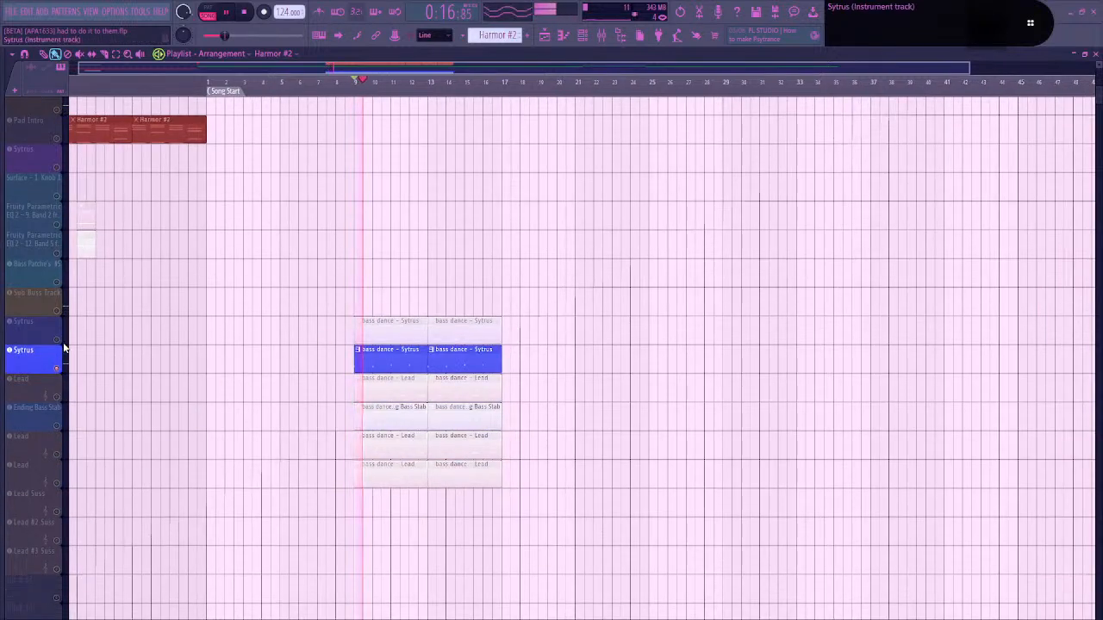
left_click(31, 332, "ctrl")
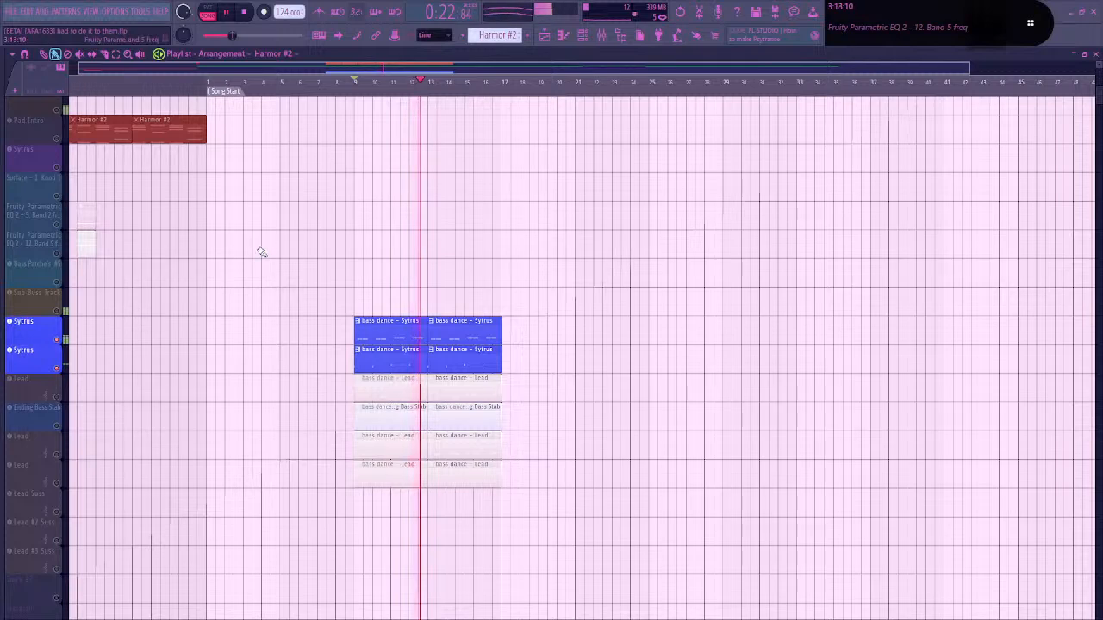
key("F6")
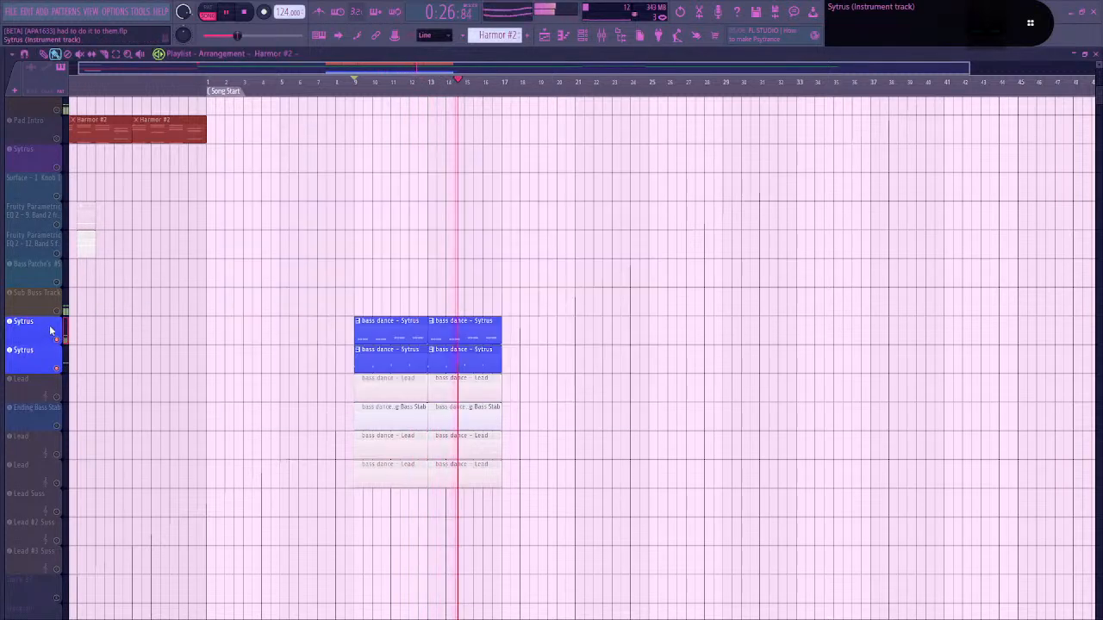
key("F6")
left_click(26, 304)
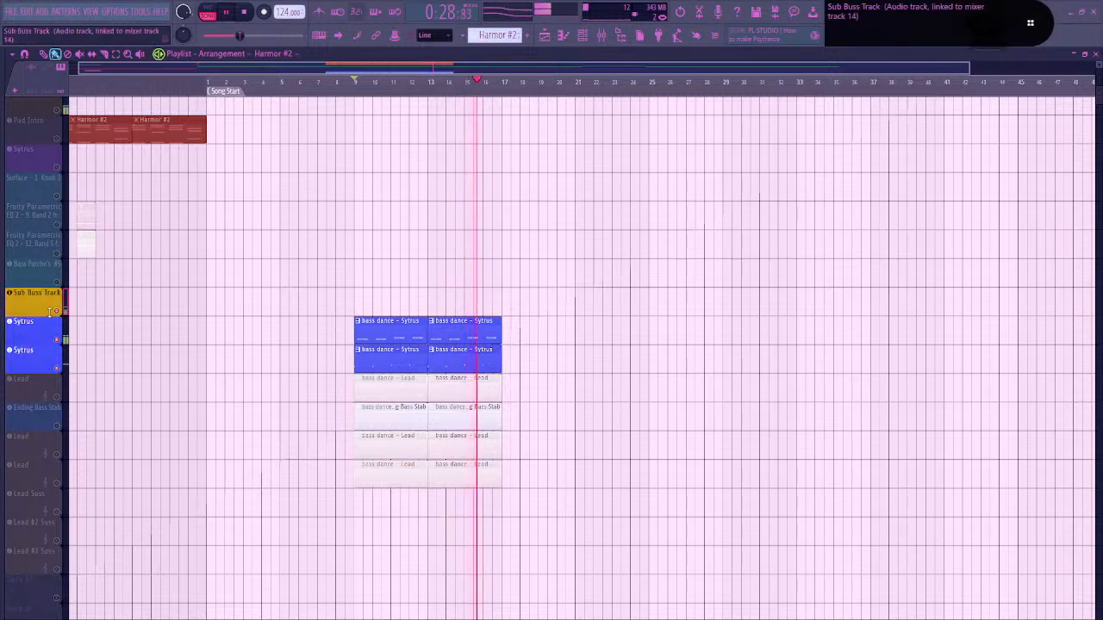
Check the mixer routing of Bass Patche's #5 and the Sytrus on track 13, replaying the section from bar 9
key("F9")
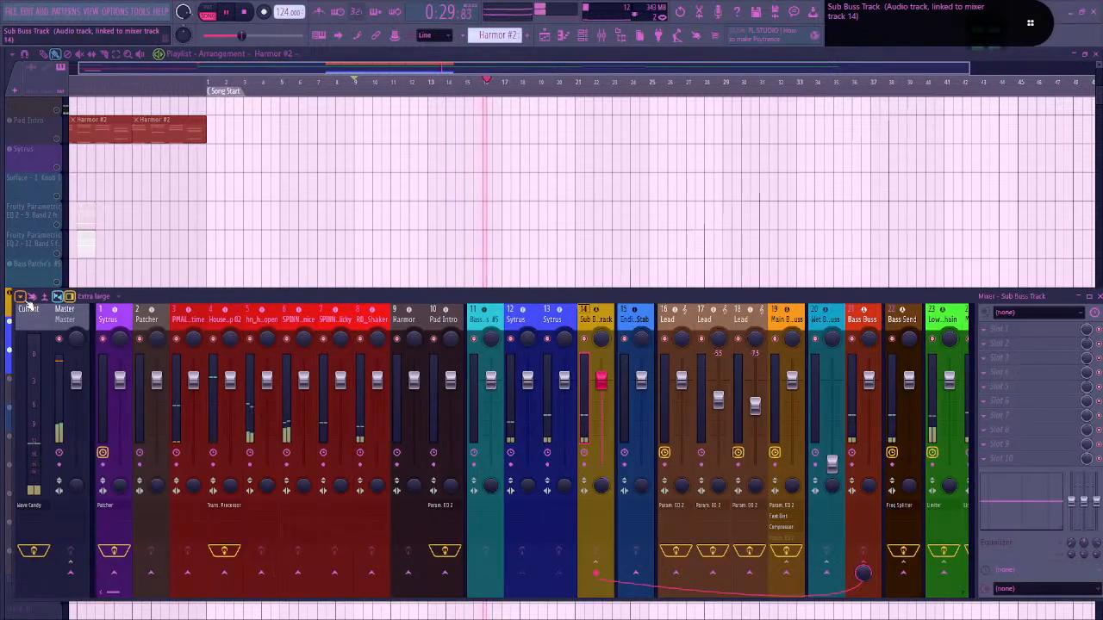
left_click(548, 322)
left_click(496, 321)
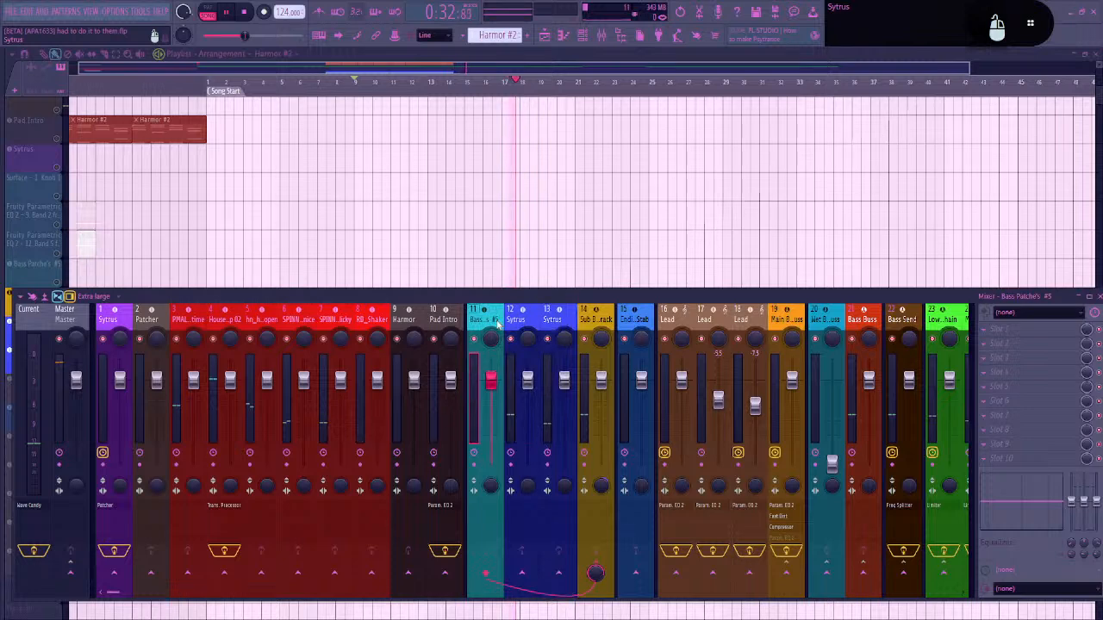
key("space")
key("space")
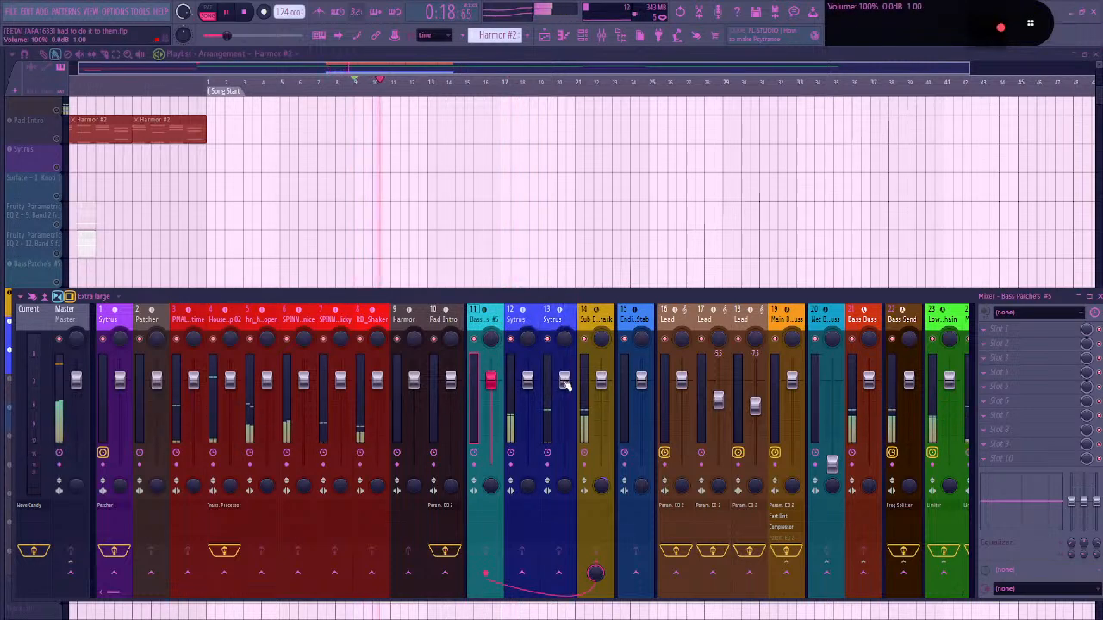
key("space")
left_click(562, 322)
key("space")
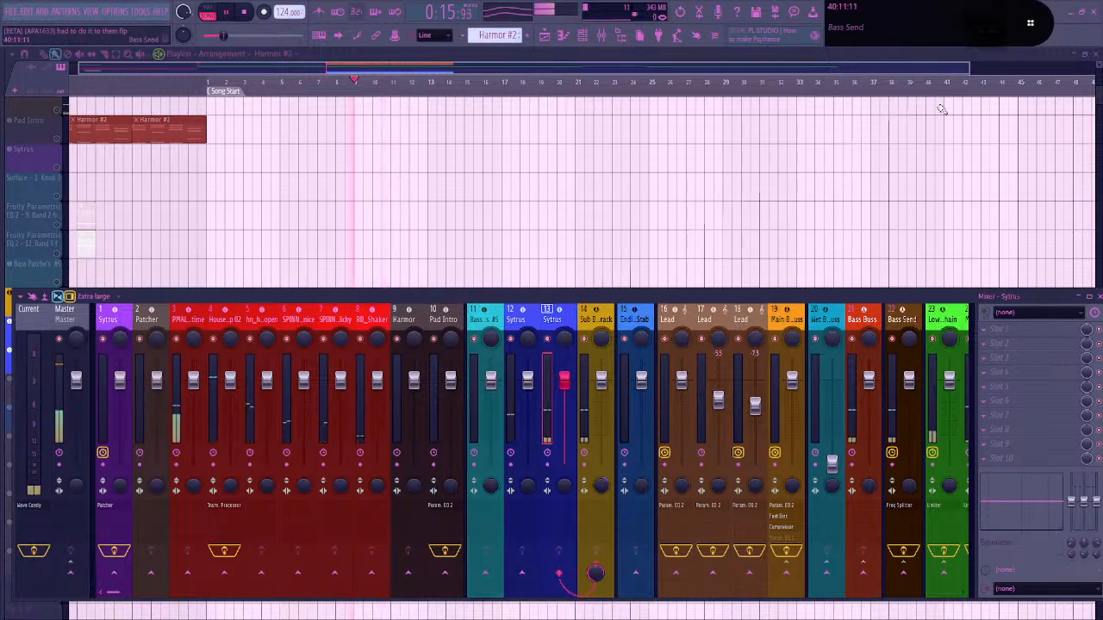
Show the Wave Candy level meter, then open the upper blue Sytrus bass at its main page and replay the section
left_click(984, 11)
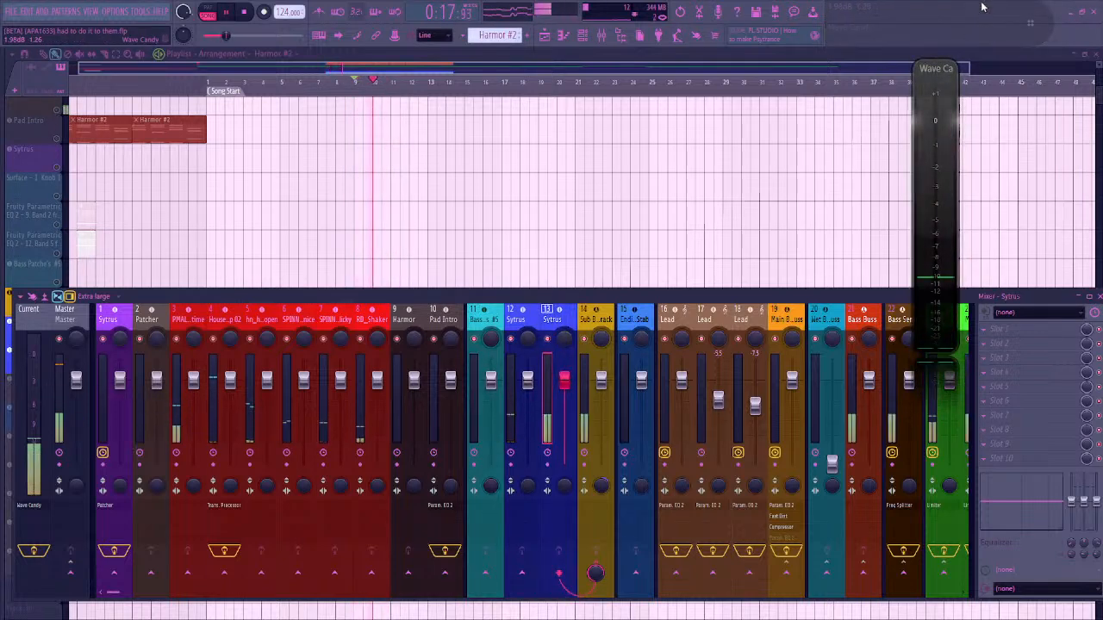
key("space")
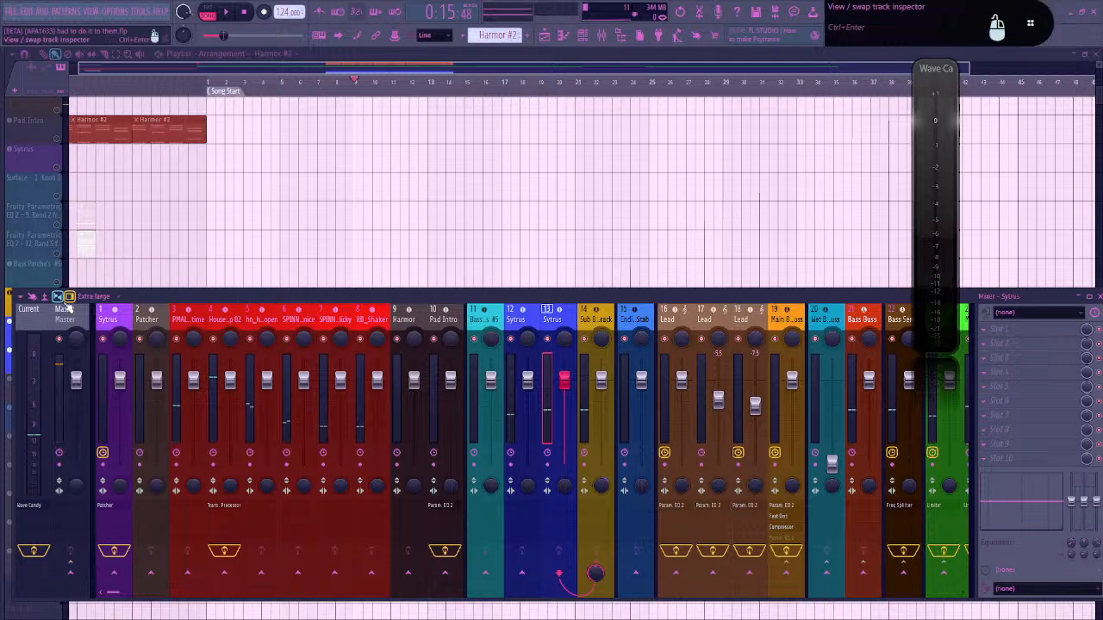
key("F9")
left_click(37, 335)
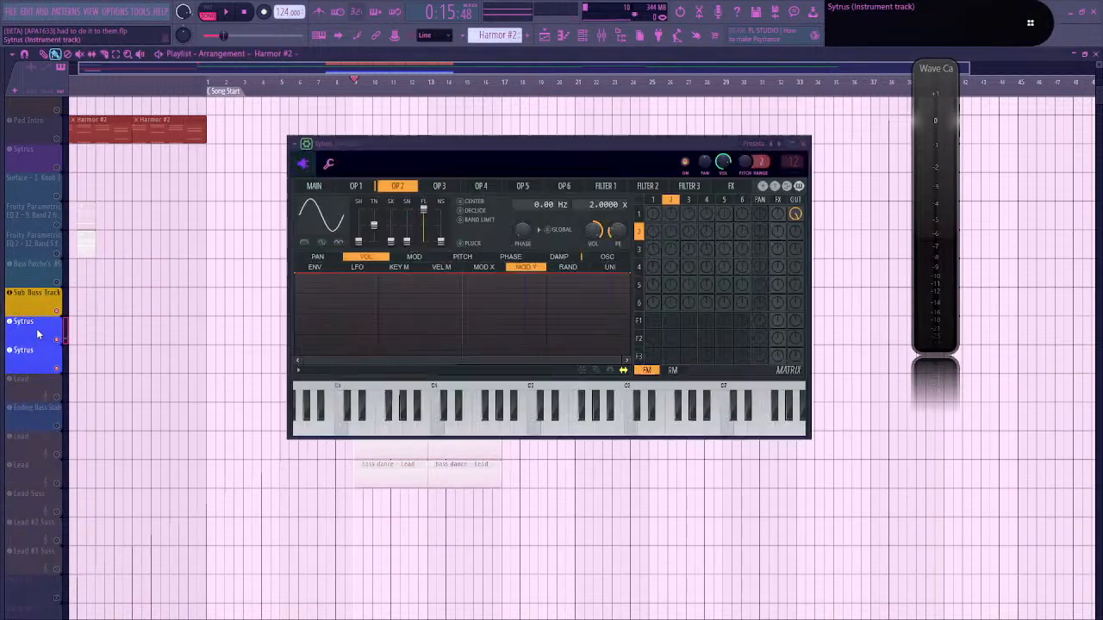
left_click(315, 186)
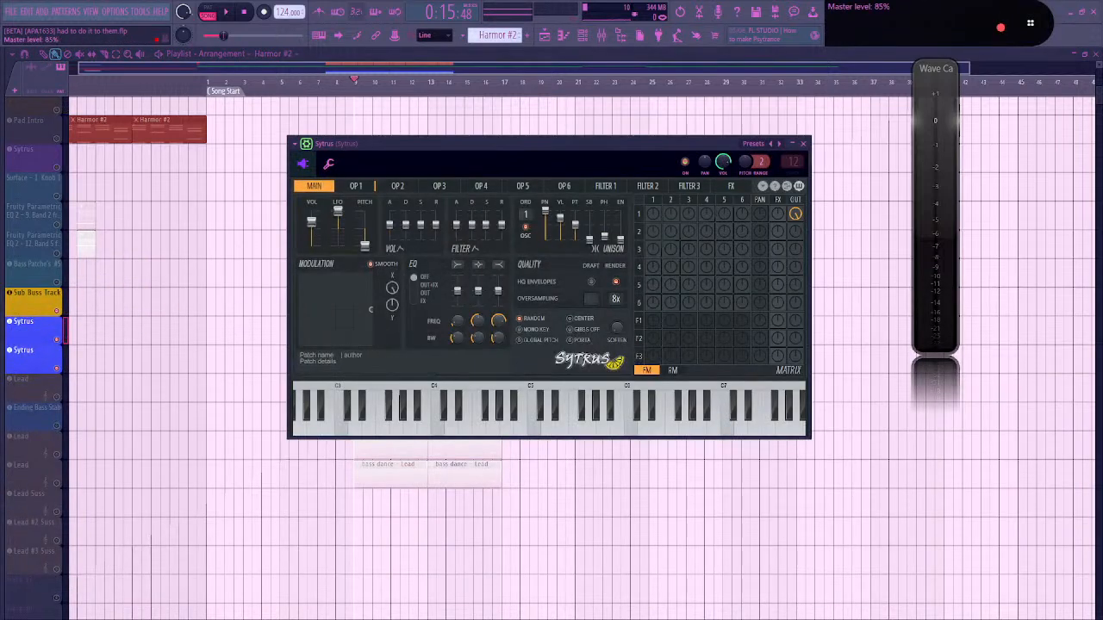
key("space")
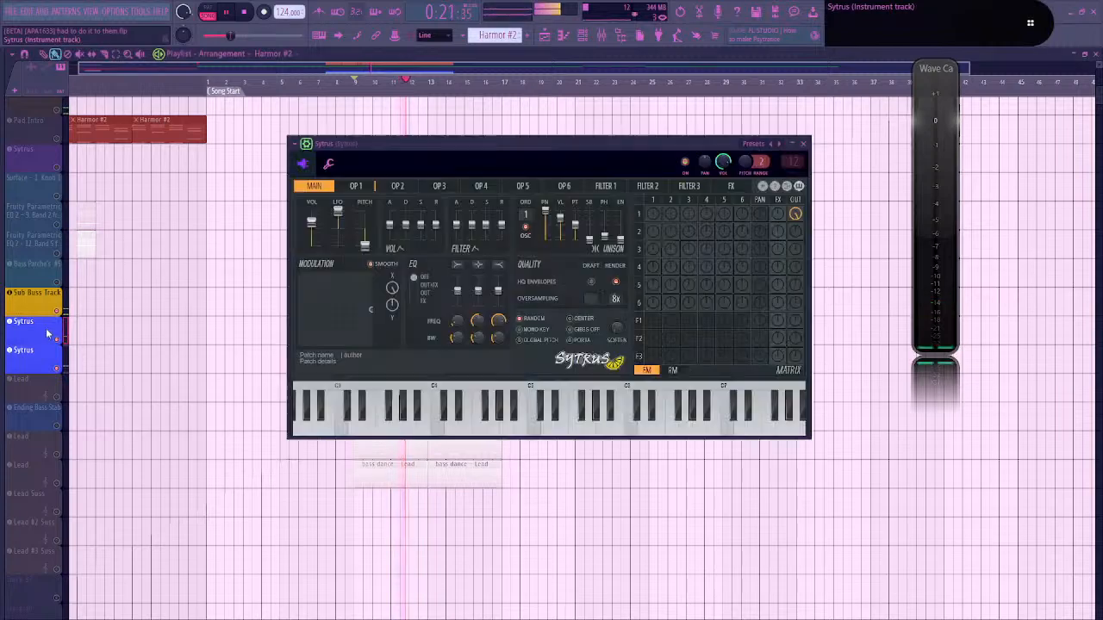
Open the lower blue Sytrus bass on channel 13 during playback and show its wrapper settings
key("F9")
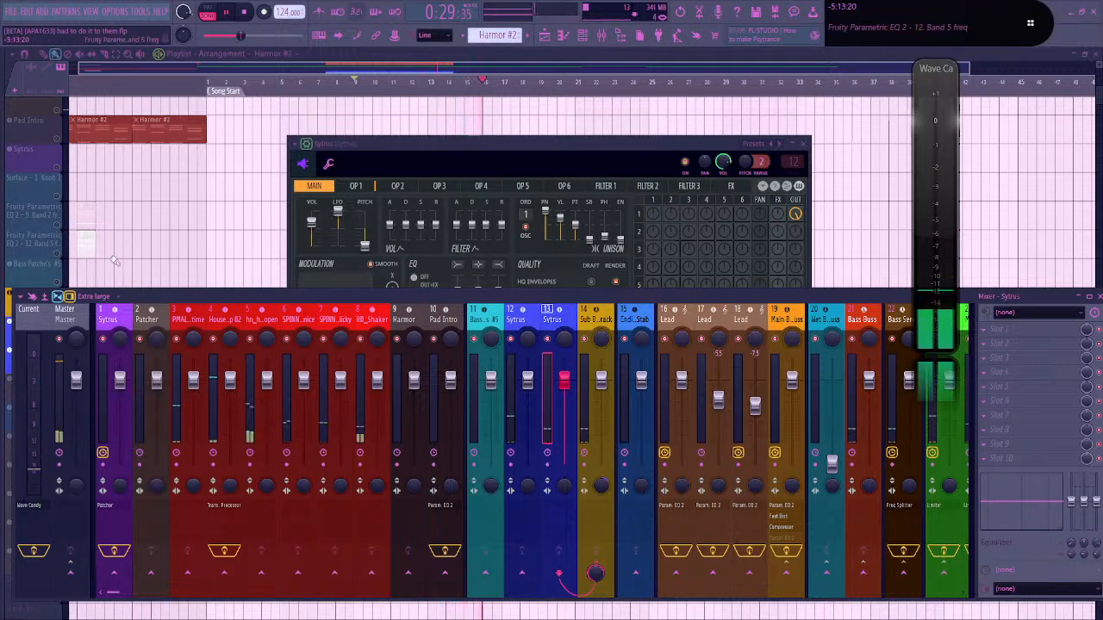
key("F6")
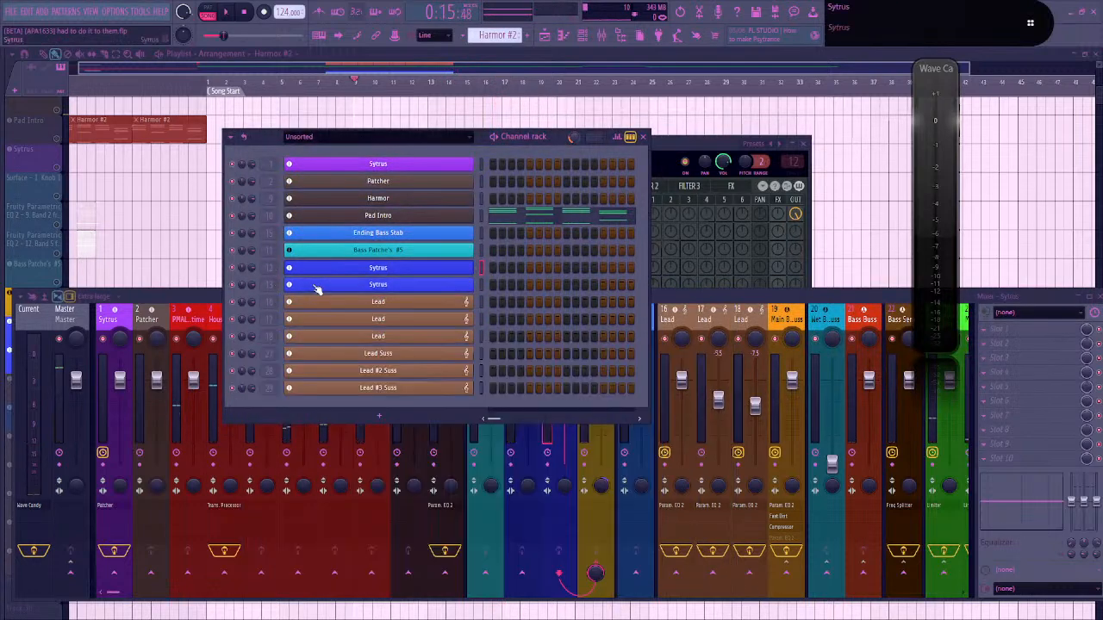
left_click(317, 287)
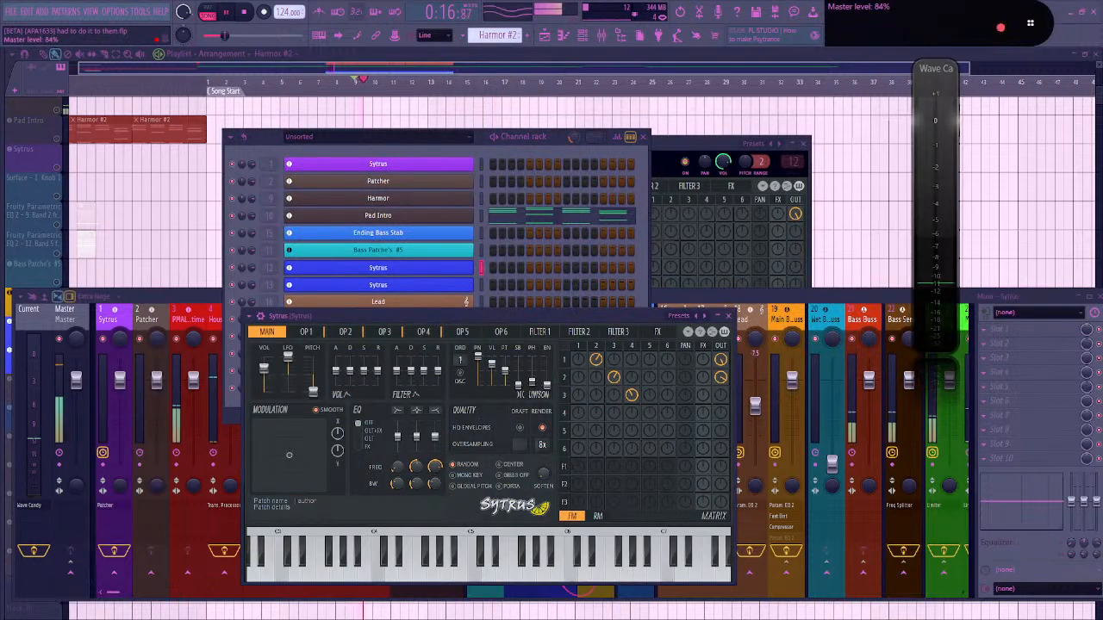
left_click(328, 271)
left_click(331, 289)
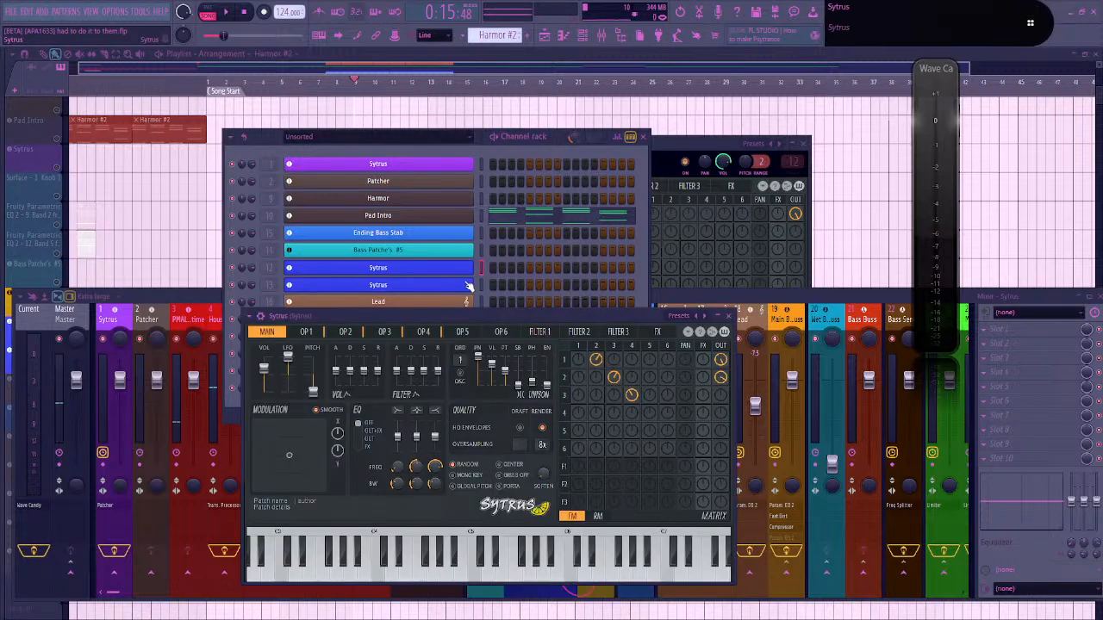
left_click(251, 317)
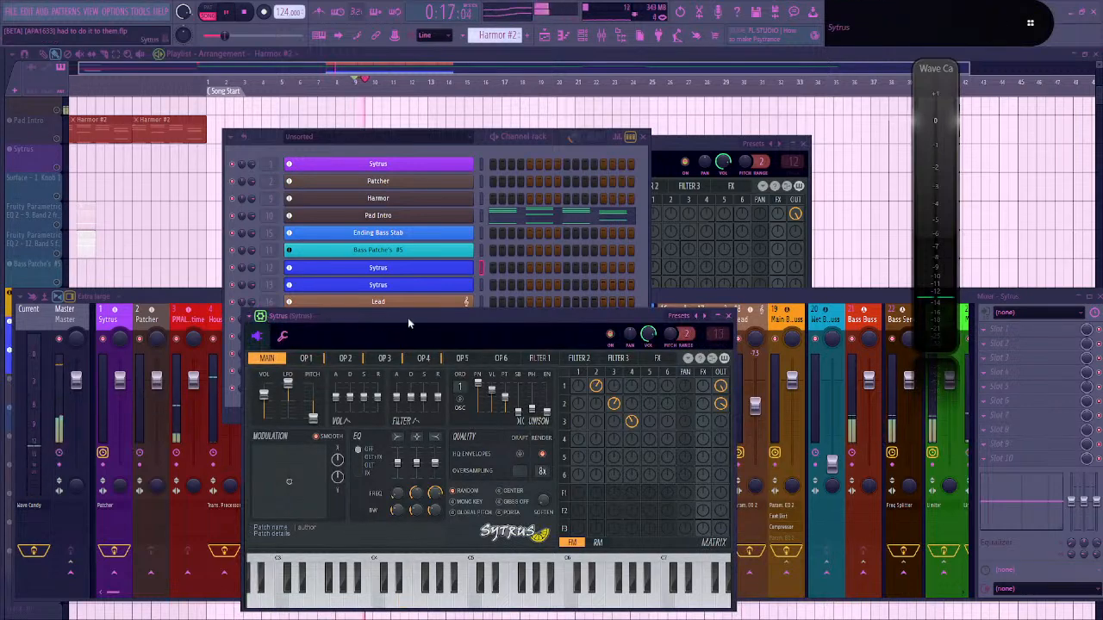
Arrange the Sytrus and Channel rack windows clear of the mixer and compare Sytrus mixer tracks 12 and 13 during playback
left_click_drag(407, 317, 852, 373)
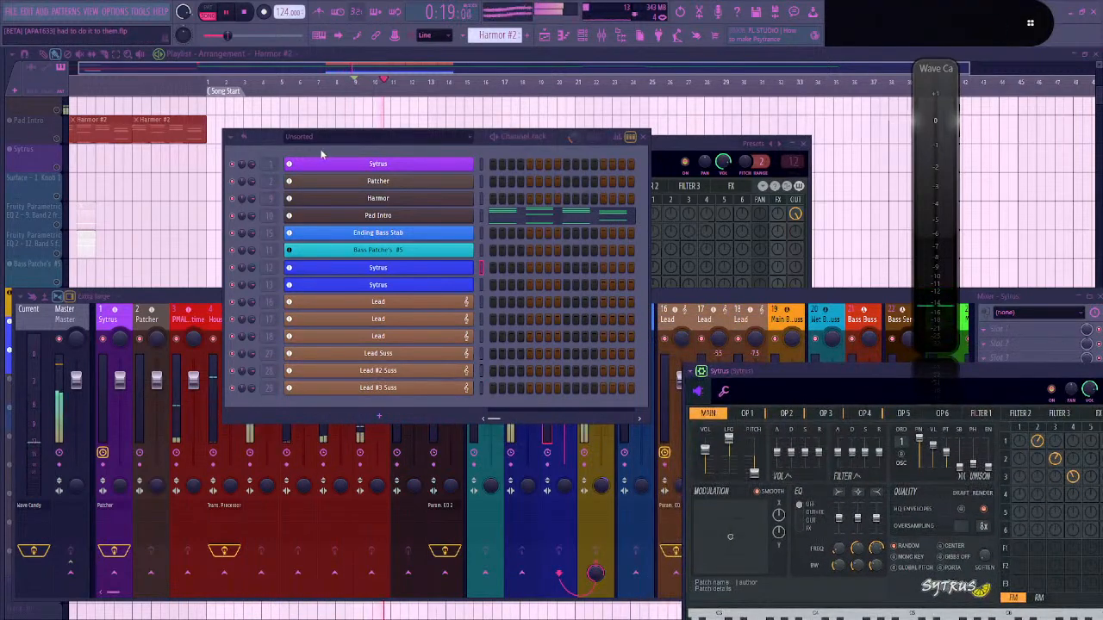
left_click_drag(266, 134, 46, 149)
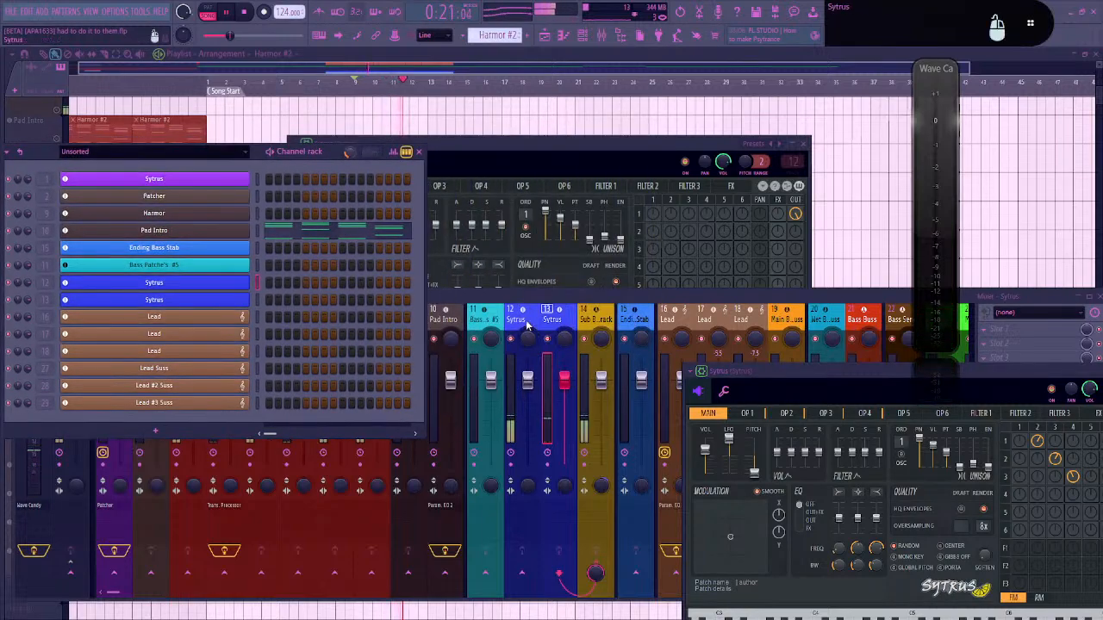
left_click(527, 323)
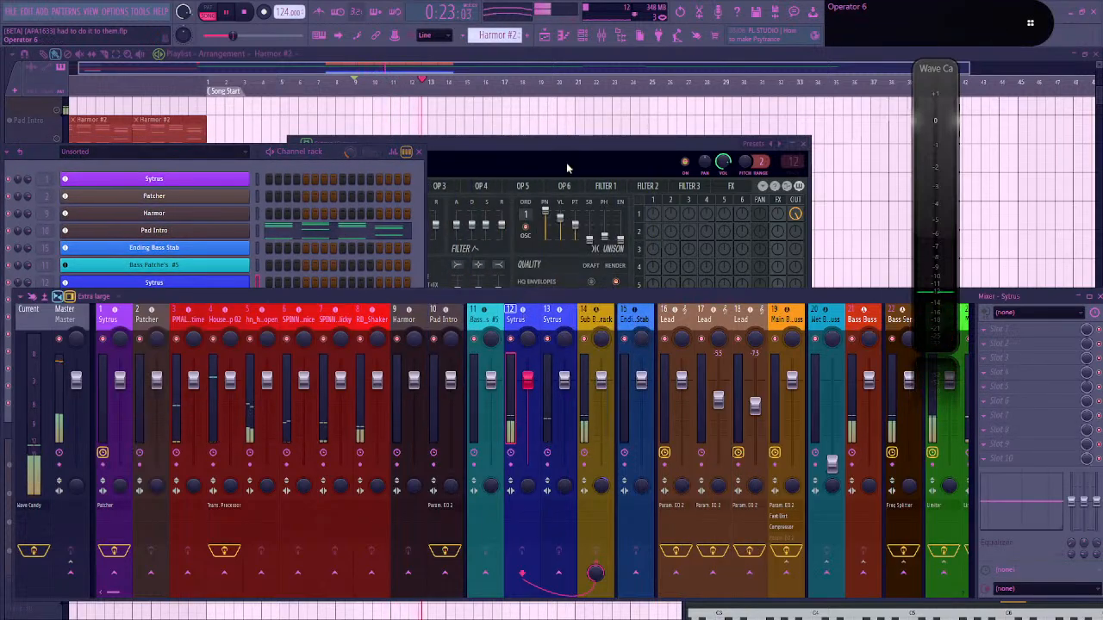
left_click(567, 315)
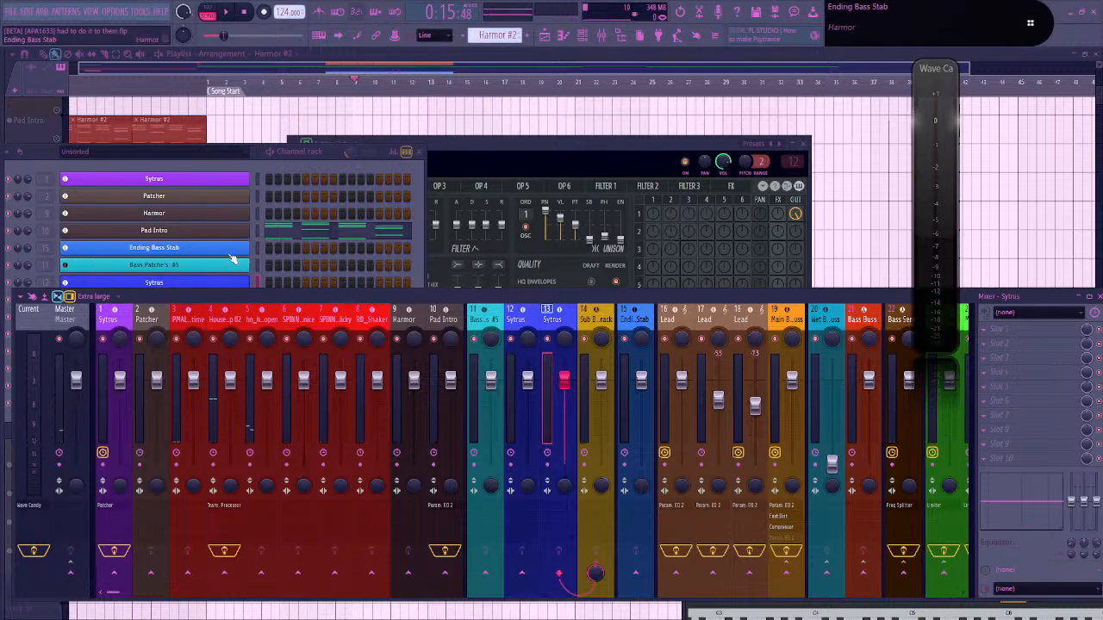
Inspect the channel 13 Sytrus again, then check the mixer routing of Bass Patche's #5 and the purple Sytrus
left_click_drag(319, 160, 373, 115)
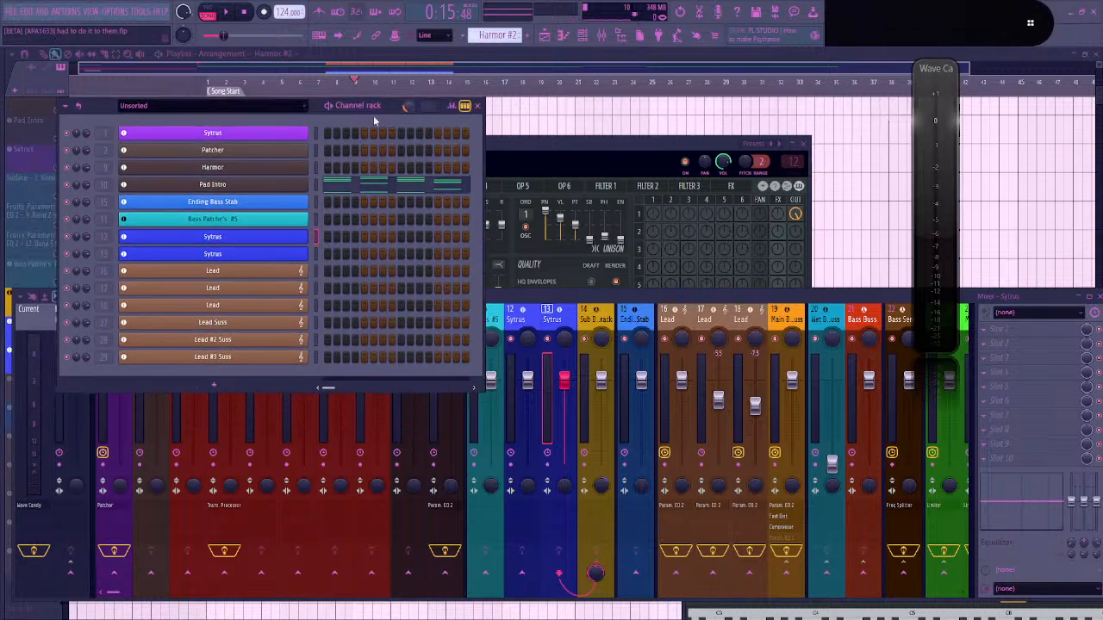
left_click(303, 253)
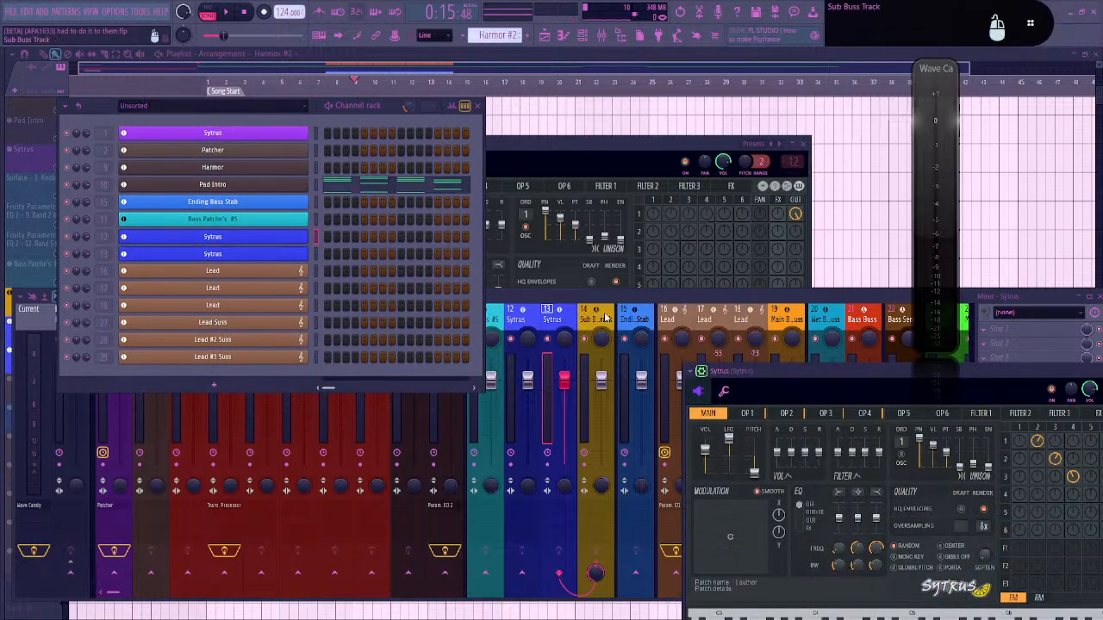
left_click_drag(855, 390, 634, 373)
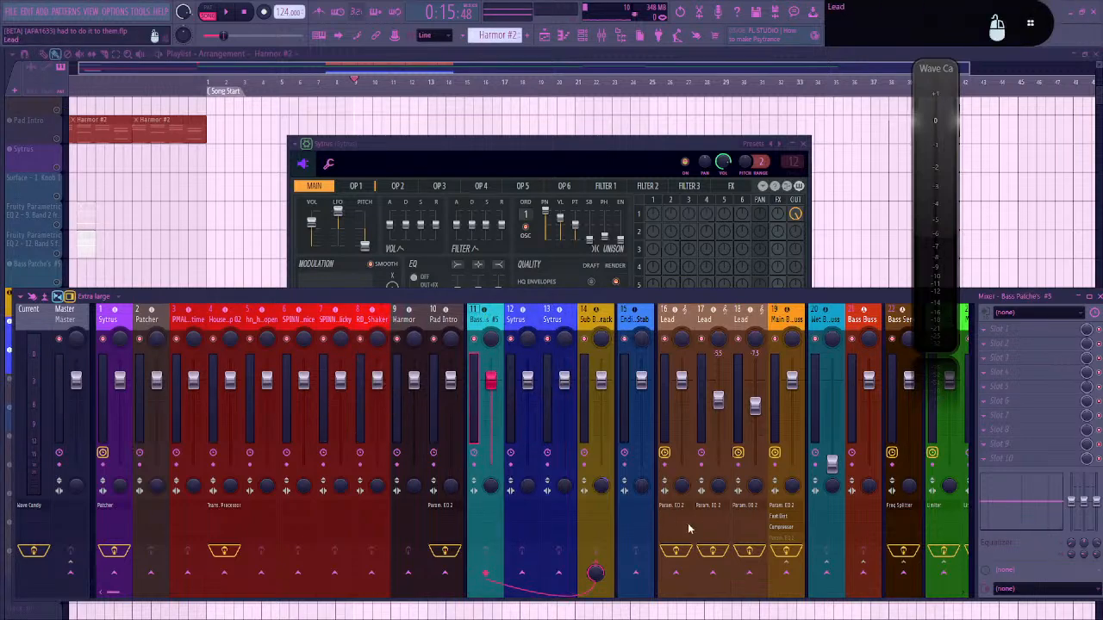
left_click_drag(690, 527, 879, 531)
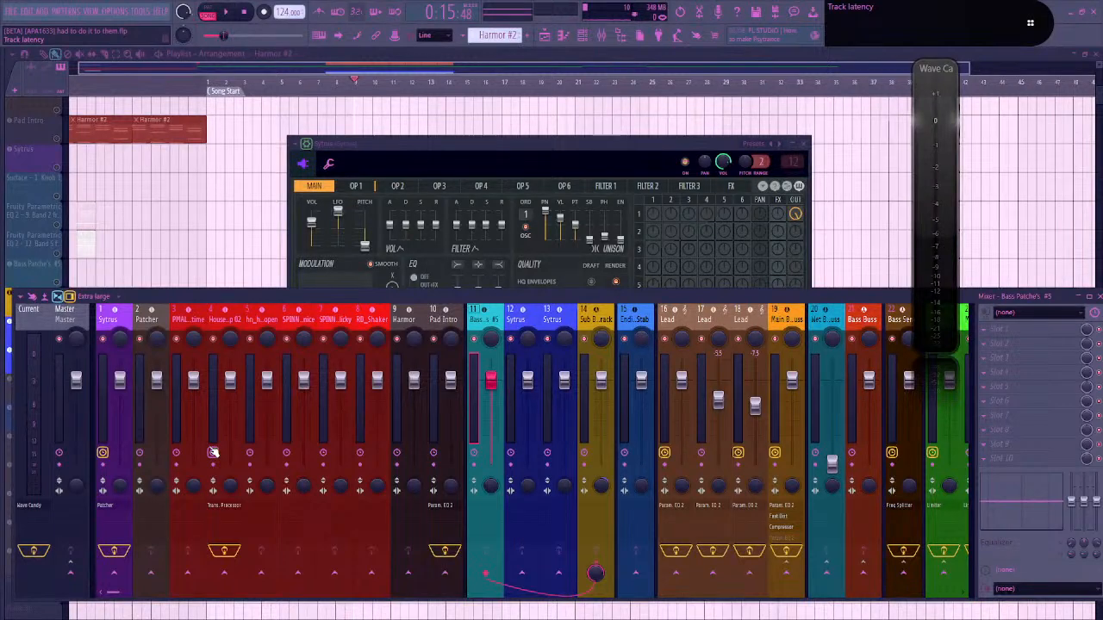
left_click(118, 319)
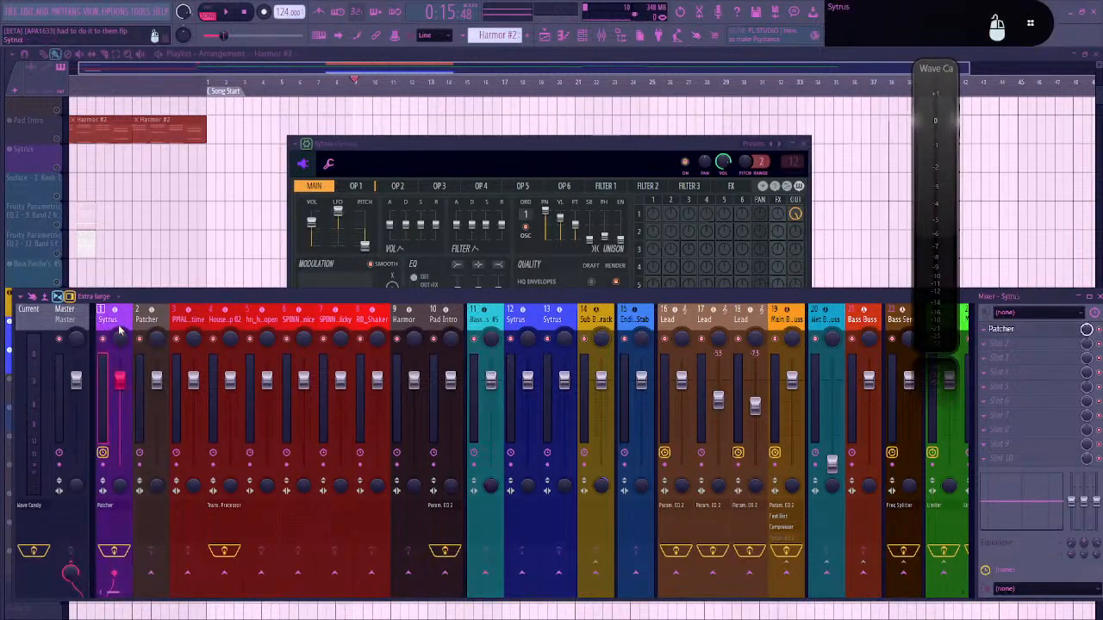
Open and audition the purple Sytrus, then move its playlist track below the two blue Sytrus tracks
double_click(25, 165)
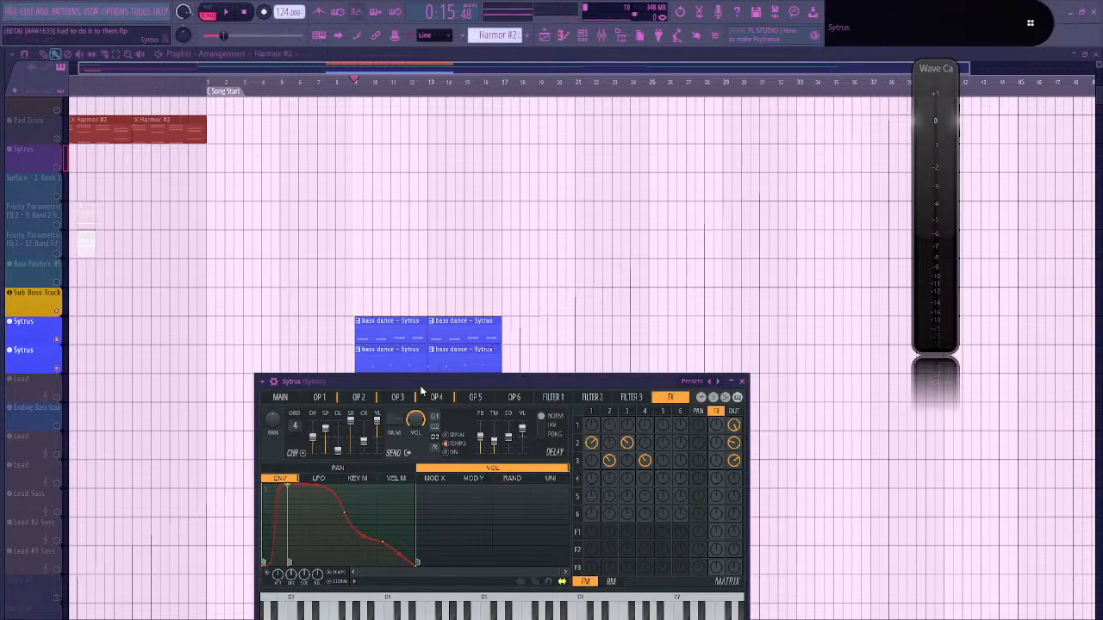
left_click_drag(426, 382, 381, 215)
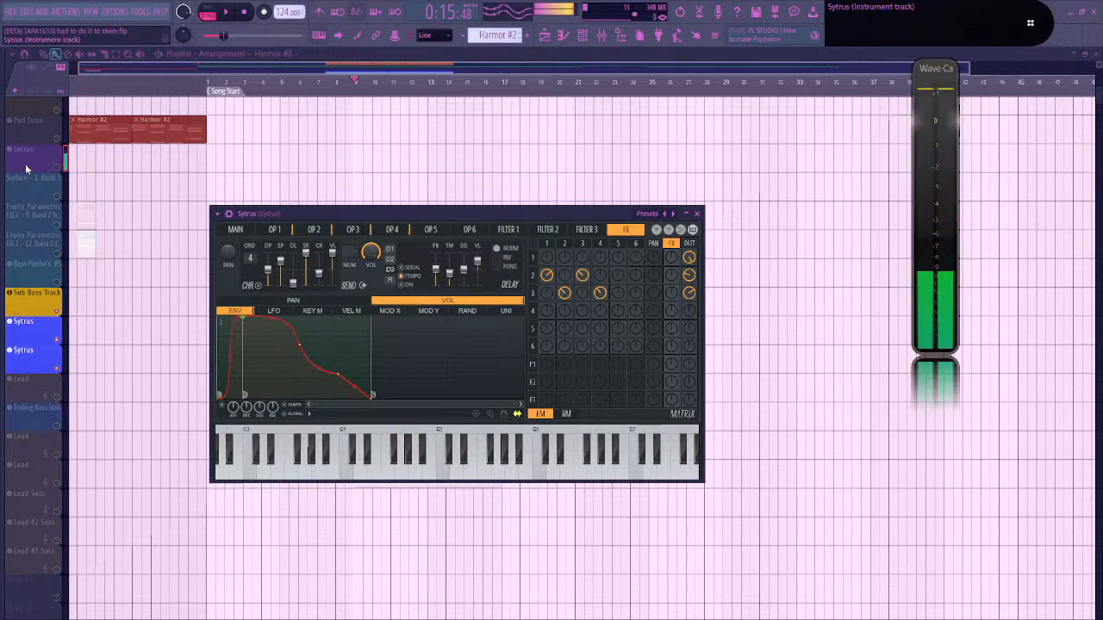
left_click_drag(32, 158, 32, 362)
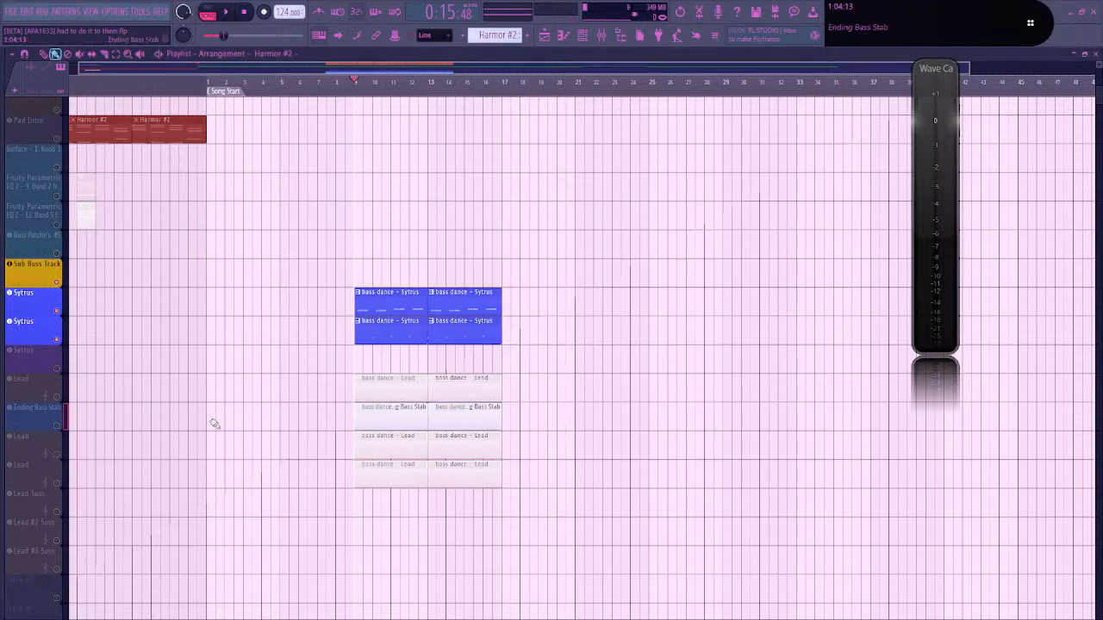
Turn off soloing so that all playlist tracks are active again
scroll(207, 442, "up", 4)
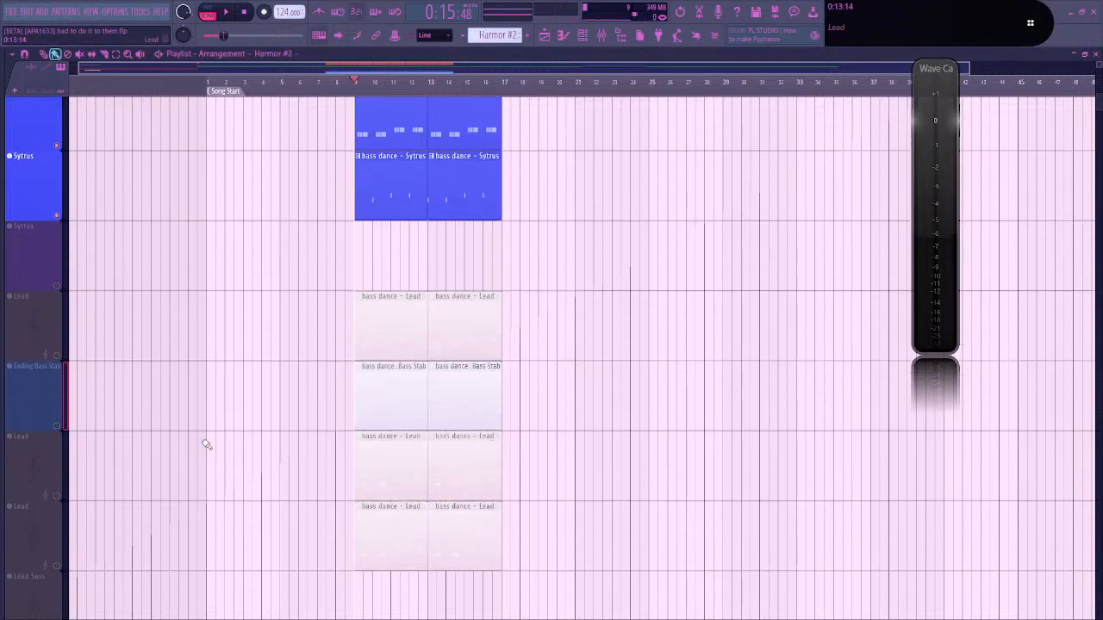
right_click(60, 286)
right_click(60, 286)
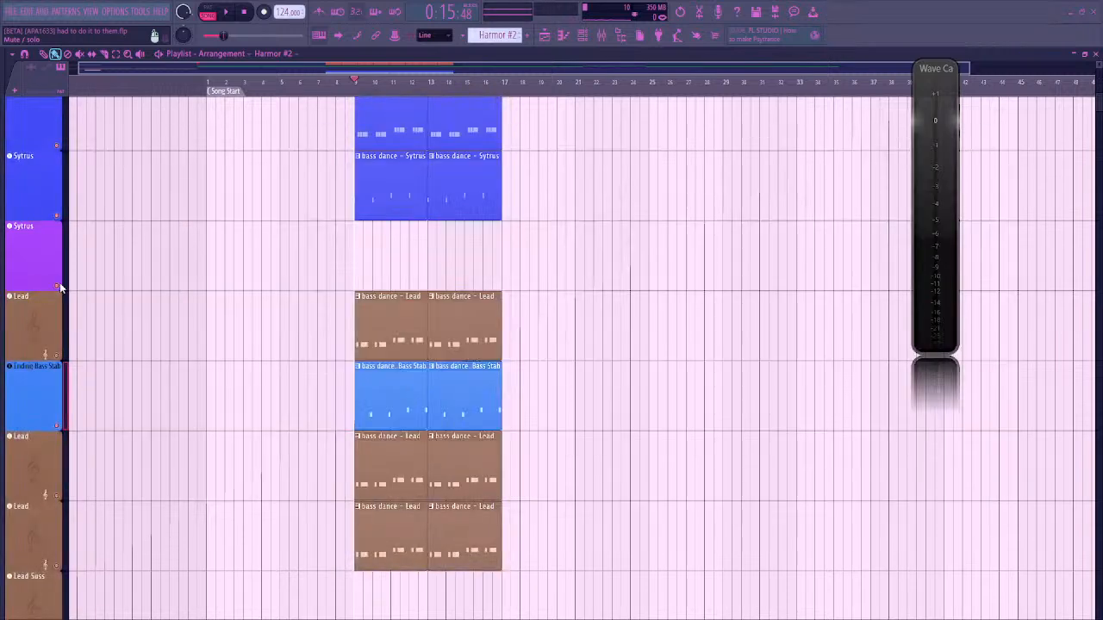
key("alt+Tab")
scroll(159, 347, "down", 2)
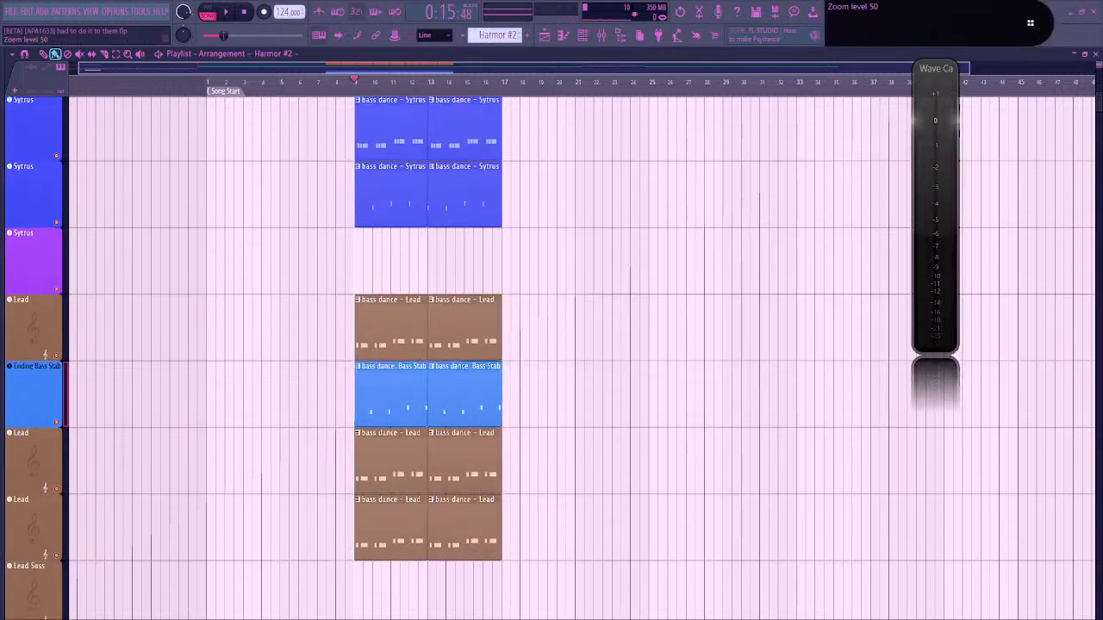
scroll(158, 347, "up", 2)
Play the full arrangement from bar 9 and review the bass and Lead tracks in the playlist
key("space")
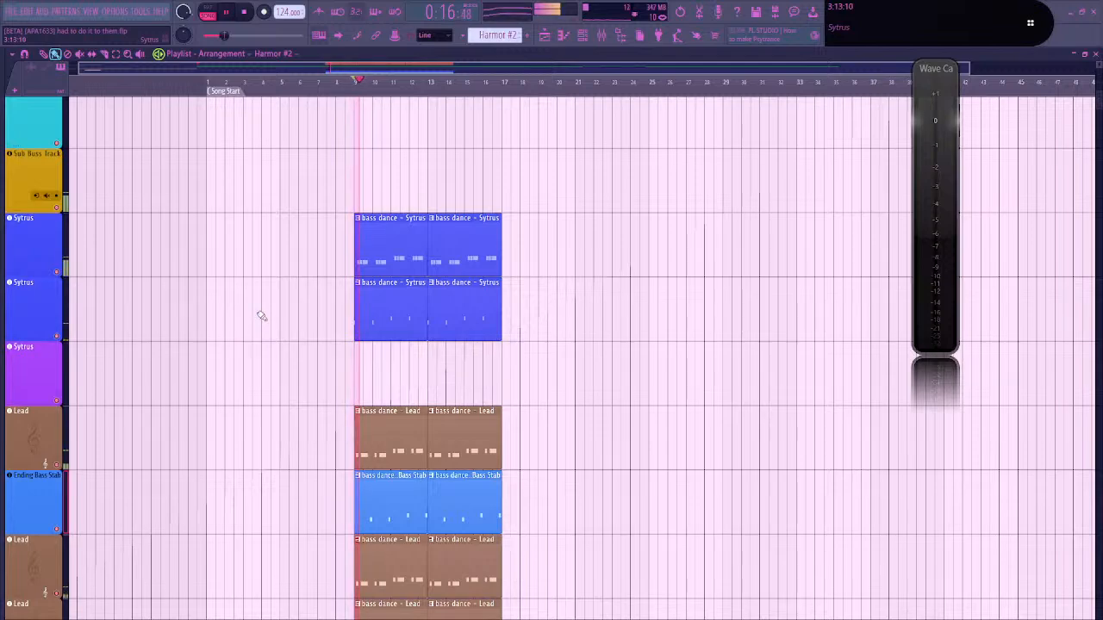
scroll(264, 320, "down", 2)
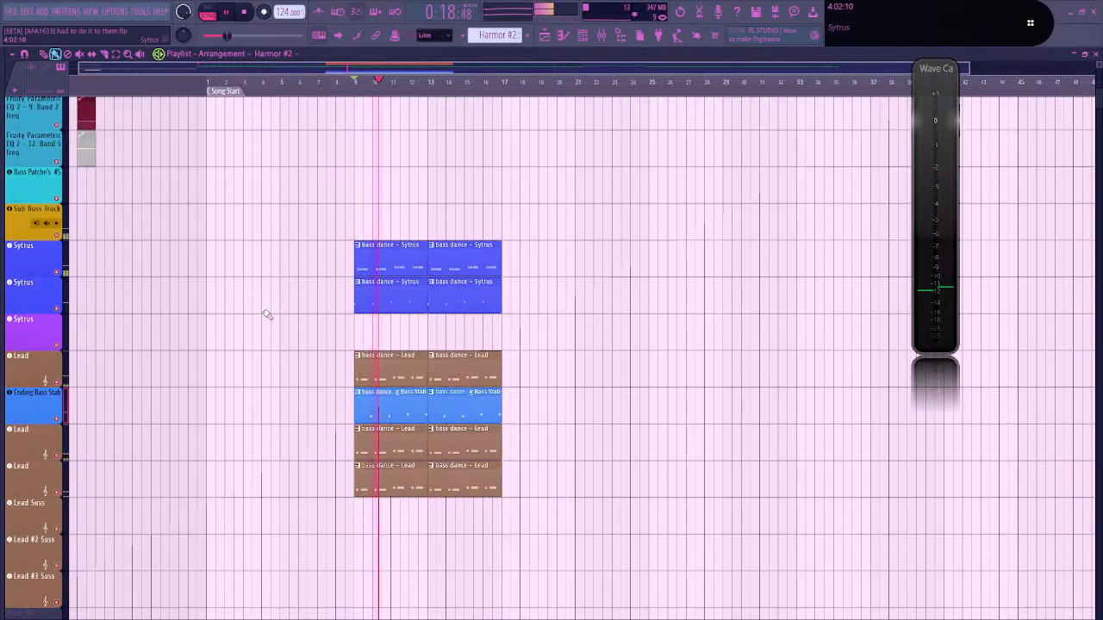
scroll(267, 332, "up", 2)
scroll(267, 329, "down", 1)
scroll(257, 323, "down", 2)
scroll(258, 325, "up", 2)
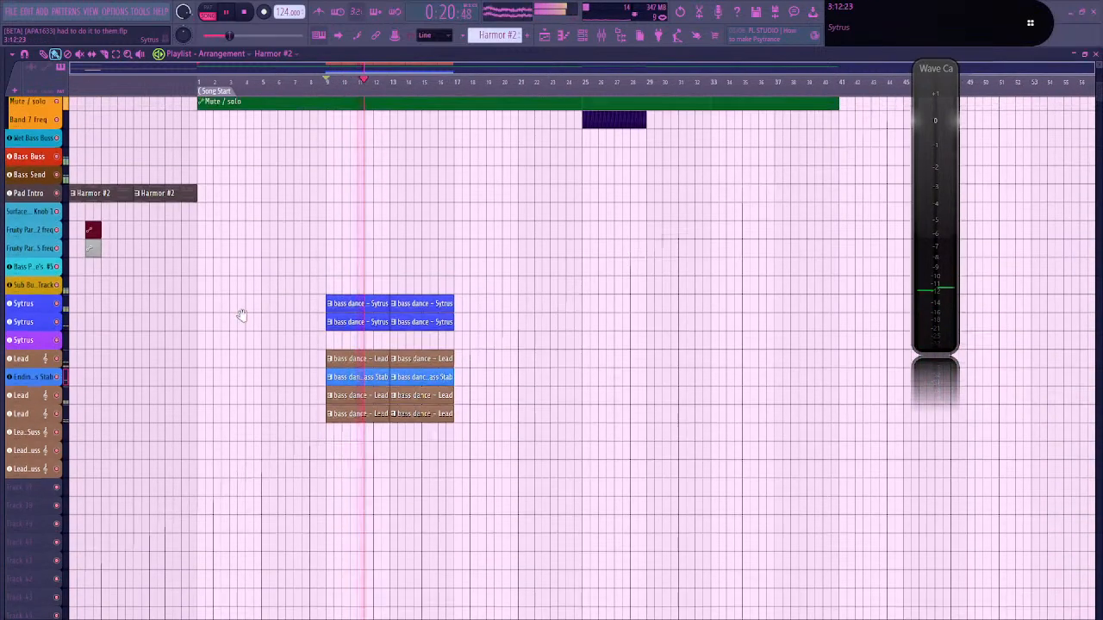
scroll(282, 395, "up", 3)
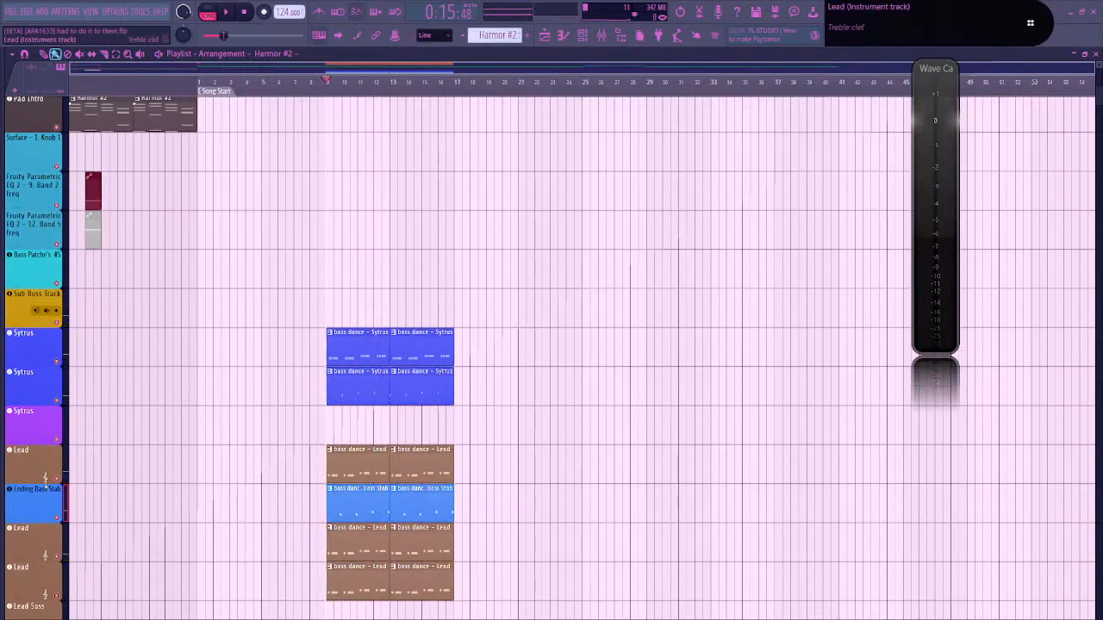
Solo the Lead track directly below the purple Sytrus and listen to it briefly
right_click(57, 479)
key("space")
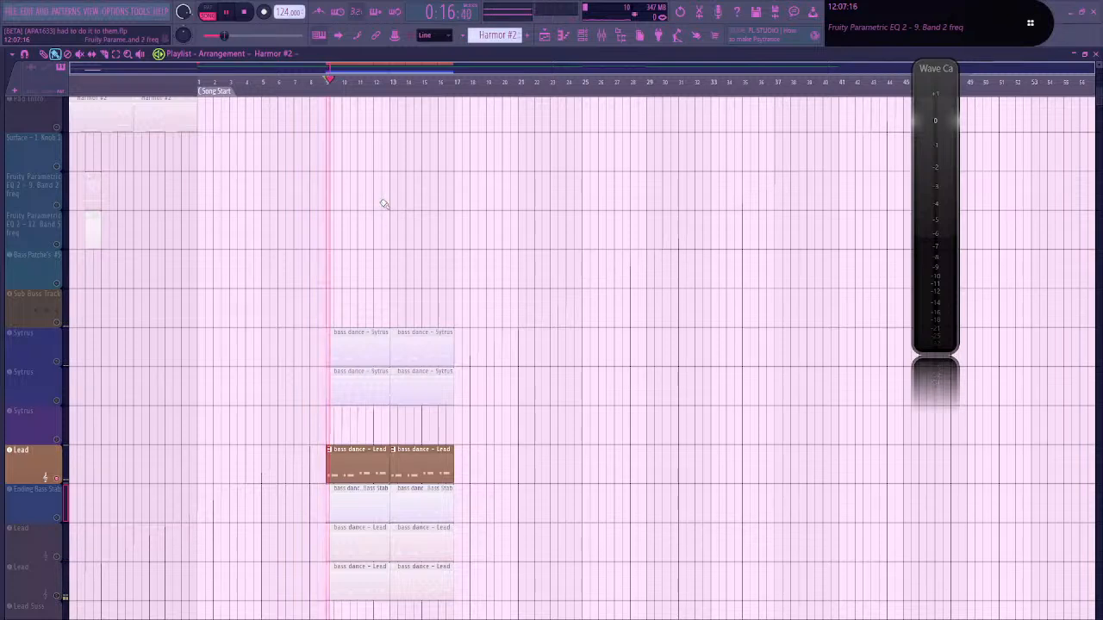
key("space")
Open the soloed bass dance Lead pattern in the Piano roll with the Channel rack displayed over it
key("F6")
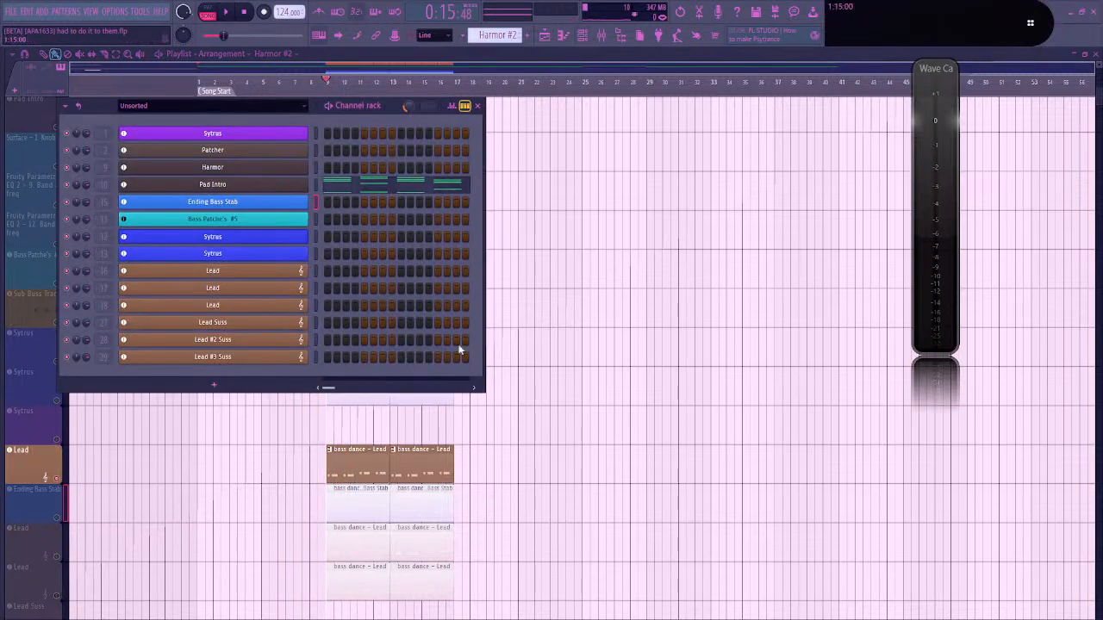
double_click(365, 465)
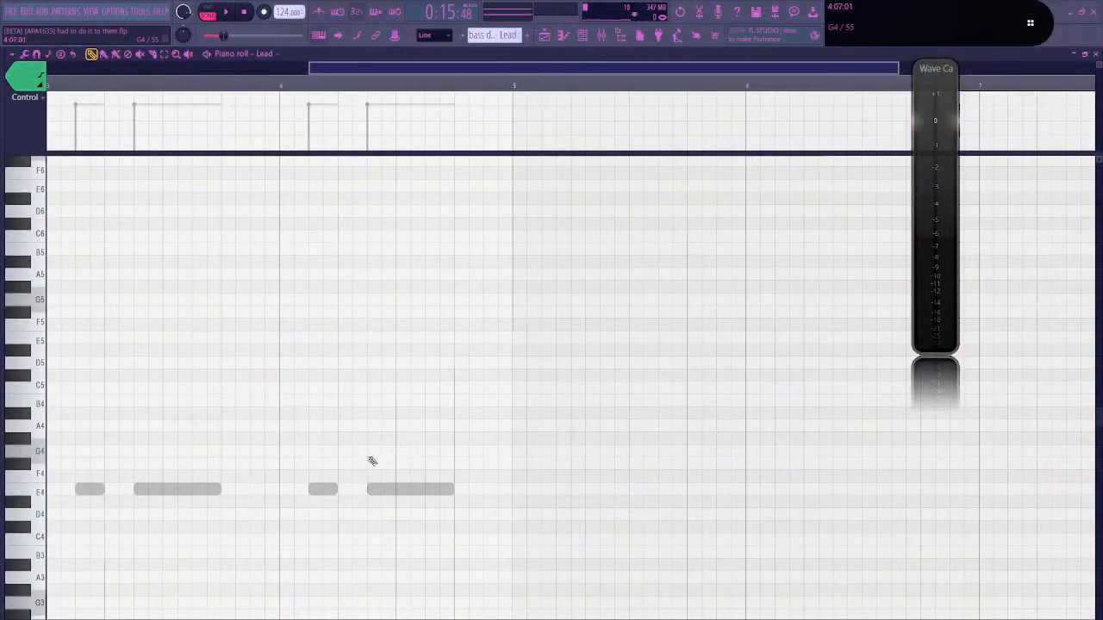
key("F6")
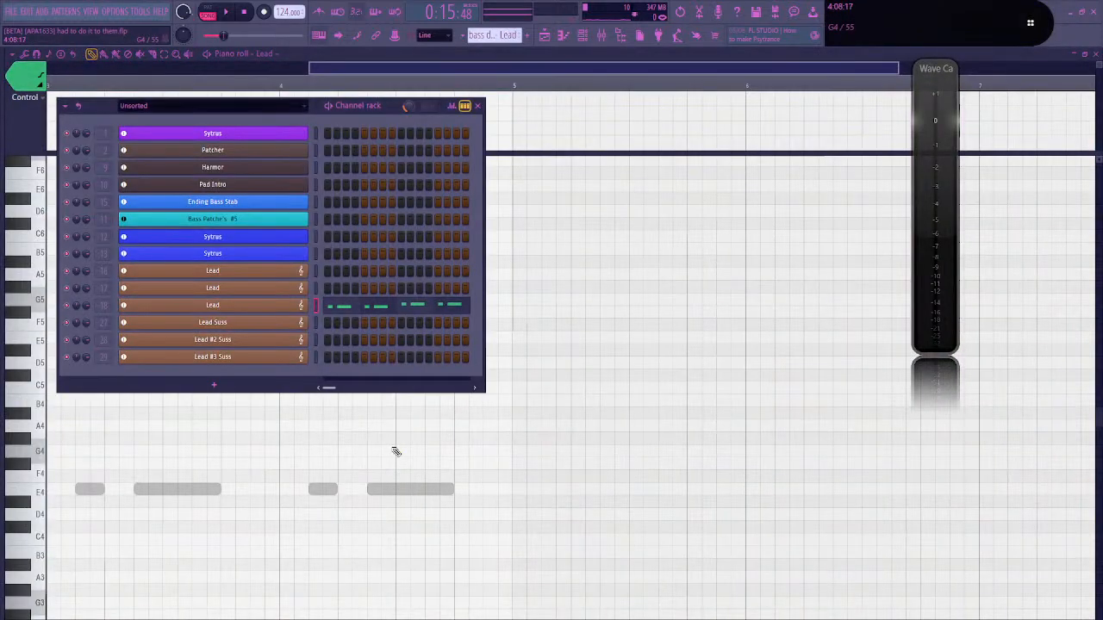
Create a new pattern for the purple Sytrus channel, with a name ending in "See Try Hard Pluck" and a blue colour
left_click(315, 132)
key("F4")
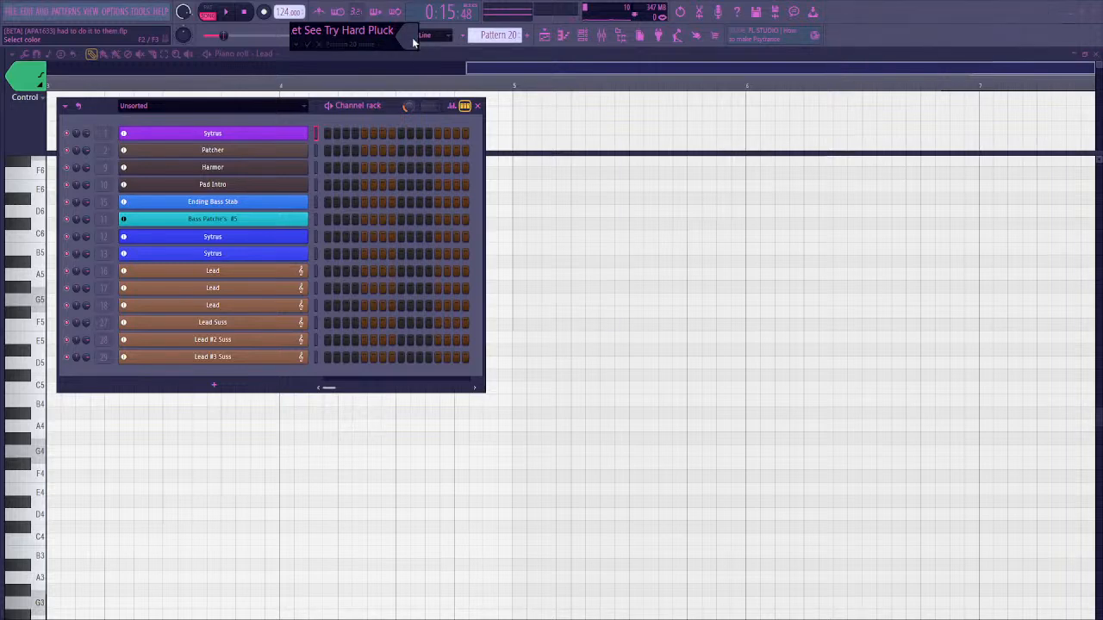
left_click(413, 42)
left_click_drag(526, 99, 525, 96)
key("Return")
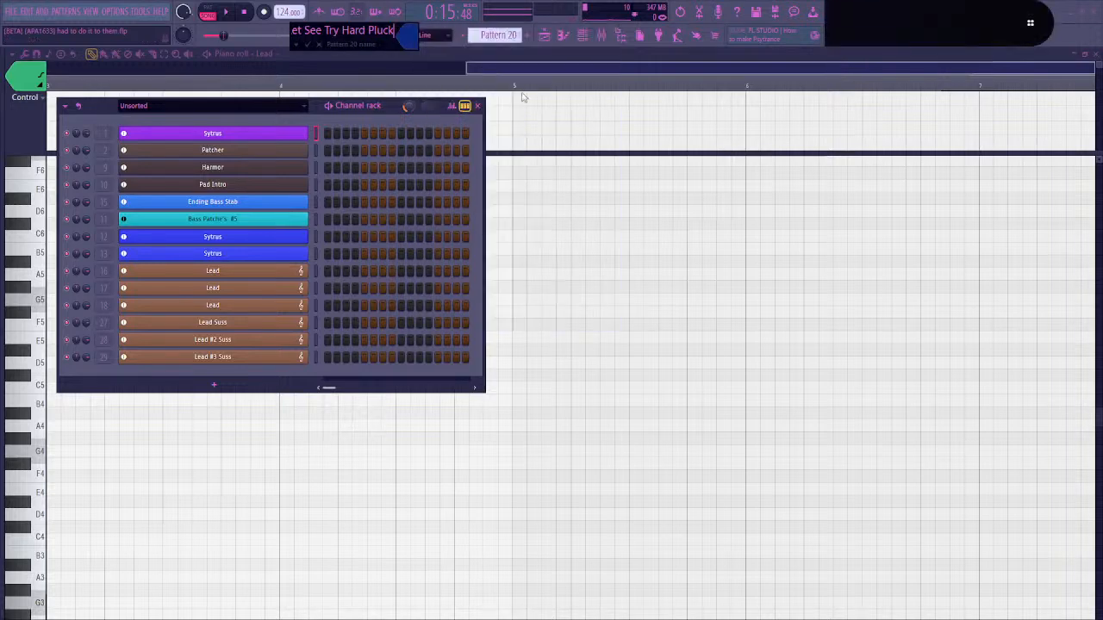
Finish naming the new pattern and place its clip at bar 1 on the purple Sytrus track in the playlist
key("Return")
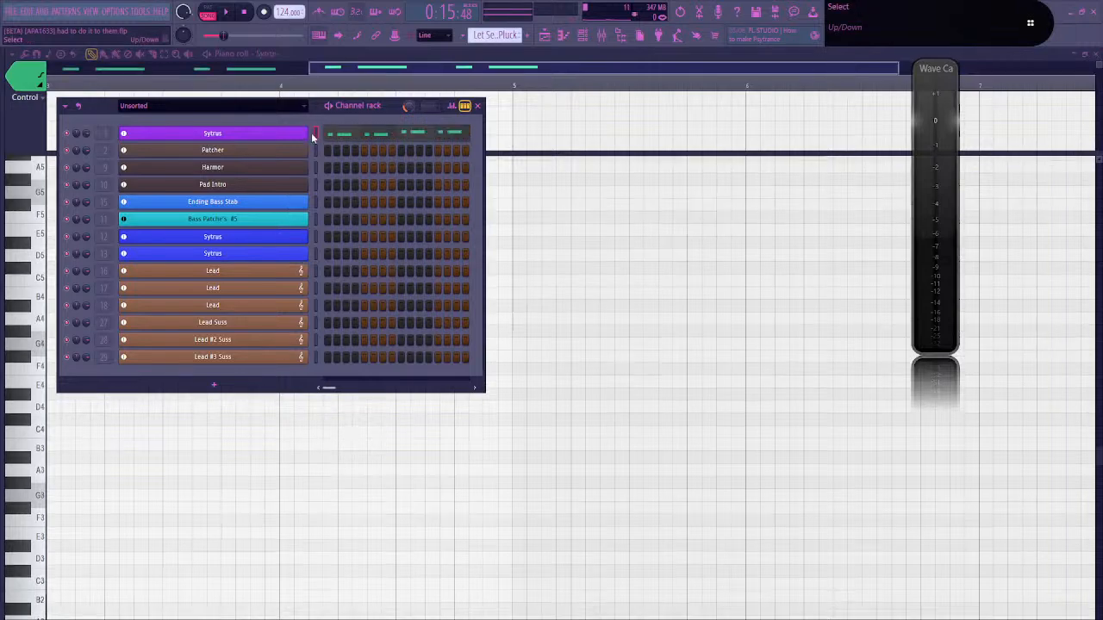
left_click(544, 36)
scroll(335, 439, "down", 4)
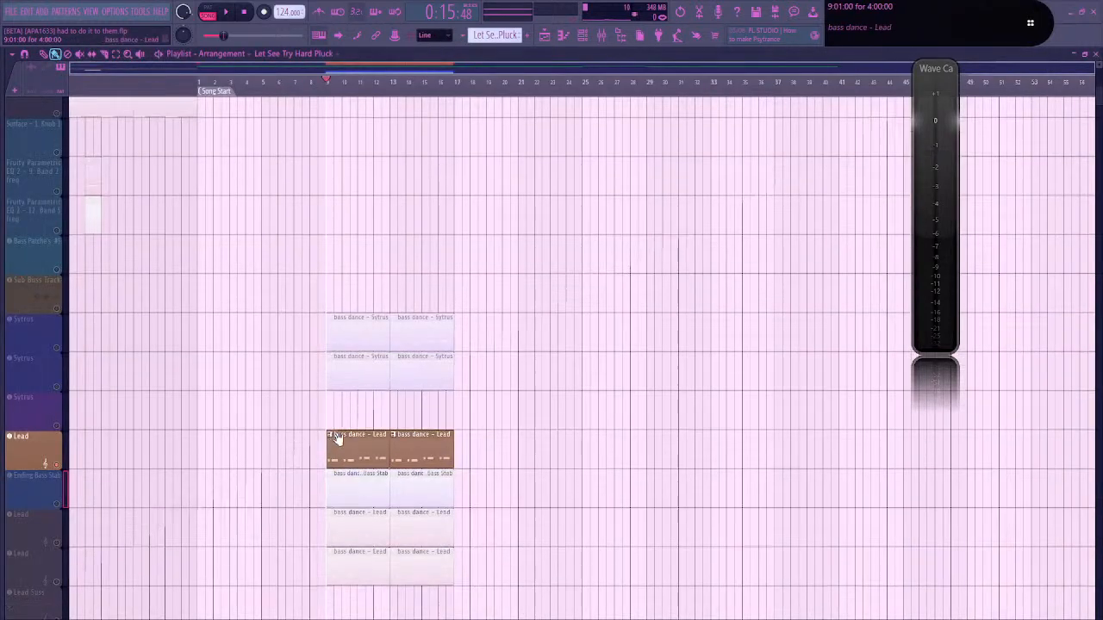
scroll(206, 357, "up", 1)
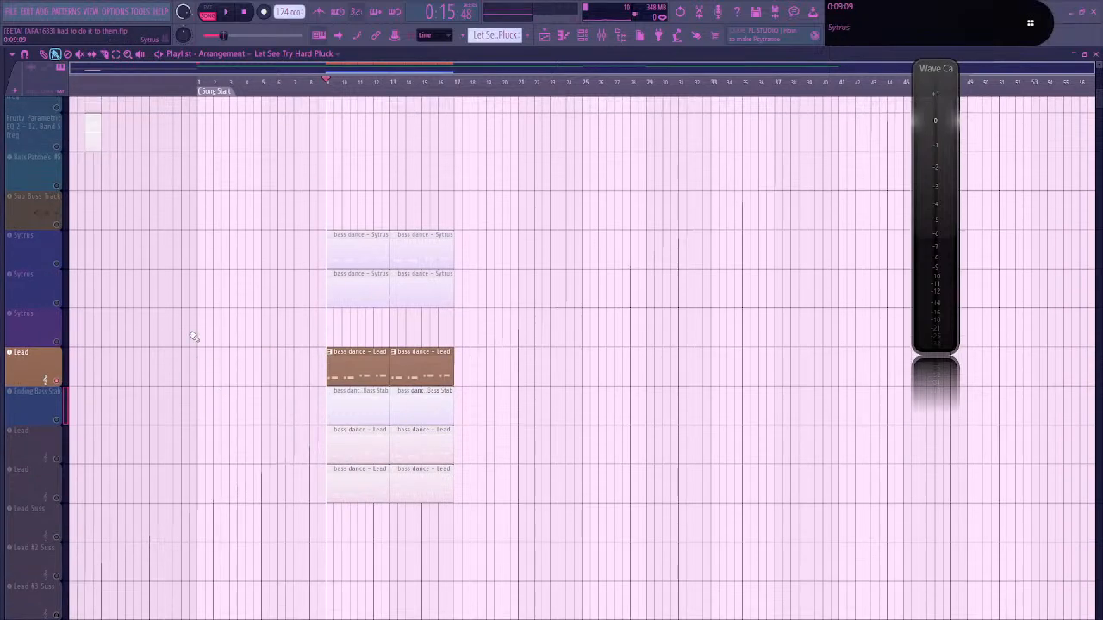
left_click(195, 333)
scroll(226, 333, "up", 3, "ctrl")
left_click_drag(188, 326, 208, 326)
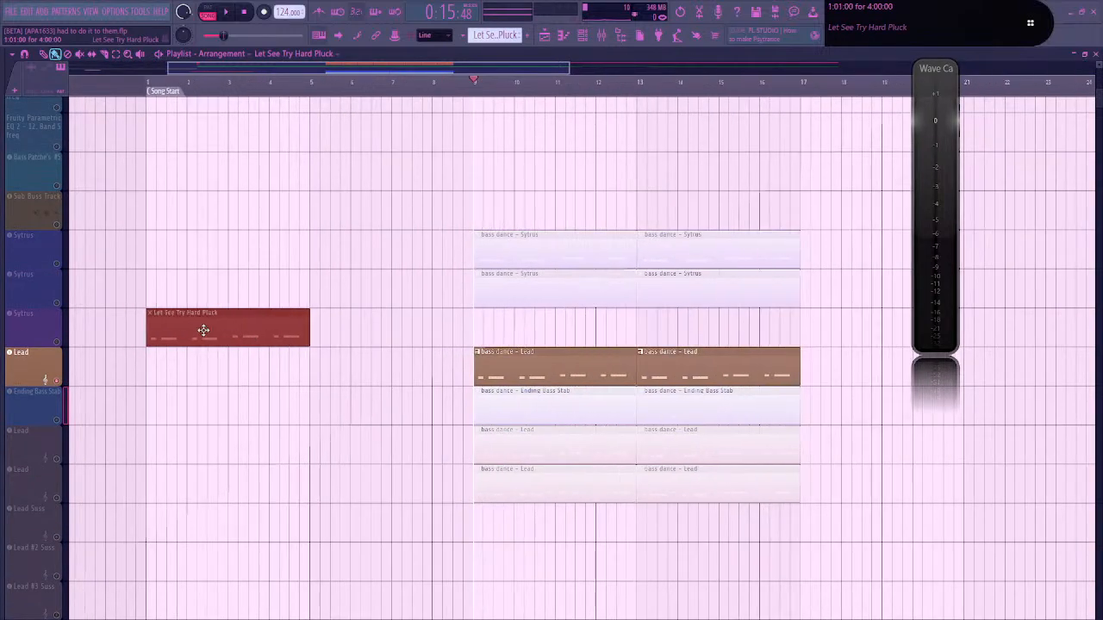
Take the Lead track out of solo and play the song briefly from bar 1
left_click(161, 89)
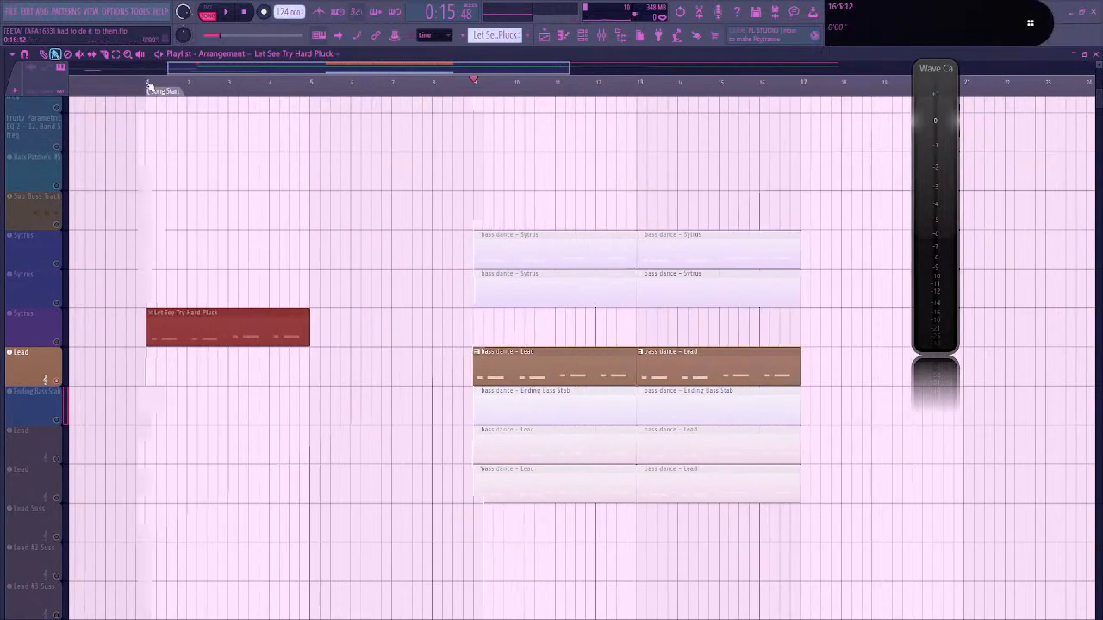
right_click(58, 382)
key("space")
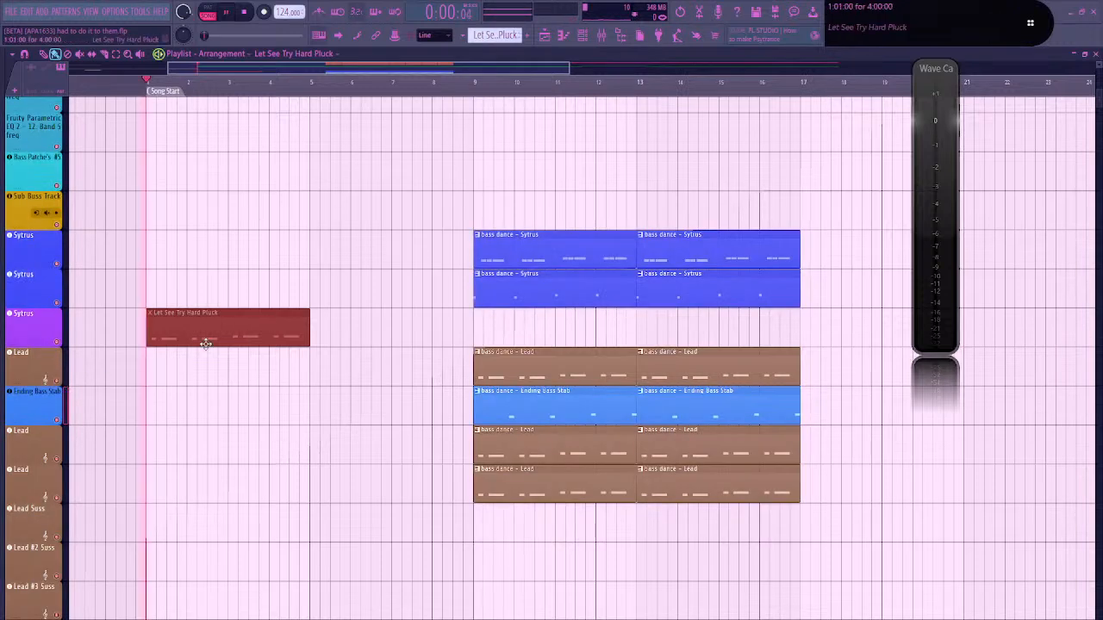
key("space")
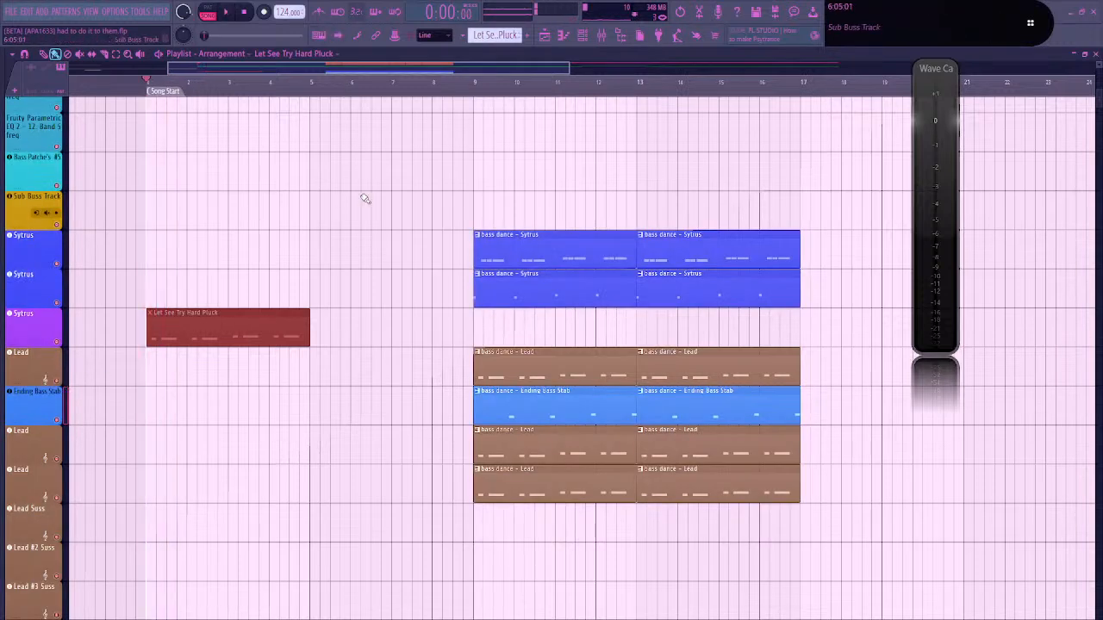
Unmute the Let See Try Hard Pluck clip at bar 1 and listen to it from the song start
left_click(352, 222, "ctrl")
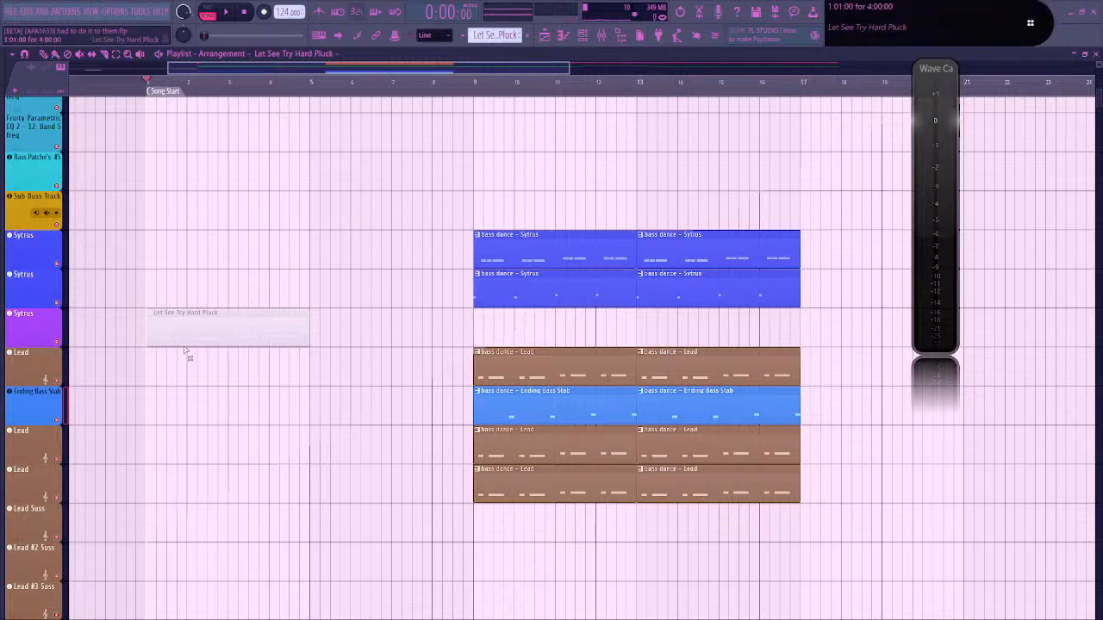
left_click(215, 339, "ctrl")
key("space")
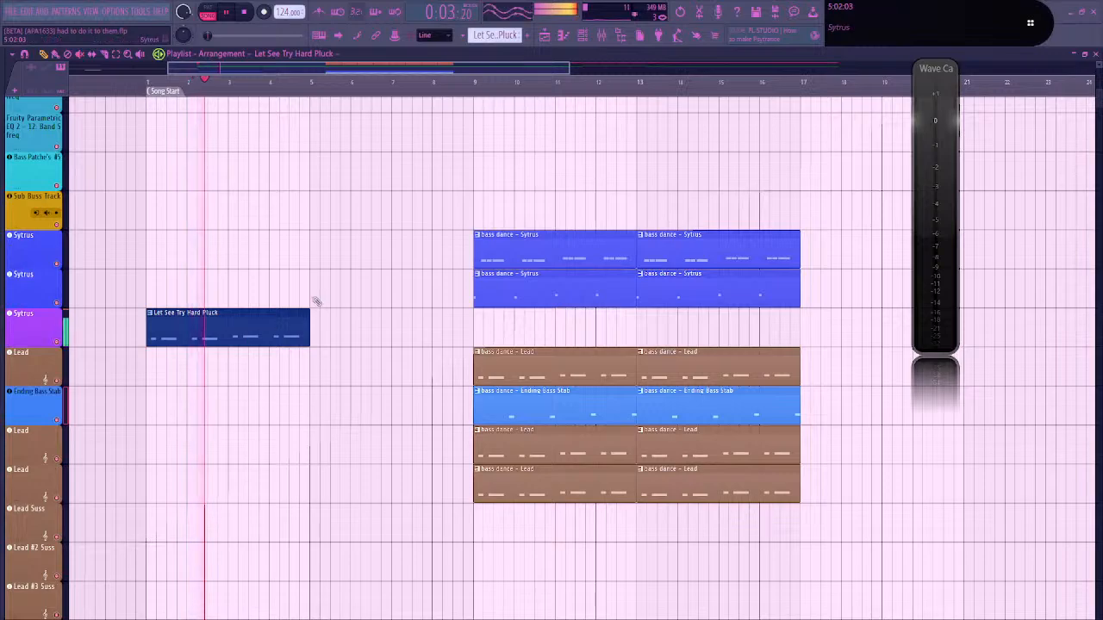
scroll(342, 354, "up", 3)
scroll(342, 283, "down", 3)
scroll(353, 291, "up", 8)
key("space")
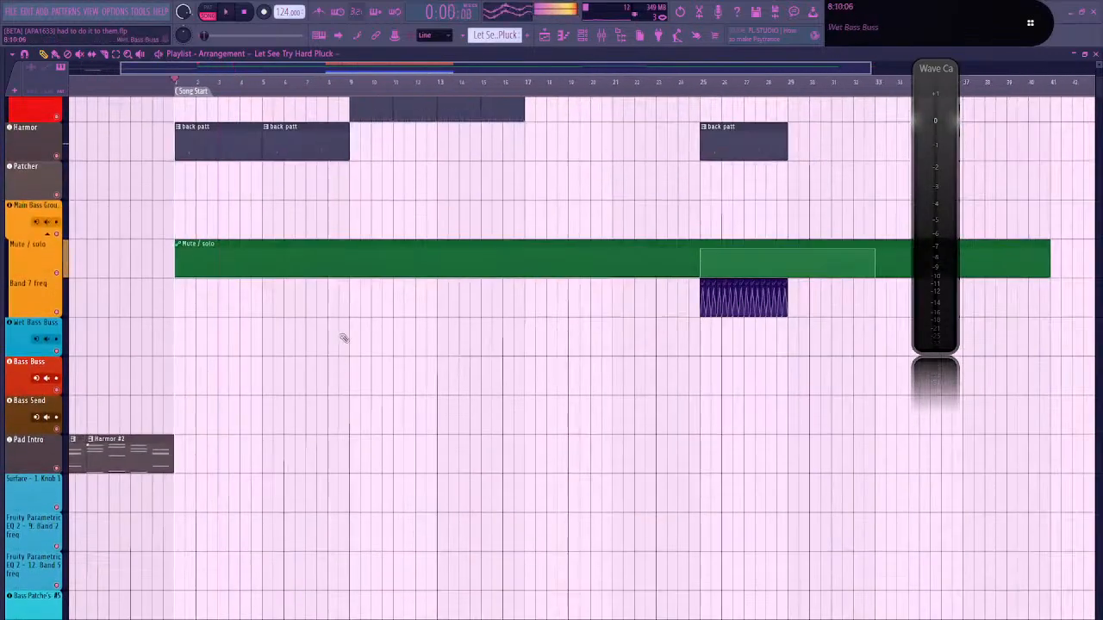
Copy the kick and clap clips of bars 9 to 12 so they fill bars 1 to 8 on the same tracks
scroll(357, 360, "down", 3)
left_click_drag(358, 362, 357, 374)
scroll(357, 249, "up", 3)
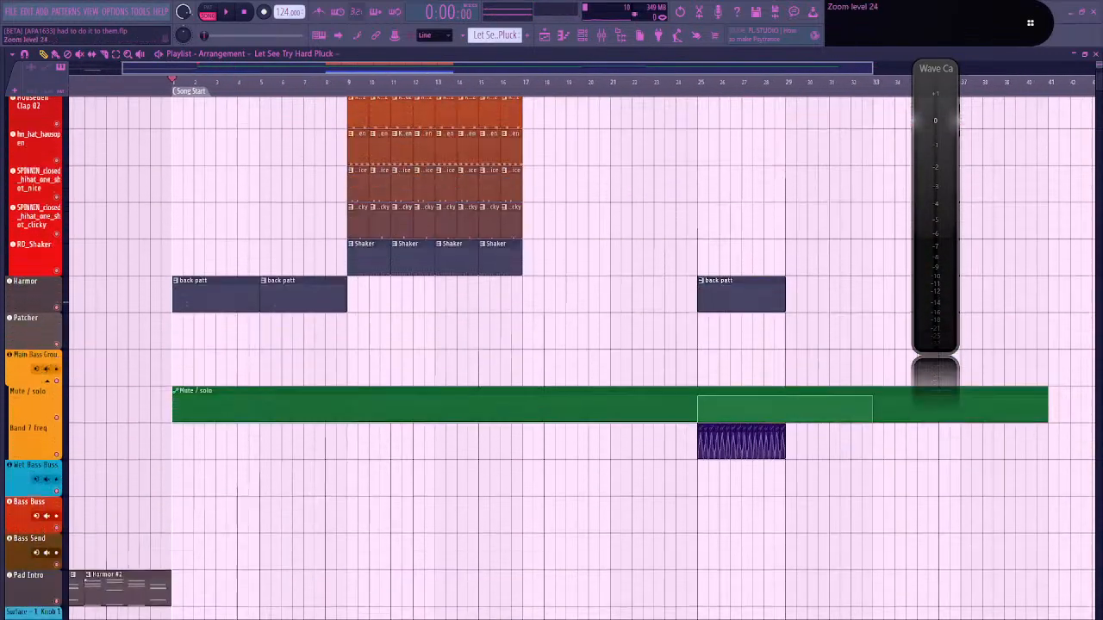
scroll(357, 250, "up", 3)
scroll(353, 284, "up", 4)
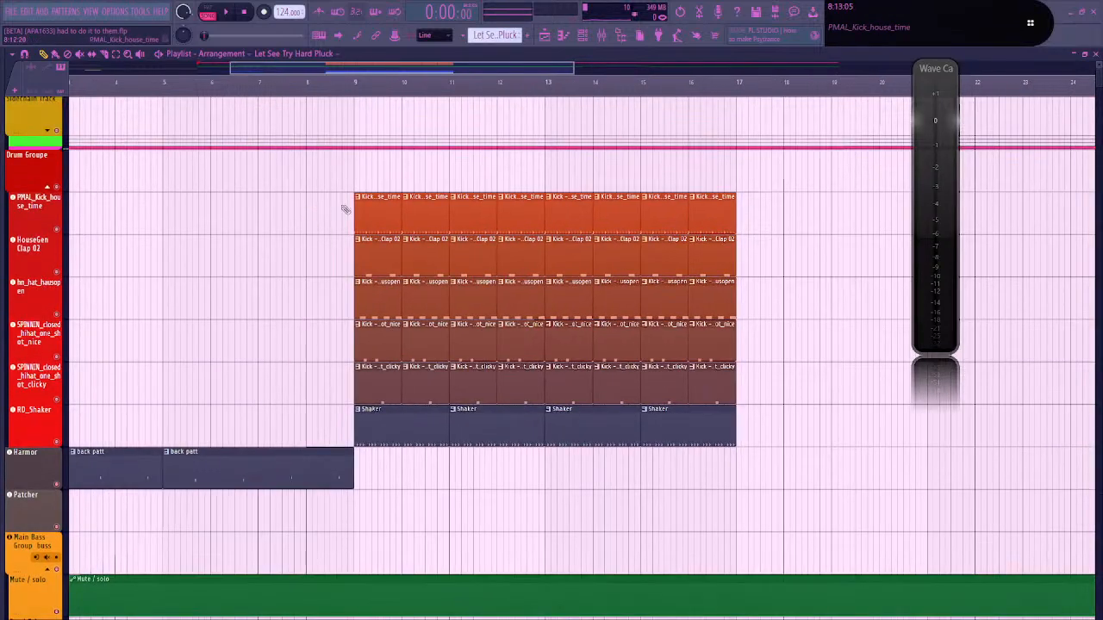
left_click_drag(345, 209, 527, 258)
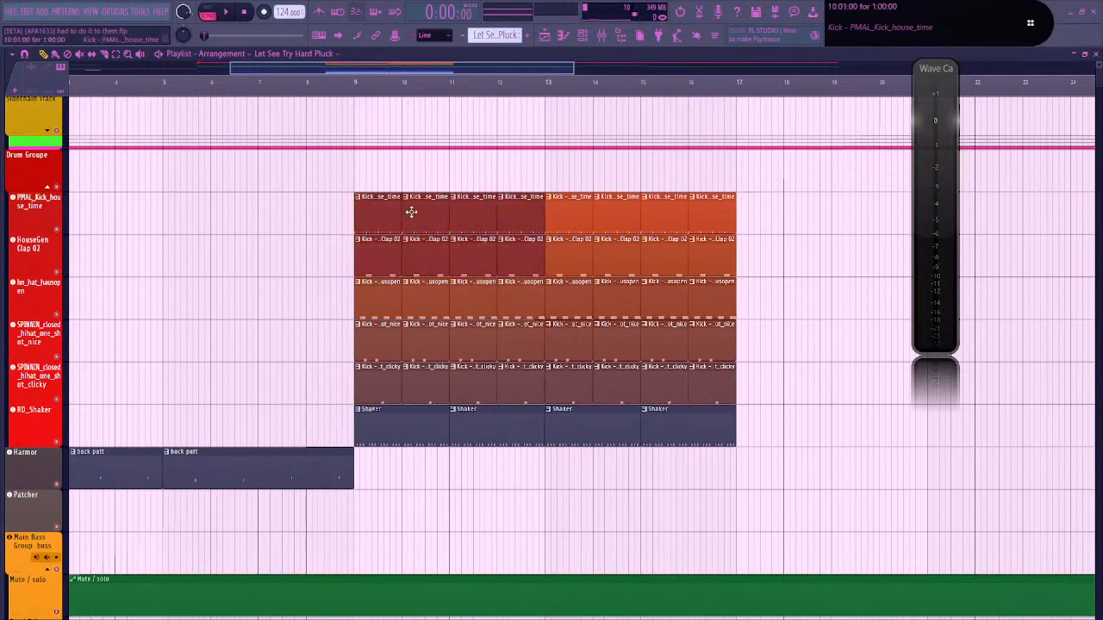
mouse_move(411, 212)
left_mouse_down()
mouse_move(75, 211)
mouse_move(284, 234)
mouse_move(266, 233)
mouse_move(269, 216)
mouse_move(472, 211)
left_mouse_up()
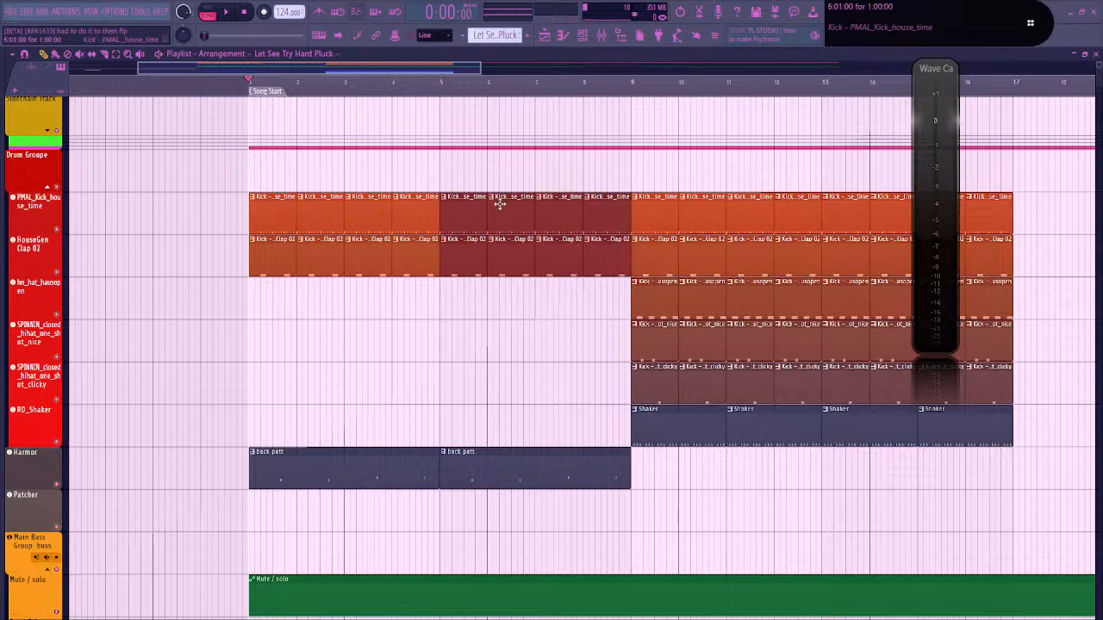
Delete the kick and clap clips in bar 8, just before the full drums enter
right_click(603, 212)
right_click(603, 241)
scroll(599, 231, "down", 1)
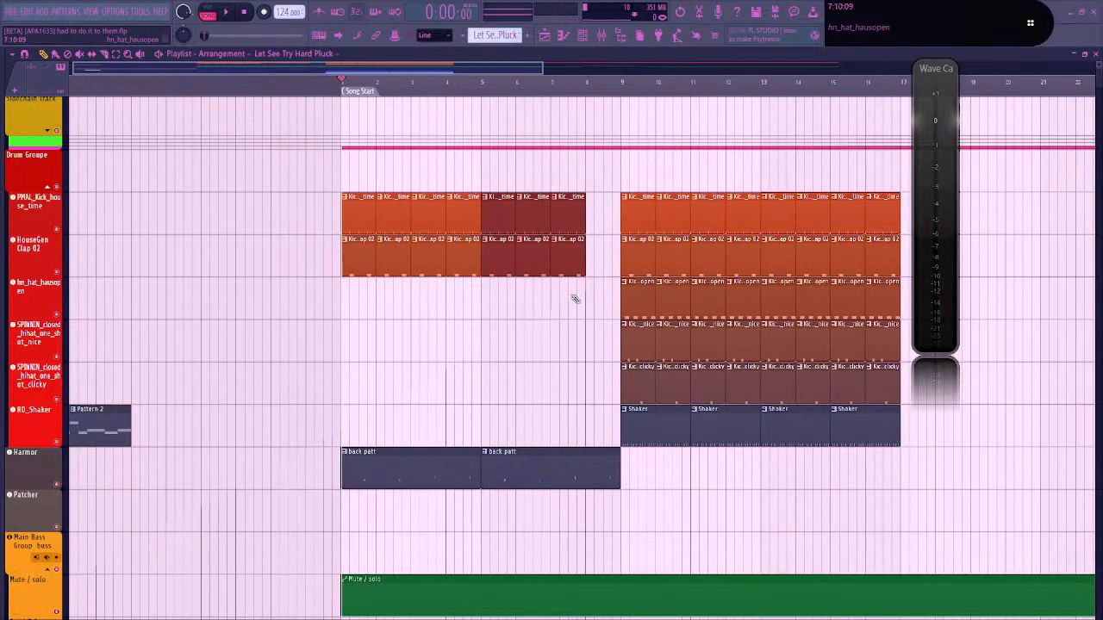
Examine the layout of the drum, back patt, Sytrus and Lead clips across the whole arrangement
scroll(575, 299, "down", 1)
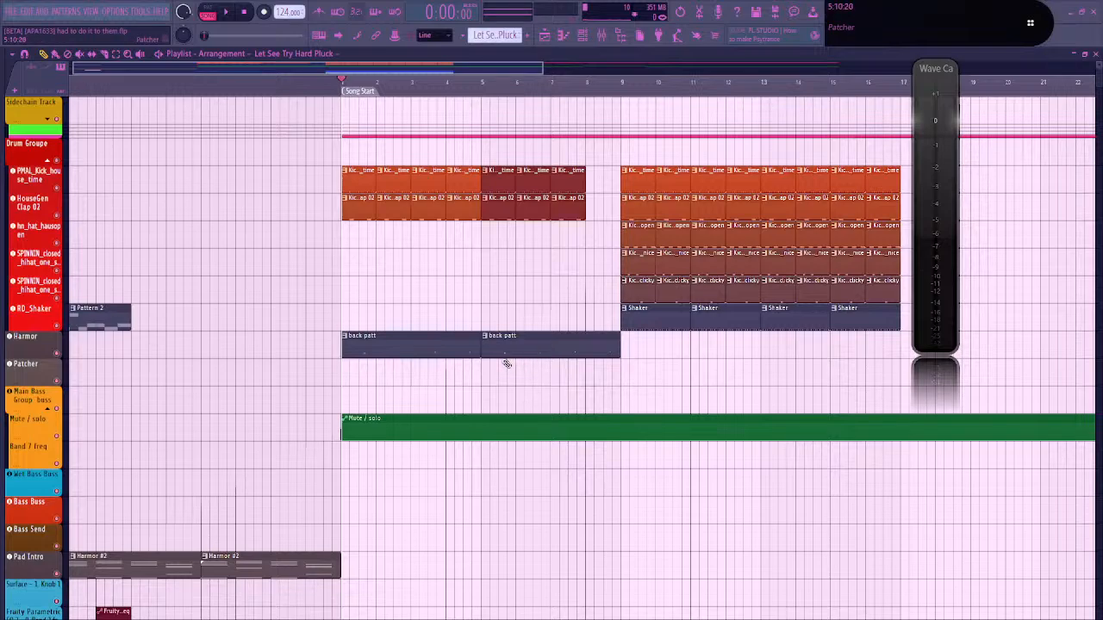
scroll(512, 362, "up", 2)
scroll(593, 373, "down", 3)
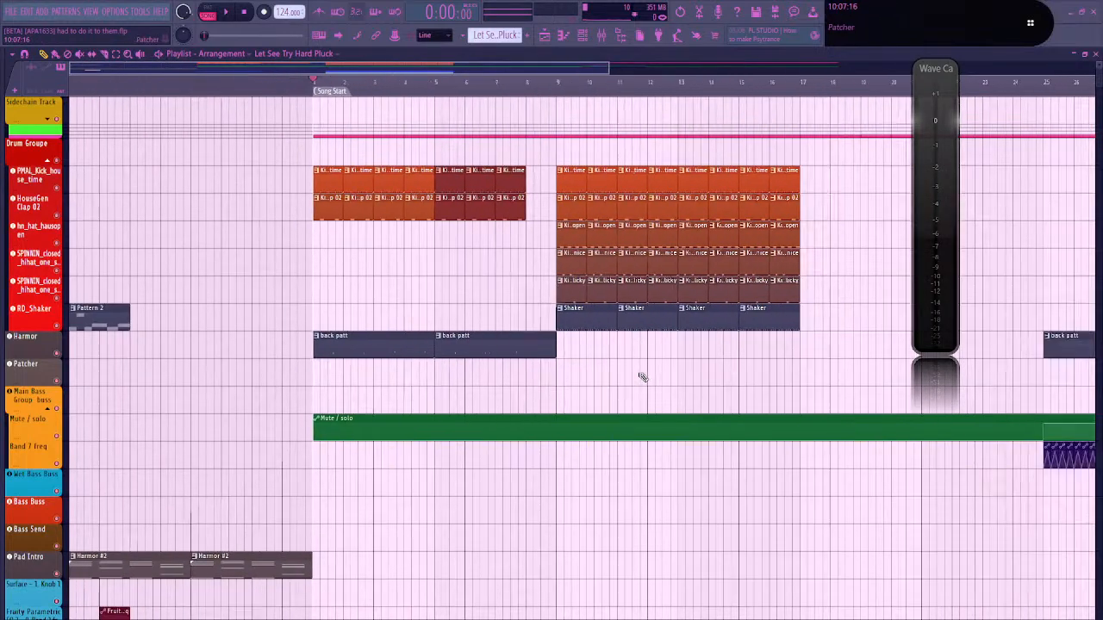
scroll(642, 376, "down", 1)
scroll(445, 446, "down", 1)
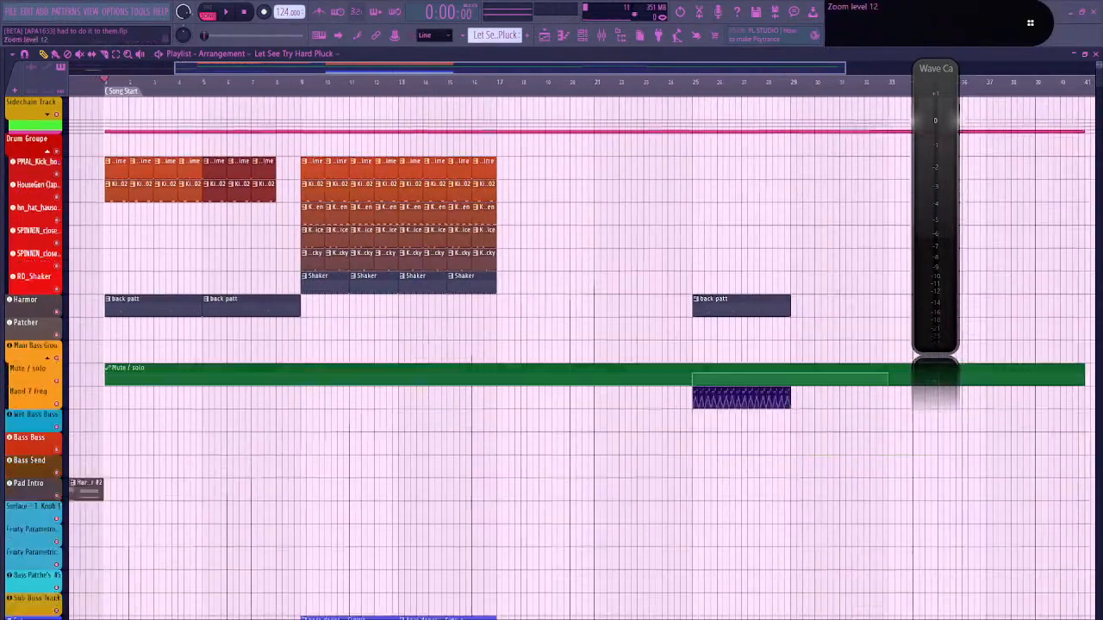
scroll(483, 332, "down", 1)
scroll(473, 273, "right", 1)
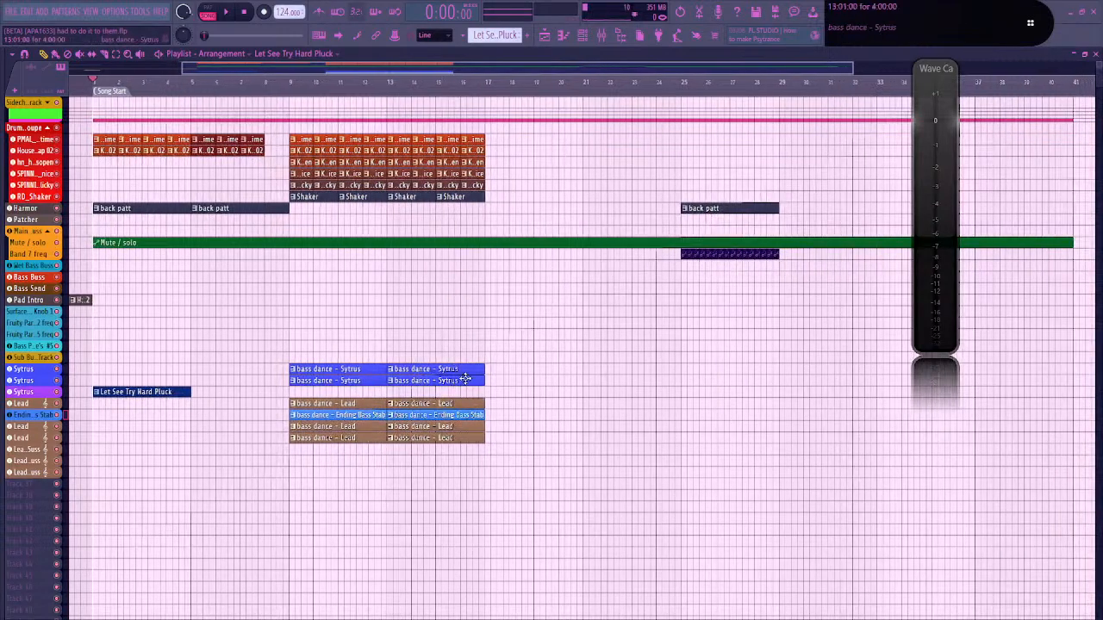
scroll(522, 333, "up", 3)
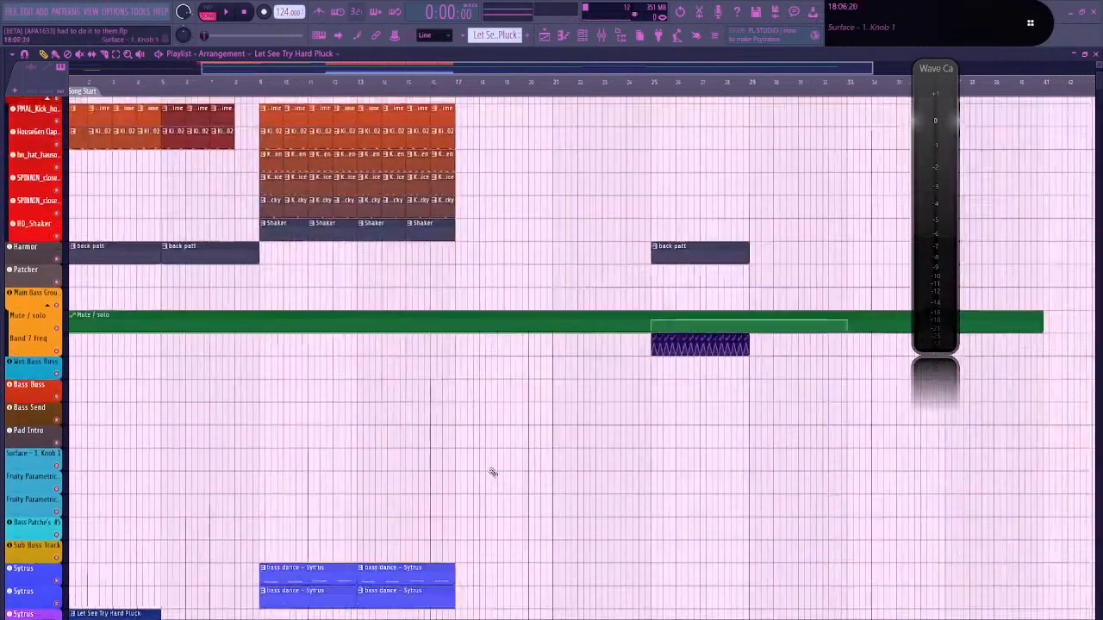
Try to copy the two back patt clips from bars 1 to 8 onto the Patcher track around bar 21
left_click(255, 253)
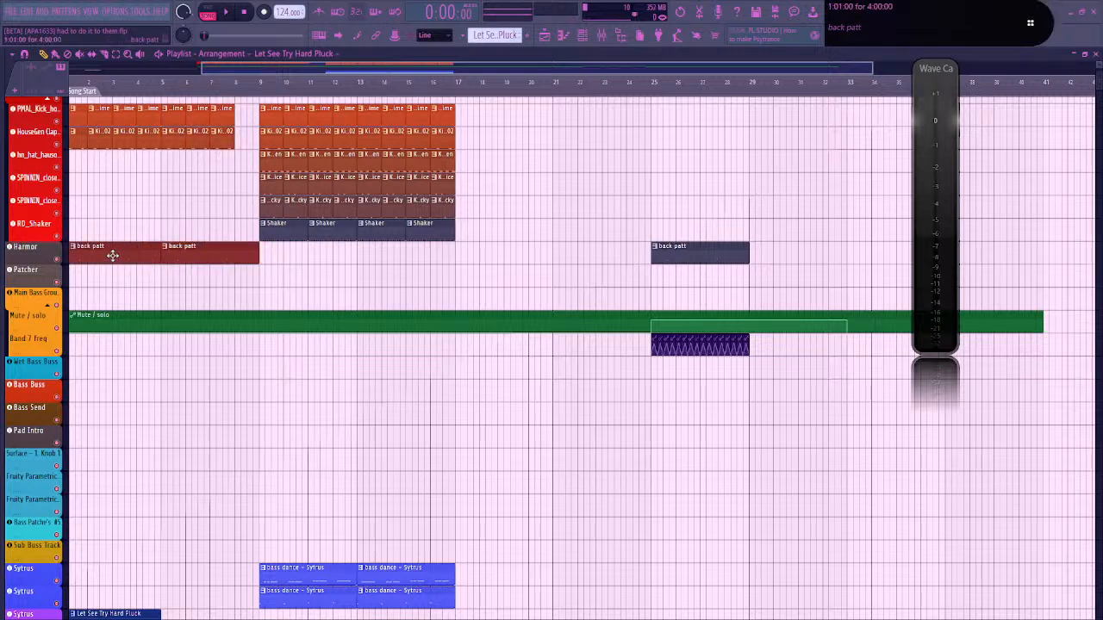
left_click_drag(111, 254, 607, 280)
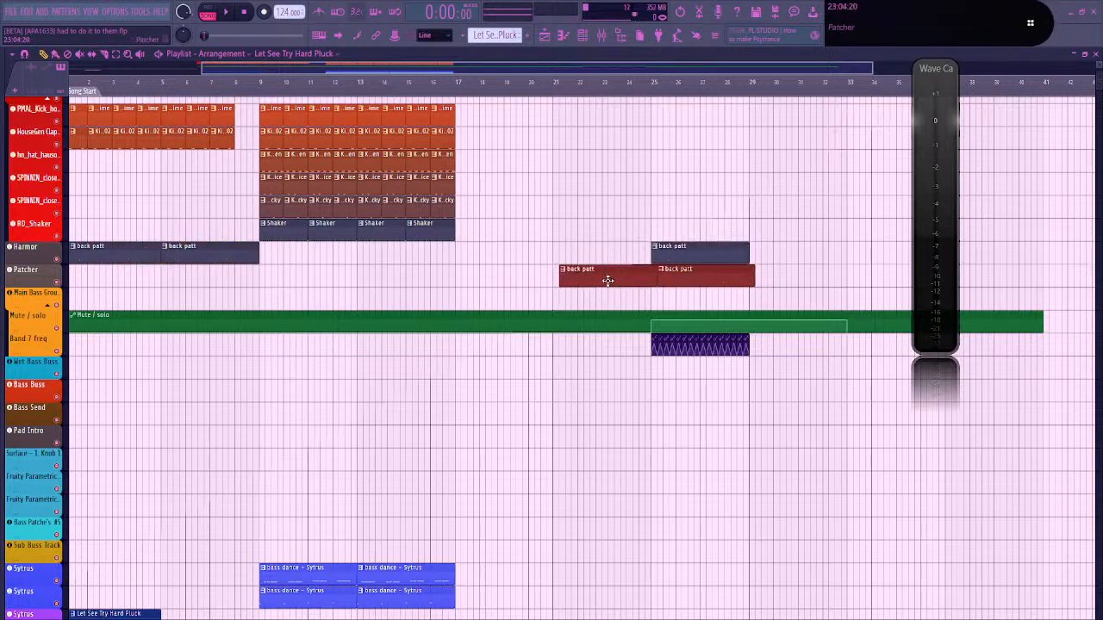
right_click(610, 279)
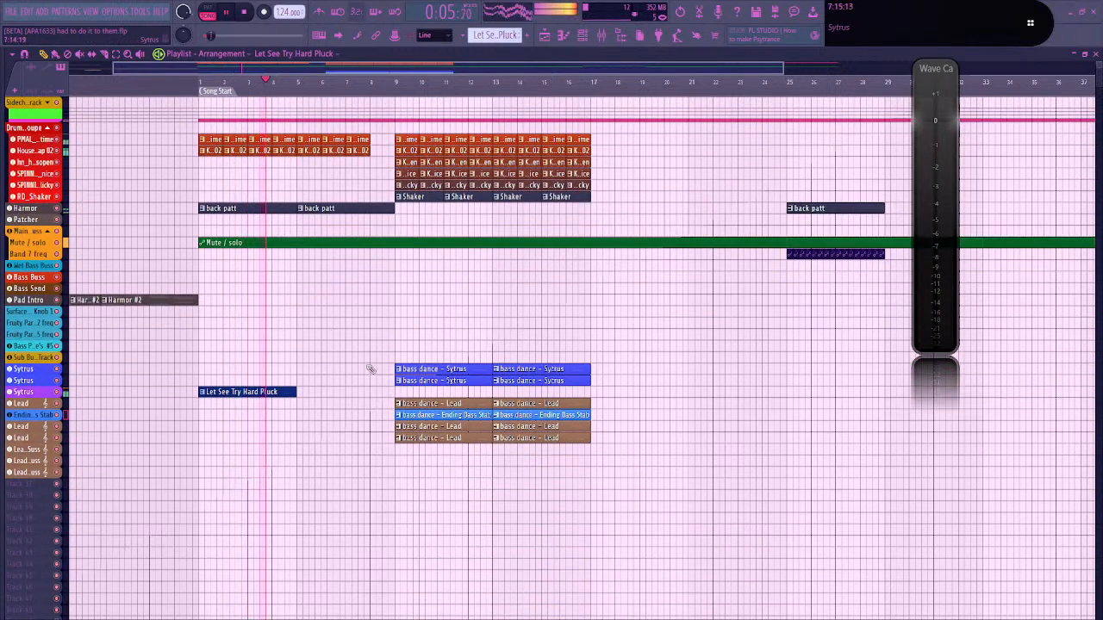
Open the purple Sytrus and remove the sustain / loop end from operator 1's volume envelope, playing the song to hear it
left_click(30, 393)
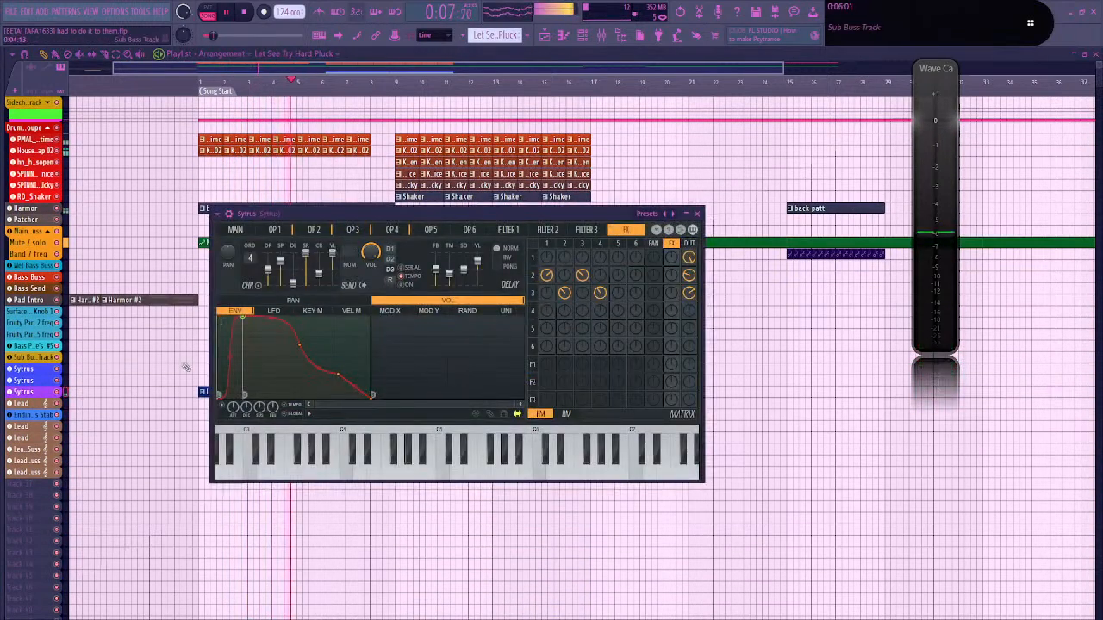
key("space")
left_click(274, 230)
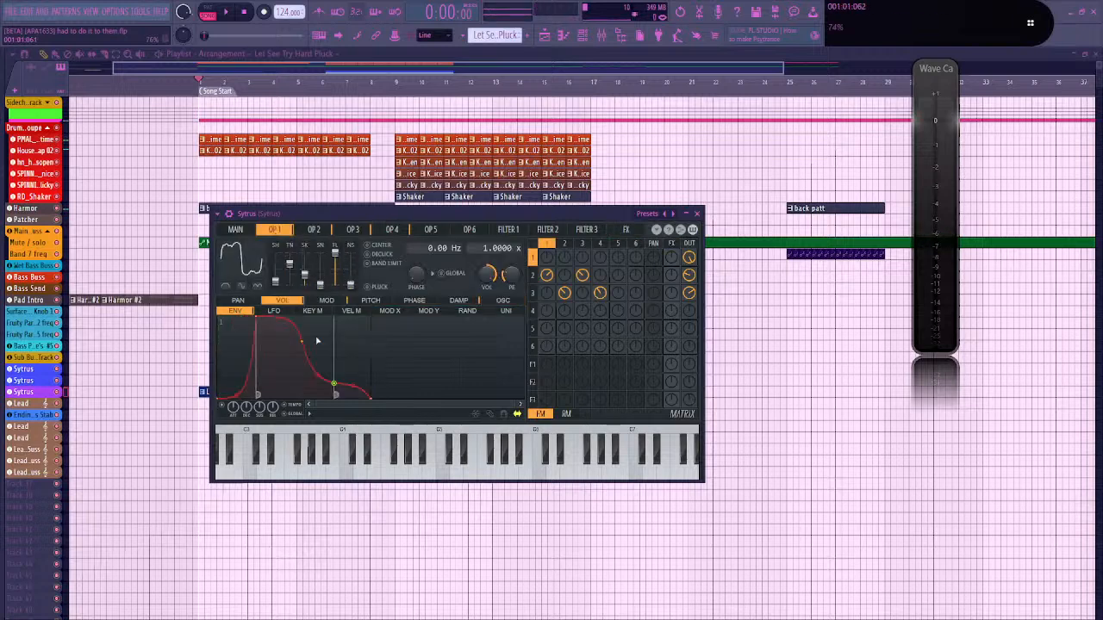
right_click(336, 386)
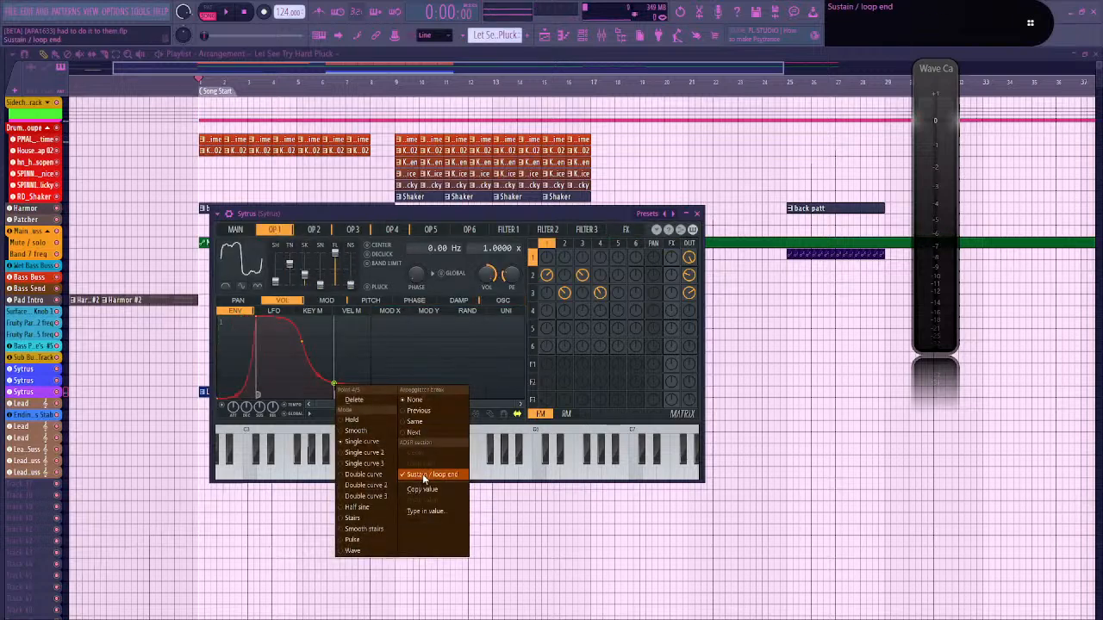
left_click(426, 475)
key("space")
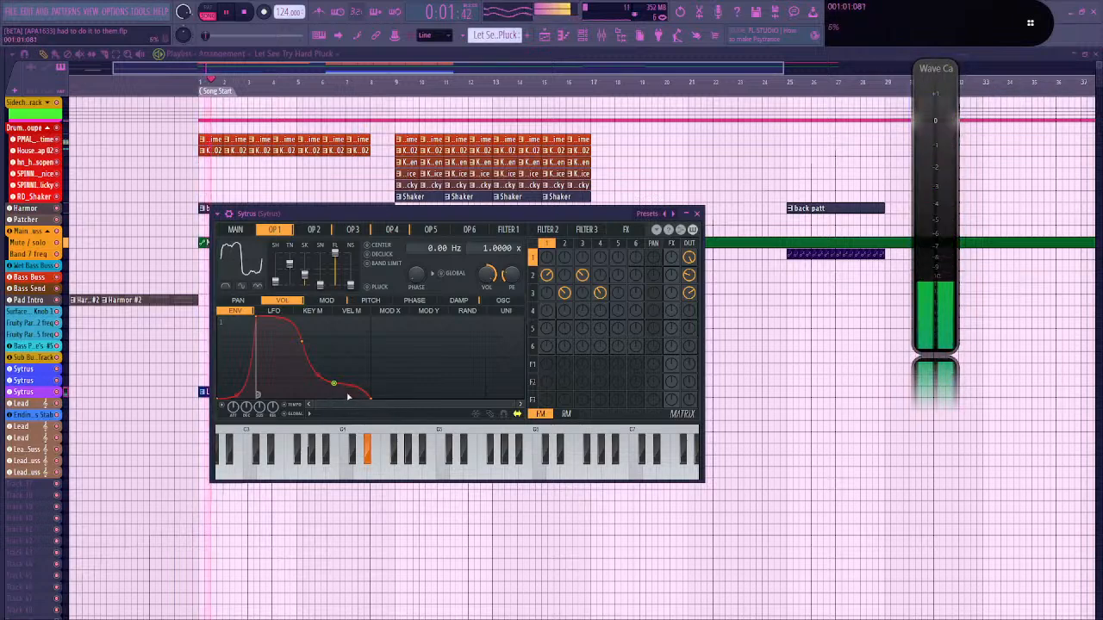
Remove the sustain / loop end from operator 2's volume envelope while the song plays
left_click(313, 230)
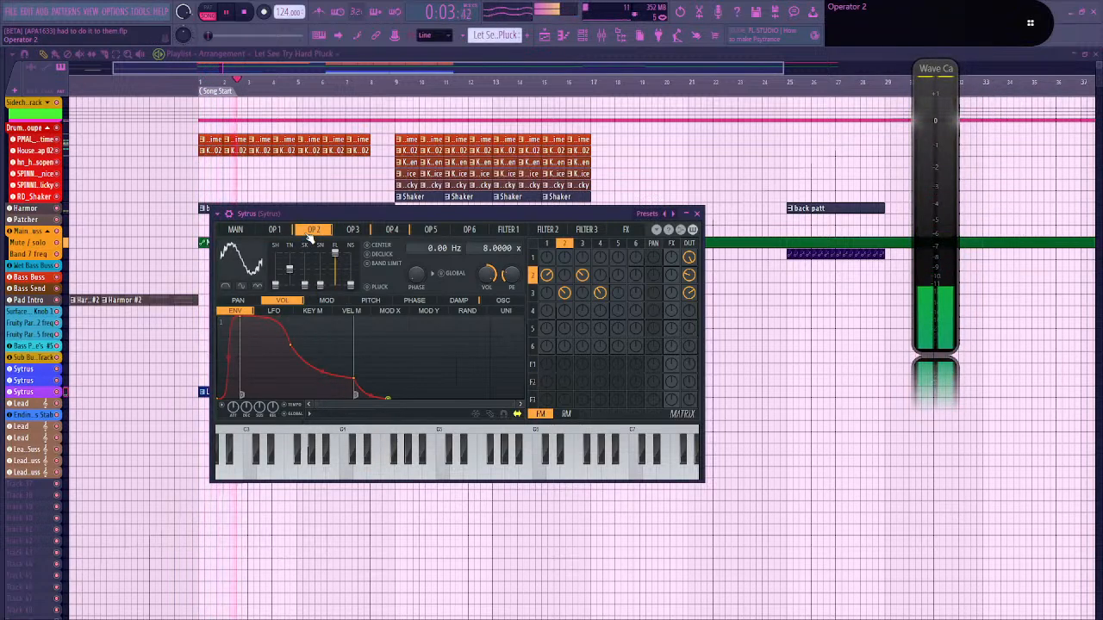
right_click(356, 388)
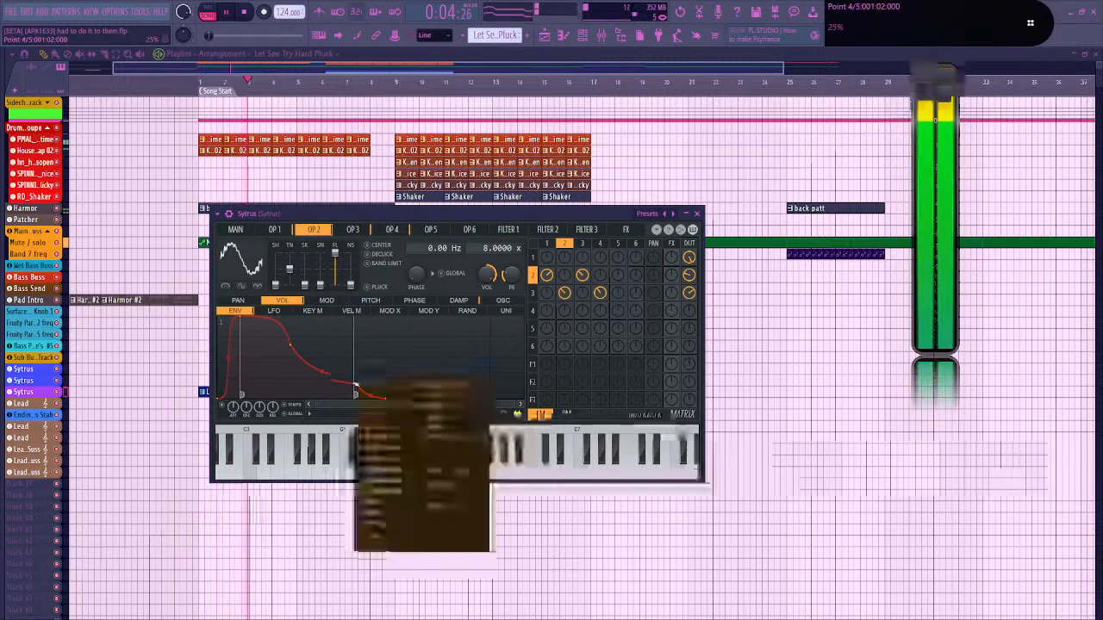
left_click(451, 468)
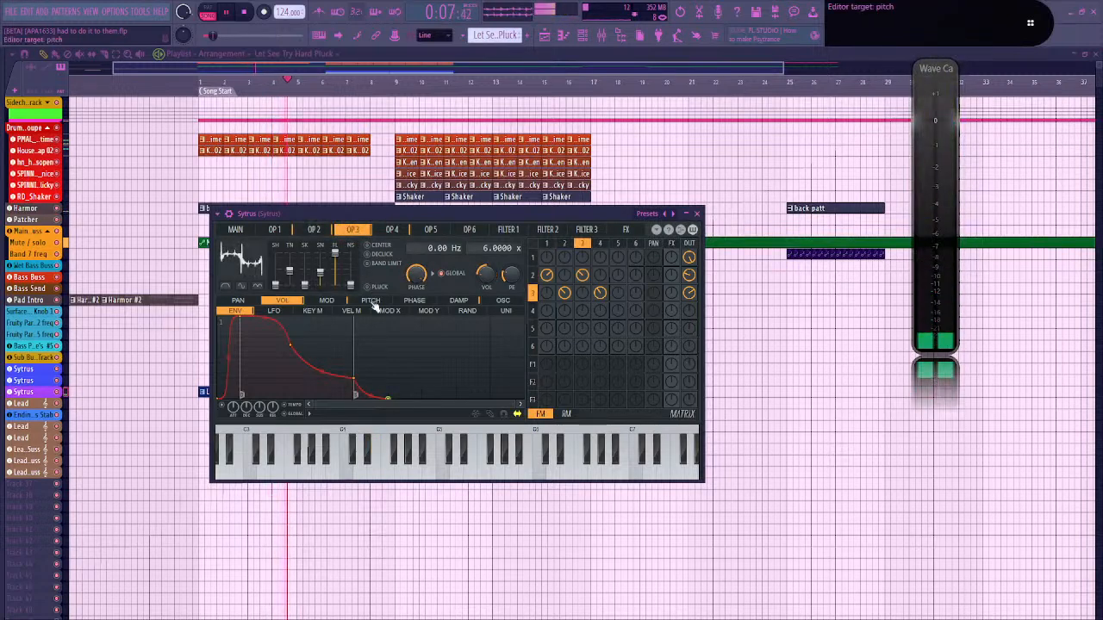
Stop playback and lower the sustain point of operator 3's volume envelope to the floor, auditioning single notes before and after
key("space")
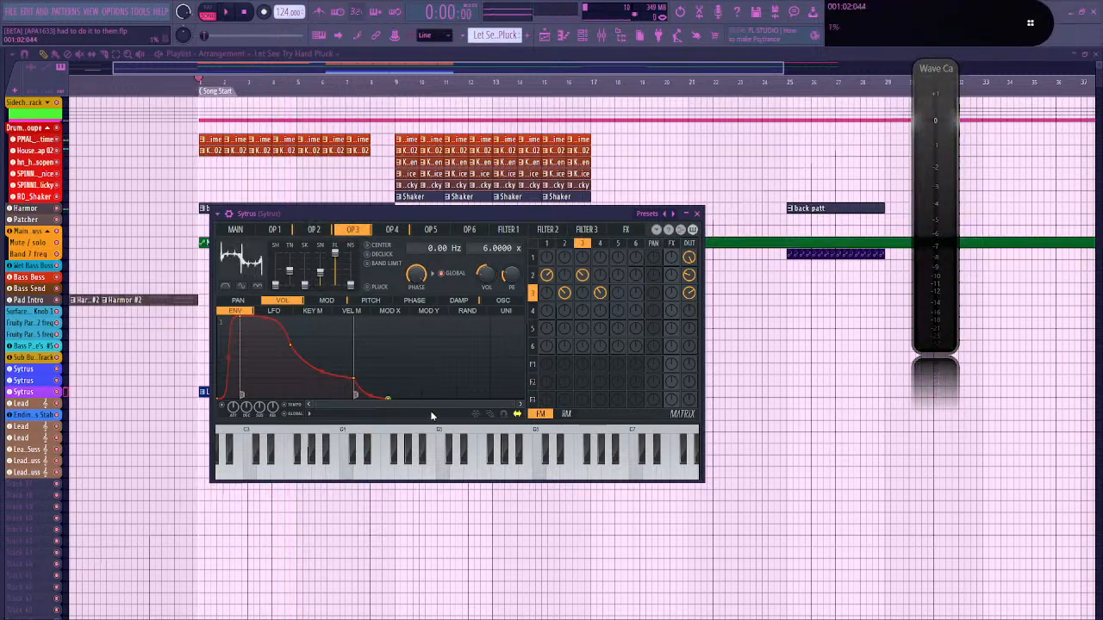
key("v")
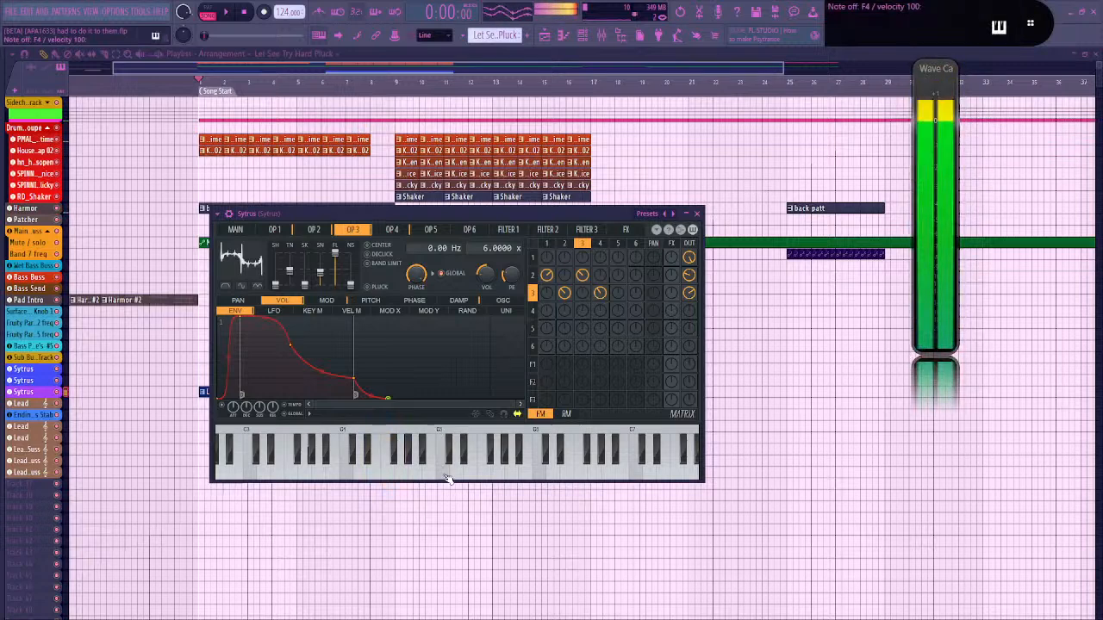
key("v")
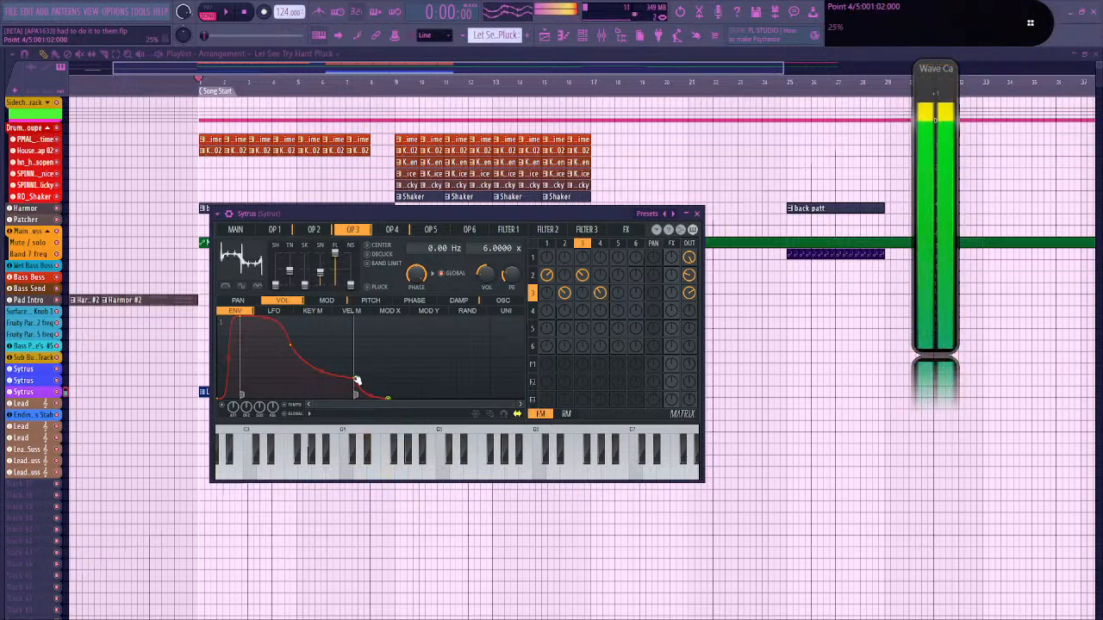
left_click_drag(353, 379, 358, 406)
key("v")
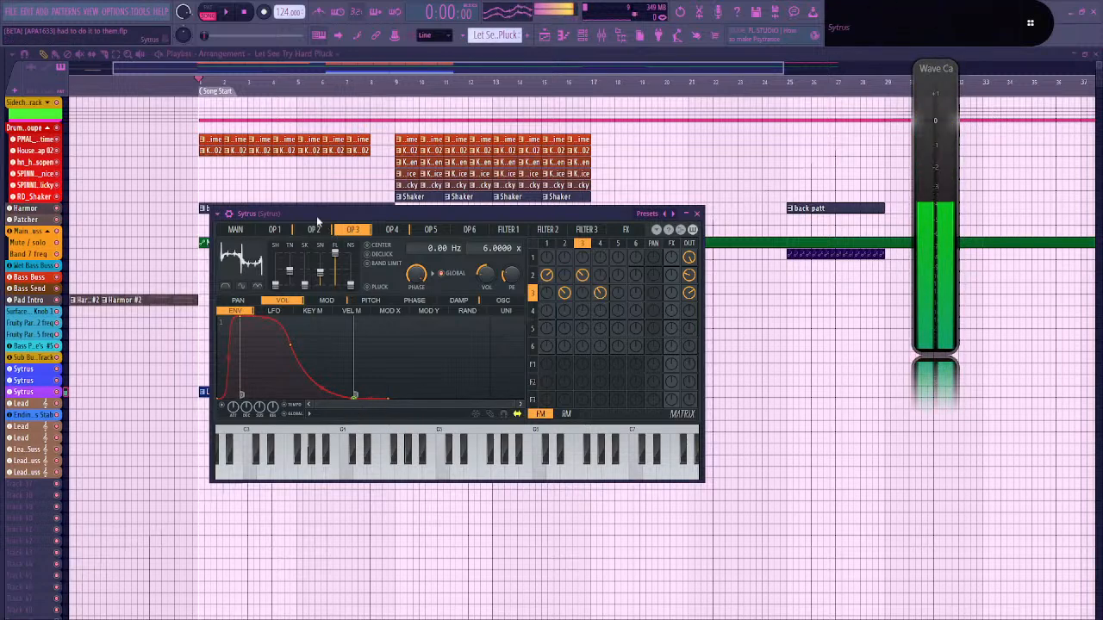
Lower point 4 of operator 2's volume envelope to 0%, extend its last point, and adjust the last point of operator 3's envelope
left_click(313, 230)
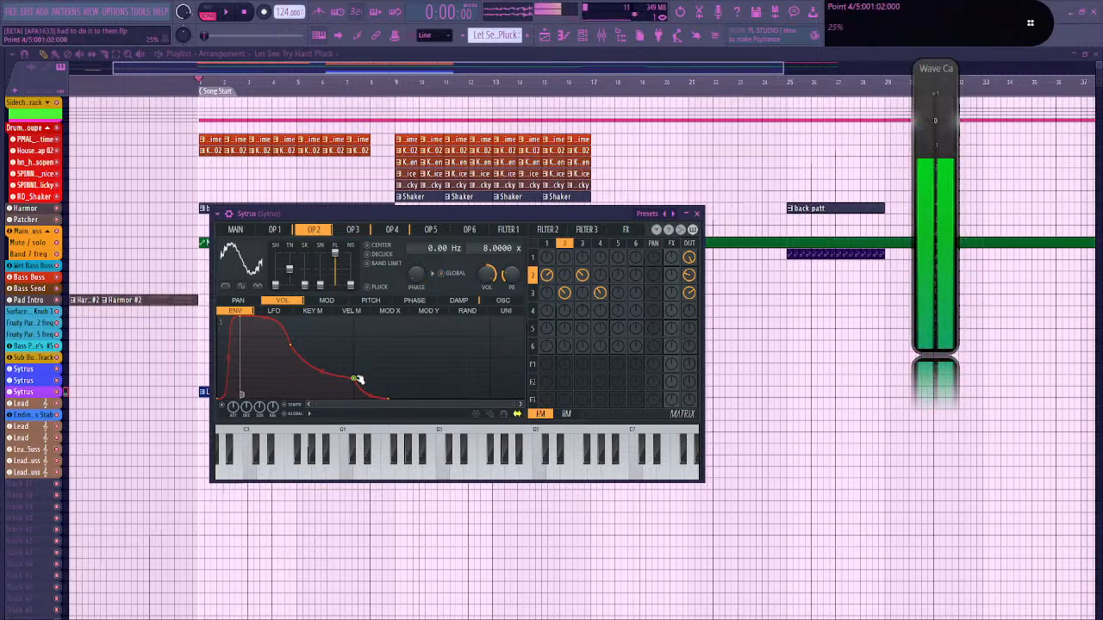
left_click_drag(353, 379, 418, 404)
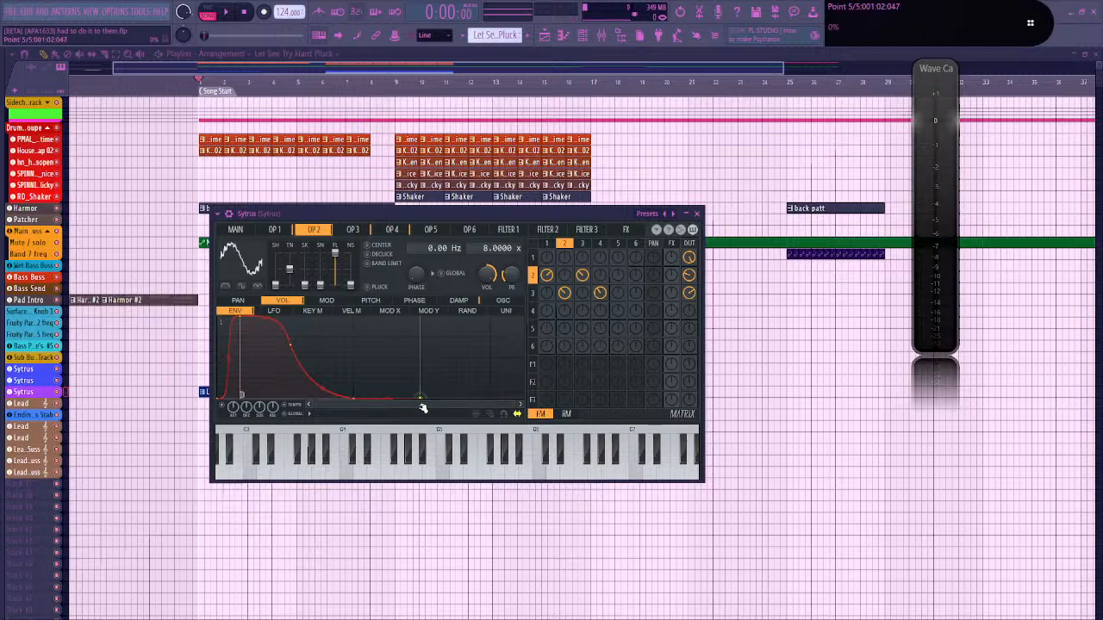
left_click(353, 230)
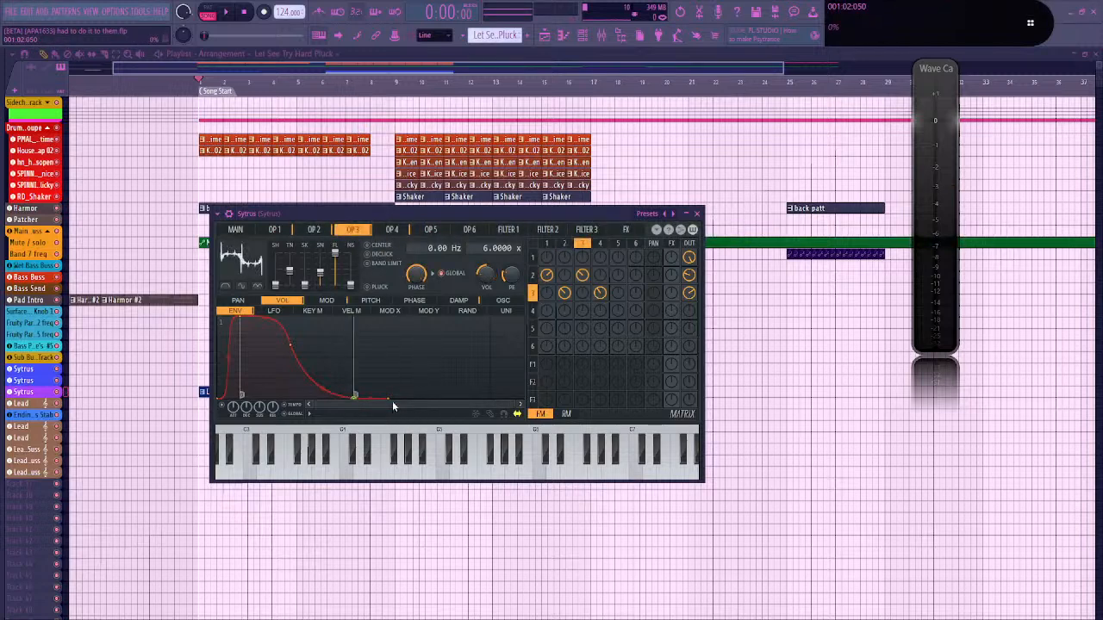
left_click_drag(388, 398, 389, 399)
Lower the sustain point of operator 1's volume envelope to the floor, lengthen the flat tail, and audition a low note
left_click(285, 231)
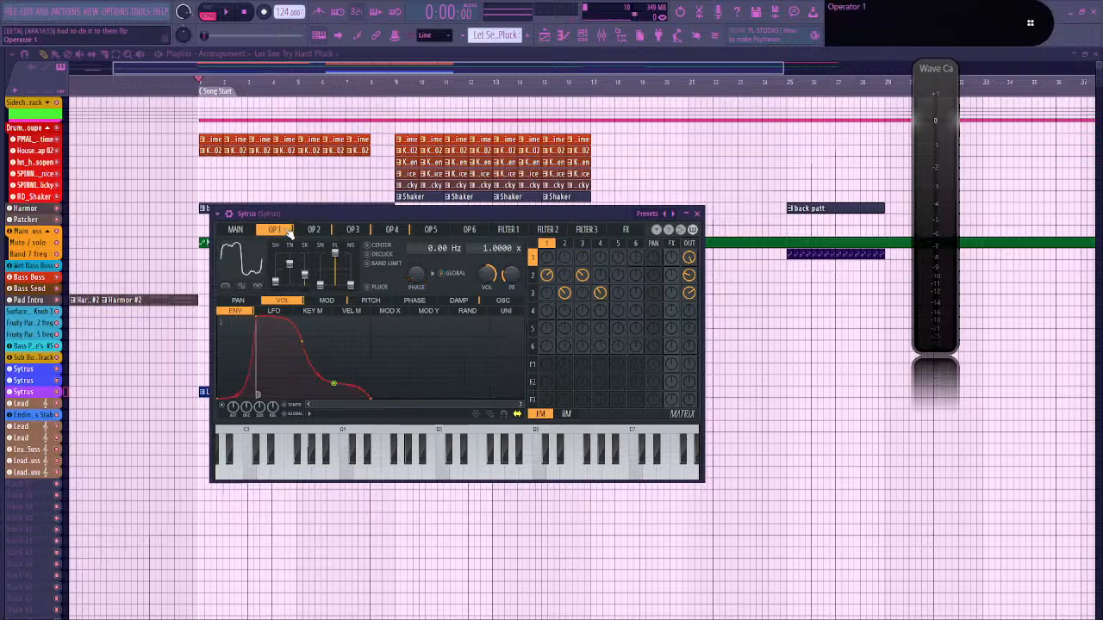
left_click_drag(336, 385, 338, 402)
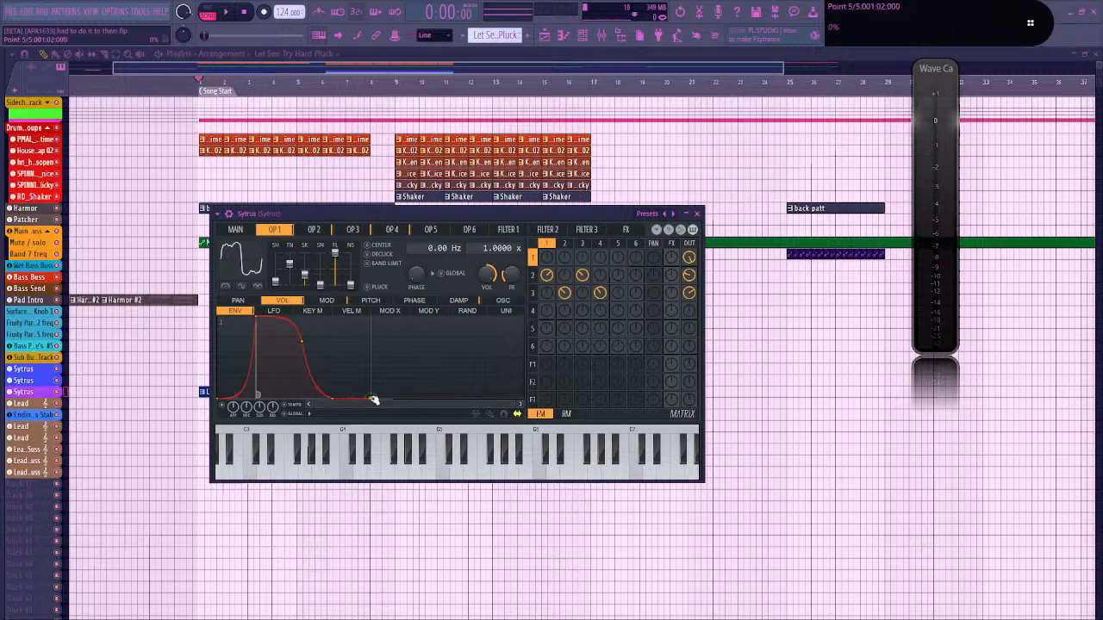
key("g")
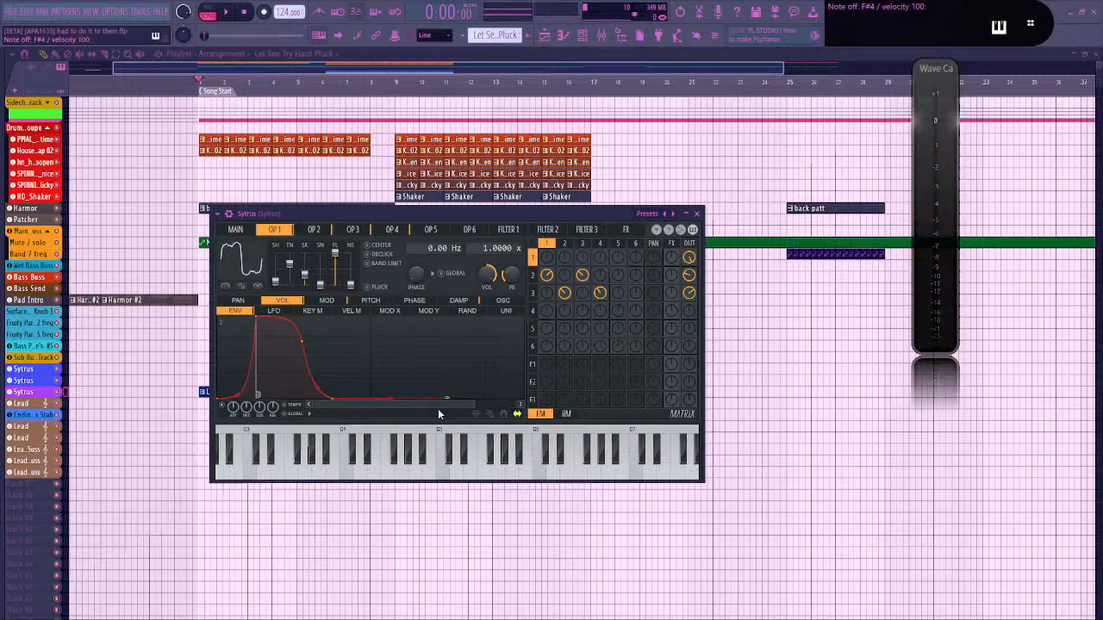
key("g")
Enable Porta and Mono for the Sytrus channel, with max polyphony 4 and a portamento time of 0:10
left_click(229, 212)
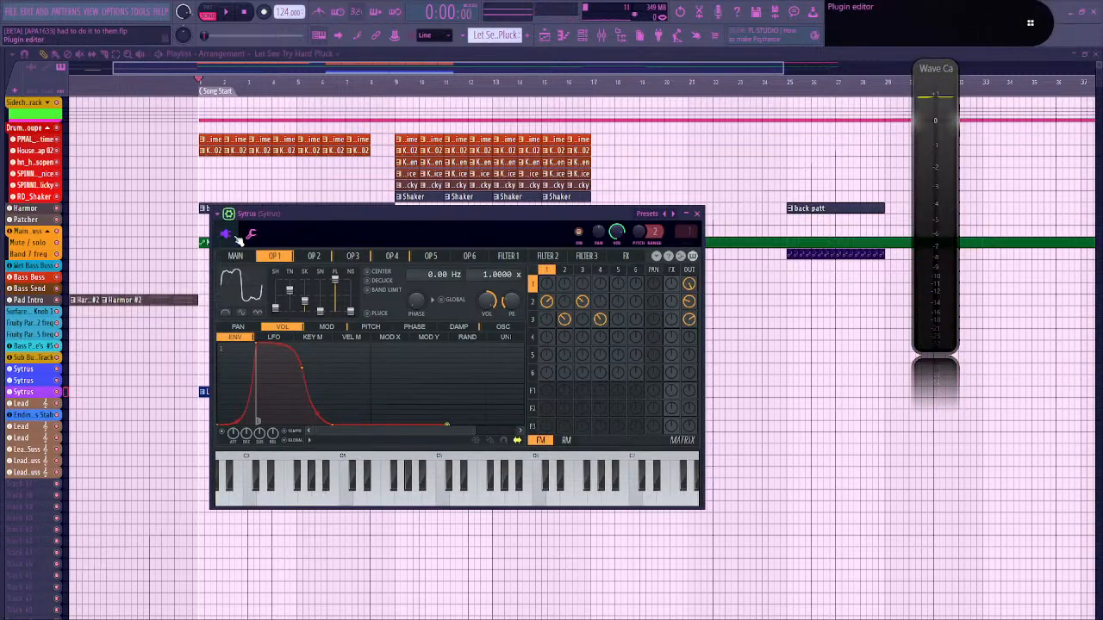
left_click(253, 234)
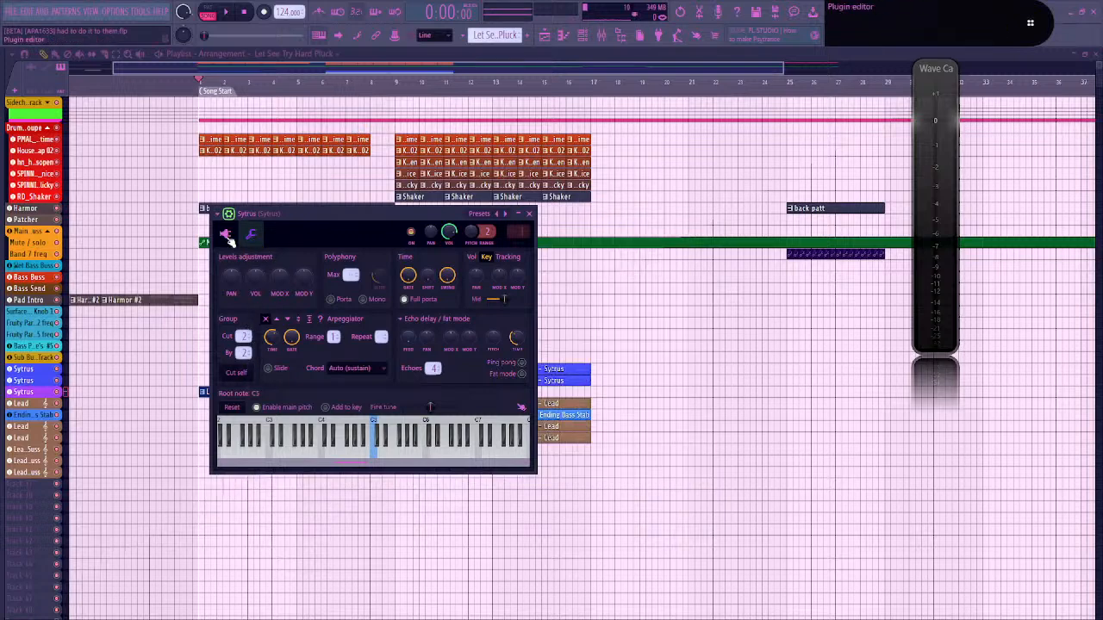
left_click(229, 214)
left_click(229, 213)
left_click(250, 234)
mouse_move(348, 456)
left_mouse_down()
mouse_move(434, 454)
mouse_move(336, 451)
left_mouse_up()
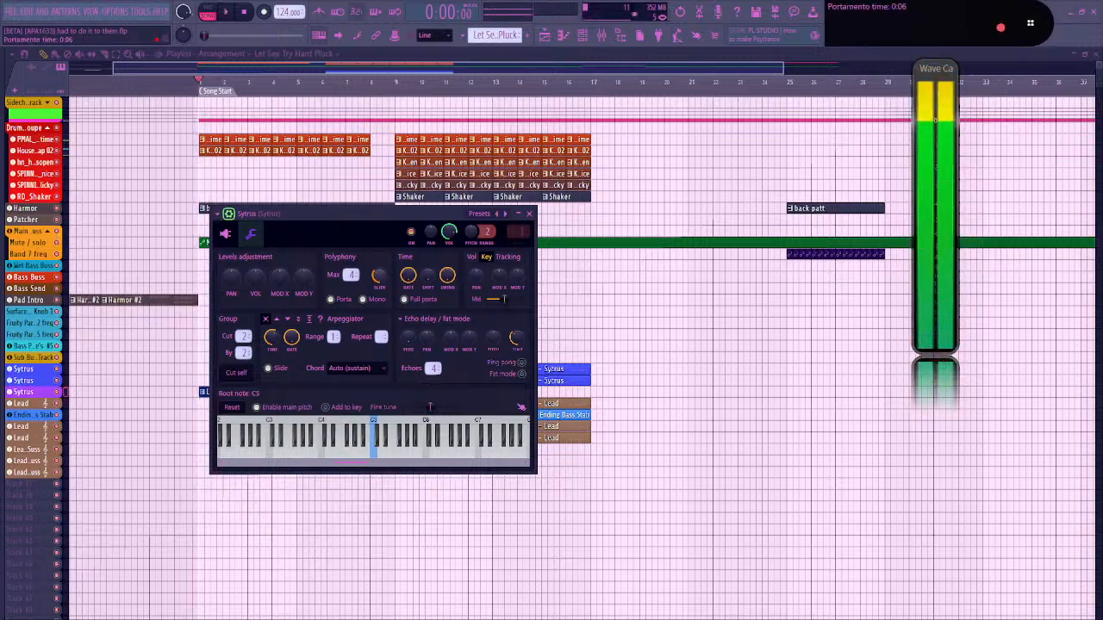
left_click_drag(379, 275, 379, 271)
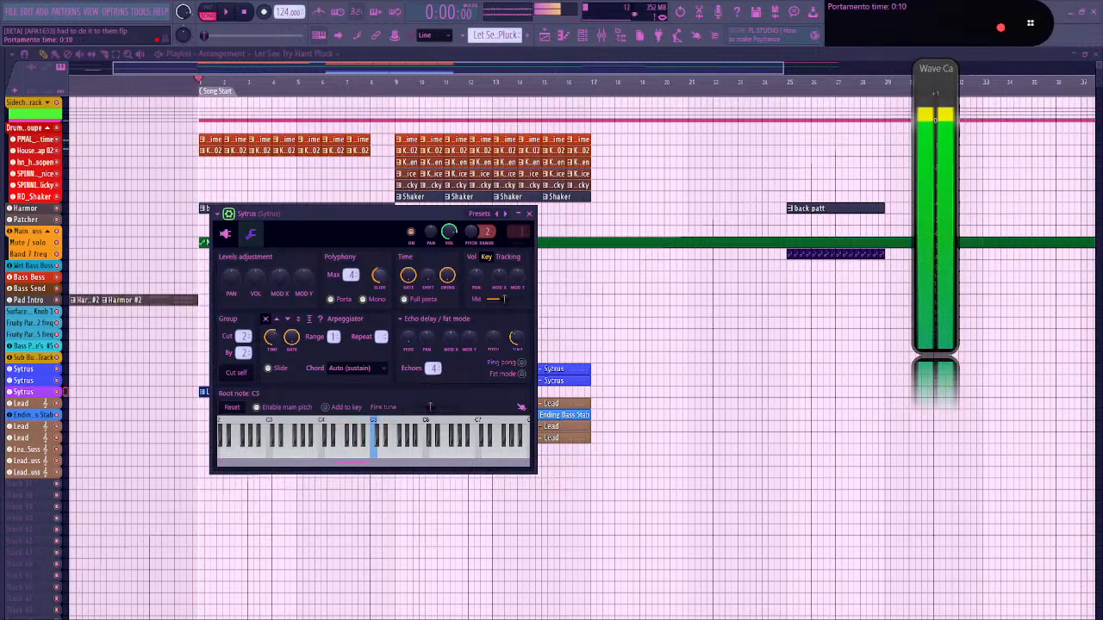
Return to the Sytrus main page, audition notes across several octaves, and slightly raise the high band level of the EQ
left_click(225, 233)
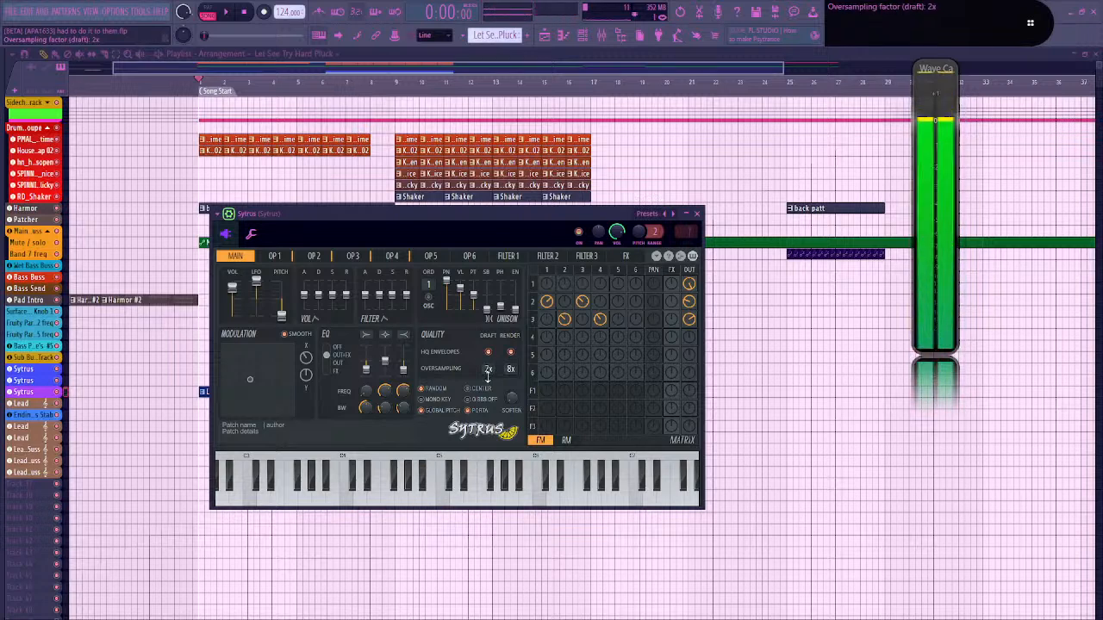
key("6")
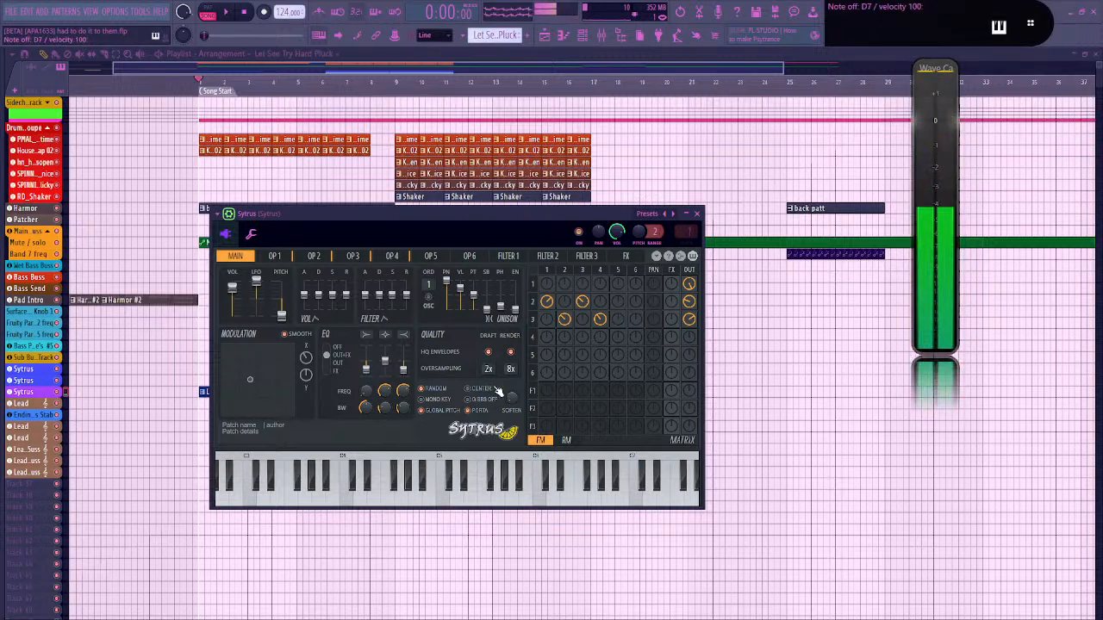
key("6")
key("6")
key("v")
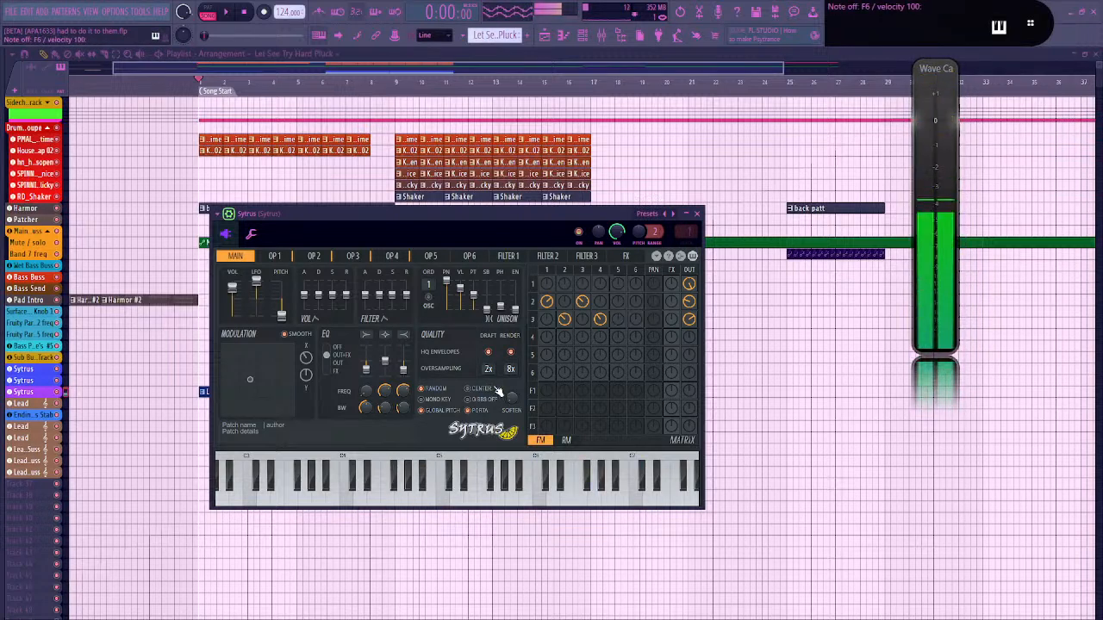
key("v")
key("v")
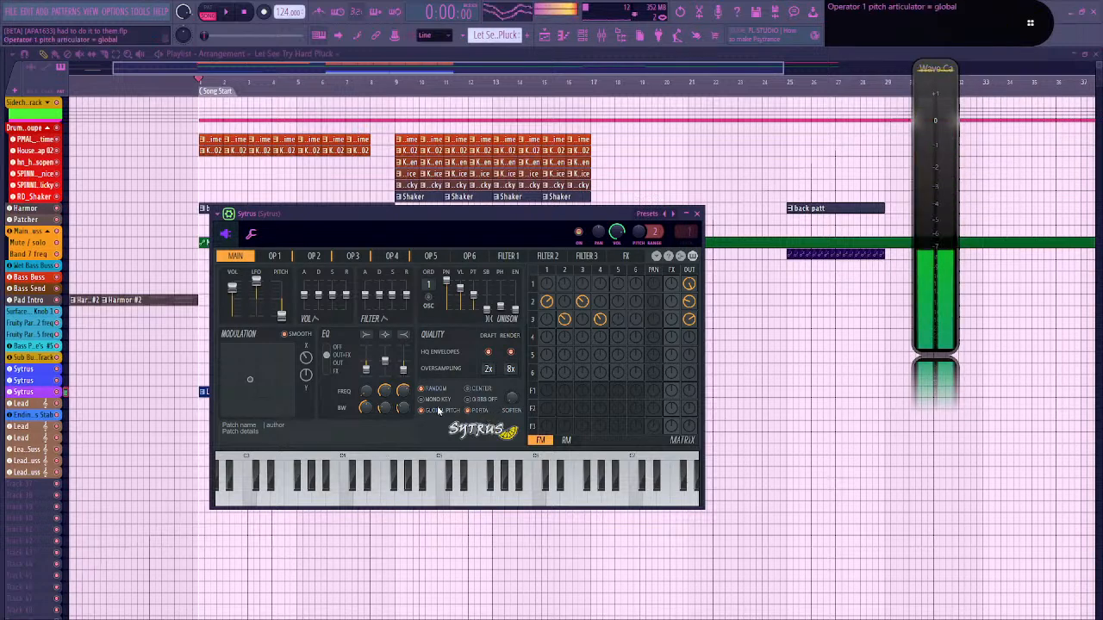
key("v")
key("v")
left_click_drag(404, 370, 404, 366)
key("v")
key("v")
key("v")
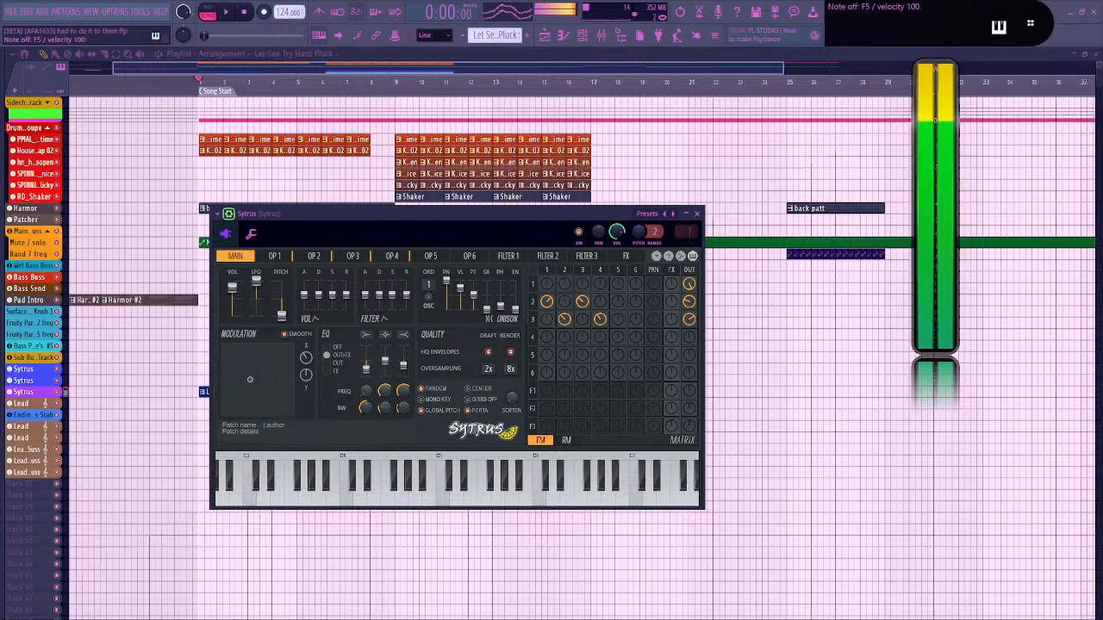
key("v")
key("v")
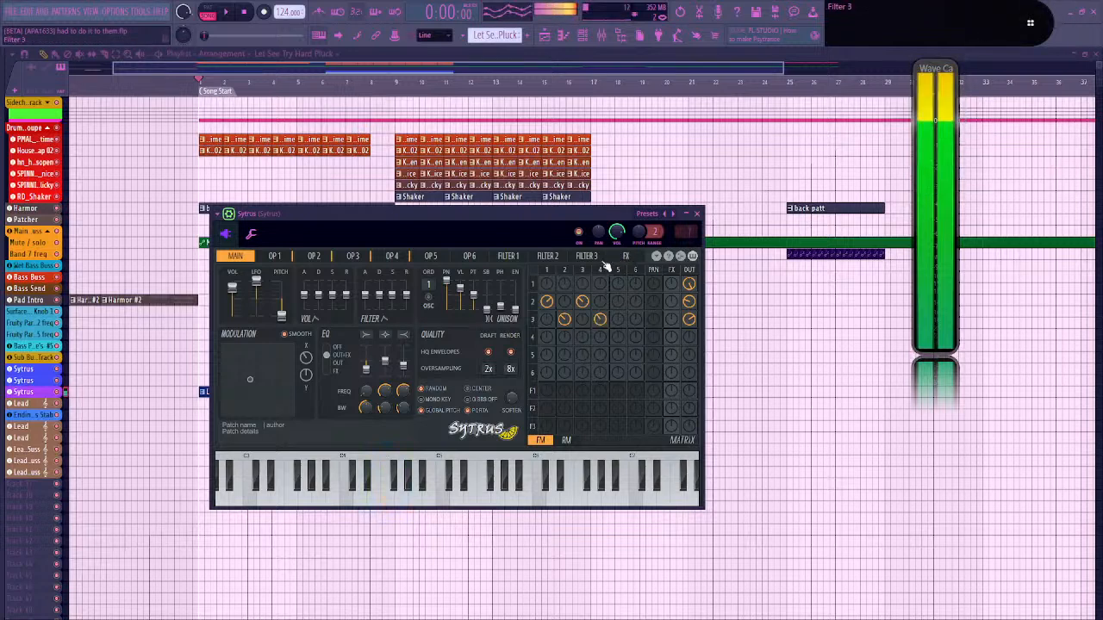
key("g")
key("g")
Open the Sytrus effects page and route filter 1 to both FX and the output in the matrix, auditioning notes
left_click(623, 255)
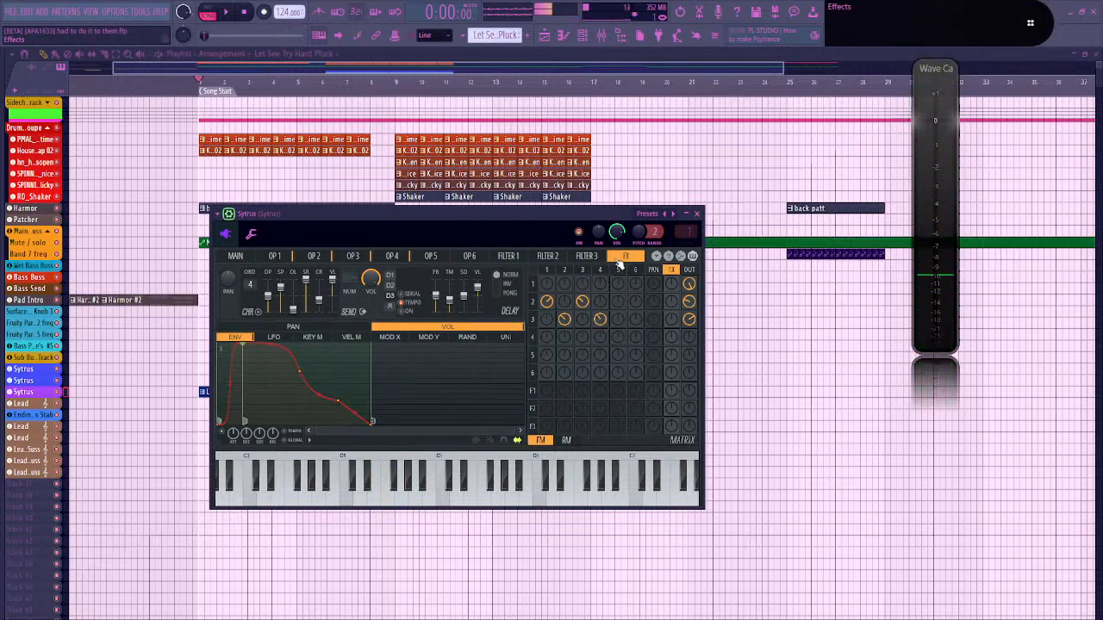
key("v")
key("v")
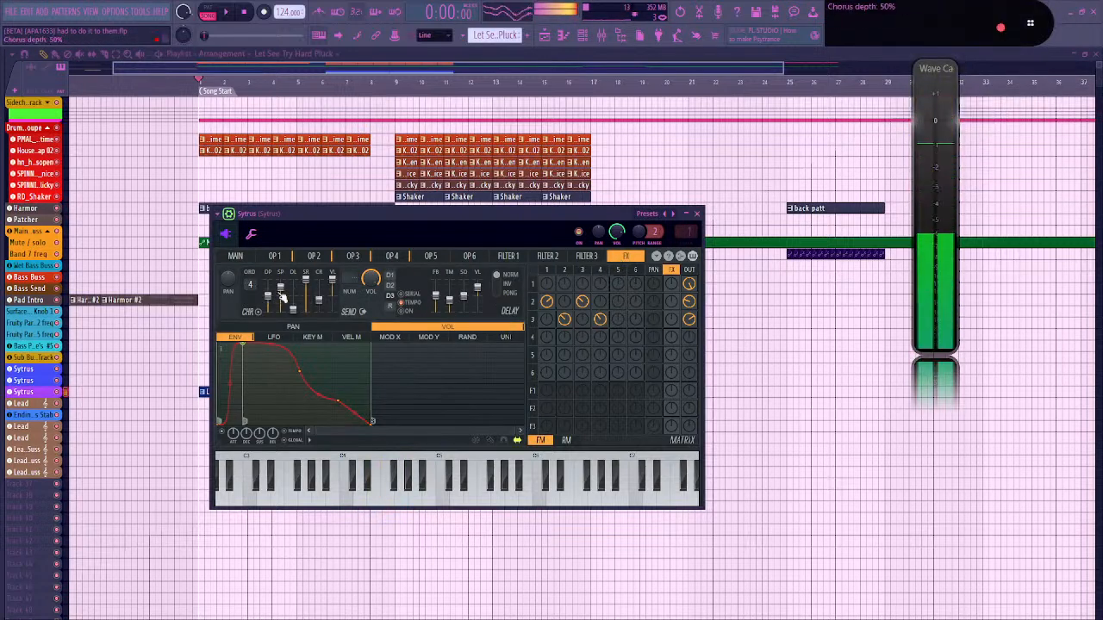
key("g")
key("g")
left_click_drag(675, 391, 675, 336)
key("g")
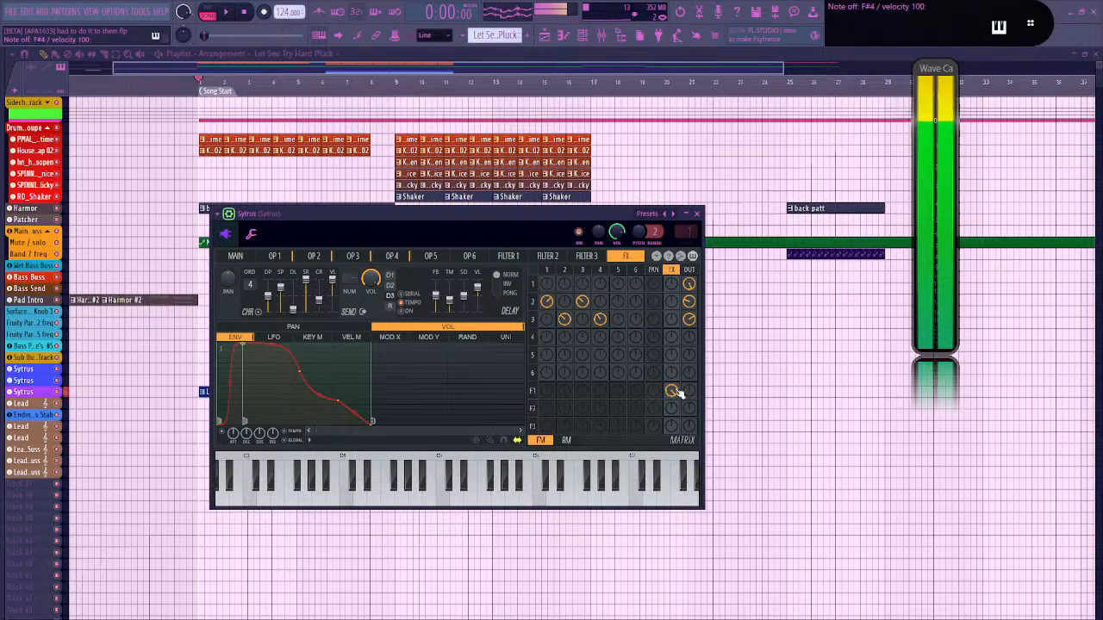
key("g")
left_click_drag(693, 391, 693, 345)
Mute the direct outputs of operators 1, 2 and 3 in the matrix while auditioning notes
key("g")
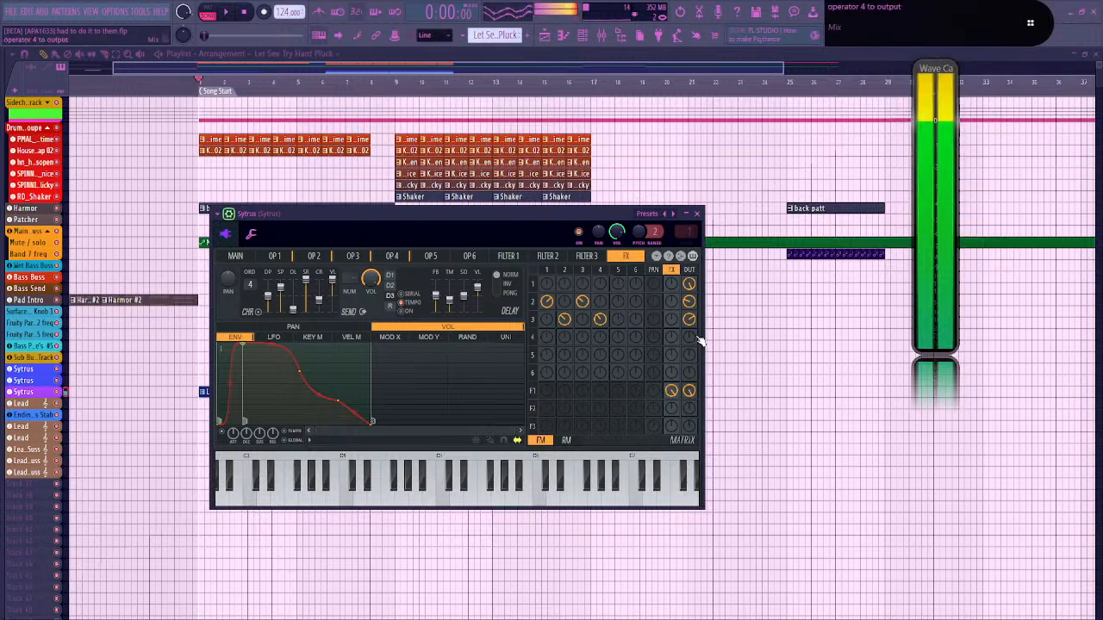
key("g")
right_click(691, 318)
key("g")
right_click(692, 301)
right_click(691, 286)
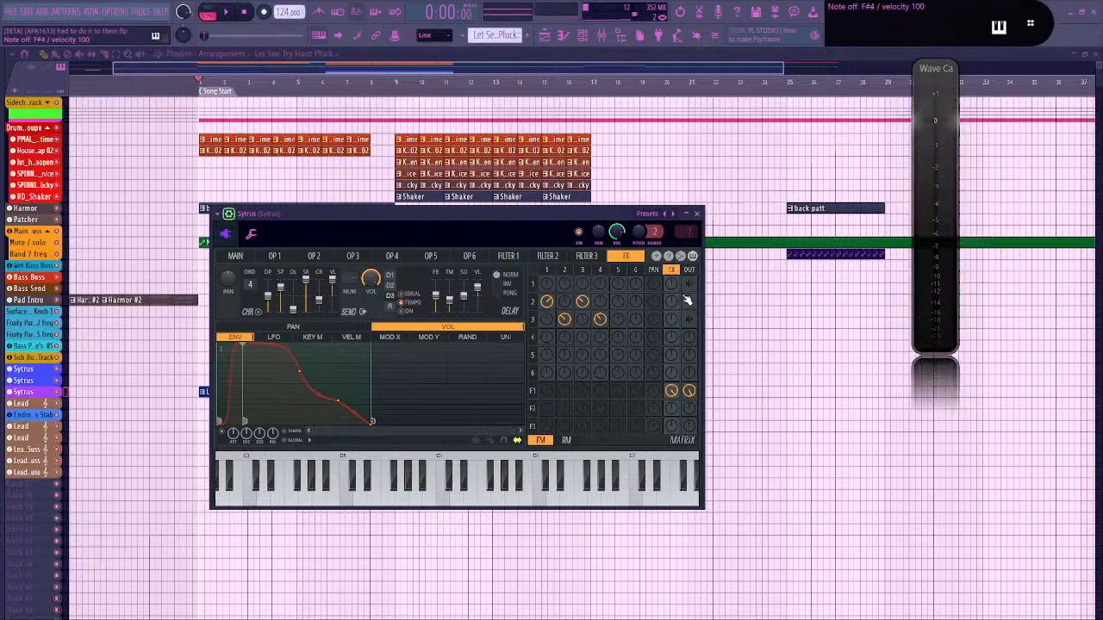
key("v")
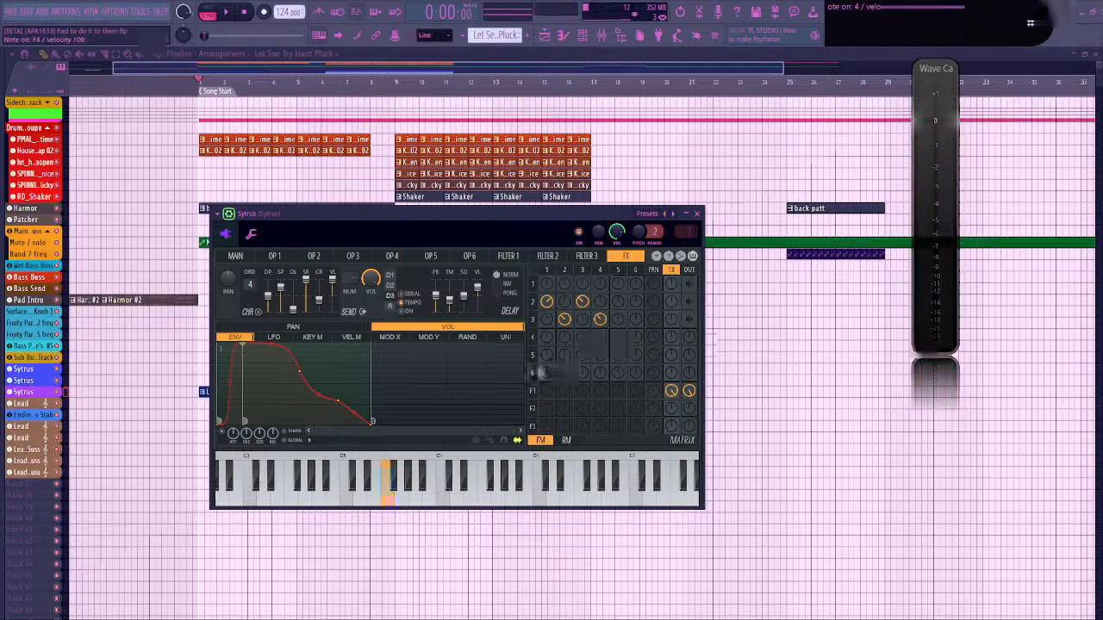
Set the FX send to Insert 30, feed operators 1, 2 and 3 into filter 1, and mute filter 1's output
left_click(351, 280)
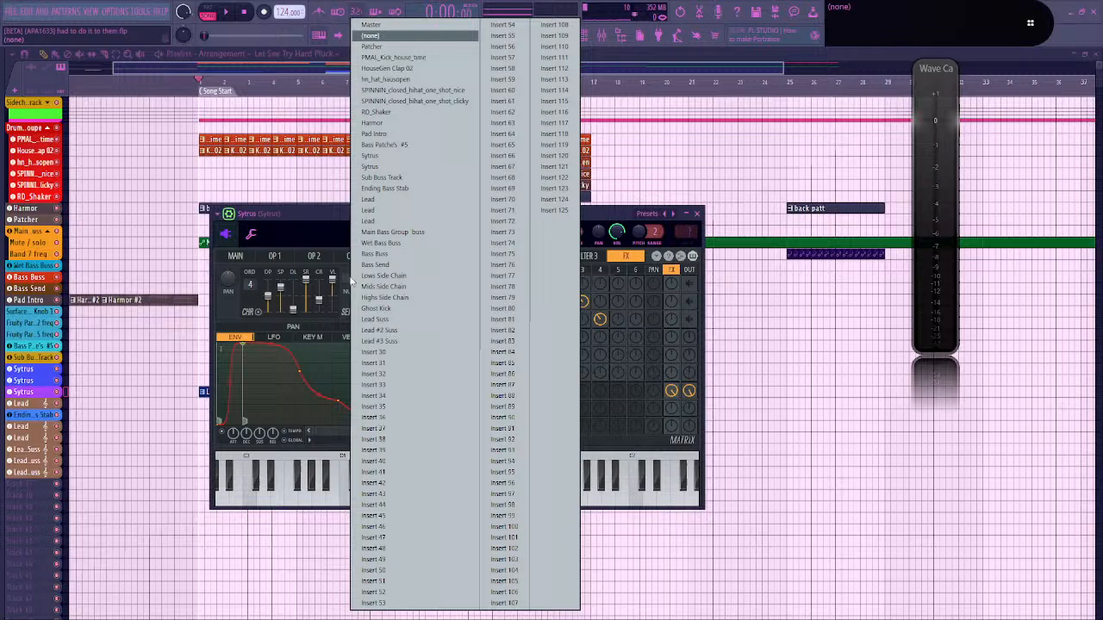
left_click(397, 354)
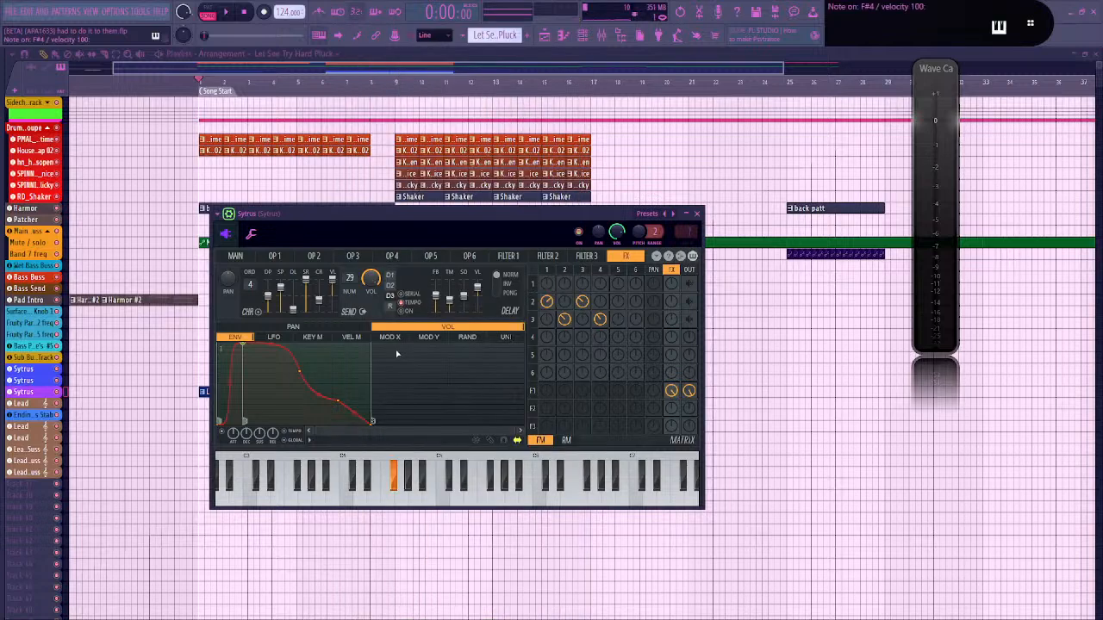
right_click(548, 392)
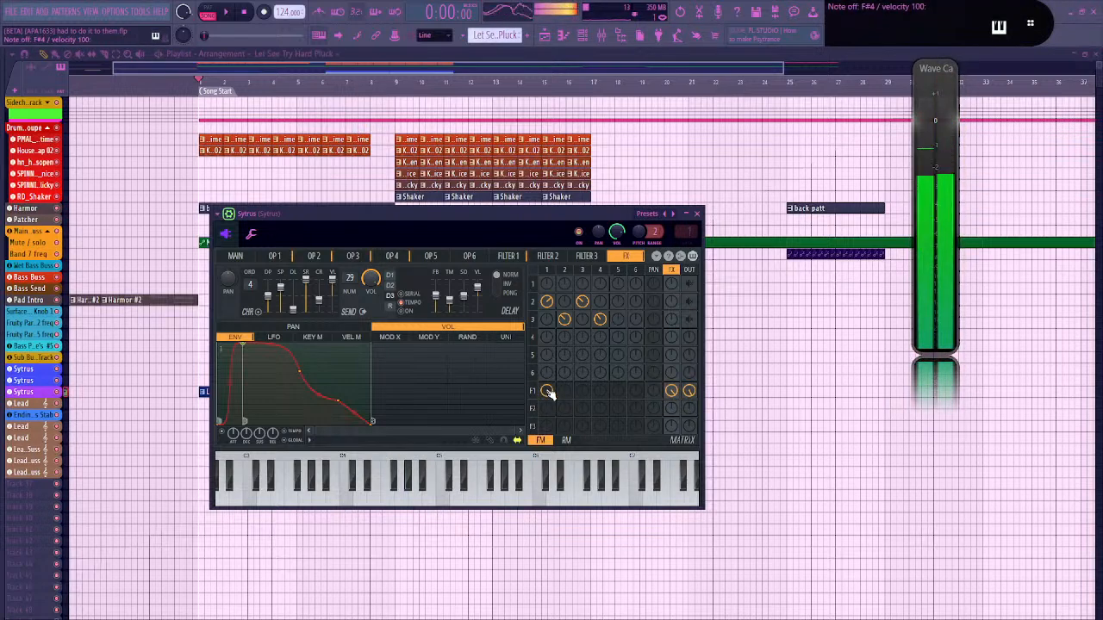
right_click(691, 390)
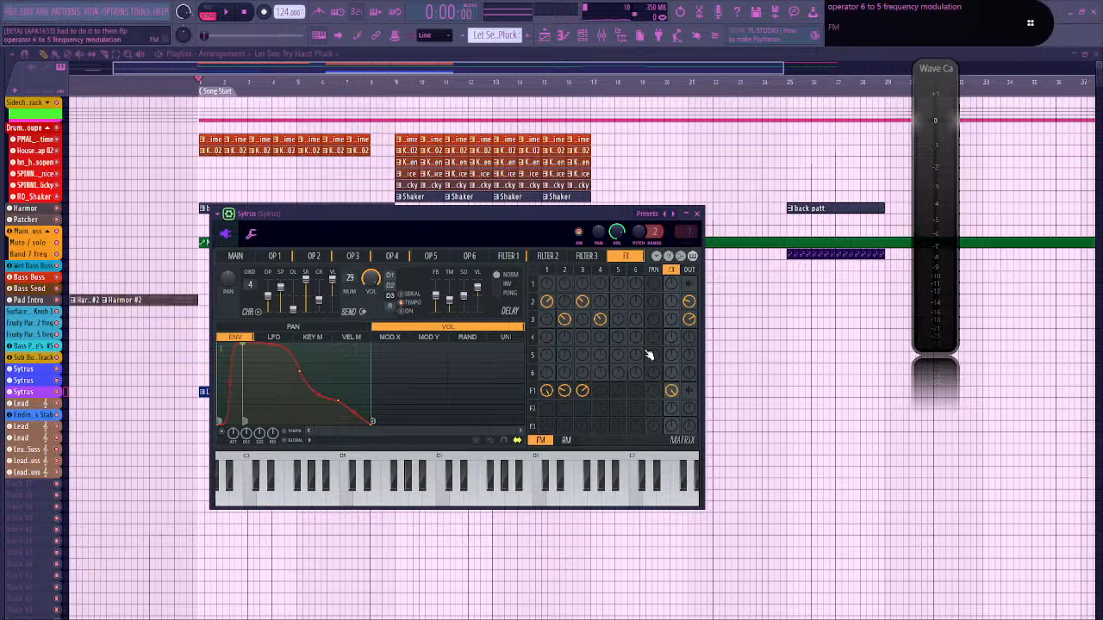
Compare the routing by ear, leaving the operators' direct outputs and filter 1's FX send muted and filter 1's output on
right_click(690, 288)
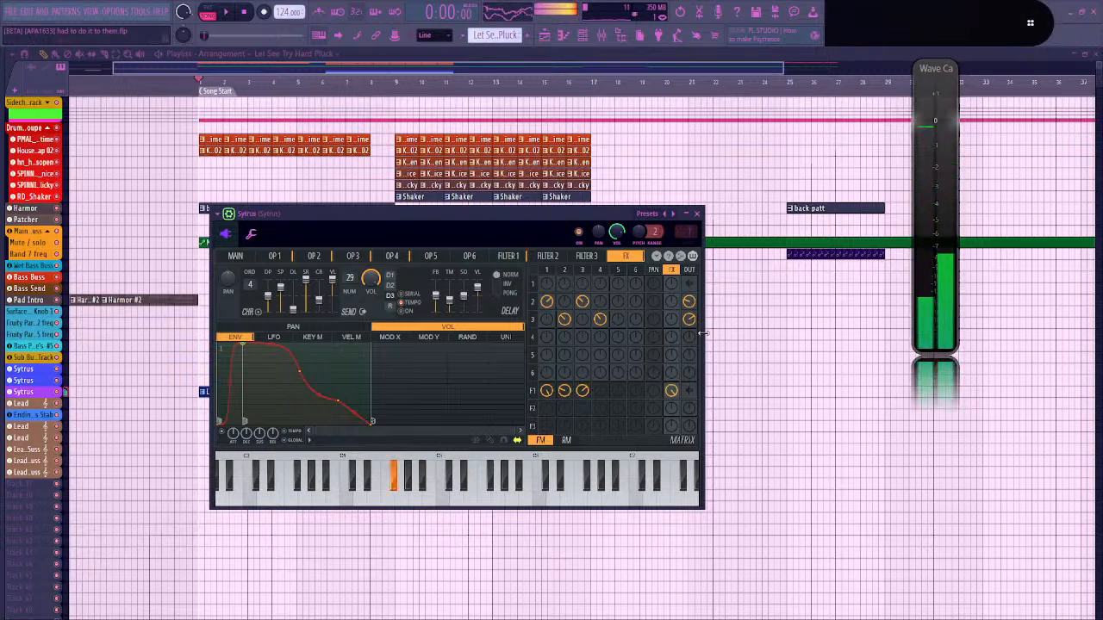
right_click(690, 319)
right_click(673, 394)
right_click(693, 394)
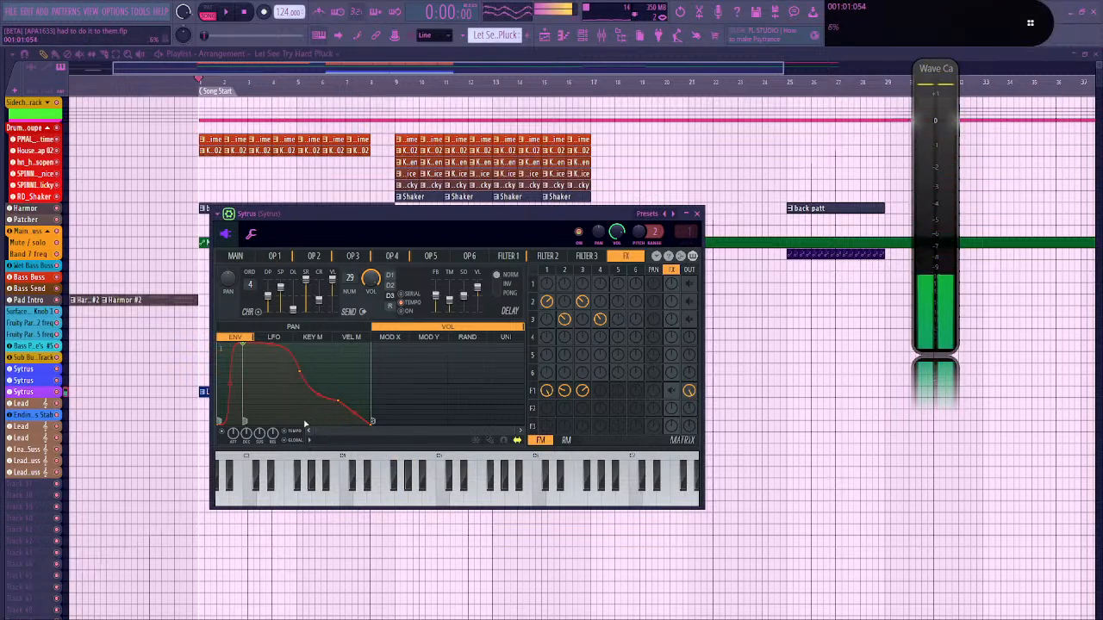
Make point 4 of operator 1's volume envelope the sustain / loop end and its first point the loop start
left_click(274, 256)
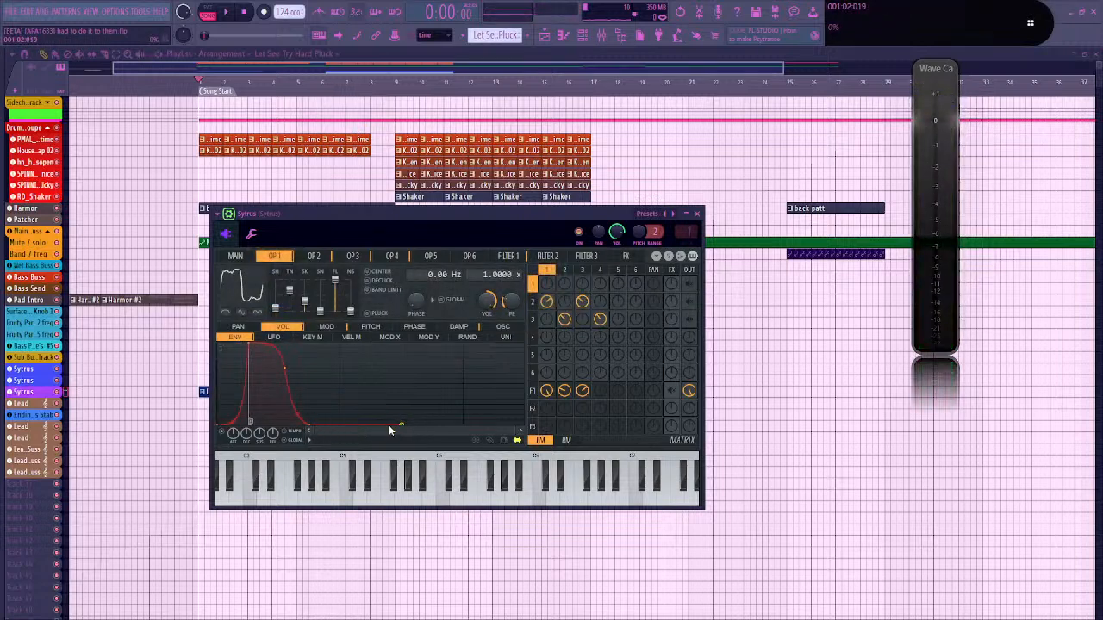
right_click(312, 425)
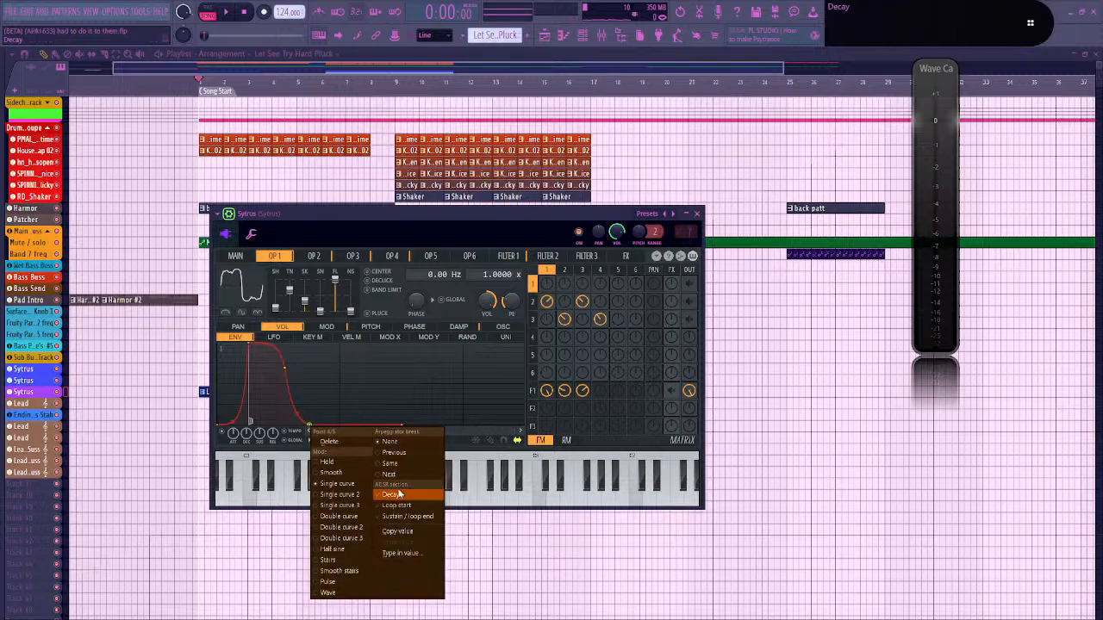
left_click(405, 516)
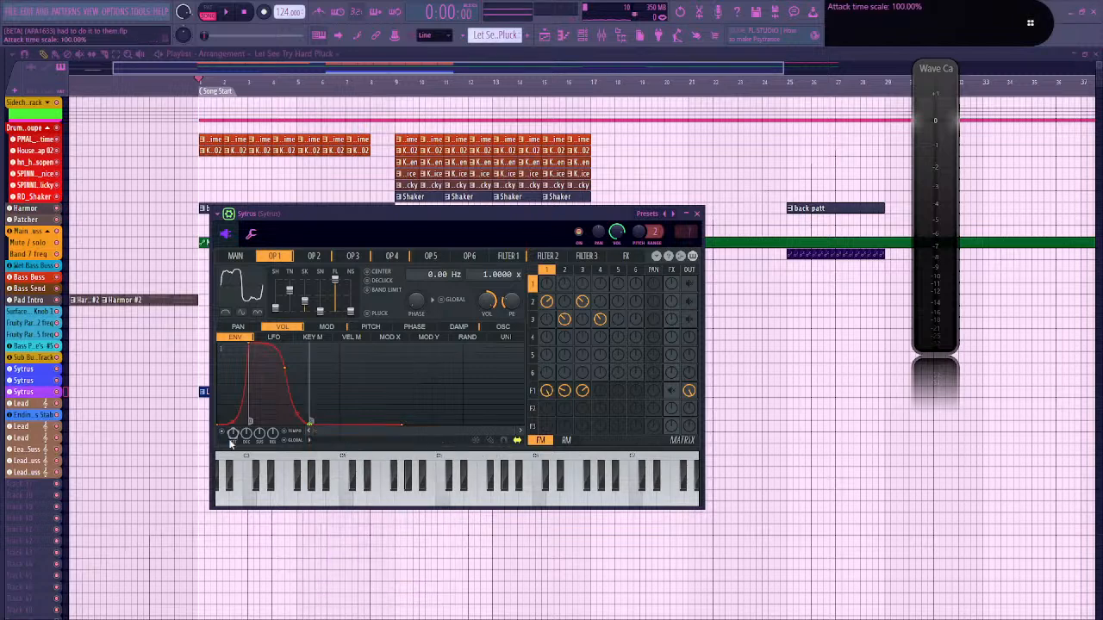
right_click(222, 428)
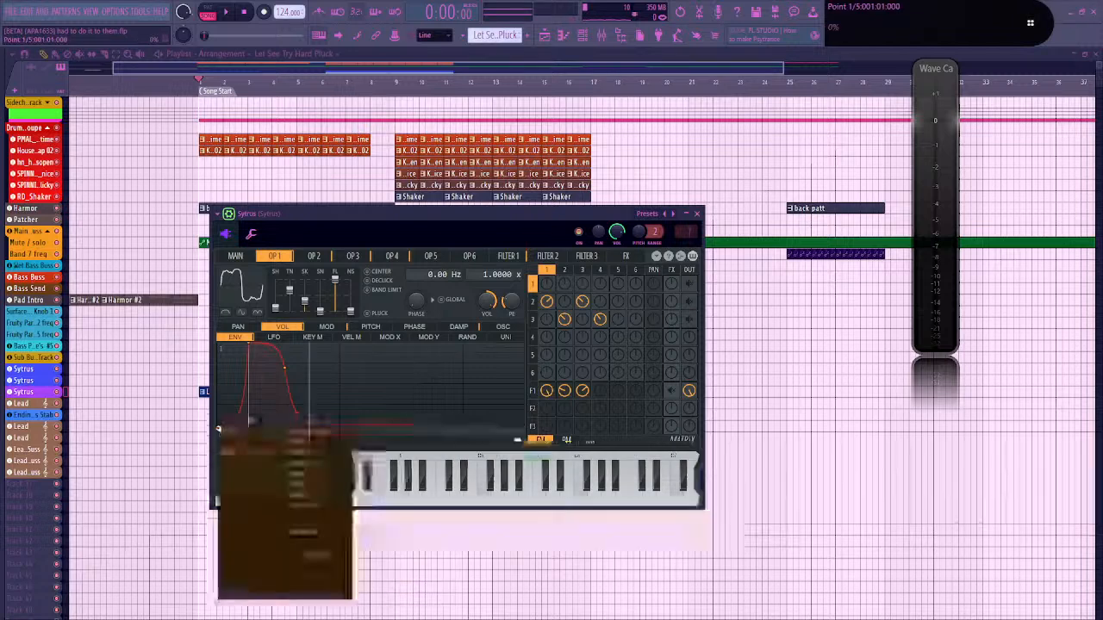
left_click(320, 508)
Audition operator 1 alone through filter 1, turn filter 1's FX send back on at a low level, and restore operators 2 and 3
right_click(566, 393)
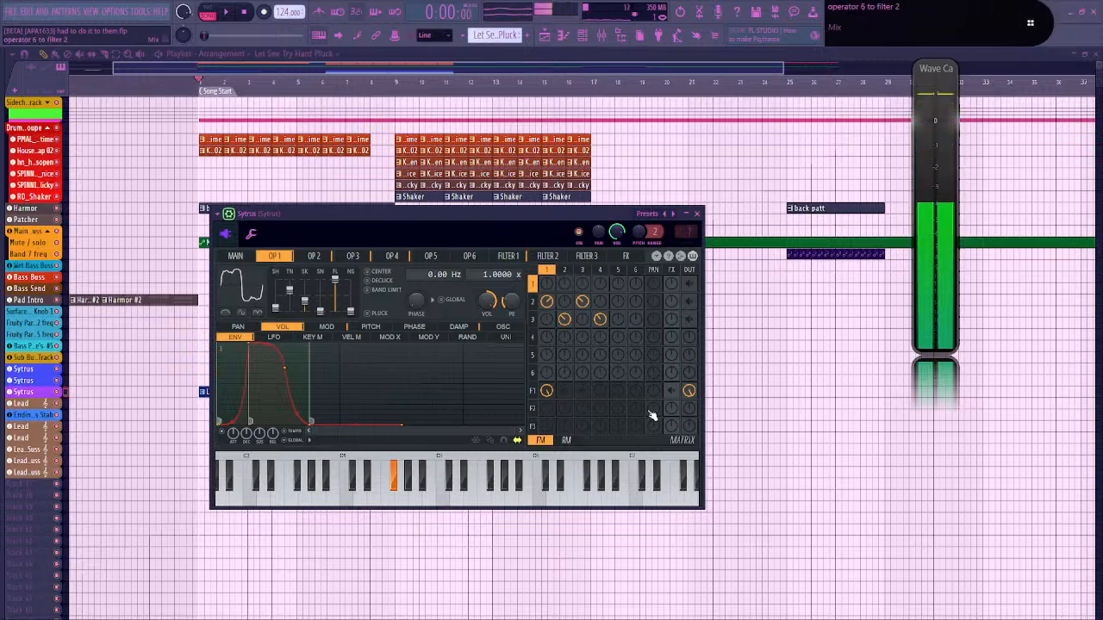
right_click(676, 393)
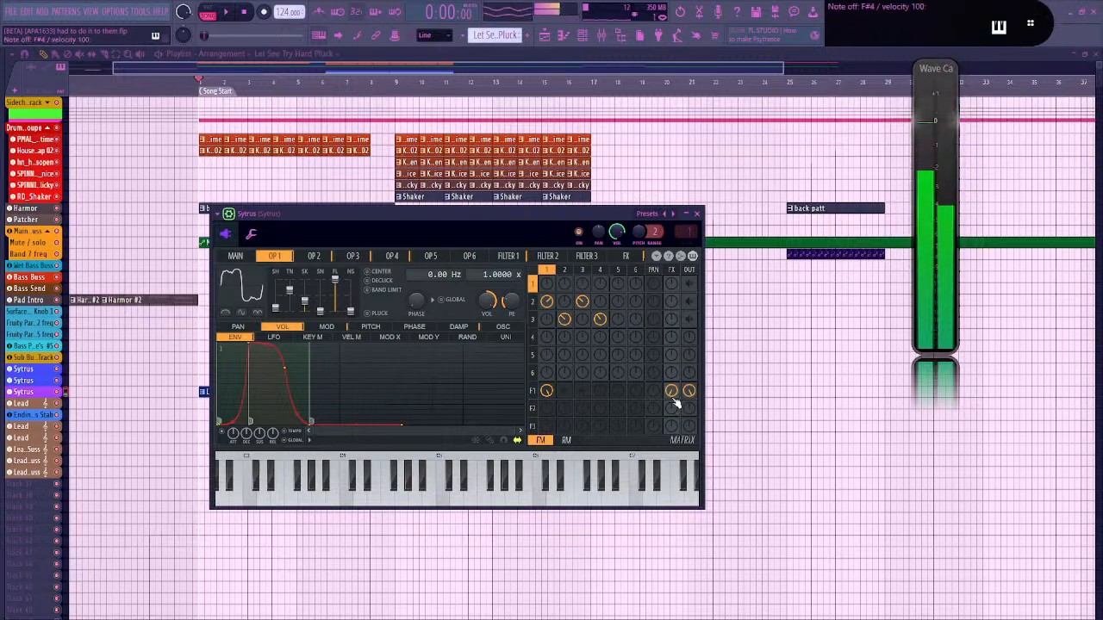
right_click(568, 392)
right_click(586, 395)
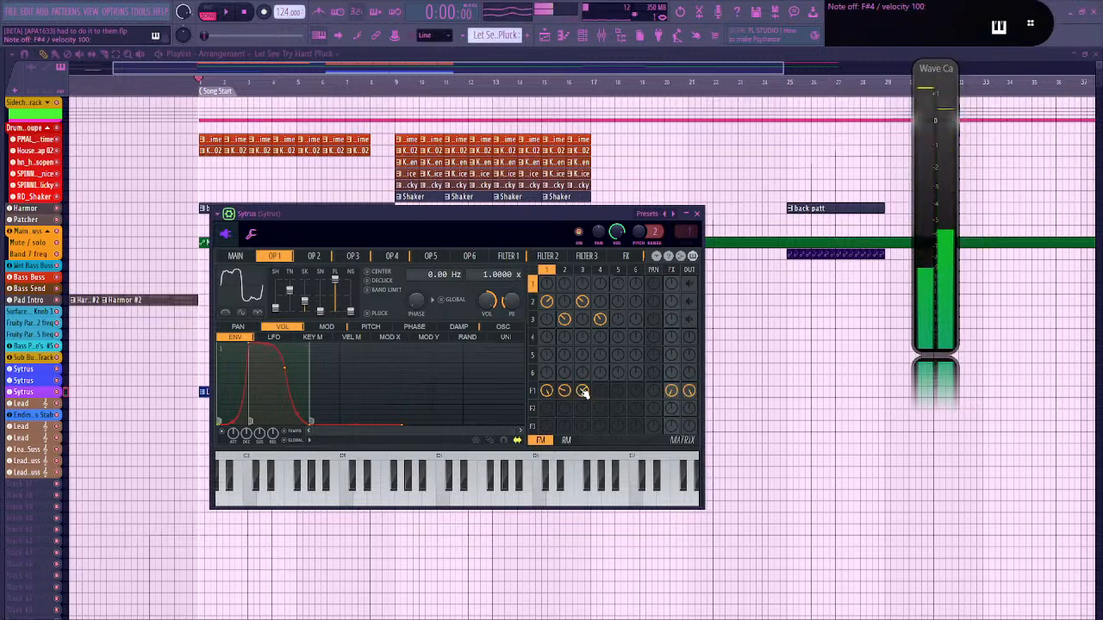
Make point 4 of operator 2's volume envelope the sustain / loop end and its first point the loop start
left_click(315, 257)
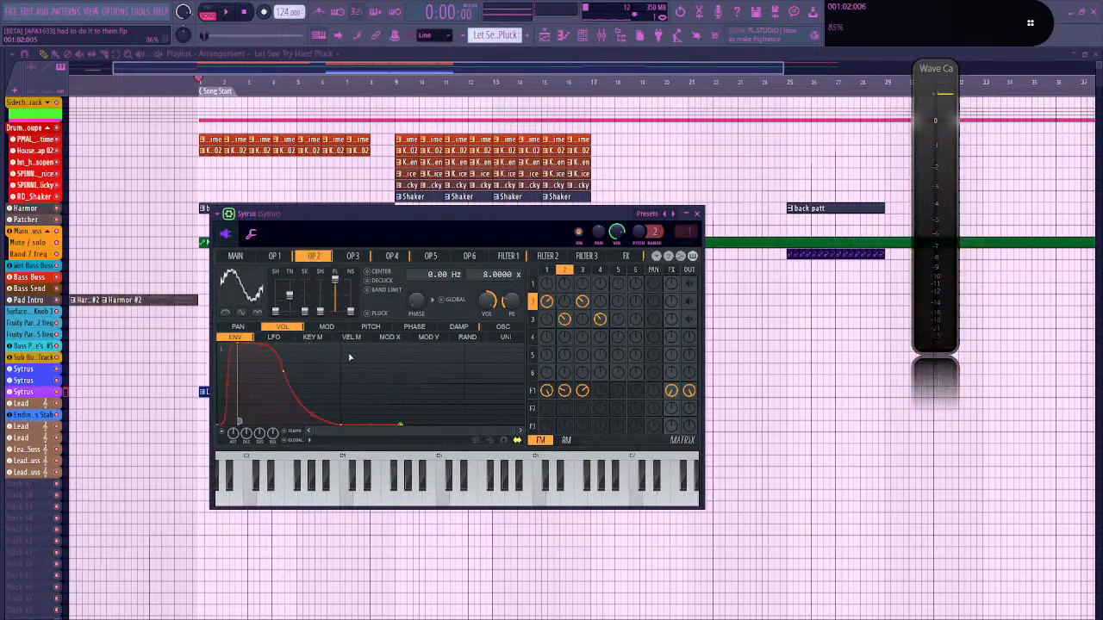
right_click(347, 425)
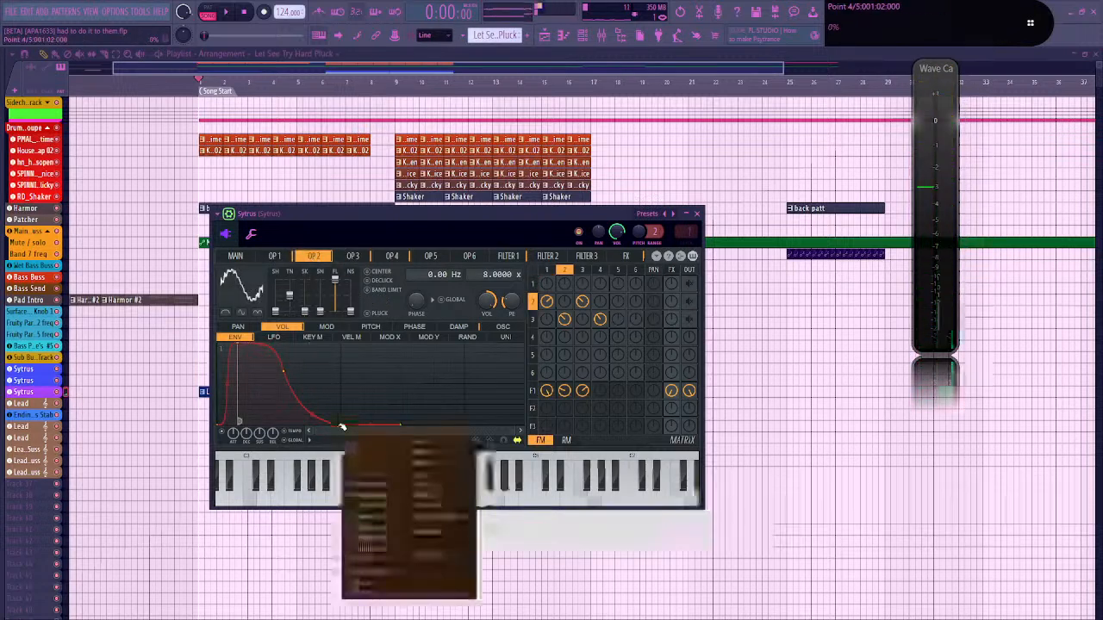
left_click(433, 516)
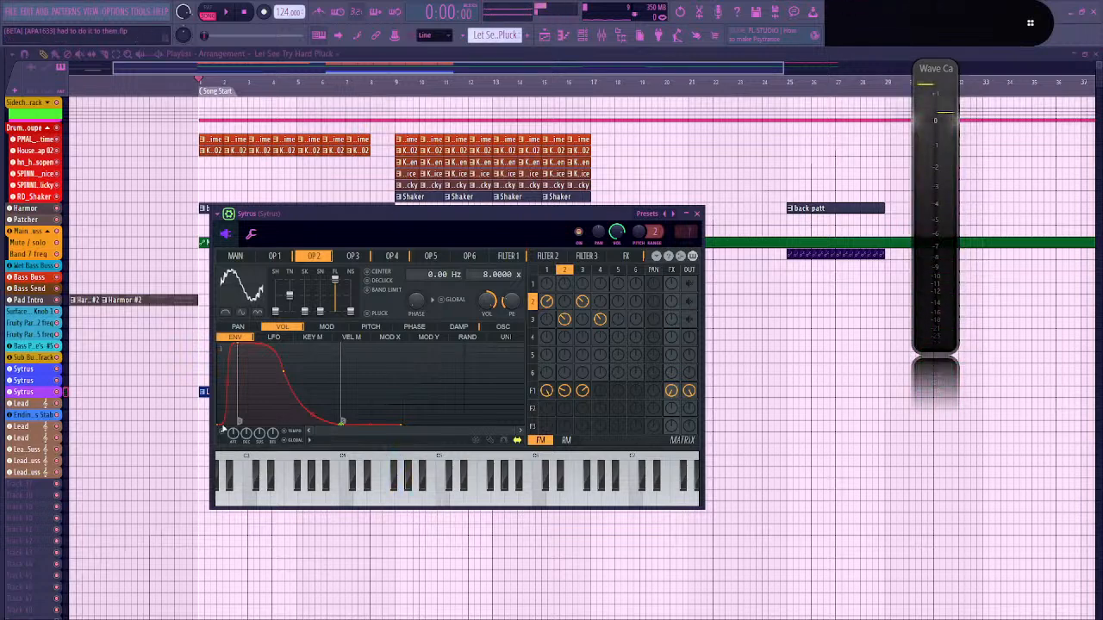
right_click(218, 427)
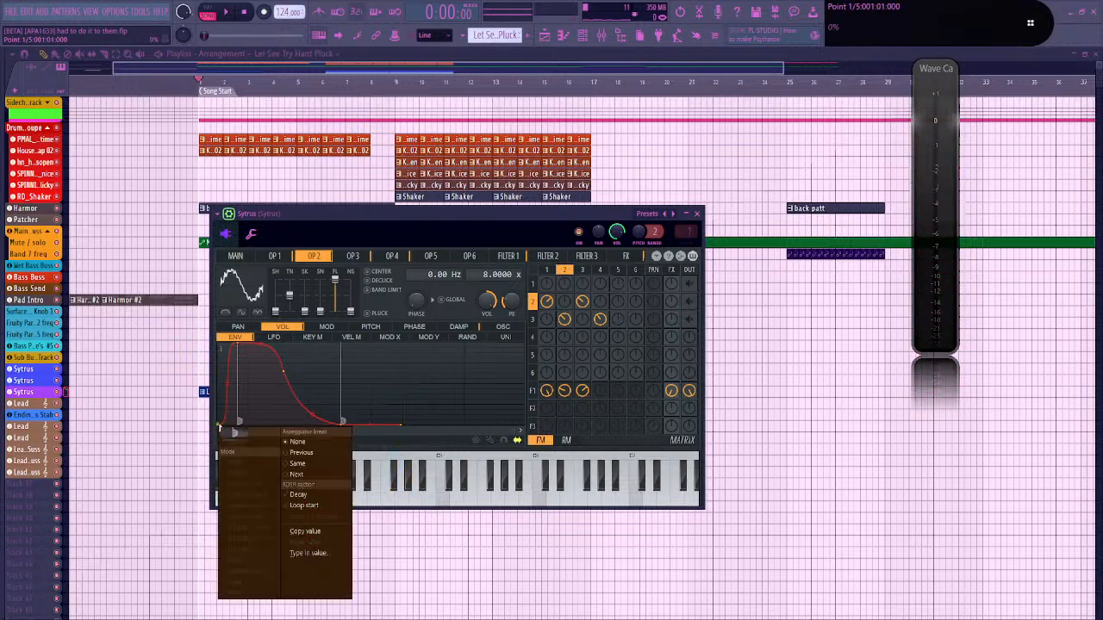
left_click(321, 494)
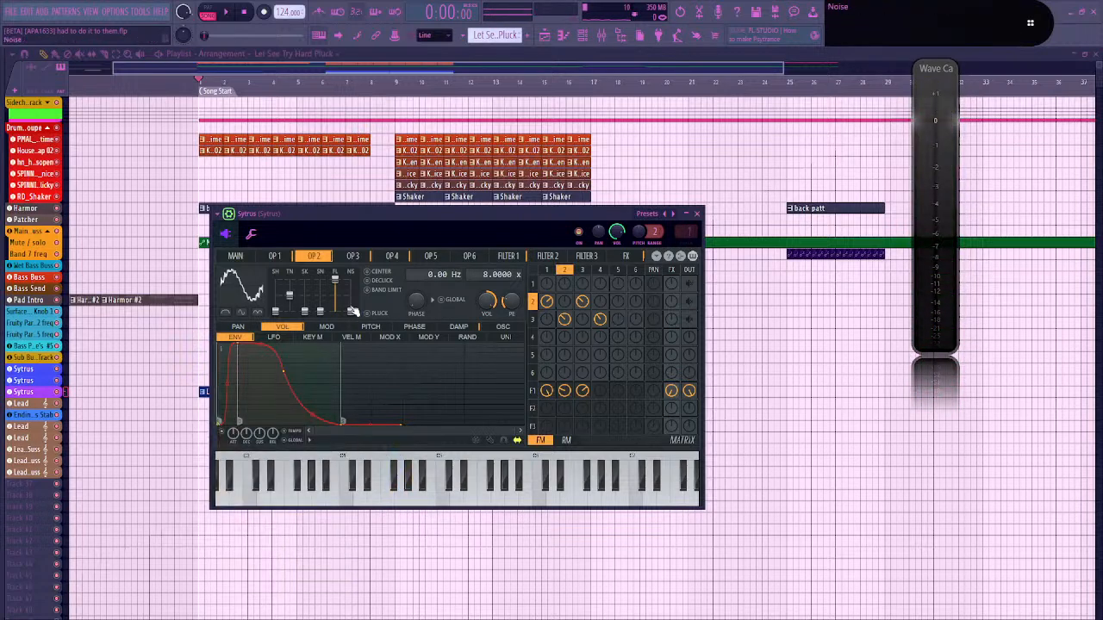
In operator 3's volume envelope, make point 3 the decay point and the first point the loop start
left_click(353, 256)
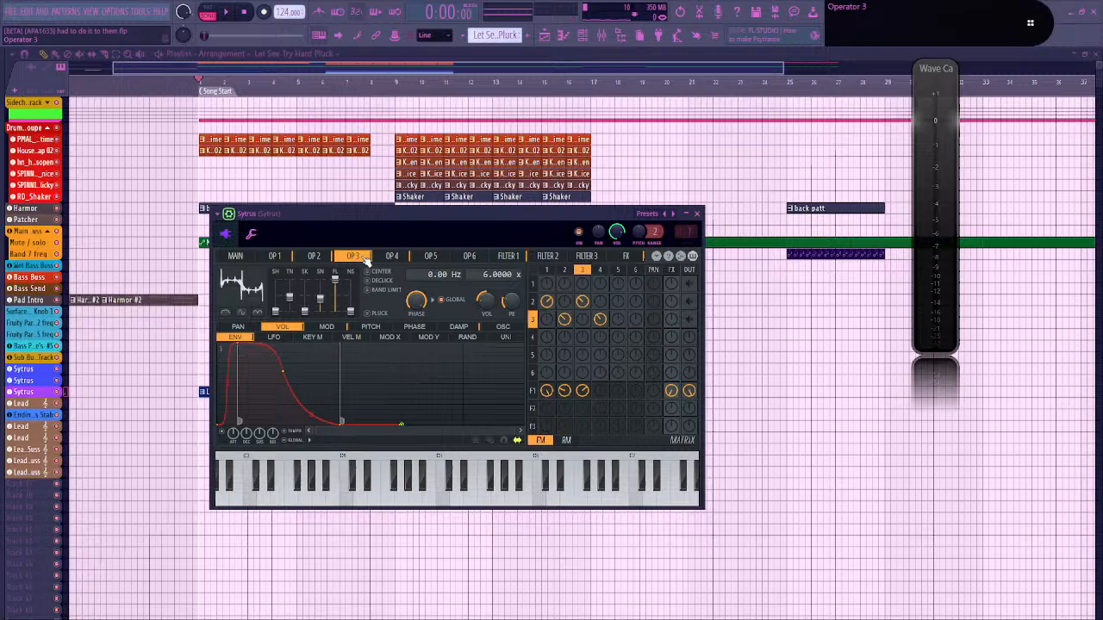
right_click(221, 427)
left_click(338, 492)
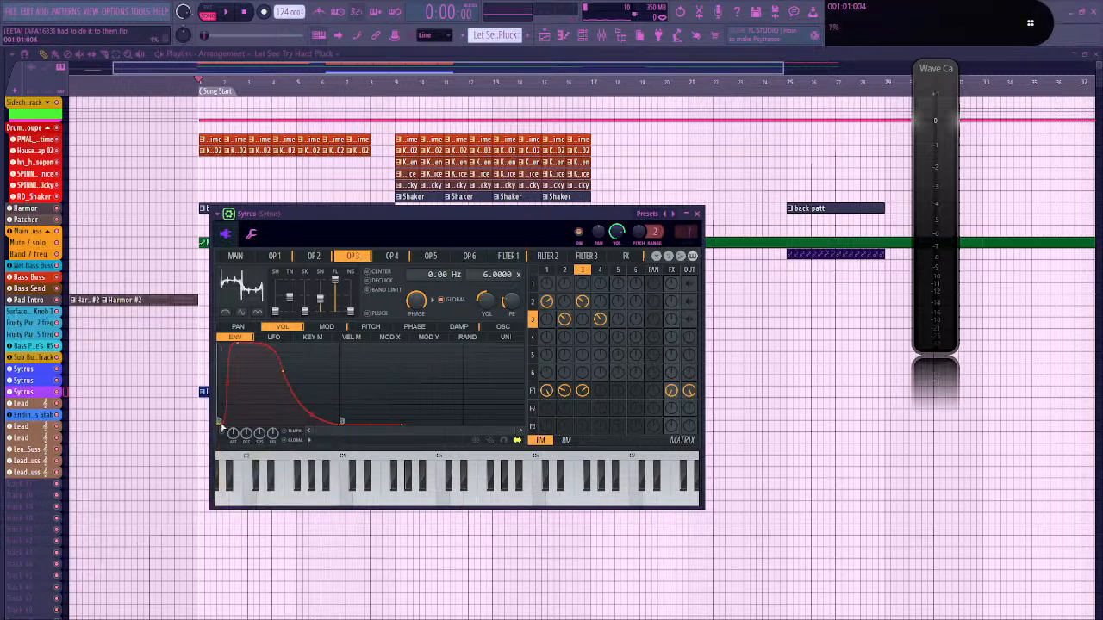
right_click(286, 373)
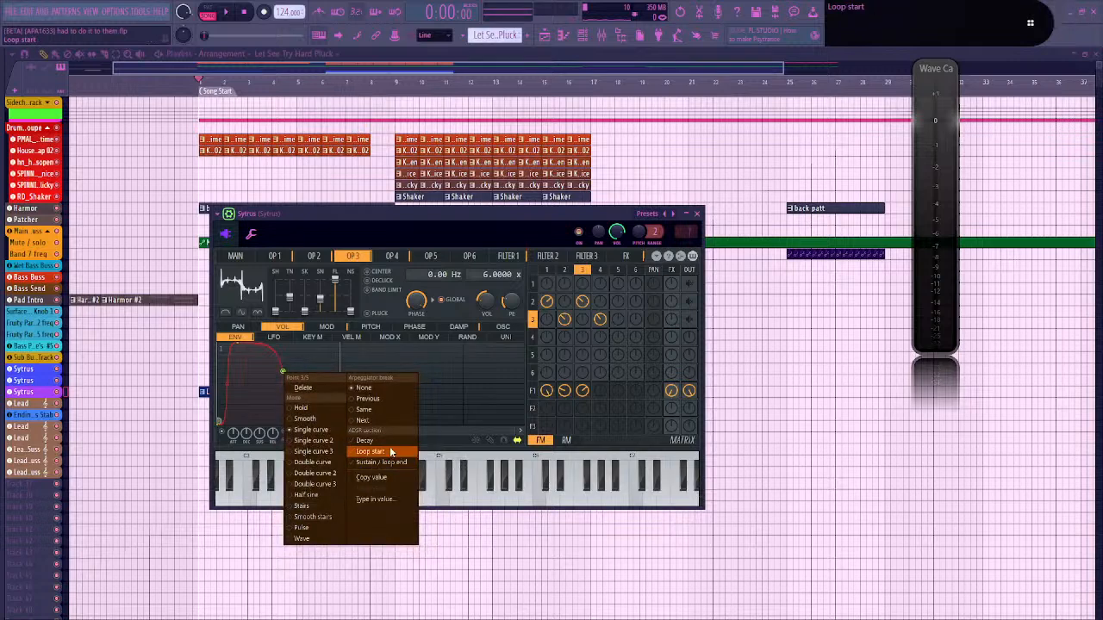
left_click(357, 443)
right_click(222, 430)
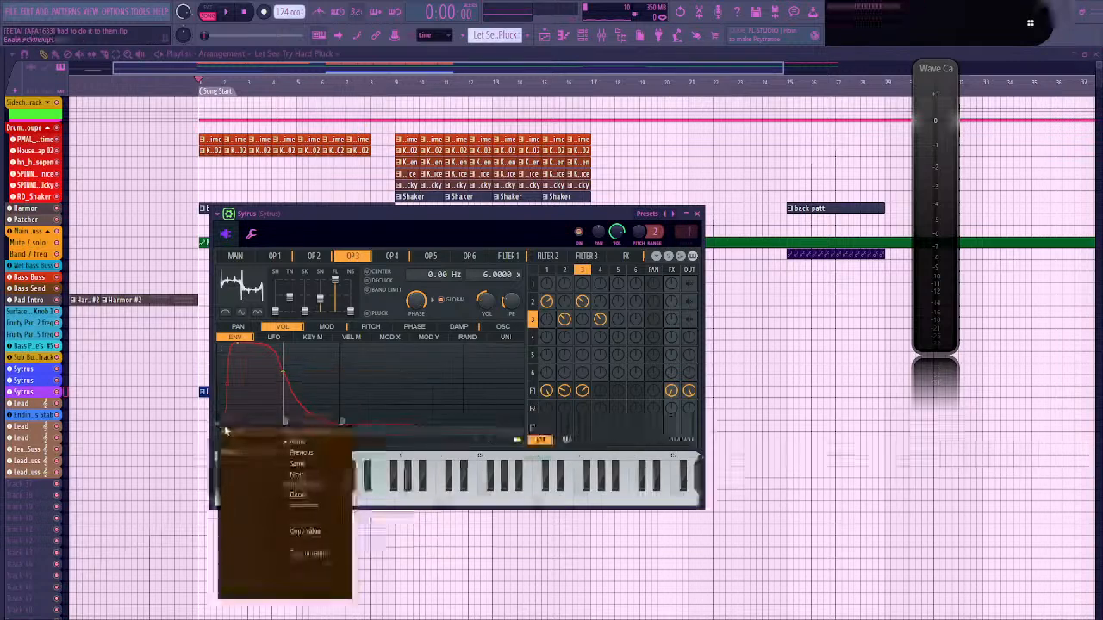
left_click(317, 505)
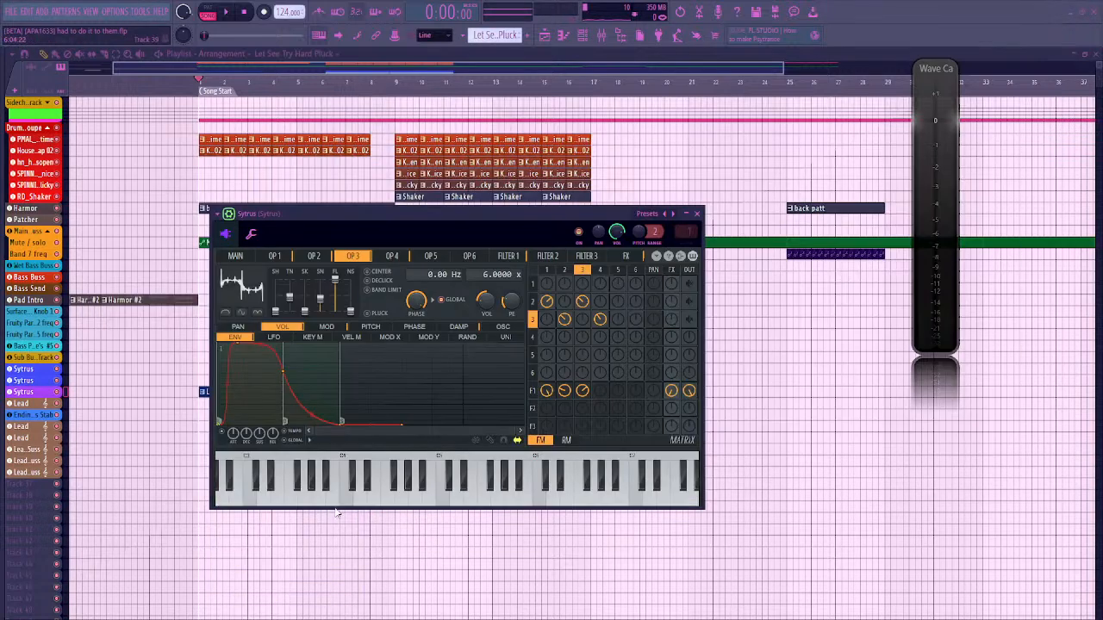
Switch to YouTube Studio to read the live stream's chat and analytics, and return to FL Studio
key("alt+Tab")
key("alt+Tab")
left_click(805, 256)
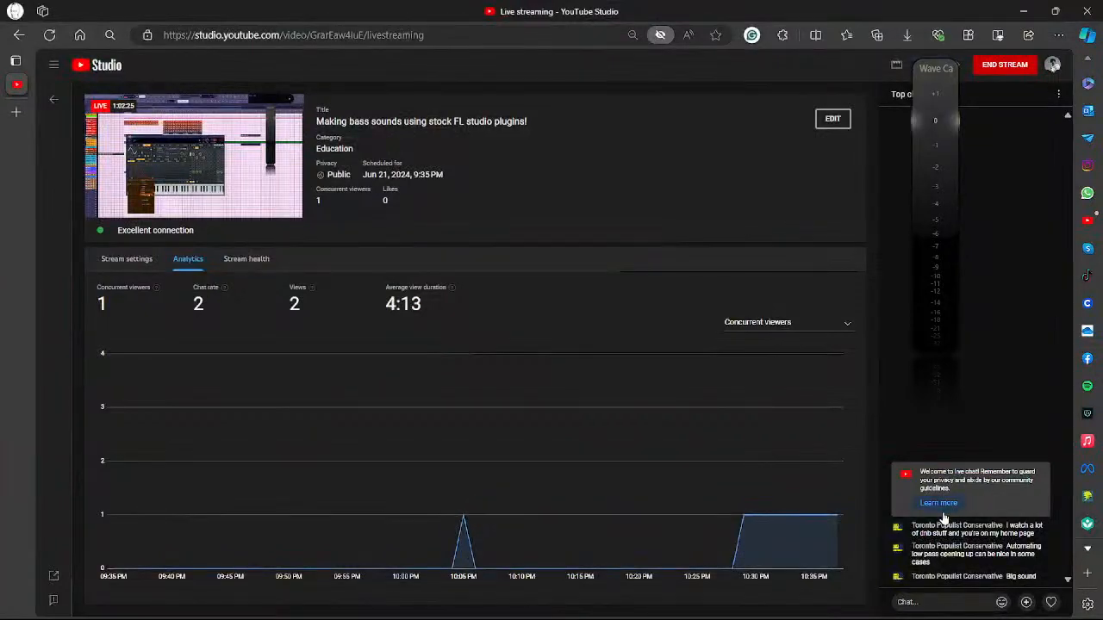
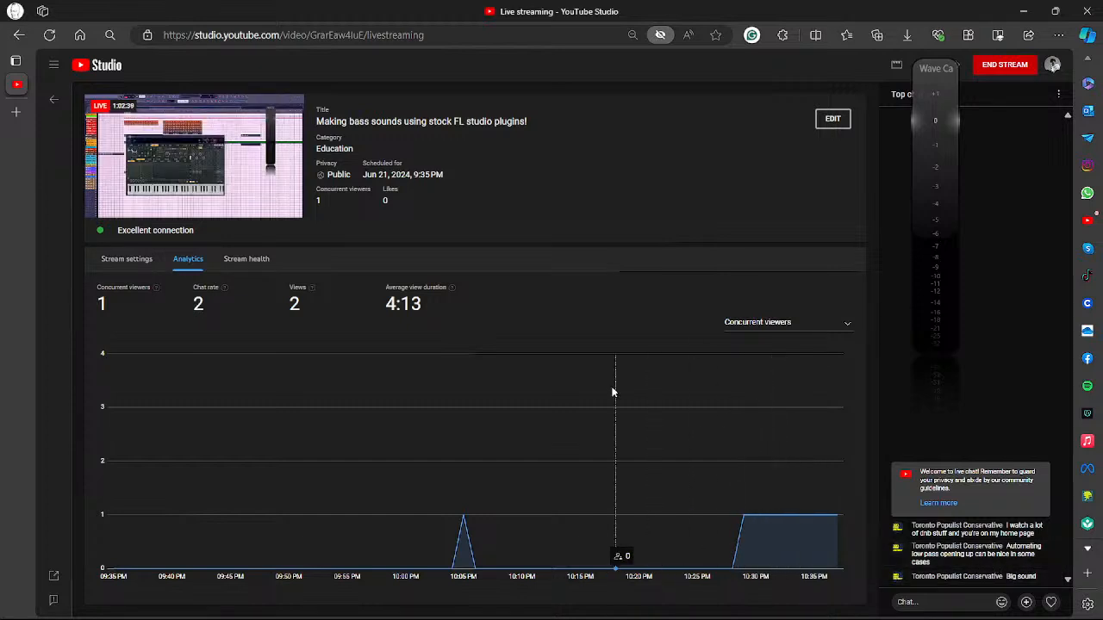
key("alt+Tab")
key("alt+Tab")
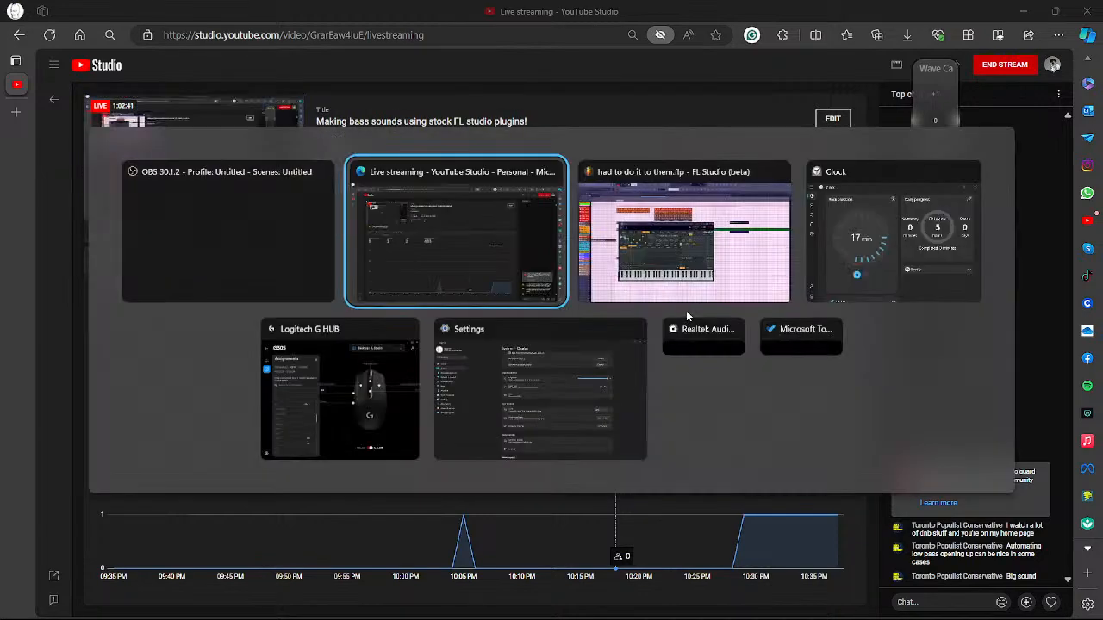
key("alt+Tab")
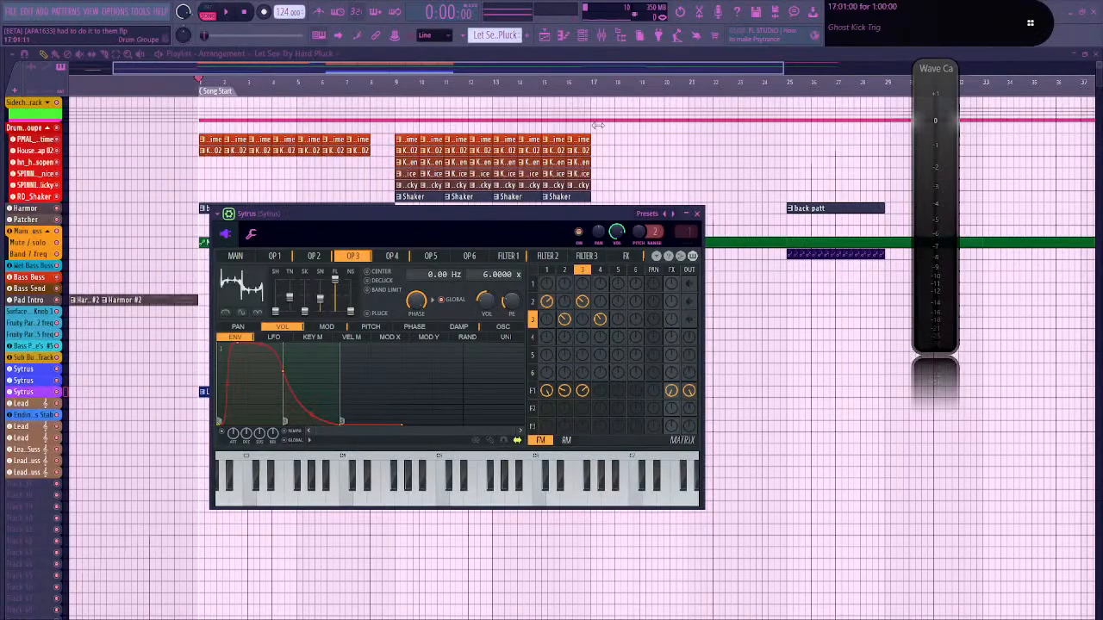
Examine both Fruity parametric EQ 2 effects on the Main Bass Group buss, and move the playback position to about bar 14
left_click(610, 36)
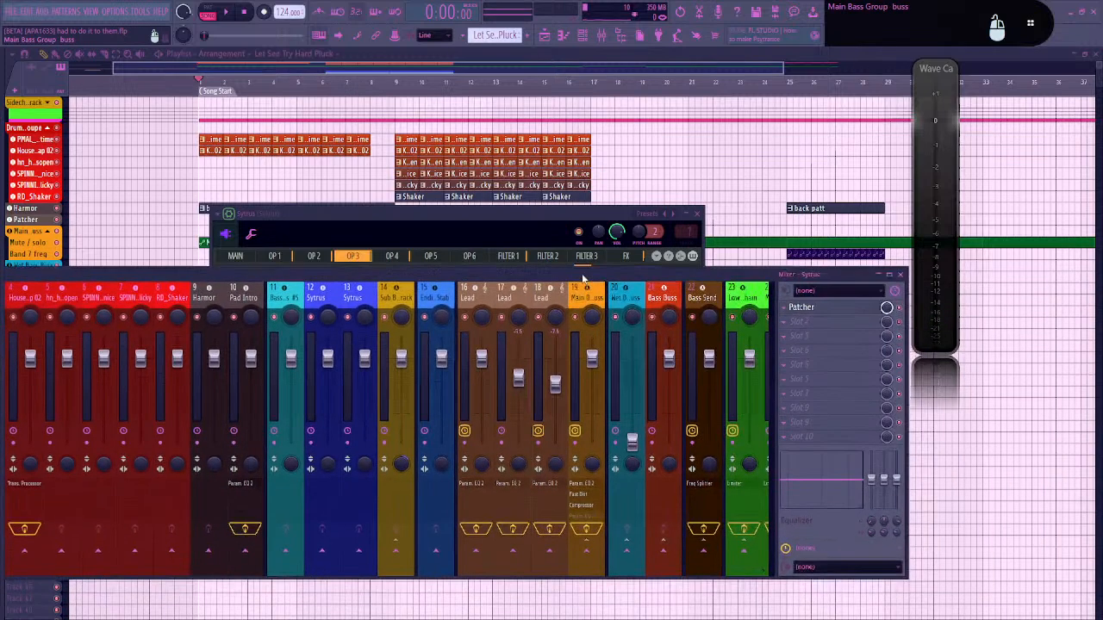
left_click(592, 484)
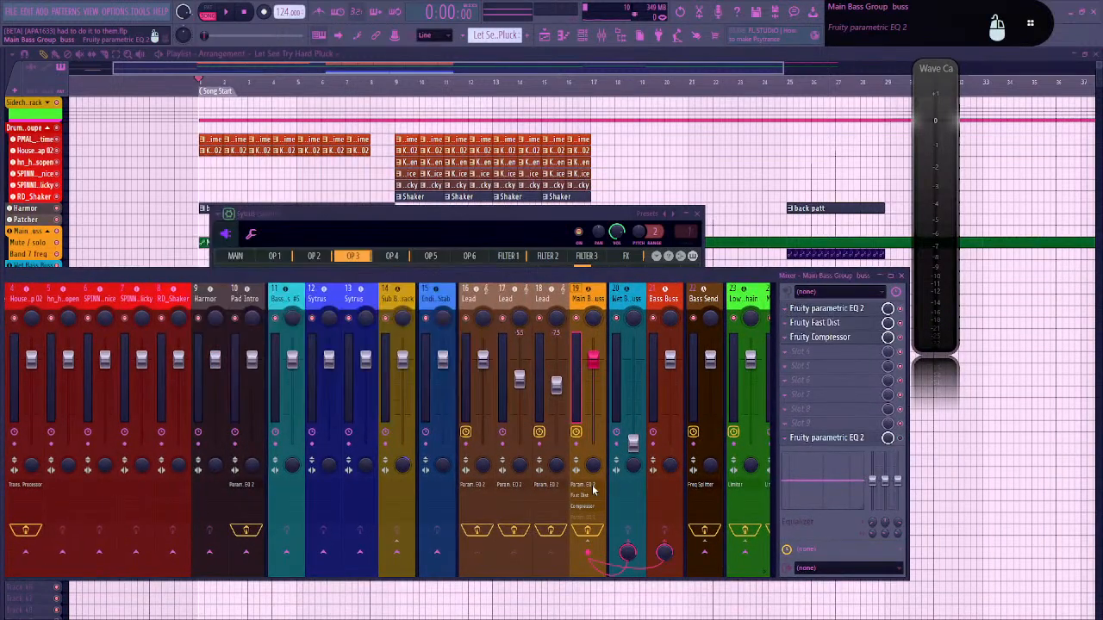
left_click(593, 489)
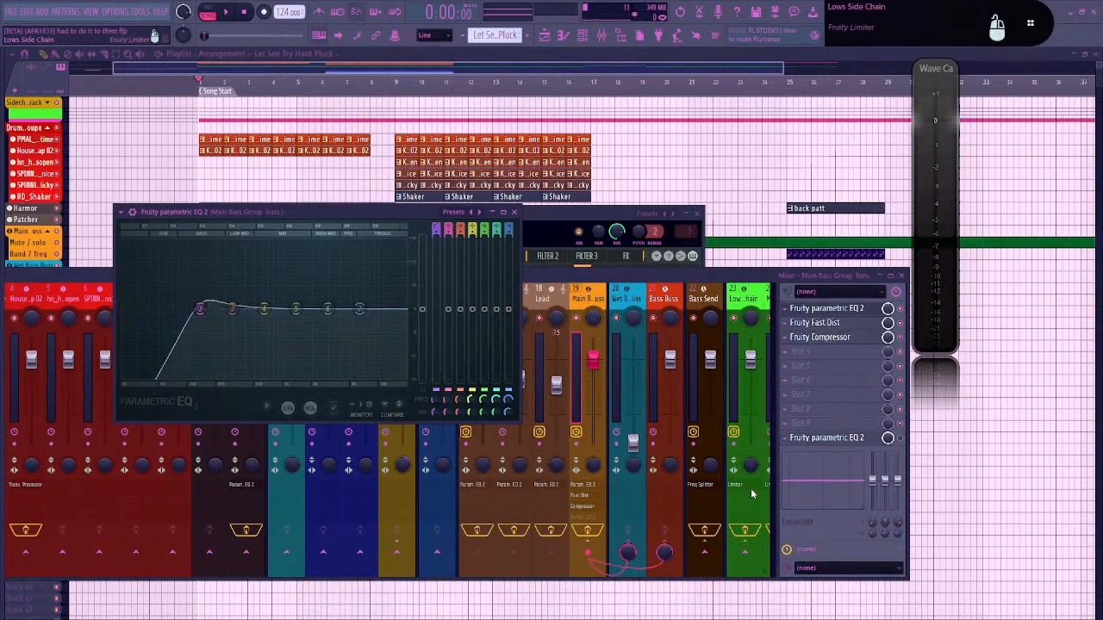
left_click(603, 484)
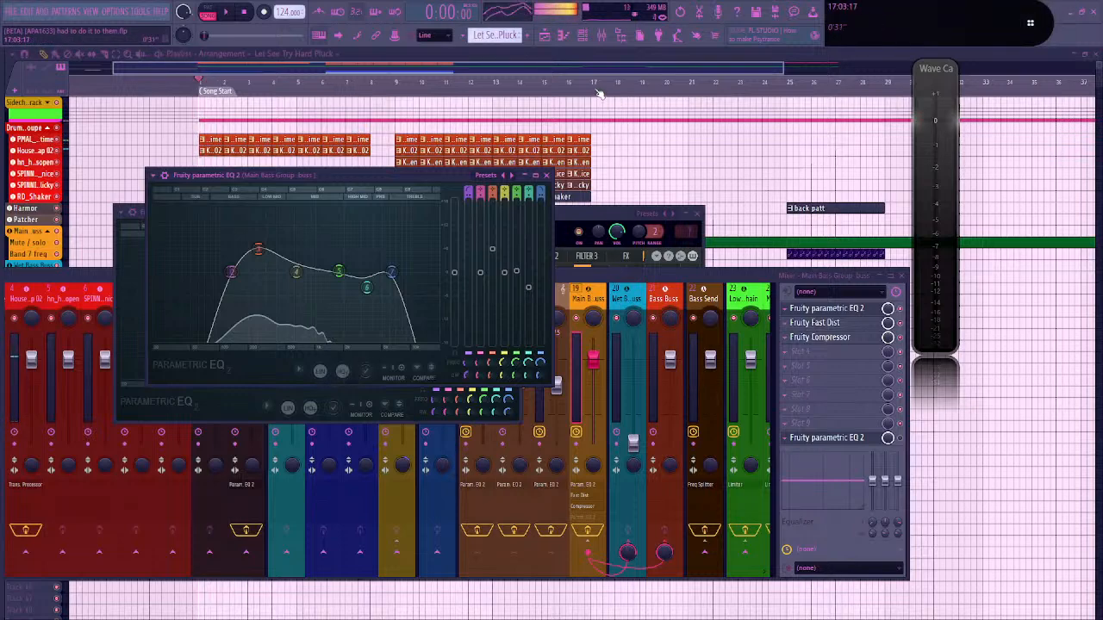
left_click_drag(599, 93, 531, 88)
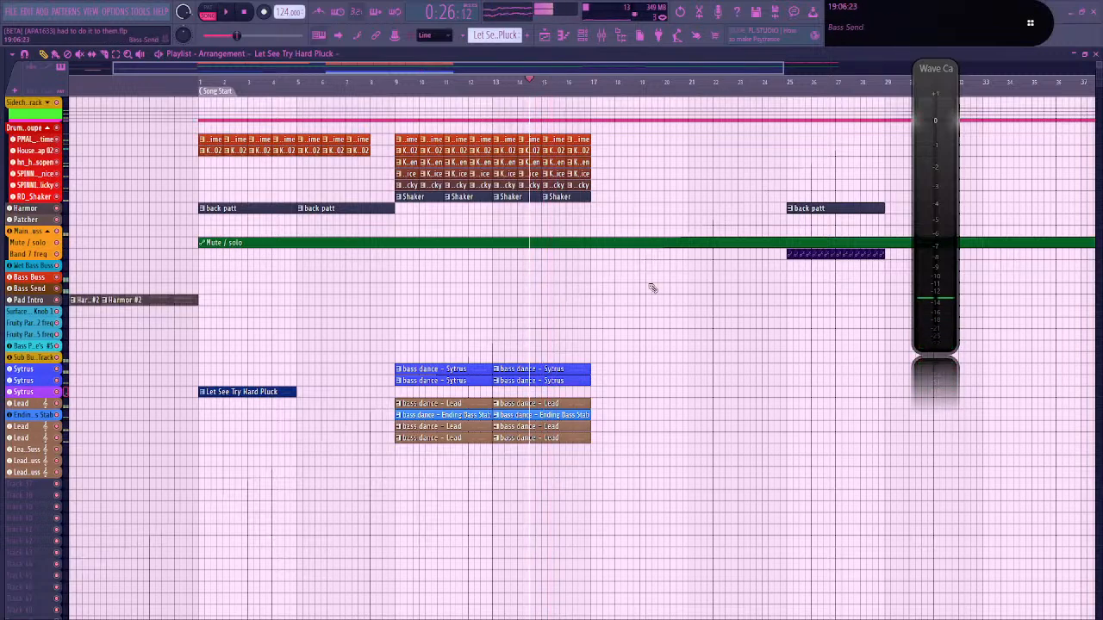
Copy all the bass dance Sytrus, Lead and Ending Bass Stab clips from bars 9 to 16 to bar 25
scroll(652, 288, "up", 5)
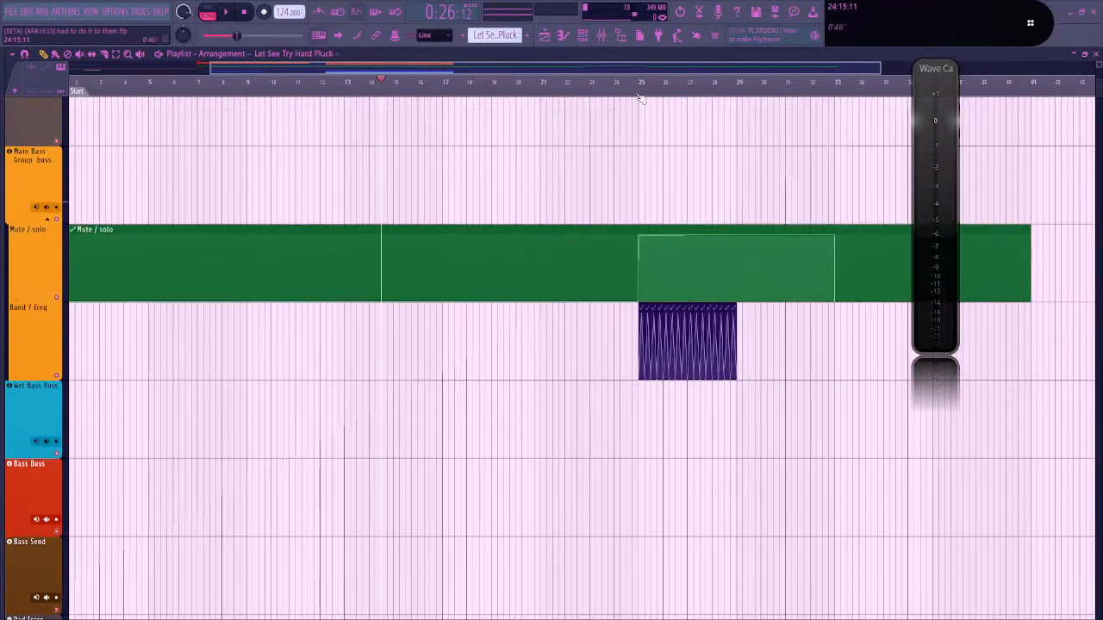
left_click(640, 91)
scroll(534, 433, "down", 2)
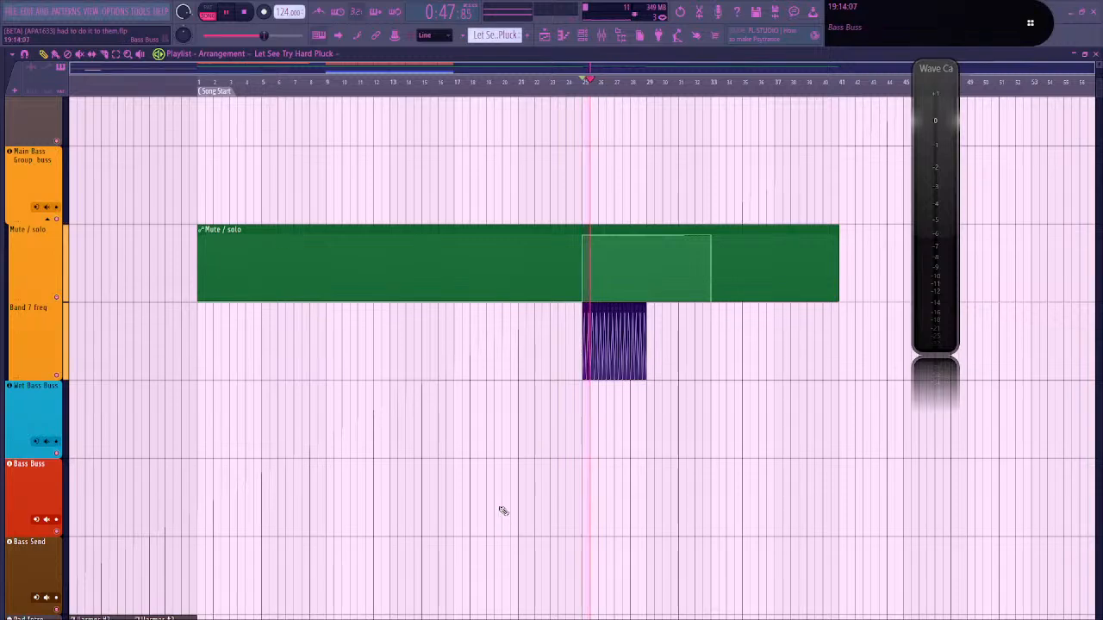
scroll(503, 511, "down", 4)
scroll(494, 482, "down", 3)
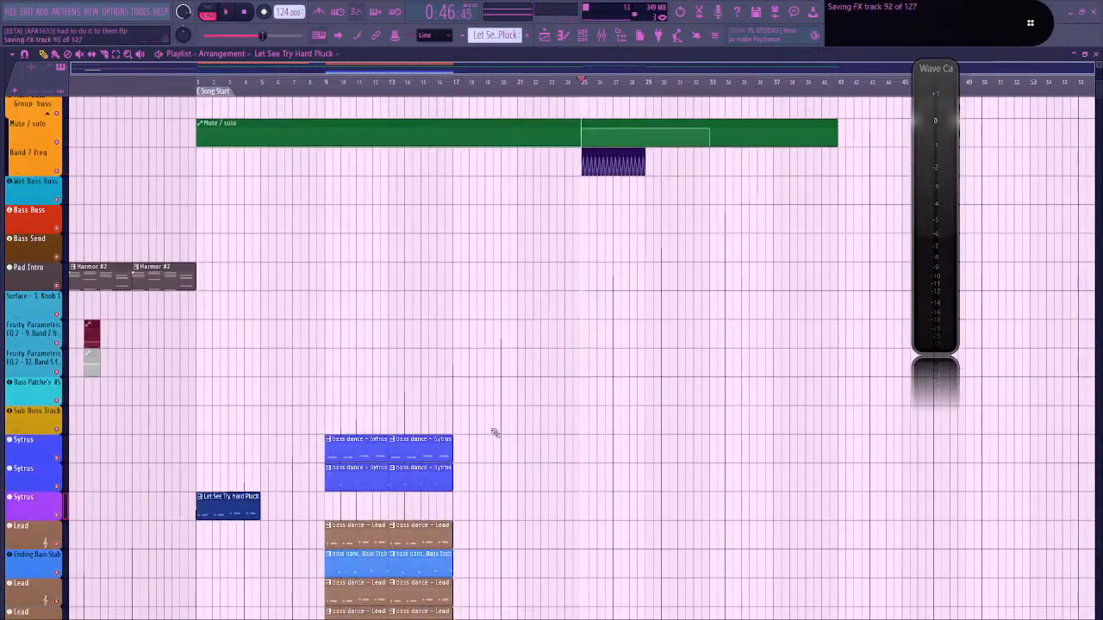
left_click_drag(495, 432, 326, 531)
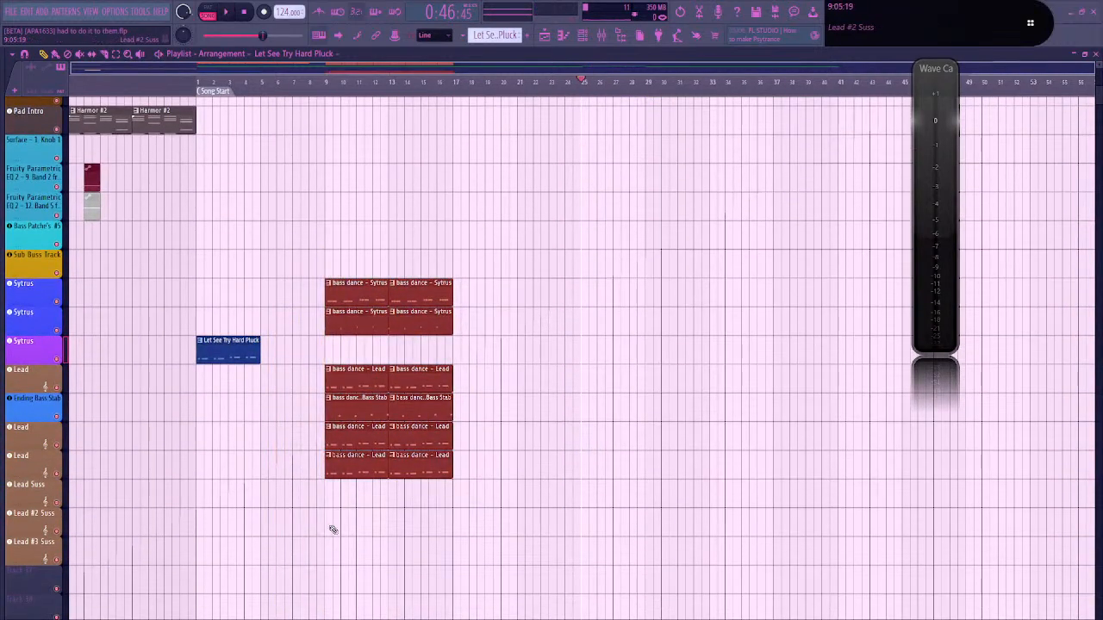
key("ctrl+c")
key("ctrl+v")
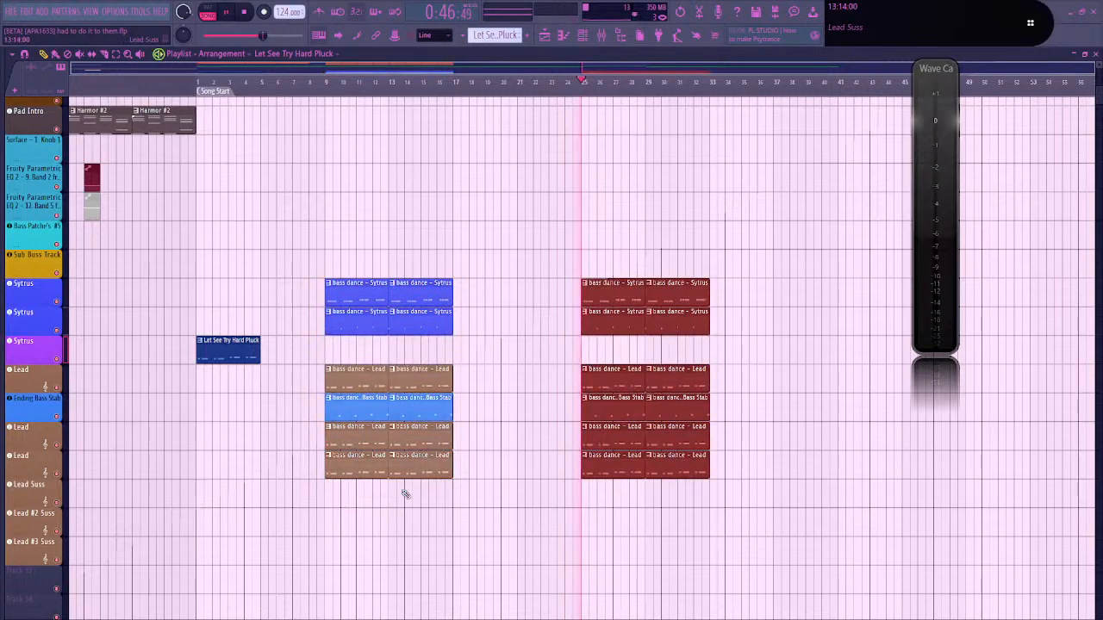
Copy the kick, HouseGen clap and upper closed hi-hat clips from bars 9 to 16 to bar 25, and audition the section
scroll(485, 337, "up", 5)
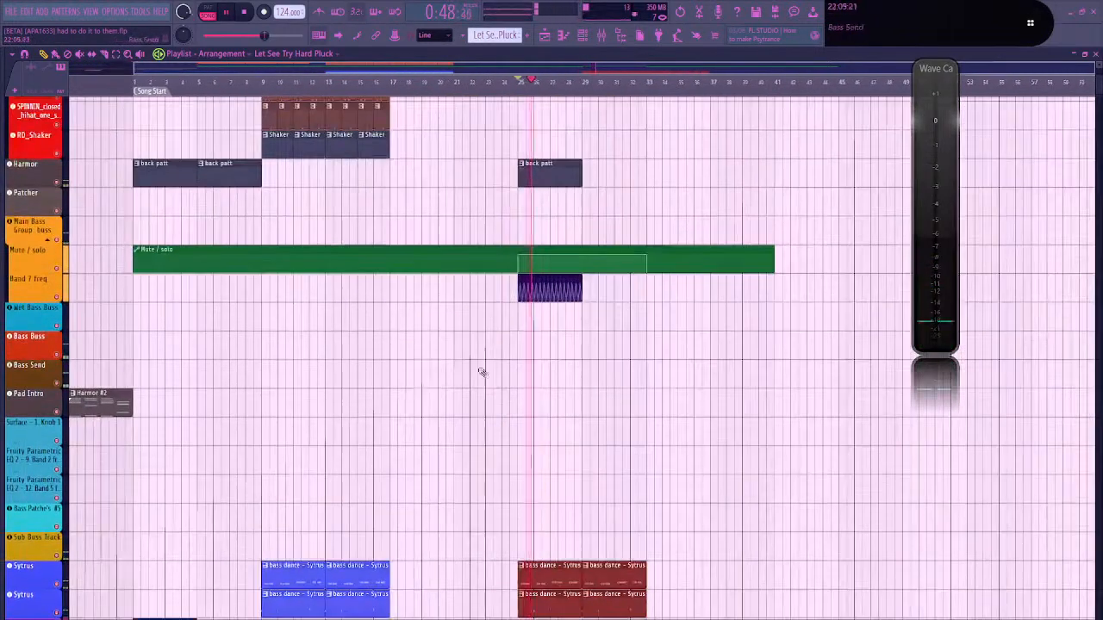
scroll(482, 372, "up", 3)
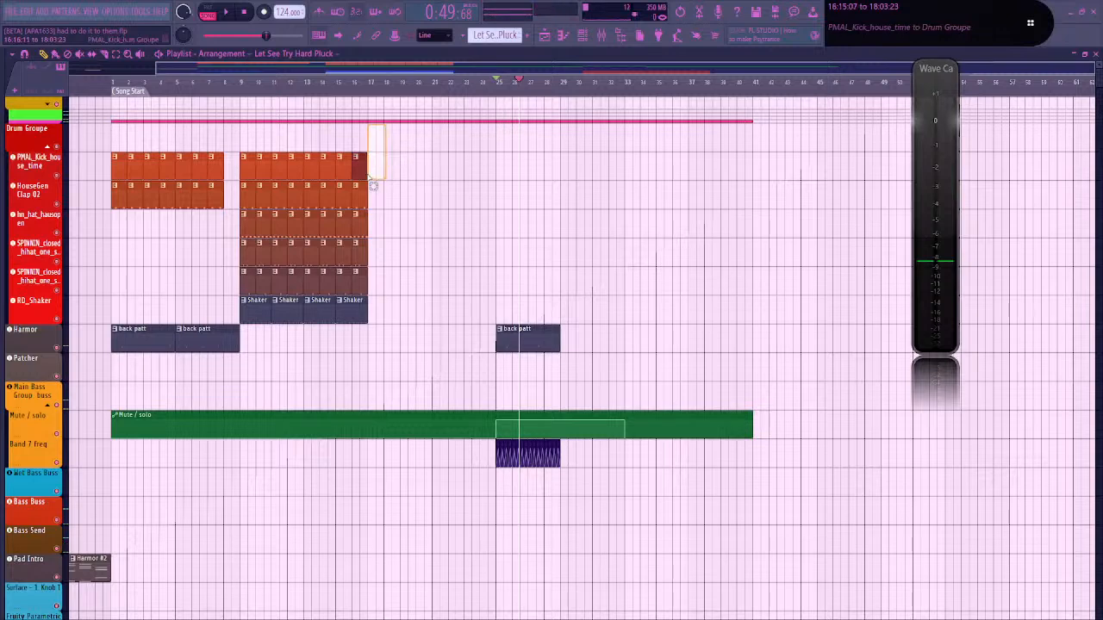
left_click_drag(372, 183, 252, 319)
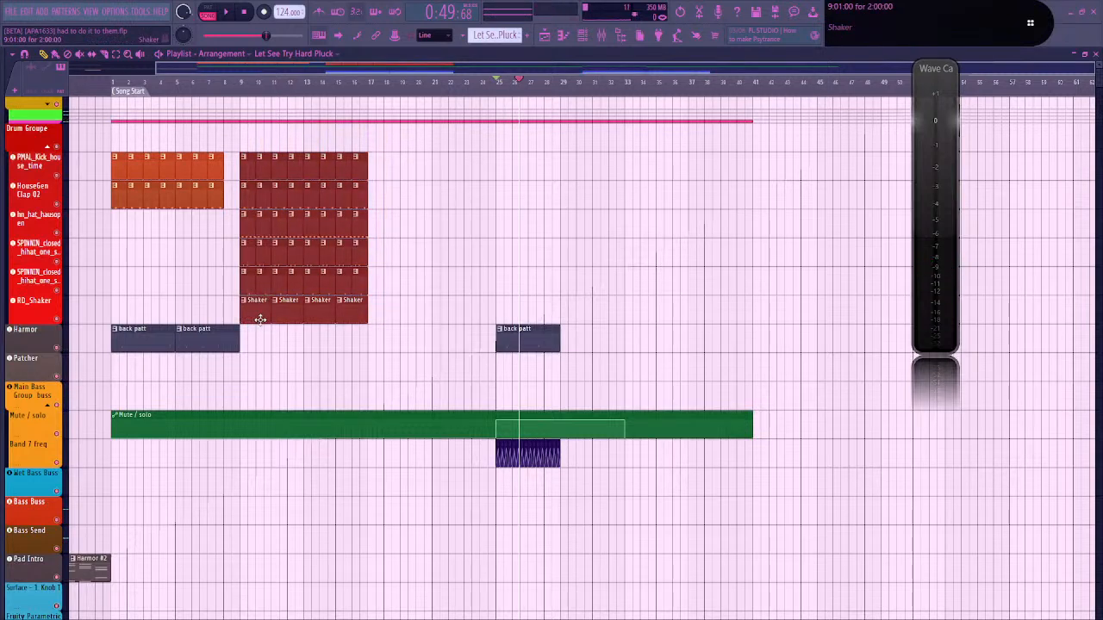
left_click_drag(393, 154, 242, 207)
left_click_drag(368, 250, 240, 269)
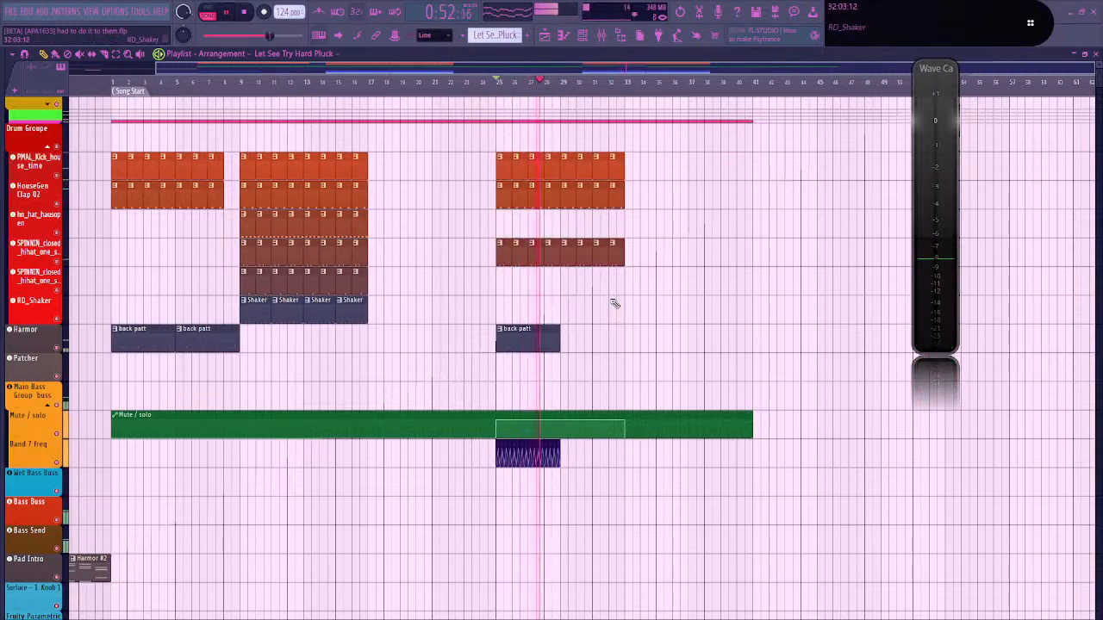
key("space")
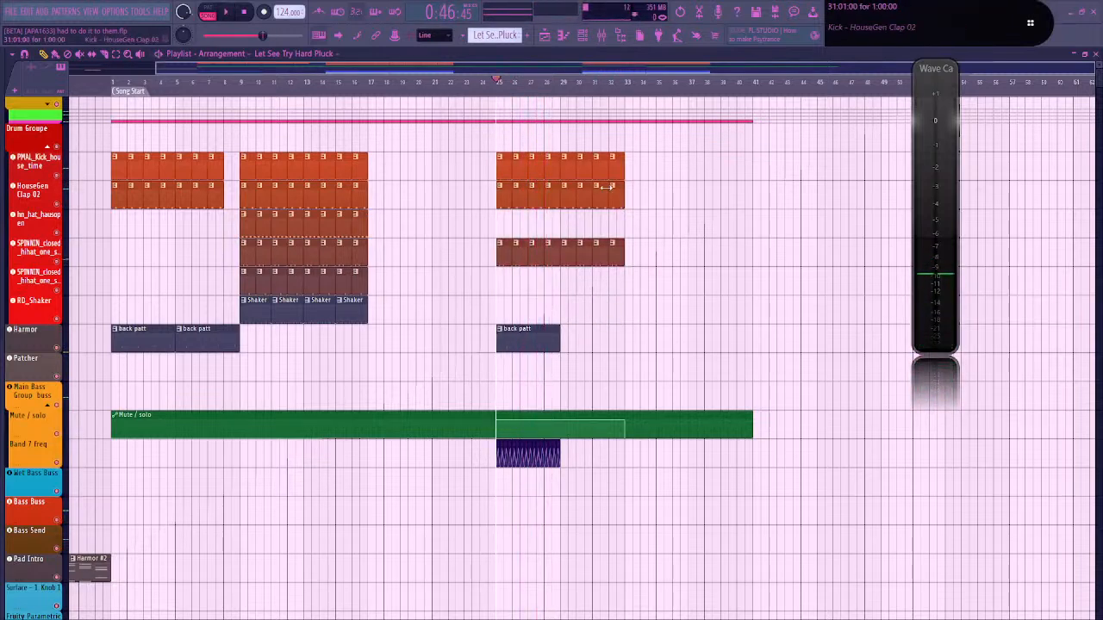
Audition from bar 25 with the last parametric EQ 2 on the Main Bass Group buss, and set its main level to -3.4 dB
left_click(601, 35)
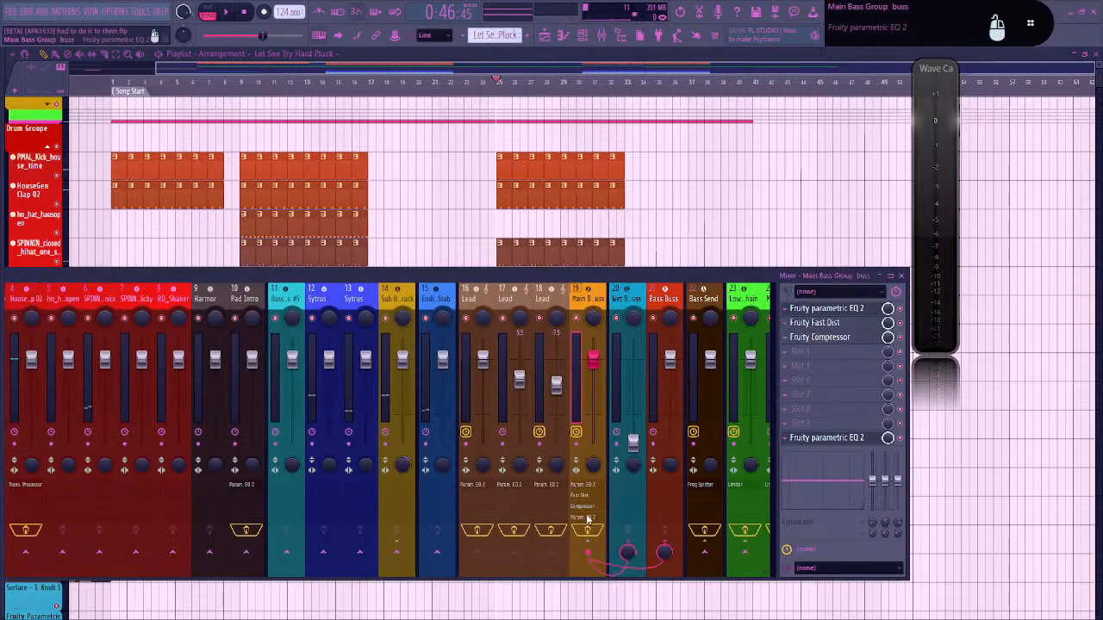
left_click(823, 438)
key("space")
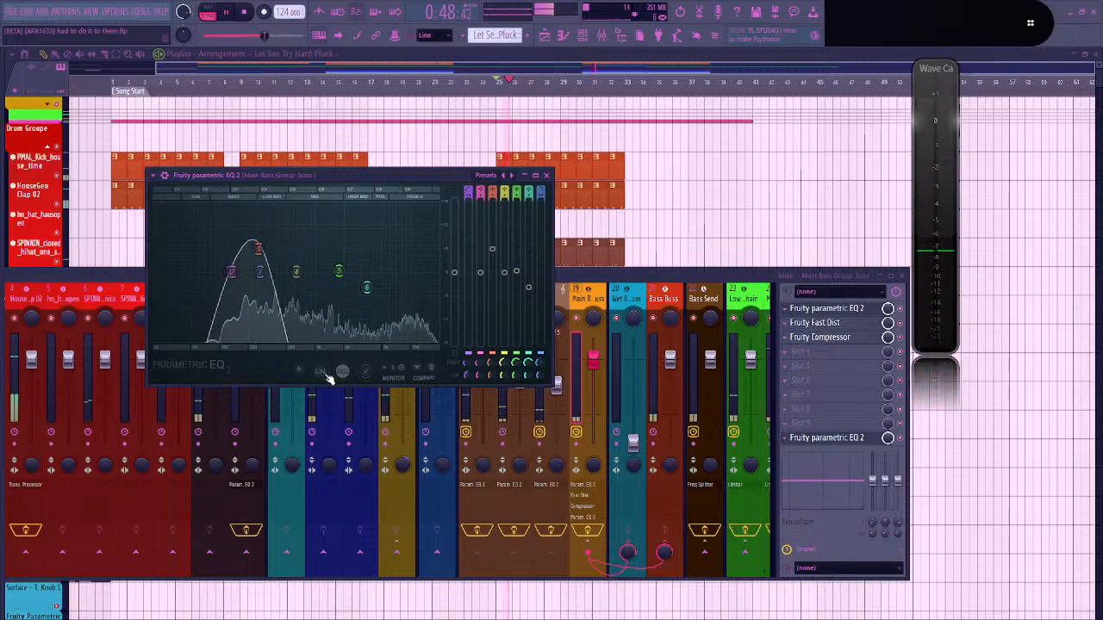
key("space")
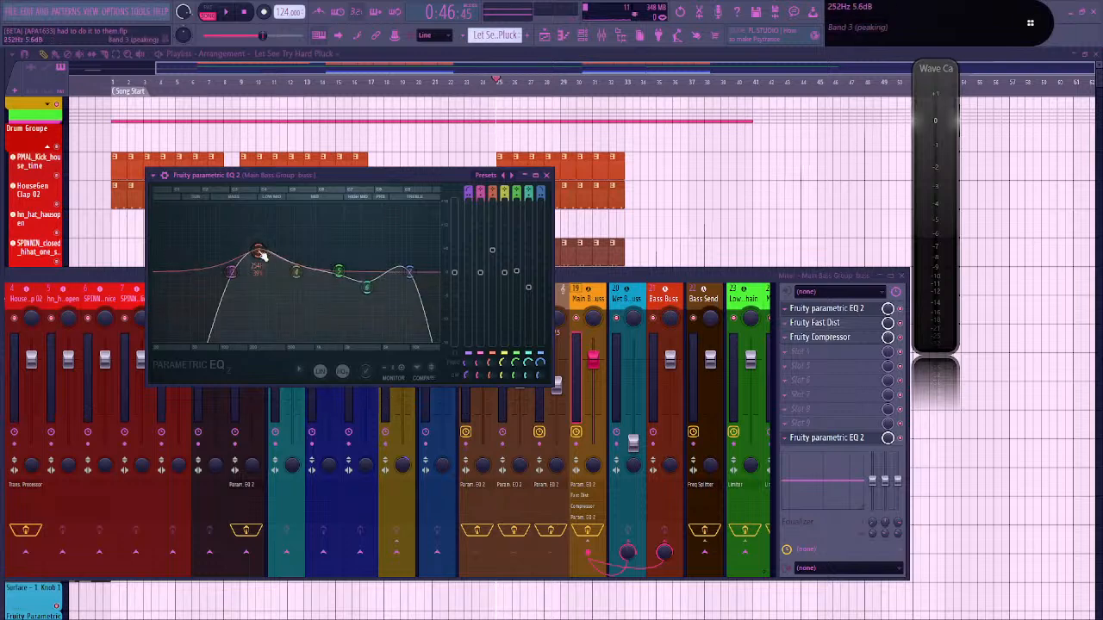
key("space")
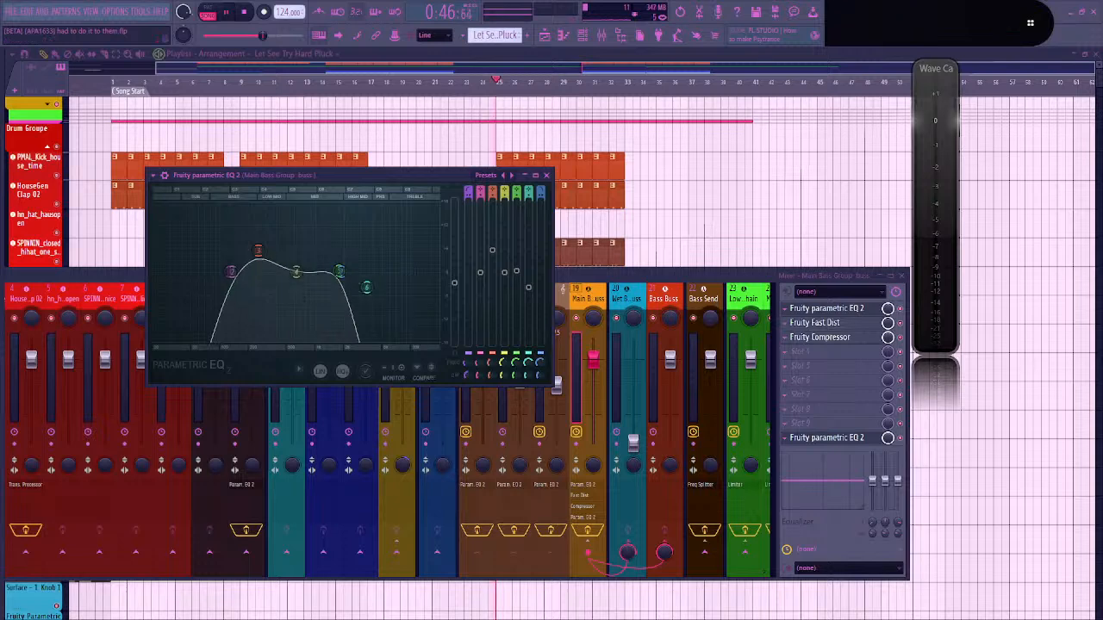
left_click_drag(459, 288, 458, 293)
key("space")
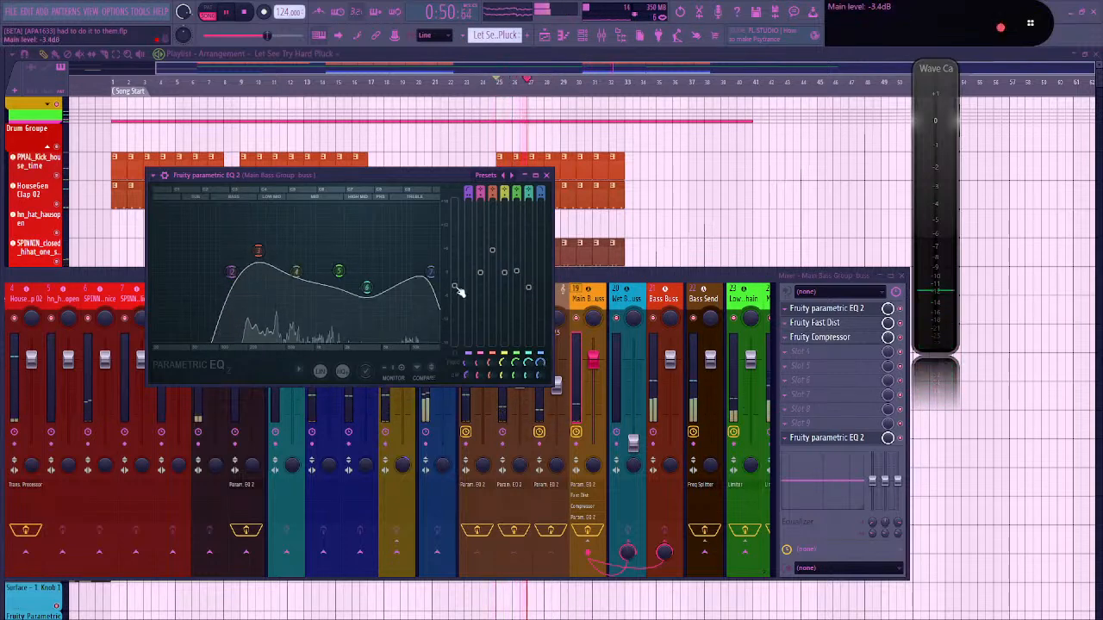
left_click(564, 296)
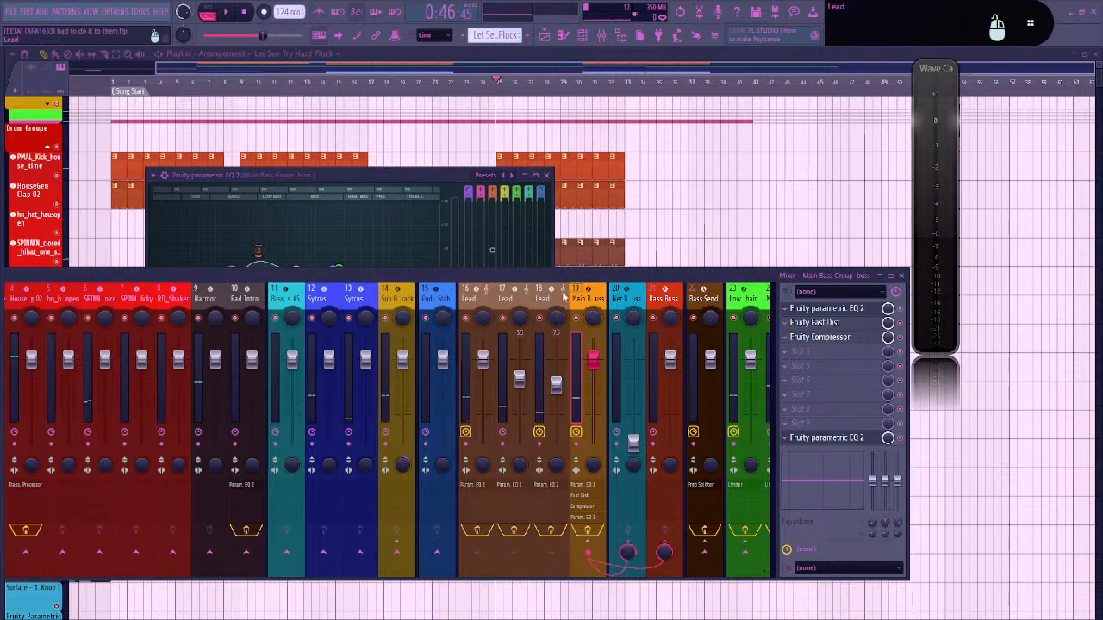
Switch to the YouTube Studio live streaming page and read the latest chat messages
key("alt+Tab")
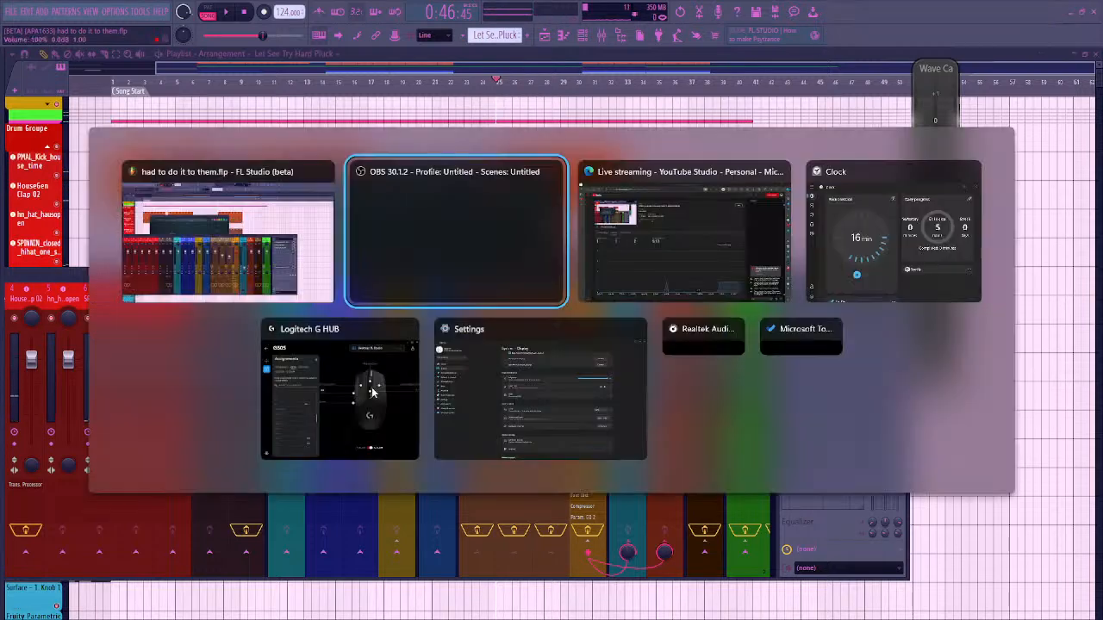
key("alt+Tab")
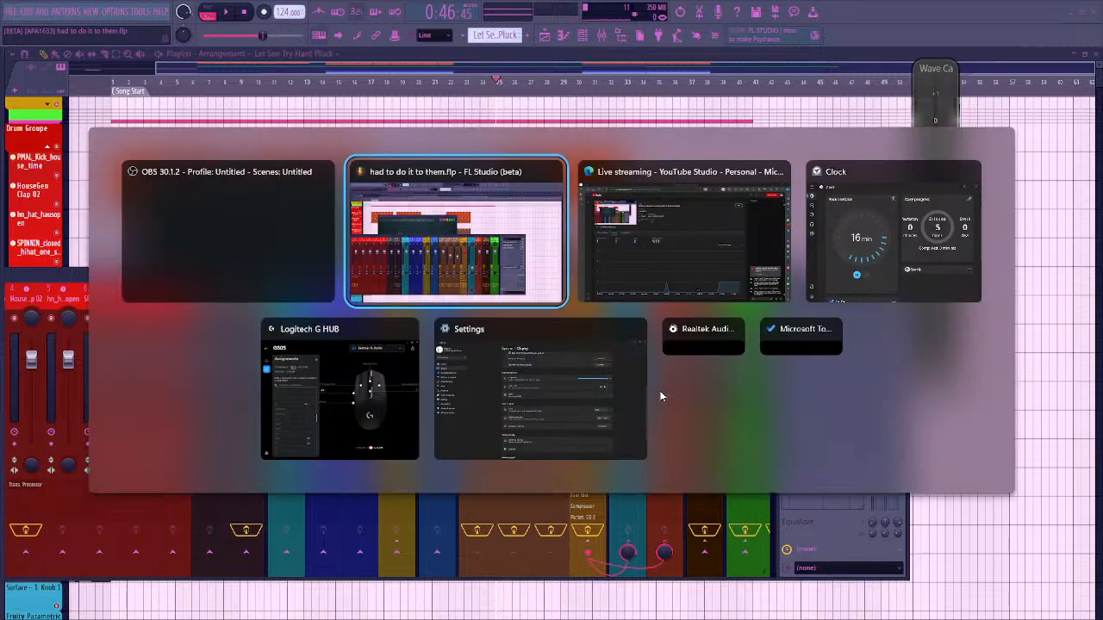
key("alt+Tab")
key("alt+Tab")
key("alt+Tab")
key("alt+Tab")
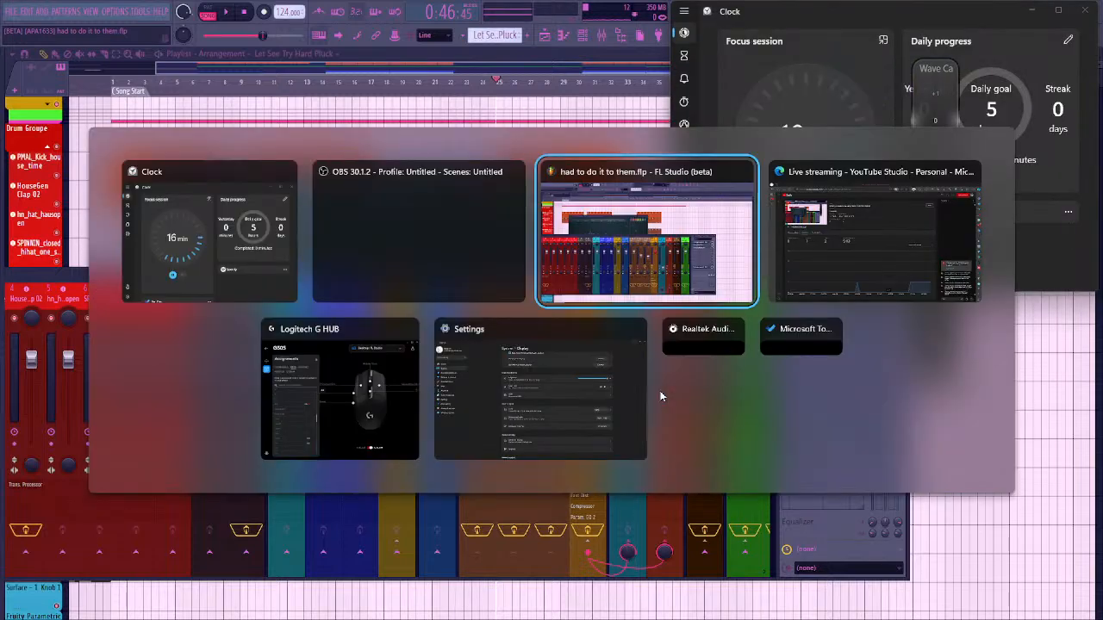
key("alt+Tab")
key("alt+Tab")
left_click(912, 272)
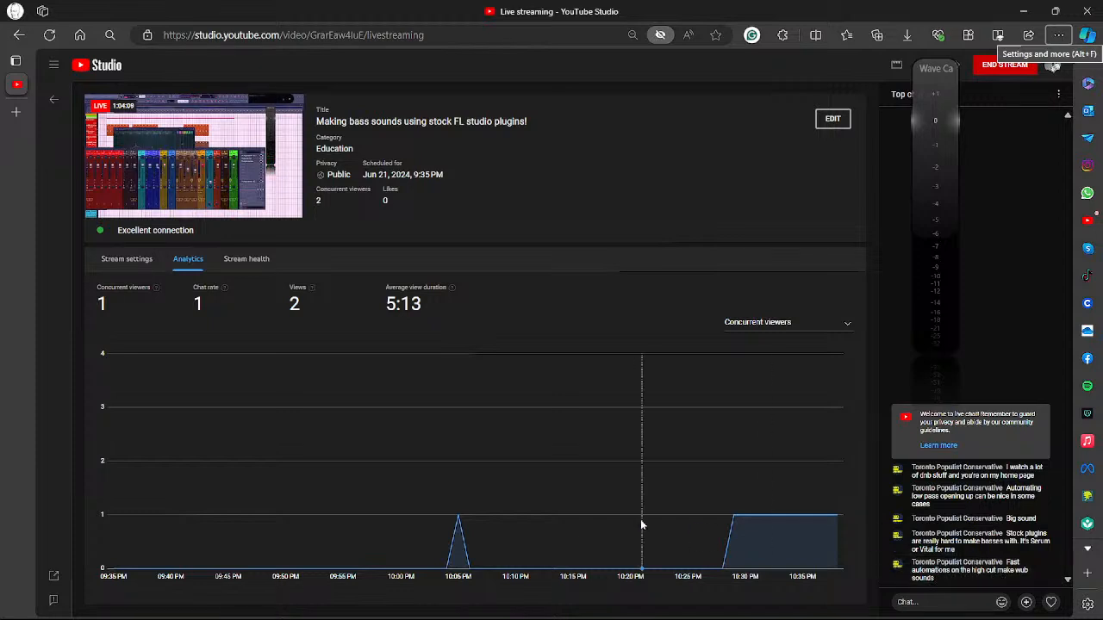
Switch back from YouTube Studio to the FL Studio project
key("alt+Tab")
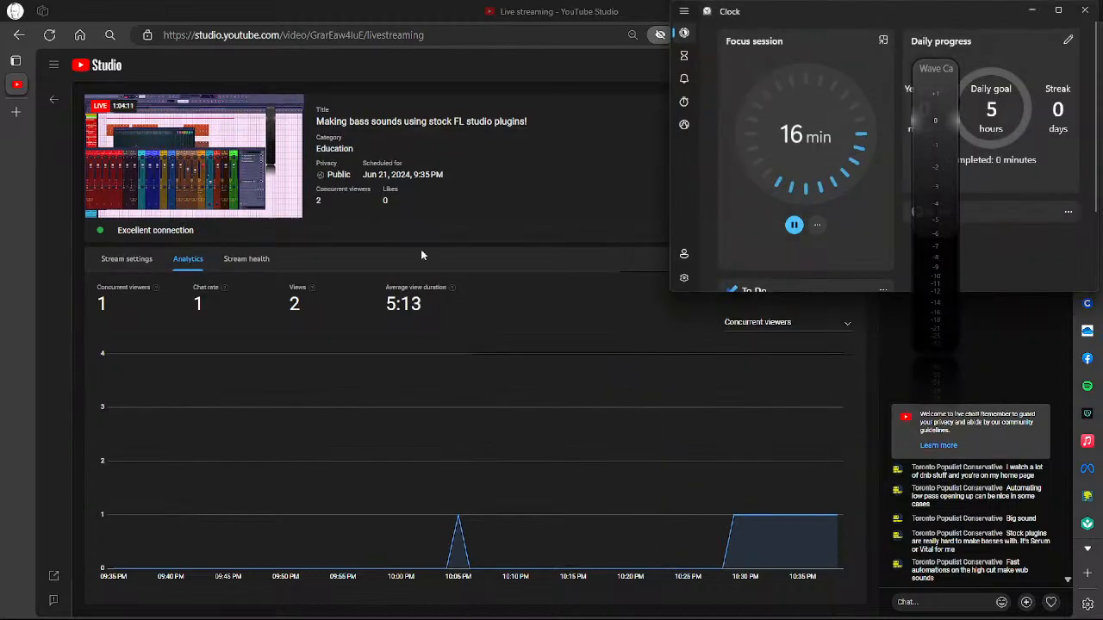
key("alt+Tab")
left_click(455, 253)
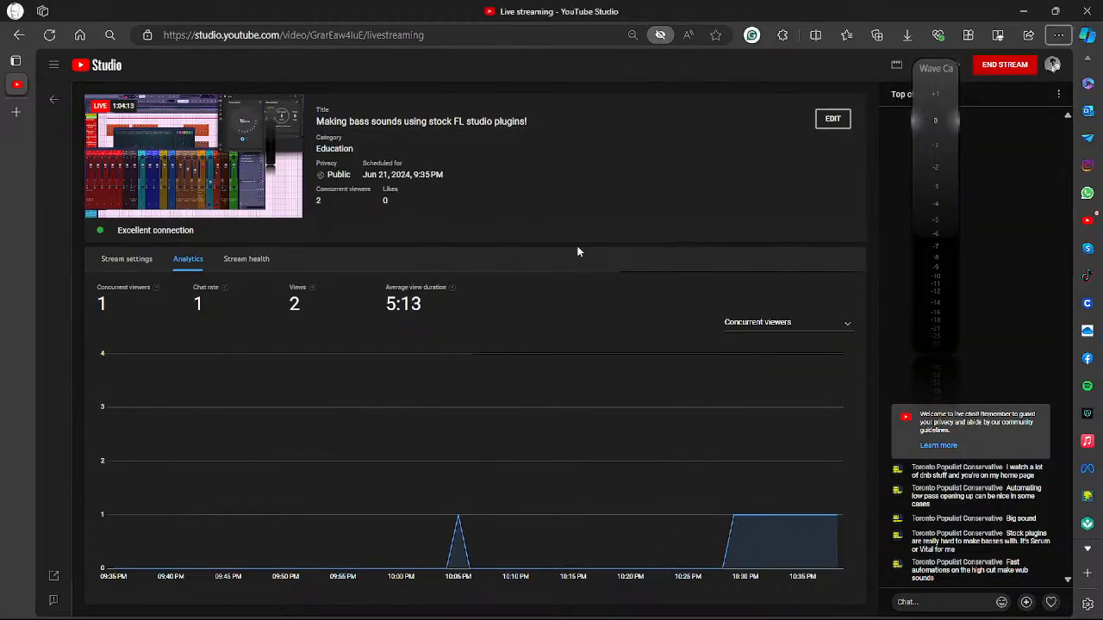
key("alt+Tab")
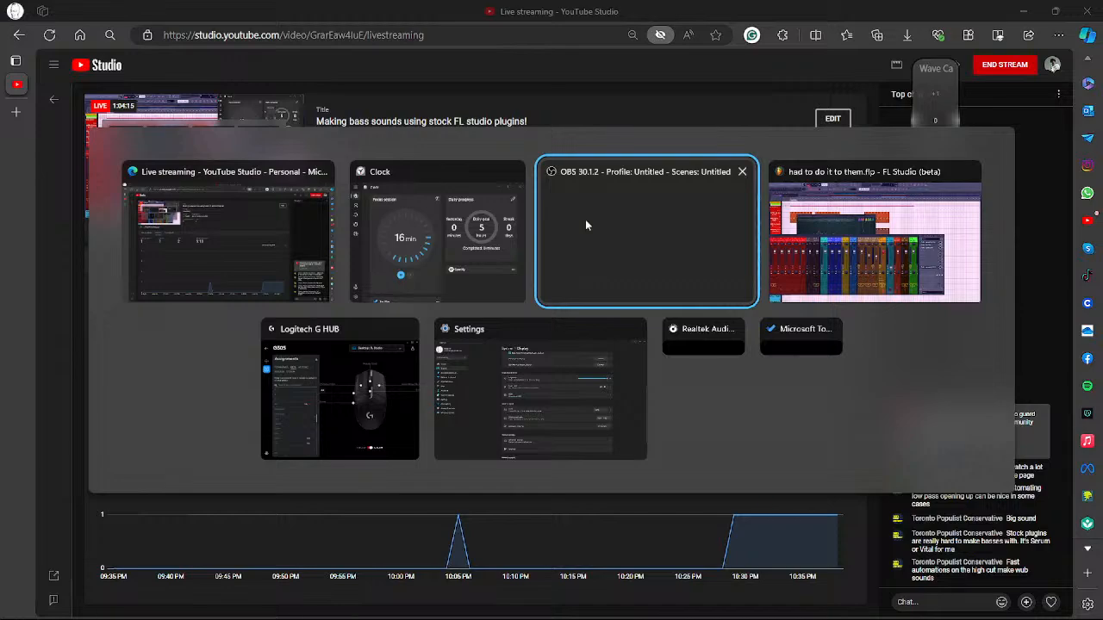
left_click(834, 234)
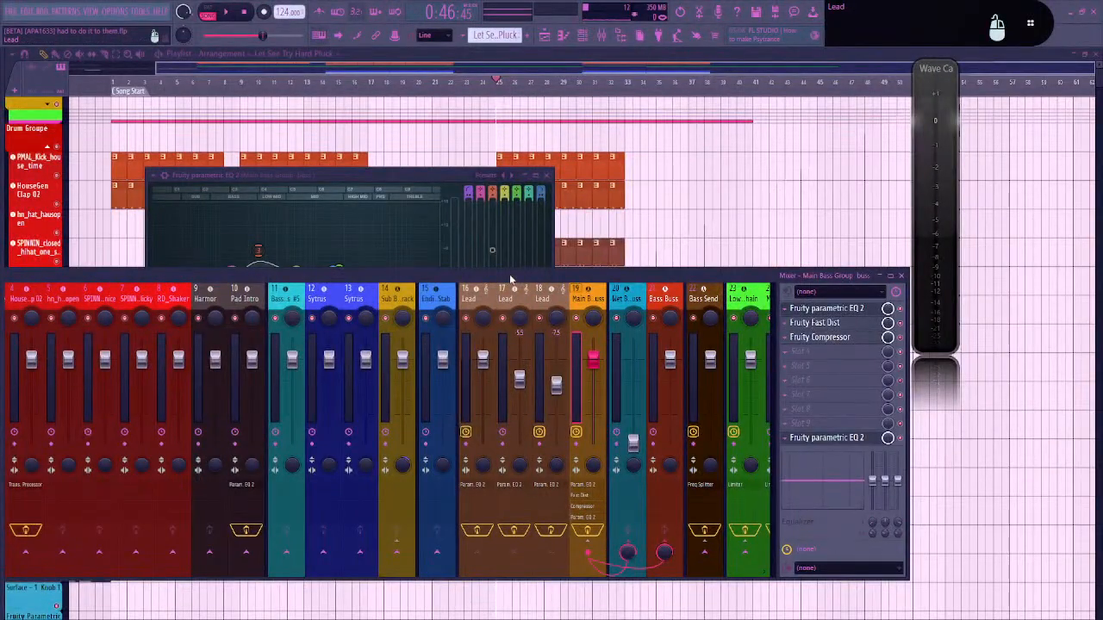
Reposition the mixer and add a Distructor effect to slot 4 of the Main Bass Group buss
left_click_drag(510, 280, 708, 422)
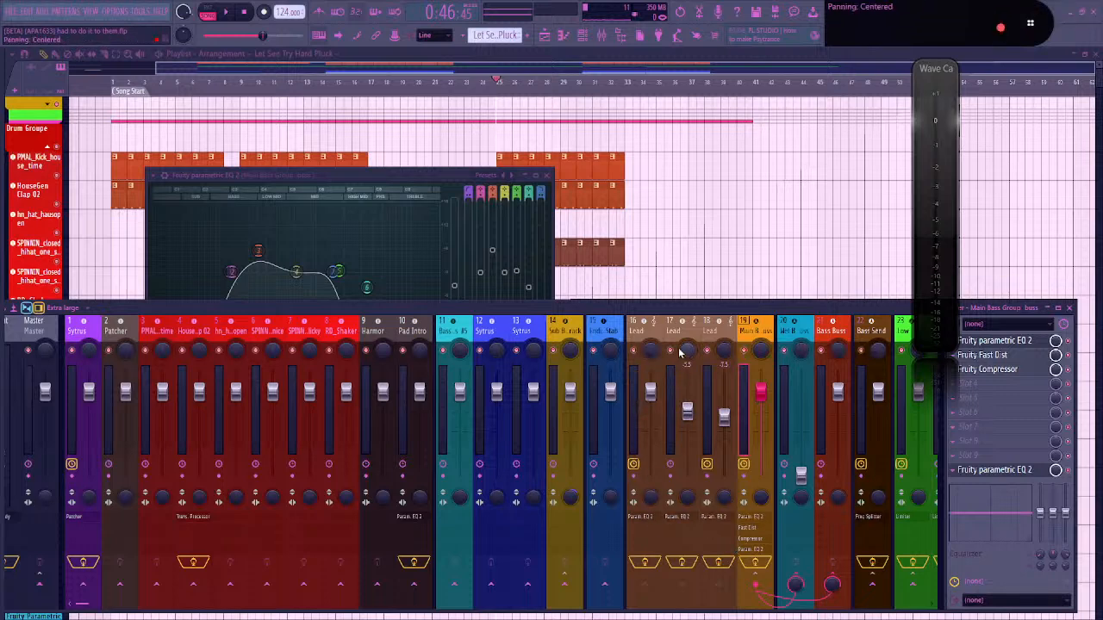
scroll(717, 332, "down", 6)
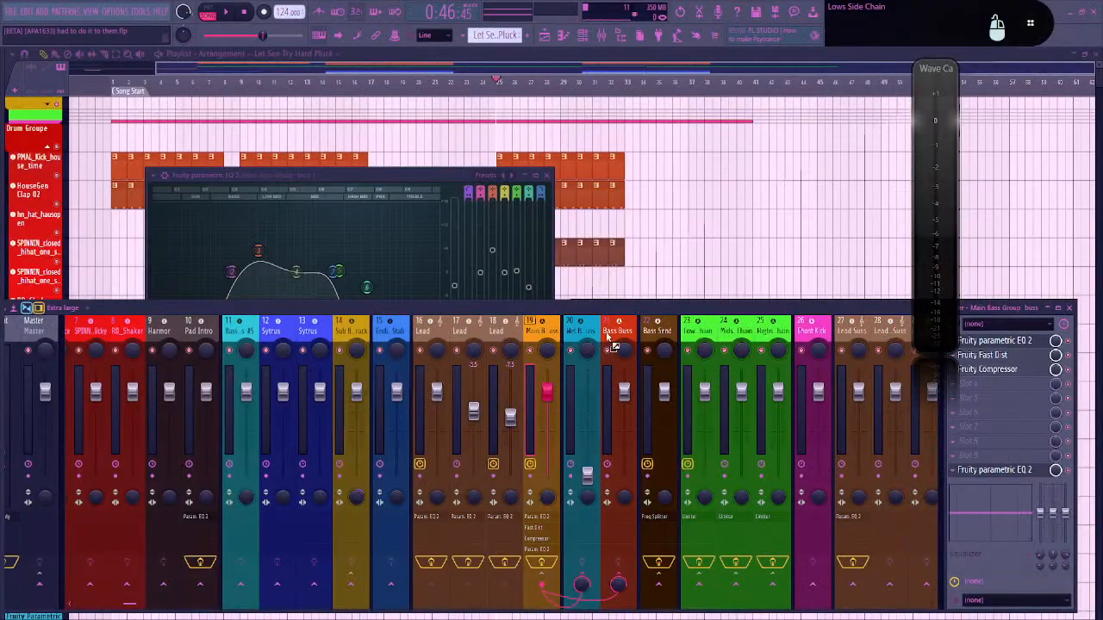
left_click_drag(534, 328, 536, 326)
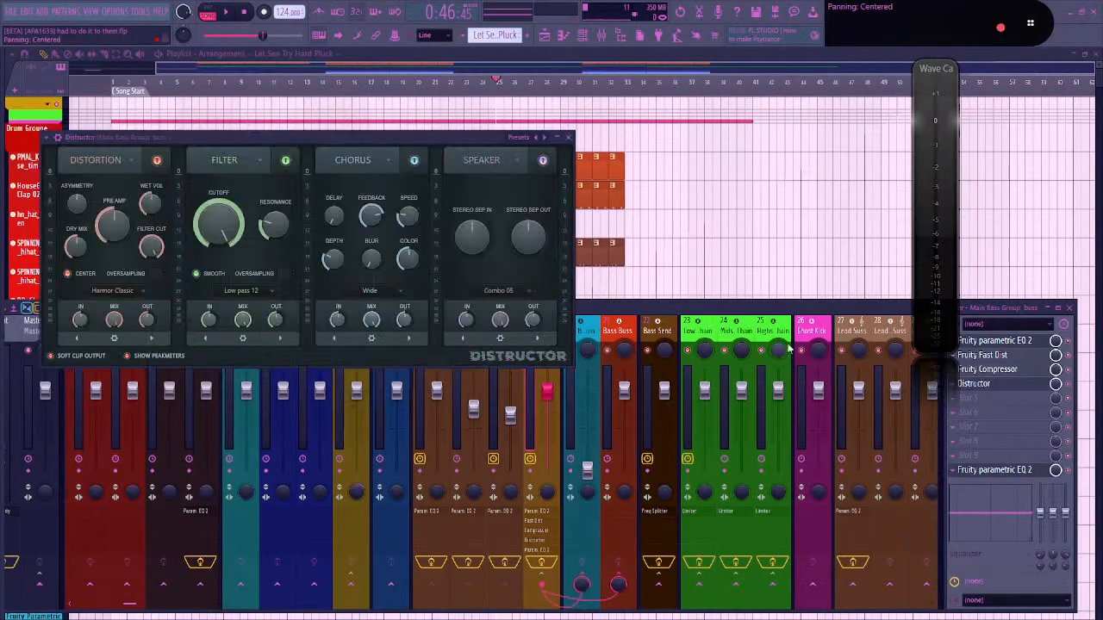
Load Distructor's Empty preset, add a Filter module in the first position, and look through its filter types
left_click(529, 137)
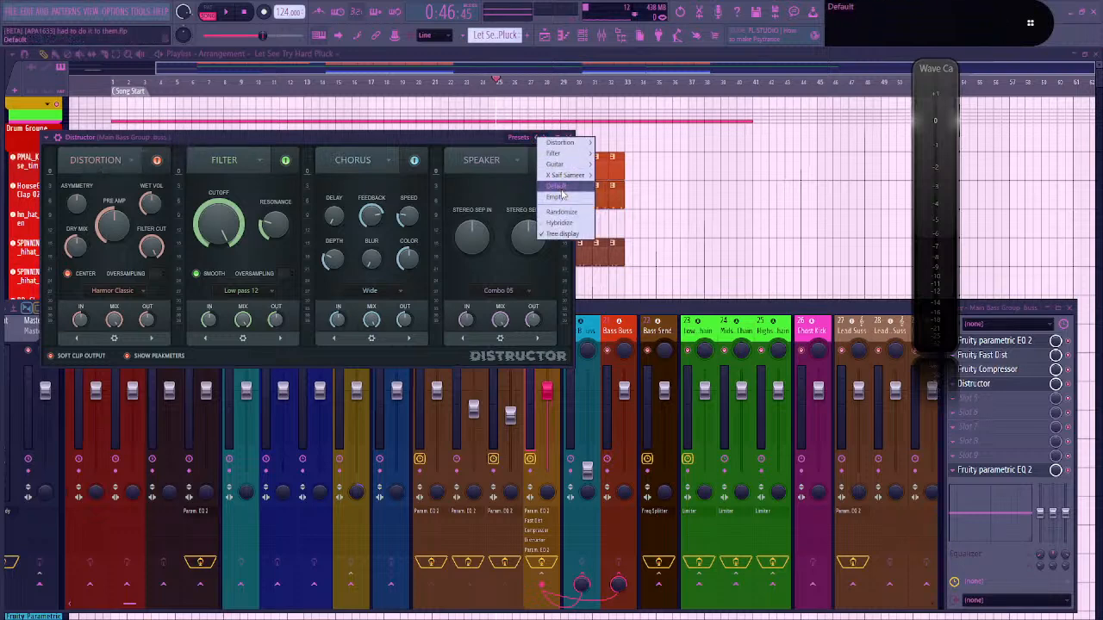
left_click(558, 196)
left_click(115, 339)
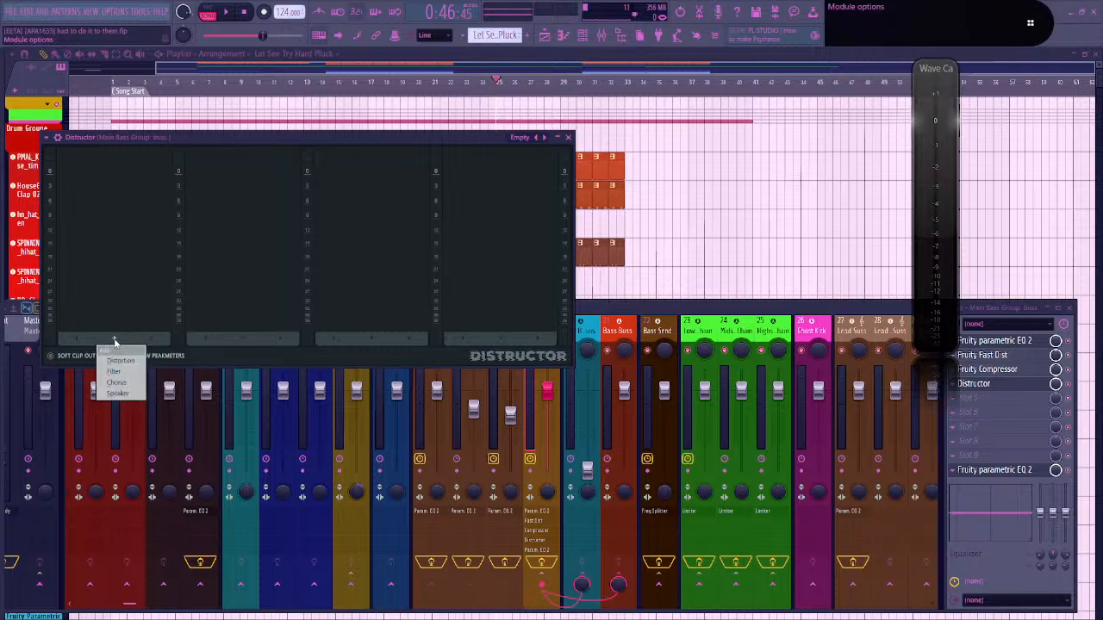
left_click(132, 370)
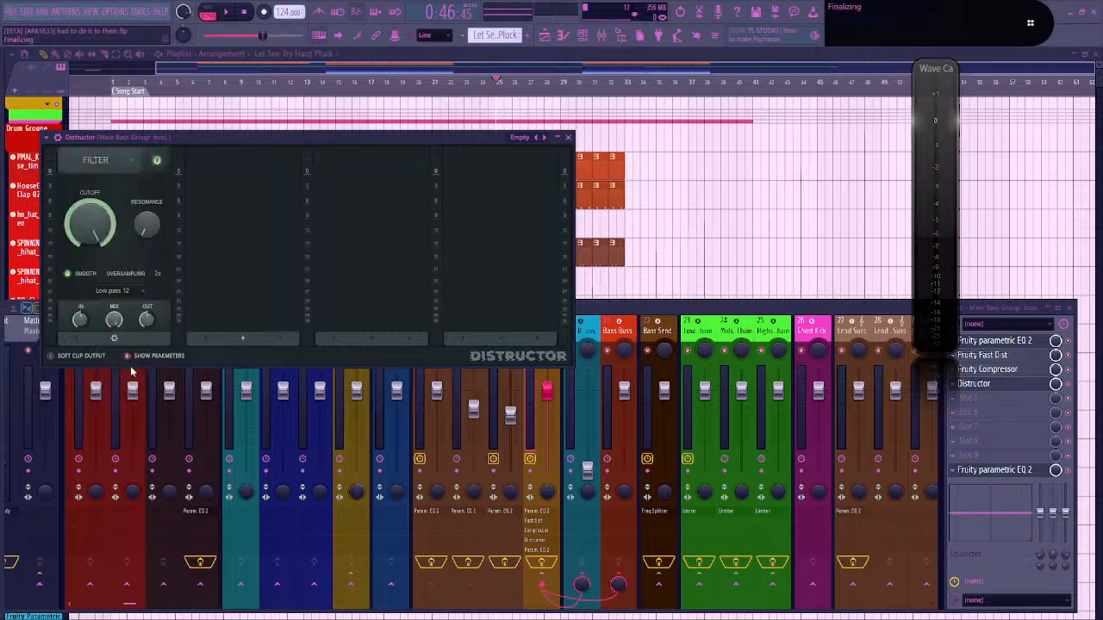
left_click(112, 290)
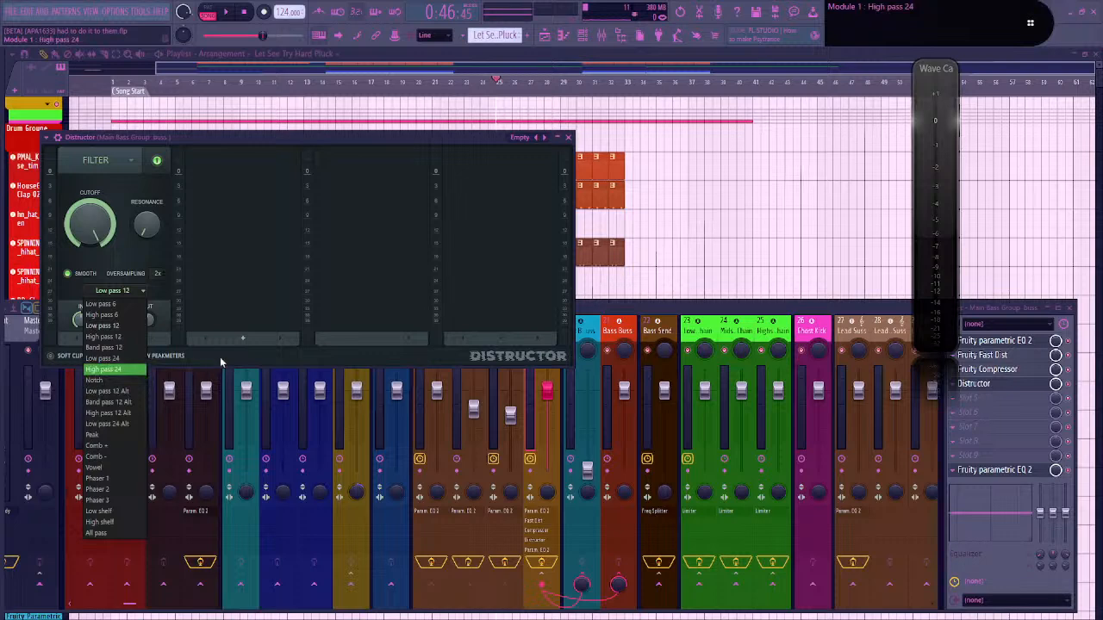
left_click(219, 357)
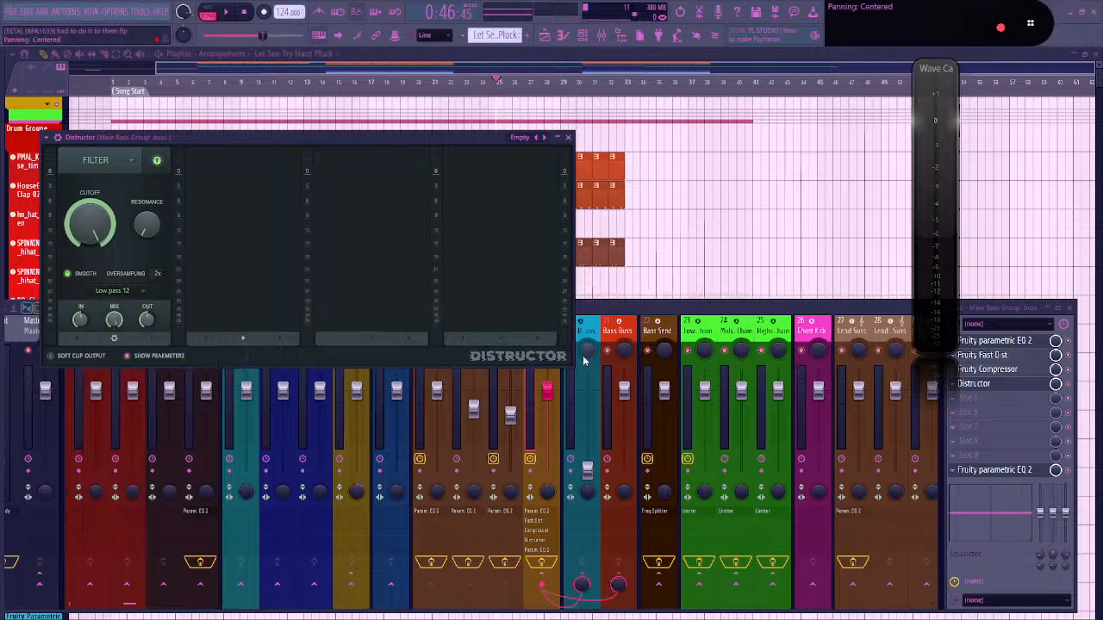
Try to load SerumFX from the plugin picker, and dismiss the warnings
key("F8")
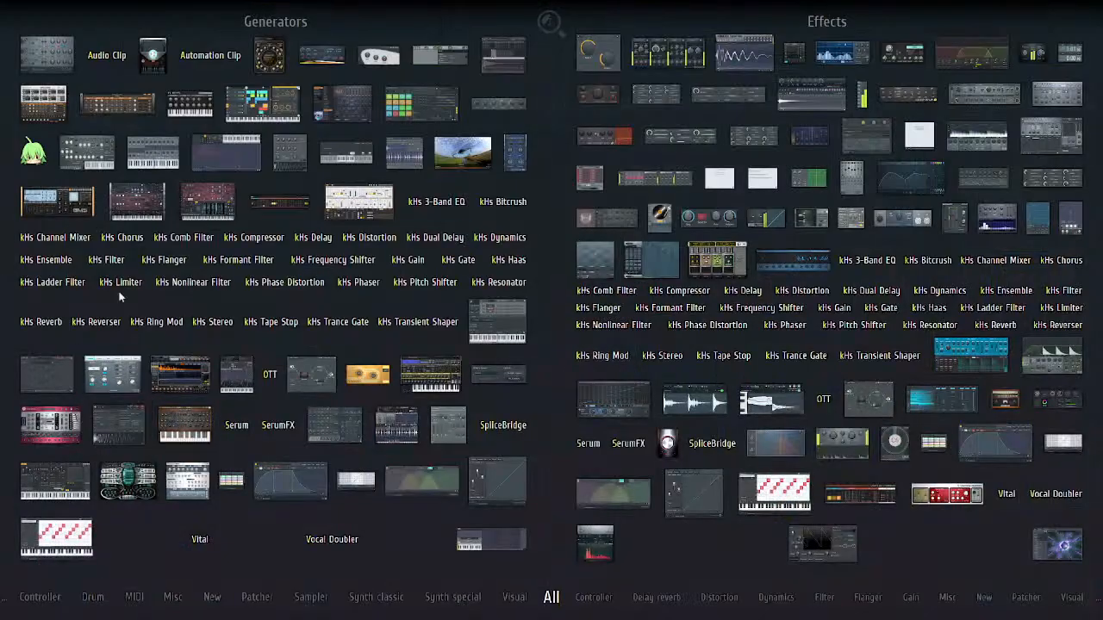
key("F8")
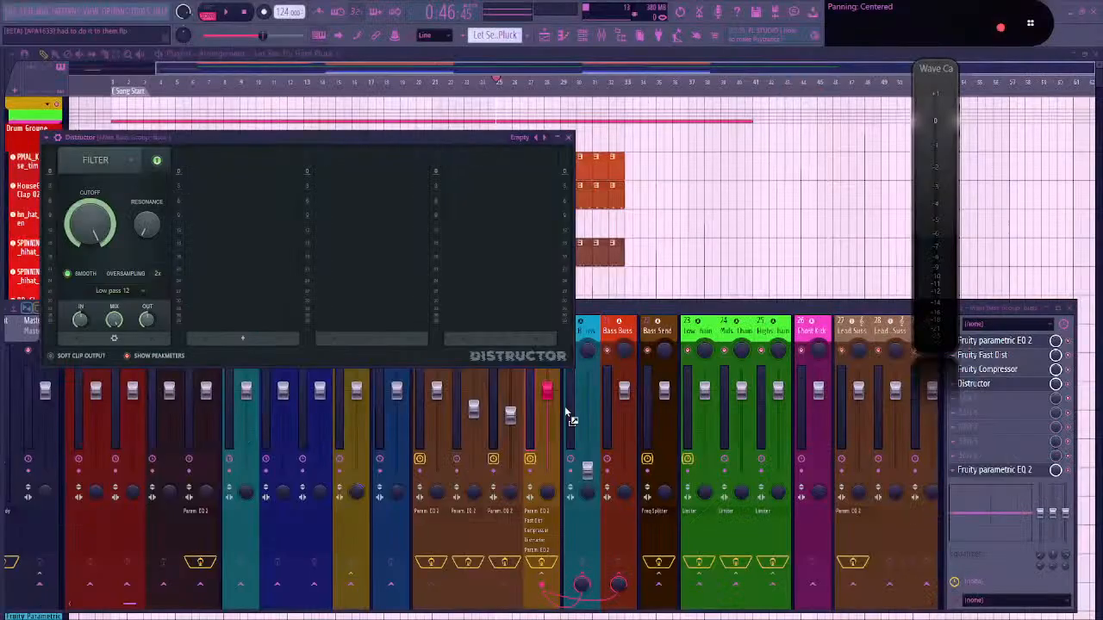
left_click_drag(977, 399, 963, 399)
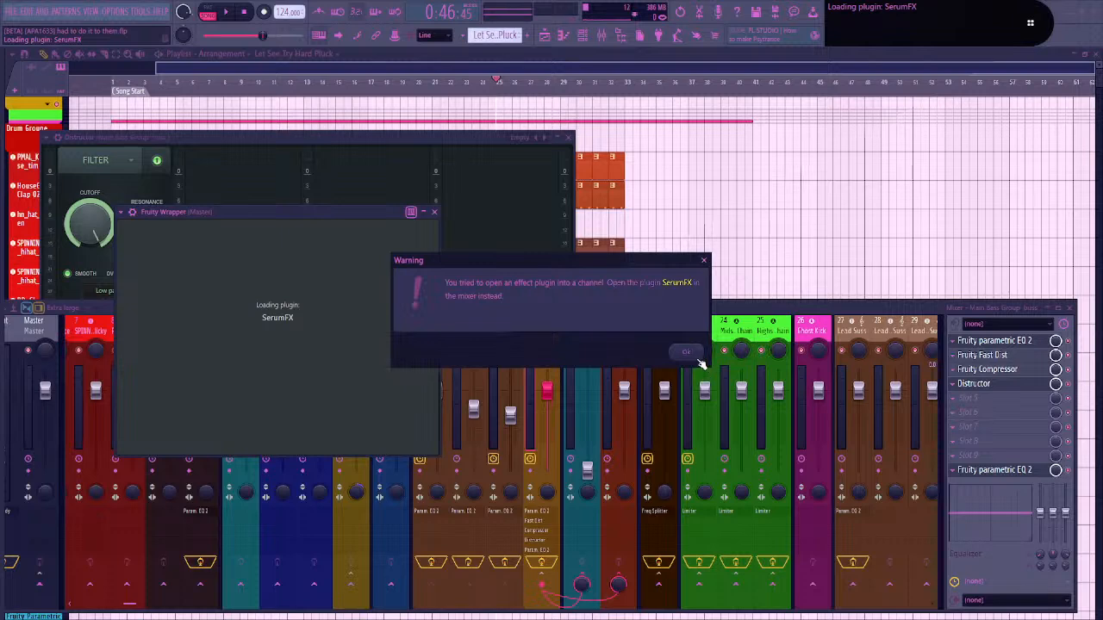
left_click(692, 354)
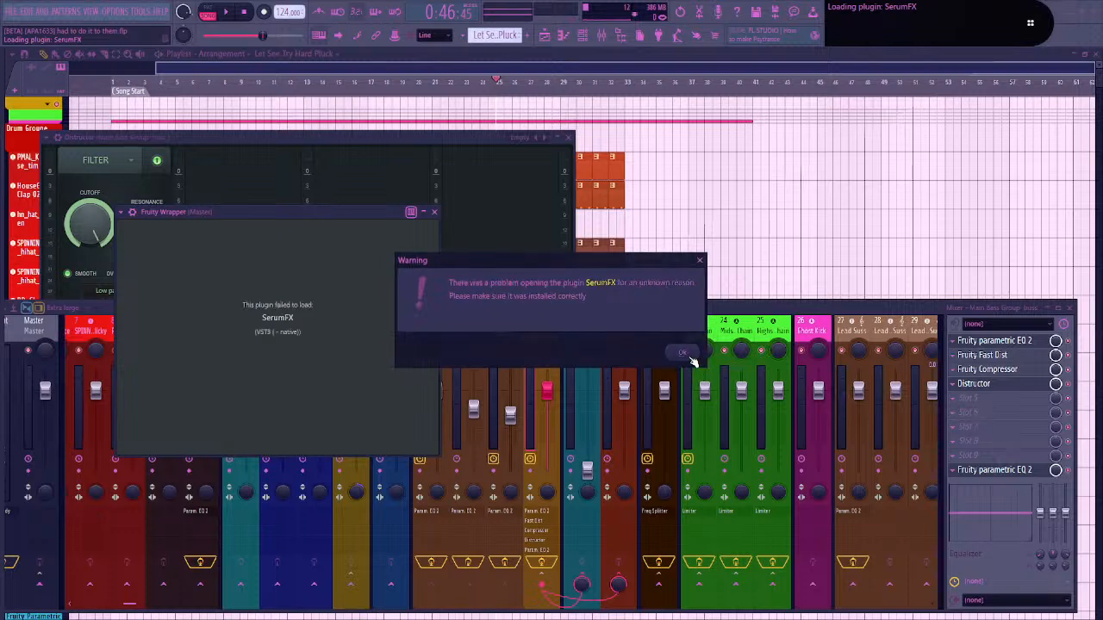
left_click(689, 354)
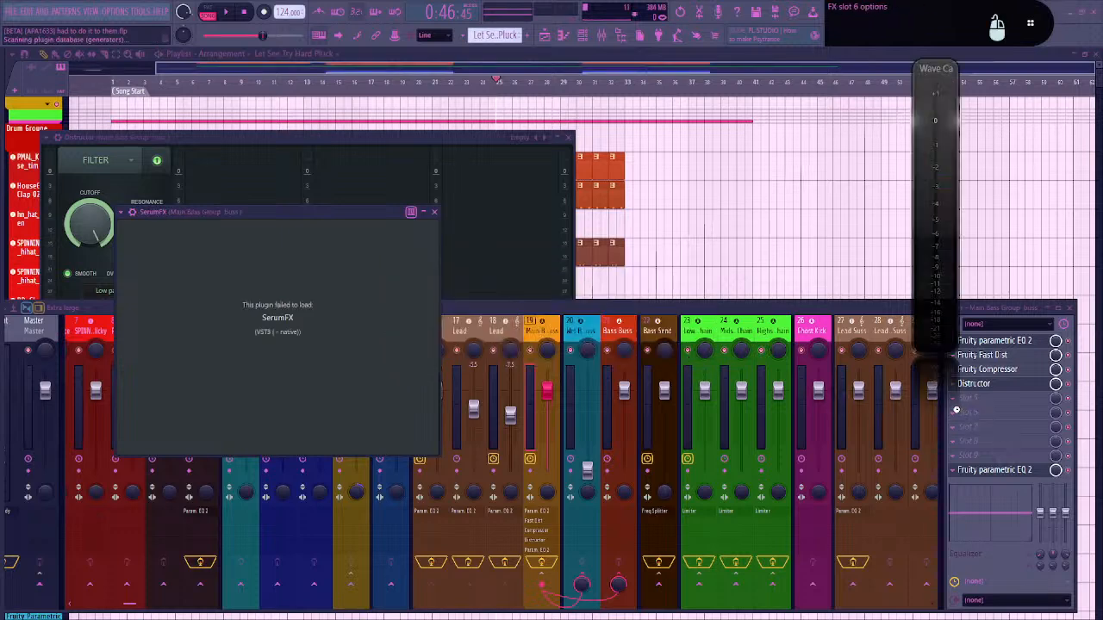
Add SerumFX from the plugin picker to slot 5 of the Main Bass Group buss
key("alt+p")
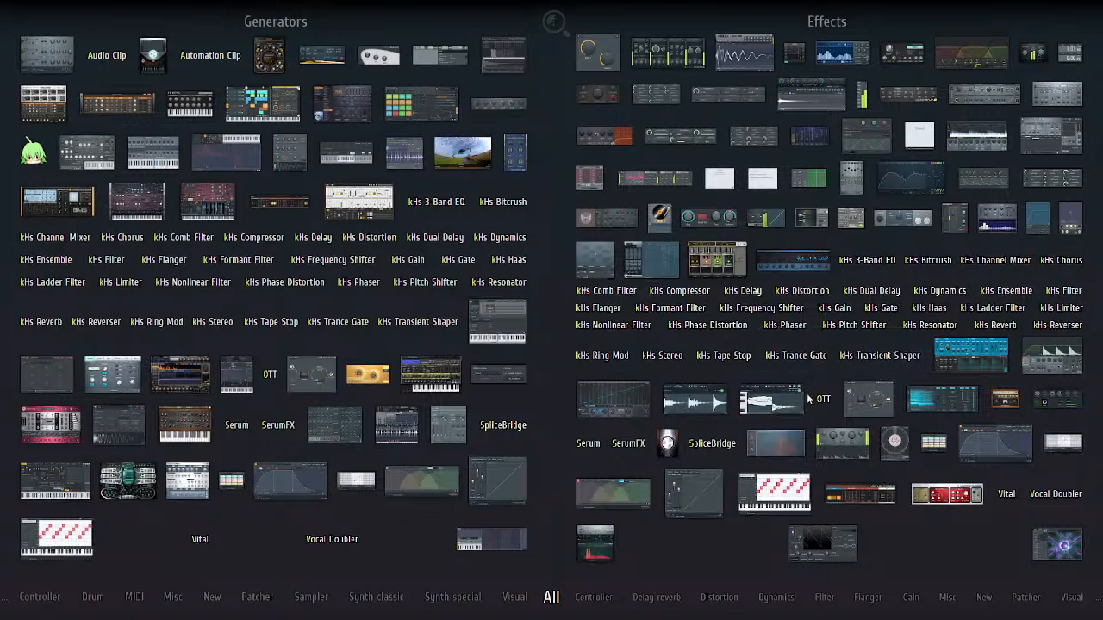
left_click_drag(628, 443, 1002, 412)
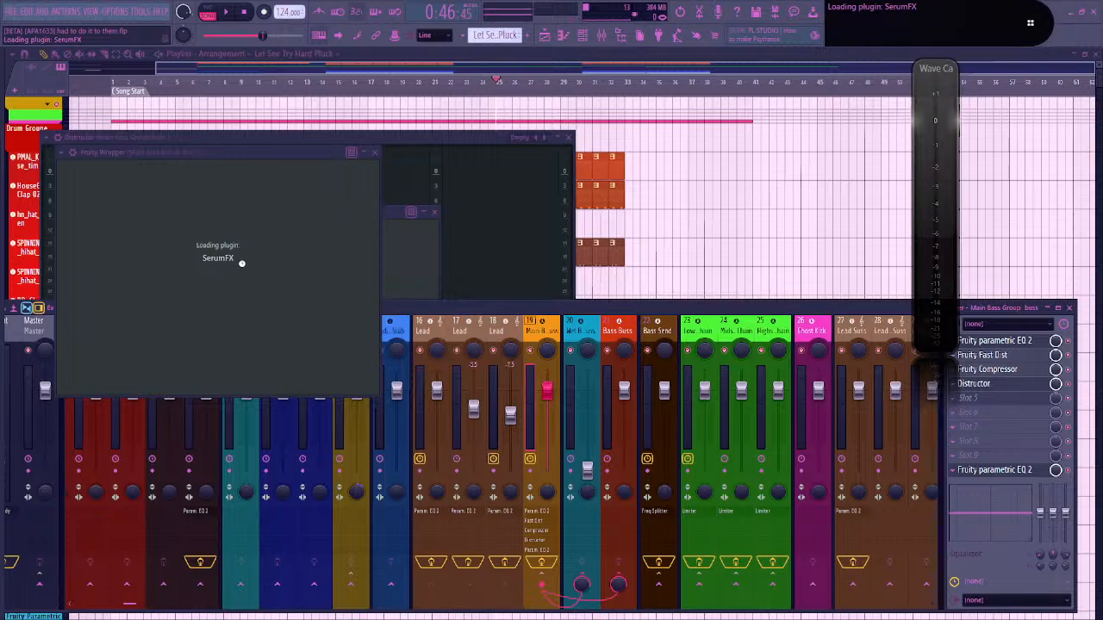
left_click_drag(286, 152, 439, 140)
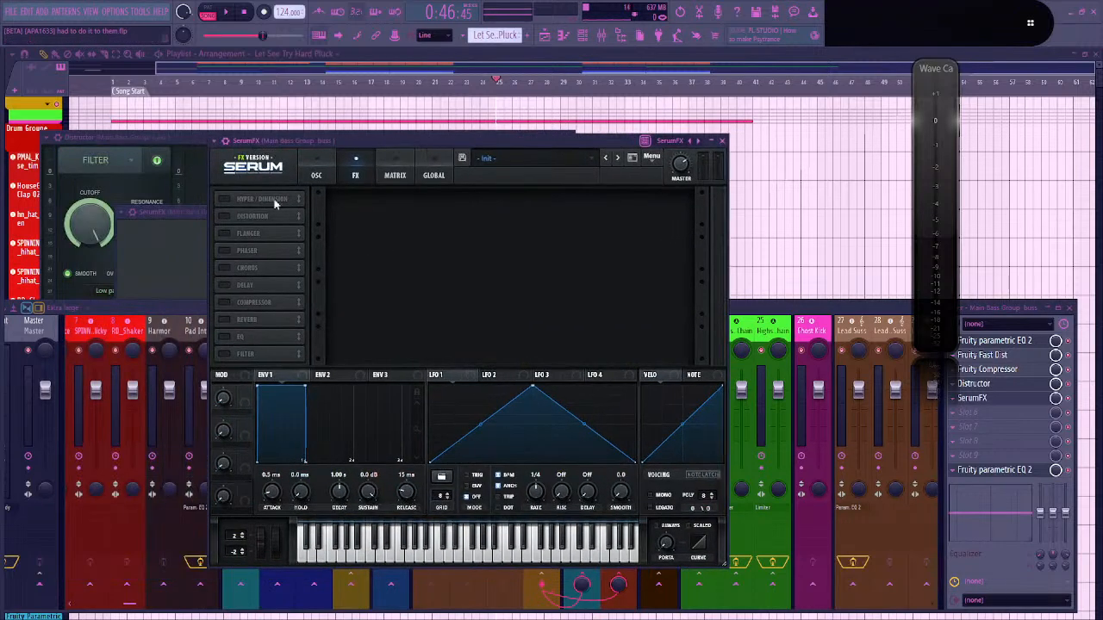
Examine the available filter types in SerumFX's oscillator view, and close the plugin window
left_click(332, 175)
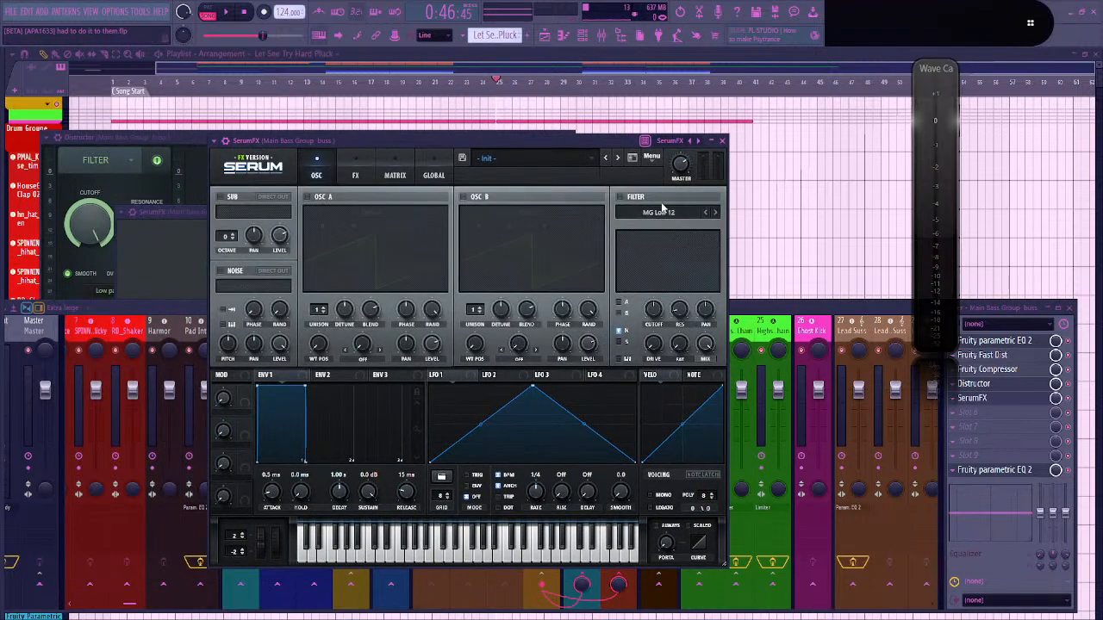
left_click(662, 211)
mouse_move(664, 250)
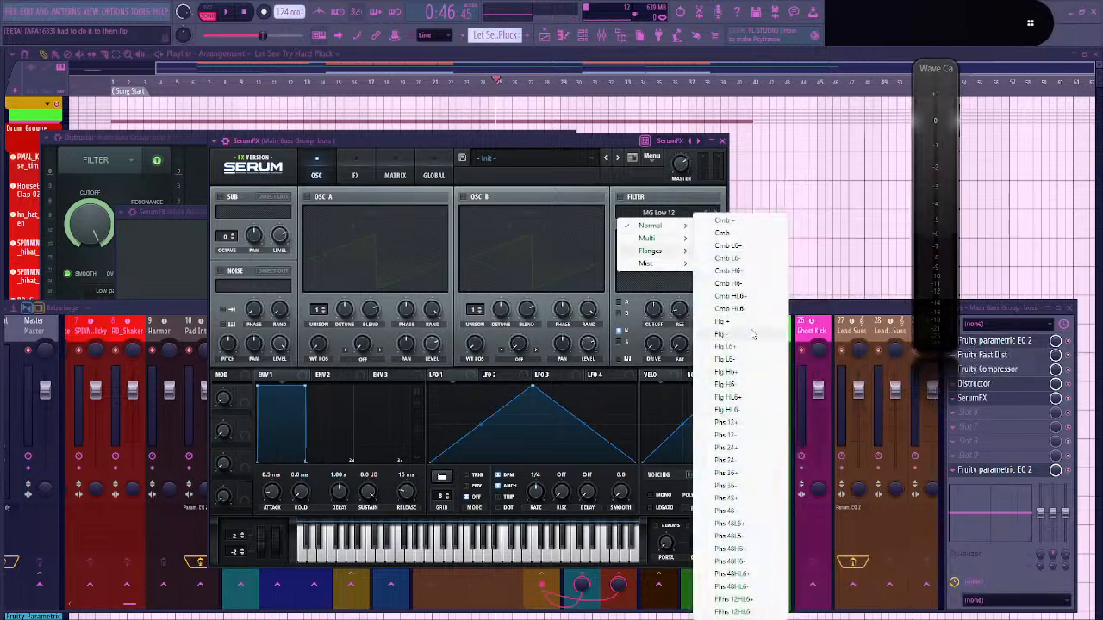
left_click(721, 141)
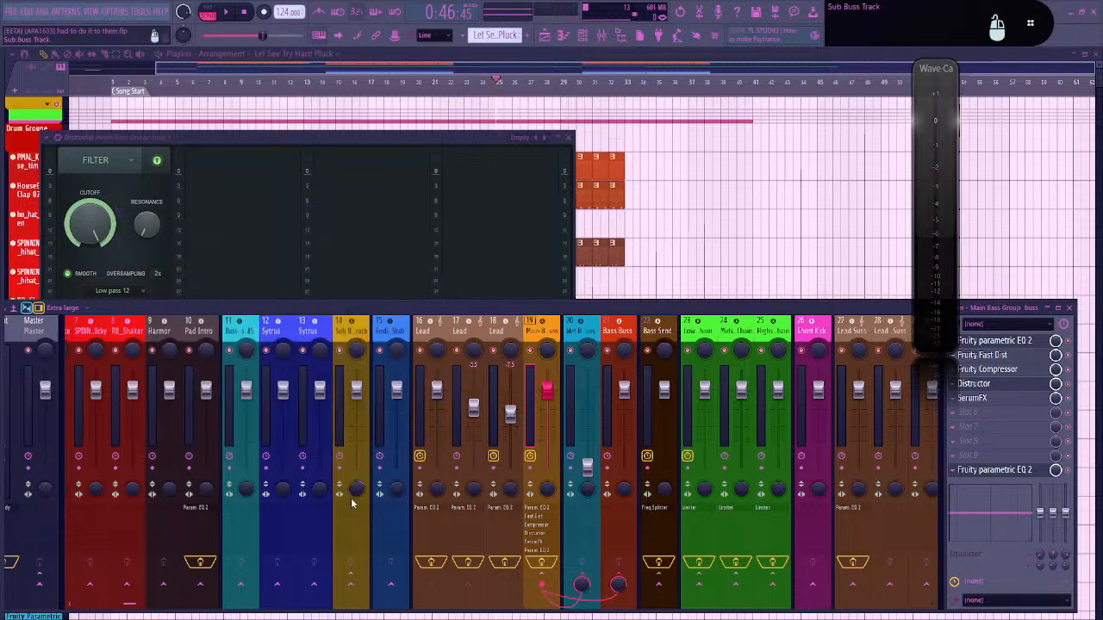
Check the YouTube Studio stream page again for new chat messages, and return to FL Studio
key("alt+Tab")
left_click(436, 255)
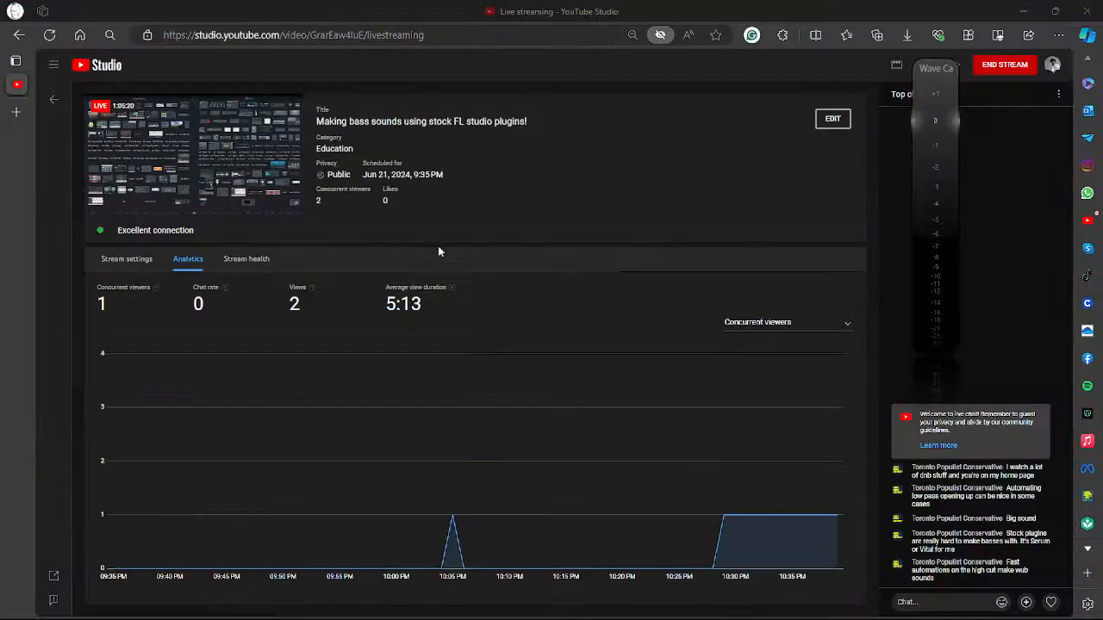
key("alt+Tab")
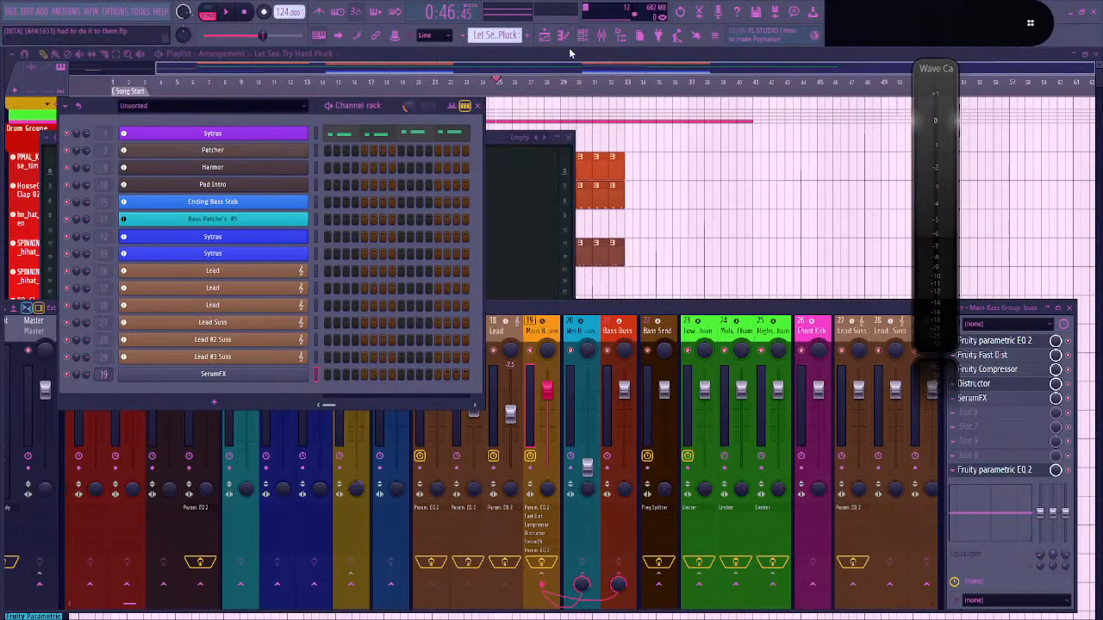
Open and spread out the plugin windows of the Patcher, Harmor, Pad Intro, Ending Bass Stab and Bass Patche's #5 channels
left_click(582, 34)
left_click(207, 151)
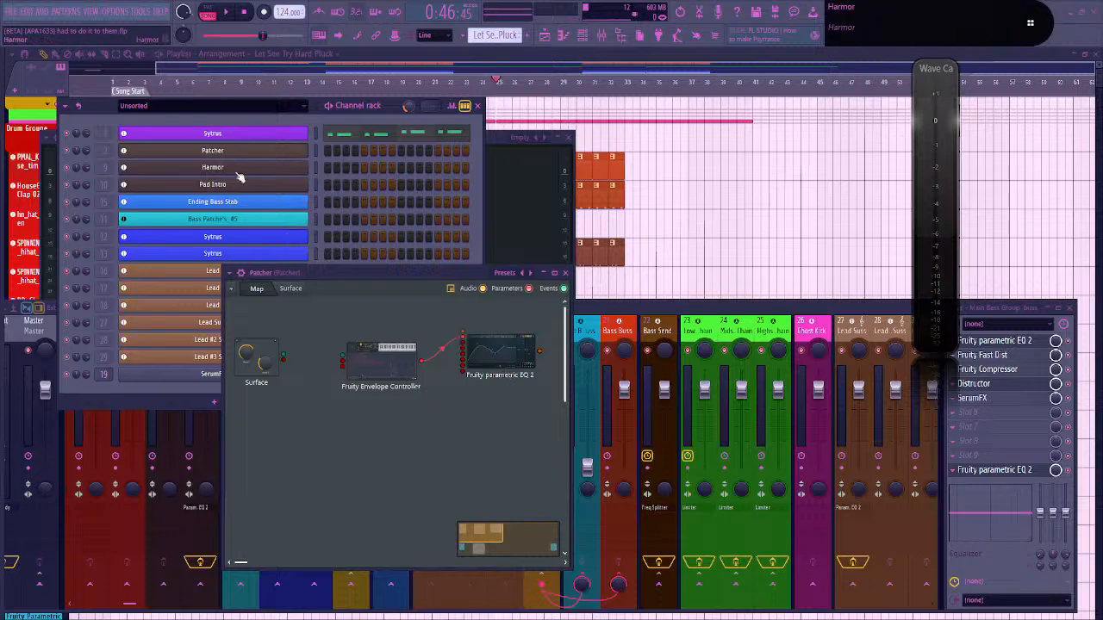
left_click(236, 168)
left_click_drag(368, 138, 749, 209)
left_click(231, 186)
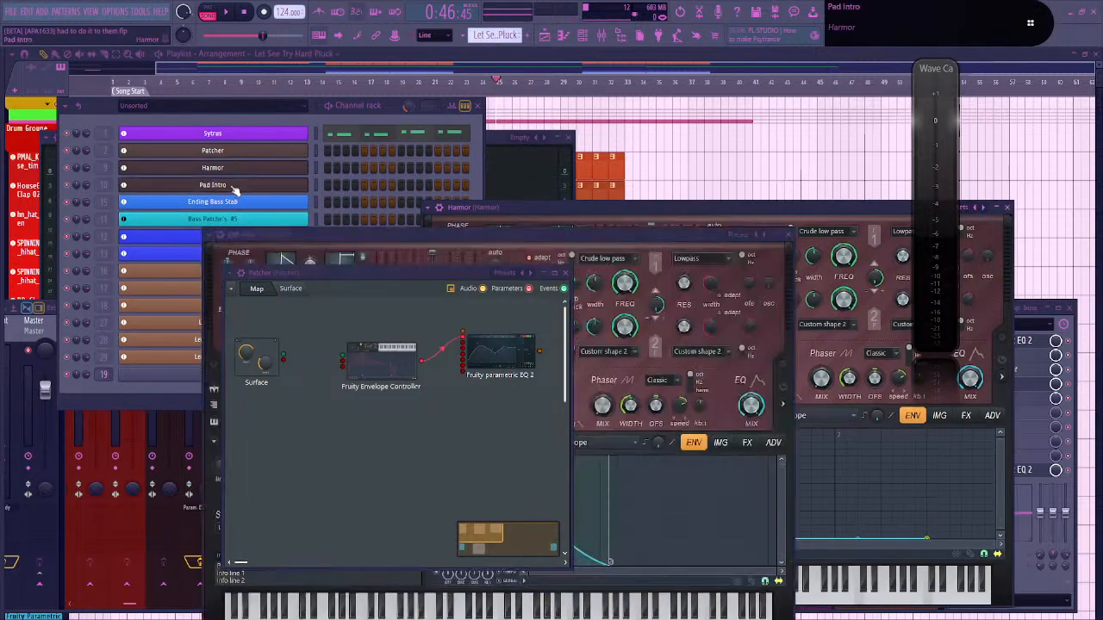
left_click(159, 203)
left_click_drag(314, 202, 821, 203)
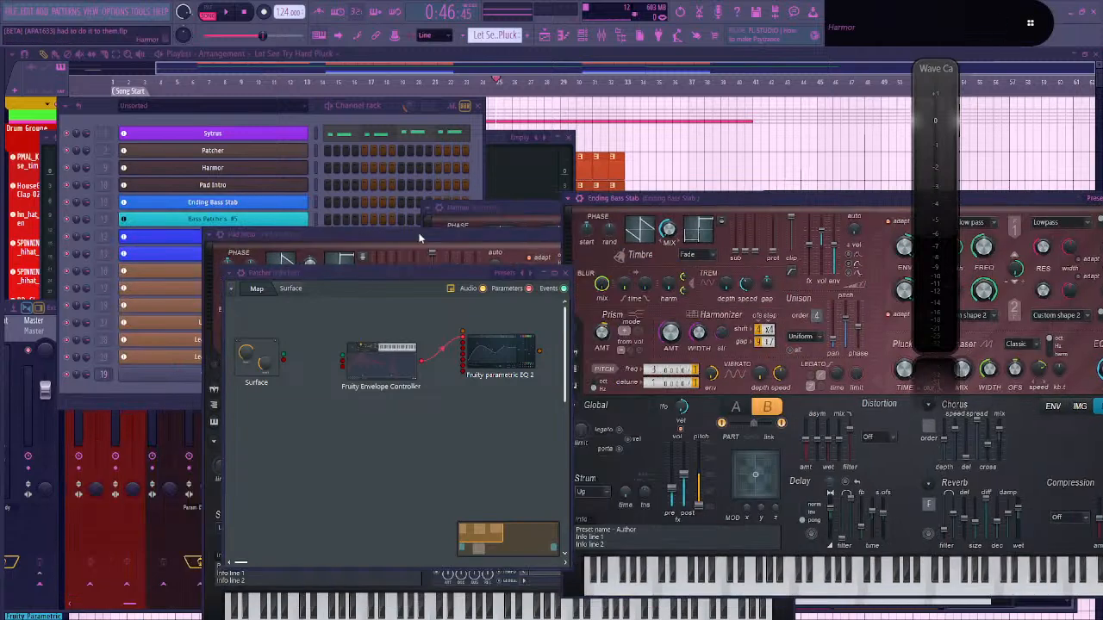
left_click(174, 224)
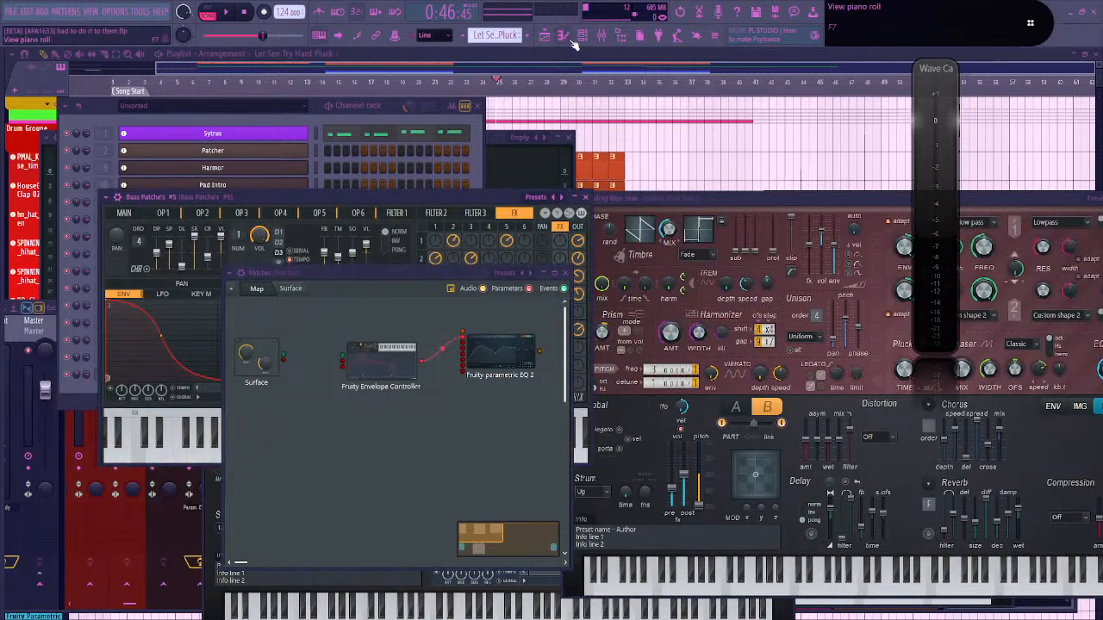
Open the Patcher effect on the purple Sytrus mixer track to view its map
left_click(603, 37)
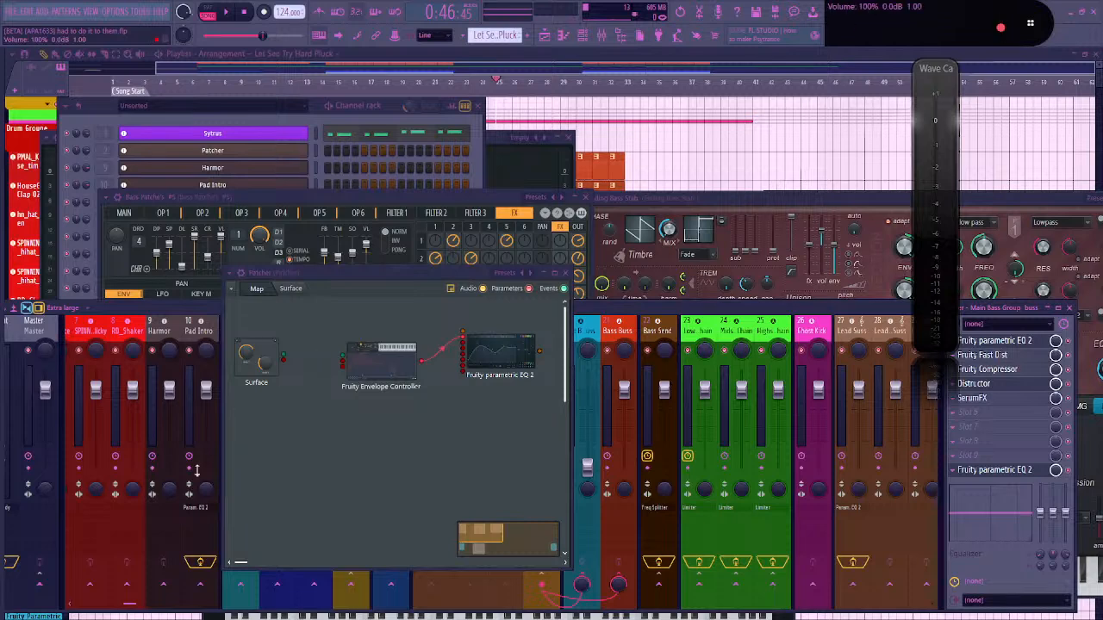
scroll(111, 534, "up", 3)
left_click(76, 509)
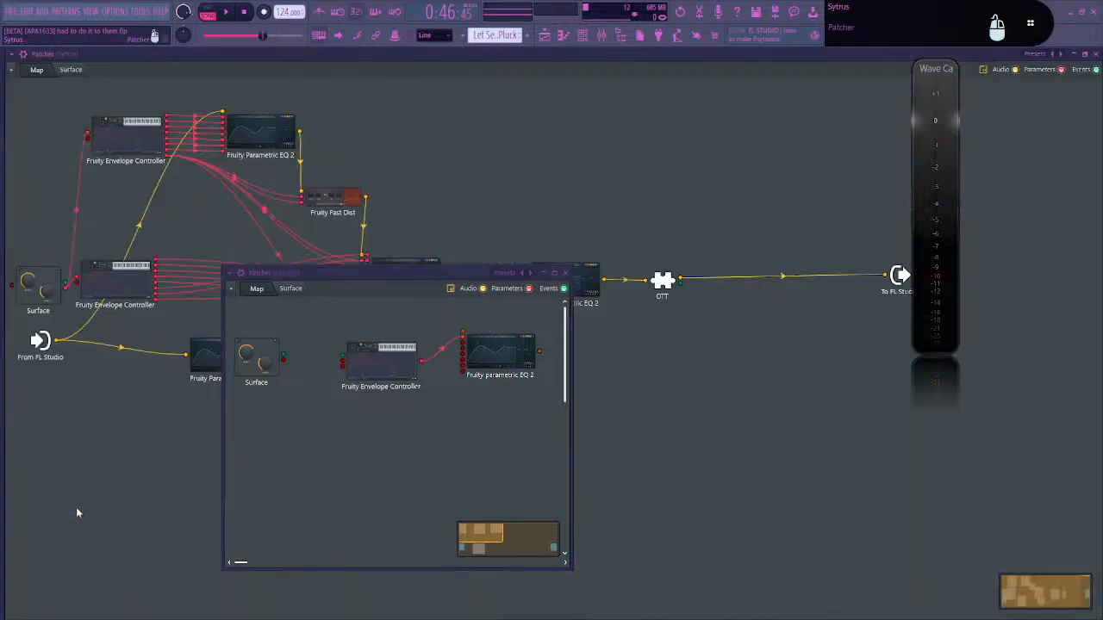
Move aside and close the smaller Patcher window covering the effect map
left_click_drag(406, 277, 346, 287)
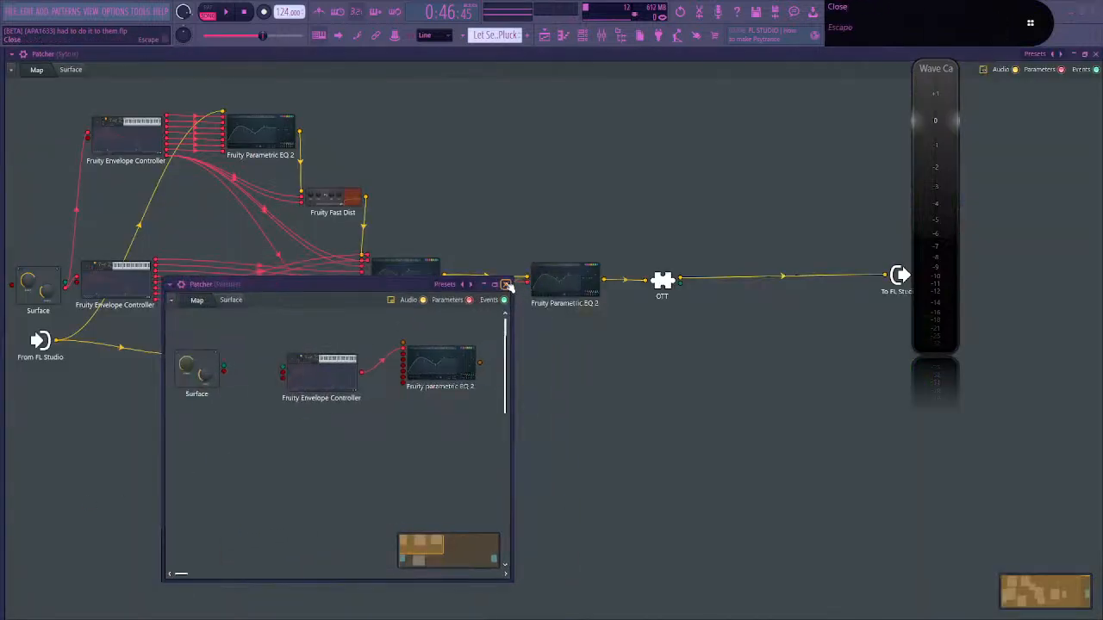
left_click(506, 284)
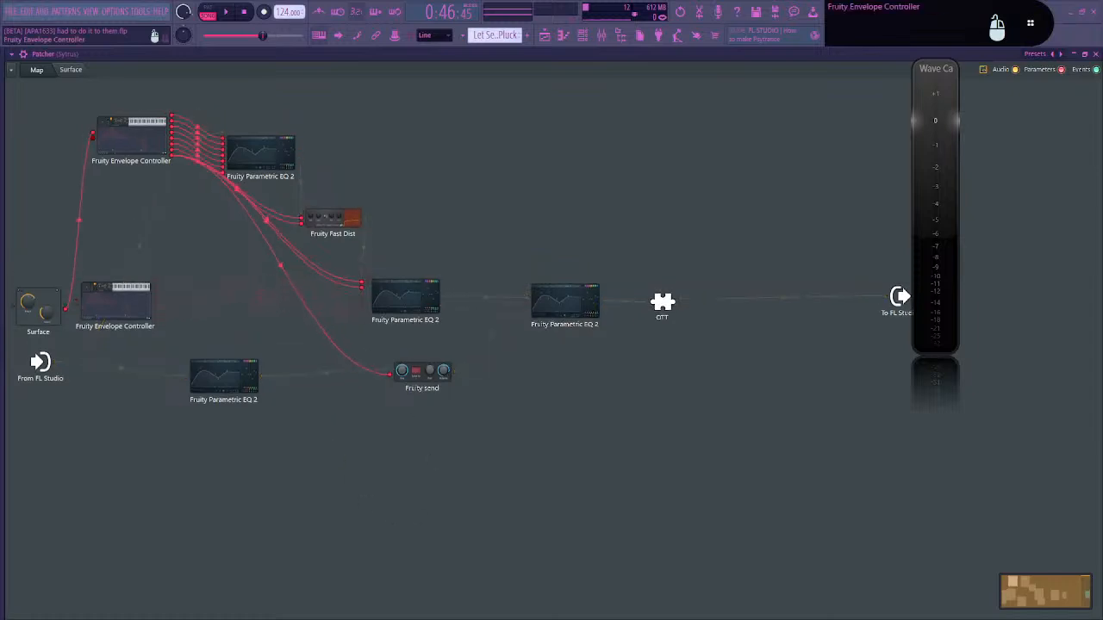
Shift the upper Fruity Parametric EQ 2 node to the right and open its low-pass curve in a window below the node chain
left_click_drag(260, 130, 308, 129)
left_click(307, 129)
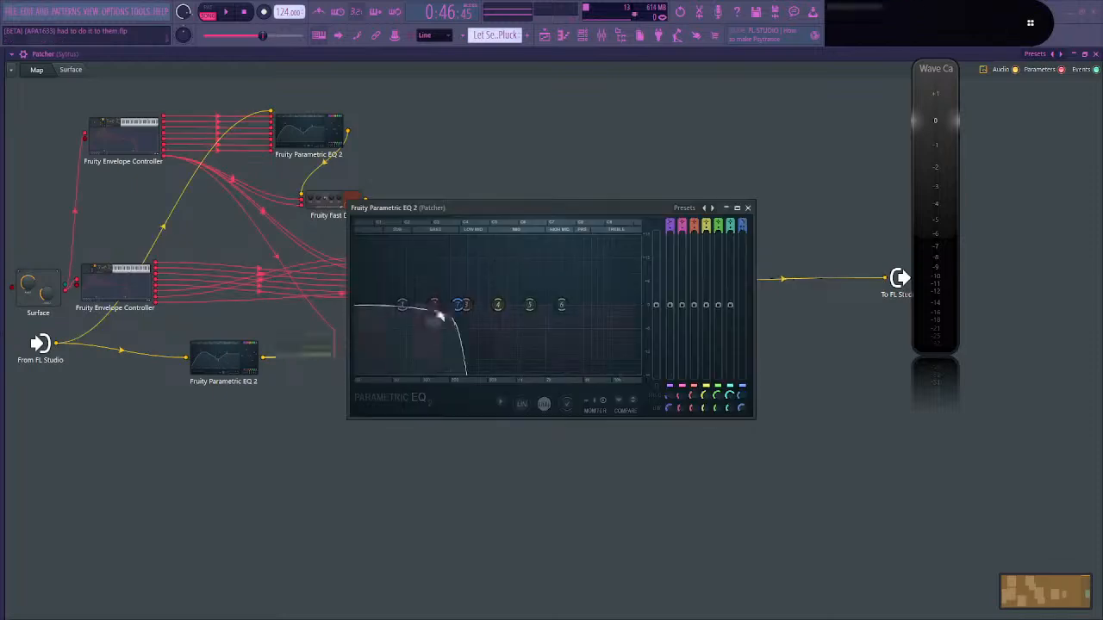
left_click_drag(437, 313, 460, 317)
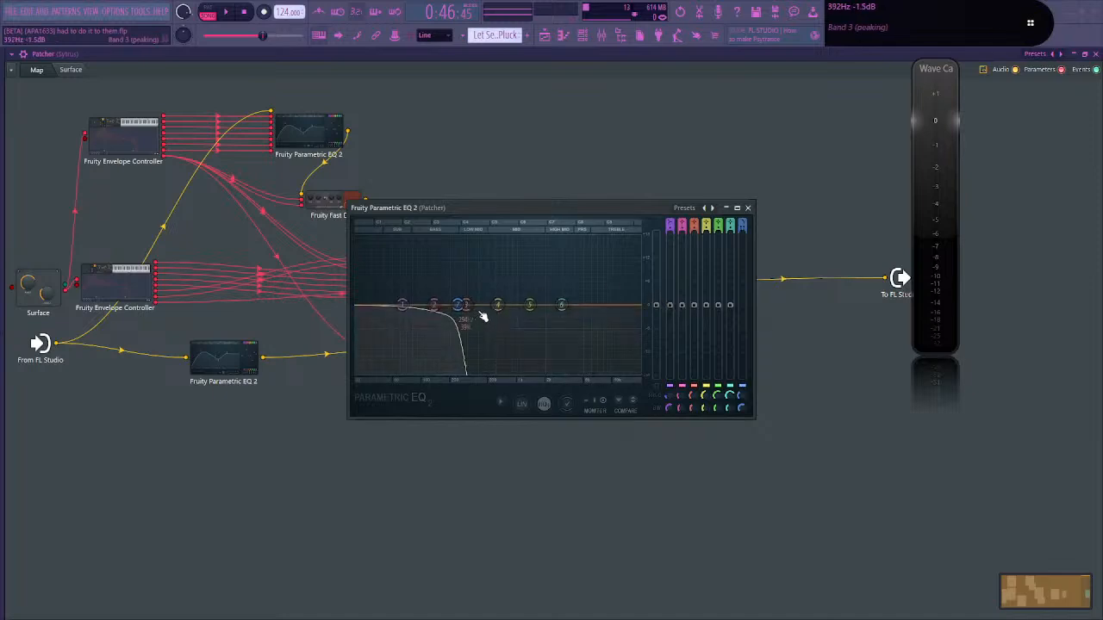
left_click_drag(464, 210, 308, 163)
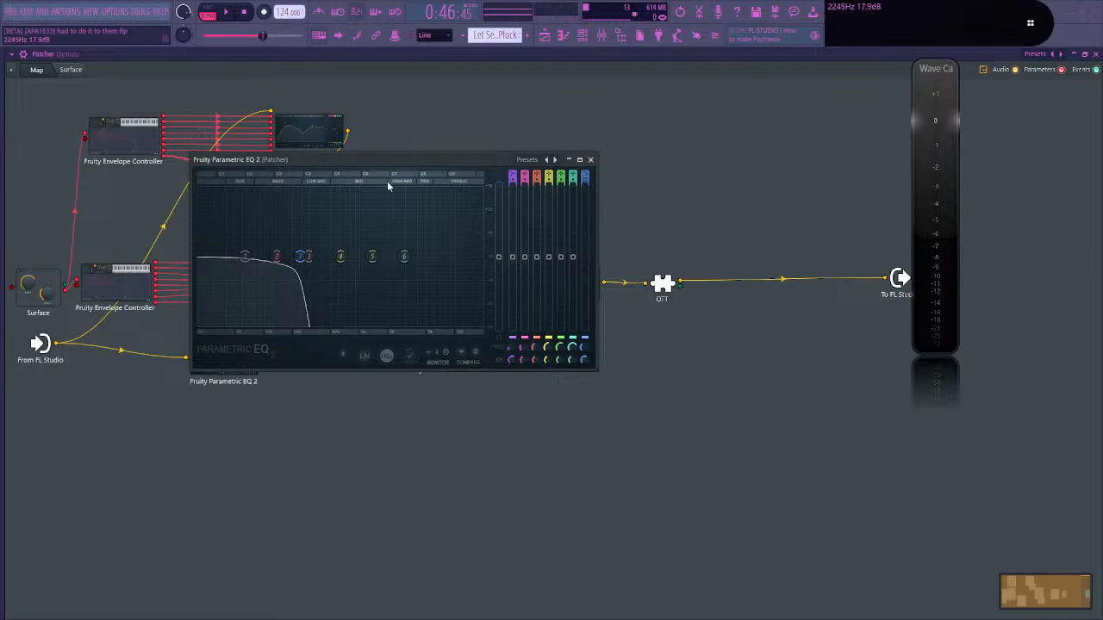
left_click_drag(383, 164, 672, 334)
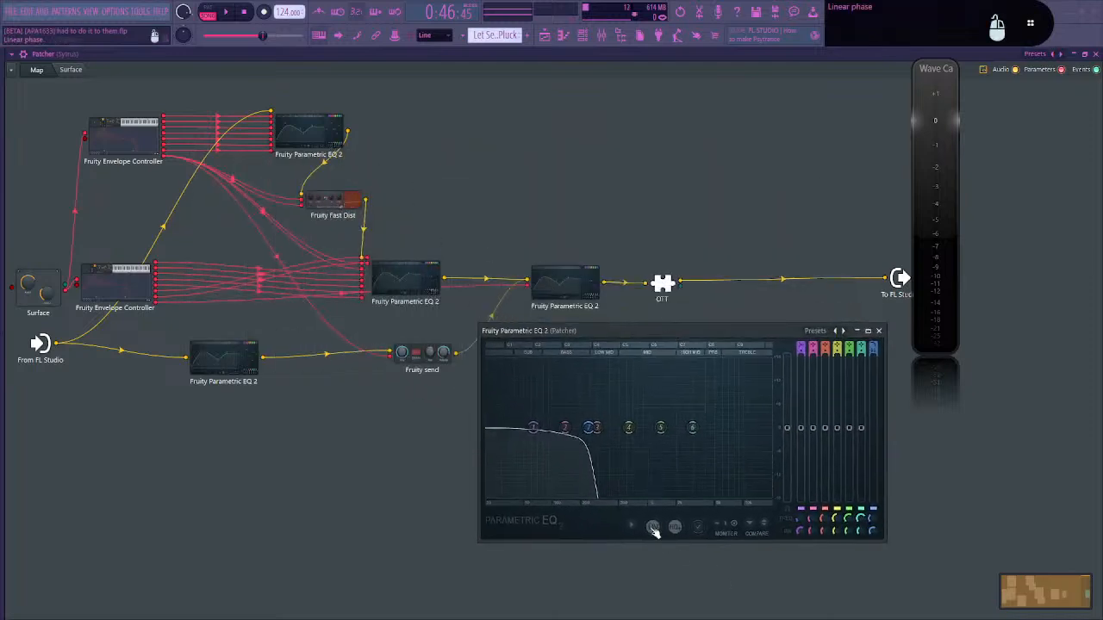
Look at the YouTube Studio stream page for new chat messages, and return to FL Studio
key("alt+Tab")
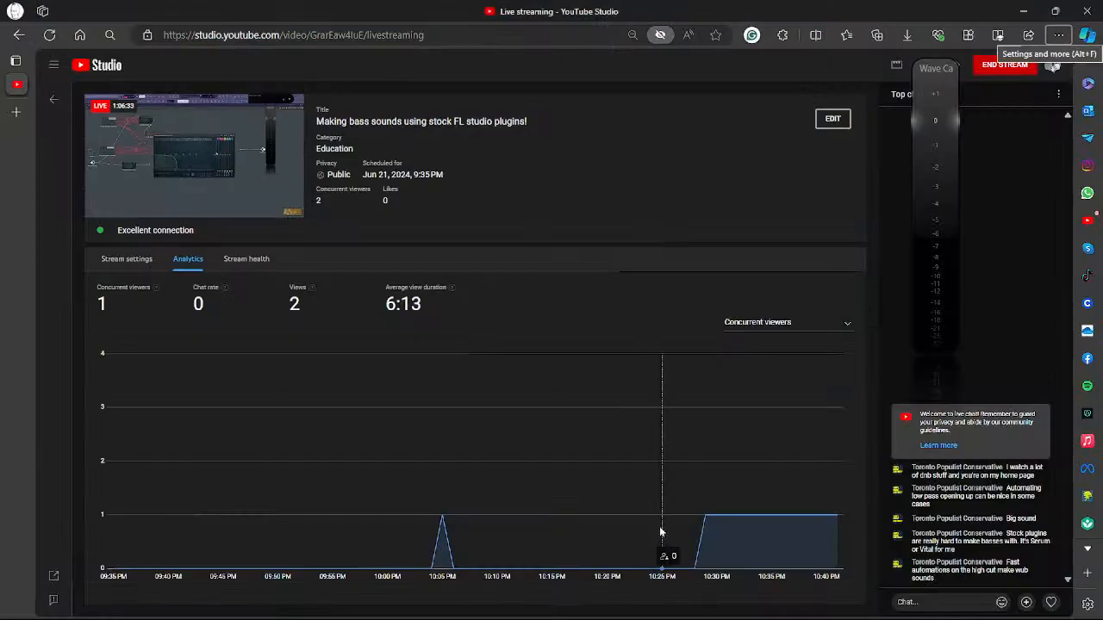
key("alt+Tab")
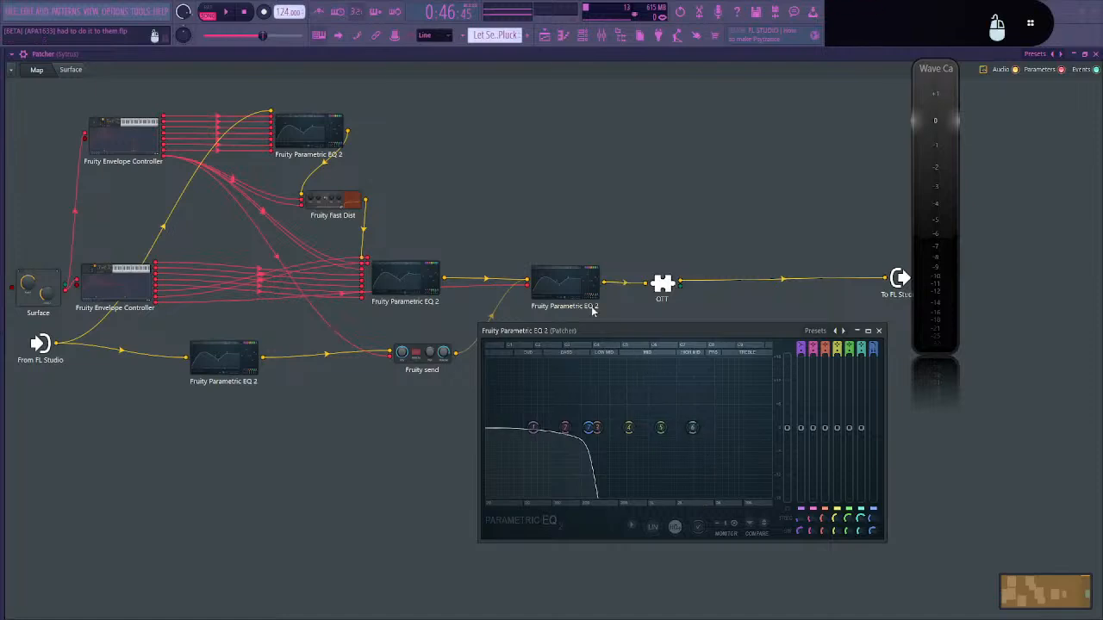
Open the Fruity Parametric EQ 2 ahead of OTT, and show the channel rack and mixer with the purple Sytrus channel selected for playing
left_click(562, 288)
left_click(562, 289)
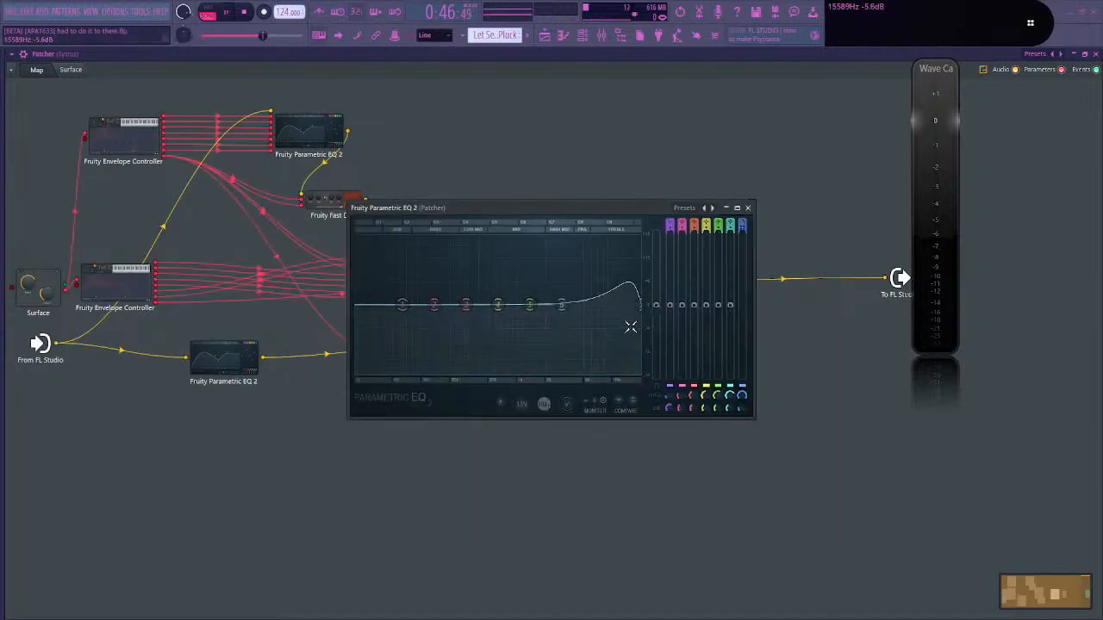
left_click(582, 34)
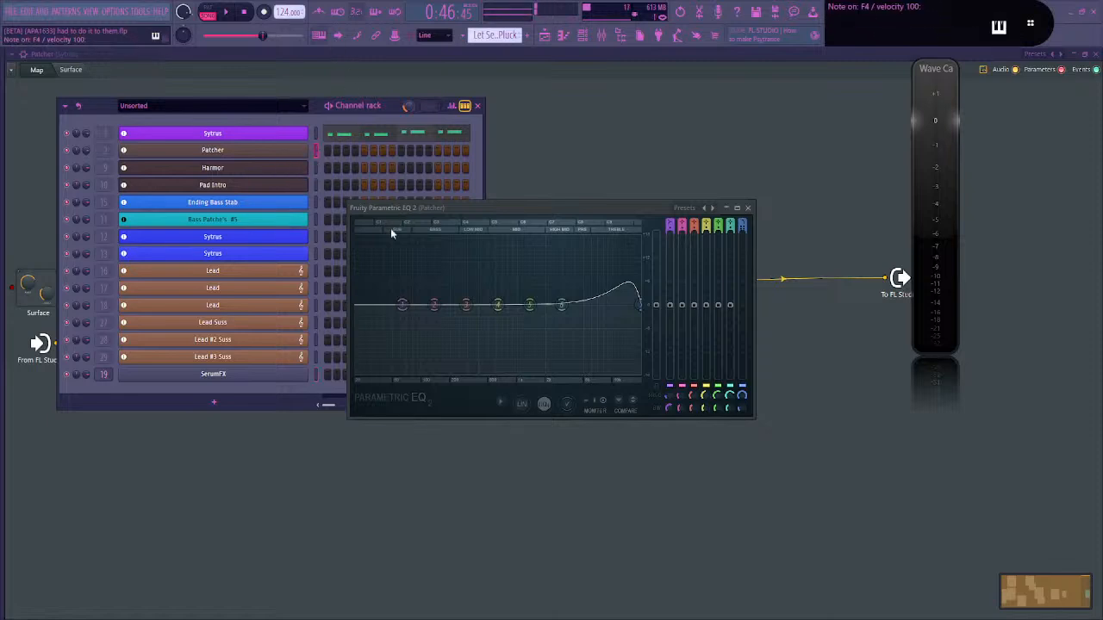
left_click_drag(534, 213, 561, 476)
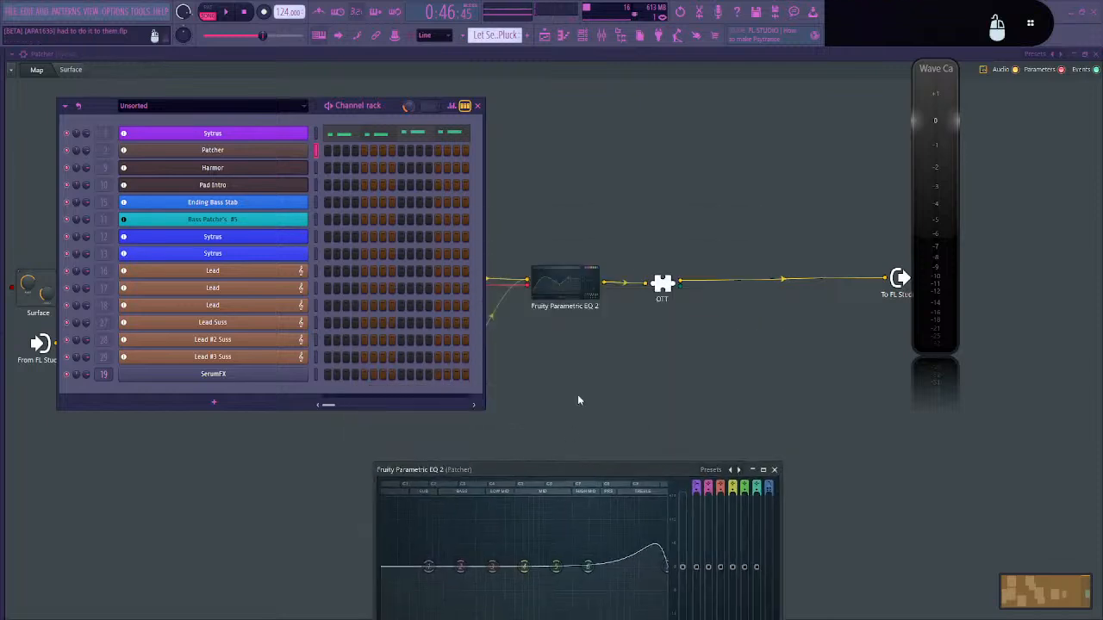
left_click(609, 40)
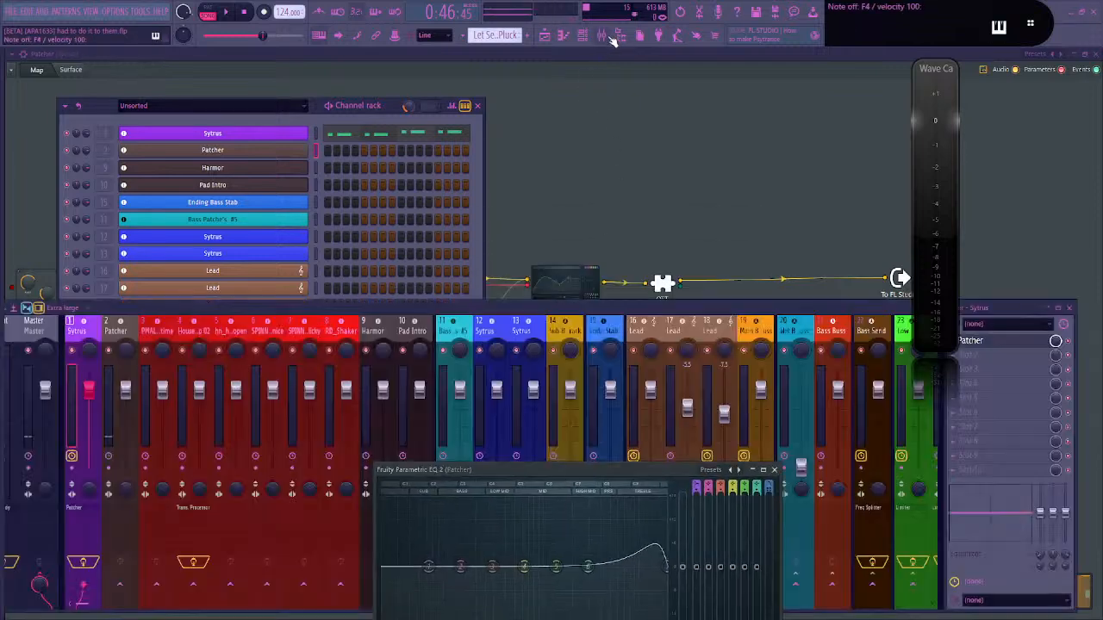
left_click(319, 130)
key("space")
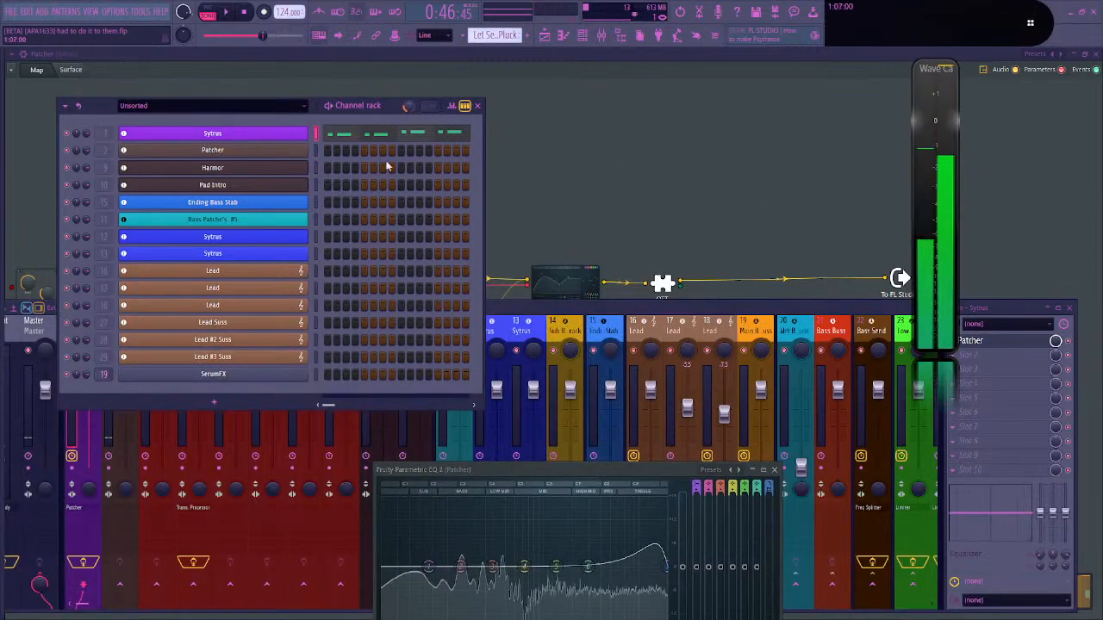
Sweep the EQ's band 7 low-pass cutoff down and back up into the treble range while auditioning Sytrus notes, and close the EQ
left_click_drag(667, 567, 597, 567)
key("space")
left_click_drag(548, 470, 558, 201)
key("space")
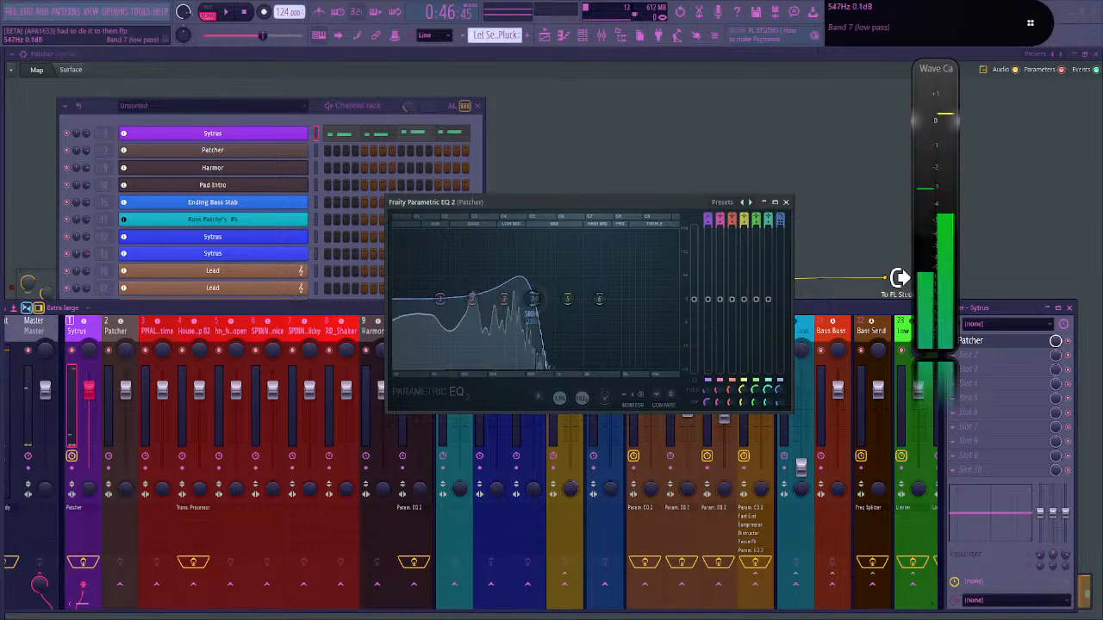
mouse_move(528, 300)
left_mouse_down()
mouse_move(599, 299)
mouse_move(543, 299)
left_mouse_up()
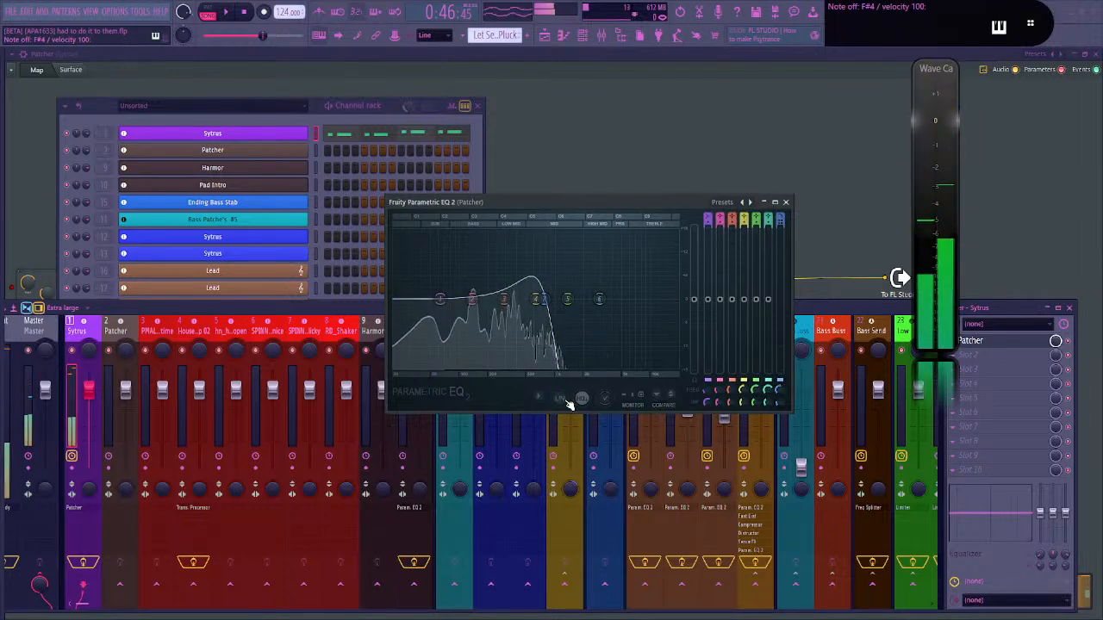
left_click_drag(544, 302, 604, 269)
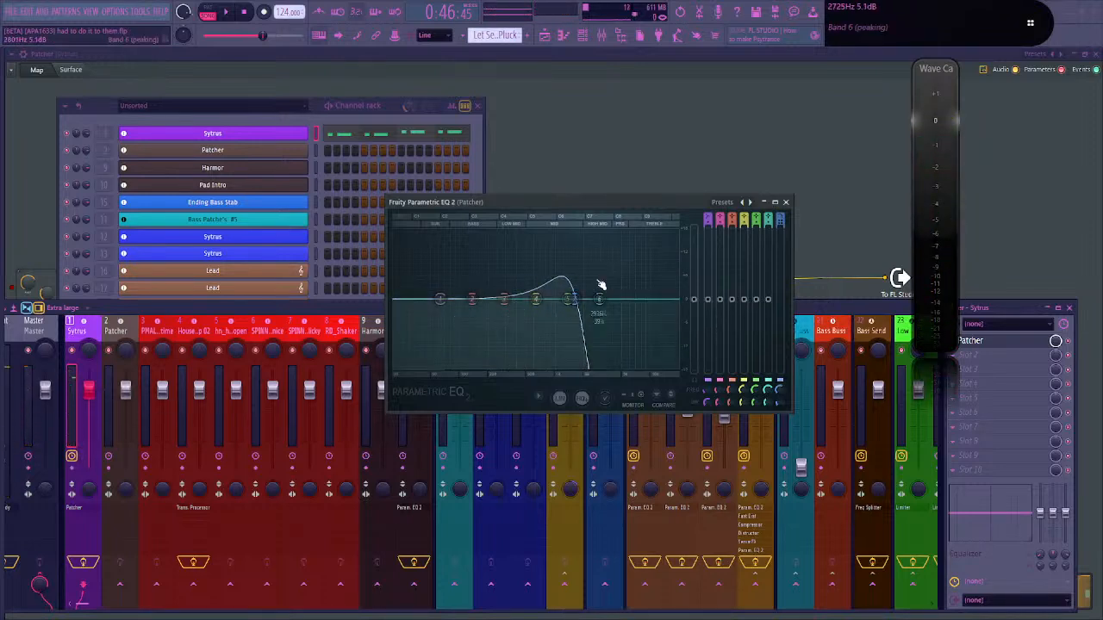
left_click_drag(579, 302, 620, 301)
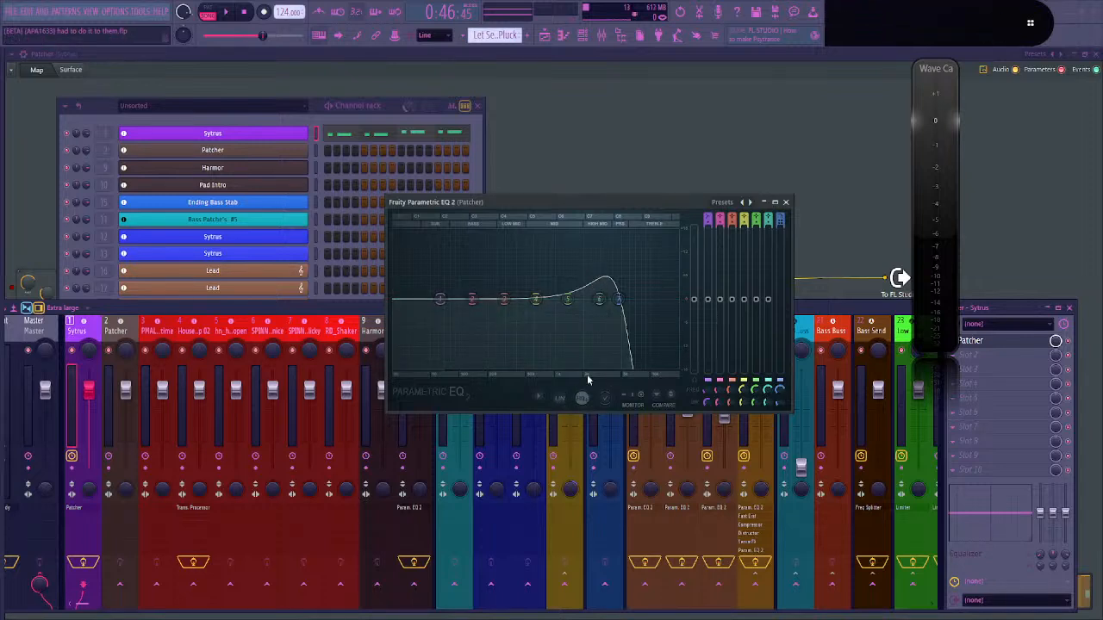
left_click_drag(622, 304, 595, 301)
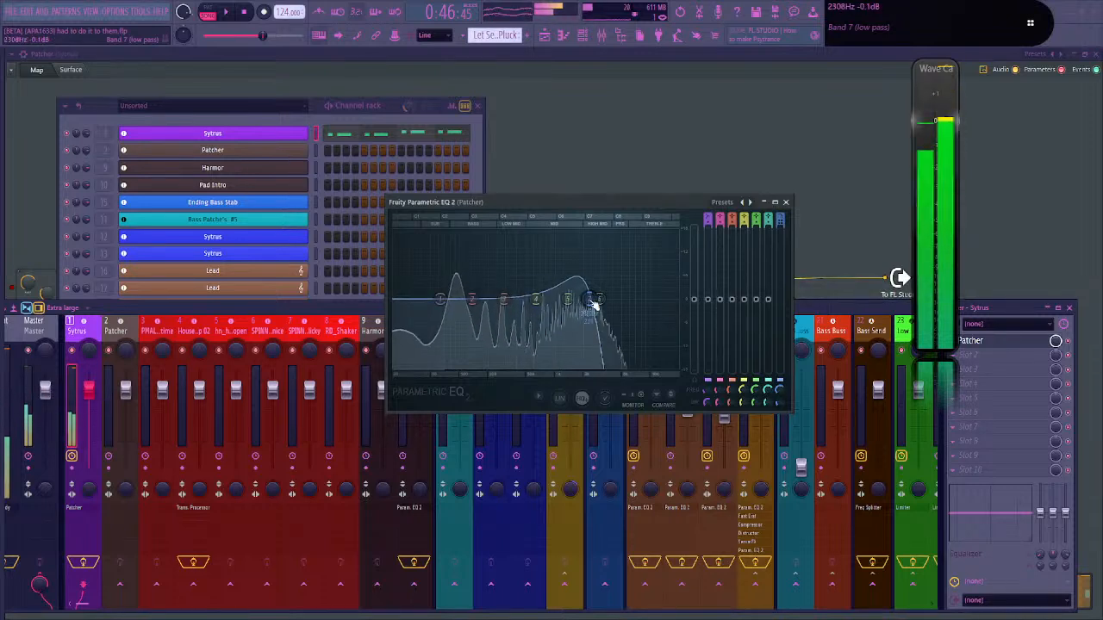
left_click_drag(594, 300, 653, 299)
left_click_drag(561, 198, 561, 217)
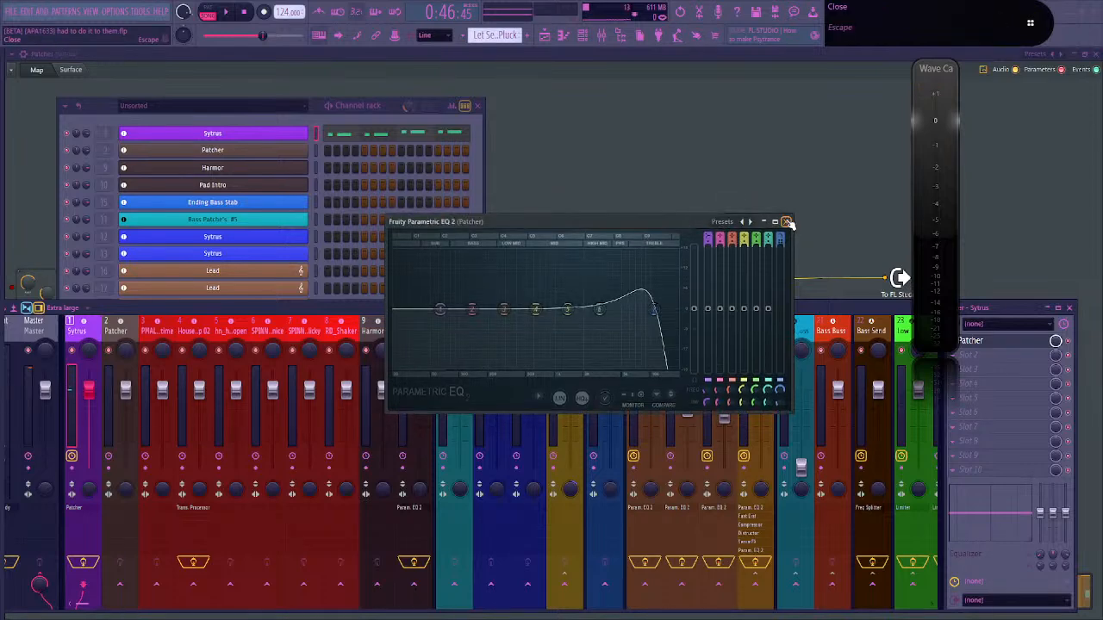
left_click(786, 222)
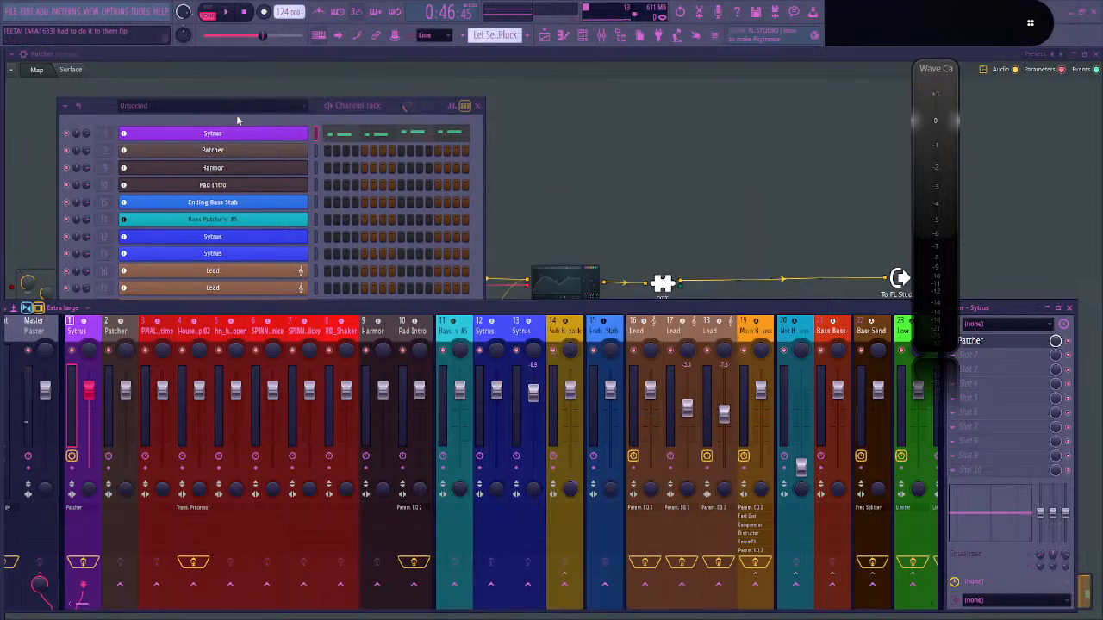
Move the channel rack aside, show the browser, and save the current project
left_click_drag(95, 105, 218, 57)
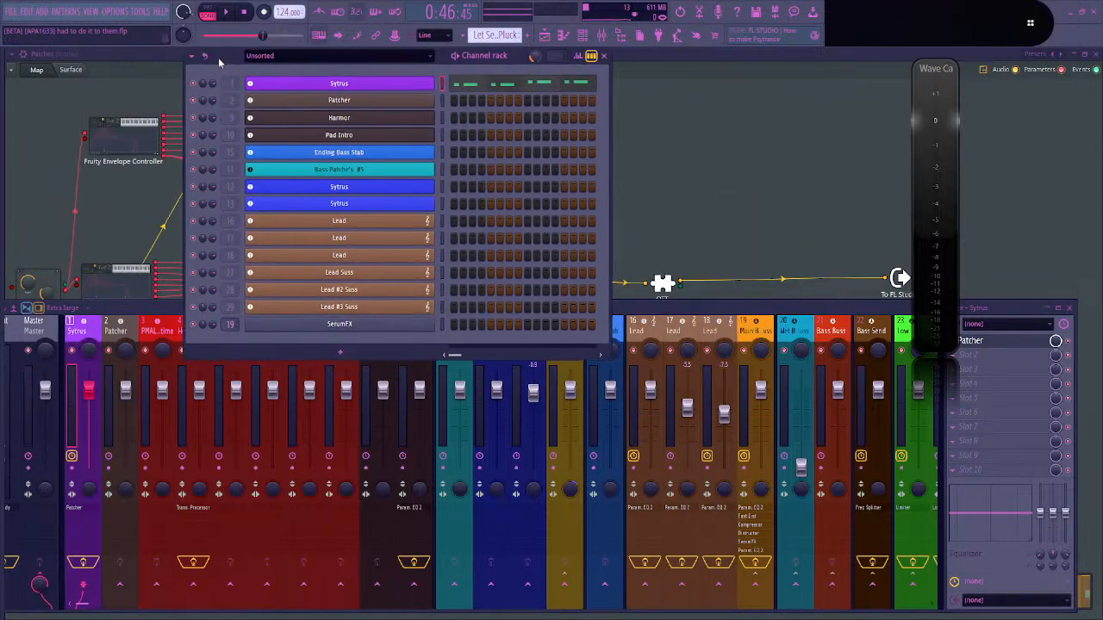
left_click(5, 84)
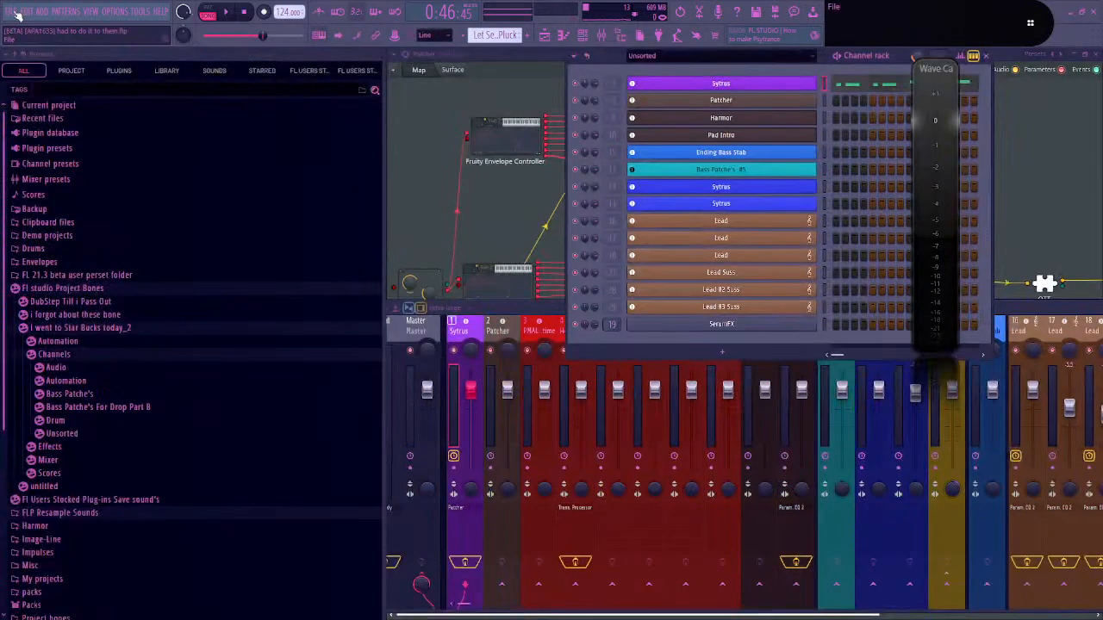
left_click(17, 15)
left_click(12, 66)
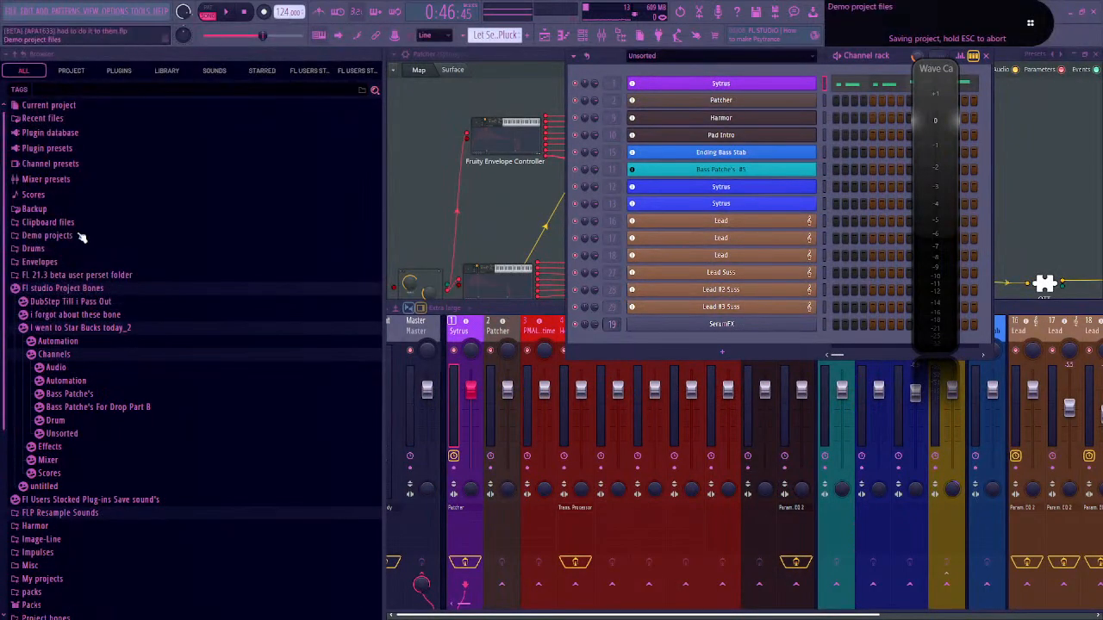
Open the recent project wARM UP SOUNDS_3.flp and check the live stream page in YouTube Studio while it loads
left_click(10, 14)
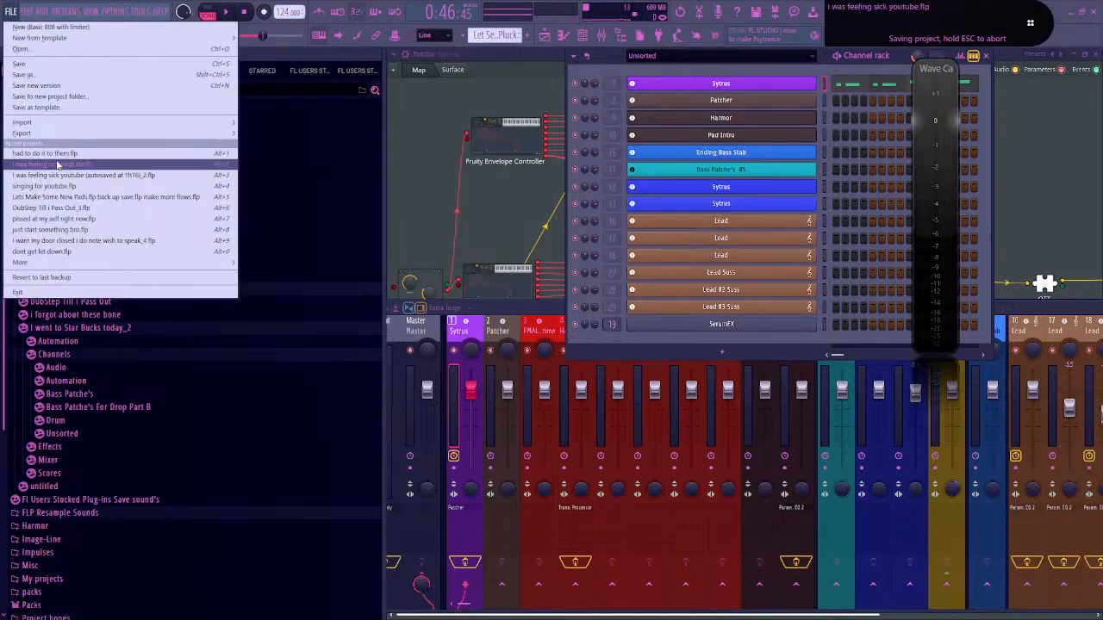
mouse_move(54, 266)
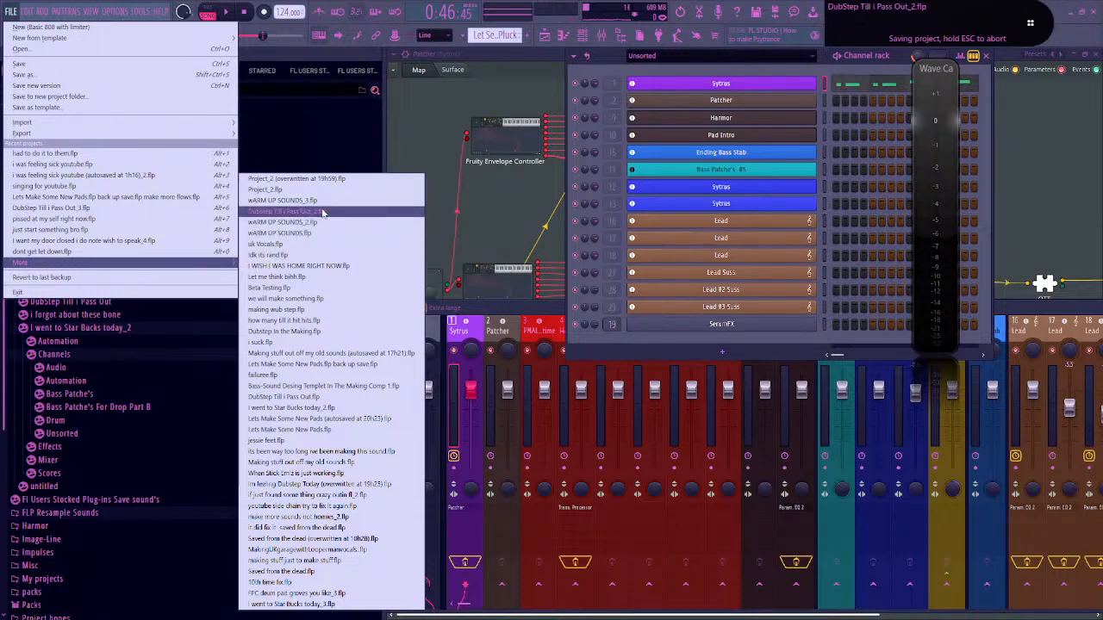
left_click(327, 201)
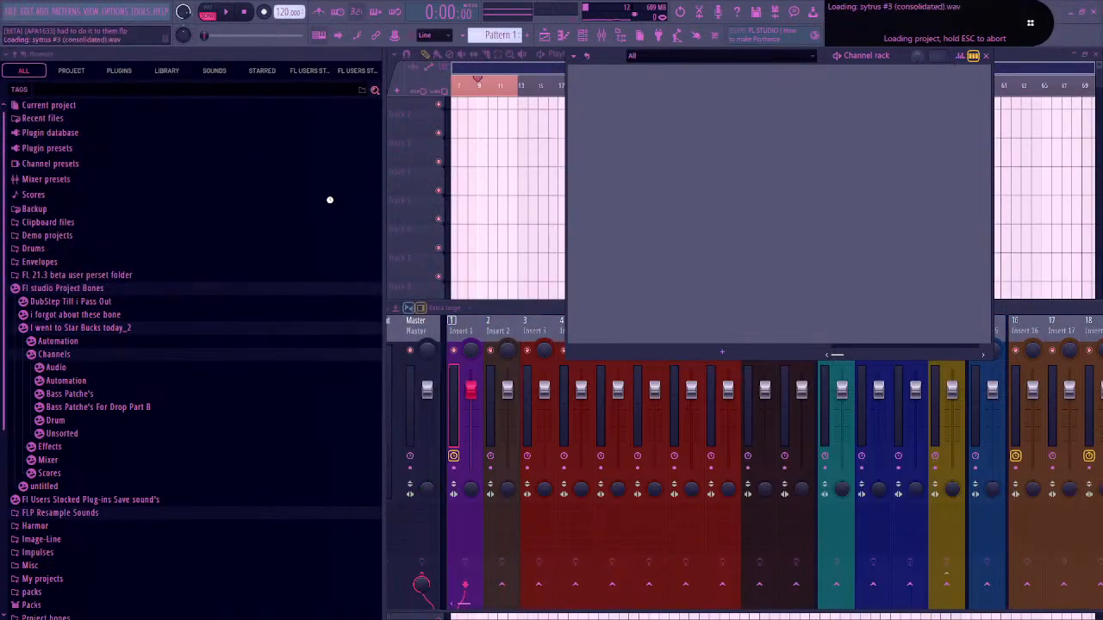
key("alt+Tab")
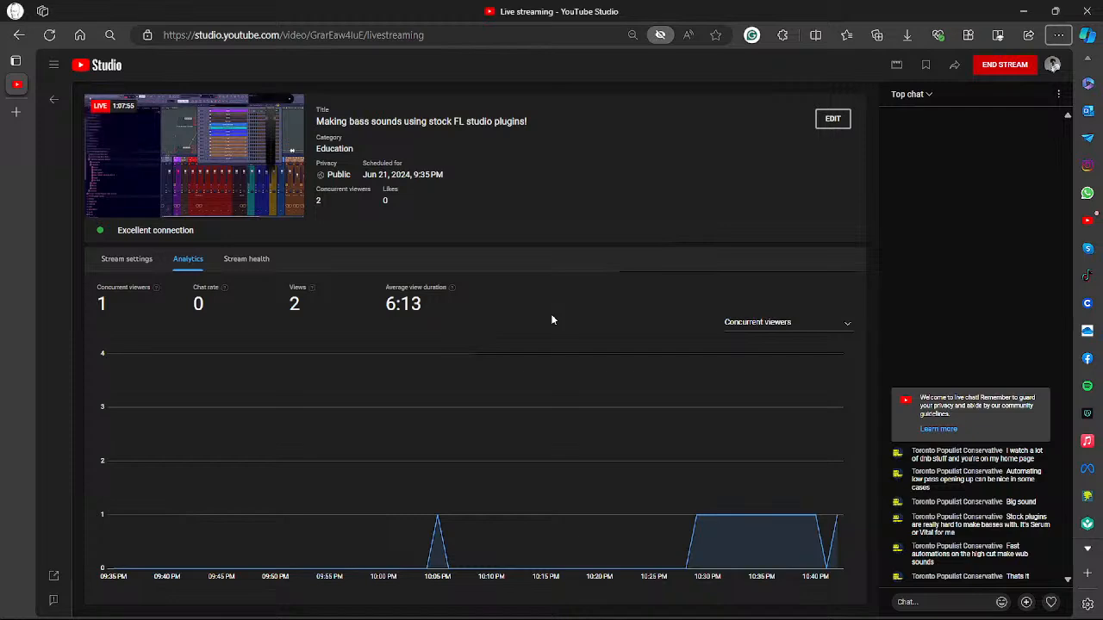
key("alt+Tab")
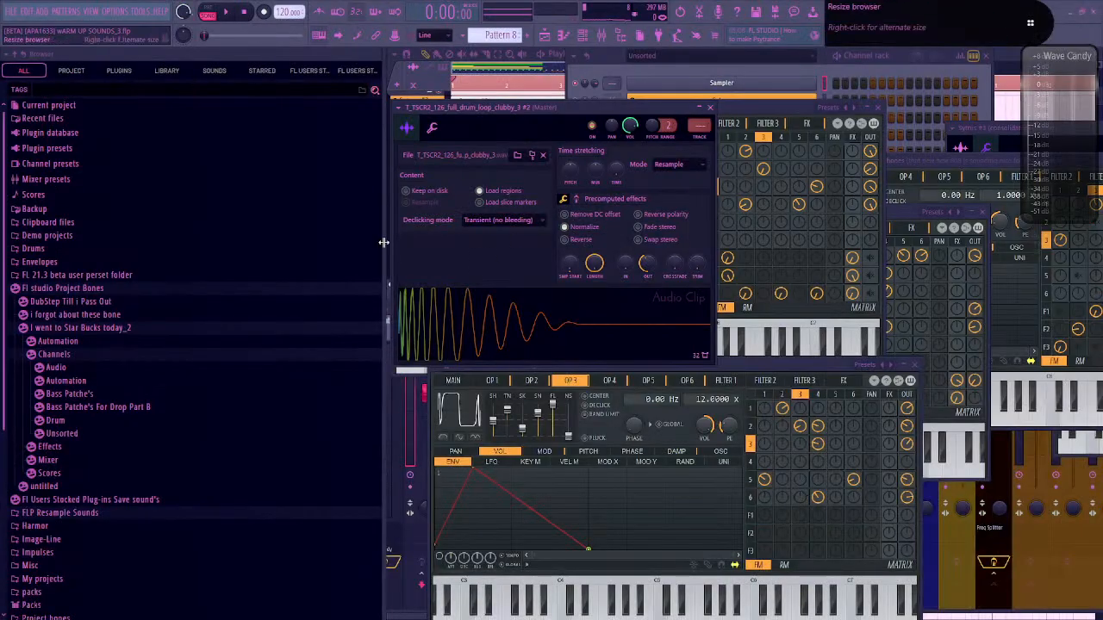
Hide the browser and clear all plugin windows, leaving the playlist, channel rack and mixer open
key("alt+F8")
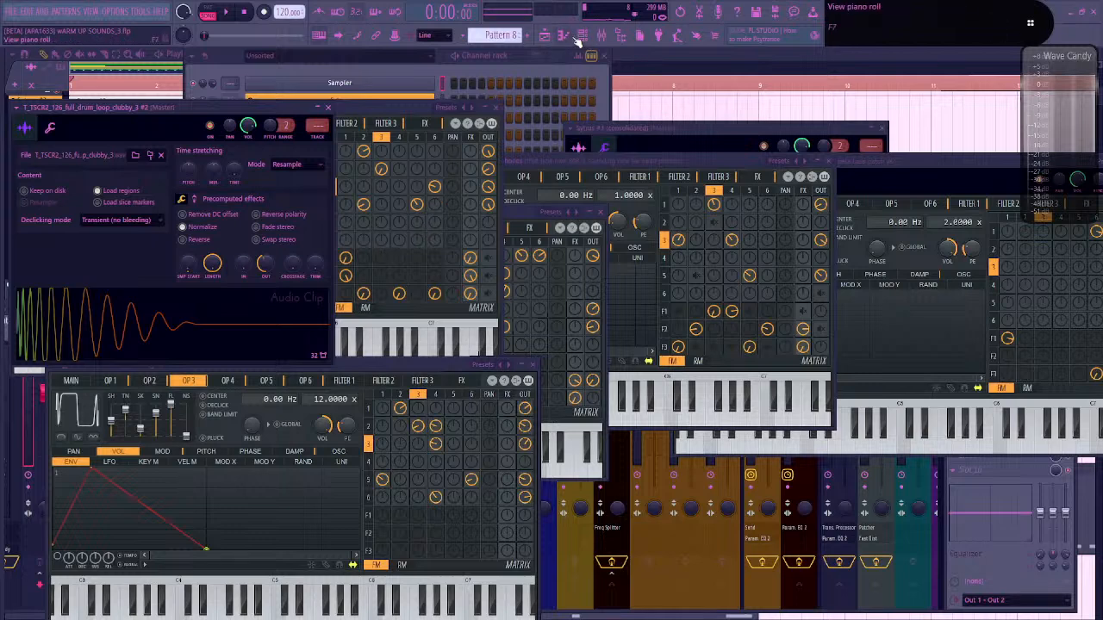
key("F12")
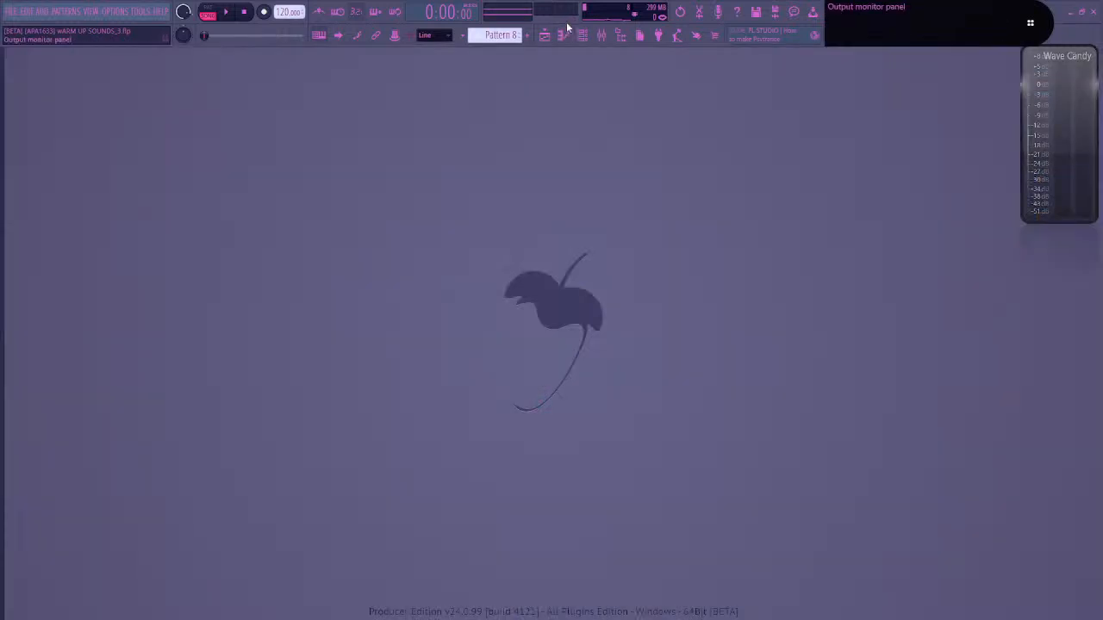
left_click(543, 35)
scroll(405, 289, "down", 3)
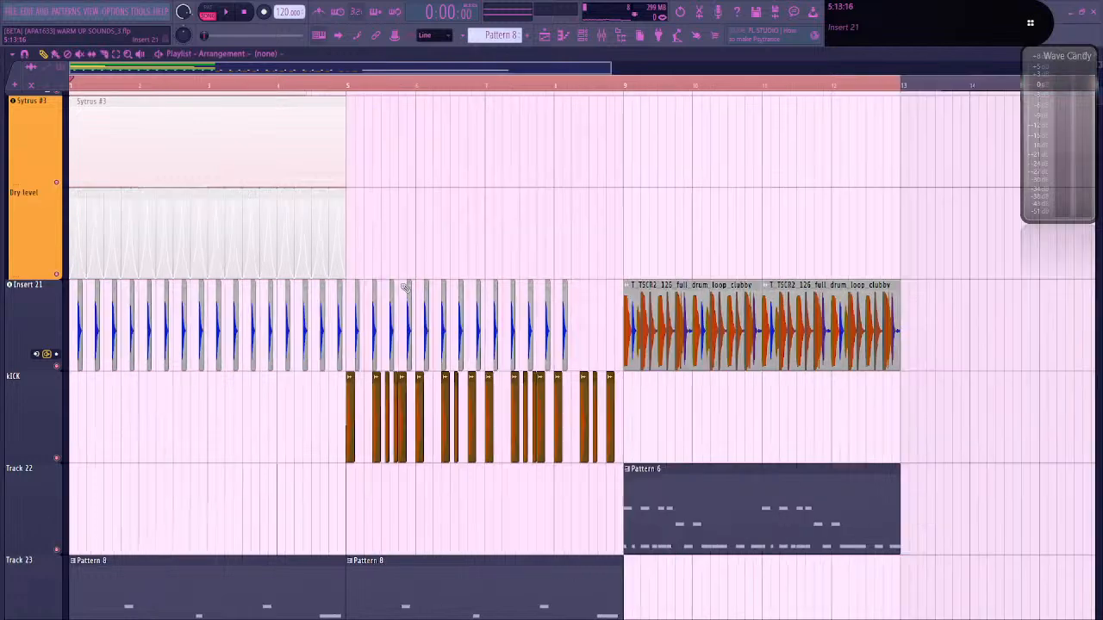
left_click(586, 33)
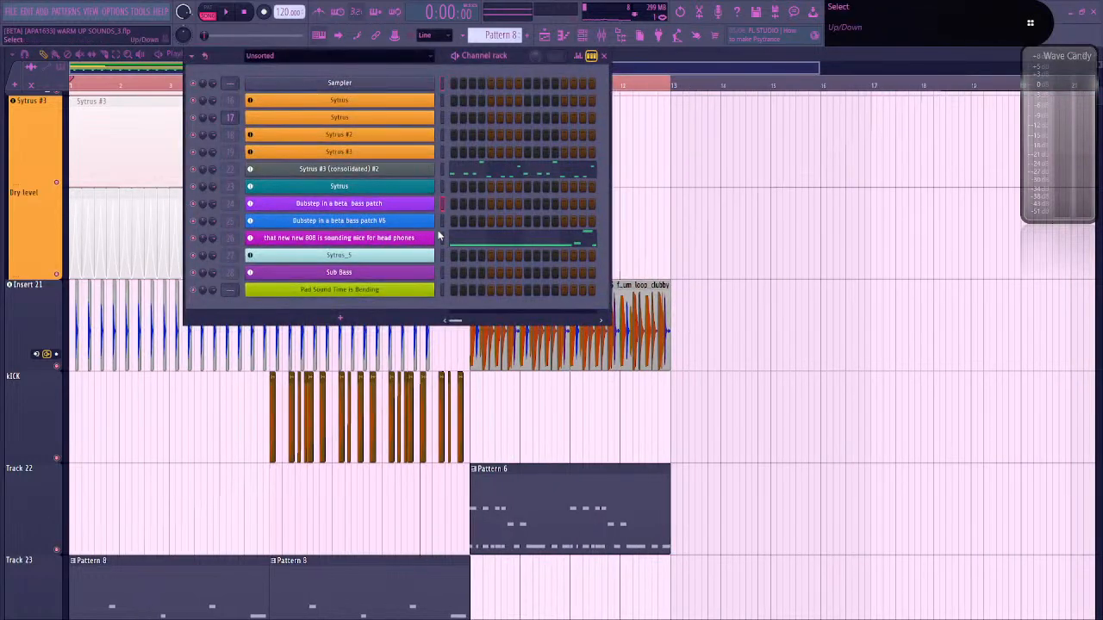
left_click(441, 238)
left_click(622, 38)
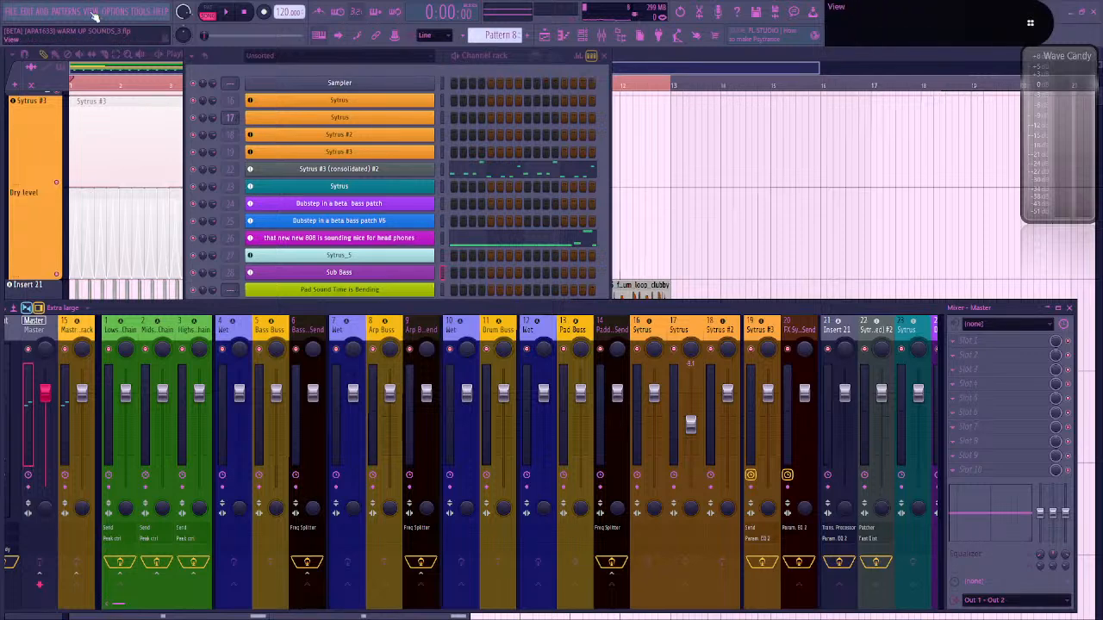
Set the FL Studio ASIO output device to Headphones (Realtek(R) Audio) in the audio settings
left_click(119, 11)
left_click(130, 44)
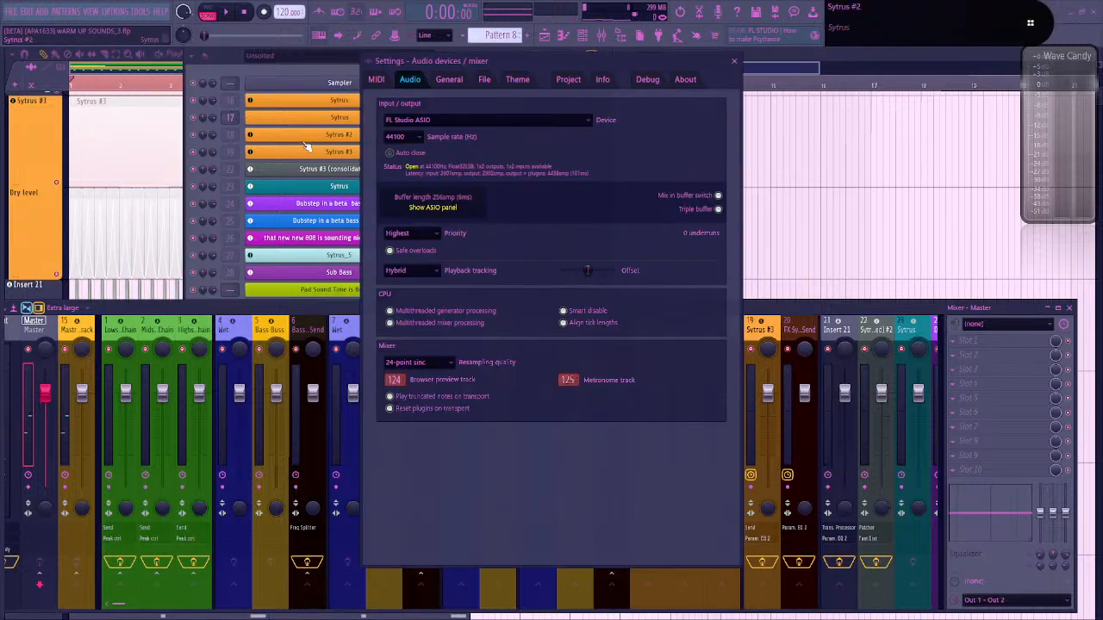
left_click(430, 207)
left_click(517, 299)
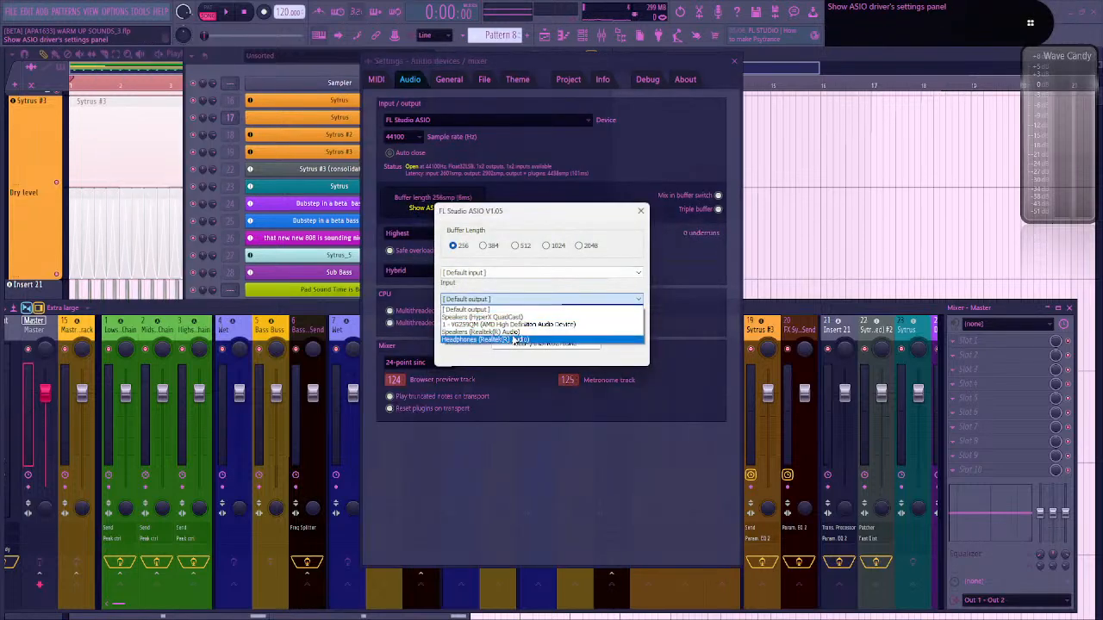
left_click(515, 339)
left_click(640, 210)
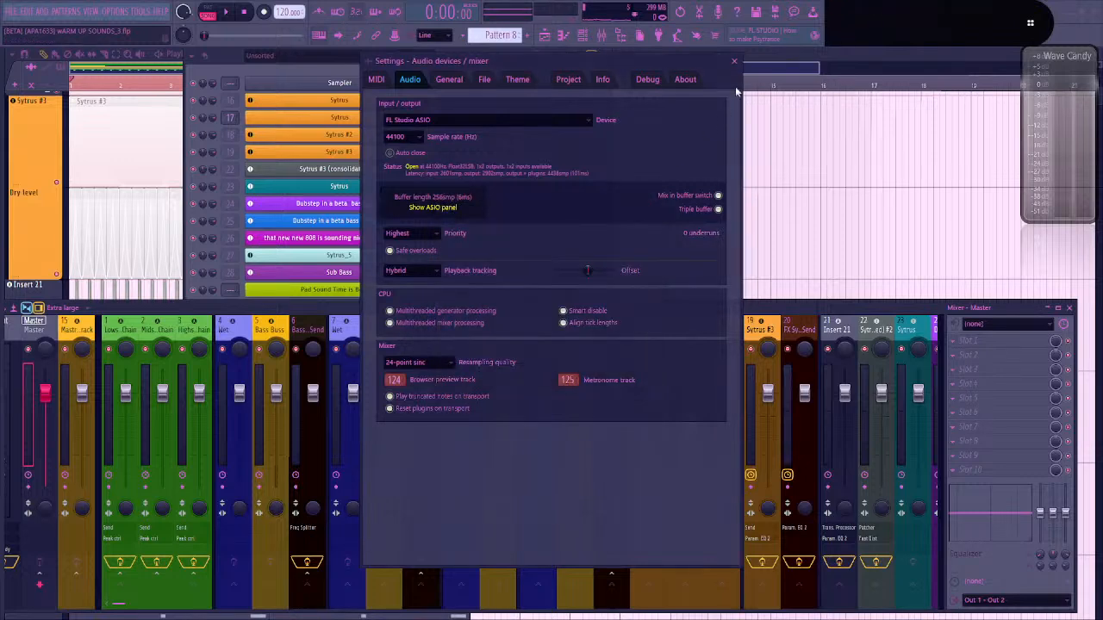
left_click(734, 61)
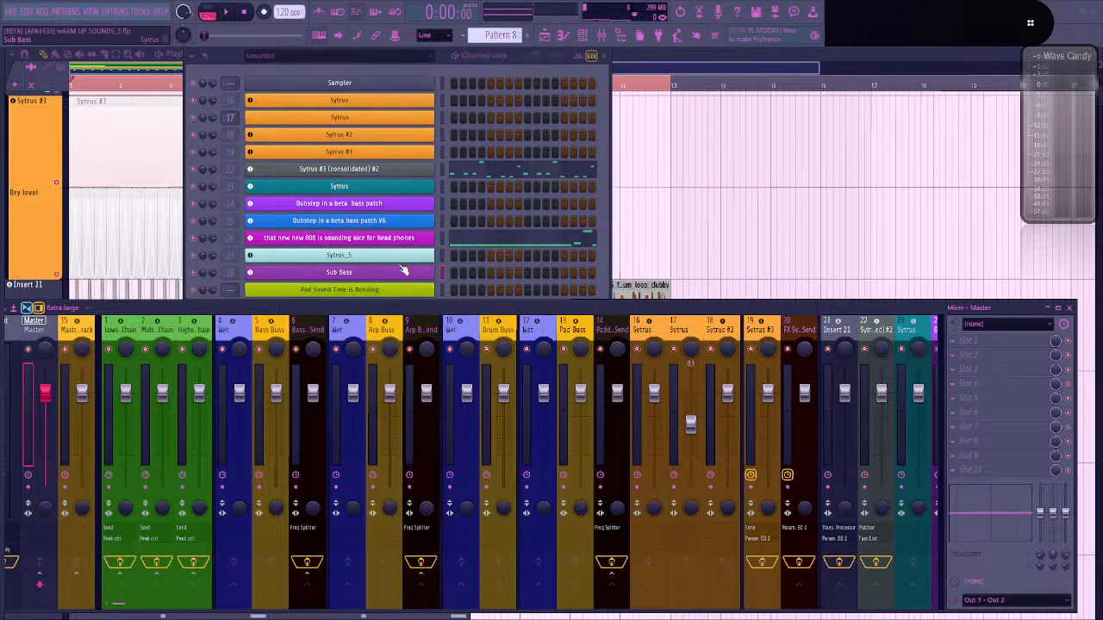
Play the arrangement briefly from the start, hide the mixer, and stop playback
left_click(230, 10)
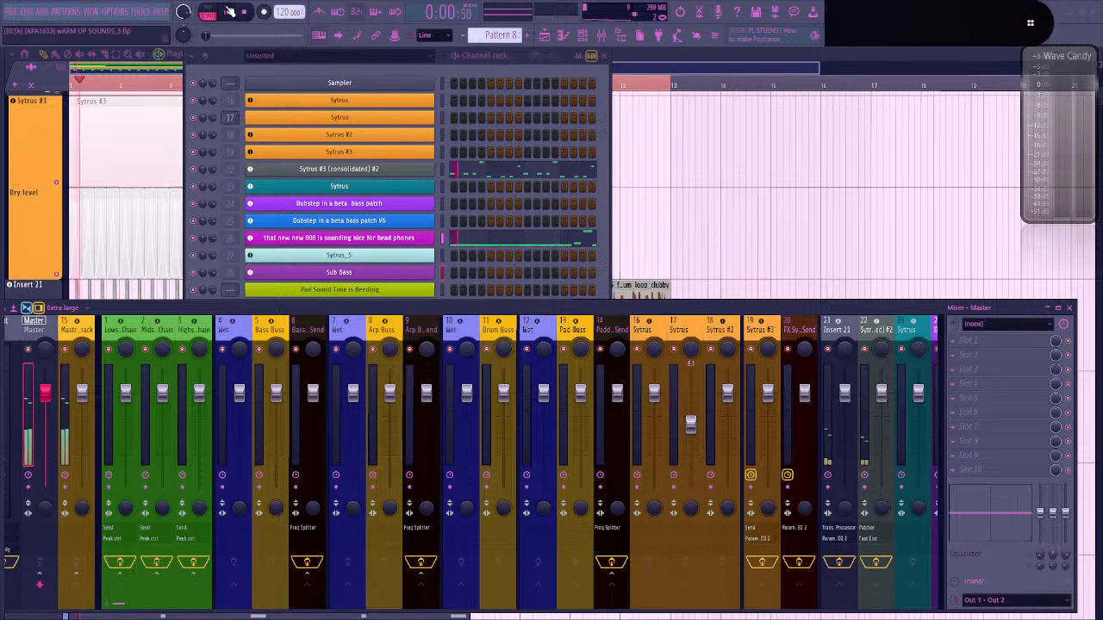
left_click(604, 38)
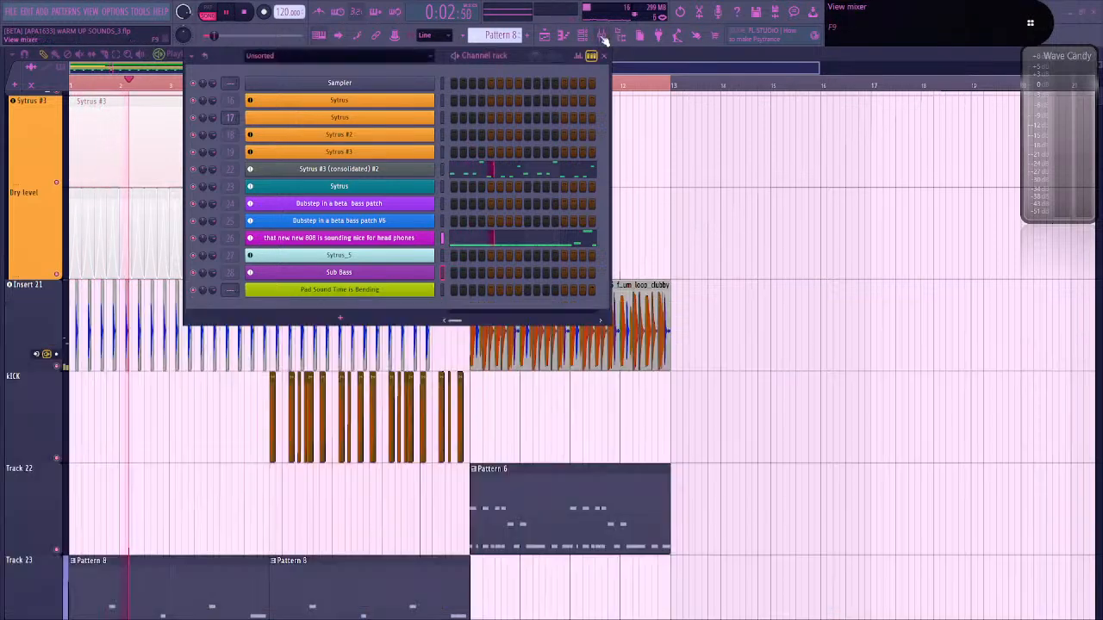
key("space")
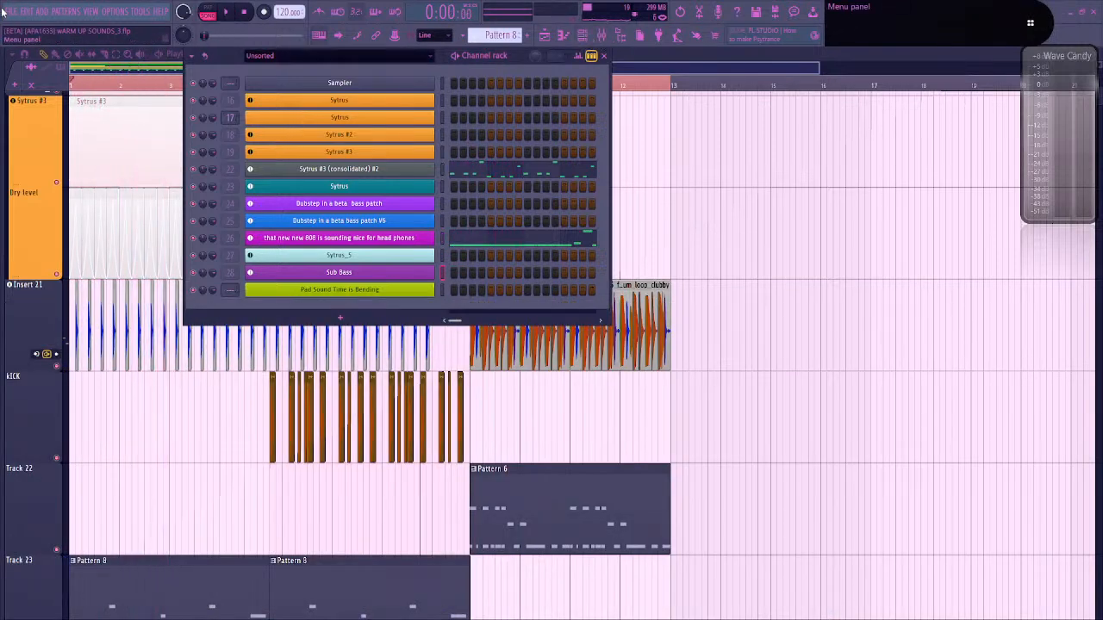
Open the recent project failuree.flp
left_click(11, 11)
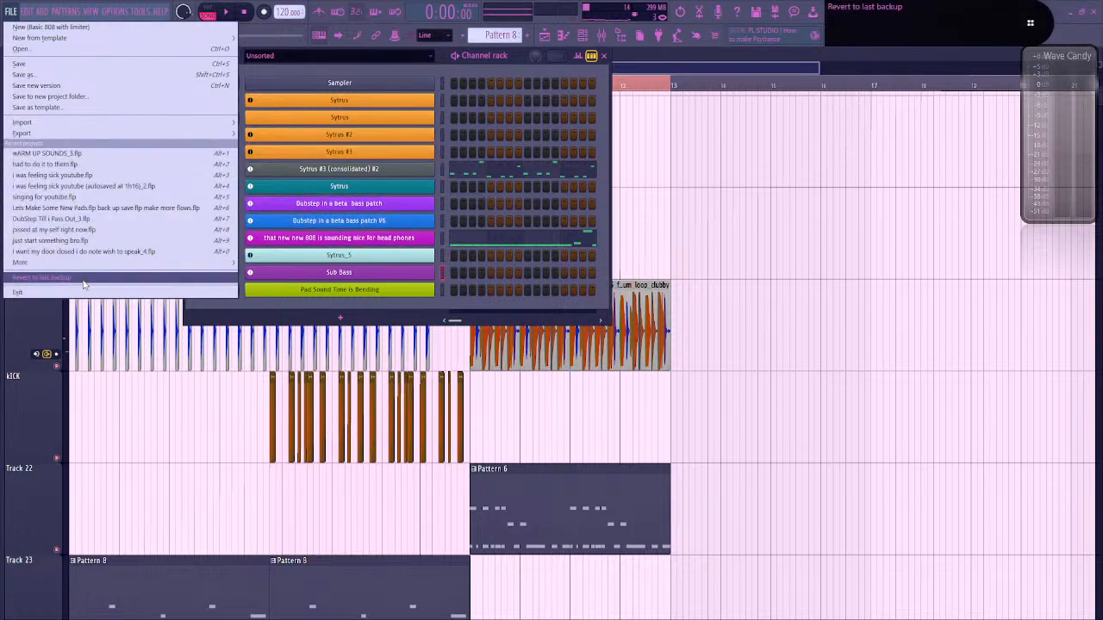
mouse_move(86, 262)
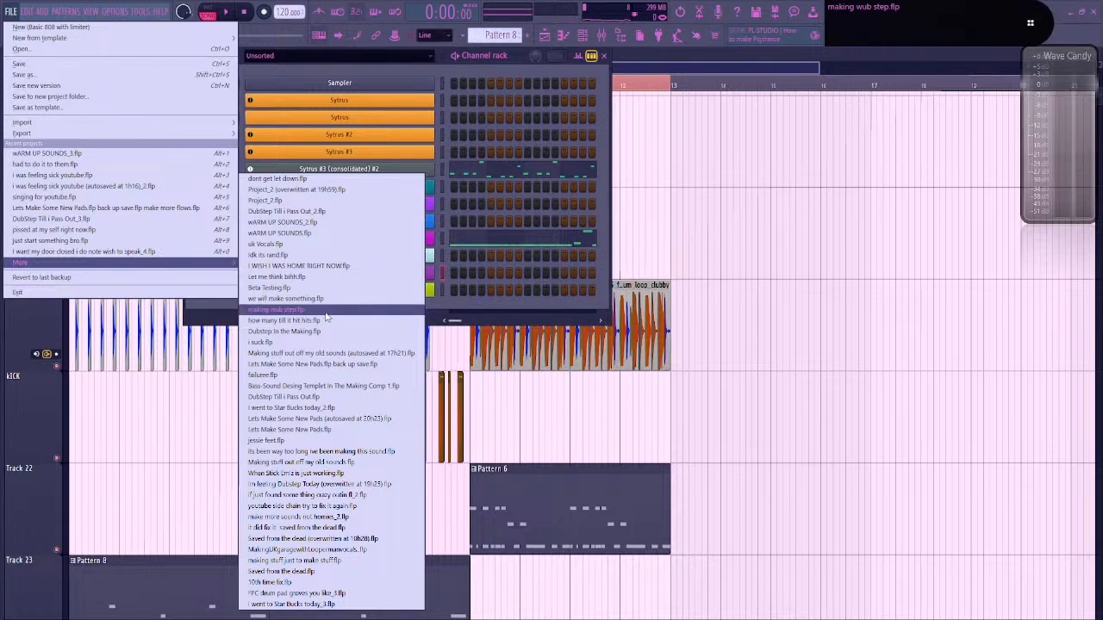
left_click(327, 374)
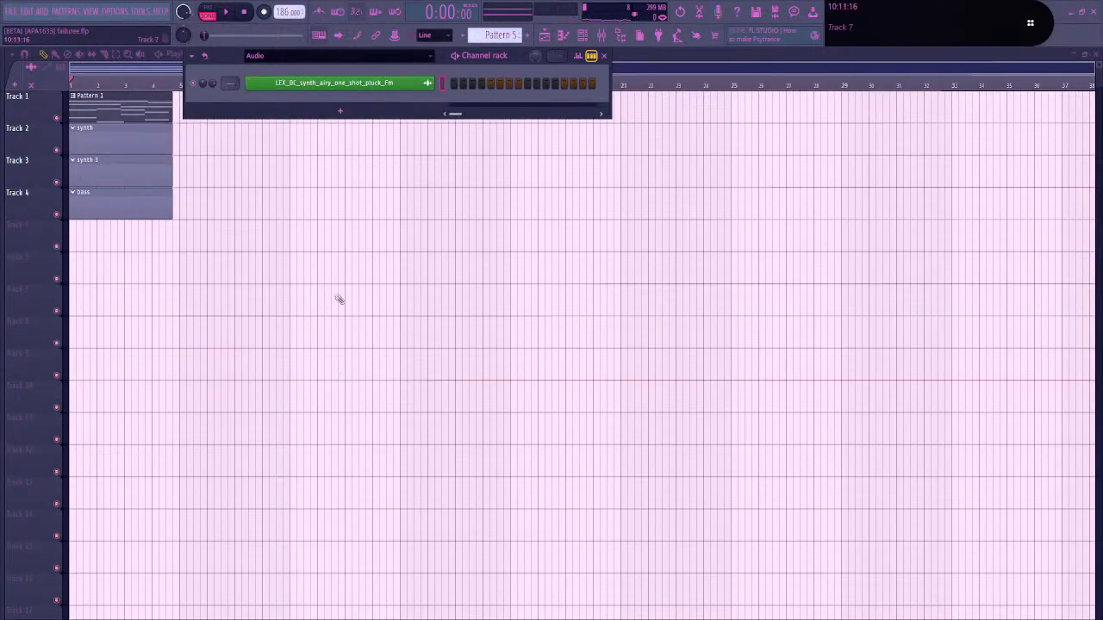
Open the recent project "Making stuff out off my old sounds (autosaved at 17h21).flp"
left_click(17, 15)
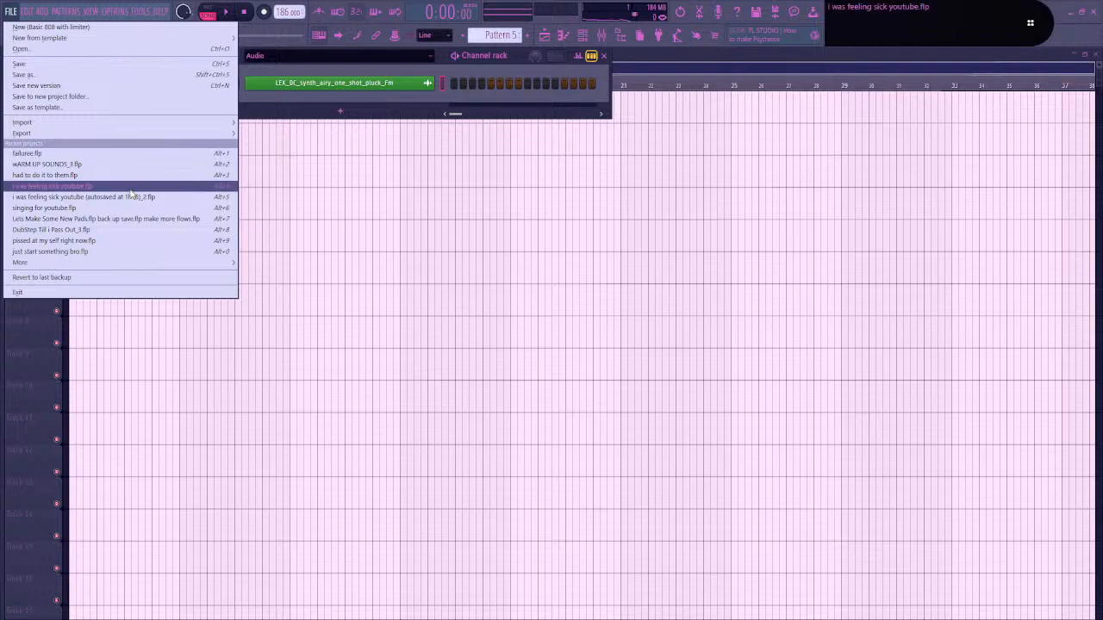
mouse_move(138, 263)
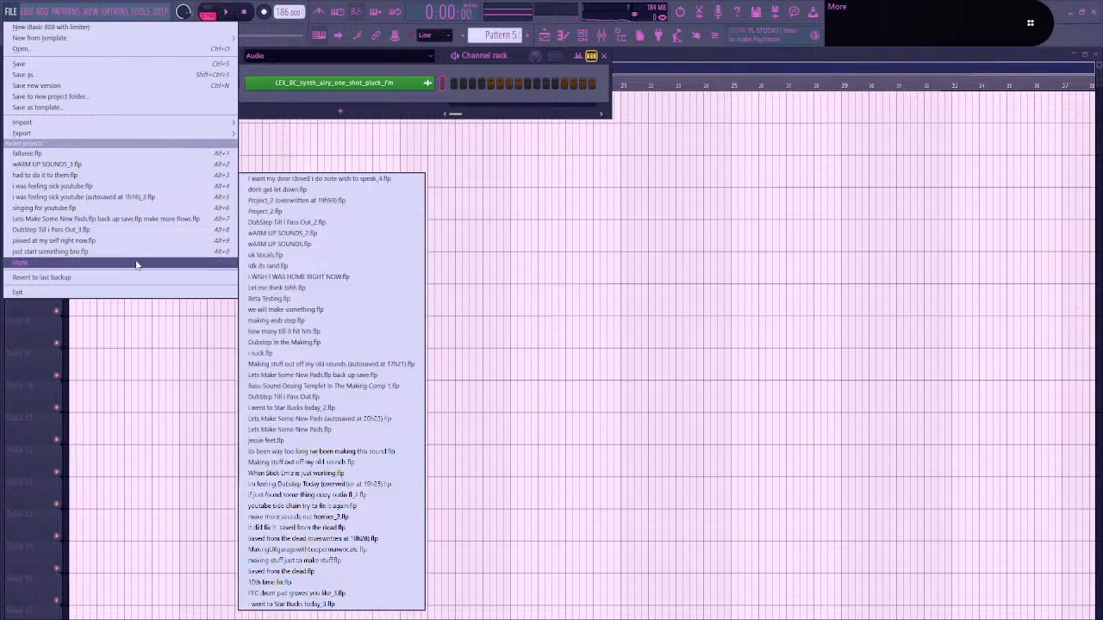
left_click(286, 257)
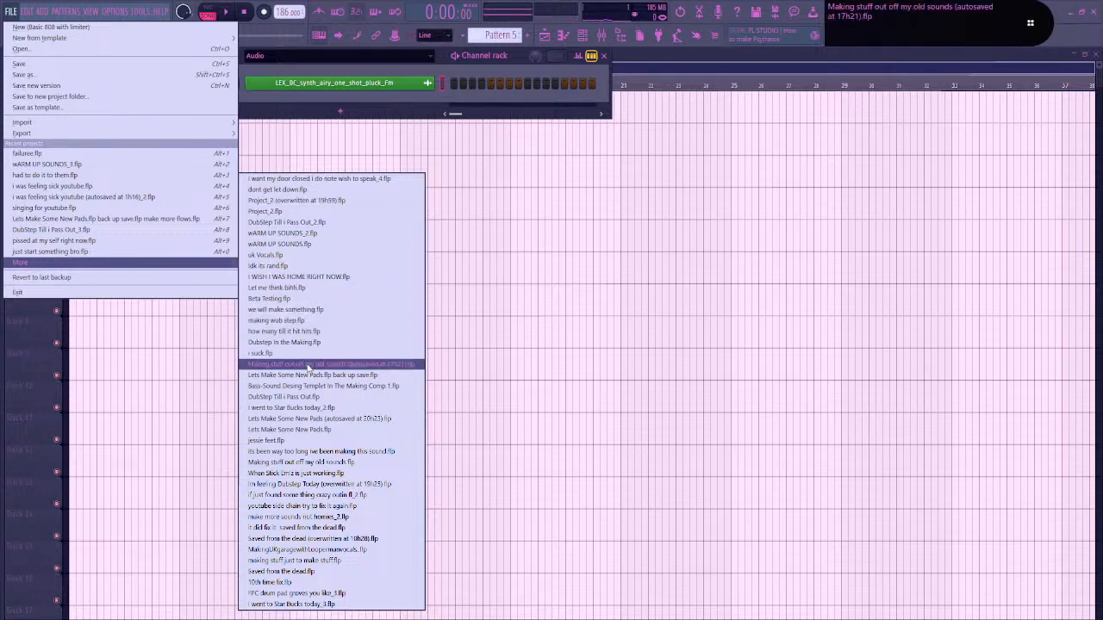
left_click(307, 365)
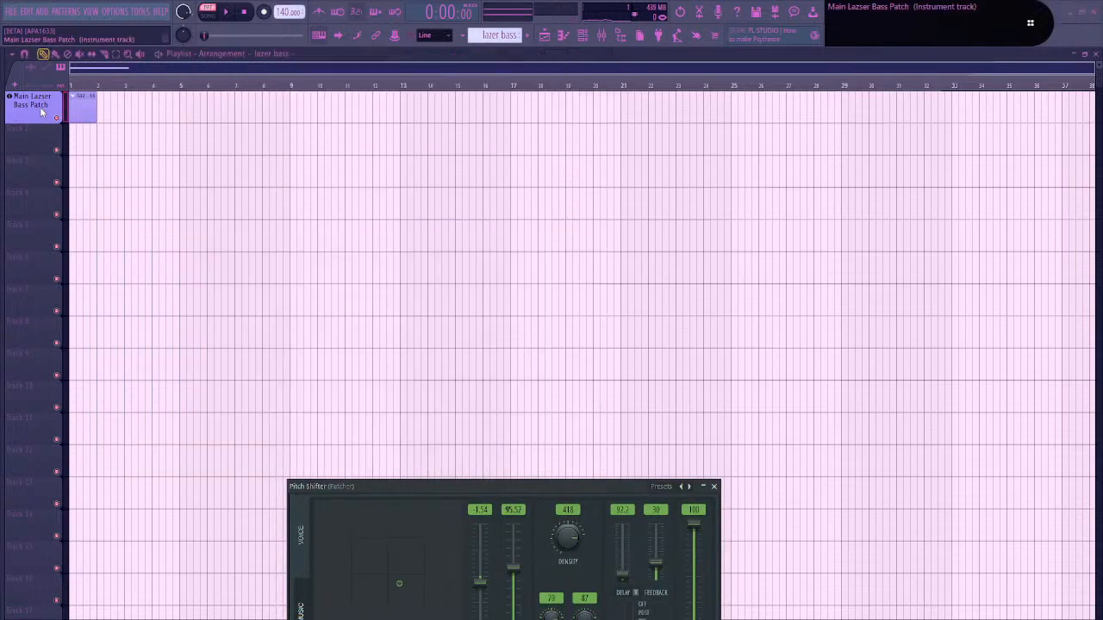
Show the mixer, set the typing keyboard's root note to C with the Minor Melodic layout, and audition the bass patch
left_click(600, 38)
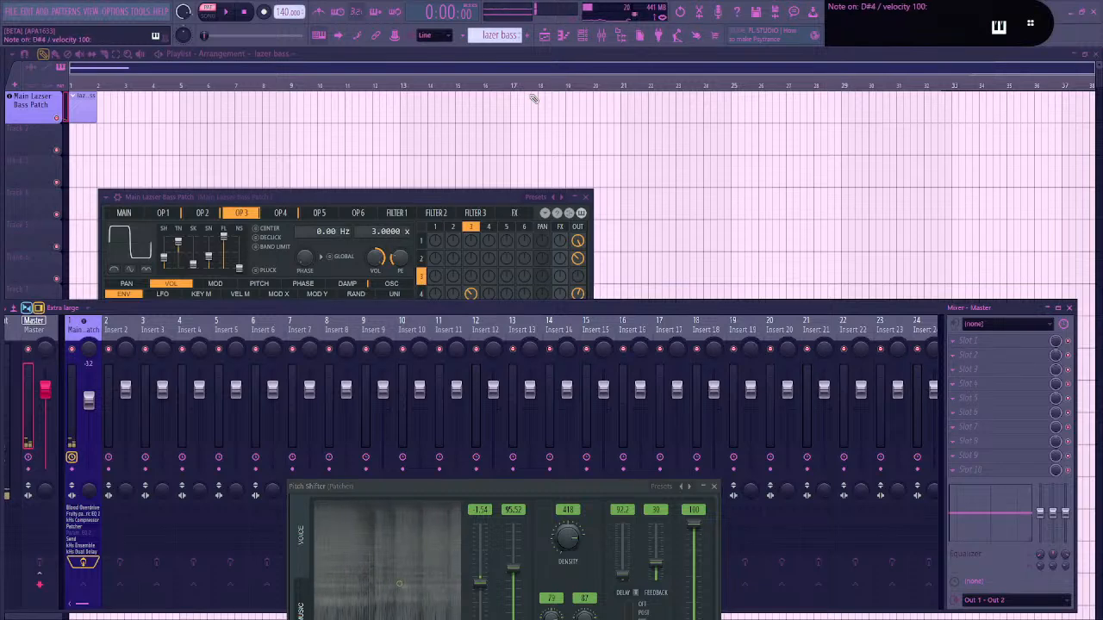
right_click(321, 37)
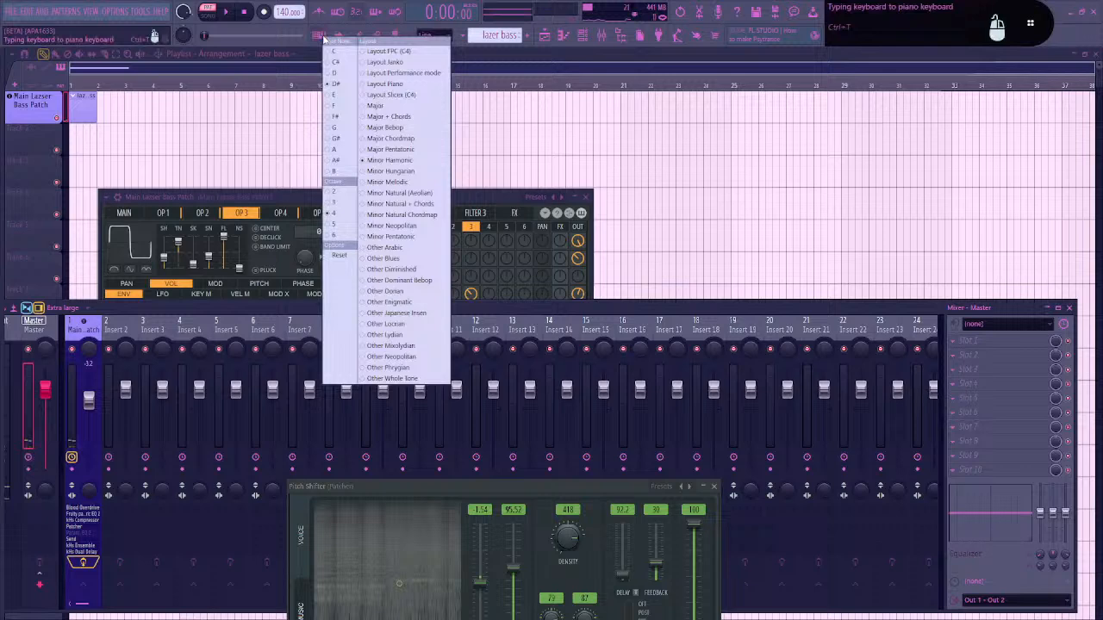
left_click(346, 52)
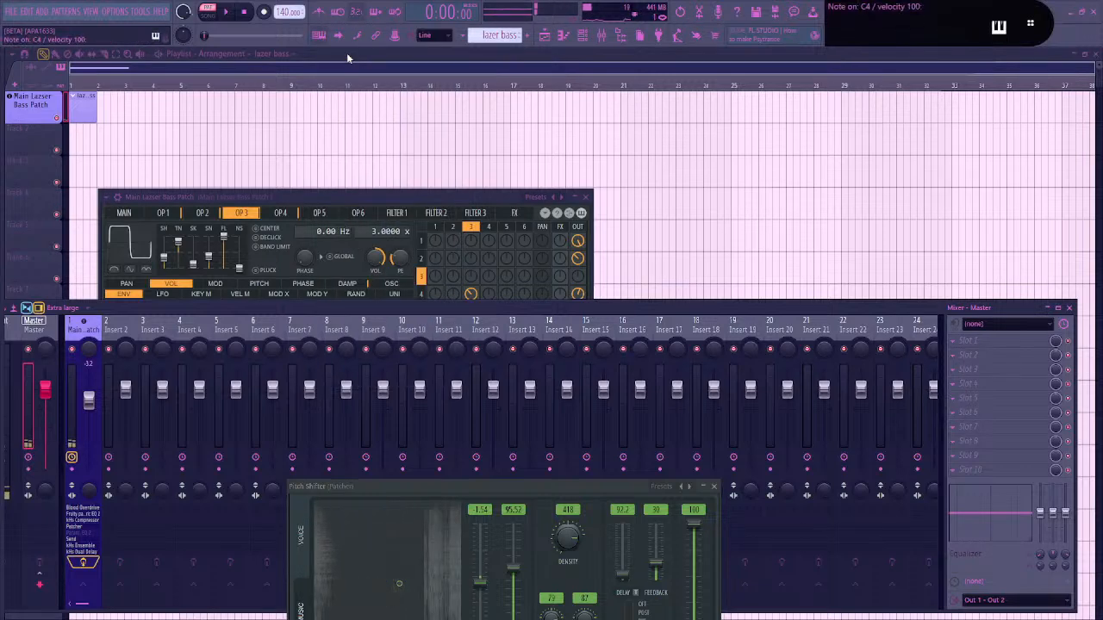
right_click(319, 35)
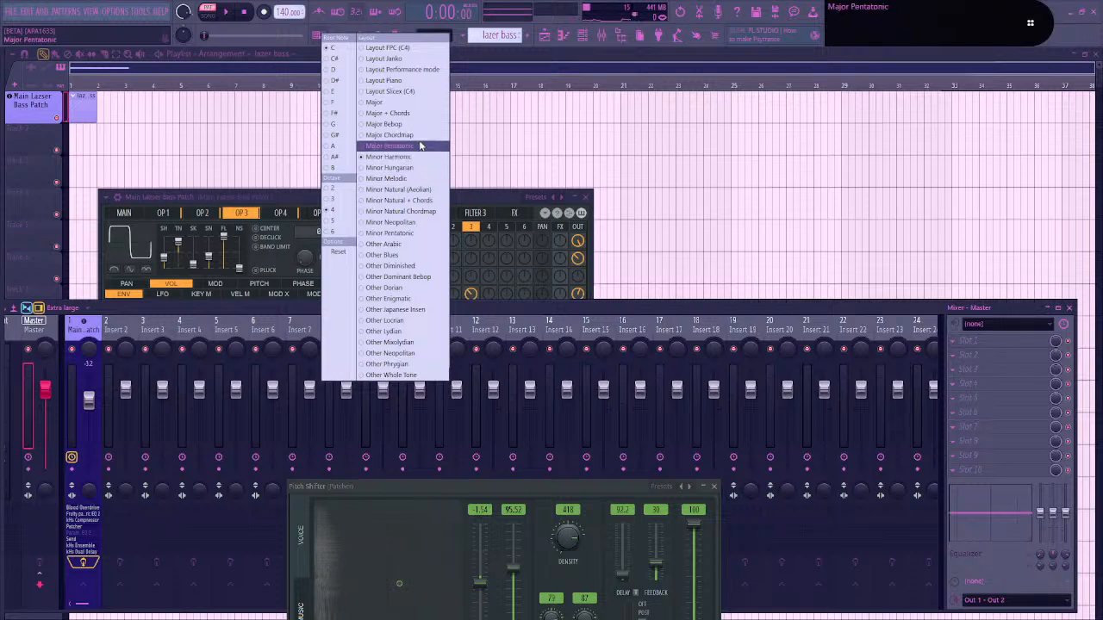
left_click(423, 180)
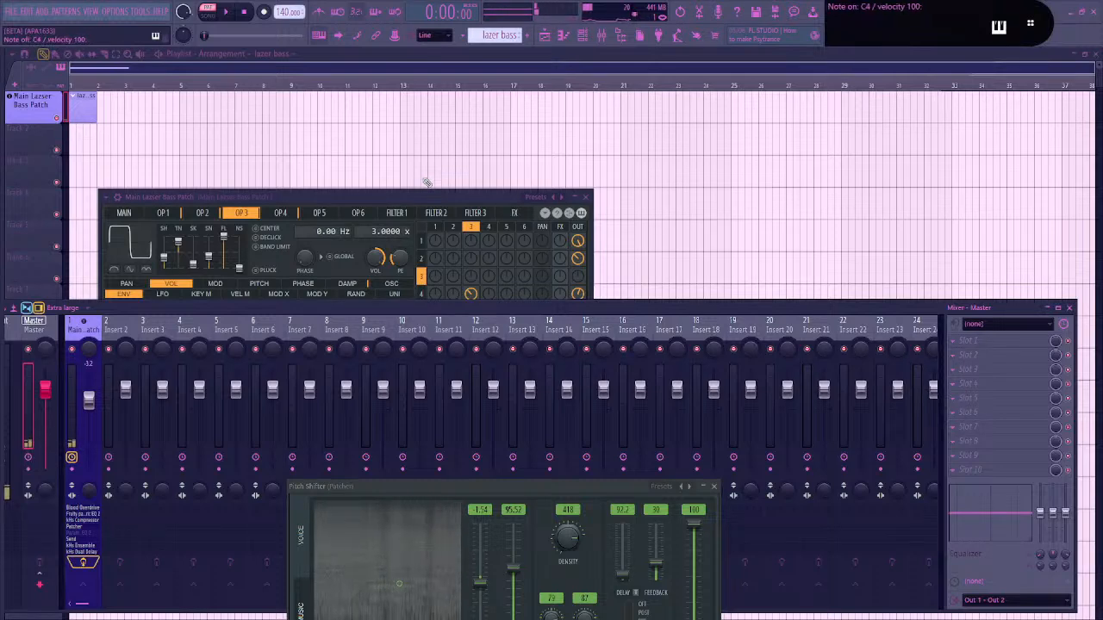
key("c")
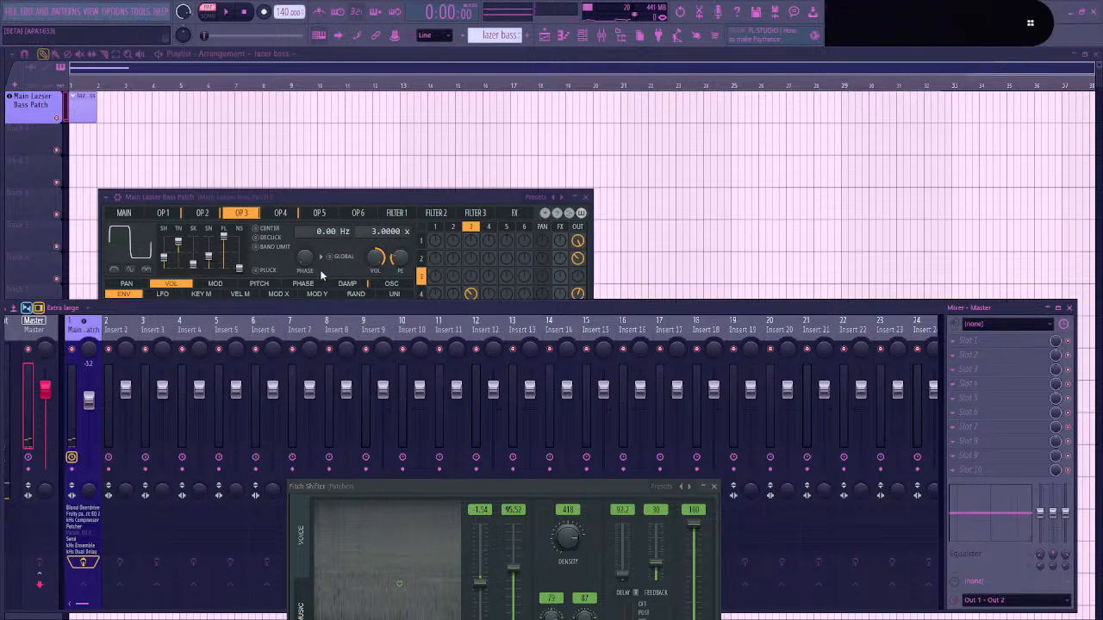
Add a Fruity Limiter to the Master mixer track from the plugin picker
key("F8")
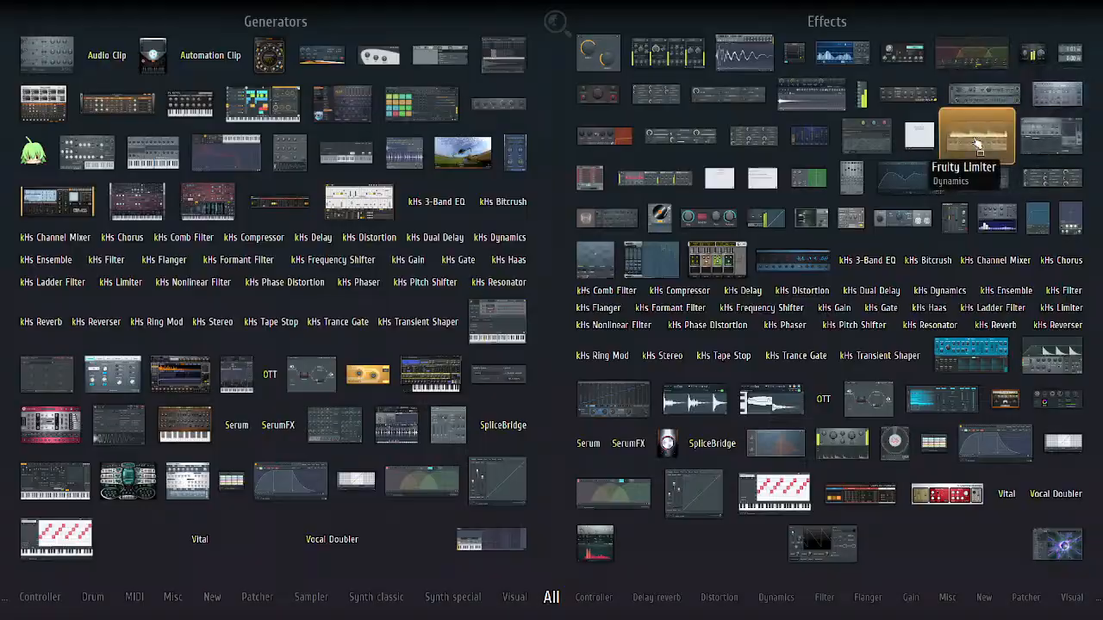
left_click_drag(976, 142, 39, 328)
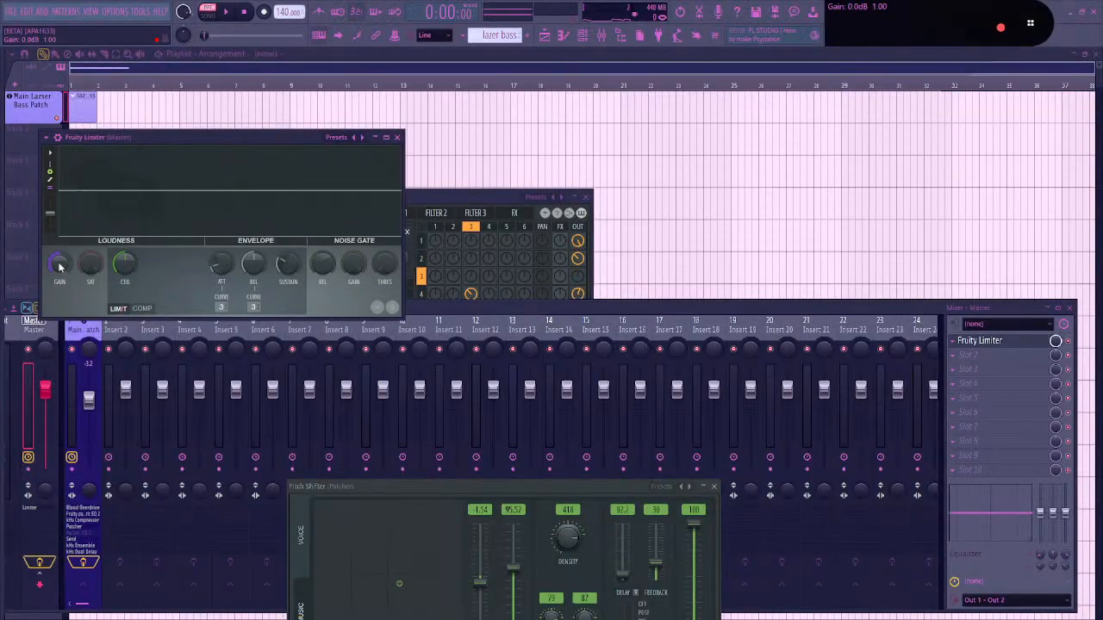
Raise the gain of the Fruity Limiter on the Master track while playing the bass patch
left_click_drag(57, 265, 57, 216)
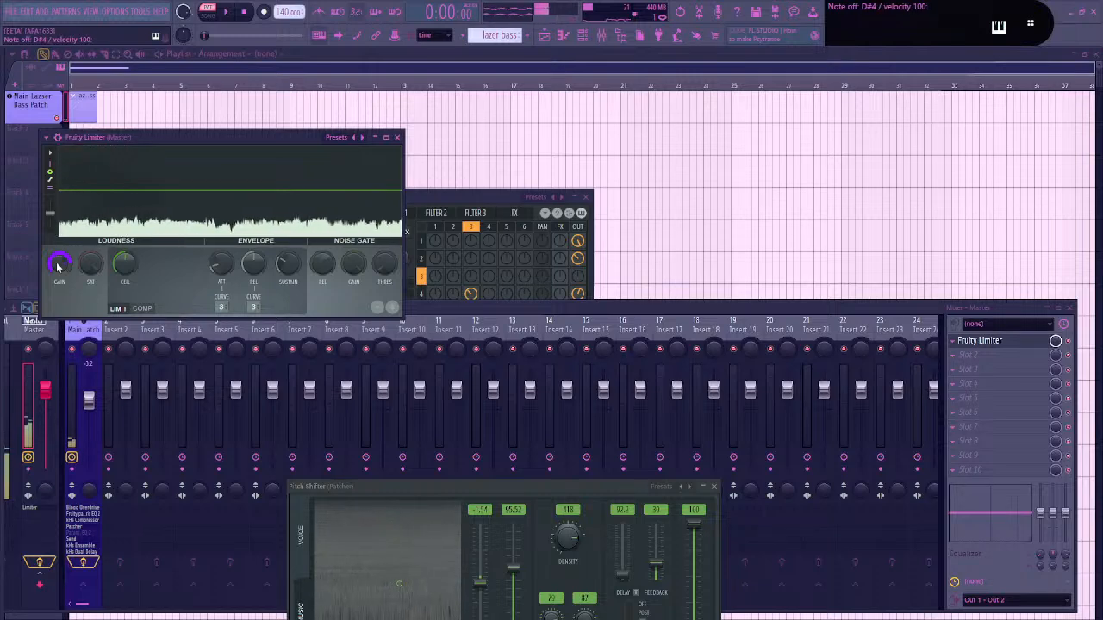
Inspect the Main Lazser Bass Patch instrument's operator and FX settings, and open the Patcher effect on its mixer track
left_click(583, 35)
left_click(344, 100)
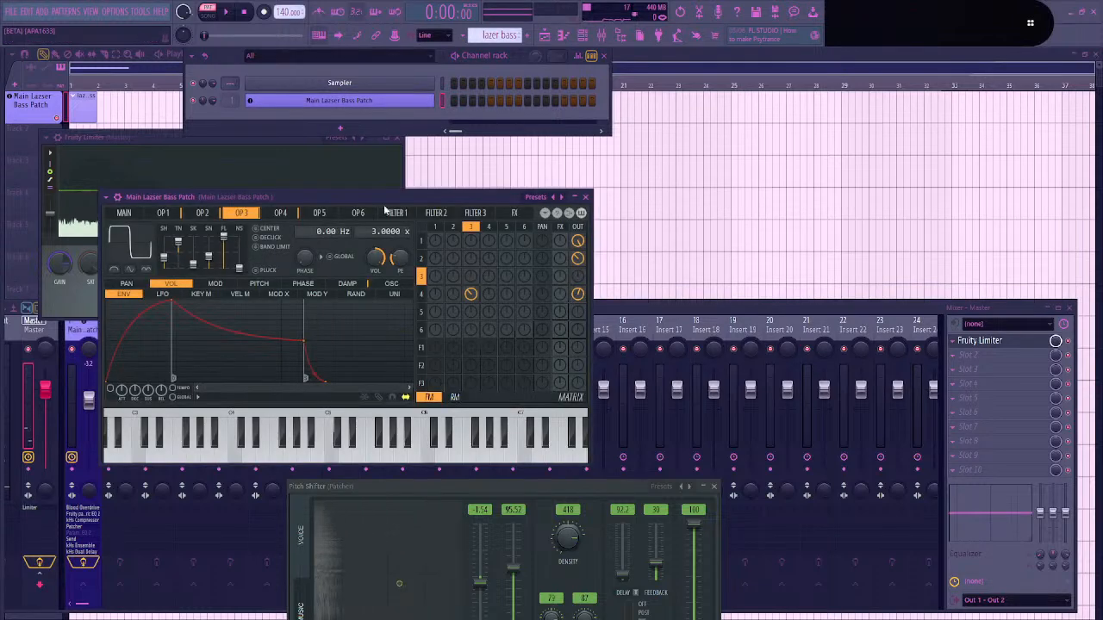
left_click_drag(382, 187, 473, 154)
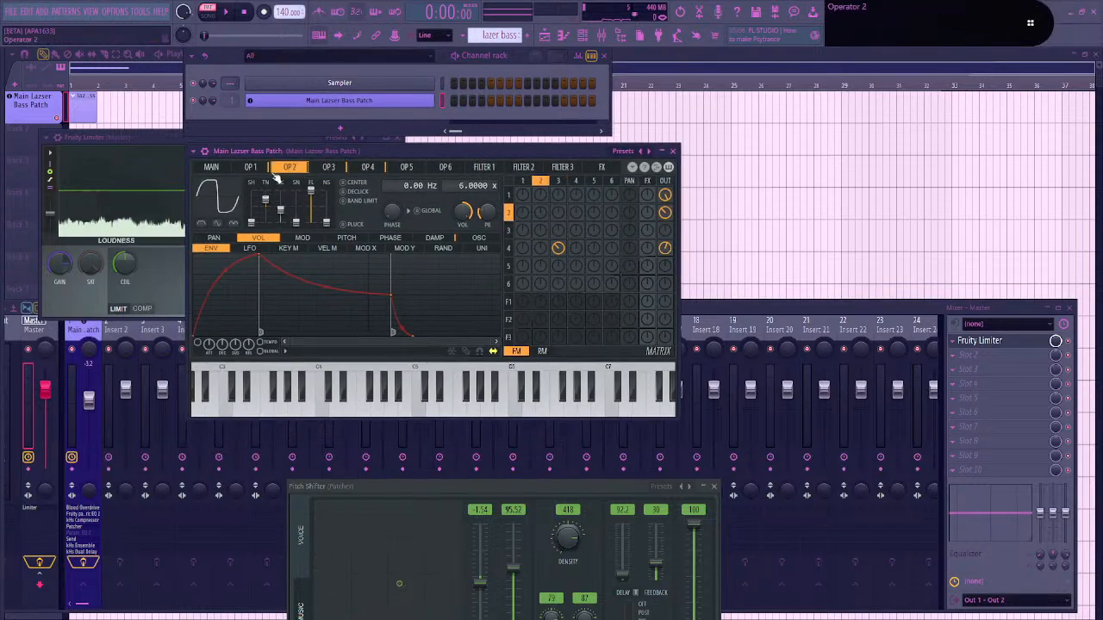
left_click(289, 166)
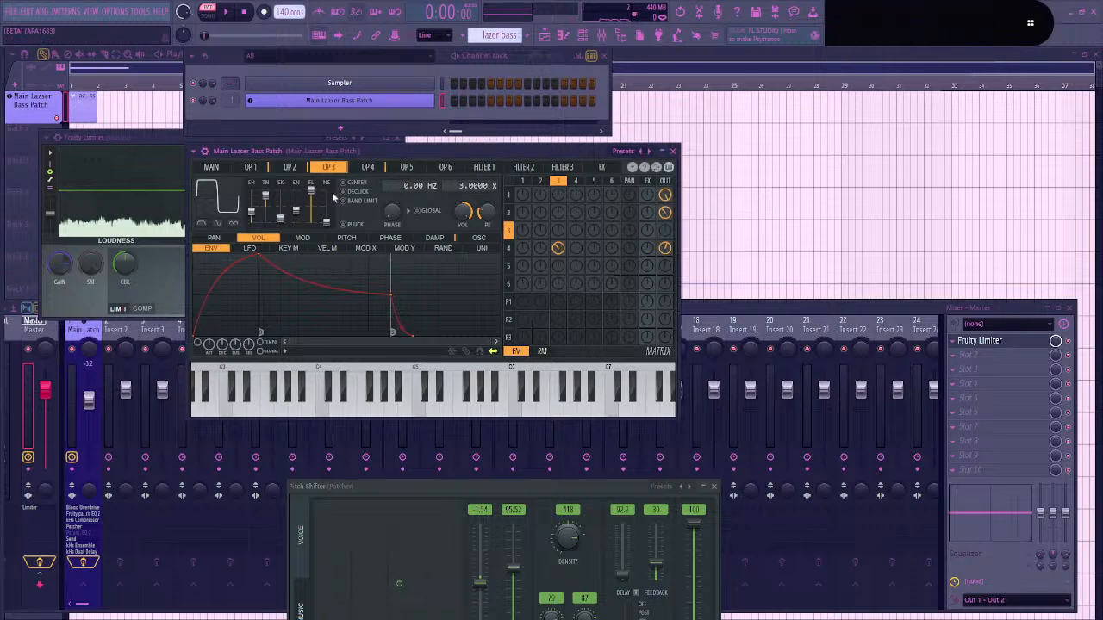
left_click(585, 169)
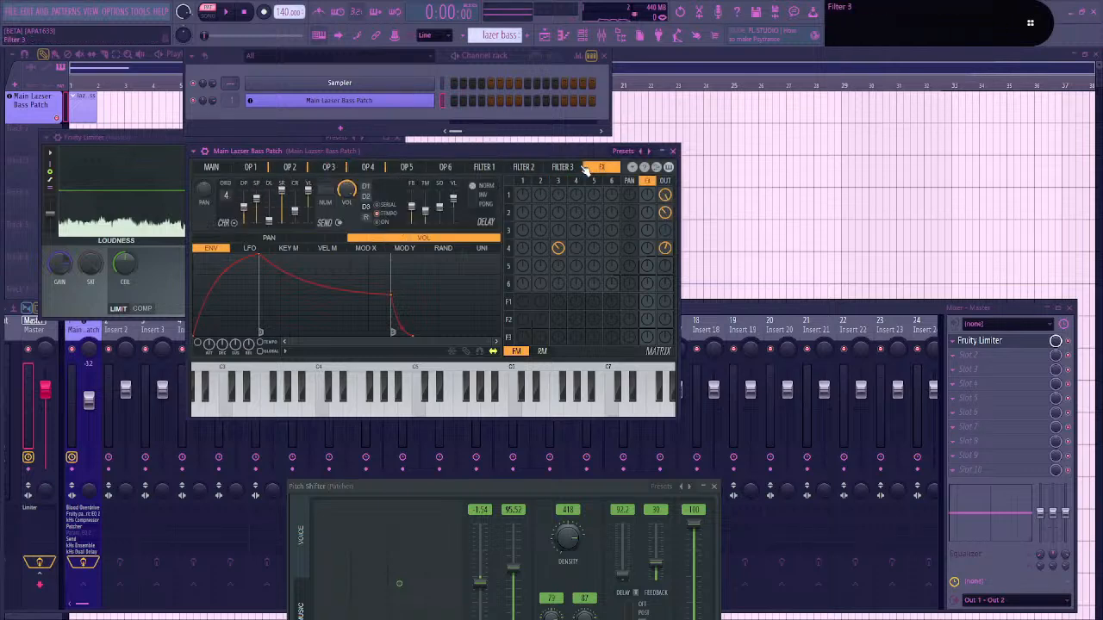
left_click(77, 514)
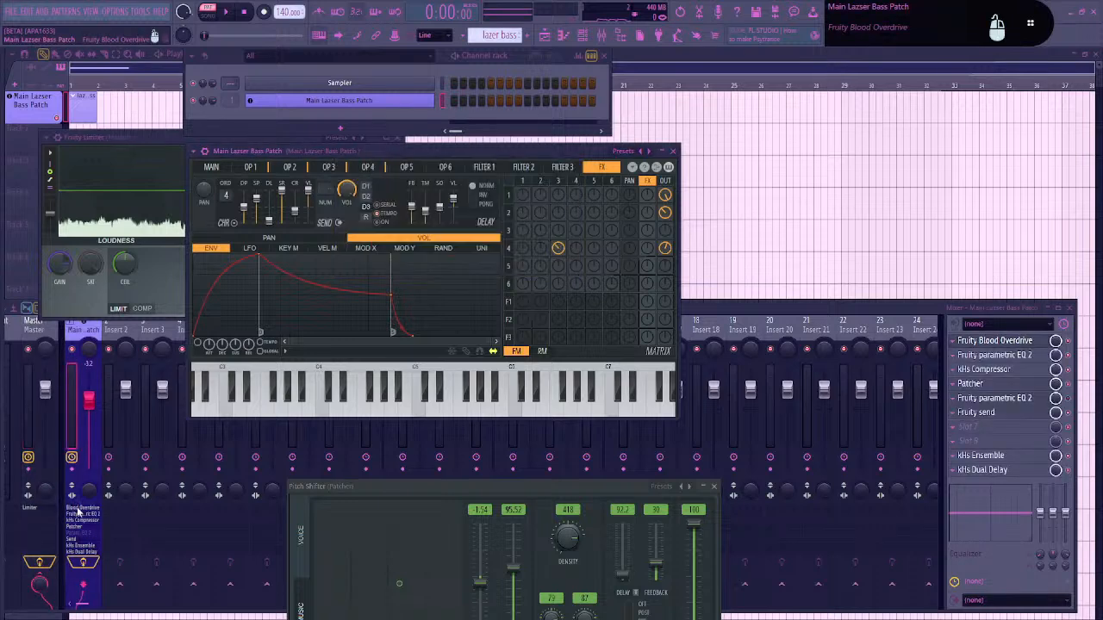
left_click(992, 385)
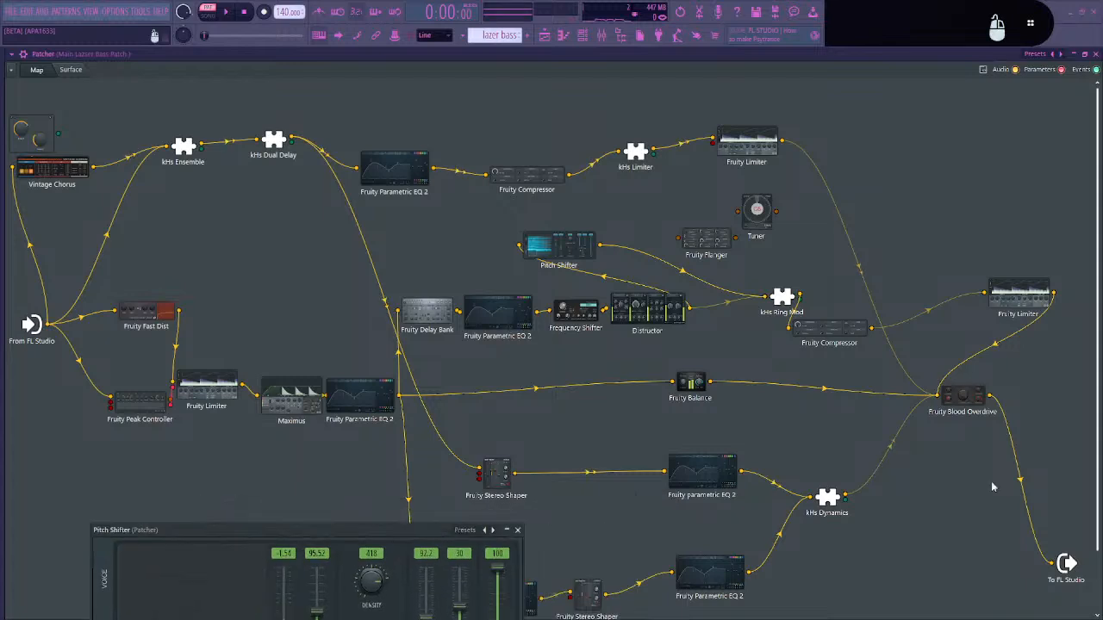
Audition the bass with short notes while toggling Patcher and the second Fruity parametric EQ 2 in the mixer
key("F9")
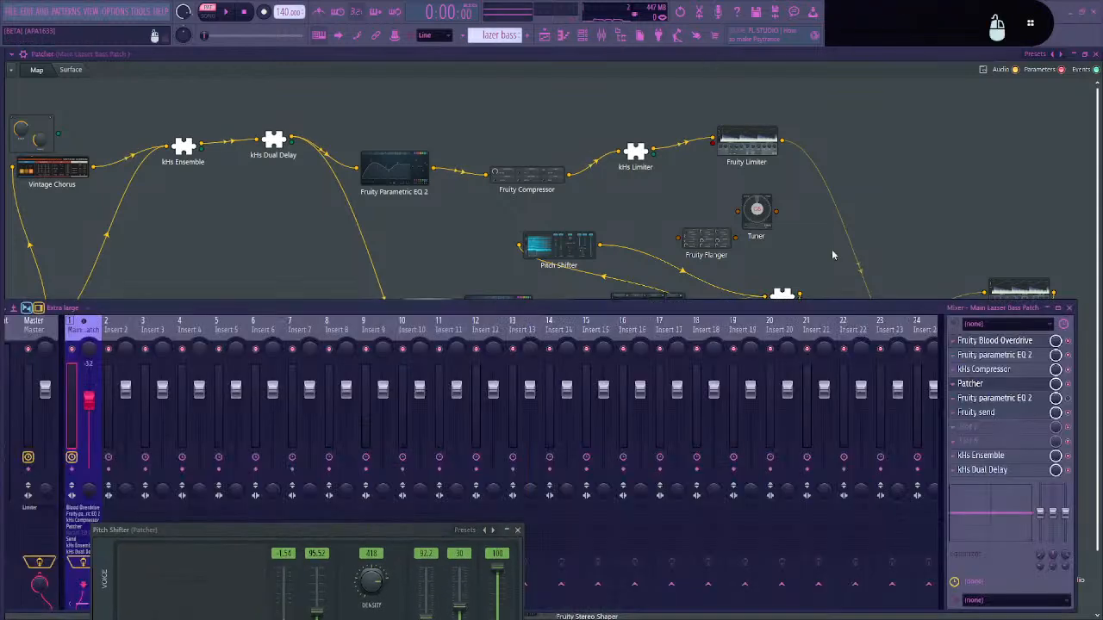
key("x")
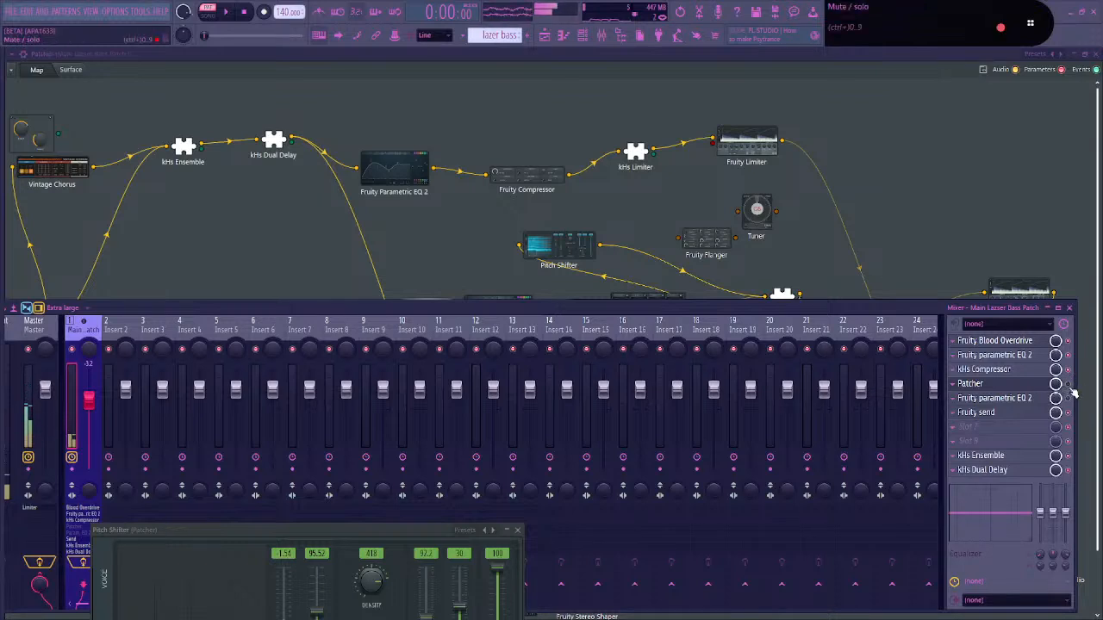
key("g")
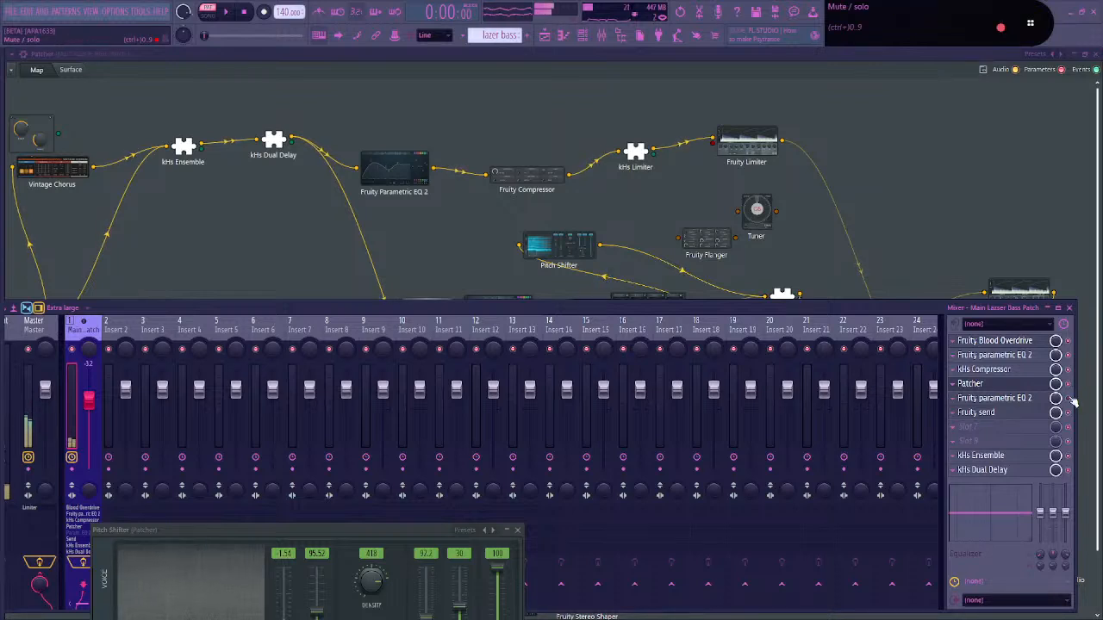
key("x")
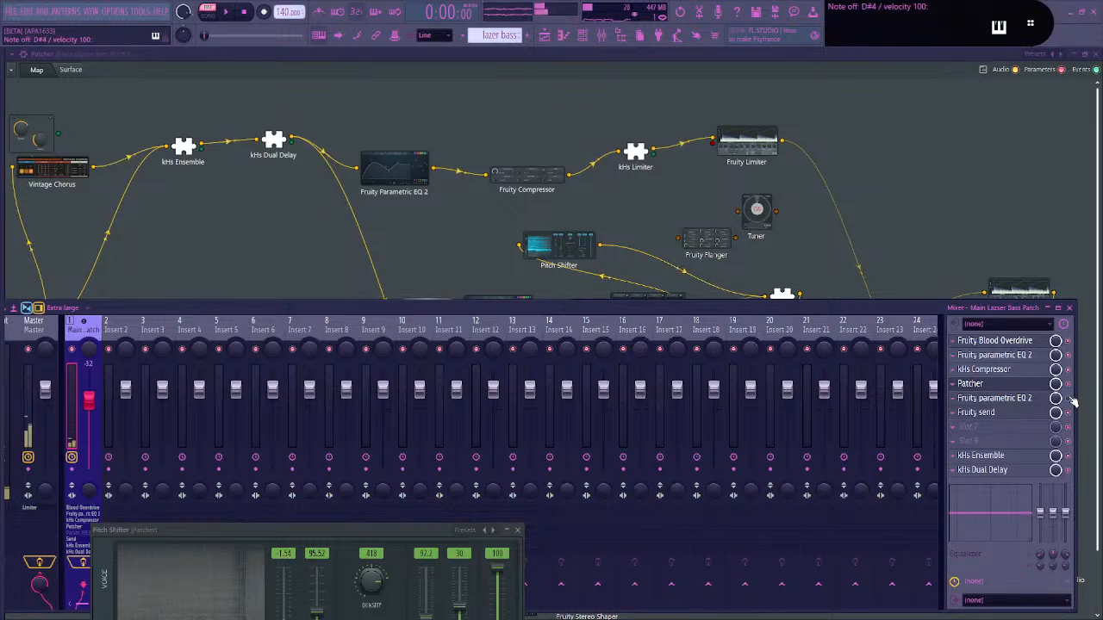
key("x")
key("d")
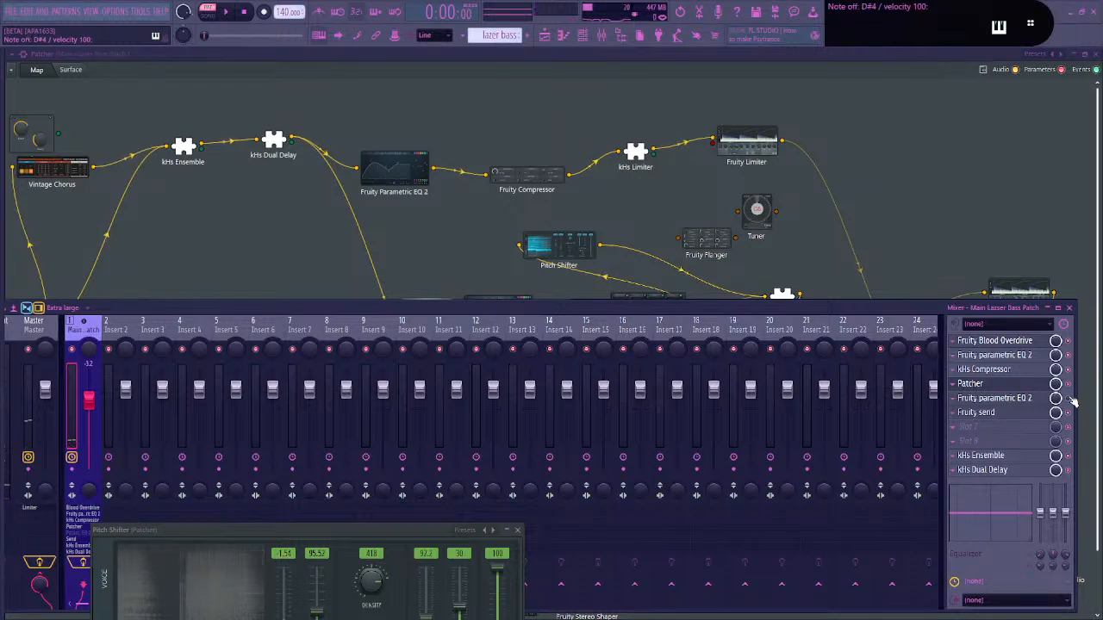
key("x")
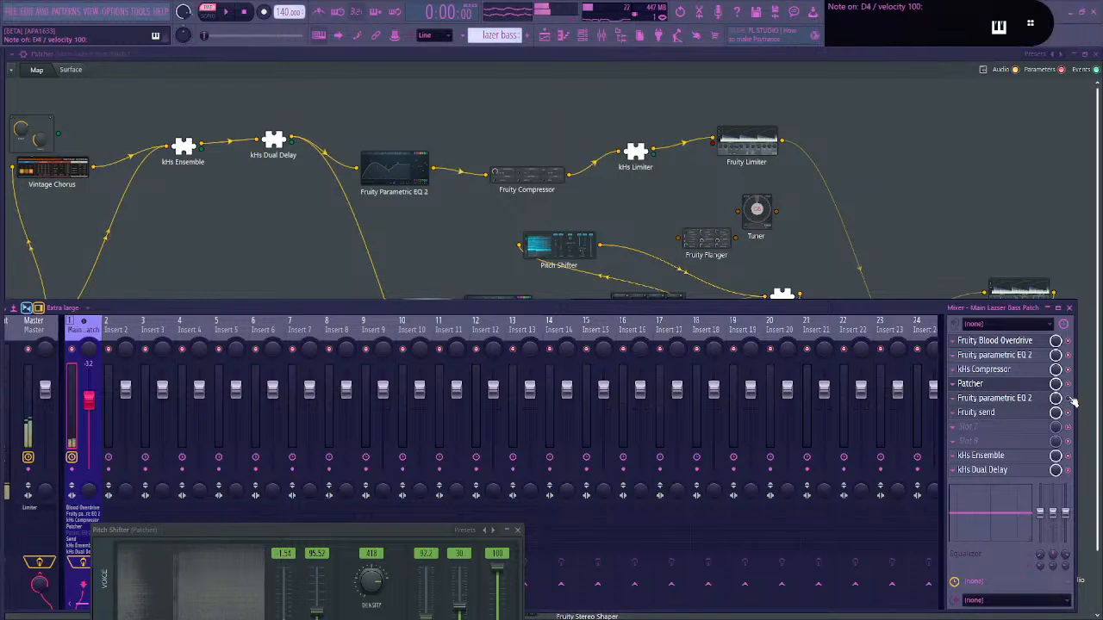
key("z")
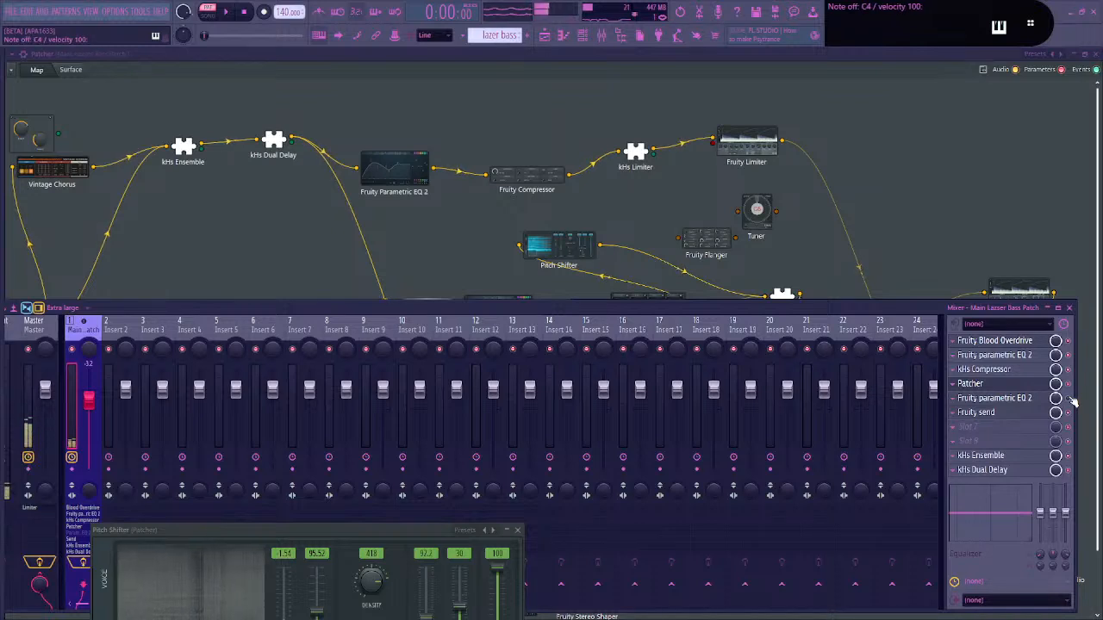
key("d")
key("x")
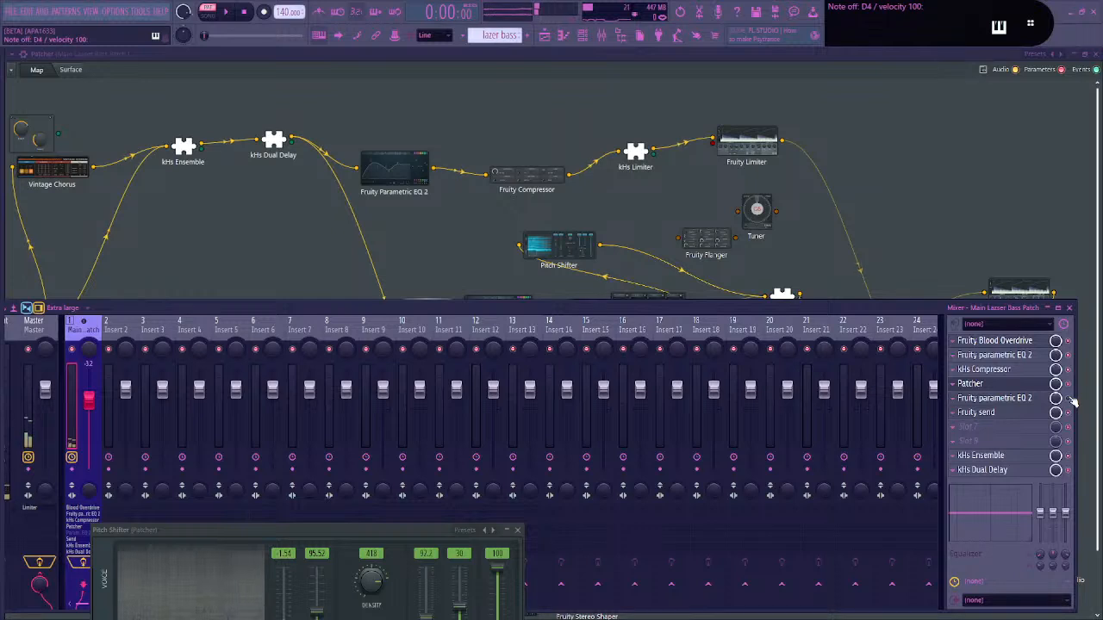
key("x")
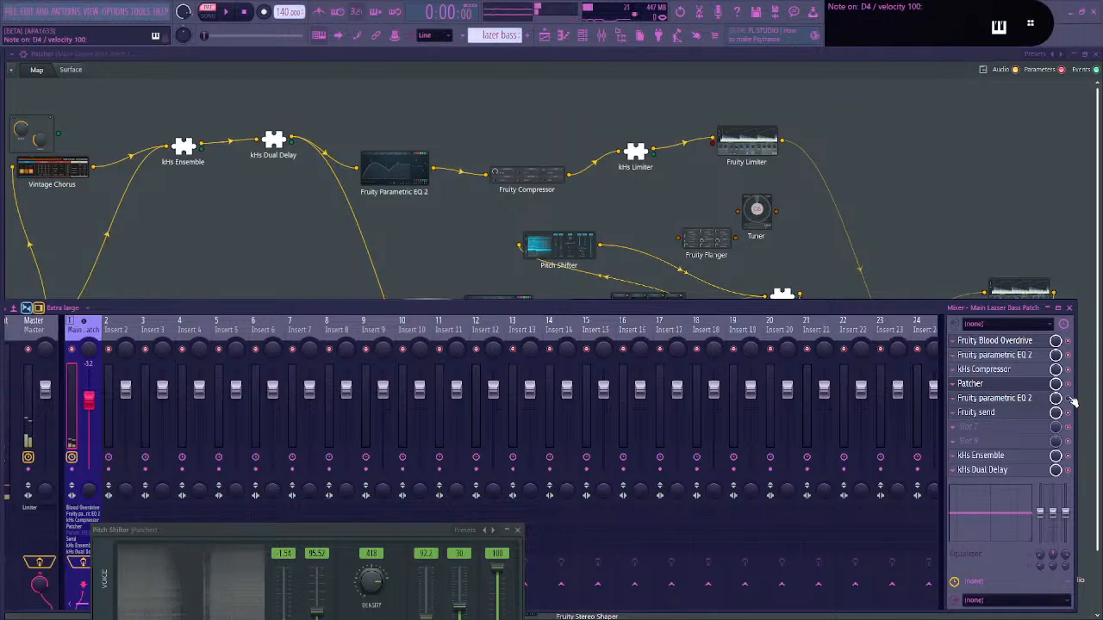
key("d")
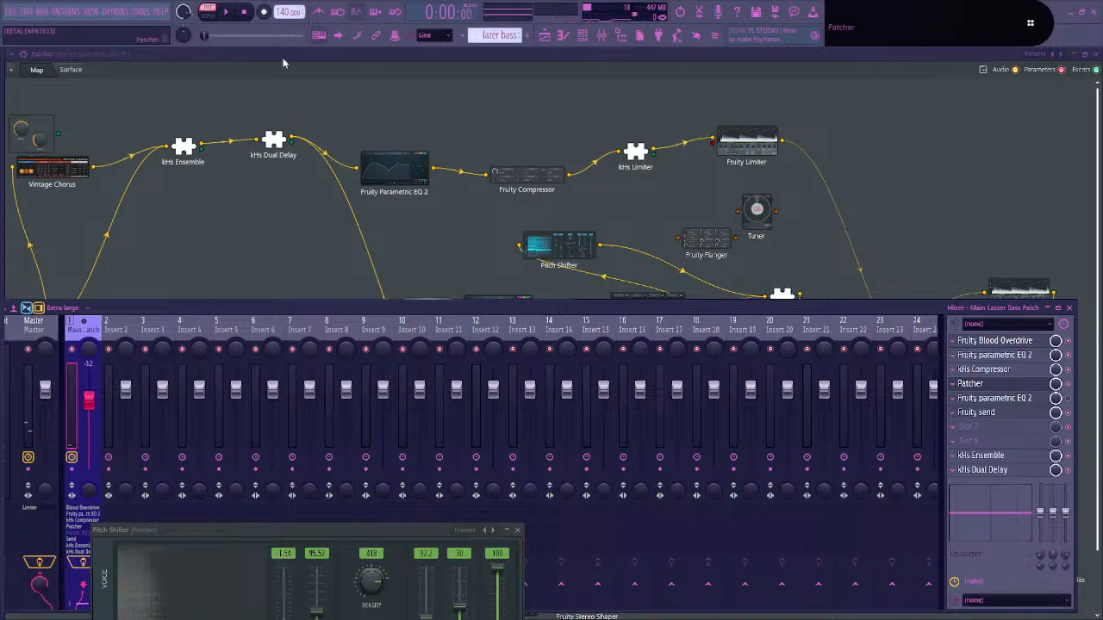
Switch to YouTube Studio to check the live chat, and return to FL Studio
key("alt+Tab")
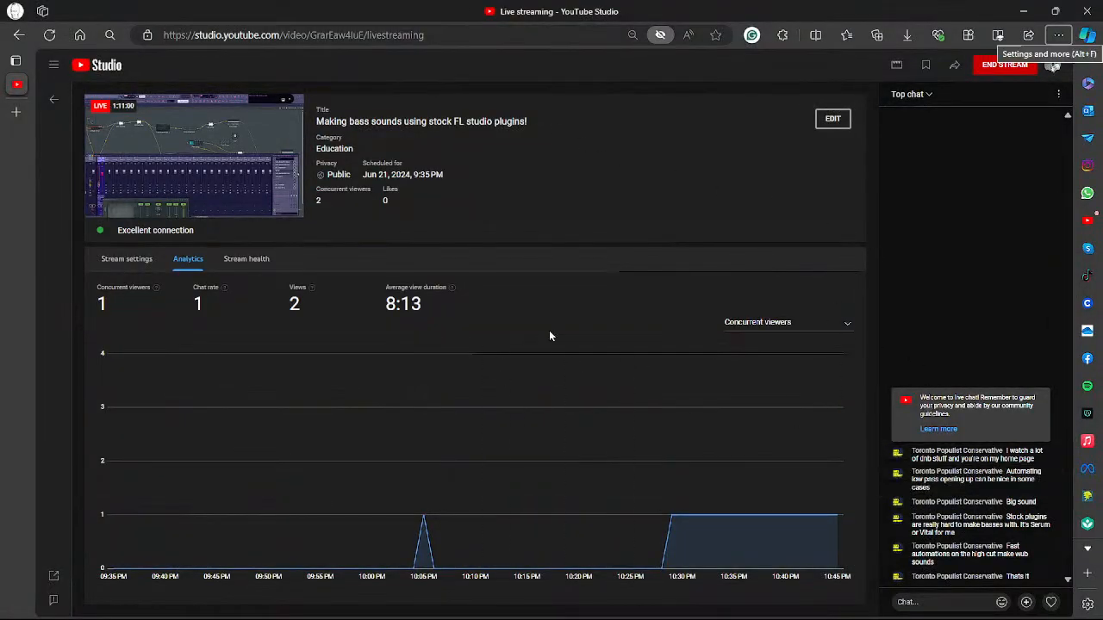
key("alt+Tab")
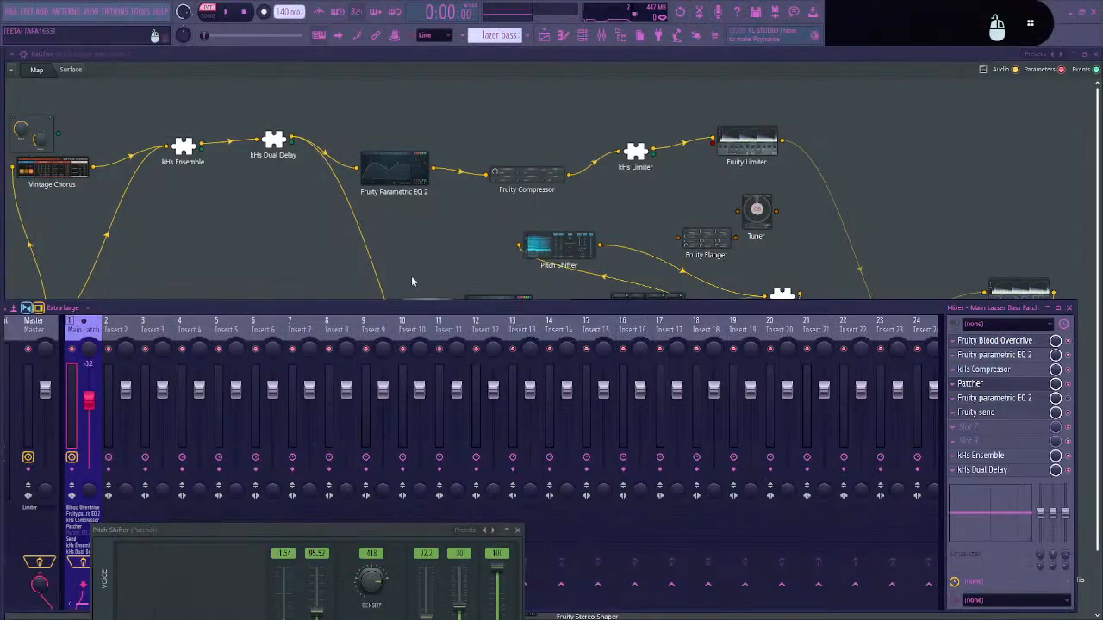
In the Patcher map, place the Fruity Compressor between kHs Ring Mod and Fruity Limiter, and shift the Pitch Shifter closer to the Fruity Flanger
left_click(594, 59)
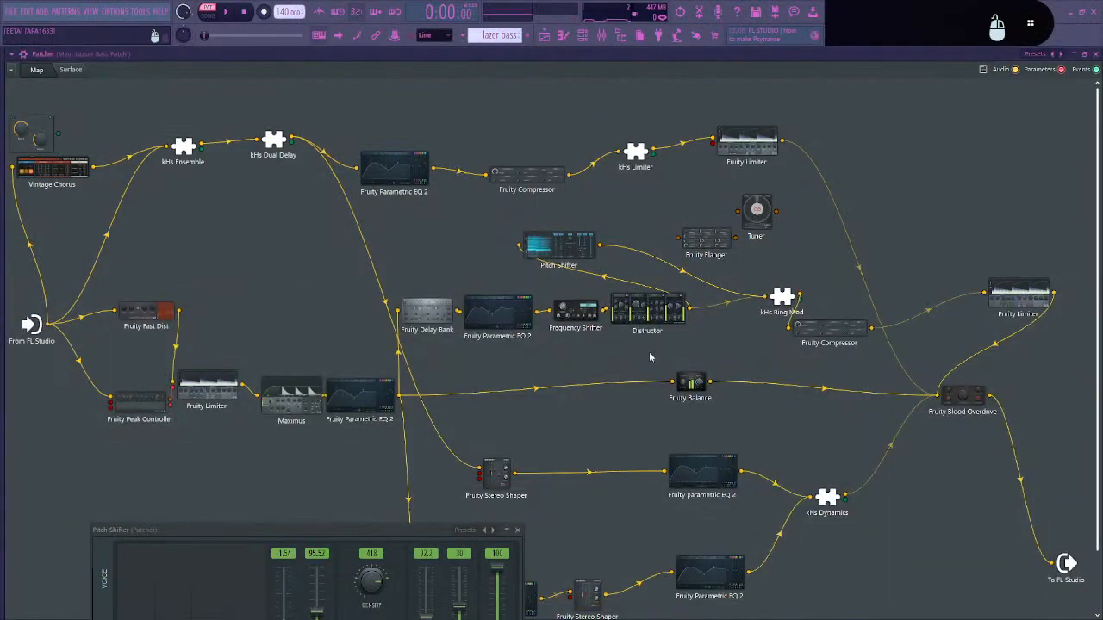
scroll(649, 352, "down", 2)
left_click_drag(836, 290, 903, 247)
left_click_drag(846, 282, 842, 297)
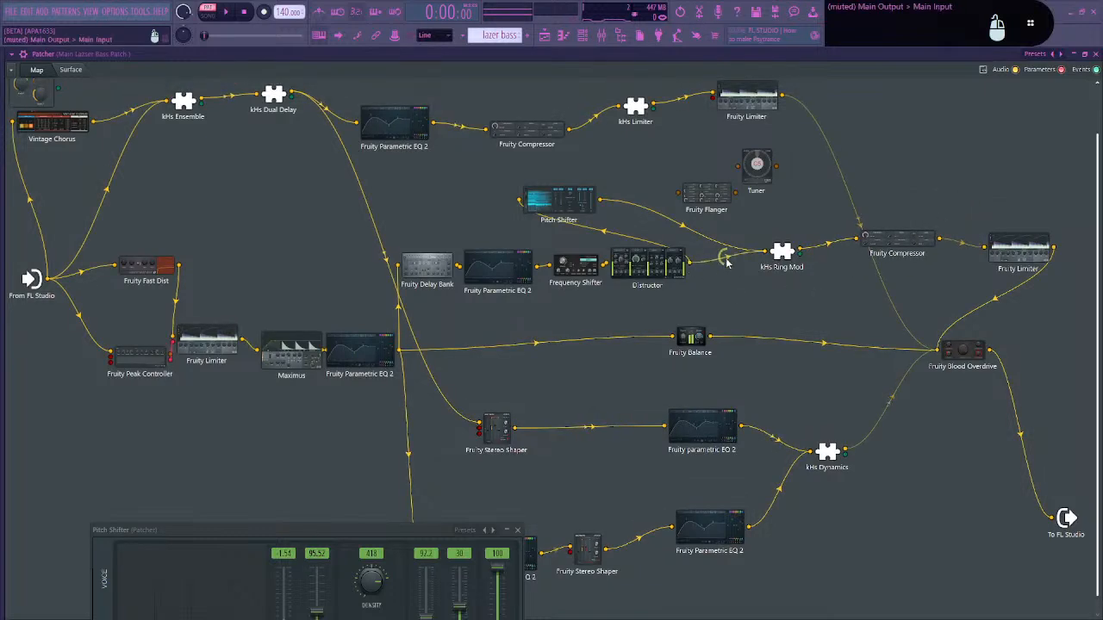
key("x")
left_click_drag(560, 200, 618, 200)
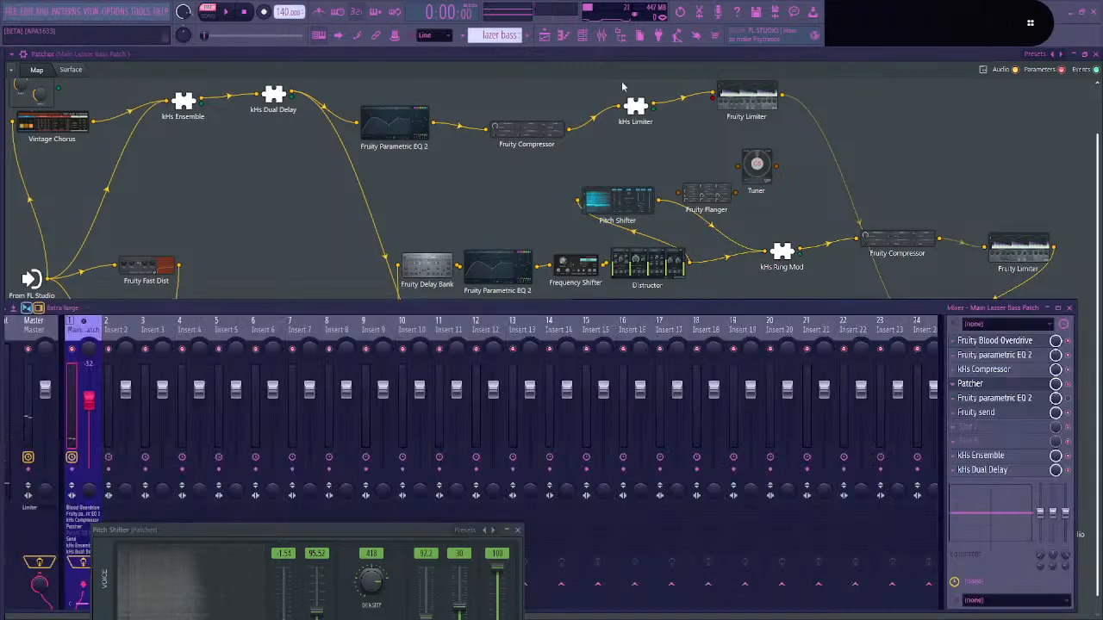
Bypass every effect except Patcher on the bass patch's mixer track, and reopen Patcher as a movable window over the playlist
key("F9")
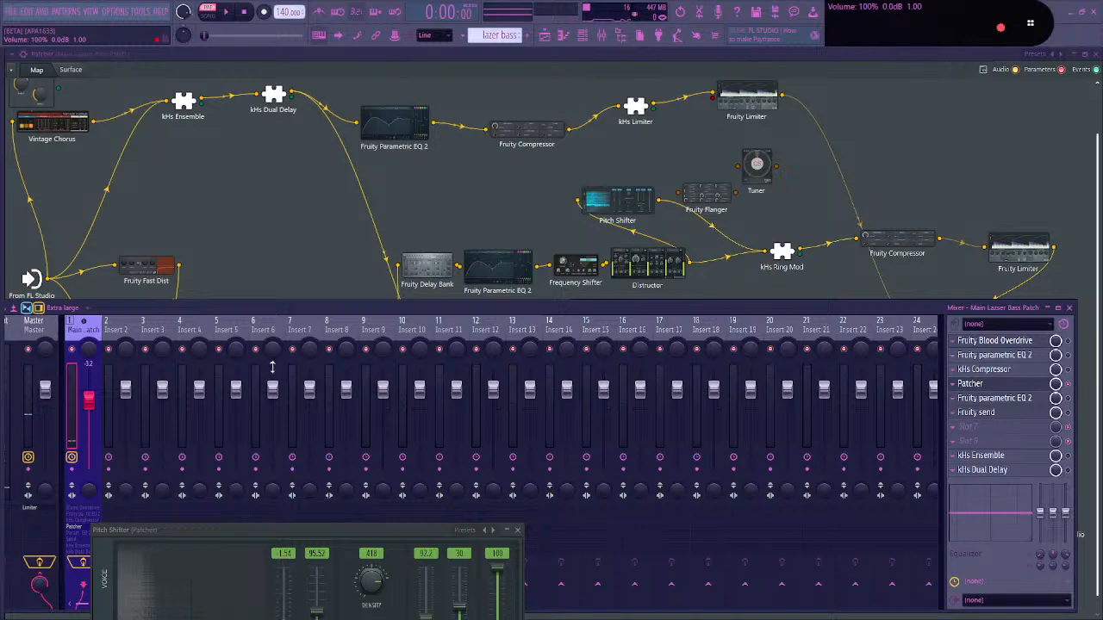
left_click(972, 384)
left_click(973, 385)
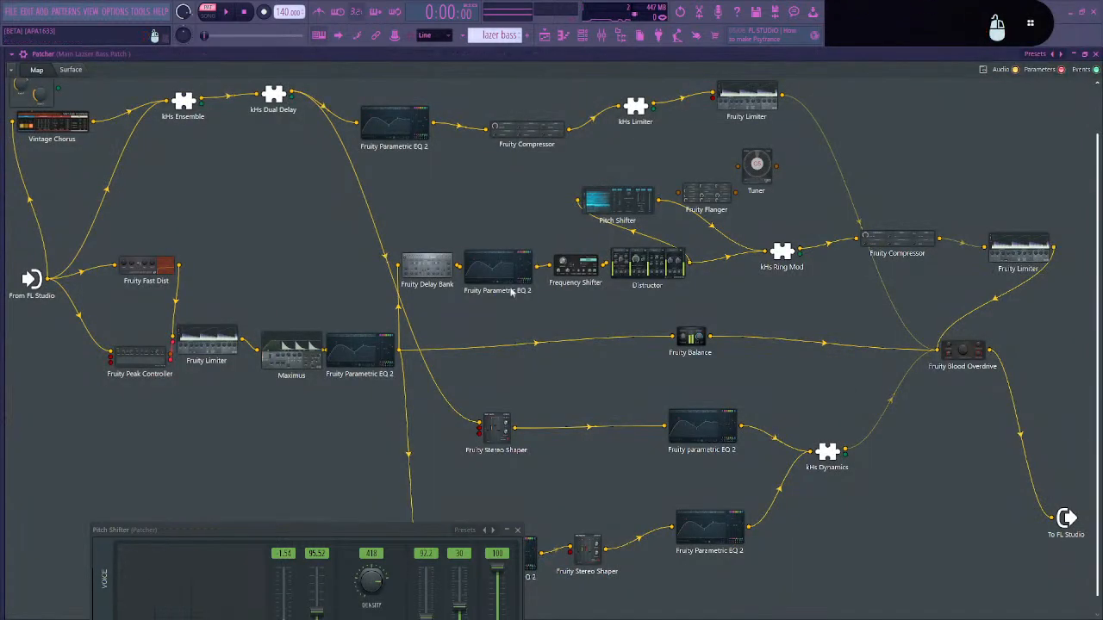
key("Escape")
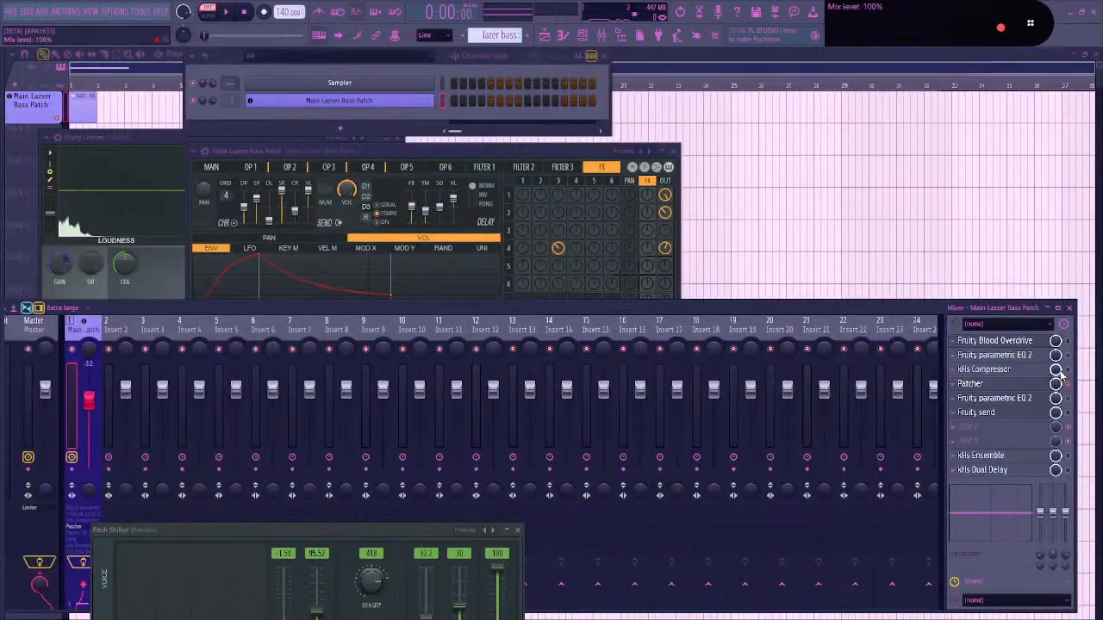
left_click(1003, 386)
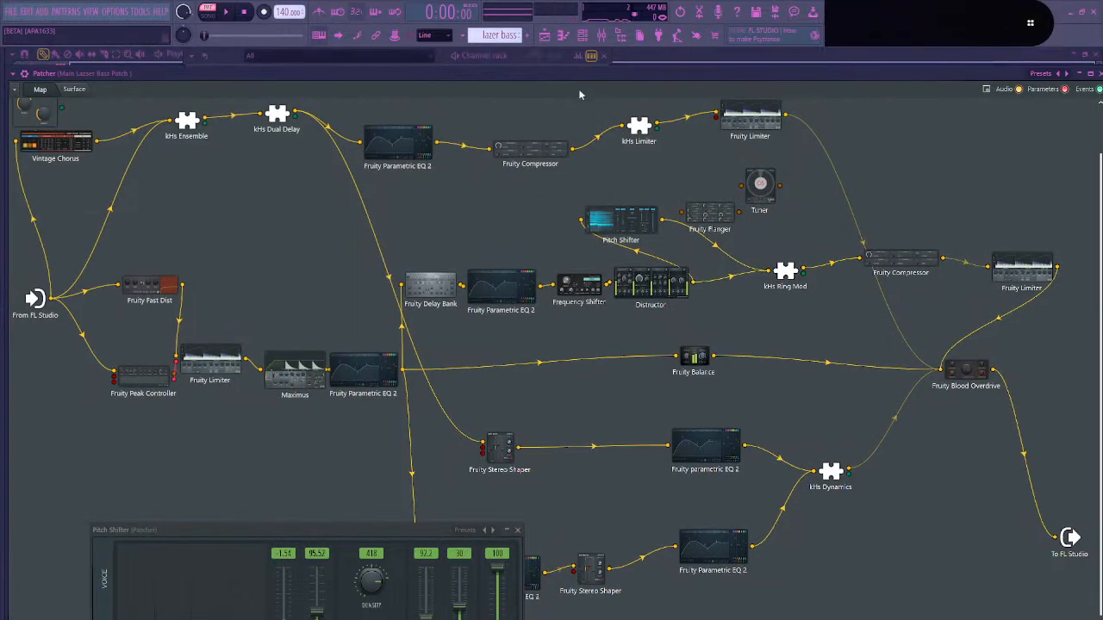
left_click_drag(588, 74, 656, 128)
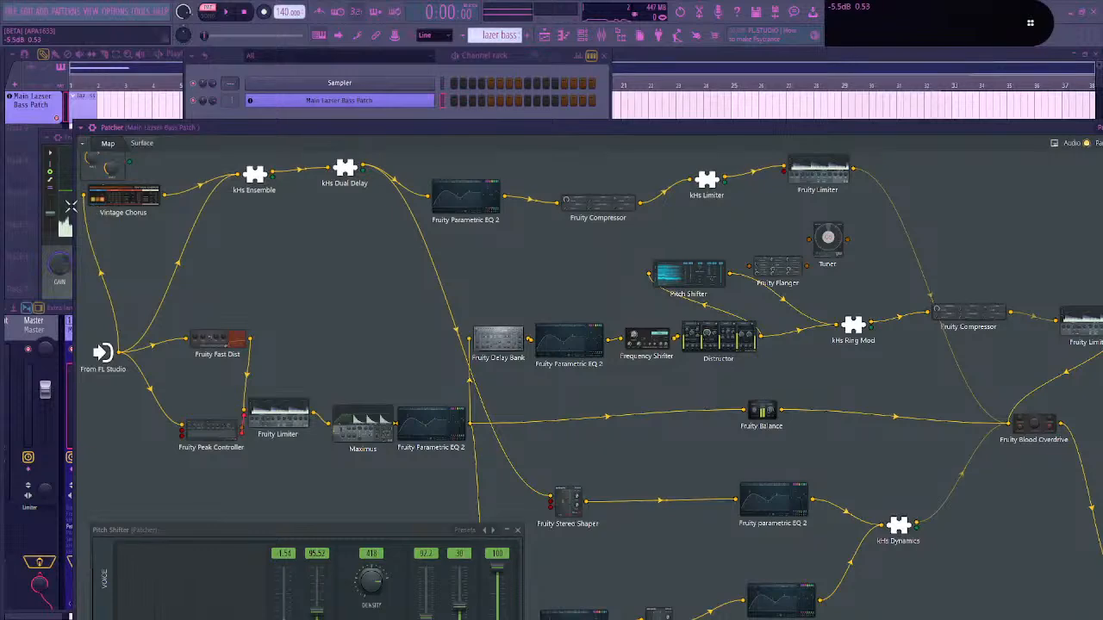
left_click_drag(229, 128, 266, 56)
Read the latest live chat messages in YouTube Studio and return to FL Studio
key("alt+Tab")
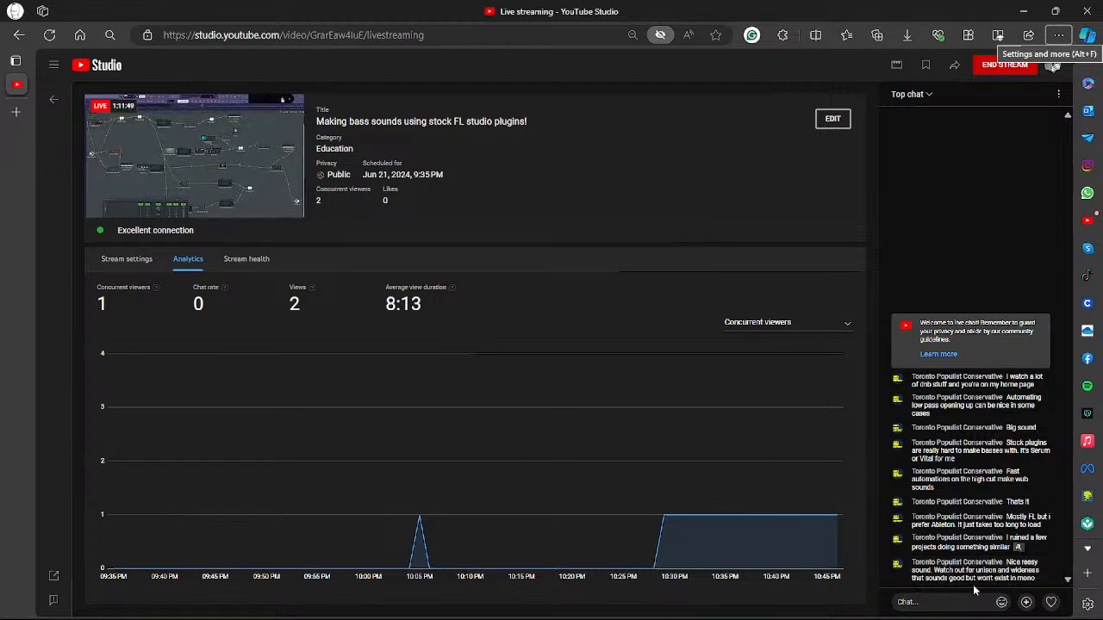
key("alt+Tab")
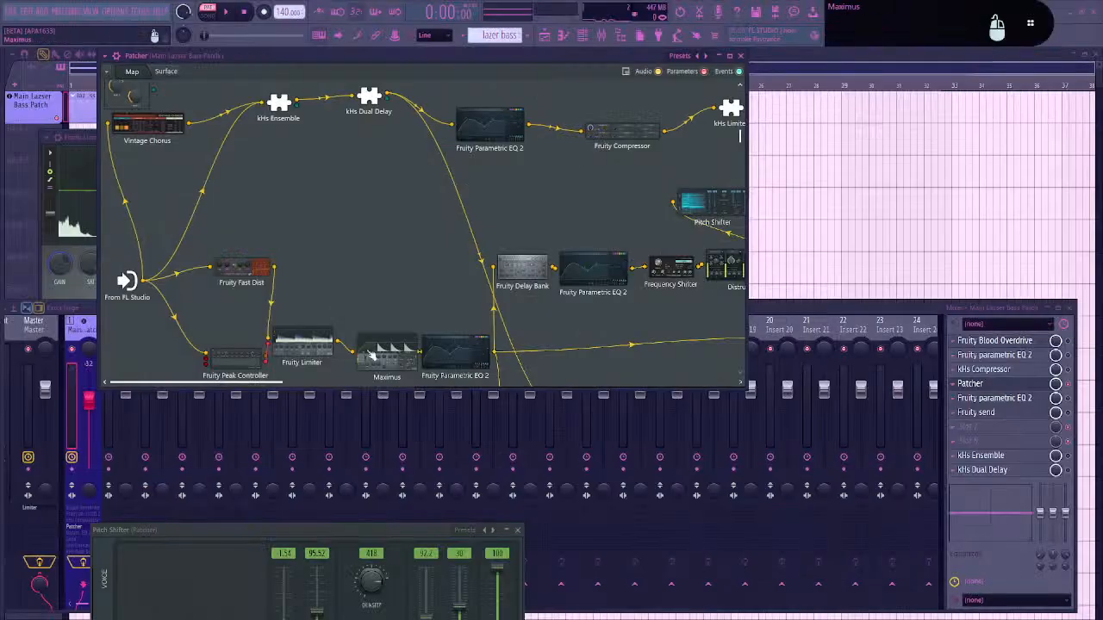
Add a Fruity Stereo Enhancer to the Main Lazser Bass Patch mixer track from the plugin picker
left_click(89, 497)
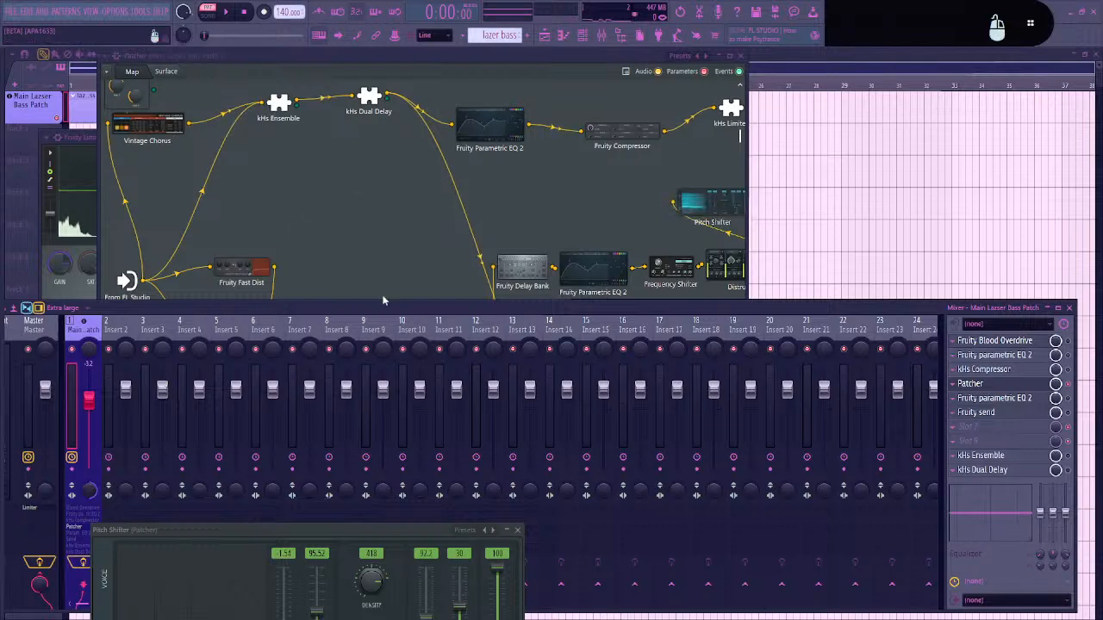
left_click_drag(384, 299, 540, 355)
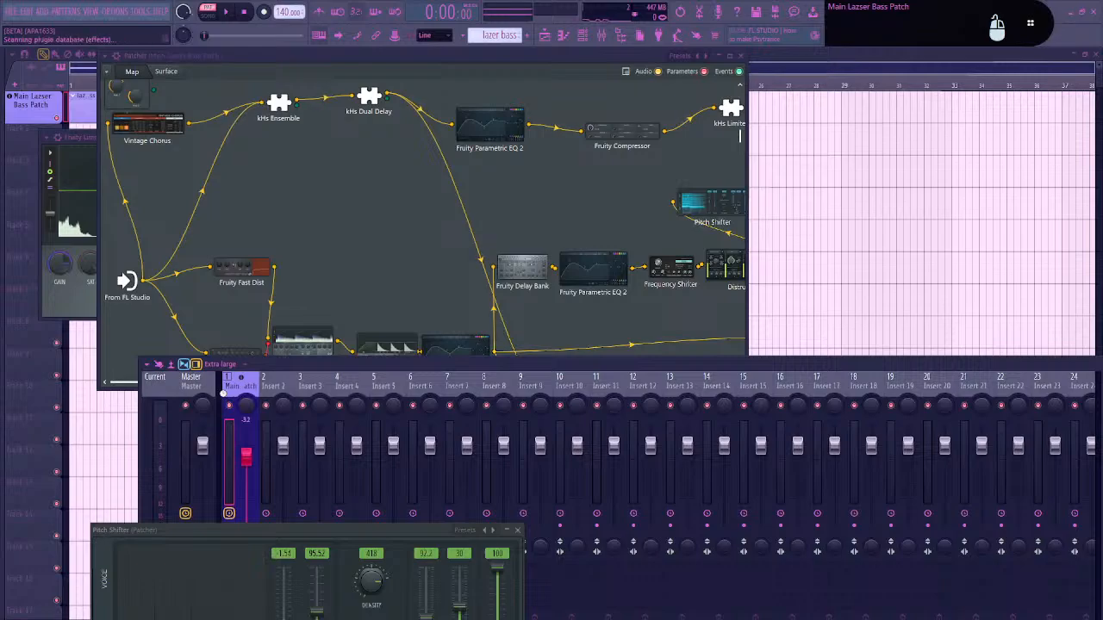
key("F8")
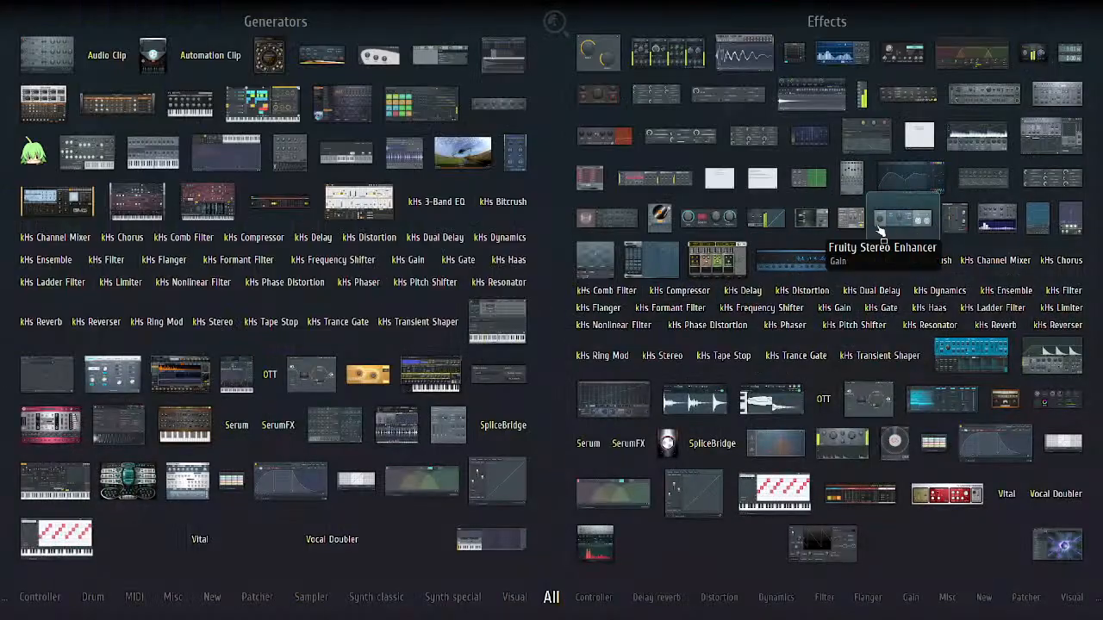
left_click_drag(879, 229, 681, 356)
left_click_drag(250, 398, 249, 397)
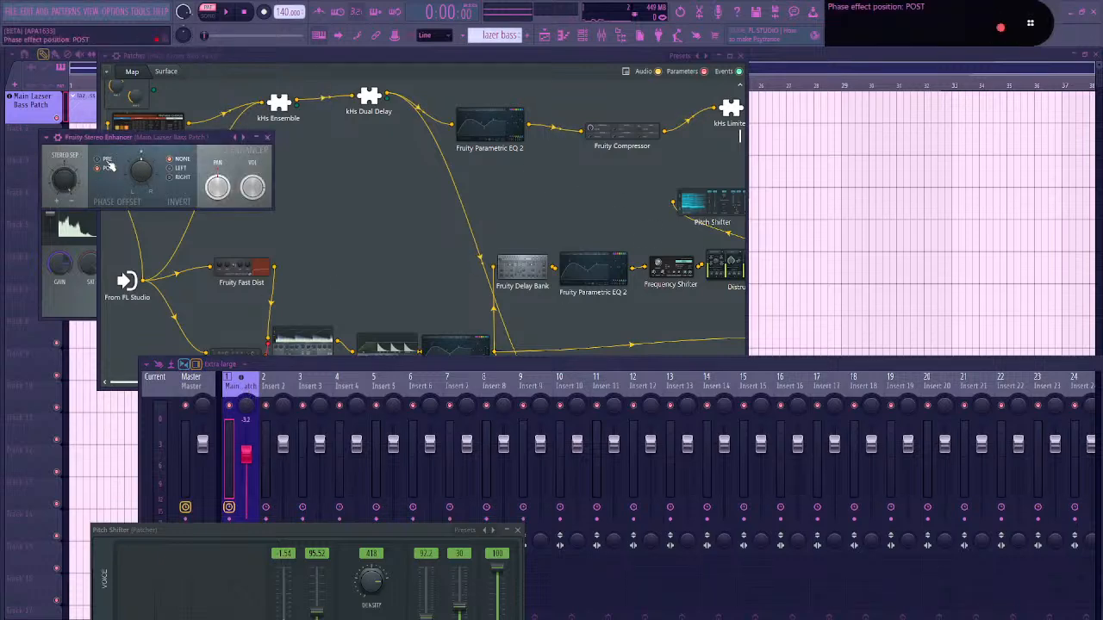
Move the mixer up over the Patcher window, and pan Insert 2 100% left and Insert 3 hard right
left_click_drag(159, 138, 535, 116)
left_click_drag(317, 363, 209, 112)
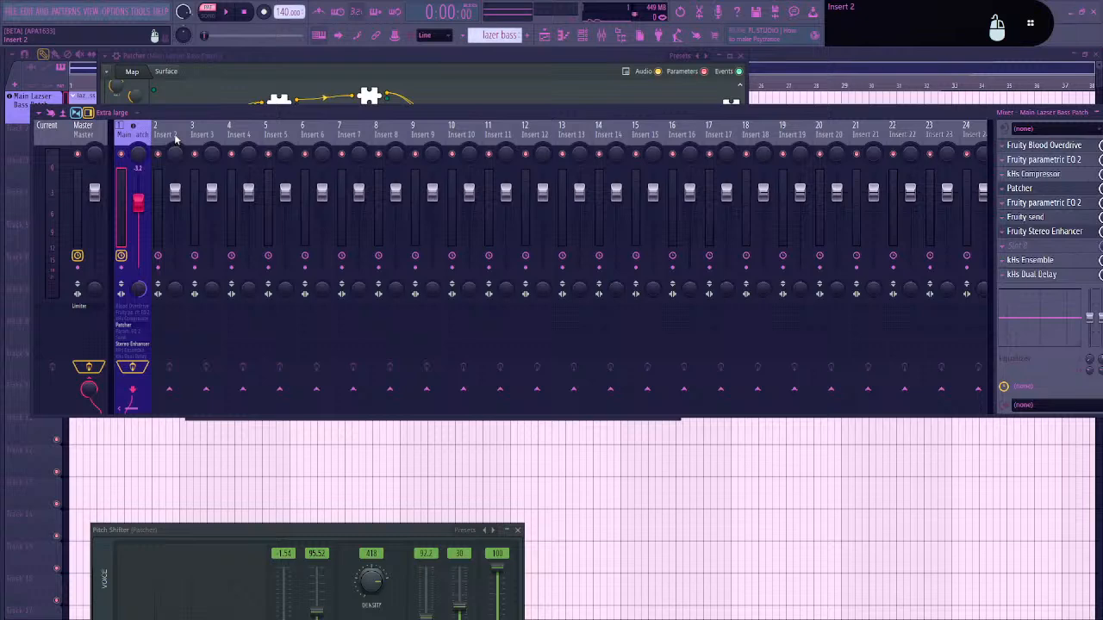
left_click(174, 135)
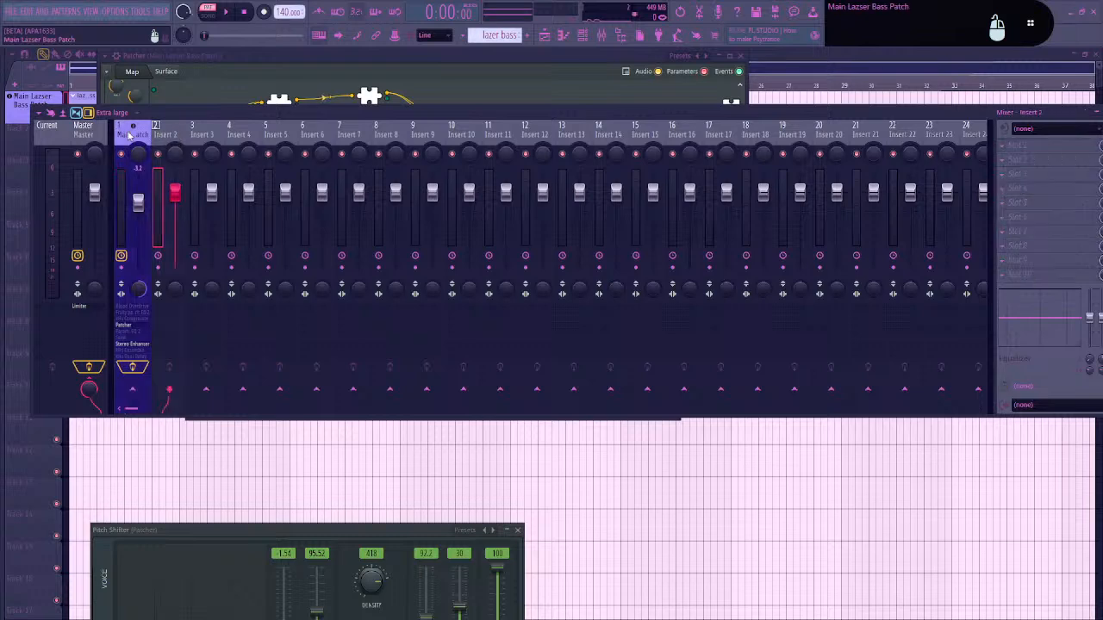
left_click(200, 135)
left_click_drag(175, 155, 247, 377)
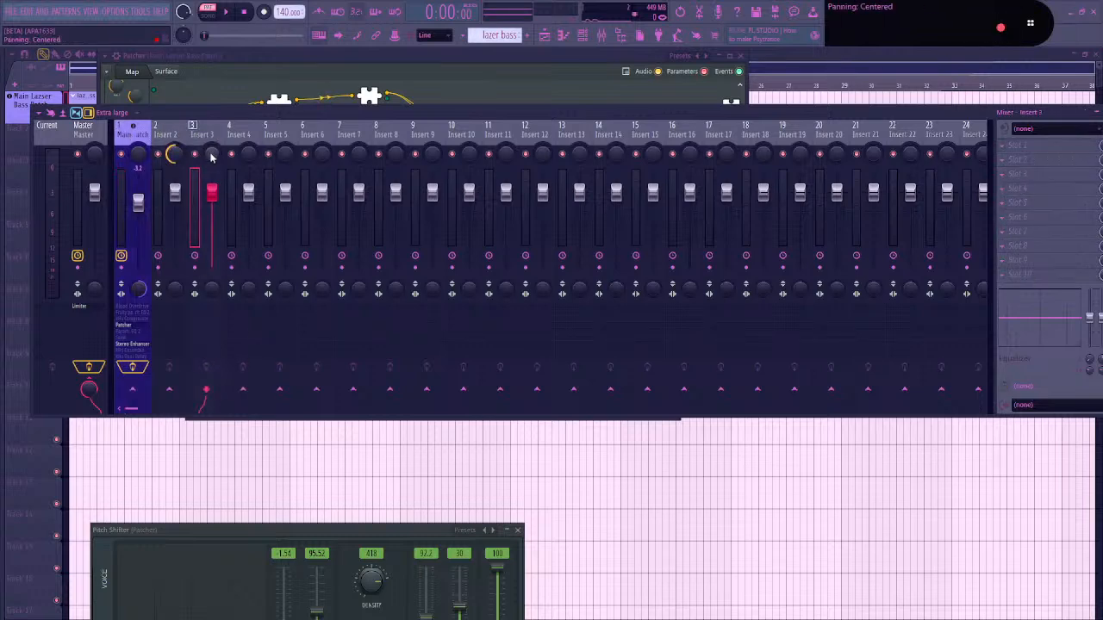
left_click_drag(212, 156, 239, 111)
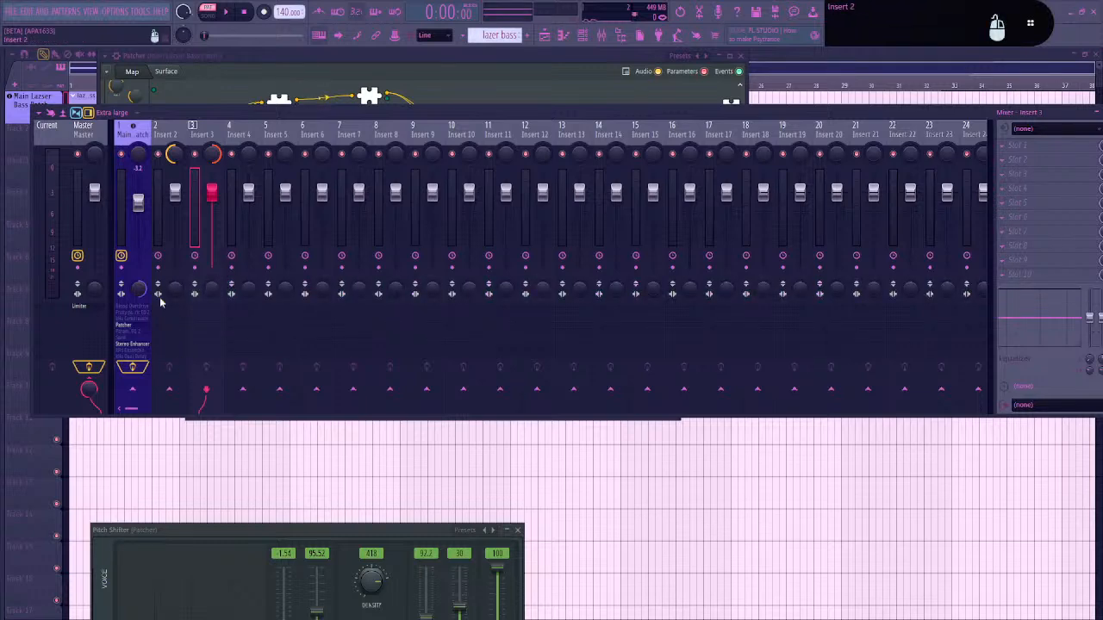
Set the track latency of Insert 2 to -30 ms and of Insert 3 to -1 ms
left_click(159, 257)
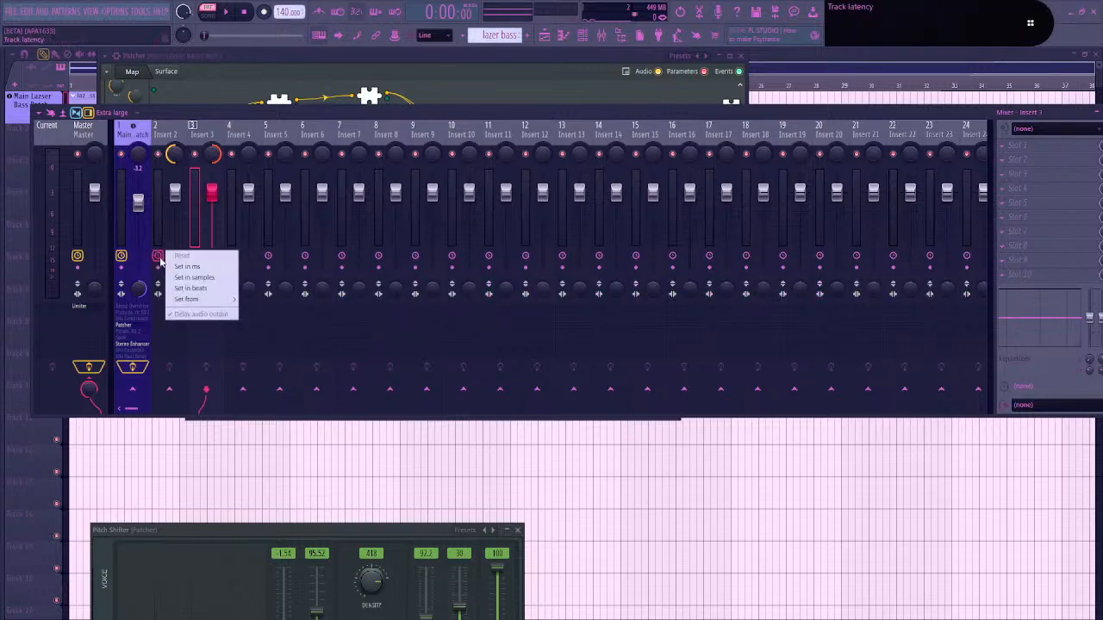
left_click(187, 267)
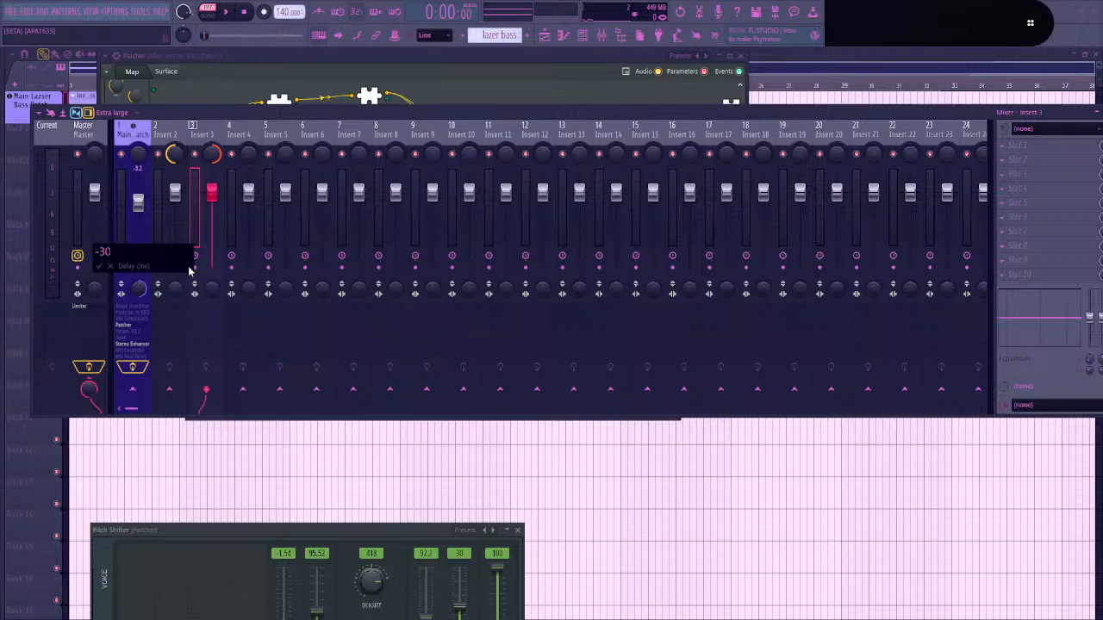
type("-30")
left_click(193, 271)
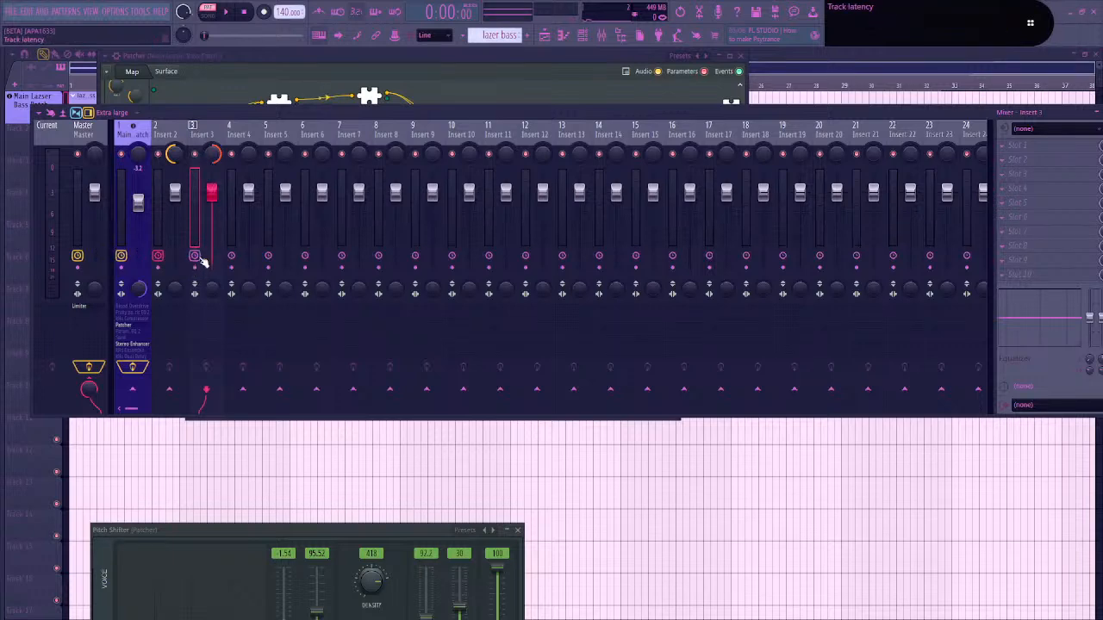
left_click(199, 259)
left_click(227, 268)
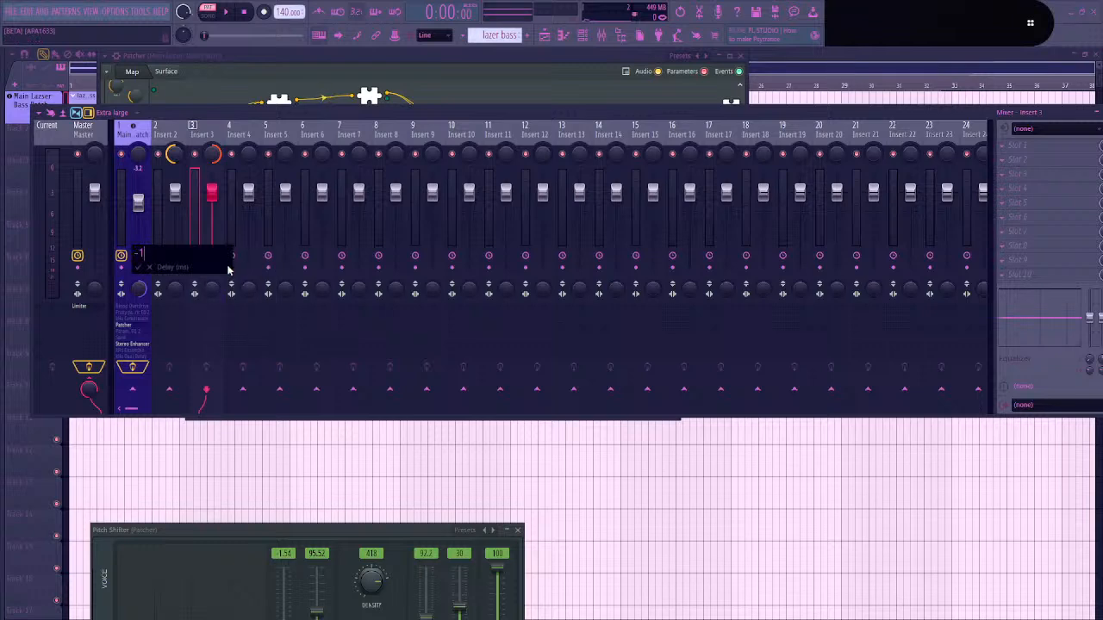
type("-1")
key("Return")
Select the Insert 2 and Insert 3 mixer tracks together and route them to Insert 4 only
left_click(242, 135)
left_click(166, 137)
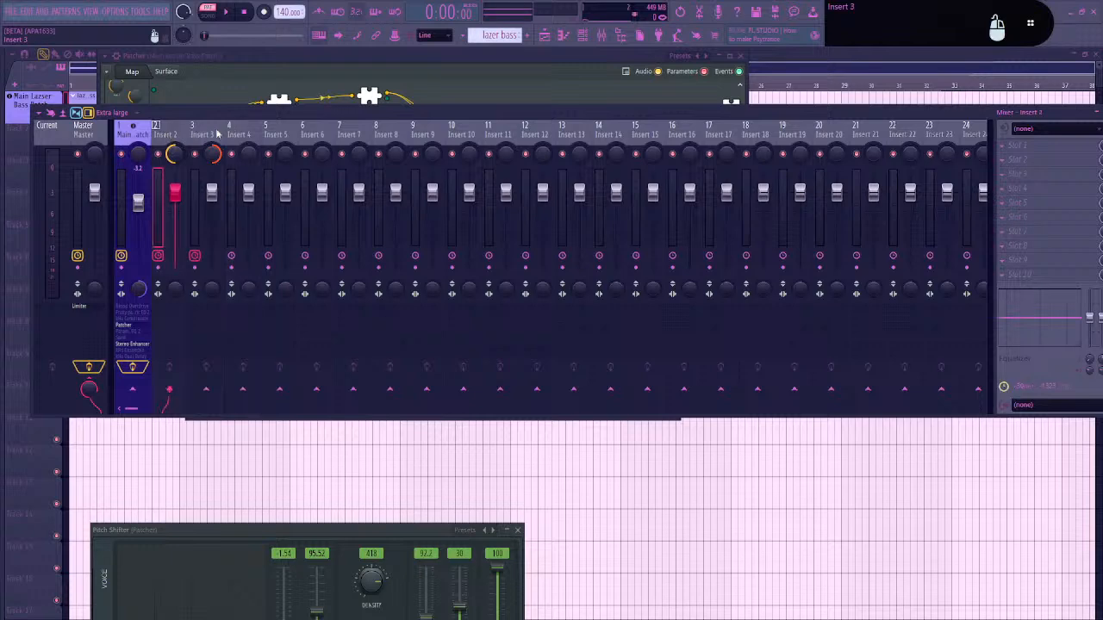
left_click(217, 133, "ctrl")
right_click(248, 388)
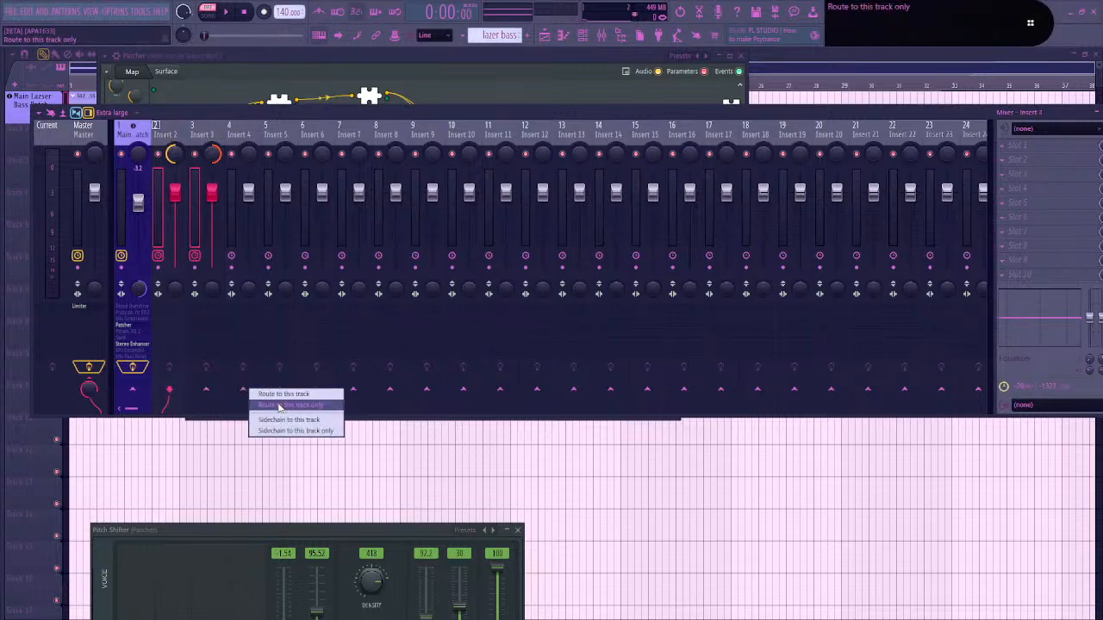
left_click(279, 406)
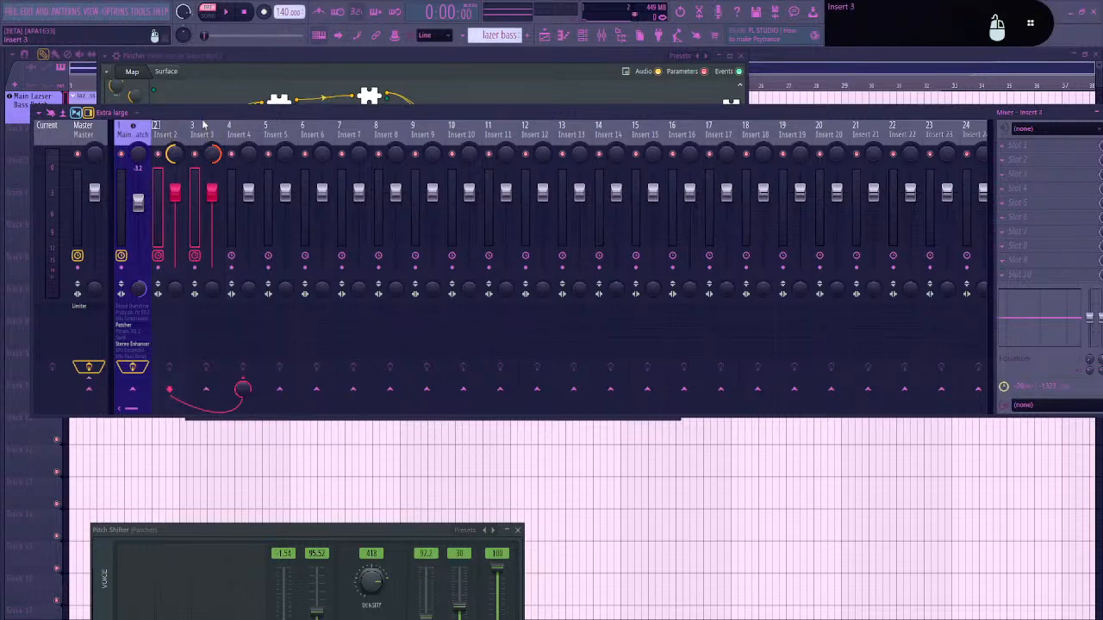
Copy the Fruity Stereo Enhancer from the Main Lazser Bass Patch track to Insert 4, and delete the original from the bass track
right_click(147, 344)
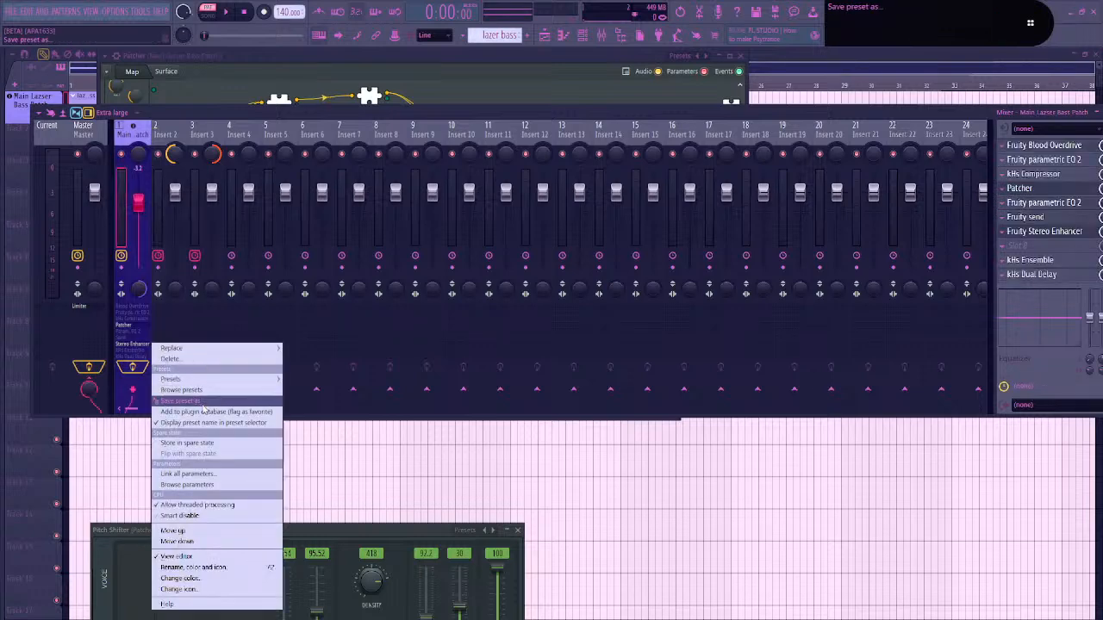
left_click_drag(203, 402, 191, 151)
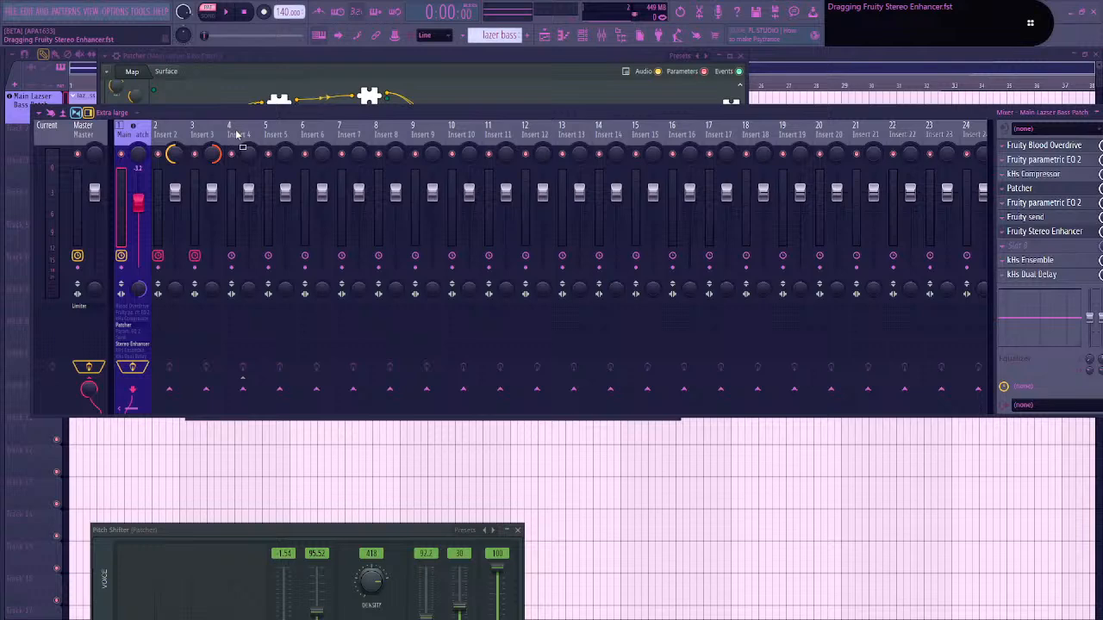
left_click_drag(236, 135, 239, 155)
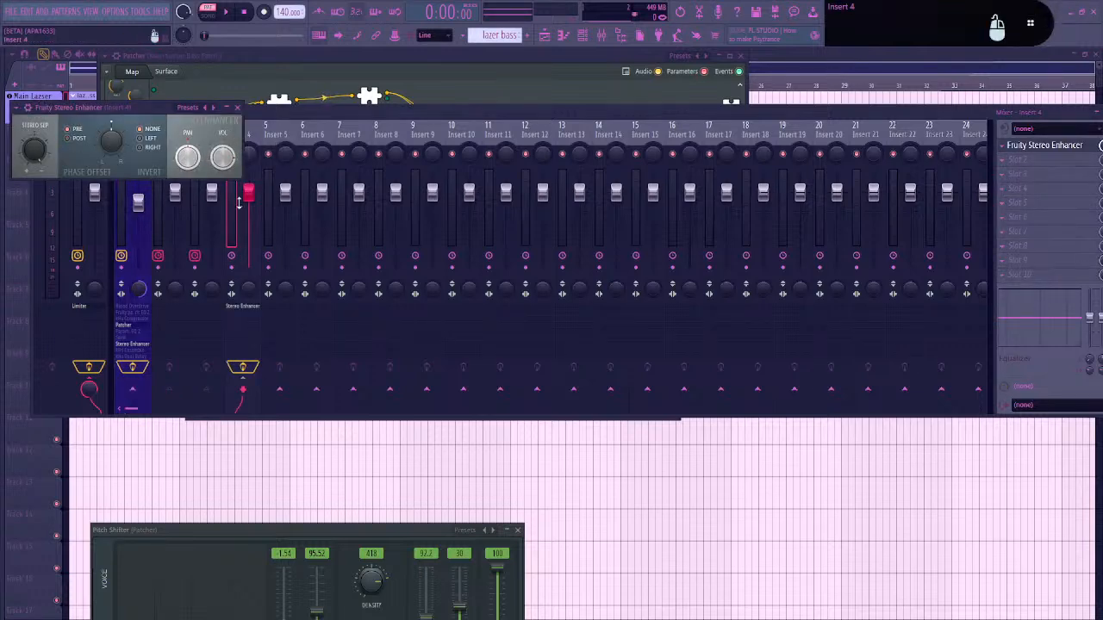
right_click(137, 346)
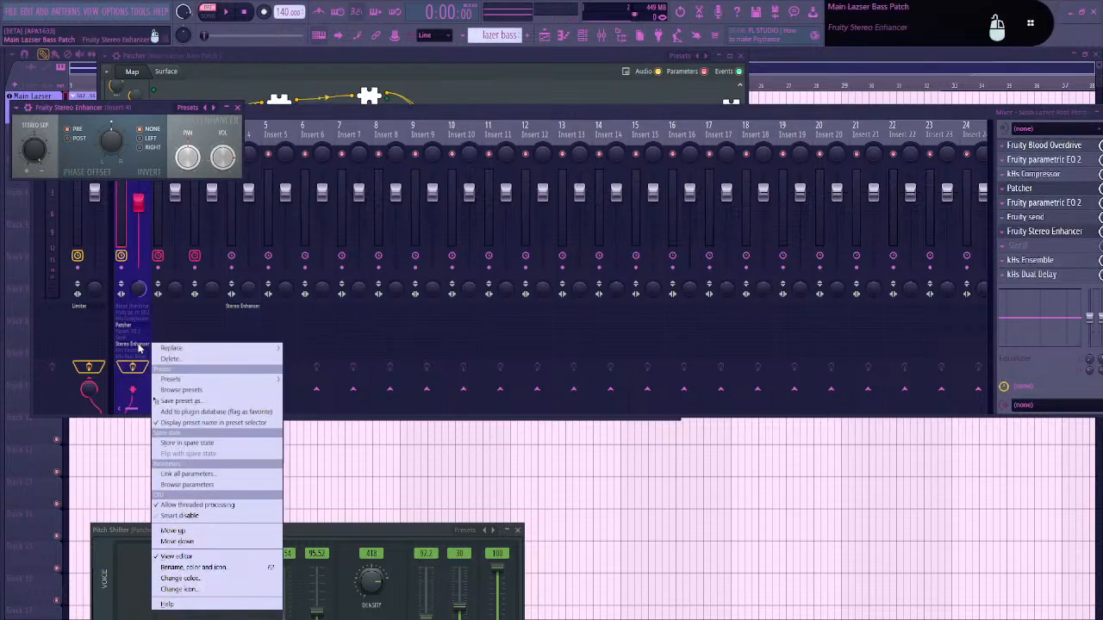
left_click(208, 365)
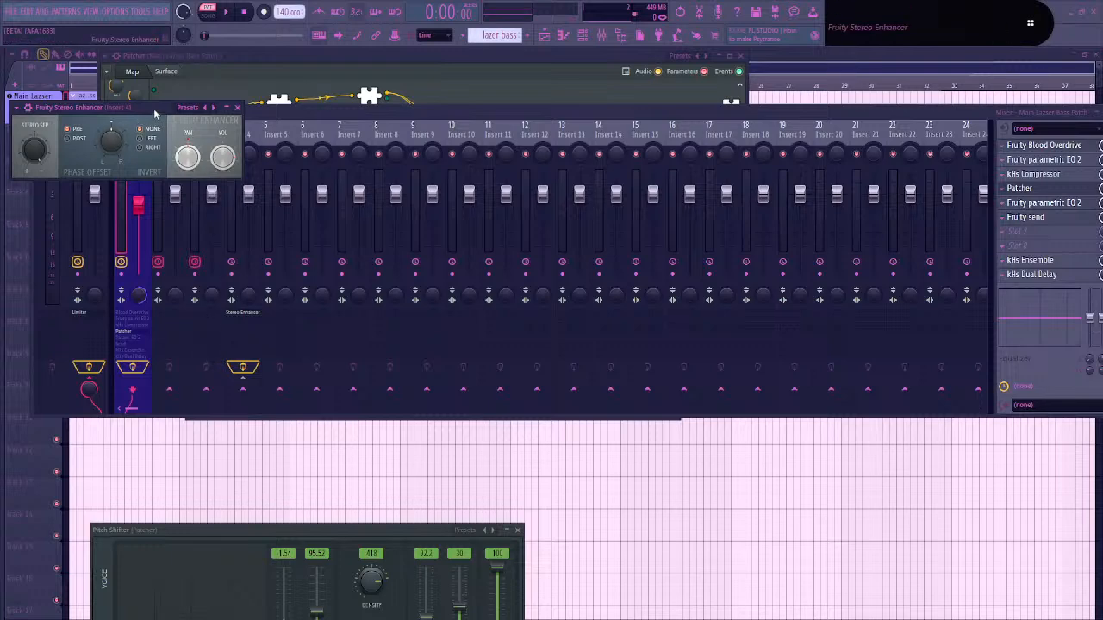
Set Insert 4's Fruity Stereo Enhancer to POST phase offset with the right channel inverted, and move its window above the mixer faders
left_click_drag(155, 113, 358, 107)
left_click_drag(259, 101, 390, 110)
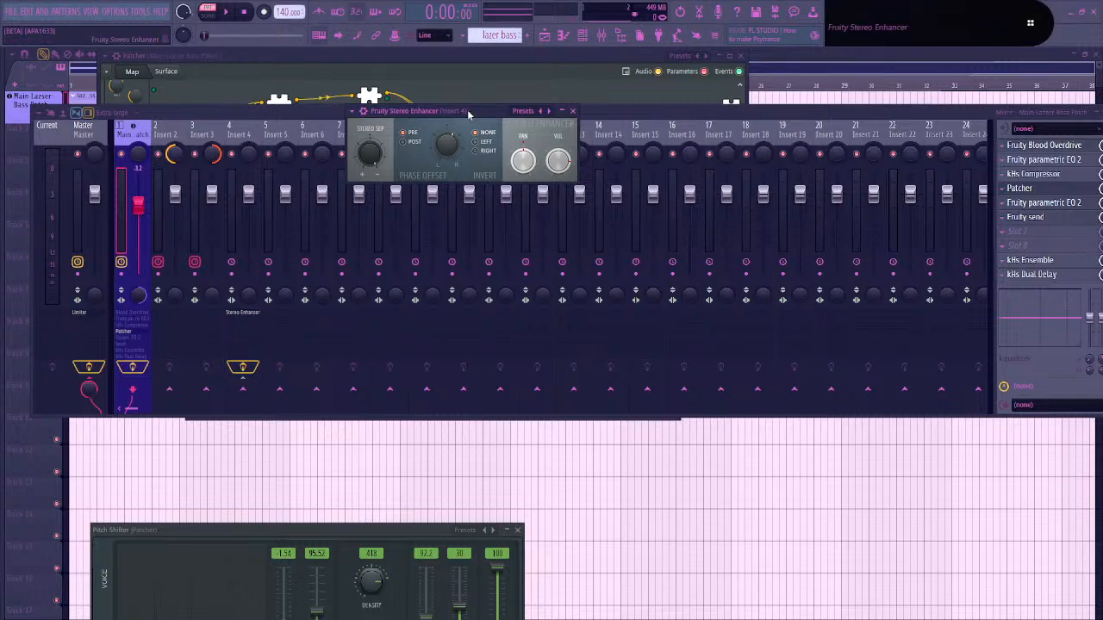
left_click_drag(472, 111, 493, 128)
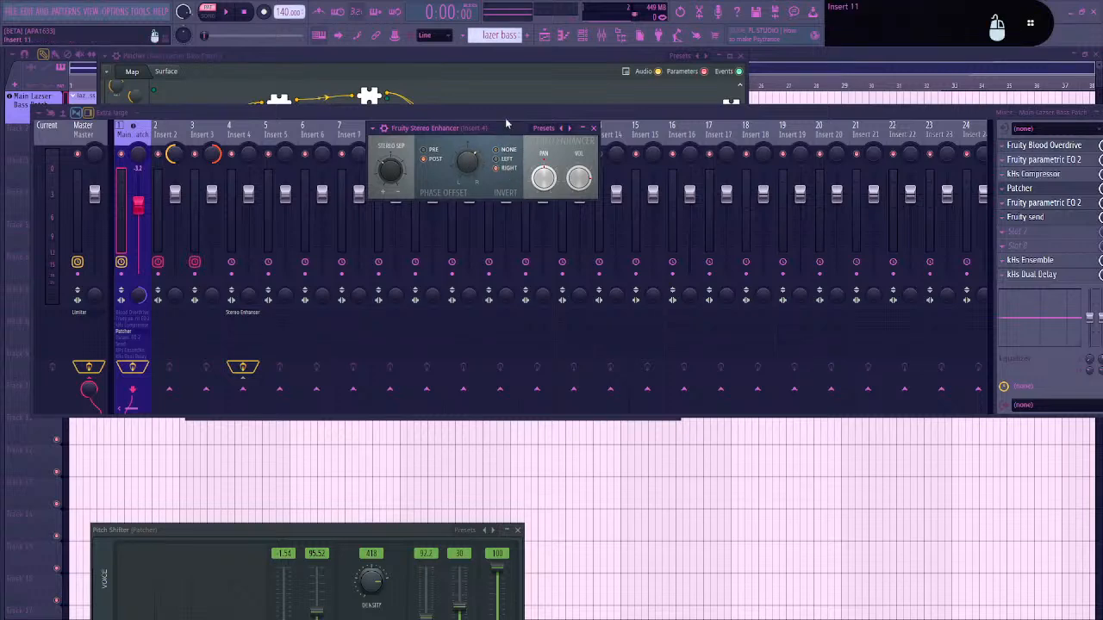
key("space")
left_click_drag(506, 123, 484, 89)
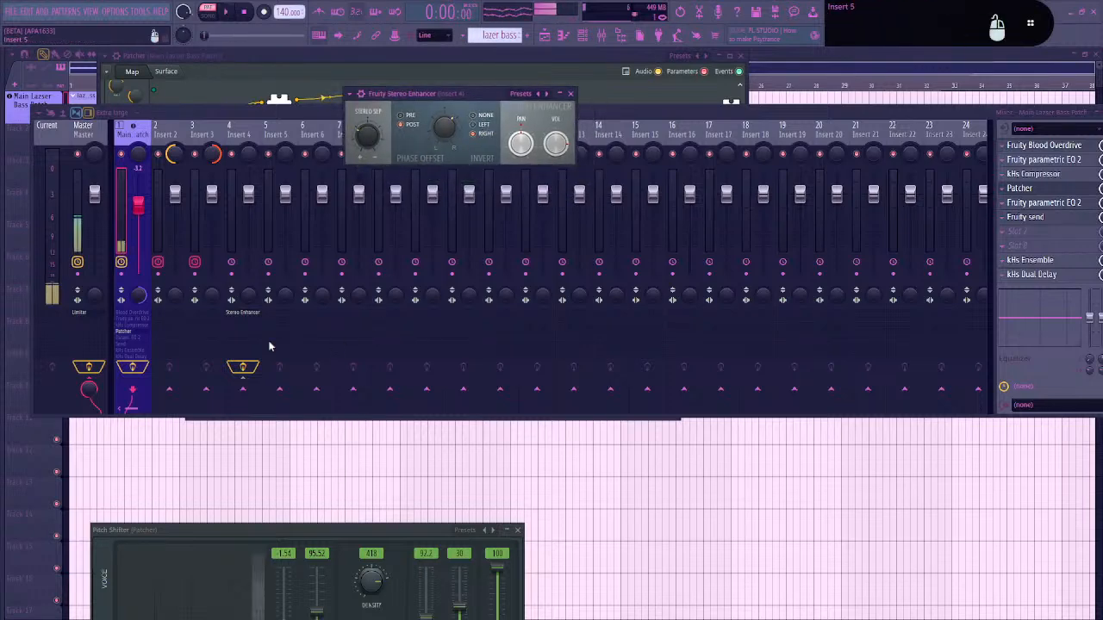
Add sends from the Main Lazser Bass Patch track to Insert 2 and Insert 3, and audition the result
left_click(135, 133)
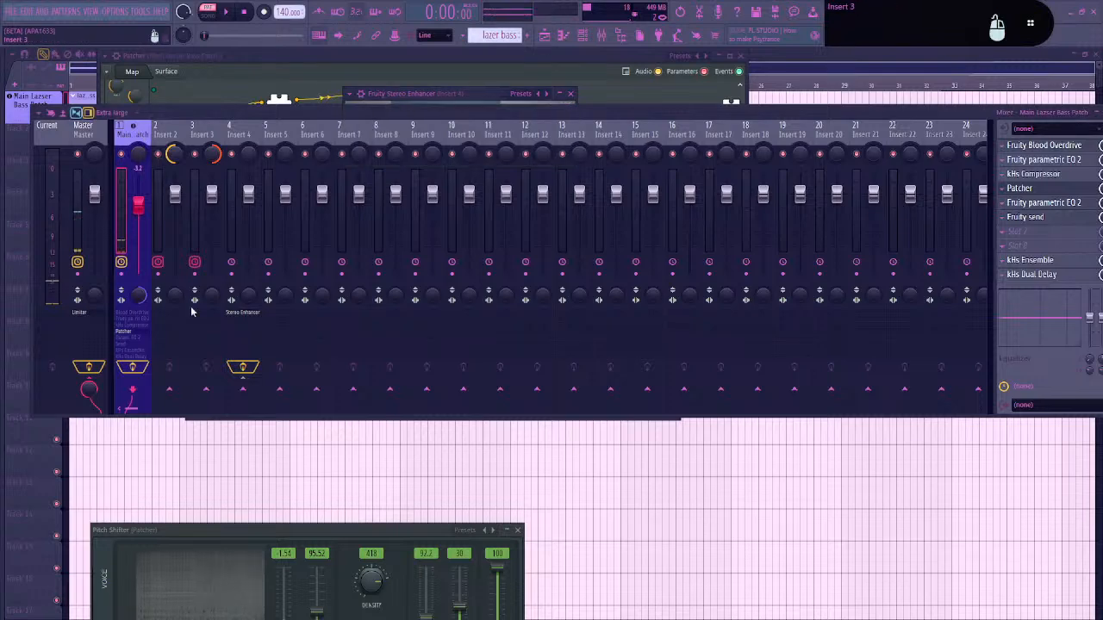
right_click(169, 392)
left_click(211, 423)
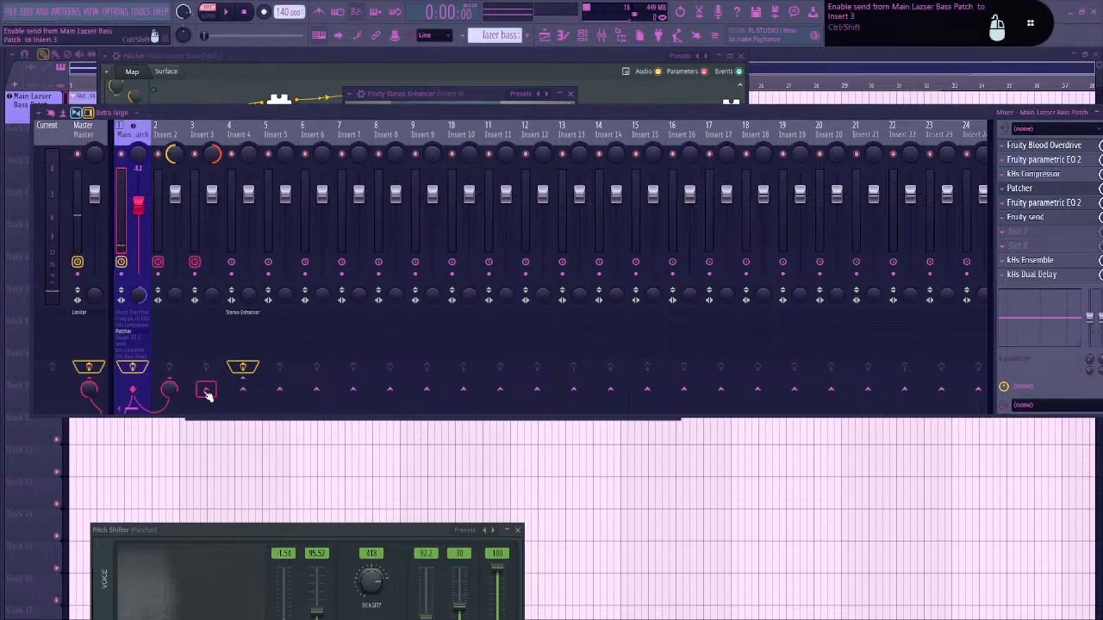
right_click(206, 392)
left_click(246, 424)
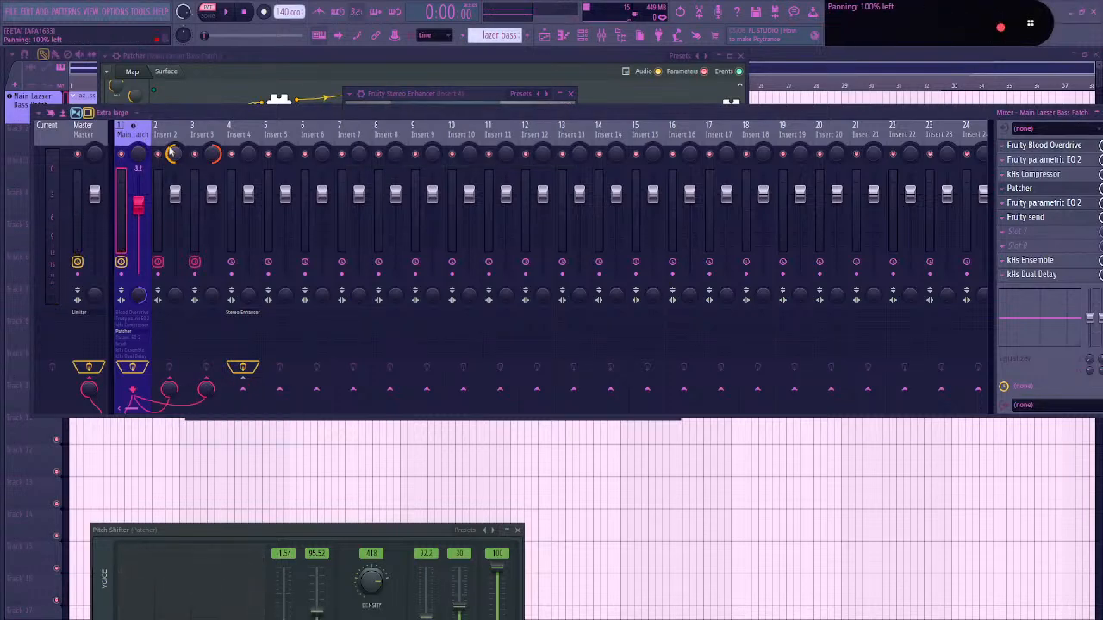
left_click(205, 135)
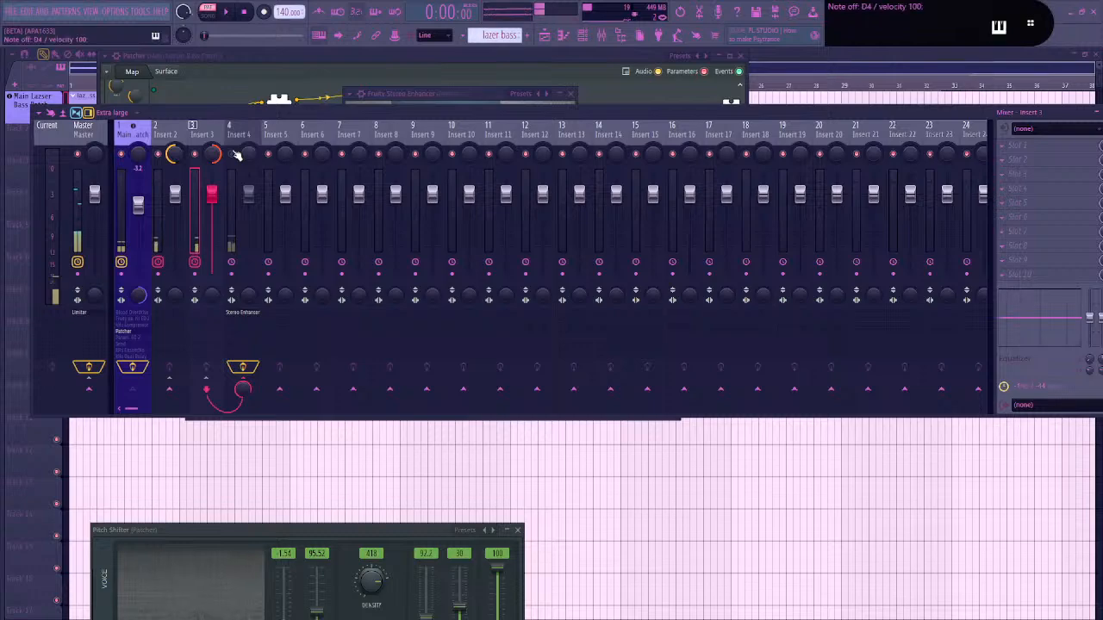
Add a Fruity Parametric EQ 2 to Insert 4, make band 1 a high-pass filter and raise its cutoff to band 2's default position
key("F8")
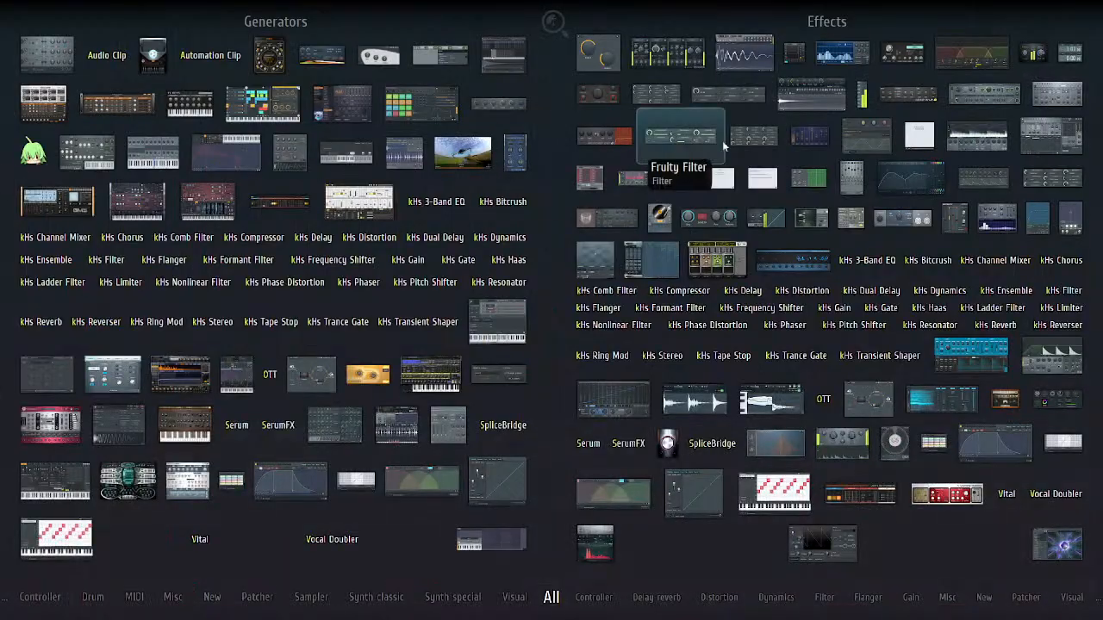
left_click_drag(923, 189, 375, 175)
left_click_drag(244, 146, 245, 147)
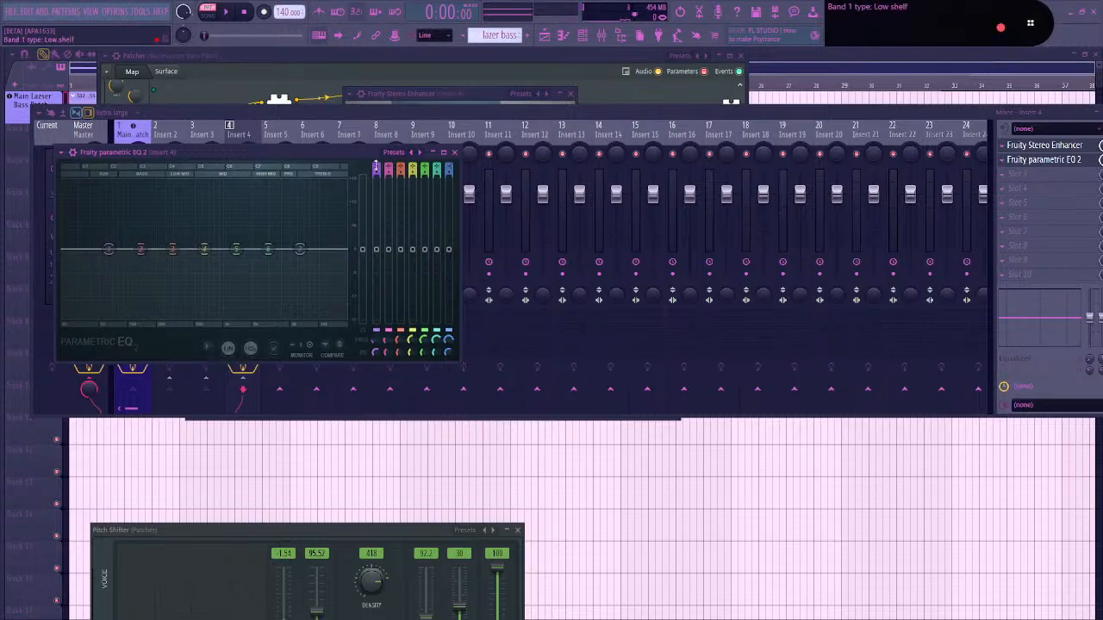
scroll(109, 249, "down", 4)
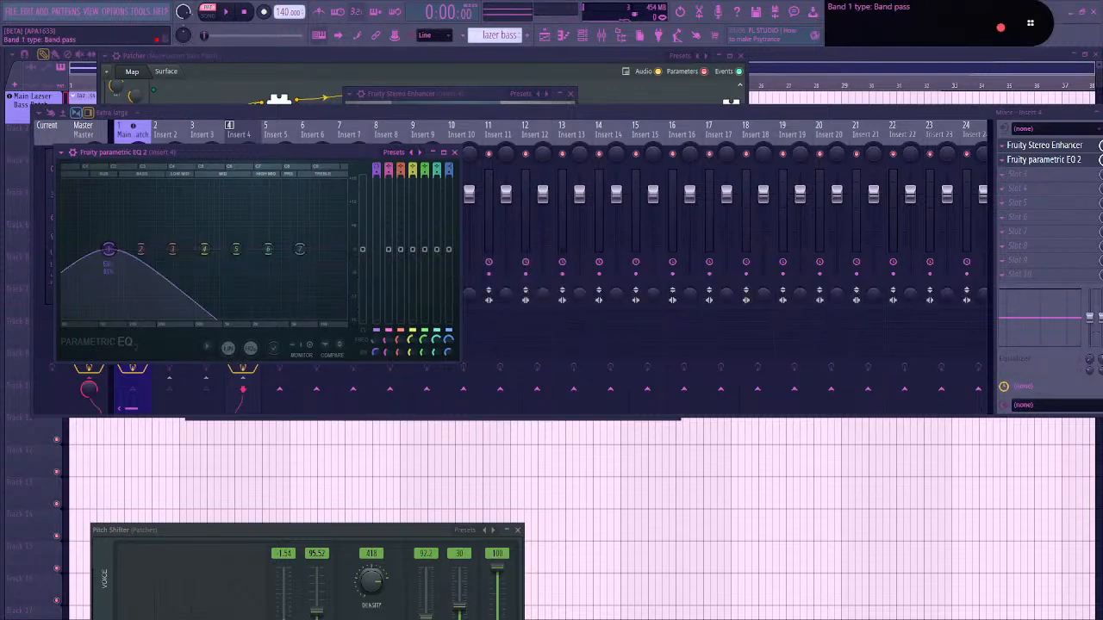
scroll(377, 169, "up", 2)
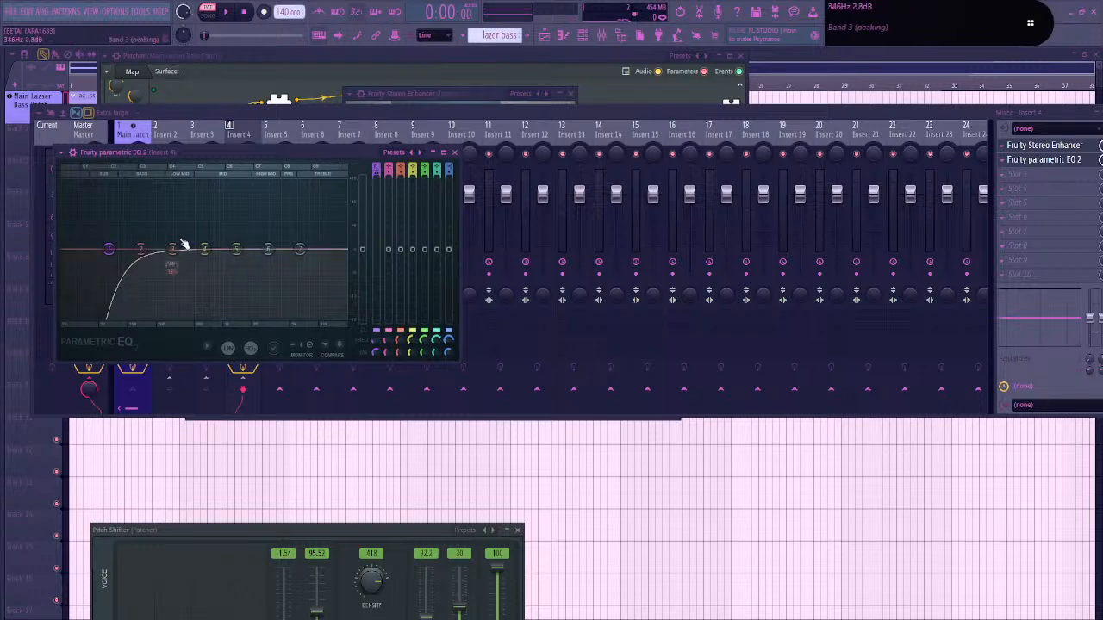
left_click_drag(109, 249, 144, 249)
left_click_drag(318, 160, 452, 285)
Audition the bass with Insert 4 toggled and the Master's stereo separation 100% merged, and return the separation to its default
left_click(237, 155)
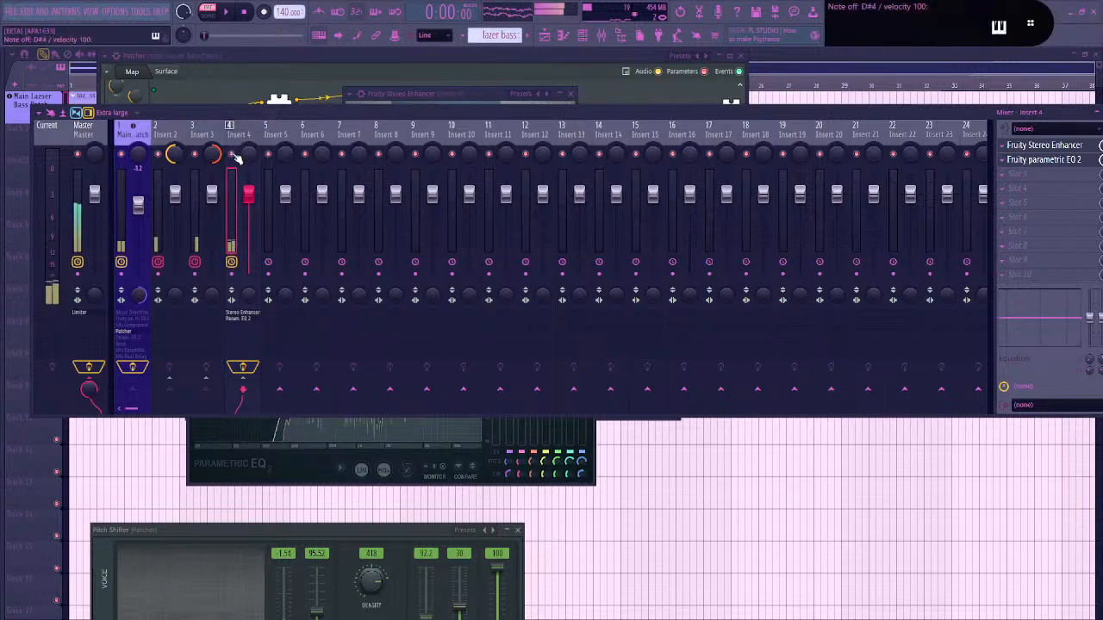
left_click_drag(94, 297, 95, 245)
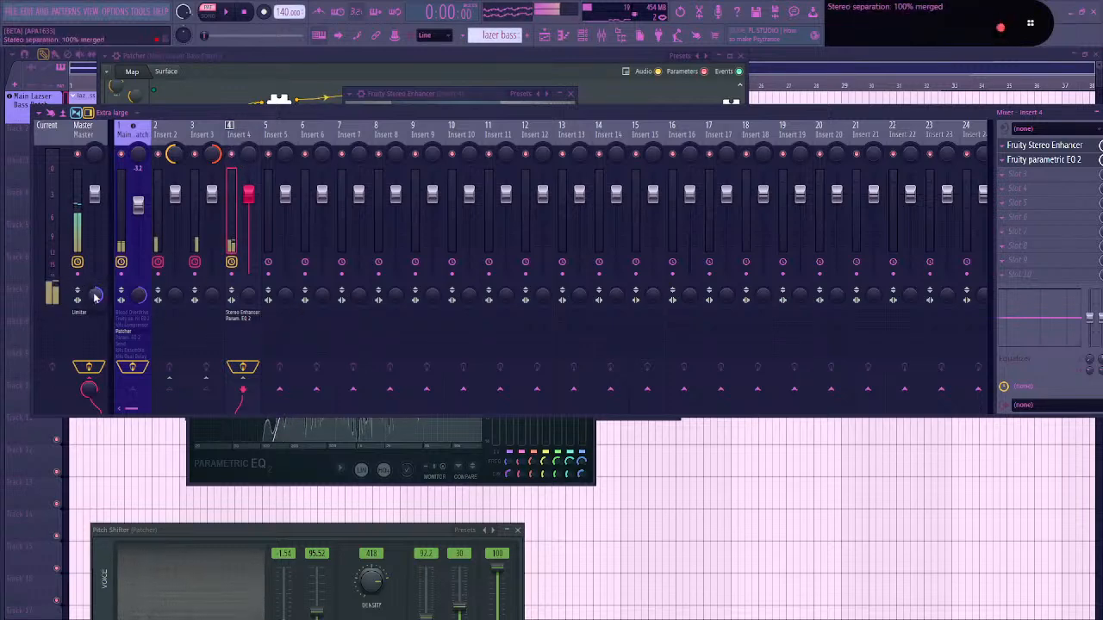
left_click_drag(96, 296, 95, 298)
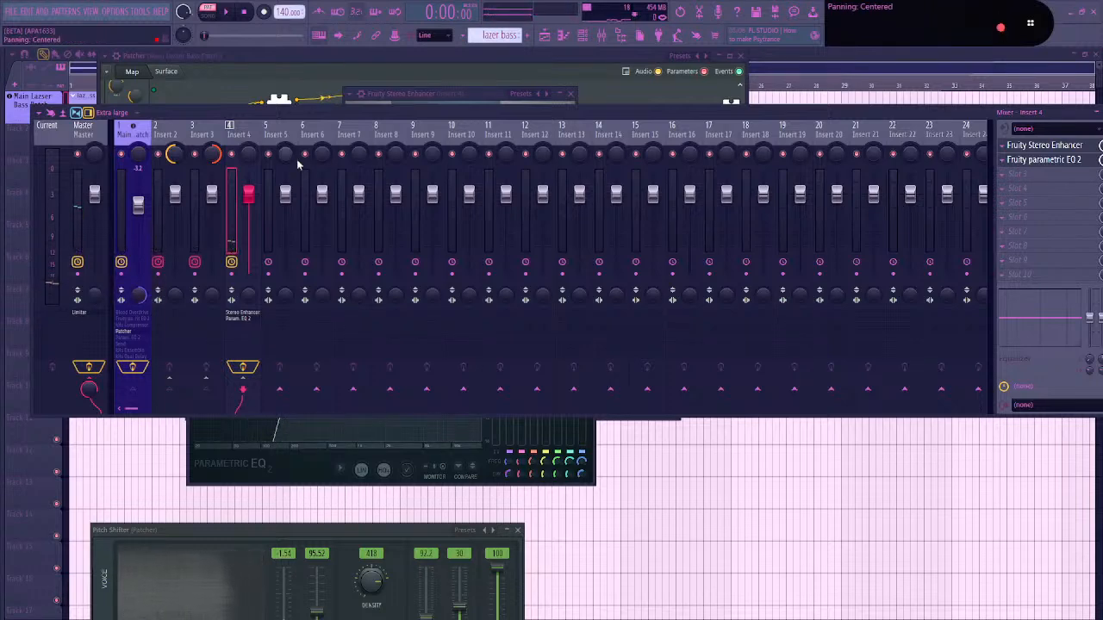
Copy the kHs Ensemble and kHs Dual Delay with their settings from the Main Lazser Bass Patch track to Insert 4
right_click(131, 362)
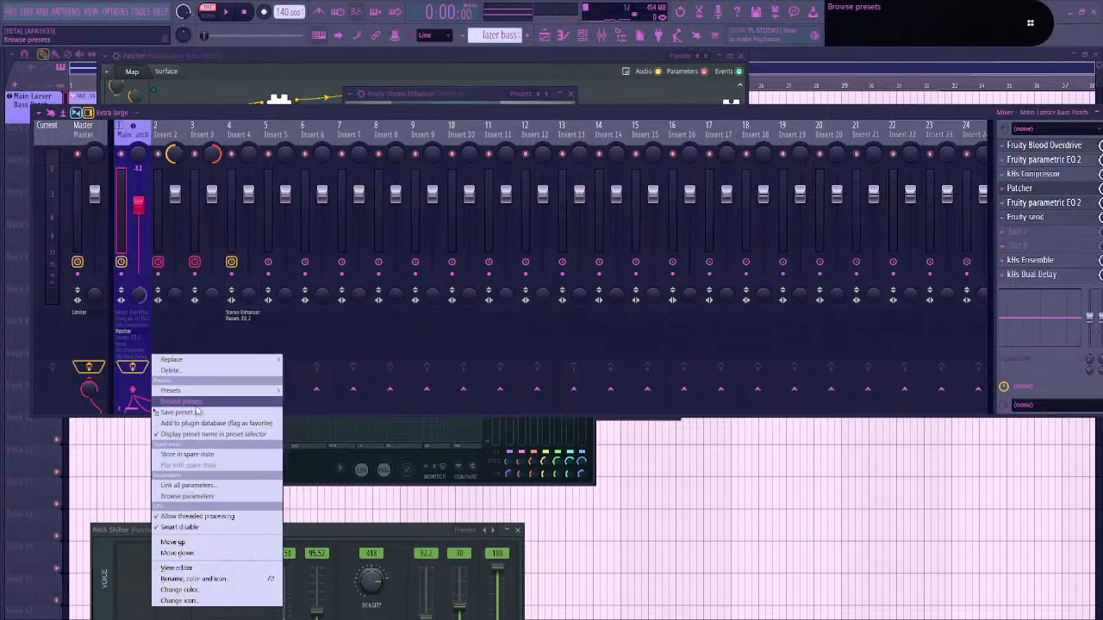
left_click_drag(191, 415, 232, 341)
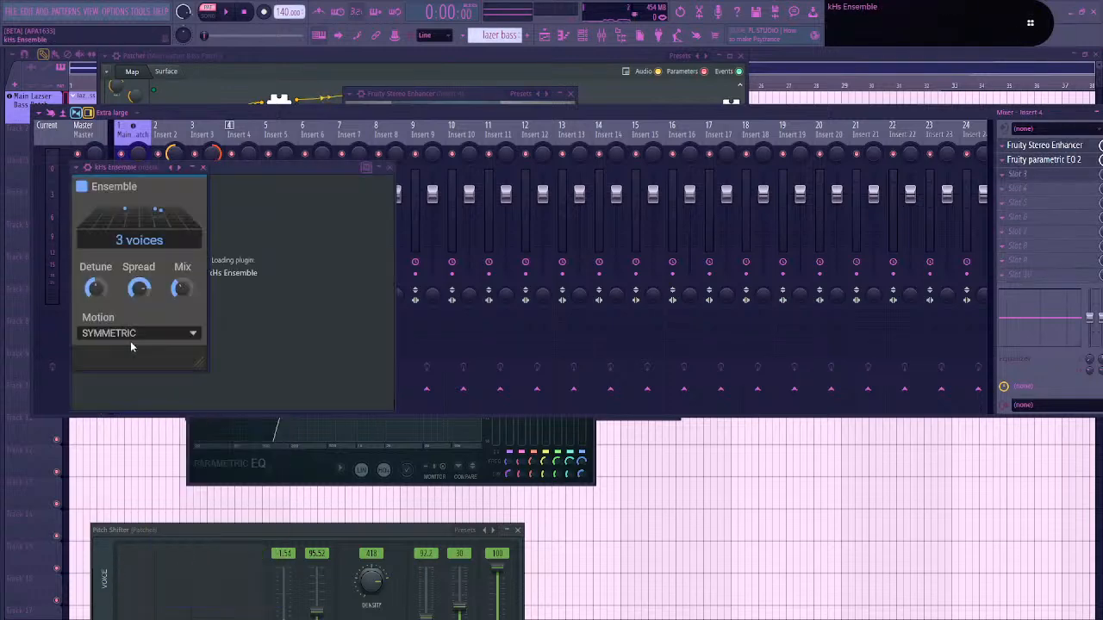
left_click(204, 168)
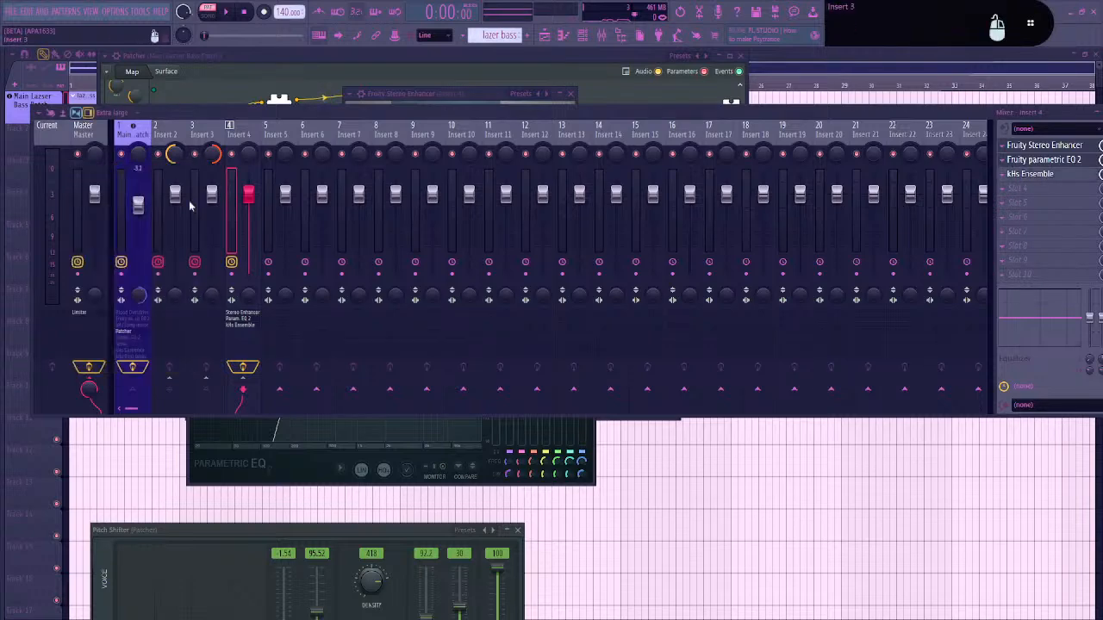
left_click(134, 367)
right_click(142, 360)
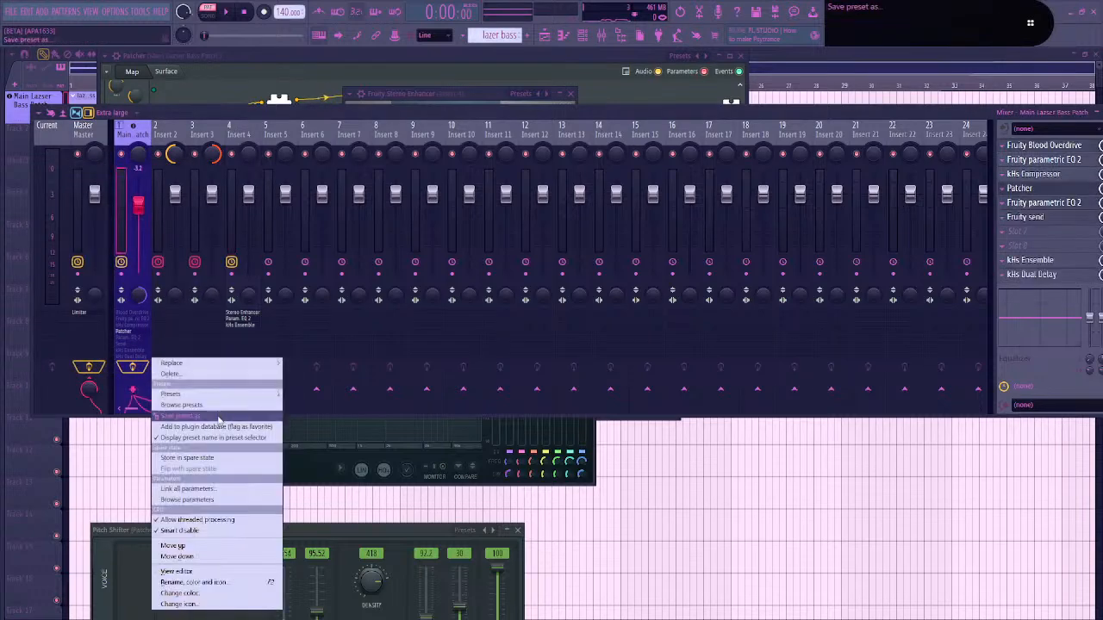
left_click_drag(219, 418, 240, 338)
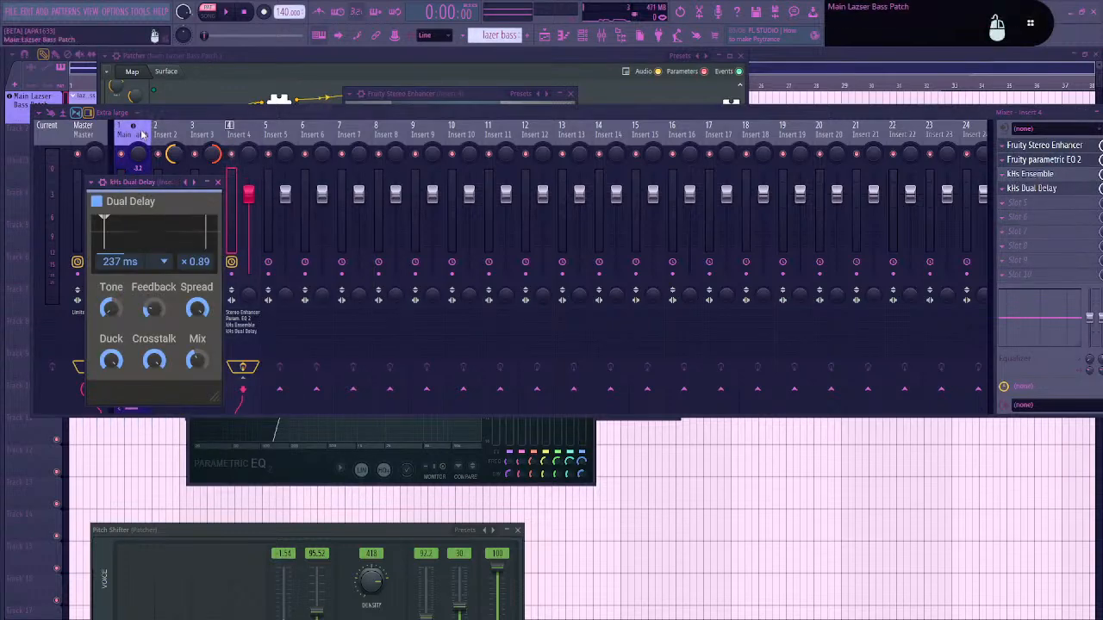
key("alt+Tab")
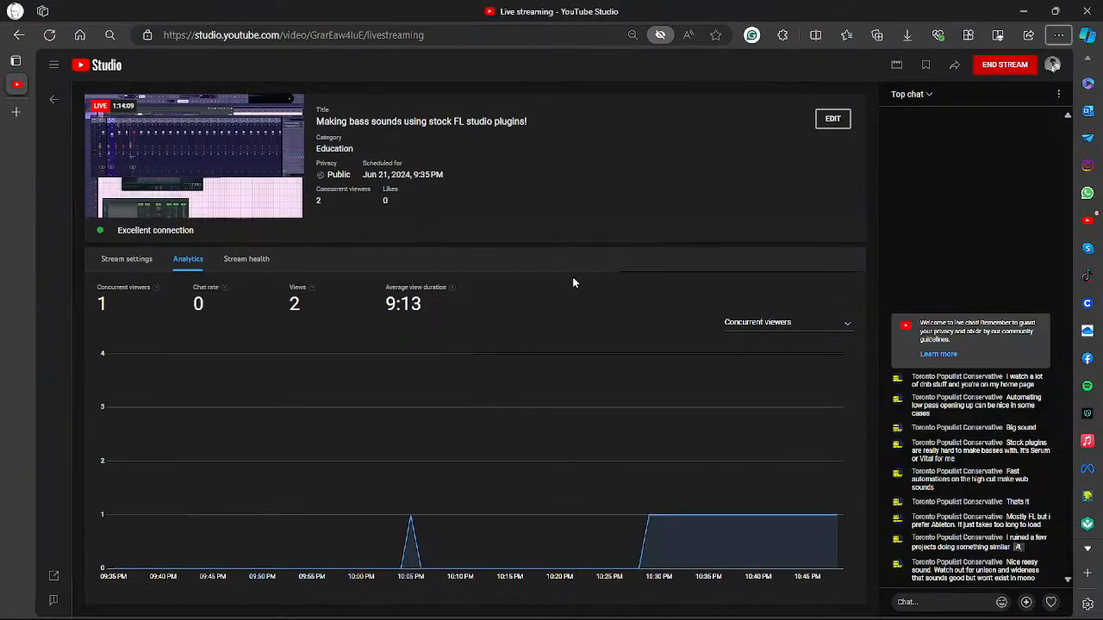
key("alt+Tab")
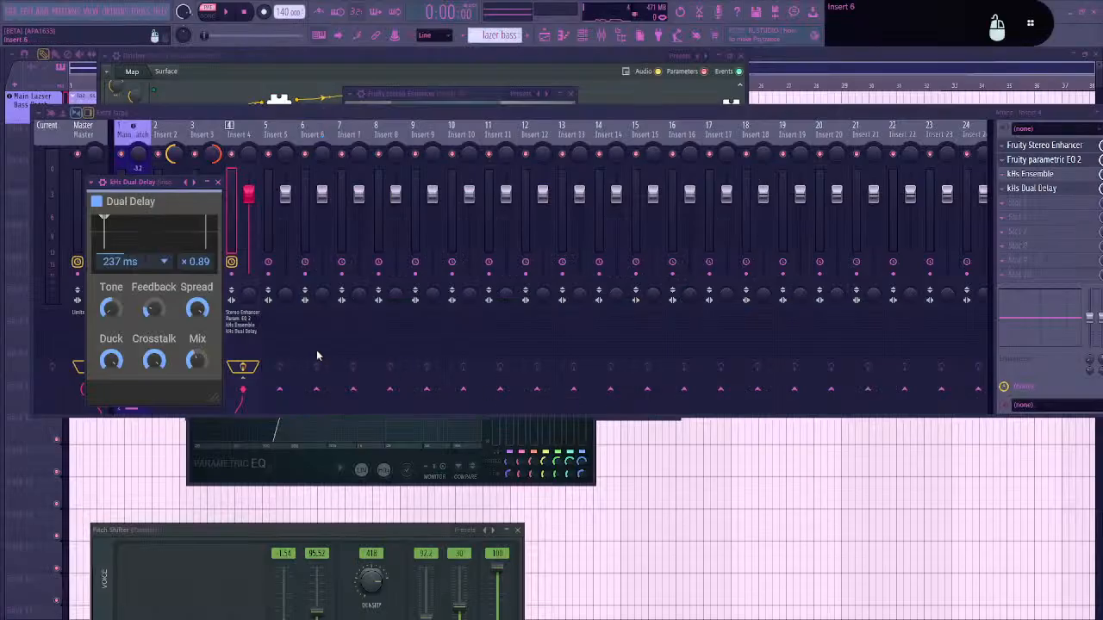
left_click_drag(156, 183, 532, 198)
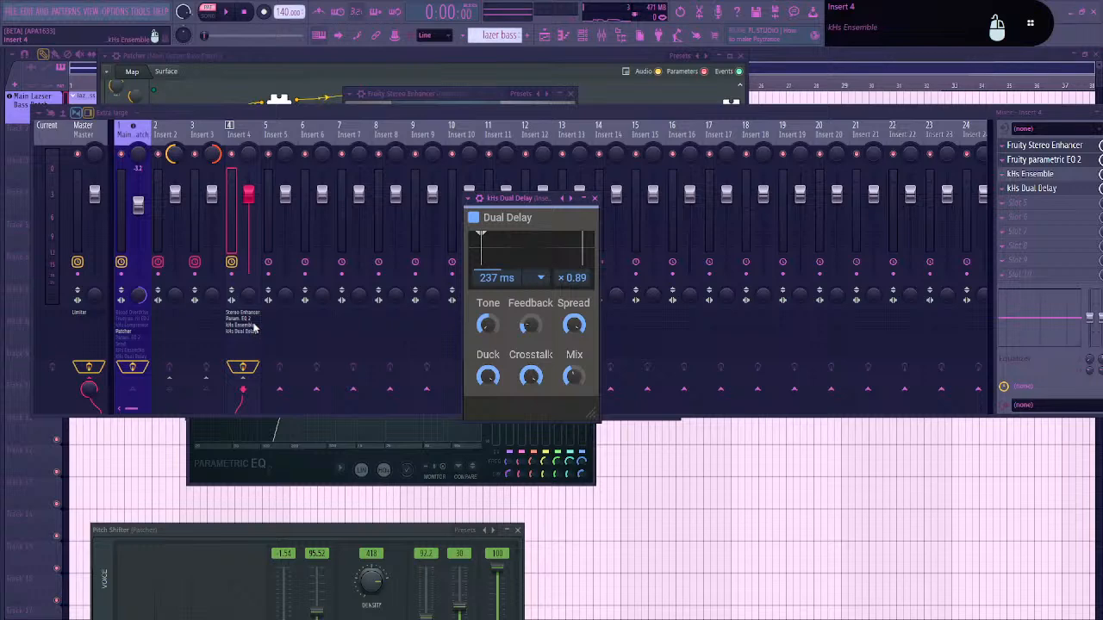
left_click(254, 326)
left_click(245, 139)
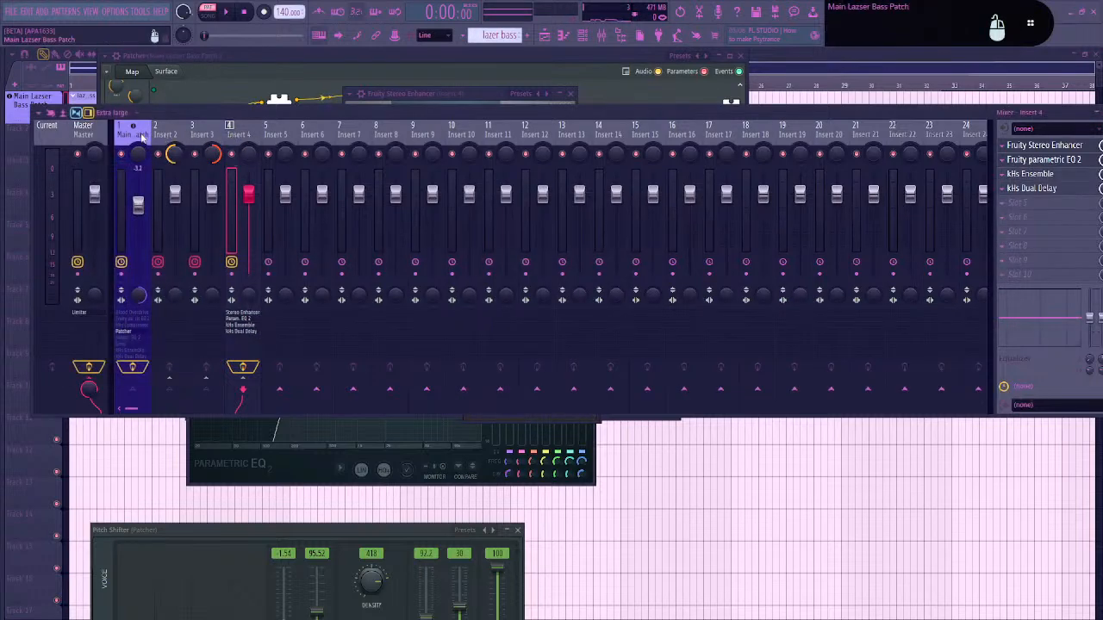
left_click(323, 135)
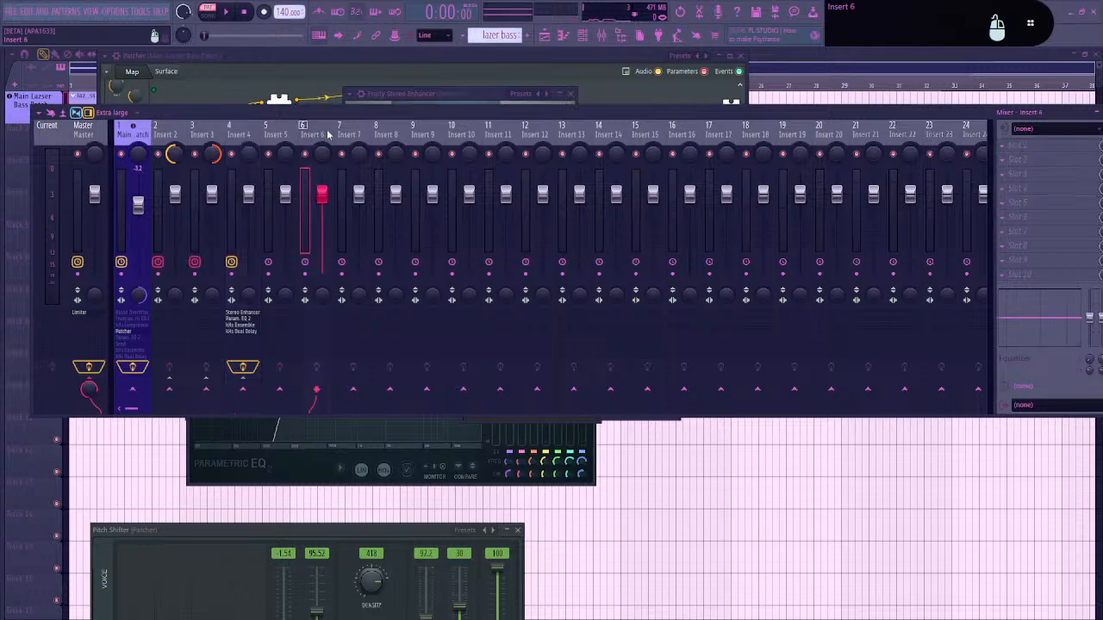
left_click(350, 135)
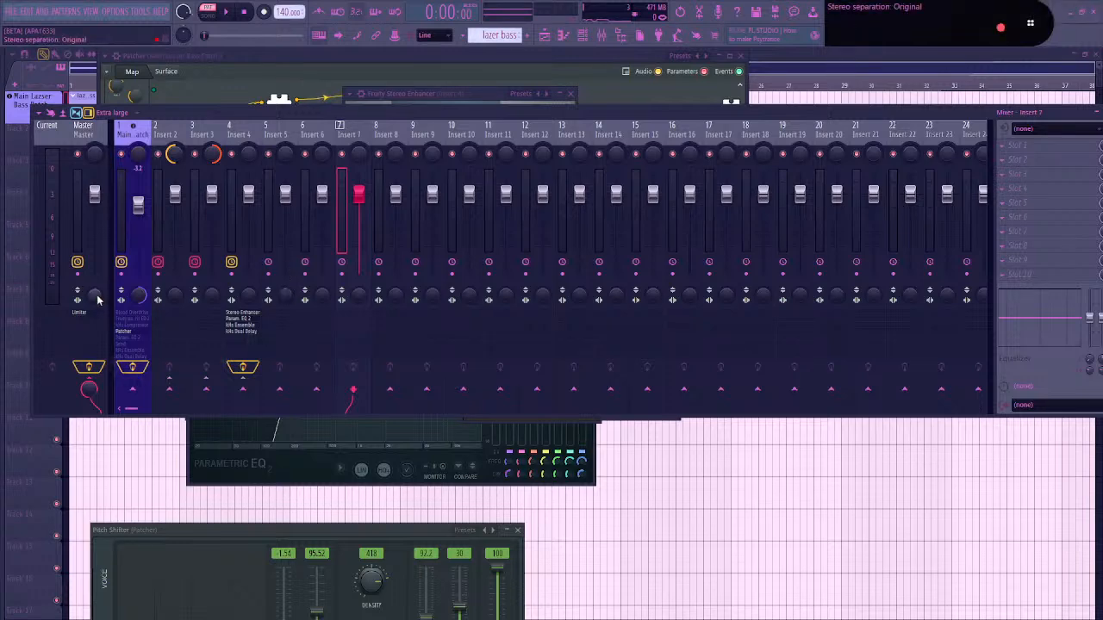
Audition the bass with the Master's stereo separation 100% merged, reset the separation, and open Insert 4's Fruity Parametric EQ 2
key("space")
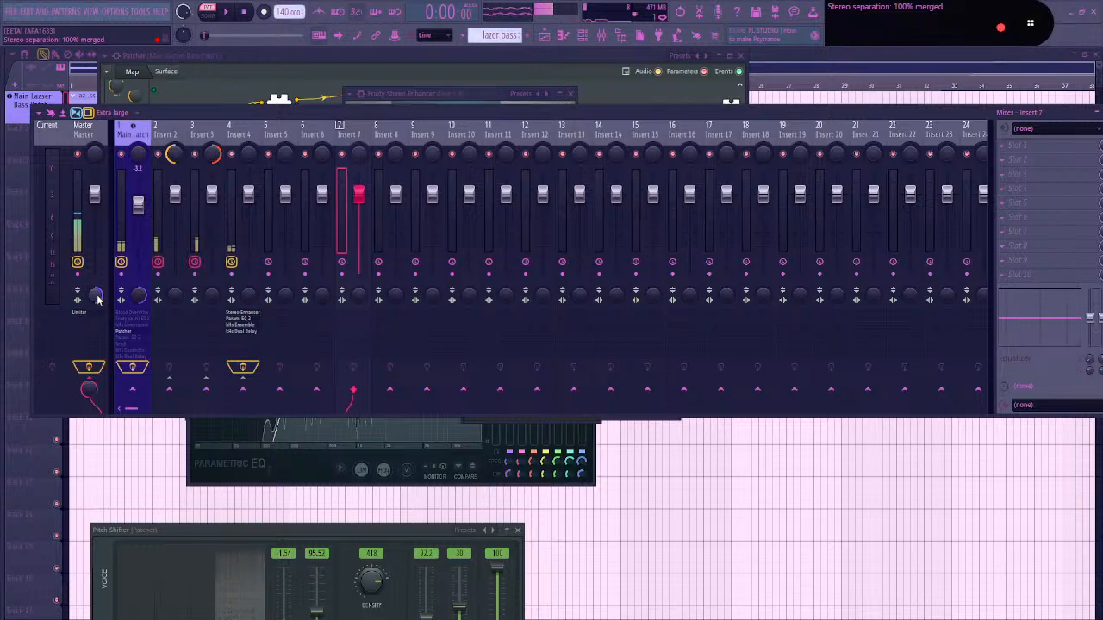
key("space")
left_click(97, 298, "alt")
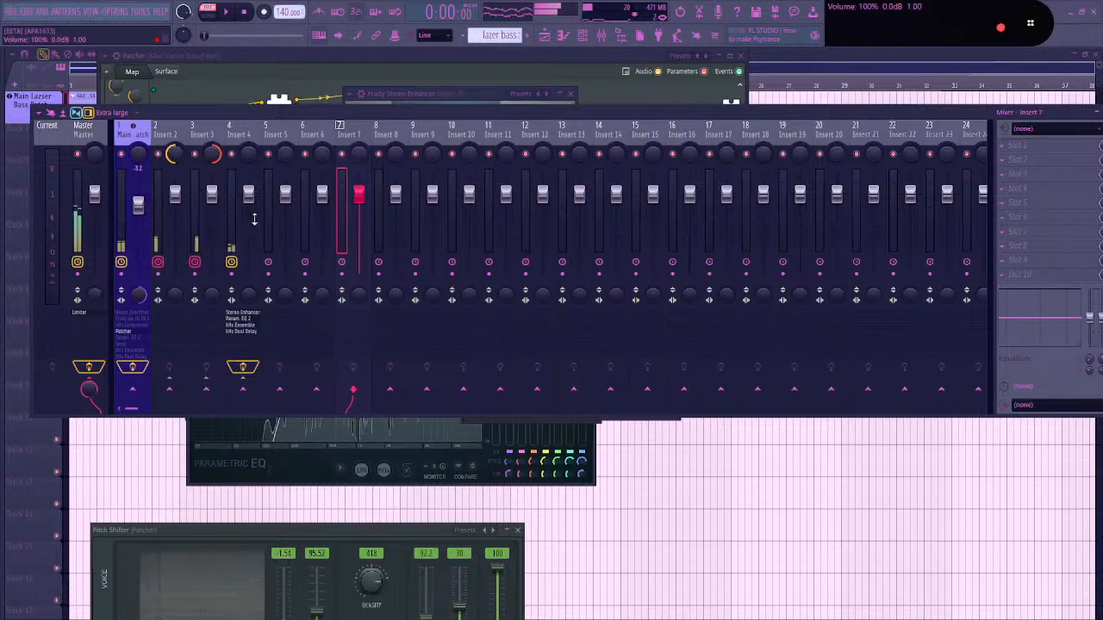
left_click(252, 329)
left_click(246, 317)
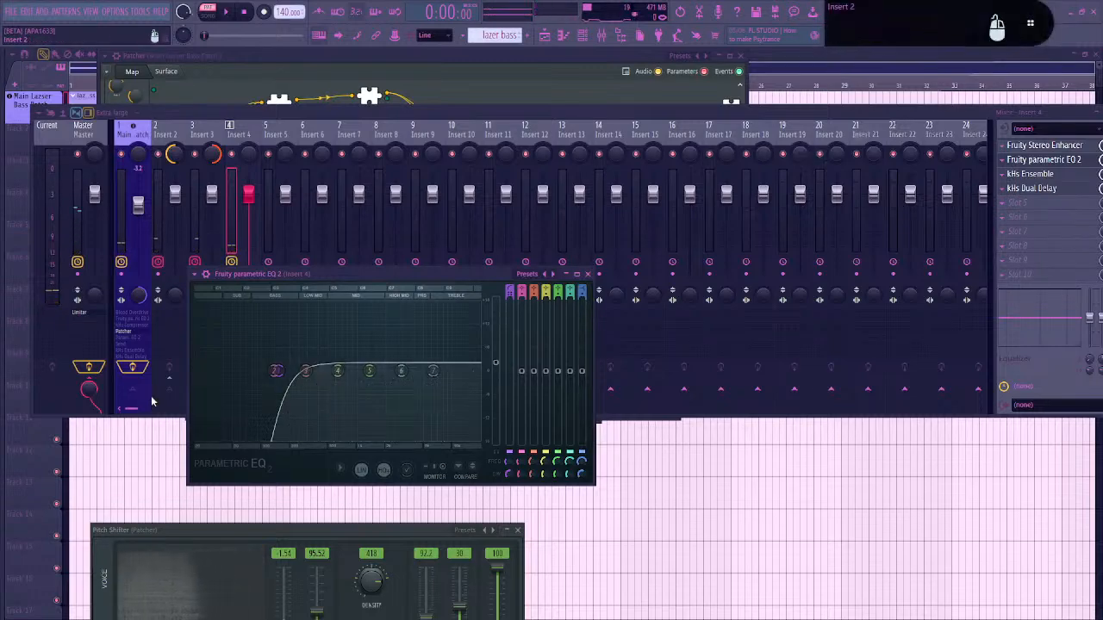
Add Wave Candy to the Current mixer track, set it to Meter mode kept in front with higher color opacity, and stretch its display taller
key("F8")
type("wave")
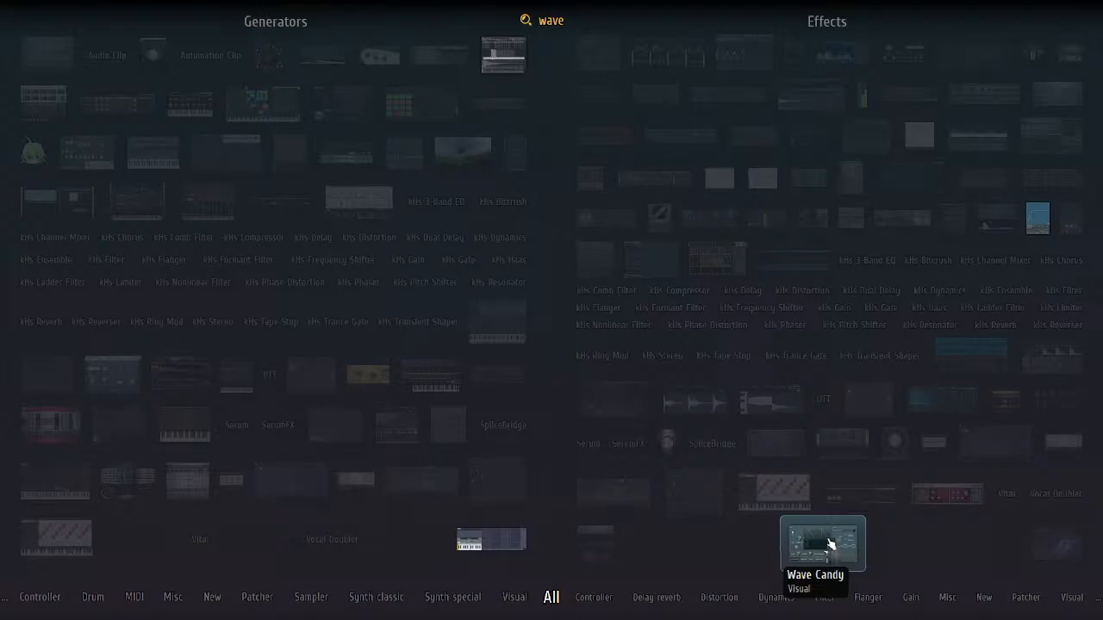
left_click_drag(829, 542, 52, 252)
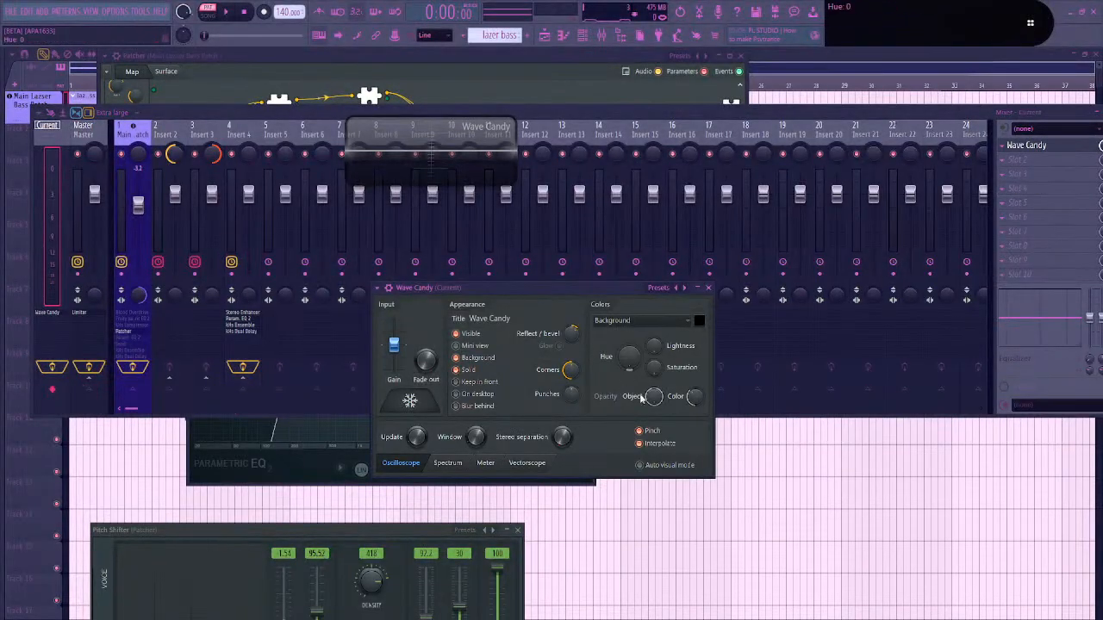
left_click(497, 464)
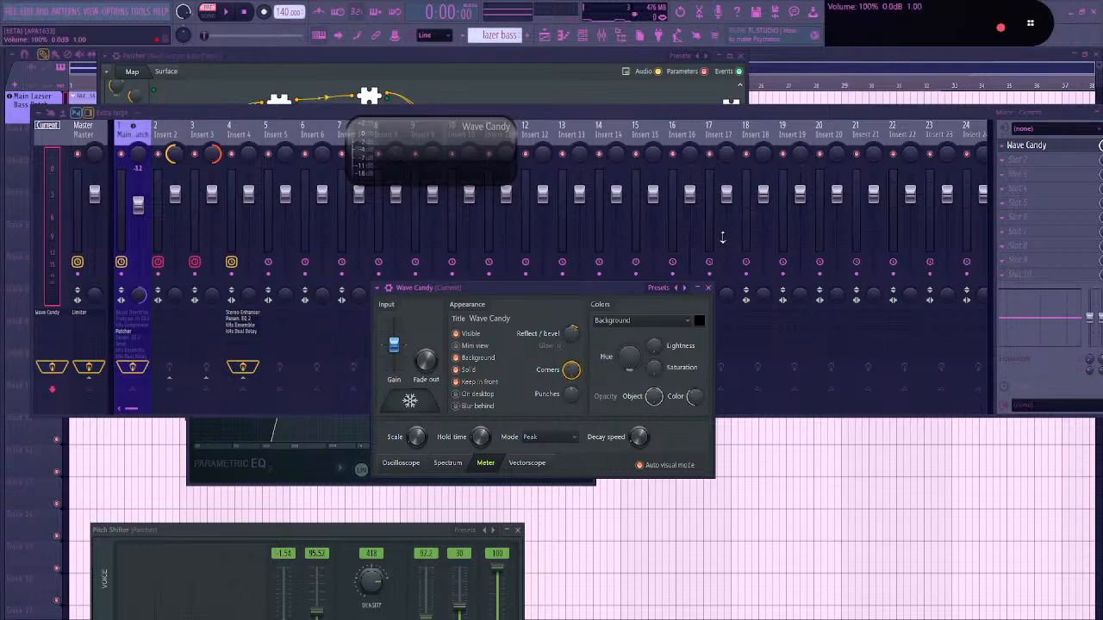
left_click_drag(695, 398, 695, 384)
key("Escape")
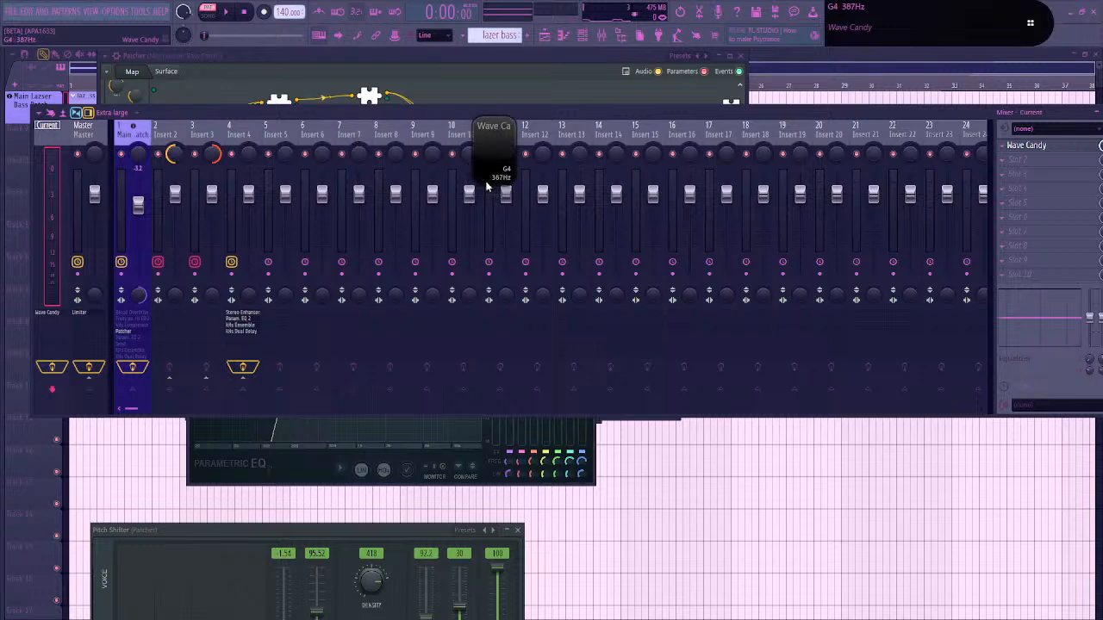
left_click_drag(492, 185, 481, 344)
key("x")
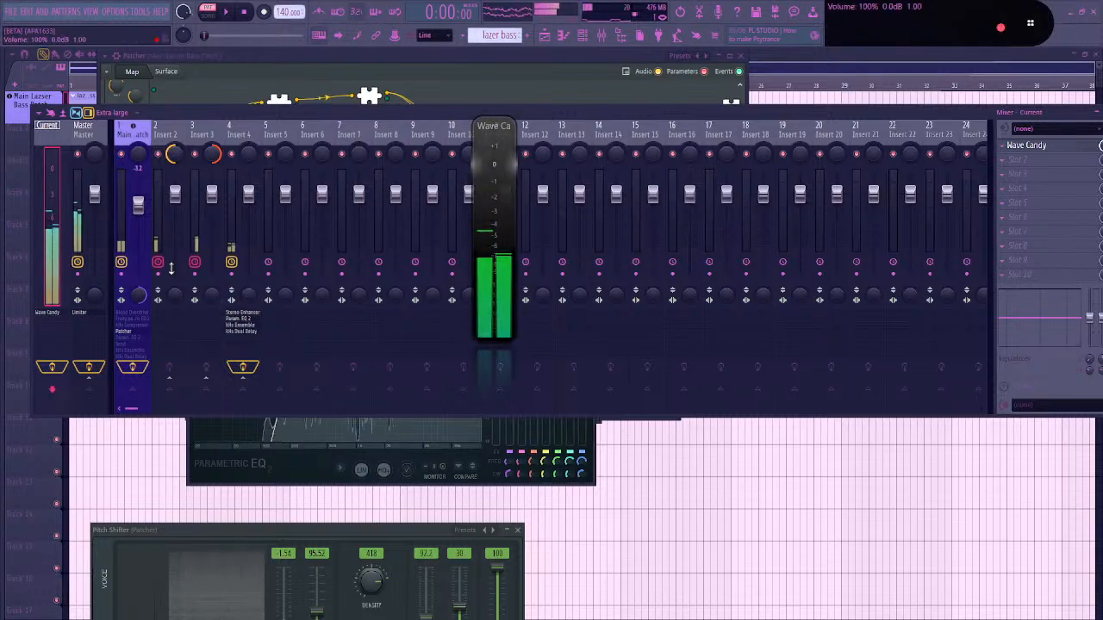
Bring the Main Lazser Bass Patch synth forward, move it and the Wave Candy meter apart, and show the synth's main settings
key("F5")
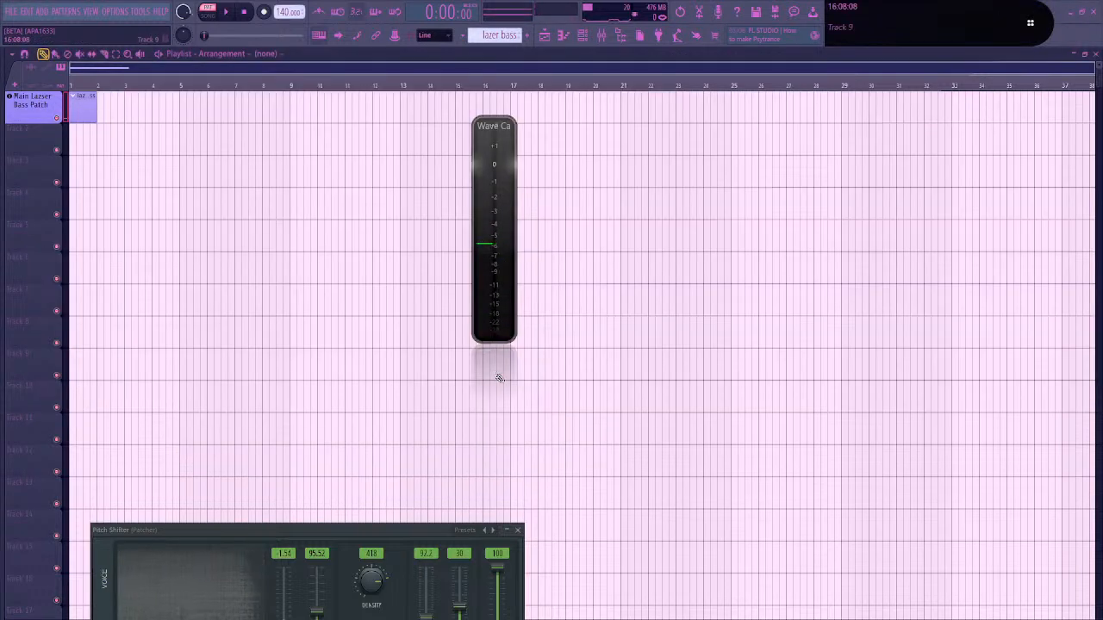
key("Tab")
key("Tab")
key("Tab")
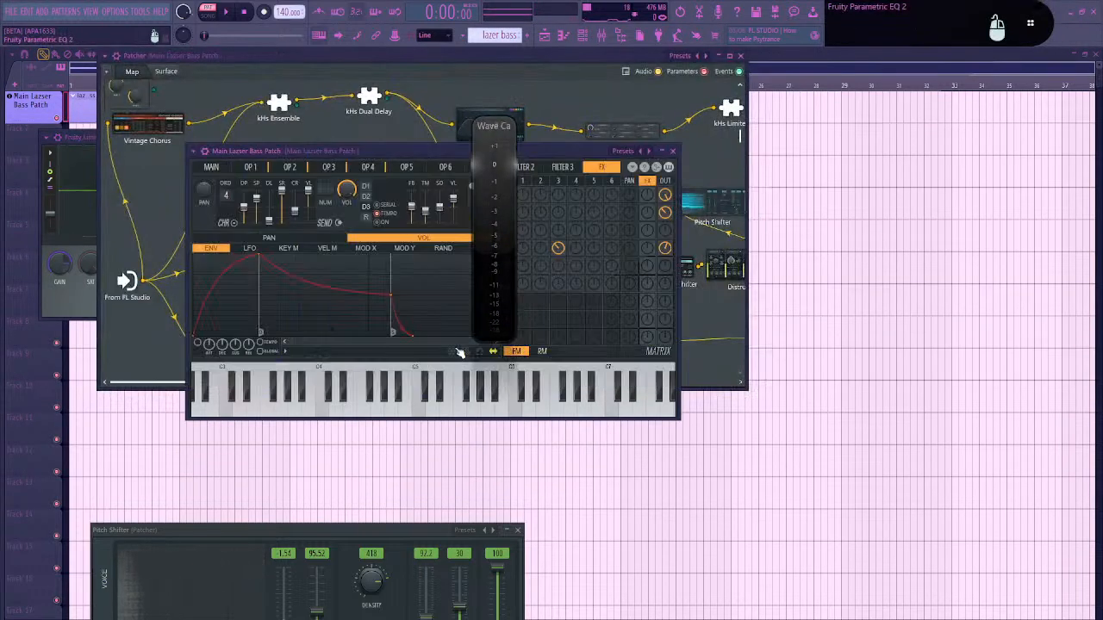
left_click_drag(409, 154, 294, 173)
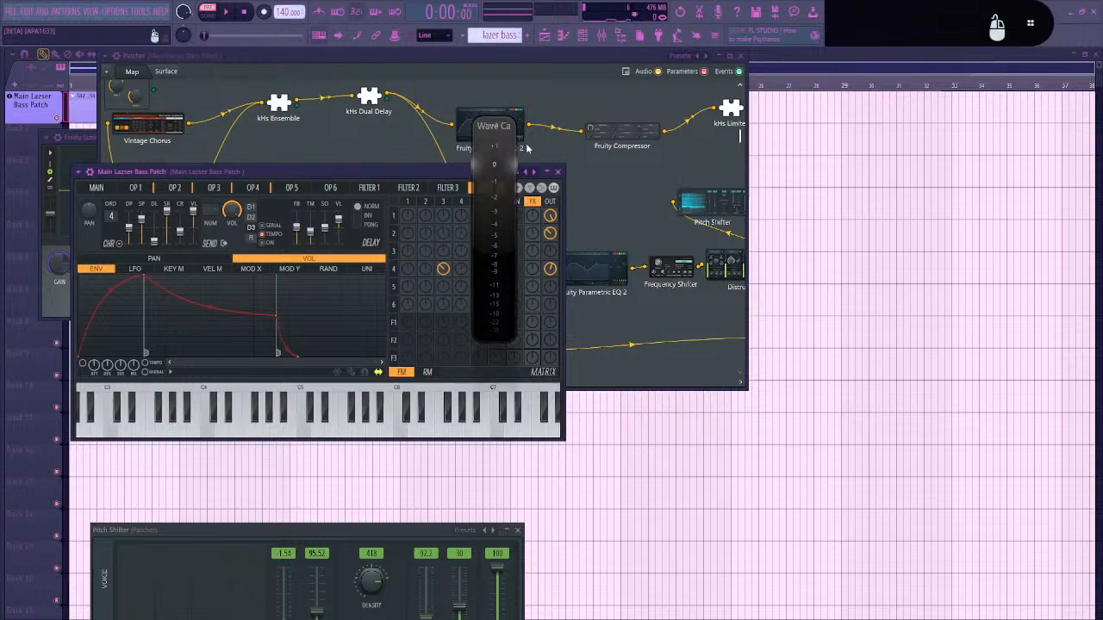
left_click(100, 188)
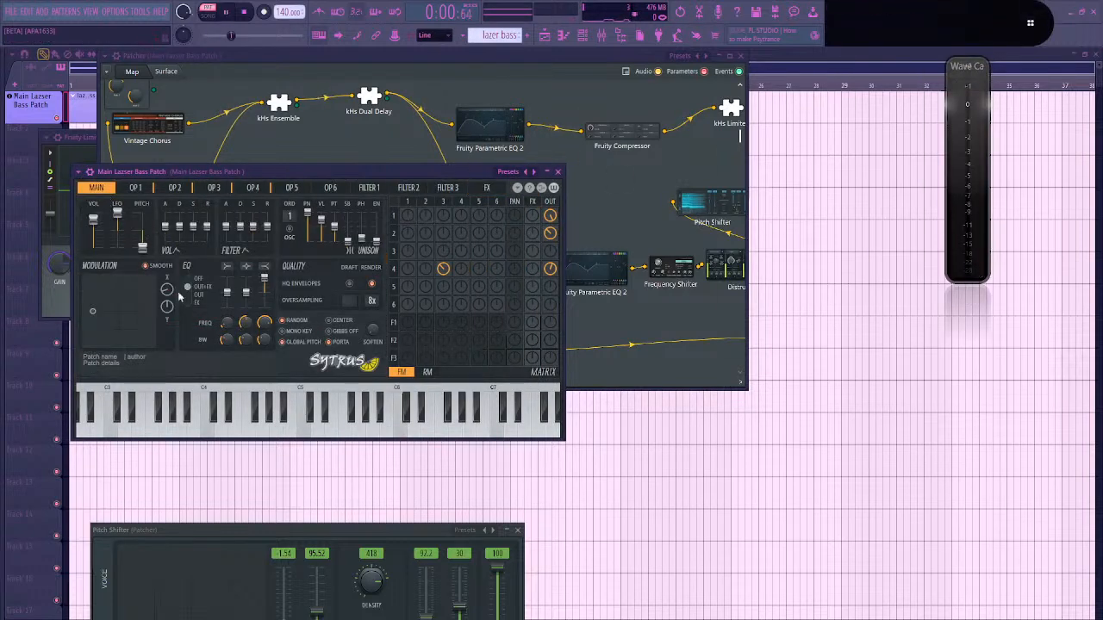
Lower the synth's master level to 48% and extend the Wave Candy meter's height while playing notes
left_click_drag(167, 291, 167, 291)
left_click_drag(128, 178, 158, 183)
left_click(286, 193)
left_click(129, 193)
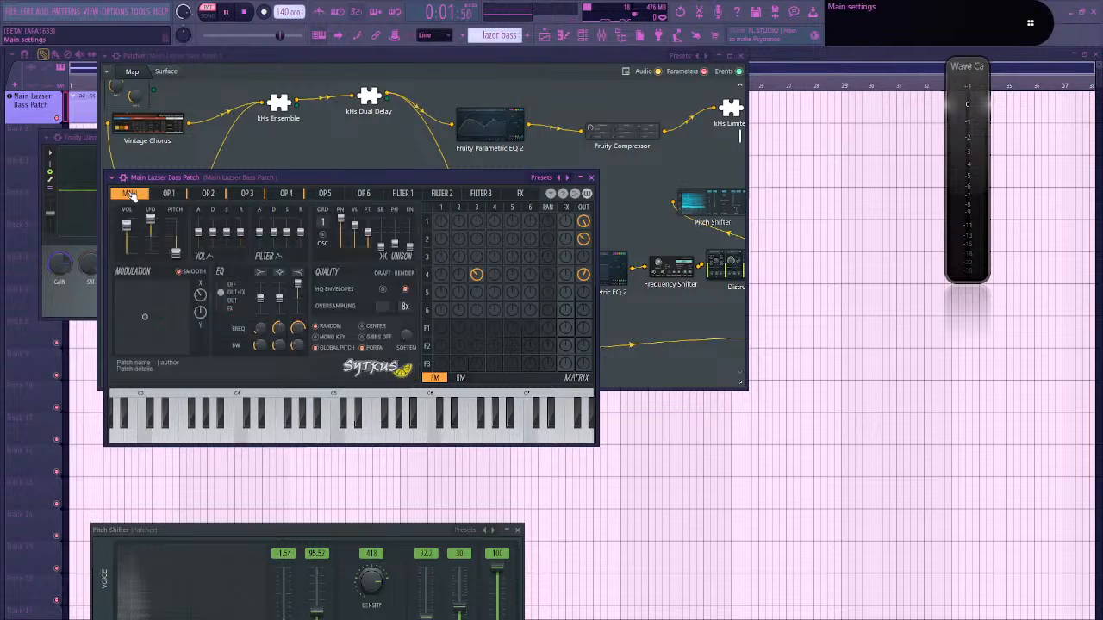
left_click_drag(127, 231, 127, 245)
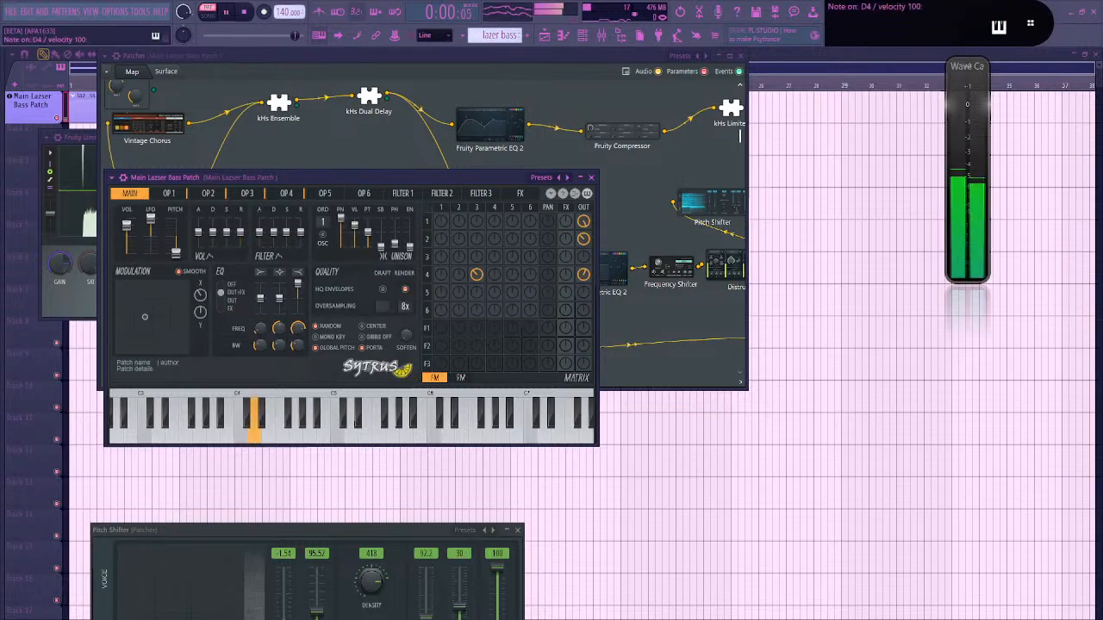
left_click_drag(255, 34, 215, 34)
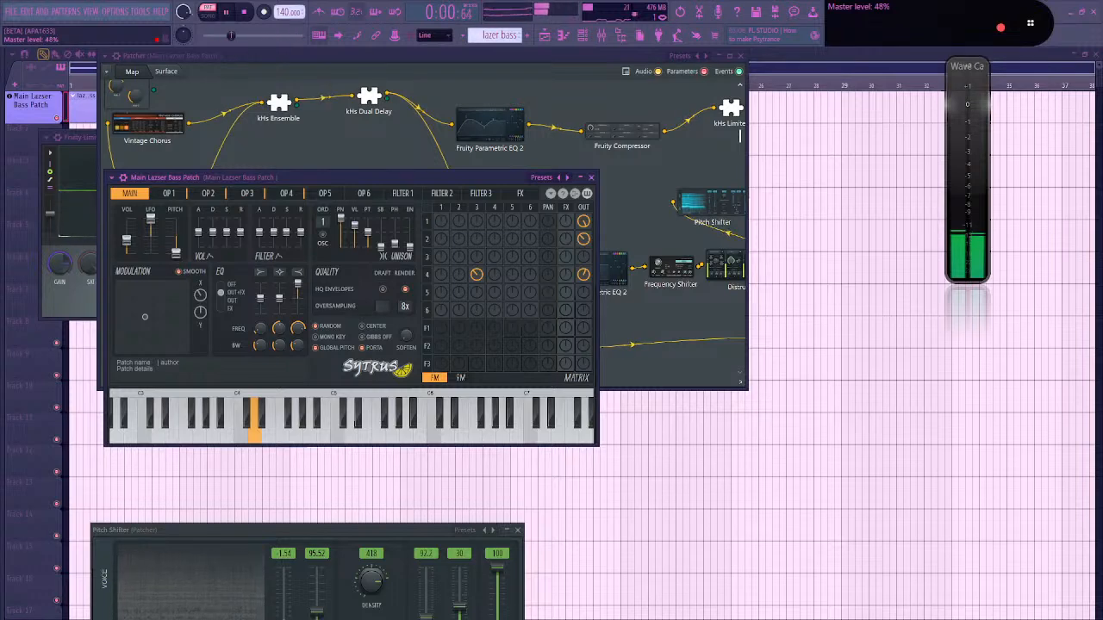
left_click_drag(965, 281, 965, 360)
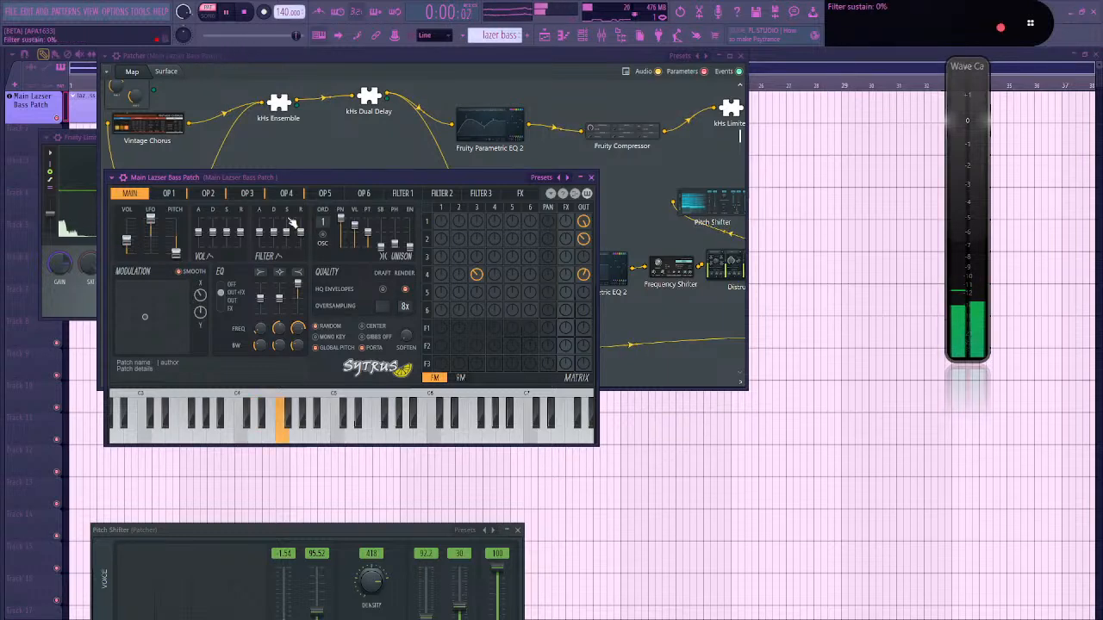
Show the Main Lazser Bass Patch track's effect slots in the mixer and examine the Fruity Parametric EQ 2 in slot 5
left_click(603, 37)
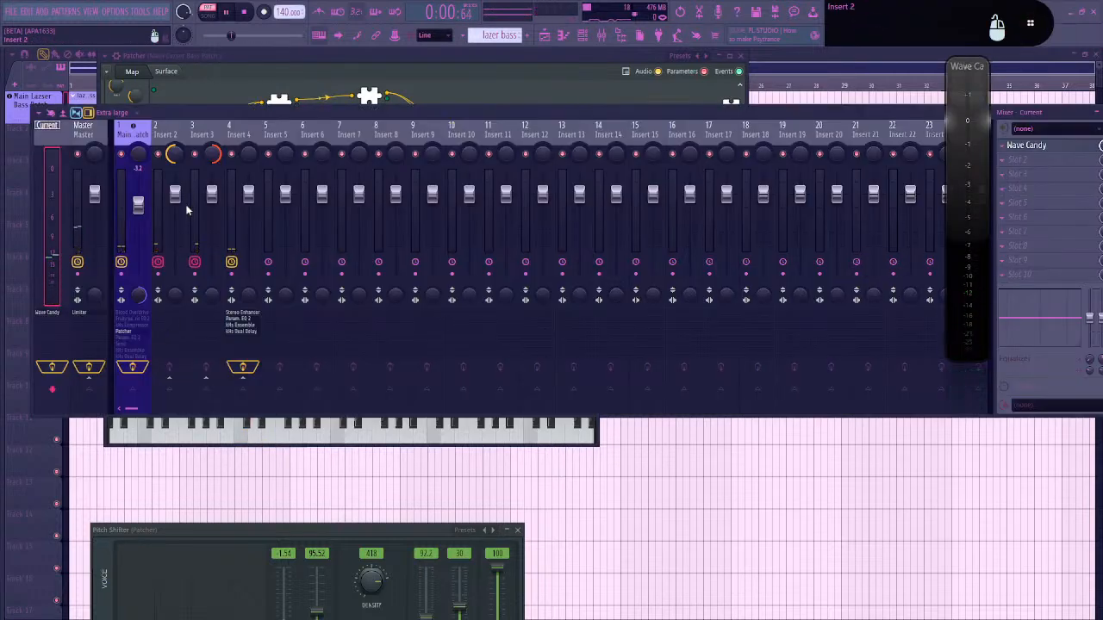
left_click(138, 136)
left_click_drag(564, 114, 365, 114)
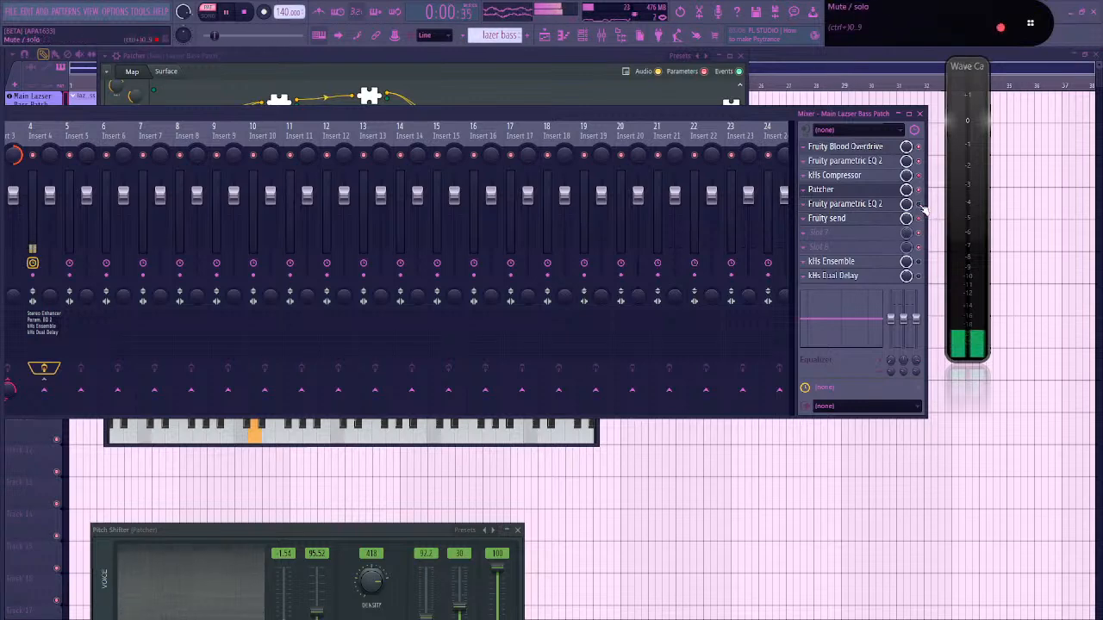
left_click(866, 207)
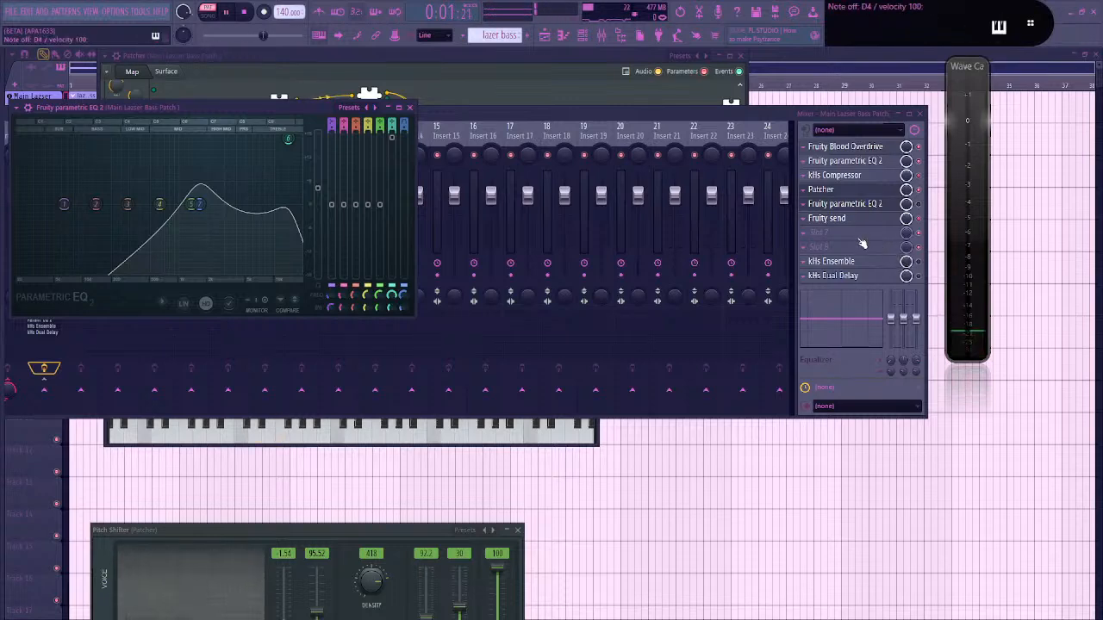
left_click_drag(196, 112, 480, 112)
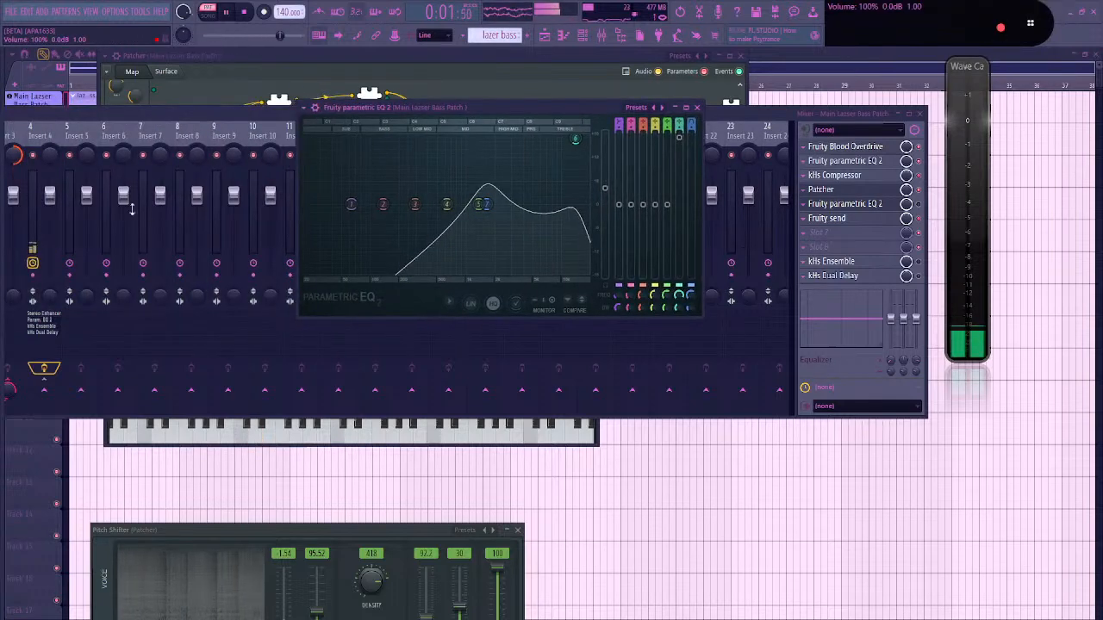
Move the mixer back and audition the bass while varying the Master's stereo separation, ending at its original setting
left_click_drag(118, 113, 320, 111)
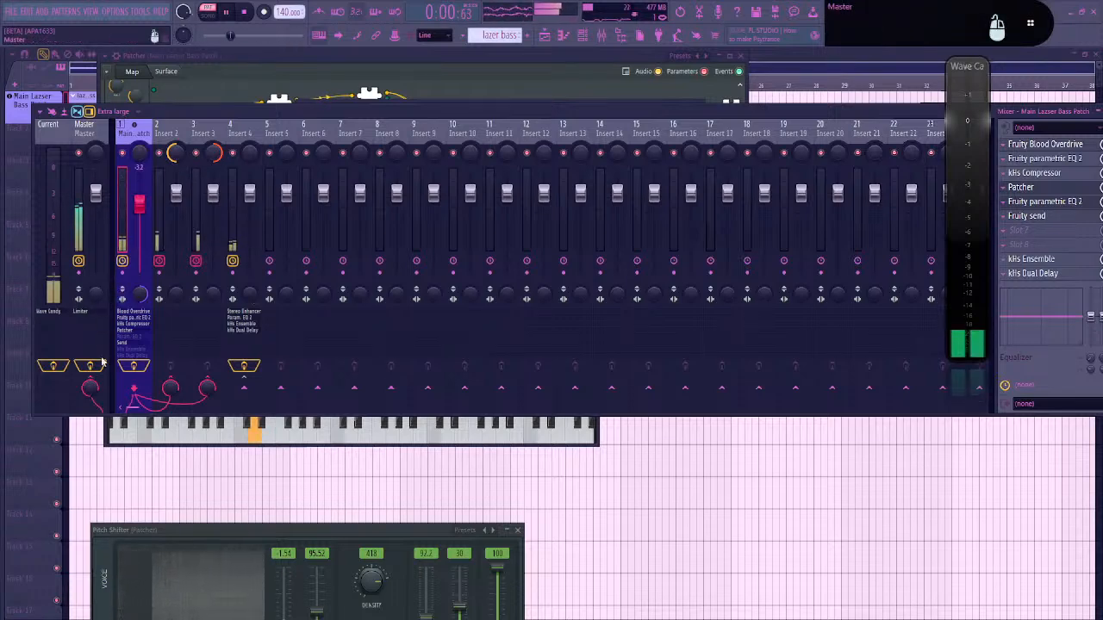
left_click_drag(96, 294, 97, 297)
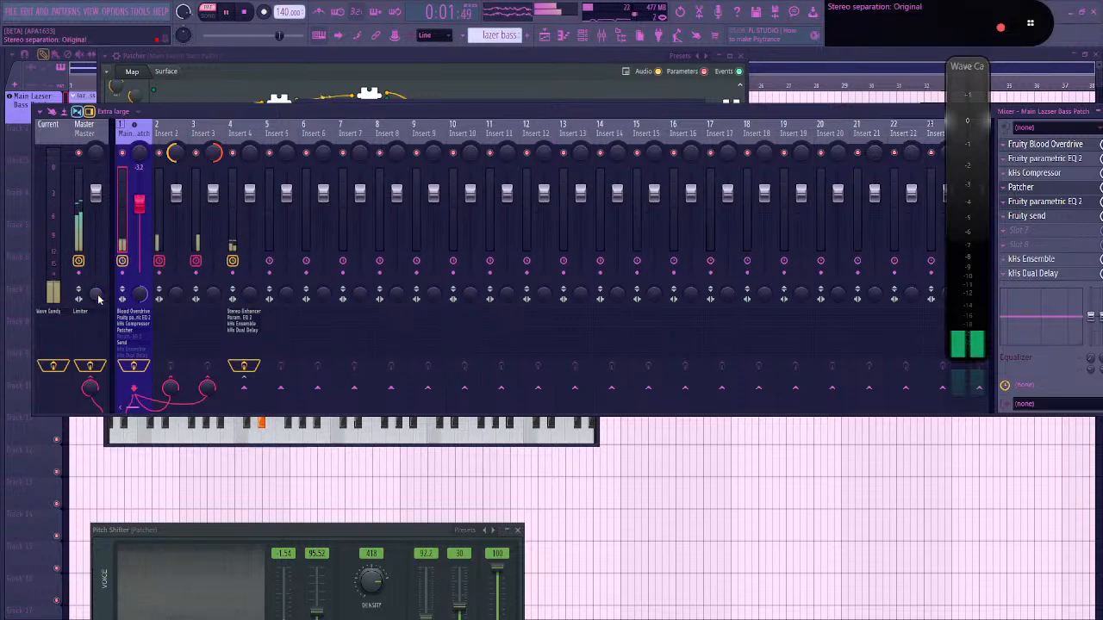
key("space")
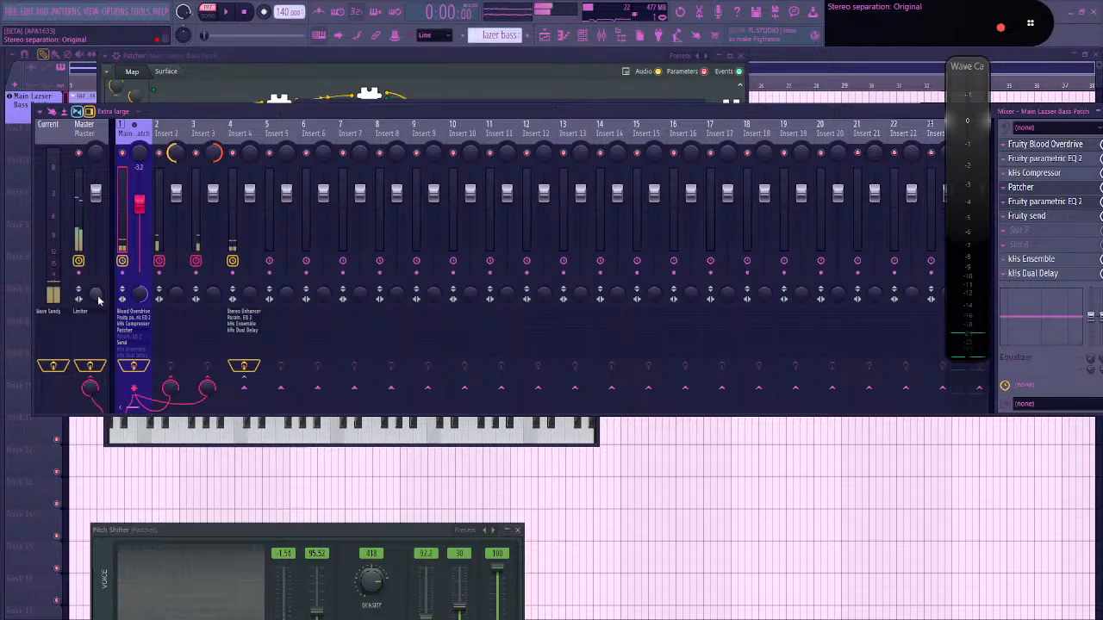
key("F8")
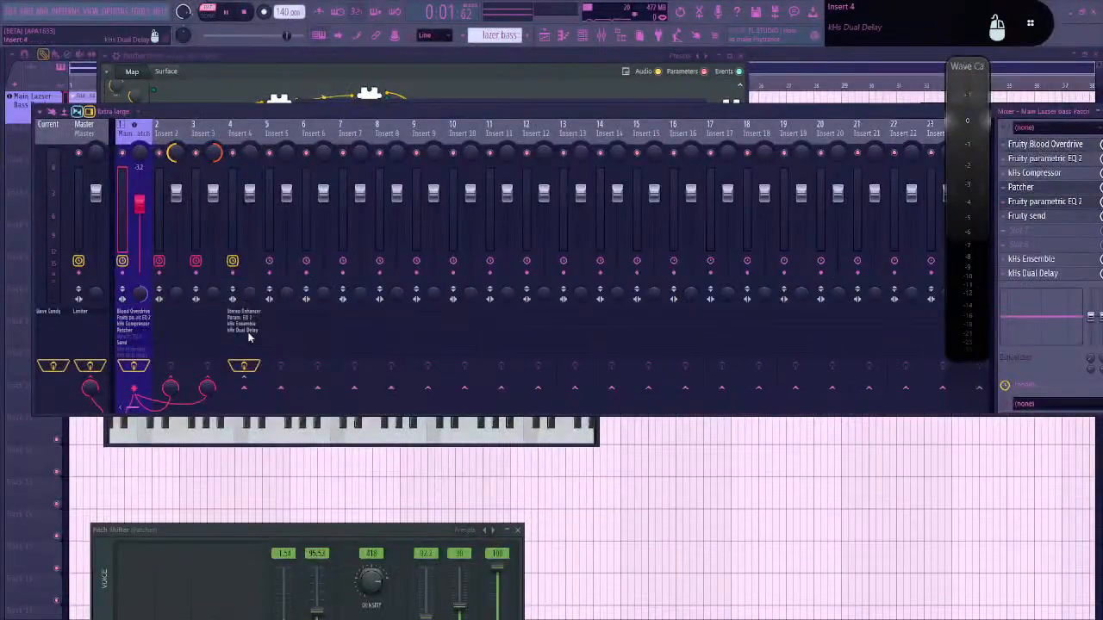
Reopen Wave Candy's settings from its floating display and turn off Mini view
left_click_drag(976, 189, 703, 558)
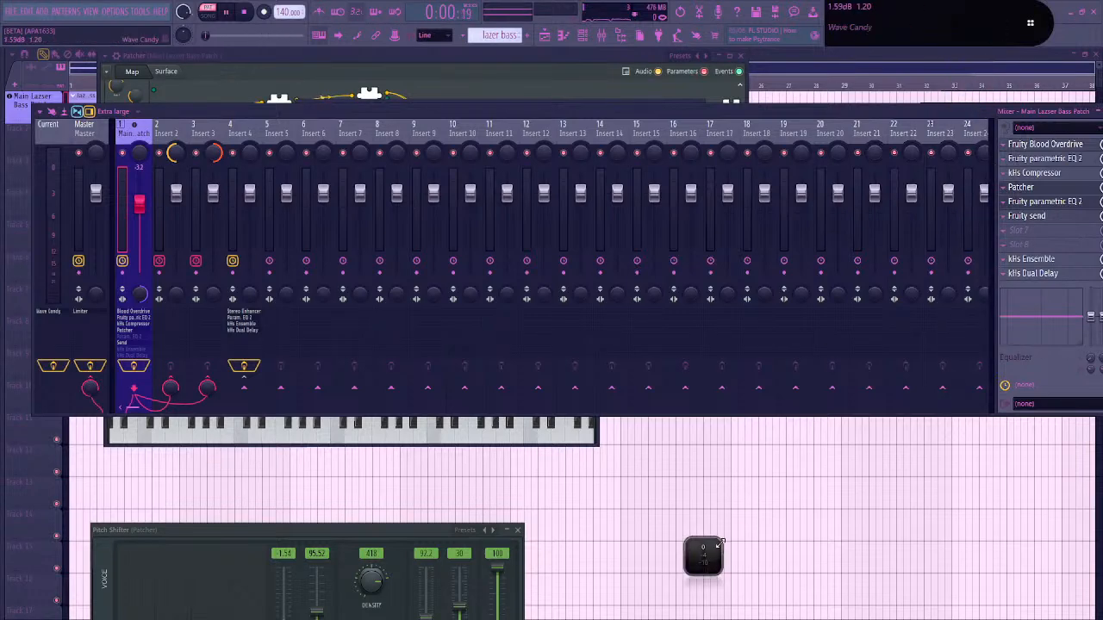
right_click(708, 559)
left_click(732, 604)
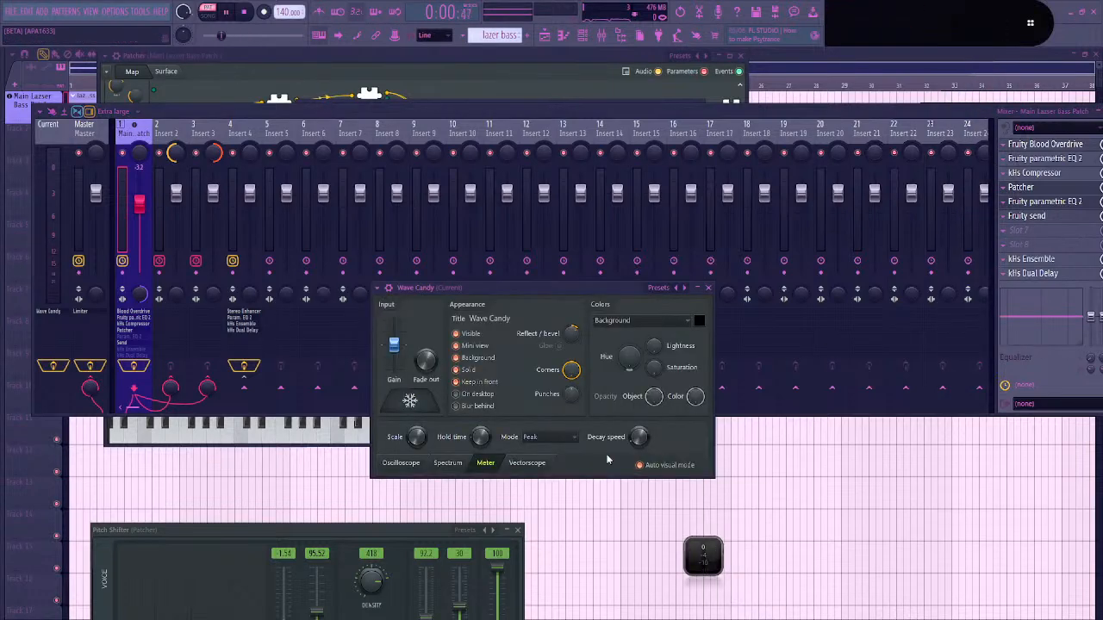
left_click(473, 346)
Widen the Wave Candy display, compare its Spectrum and Oscilloscope modes with the bass playing, and leave it on Oscilloscope
left_click(448, 464)
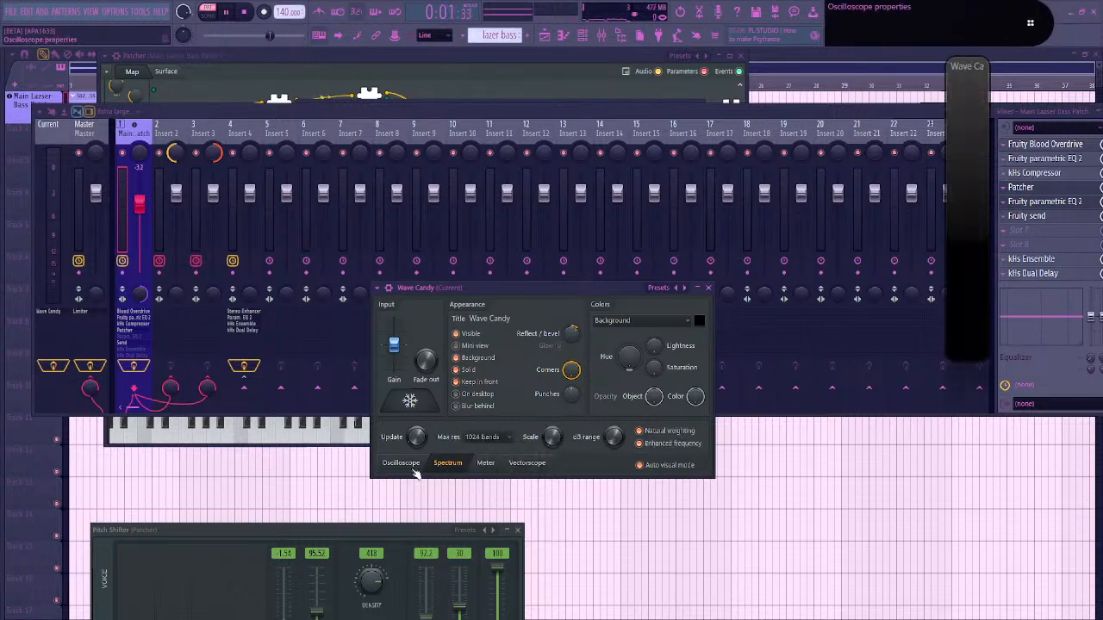
left_click(412, 467)
left_click_drag(944, 224, 529, 243)
left_click(448, 464)
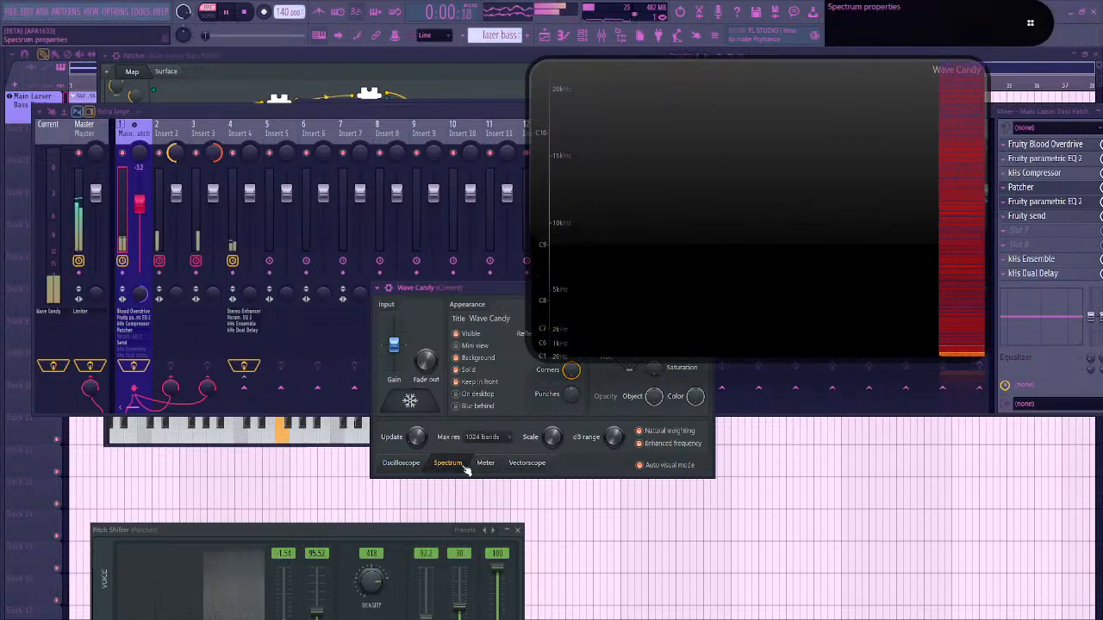
left_click(426, 462)
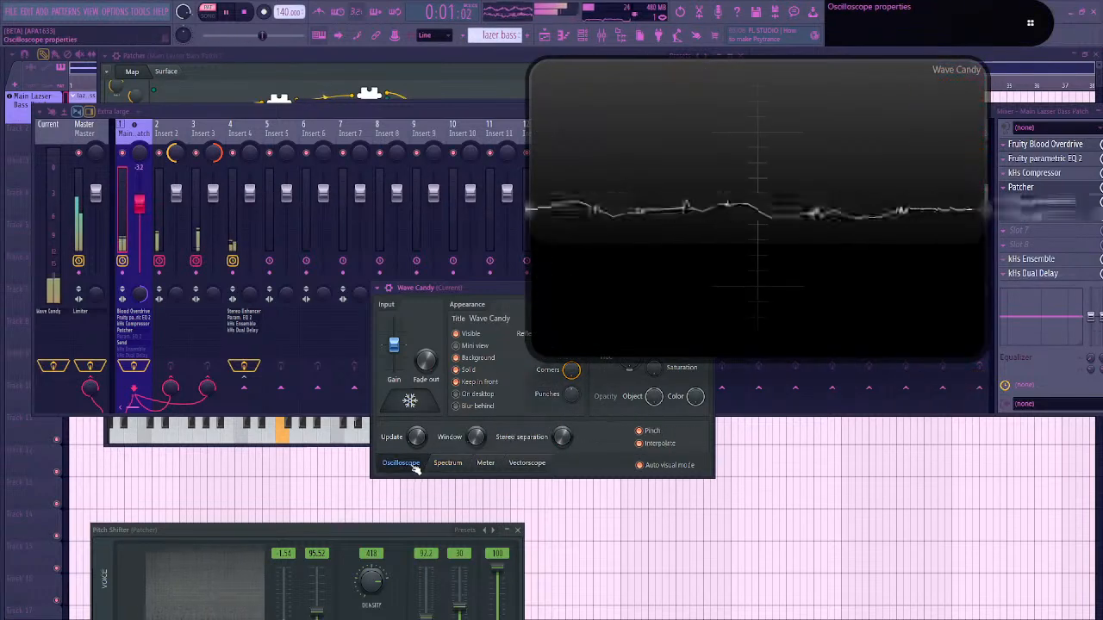
Set Wave Candy to Vectorscope, select the Master mixer track, and shrink the floating display in height and width
left_click(527, 464)
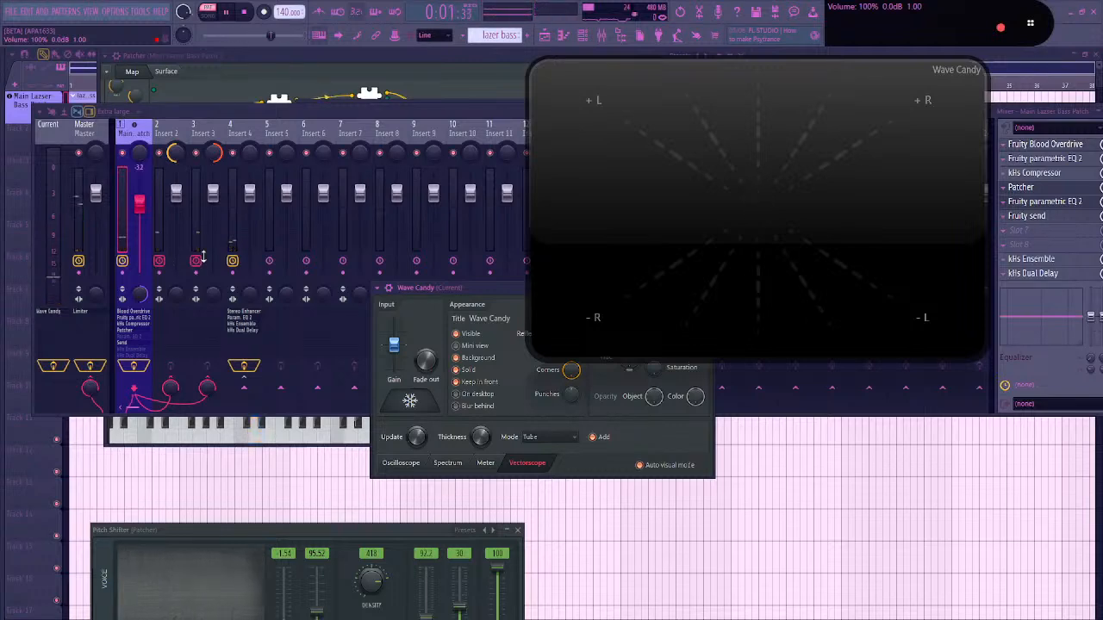
left_click(86, 127)
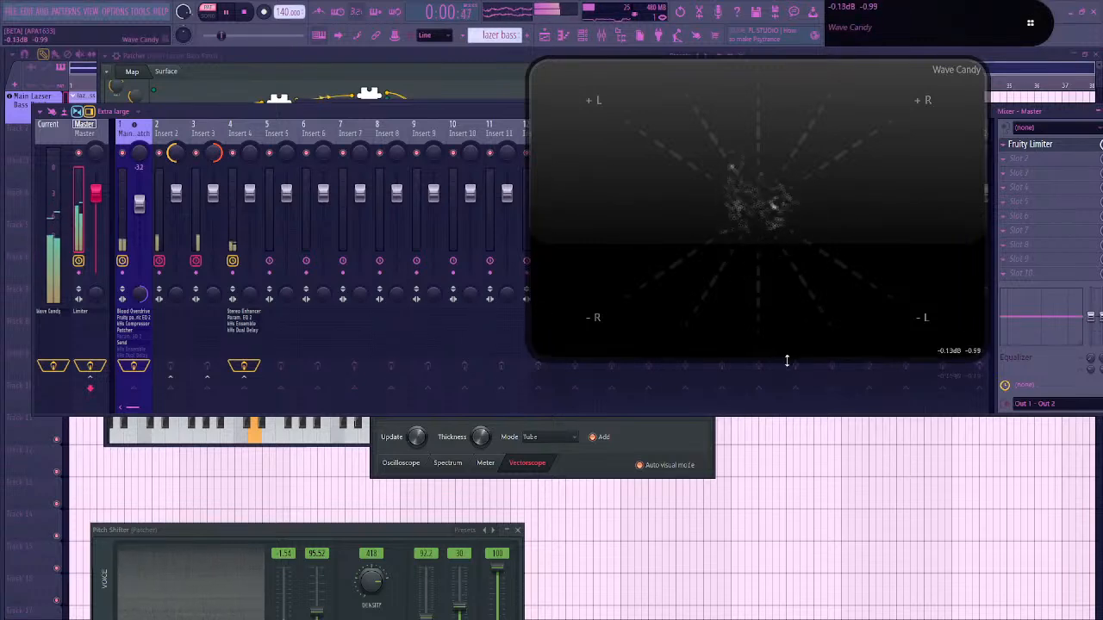
left_click_drag(786, 355, 776, 254)
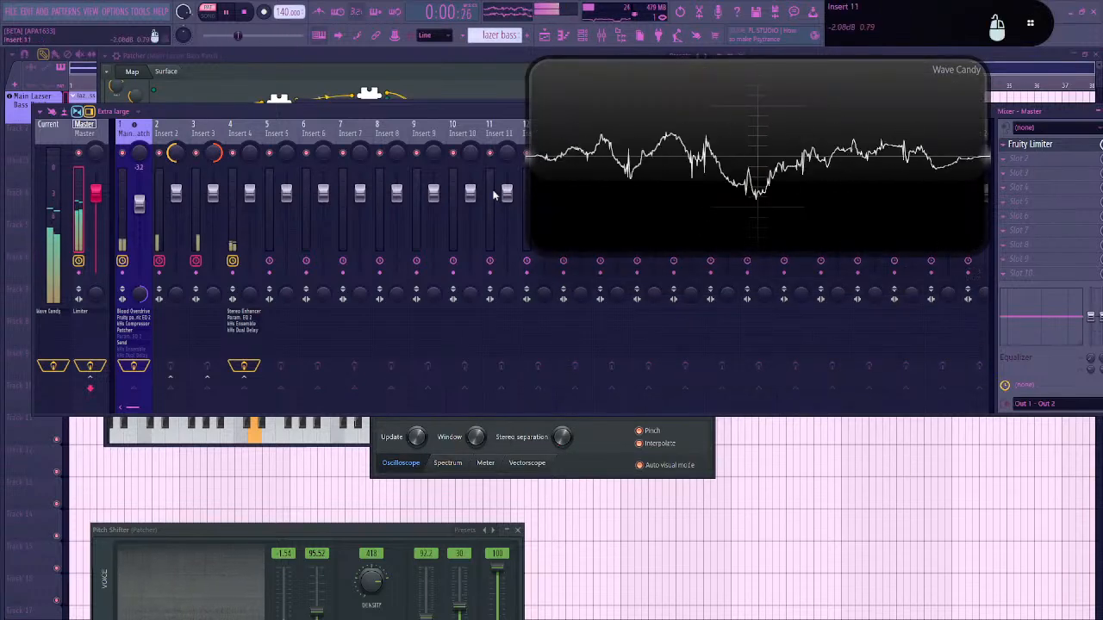
left_click_drag(527, 193, 760, 193)
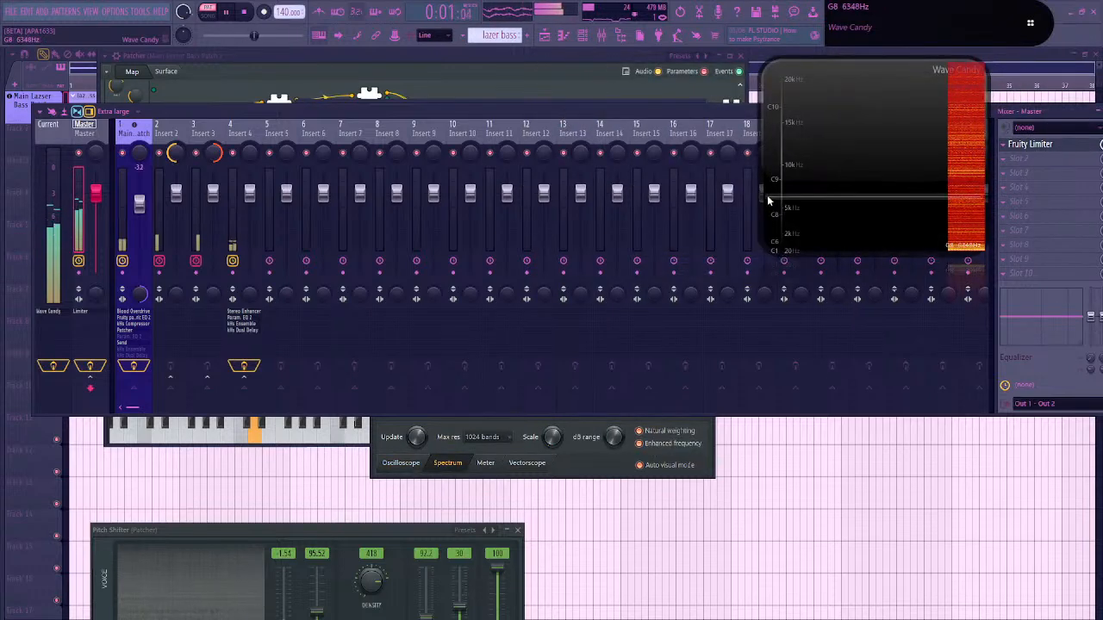
Reopen Wave Candy's settings and compare its Meter and Vectorscope modes with the bass playing, leaving it on Vectorscope
right_click(844, 207)
left_click(873, 328)
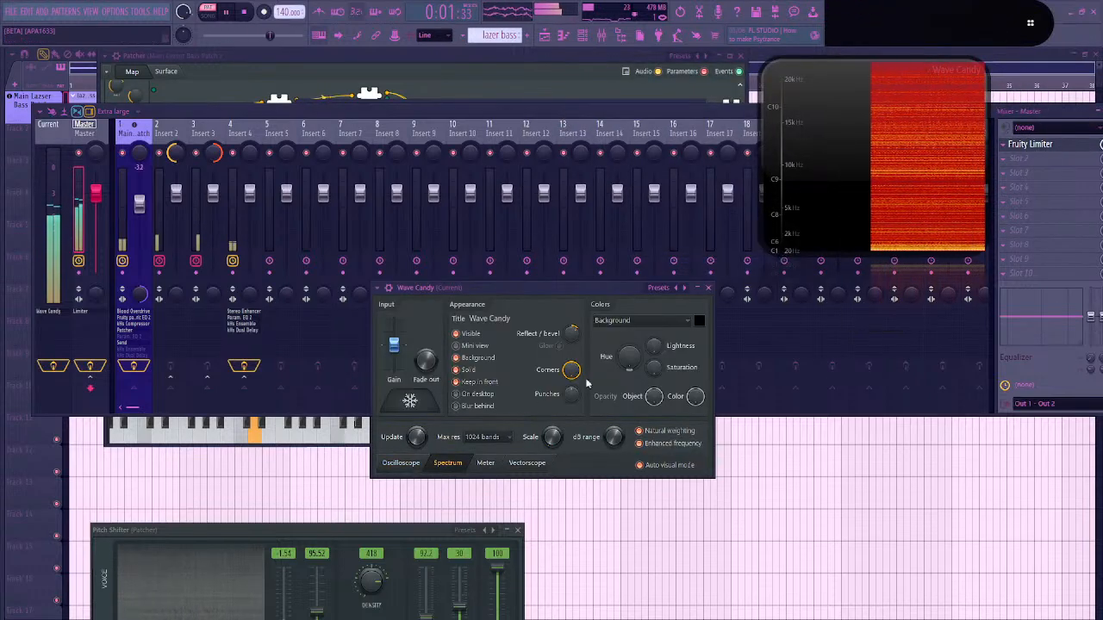
left_click(487, 464)
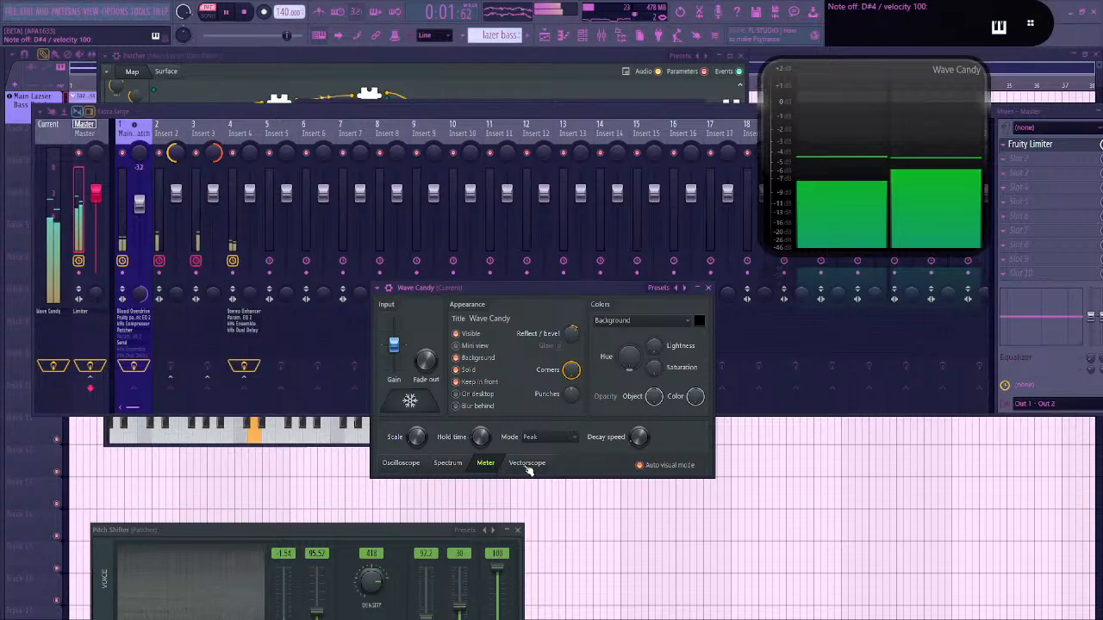
left_click(526, 463)
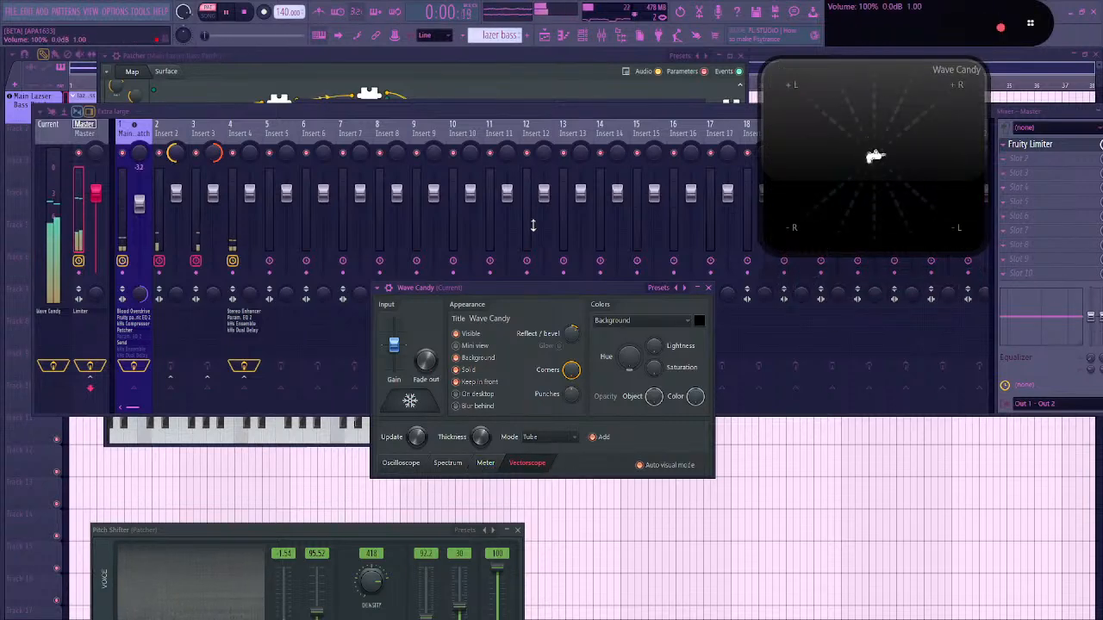
Check the Main Lazser Bass Patch and Insert 2 tracks in the mixer, and clear the view back to the playlist
left_click_drag(141, 297, 143, 295)
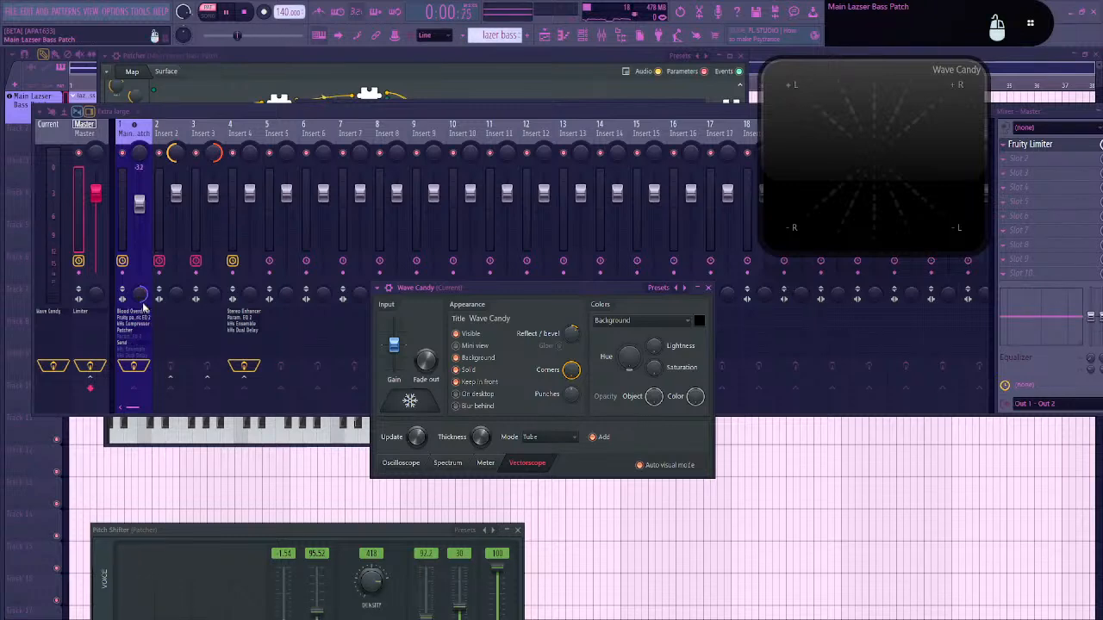
left_click(166, 138)
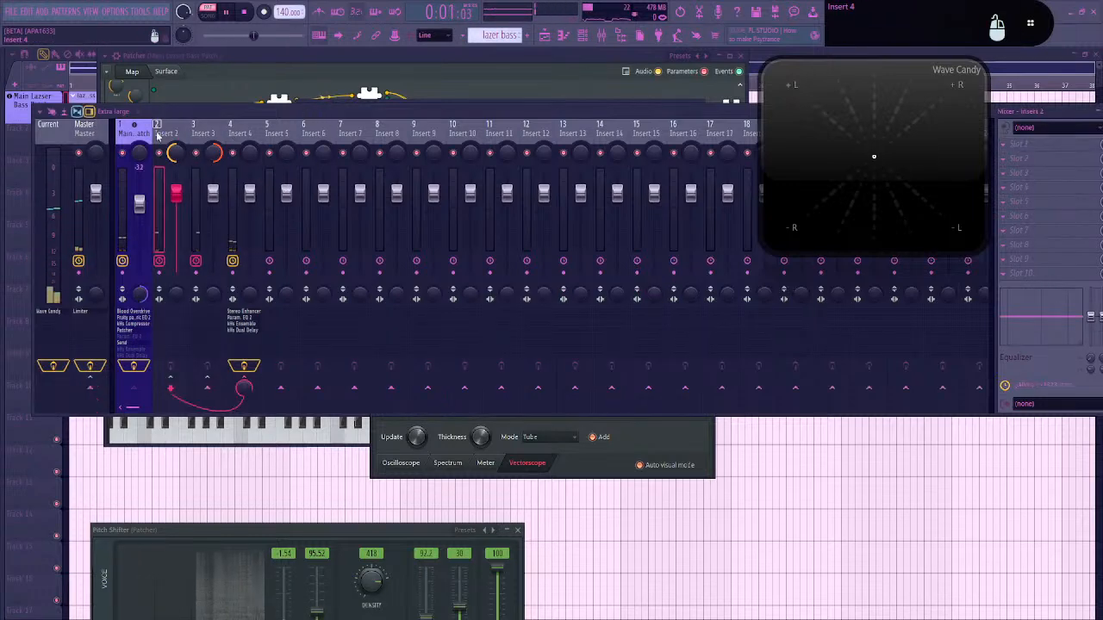
left_click(546, 36)
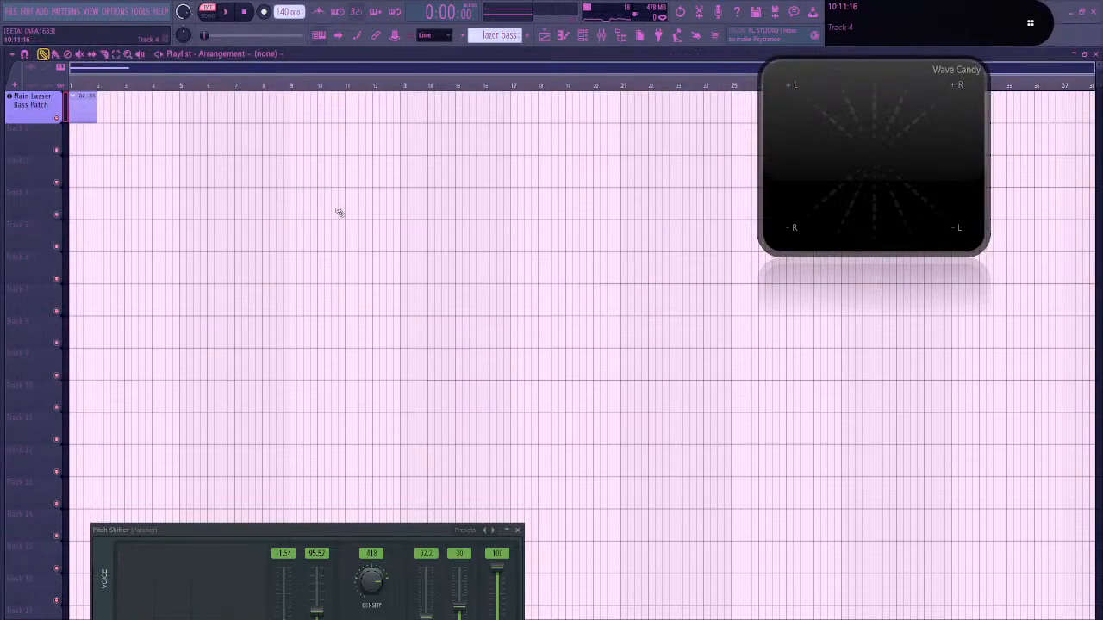
Switch to the YouTube Studio live stream page, read the latest chat messages, and return to FL Studio
key("alt+Tab")
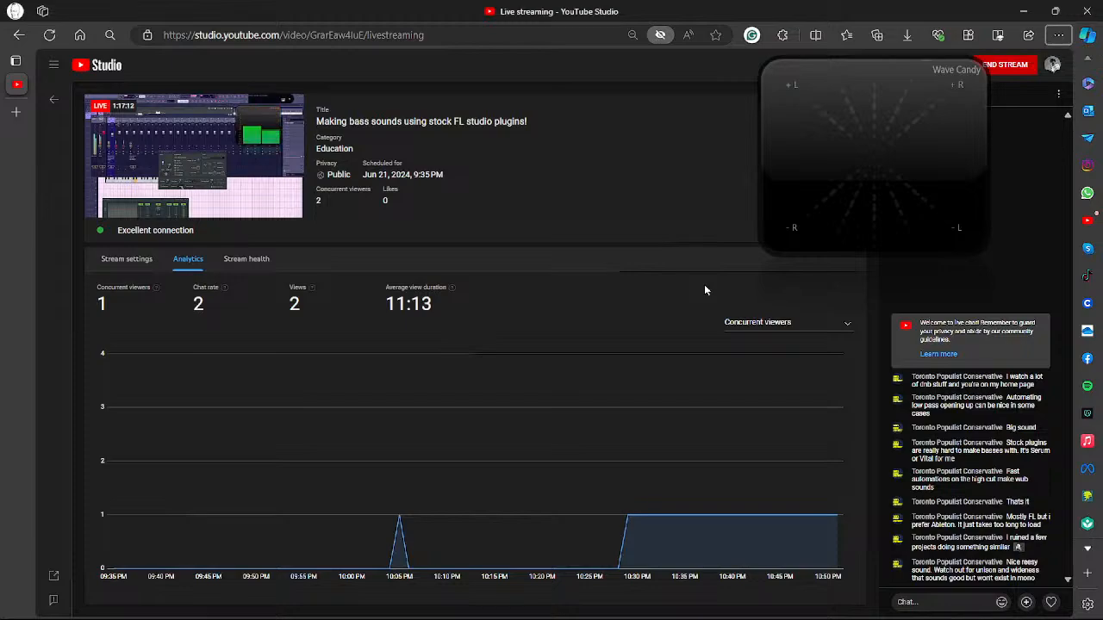
key("alt+Tab")
key("alt+Tab")
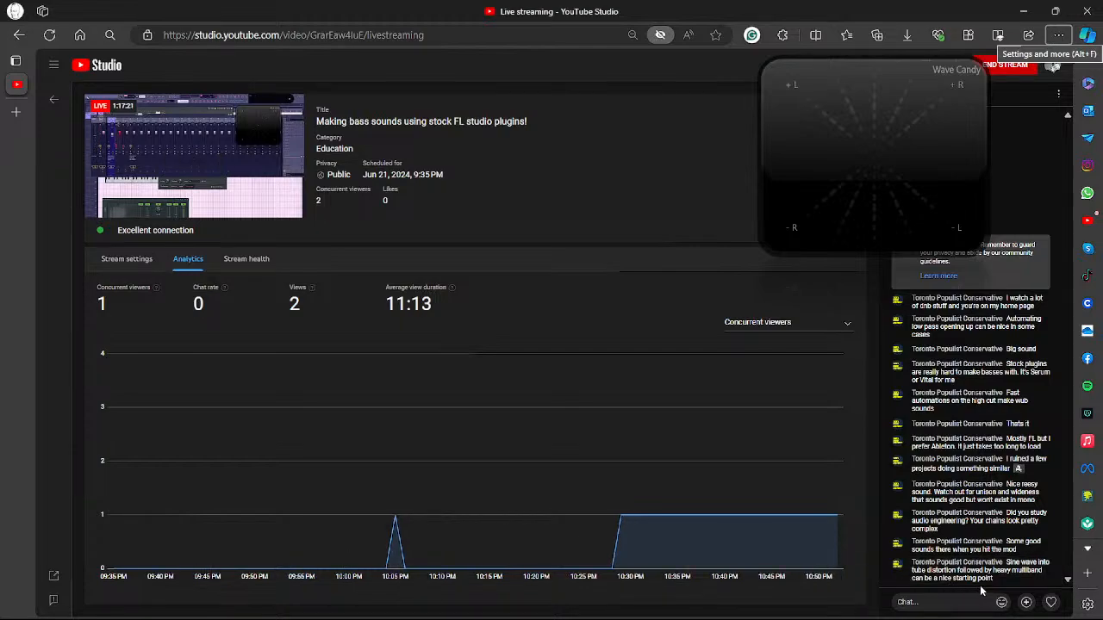
key("alt+Tab")
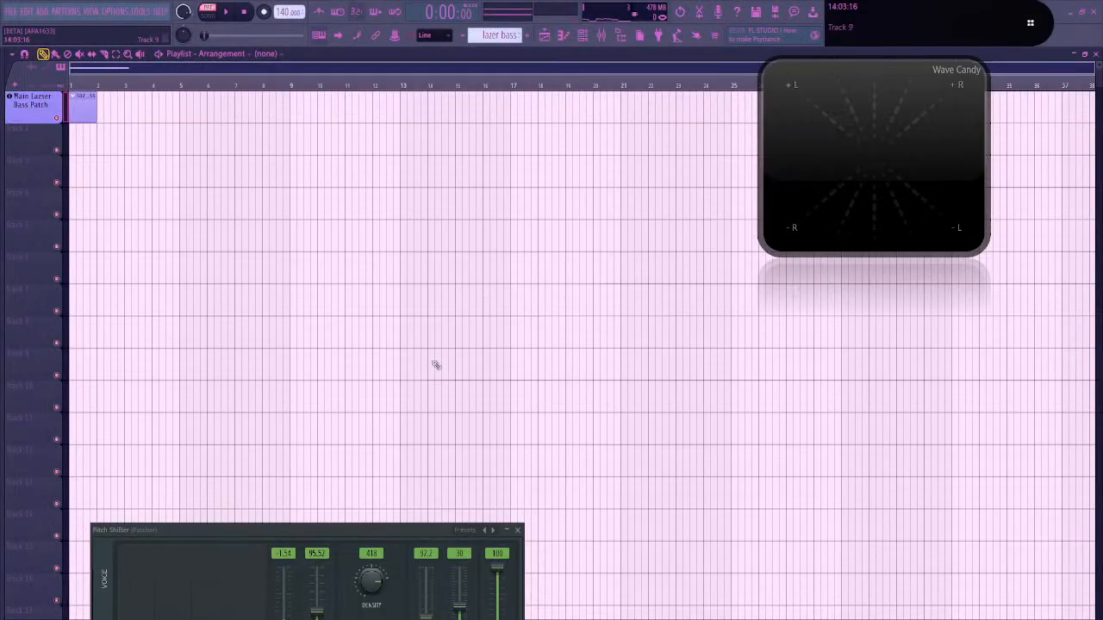
key("alt+Tab")
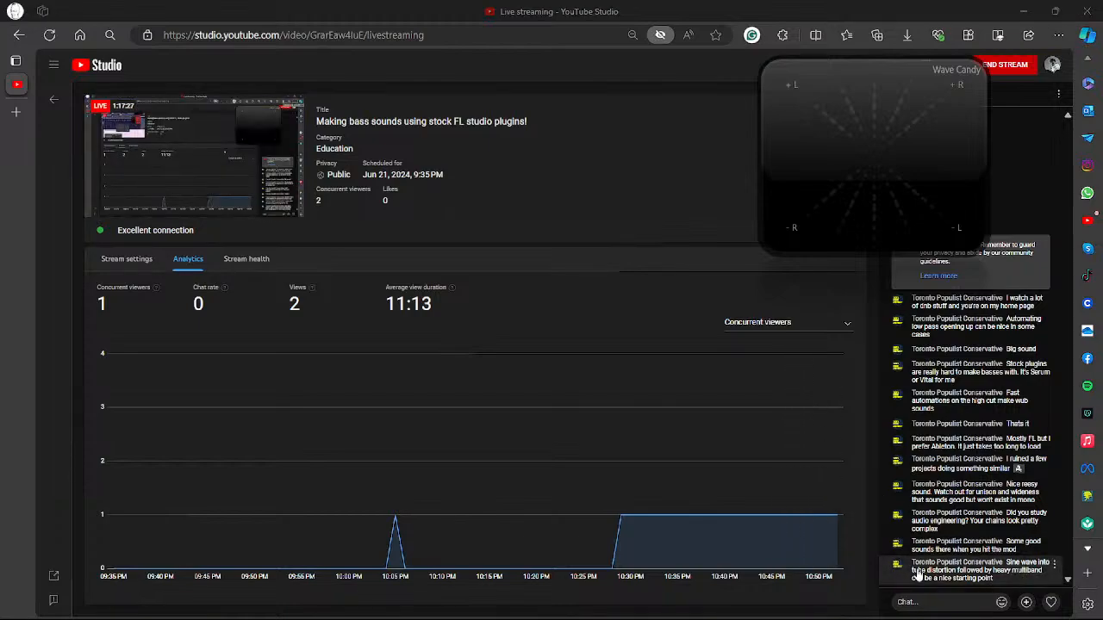
key("alt+Tab")
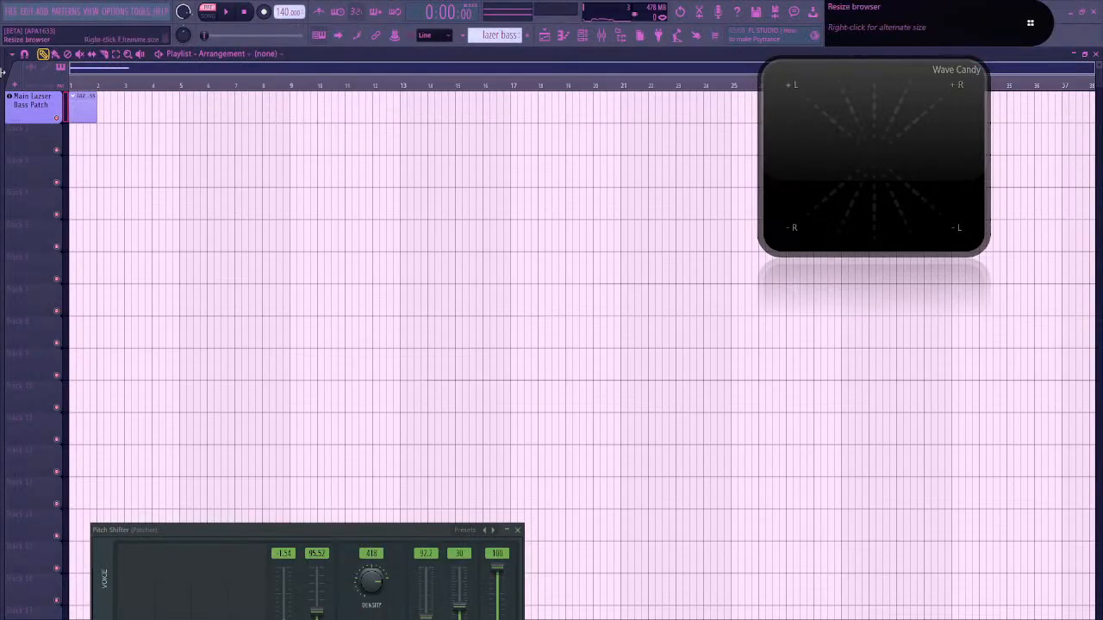
left_click(14, 10)
mouse_move(65, 10)
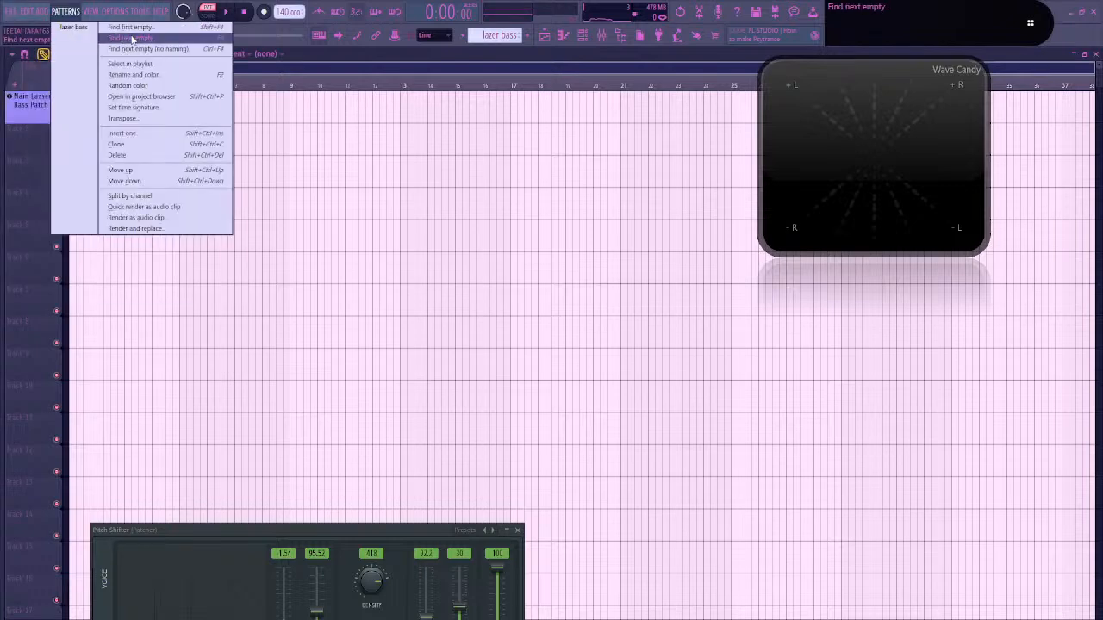
key("Escape")
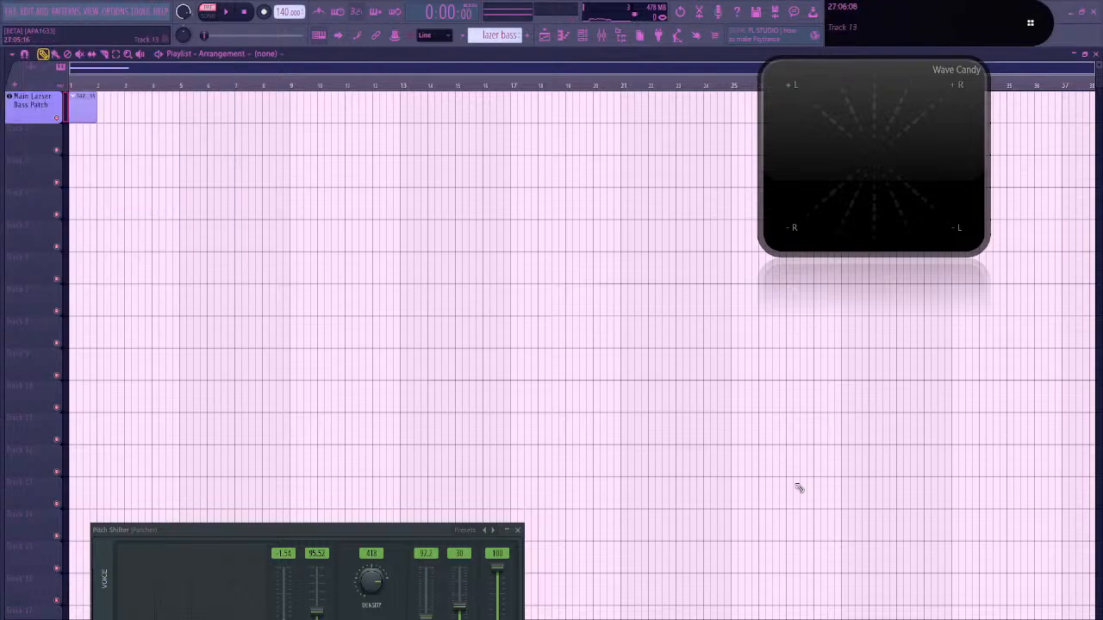
Add a Sytrus generator from the plugin picker and move its window clear of the track headers
key("F8")
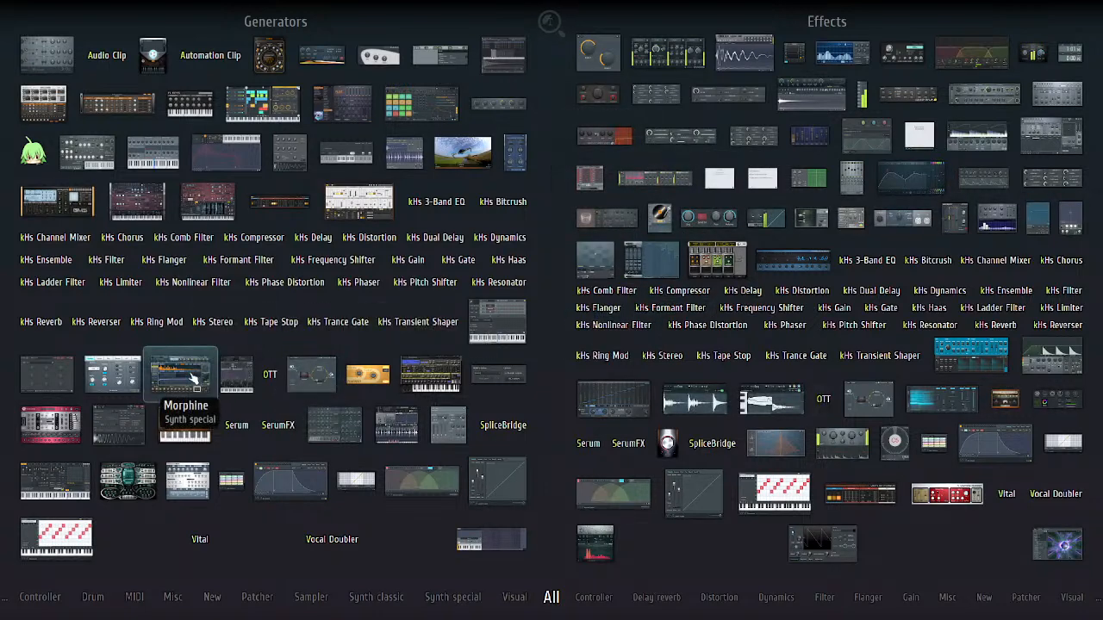
left_click(54, 483)
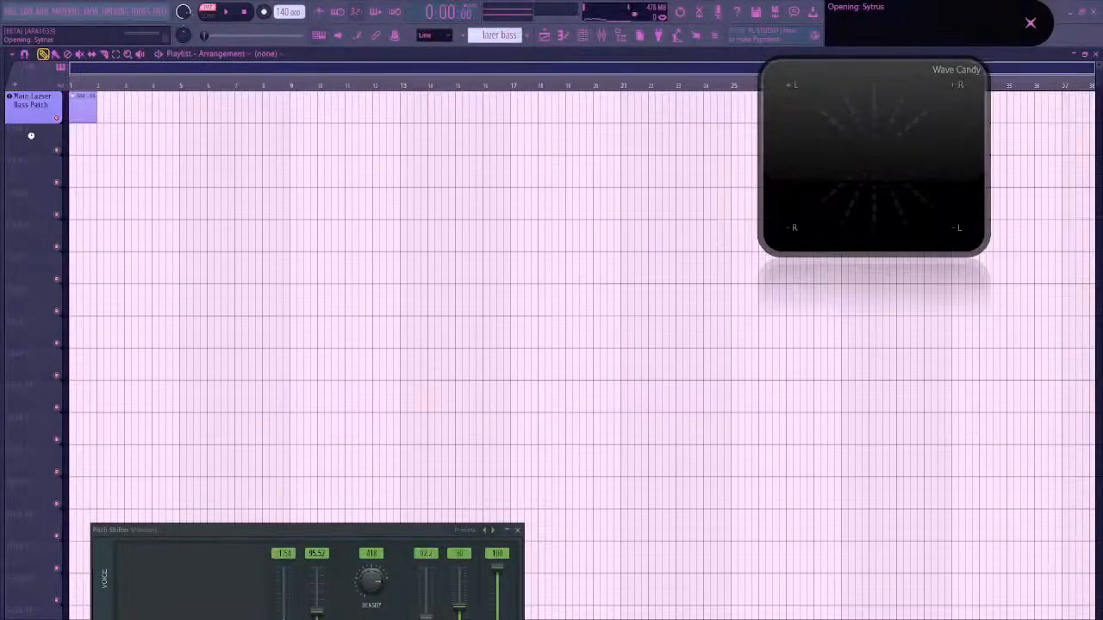
left_click(48, 148)
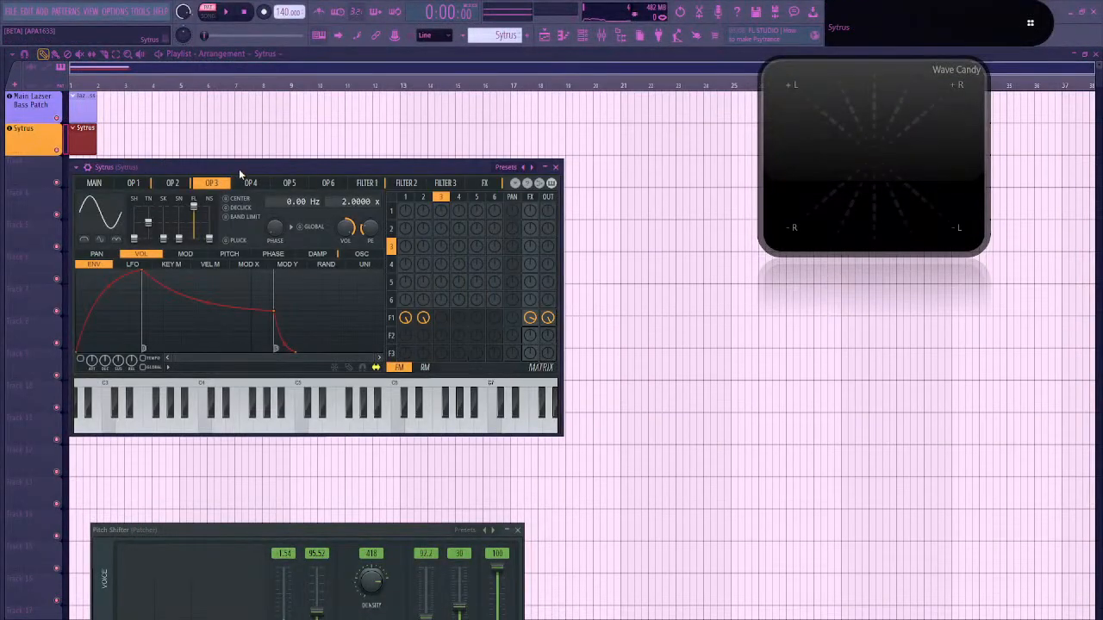
left_click_drag(239, 173, 342, 161)
Look over Sytrus's main and effects settings and load its Default preset
left_click(199, 170)
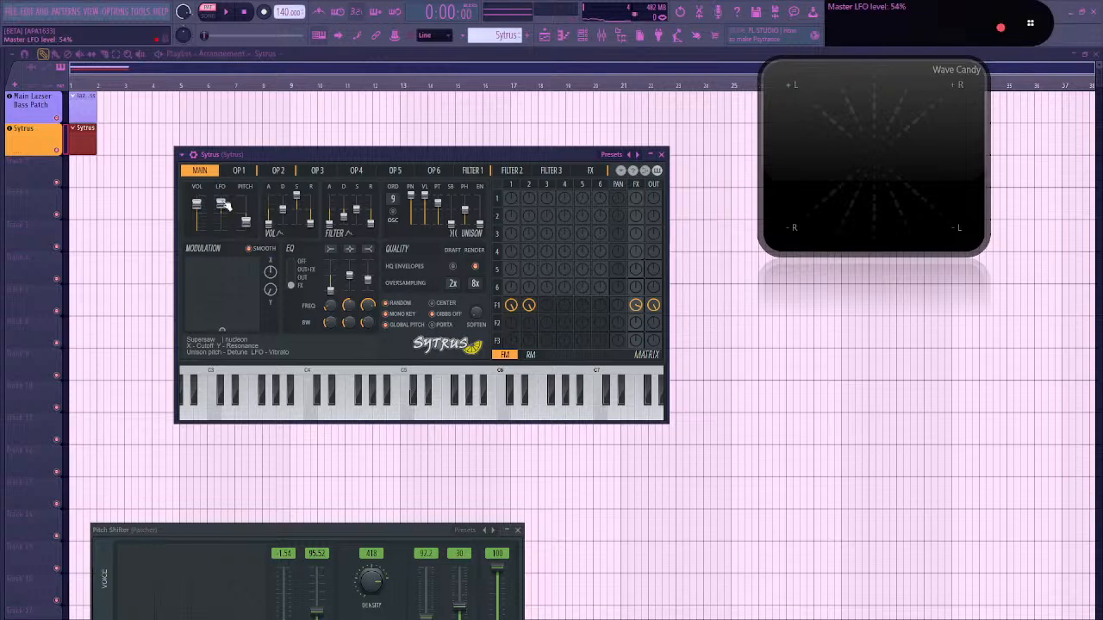
left_click(592, 172)
right_click(639, 155)
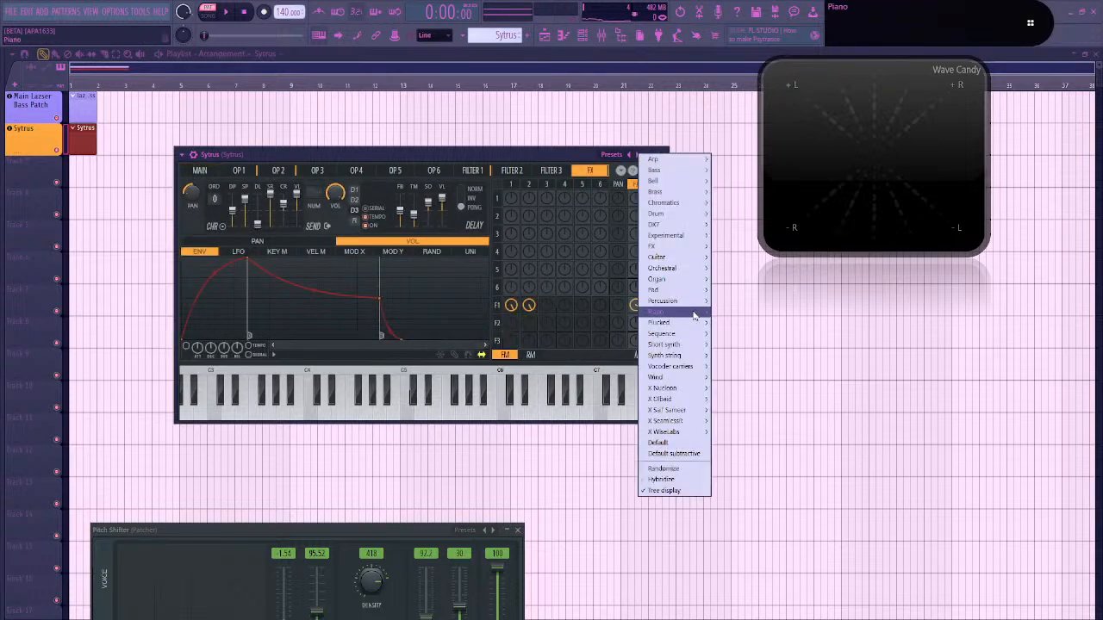
left_click(670, 443)
Review operator 1 in Sytrus and lower the master pitch to near the bottom of its range
left_click(240, 174)
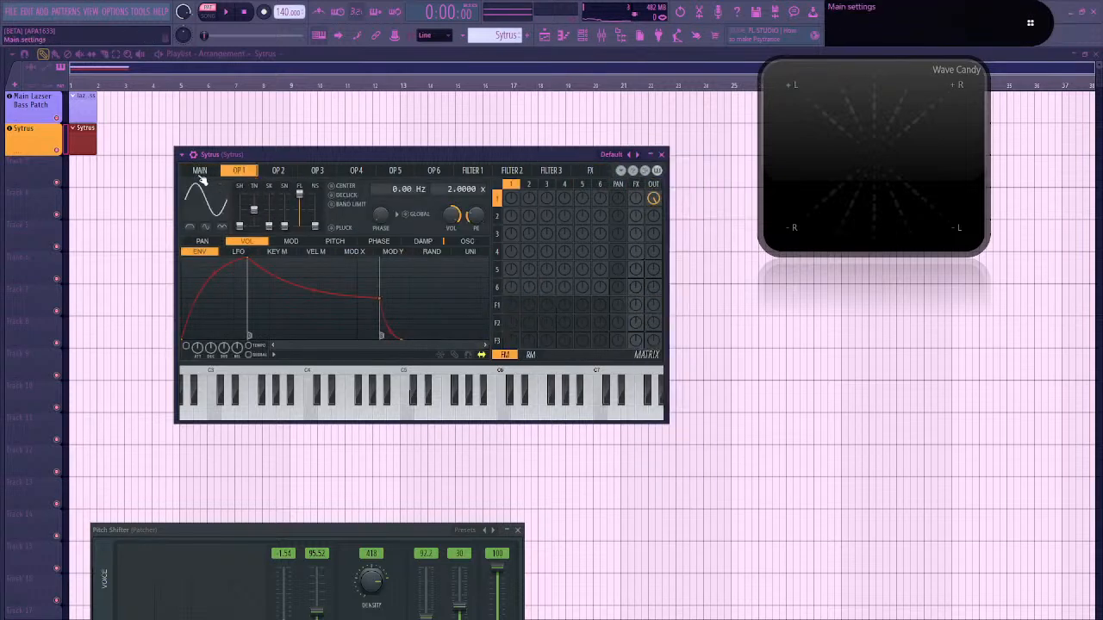
left_click(199, 175)
left_click(241, 172)
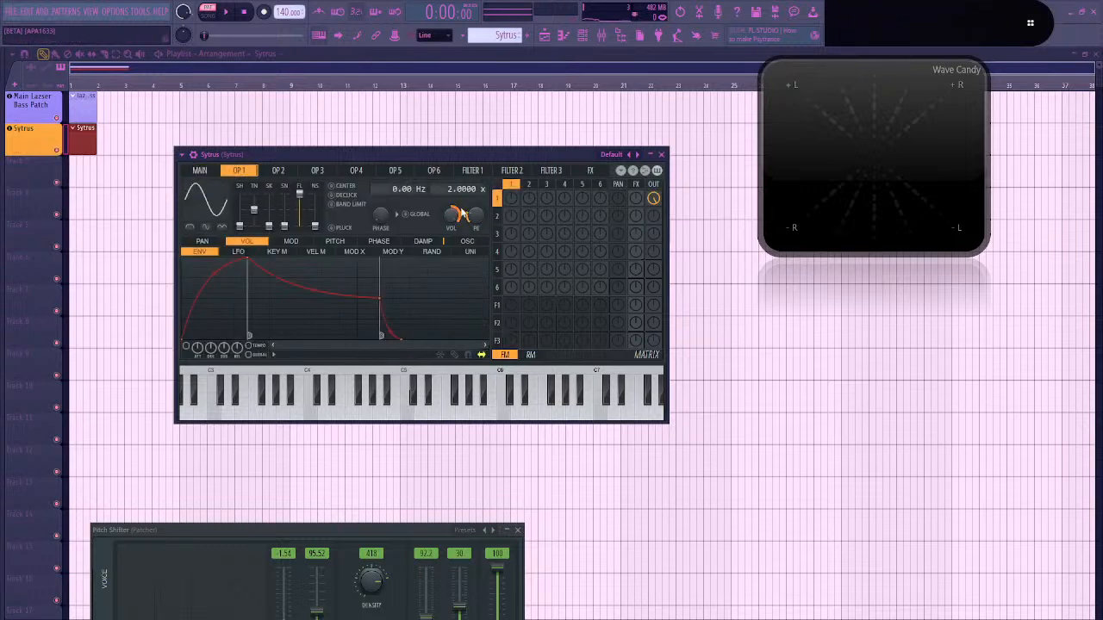
left_click(199, 171)
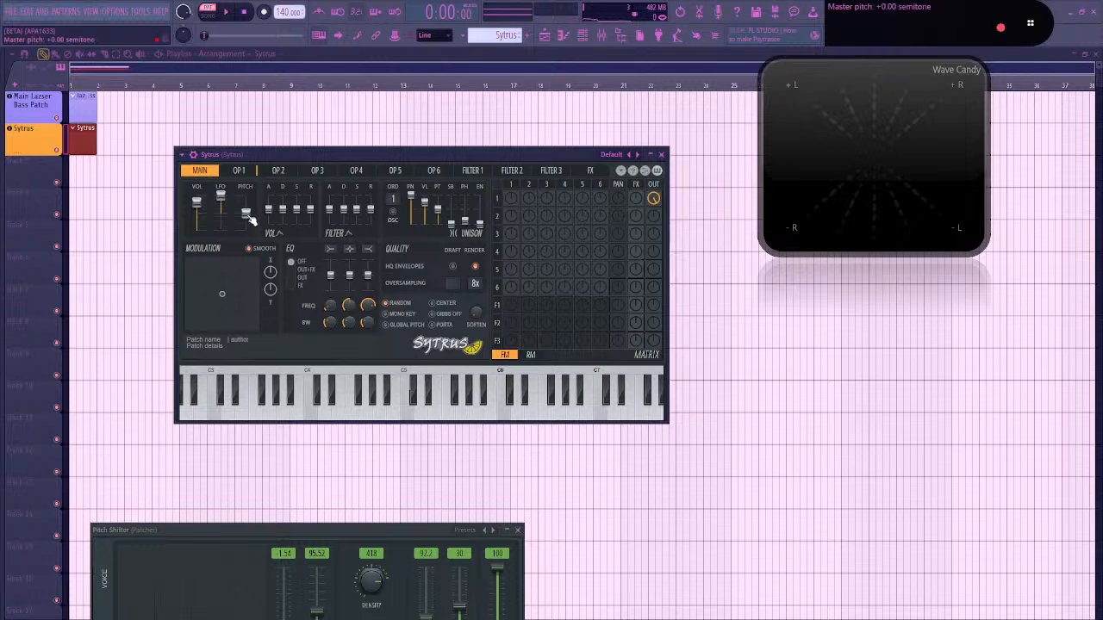
left_click_drag(249, 215, 250, 234)
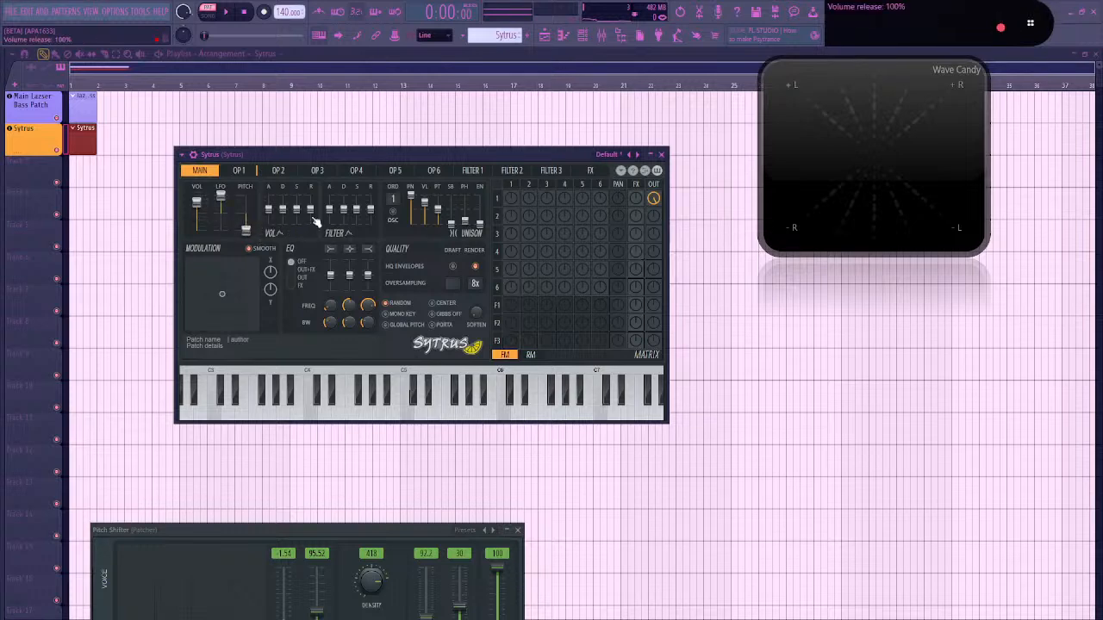
Collapse and restore the Wave Candy display, and narrow it to a slim column in Meter mode
key("v")
double_click(836, 141)
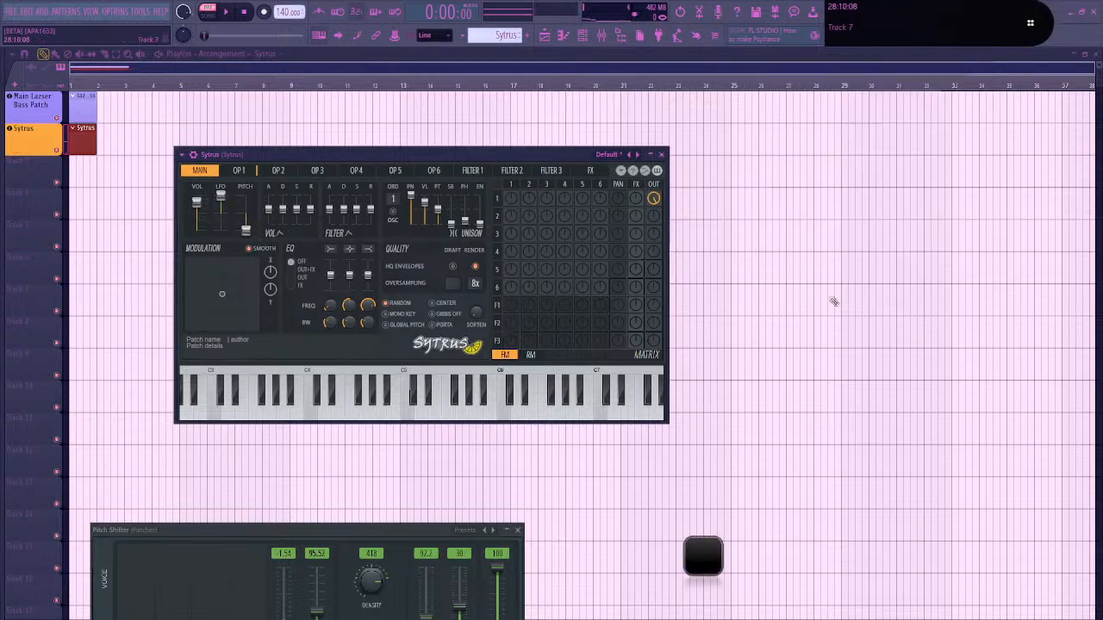
double_click(706, 562)
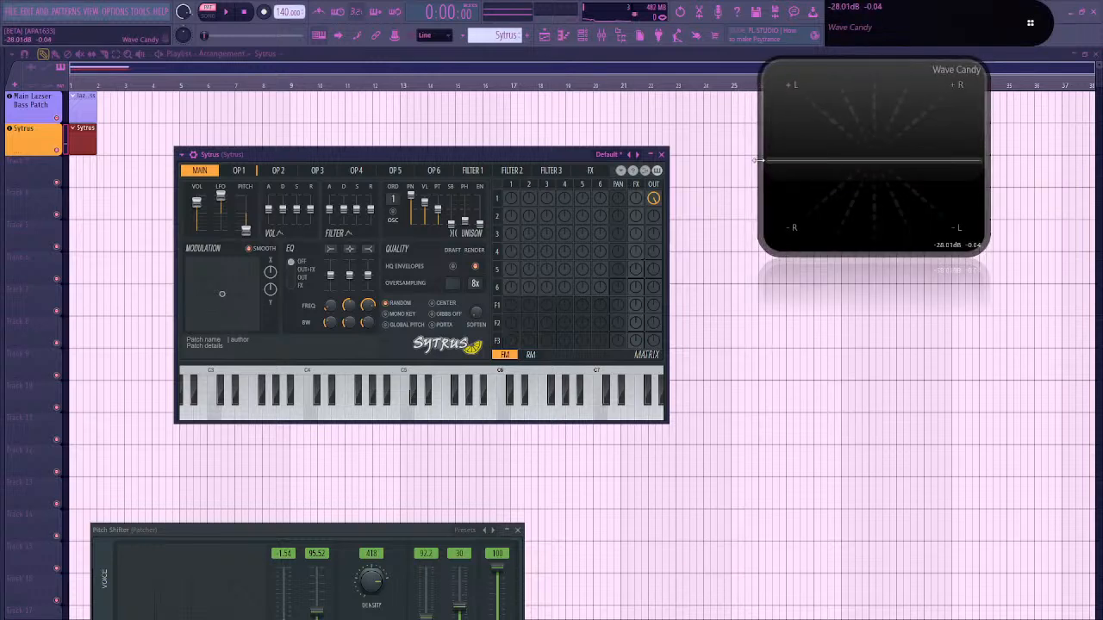
left_click_drag(760, 160, 914, 158)
Play a test note and set Sytrus's master level to about 84%
key("v")
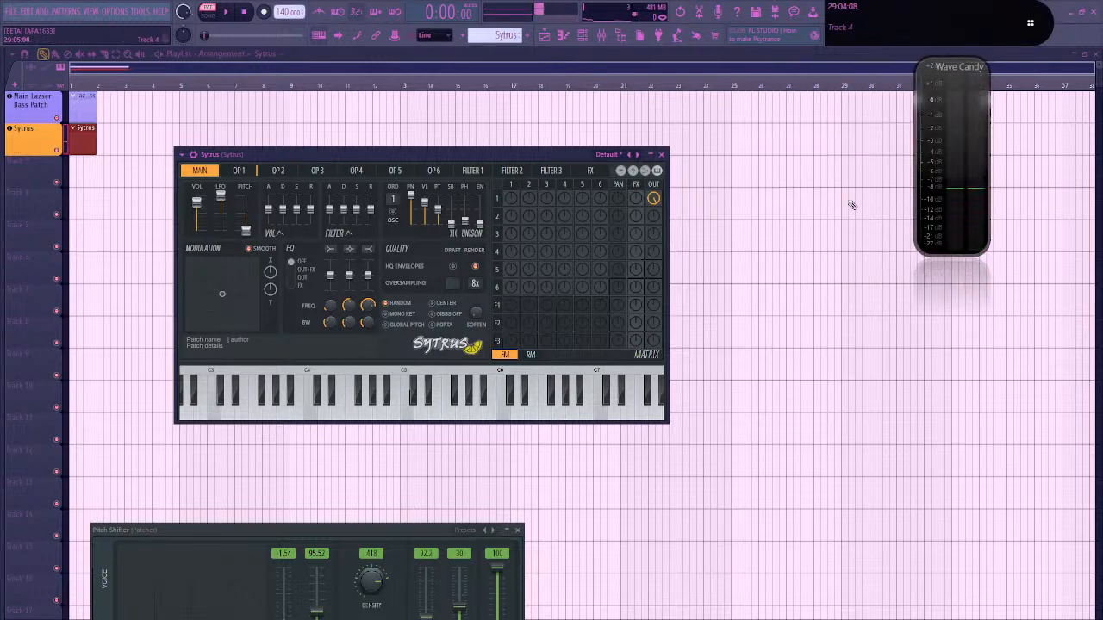
key("v")
left_click_drag(196, 201, 196, 206)
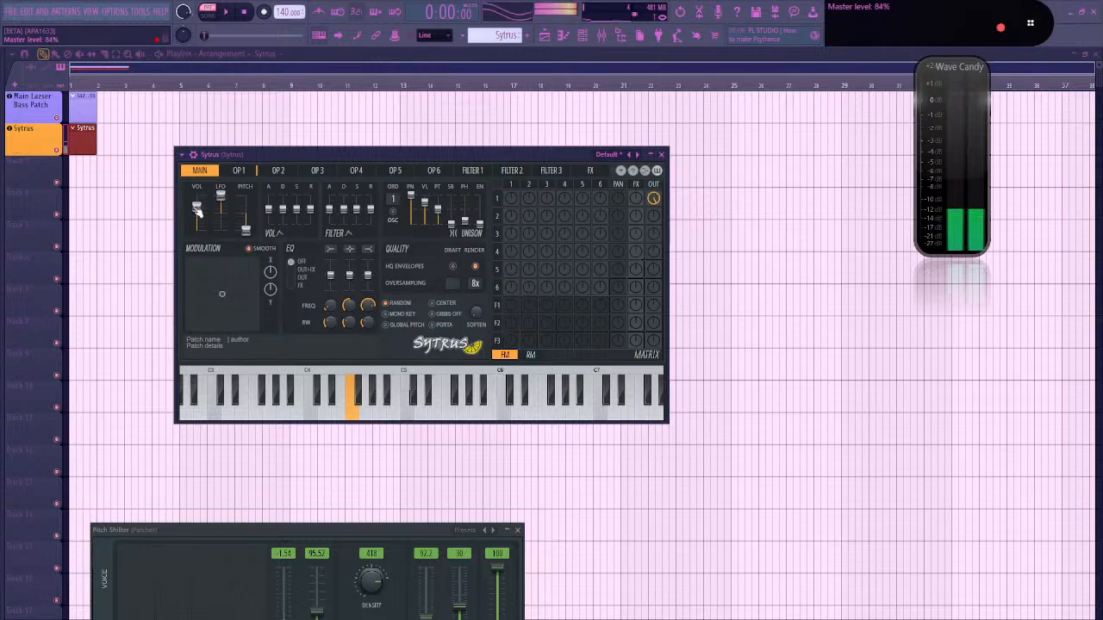
Route operator 1 through Filter 1 to the output instead of directly, and turn on Filter 2's waveshaper
left_click(240, 171)
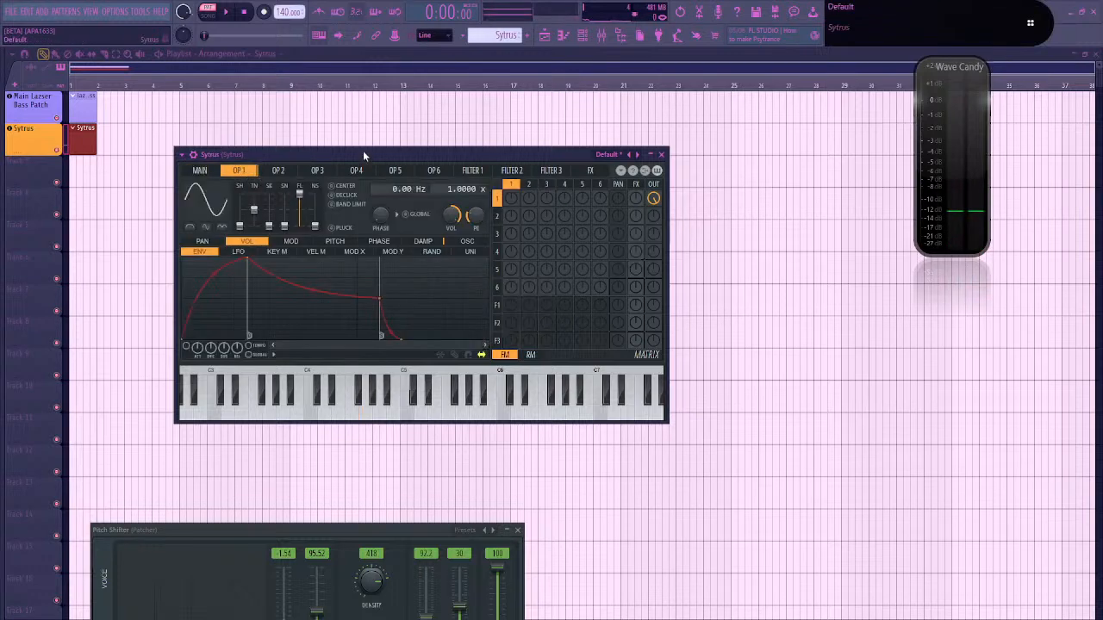
left_click(590, 171)
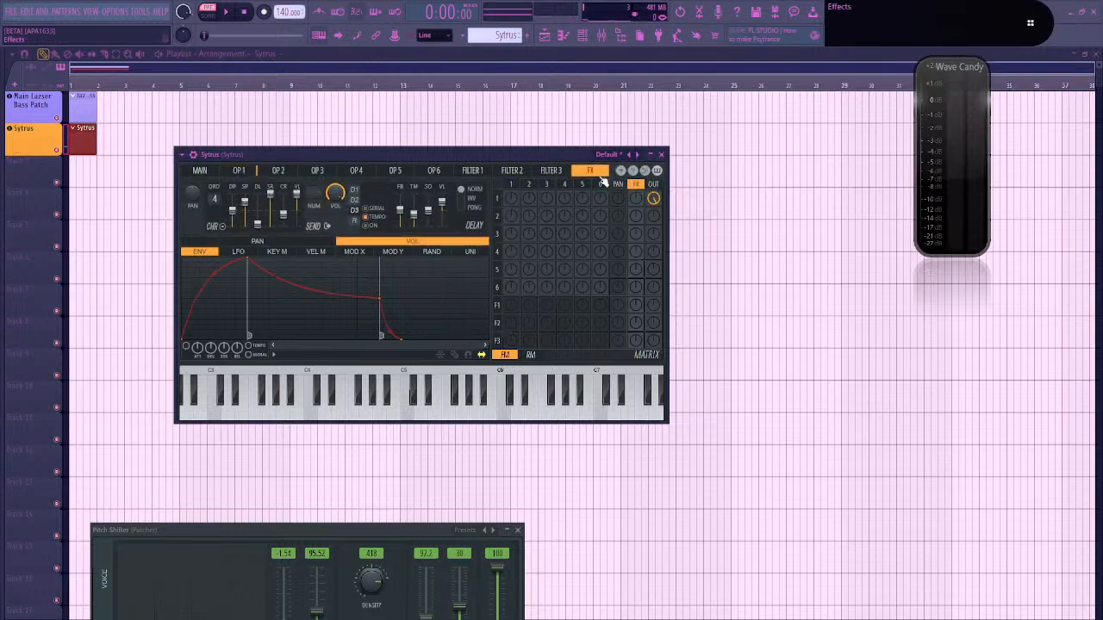
left_click(496, 341)
left_click(496, 322)
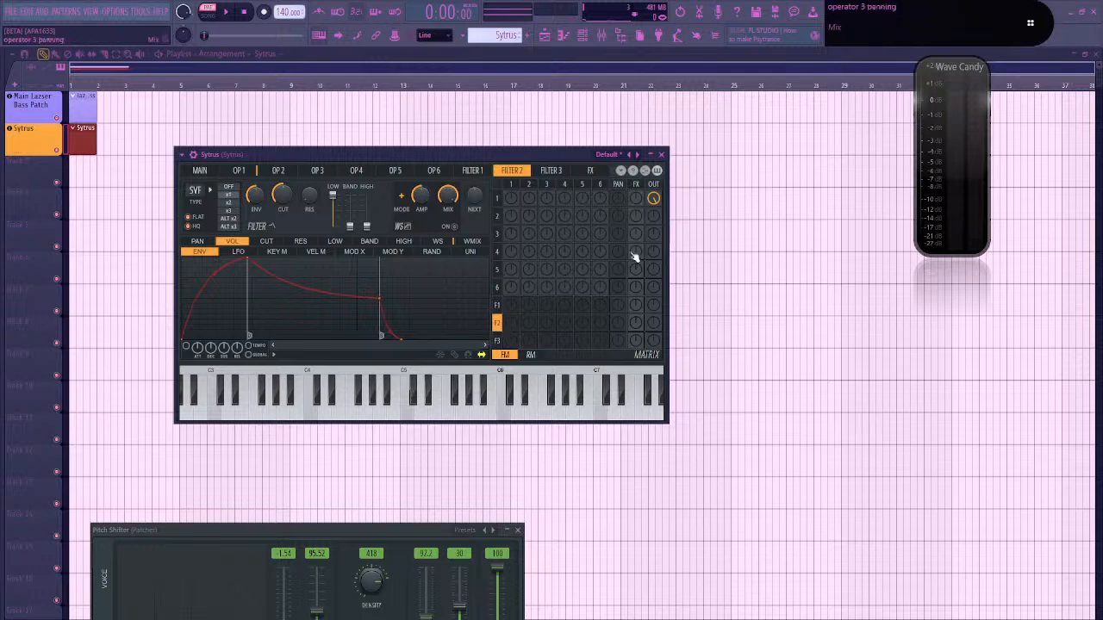
right_click(654, 200)
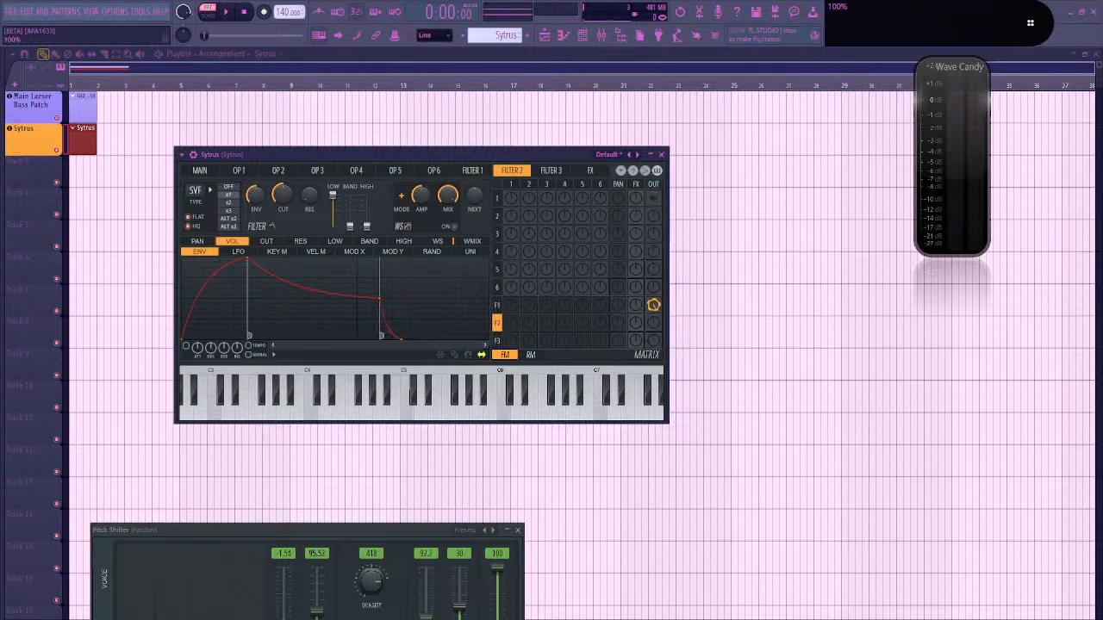
left_click(453, 228)
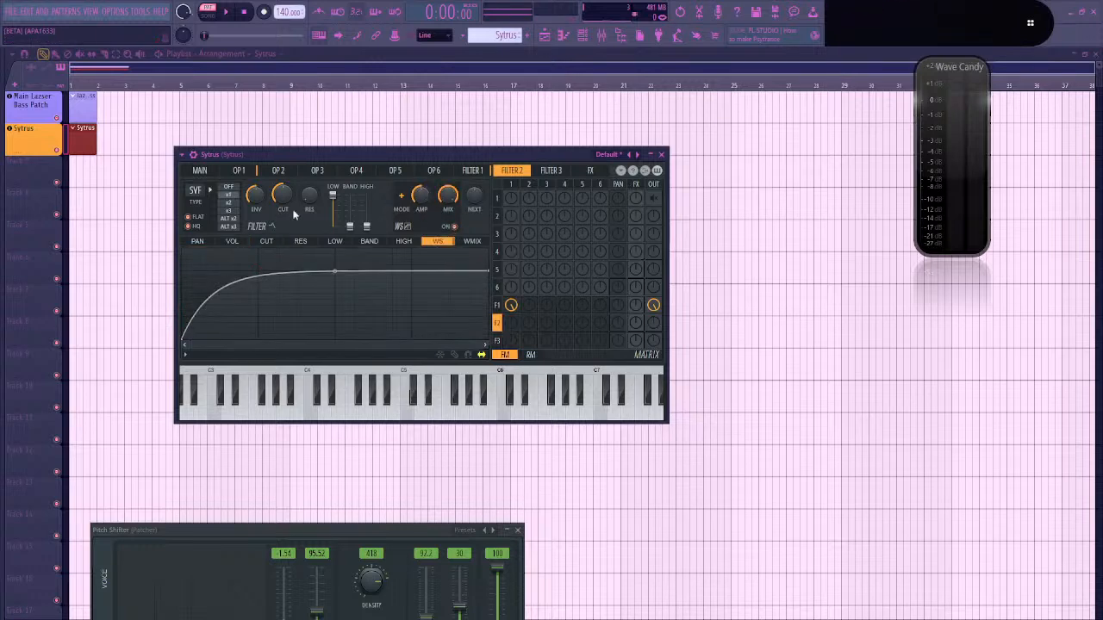
Route Filter 2 to the output instead of Filter 1, and set Filter 1's type to Cherry phaser
left_click(196, 190)
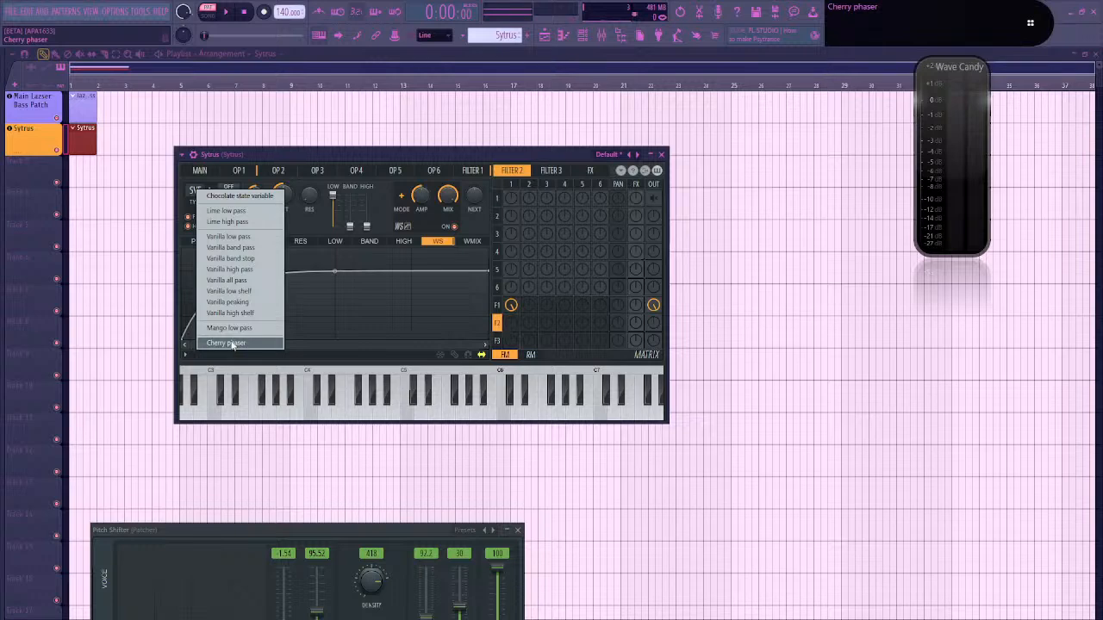
left_click(383, 199)
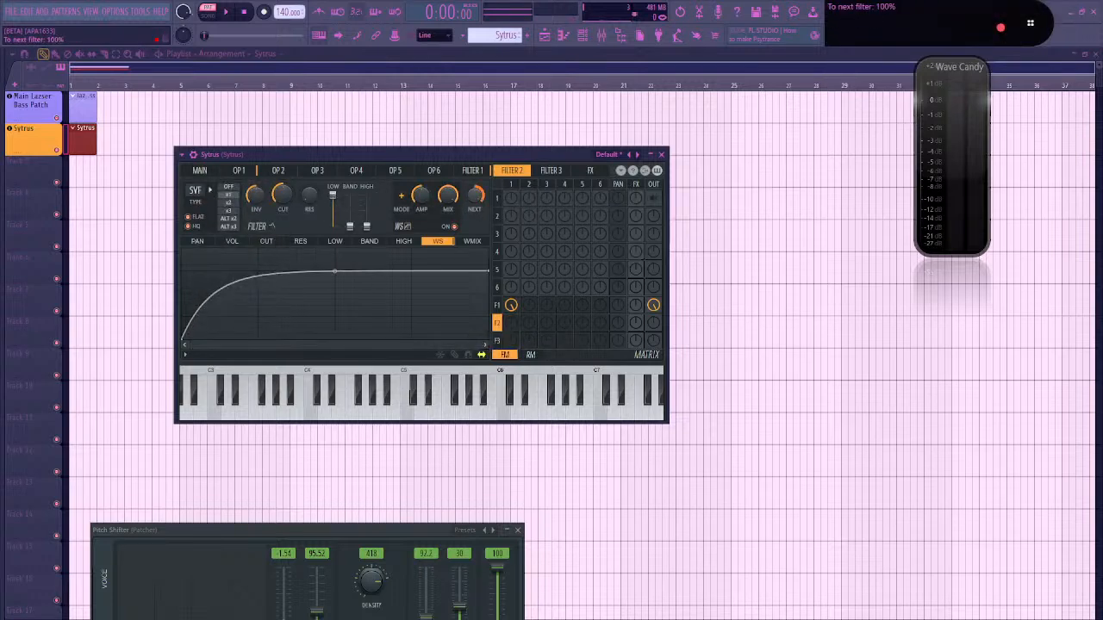
key("d")
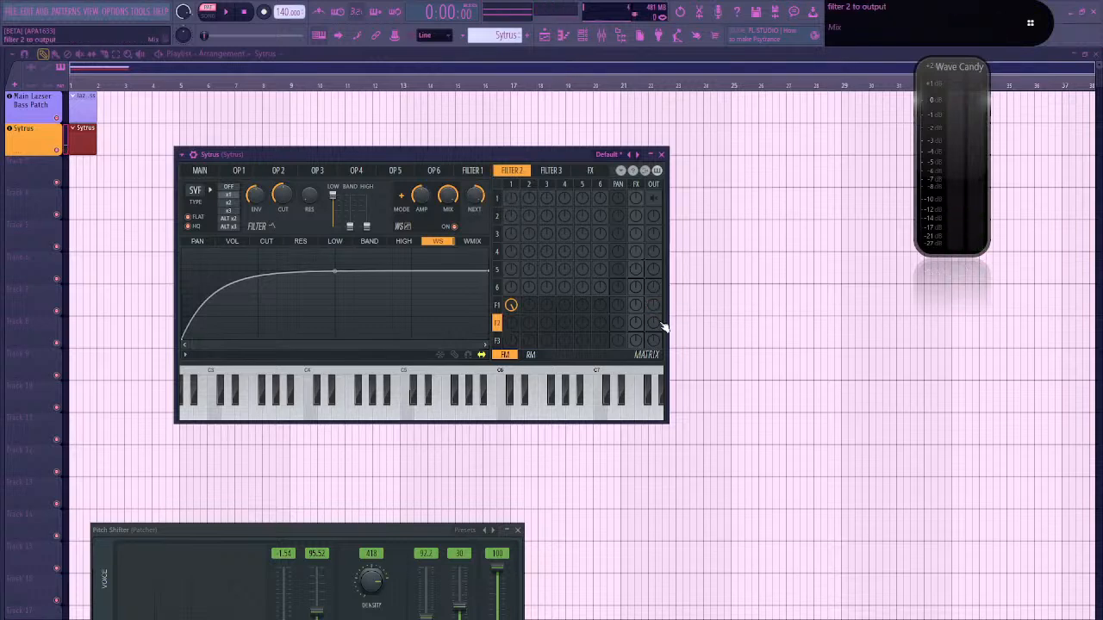
left_click(473, 171)
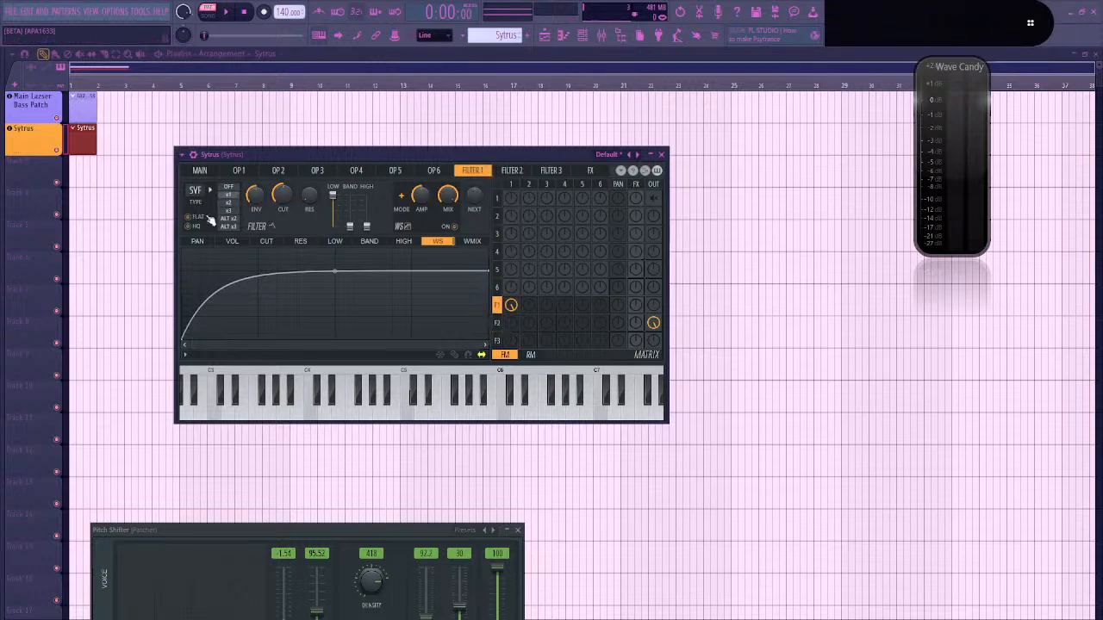
left_click(195, 190)
left_click(254, 325)
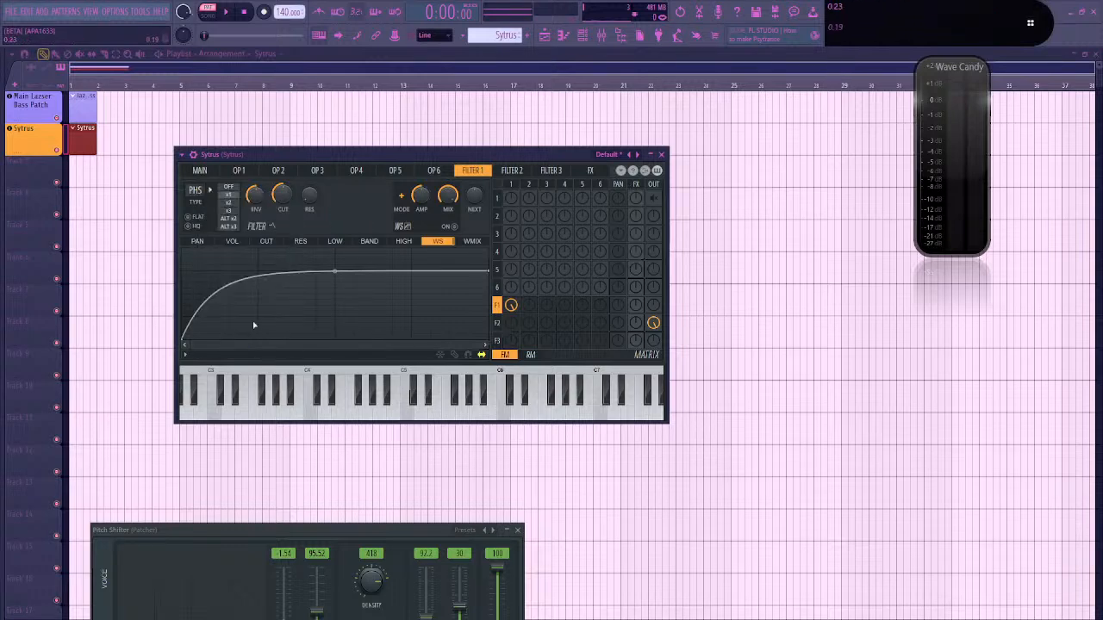
Compare the settings and matrix routing of Filters 1, 2 and 3, and audition the sound with a test note
left_click(551, 172)
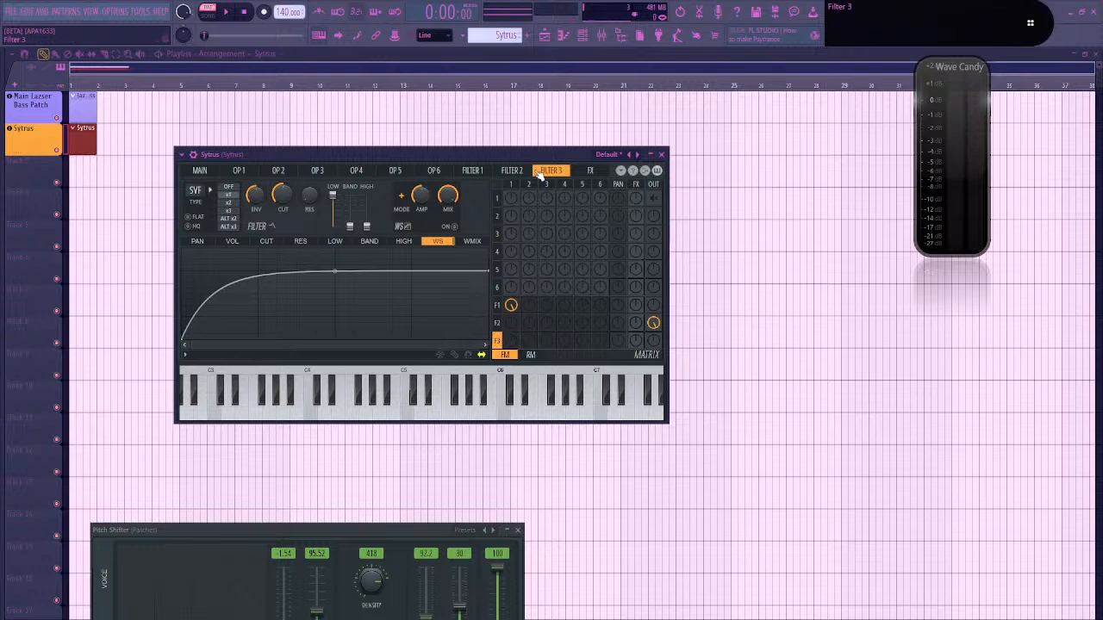
left_click(512, 172)
left_click(491, 173)
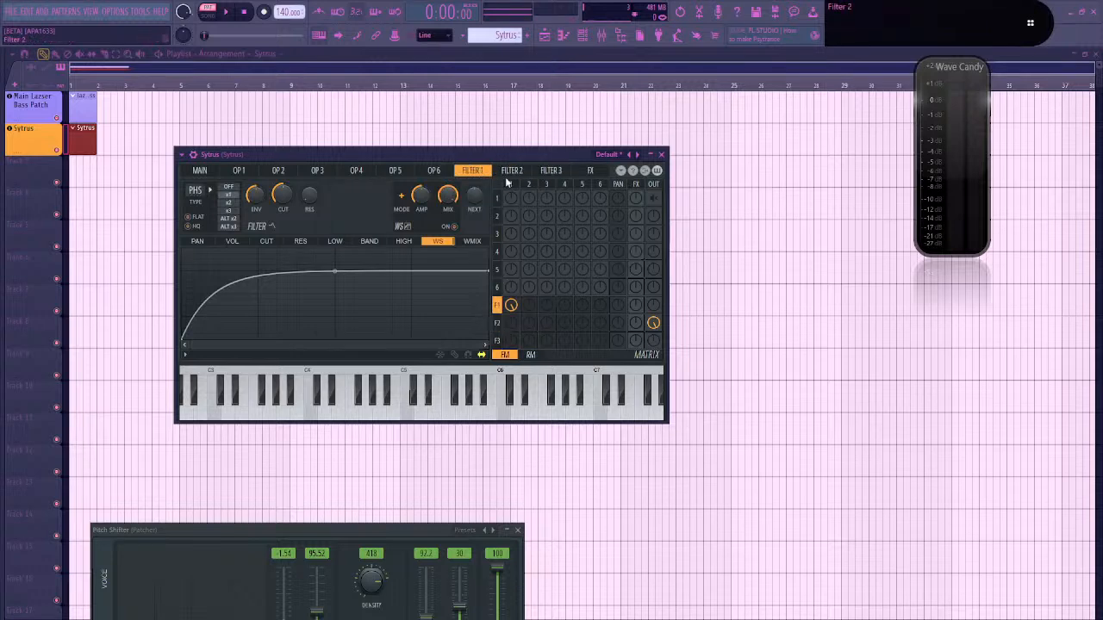
left_click(511, 171)
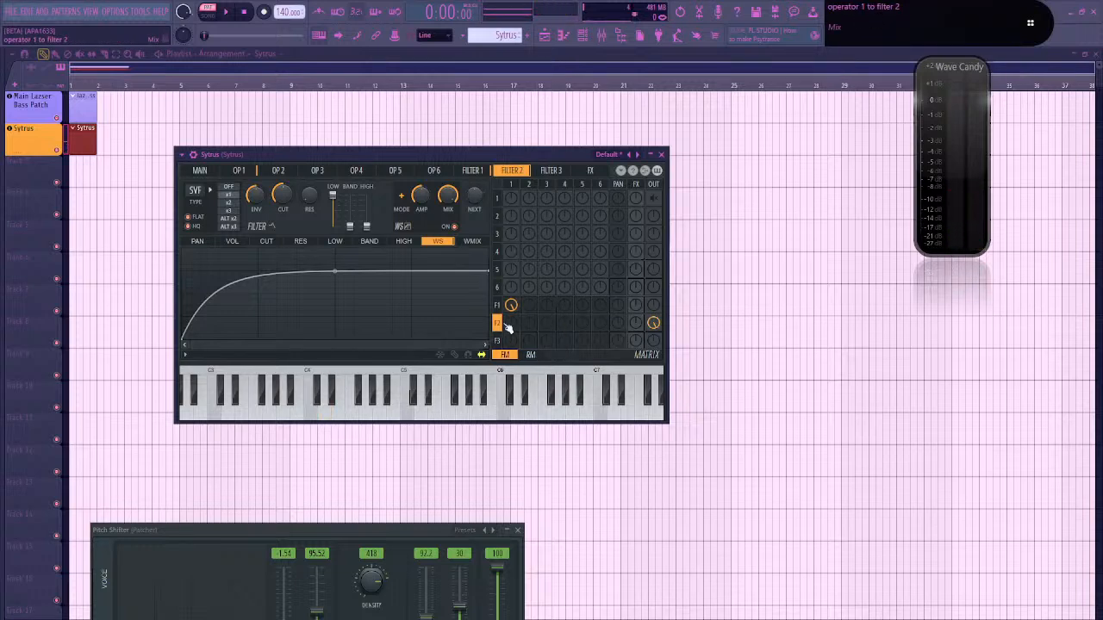
left_click(652, 322)
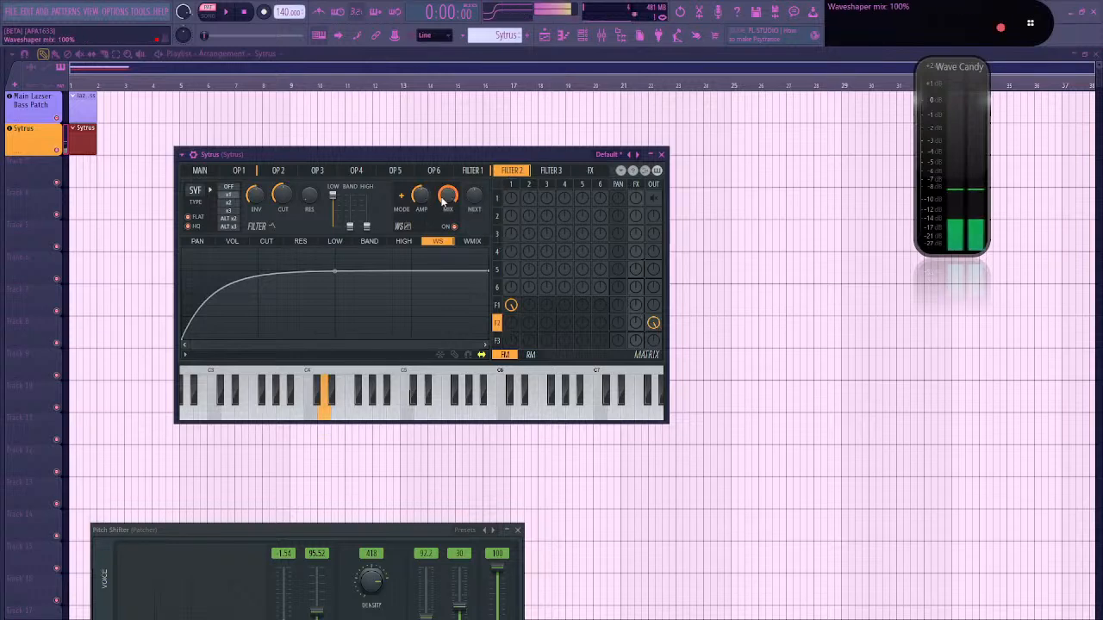
Feed Filter 1 fully into the next filter, enable FLAT and HQ, raise its resonance and sweep the cutoff down
left_click(482, 173)
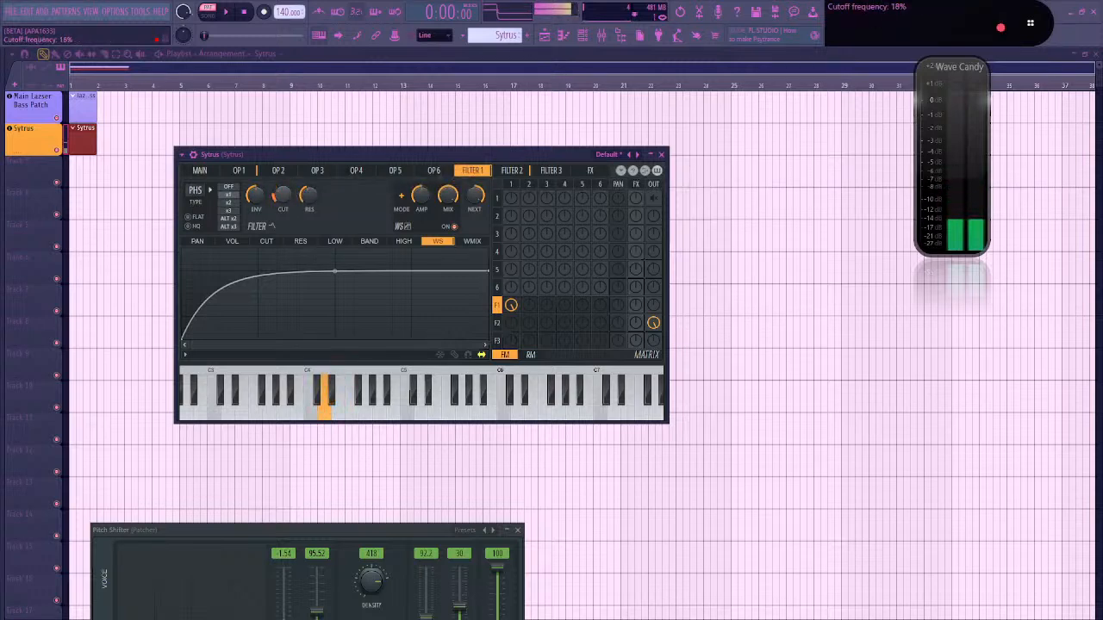
left_click_drag(308, 196, 307, 173)
left_click(191, 226)
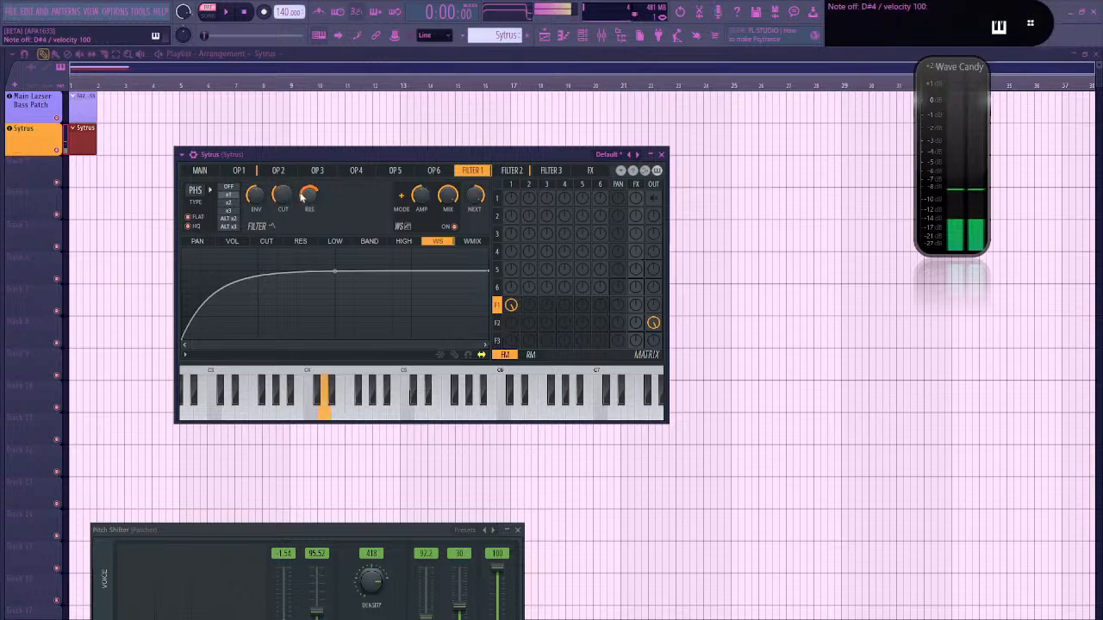
left_click_drag(283, 195, 283, 183)
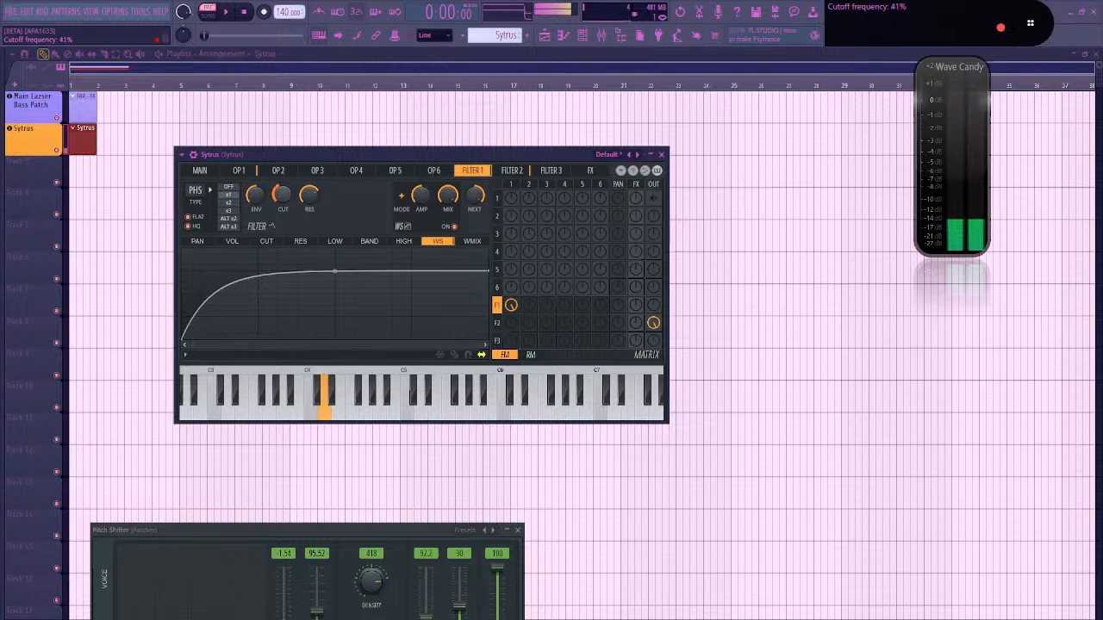
left_click_drag(282, 195, 283, 204)
Review operator 1 and Filter 2, switch off Filter 1's waveshaper and play a test note
left_click(238, 170)
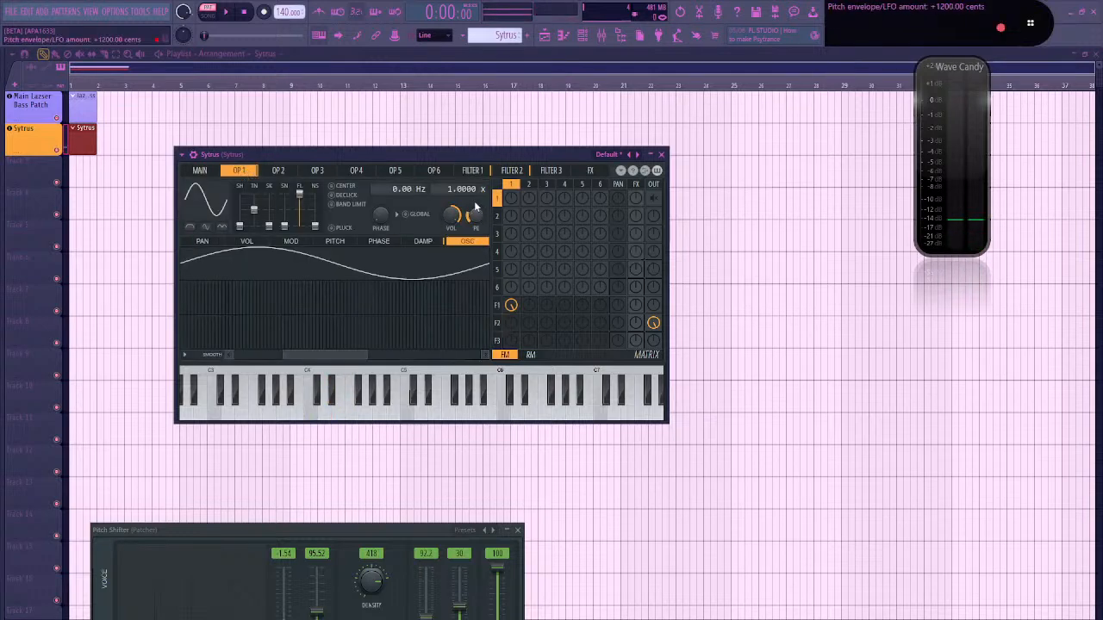
left_click(522, 170)
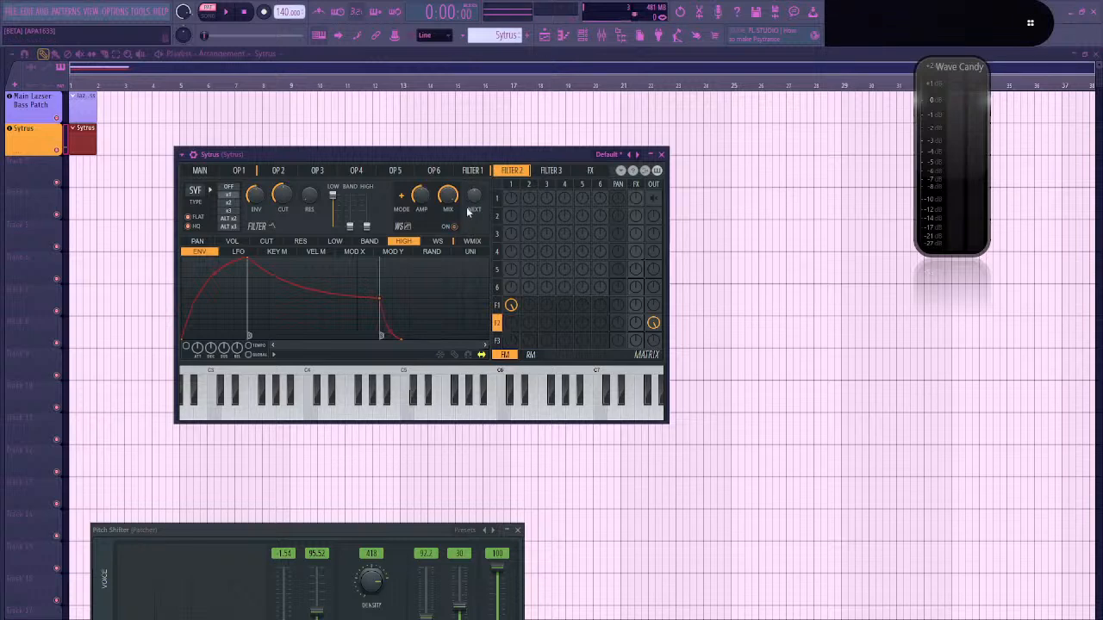
left_click(472, 170)
left_click(456, 229)
key("x")
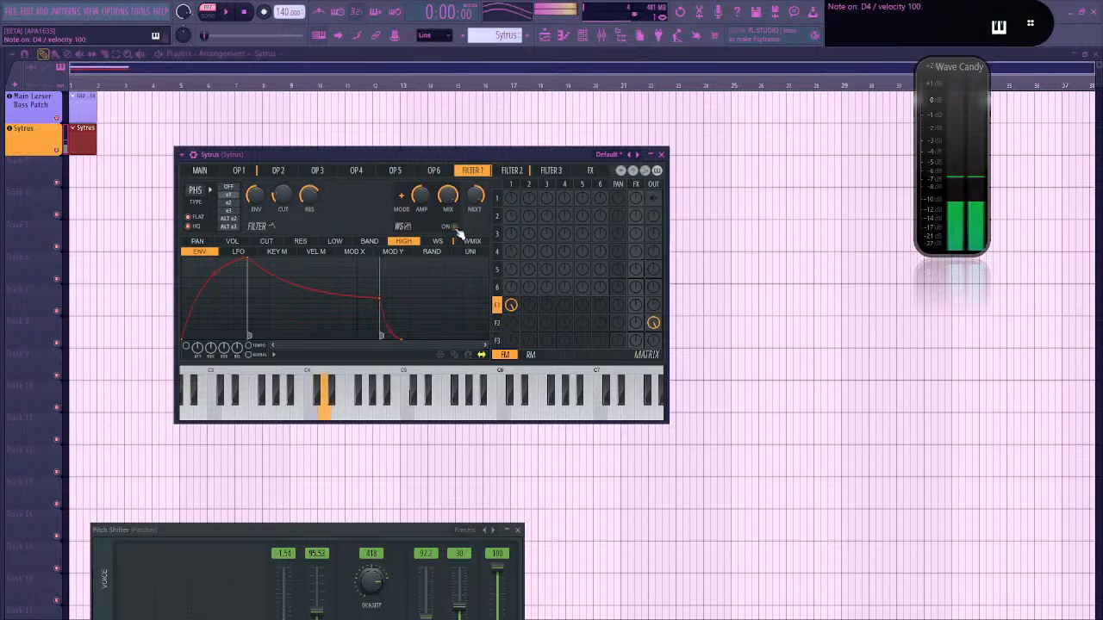
Check Sytrus's level in the mixer, reopen Sytrus and review the waveshaper curve and next-filter send of its filters
left_click(601, 36)
left_click(84, 312)
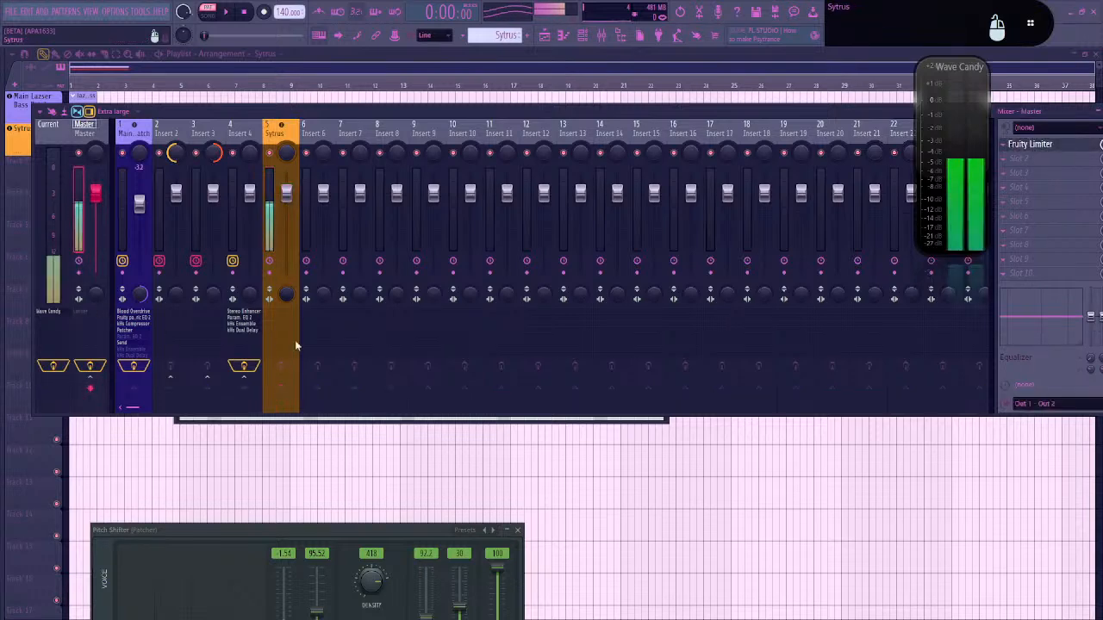
left_click(591, 36)
left_click(285, 118)
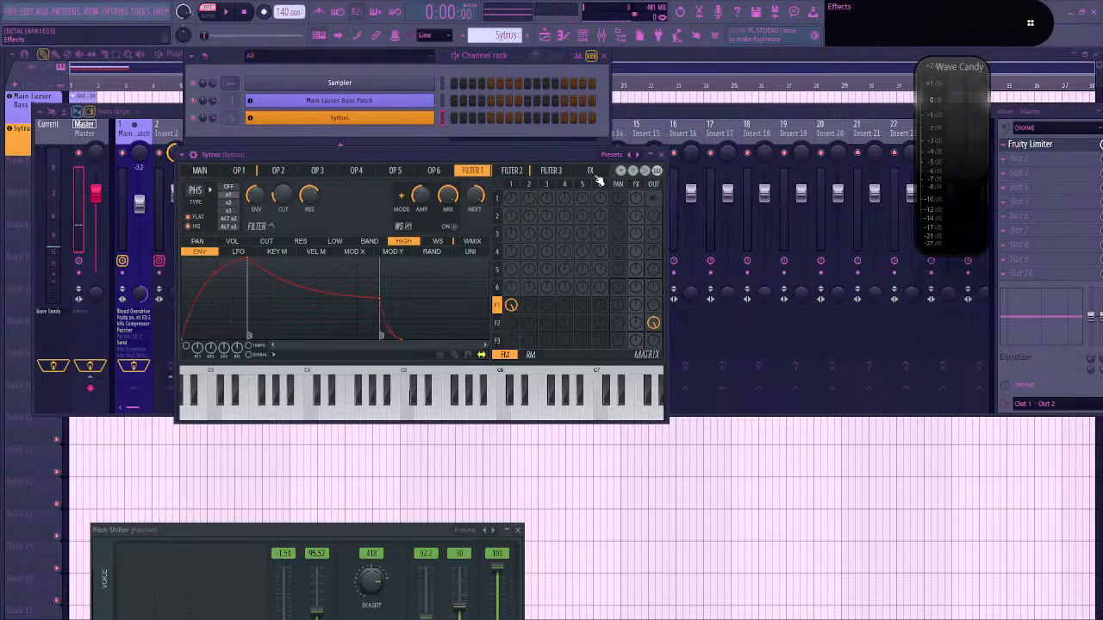
left_click(511, 172)
left_click(438, 242)
left_click(472, 170)
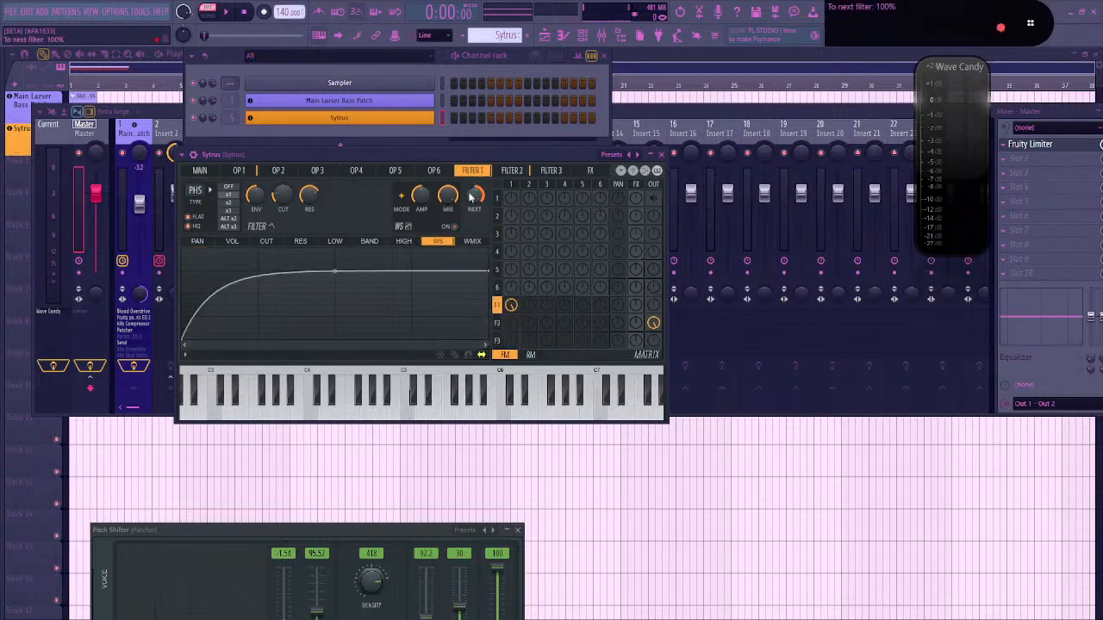
Add Distructor to the Sytrus mixer track and load its Empty preset
left_click(601, 37)
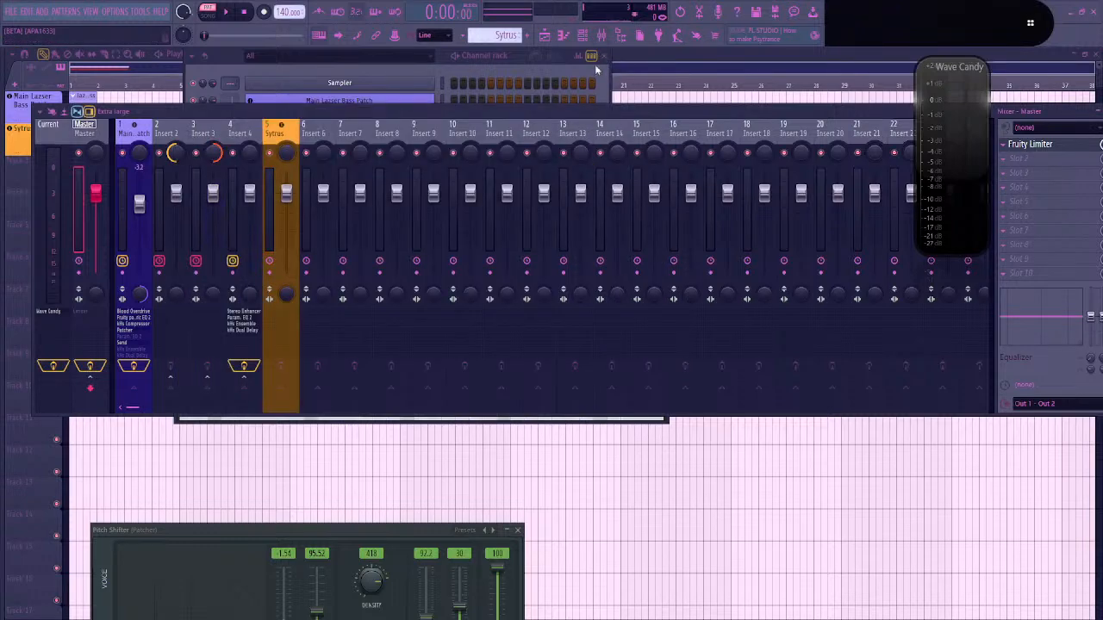
key("F8")
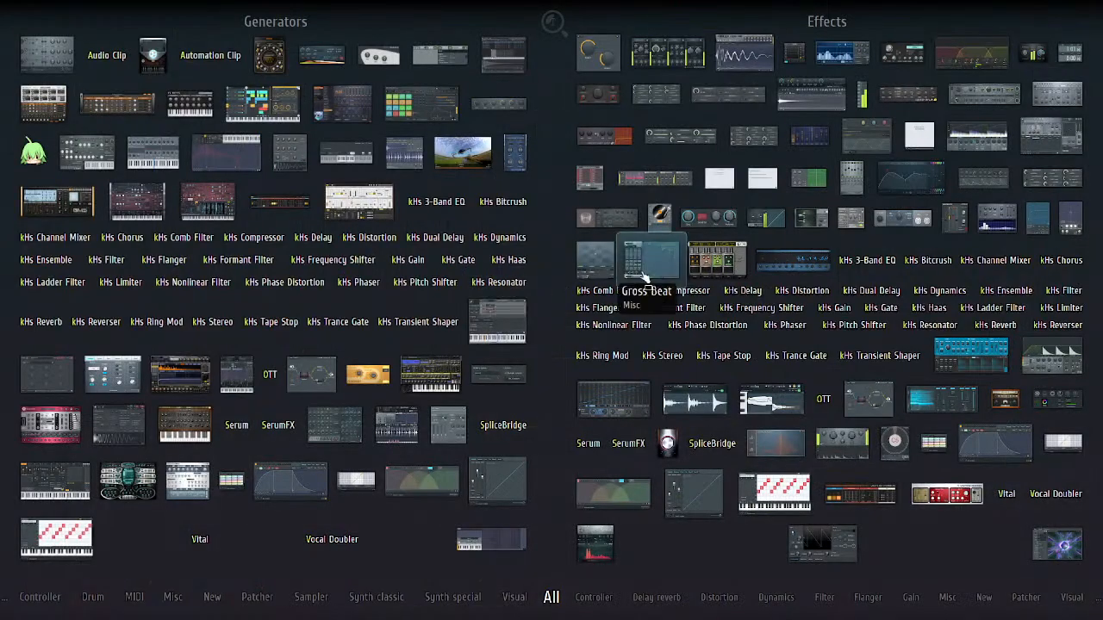
left_click_drag(696, 54, 292, 158)
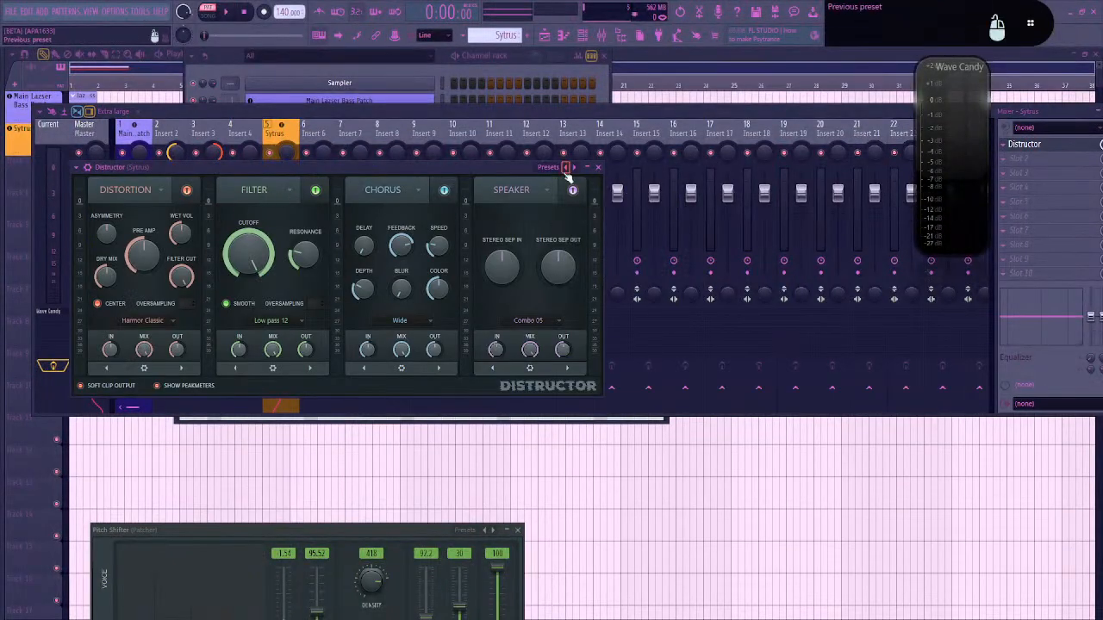
right_click(574, 167)
left_click(595, 217)
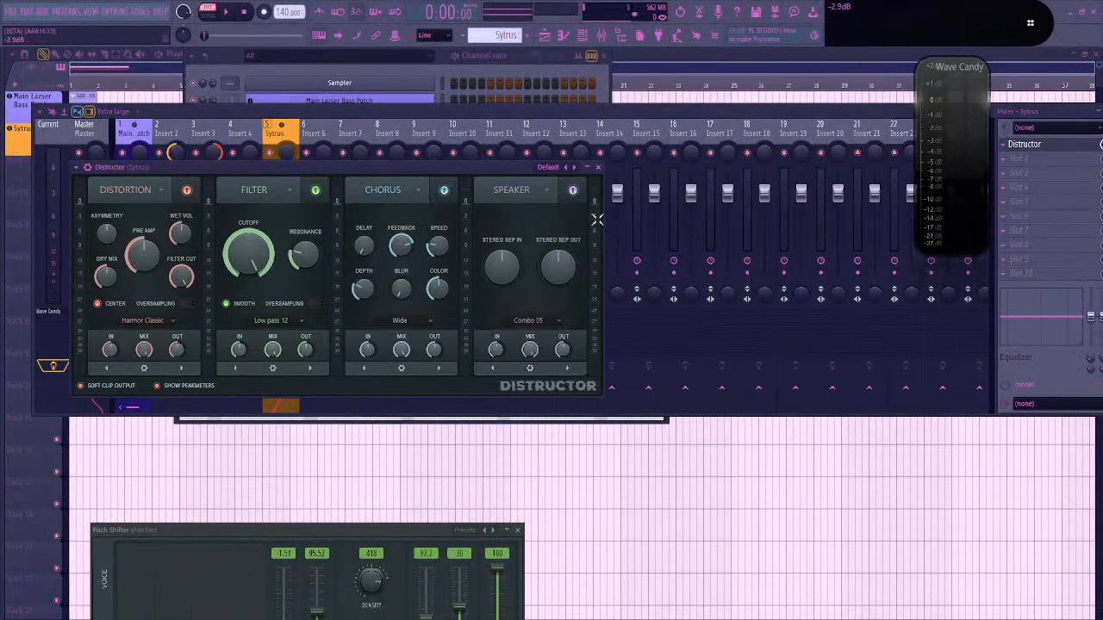
right_click(571, 167)
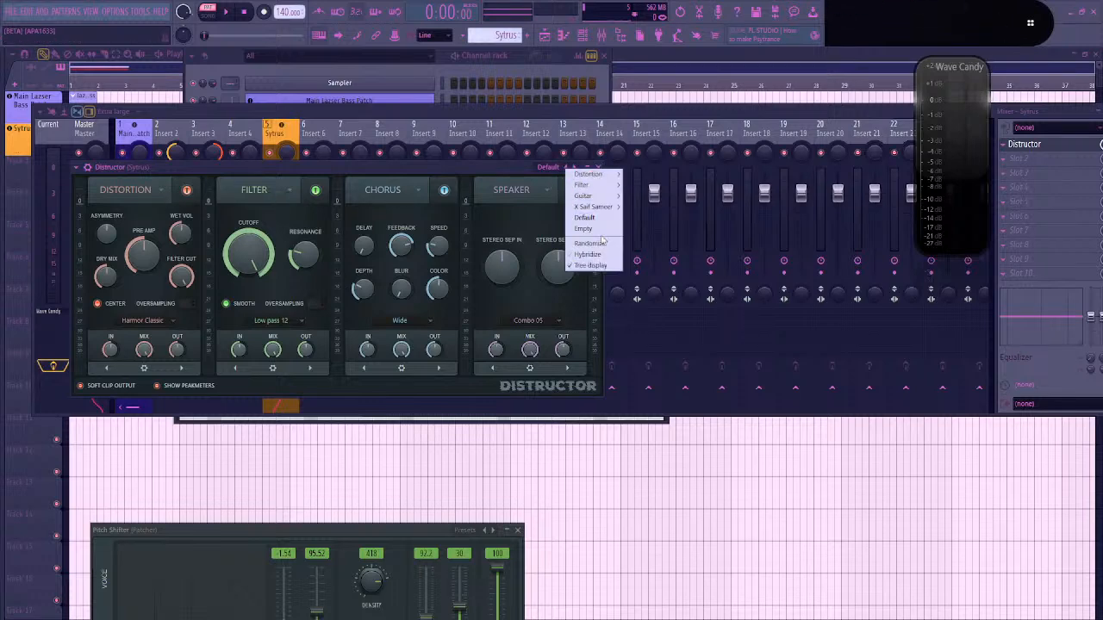
left_click(597, 225)
Add a Distortion module to Distructor's first slot and open its list of distortion types
left_click(137, 369)
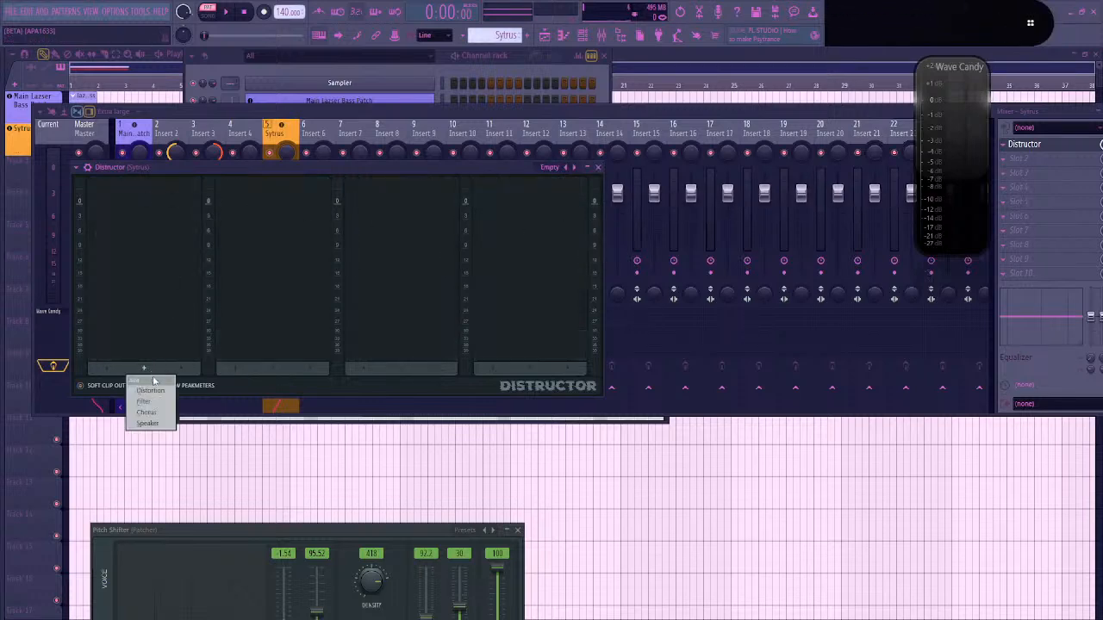
left_click(161, 392)
left_click(146, 321)
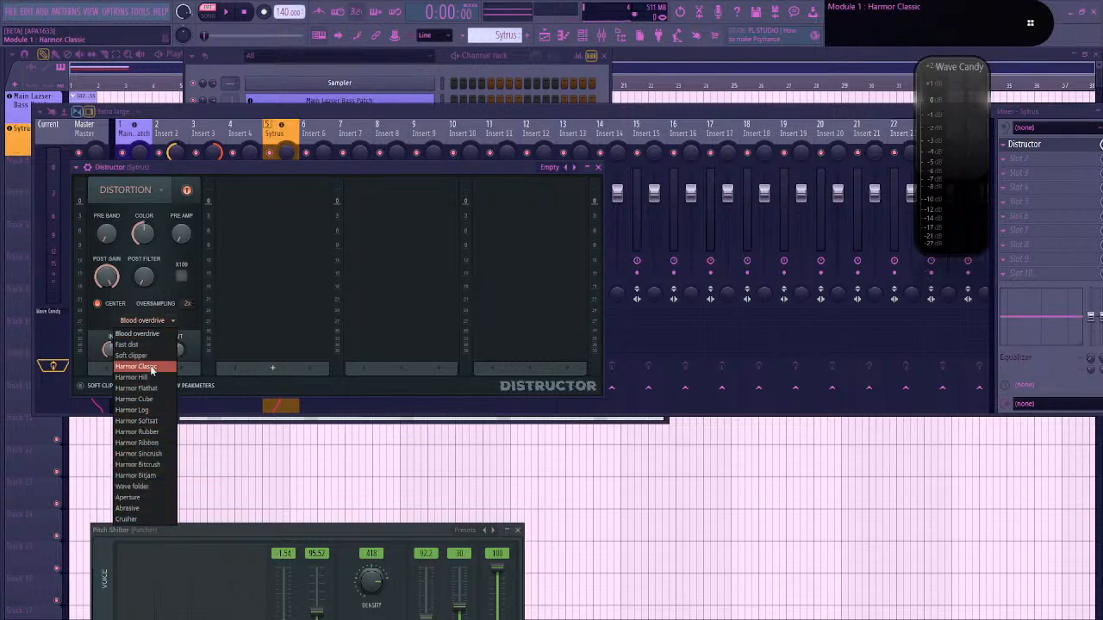
Switch to YouTube Studio, dismiss the focus session notification, read the live chat messages and return to FL Studio
key("alt+Tab")
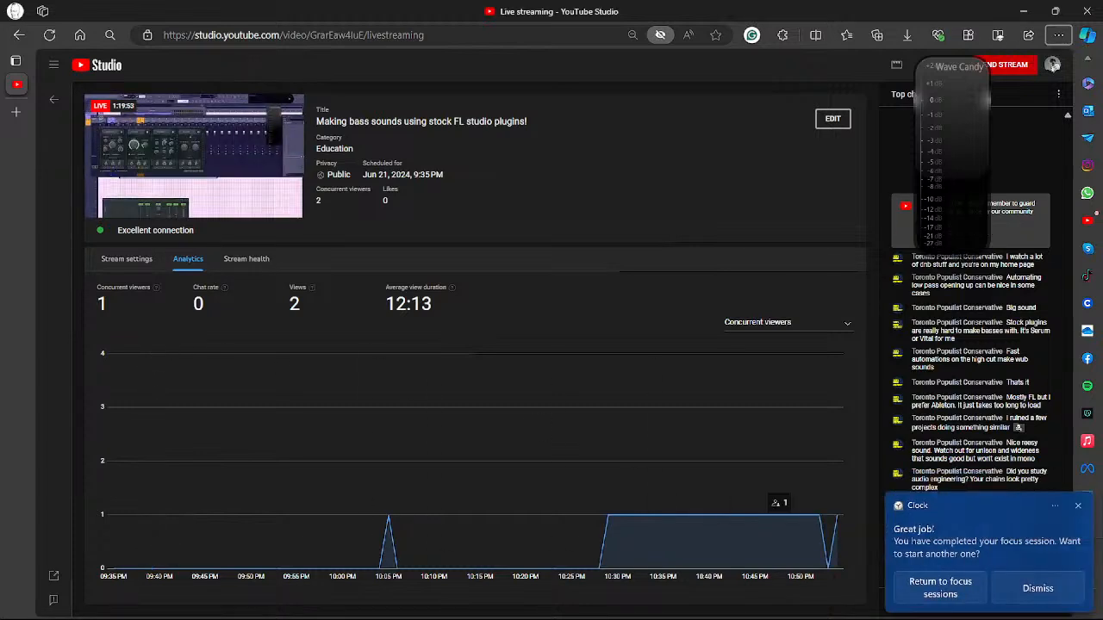
left_click(1051, 571)
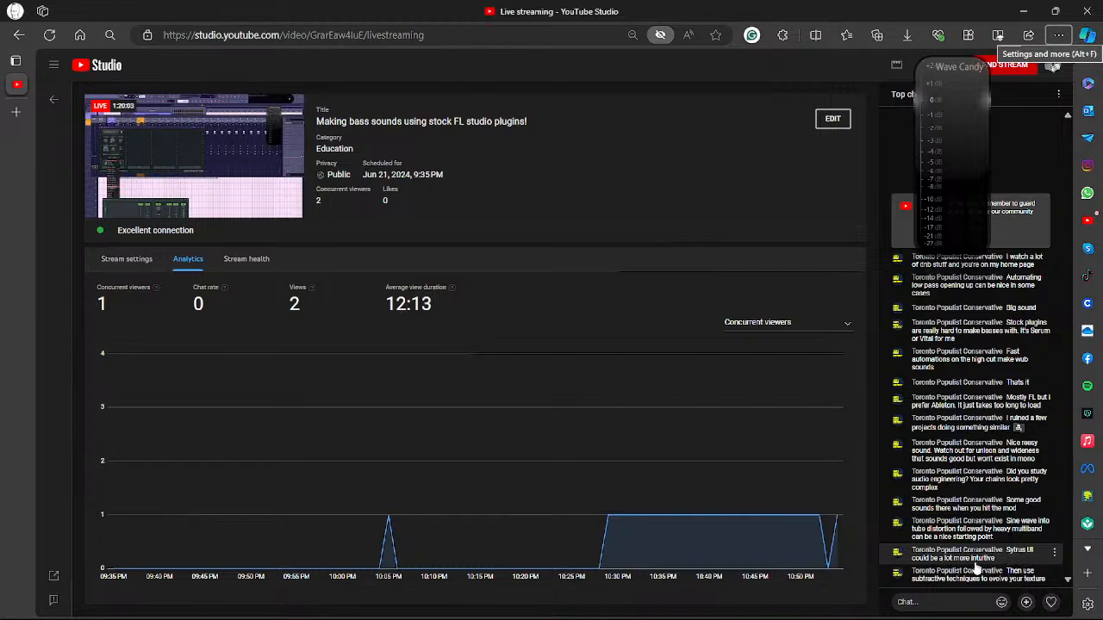
left_click(545, 404)
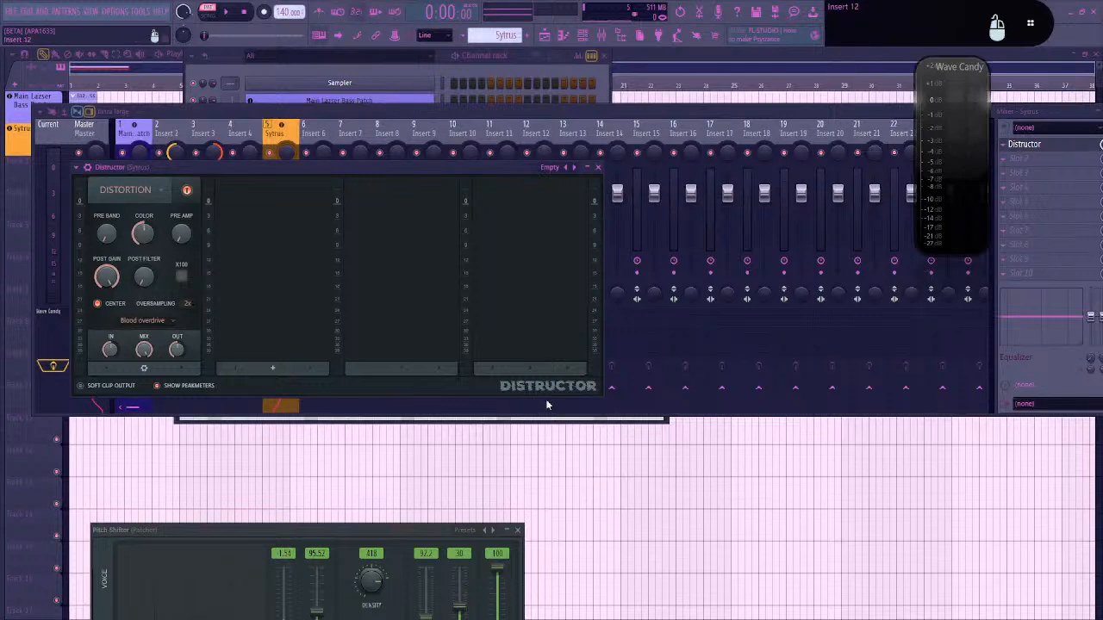
Move the Distructor window lower, reopen Sytrus and route Filter 3 to the output instead of Filter 2
left_click_drag(298, 169, 474, 285)
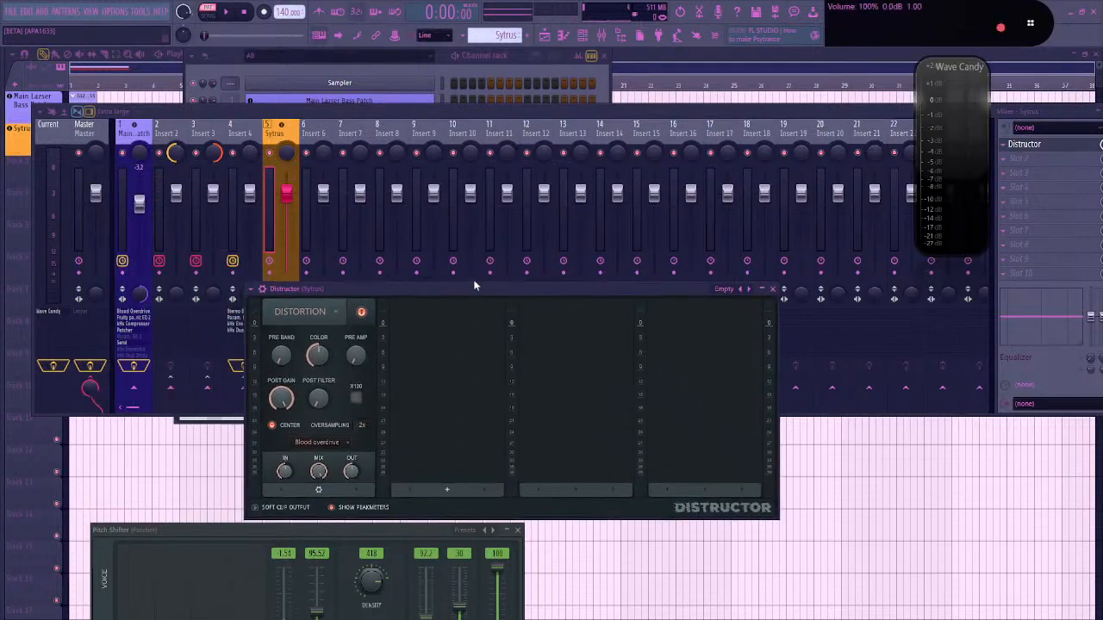
left_click(246, 74)
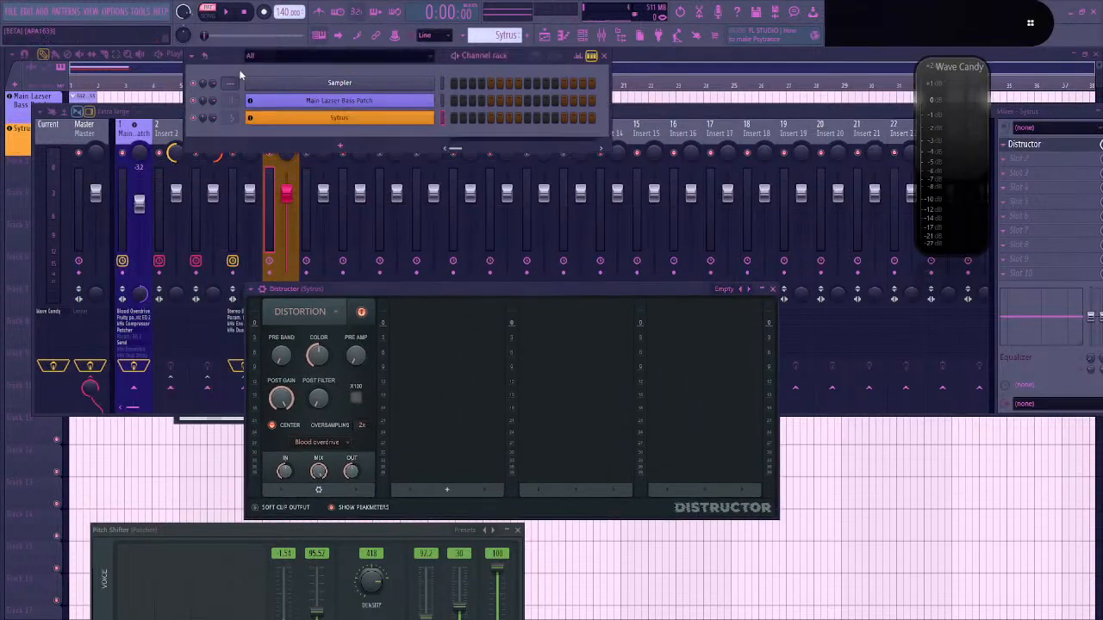
left_click(320, 117)
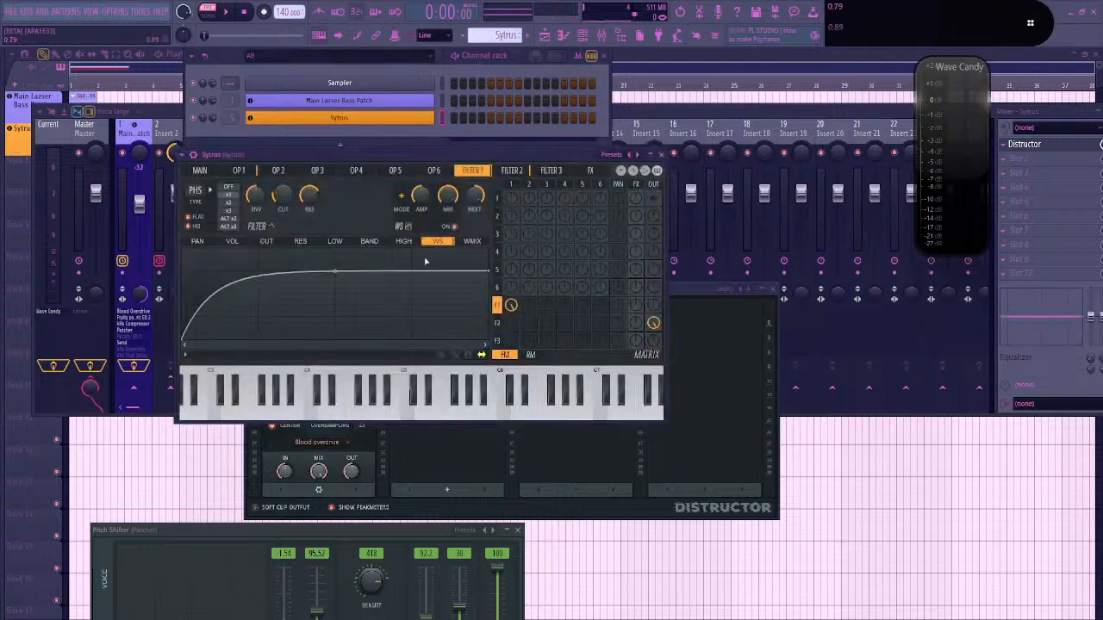
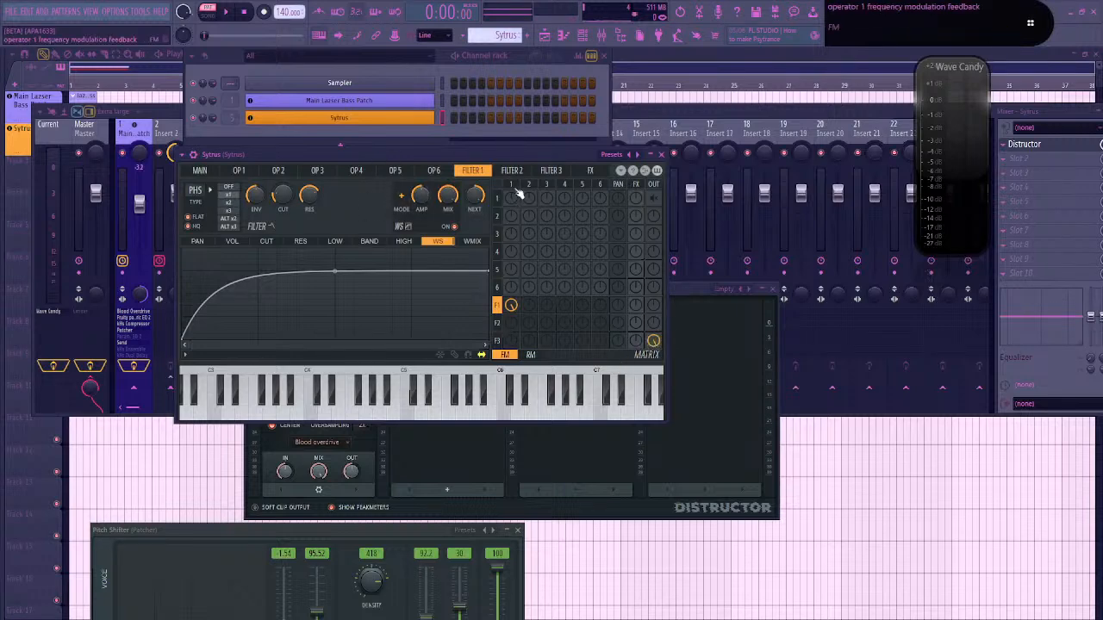
Raise Filter 2's high-pass level most of the way up and bring the mixer back to the front
left_click(497, 322)
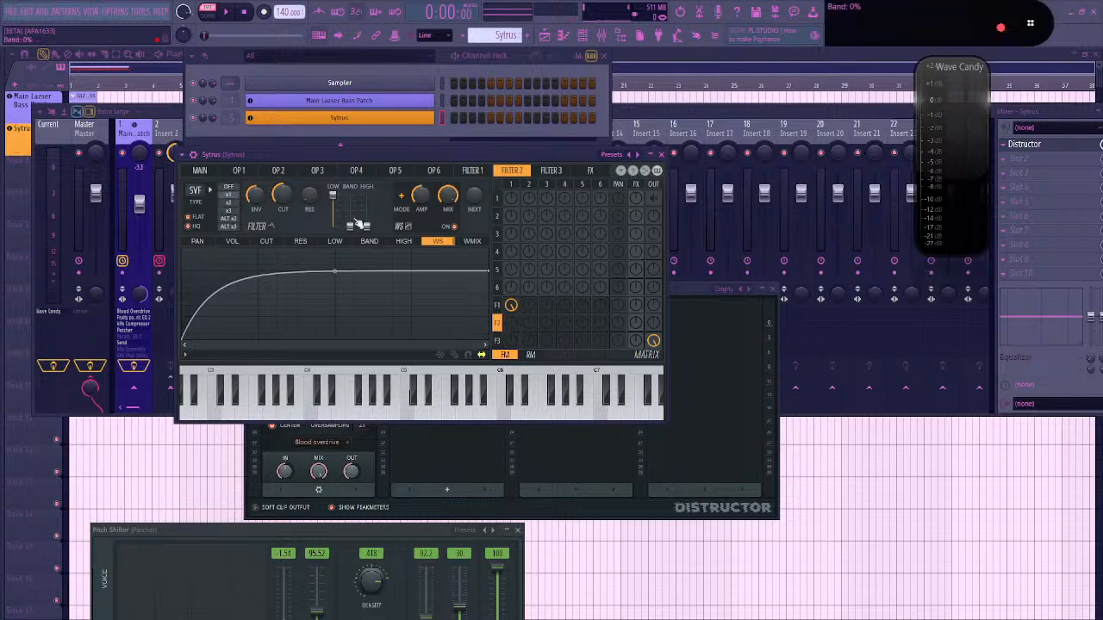
left_click_drag(367, 222, 366, 200)
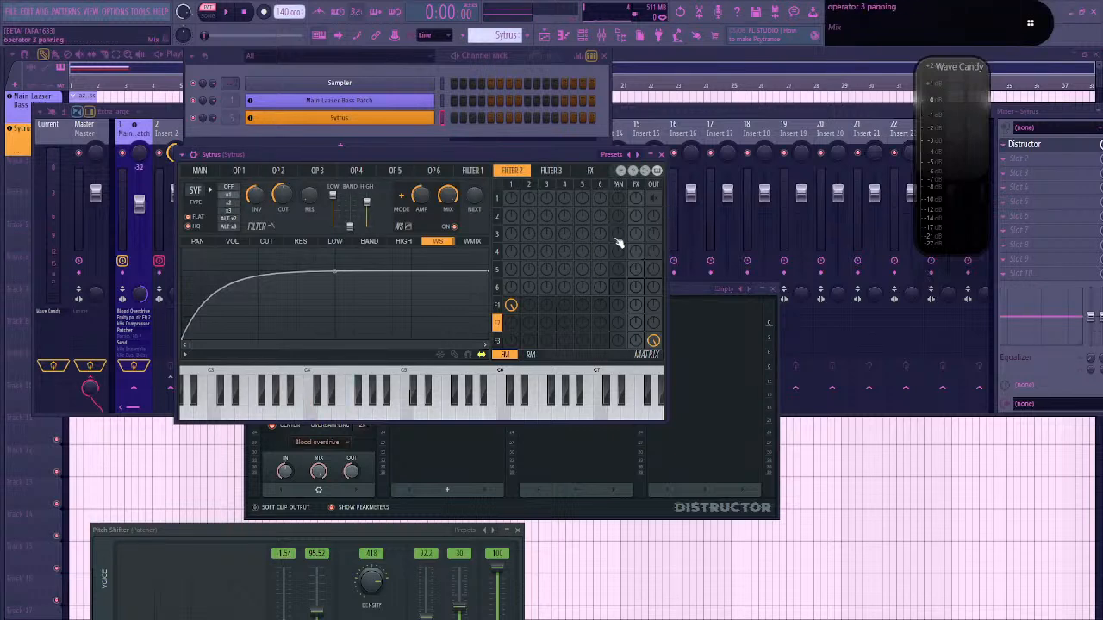
left_click(715, 114)
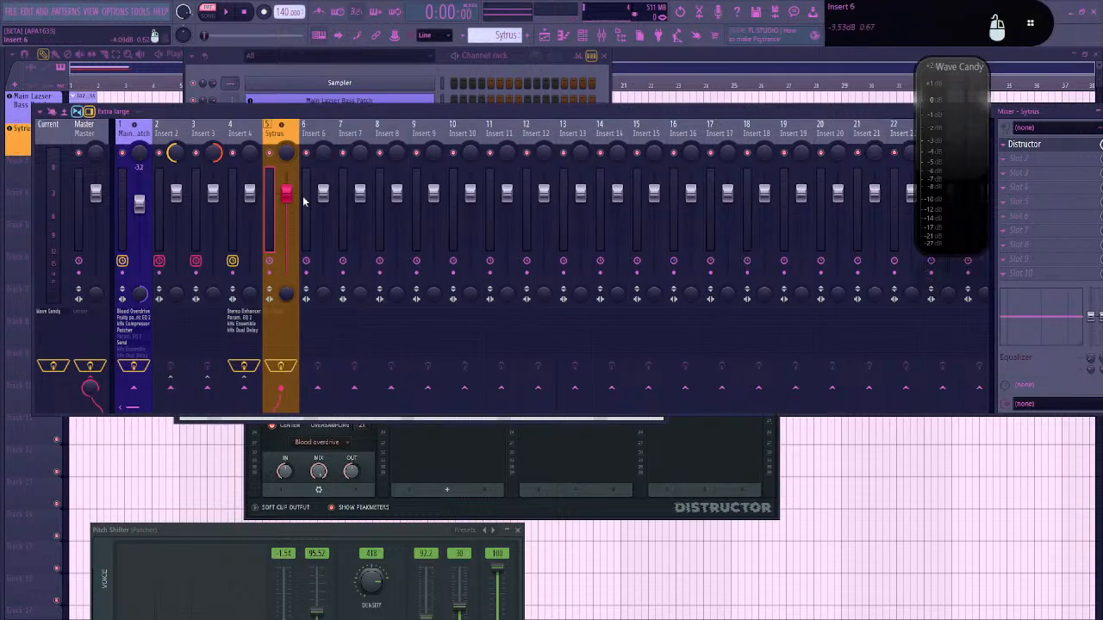
Bring the channel rack and Distructor to the front and reopen the Sytrus channel's window
left_click(320, 73)
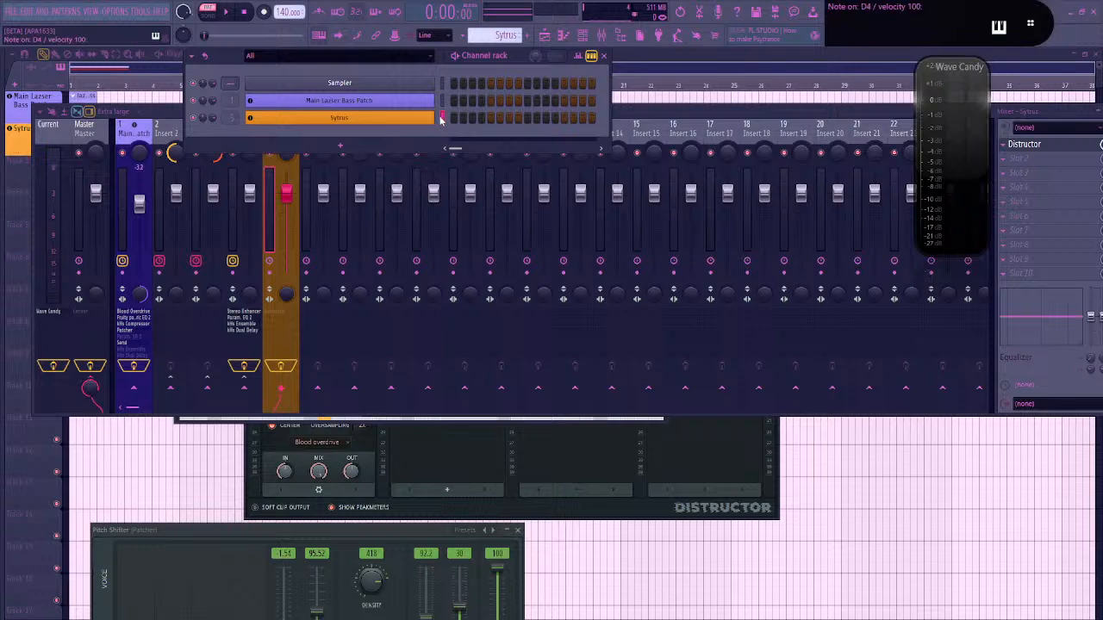
left_click(427, 454)
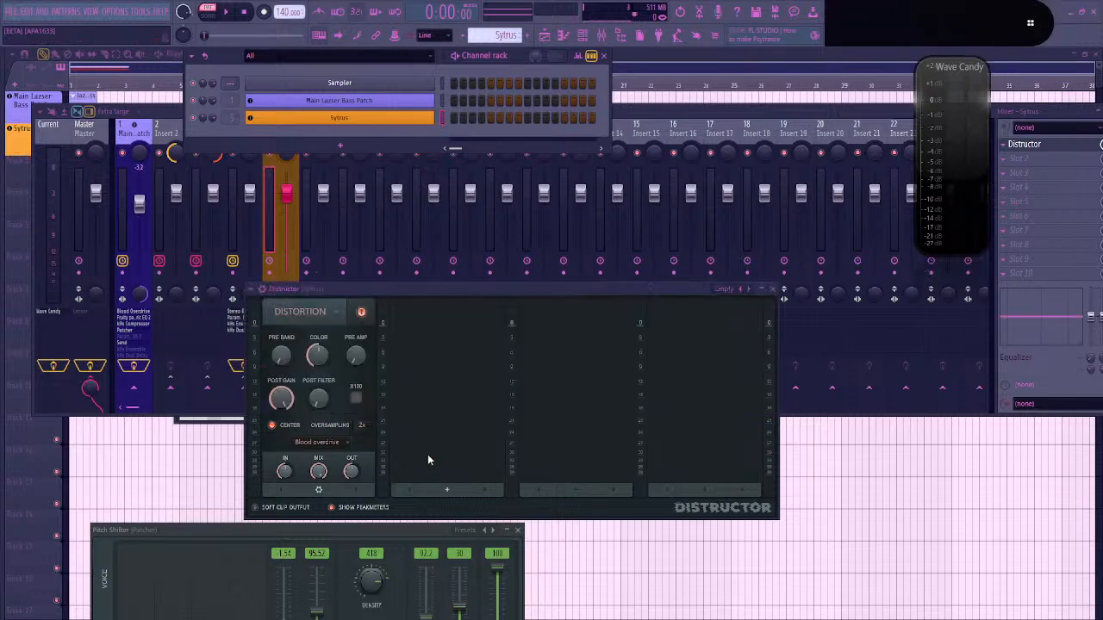
left_click(305, 121)
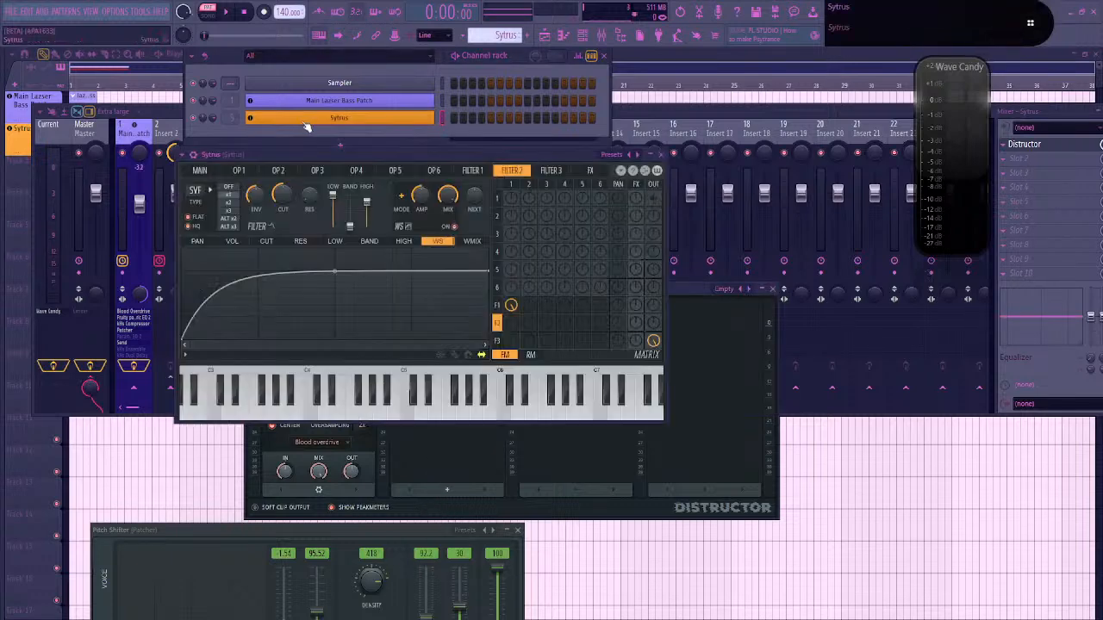
Try routing Filter 2 to the output in the matrix while playing D4 to audition the sound
left_click_drag(656, 324, 656, 267)
key("x")
key("x")
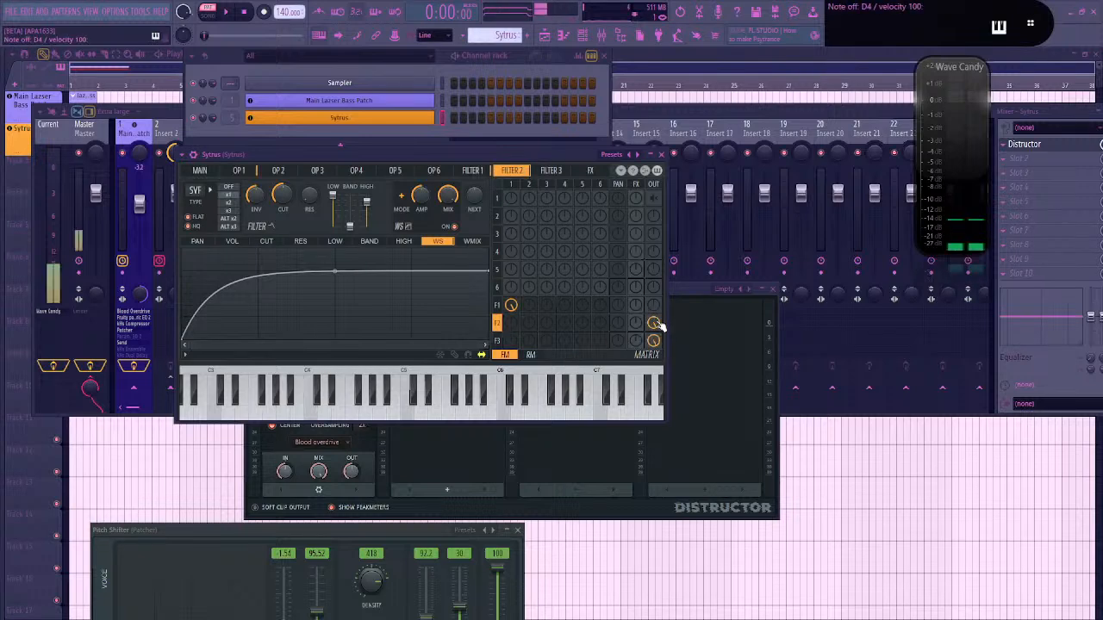
key("x")
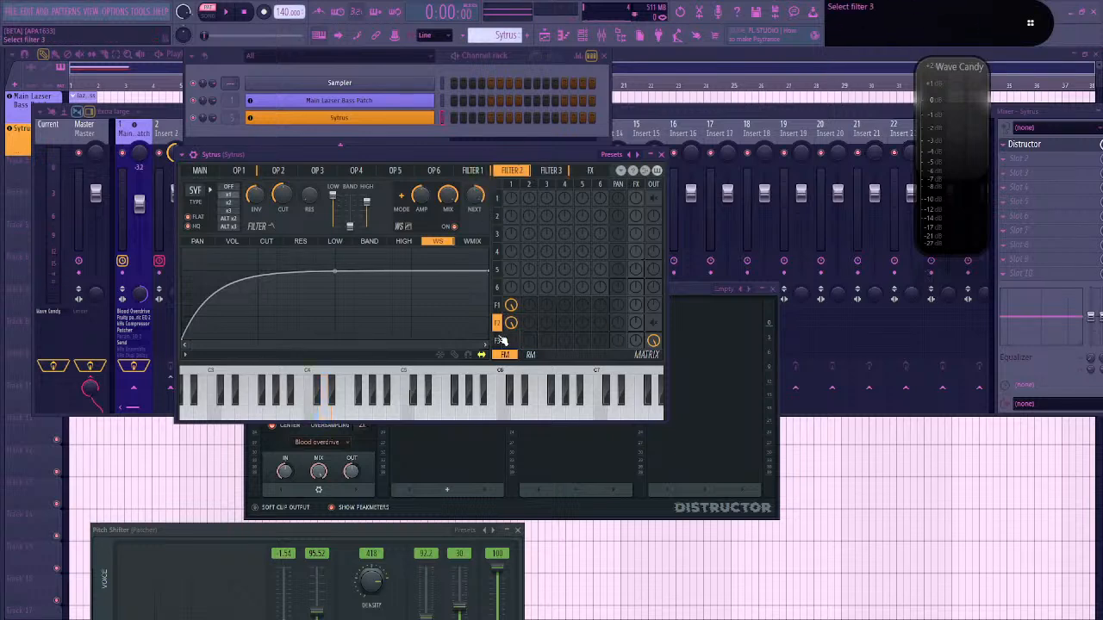
key("x")
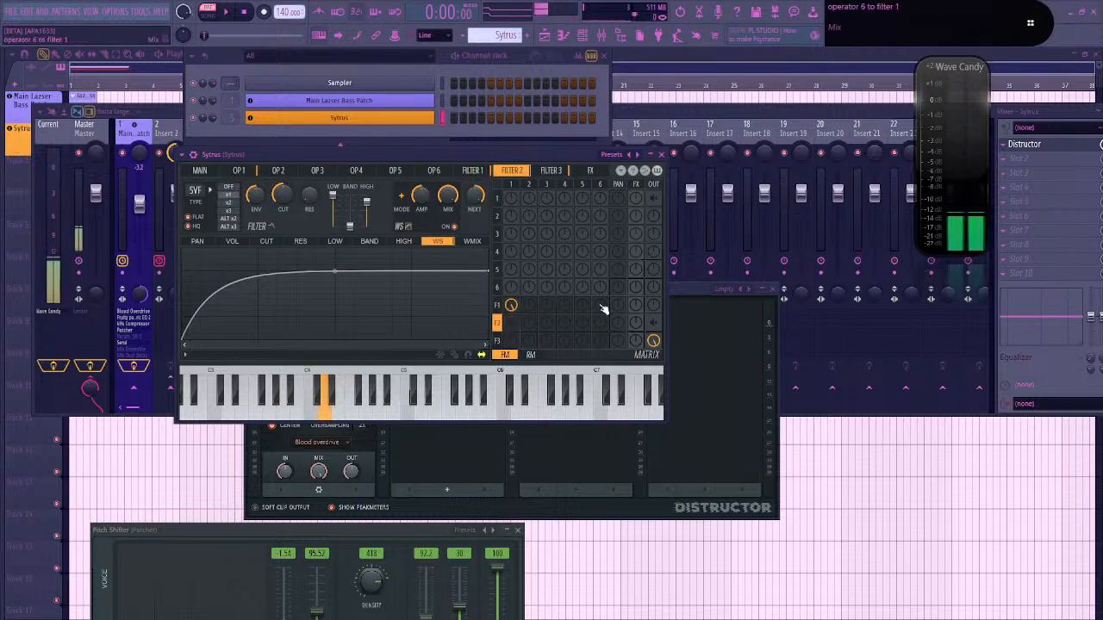
key("d")
key("x")
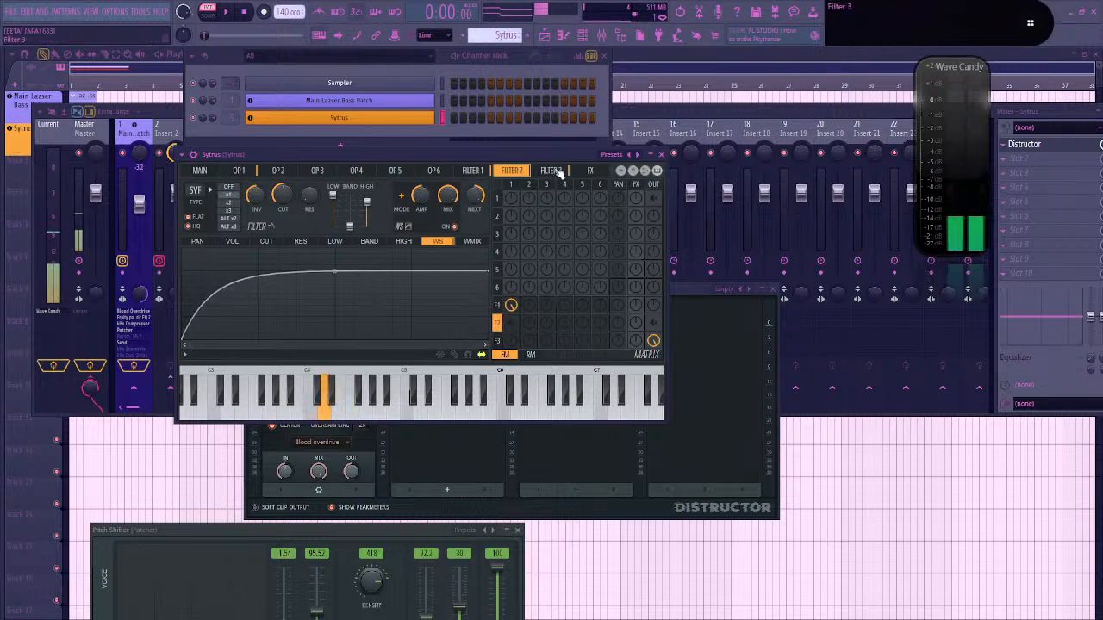
Check Filter 3's settings, go back to Filter 2 and play a test note
left_click(552, 170)
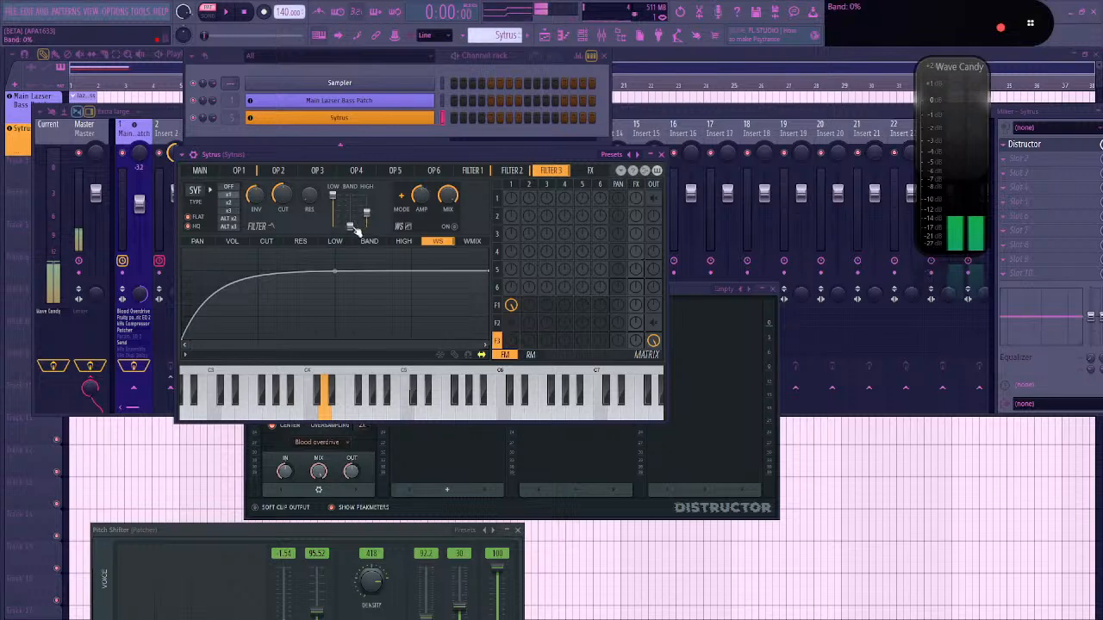
left_click(512, 171)
key("d")
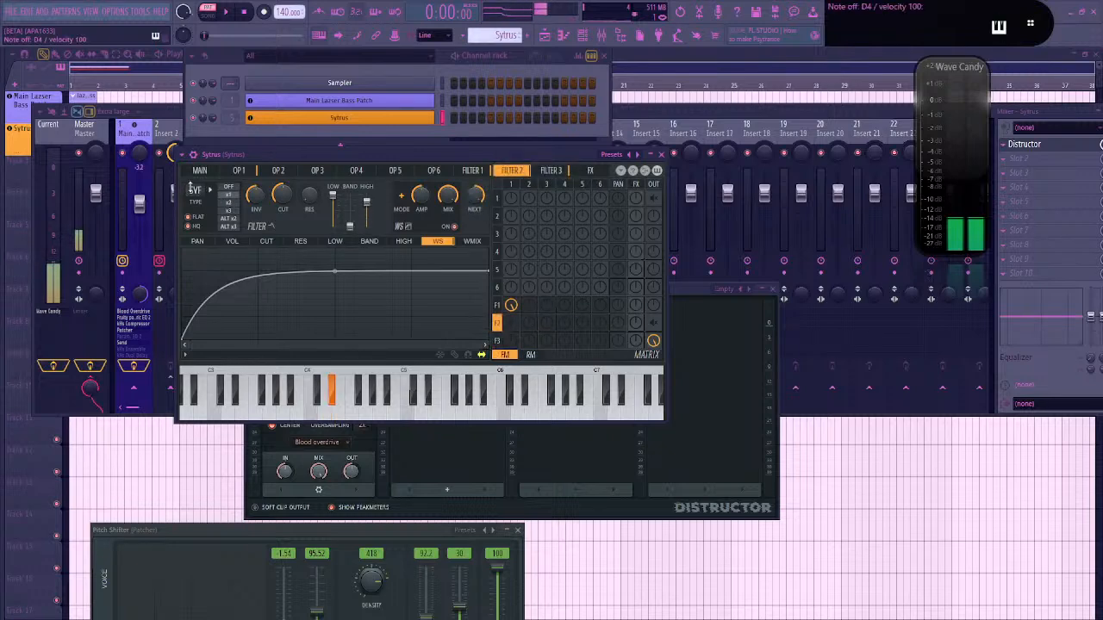
Change Filter 2 to the HP type with the ALT x3 slope, raising its resonance and turning down its cutoff
left_click(194, 190)
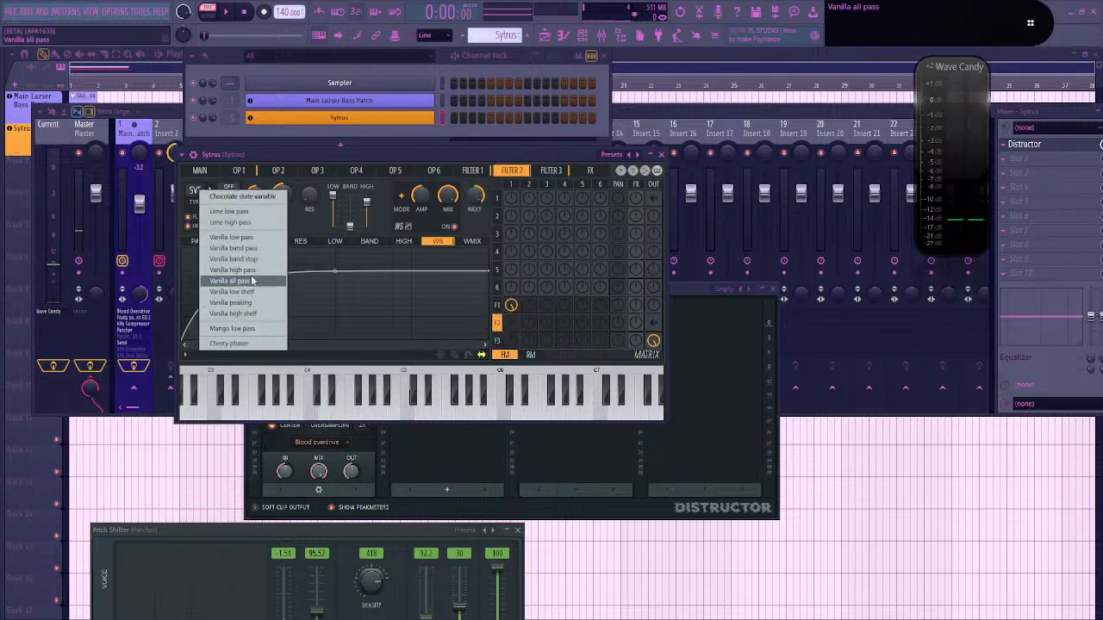
left_click(247, 224)
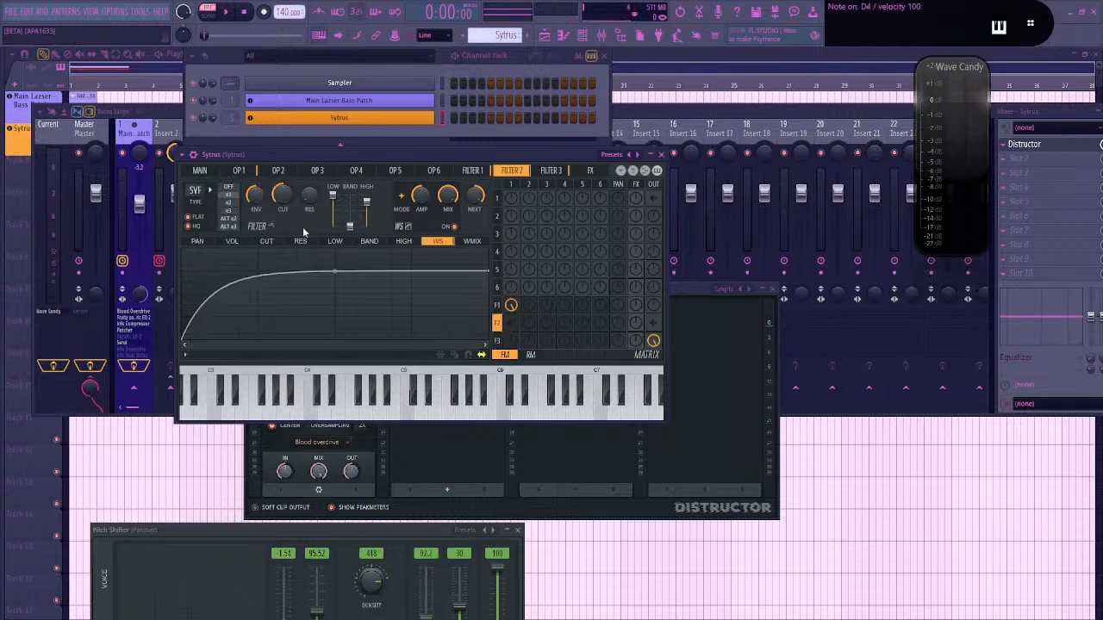
key("d")
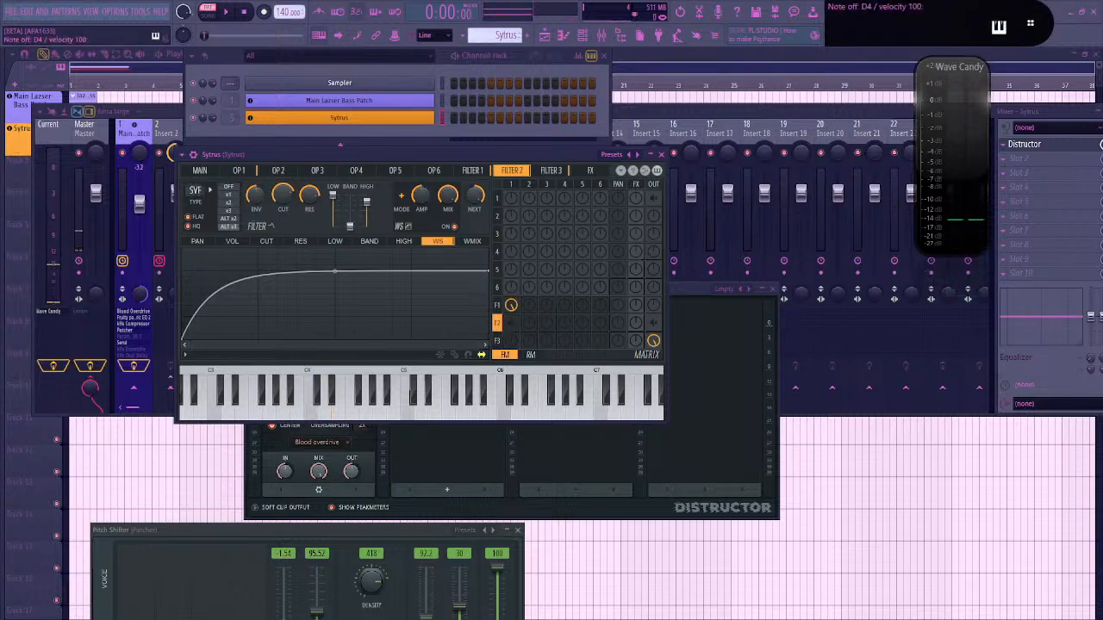
left_click_drag(196, 188, 196, 179)
left_click_drag(282, 195, 282, 263)
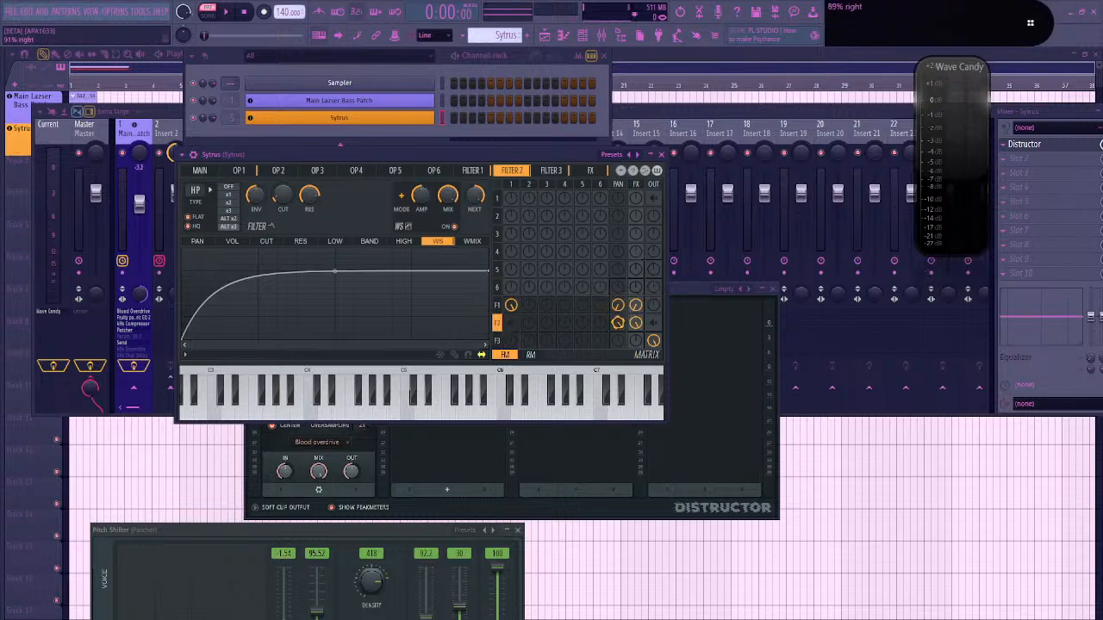
Set the PAN and FX amounts of Filters 1 and 2 in the matrix and audition them with D4 and F4
key("x")
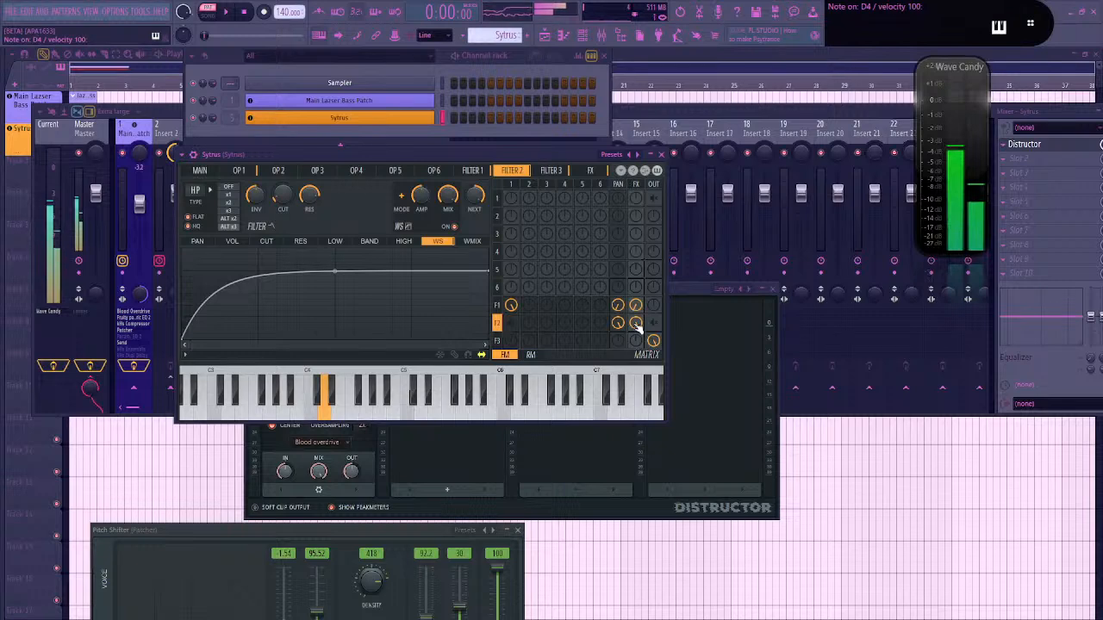
key("z")
key("x")
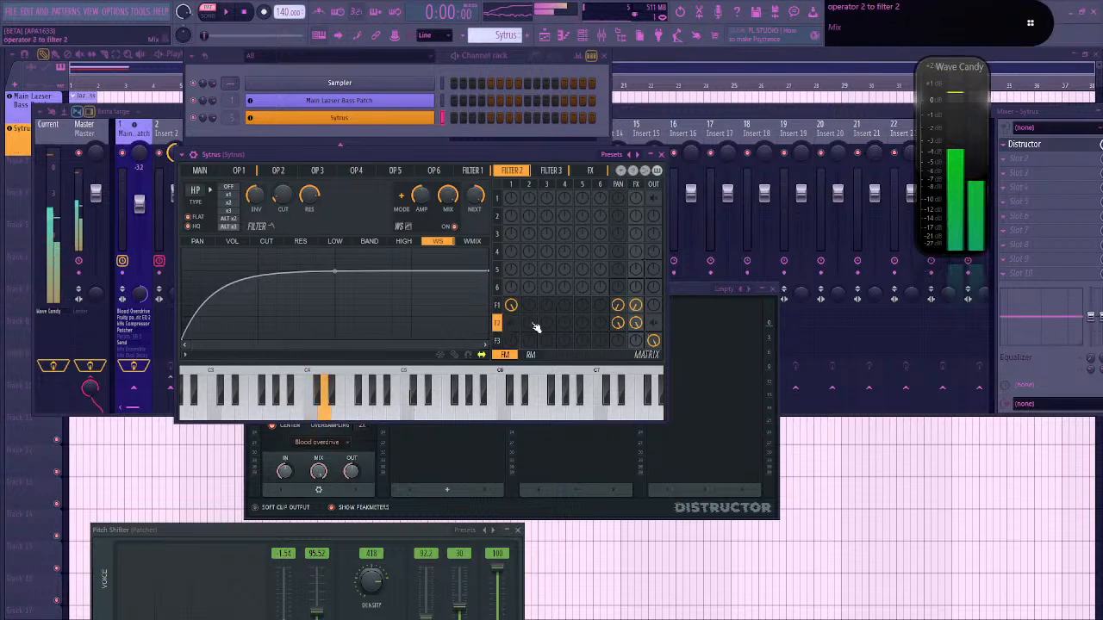
key("v")
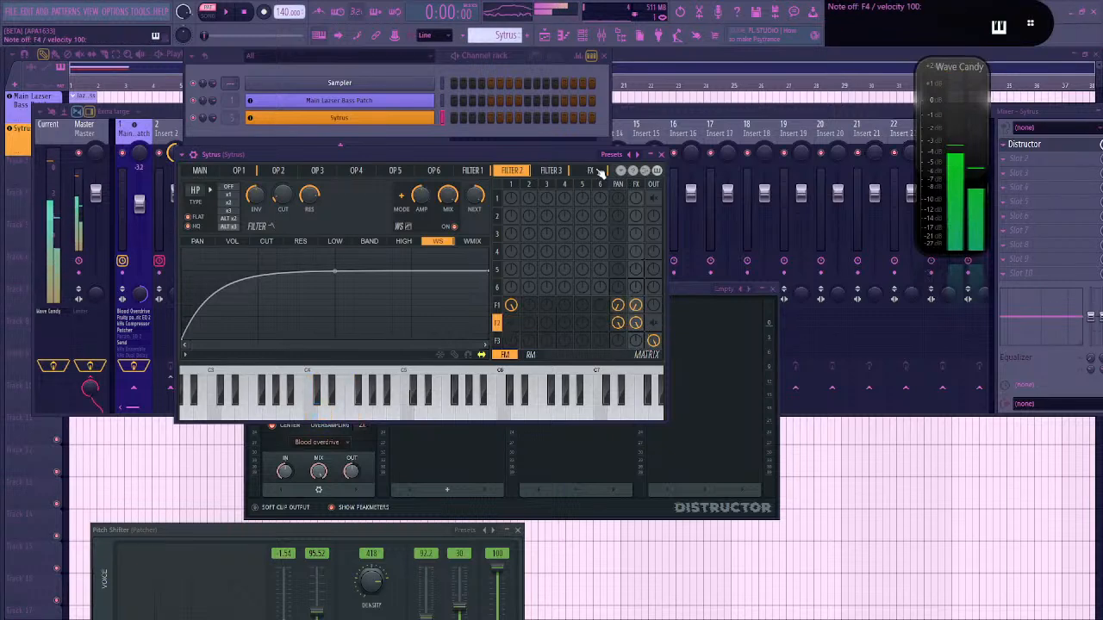
Try sending Sytrus's FX output to mixer track Insert 2 and check the signal in the mixer
left_click(597, 170)
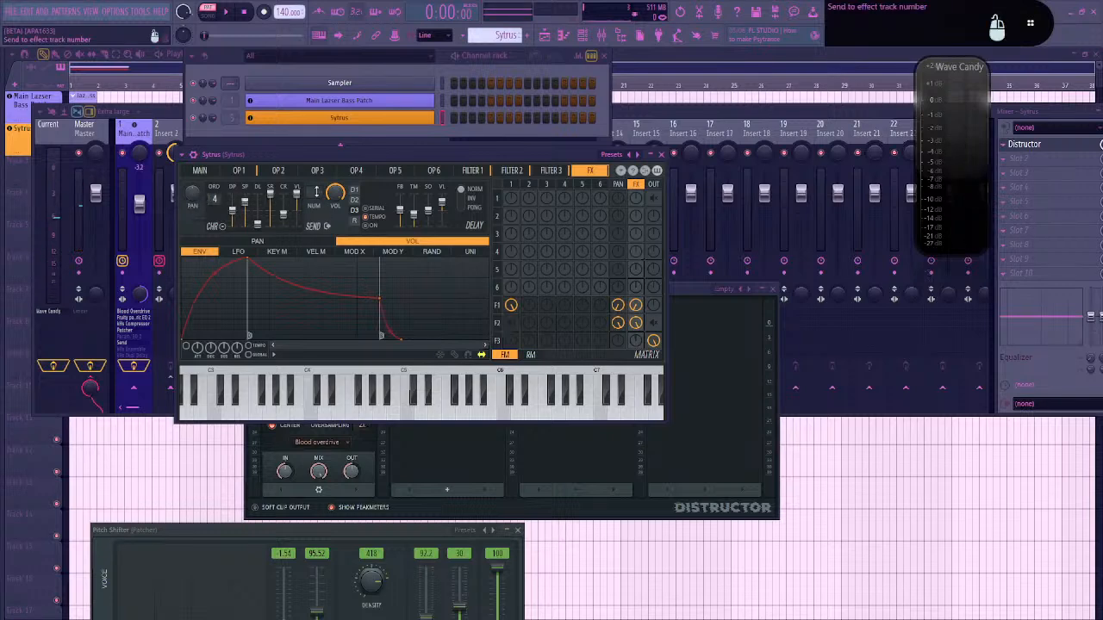
left_click(317, 196)
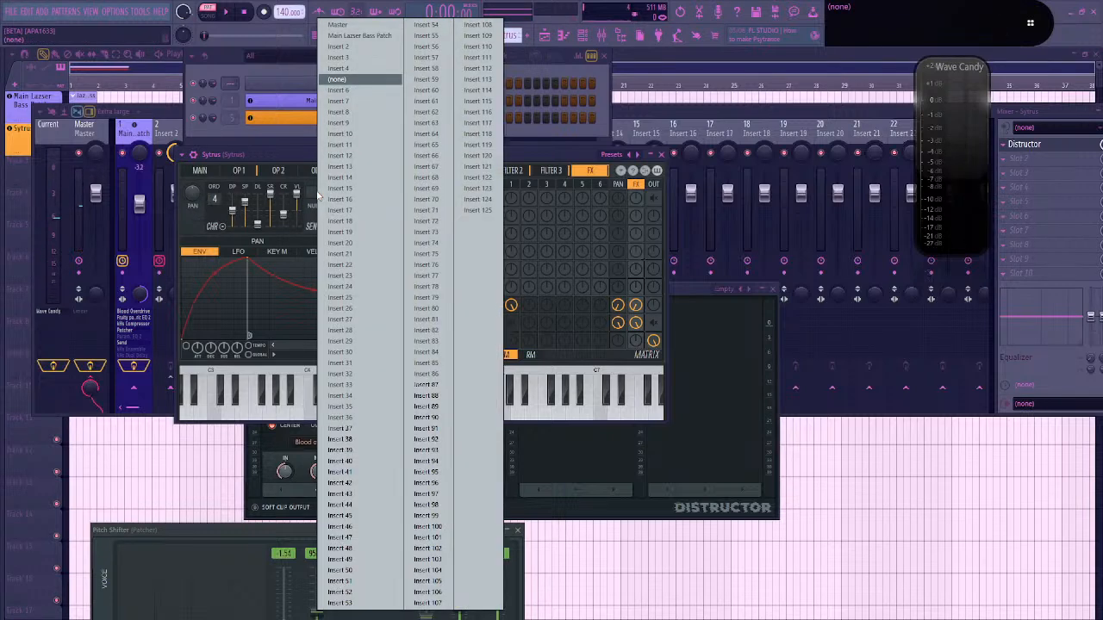
left_click(344, 46)
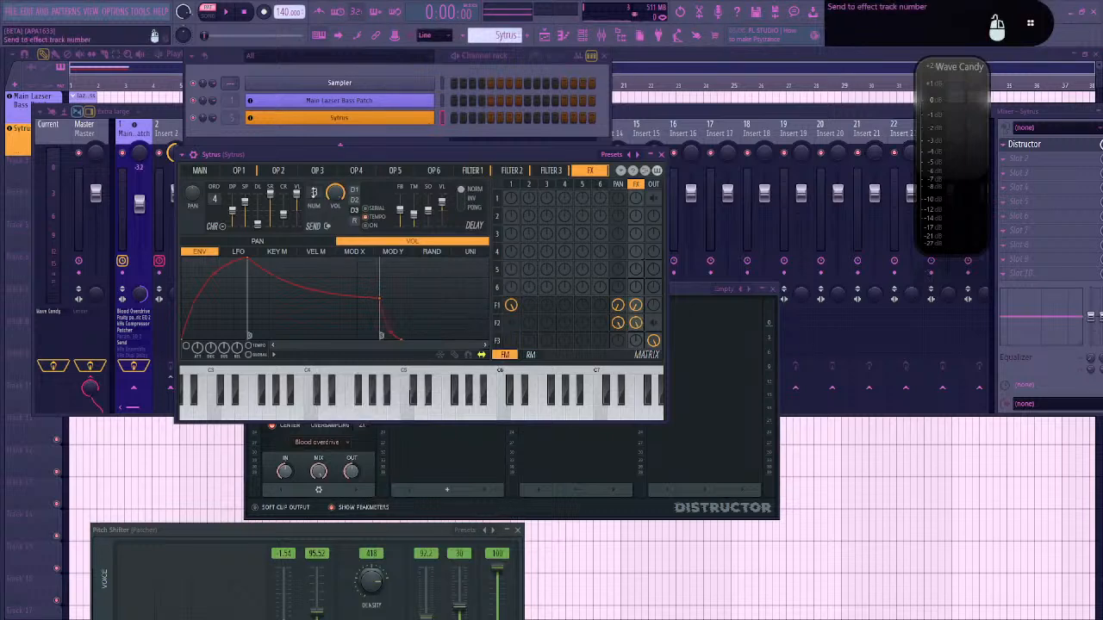
left_click(601, 36)
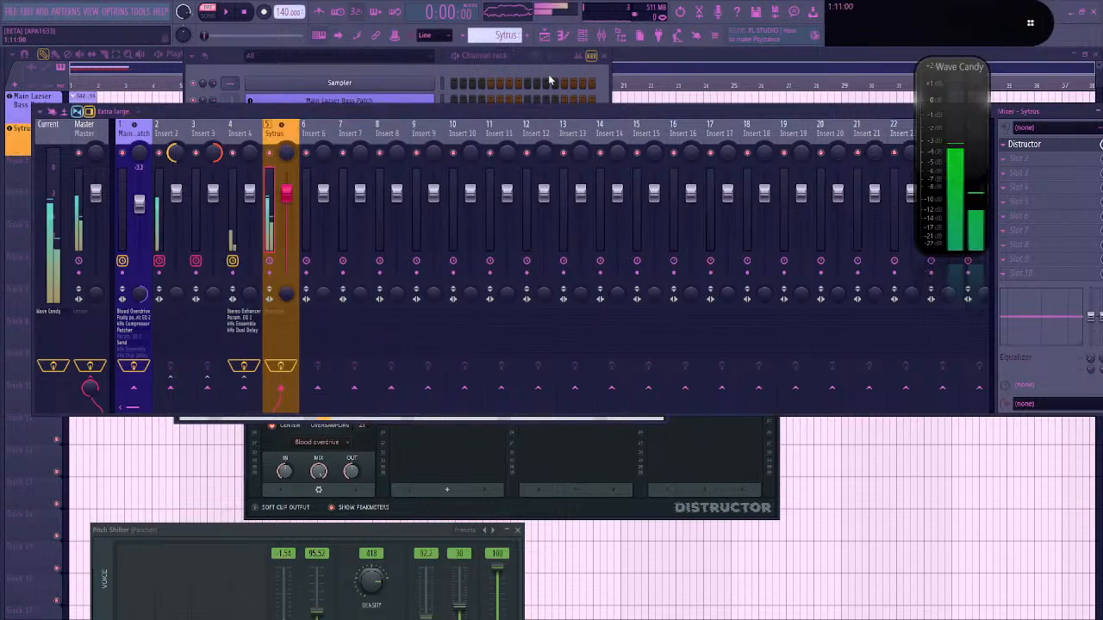
Try another effect track number for Sytrus's send and check in the mixer which insert receives D4
left_click(421, 67)
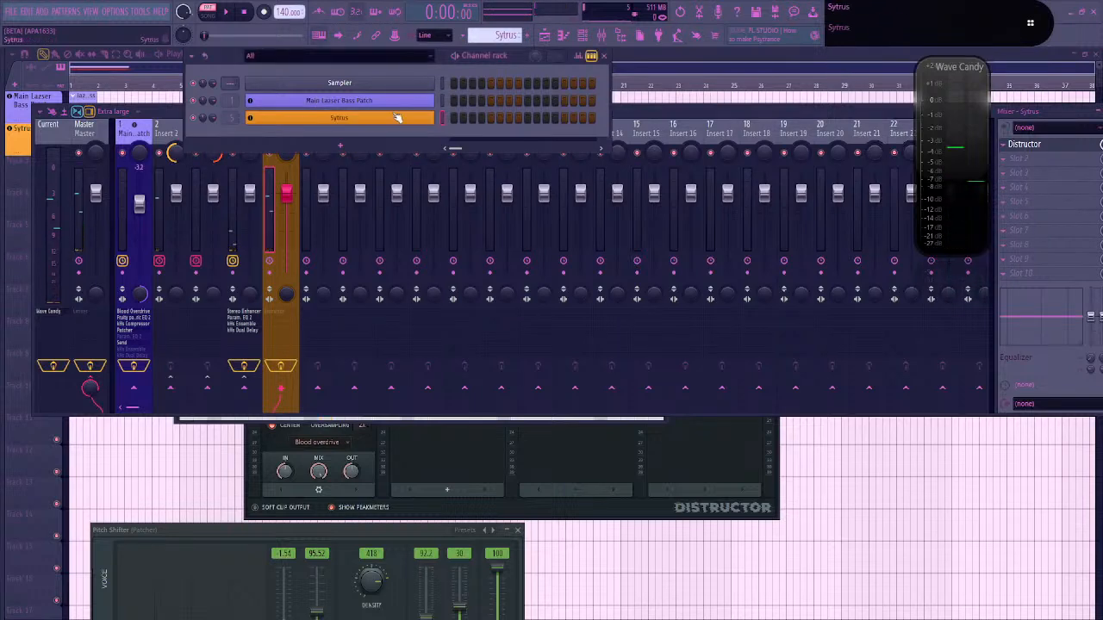
left_click(363, 120)
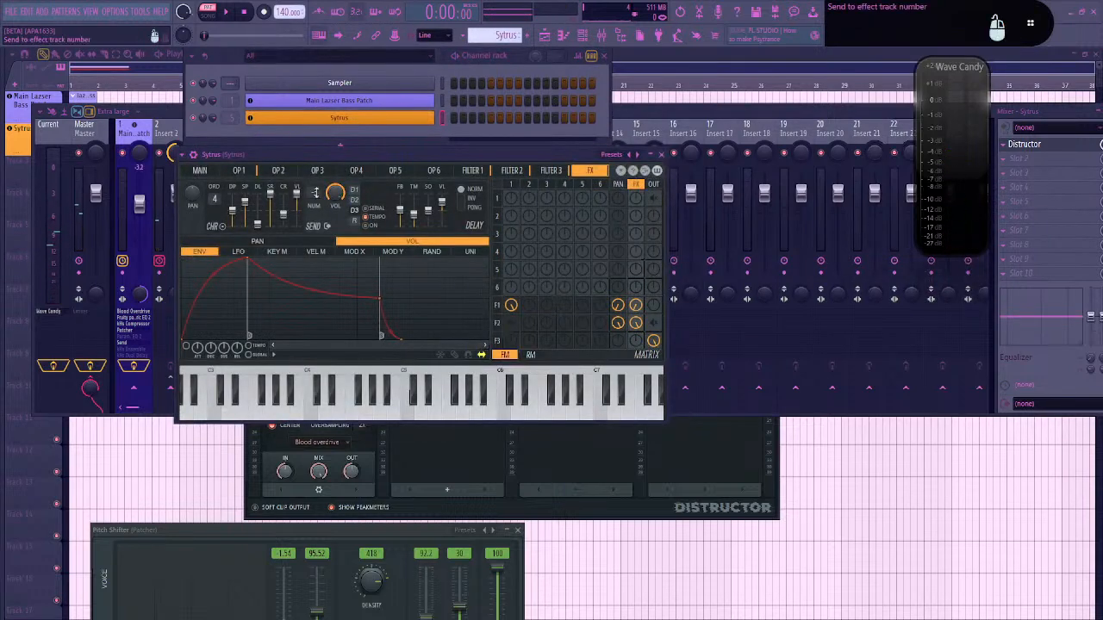
key("x")
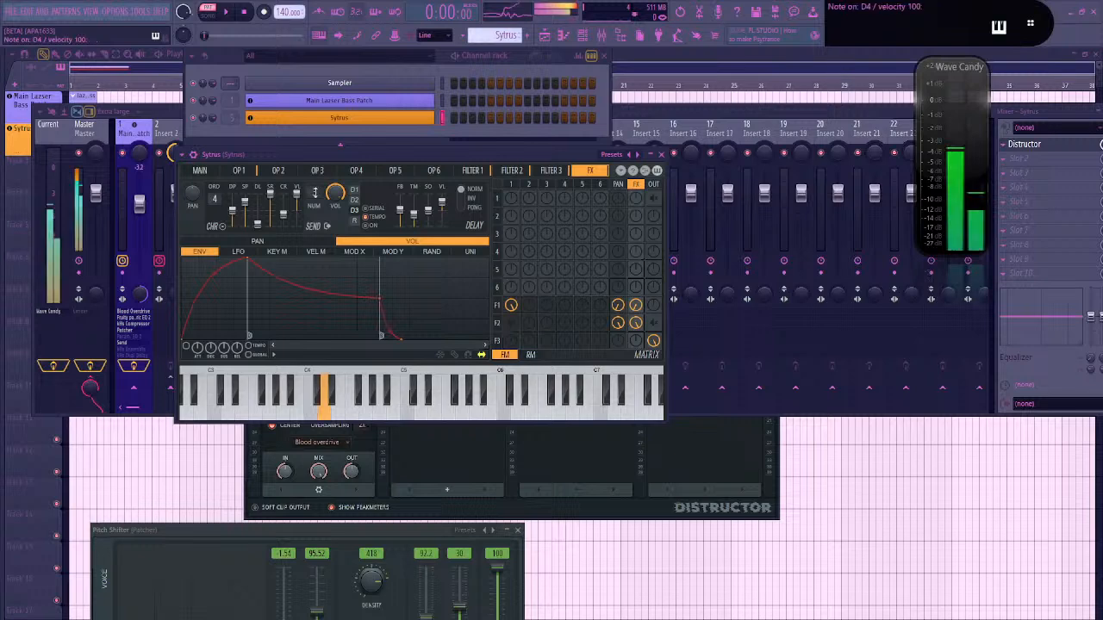
key("F9")
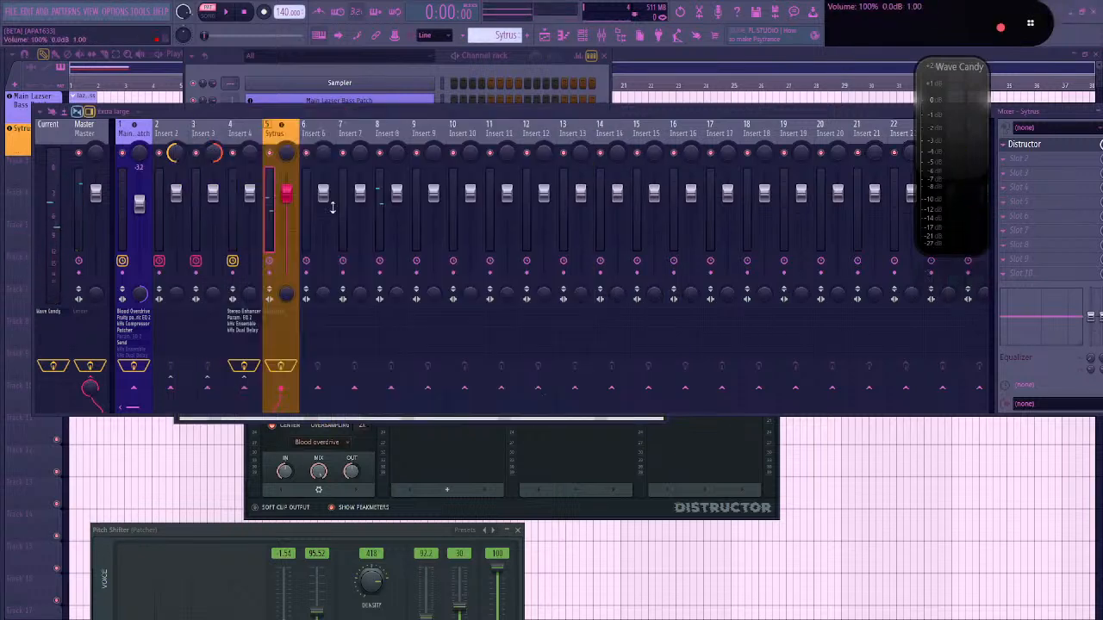
Reopen Sytrus, set its send track number to 1 and move its window off the Sytrus mixer track
left_click(363, 73)
left_click(359, 120)
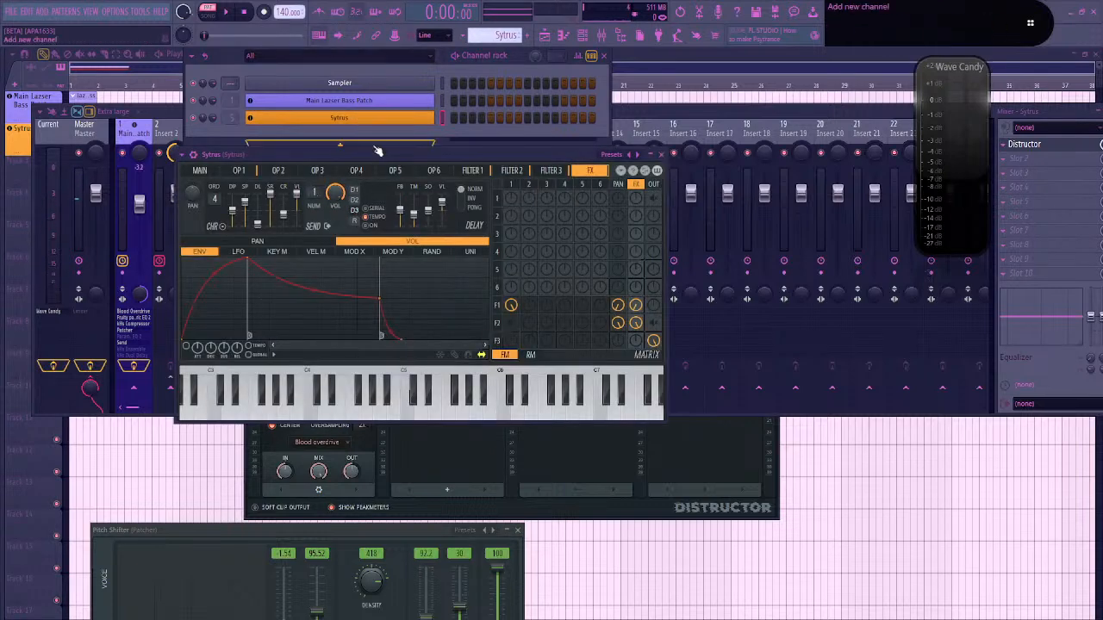
left_click_drag(345, 154, 755, 131)
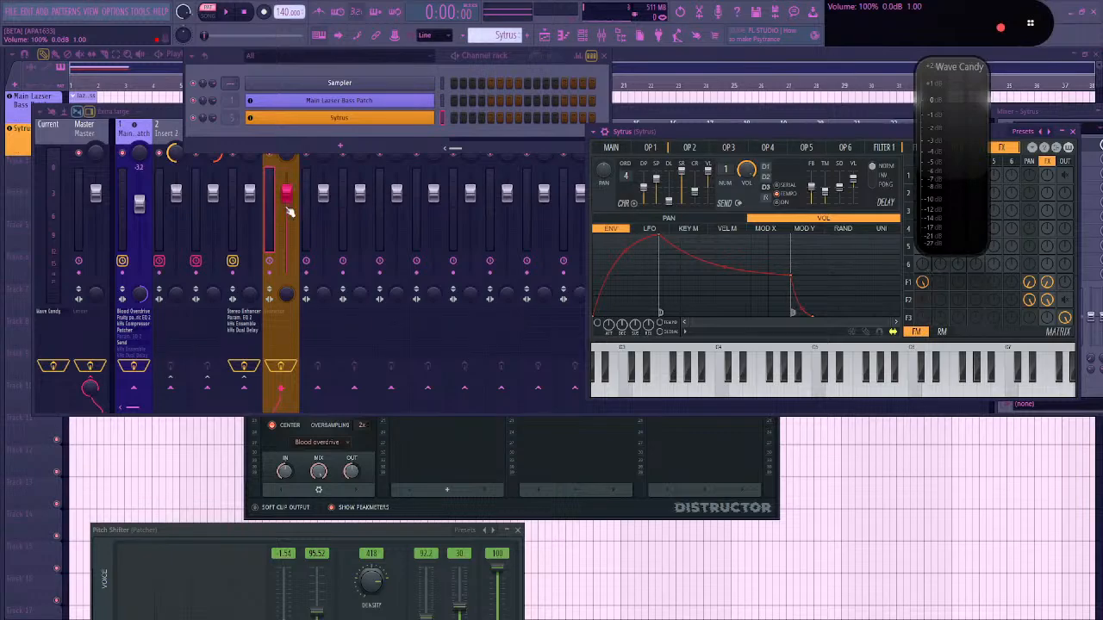
Switch to YouTube Studio to read the latest live chat, return to FL Studio and move the Sytrus window over Distructor
key("alt+Tab")
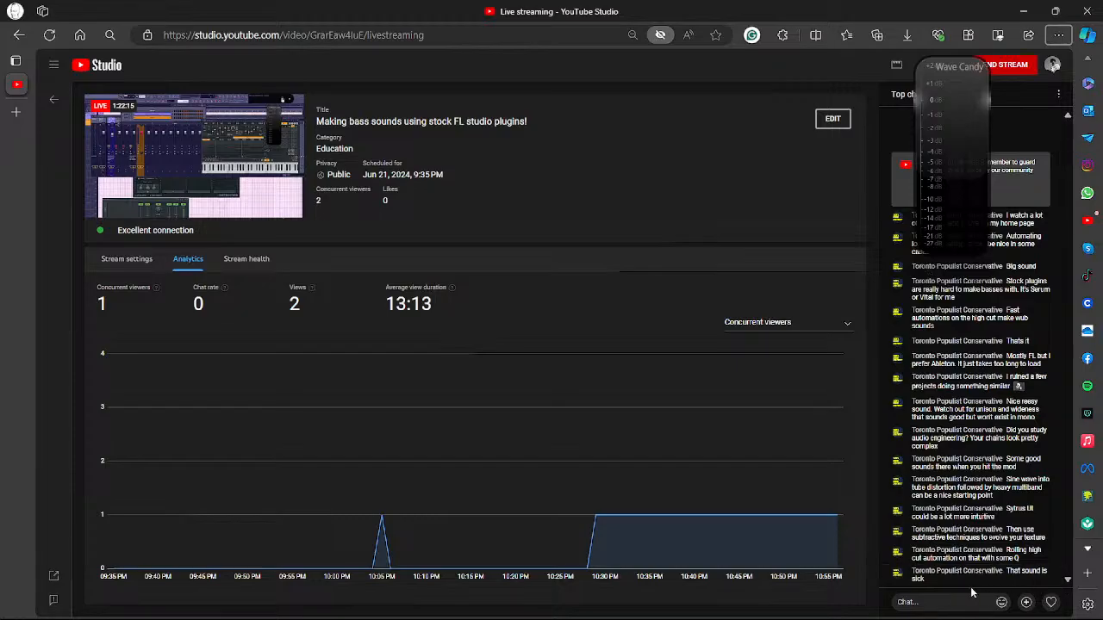
key("alt+Tab")
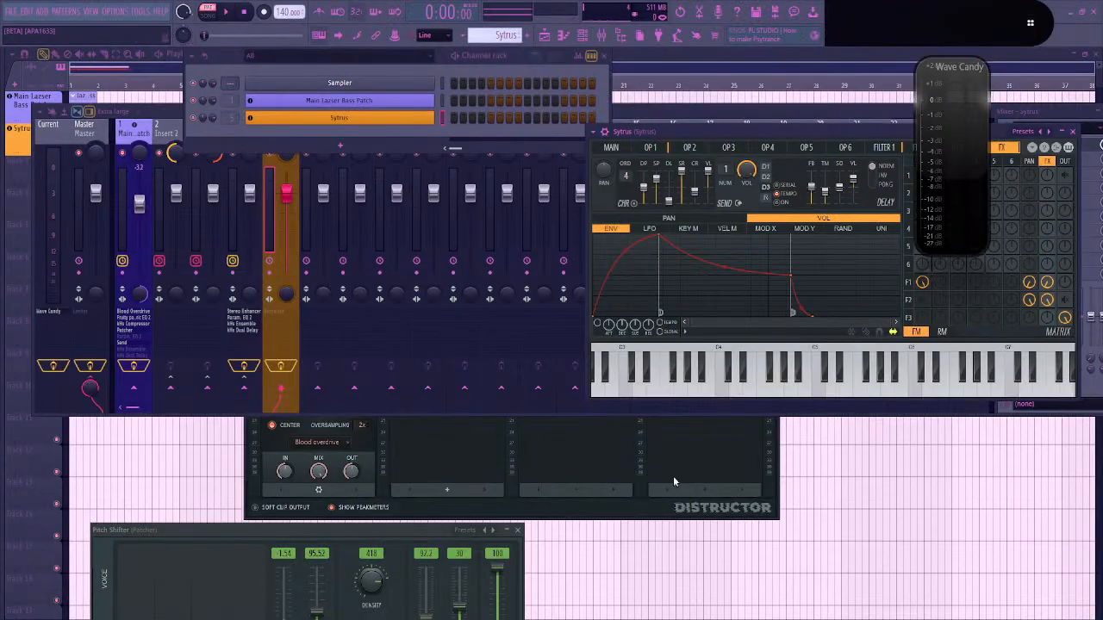
left_click_drag(723, 134, 399, 213)
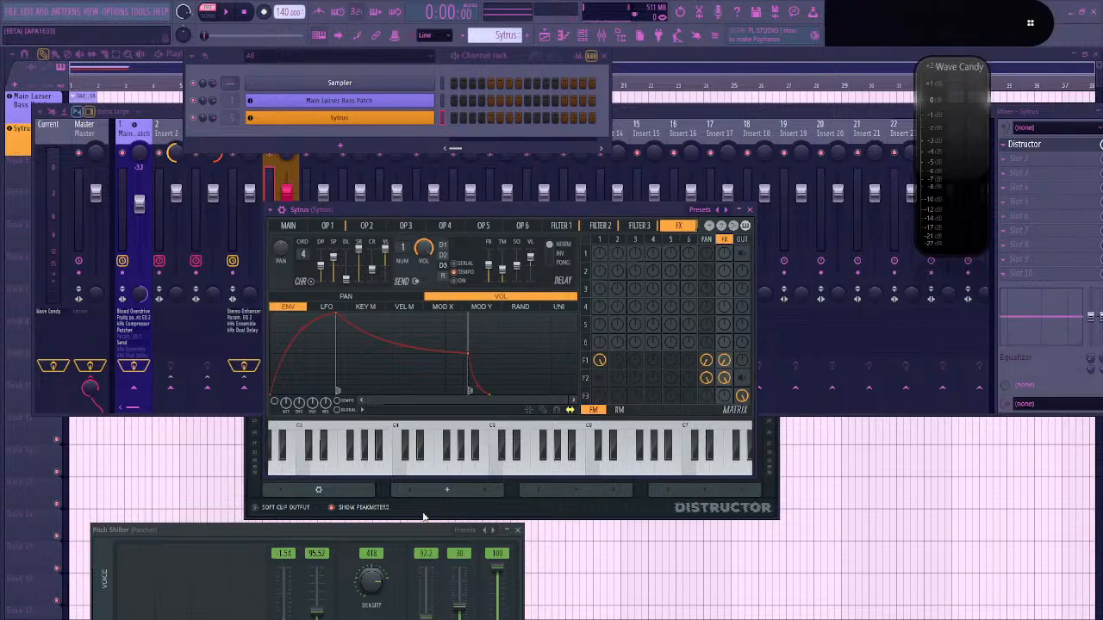
Change Distructor's distortion type to Harmor Ribbon and move the Sytrus window up, clear of the module's lower controls
left_click(430, 517)
left_click(311, 443)
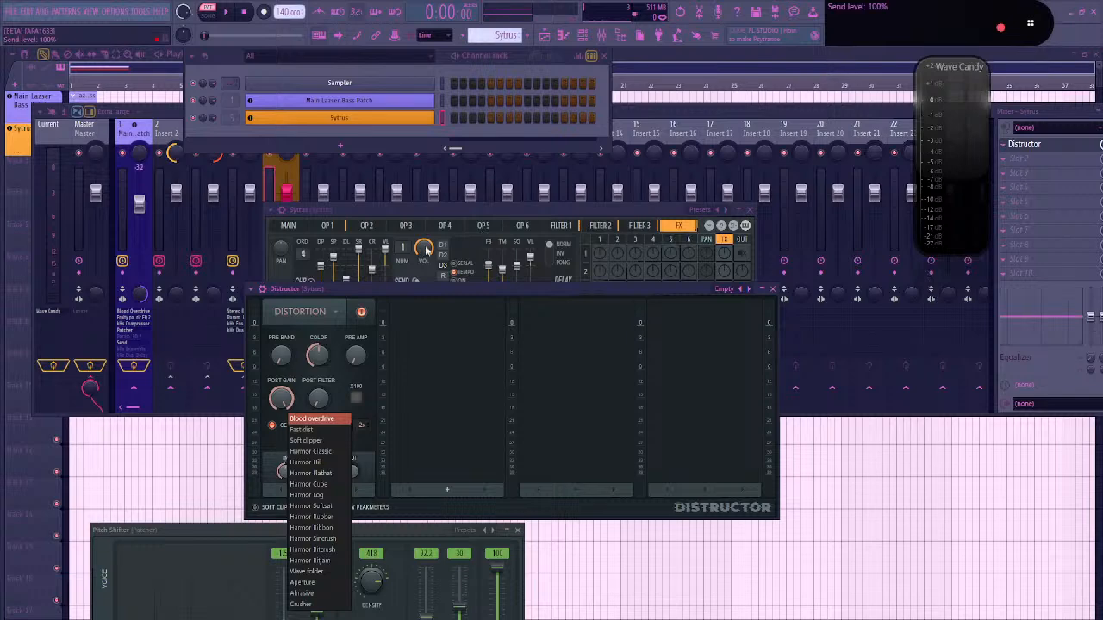
left_click(325, 527)
left_click_drag(516, 210, 394, 107)
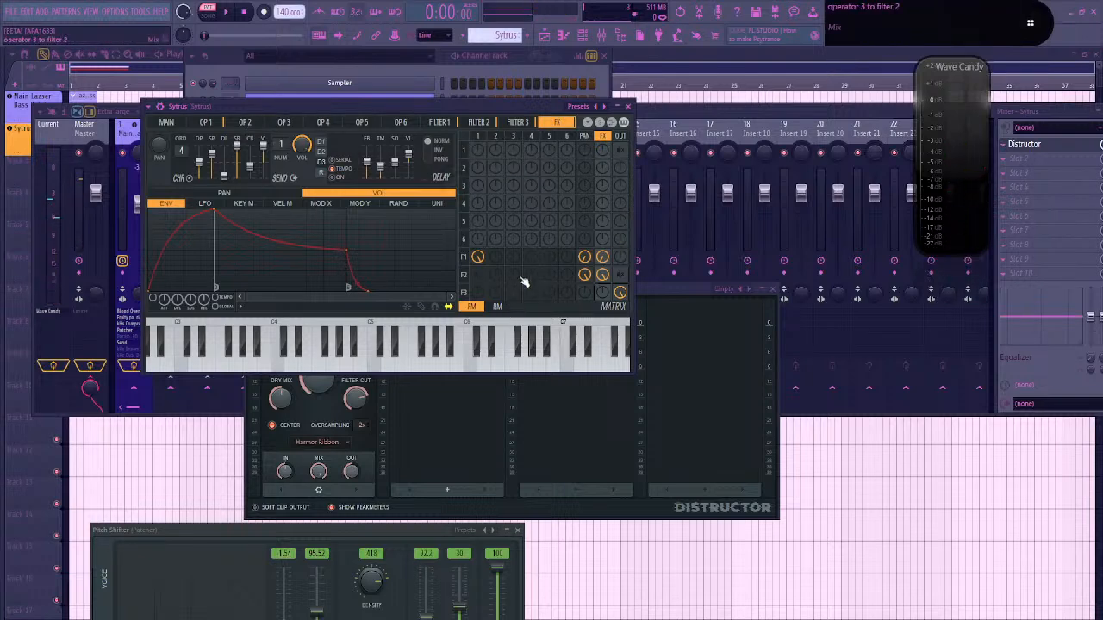
Raise operator 2's shape to a saw-like waveform and set its ring modulation of operator 1 to 66%
left_click(498, 306)
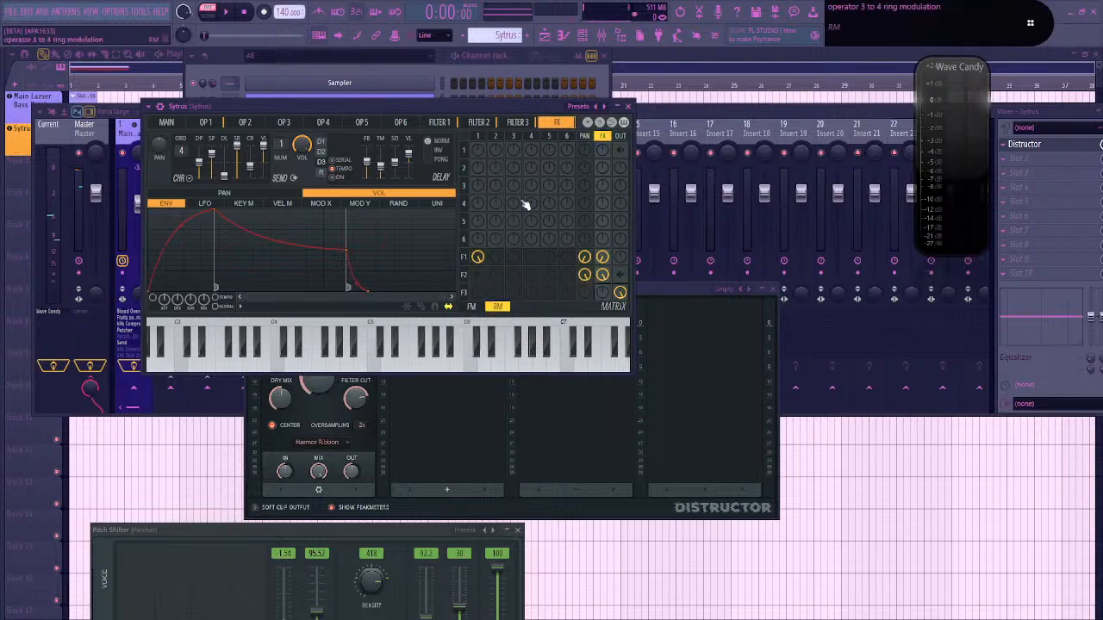
left_click(245, 122)
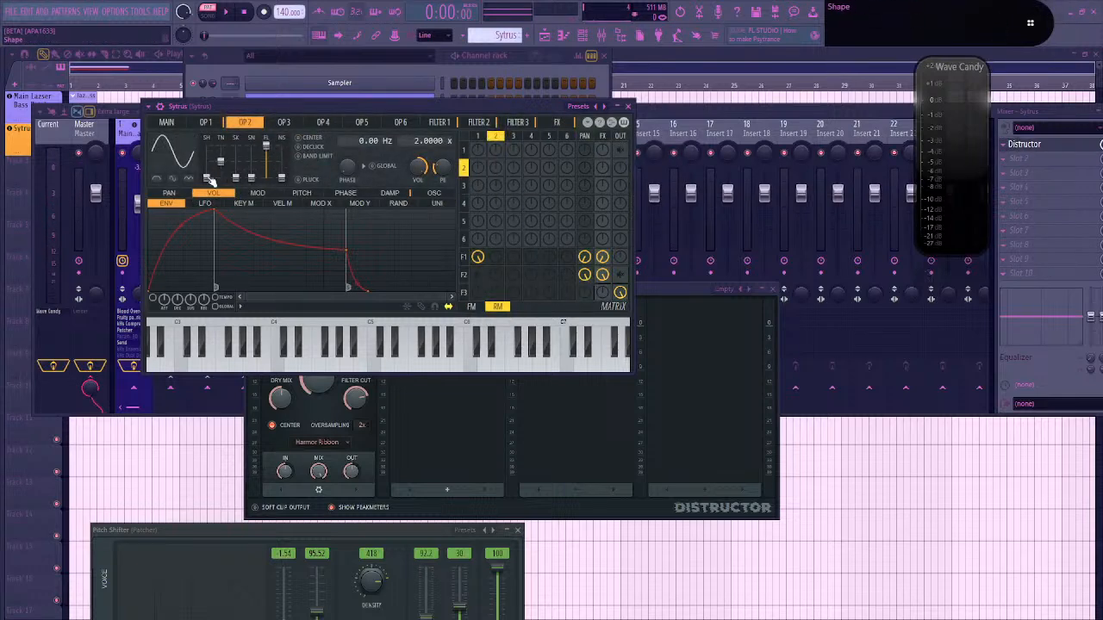
left_click_drag(207, 177, 207, 157)
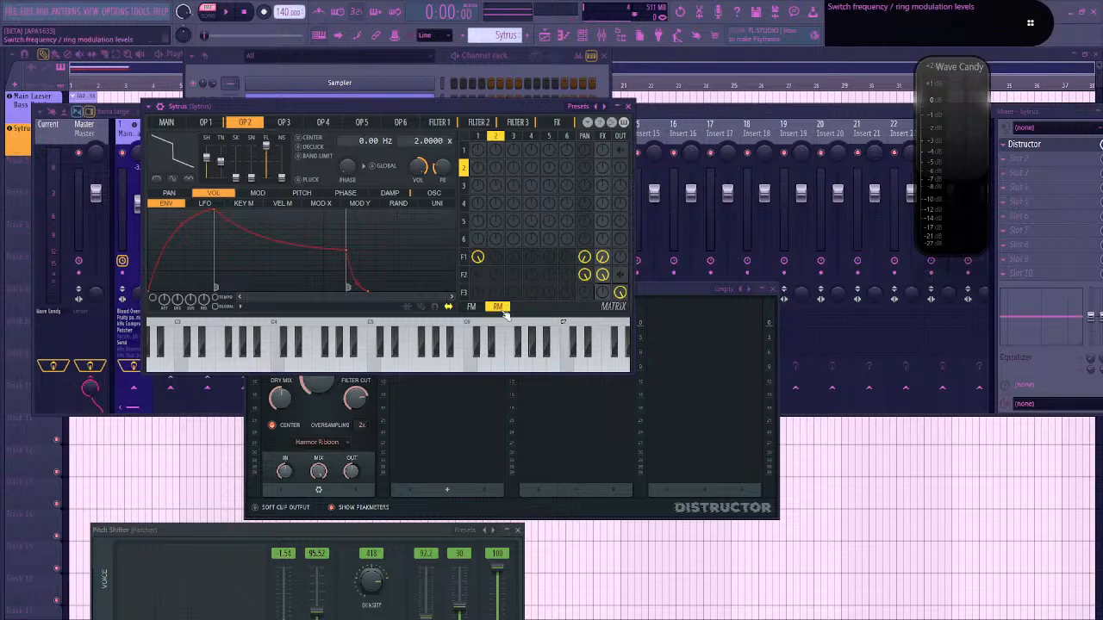
left_click_drag(495, 150, 495, 147)
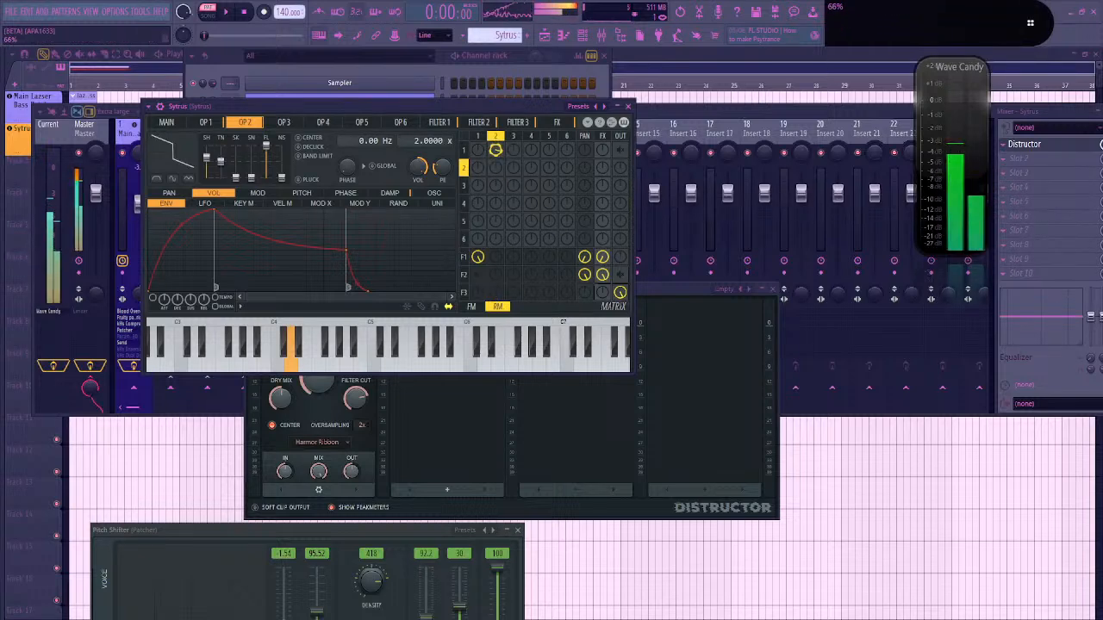
Change filter 3's type to LP, raise its resonance and turn its cutoff down
left_click(557, 122)
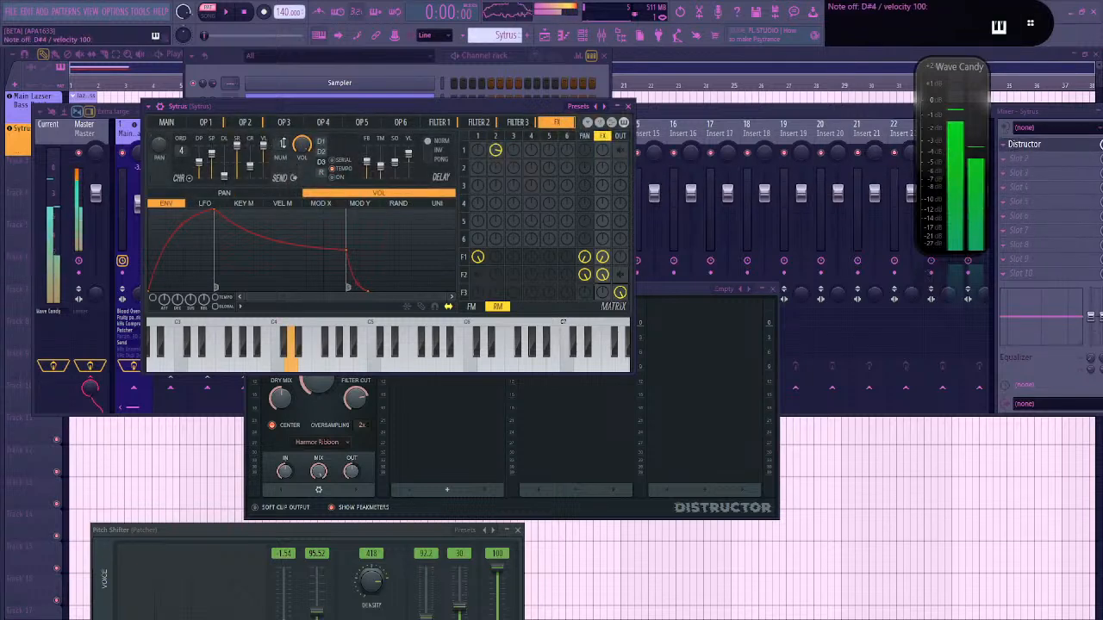
left_click(518, 122)
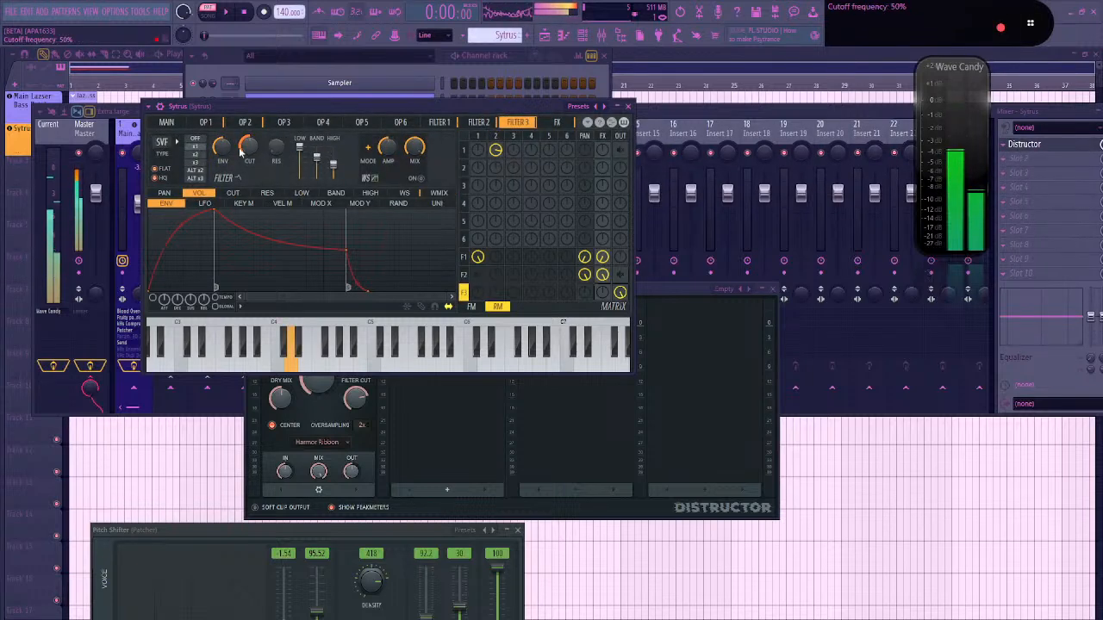
left_click(442, 123)
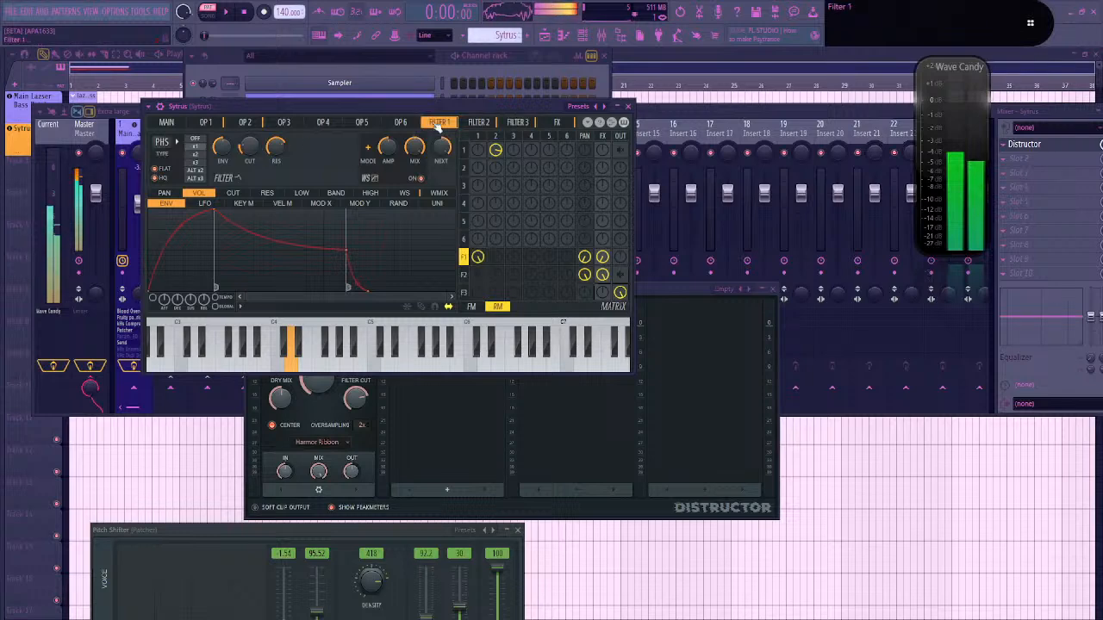
left_click(401, 122)
left_click(557, 122)
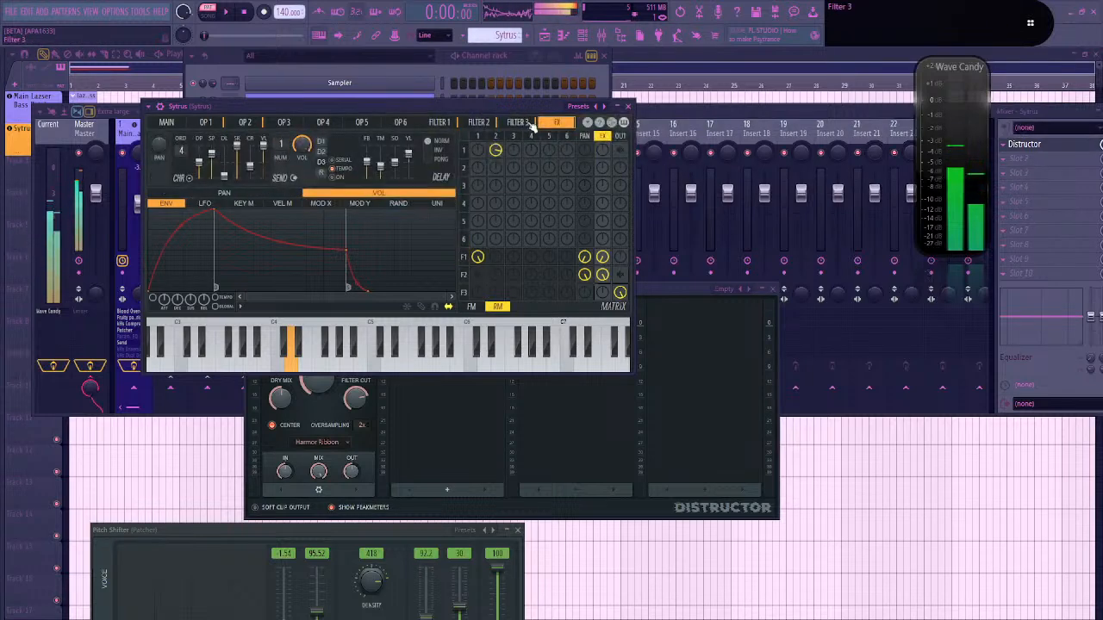
left_click(518, 122)
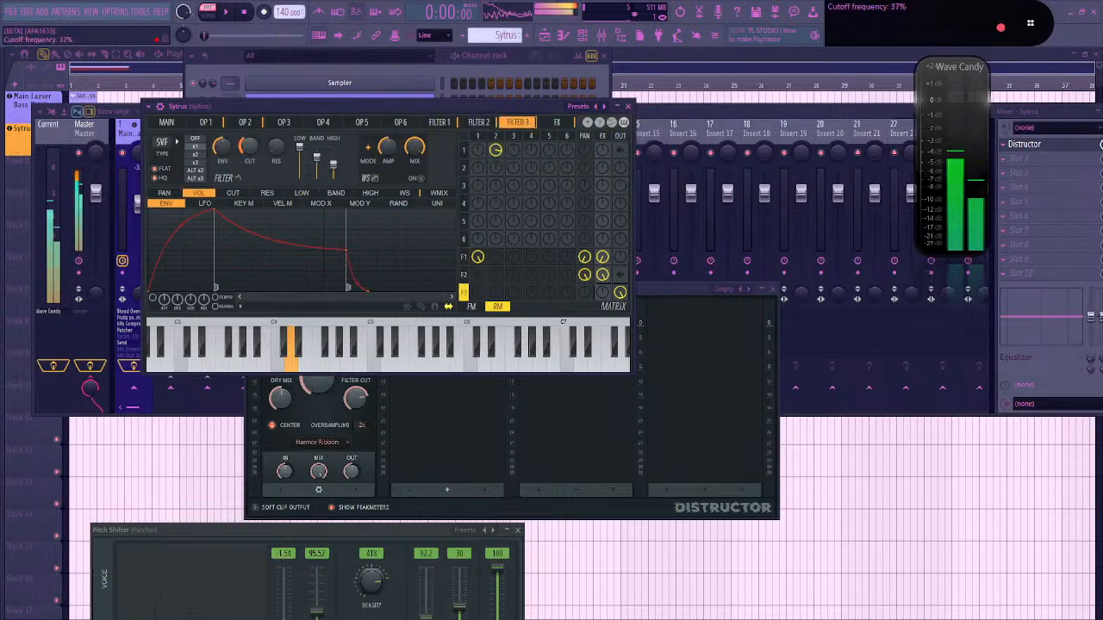
left_click_drag(275, 146, 248, 143)
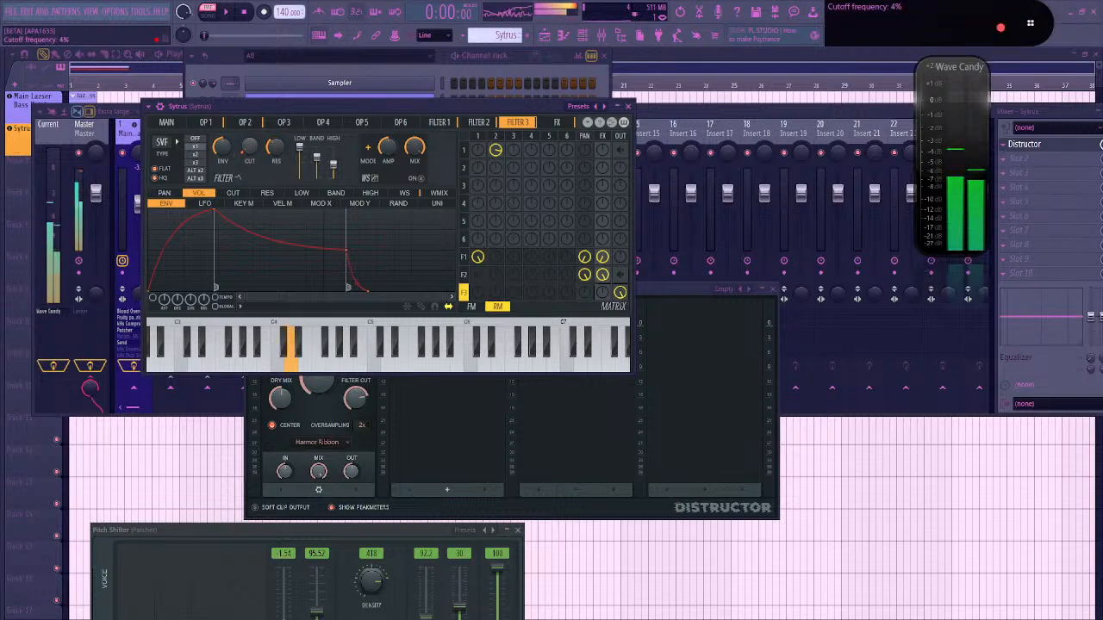
left_click(162, 142)
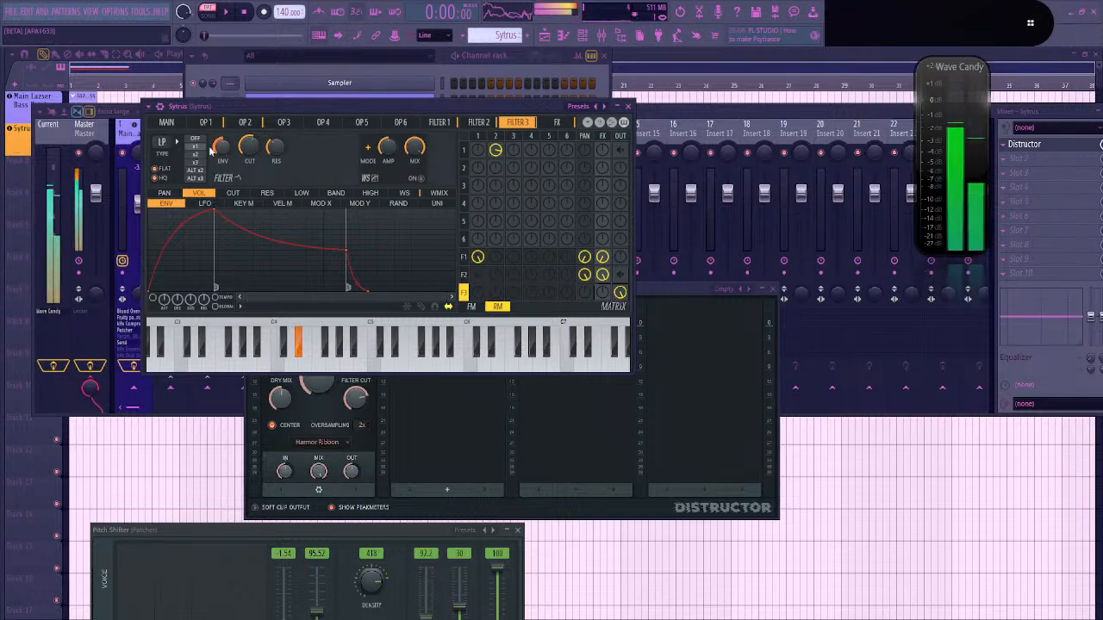
left_click_drag(249, 146, 249, 180)
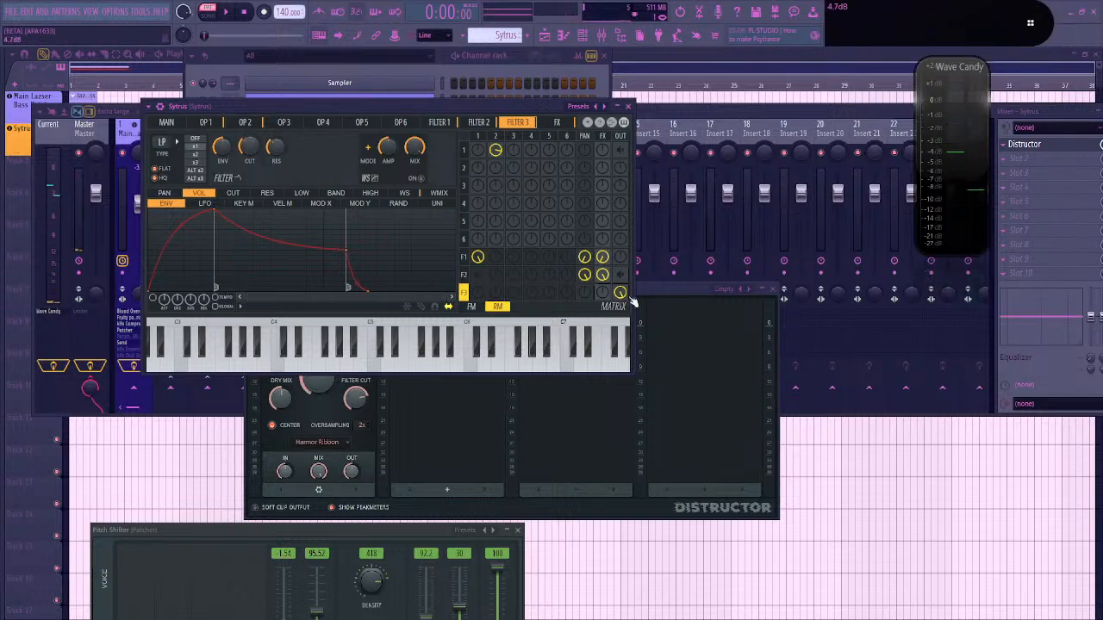
Switch off the FX sends and panning of filters 1 and 2 in the matrix
right_click(602, 276)
right_click(586, 276)
right_click(602, 258)
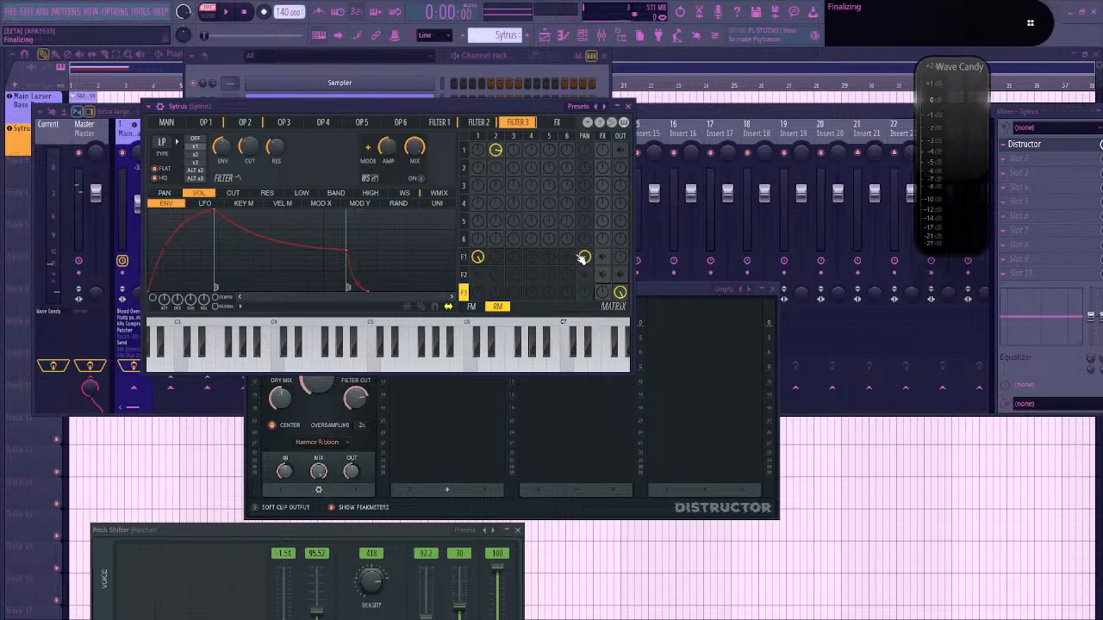
right_click(584, 258)
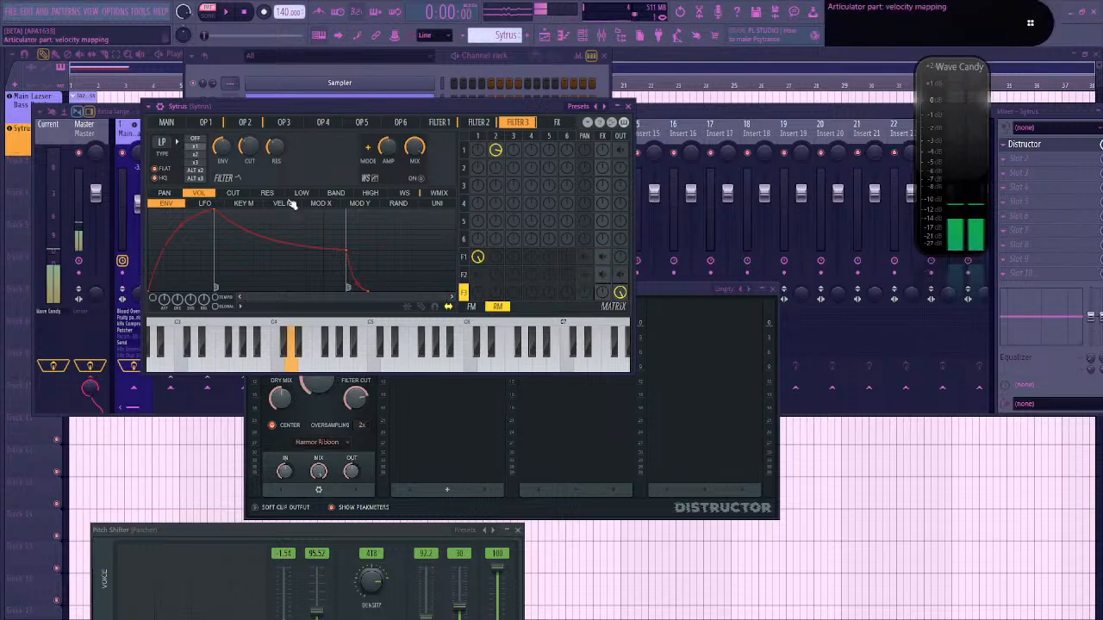
Lower filter 3's cutoff, enable its cutoff envelope and redraw the envelope as a single triangle falling back to zero
mouse_move(251, 151)
left_mouse_down()
mouse_move(251, 188)
mouse_move(251, 169)
left_mouse_up()
left_click(243, 194)
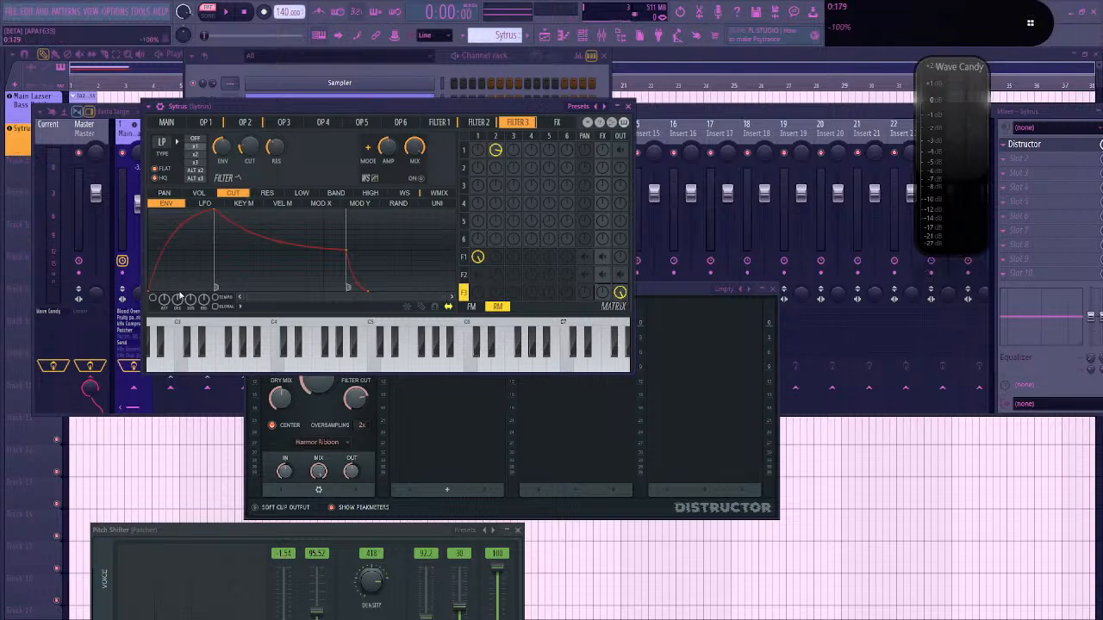
key("d")
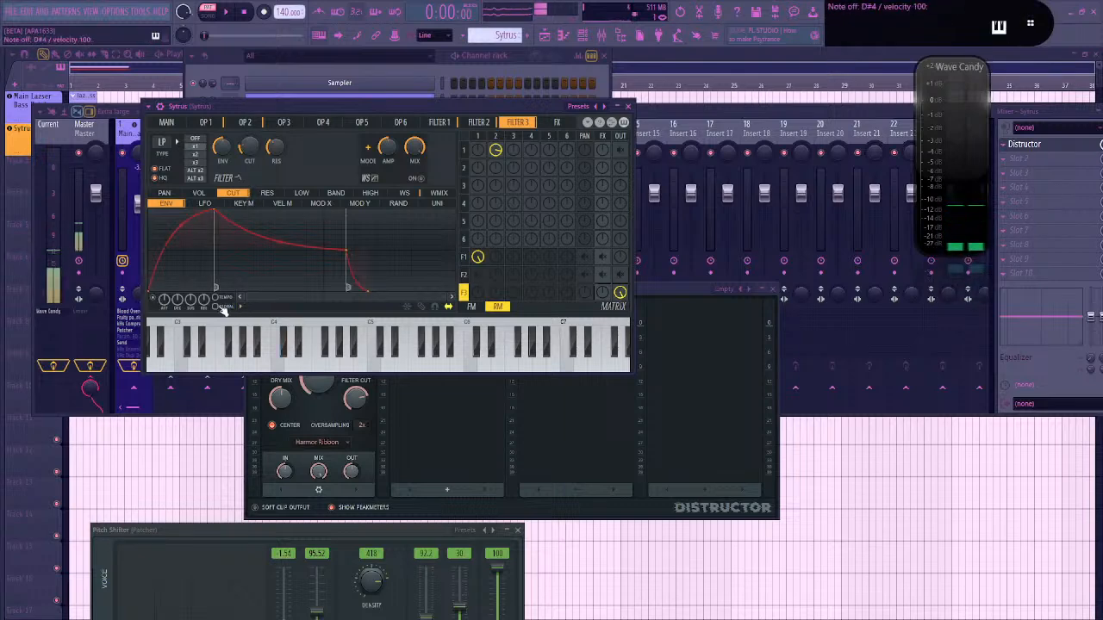
right_click(342, 249)
left_click(356, 256)
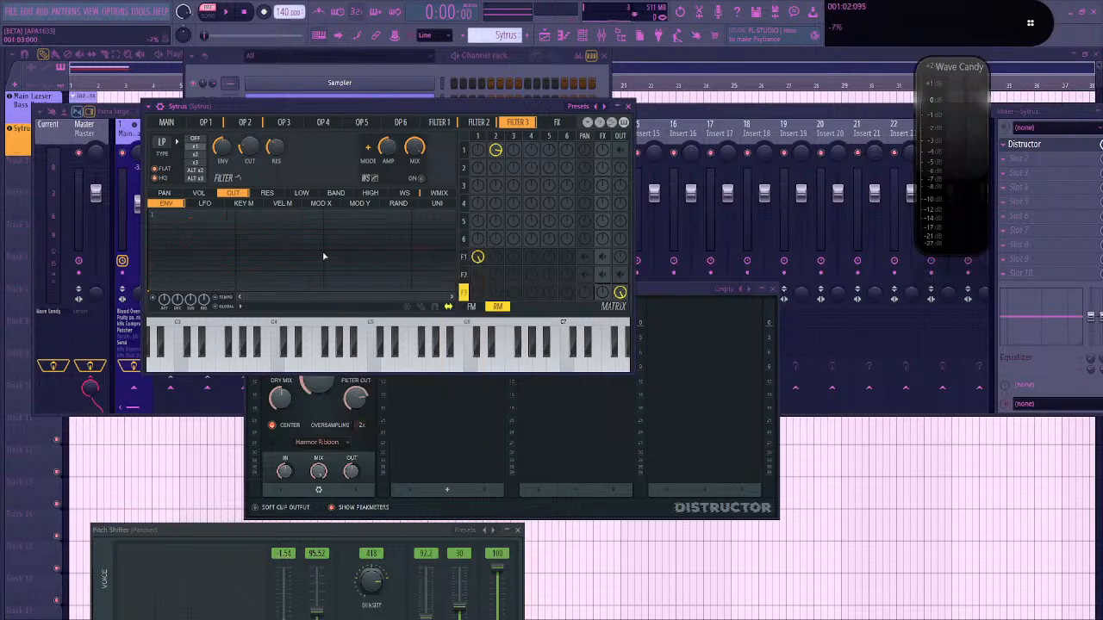
left_click_drag(185, 268, 200, 206)
left_click(240, 293)
key("d")
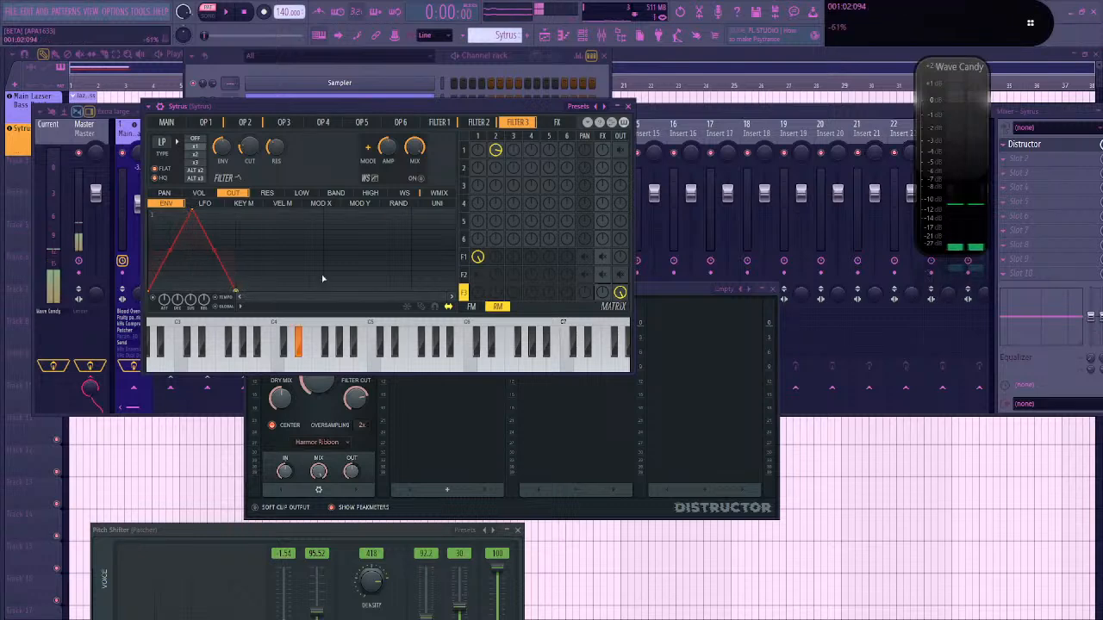
Set the loop start on the triangle envelope's first point and the sustain / loop end on its last point
right_click(152, 291)
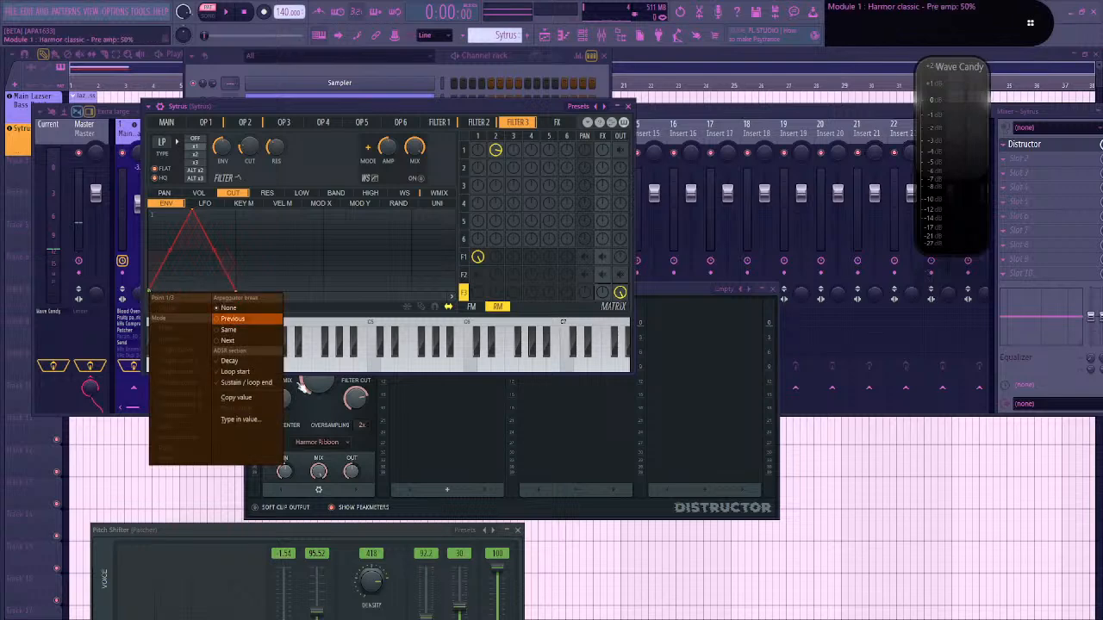
left_click(246, 374)
right_click(238, 291)
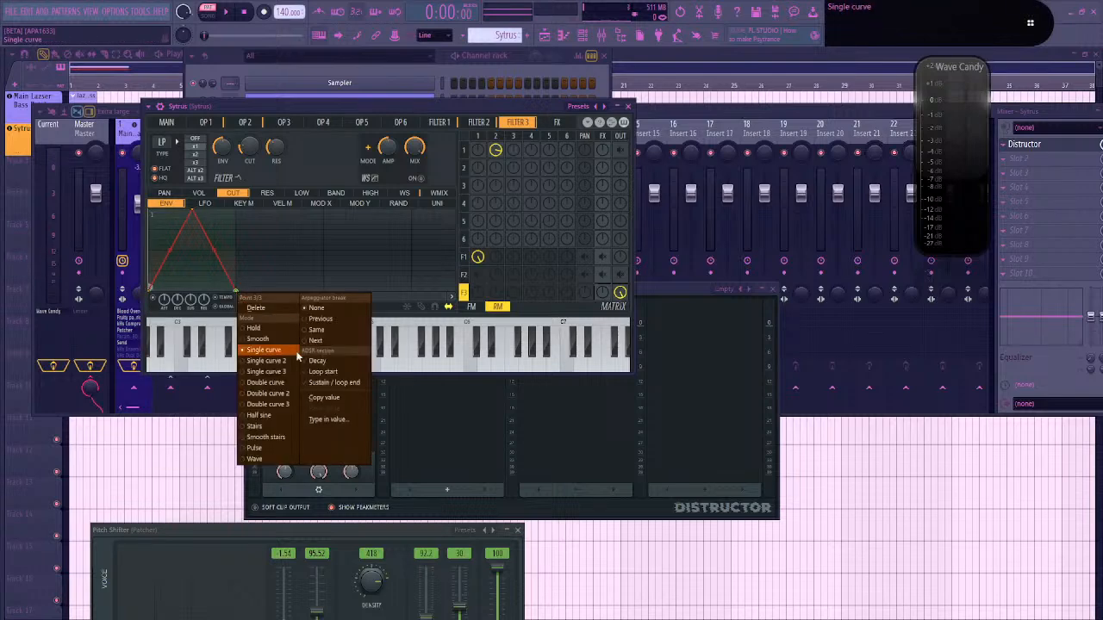
left_click(359, 384)
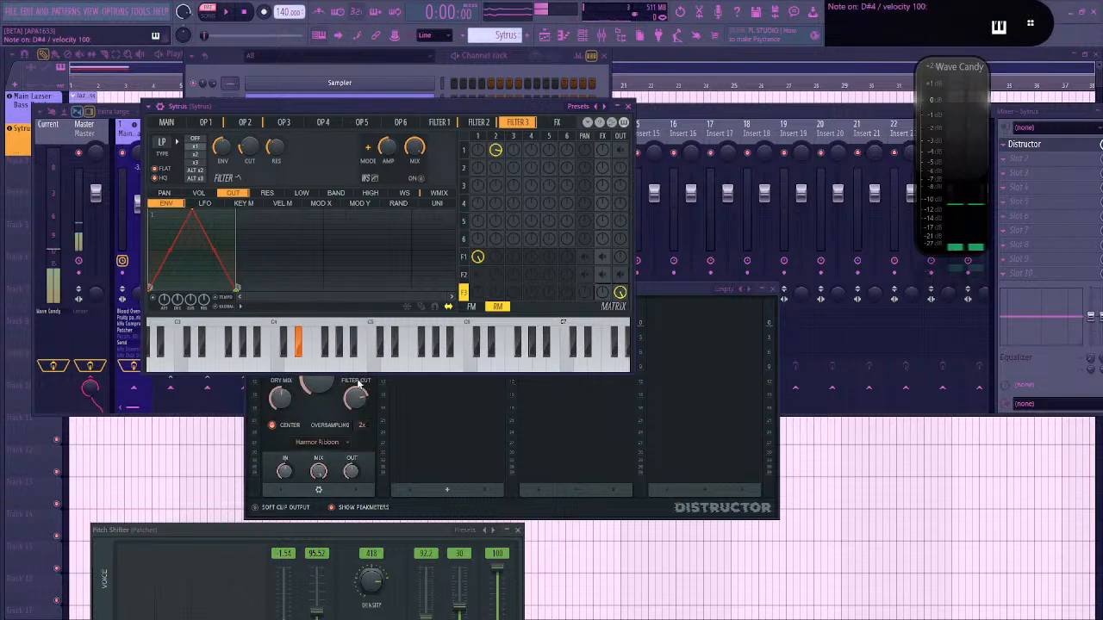
Re-enable the FX sends and panning of filters 1 and 2 in the matrix
left_click(602, 274)
left_click(584, 274)
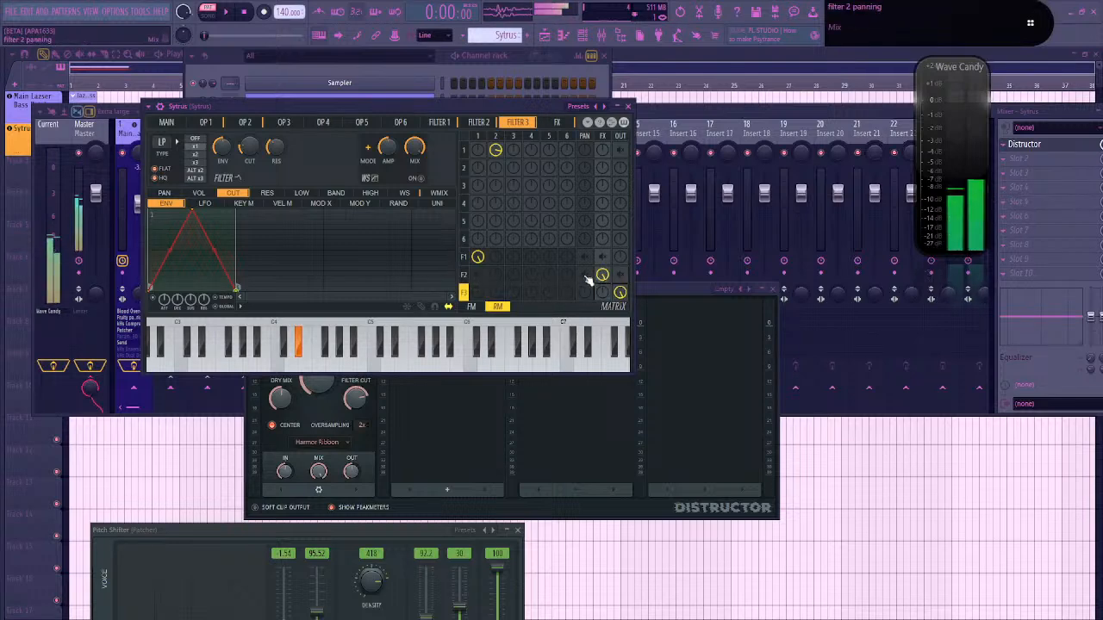
left_click(585, 257)
left_click(602, 257)
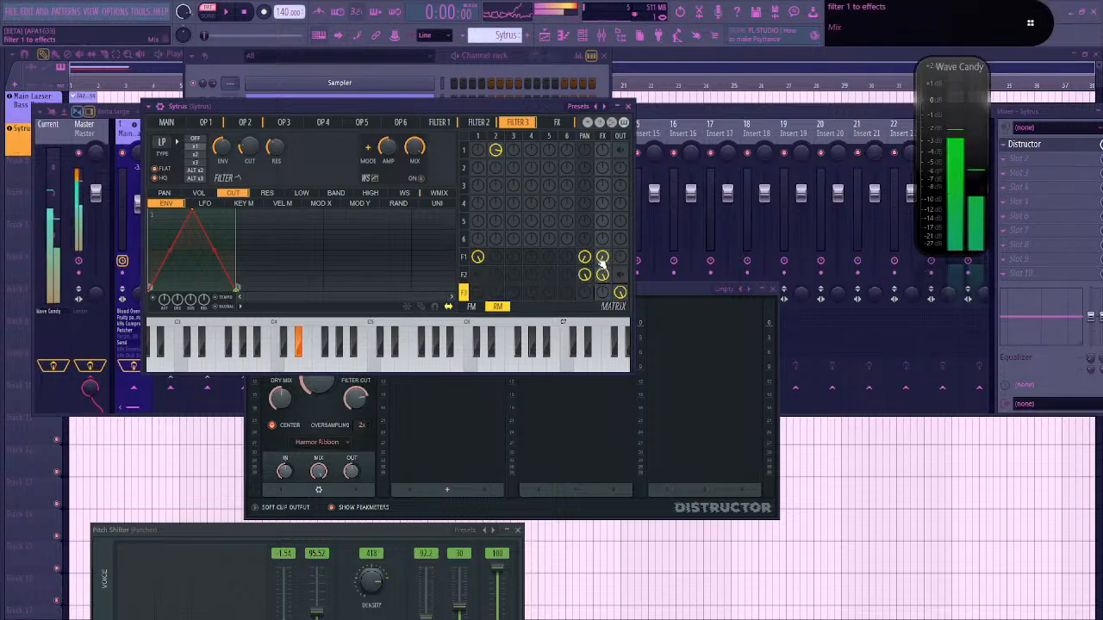
Look through the envelope and LFO articulators of the FX section and the filters
left_click(557, 121)
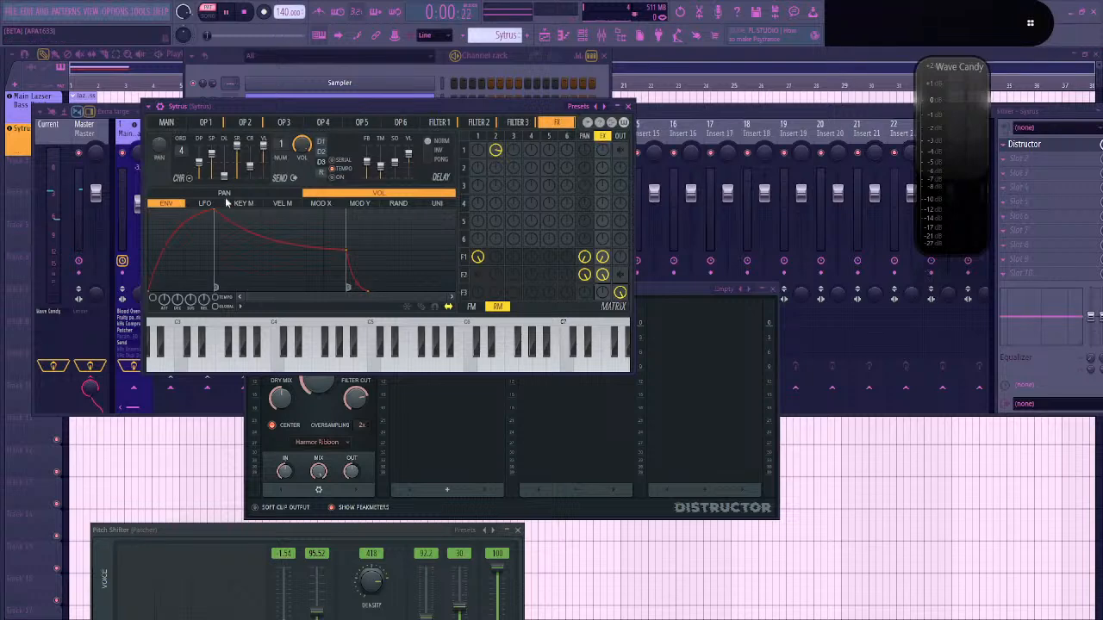
left_click(204, 203)
left_click(167, 204)
left_click(518, 123)
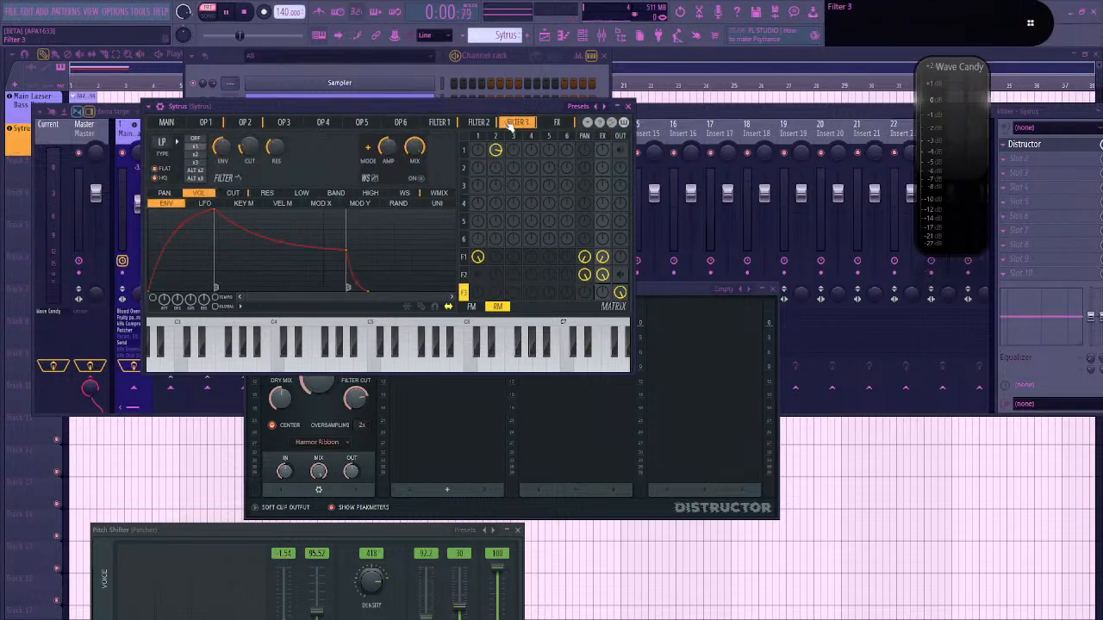
left_click(480, 122)
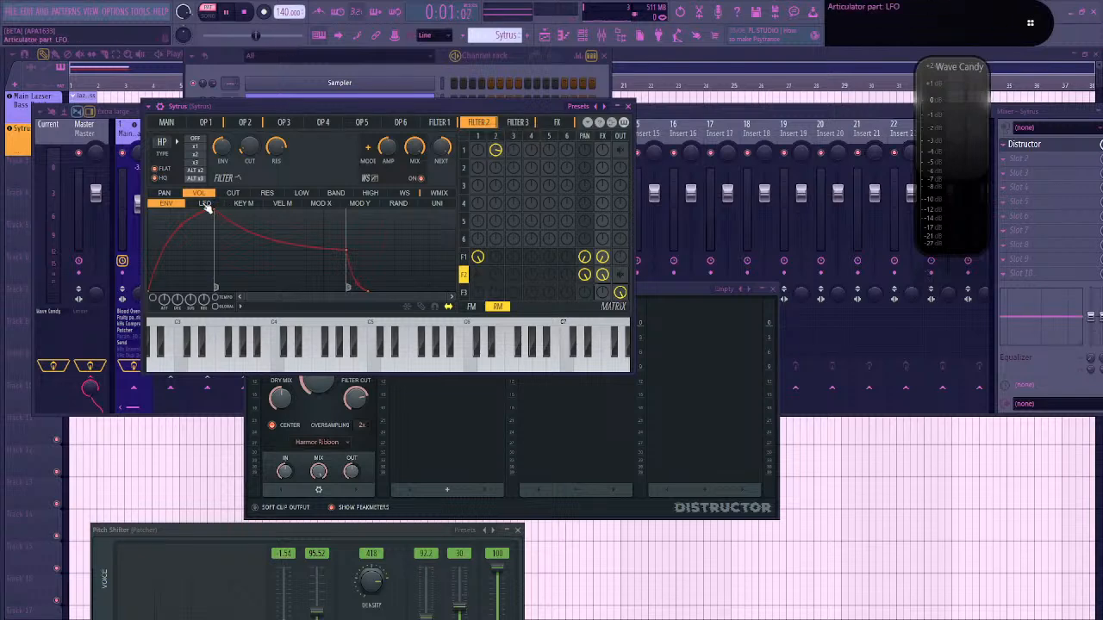
left_click(205, 203)
left_click(166, 203)
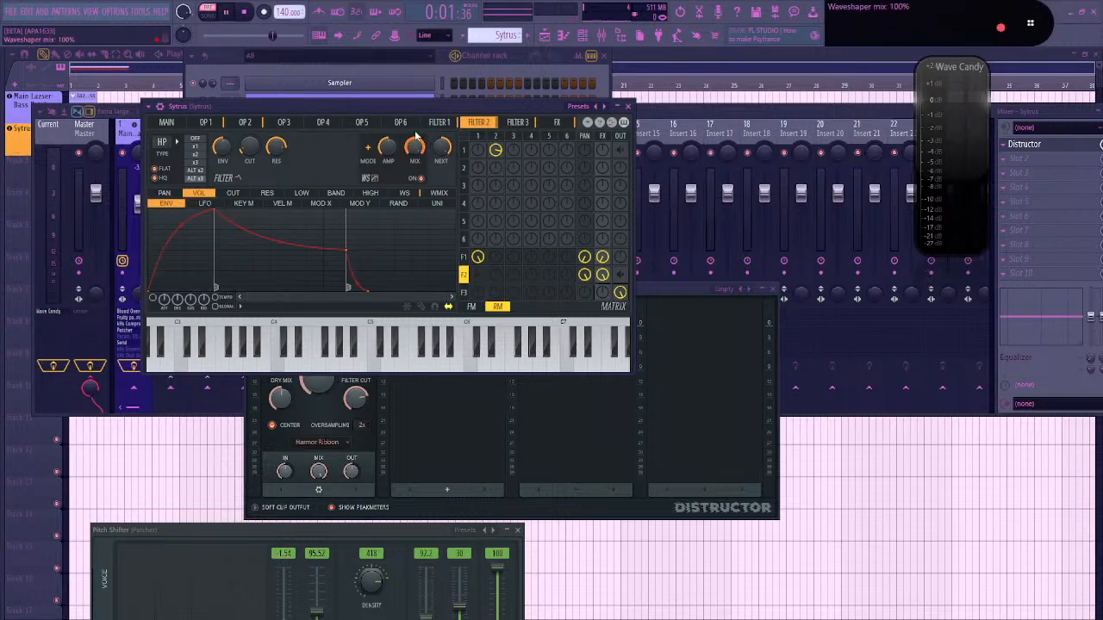
left_click(440, 122)
left_click(495, 123)
left_click(167, 193)
left_click(233, 193)
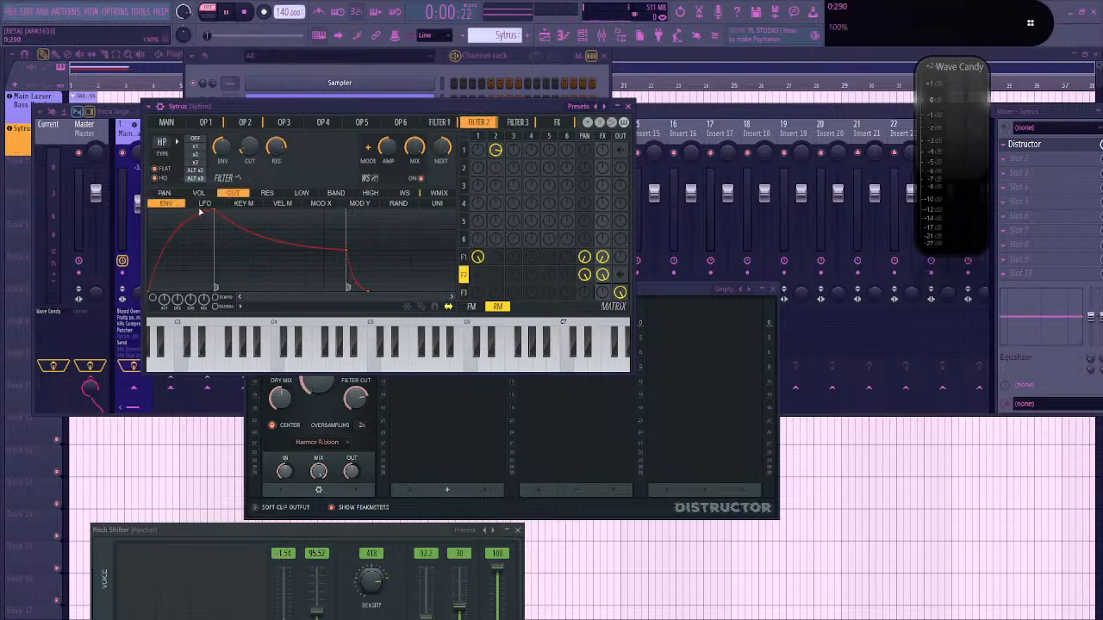
left_click(205, 203)
left_click(172, 205)
Copy the state of filter 3's looping cutoff envelope and paste it onto the FX volume envelope
left_click(515, 123)
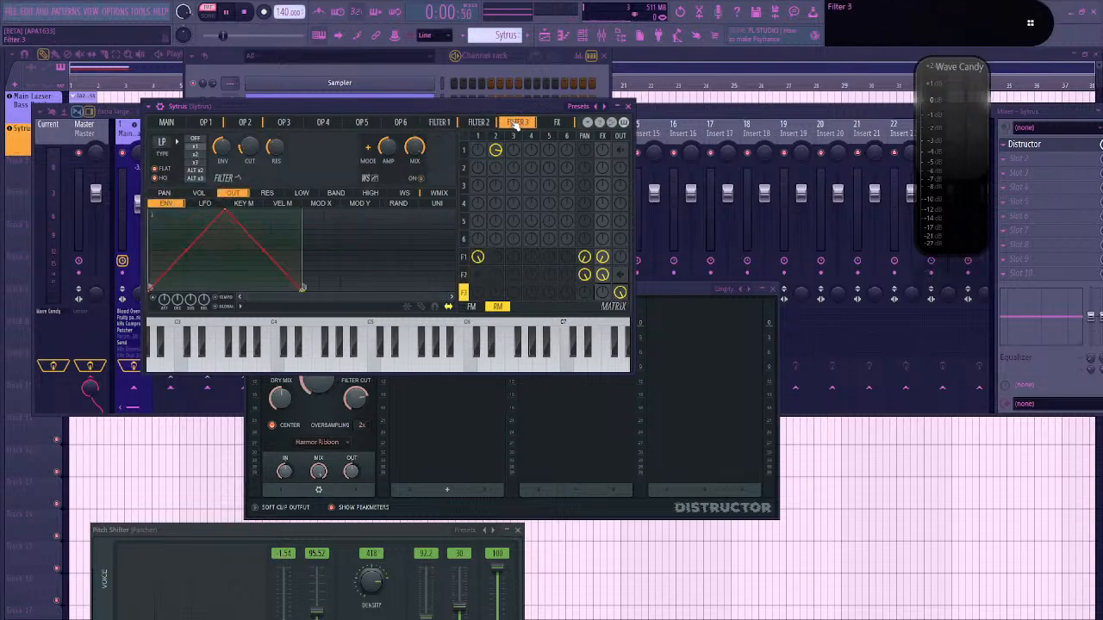
right_click(241, 305)
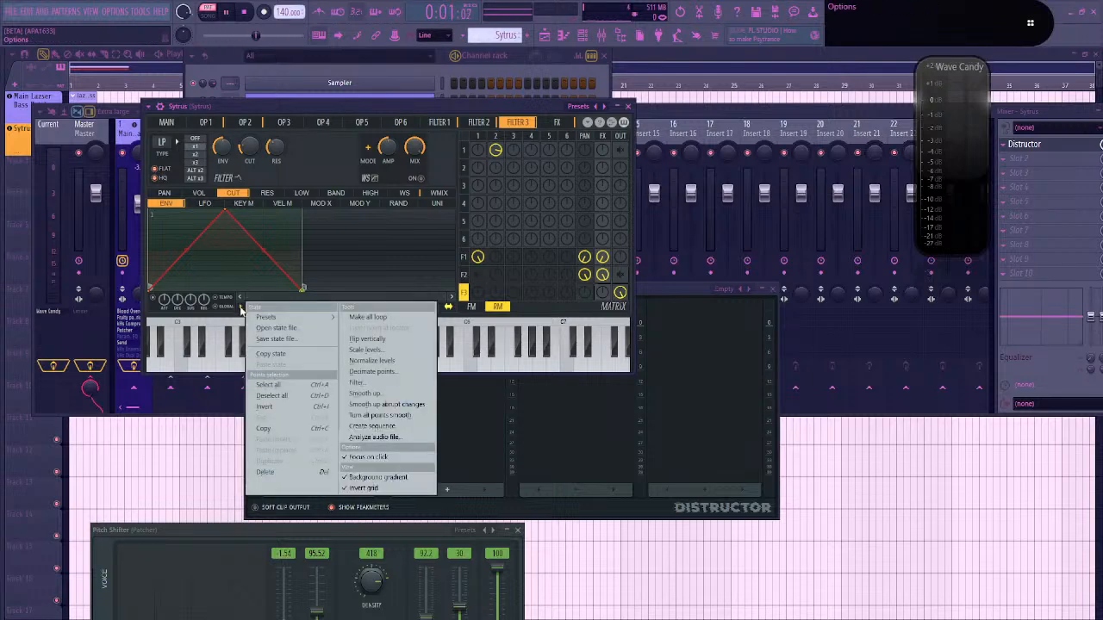
left_click(242, 310)
left_click(560, 123)
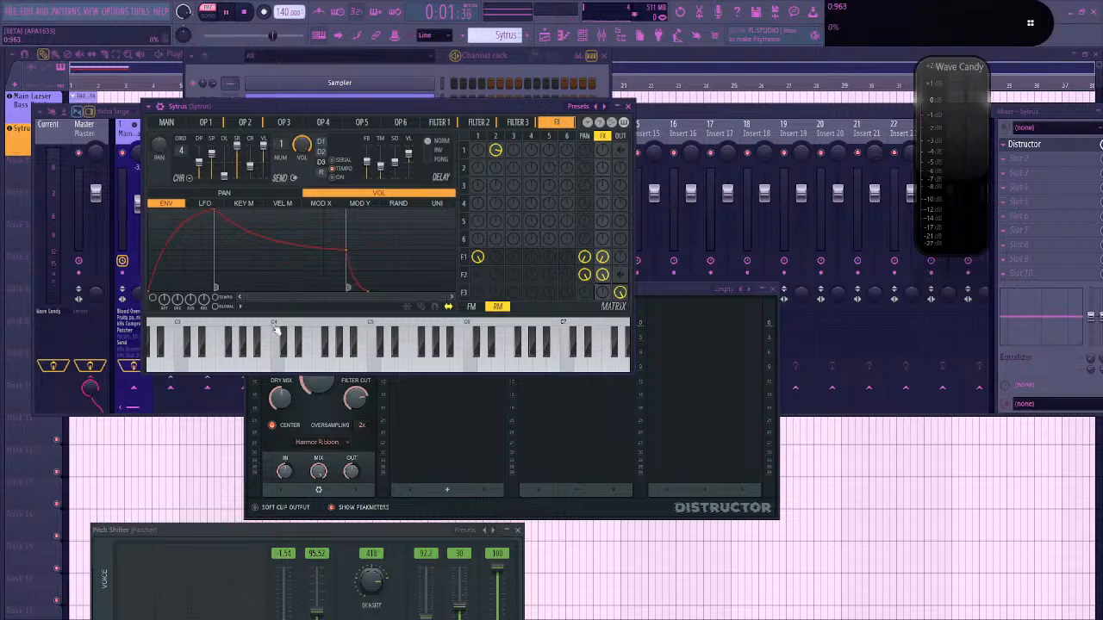
right_click(244, 312)
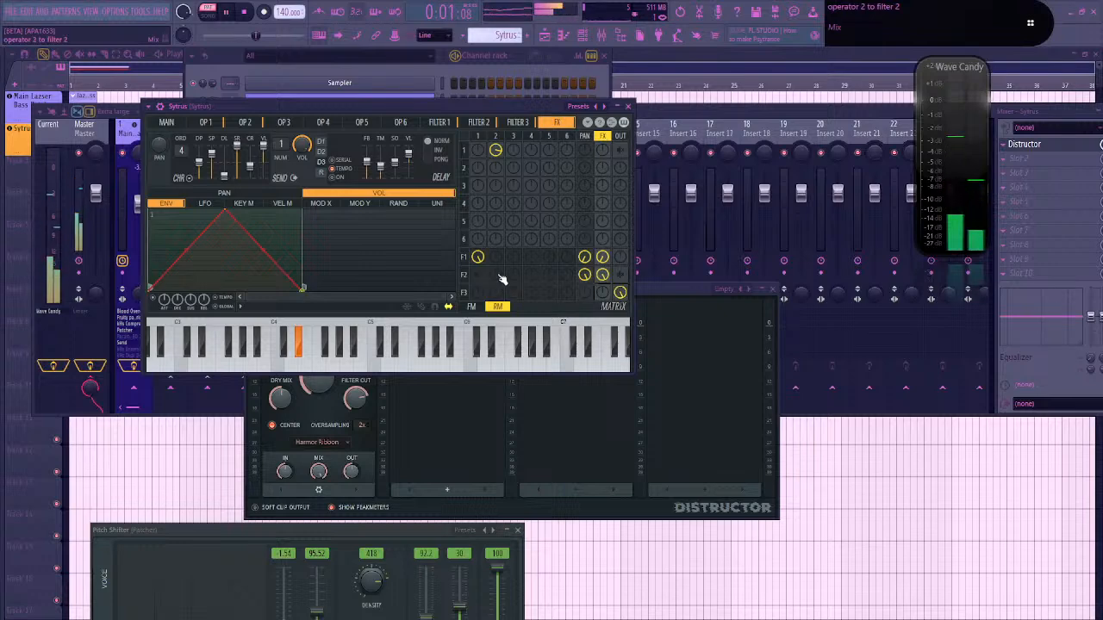
Send operator 2 into filter 2 in the matrix and paste the copied envelope state onto operator 2's volume envelope
mouse_move(498, 275)
left_mouse_down()
mouse_move(498, 310)
mouse_move(498, 283)
left_mouse_up()
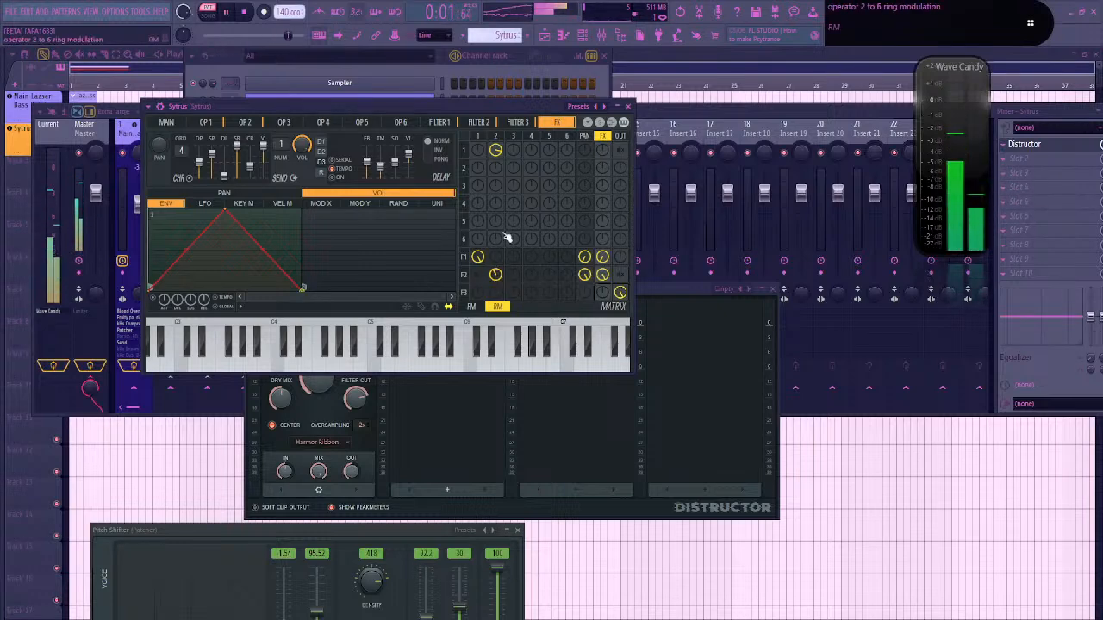
left_click(244, 122)
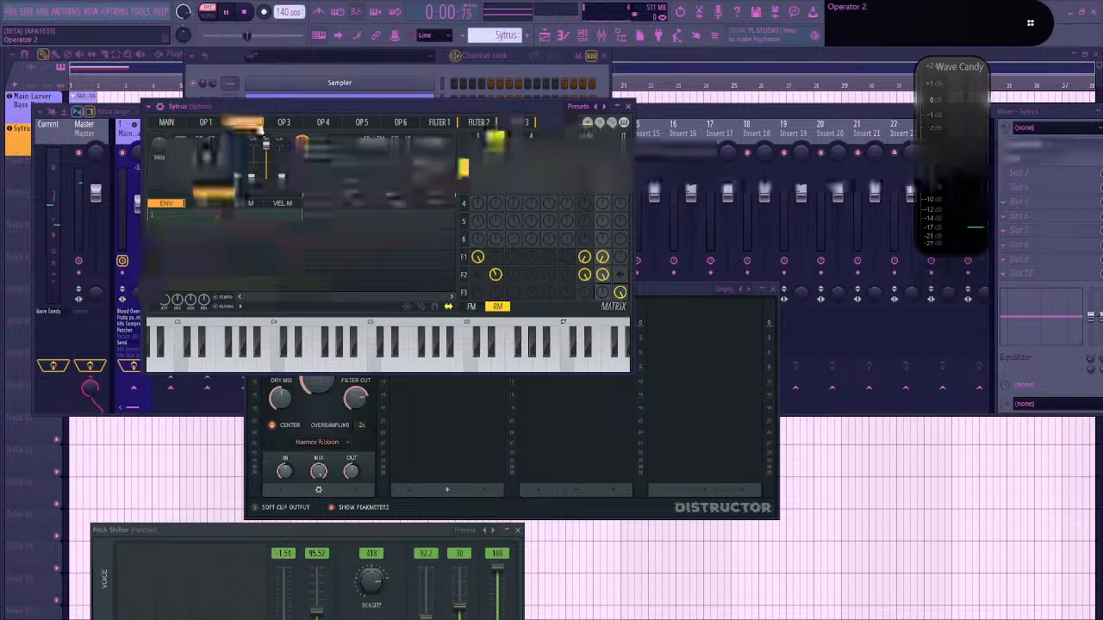
left_click(240, 306)
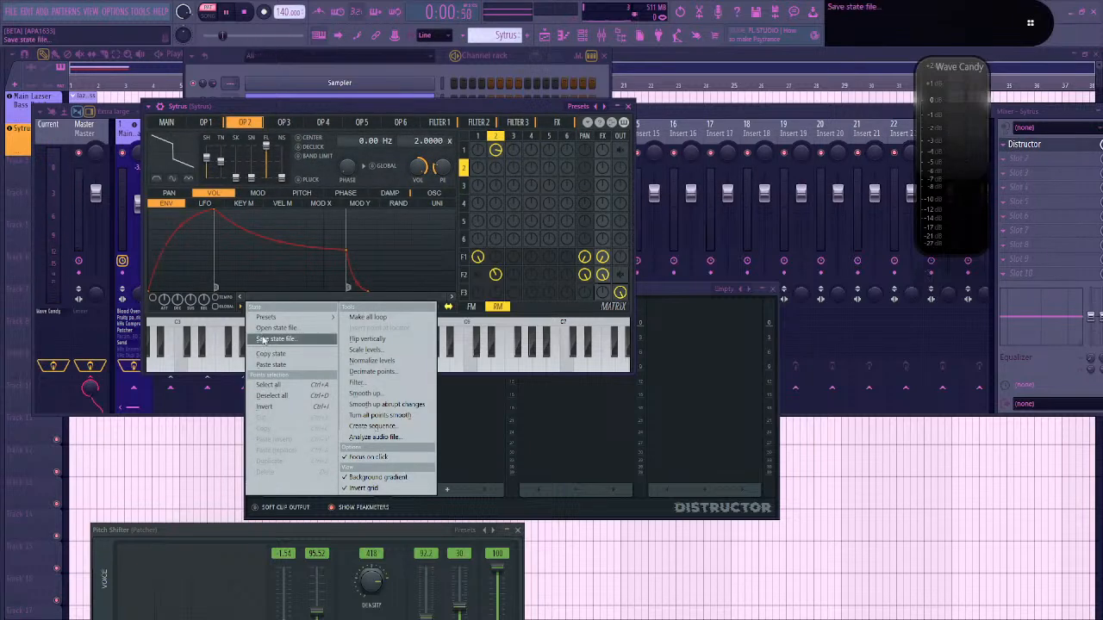
left_click(271, 365)
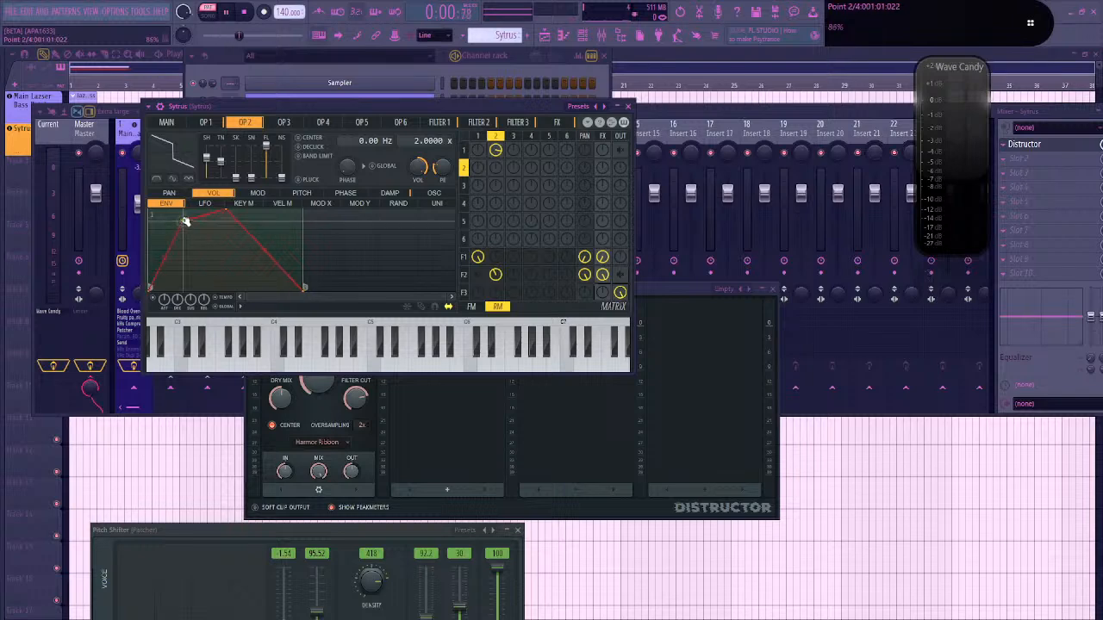
Add points to operator 2's volume envelope to reshape its loop into two full-height triangular peaks with a zero point between them
left_click_drag(183, 222, 187, 209)
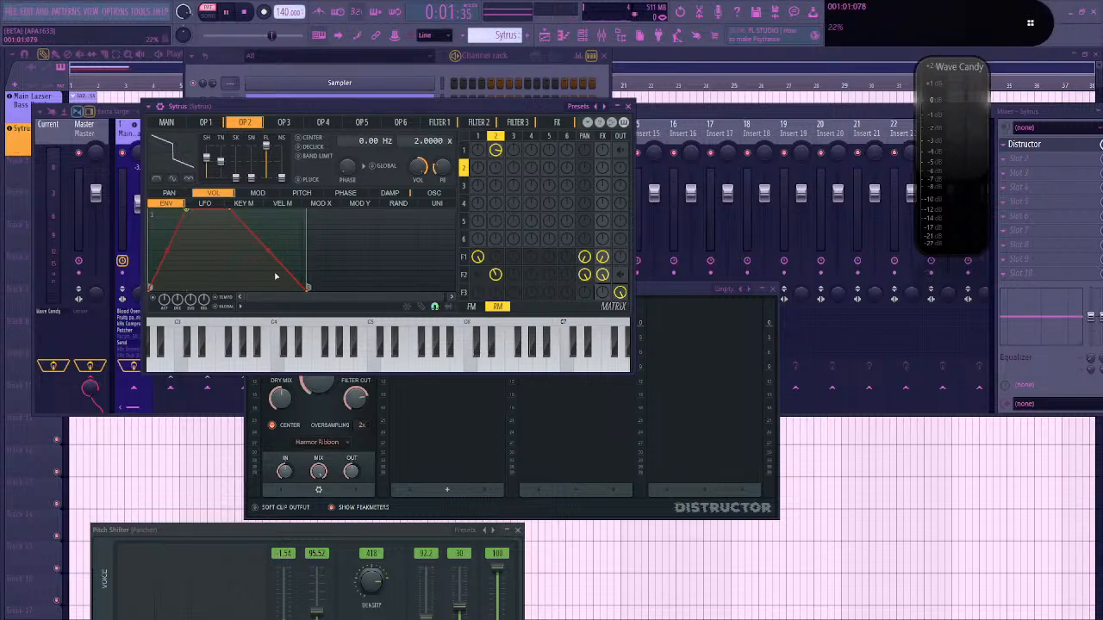
right_click(225, 291)
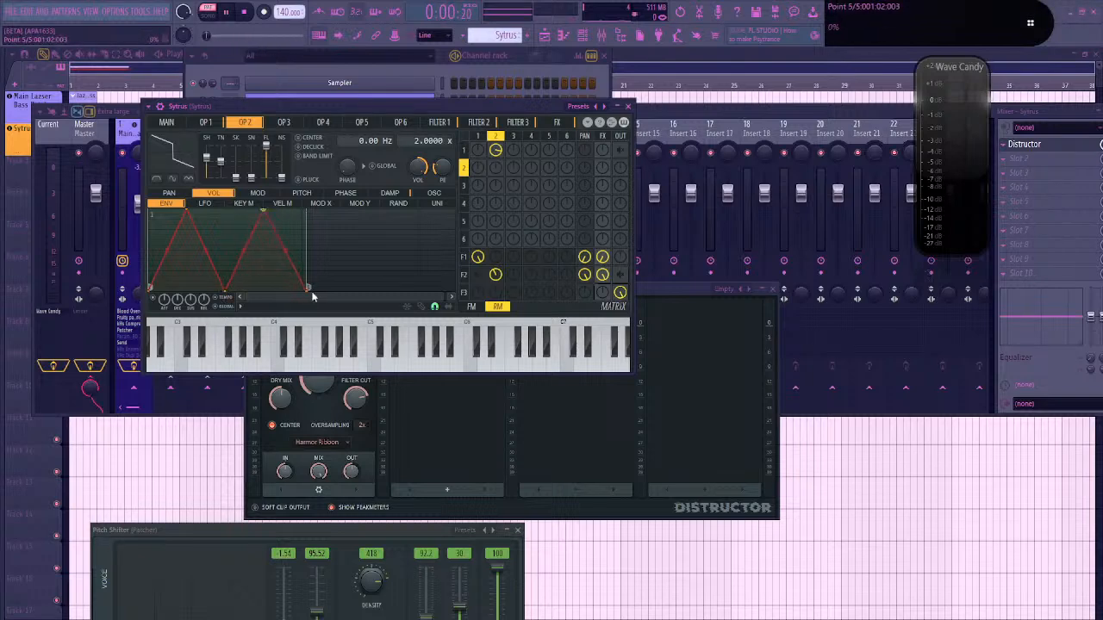
key("space")
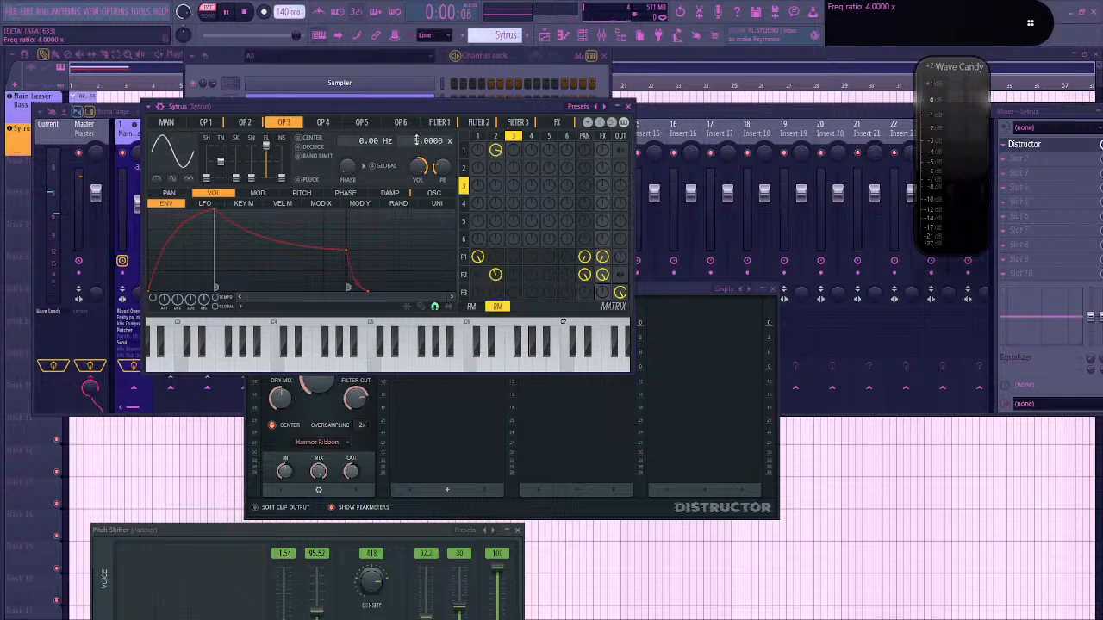
Set operator 3's frequency ratio to 5.0000 x and set operator 3 to 2 frequency modulation to 21% in the matrix
scroll(416, 140, "up", 1)
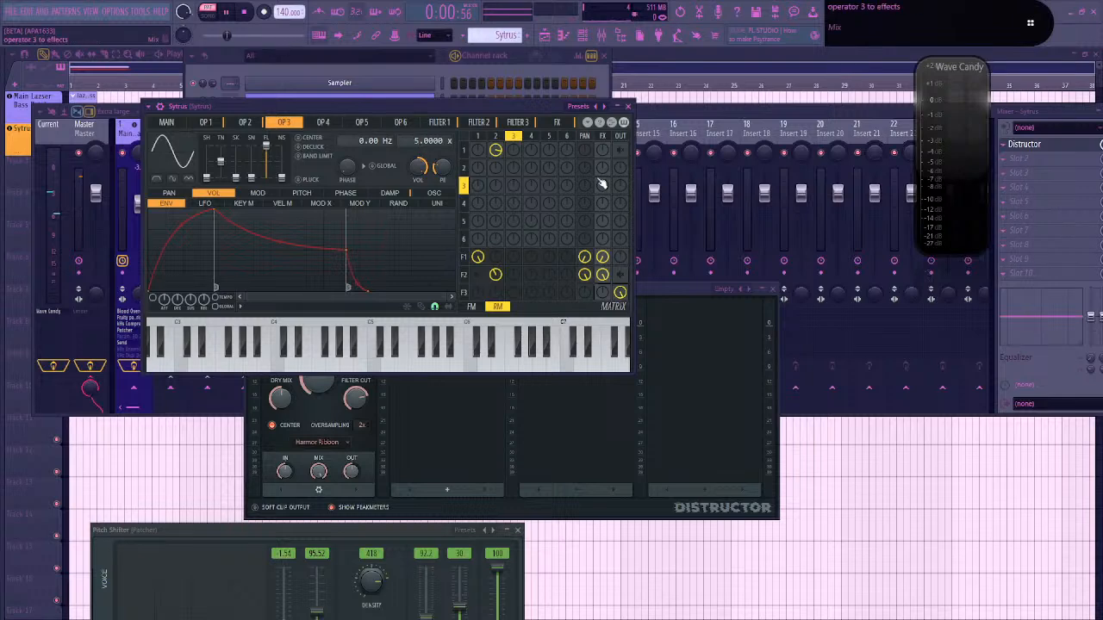
left_click_drag(518, 173, 517, 169)
left_click(516, 170, "alt")
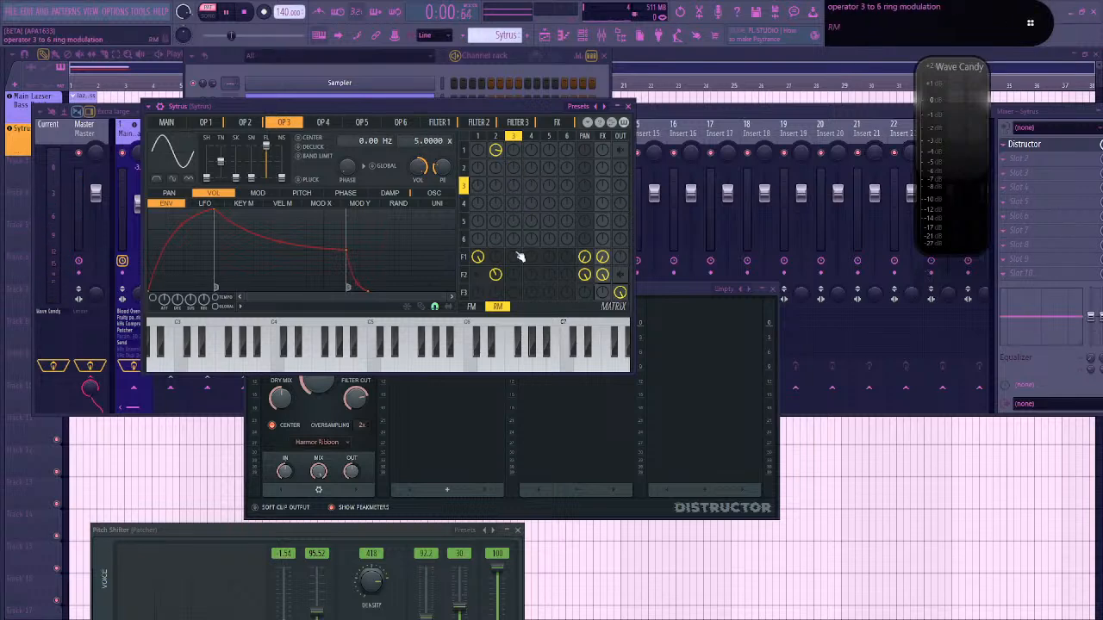
left_click(476, 308)
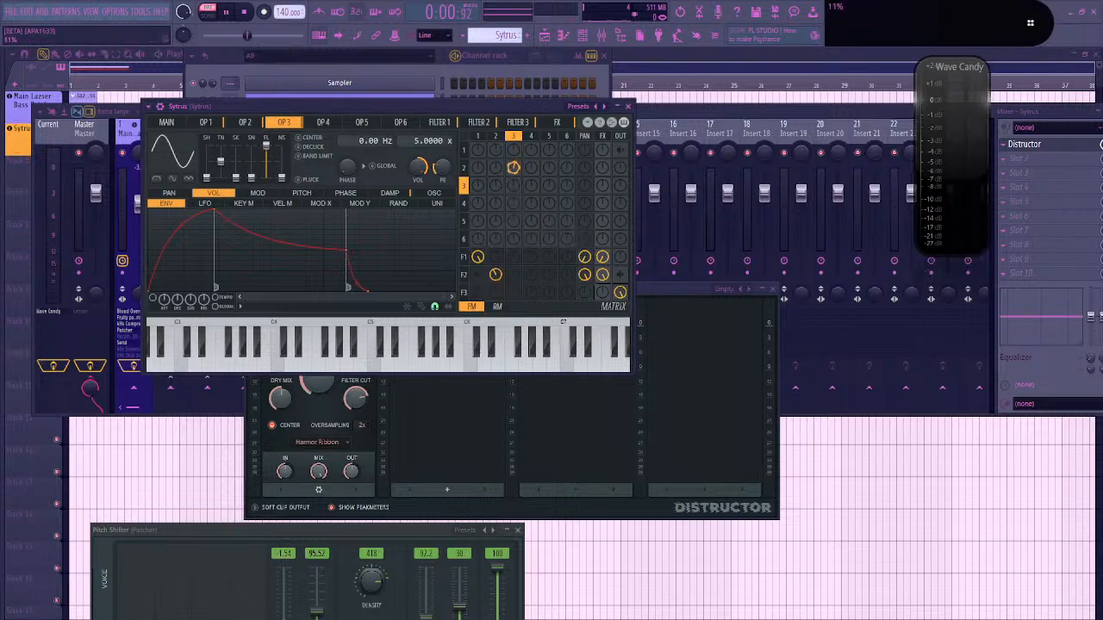
left_click(513, 169)
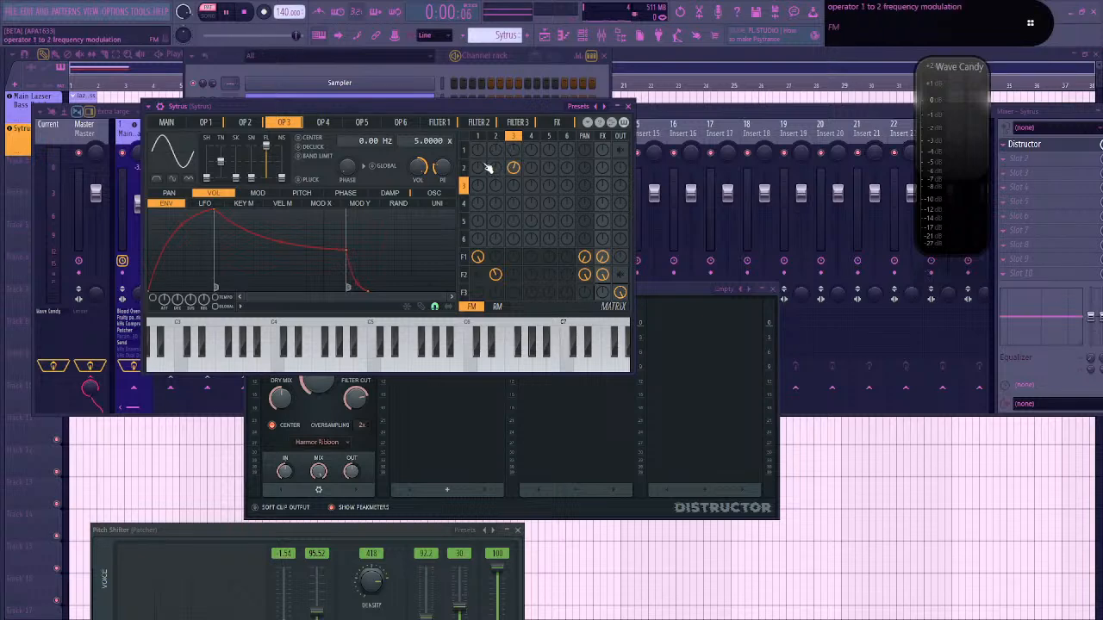
left_click_drag(516, 169, 514, 164)
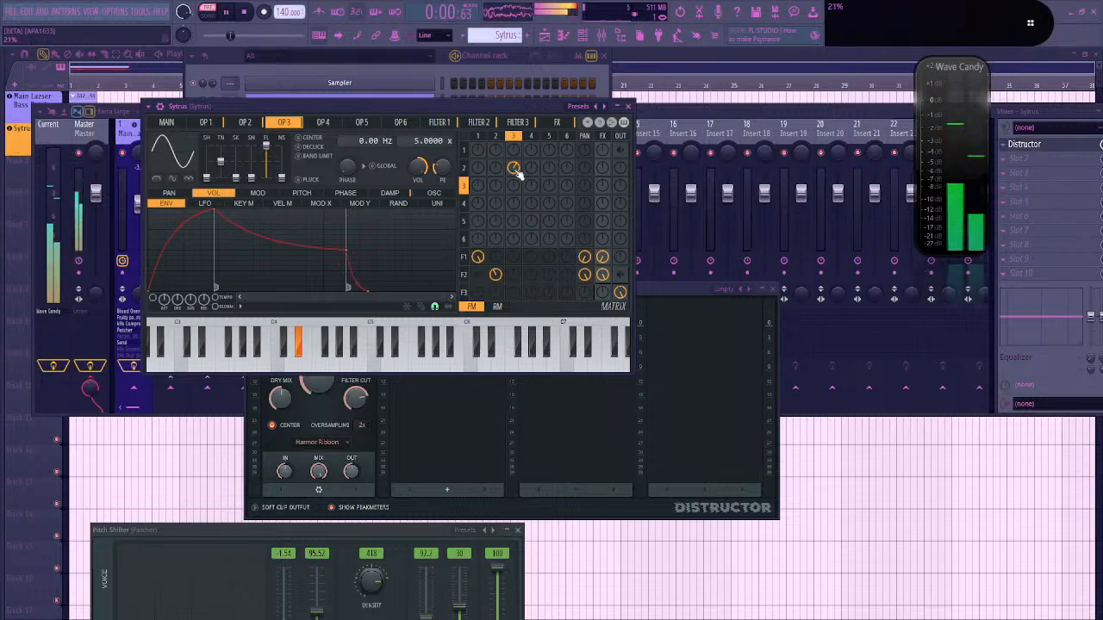
key("x")
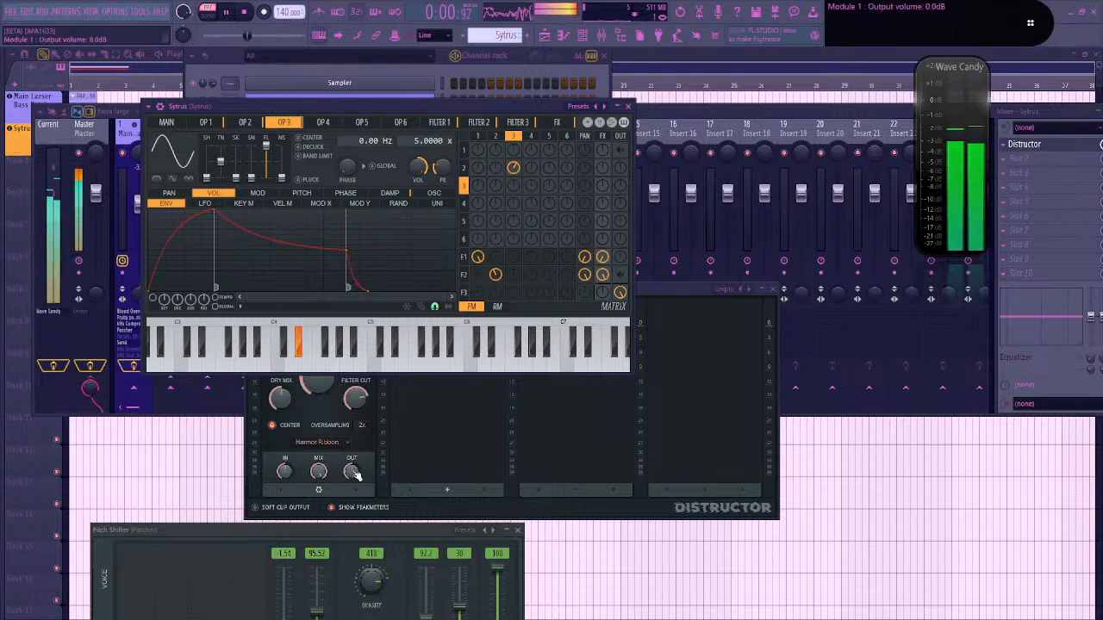
Check the YouTube Studio live stream page, and move the Distructor and Sytrus windows apart in FL Studio so they stop overlapping
left_click(323, 413)
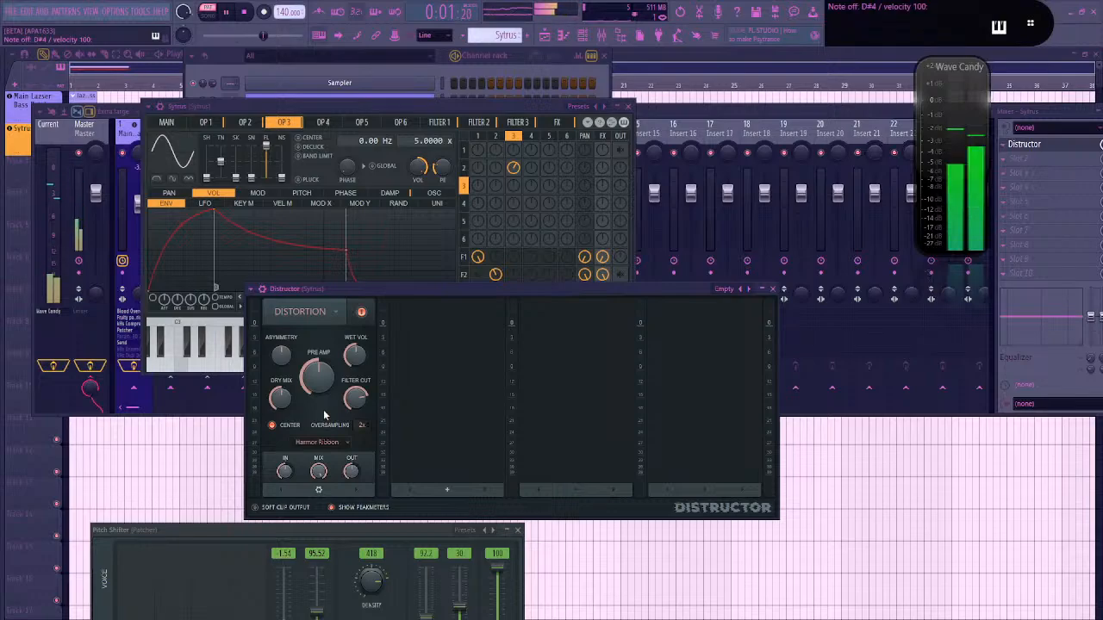
key("alt+Tab")
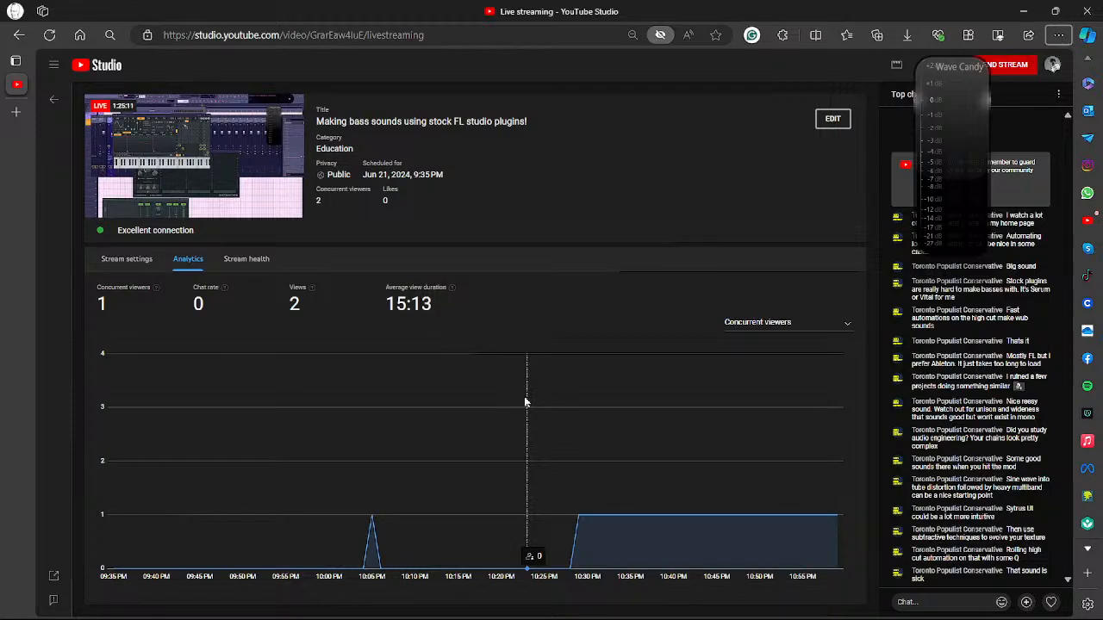
key("alt+Tab")
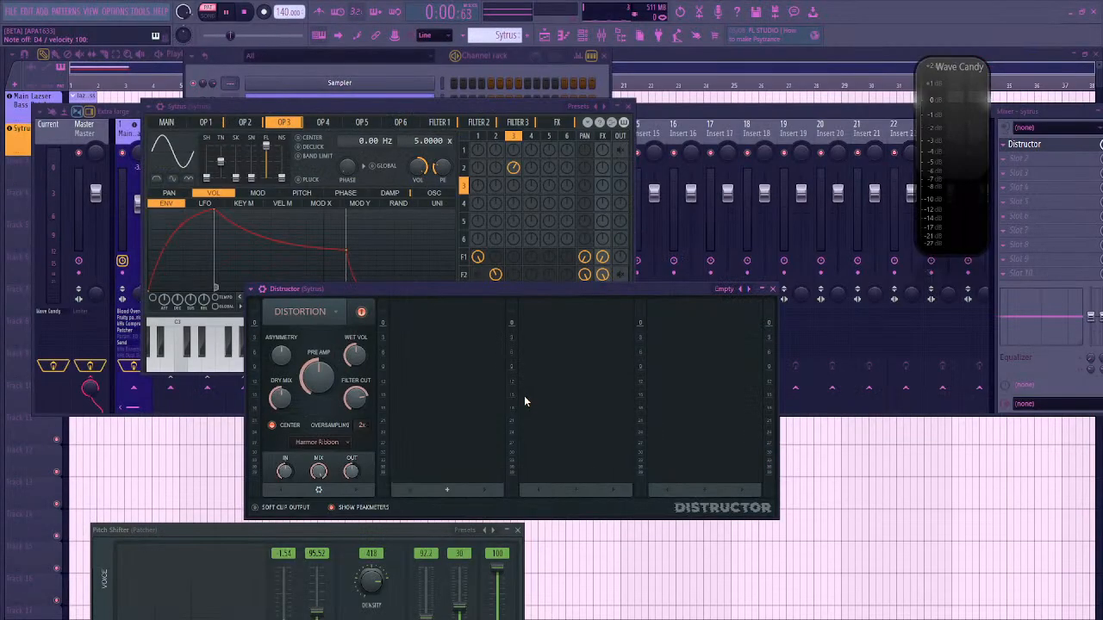
left_click_drag(615, 290, 879, 393)
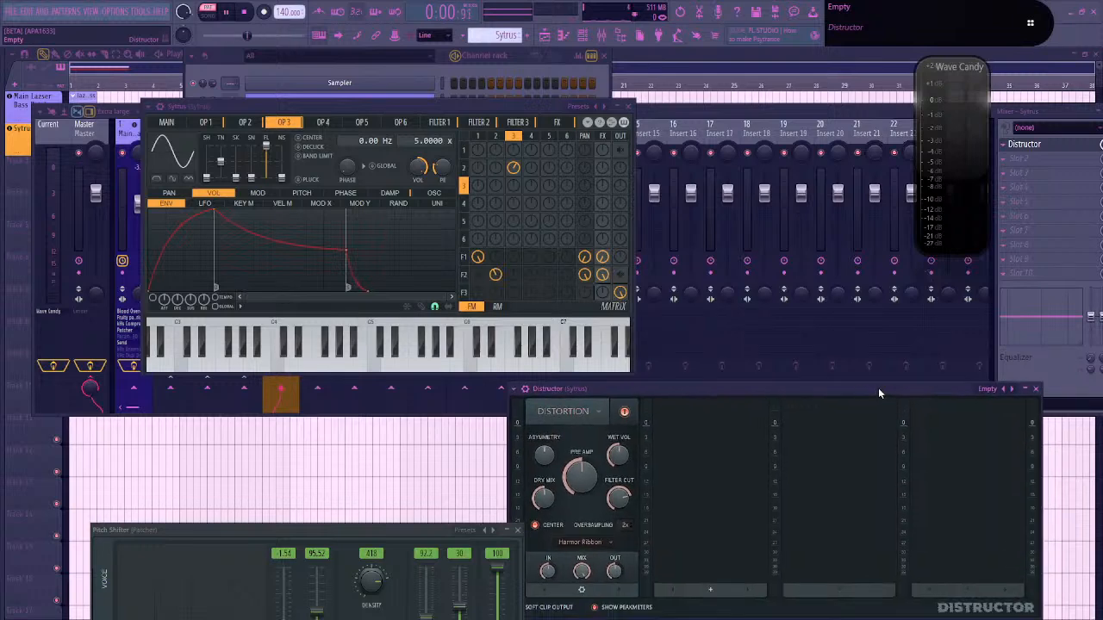
left_click_drag(373, 113, 315, 81)
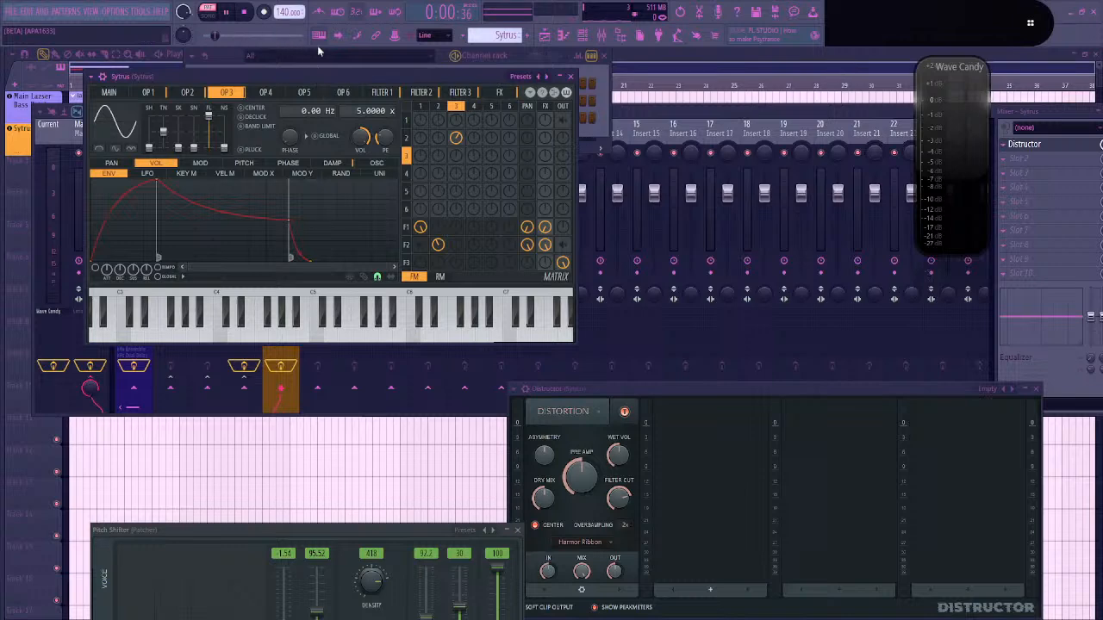
Lock the odd harmonics in operator 3's oscillator and draw a curve of even harmonic magnitudes upward from harmonic 52
left_click(341, 173)
left_click(301, 174)
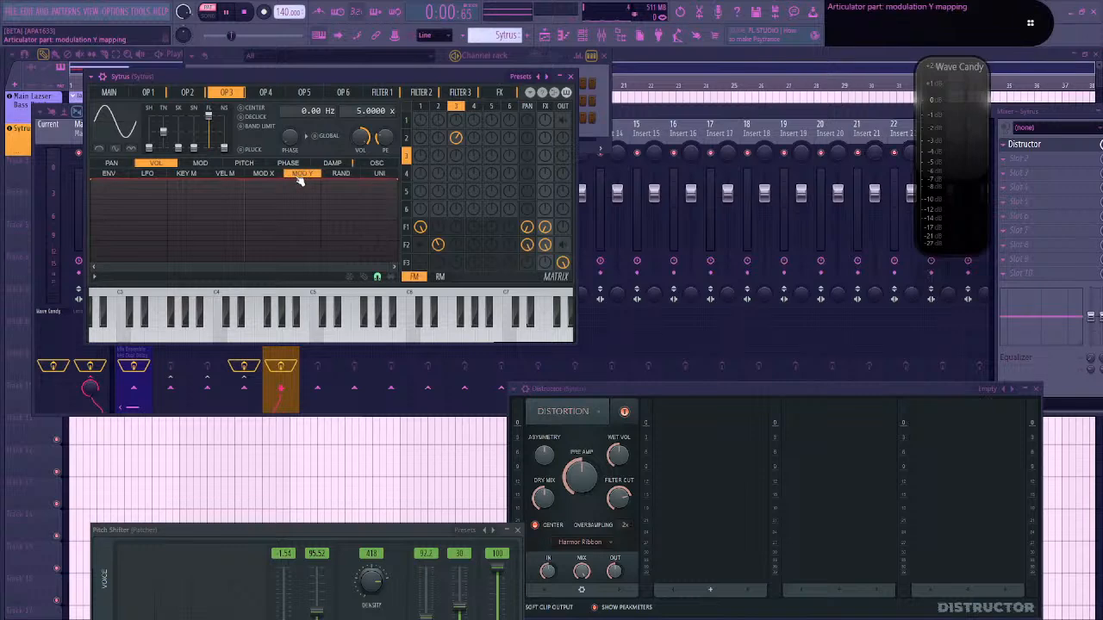
left_click(300, 163)
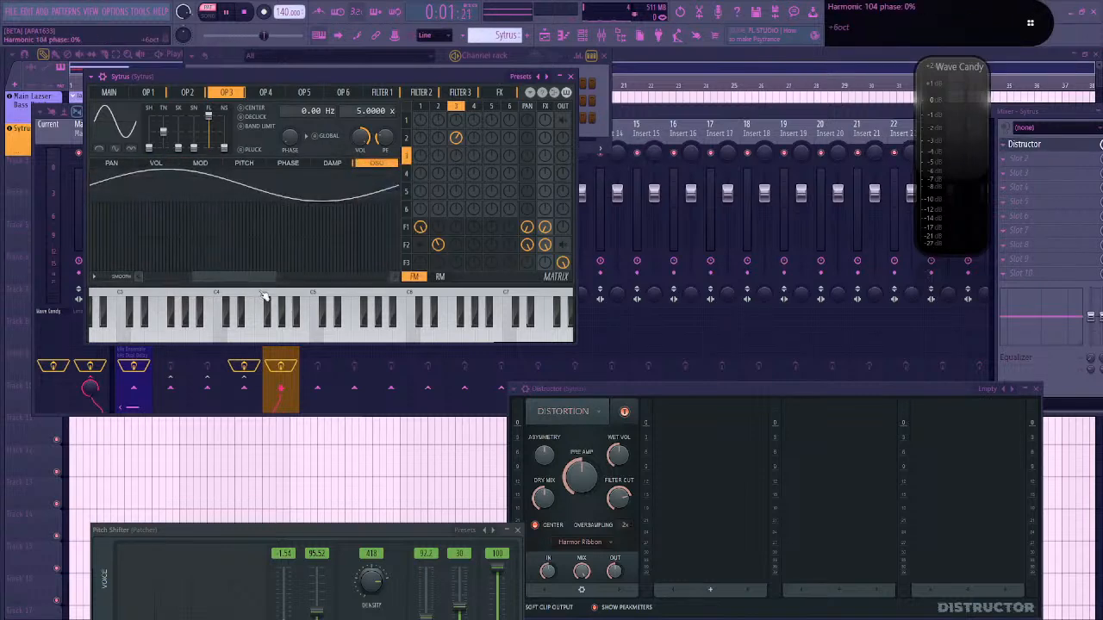
left_click(97, 279)
mouse_move(163, 317)
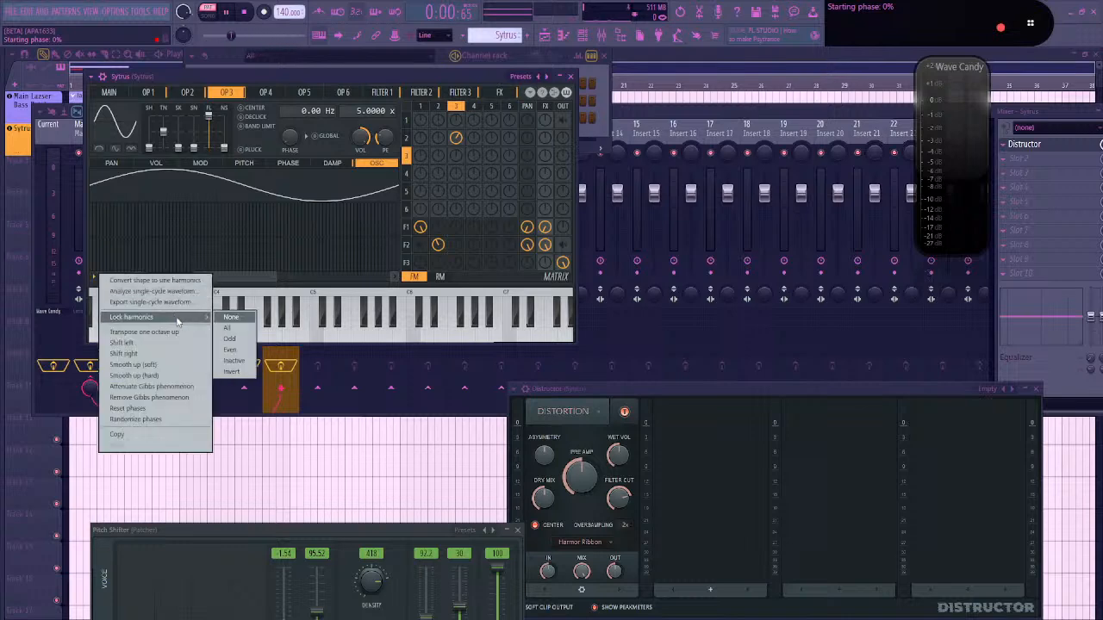
left_click(235, 329)
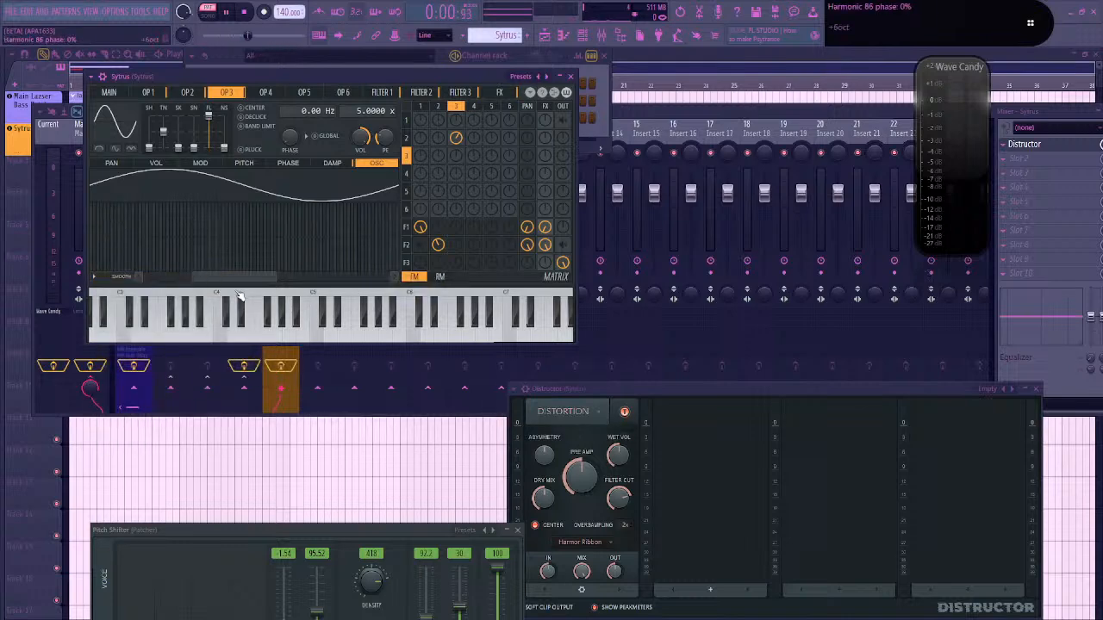
left_click_drag(287, 277, 233, 279)
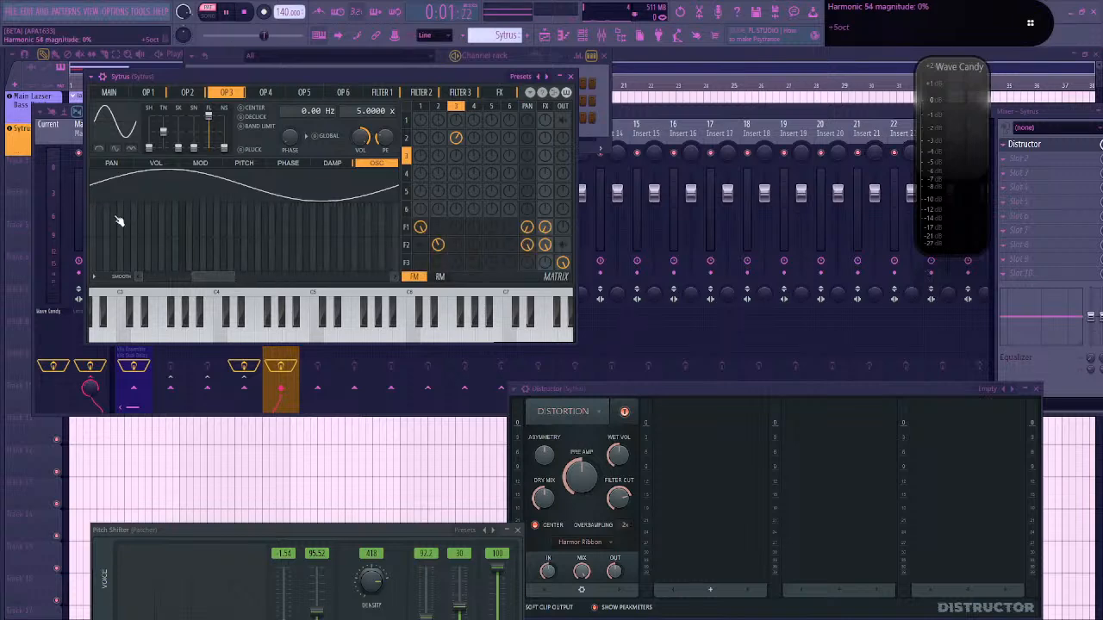
left_click_drag(95, 220, 331, 235)
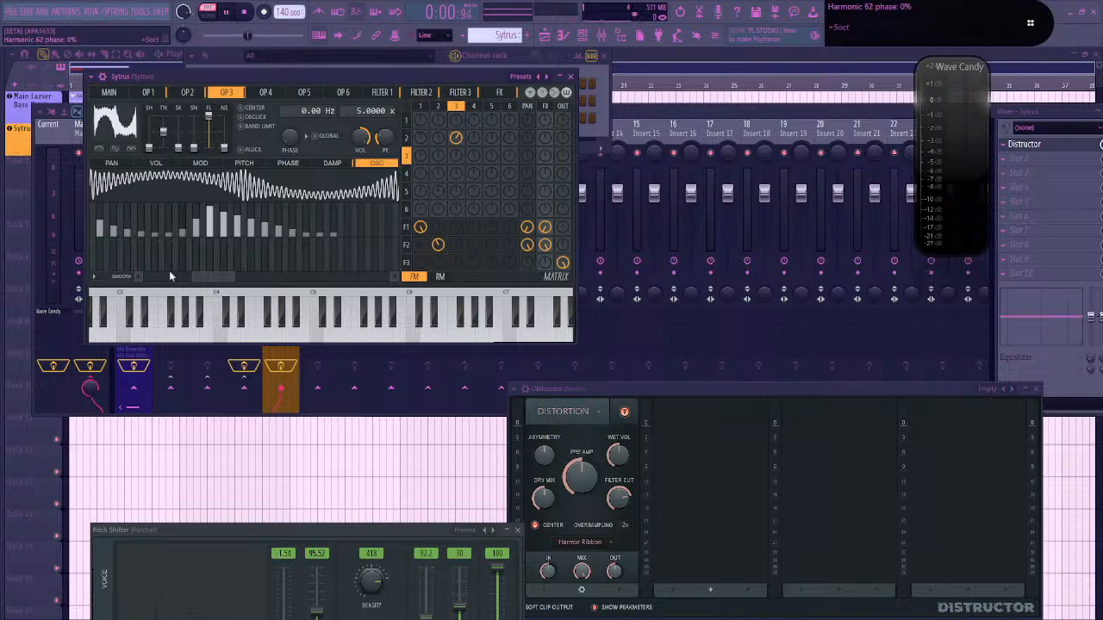
Lock operator 3's even harmonics and raise a few odd ones, including harmonic 51 to about 93%
left_click(94, 278)
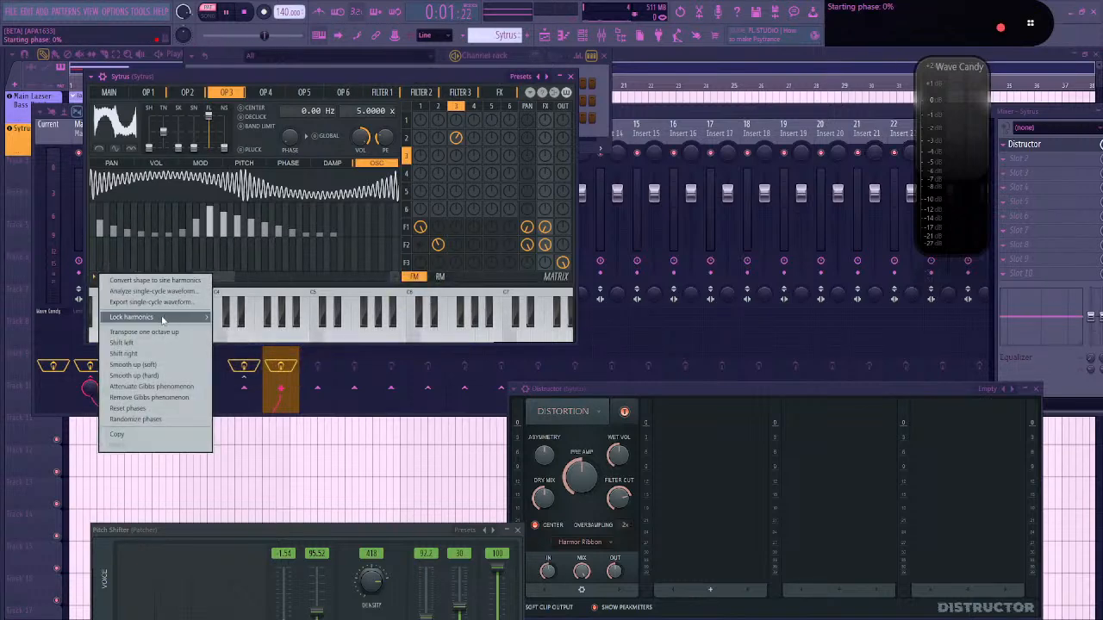
mouse_move(198, 317)
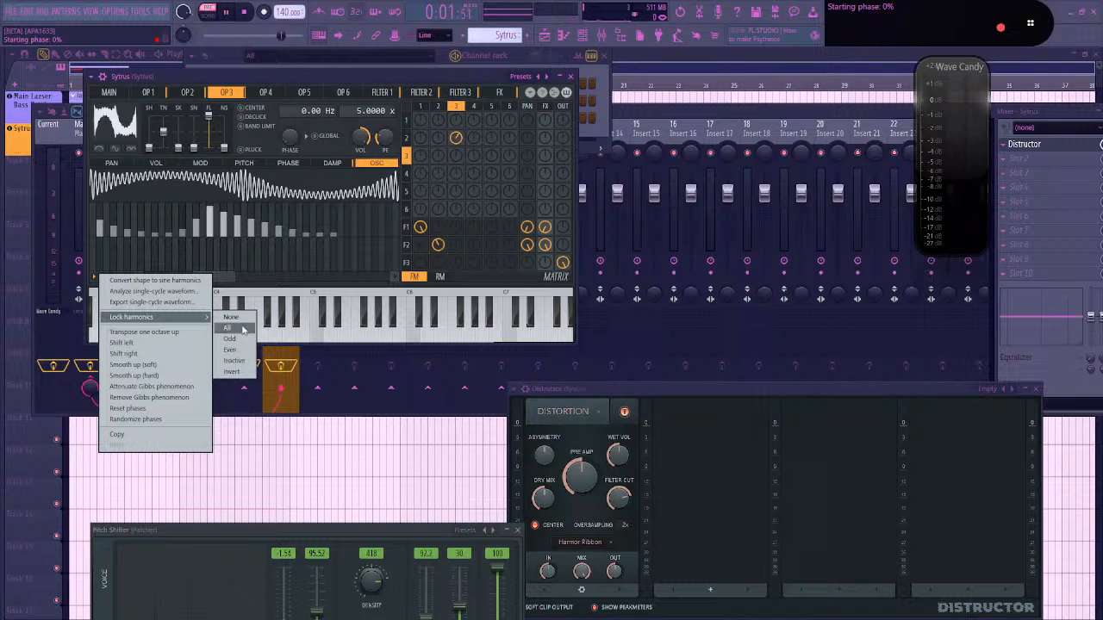
left_click(237, 349)
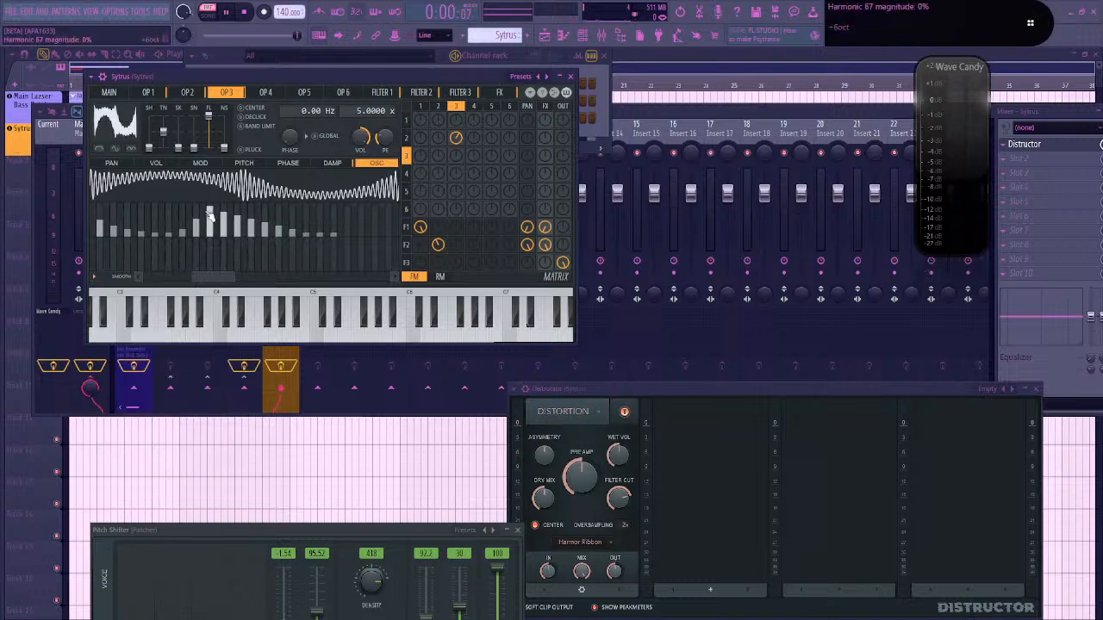
left_click_drag(134, 219, 182, 216)
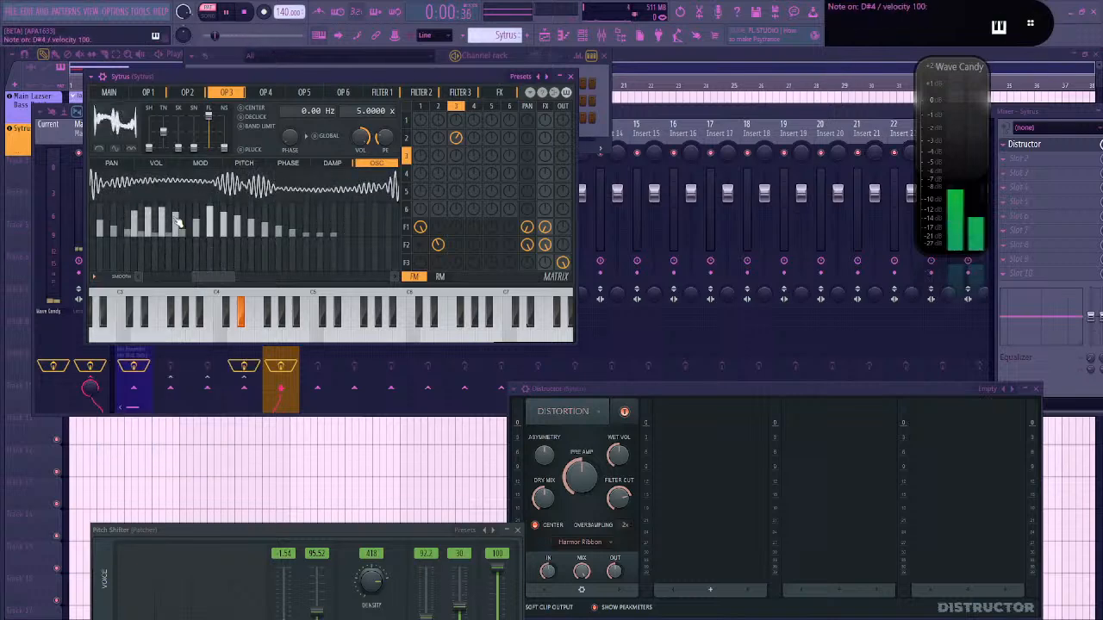
left_click(93, 206)
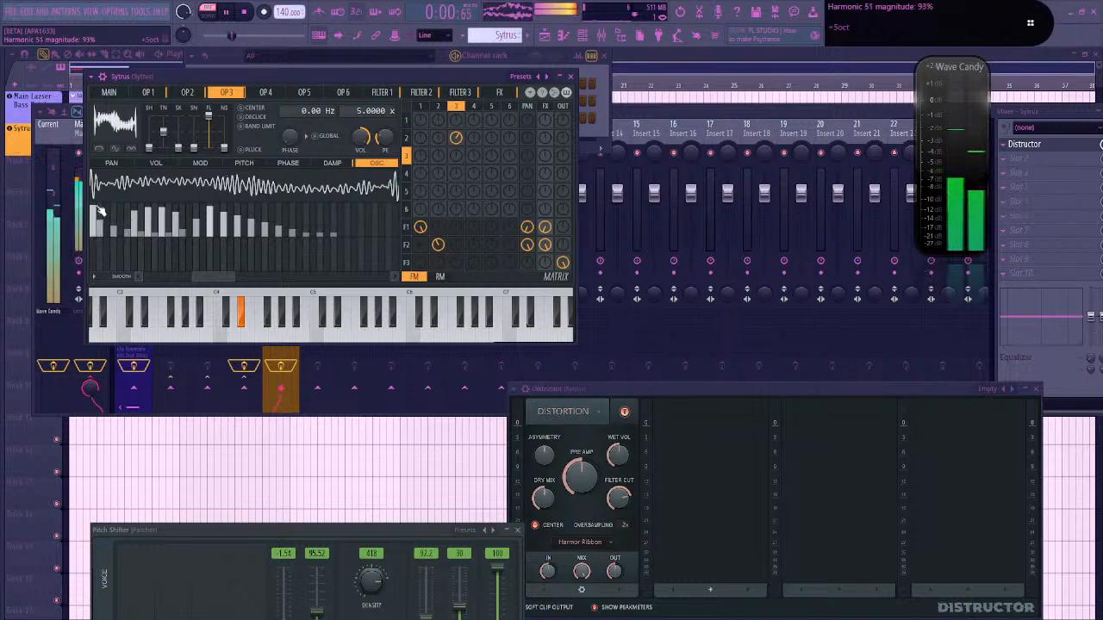
Draw upper harmonics in operator 2's oscillator, and give operator 1 harmonic 51 at 76% plus a falling run of lower harmonics
left_click(189, 93)
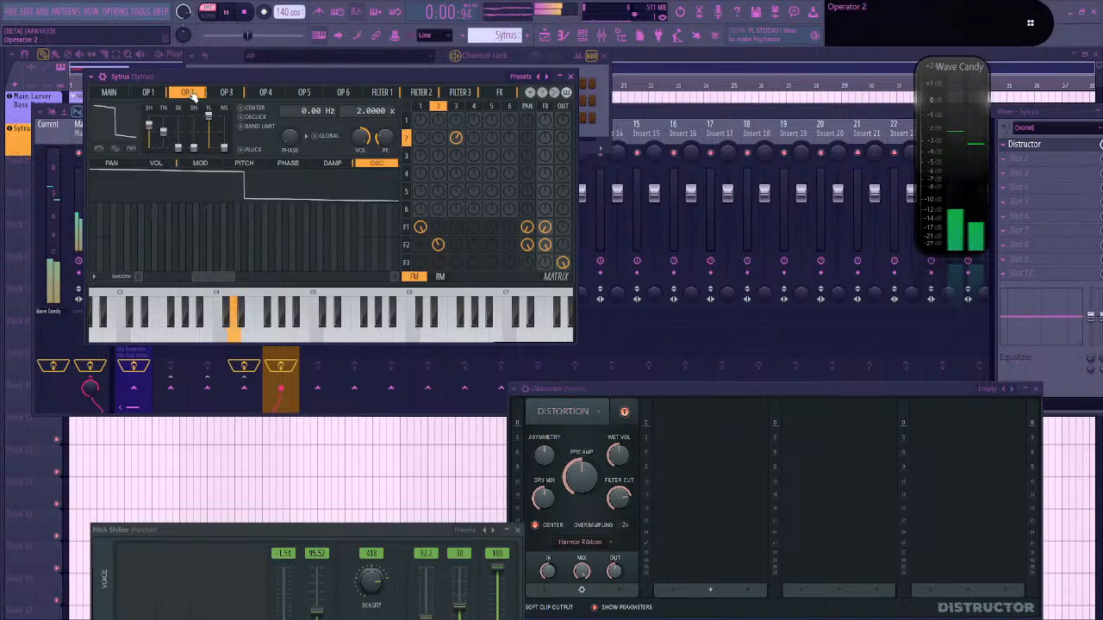
mouse_move(223, 233)
left_mouse_down()
mouse_move(374, 238)
mouse_move(103, 259)
left_mouse_up()
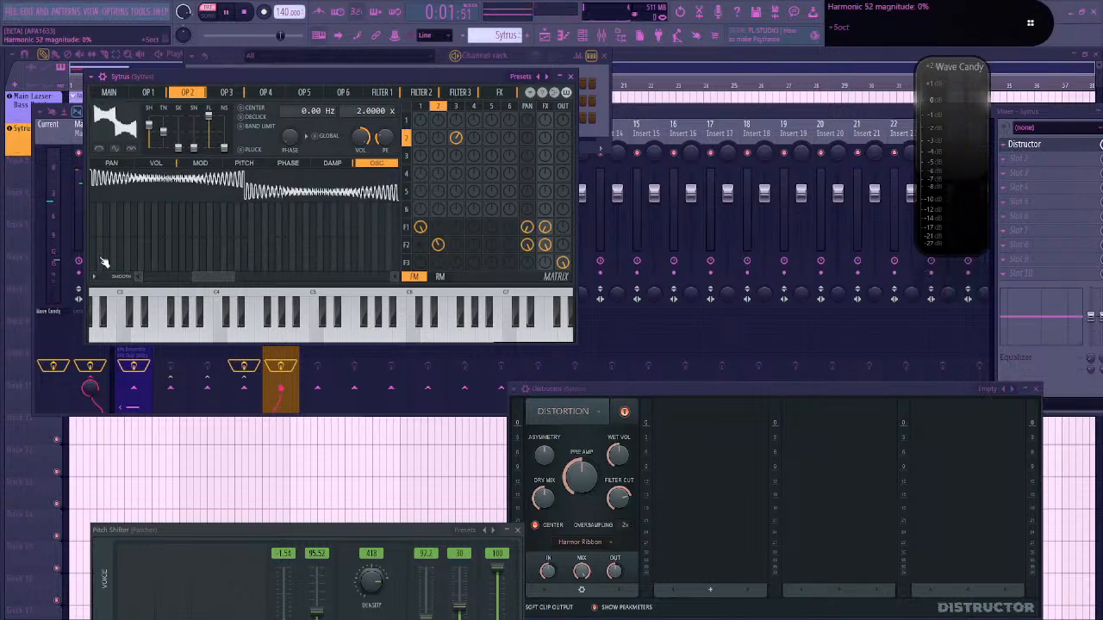
left_click(147, 92)
left_click(94, 212)
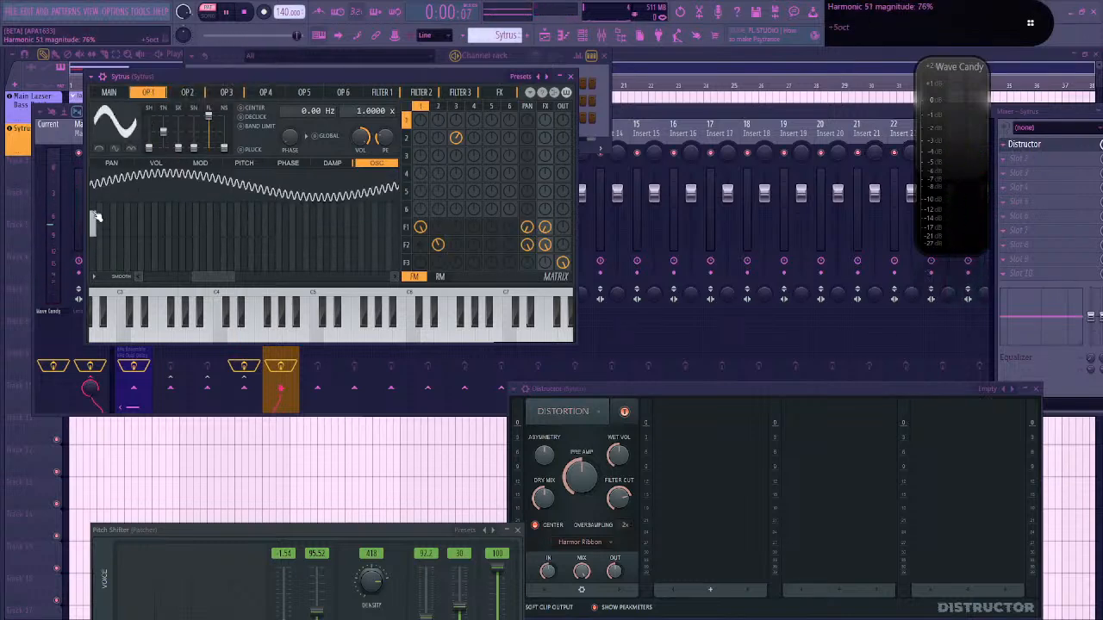
key("d")
left_click_drag(221, 278, 167, 278)
key("d")
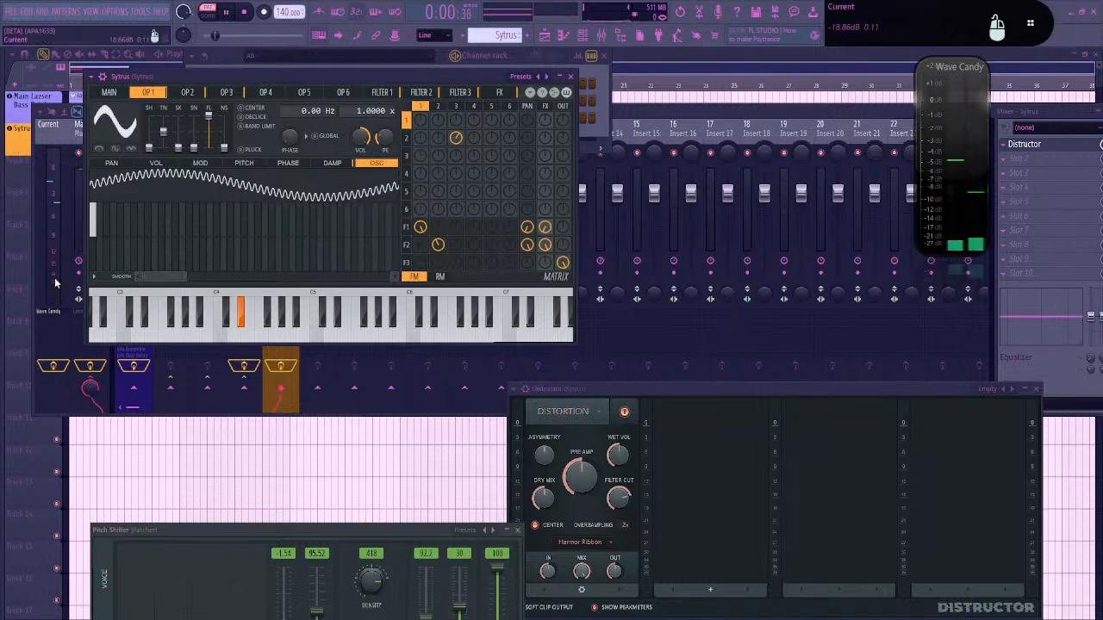
left_click_drag(135, 227, 251, 241)
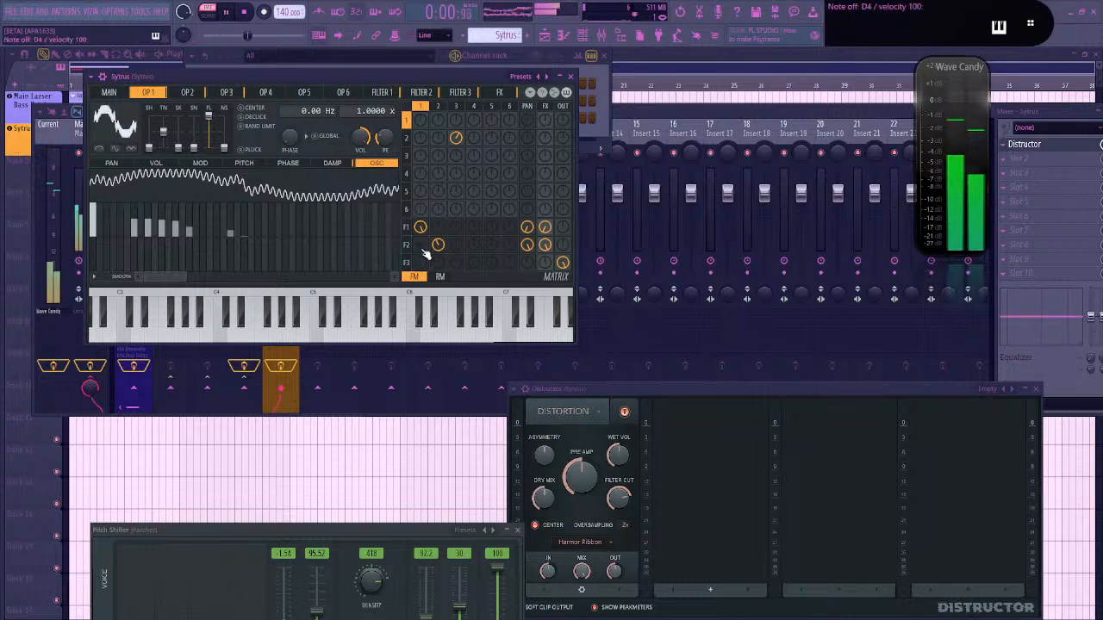
Turn down operator 2's send into filter 2 in the matrix while playing a note, and stop playback
key("d")
left_click_drag(439, 248, 440, 269)
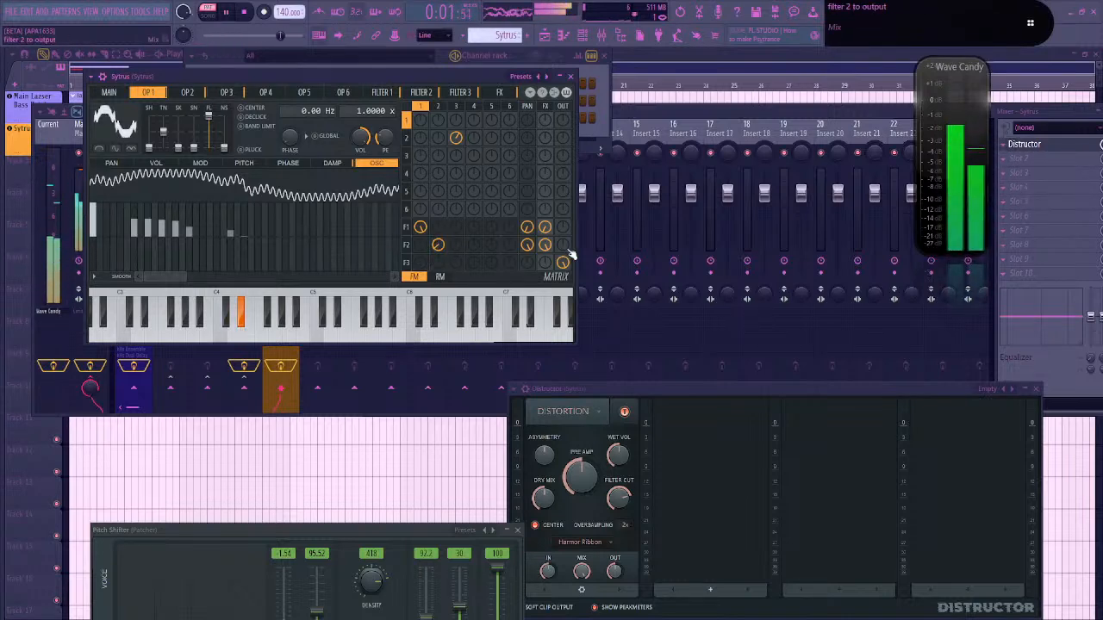
key("space")
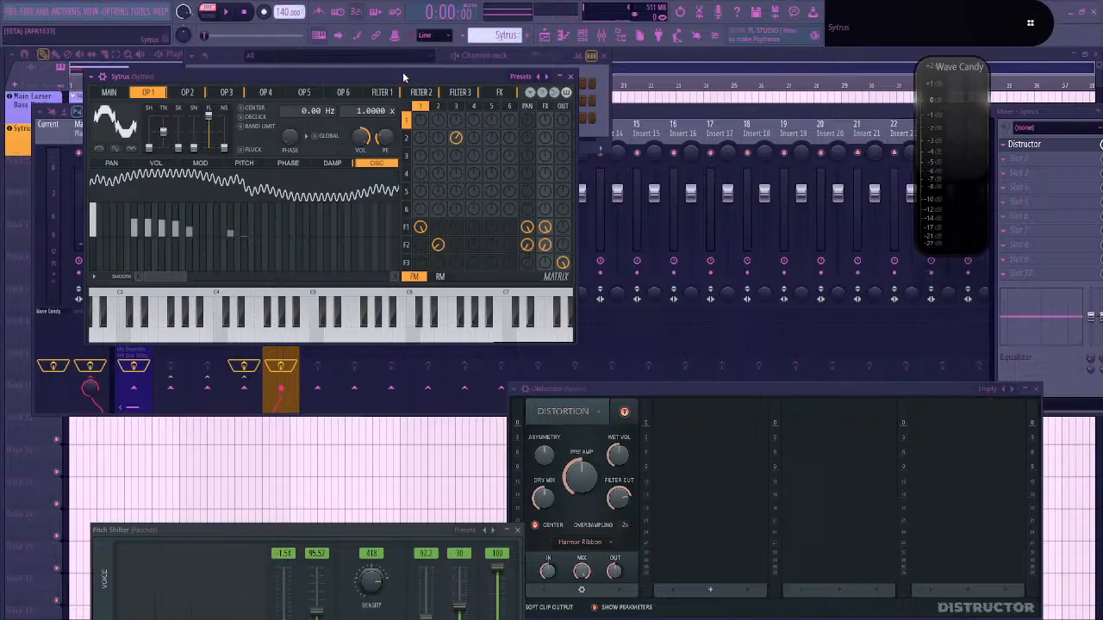
Check the live chat on the YouTube Studio stream page, and reposition the Sytrus window below the channel rack in FL Studio
key("alt+Tab")
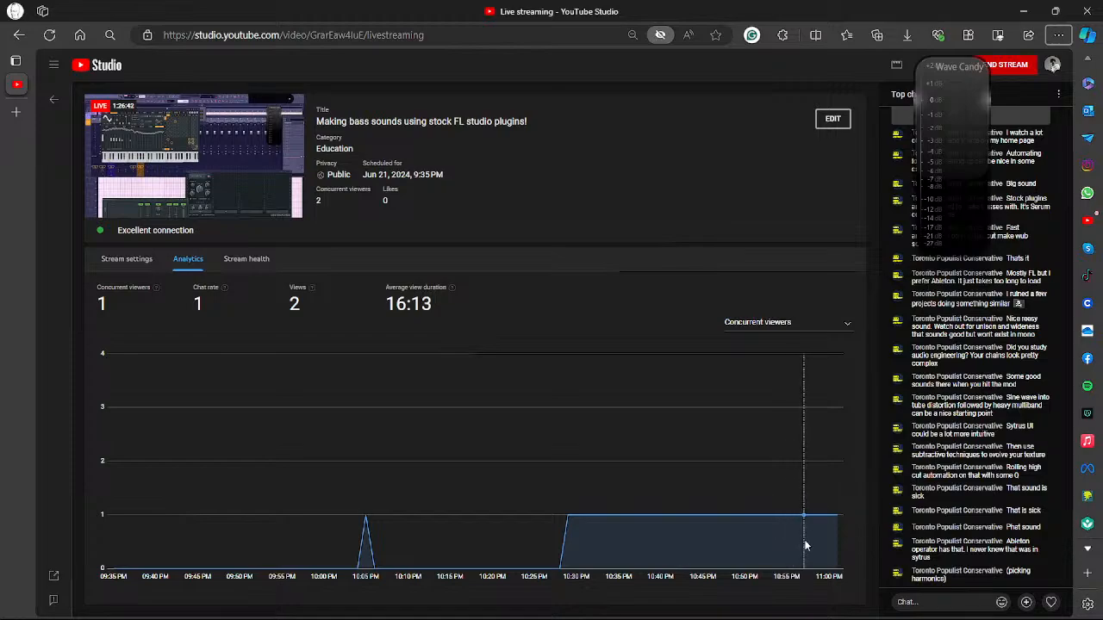
key("alt+Tab")
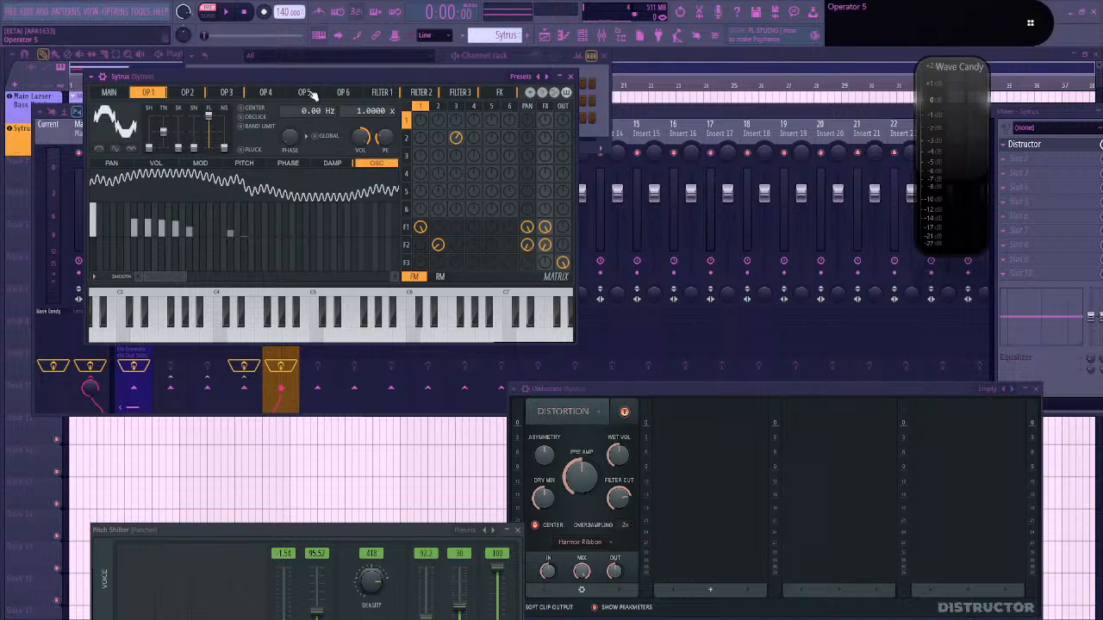
left_click_drag(291, 74, 394, 143)
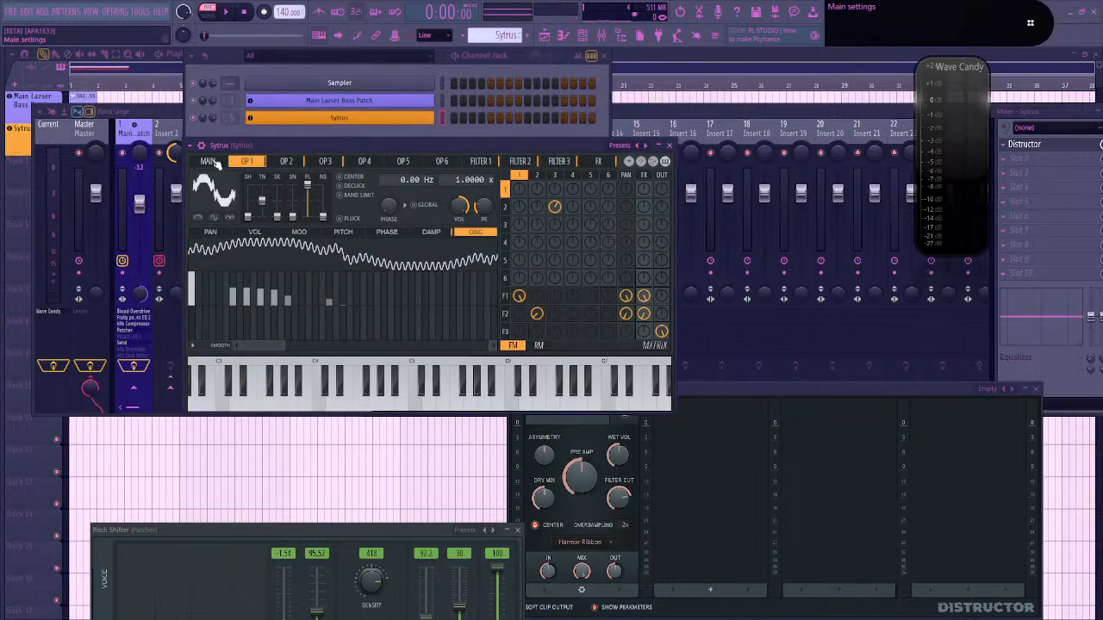
left_click_drag(284, 159, 292, 146)
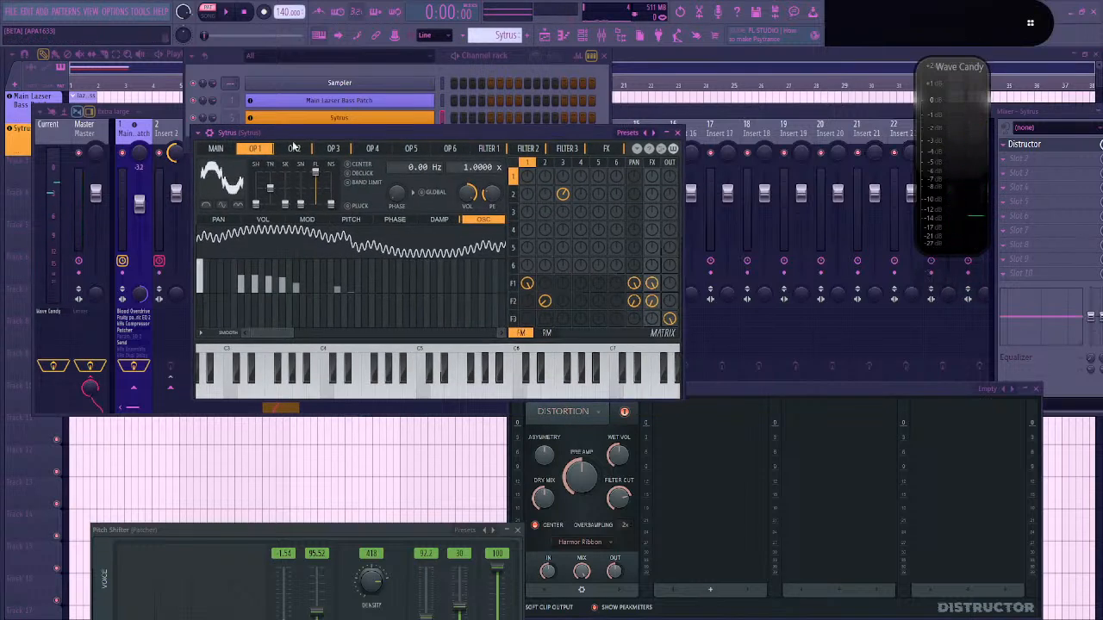
Look through the oscillator harmonics of operators 2 to 6
left_click(294, 148)
left_click(332, 148)
left_click(372, 149)
left_click(411, 148)
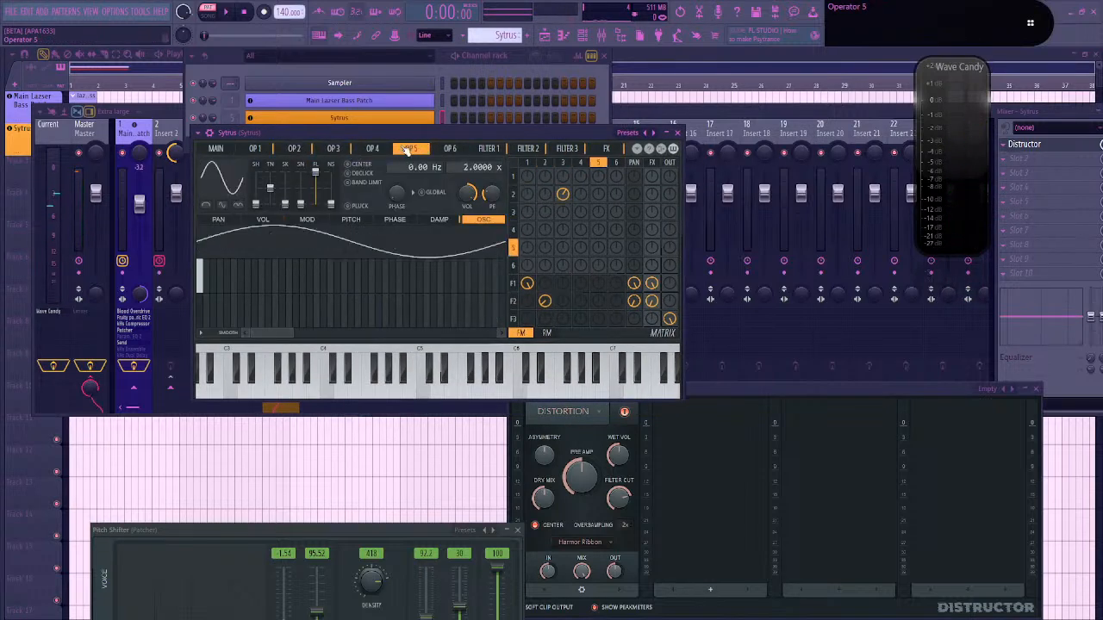
left_click(450, 149)
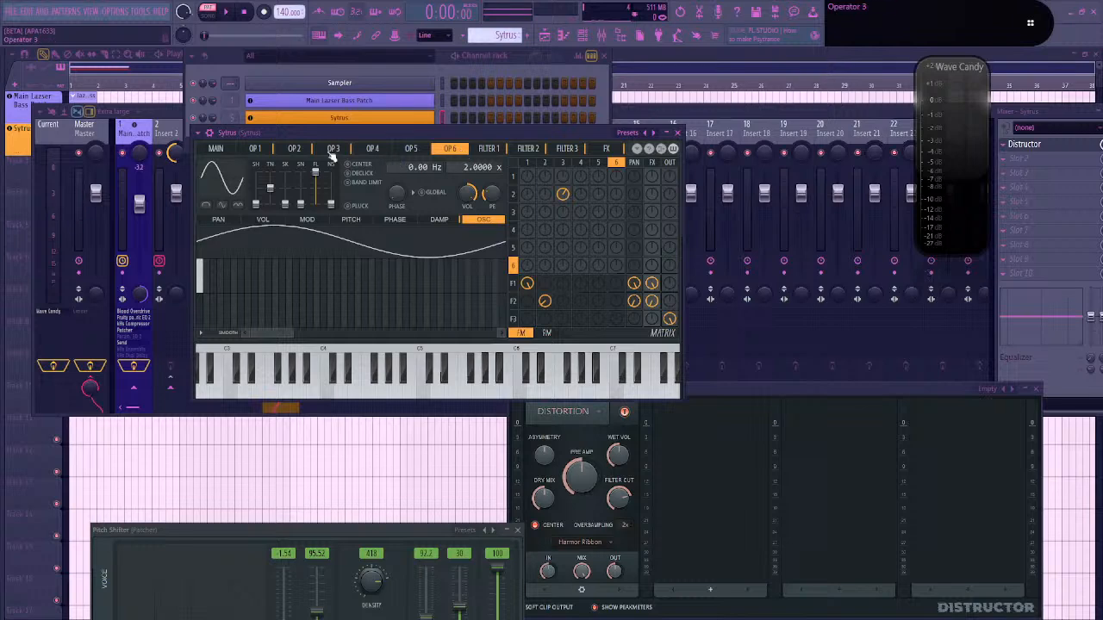
Enlarge the Sytrus window, move it lower below the channel rack, and add a Serum instance to the channel rack
left_click_drag(682, 402, 784, 518)
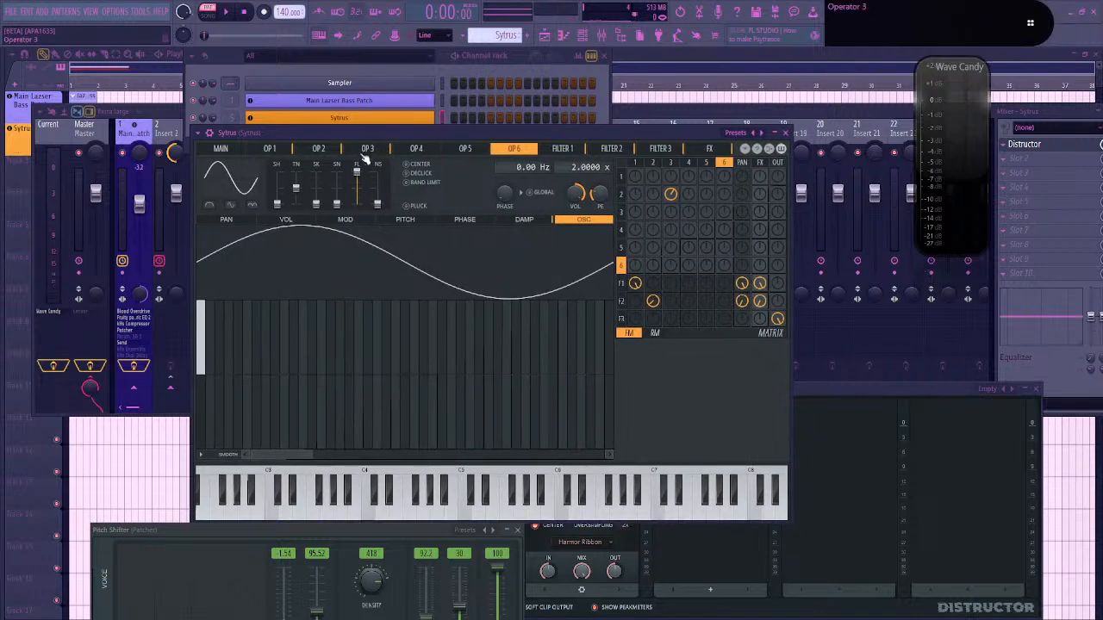
left_click_drag(320, 133, 534, 300)
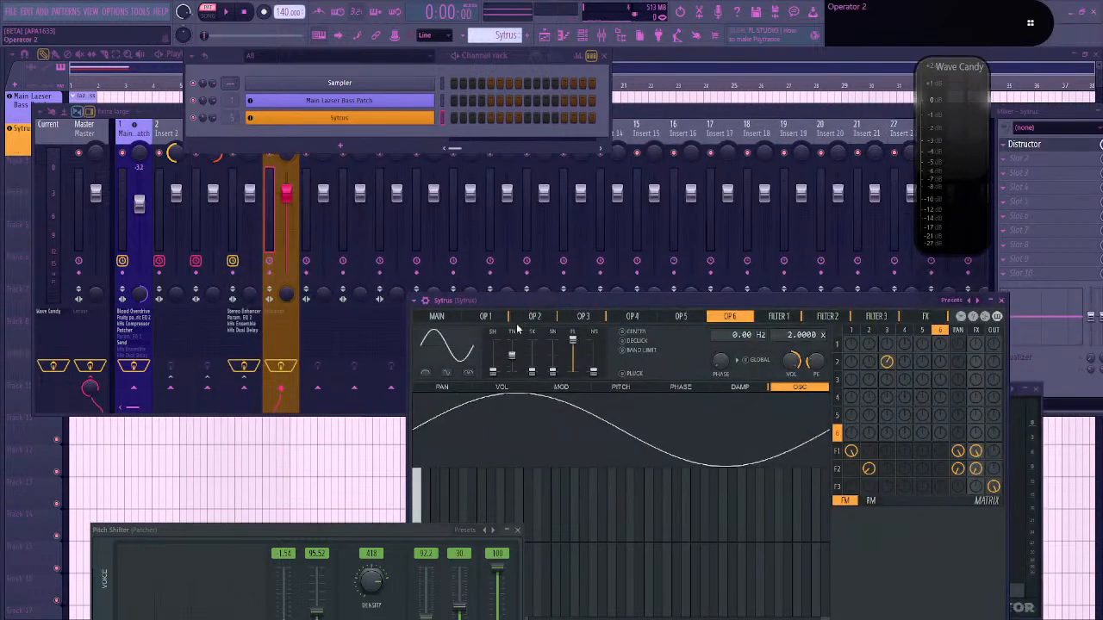
key("F8")
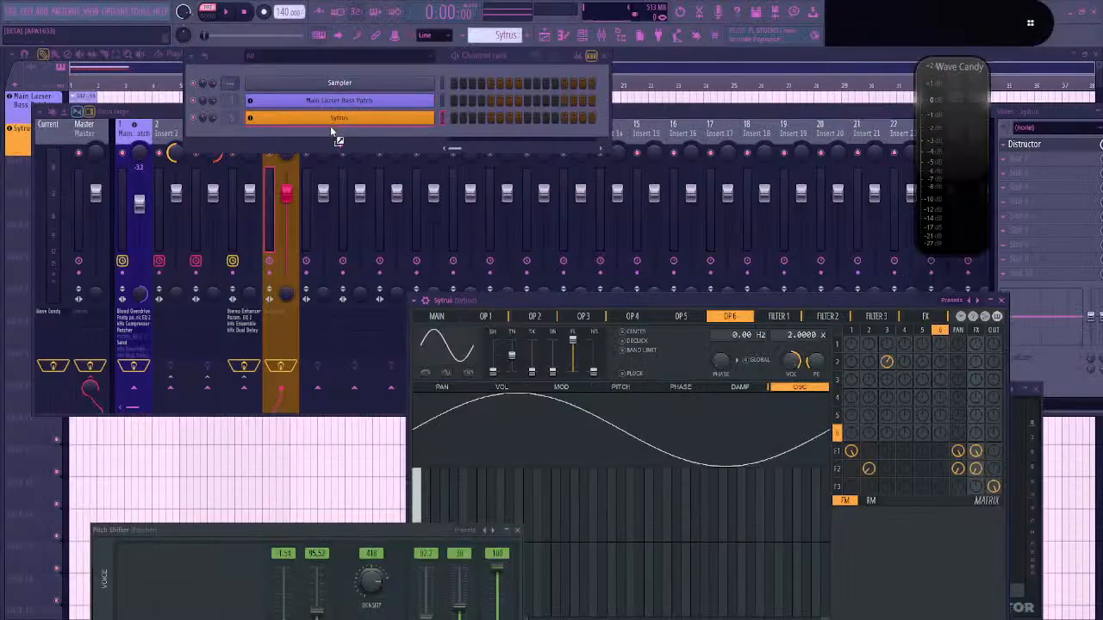
left_click_drag(332, 131, 328, 132)
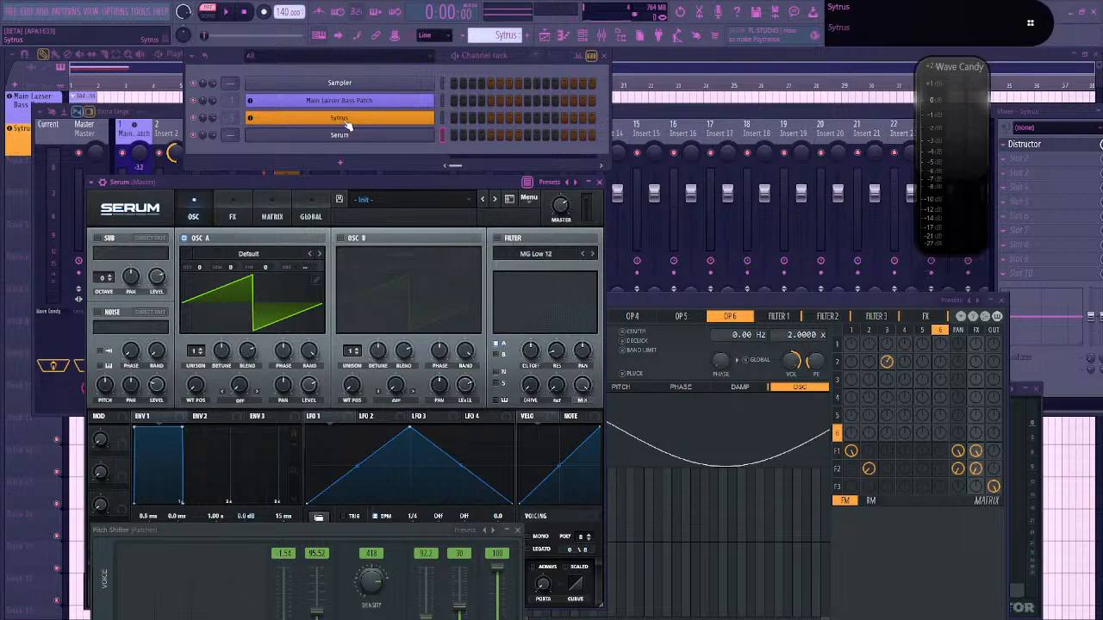
Reposition the Serum window and load the user preset beginning "im just now gett to starting to" from the Scratch Sound's folder under Bass Sound's
left_click_drag(363, 184, 868, 192)
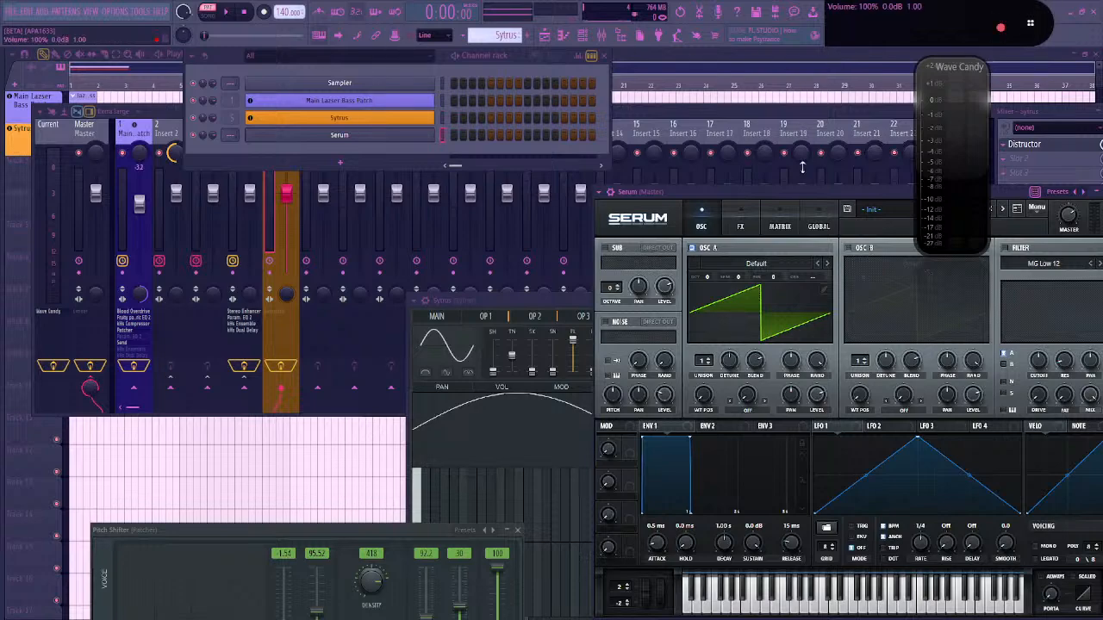
left_click_drag(782, 191, 453, 164)
left_click(568, 186)
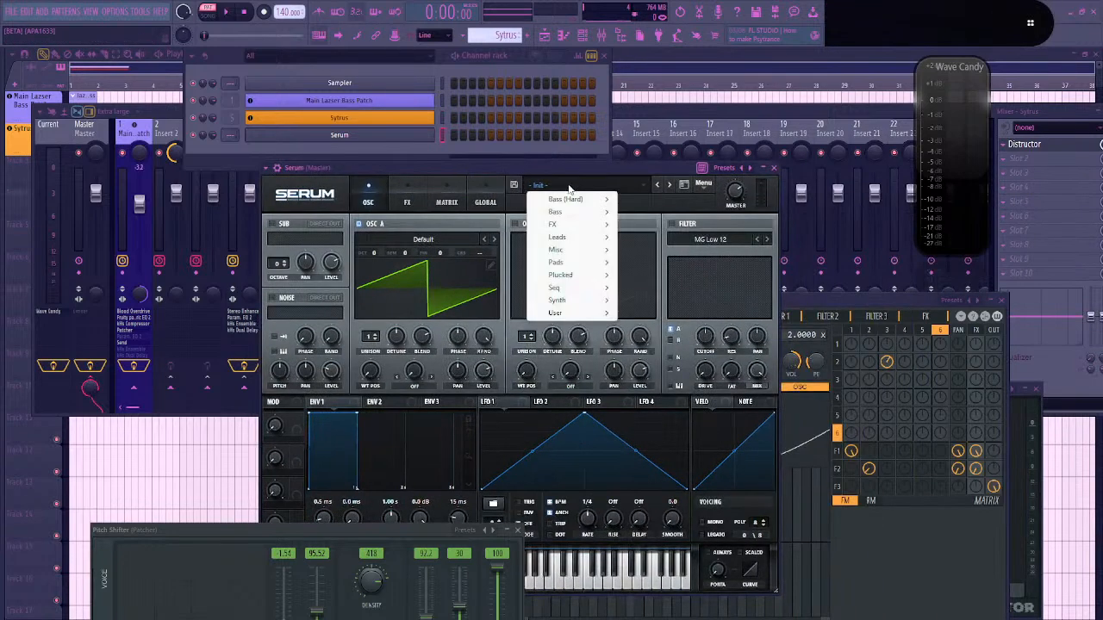
mouse_move(573, 303)
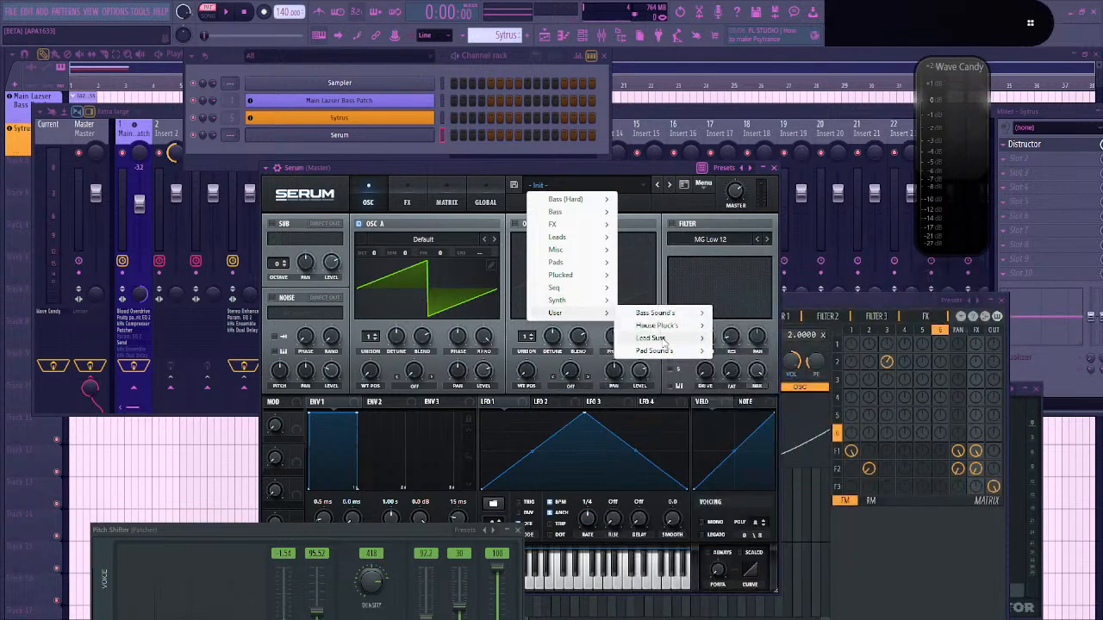
mouse_move(665, 315)
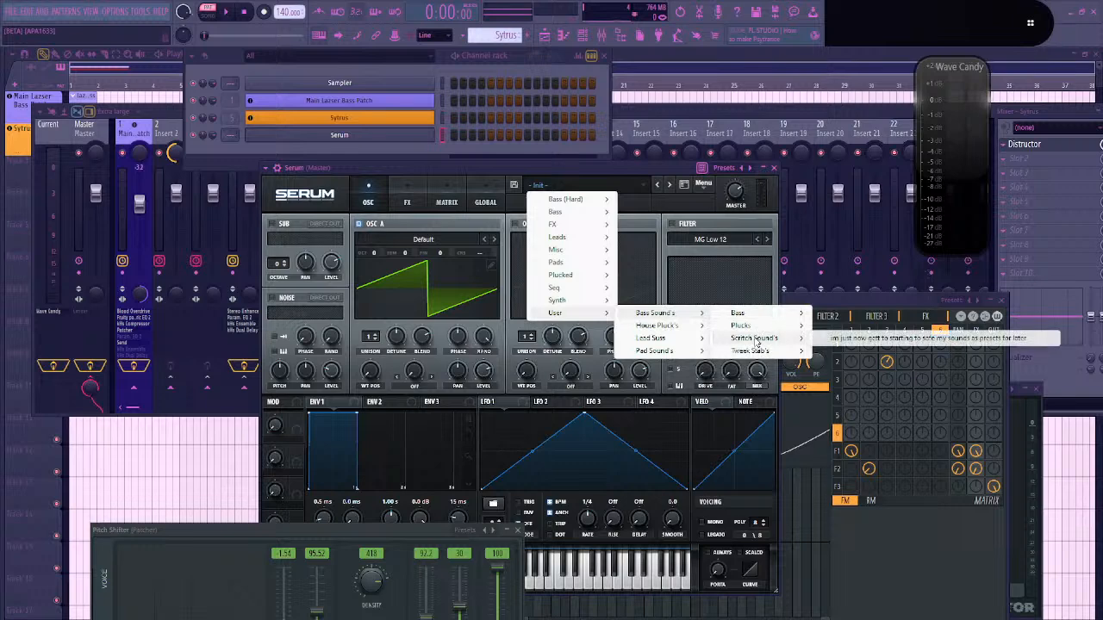
left_click(862, 339)
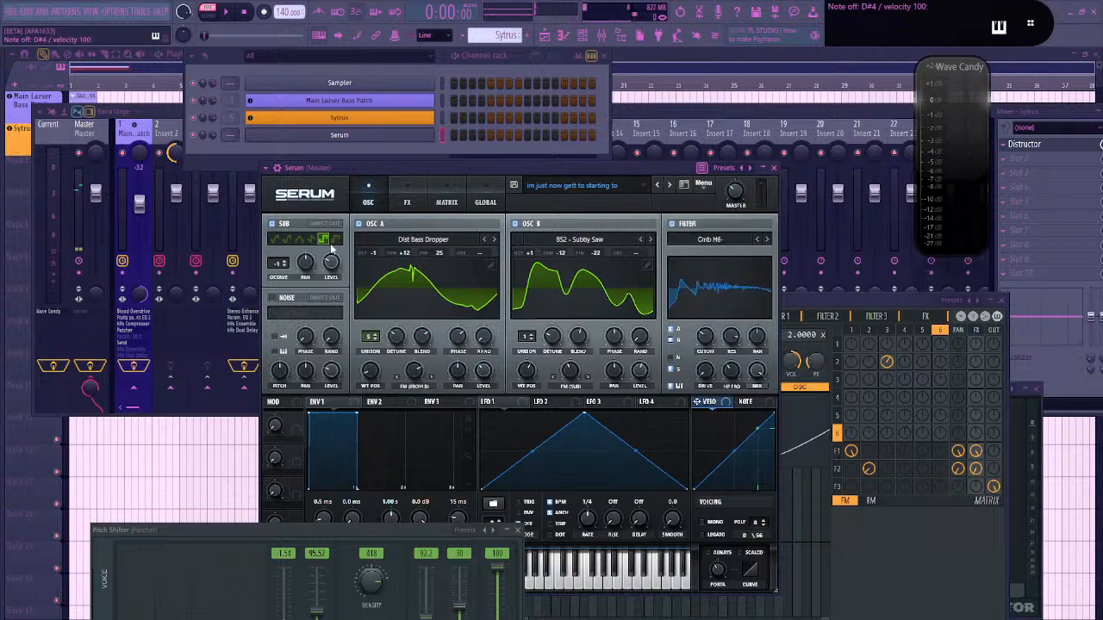
Look through the channel folders of the untitled and DubStep Till i Pass Out projects in the FL studio Project Bones browser folder
mouse_move(4, 223)
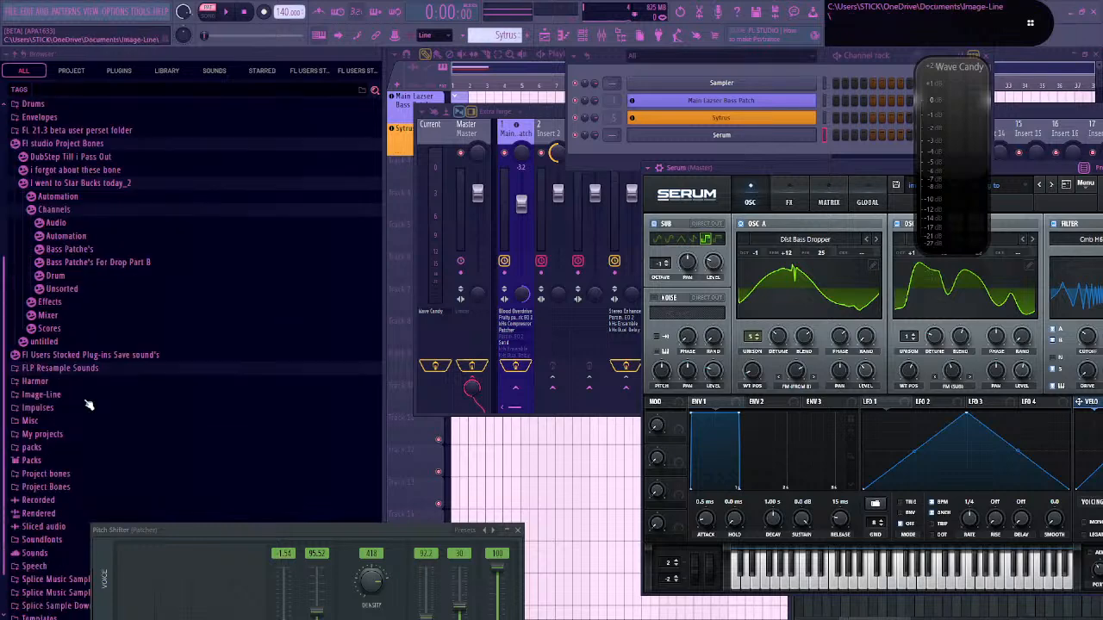
scroll(78, 358, "down", 2)
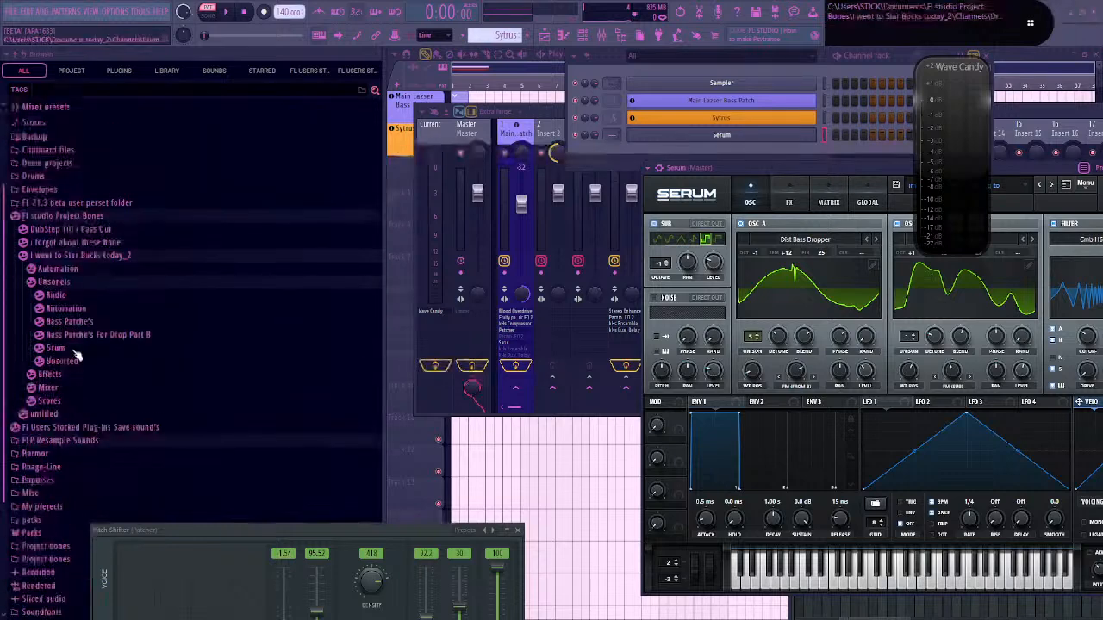
left_click(69, 254)
left_click(61, 274)
scroll(60, 274, "up", 1)
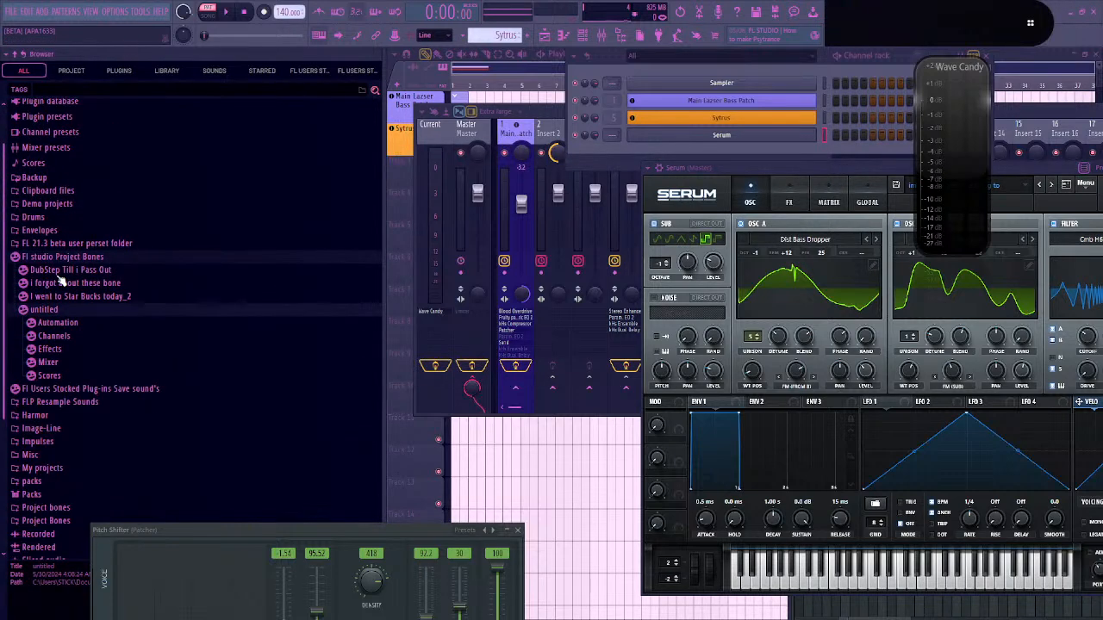
left_click(69, 338)
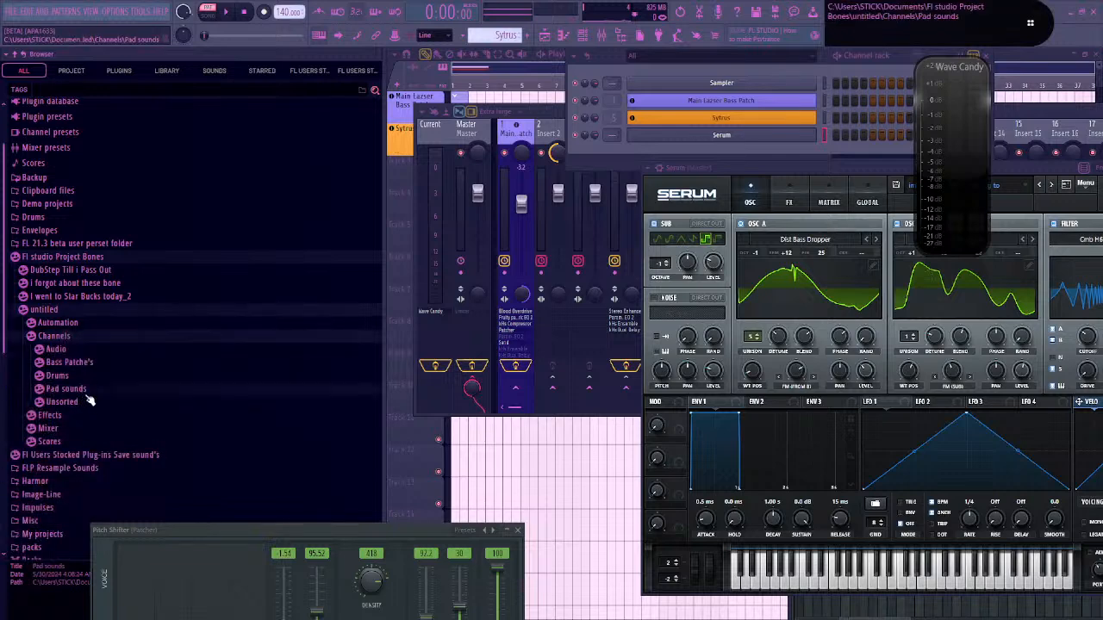
left_click(62, 270)
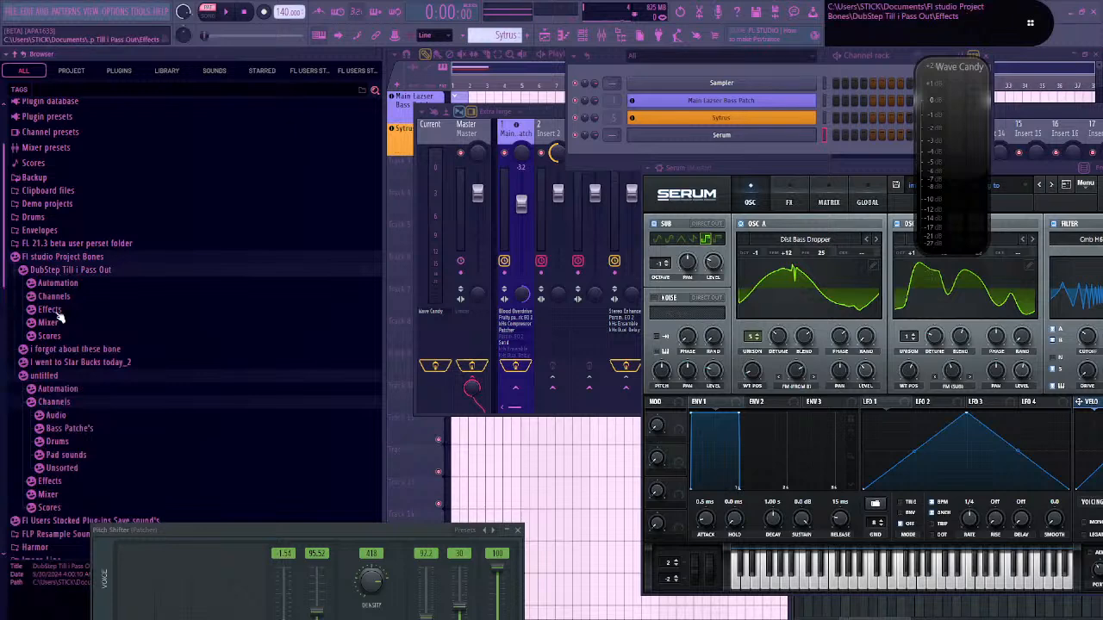
left_click(61, 296)
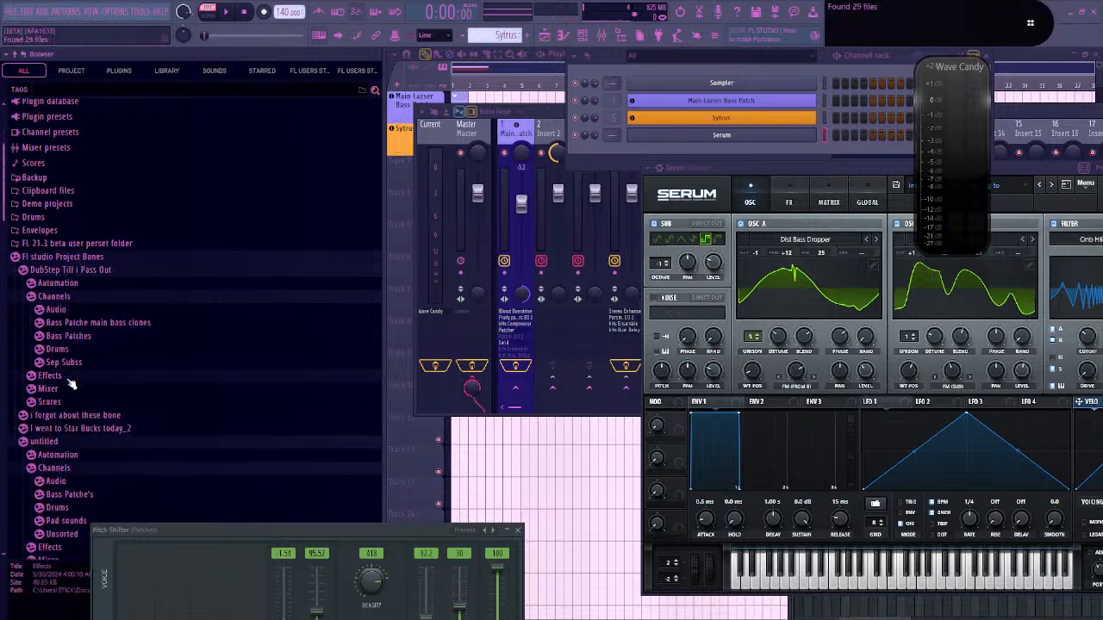
left_click(81, 271)
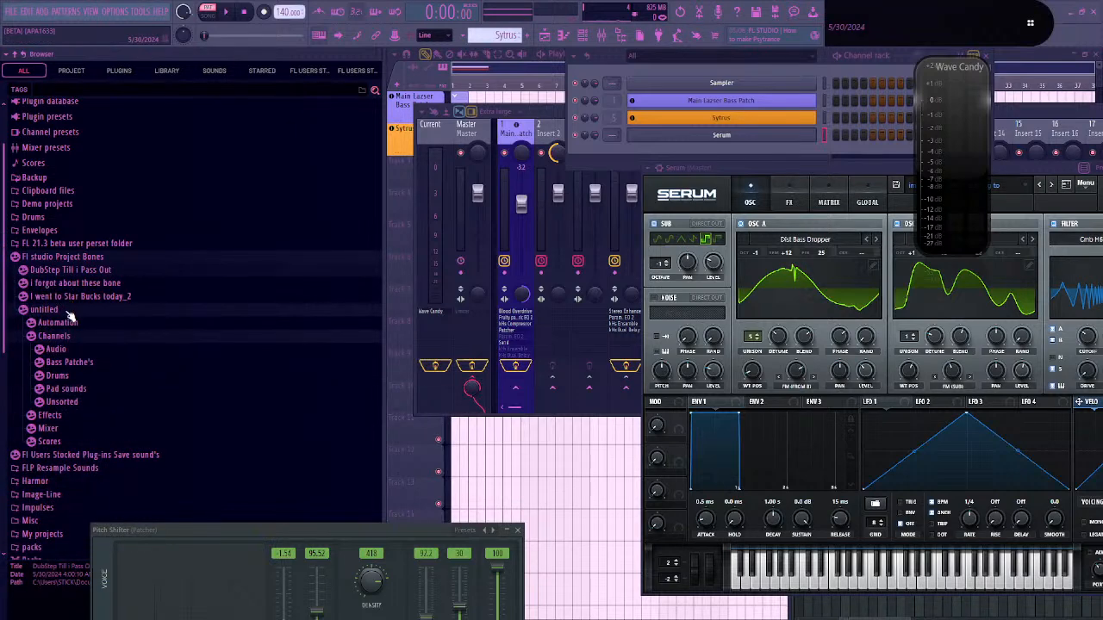
left_click(74, 310)
Place Pad Sound Time is Bending from the unsorted channels of we will make something on an empty playlist track and open its plugin window
left_click(80, 284)
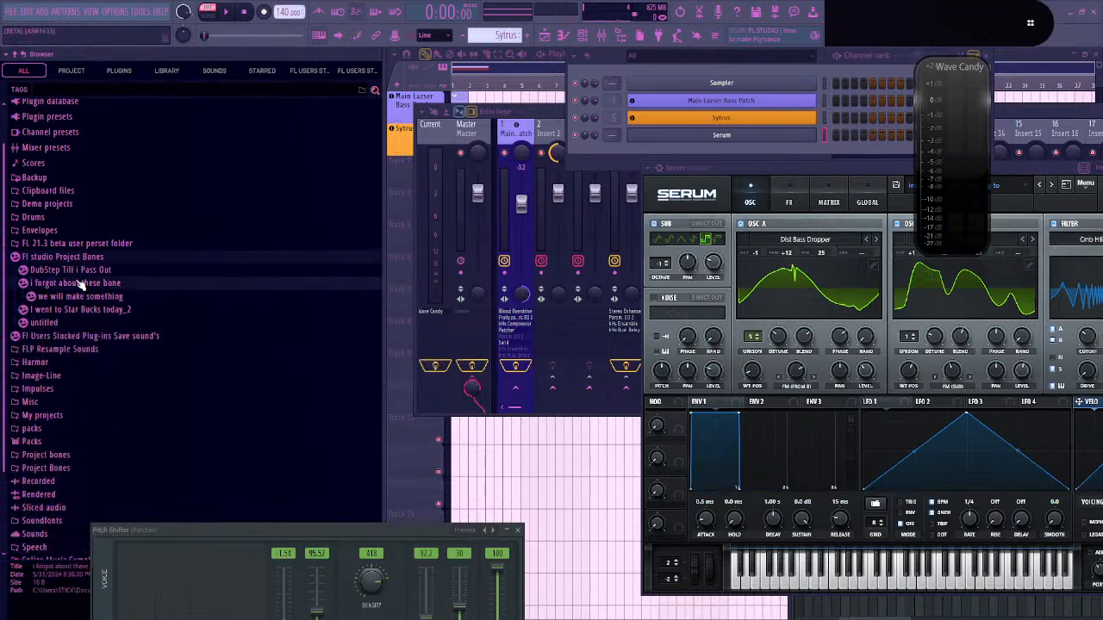
left_click(79, 300)
left_click(62, 323)
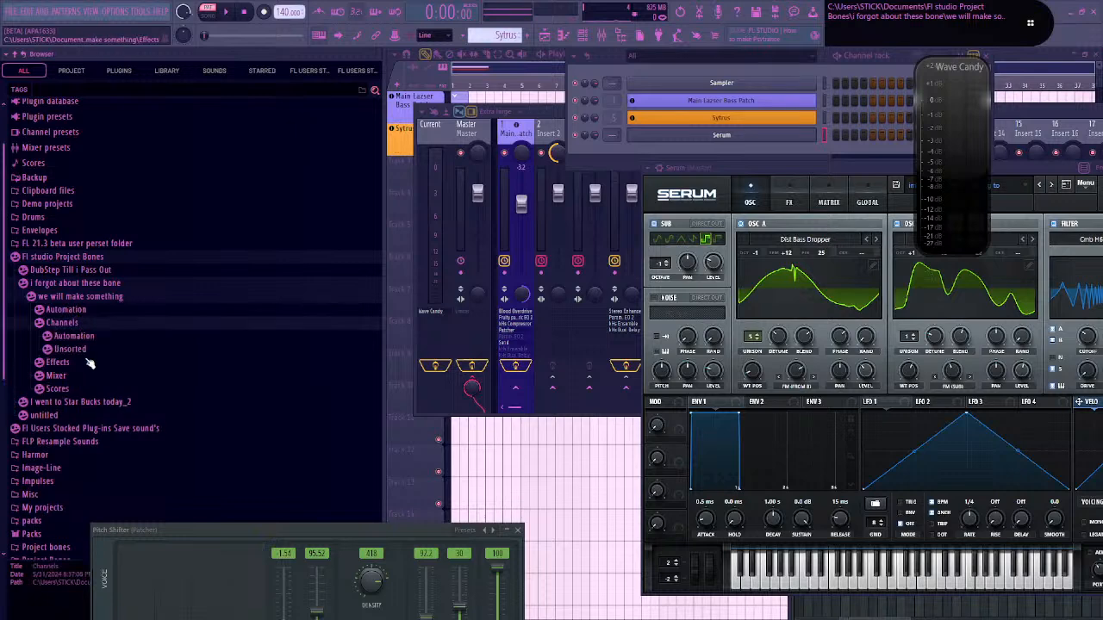
left_click(86, 350)
scroll(129, 413, "down", 5)
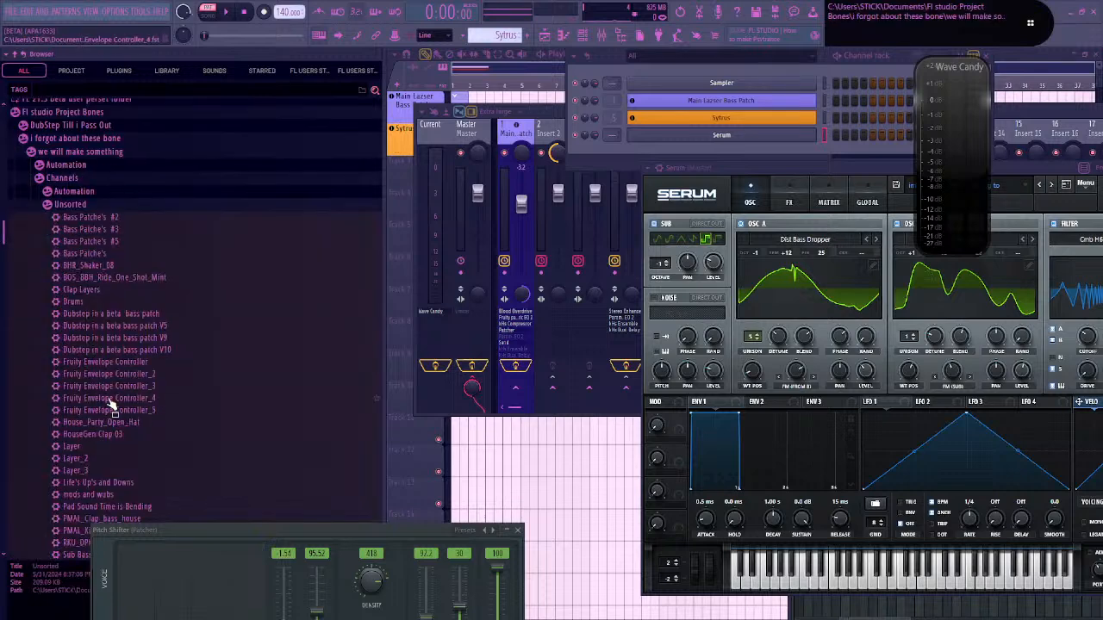
scroll(108, 448, "down", 4)
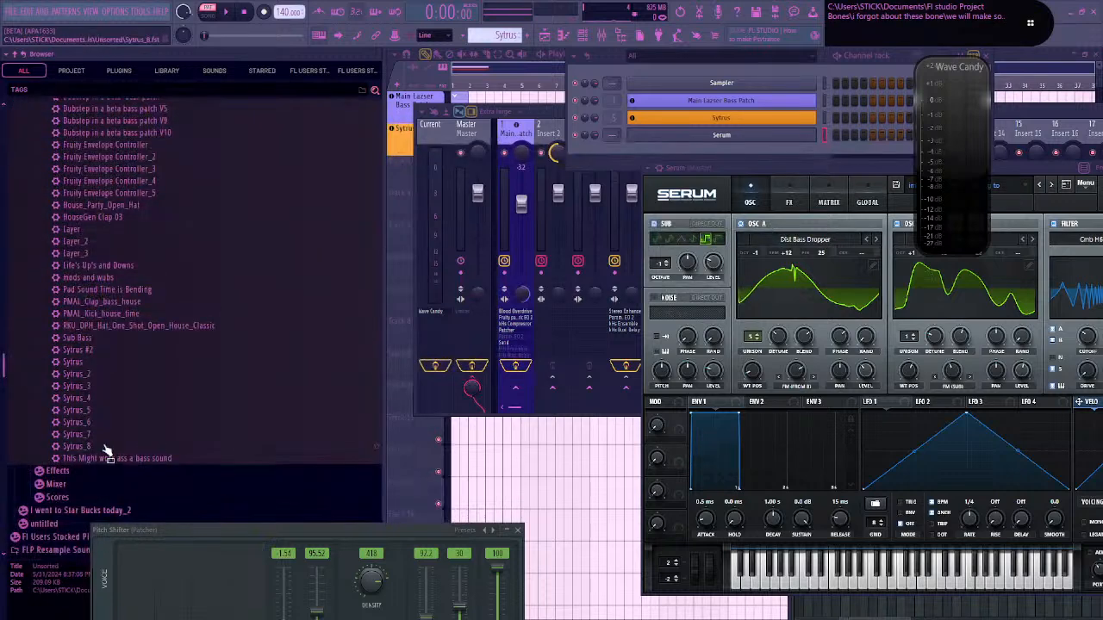
scroll(86, 256, "up", 6)
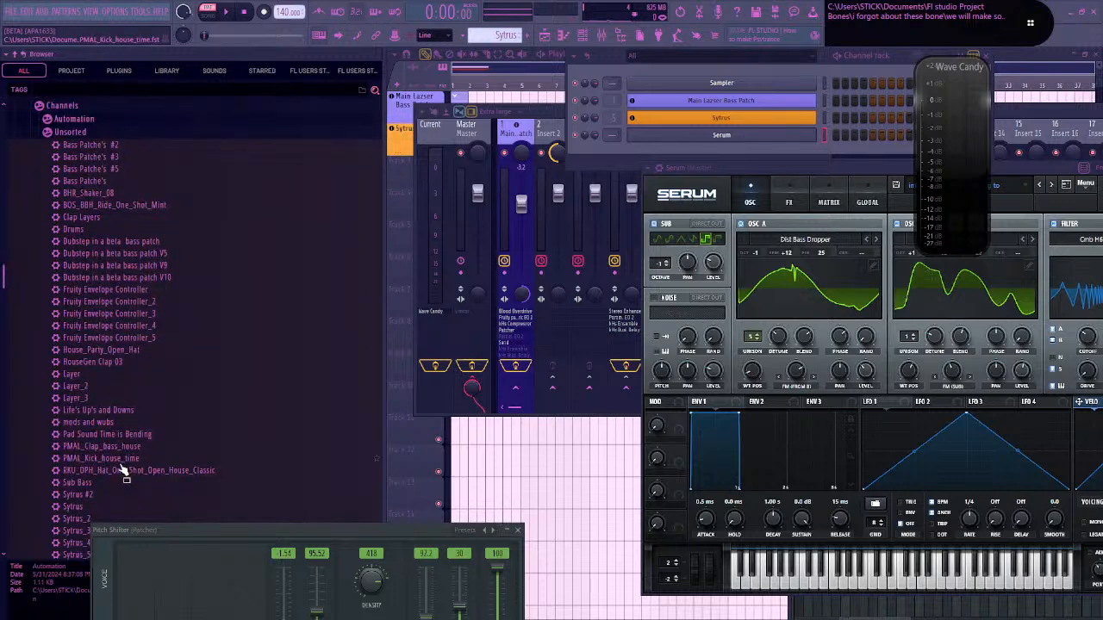
scroll(119, 461, "down", 4)
left_click_drag(80, 368, 435, 444)
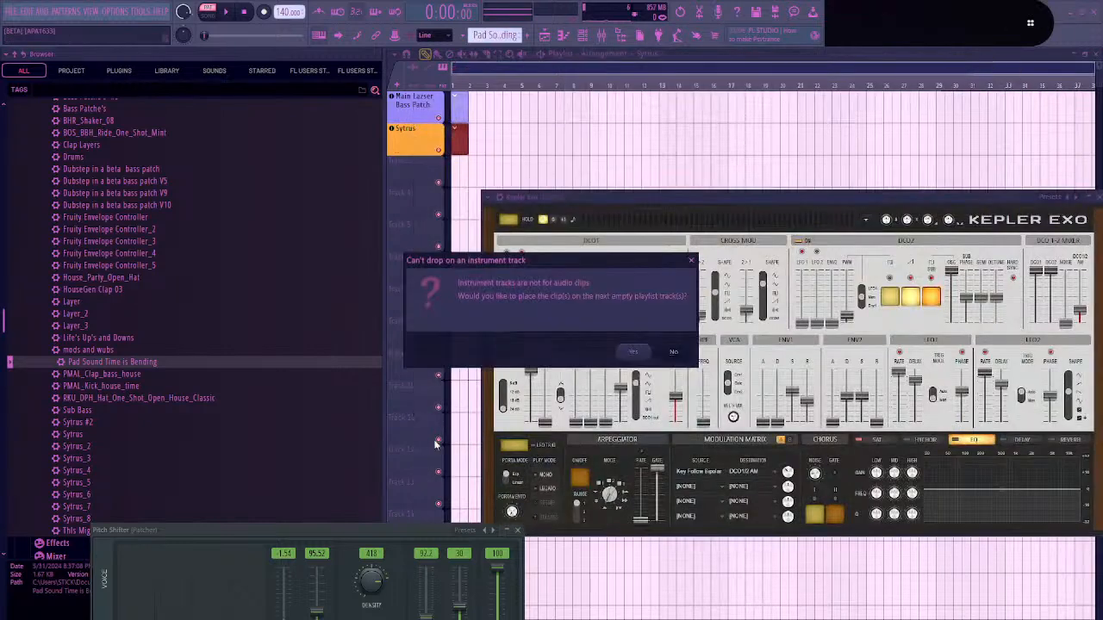
left_click(634, 353)
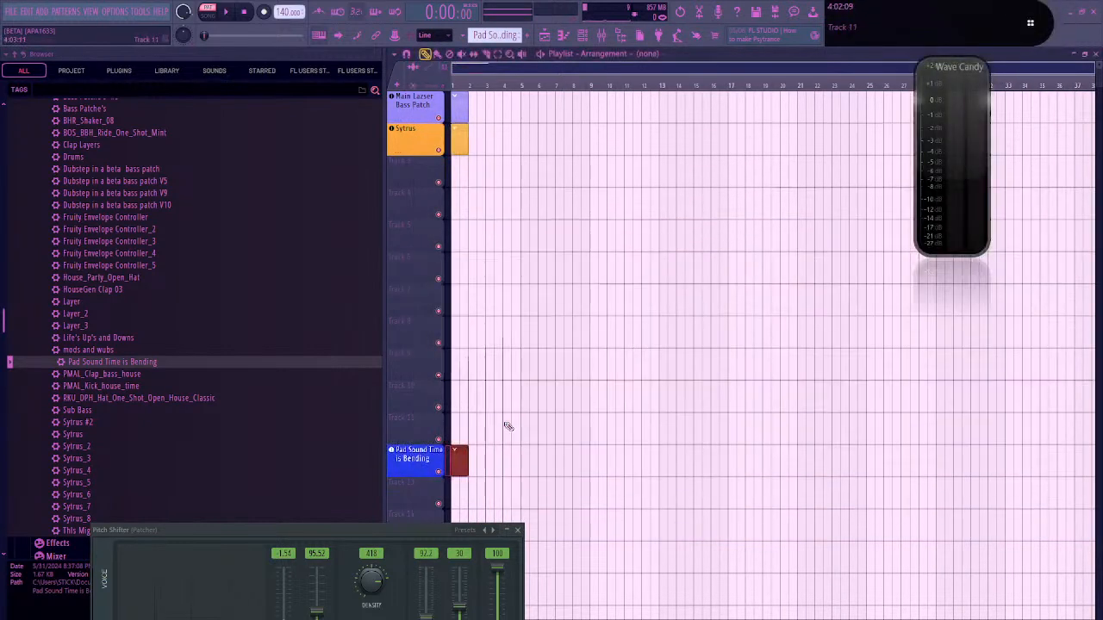
left_click(421, 460)
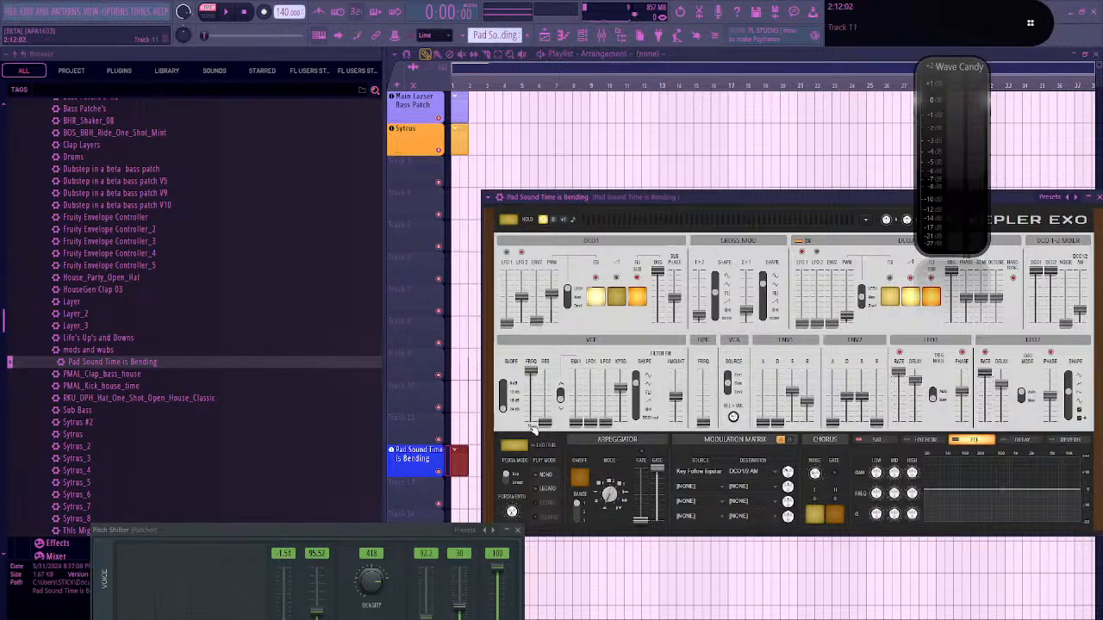
Add another Sytrus instance to playlist track 6
key("F8")
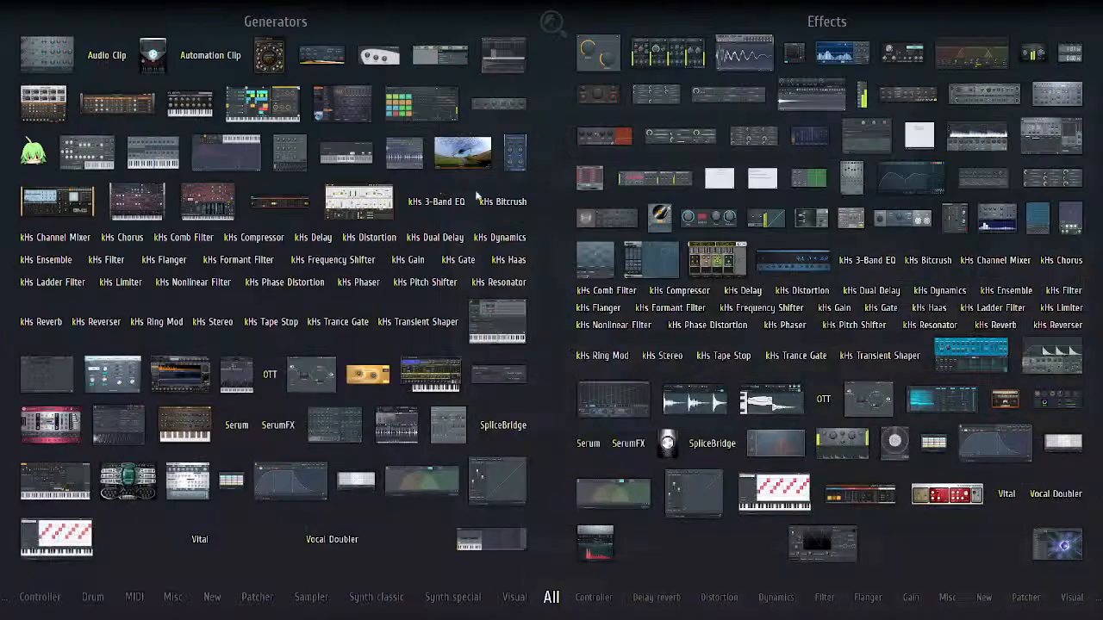
left_click(55, 481)
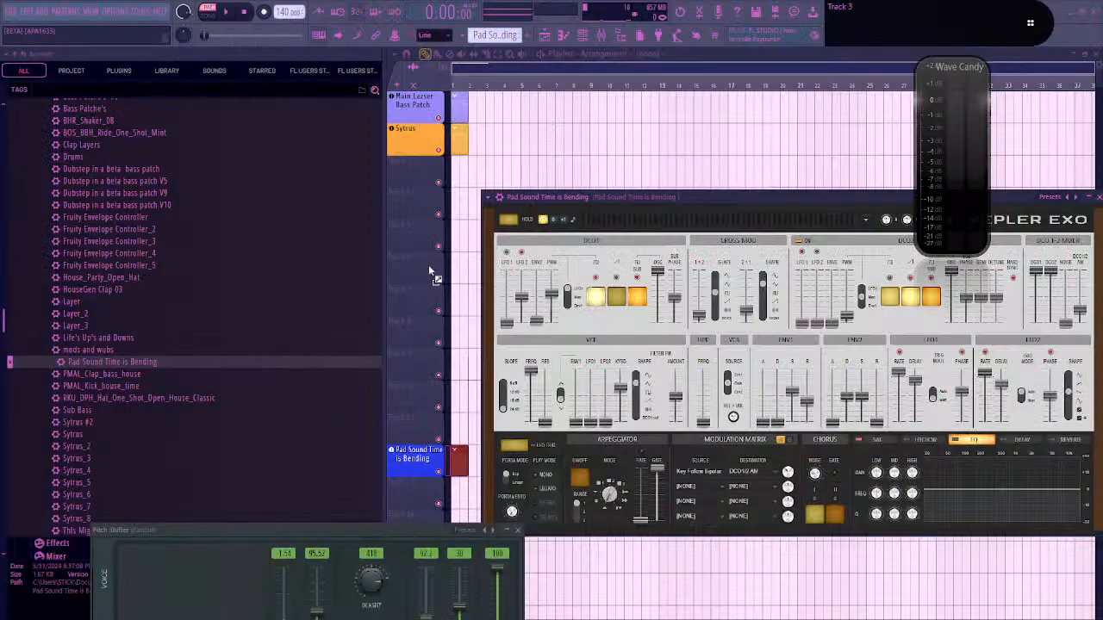
left_click(420, 271)
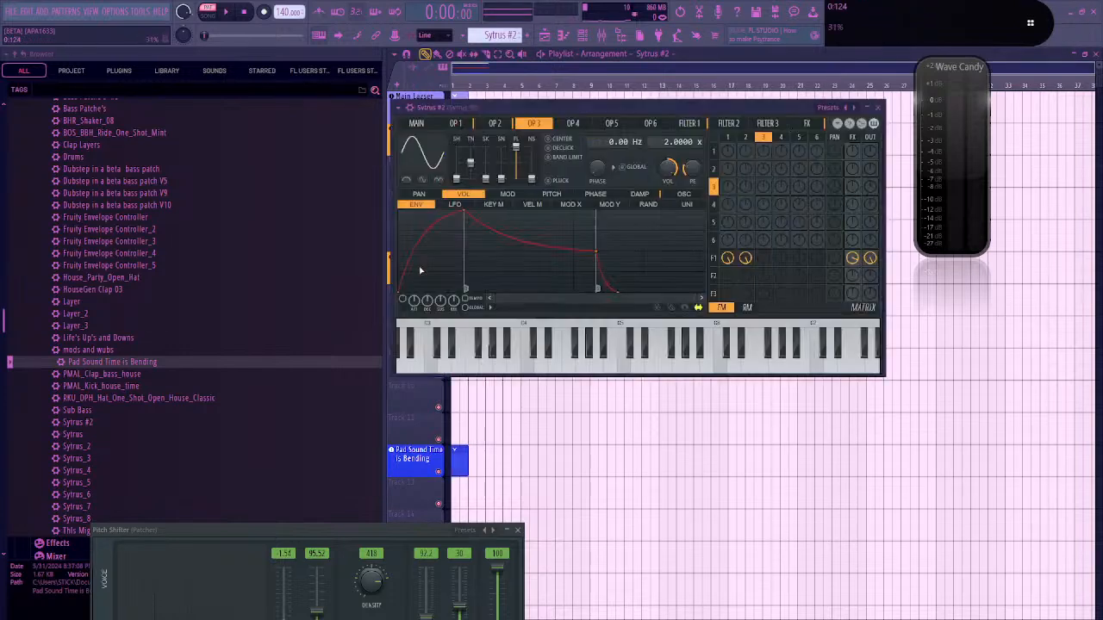
Show the detailed settings of the new Sytrus instance and open its preset folder in the browser
left_click(398, 108)
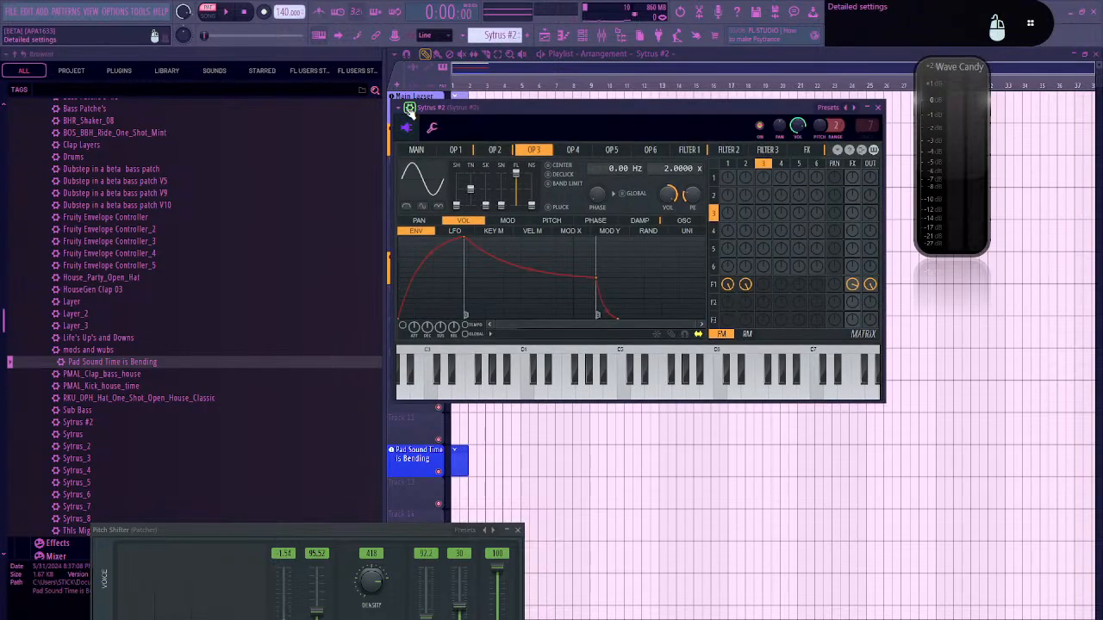
left_click(398, 107)
mouse_move(421, 140)
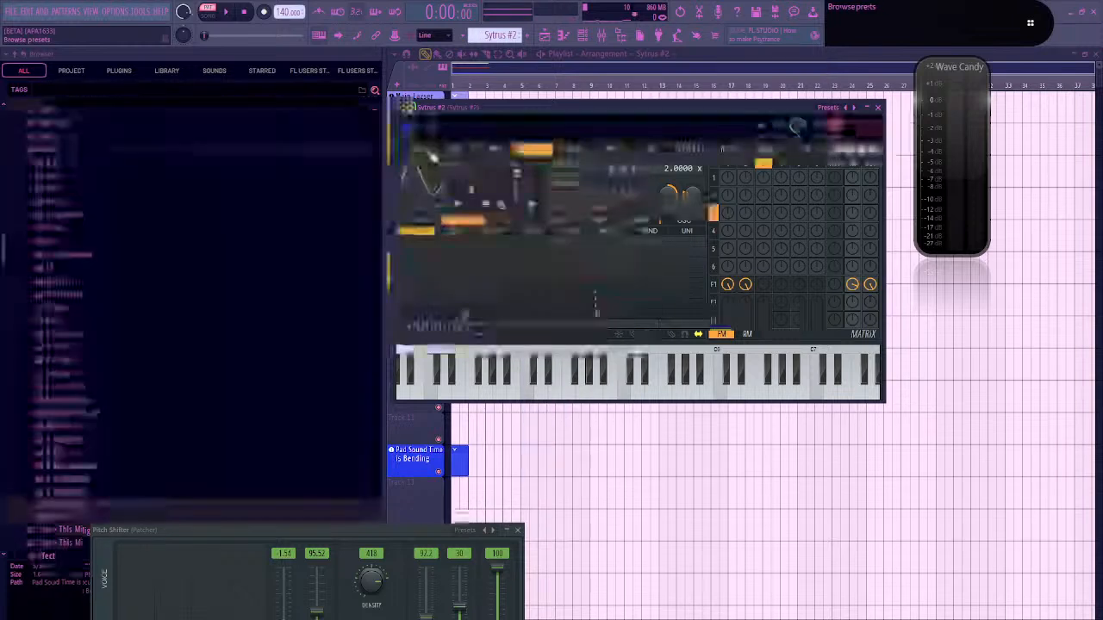
left_click(428, 151)
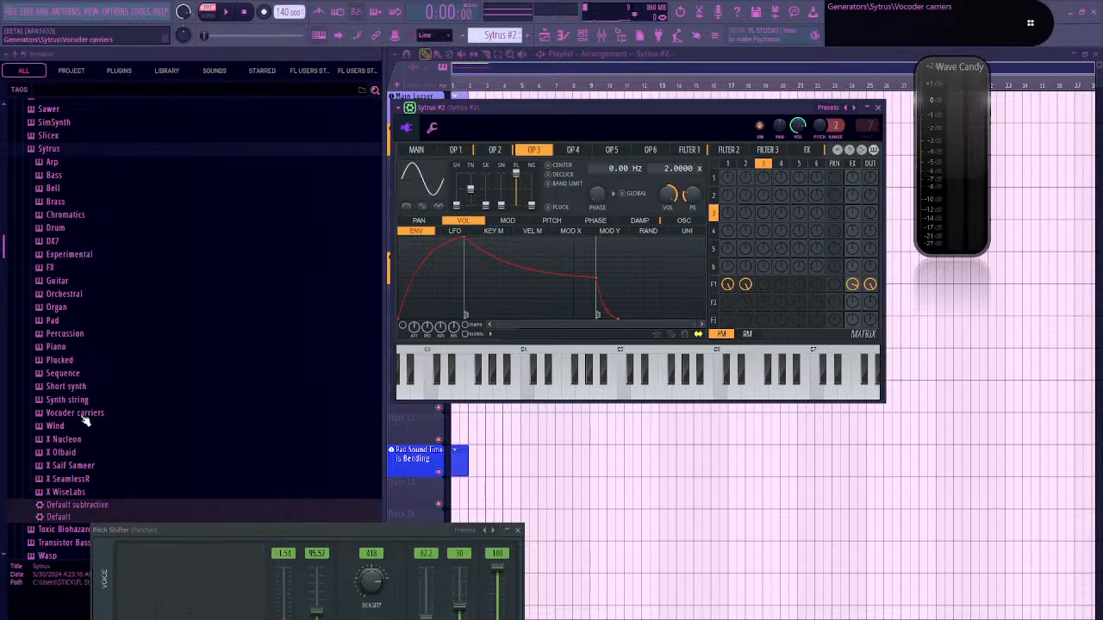
Check the live chat on the YouTube Studio stream page and return to FL Studio
key("alt+Tab")
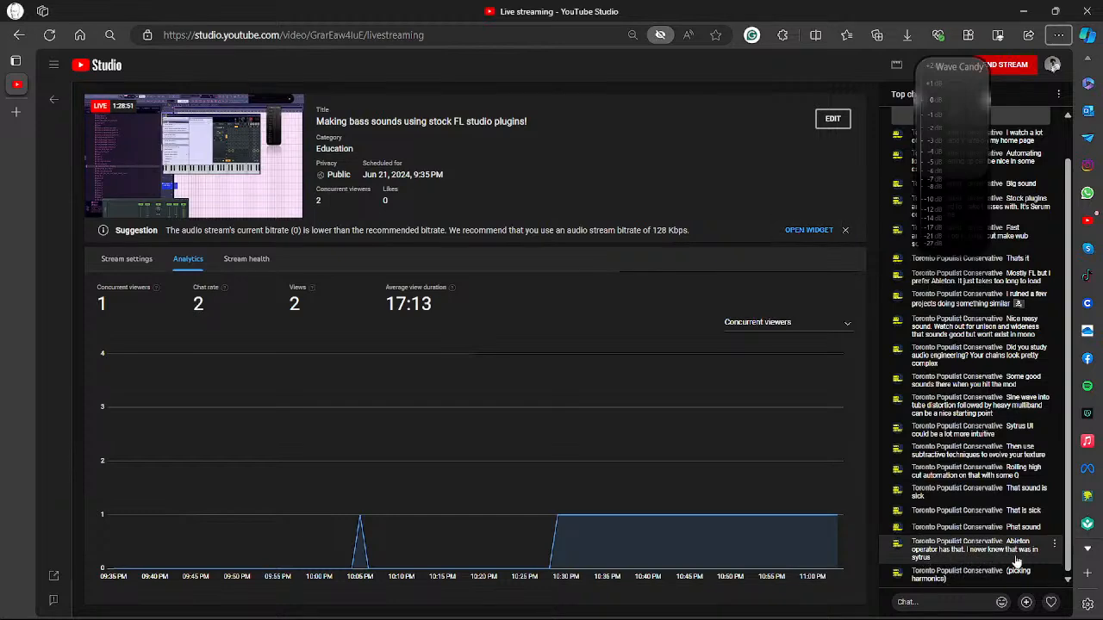
key("alt+Tab")
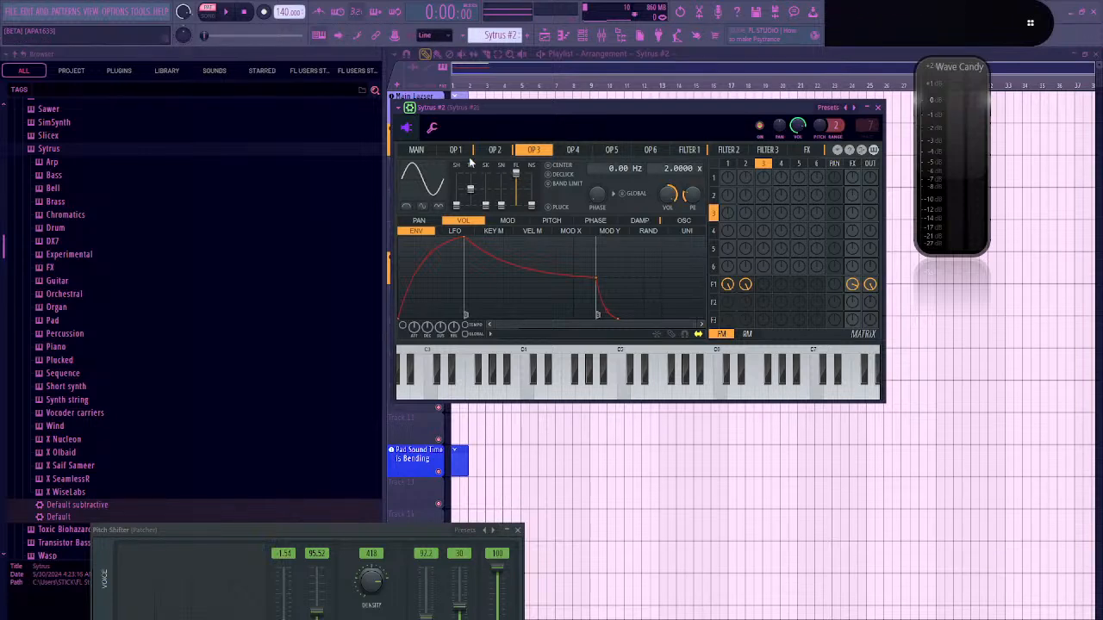
Look through Sytrus's Pad presets in the browser and collapse the Sytrus preset folder
left_click(55, 322)
scroll(106, 394, "down", 5)
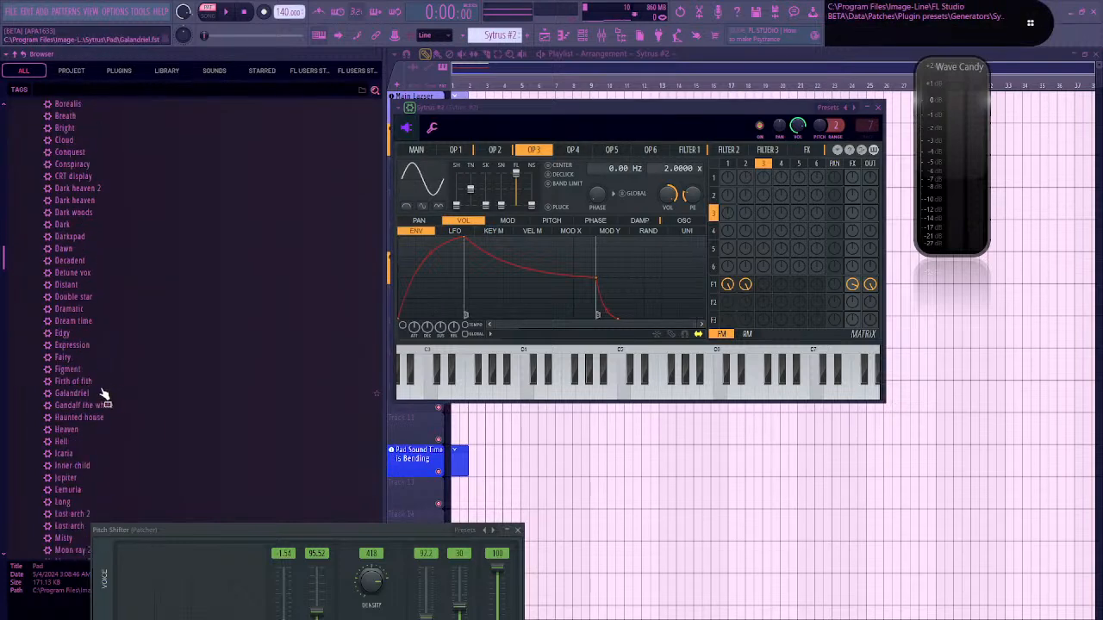
scroll(103, 393, "up", 6)
left_click(51, 296)
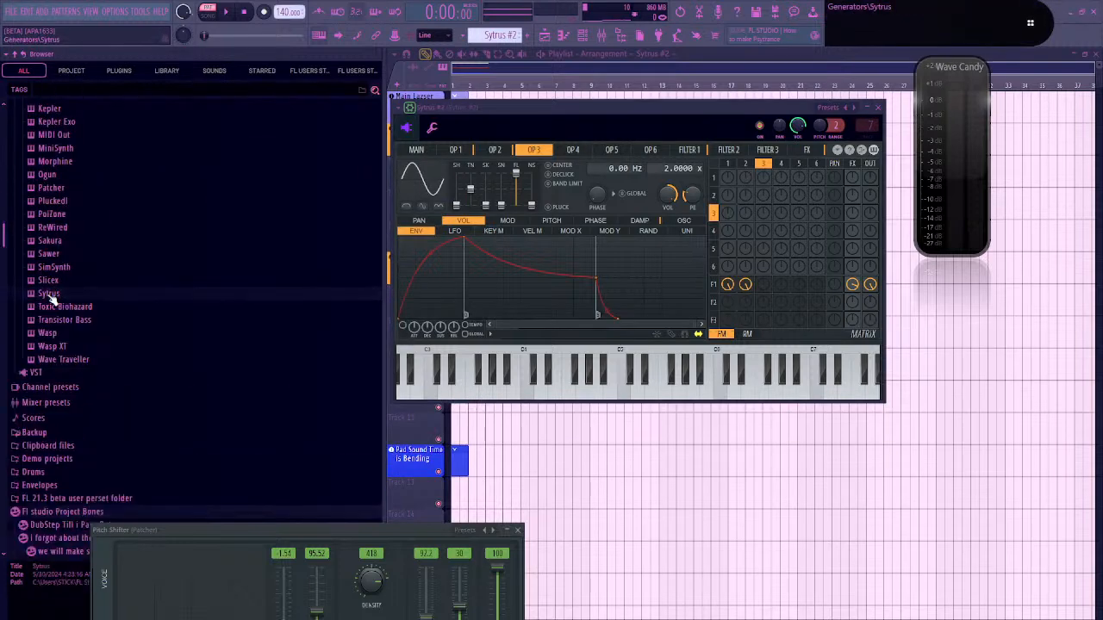
scroll(57, 304, "up", 2)
scroll(62, 319, "up", 10)
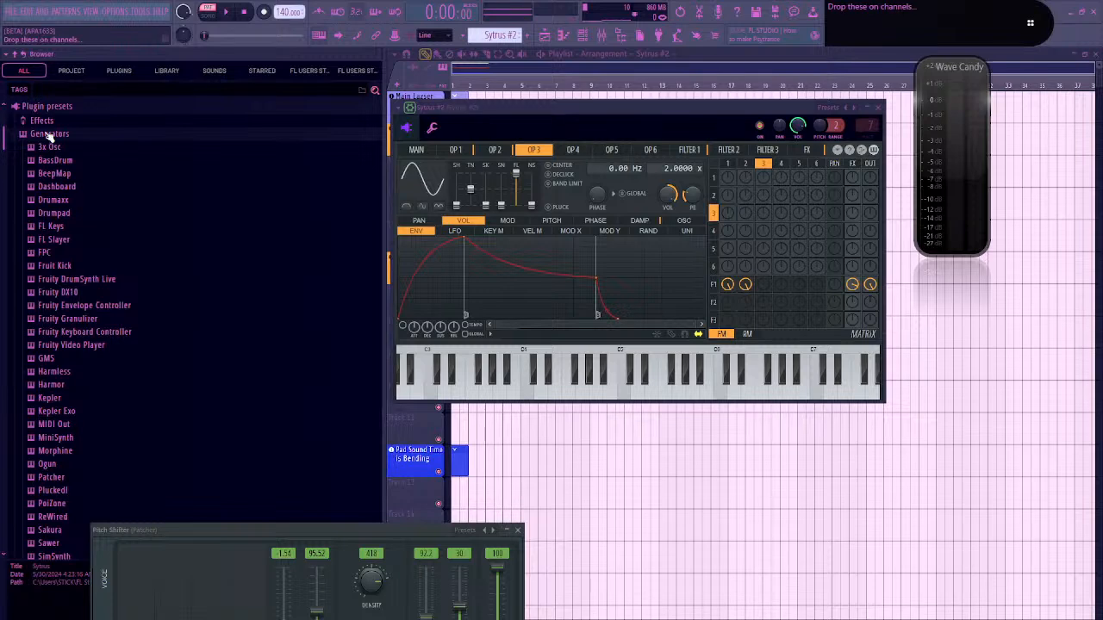
Collapse the Generators presets in the browser and look through the patches in the FL 21.3 beta user perset folder
left_click(49, 135)
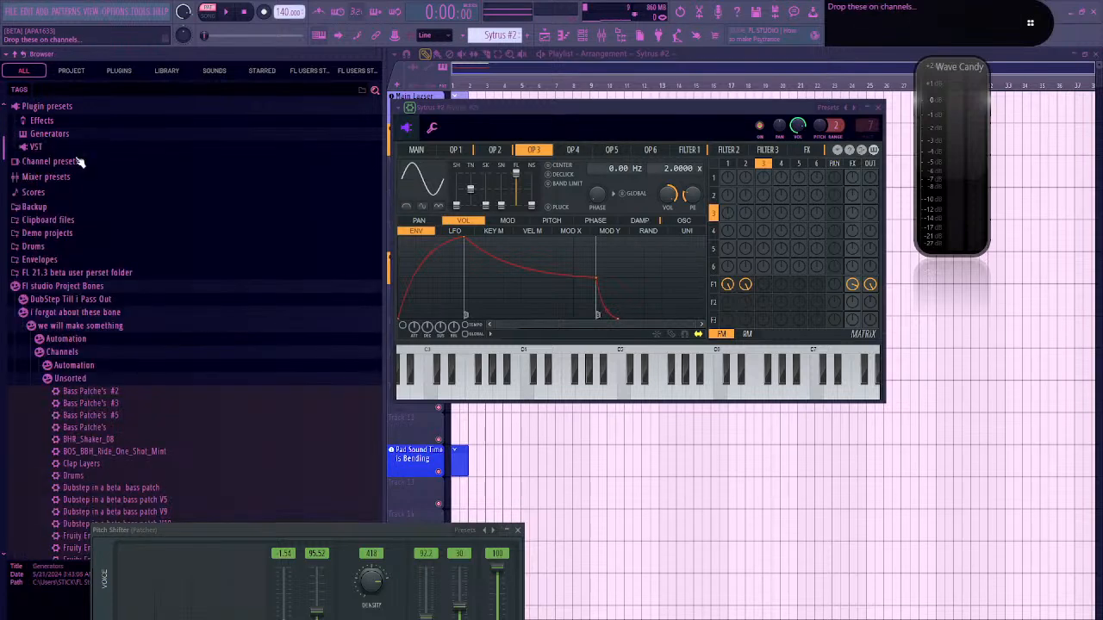
left_click(90, 274)
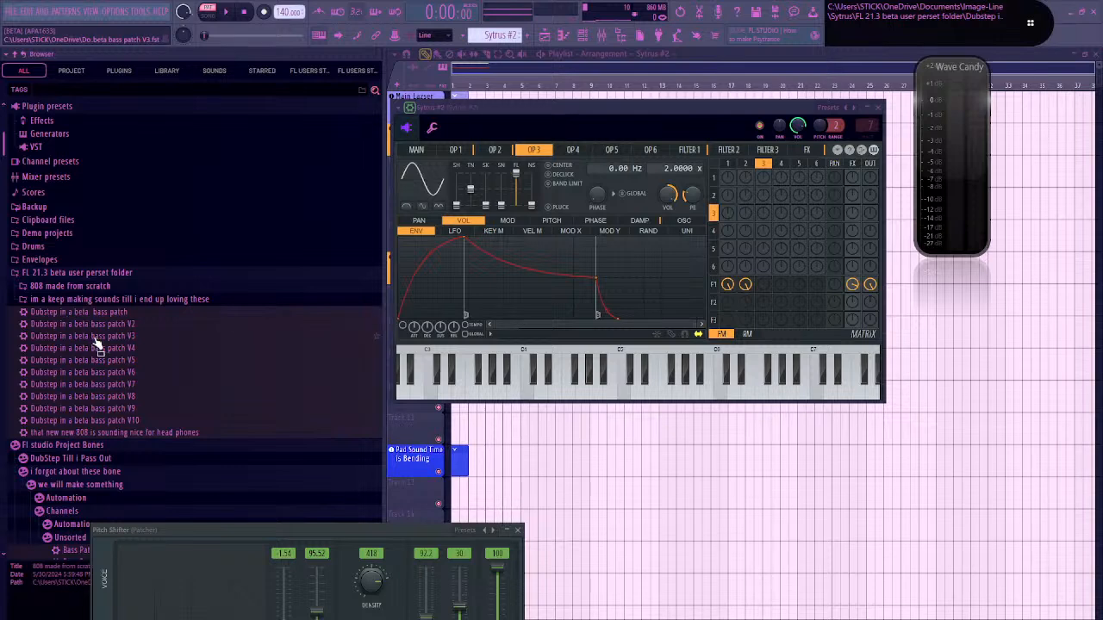
scroll(125, 391, "down", 5)
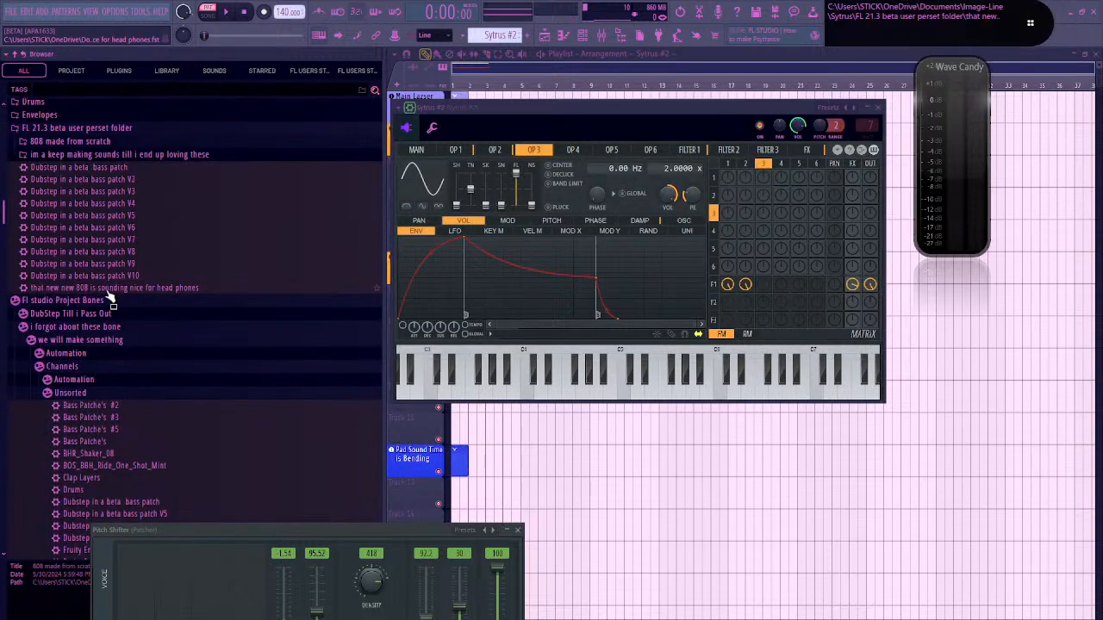
Collapse Fl studio Project Bones and show the Patcher and GMS presets inside Fl Users Stocked Plug-ins Save sound's
left_click(83, 303)
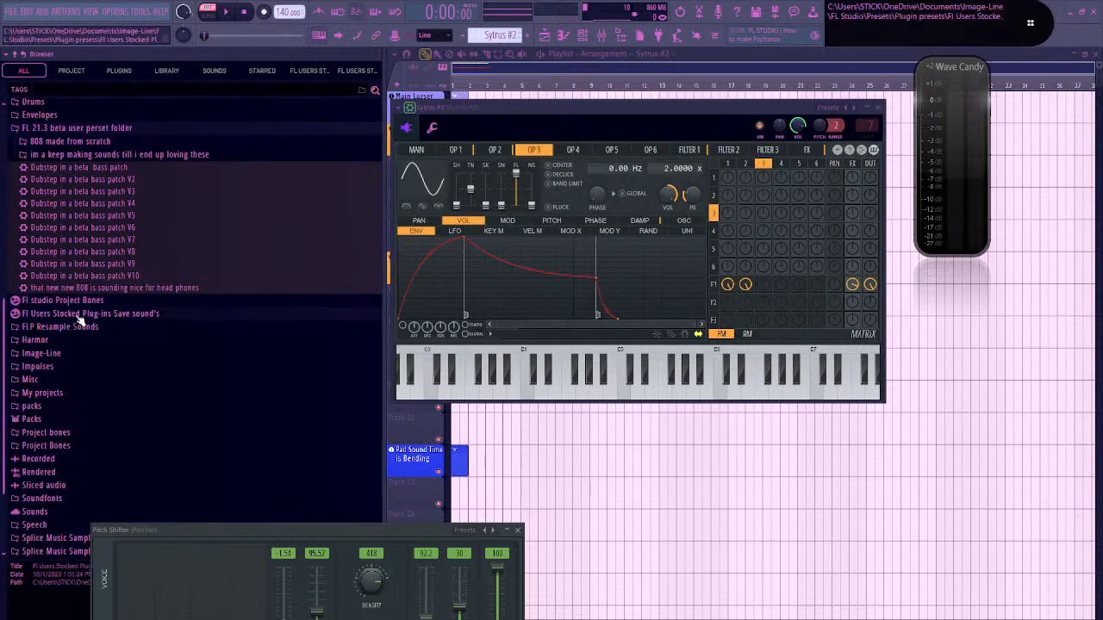
left_click(74, 314)
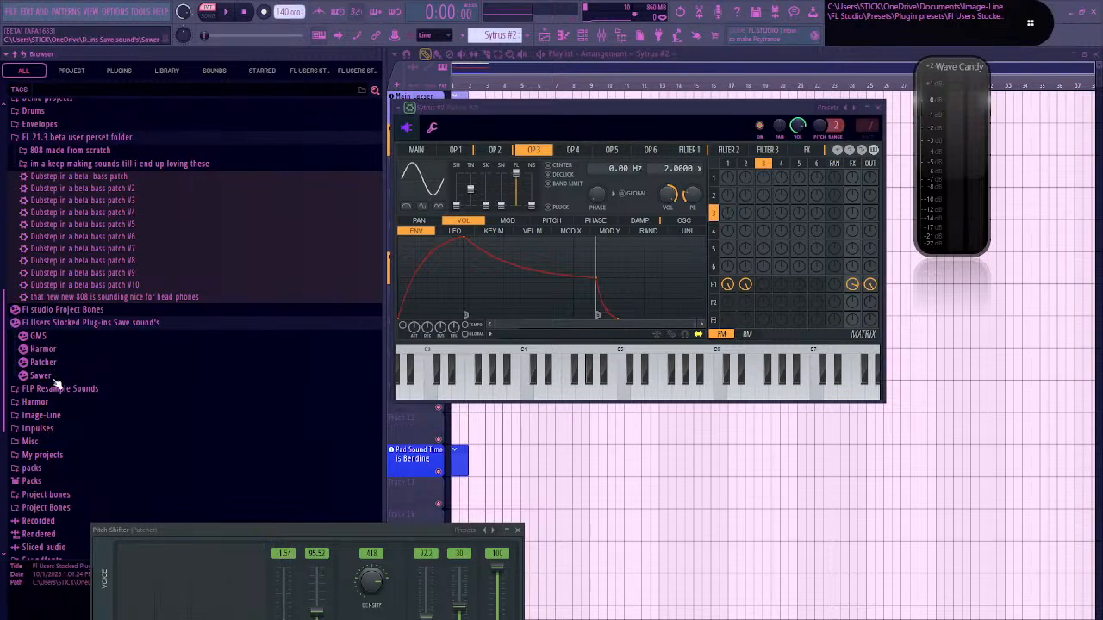
left_click(63, 365)
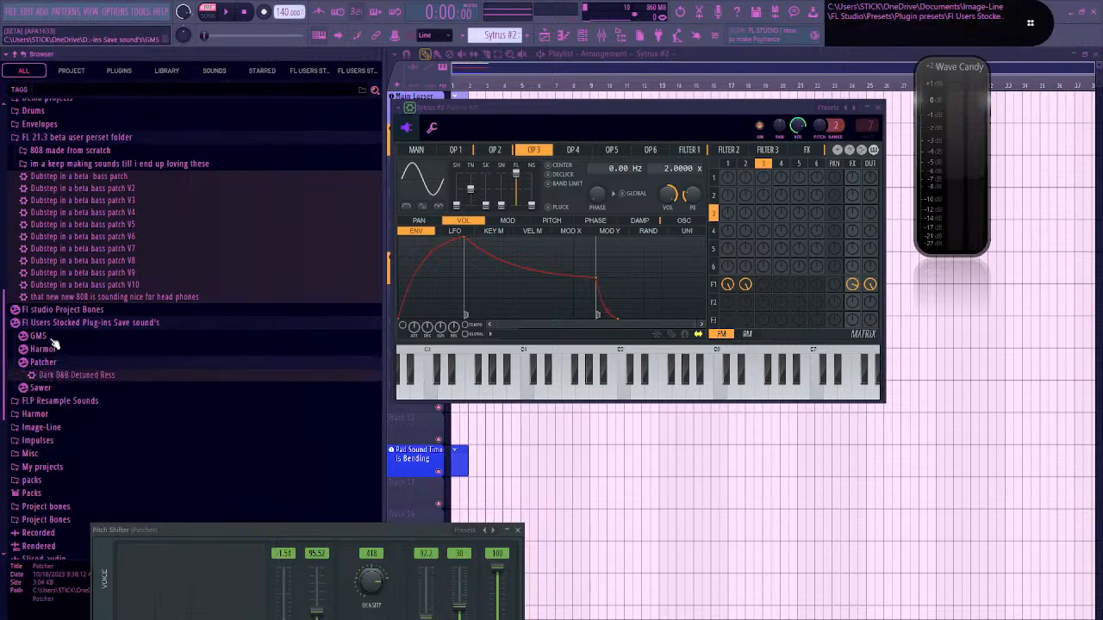
left_click(55, 339)
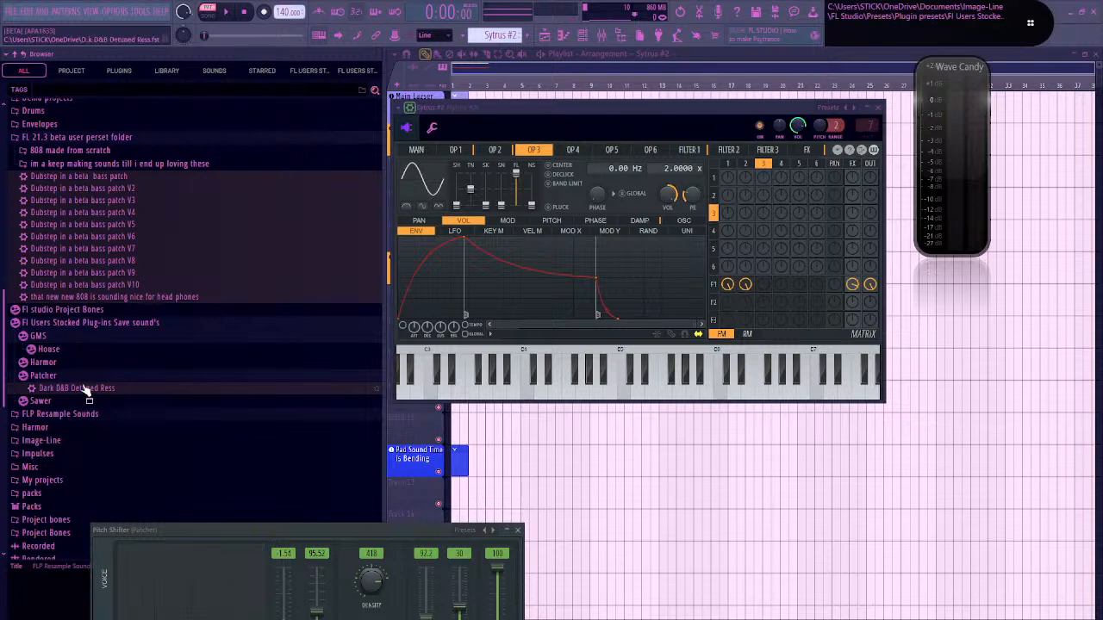
Expand the Plugin database, Channel presets and Mixer presets folders in the browser, and show the preset list of Sytrus #2
scroll(82, 345, "up", 5)
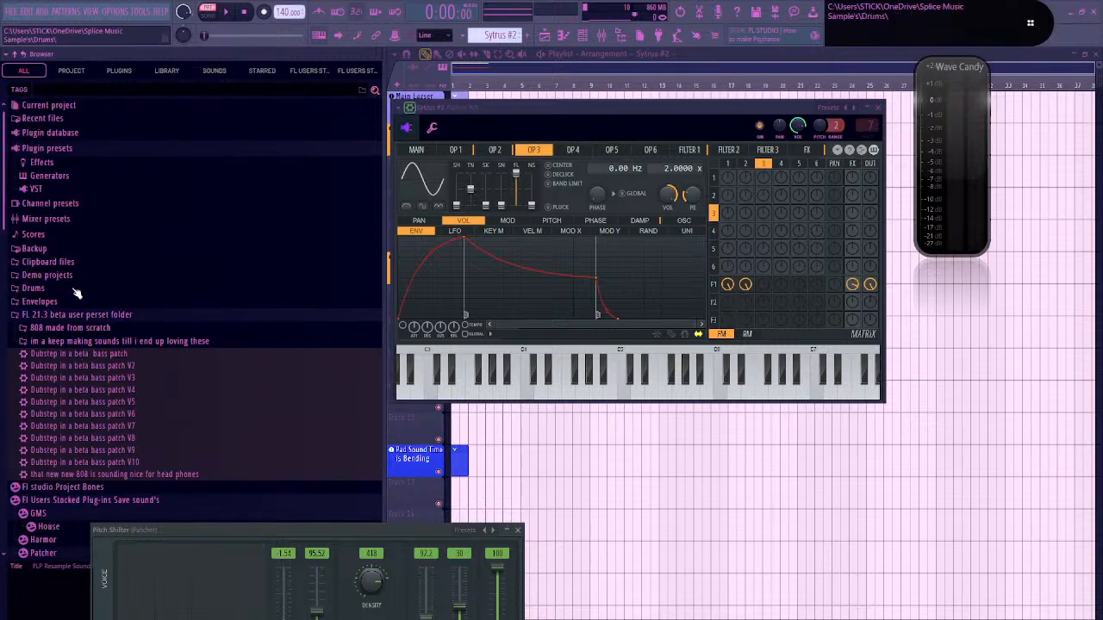
left_click(50, 135)
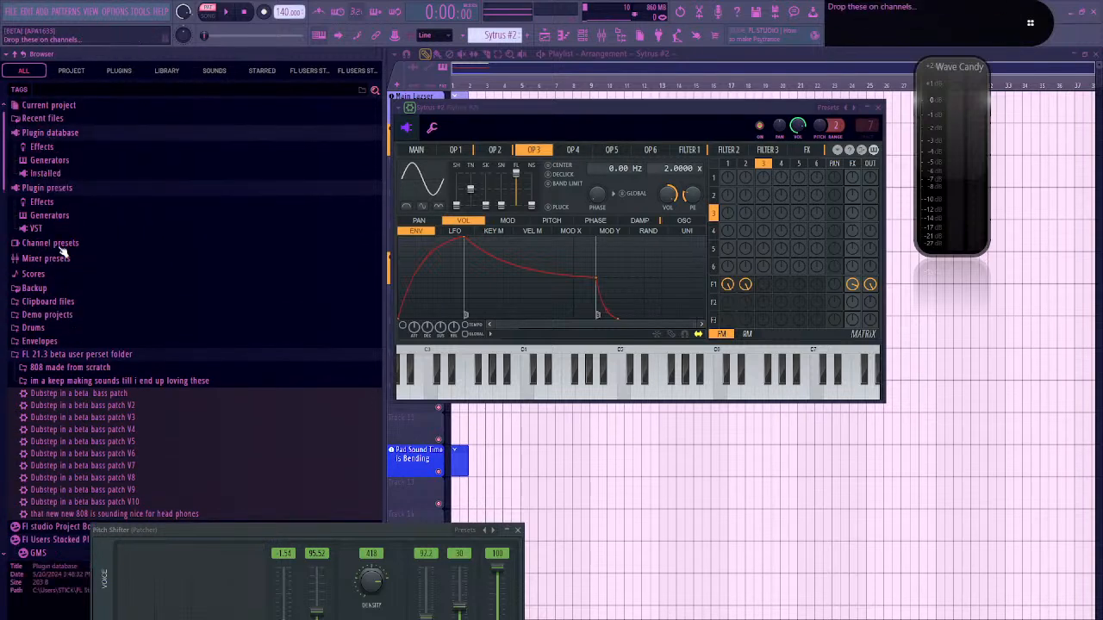
left_click(62, 247)
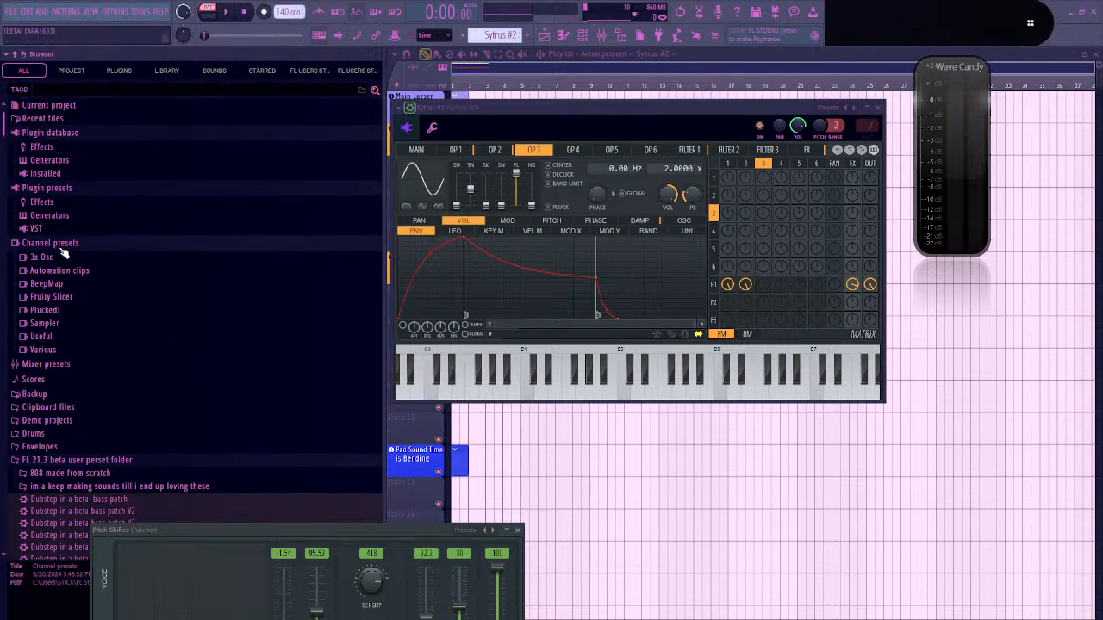
left_click(53, 365)
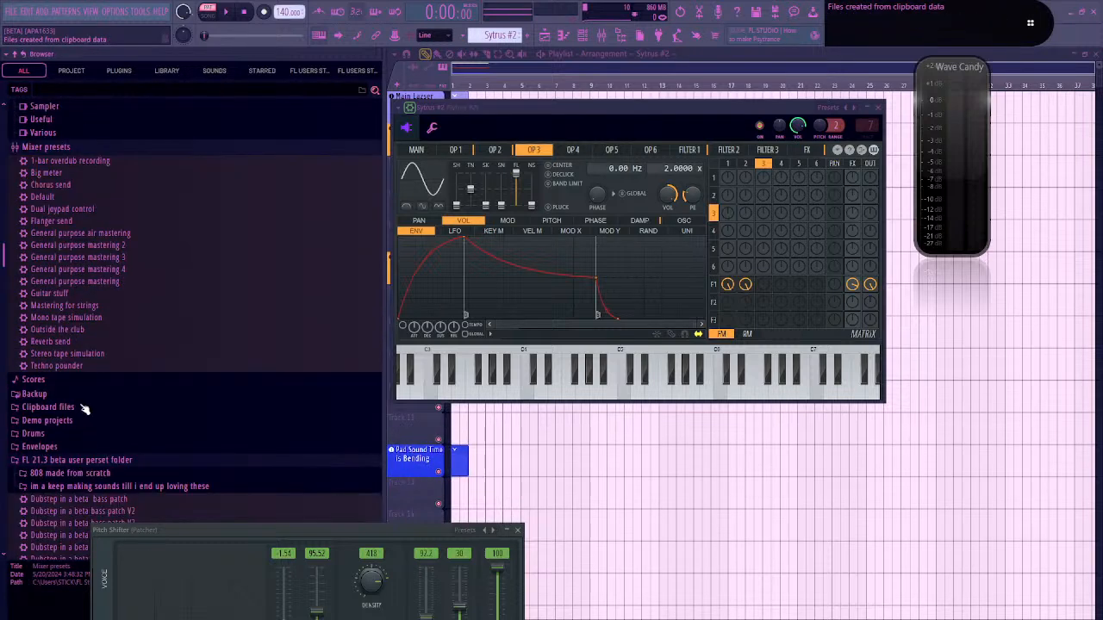
left_click(847, 108)
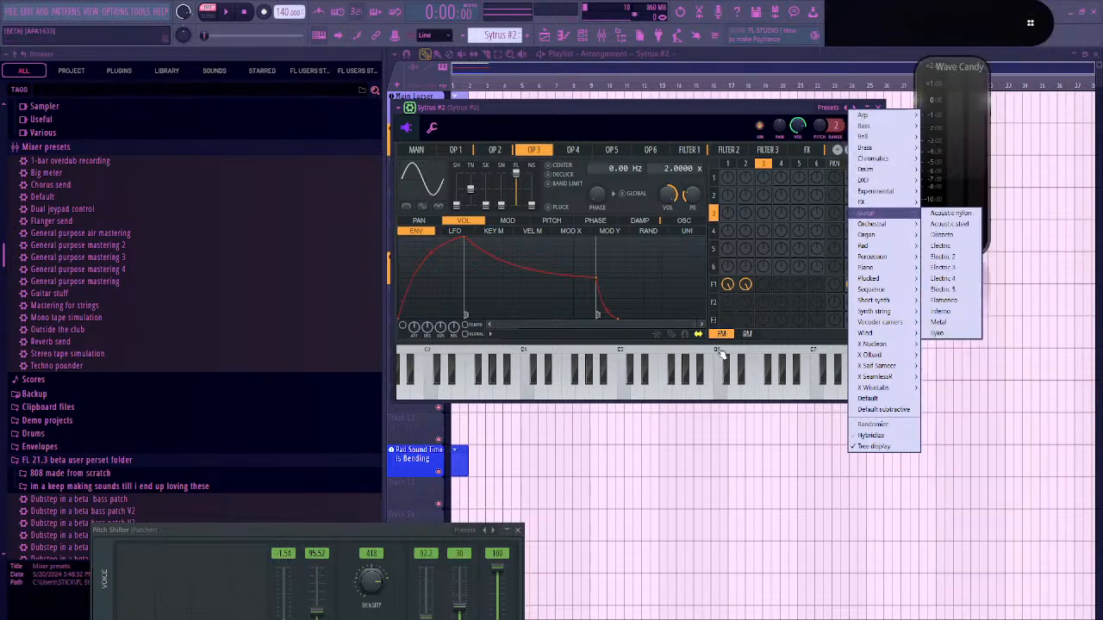
Switch to the YouTube Studio live streaming page to view its chat, and switch back towards FL Studio
key("alt+Tab")
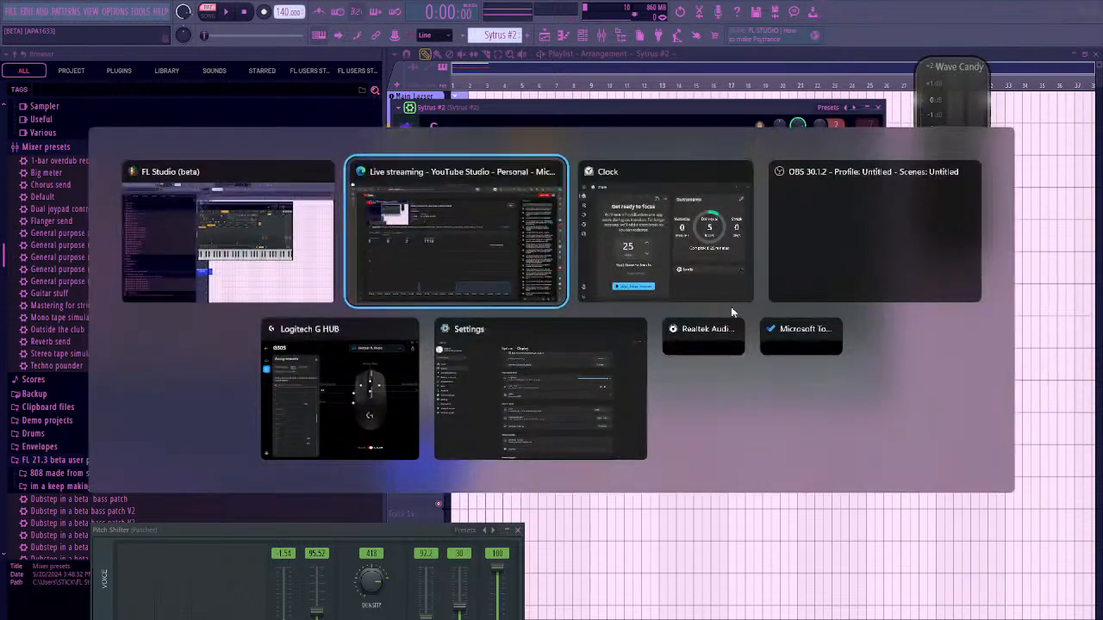
left_click(505, 267)
key("alt+Tab")
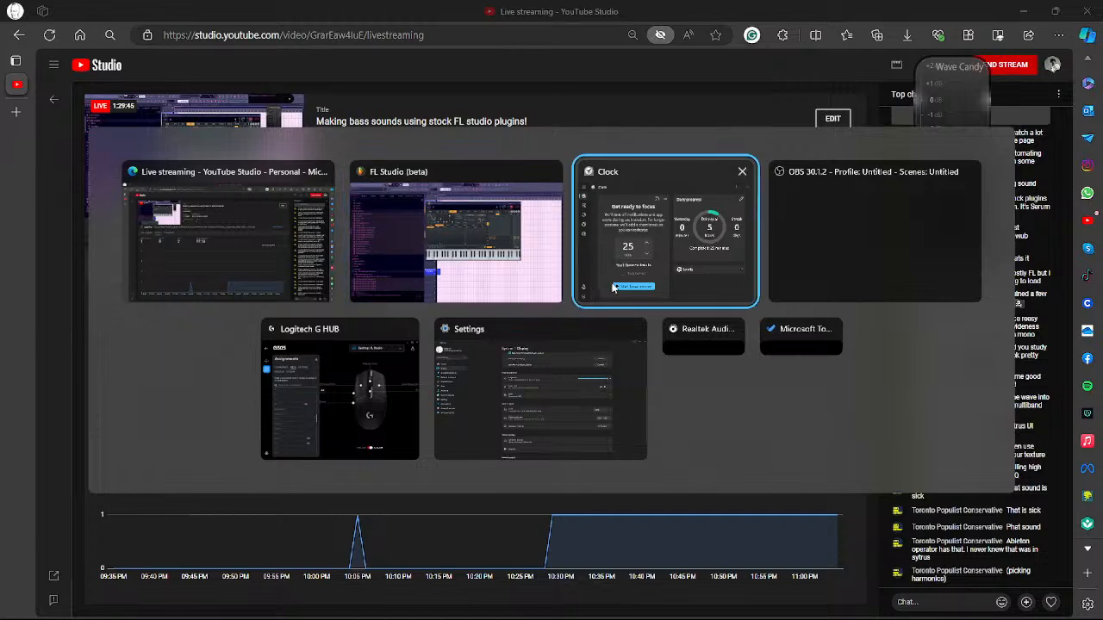
left_click(592, 293)
key("alt+Tab")
key("alt+Tab")
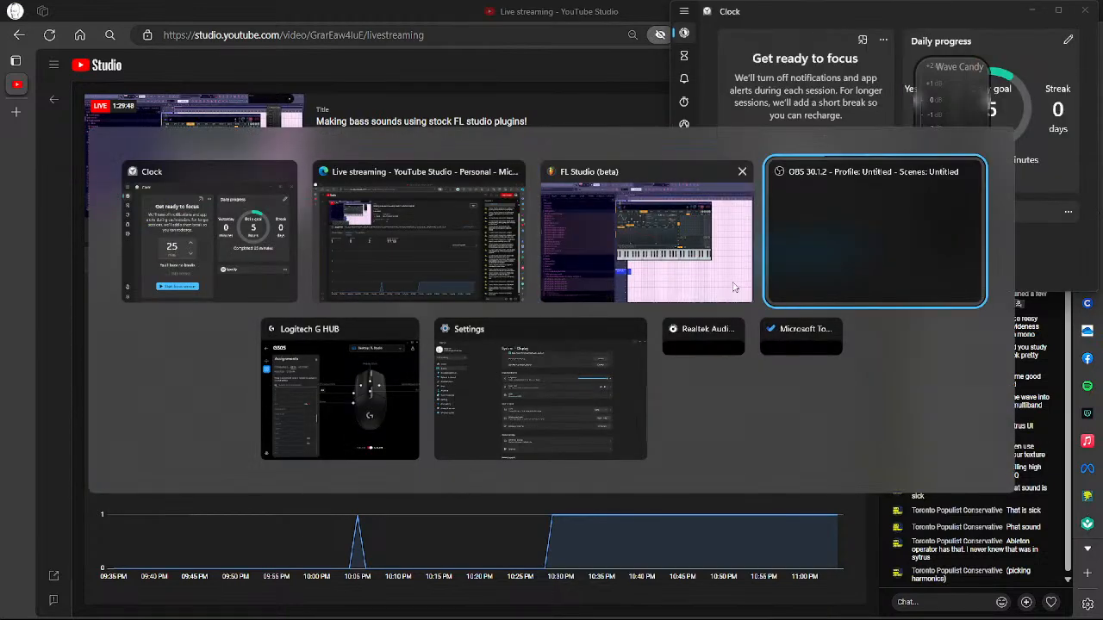
Check the YouTube Studio live stream chat, then minimise the browser and return to FL Studio
left_click(735, 287)
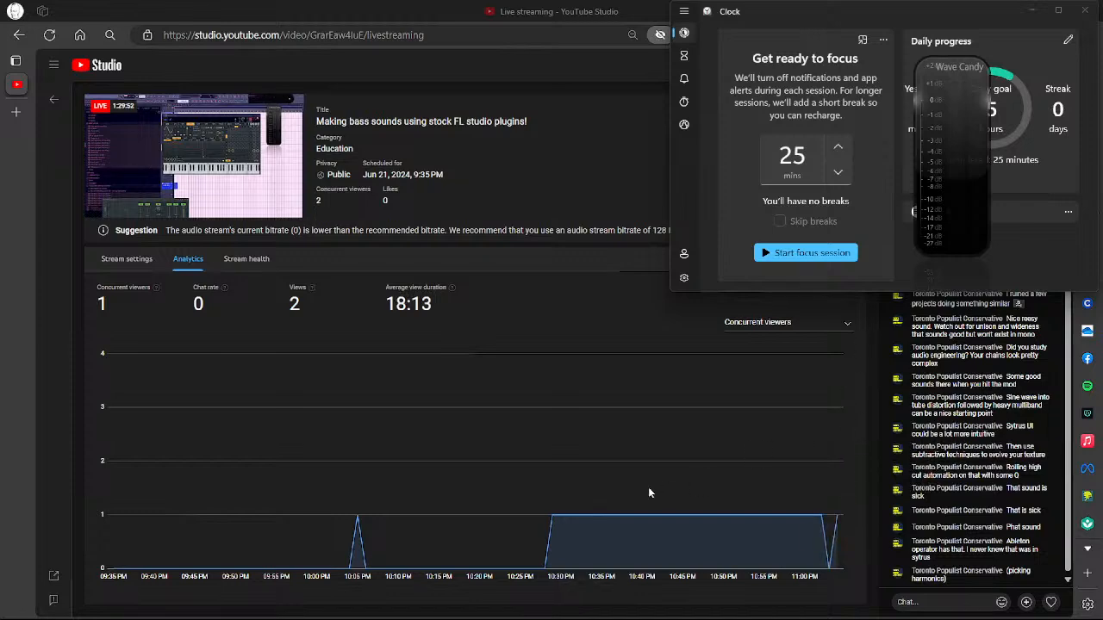
key("alt+Tab")
left_click(583, 275)
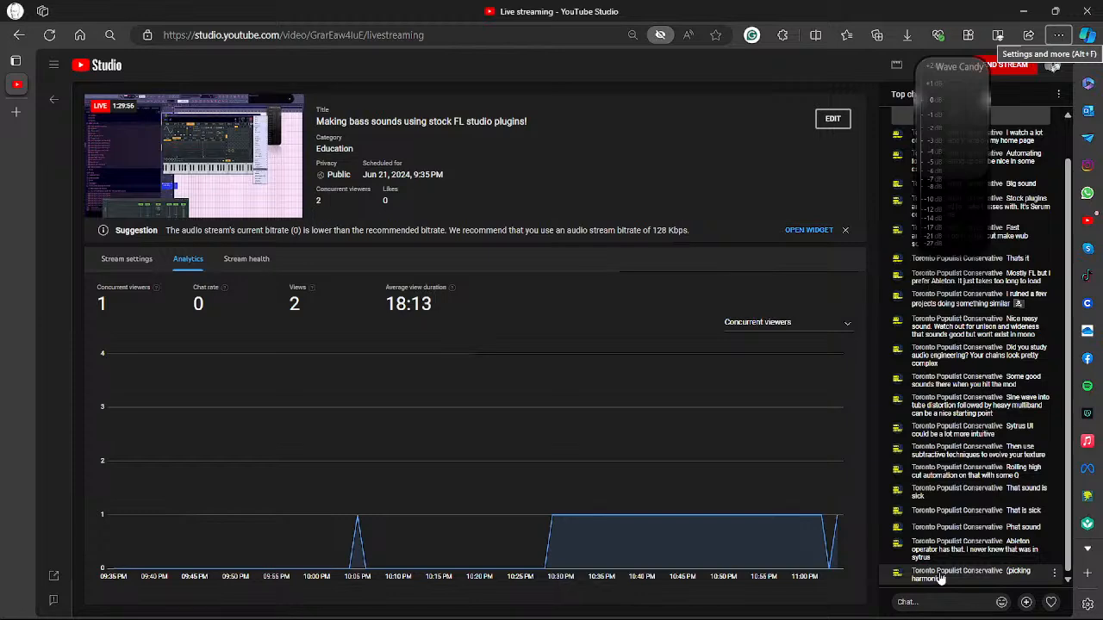
left_click(1023, 15)
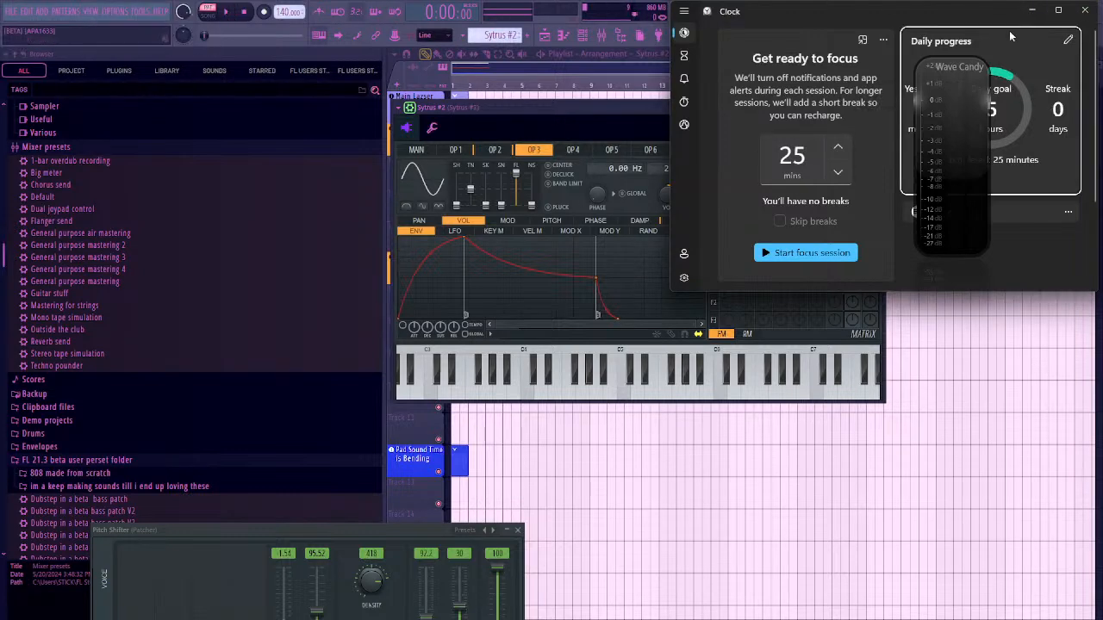
Open File Explorer and look through the OneDrive Documents and Music Ex folders for saved FL Studio files
key("super")
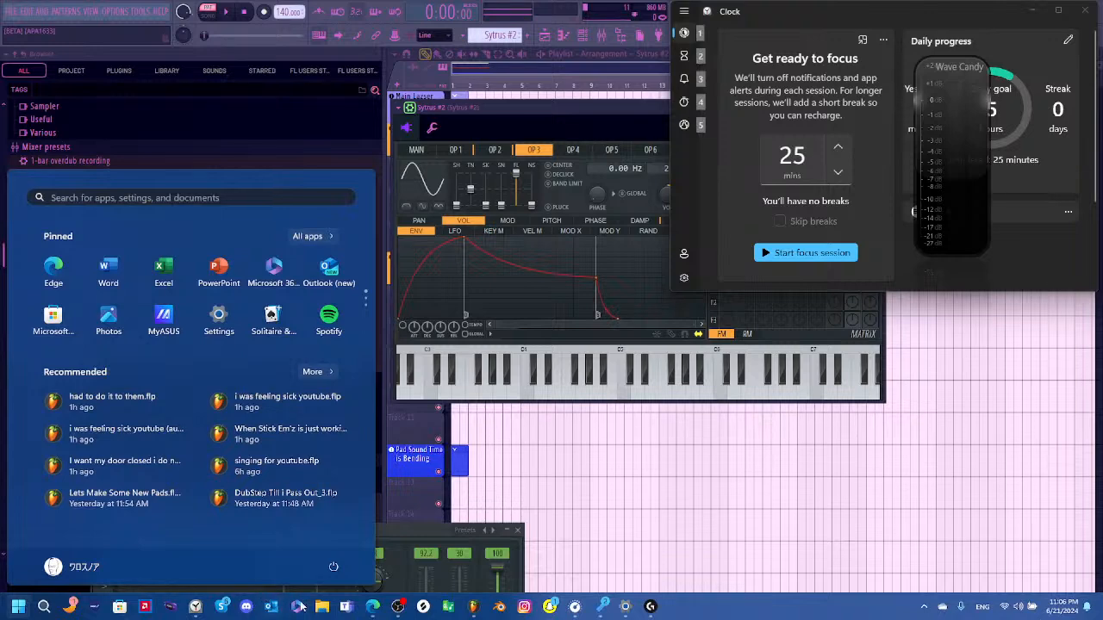
left_click(323, 607)
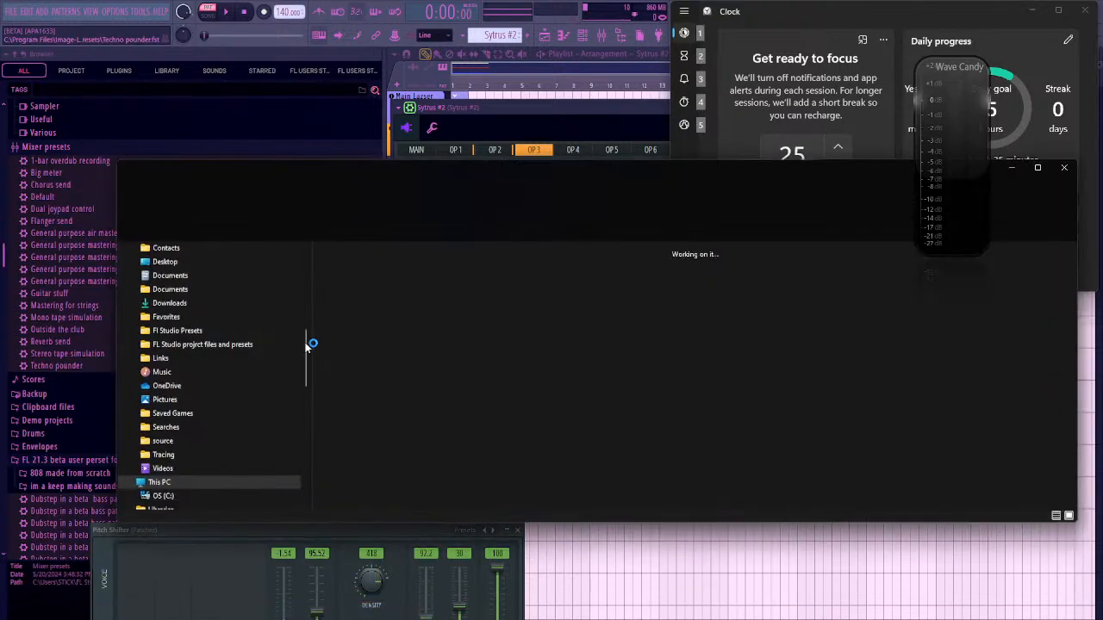
scroll(197, 293, "up", 6)
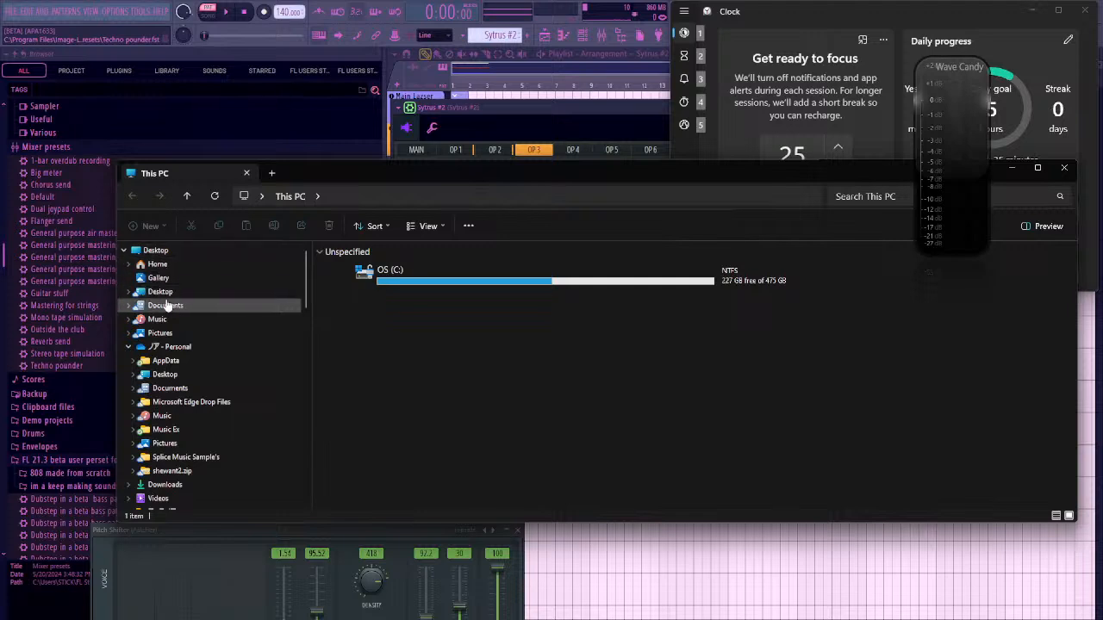
left_click(249, 306)
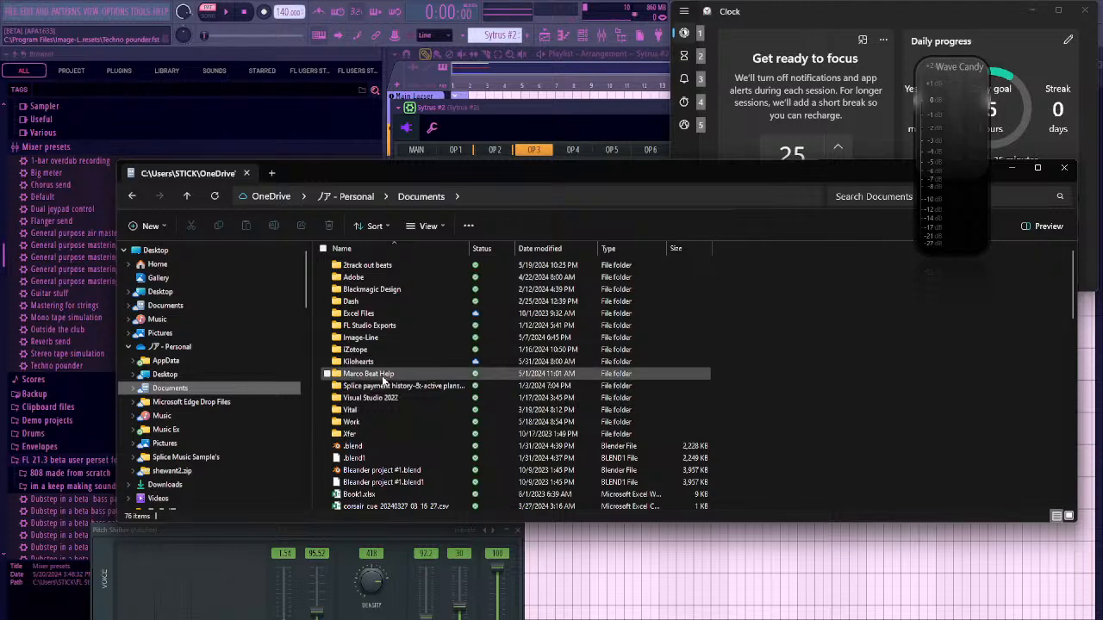
scroll(391, 417, "down", 10)
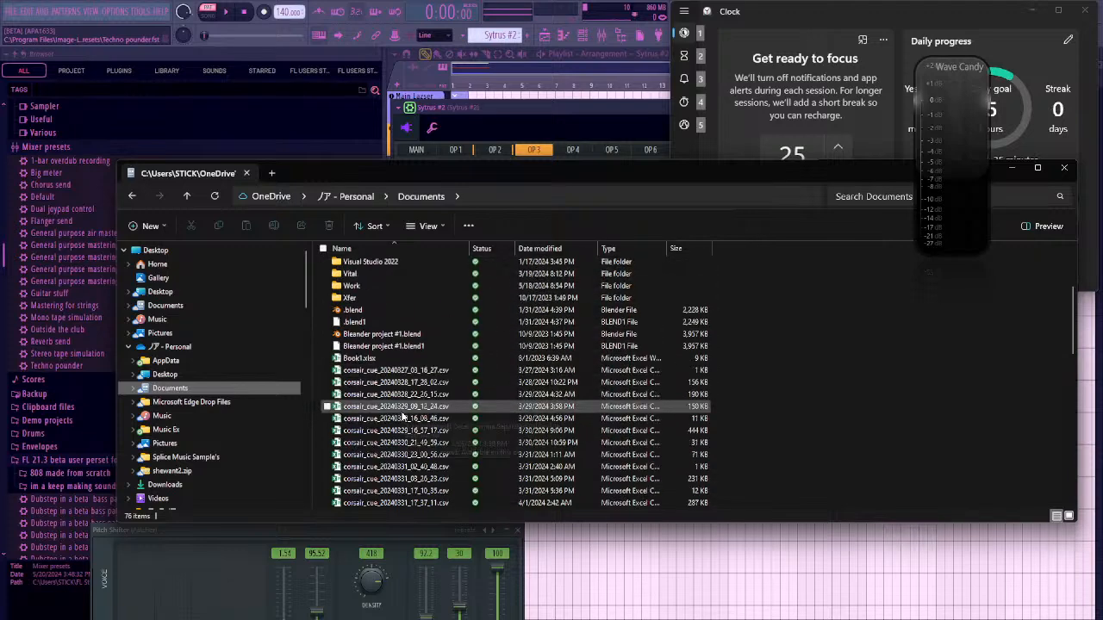
scroll(421, 444, "down", 6)
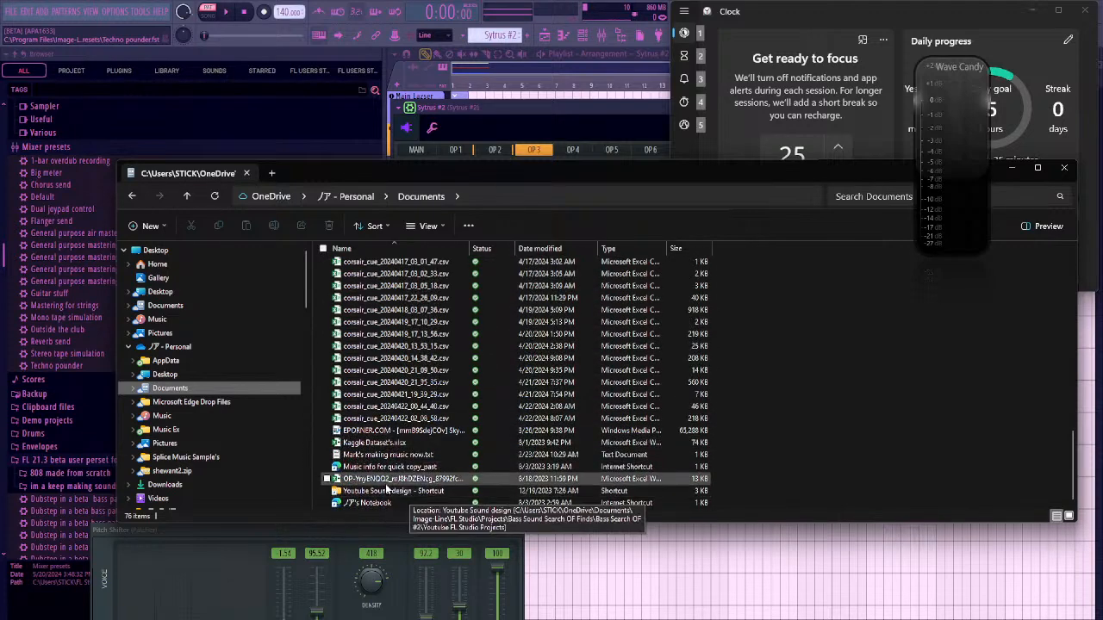
left_click(189, 430)
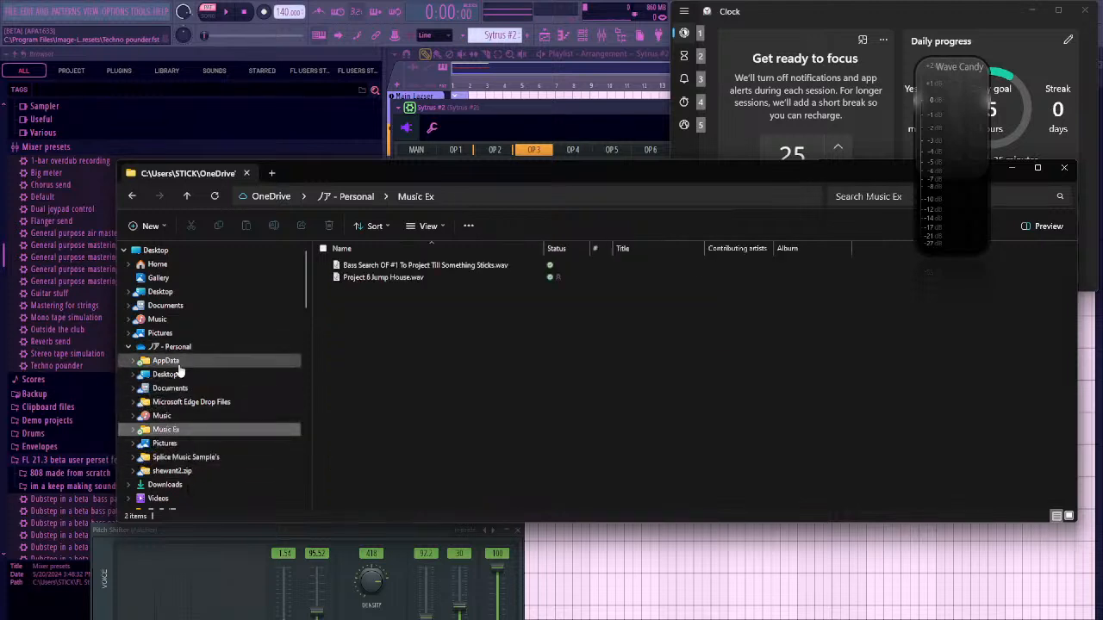
Open the Fl studio Project Bones folder inside the local, non-OneDrive Documents folder
scroll(183, 473, "down", 5)
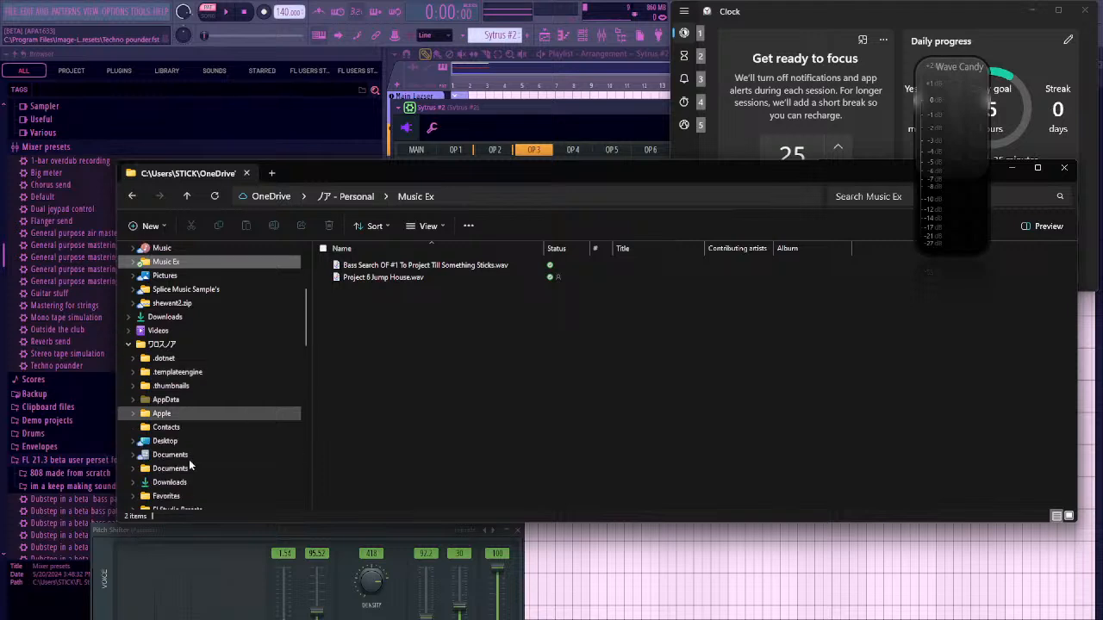
scroll(179, 453, "down", 1)
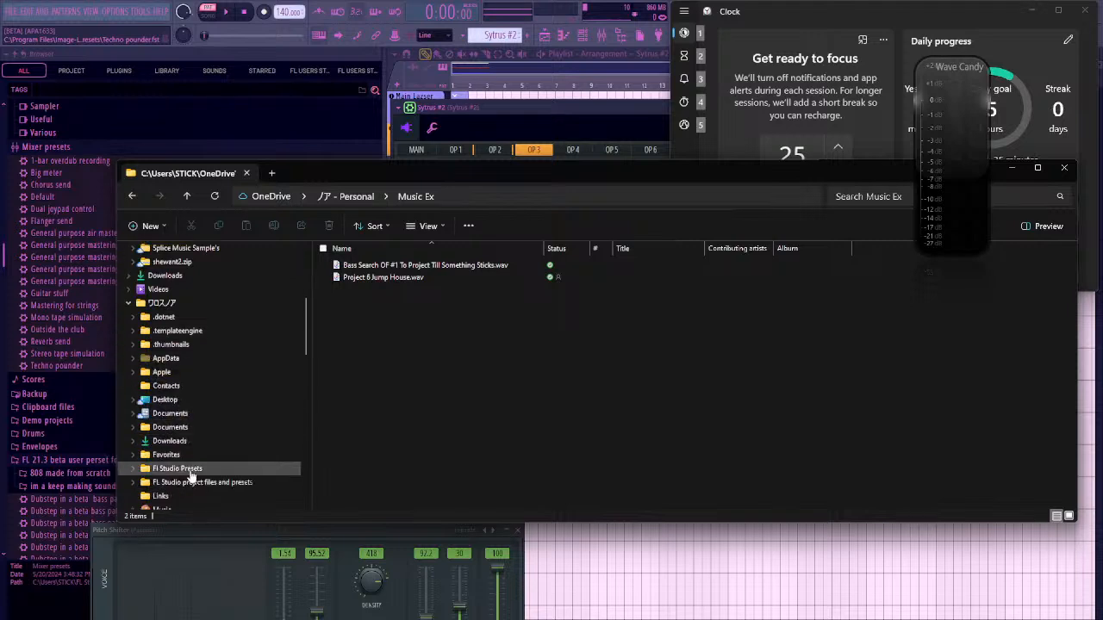
left_click(177, 427)
left_click(430, 266)
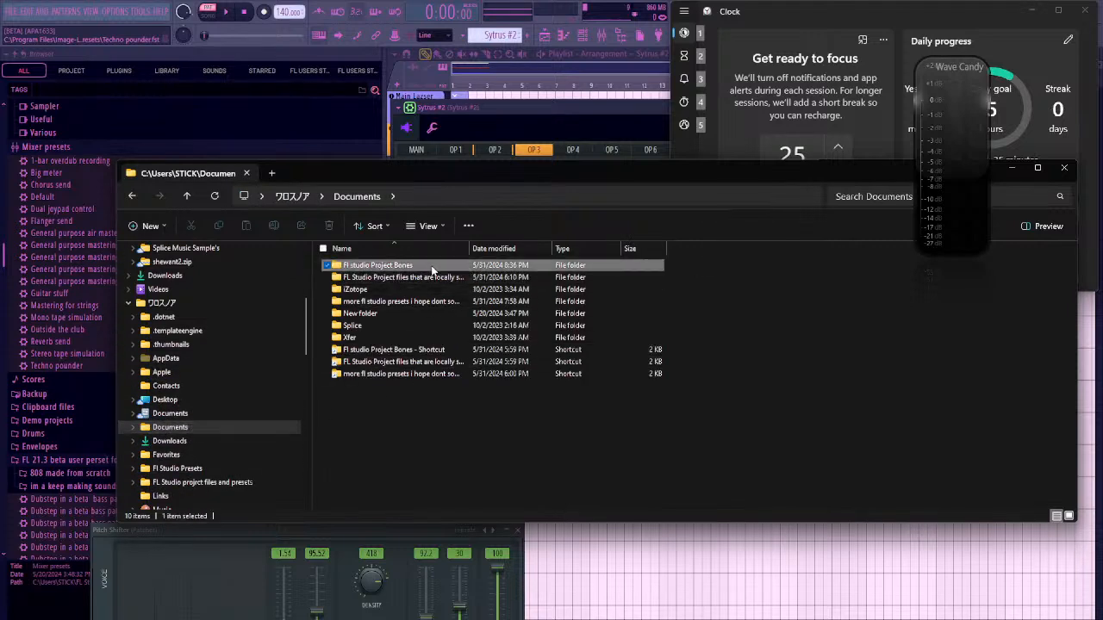
double_click(430, 265)
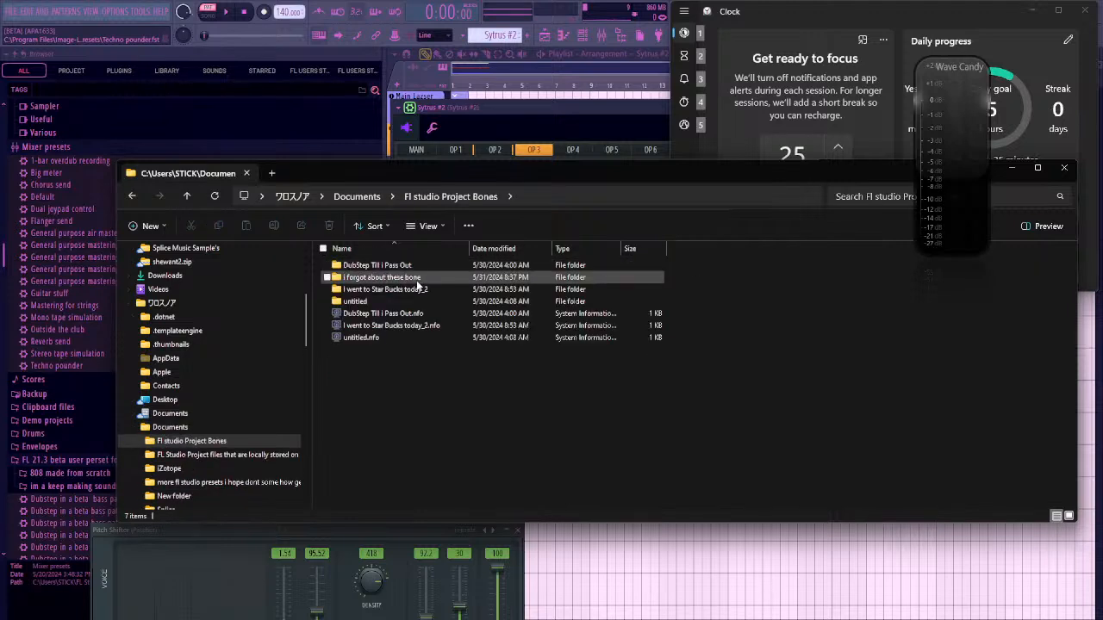
Open "i forgot about these bone" > "we will make something" > Channels > Unsorted and look through its preset files
double_click(377, 280)
double_click(379, 265)
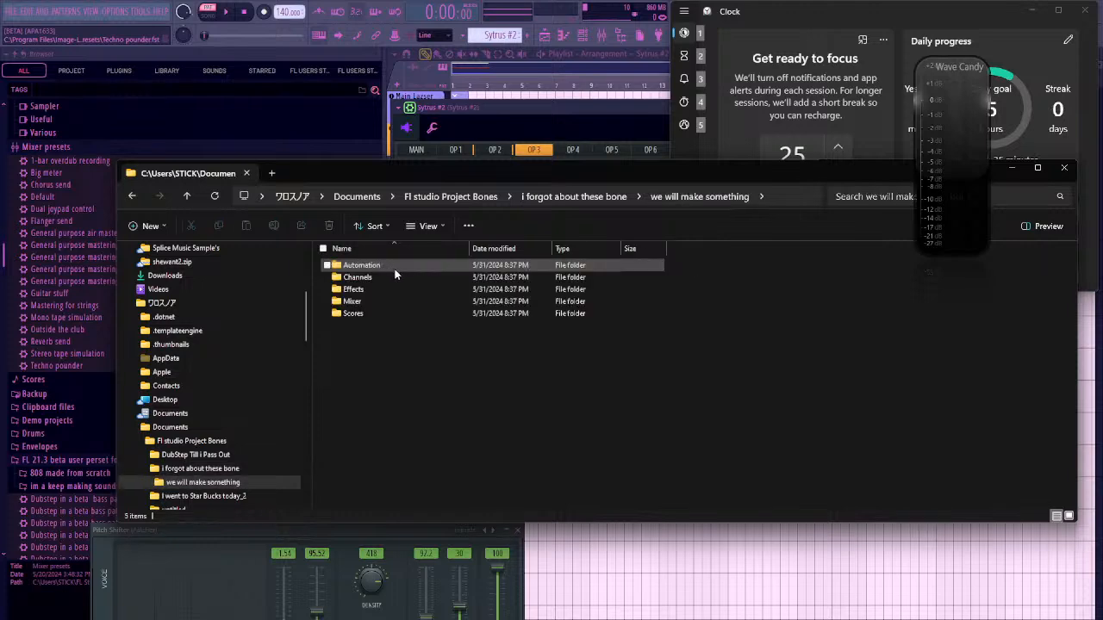
double_click(379, 277)
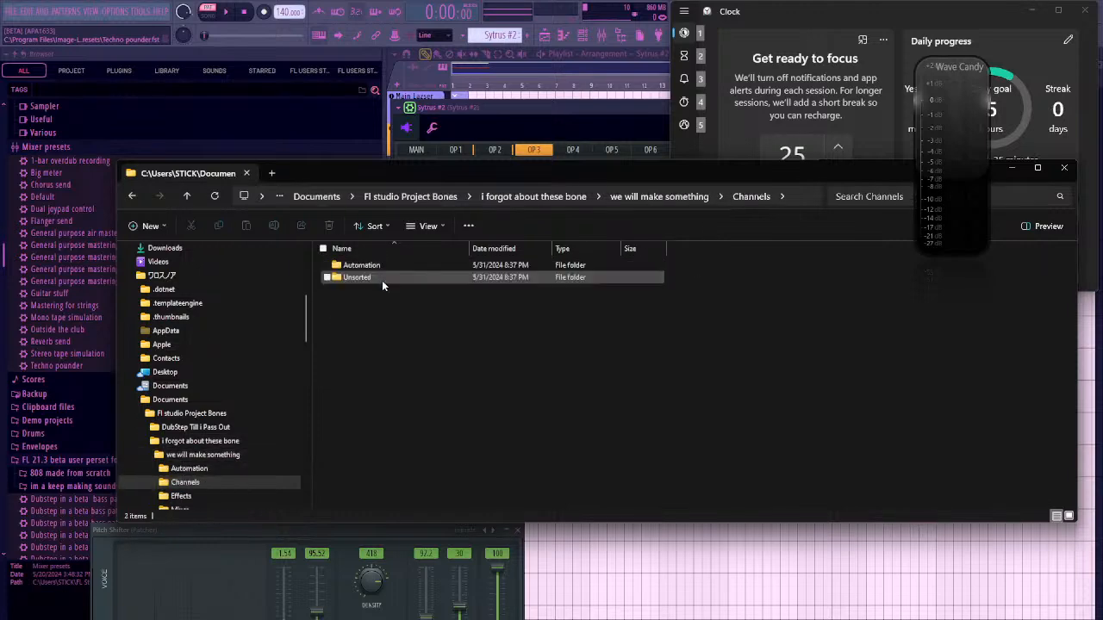
double_click(378, 276)
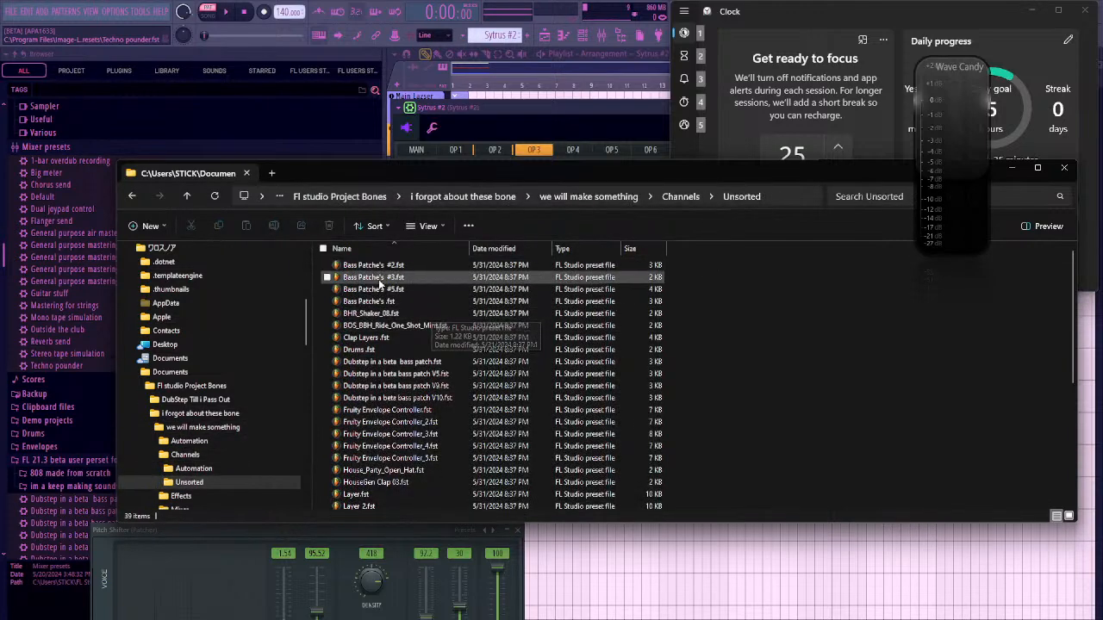
scroll(388, 459, "down", 3)
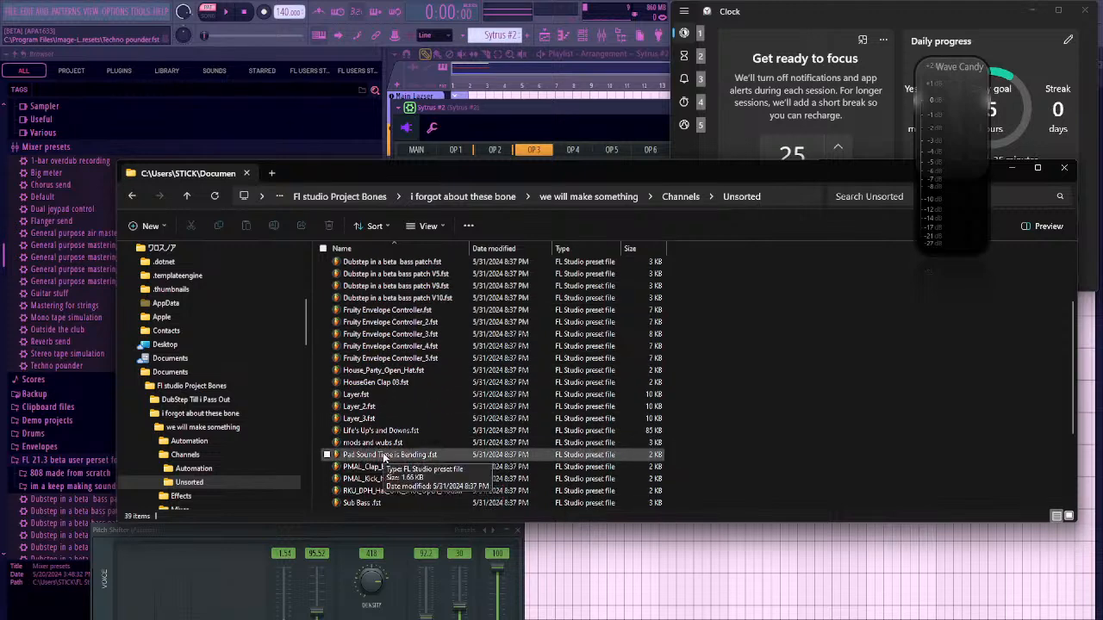
scroll(388, 452, "down", 4)
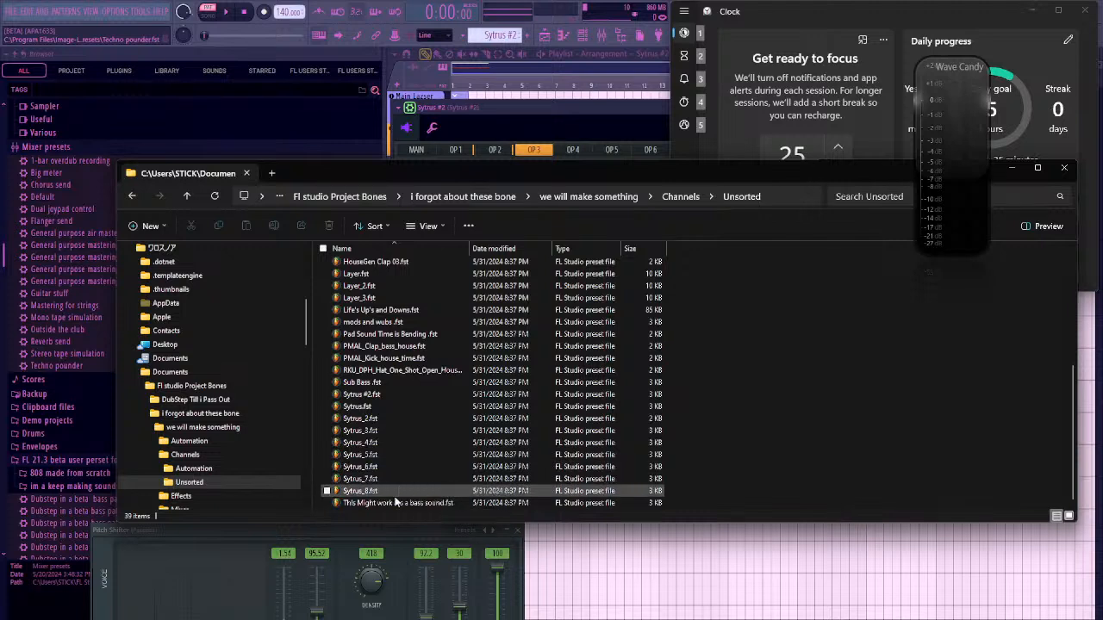
Go back up to Fl studio Project Bones and look in untitled > Channels > Pad sounds
left_click(186, 197)
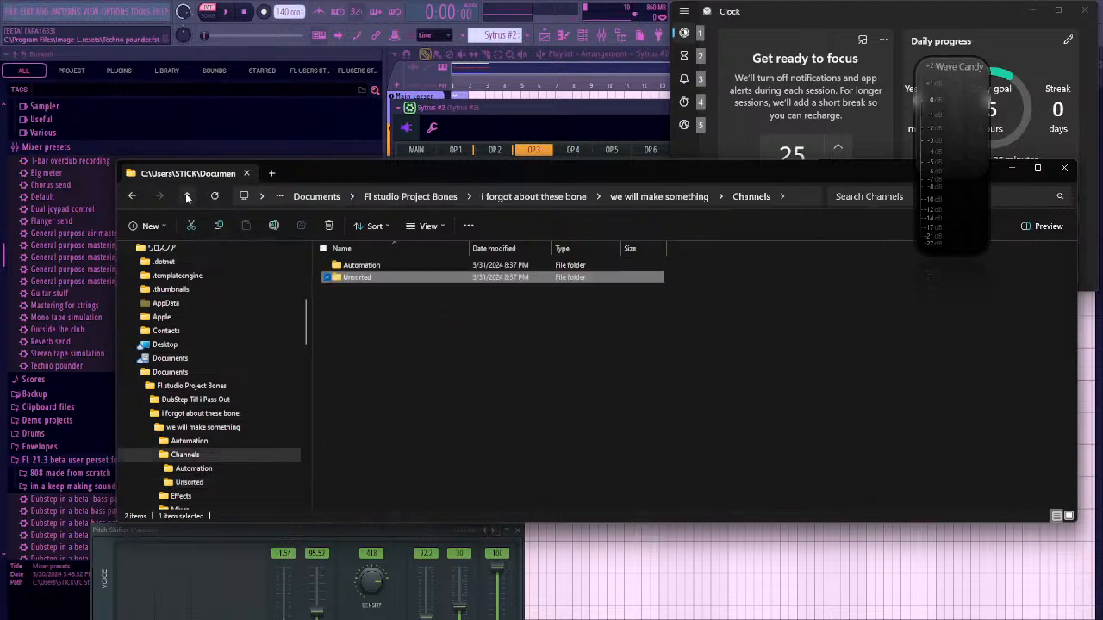
left_click(186, 197)
left_click(186, 197)
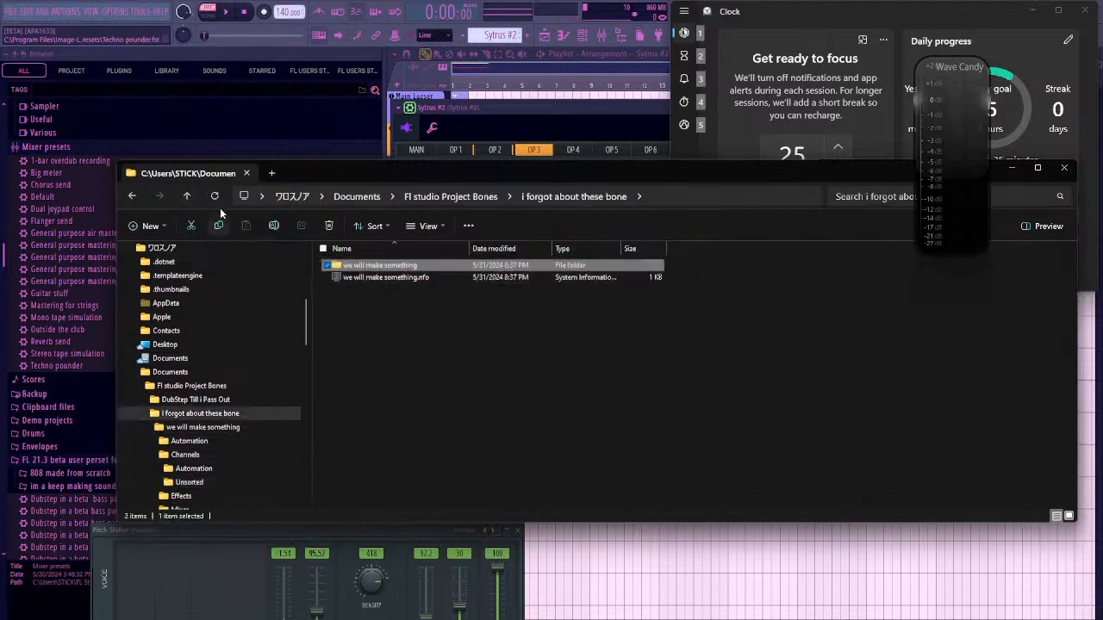
left_click(188, 197)
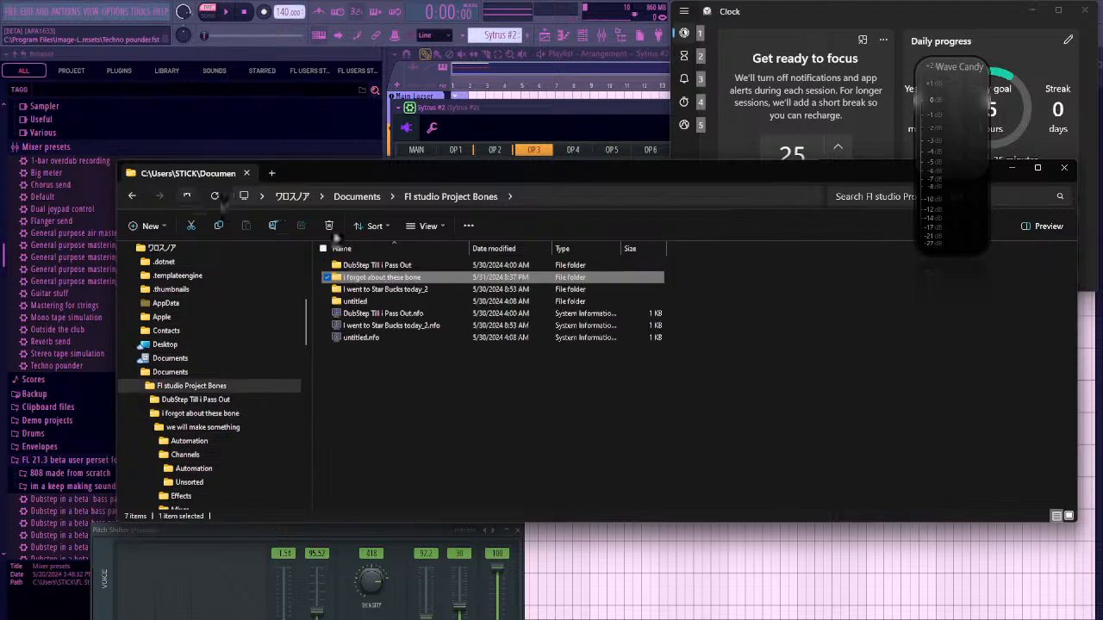
left_click(376, 277)
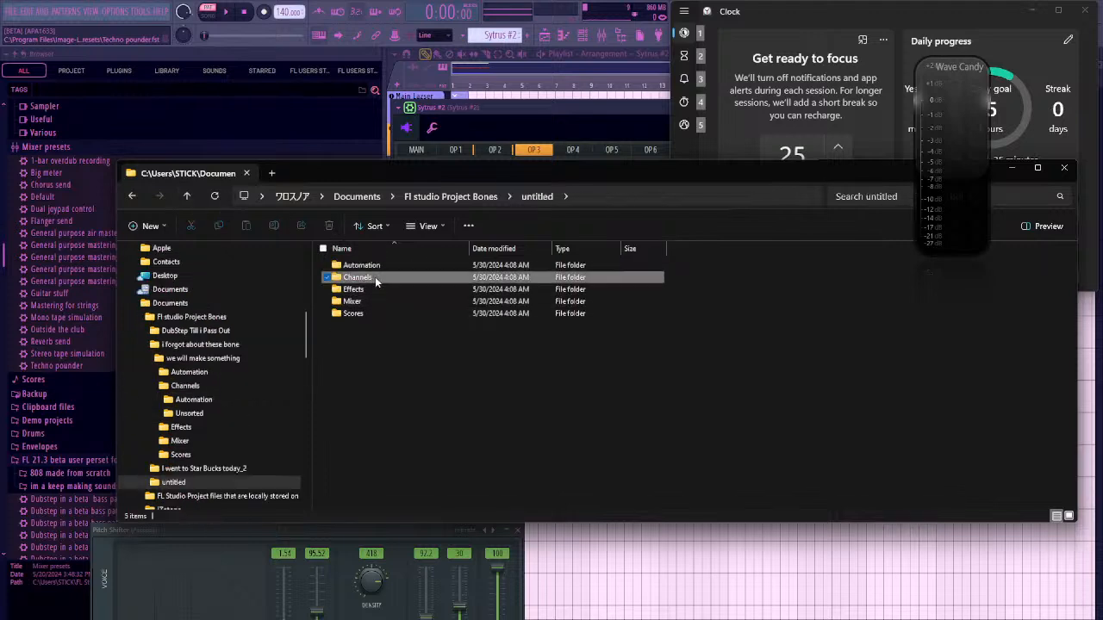
double_click(379, 277)
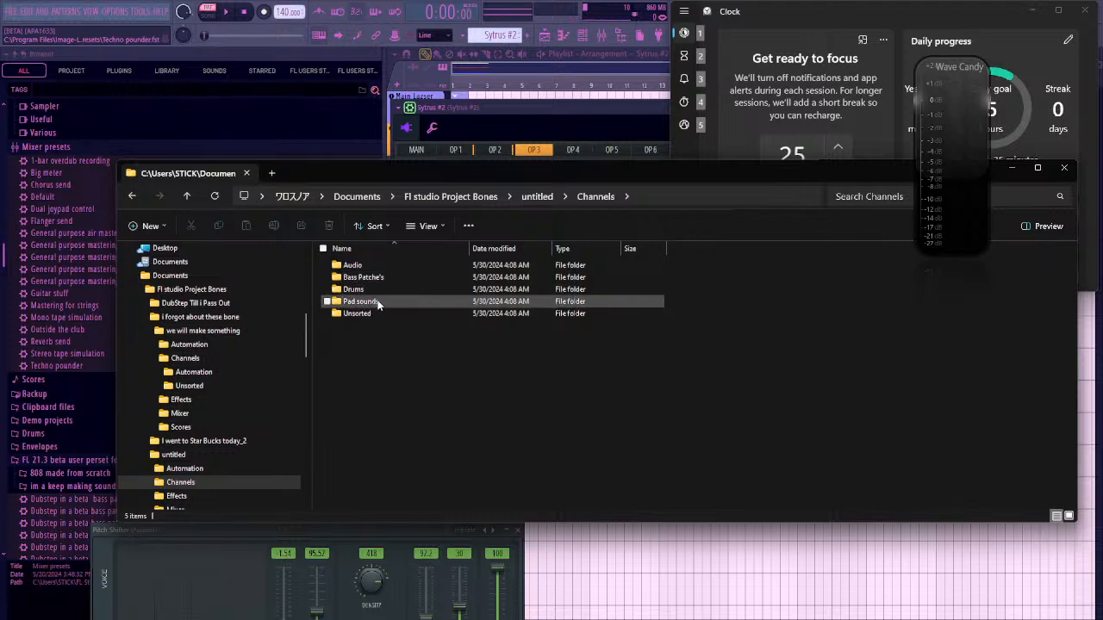
double_click(376, 301)
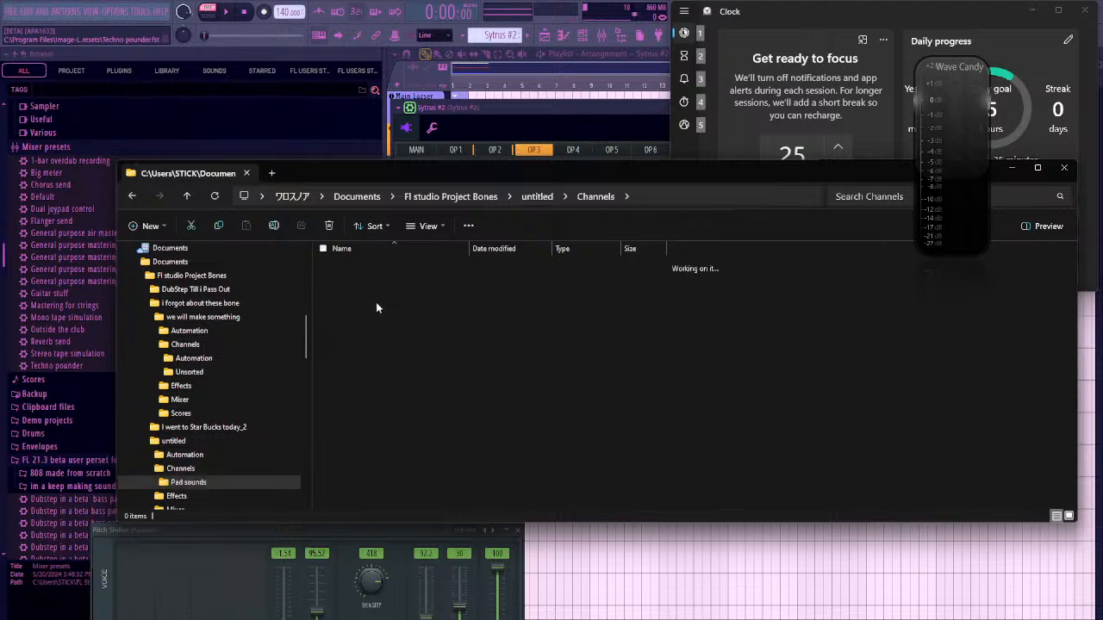
Return to Documents, open "more fl studio presets i hope dont some how get lost", and check its Sampler Audio Sounds Made subfolder
left_click(188, 196)
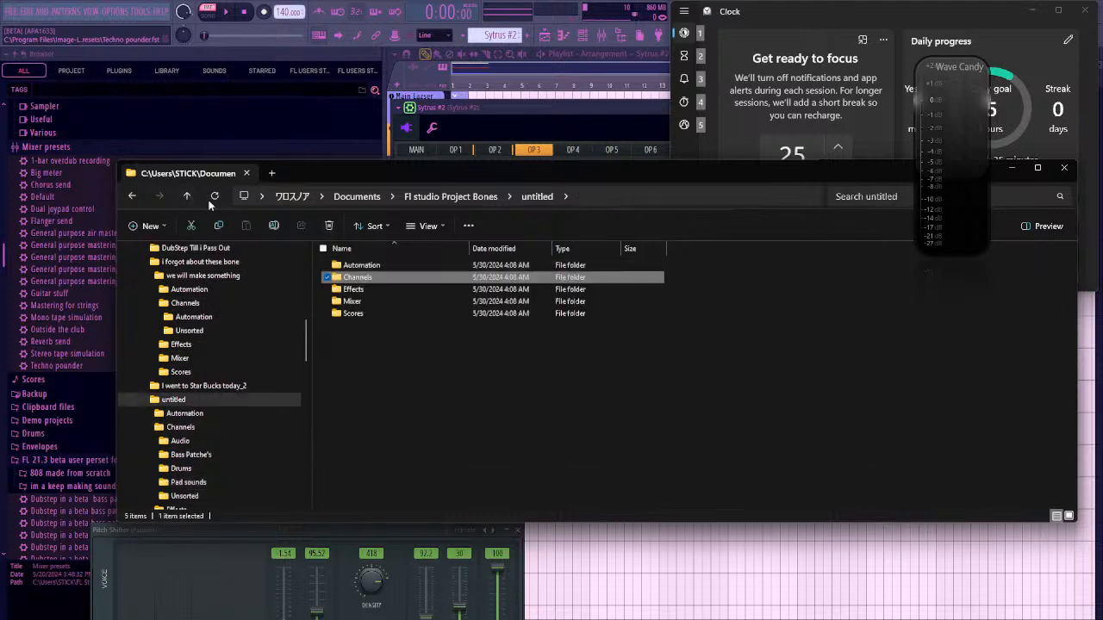
left_click(188, 197)
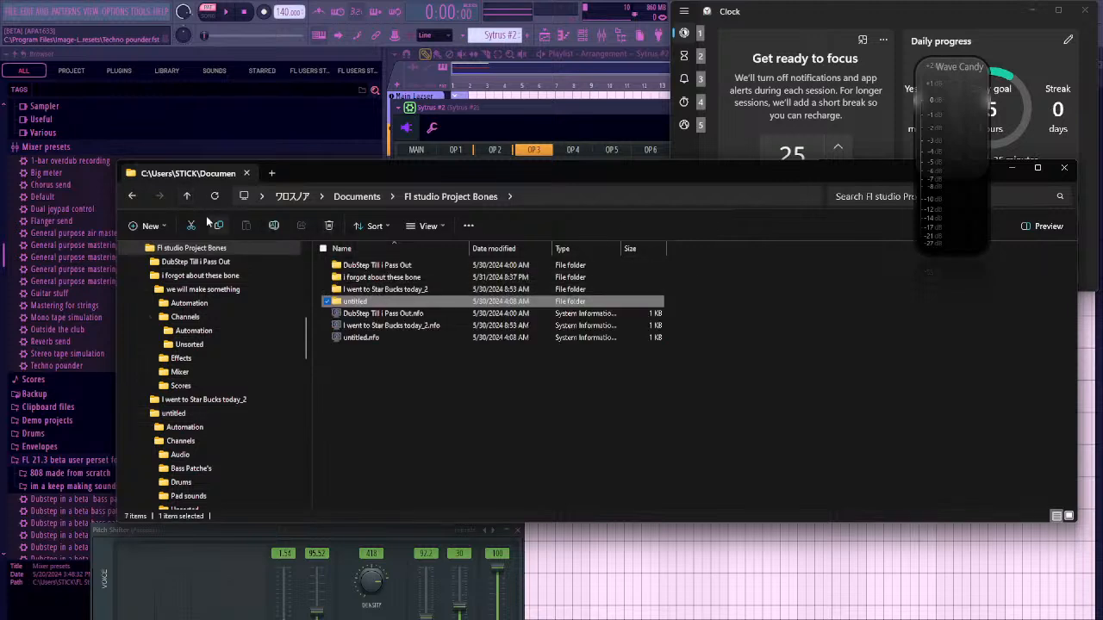
left_click(185, 197)
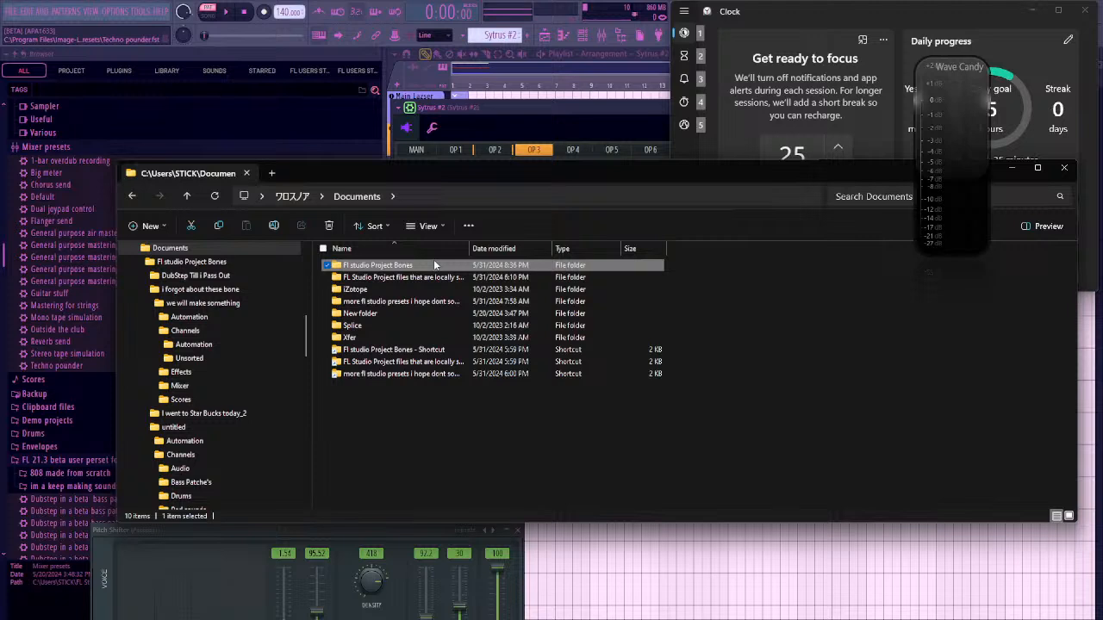
double_click(413, 301)
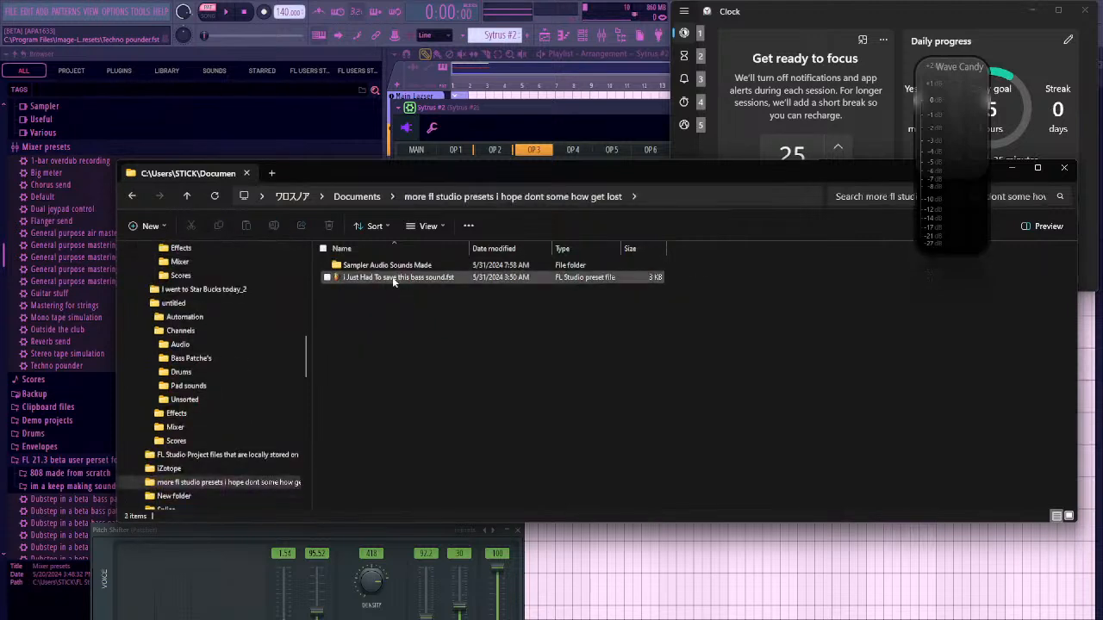
double_click(388, 265)
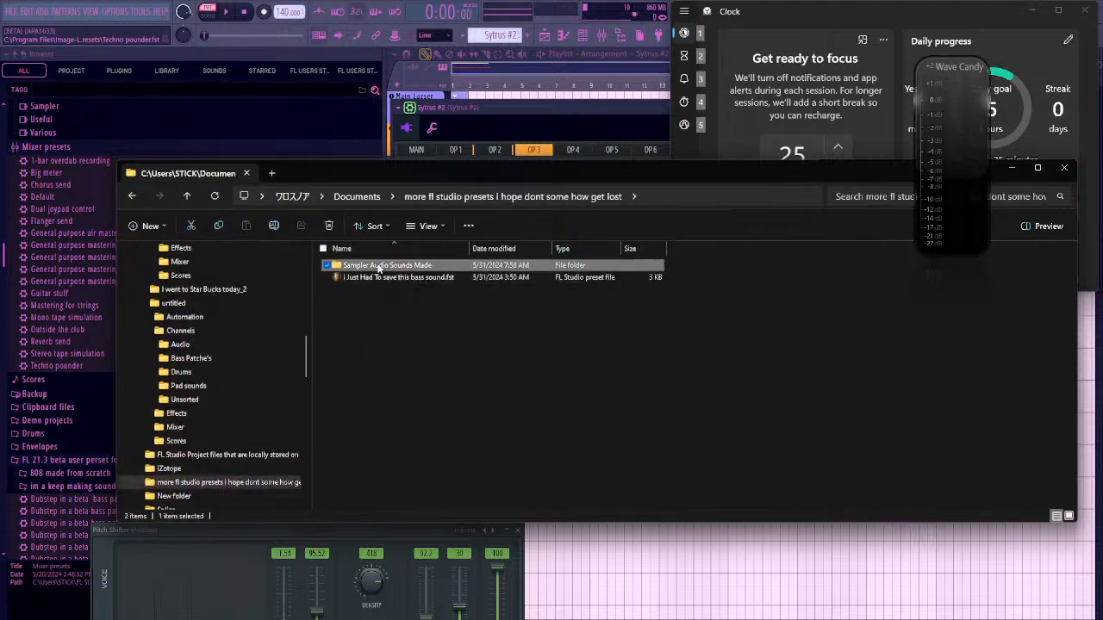
left_click(183, 196)
Try to bring "i Just Had To save this bass sound.fst" into FL Studio, and move the Pitch Shifter window clear of the playlist
left_click_drag(406, 277, 565, 544)
left_click_drag(558, 587, 558, 590)
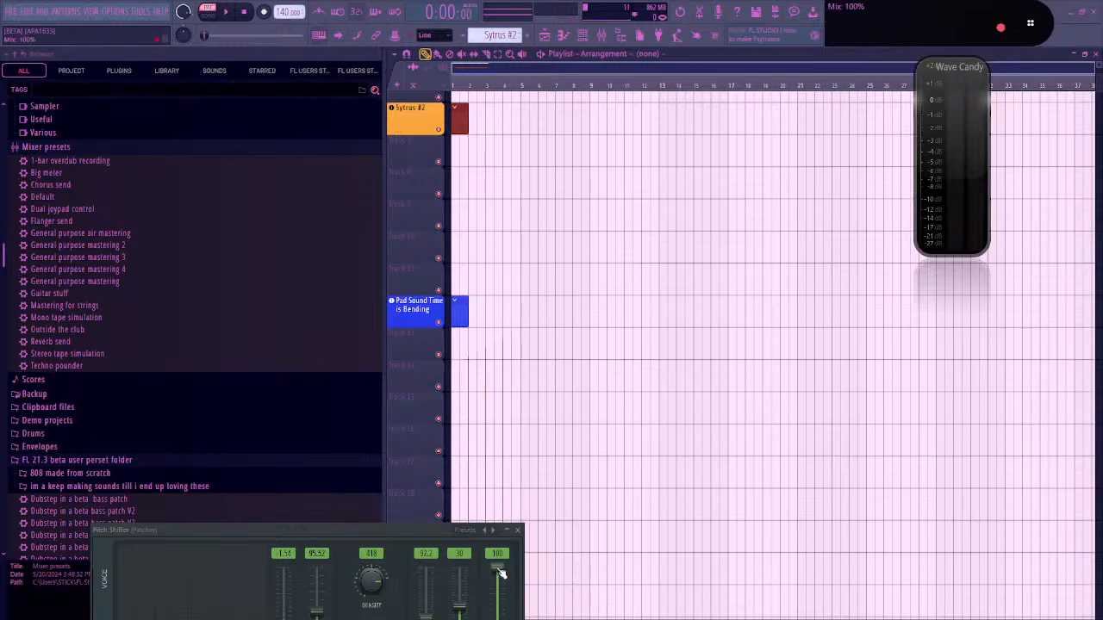
left_click_drag(407, 529, 152, 587)
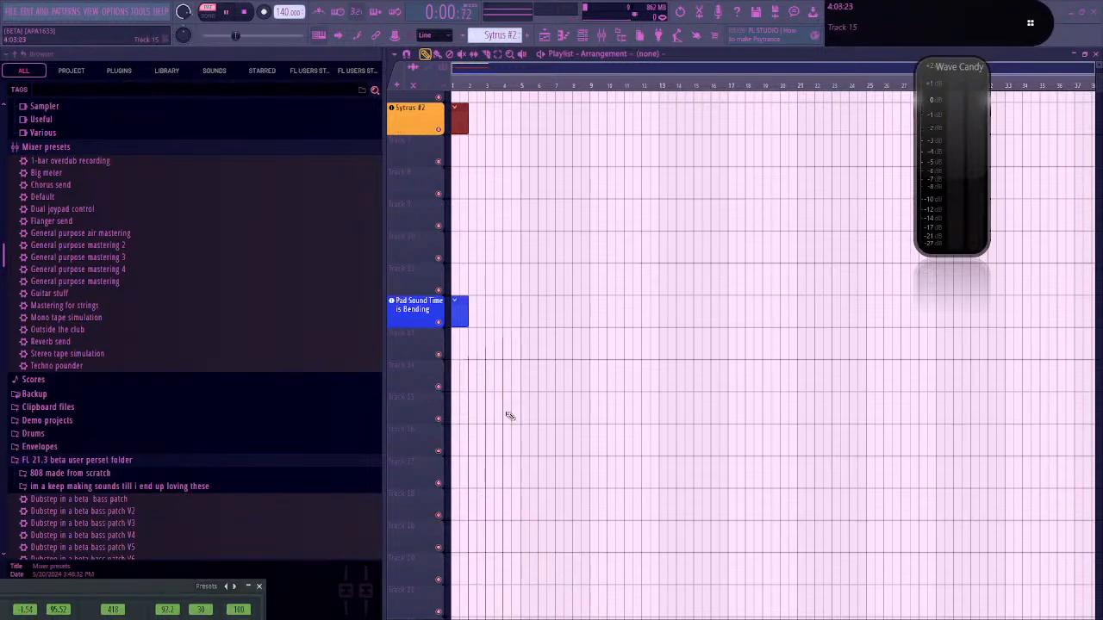
Load "i Just Had To save this bass sound.fst" onto an empty lower playlist track as an instrument track and open its plugin window
key("alt+Tab")
left_click_drag(367, 278, 419, 577)
key("Return")
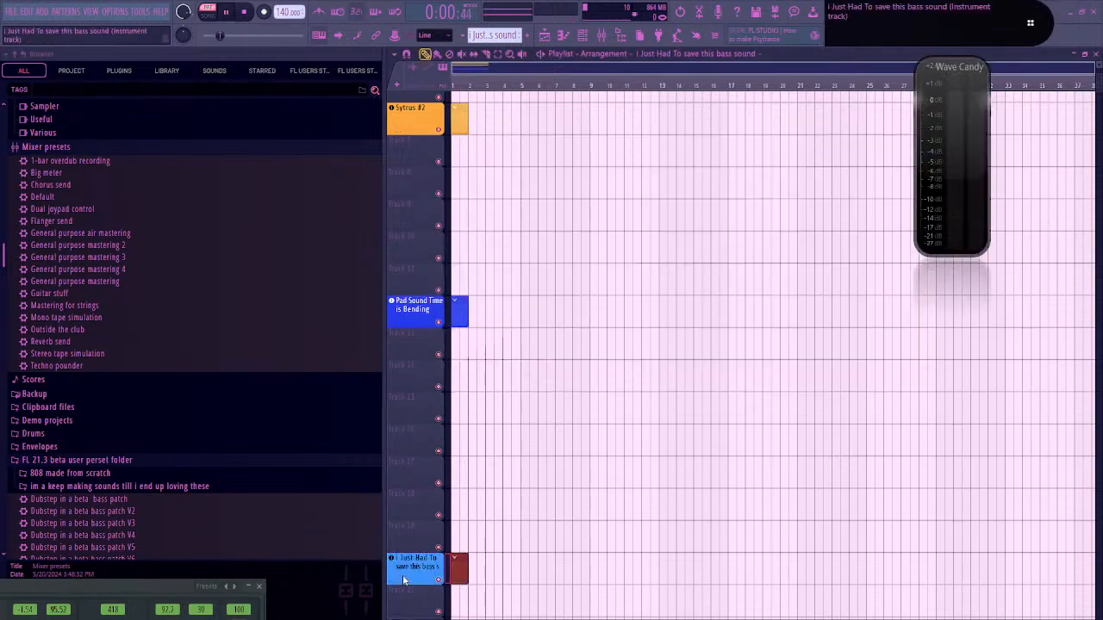
left_click(405, 580)
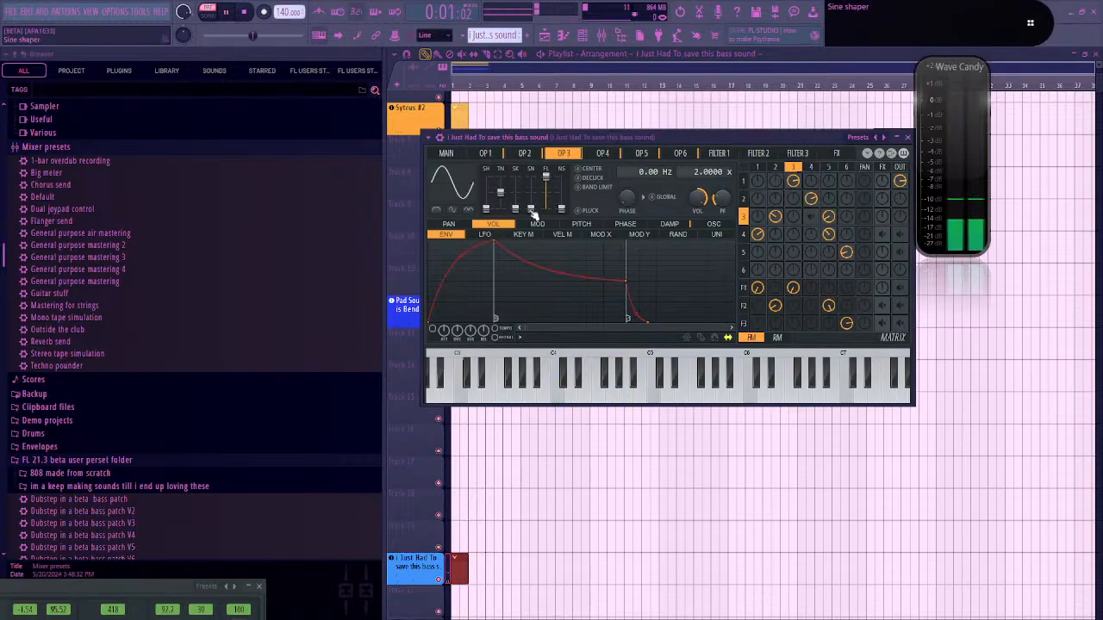
key("alt+Tab")
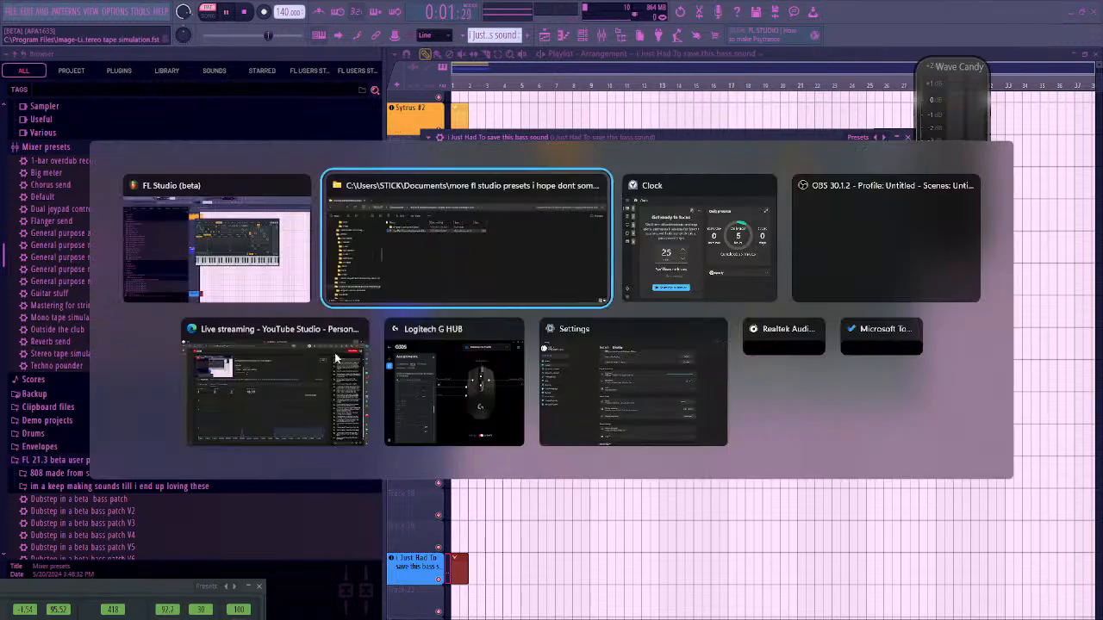
key("Escape")
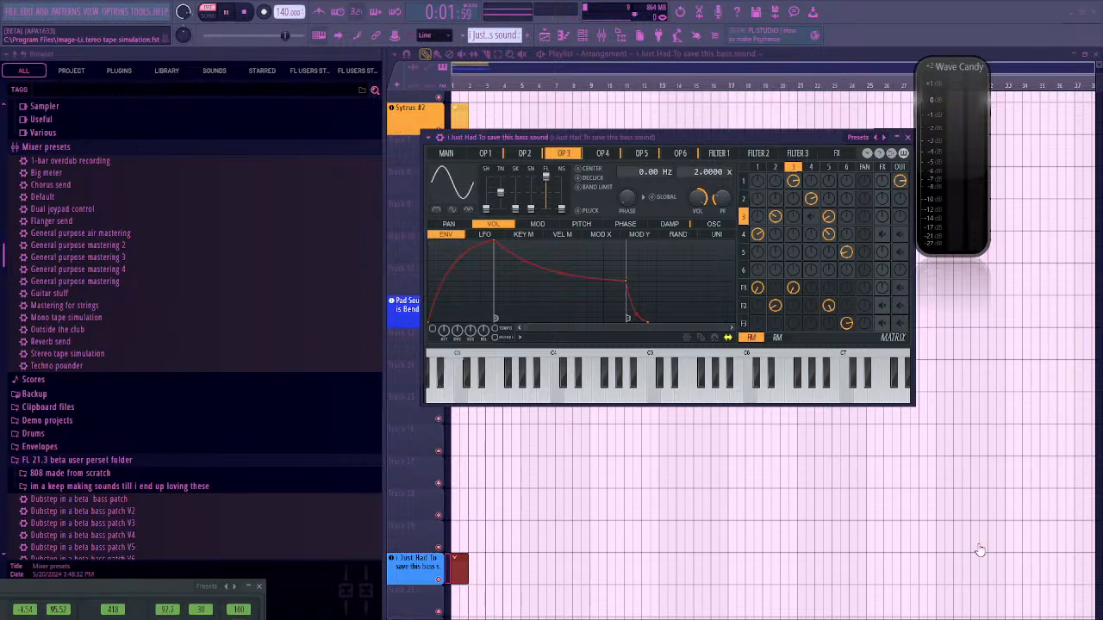
key("alt+Tab")
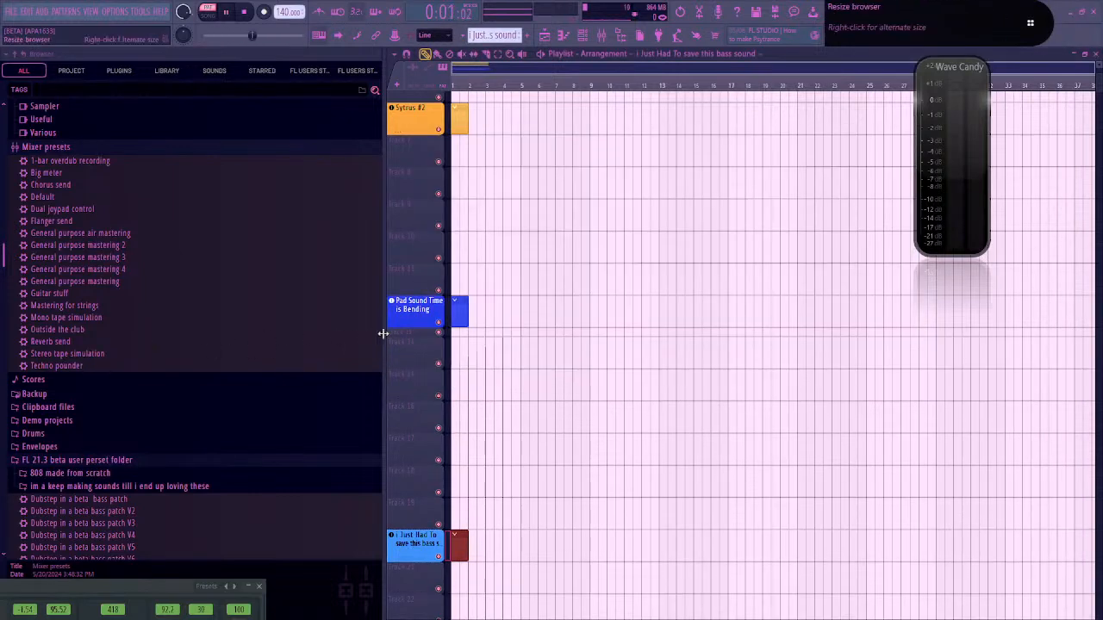
Collapse the browser so the playlist takes up the full width
left_click_drag(382, 333, 86, 288)
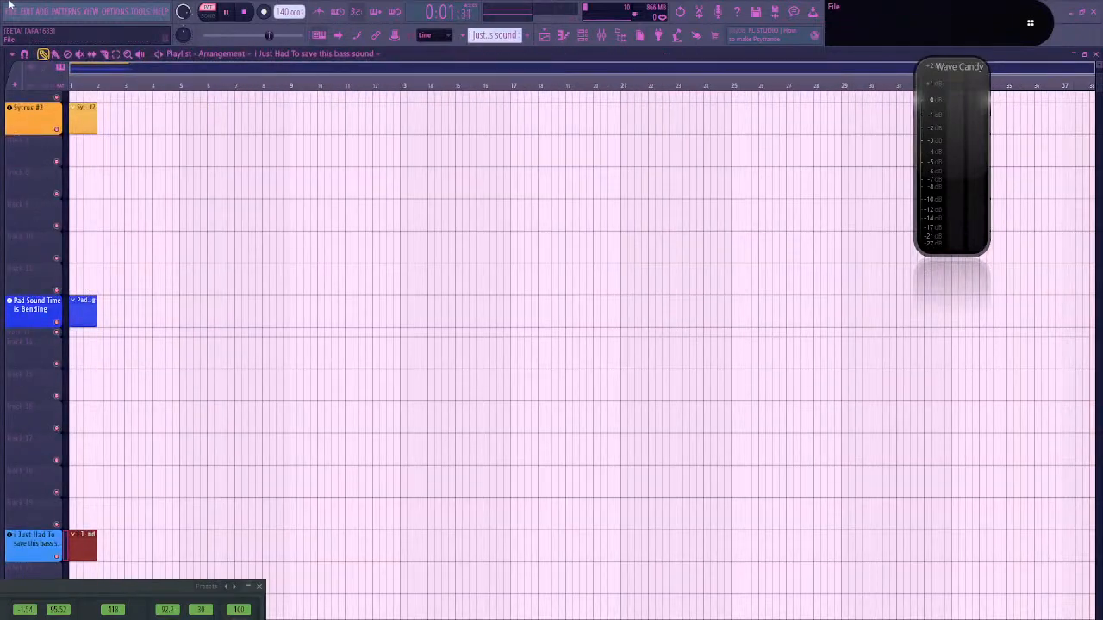
left_click(11, 11)
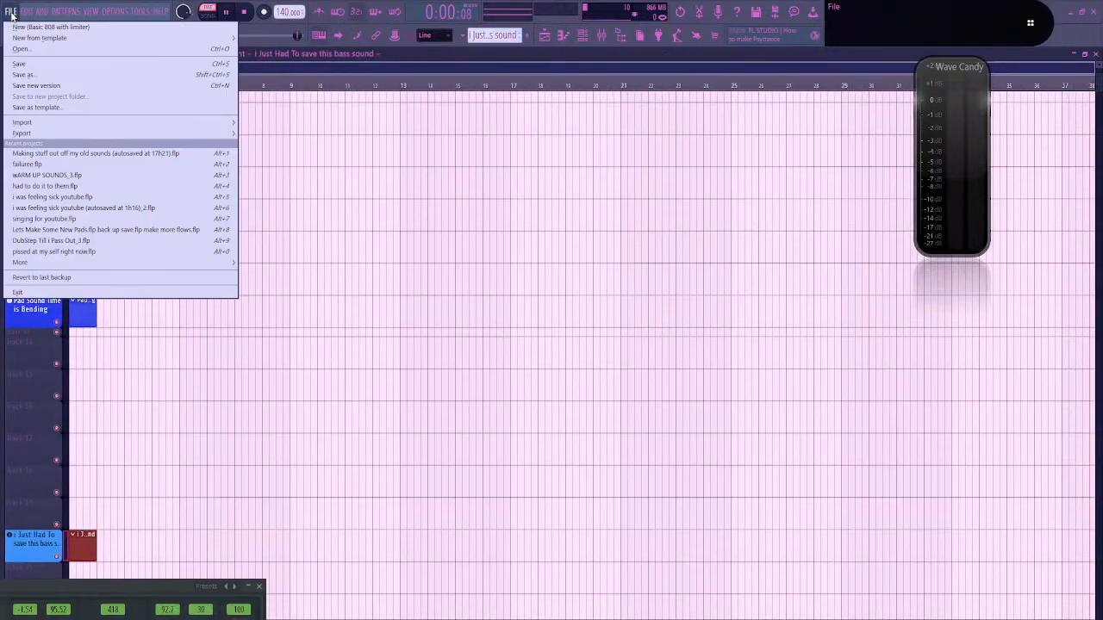
left_click(77, 50)
left_click(568, 348)
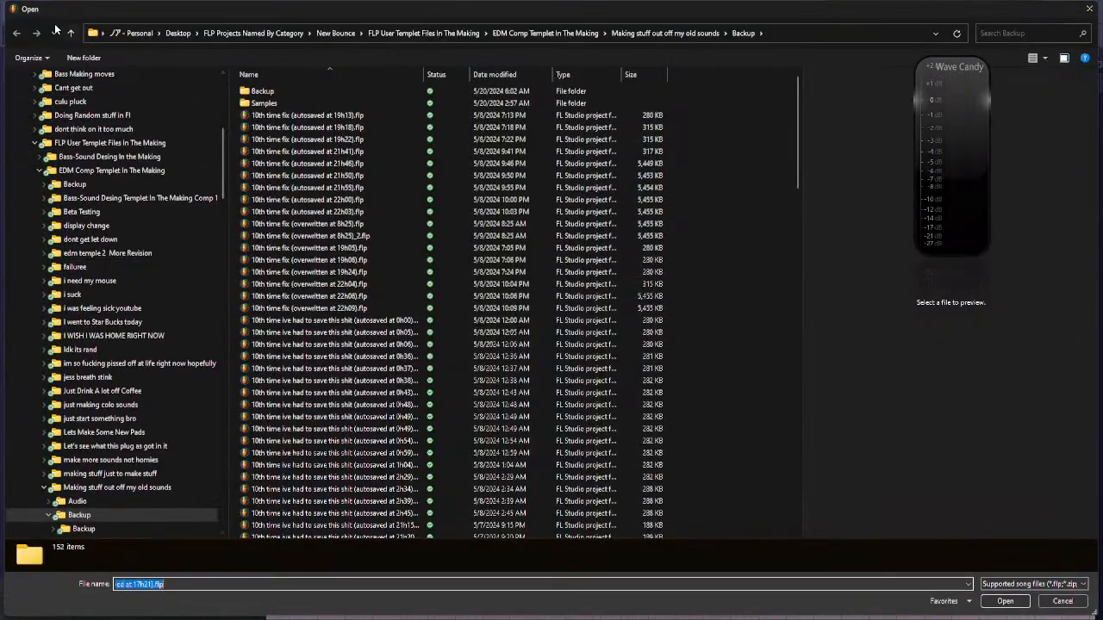
left_click(72, 35)
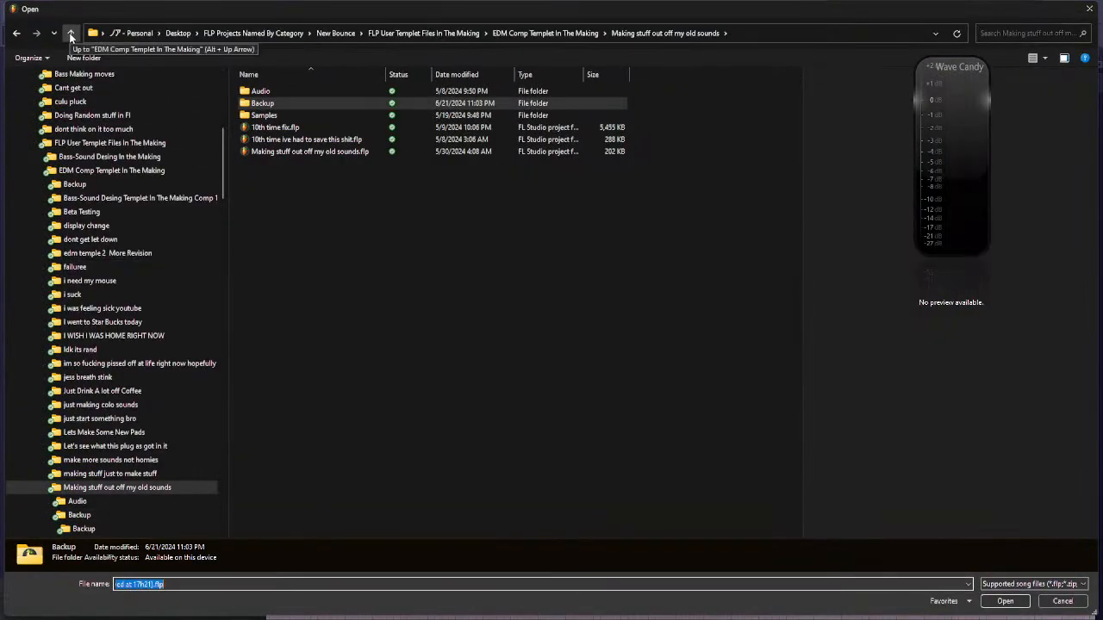
left_click(71, 35)
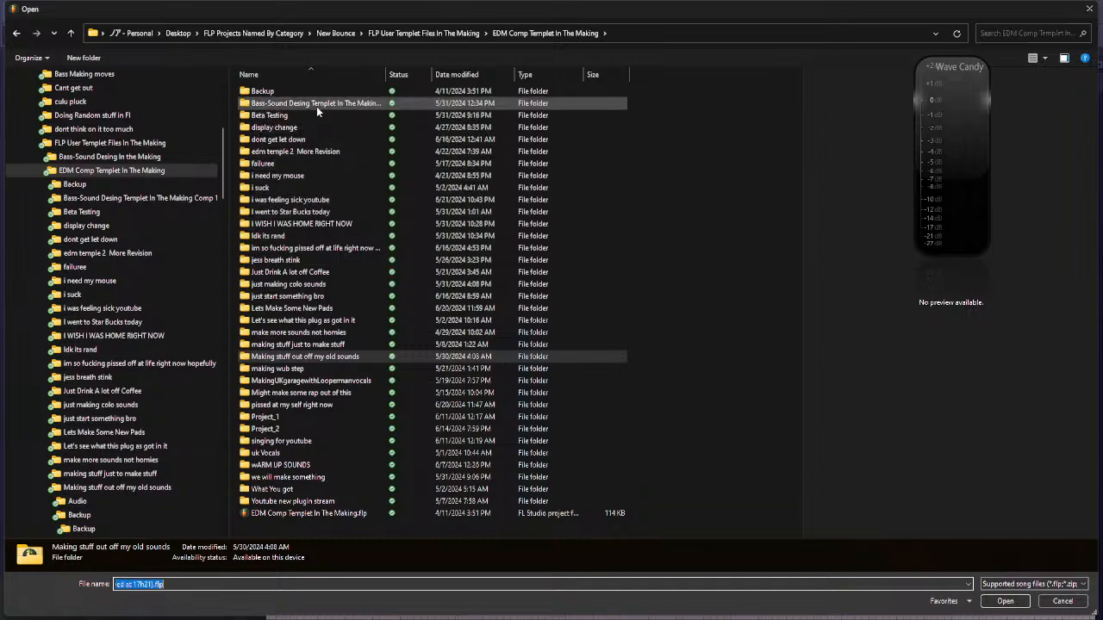
key("Escape")
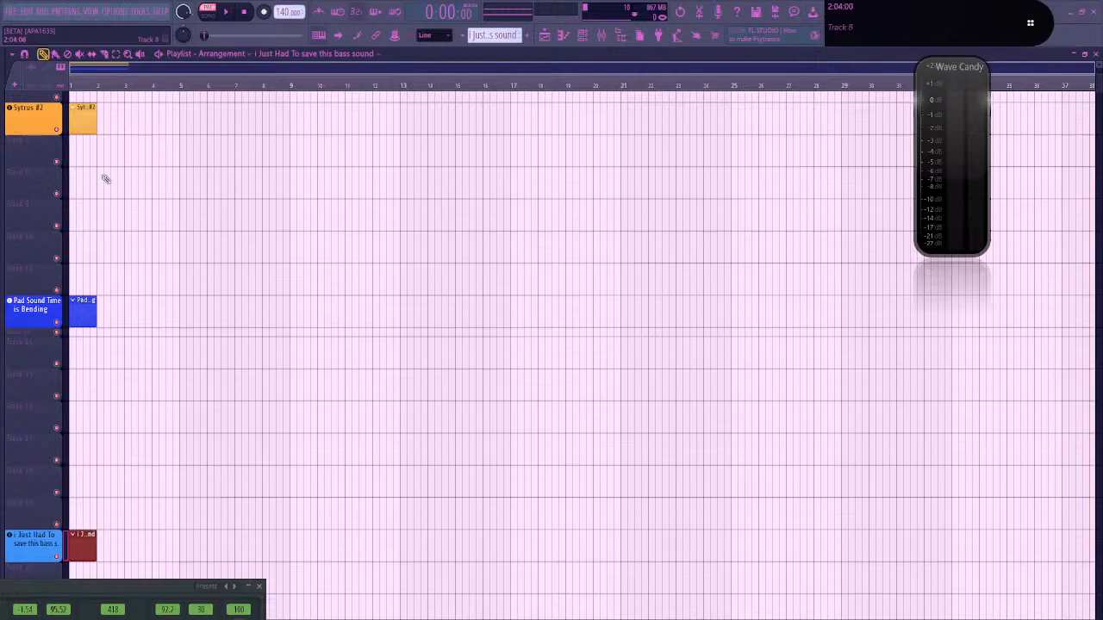
Save the project as "Showing off Sounds" in the EDM Comp Templet In The Making folder
key("ctrl+shift+s")
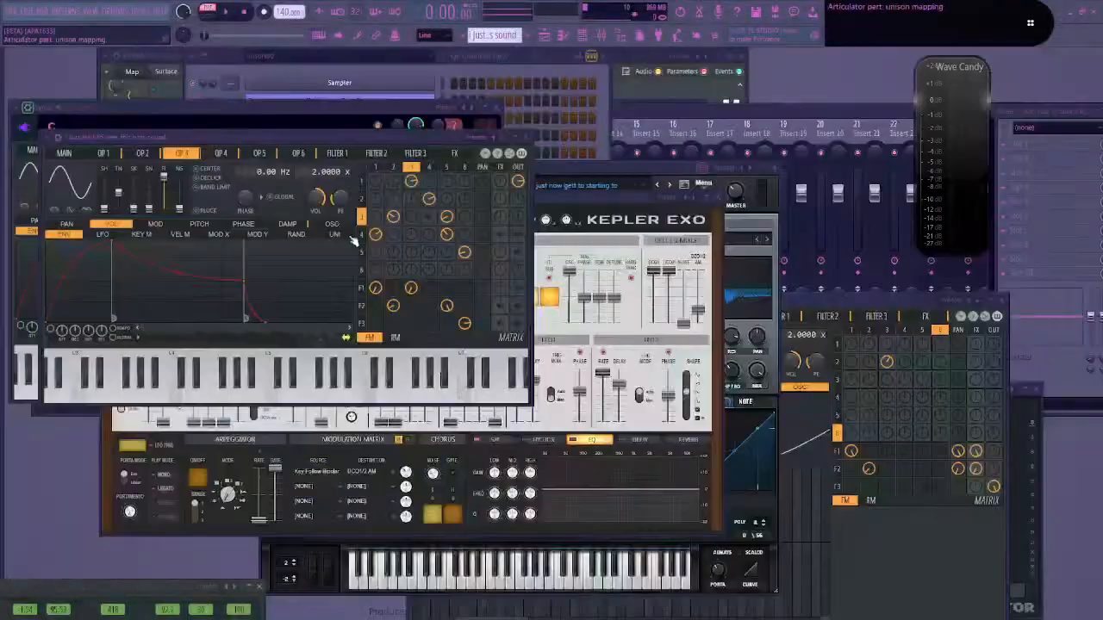
left_click(14, 11)
left_click(26, 72)
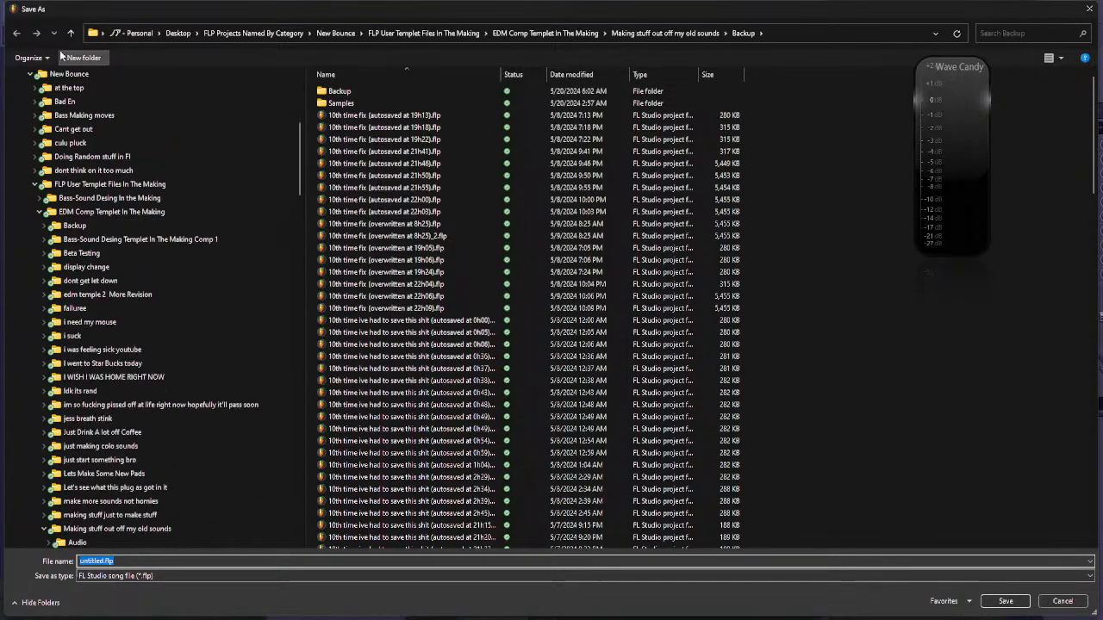
left_click(72, 33)
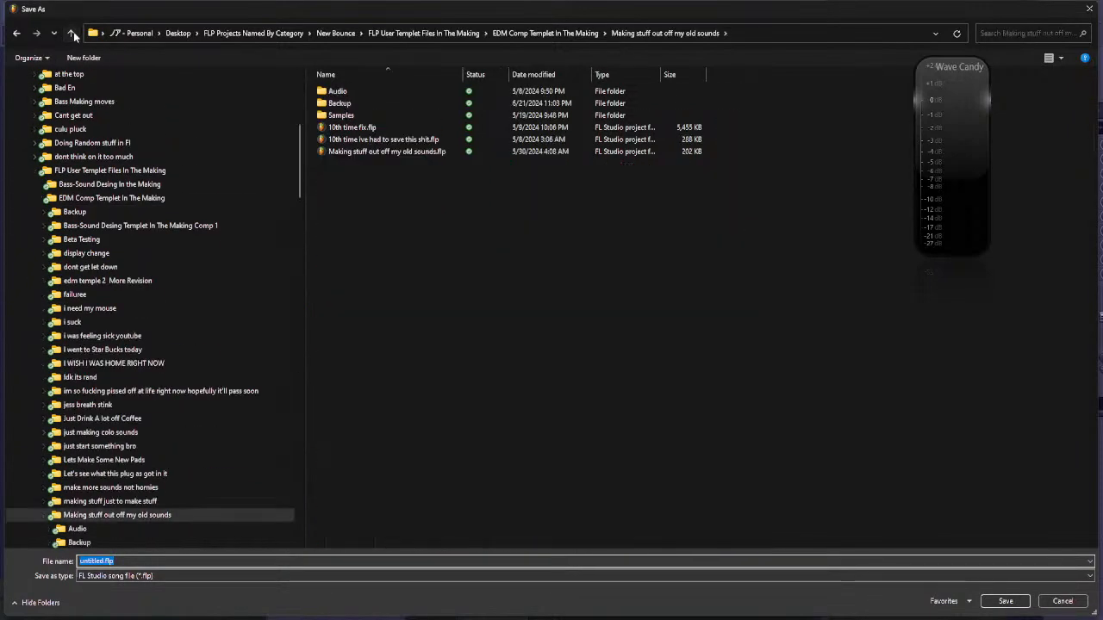
left_click(73, 33)
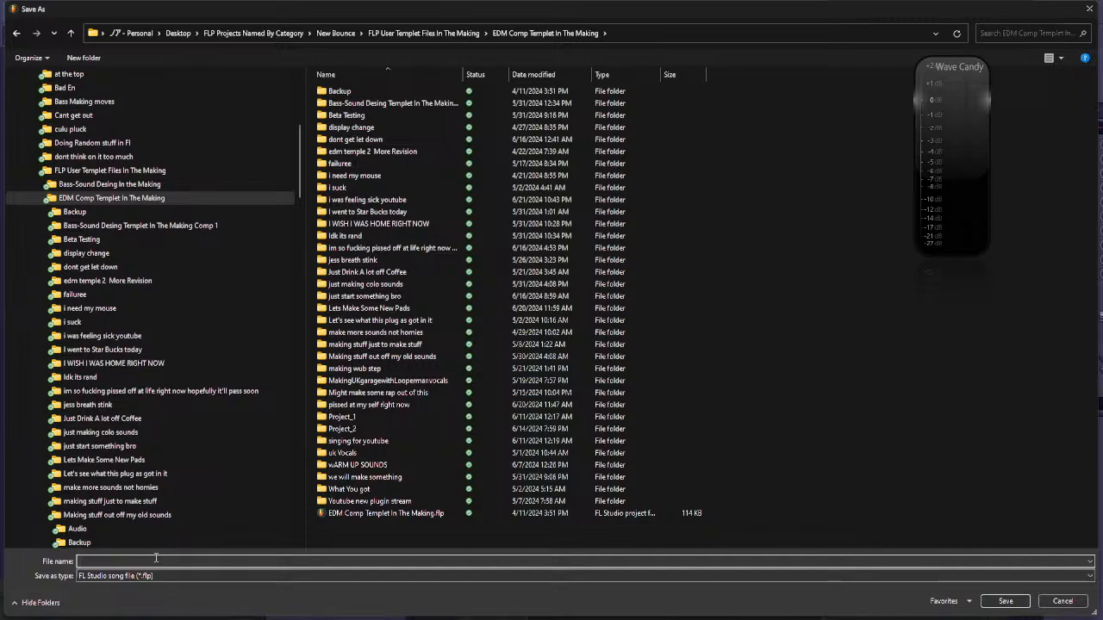
type("o")
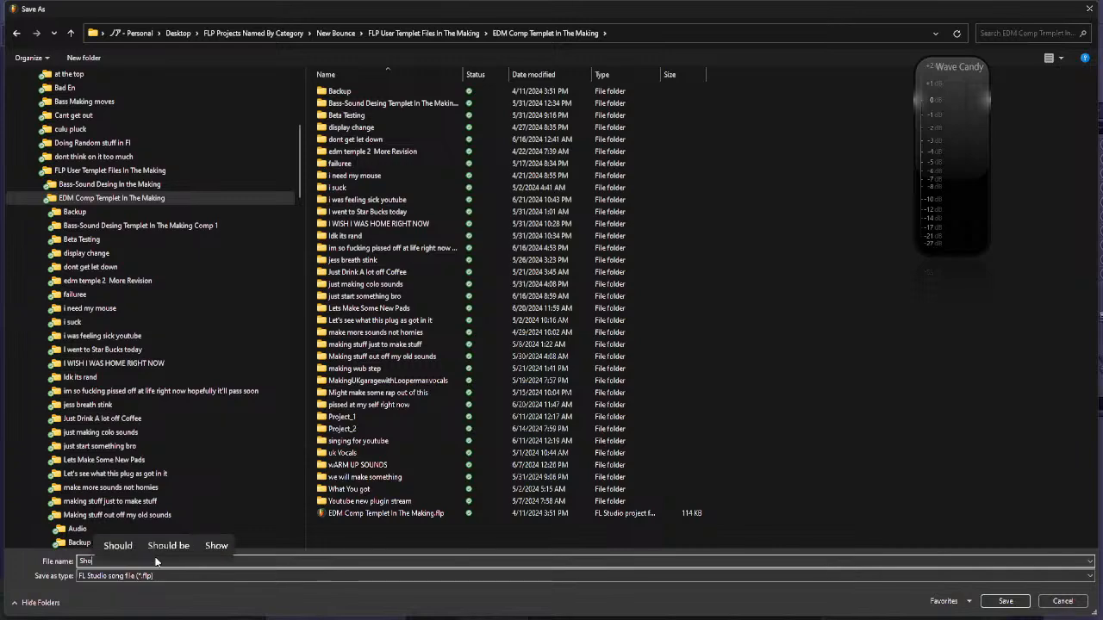
type("wing off Sounds")
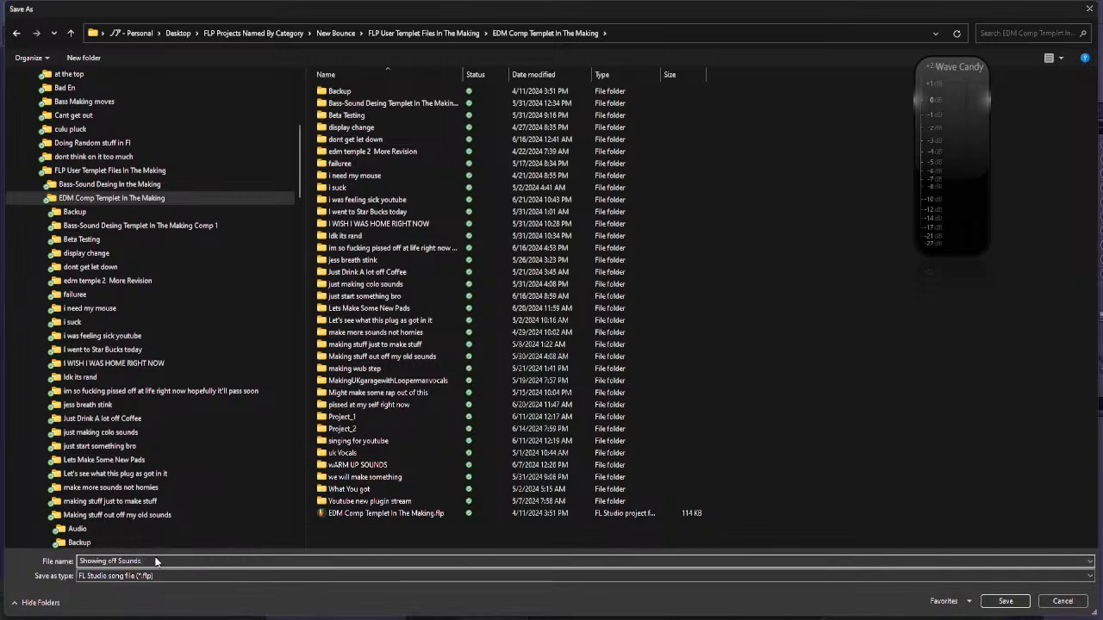
key("Return")
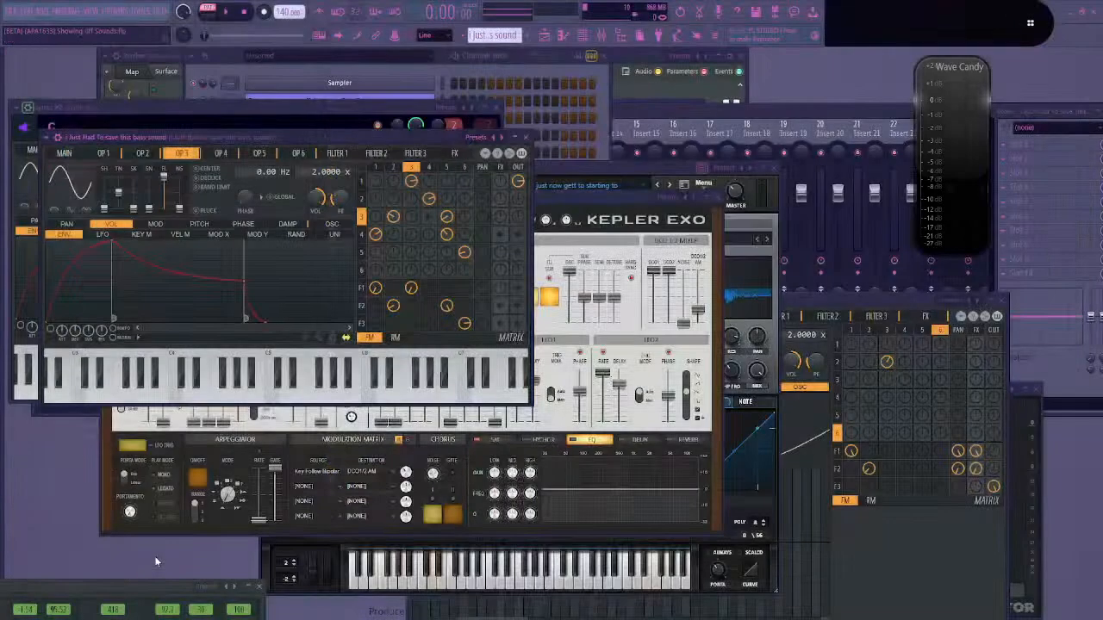
Bring up the playlist with the Channel rack over it, and move the rack towards the middle of the playlist
left_click(582, 35)
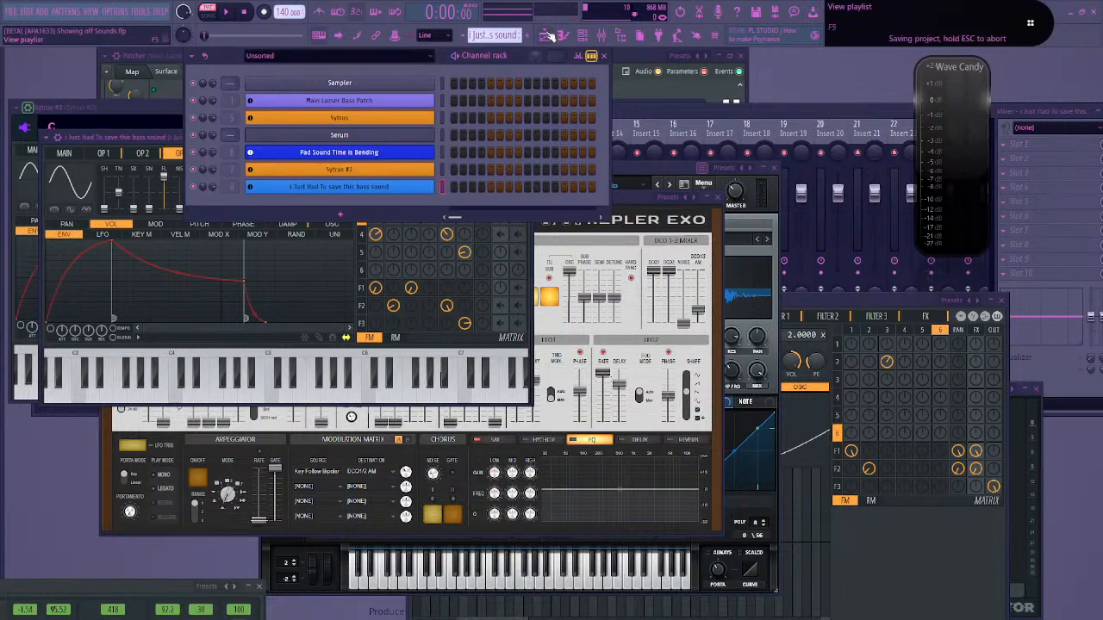
left_click(548, 36)
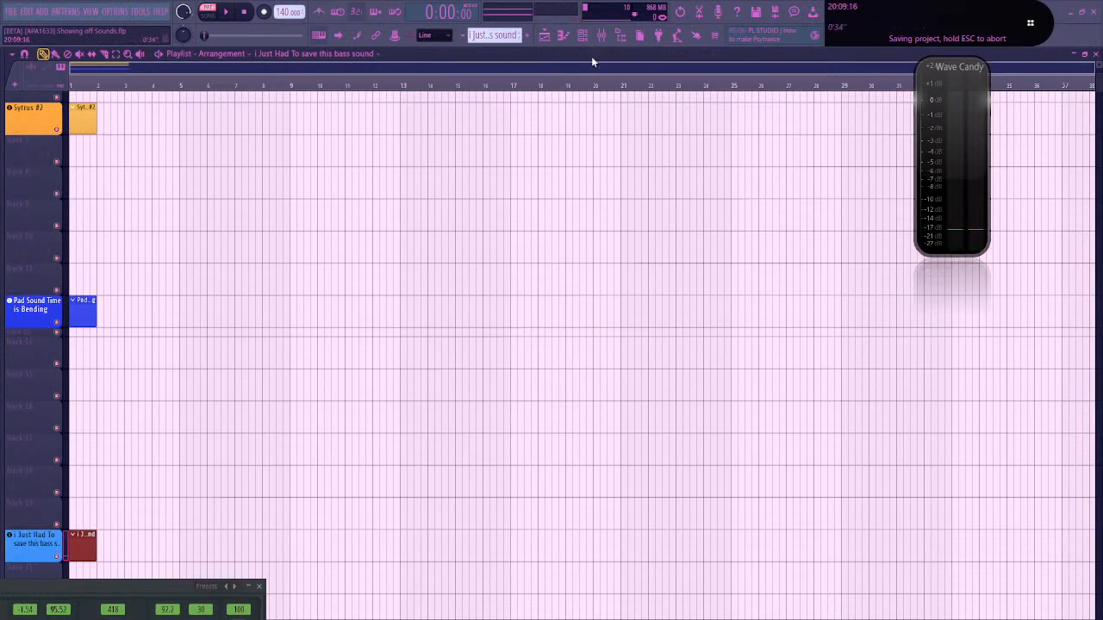
left_click(582, 36)
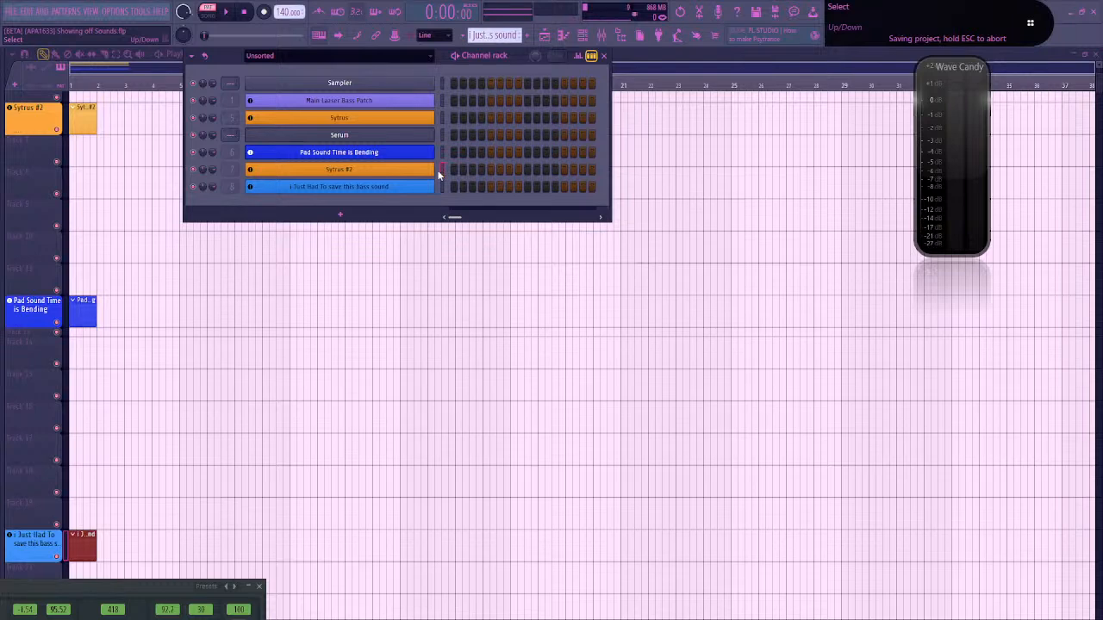
key("alt+Tab")
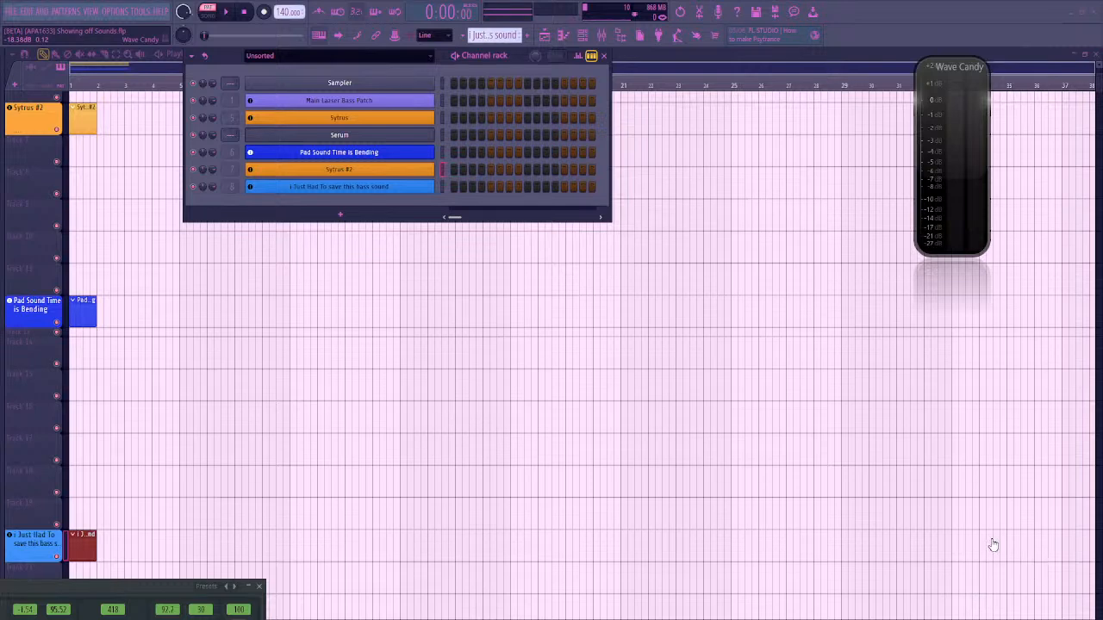
key("alt+Tab")
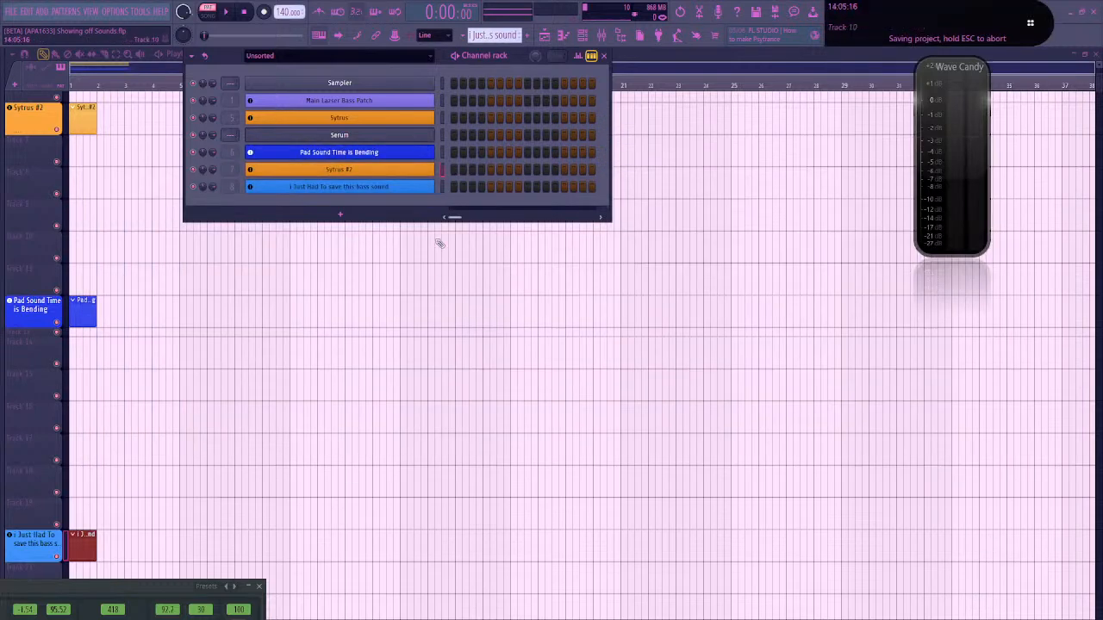
left_click_drag(234, 57, 422, 269)
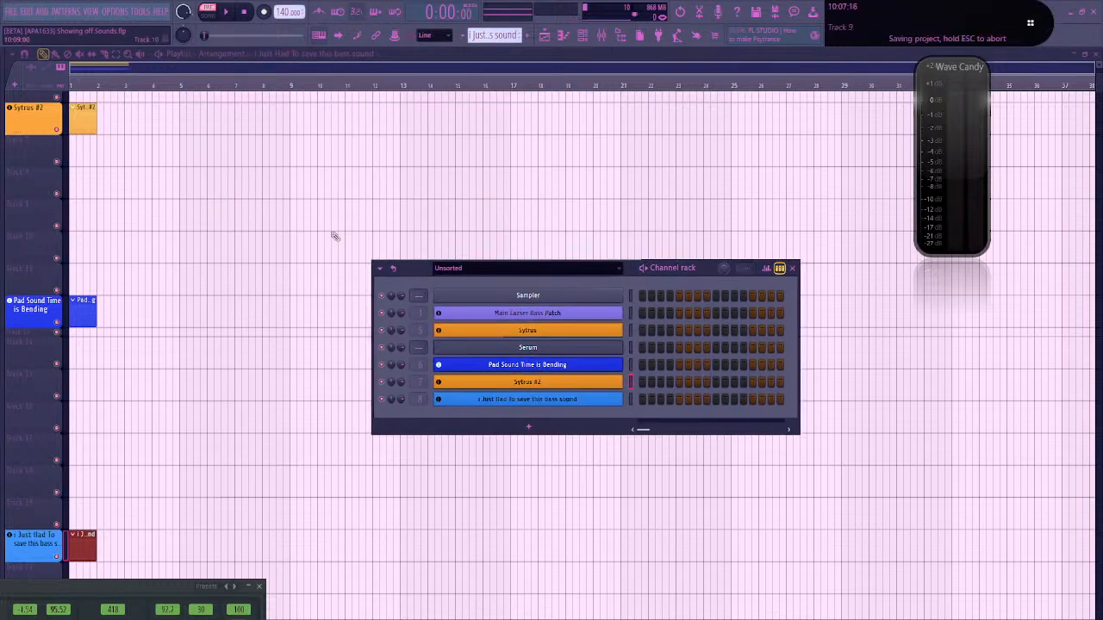
right_click(25, 125)
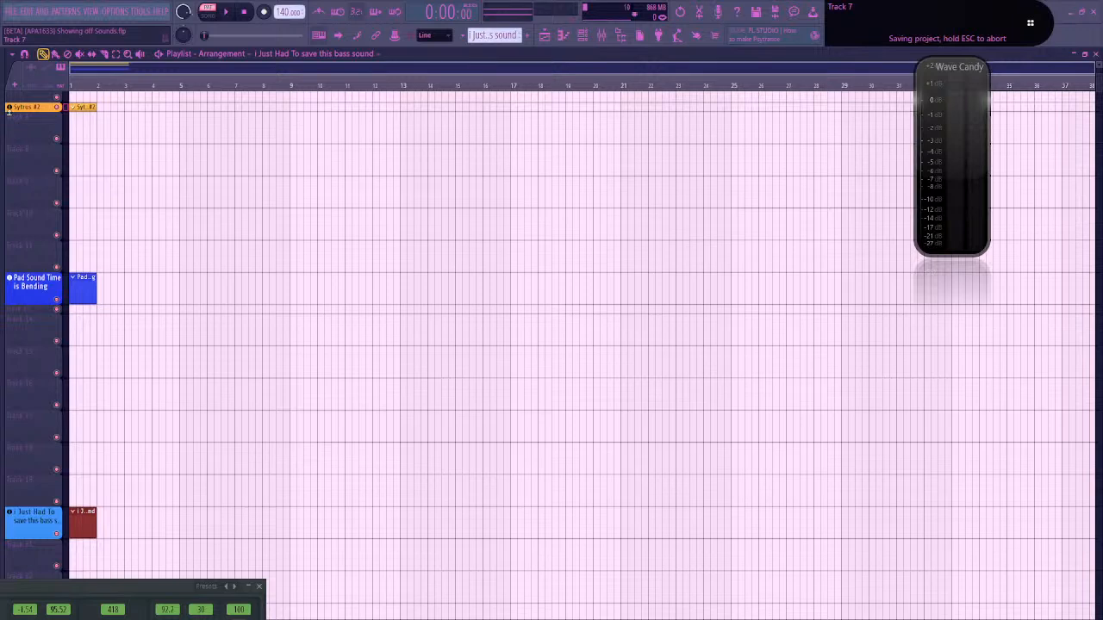
scroll(8, 111, "up", 2)
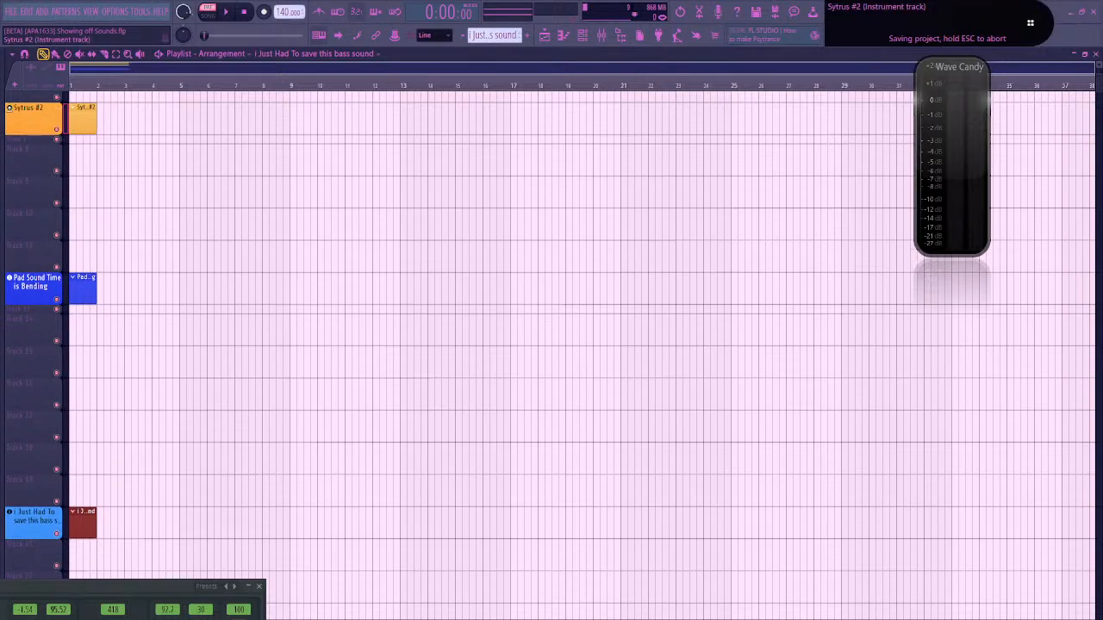
scroll(11, 145, "up", 1)
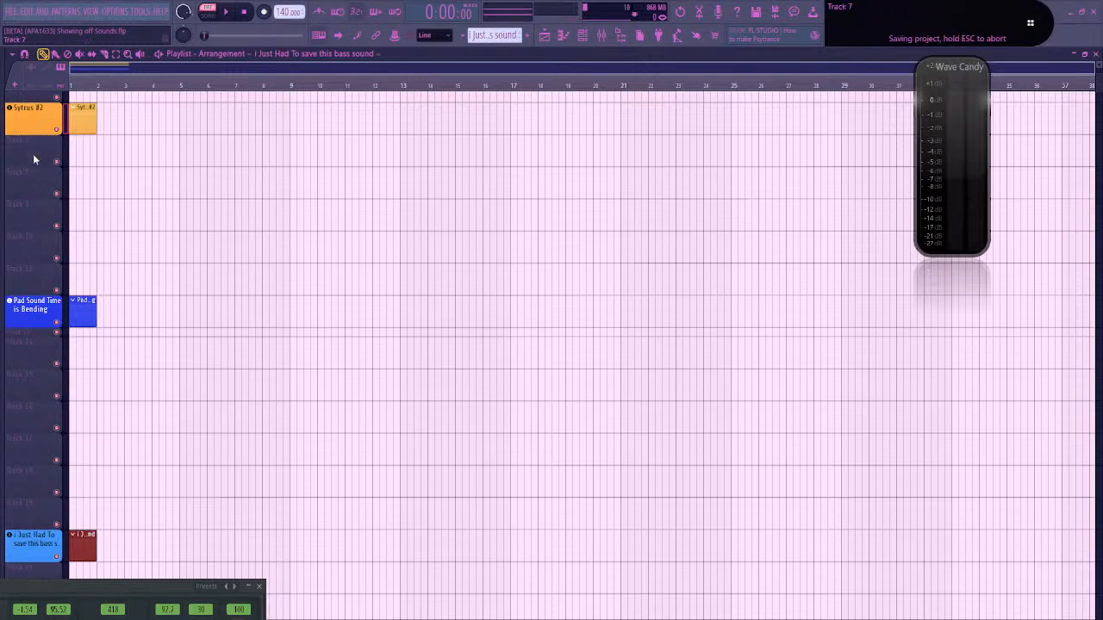
right_click(38, 118)
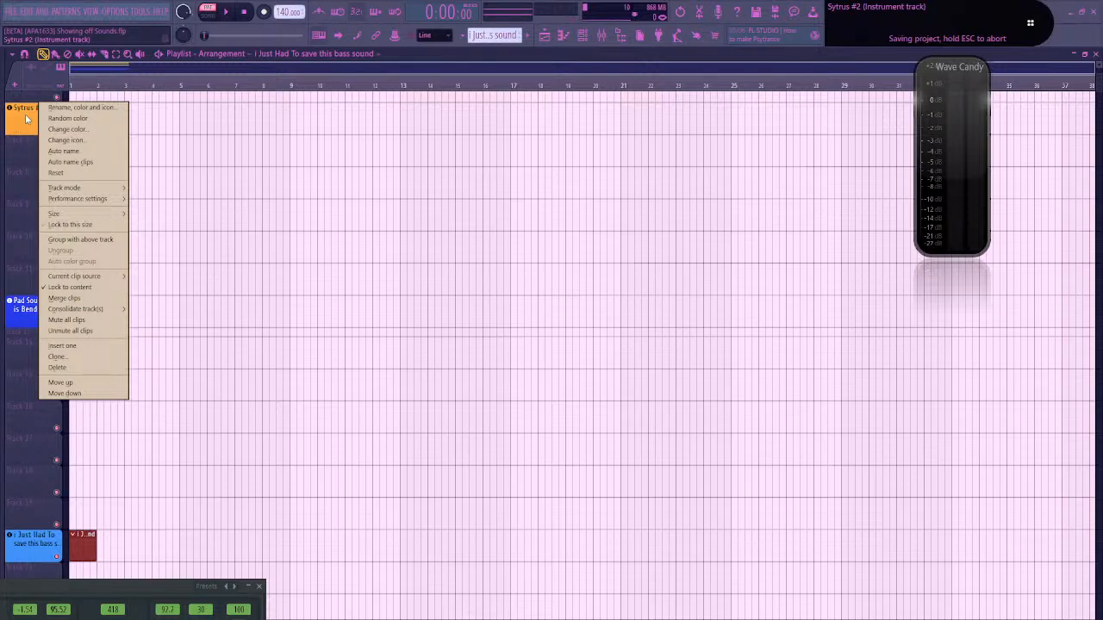
scroll(26, 117, "up", 1)
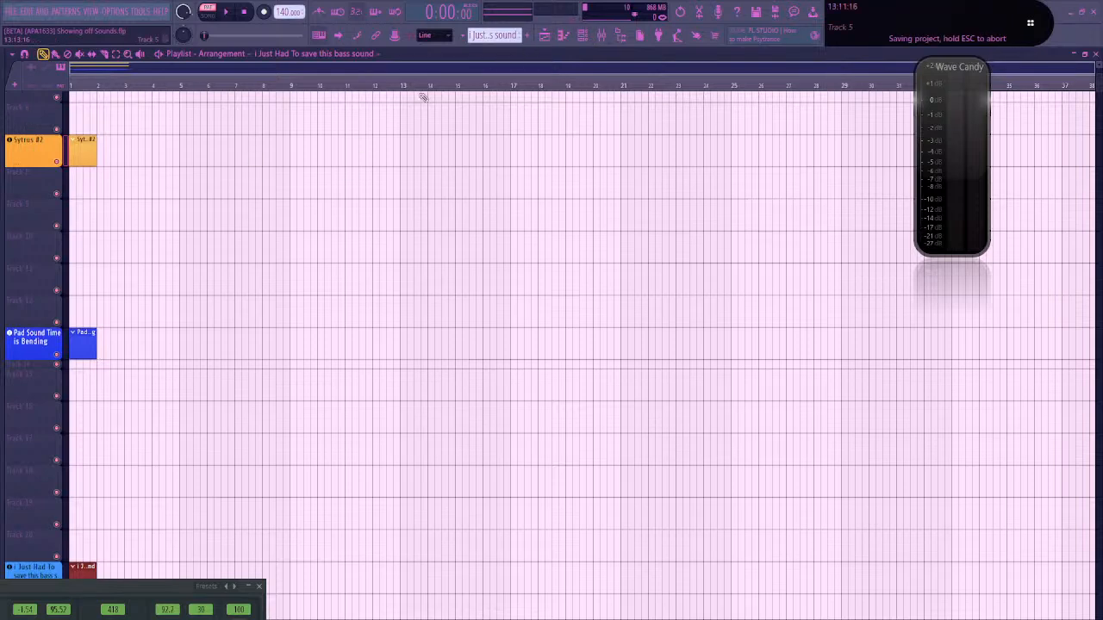
Create an automation clip for the Modulation X knob on the main page of Sytrus #2 and save the project
left_click(40, 160)
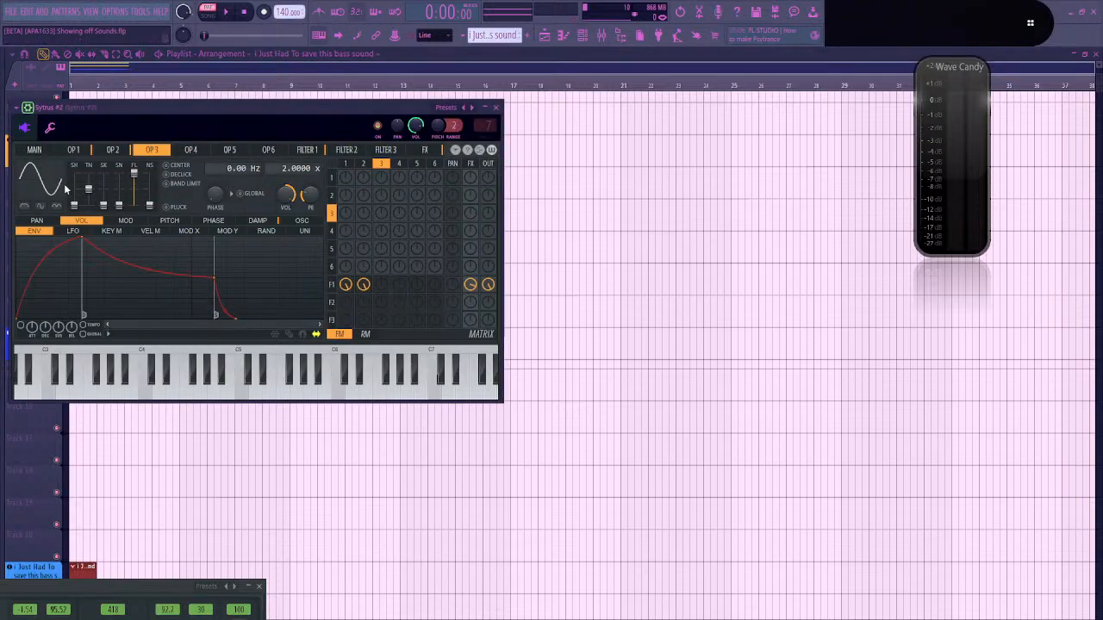
left_click(35, 149)
right_click(104, 252)
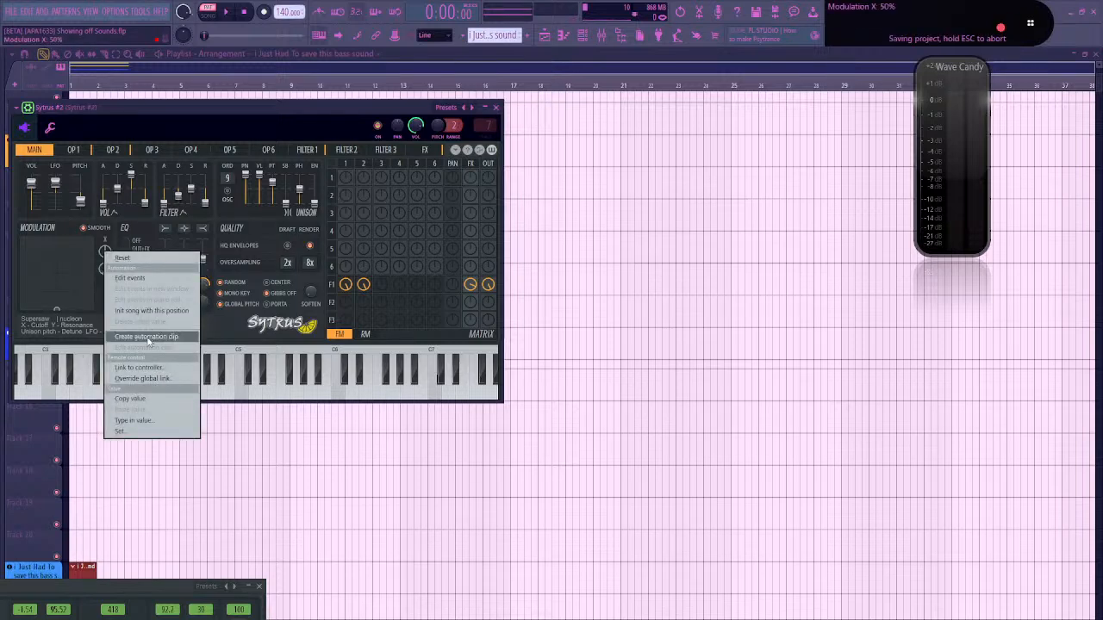
left_click(146, 336)
key("ctrl+s")
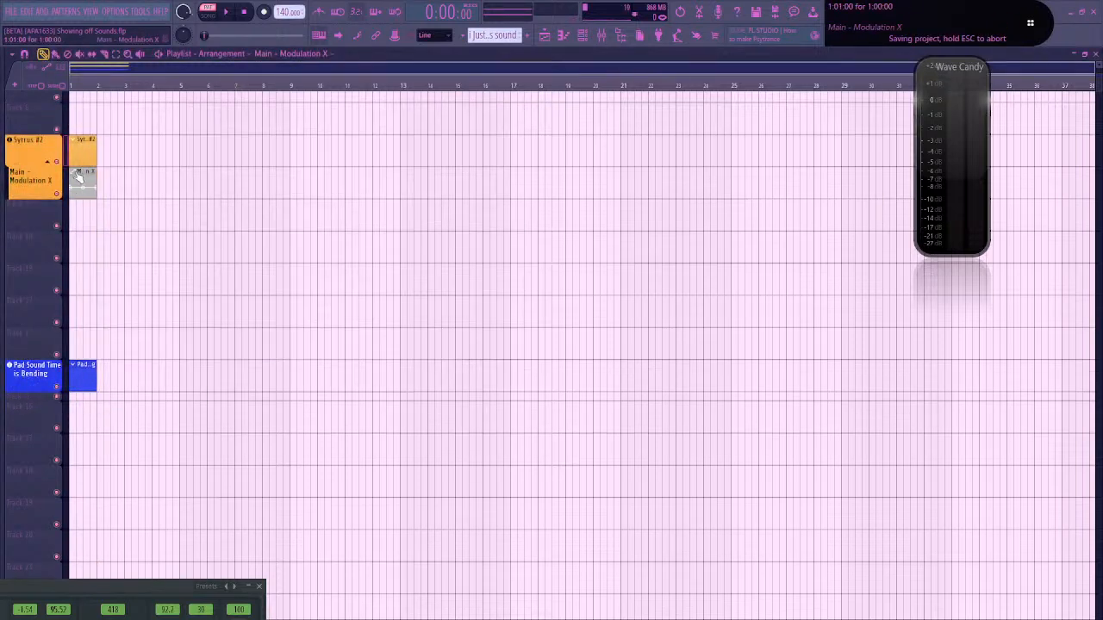
right_click(76, 175)
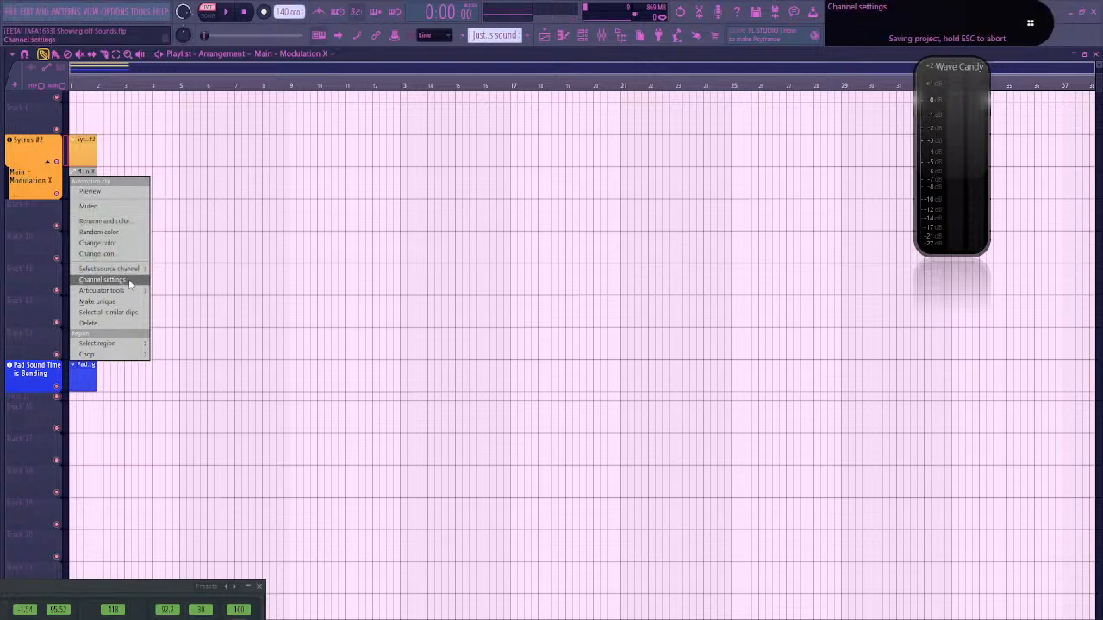
mouse_move(132, 292)
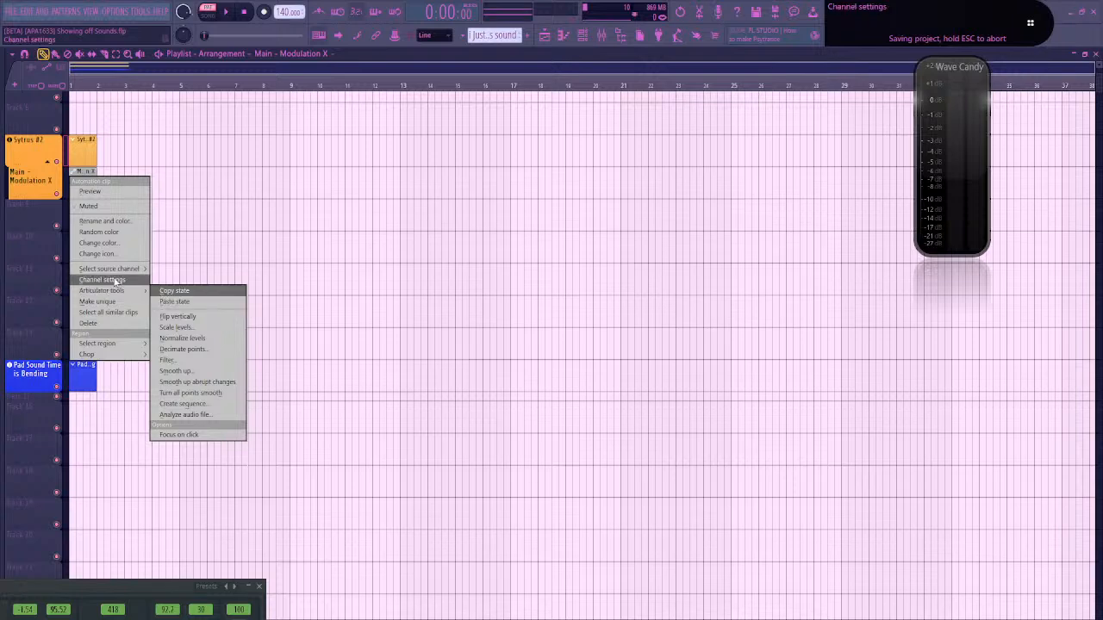
left_click(65, 194)
right_click(74, 176)
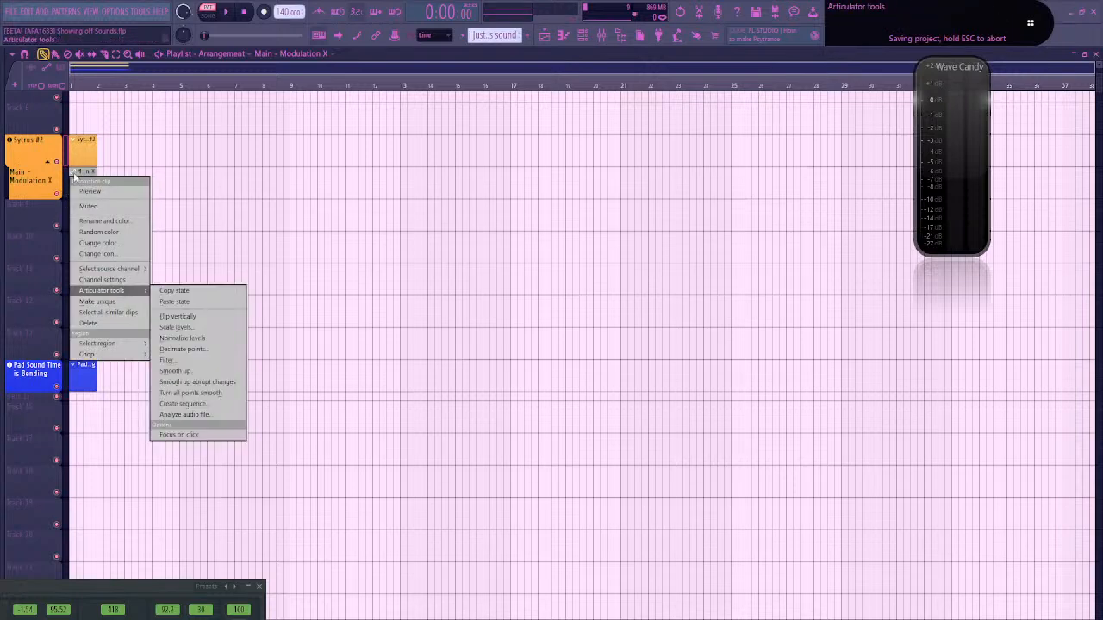
Place copies of the Modulation X automation clip and the Sytrus #2 clip at 4:05, and make the automation copy unique
left_click(75, 176)
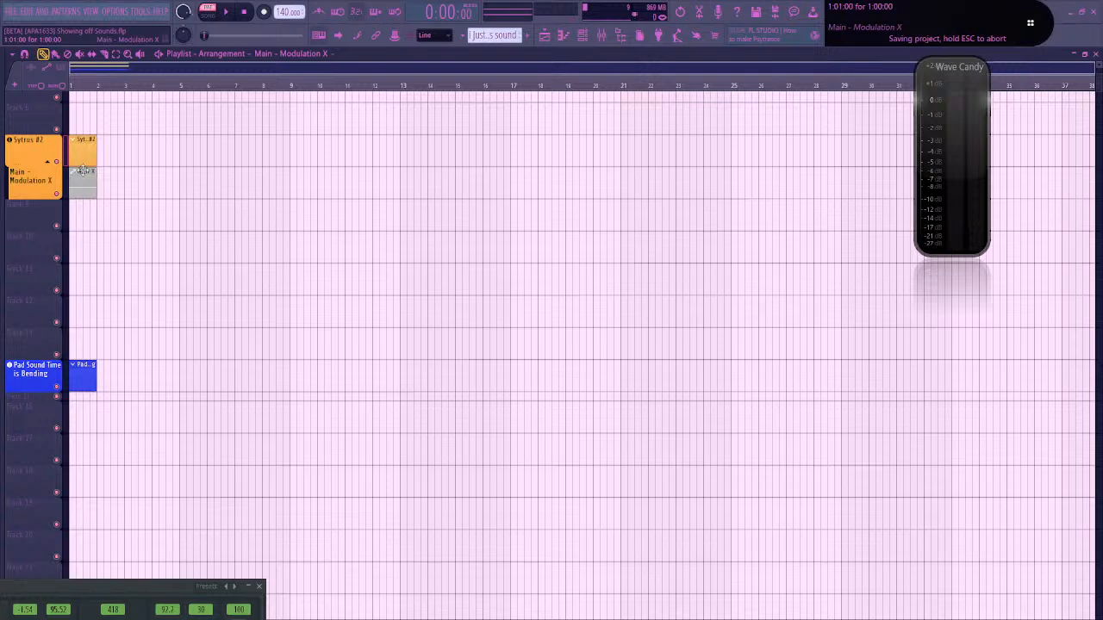
left_click_drag(156, 178, 163, 179)
right_click(167, 176)
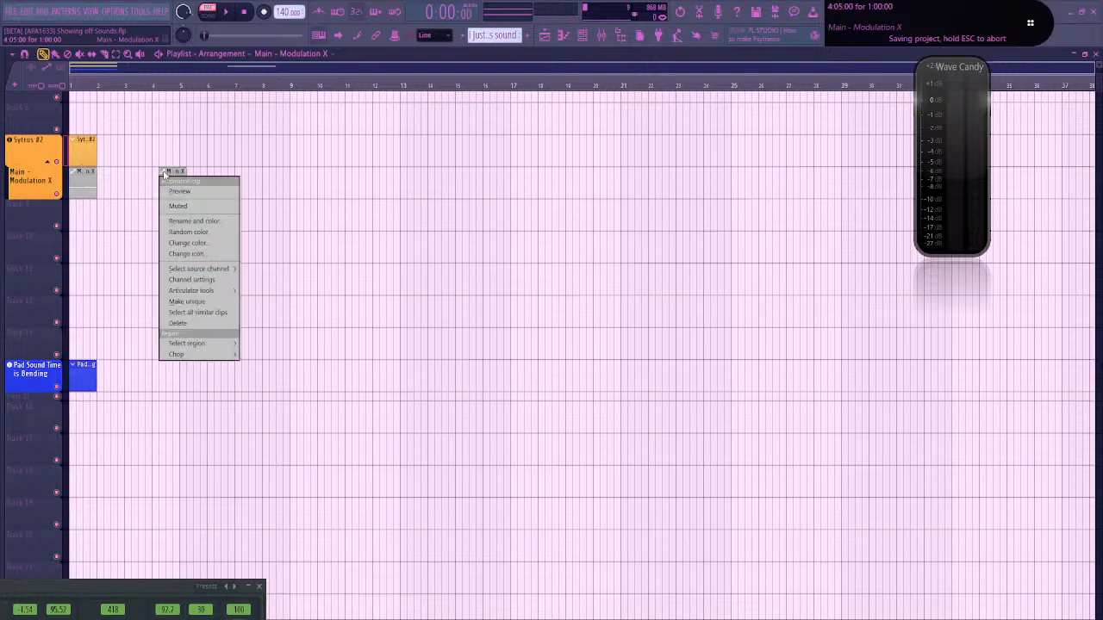
key("m")
left_click(79, 157)
left_click(161, 159)
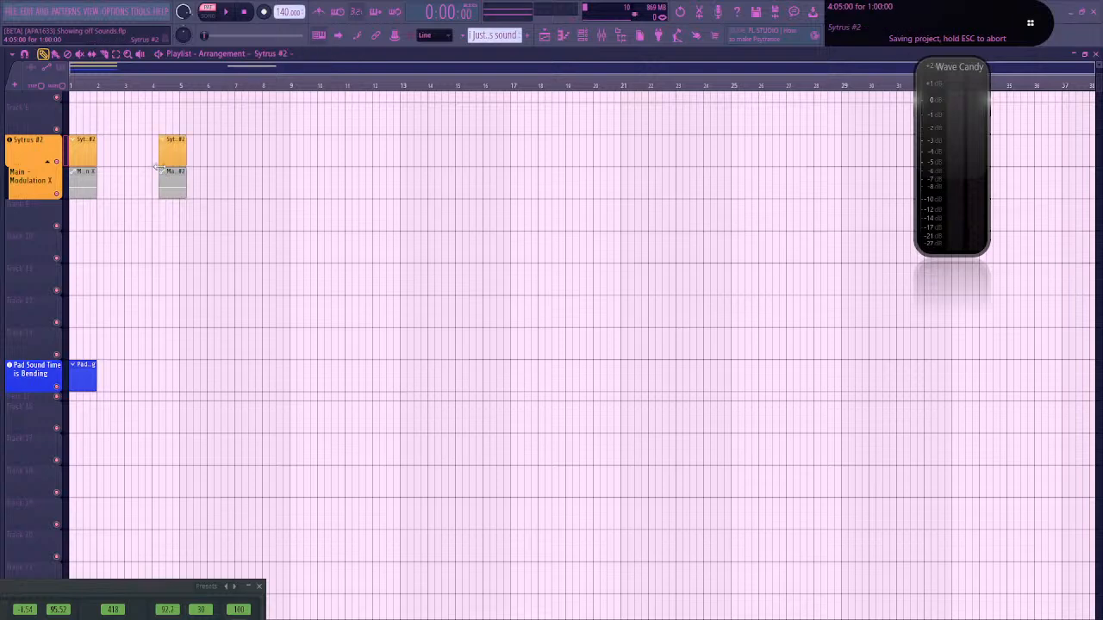
Add a raised middle point to the Main - Modulation X #2 automation clip so it forms a central peak
right_click(160, 176)
mouse_move(192, 291)
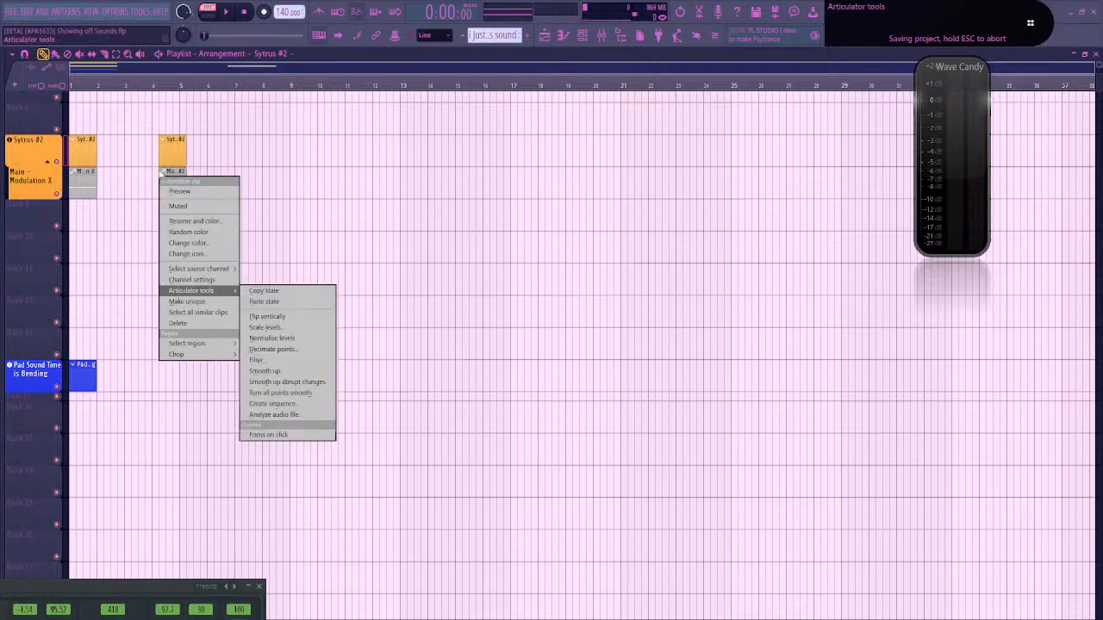
left_click(159, 173)
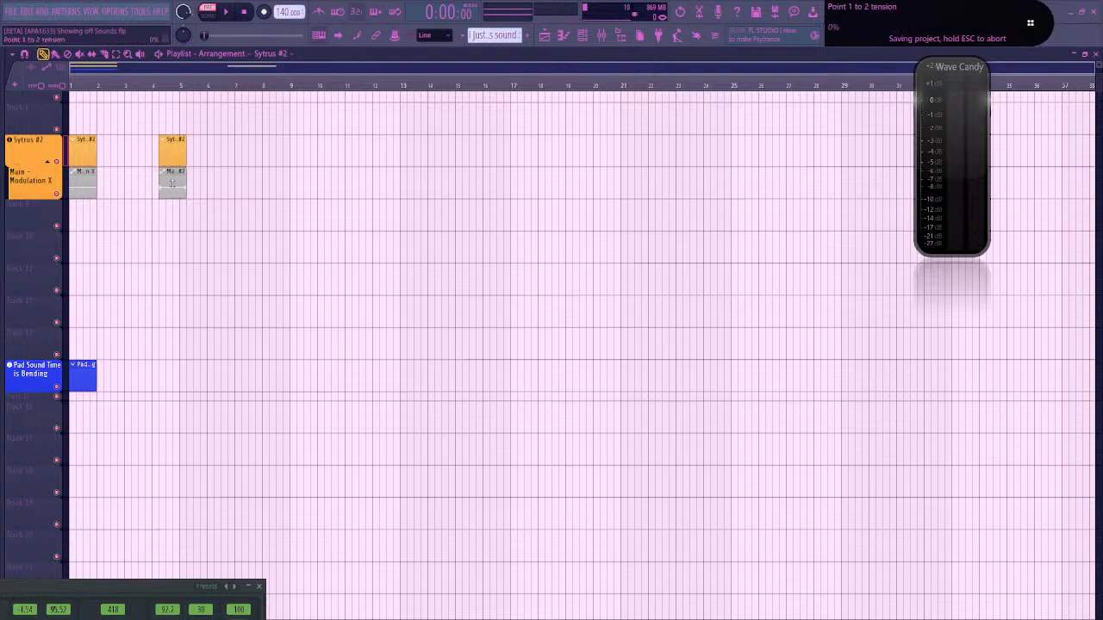
left_click(177, 178)
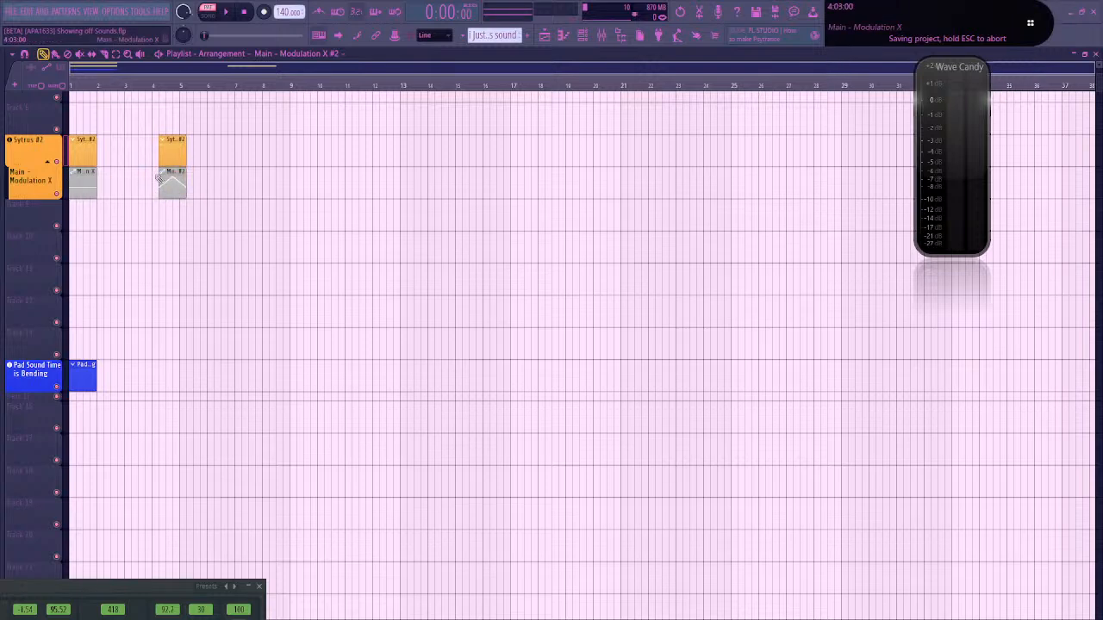
Copy the state of the Main - Modulation X #2 clip and paste it into the Modulation X clip at bar 1
left_click(162, 173)
left_click(162, 174)
left_click(72, 174)
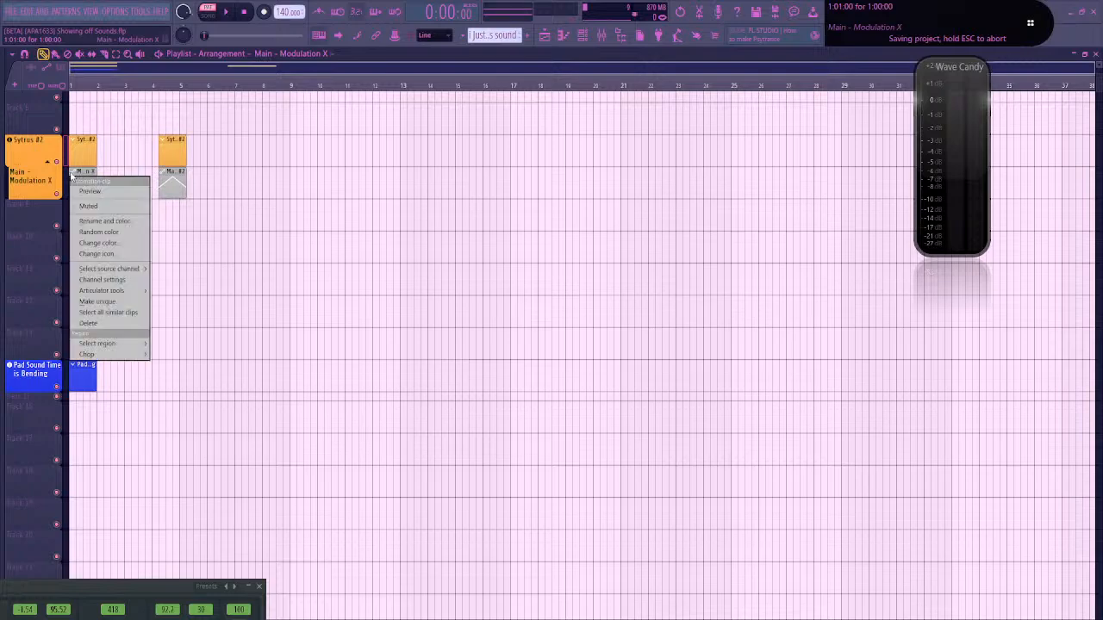
key("a")
left_click(62, 192)
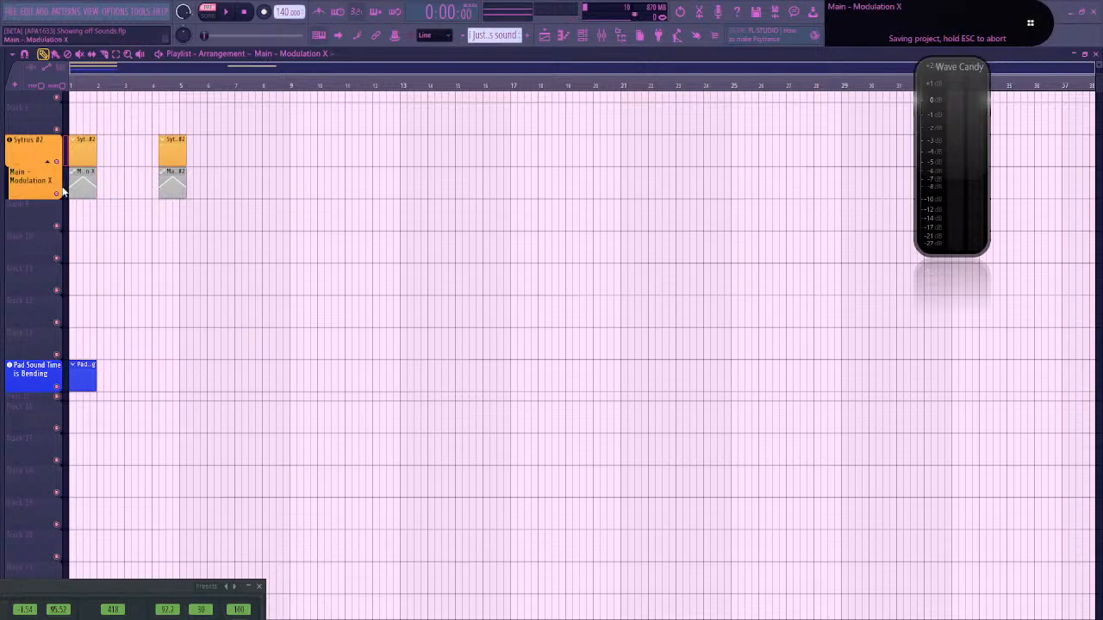
Add a control point near the end of the Modulation X clip at bar 1 and pull it down to the minimum
scroll(131, 207, "up", 5)
scroll(135, 209, "up", 3)
scroll(166, 216, "up", 1)
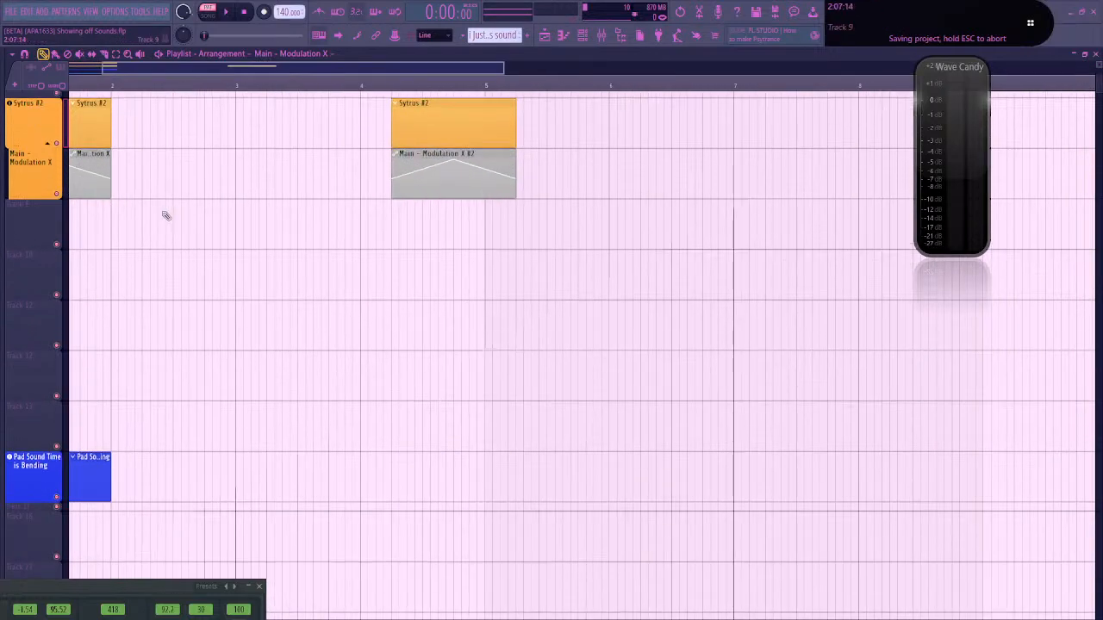
left_click(75, 153)
left_click(199, 157)
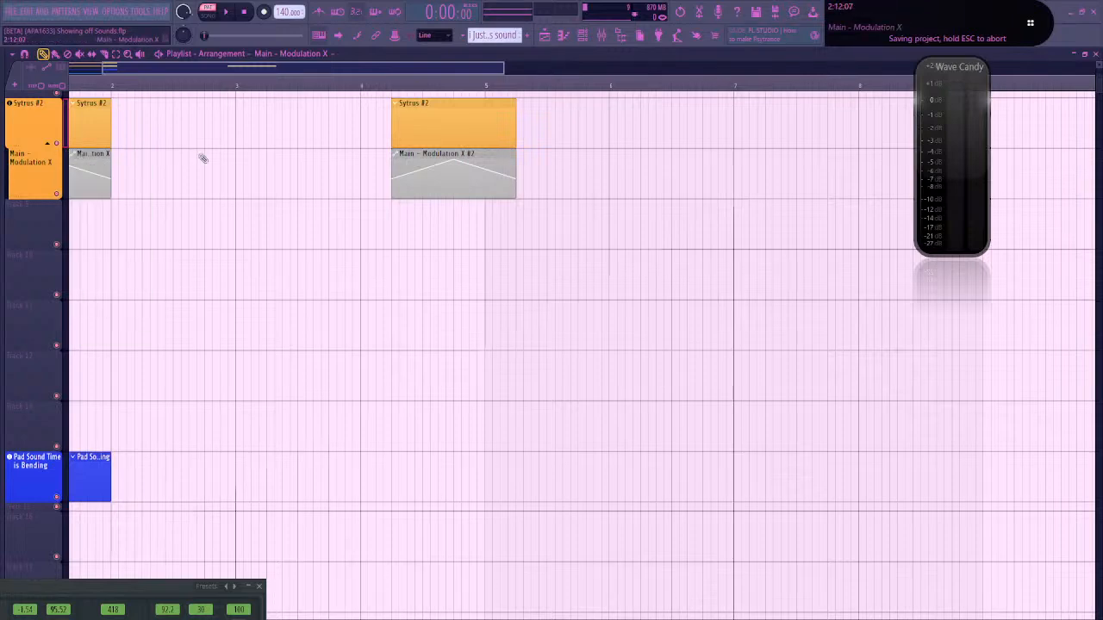
right_click(98, 176)
left_click_drag(97, 176, 97, 224)
left_click_drag(150, 138, 233, 201)
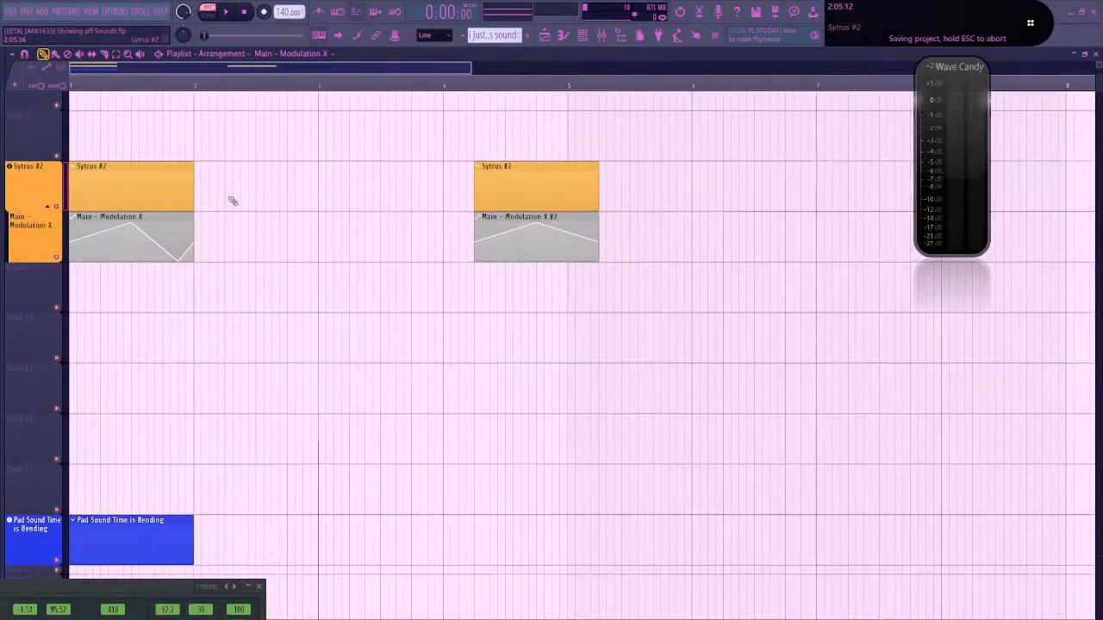
Flip the automation in the bar 1 Modulation X clip vertically and flip it back to its original orientation
left_click(74, 218)
key("a")
key("f")
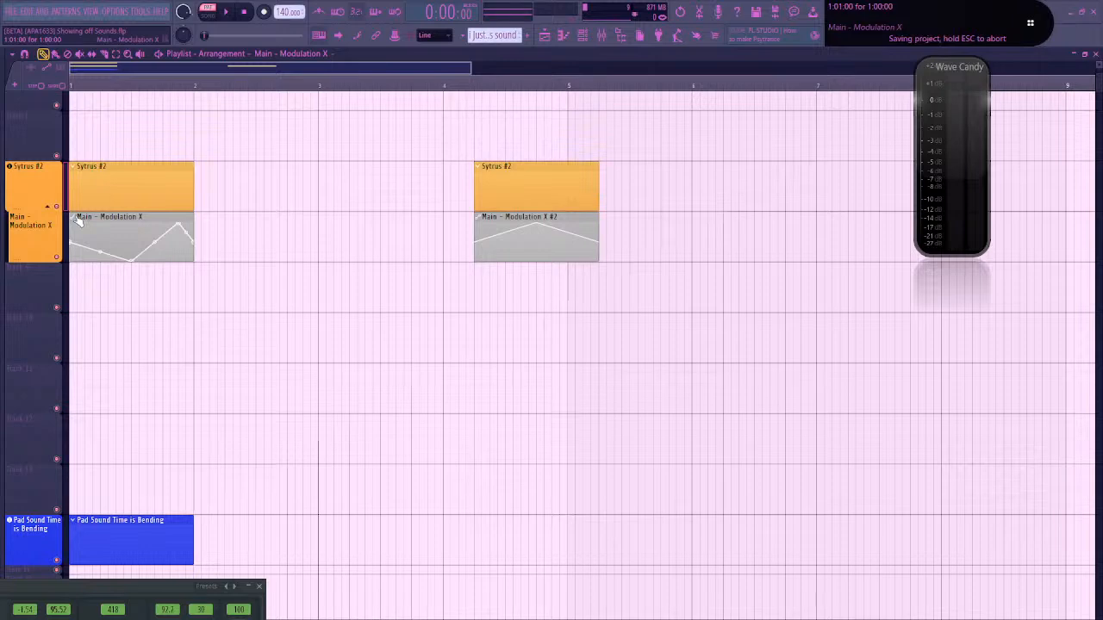
left_click(77, 217)
key("a")
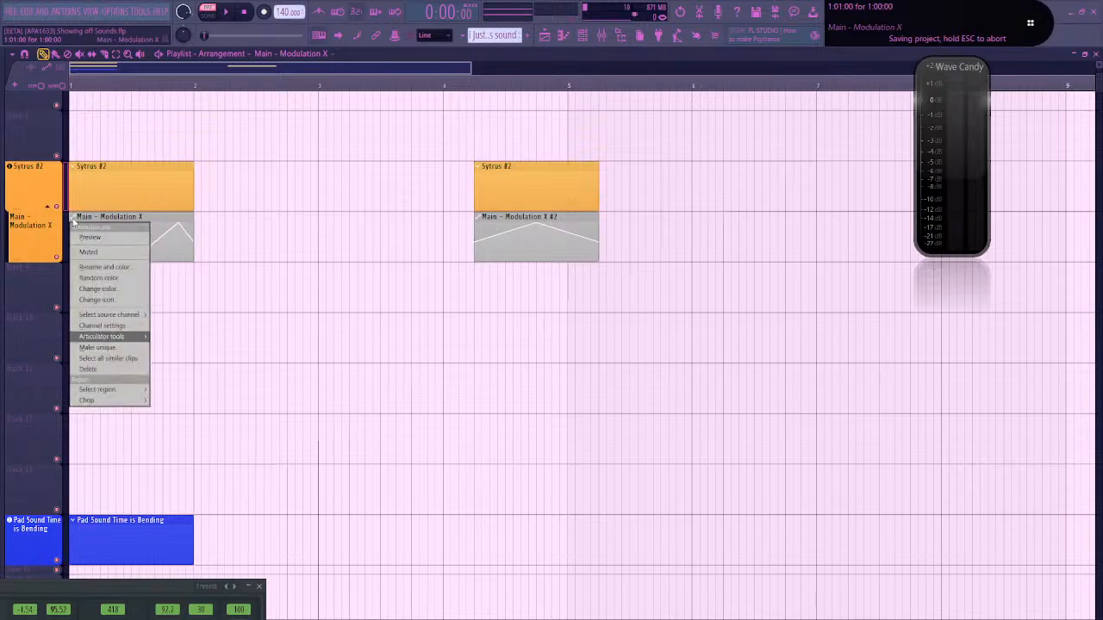
key("f")
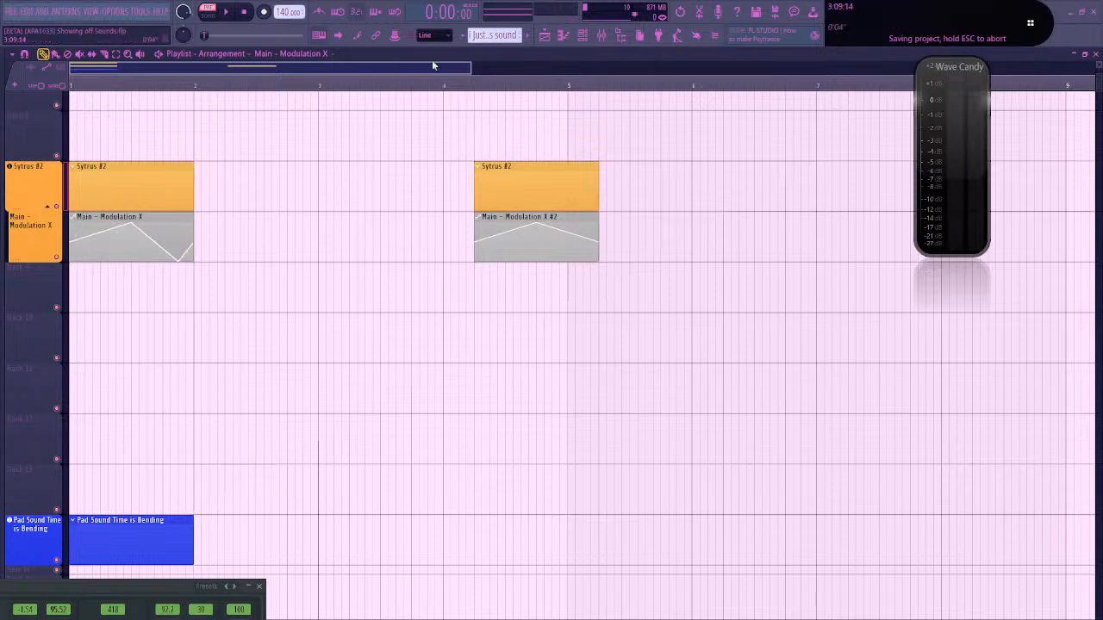
Show the mixer with the Channel rack over it, and filter the rack to the Unsorted group
left_click(584, 37)
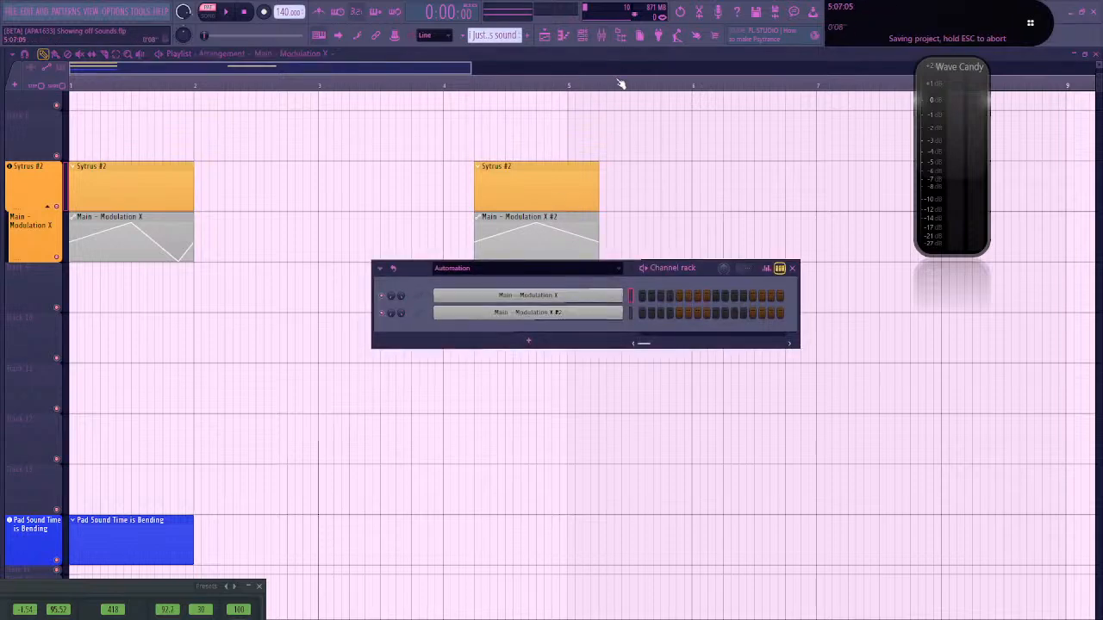
left_click(604, 37)
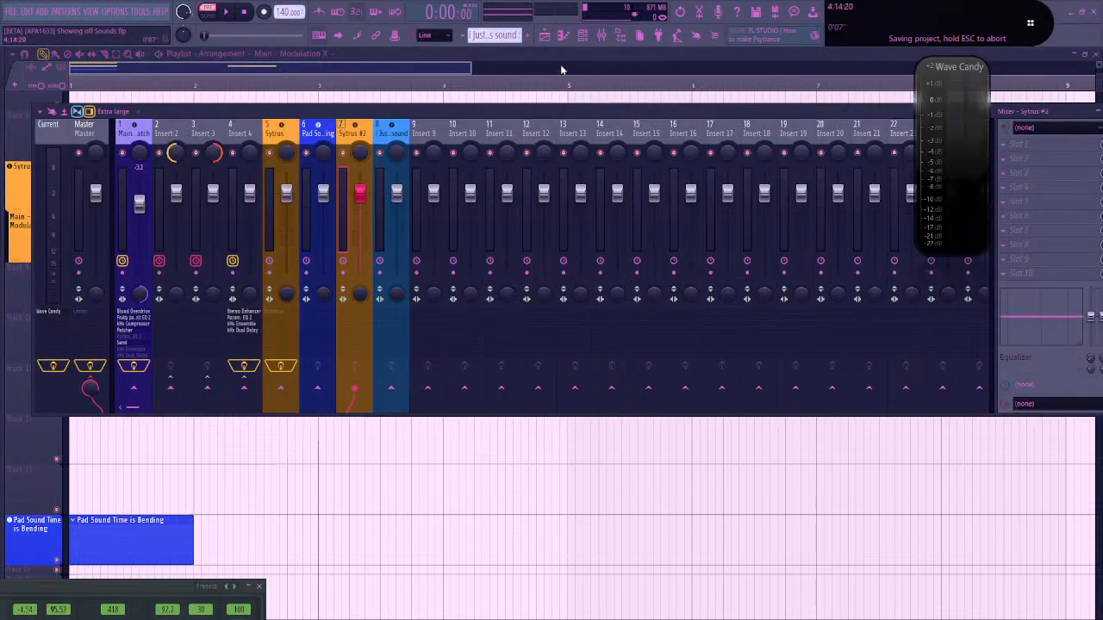
left_click(585, 38)
left_click(505, 269)
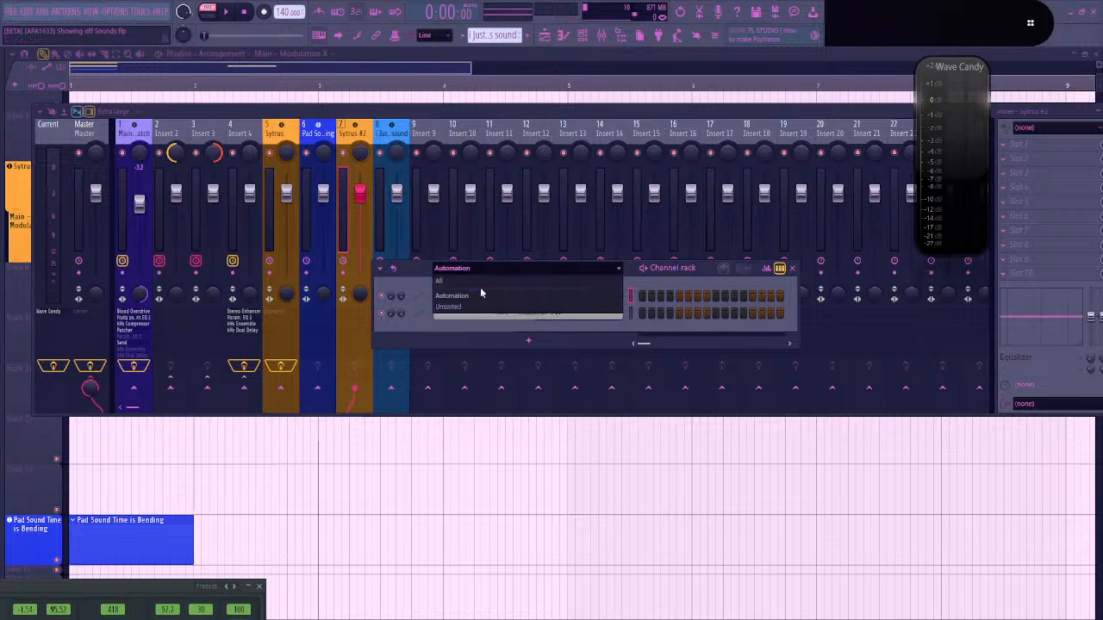
left_click(478, 308)
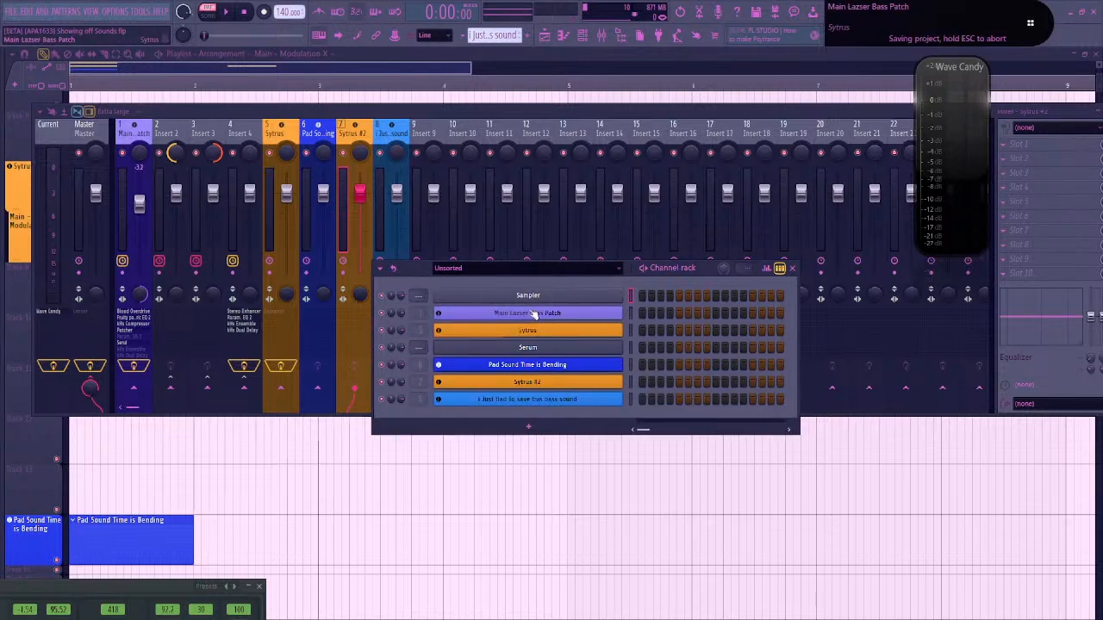
Assign the Serum channel to a new instrument track
right_click(500, 352)
left_click(676, 493)
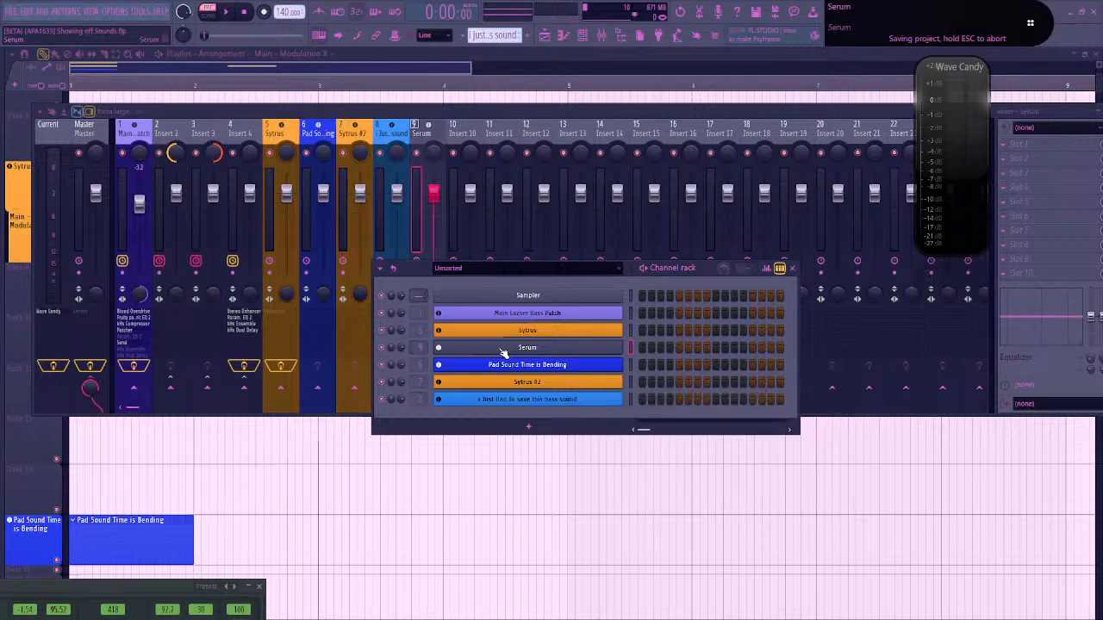
right_click(500, 352)
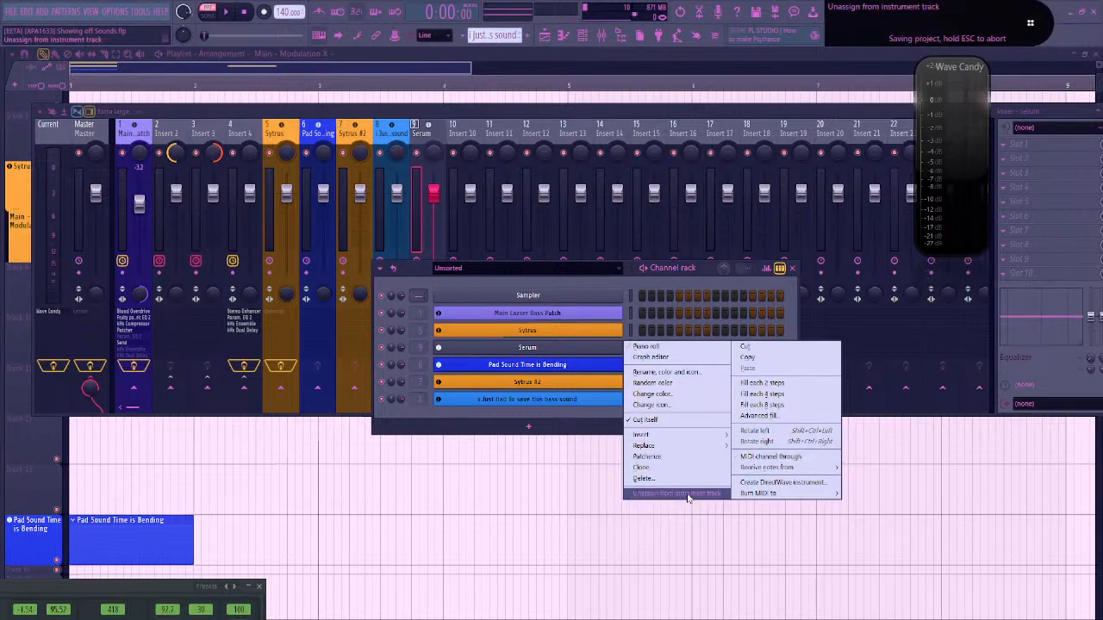
left_click(508, 279)
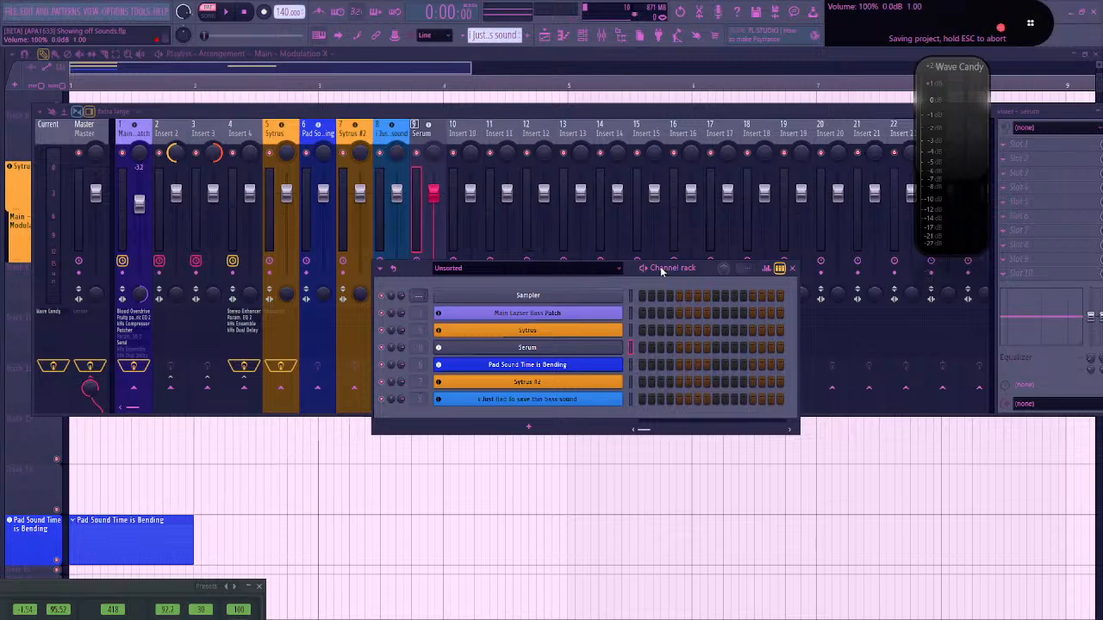
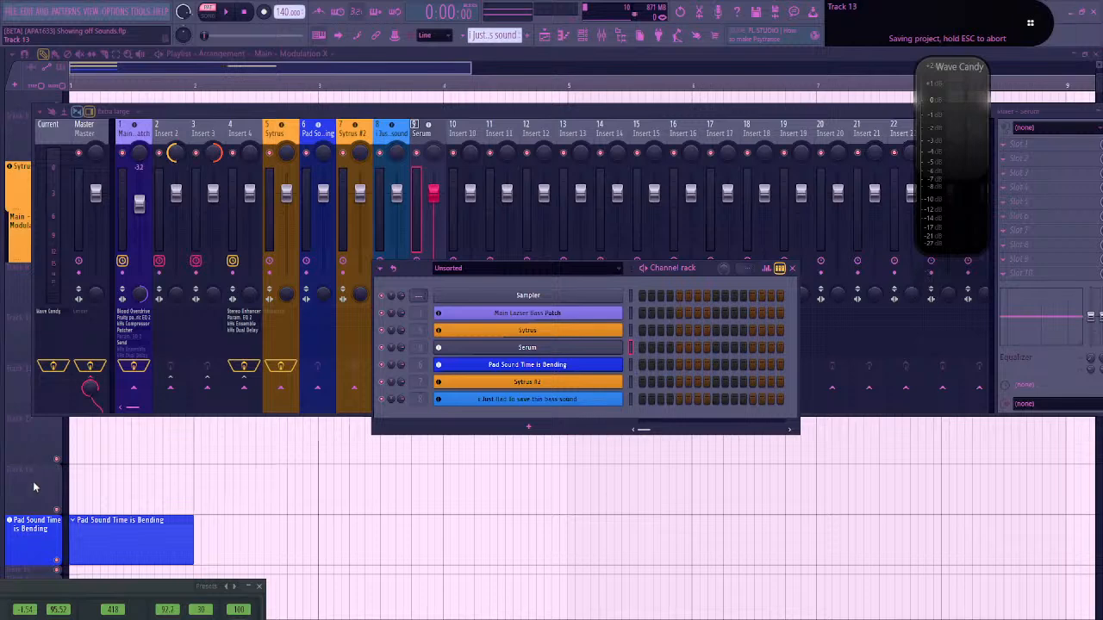
Bring the playlist forward and reopen the mixer over it, shifted slightly up and to the left
right_click(35, 487)
left_click(4, 485)
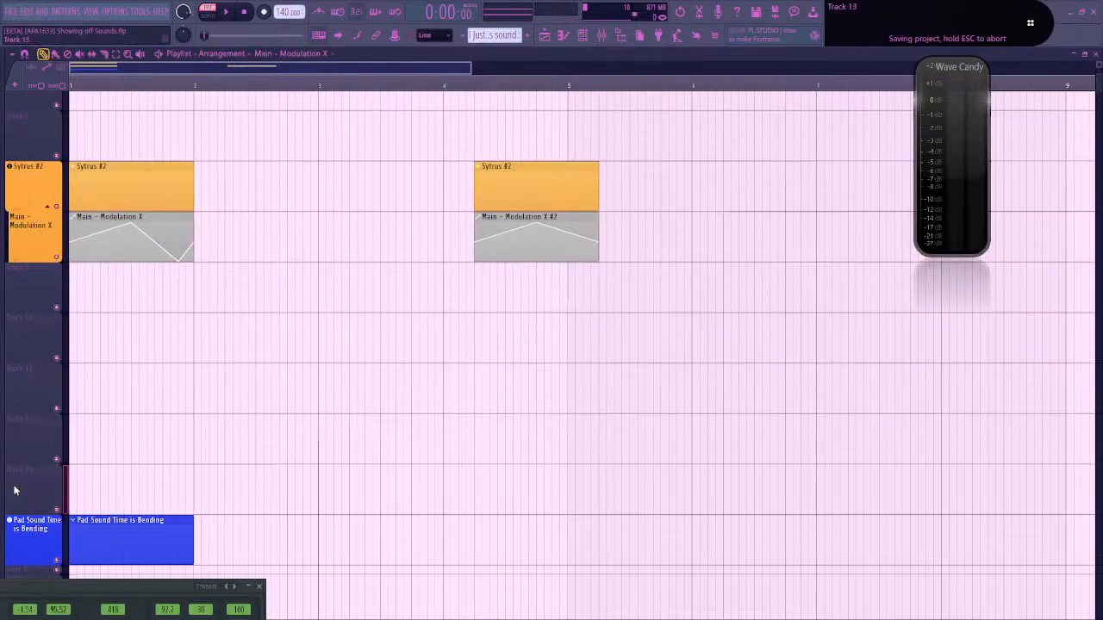
key("F9")
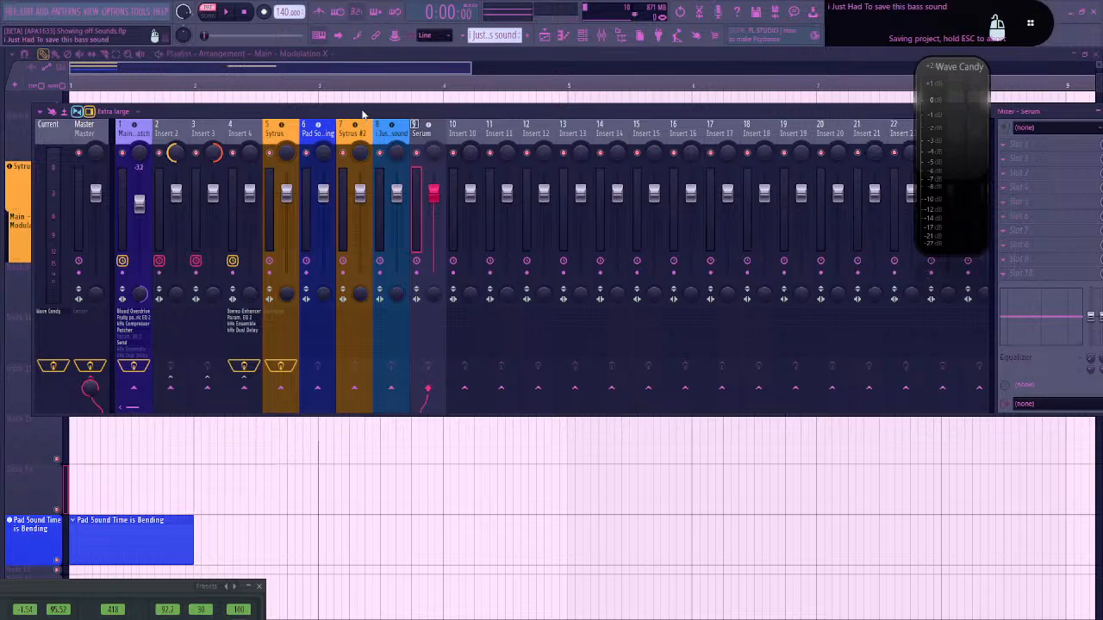
left_click_drag(323, 112, 319, 108)
Play the project briefly and save it
key("space")
key("alt+Tab")
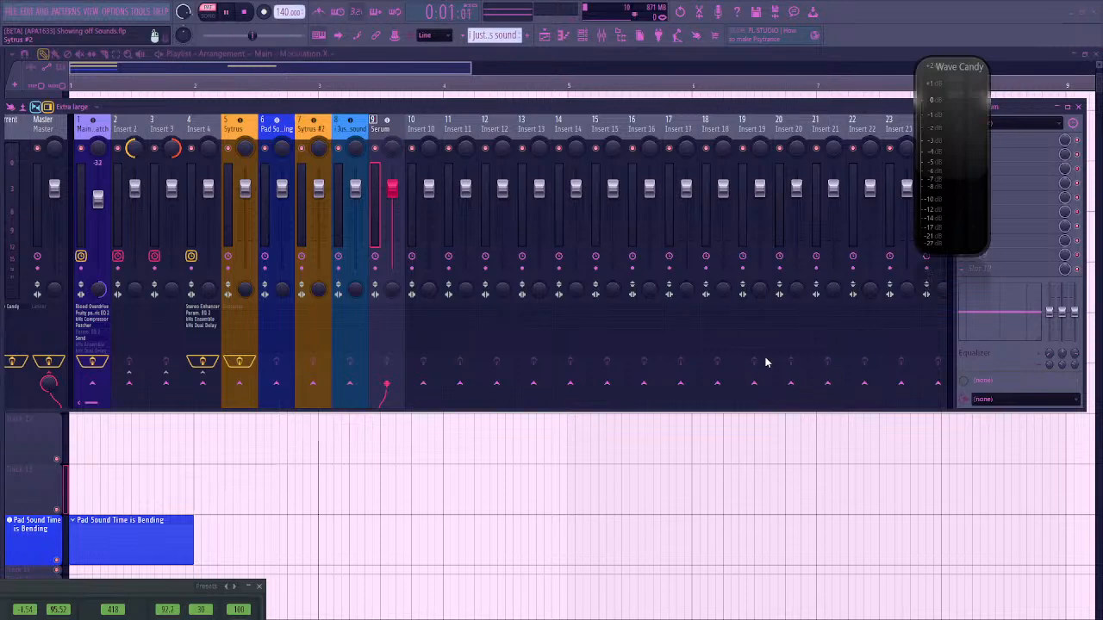
key("ctrl+s")
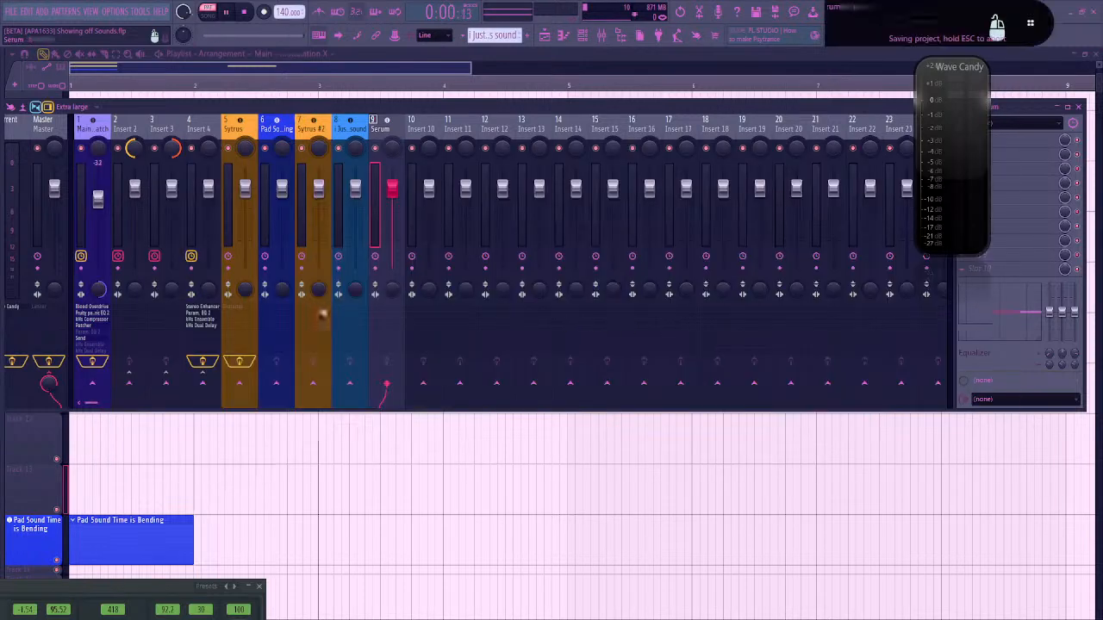
Bring up the Channel rack, move it up over the mixer, and hide it again
left_click(583, 37)
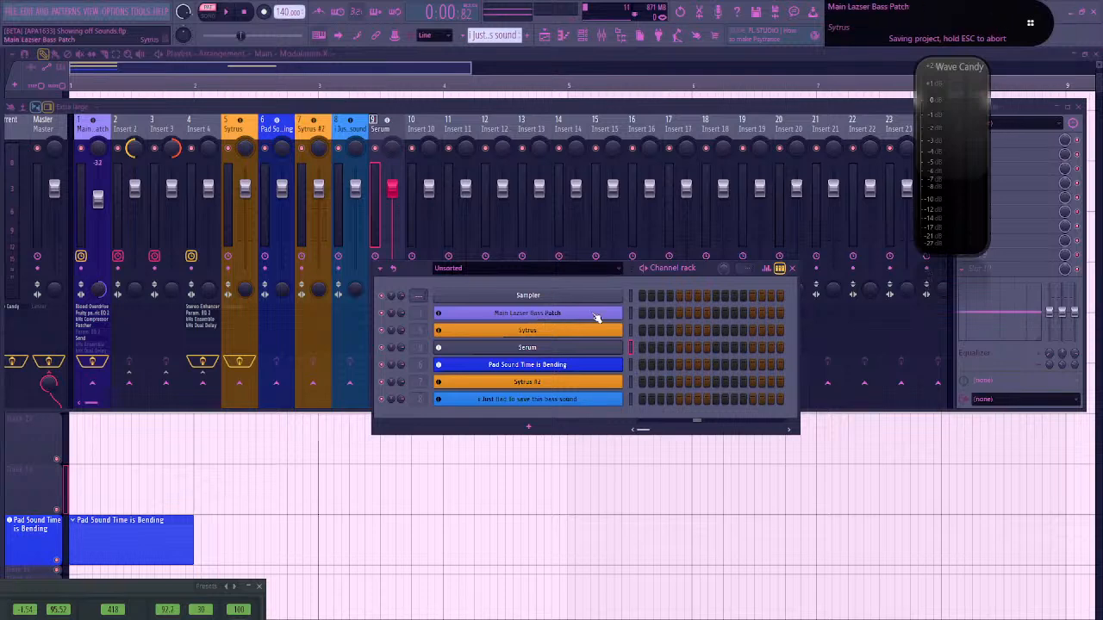
left_click_drag(417, 269, 362, 187)
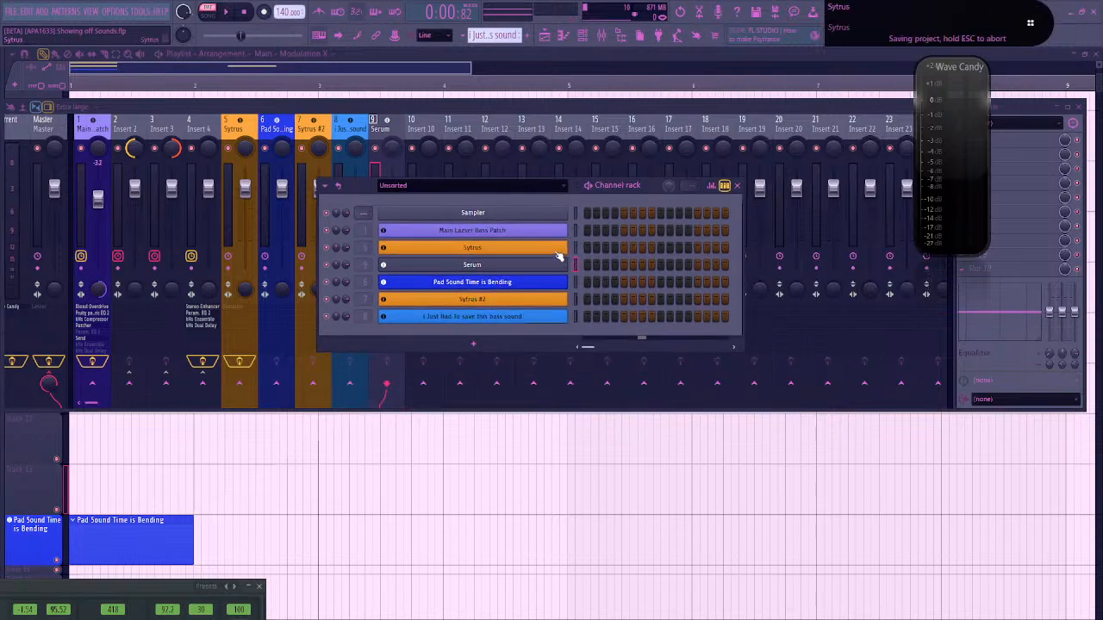
key("F6")
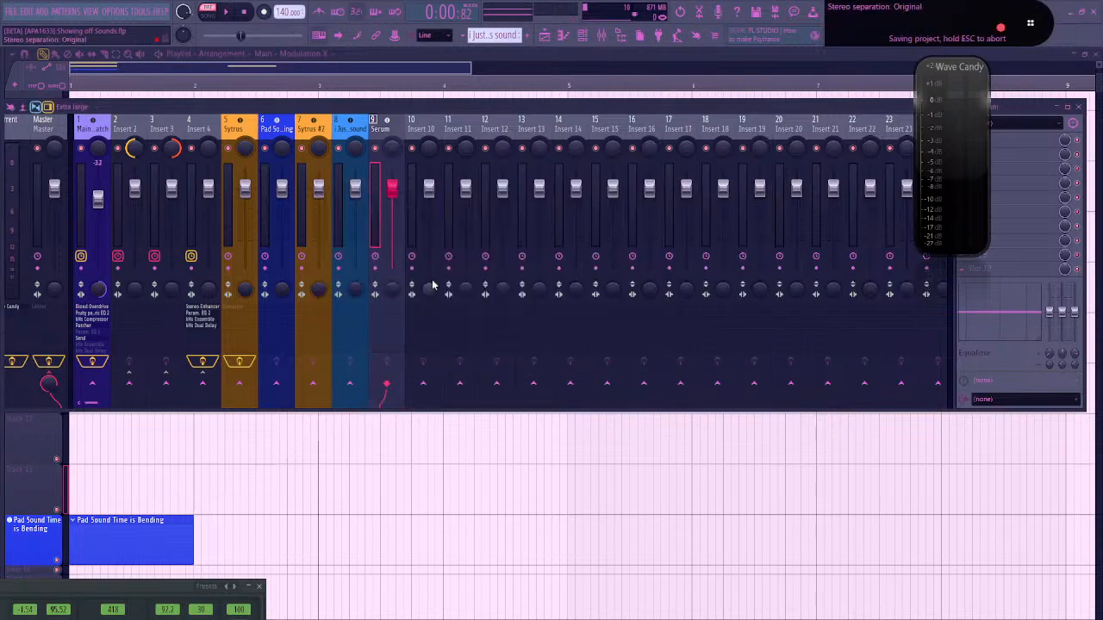
Hide the mixer and open the lazer bass clip at bar 1 of the playlist in the piano roll
key("F9")
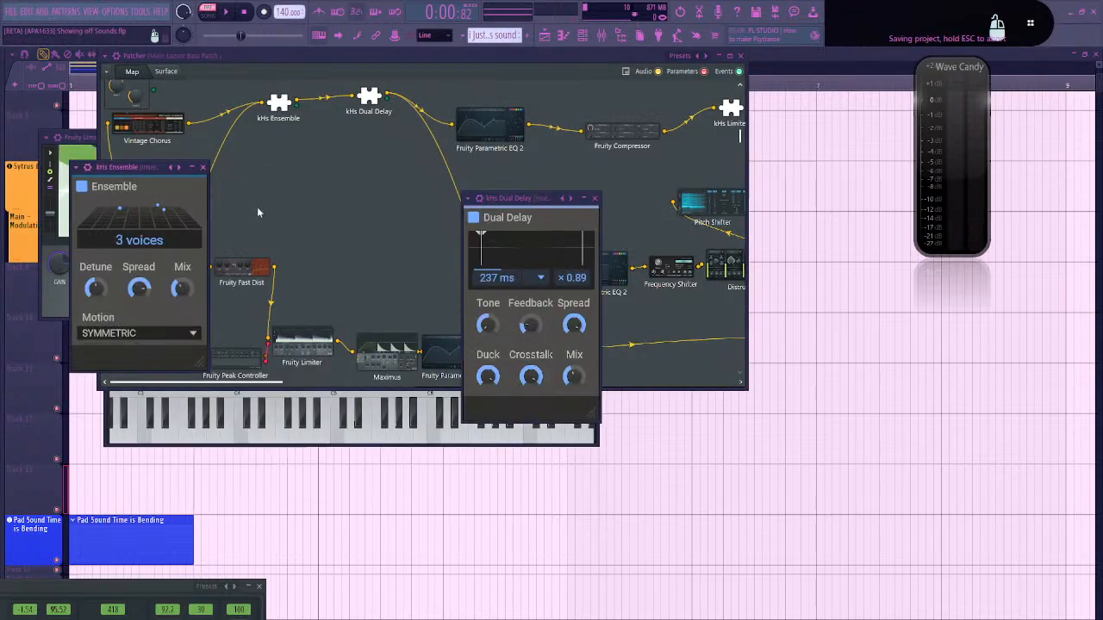
key("F9")
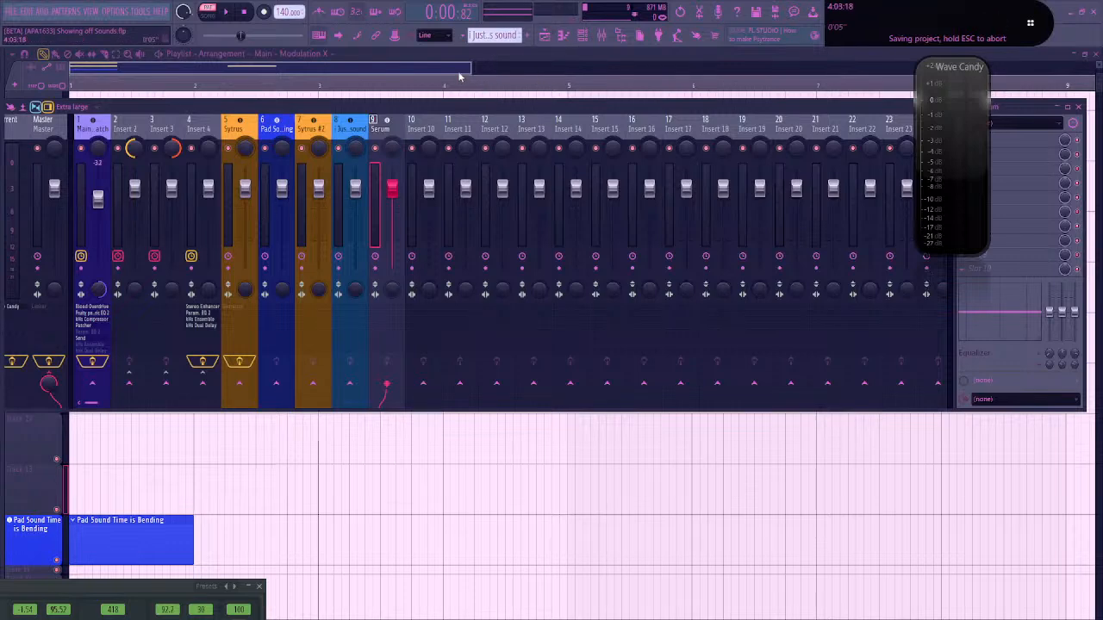
key("F9")
scroll(259, 219, "up", 3)
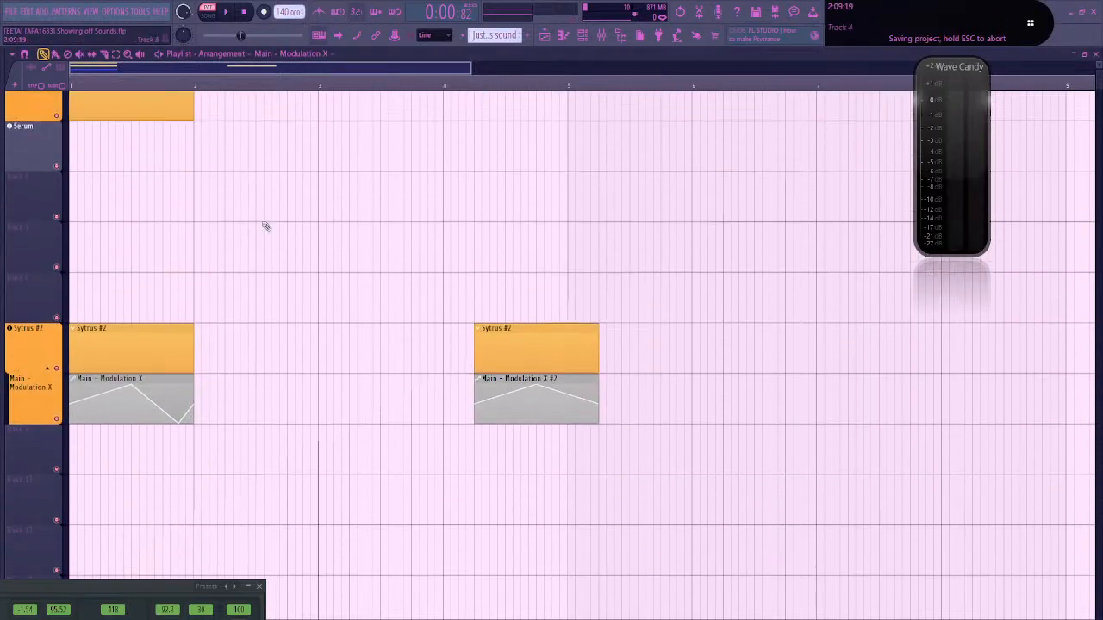
scroll(230, 224, "down", 2)
scroll(226, 224, "down", 2)
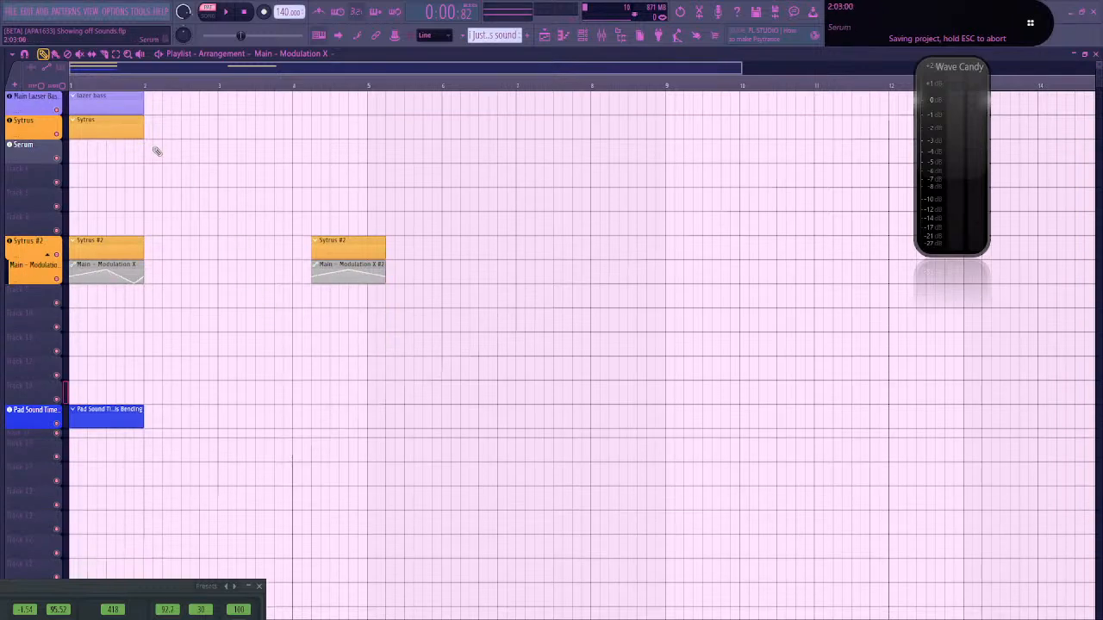
double_click(85, 104)
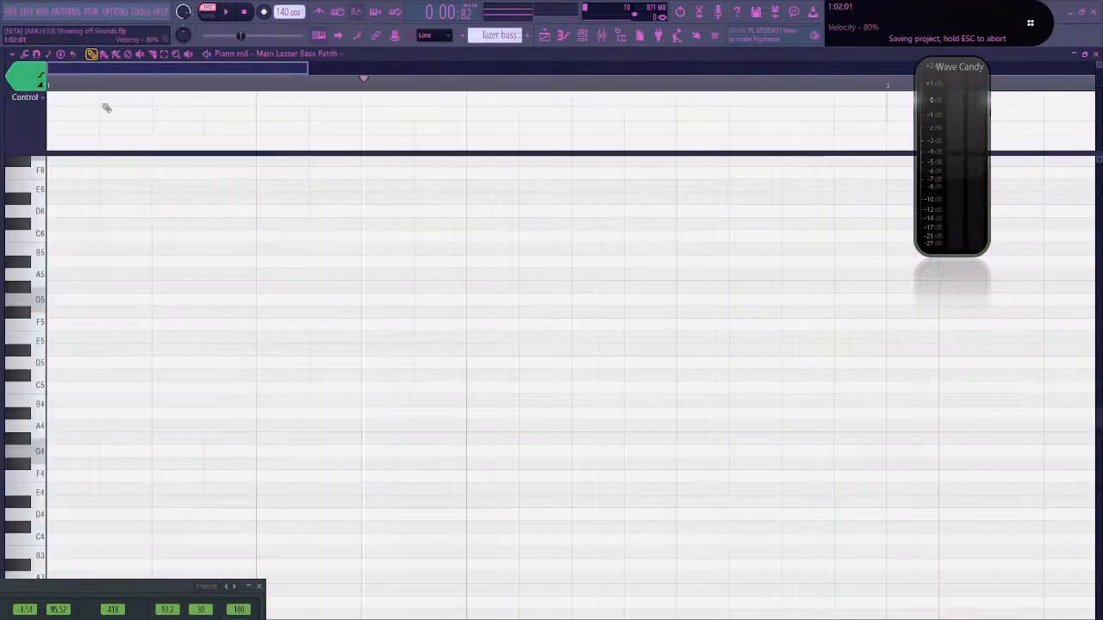
Enter a single F4 note about an eighth of a bar long at the start of bar 1 for Main Lazser Bass Patch
mouse_move(123, 431)
left_mouse_down()
mouse_move(81, 425)
mouse_move(2, 478)
left_mouse_up()
mouse_move(280, 401)
left_mouse_down()
mouse_move(281, 242)
mouse_move(214, 376)
mouse_move(163, 389)
left_mouse_up()
right_click(259, 387)
scroll(204, 485, "down", 3)
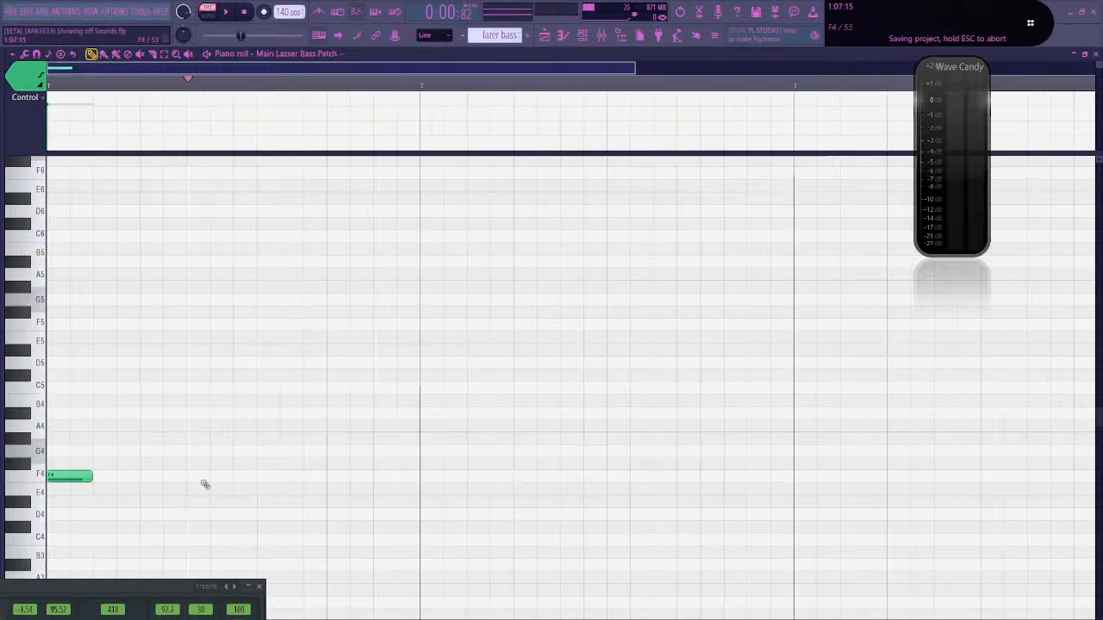
Lengthen the F4 note to one full bar and add a three-step F#4 slide note at 1:08, playing the result
scroll(167, 466, "down", 1)
left_click_drag(91, 472, 422, 472)
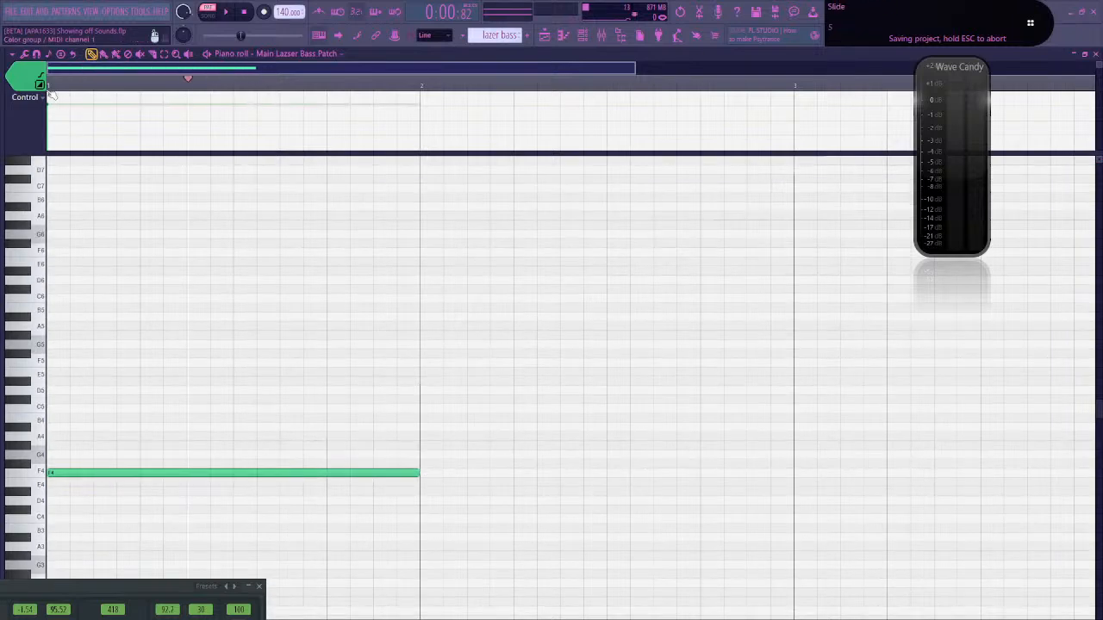
left_click_drag(142, 431, 212, 472)
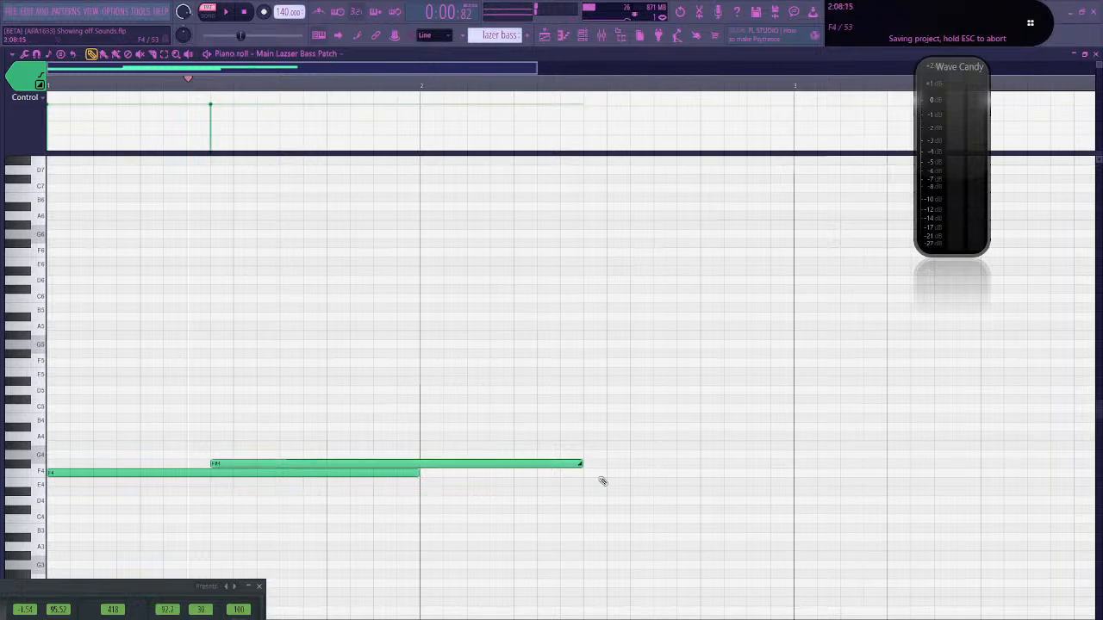
left_click_drag(586, 467, 276, 476)
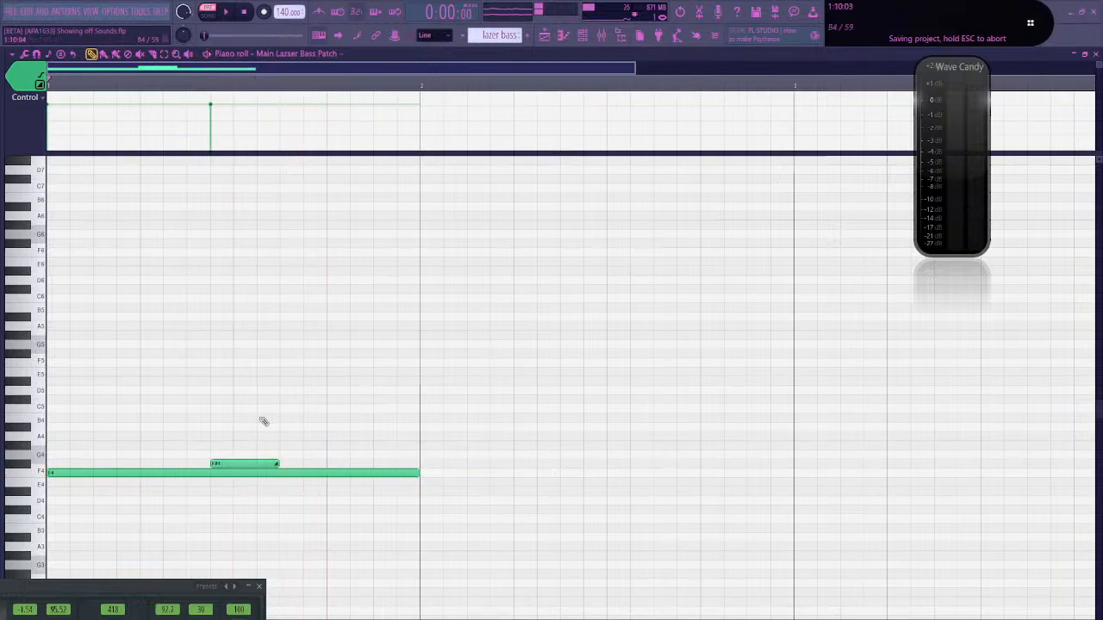
key("space")
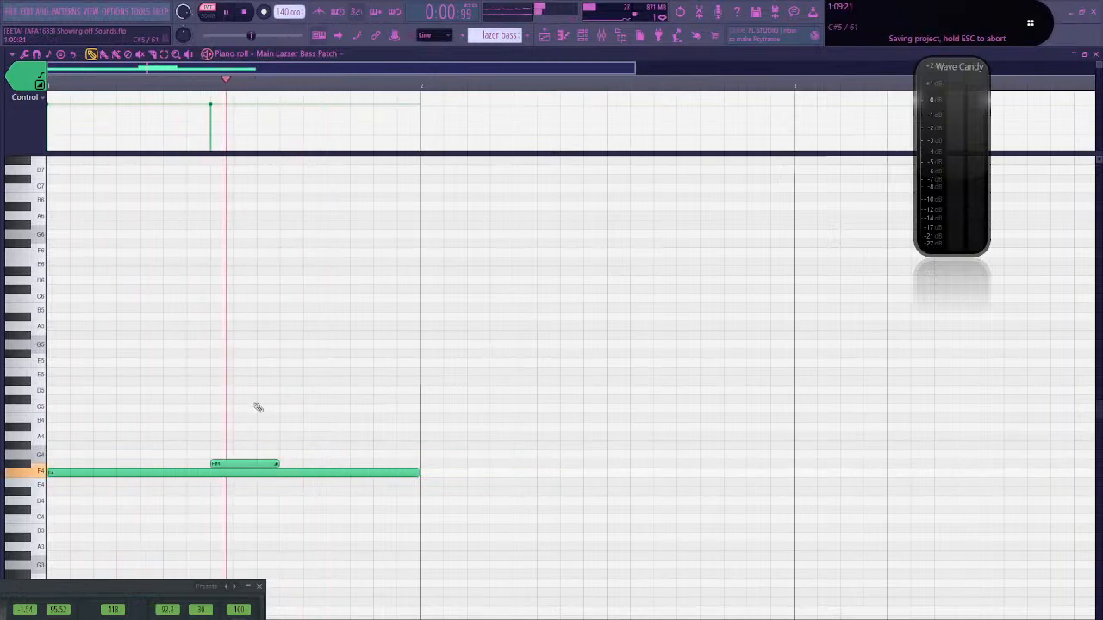
key("space")
Add a one-bar G4 note at the start of bar 2 and play the pattern
left_click(431, 457)
right_click(433, 457)
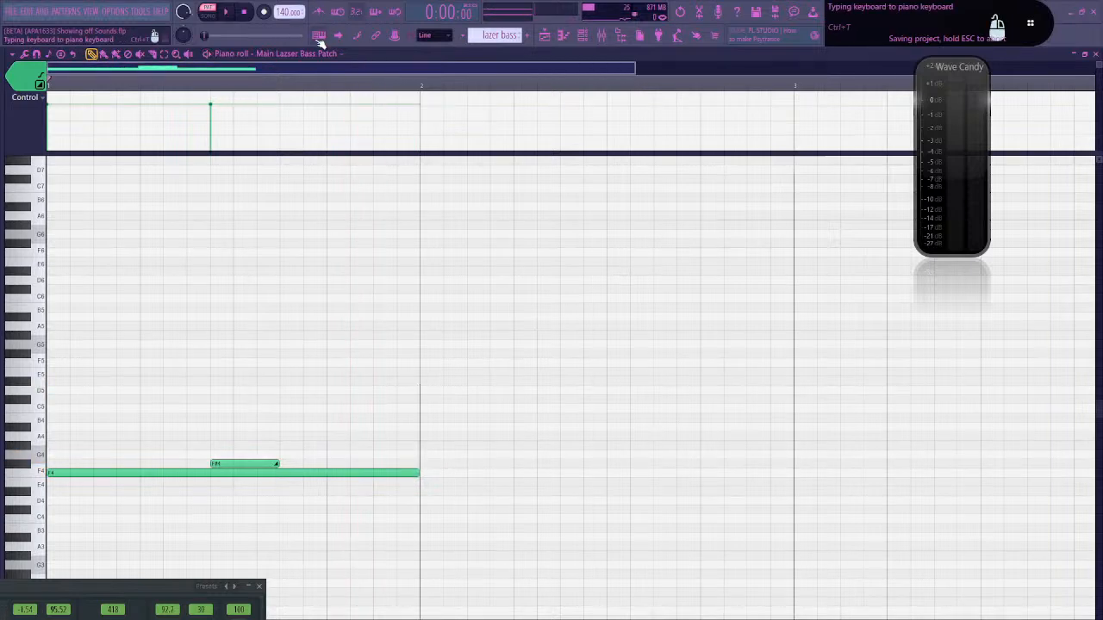
left_click_drag(424, 454, 793, 491)
key("space")
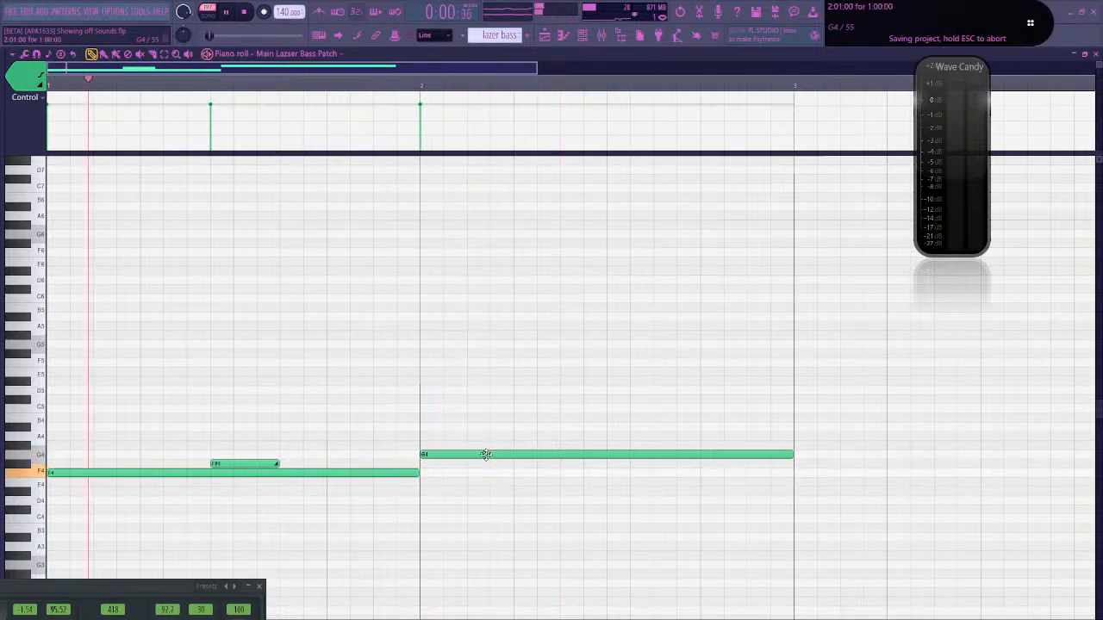
Move the G4 note two steps earlier and legato the F4 and G4 notes so they meet and end at bar 3
left_click_drag(486, 455, 413, 507)
key("space")
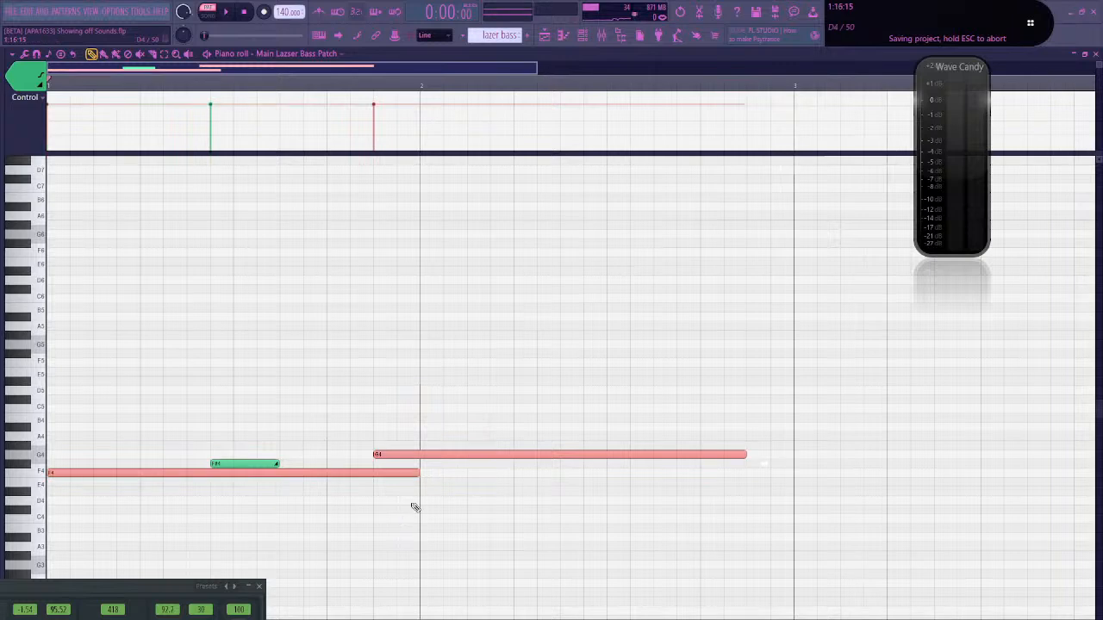
key("ctrl+l")
left_click(419, 533, "ctrl")
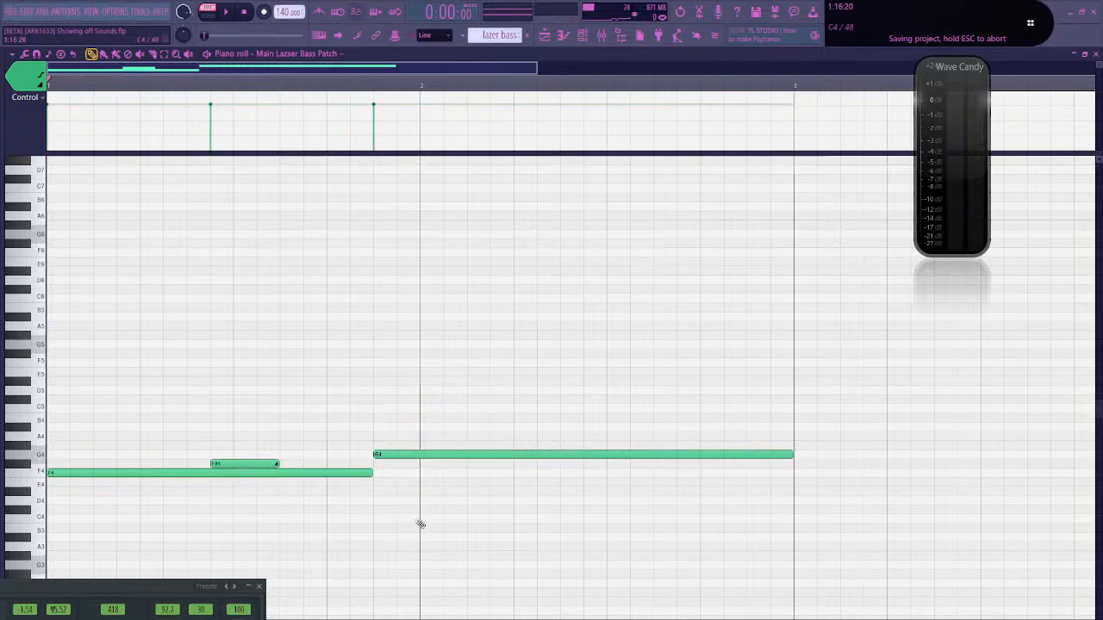
Slice the G4 note at 1:16 and at bar 2, play it, and move the long piece to 2:03:00
key("c")
key("space")
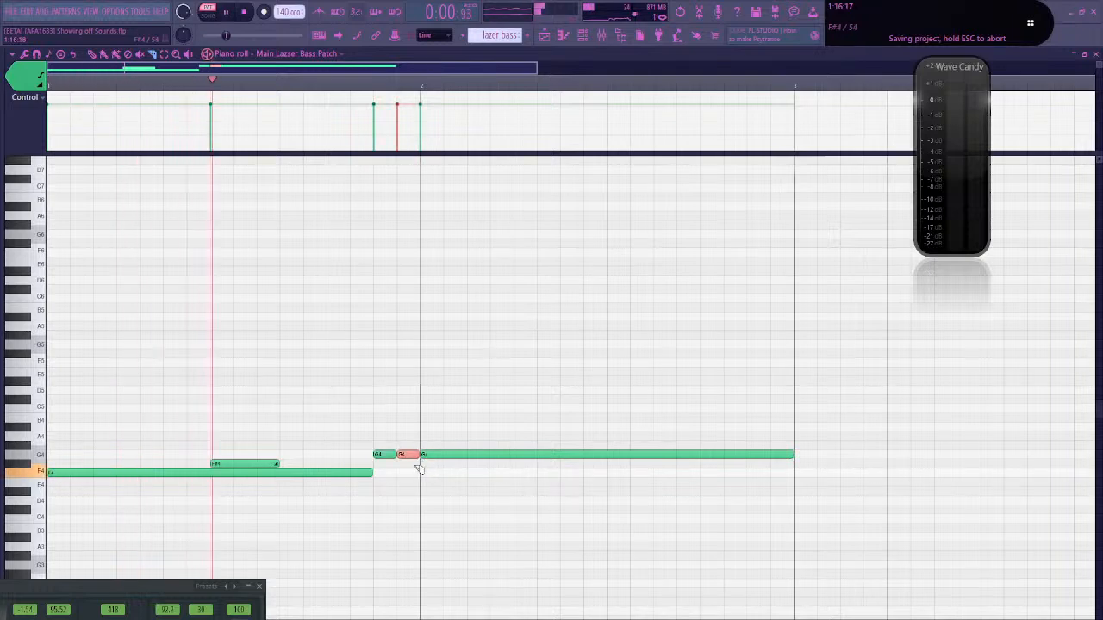
scroll(421, 498, "up", 2)
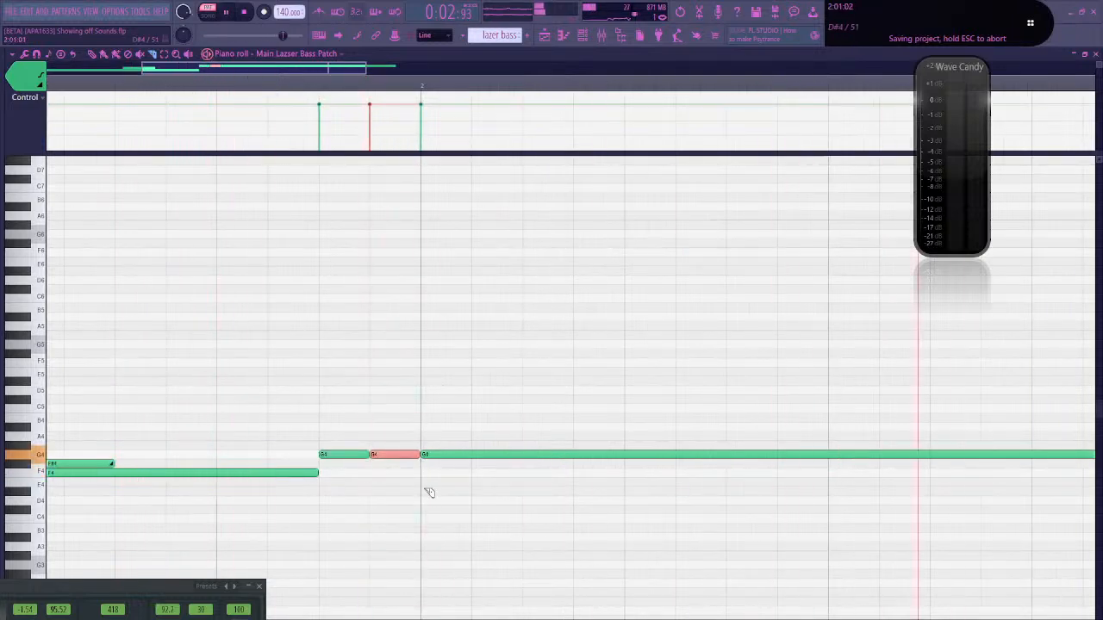
key("space")
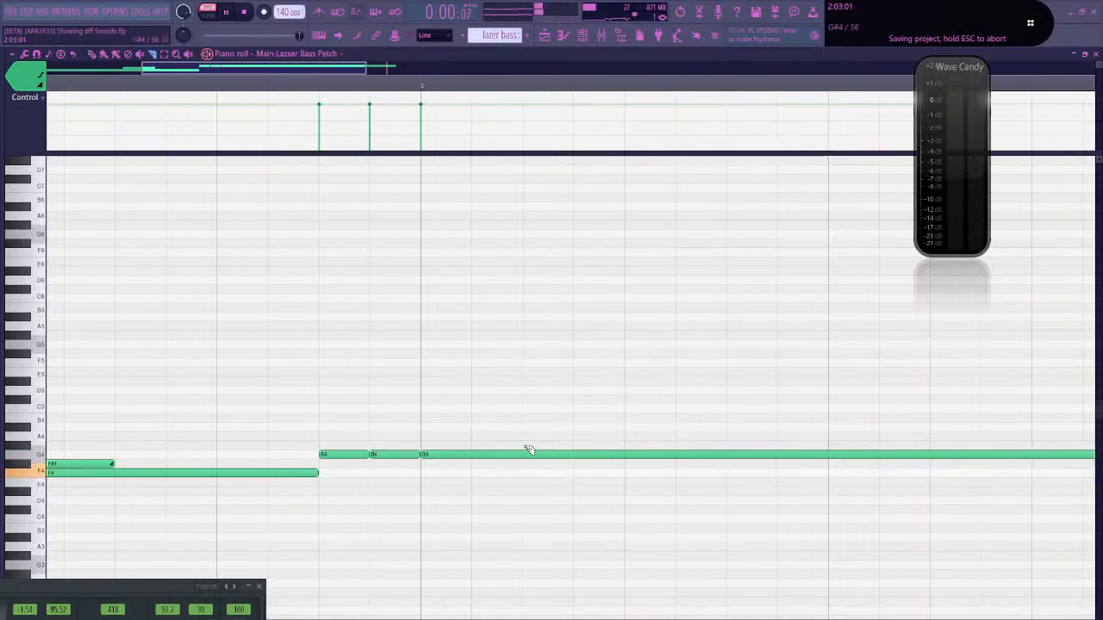
left_click_drag(527, 447, 522, 475)
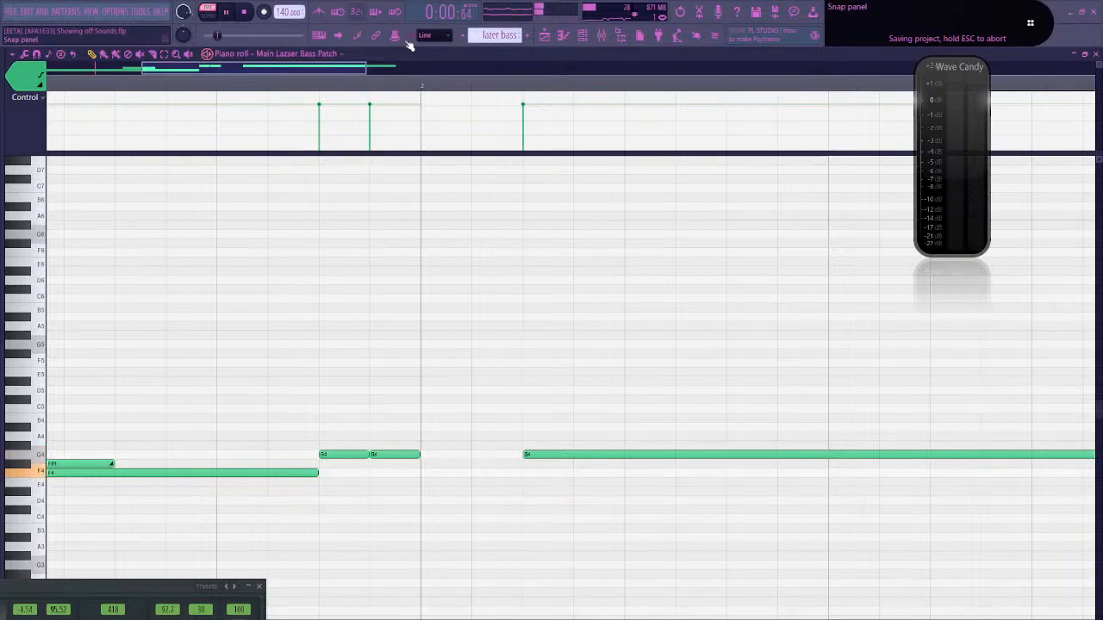
Set the snap to 1/6 step, shift the second short G4 a third of a step later and legato the two short notes
scroll(433, 38, "down", 3)
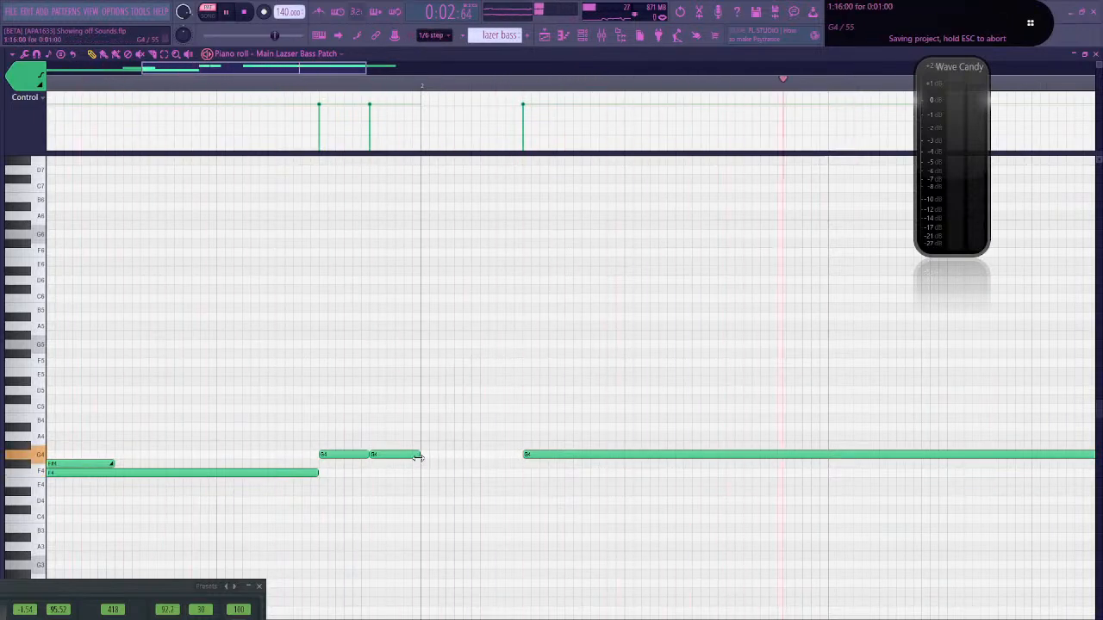
left_click_drag(389, 456, 406, 458)
left_click_drag(456, 442, 369, 463)
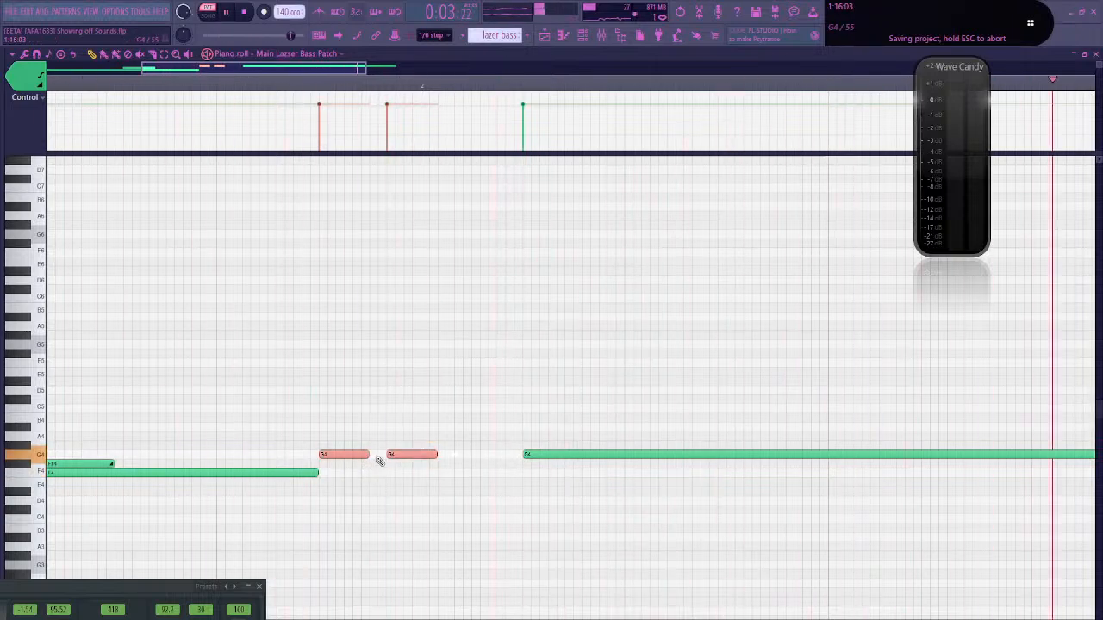
key("ctrl+l")
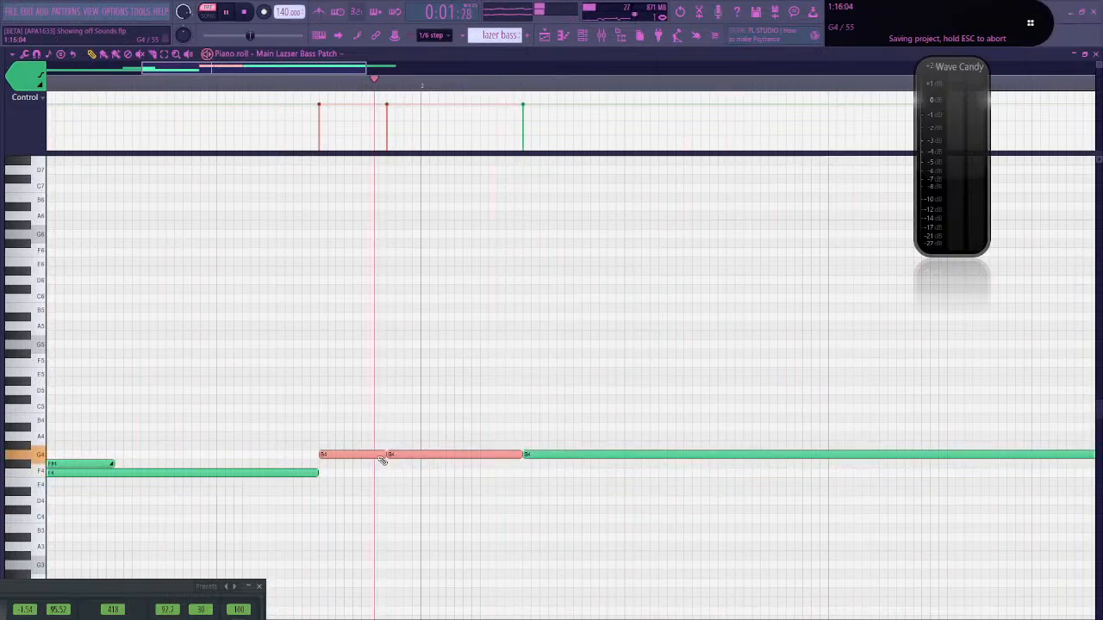
Move the second short G4 to the start of bar 2, legato the two short notes and play the pattern
key("ctrl+d")
key("space")
left_click_drag(415, 456, 359, 483)
key("ctrl+l")
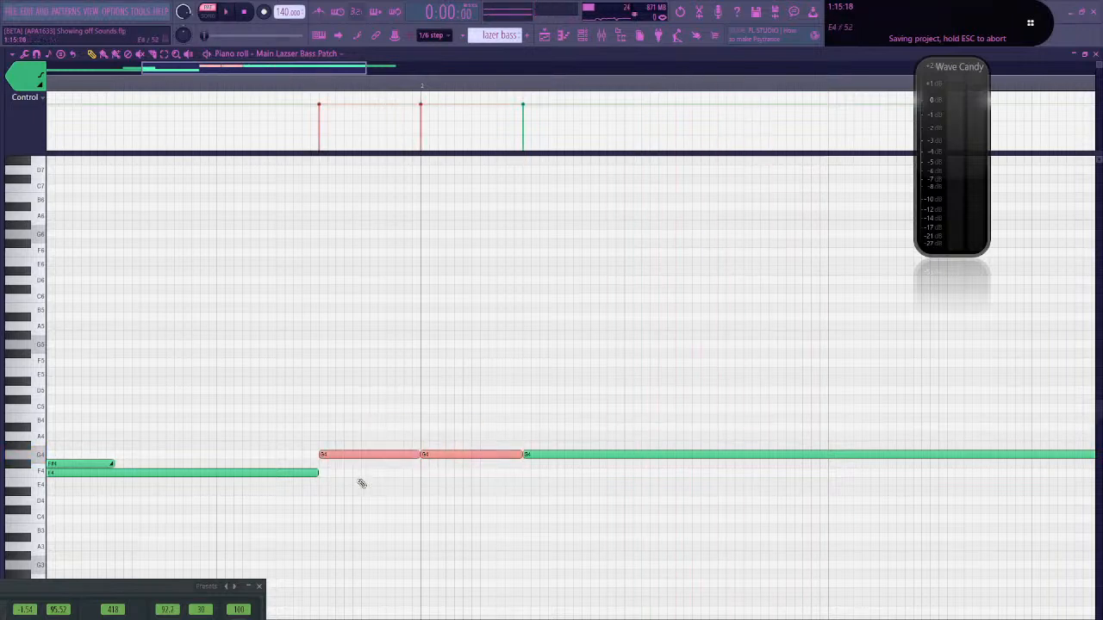
key("space")
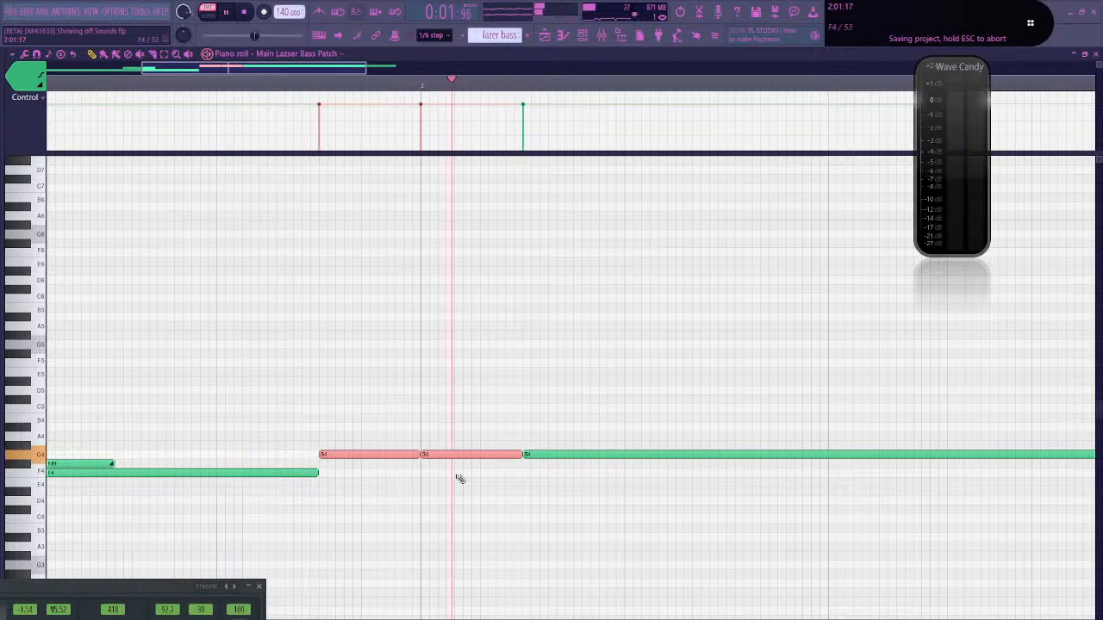
Shift the second short G4 two thirds of a step past bar 2, legato the pair and play it
key("ctrl+d")
key("space")
left_click_drag(448, 455, 380, 483)
key("ctrl+l")
key("space")
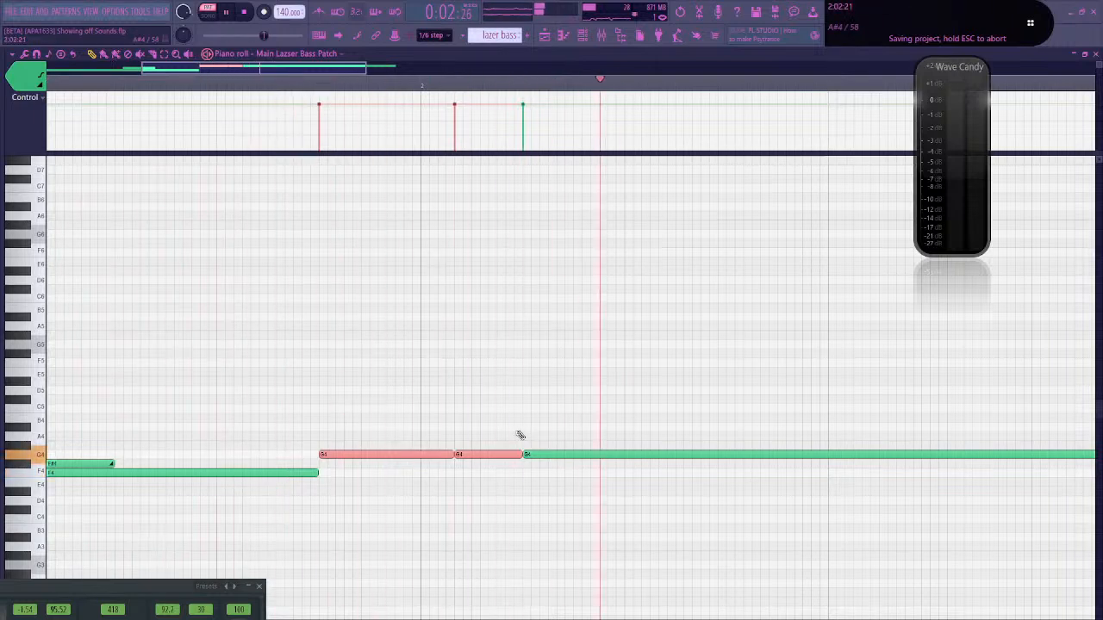
Move the long G4 to 2:07:08 and the second short G4 to 2:03:00, extending both short notes with legato
key("ctrl+d")
key("space")
left_click_drag(556, 454, 733, 459)
left_click_drag(496, 456, 561, 456)
left_click_drag(593, 420, 408, 480)
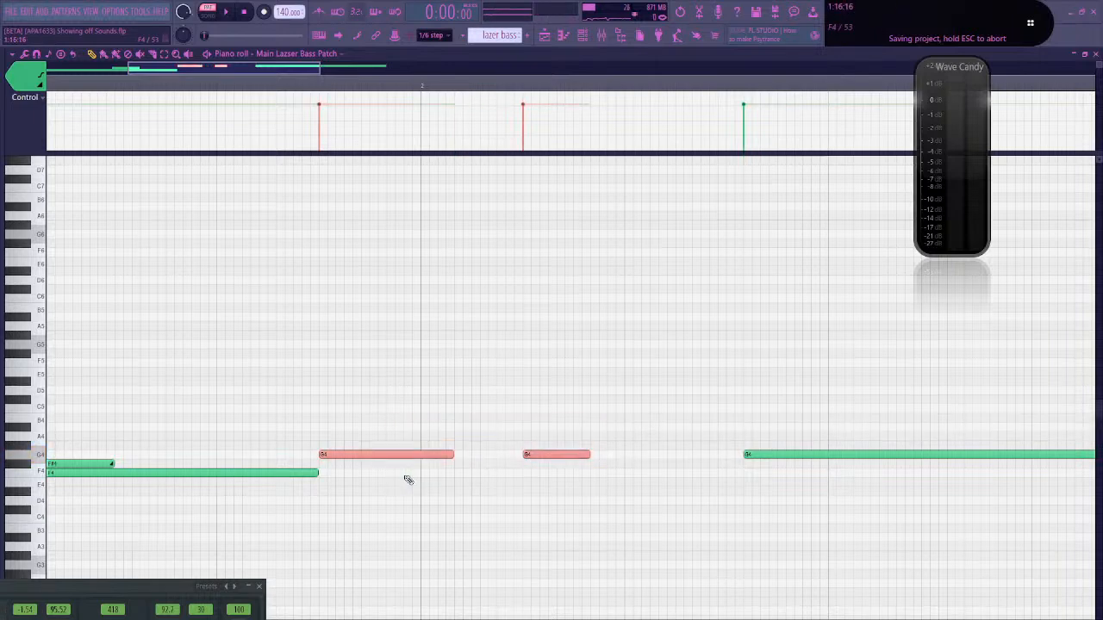
key("ctrl+l")
key("space")
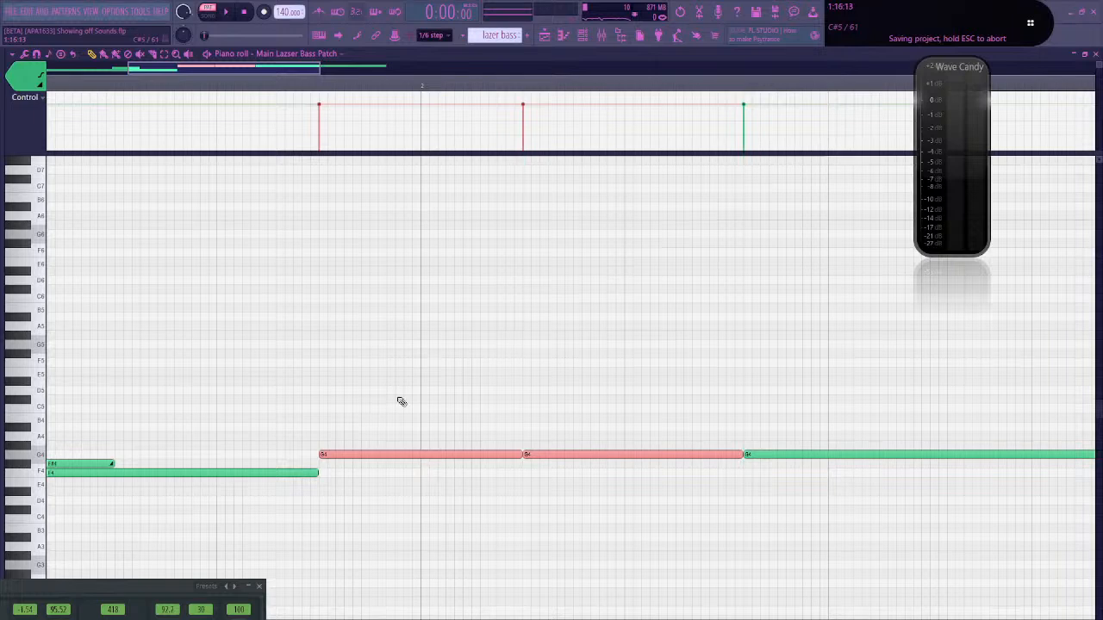
Set the snap to 1/3 step and shorten the two selected G4 notes around bar 2
key("alt+Tab")
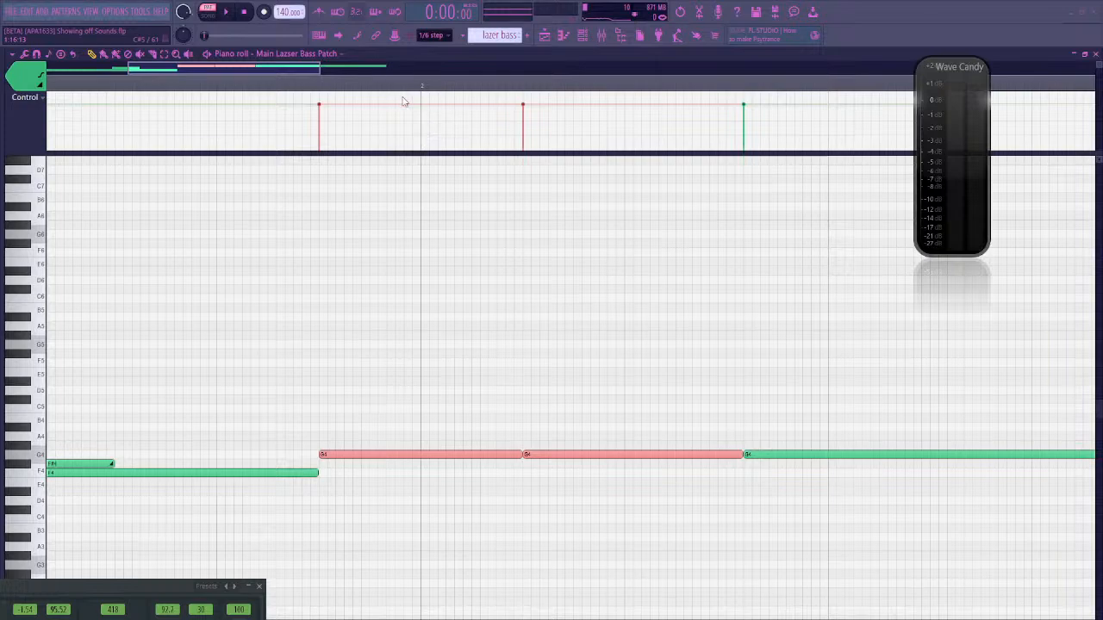
scroll(441, 40, "down", 1)
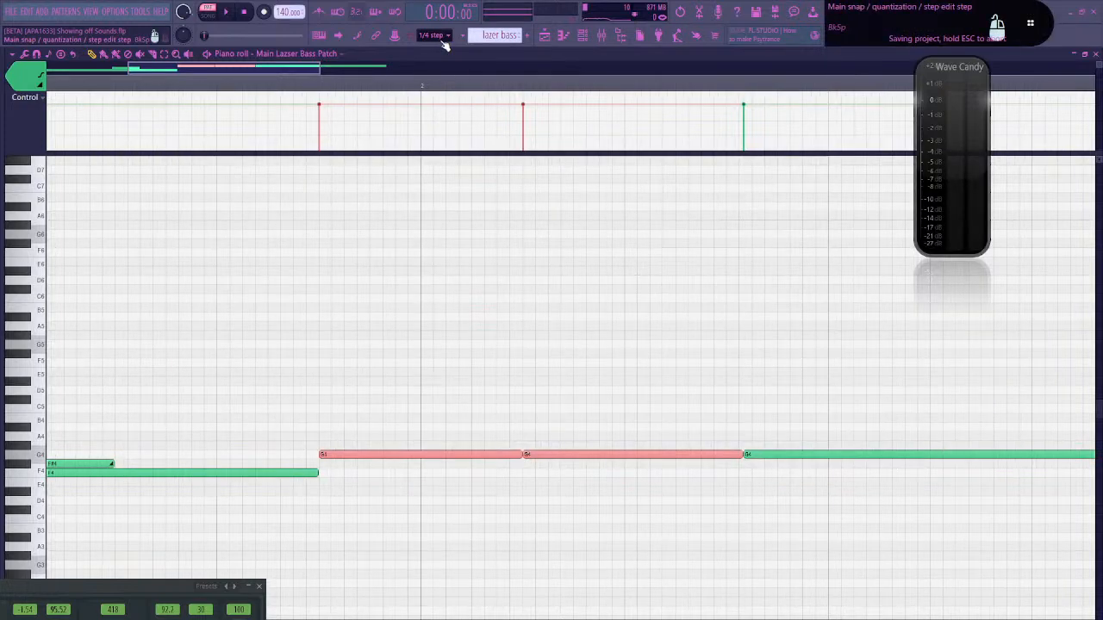
scroll(442, 40, "down", 1)
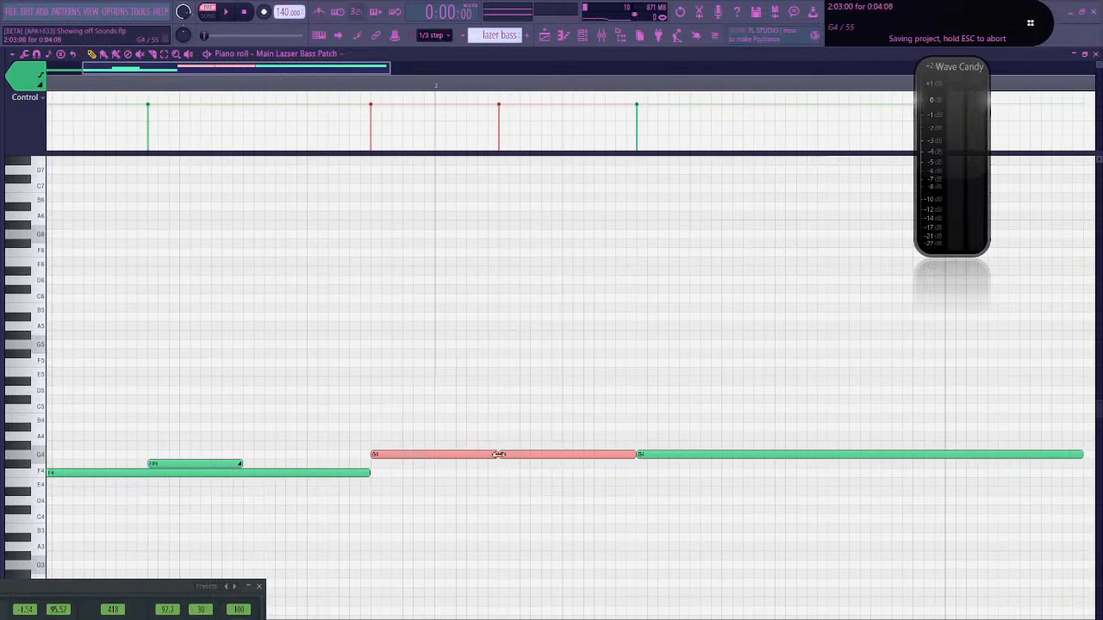
left_click_drag(497, 453, 496, 423)
left_click_drag(565, 432, 465, 487)
Add a G4 note at 2:01:16 and move the one after it to 2:04:08, making three short notes back to back, and play
mouse_move(637, 454)
left_mouse_down()
mouse_move(593, 457)
mouse_move(650, 463)
mouse_move(630, 454)
left_mouse_up()
right_click(633, 455)
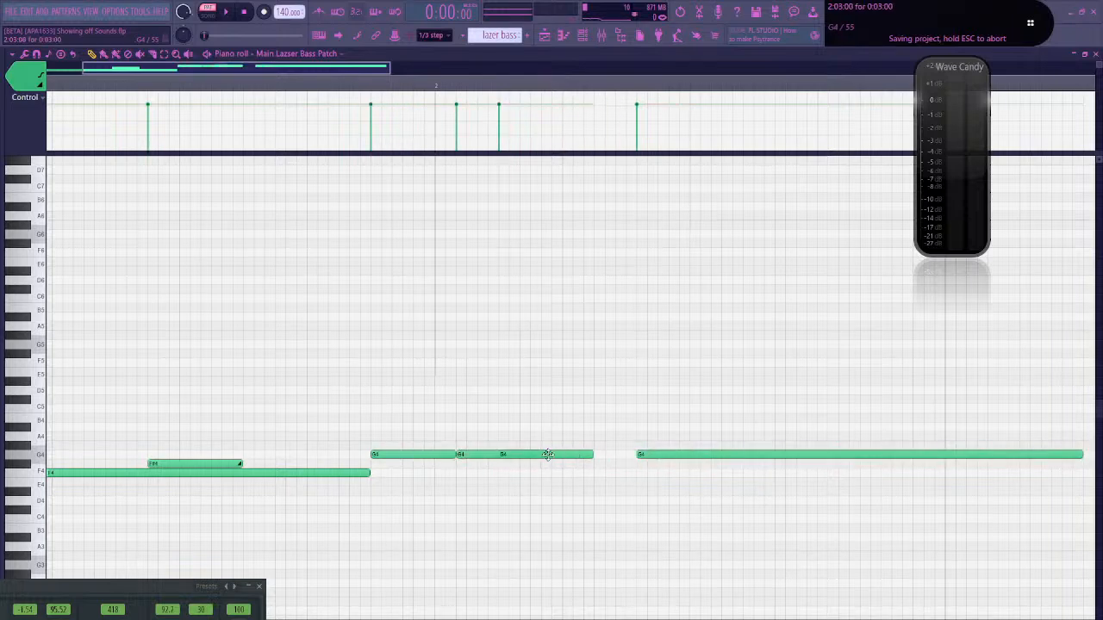
left_click_drag(551, 454, 593, 454)
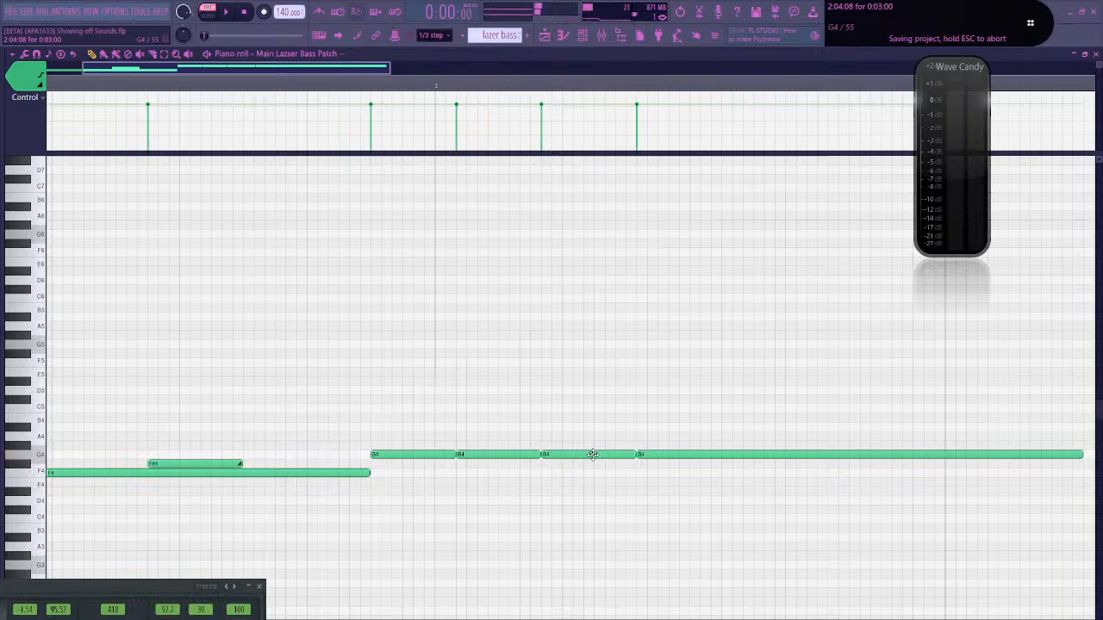
key("space")
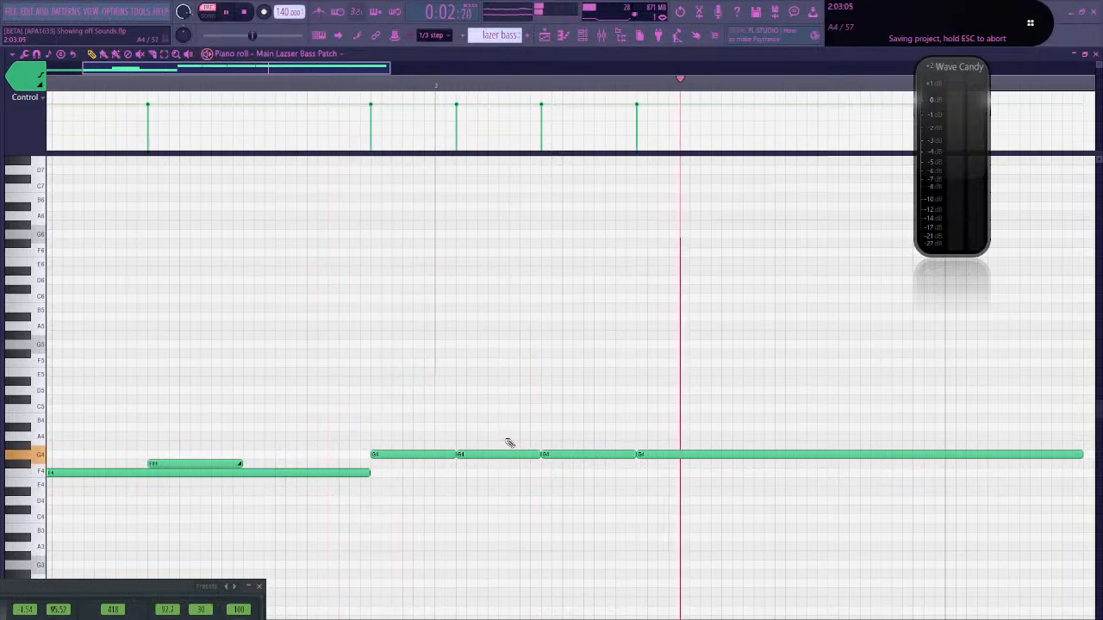
key("space")
Shorten the three short G4 notes together by two thirds of a step and play the pattern
left_click_drag(587, 443, 439, 454)
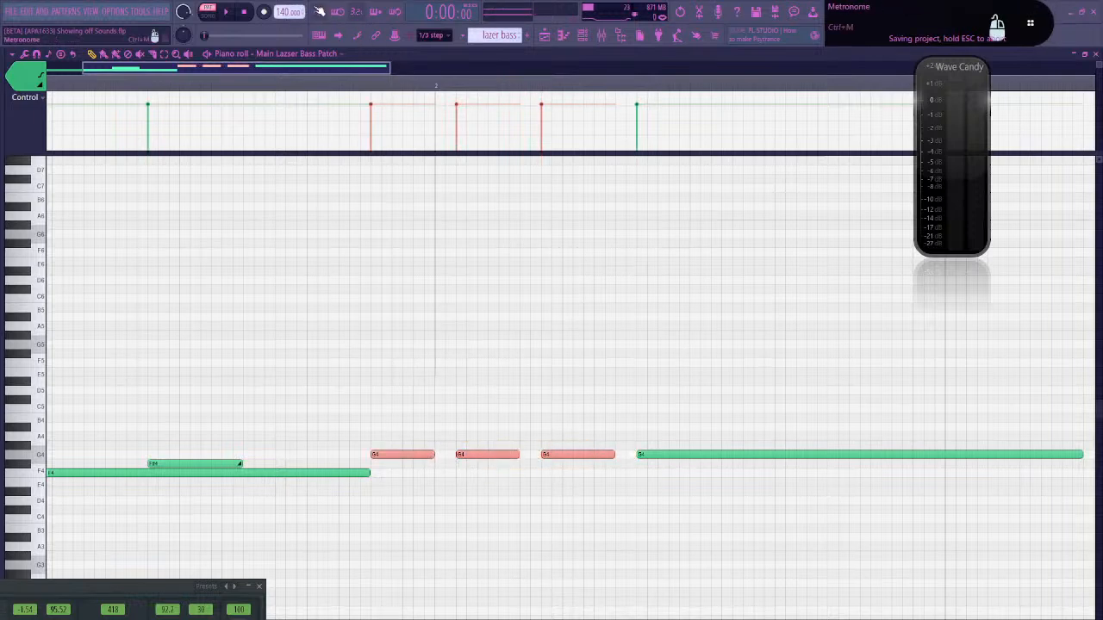
key("space")
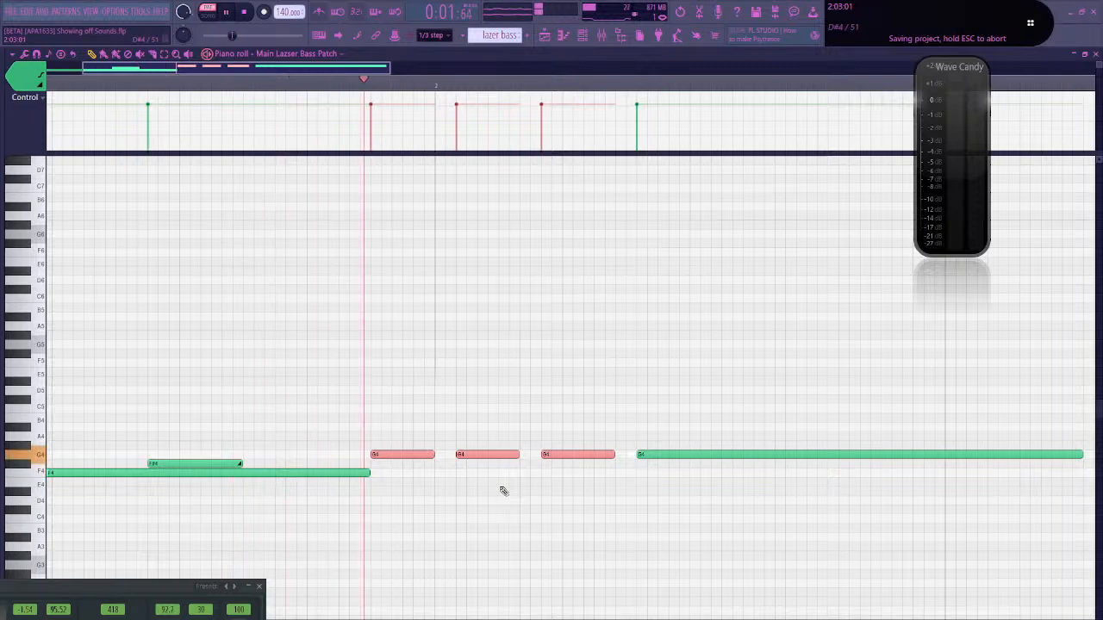
left_click(493, 422)
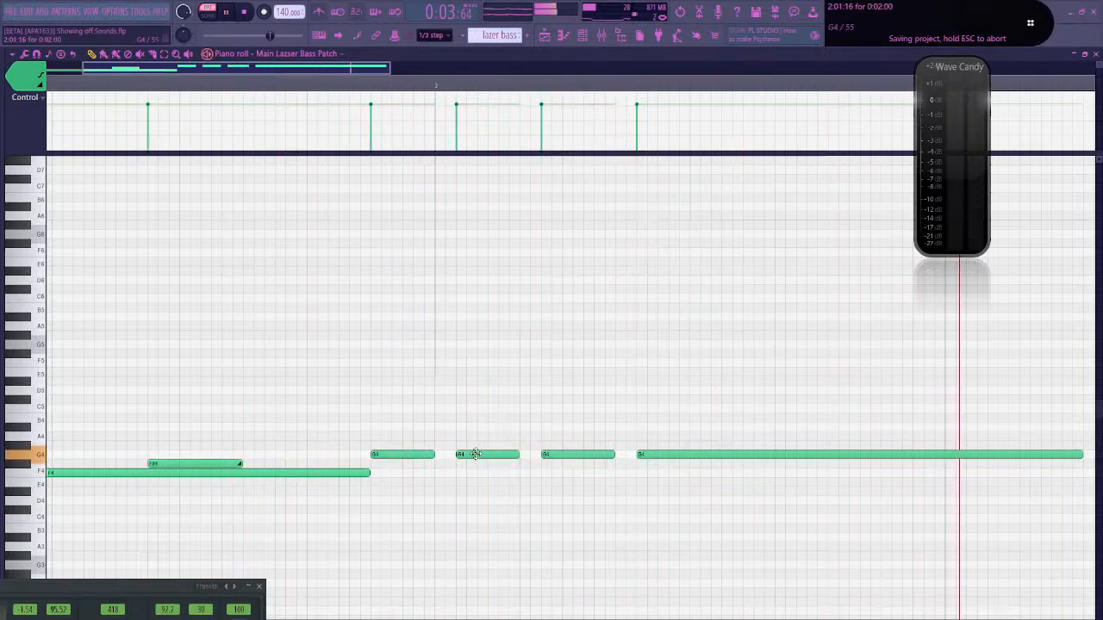
Move the second short G4 to 2:01:08 and the third to 2:04:00, stretching the third up to the long G4
left_click_drag(460, 454, 450, 454)
left_click_drag(547, 454, 638, 454)
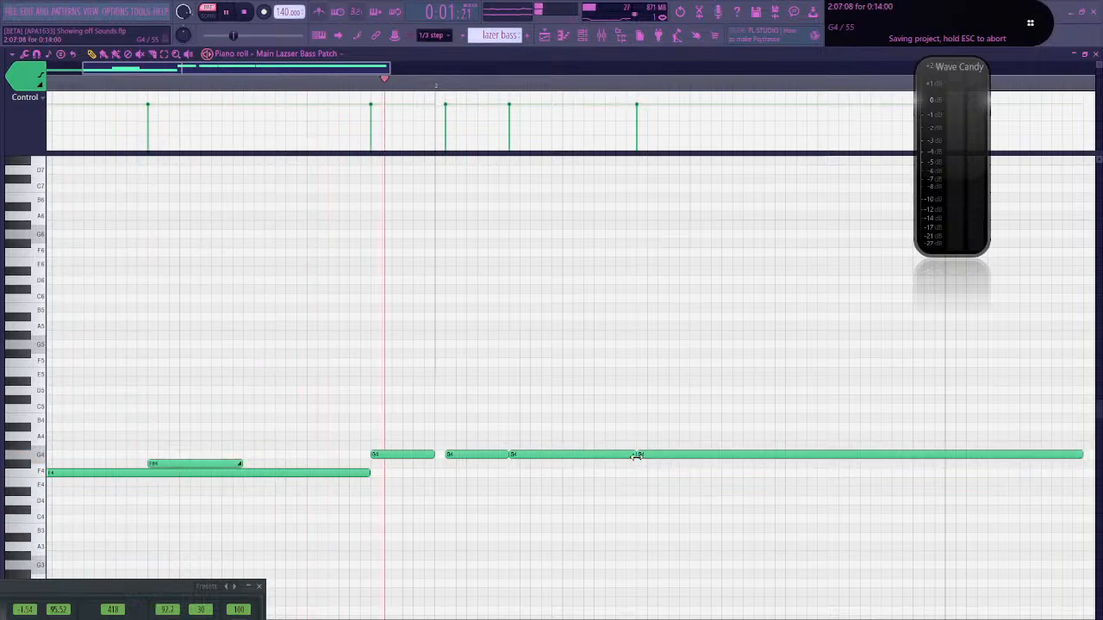
left_click_drag(513, 454, 535, 454)
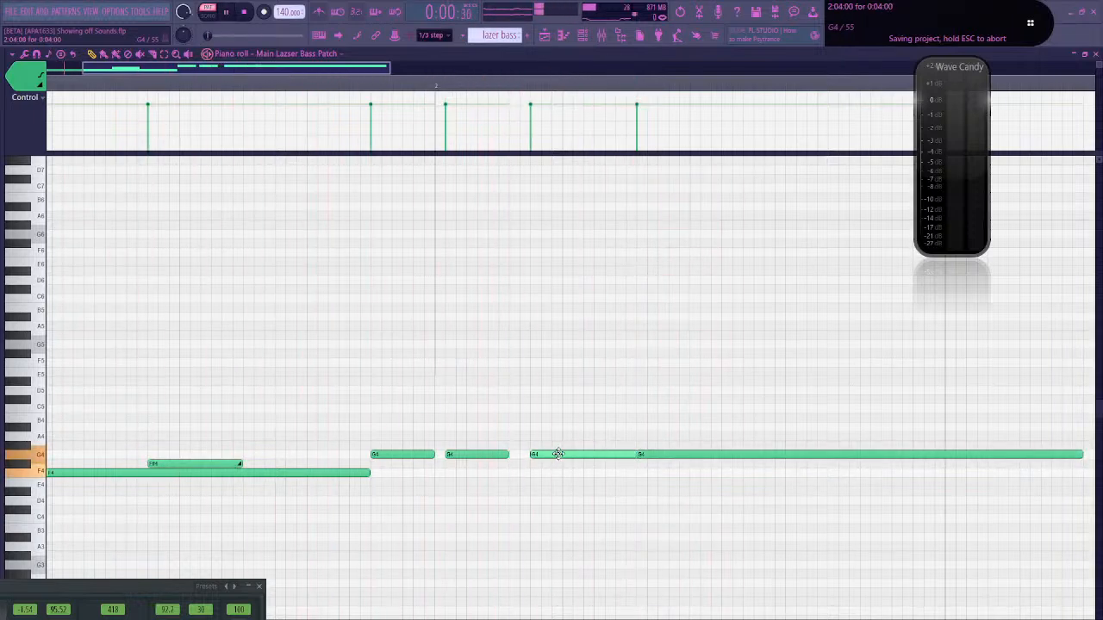
left_click(598, 454)
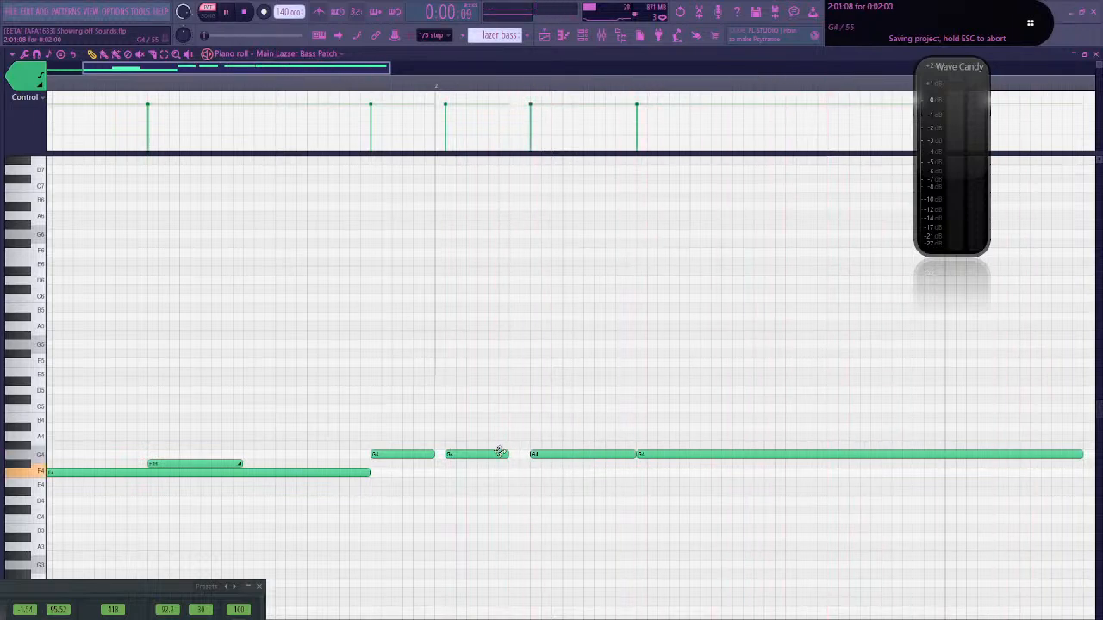
Delete the third short G4 and reposition its neighbours, the second short G4 at 2:01:16 and the long G4 at 2:05:00
scroll(487, 455, "up", 4)
left_click_drag(464, 456, 487, 455)
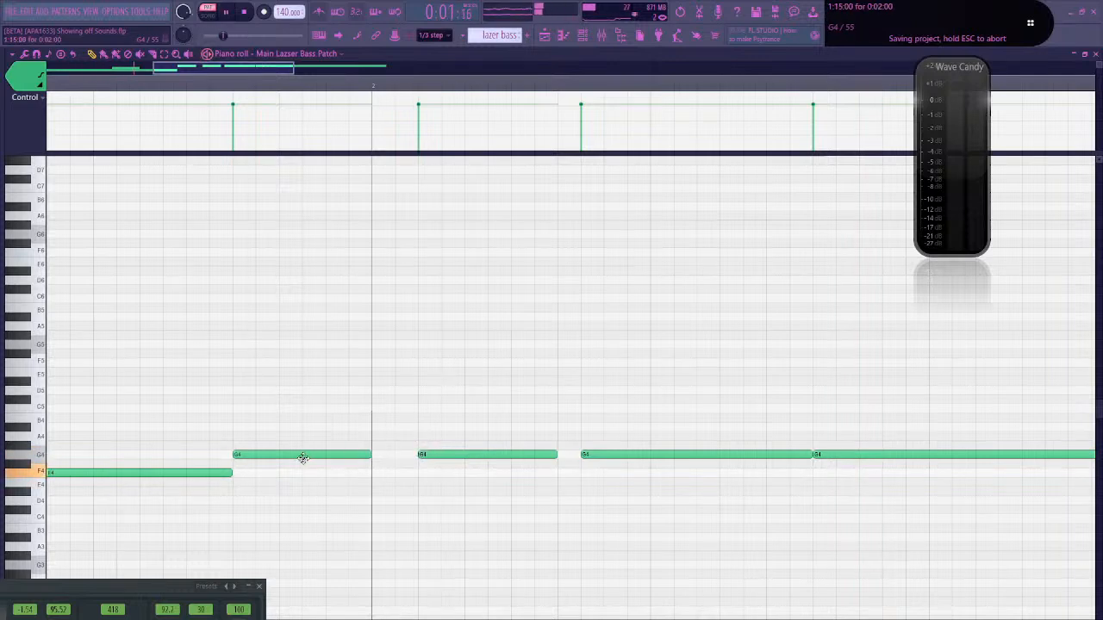
right_click(612, 452)
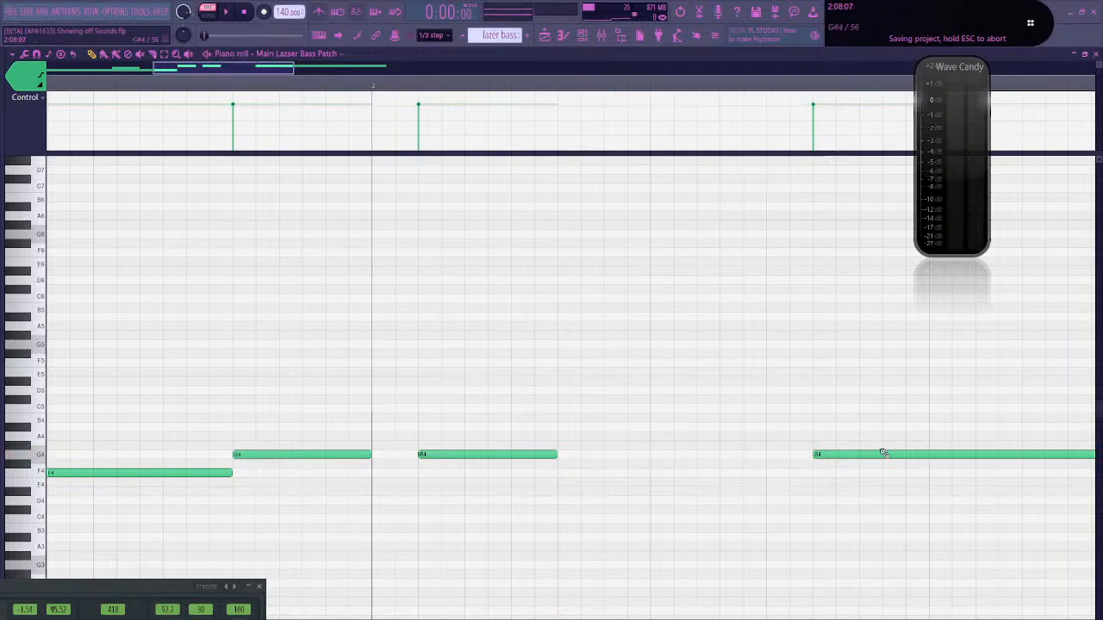
left_click_drag(874, 453, 719, 453)
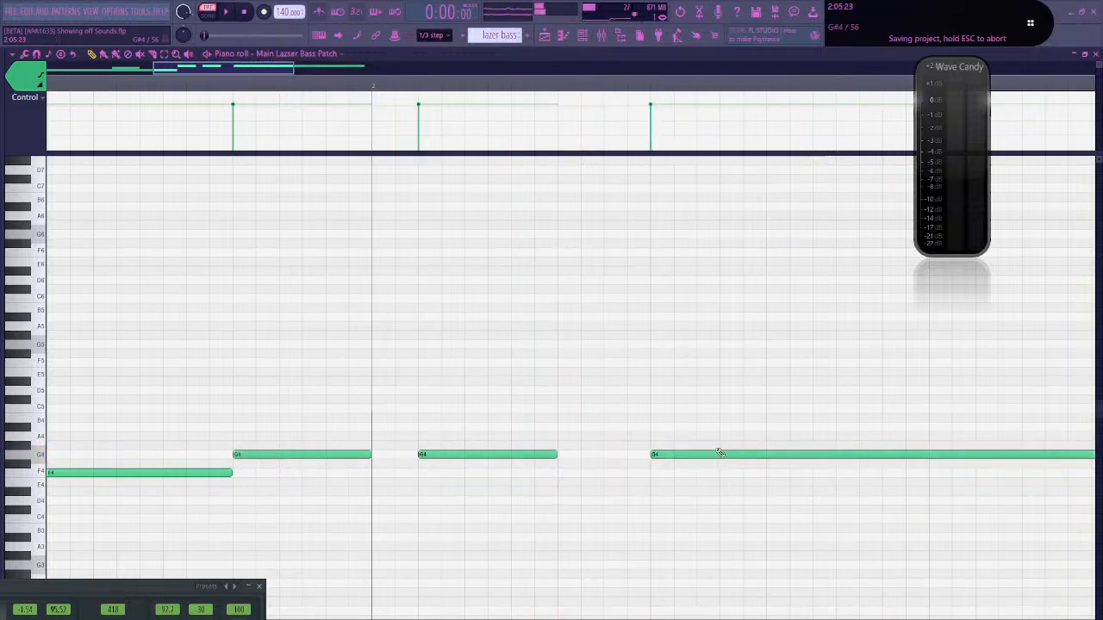
Extend the two short G4 notes with quick legato so each reaches the following note, and play the pattern
left_click_drag(584, 439, 370, 495)
key("ctrl+l")
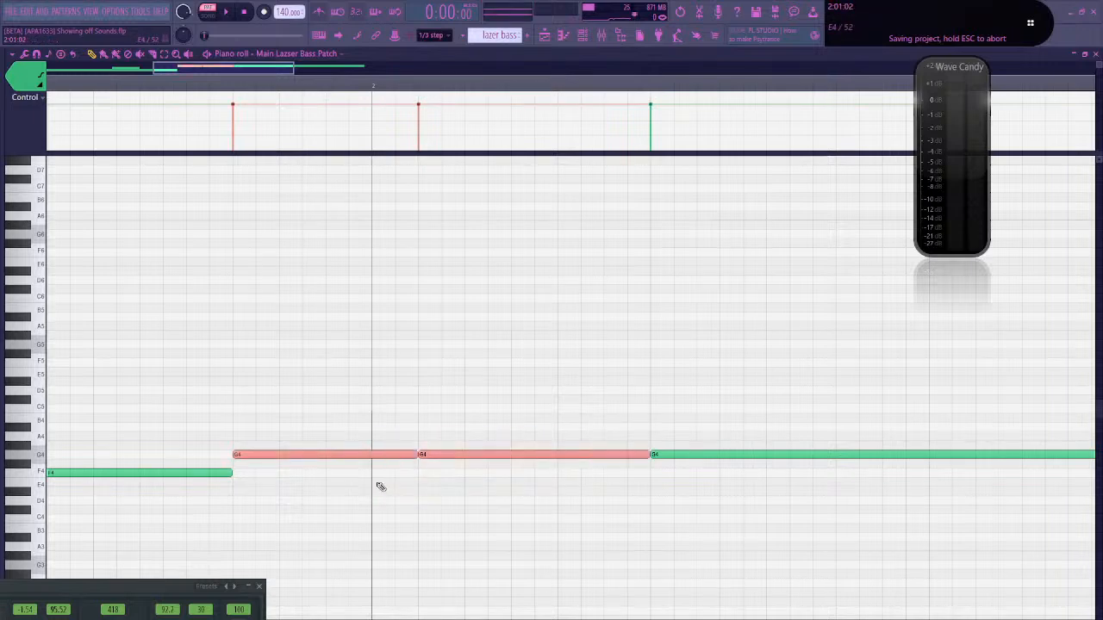
key("space")
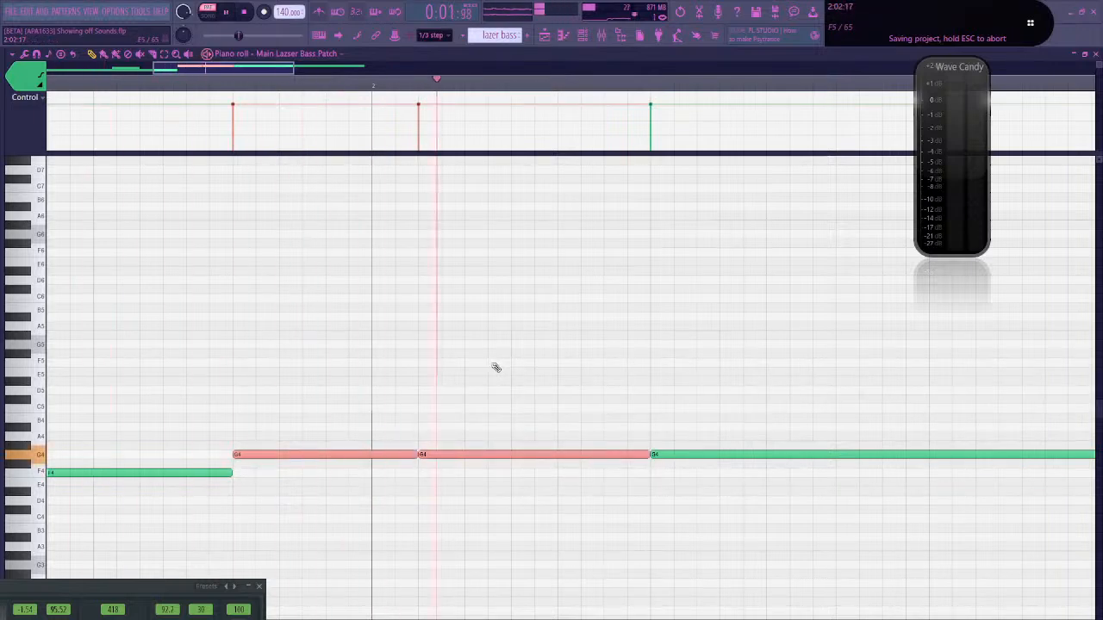
Shorten the two short G4 notes together by a third of a step and play the pattern
left_click(500, 349, "ctrl")
left_click_drag(577, 454, 417, 489)
key("space")
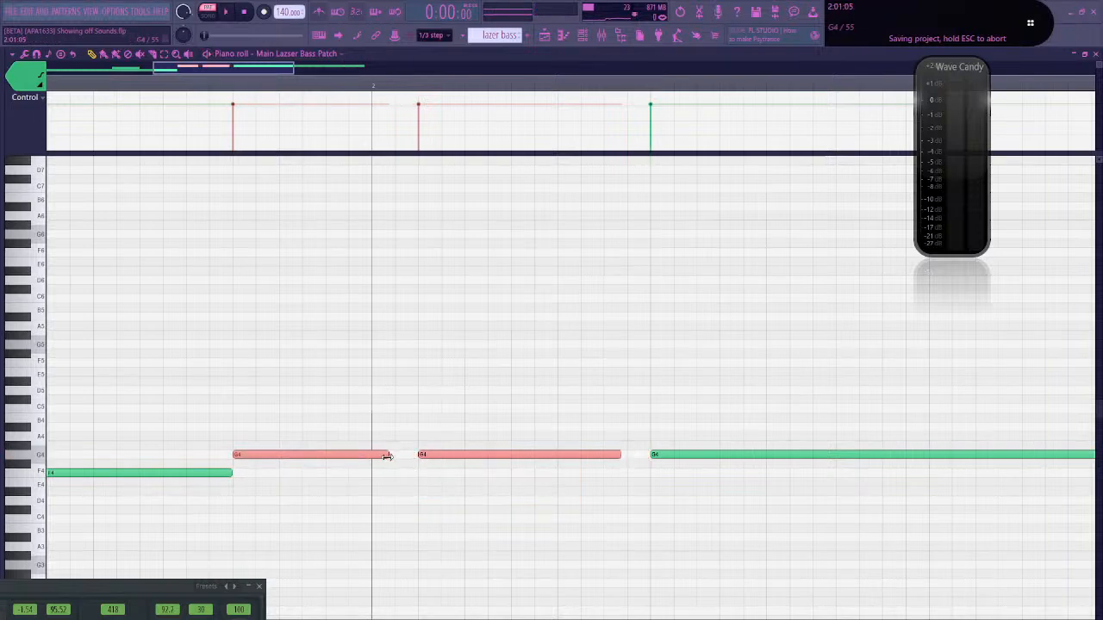
key("space")
Move the second short G4 to 2:02:00, against the start of the long G4, and play the pattern
scroll(487, 402, "down", 2)
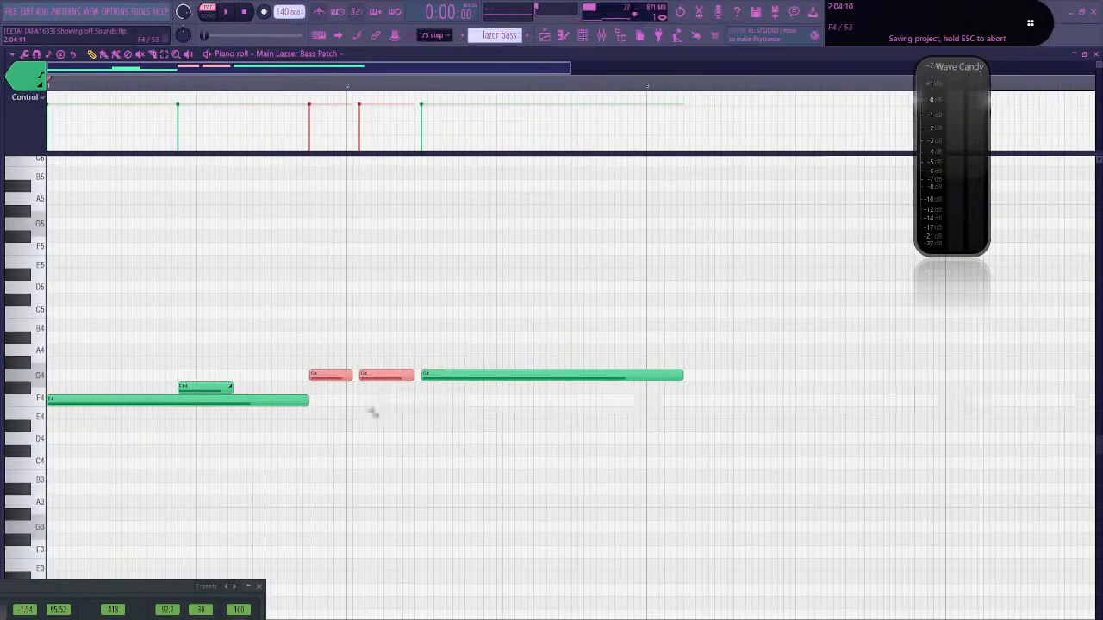
scroll(373, 413, "up", 5)
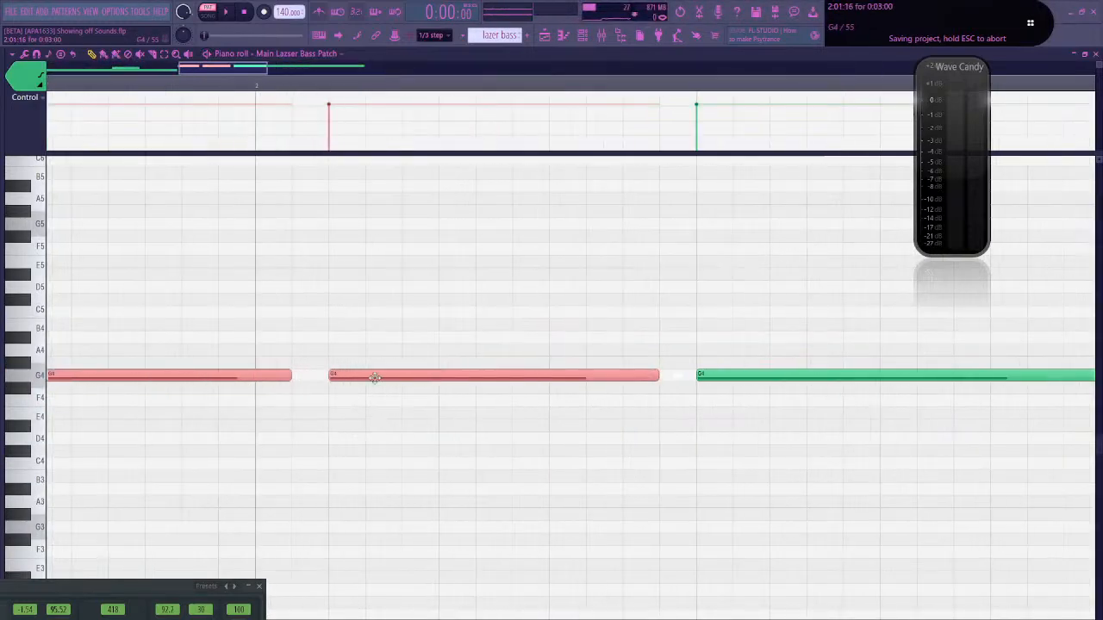
left_click_drag(369, 377, 396, 379)
key("space")
left_click(382, 376)
left_click_drag(533, 330, 645, 406)
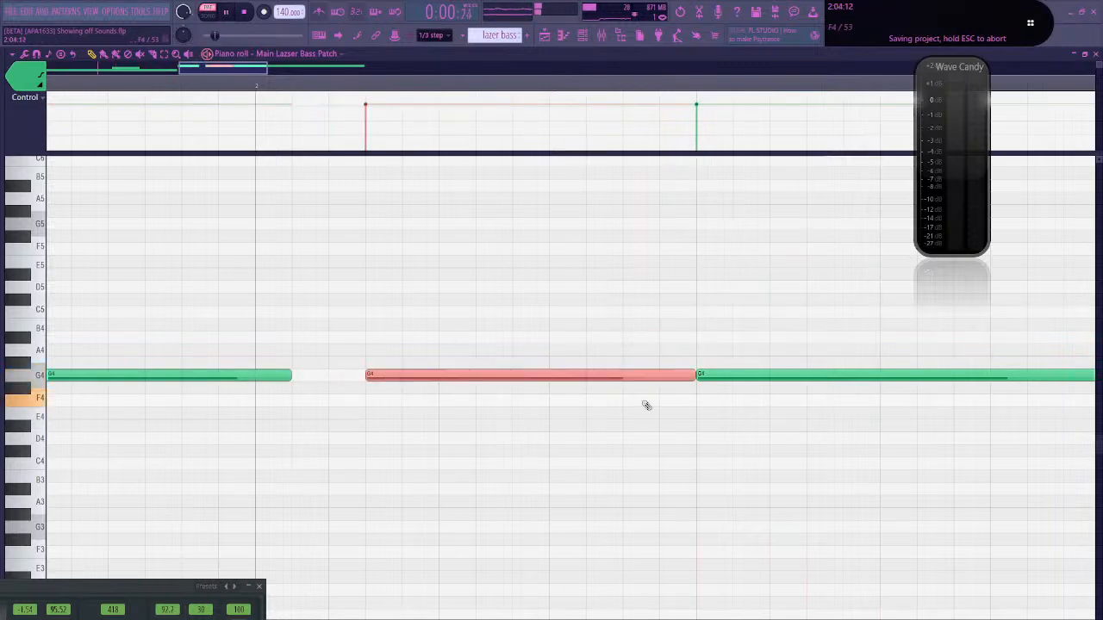
Try to stretch the start of the long G4 back to 2:04:16, keeping its end in place
left_click_drag(696, 375, 1093, 378)
key("space")
right_click(716, 378)
left_click(707, 374)
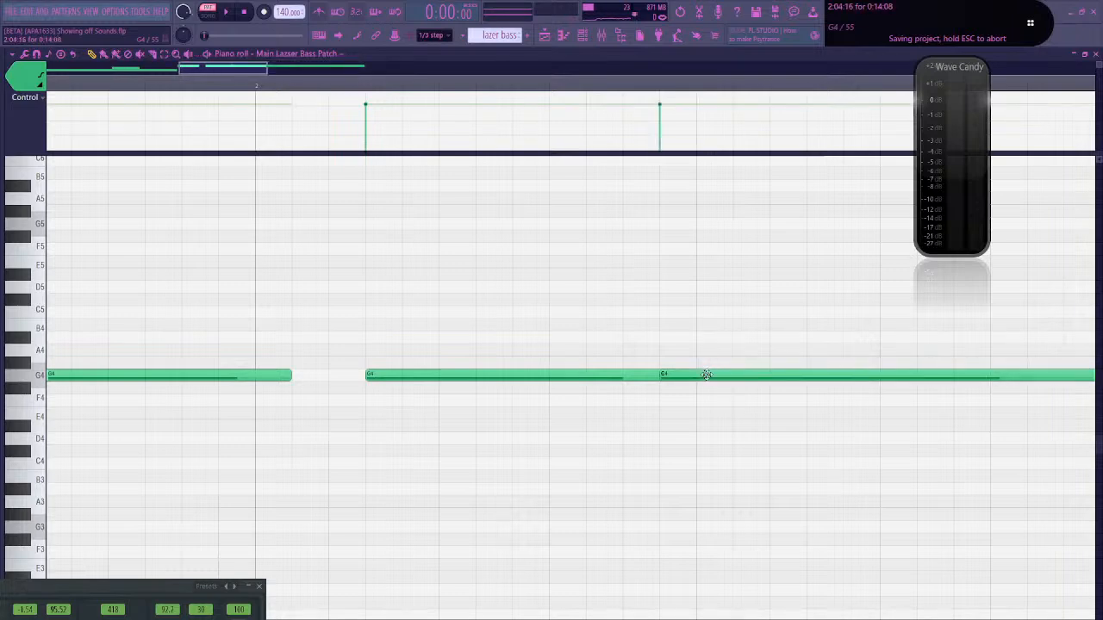
left_click(684, 376)
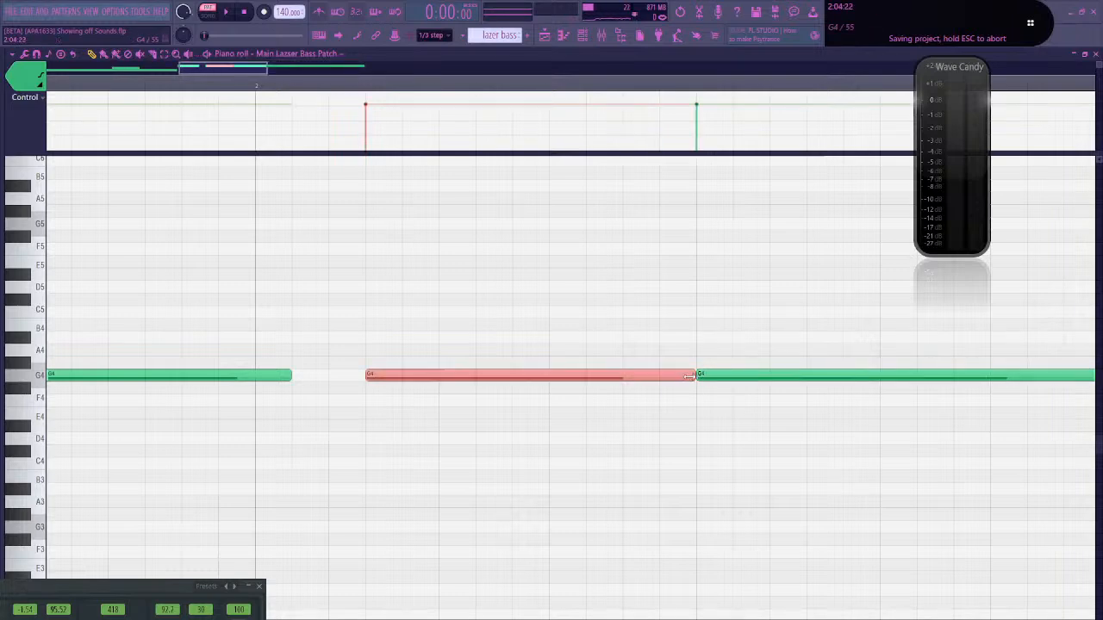
Shorten the second short G4 so it ends at 2:04:08, and play the pattern
left_click_drag(689, 375, 621, 381)
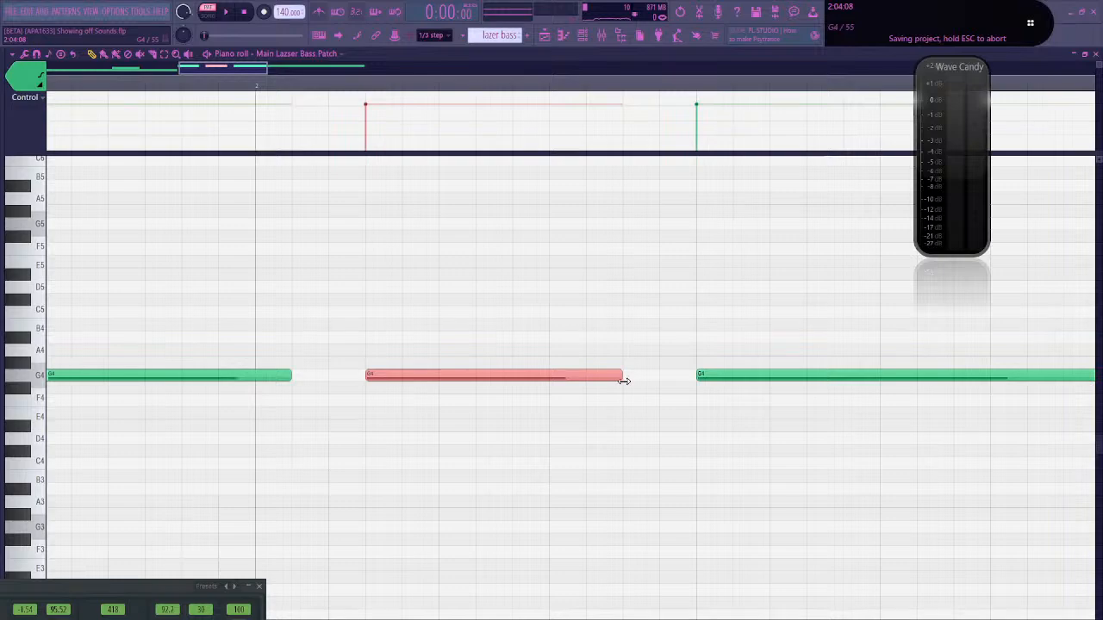
scroll(627, 379, "down", 4)
key("space")
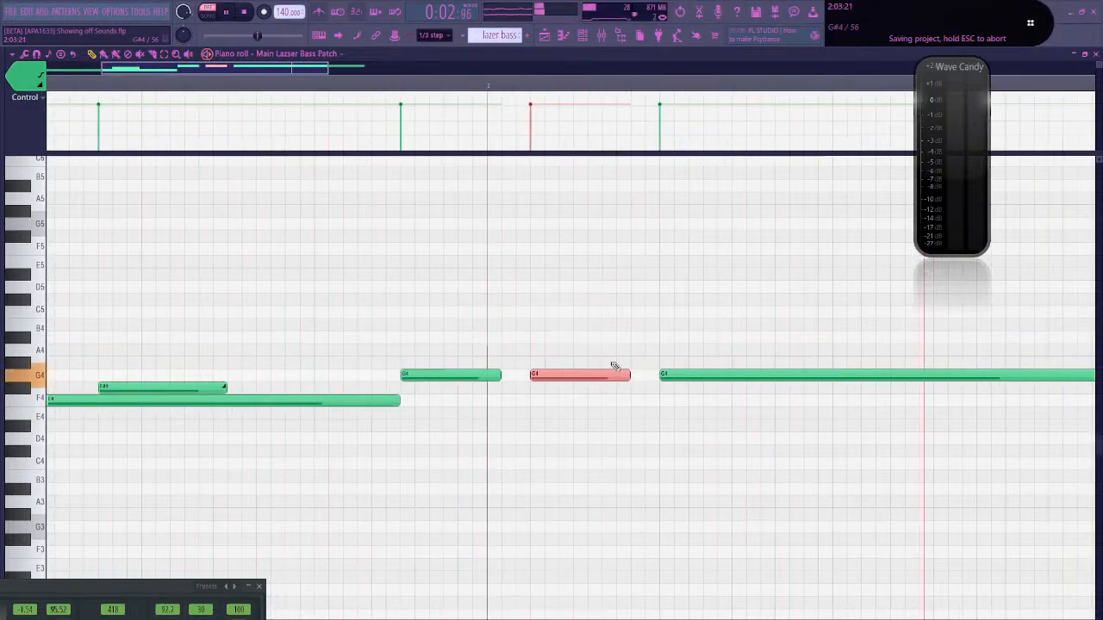
scroll(616, 353, "down", 2)
key("space")
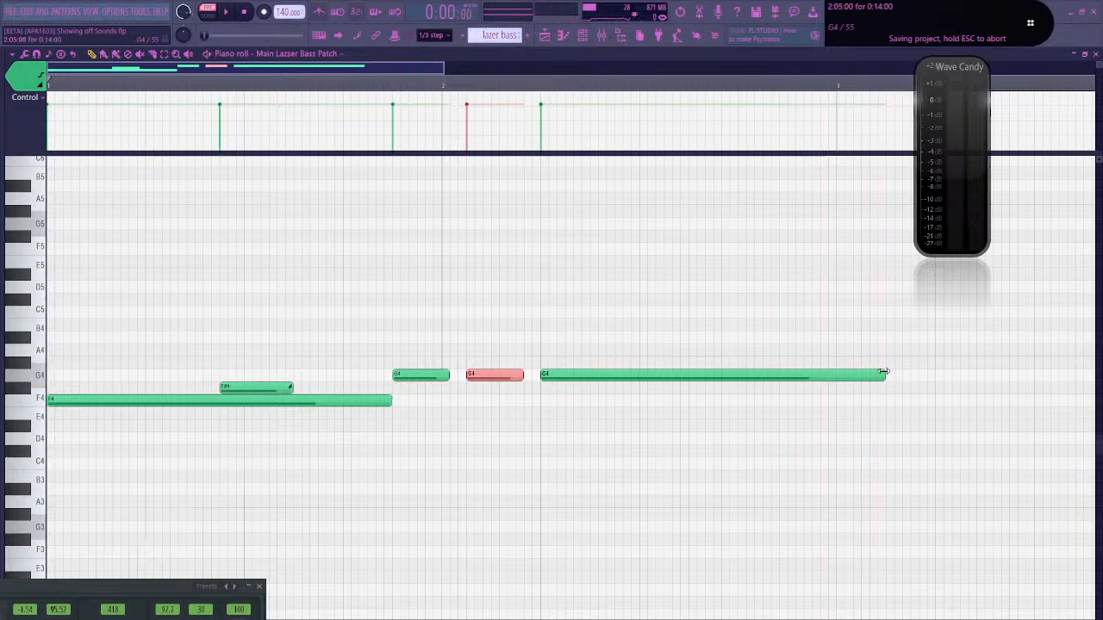
Shorten the long G4 to 0:12:00 so it ends at bar 3, and save the project
left_click_drag(883, 372, 852, 374)
scroll(537, 359, "down", 1)
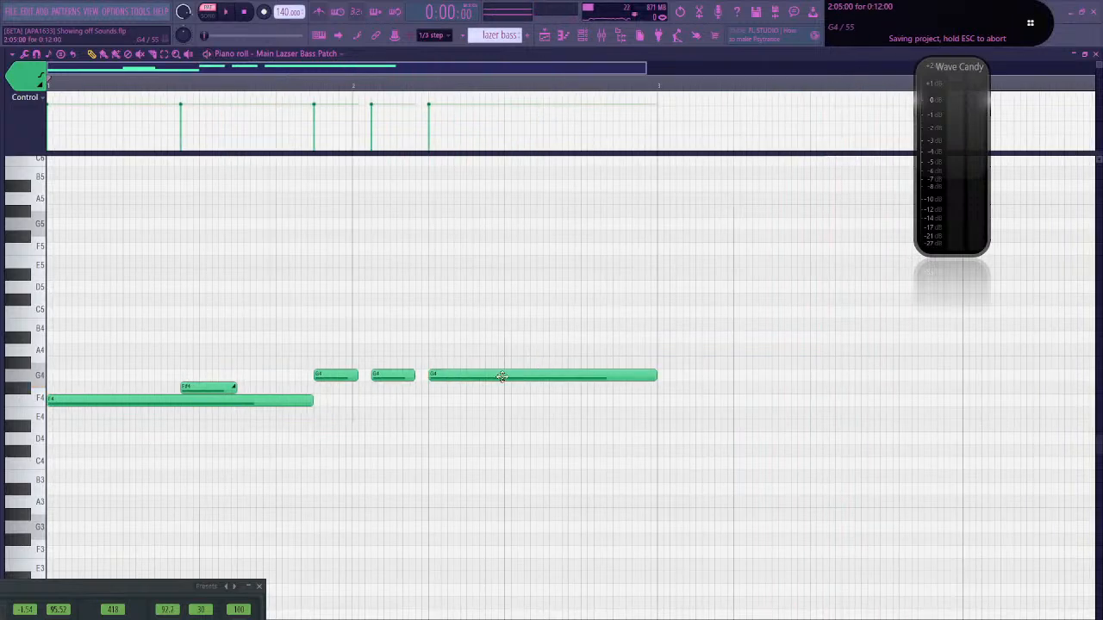
key("ctrl+s")
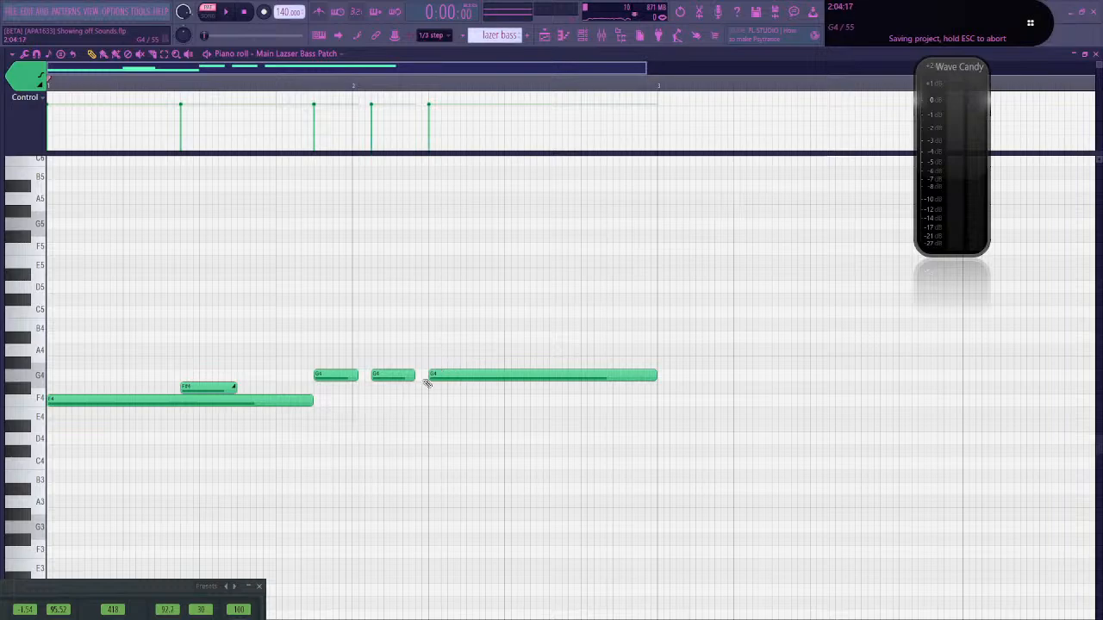
Set the grid snap to Line and save the project again
scroll(427, 39, "up", 3)
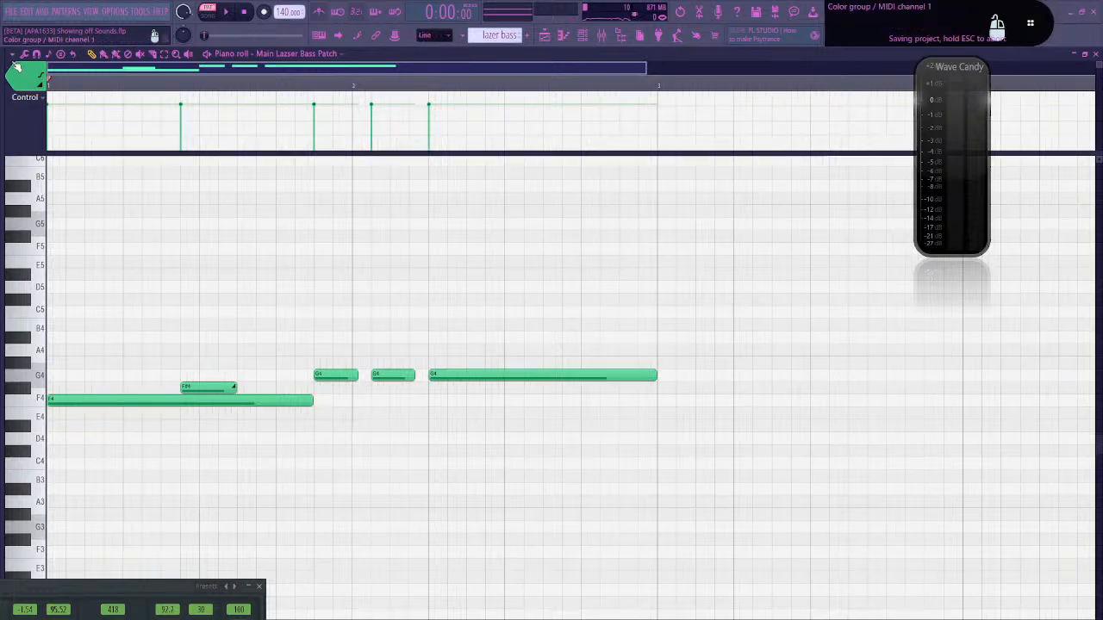
key("alt+Tab")
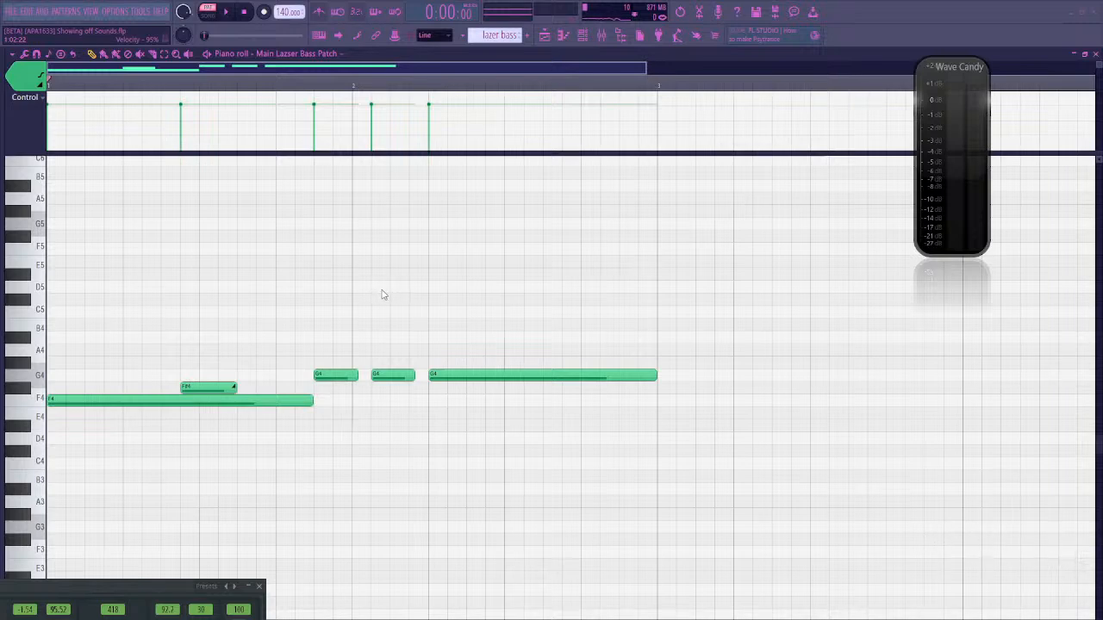
key("alt+Tab")
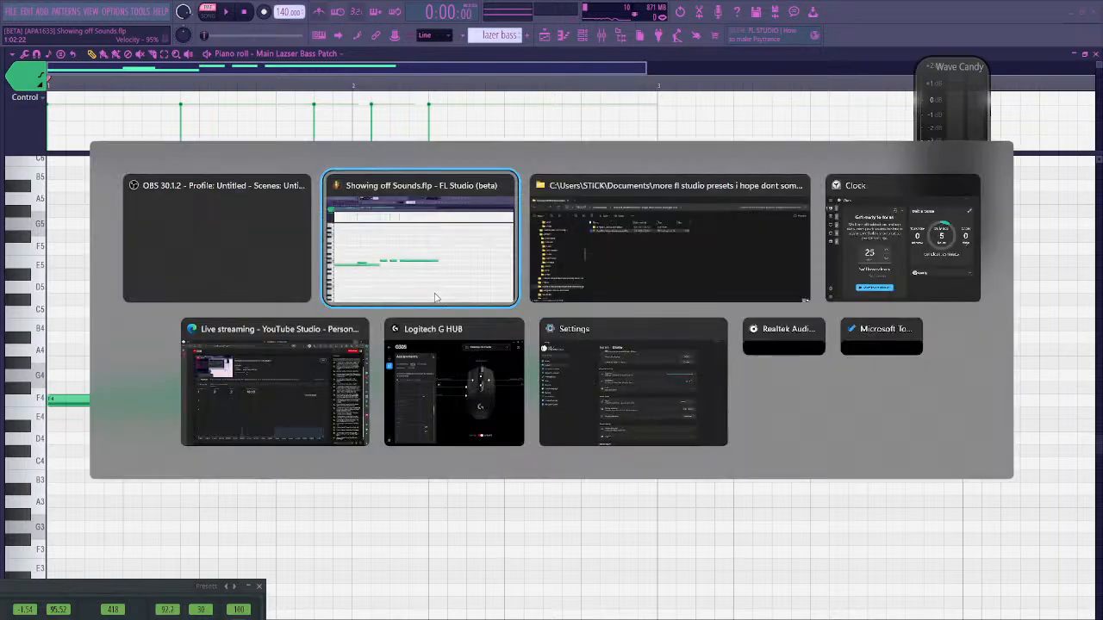
key("ctrl+s")
Play the whole lazer bass pattern from the start and stop it
scroll(435, 360, "down", 4)
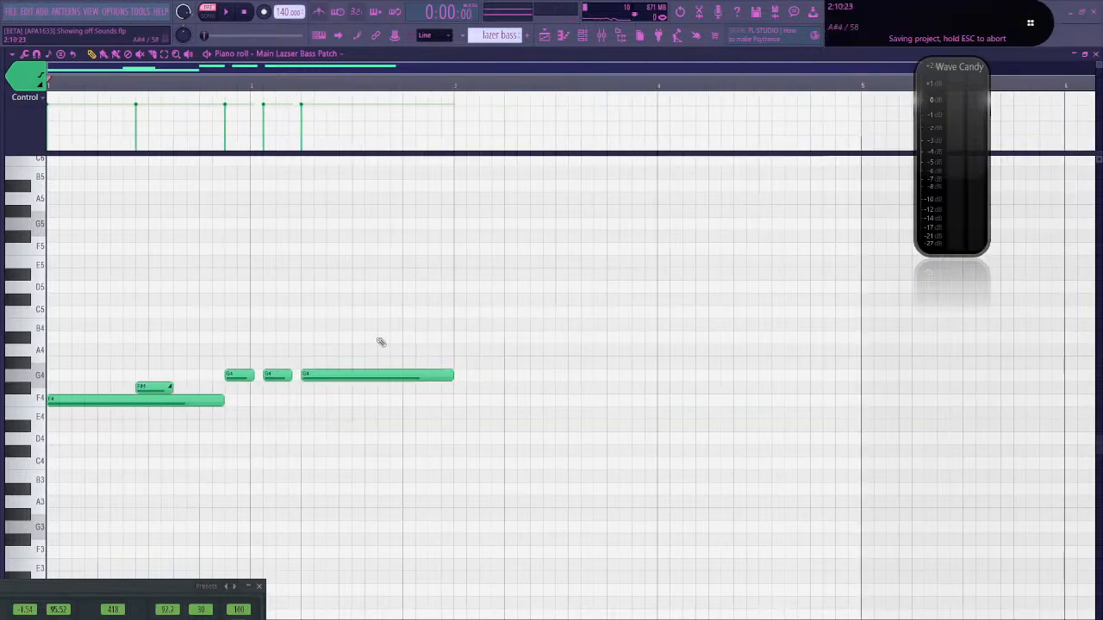
scroll(374, 342, "down", 1)
scroll(379, 341, "down", 2)
key("space")
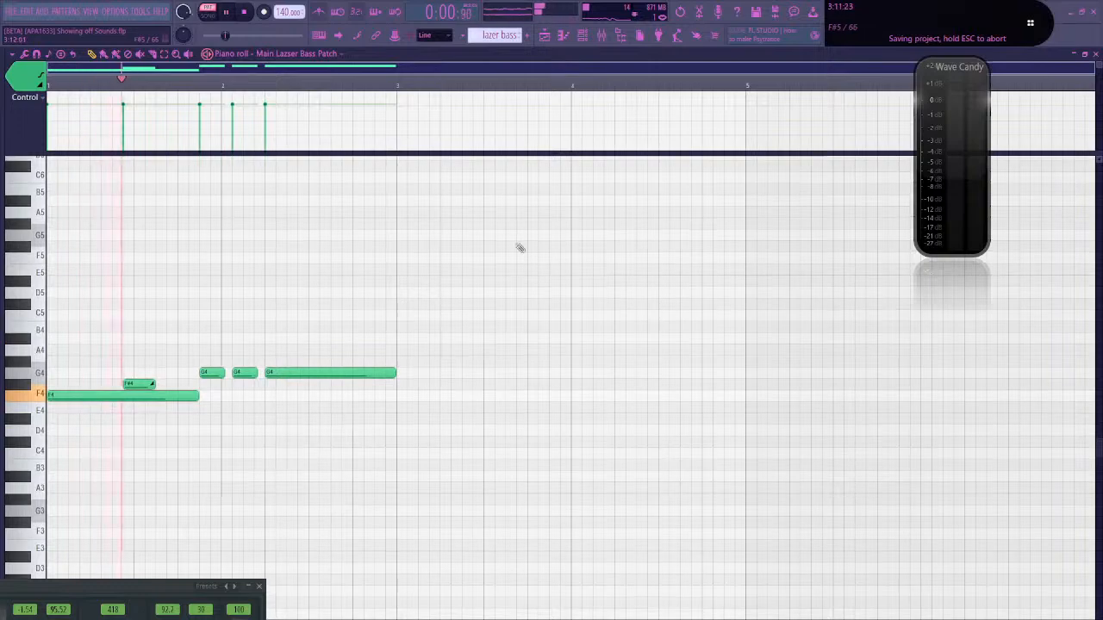
key("space")
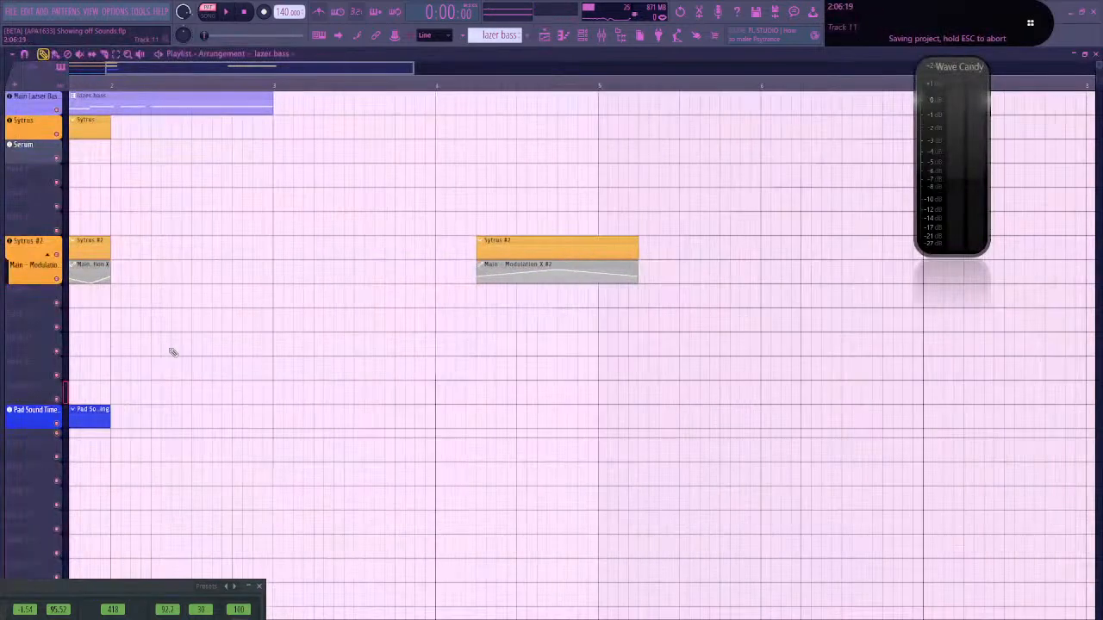
Create an automation clip for Modulation X of the Main Lazser Bass Patch instrument
scroll(169, 349, "up", 5)
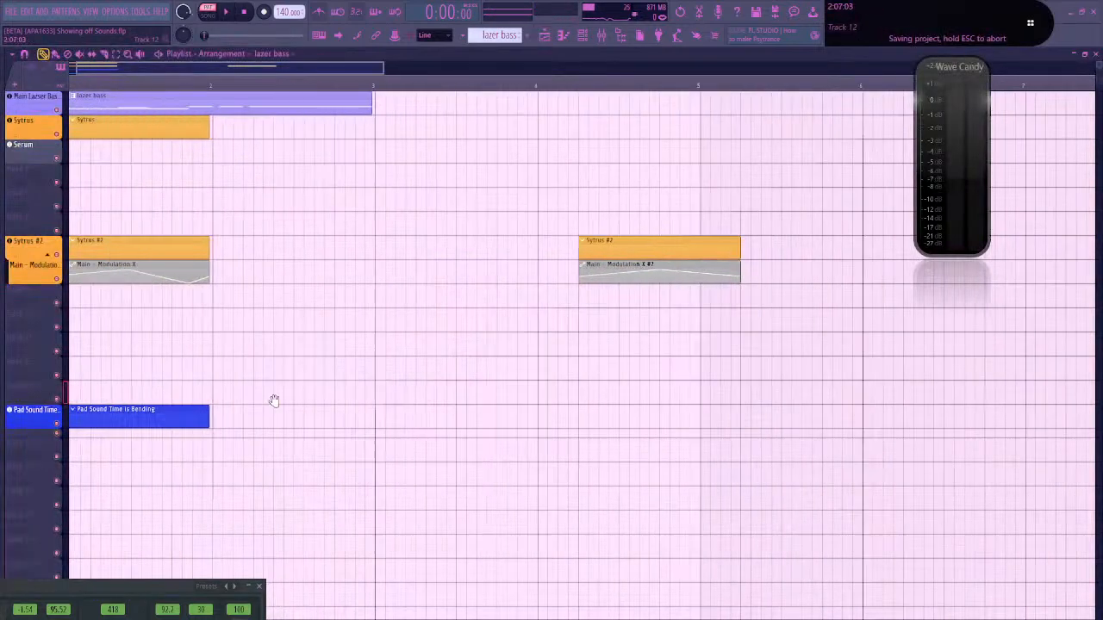
left_click(39, 101)
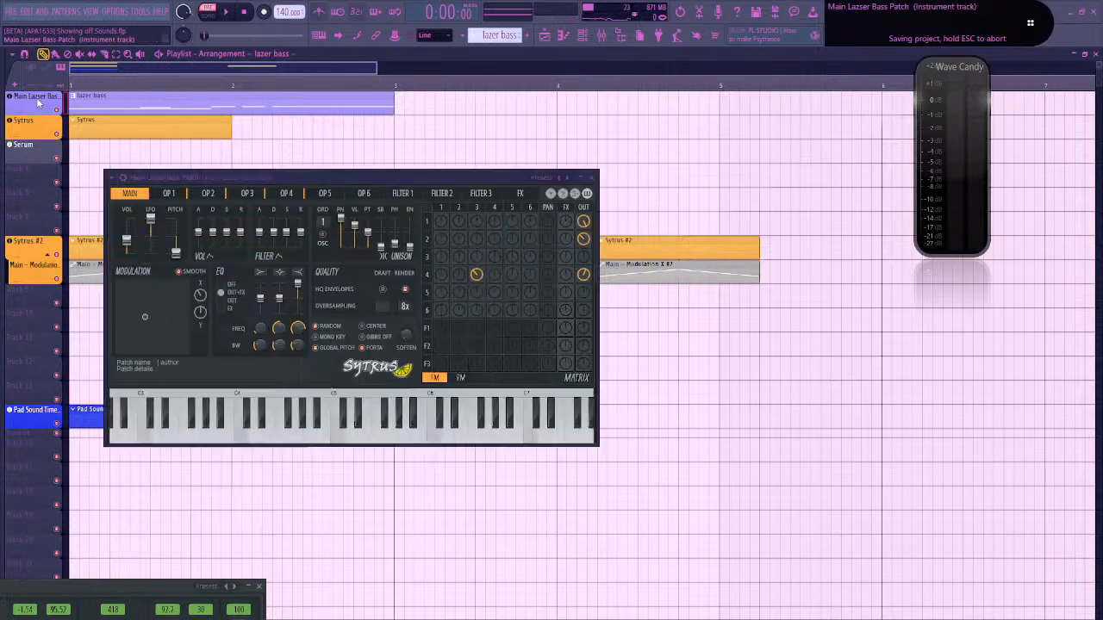
right_click(200, 296)
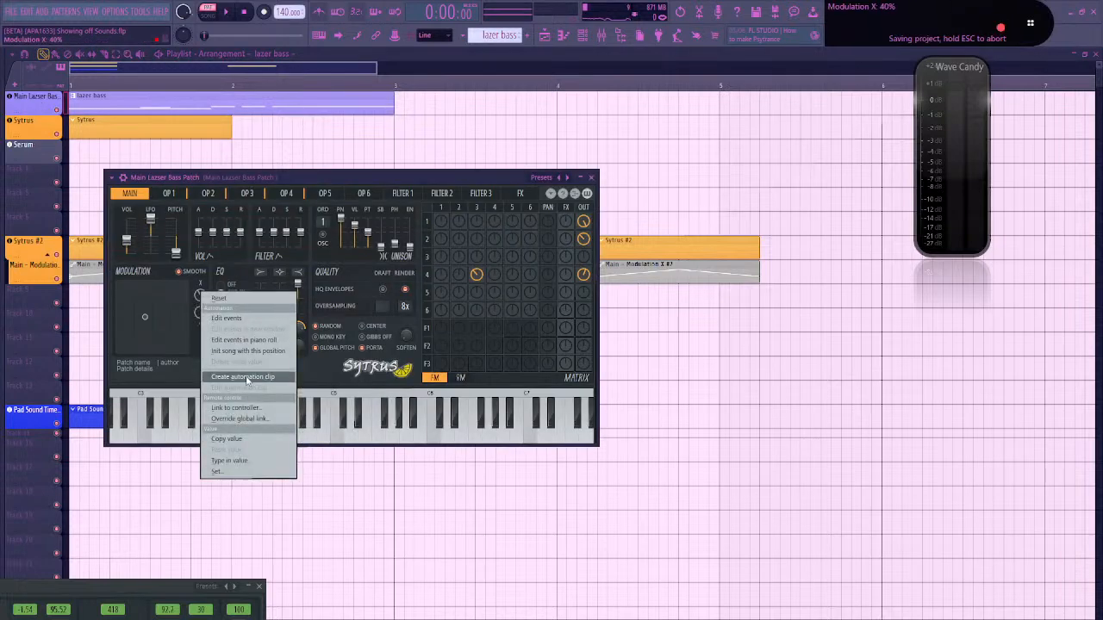
left_click(233, 376)
Trim the end of the lazer bass clip in the playlist to a length of 1:14:00
scroll(258, 172, "up", 5)
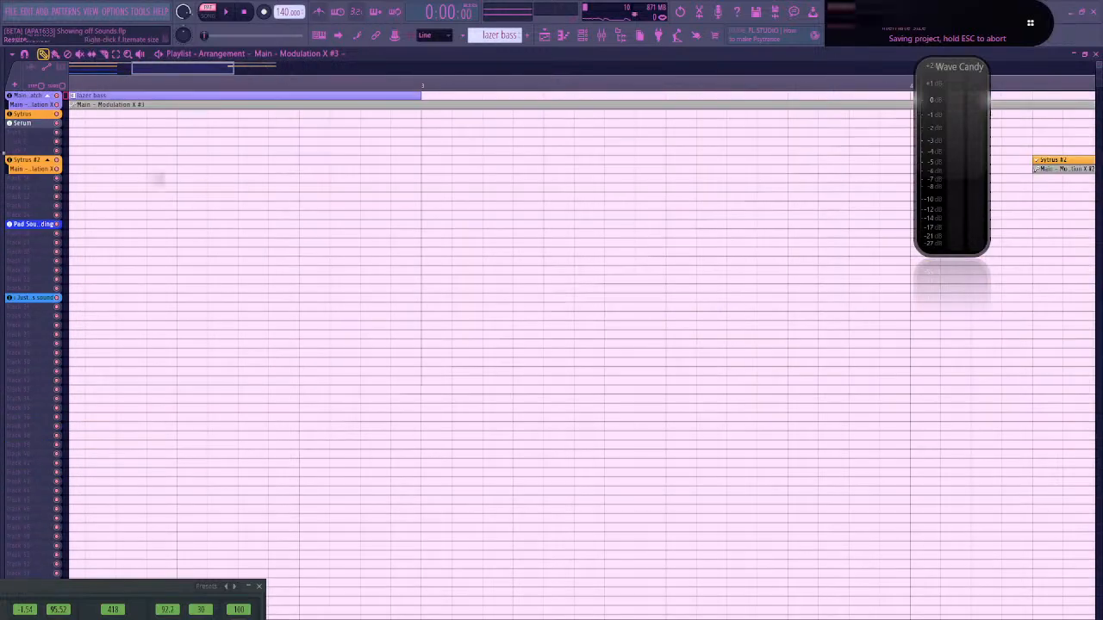
scroll(175, 175, "up", 3)
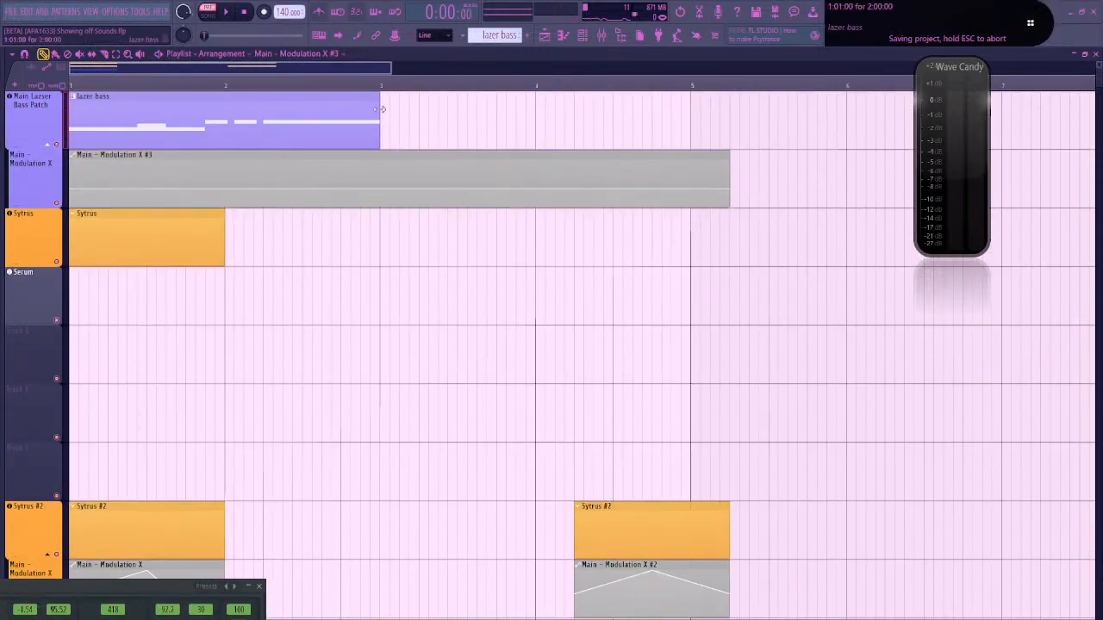
left_click_drag(376, 116, 357, 114)
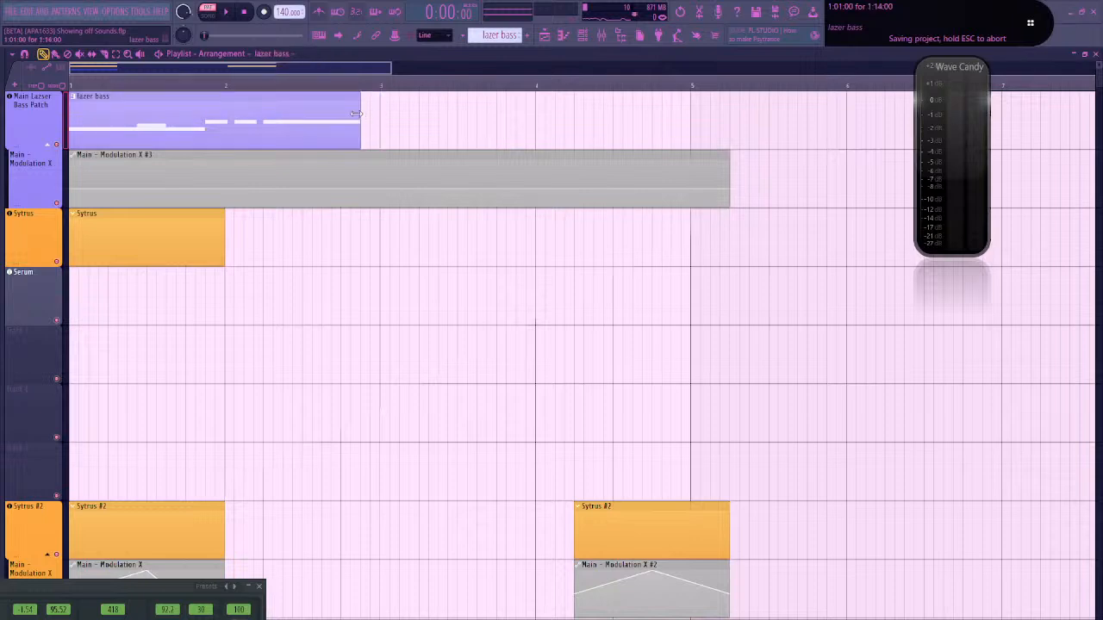
Audition the first Sytrus instrument with a note and move its playlist clip to start at 2:05:00
left_click(27, 220)
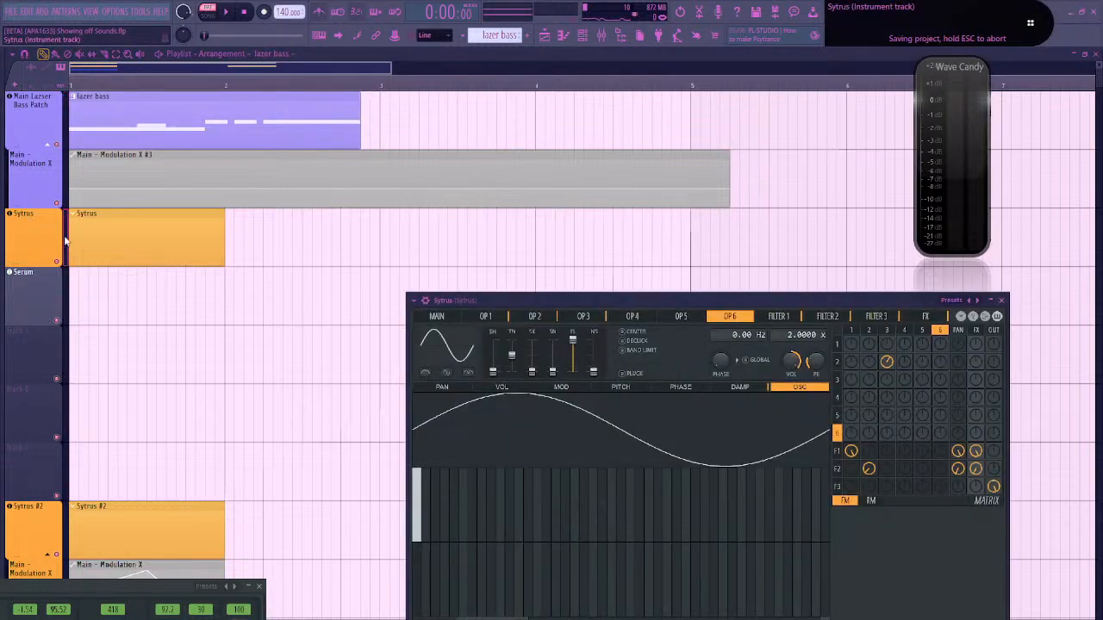
left_click(319, 37)
key("z")
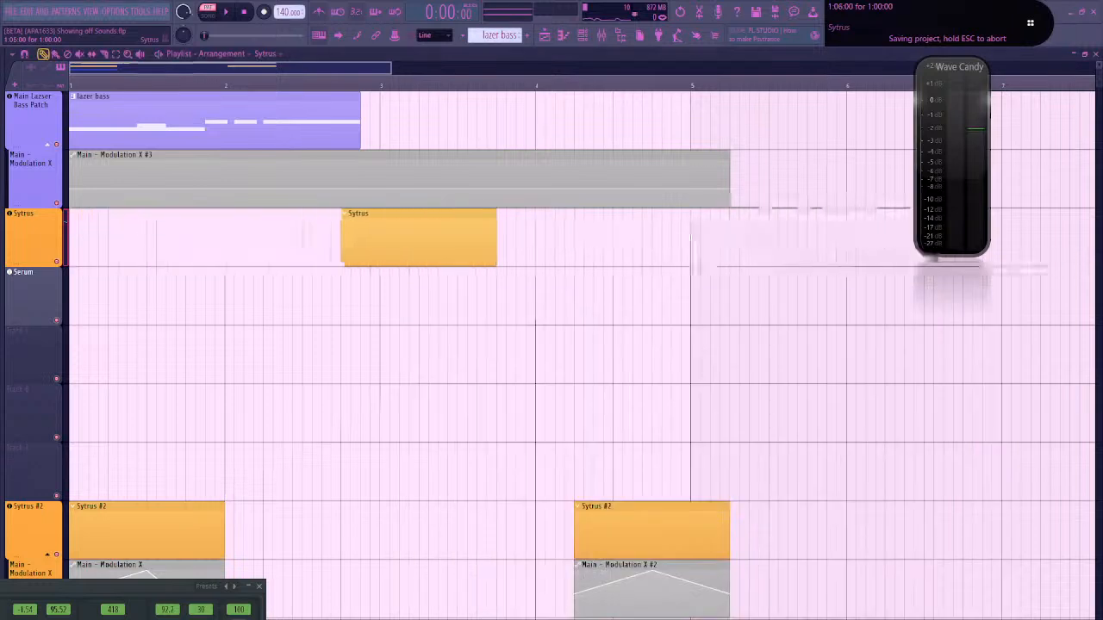
left_click_drag(373, 258, 296, 260)
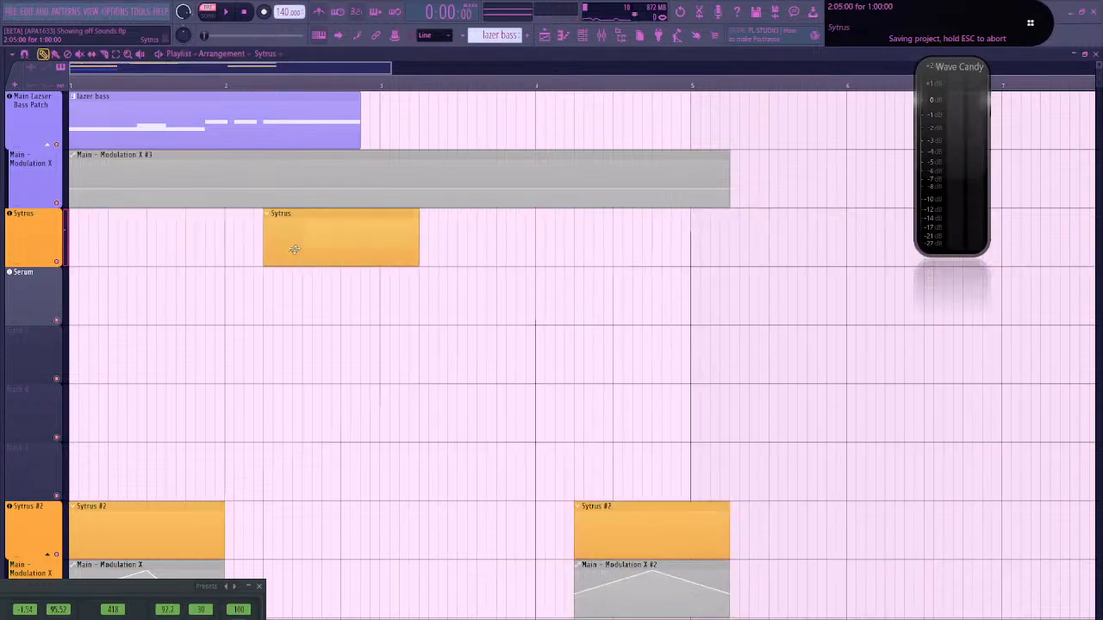
Examine operators 1 to 4 of the Main Lazser Bass Patch
left_click(28, 121)
left_click(172, 195)
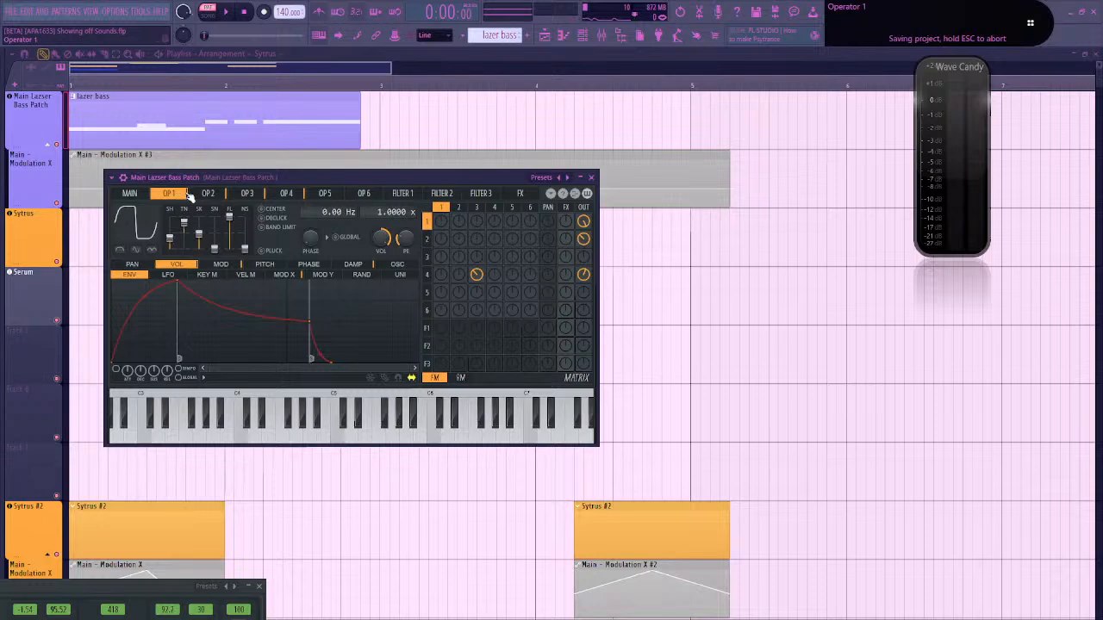
left_click(208, 194)
left_click(246, 194)
left_click(276, 195)
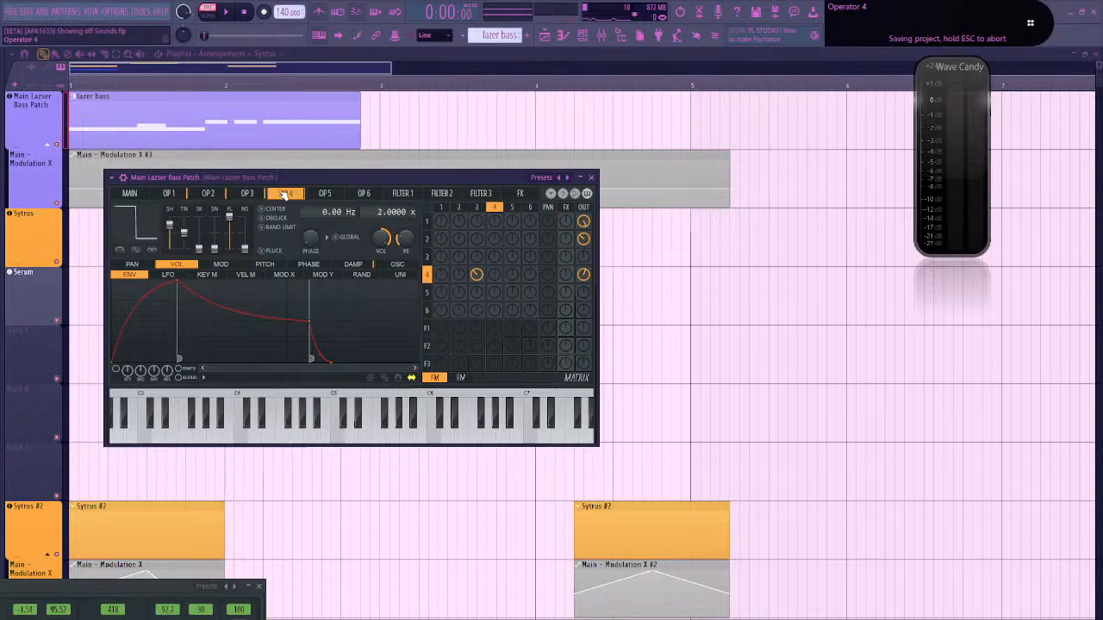
Examine operators 1 to 4 of the first Sytrus instrument while playing notes
left_click(26, 235)
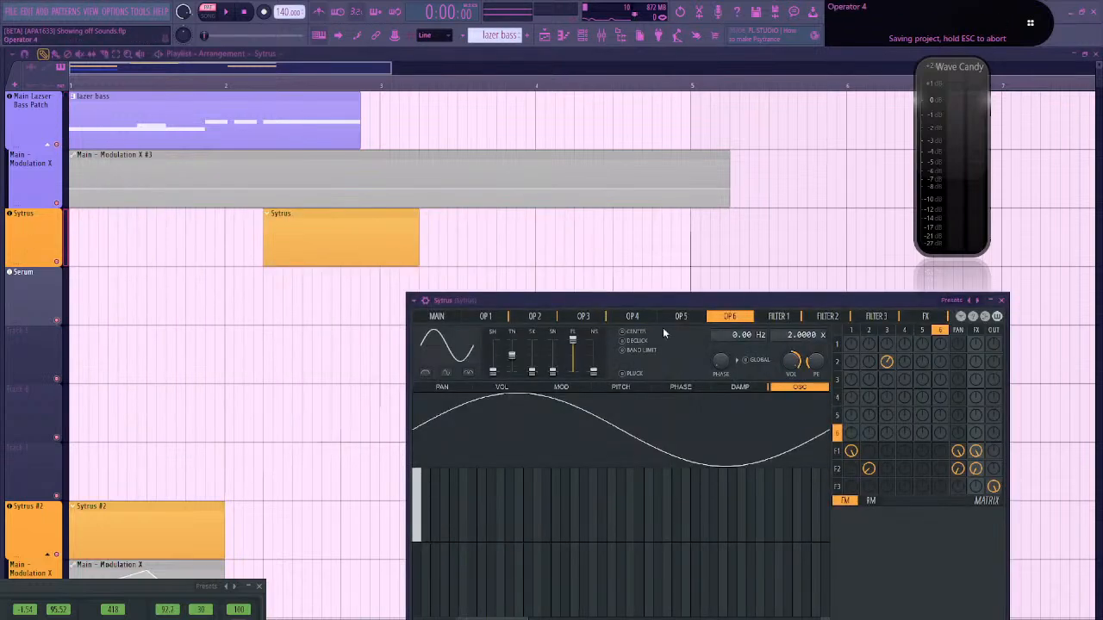
left_click(536, 319)
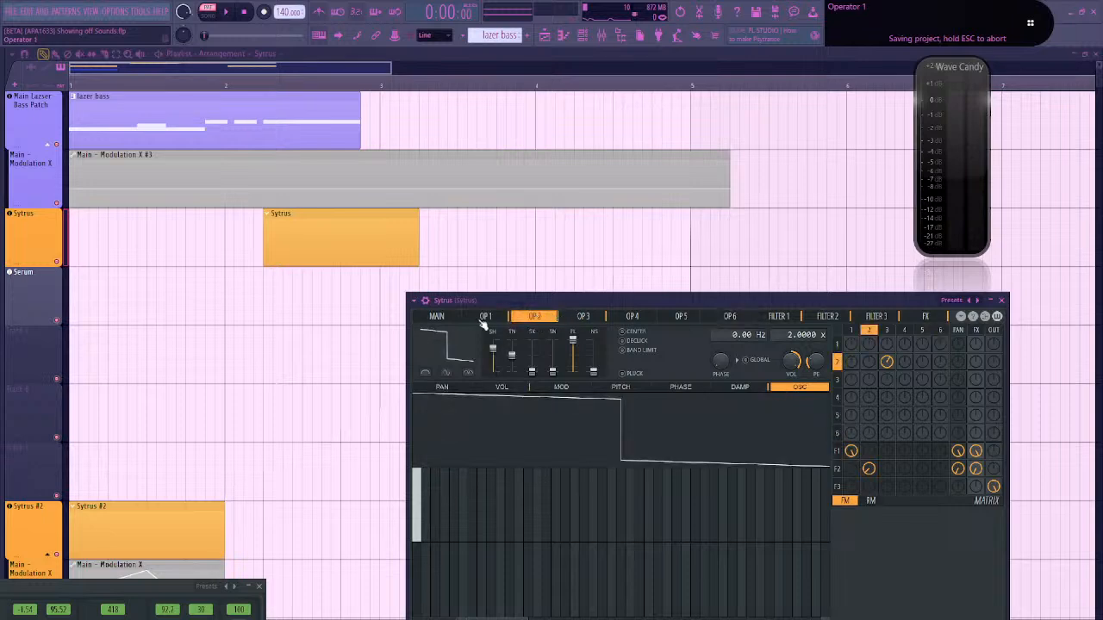
left_click(484, 317)
left_click(533, 318)
left_click(601, 317)
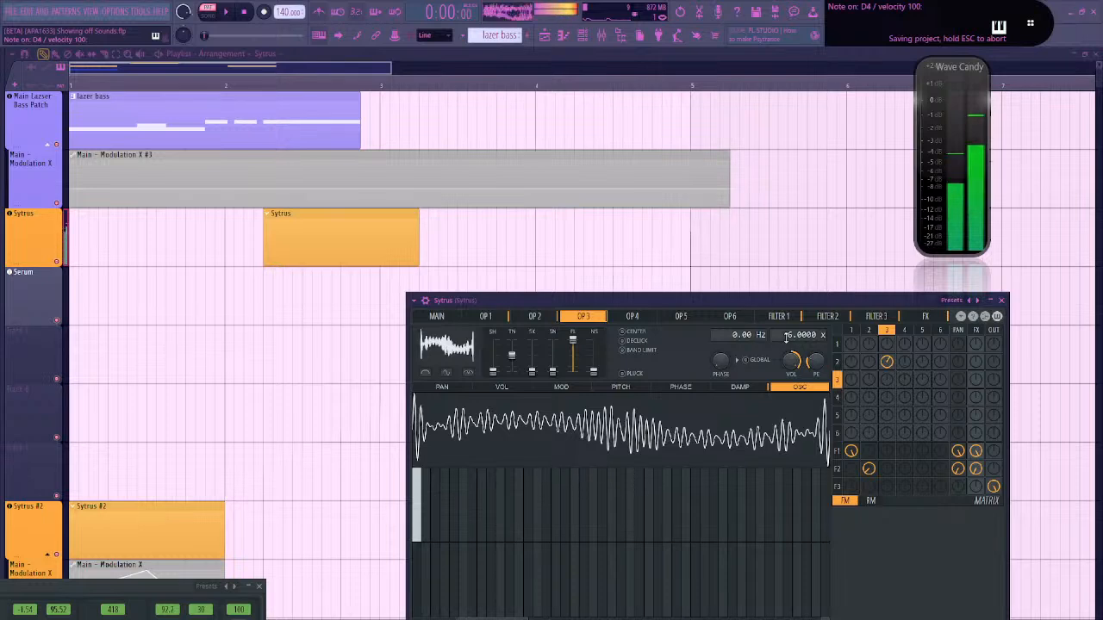
left_click(534, 316)
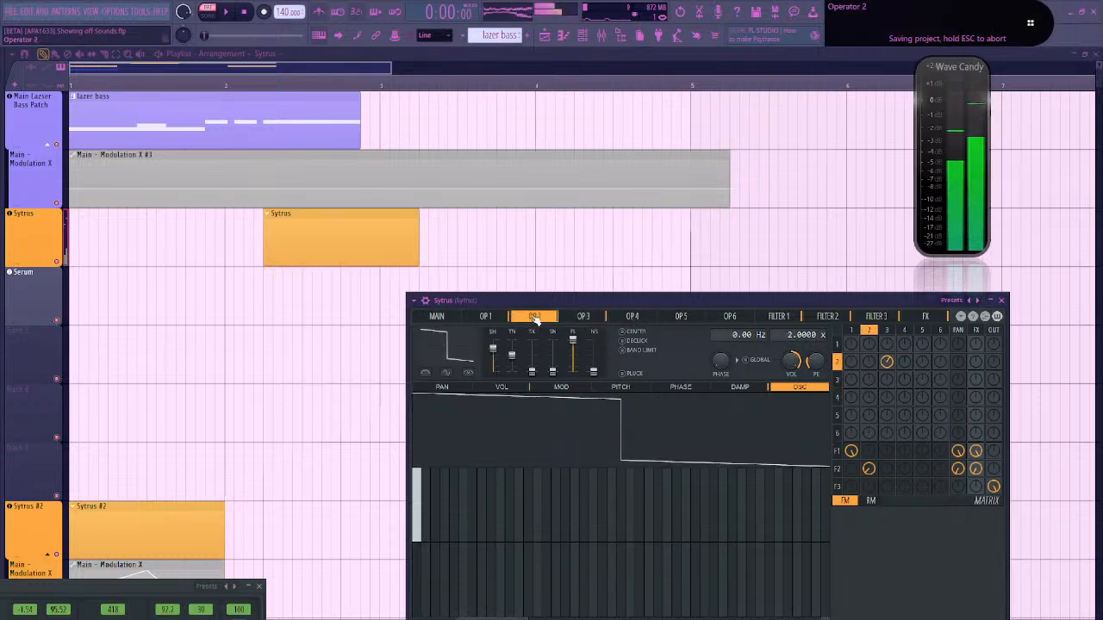
left_click(634, 316)
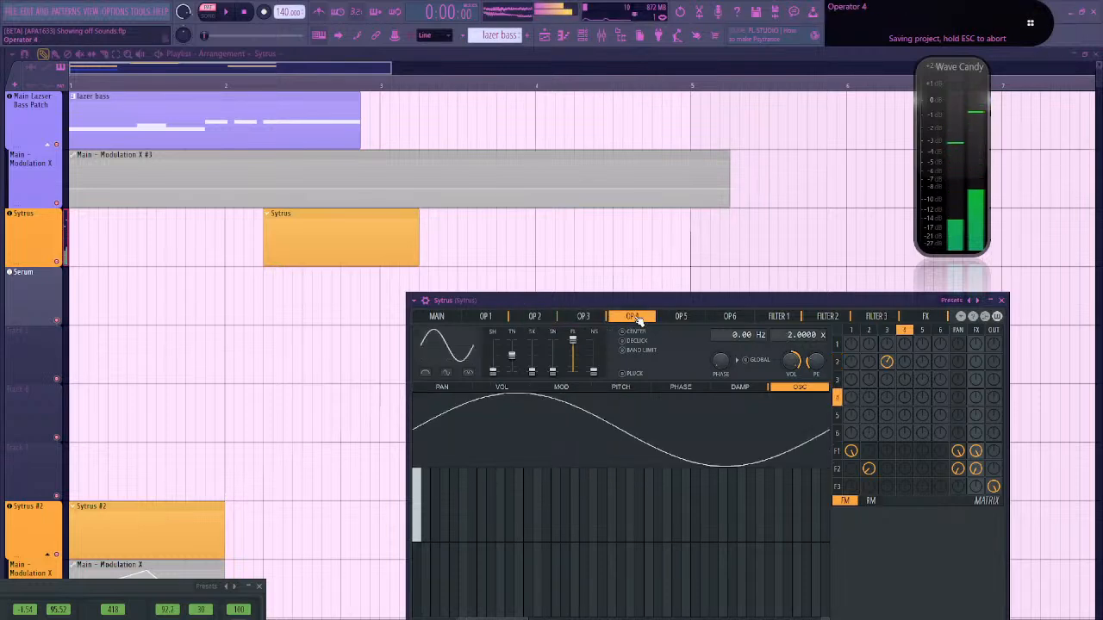
Route operator 4 into operator 1 in the modulation matrix at about 32%
left_click_drag(904, 398, 910, 406)
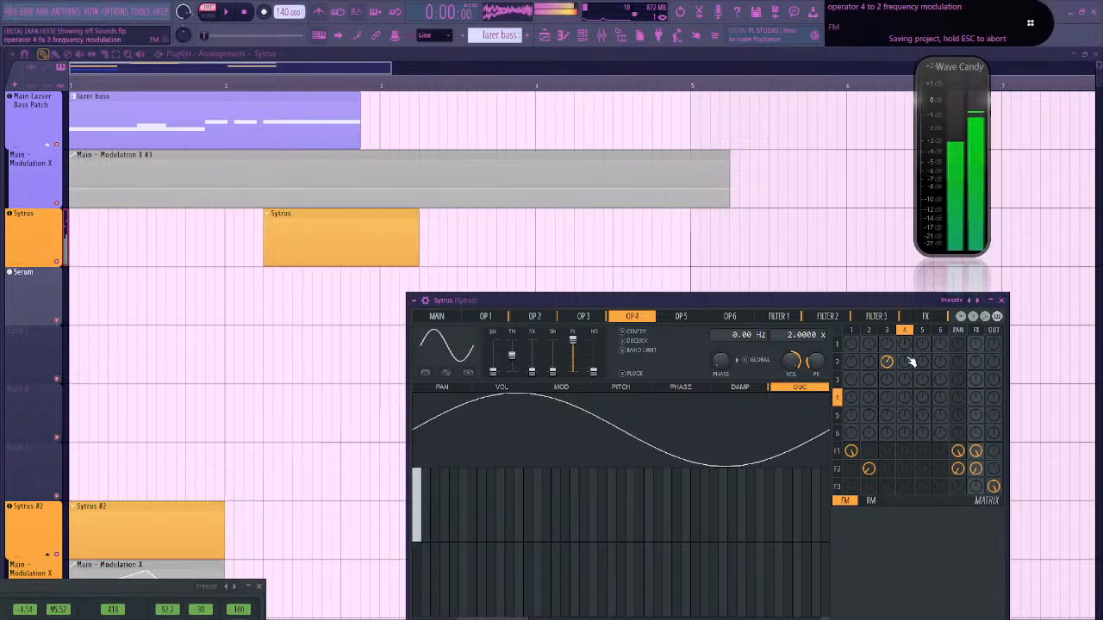
left_click_drag(904, 344, 903, 337)
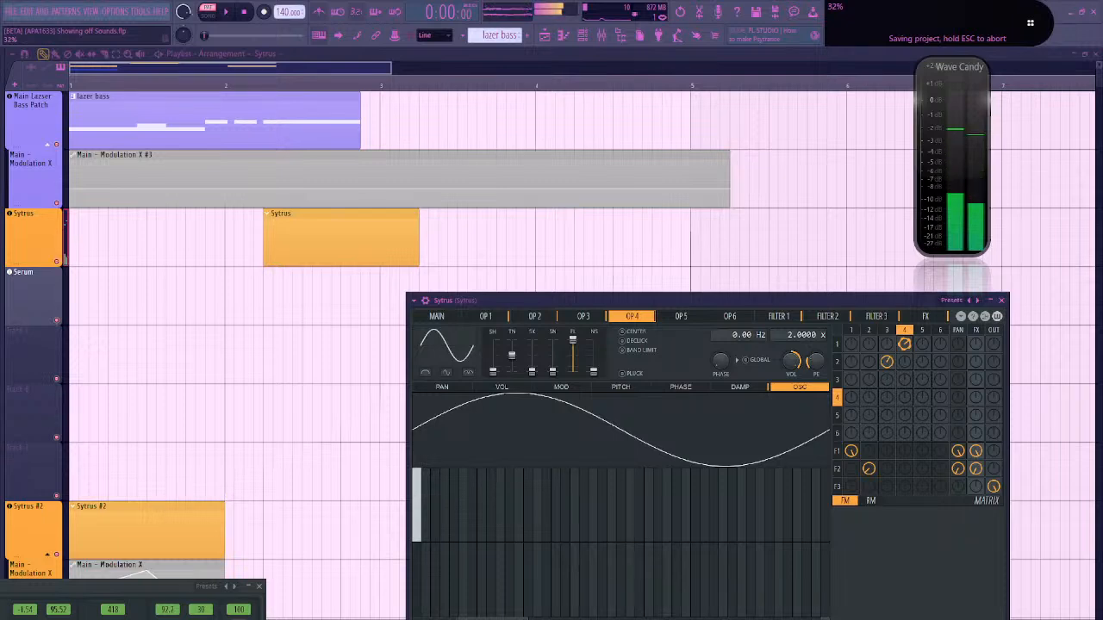
Set Filter 2's resonance to about 34% and compare the settings of Filters 1, 2 and 3
left_click(829, 317)
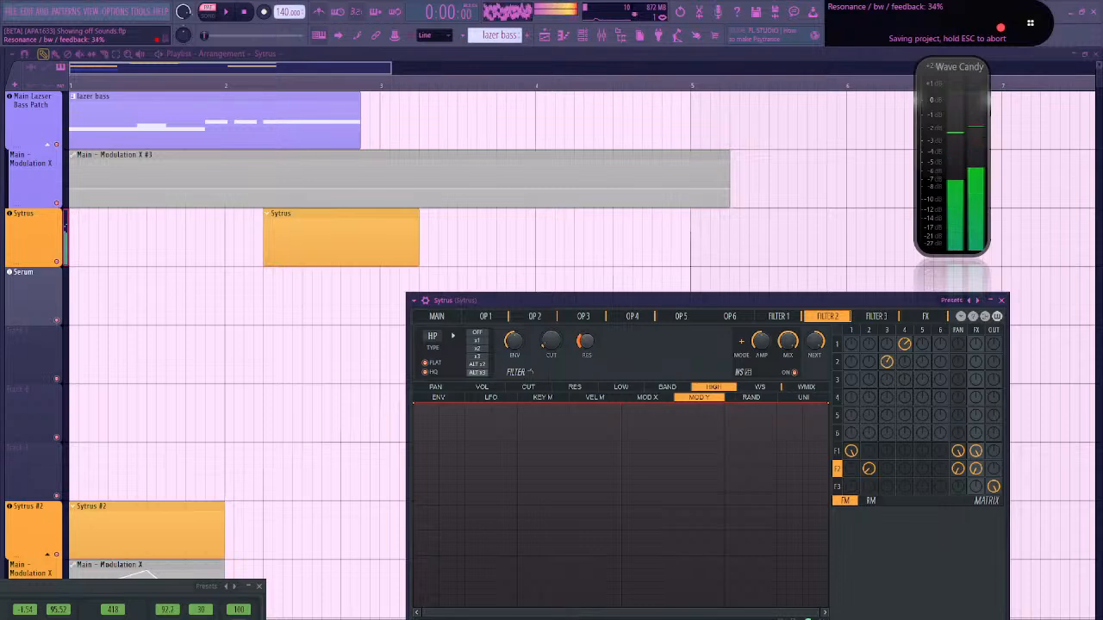
left_click(778, 317)
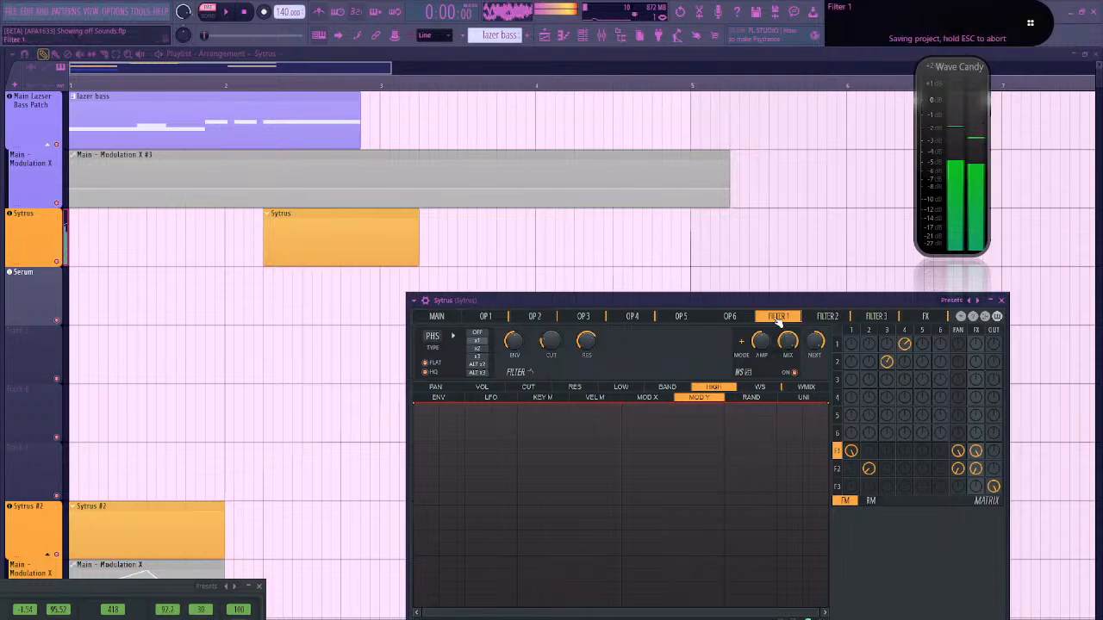
left_click(834, 317)
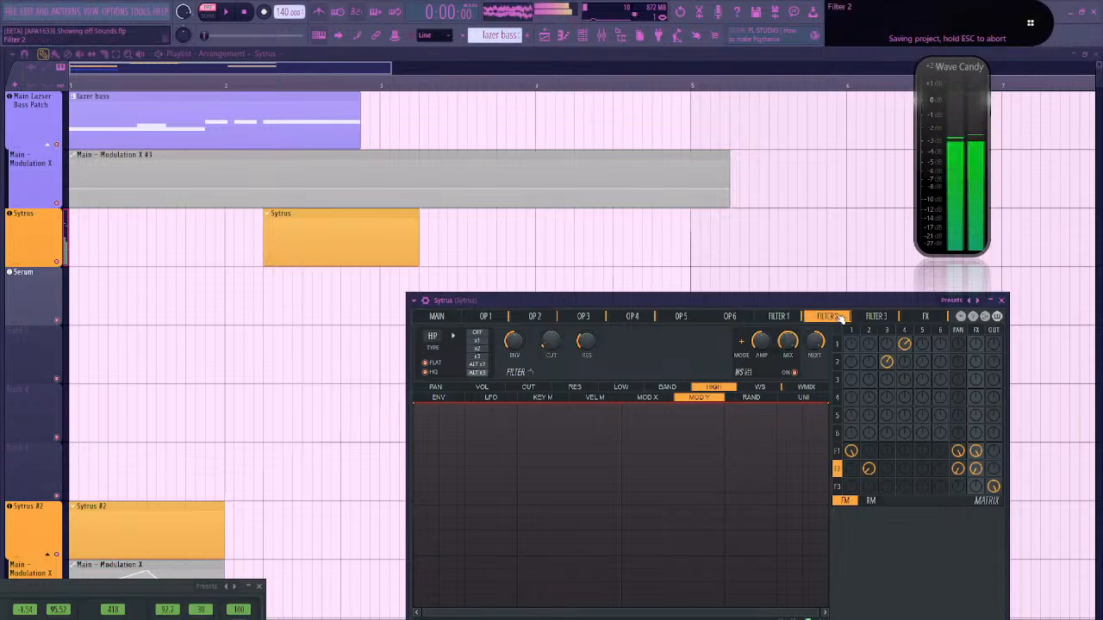
left_click(875, 316)
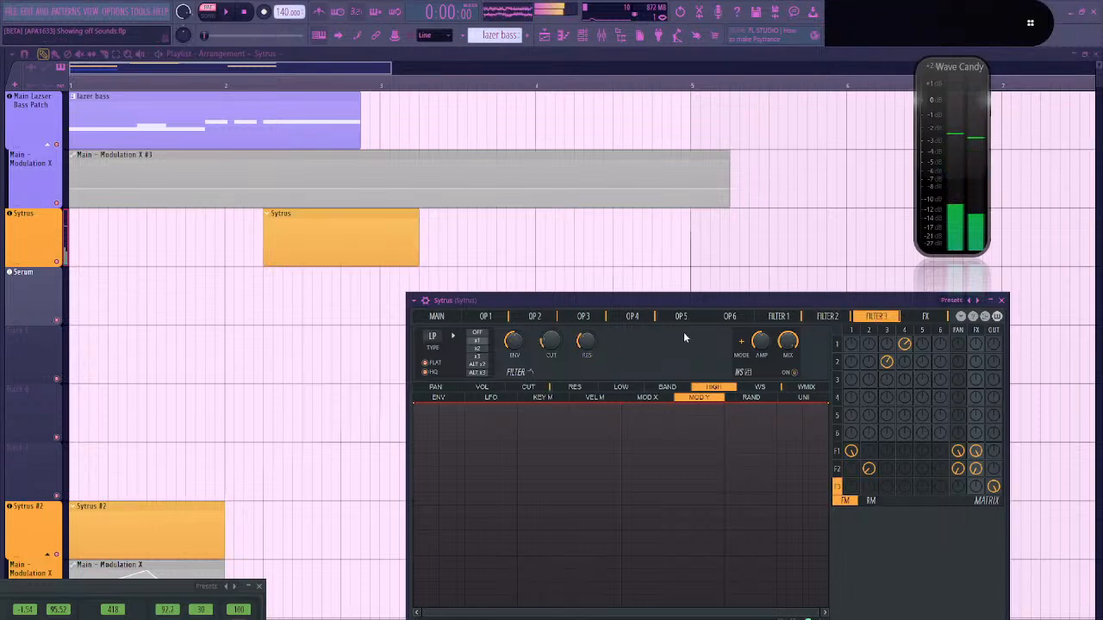
Try the Chocolate state variable, high pass and low pass types on Filter 3 while playing notes
left_click(433, 336)
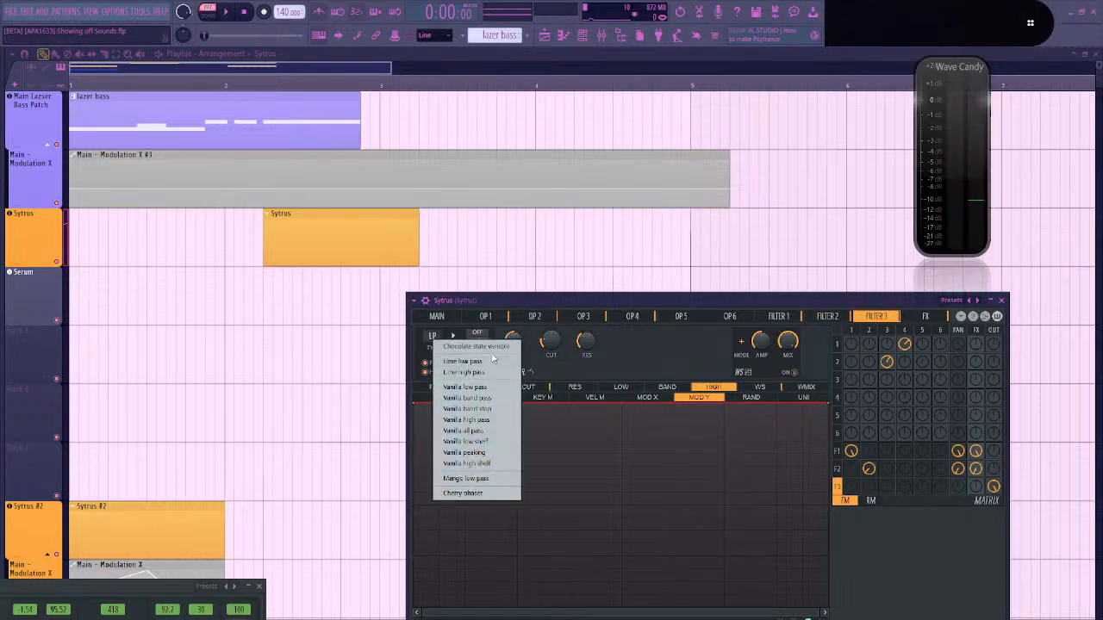
left_click(482, 347)
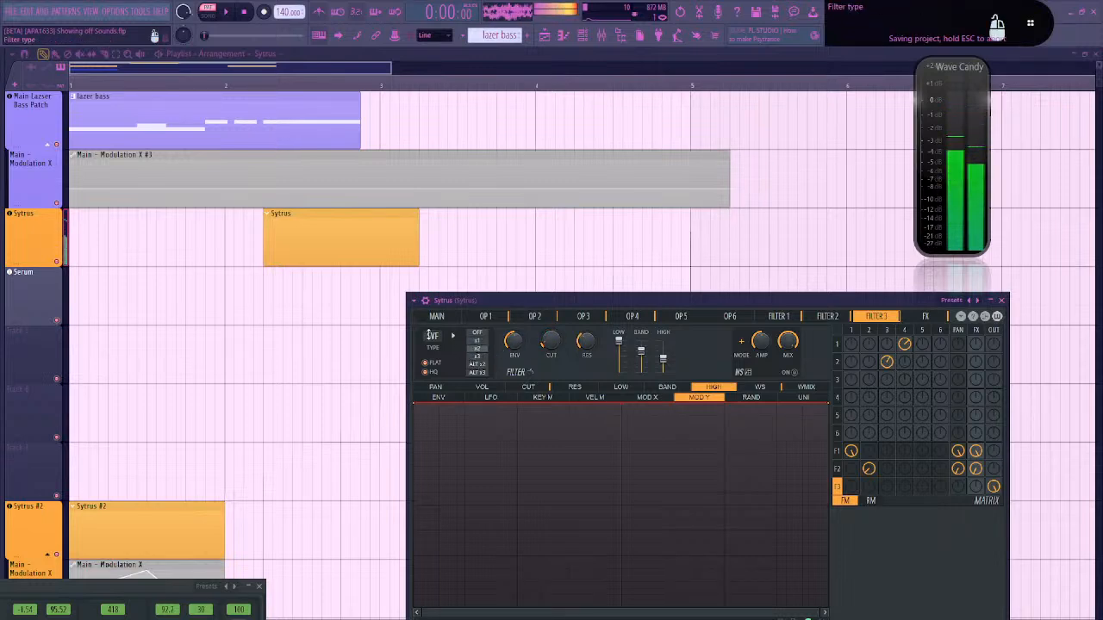
scroll(433, 337, "down", 3)
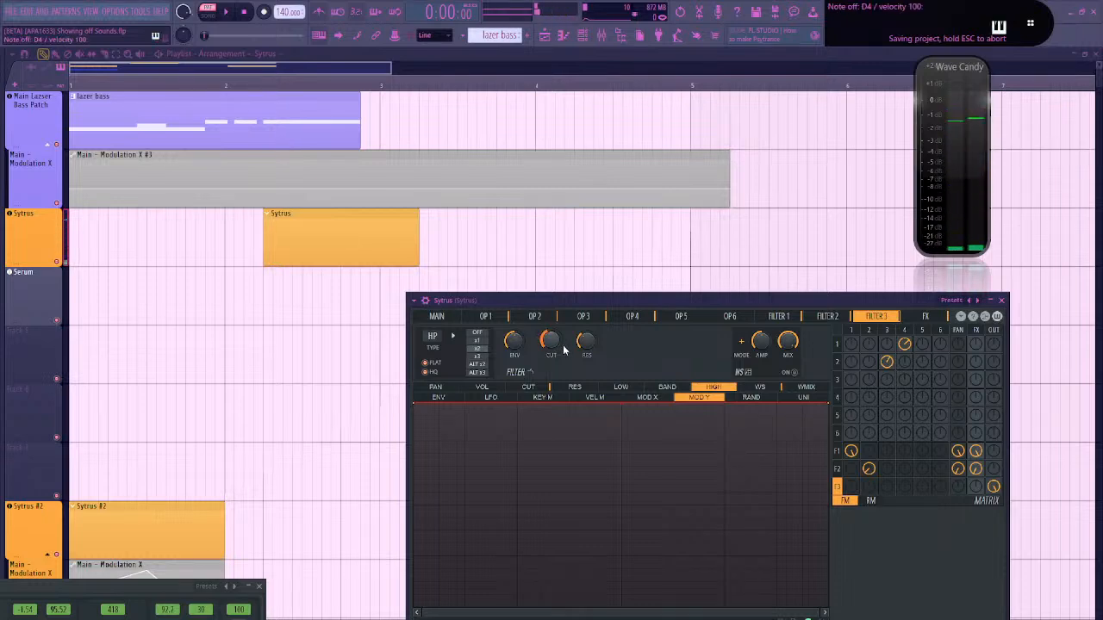
key("x")
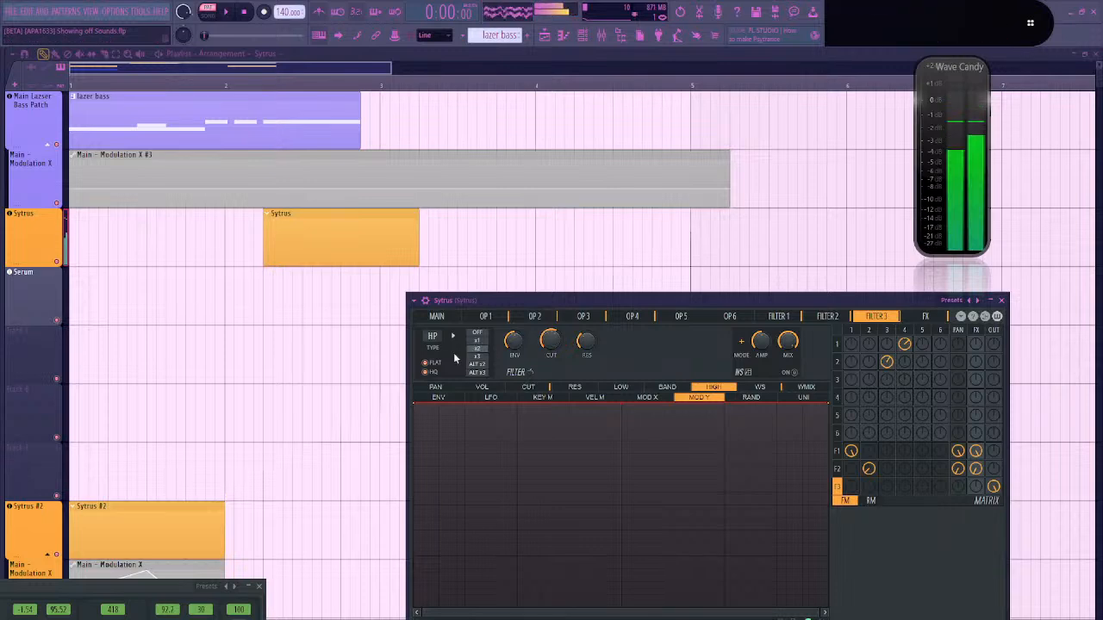
key("d")
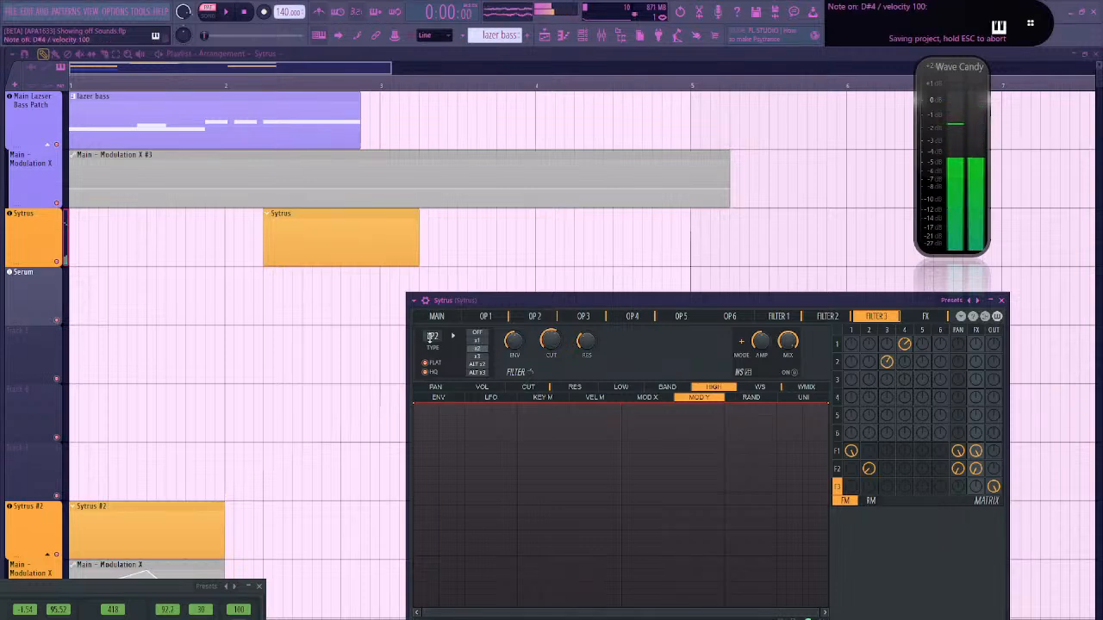
Enable Filter 3's waveshaper in bipolar mode and audition it with notes
left_click(793, 372)
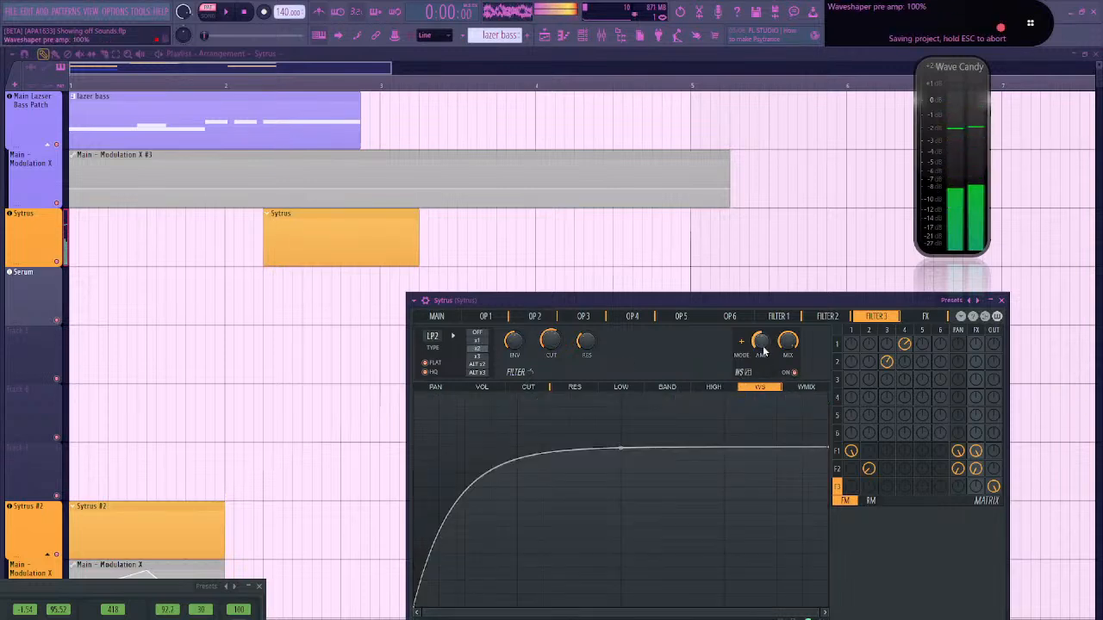
key("d")
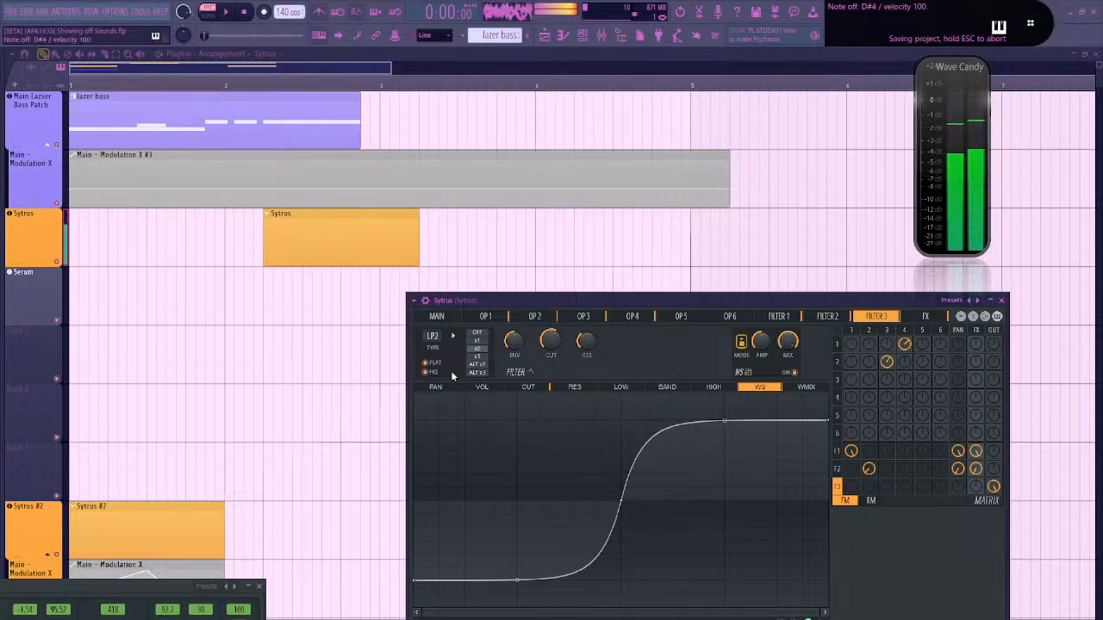
key("x")
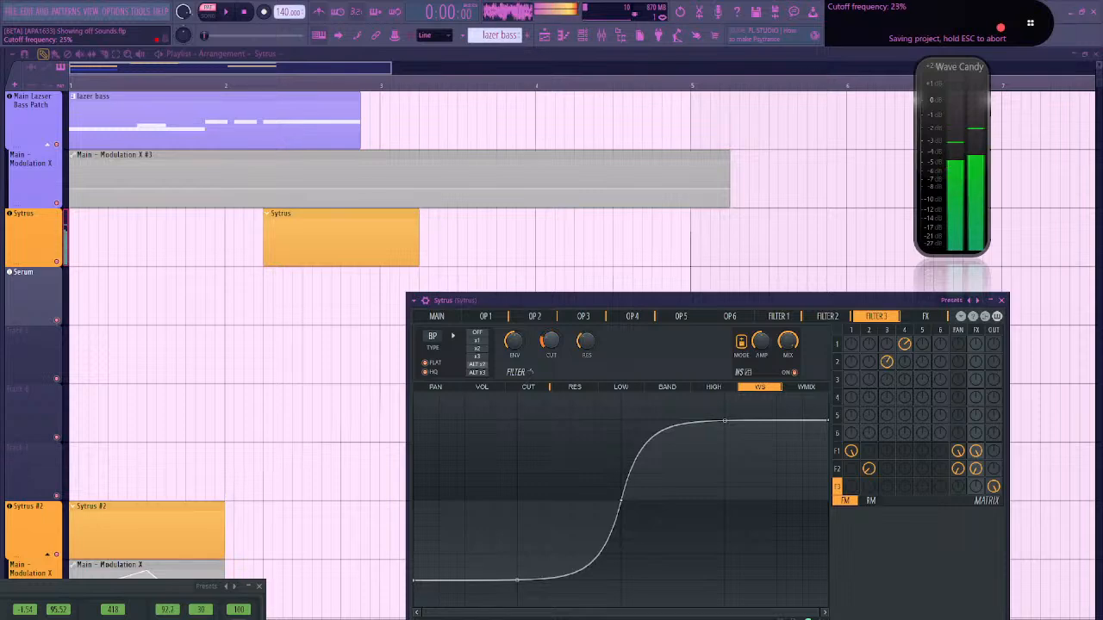
Try the band pass, Vanilla peaking and Mango low pass types on Filter 3 while sweeping its cutoff
left_click_drag(550, 341, 550, 344)
left_click_drag(432, 337, 432, 341)
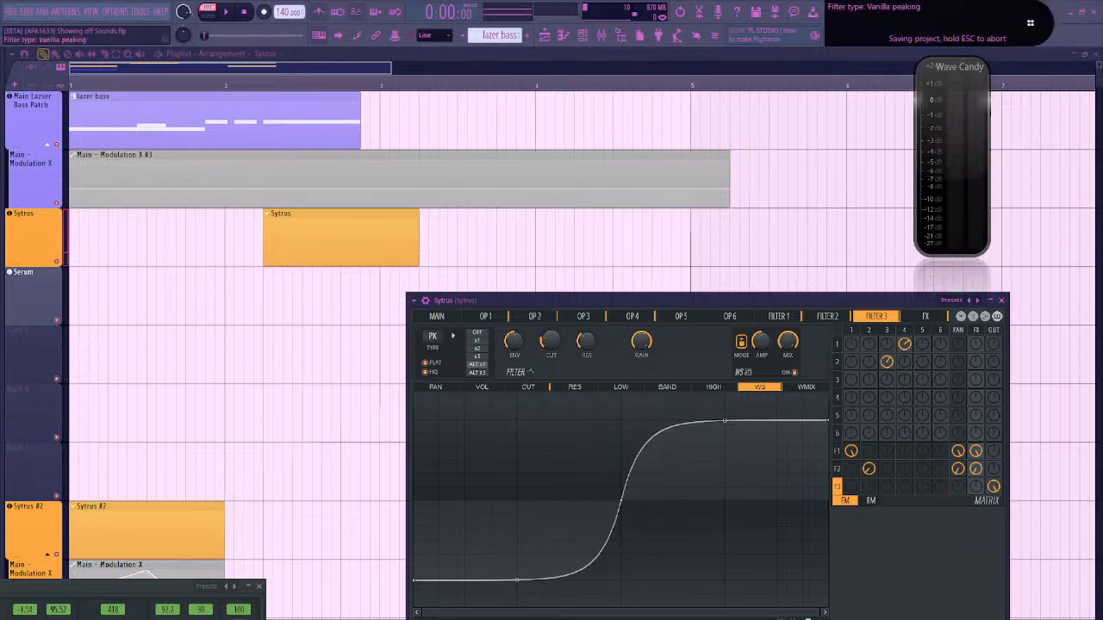
left_click(433, 337)
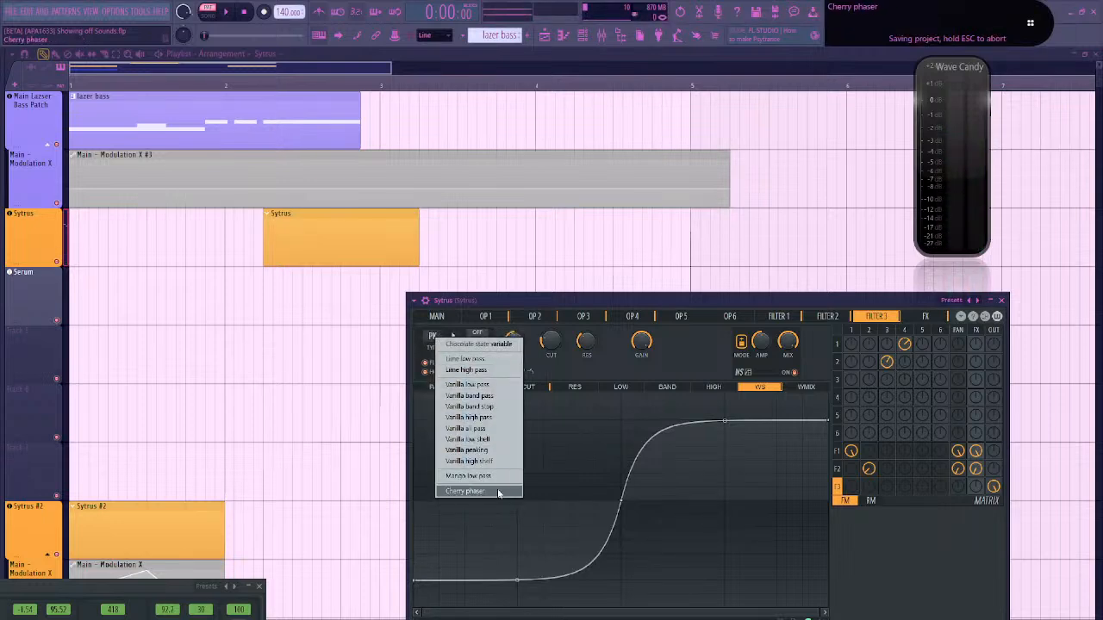
left_click(478, 475)
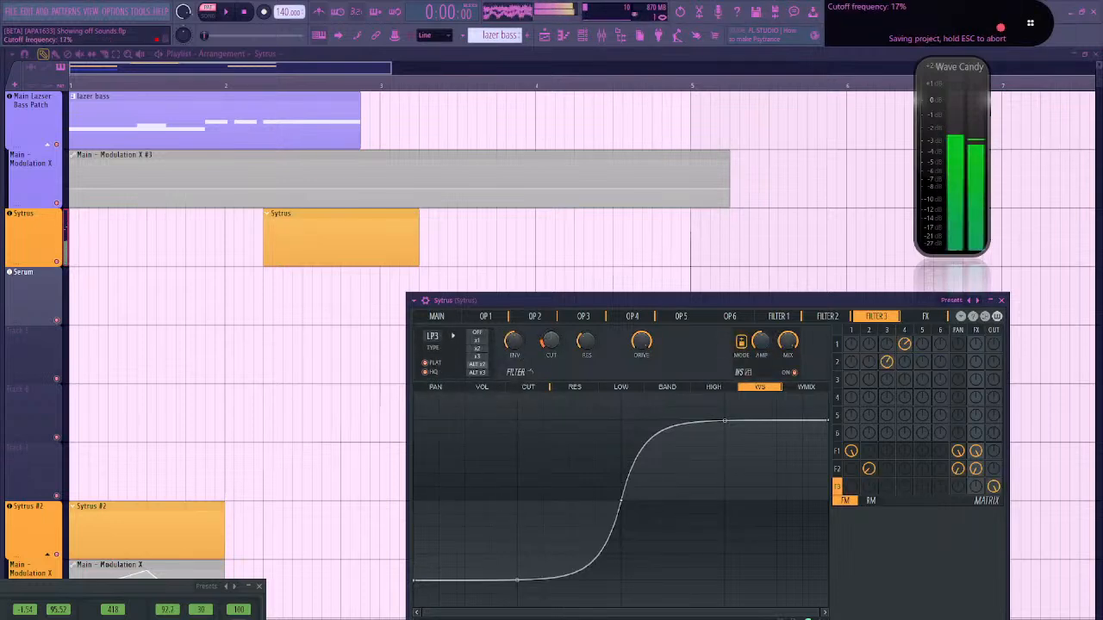
left_click_drag(555, 337, 555, 303)
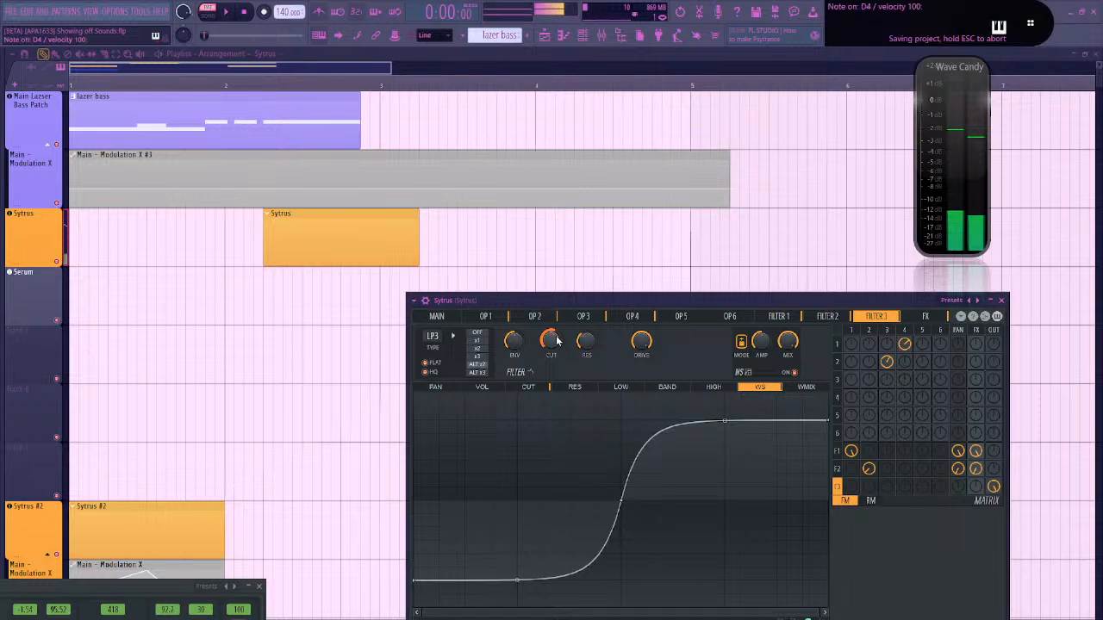
Turn off the pan and FX sends of Filters 1 and 2 and make Filter 3 a Cherry phaser with 59% cutoff
right_click(978, 453)
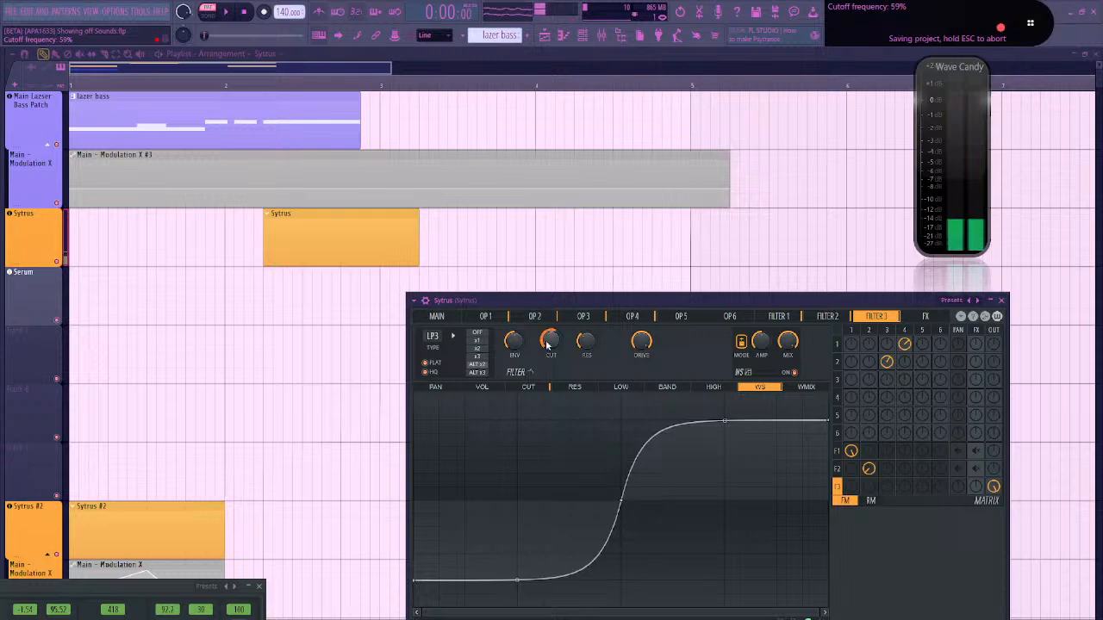
left_click_drag(433, 342, 436, 335)
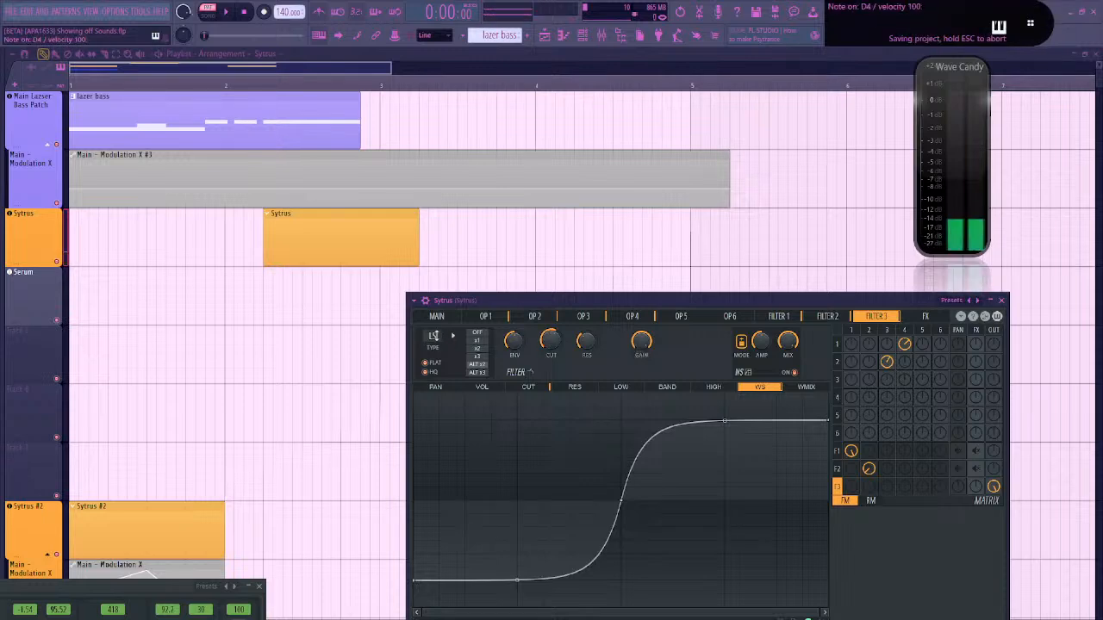
left_click(433, 336)
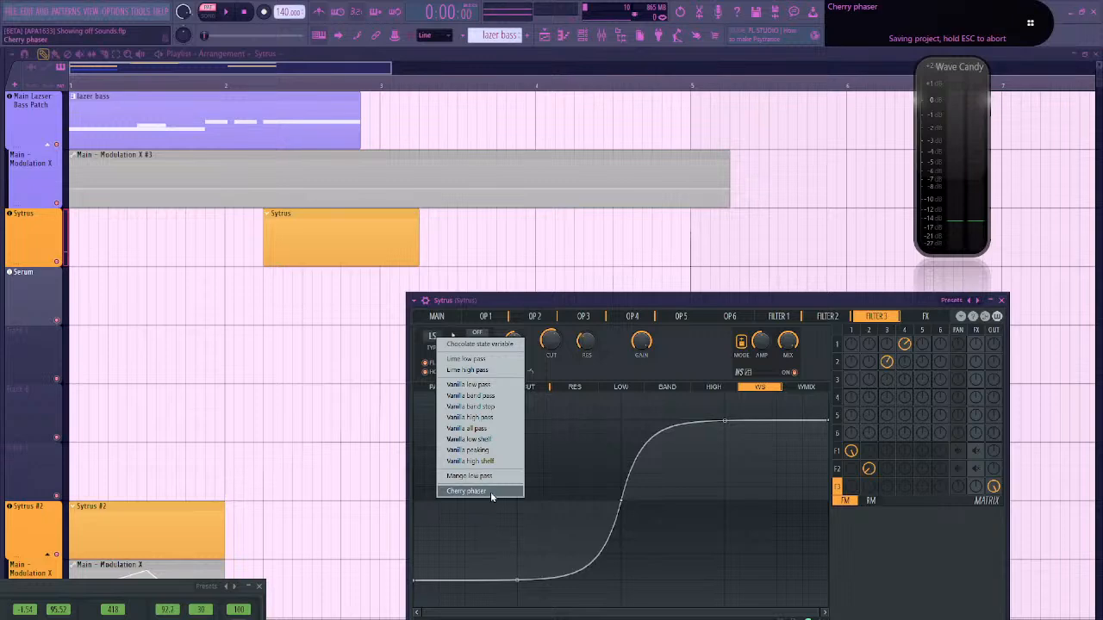
left_click(490, 492)
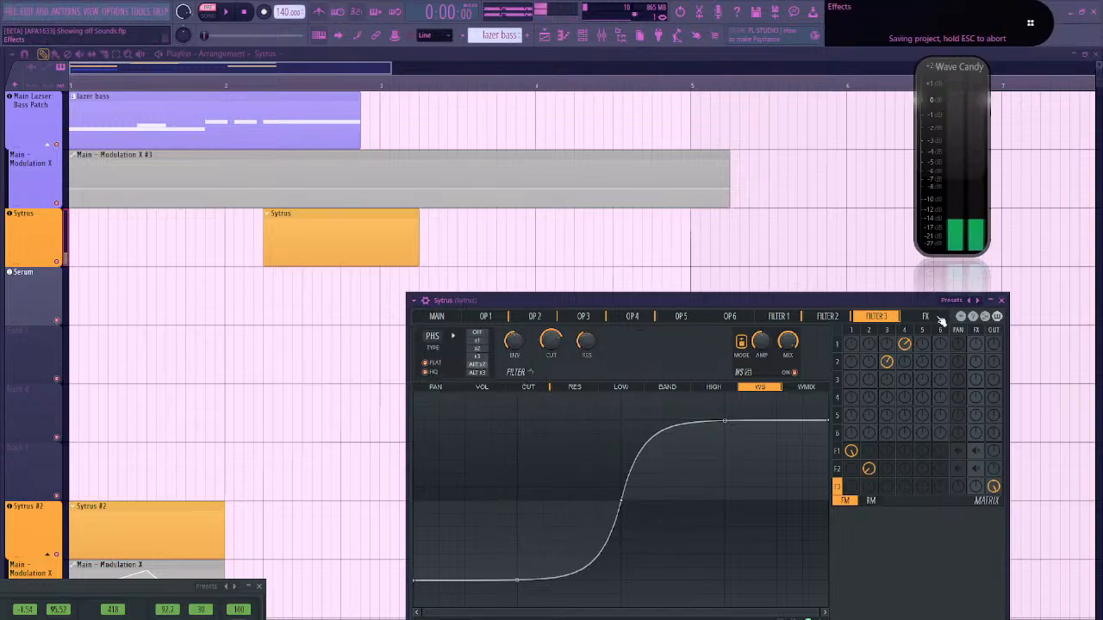
Examine the effects section, the Filter 2 and operator 2 volume envelopes, and Filter 3's volume and cutoff envelopes
left_click(934, 318)
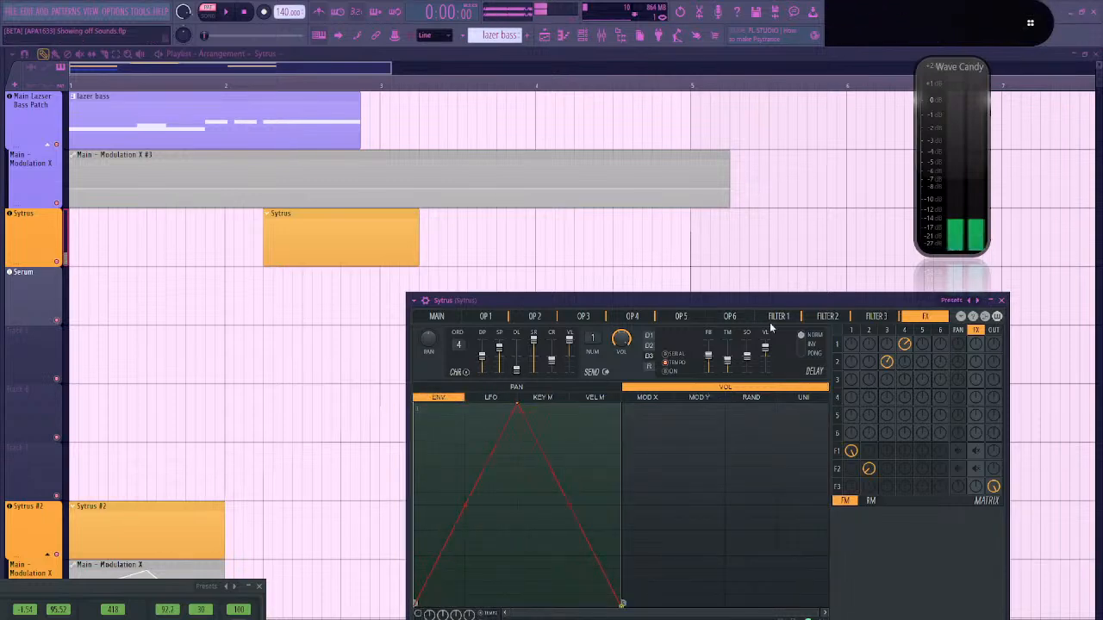
left_click(887, 319)
left_click(825, 317)
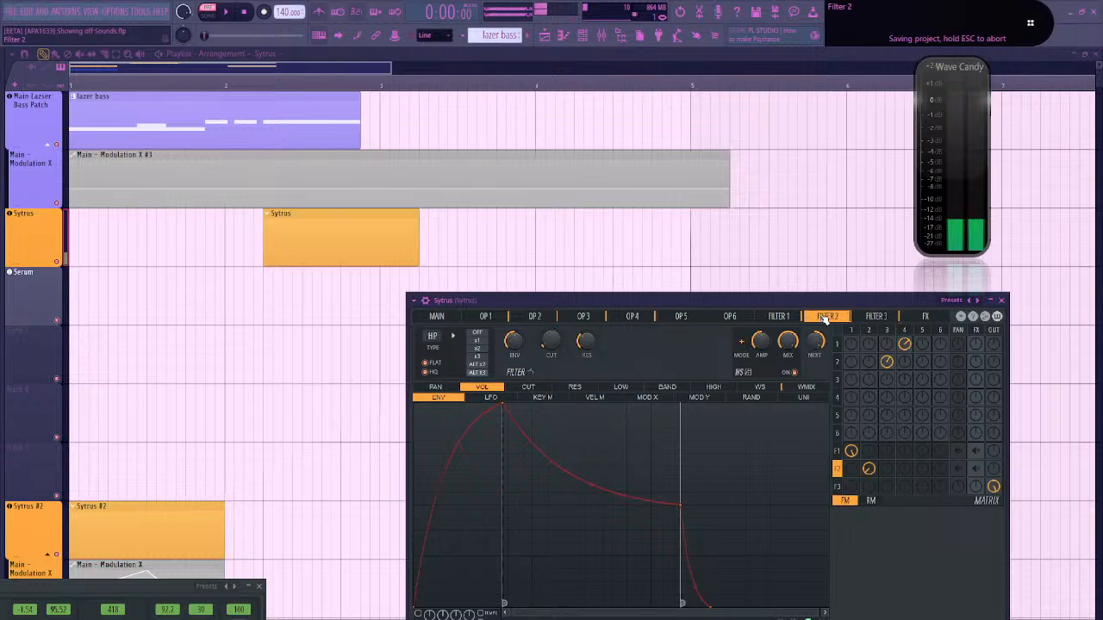
left_click(527, 318)
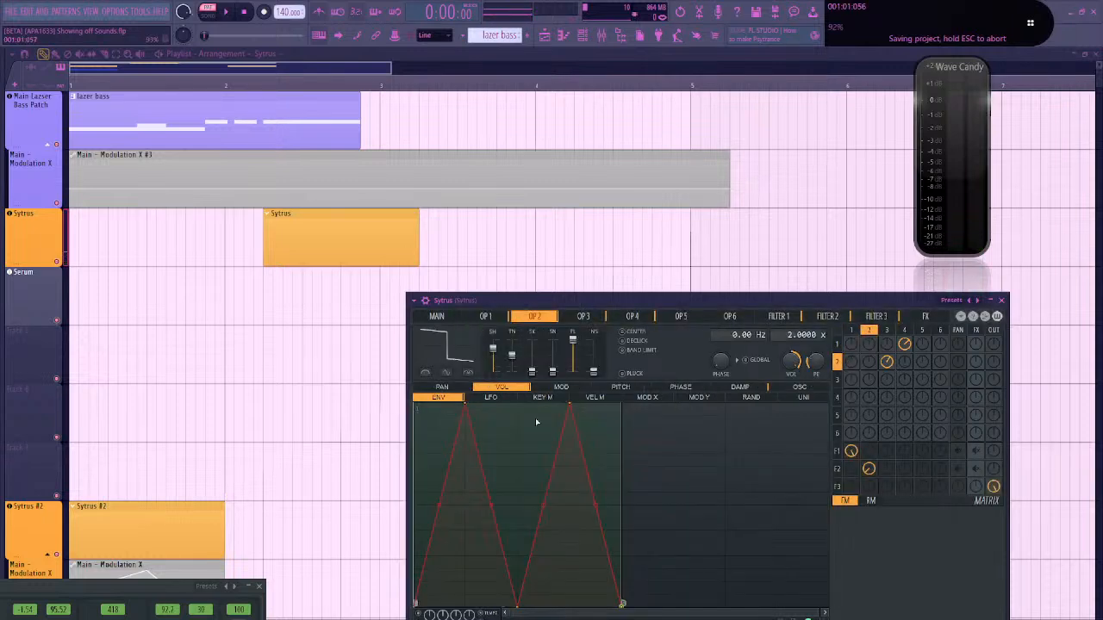
left_click(877, 317)
left_click(924, 316)
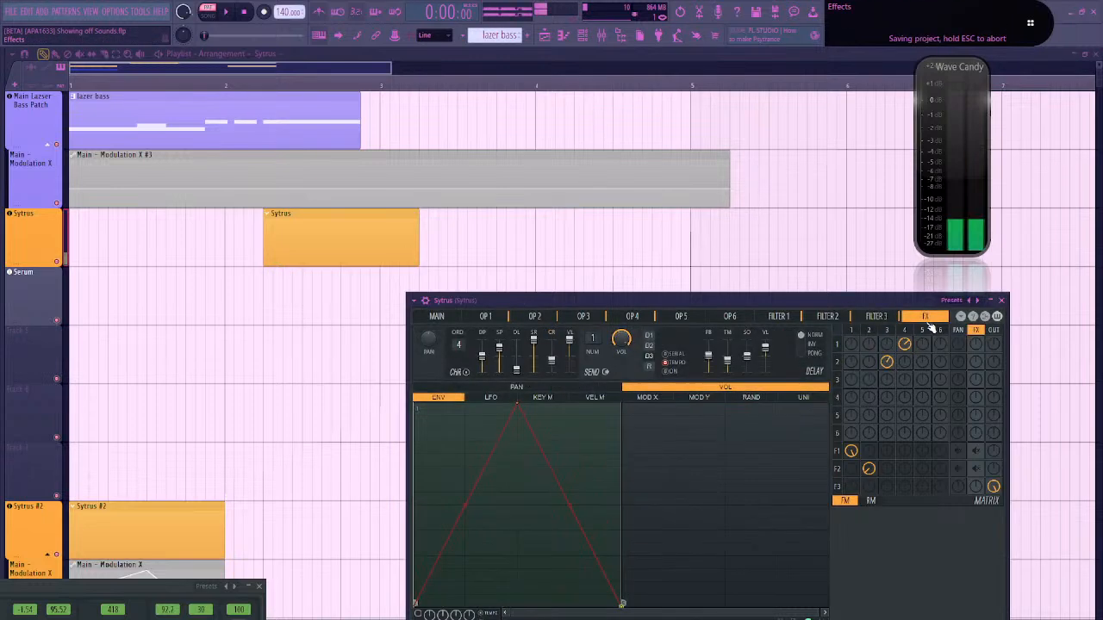
left_click(875, 321)
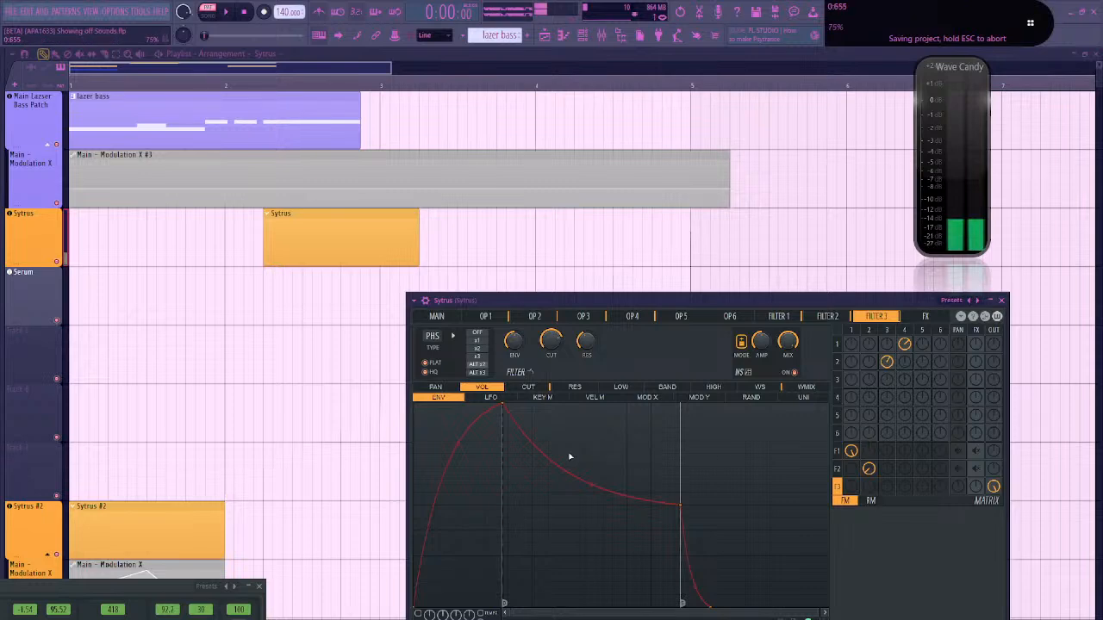
key("x")
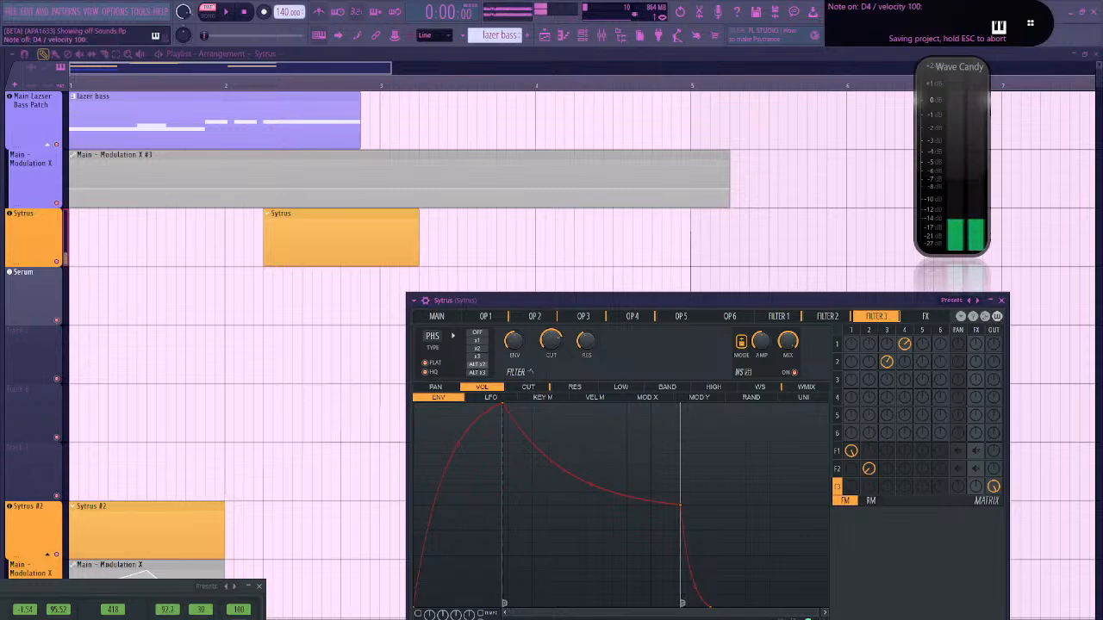
left_click(527, 386)
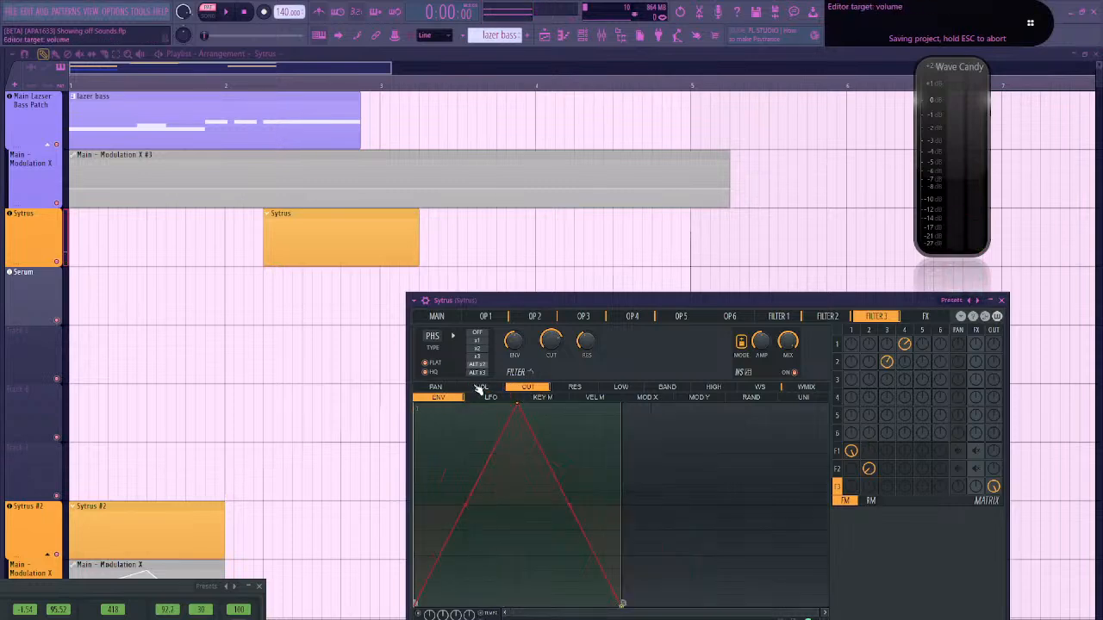
left_click(480, 387)
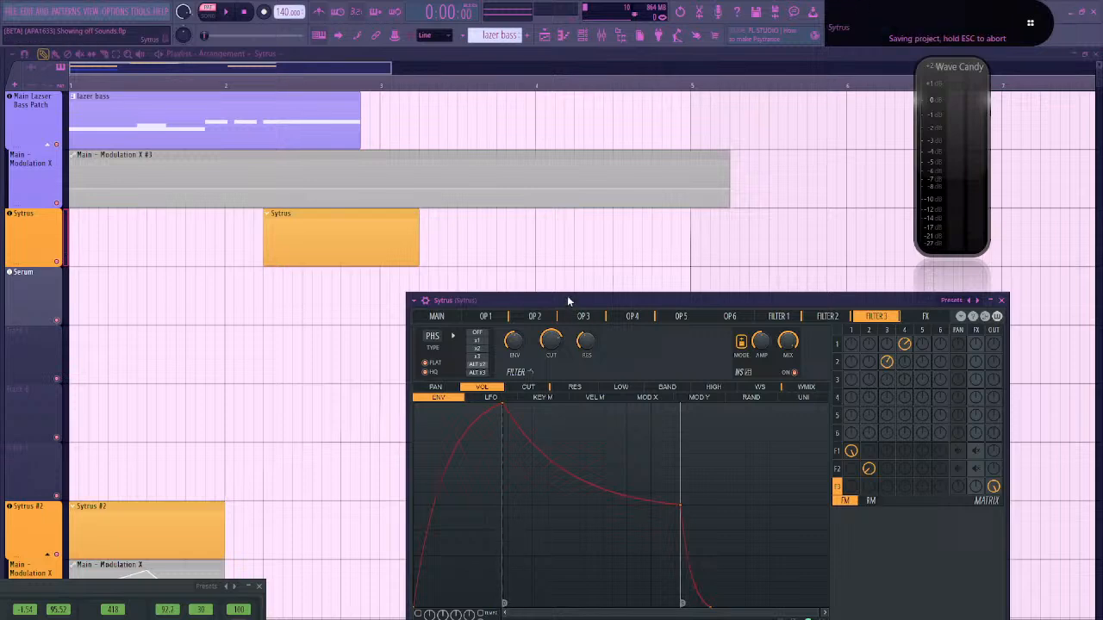
Move the Sytrus window up, copy Filter 3's cutoff envelope onto its volume envelope and audition the sound with notes
left_click_drag(567, 300, 540, 214)
left_click(502, 299)
right_click(478, 536)
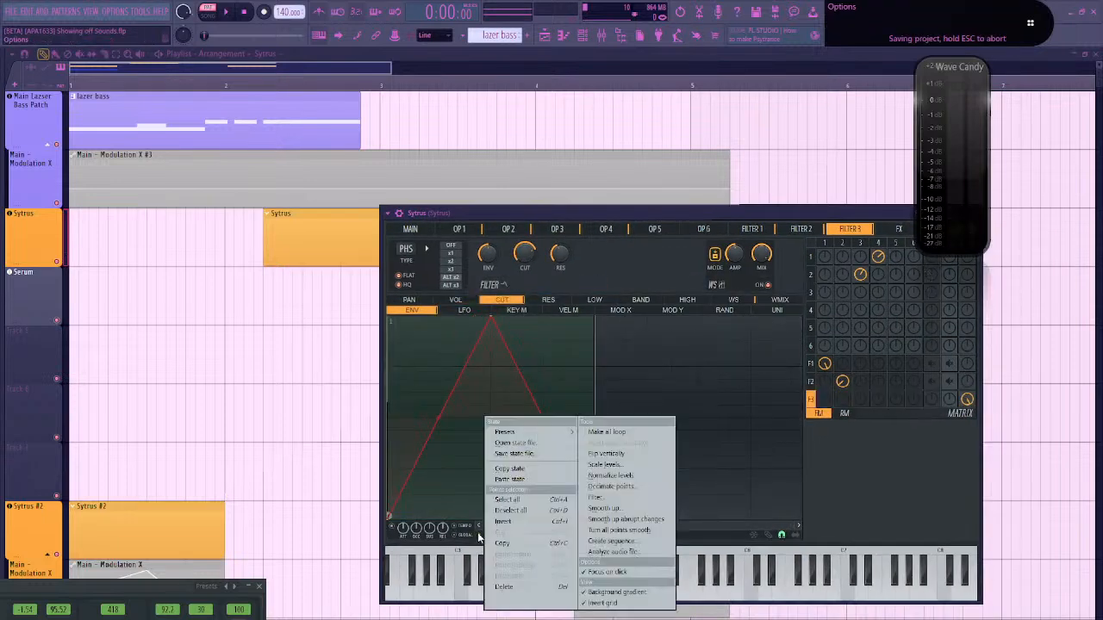
left_click(509, 468)
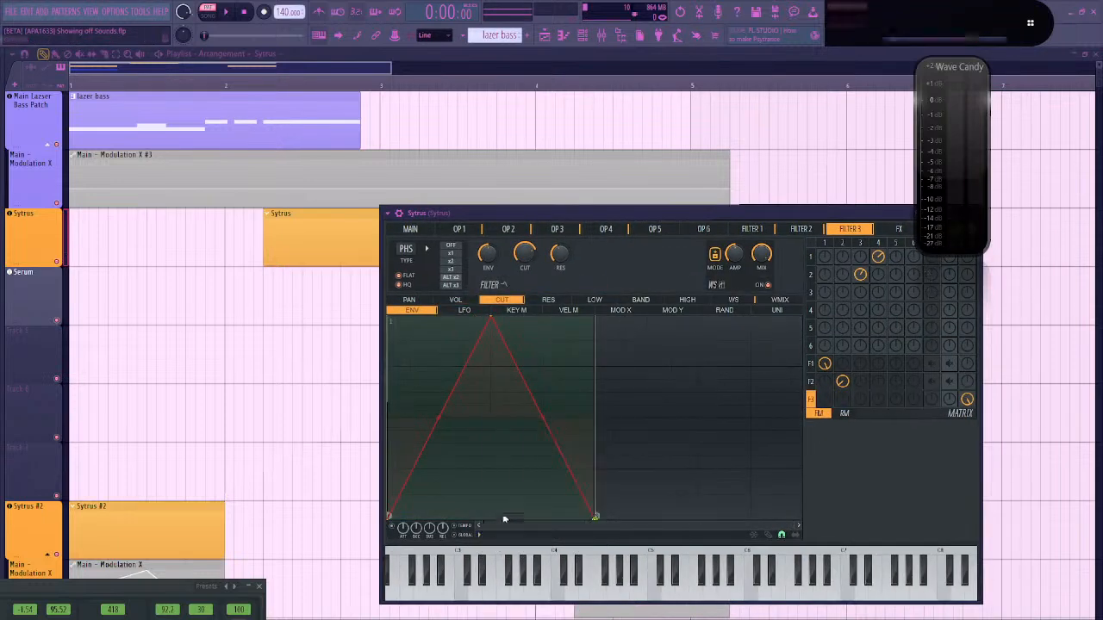
left_click(458, 302)
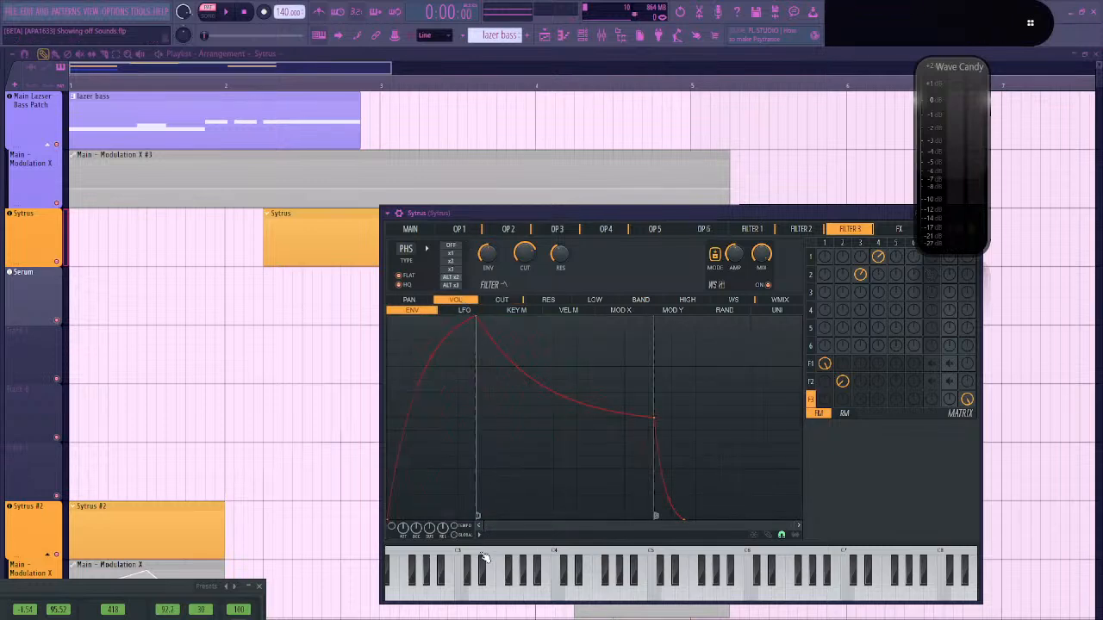
right_click(483, 536)
left_click(490, 535)
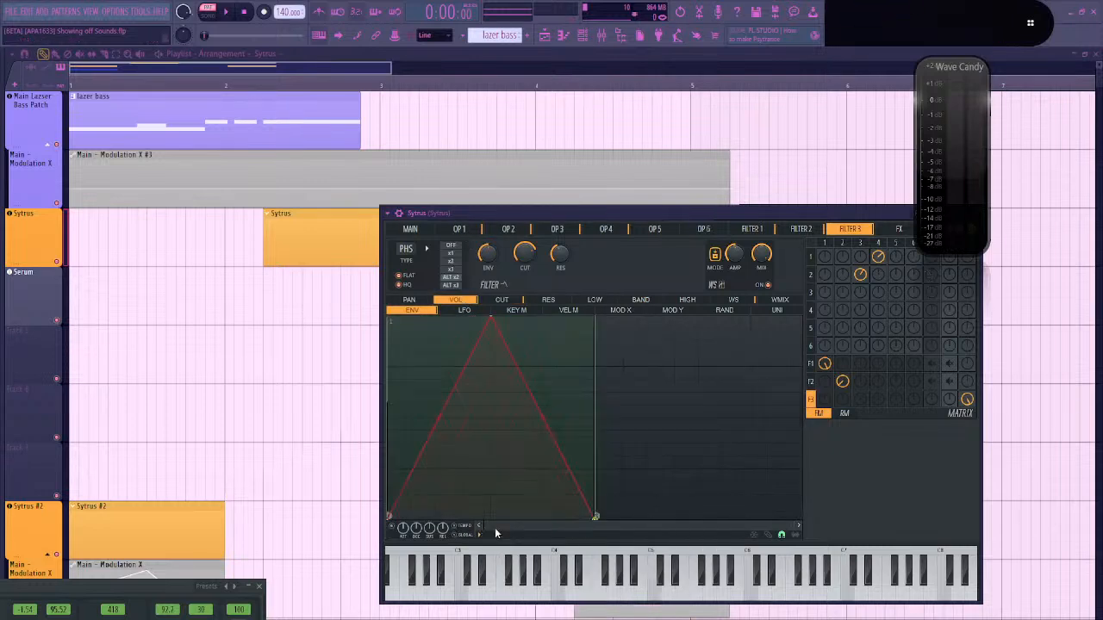
key("v")
key("d")
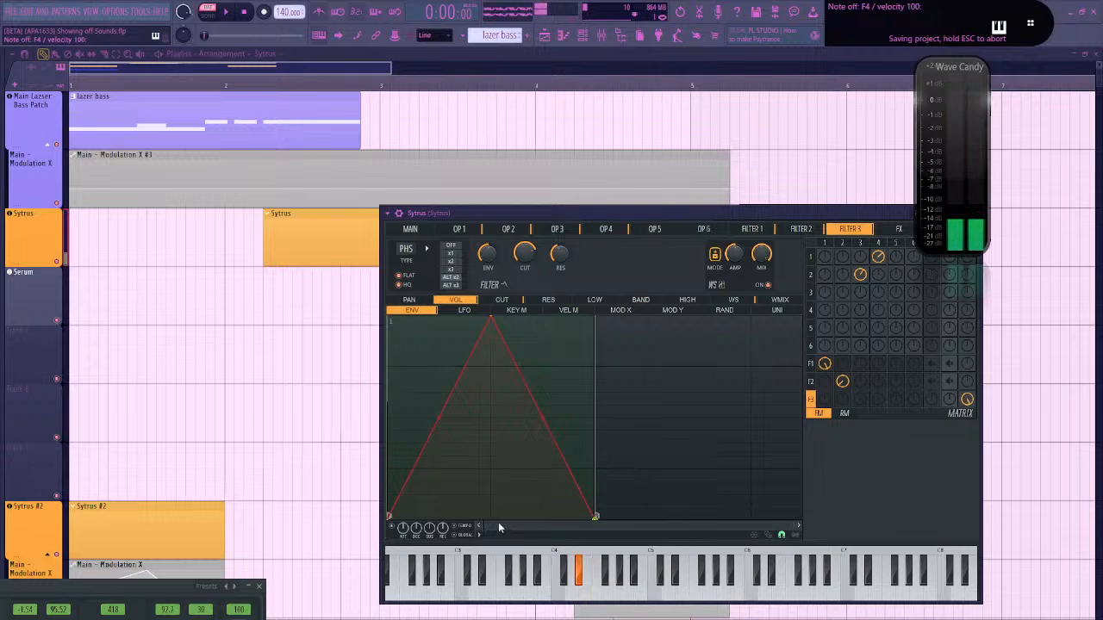
Audition the current Sytrus sound by playing several test notes
key("v")
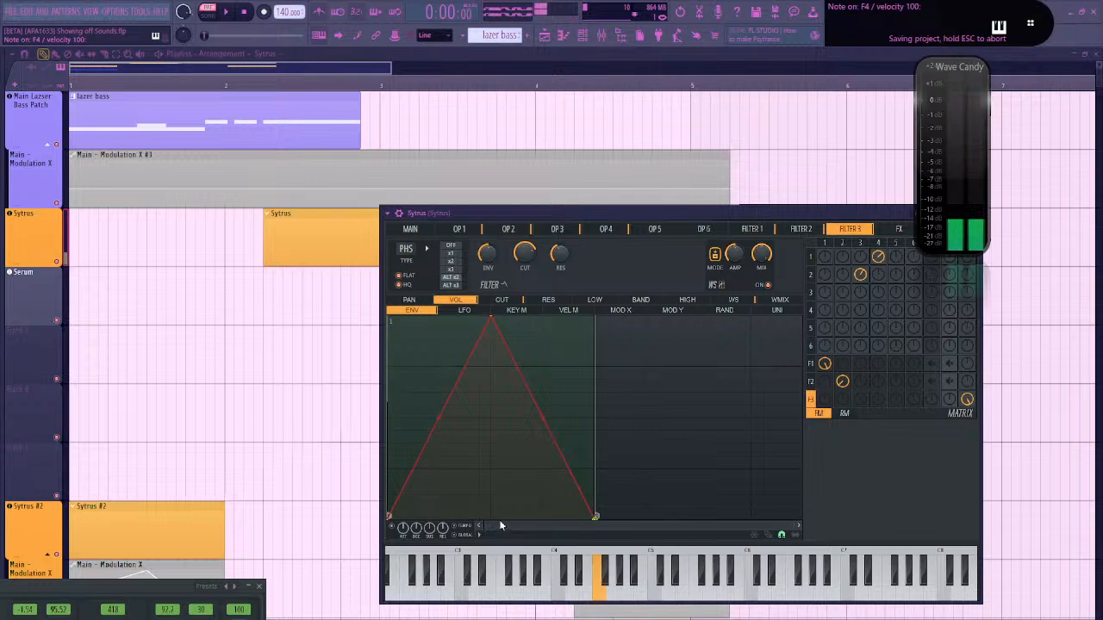
key("g")
key("v")
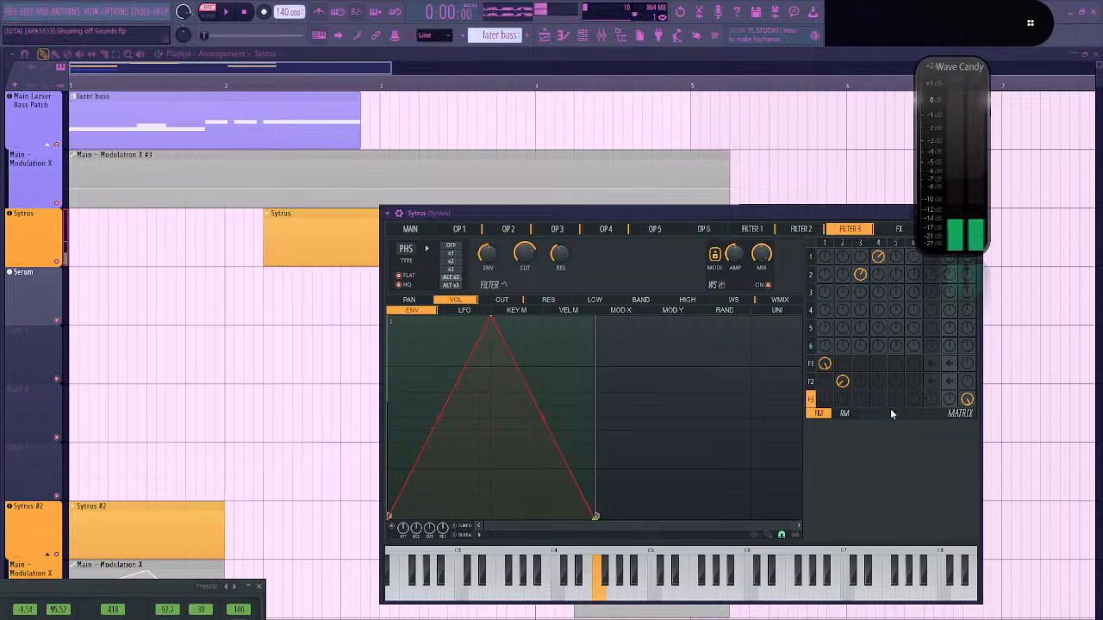
key("t")
key("v")
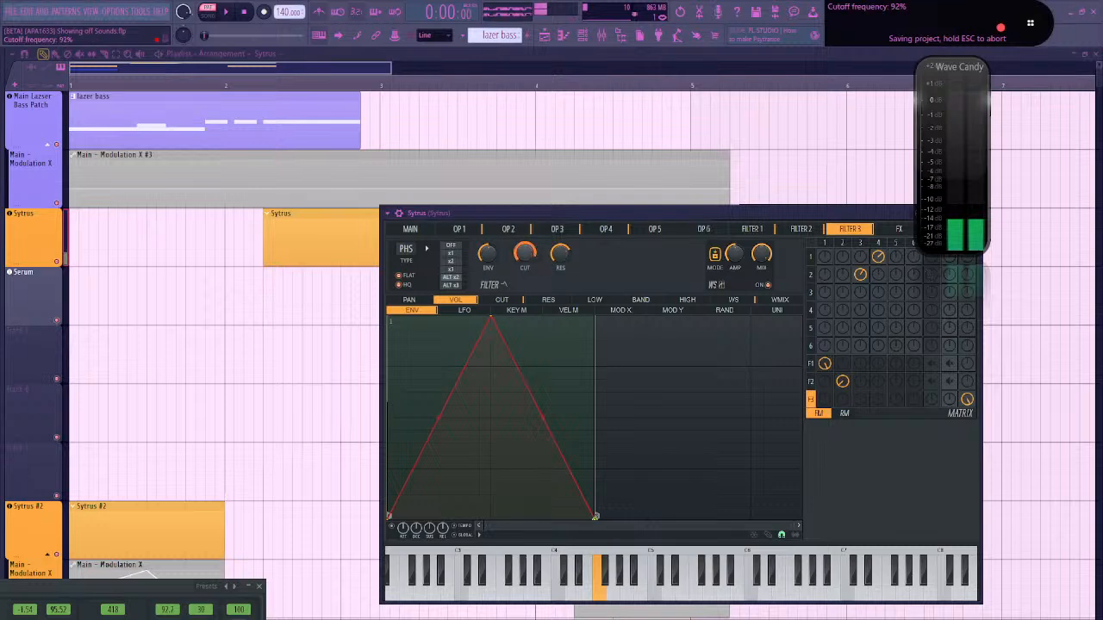
Set Filter 3 to the x2 mode and save the project
left_click(452, 261)
key("b")
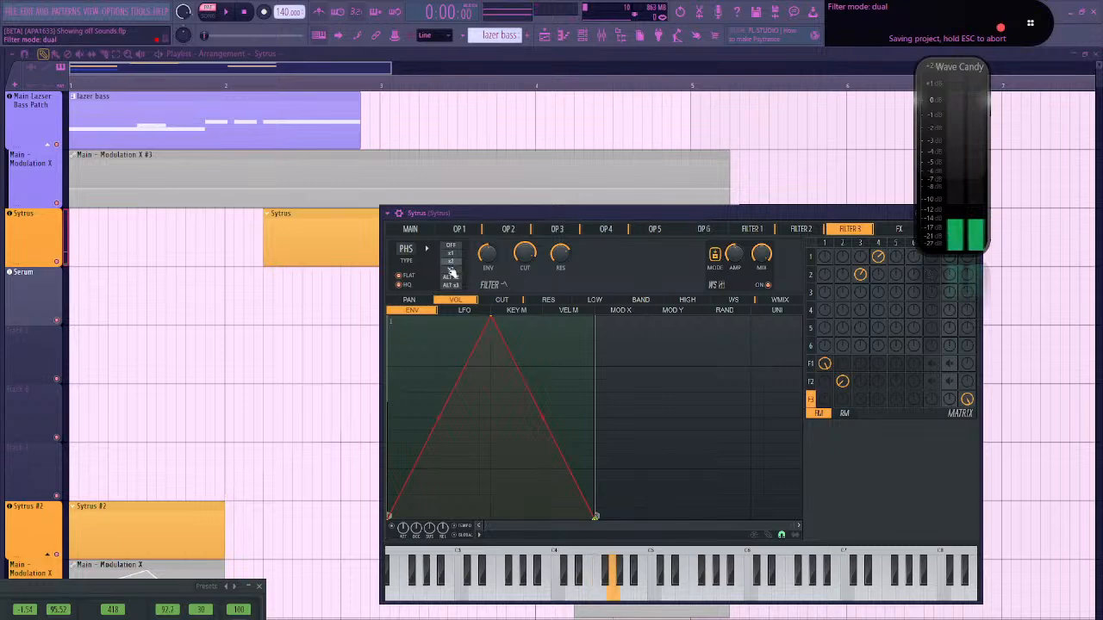
key("ctrl+s")
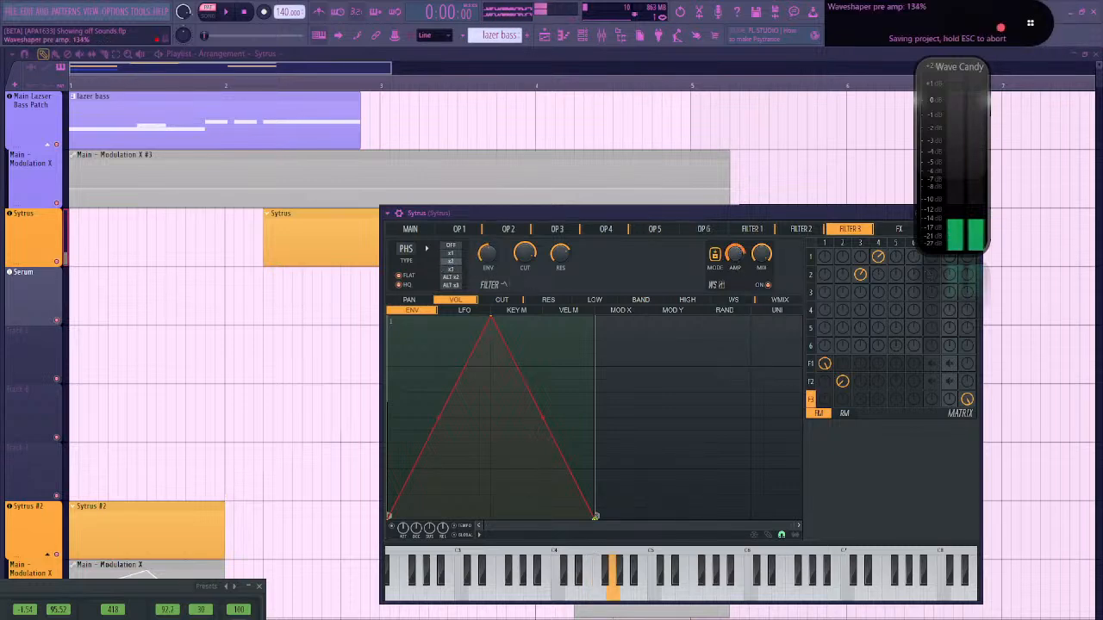
Draw a jagged custom waveshaper curve for Filter 3 with step editing
left_click(781, 300)
left_click(738, 301)
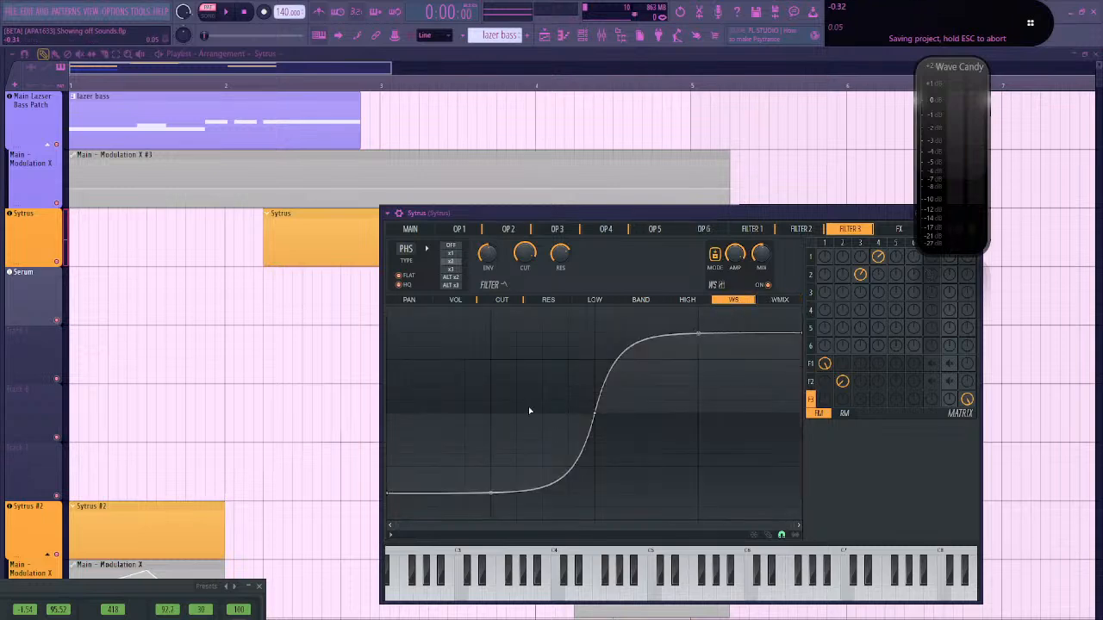
left_click(768, 535)
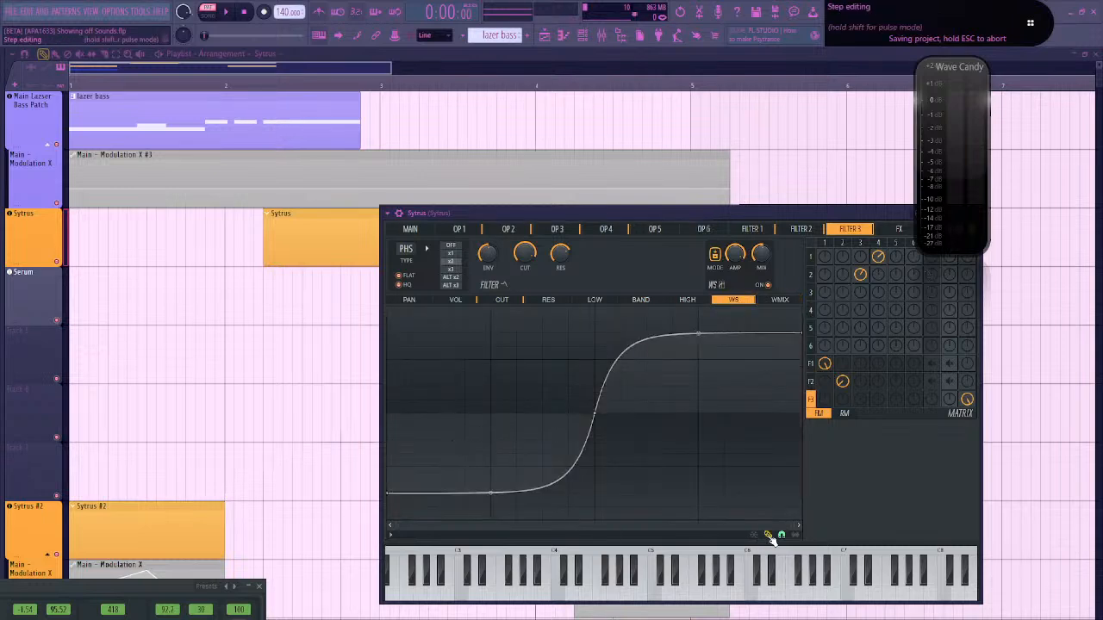
mouse_move(416, 429)
left_mouse_down()
mouse_move(452, 477)
mouse_move(513, 429)
mouse_move(576, 462)
left_mouse_up()
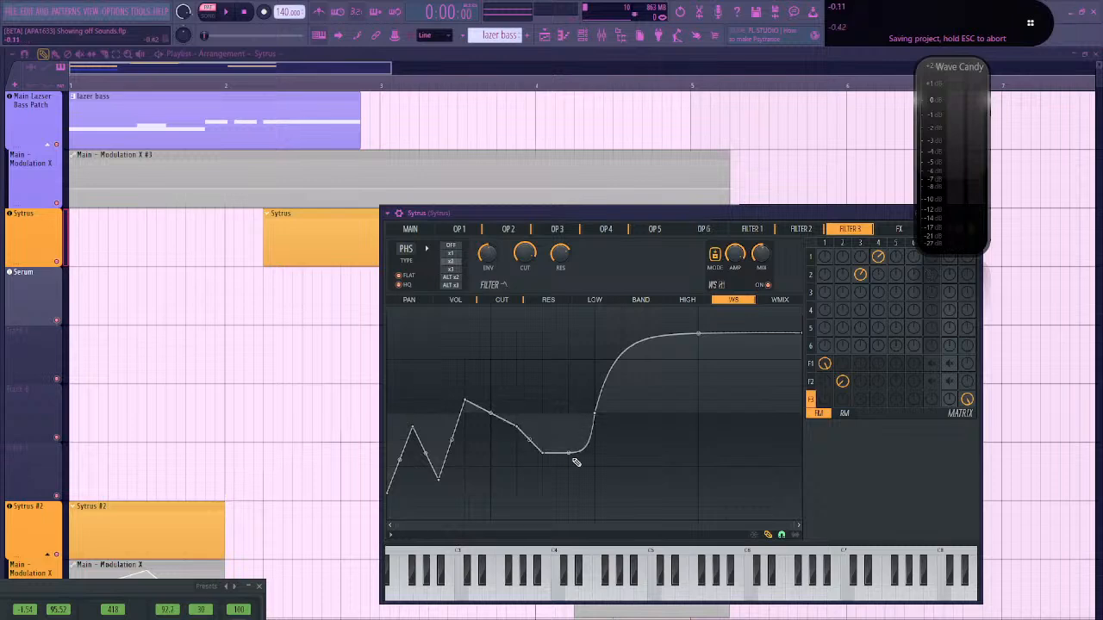
mouse_move(691, 388)
left_mouse_down()
mouse_move(725, 408)
mouse_move(748, 323)
left_mouse_up()
Lower Filter 3's cutoff to 59% and set its waveshaper pre amp to 100% while playing a test note
key("d")
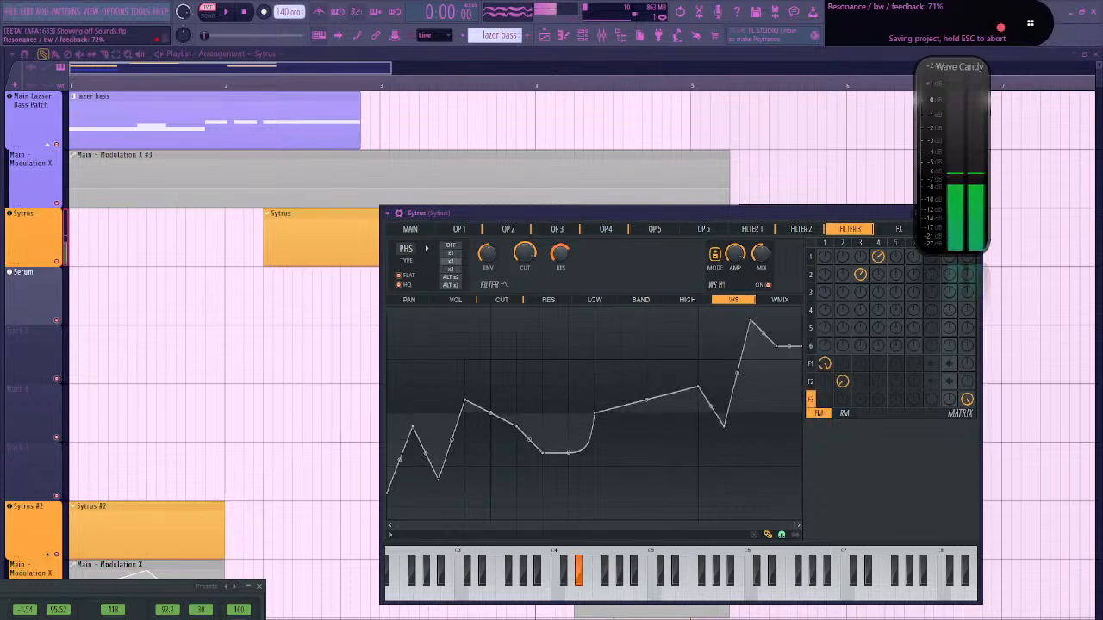
left_click_drag(532, 249, 517, 251)
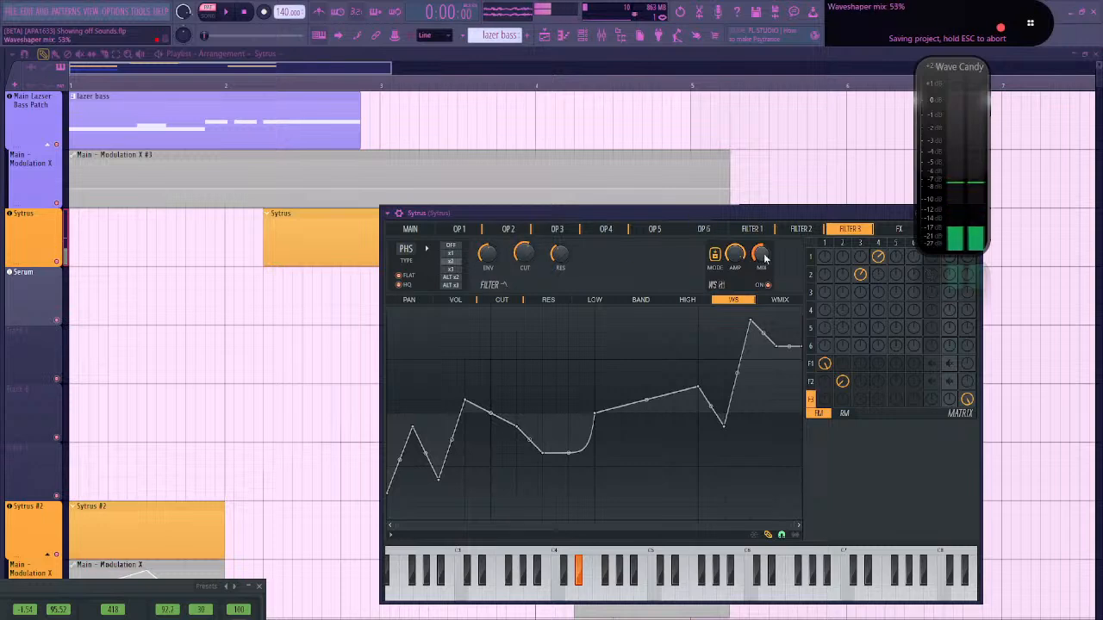
left_click_drag(741, 260, 730, 261)
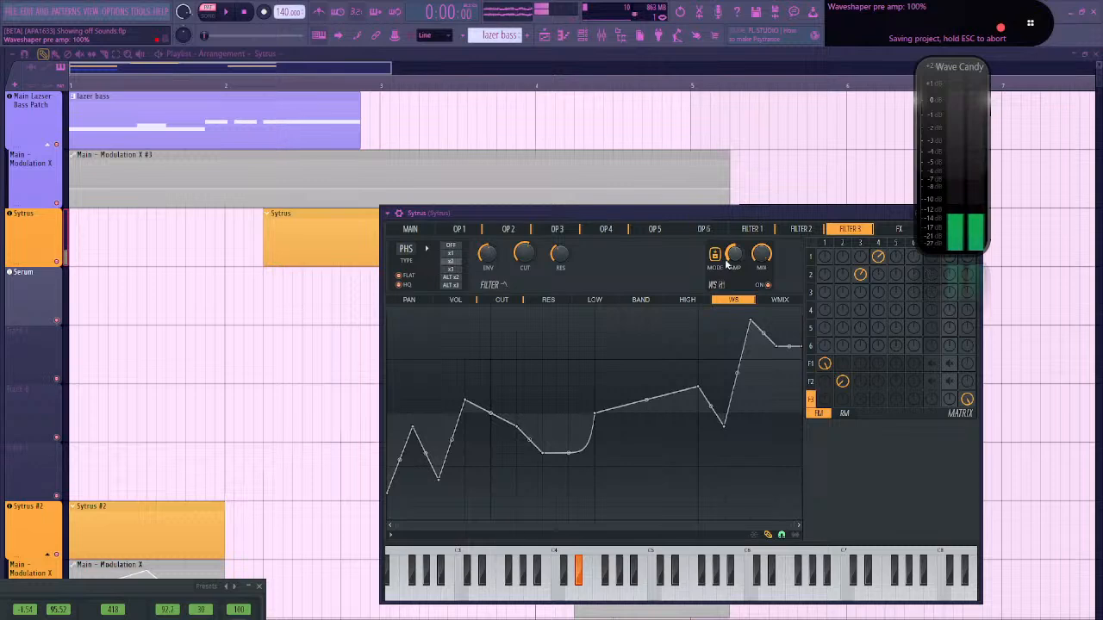
Switch Filter 3's waveshaper to unipolar mode and redraw its curve freehand with small peaks followed by a high rise
left_click(716, 257)
mouse_move(457, 404)
left_mouse_down()
mouse_move(438, 362)
mouse_move(490, 466)
mouse_move(560, 518)
mouse_move(590, 409)
left_mouse_up()
left_click_drag(491, 373, 439, 451)
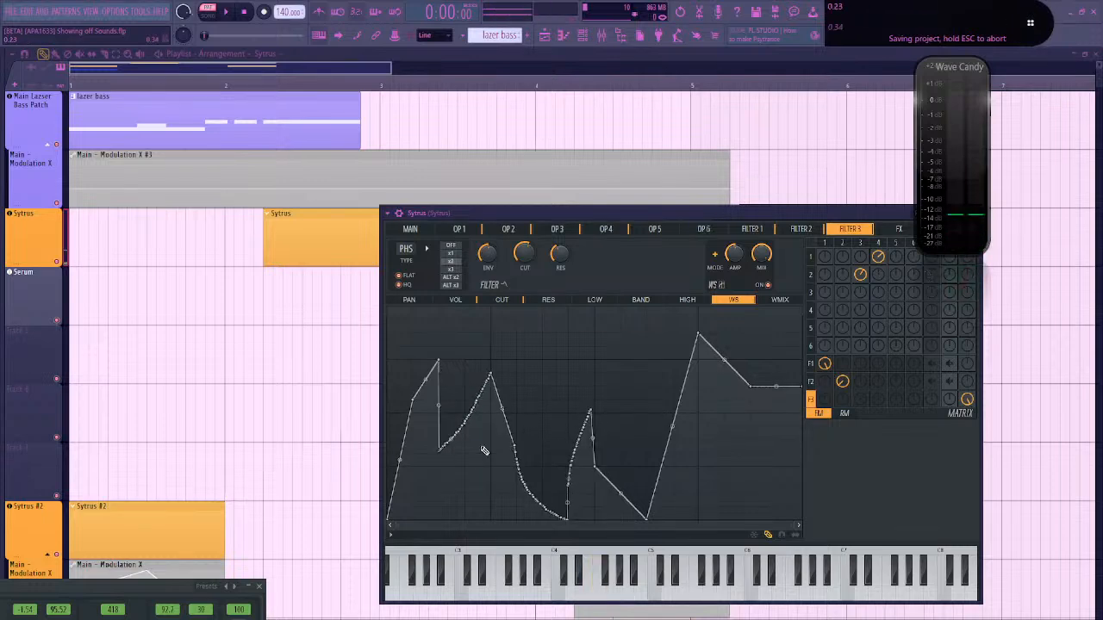
mouse_move(426, 390)
left_mouse_down()
mouse_move(513, 517)
mouse_move(413, 495)
mouse_move(422, 527)
mouse_move(492, 504)
left_mouse_up()
mouse_move(664, 410)
left_mouse_down()
mouse_move(660, 364)
mouse_move(664, 423)
mouse_move(756, 373)
mouse_move(799, 374)
left_mouse_up()
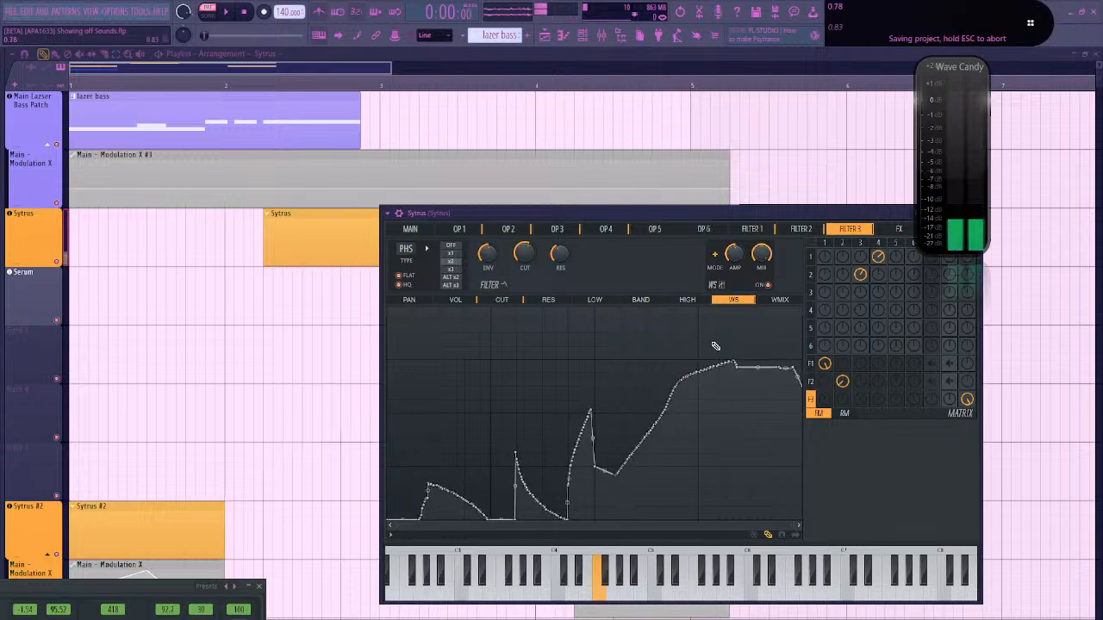
mouse_move(665, 373)
left_mouse_down()
mouse_move(712, 345)
mouse_move(832, 313)
left_mouse_up()
Set Filter 3 to x3 mode, lower its waveshaper mix and raise the pre amp to 150% while auditioning notes
key("v")
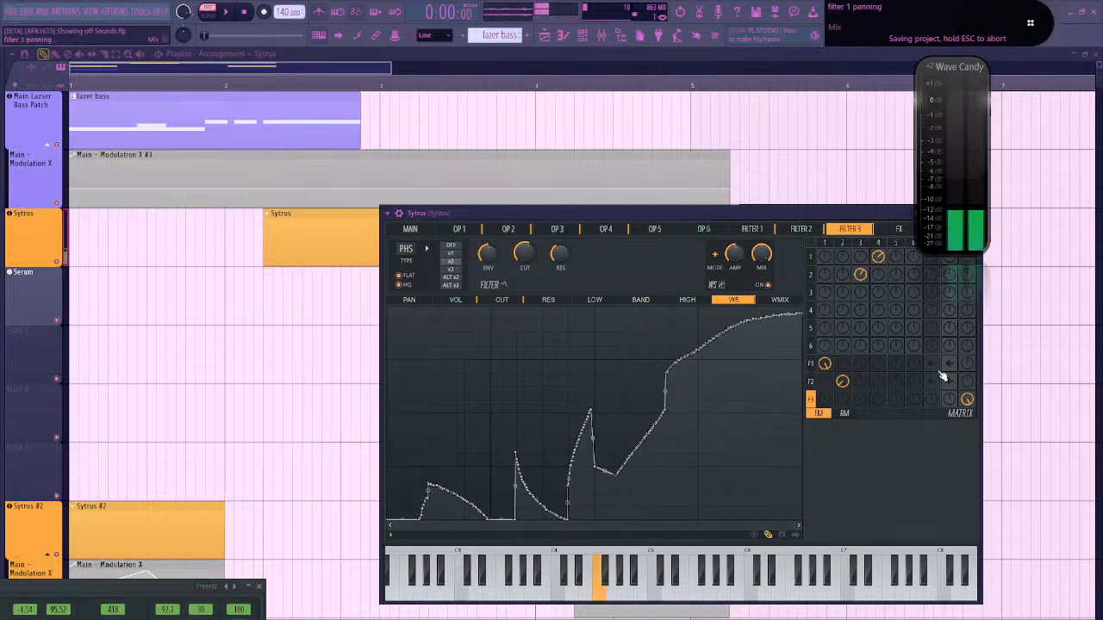
key("d")
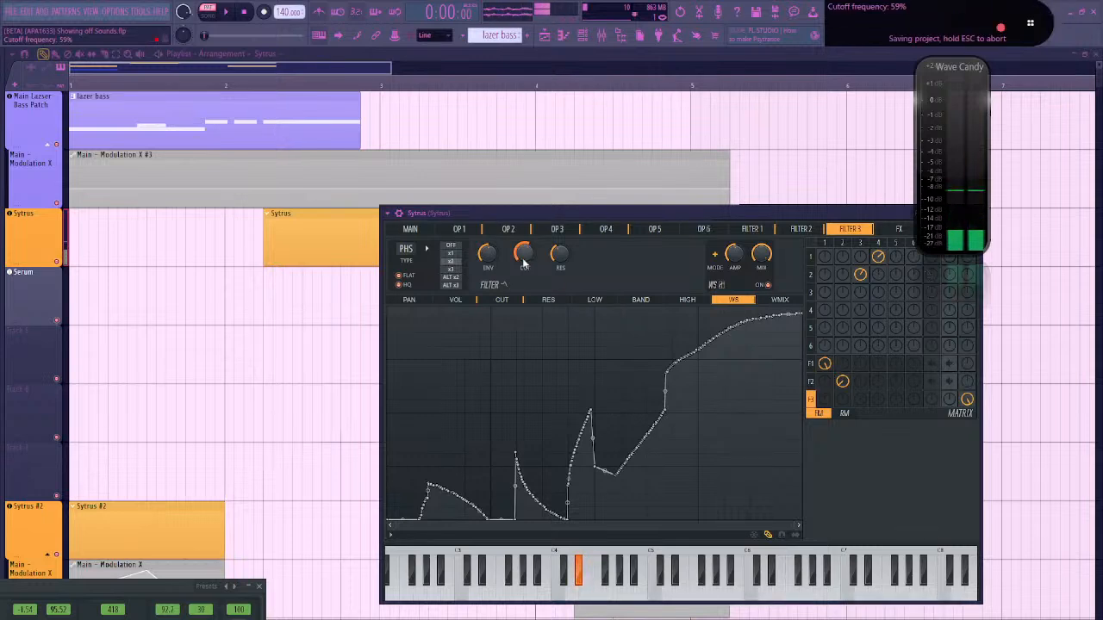
left_click(454, 269)
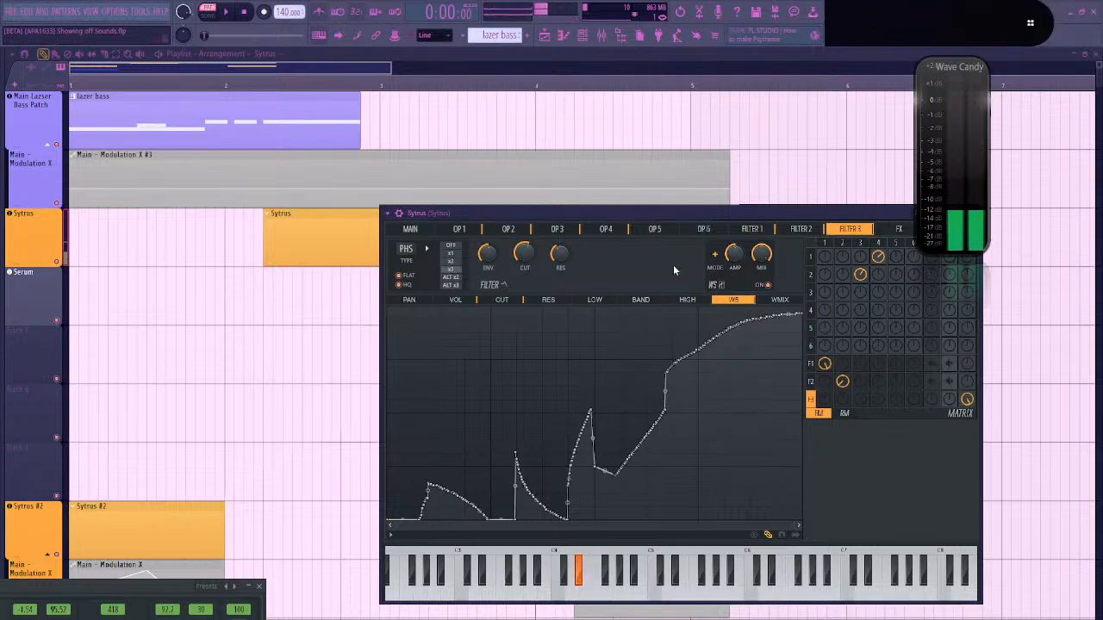
left_click_drag(761, 254, 761, 314)
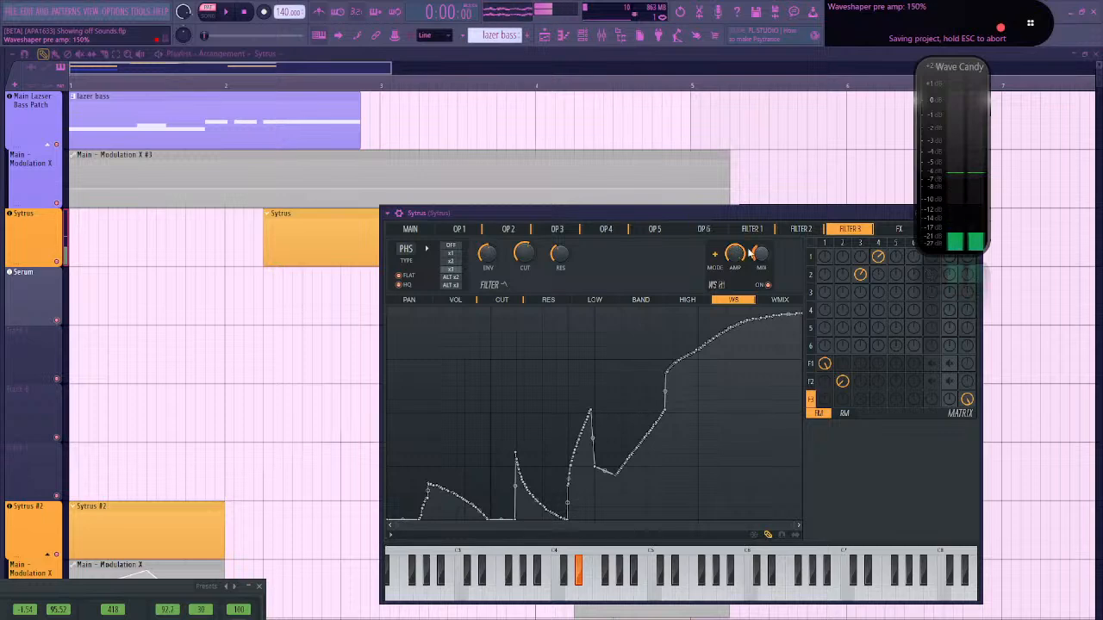
key("v")
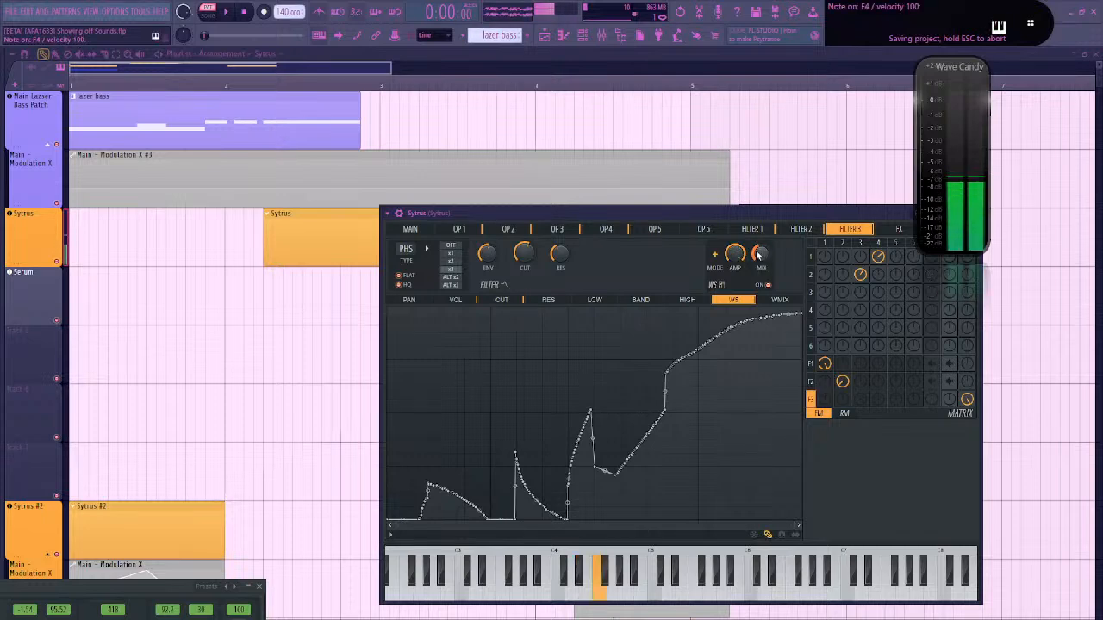
key("b")
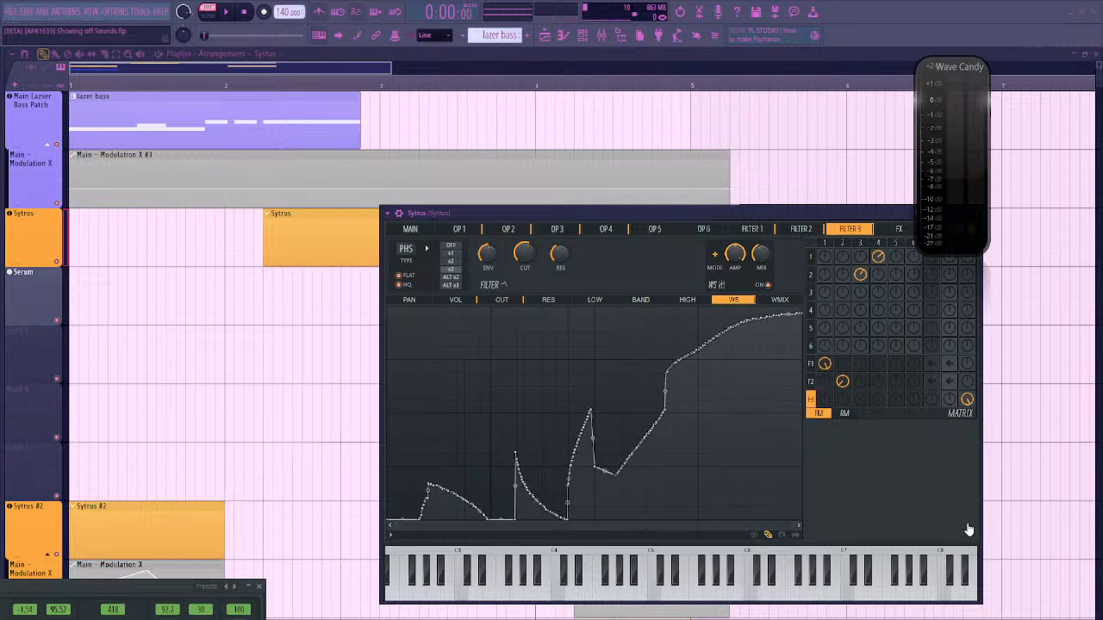
key("alt+Tab")
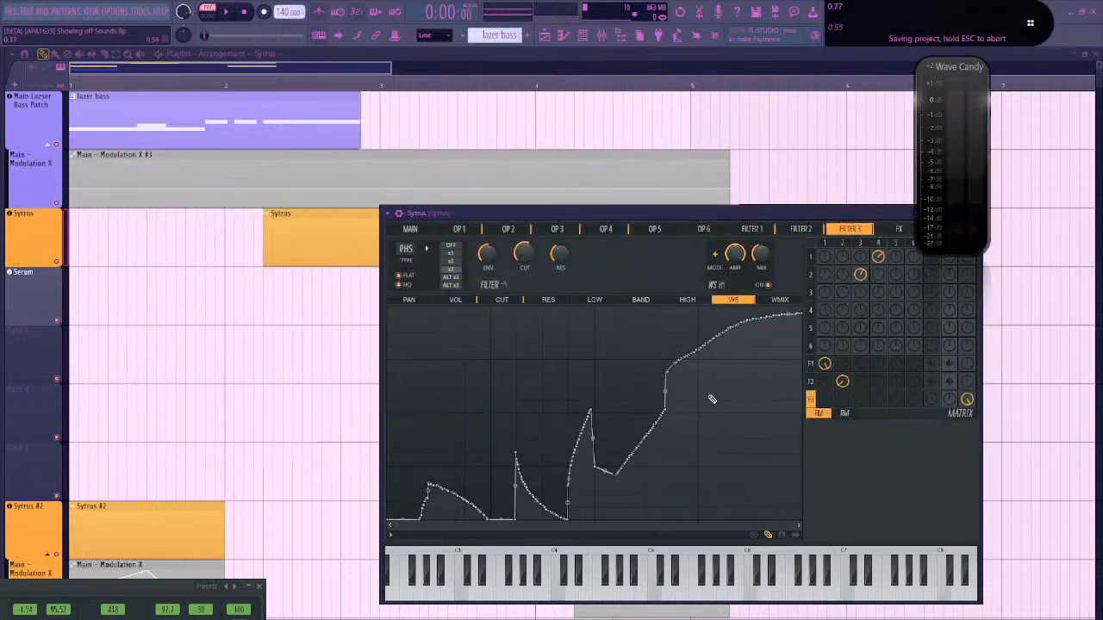
key("d")
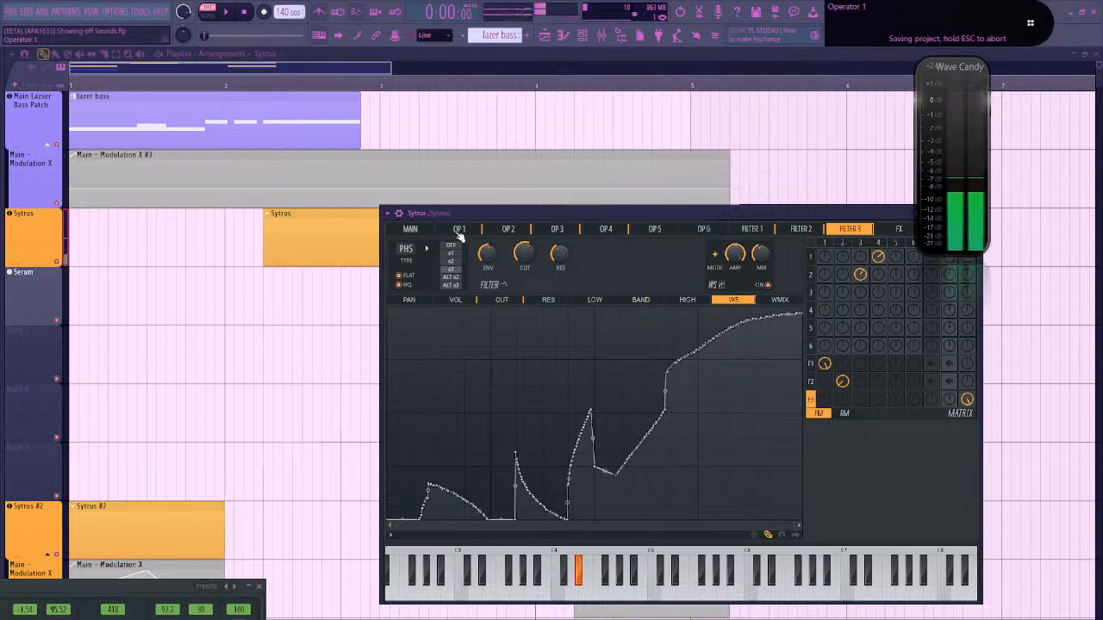
In the Main Lazser Bass Patch piano roll, delete the F#4 slide note and move the first note down to C4
left_click(101, 88)
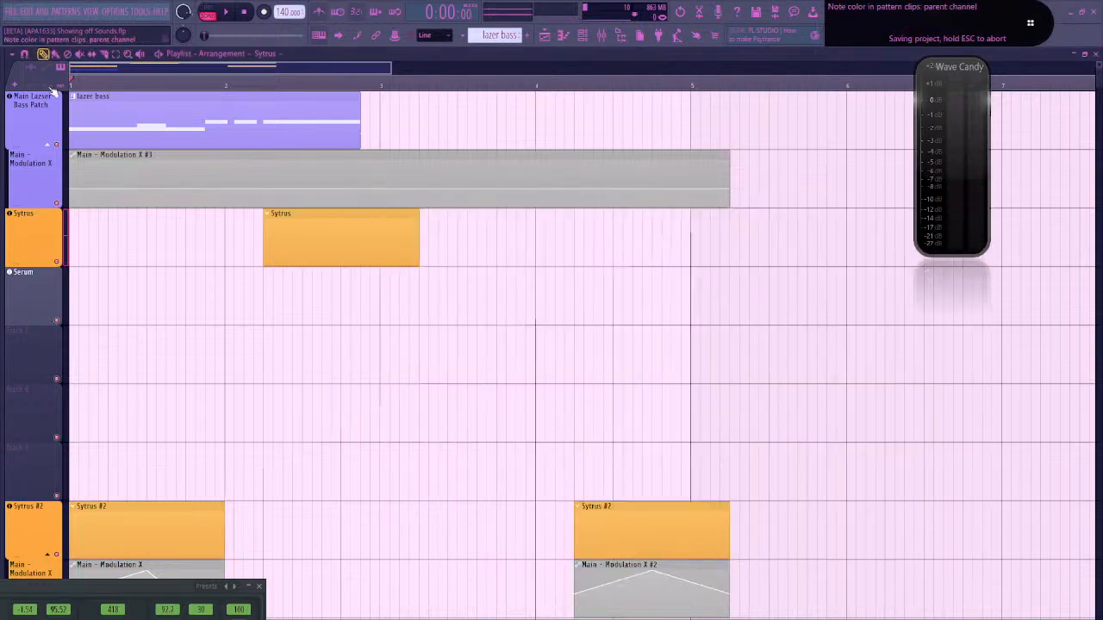
key("space")
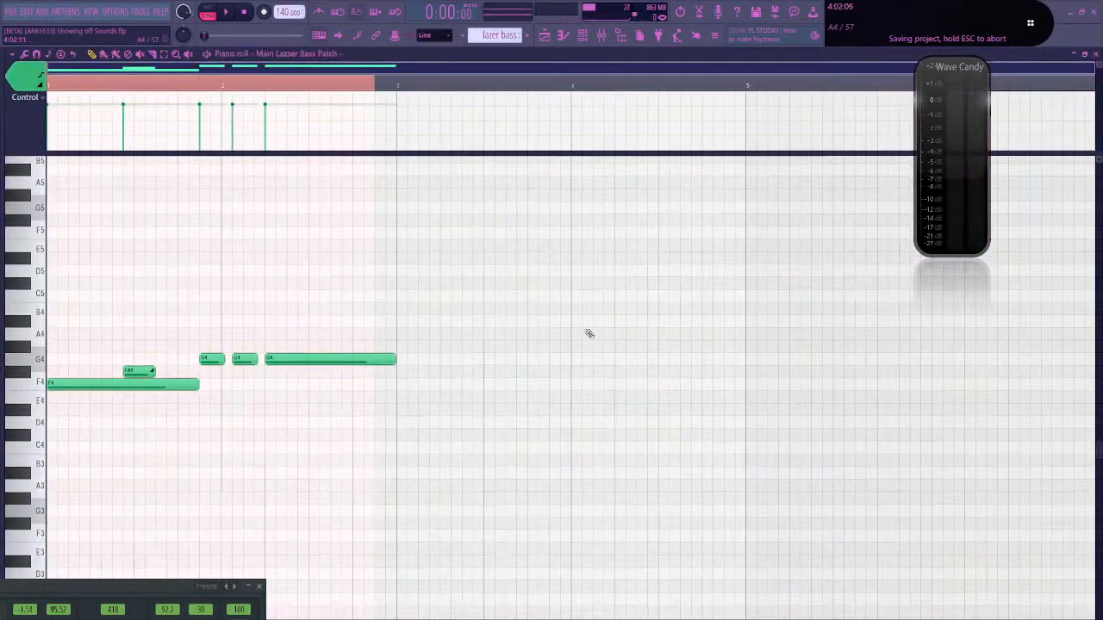
right_click(139, 372)
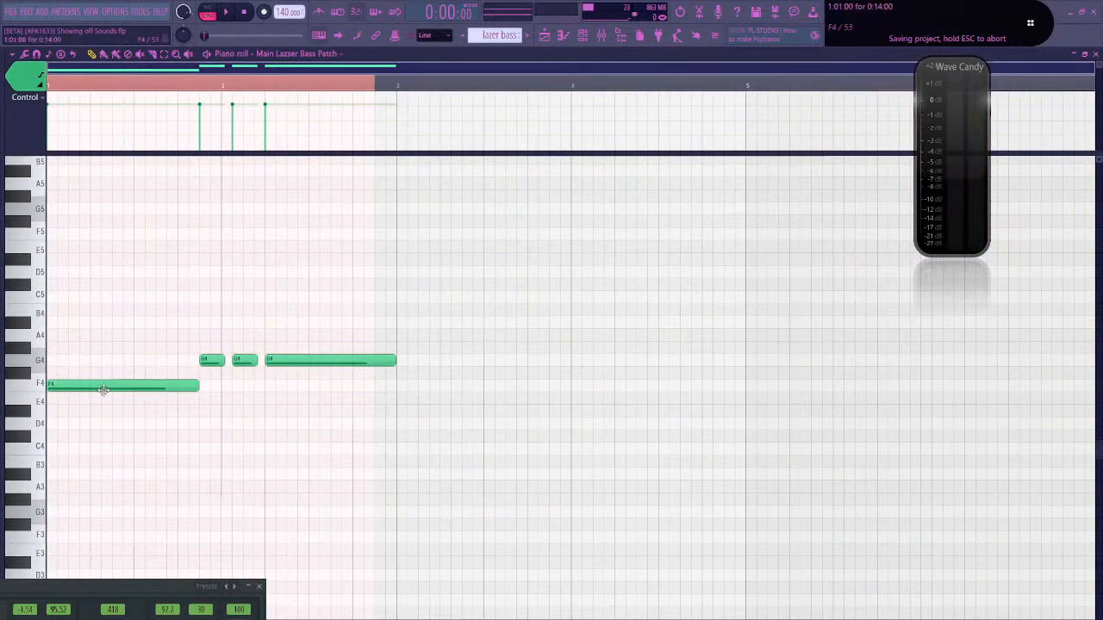
left_click_drag(103, 389, 90, 453)
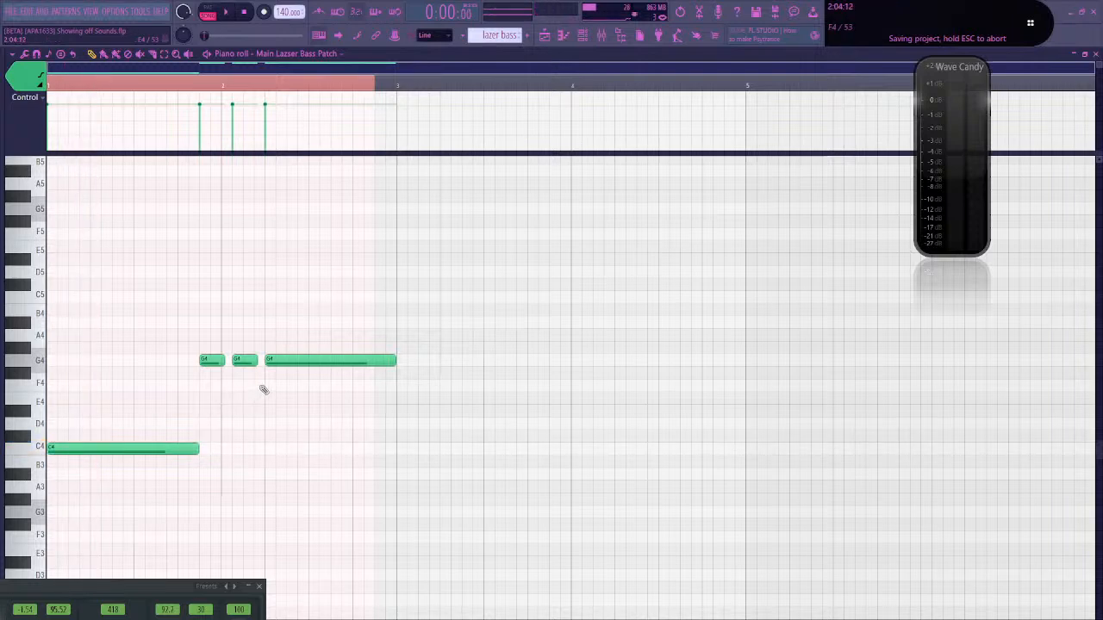
Open the Sytrus channel's piano roll, add a 14-step C4 note starting at 1:03:00 and play the pattern back
key("F6")
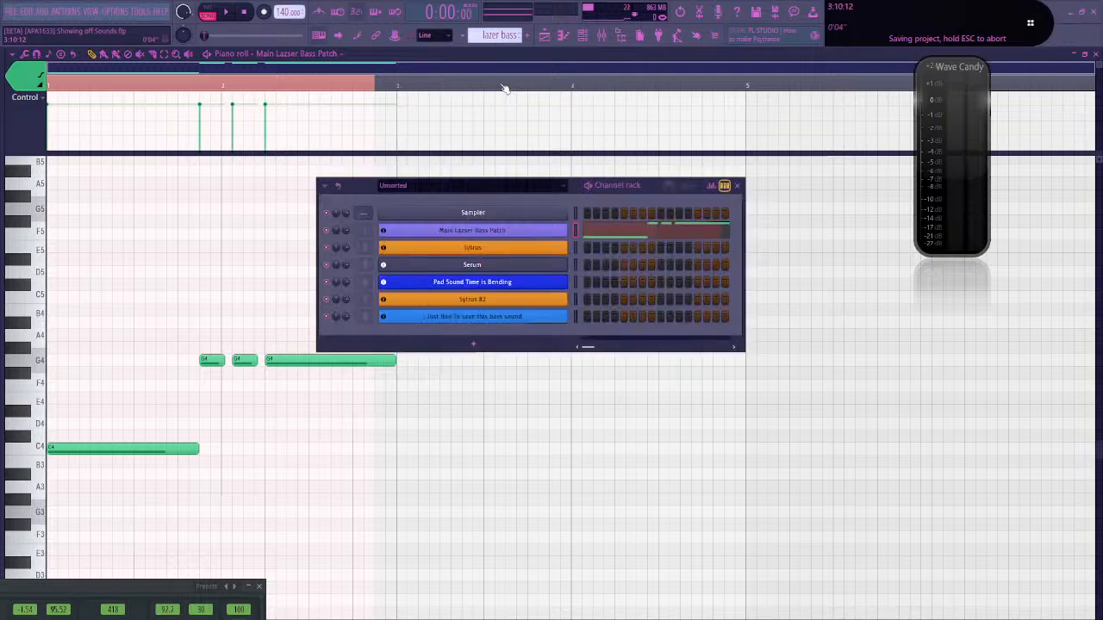
left_click(576, 247)
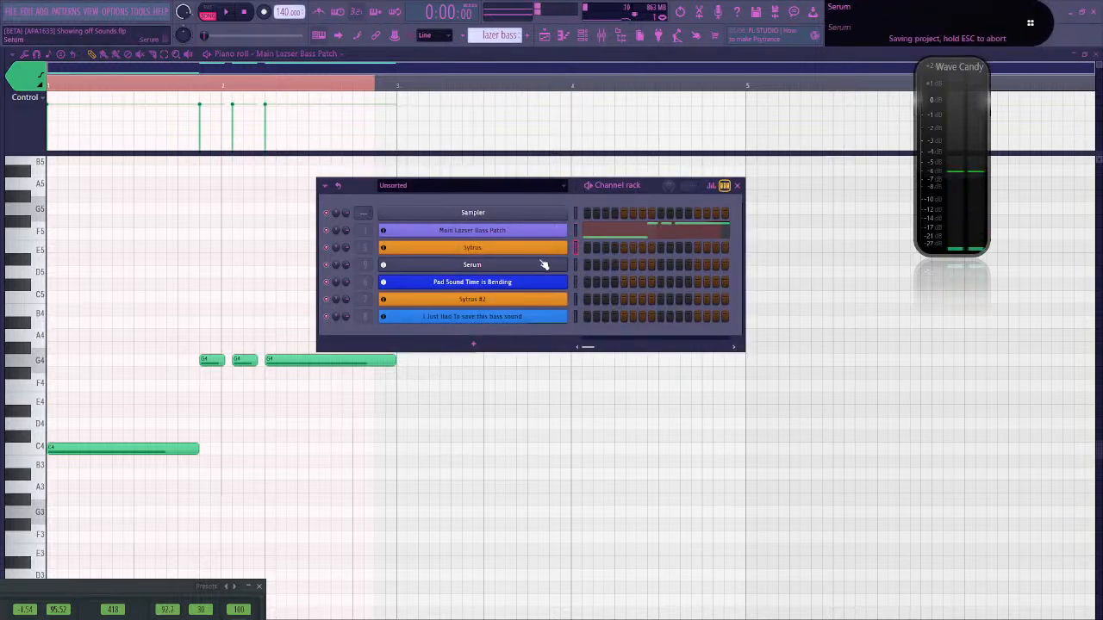
right_click(567, 248)
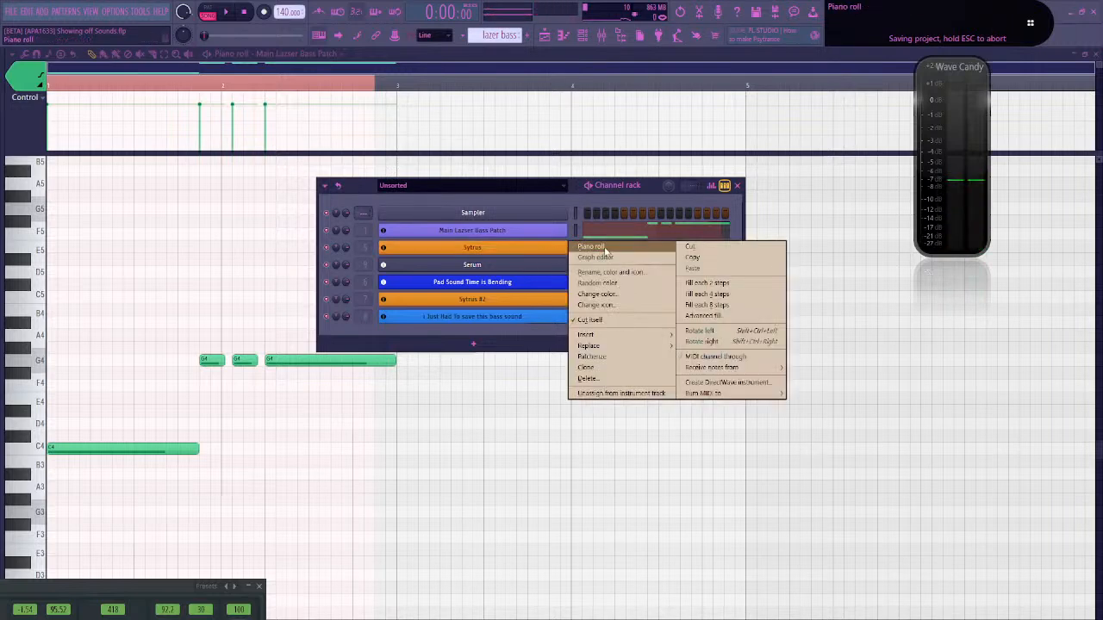
left_click(605, 249)
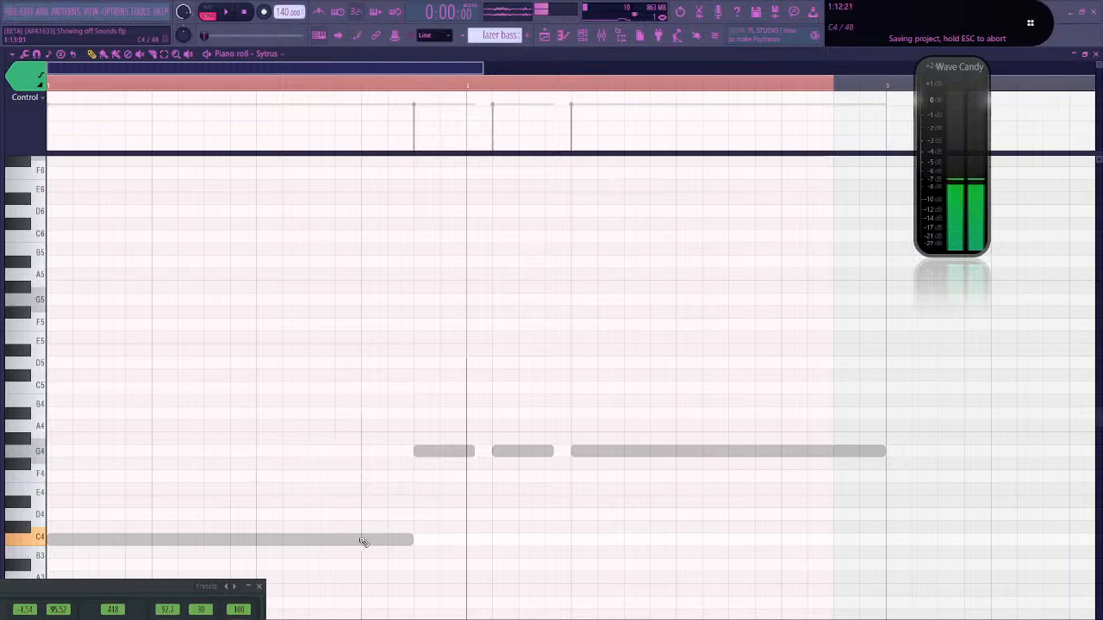
left_click_drag(100, 551, 136, 541)
key("space")
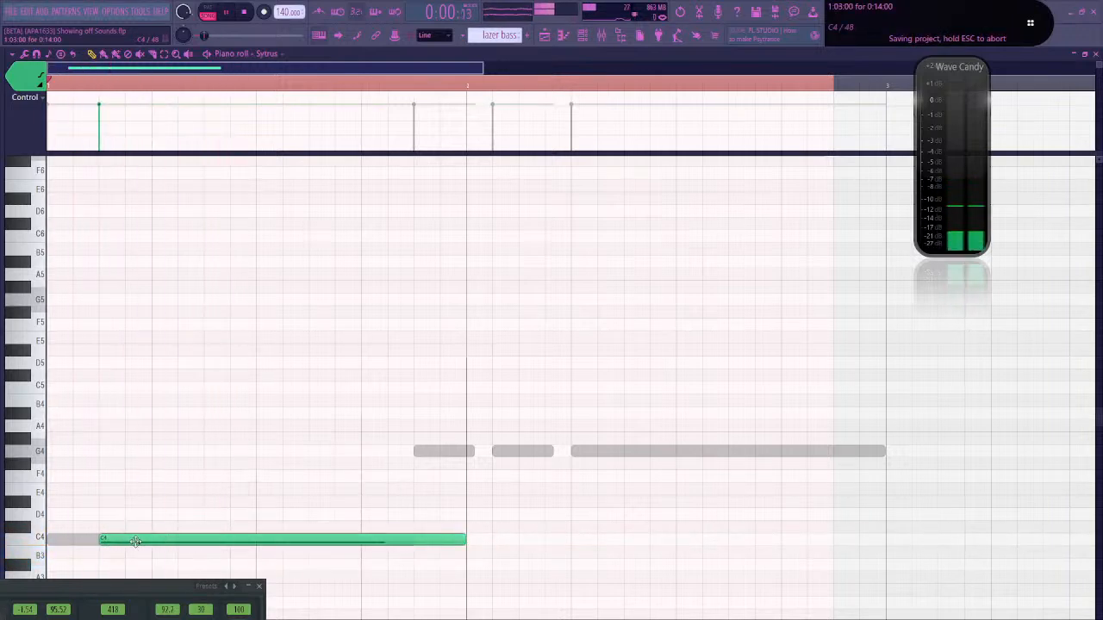
key("space")
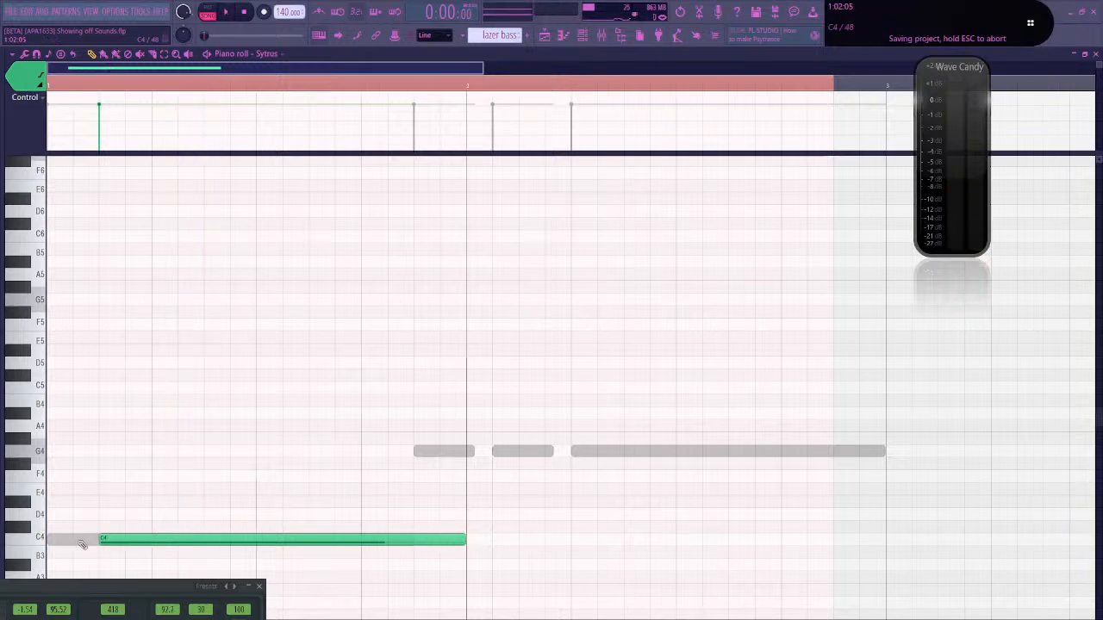
Shorten the Main Lazser Bass Patch's first C4 note to two steps, ending where the Sytrus note begins
key("Down")
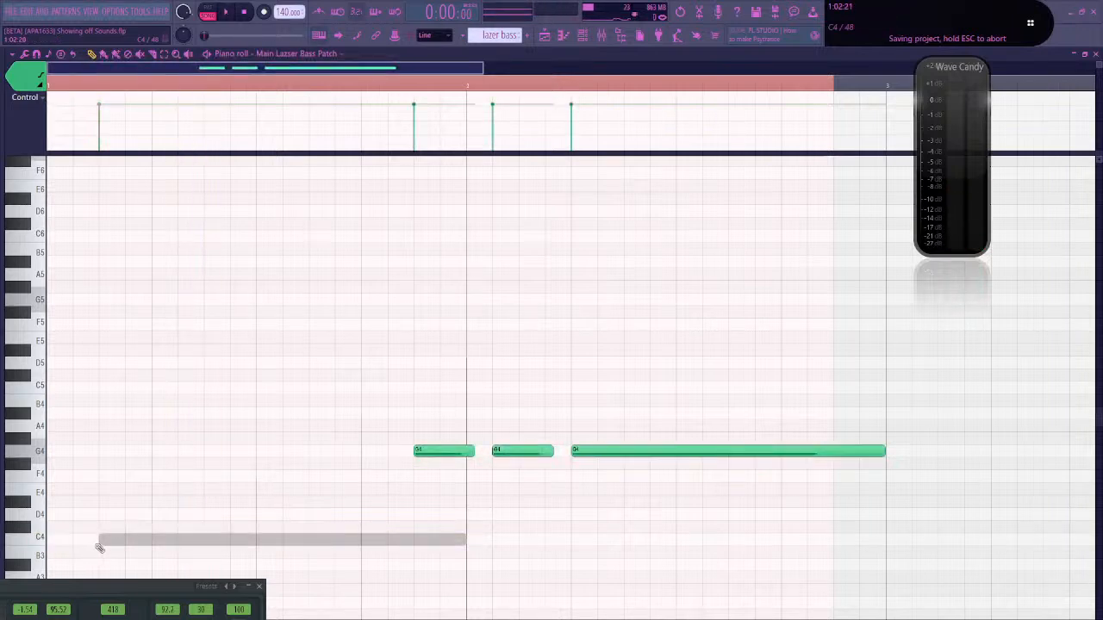
left_click(99, 543)
left_click_drag(411, 540, 179, 551)
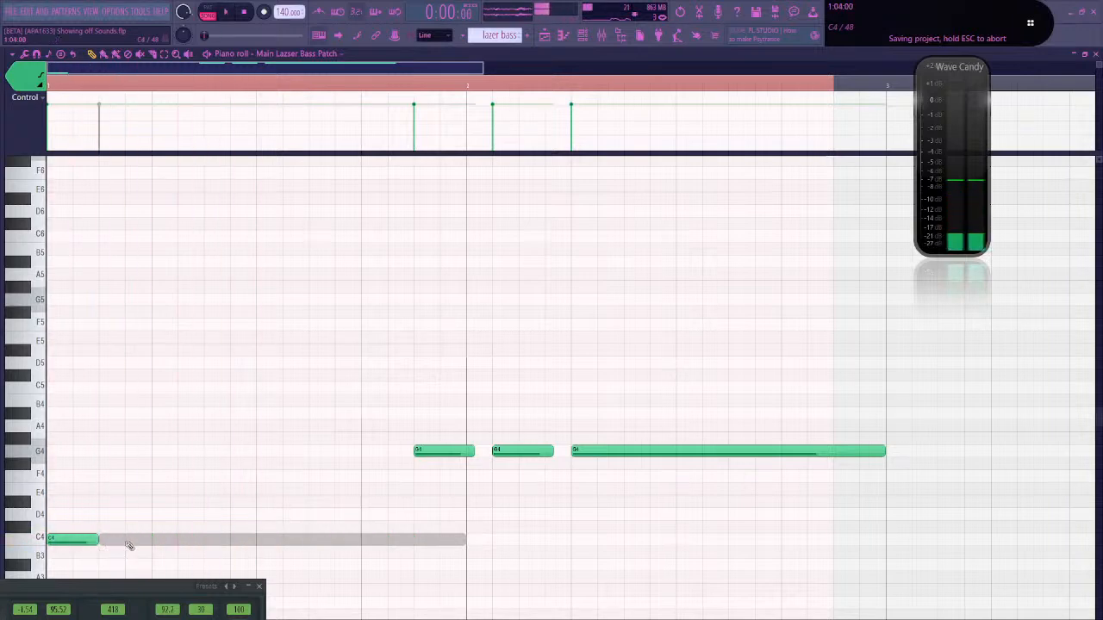
Set the snap to 1/4 step and move the Sytrus channel's C4 note one step later to 1:04:00
key("Up")
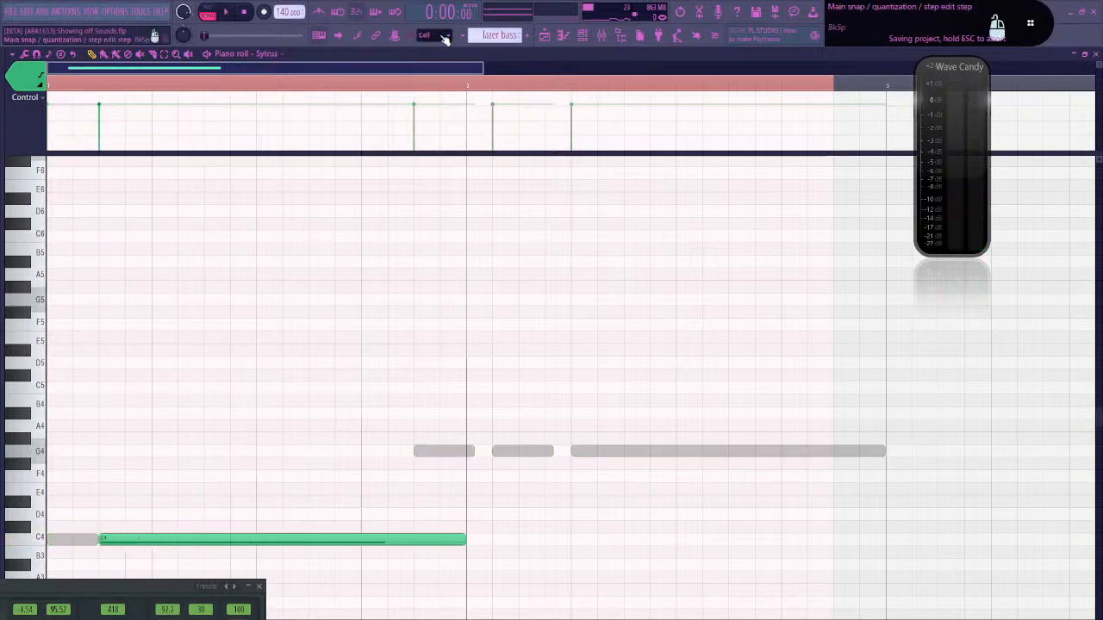
scroll(444, 39, "down", 2)
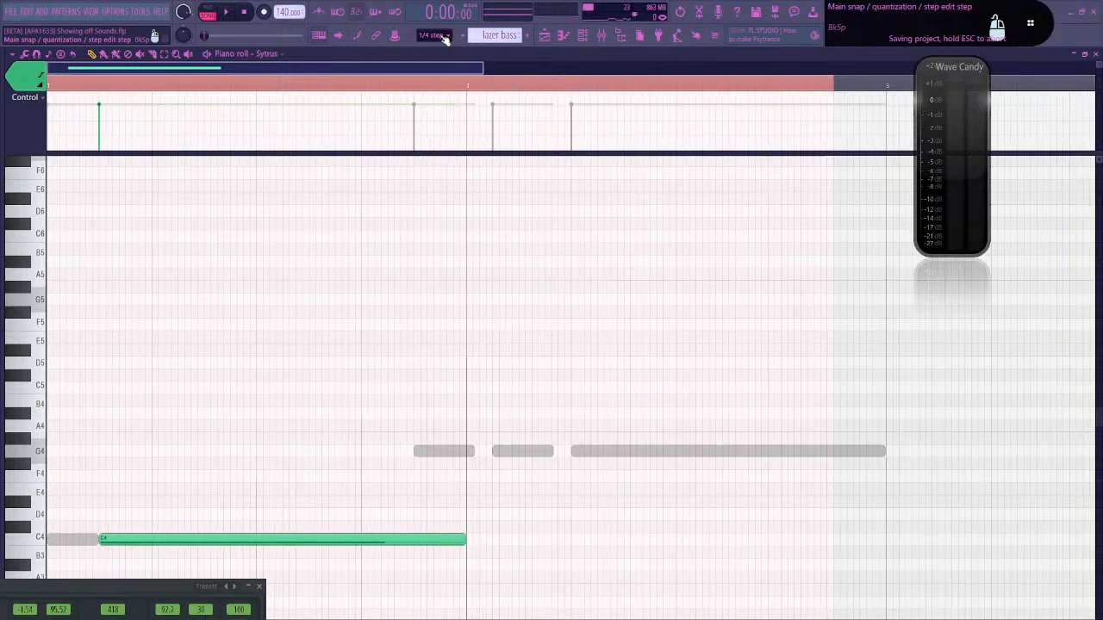
scroll(150, 442, "up", 2)
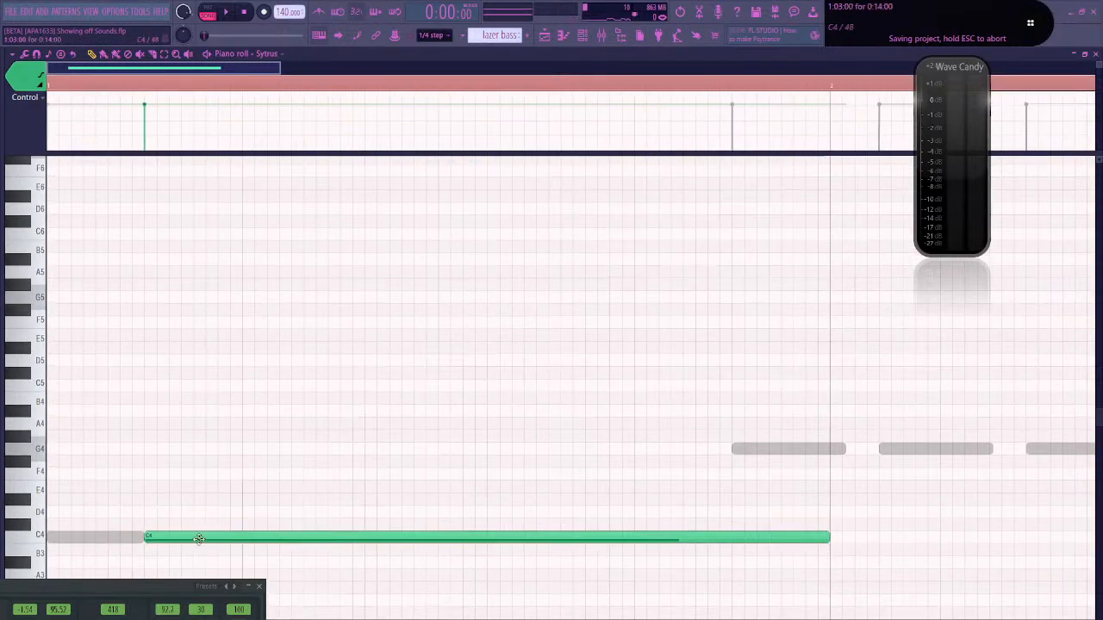
left_click_drag(198, 538, 249, 538)
Lengthen the Main Lazser Bass Patch's first C4 note to 1:04:00, and trim the Sytrus note to end at 1:07:00
key("Down")
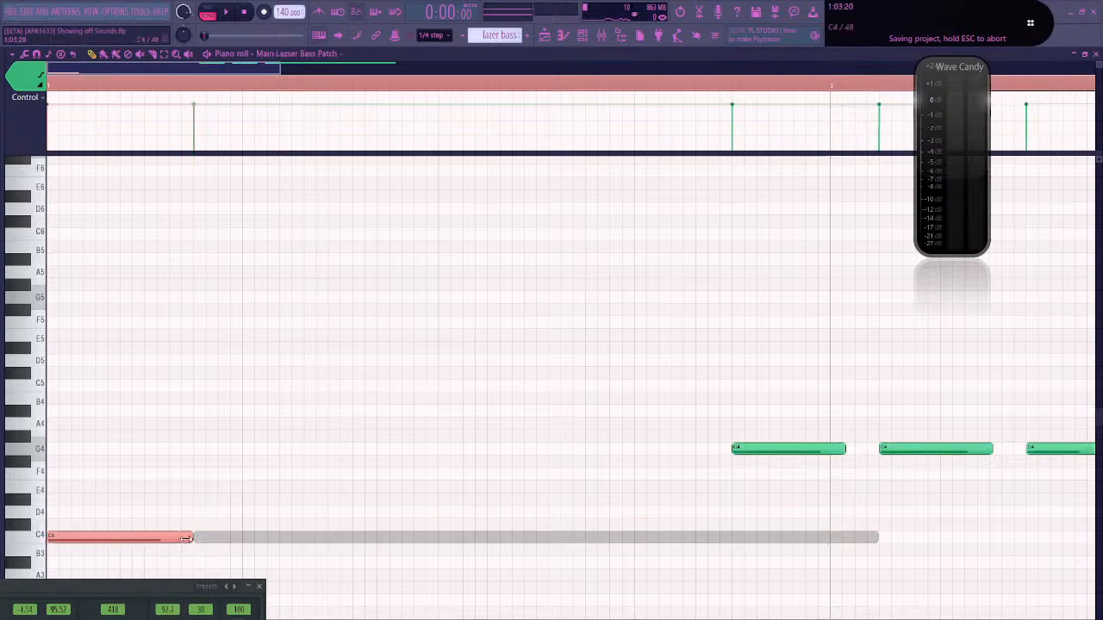
key("space")
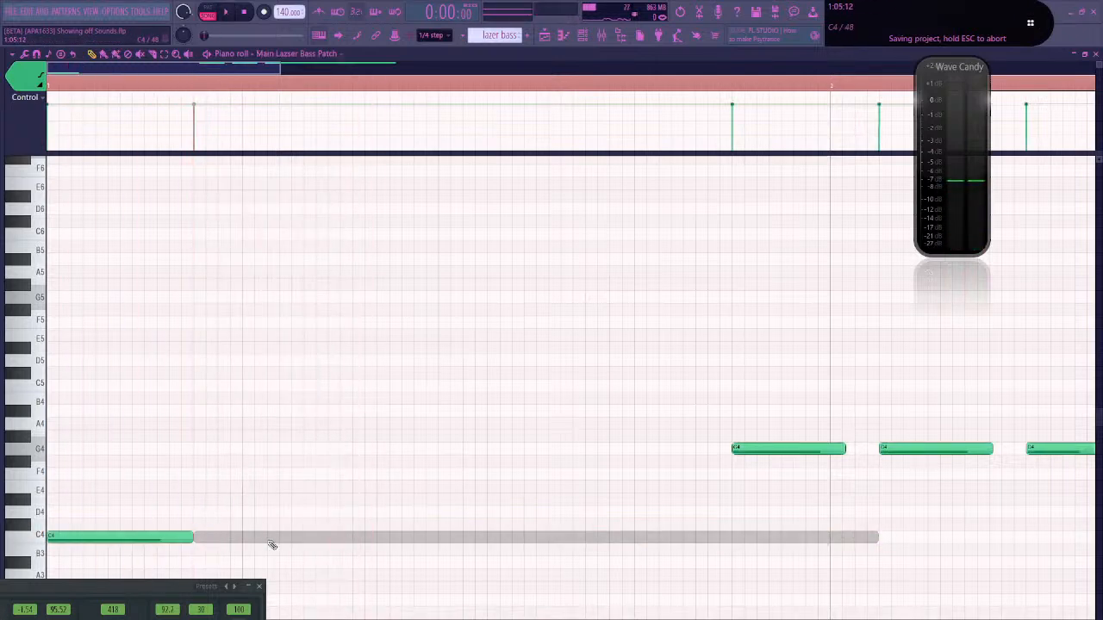
double_click(271, 540)
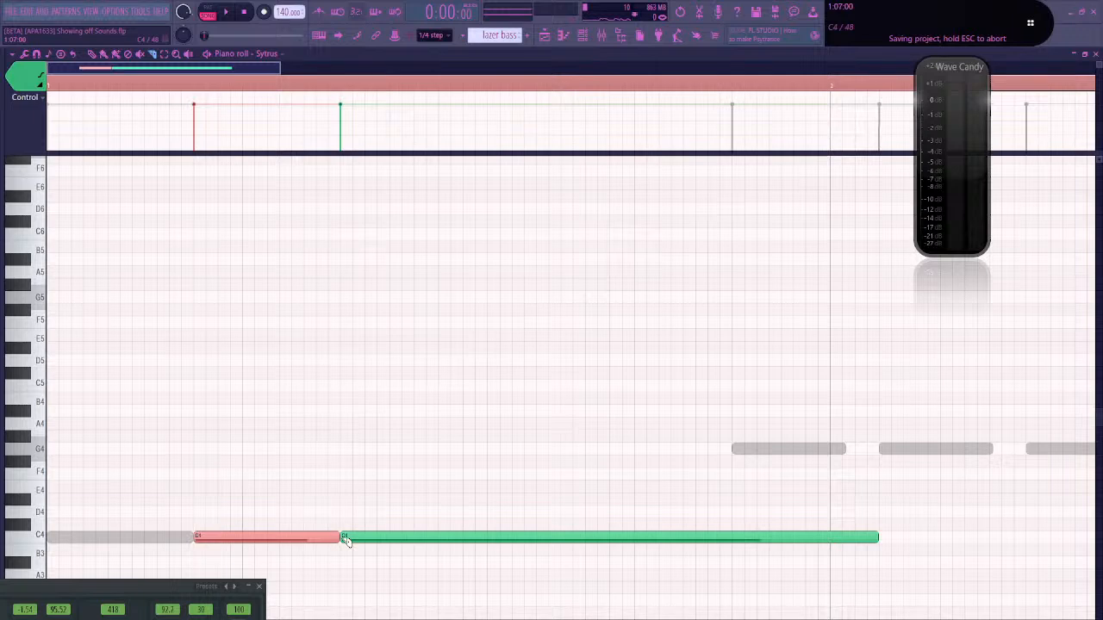
right_click(403, 539)
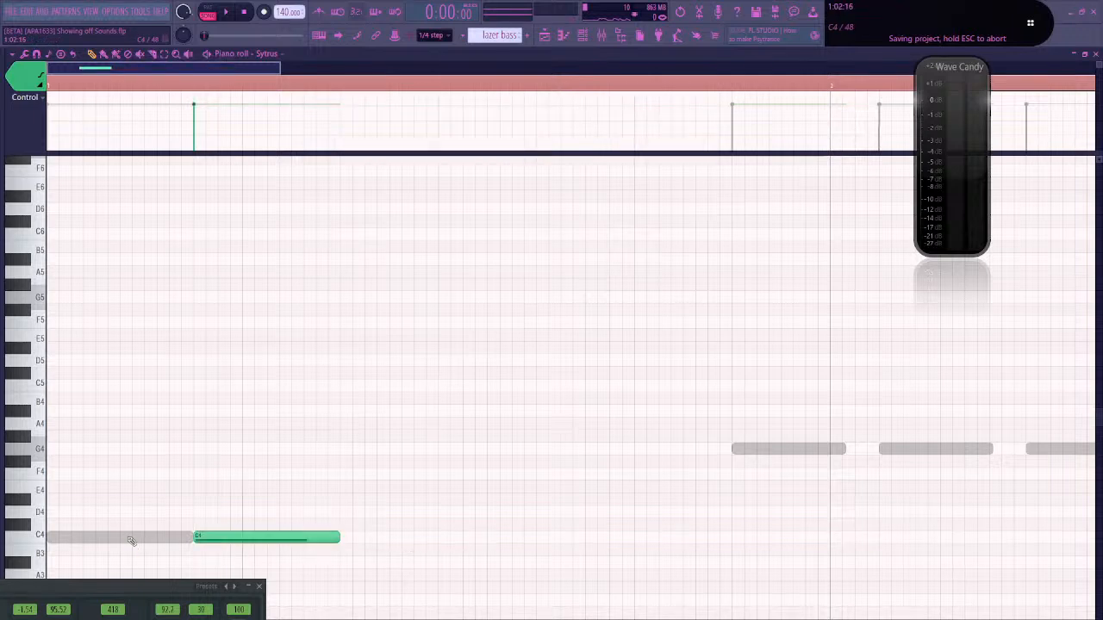
Copy the Main Lazser Bass Patch's C4 note to 1:09:00 and lengthen the Sytrus note to five steps, meeting the copy
double_click(131, 541)
left_click(140, 541)
mouse_move(246, 539)
left_mouse_down()
mouse_move(514, 534)
mouse_move(500, 535)
left_mouse_up()
key("space")
key("space")
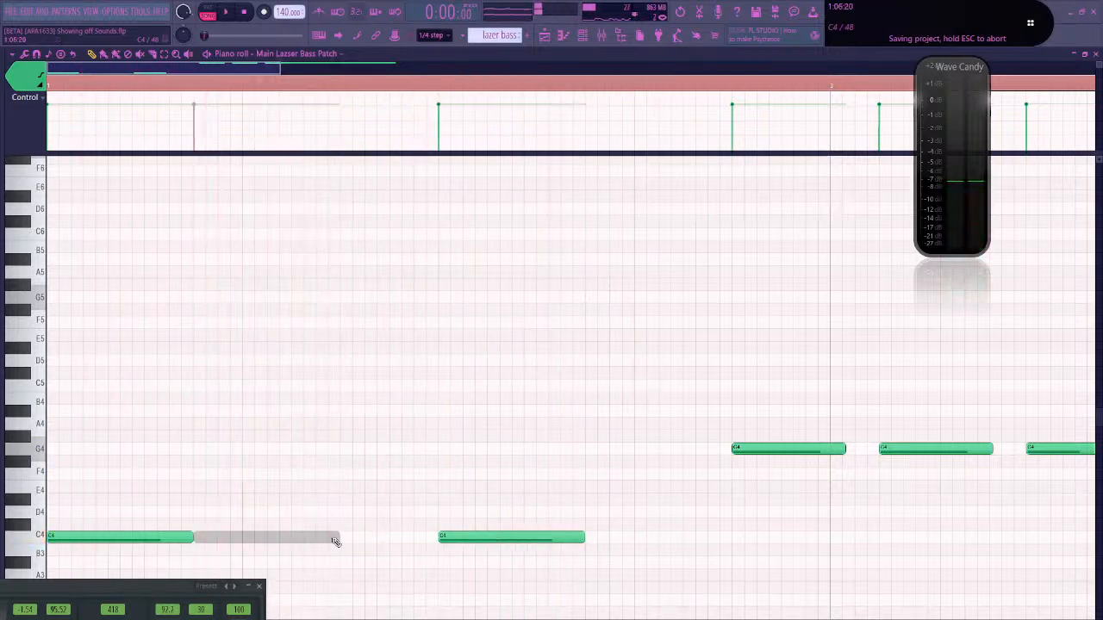
double_click(328, 542)
left_click_drag(341, 539, 438, 538)
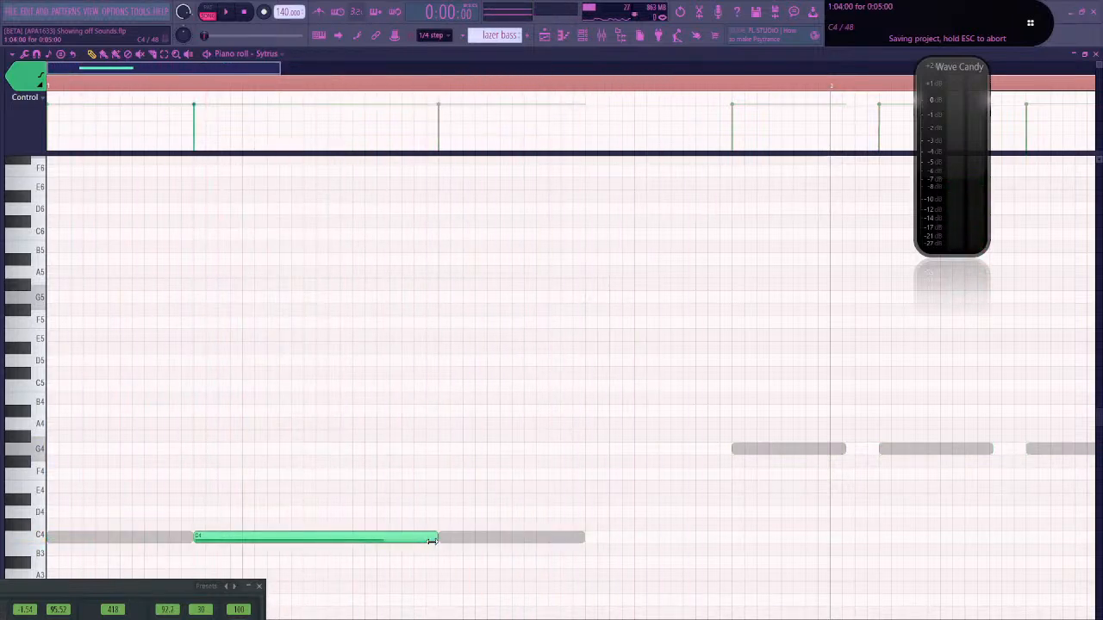
Transpose the Main Lazser Bass Patch's last three G4 notes to F#4, trying lower pitches and playing the pattern before deselecting them
double_click(767, 449)
left_click_drag(736, 443, 1084, 455)
scroll(916, 493, "down", 1)
key("Down")
key("Down")
key("Down")
key("Down")
key("Down")
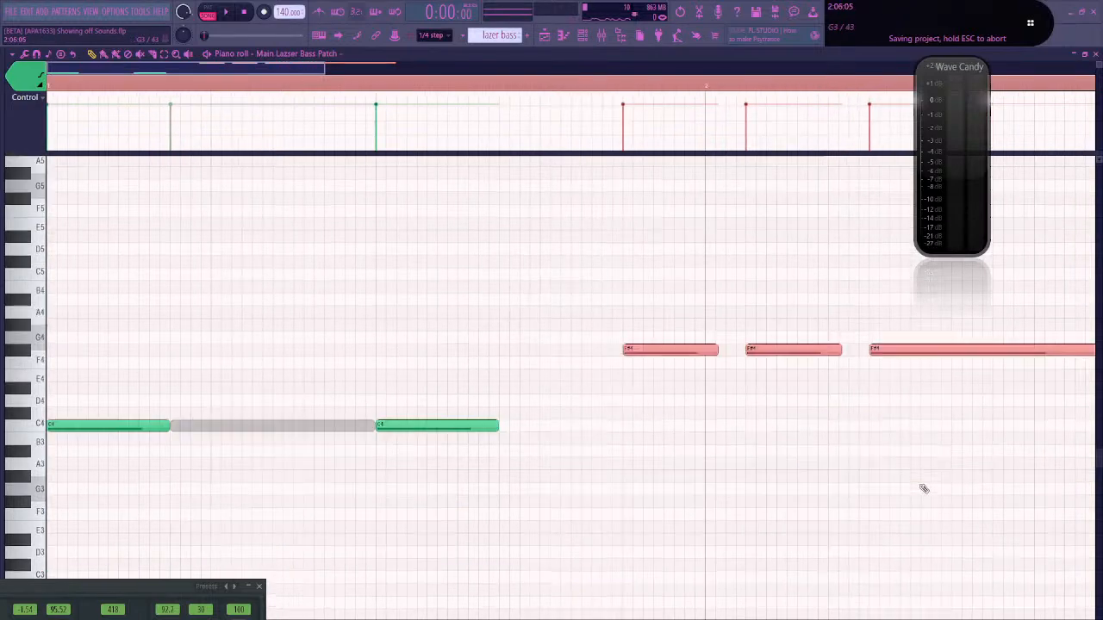
key("Down")
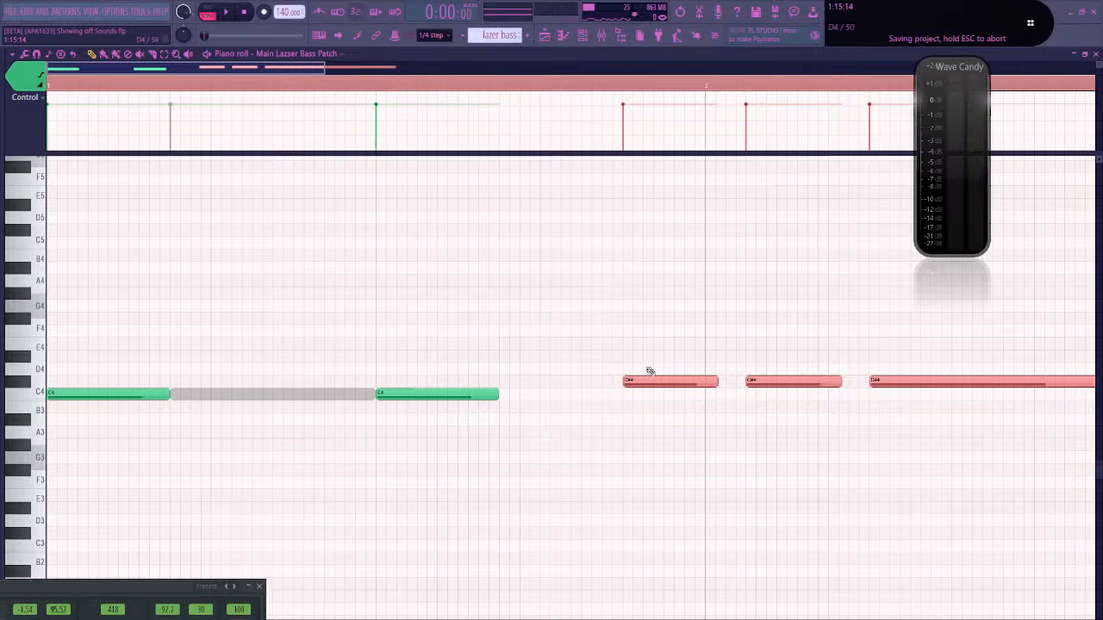
key("Up")
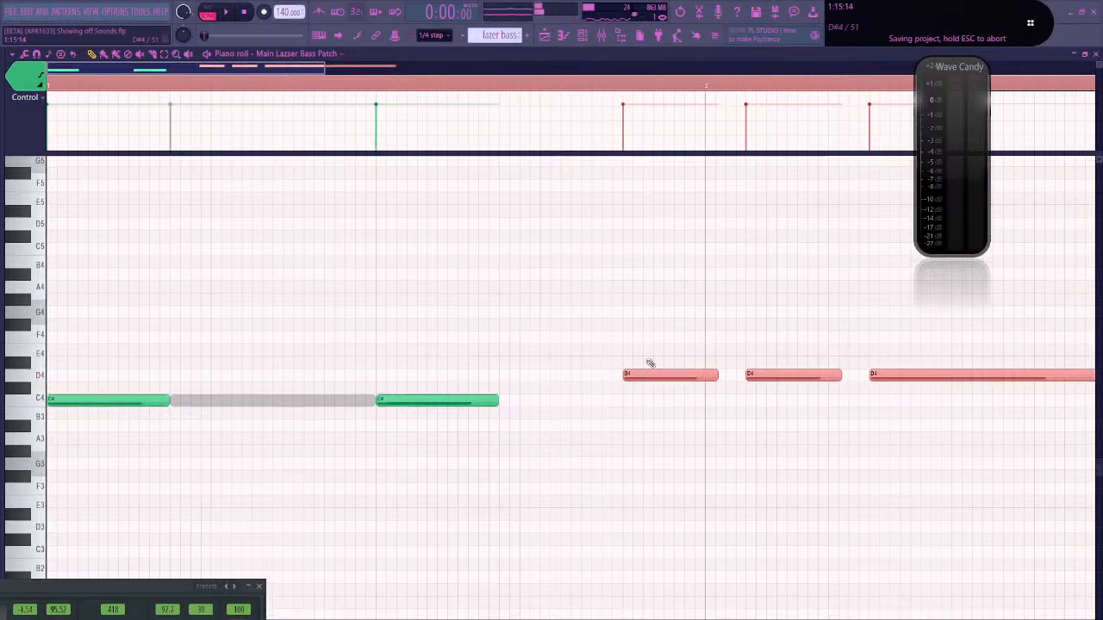
key("Up")
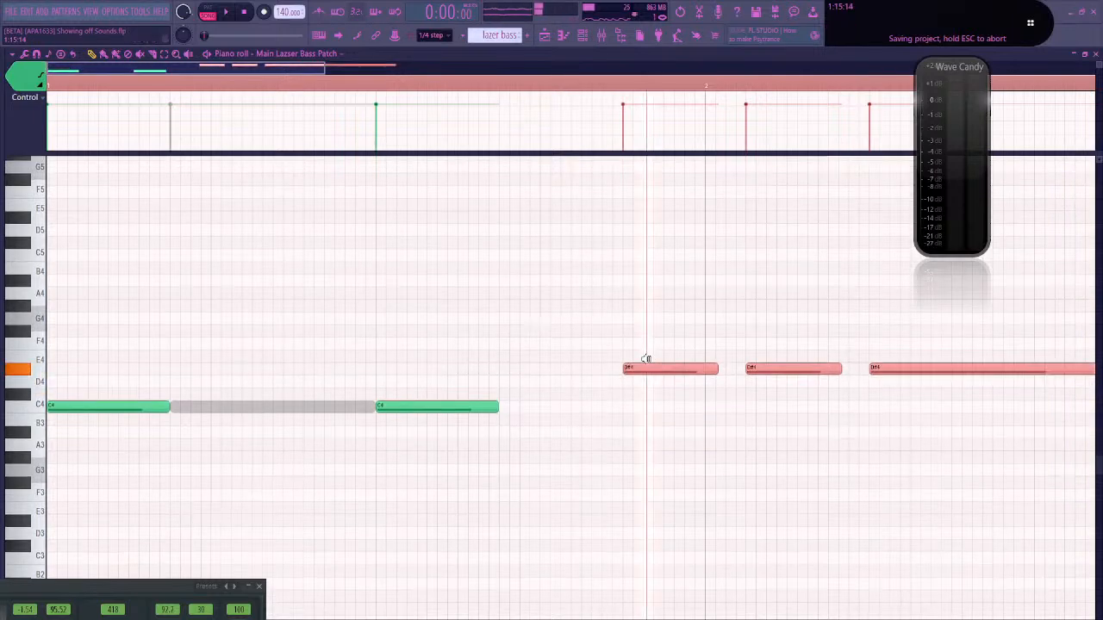
key("Up")
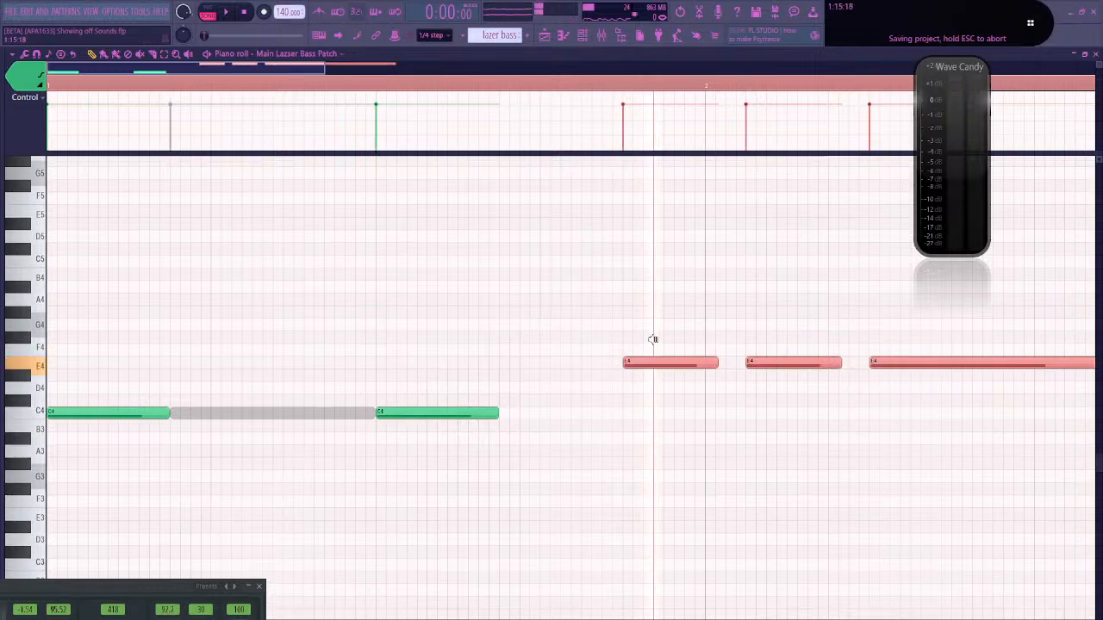
key("Up")
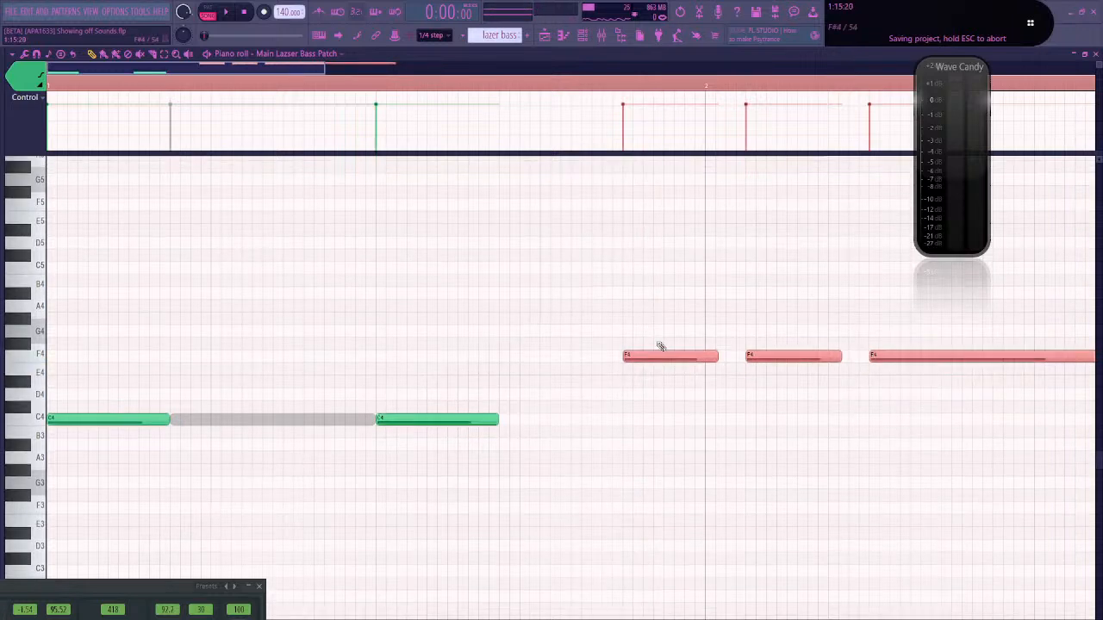
right_click(649, 335, "alt")
key("space")
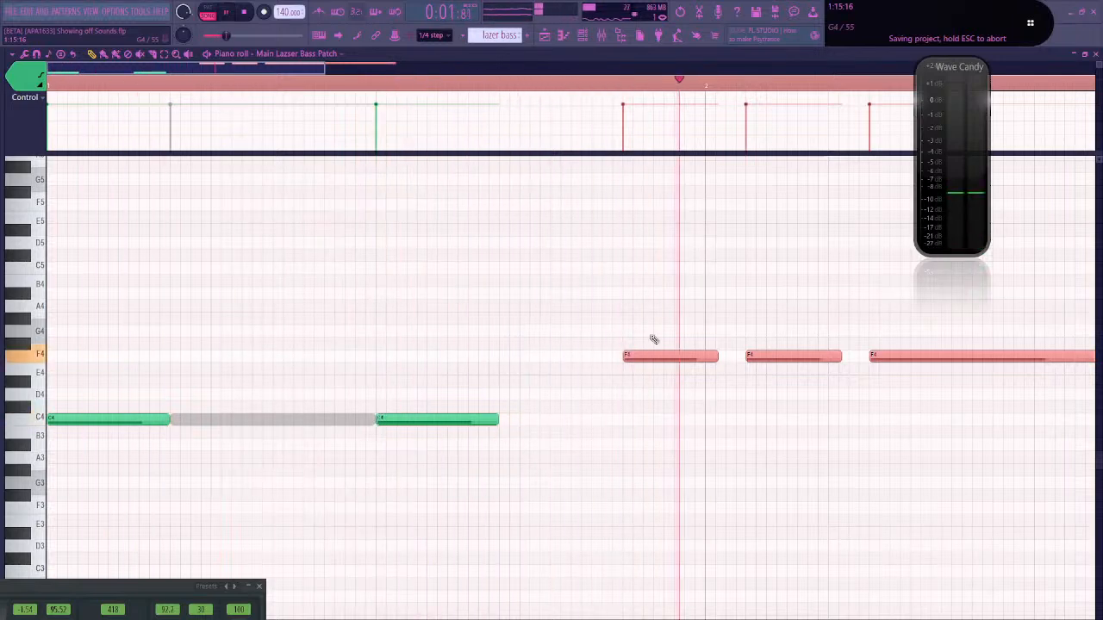
key("shift+Up")
key("space")
key("ctrl+d")
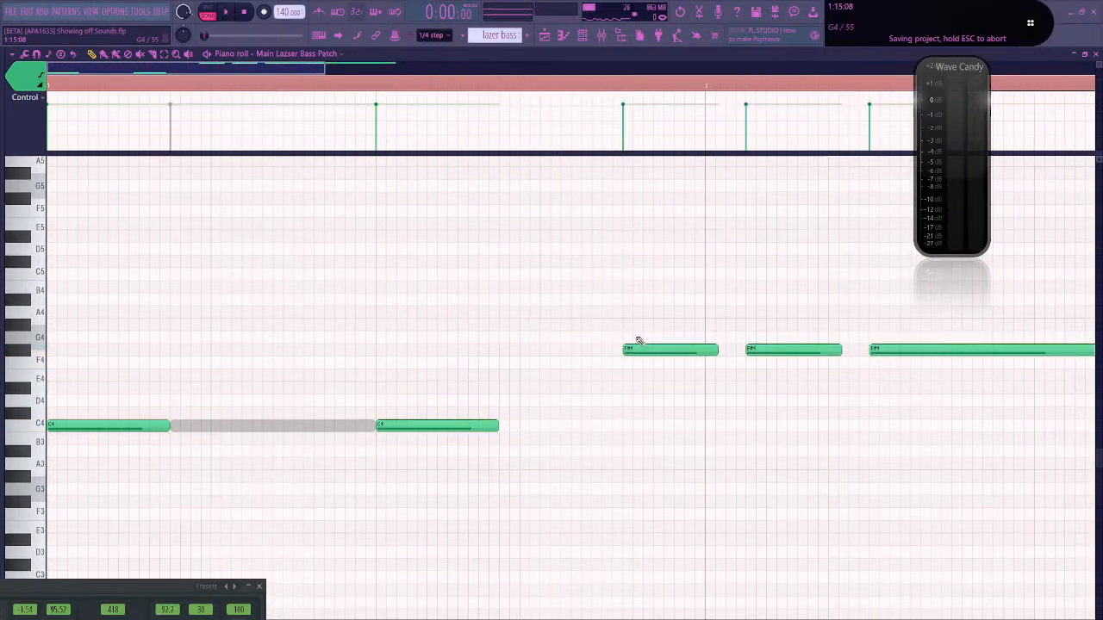
Move the first F#4 note to A#4 at 1:13:00, shorten the Sytrus C4 note to four steps and play the pattern
left_click_drag(653, 349, 552, 291)
key("space")
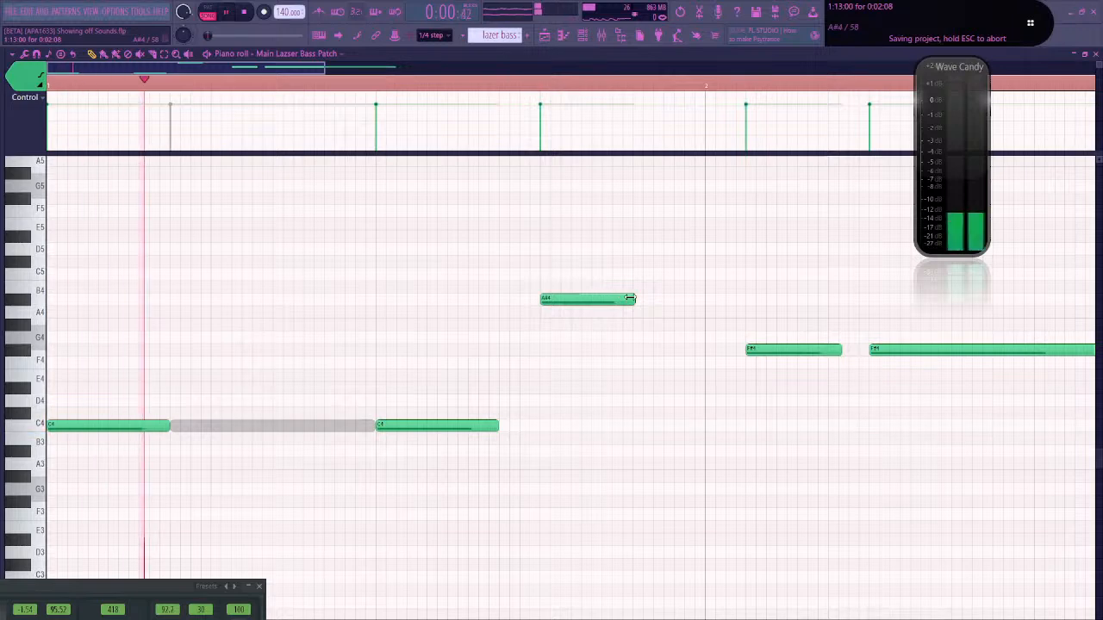
double_click(302, 431)
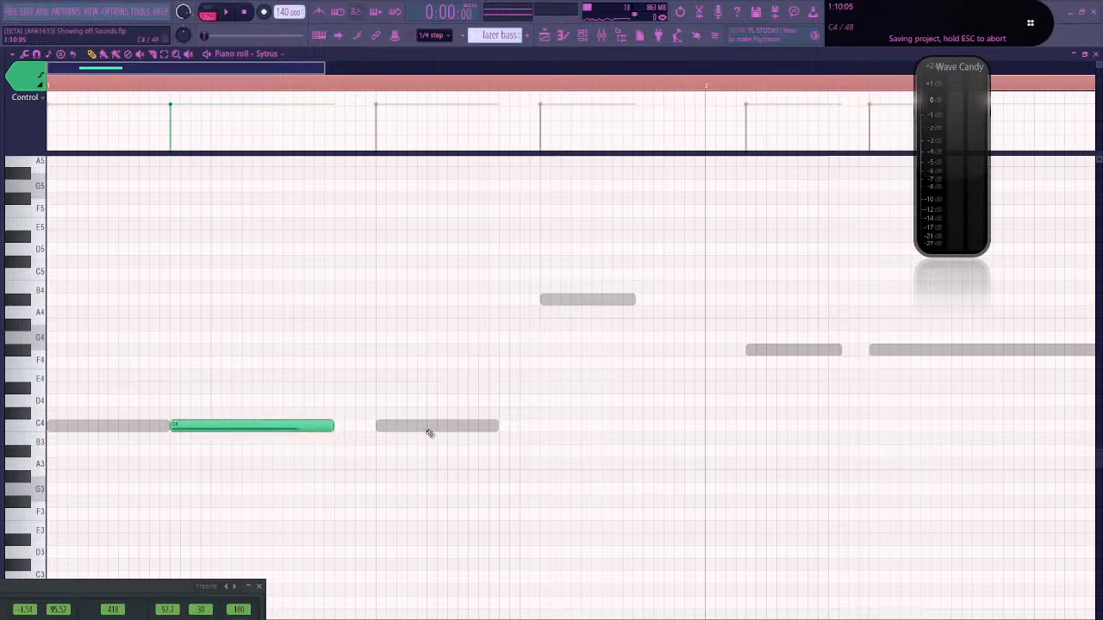
double_click(431, 433)
mouse_move(419, 429)
left_mouse_down()
mouse_move(378, 428)
mouse_move(413, 427)
left_mouse_up()
key("space")
key("space")
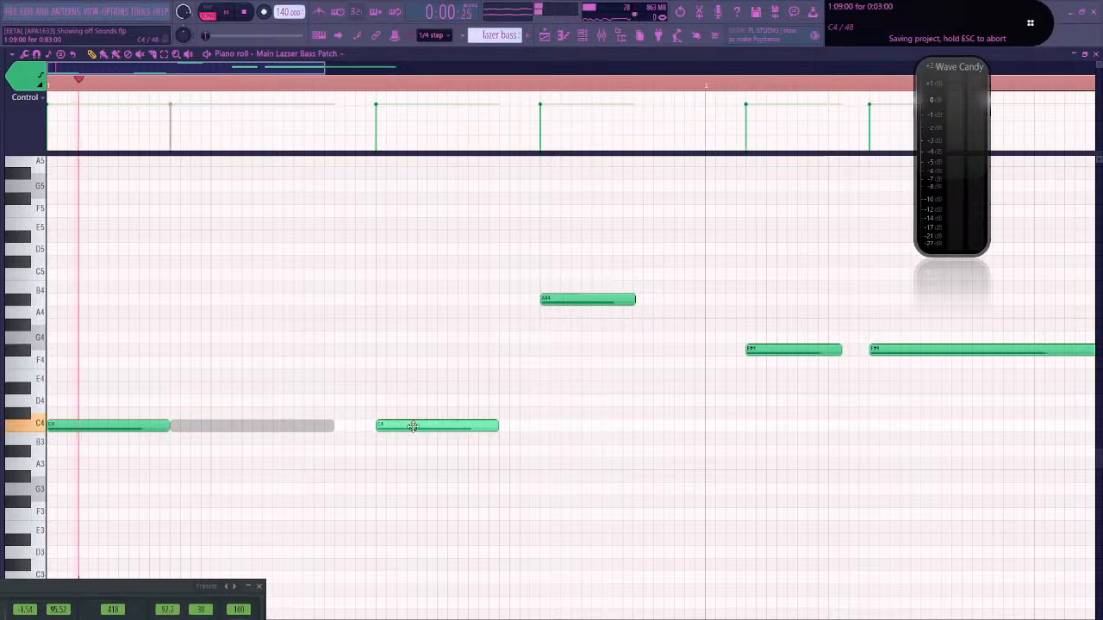
key("space")
key("space")
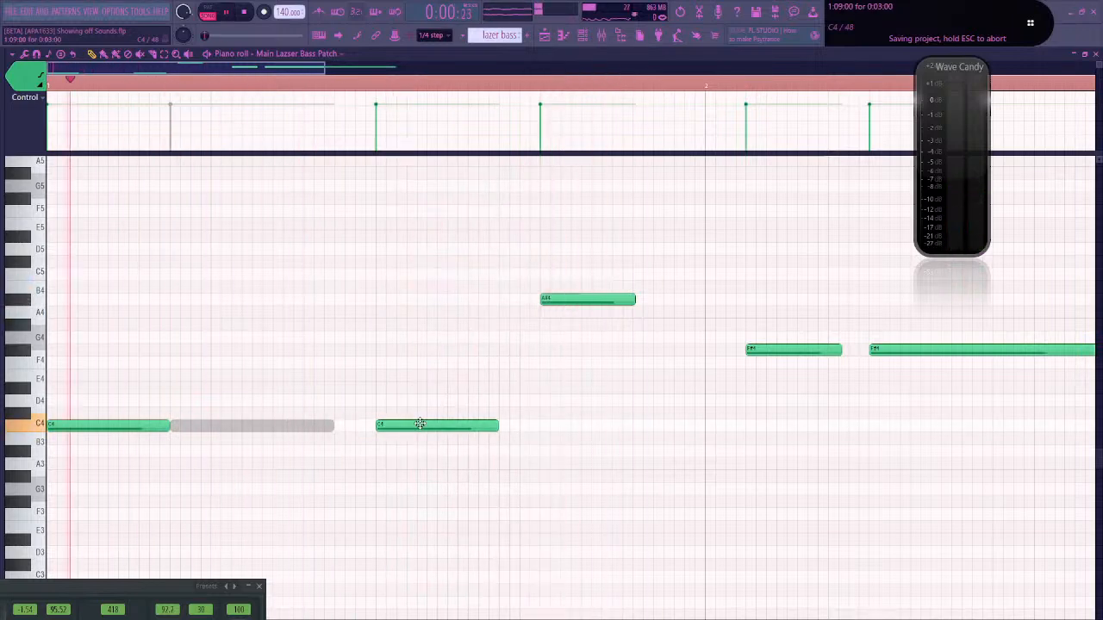
key("space")
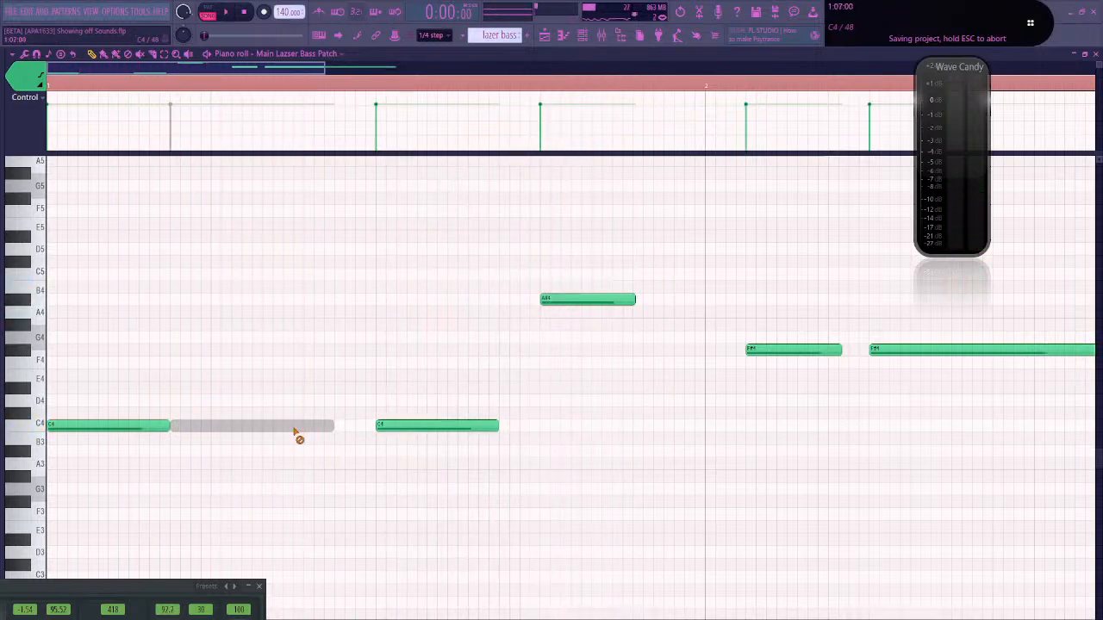
Copy the four-step Sytrus C4 note to follow the second Main Lazser C4 note, and play the pattern
double_click(294, 428)
left_click_drag(253, 427, 581, 428)
key("space")
Shift the Main Lazser Bass Patch's A#4 note later so it ends around the start of bar 2, checking with playback
double_click(605, 305)
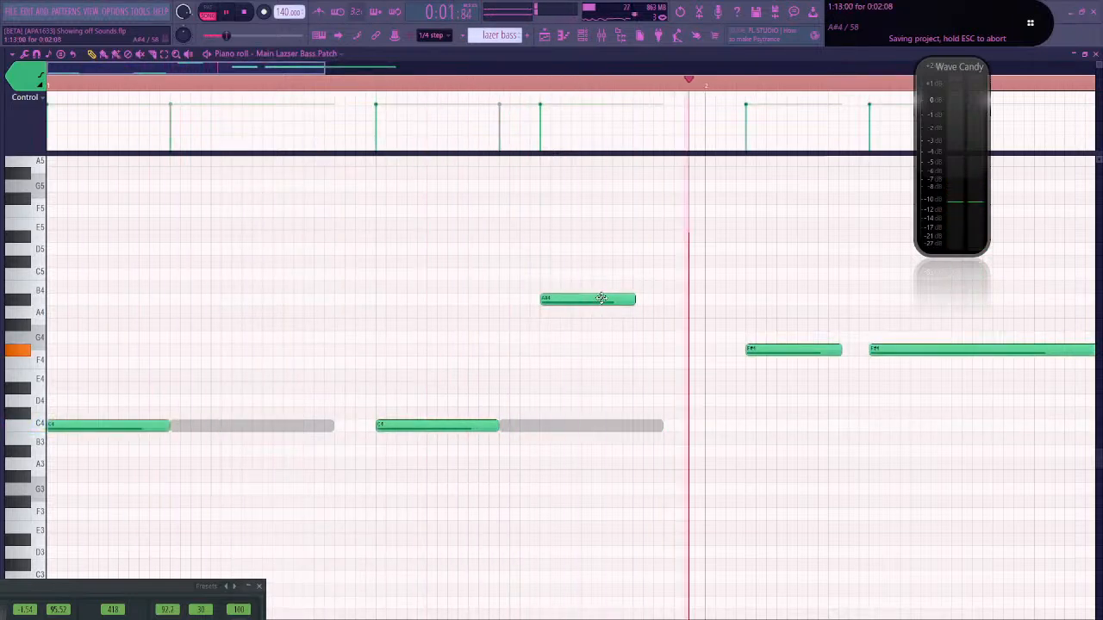
key("space")
left_click_drag(604, 305, 671, 301)
key("space")
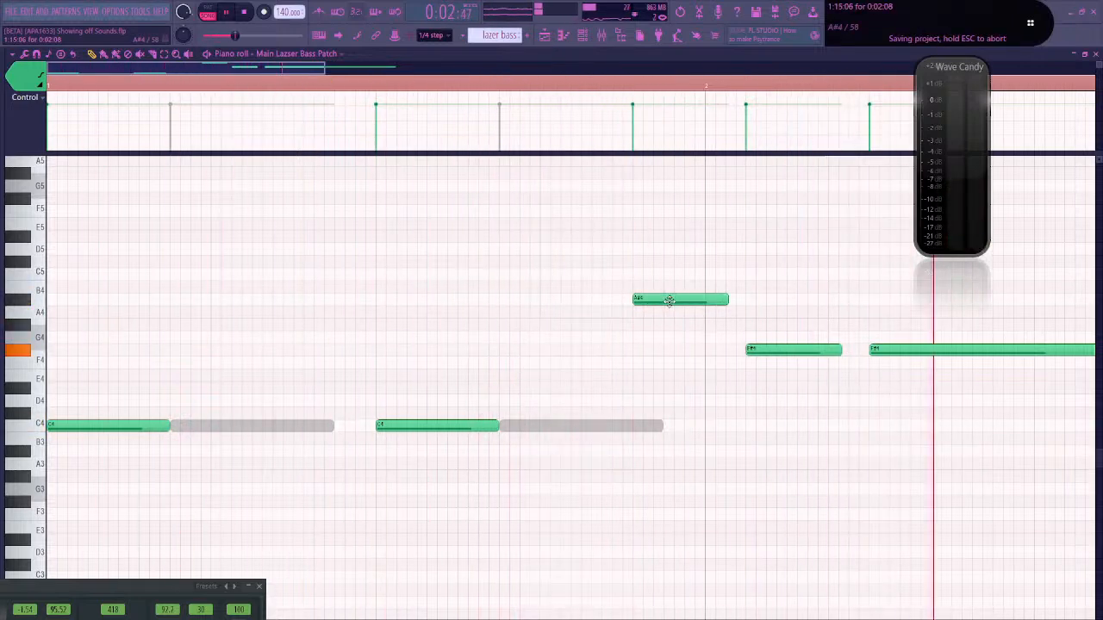
key("space")
key("space")
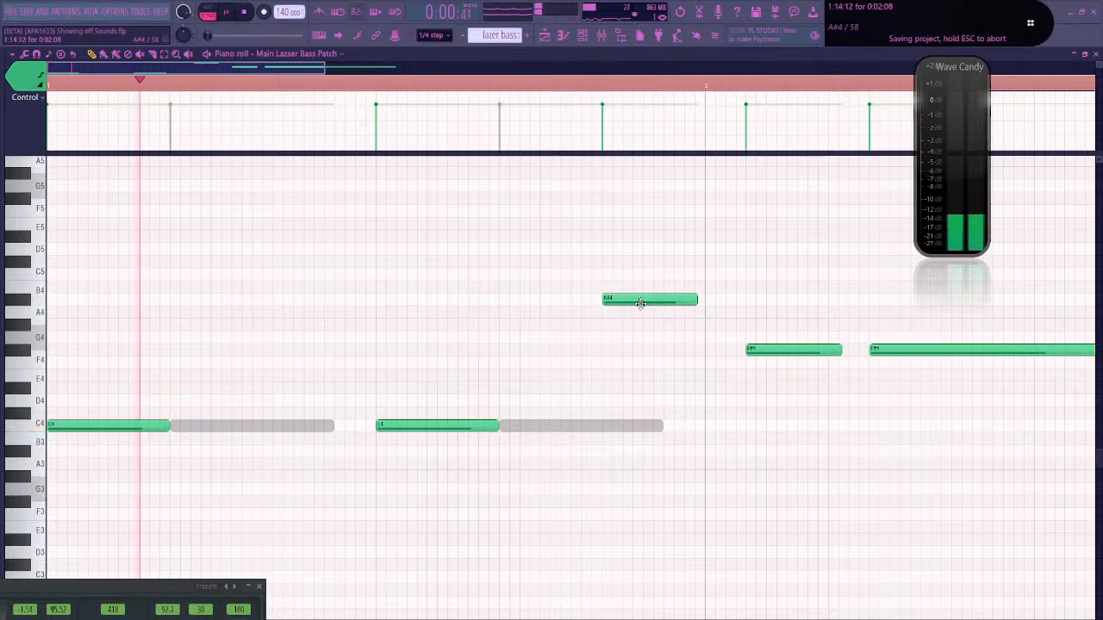
left_click_drag(641, 303, 652, 304)
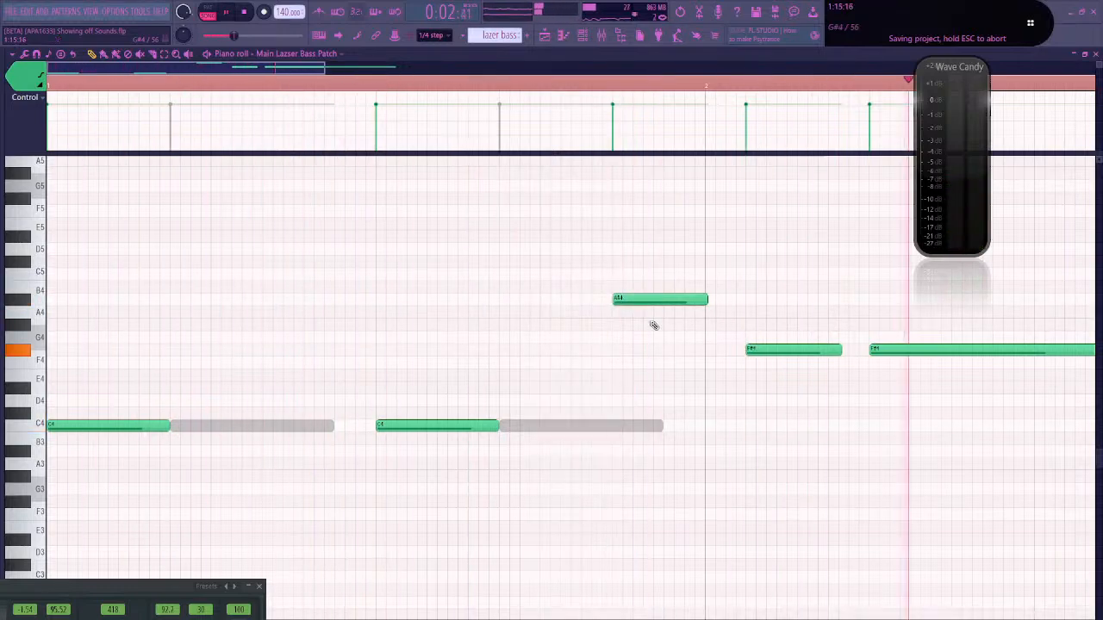
Shorten the Main Lazser Bass Patch's last F#4 note to four steps, ending at 2:09:00
left_click_drag(696, 392, 482, 380)
left_click_drag(729, 405, 553, 388)
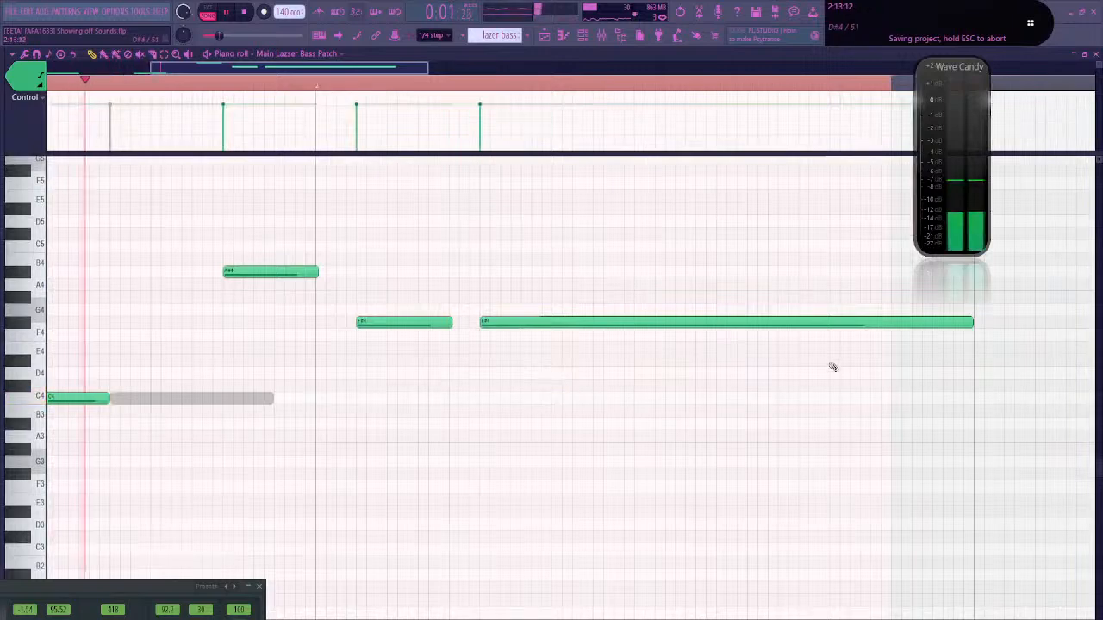
key("space")
left_click_drag(966, 323, 619, 355)
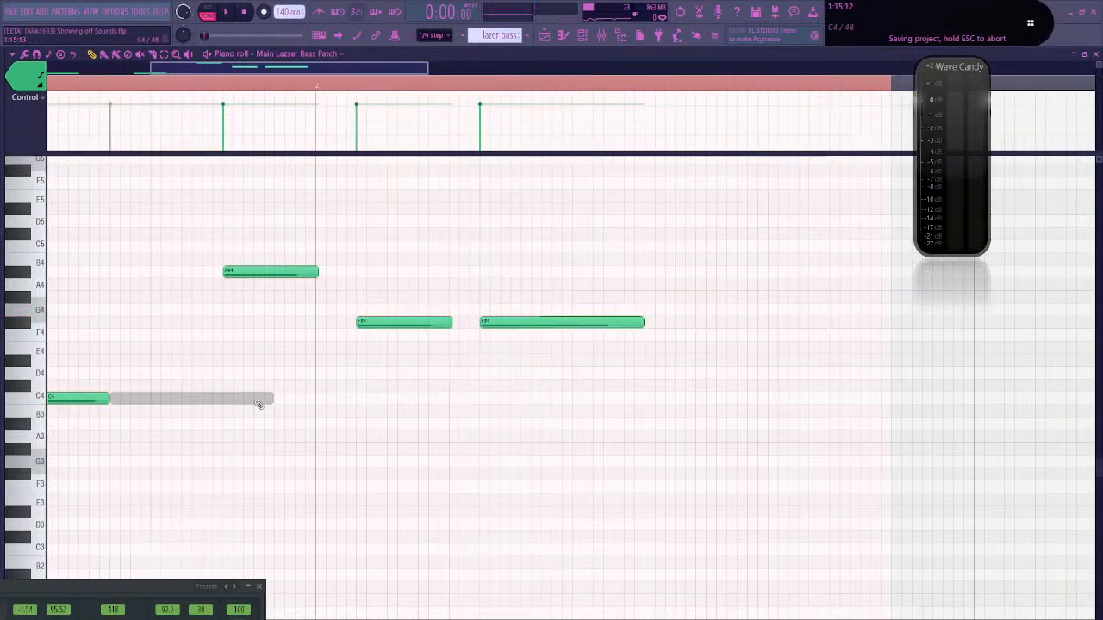
Copy the Sytrus note to C#4 at 2:09:00, four steps long, and play the pattern back
double_click(221, 403)
left_click_drag(593, 397, 751, 385)
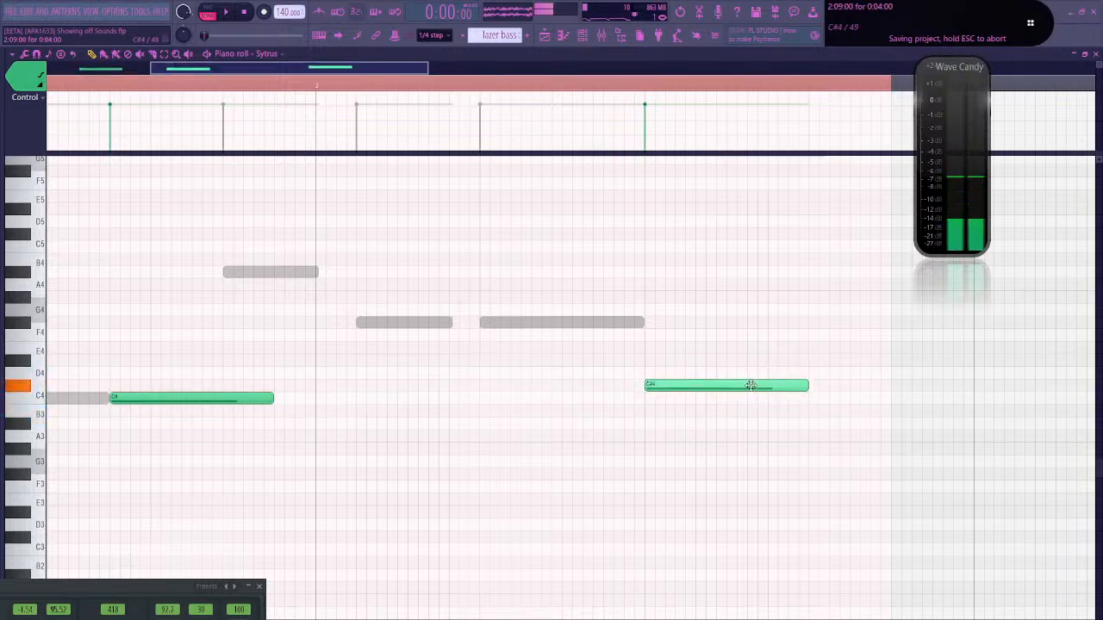
key("space")
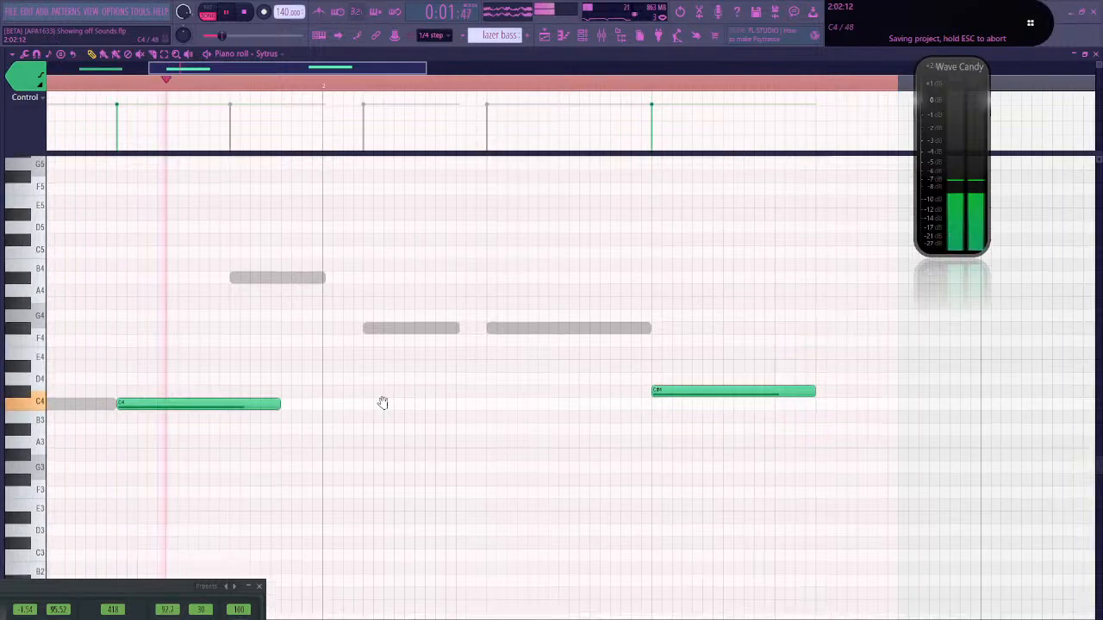
left_click_drag(383, 403, 448, 436)
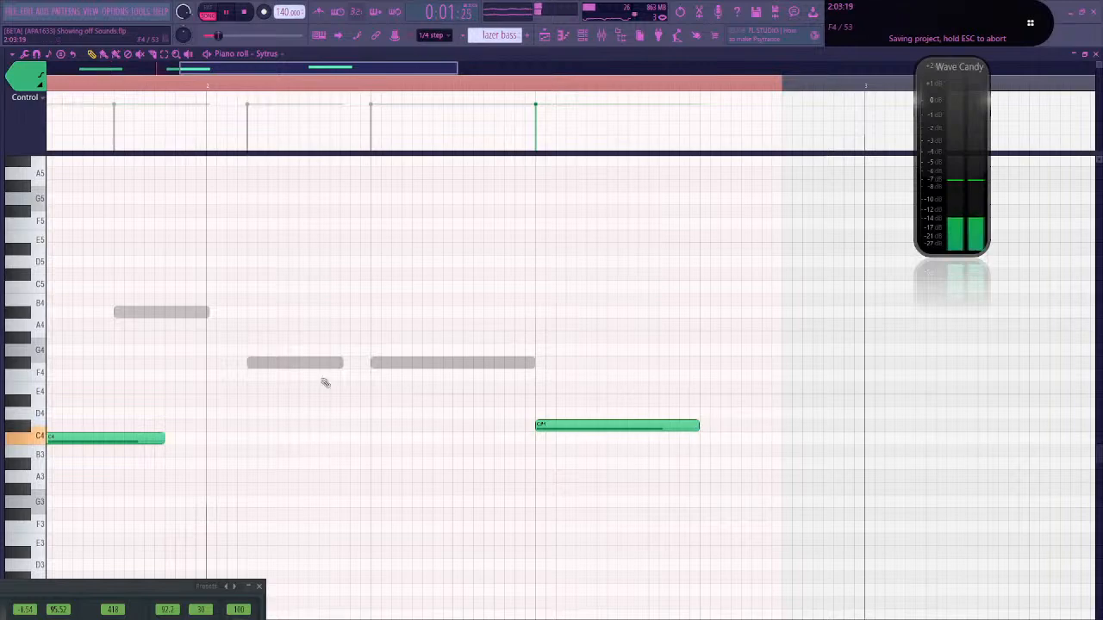
left_click_drag(152, 396, 418, 398)
scroll(281, 436, "down", 3)
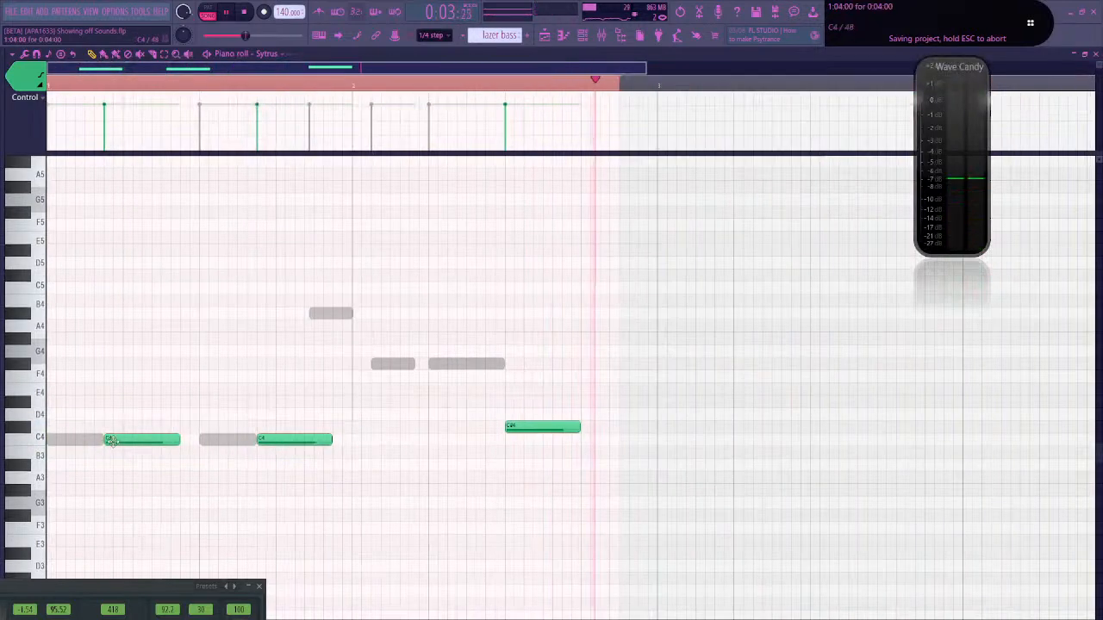
Copy a three-step Main Lazser Bass Patch note to C#4 and position it at 2:14:00, checking with playback
double_click(84, 441)
left_click_drag(292, 442, 610, 426)
key("space")
key("space")
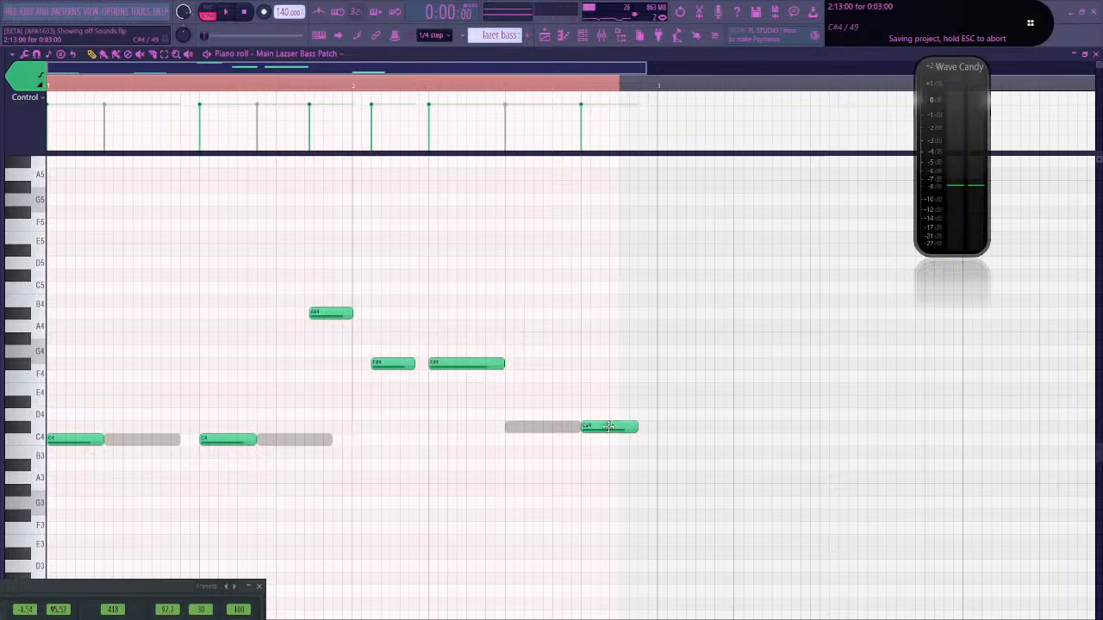
key("space")
mouse_move(609, 426)
left_mouse_down()
mouse_move(634, 426)
mouse_move(623, 428)
left_mouse_up()
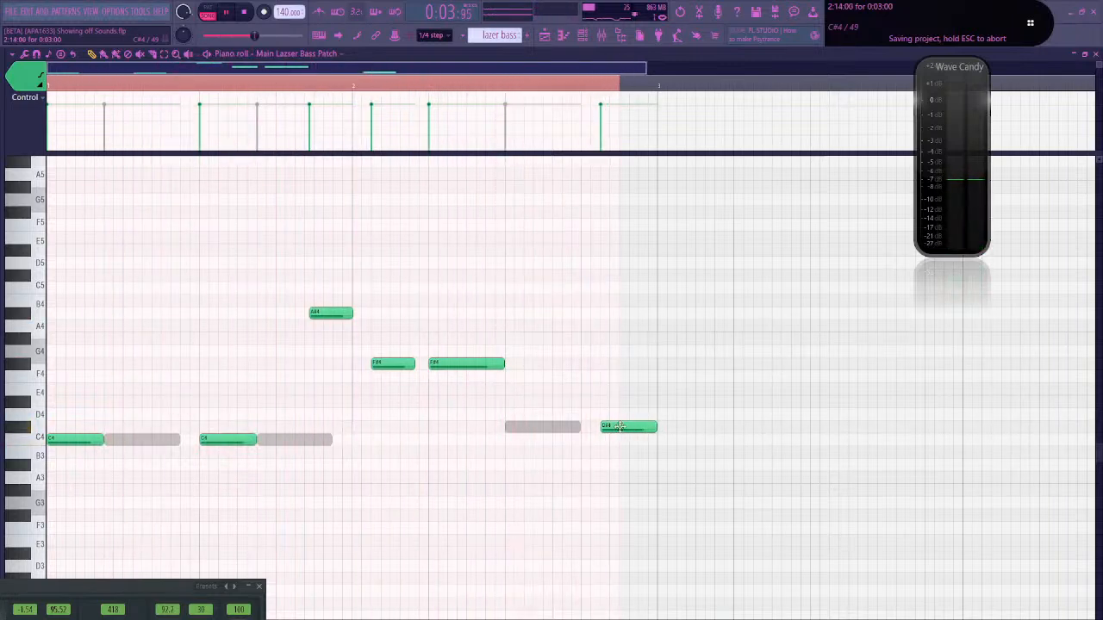
Move the Sytrus C#4 note to 2:08:00 and the Main Lazser Bass Patch's C#4 note one step earlier, checking with playback
double_click(524, 428)
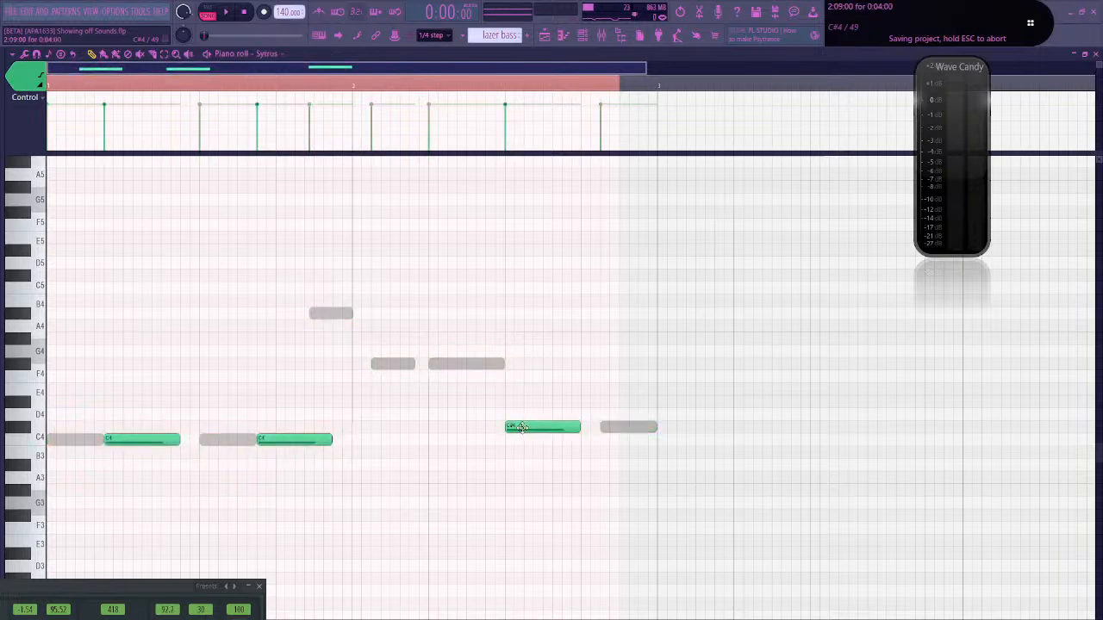
left_click_drag(518, 428, 499, 430)
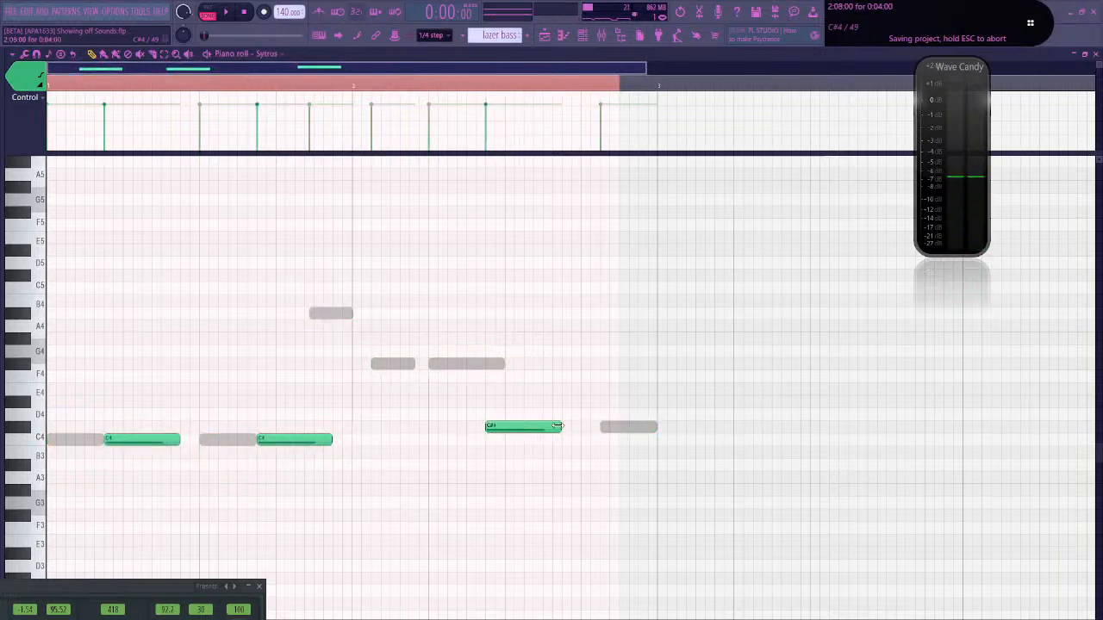
double_click(636, 428)
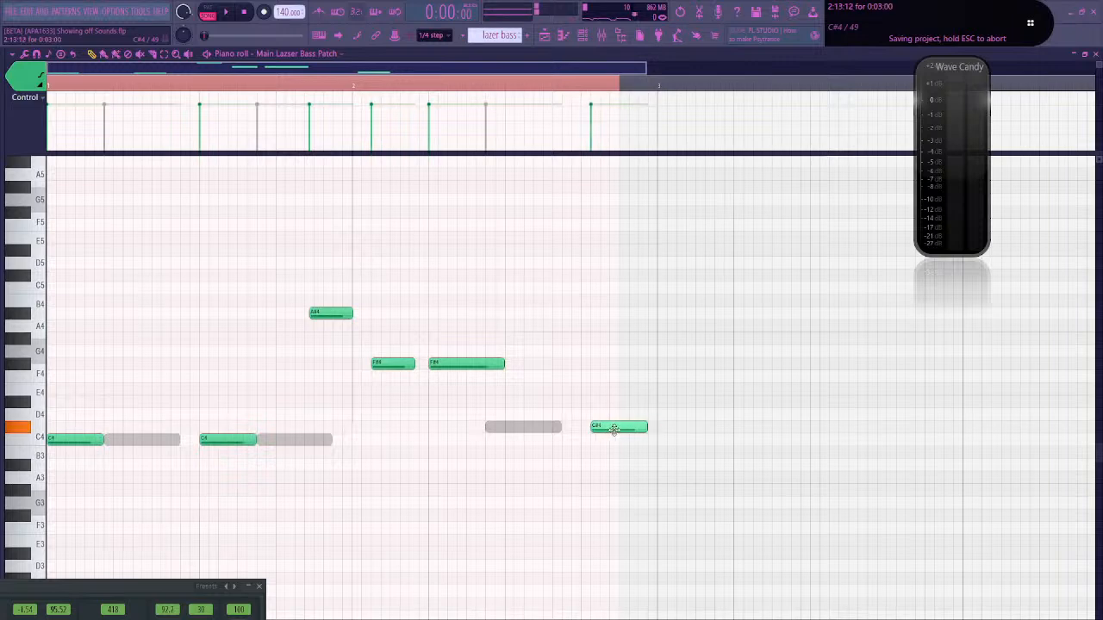
key("space")
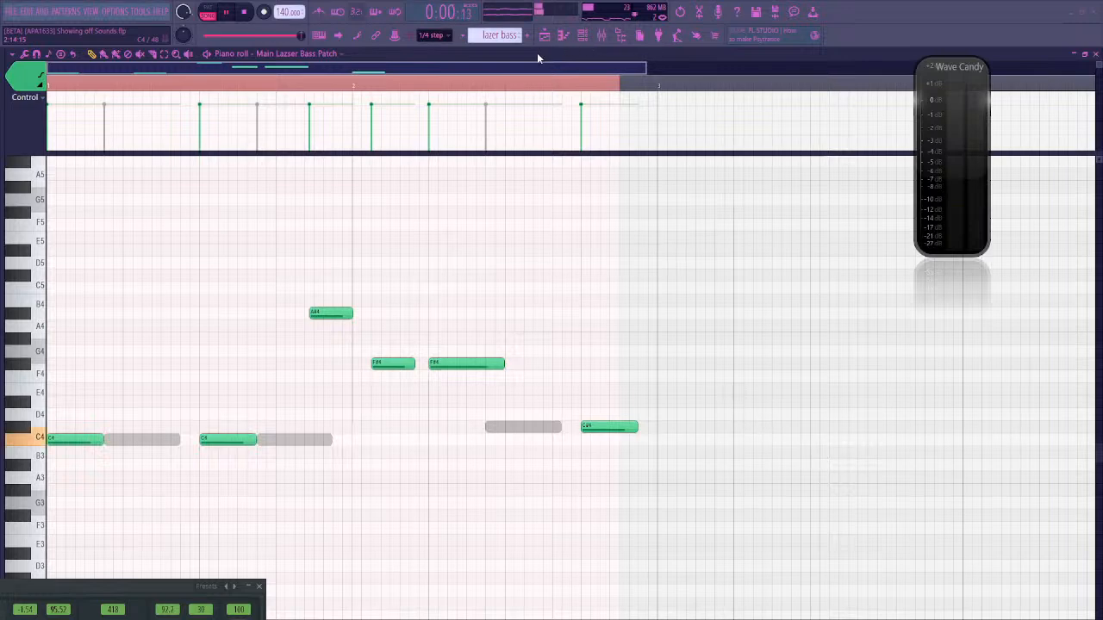
Extend the loop selection to the end of bar 2 and shorten the last F#4 note to end where the Sytrus note starts
key("alt+Tab")
key("ctrl+s")
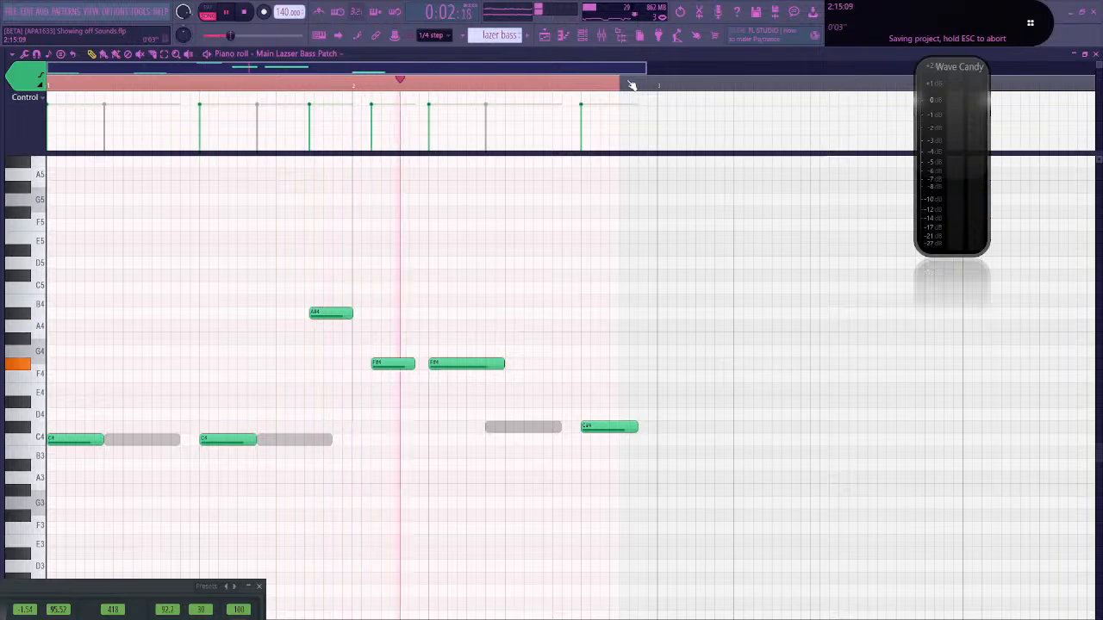
left_click_drag(628, 86, 663, 89)
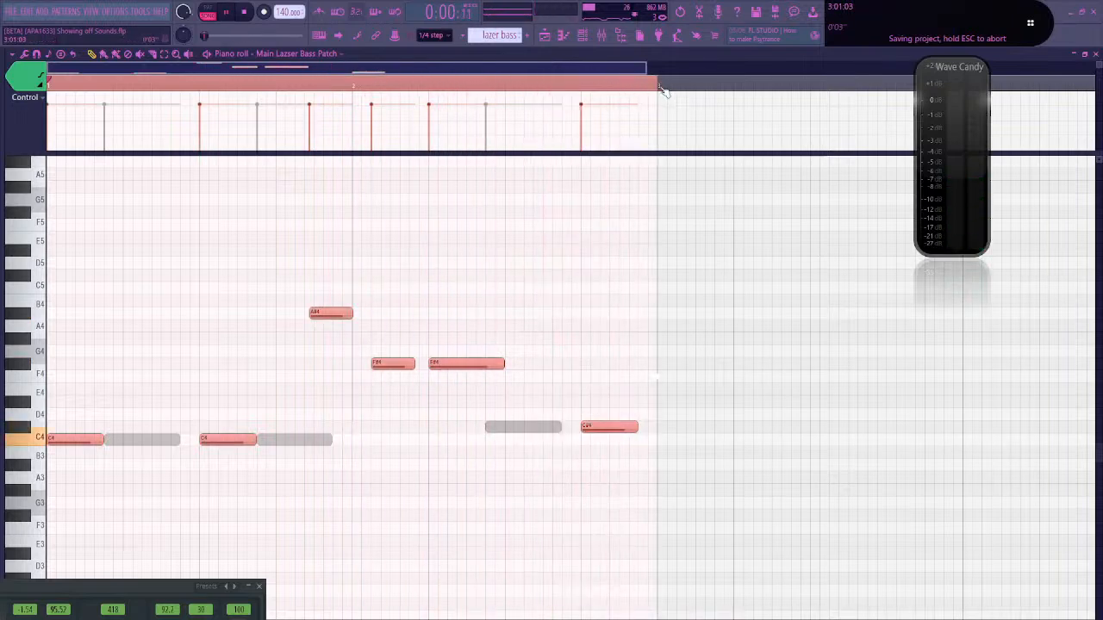
right_click(601, 283)
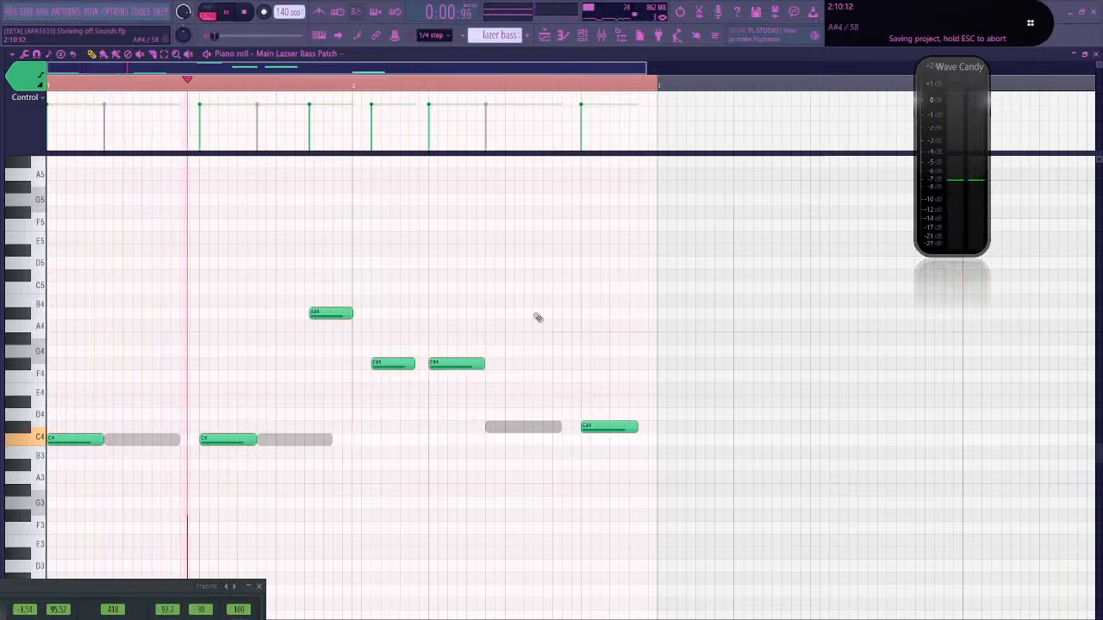
In the playlist, extend the lazer bass clip to the start of bar 3 and loop the first two bars
left_click(554, 39)
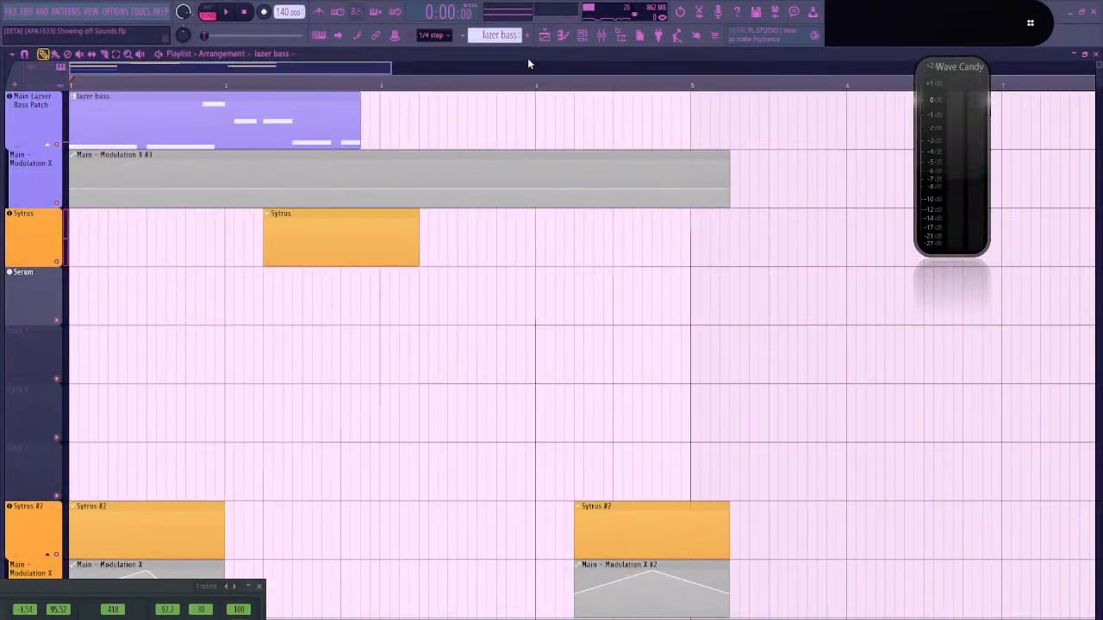
left_click_drag(360, 104, 381, 98)
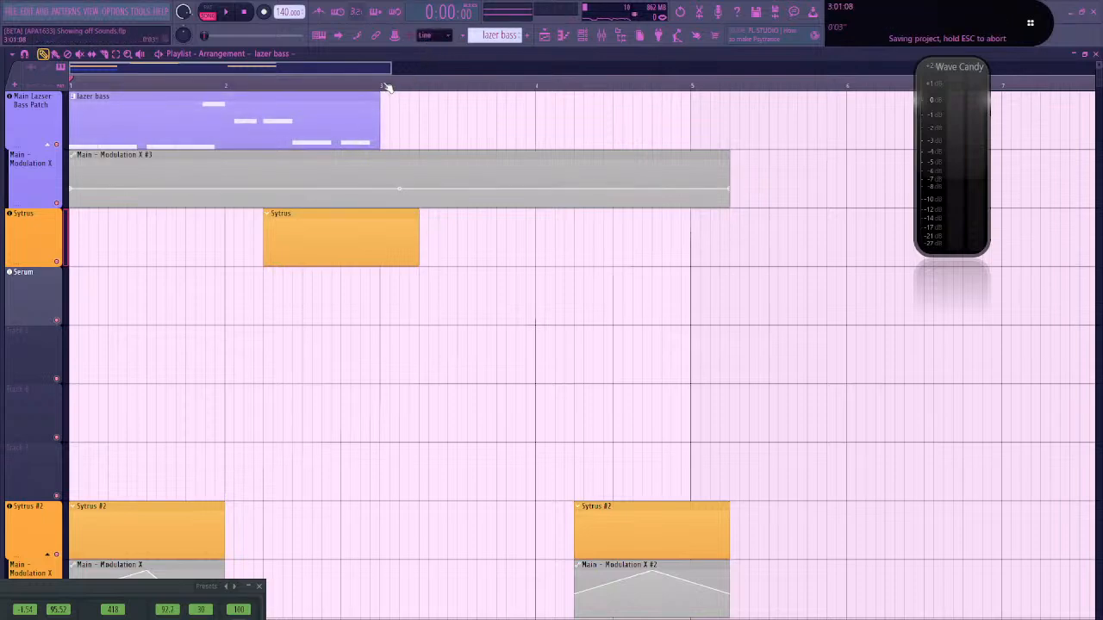
left_click_drag(386, 88, 69, 116)
scroll(433, 247, "down", 2)
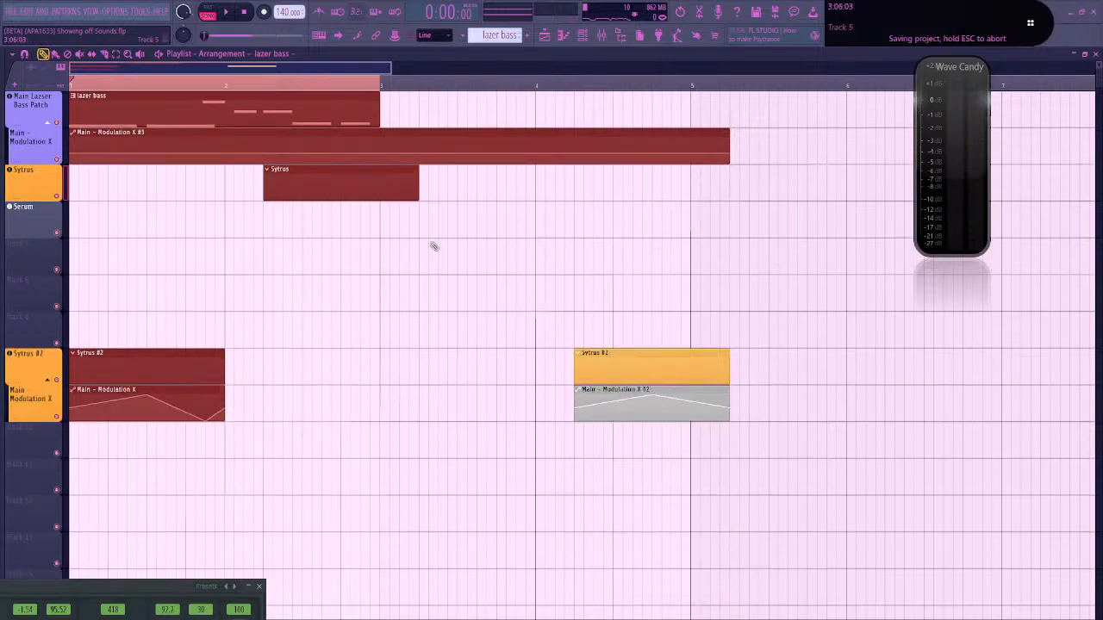
Play the two-bar loop with the mixer open and check the Master track's output level
key("F9")
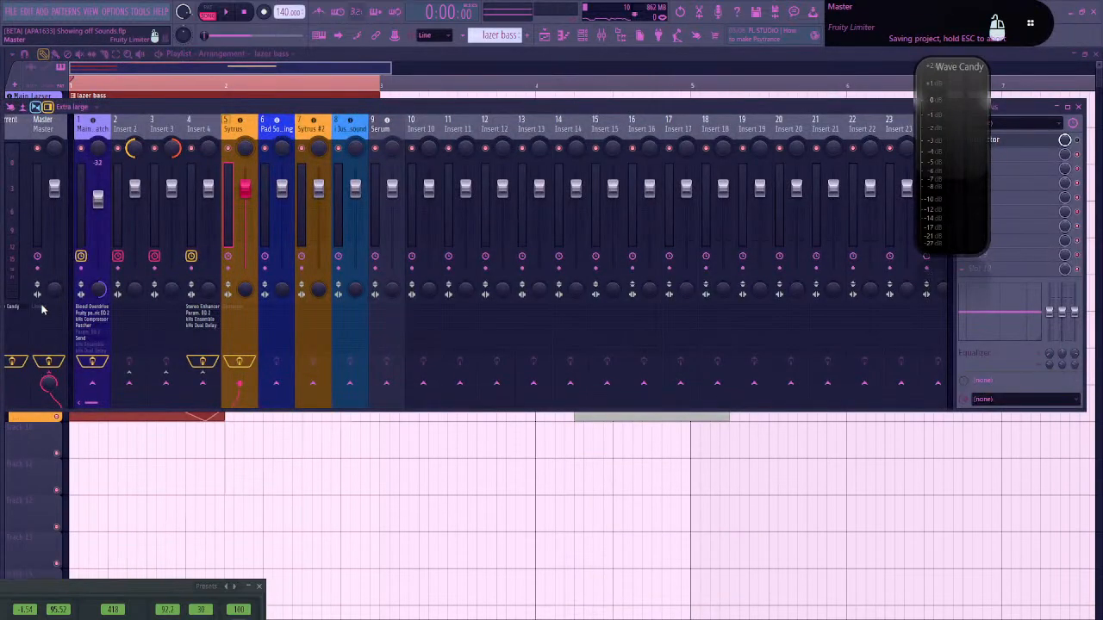
key("space")
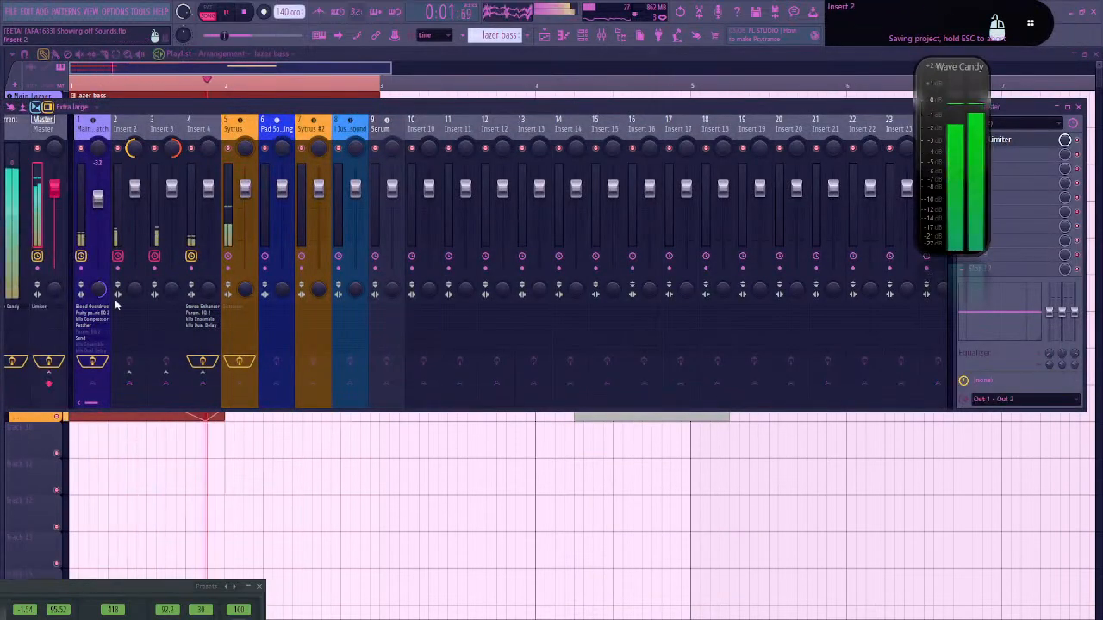
key("space")
Lower the Sytrus channel's main volume and bypass the Master track's effects while the loop plays
left_click(583, 35)
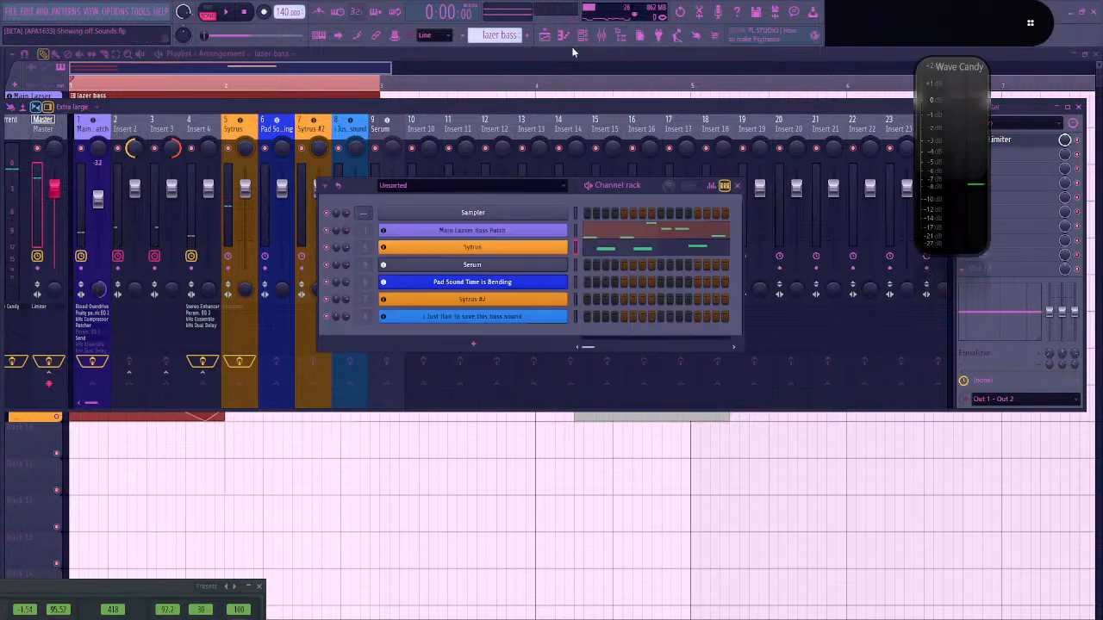
left_click(476, 251)
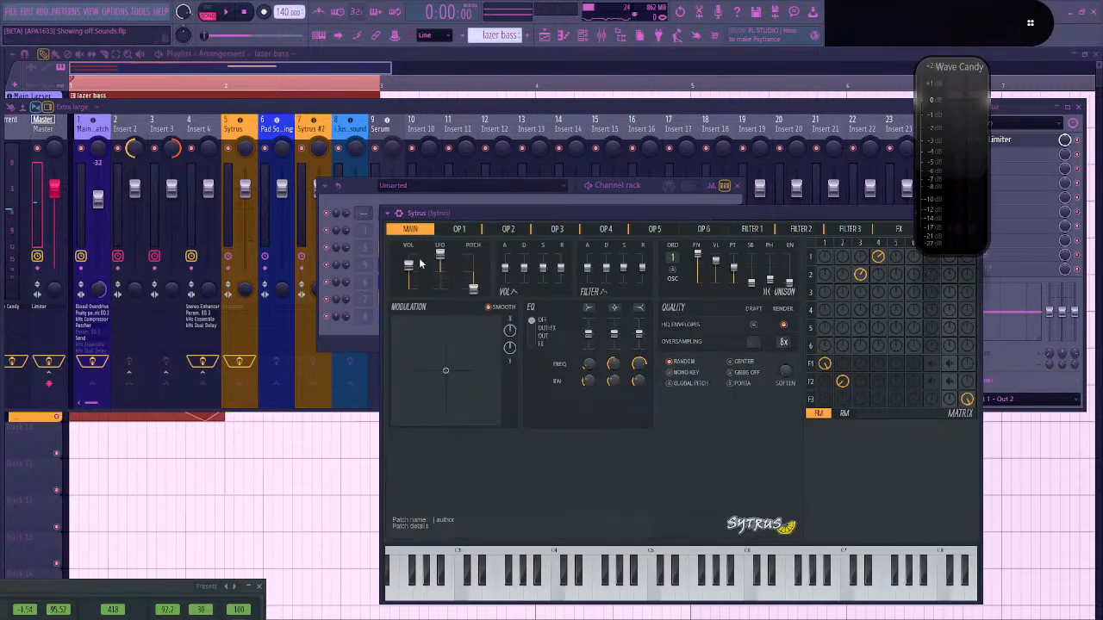
key("ctrl+s")
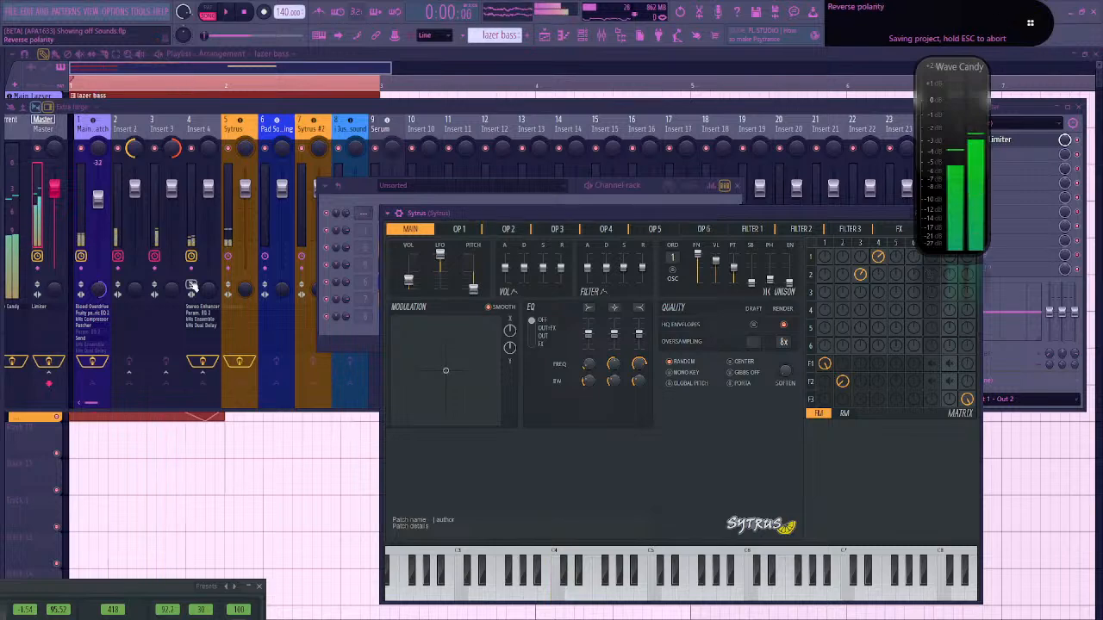
key("space")
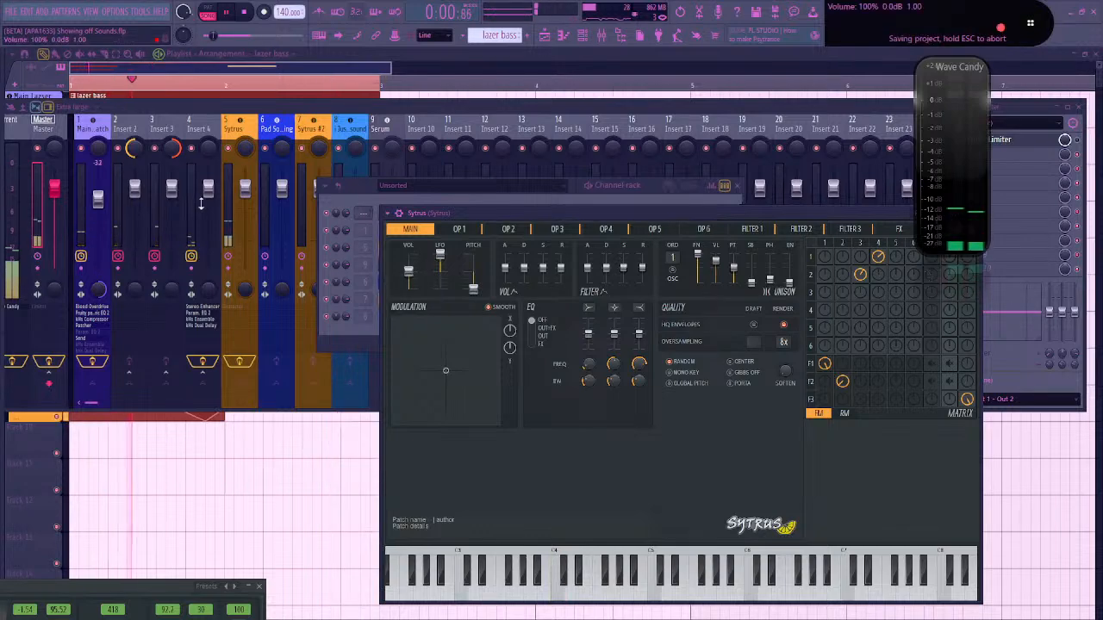
left_click(397, 213)
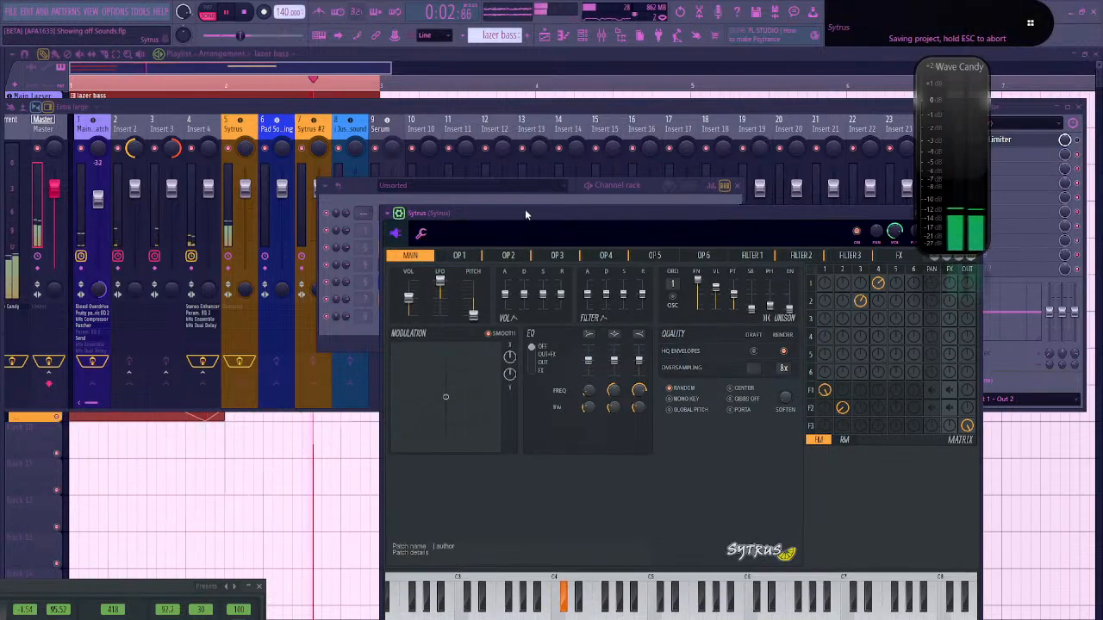
left_click_drag(525, 213, 425, 295)
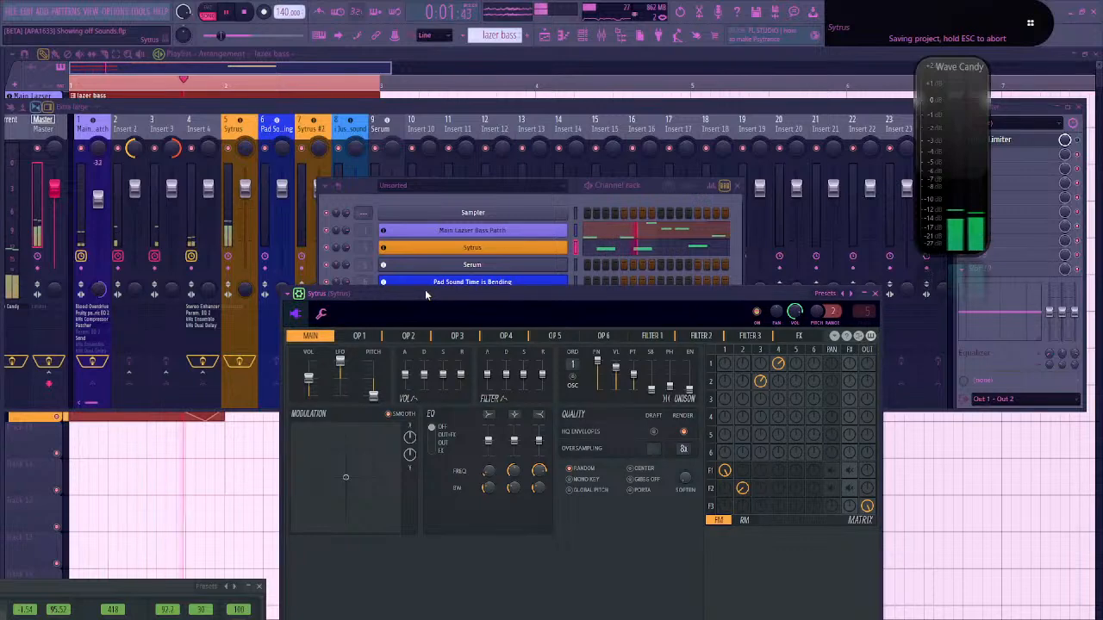
Raise the Main Lazser Bass Patch's main volume to 100% while checking it against the loop, and save the project
left_click(89, 129)
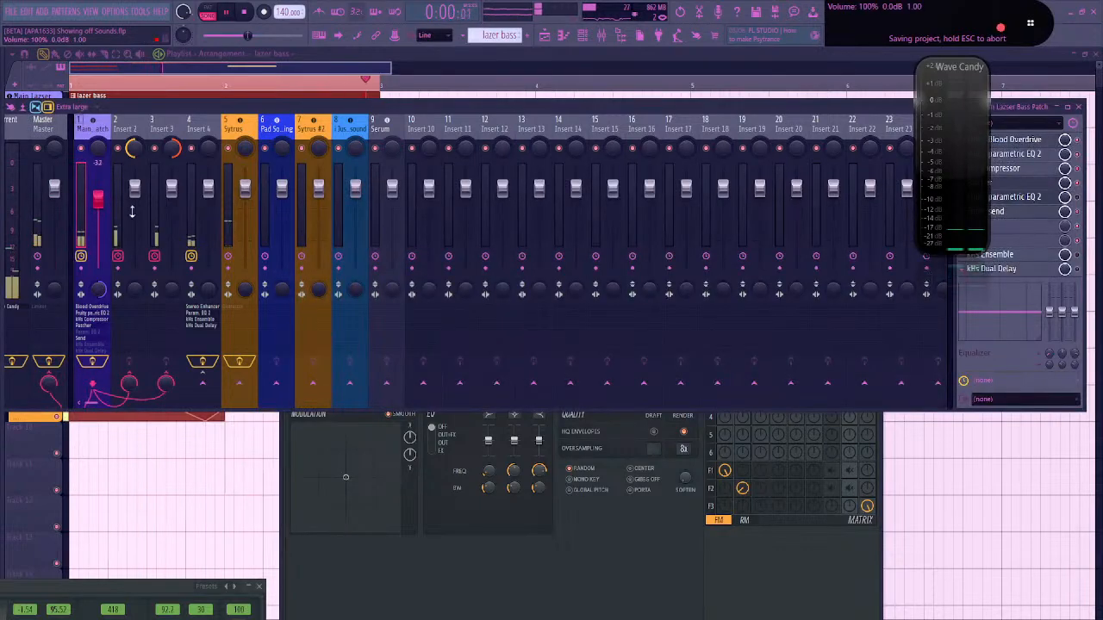
left_click(582, 37)
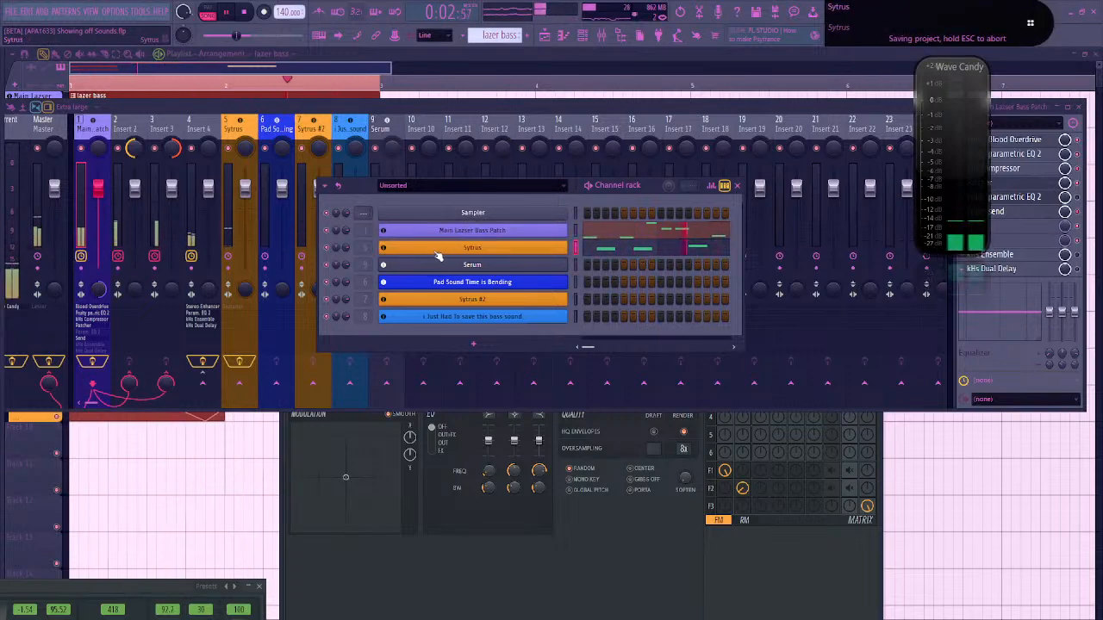
left_click(464, 234)
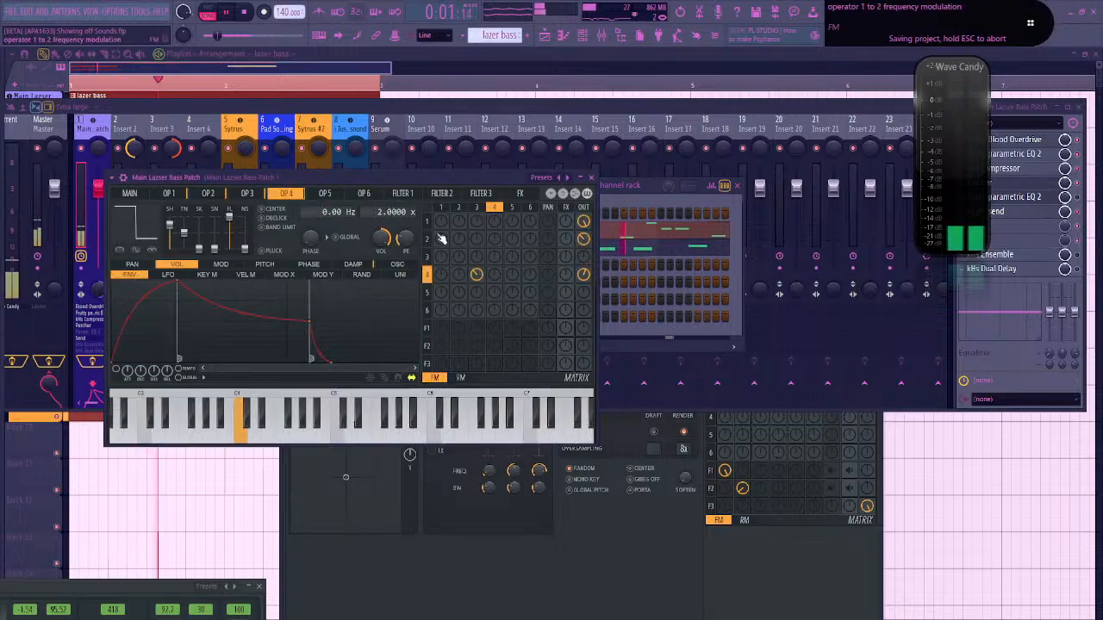
left_click_drag(327, 179, 485, 183)
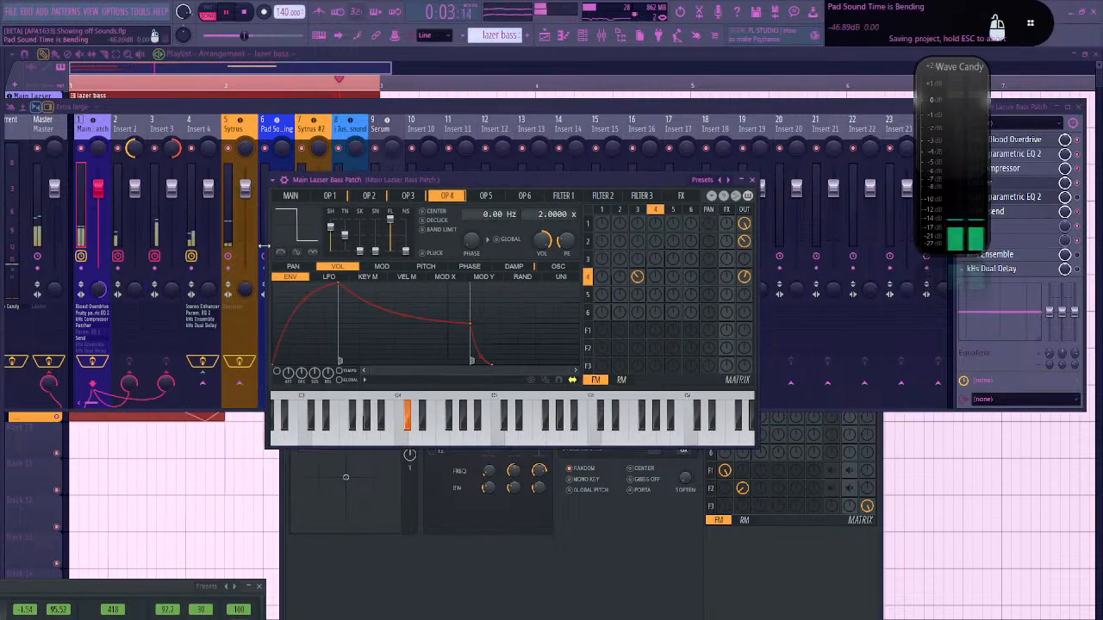
left_click(290, 195)
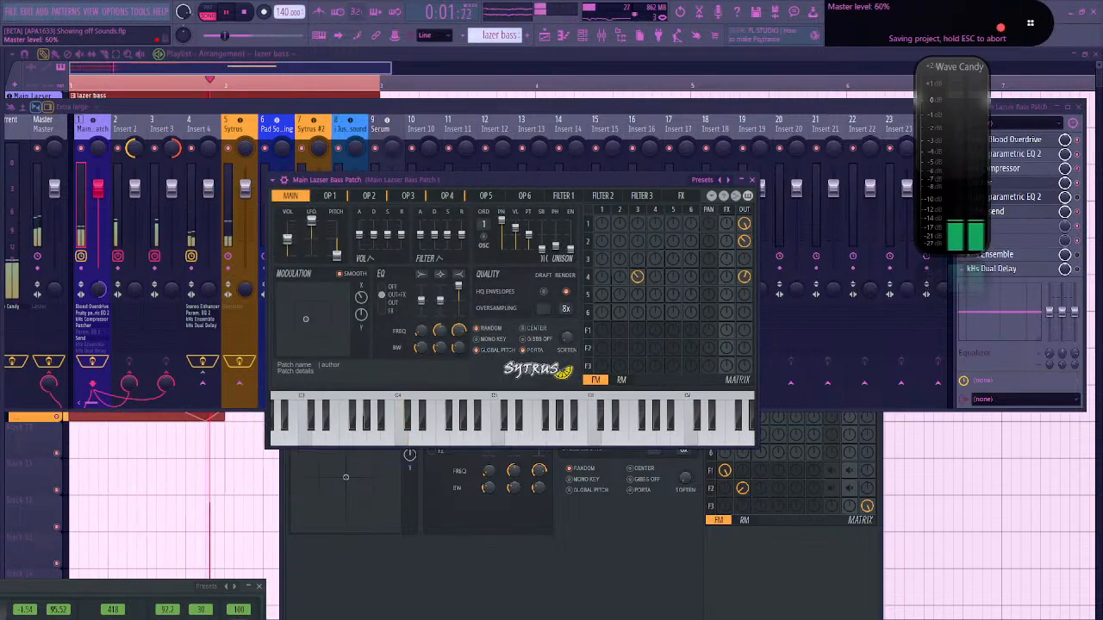
left_click_drag(295, 242, 295, 221)
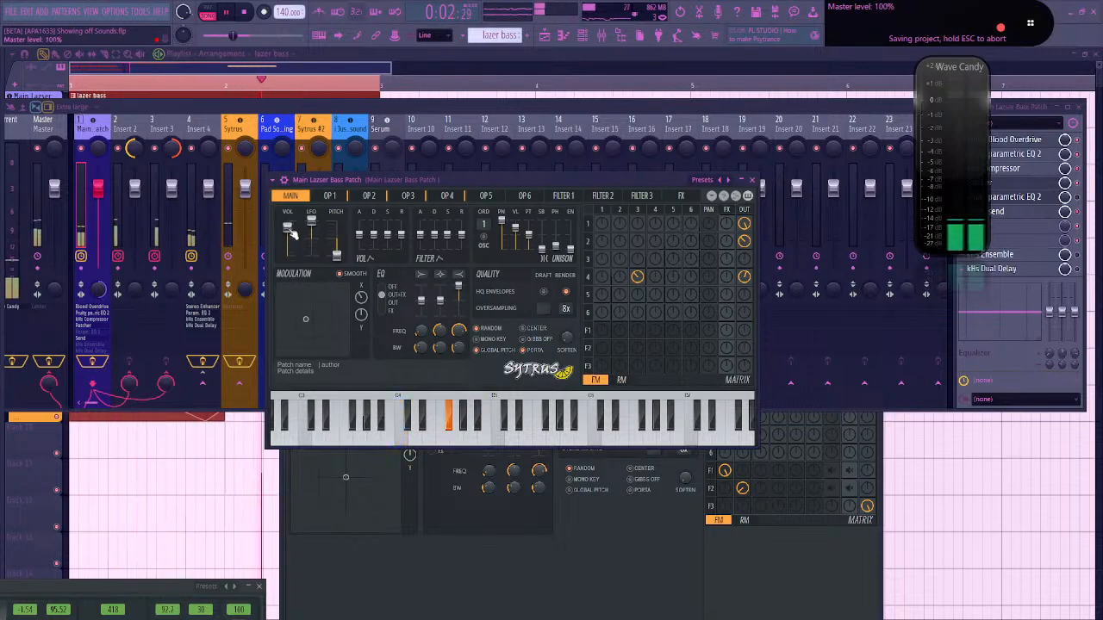
key("space")
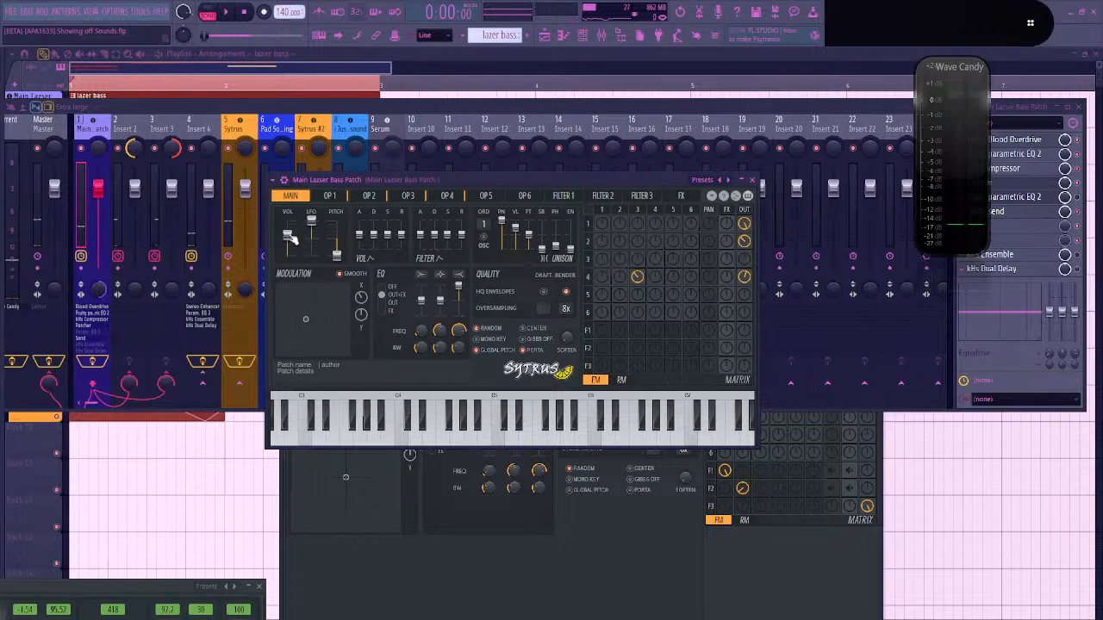
key("ctrl+s")
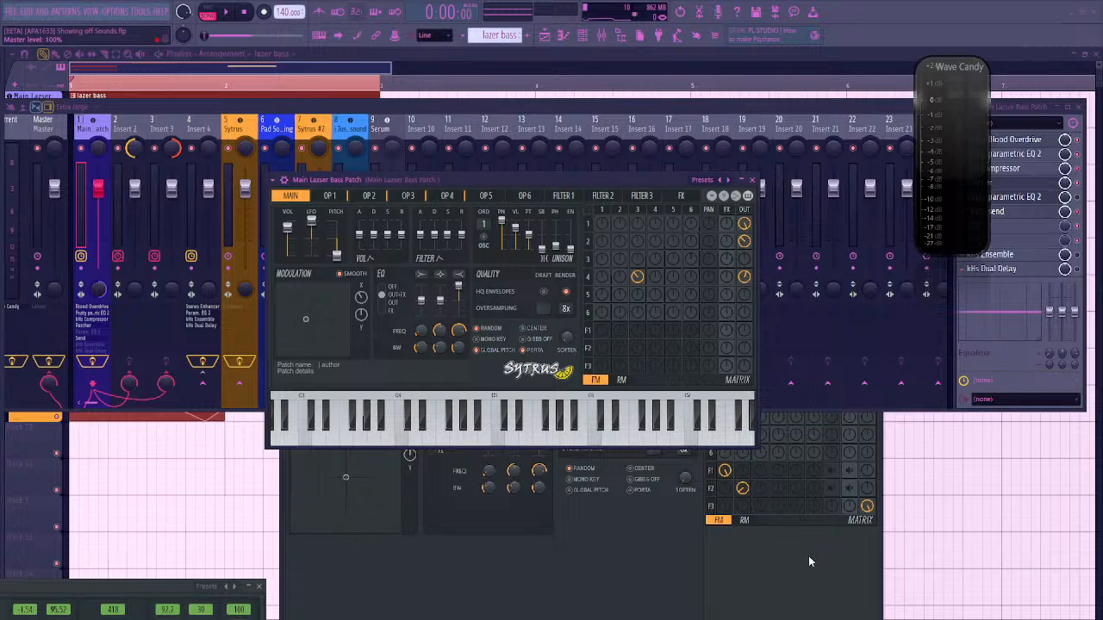
key("ctrl+s")
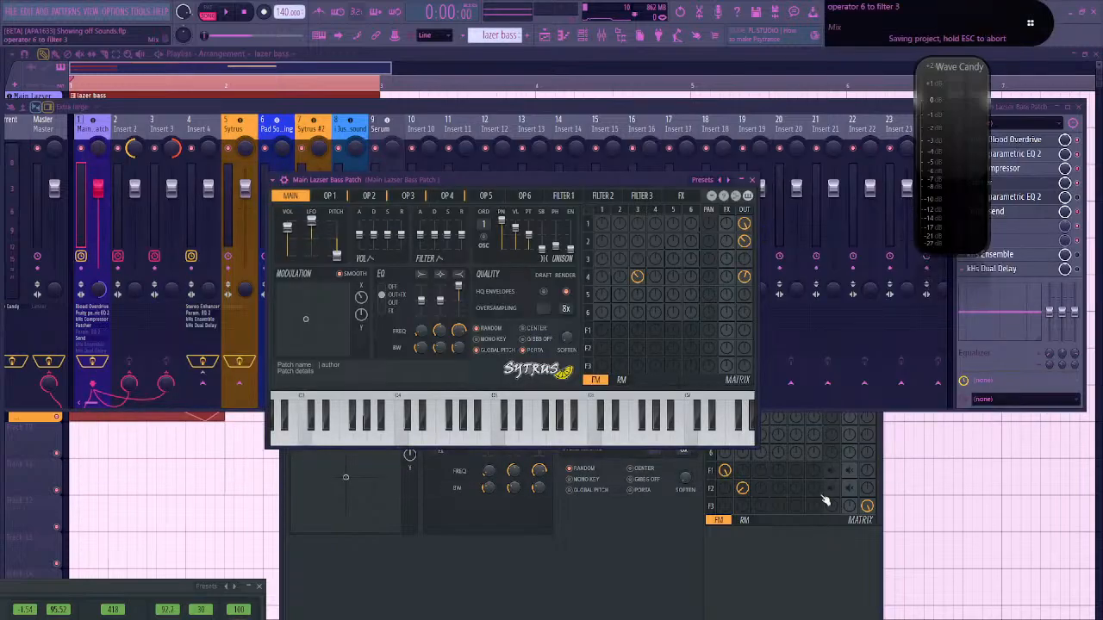
Set the Main Lazser Bass Patch's main volume to 64%, bypass its mixer track's effects, and play the loop
left_click_drag(474, 175, 547, 150)
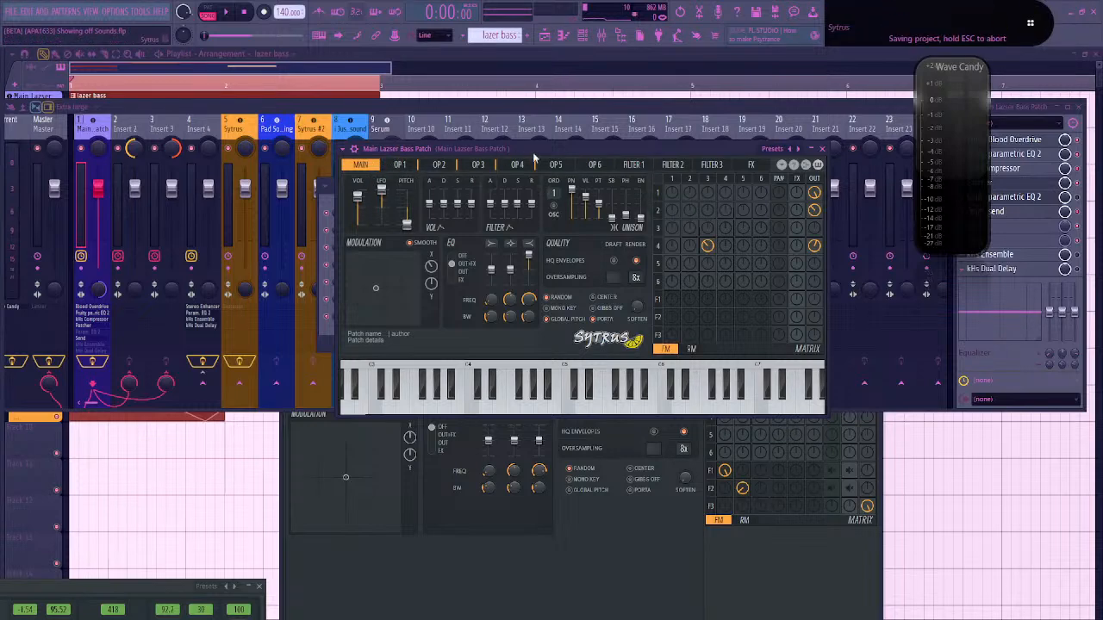
key("space")
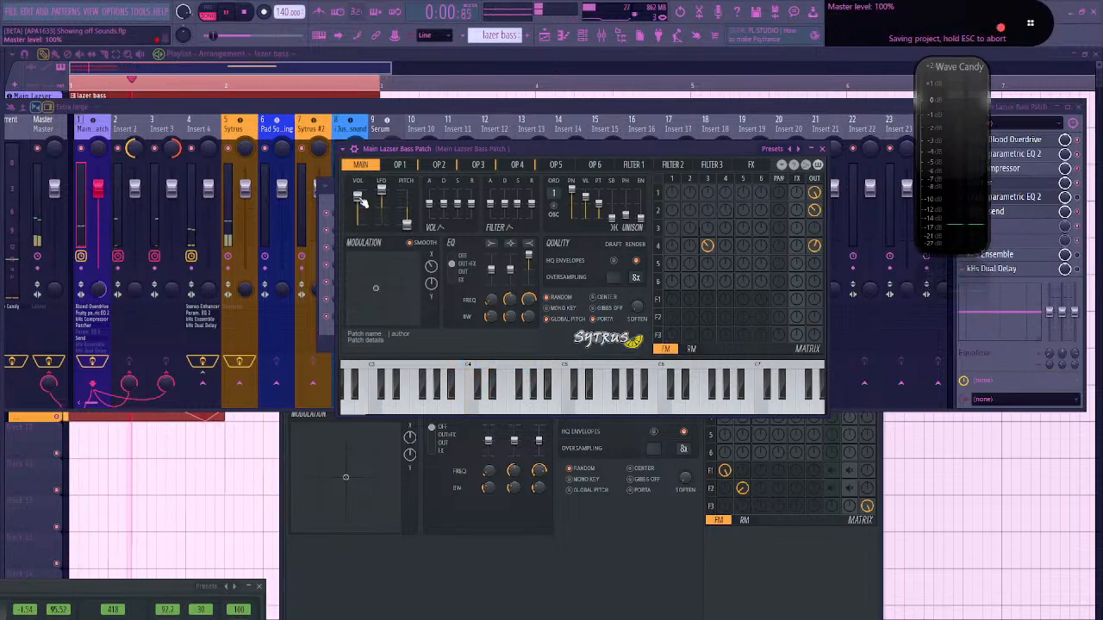
key("space")
left_click_drag(360, 198, 359, 209)
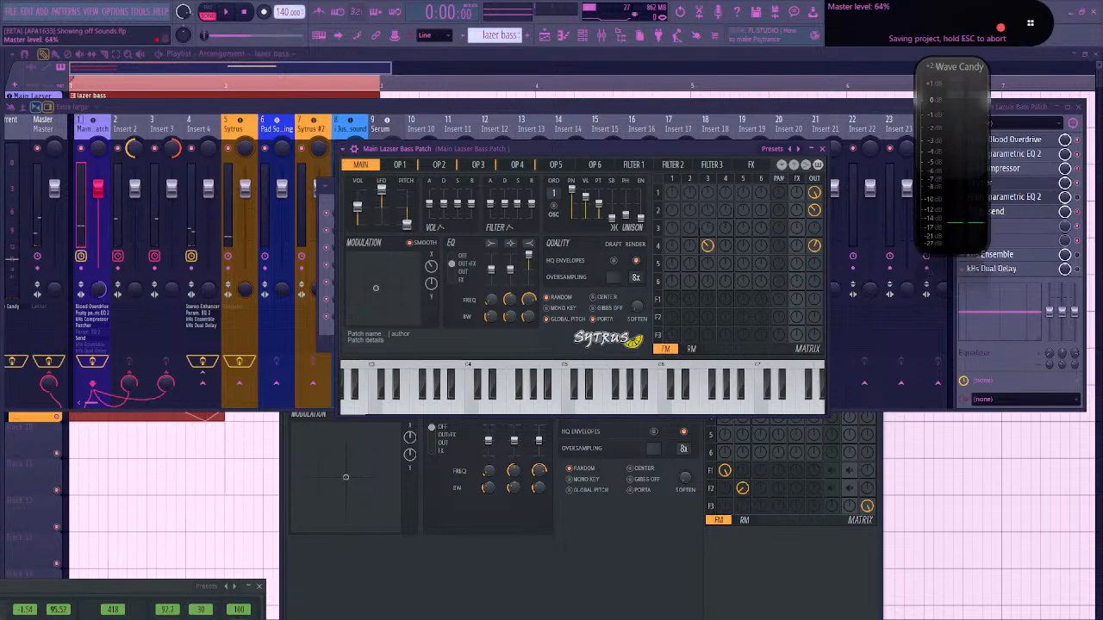
left_click(94, 362)
key("space")
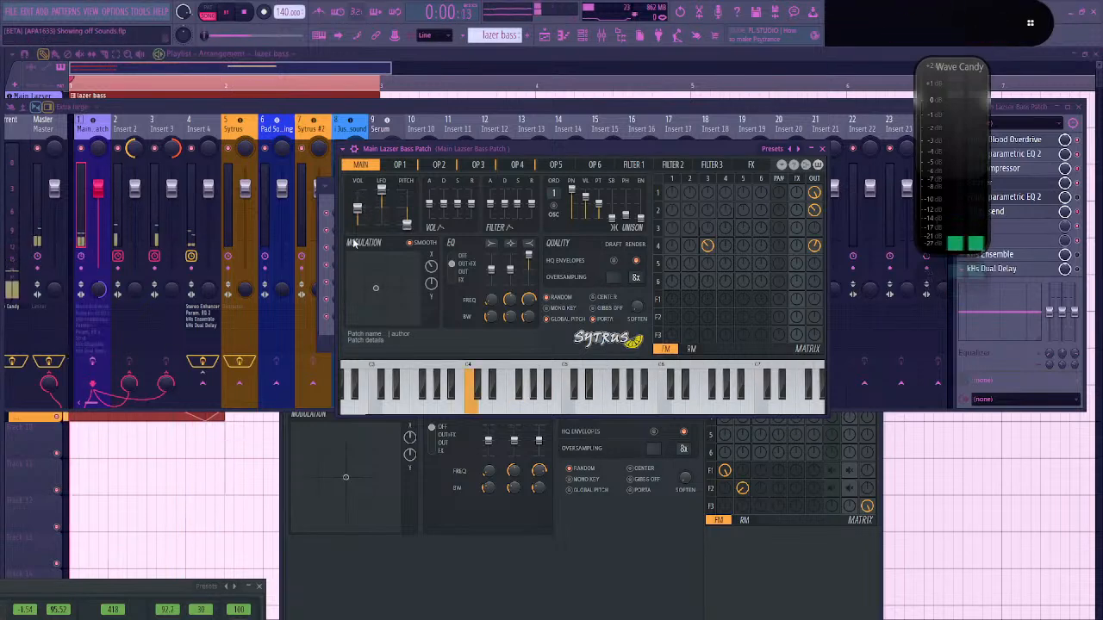
Raise the Main Lazser Bass Patch's main volume above 83% during playback and make the Wave Candy meter taller
left_click_drag(363, 216, 365, 208)
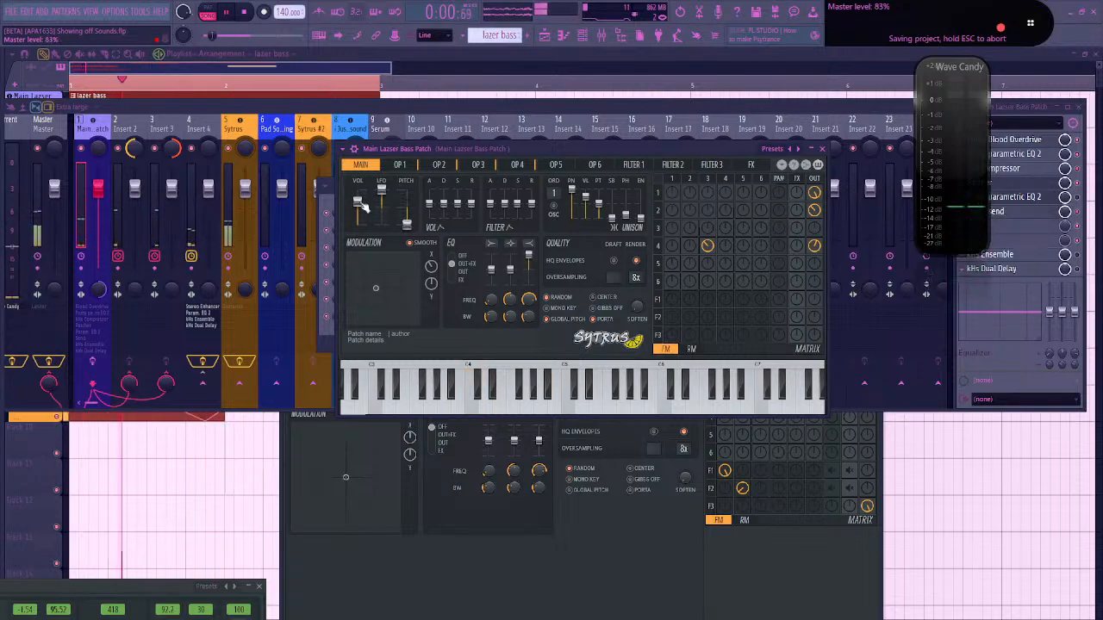
left_click_drag(956, 254, 956, 304)
left_click_drag(357, 203, 357, 200)
key("space")
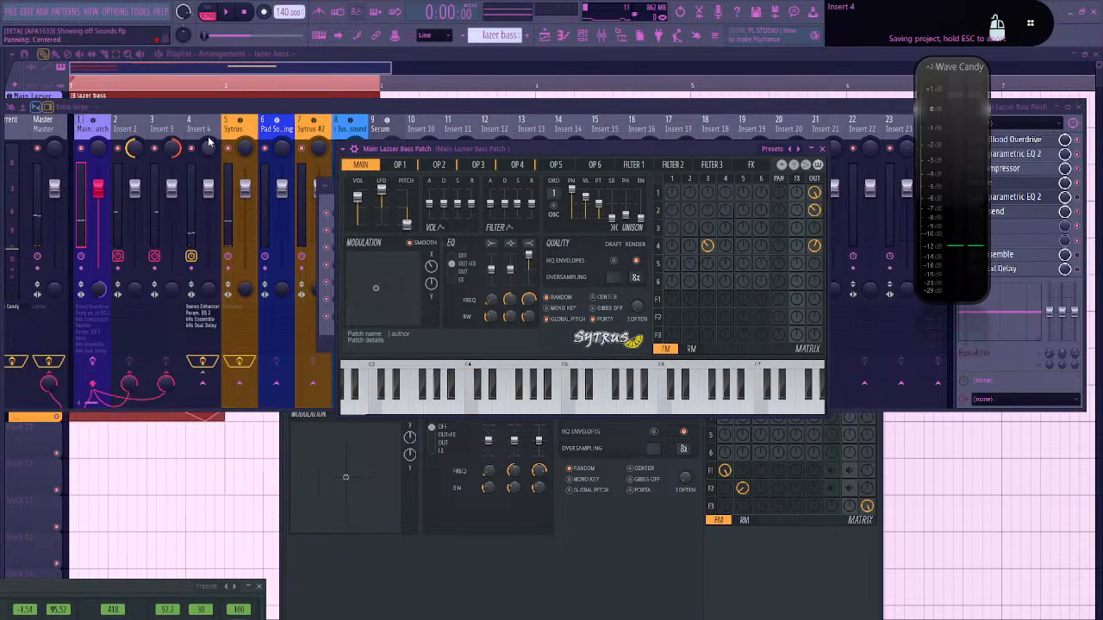
left_click_drag(537, 150, 683, 172)
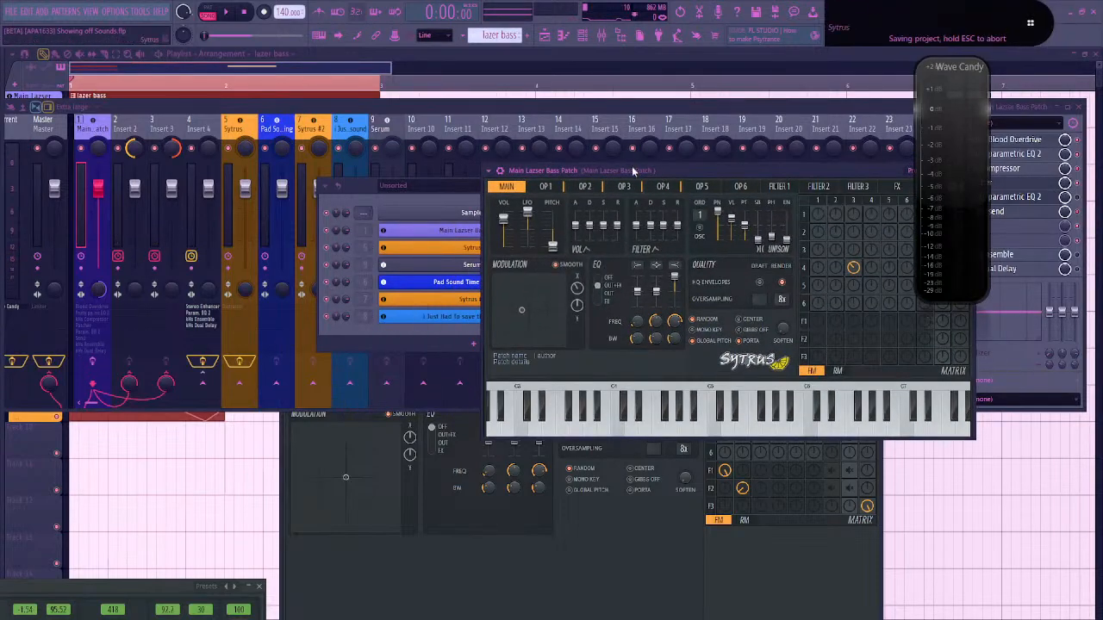
left_click_drag(689, 172, 720, 252)
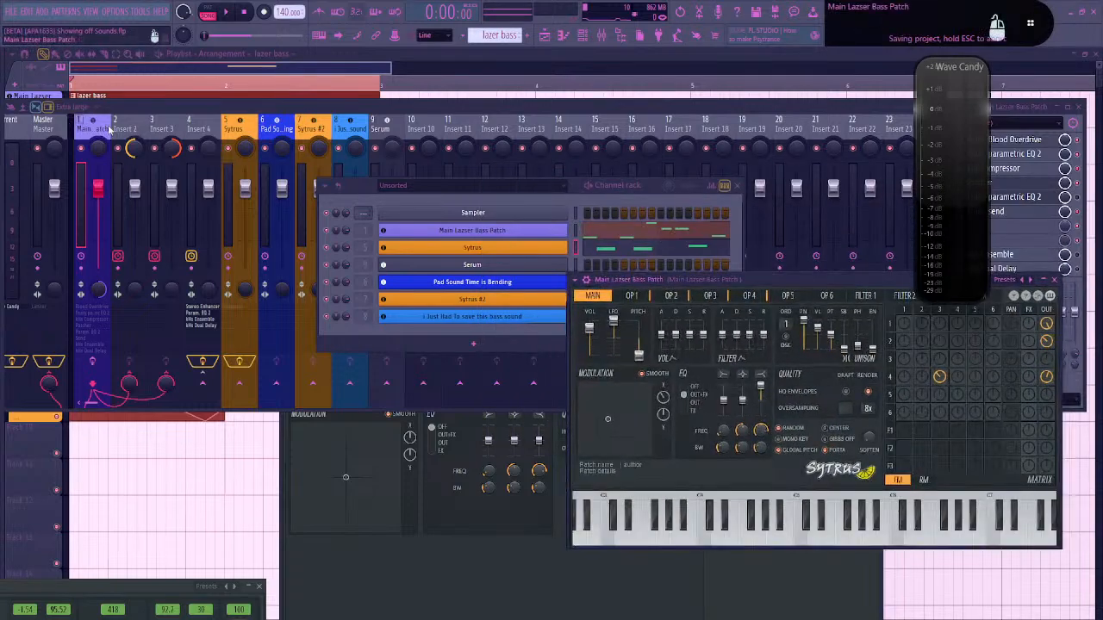
Move an empty mixer track next to the Main Lazser Bass Patch track as Insert 2, and route the bass patch to it
left_click(443, 133)
left_click(493, 131)
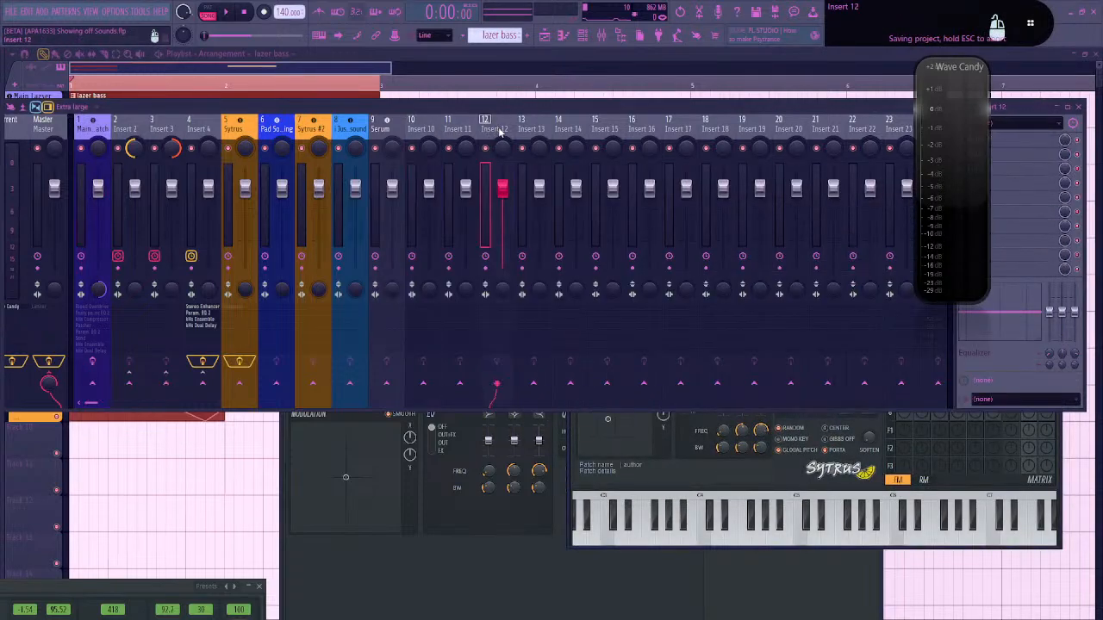
left_click_drag(419, 130, 129, 129)
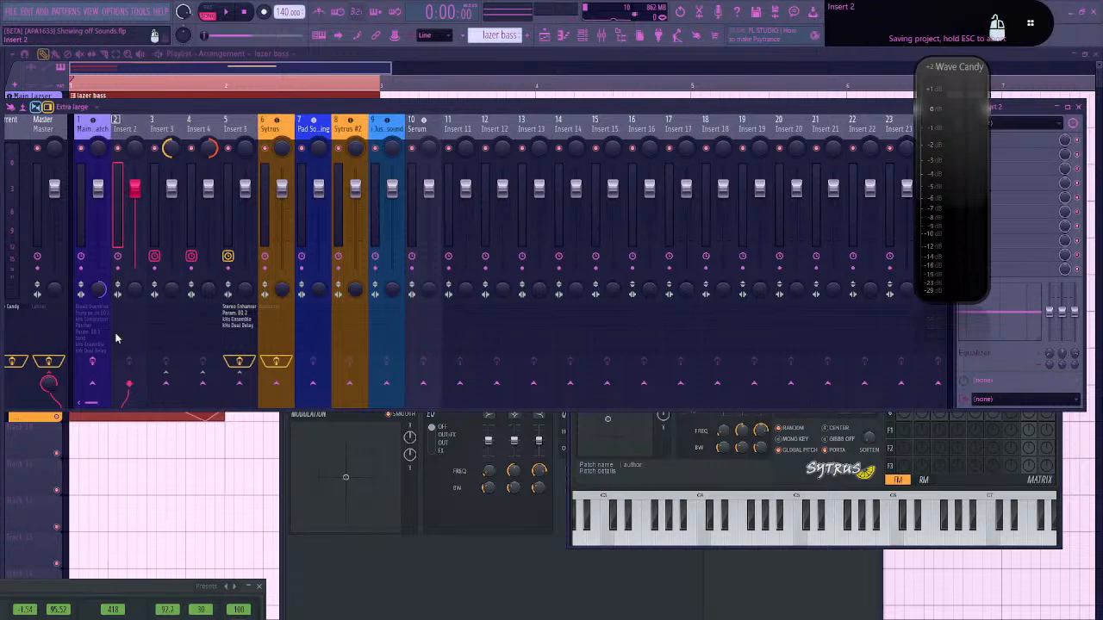
left_click(93, 138)
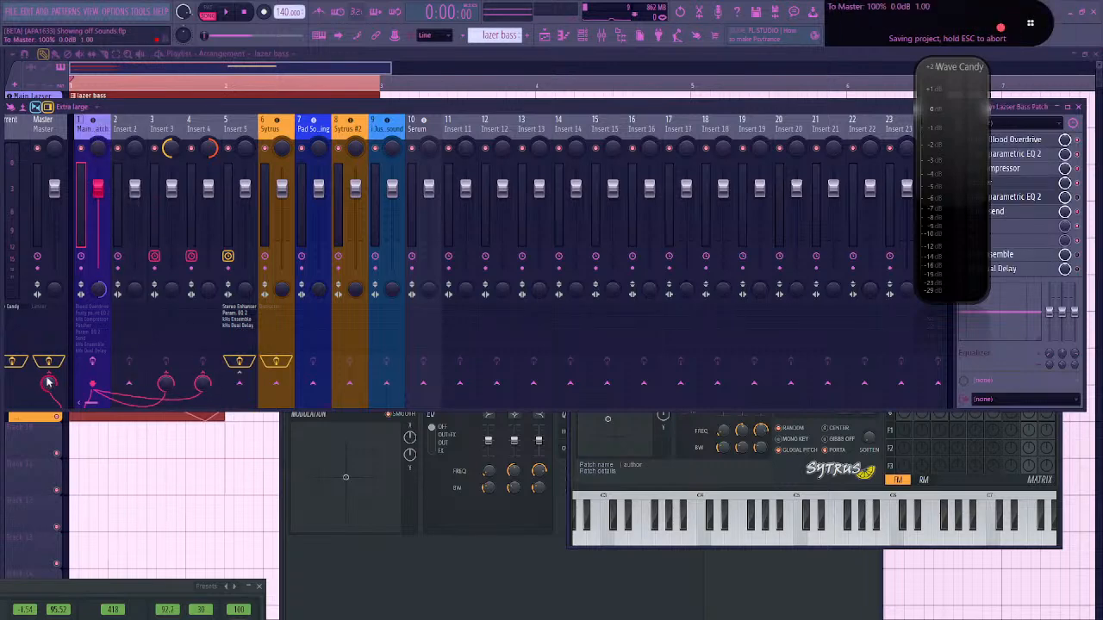
right_click(133, 385)
left_click(156, 387)
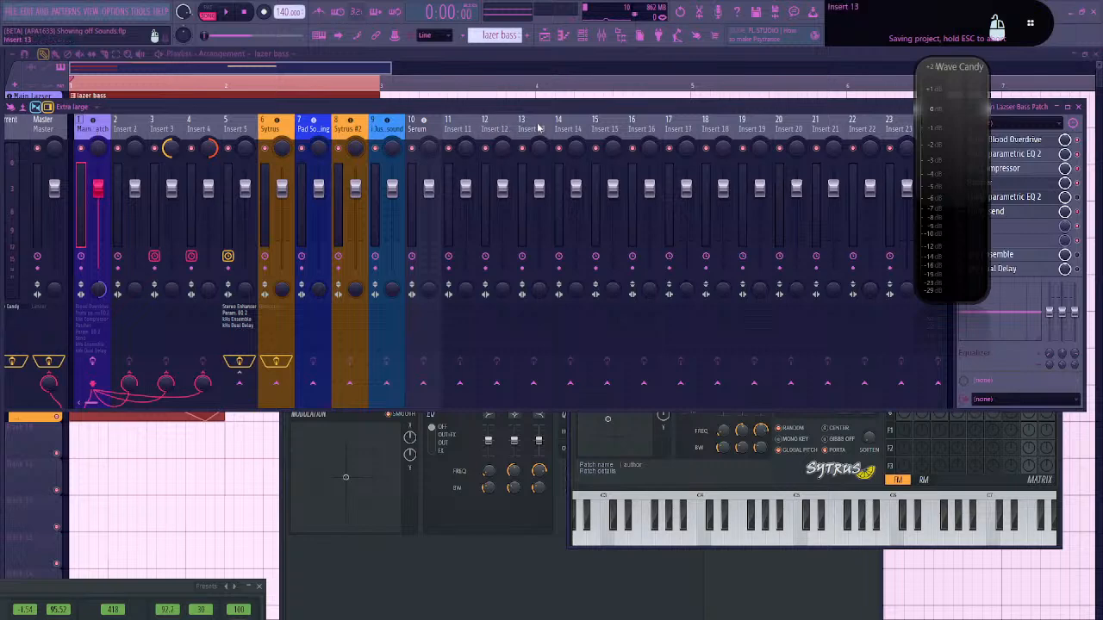
Move another empty mixer track beside Insert 2 as Insert 3, and add separators before Insert 4 and the Sytrus track
left_click_drag(538, 128, 168, 129)
right_click(200, 128)
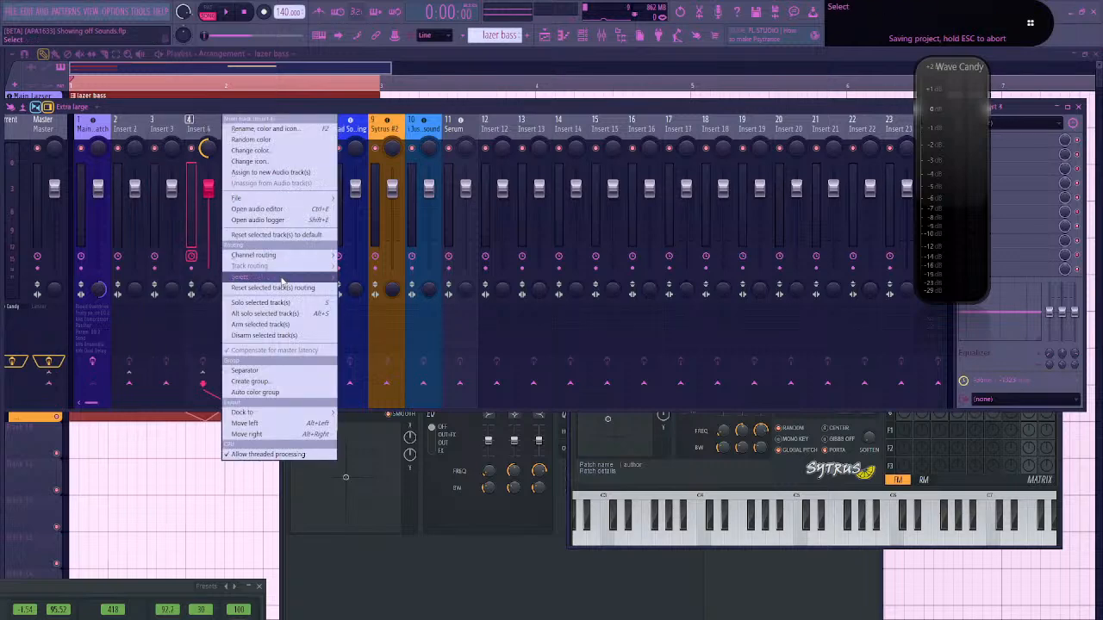
left_click(262, 372)
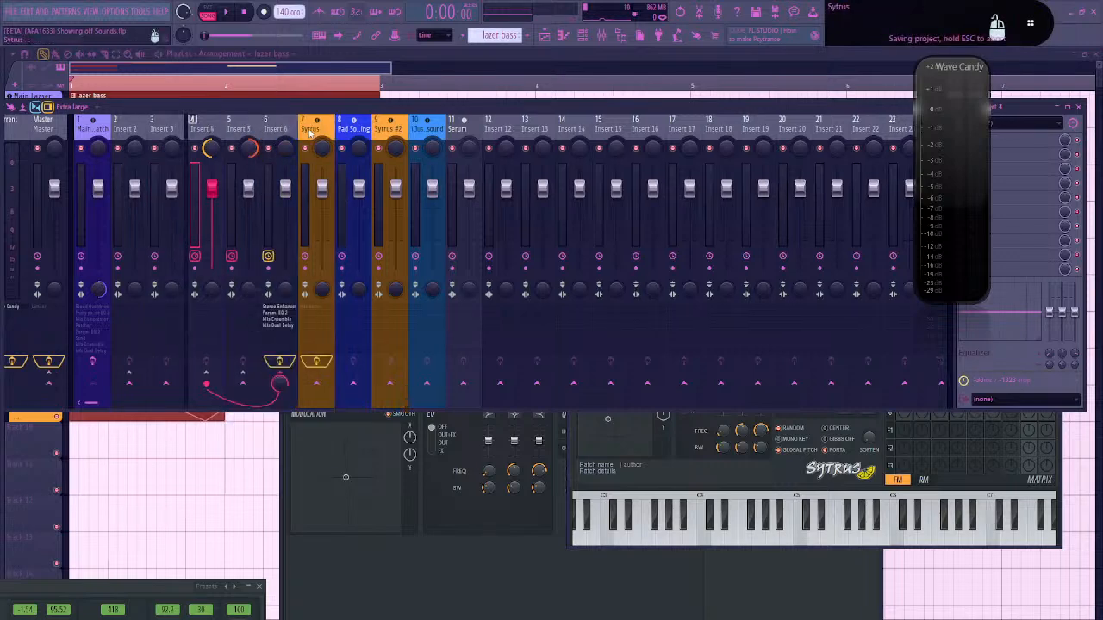
right_click(311, 129)
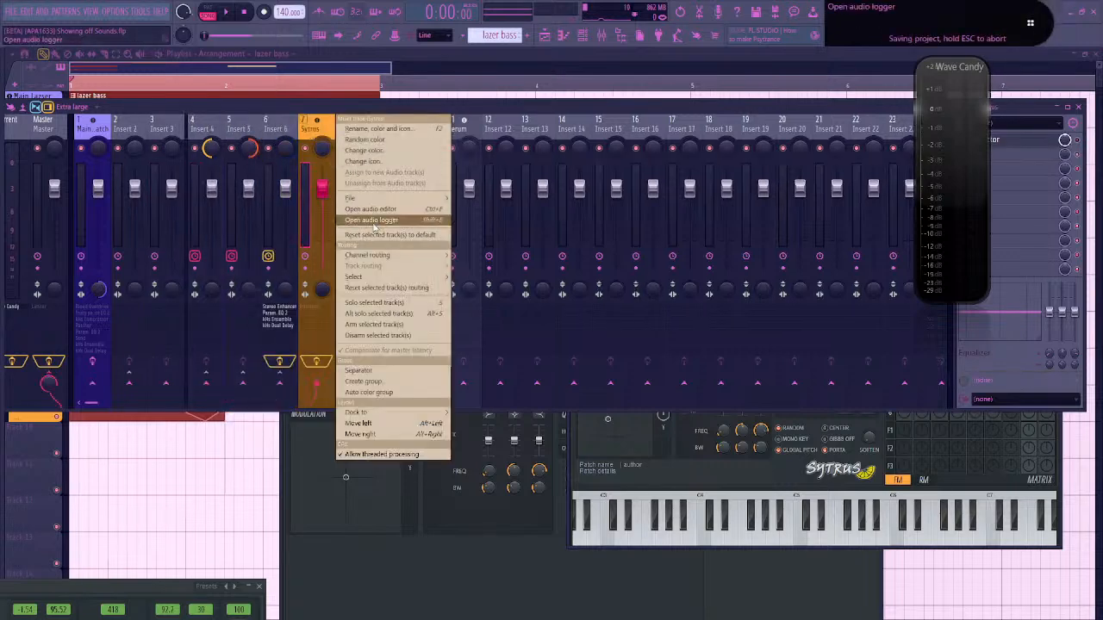
left_click(386, 372)
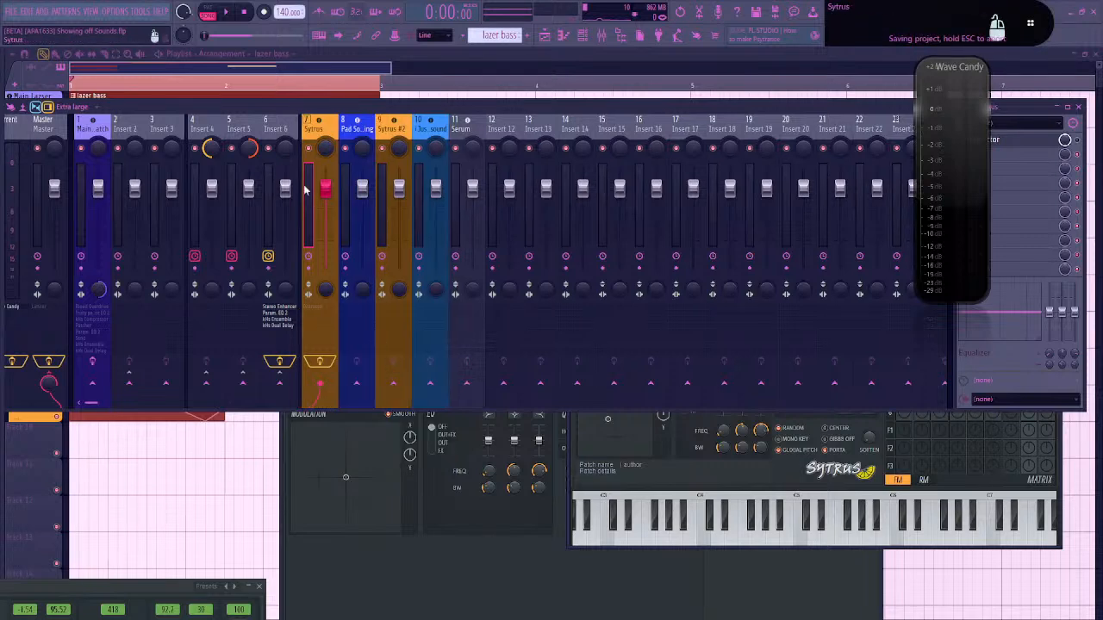
Rename mixer track Insert 6 as L/R Hard Pan
left_click(279, 129)
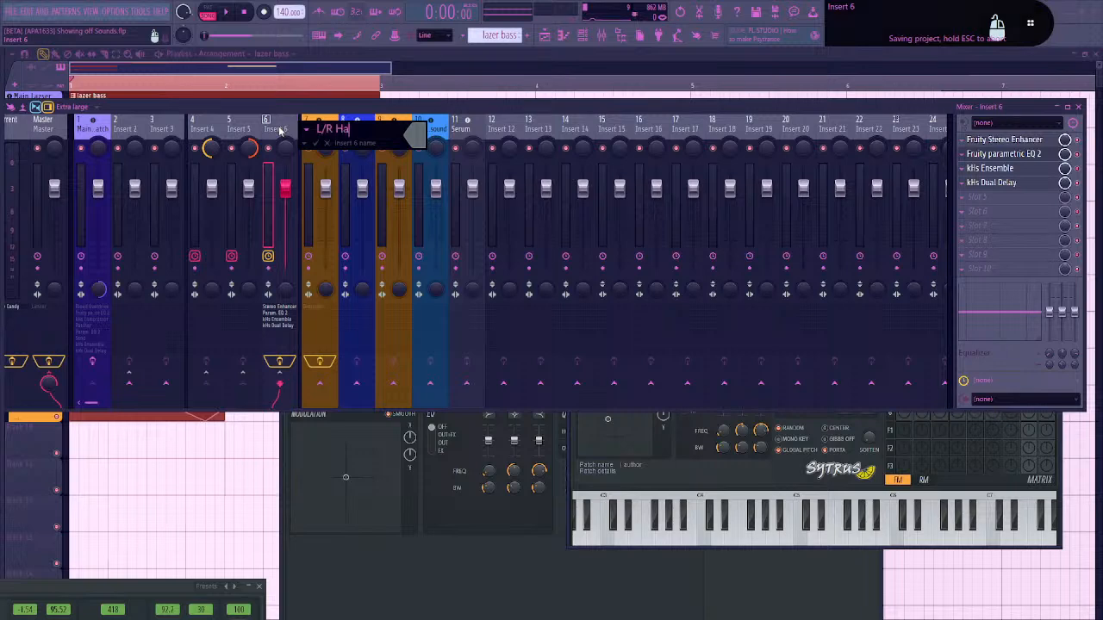
key("Return")
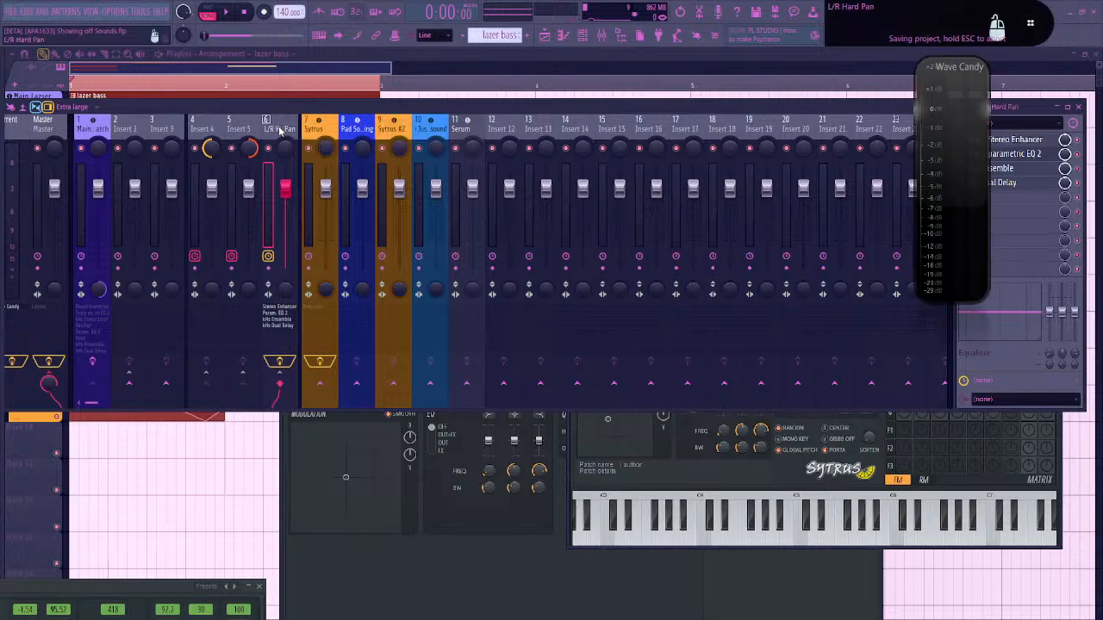
Re-enable the Main Lazser Bass Patch track's effects and place a copy of its Fruity send in the first effect slot
left_click(132, 133)
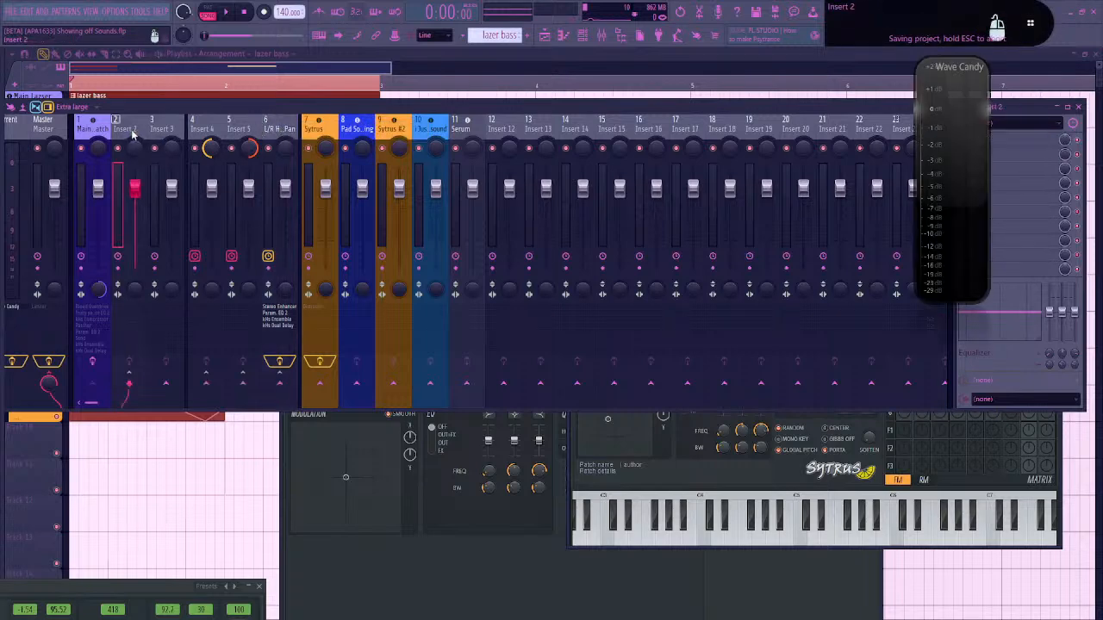
left_click(89, 343)
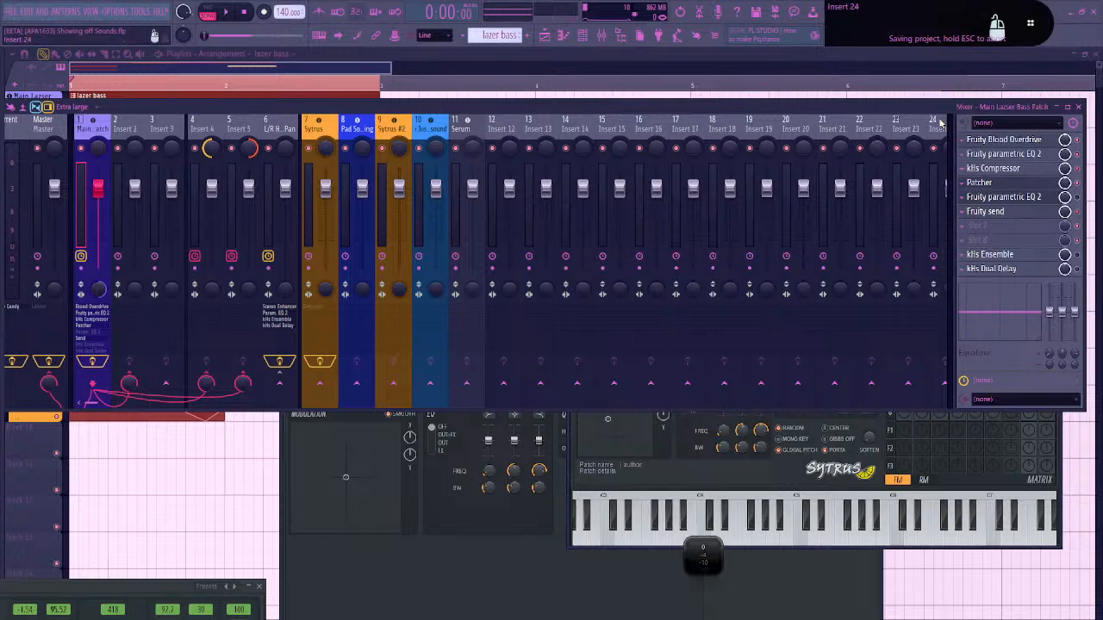
left_click(963, 213)
left_click_drag(1000, 277, 1040, 280)
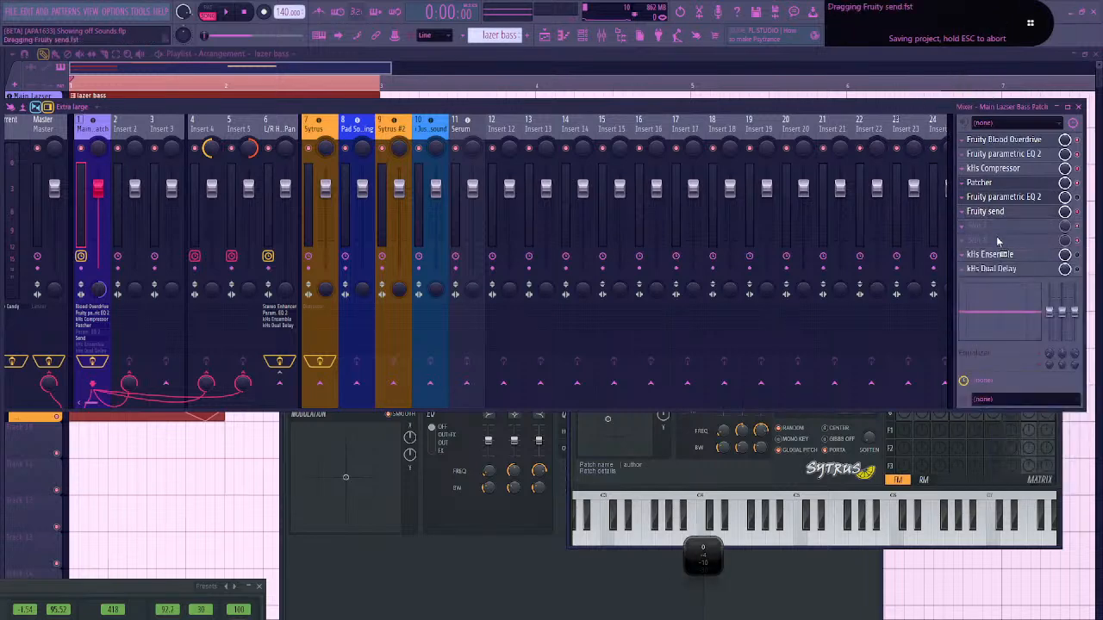
left_click_drag(998, 242, 1001, 143)
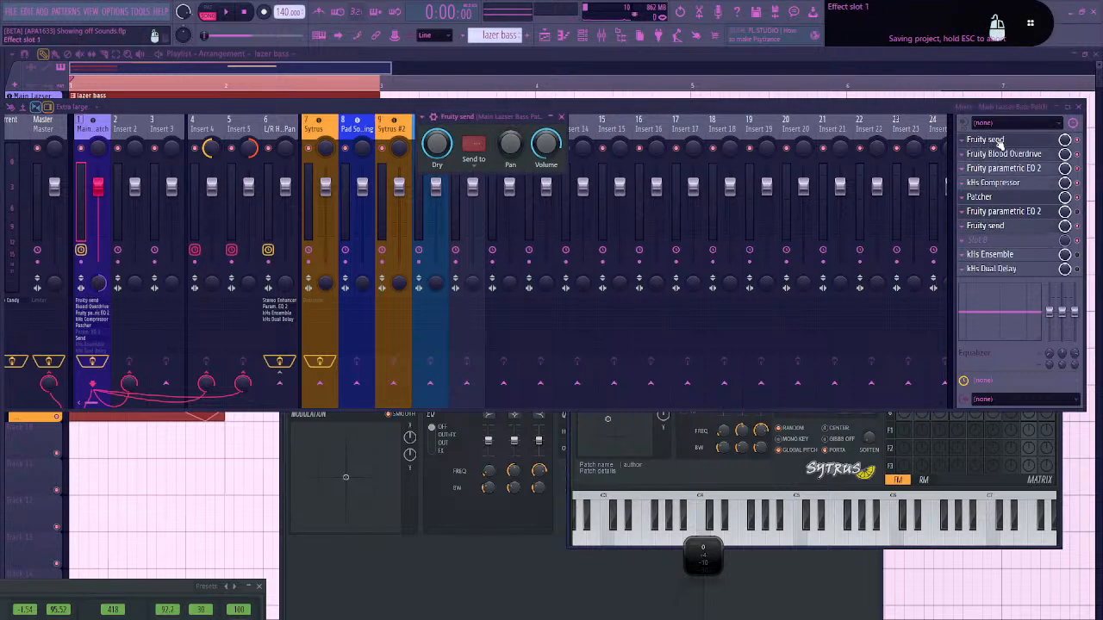
Sidechain the Main Lazser Bass Patch track to Insert 3 and set the first-slot Fruity send to send to Insert 3
left_click(98, 131)
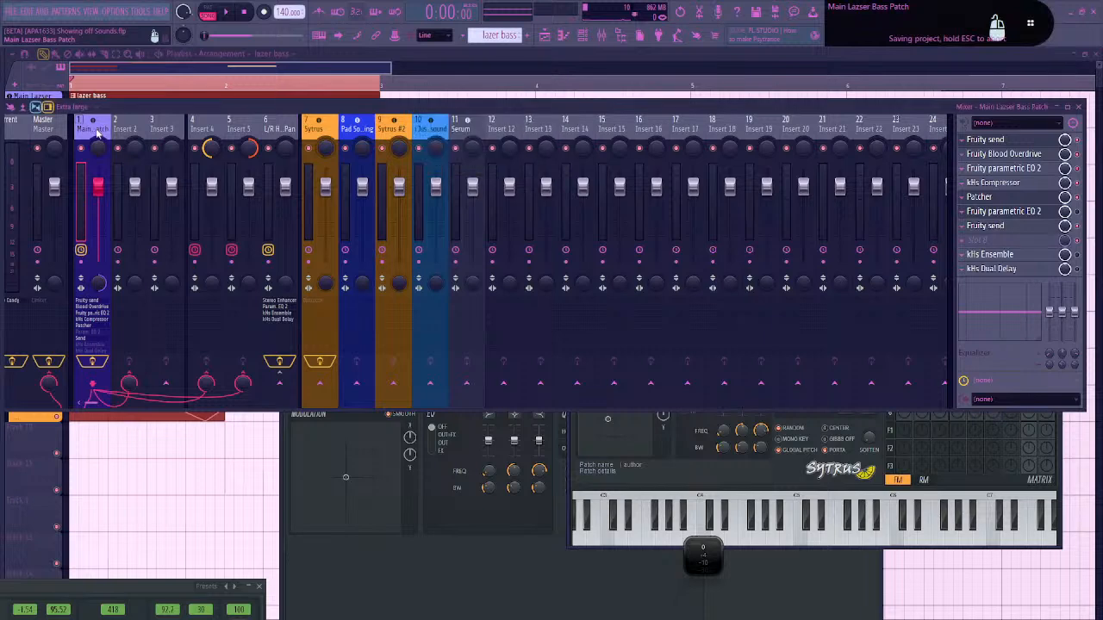
right_click(166, 384)
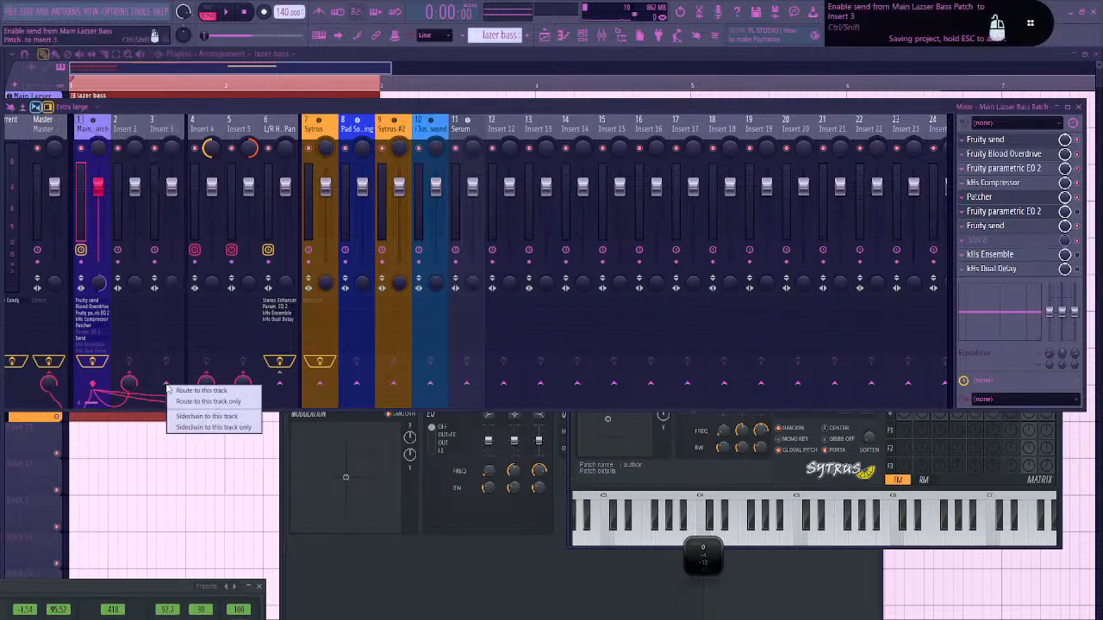
left_click(208, 419)
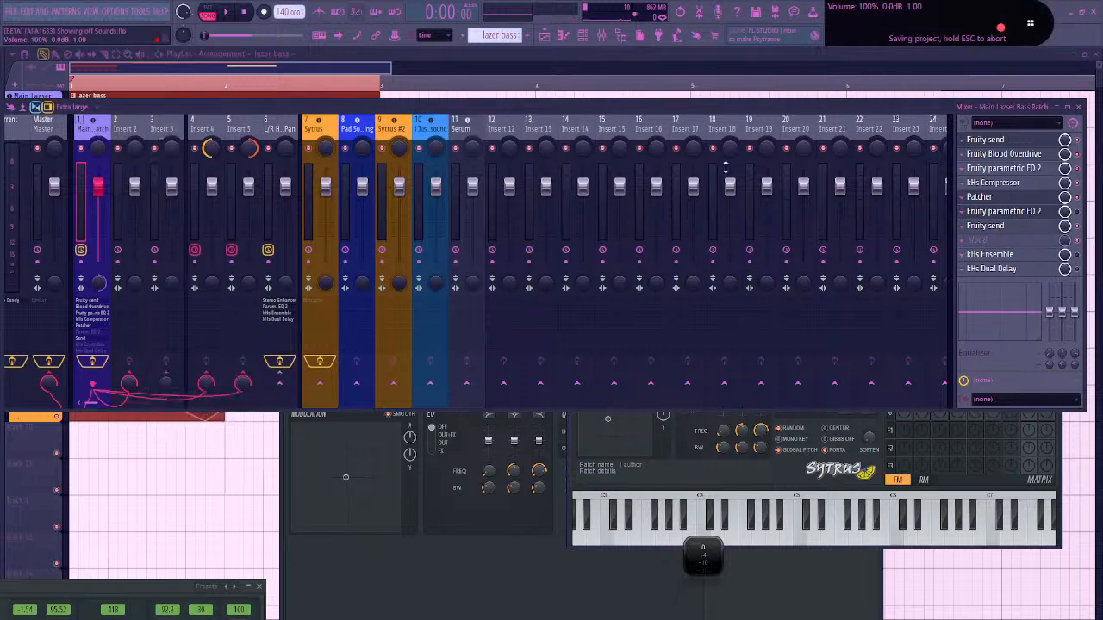
left_click(1008, 140)
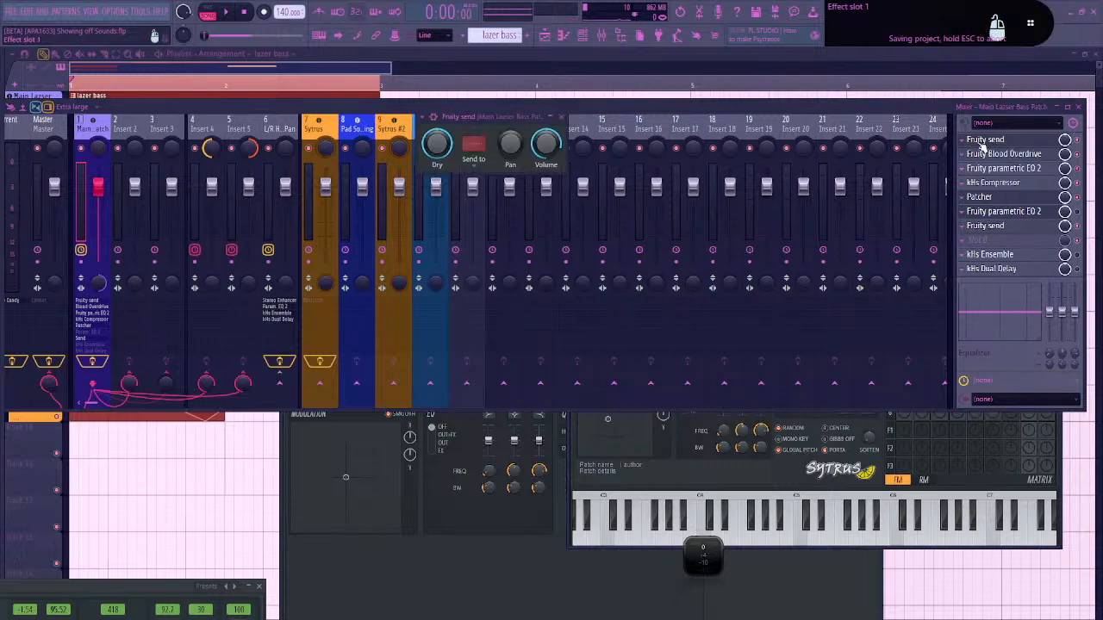
left_click(474, 144)
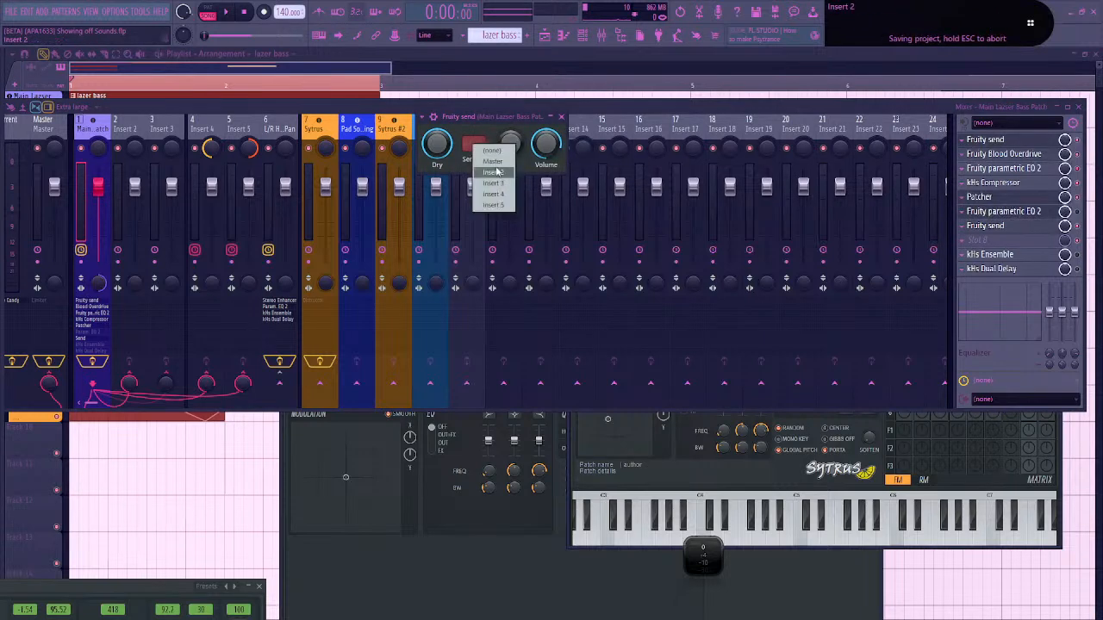
left_click(493, 183)
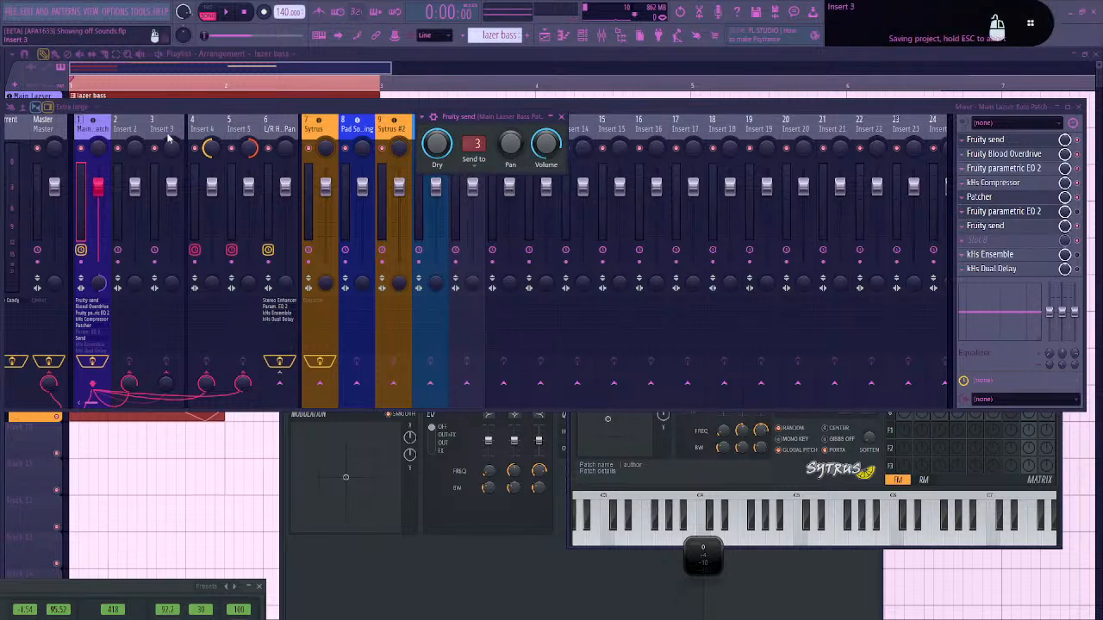
Audition the Insert 3 send during playback, turn up the Master track's stereo separation, and play the loop again
left_click(95, 155)
key("space")
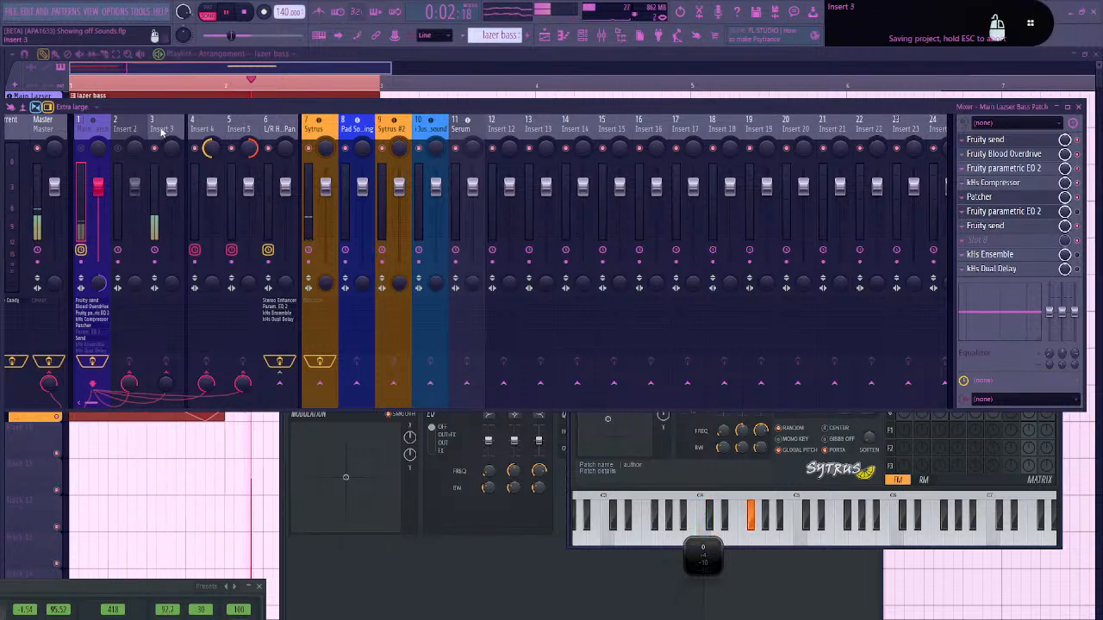
left_click(161, 129)
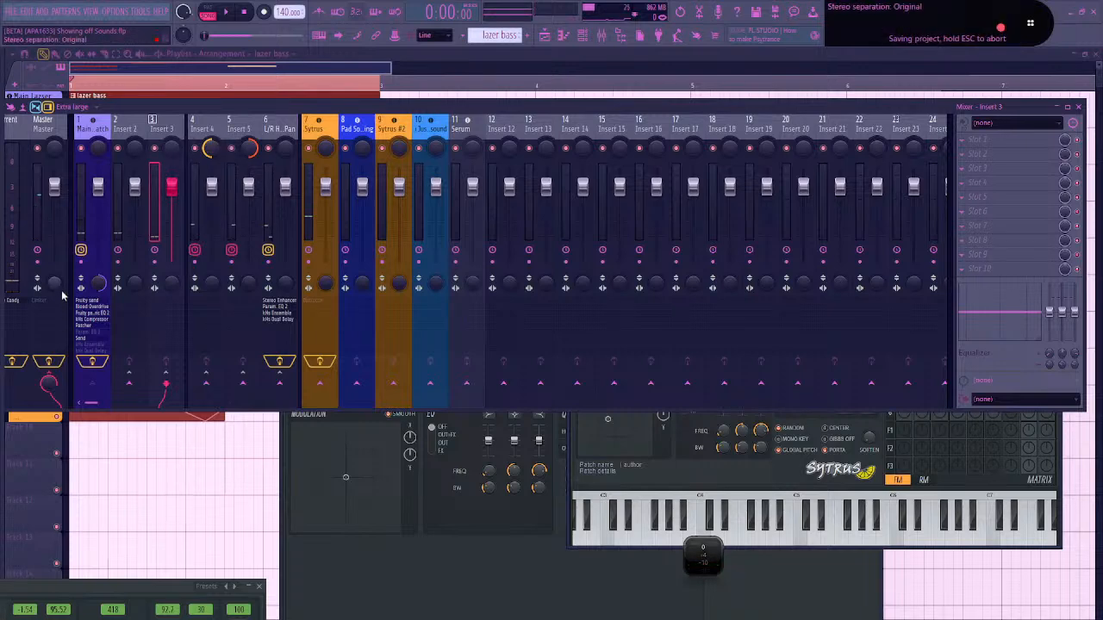
left_click_drag(55, 283, 55, 243)
key("space")
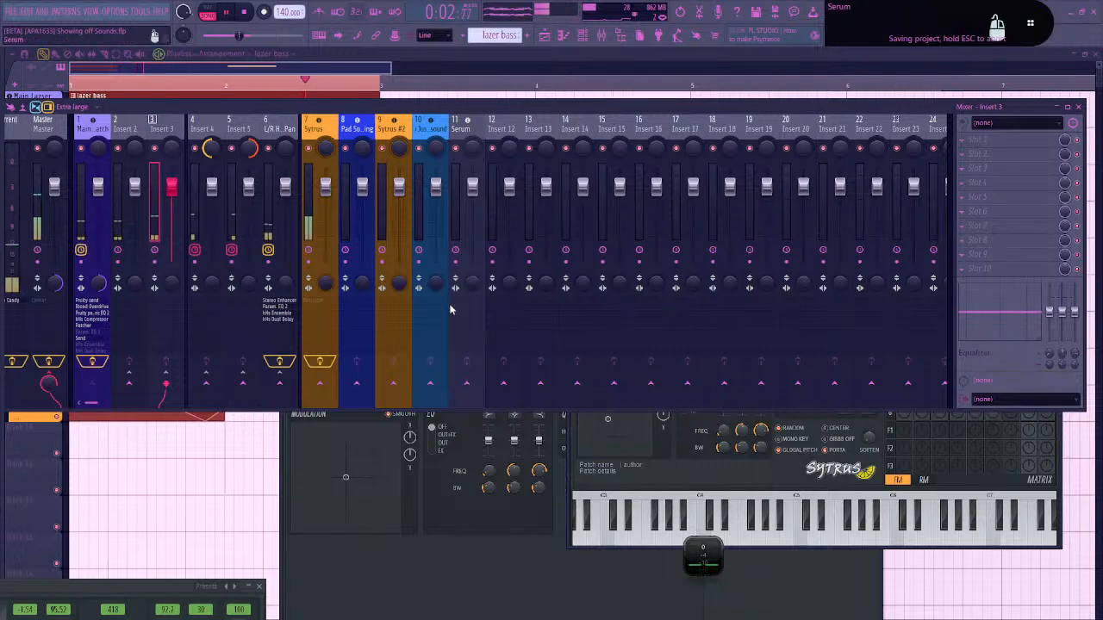
Try lowering the volume of the bass track's unassigned Fruity send to about -9.3 dB against the loop, and save the project
left_click(100, 336)
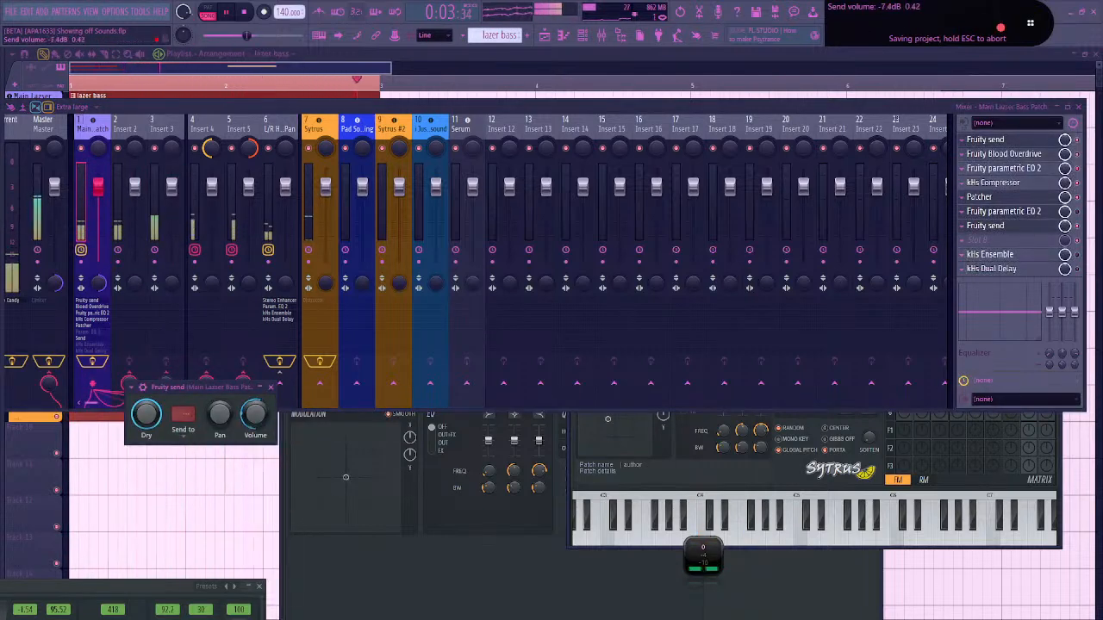
left_click_drag(255, 414, 255, 427)
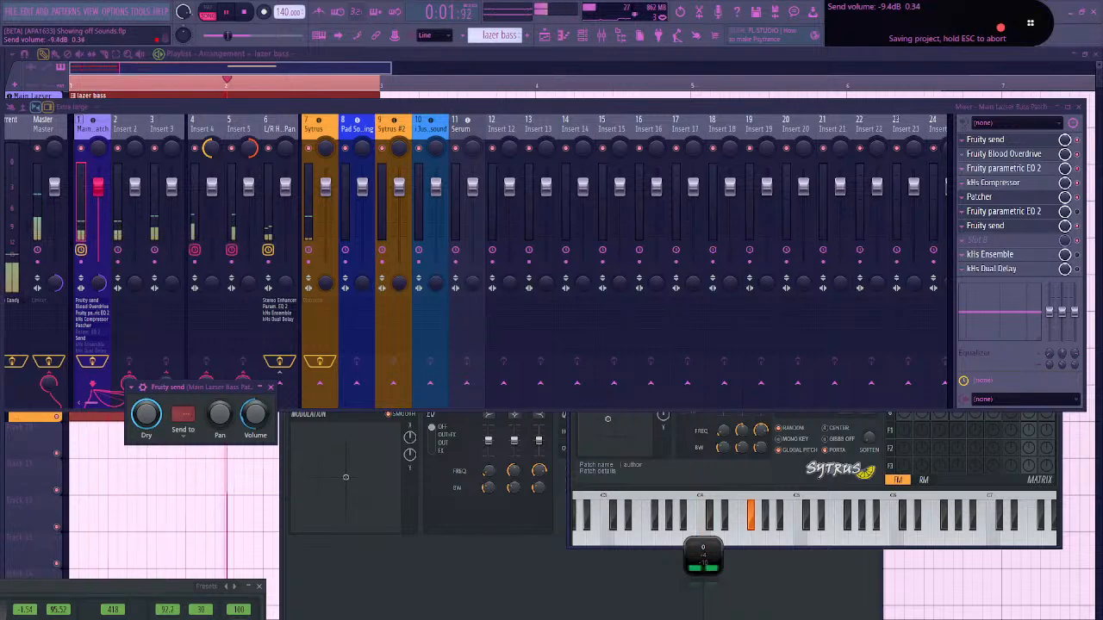
left_click(164, 371)
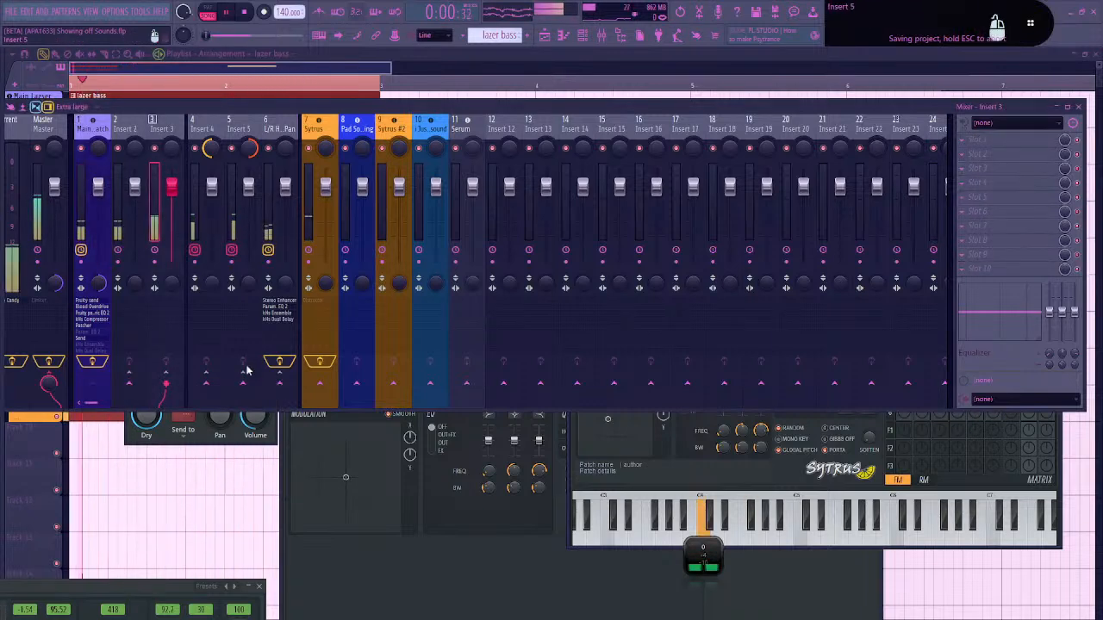
left_click(99, 342)
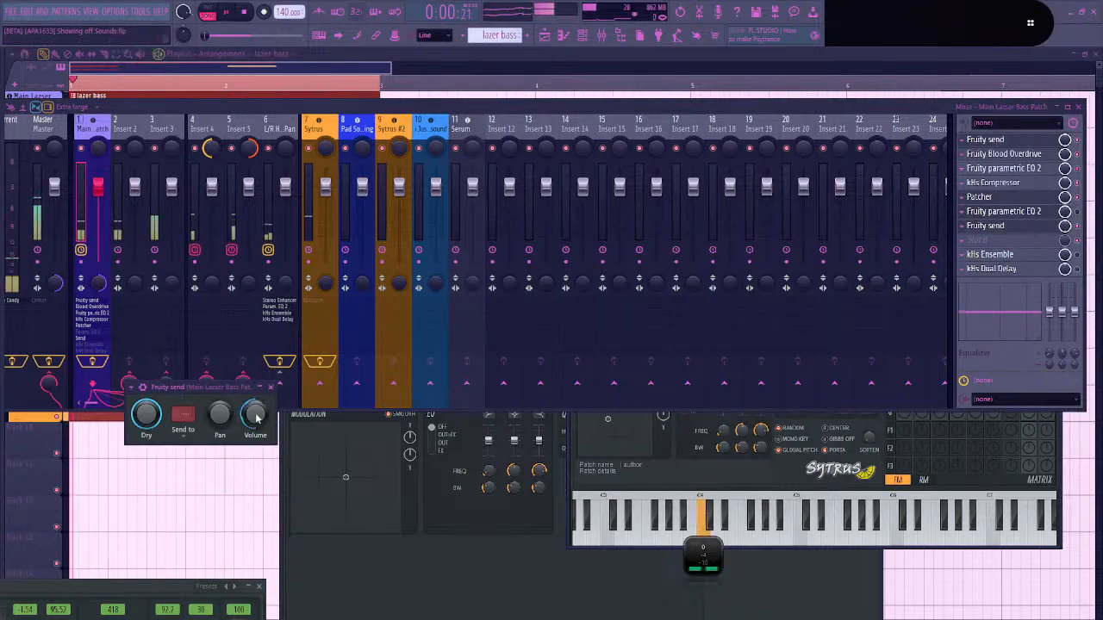
key("ctrl+s")
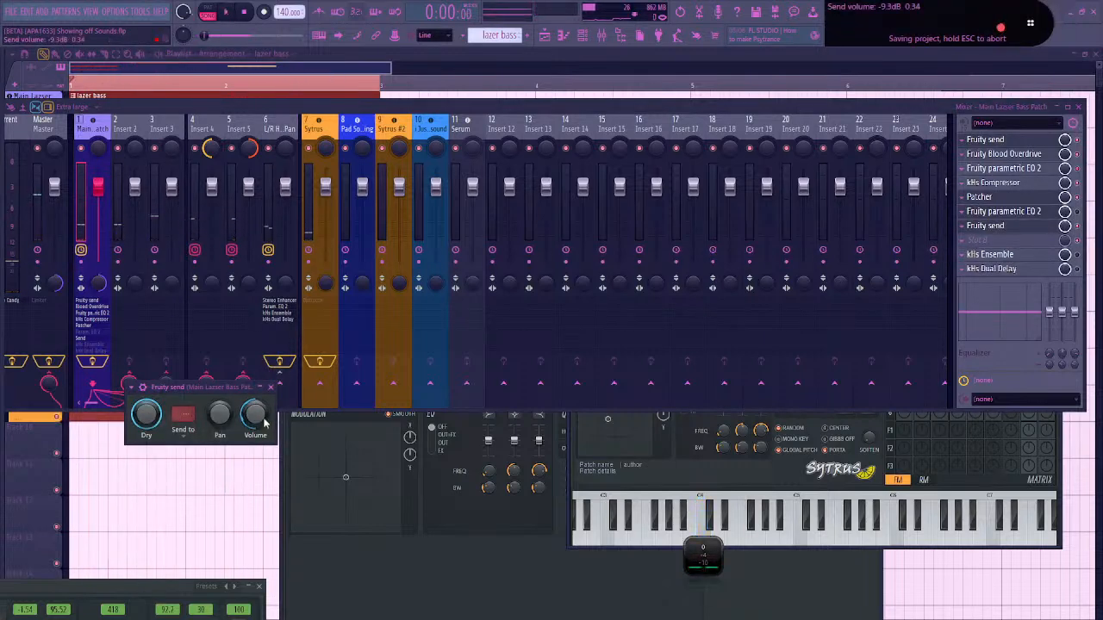
key("space")
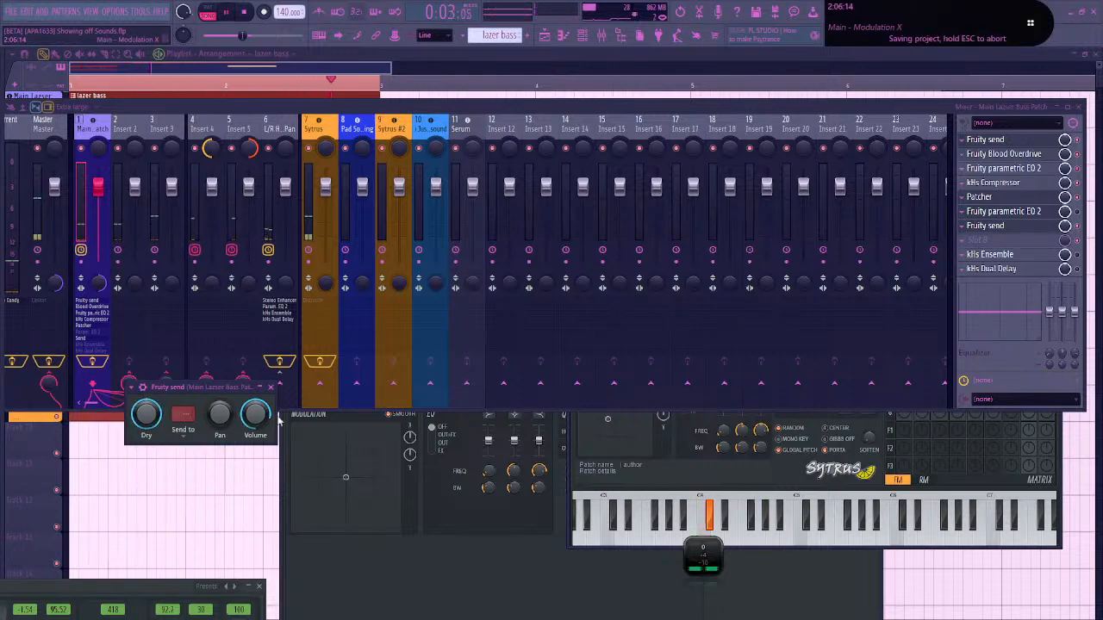
key("space")
Lower the volume of the first-slot Fruity send feeding Insert 3 while the loop plays
left_click(89, 307)
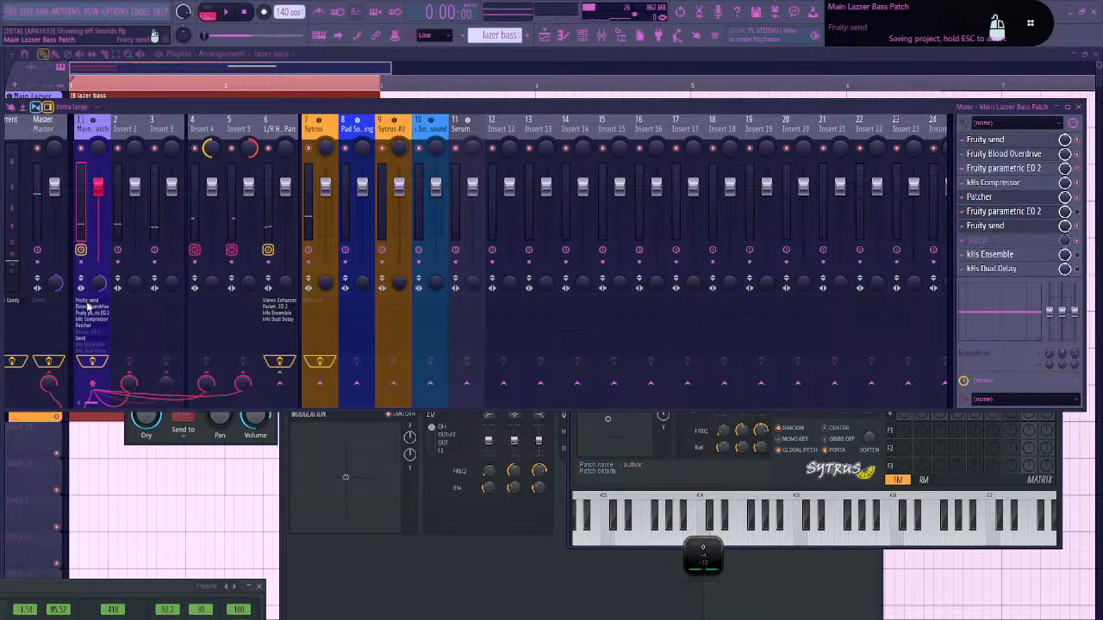
left_click(89, 308)
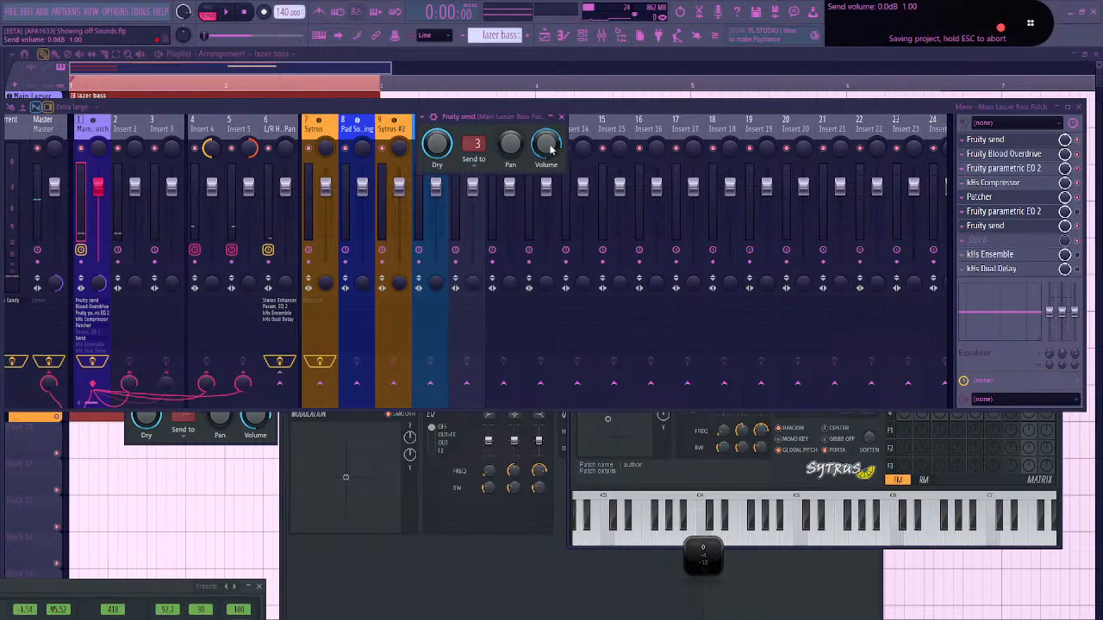
key("space")
left_click_drag(551, 148, 552, 163)
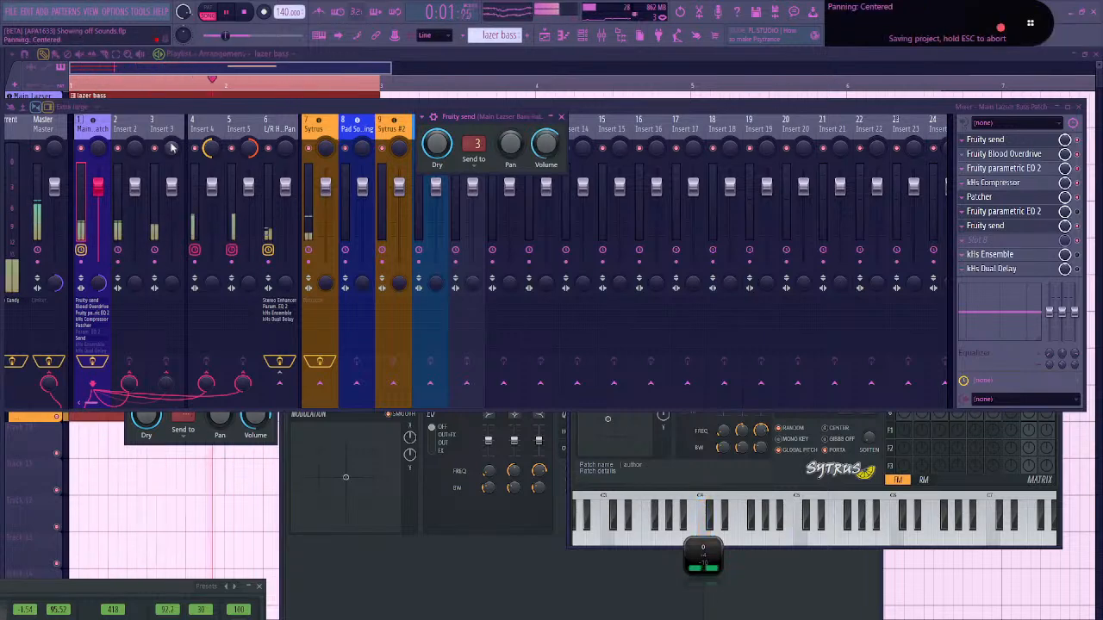
Stop playback and add a Fruity parametric EQ 2 to the empty slot 8 of the Main Lazser Bass Patch track
left_click(123, 127)
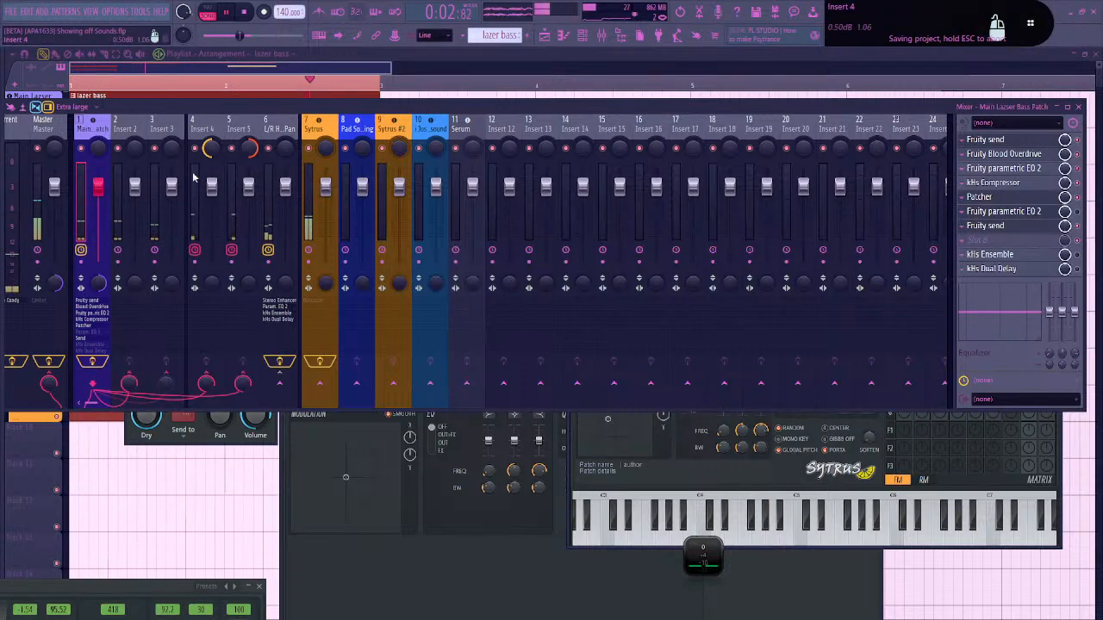
key("space")
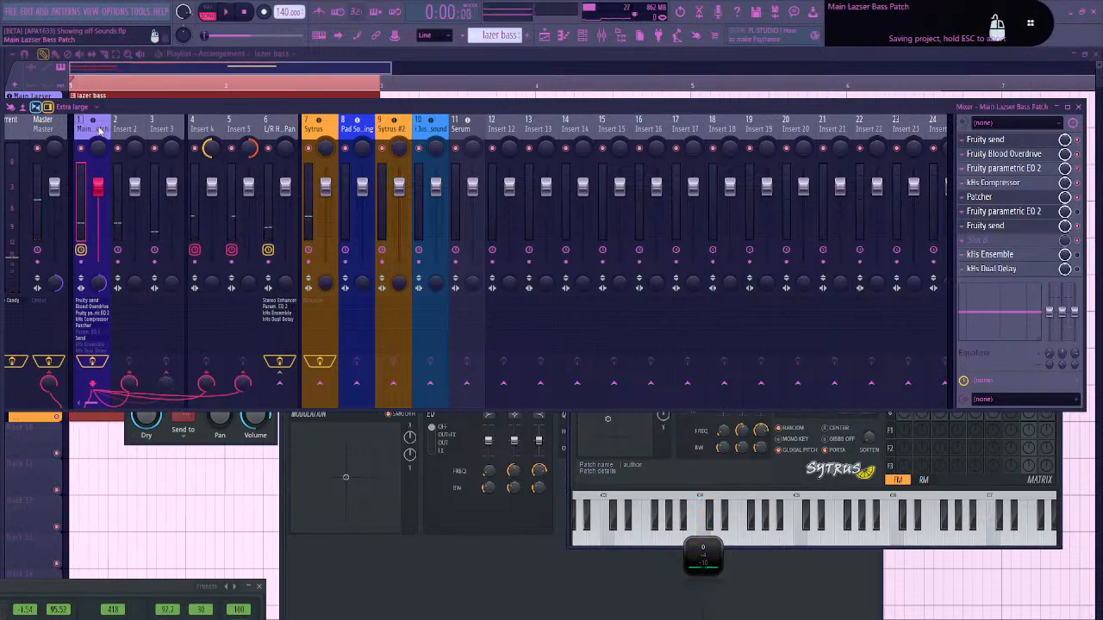
key("F8")
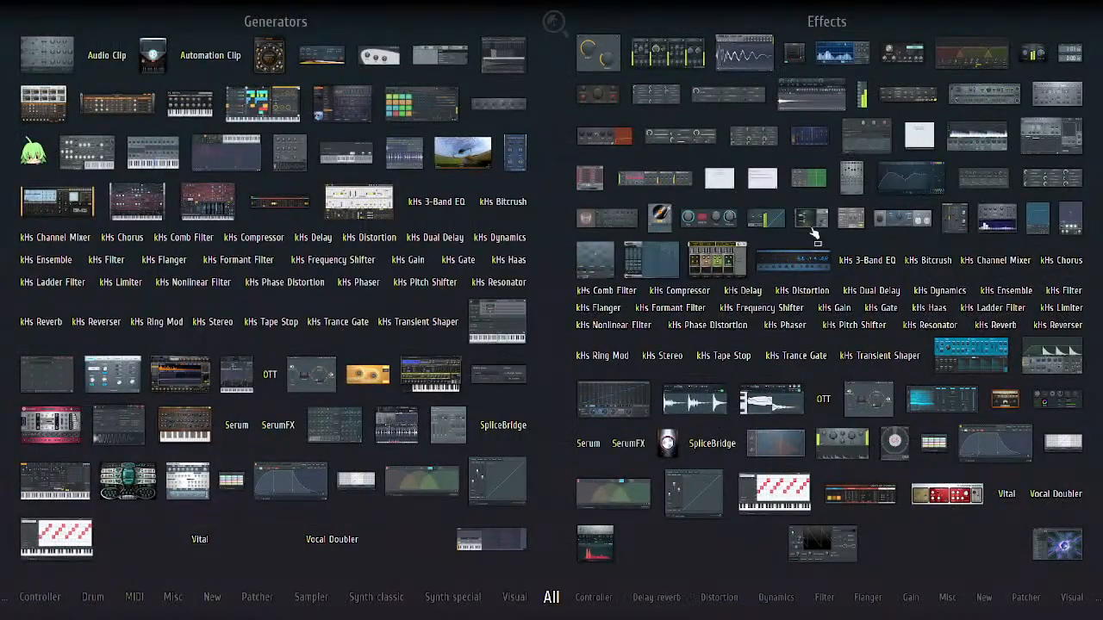
left_click_drag(815, 207, 211, 172)
left_click_drag(95, 134, 94, 147)
Make band 1 of the new EQ a high-pass filter, raise its cutoff to band 2's position, and audition the loop
scroll(376, 165, "up", 3)
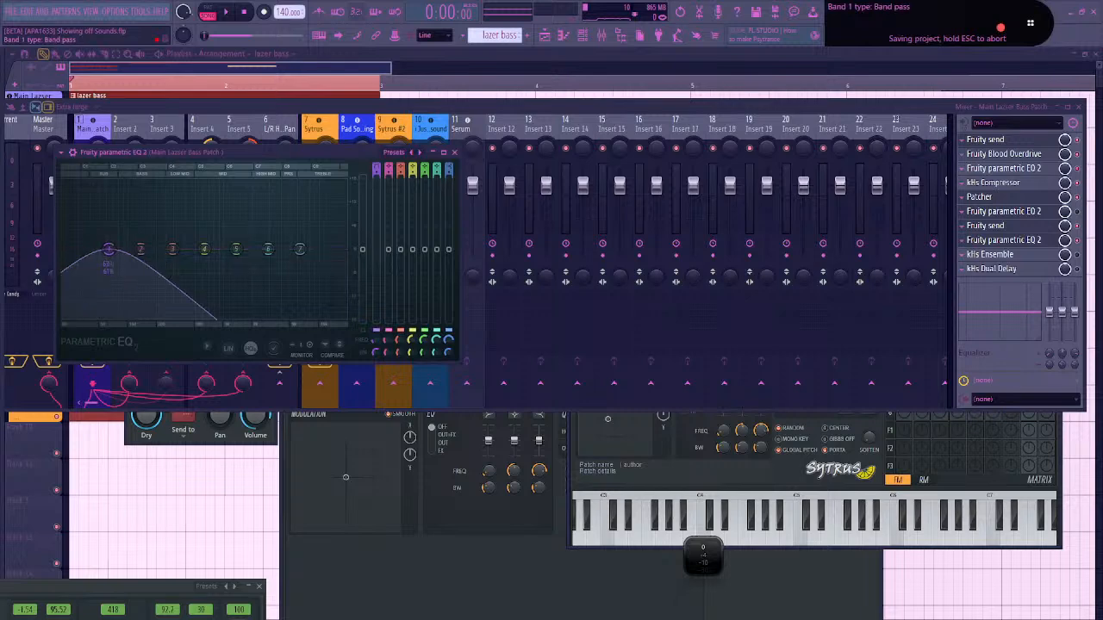
scroll(375, 170, "up", 1)
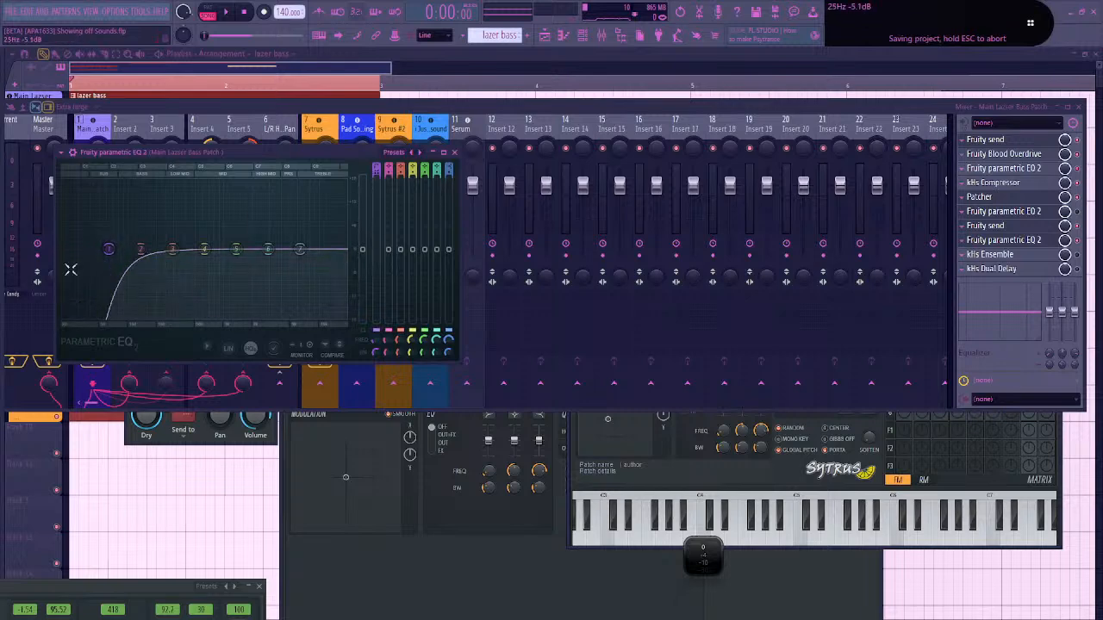
left_click_drag(111, 252, 140, 250)
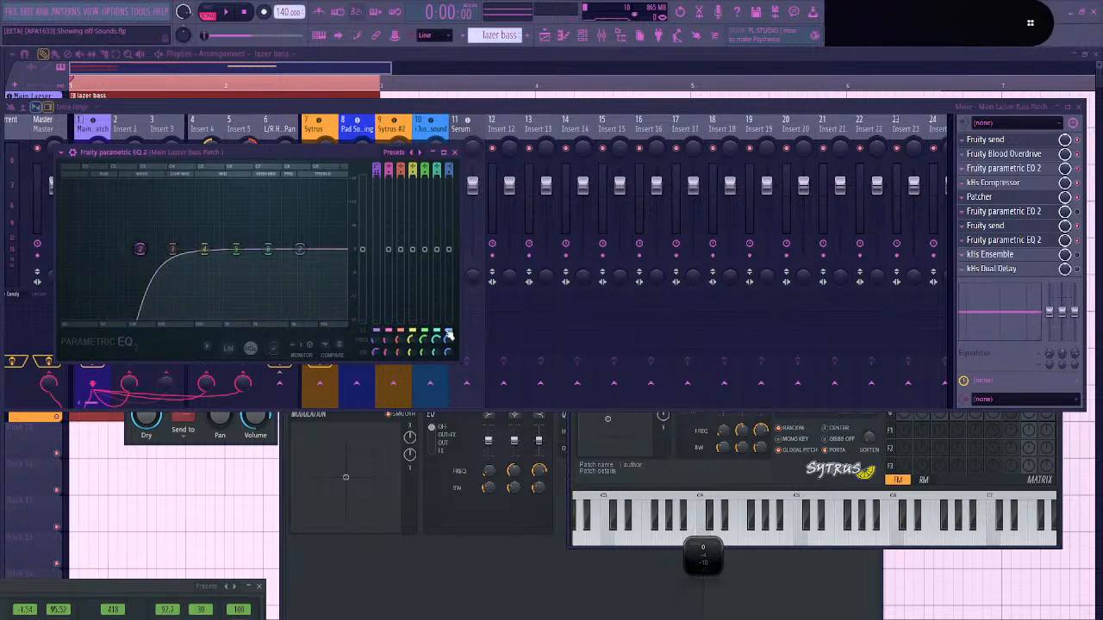
left_click_drag(305, 153, 348, 178)
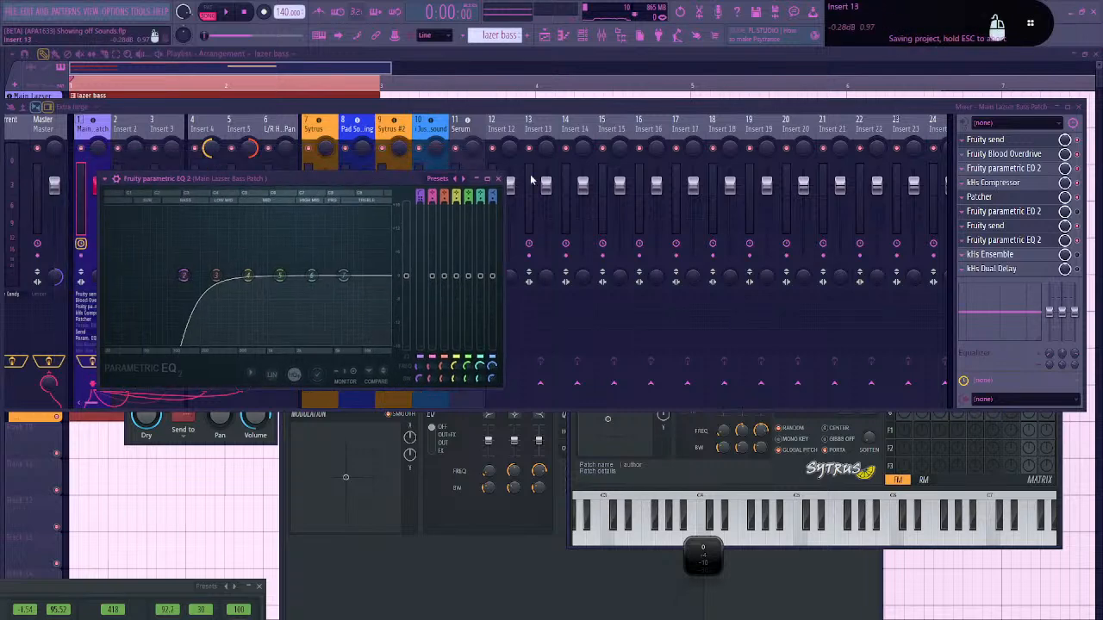
left_click(498, 179)
key("space")
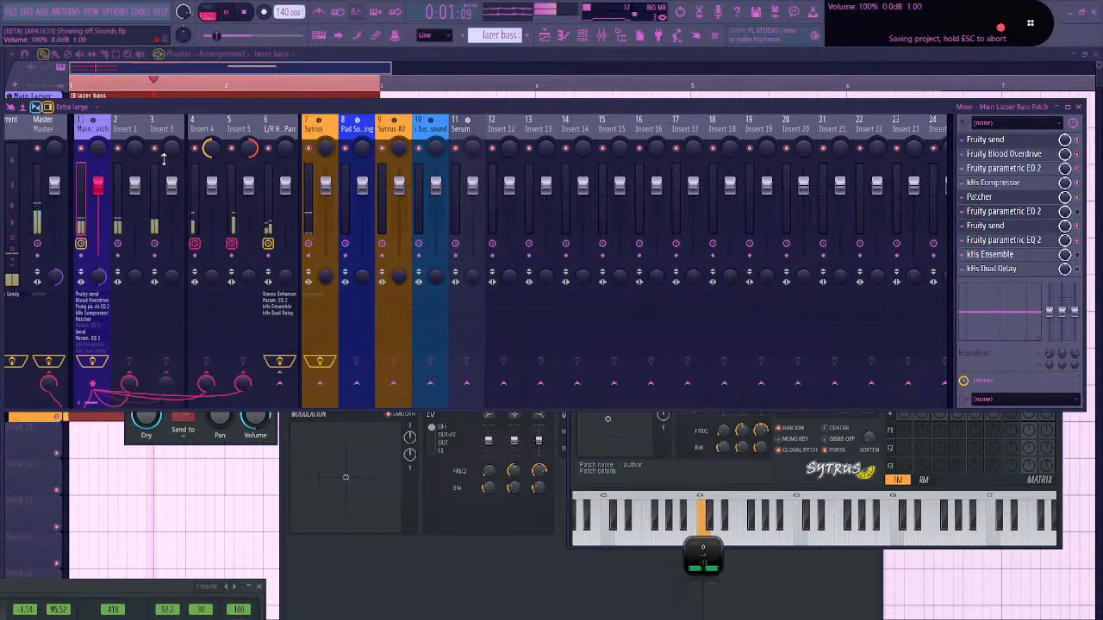
key("space")
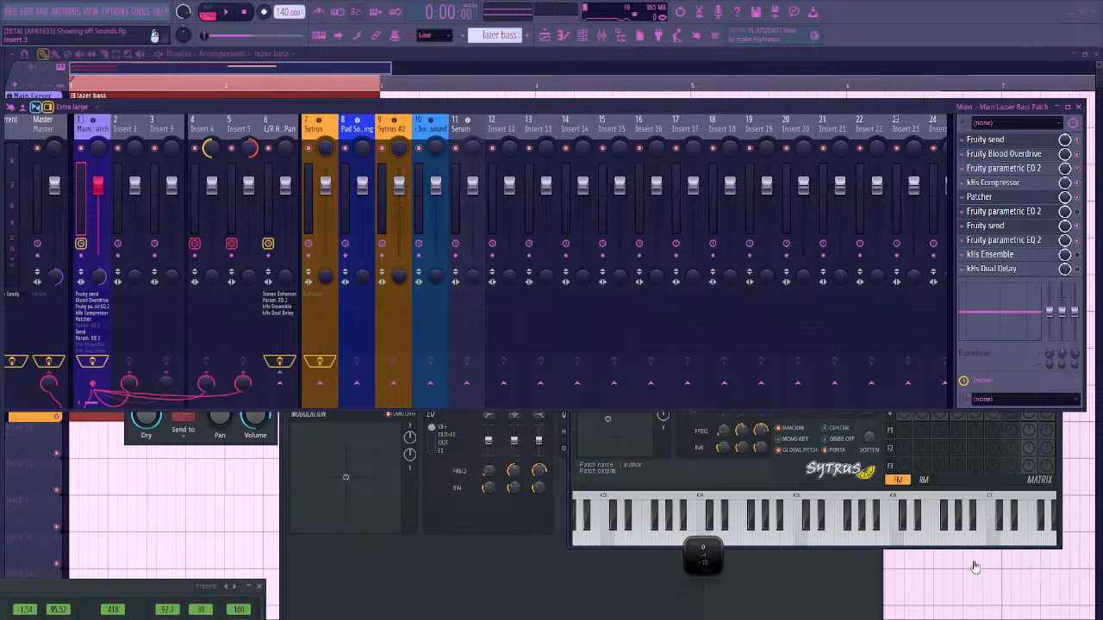
Return to the playlist, clear the clip selection, and audition the loop with the channel rack open
key("alt+Tab")
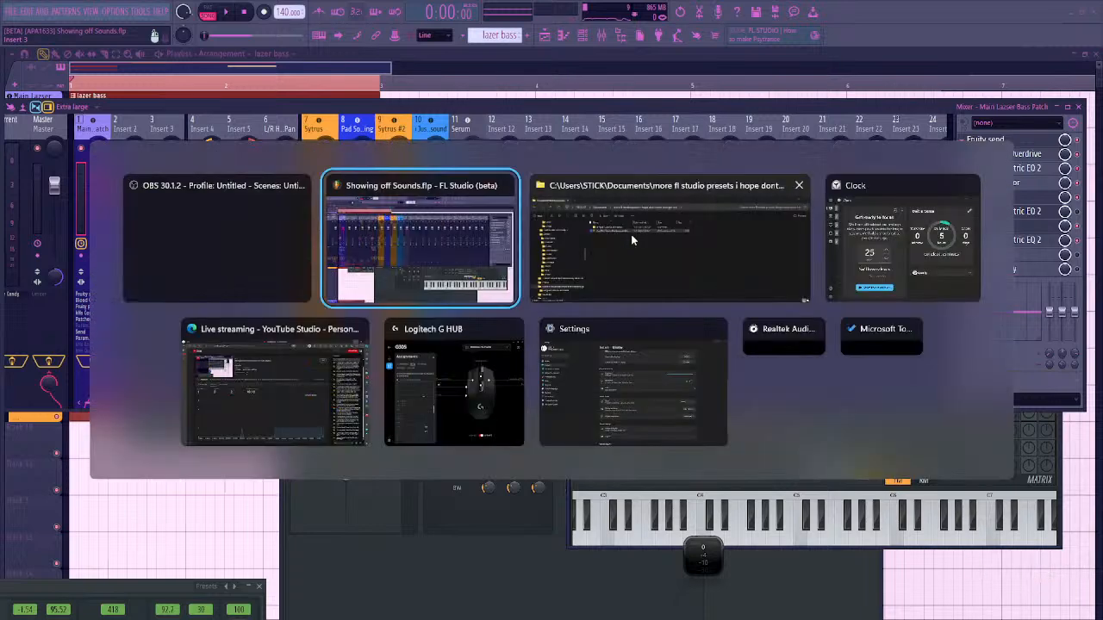
left_click(377, 52)
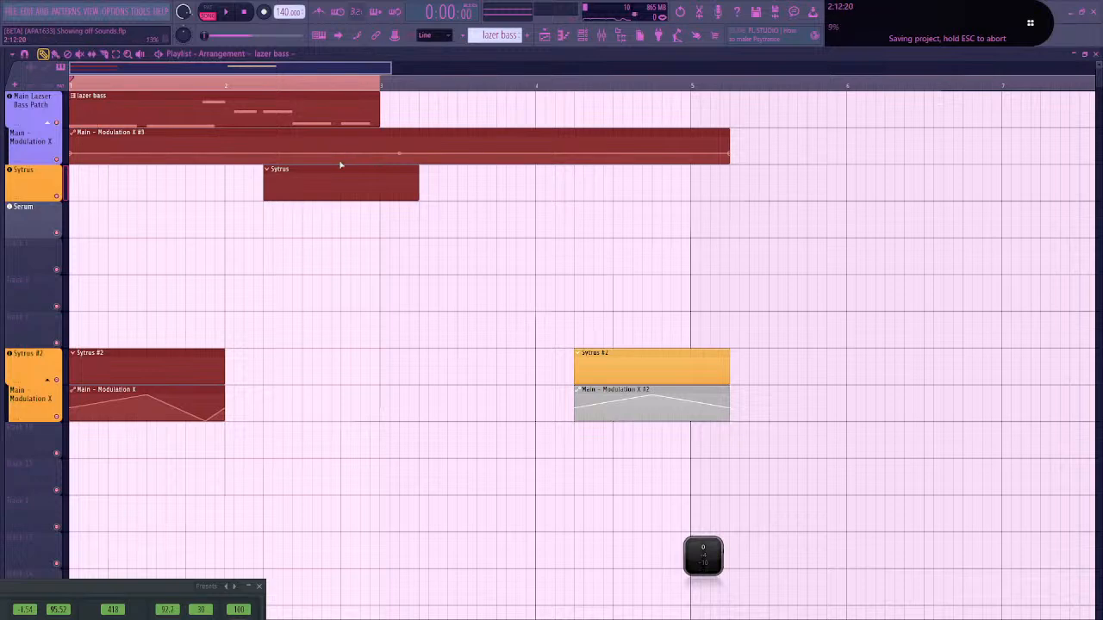
left_click(347, 292, "ctrl")
key("space")
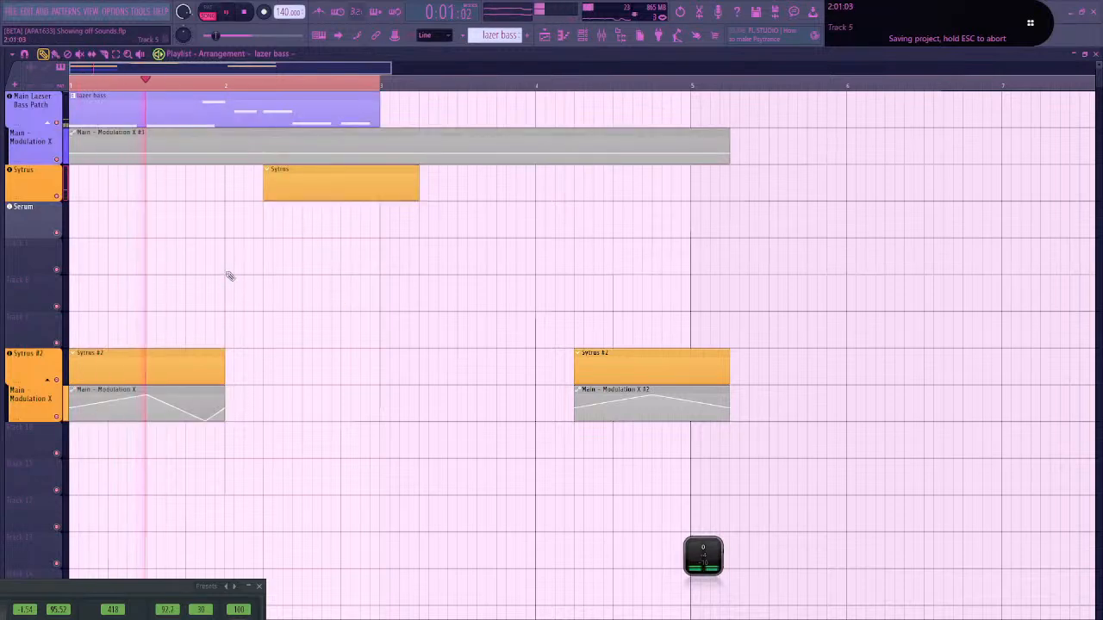
left_click(592, 36)
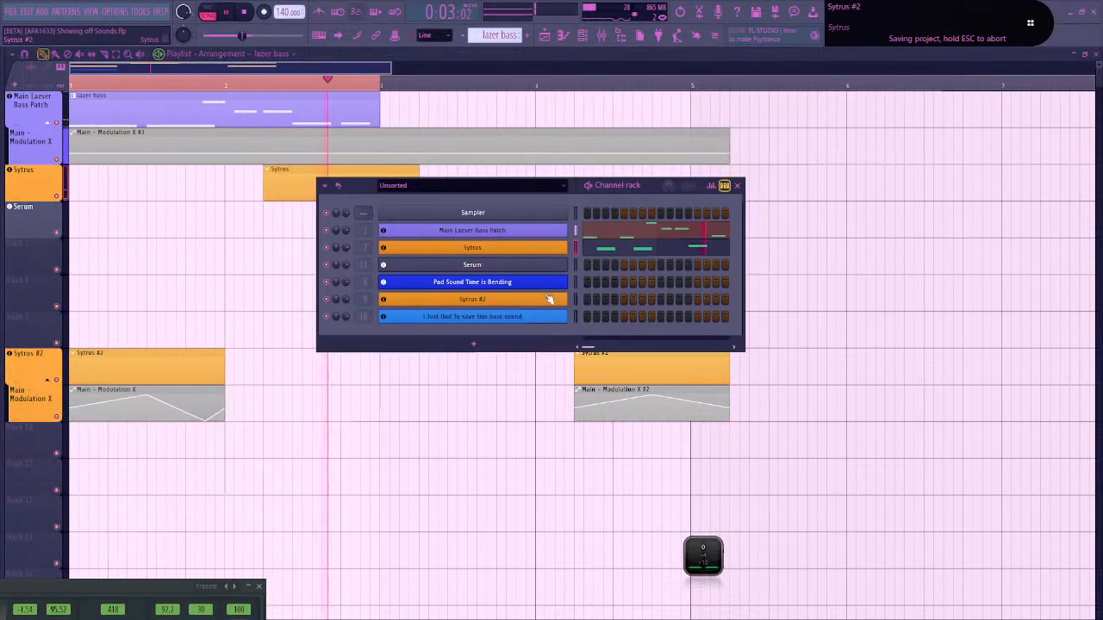
key("space")
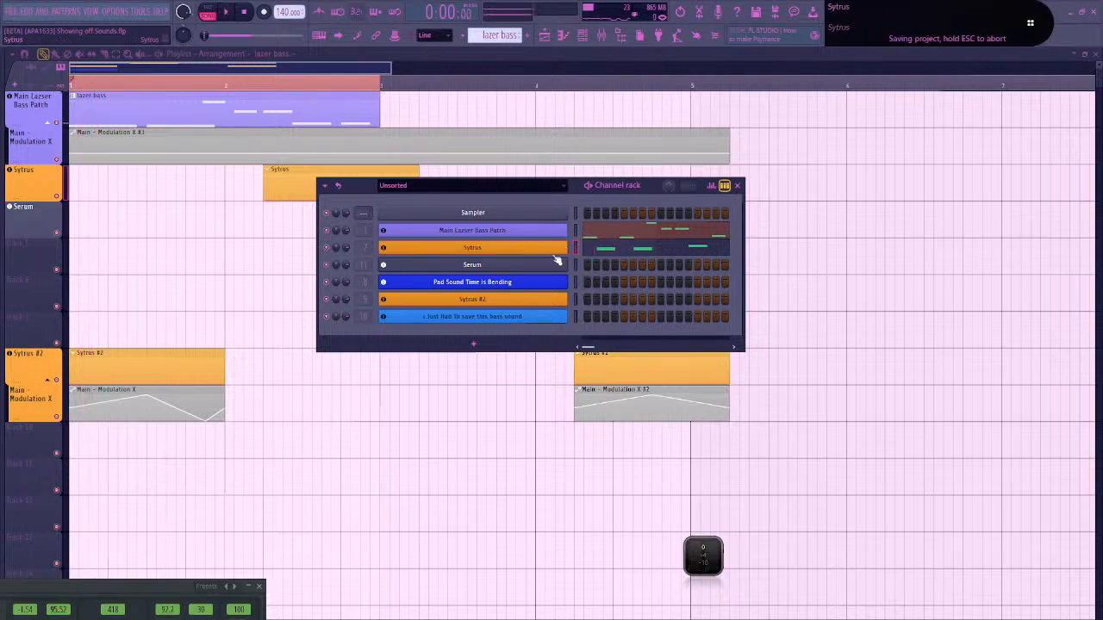
key("space")
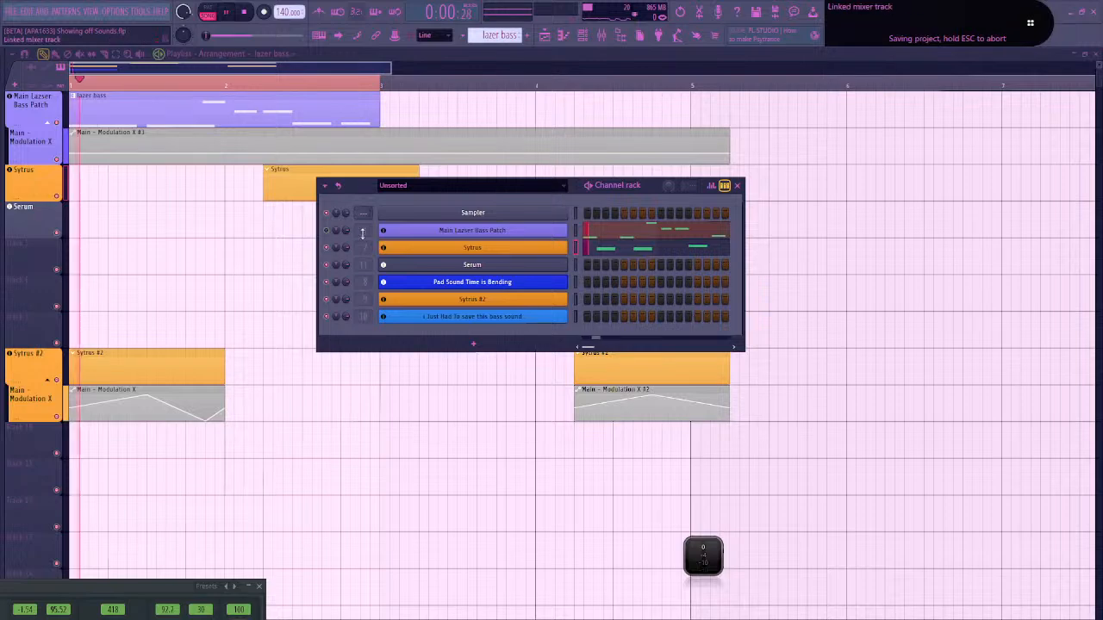
key("space")
Switch the Sytrus matrix to ring modulation, enable the pan and FX levels for filters 1 and 2, and play the loop
left_click(436, 251)
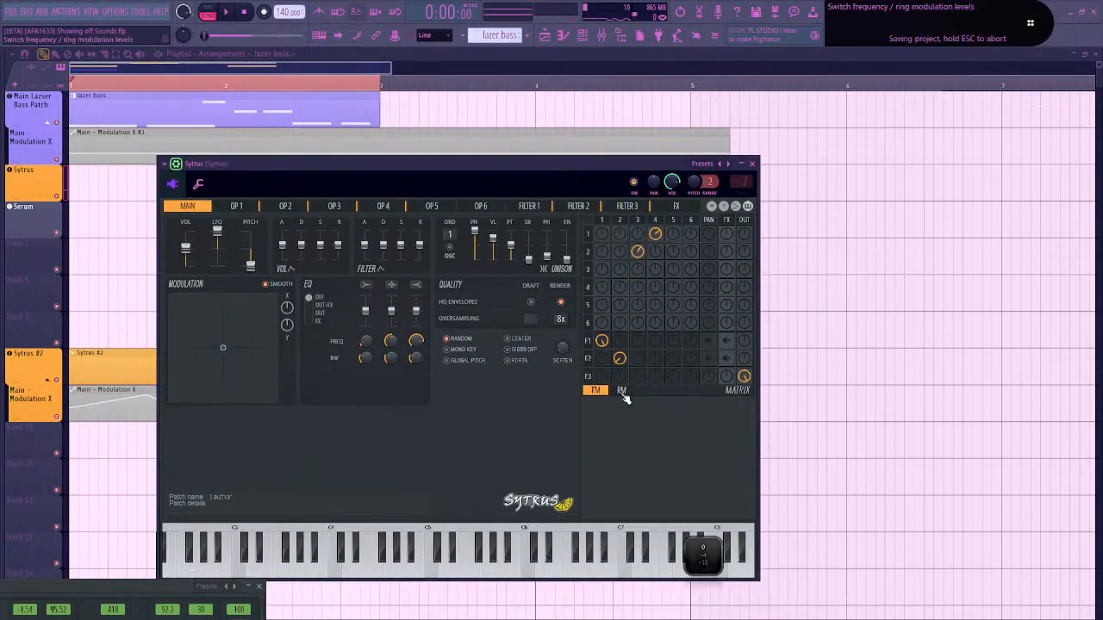
left_click(622, 389)
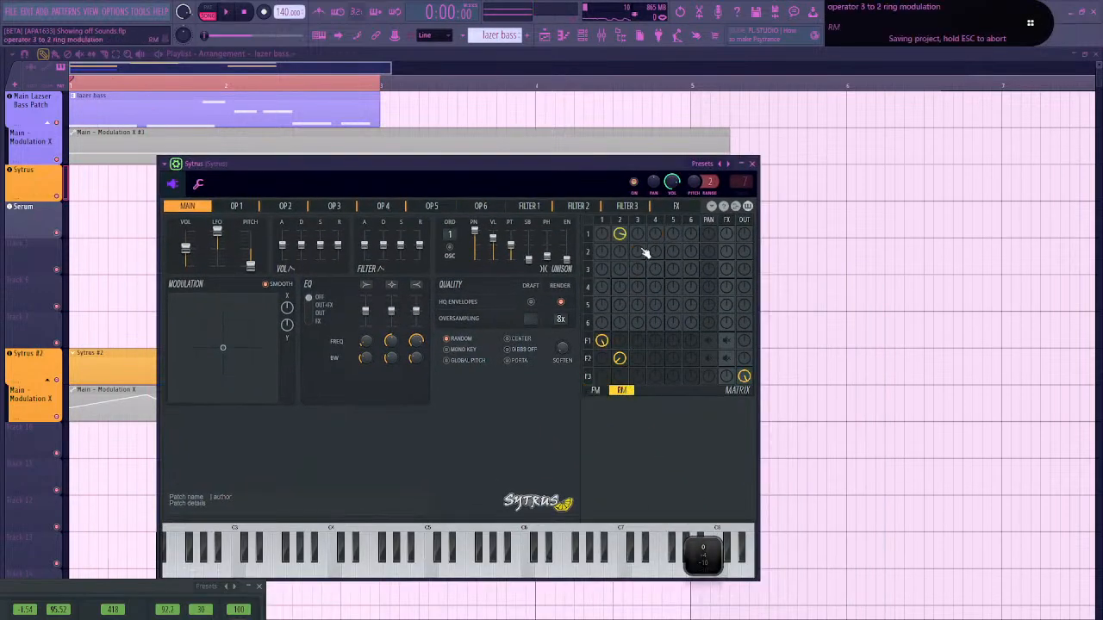
left_click(726, 343)
key("space")
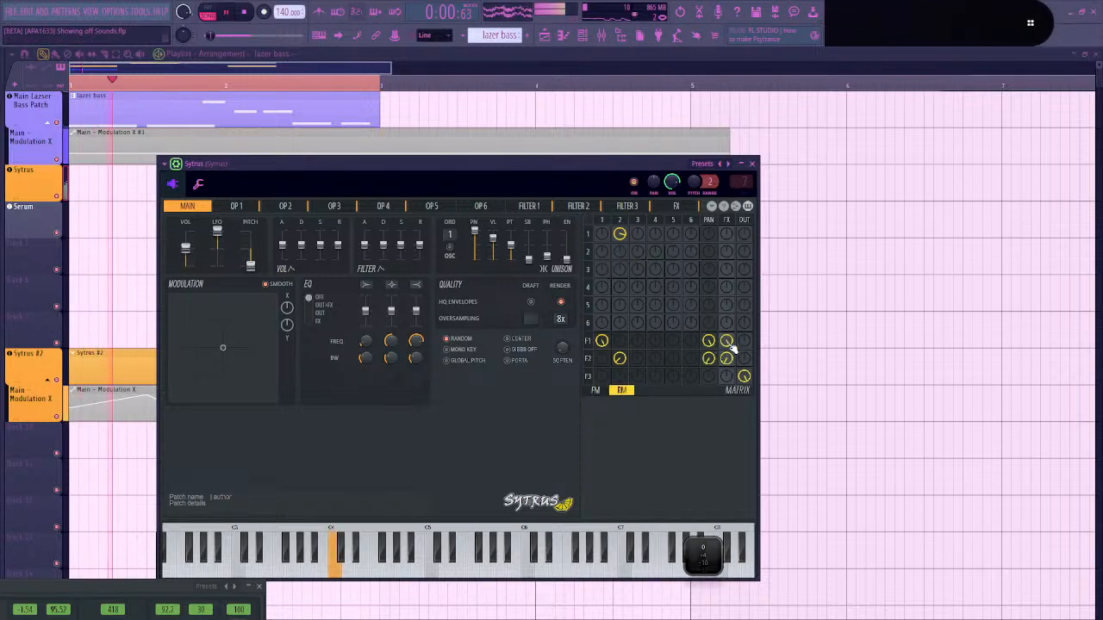
Examine the envelope, LFO and keyboard mapping of the Sytrus Filter 3 volume articulator while the loop plays
left_click(610, 206)
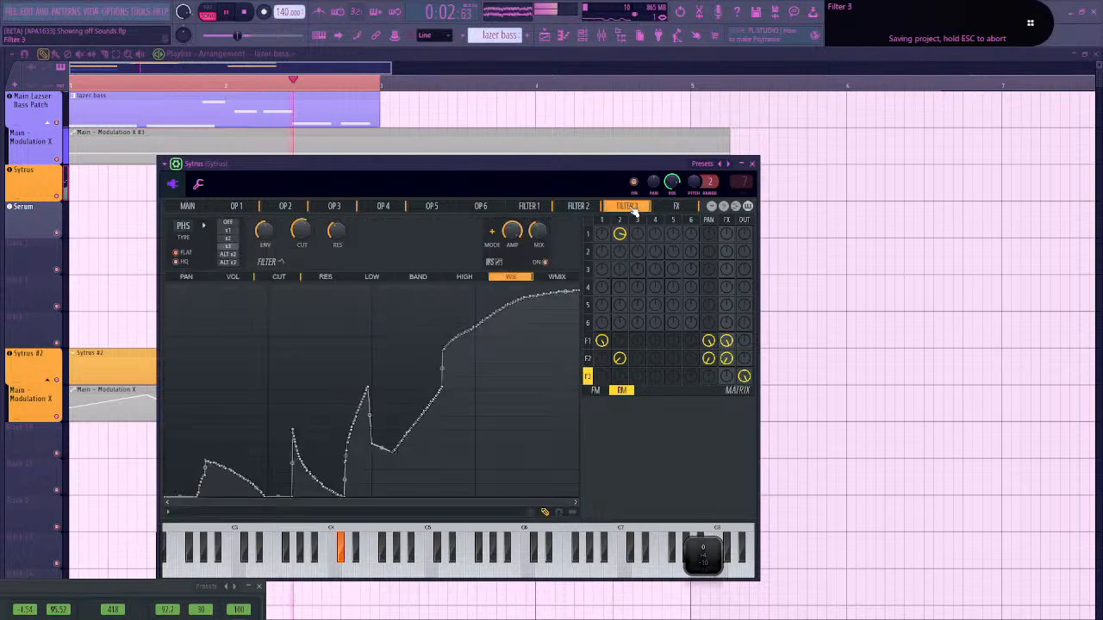
left_click(236, 277)
left_click(194, 288)
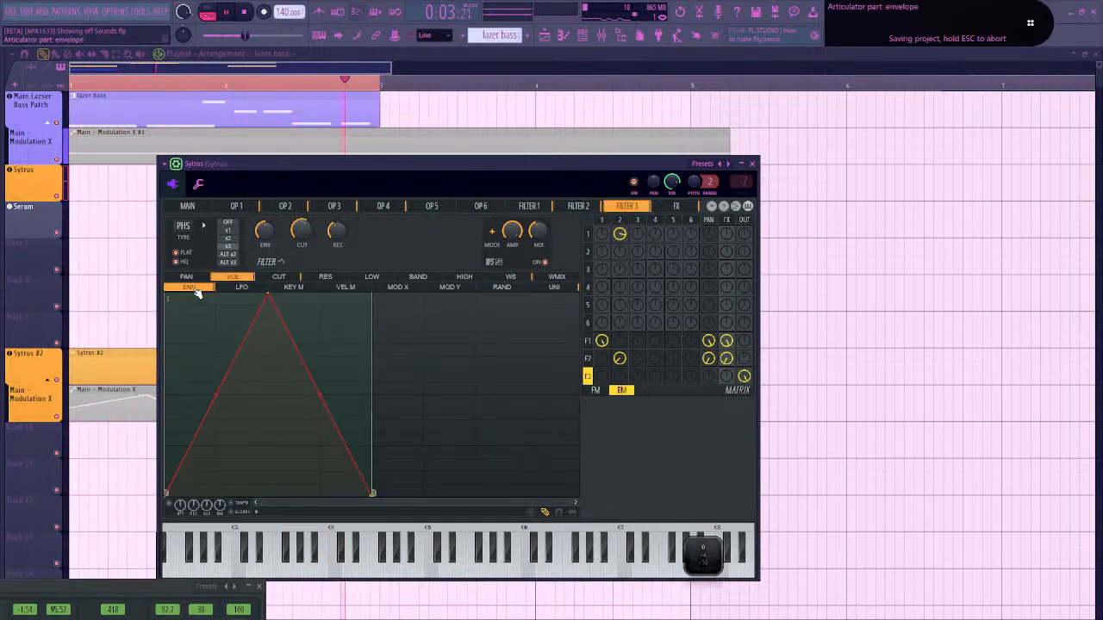
left_click(244, 288)
left_click(294, 287)
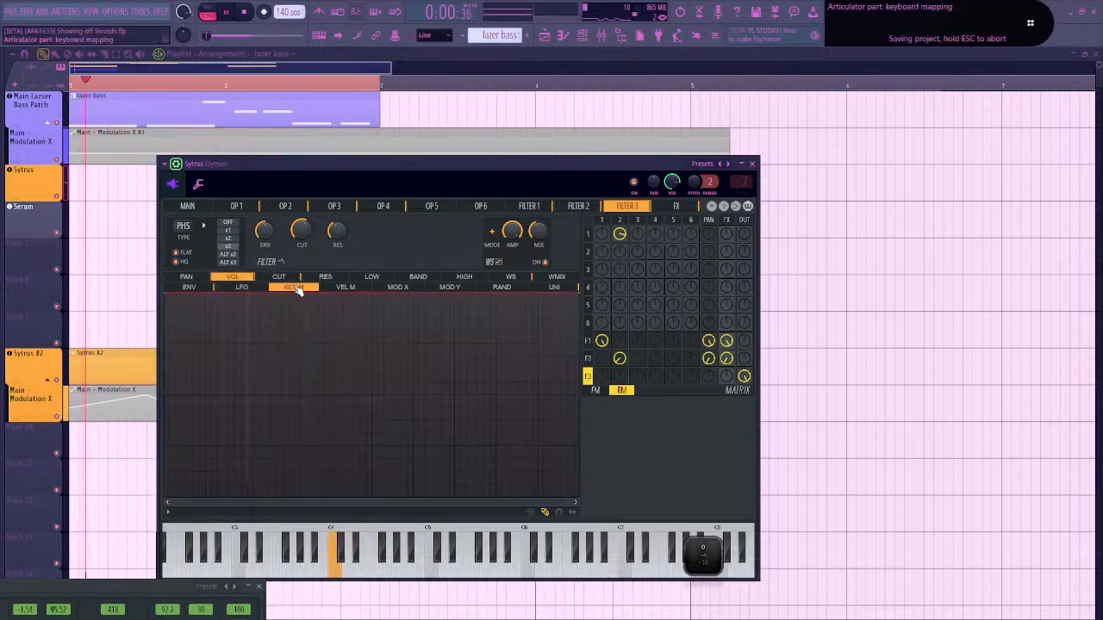
Examine Filter 3's volume and cutoff modulation, waveshaper curve and volume envelope, and stop playback
left_click(345, 287)
left_click(508, 289)
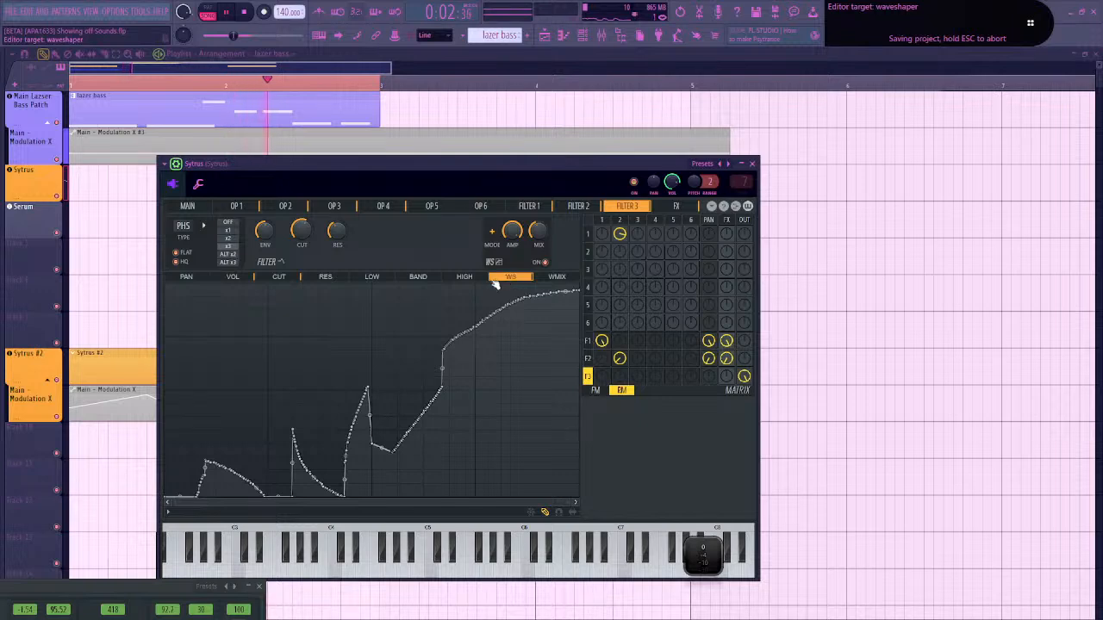
left_click(286, 277)
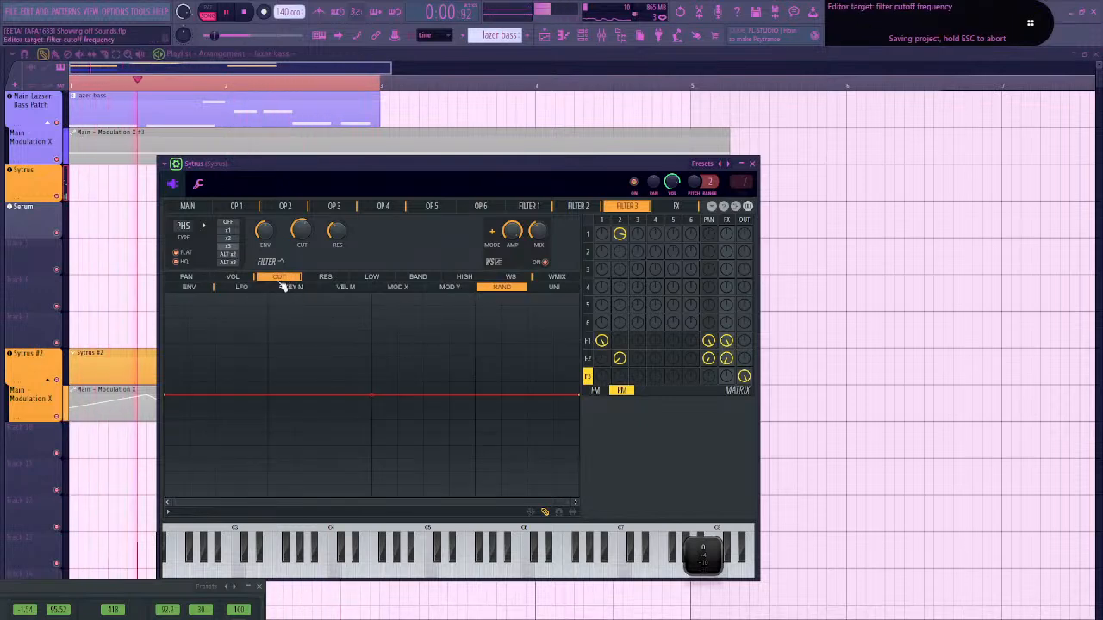
left_click(233, 278)
left_click(198, 287)
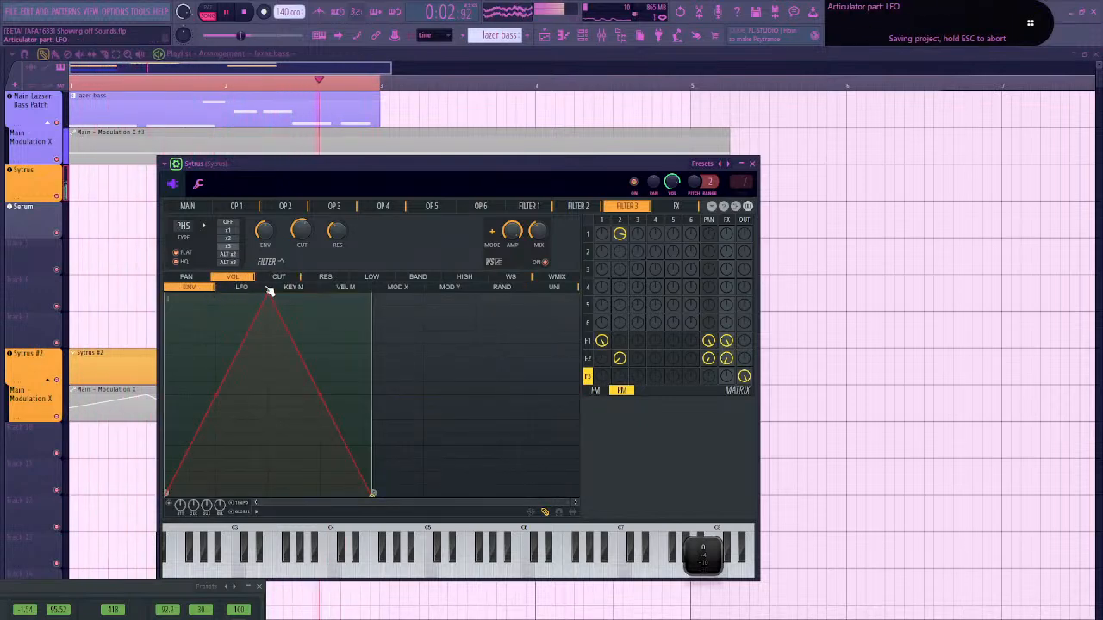
key("space")
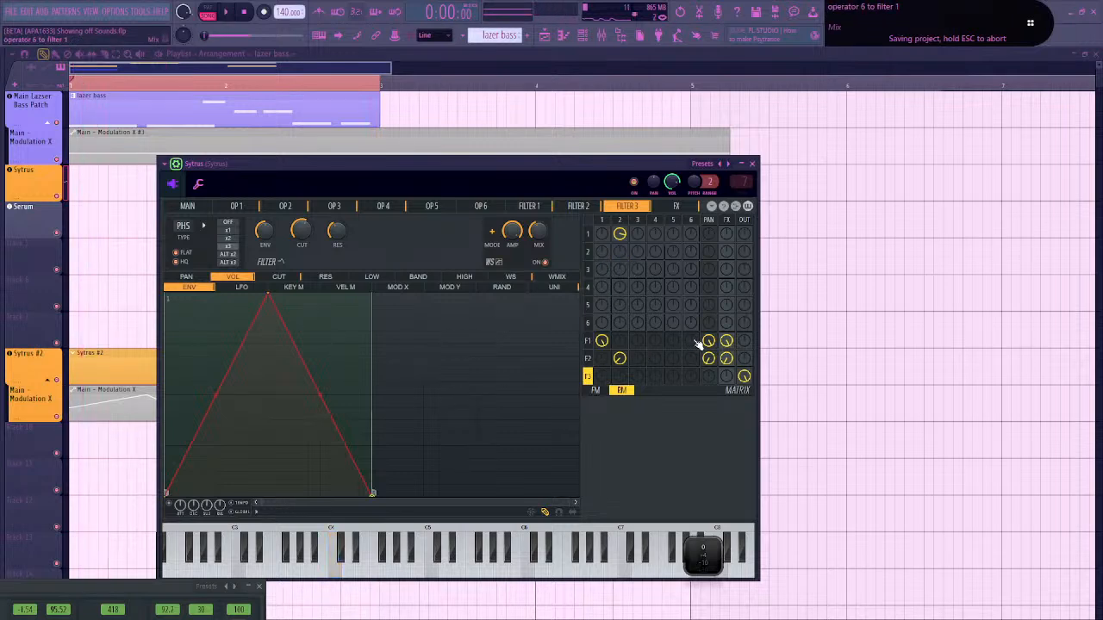
Show the Sytrus effects page with its volume envelope, and play a test note using typing-keyboard piano input
left_click(680, 207)
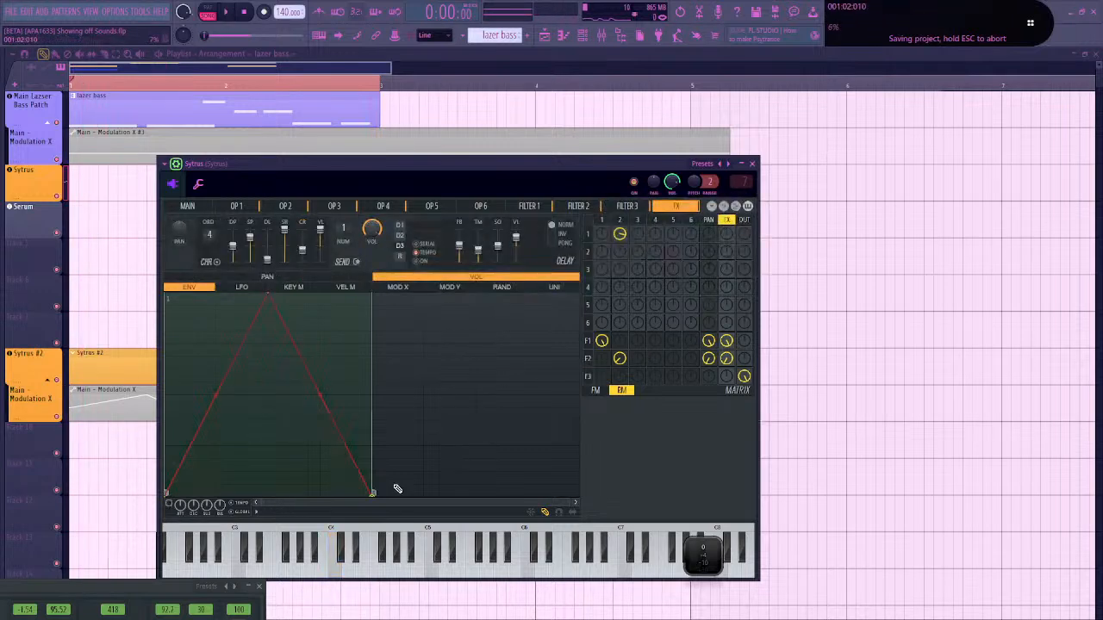
left_click(258, 513)
left_click(261, 514)
left_click(323, 35)
key("d")
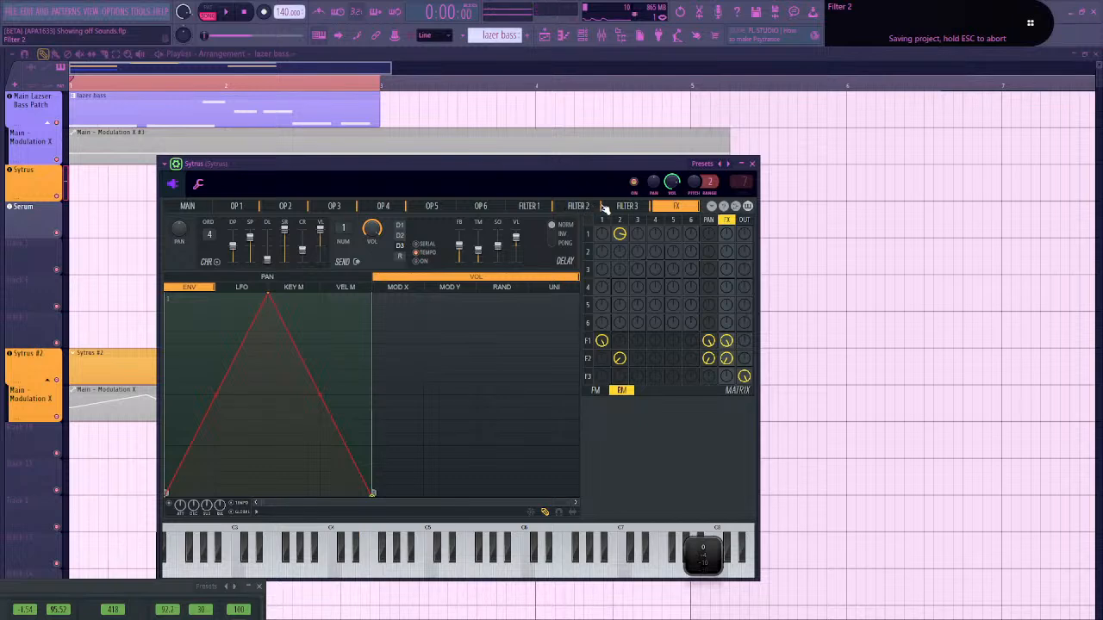
Review the three filters and the operators of the Sytrus patch, and return to its effects page
left_click(627, 207)
left_click(578, 207)
left_click(529, 207)
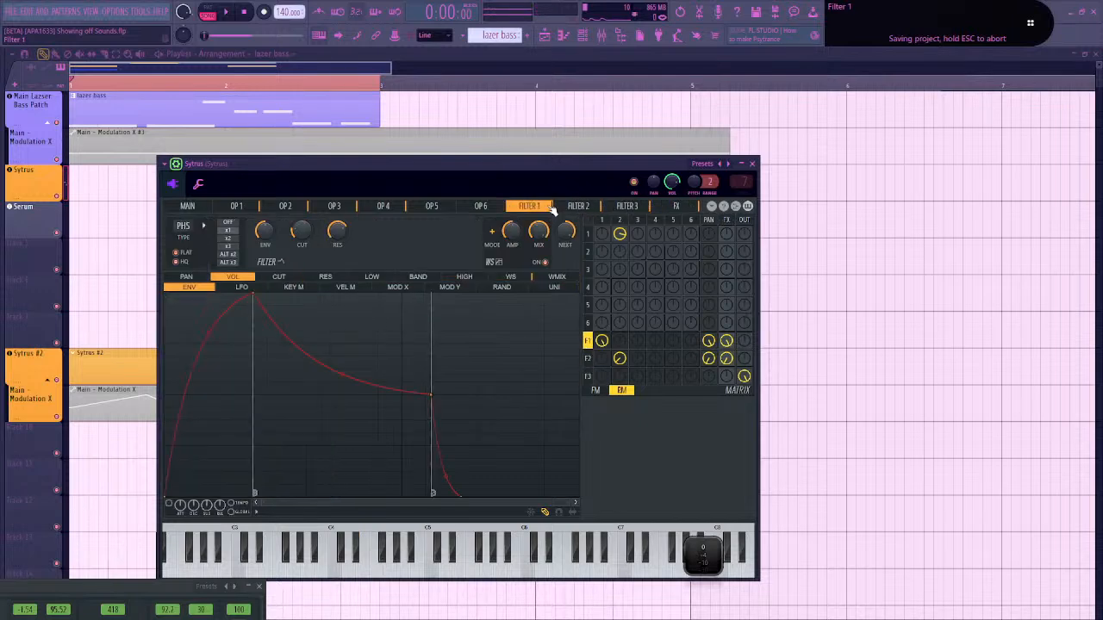
left_click(578, 207)
left_click(529, 207)
left_click(231, 208)
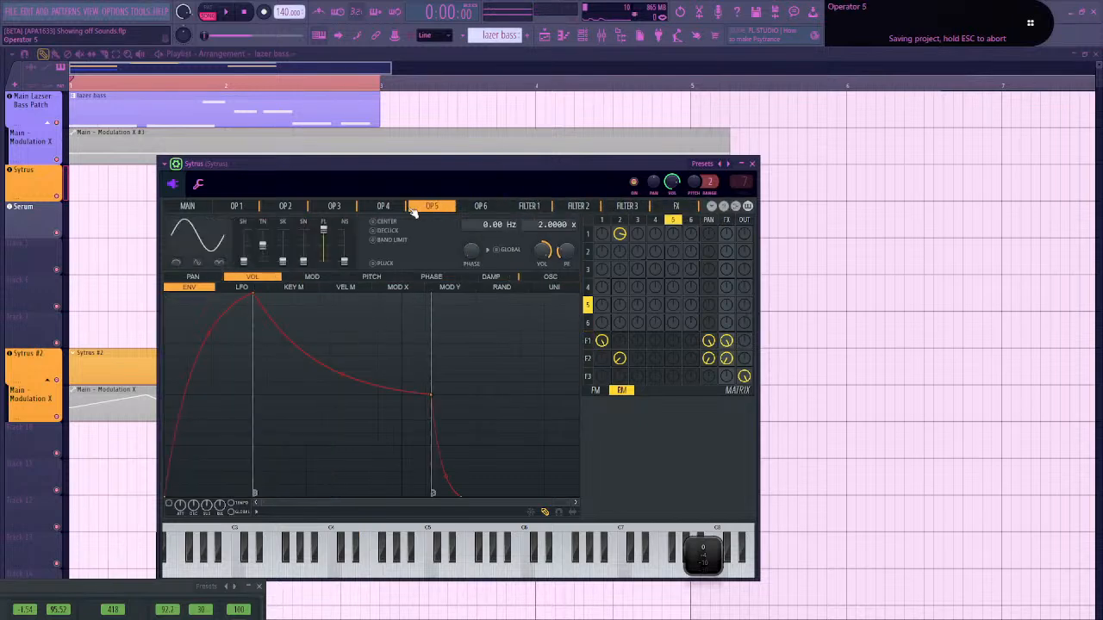
left_click(285, 207)
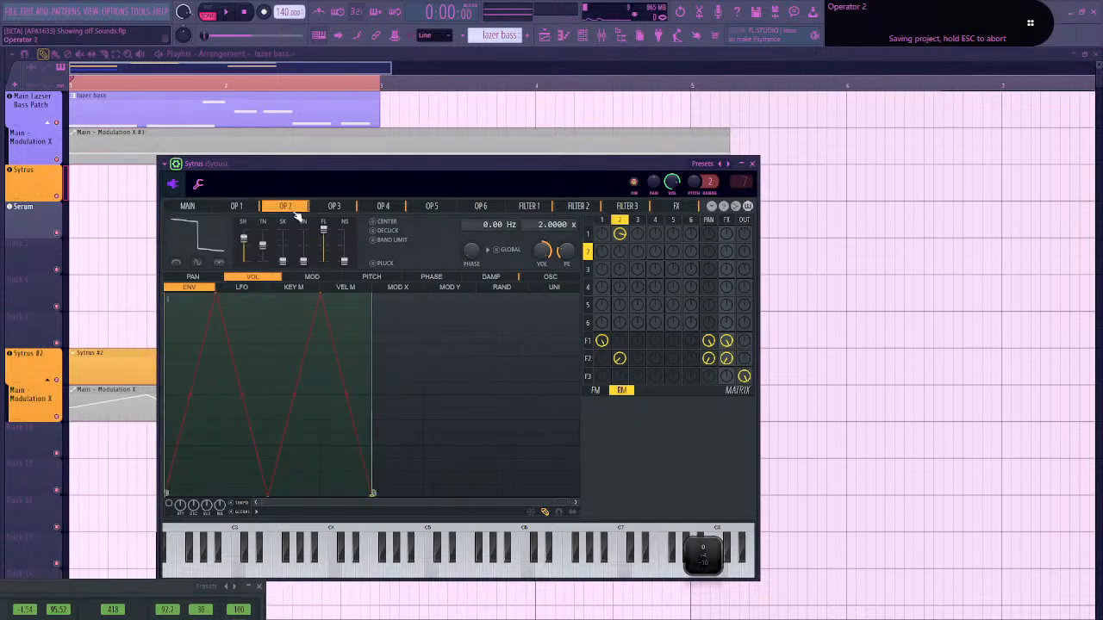
left_click(683, 208)
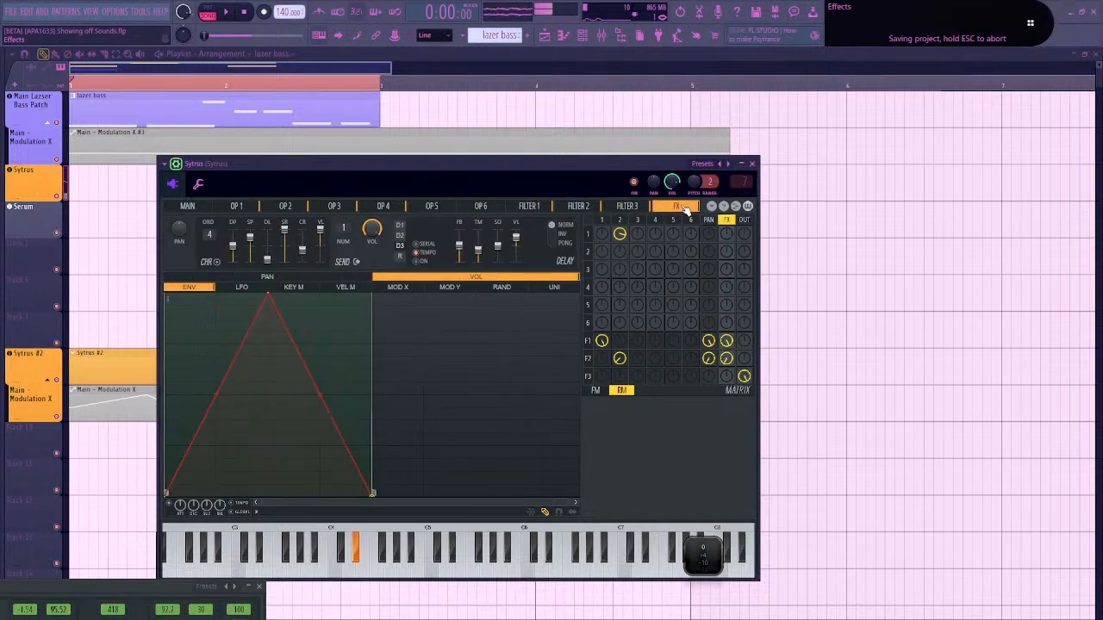
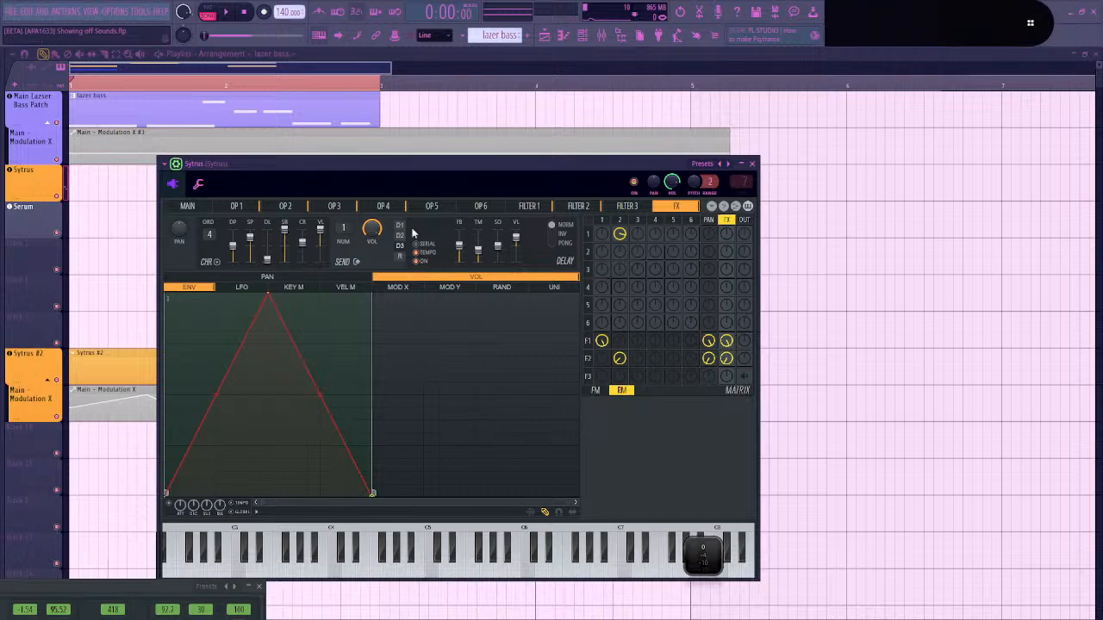
Open the mixer, select the Pad Sound track and play notes to see which tracks receive the Sytrus signal
left_click_drag(354, 162, 385, 148)
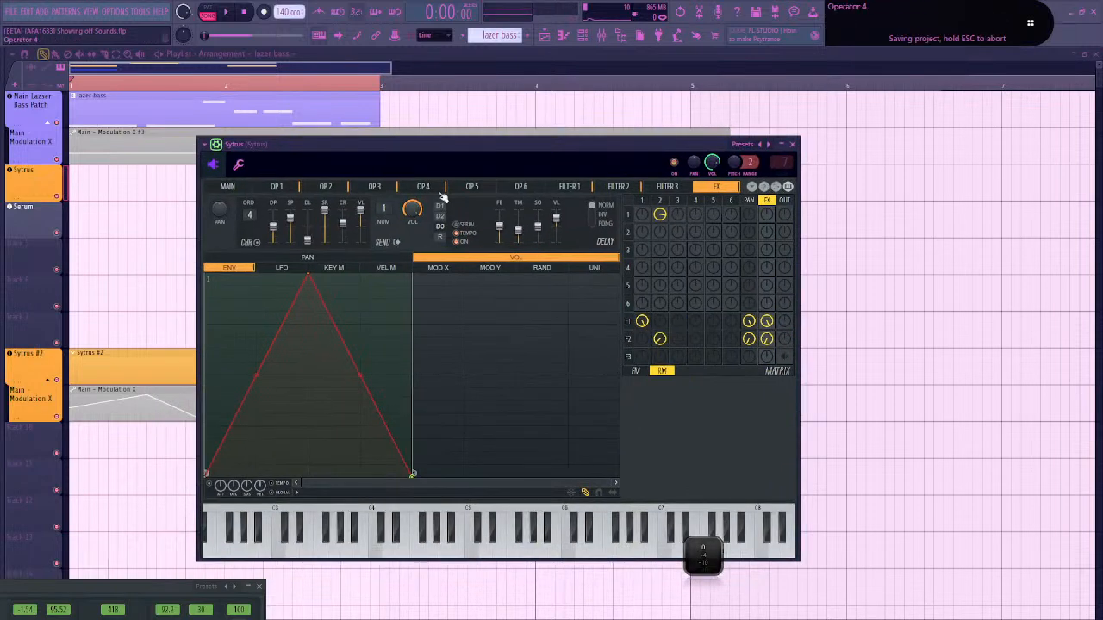
left_click(601, 36)
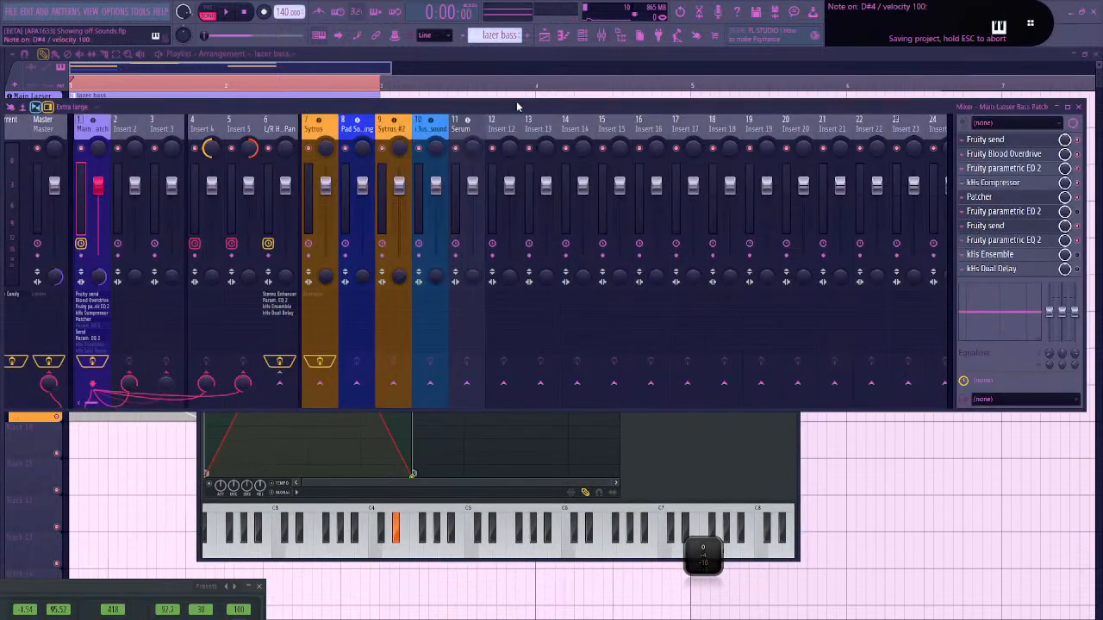
left_click(356, 138)
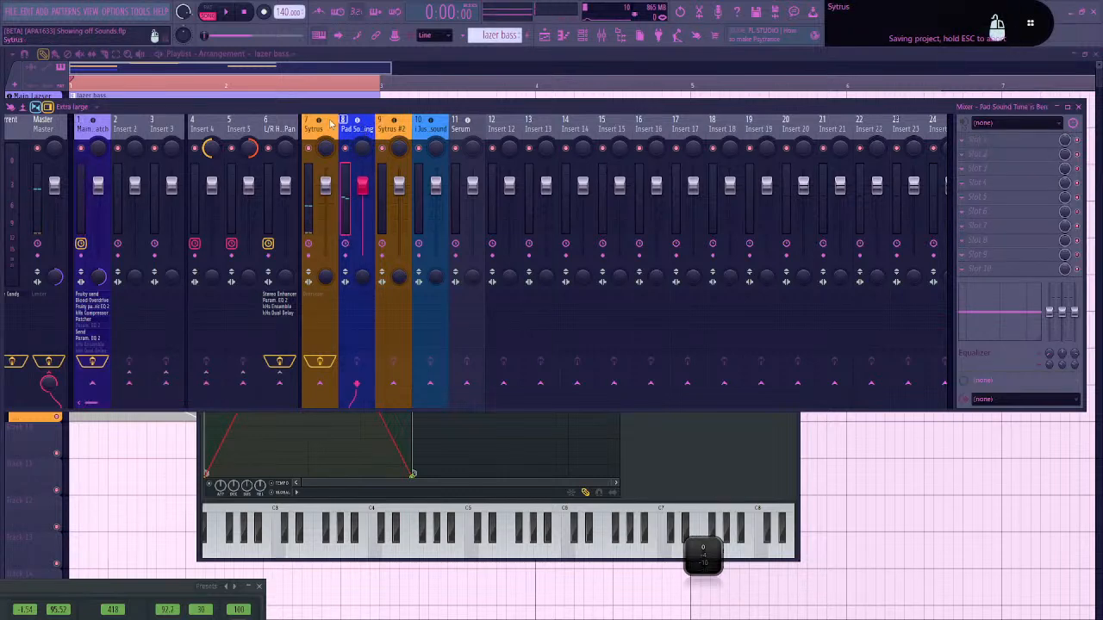
key("d")
key("d")
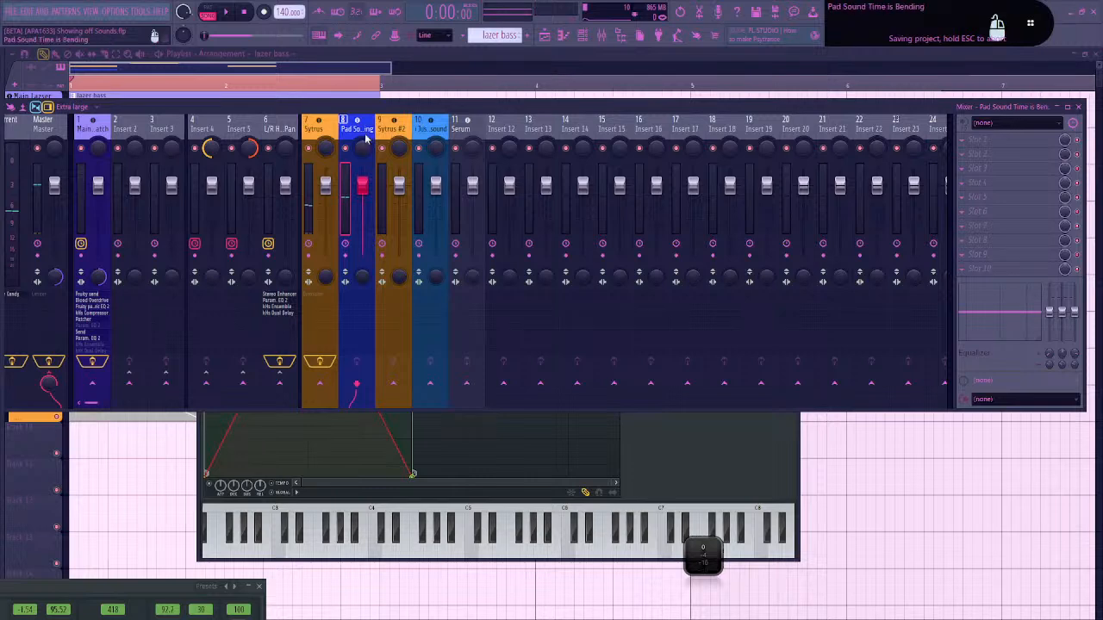
Shift the Pad Sound, Sytrus #2, bass sound and Serum mixer tracks one slot along, and select the empty Insert 8
left_click_drag(423, 131, 443, 136)
left_click_drag(353, 136, 396, 132)
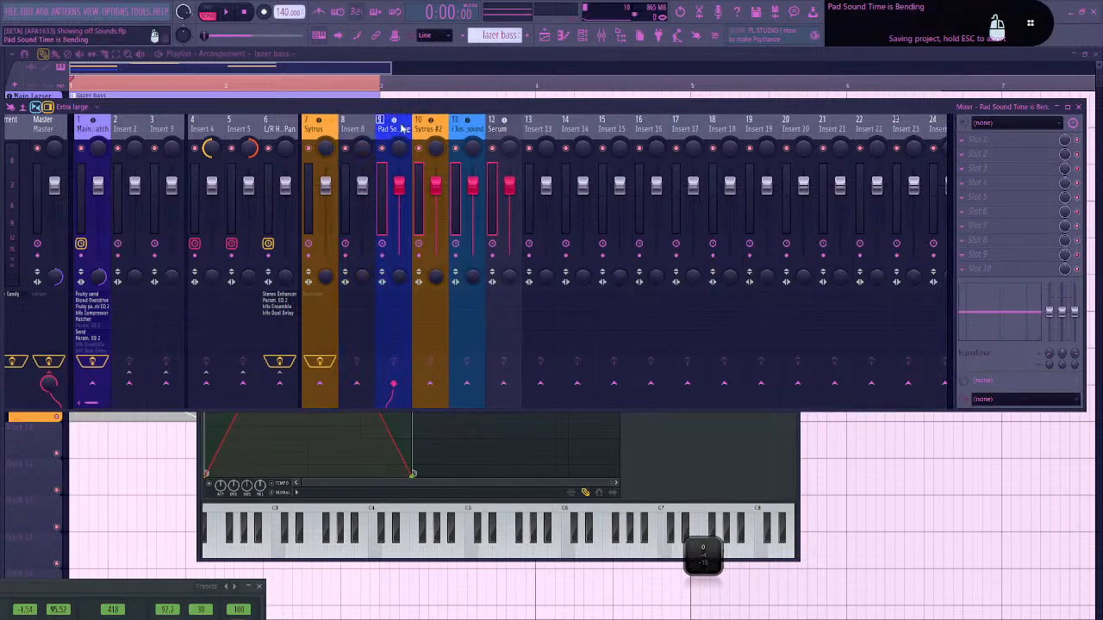
key("d")
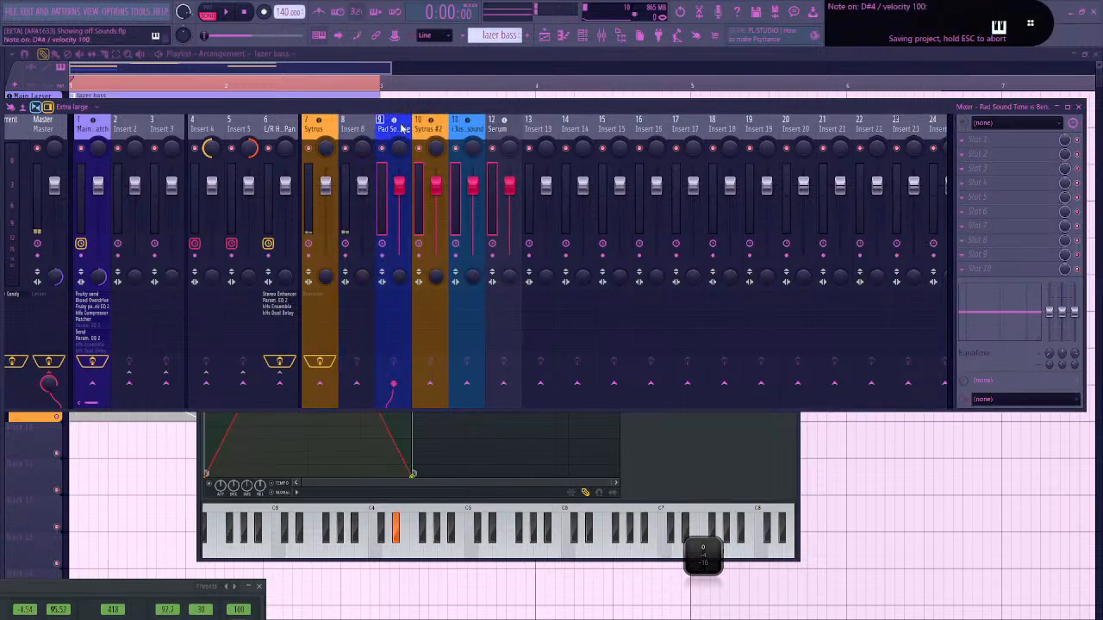
left_click(354, 131)
Bring the Sytrus effects page back to the front and move its window clear of the mixer tracks
key("F6")
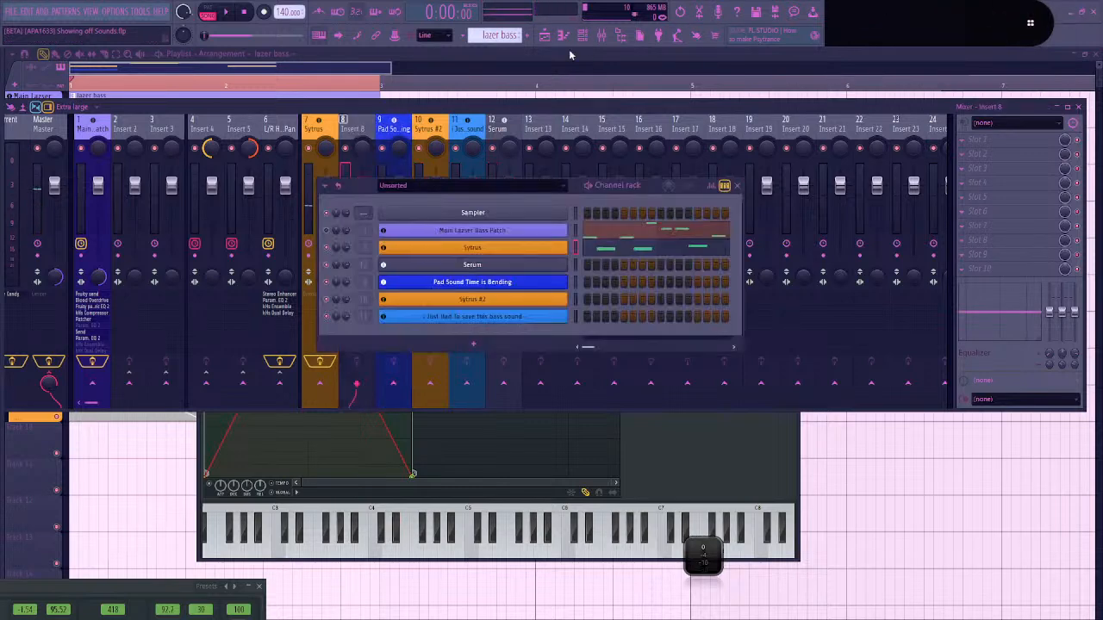
left_click(715, 471)
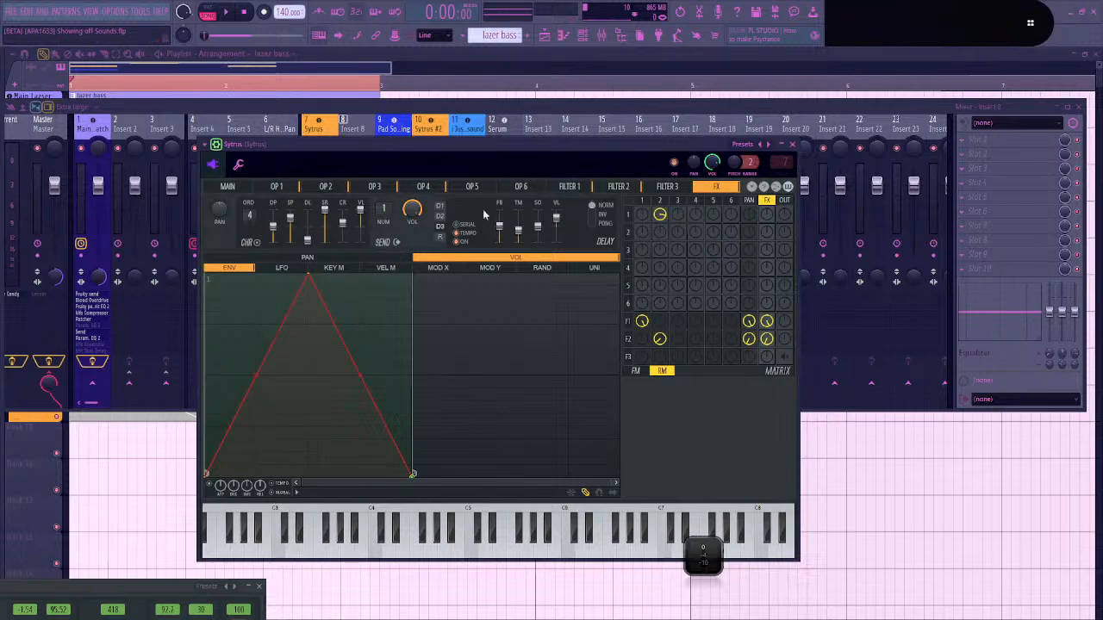
left_click(441, 237)
left_click_drag(361, 147, 591, 308)
Copy the Distructor effect from the Sytrus mixer track to Insert 8 and move its window aside
left_click(319, 128)
left_click(317, 128)
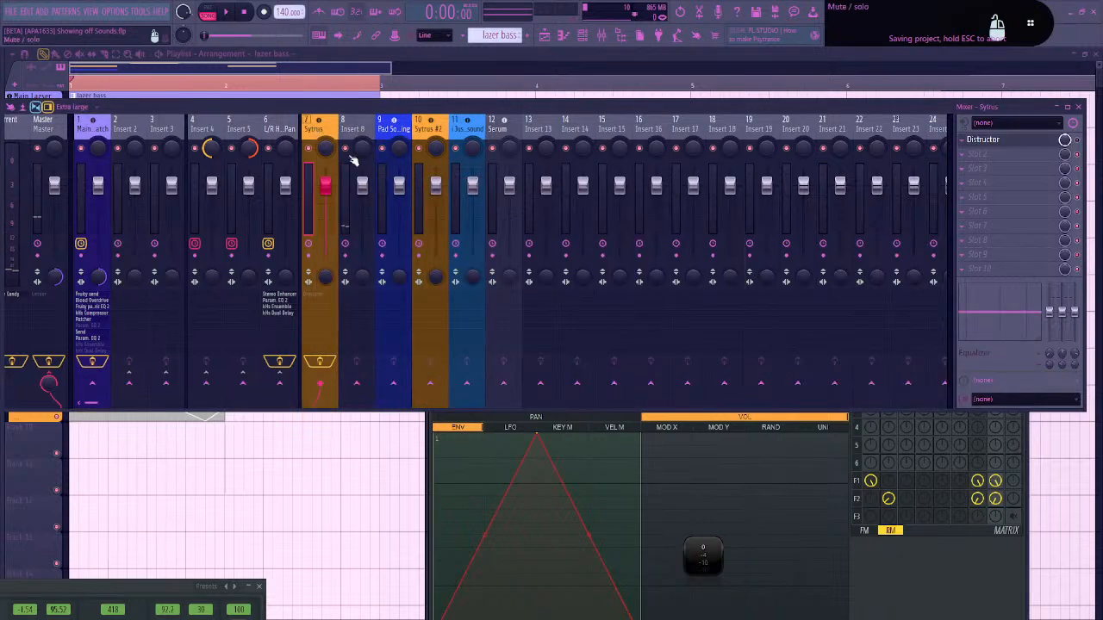
right_click(320, 297)
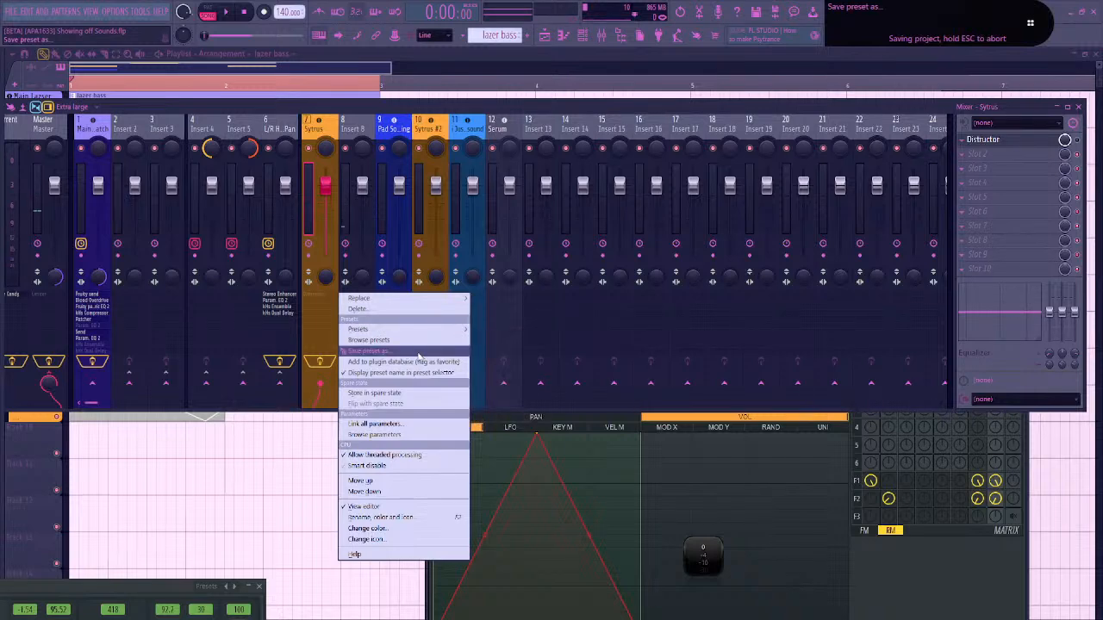
left_click_drag(418, 355, 418, 357)
left_click_drag(351, 307, 350, 297)
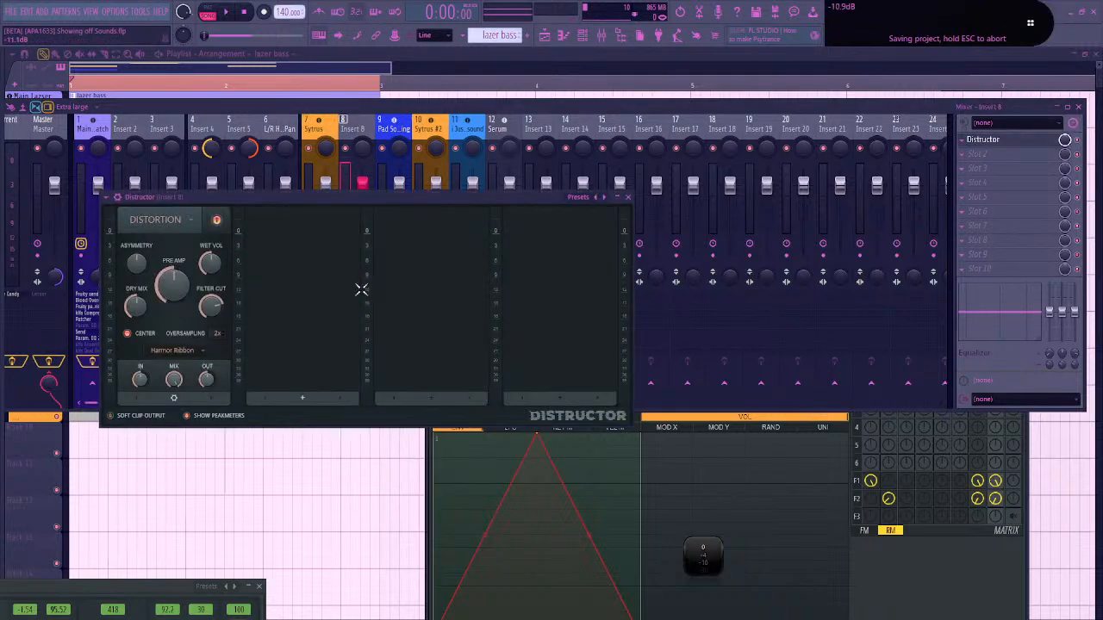
left_click_drag(348, 196, 693, 74)
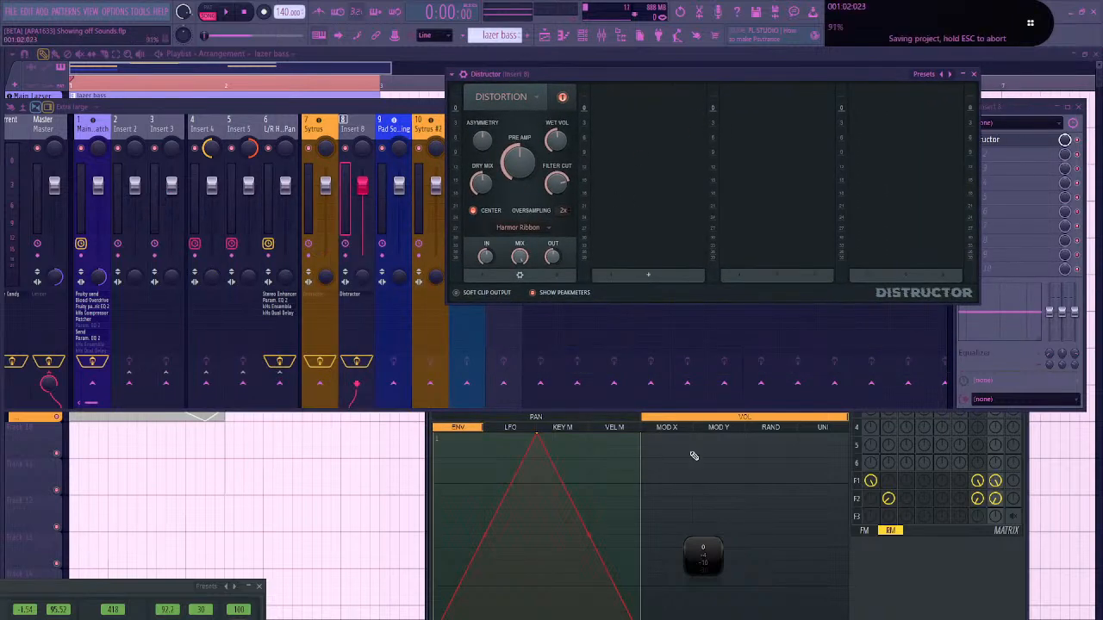
Switch Distructor's first module to a Comb - filter with 4x oversampling and lower its cutoff to about 32%
left_click(541, 100)
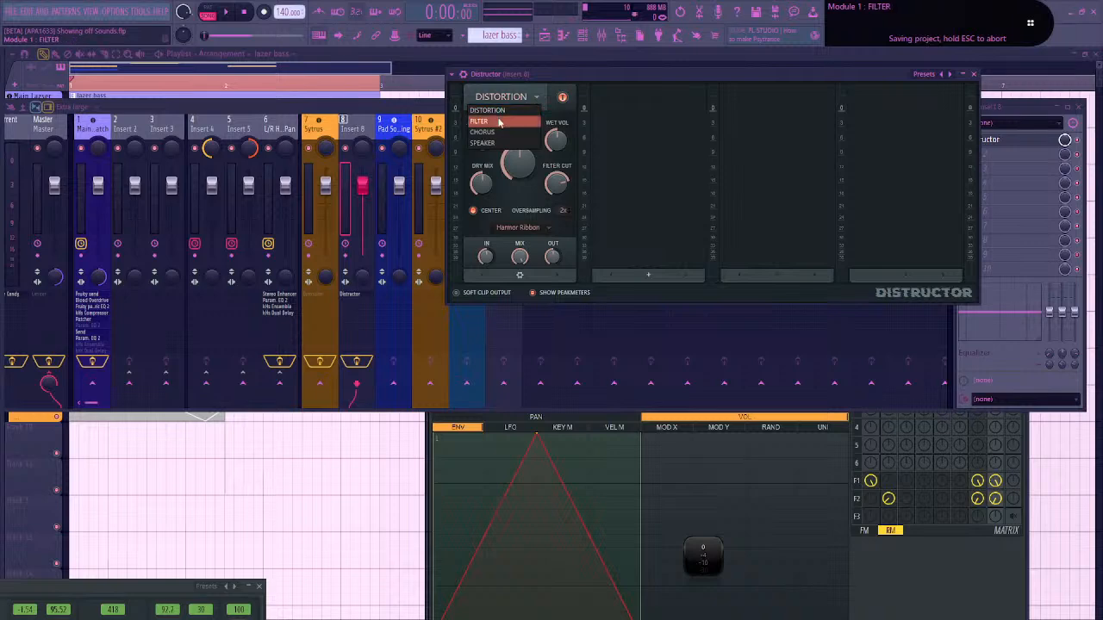
left_click(500, 122)
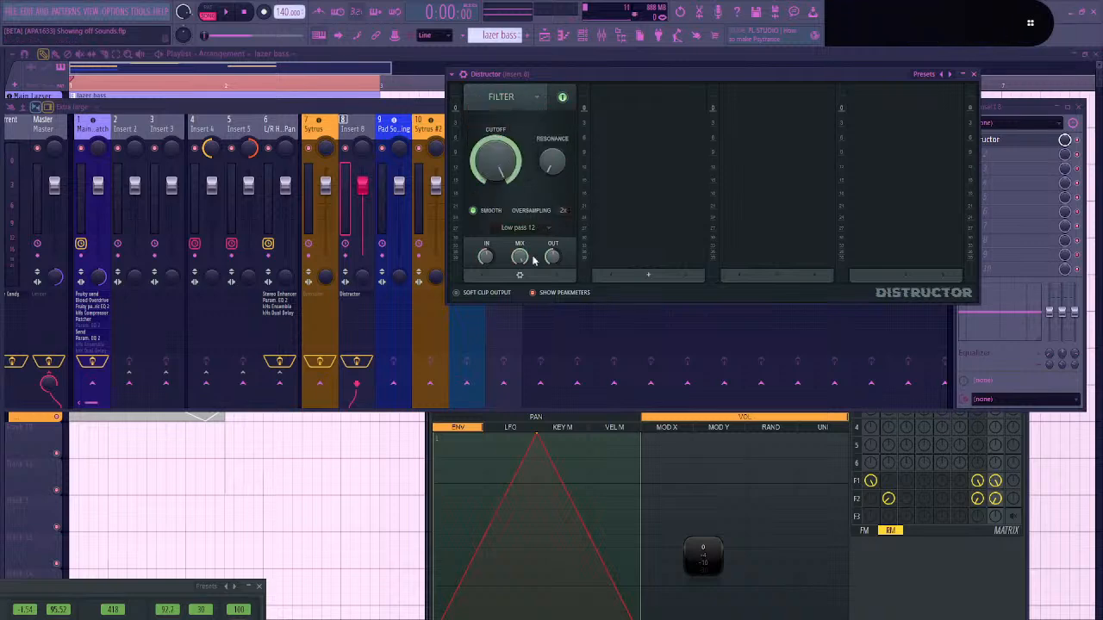
left_click(517, 228)
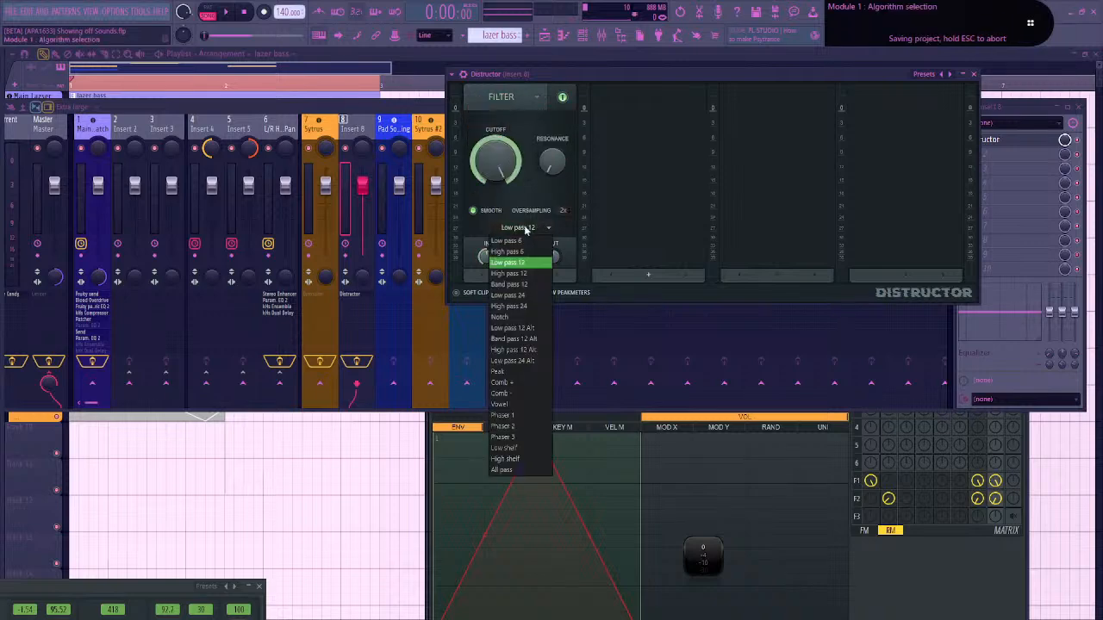
left_click(526, 392)
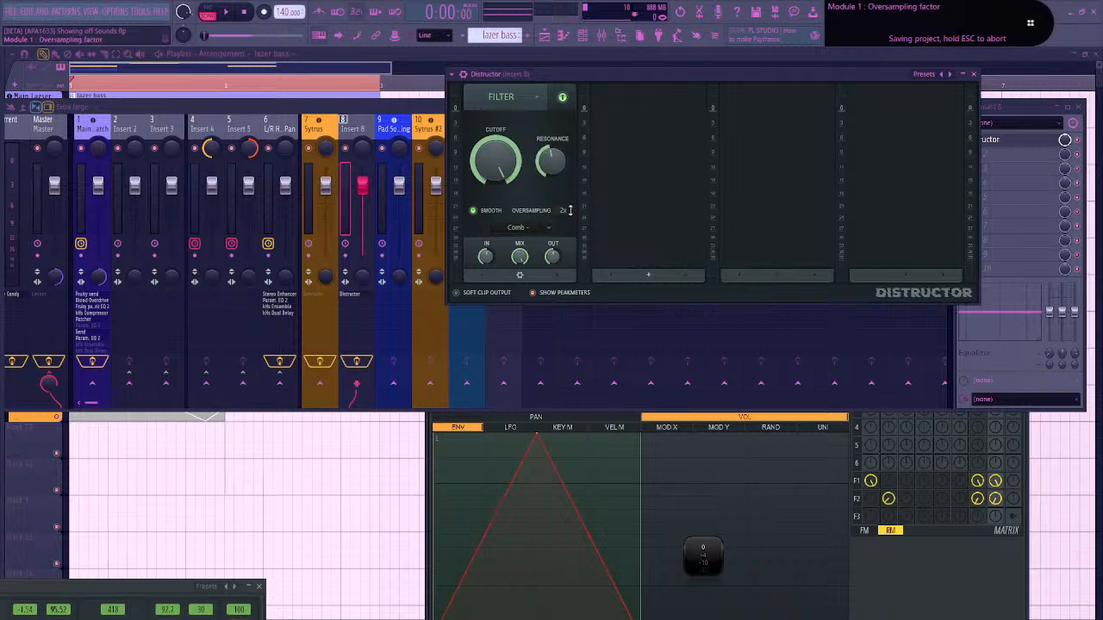
left_click_drag(504, 161, 505, 176)
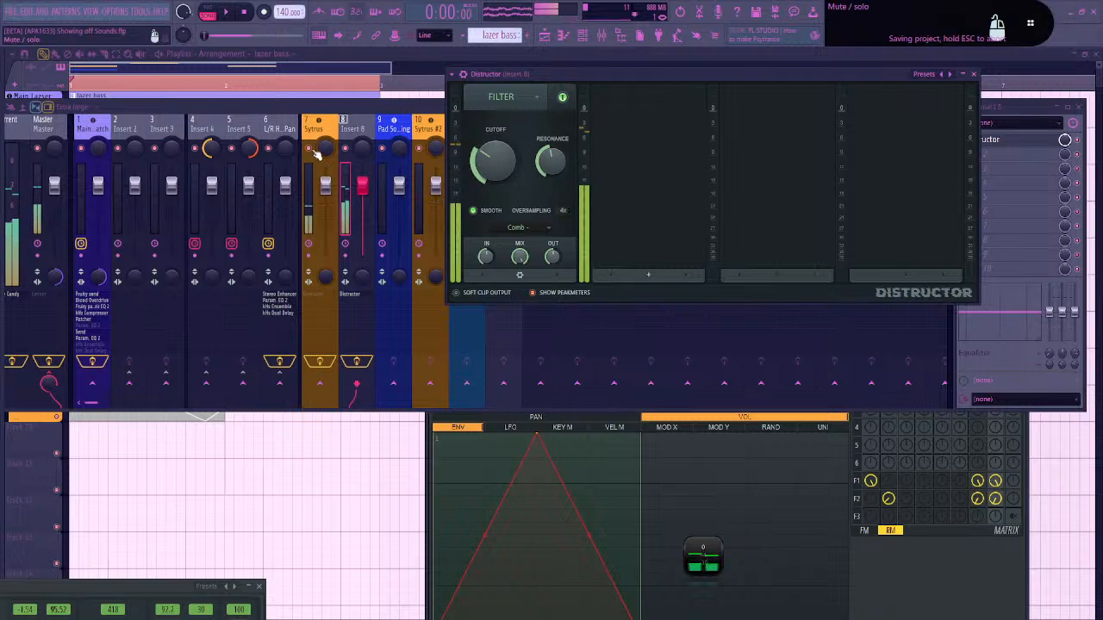
Mute the Sytrus mixer track, and raise the cutoff and resonance of the comb filter on Insert 8
left_click(425, 155)
left_click(583, 80)
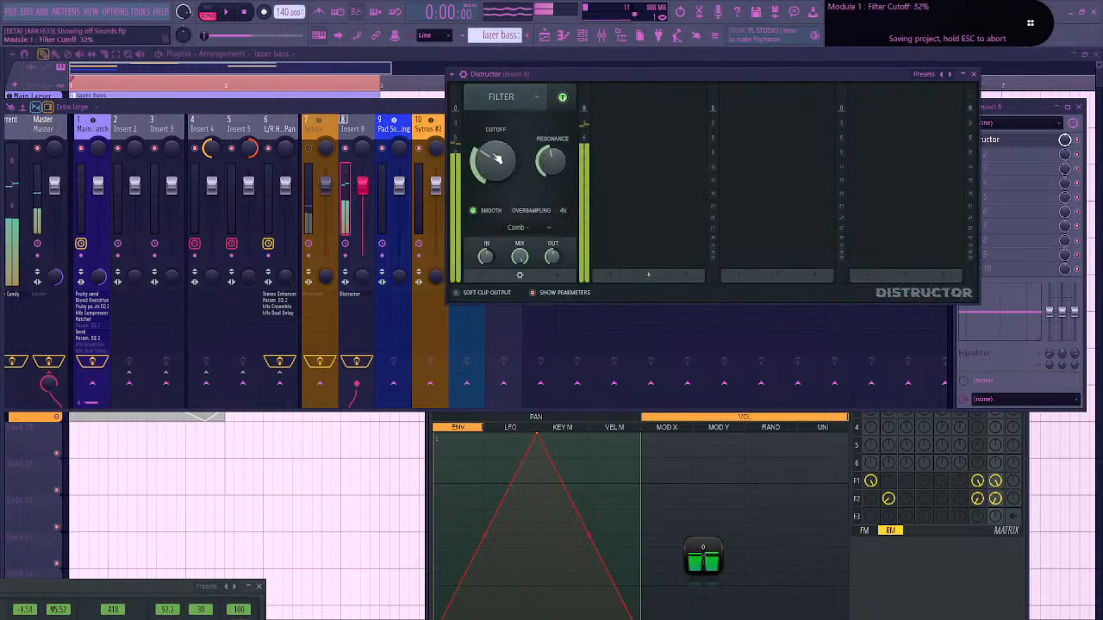
left_click_drag(496, 162, 496, 179)
left_click_drag(551, 162, 500, 165)
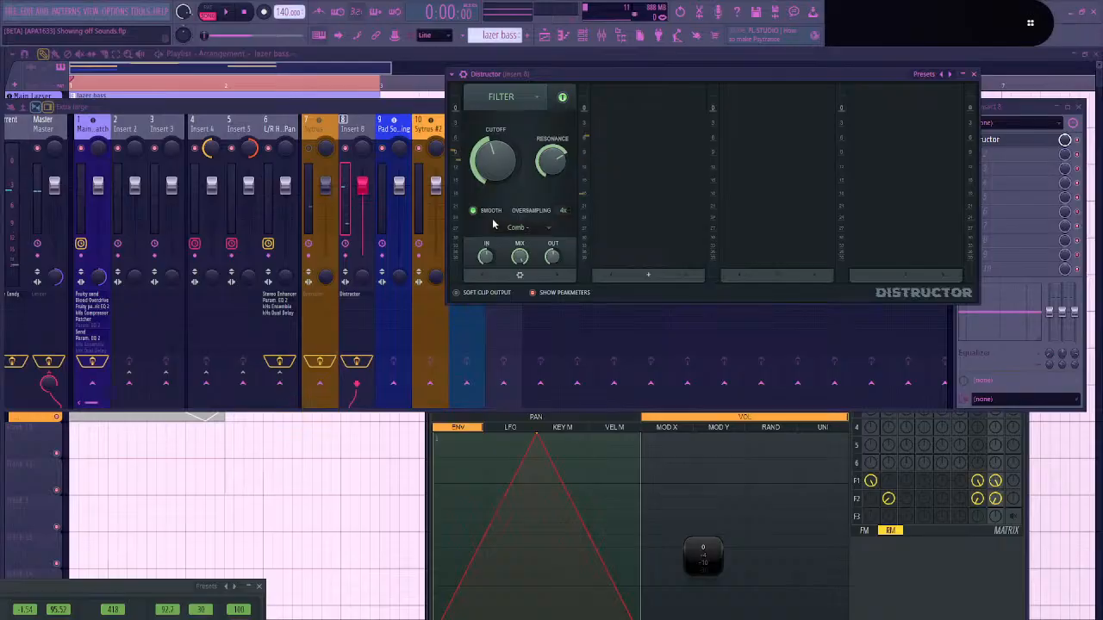
Add a Fruity Compressor before Distructor on Insert 8 with threshold -48.4 dB, ratio 5.7:1, attack 4.8 ms, release 306 ms and Vintage type
key("F8")
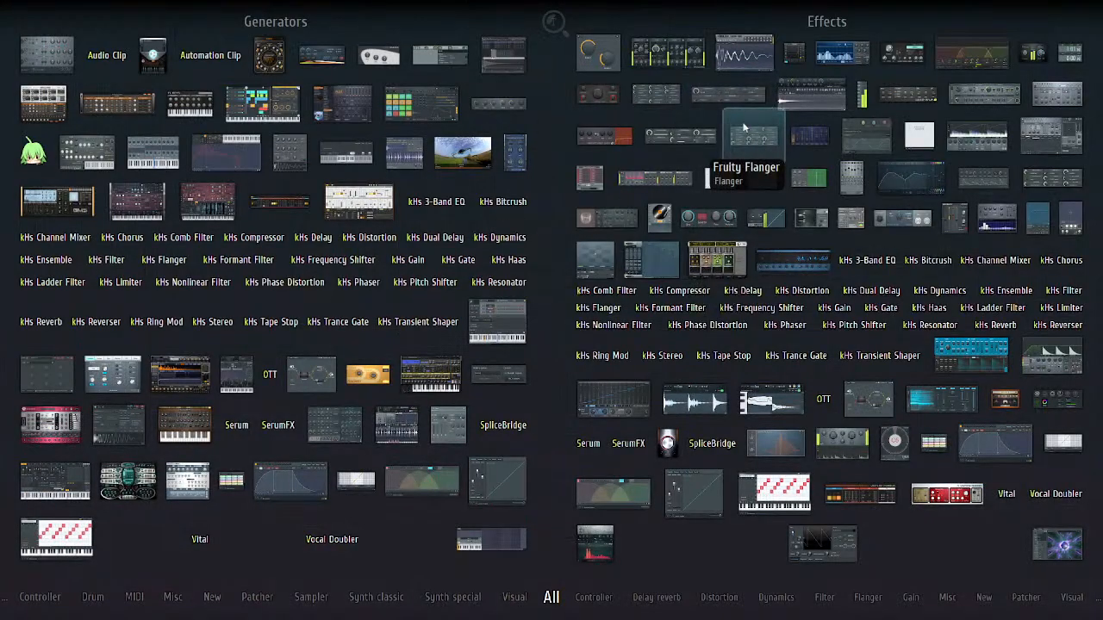
left_click_drag(726, 98, 651, 227)
left_click_drag(986, 155, 985, 140)
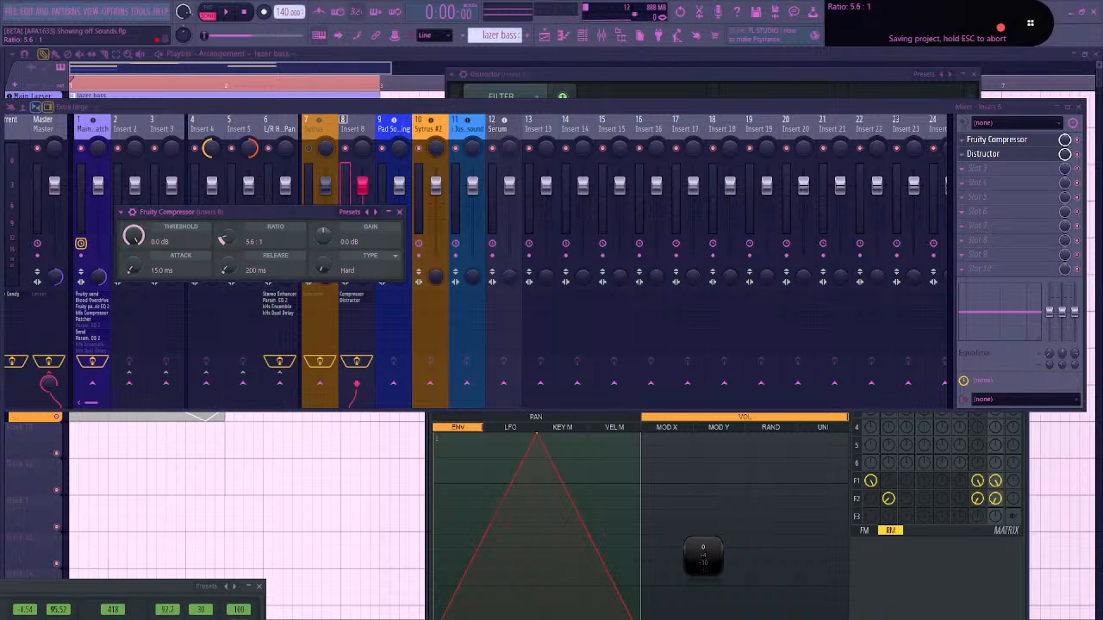
left_click_drag(134, 237, 134, 297)
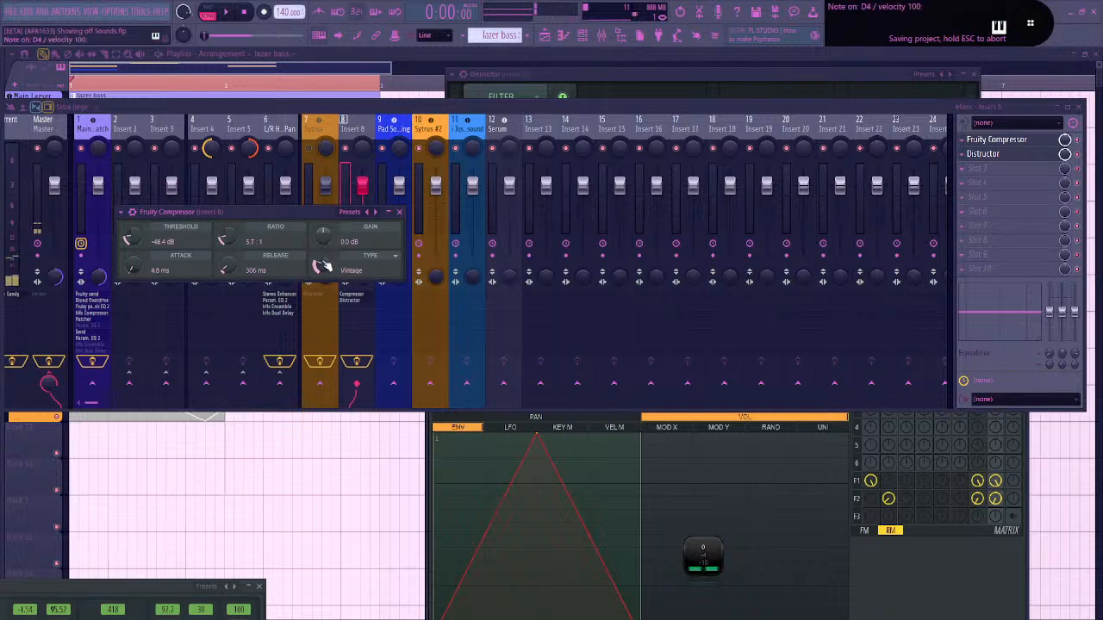
Move Distructor ahead of Fruity Compressor on Insert 8 and set the compressor's gain to 9.3 dB
left_click(1076, 155)
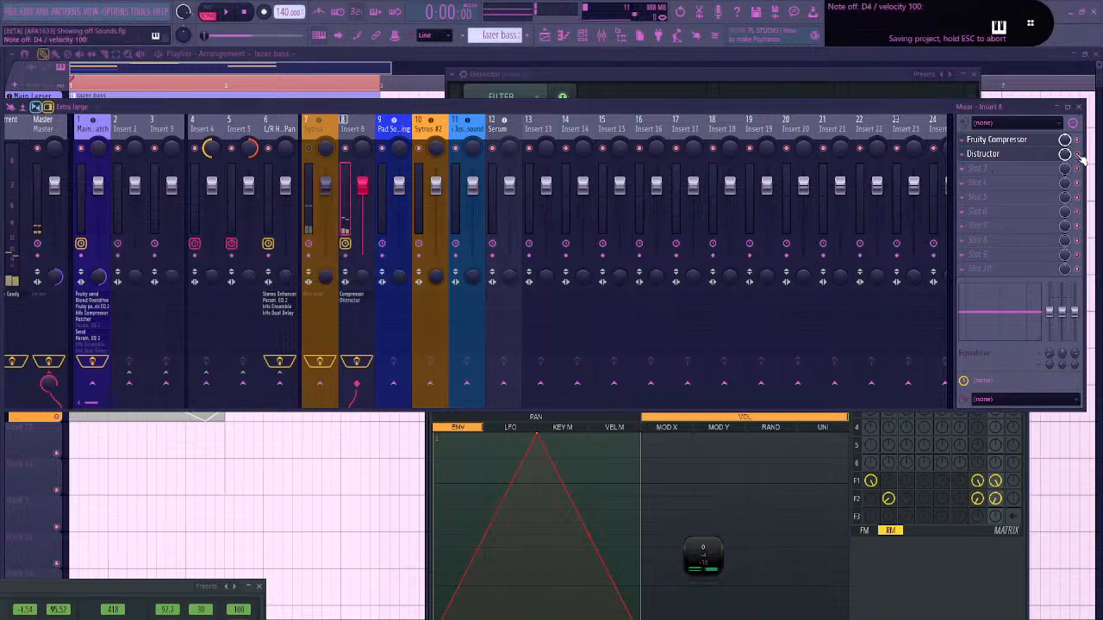
left_click(999, 155)
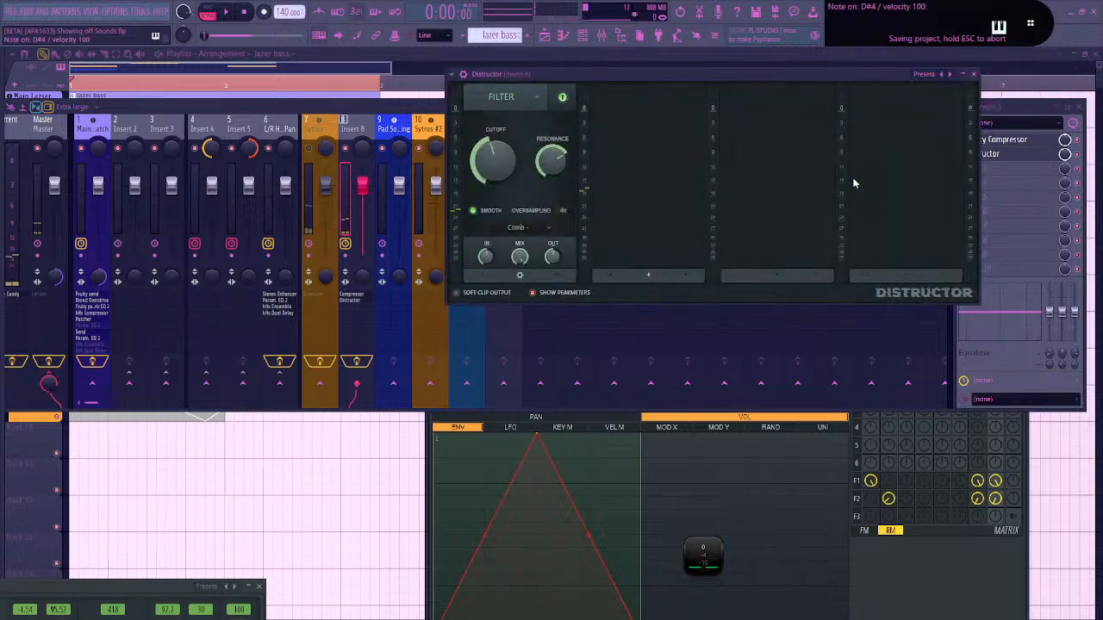
scroll(1014, 156, "up", 1)
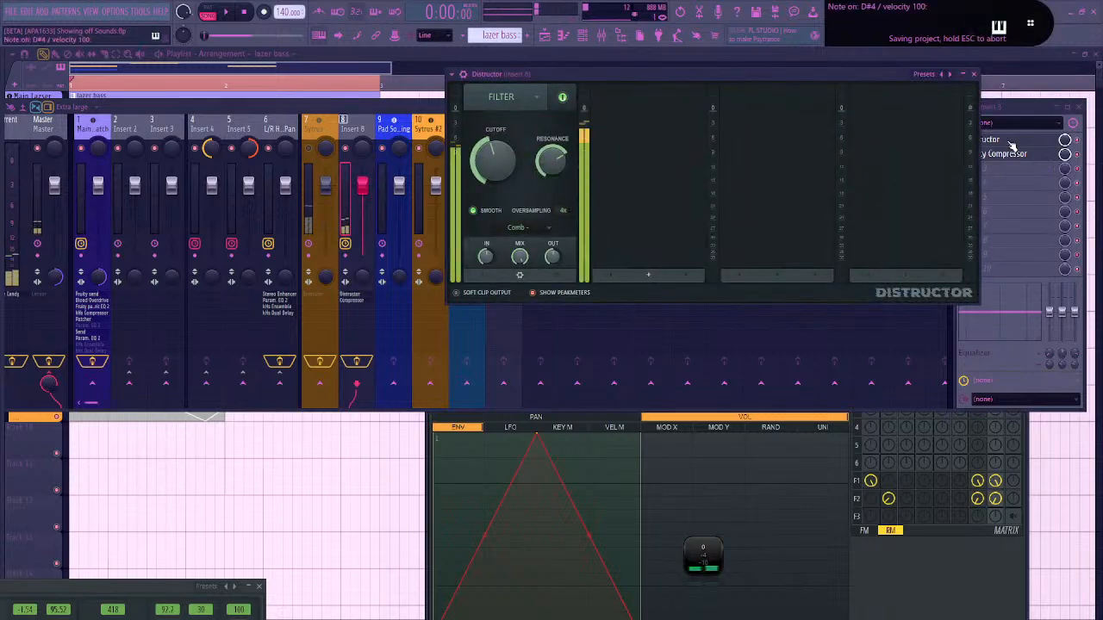
left_click(1082, 160)
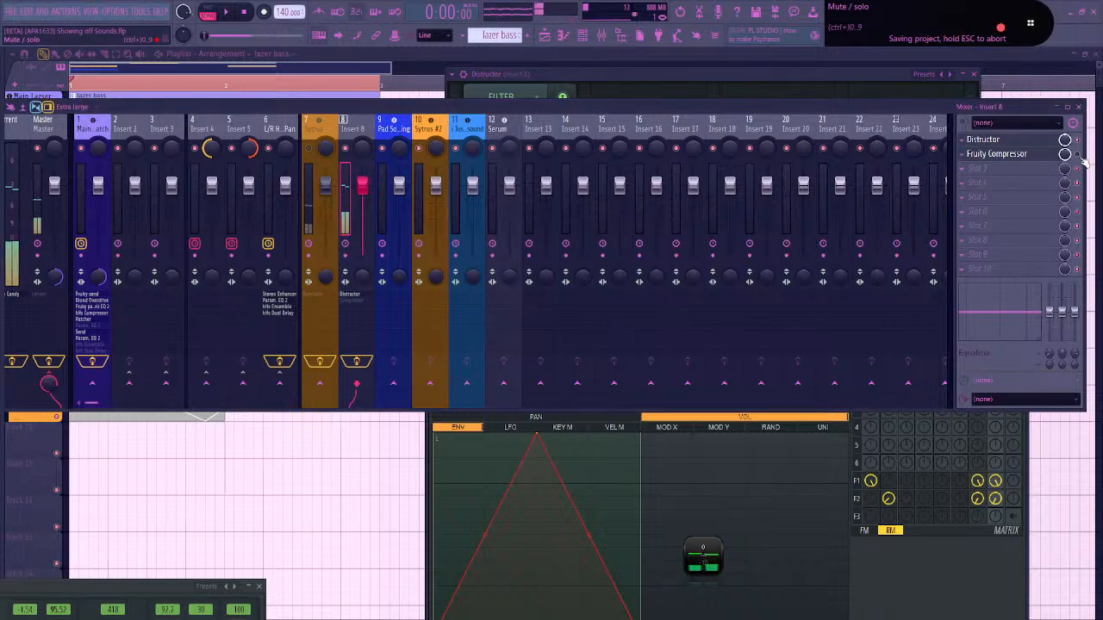
left_click(1038, 159)
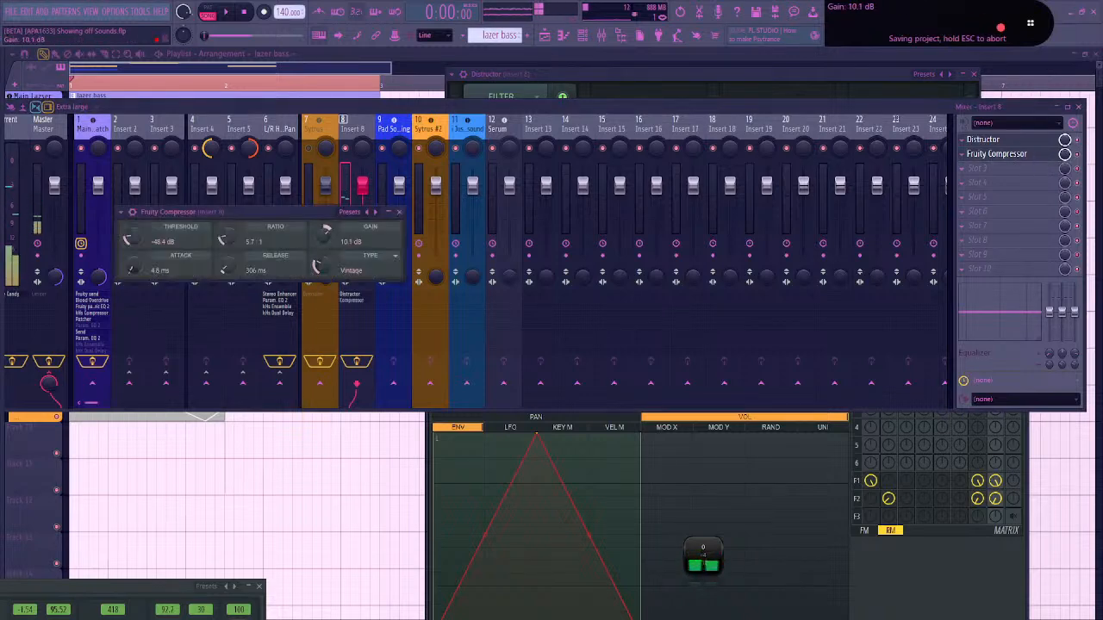
left_click_drag(346, 200, 348, 204)
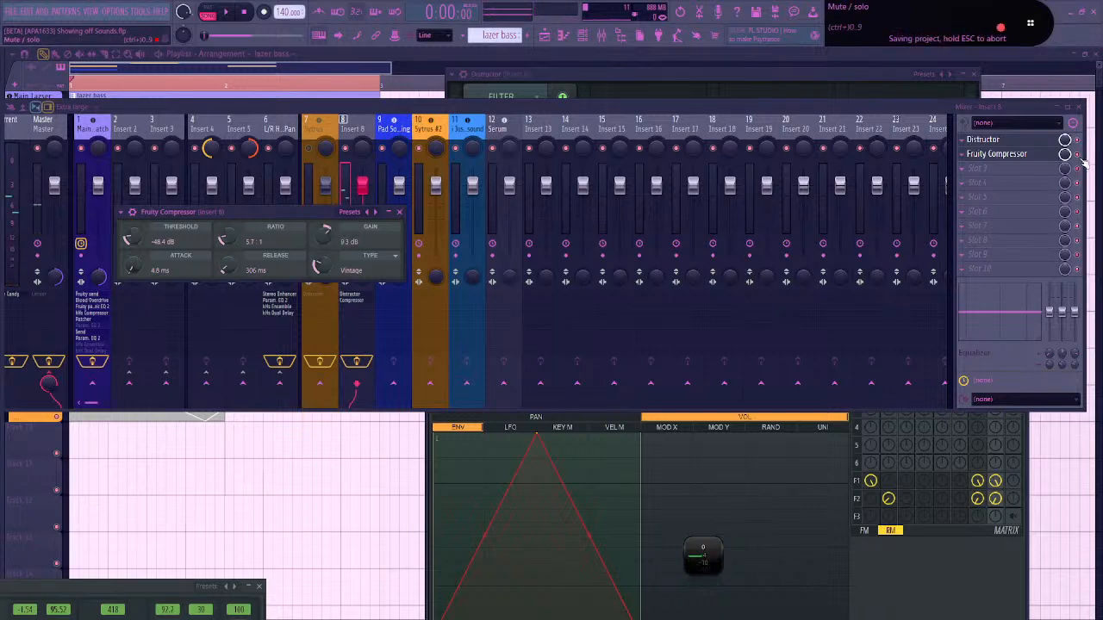
Bypass the compressor on Insert 8, then lower the comb filter's output, turn off its smoothing and set its cutoff to about halfway
left_click(1055, 140)
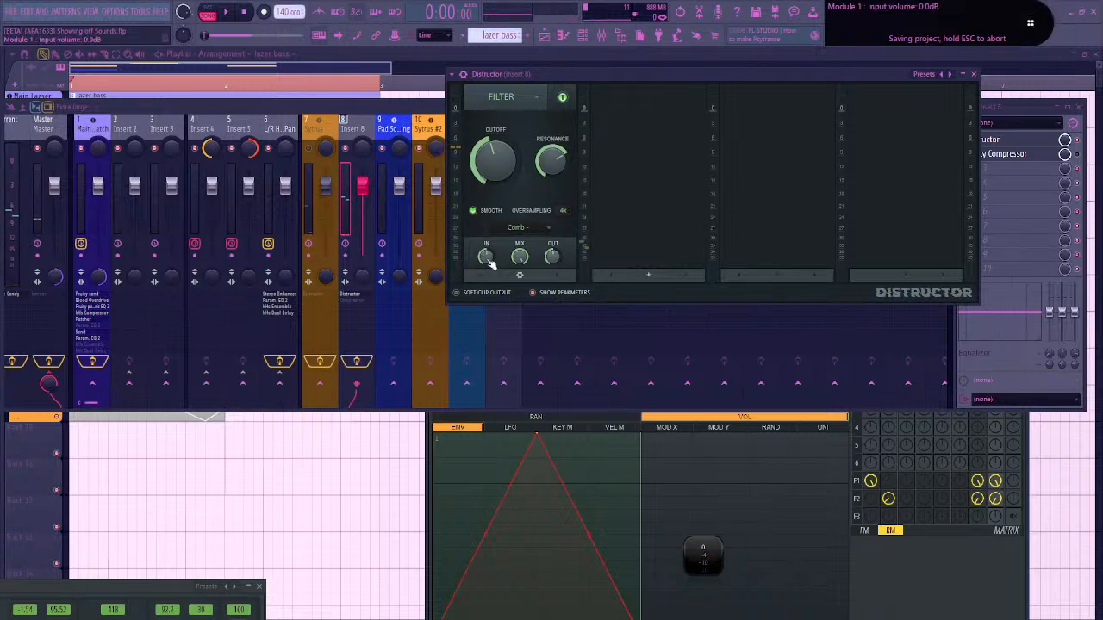
left_click_drag(551, 257, 551, 267)
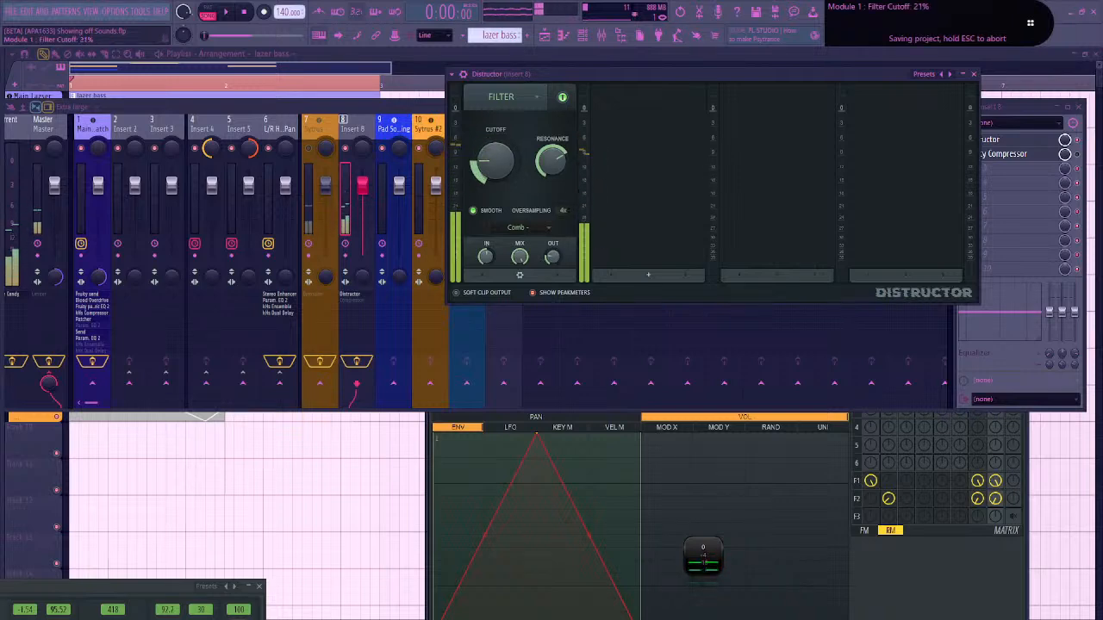
left_click(485, 212)
left_click_drag(501, 161, 502, 156)
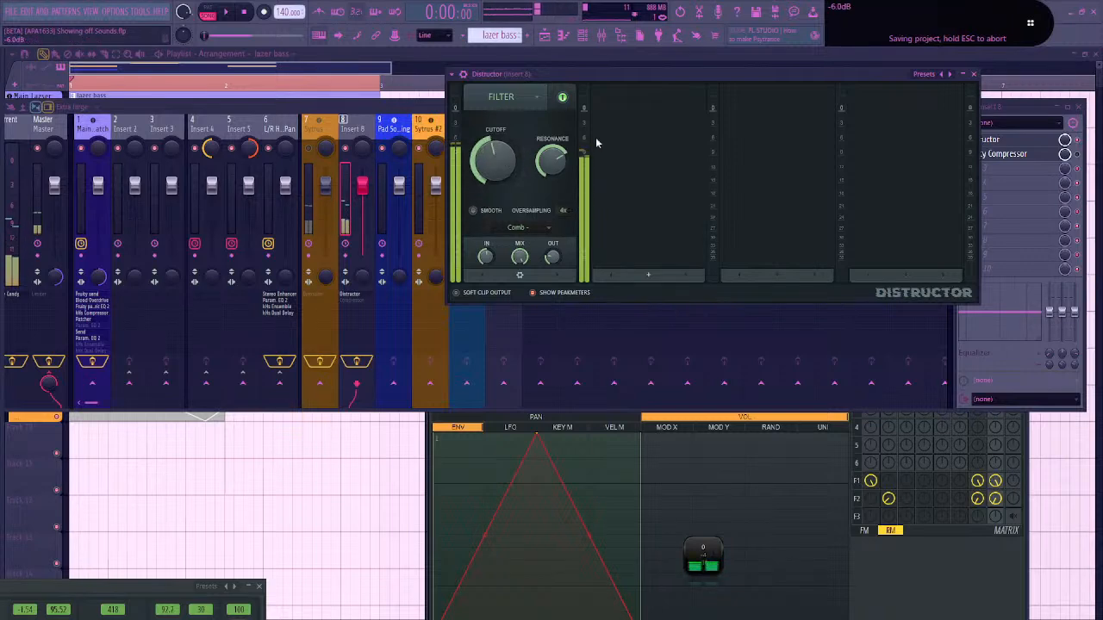
Add a second Filter module ahead of the comb filter and make it High pass 24 with cutoff near halfway and slightly raised resonance
left_click(651, 278)
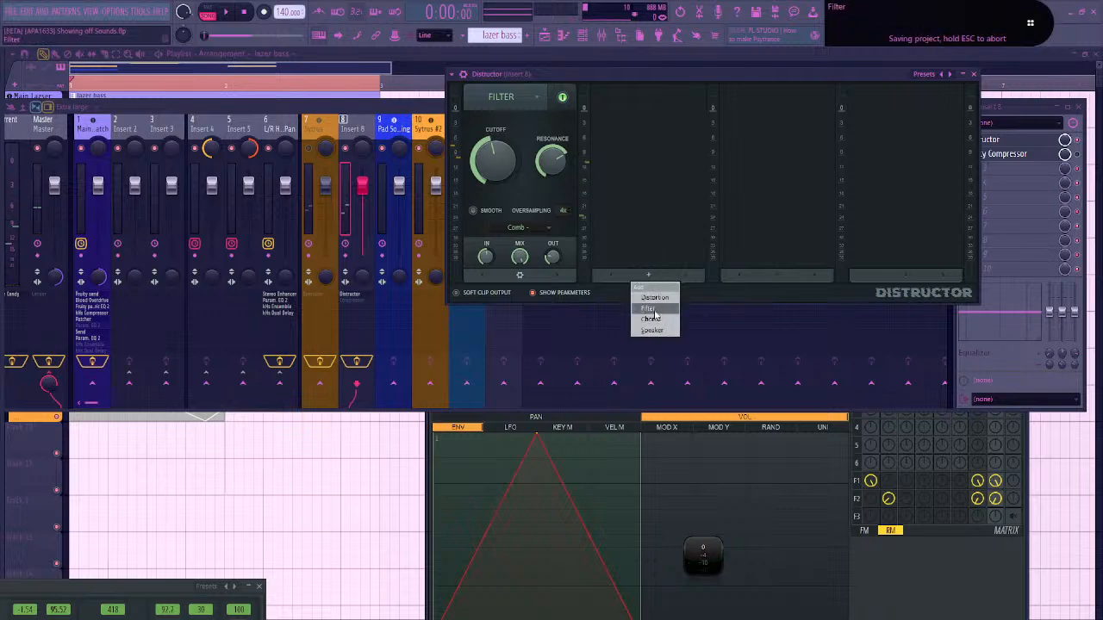
left_click(654, 312)
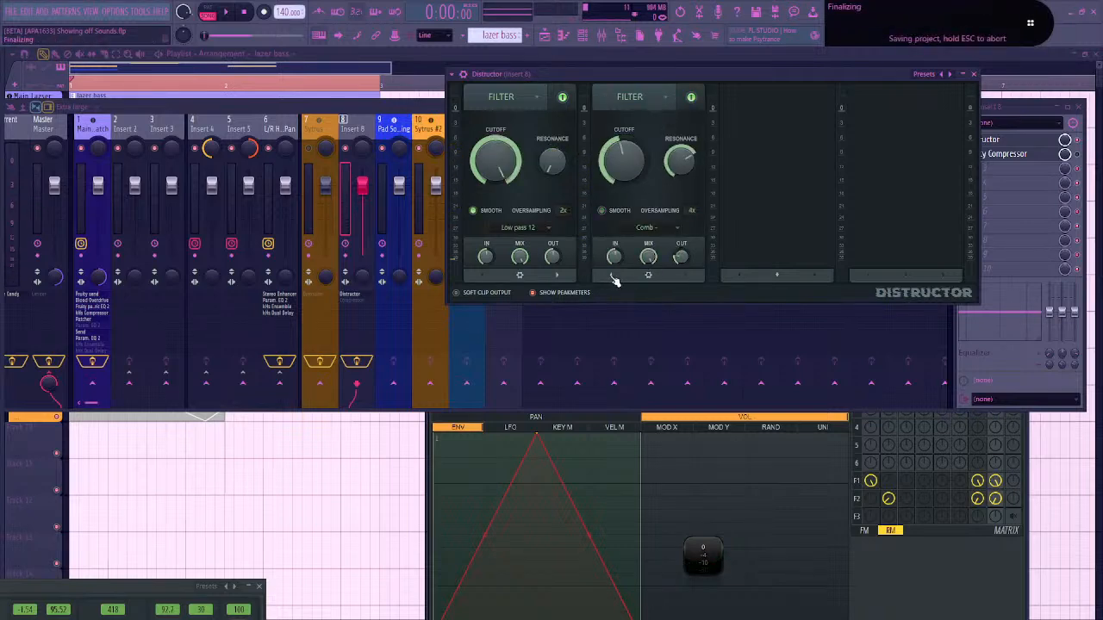
left_click(526, 228)
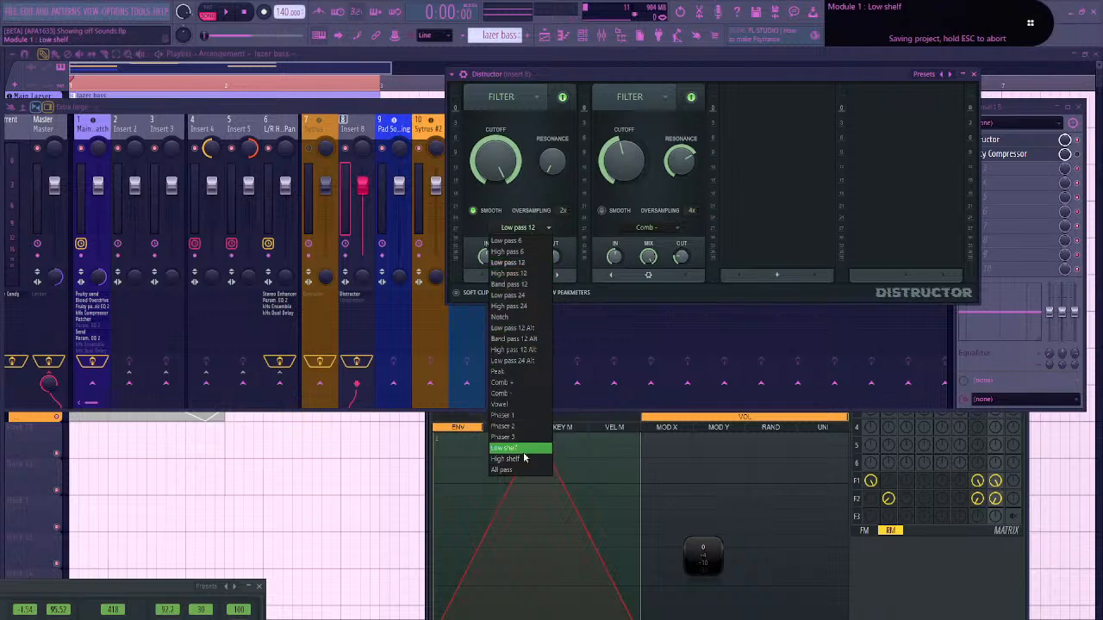
left_click(515, 317)
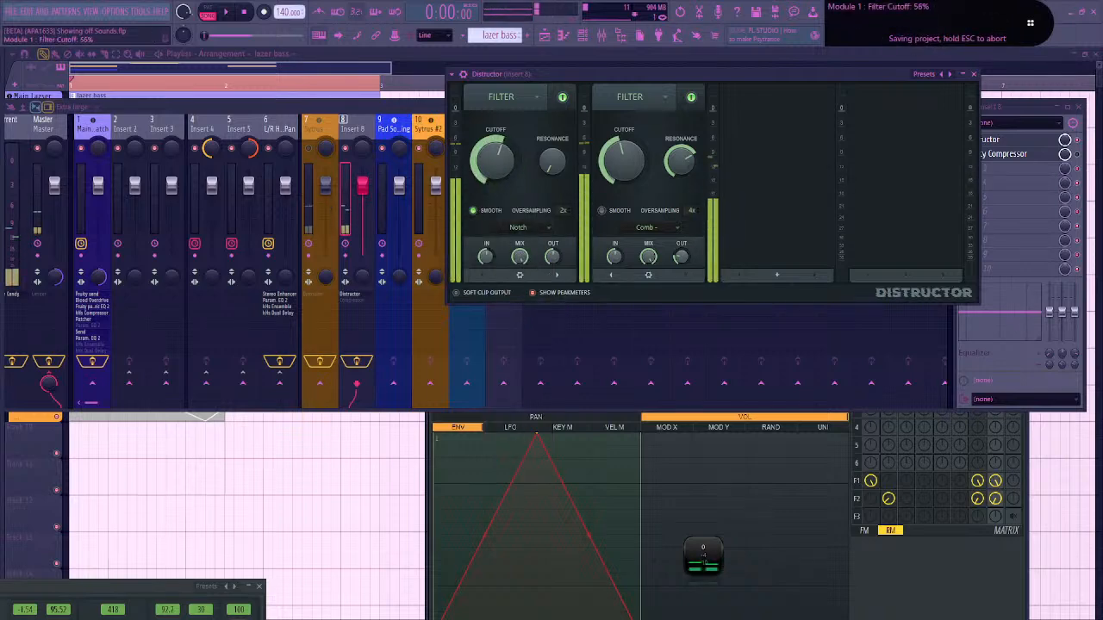
scroll(538, 233, "down", 3)
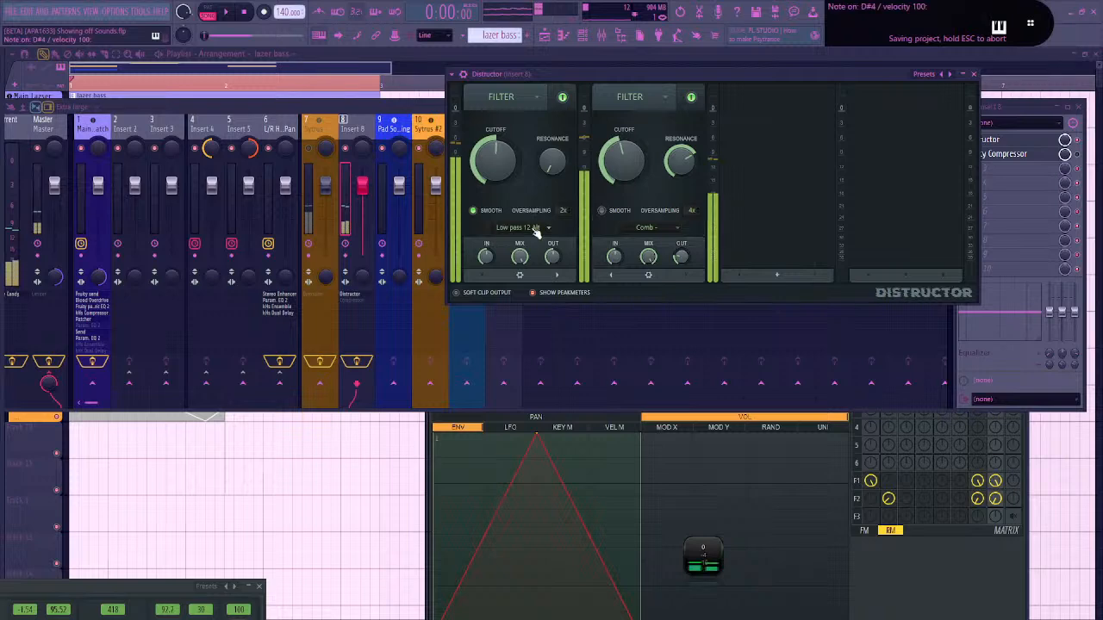
scroll(537, 231, "down", 3)
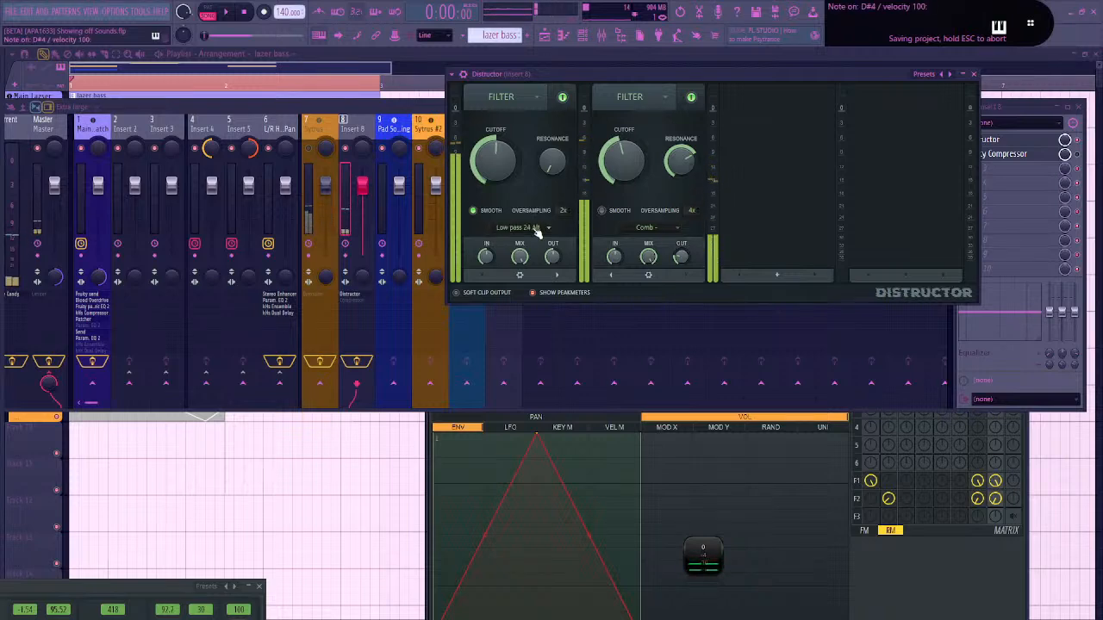
scroll(537, 231, "down", 2)
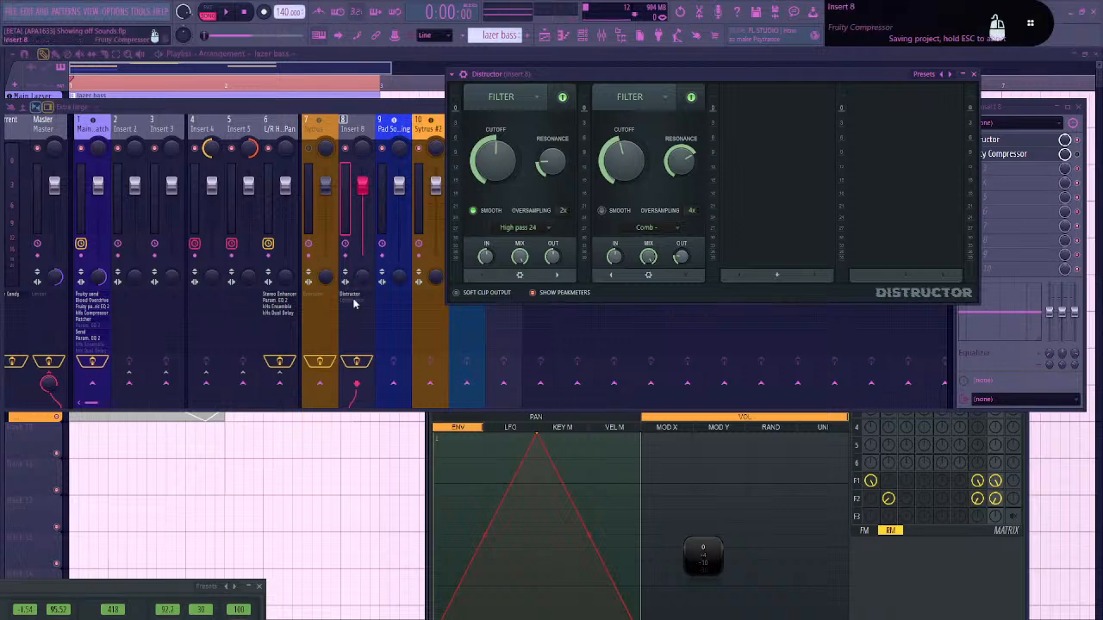
Re-enable the compressor on Insert 8 and unmute the Sytrus mixer track
key("z")
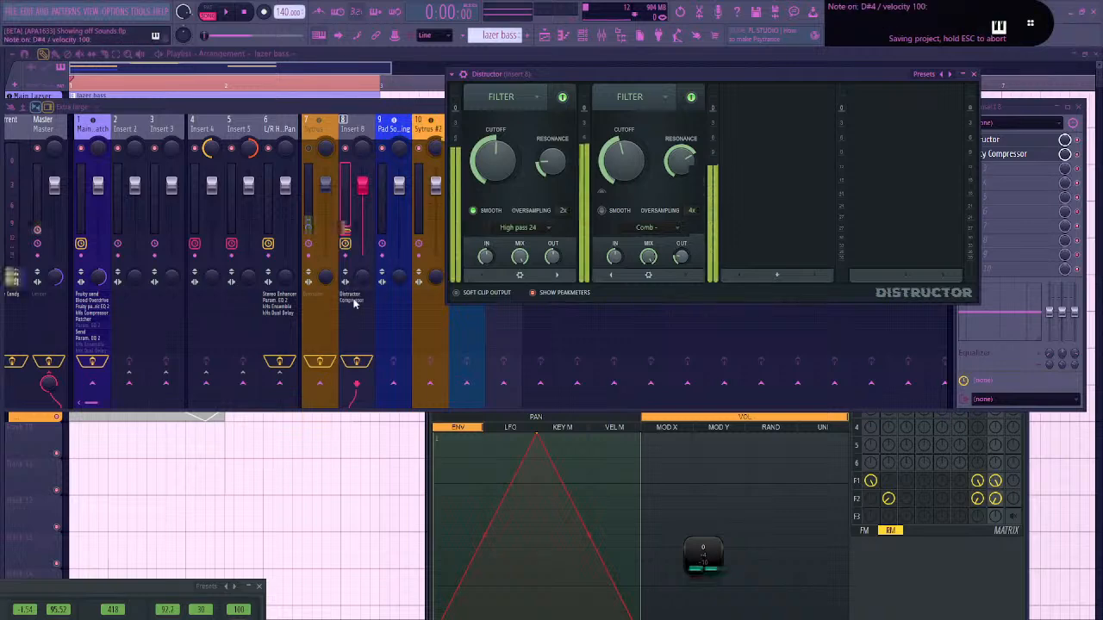
left_click(314, 153)
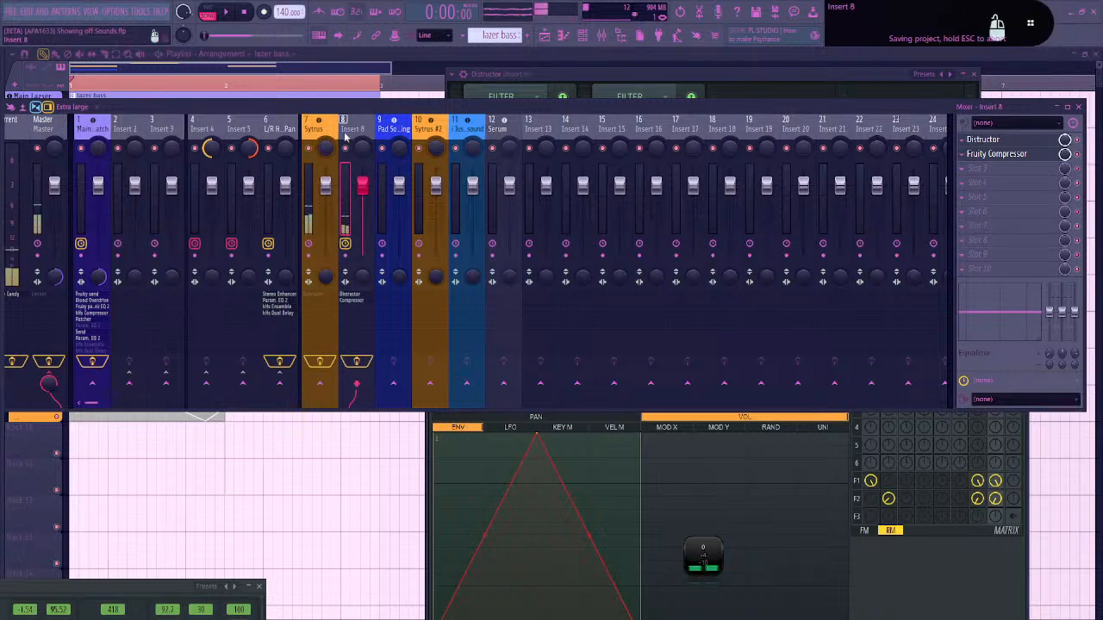
Add a Transient Processor after Distructor on the Sytrus mixer track
left_click(321, 231)
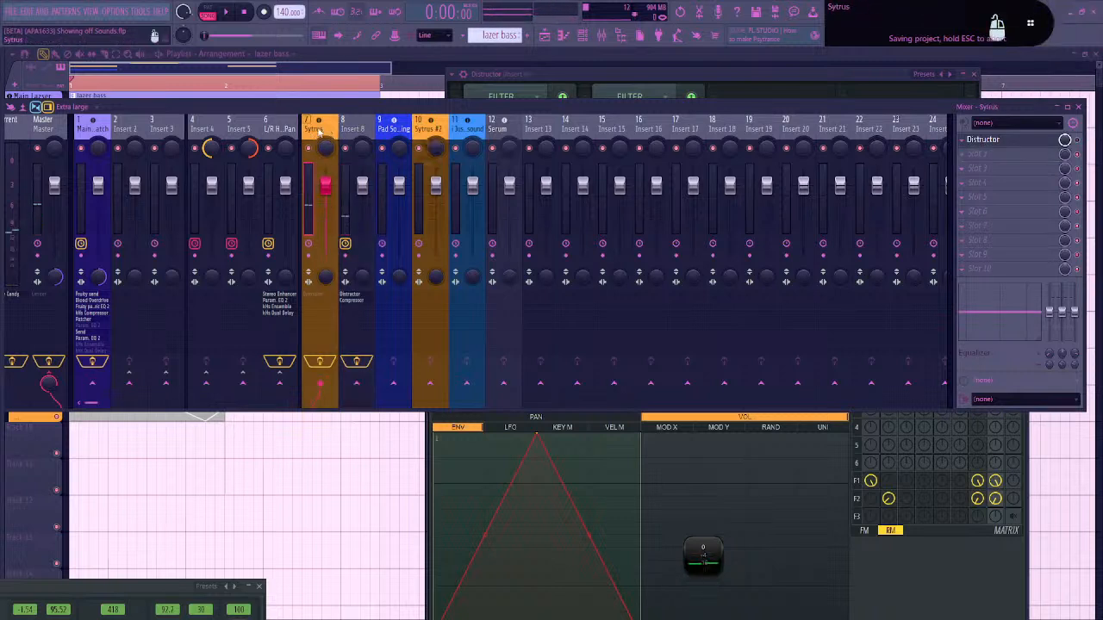
key("F8")
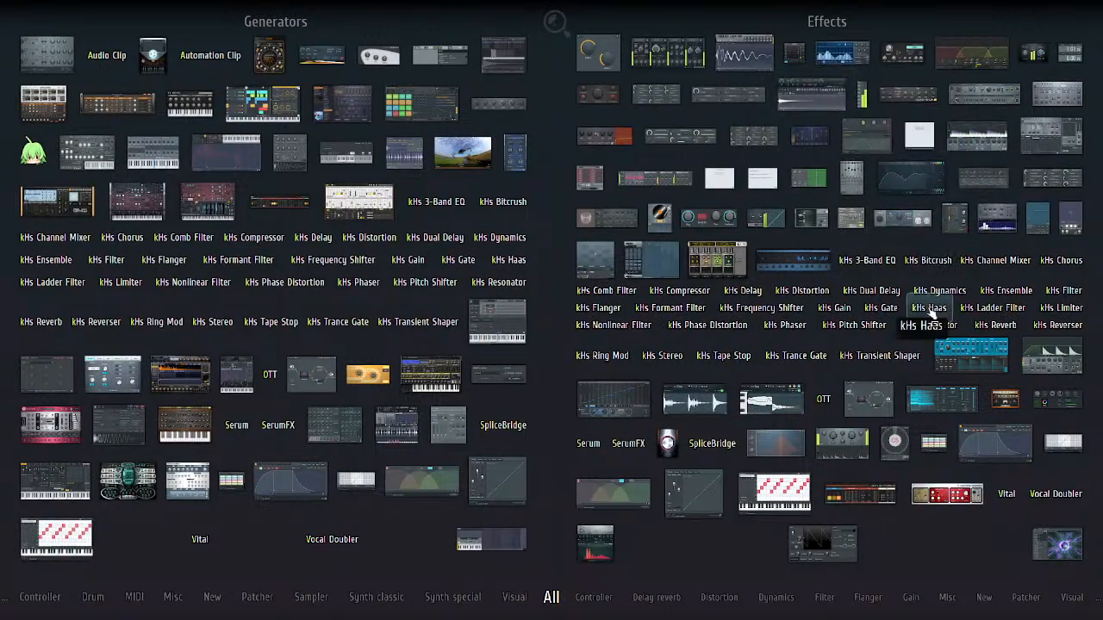
left_click_drag(857, 447, 325, 145)
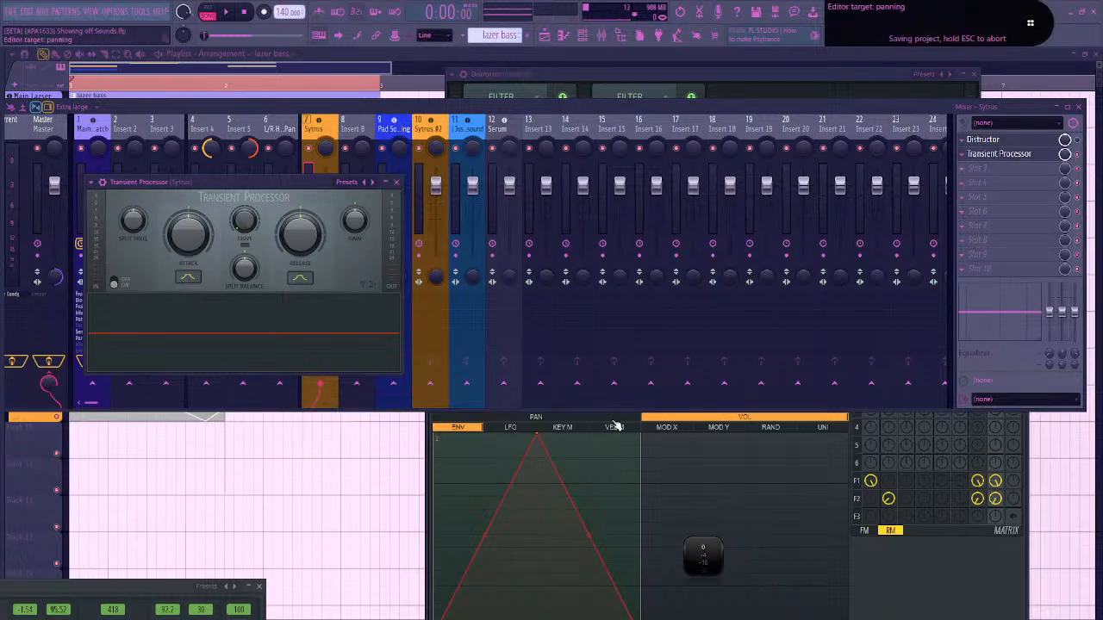
Bring the Sytrus window forward and bend both slopes of its FX volume envelope inward into a sharp curved peak
left_click(883, 579)
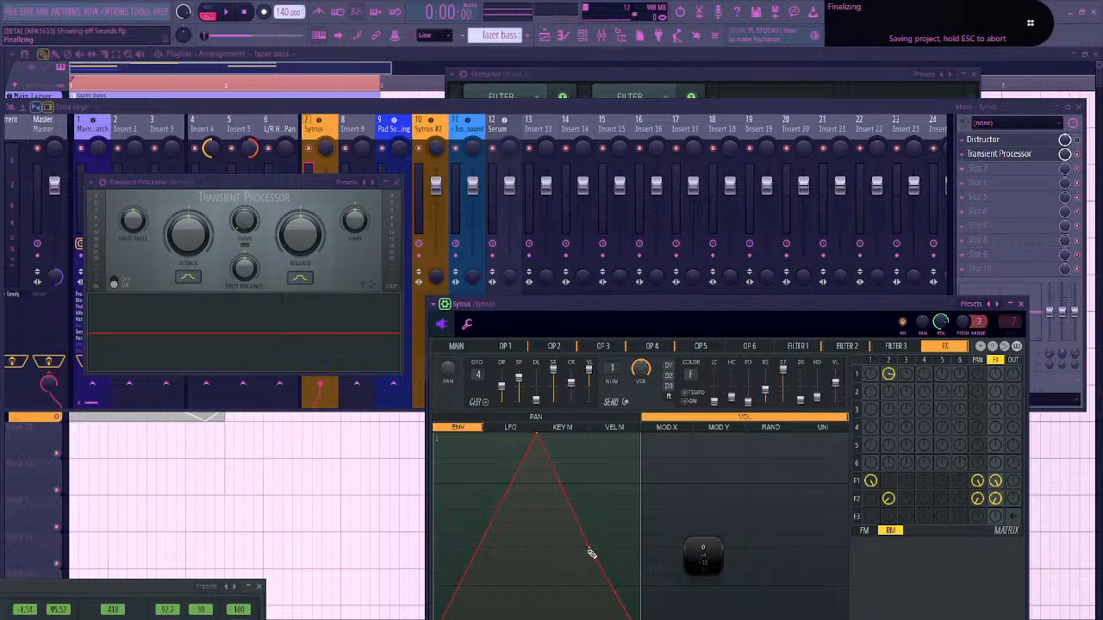
left_click_drag(635, 325, 634, 188)
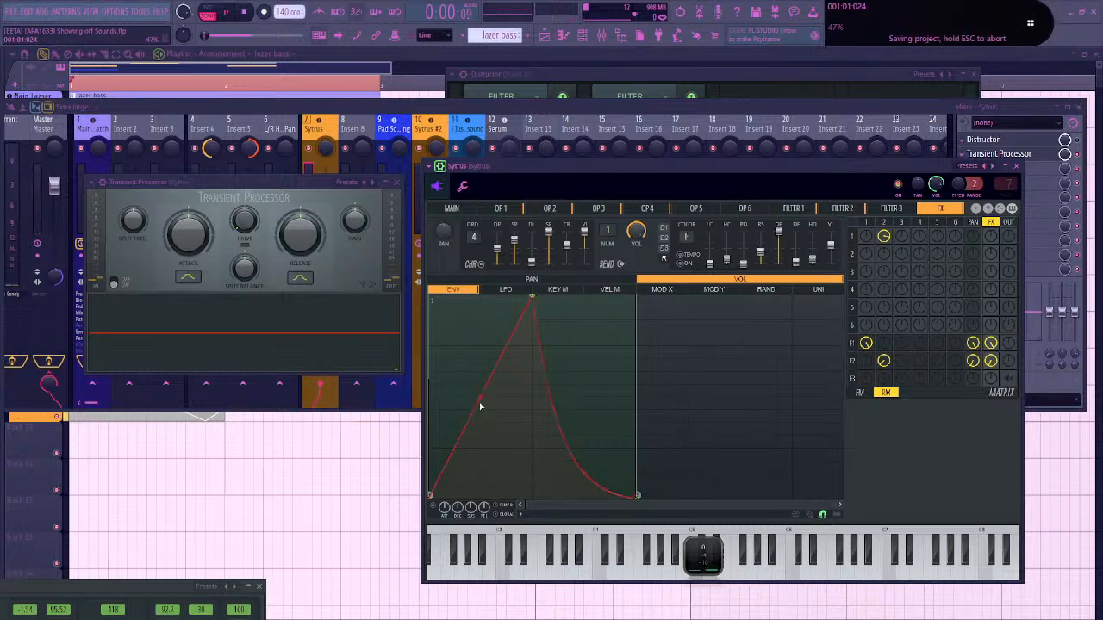
left_click_drag(480, 398, 481, 472)
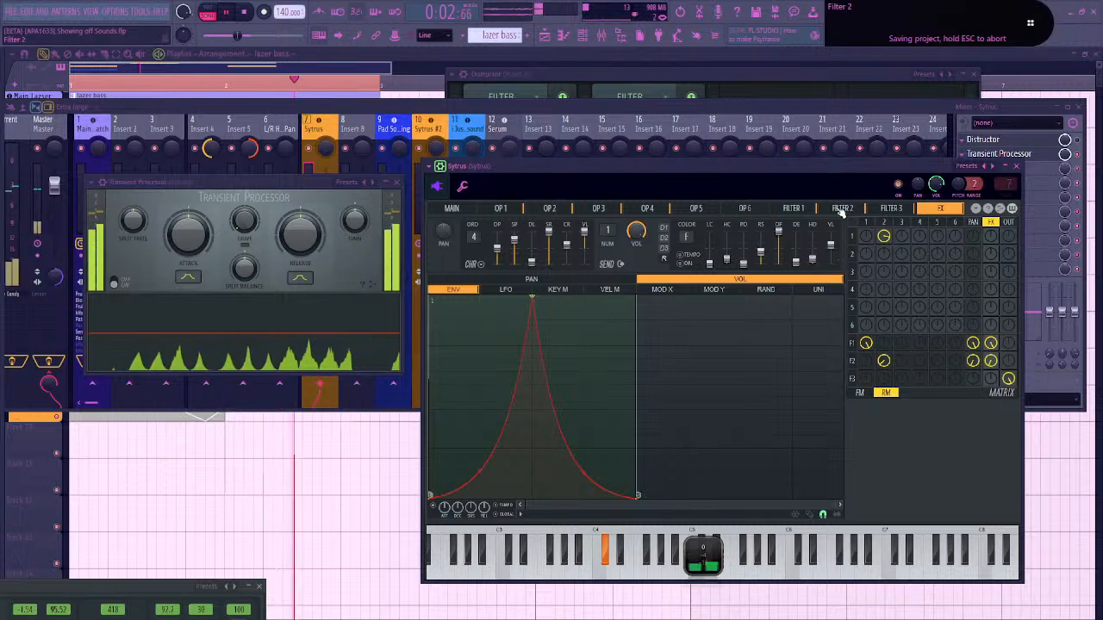
Raise the start and end points of Filter 3's cutoff envelope in Sytrus to the centre line
left_click(891, 207)
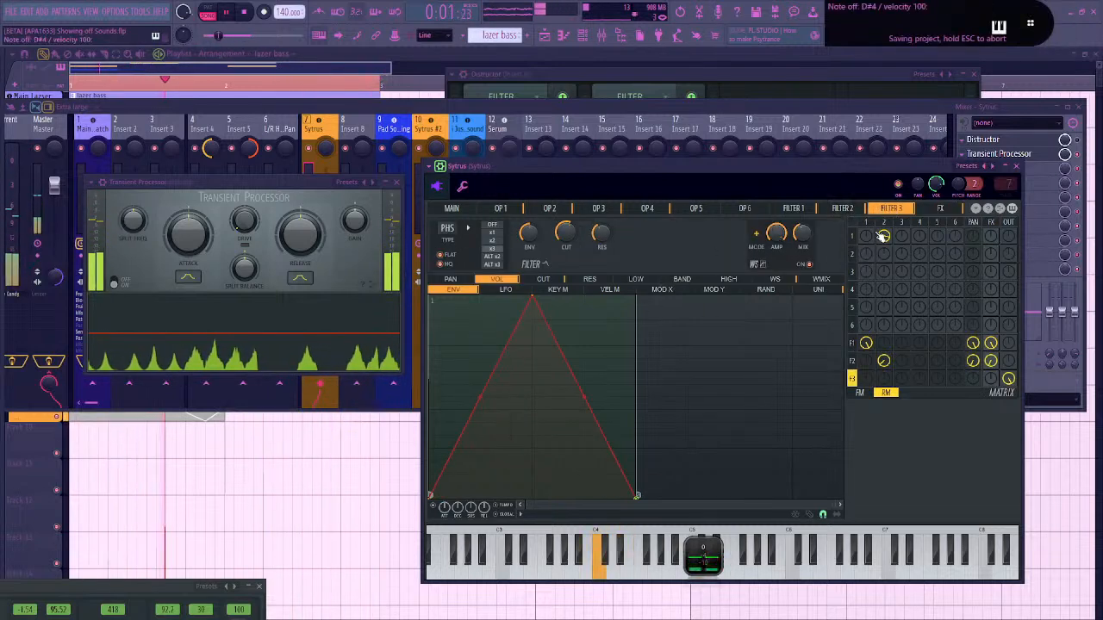
left_click(548, 280)
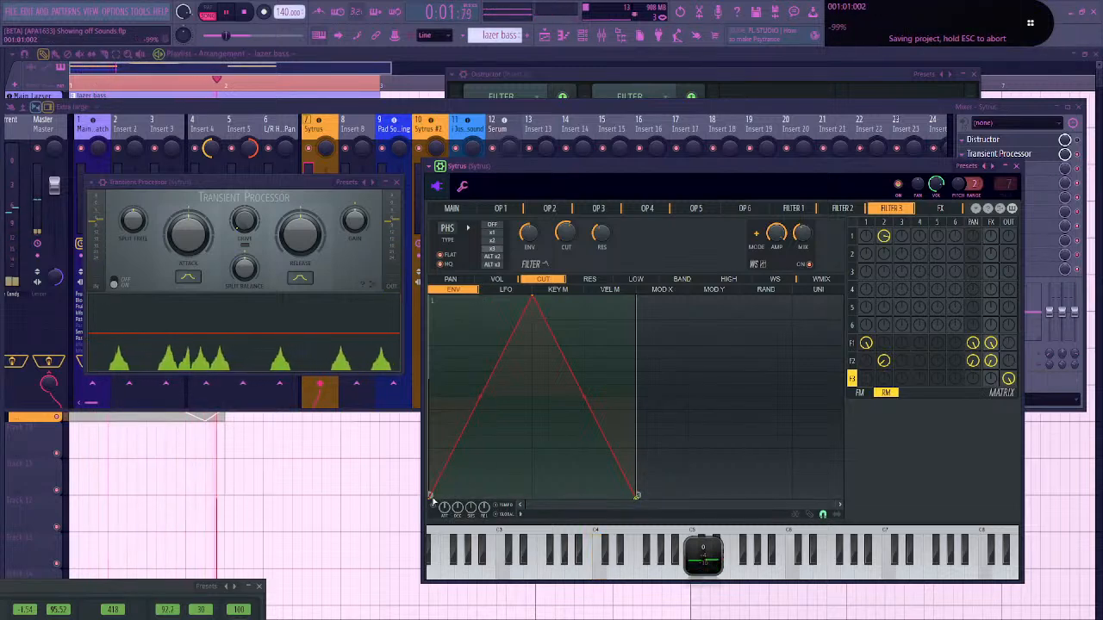
left_click_drag(430, 497, 428, 400)
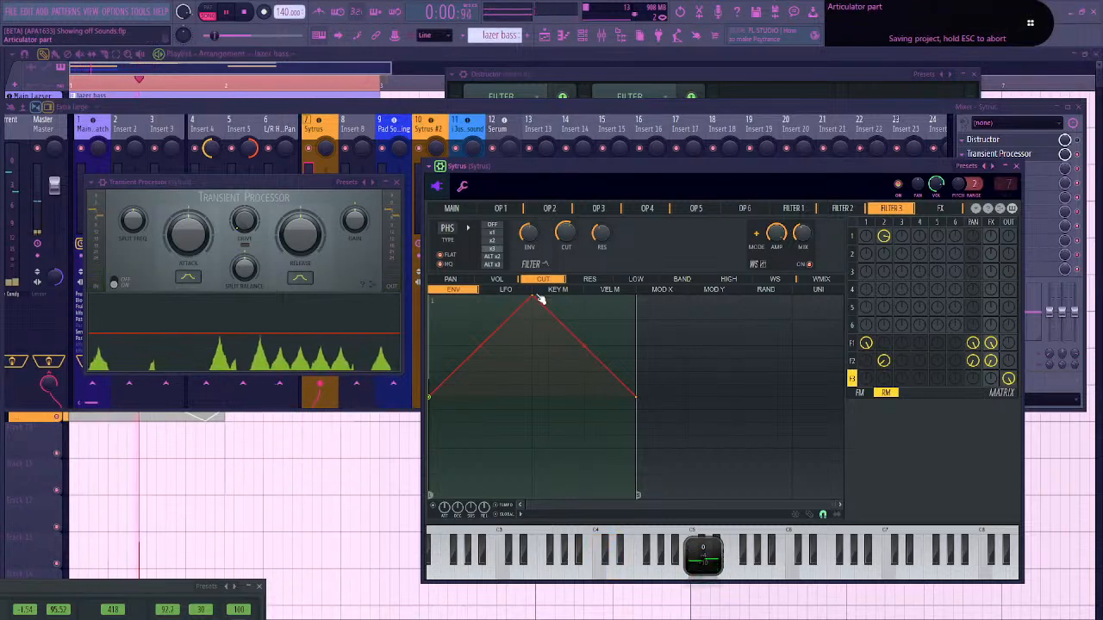
Extend Filter 3's cutoff envelope with a straight dip to the minimum and back to centre, and stretch the loop region to the last point
left_click_drag(763, 445, 616, 441)
right_click(588, 497)
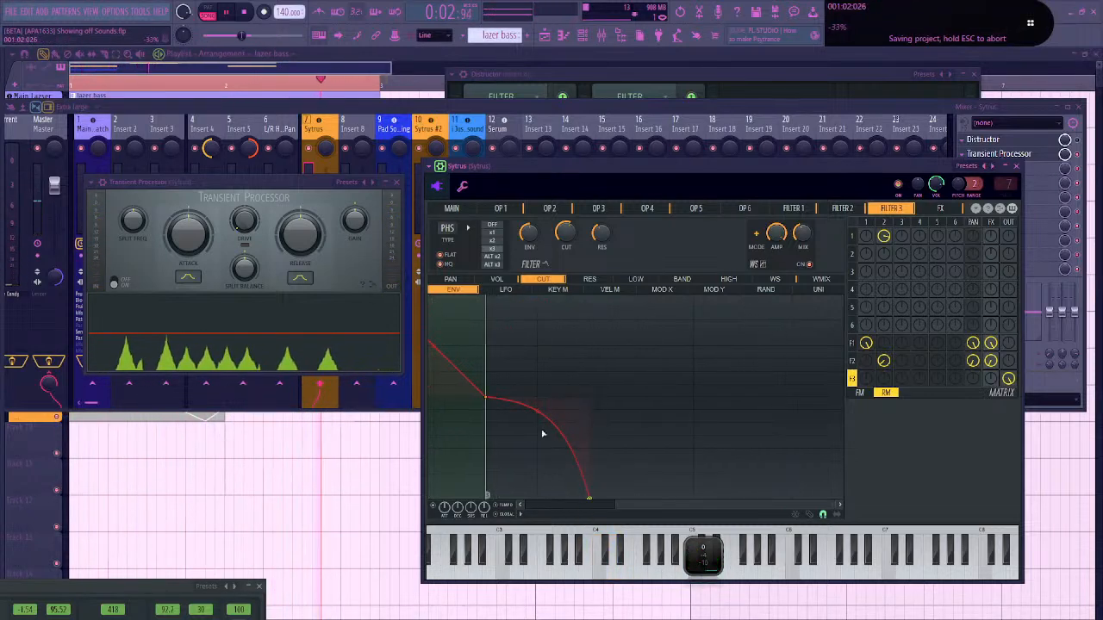
left_click_drag(534, 411, 635, 438)
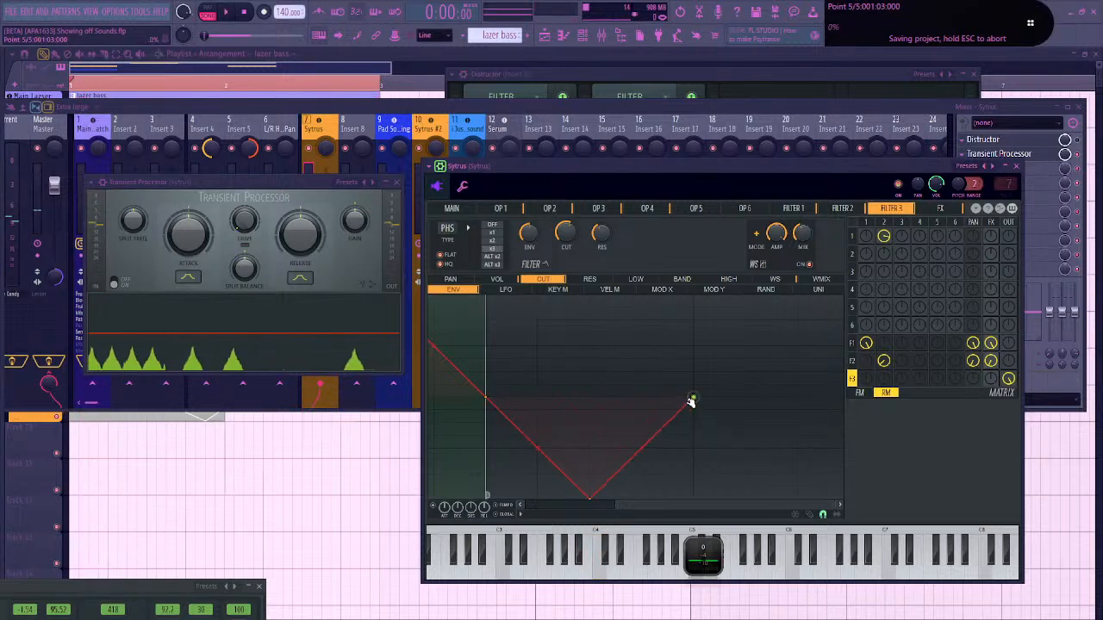
left_click_drag(601, 470, 684, 416)
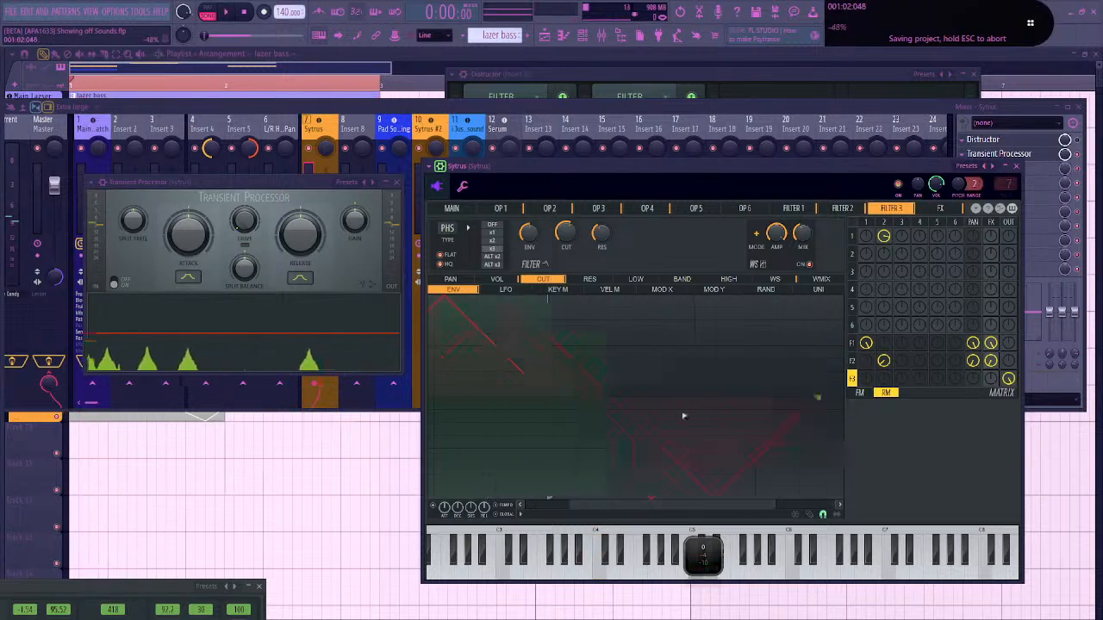
right_click(825, 404)
left_click(916, 490)
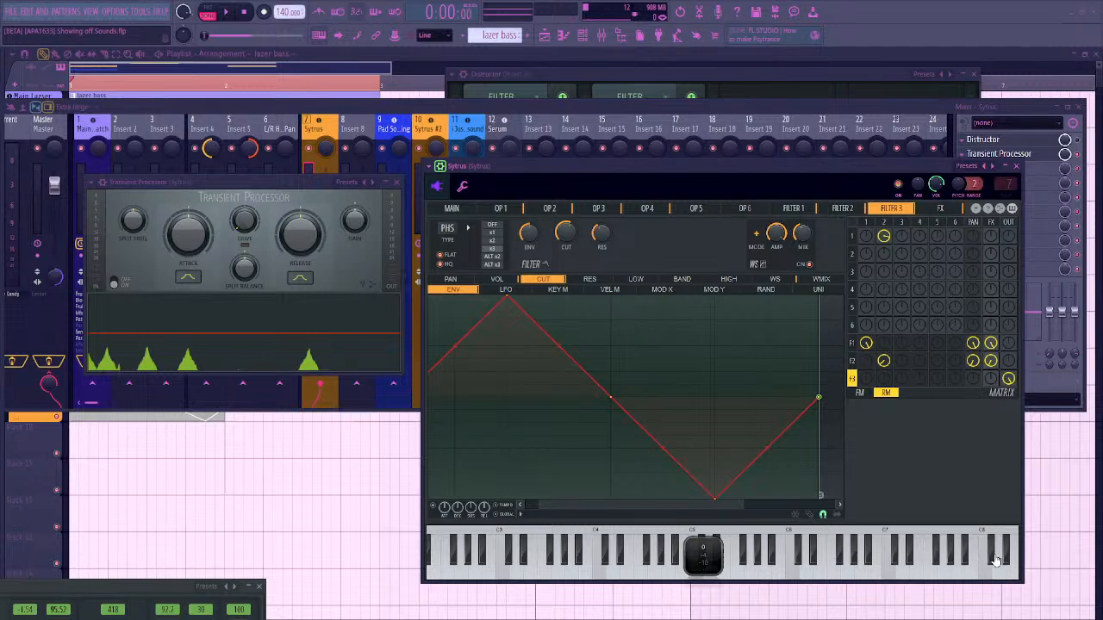
Bring the playlist to the front, reopen the mixer and move its window down below the playlist's upper tracks
key("alt+Tab")
key("ctrl+s")
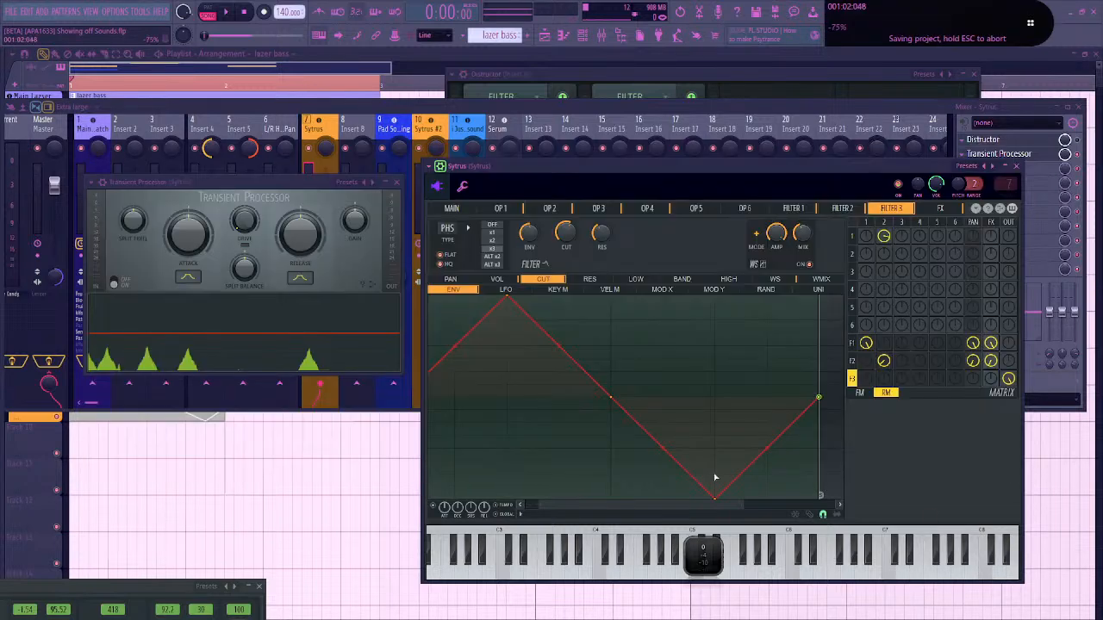
left_click(416, 58)
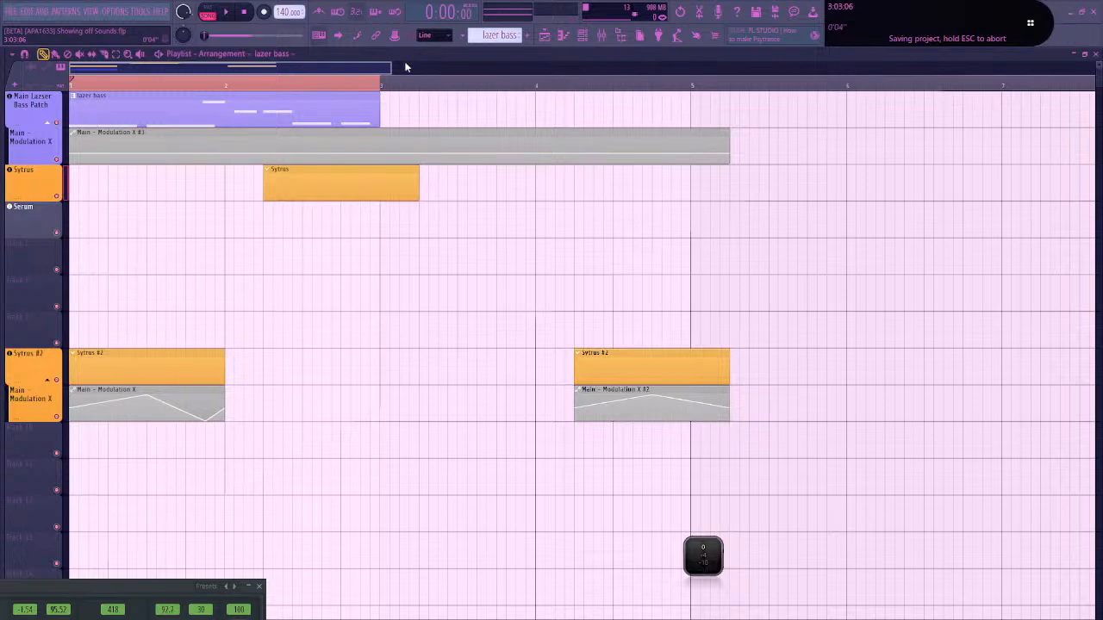
left_click(603, 40)
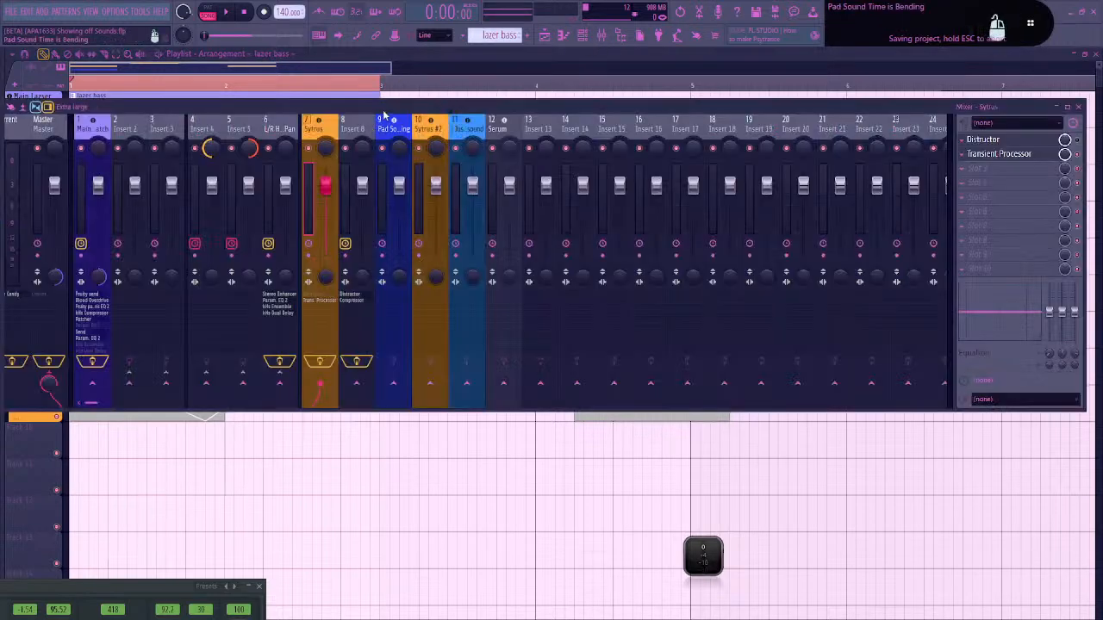
left_click_drag(383, 102, 393, 203)
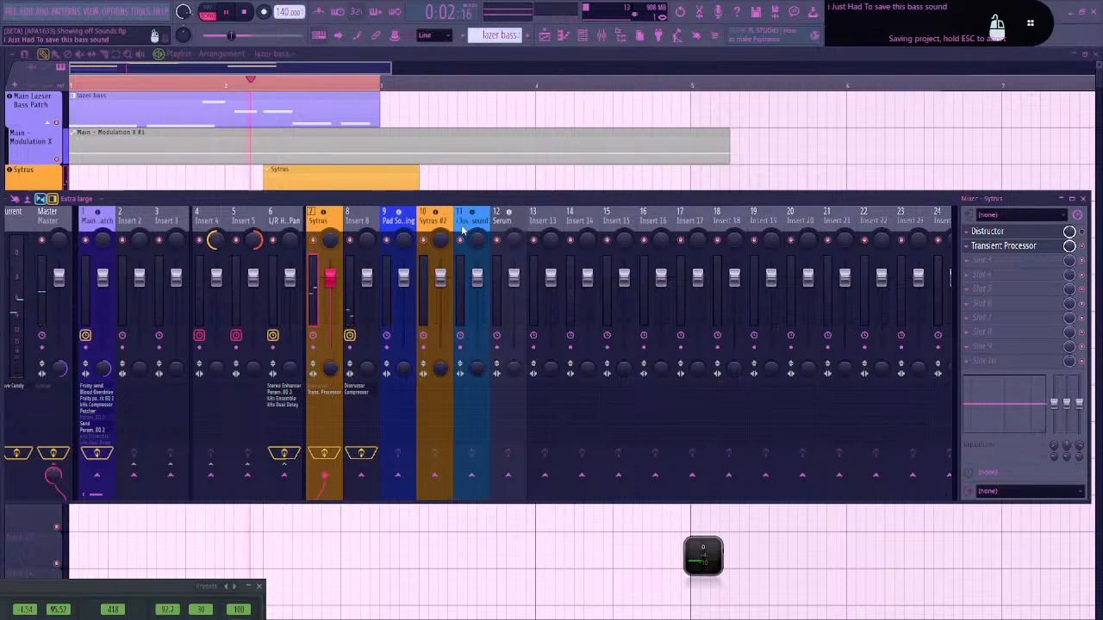
Close the mixer, bring up the channel rack over the playlist, and briefly audition the song
left_click(604, 41)
key("space")
left_click(586, 41)
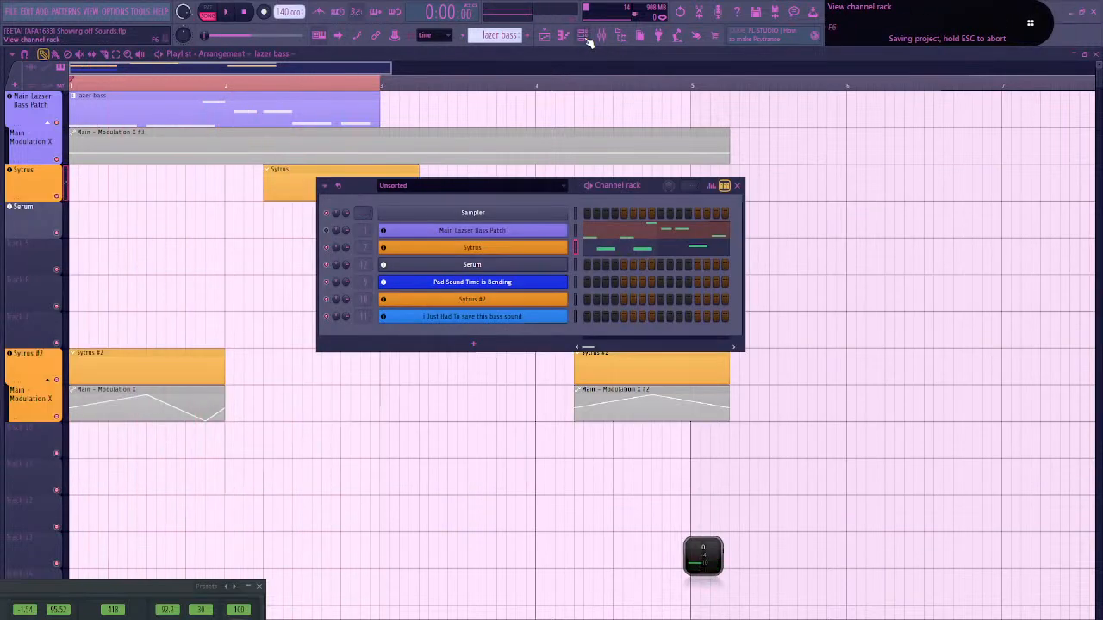
key("ctrl+s")
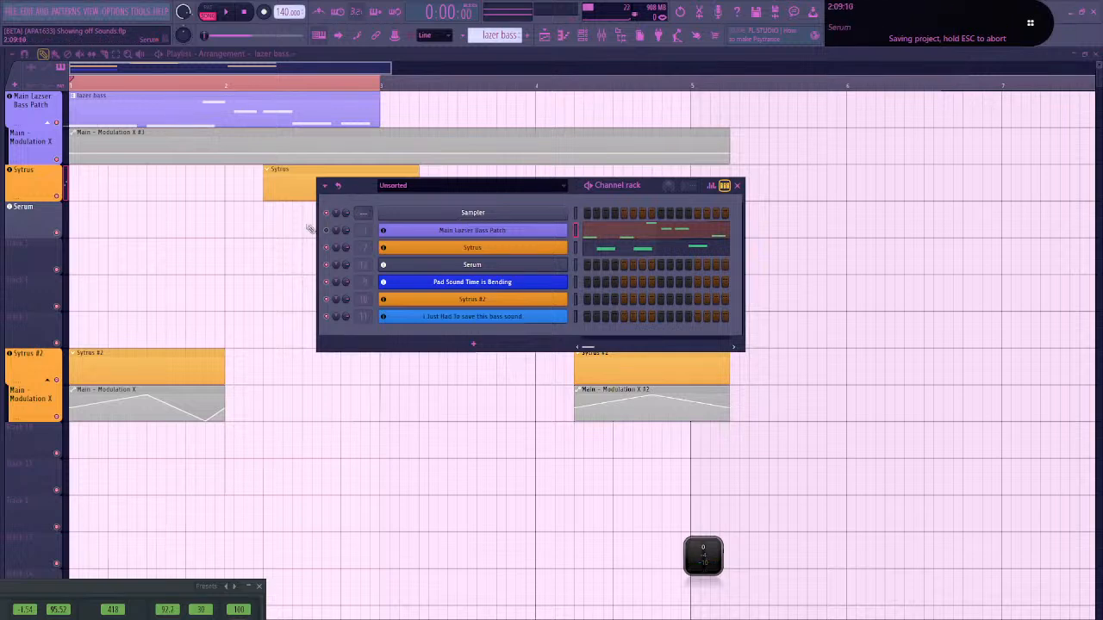
key("space")
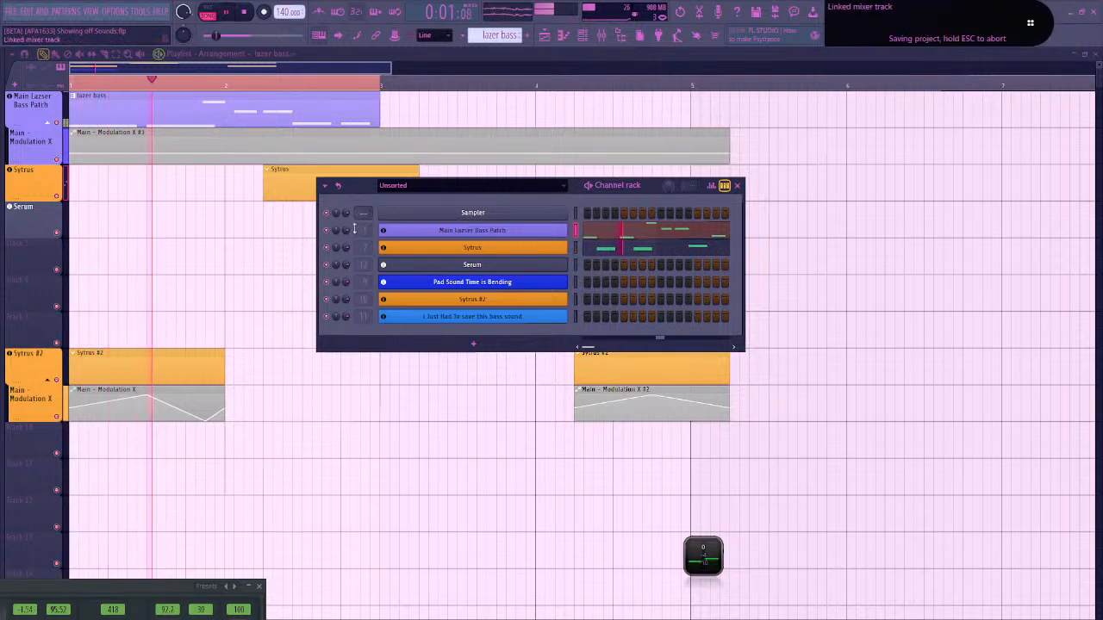
key("space")
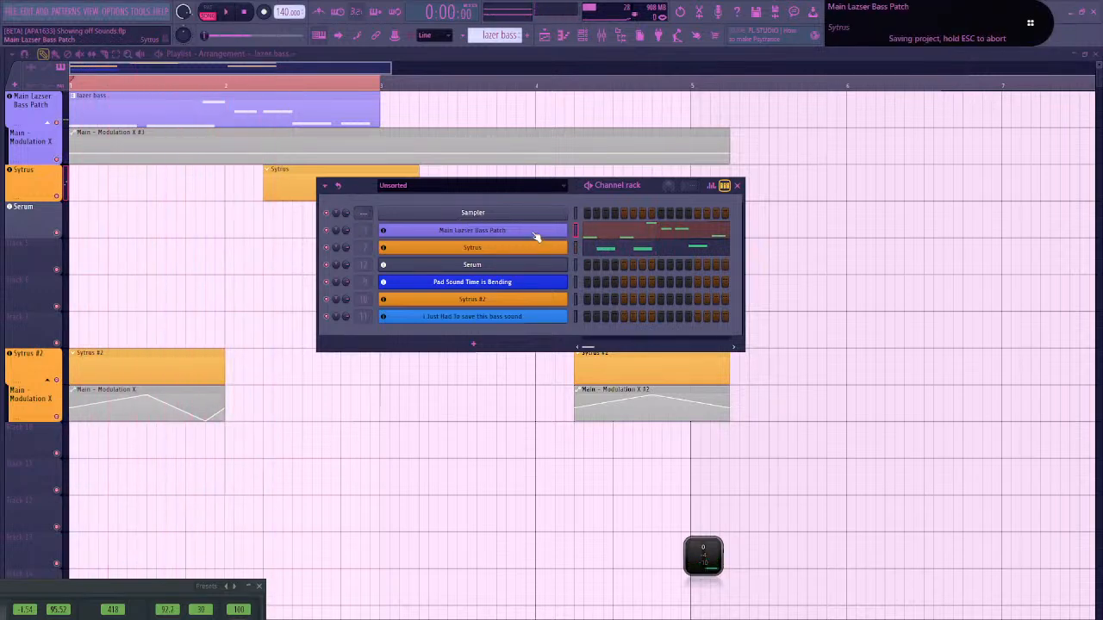
In the Main Lazser Bass Patch piano roll, lower the high note at the end of bar 1 to C#4 and play it back
left_click(616, 237)
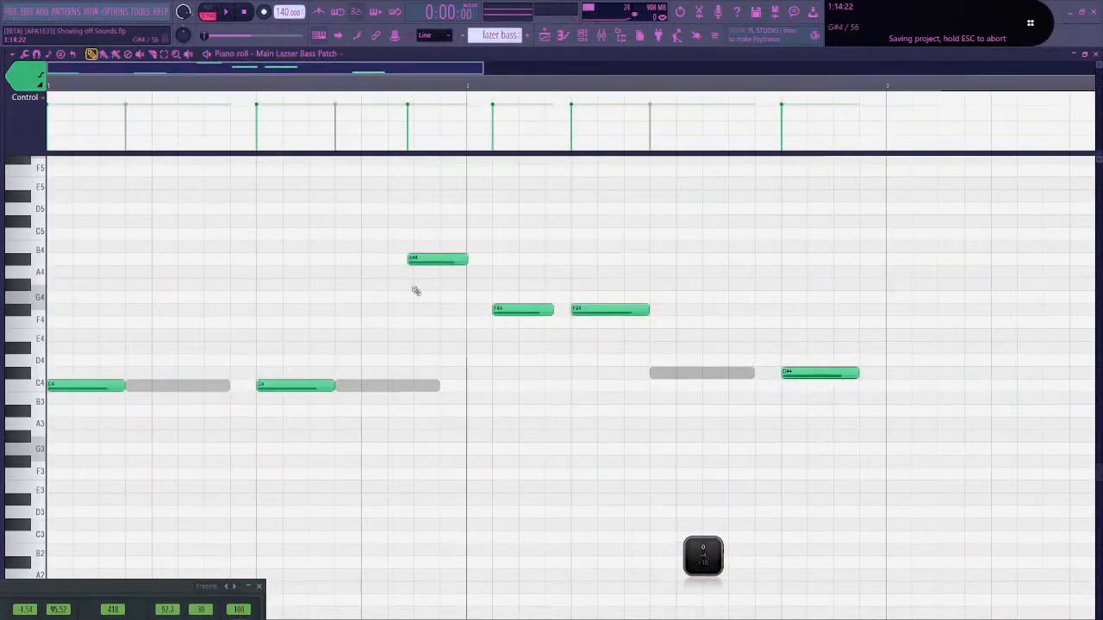
scroll(451, 332, "up", 2)
key("Down")
key("Down")
key("Down")
key("Down")
key("Down")
key("Down")
key("Down")
key("Down")
key("Down")
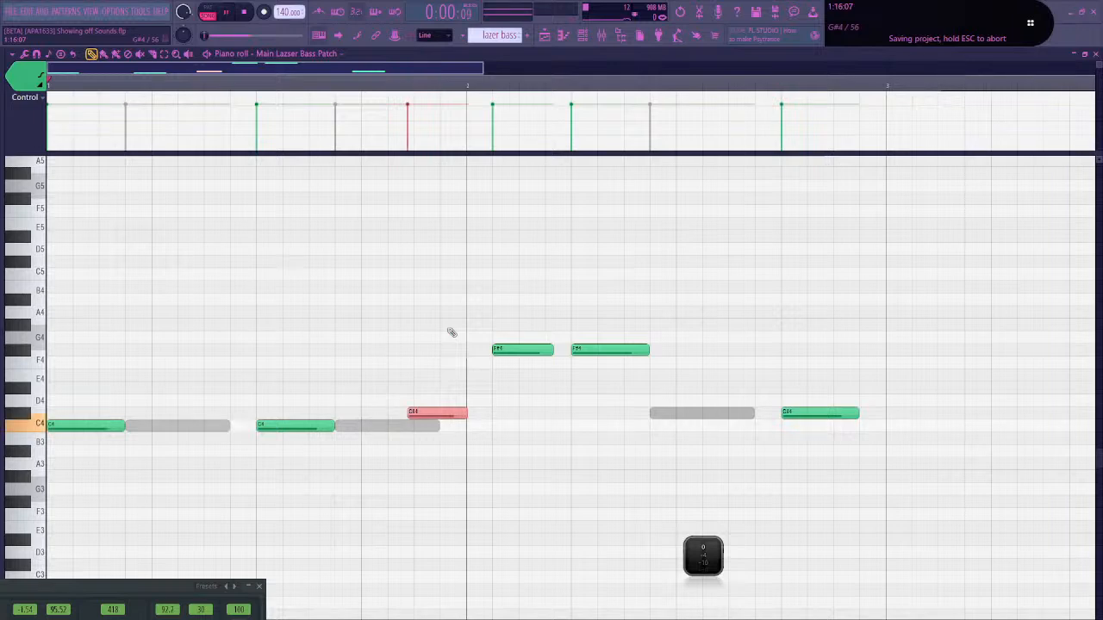
key("space")
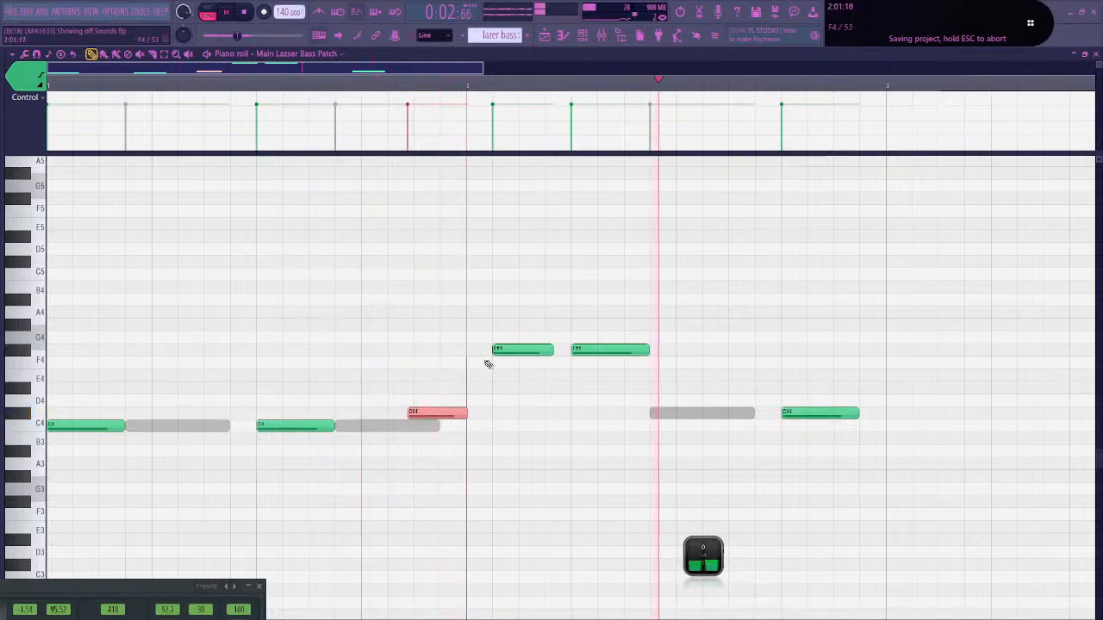
Reopen the mixer and audition the song with Insert 8 muted, and again with only the Sytrus track muted instead
left_click(584, 35)
left_click(603, 36)
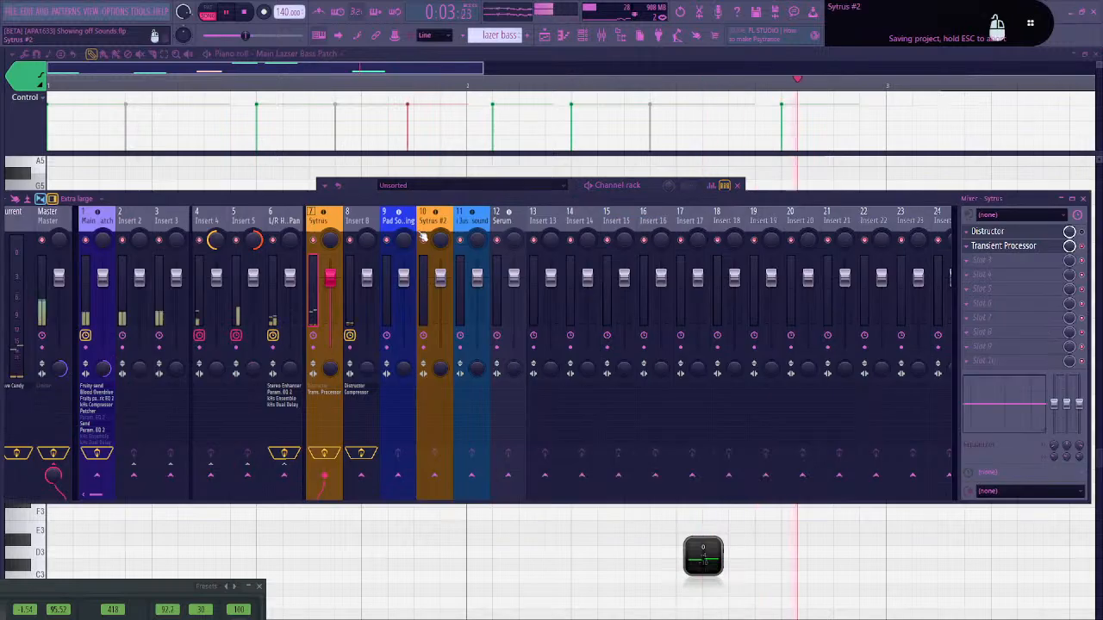
key("space")
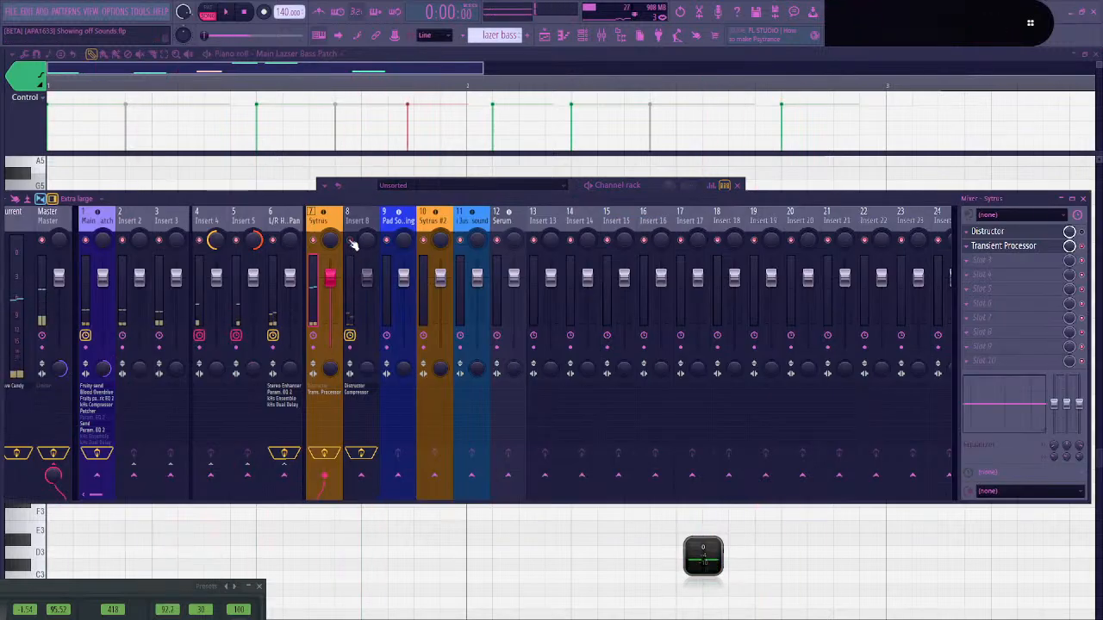
key("space")
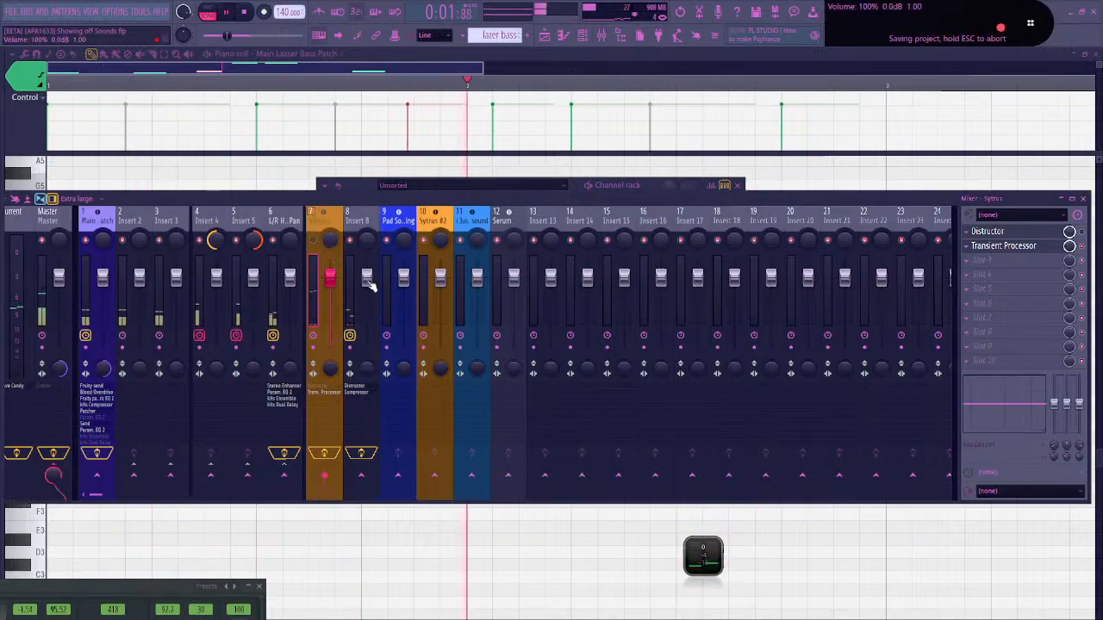
key("space")
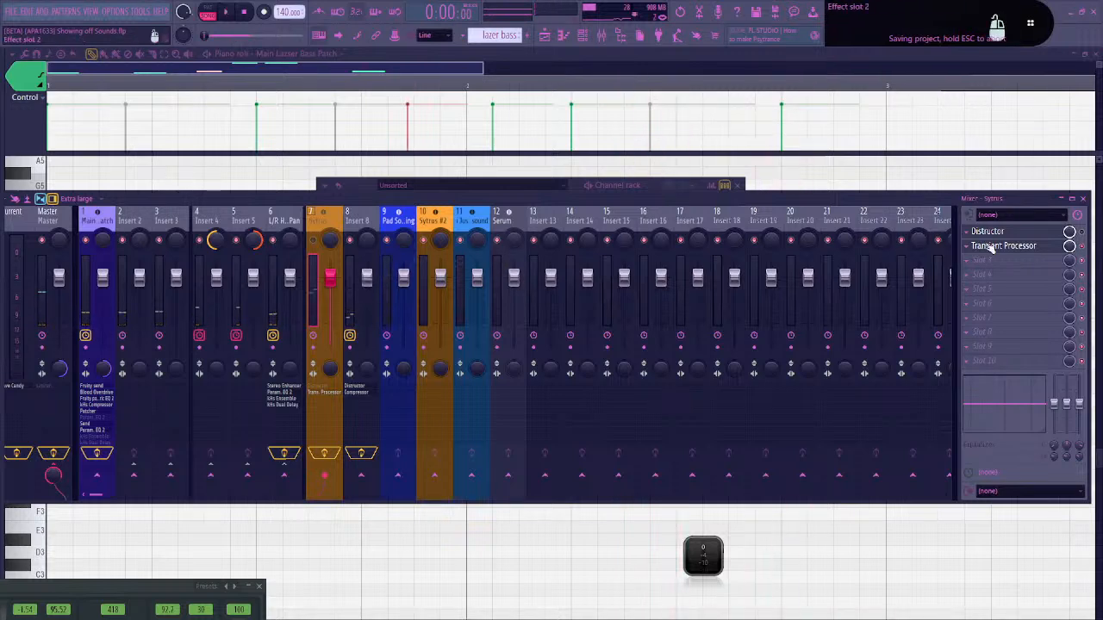
Inspect the Fruity Compressor on mixer track Insert 8, bypass it, and start playback
left_click(369, 223)
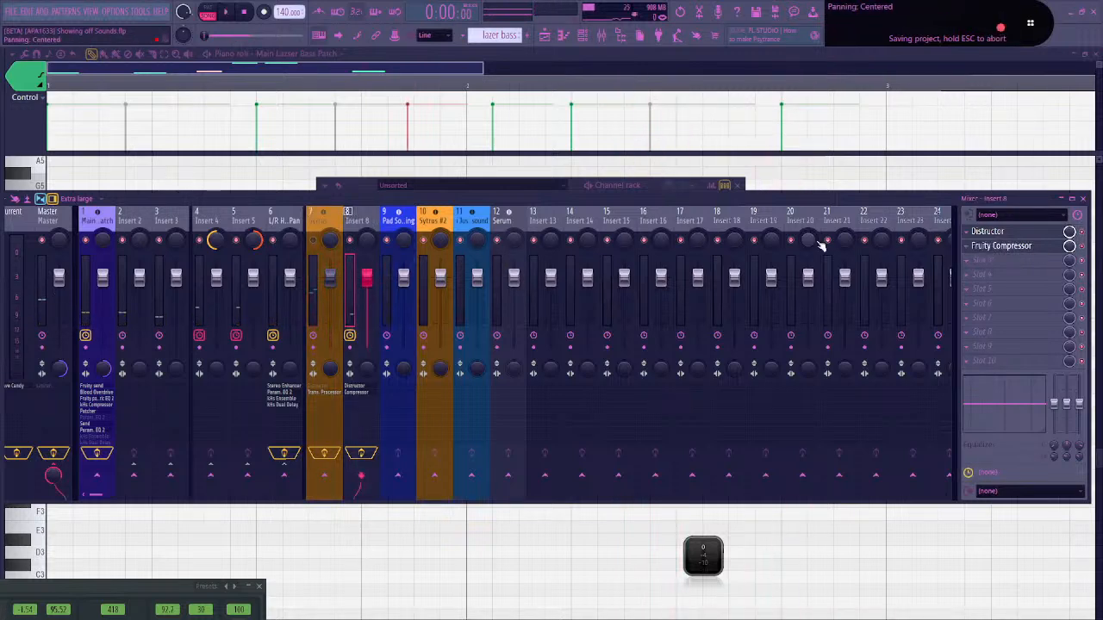
left_click(999, 246)
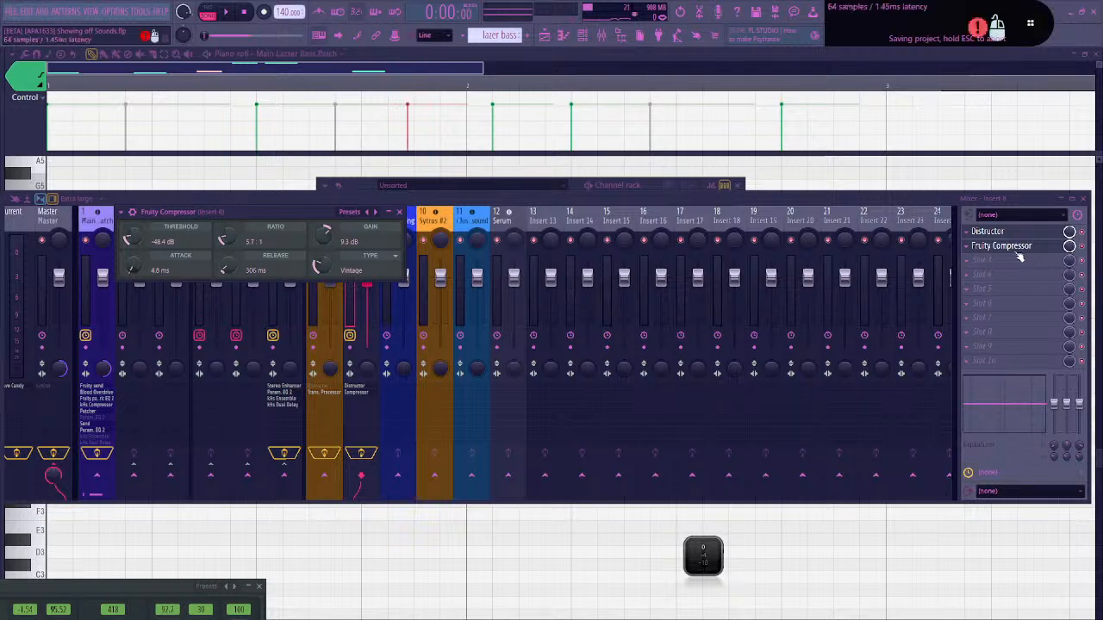
left_click(1082, 247)
key("space")
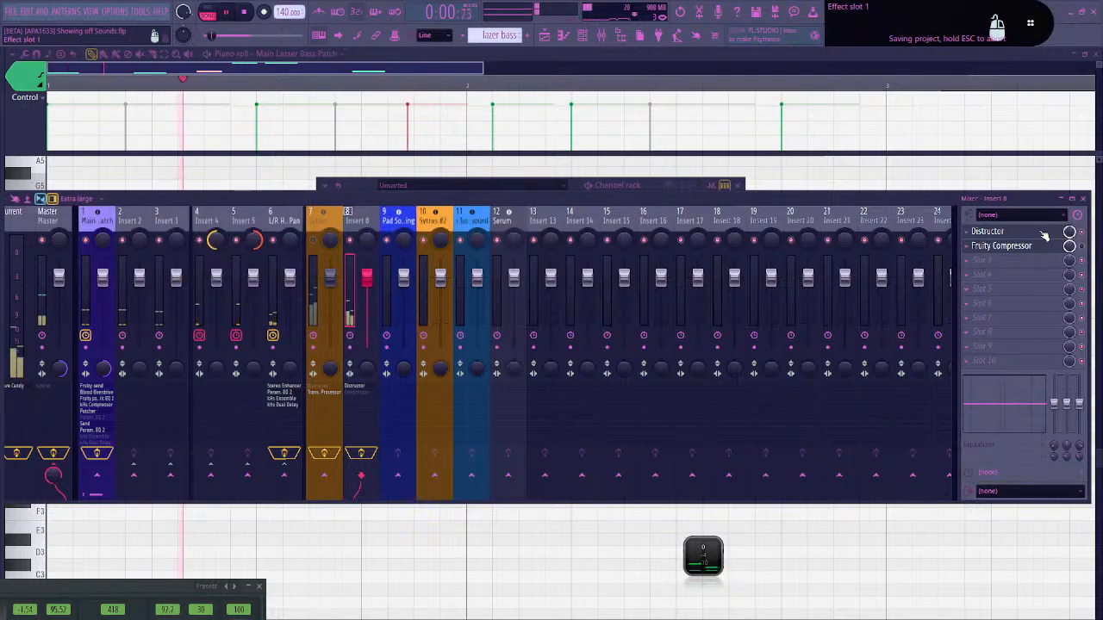
In Insert 8's Distructor, enable soft clip output and set module 1's input volume to -8.8 dB while listening
left_click(1043, 234)
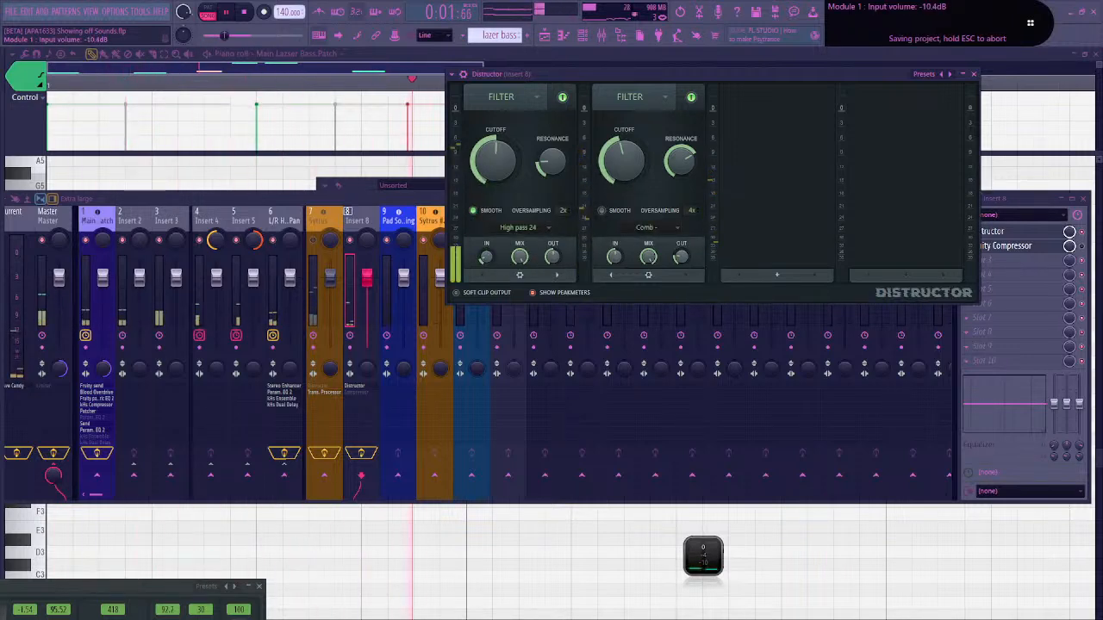
left_click(474, 292)
key("space")
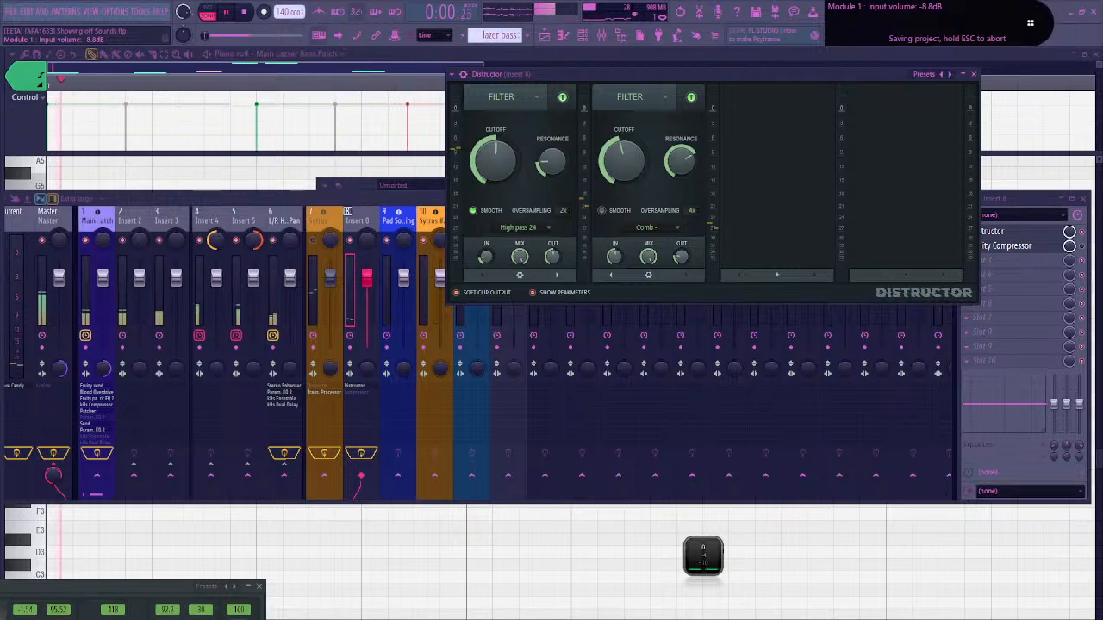
key("ctrl+s")
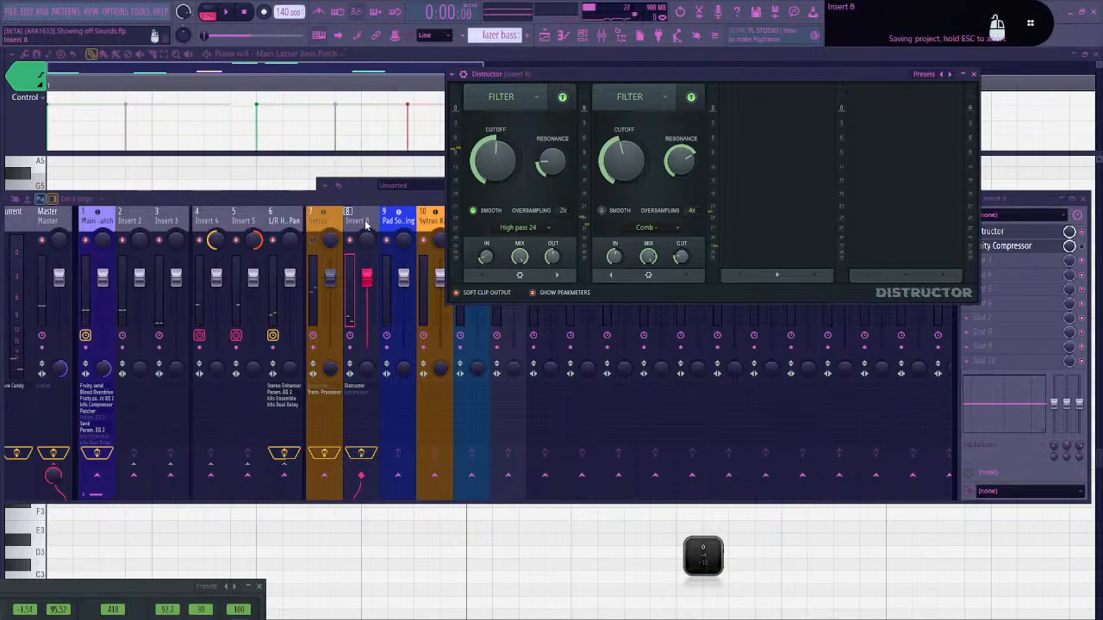
Open Sytrus from the channel rack and set the send level in its FX settings to 62% while auditioning
left_click(365, 224)
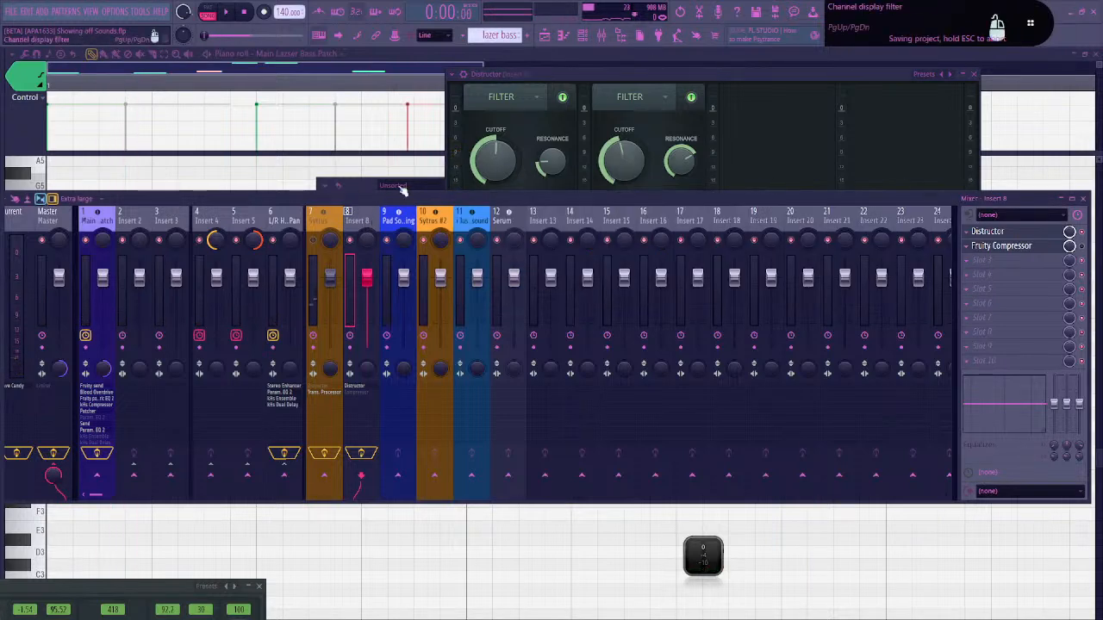
left_click(352, 184)
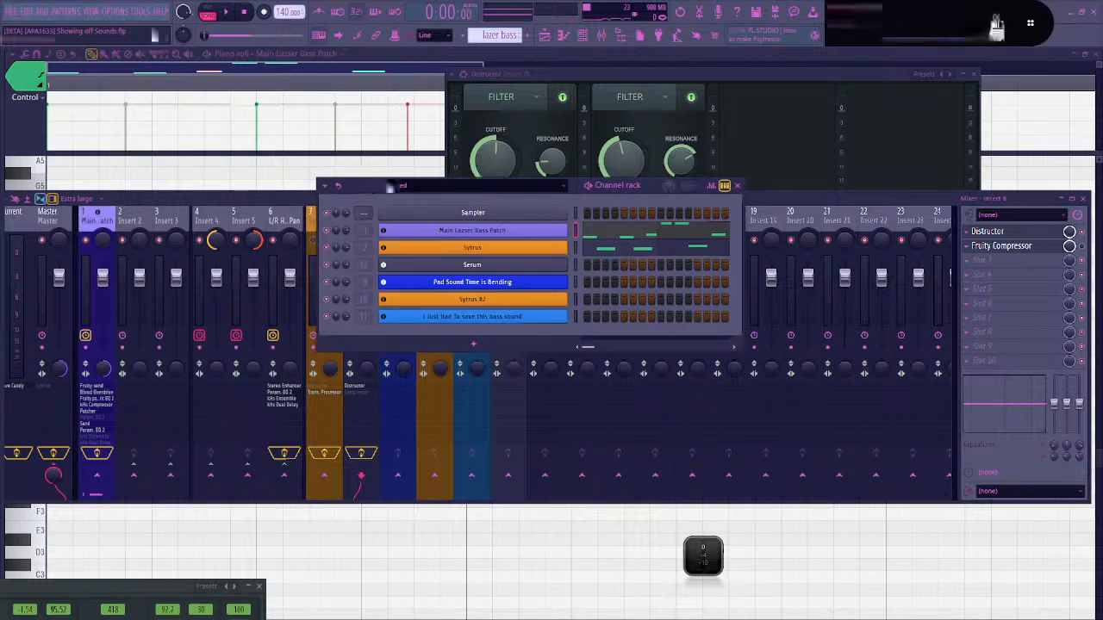
left_click(522, 231)
left_click(513, 250)
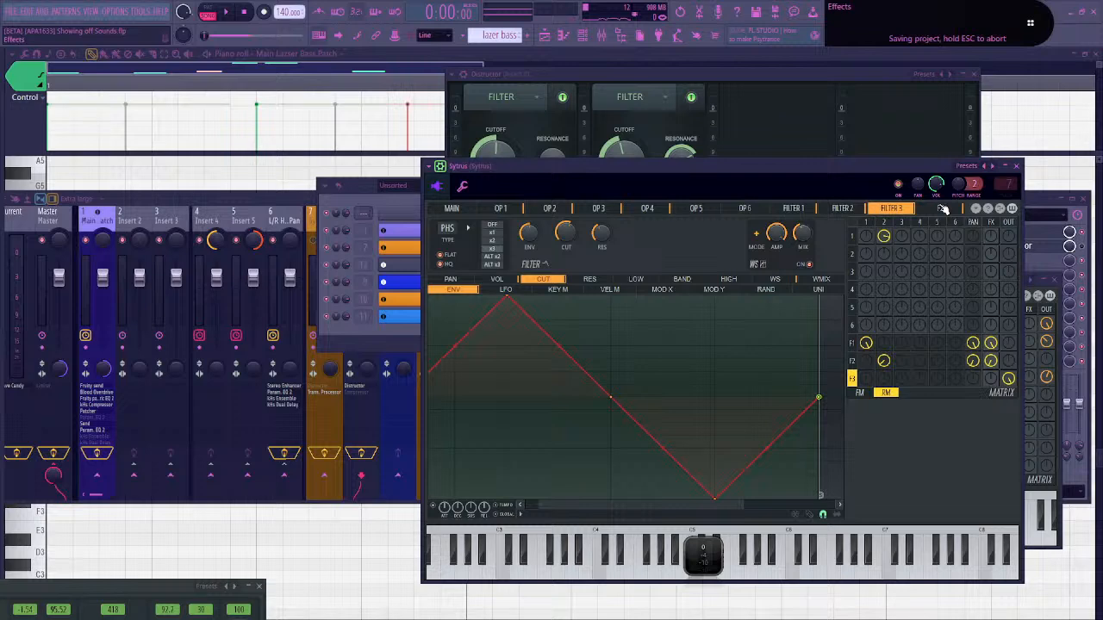
left_click(941, 209)
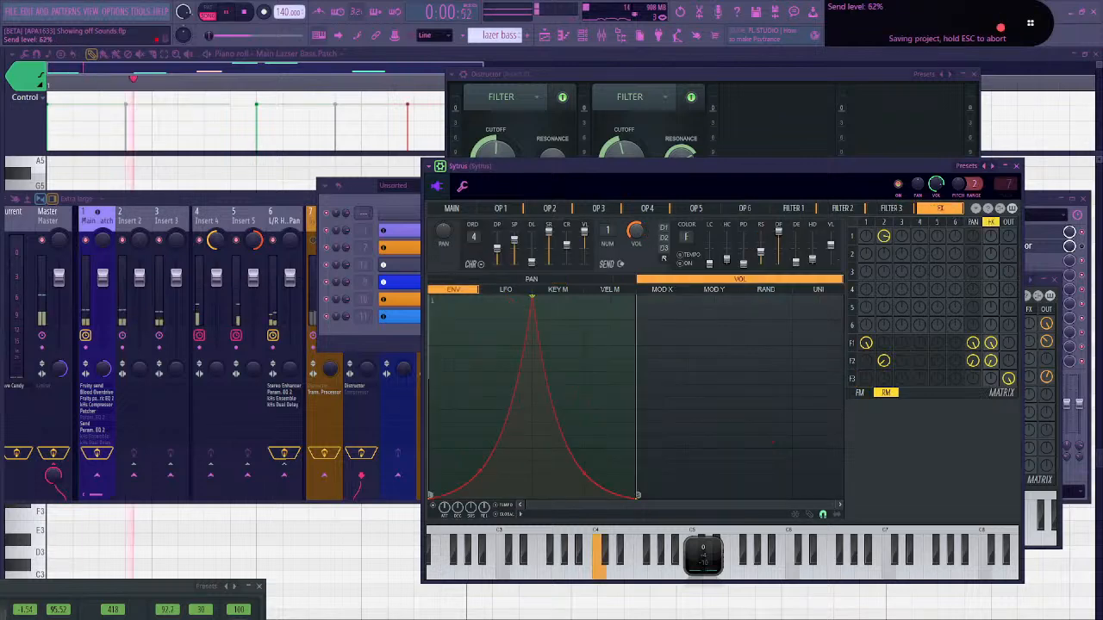
key("ctrl+s")
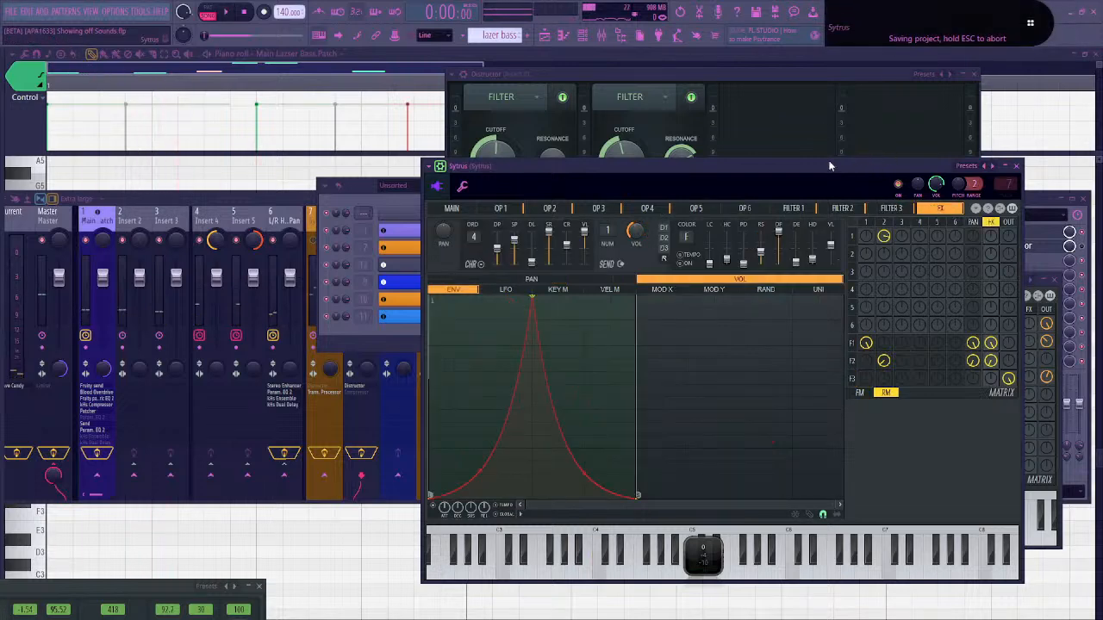
Open Wave Candy's settings from the Current mixer track, and select and unmute the Sytrus track
left_click(16, 388)
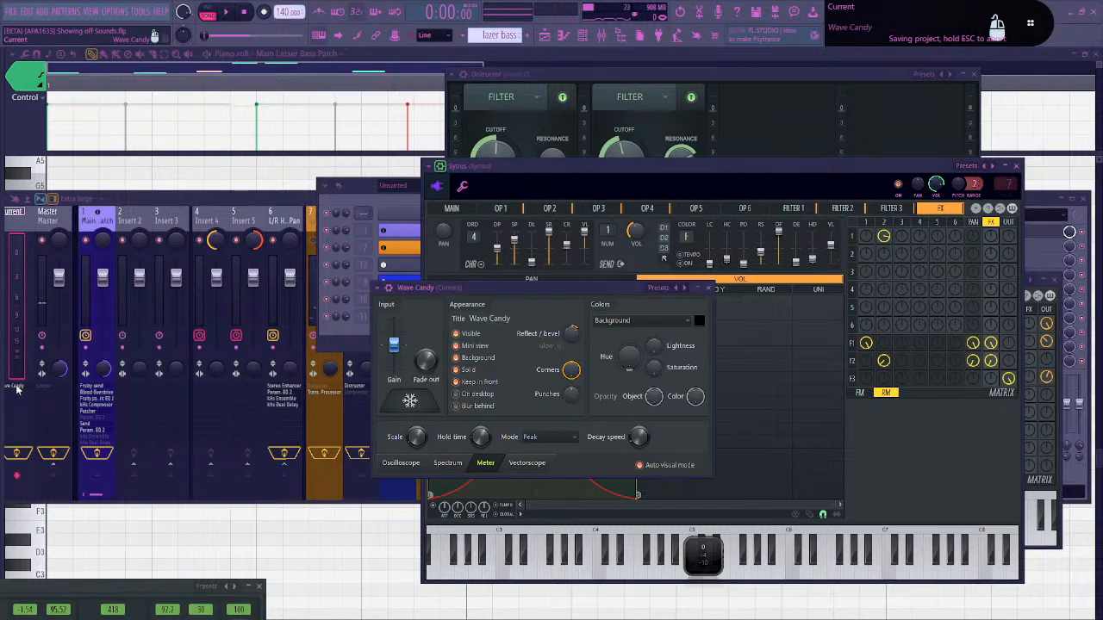
left_click(314, 220)
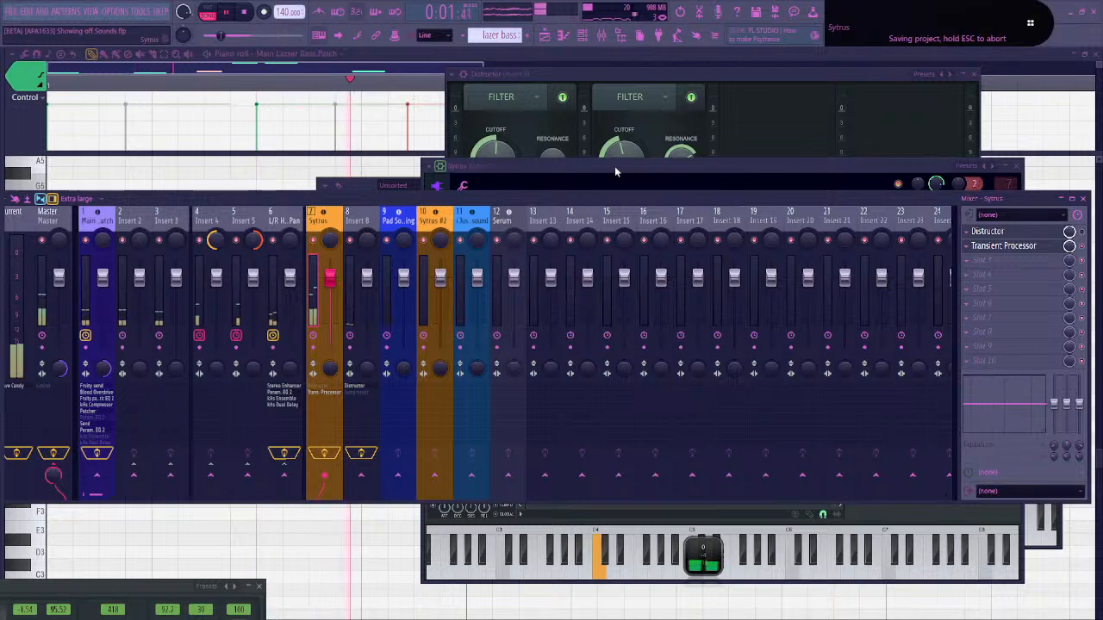
Readjust Sytrus's FX send level by ear, select mixer track Insert 8, and display the large Wave Candy meter
left_click(615, 165)
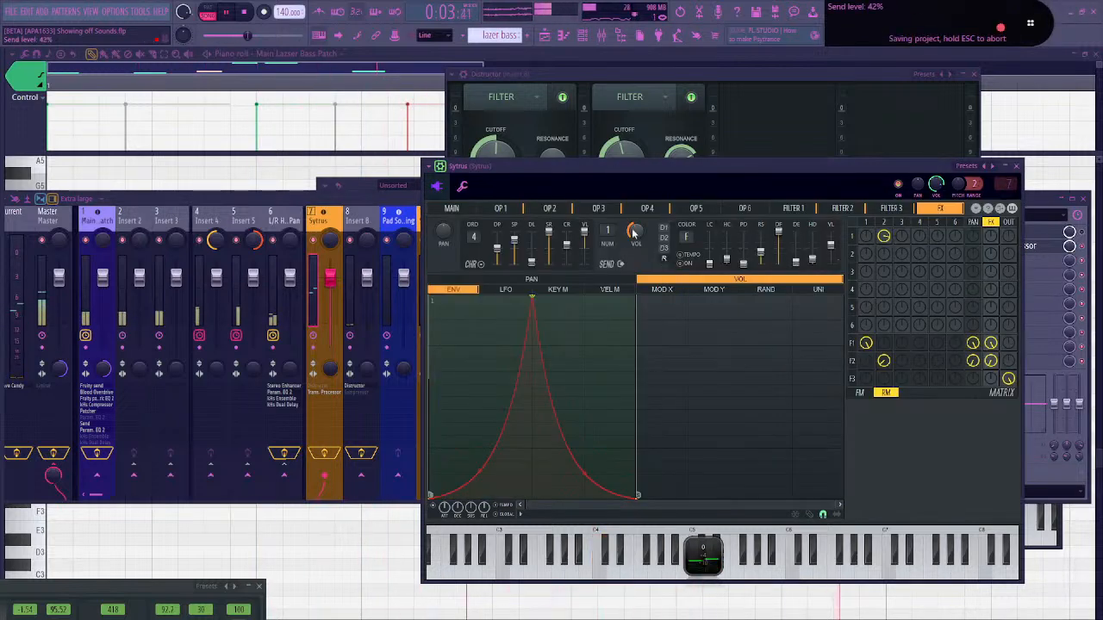
left_click(410, 223)
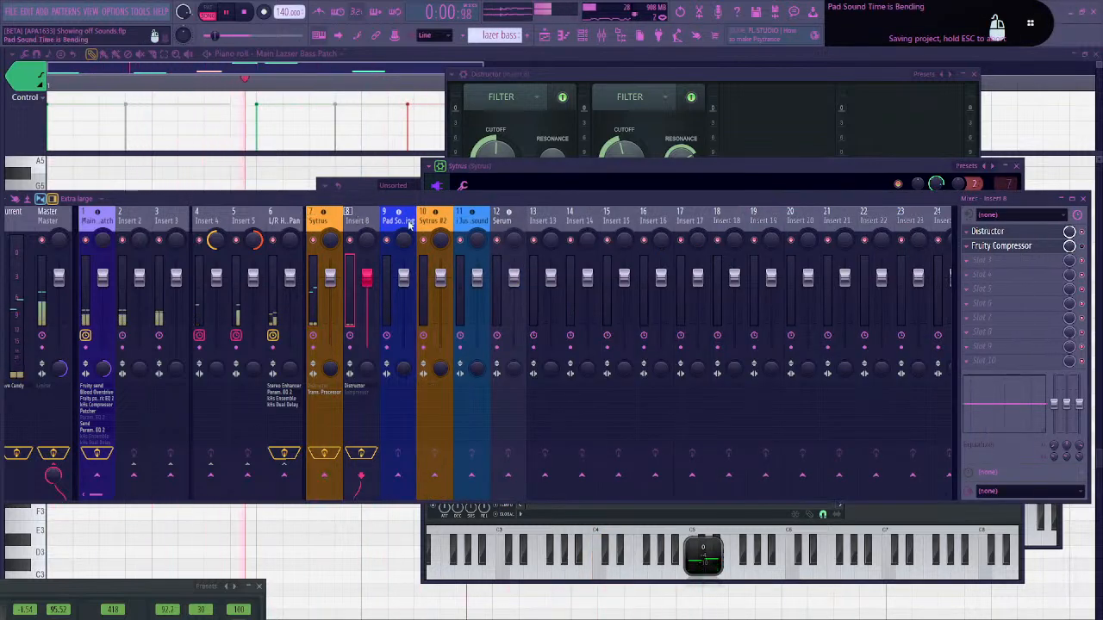
left_click(563, 167)
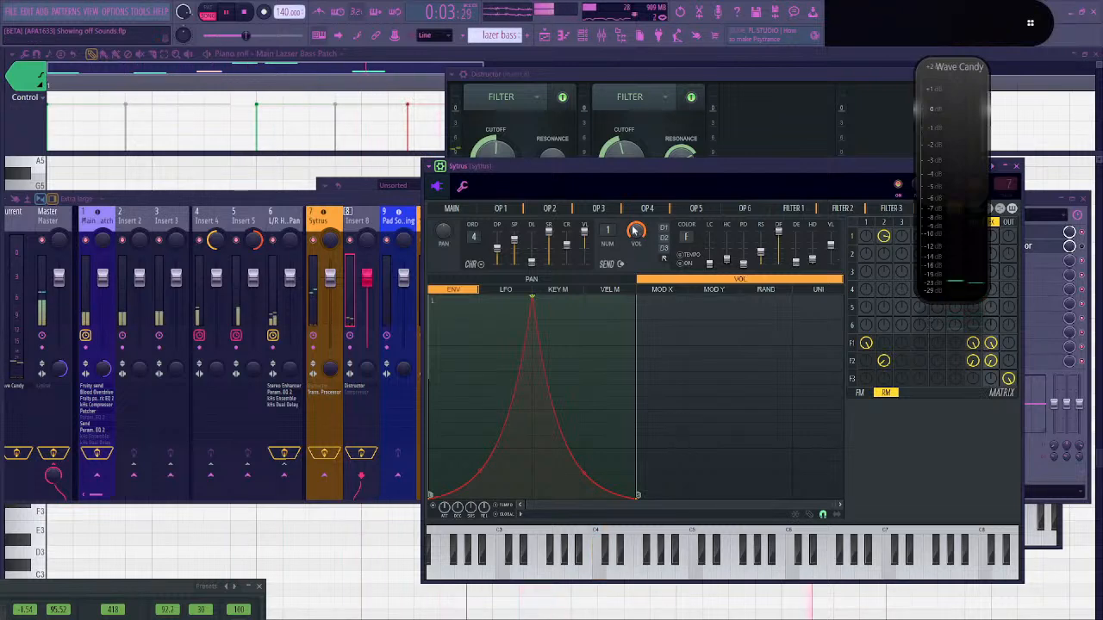
Set the master level in Sytrus's main settings to 67% during playback, and stop the song
left_click(473, 212)
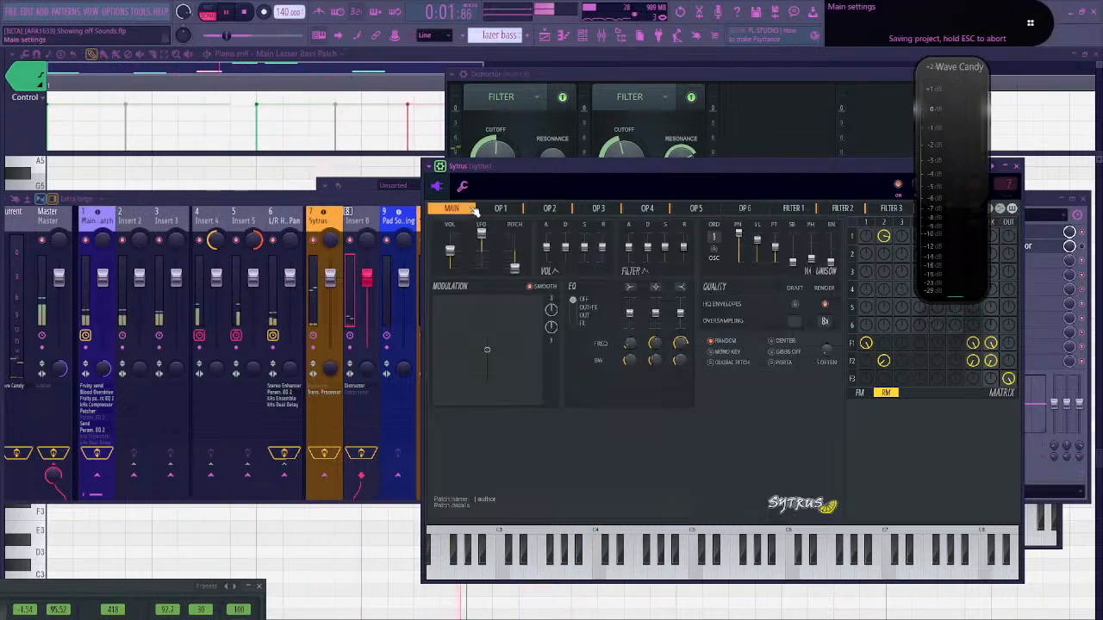
mouse_move(450, 256)
left_mouse_down()
mouse_move(449, 240)
mouse_move(450, 252)
left_mouse_up()
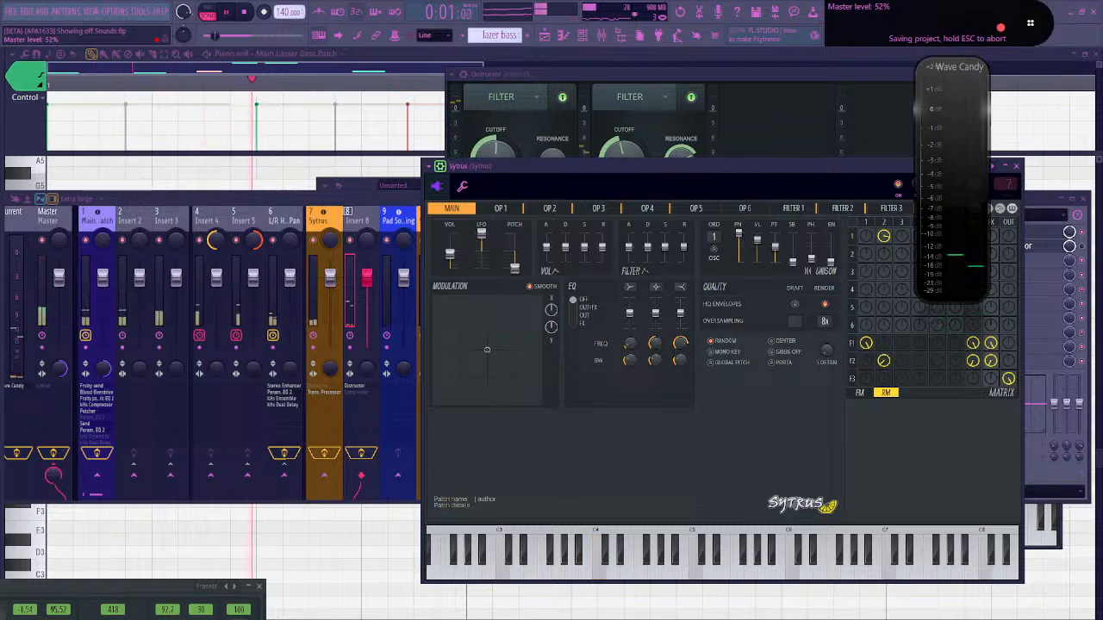
left_click_drag(235, 35, 241, 36)
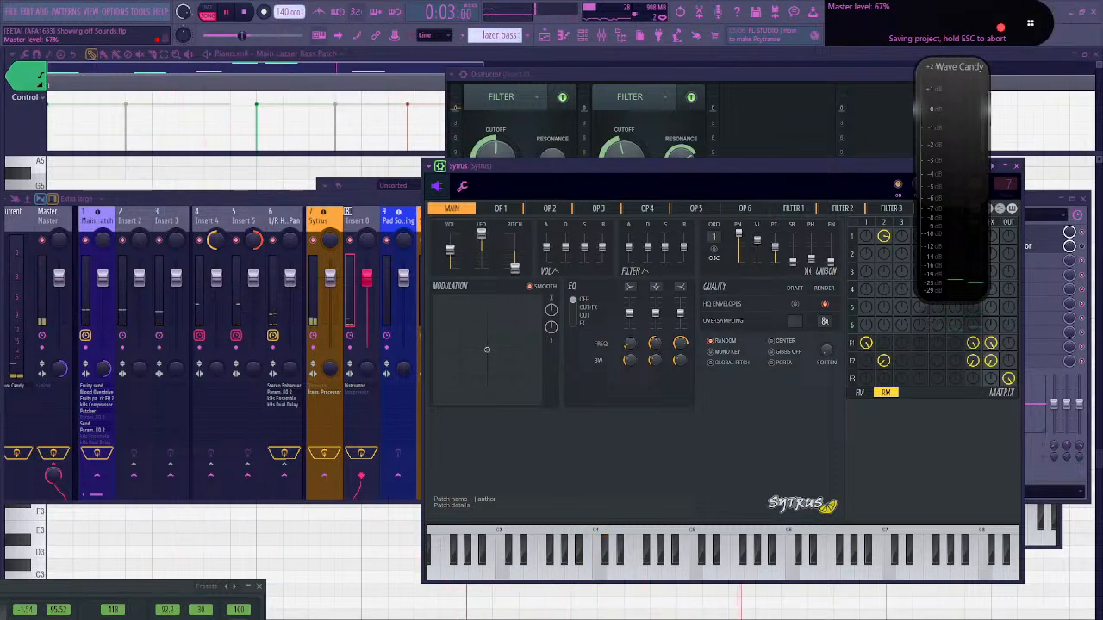
left_click_drag(492, 266, 493, 269)
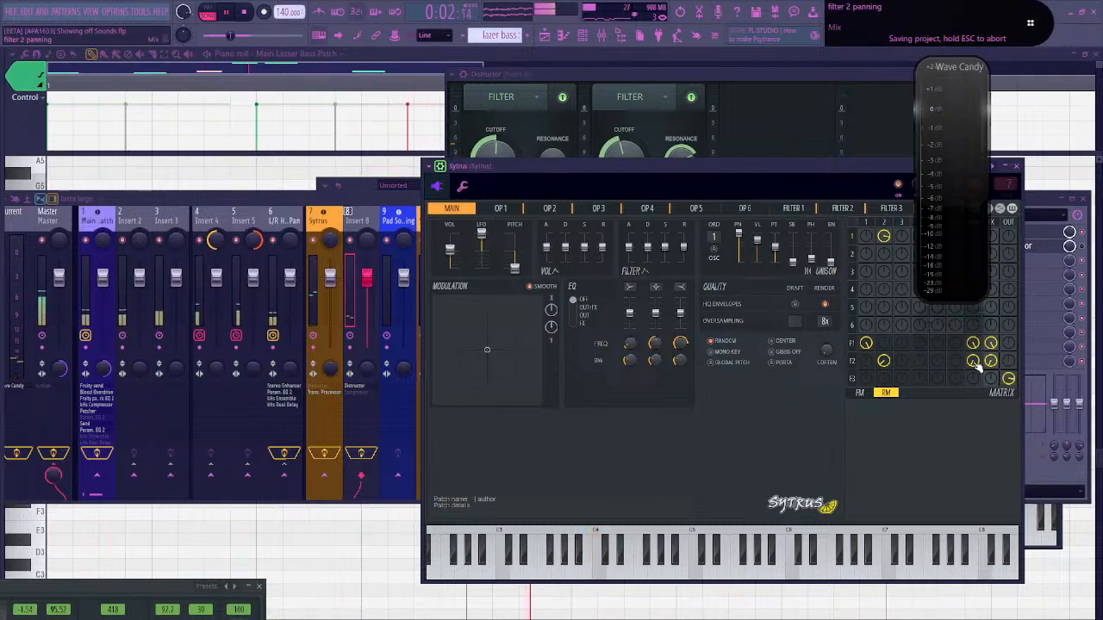
key("space")
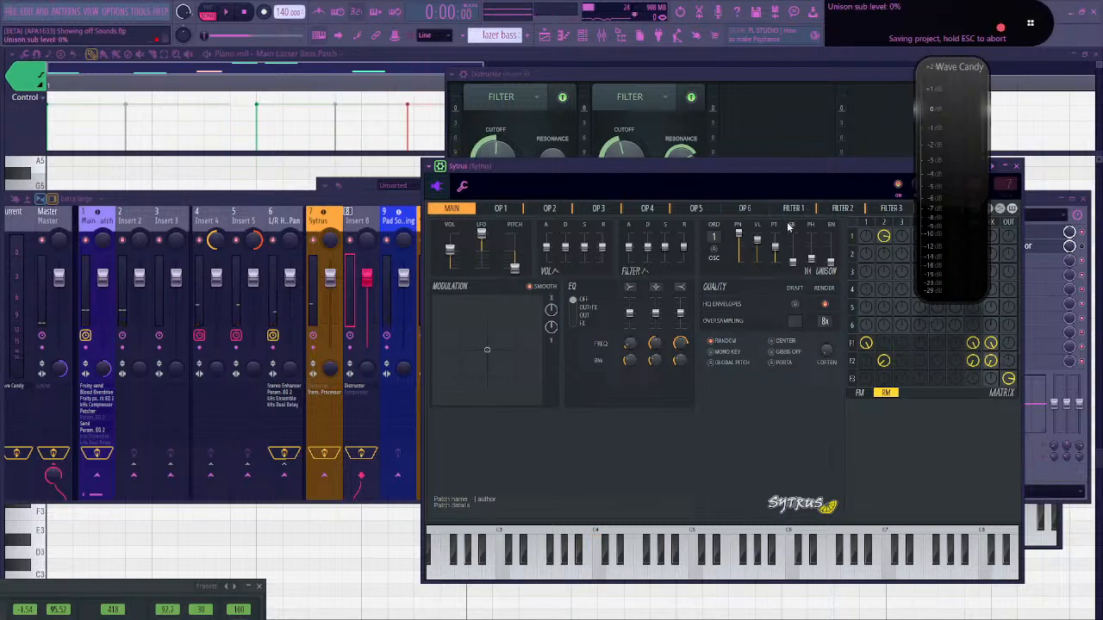
Move the Sytrus window down over the lower part of the mixer, and go through Filters 2 and 3 to its FX settings
left_click_drag(749, 172, 503, 373)
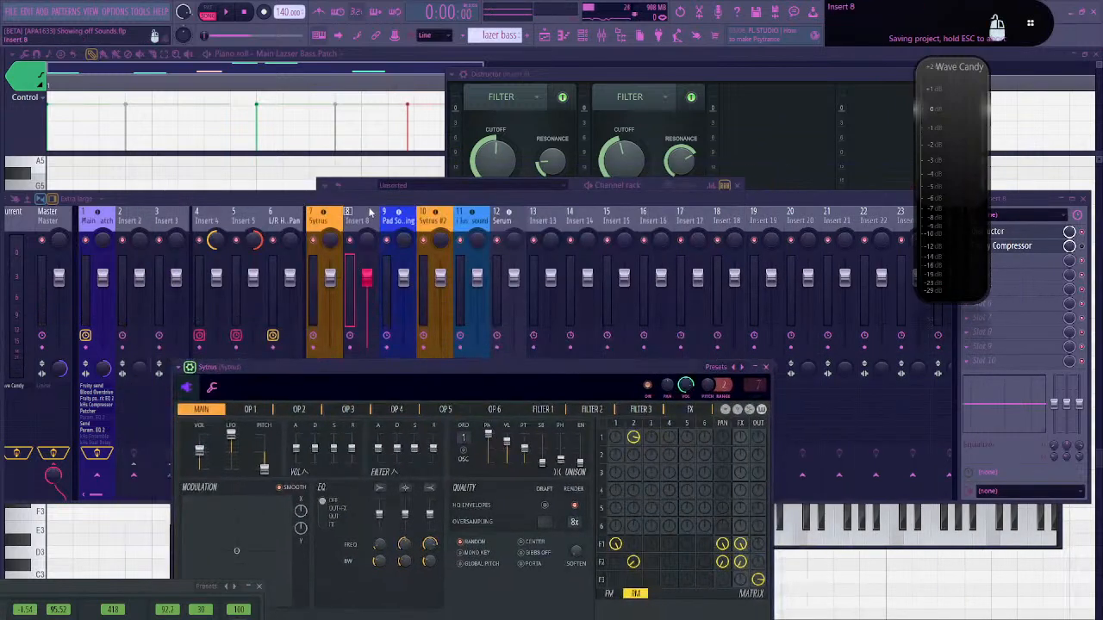
left_click(640, 409)
left_click(592, 409)
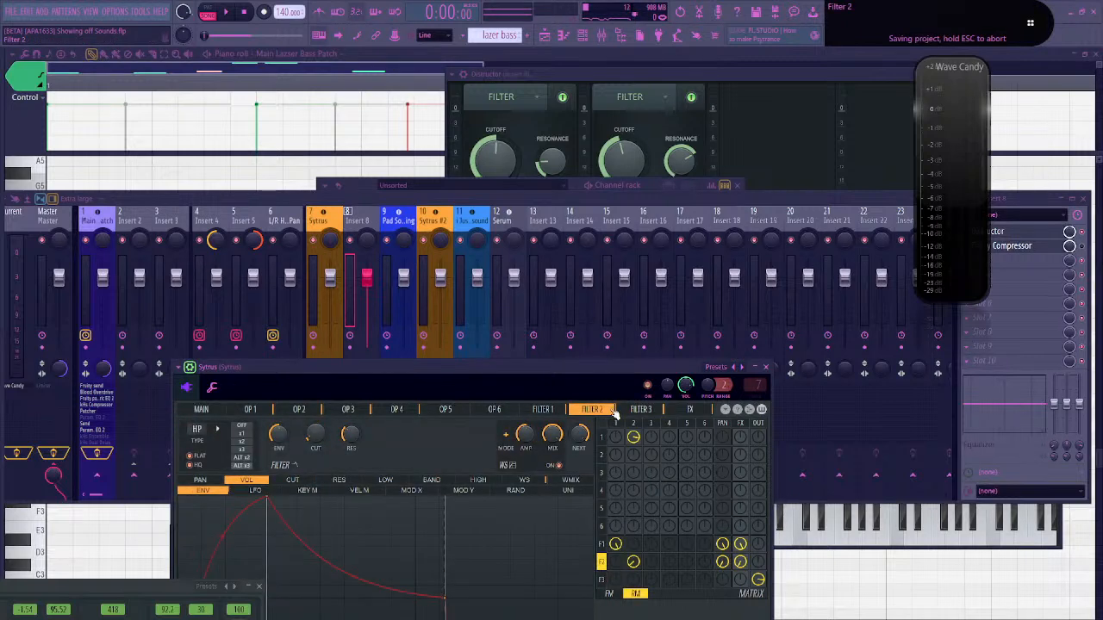
left_click(640, 409)
left_click(692, 411)
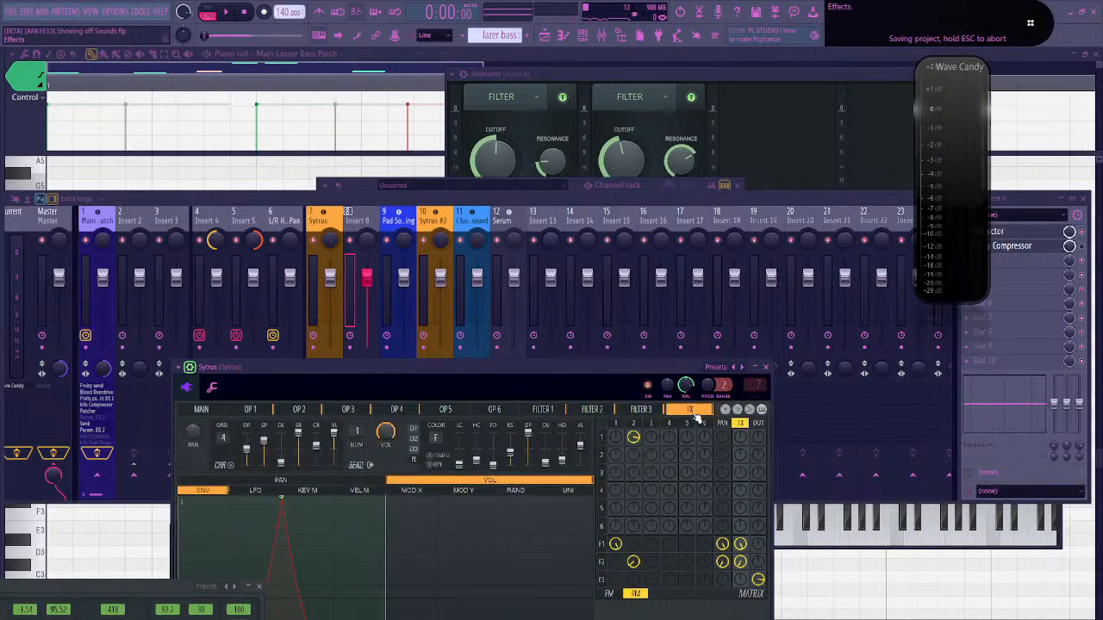
Move the Sytrus window up over the mixer, and view Filter 3 and the velocity and unison mappings of the FX volume
left_click(642, 410)
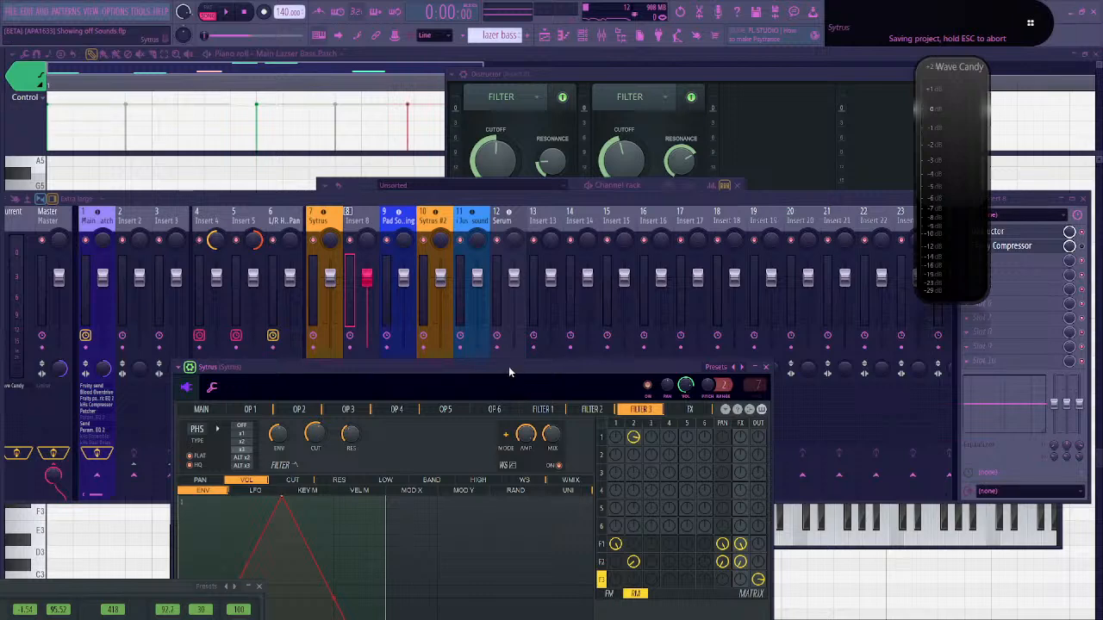
left_click_drag(509, 372, 502, 318)
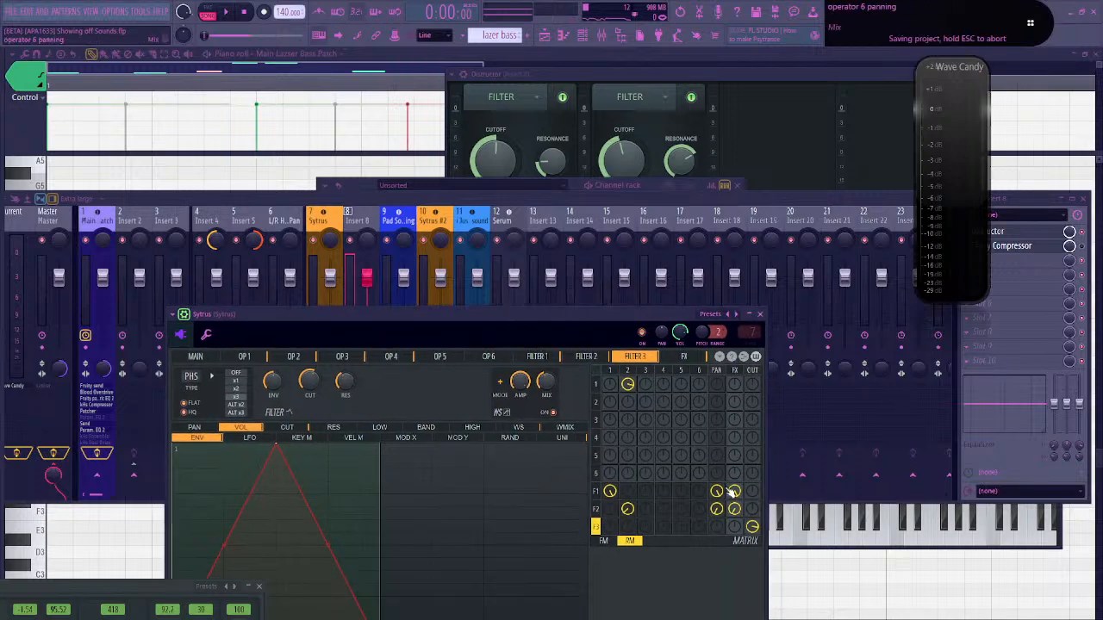
left_click(683, 356)
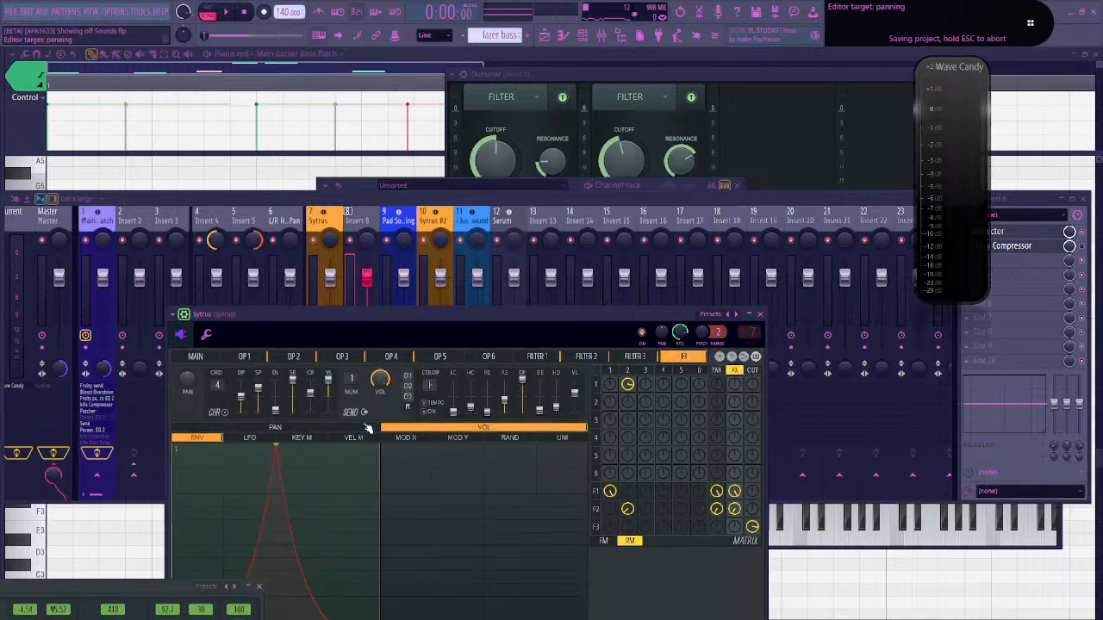
left_click(353, 438)
left_click(552, 439)
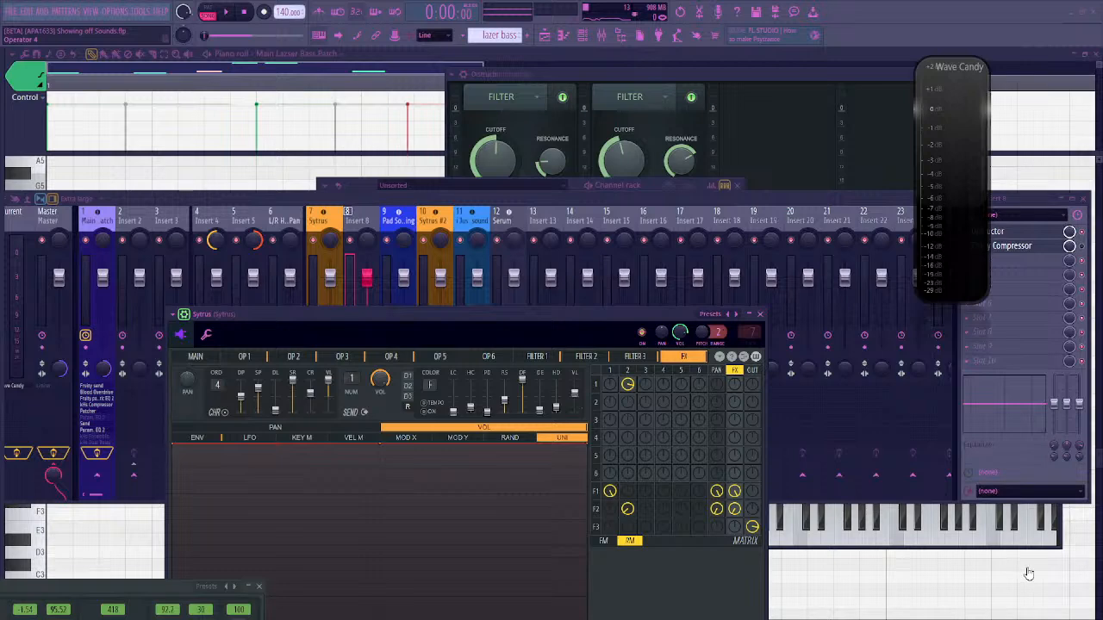
Bring the mixer and Distructor windows forward, and close the Distructor window for Insert 8
key("alt+Tab")
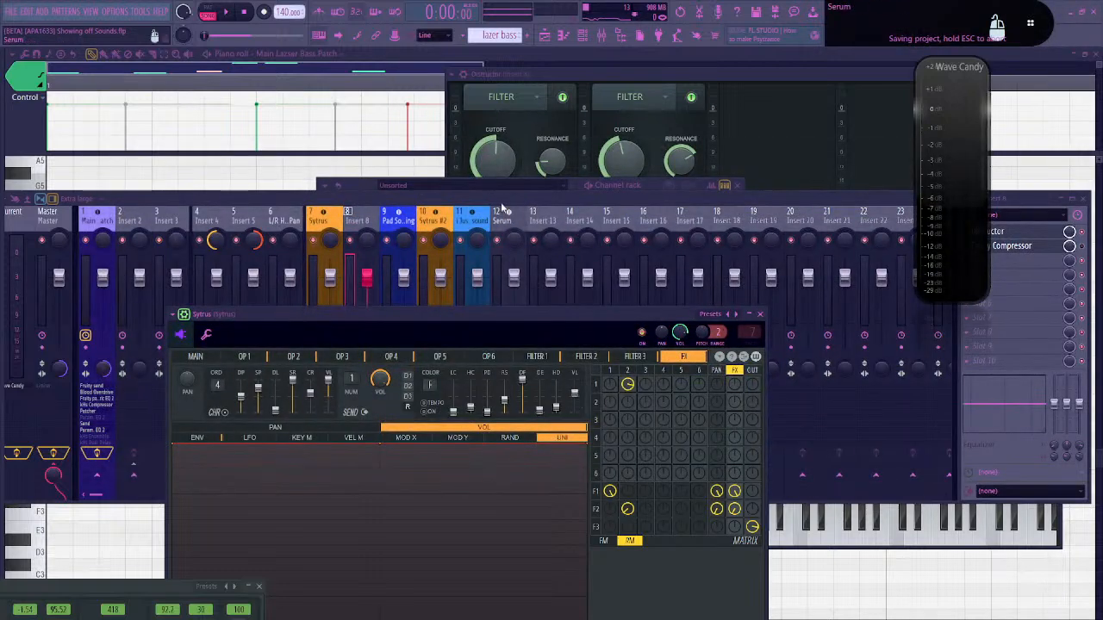
left_click(502, 208)
left_click(583, 69)
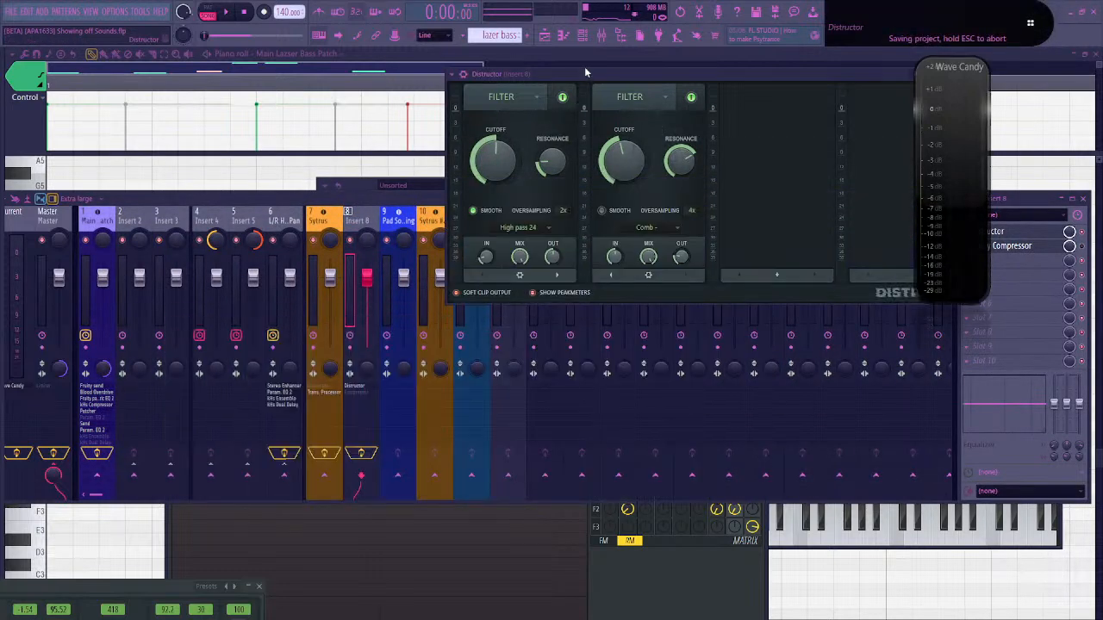
left_click(363, 387)
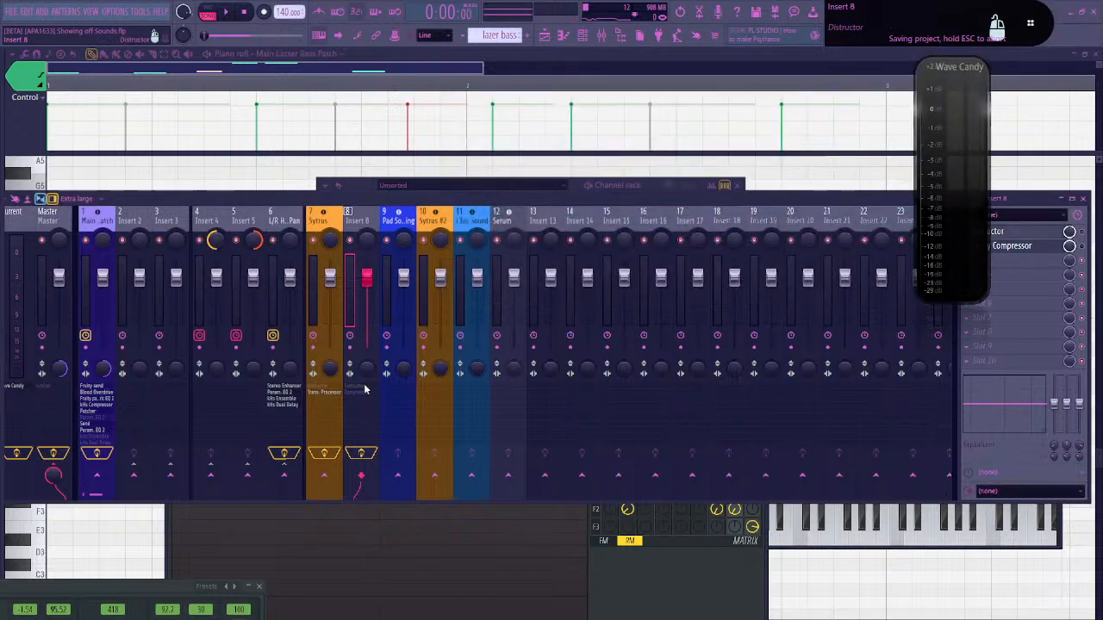
Audition the sound with the channel rack and mixer in view, and move the Sytrus window to the middle of the screen
key("space")
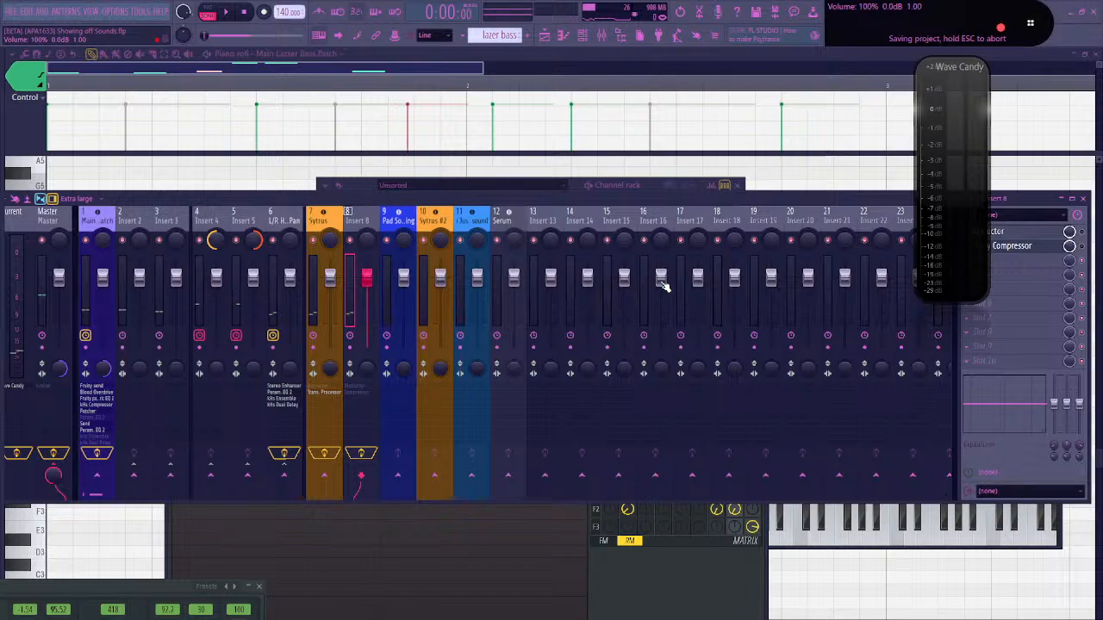
left_click(517, 539)
left_click_drag(402, 314, 712, 405)
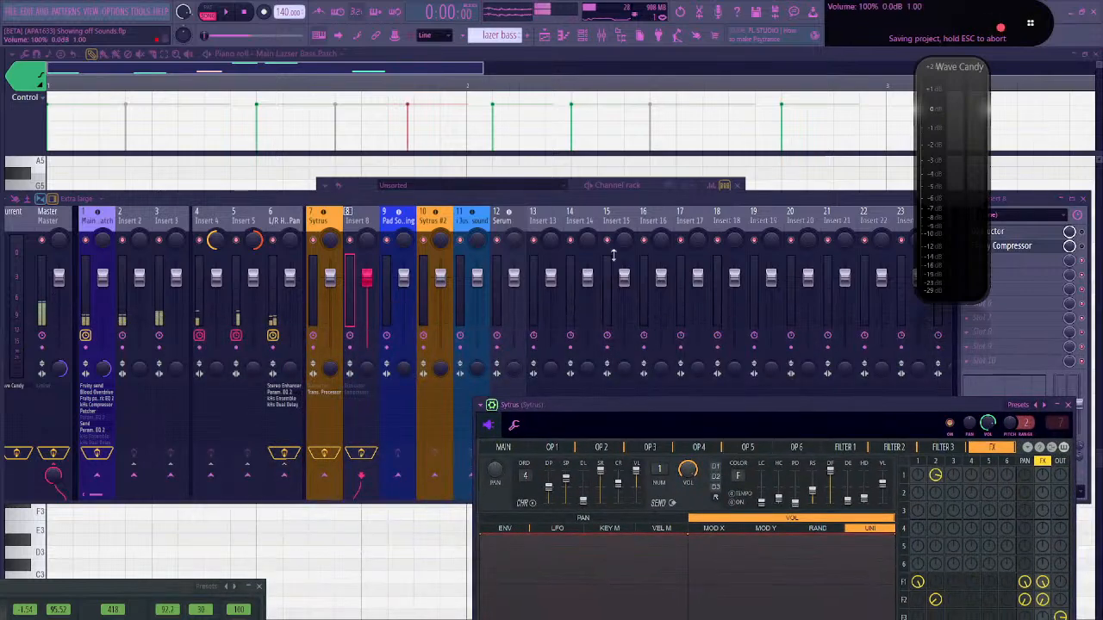
left_click(360, 185)
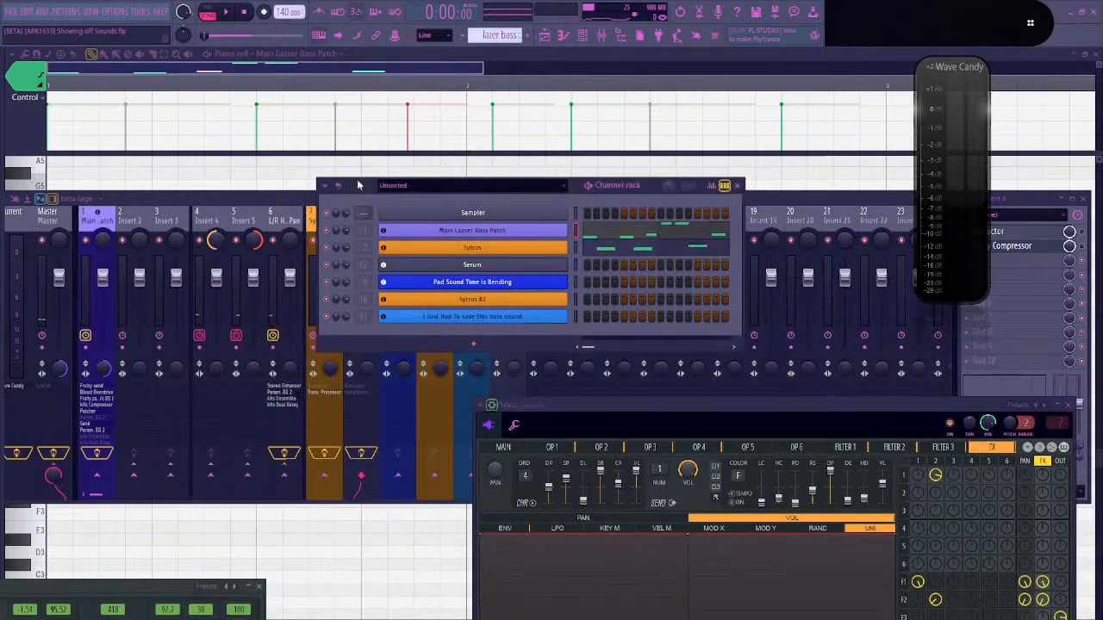
key("ctrl+s")
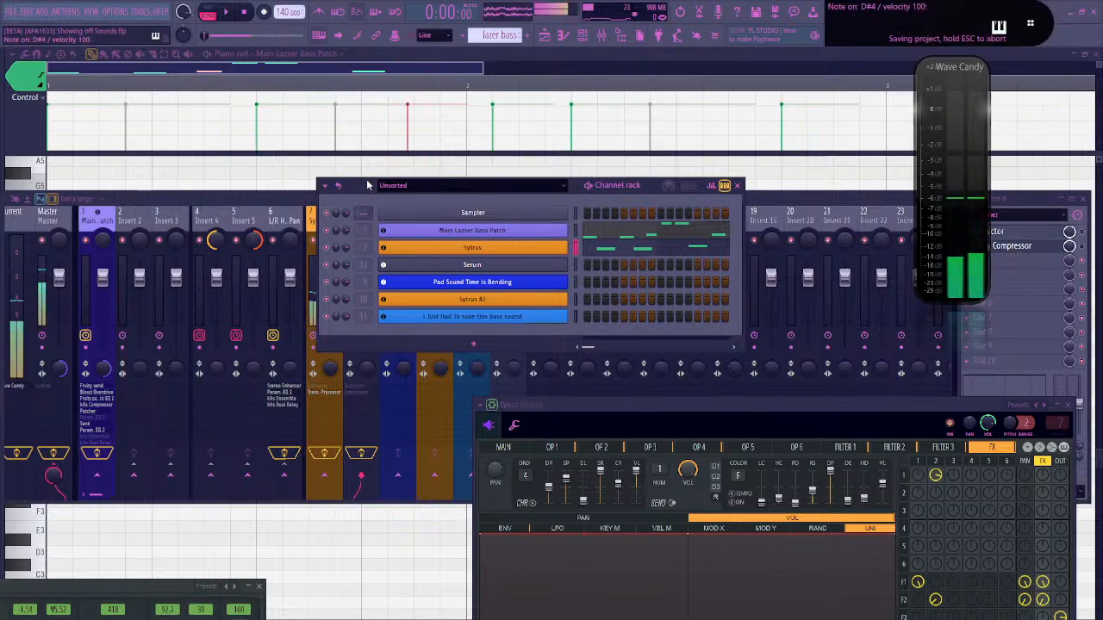
left_click(268, 204)
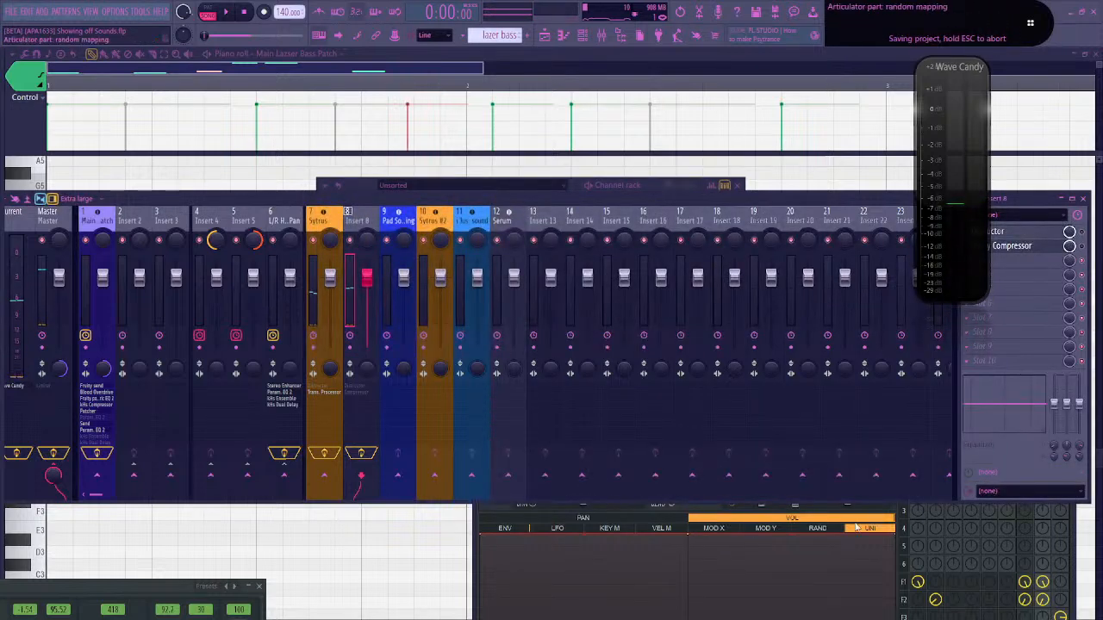
left_click(673, 517)
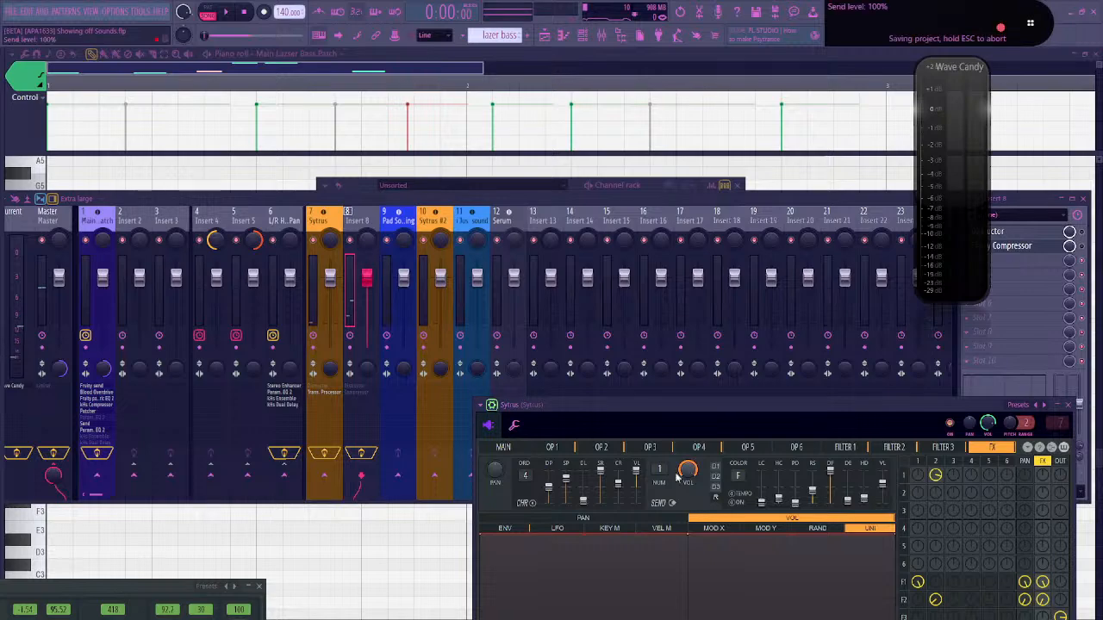
left_click_drag(619, 407, 386, 129)
Compare the volume envelopes of Sytrus's FX settings, operator 1 and the filters, finishing on Filter 3
left_click(283, 249)
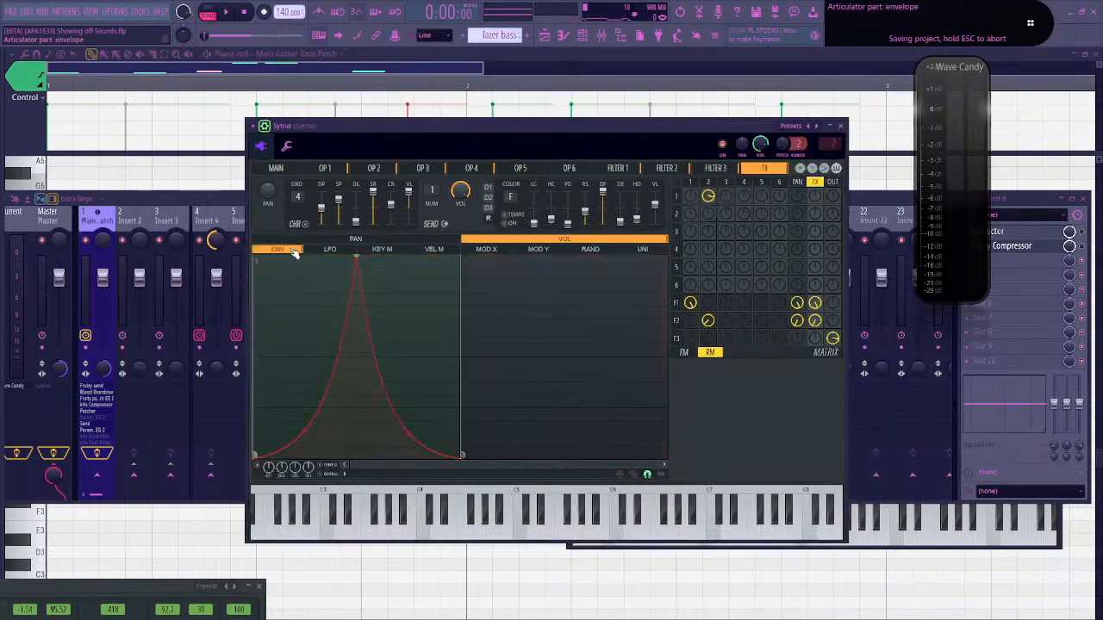
left_click(331, 169)
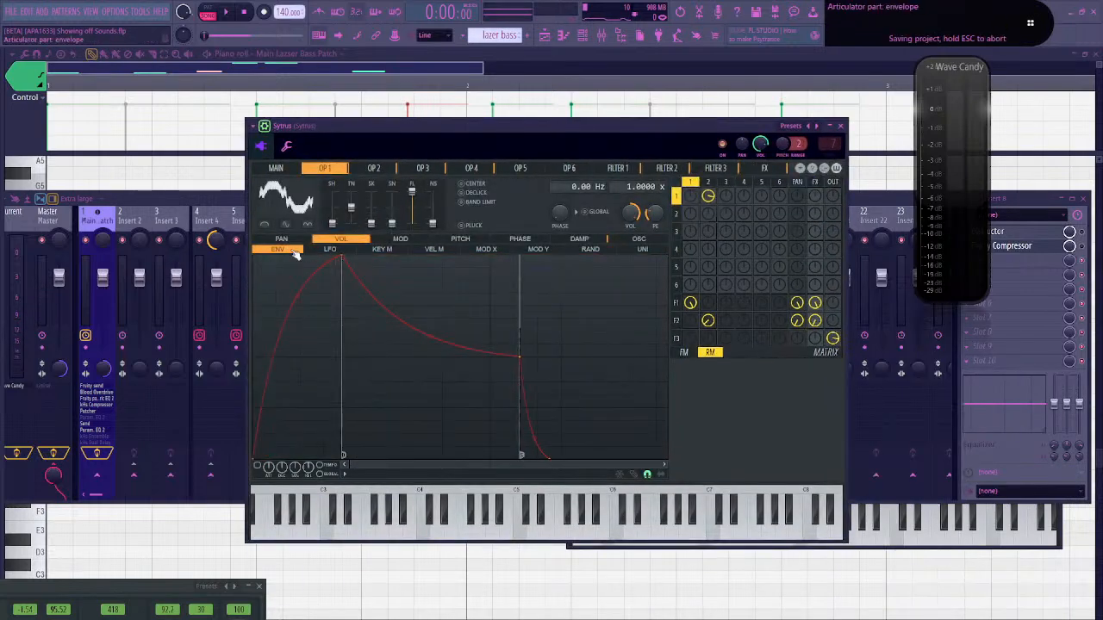
left_click(389, 170)
left_click(708, 171)
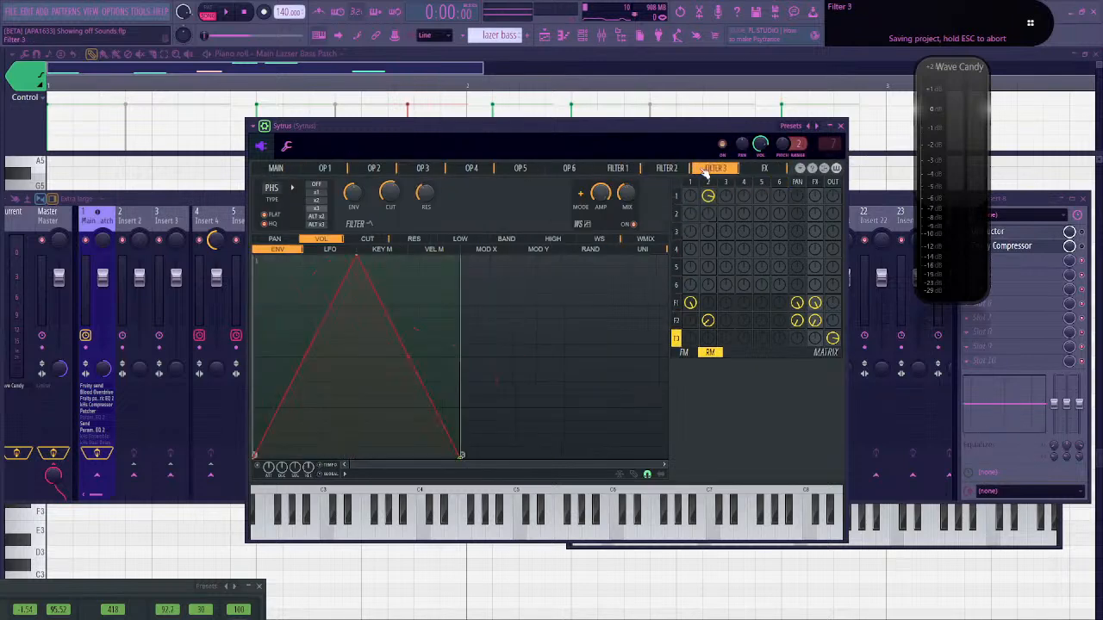
left_click(672, 171)
left_click(634, 169)
left_click(663, 169)
left_click(712, 170)
Bend the attack and decay of Filter 3's volume envelope inward, and steepen the decay of the FX volume envelope
left_click_drag(305, 358, 303, 447)
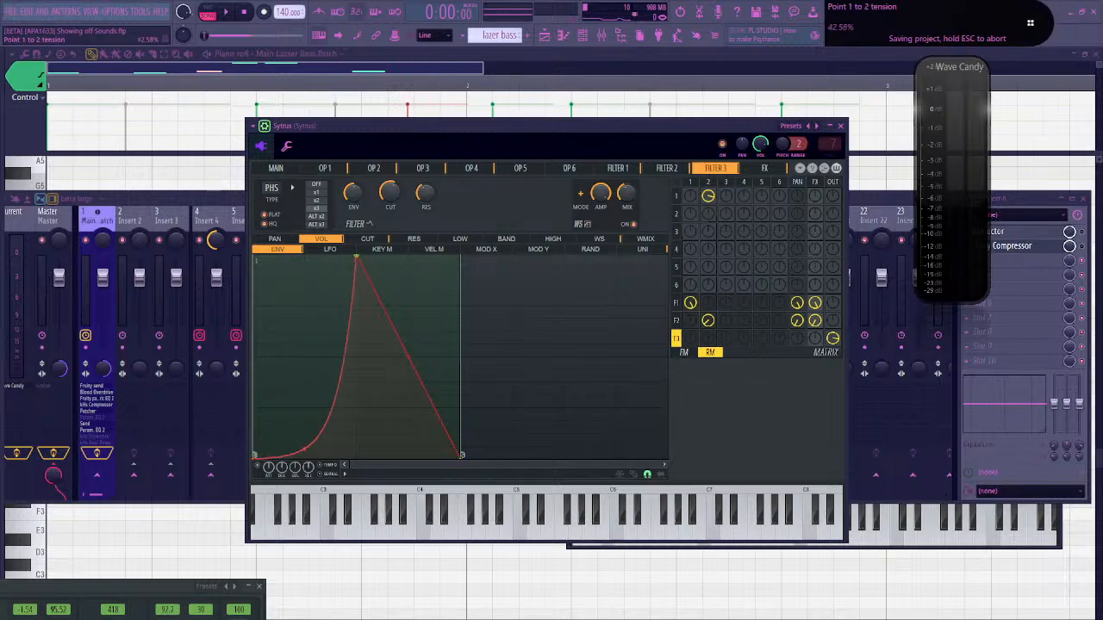
left_click_drag(410, 354, 408, 434)
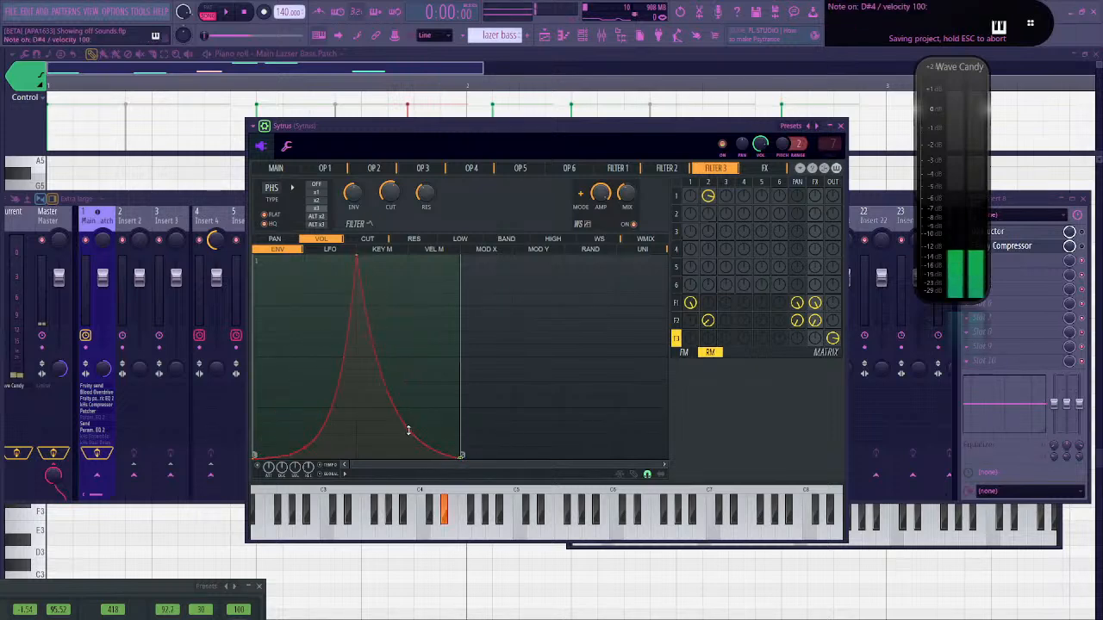
left_click(764, 168)
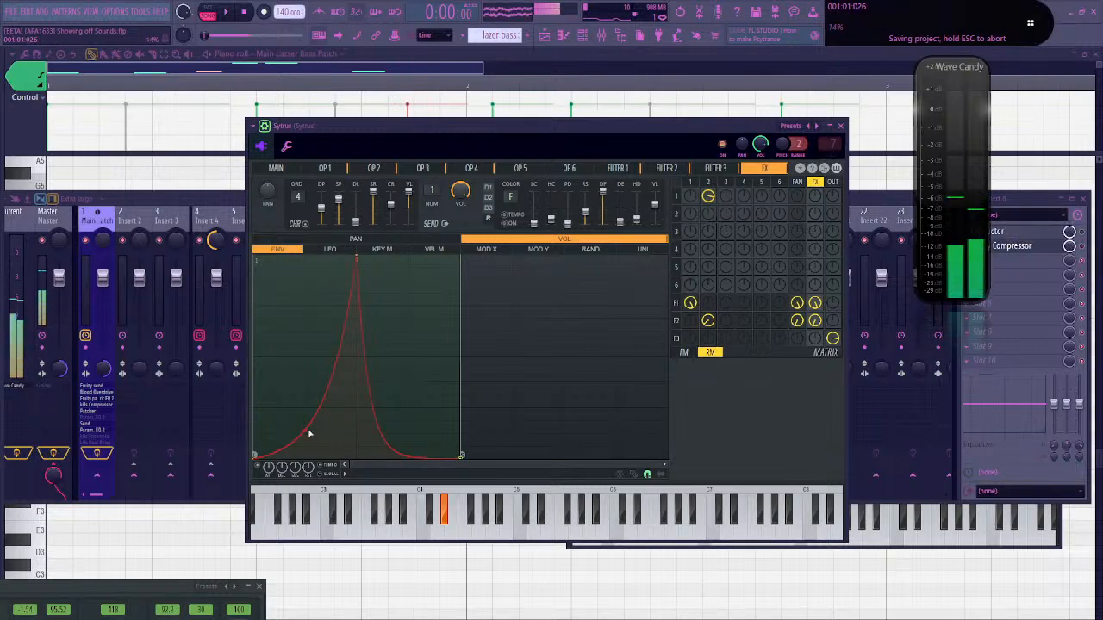
left_click(715, 168)
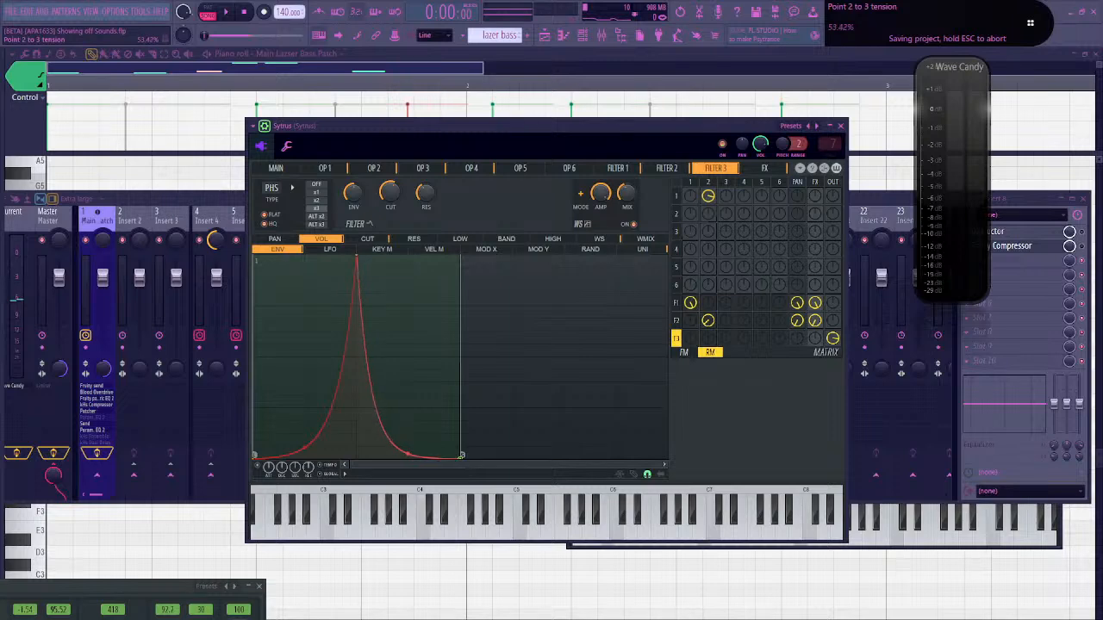
Set the attack of Filter 3's volume envelope to Double curve with a tension of about 45%, and play a test note
right_click(357, 256)
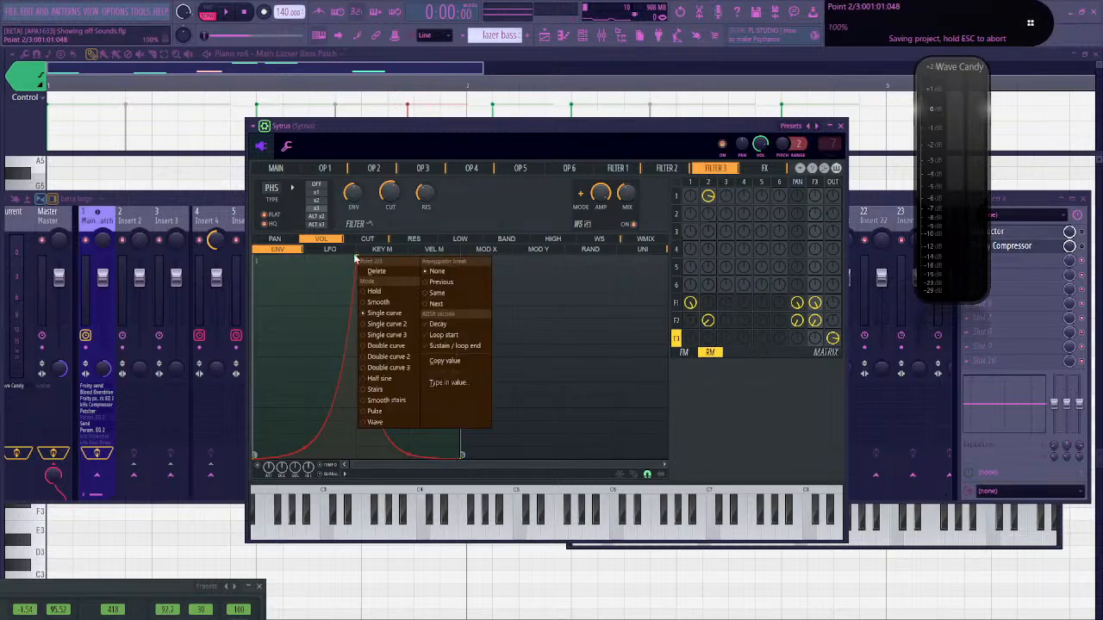
left_click(402, 348)
left_click_drag(311, 367, 311, 353)
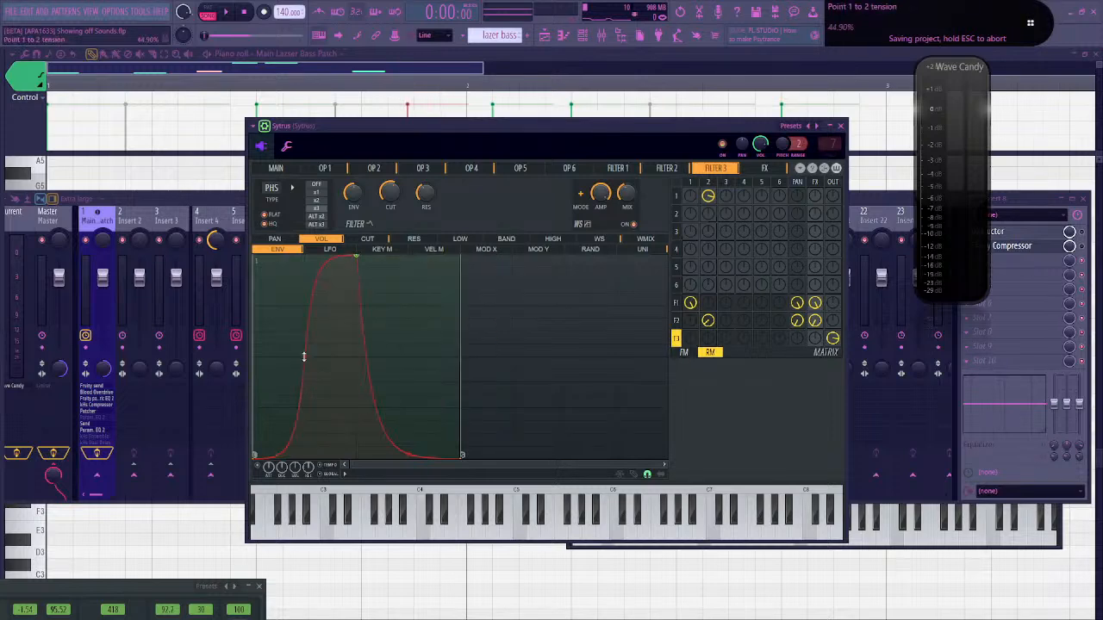
key("d")
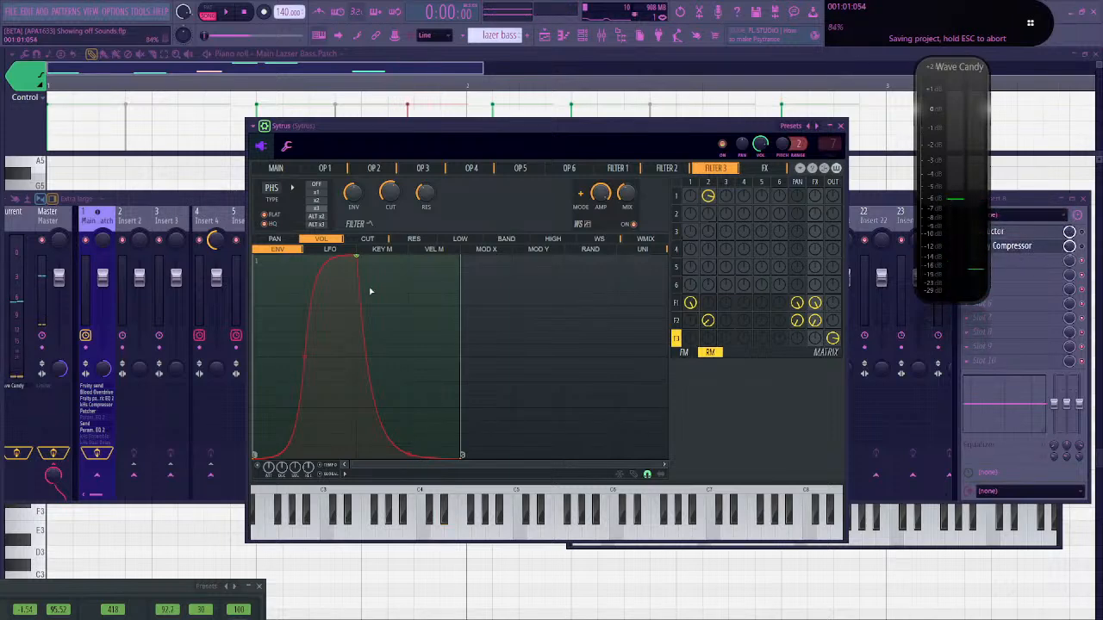
Try the Double curve mode on the decay of Filter 3's volume envelope, auditioning different tensions
right_click(463, 459)
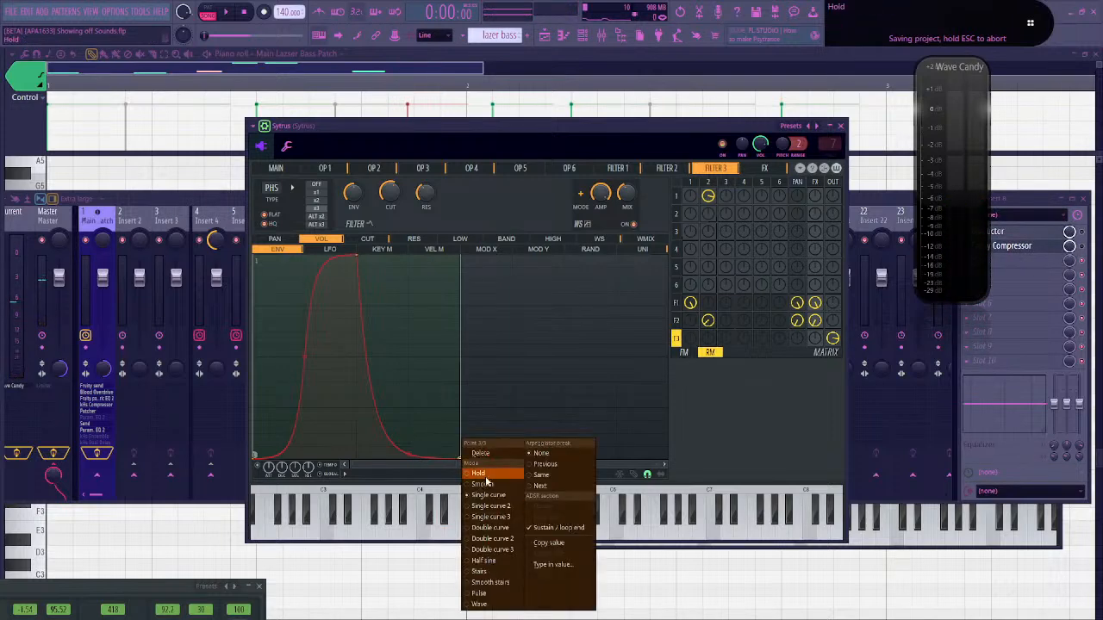
left_click(499, 528)
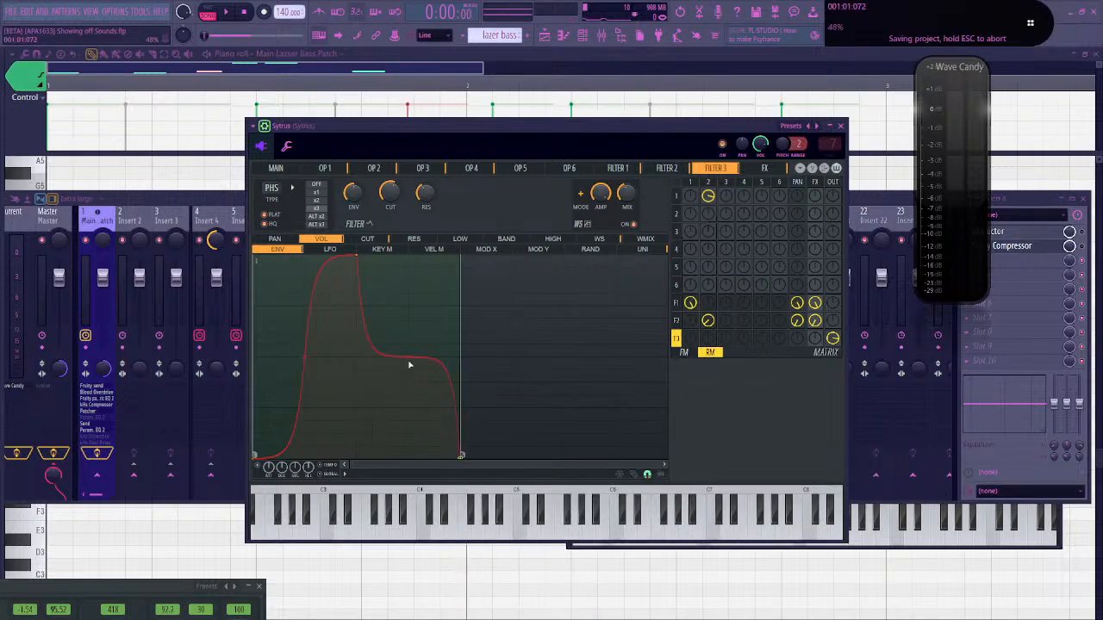
left_click_drag(409, 356, 408, 328)
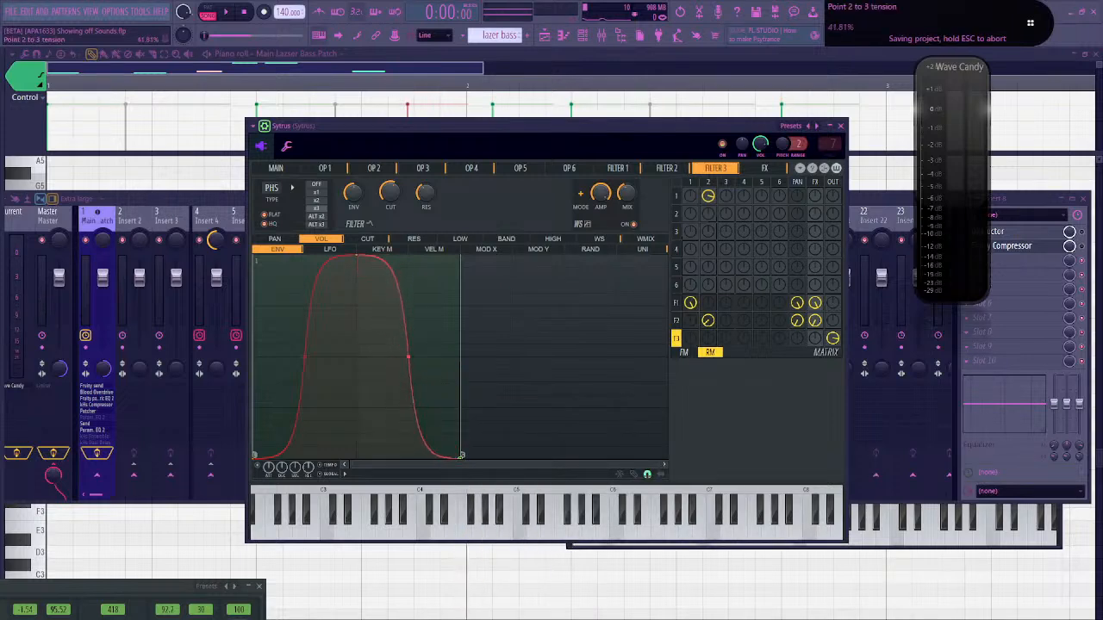
key("d")
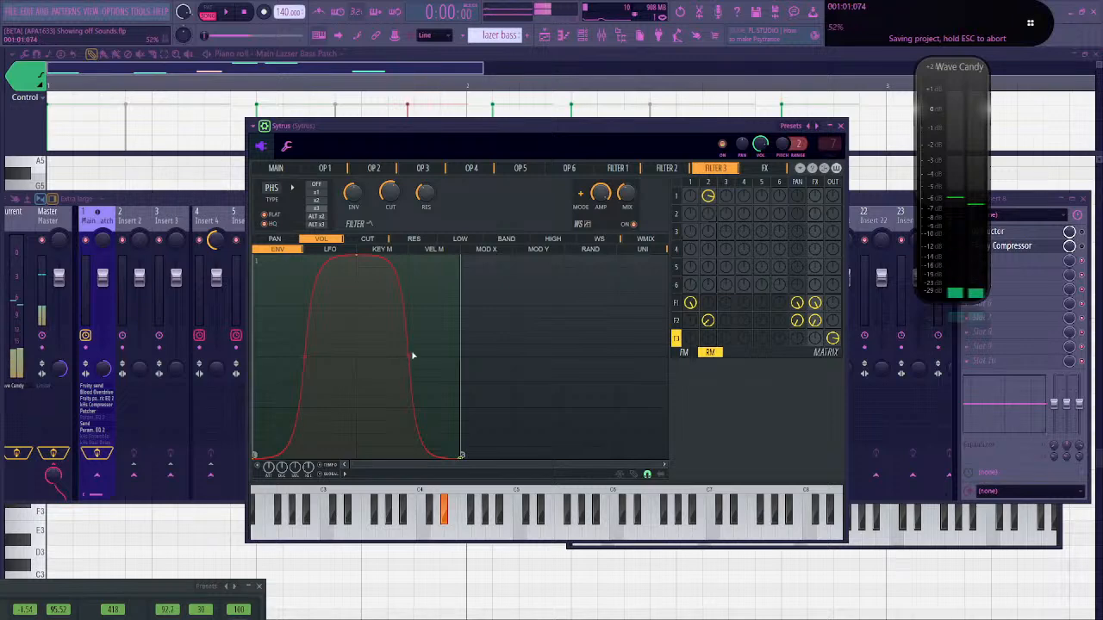
left_click_drag(408, 360, 421, 366)
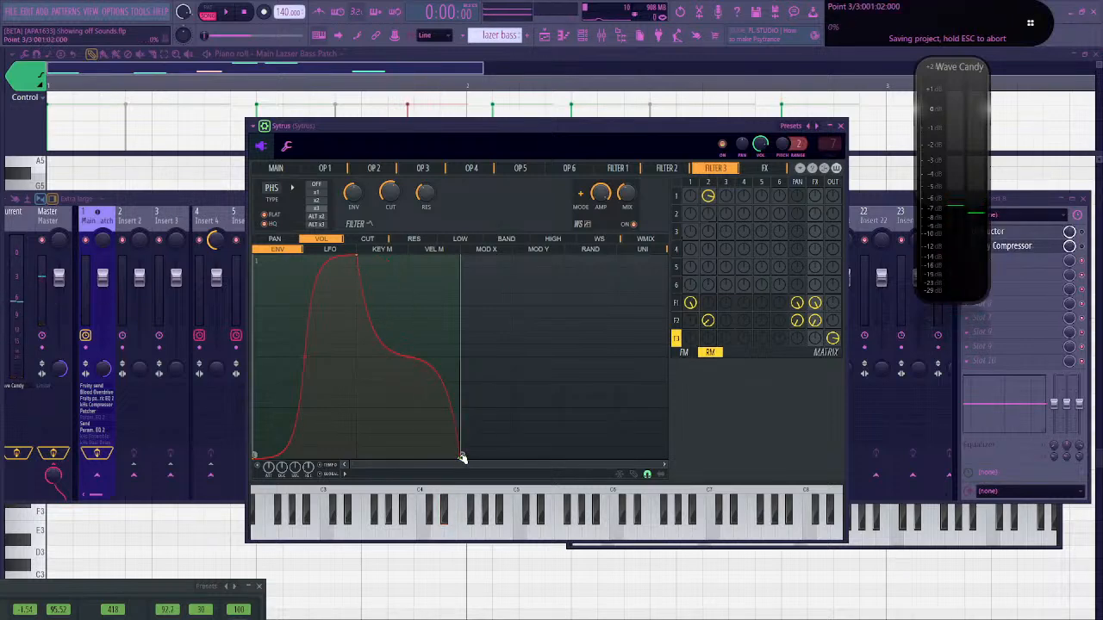
Try the Smooth mode on the decay of Filter 3's volume envelope, and set its tension to 100%
right_click(462, 457)
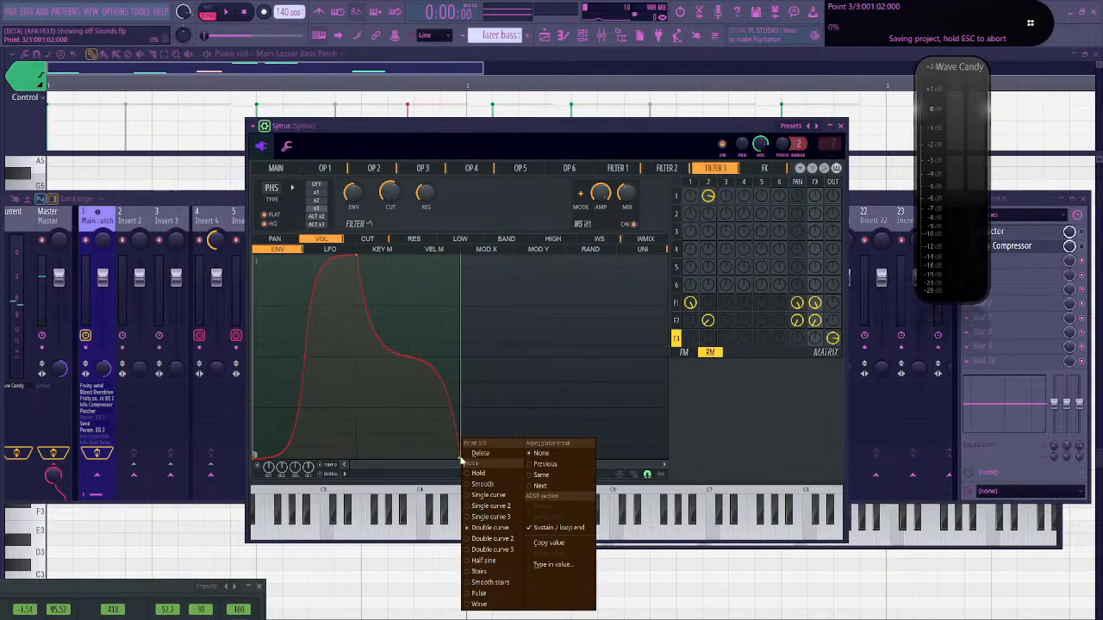
left_click(503, 485)
left_click_drag(408, 360, 408, 328)
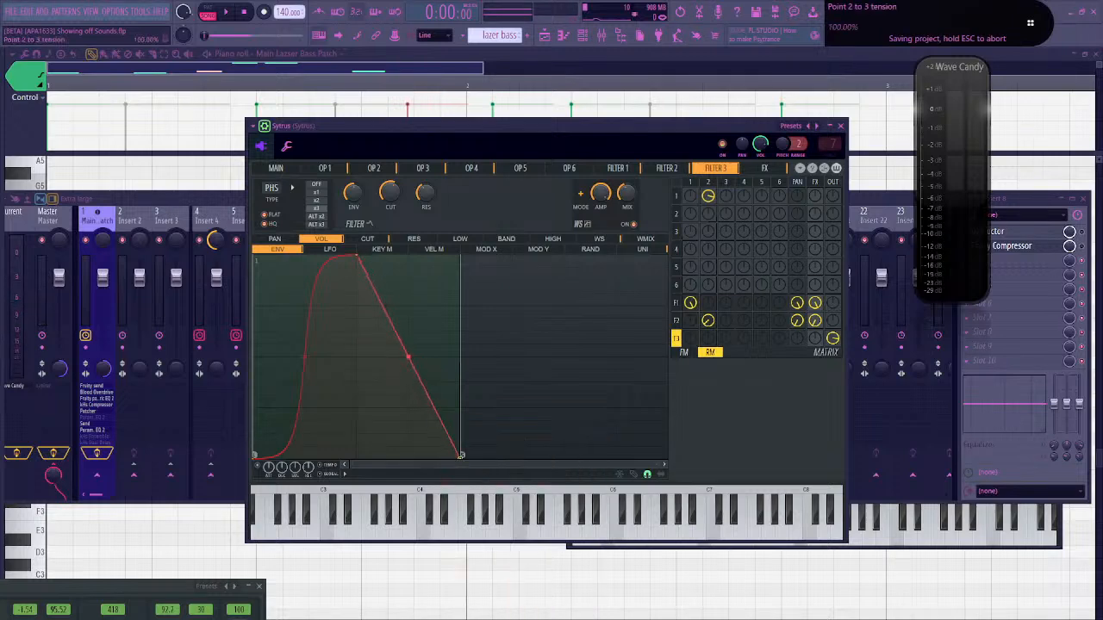
Switch the decay of Filter 3's volume envelope to Single curve 2, and bend it into a steep initial drop
right_click(462, 455)
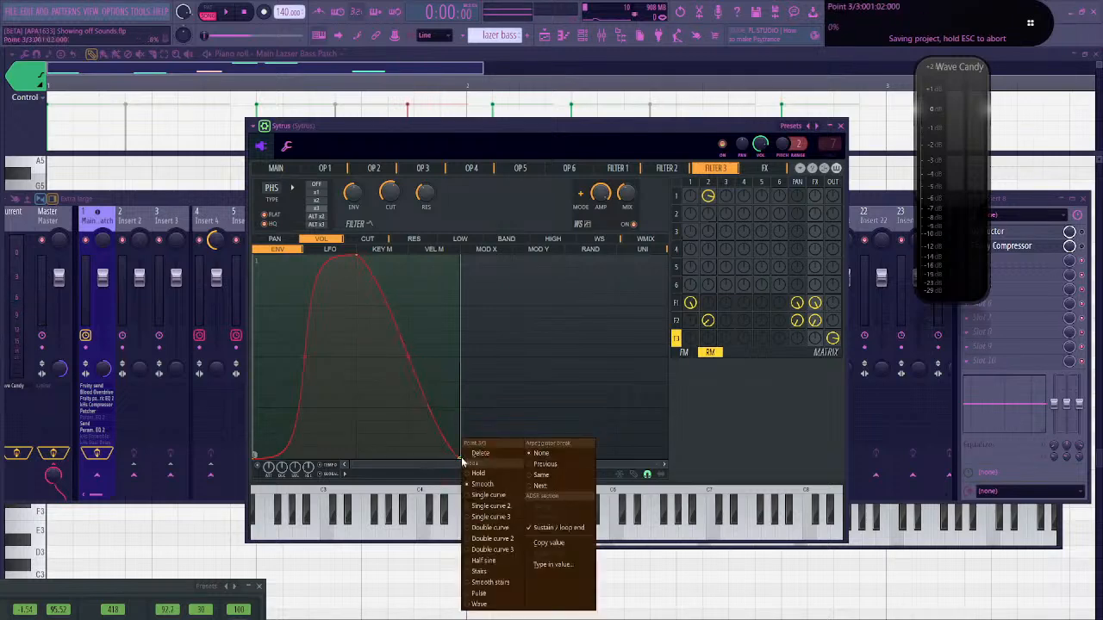
left_click(510, 506)
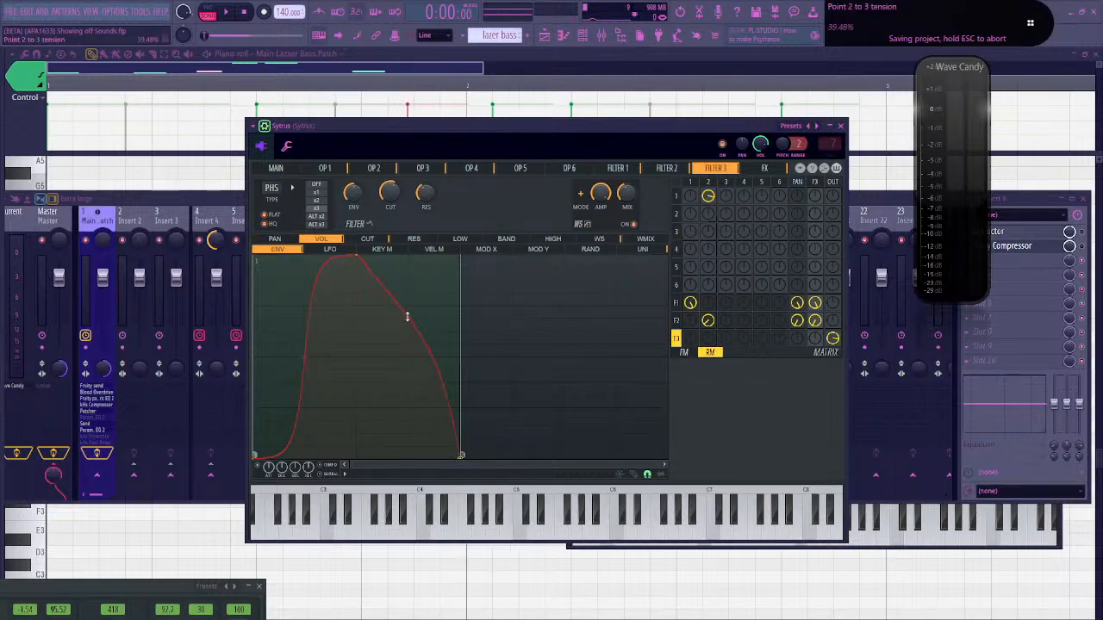
left_click_drag(408, 339, 408, 449)
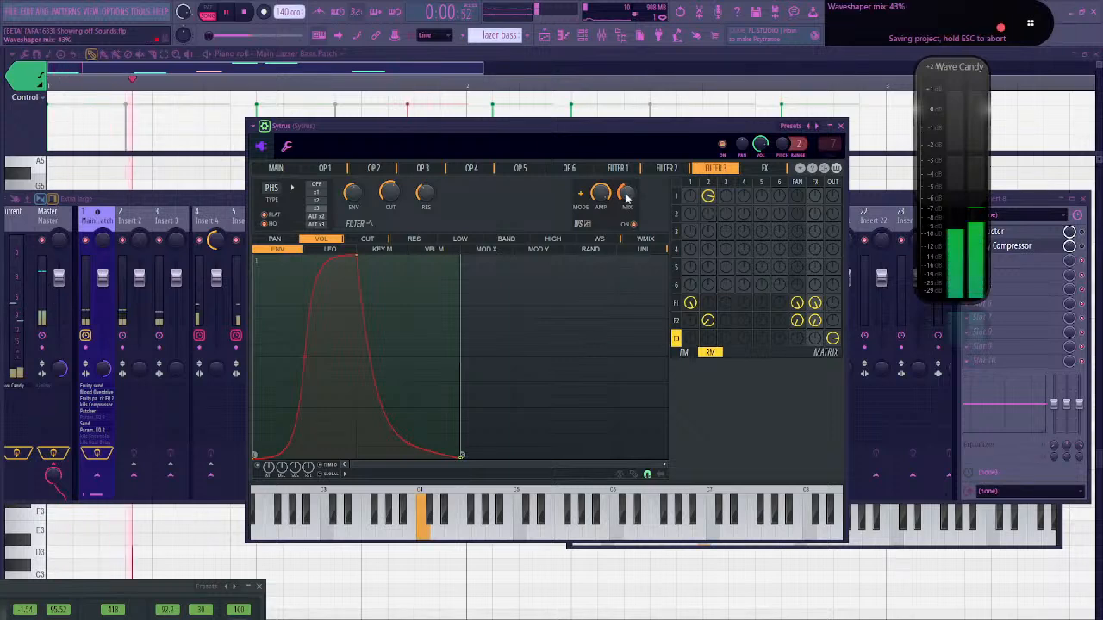
Raise Filter 3's waveshaper mix during playback, stop the song, then lower the filter's cutoff and raise its resonance to about 55%
left_click_drag(626, 197, 627, 192)
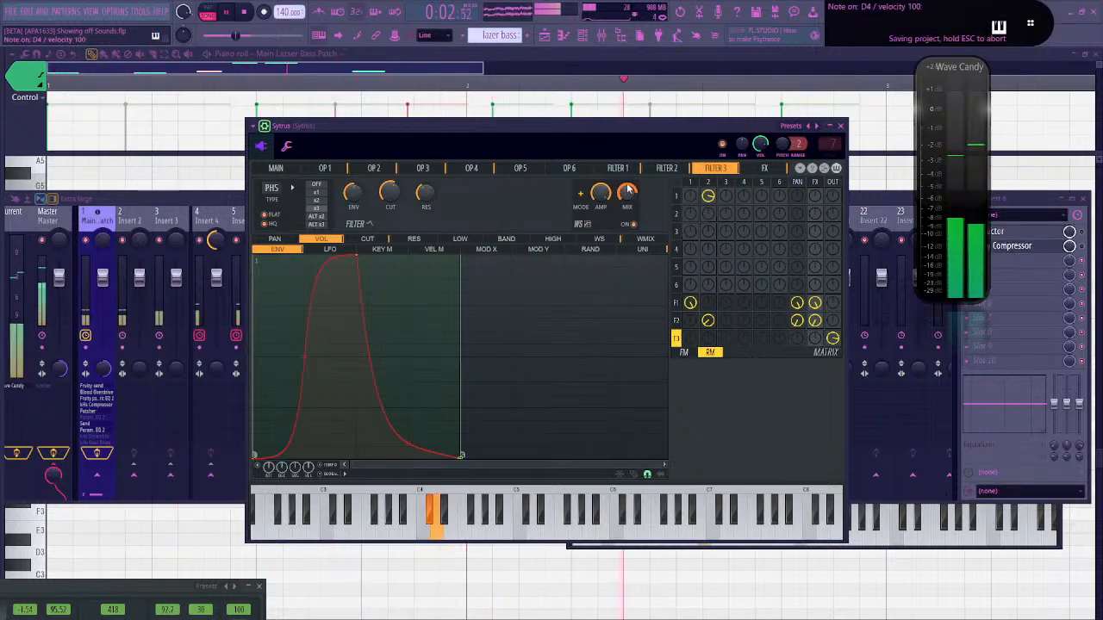
key("space")
left_click_drag(396, 194, 397, 228)
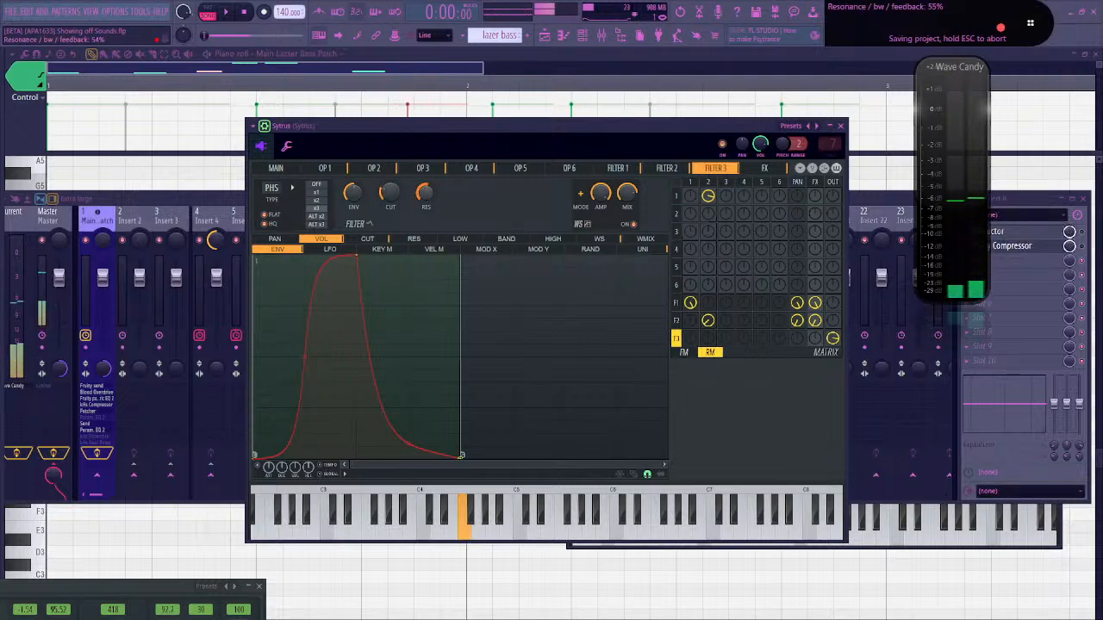
Mute the pan and FX sends of Filters 1 and 2, and toggle Filter 3's waveshaper mode with resonance at 71% and cutoff at 75%
right_click(815, 320)
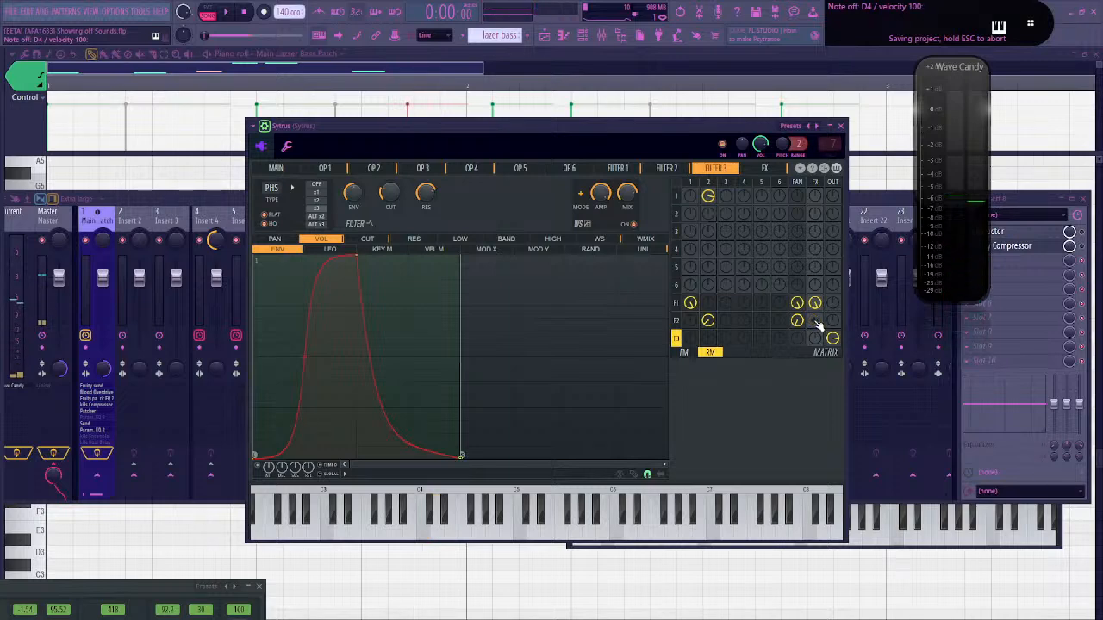
right_click(813, 305)
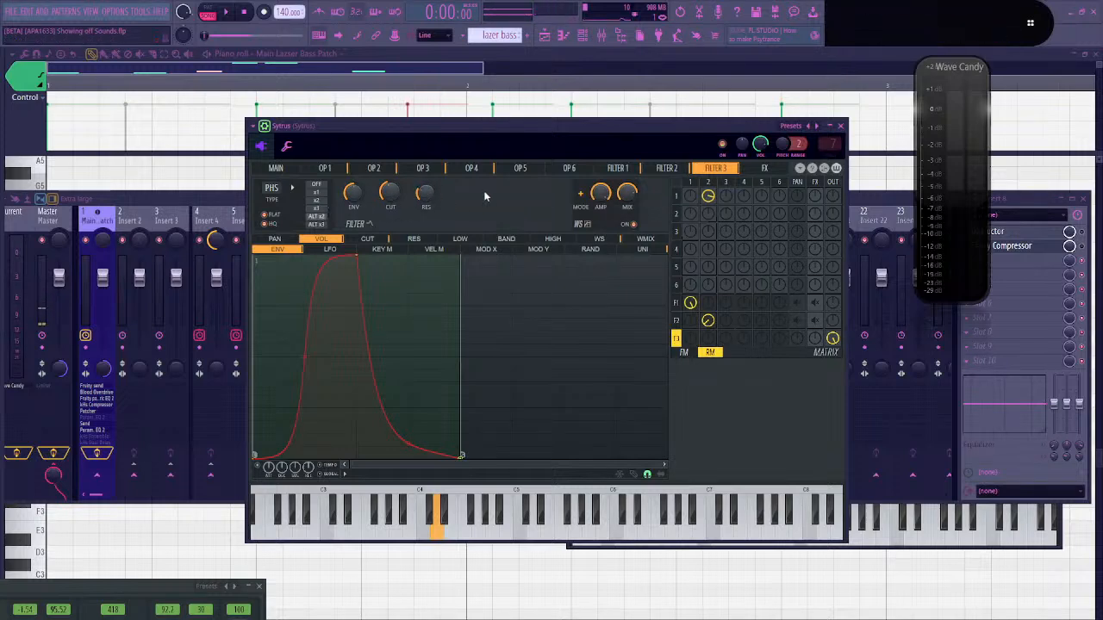
left_click(580, 194)
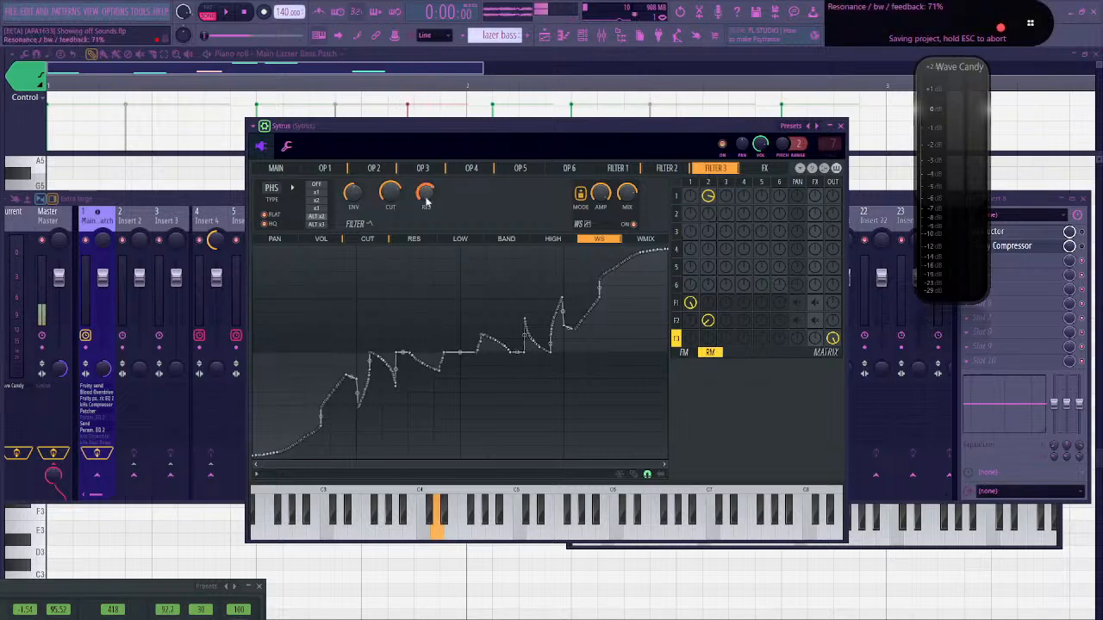
left_click_drag(390, 193, 390, 208)
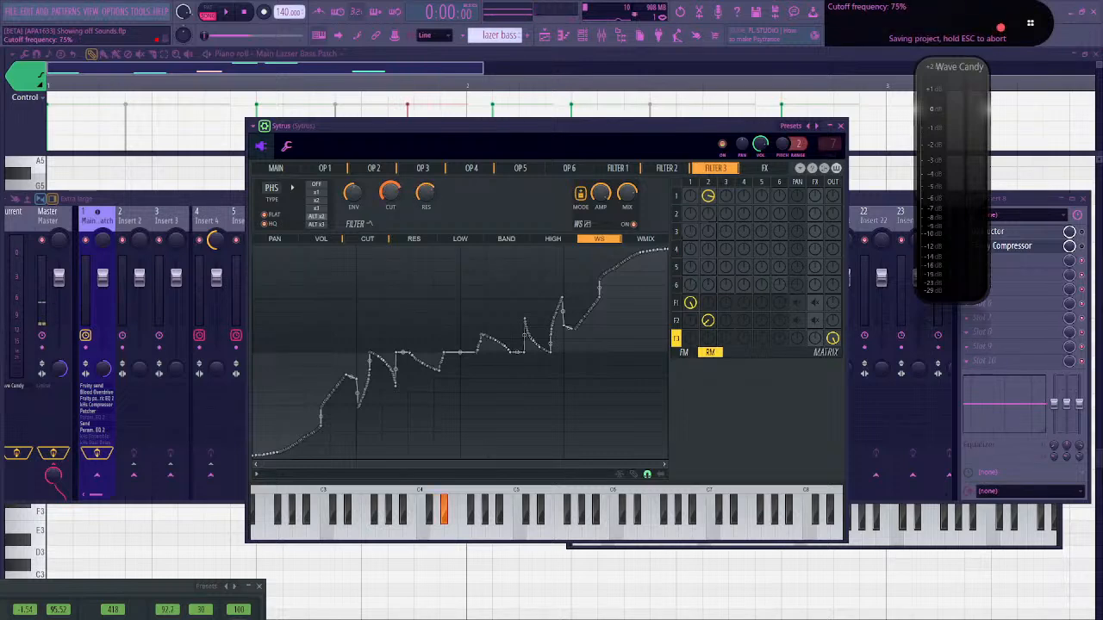
Set Filter 1's cutoff to 20%, and switch Filter 2 to the SVF type with a raised band level and high at 79%
left_click(619, 168)
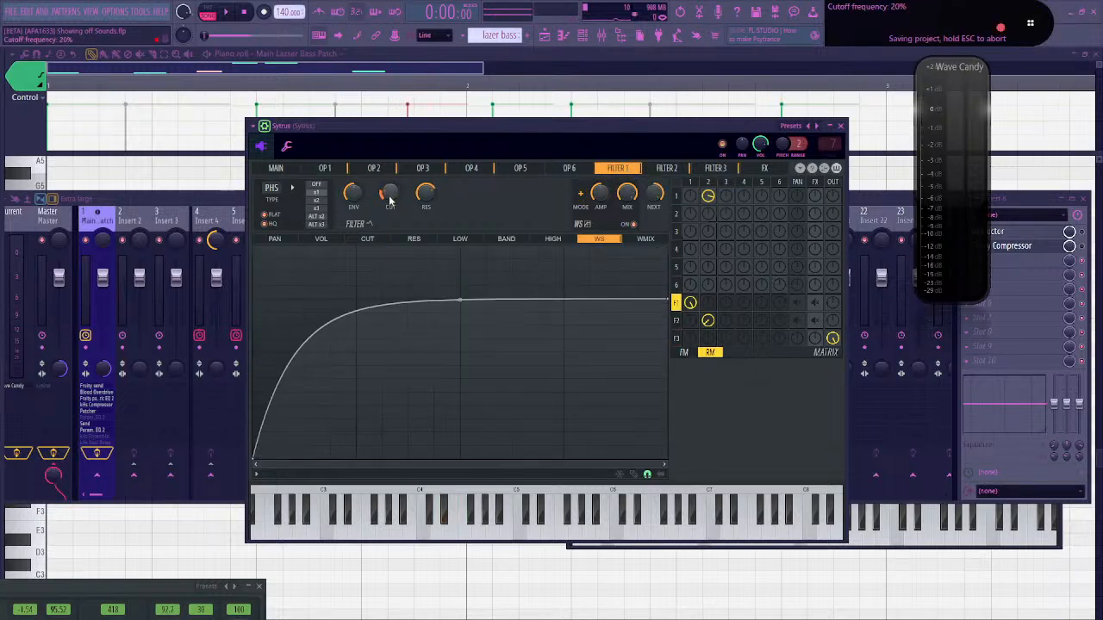
left_click(662, 169)
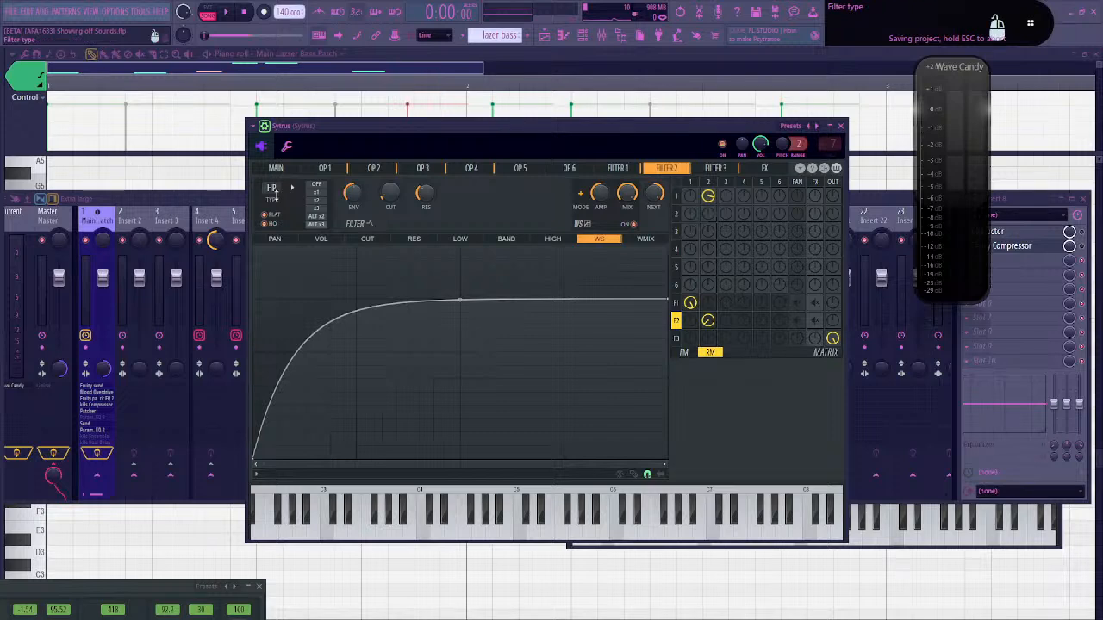
left_click_drag(272, 188, 271, 181)
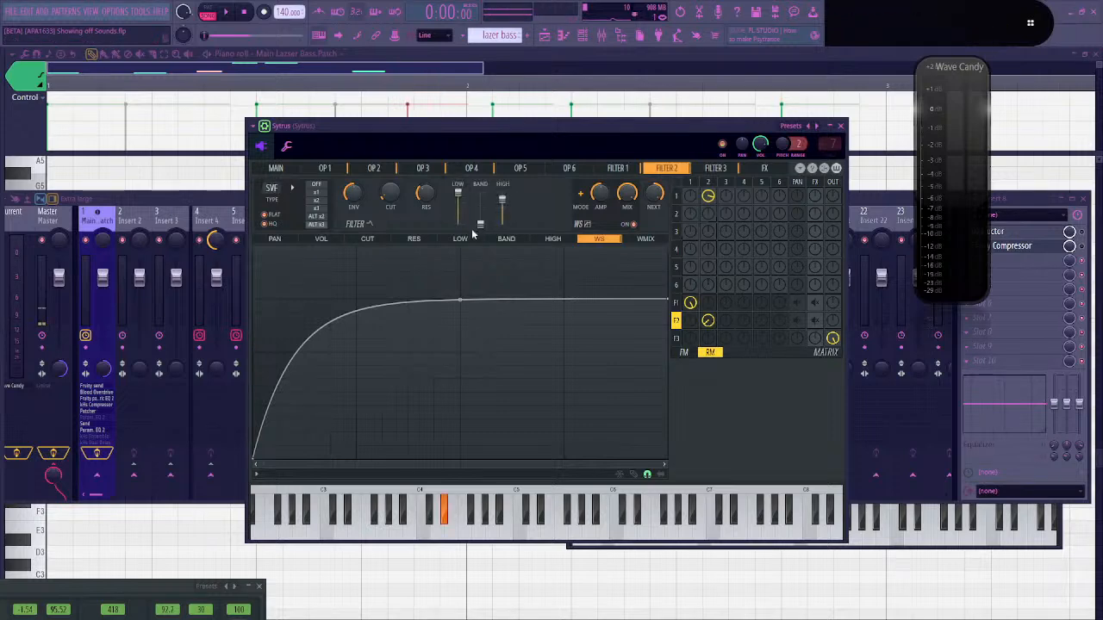
left_click_drag(479, 226, 480, 201)
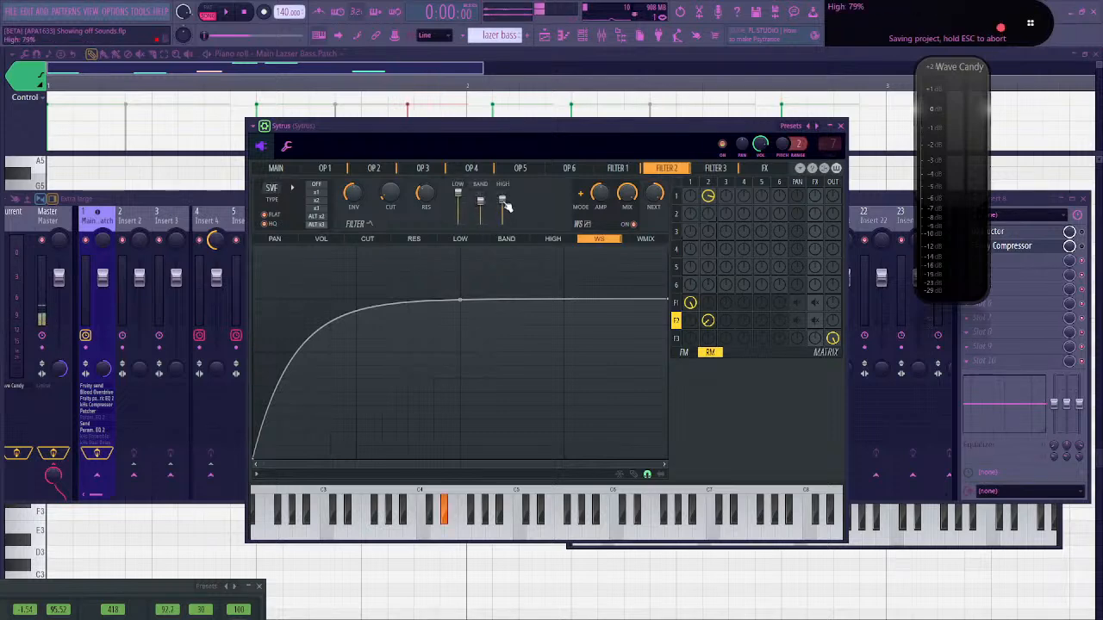
Unmute the pan and FX sends of Filters 1 and 2 in the matrix, and shrink the Wave Candy meter
left_click(279, 168)
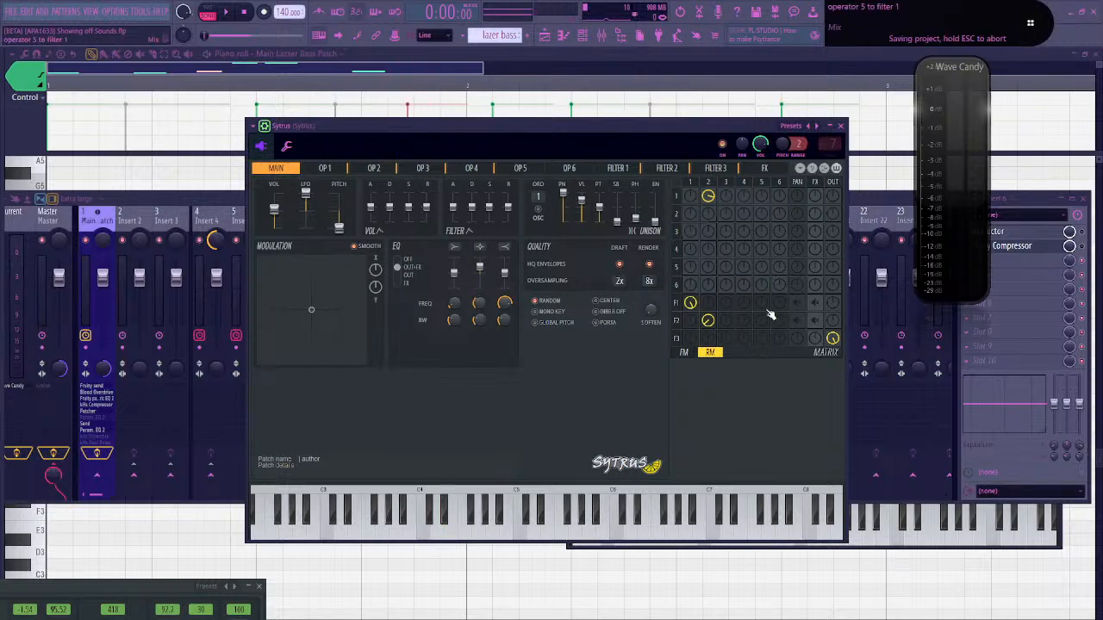
right_click(798, 304)
right_click(815, 304)
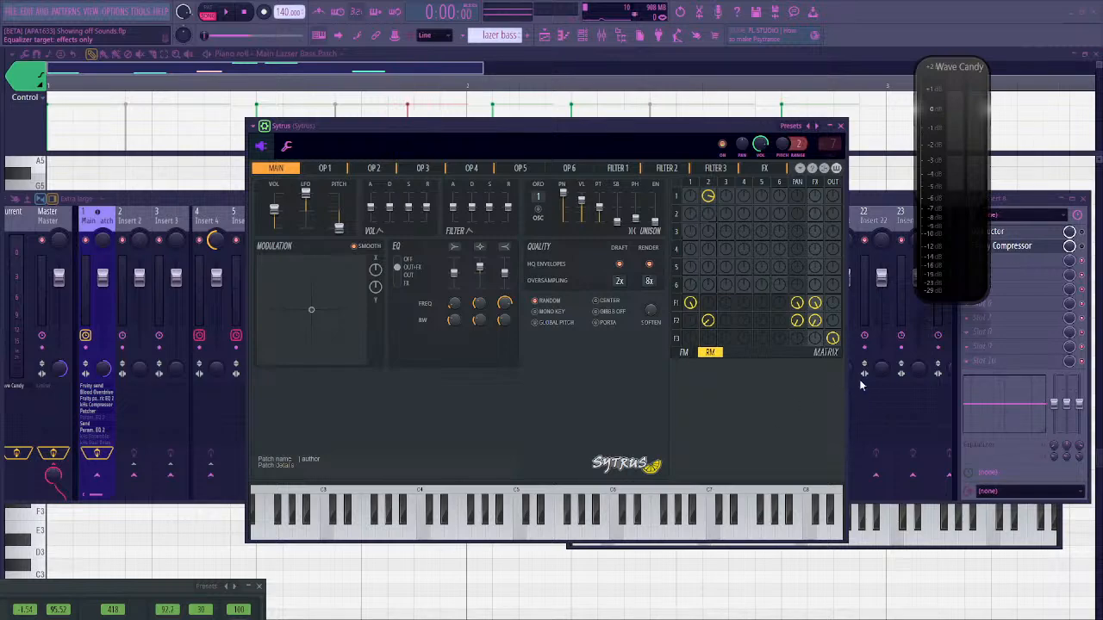
left_click(950, 73)
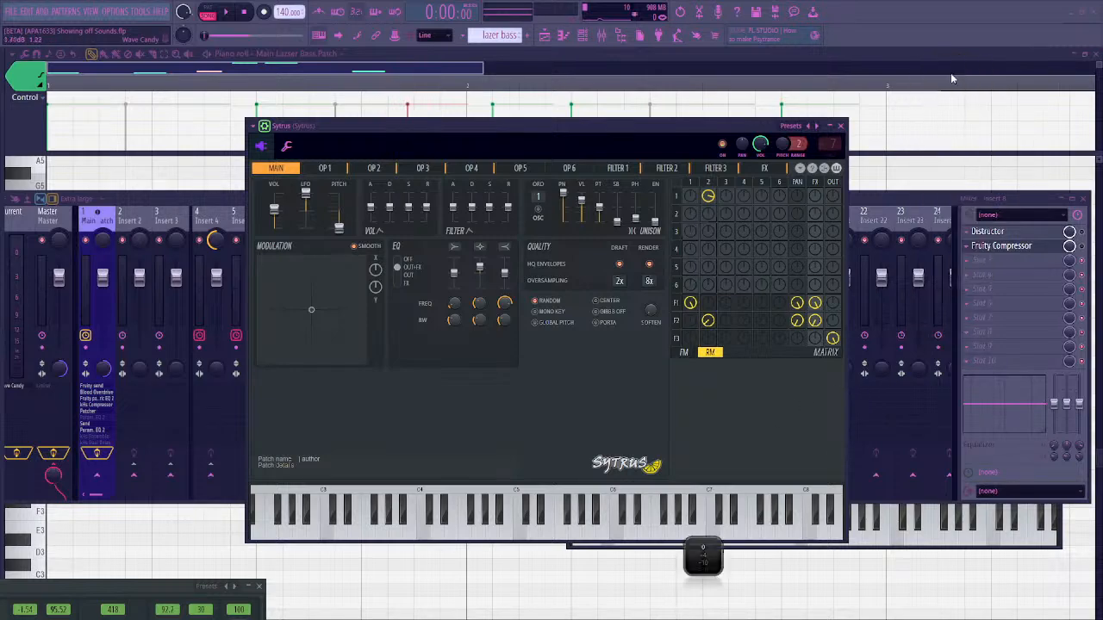
Raise Modulation X to its maximum, and shape operator 2's modulation Y mapping for input modulation into a straight ramp rising from 0%
key("v")
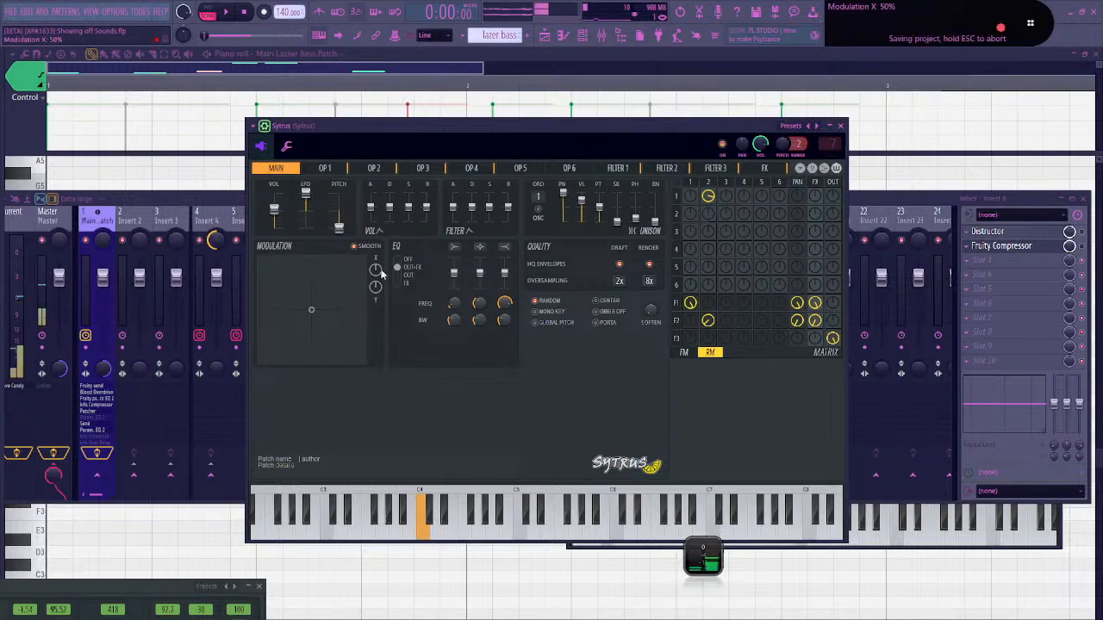
left_click_drag(380, 270, 380, 241)
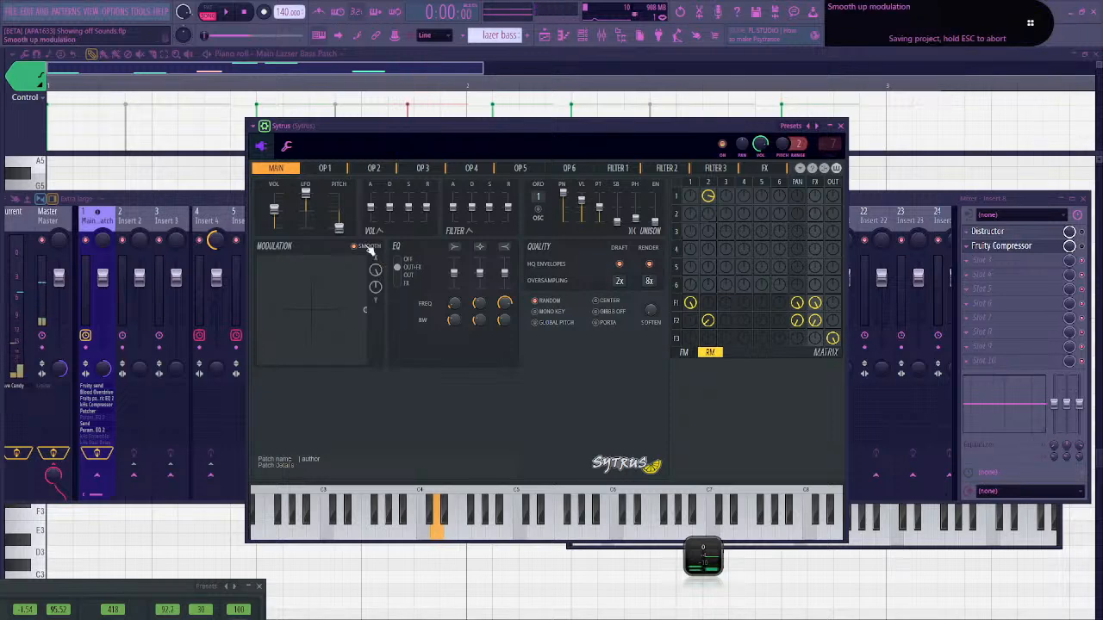
left_click(324, 168)
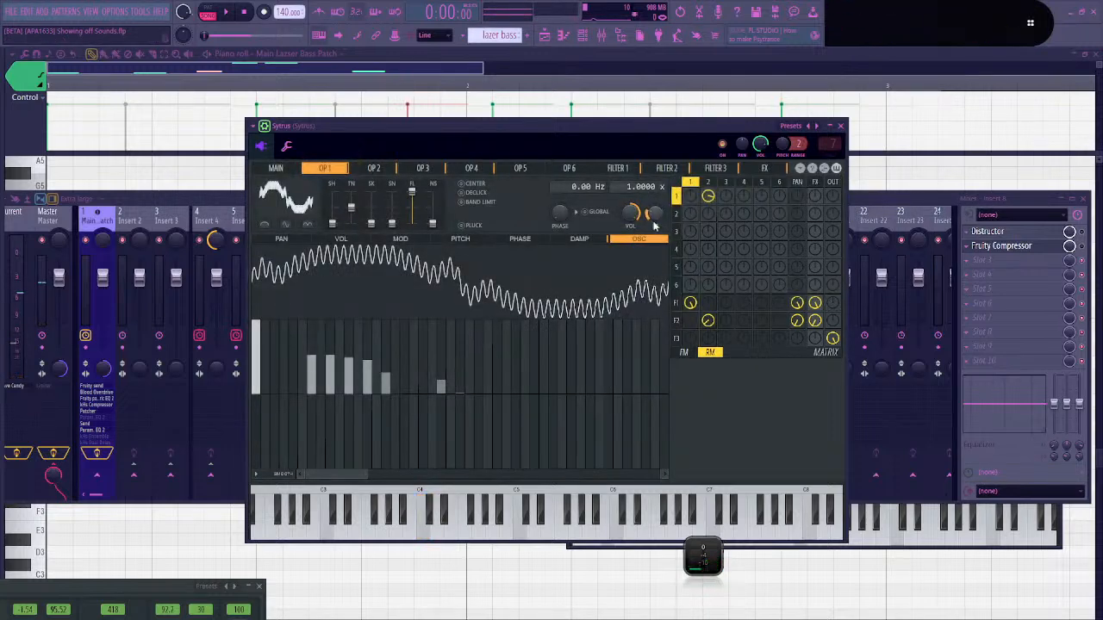
left_click(401, 238)
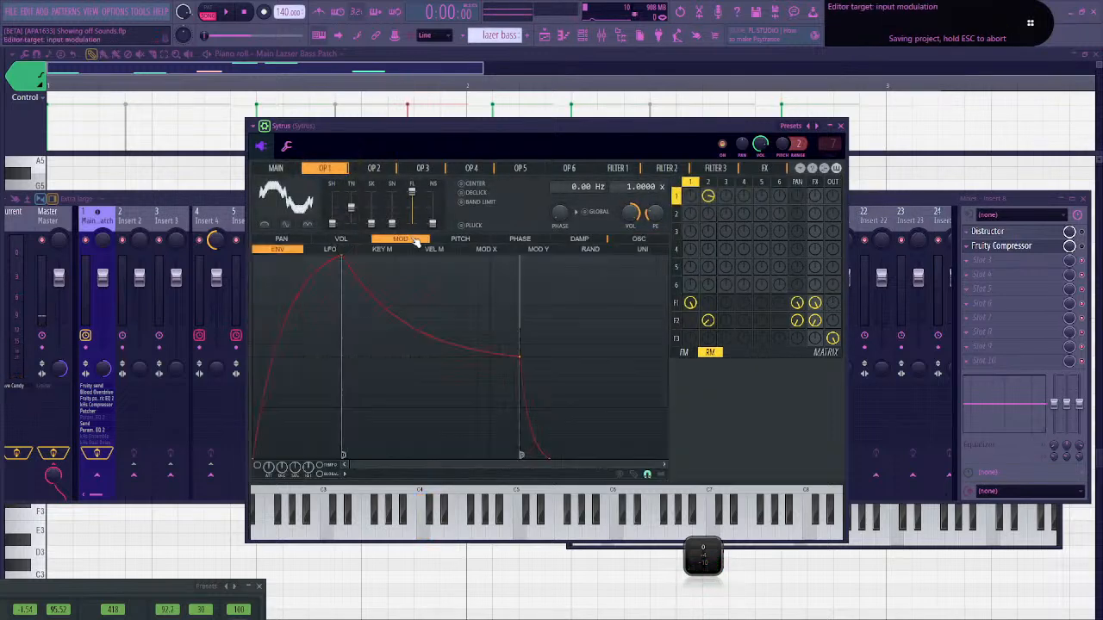
left_click(506, 252)
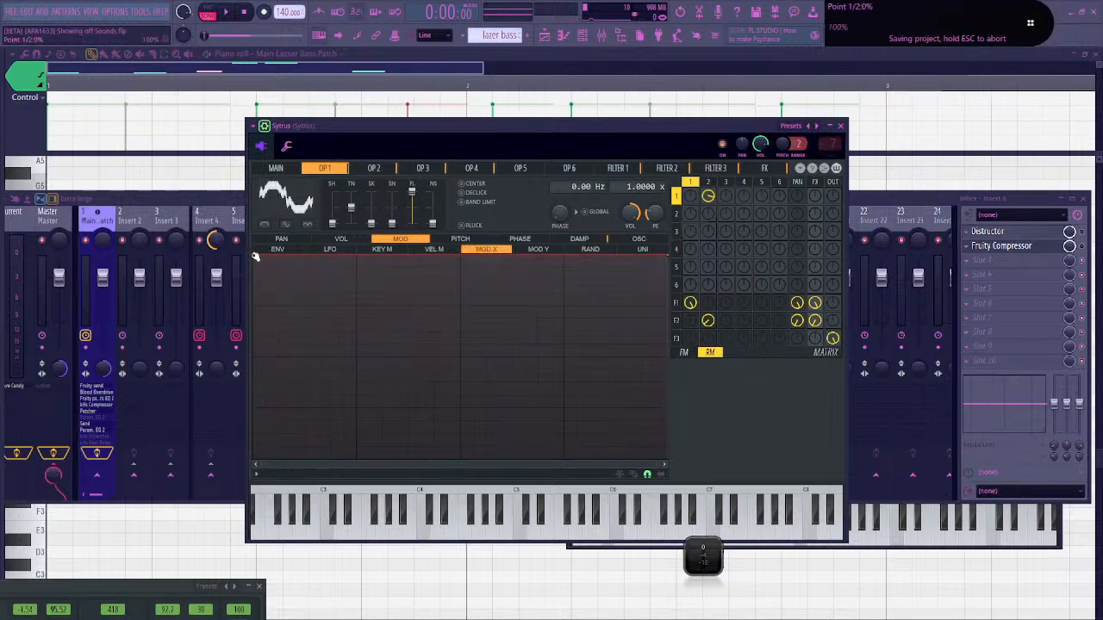
left_click(373, 168)
left_click(537, 250)
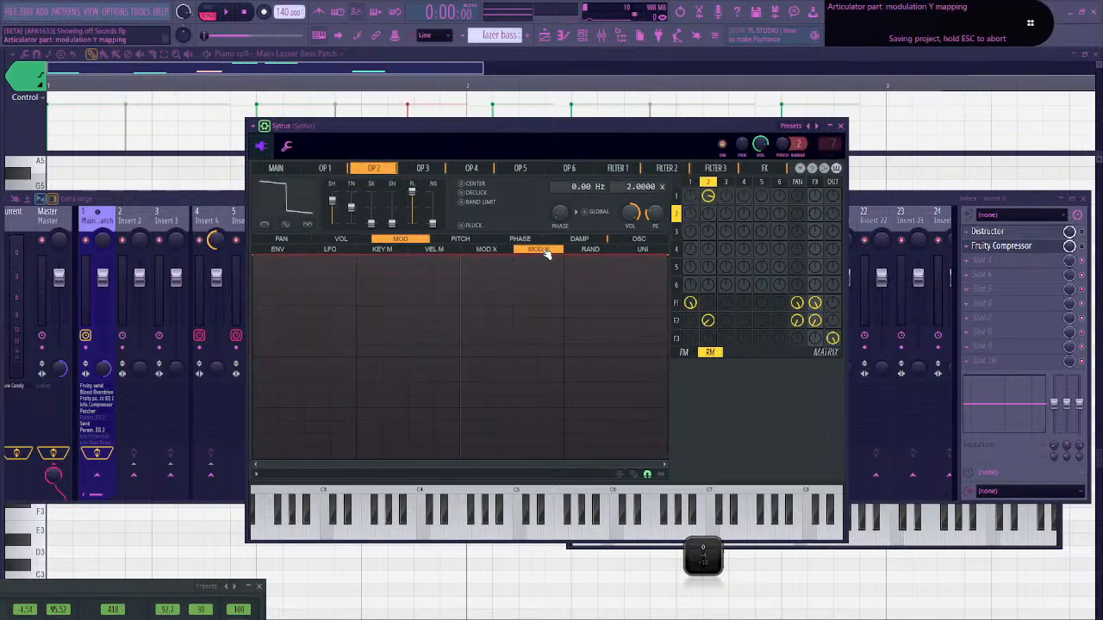
left_click_drag(254, 256, 254, 458)
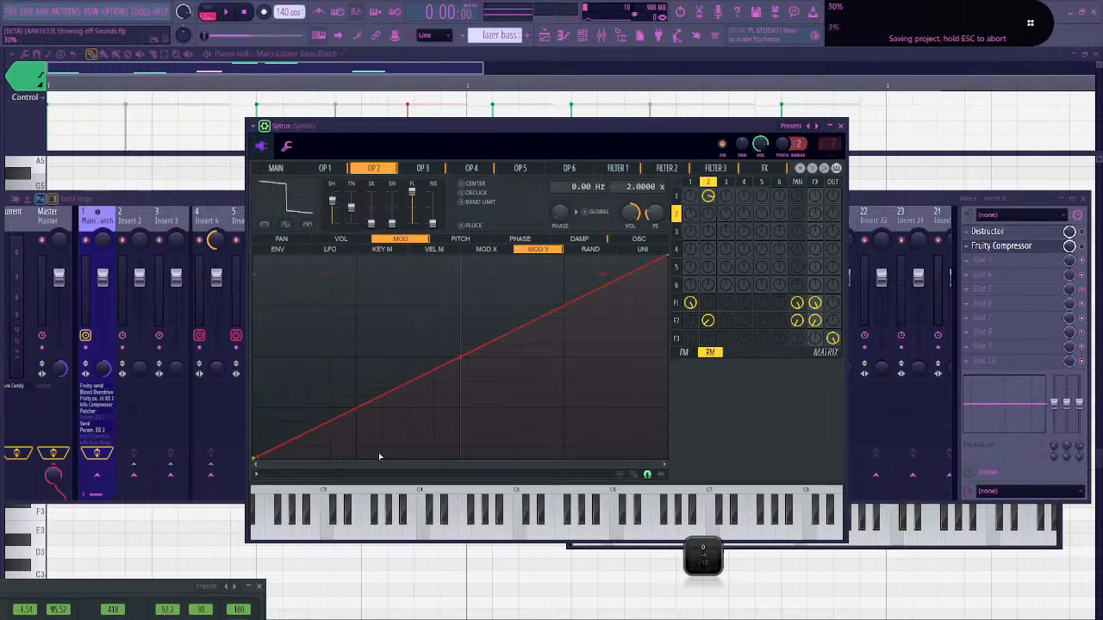
Try operator 1 to 2 ring modulation at about -59% while playing notes, and set a negative operator 1 to 2 frequency modulation amount
key("z")
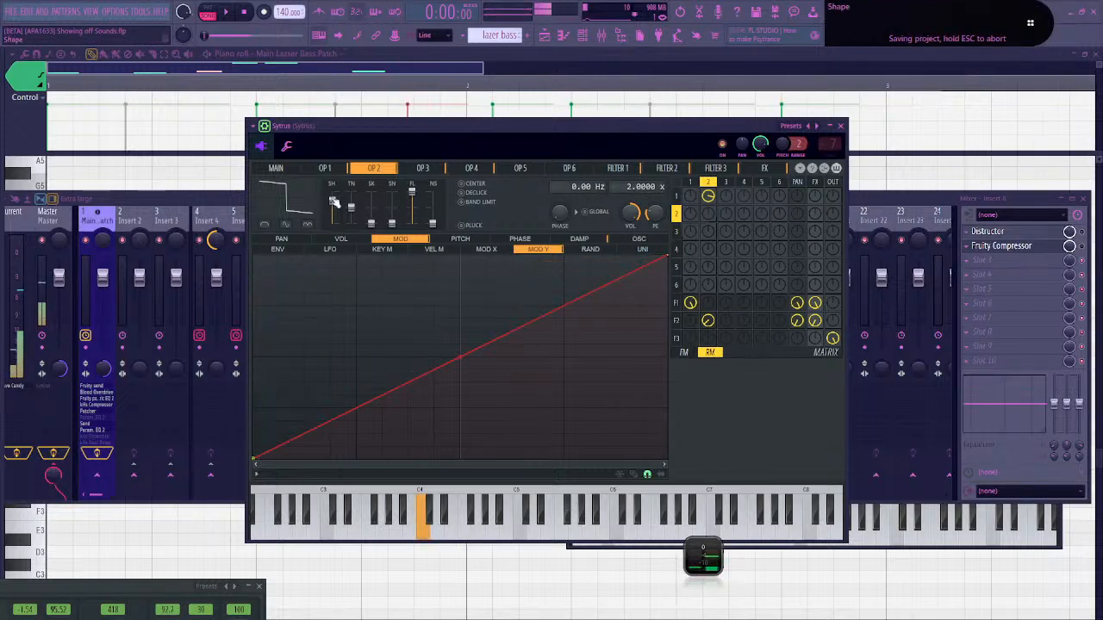
left_click(691, 215)
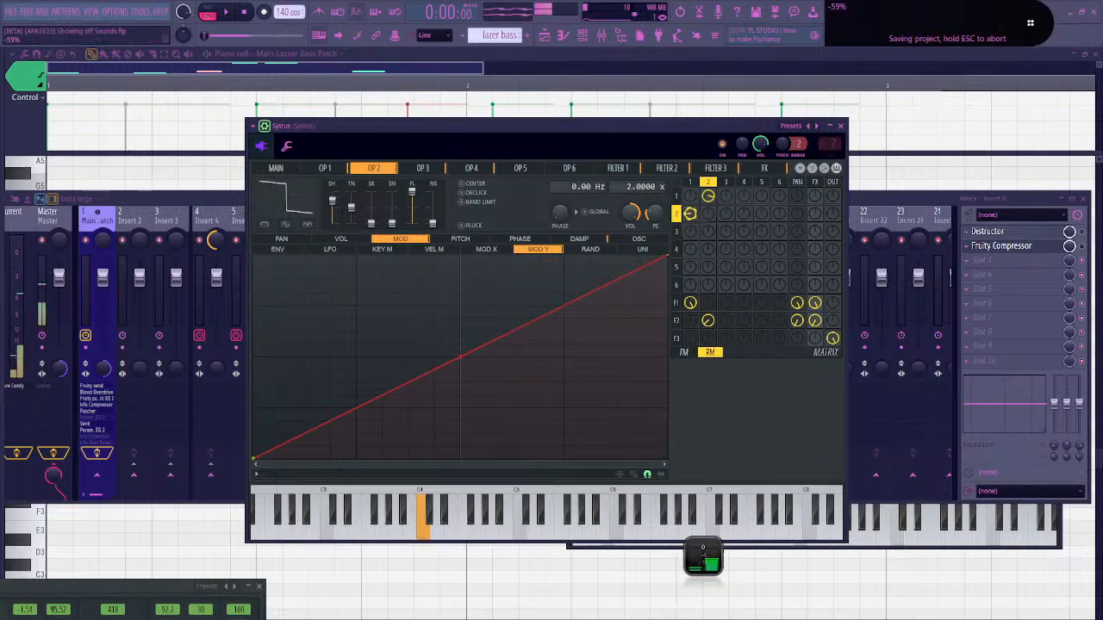
left_click(683, 353)
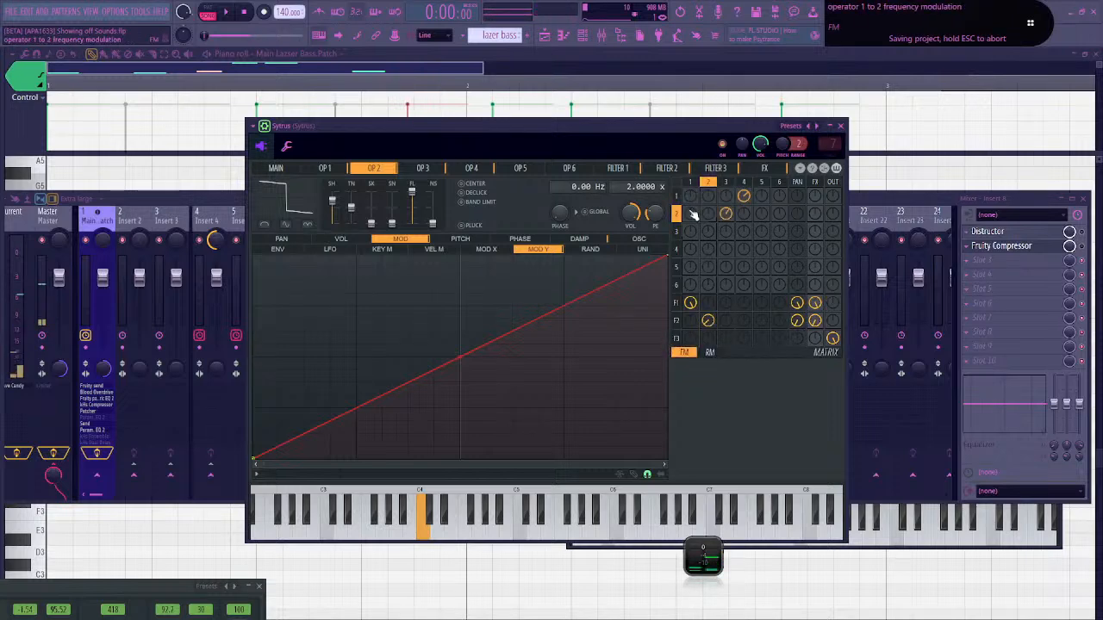
left_click_drag(692, 214, 692, 237)
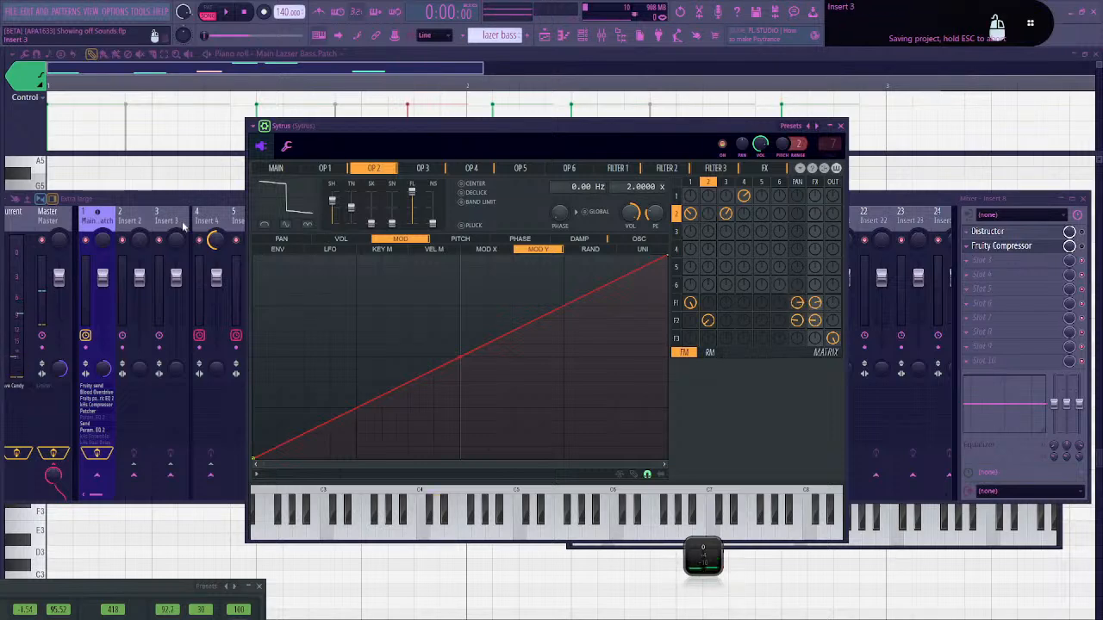
Check the mixer and the Sytrus FX settings, then open the Distructor on Insert 8 and turn off its second filter module
left_click(183, 225)
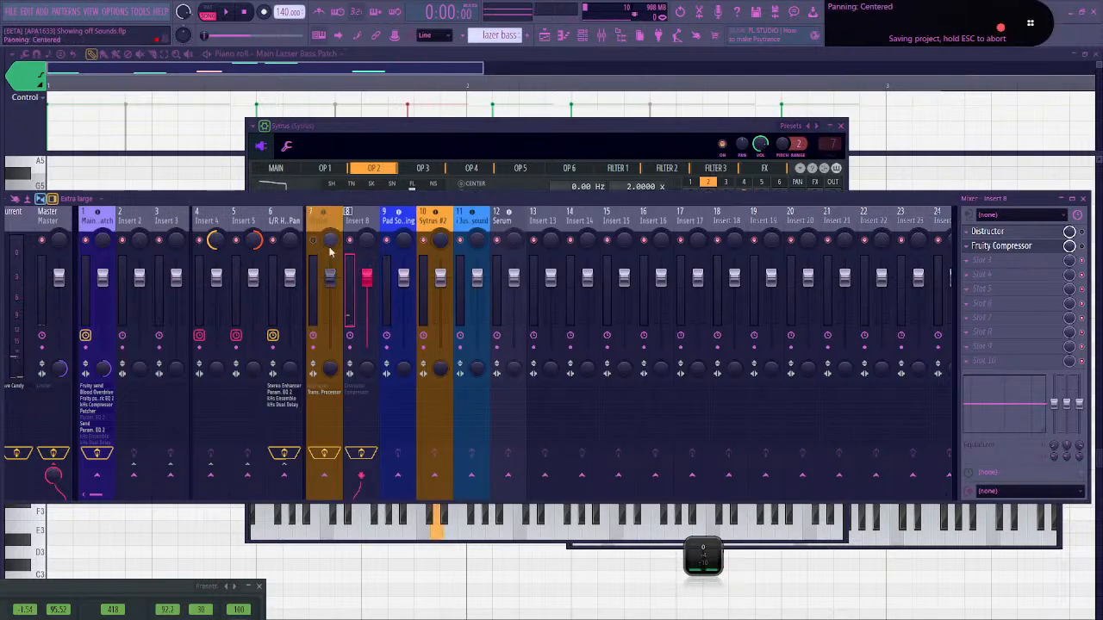
left_click(769, 169)
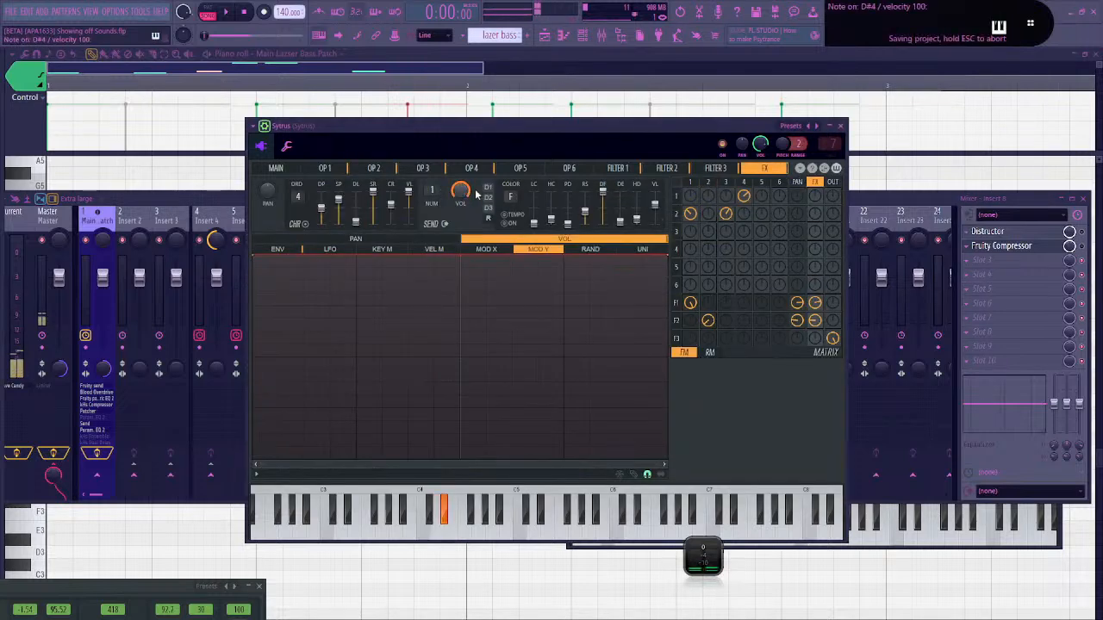
left_click(172, 200)
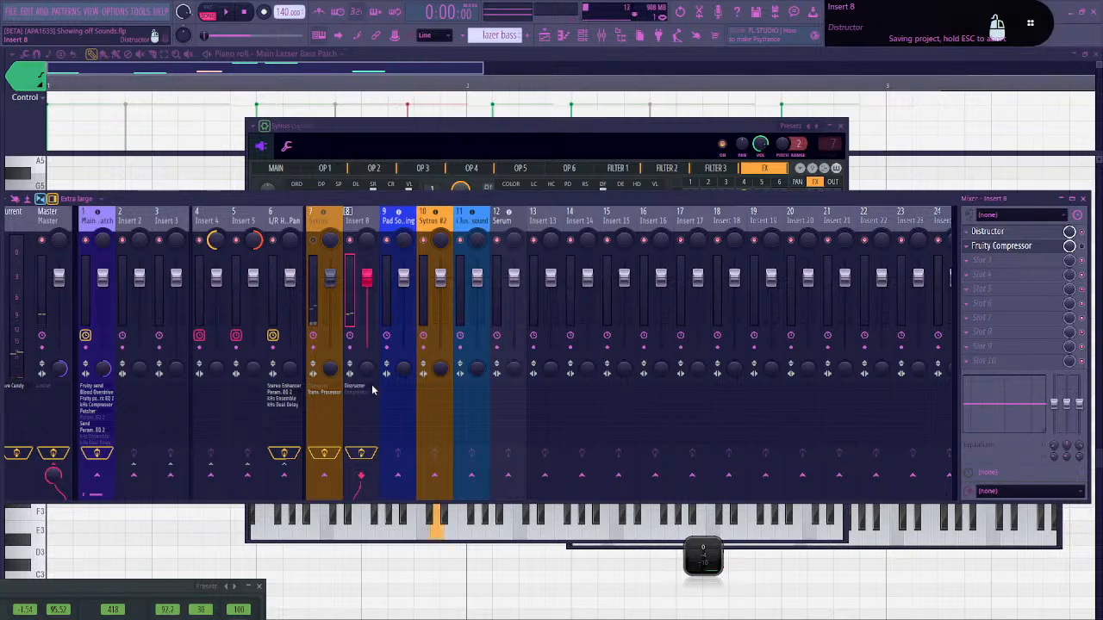
left_click(1016, 233)
left_click(691, 97)
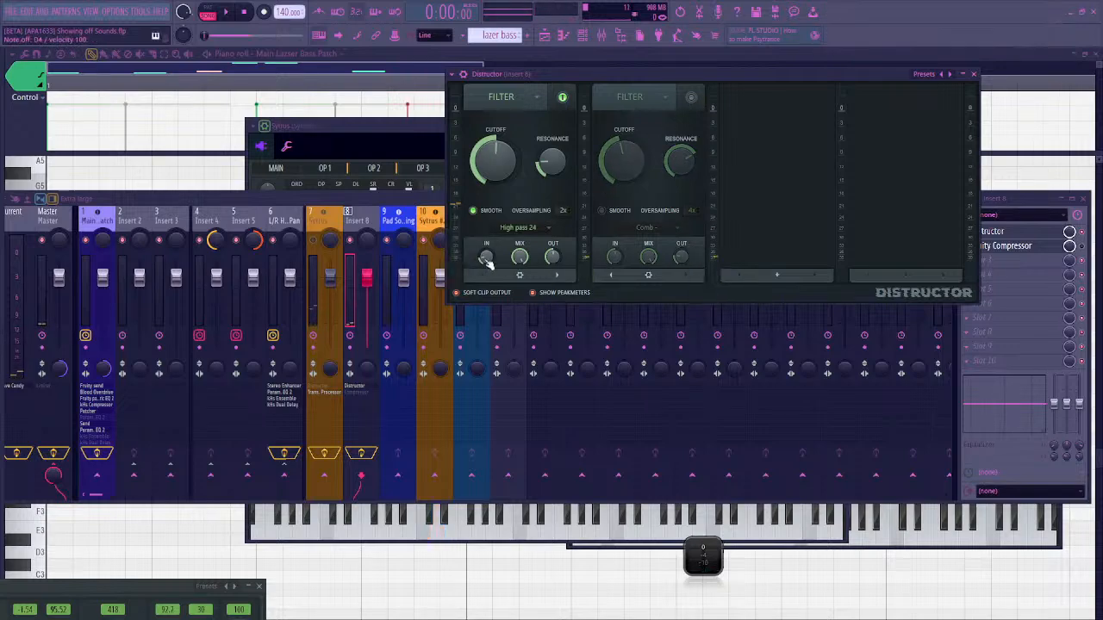
Save the project, and raise the input volume of Distructor's first filter module to at least 2.1 dB while auditioning notes
key("super")
key("Escape")
key("ctrl+s")
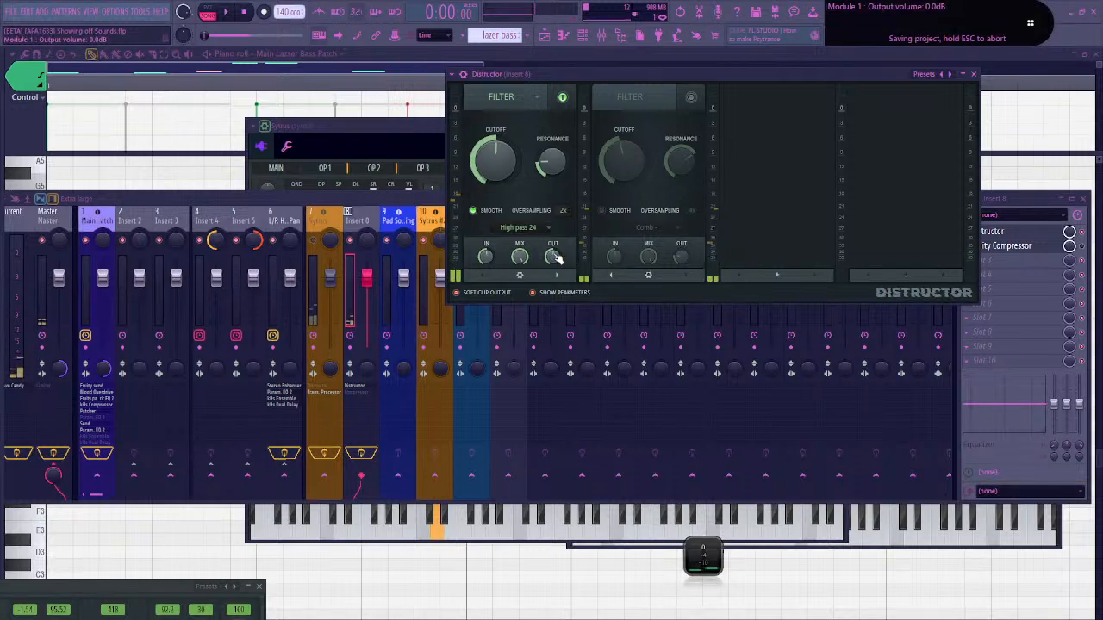
key("d")
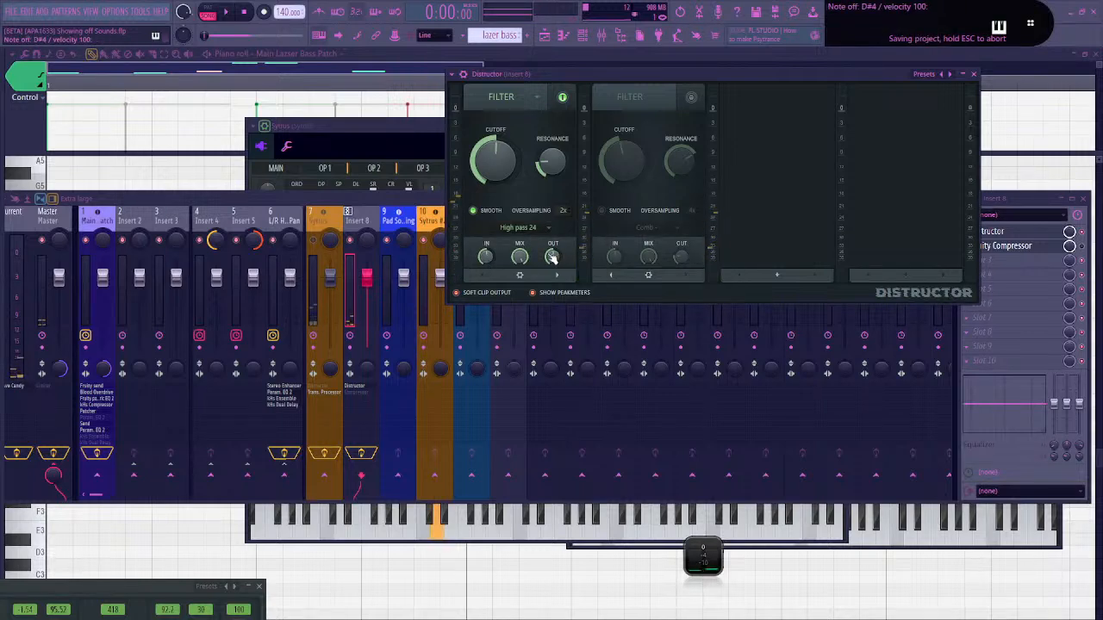
left_click_drag(486, 255, 486, 246)
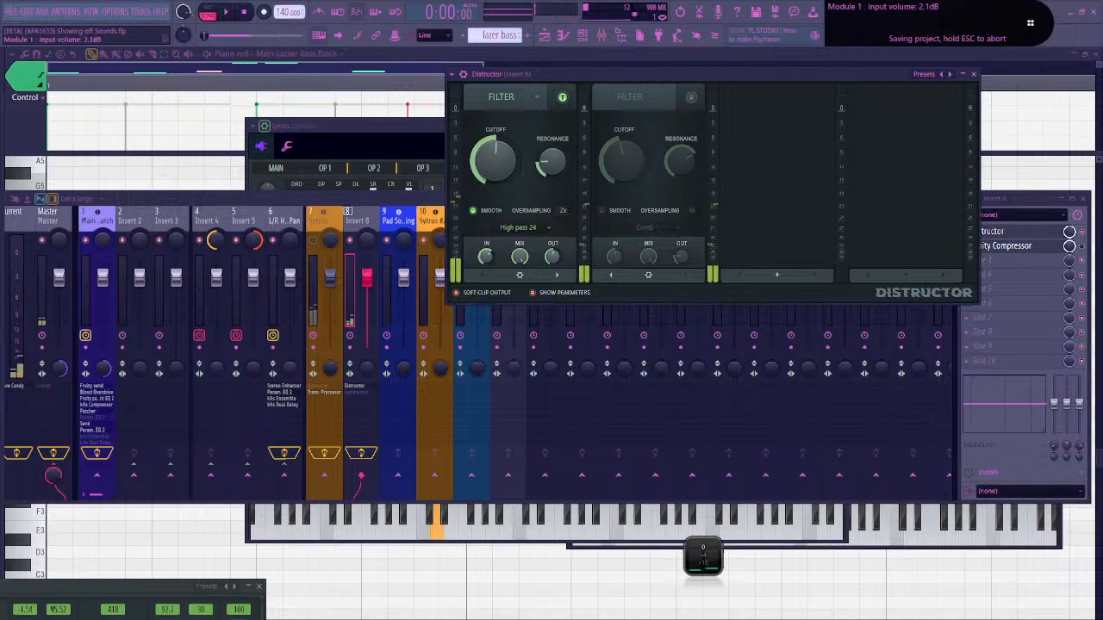
key("x")
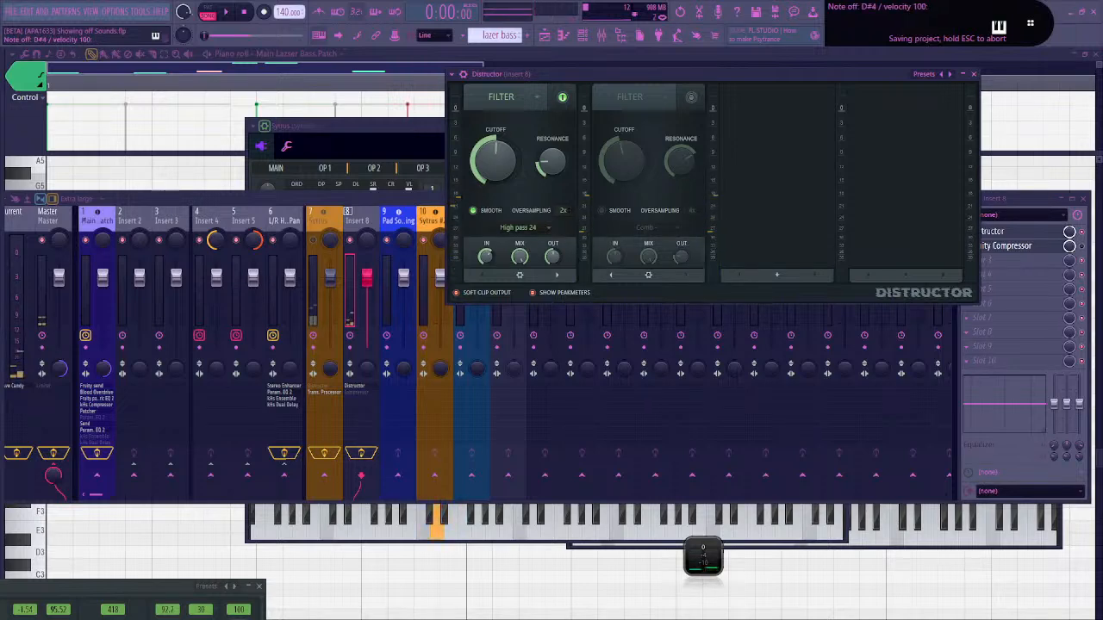
left_click_drag(486, 256, 486, 253)
key("d")
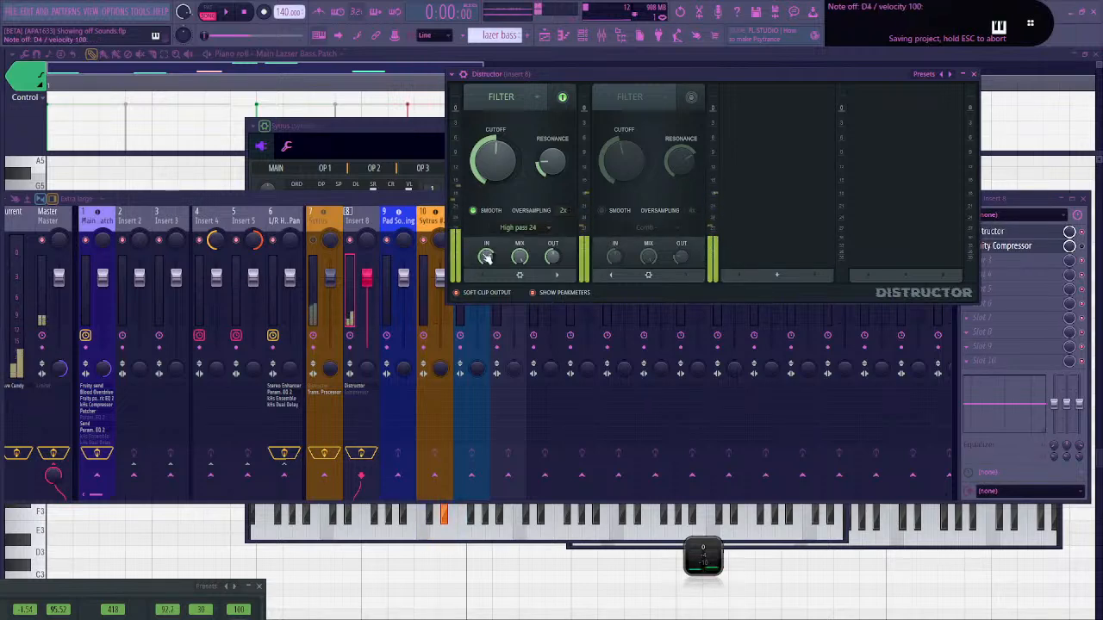
key("x")
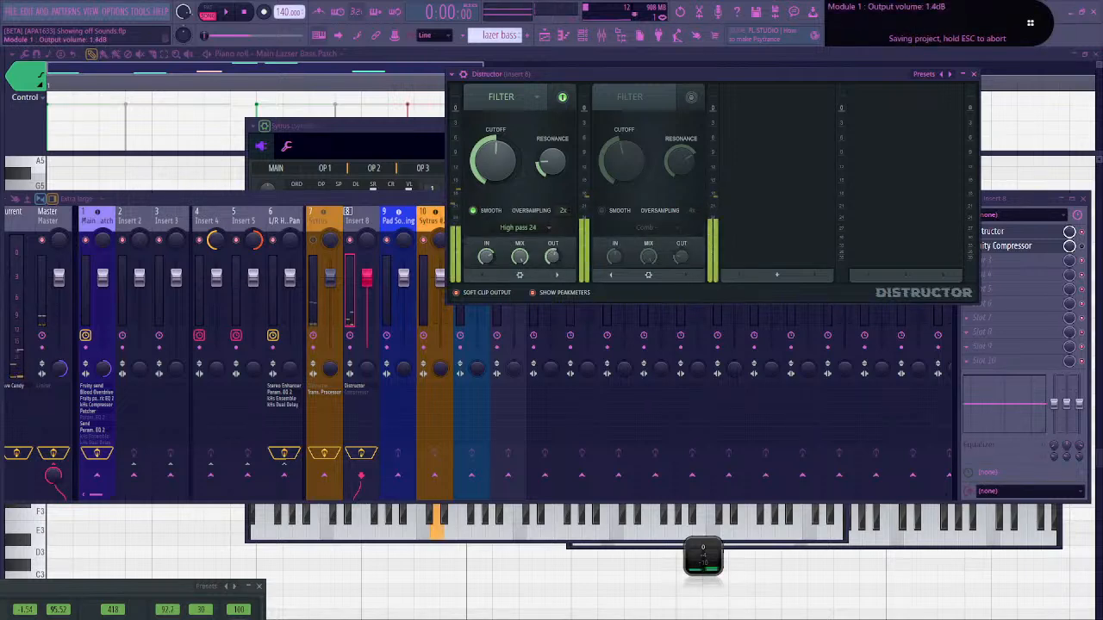
Raise the first filter module's output volume, and reset its input volume to 0 dB before raising it again
left_click_drag(552, 255, 552, 253)
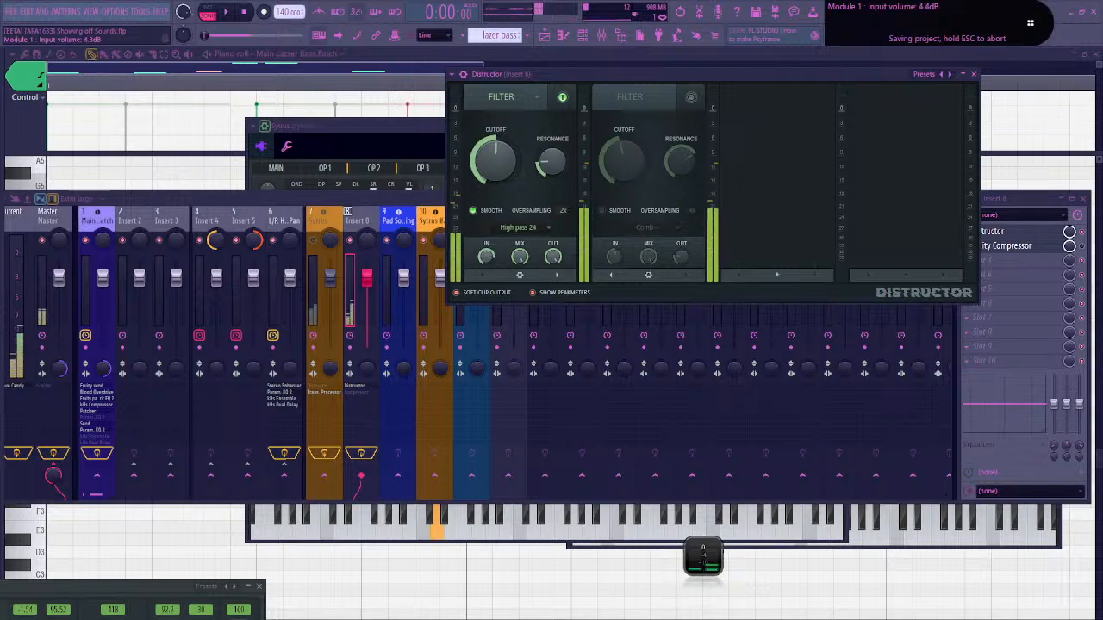
left_click(487, 256, "alt")
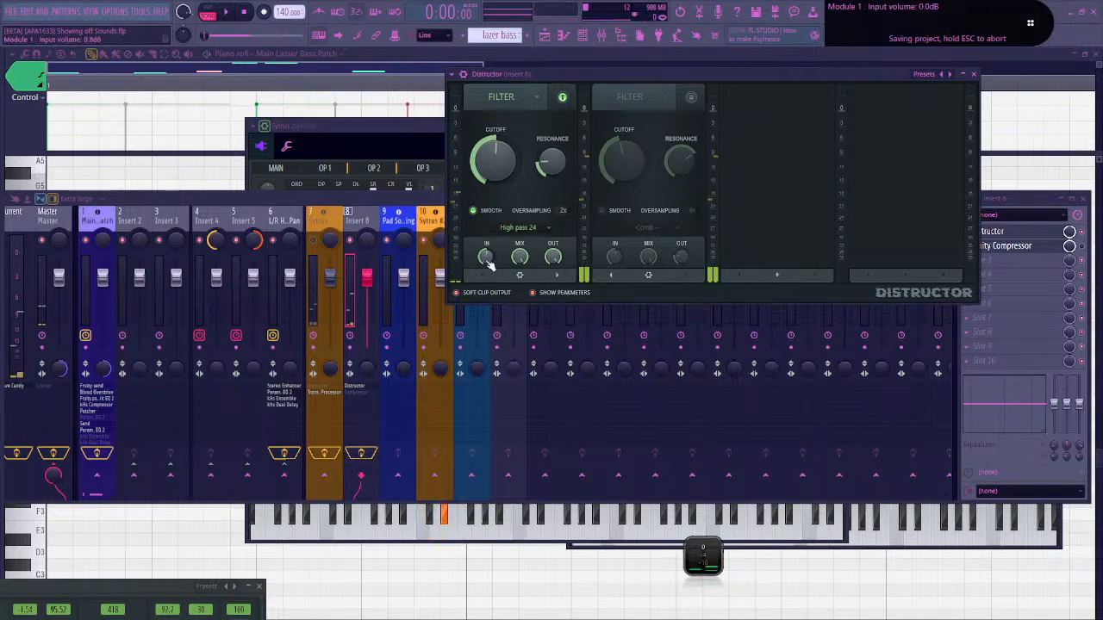
left_click_drag(487, 260, 487, 252)
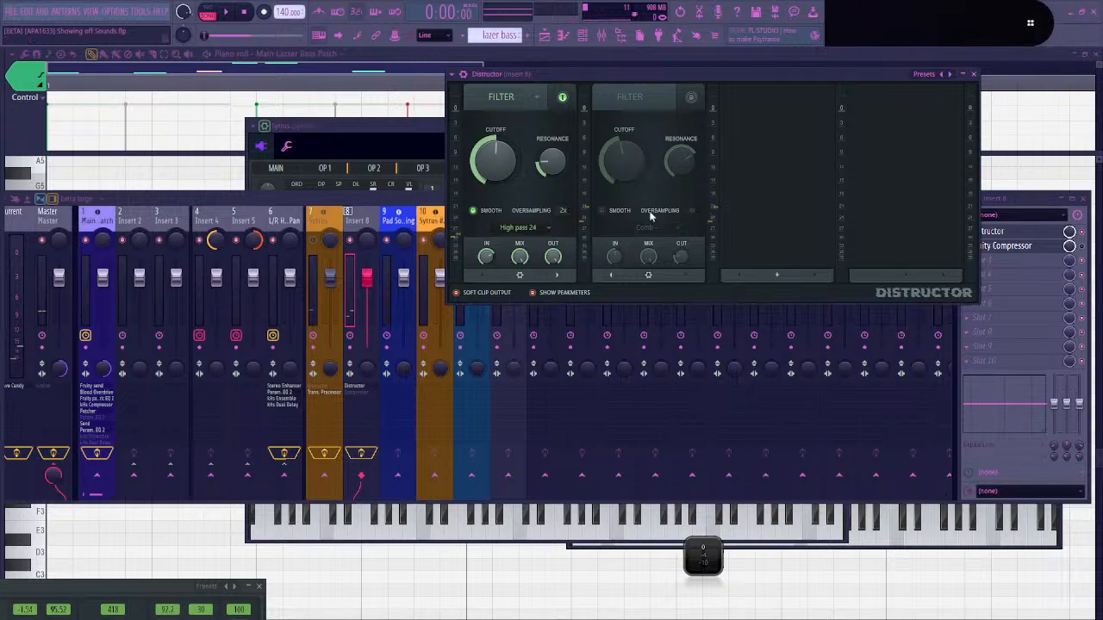
Turn on Distructor's second filter module, raise its comb filter cutoff while auditioning notes, and set the first module's oversampling to 4x
left_click(690, 96)
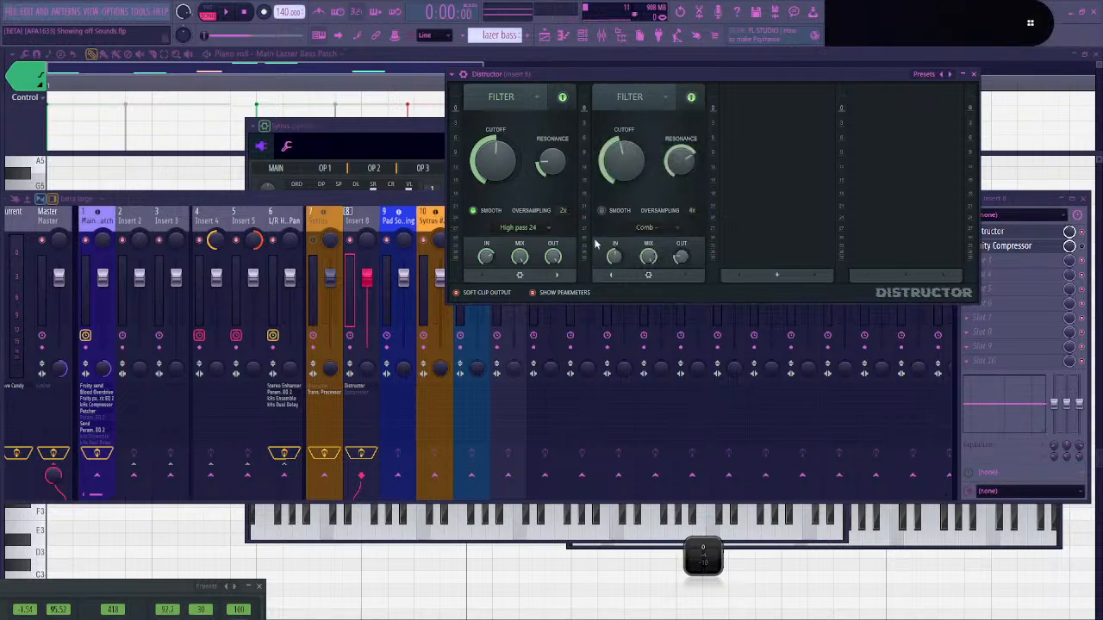
left_click_drag(625, 164, 635, 170)
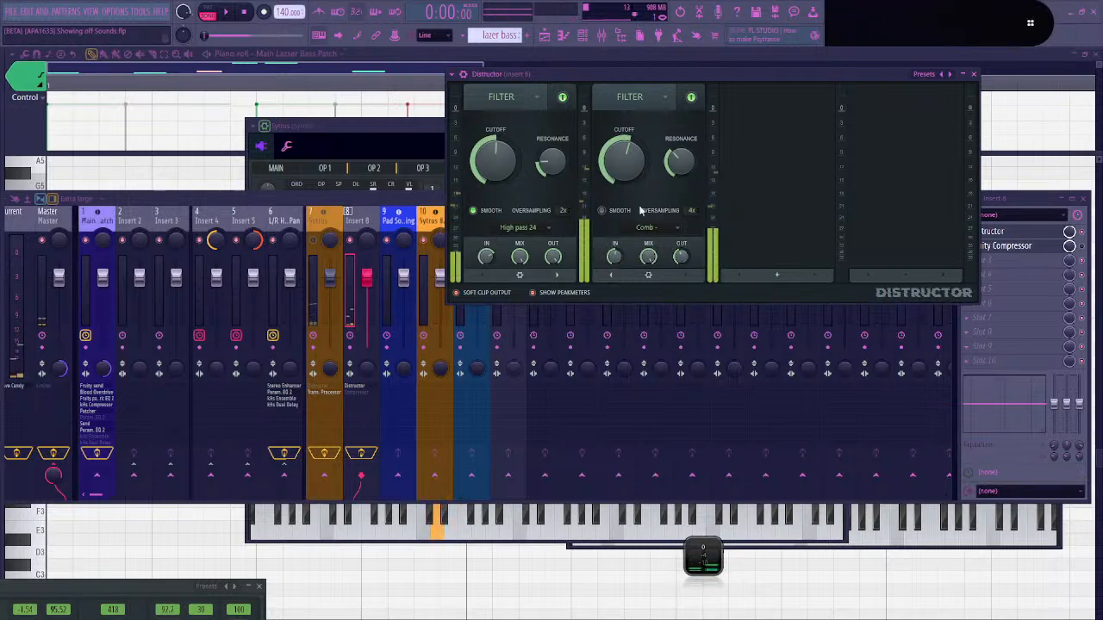
mouse_move(624, 160)
left_mouse_down()
mouse_move(624, 177)
mouse_move(623, 156)
left_mouse_up()
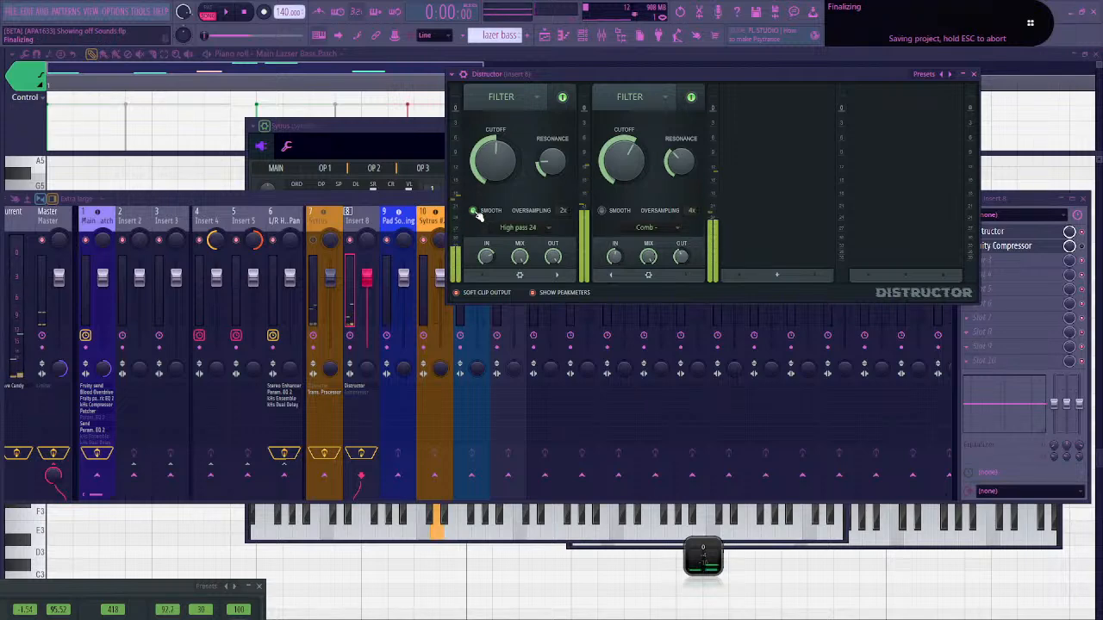
left_click(563, 211)
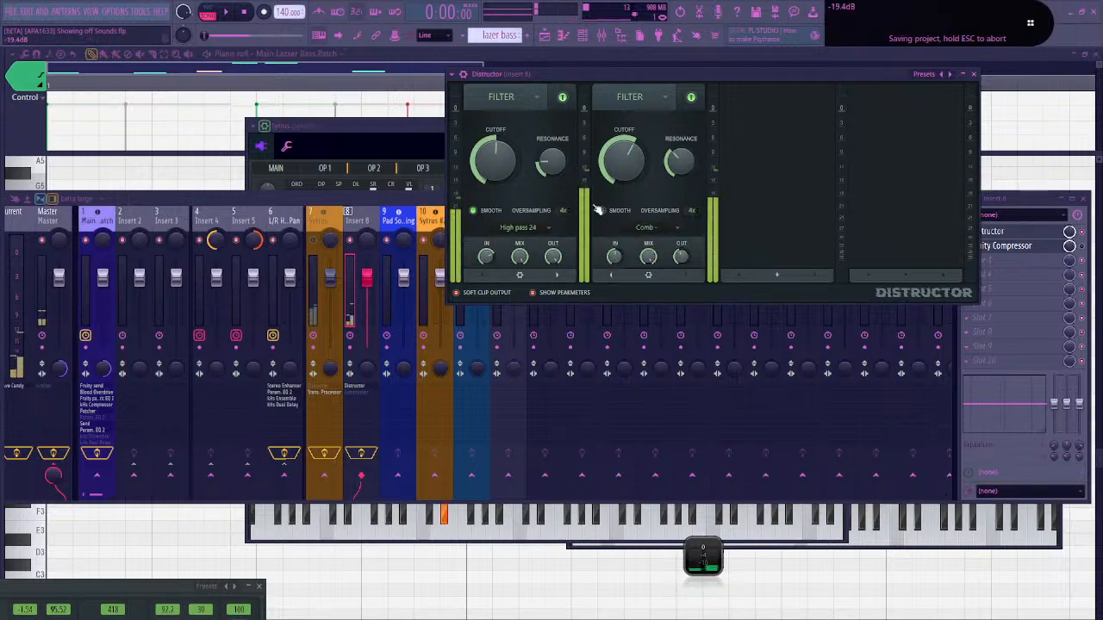
Add a distortion module in Distructor's third slot and choose the Harmor Bitcrush algorithm
left_click(776, 275)
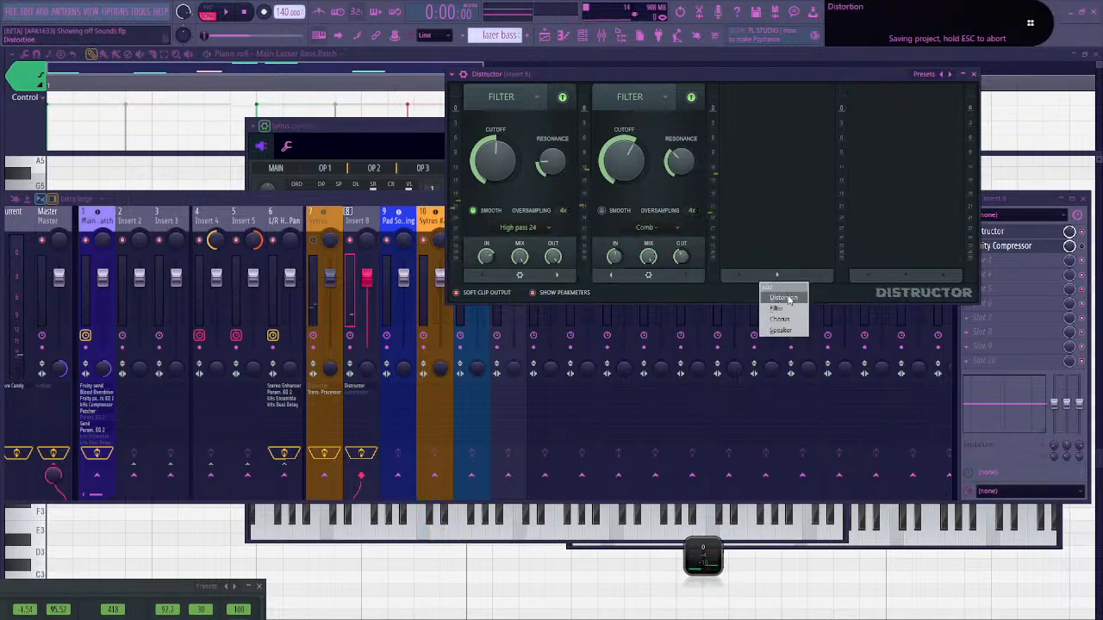
left_click(785, 298)
left_click(776, 228)
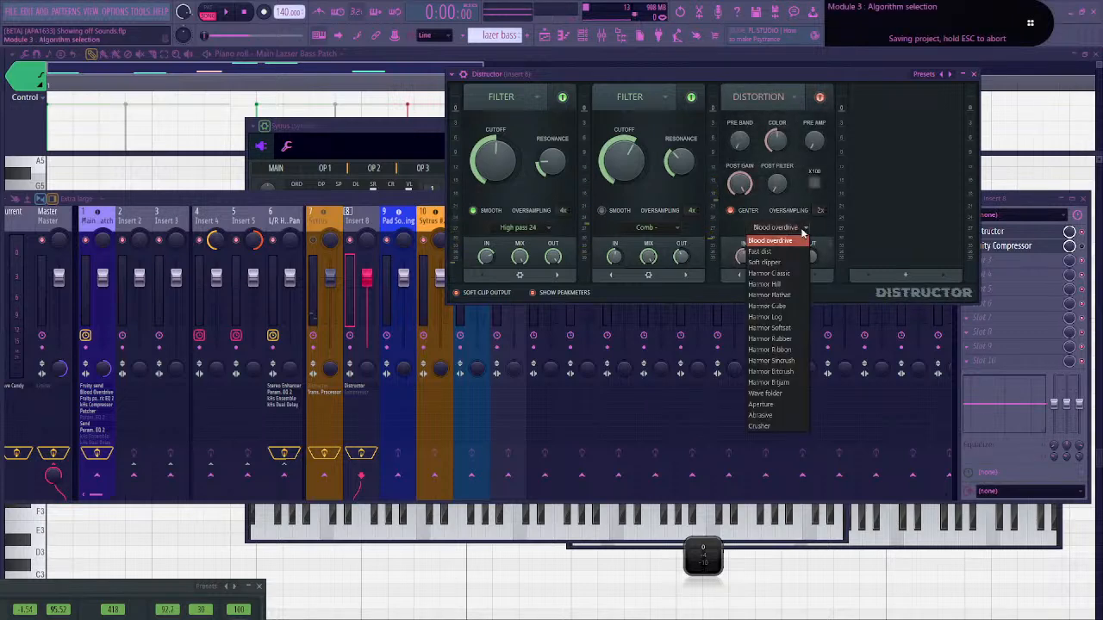
left_click(792, 384)
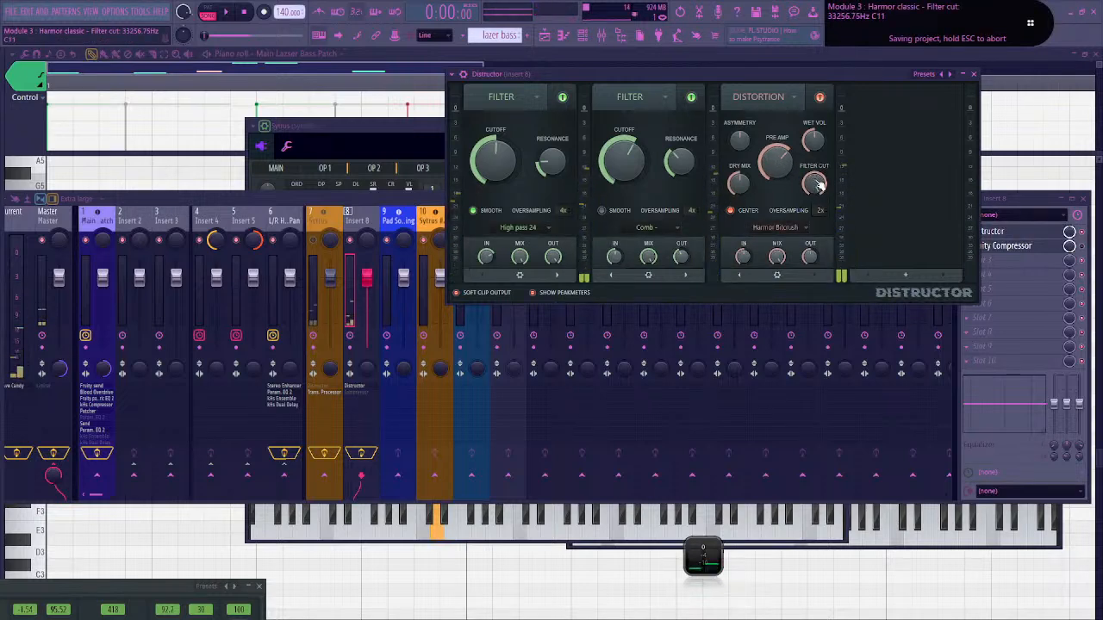
Shape the bitcrush distortion by removing its dry mix, lowering the filter cut and adjusting asymmetry and pre amp, with 16x oversampling
left_click_drag(737, 184, 737, 262)
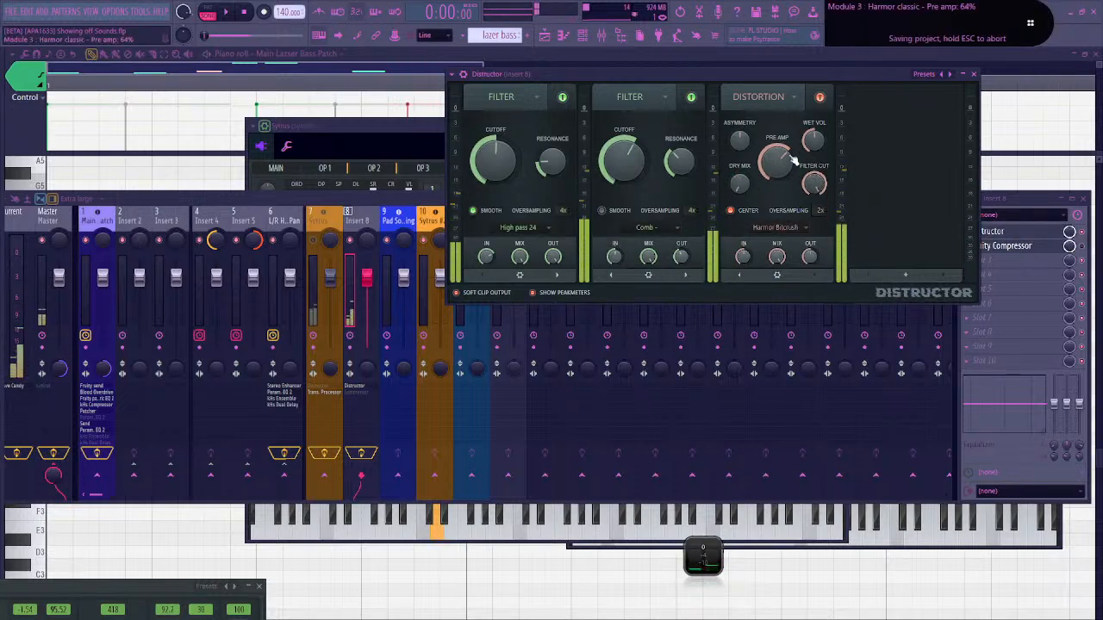
left_click_drag(815, 183, 814, 189)
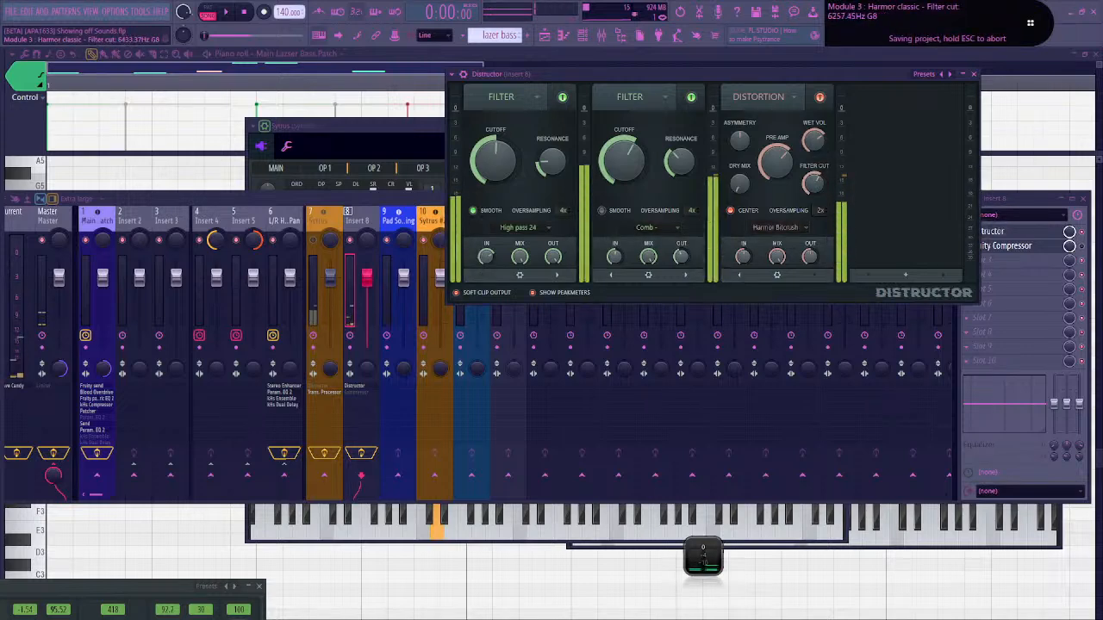
left_click_drag(739, 140, 739, 155)
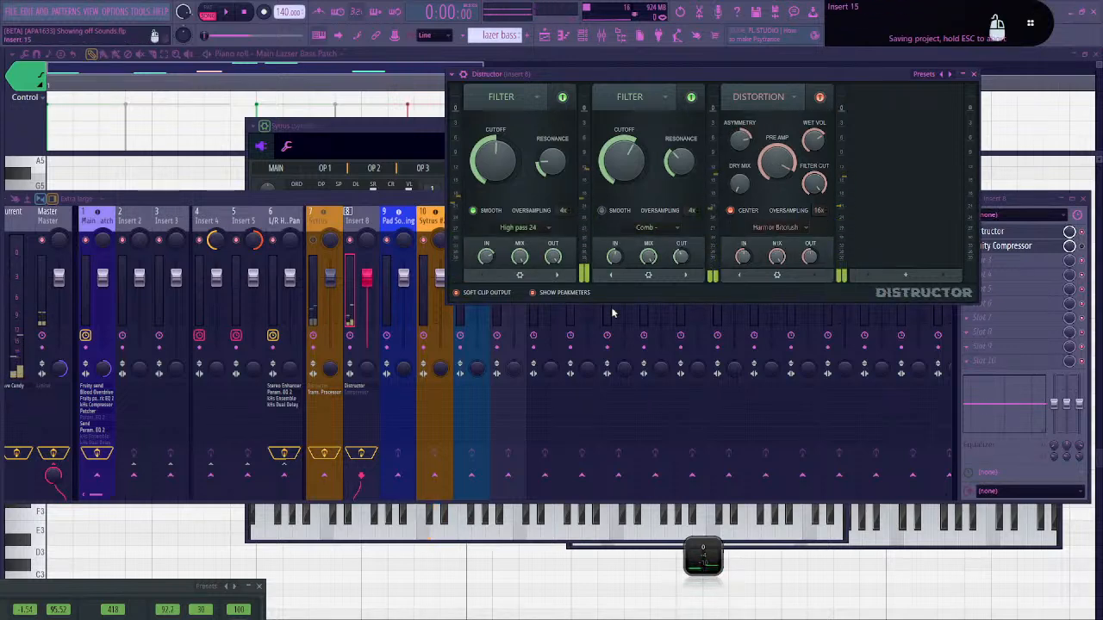
left_click(363, 394)
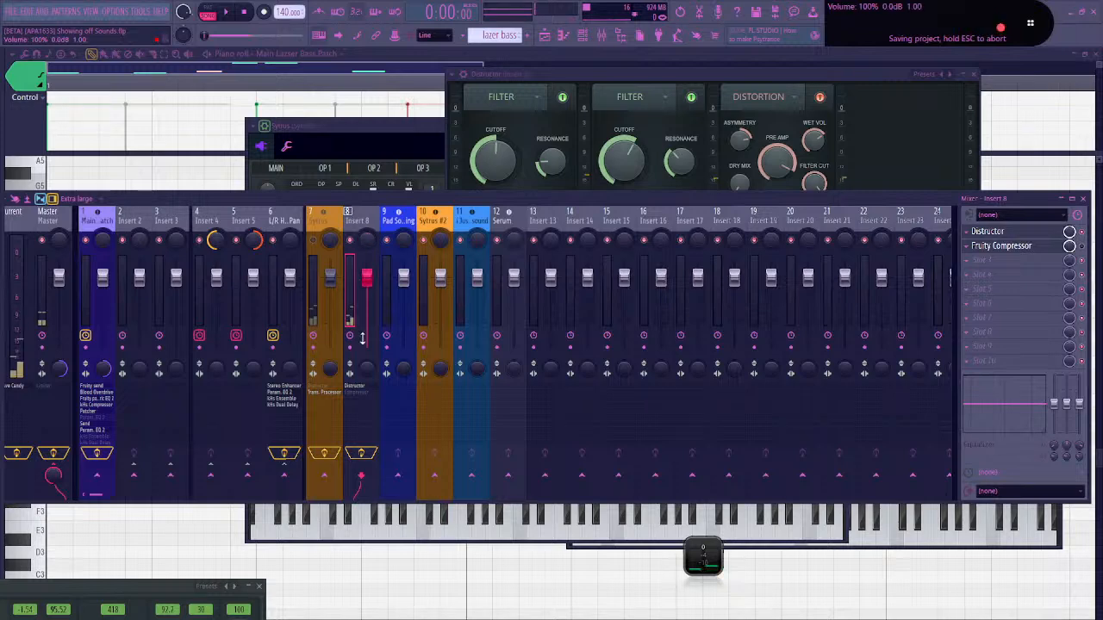
left_click(362, 391)
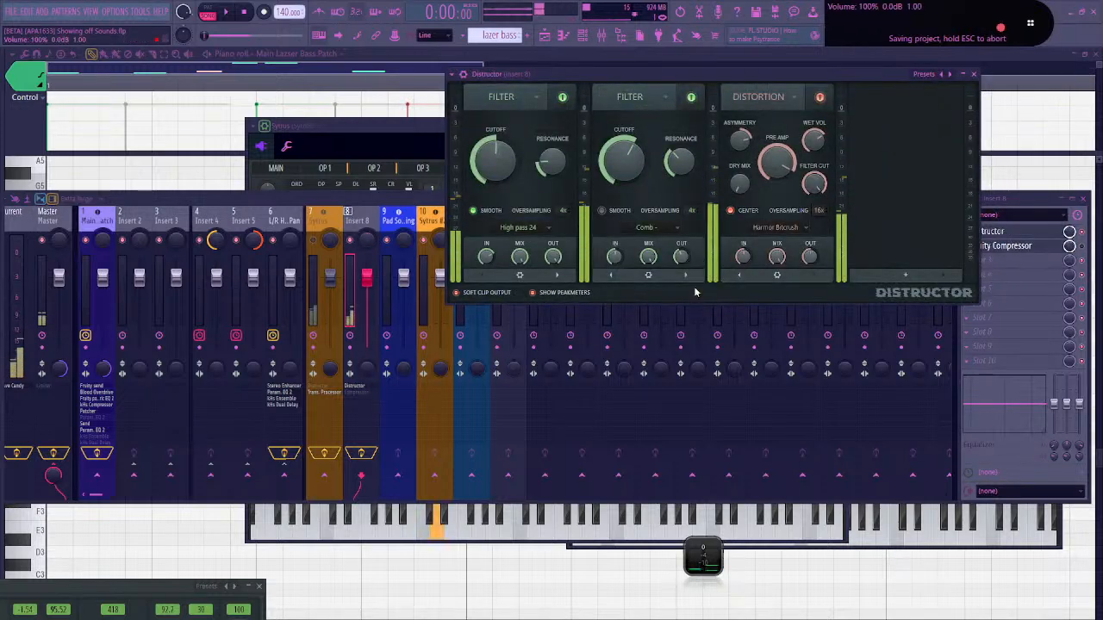
left_click_drag(775, 163, 776, 167)
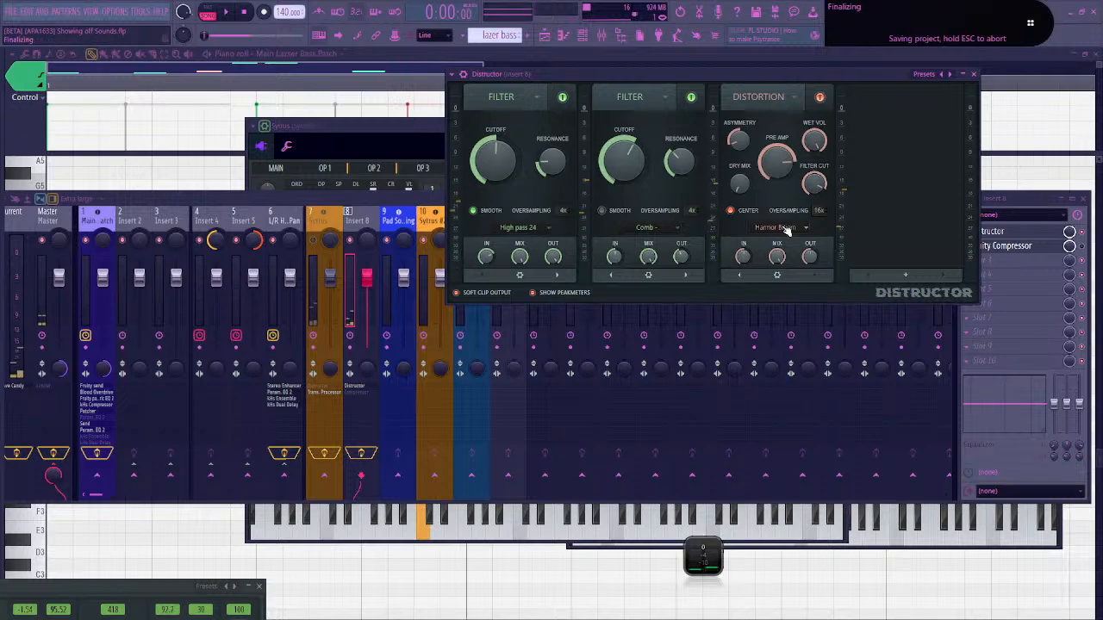
Switch the distortion to Wave folder with output volume at about -4.5 dB, unmute the Sytrus track, and add a filter in the fourth slot
scroll(791, 233, "down", 2)
left_click_drag(755, 144, 754, 136)
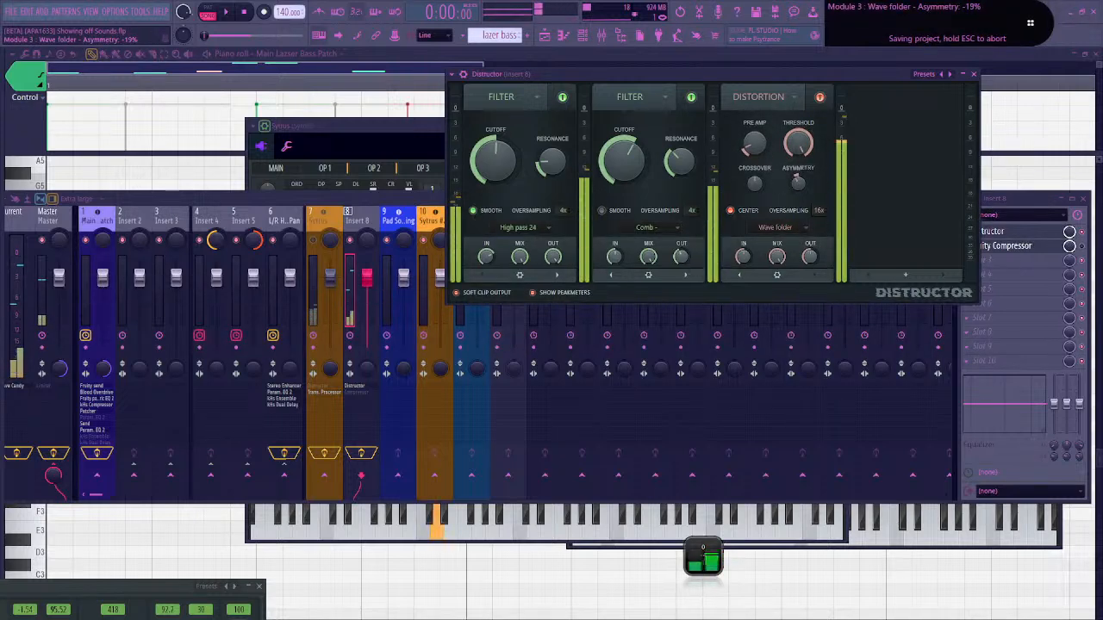
left_click(319, 244)
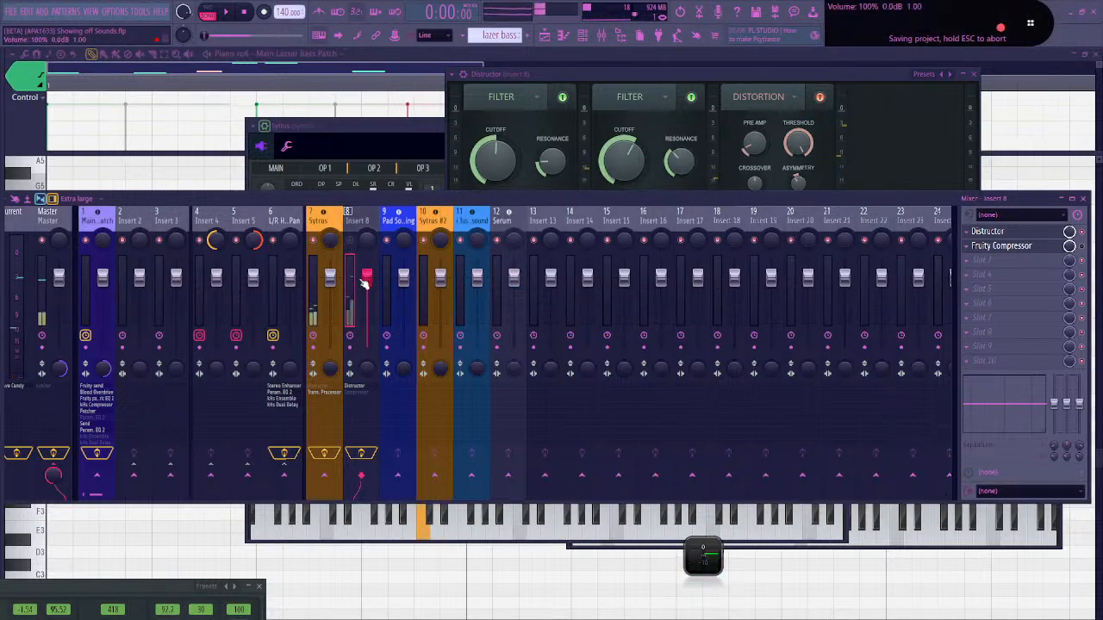
left_click(764, 74)
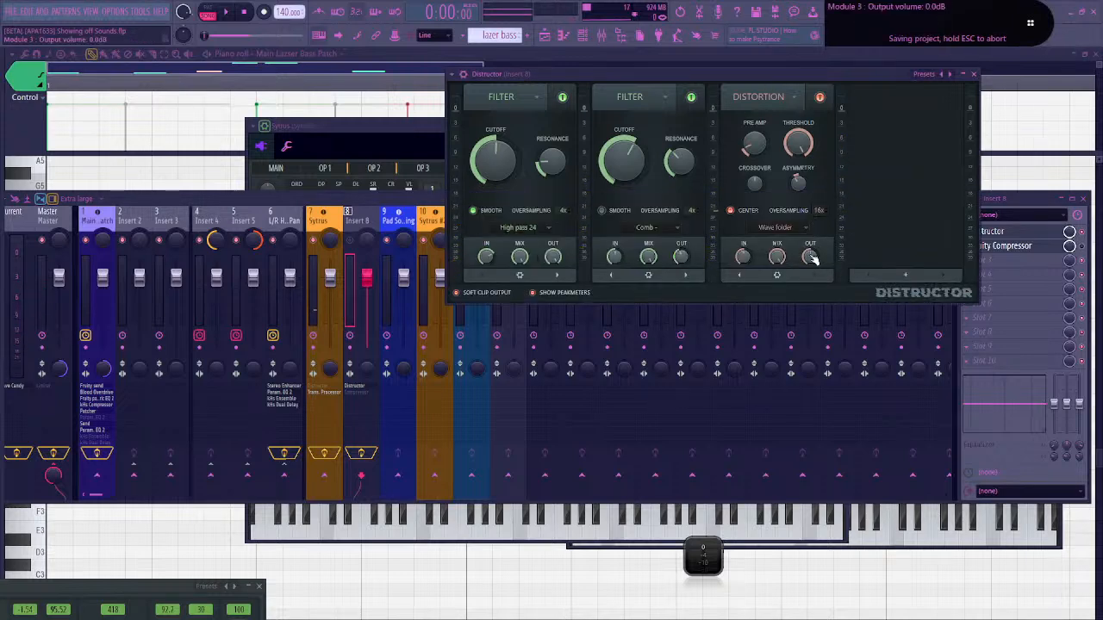
left_click_drag(810, 258, 811, 269)
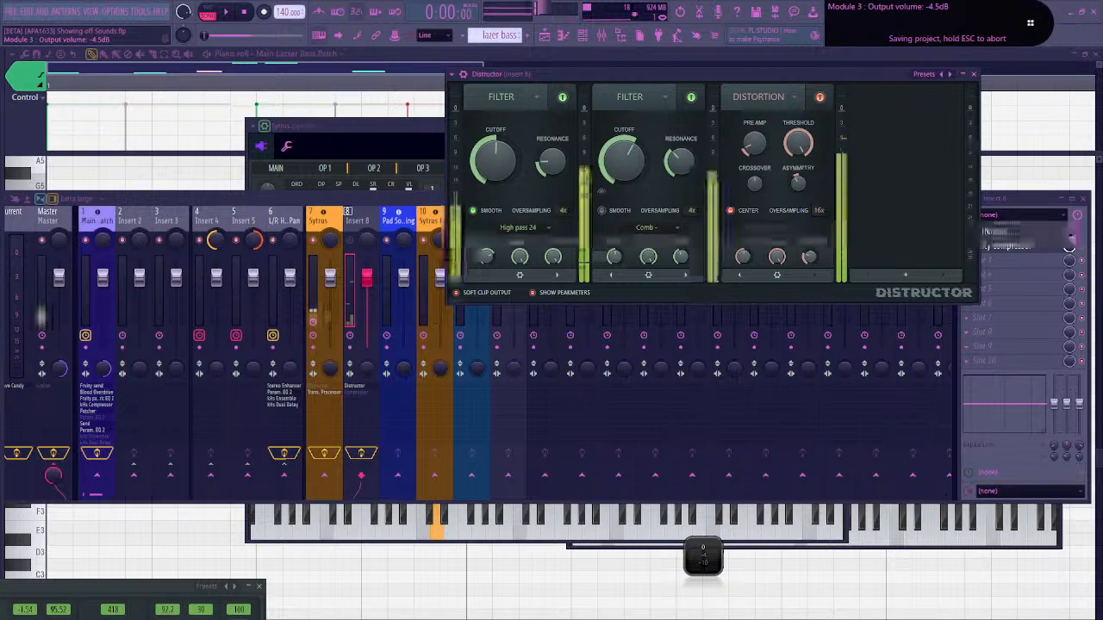
left_click(905, 274)
left_click(904, 308)
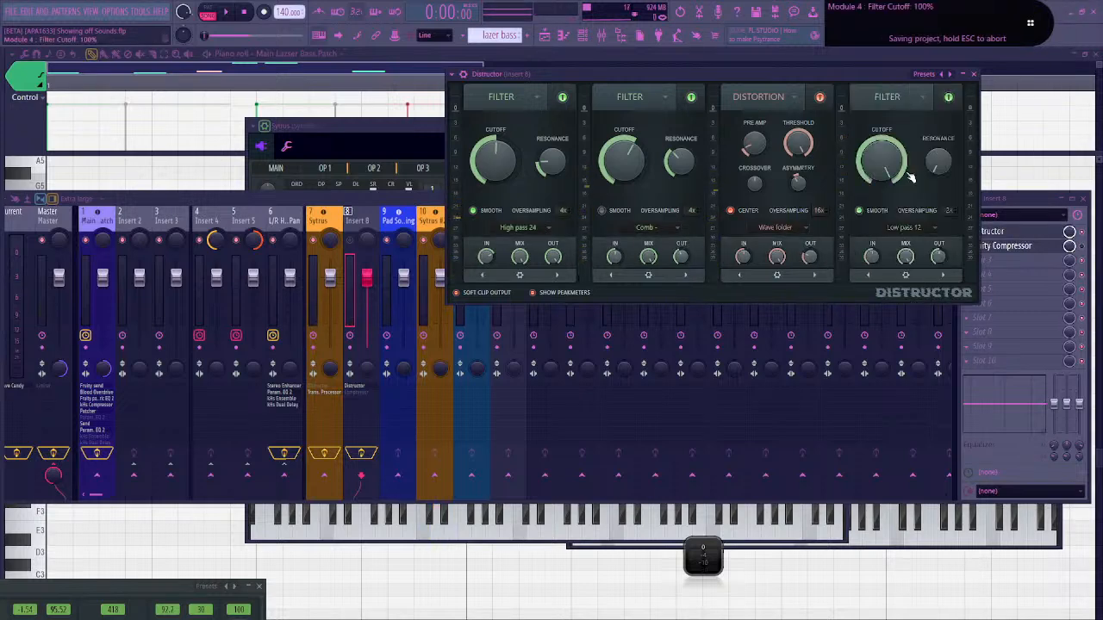
Compare the Sytrus and Insert 8 tracks by switching their mutes, leaving Sytrus on and Insert 8 muted
left_click(318, 242)
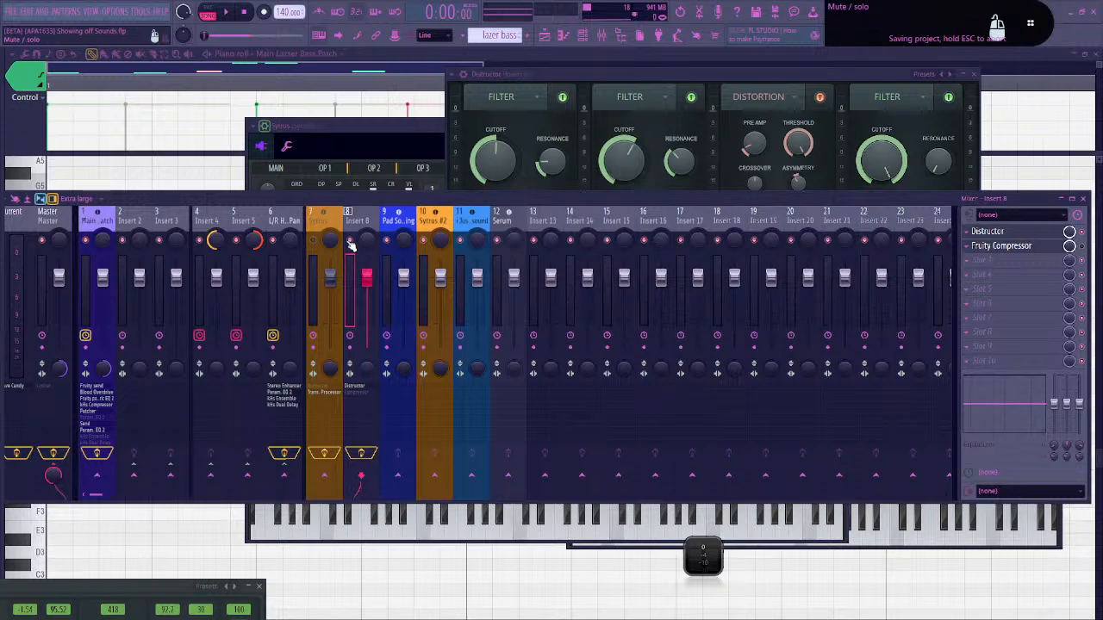
key("x")
left_click(350, 242)
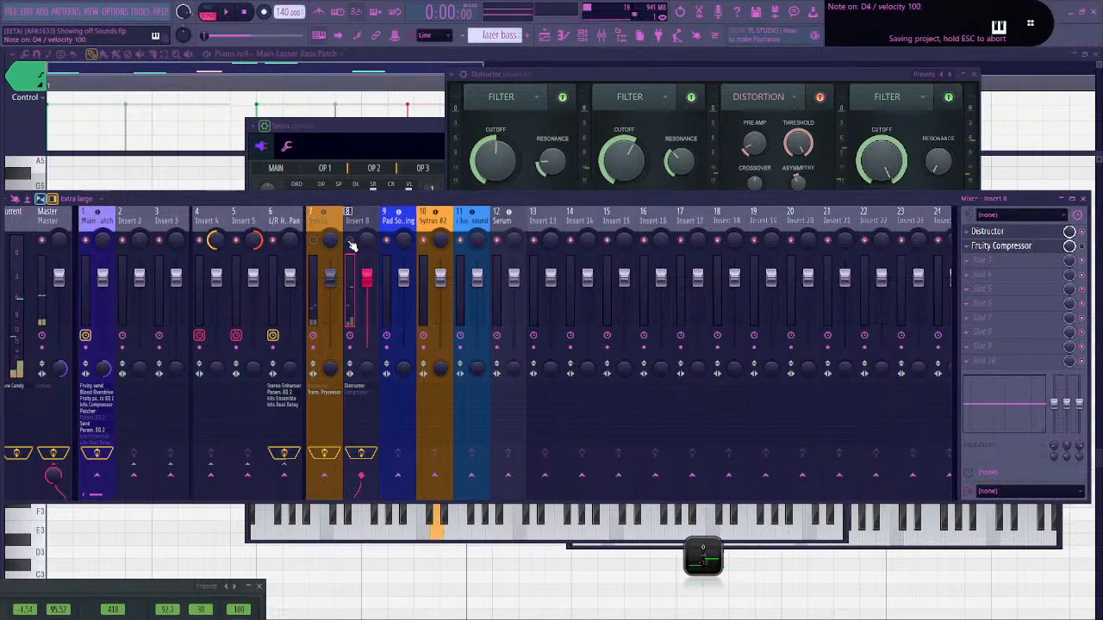
left_click(313, 242)
Lower the Sytrus track's Transient Processor release with a Slow release shape, try its drive and split controls, and disable the effect
left_click(327, 223)
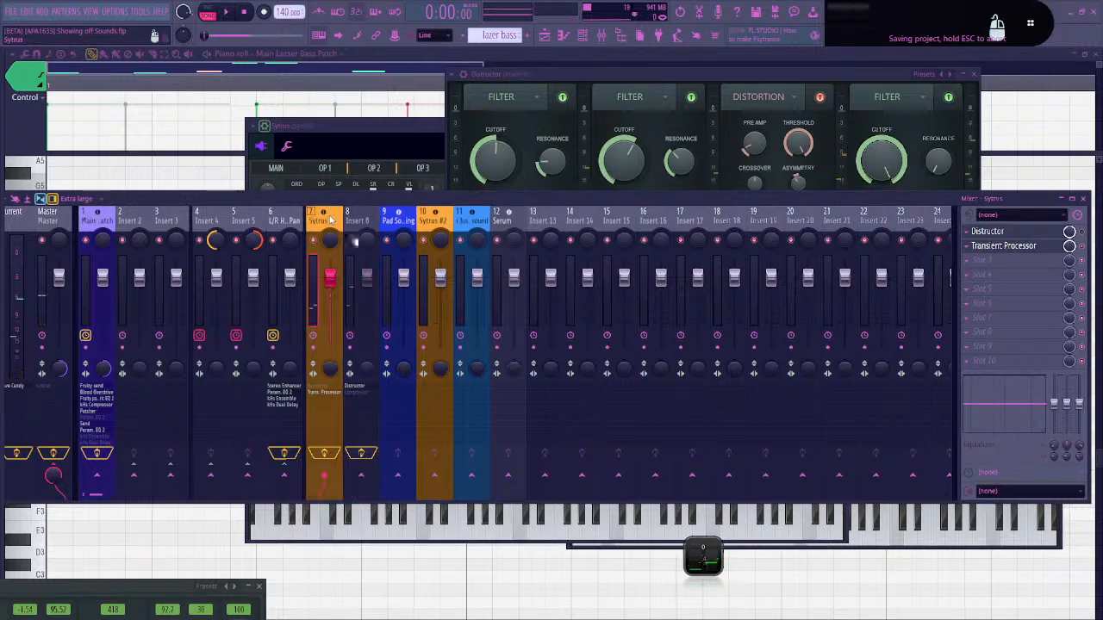
left_click(326, 393)
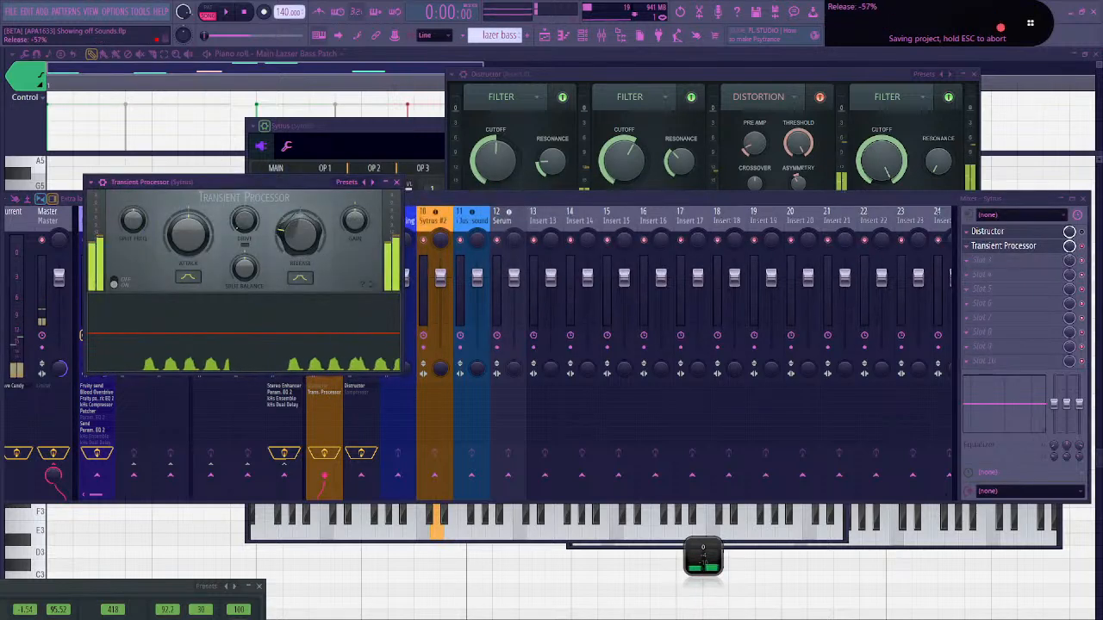
left_click_drag(294, 264, 293, 250)
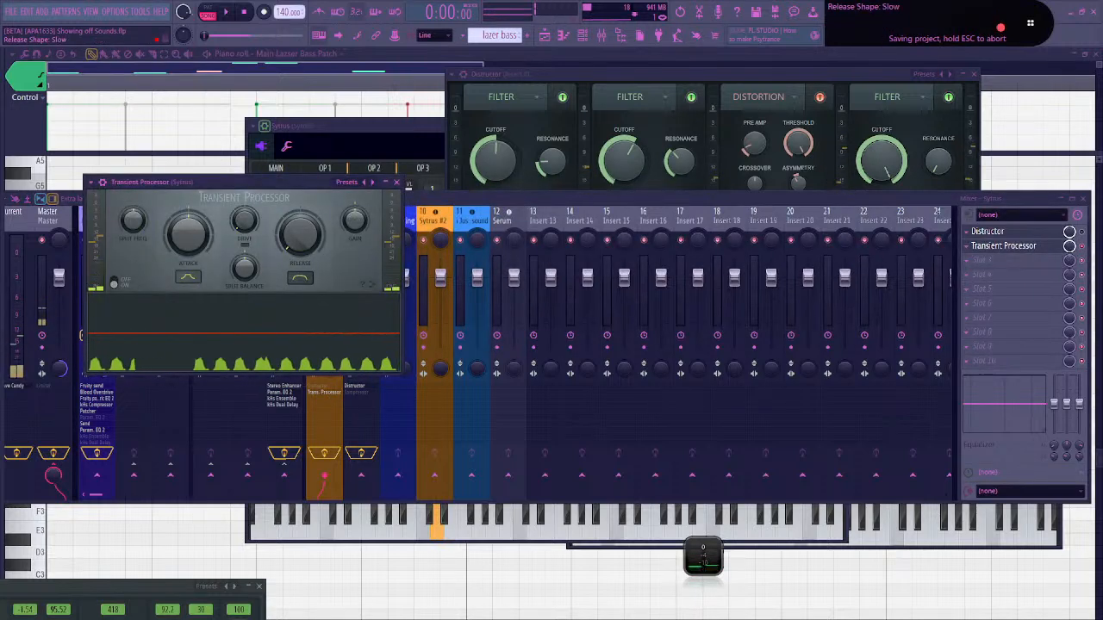
left_click_drag(246, 223, 246, 207)
left_click_drag(244, 267, 244, 256)
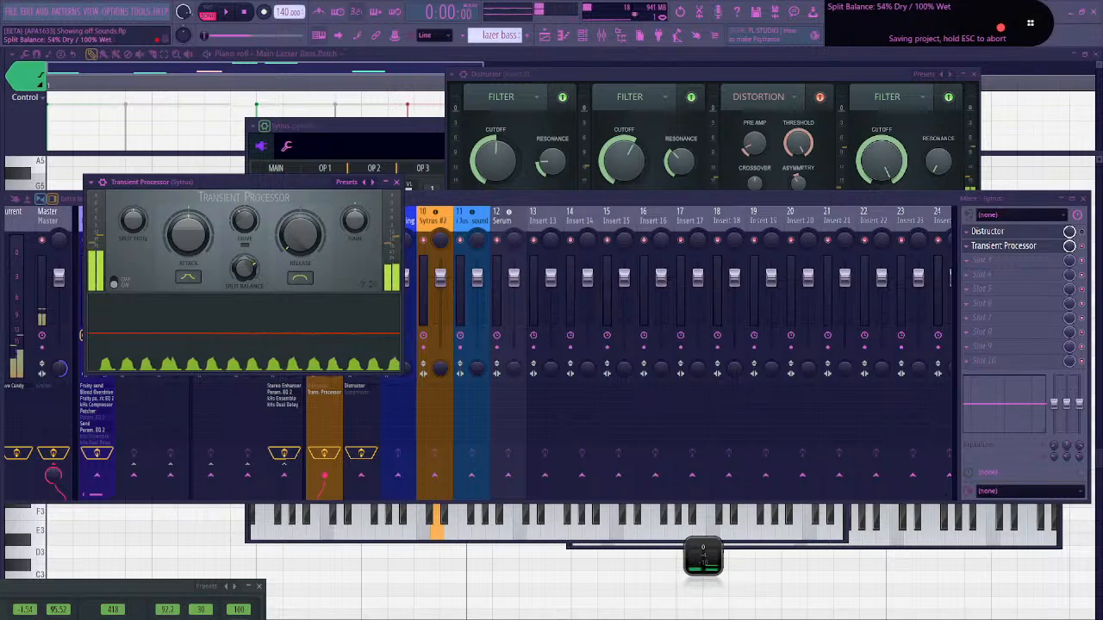
left_click_drag(134, 222, 134, 213)
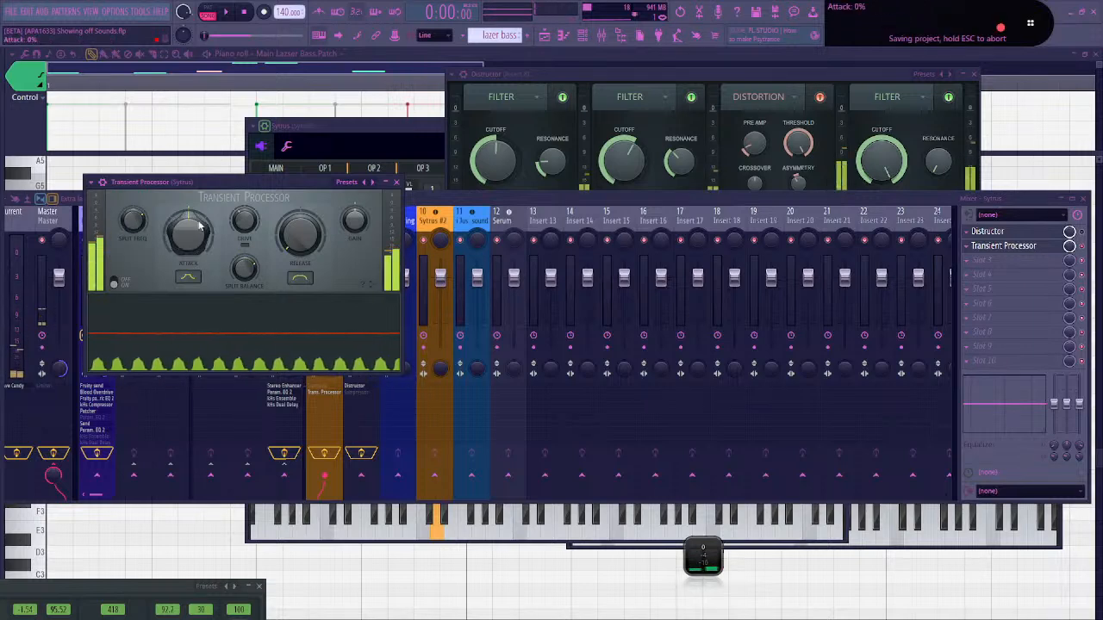
left_click(497, 200)
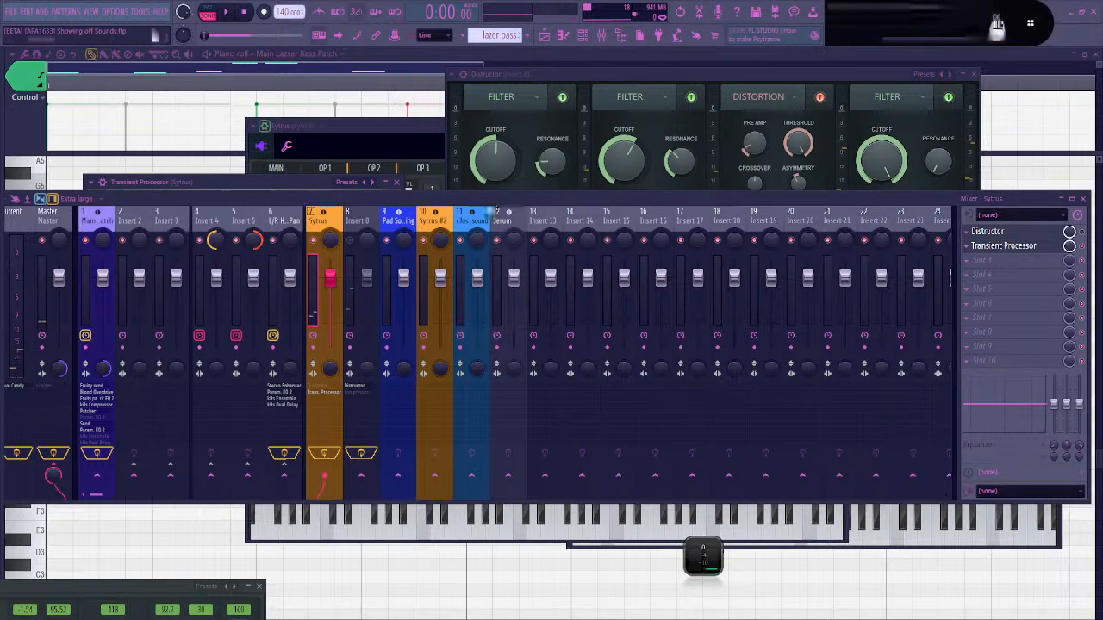
right_click(335, 396)
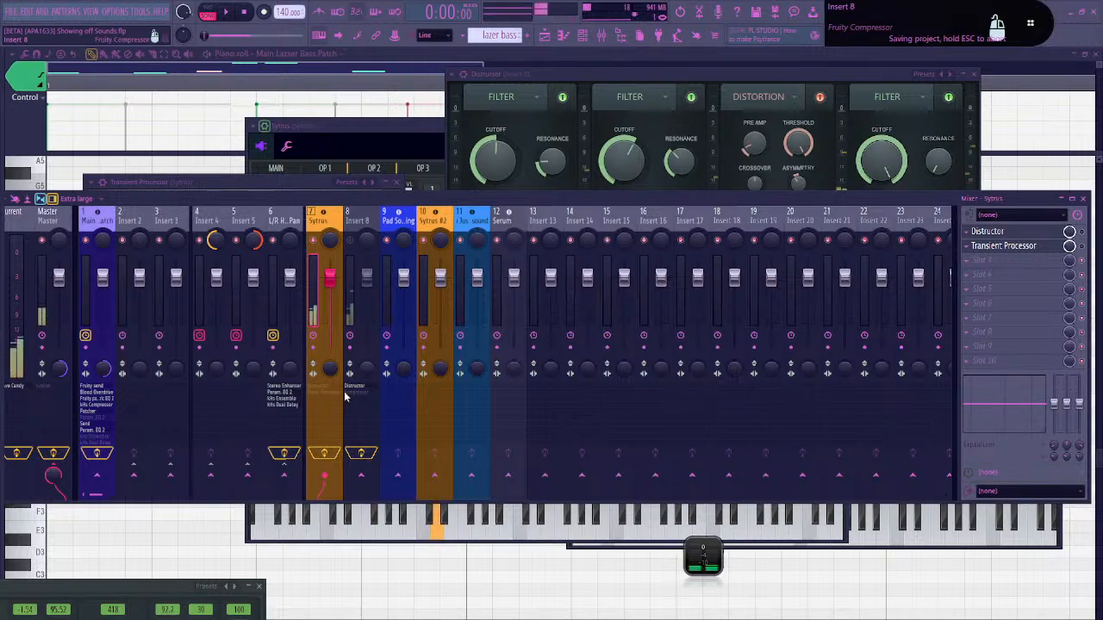
Flatten the Modulation X mapping of Sytrus operator 1's input modulation to full level by raising its start point to 100%
left_click(372, 124)
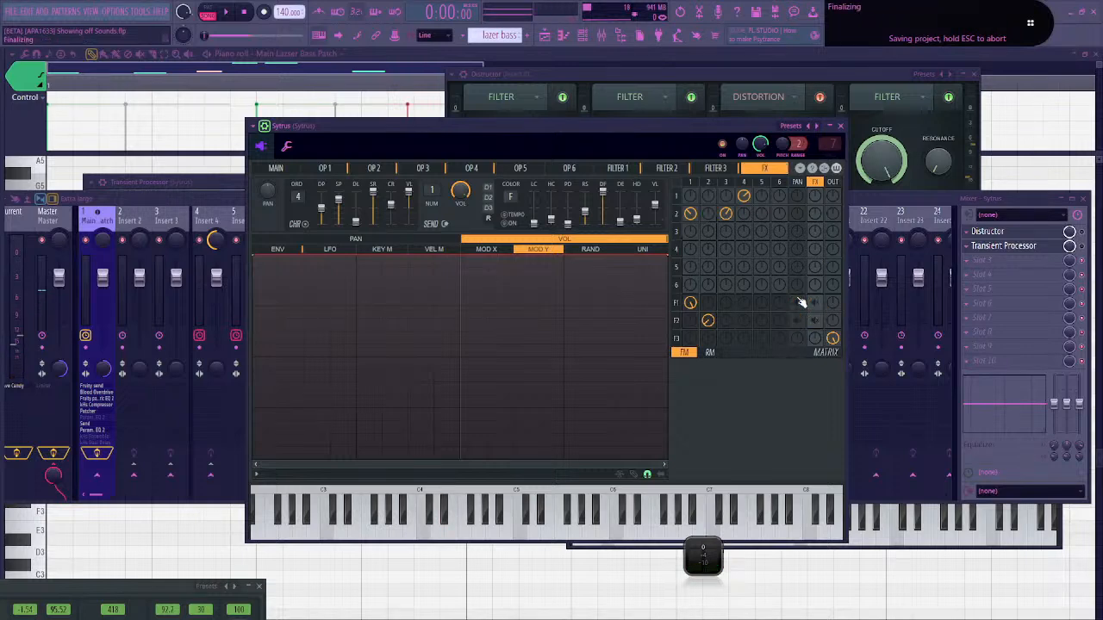
left_click(276, 168)
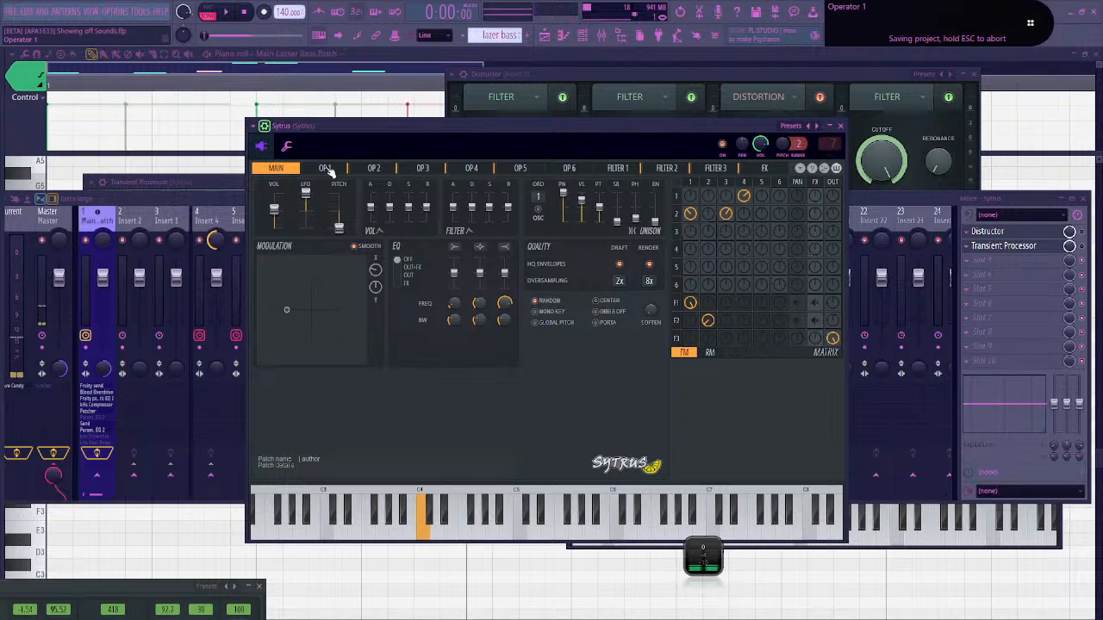
left_click(327, 169)
left_click(400, 239)
left_click(486, 249)
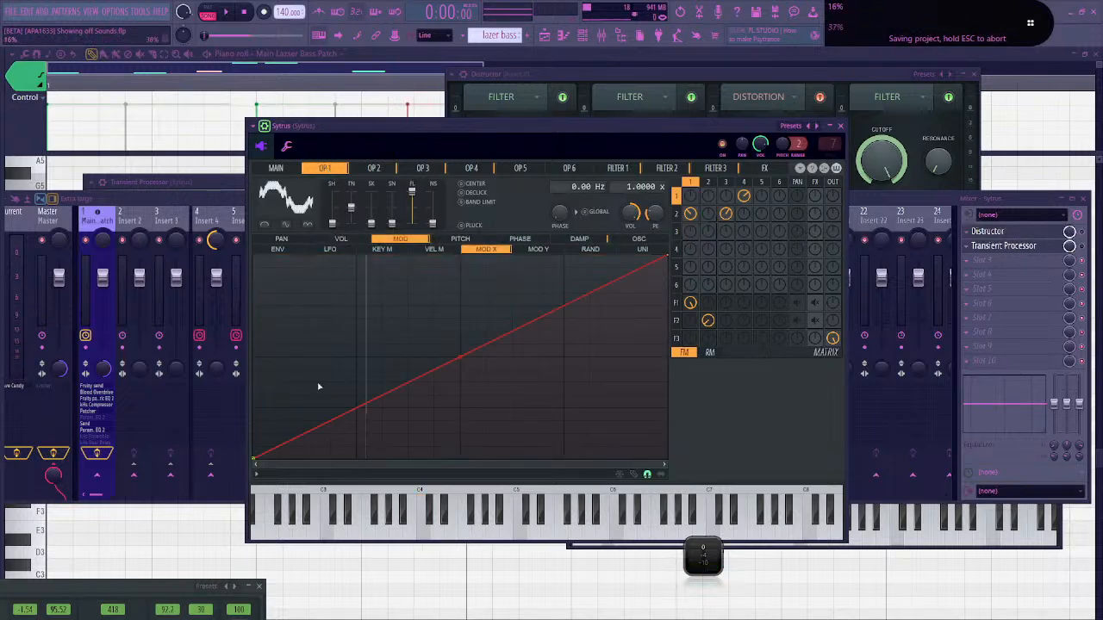
left_click_drag(257, 458, 256, 256)
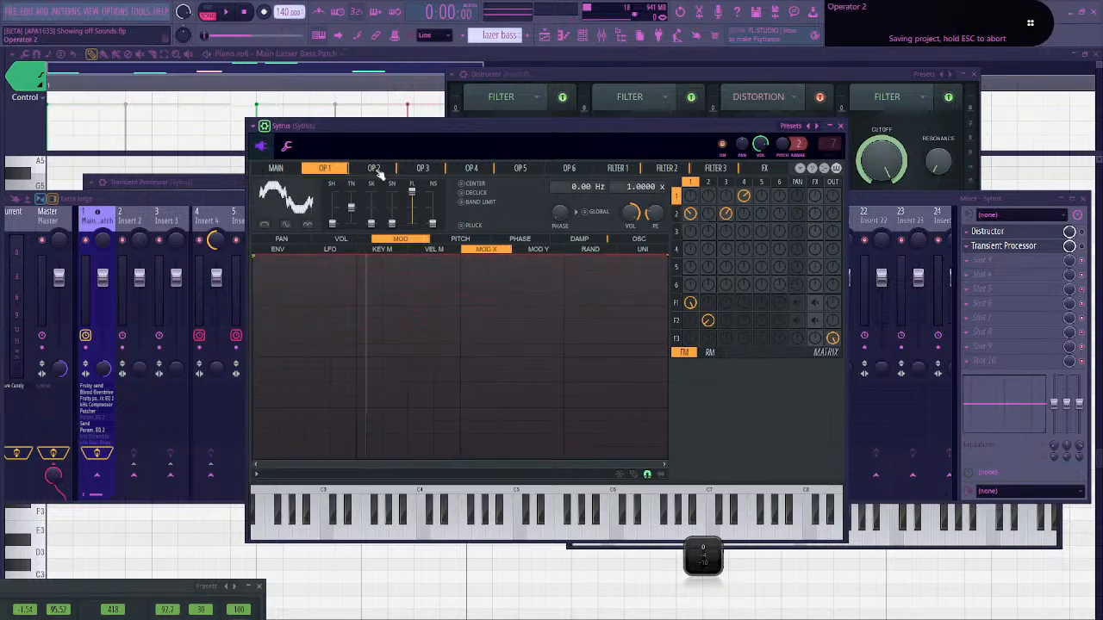
Raise the start point of operator 2's Modulation Y mapping for input modulation to 100%
left_click(375, 170)
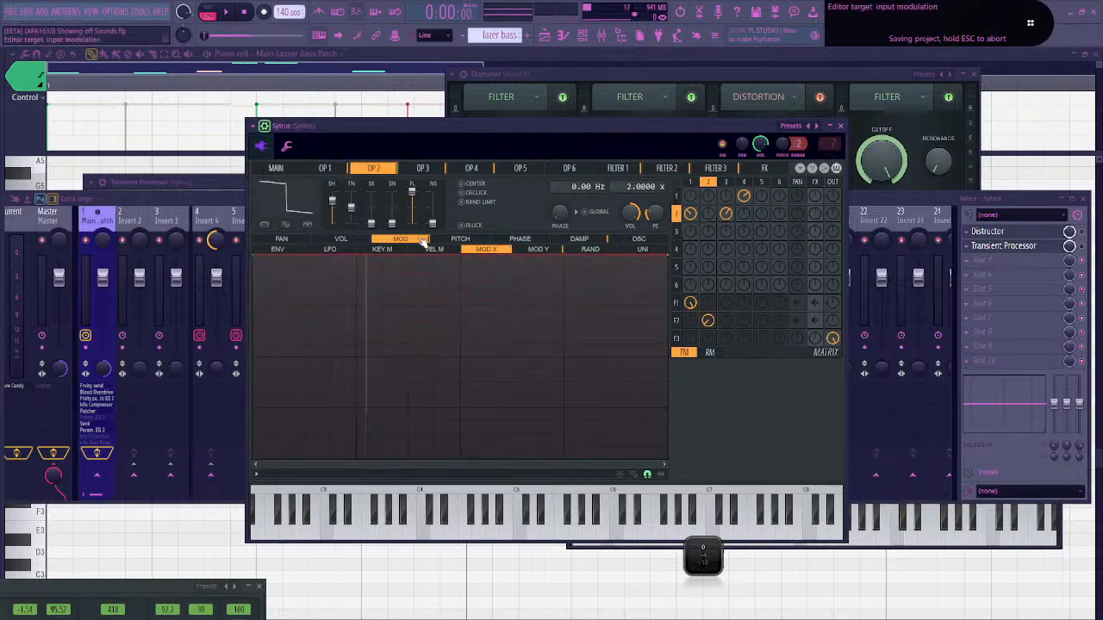
left_click(537, 249)
left_click_drag(253, 458, 234, 207)
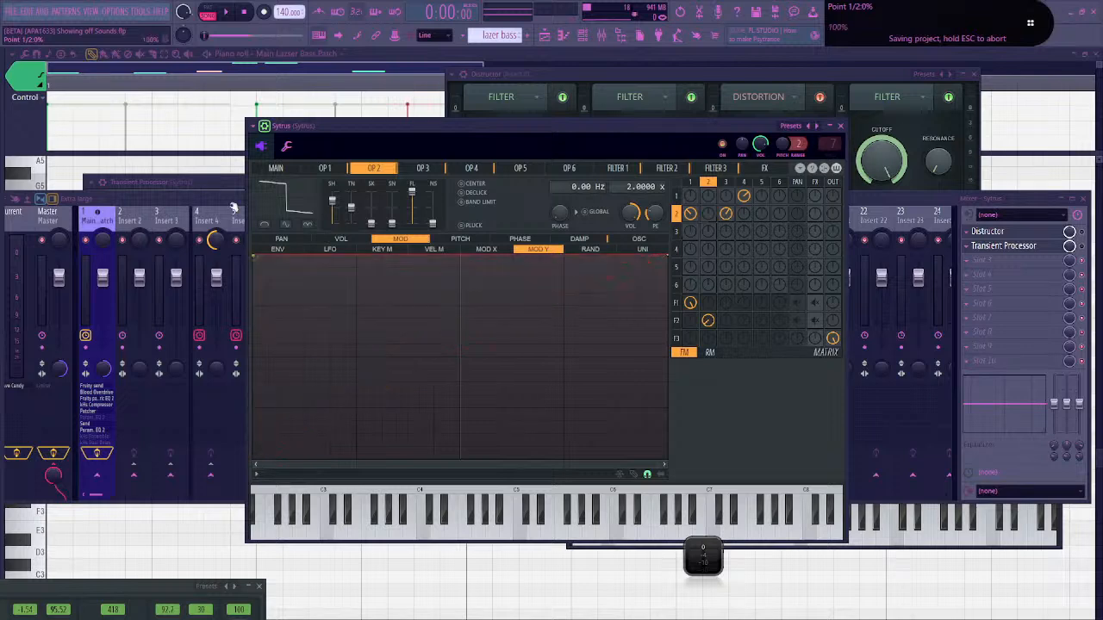
Switch the matrix to ring modulation, adjust the operator 2 to 1 amount, and set panning and effects sends for filters 1 and 2
left_click(275, 169)
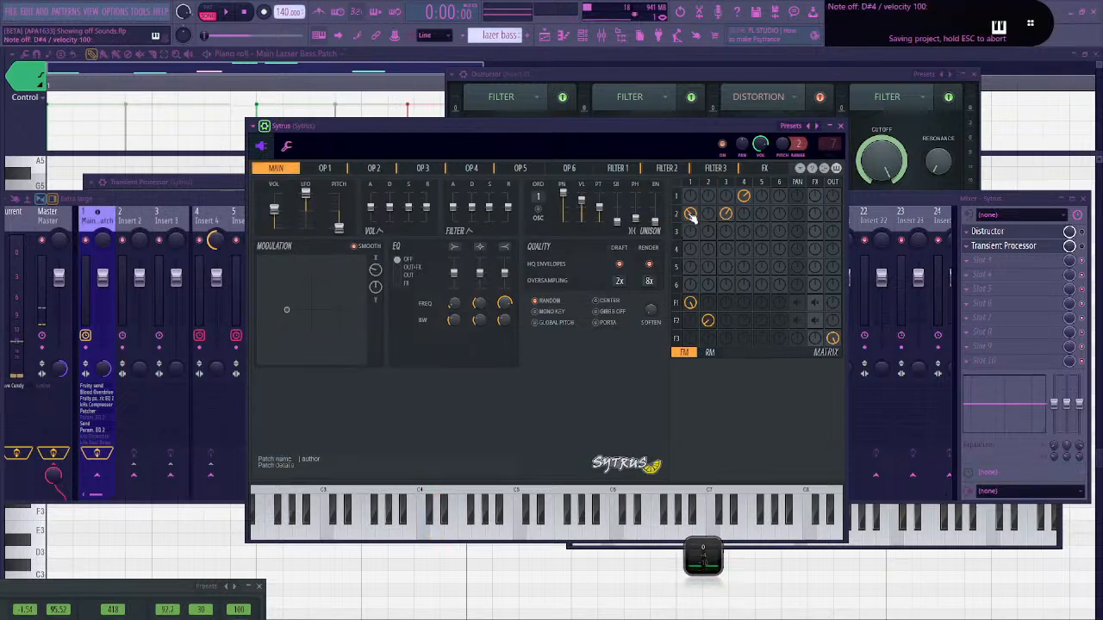
left_click(709, 353)
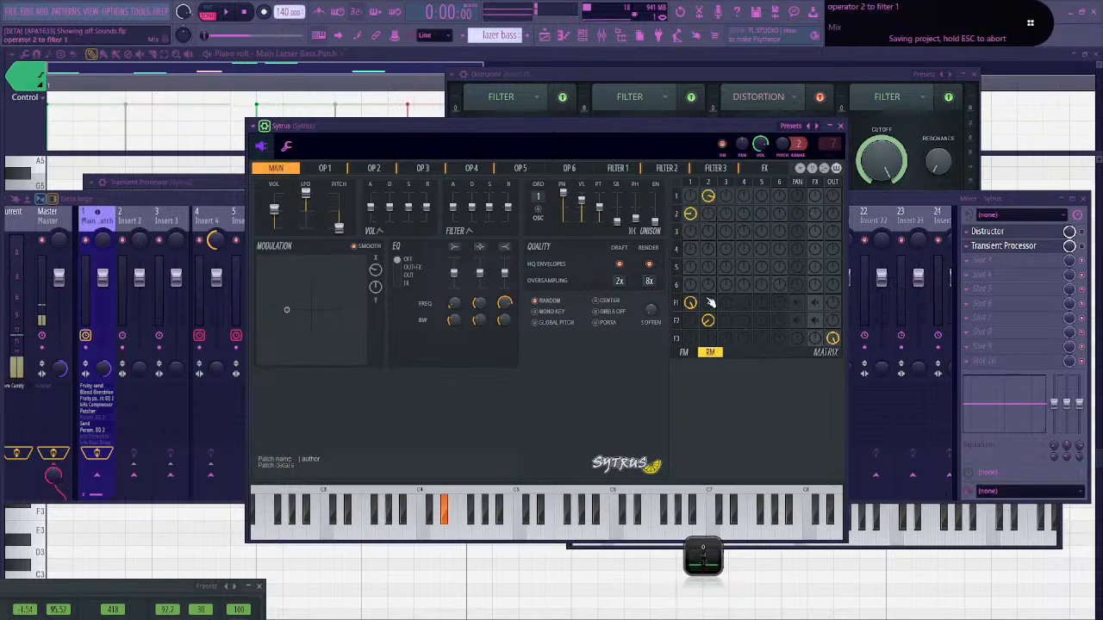
key("d")
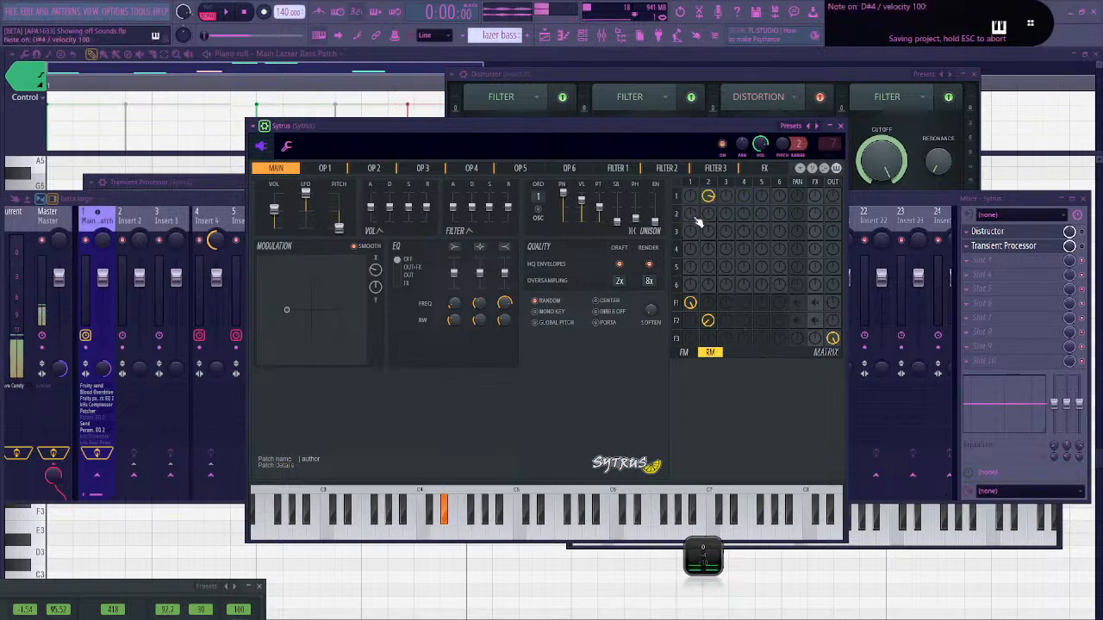
left_click_drag(693, 217, 724, 235)
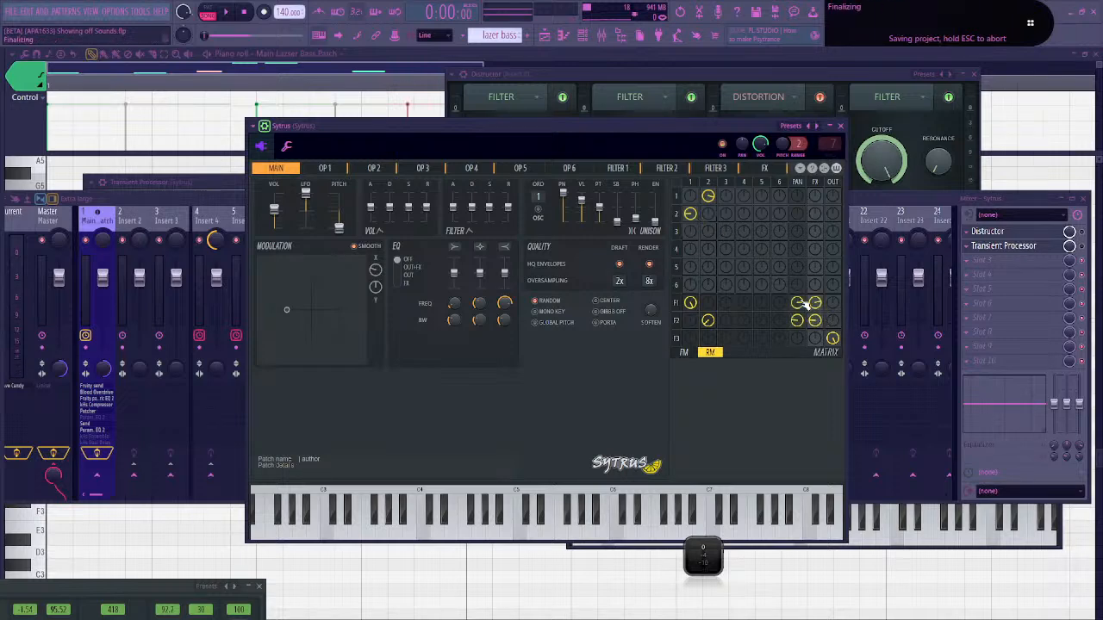
key("d")
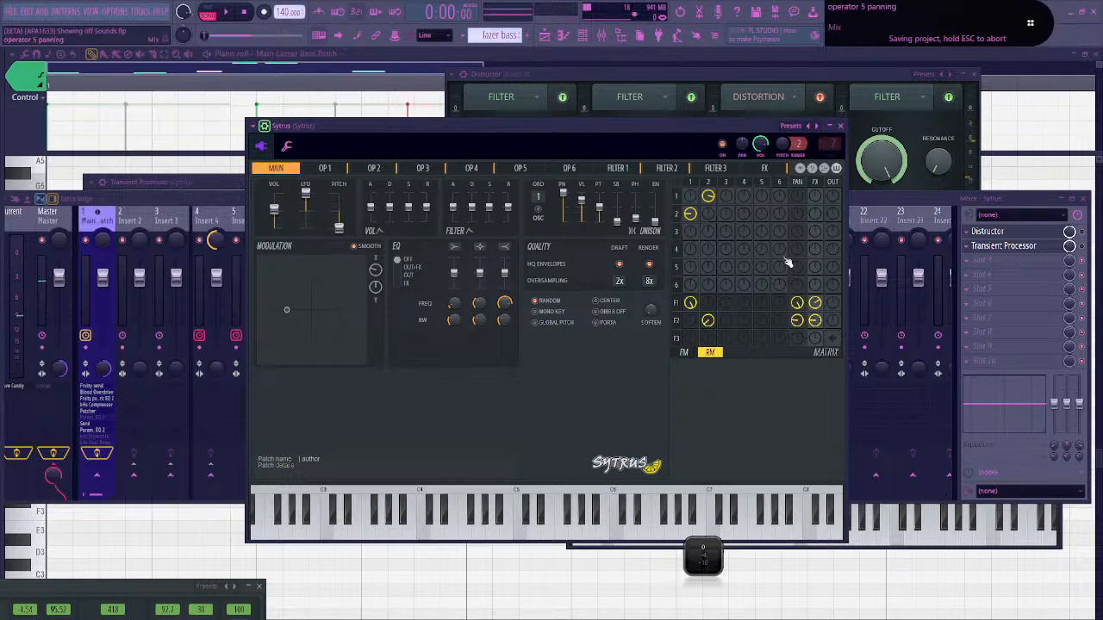
Examine Filter 1's cutoff and volume envelopes, LFOs and modulation mappings
left_click(624, 170)
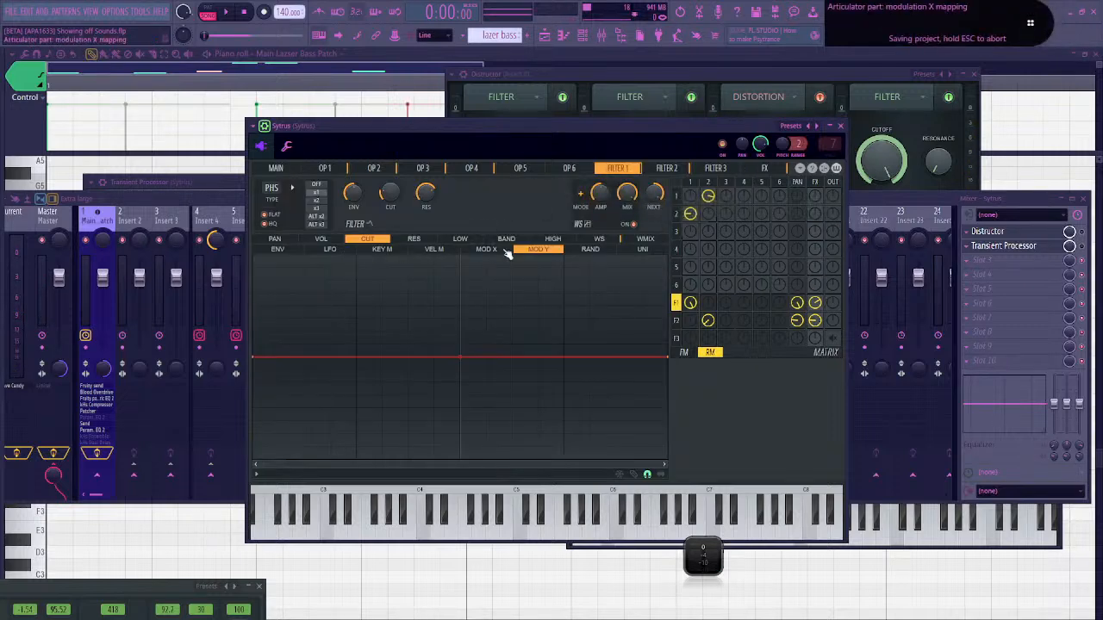
left_click(501, 251)
left_click(339, 251)
left_click(293, 251)
left_click(328, 241)
left_click(373, 241)
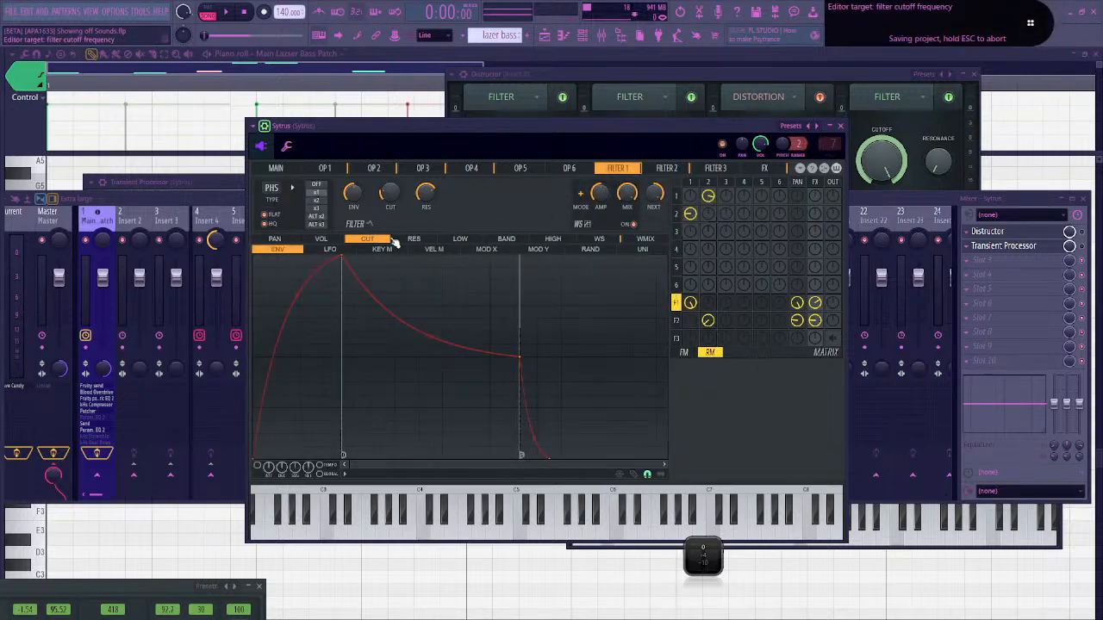
left_click_drag(393, 242, 345, 246)
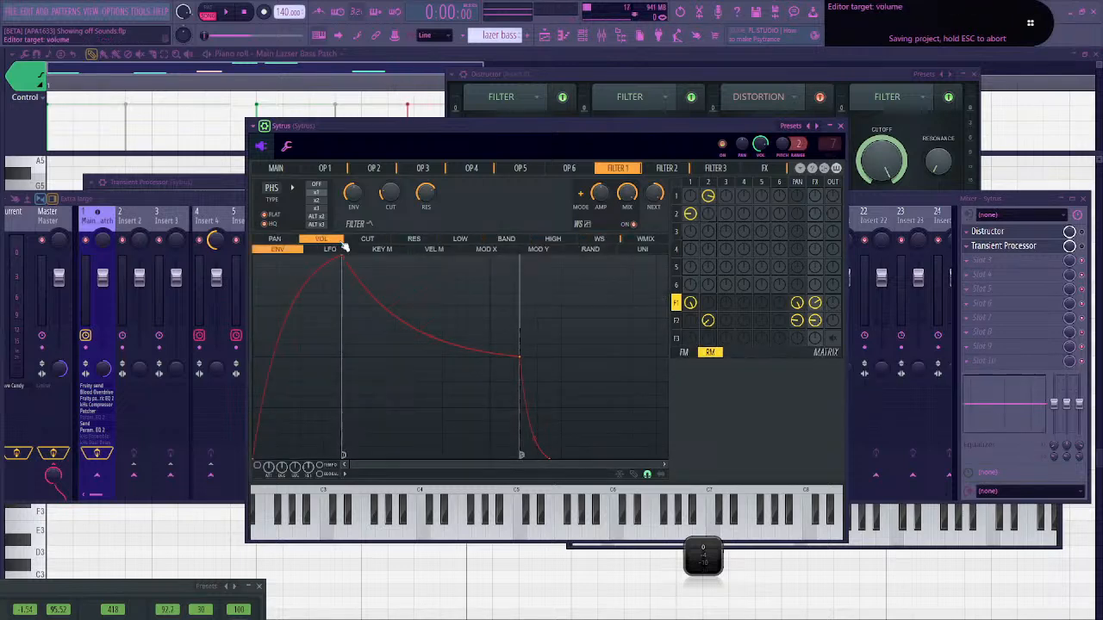
left_click(328, 251)
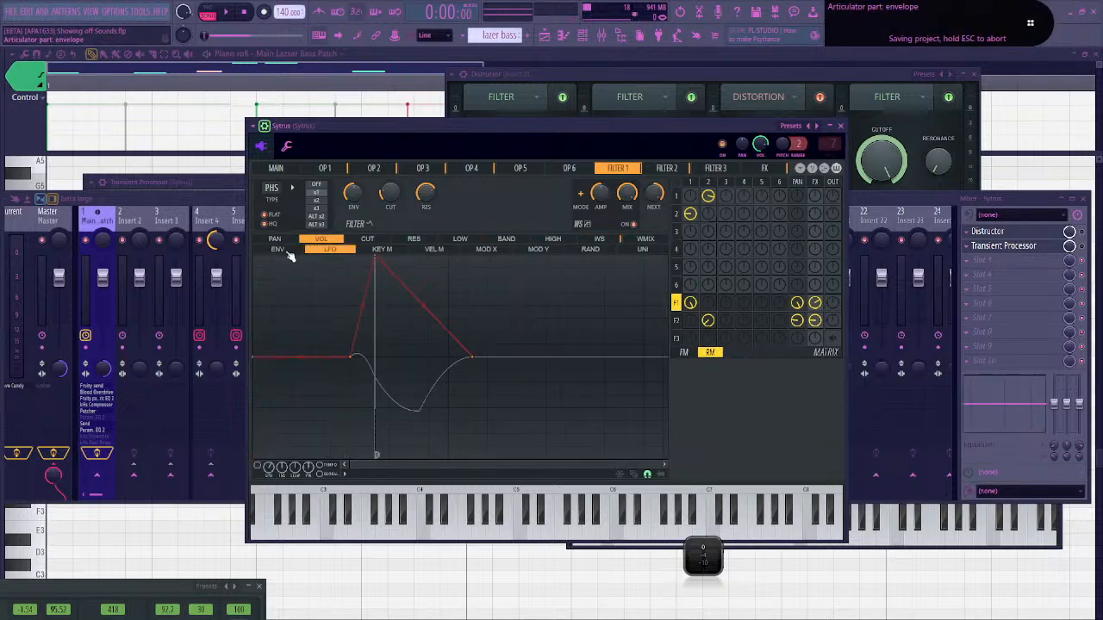
left_click(288, 251)
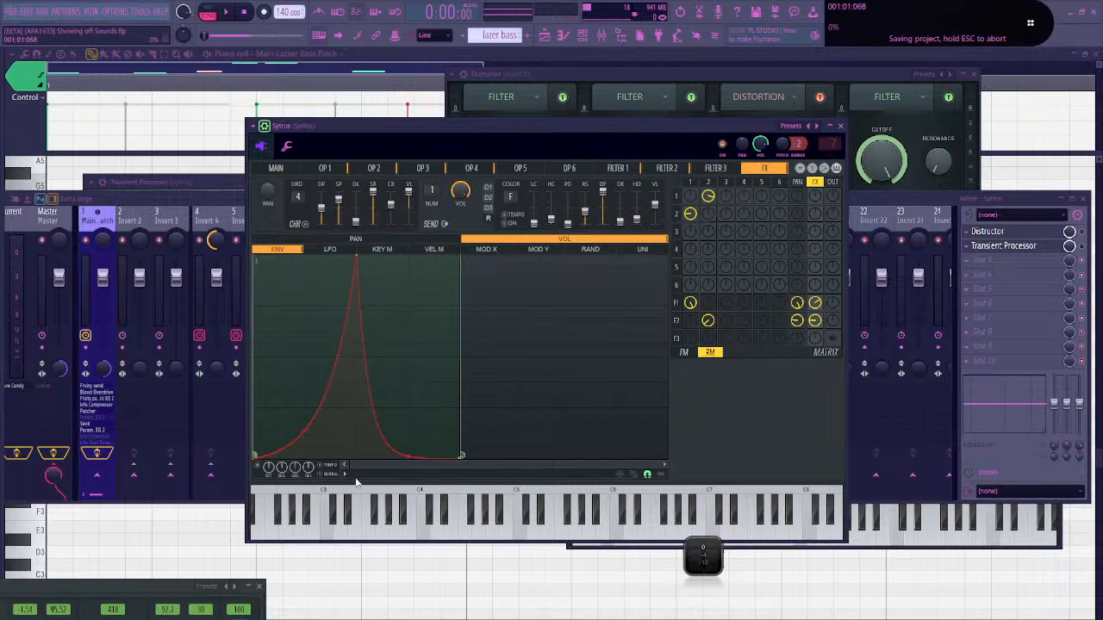
Copy the FX section's volume envelope and paste it into Filter 1's volume envelope
left_click(346, 476)
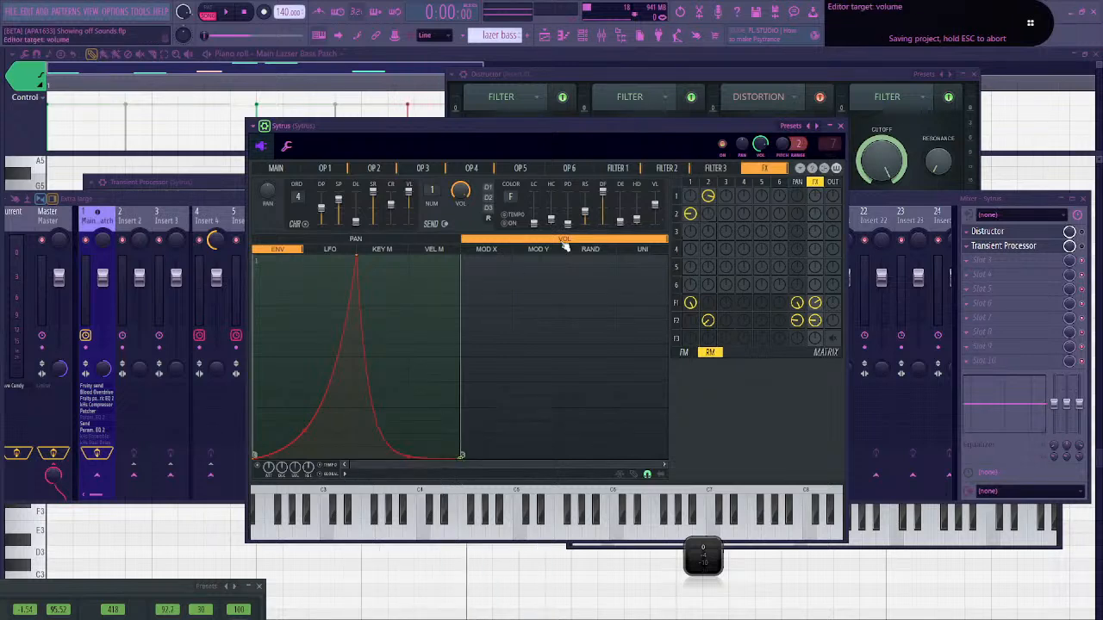
left_click(617, 167)
left_click(344, 475)
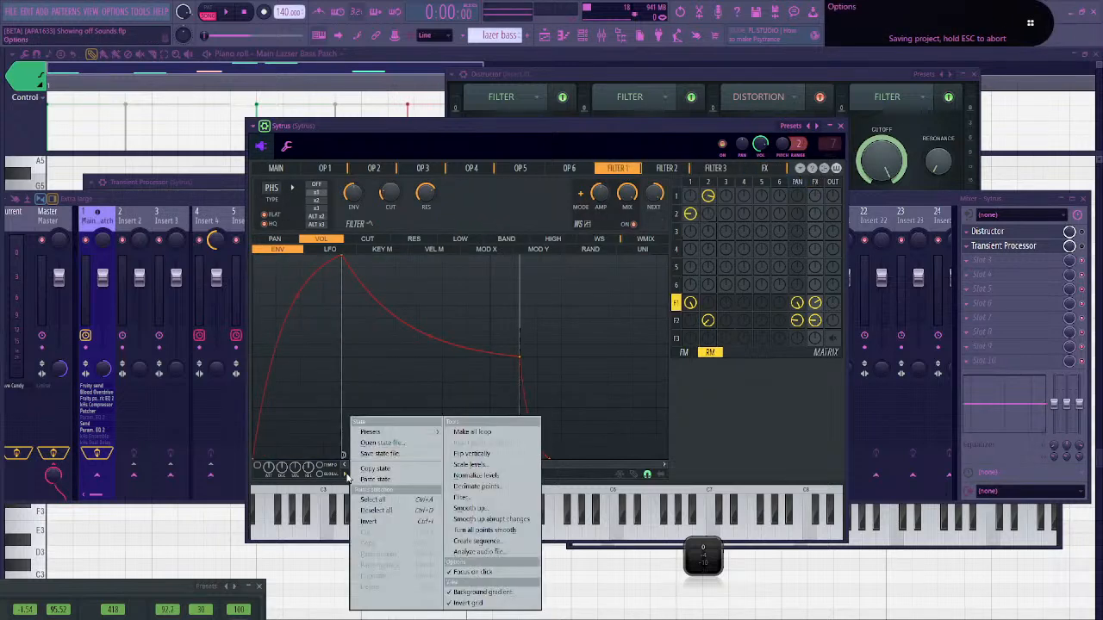
left_click(446, 580)
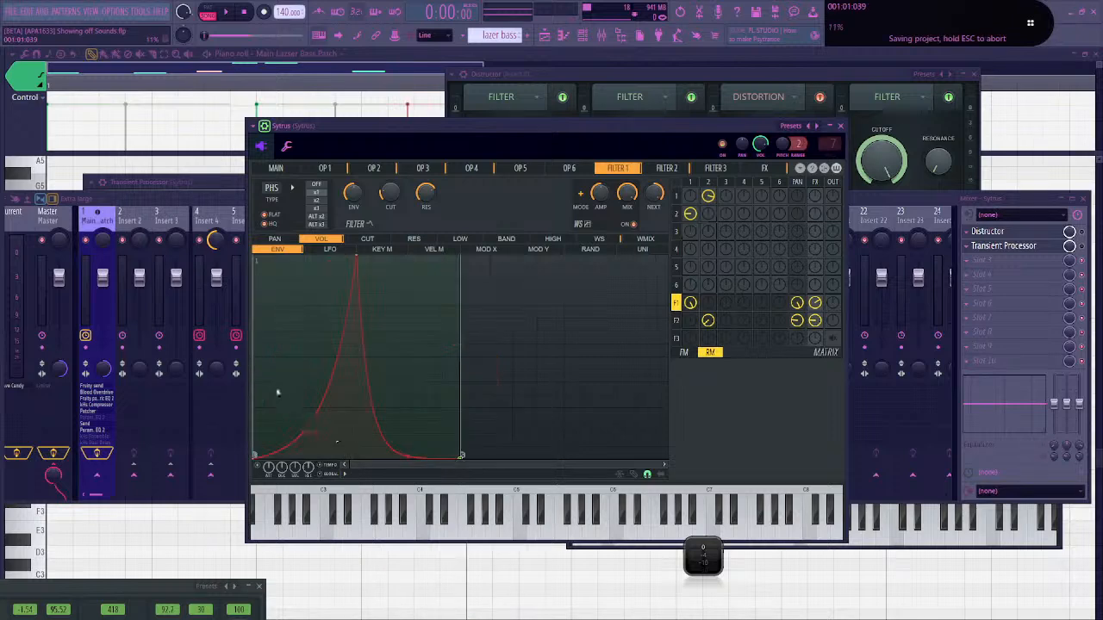
Review the volume envelopes of operators 1 to 6 and filters 1 to 3
left_click(324, 168)
left_click(375, 168)
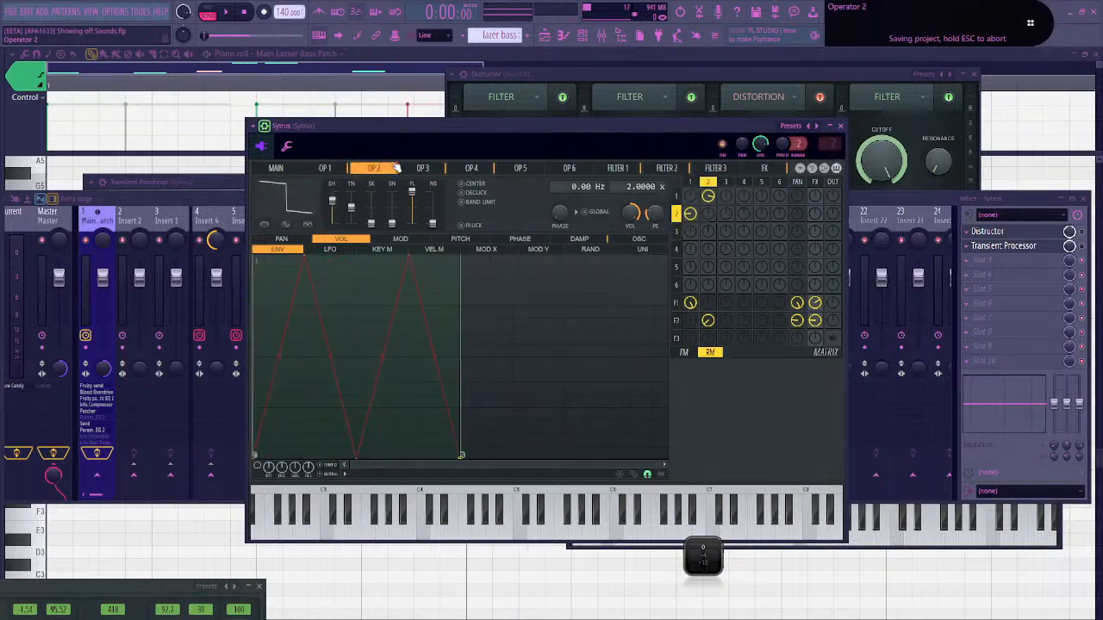
left_click(423, 168)
left_click(472, 168)
left_click(520, 168)
left_click(568, 168)
left_click(617, 168)
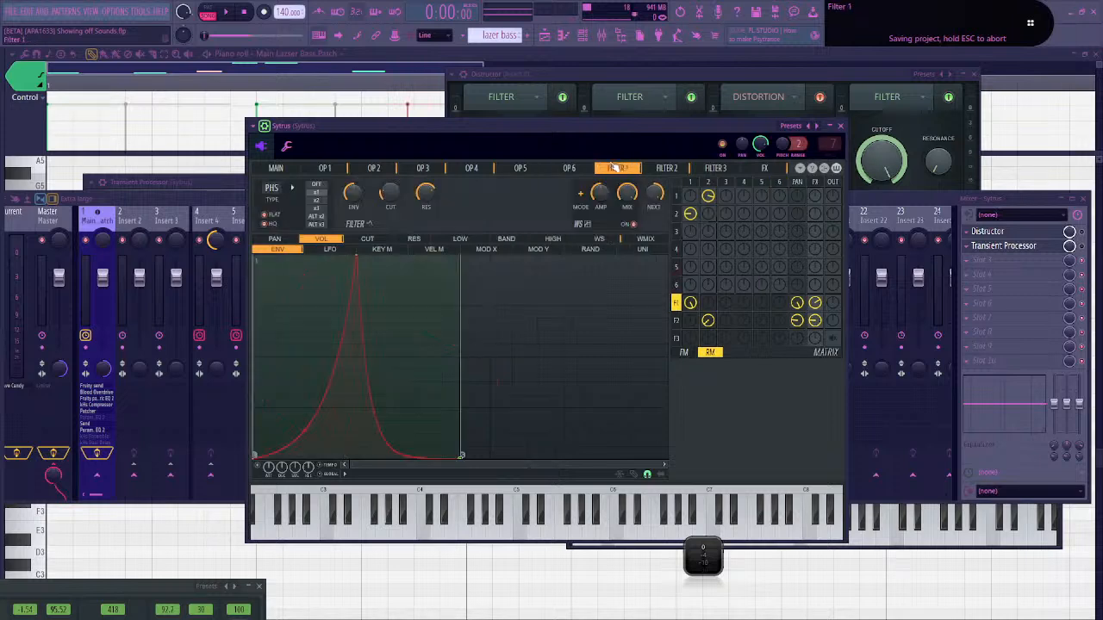
left_click(668, 168)
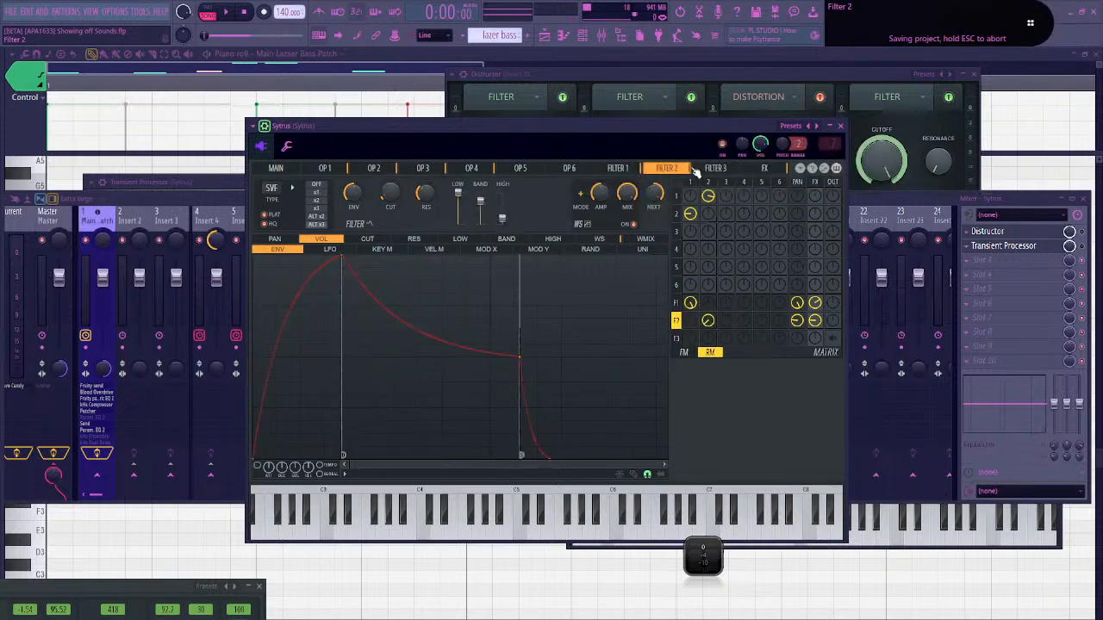
left_click(713, 168)
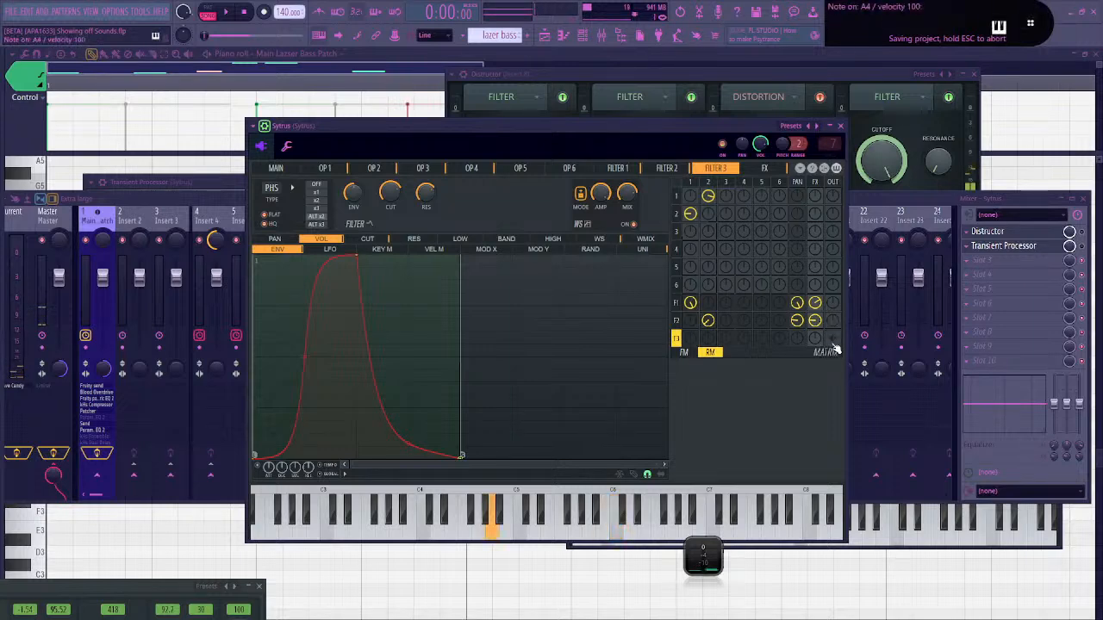
Restore Filter 3's send to the output in the matrix and compare the sound by toggling the Sytrus track's mute
left_click_drag(815, 338, 818, 345)
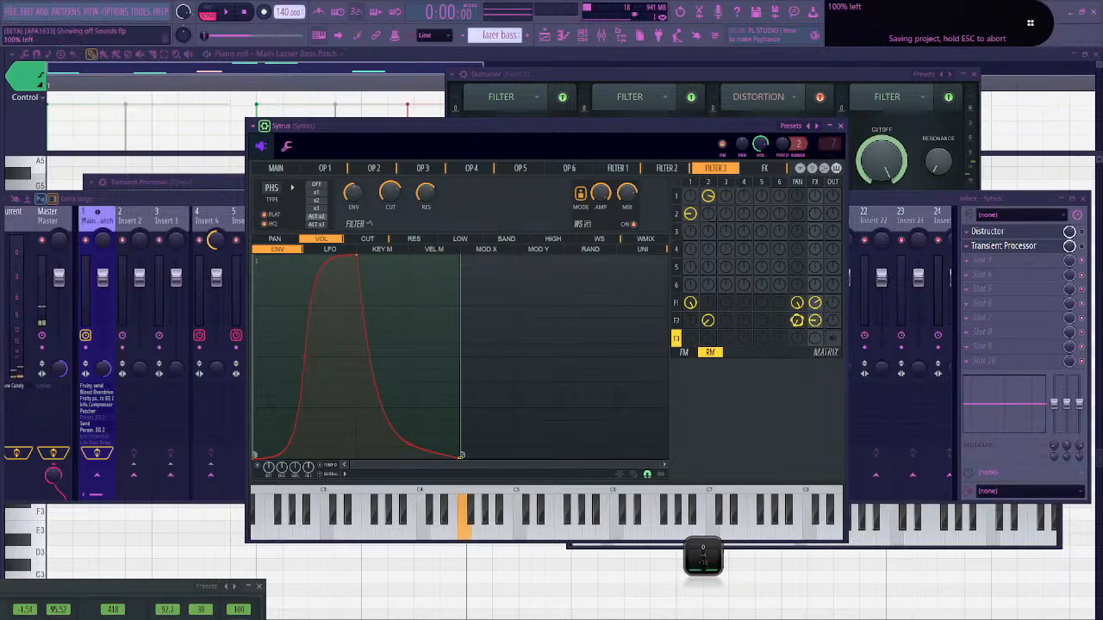
left_click_drag(832, 338, 798, 329)
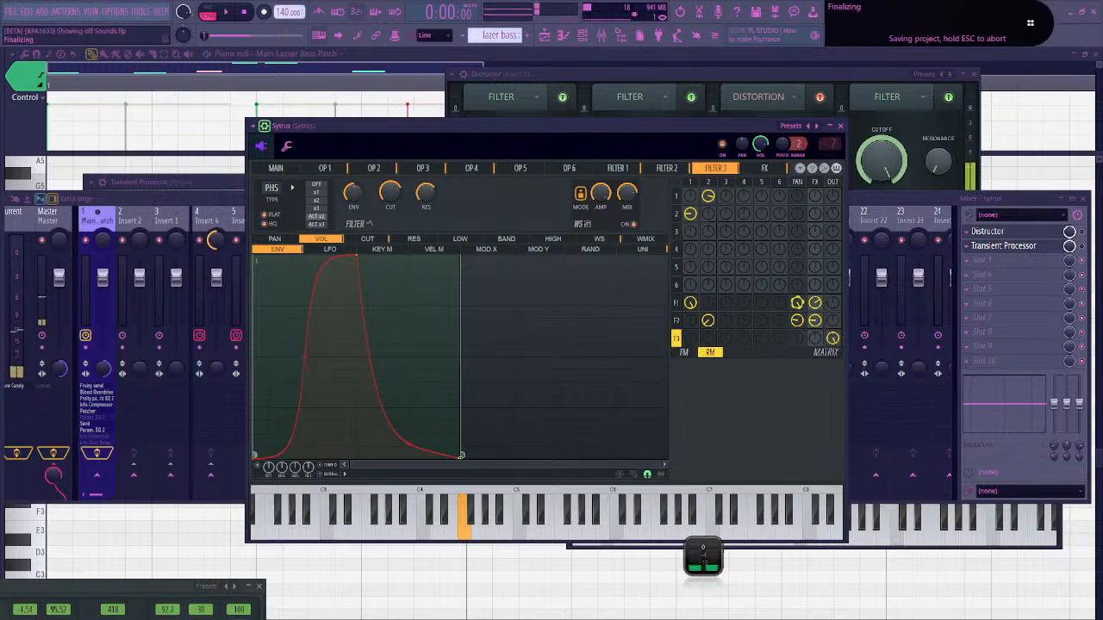
left_click(910, 201)
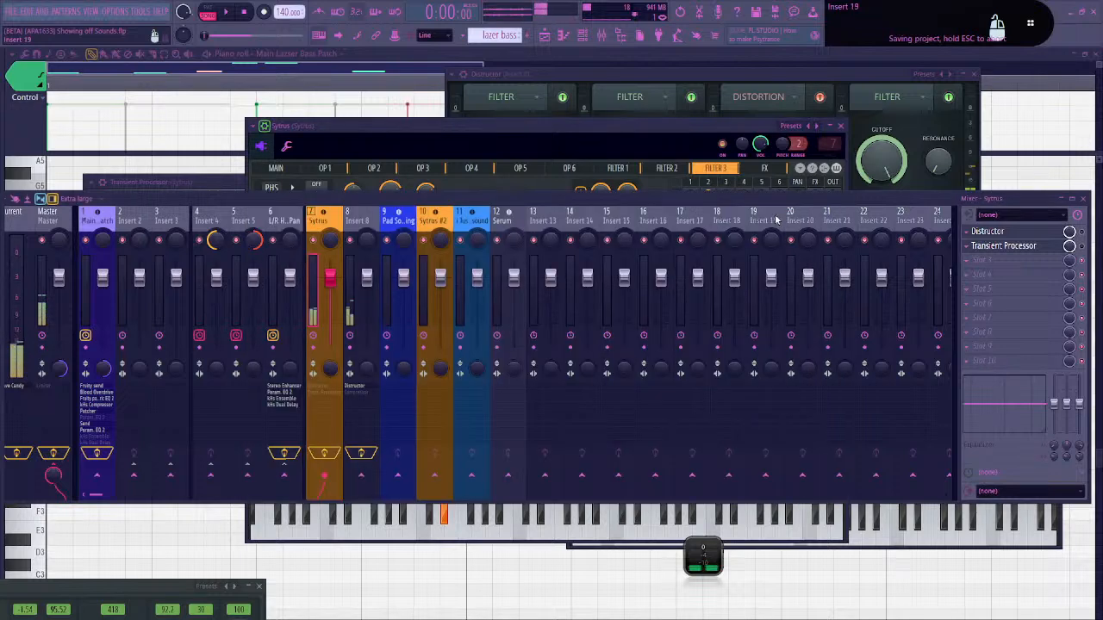
left_click(313, 241)
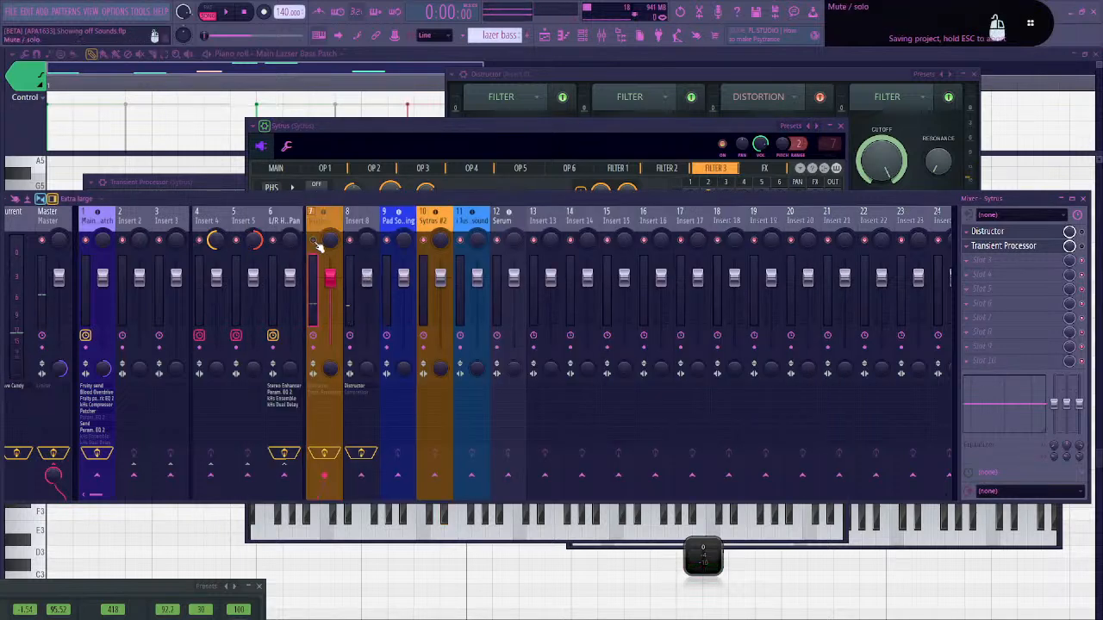
left_click(465, 137)
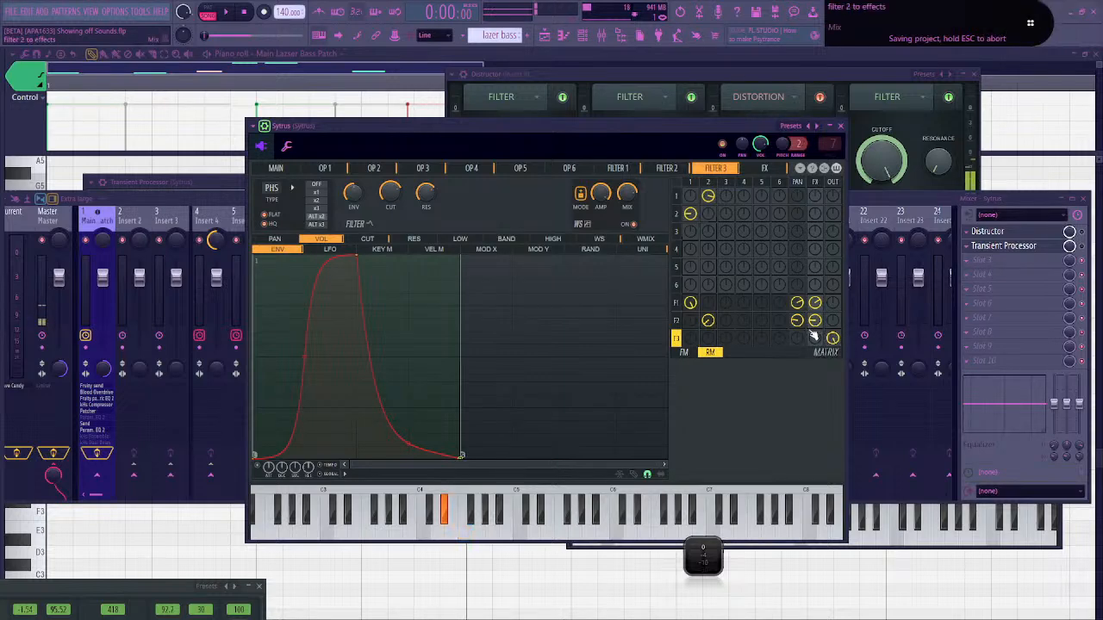
Check the Insert 8 Distructor and operator 1, and toggle Filter 1's volume envelope
left_click(767, 81)
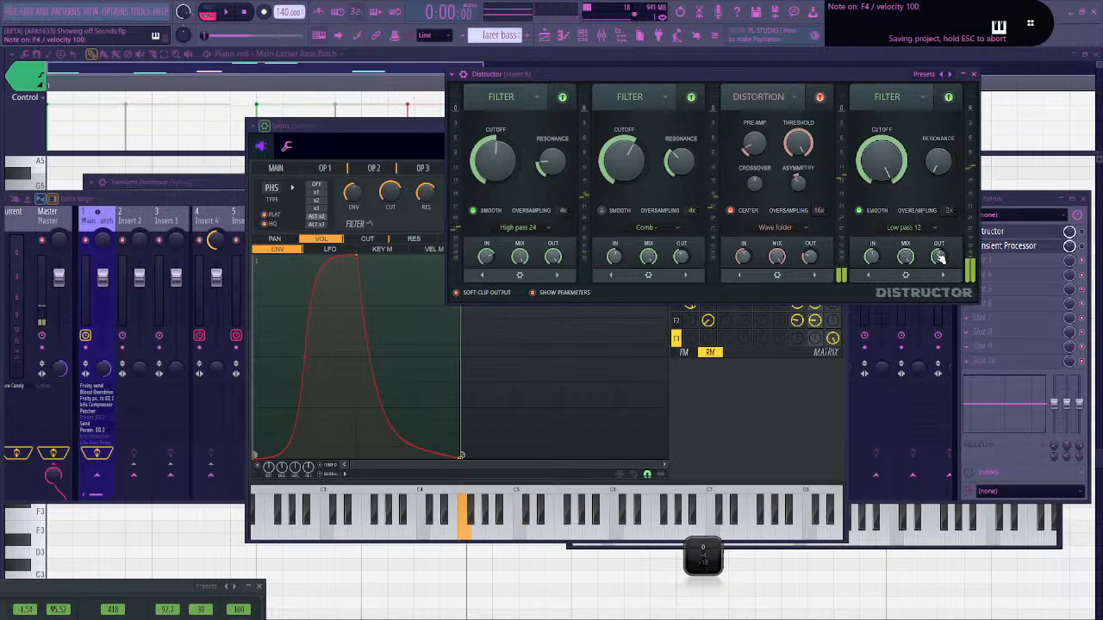
left_click(358, 147)
left_click(324, 168)
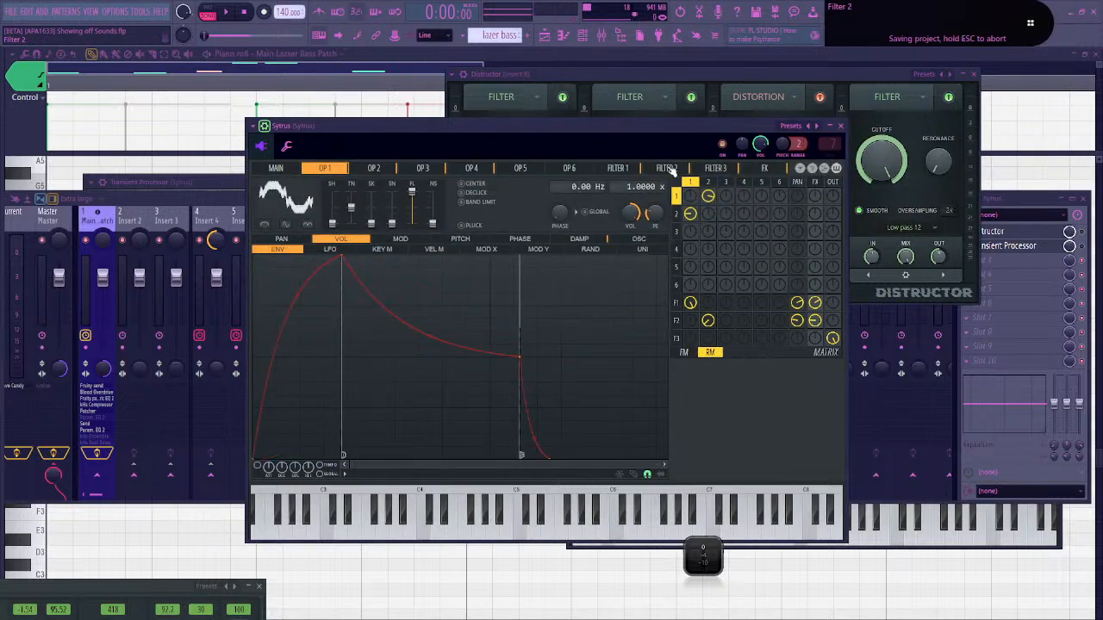
left_click(618, 168)
left_click(260, 466)
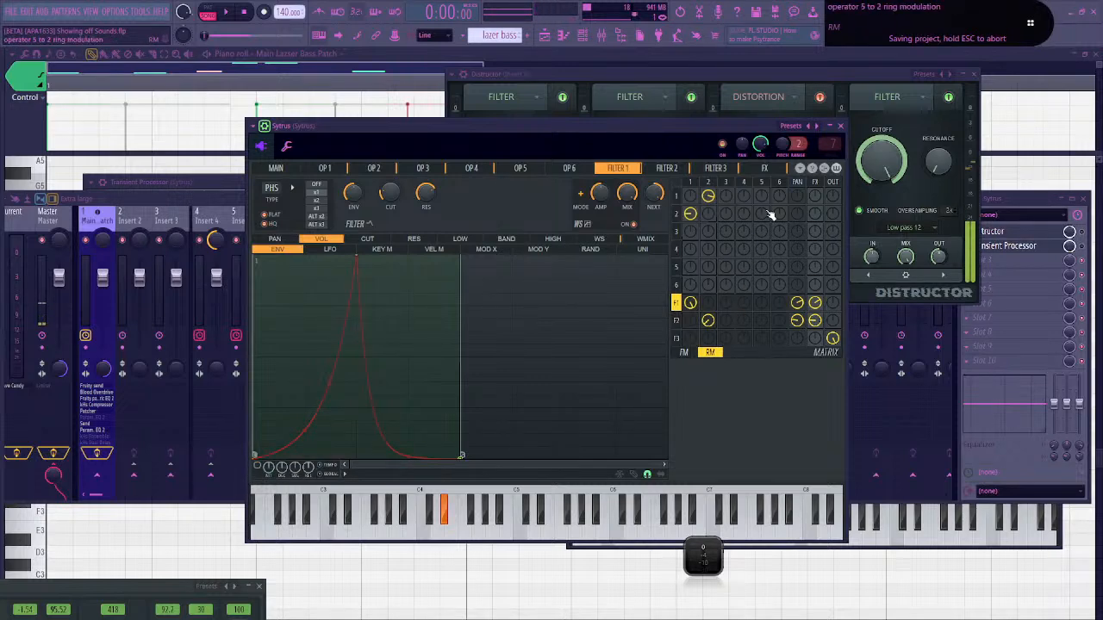
Check the synth's FX and main settings and compare the sound with the Sytrus mixer track muted and unmuted
left_click(767, 169)
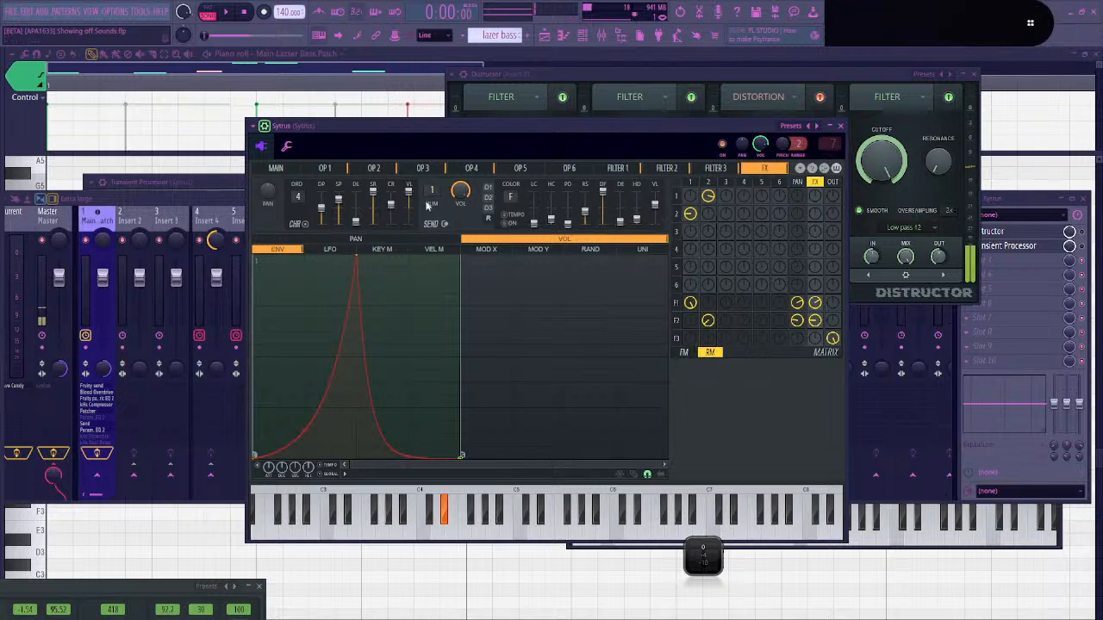
left_click(283, 169)
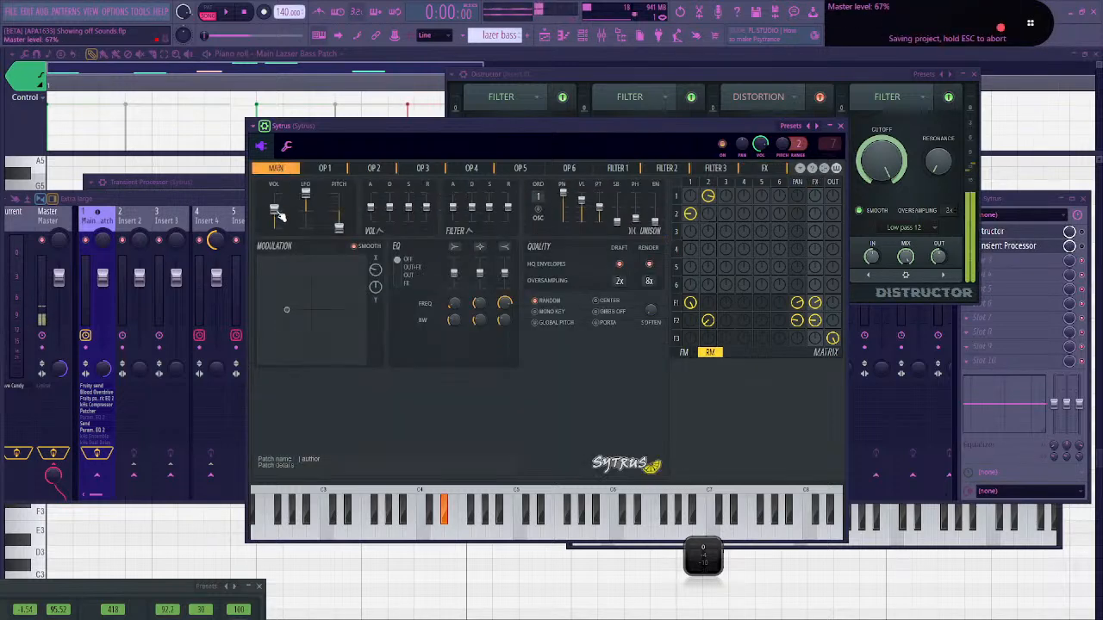
left_click(219, 202)
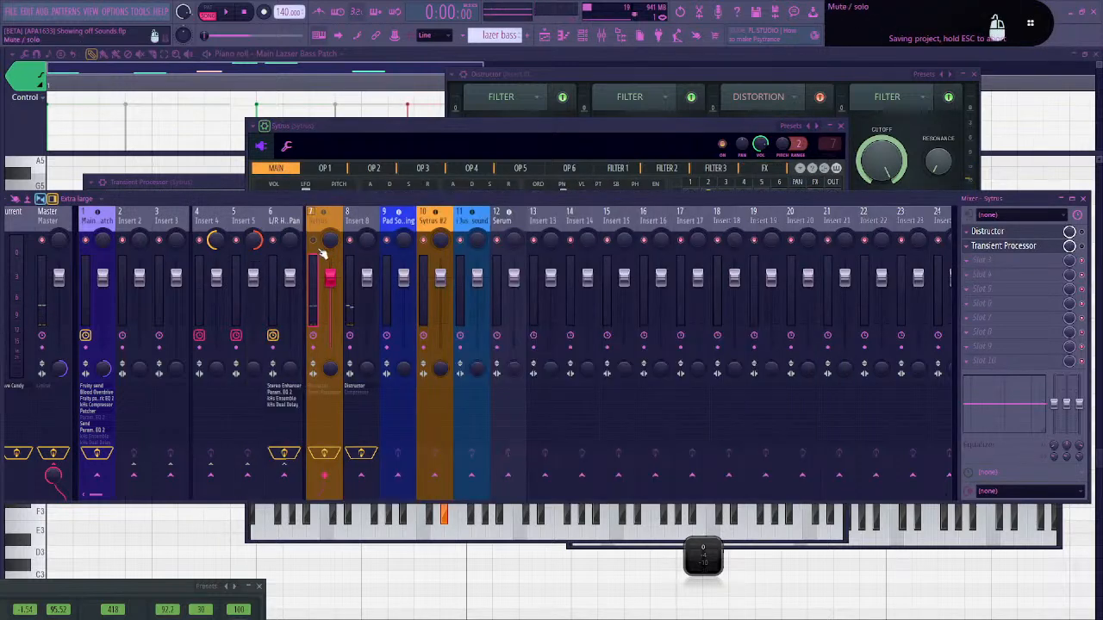
left_click(320, 249)
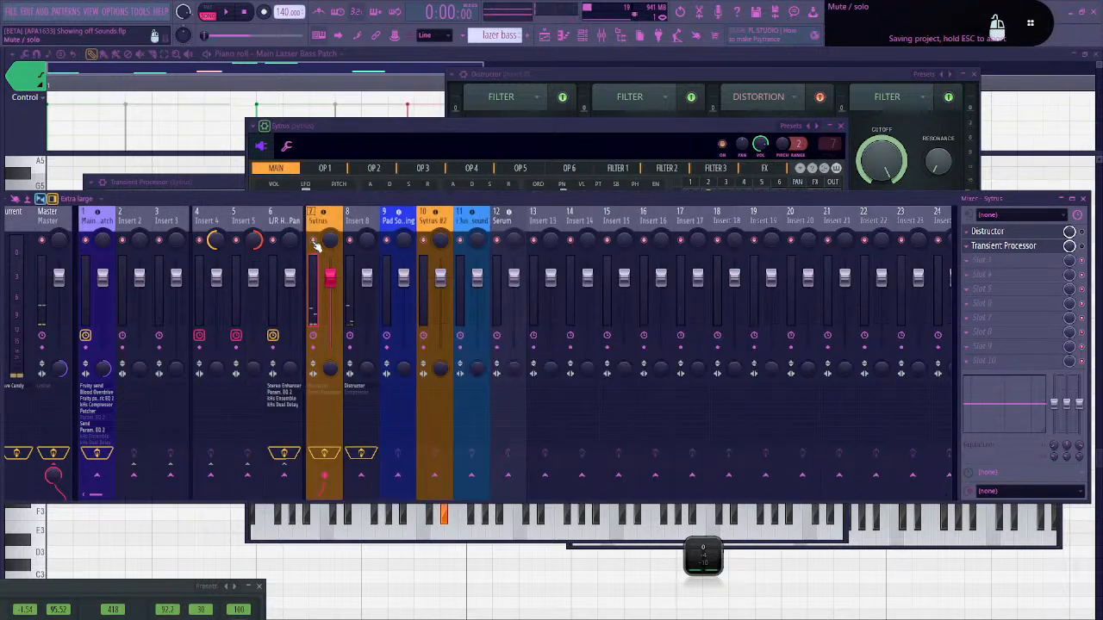
Raise Sytrus's main volume slightly, turn Modulation X up to maximum and save the project
left_click(436, 137)
left_click_drag(274, 209, 274, 204)
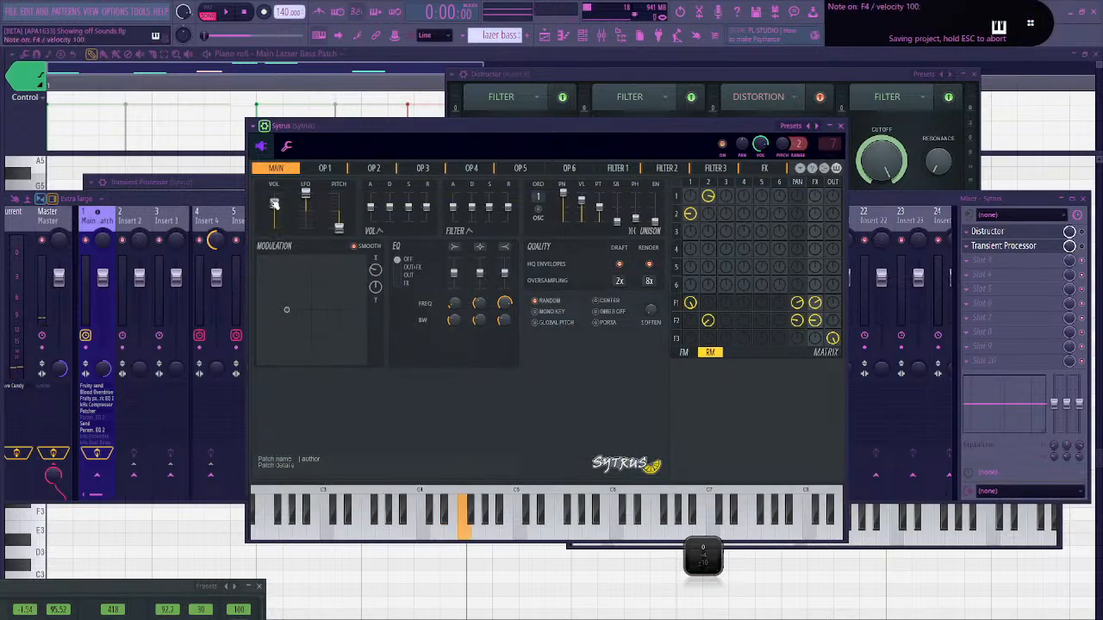
left_click_drag(376, 271, 376, 266)
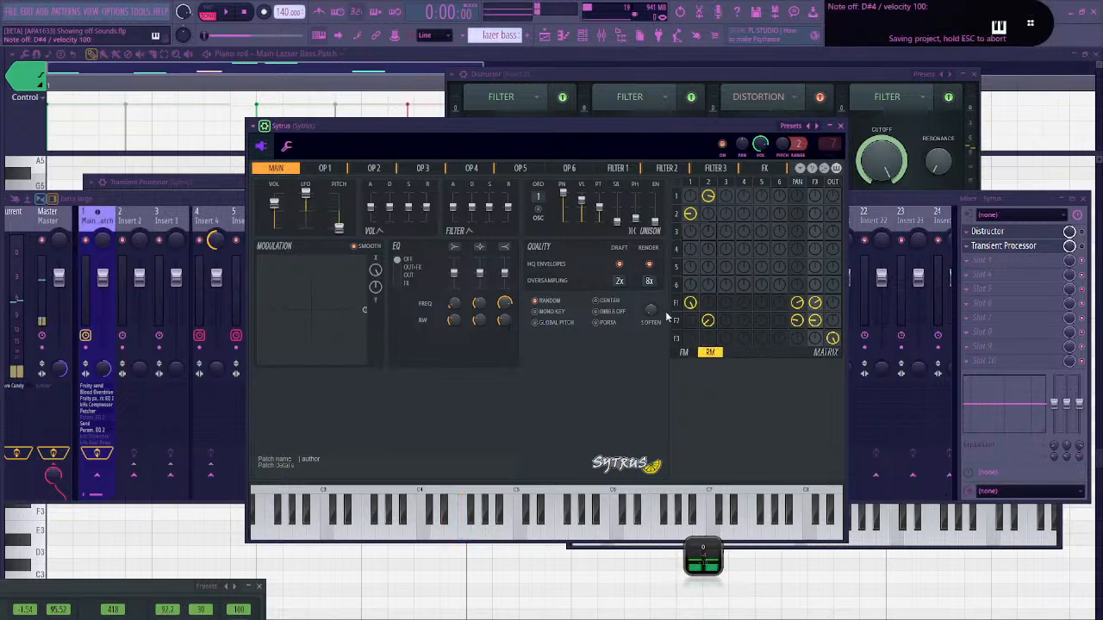
key("ctrl+s")
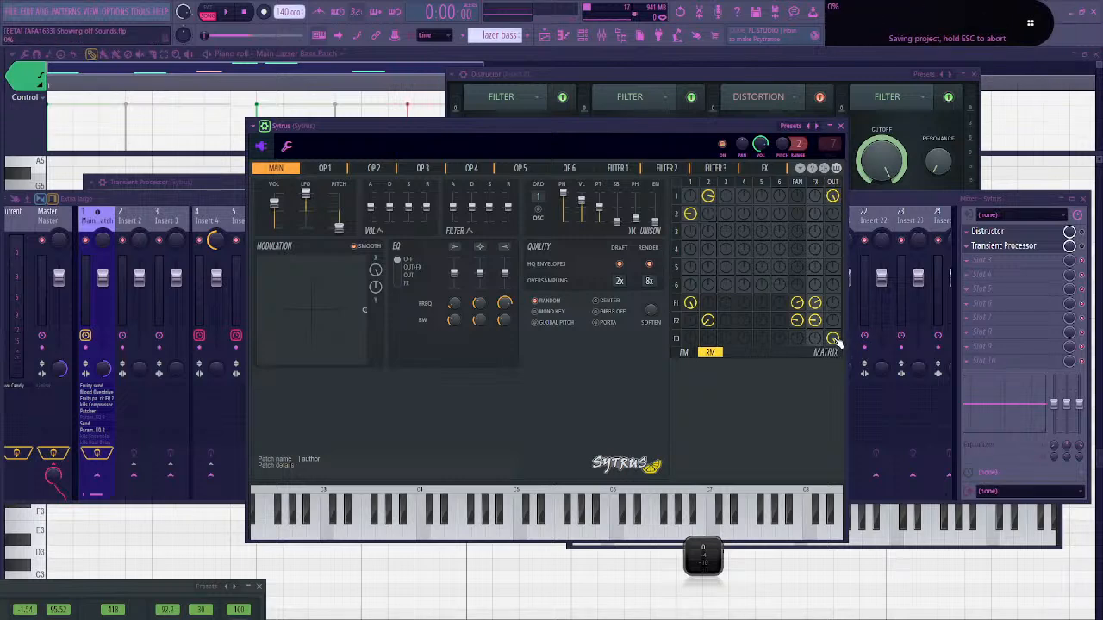
Silence the direct outputs of operators 1 and 2 and Filter 3's effects send, and play the pattern
left_click_drag(832, 217, 816, 280)
right_click(832, 196)
right_click(832, 213)
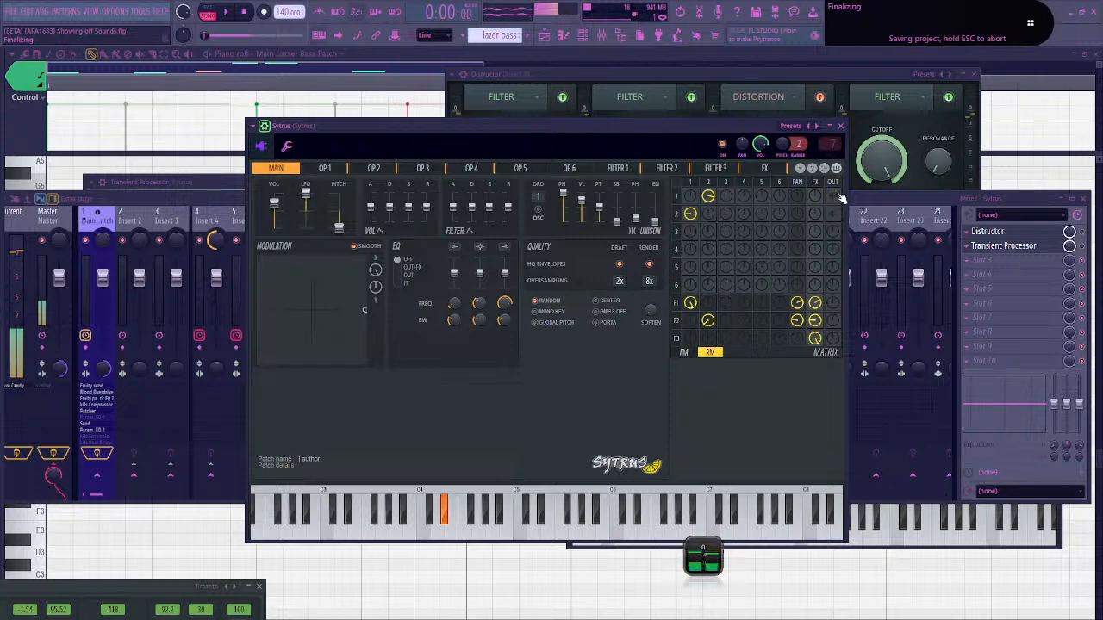
right_click(822, 340)
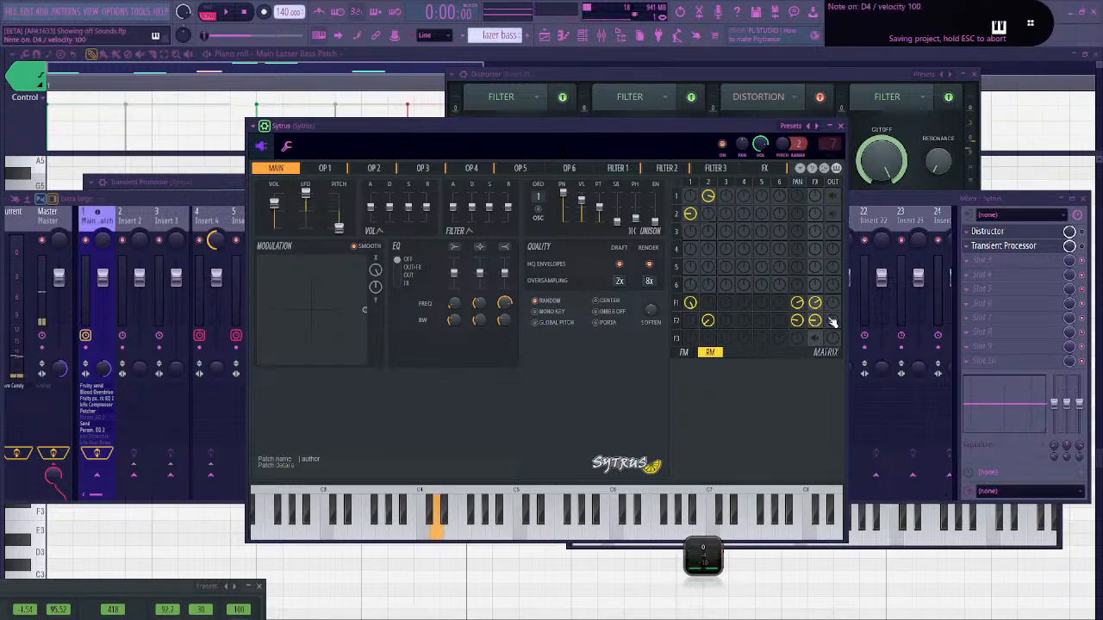
key("space")
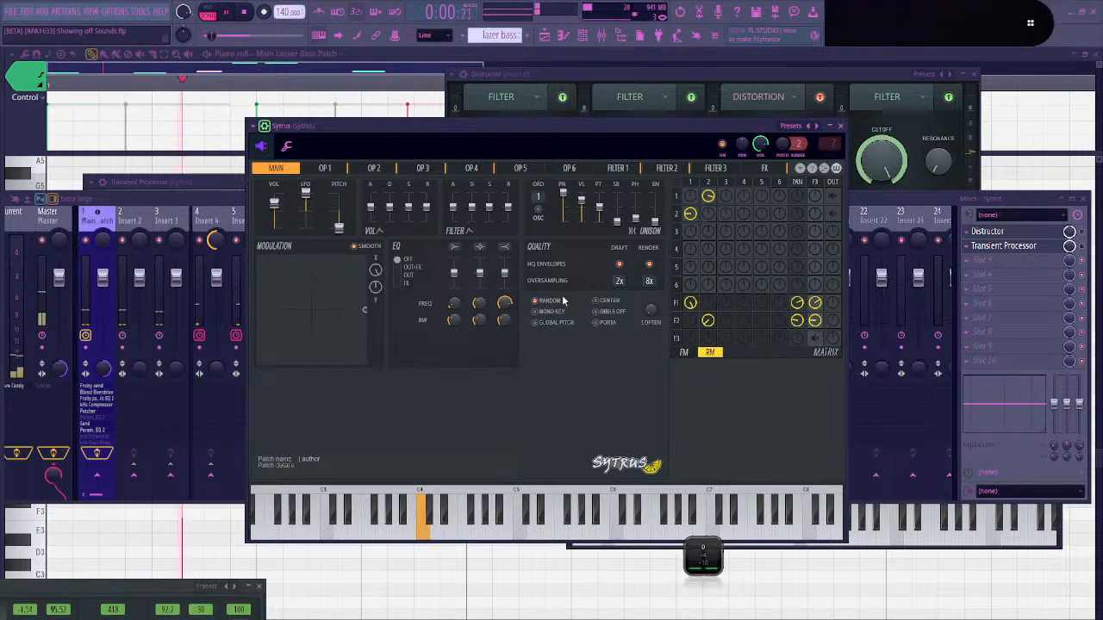
Save the project and lower the Insert 8 mixer fader to about -16 dB
left_click(638, 76)
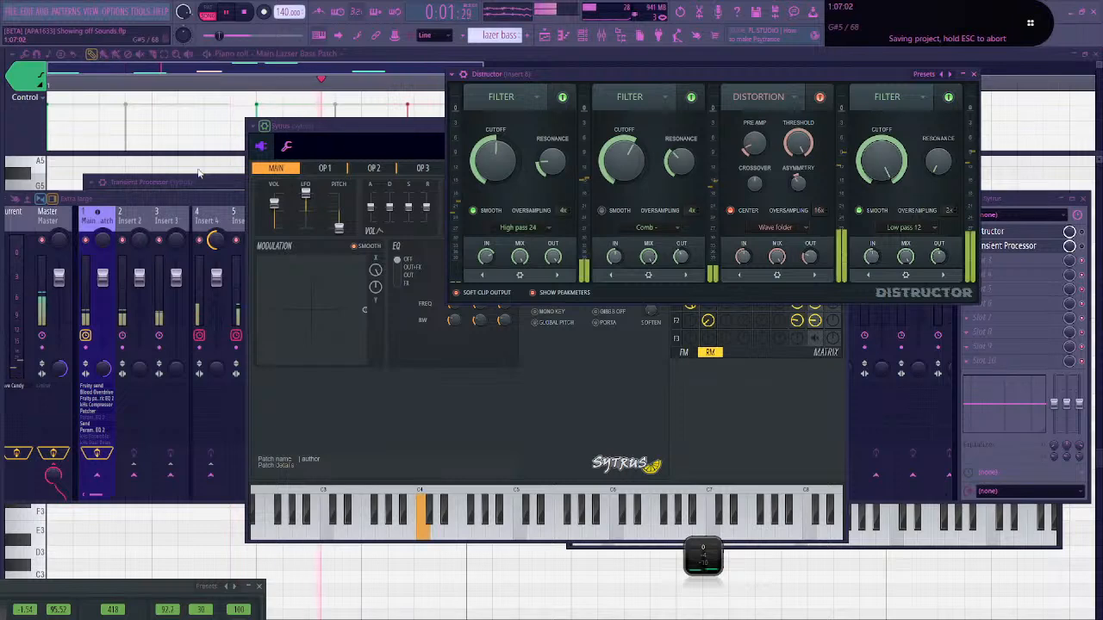
left_click(191, 203)
key("ctrl+s")
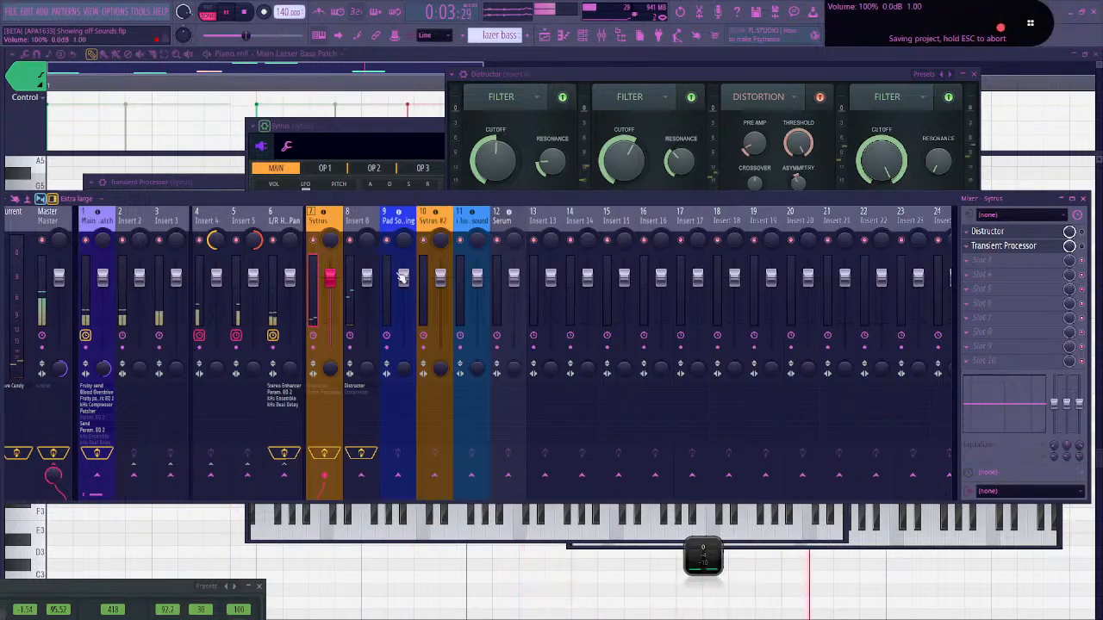
left_click_drag(361, 302, 363, 317)
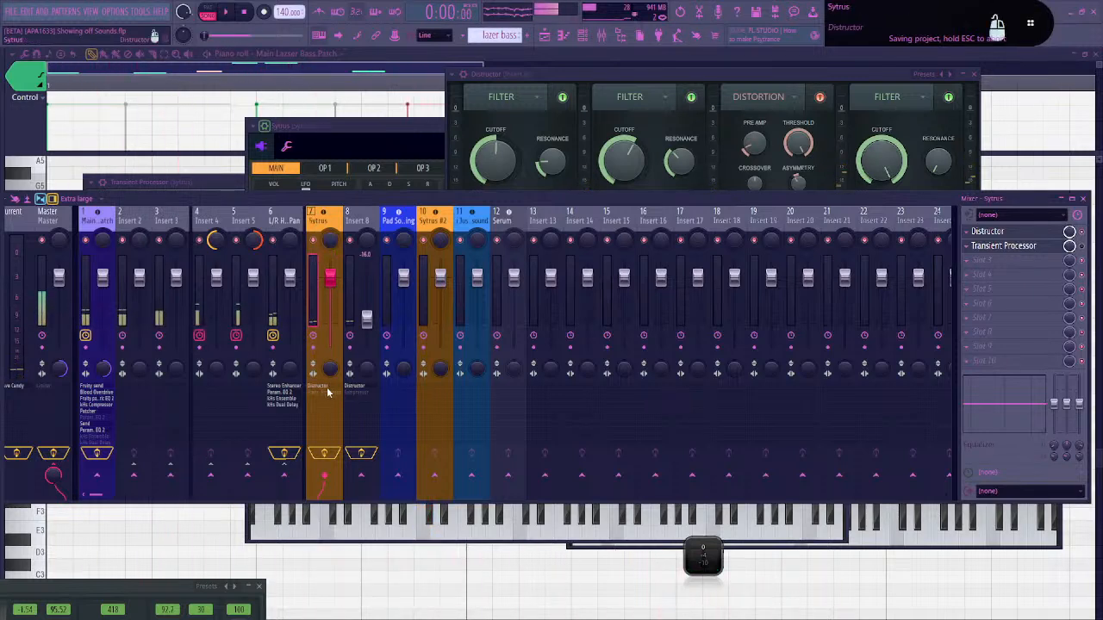
Reshape Sytrus's FX volume envelope with an outward-bulging attack and a steeper decay
left_click(374, 127)
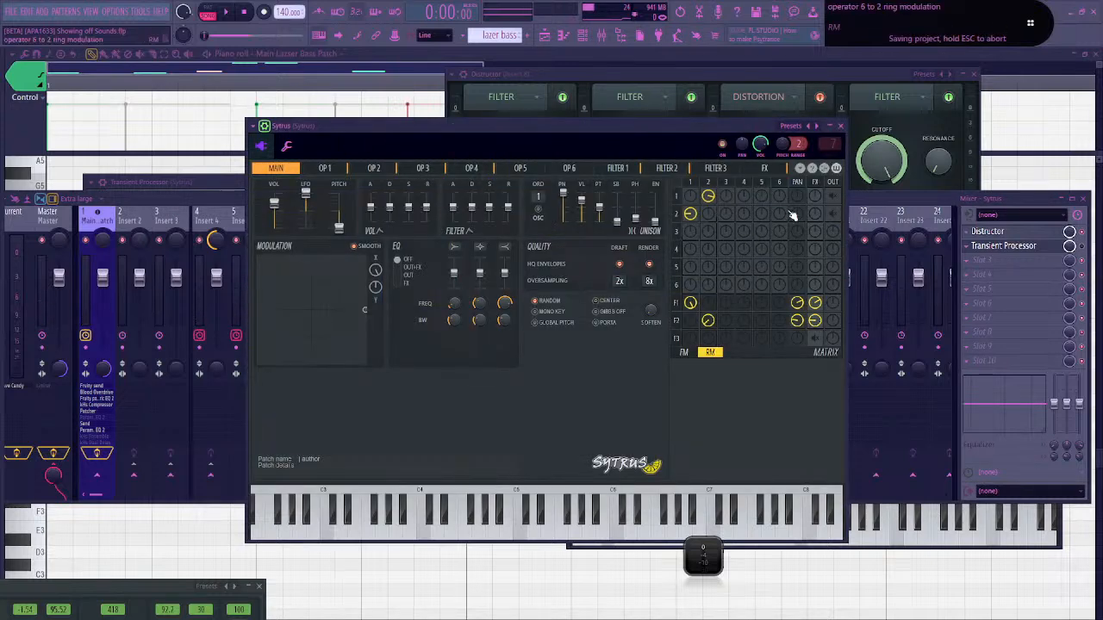
left_click(922, 543)
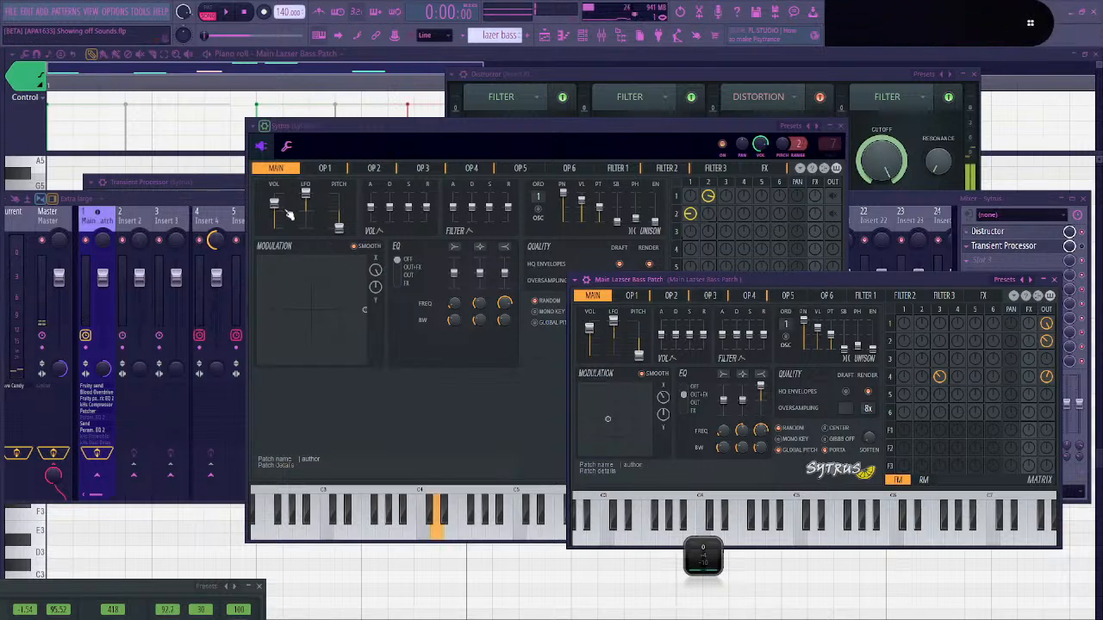
left_click_drag(328, 169, 786, 172)
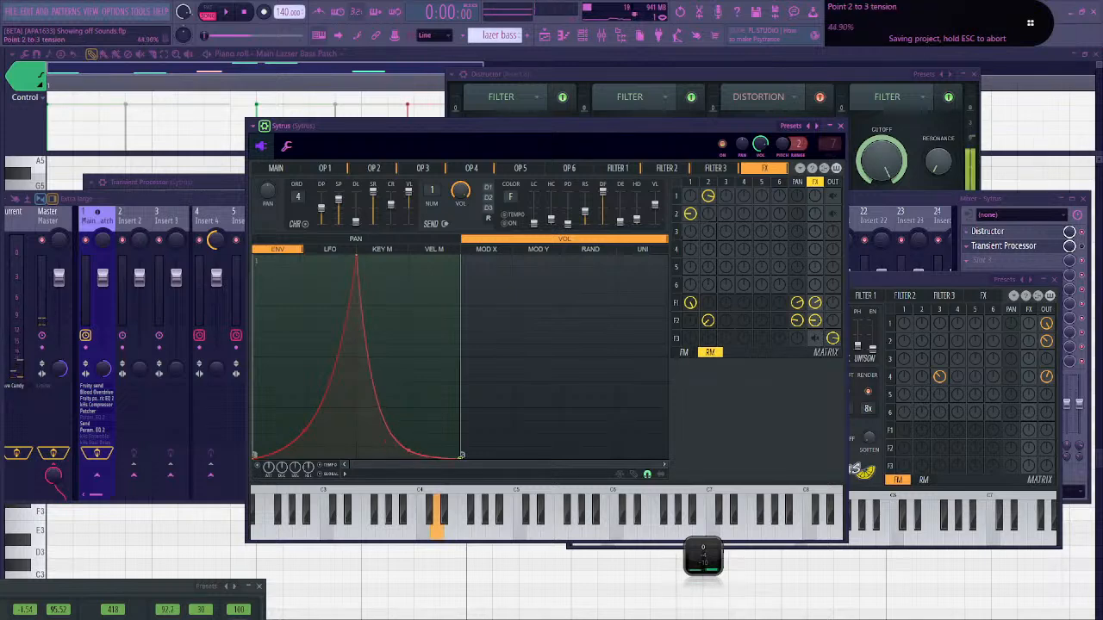
mouse_move(407, 449)
left_mouse_down()
mouse_move(408, 268)
mouse_move(408, 457)
left_mouse_up()
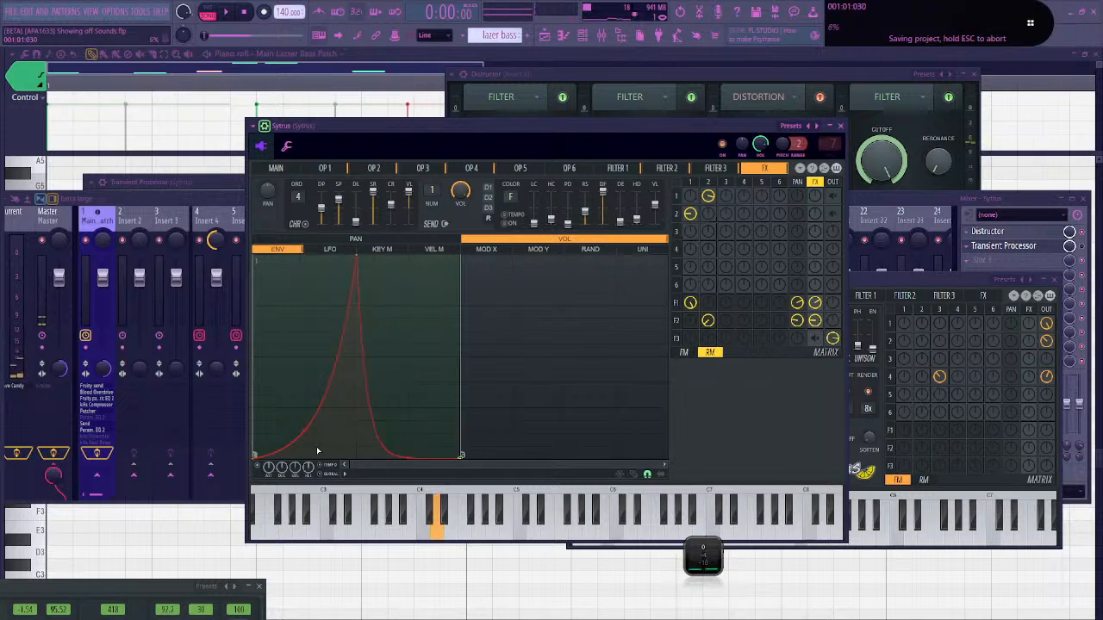
left_click_drag(303, 430, 303, 267)
mouse_move(304, 344)
left_mouse_down()
mouse_move(304, 431)
mouse_move(304, 362)
left_mouse_up()
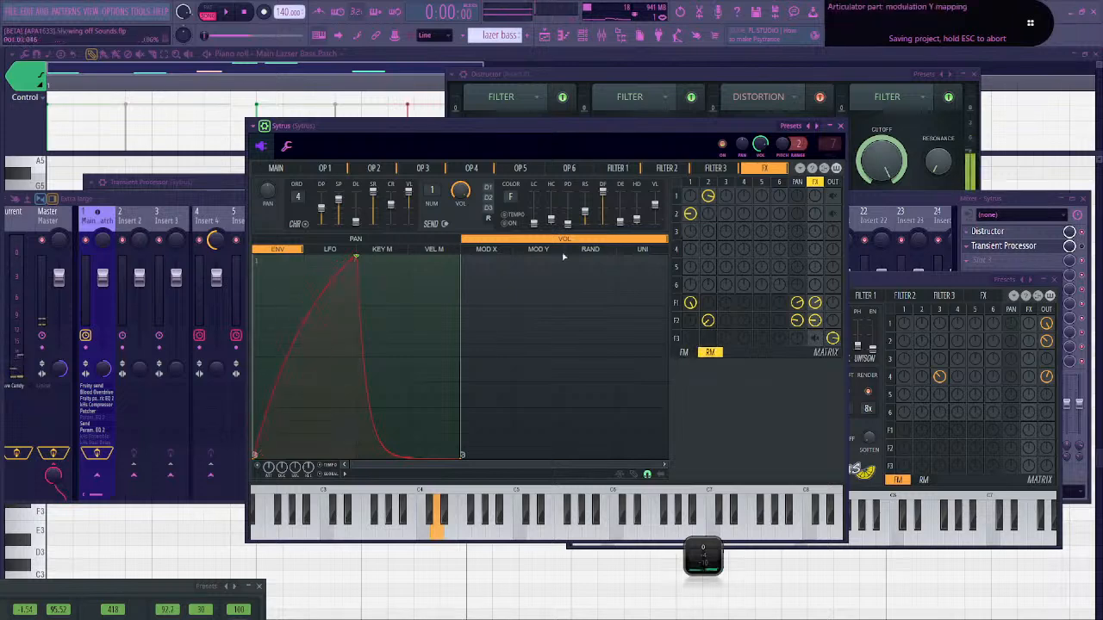
Compare the volume envelopes of Filter 2, Filter 1 and the FX section
left_click(668, 169)
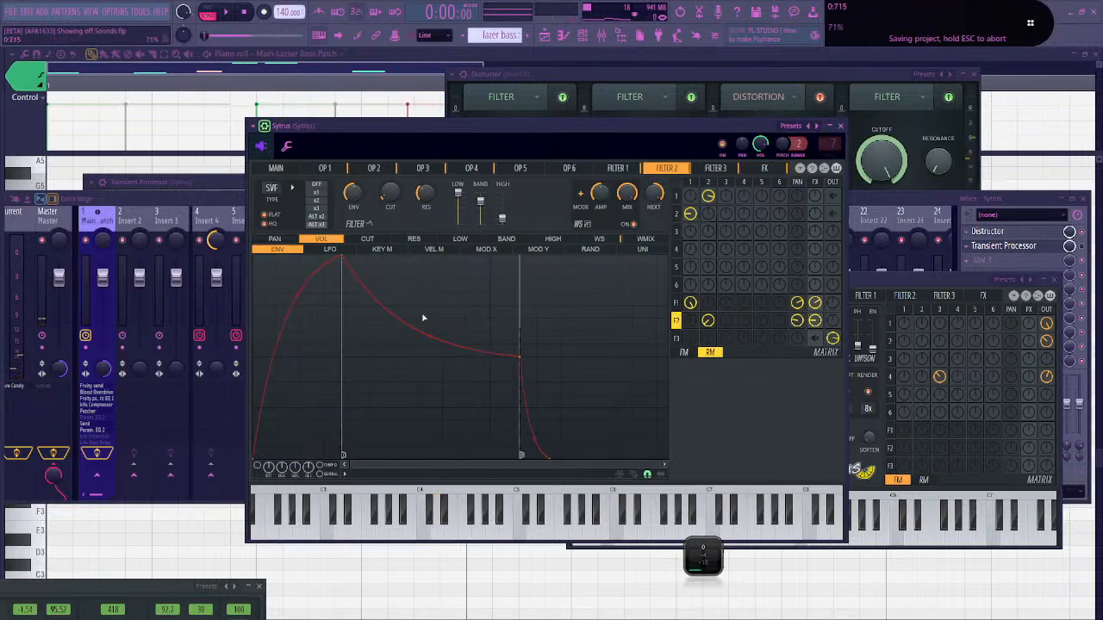
left_click(629, 169)
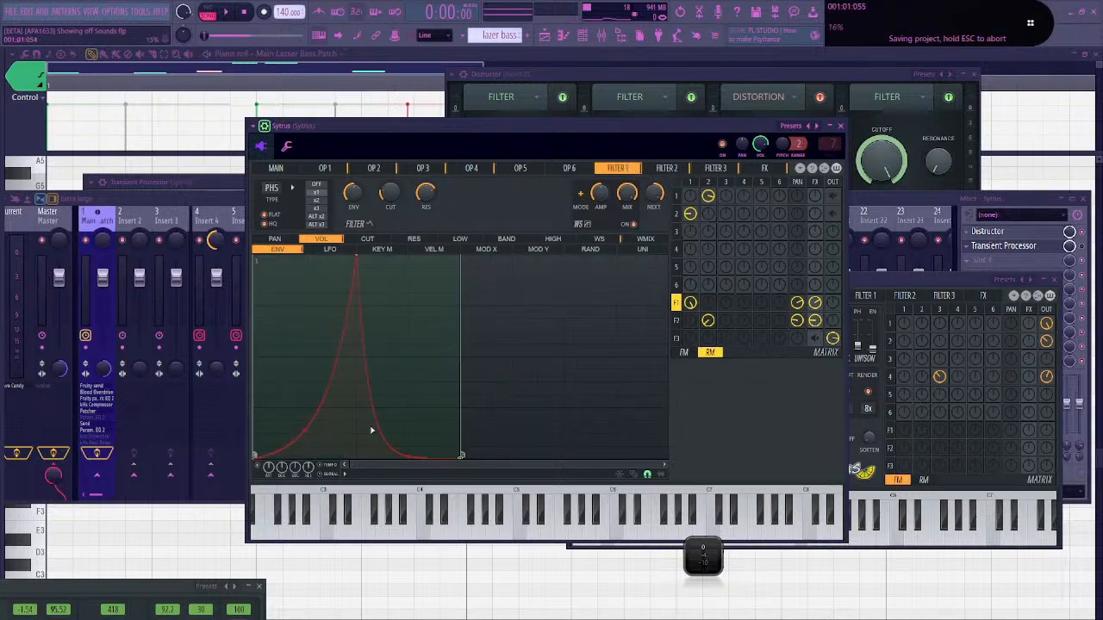
left_click(765, 169)
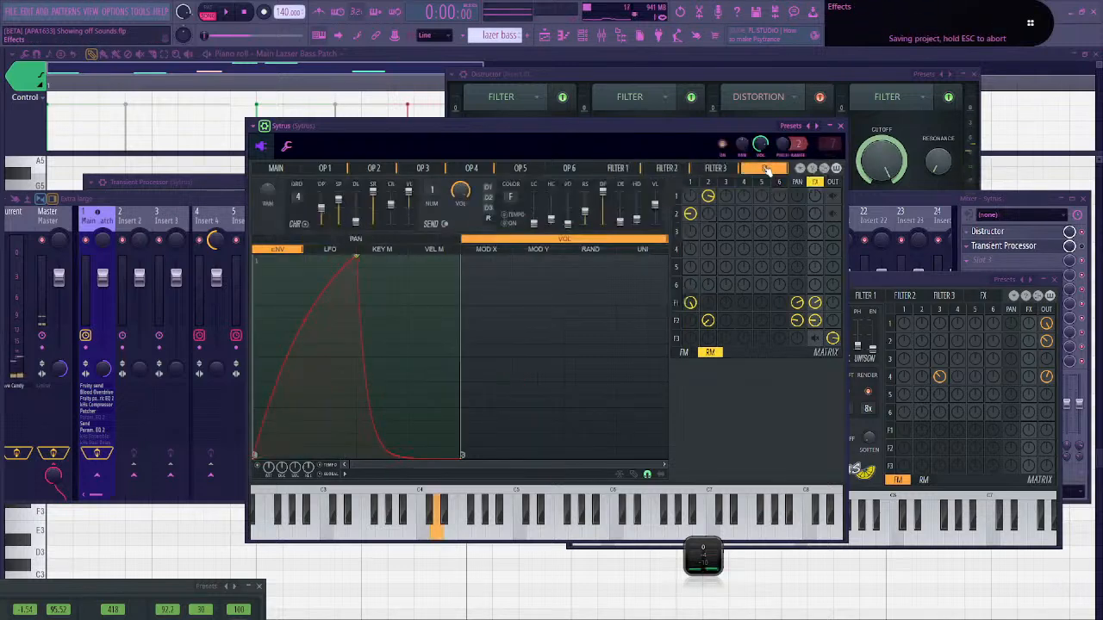
Try a different attack tension and the Smooth curve mode on Filter 3's volume envelope
left_click(716, 171)
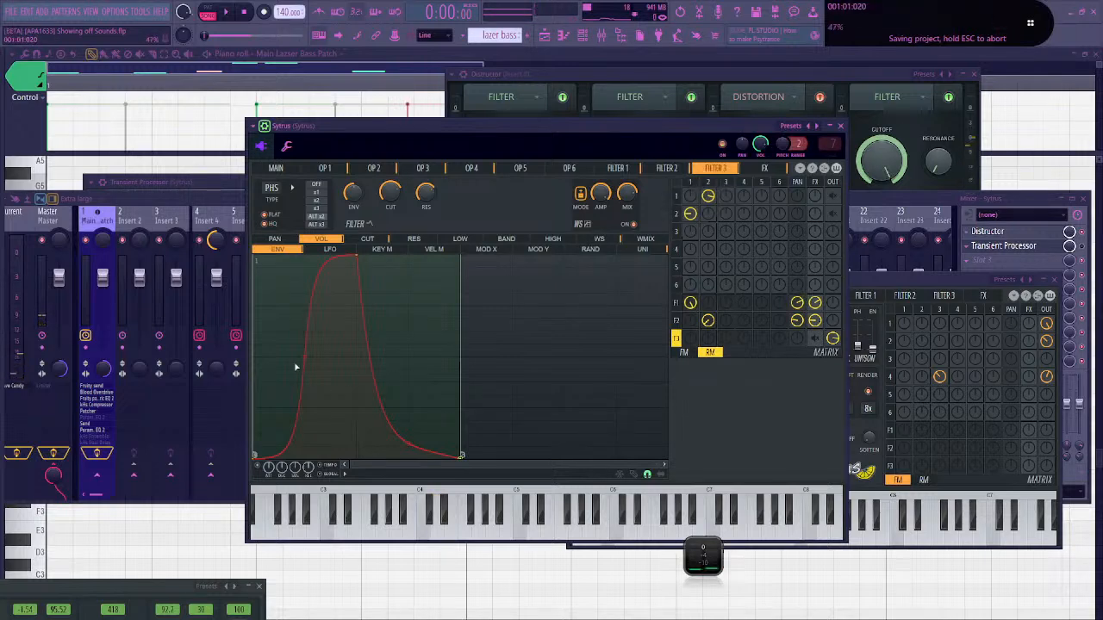
left_click_drag(304, 357, 304, 406)
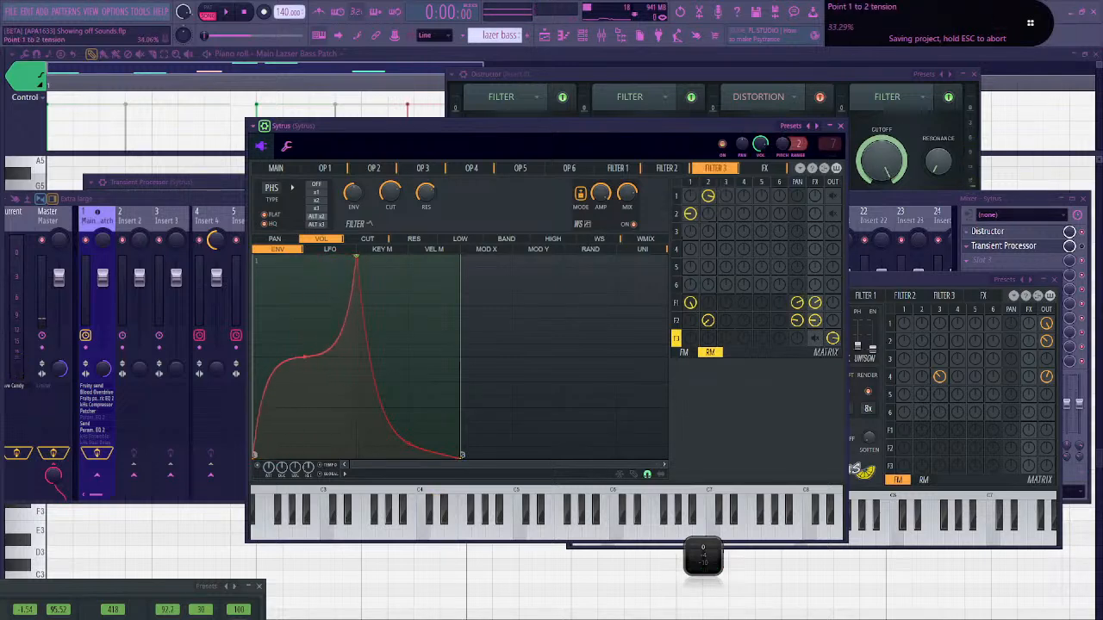
right_click(351, 259)
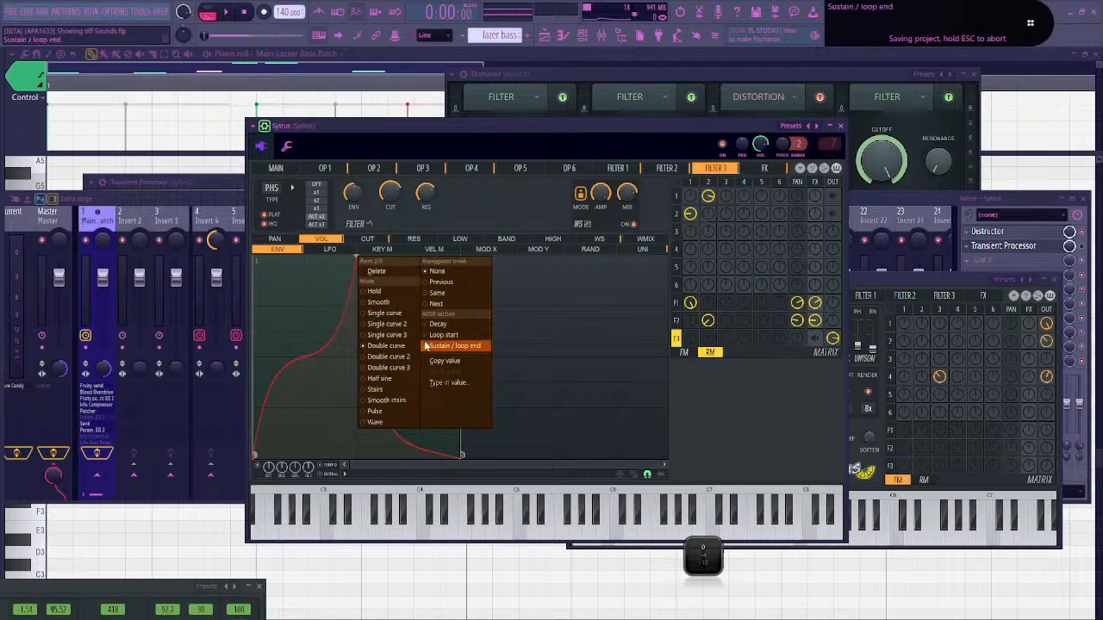
left_click(379, 301)
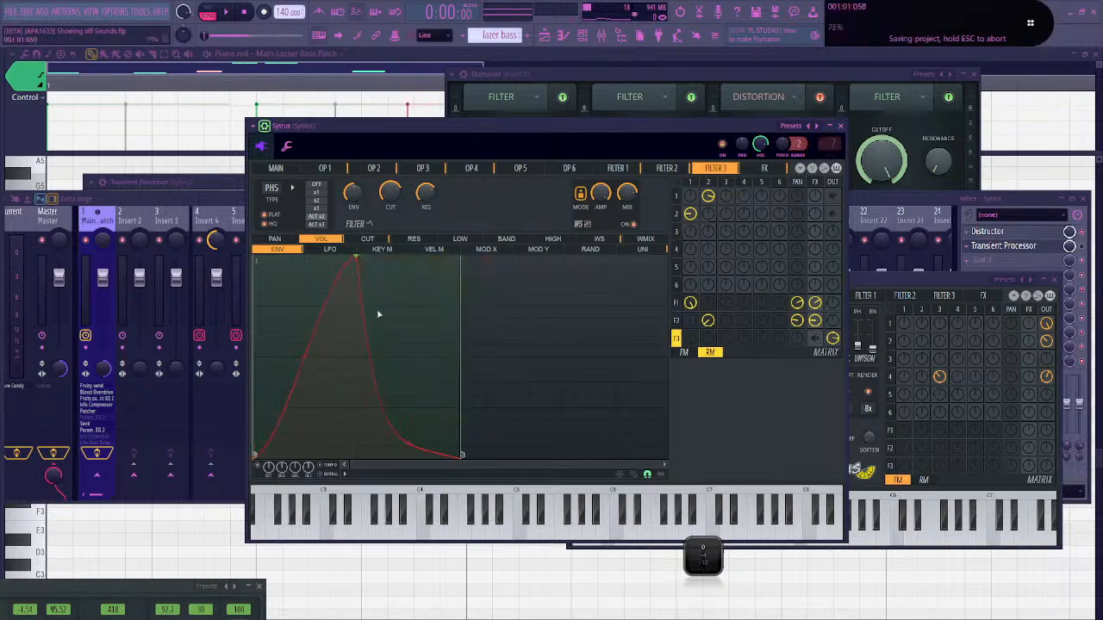
Give Filter 3's volume envelope a Single curve attack that rises late, straighten its decay and audition the sound
right_click(358, 259)
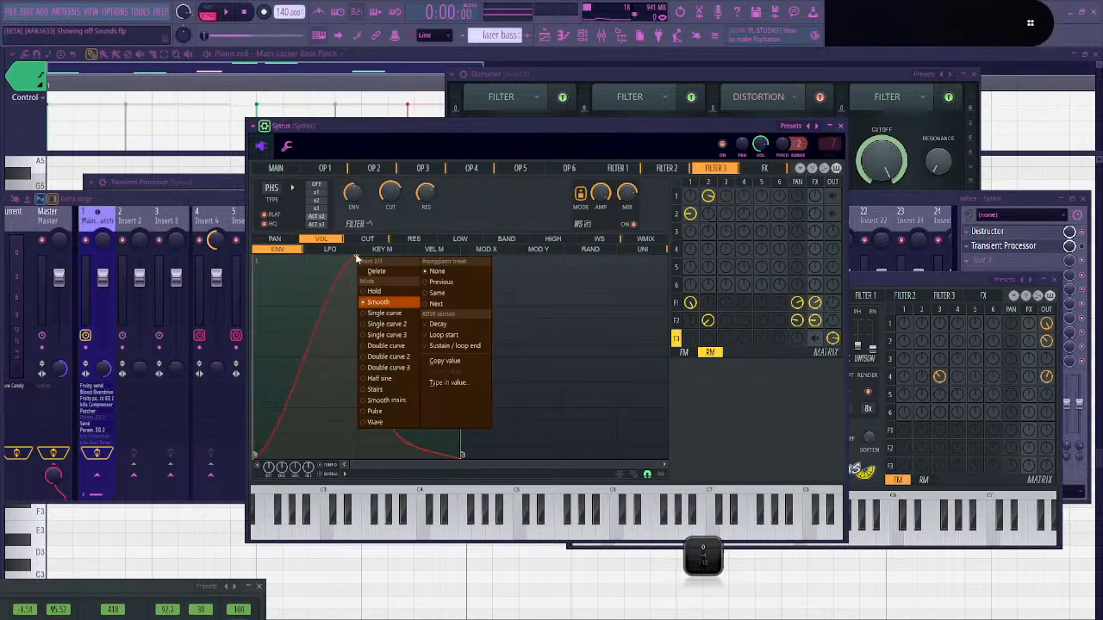
left_click(379, 312)
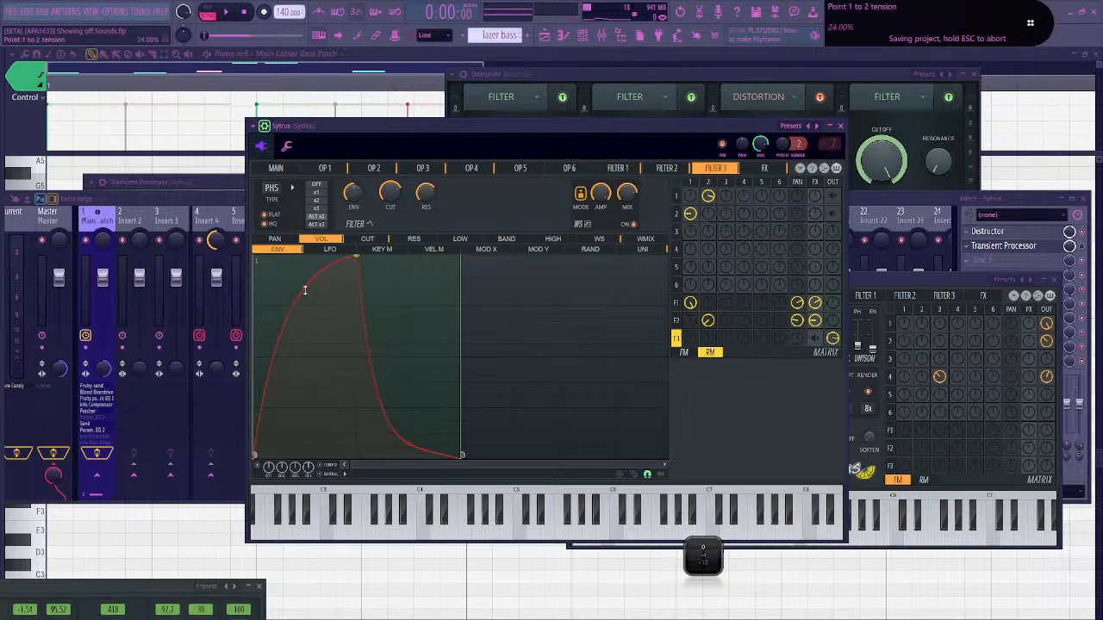
left_click_drag(305, 291, 305, 454)
left_click_drag(408, 445, 408, 412)
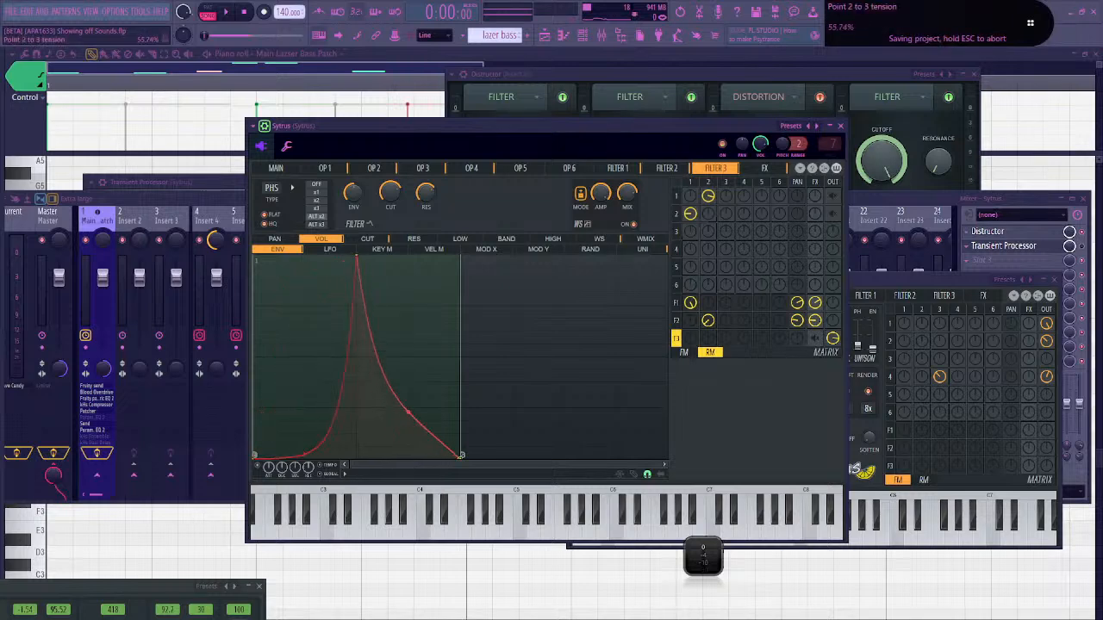
key("d")
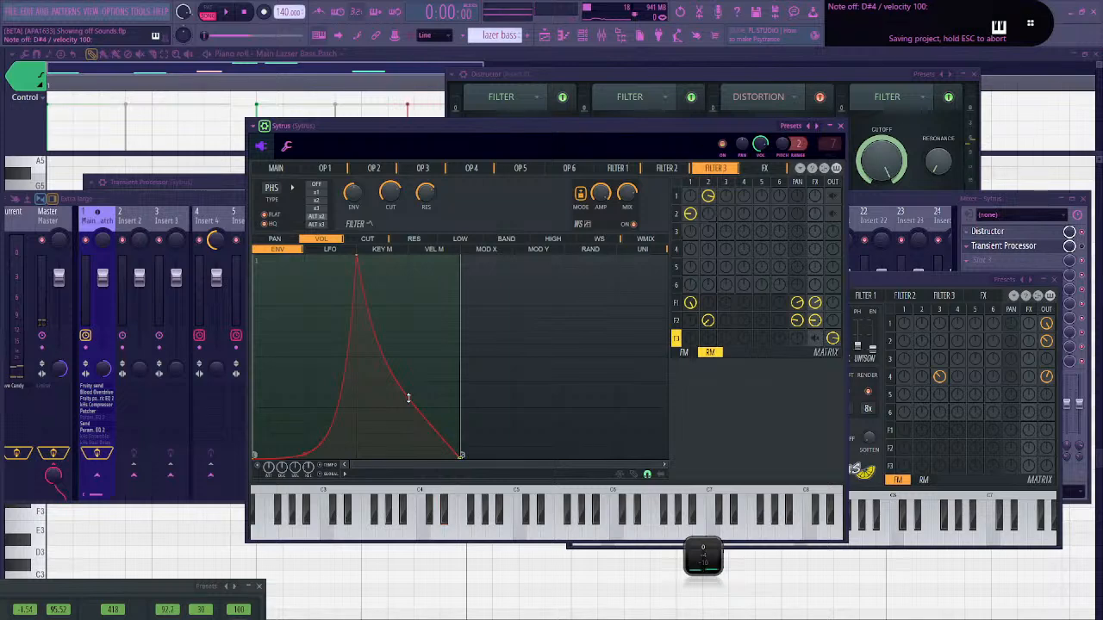
key("d")
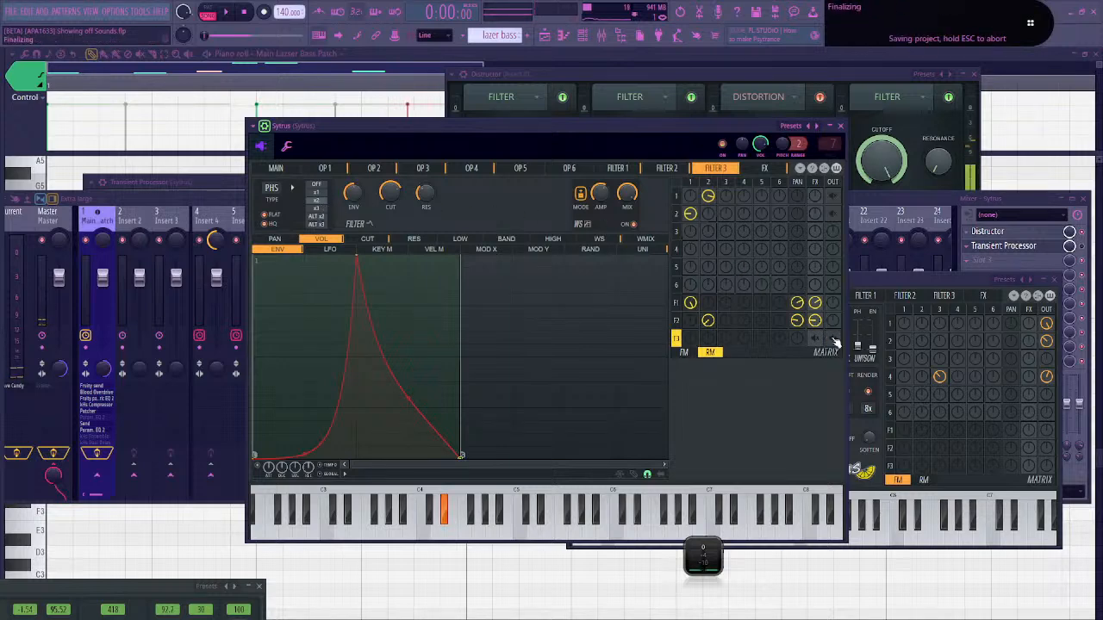
Raise Filter 1's effects send to 100% in the matrix and audition the sound
left_click(773, 171)
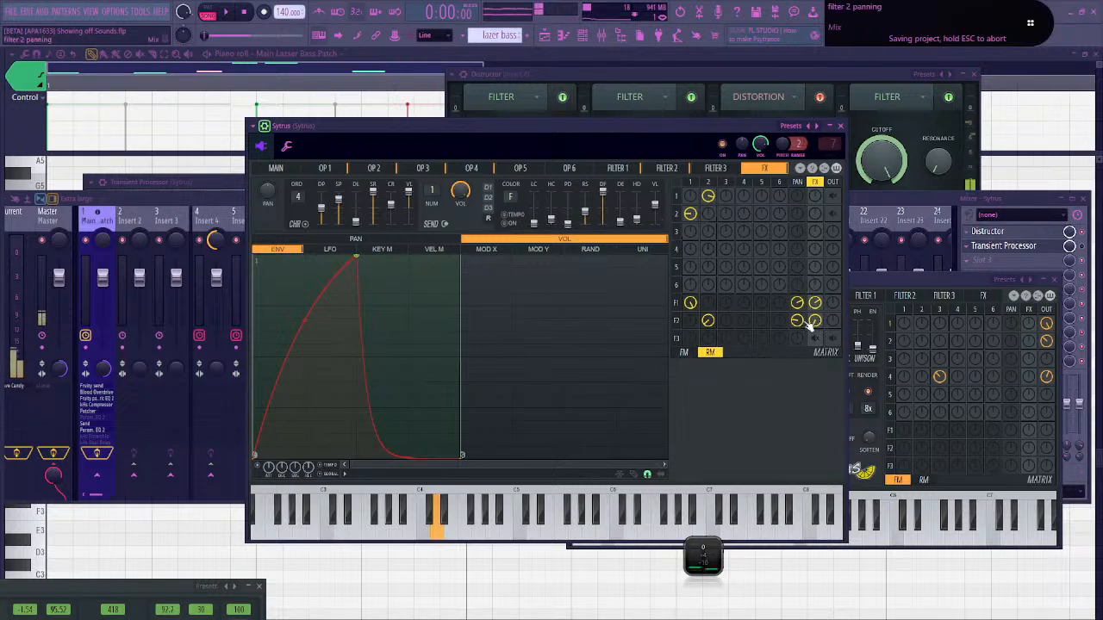
left_click_drag(815, 305, 816, 280)
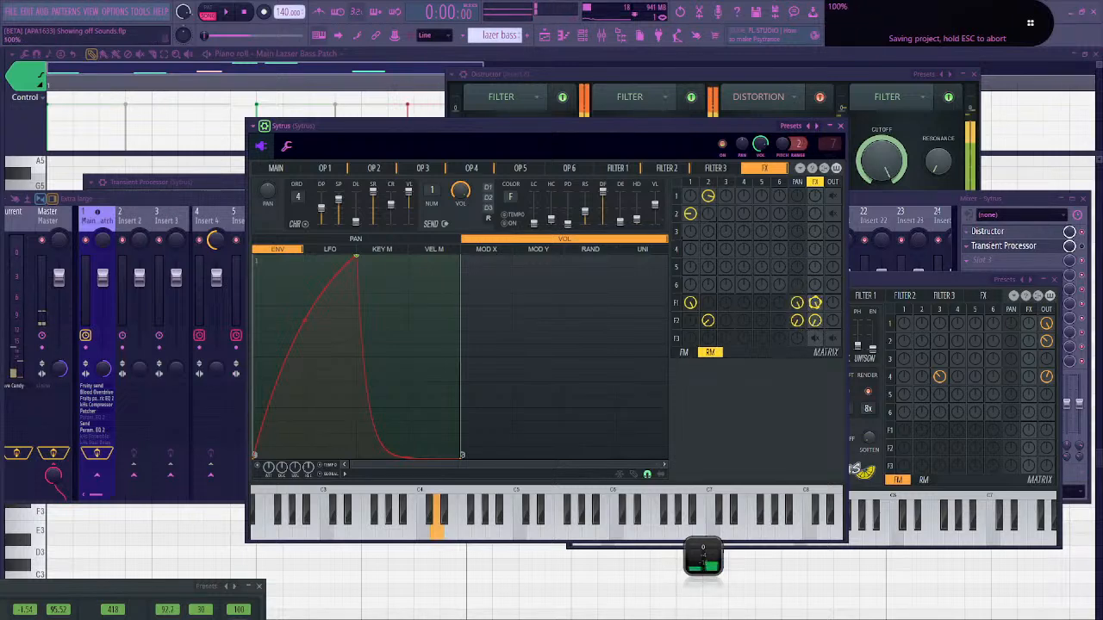
key("x")
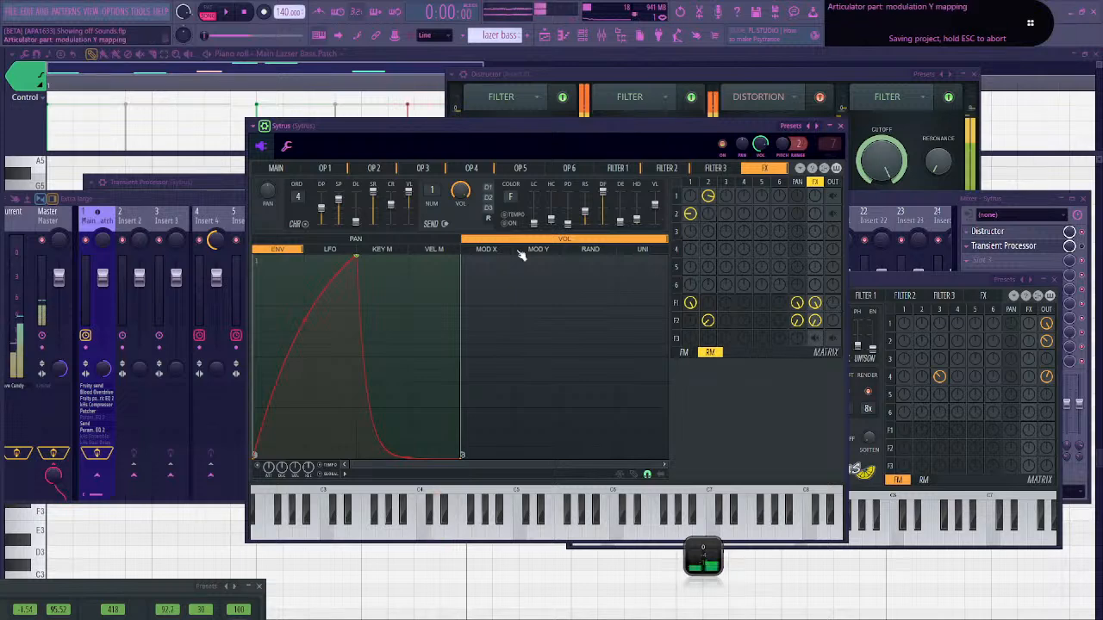
Compare the sound with the FM routings from operator 4 to 1 and operator 3 to 2 toggled off and on
left_click(297, 169)
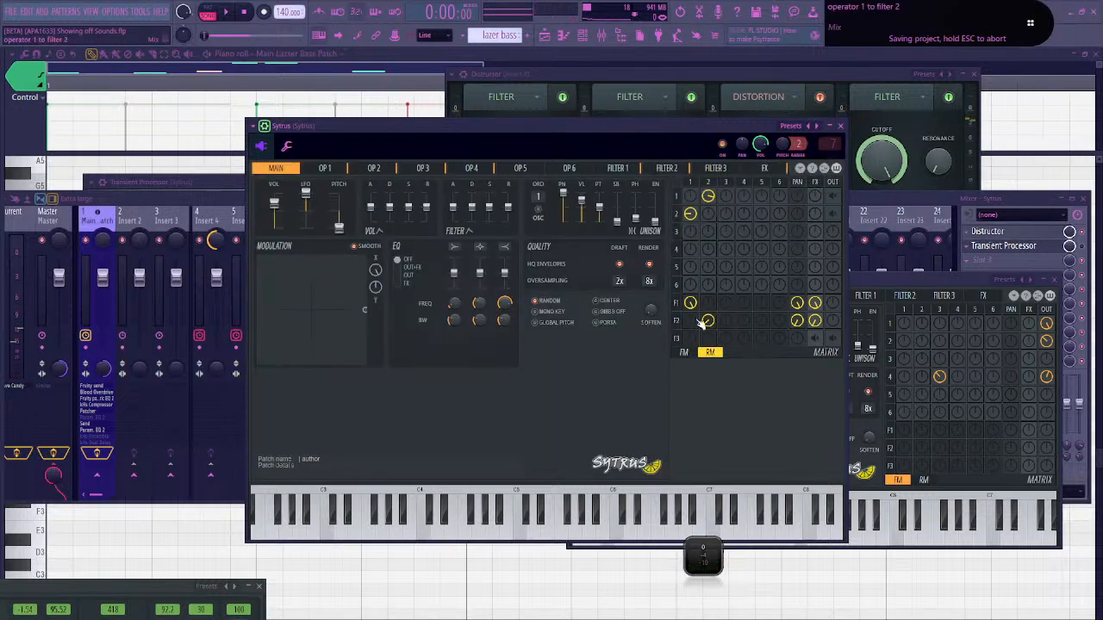
left_click(685, 351)
key("x")
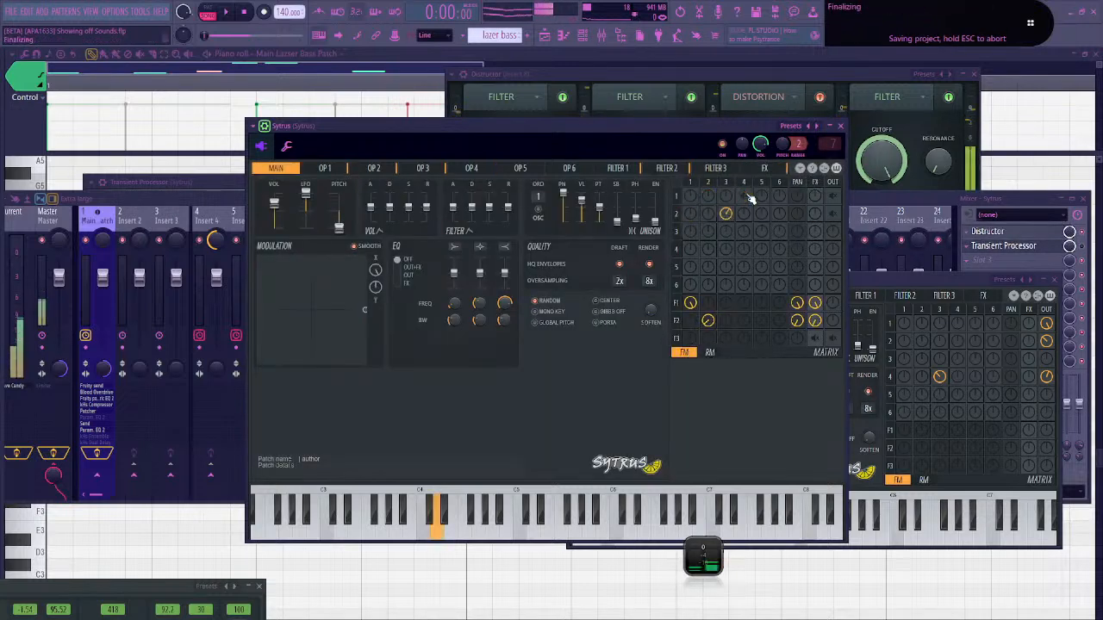
right_click(747, 196)
right_click(725, 215)
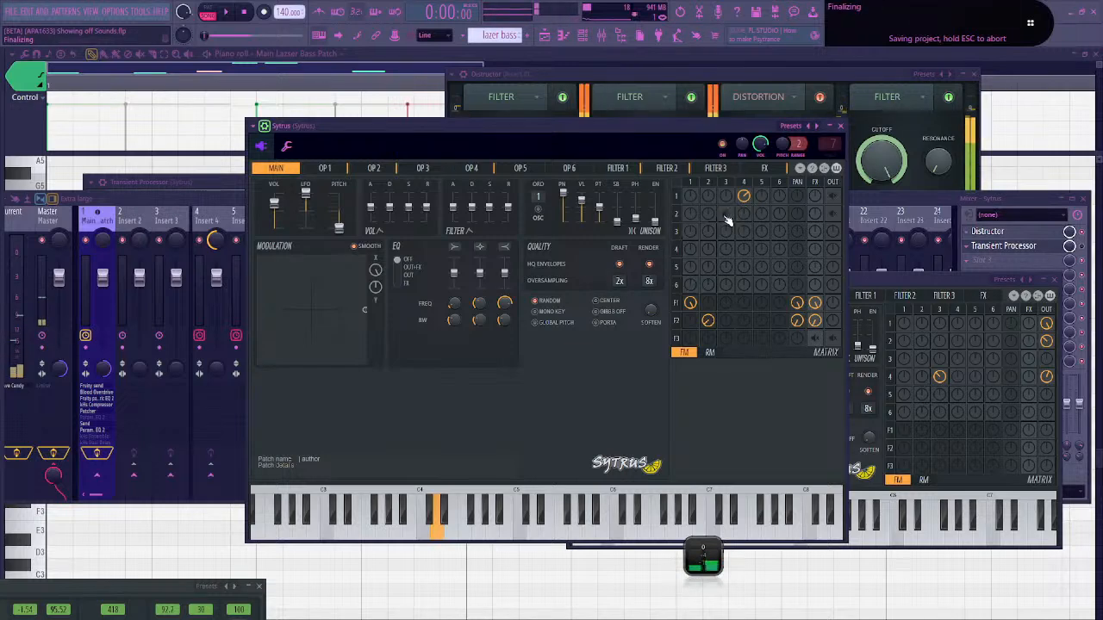
right_click(725, 215)
Silence the ring modulation between operators 1 and 2 and try ring modulation from operator 3 to 1
left_click(711, 352)
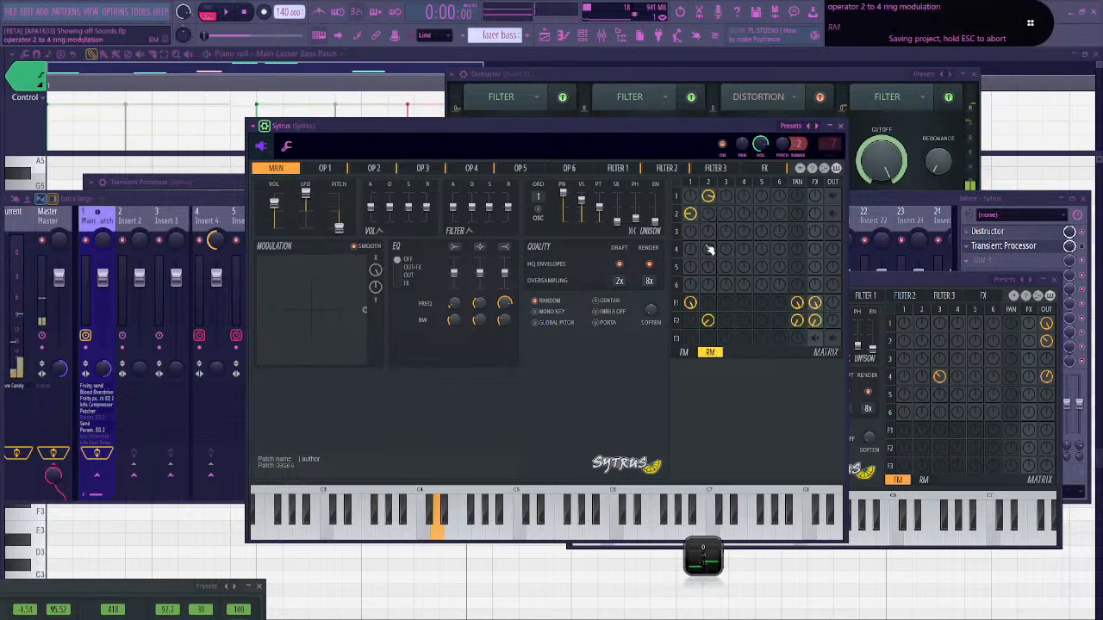
right_click(709, 196)
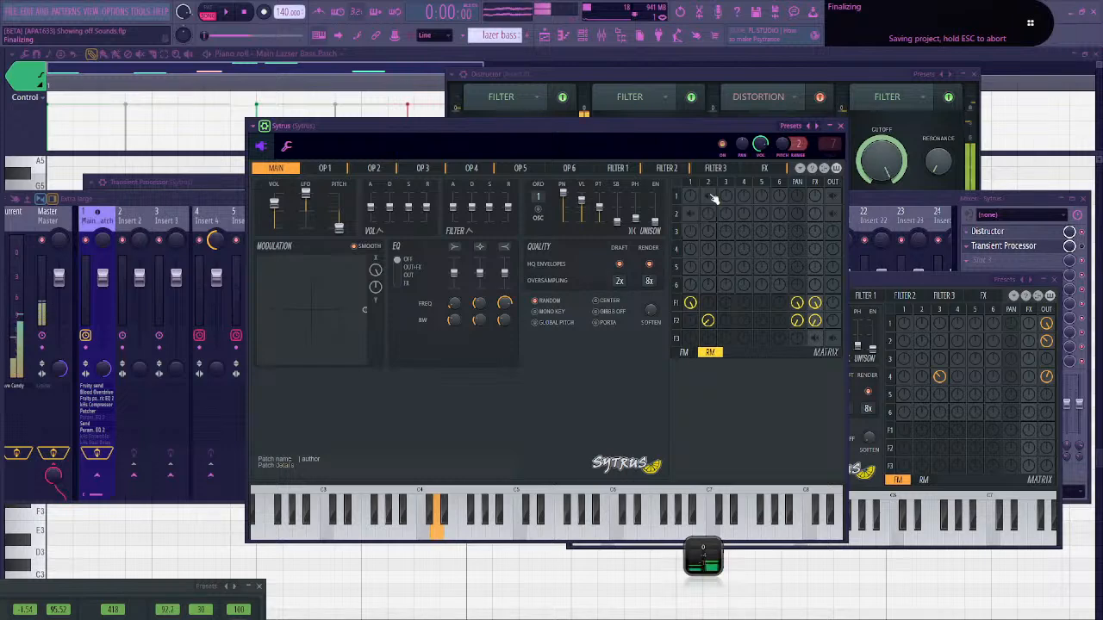
right_click(724, 197)
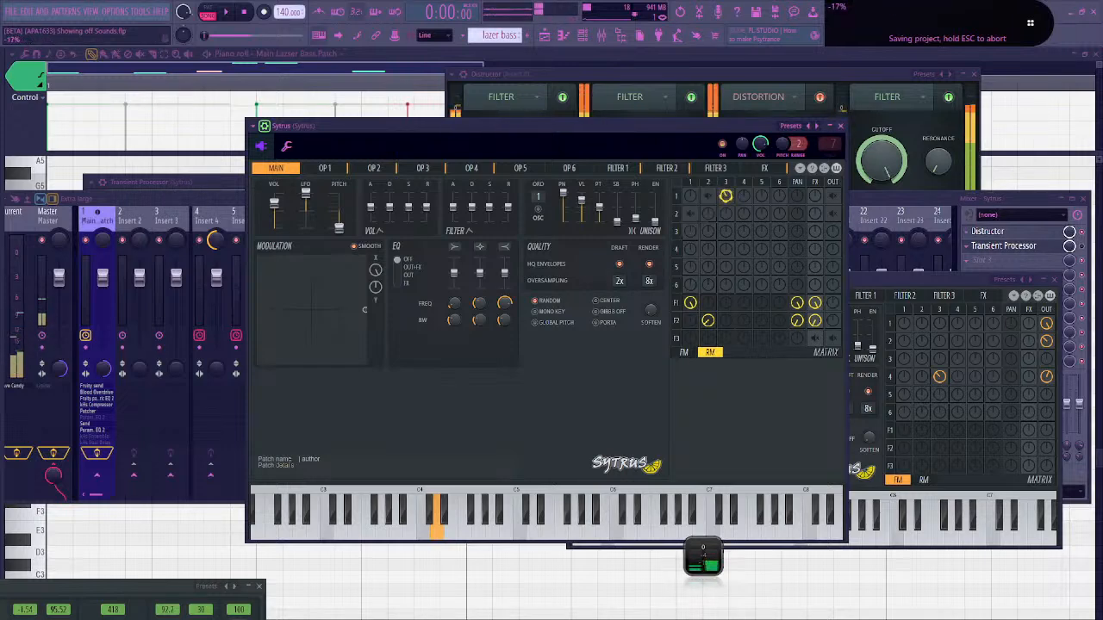
right_click(727, 198)
Adjust the ring modulation from operator 2 to 1 and set operator 1 to 2 to about -36%
right_click(709, 196)
left_click_drag(709, 197, 709, 173)
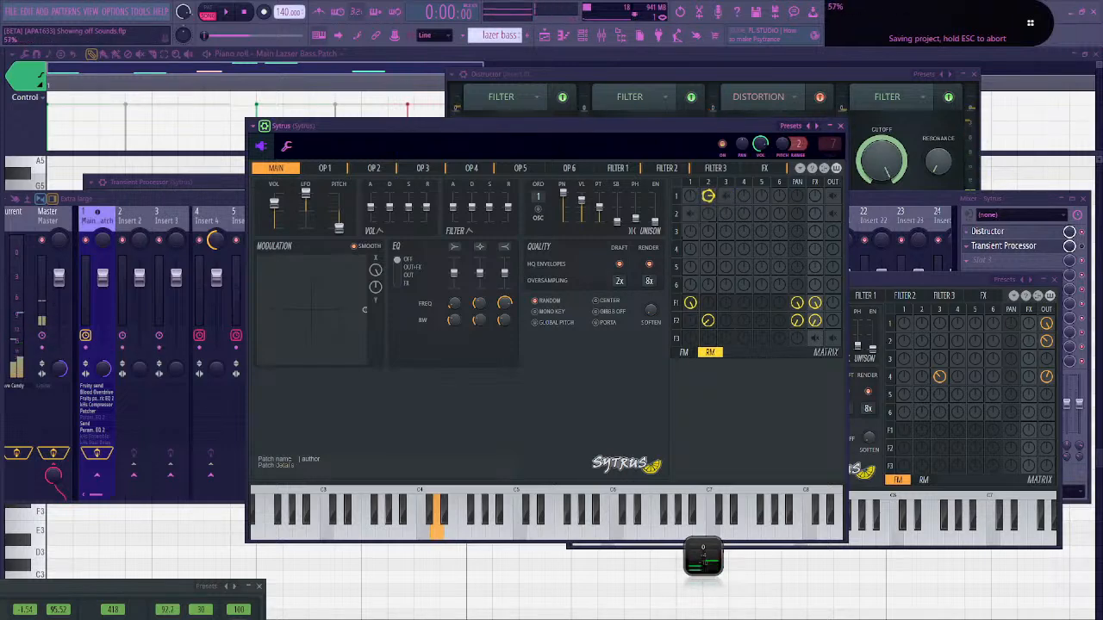
right_click(691, 215)
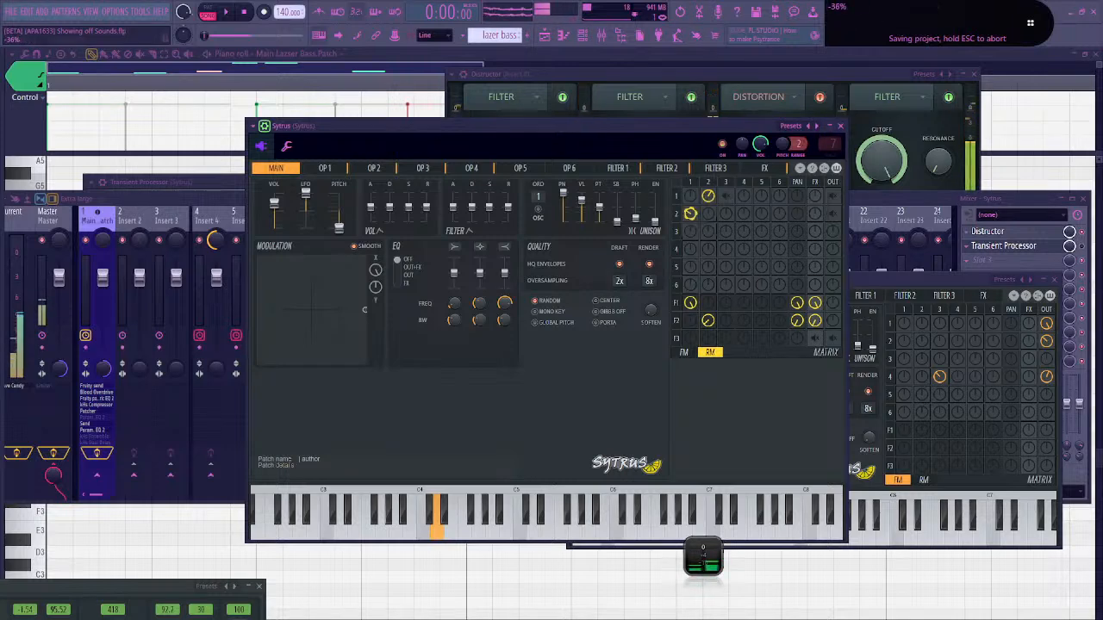
Set operator 4's frequency ratio to 15 and add frequency modulation from operator 4 to operator 2
left_click(519, 168)
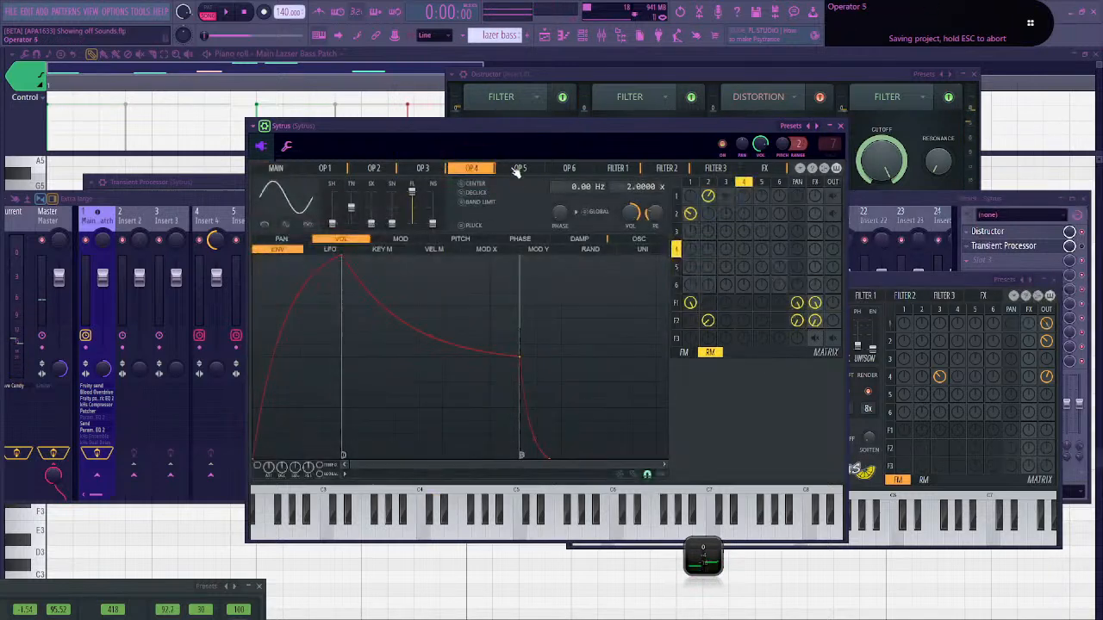
left_click(413, 169)
left_click(370, 168)
left_click(417, 169)
left_click(482, 169)
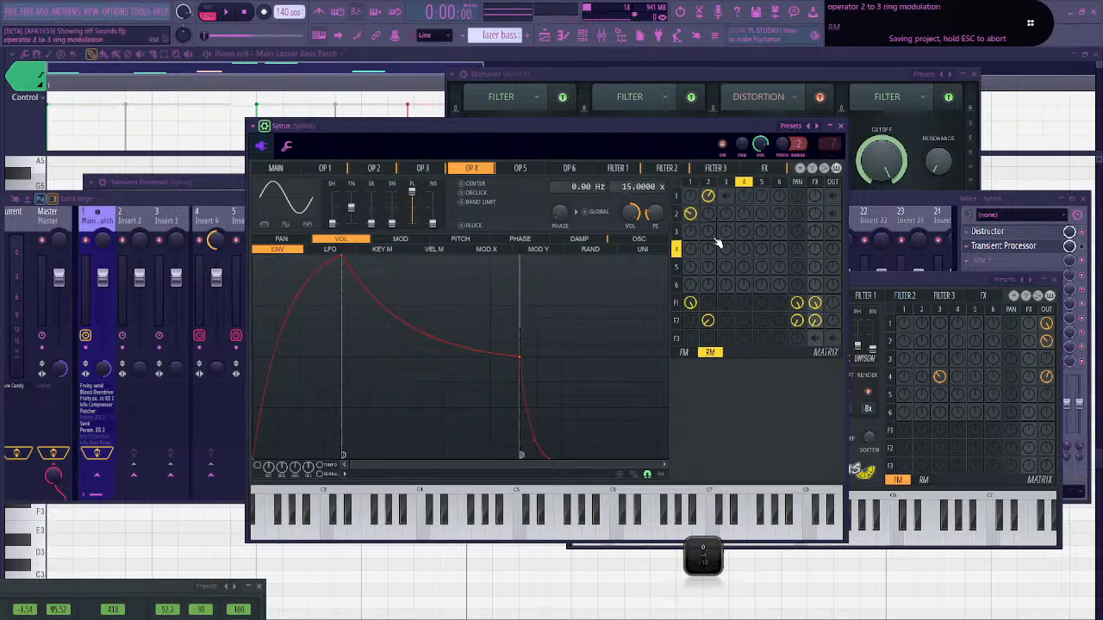
left_click(684, 352)
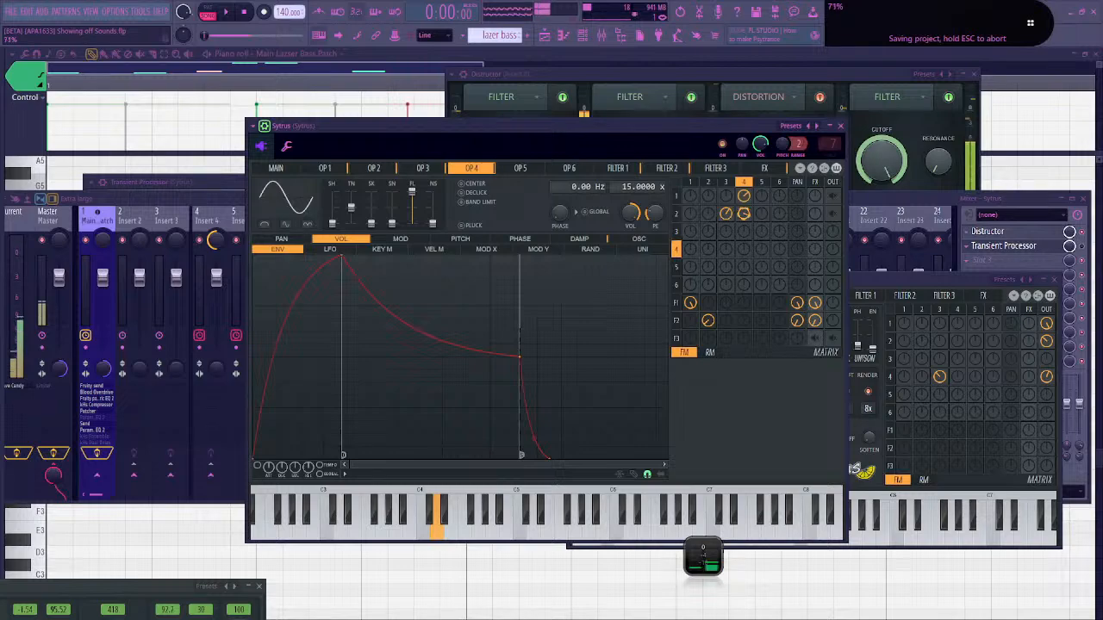
scroll(743, 213, "down", 5)
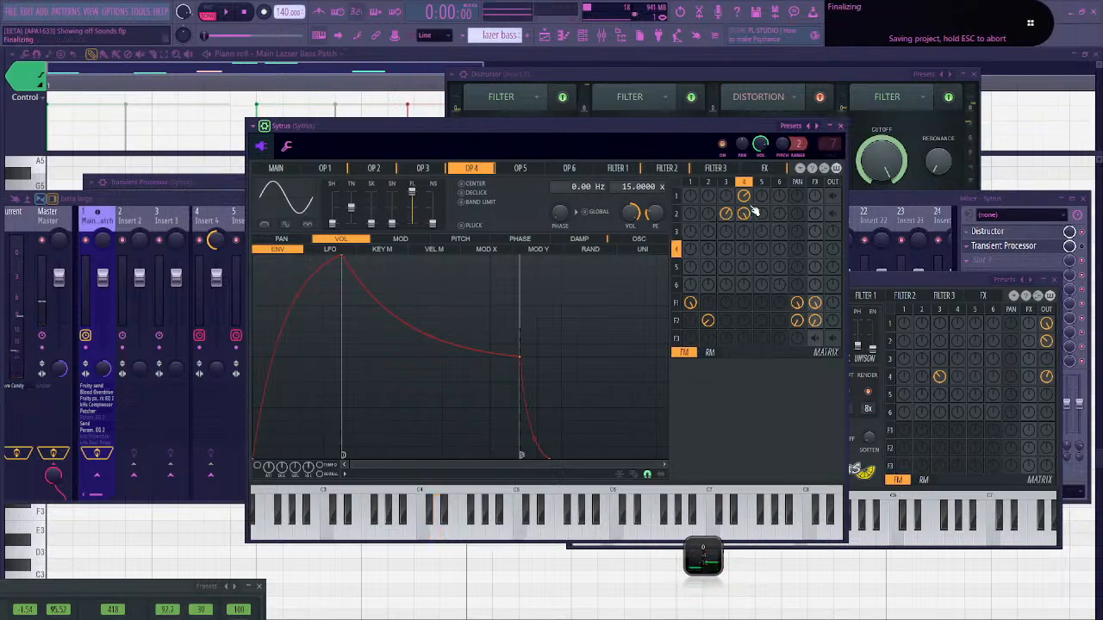
Set operator 5's frequency ratio to 15 and add frequency modulation from operator 5 to operator 4 at about 32%
key("super")
key("super")
left_click(520, 168)
scroll(638, 187, "up", 1)
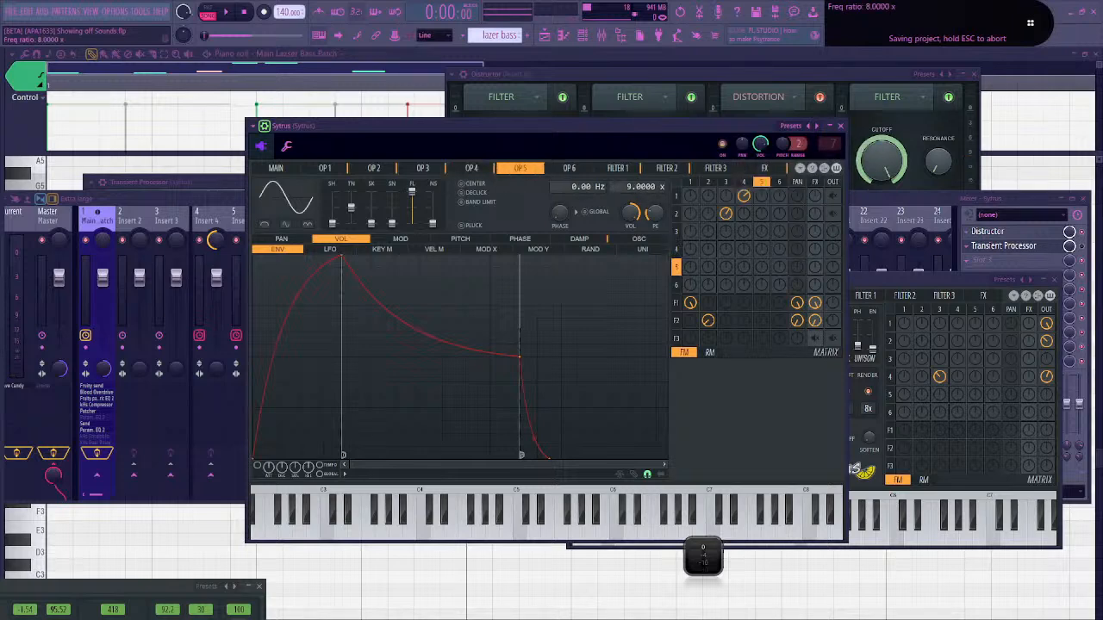
scroll(637, 186, "up", 6)
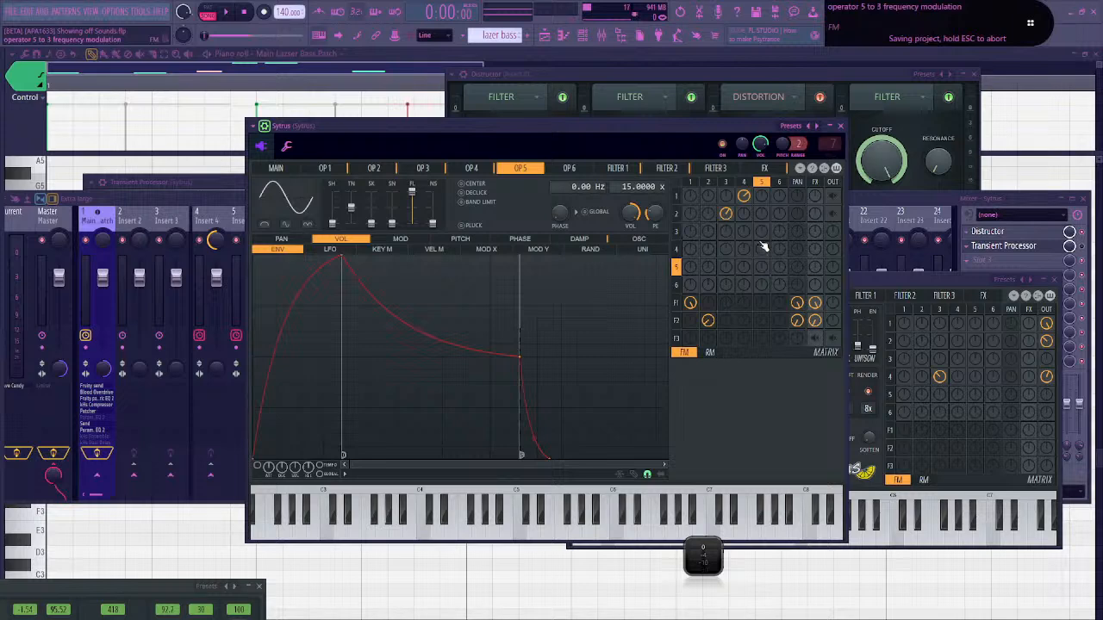
left_click_drag(763, 249, 762, 222)
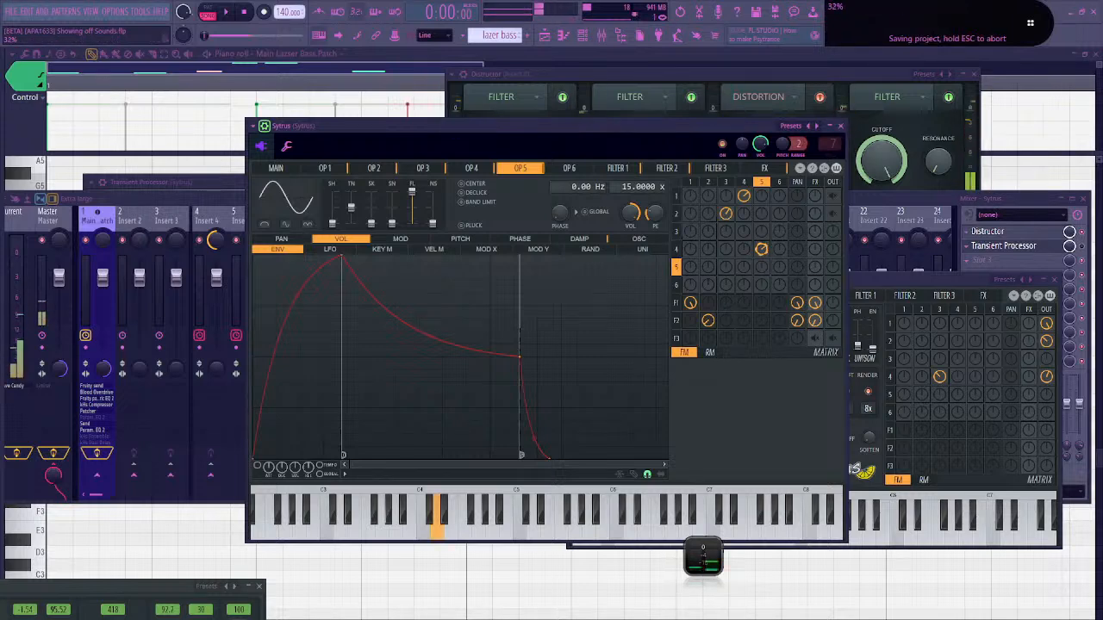
Shape operator 5 into a square wave, audition its frequency ratio between 16 and 15 during playback, and return to the piano roll
left_click_drag(333, 223, 332, 202)
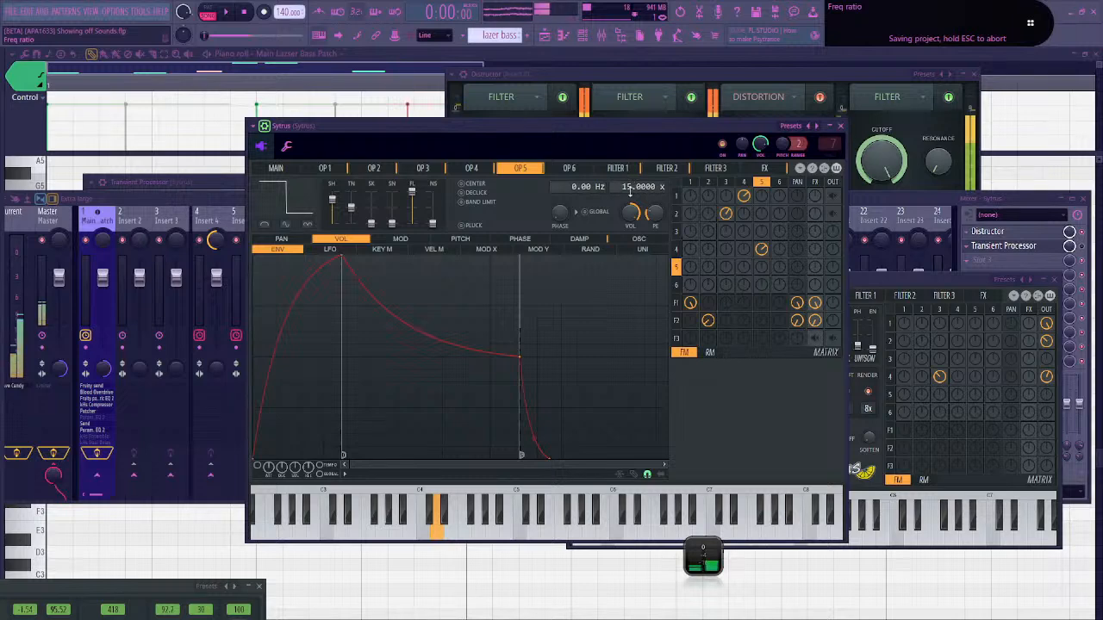
left_click(632, 185)
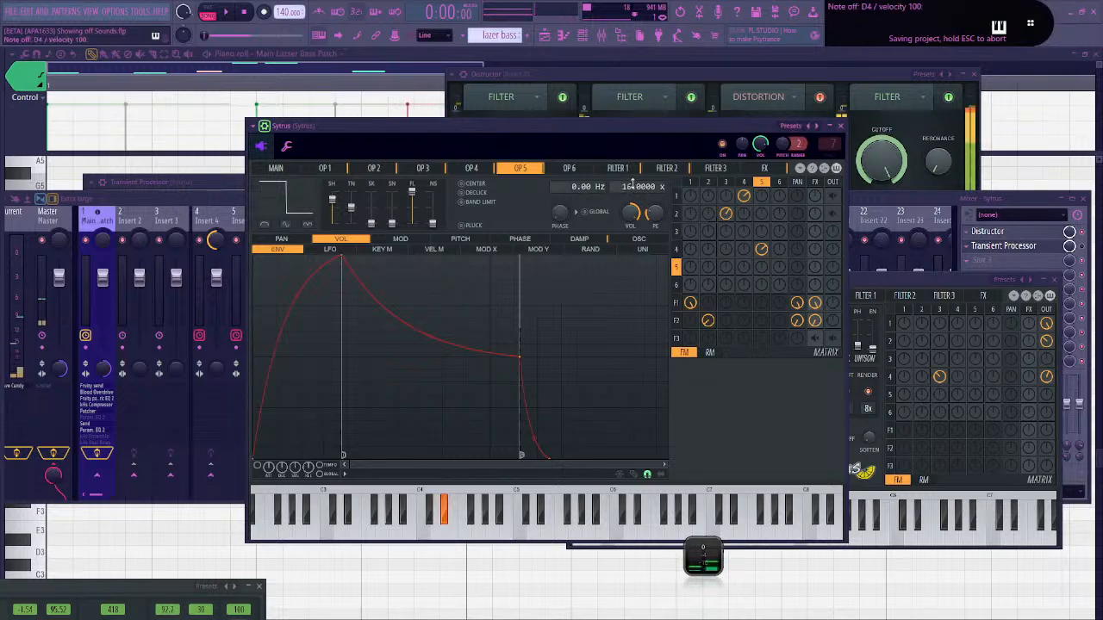
key("space")
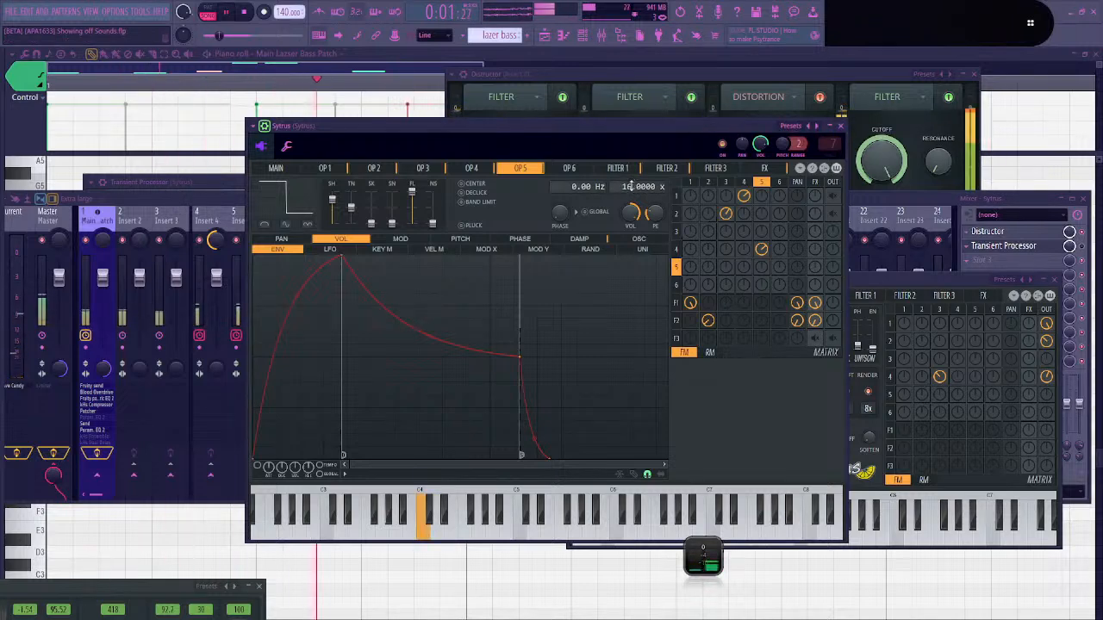
scroll(629, 185, "up", 1)
scroll(629, 185, "down", 1)
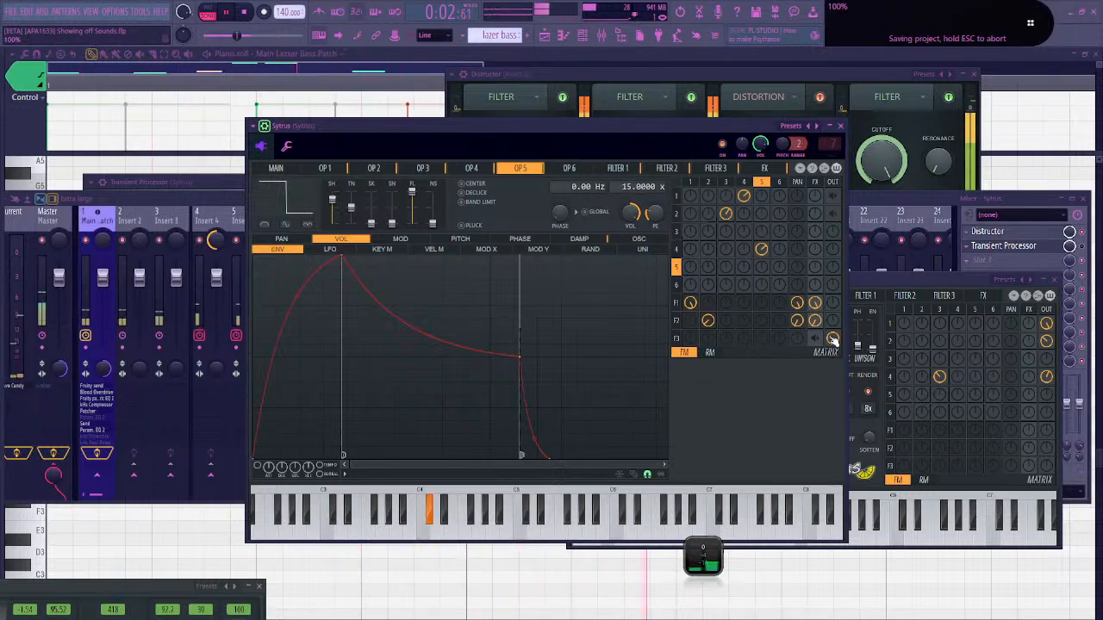
key("space")
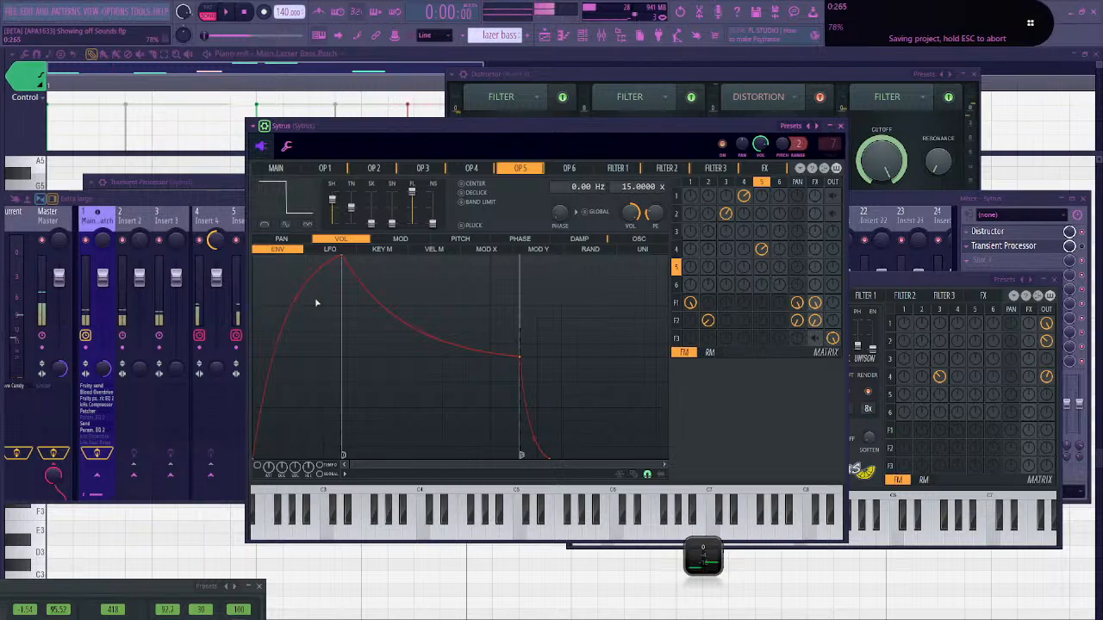
left_click(332, 103)
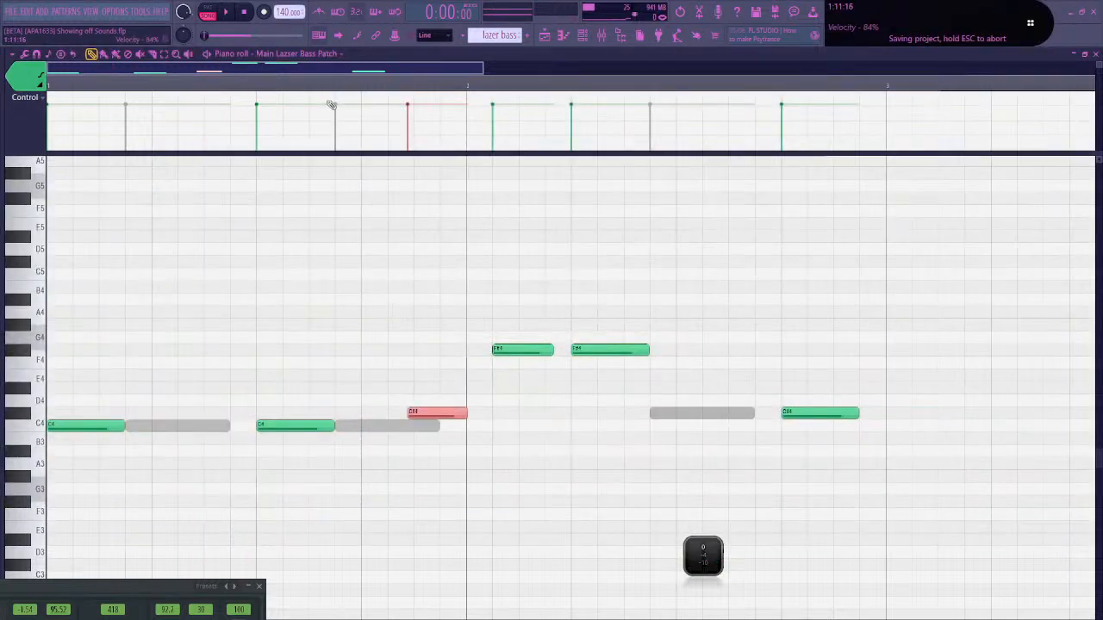
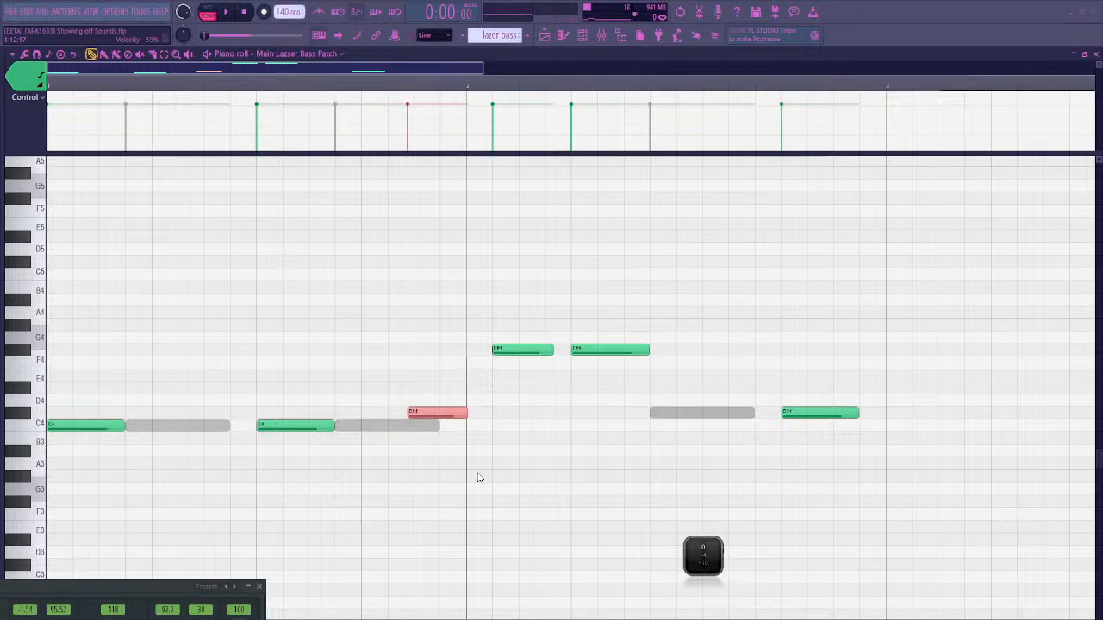
Switch to Microsoft Edge and open the Gmail inbox in a new tab
mouse_move(396, 615)
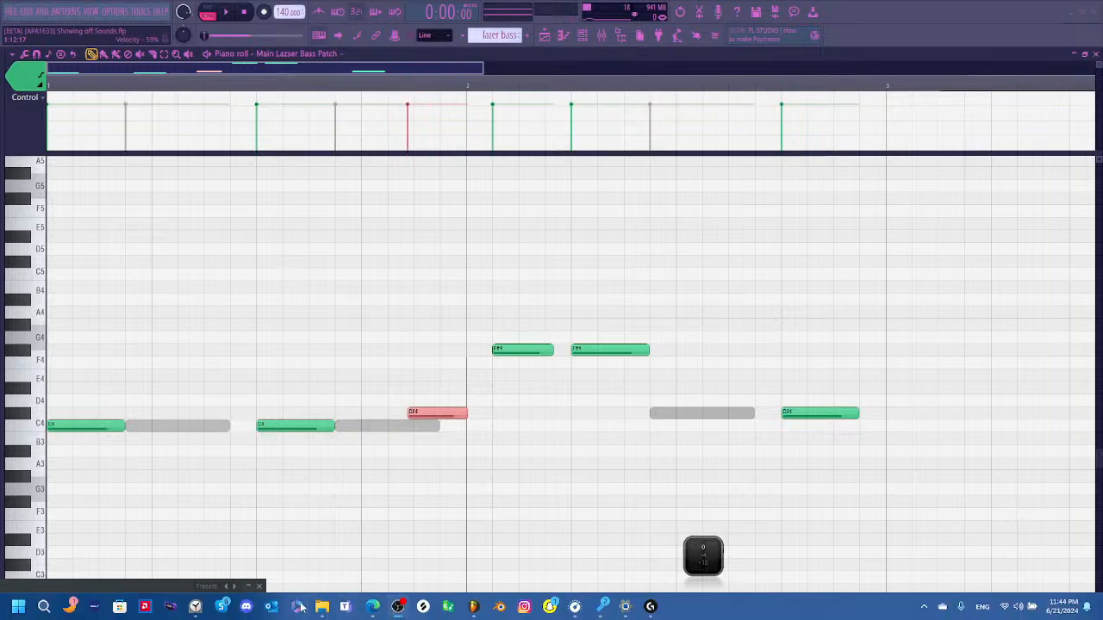
left_click(372, 607)
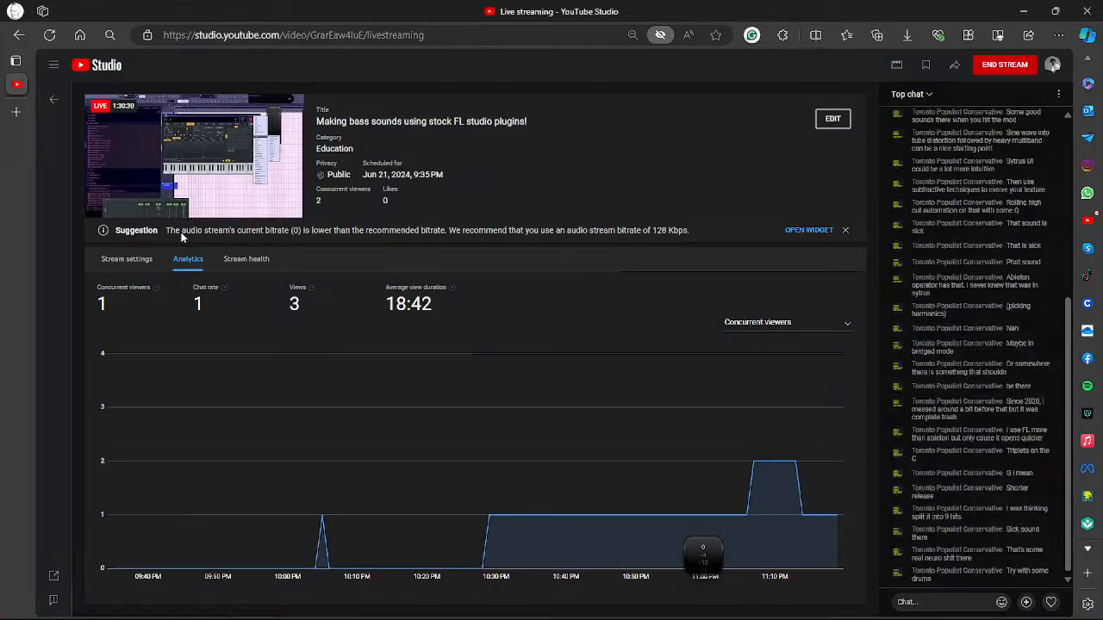
left_click(17, 114)
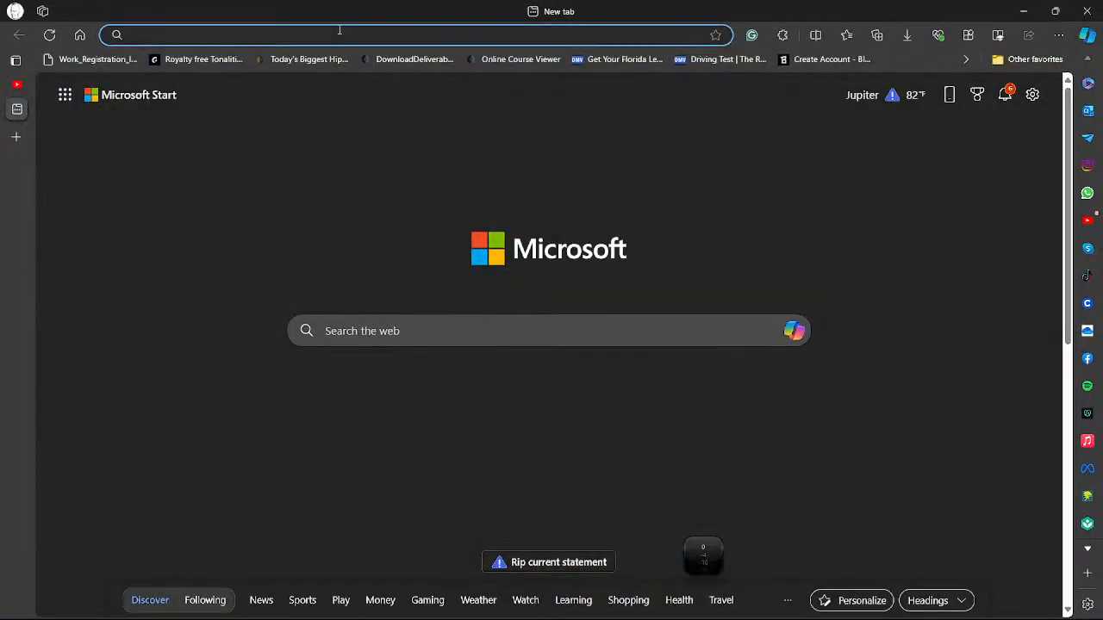
type("YOU")
key("BackSpace")
key("BackSpace")
key("BackSpace")
key("BackSpace")
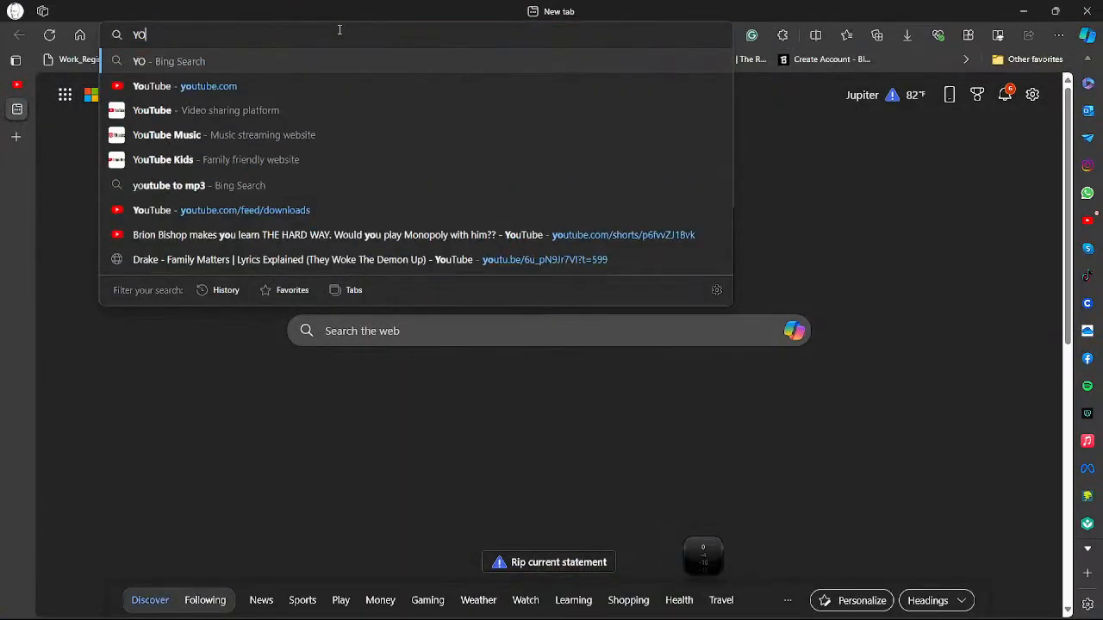
type("gm")
key("Return")
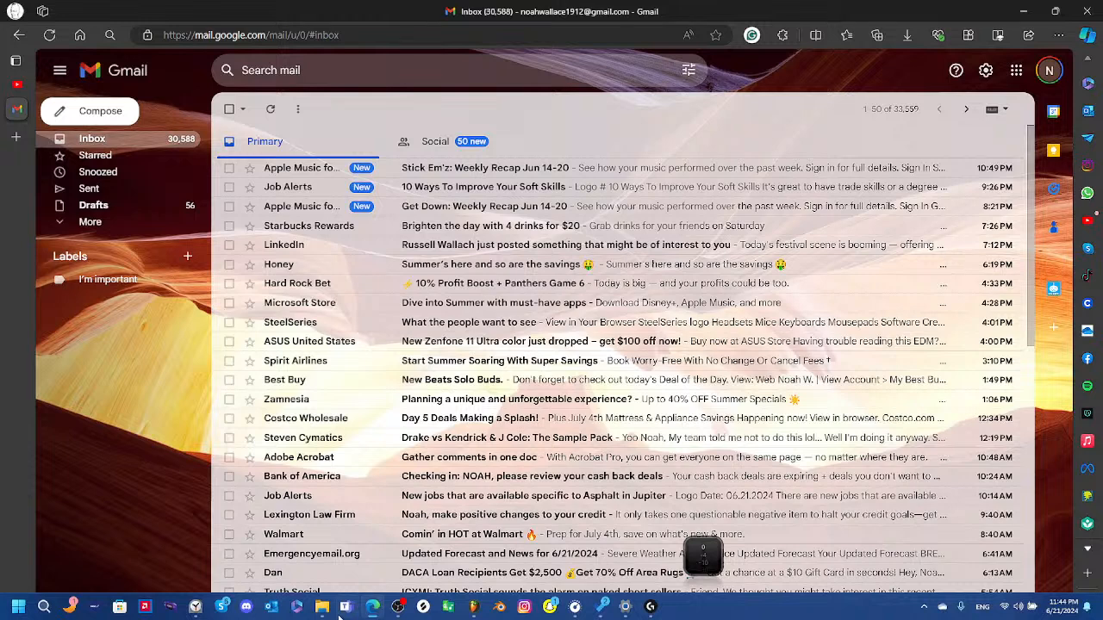
Switch to File Explorer, look through the folder tree, and open the Desktop location
left_click(323, 607)
scroll(227, 314, "up", 10)
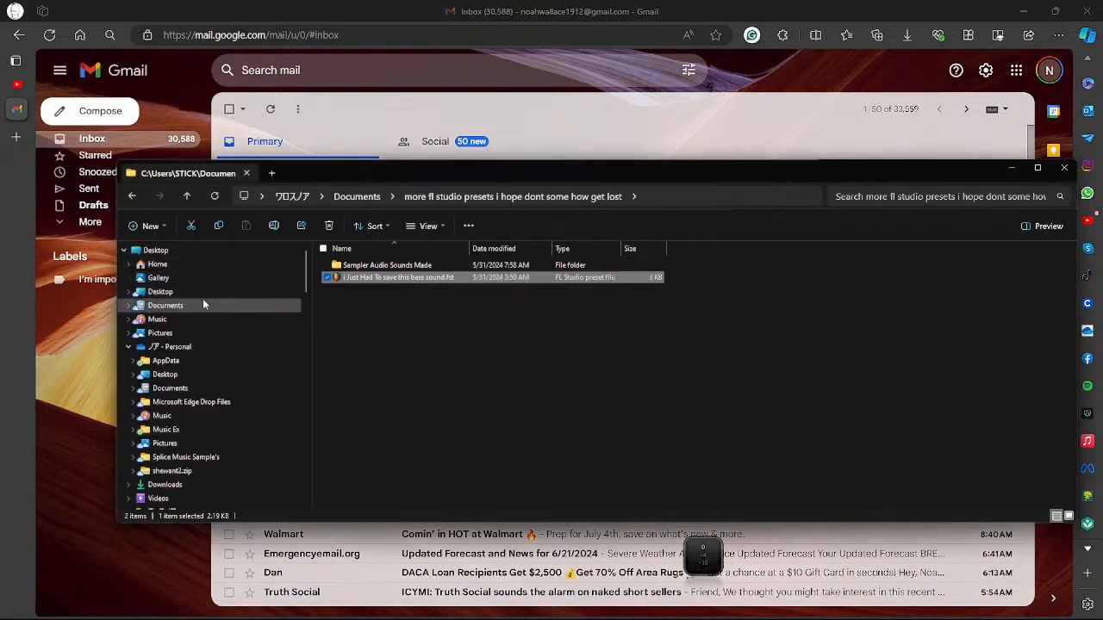
scroll(213, 447, "down", 3)
scroll(213, 447, "down", 5)
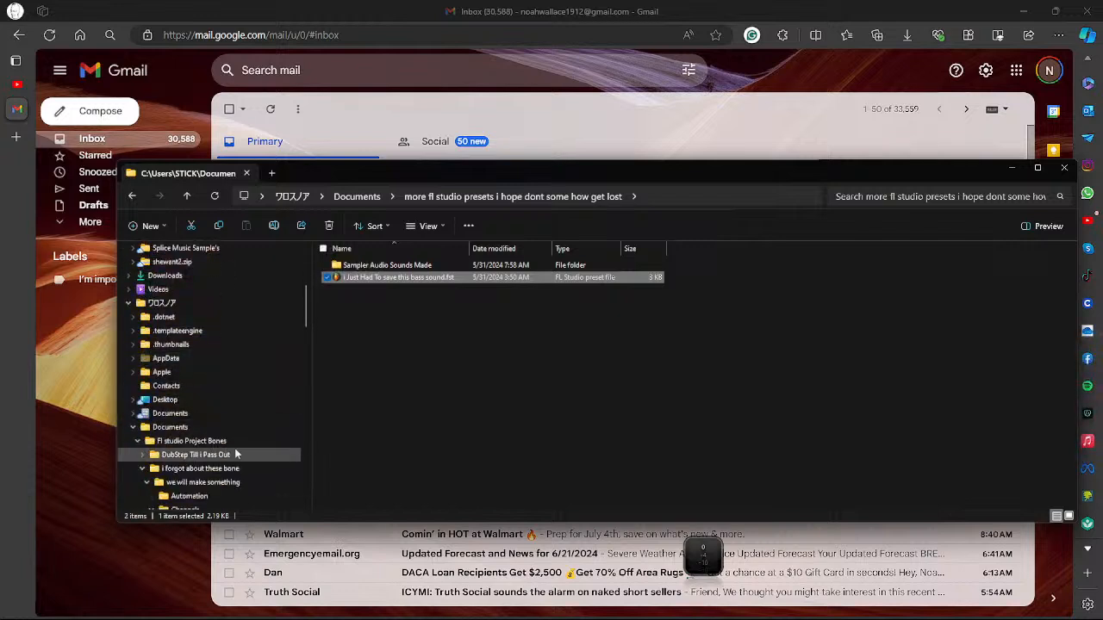
scroll(216, 441, "up", 4)
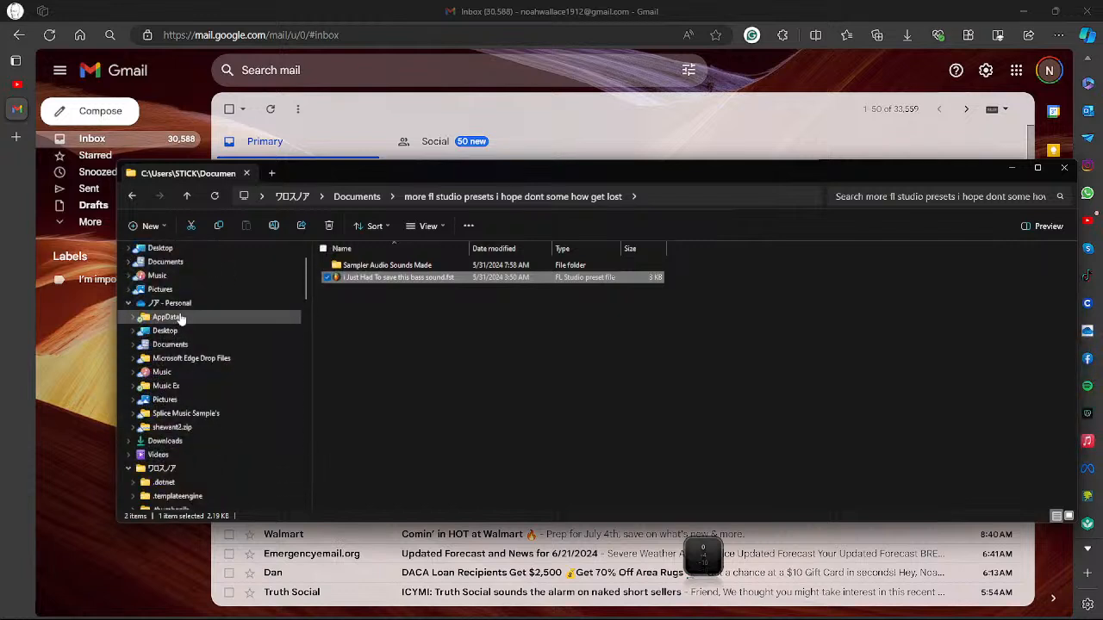
scroll(196, 384, "up", 1)
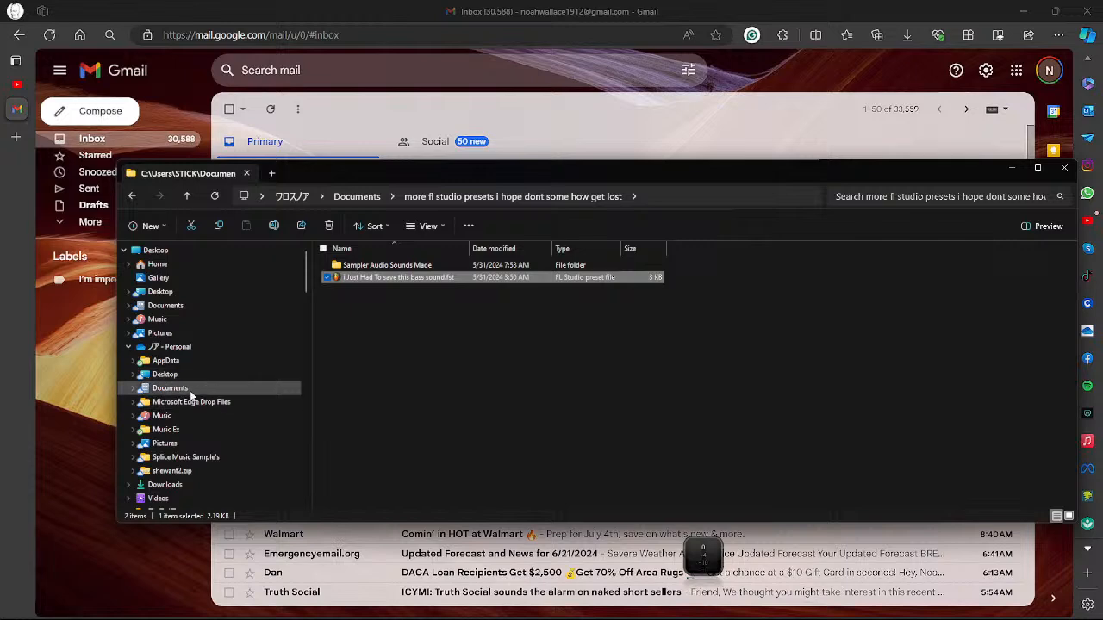
left_click(180, 251)
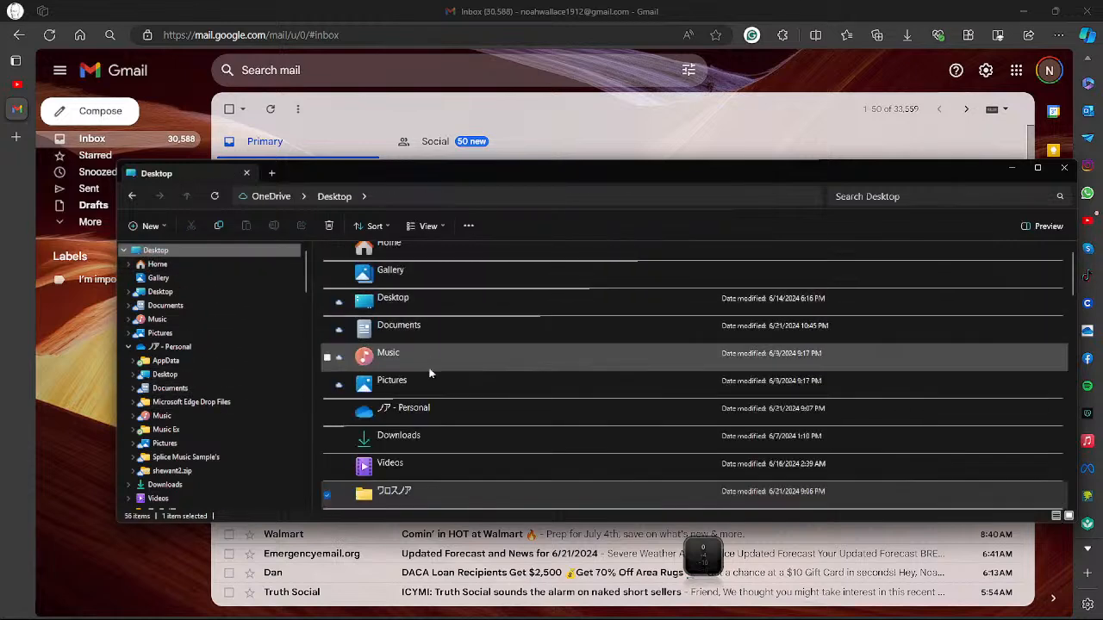
Open the Stick Em'z folder inside FLP Whip Export in the Fl Studio Exports folder
scroll(438, 397, "down", 5)
scroll(440, 404, "down", 3)
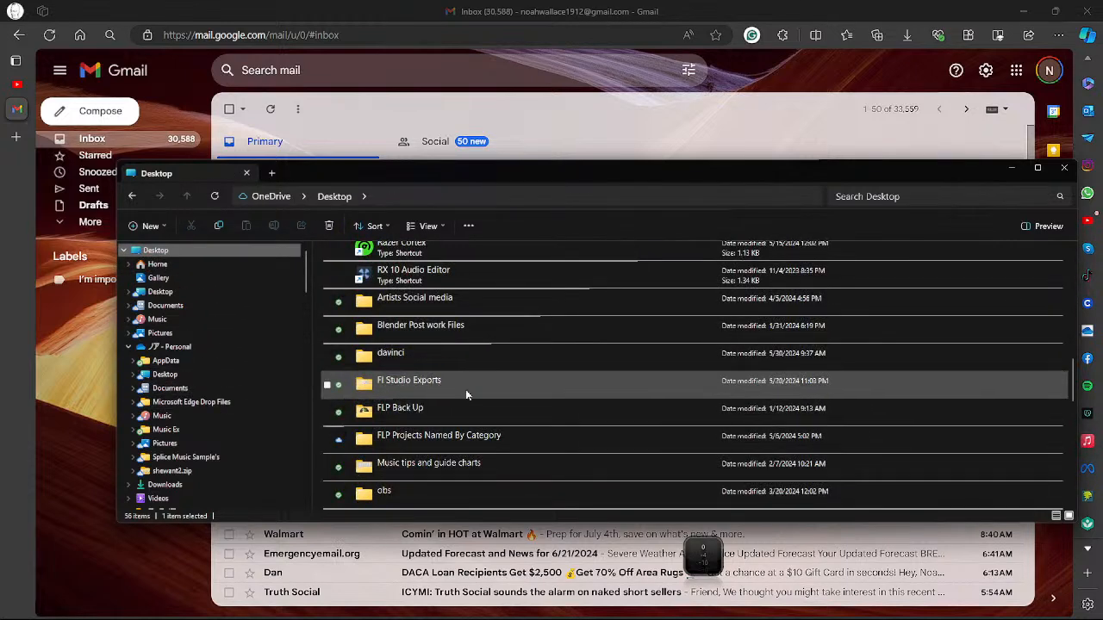
double_click(453, 387)
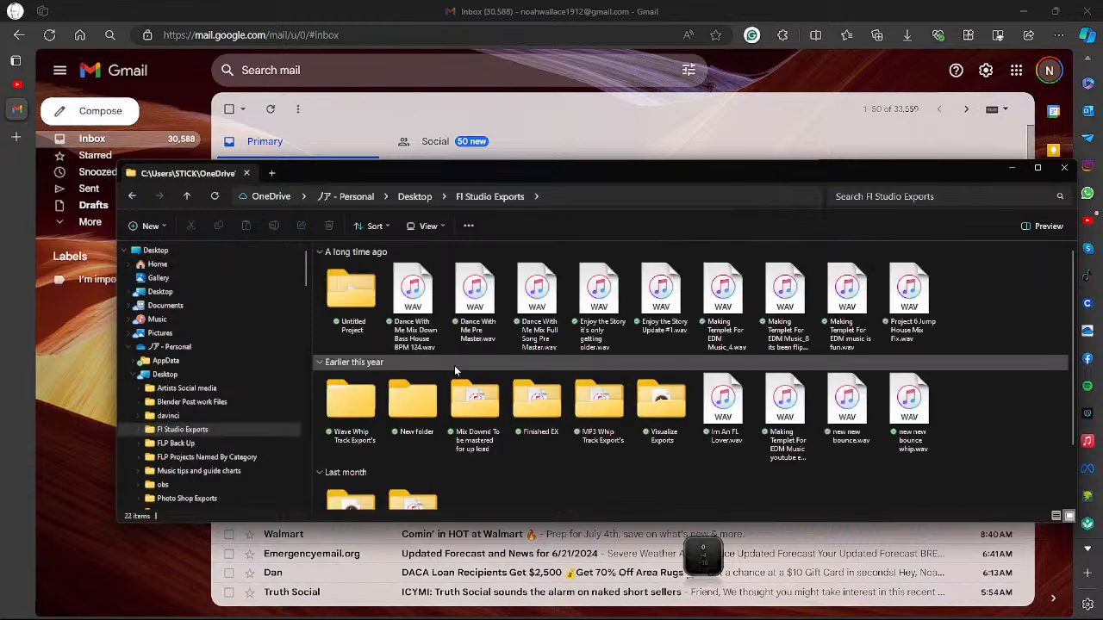
scroll(430, 430, "down", 1)
double_click(422, 456)
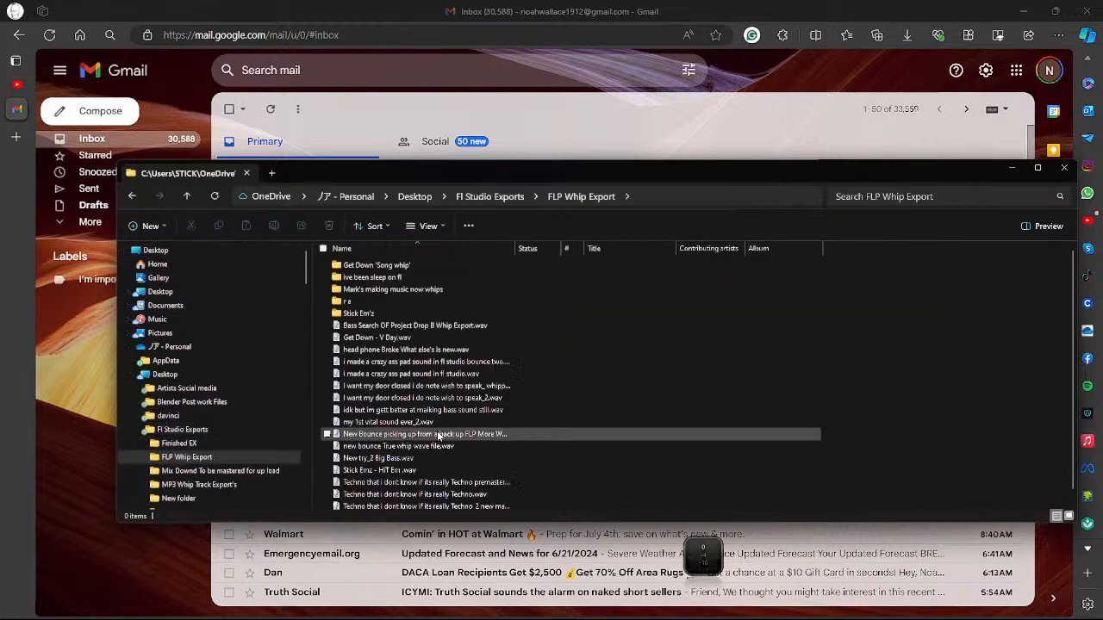
double_click(369, 313)
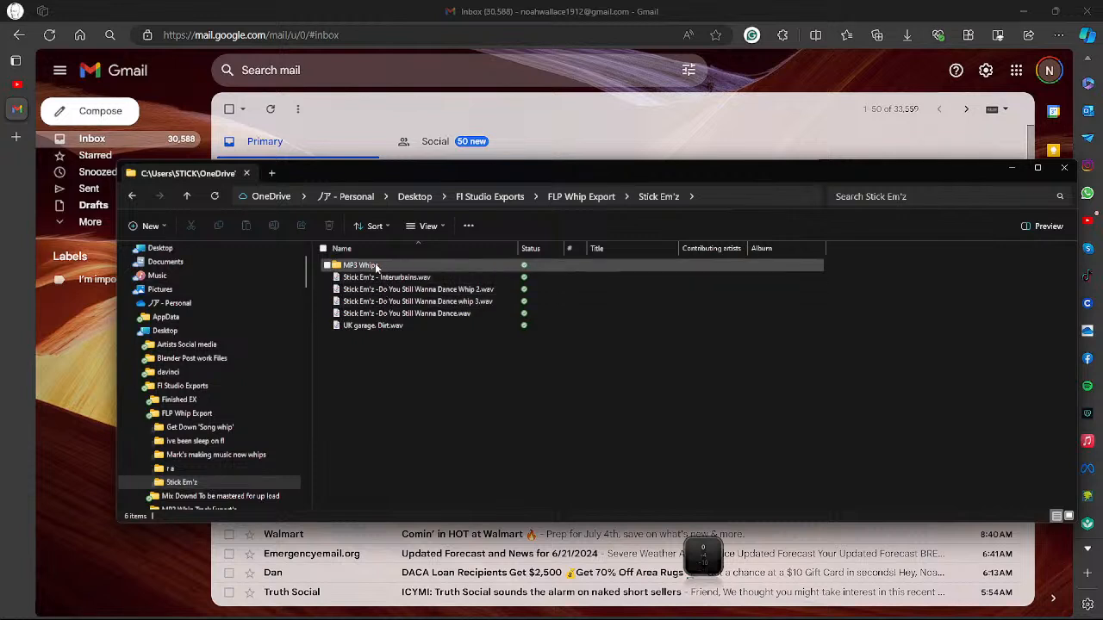
Play Stick Em'z - Interurbains.wav in Media Player and jump to about 0:23 in the track
left_click(401, 280)
right_click(402, 280)
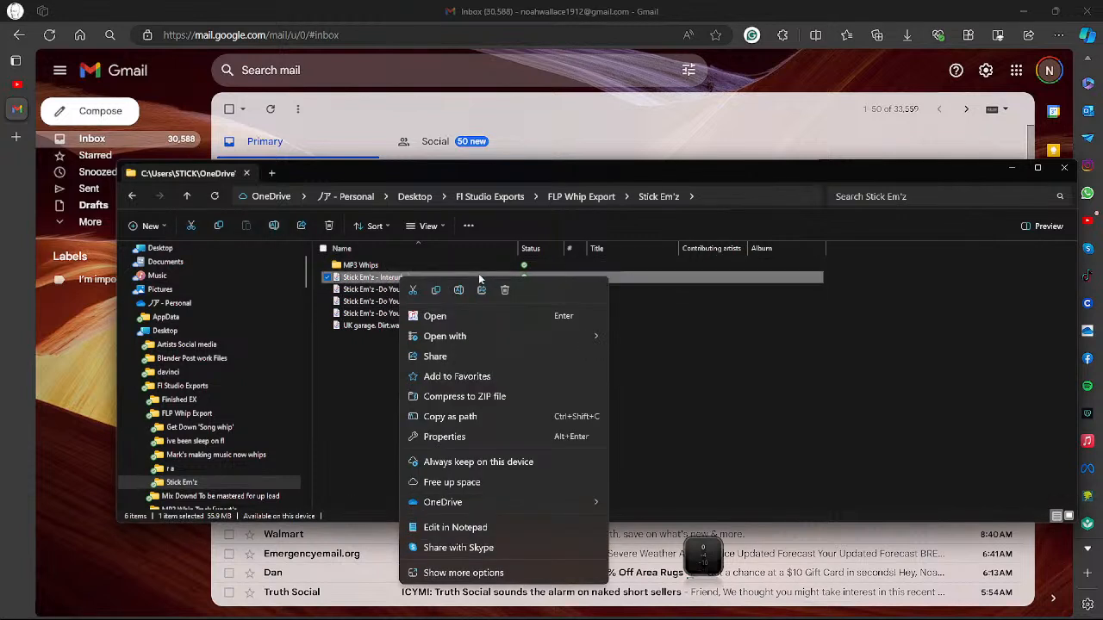
mouse_move(554, 338)
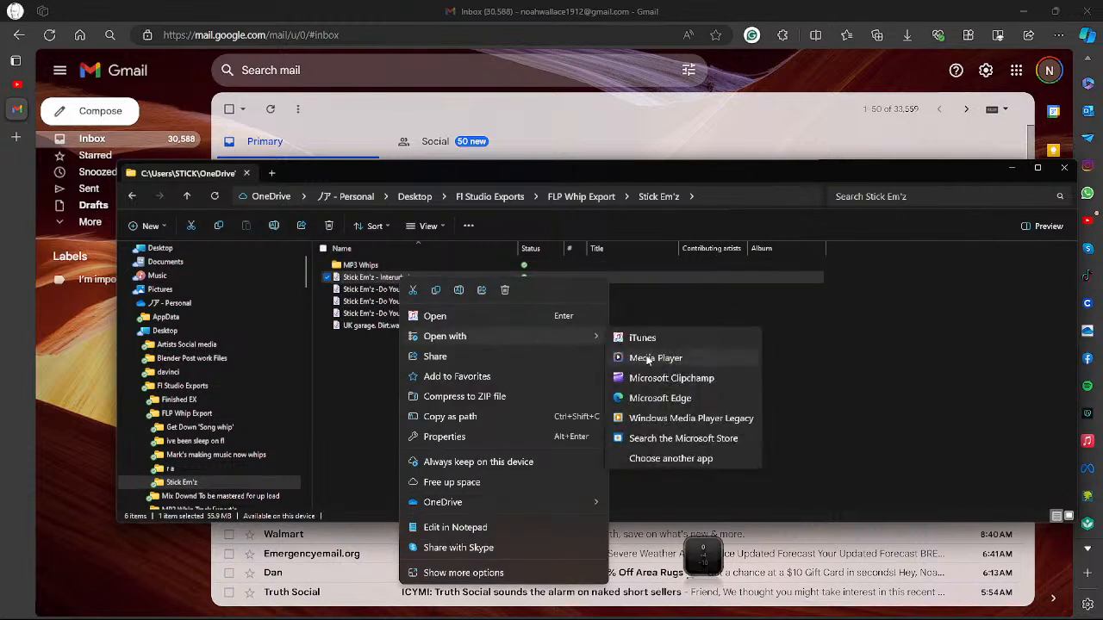
left_click(651, 358)
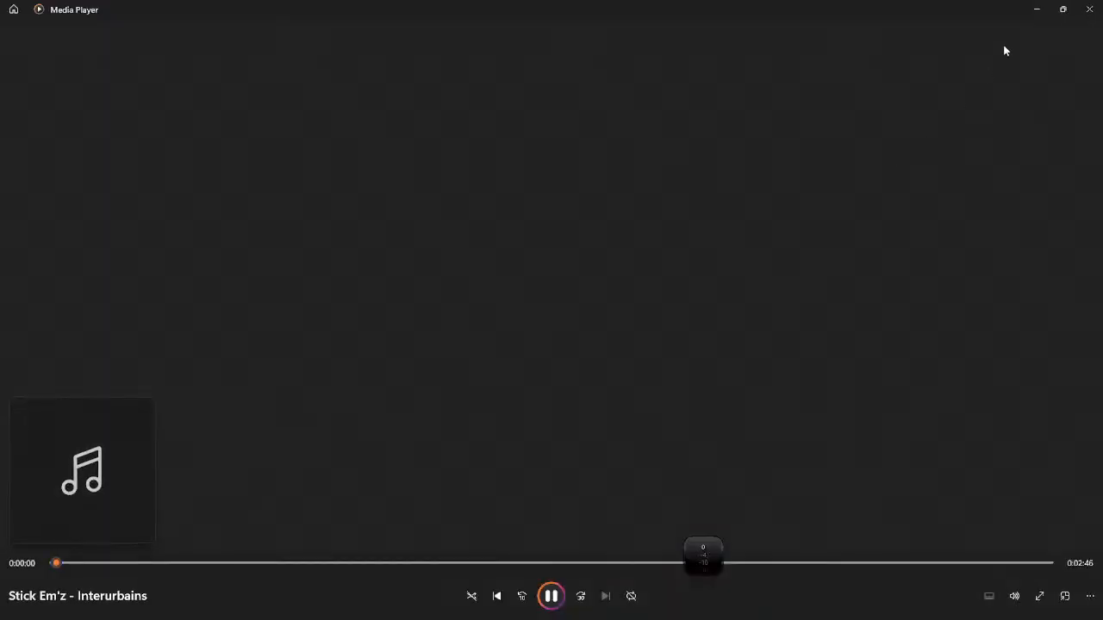
left_click(1036, 10)
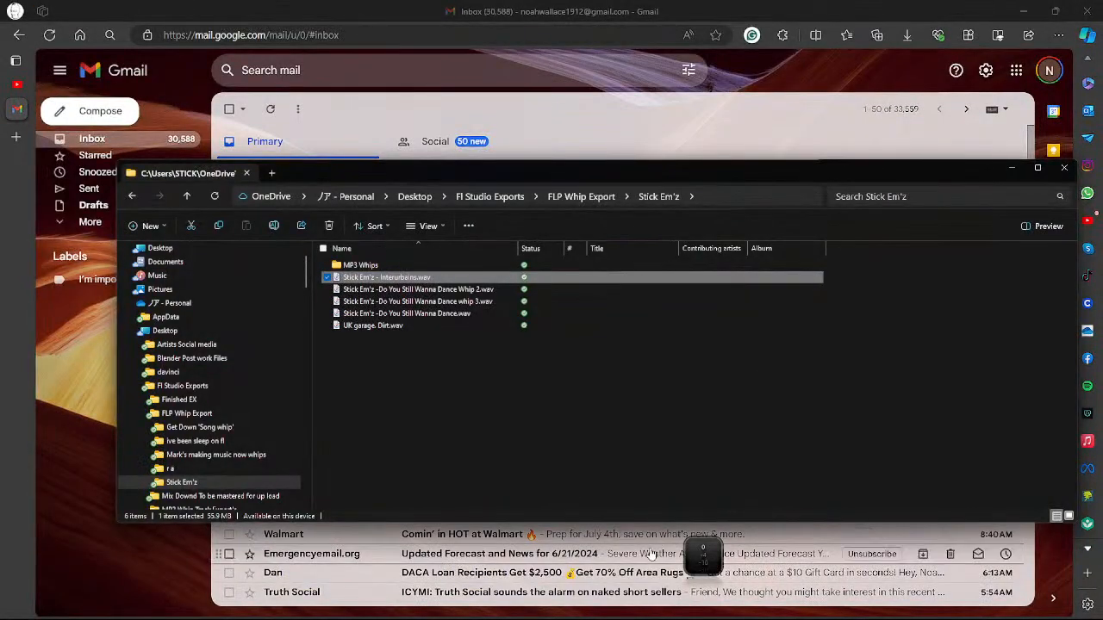
left_click(497, 602)
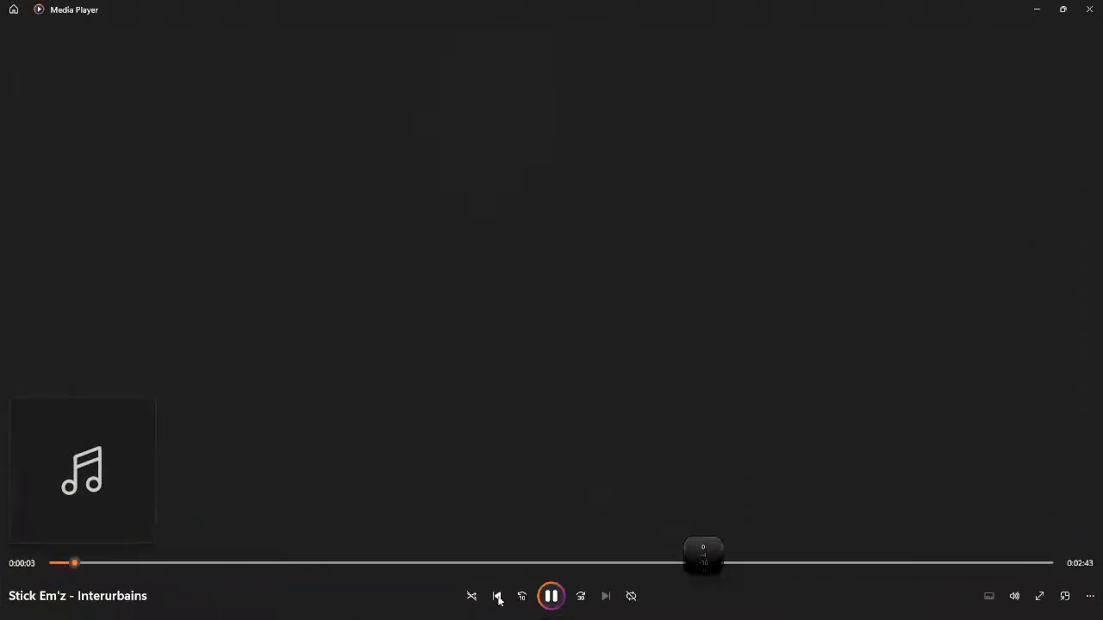
left_click(196, 563)
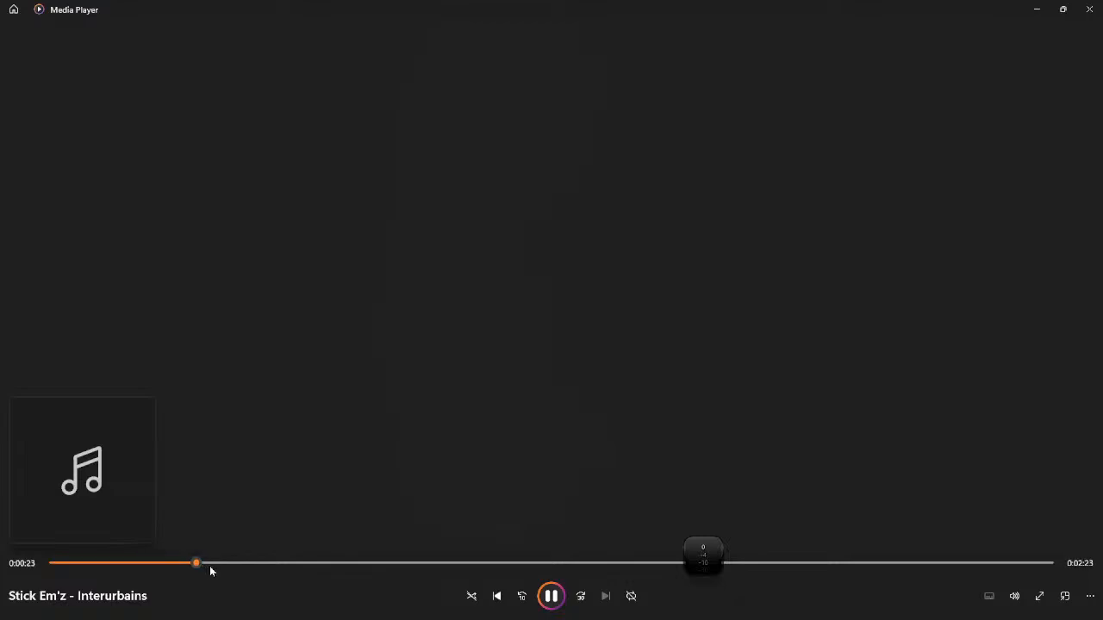
Bring File Explorer in front of the player and look through the open windows without switching to another one
key("alt+Tab")
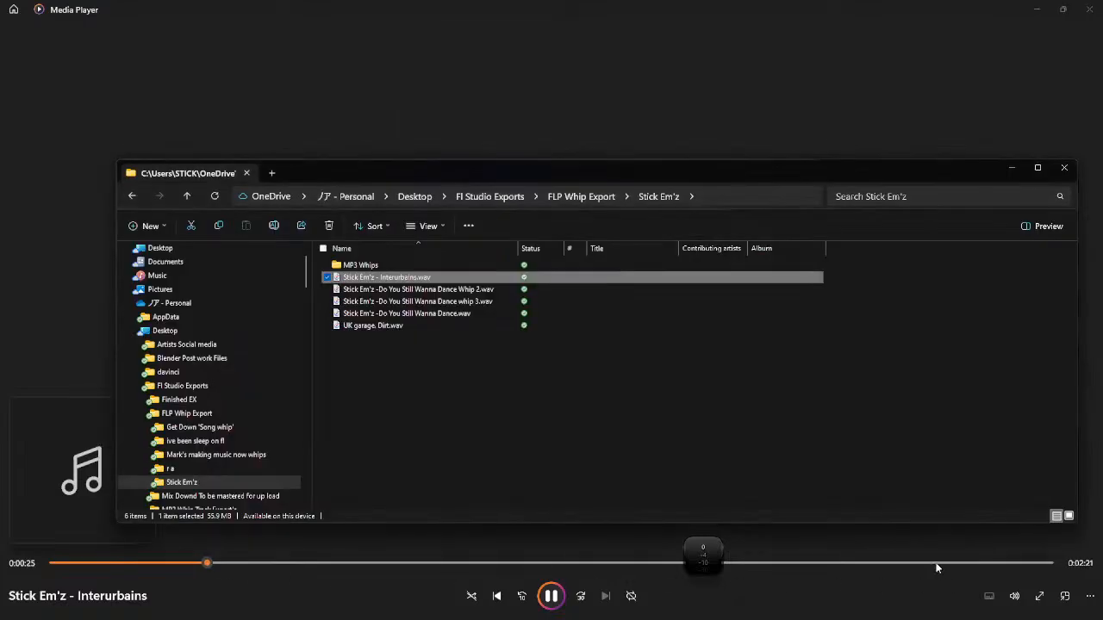
key("alt+Tab")
key("alt+Tab")
key("alt+Tab")
key("alt+Tab")
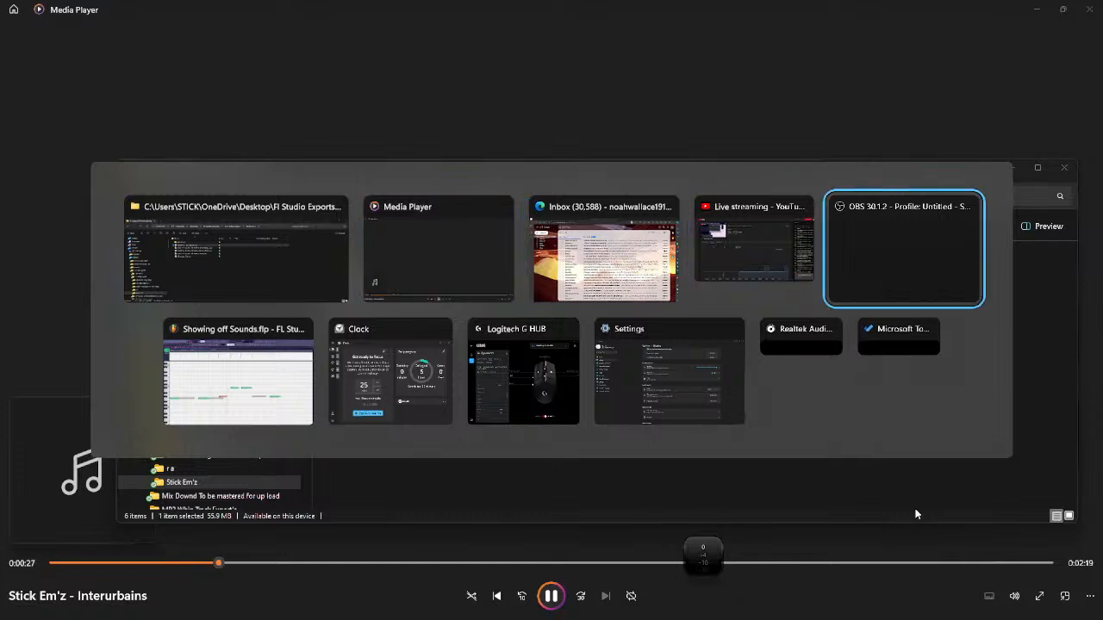
key("Escape")
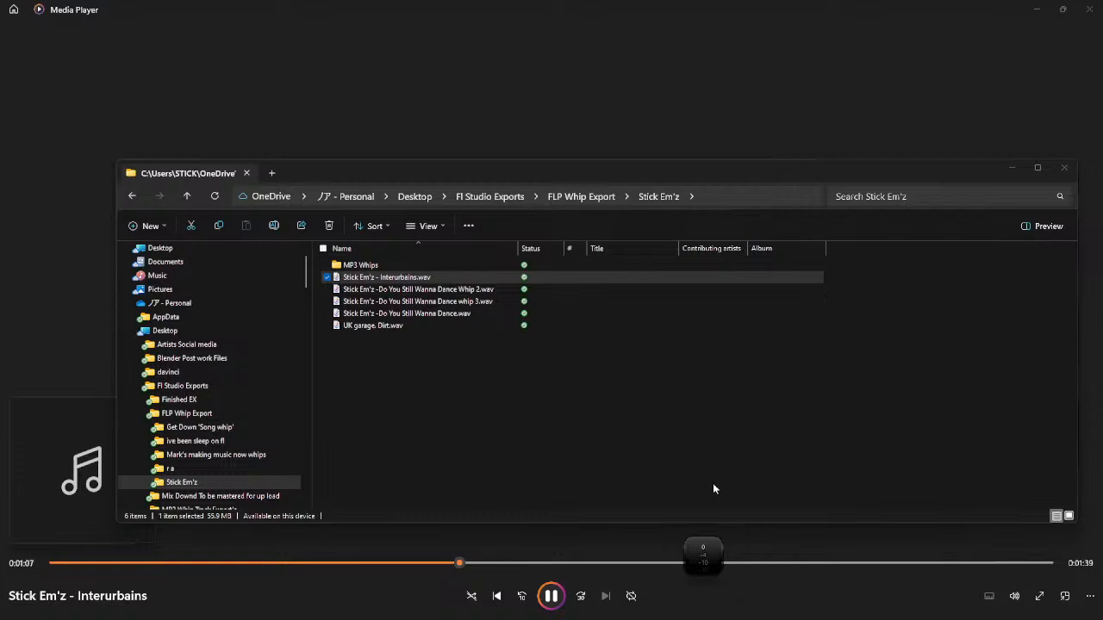
Check the system's sound output devices and the per-app volume levels in the mixer
key("super+a")
left_click(1075, 535)
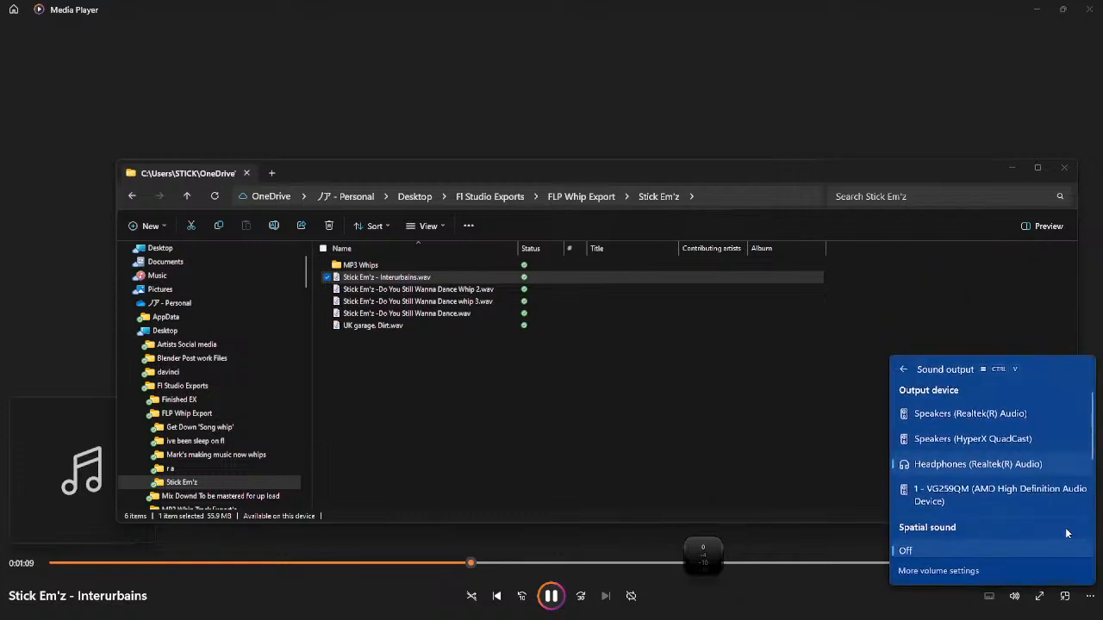
scroll(991, 500, "down", 10)
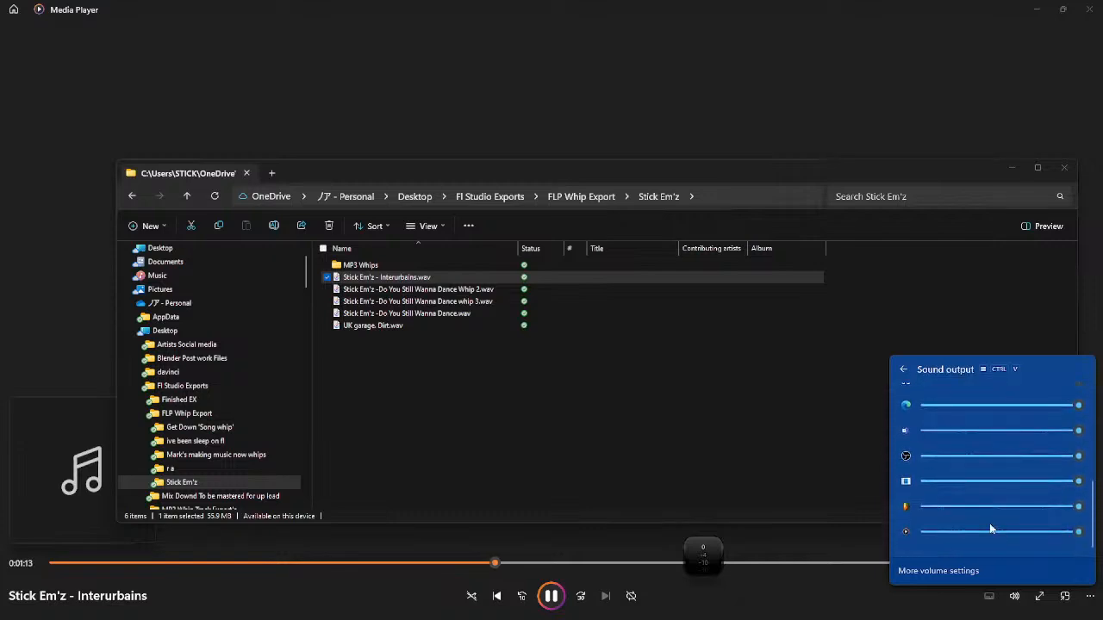
key("Escape")
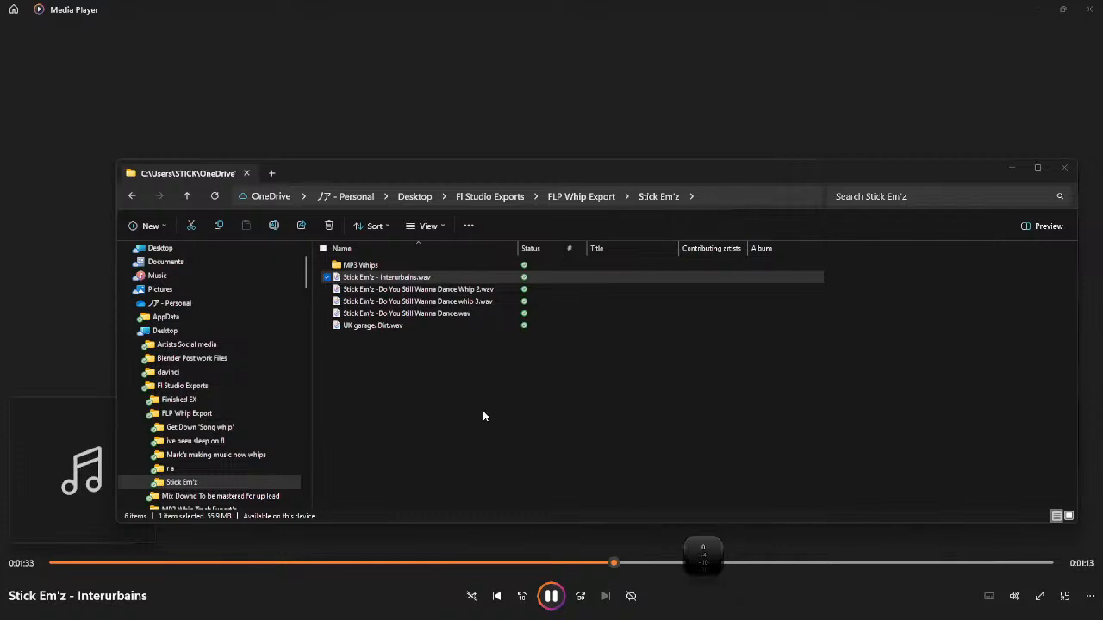
Switch back to Media Player and pause Stick Em'z - Interurbains
key("alt+Tab")
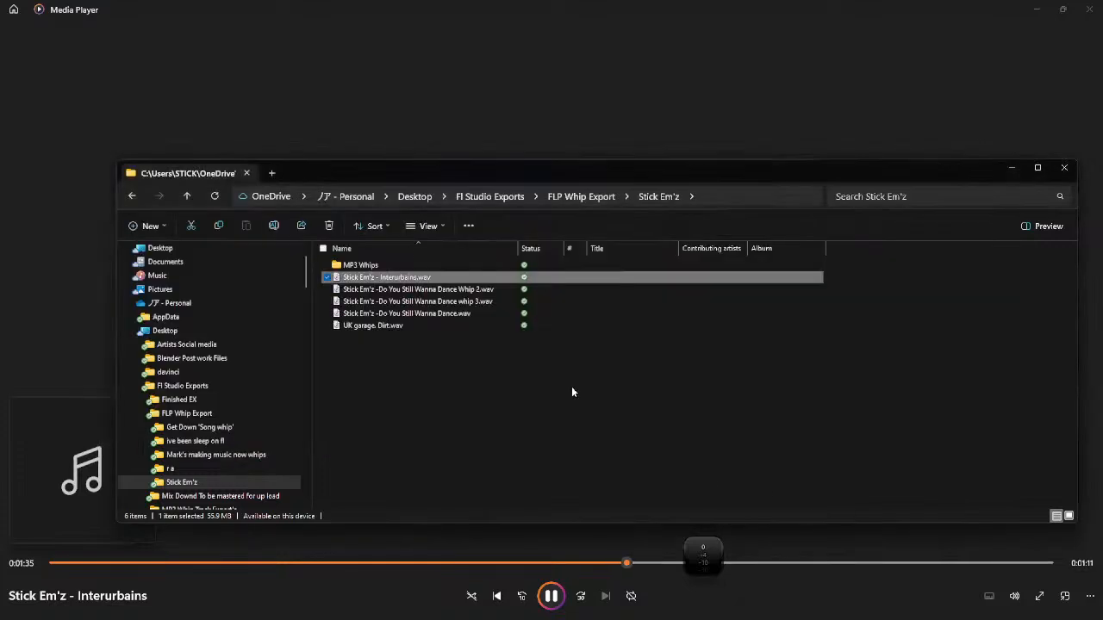
key("alt+Tab")
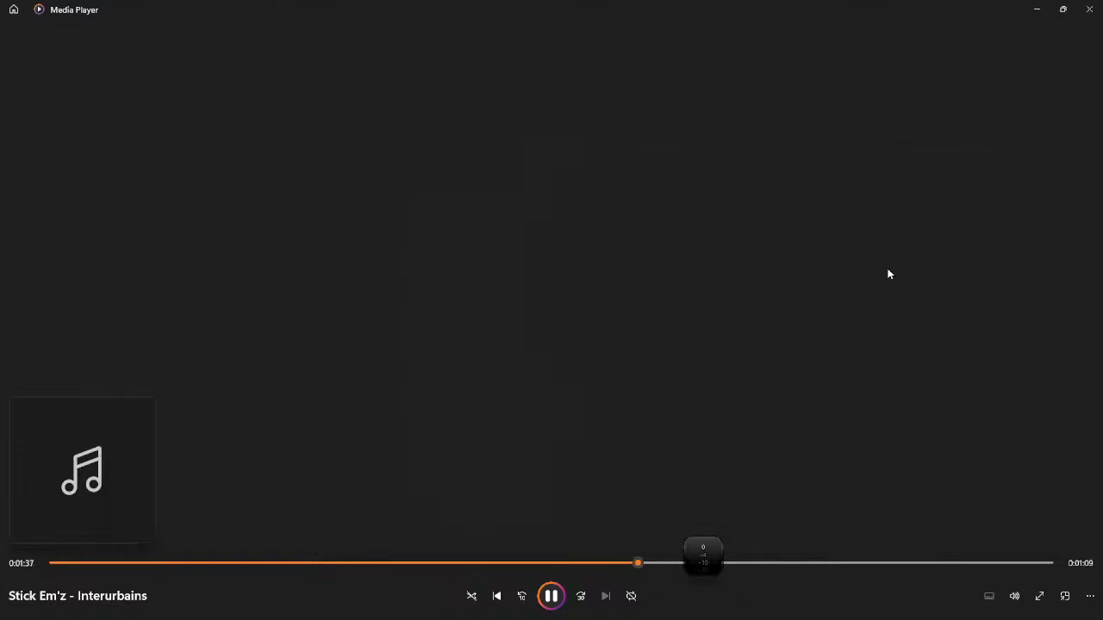
left_click(558, 601)
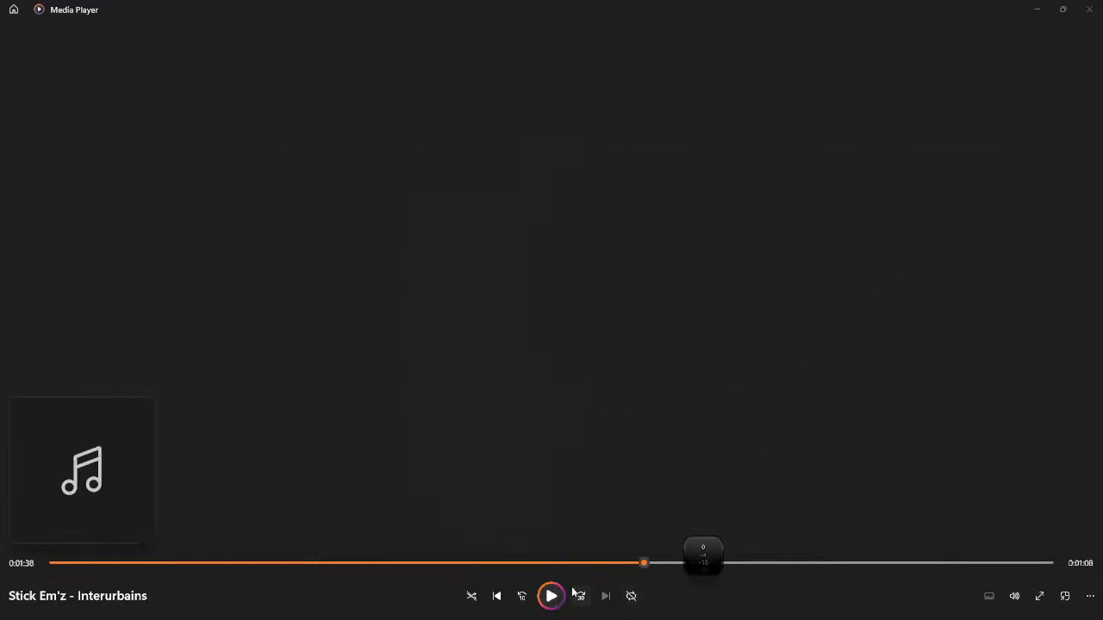
Switch to Instagram, check the message inbox, and return to the home feed to look through its posts
key("alt+Tab")
key("alt+Tab")
key("super")
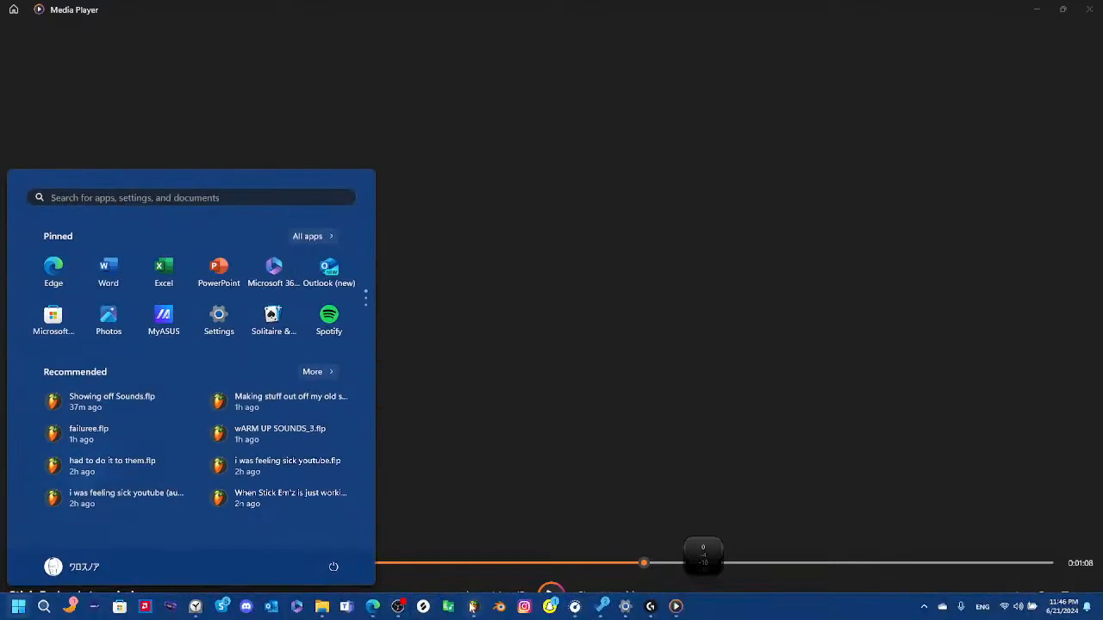
mouse_move(473, 614)
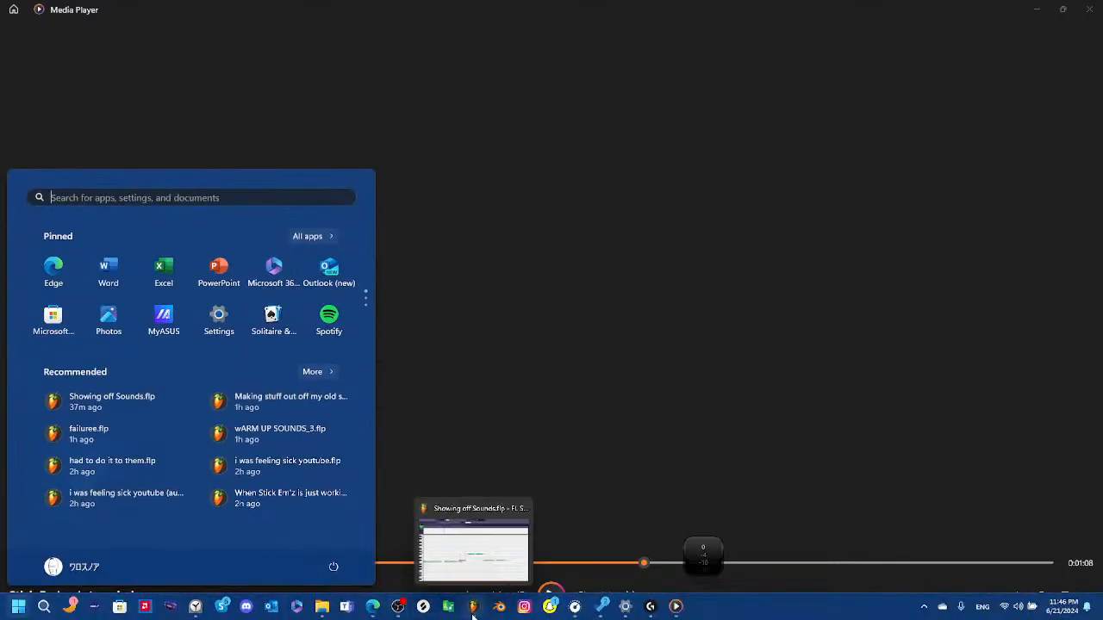
left_click(525, 607)
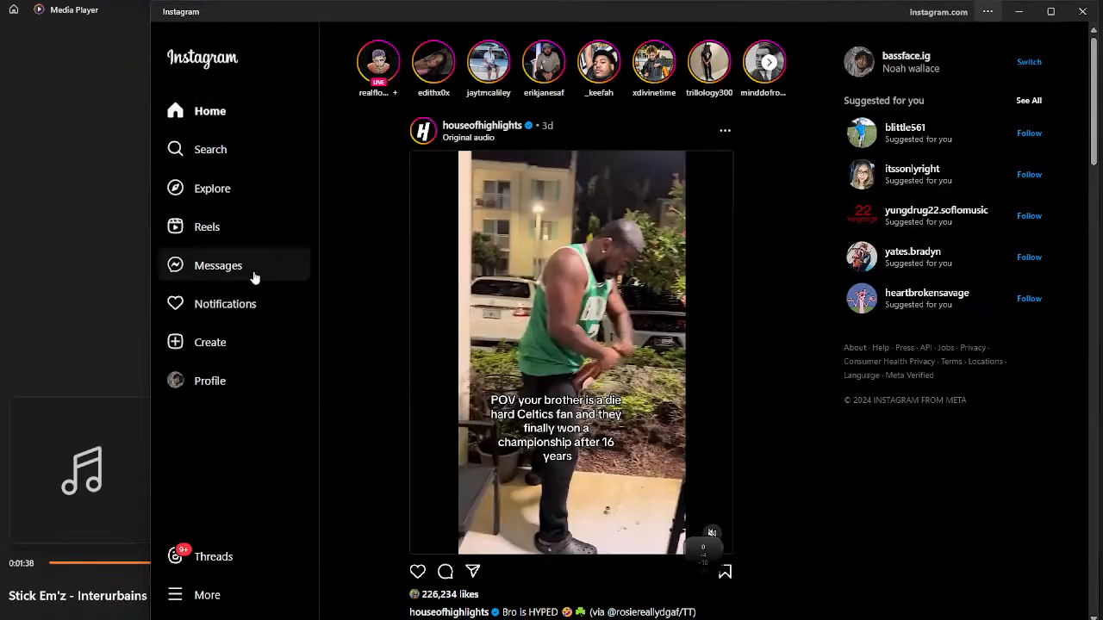
left_click(252, 274)
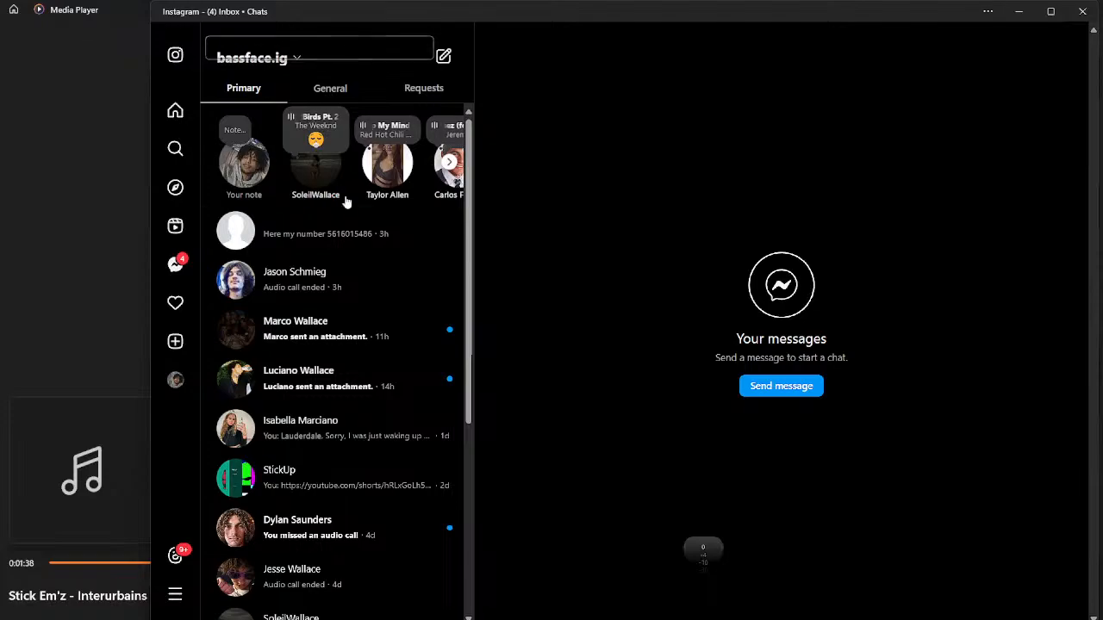
left_click(176, 110)
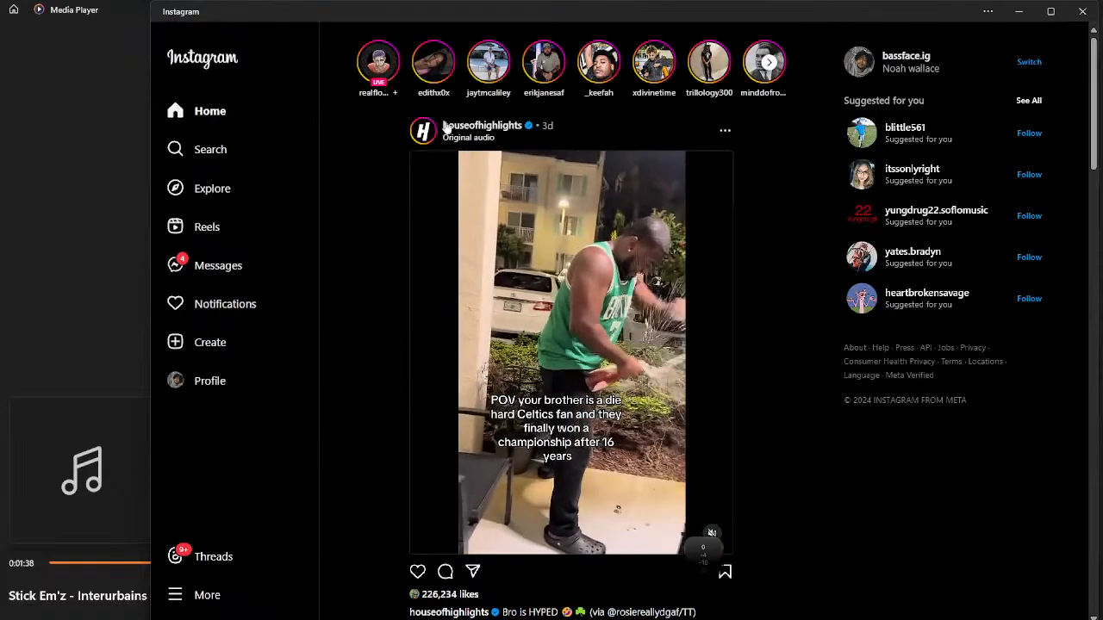
scroll(394, 298, "down", 10)
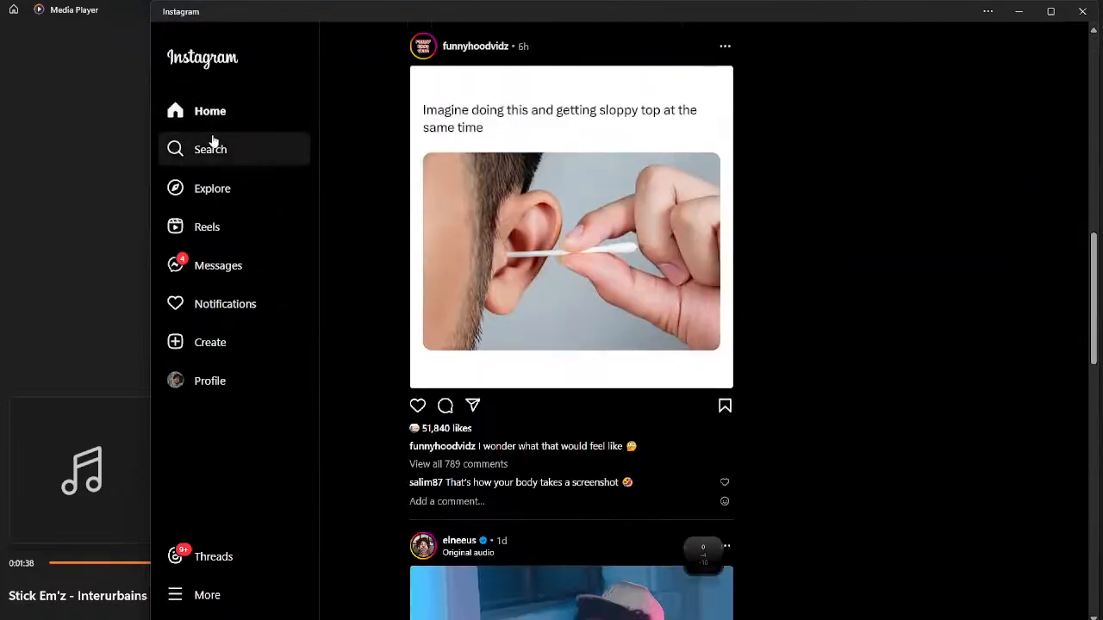
Search Instagram for "S" and view the Stick Em'z artist profile
left_click(207, 151)
type("S")
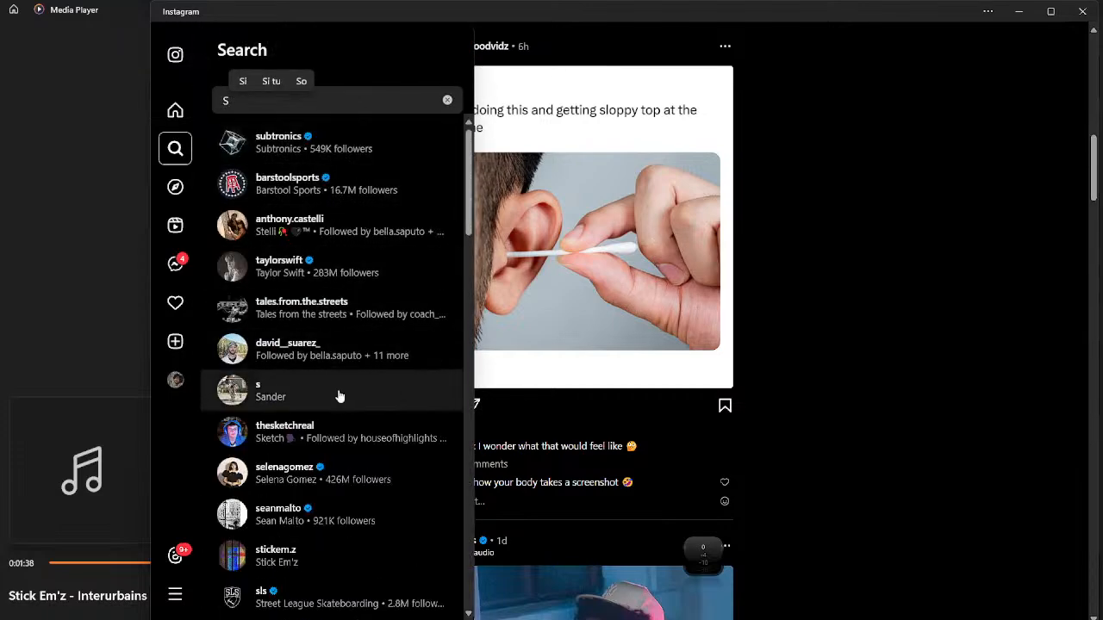
scroll(340, 394, "down", 1)
left_click(410, 488)
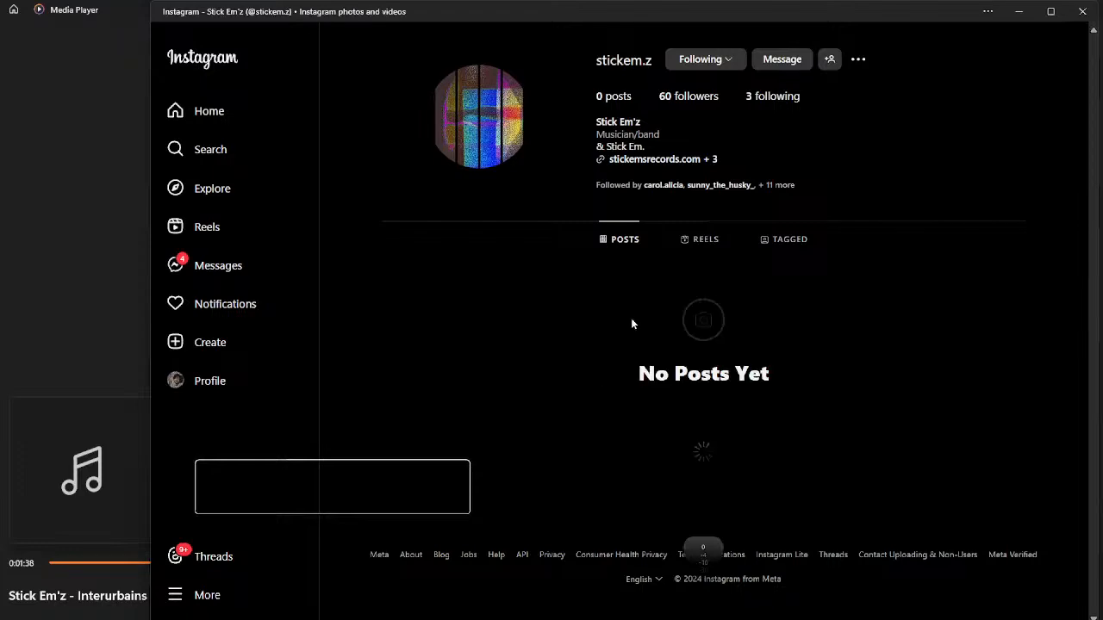
scroll(575, 323, "down", 1)
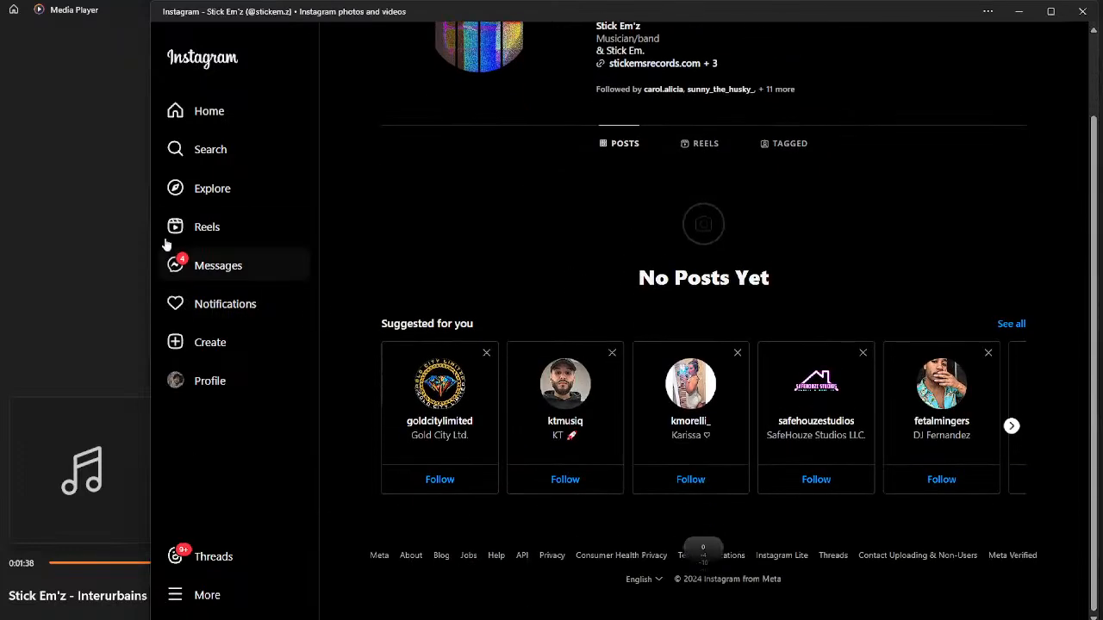
Open the signed-in account's own profile and view the studio photo post among its posts
left_click(216, 383)
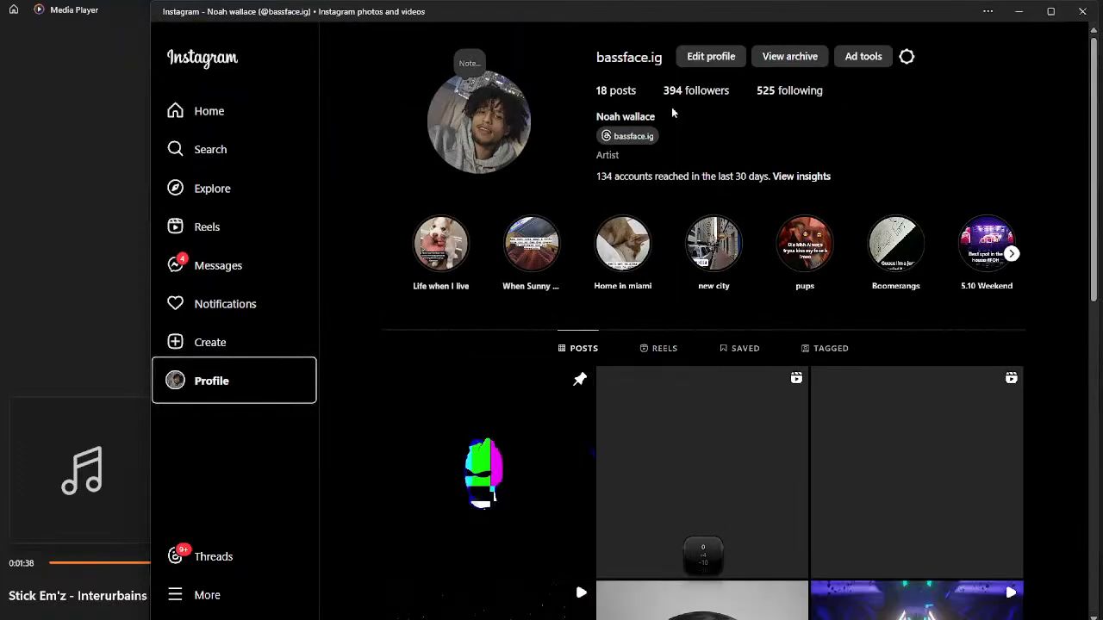
scroll(671, 382, "down", 4)
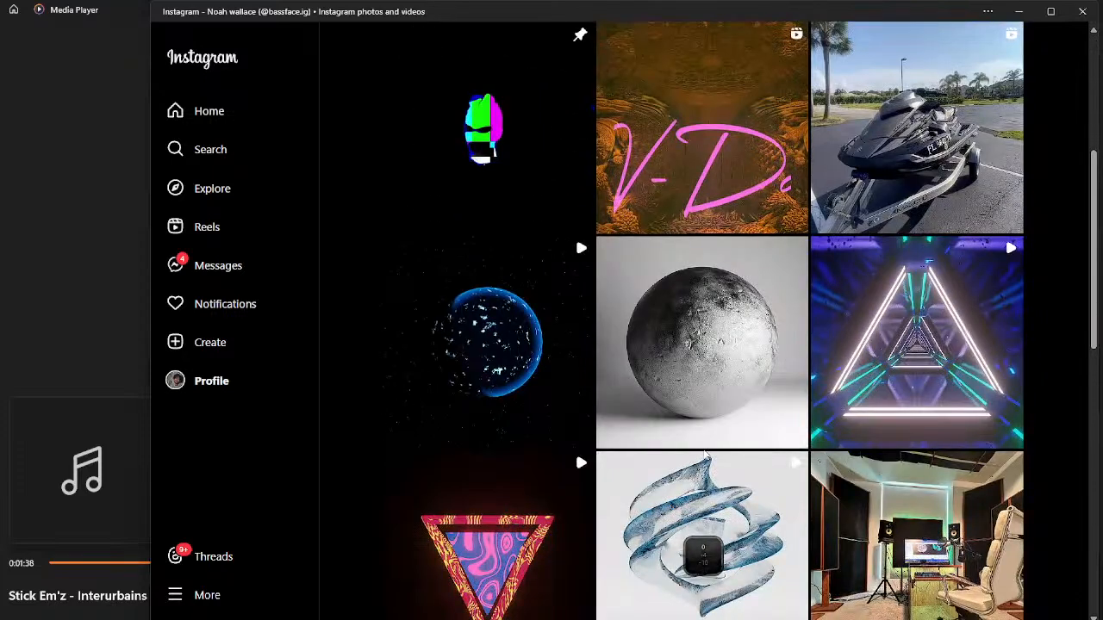
left_click(823, 461)
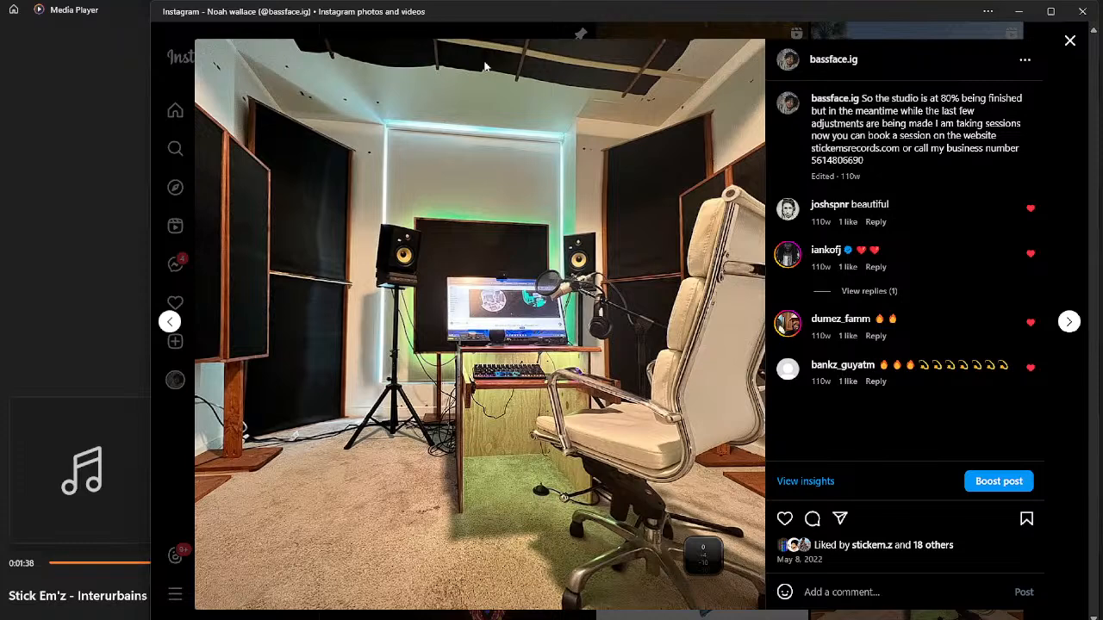
key("Escape")
Switch Instagram to the stickem.z account and open its own profile
left_click(198, 594)
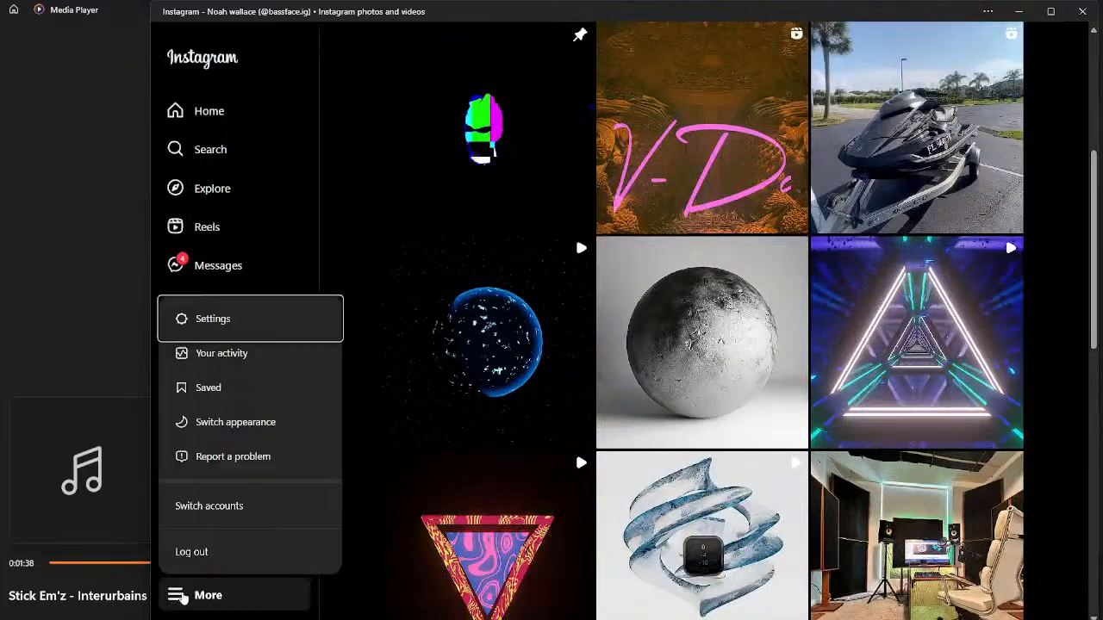
left_click(297, 502)
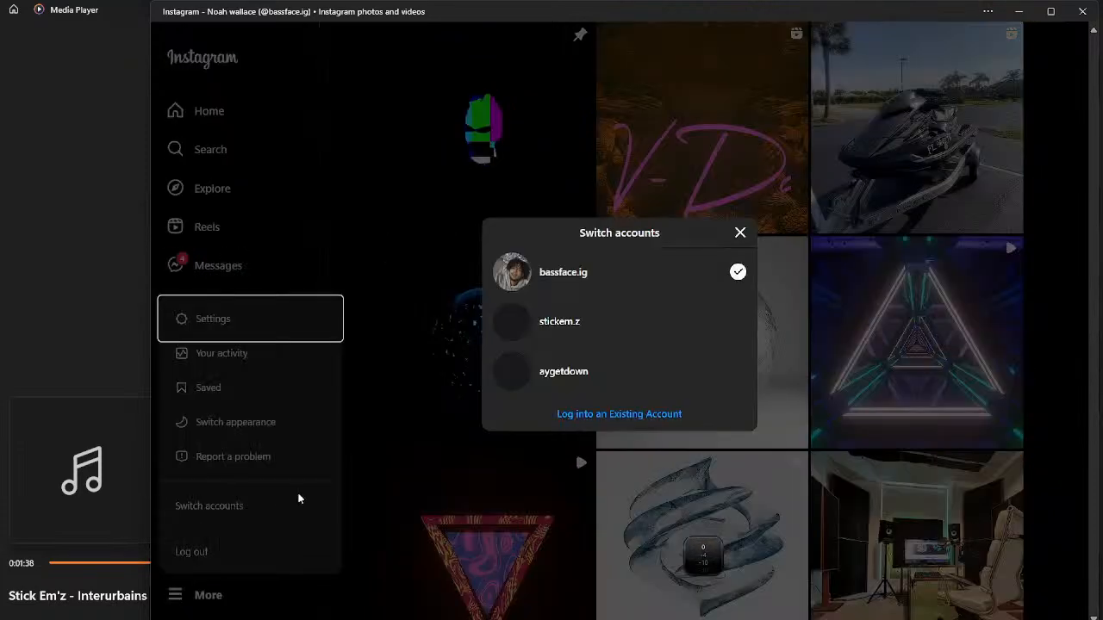
left_click(559, 323)
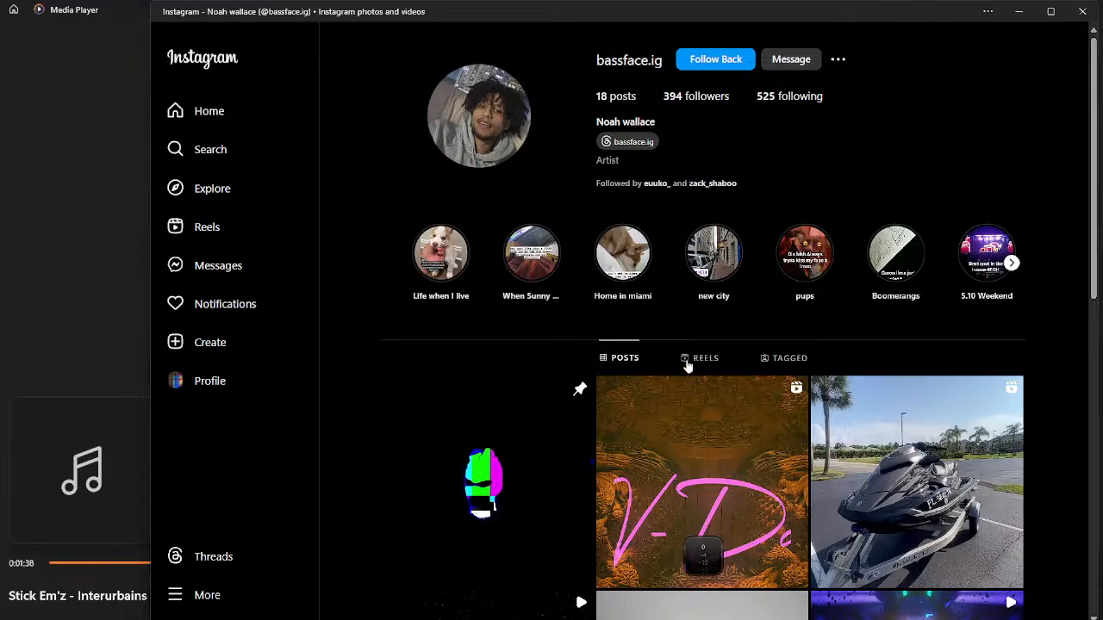
left_click(227, 385)
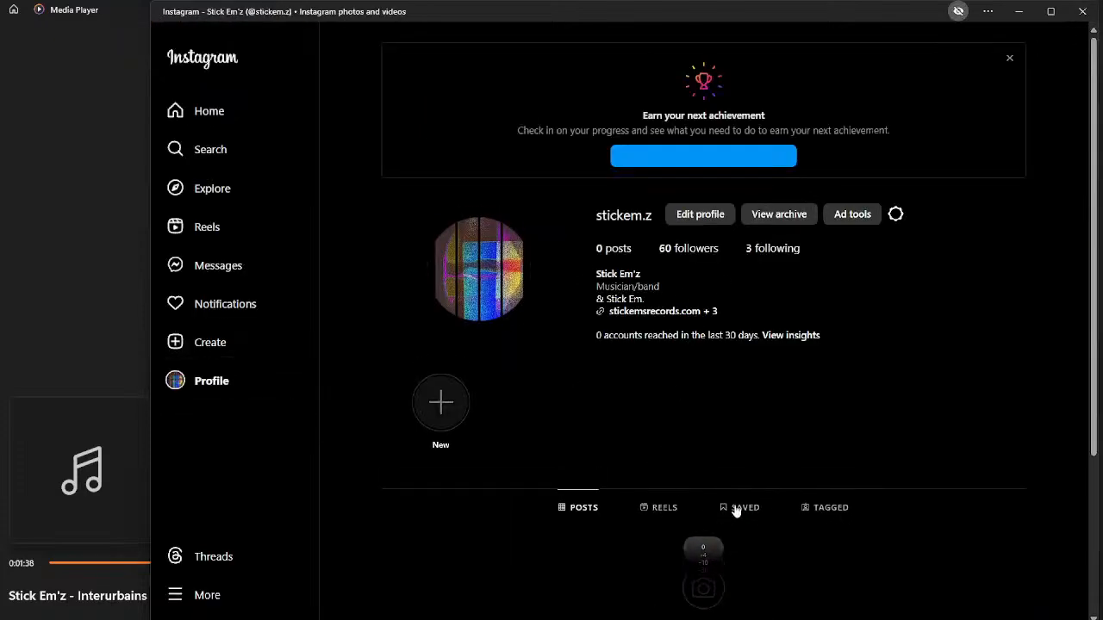
Check the profile's posts and look through the archived stories of the stickem.z account
scroll(737, 510, "down", 1)
left_click(580, 444)
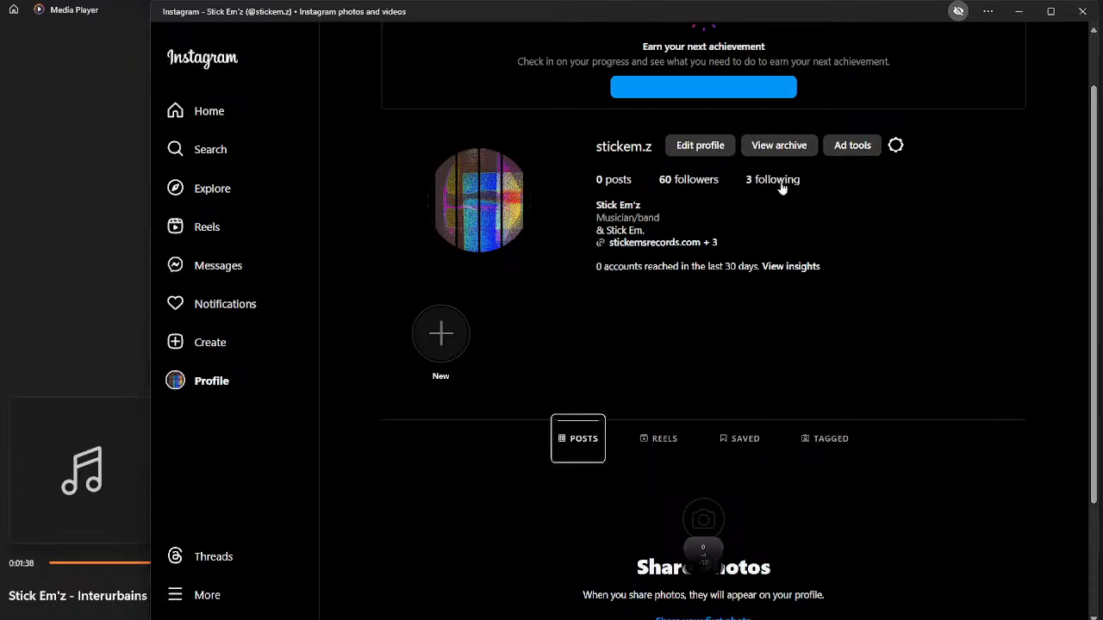
left_click(774, 148)
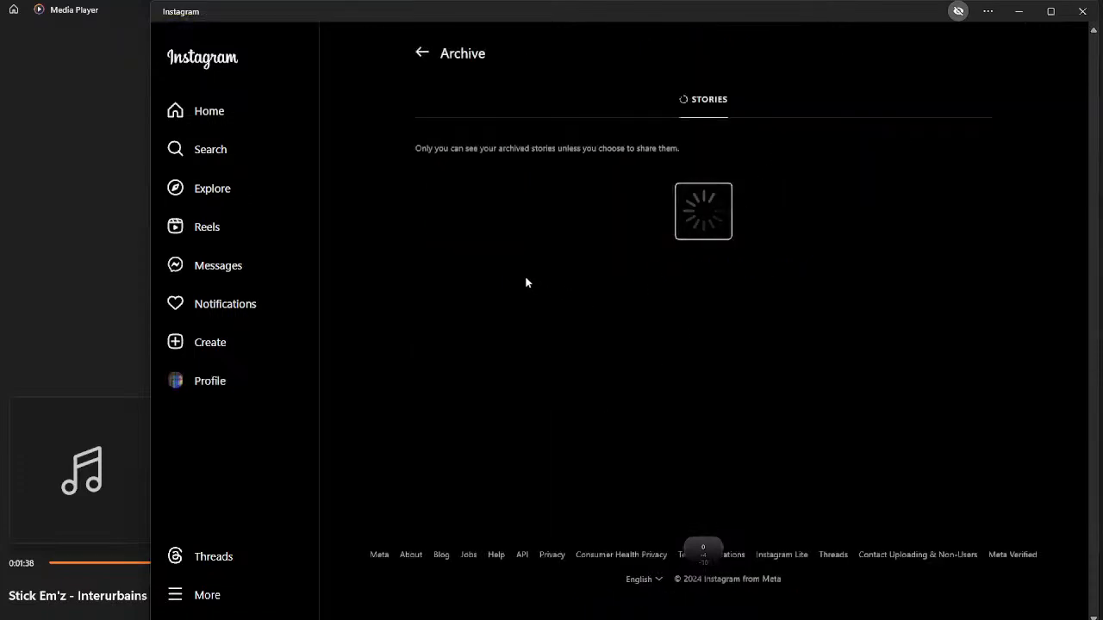
scroll(792, 379, "down", 4)
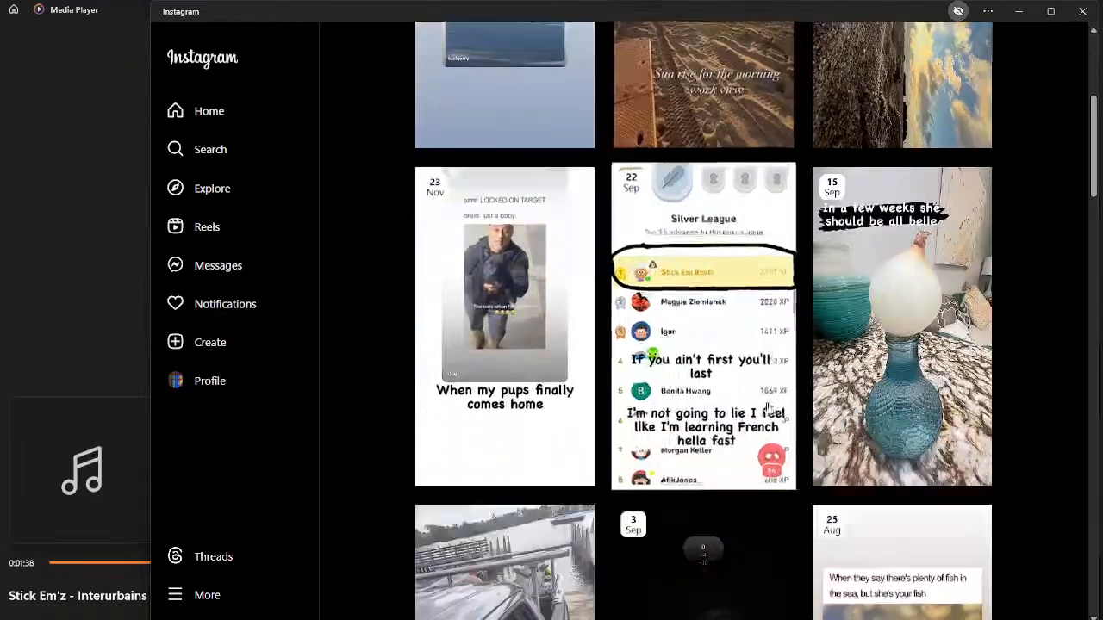
scroll(767, 409, "down", 8)
scroll(598, 337, "up", 12)
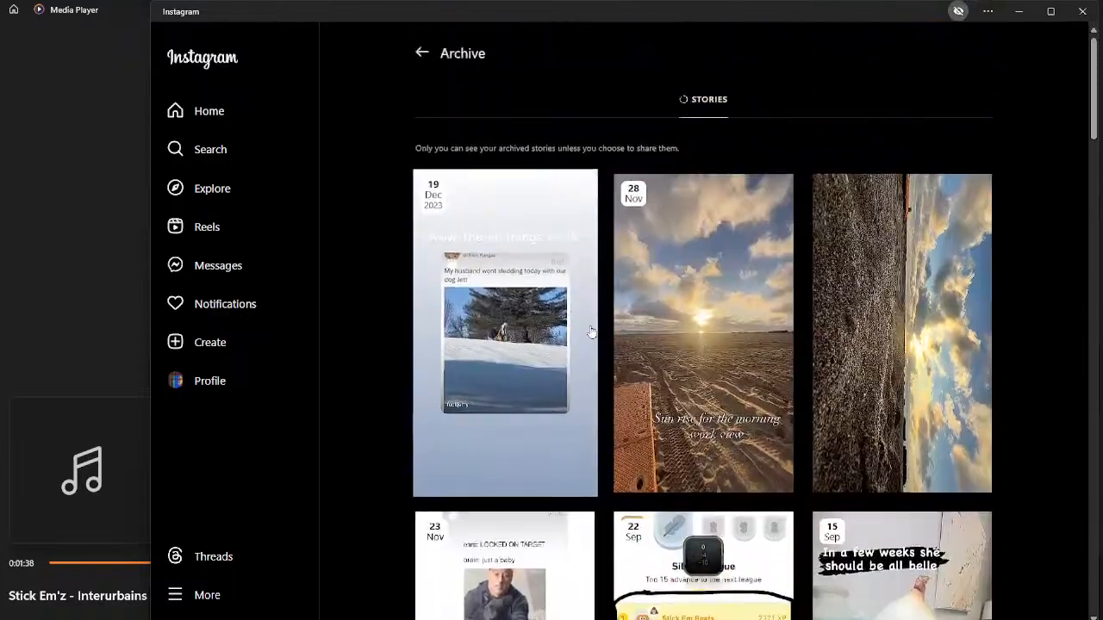
scroll(510, 172, "down", 20)
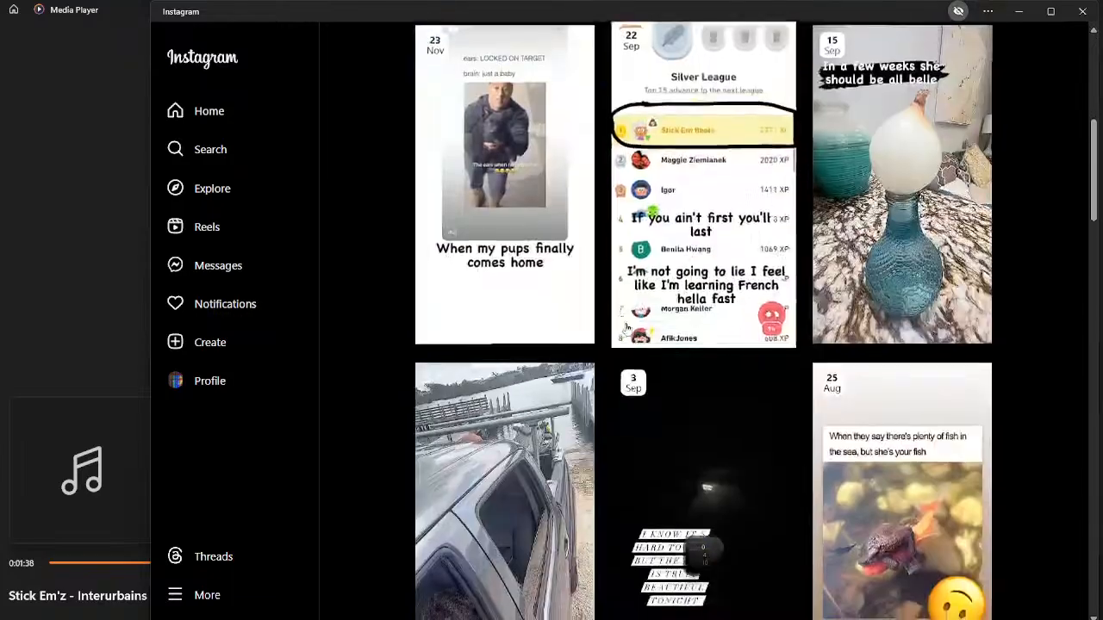
scroll(670, 421, "down", 2)
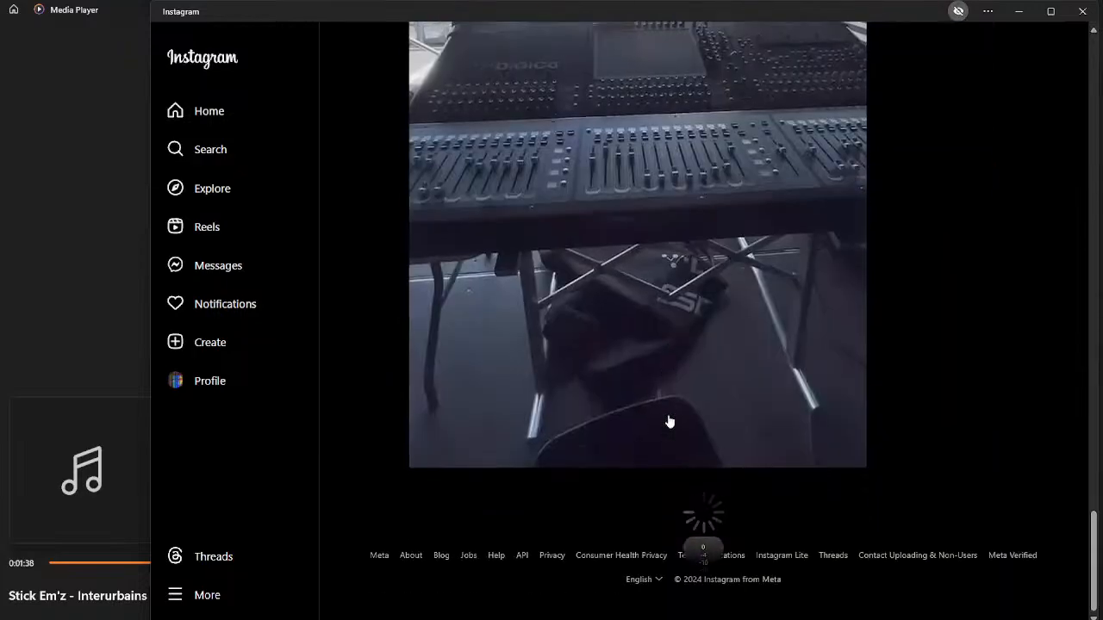
scroll(670, 421, "up", 10)
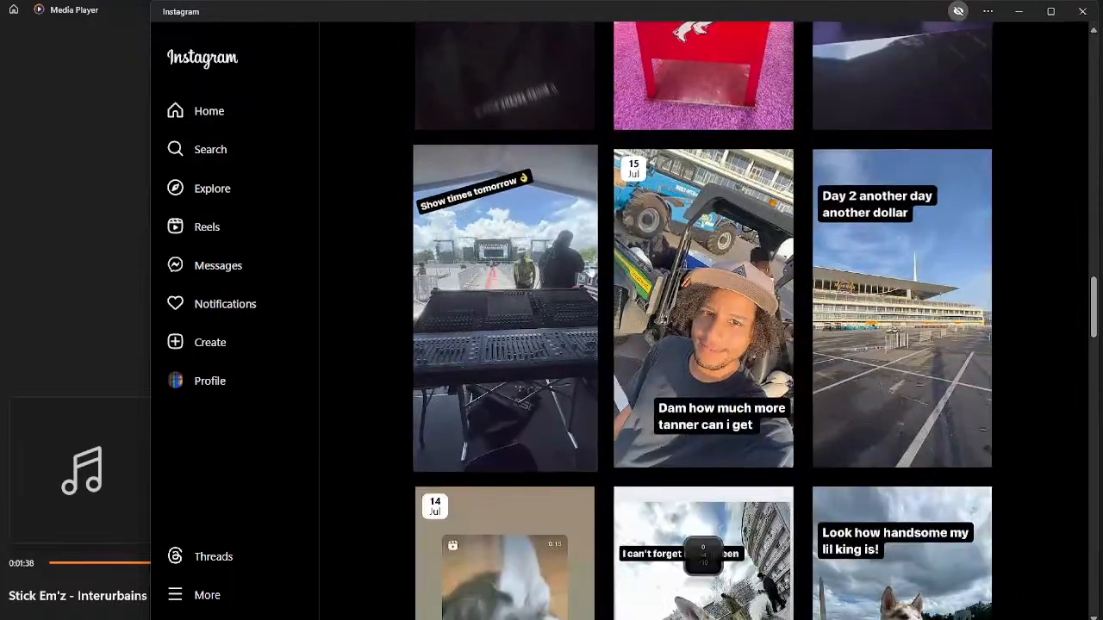
scroll(770, 455, "down", 4)
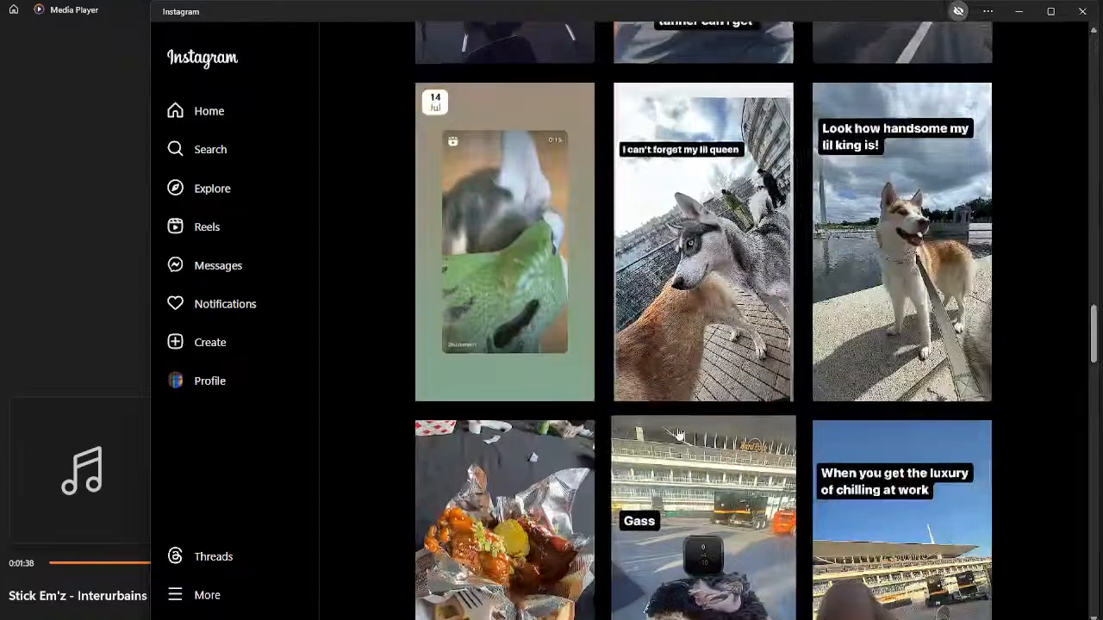
scroll(515, 247, "up", 4)
scroll(364, 241, "up", 18)
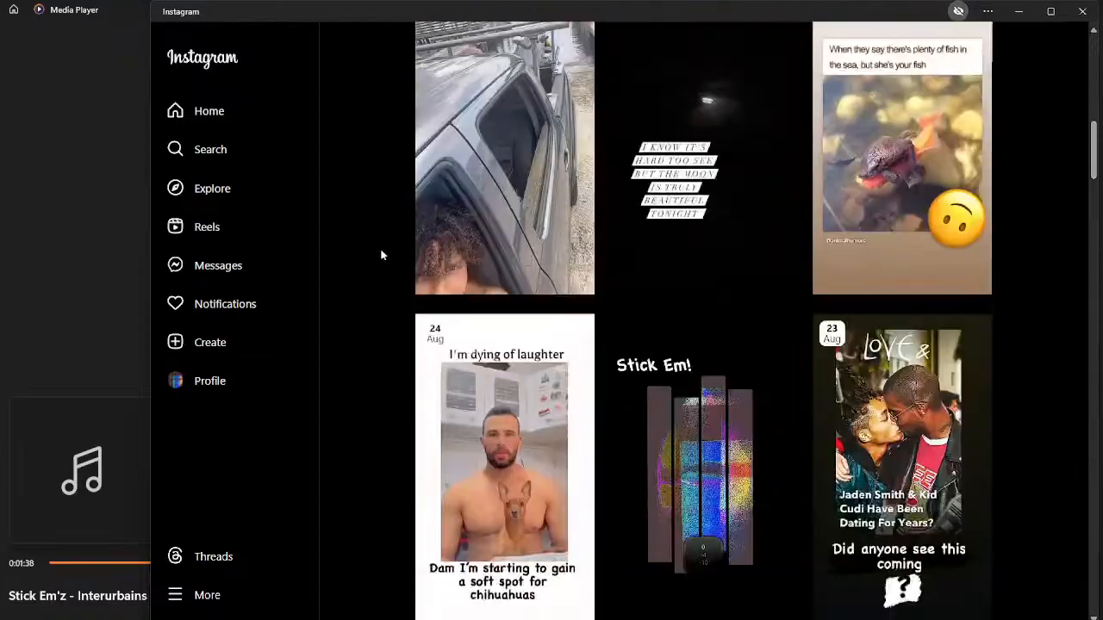
scroll(382, 255, "up", 5)
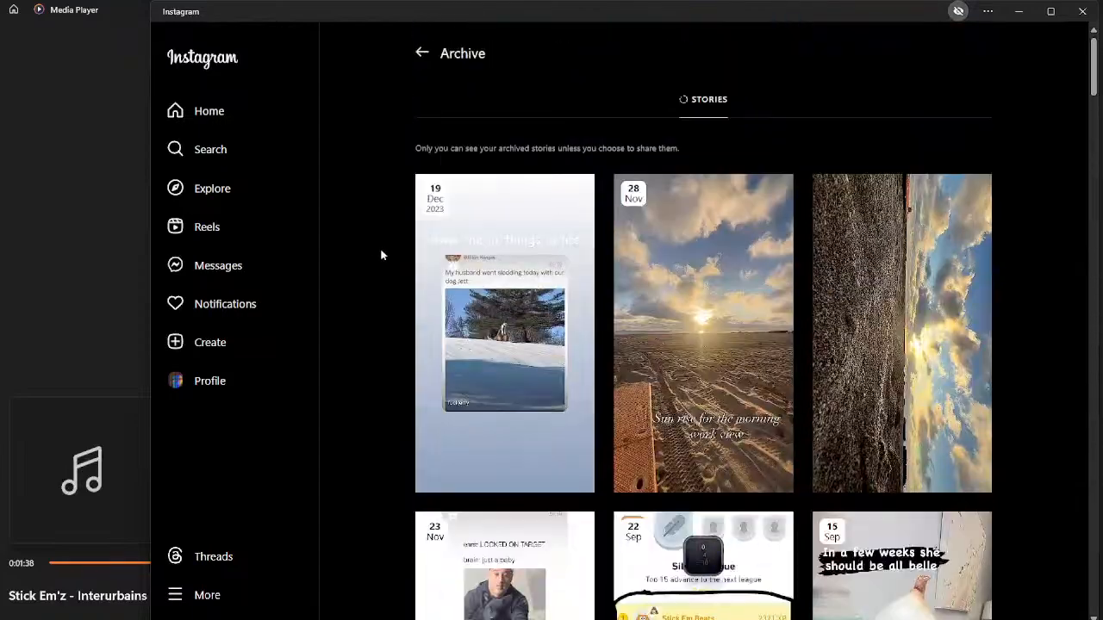
Return from the archive to the stickem.z profile and view its saved posts and reels
left_click(423, 50)
left_click(741, 510)
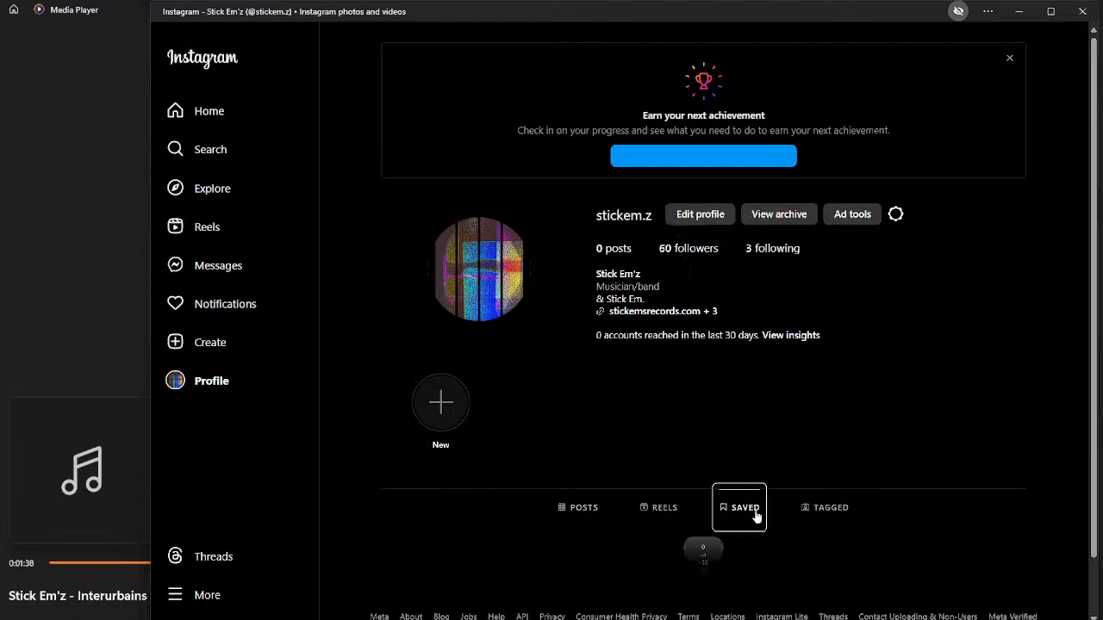
scroll(646, 504, "down", 2)
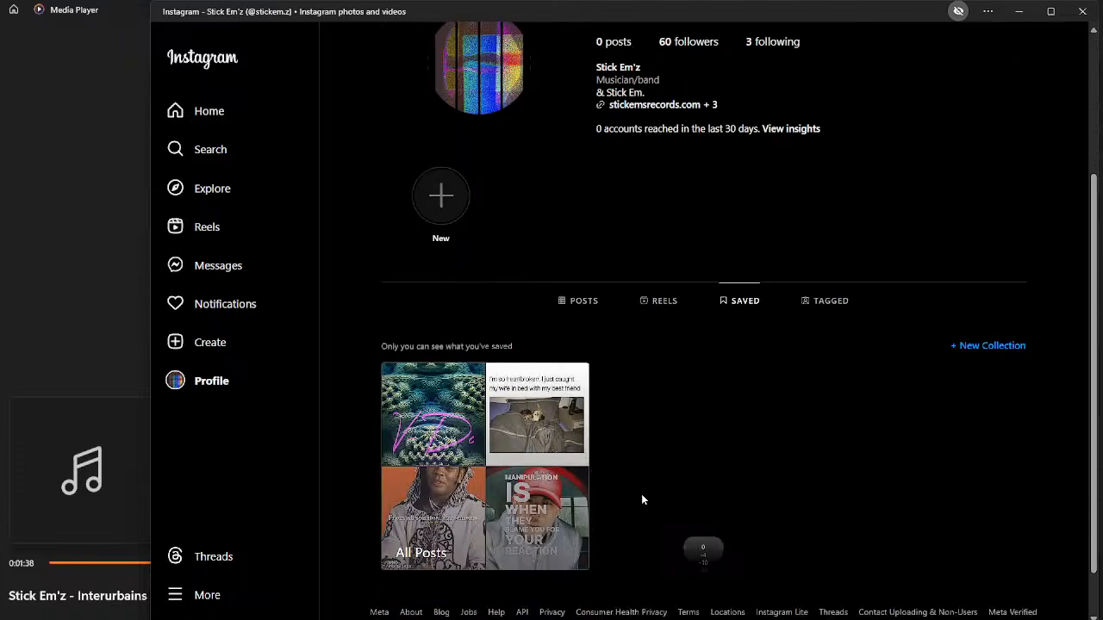
left_click(643, 313)
scroll(603, 399, "down", 3)
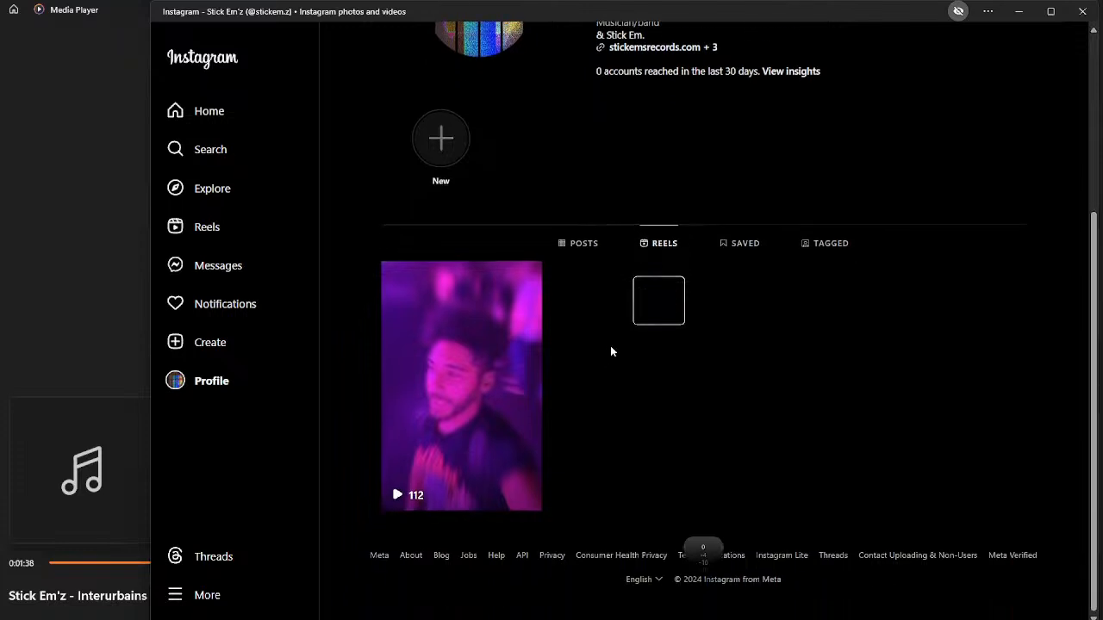
Watch the April 23, 2023 reel on the stickem.z profile, close it and reposition the Instagram window over the media player
left_click(491, 342)
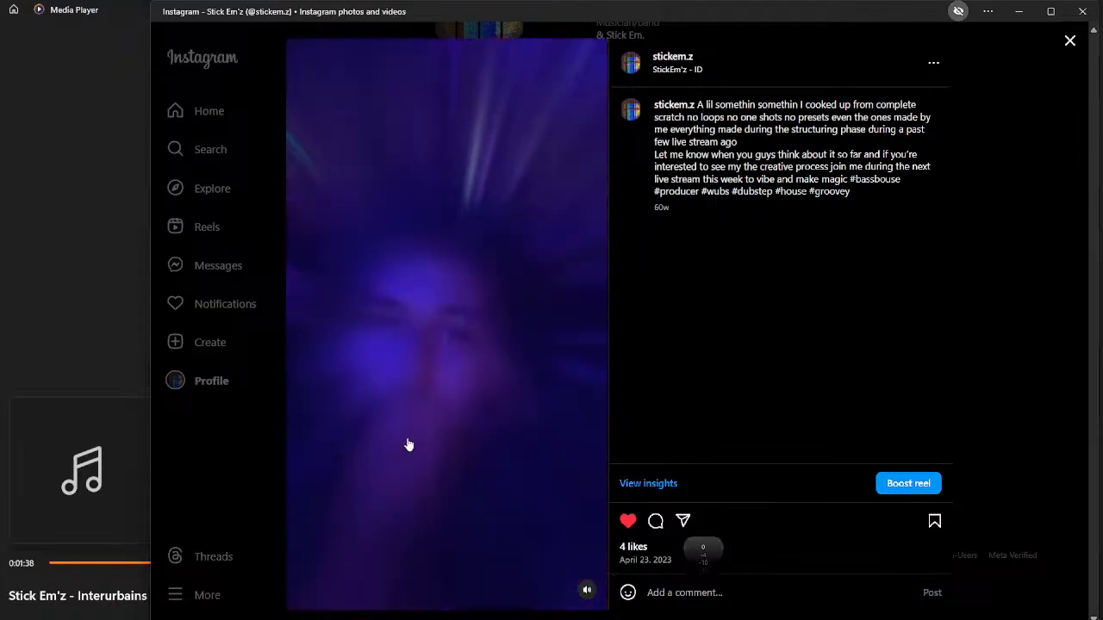
left_click_drag(606, 12, 446, 59)
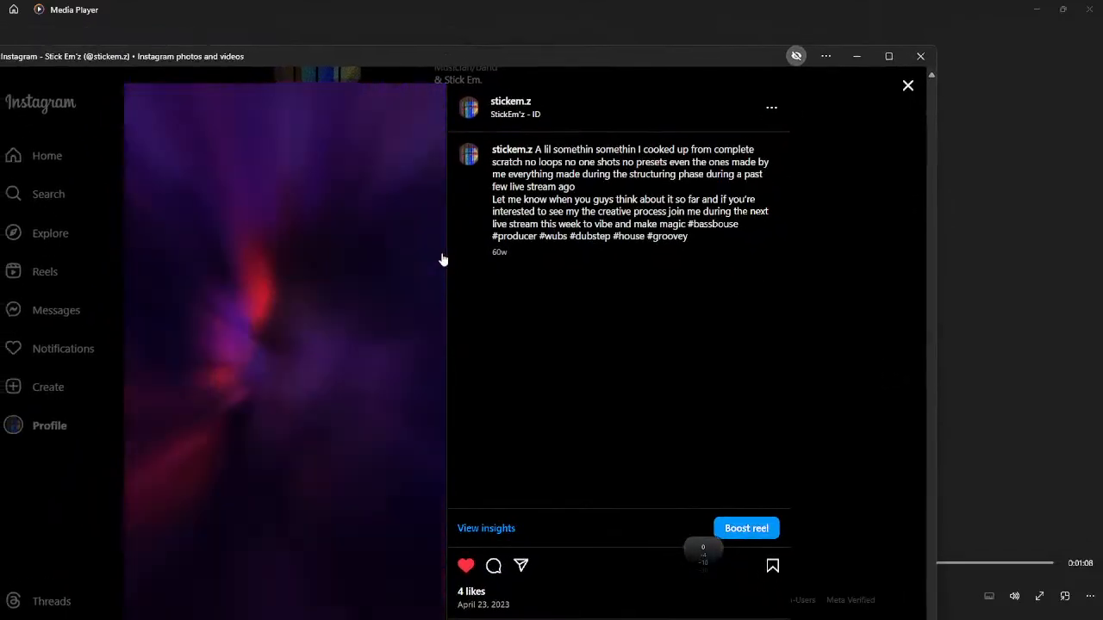
left_click(909, 86)
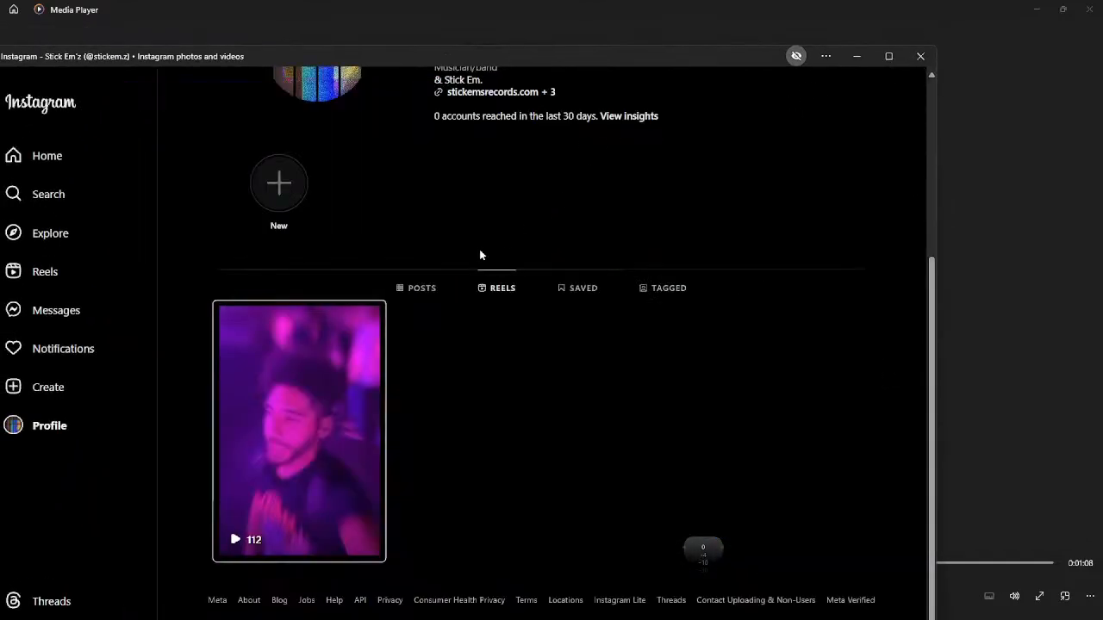
left_click_drag(302, 57, 432, 57)
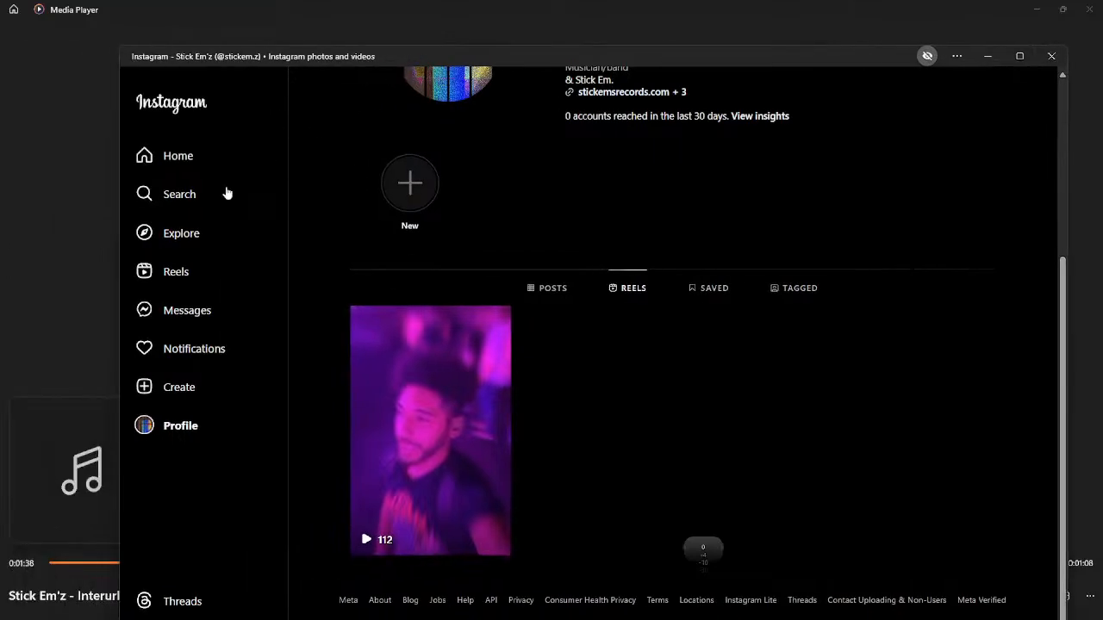
Browse the home feed, return to the stickem.z profile and look through its posts, reels, saved and tagged sections
left_click(205, 171)
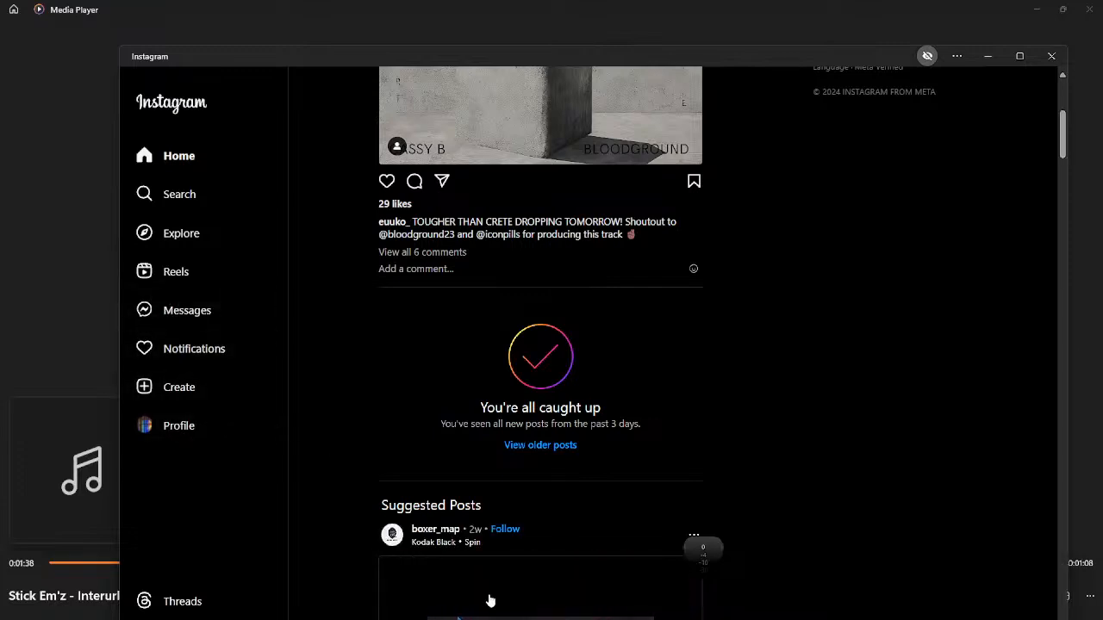
left_click(183, 425)
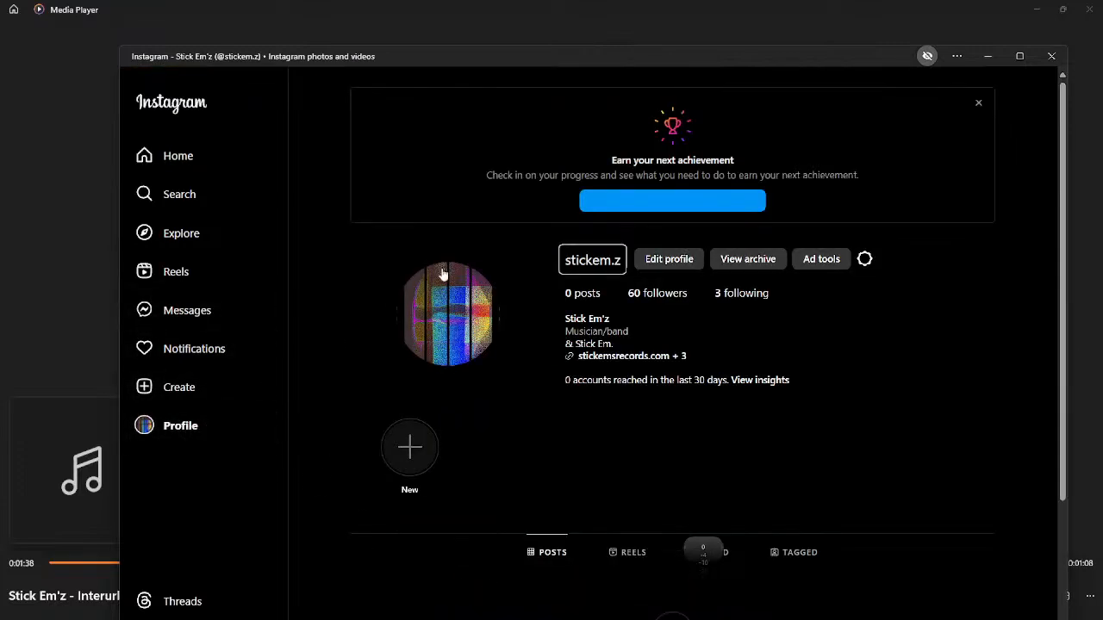
scroll(616, 398, "down", 3)
scroll(627, 364, "up", 2)
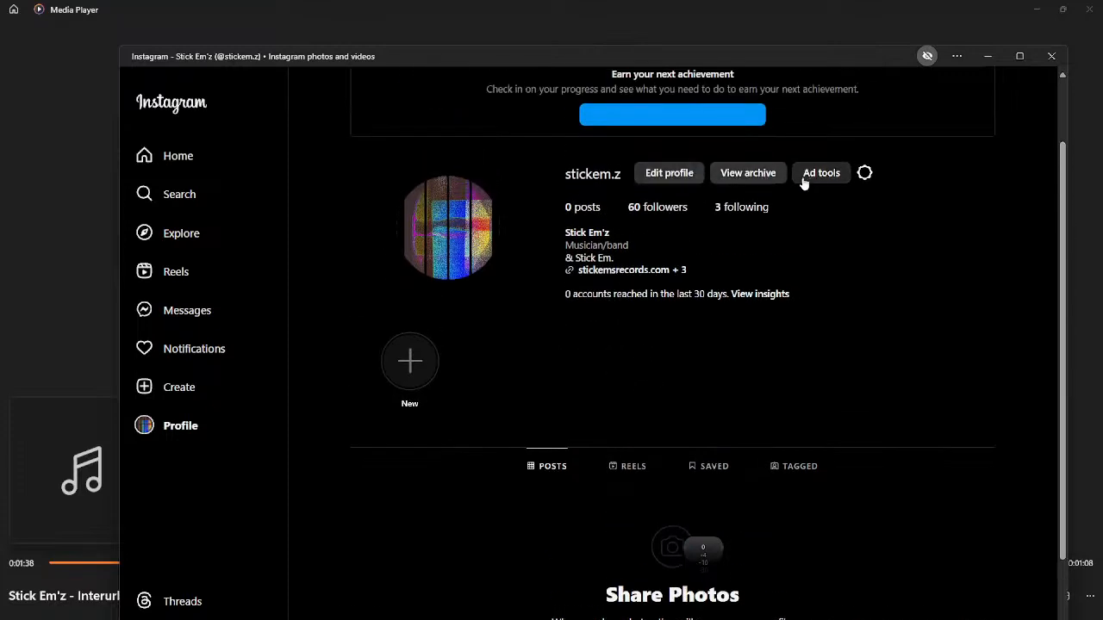
left_click(561, 468)
left_click(627, 466)
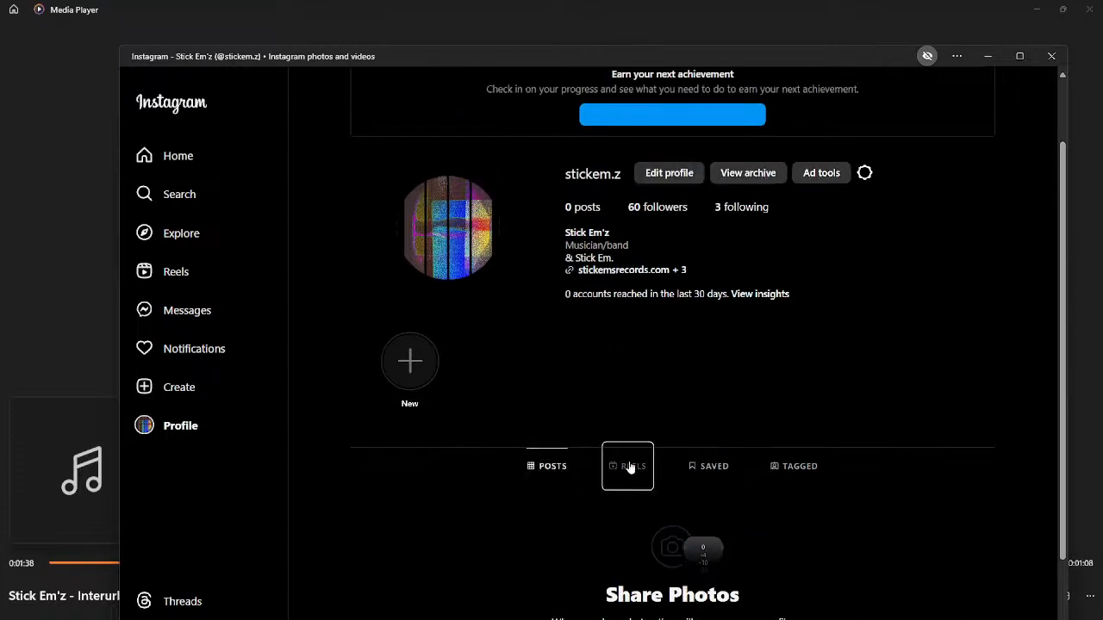
left_click(719, 467)
left_click(795, 466)
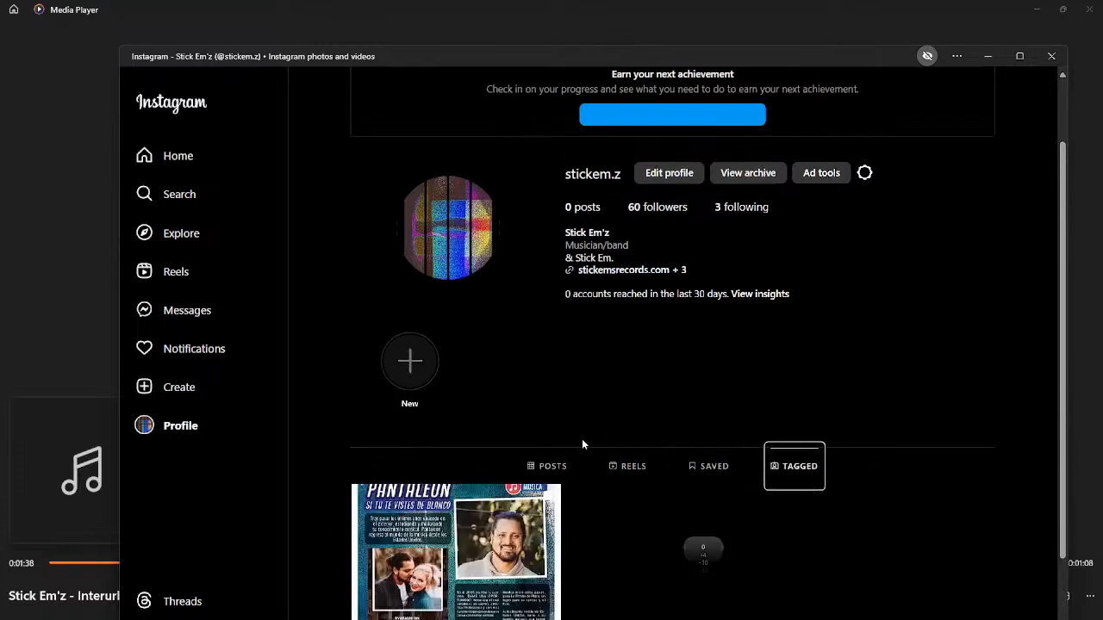
scroll(603, 435, "down", 2)
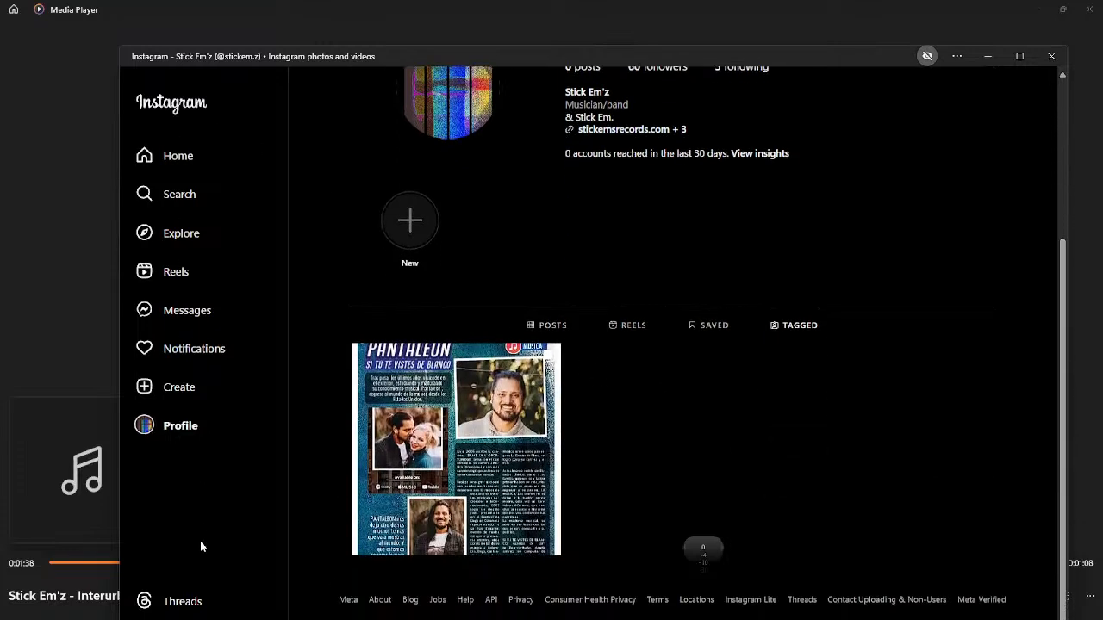
Open Threads from Instagram and close its browser tab, checking the Gmail inbox before returning to the YouTube Studio live stream page
left_click(177, 601)
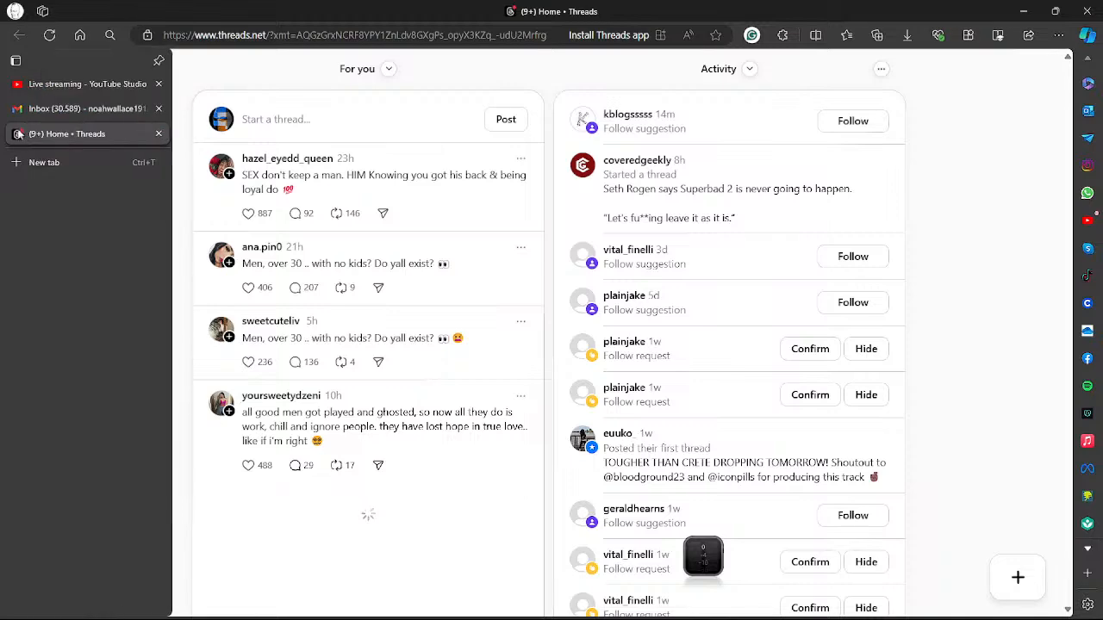
left_click(142, 118)
left_click(86, 84)
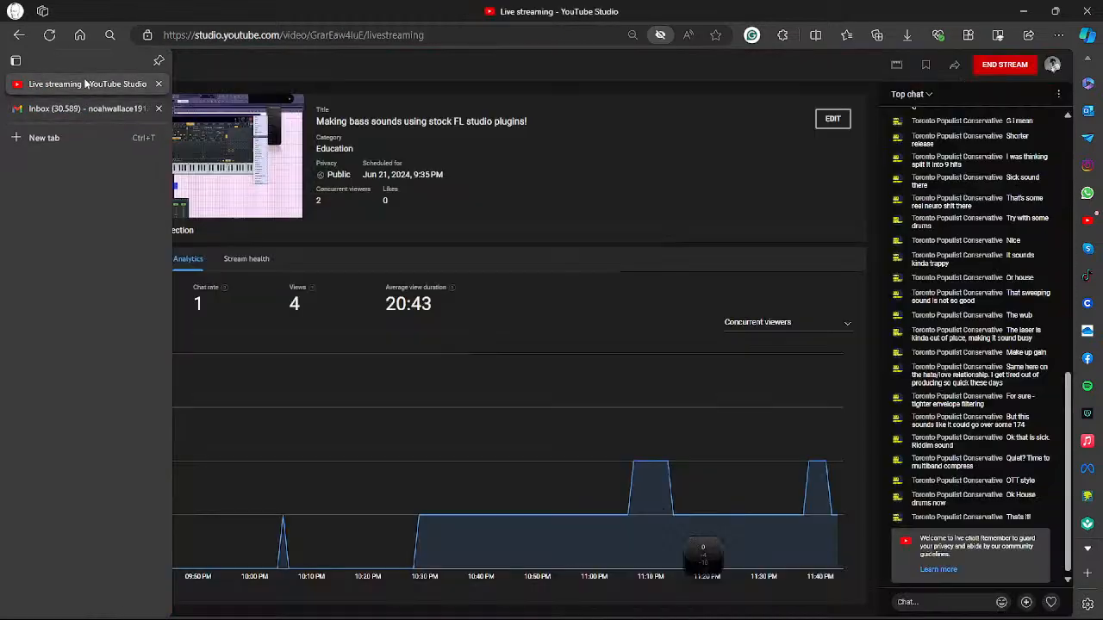
left_click(68, 109)
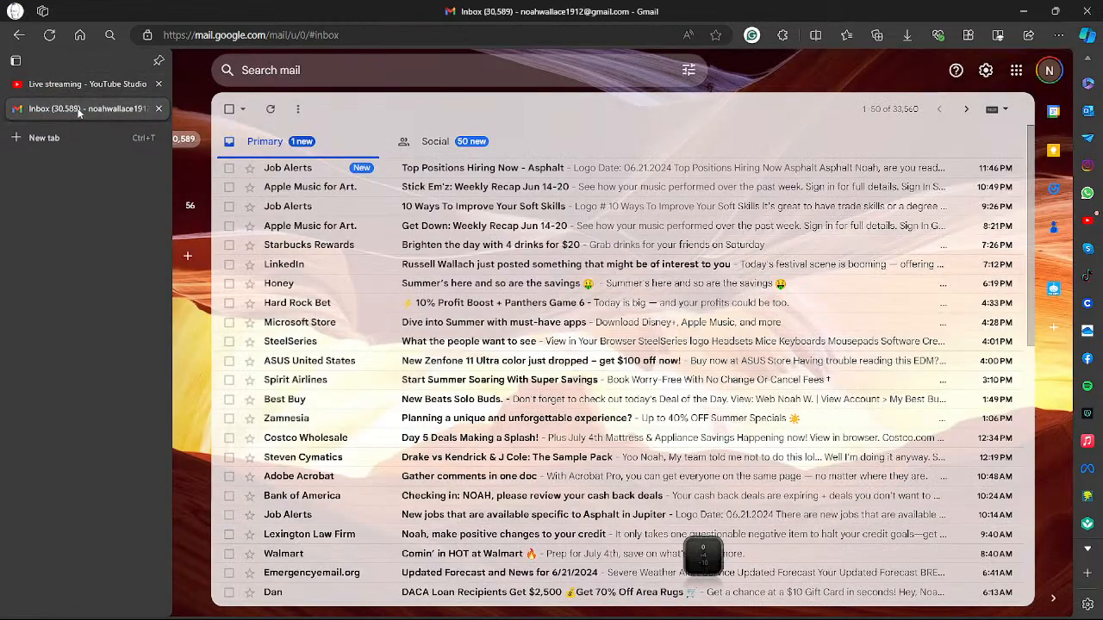
left_click(82, 86)
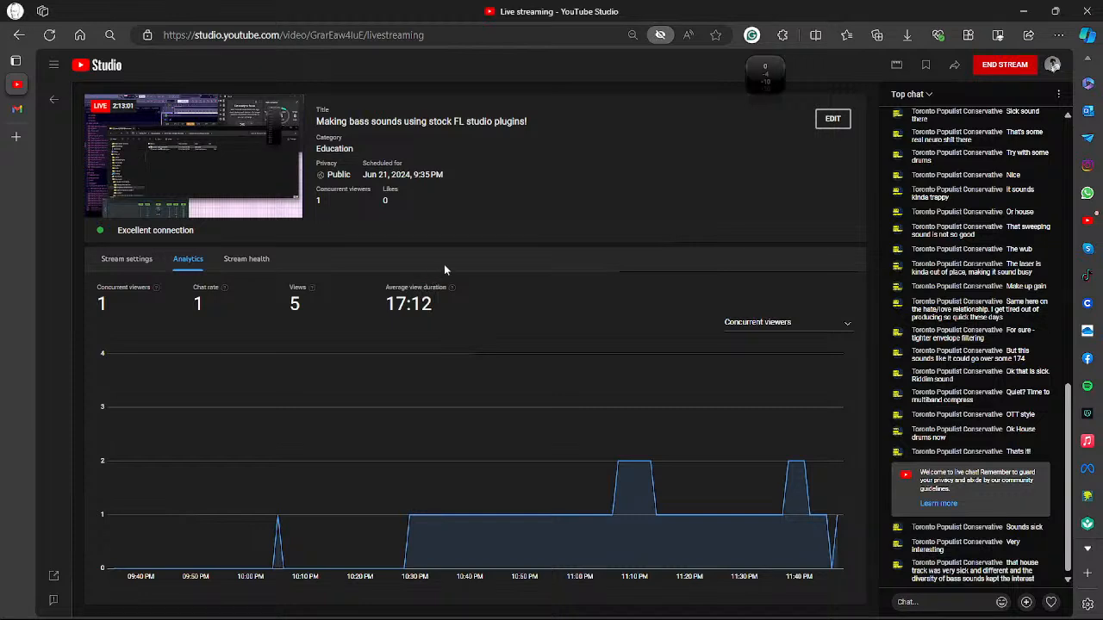
Reposition the floating level meter along the YouTube Studio header and switch to the Gmail inbox
left_click_drag(768, 76, 646, 64)
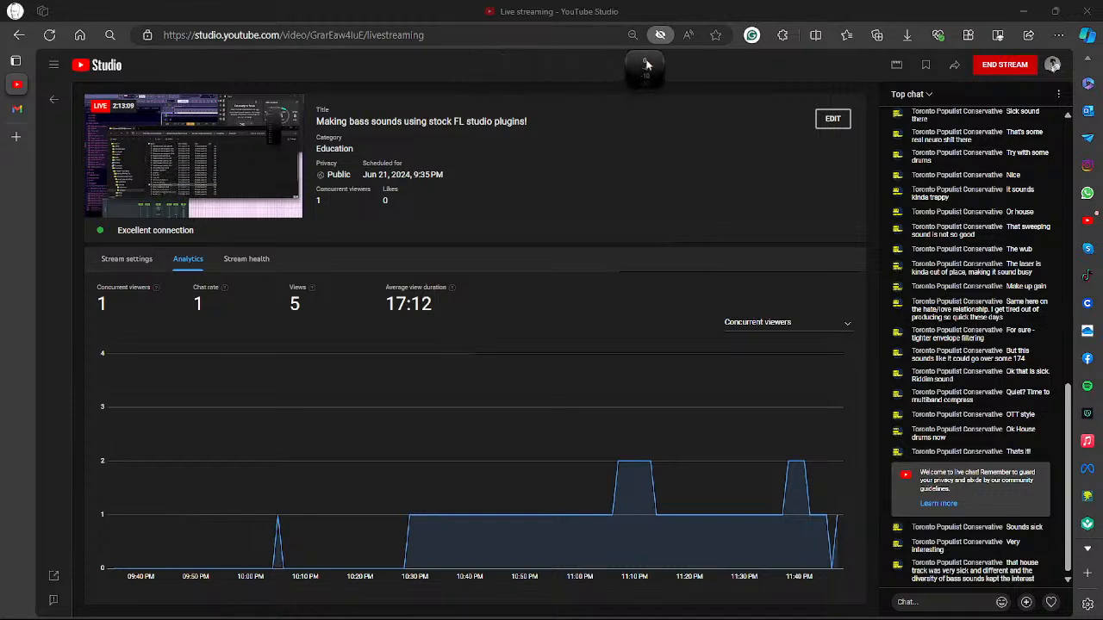
mouse_move(270, 205)
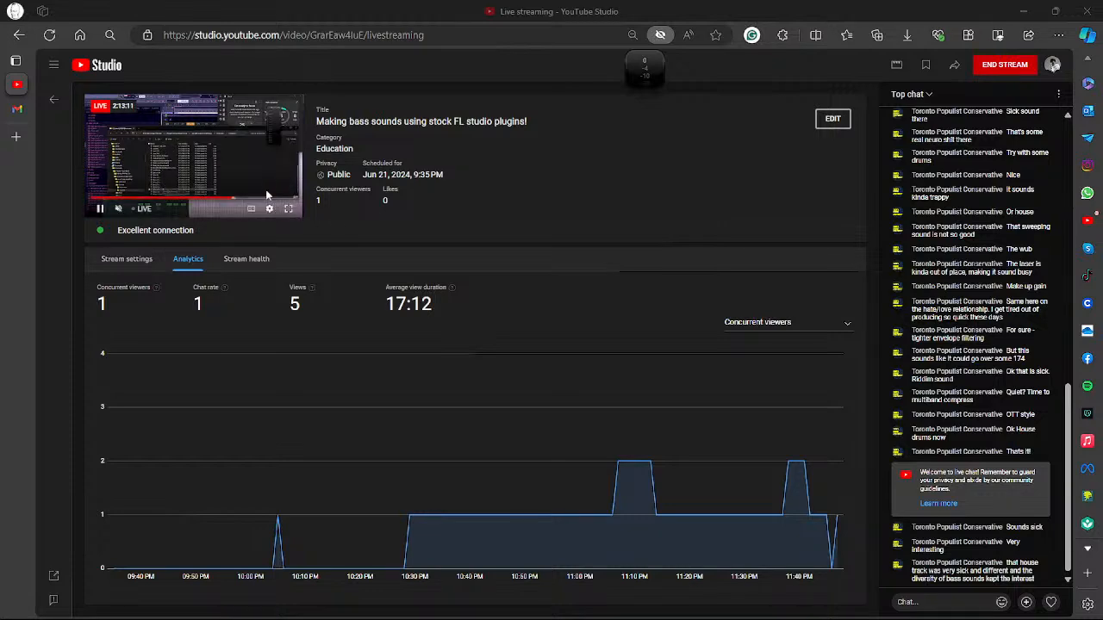
key("alt+Tab")
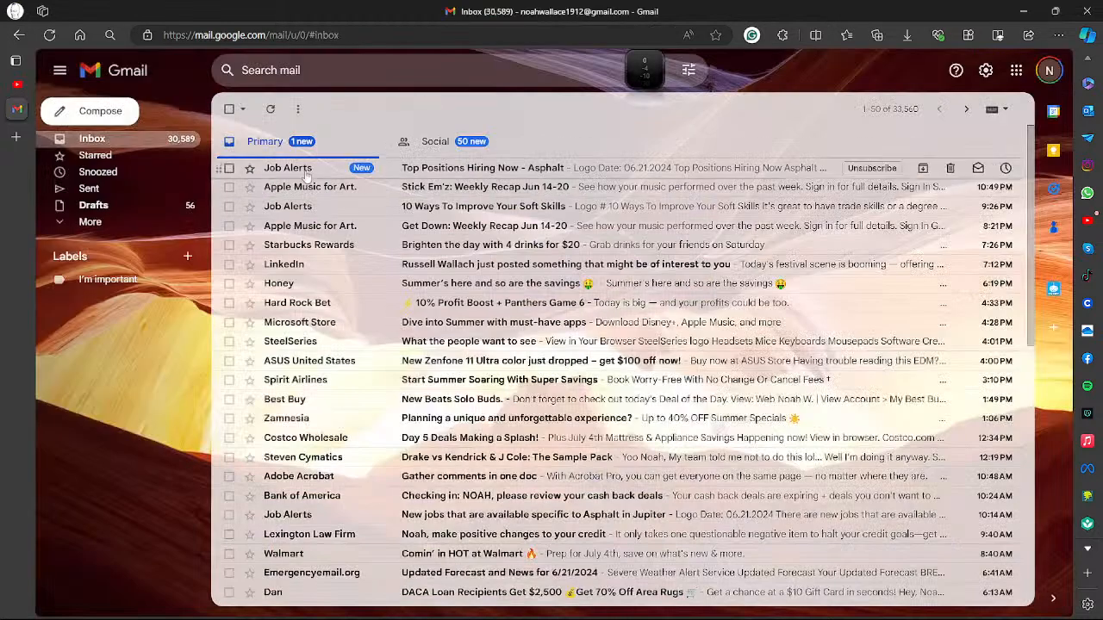
key("alt+Tab")
key("alt+Tab")
key("alt+Tab")
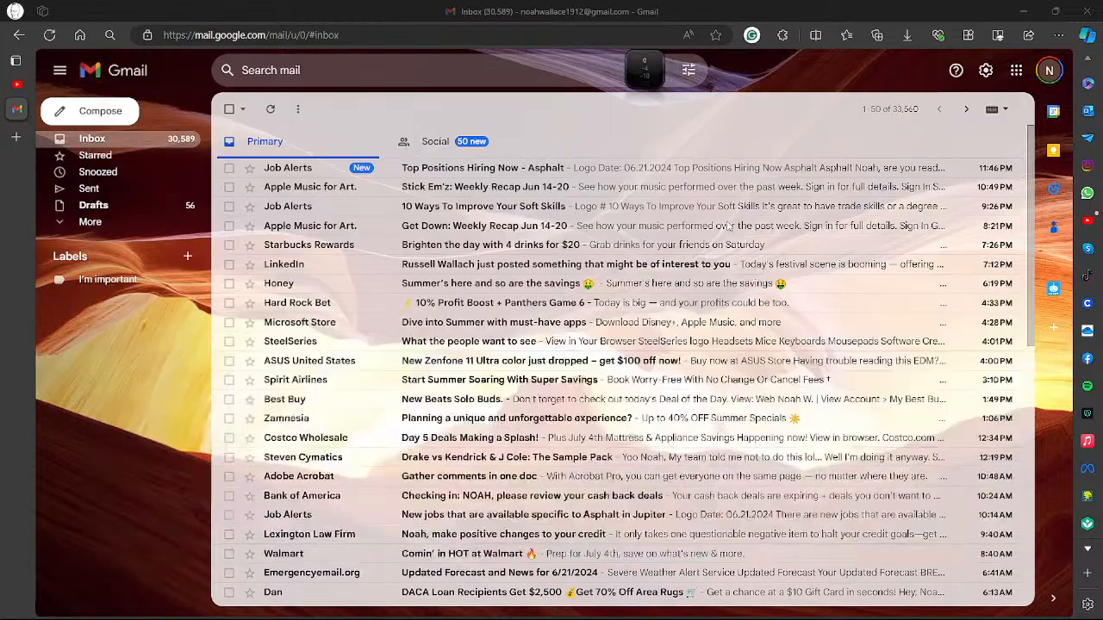